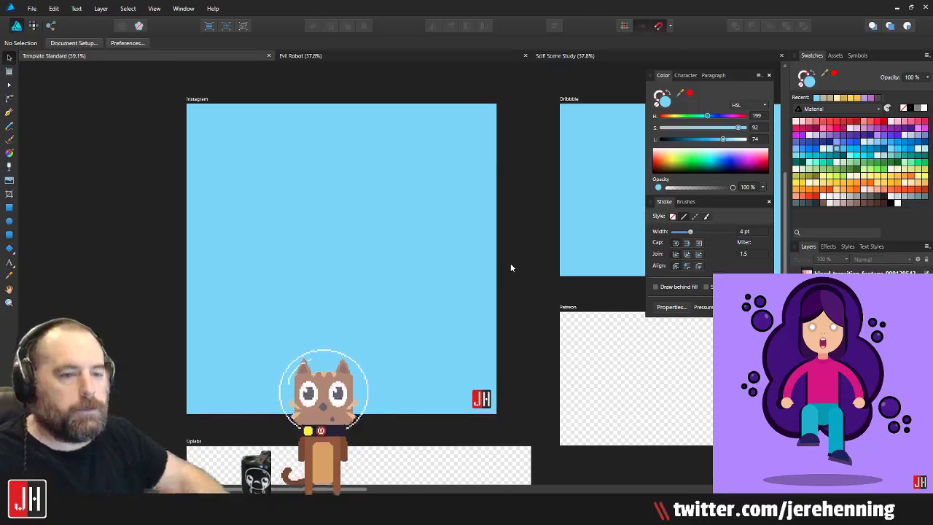
# Step: Draw a tall rounded rectangle for the head on the Instagram artboard, fill it pale peach and scale it down
pyautogui.click(9, 235)
pyautogui.moveTo(267, 148); pyautogui.dragTo(349, 335)
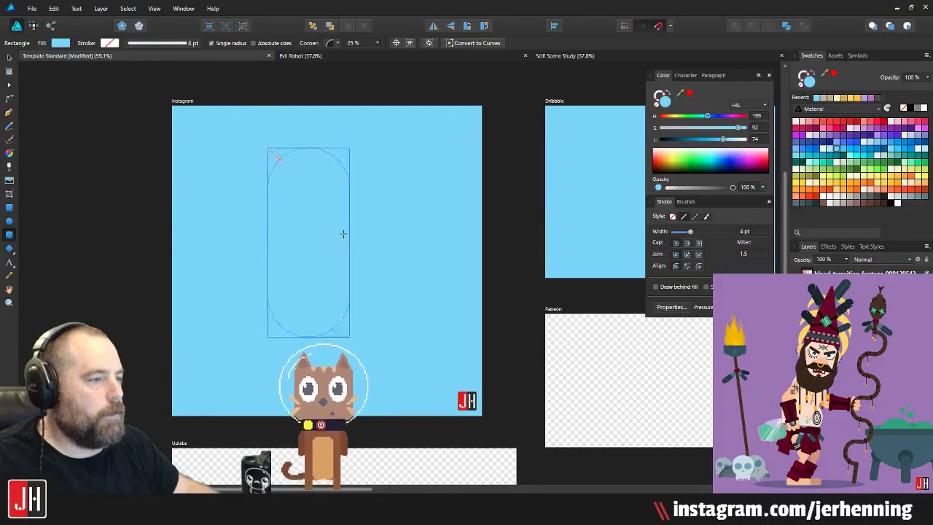
pyautogui.click(870, 192)
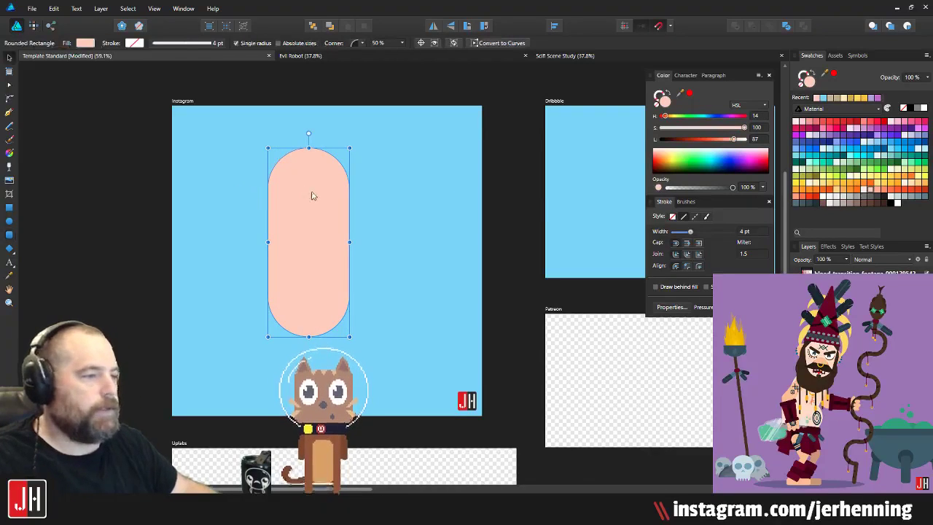
pyautogui.scroll(3, 312, 193)
pyautogui.moveTo(384, 105); pyautogui.dragTo(341, 272)
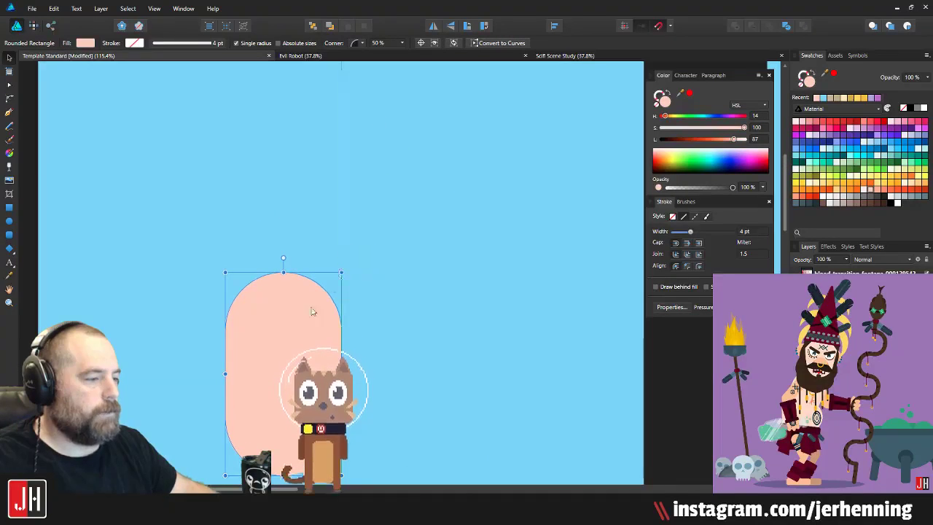
pyautogui.moveTo(311, 311); pyautogui.dragTo(373, 177)
pyautogui.scroll(-3, 355, 233)
pyautogui.click(401, 225)
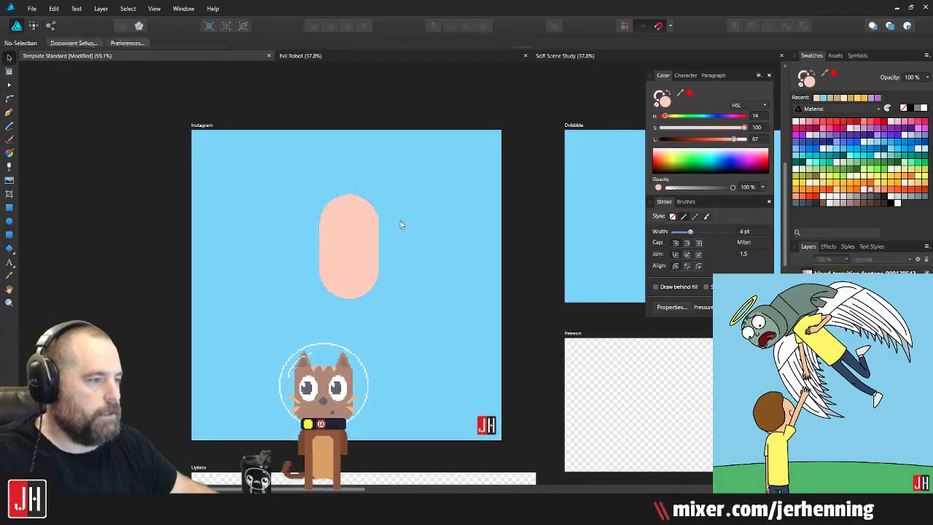
# Step: Draw a small circular ear overlapping the head's left edge in the head's peach colour, and darken its fill to lightness 78
pyautogui.moveTo(400, 225); pyautogui.dragTo(359, 228)
pyautogui.click(10, 221)
pyautogui.scroll(2, 316, 259)
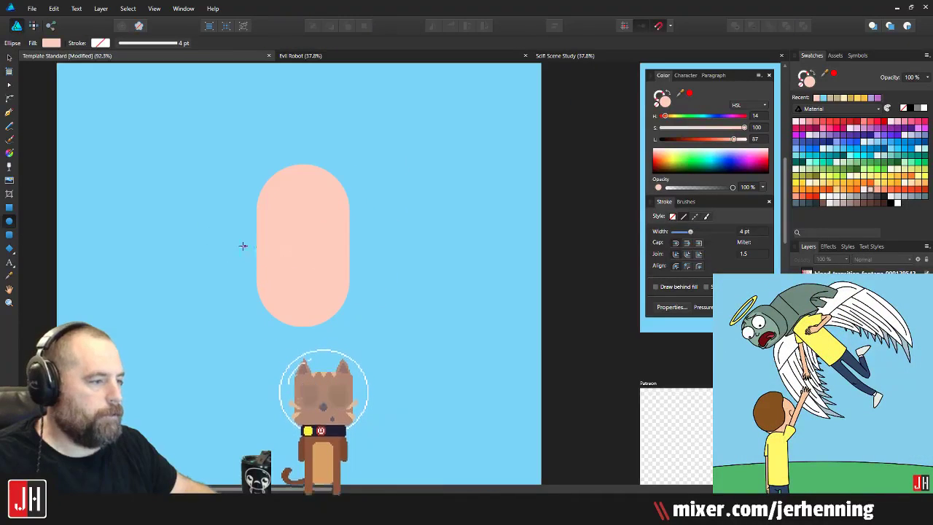
pyautogui.moveTo(242, 246); pyautogui.dragTo(266, 272)
pyautogui.press('i')
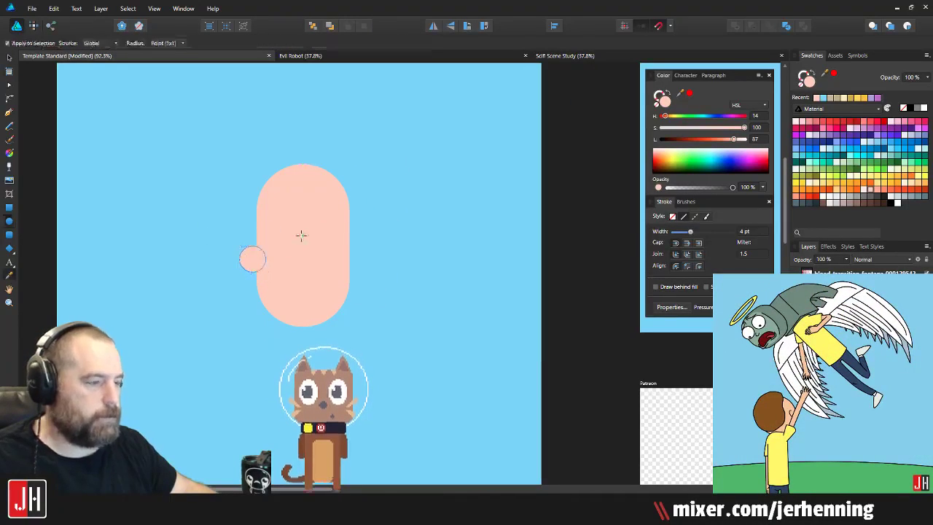
pyautogui.click(299, 232)
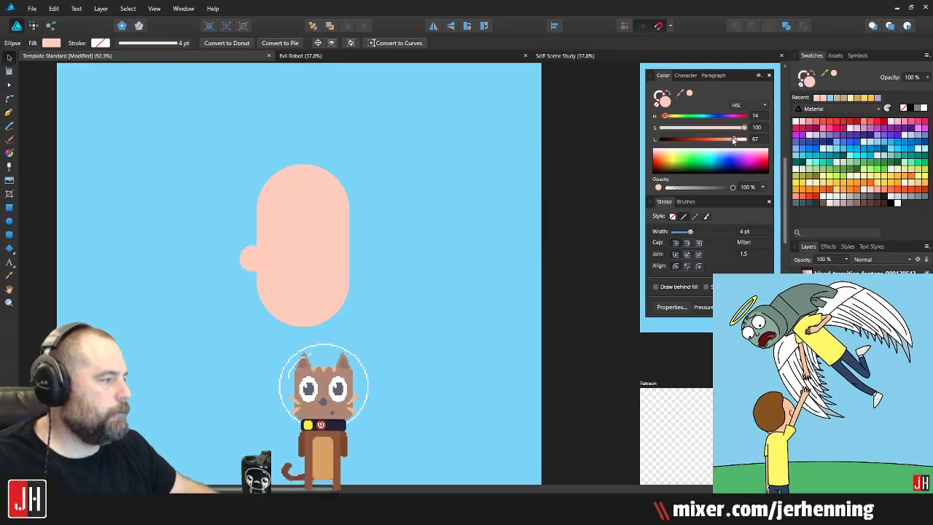
pyautogui.moveTo(734, 139); pyautogui.dragTo(726, 140)
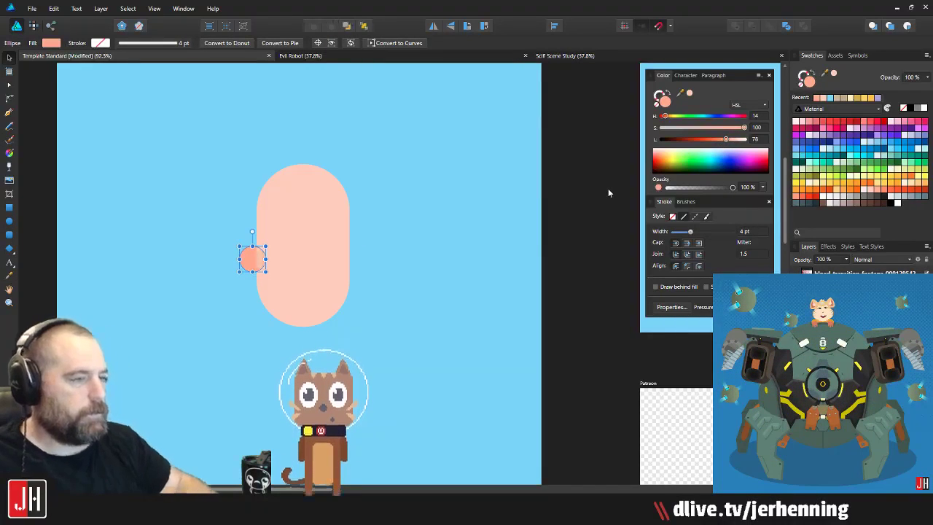
# Step: Duplicate the ear onto the opposite side of the head at the same height
pyautogui.scroll(4, 235, 303)
pyautogui.moveTo(276, 181); pyautogui.dragTo(514, 232)
pyautogui.scroll(-5, 488, 292)
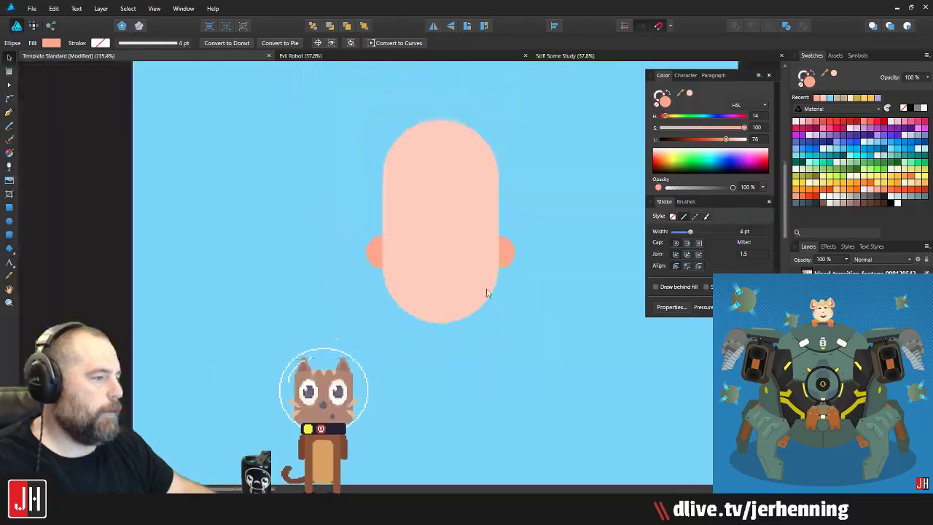
# Step: Fill the Instagram artboard background with dark grey
pyautogui.press('v')
pyautogui.moveTo(260, 135); pyautogui.dragTo(498, 383)
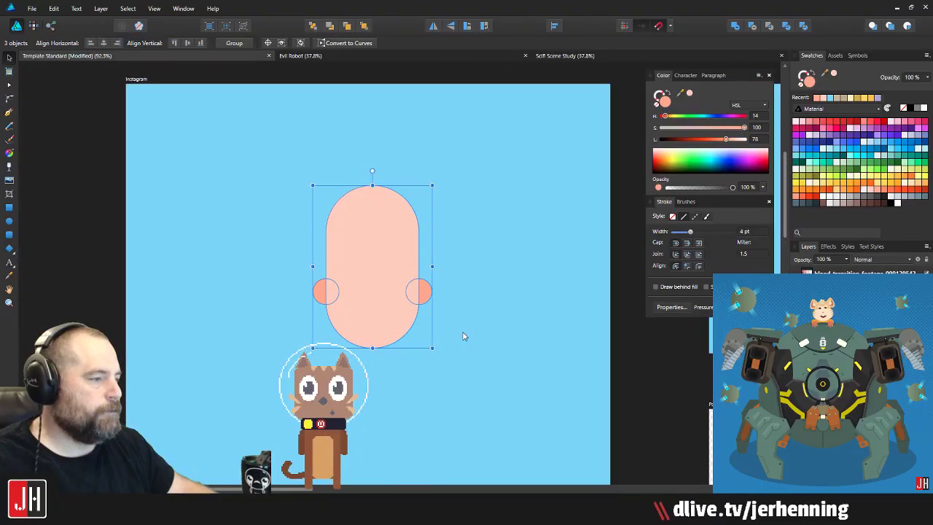
pyautogui.click(140, 100)
pyautogui.click(879, 197)
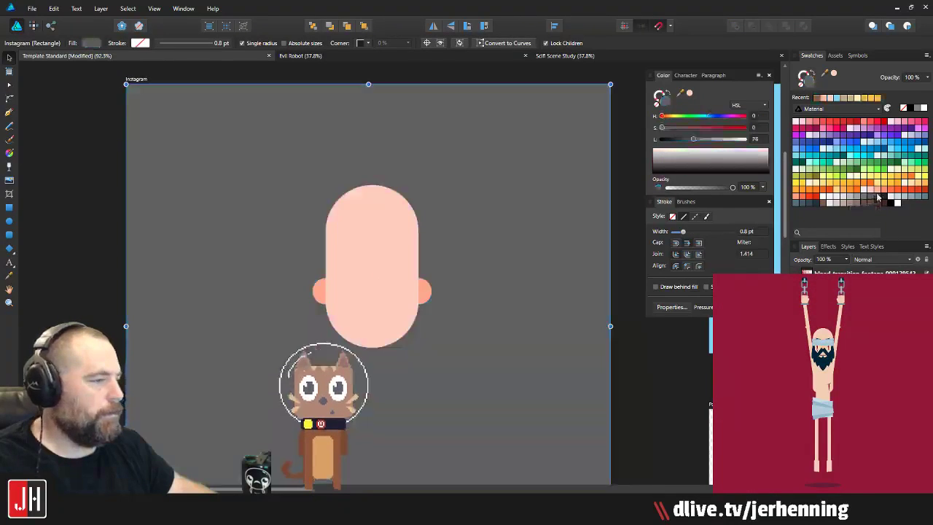
# Step: Move the head and both ears together toward the left part of the artboard
pyautogui.click(81, 152)
pyautogui.moveTo(90, 135); pyautogui.dragTo(526, 377)
pyautogui.moveTo(373, 261); pyautogui.dragTo(281, 255)
pyautogui.click(369, 255)
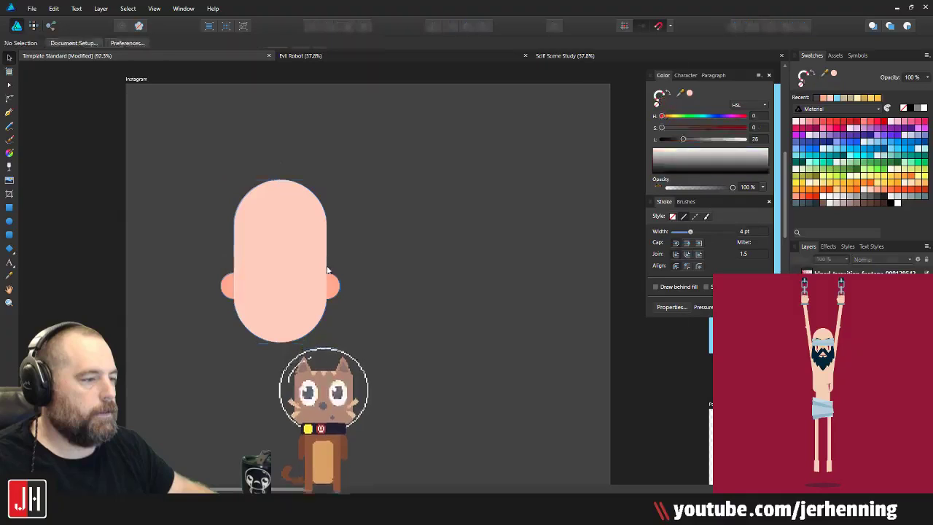
# Step: Build a half-circle mouth shape beside the head by subtracting a rectangle from the upper half of a circle
pyautogui.scroll(2, 327, 269)
pyautogui.moveTo(191, 280); pyautogui.dragTo(213, 282)
pyautogui.click(9, 220)
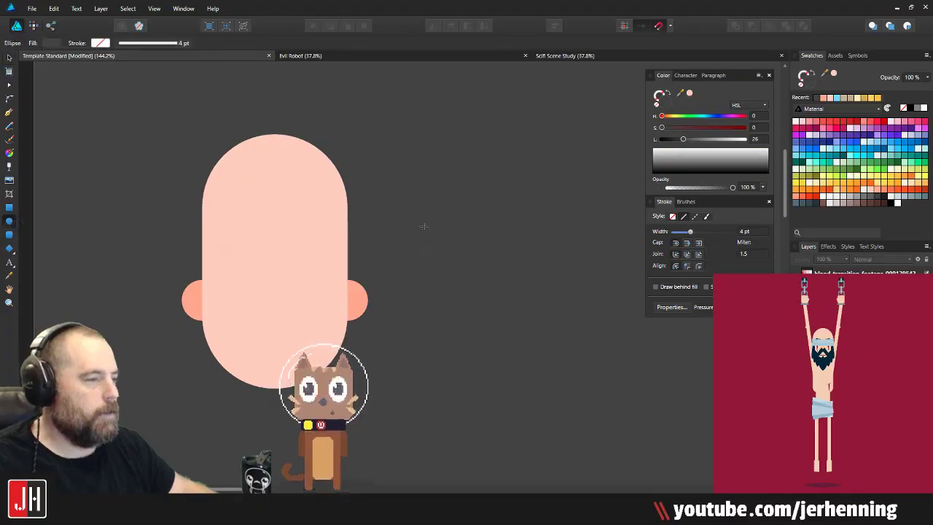
pyautogui.moveTo(423, 225); pyautogui.dragTo(598, 399)
pyautogui.hotkey('ctrl', 'z')
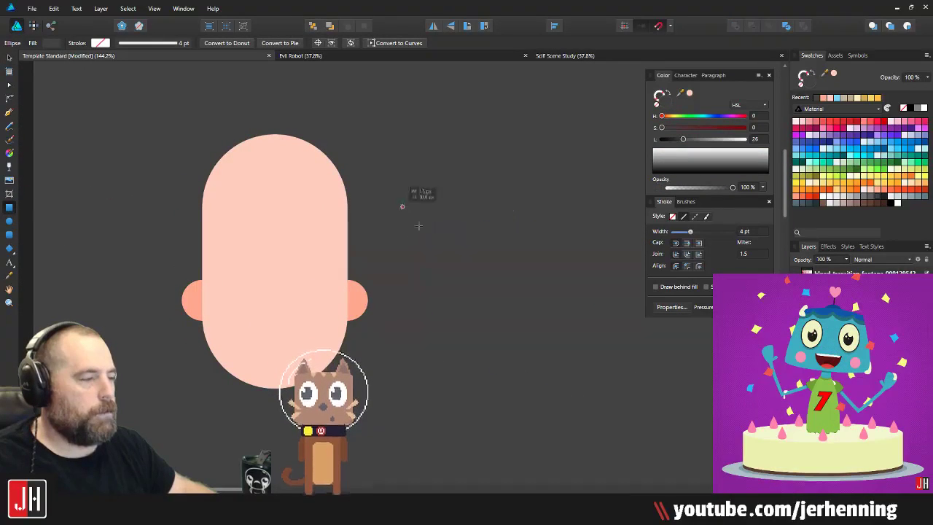
pyautogui.moveTo(399, 201); pyautogui.dragTo(645, 314)
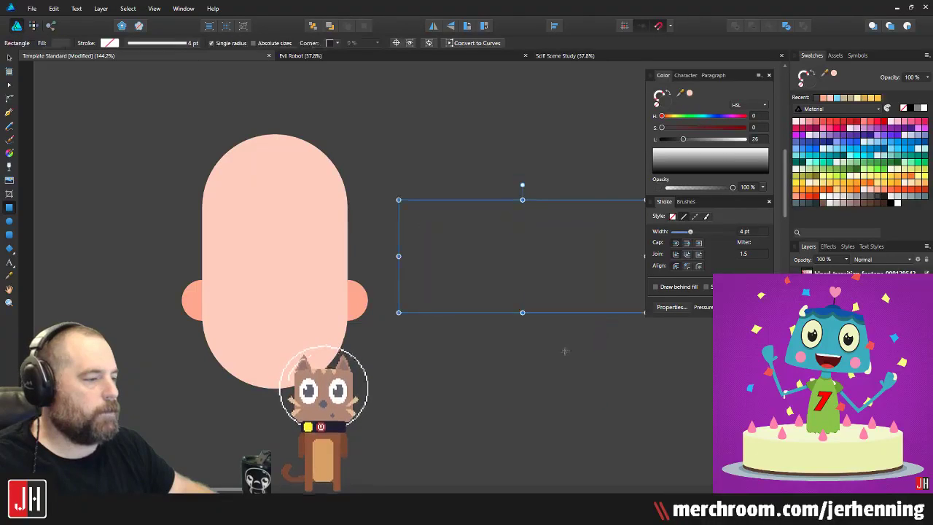
pyautogui.click(752, 26)
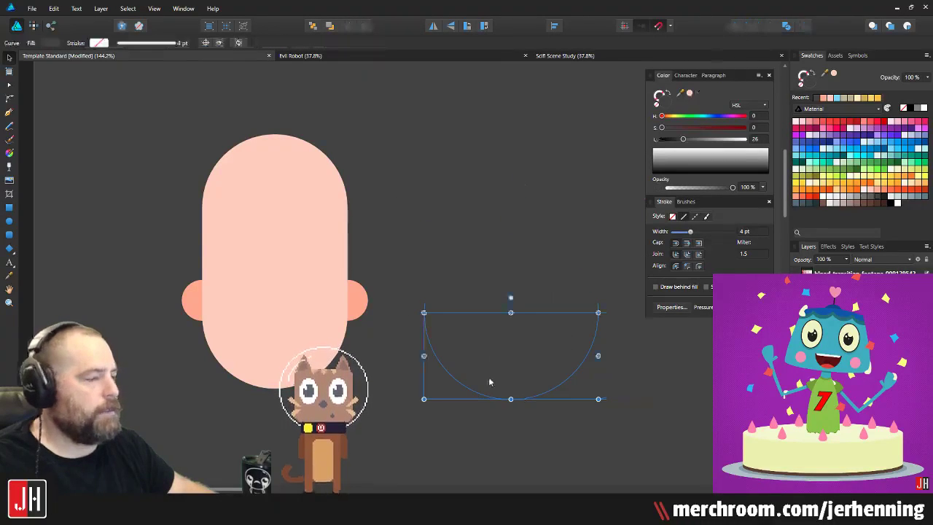
# Step: Place the half-circle on the lower face, scale it to fit, and fill it dark red with lightness 28
pyautogui.moveTo(513, 357); pyautogui.dragTo(278, 309)
pyautogui.moveTo(362, 261); pyautogui.dragTo(299, 330)
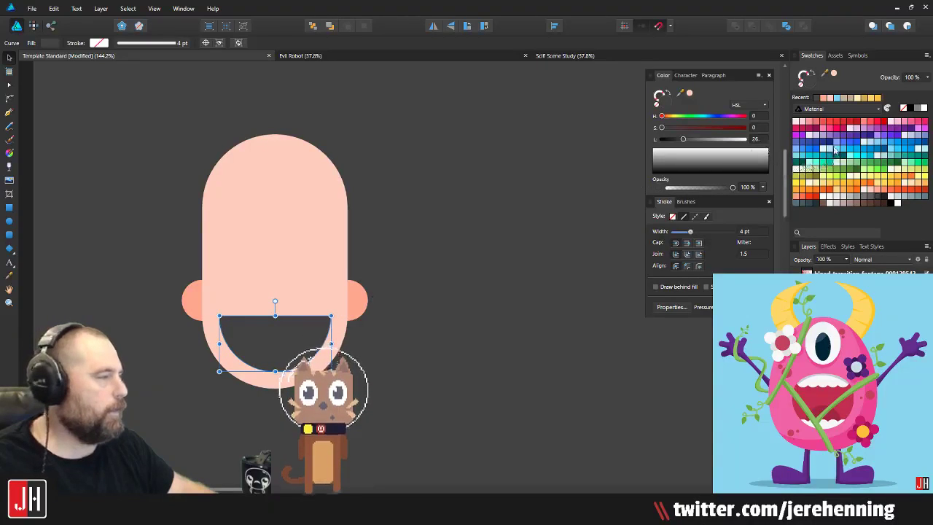
pyautogui.click(852, 123)
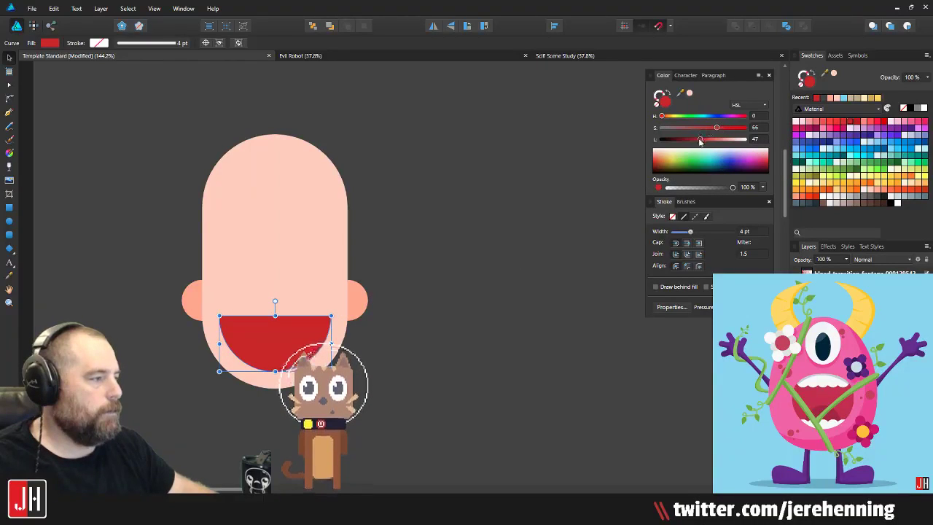
pyautogui.moveTo(700, 139); pyautogui.dragTo(685, 145)
pyautogui.click(369, 315)
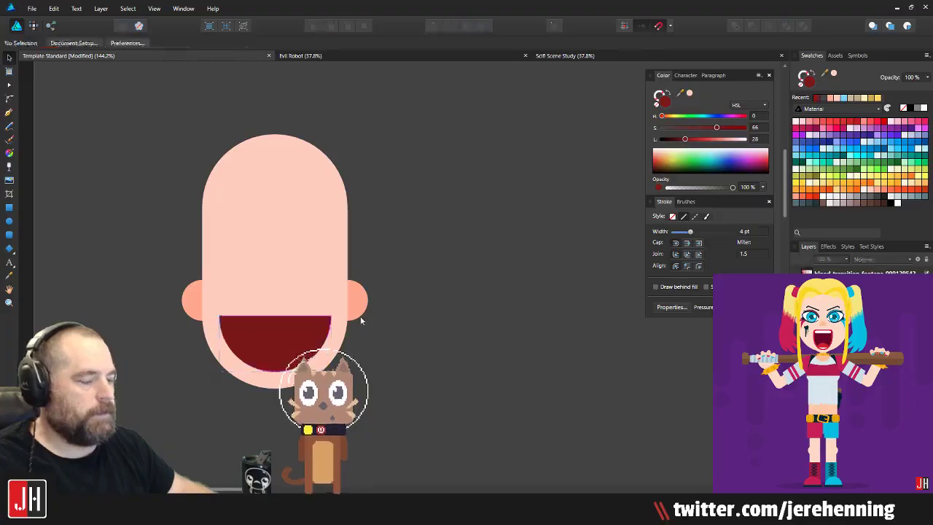
# Step: Draw a large circle over the lower part of the mouth for the tongue and fill it bright red
pyautogui.scroll(3, 352, 318)
pyautogui.click(10, 221)
pyautogui.moveTo(215, 367)
pyautogui.mouseDown()
pyautogui.moveTo(564, 275)
pyautogui.moveTo(416, 277)
pyautogui.mouseUp()
pyautogui.moveTo(356, 267); pyautogui.dragTo(603, 519)
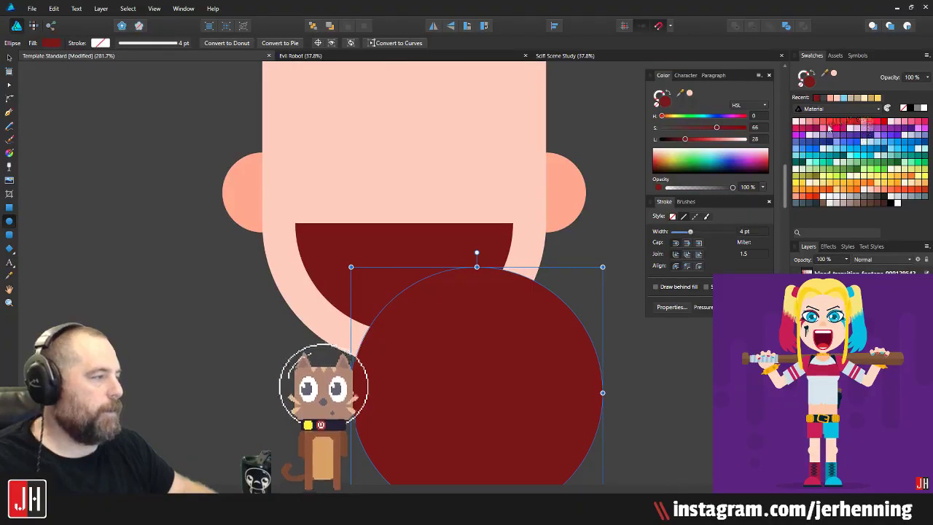
pyautogui.click(831, 122)
# Step: Clip the red circle inside the mouth shape and position it as a tongue centred along the mouth's lower edge
pyautogui.hotkey('ctrl', 'x')
pyautogui.press('v')
pyautogui.click(452, 268)
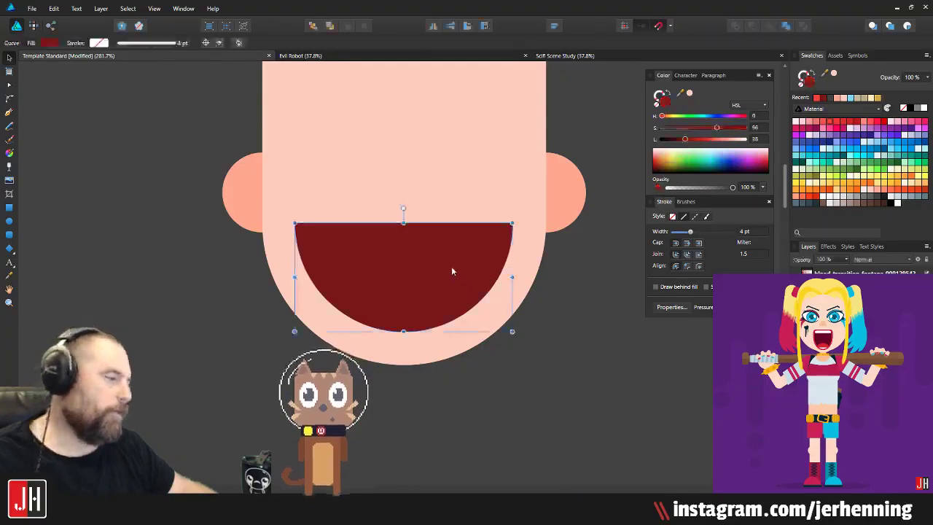
pyautogui.hotkey('ctrl', 'alt', 'v')
pyautogui.moveTo(474, 303); pyautogui.dragTo(410, 328)
pyautogui.click(228, 301)
pyautogui.scroll(-4, 304, 309)
pyautogui.scroll(3, 339, 303)
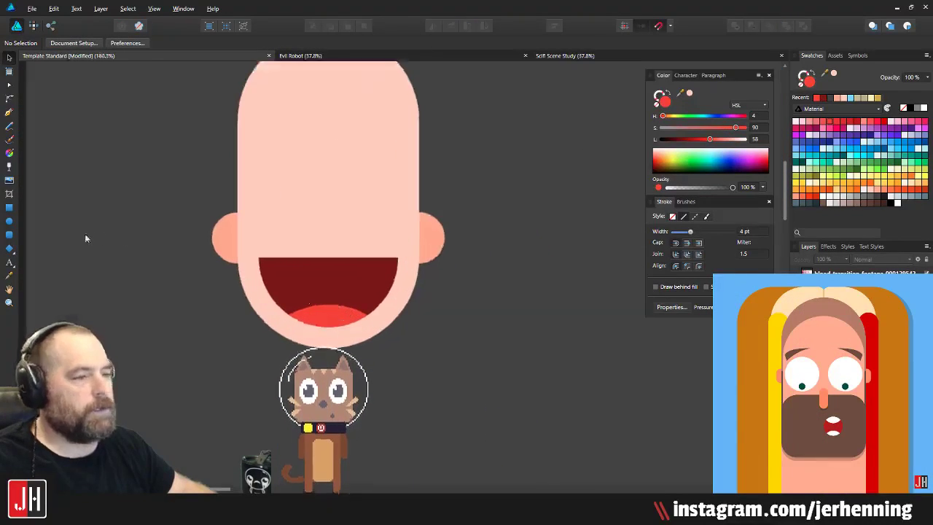
# Step: Draw a wide rounded rectangle across the mouth's upper edge for the teeth and fill it off-white
pyautogui.click(9, 234)
pyautogui.scroll(3, 303, 251)
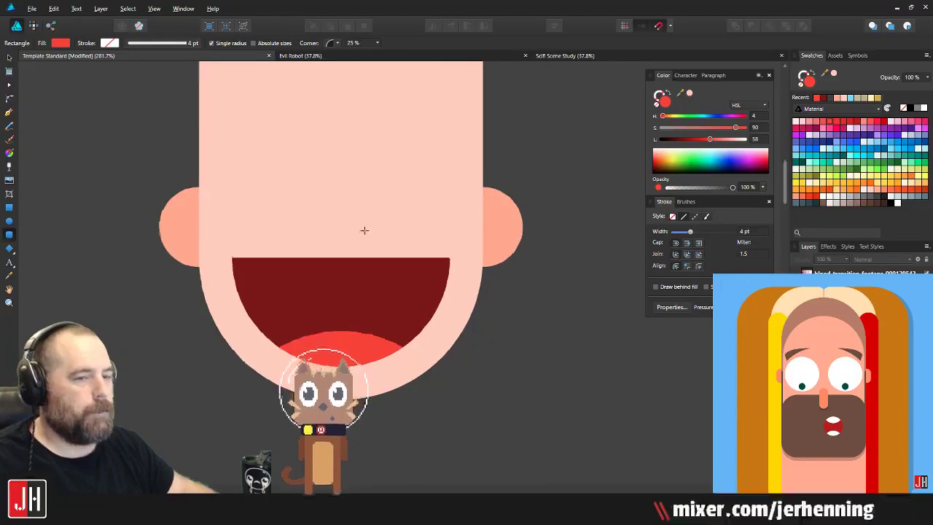
pyautogui.scroll(-1, 364, 229)
pyautogui.moveTo(236, 219); pyautogui.dragTo(437, 270)
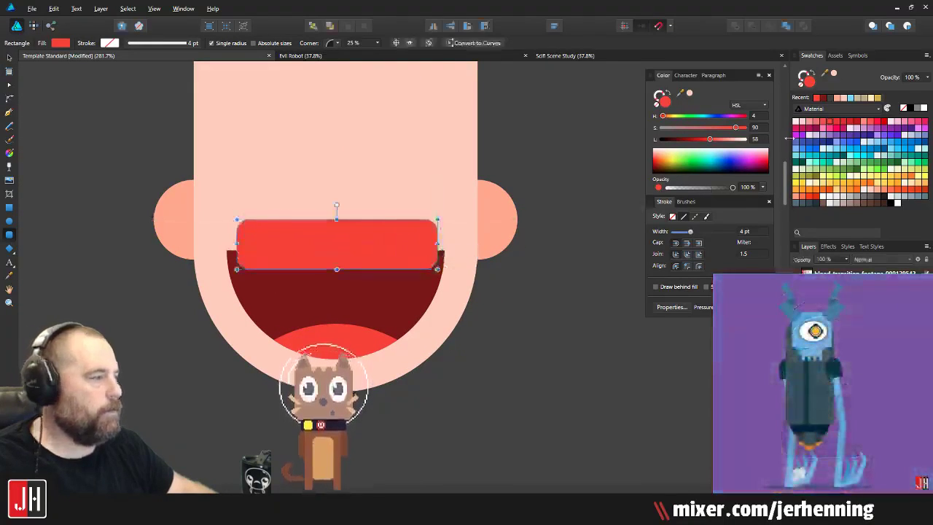
pyautogui.click(824, 196)
# Step: Clip the off-white teeth inside the mouth shape and centre them along its upper edge
pyautogui.hotkey('ctrl', 'x')
pyautogui.press('v')
pyautogui.click(324, 266)
pyautogui.hotkey('ctrl', 'alt', 'v')
pyautogui.scroll(3, 361, 269)
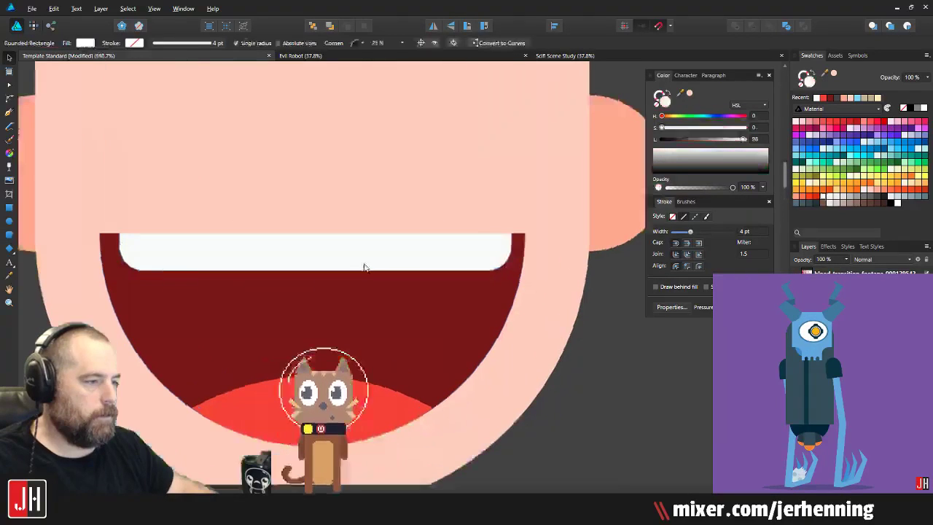
pyautogui.scroll(-3, 371, 256)
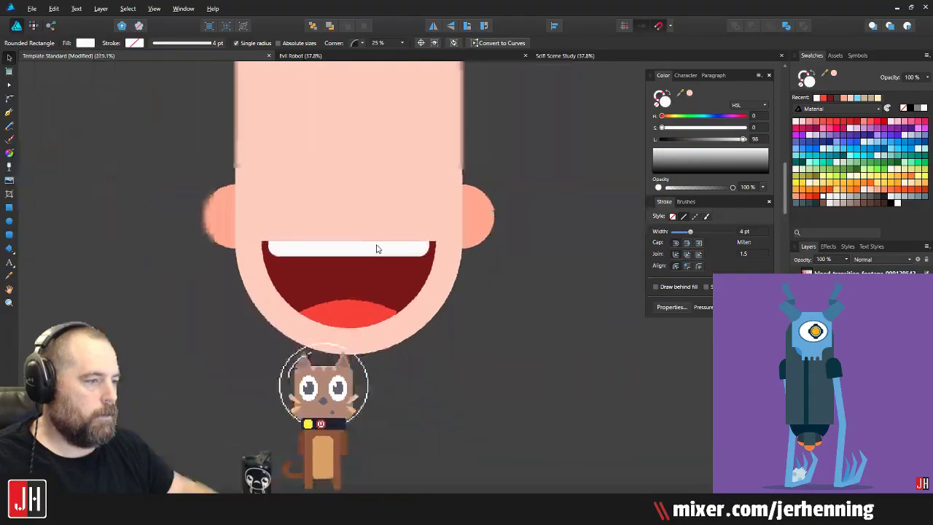
pyautogui.scroll(-4, 433, 258)
pyautogui.click(476, 246)
# Step: Draw a tall off-white ellipse for an eye, duplicate it beside the first, and centre the pair on the face
pyautogui.scroll(3, 358, 252)
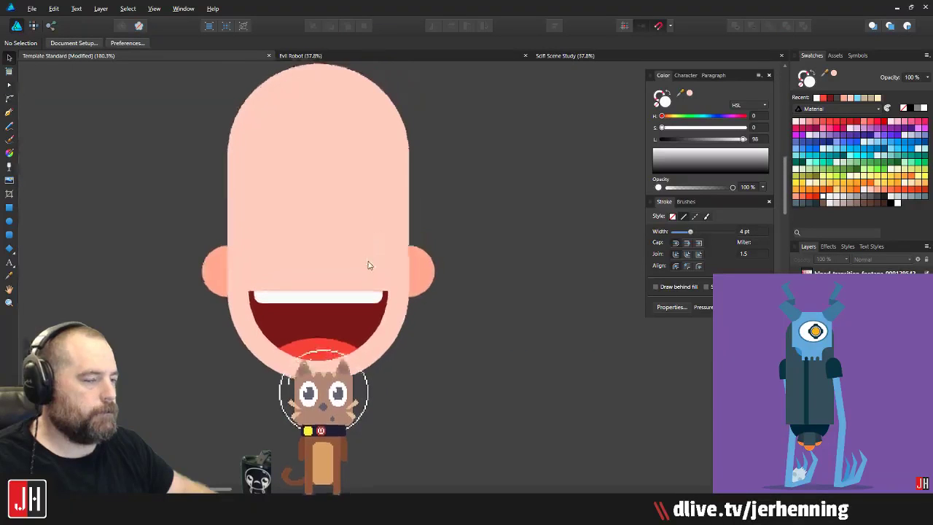
pyautogui.moveTo(369, 263); pyautogui.dragTo(372, 219)
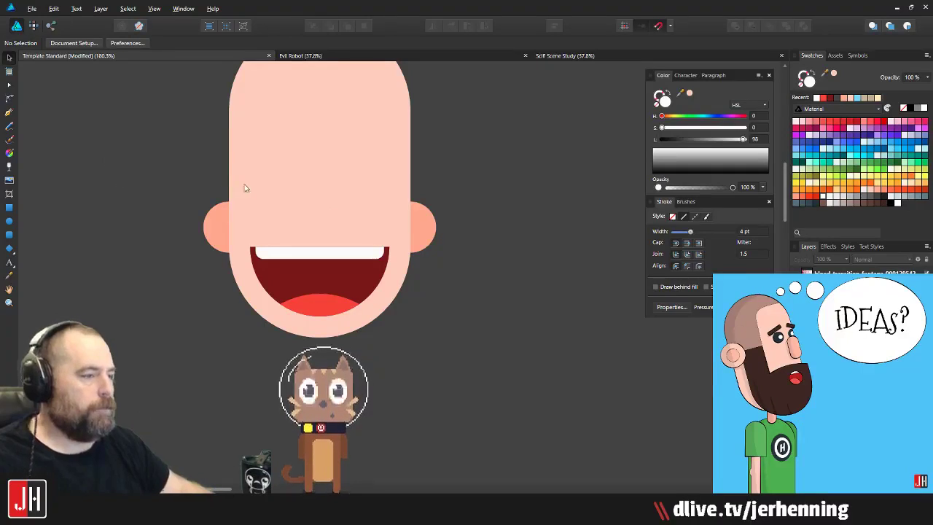
pyautogui.scroll(2, 245, 188)
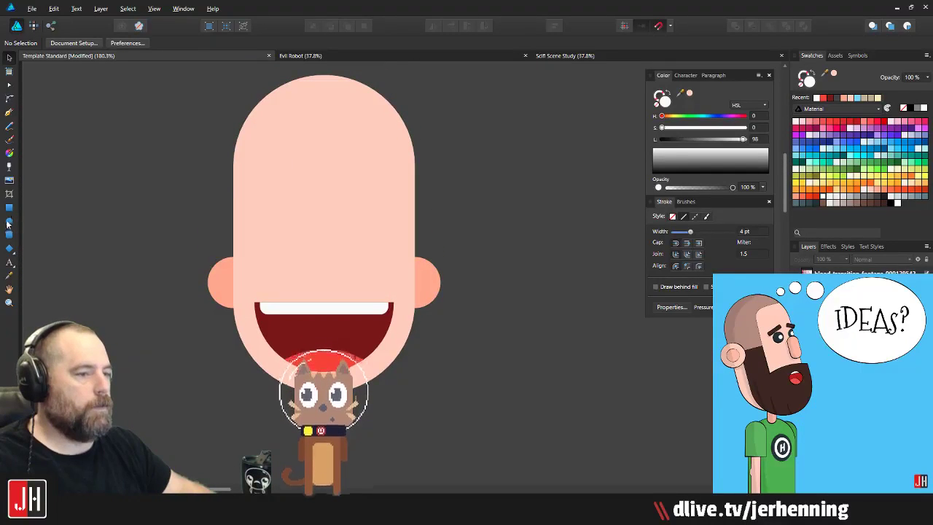
pyautogui.moveTo(260, 151); pyautogui.dragTo(319, 264)
pyautogui.moveTo(286, 211); pyautogui.dragTo(368, 224)
pyautogui.keyDown('shift'); pyautogui.click(289, 226); pyautogui.keyUp('shift')
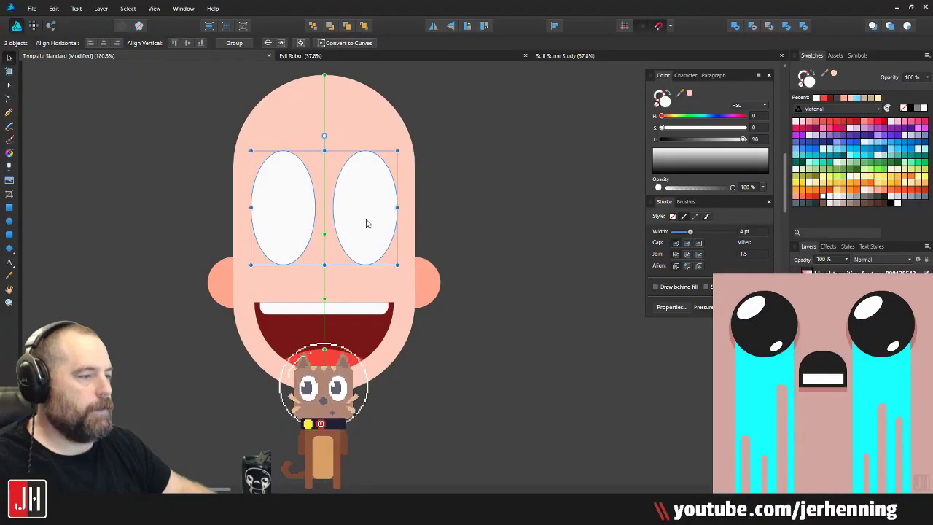
pyautogui.click(493, 204)
# Step: Duplicate the left eye slightly lower, recolour the copy with the ear's darker peach, and send it behind the eye as a shadow
pyautogui.moveTo(294, 187); pyautogui.dragTo(293, 199)
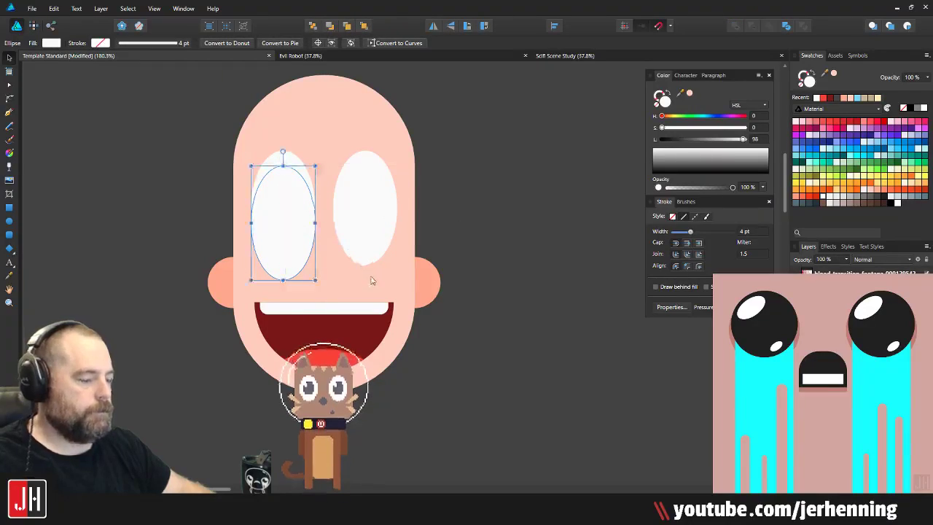
pyautogui.press('i')
pyautogui.click(430, 284)
pyautogui.press('v')
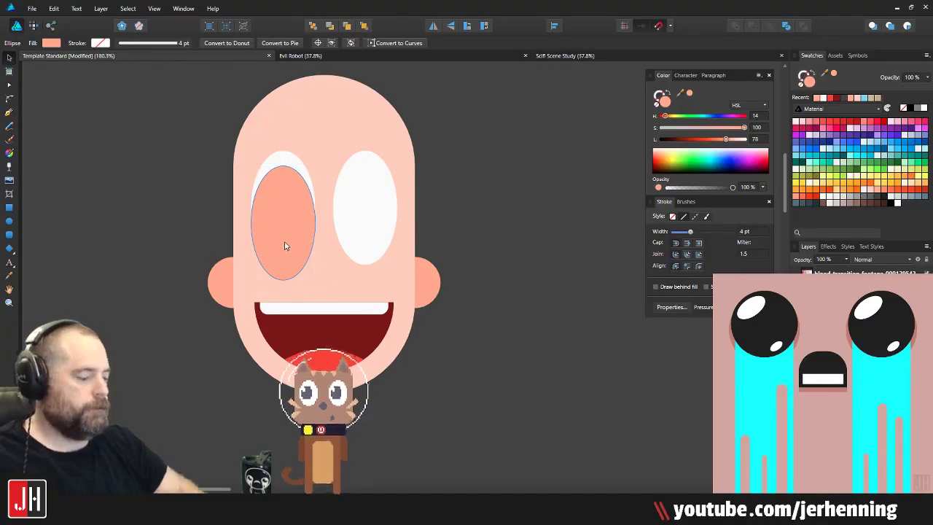
pyautogui.hotkey('ctrl', '[')
pyautogui.scroll(2, 284, 246)
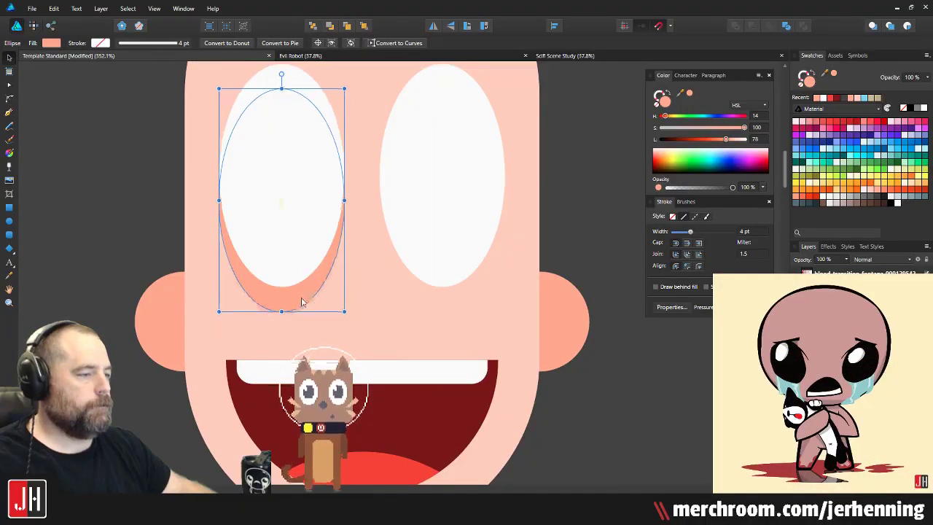
# Step: Duplicate the peach eye shadow beneath the right eye, send it behind, and centre both eyes with their shadows on the face
pyautogui.press('Up')
pyautogui.moveTo(299, 299); pyautogui.dragTo(461, 305)
pyautogui.keyDown('shift'); pyautogui.click(308, 250); pyautogui.keyUp('shift')
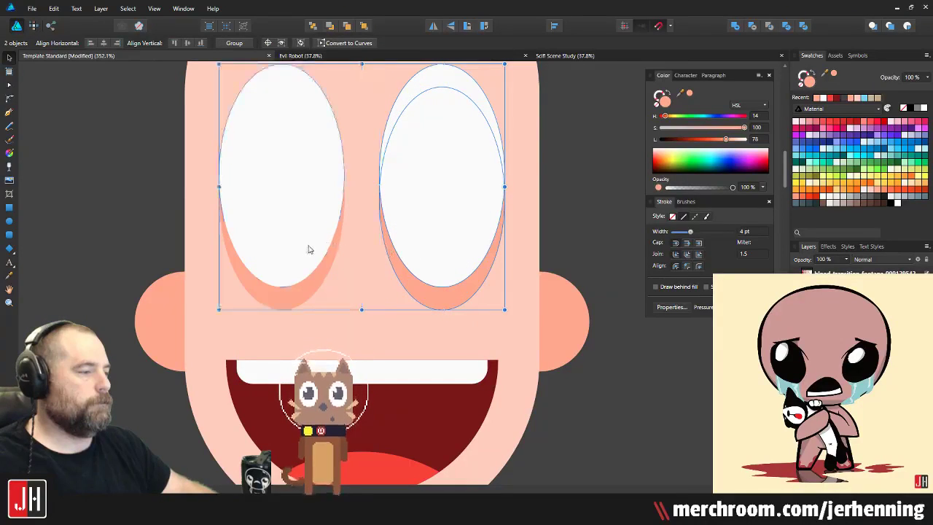
pyautogui.scroll(-3, 311, 292)
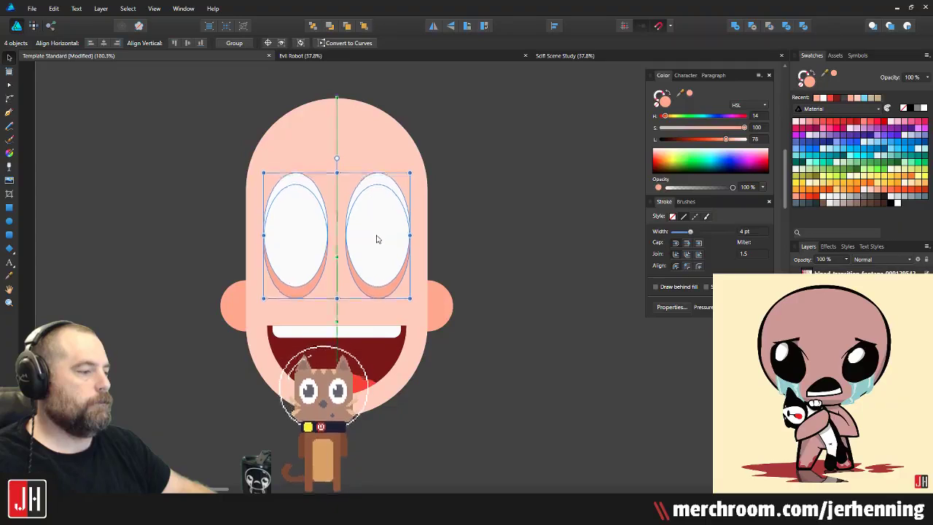
# Step: Centre the pair of peach ears horizontally on the face
pyautogui.scroll(3, 226, 297)
pyautogui.click(233, 294)
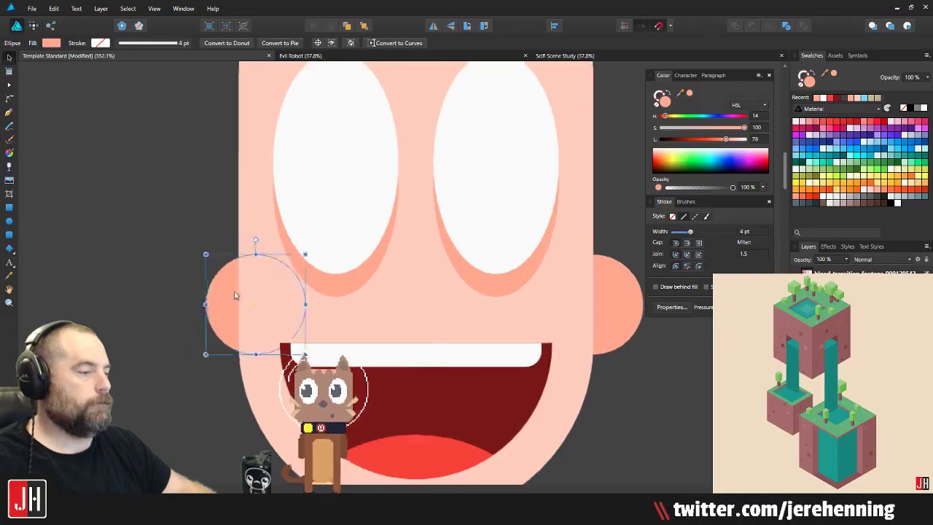
pyautogui.keyDown('shift'); pyautogui.click(625, 292); pyautogui.keyUp('shift')
pyautogui.moveTo(624, 291); pyautogui.dragTo(615, 295)
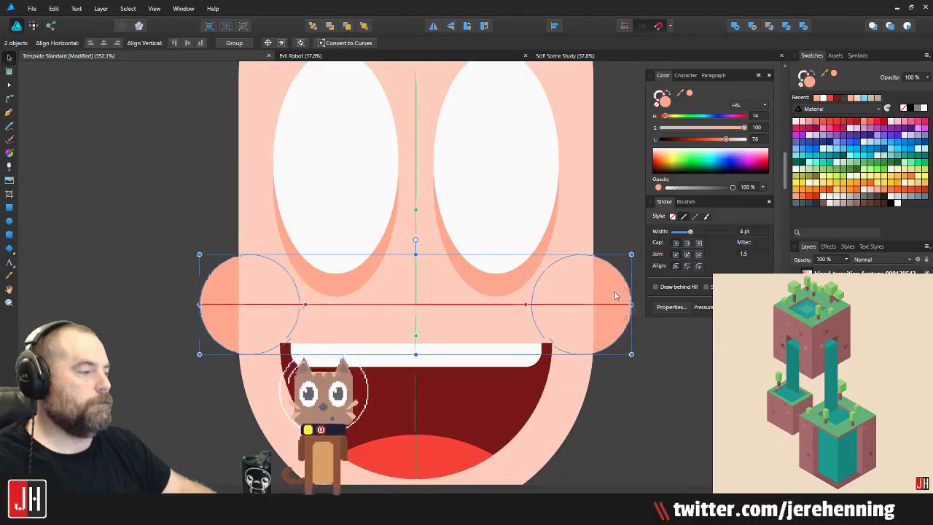
pyautogui.click(205, 226)
pyautogui.scroll(-4, 212, 255)
pyautogui.scroll(3, 230, 299)
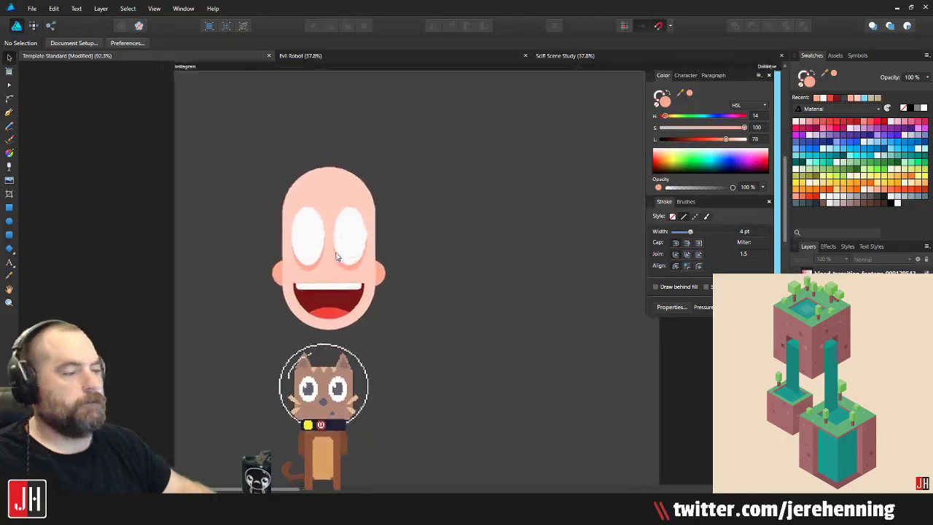
# Step: Duplicate the left ear as a smaller concentric inner circle and set its fill lightness to 69
pyautogui.click(200, 295)
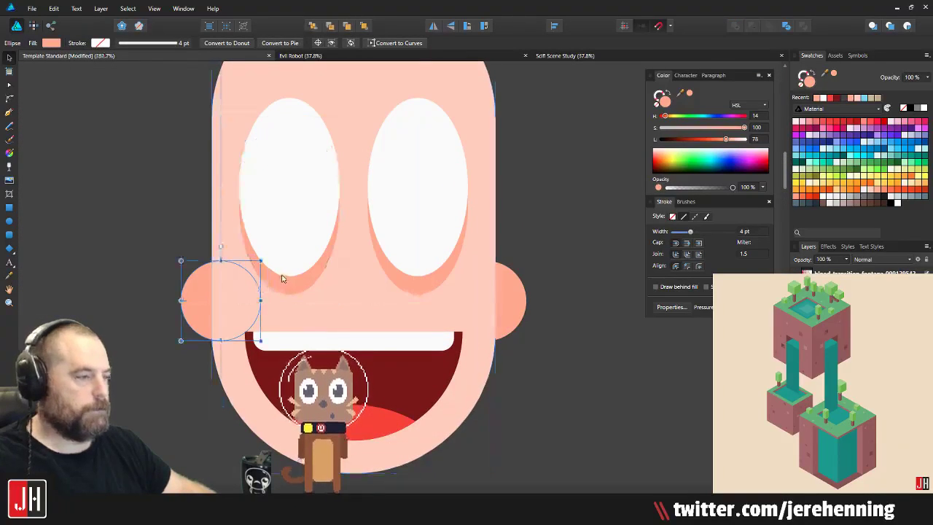
pyautogui.scroll(3, 282, 274)
pyautogui.moveTo(242, 251); pyautogui.dragTo(211, 279)
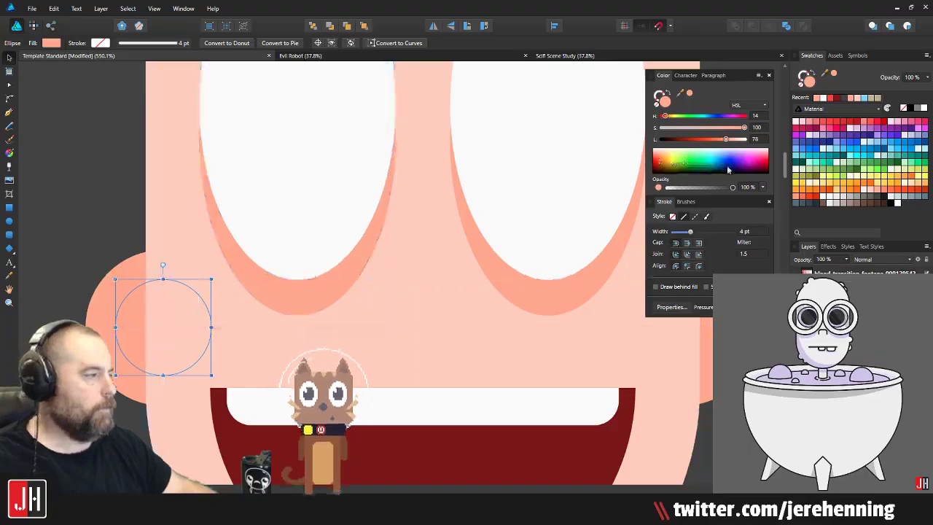
pyautogui.moveTo(725, 140); pyautogui.dragTo(720, 141)
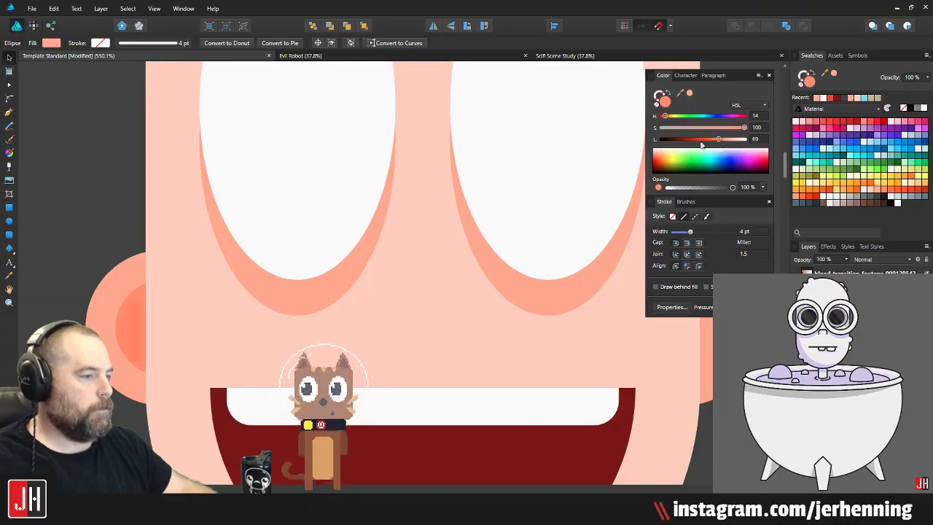
pyautogui.scroll(-2, 193, 323)
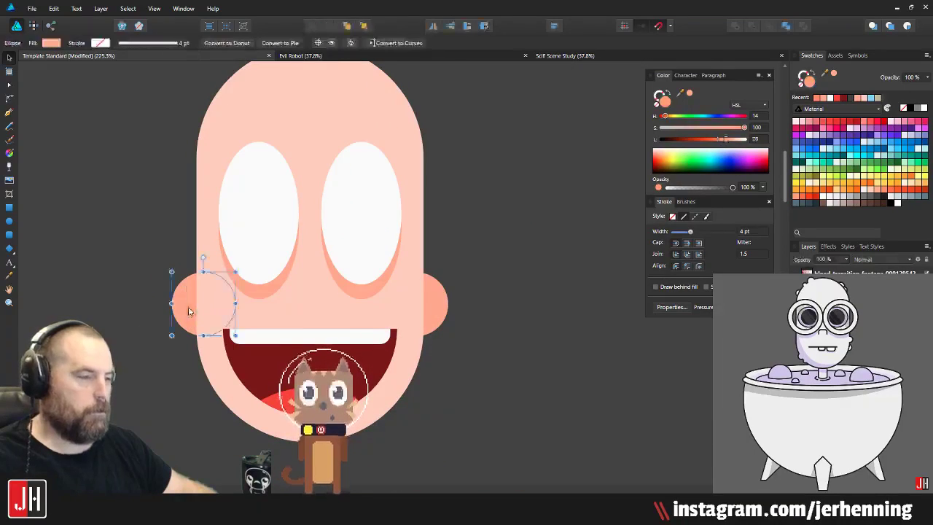
pyautogui.click(435, 305)
pyautogui.hotkey('ctrl', 'z')
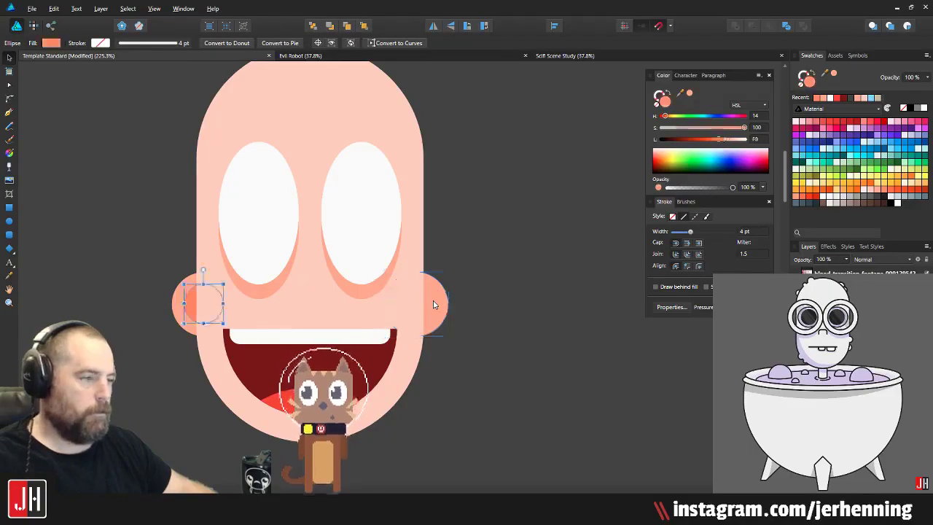
pyautogui.click(433, 304)
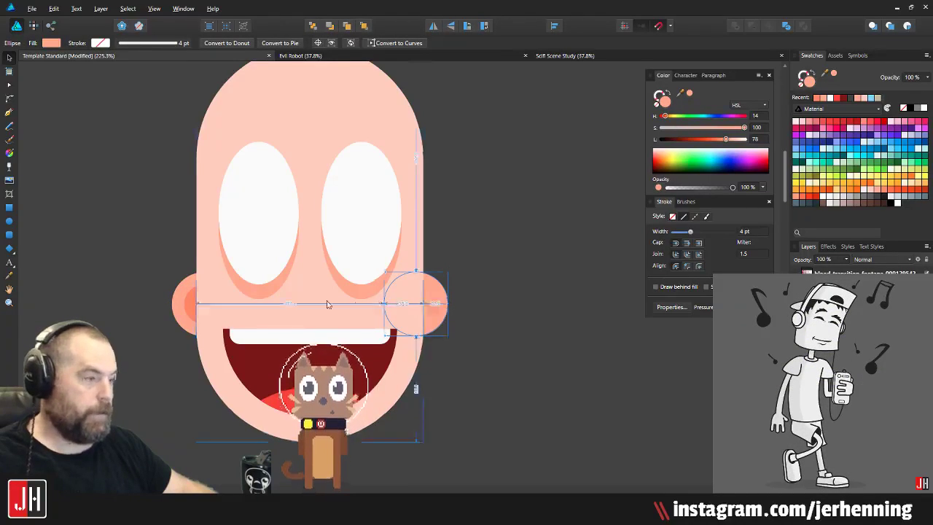
pyautogui.press('alt')
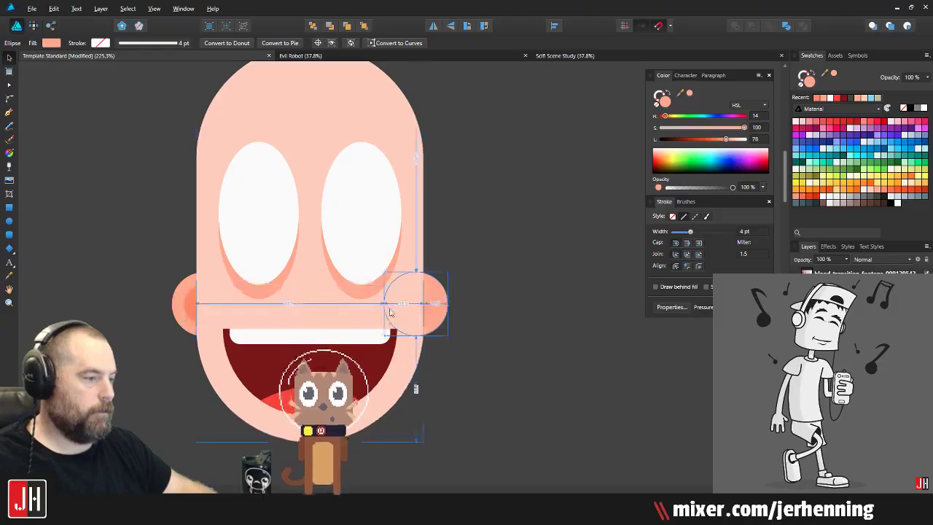
pyautogui.moveTo(442, 303); pyautogui.dragTo(600, 284)
pyautogui.hotkey('ctrl', 'z')
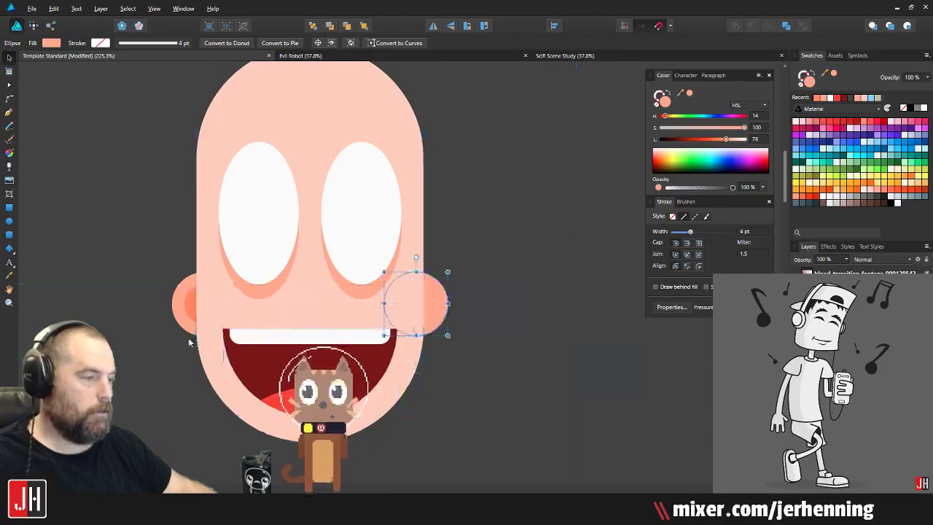
# Step: Copy the darker inner-ear circle across to the right ear and save the document
pyautogui.click(190, 307)
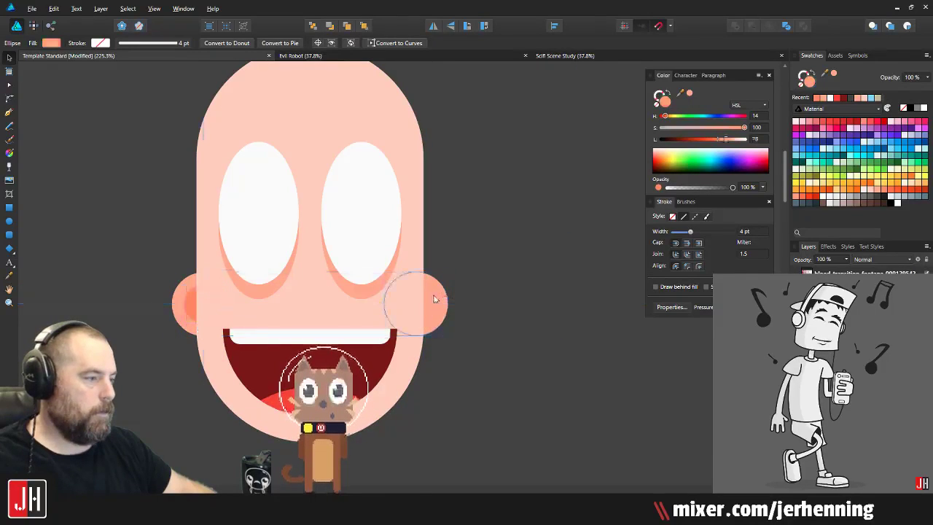
pyautogui.scroll(2, 279, 334)
pyautogui.moveTo(130, 290); pyautogui.dragTo(474, 288)
pyautogui.click(559, 335)
pyautogui.scroll(-4, 475, 355)
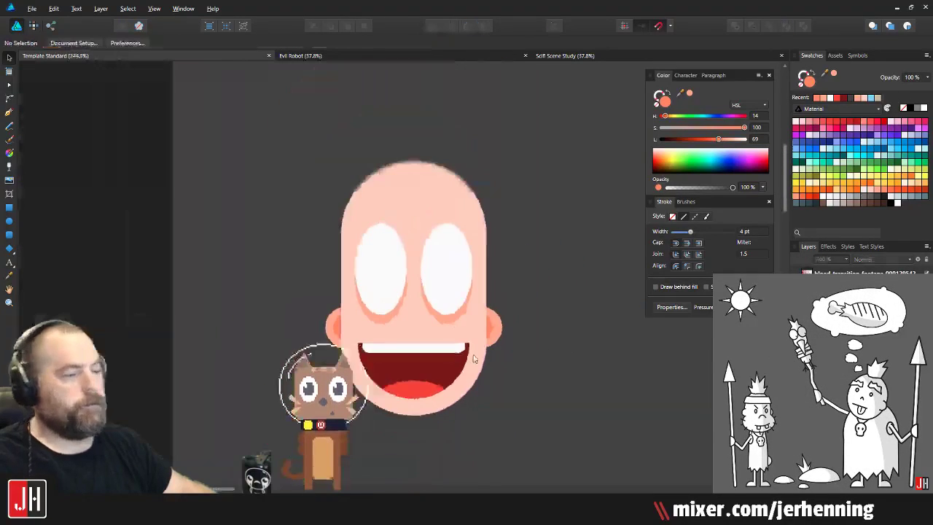
pyautogui.hotkey('ctrl', 's')
# Step: Draw a small circle low in the left eye as a pupil, fill it near-black, and copy it to the right eye
pyautogui.moveTo(482, 337); pyautogui.dragTo(446, 279)
pyautogui.scroll(1, 430, 276)
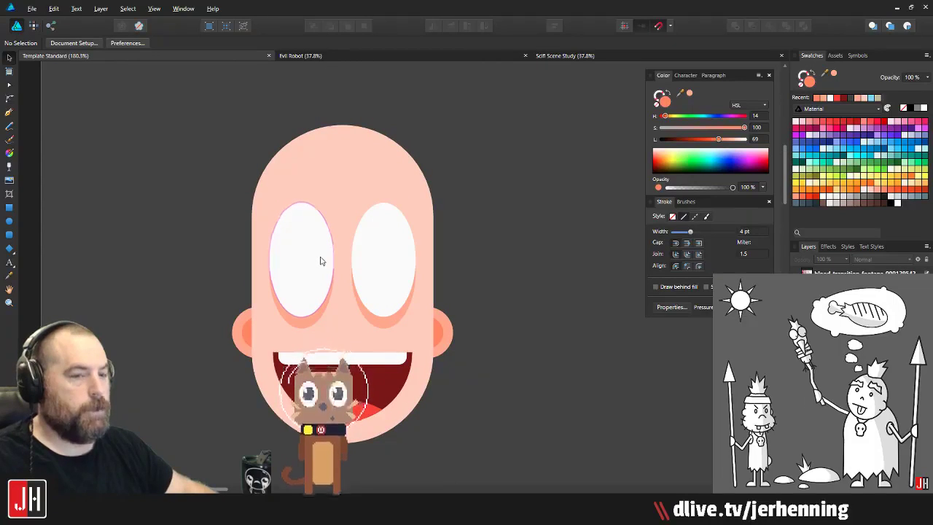
pyautogui.scroll(2, 320, 260)
pyautogui.press('e')
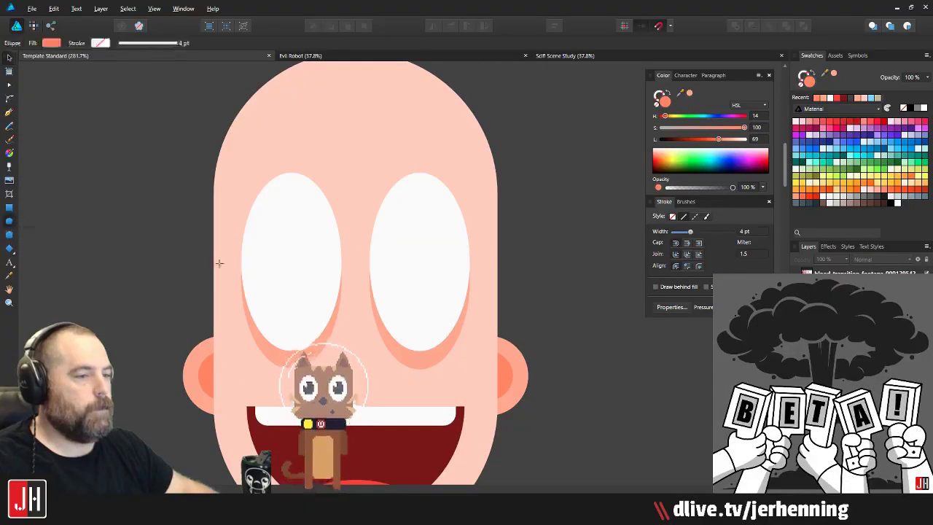
pyautogui.scroll(2, 296, 319)
pyautogui.moveTo(287, 322)
pyautogui.mouseDown()
pyautogui.moveTo(305, 338)
pyautogui.moveTo(290, 328)
pyautogui.moveTo(501, 327)
pyautogui.moveTo(423, 345)
pyautogui.mouseUp()
pyautogui.click(895, 201)
pyautogui.press('v')
pyautogui.scroll(-7, 495, 329)
pyautogui.click(551, 328)
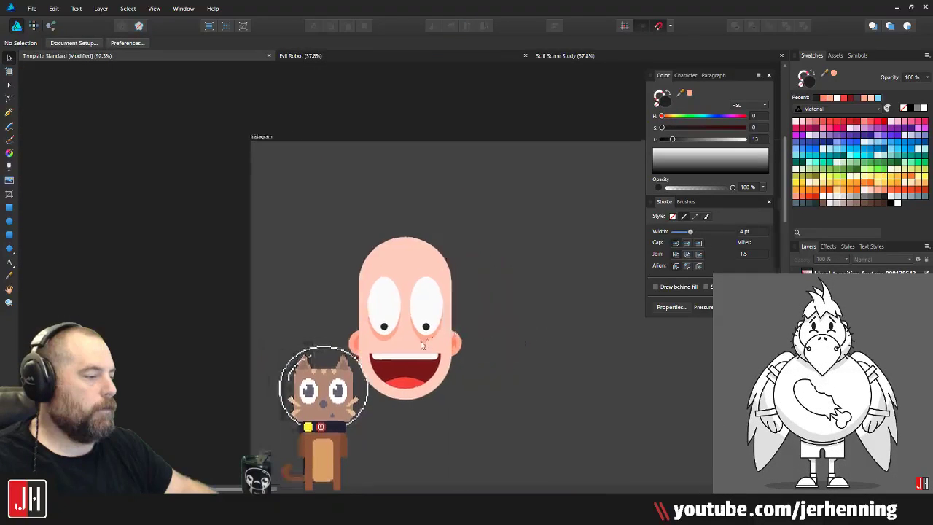
# Step: Move both pupils together slightly lower in the eyes and save the document
pyautogui.scroll(5, 421, 345)
pyautogui.click(332, 262)
pyautogui.keyDown('shift'); pyautogui.click(495, 266); pyautogui.keyUp('shift')
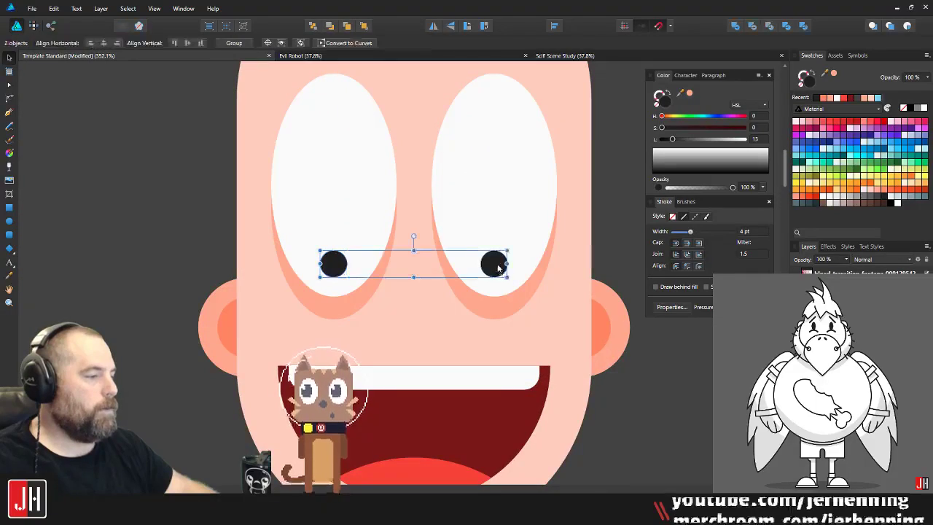
pyautogui.moveTo(498, 269); pyautogui.dragTo(498, 276)
pyautogui.scroll(-3, 485, 296)
pyautogui.hotkey('ctrl', 's')
pyautogui.moveTo(551, 326); pyautogui.dragTo(467, 340)
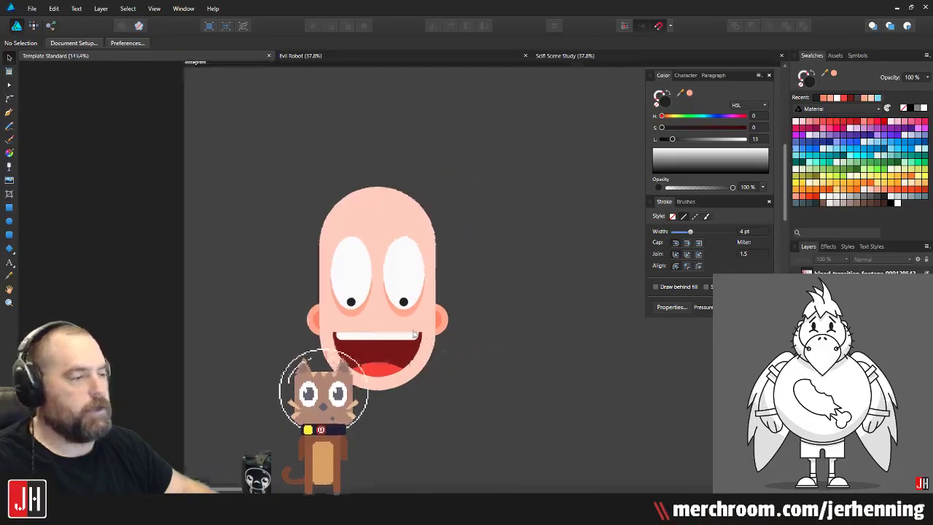
pyautogui.scroll(3, 408, 317)
pyautogui.moveTo(413, 313); pyautogui.dragTo(396, 325)
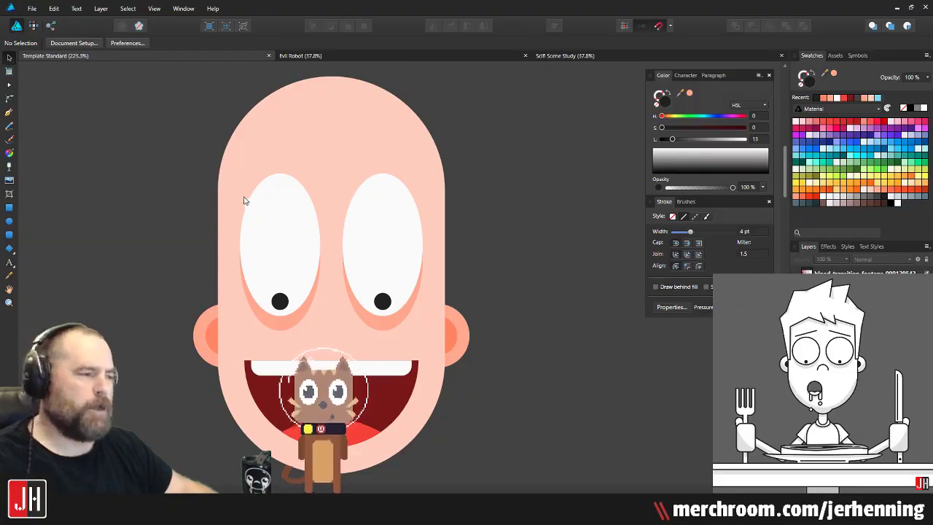
pyautogui.click(9, 113)
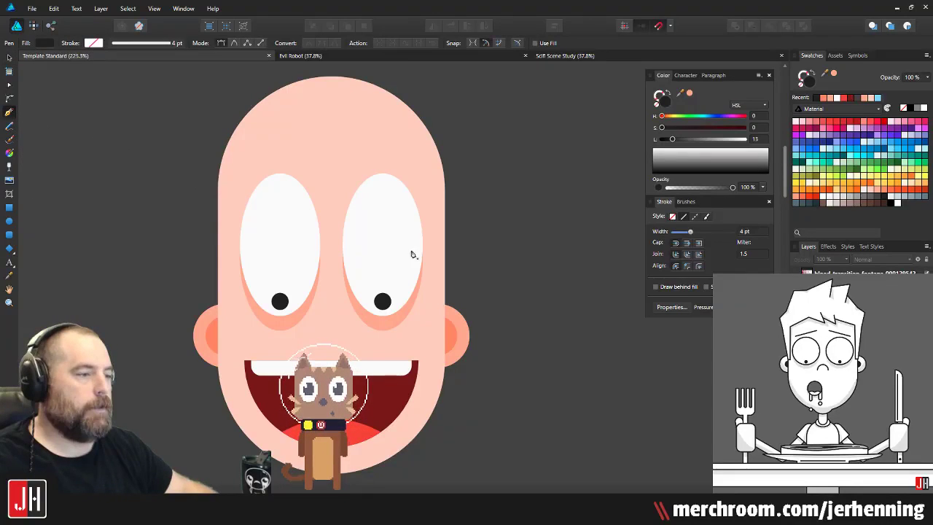
pyautogui.click(224, 250)
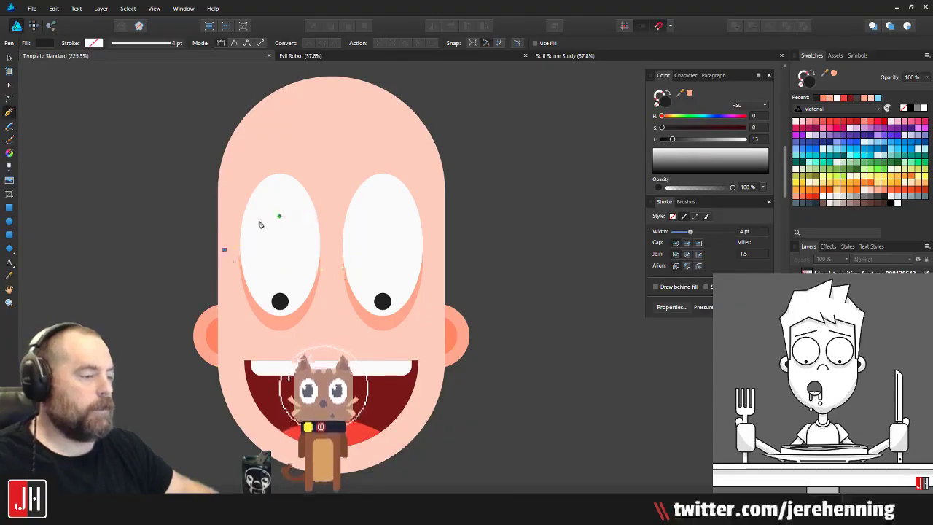
# Step: Try to cut a slanted upper lid into the left eye by subtracting a tilted near-black square from it
pyautogui.click(9, 207)
pyautogui.moveTo(117, 109); pyautogui.dragTo(252, 244)
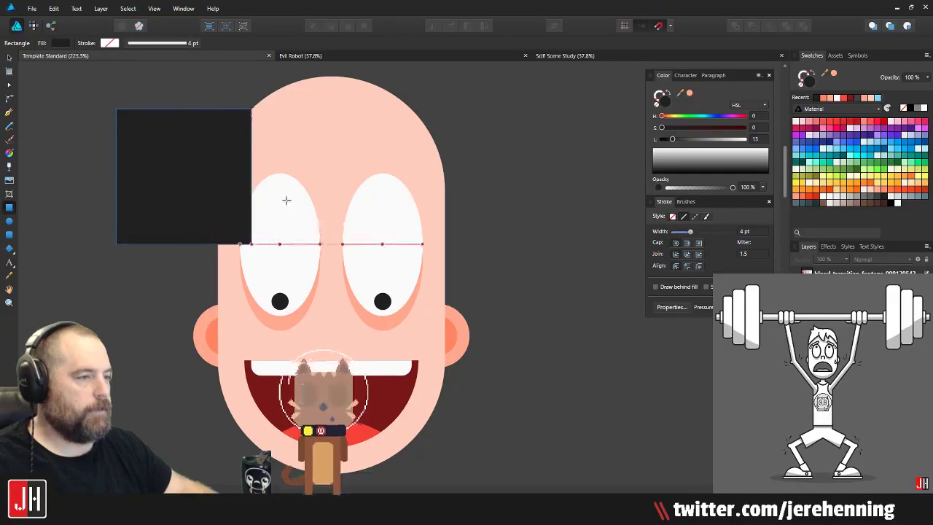
pyautogui.moveTo(286, 200); pyautogui.dragTo(252, 243)
pyautogui.moveTo(183, 95)
pyautogui.mouseDown()
pyautogui.moveTo(100, 102)
pyautogui.moveTo(124, 101)
pyautogui.mouseUp()
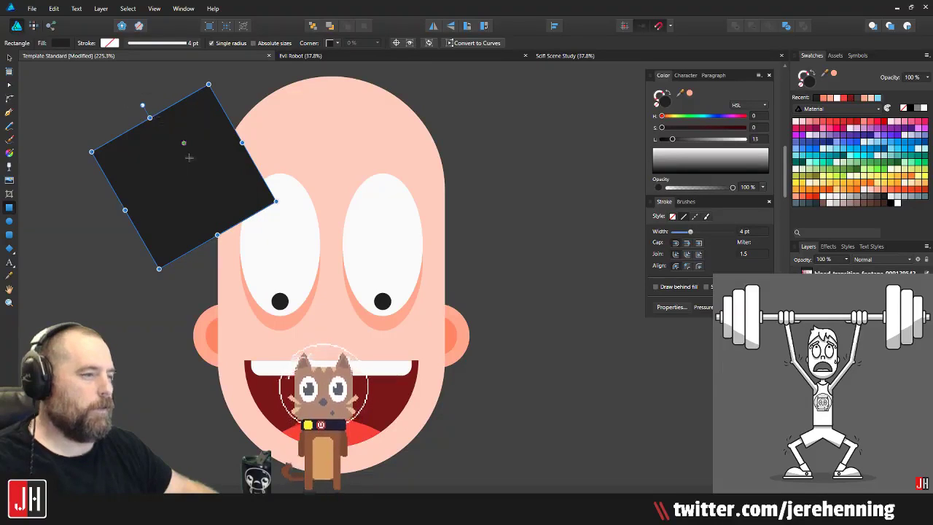
pyautogui.moveTo(188, 158); pyautogui.dragTo(266, 193)
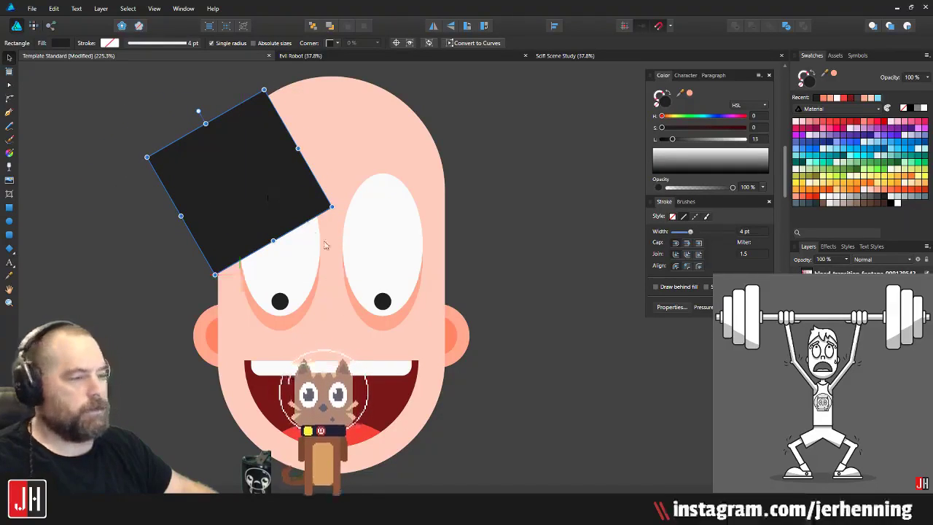
pyautogui.keyDown('shift'); pyautogui.click(299, 239); pyautogui.keyUp('shift')
pyautogui.click(751, 26)
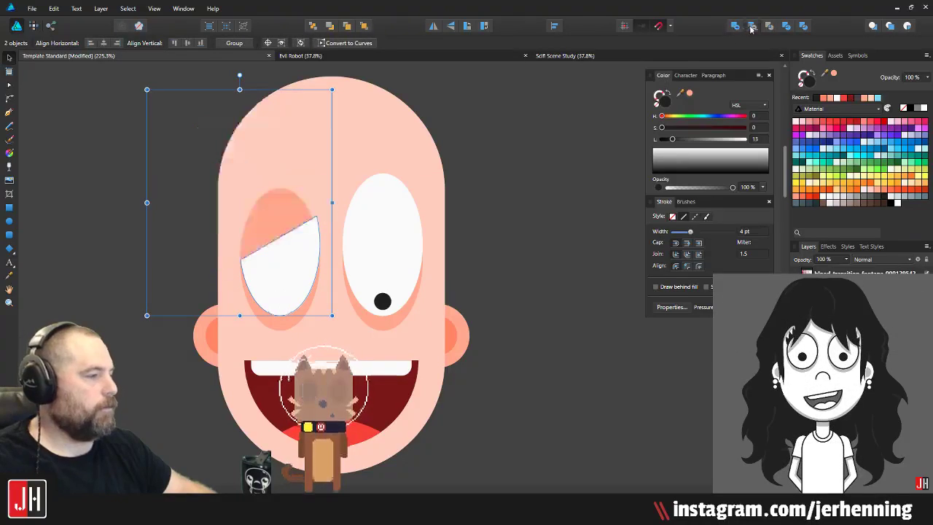
pyautogui.click(547, 231)
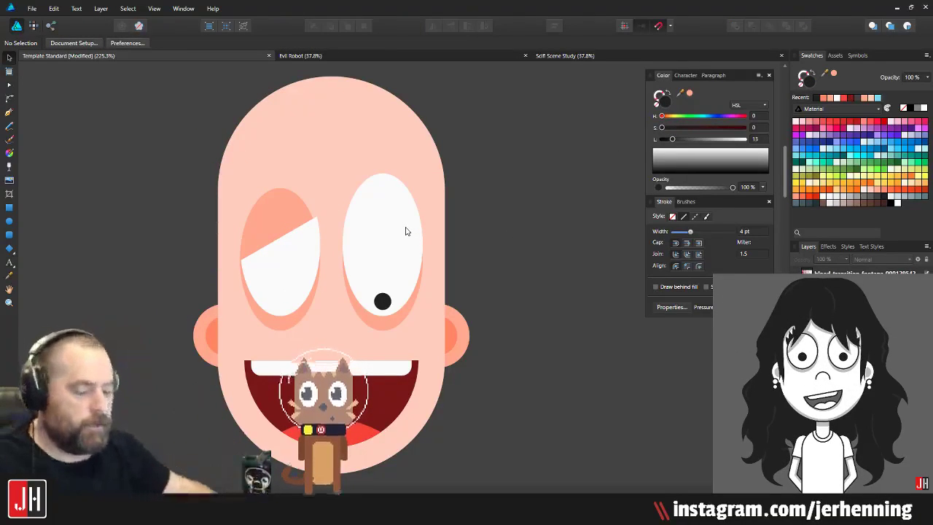
# Step: Undo the slanted cut in the left eye and delete the tilted square
pyautogui.hotkey('ctrl', 'z')
pyautogui.hotkey('ctrl', 'z')
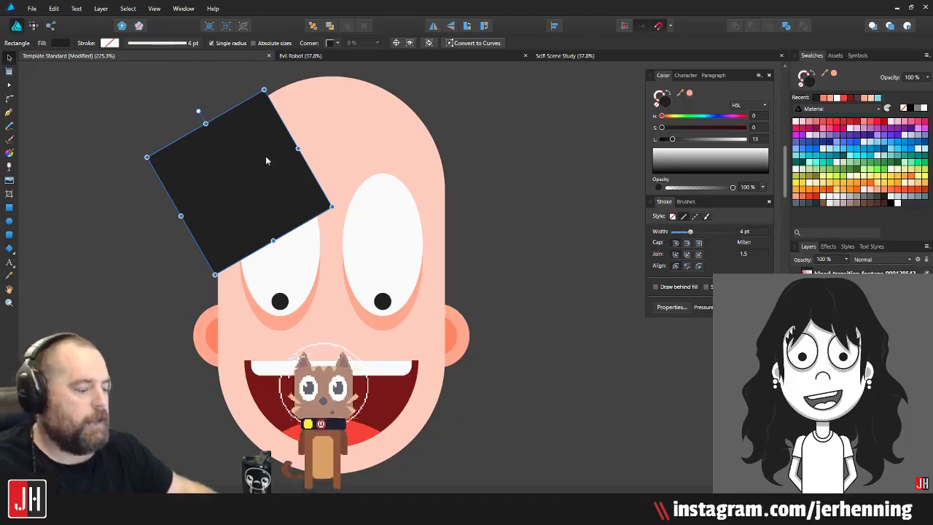
pyautogui.press('Delete')
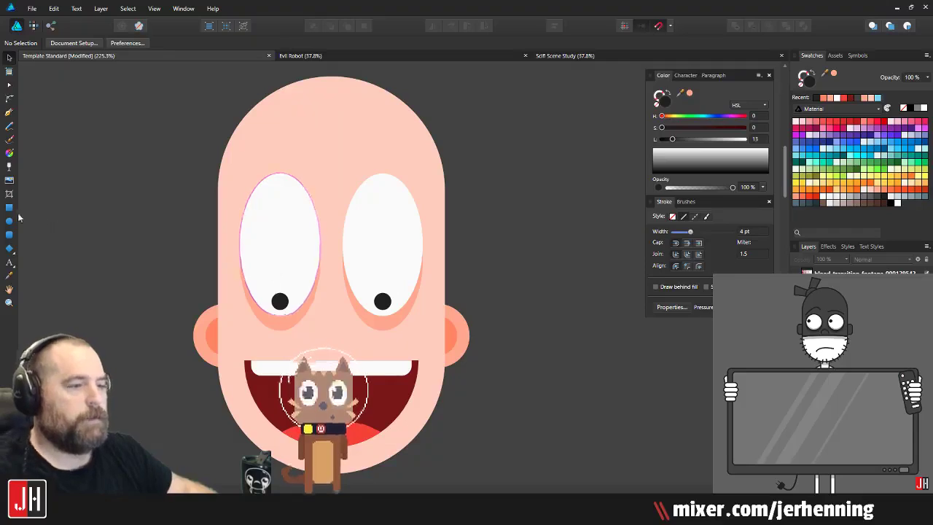
# Step: Draw a near-black circle above the mouth for the nose and centre it on the face
pyautogui.scroll(3, 309, 347)
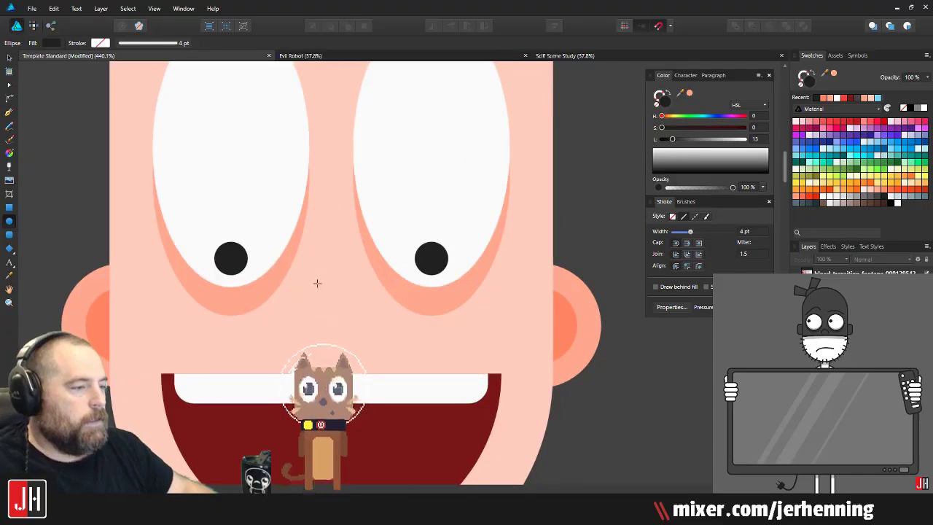
pyautogui.moveTo(315, 282); pyautogui.dragTo(379, 381)
pyautogui.press('v')
pyautogui.moveTo(350, 316); pyautogui.dragTo(343, 316)
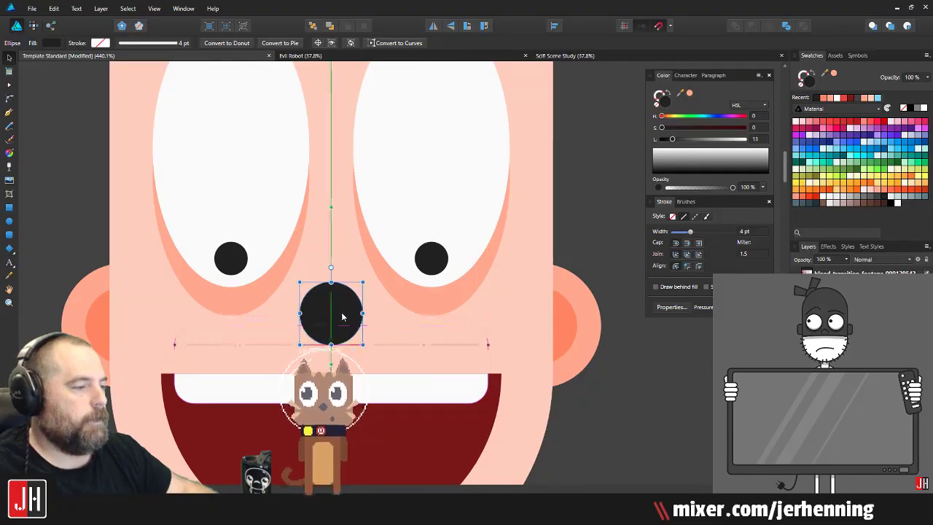
# Step: Cover the nose circle's lower half with a rectangle and subtract it to leave a half circle
pyautogui.moveTo(285, 313)
pyautogui.mouseDown()
pyautogui.moveTo(418, 360)
pyautogui.moveTo(448, 384)
pyautogui.mouseUp()
pyautogui.press('v')
pyautogui.keyDown('shift'); pyautogui.click(332, 297); pyautogui.keyUp('shift')
pyautogui.click(750, 26)
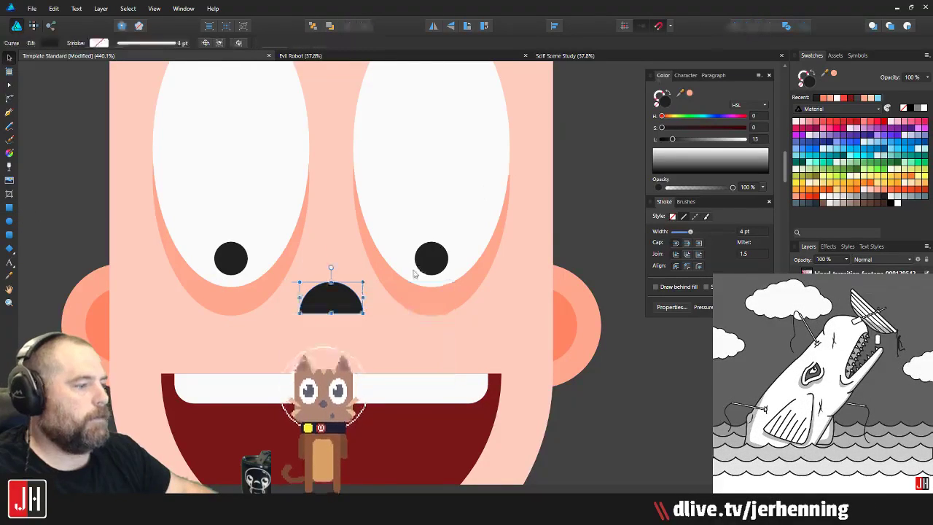
# Step: Fill the half-circle nose with the eye shadow's peach and move it slightly down towards the mouth
pyautogui.press('i')
pyautogui.click(449, 293)
pyautogui.press('v')
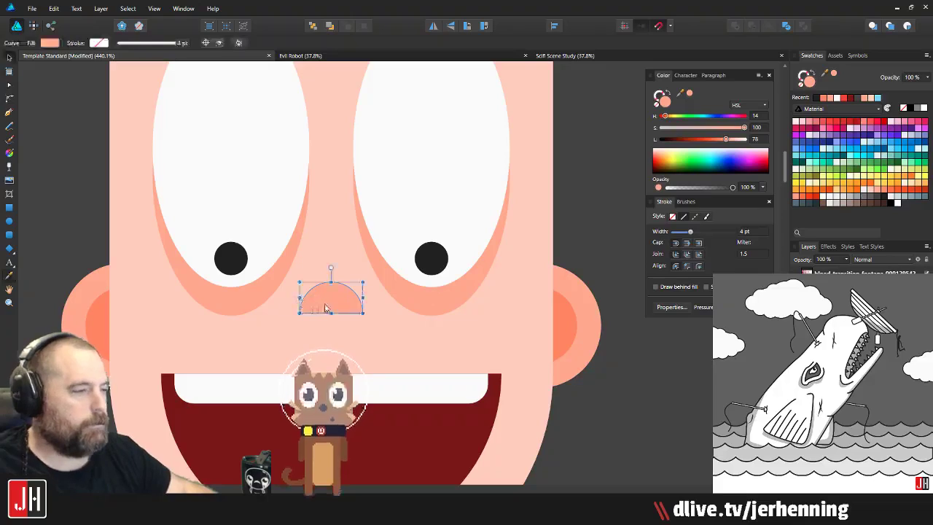
pyautogui.moveTo(331, 308); pyautogui.dragTo(331, 328)
pyautogui.scroll(-8, 354, 328)
pyautogui.click(422, 352)
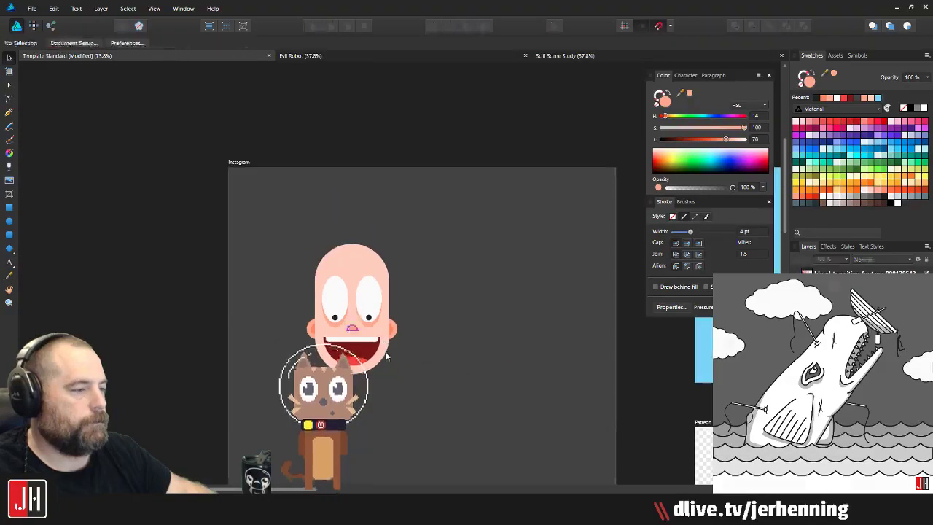
# Step: Shorten the head shape from its crown to a height of about 343 px
pyautogui.scroll(3, 434, 358)
pyautogui.click(295, 156)
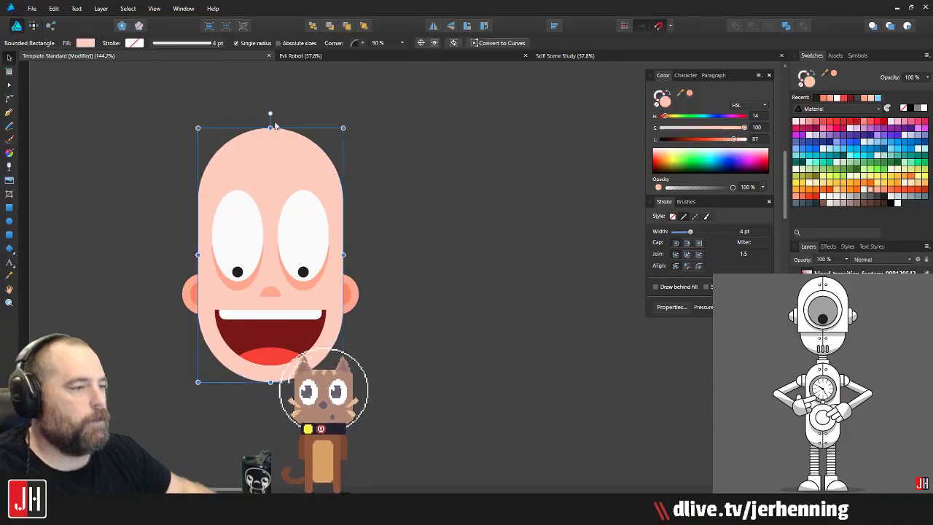
pyautogui.moveTo(270, 127); pyautogui.dragTo(267, 142)
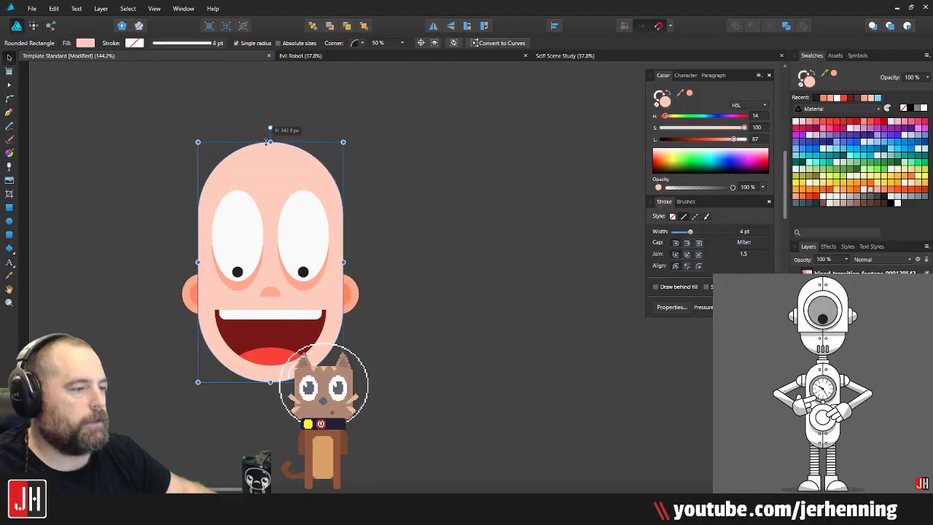
pyautogui.click(416, 181)
# Step: Group all the face parts and move the group higher on the artboard
pyautogui.moveTo(353, 213); pyautogui.dragTo(369, 227)
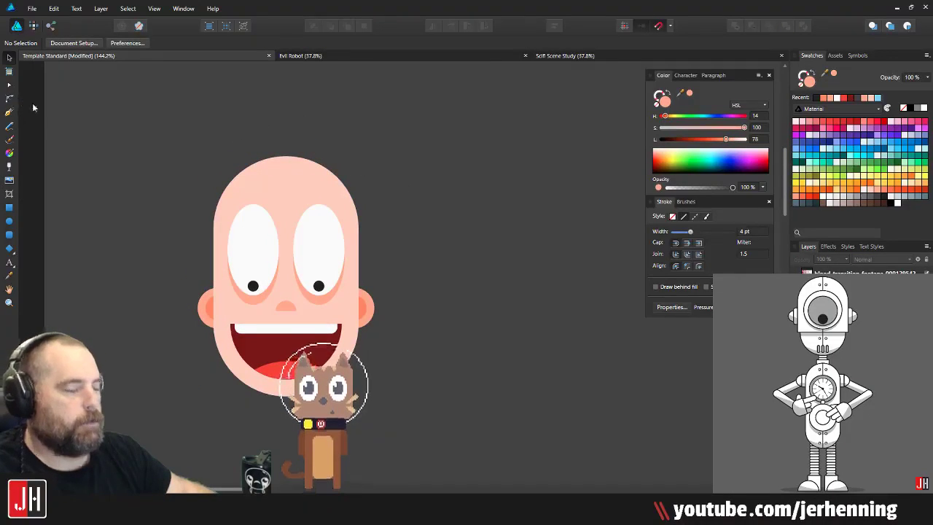
pyautogui.moveTo(144, 114); pyautogui.dragTo(457, 443)
pyautogui.hotkey('ctrl', 'g')
pyautogui.moveTo(366, 321); pyautogui.dragTo(367, 284)
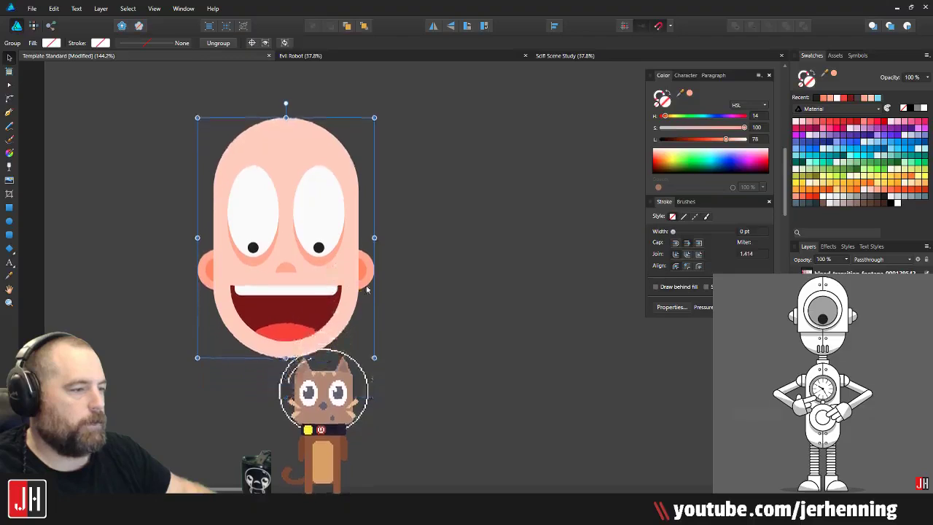
pyautogui.click(399, 343)
pyautogui.moveTo(399, 342); pyautogui.dragTo(399, 310)
# Step: Draw a narrow upright rounded rectangle below the chin for the neck, with 50% corners and the head's skin colour
pyautogui.click(10, 236)
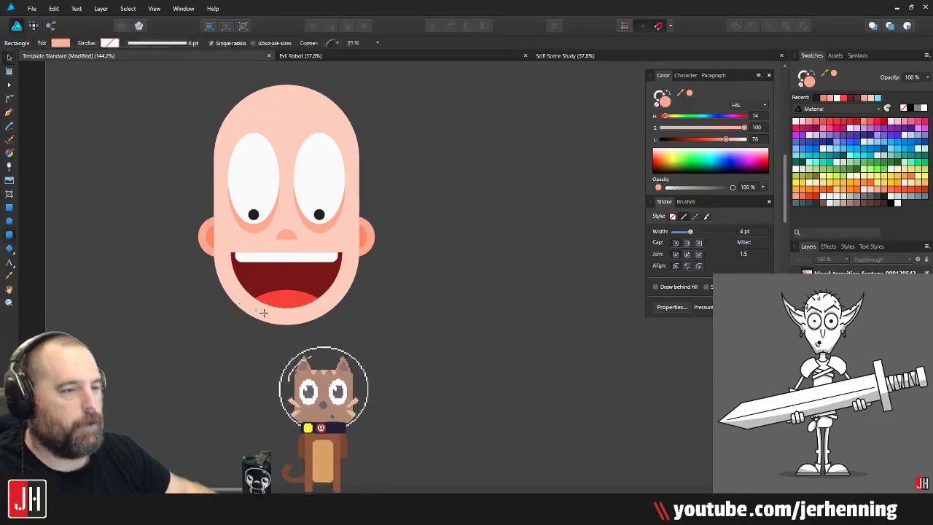
pyautogui.scroll(1, 265, 313)
pyautogui.moveTo(278, 308); pyautogui.dragTo(305, 415)
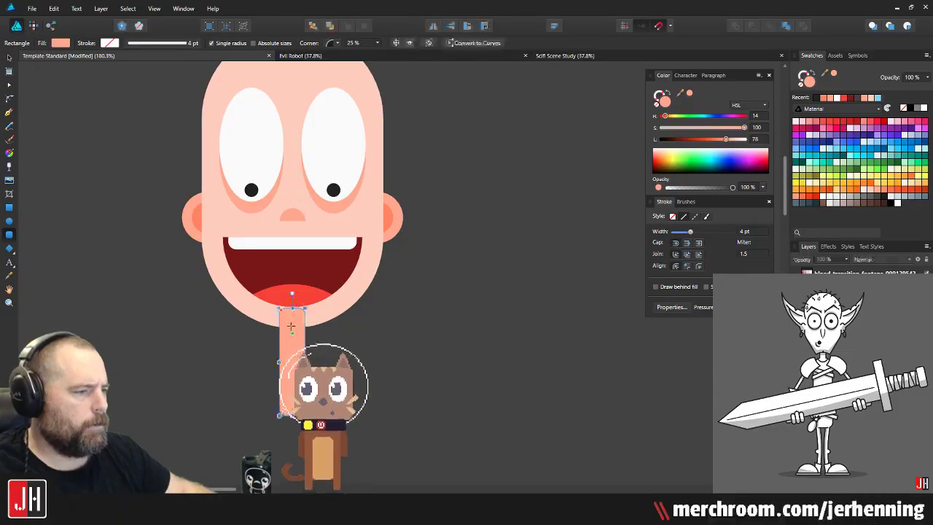
pyautogui.press('i')
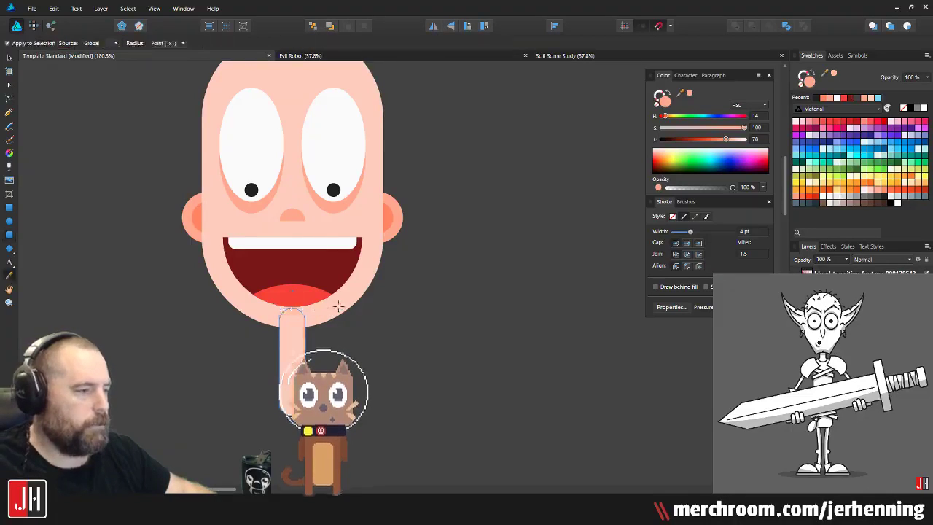
# Step: Move the neck up so it overlaps the chin and send it behind the head
pyautogui.press('v')
pyautogui.moveTo(293, 366); pyautogui.dragTo(293, 332)
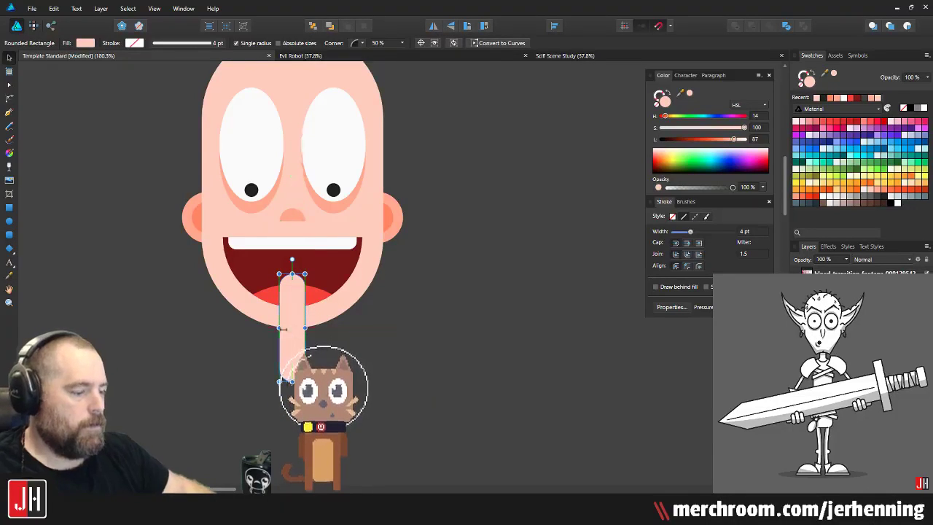
pyautogui.hotkey('ctrl', 'shift', '[')
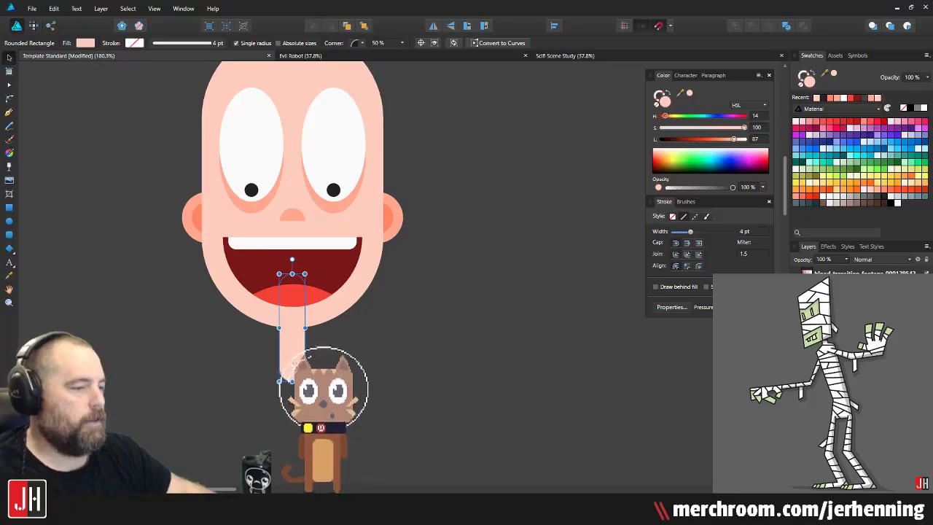
pyautogui.moveTo(293, 348); pyautogui.dragTo(293, 331)
pyautogui.click(385, 343)
# Step: Draw a circle over the chin, fill it with the outer ear's peach and clip it inside the neck as a shadow
pyautogui.click(10, 221)
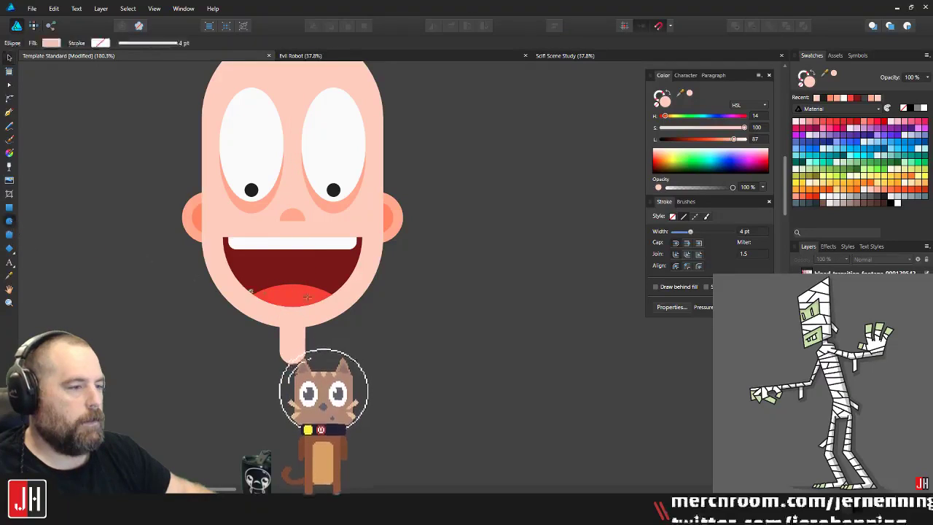
pyautogui.moveTo(272, 256); pyautogui.dragTo(396, 336)
pyautogui.press('i')
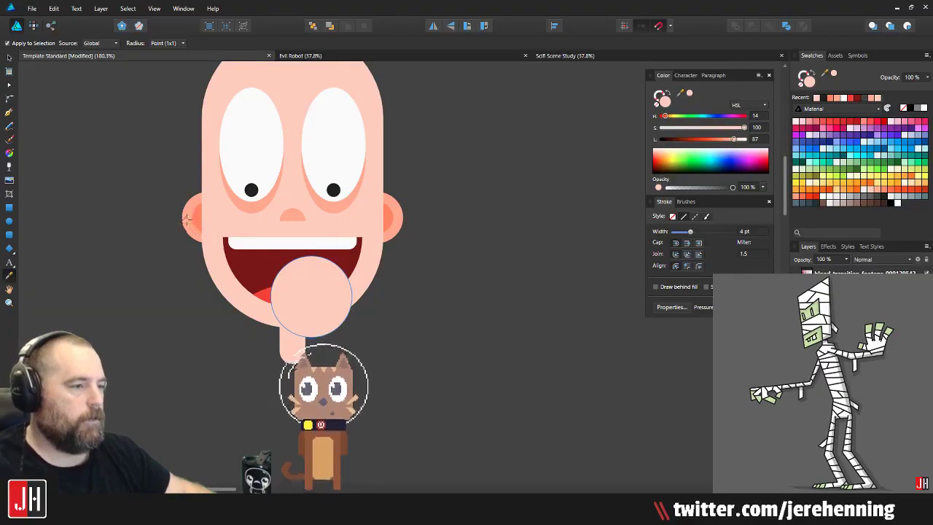
pyautogui.click(187, 221)
pyautogui.hotkey('ctrl', 'x')
pyautogui.press('v')
pyautogui.click(294, 348)
pyautogui.hotkey('ctrl', 'alt', 'v')
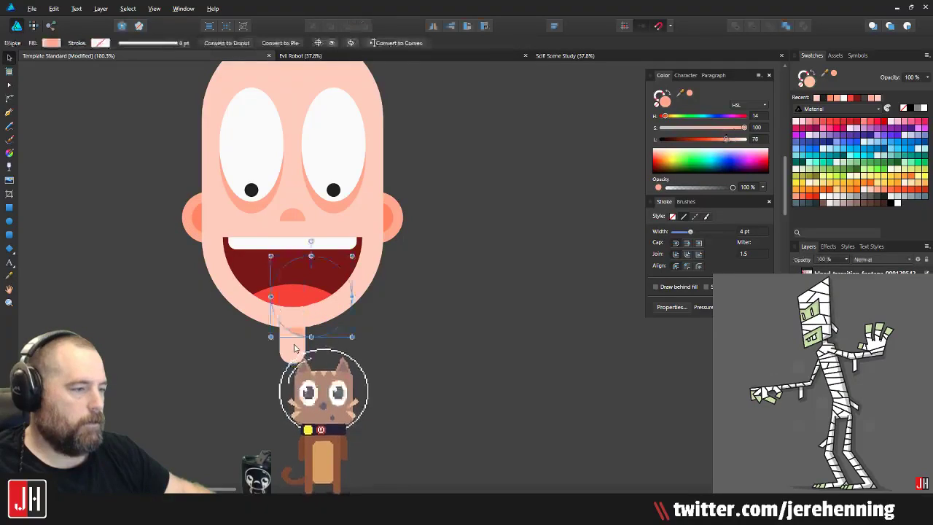
# Step: Centre the shadow circle on the neck and widen it to follow the chin's curve, and save the document
pyautogui.scroll(5, 294, 348)
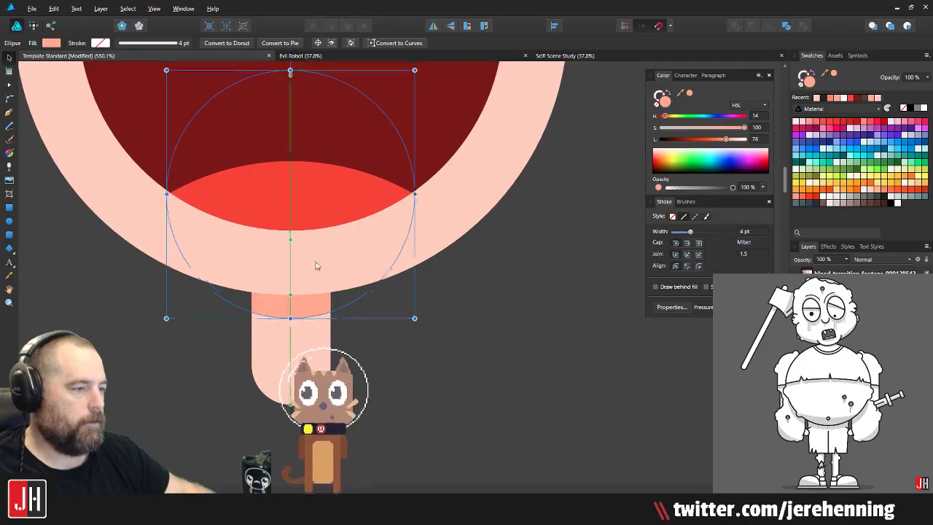
pyautogui.moveTo(414, 194); pyautogui.dragTo(463, 187)
pyautogui.click(424, 369)
pyautogui.scroll(-9, 412, 388)
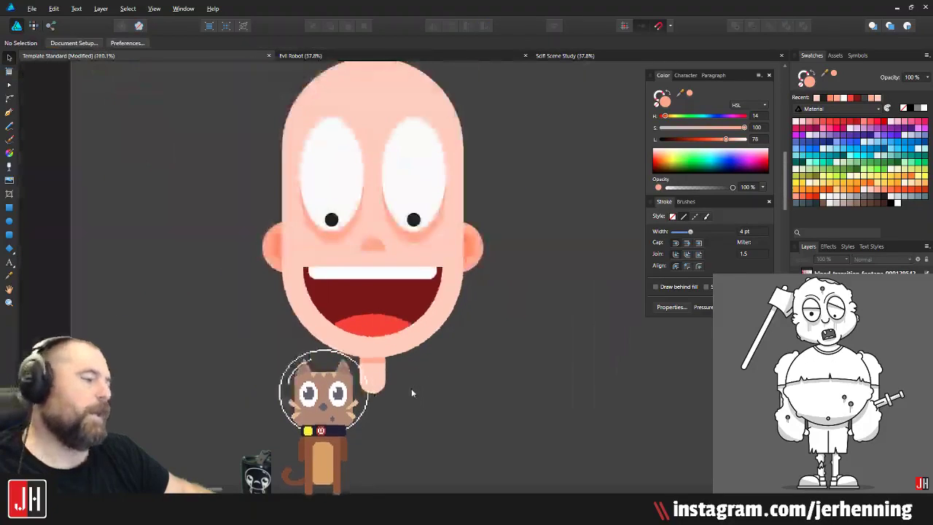
pyautogui.hotkey('ctrl', 's')
# Step: Copy the upper teeth straight down to the bottom of the mouth as a row of lower teeth
pyautogui.scroll(4, 363, 357)
pyautogui.moveTo(363, 355); pyautogui.dragTo(328, 391)
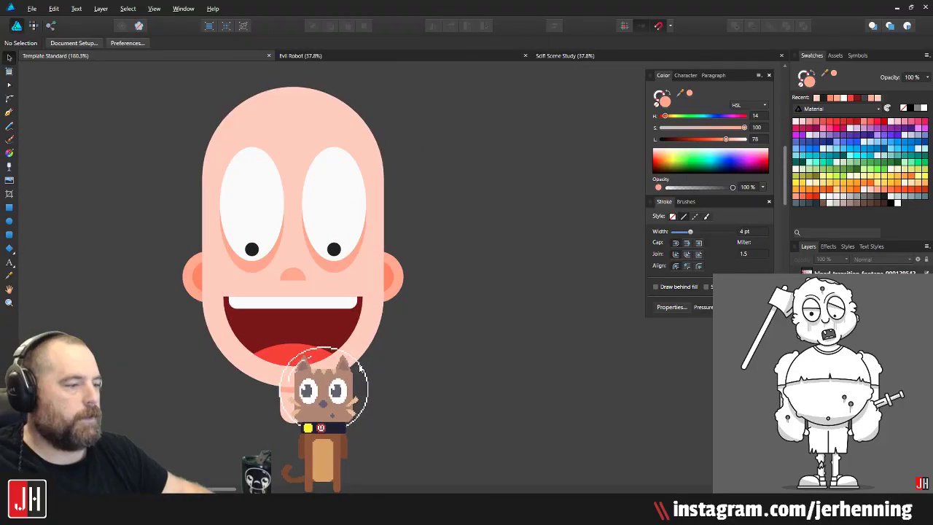
pyautogui.click(309, 318)
pyautogui.scroll(4, 310, 315)
pyautogui.doubleClick(320, 271)
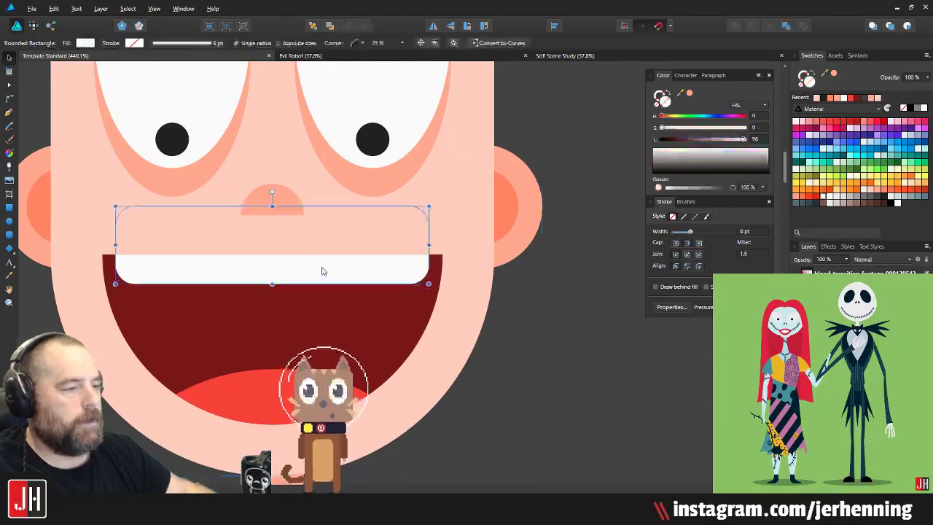
pyautogui.moveTo(322, 268); pyautogui.dragTo(322, 445)
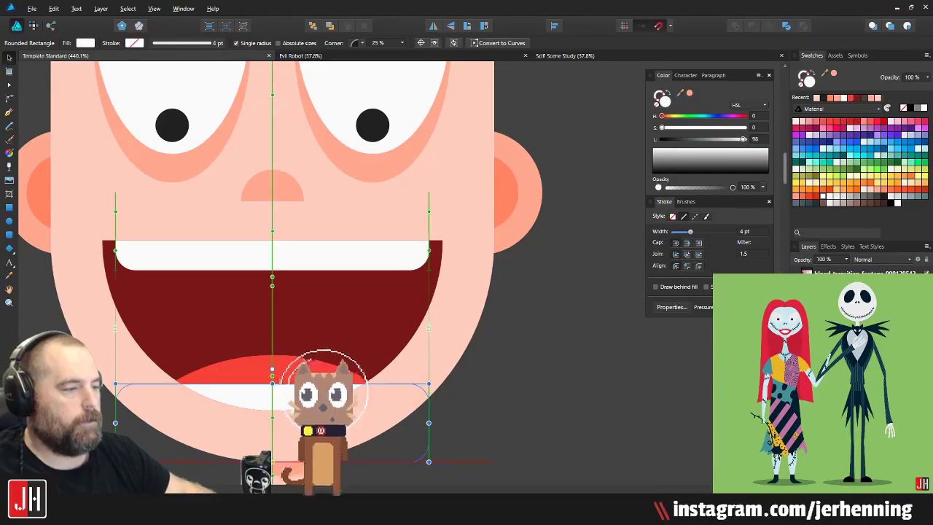
pyautogui.hotkey('ctrl', 'd')
pyautogui.scroll(-3, 506, 366)
pyautogui.scroll(2, 506, 366)
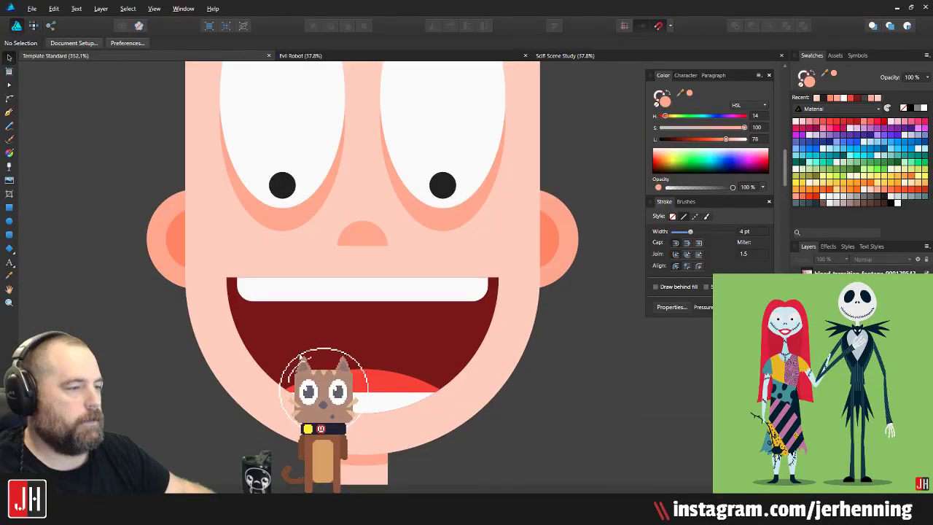
# Step: Draw a tall ellipse over the lower mouth and fill it with the mouth's dark red darkened to lightness 10
pyautogui.click(8, 221)
pyautogui.scroll(4, 411, 414)
pyautogui.moveTo(311, 267); pyautogui.dragTo(460, 484)
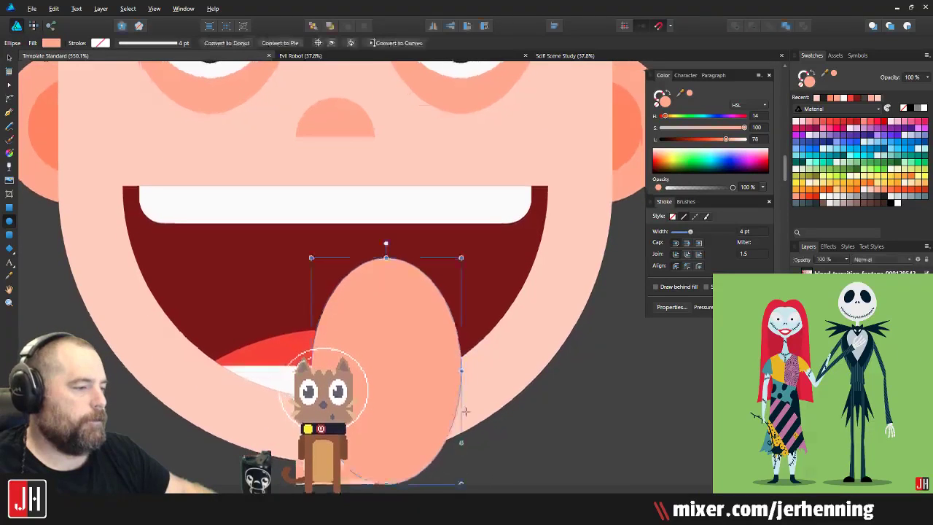
pyautogui.press('i')
pyautogui.click(477, 279)
pyautogui.press('m')
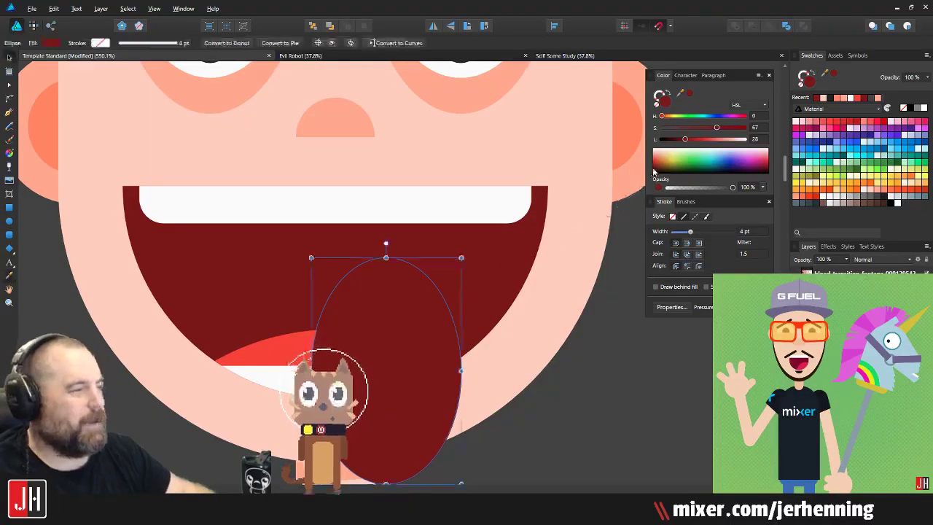
pyautogui.moveTo(685, 140); pyautogui.dragTo(670, 140)
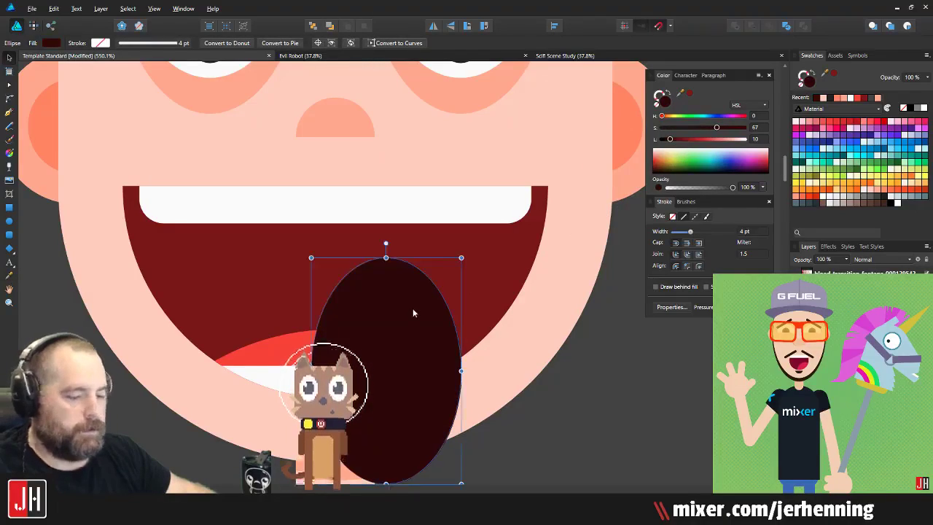
# Step: Clip the dark ellipse inside the mouth, centred, and send it behind the tongue and lower teeth as the throat
pyautogui.hotkey('ctrl', 'x')
pyautogui.click(310, 275)
pyautogui.hotkey('ctrl', 'z')
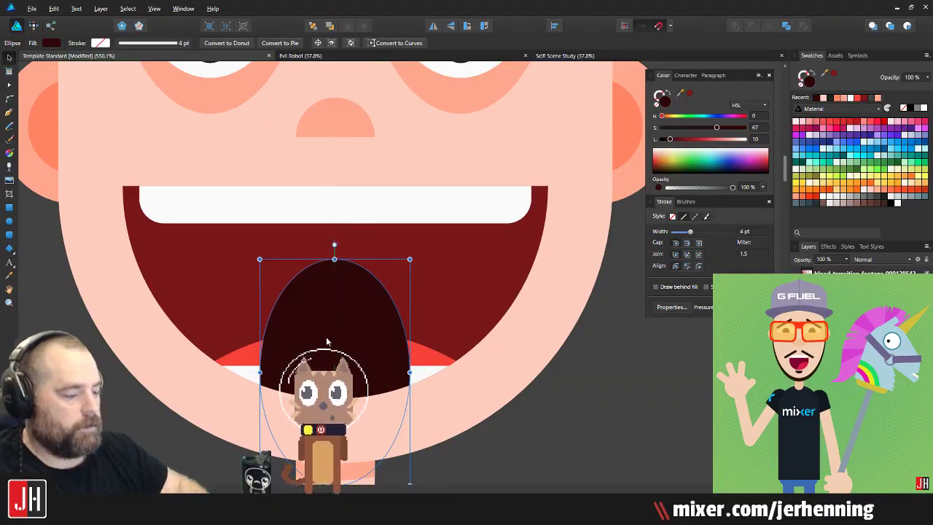
pyautogui.hotkey('ctrl', 'shift', '[')
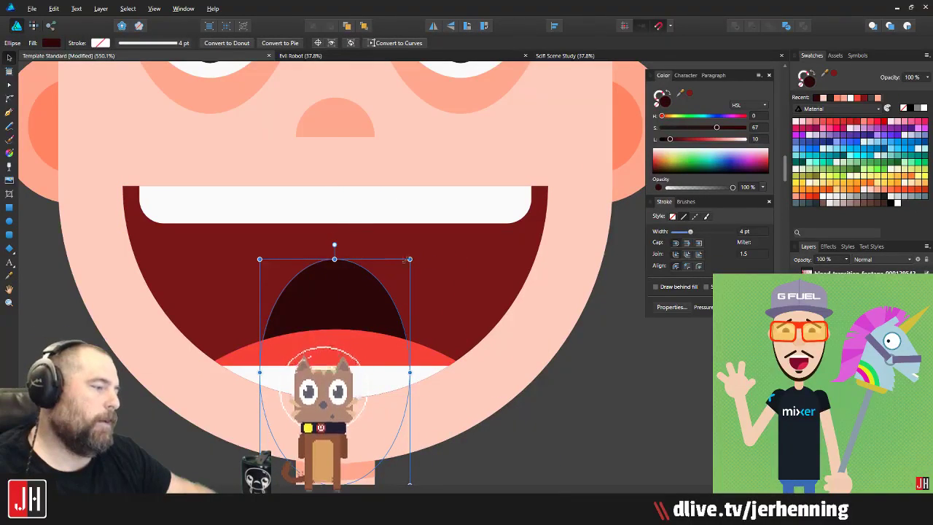
# Step: Shrink the throat ellipse so it rises less above the tongue, keeping it centred in the mouth
pyautogui.moveTo(410, 258); pyautogui.dragTo(394, 283)
pyautogui.moveTo(338, 348)
pyautogui.mouseDown()
pyautogui.moveTo(347, 344)
pyautogui.moveTo(346, 353)
pyautogui.mouseUp()
pyautogui.scroll(-6, 356, 348)
pyautogui.scroll(-3, 357, 349)
pyautogui.click(411, 350)
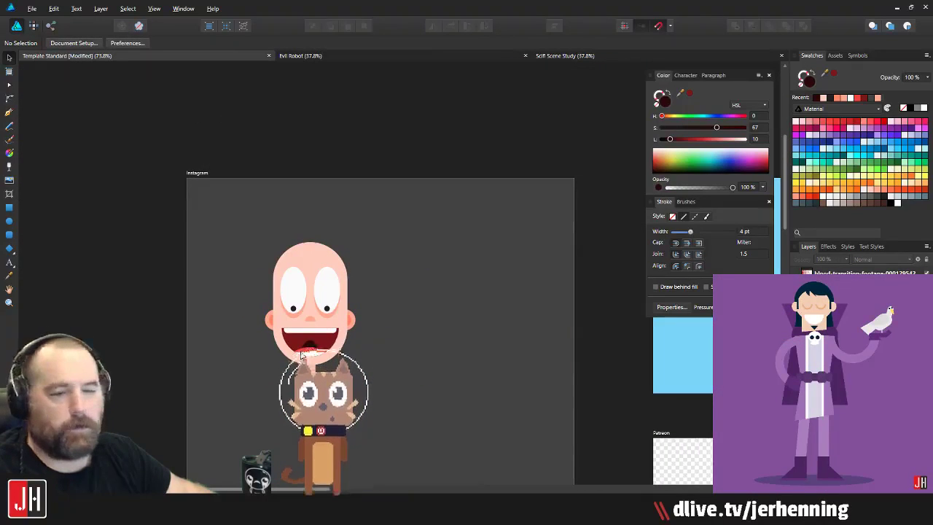
# Step: Group the head with the neck and move the group up on the artboard
pyautogui.scroll(5, 301, 354)
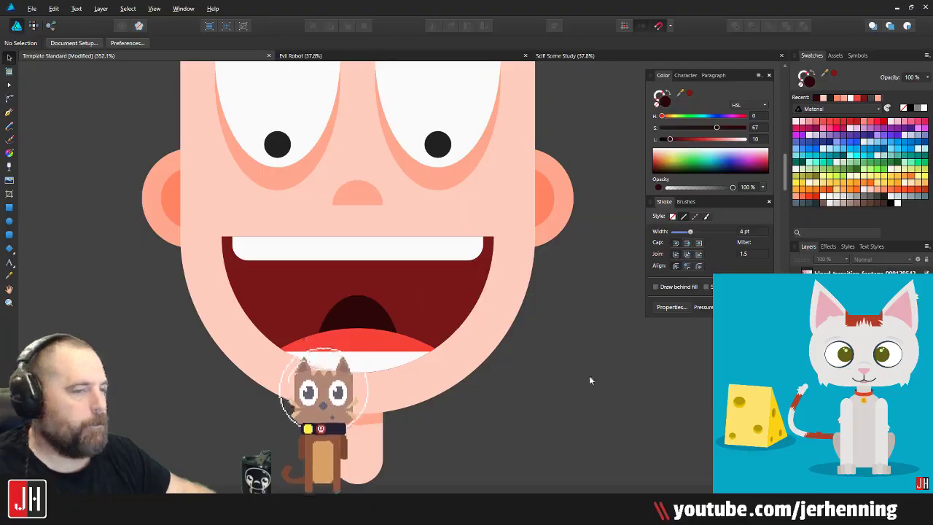
pyautogui.scroll(2, 390, 312)
pyautogui.scroll(-6, 409, 312)
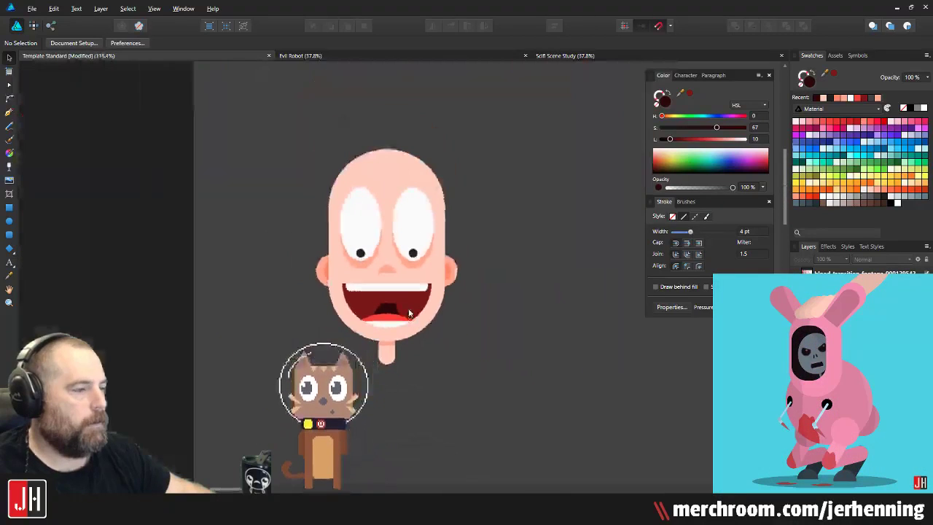
pyautogui.moveTo(271, 136); pyautogui.dragTo(471, 430)
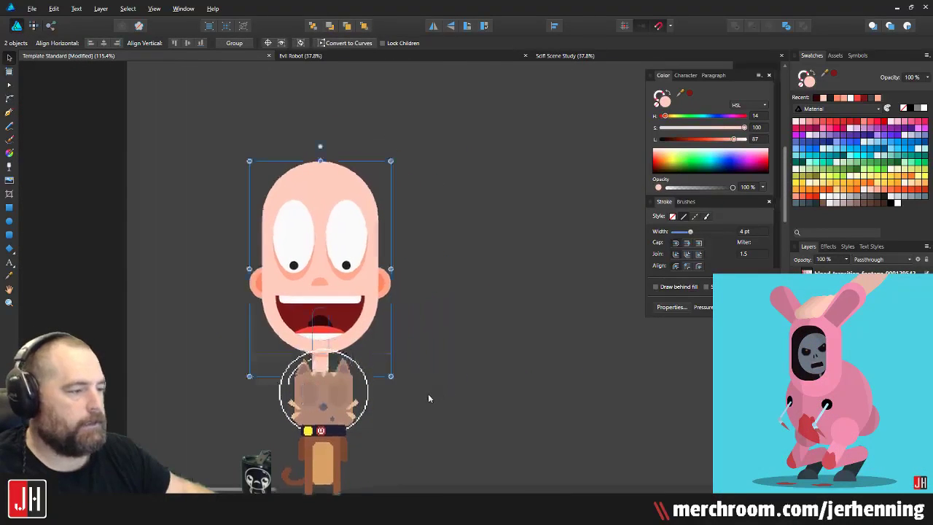
pyautogui.hotkey('ctrl', 'g')
pyautogui.moveTo(326, 278); pyautogui.dragTo(320, 228)
pyautogui.click(420, 247)
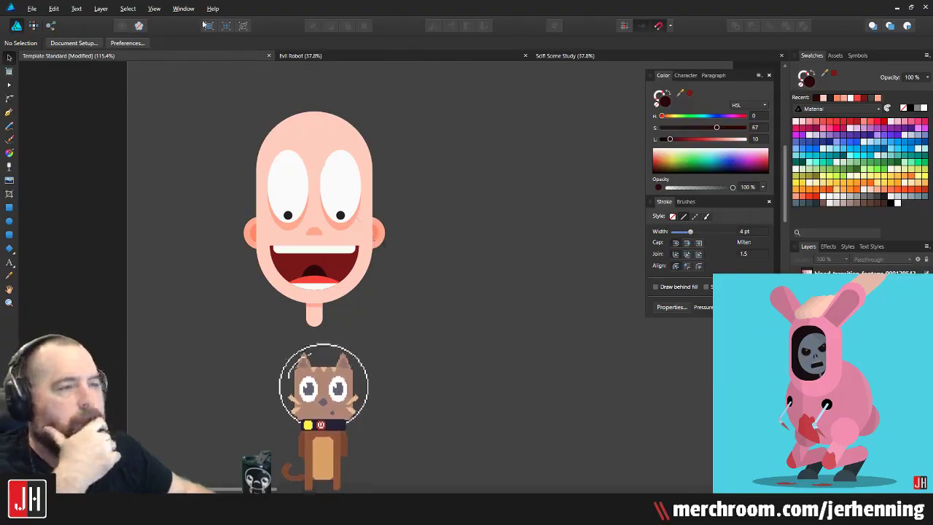
# Step: Open the Faces 2 file from the Vector > Complete > 2018 folder
pyautogui.click(32, 8)
pyautogui.click(29, 54)
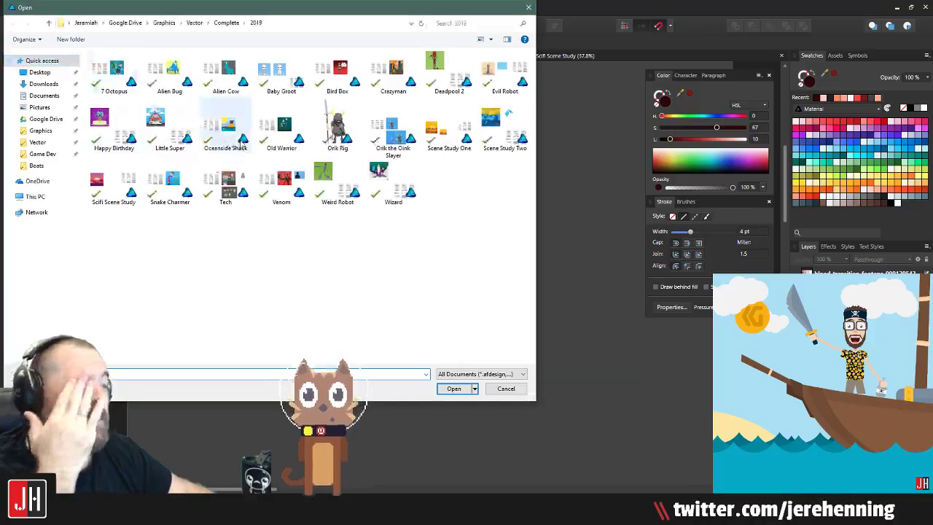
pyautogui.click(194, 24)
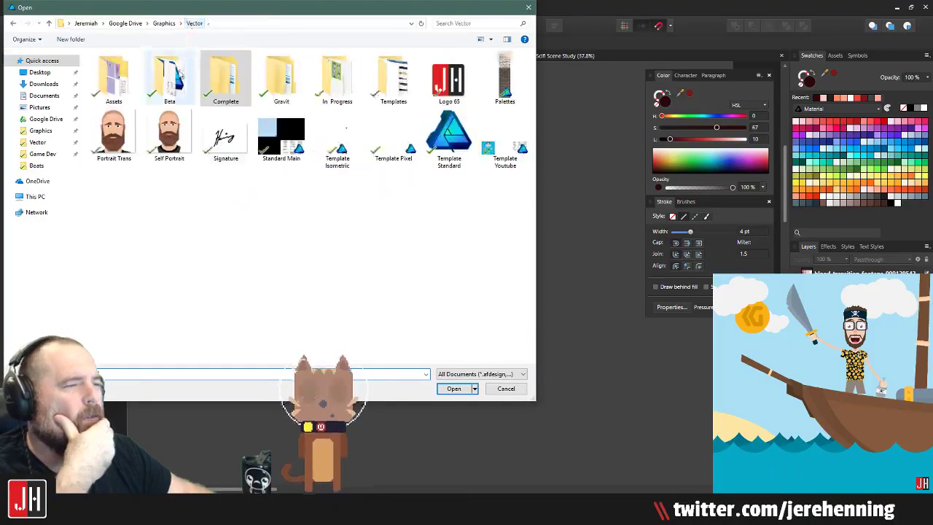
pyautogui.doubleClick(235, 85)
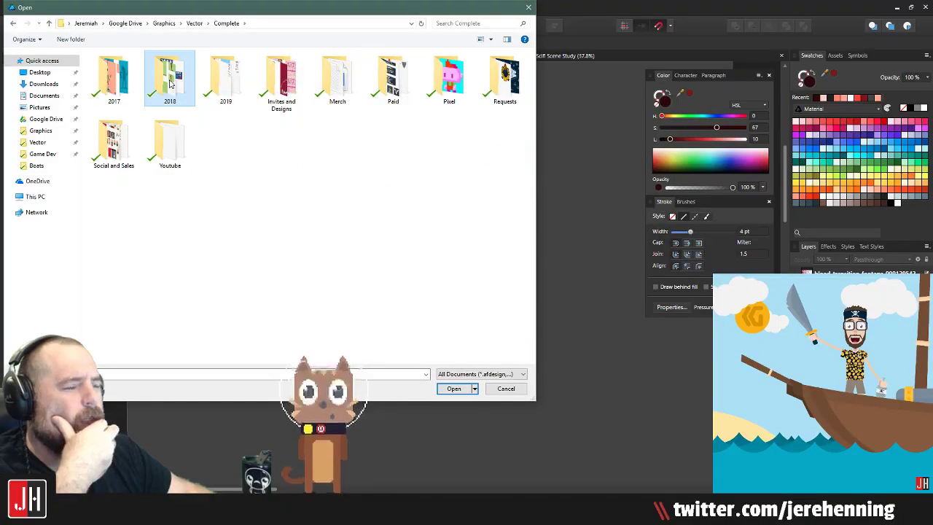
pyautogui.doubleClick(171, 85)
pyautogui.press('f')
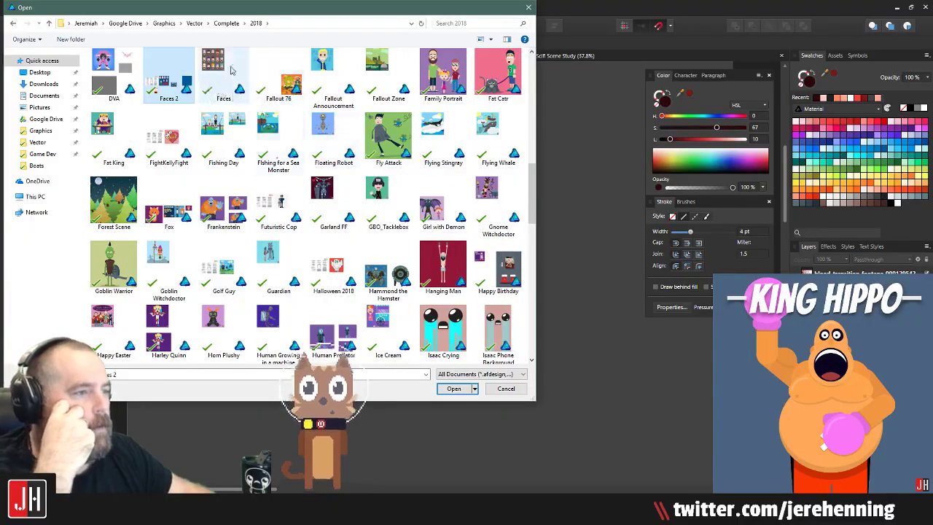
pyautogui.doubleClick(169, 85)
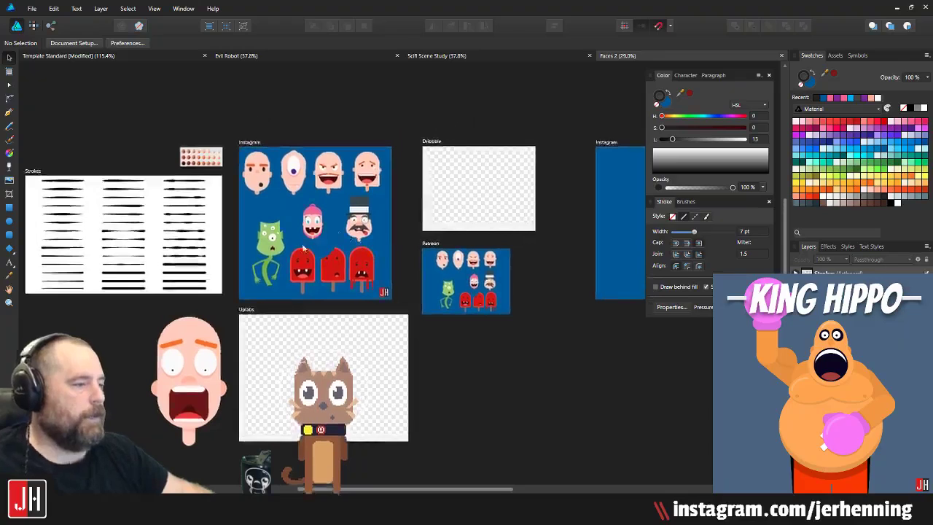
# Step: Examine the large screaming face and the other cartoon faces on the artboards for reference
pyautogui.scroll(3, 179, 390)
pyautogui.click(211, 388)
pyautogui.moveTo(340, 295); pyautogui.dragTo(289, 345)
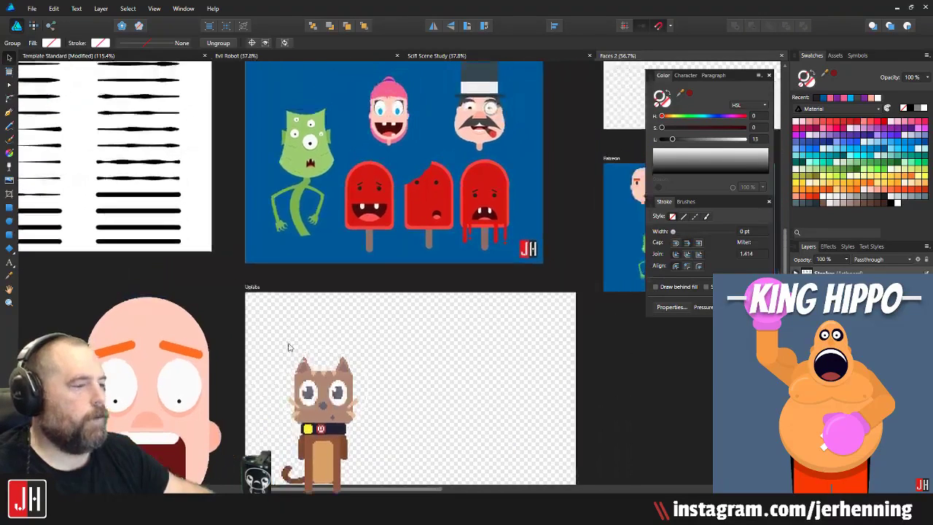
pyautogui.moveTo(352, 297); pyautogui.dragTo(294, 441)
pyautogui.moveTo(523, 316); pyautogui.dragTo(334, 245)
pyautogui.click(580, 391)
pyautogui.scroll(-5, 547, 366)
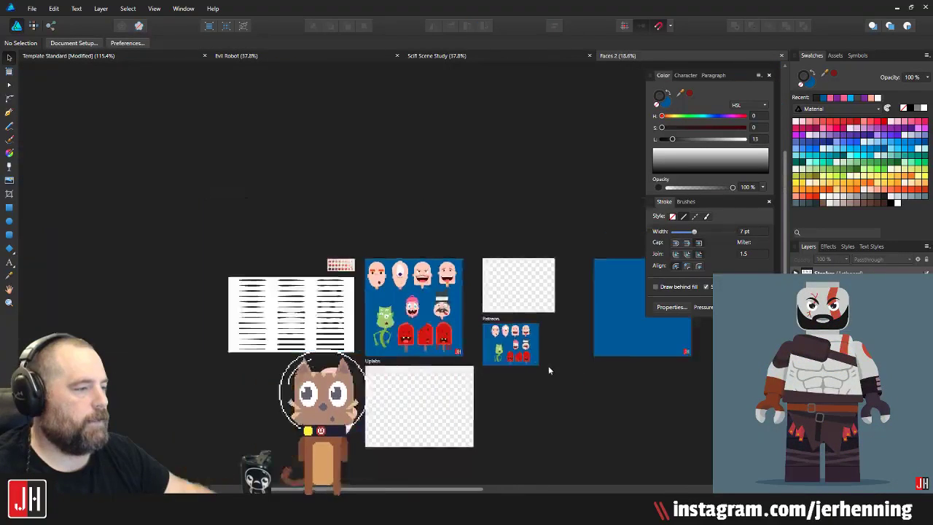
# Step: Delete the small copies of the faces from the Patreon artboard and save the Faces 2 file
pyautogui.moveTo(548, 369); pyautogui.dragTo(466, 376)
pyautogui.scroll(4, 467, 378)
pyautogui.moveTo(558, 371)
pyautogui.mouseDown()
pyautogui.moveTo(334, 195)
pyautogui.moveTo(338, 211)
pyautogui.mouseUp()
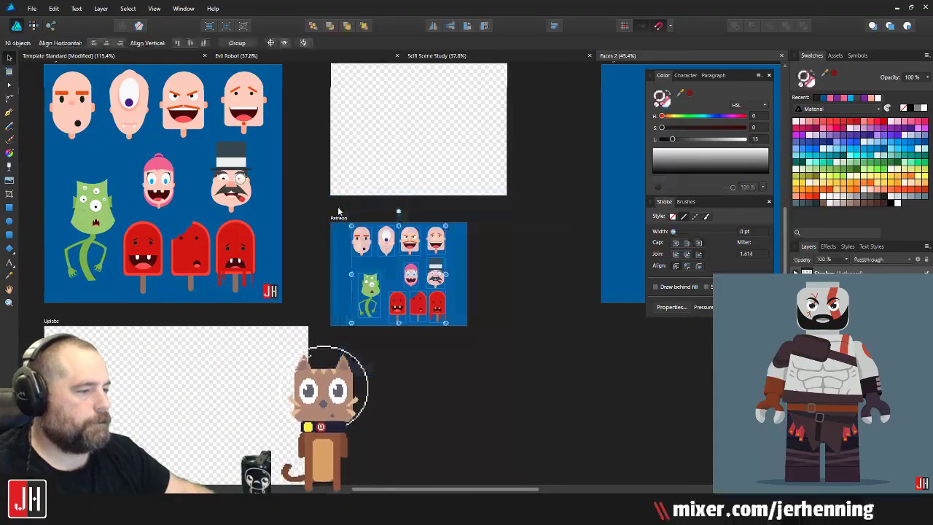
pyautogui.click(337, 207)
pyautogui.hotkey('ctrl', 's')
# Step: Examine the faces, the green monster and the red popsicles on the Instagram artboard and the screaming face beside the artboards
pyautogui.moveTo(380, 175); pyautogui.dragTo(470, 282)
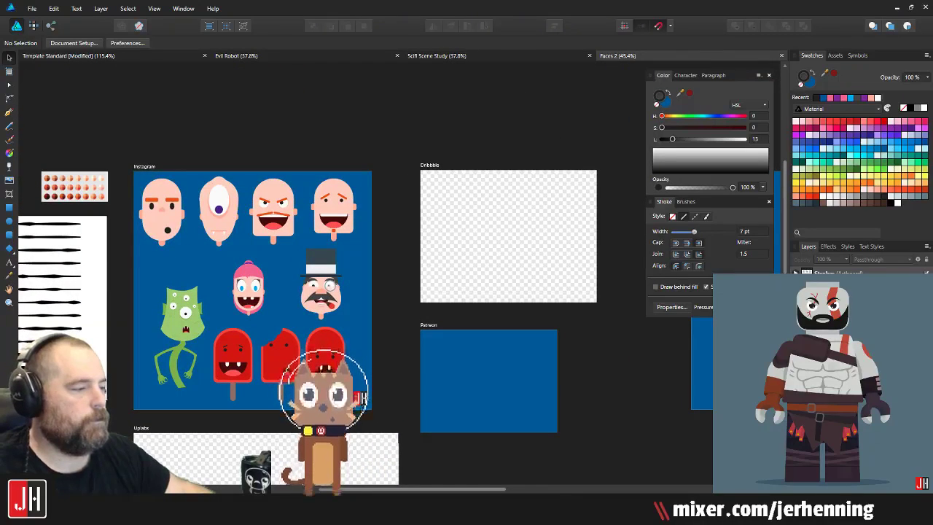
pyautogui.scroll(2, 307, 281)
pyautogui.moveTo(237, 195); pyautogui.dragTo(325, 258)
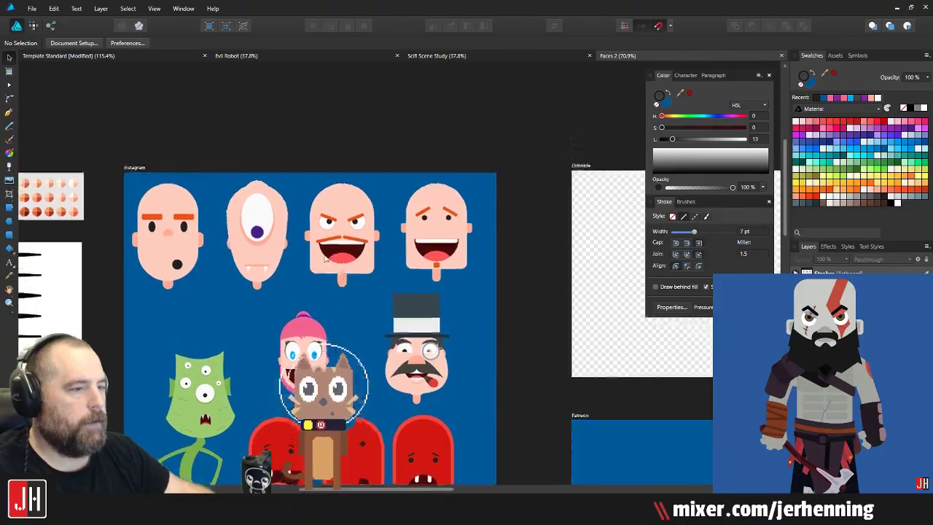
pyautogui.scroll(2, 282, 251)
pyautogui.scroll(-5, 421, 210)
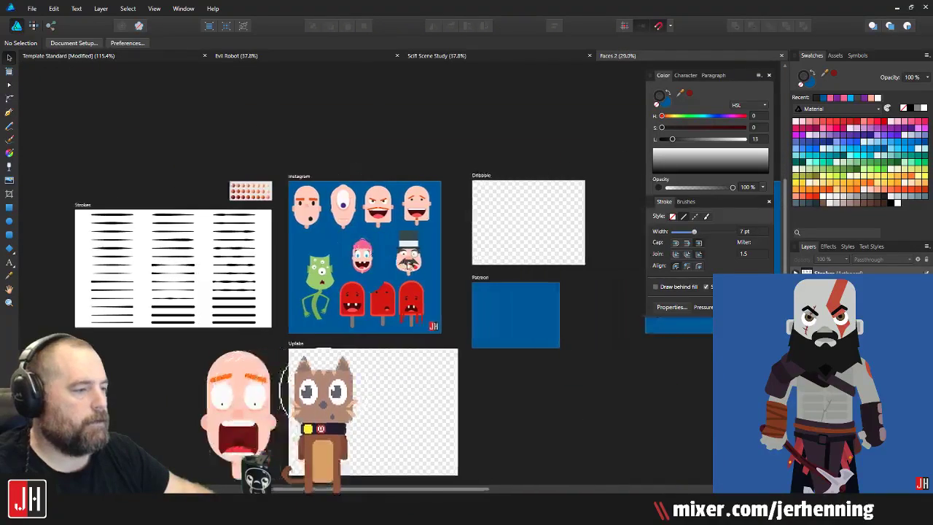
pyautogui.scroll(3, 408, 264)
pyautogui.scroll(-4, 420, 256)
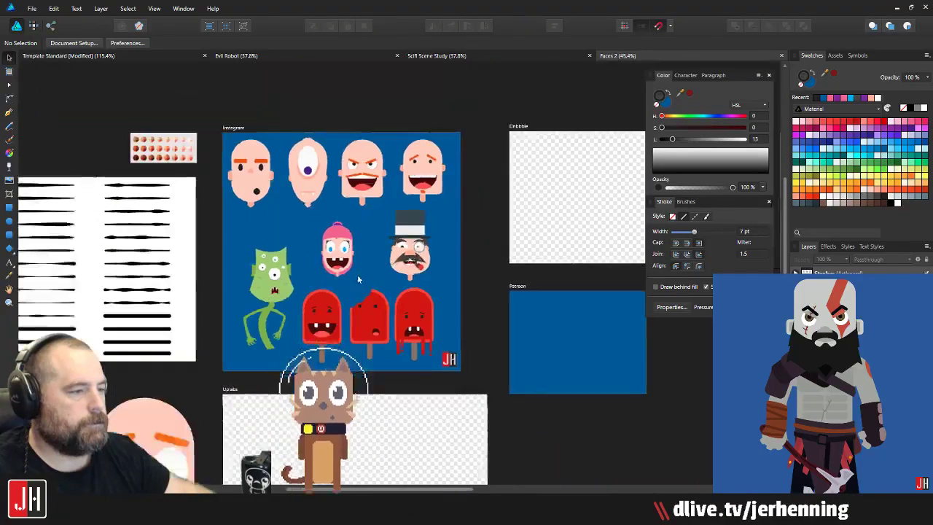
pyautogui.scroll(3, 358, 279)
pyautogui.scroll(-4, 364, 287)
pyautogui.scroll(4, 375, 297)
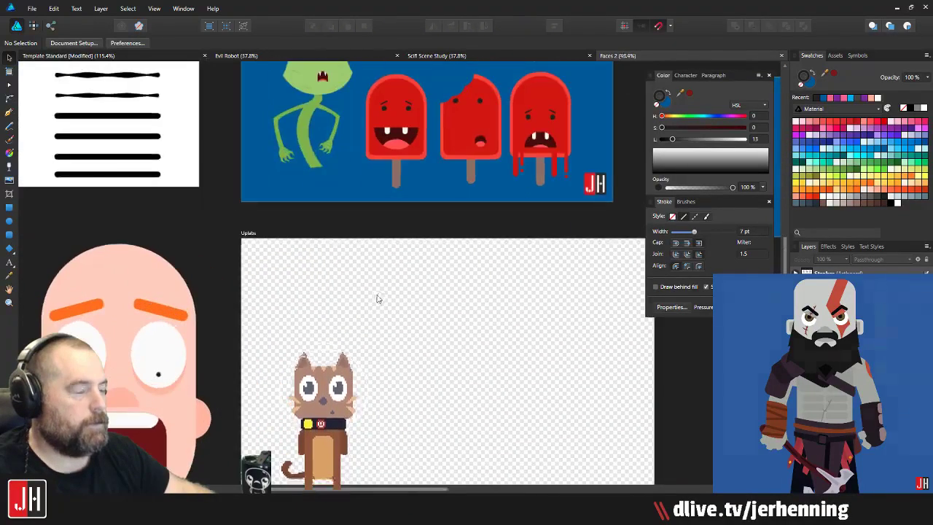
pyautogui.scroll(-5, 377, 299)
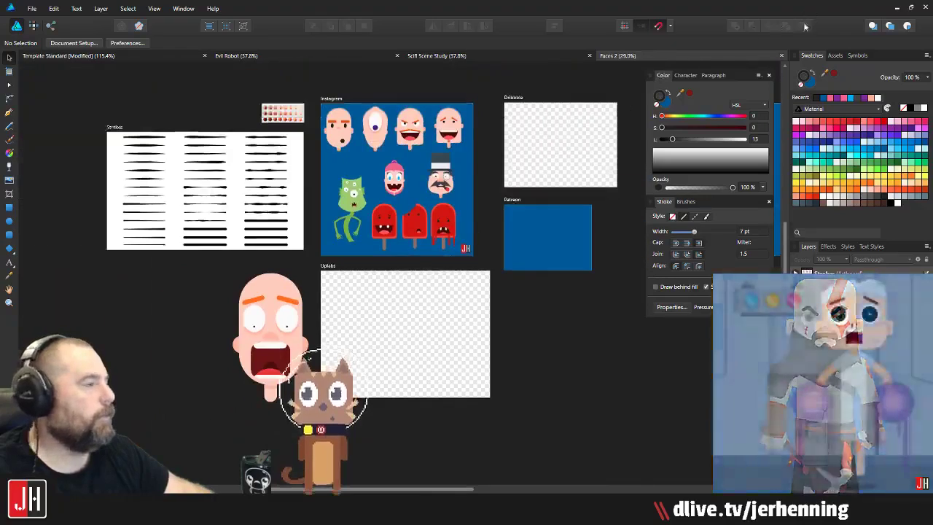
# Step: Close the Faces 2 file and cut the head-and-neck group from the Instagram artboard of the Template Standard document
pyautogui.click(782, 56)
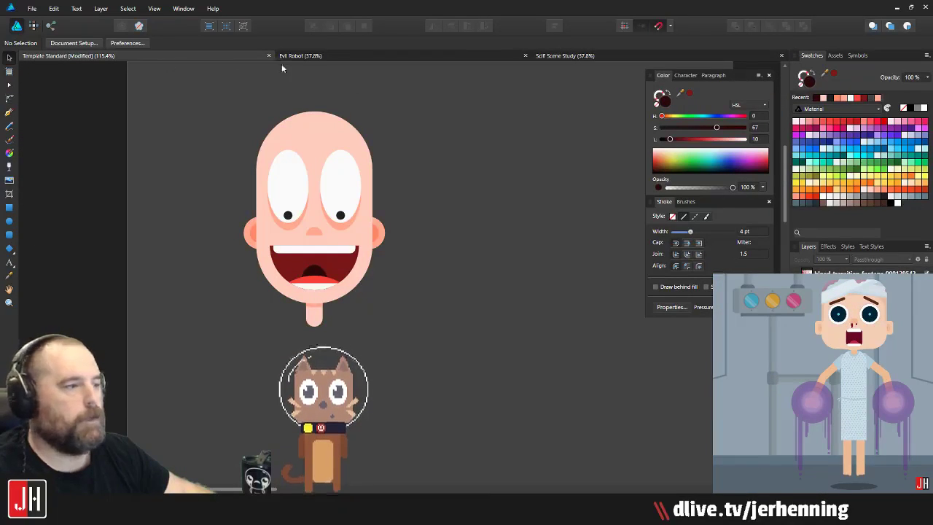
pyautogui.scroll(2, 340, 317)
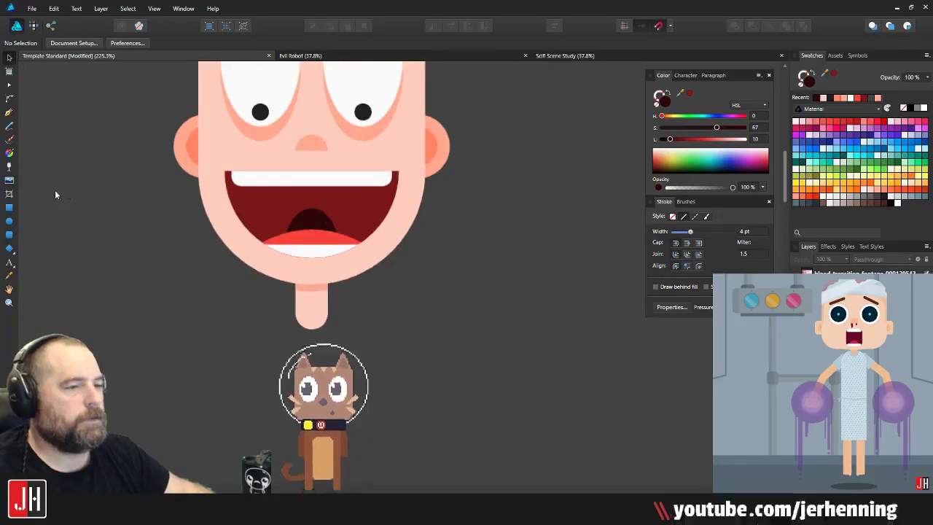
pyautogui.scroll(1, 482, 303)
pyautogui.scroll(3, 481, 303)
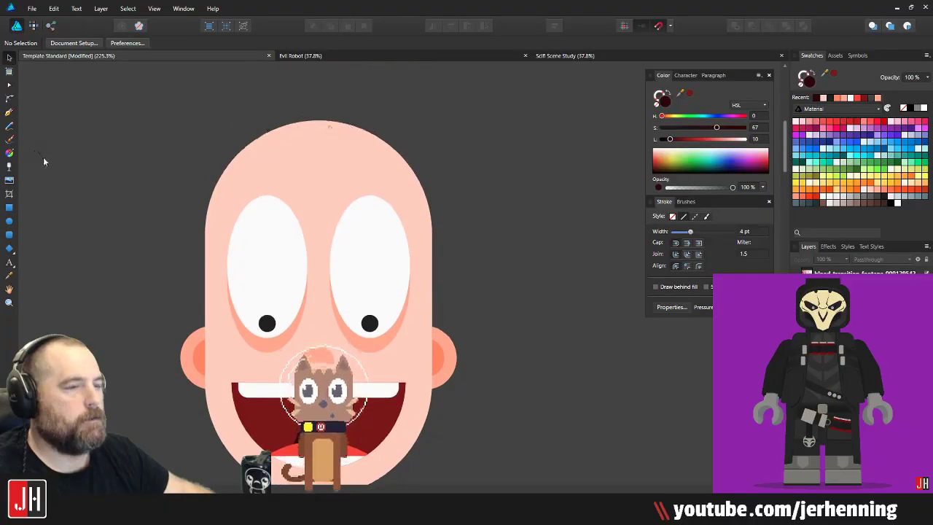
pyautogui.scroll(-5, 264, 150)
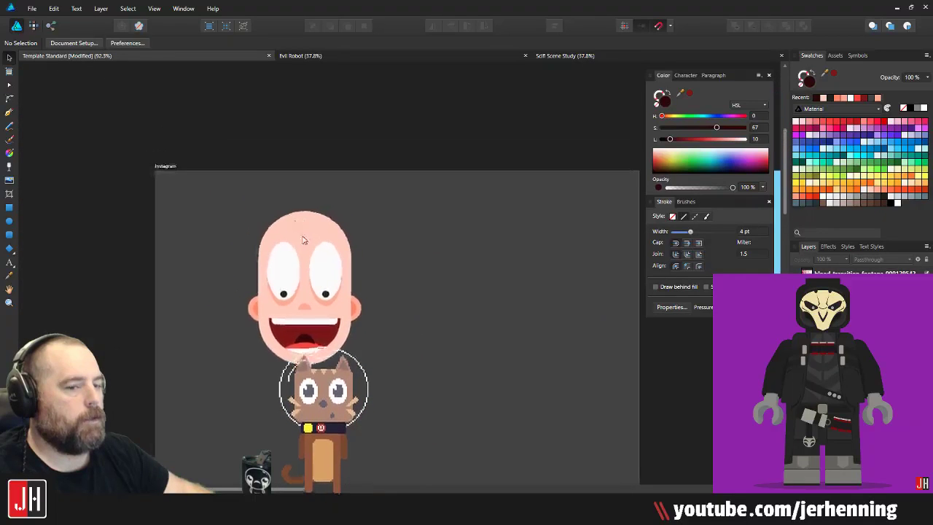
pyautogui.scroll(-3, 283, 205)
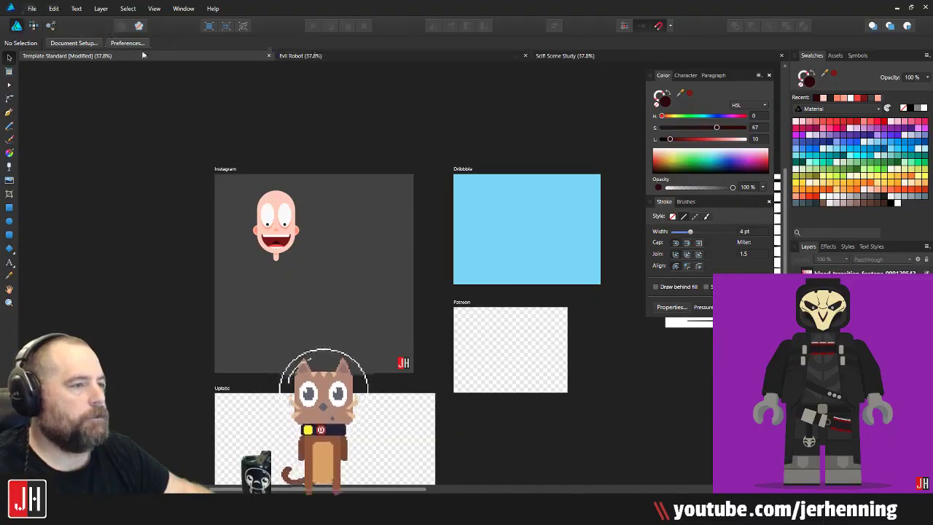
pyautogui.moveTo(193, 121); pyautogui.dragTo(437, 375)
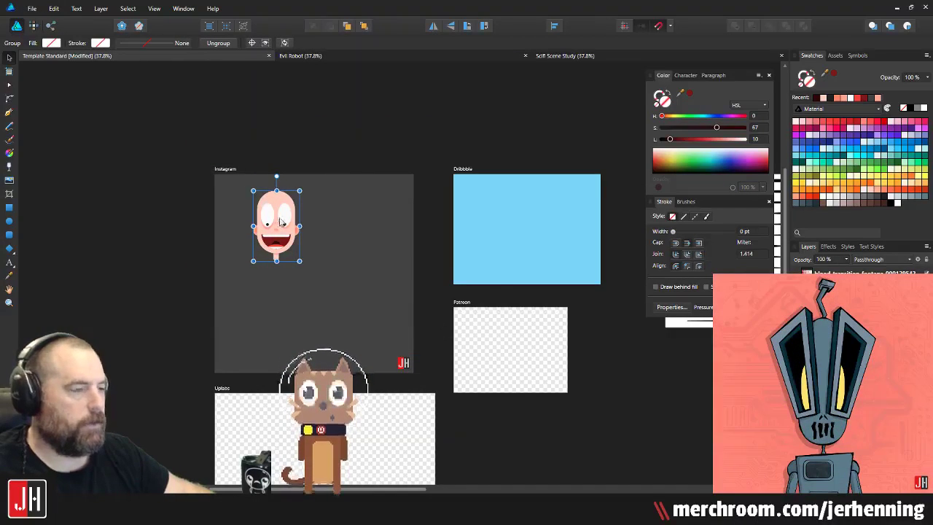
pyautogui.press('Delete')
# Step: Reopen the Faces 2 file from the 2018 folder
pyautogui.click(40, 12)
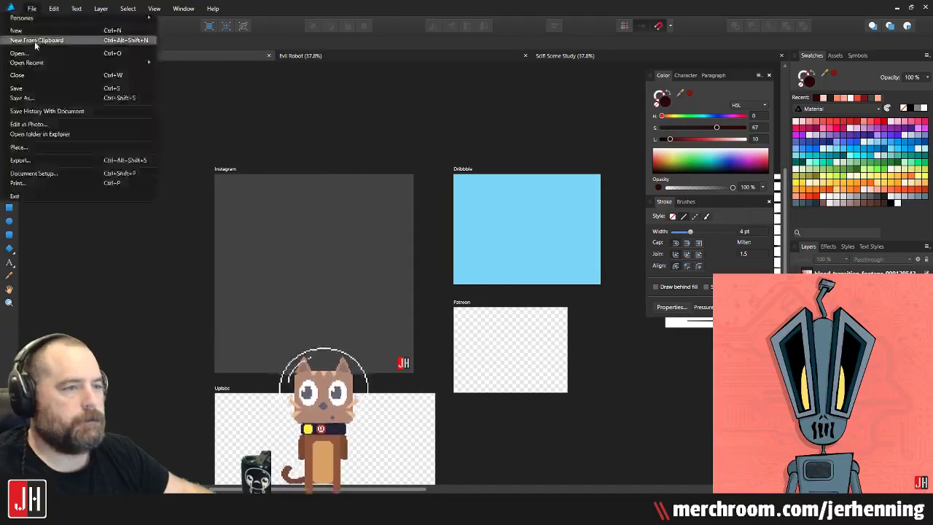
pyautogui.click(69, 64)
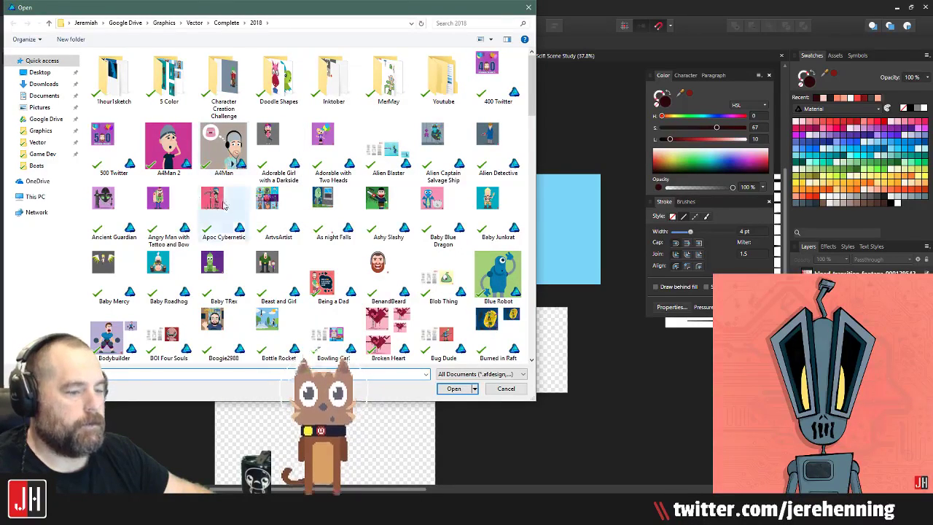
pyautogui.scroll(-10, 223, 204)
pyautogui.doubleClick(168, 84)
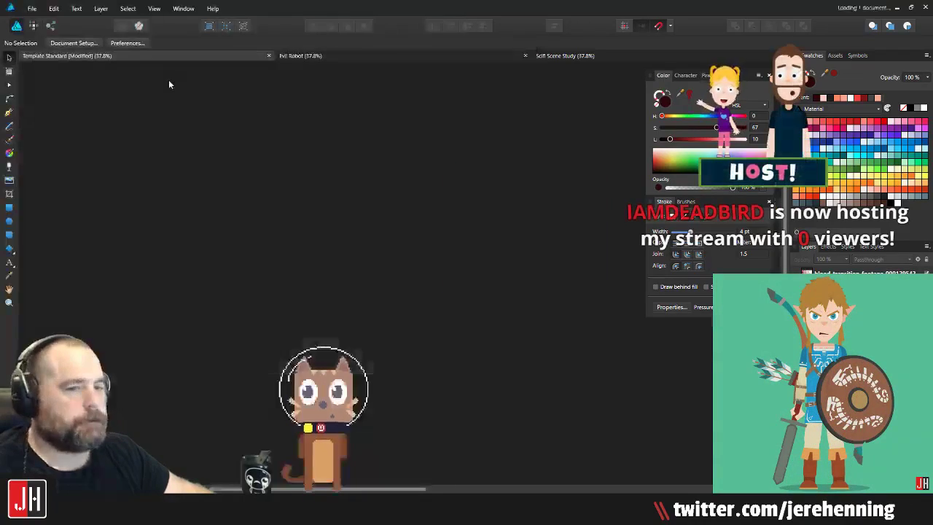
# Step: Paste the head group into Faces 2, place it outside the artboards beside the large screaming face, and save the file
pyautogui.hotkey('ctrl', 'v')
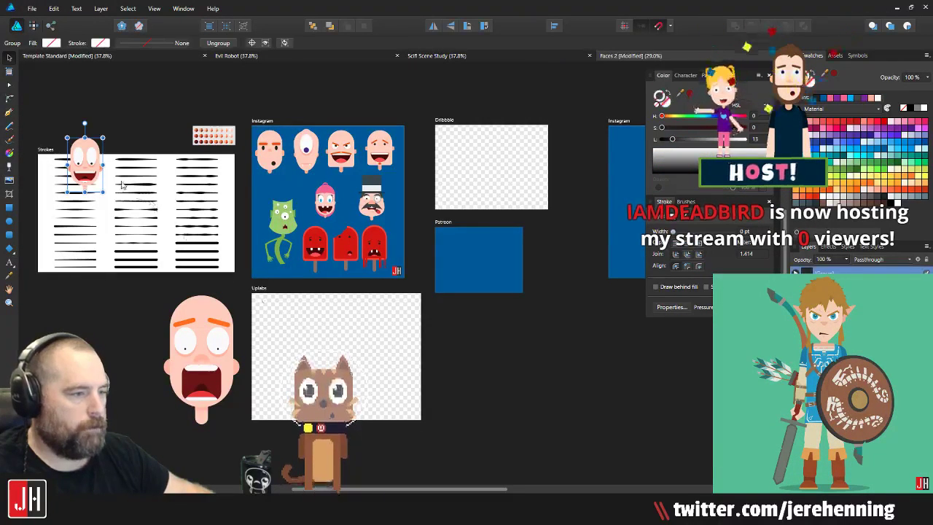
pyautogui.moveTo(85, 166)
pyautogui.mouseDown()
pyautogui.moveTo(127, 370)
pyautogui.moveTo(284, 280)
pyautogui.moveTo(314, 299)
pyautogui.moveTo(224, 291)
pyautogui.mouseUp()
pyautogui.click(125, 329)
pyautogui.hotkey('ctrl', 's')
pyautogui.scroll(4, 125, 330)
pyautogui.scroll(2, 293, 314)
pyautogui.moveTo(273, 198); pyautogui.dragTo(373, 47)
pyautogui.scroll(-3, 293, 248)
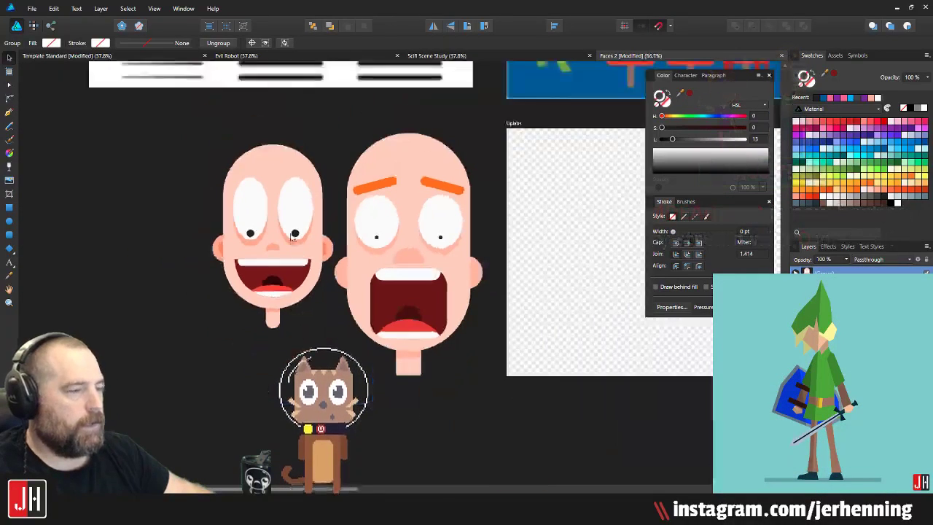
pyautogui.moveTo(290, 222); pyautogui.dragTo(259, 218)
# Step: Look over the faces on the Instagram artboard and browse the artwork files in the 2018 folder without opening one
pyautogui.scroll(-3, 388, 264)
pyautogui.moveTo(388, 264); pyautogui.dragTo(217, 397)
pyautogui.scroll(3, 383, 187)
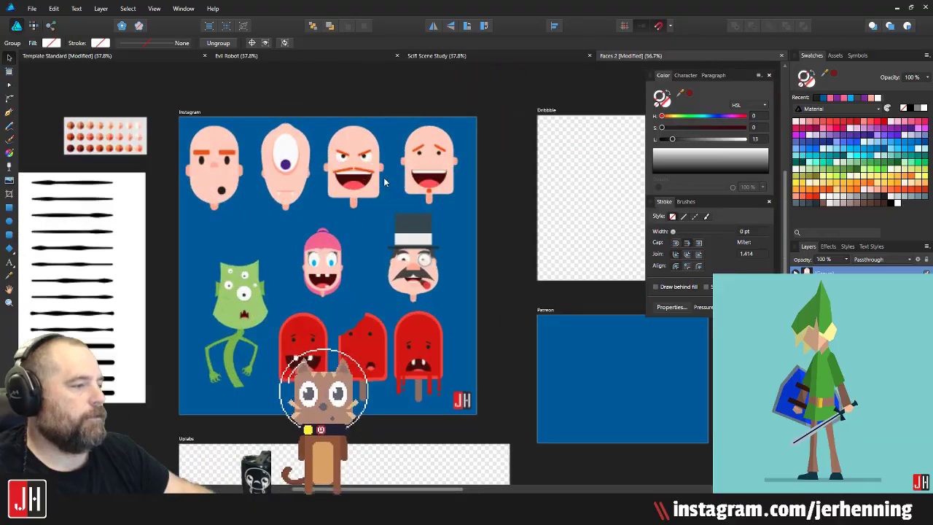
pyautogui.click(32, 9)
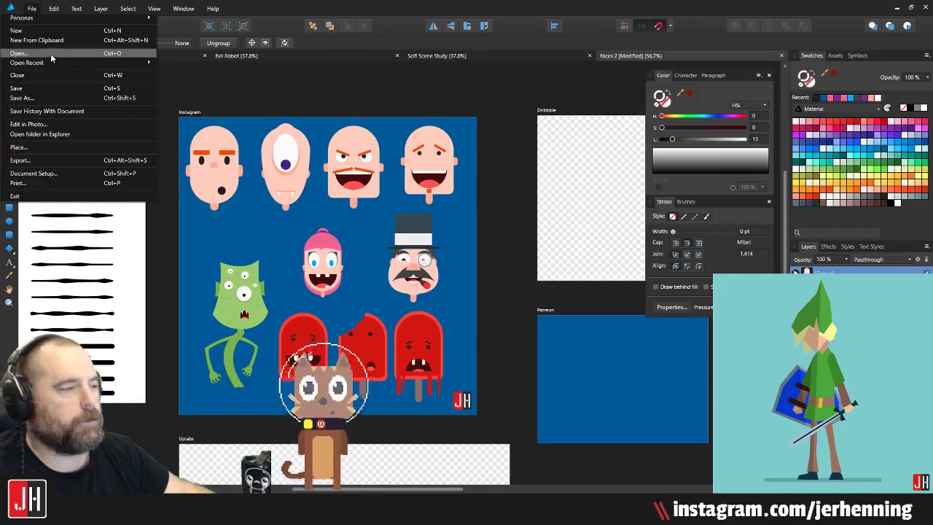
pyautogui.click(50, 53)
pyautogui.scroll(-5, 343, 212)
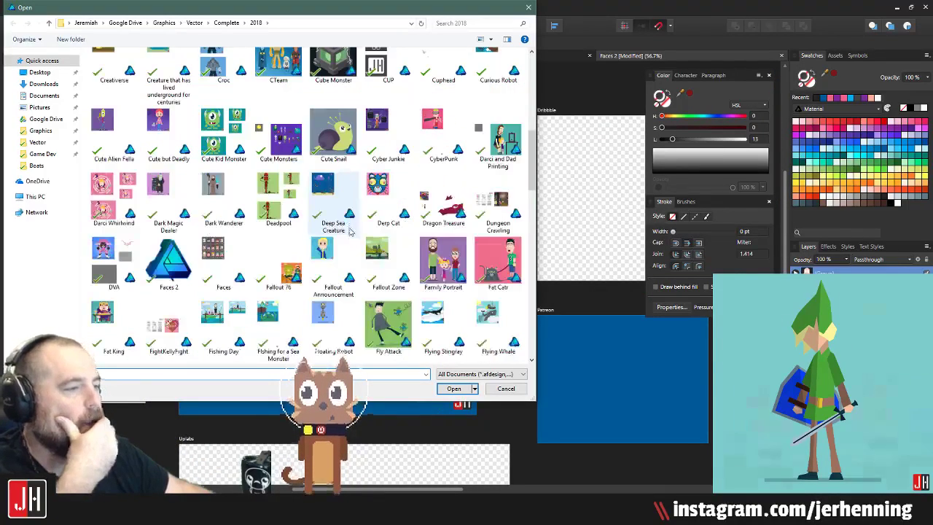
pyautogui.scroll(-5, 350, 229)
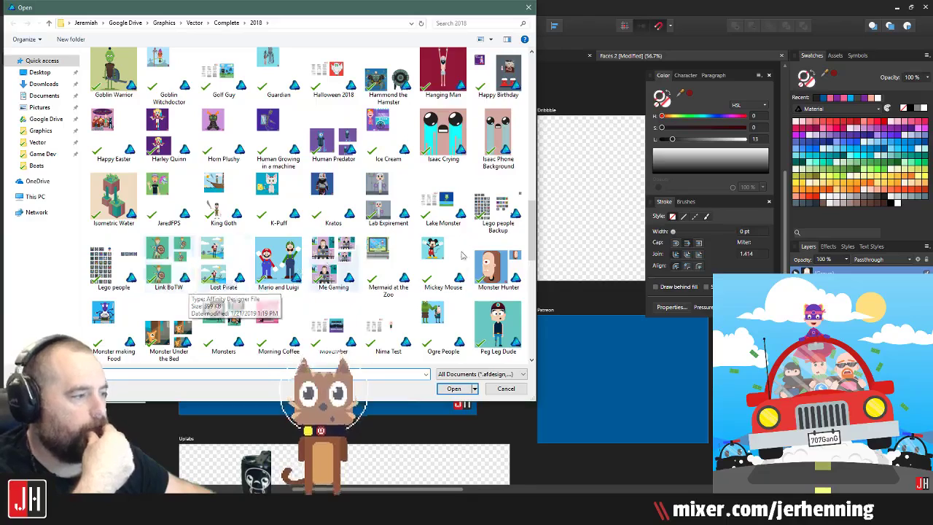
pyautogui.scroll(-5, 490, 246)
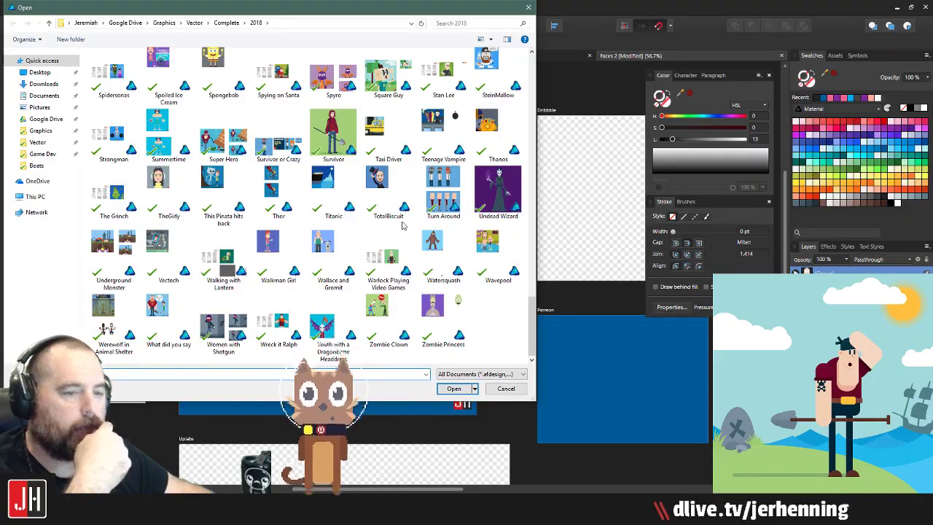
pyautogui.scroll(5, 396, 223)
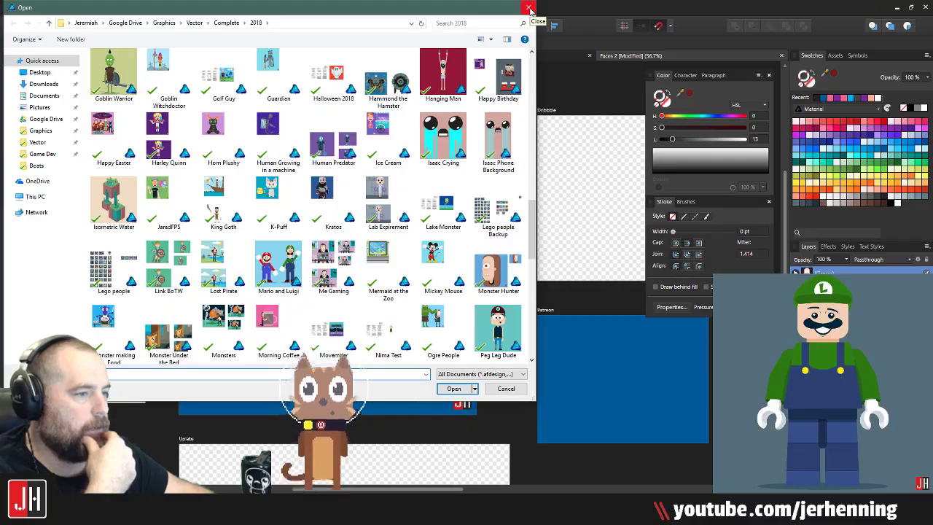
pyautogui.click(529, 8)
# Step: Switch to the Template Standard document and fill its Instagram artboard with the light blue sampled from the Dribbble artboard
pyautogui.scroll(-3, 328, 177)
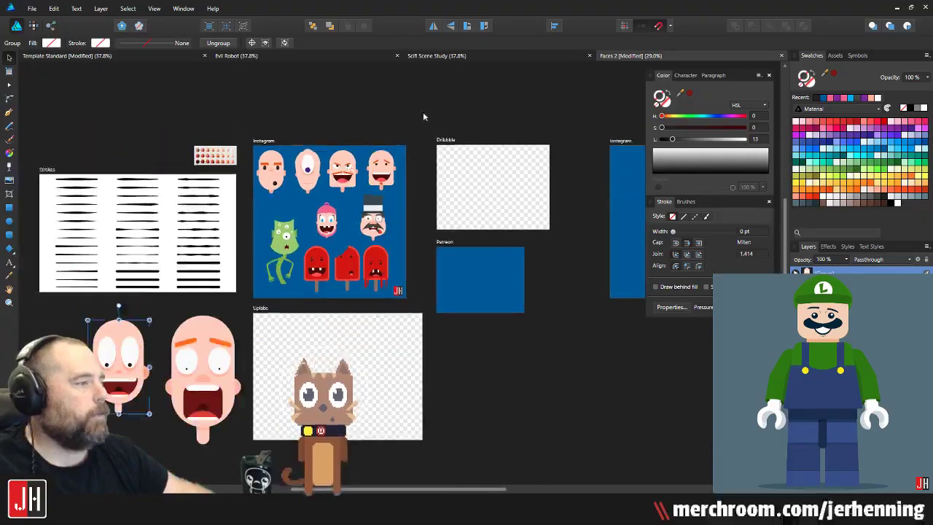
pyautogui.click(148, 57)
pyautogui.click(235, 167)
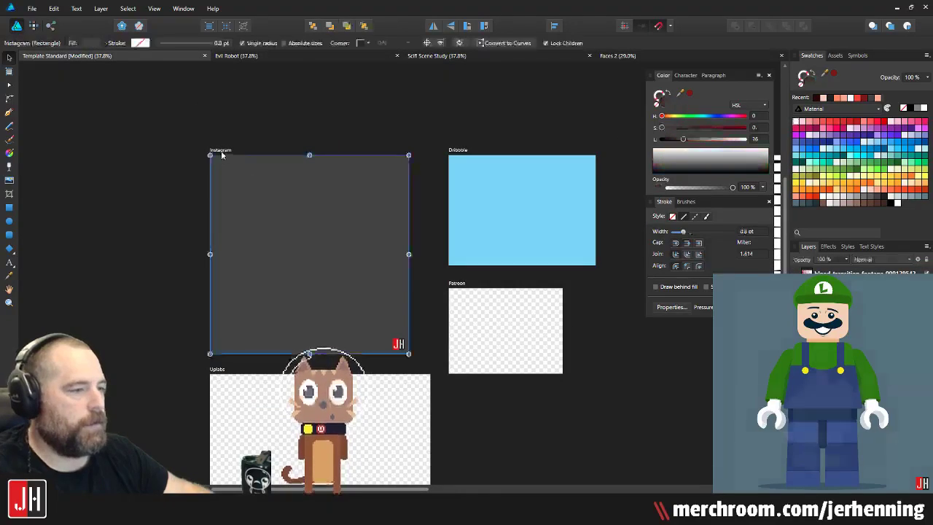
pyautogui.press('i')
pyautogui.click(562, 194)
pyautogui.press('v')
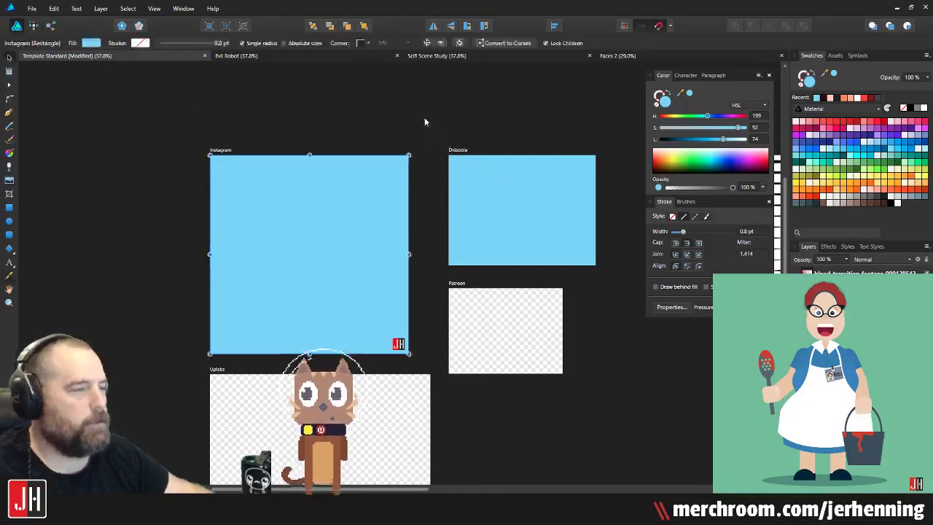
pyautogui.click(421, 118)
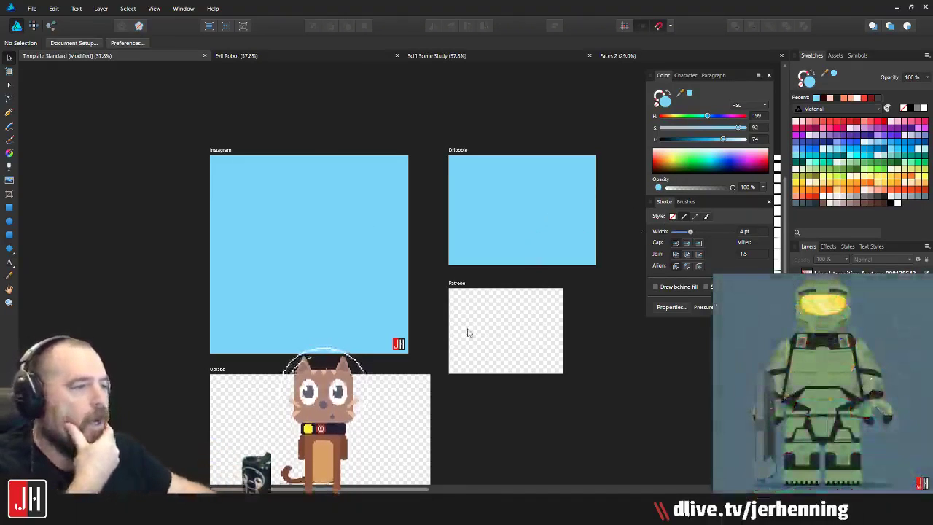
# Step: Draw a wave shape with the Pen tool across the lower Instagram artboard, with pointed crests and straight sides and base beyond its edges
pyautogui.moveTo(371, 255); pyautogui.dragTo(347, 260)
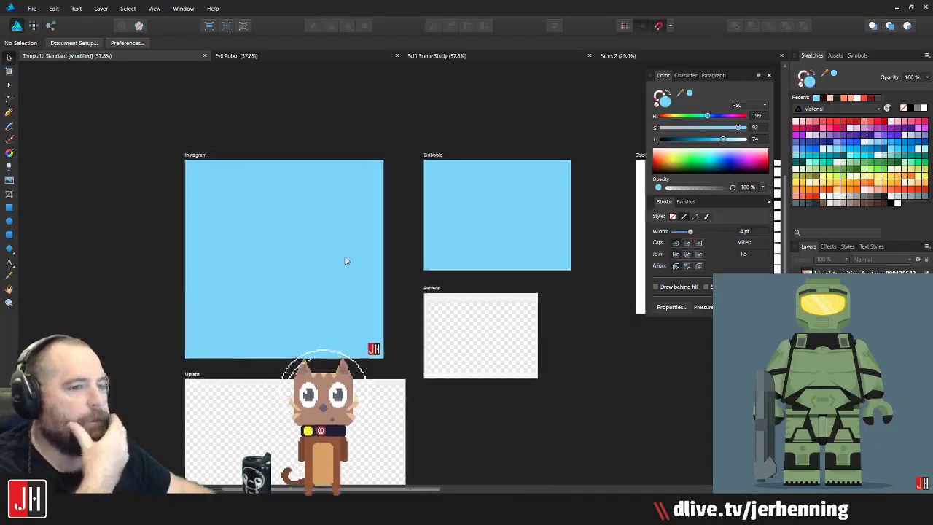
pyautogui.hscroll(-2, 354, 260)
pyautogui.scroll(-1, 372, 250)
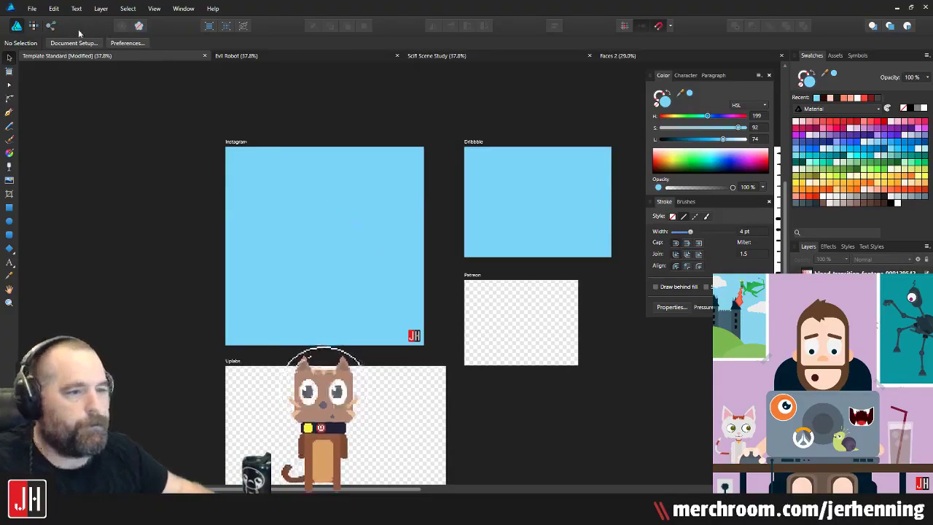
pyautogui.click(9, 113)
pyautogui.scroll(1, 248, 252)
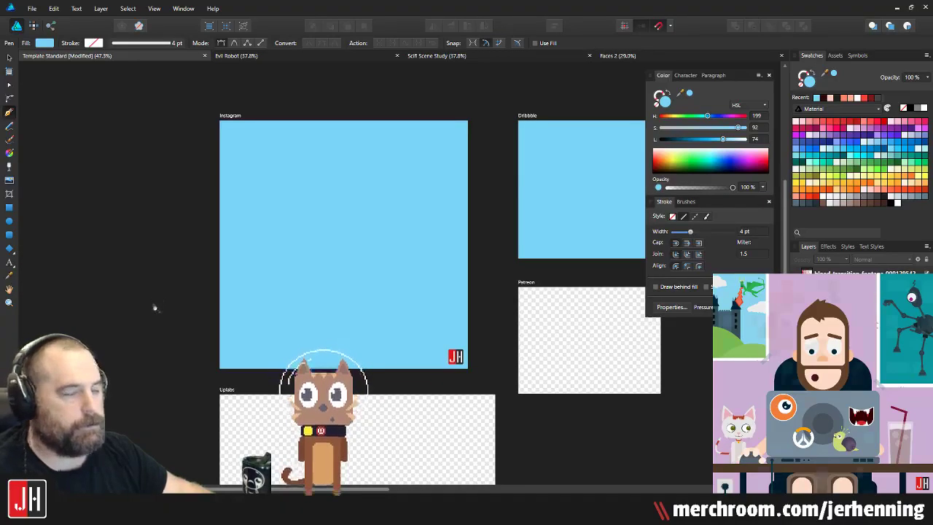
pyautogui.click(151, 304)
pyautogui.moveTo(271, 297); pyautogui.dragTo(323, 264)
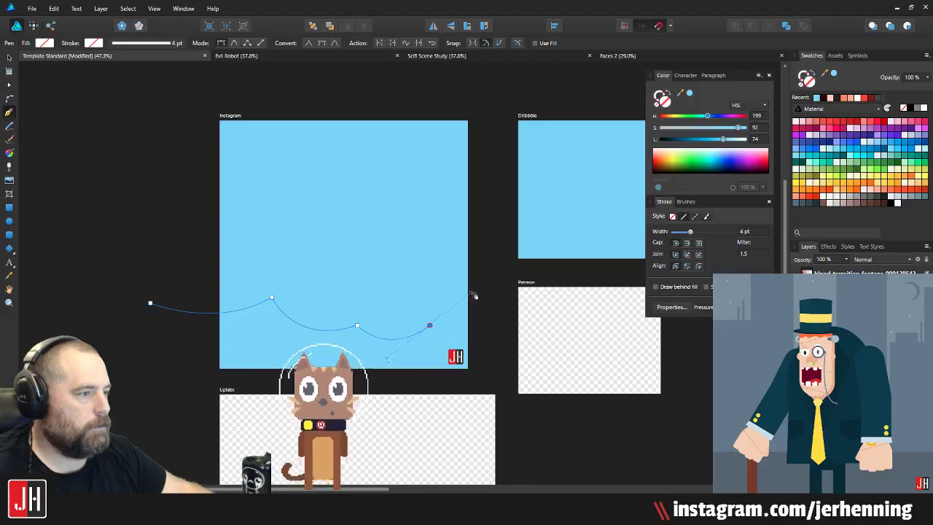
pyautogui.moveTo(427, 333); pyautogui.dragTo(477, 294)
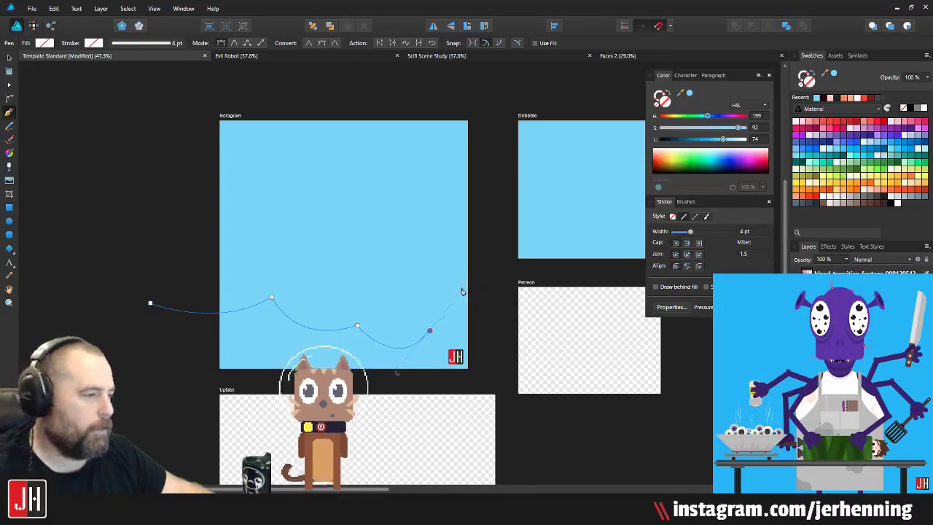
pyautogui.keyDown('alt'); pyautogui.click(429, 331); pyautogui.keyUp('alt')
pyautogui.moveTo(492, 328); pyautogui.dragTo(519, 305)
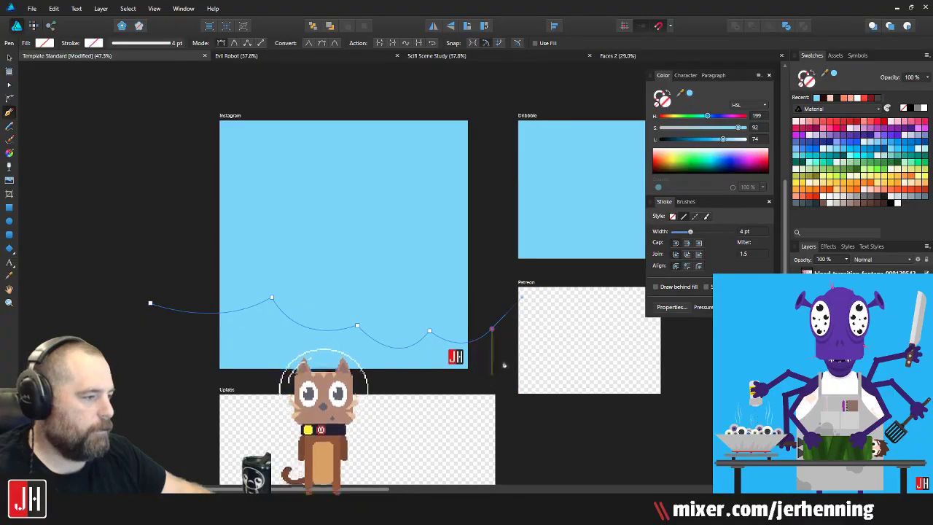
pyautogui.click(492, 383)
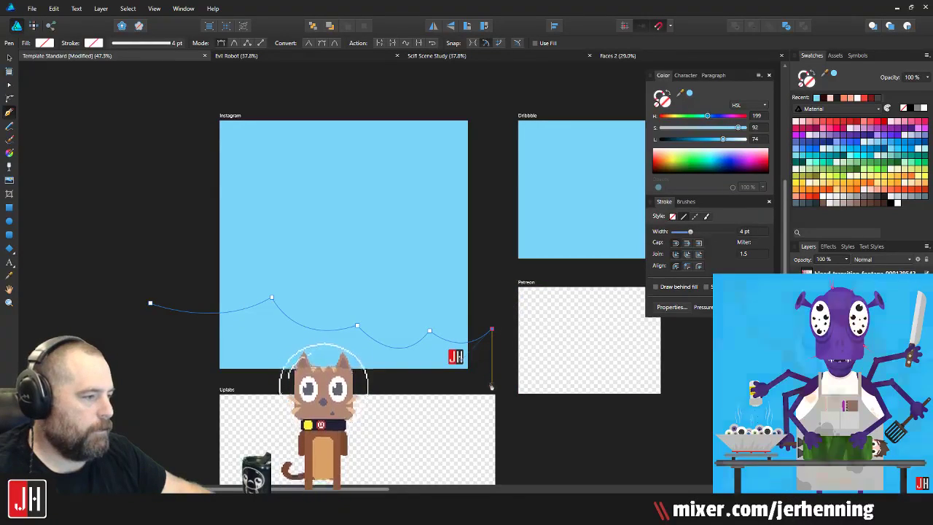
pyautogui.click(149, 383)
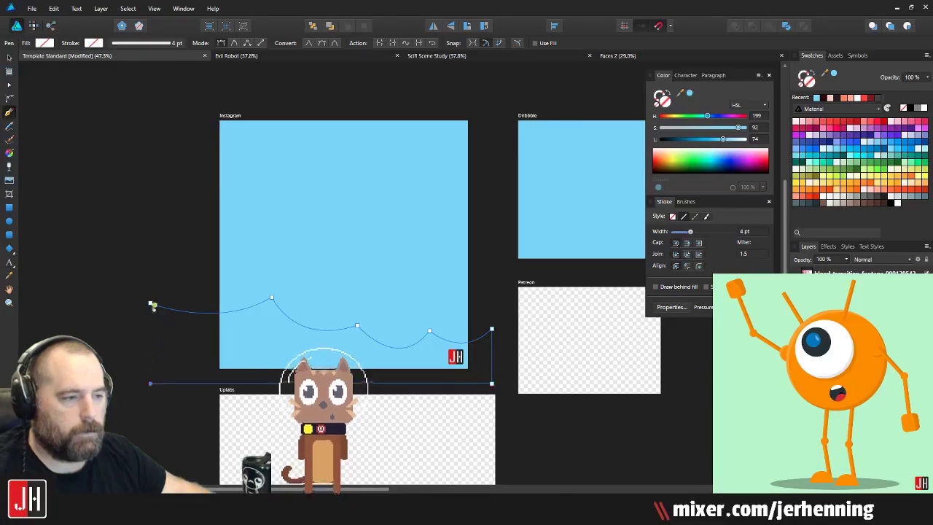
# Step: Move the wave's two leftmost crests slightly up and left, and deepen the trough between them
pyautogui.press('i')
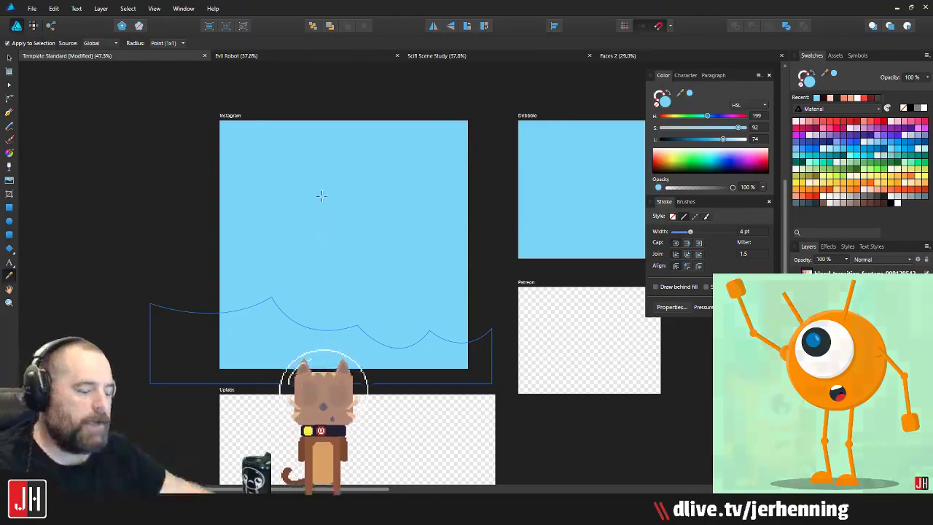
pyautogui.press('a')
pyautogui.scroll(2, 356, 336)
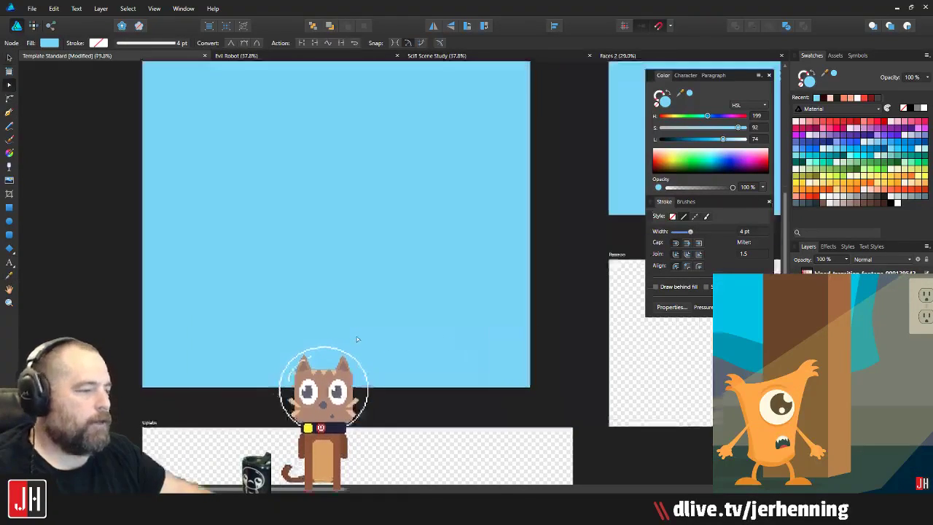
pyautogui.moveTo(356, 321); pyautogui.dragTo(337, 311)
pyautogui.moveTo(225, 277); pyautogui.dragTo(206, 271)
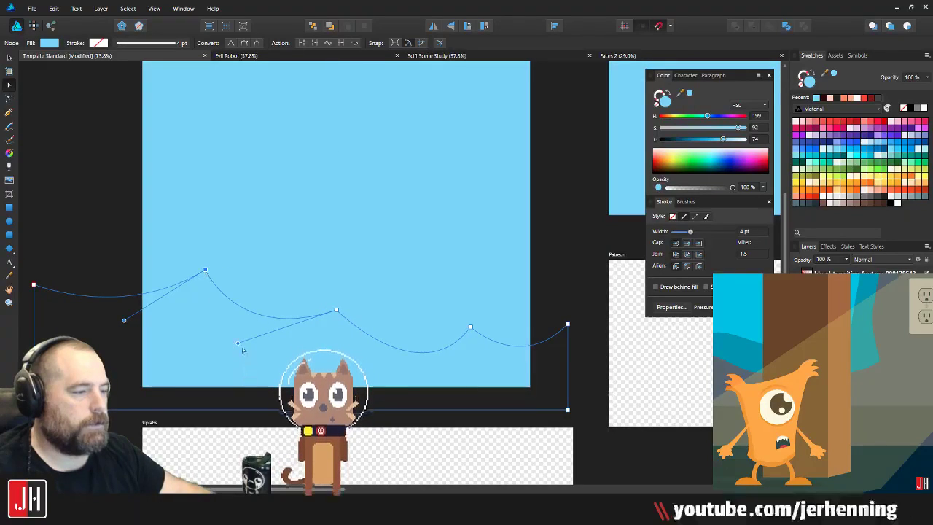
pyautogui.moveTo(237, 345); pyautogui.dragTo(243, 361)
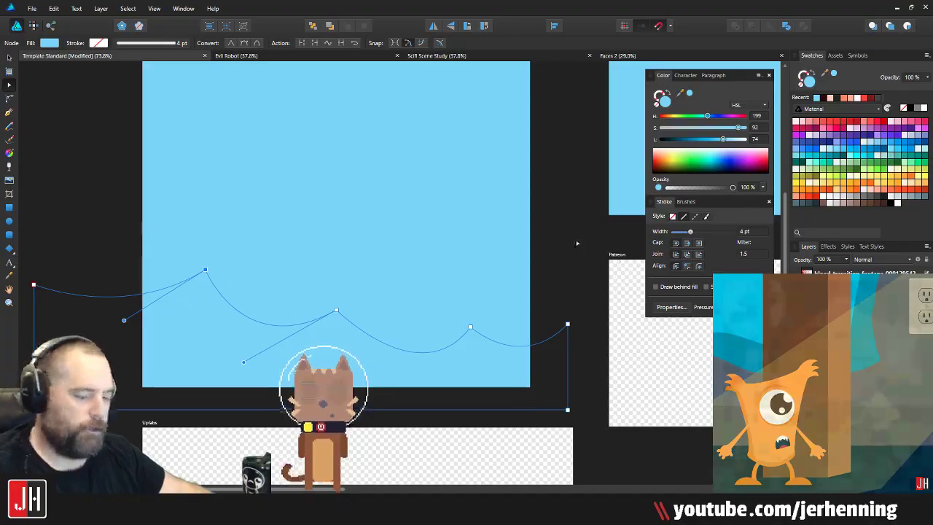
# Step: Fill the wave shape with the red of hue 12, saturation 100 and lightness 43, then deselect it
pyautogui.click(815, 196)
pyautogui.press('v')
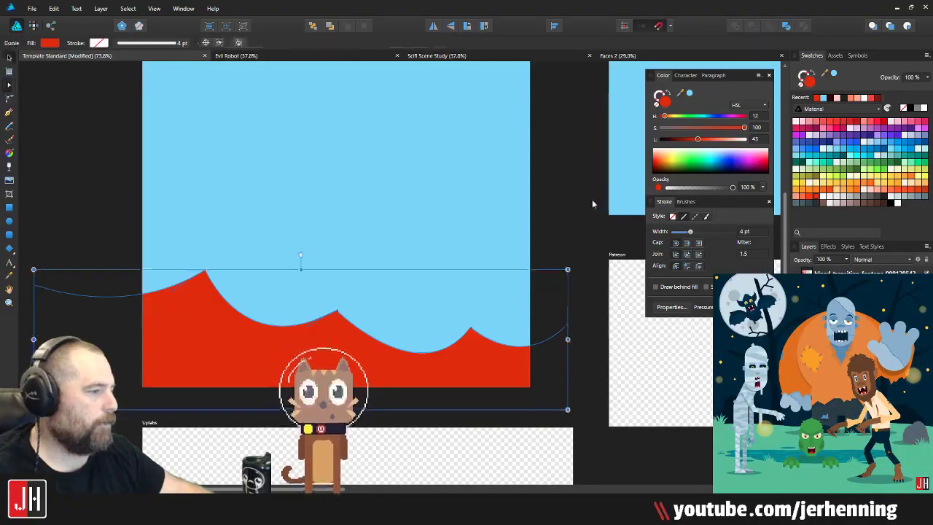
pyautogui.click(592, 199)
pyautogui.scroll(-2, 430, 209)
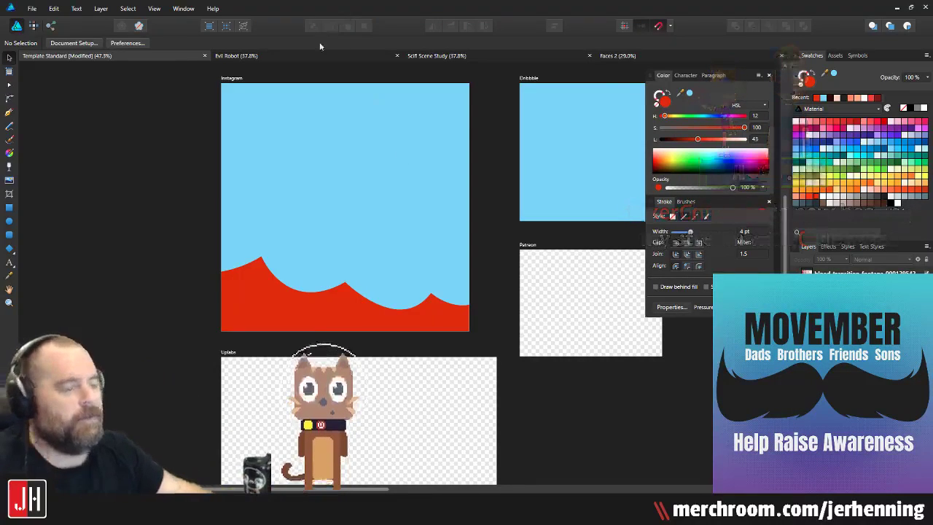
# Step: Raise the red wave's middle and right crests and shift its left crest slightly outward
pyautogui.scroll(4, 284, 320)
pyautogui.click(376, 298)
pyautogui.press('a')
pyautogui.moveTo(478, 242); pyautogui.dragTo(599, 307)
pyautogui.moveTo(528, 283); pyautogui.dragTo(530, 268)
pyautogui.moveTo(115, 195); pyautogui.dragTo(107, 197)
pyautogui.scroll(-4, 108, 197)
pyautogui.press('v')
pyautogui.click(390, 149)
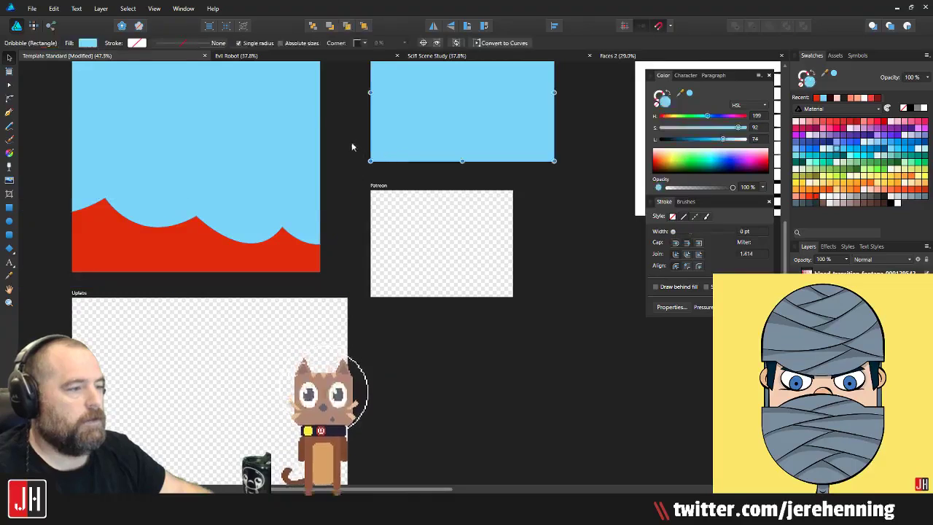
pyautogui.click(353, 145)
# Step: Vary the red wave's crests by raising the right one further and shifting the middle and left ones slightly down and left
pyautogui.moveTo(354, 136); pyautogui.dragTo(427, 196)
pyautogui.scroll(4, 299, 321)
pyautogui.click(408, 271)
pyautogui.press('a')
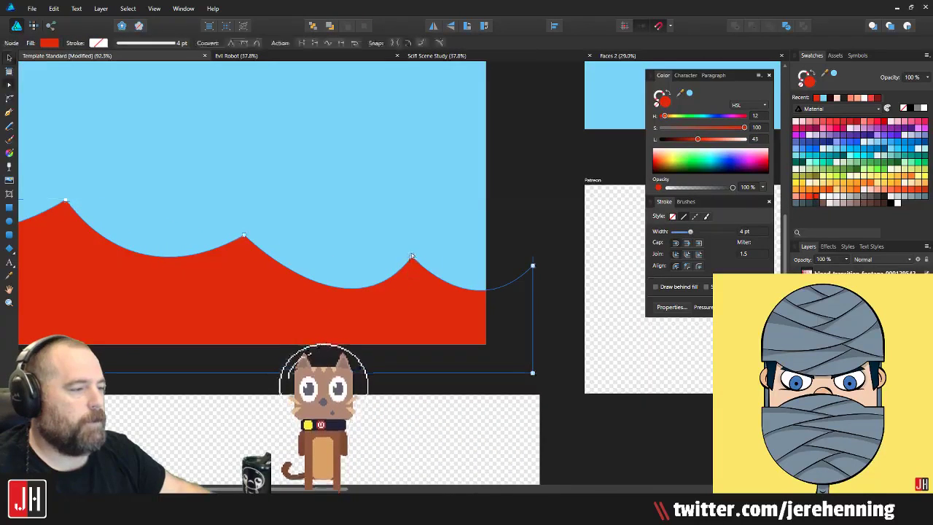
pyautogui.moveTo(413, 255); pyautogui.dragTo(416, 242)
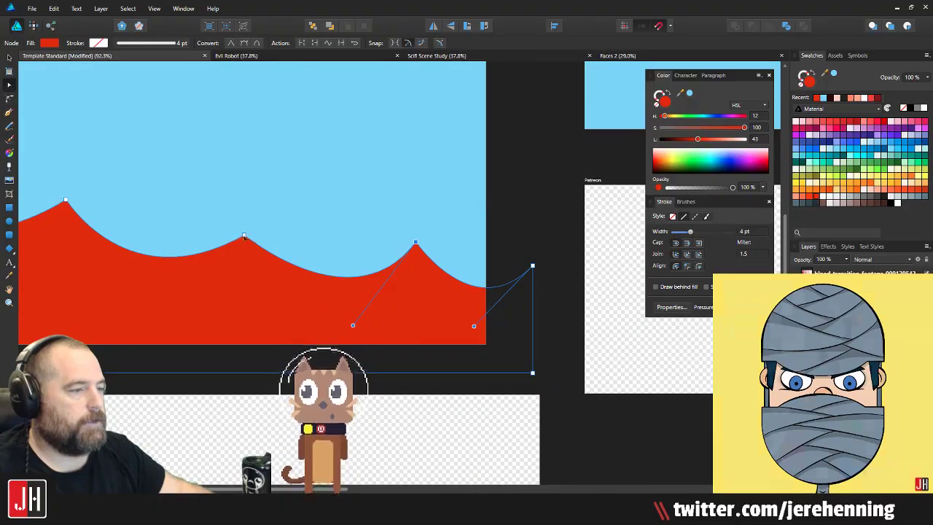
pyautogui.moveTo(244, 235)
pyautogui.mouseDown()
pyautogui.moveTo(217, 253)
pyautogui.moveTo(234, 249)
pyautogui.mouseUp()
pyautogui.moveTo(254, 244); pyautogui.dragTo(313, 250)
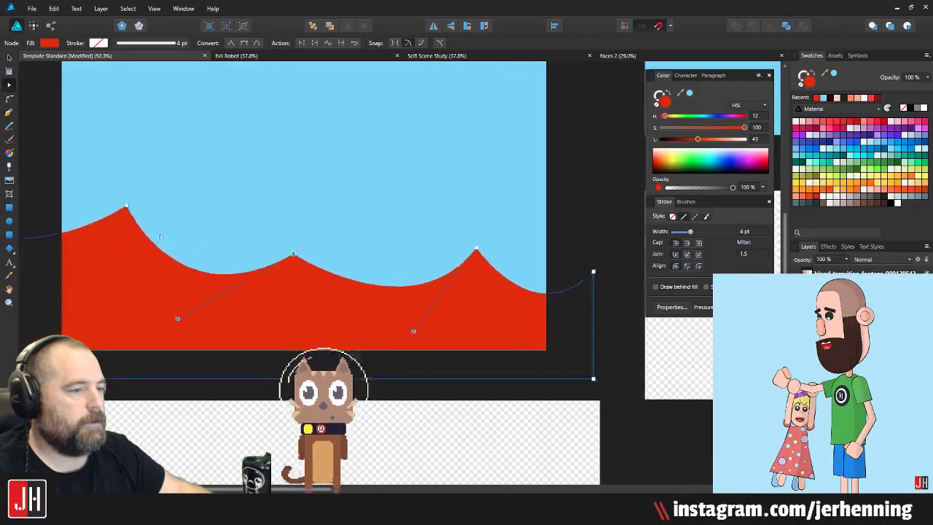
pyautogui.moveTo(126, 209); pyautogui.dragTo(114, 212)
pyautogui.press('v')
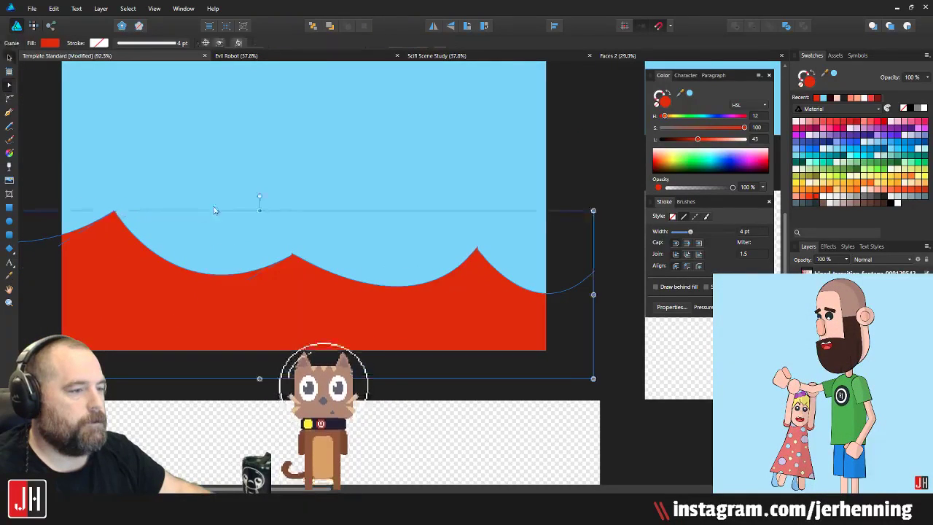
pyautogui.scroll(-5, 247, 206)
pyautogui.click(357, 169)
pyautogui.moveTo(355, 188); pyautogui.dragTo(377, 240)
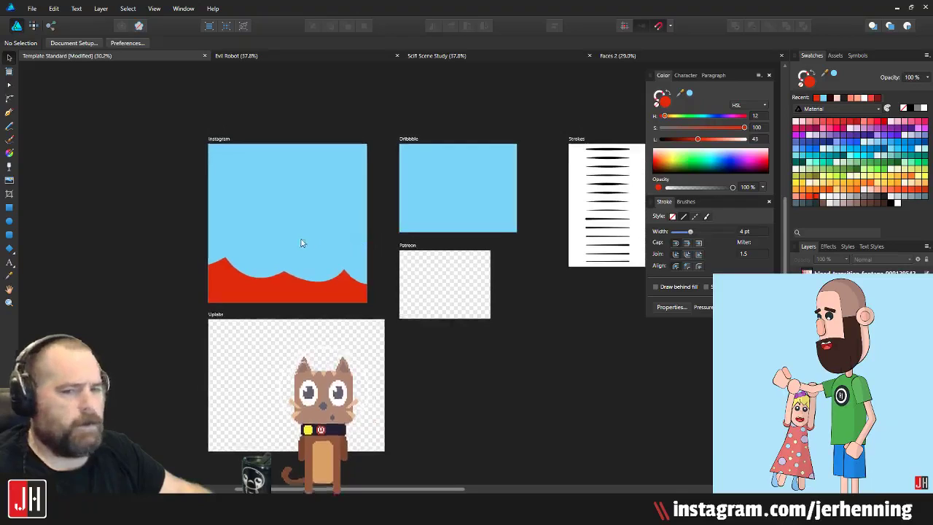
pyautogui.scroll(1, 299, 251)
pyautogui.press('p')
pyautogui.scroll(3, 193, 250)
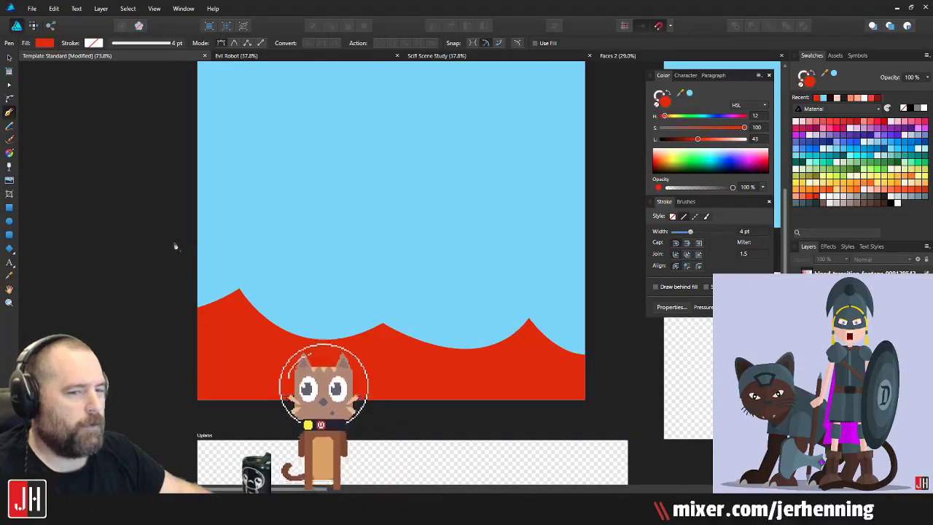
pyautogui.moveTo(295, 242); pyautogui.dragTo(318, 235)
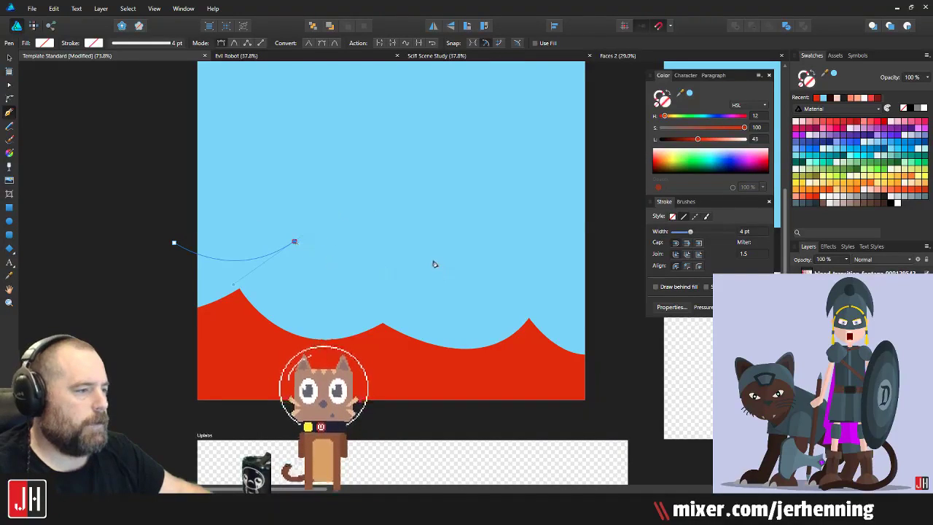
pyautogui.moveTo(500, 185); pyautogui.dragTo(507, 179)
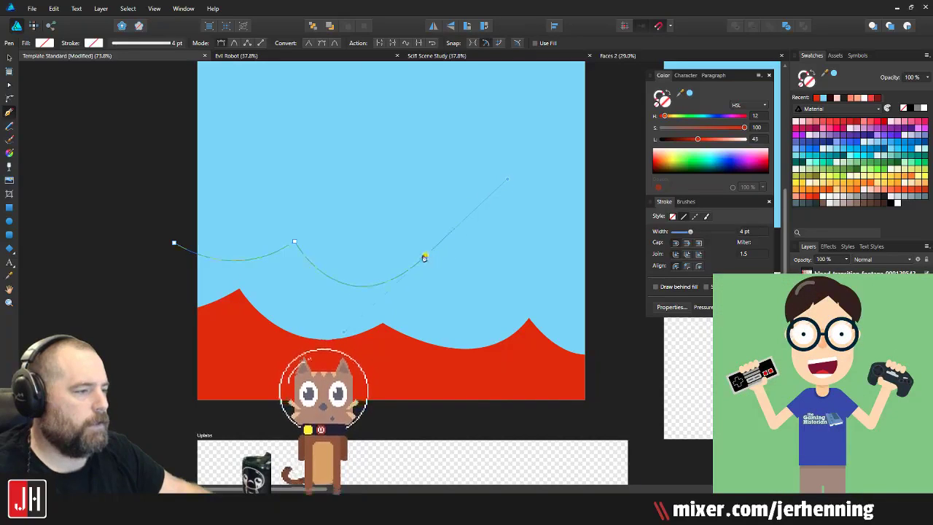
pyautogui.click(424, 257)
pyautogui.moveTo(538, 266); pyautogui.dragTo(465, 267)
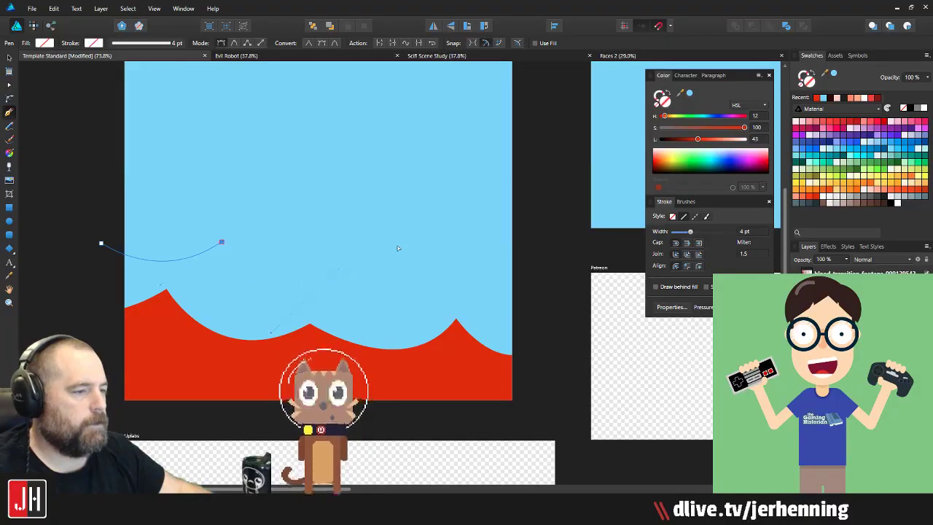
pyautogui.press('Escape')
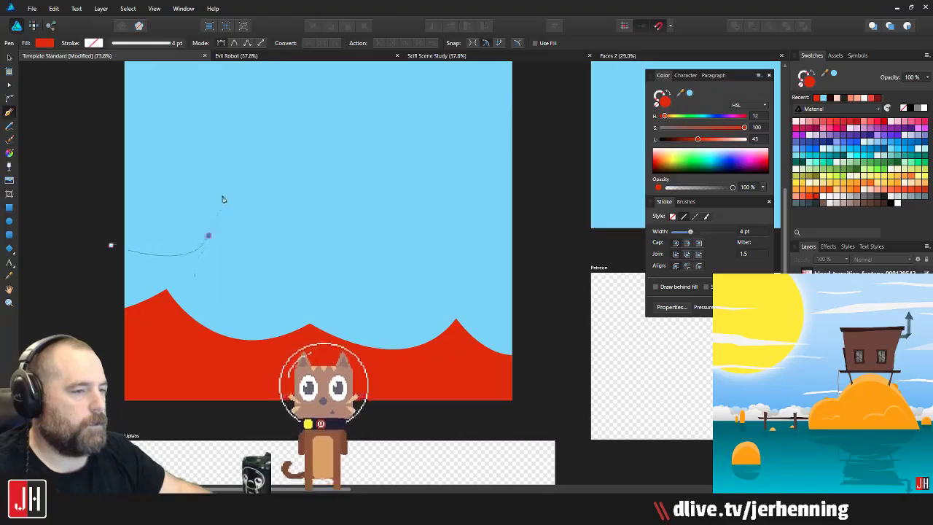
# Step: Draw a second closed wave shape with the Pen tool, its pointed crests above the red wave and its base below the Instagram artboard
pyautogui.moveTo(265, 191); pyautogui.dragTo(264, 188)
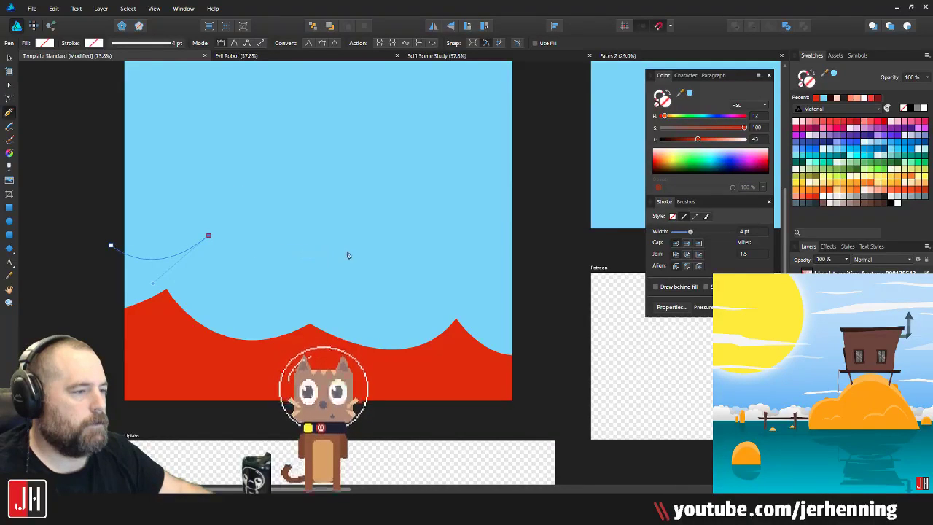
pyautogui.moveTo(420, 171)
pyautogui.mouseDown()
pyautogui.moveTo(413, 177)
pyautogui.moveTo(422, 188)
pyautogui.mouseUp()
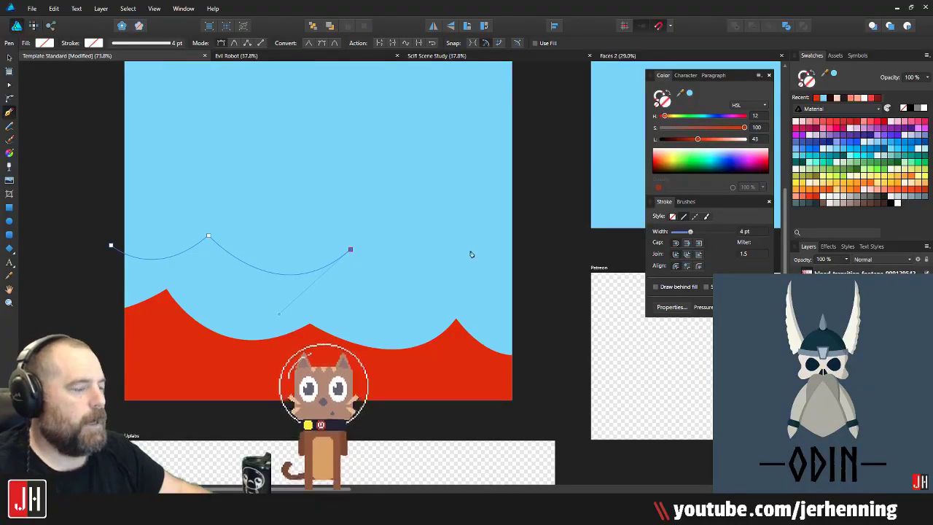
pyautogui.click(472, 251)
pyautogui.moveTo(516, 204); pyautogui.dragTo(530, 182)
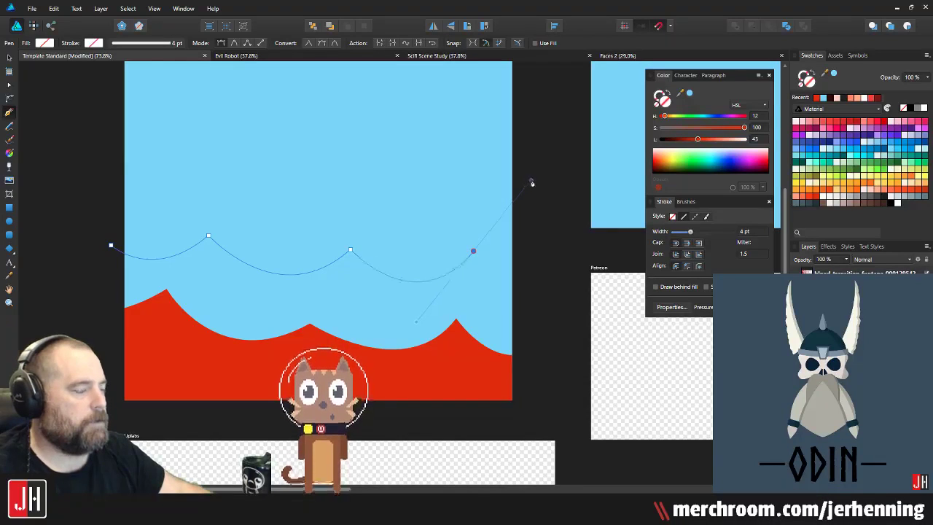
pyautogui.moveTo(550, 266); pyautogui.dragTo(584, 216)
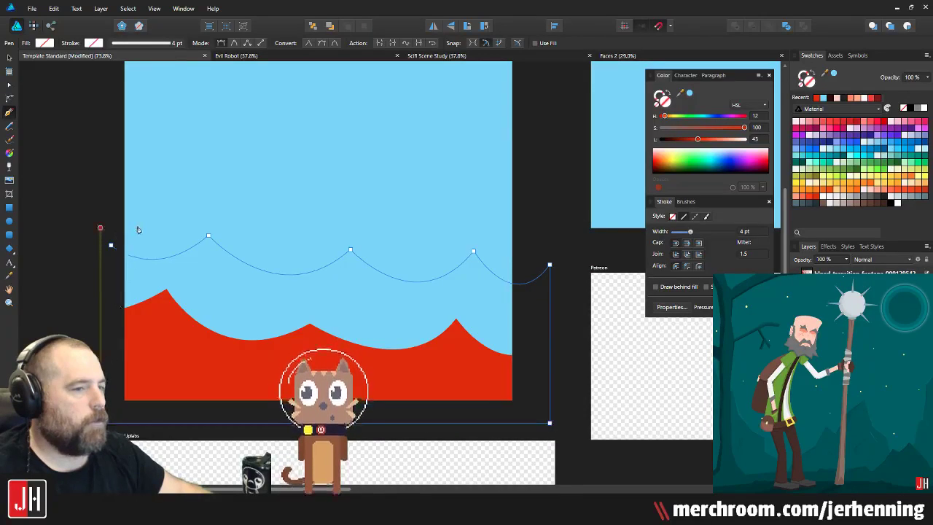
pyautogui.click(111, 246)
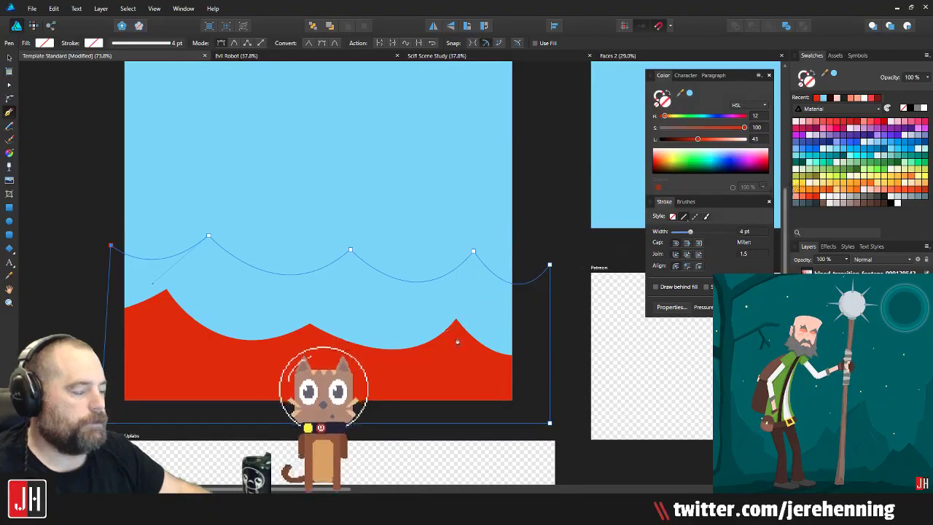
# Step: Fill the second wave with the first wave's red darkened to lightness 31, and move it behind the first wave
pyautogui.press('i')
pyautogui.click(457, 374)
pyautogui.press('v')
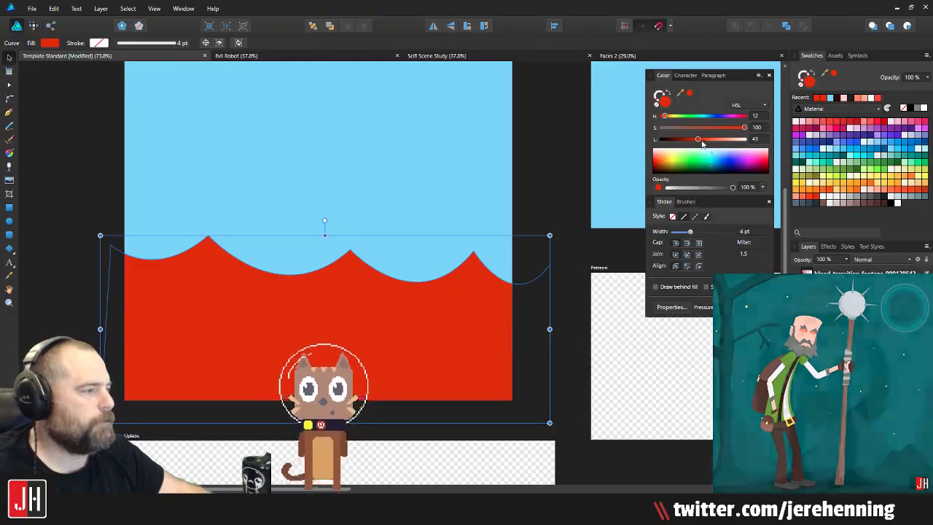
pyautogui.moveTo(698, 139); pyautogui.dragTo(687, 139)
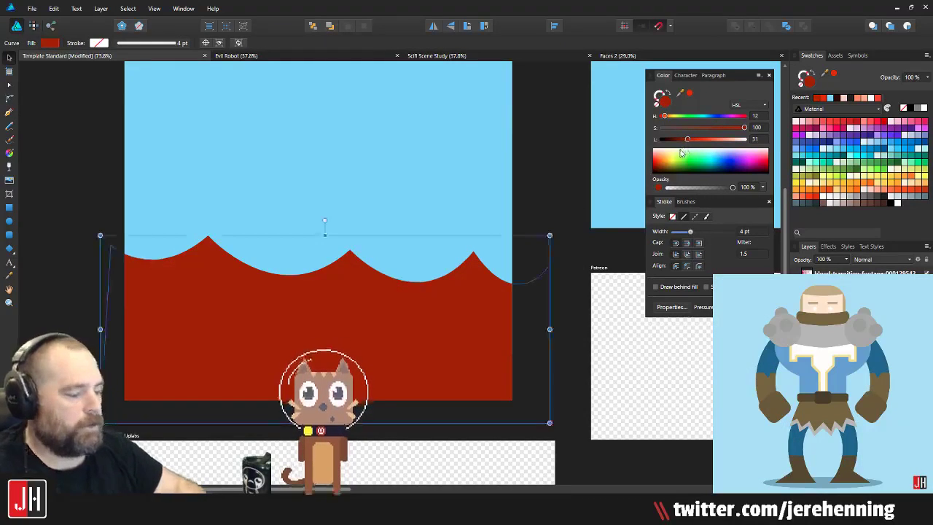
pyautogui.hotkey('ctrl', '[')
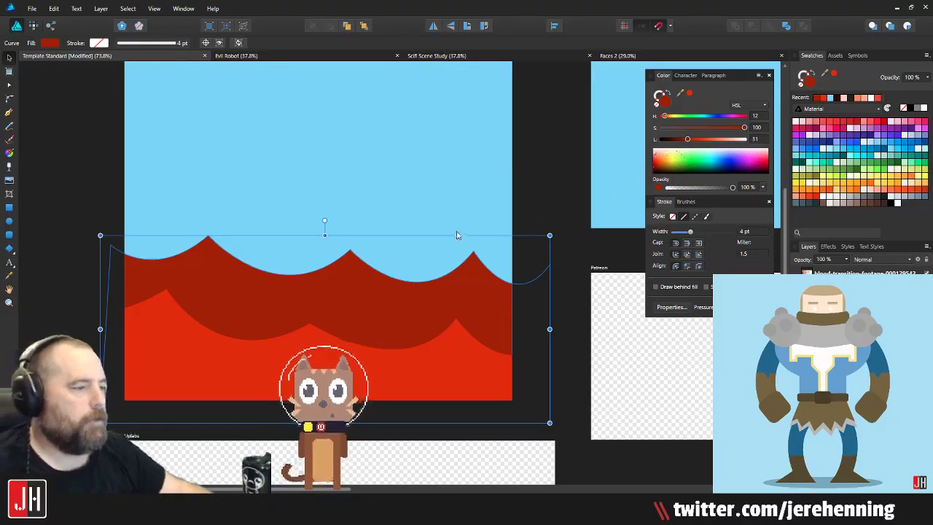
# Step: Shift the dark red back wave slightly up and left, and raise the front wave's right end point
pyautogui.moveTo(406, 315)
pyautogui.mouseDown()
pyautogui.moveTo(409, 326)
pyautogui.moveTo(396, 309)
pyautogui.mouseUp()
pyautogui.click(467, 370)
pyautogui.press('a')
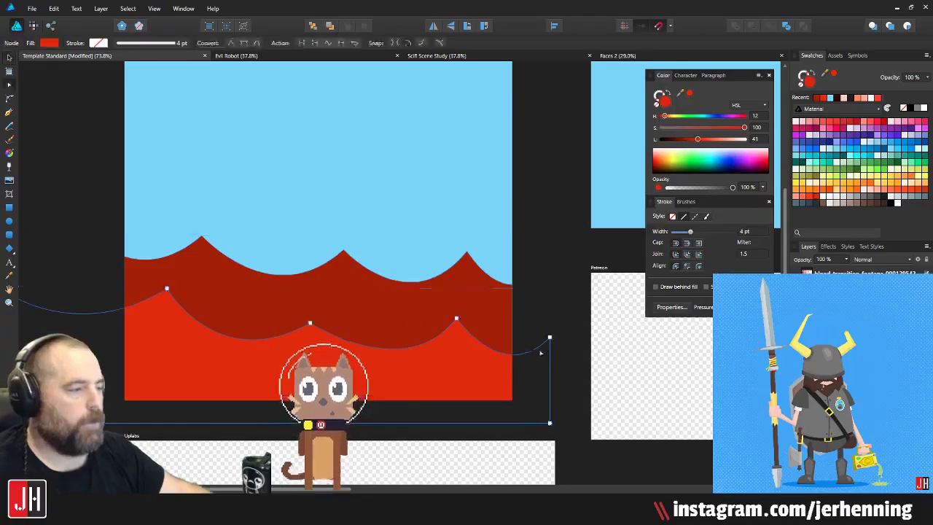
pyautogui.moveTo(550, 337); pyautogui.dragTo(551, 326)
pyautogui.press('v')
pyautogui.click(545, 283)
pyautogui.scroll(-3, 430, 318)
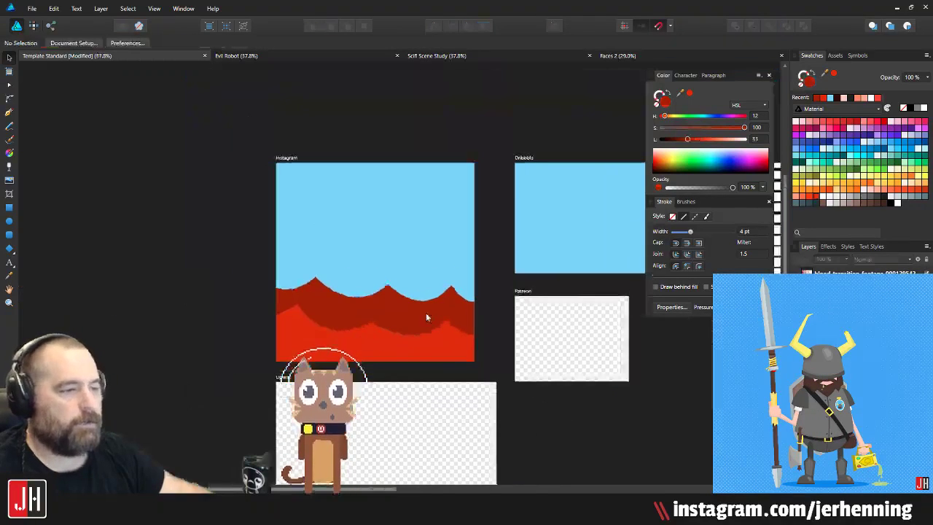
# Step: Deepen the front red wave's left and right troughs by pulling those curve segments slightly down
pyautogui.moveTo(427, 317); pyautogui.dragTo(406, 315)
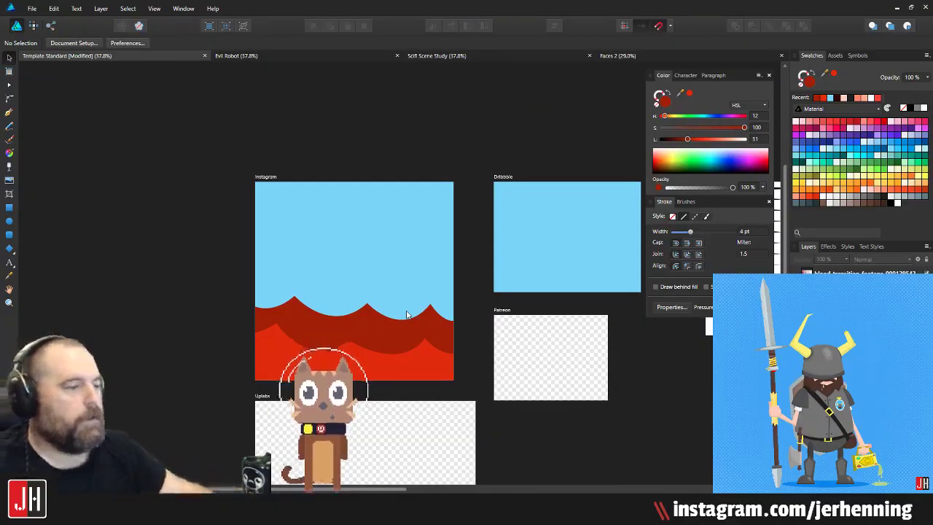
pyautogui.scroll(3, 398, 321)
pyautogui.click(435, 312)
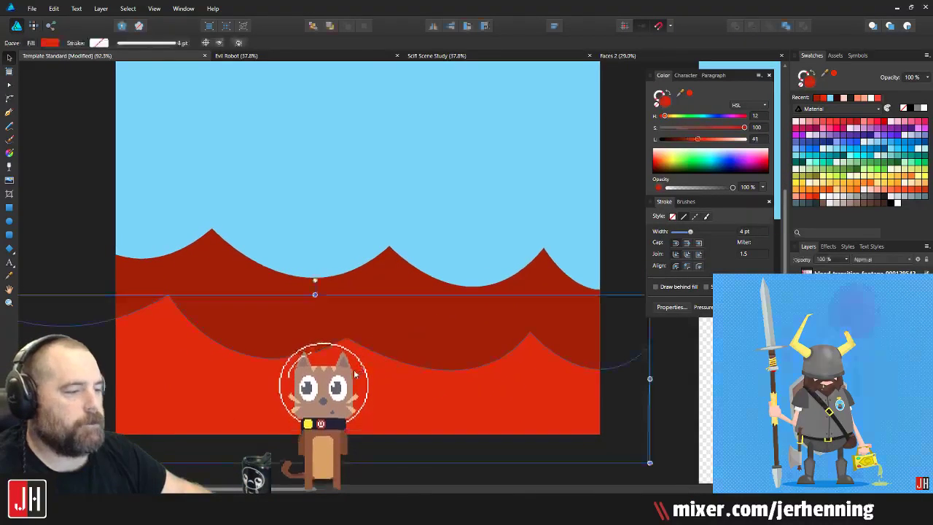
pyautogui.click(253, 363)
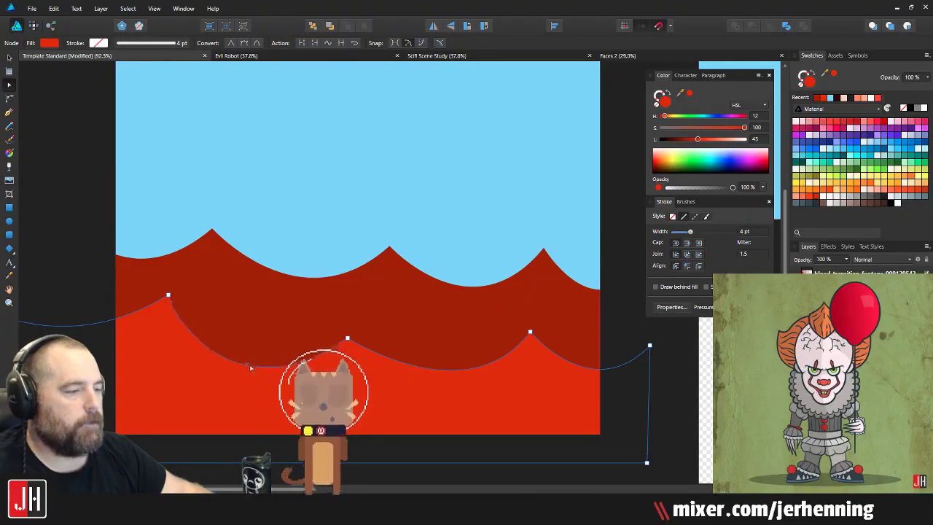
pyautogui.moveTo(478, 367); pyautogui.dragTo(476, 378)
pyautogui.press('v')
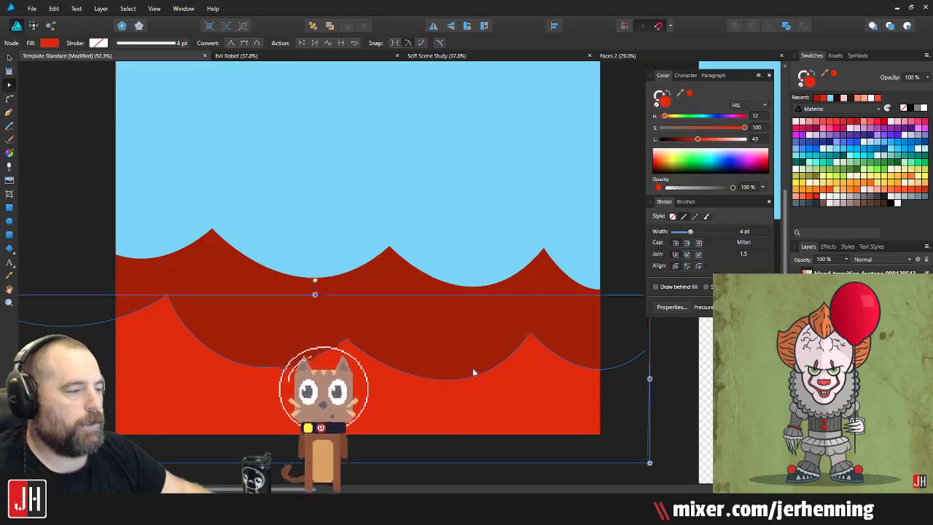
pyautogui.scroll(-4, 225, 295)
pyautogui.click(392, 242)
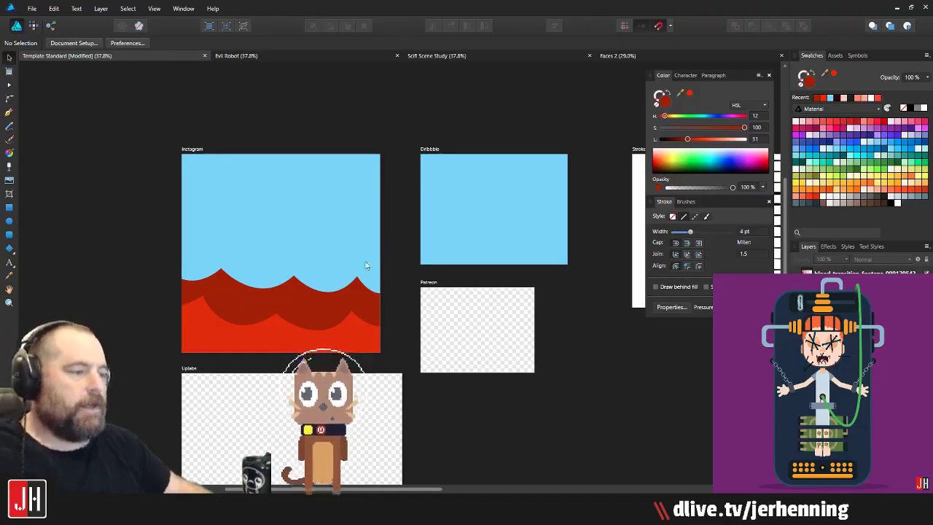
# Step: Lower the dark red wave's left end point, just outside the Instagram artboard
pyautogui.scroll(4, 311, 299)
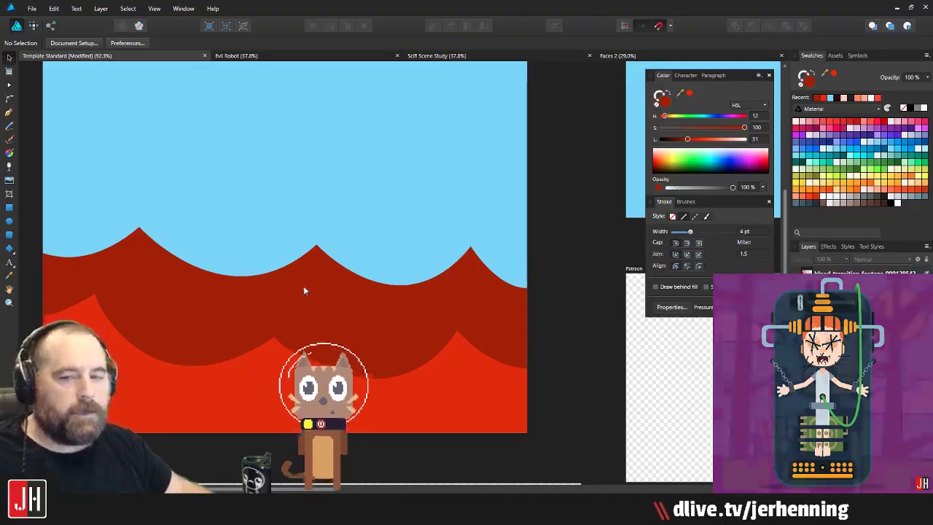
pyautogui.click(9, 113)
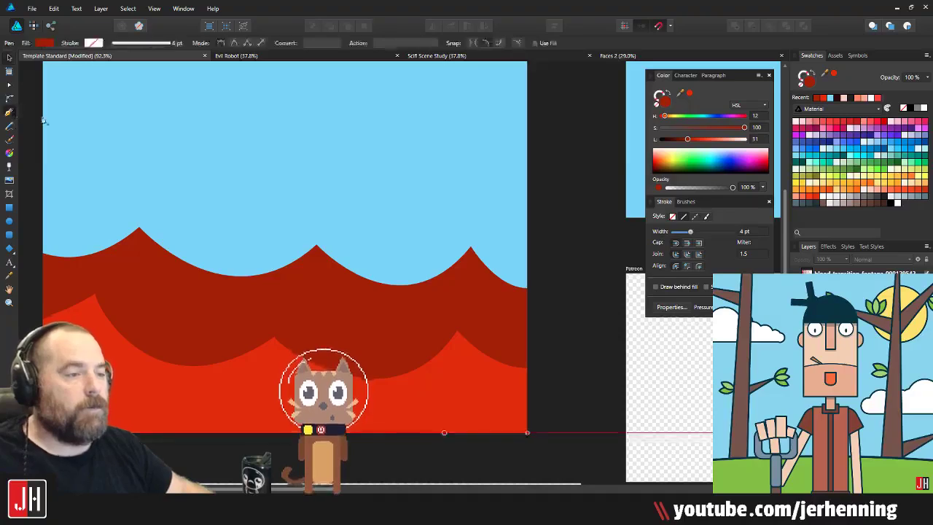
pyautogui.moveTo(150, 210); pyautogui.dragTo(310, 195)
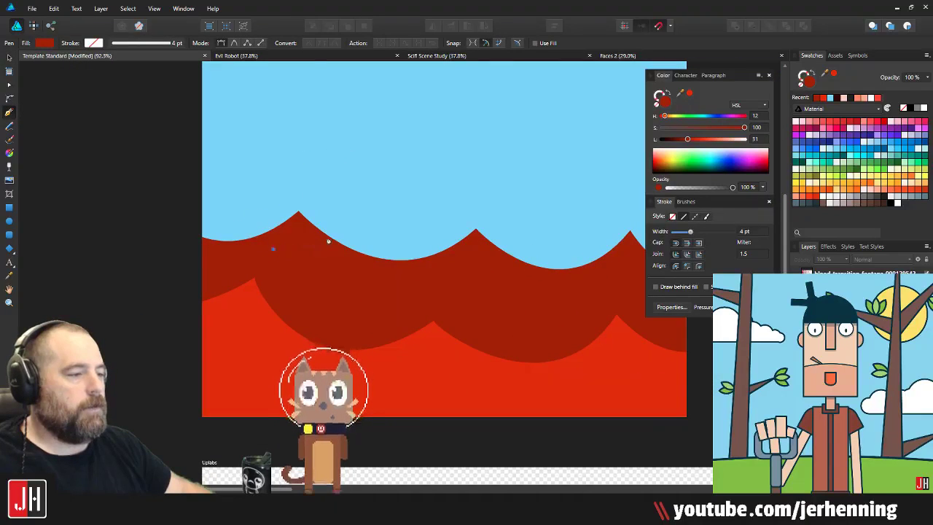
pyautogui.press('a')
pyautogui.click(306, 244)
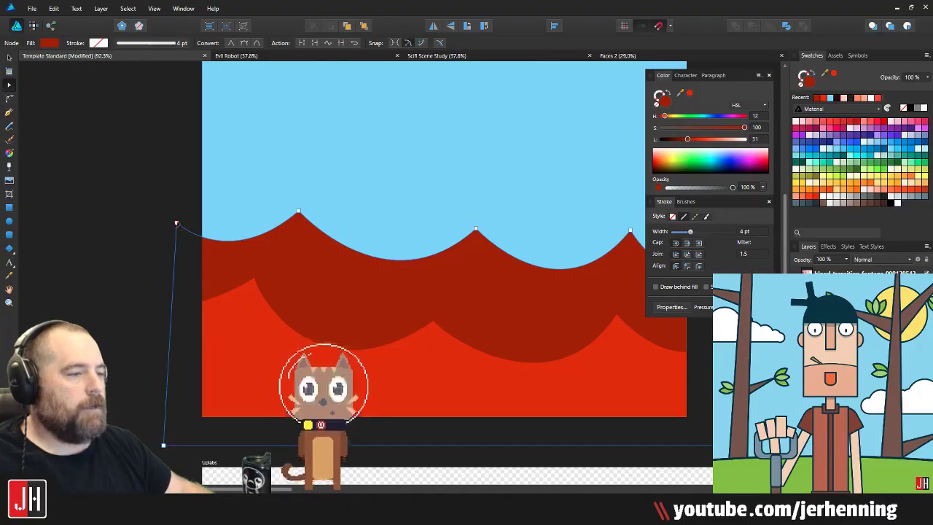
pyautogui.moveTo(175, 223); pyautogui.dragTo(172, 246)
pyautogui.press('v')
pyautogui.click(210, 173)
pyautogui.moveTo(211, 172); pyautogui.dragTo(193, 218)
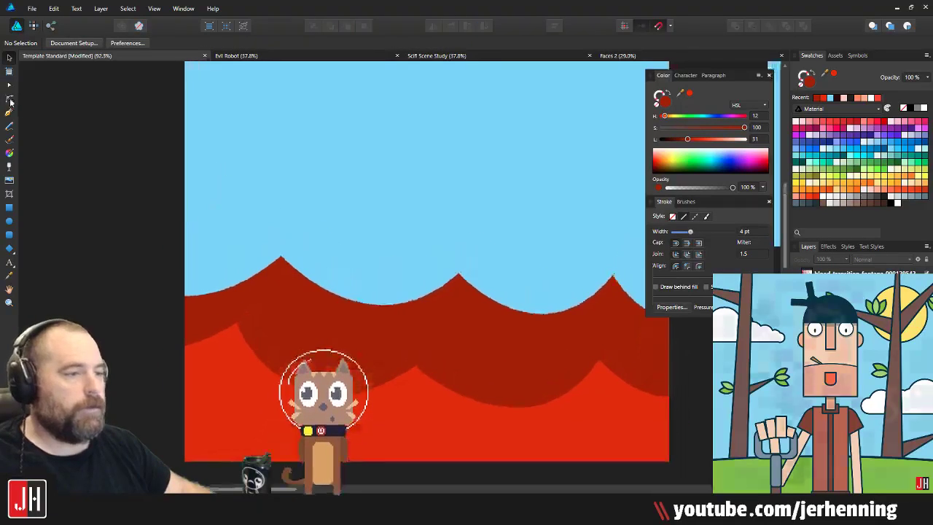
pyautogui.click(8, 113)
pyautogui.scroll(-2, 163, 171)
pyautogui.moveTo(199, 165); pyautogui.dragTo(188, 177)
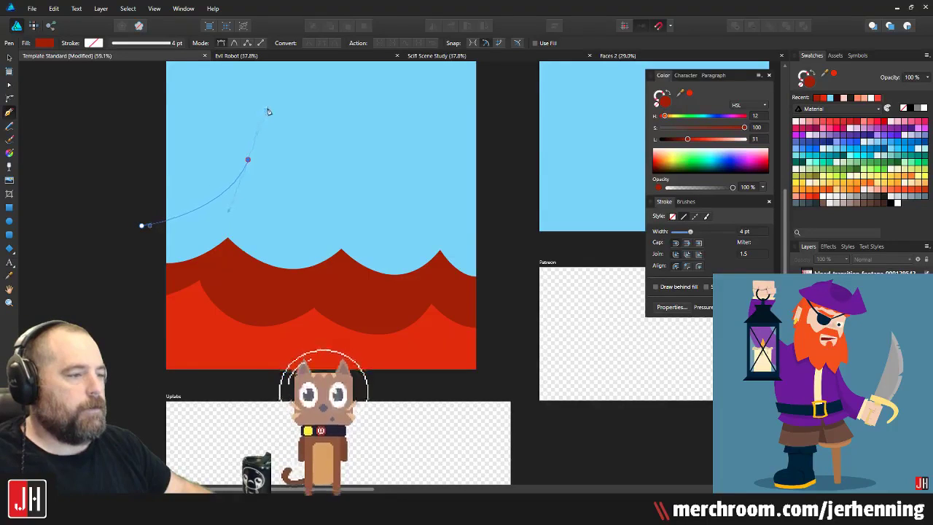
pyautogui.hotkey('ctrl', 'z')
pyautogui.hotkey('ctrl', 'z')
pyautogui.click(115, 267)
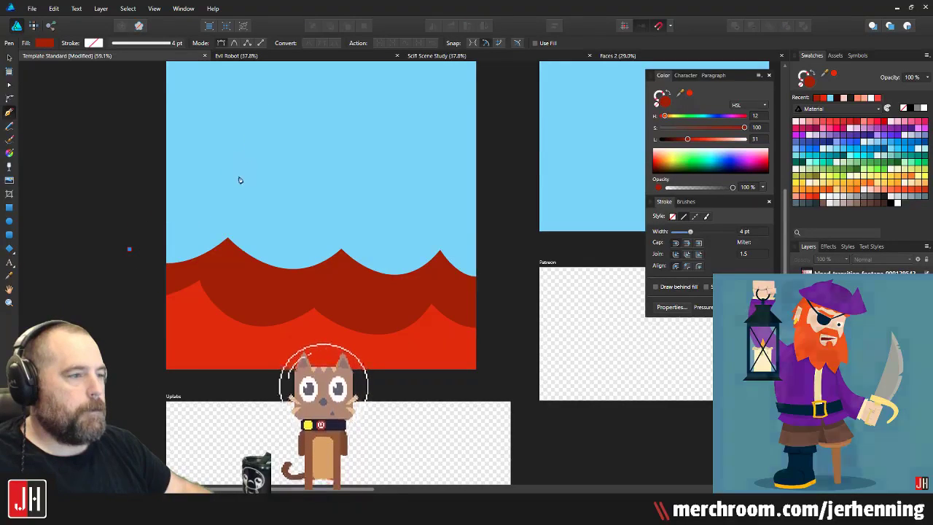
pyautogui.moveTo(239, 177); pyautogui.dragTo(265, 104)
pyautogui.press('Escape')
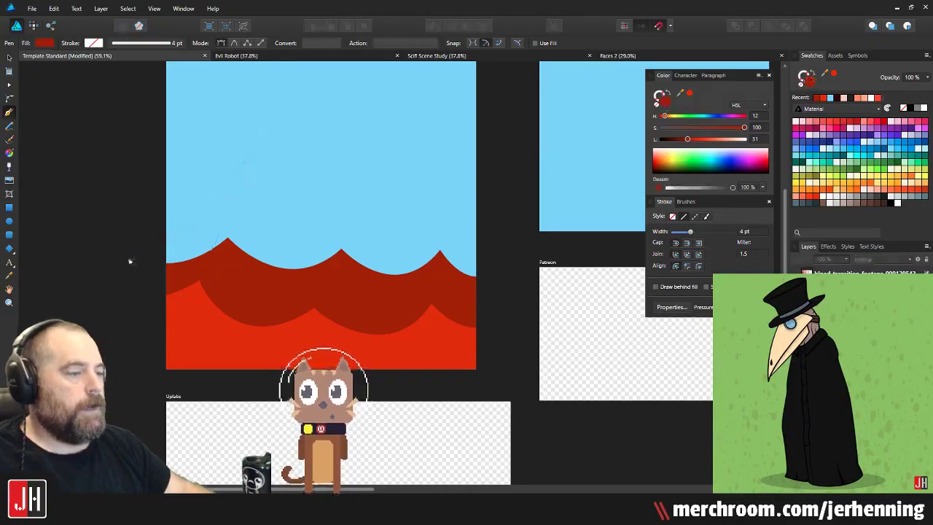
pyautogui.moveTo(234, 183); pyautogui.dragTo(246, 135)
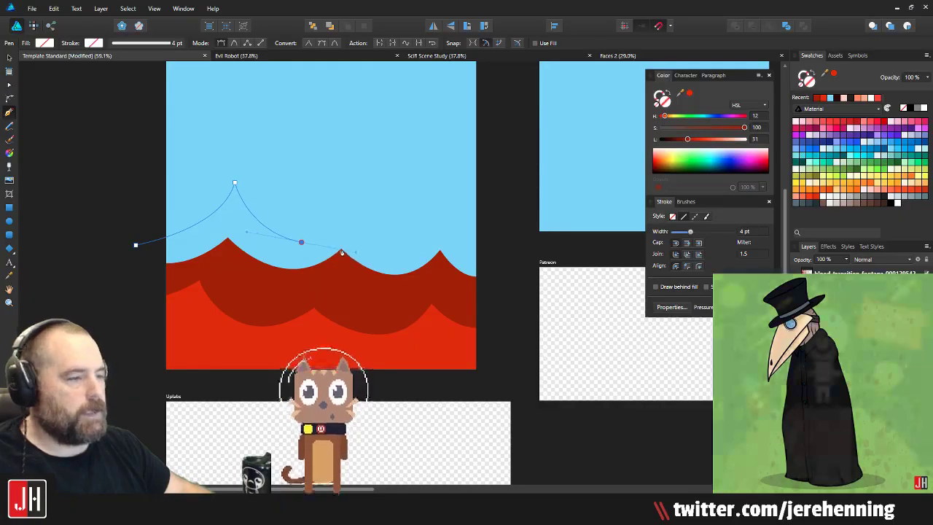
pyautogui.hotkey('ctrl', 'z')
pyautogui.moveTo(316, 237); pyautogui.dragTo(393, 240)
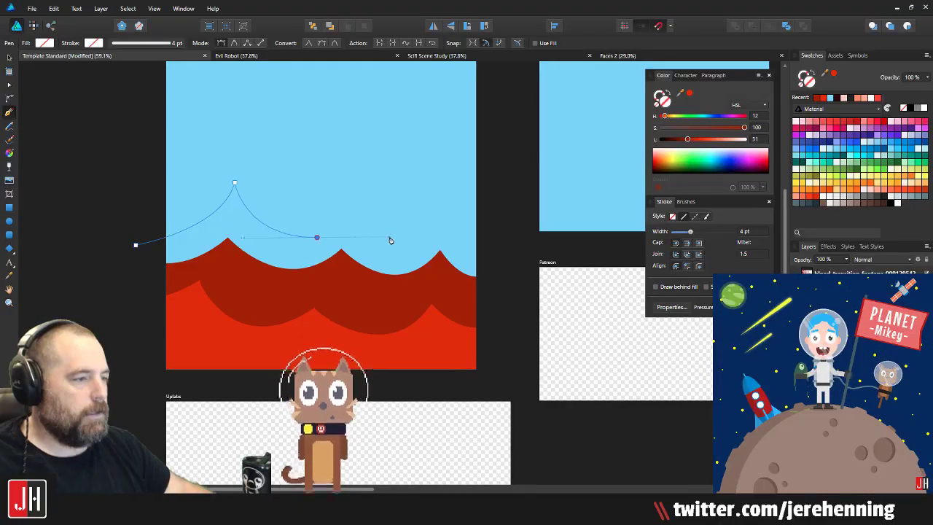
pyautogui.click(397, 198)
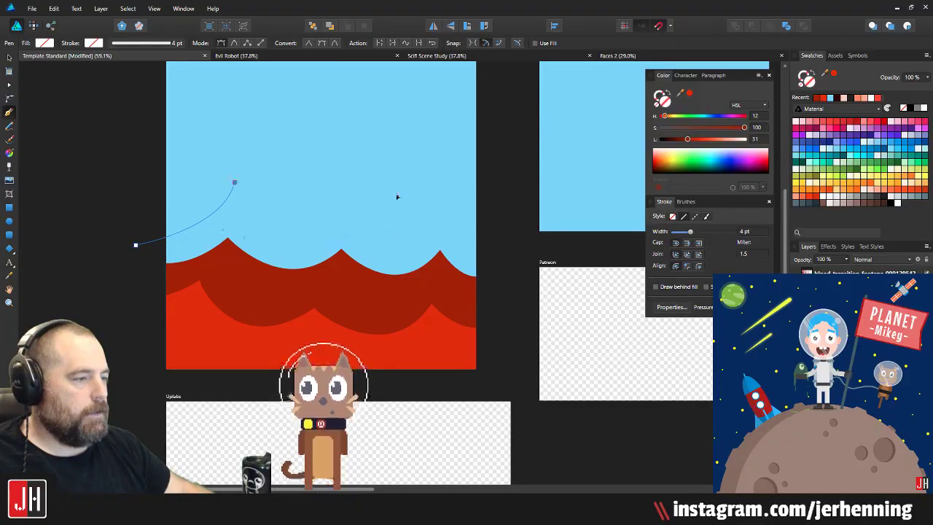
pyautogui.hotkey('ctrl', 'z')
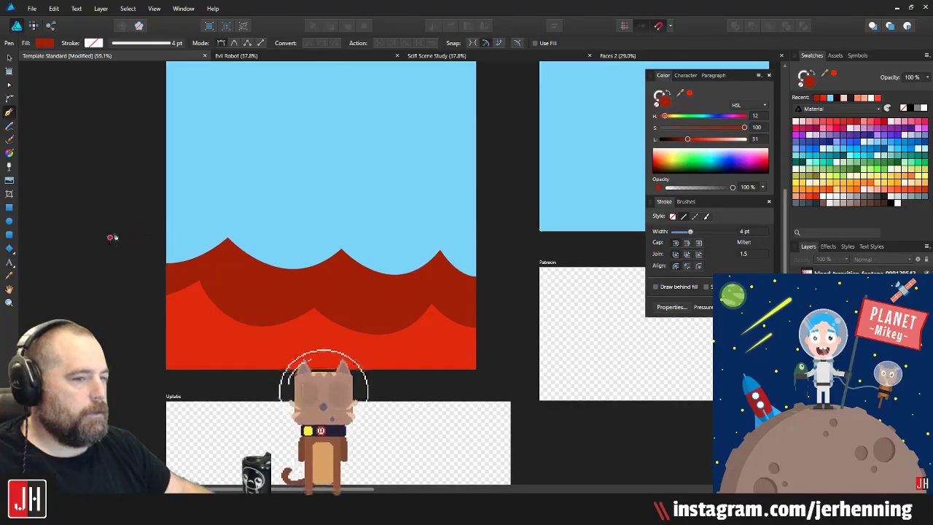
# Step: Draw a third closed wave shape with the Pen tool above the dark wave, with a tall left crest and two lower crests
pyautogui.moveTo(207, 183); pyautogui.dragTo(245, 123)
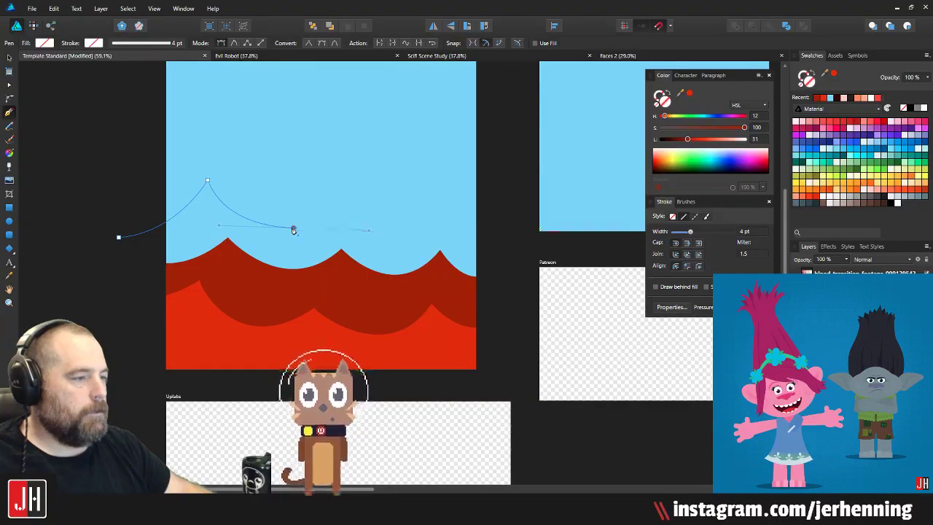
pyautogui.keyDown('alt'); pyautogui.click(293, 229); pyautogui.keyUp('alt')
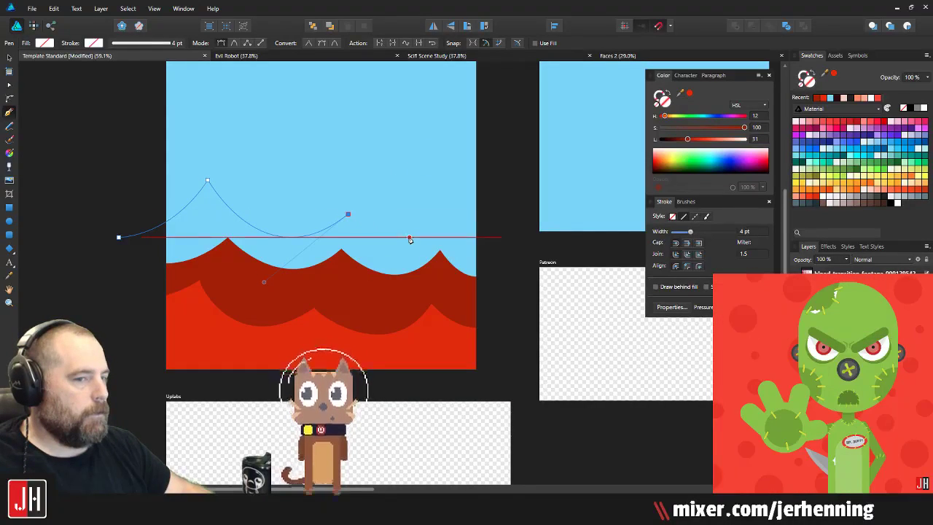
pyautogui.moveTo(420, 231); pyautogui.dragTo(488, 219)
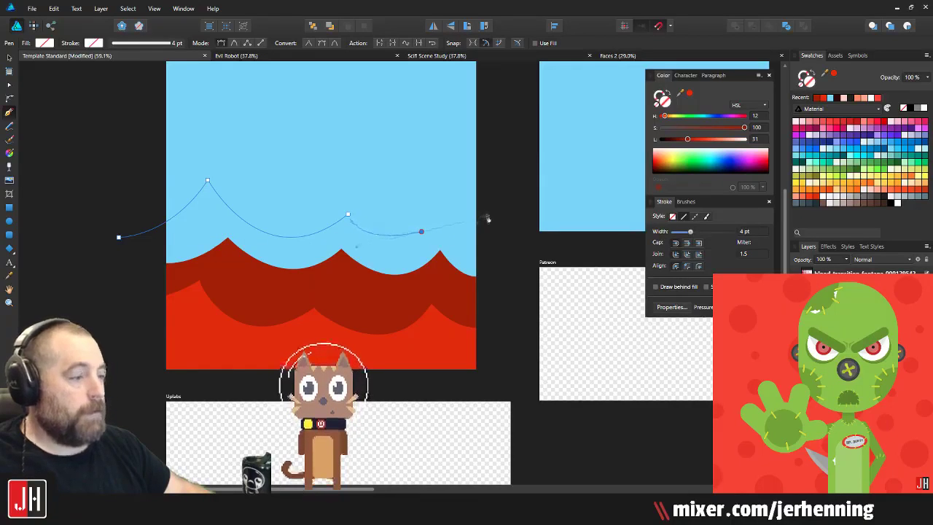
pyautogui.hotkey('ctrl', 'z')
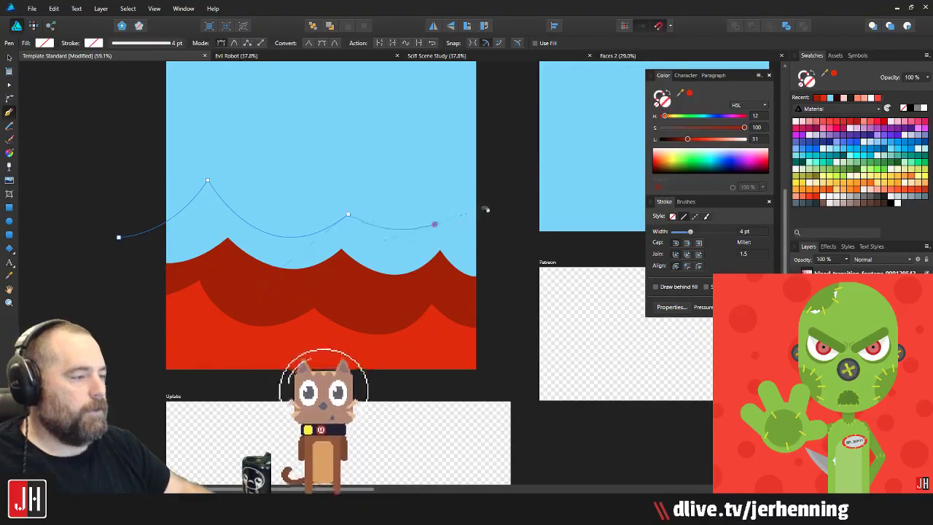
pyautogui.keyDown('alt'); pyautogui.click(435, 225); pyautogui.keyUp('alt')
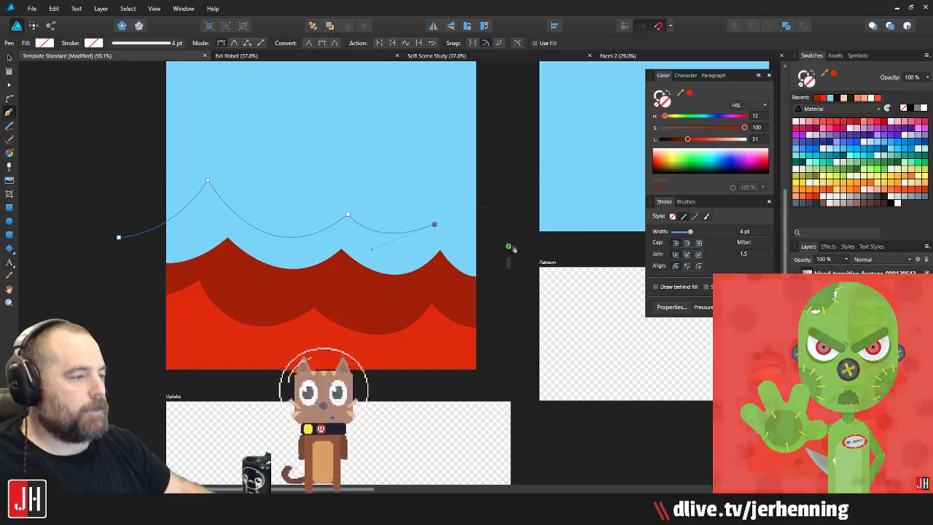
pyautogui.moveTo(516, 245); pyautogui.dragTo(571, 224)
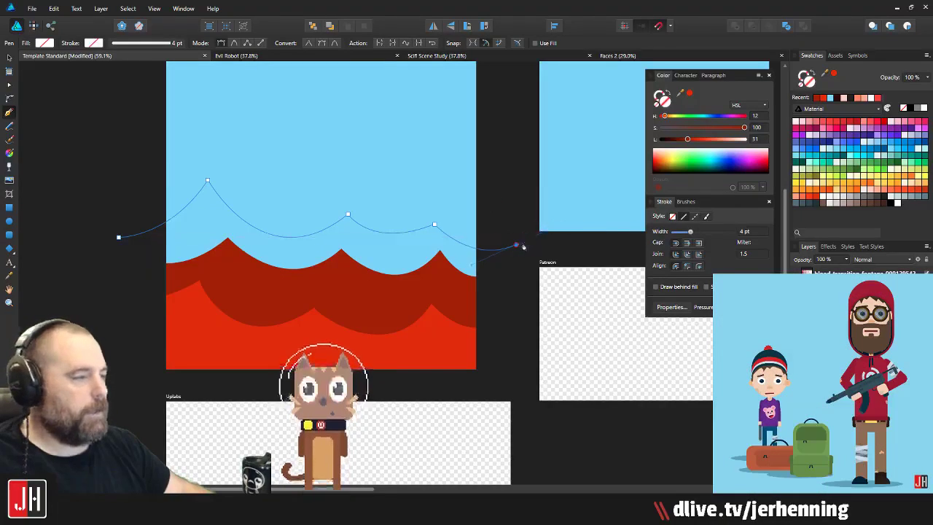
pyautogui.click(513, 348)
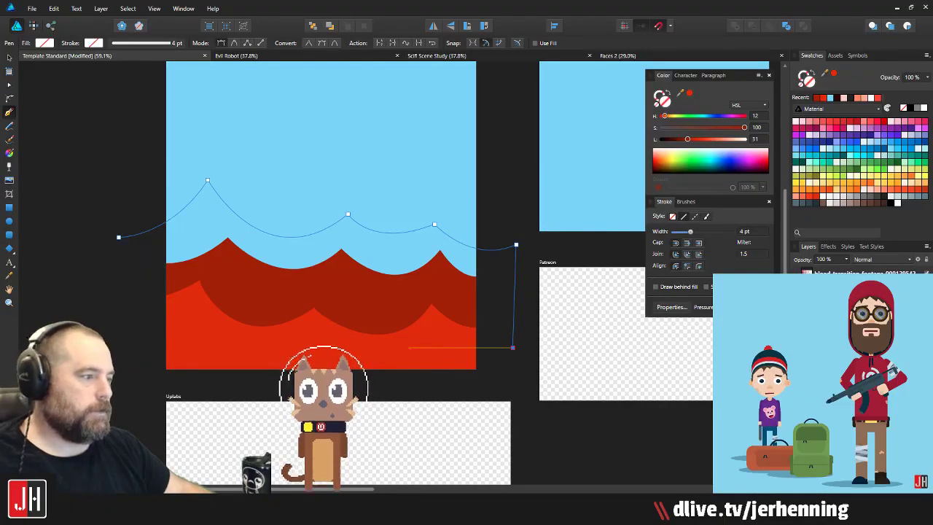
pyautogui.click(108, 348)
pyautogui.click(119, 237)
# Step: Fill the third wave with the front wave's bright red and place it behind the other two waves
pyautogui.press('i')
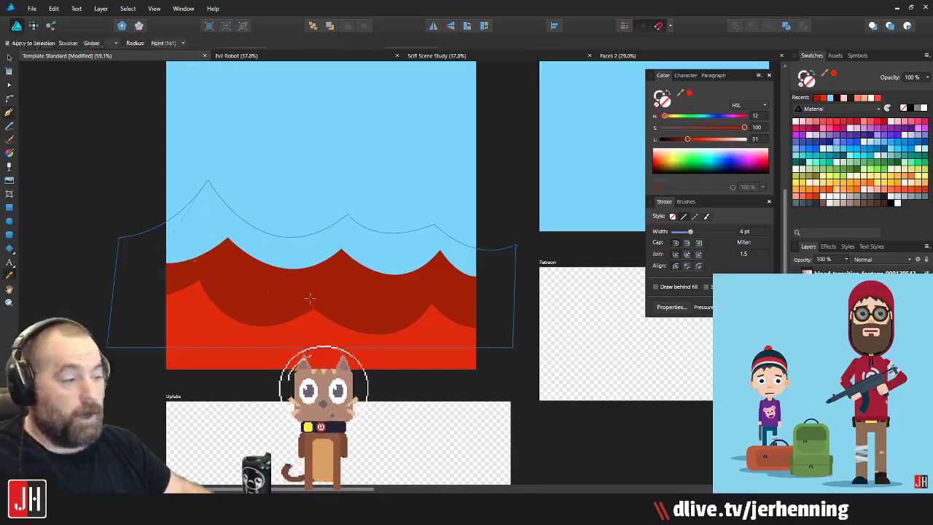
pyautogui.click(309, 298)
pyautogui.press('v')
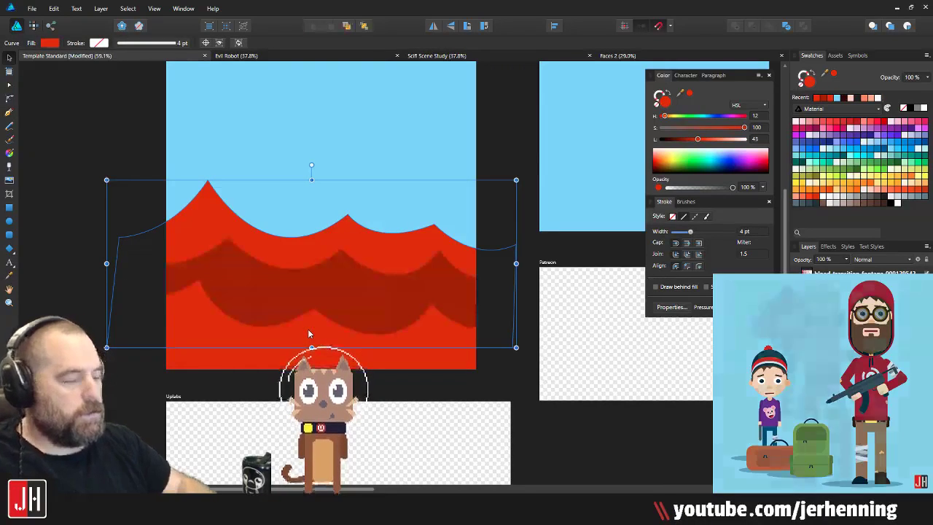
# Step: Reshape the back wave by raising its right crest, deepening the right trough, lowering the left crest and shifting the middle one slightly left
pyautogui.press('a')
pyautogui.scroll(2, 442, 242)
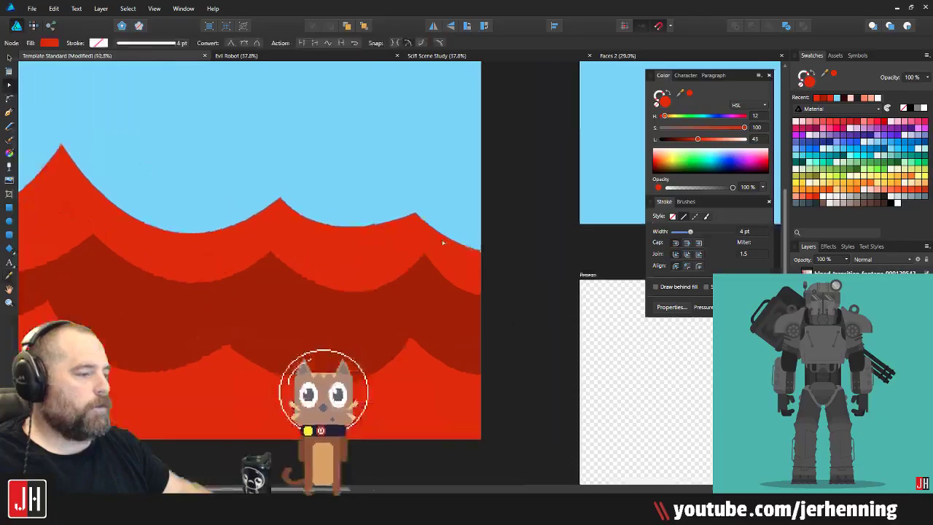
pyautogui.click(442, 242)
pyautogui.moveTo(417, 214); pyautogui.dragTo(422, 196)
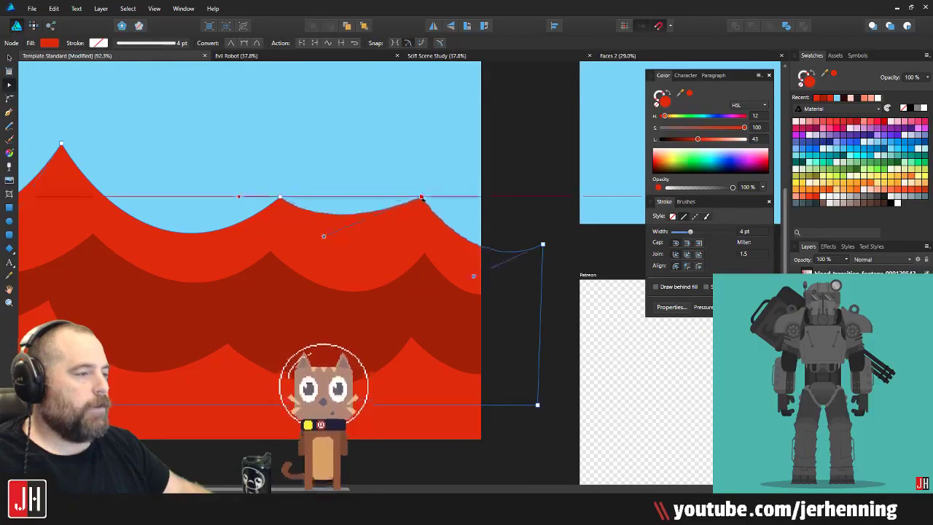
pyautogui.moveTo(324, 237); pyautogui.dragTo(463, 281)
pyautogui.moveTo(148, 156); pyautogui.dragTo(138, 169)
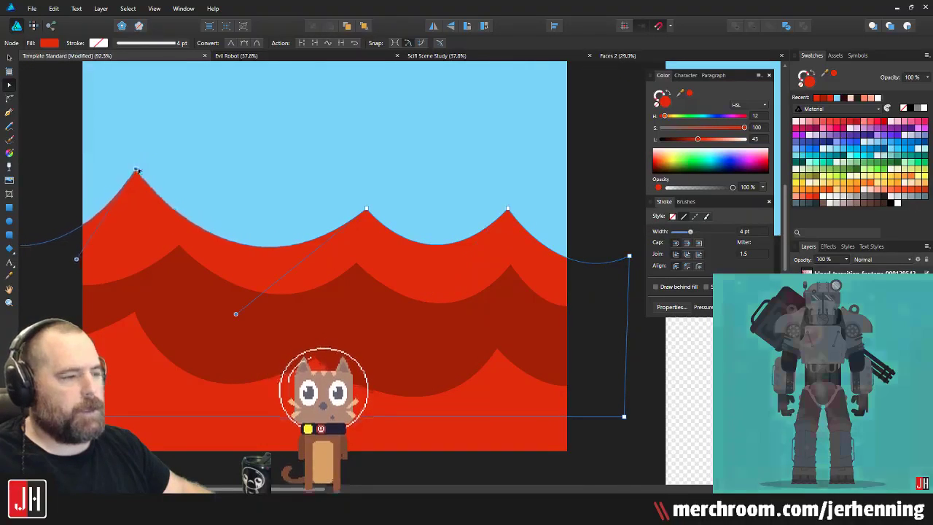
pyautogui.moveTo(367, 209); pyautogui.dragTo(344, 204)
pyautogui.scroll(-4, 389, 253)
pyautogui.press('v')
pyautogui.click(488, 200)
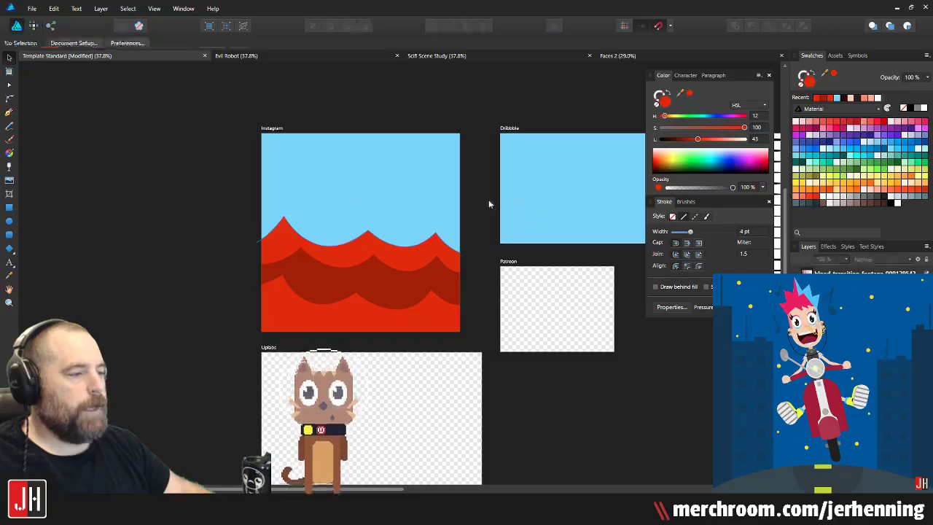
# Step: Lower the left crests of the dark middle wave and the bright front wave slightly
pyautogui.scroll(3, 303, 255)
pyautogui.click(304, 255)
pyautogui.doubleClick(305, 254)
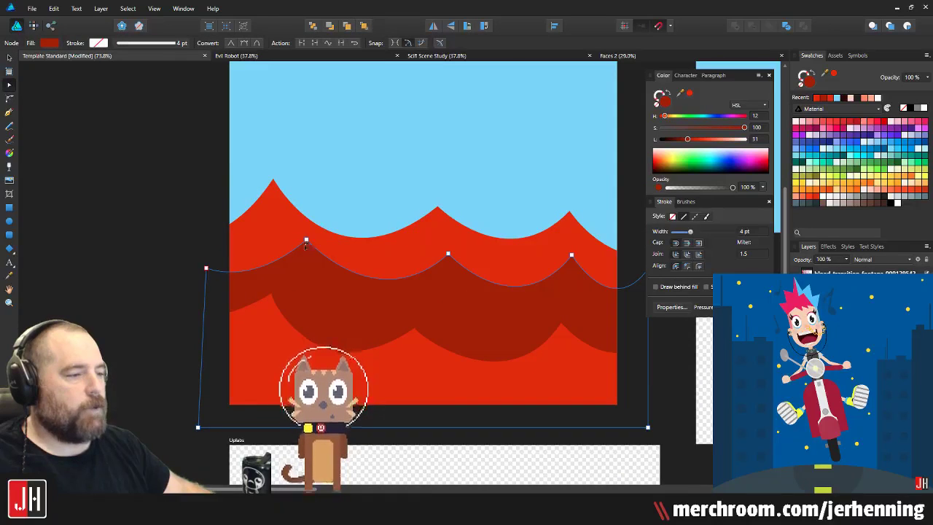
pyautogui.click(303, 245)
pyautogui.click(264, 315)
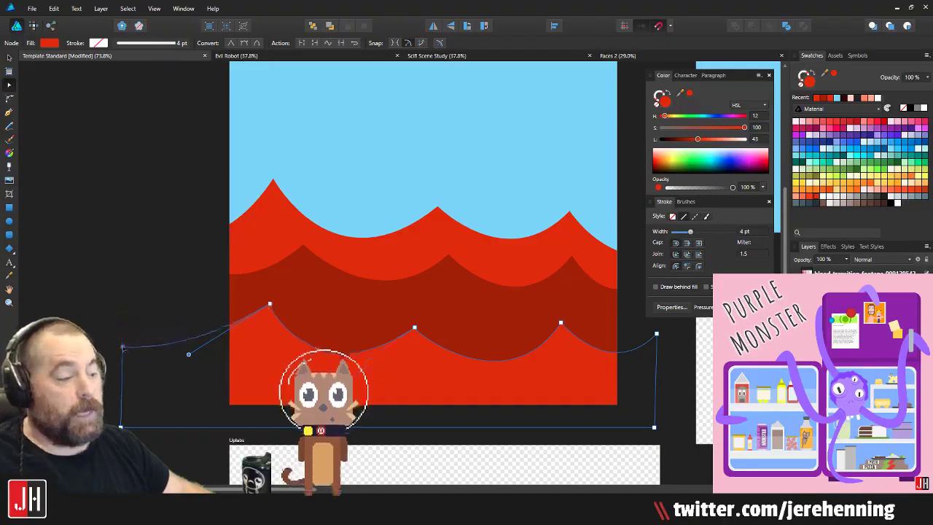
pyautogui.press('v')
pyautogui.click(153, 261)
pyautogui.scroll(-3, 182, 281)
pyautogui.scroll(3, 350, 249)
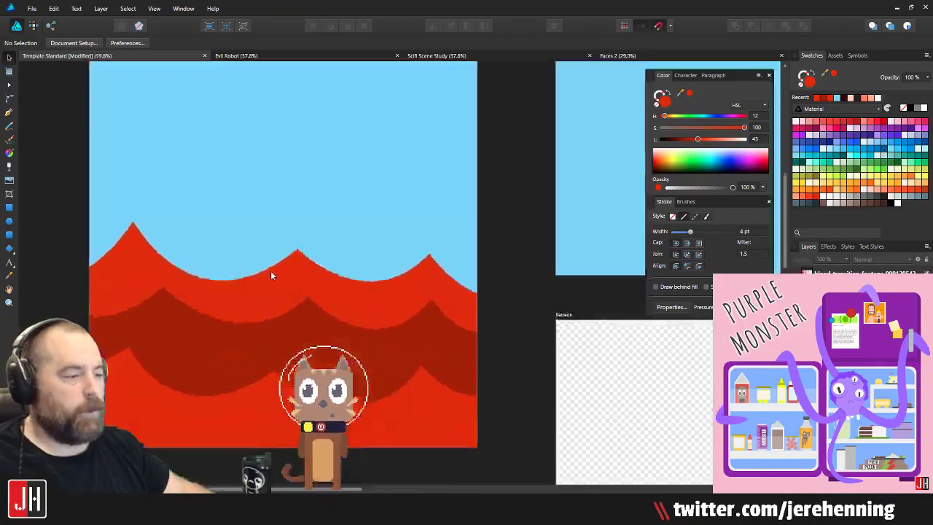
# Step: Shift the back wave's left crest slightly to the right and deselect the waves
pyautogui.click(216, 284)
pyautogui.press('a')
pyautogui.moveTo(134, 222); pyautogui.dragTo(150, 220)
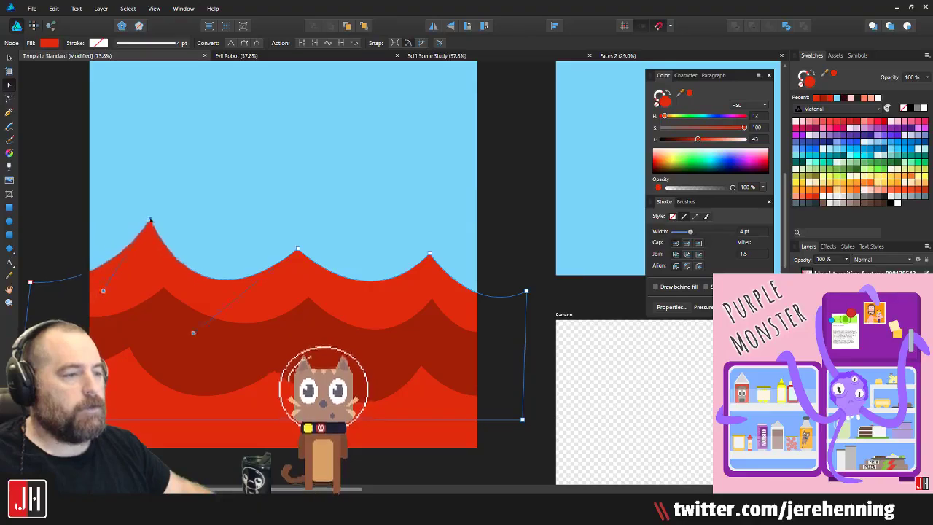
pyautogui.click(212, 329)
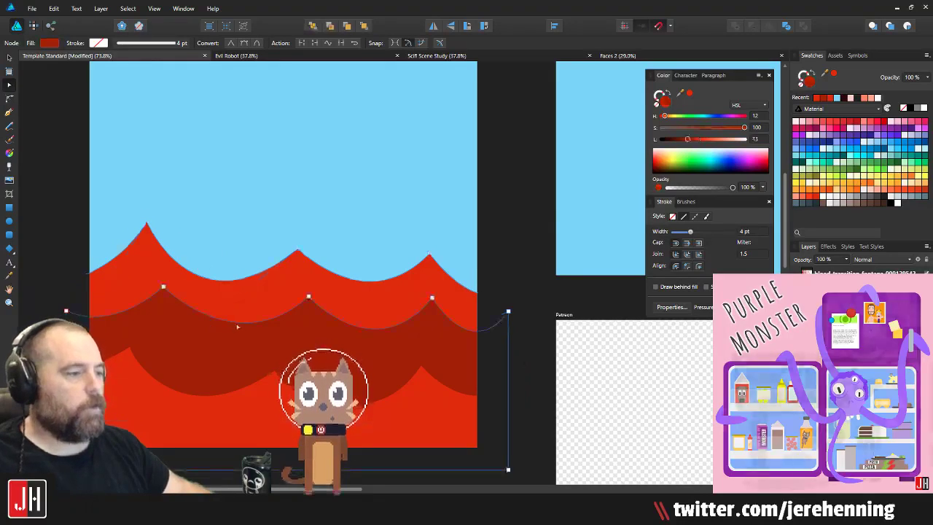
pyautogui.press('v')
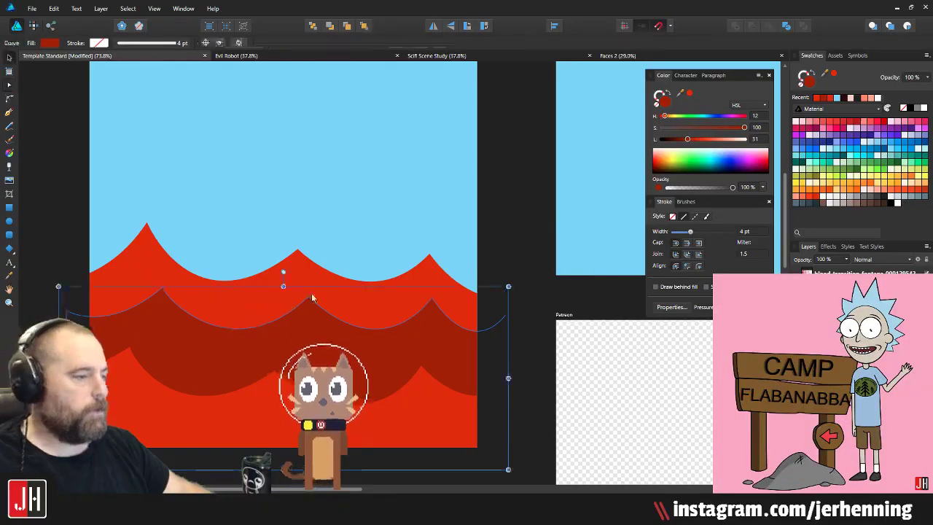
pyautogui.click(519, 251)
# Step: Raise the back wave's right end point, beyond the artboard edge, slightly
pyautogui.click(463, 289)
pyautogui.press('a')
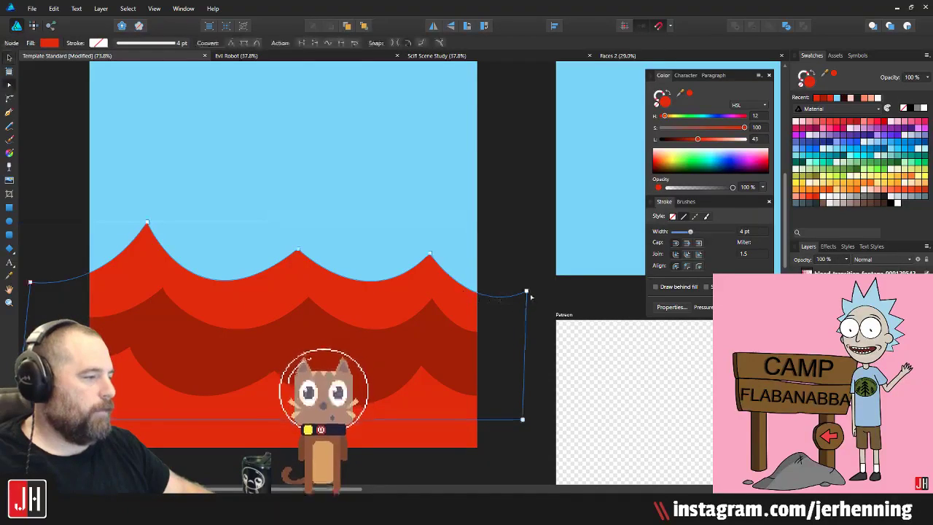
pyautogui.moveTo(533, 287); pyautogui.dragTo(528, 280)
pyautogui.press('v')
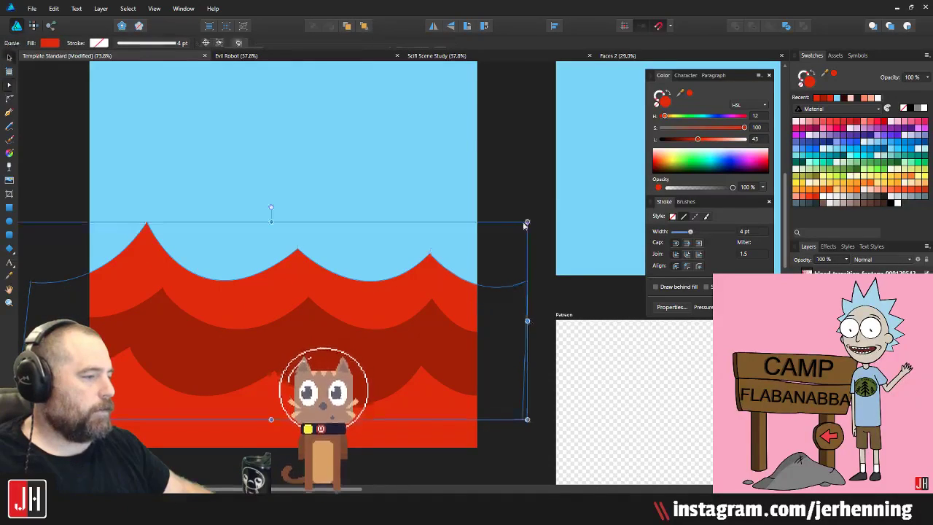
pyautogui.click(525, 257)
pyautogui.scroll(-4, 239, 291)
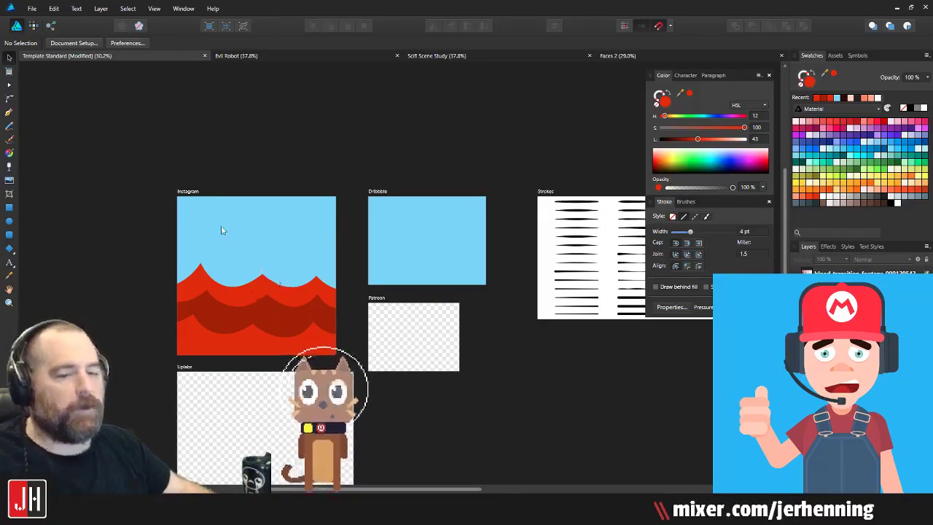
# Step: Lower the dark middle wave's left end point and deepen the curve leading from it up to the left crest
pyautogui.scroll(5, 305, 267)
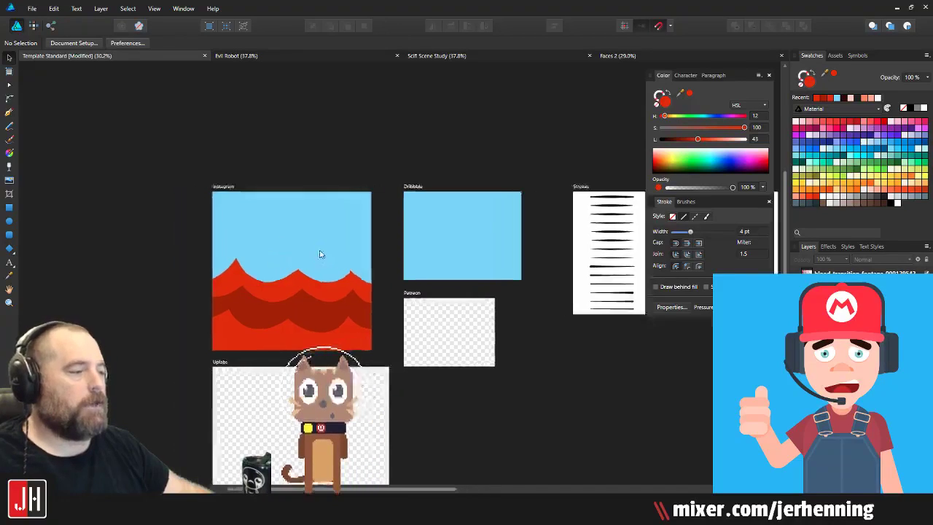
pyautogui.doubleClick(226, 333)
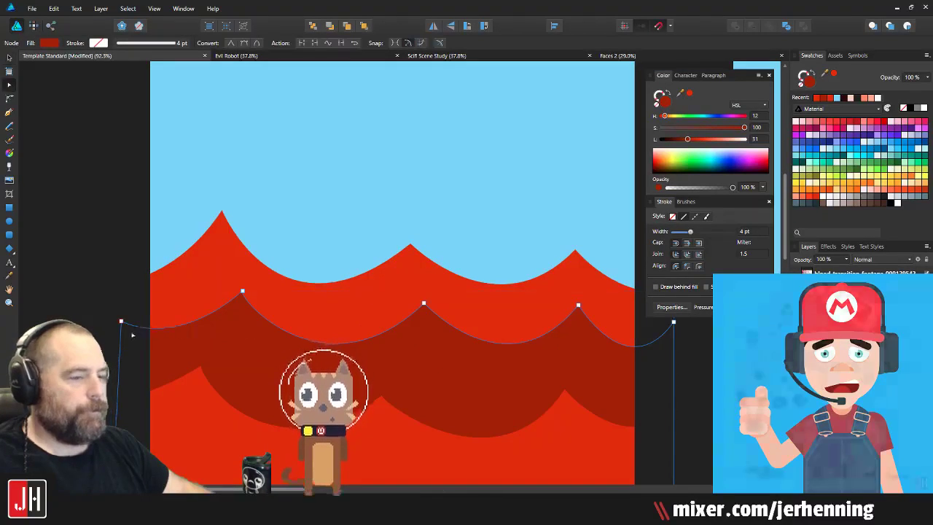
pyautogui.moveTo(121, 322); pyautogui.dragTo(118, 334)
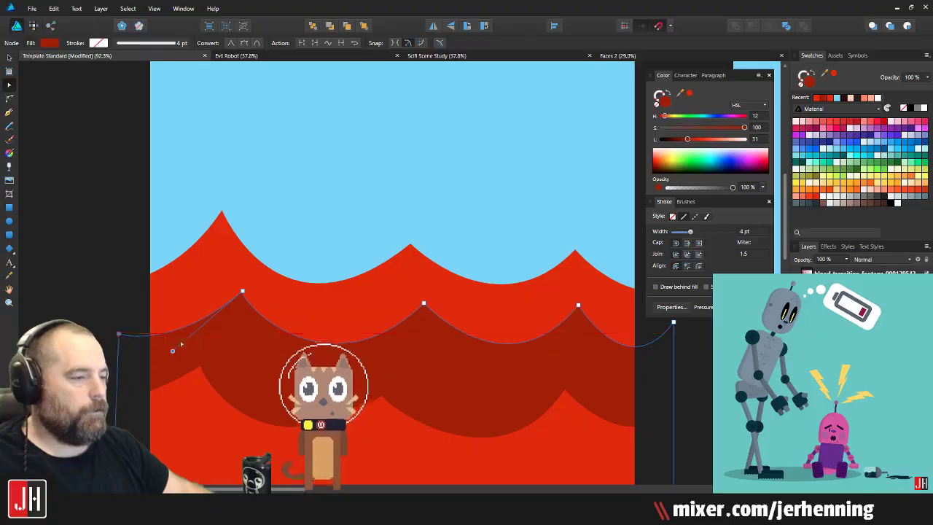
pyautogui.moveTo(172, 351); pyautogui.dragTo(167, 363)
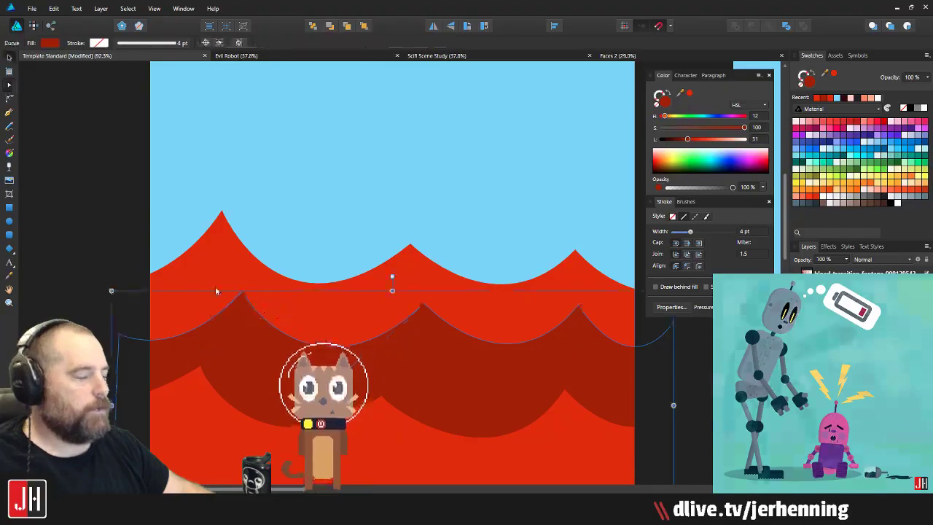
pyautogui.click(100, 192)
pyautogui.scroll(-3, 189, 251)
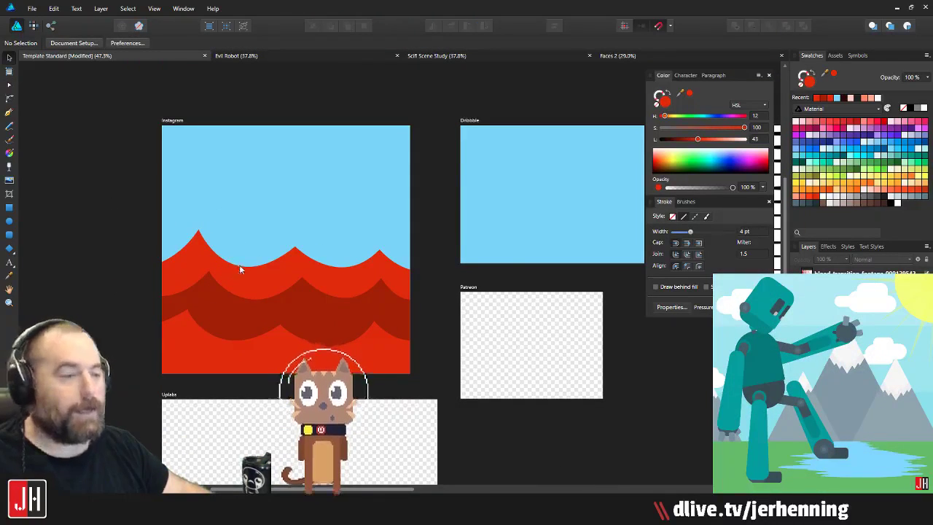
# Step: Select all three waves and move them down together slightly on the Instagram artboard
pyautogui.scroll(2, 239, 264)
pyautogui.click(163, 248)
pyautogui.scroll(3, 175, 242)
pyautogui.press('a')
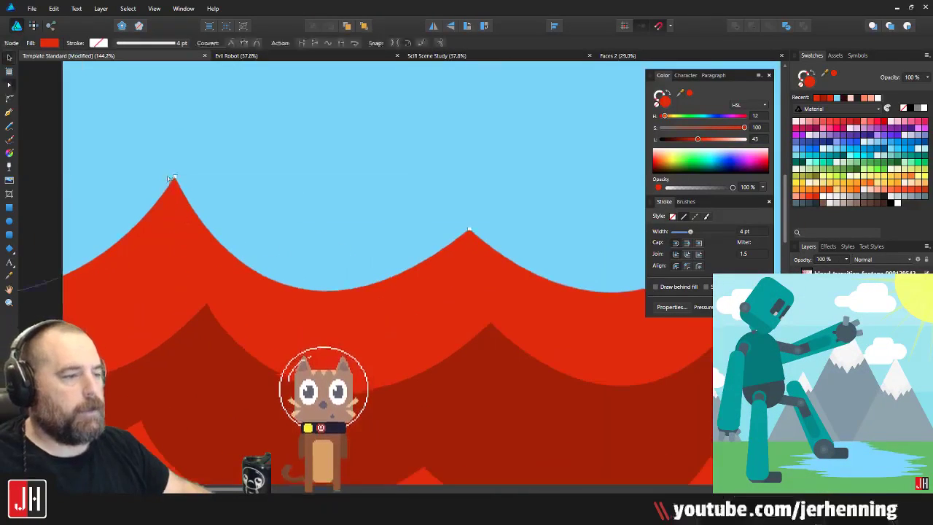
pyautogui.press('v')
pyautogui.scroll(-4, 194, 204)
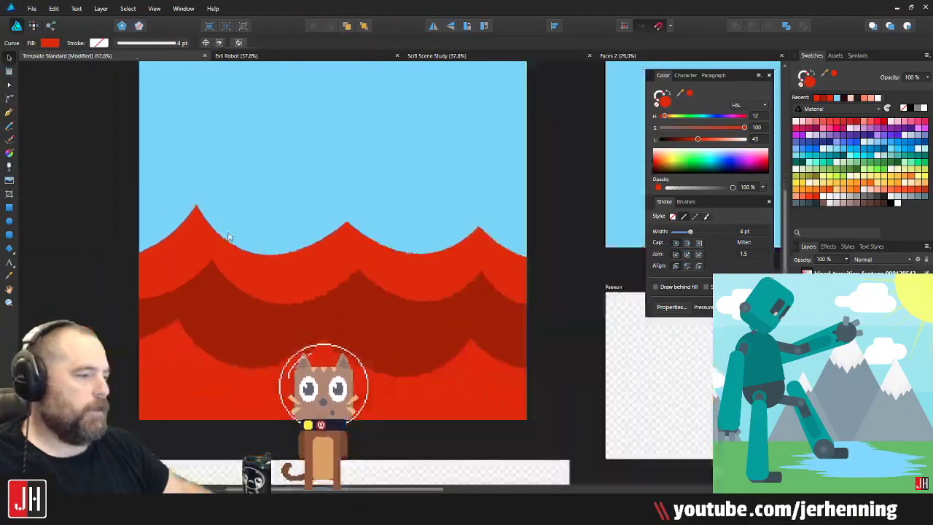
pyautogui.keyDown('shift'); pyautogui.click(312, 264); pyautogui.keyUp('shift')
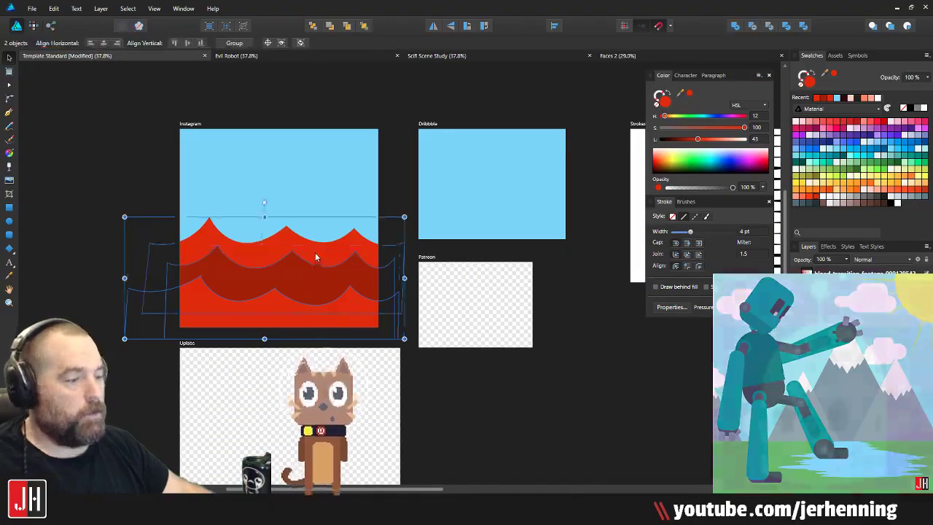
pyautogui.click(360, 222)
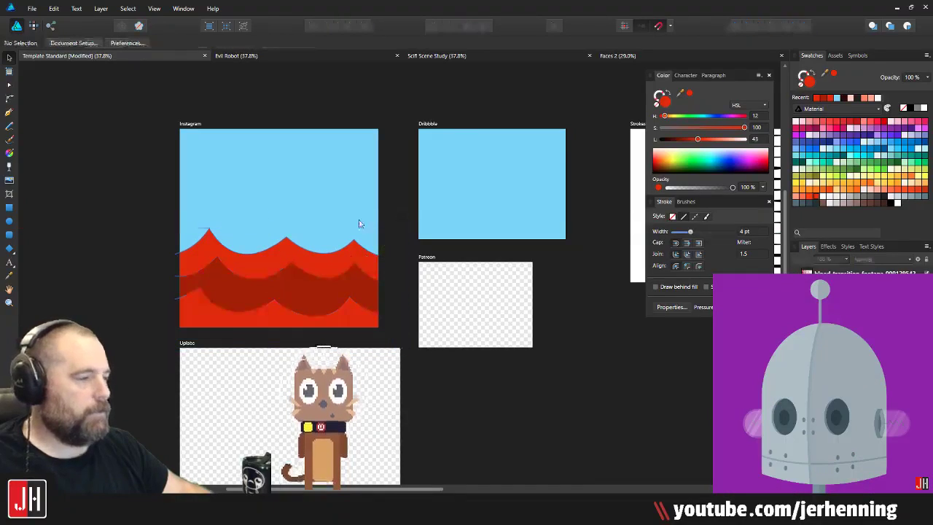
pyautogui.scroll(2, 246, 259)
pyautogui.scroll(-2, 309, 235)
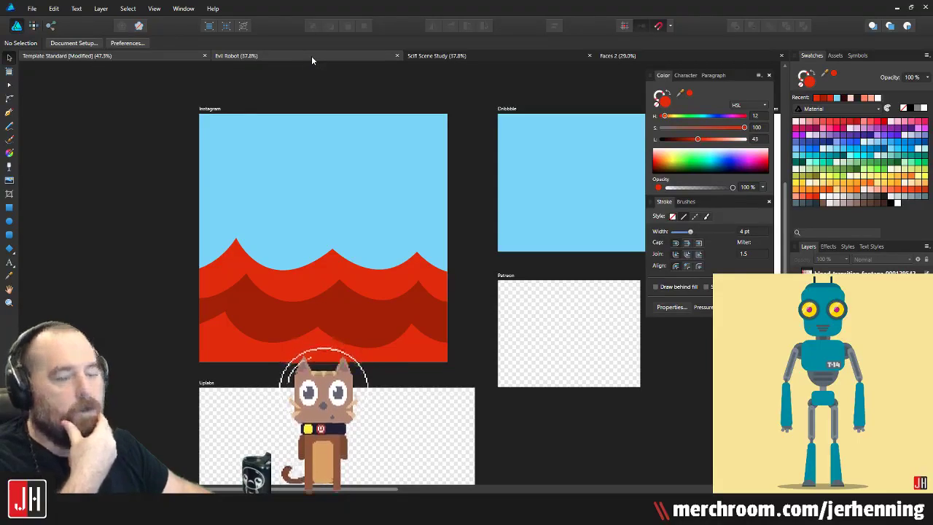
# Step: Switch to the Scifi Scene Study document and examine its overall sunset composition for reference
pyautogui.click(465, 56)
pyautogui.scroll(4, 526, 224)
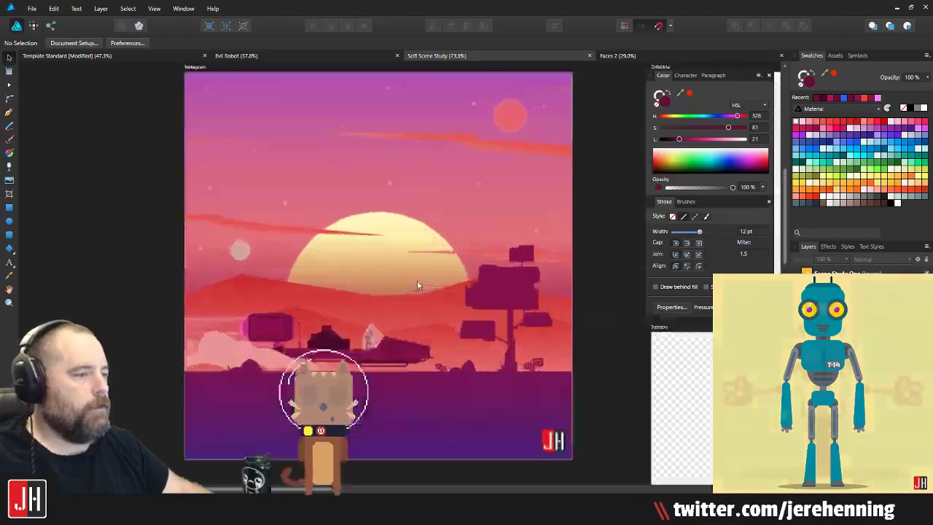
pyautogui.scroll(2, 418, 279)
pyautogui.scroll(-1, 425, 258)
pyautogui.moveTo(428, 252); pyautogui.dragTo(439, 231)
pyautogui.scroll(-1, 445, 219)
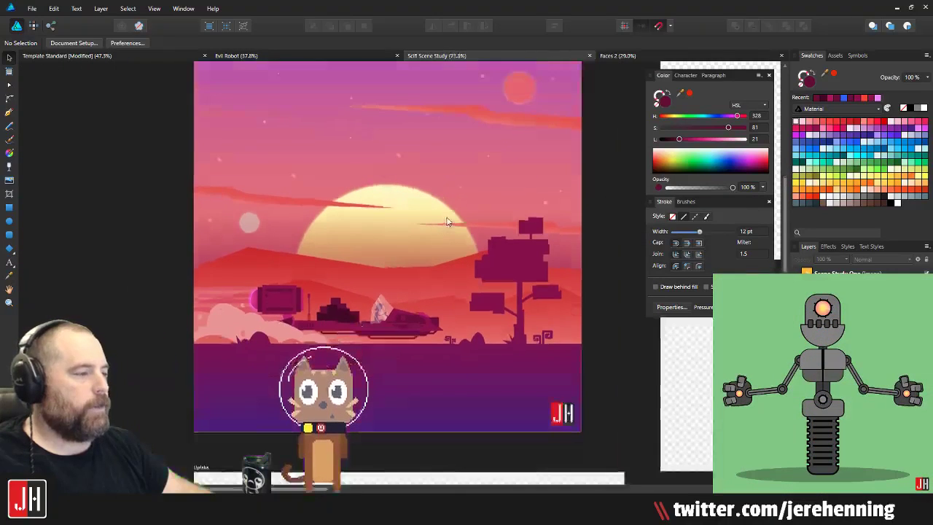
pyautogui.scroll(-2, 447, 221)
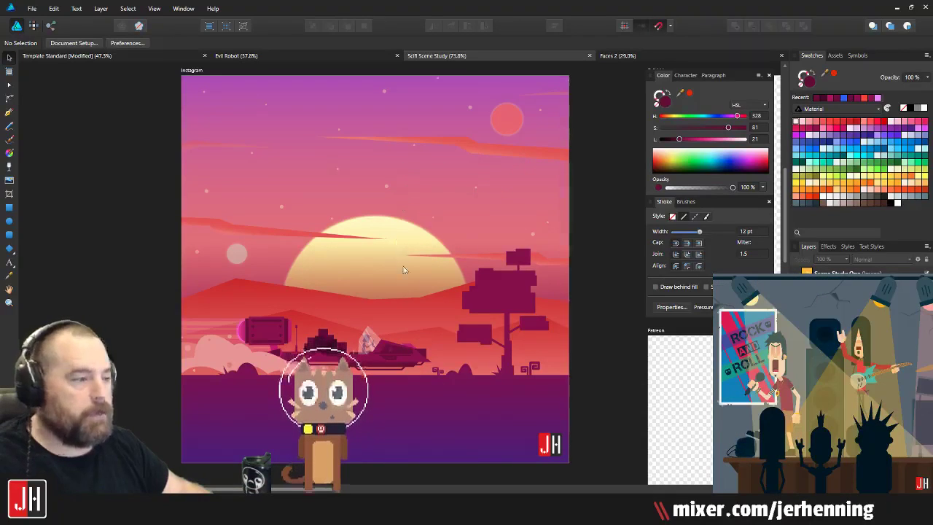
pyautogui.scroll(-1, 413, 278)
# Step: Examine the hovering ship, its engine and dust clouds up close, and review the full sci-fi scene
pyautogui.scroll(5, 399, 355)
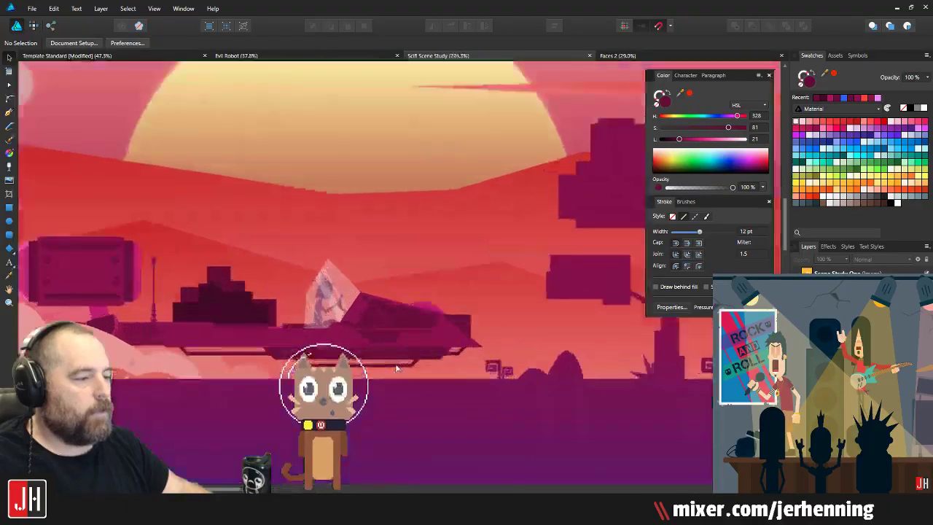
pyautogui.moveTo(366, 343); pyautogui.dragTo(503, 356)
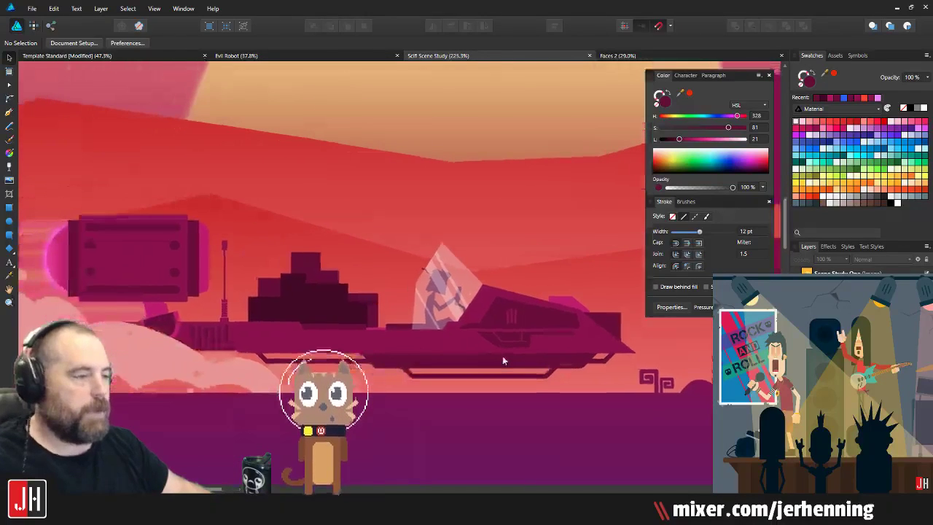
pyautogui.moveTo(168, 333); pyautogui.dragTo(522, 382)
pyautogui.scroll(-1, 522, 381)
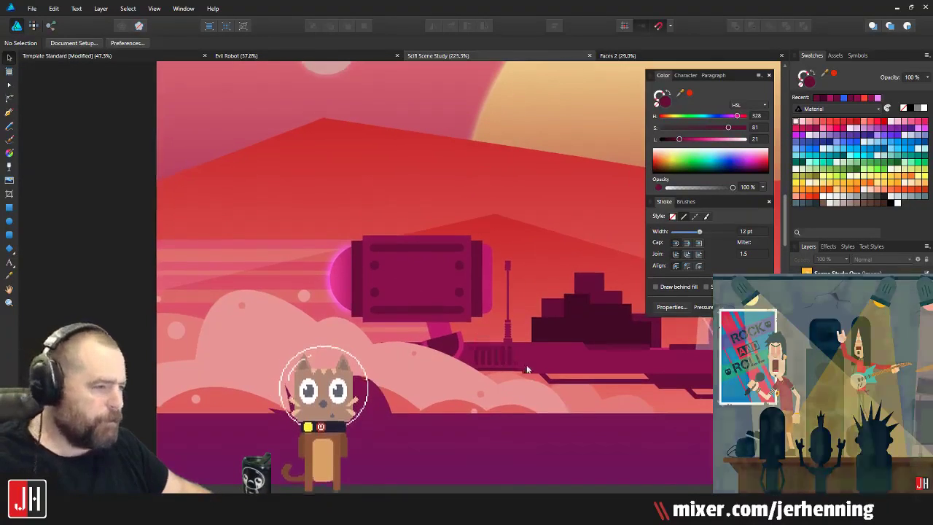
pyautogui.scroll(-1, 526, 364)
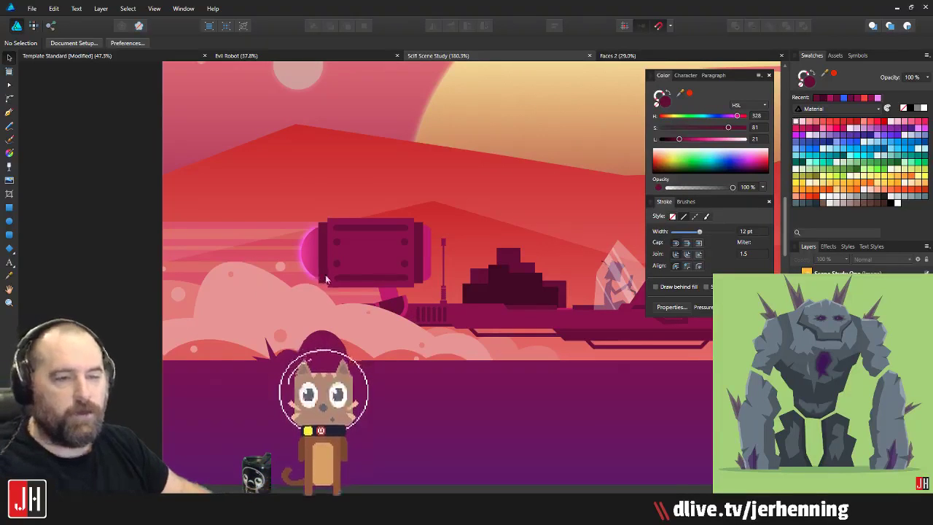
pyautogui.scroll(-5, 409, 310)
pyautogui.scroll(-2, 414, 312)
pyautogui.scroll(5, 350, 286)
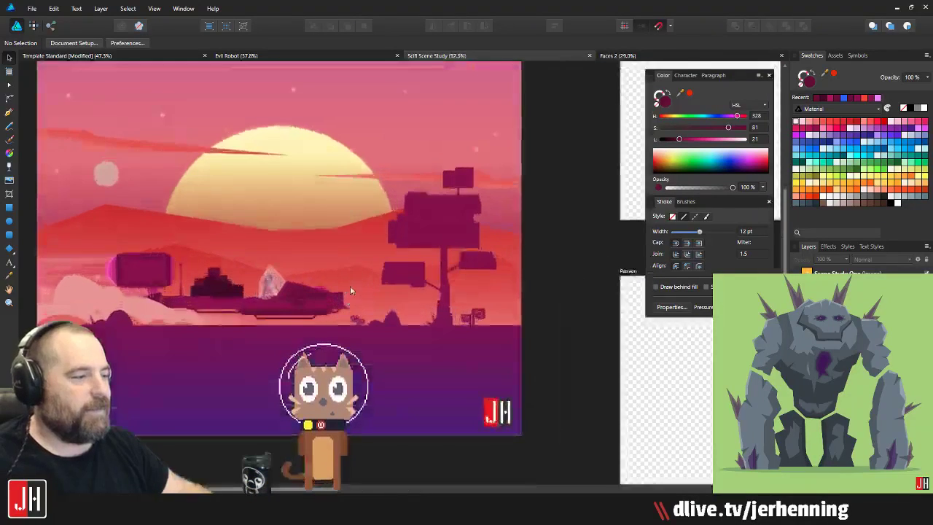
pyautogui.scroll(-2, 464, 436)
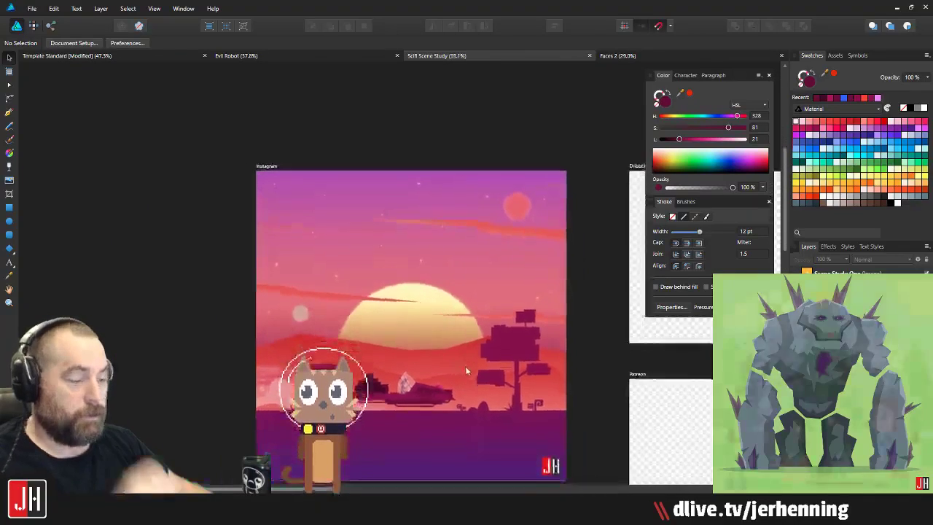
pyautogui.moveTo(475, 359); pyautogui.dragTo(463, 315)
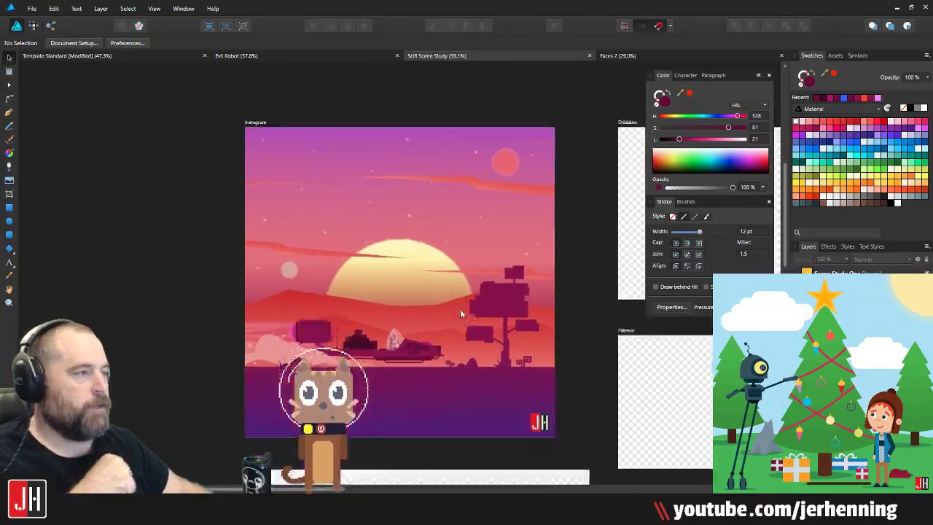
# Step: Close the Faces 2 document and inspect the sun and hills of the sci-fi scene up close
pyautogui.click(781, 55)
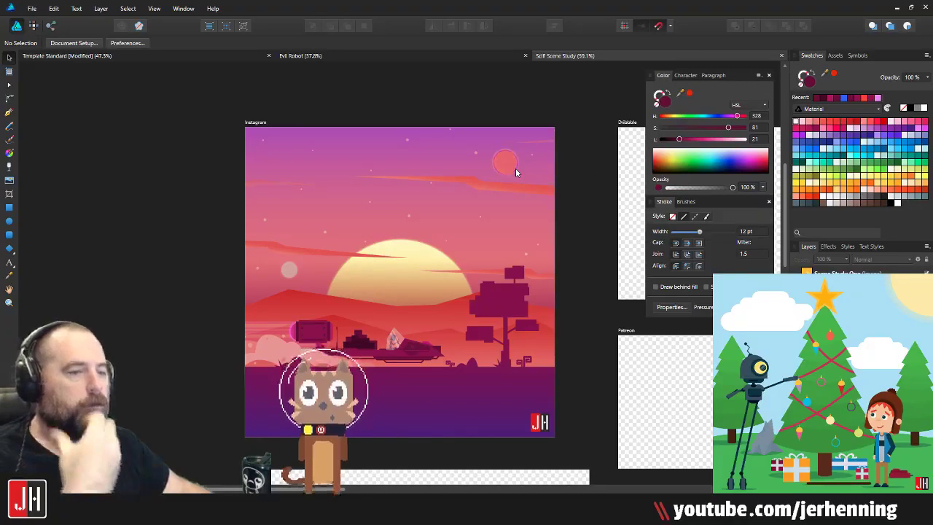
pyautogui.moveTo(364, 300); pyautogui.dragTo(396, 246)
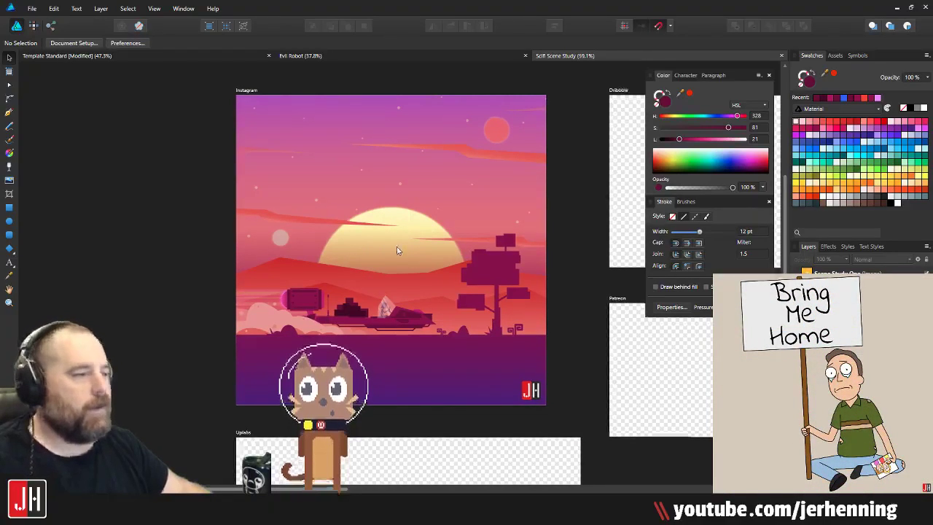
pyautogui.scroll(3, 405, 248)
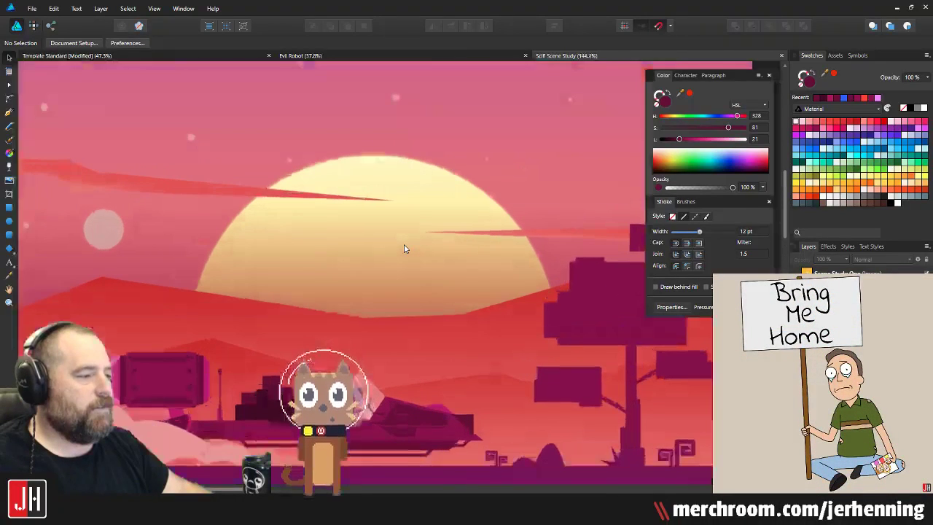
pyautogui.scroll(-5, 405, 249)
pyautogui.scroll(6, 404, 244)
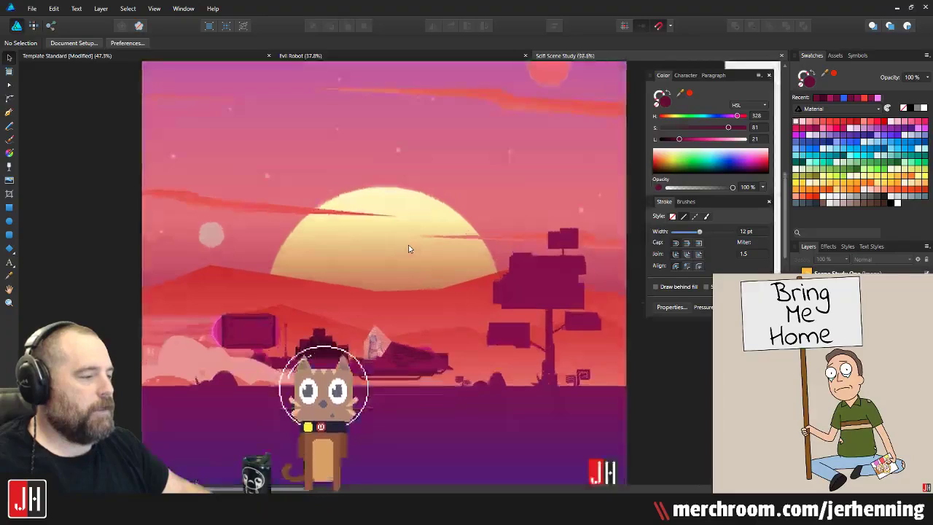
pyautogui.scroll(-1, 411, 248)
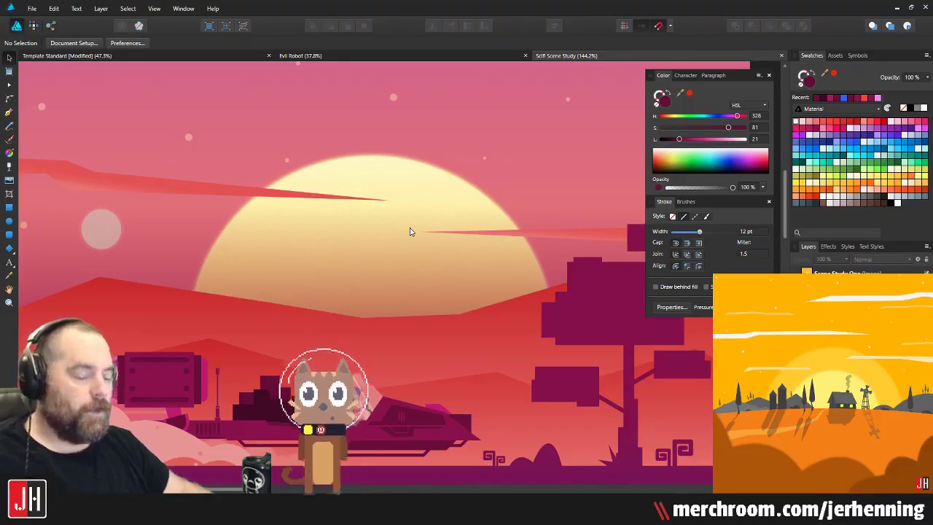
# Step: Return to the Template Standard document and reposition the waves, lowering all three slightly and shifting the back one to the left
pyautogui.click(115, 55)
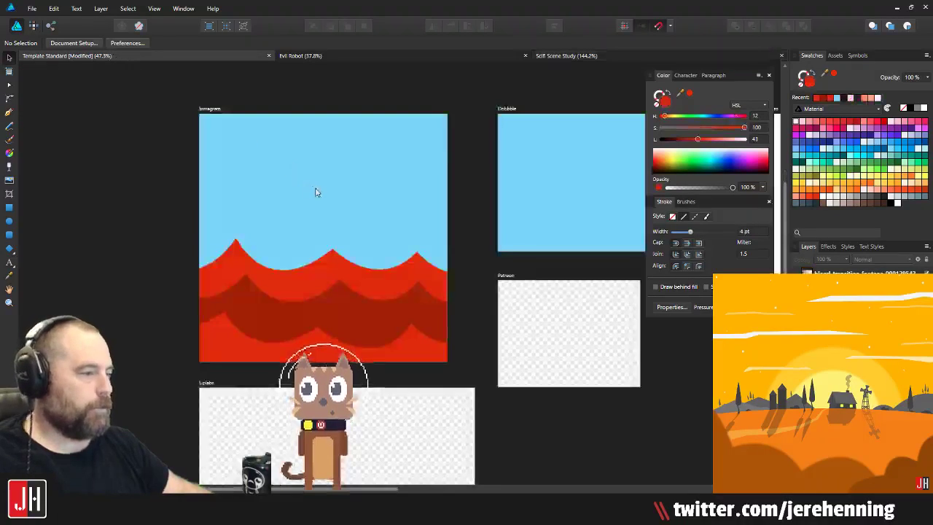
pyautogui.scroll(2, 332, 331)
pyautogui.click(331, 334)
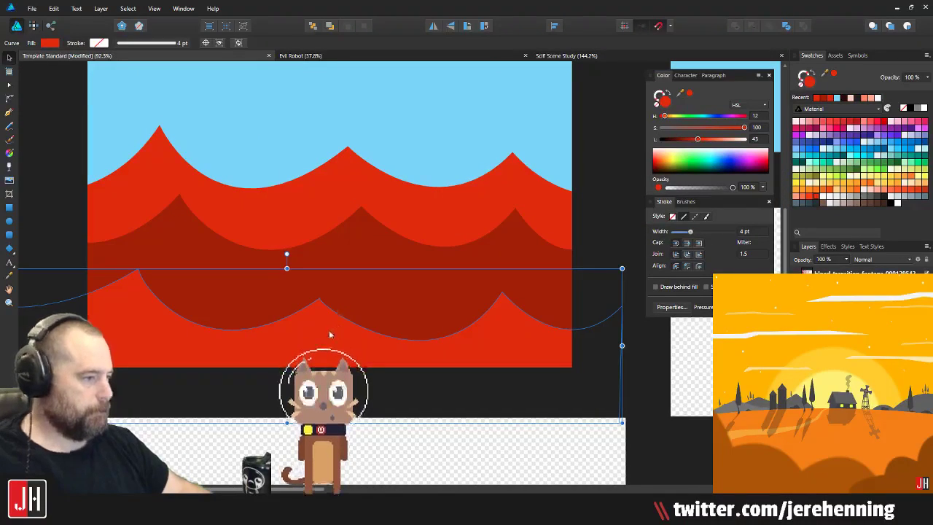
pyautogui.moveTo(330, 334); pyautogui.dragTo(329, 339)
pyautogui.moveTo(374, 269); pyautogui.dragTo(373, 277)
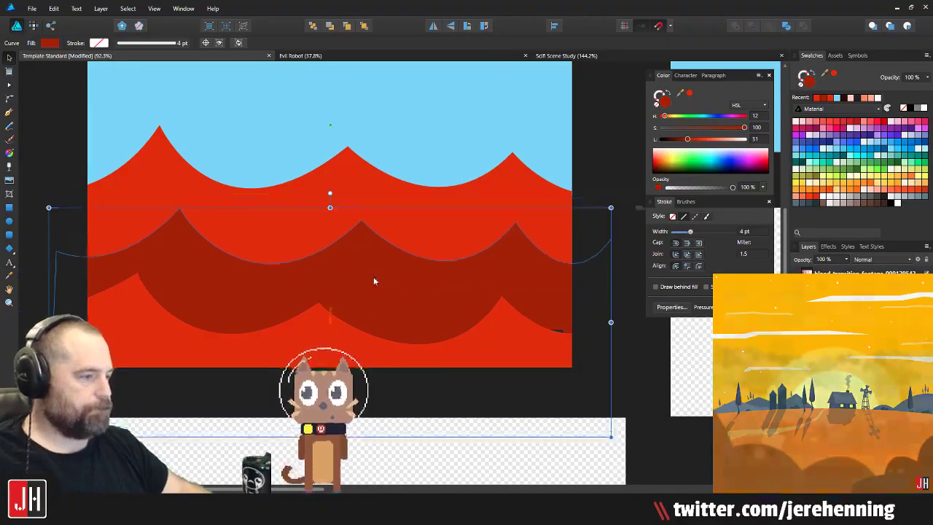
pyautogui.moveTo(379, 193); pyautogui.dragTo(359, 194)
pyautogui.scroll(-3, 359, 203)
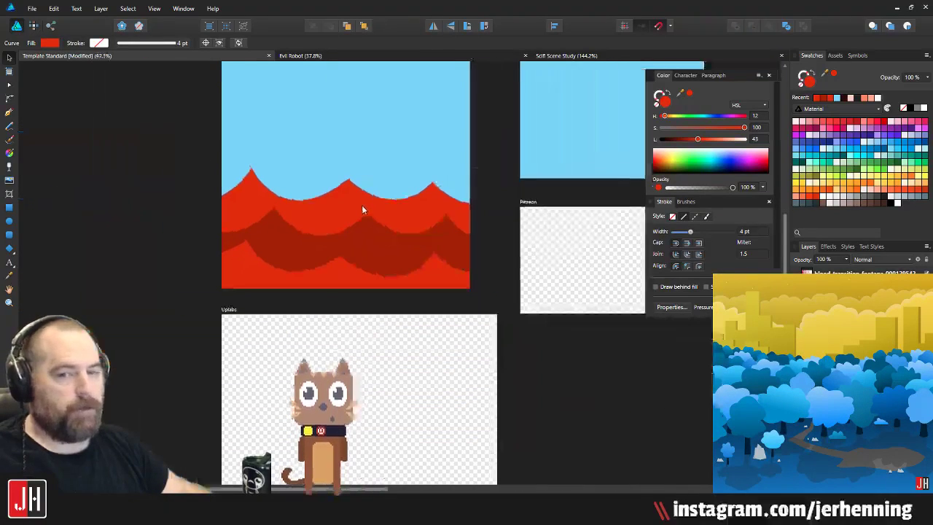
# Step: Save the document and inspect the three layered waves at the bottom of the artboard
pyautogui.click(509, 130)
pyautogui.hotkey('ctrl', 's')
pyautogui.scroll(2, 419, 168)
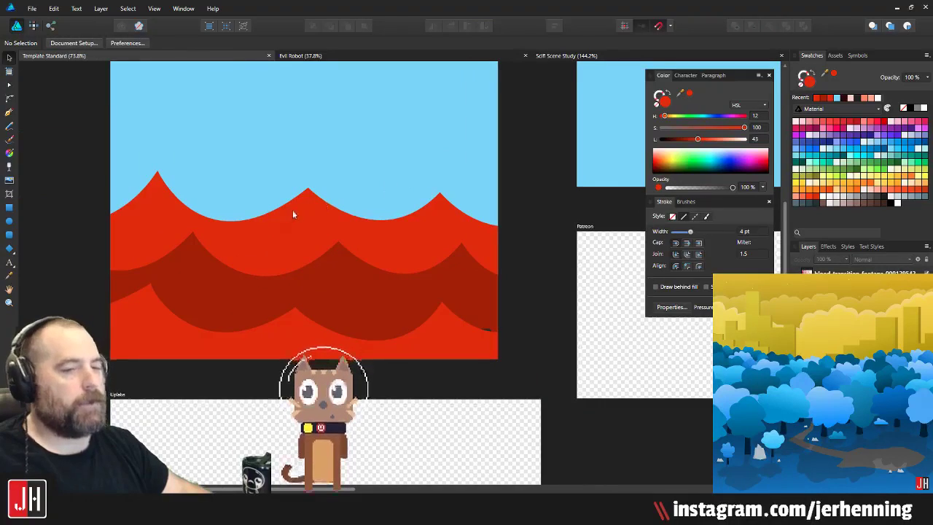
pyautogui.moveTo(327, 211); pyautogui.dragTo(391, 193)
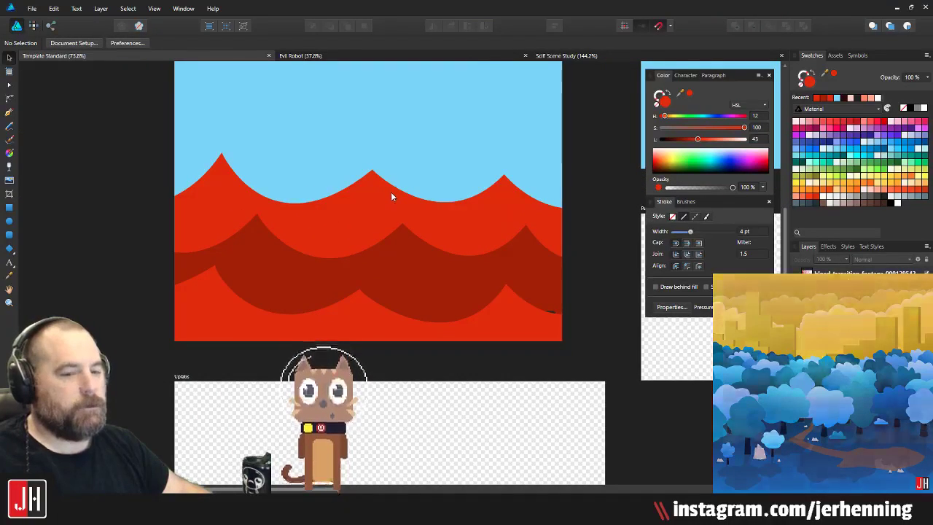
pyautogui.moveTo(392, 194); pyautogui.dragTo(419, 182)
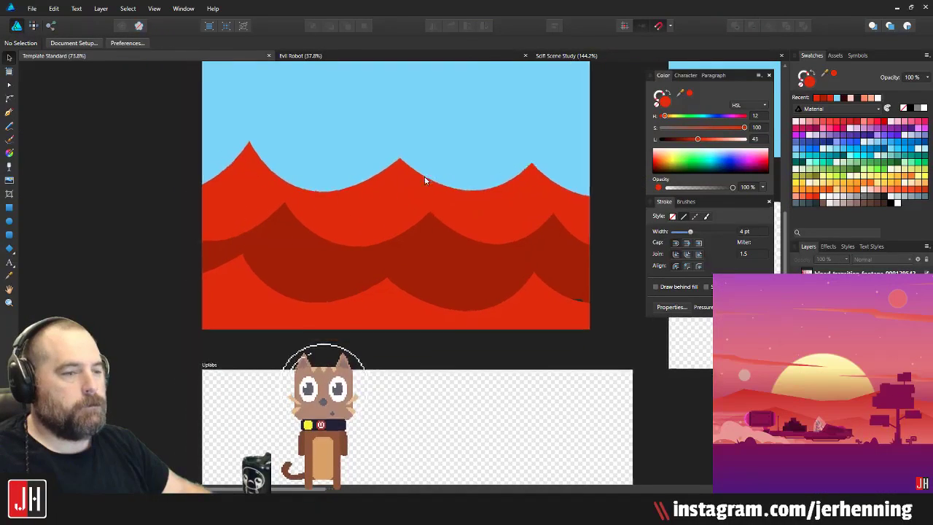
pyautogui.click(248, 249)
pyautogui.scroll(2, 257, 238)
pyautogui.scroll(-4, 306, 219)
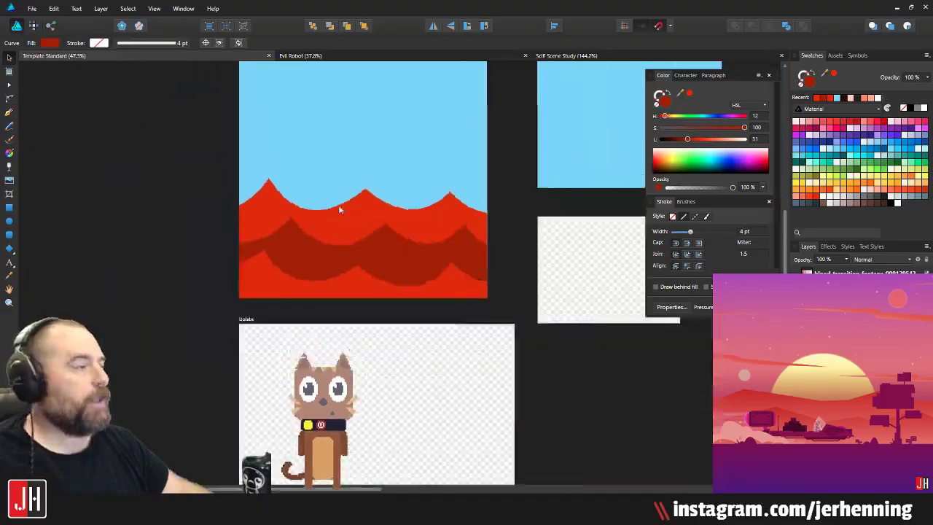
# Step: Switch to the Scifi Scene Study document and examine the ship's engine, the glowing sun and the cloud streaks up close
pyautogui.click(558, 55)
pyautogui.scroll(3, 206, 347)
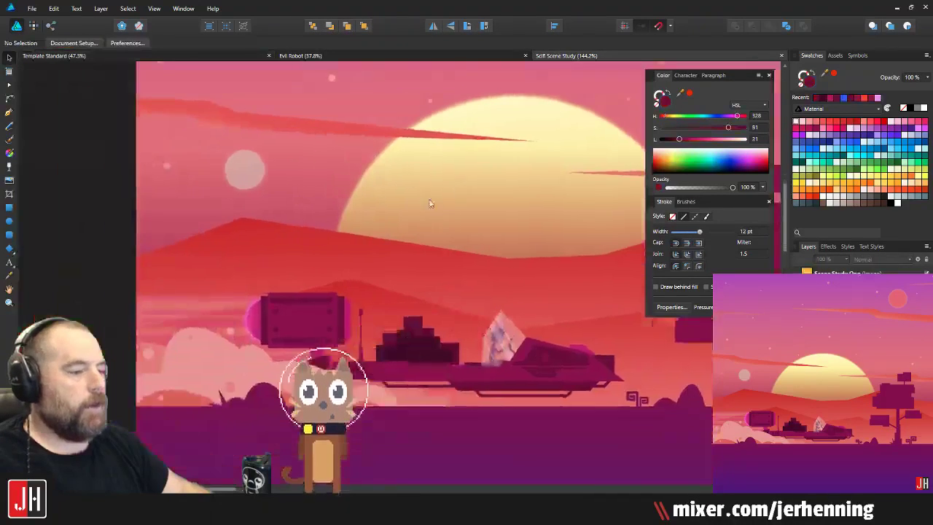
pyautogui.scroll(4, 298, 307)
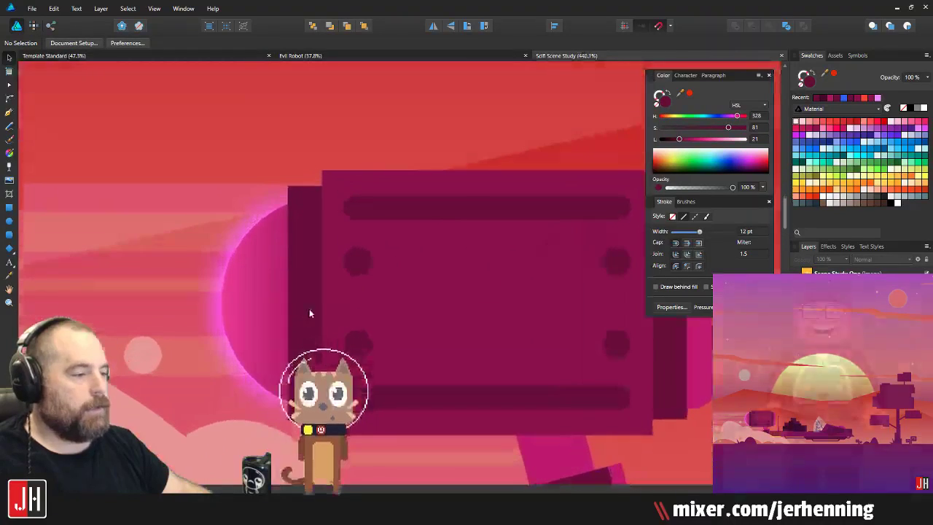
pyautogui.scroll(-6, 311, 312)
pyautogui.scroll(5, 288, 310)
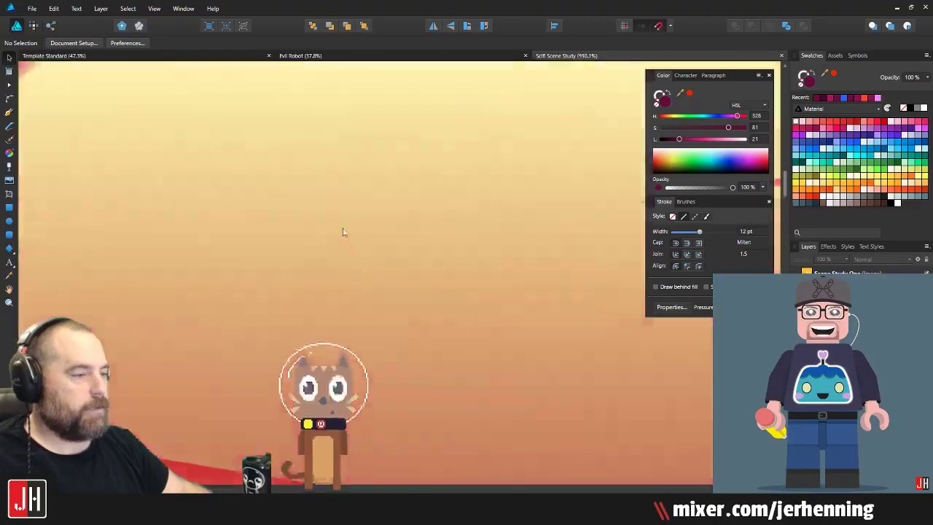
pyautogui.scroll(-1, 306, 240)
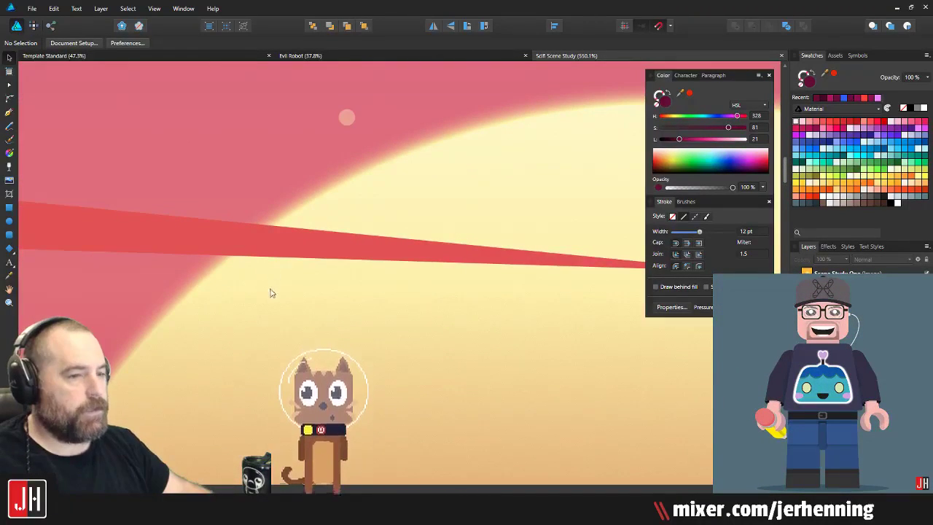
pyautogui.scroll(2, 271, 299)
pyautogui.scroll(-8, 479, 279)
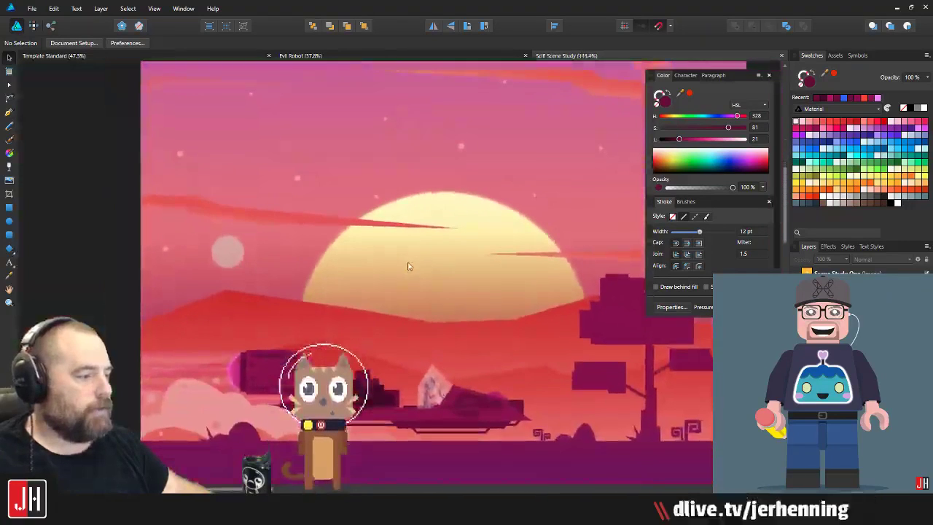
pyautogui.moveTo(435, 301); pyautogui.dragTo(355, 418)
pyautogui.moveTo(469, 359); pyautogui.dragTo(433, 360)
pyautogui.scroll(6, 410, 287)
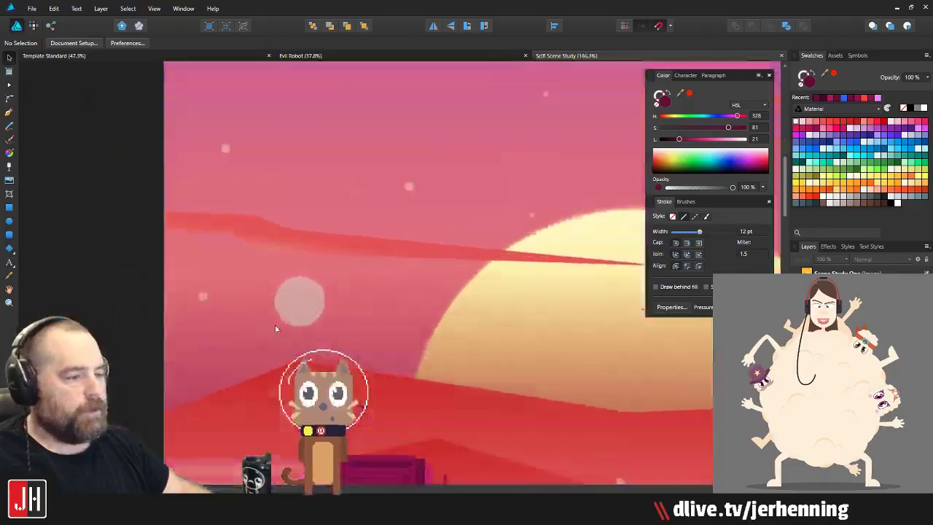
# Step: Select the pale moon ellipse to check its fill and opacity, and review the whole sci-fi composition
pyautogui.click(330, 242)
pyautogui.scroll(-6, 333, 259)
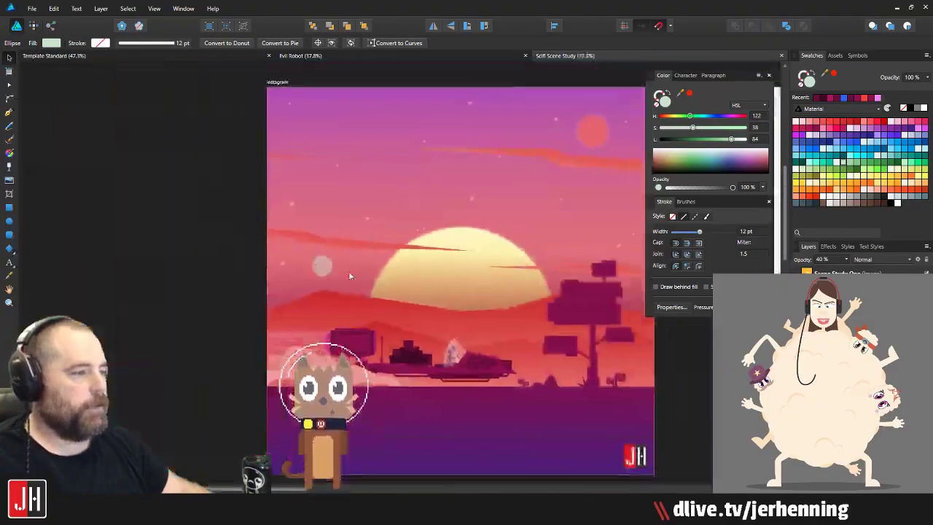
pyautogui.moveTo(350, 276); pyautogui.dragTo(255, 247)
pyautogui.click(108, 288)
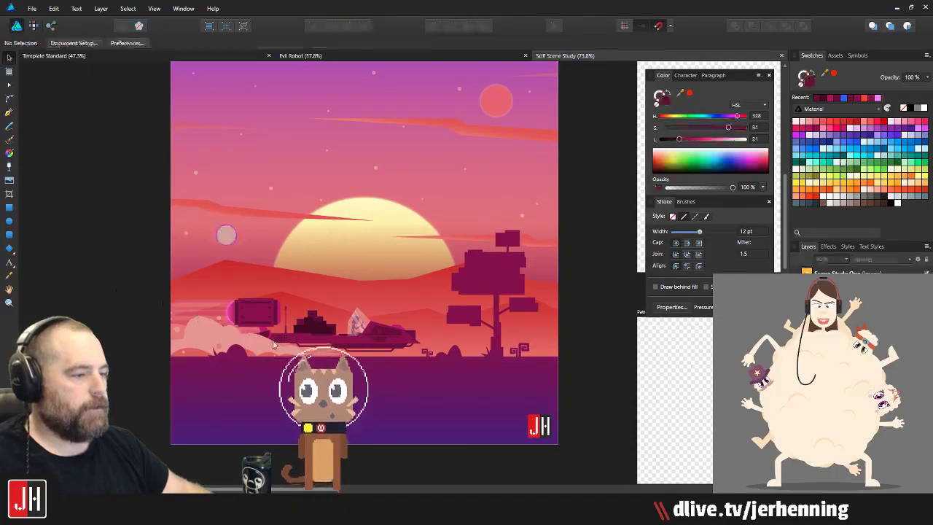
pyautogui.scroll(3, 288, 347)
pyautogui.moveTo(343, 324); pyautogui.dragTo(274, 301)
pyautogui.scroll(-2, 274, 301)
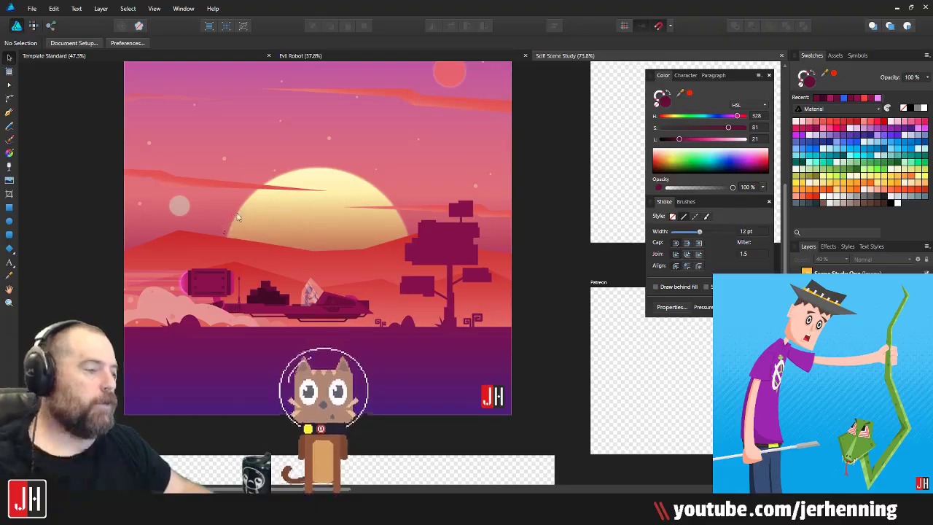
pyautogui.moveTo(239, 213); pyautogui.dragTo(313, 243)
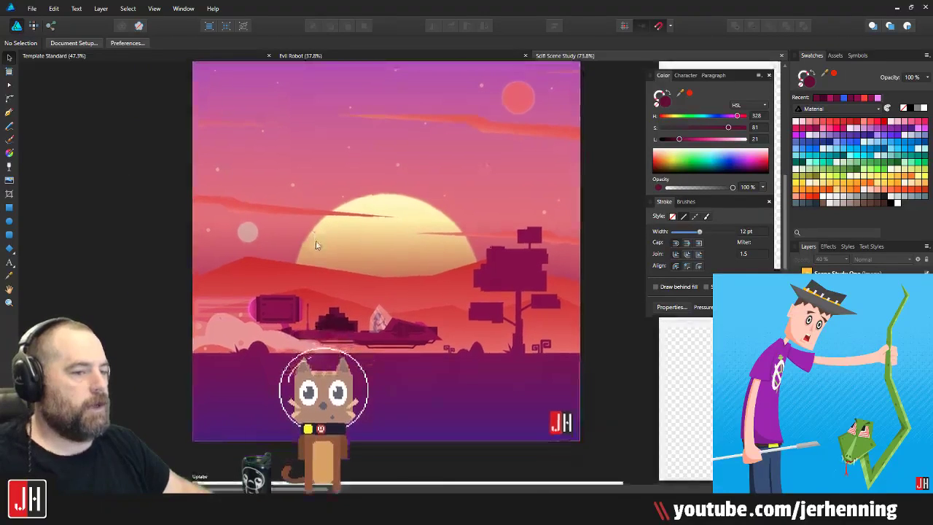
pyautogui.scroll(2, 301, 299)
pyautogui.scroll(-2, 304, 300)
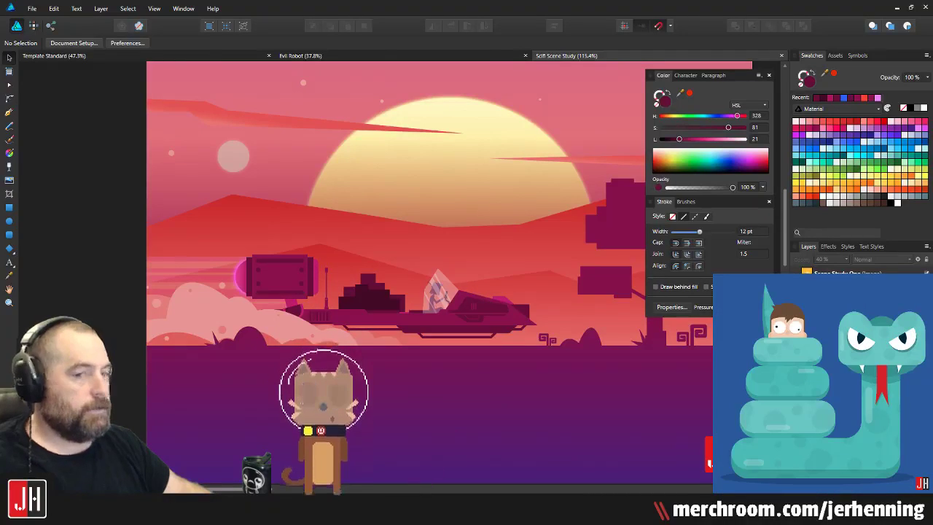
# Step: Return to the Template Standard document and adjust the curve at the front wave's leftmost visible crest
pyautogui.click(249, 59)
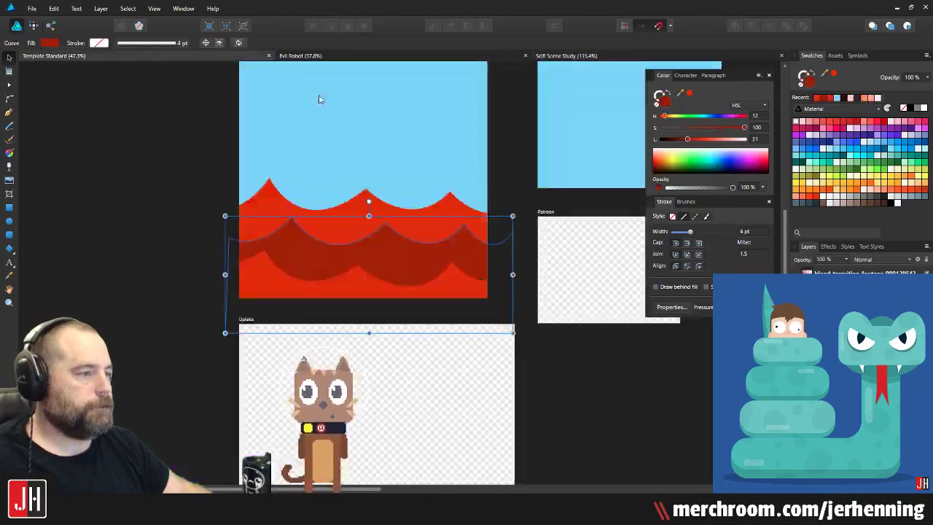
pyautogui.moveTo(349, 172); pyautogui.dragTo(357, 148)
pyautogui.scroll(4, 328, 200)
pyautogui.click(169, 313)
pyautogui.press('a')
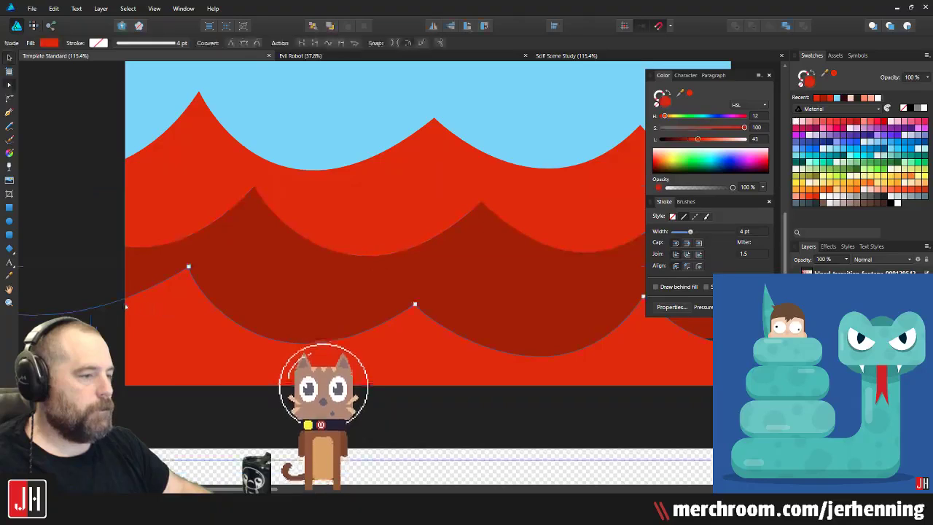
pyautogui.click(188, 267)
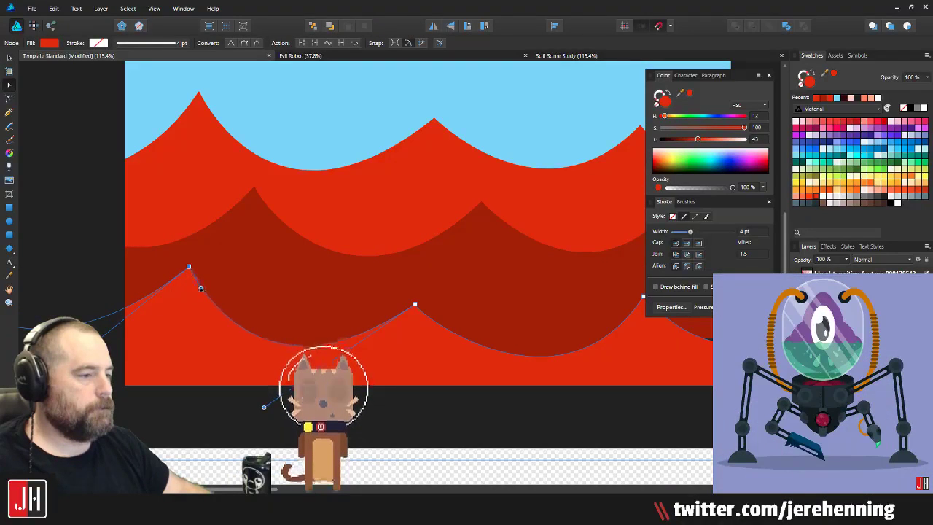
pyautogui.press('v')
pyautogui.click(69, 212)
pyautogui.scroll(-2, 141, 211)
pyautogui.moveTo(220, 233); pyautogui.dragTo(227, 217)
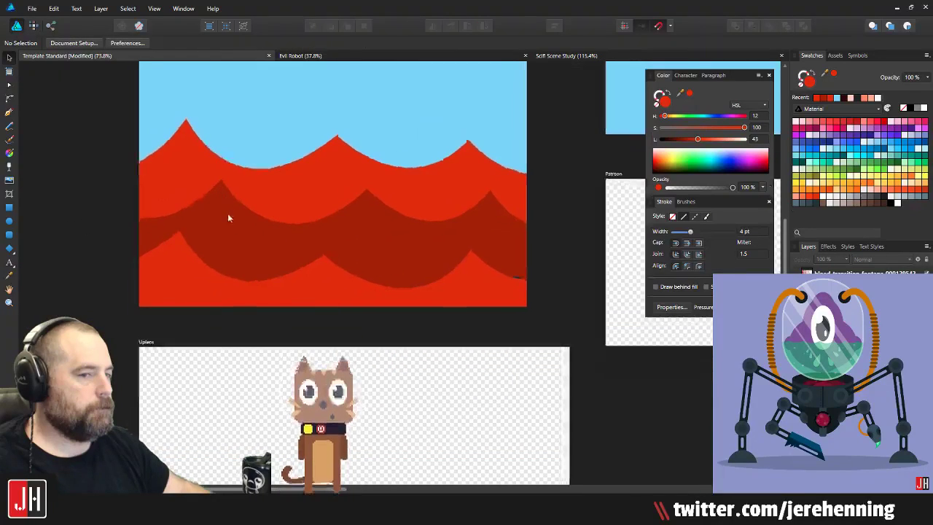
# Step: Steepen the right-hand slope of the front wave's leftmost crest by lengthening its curve handle
pyautogui.scroll(3, 246, 225)
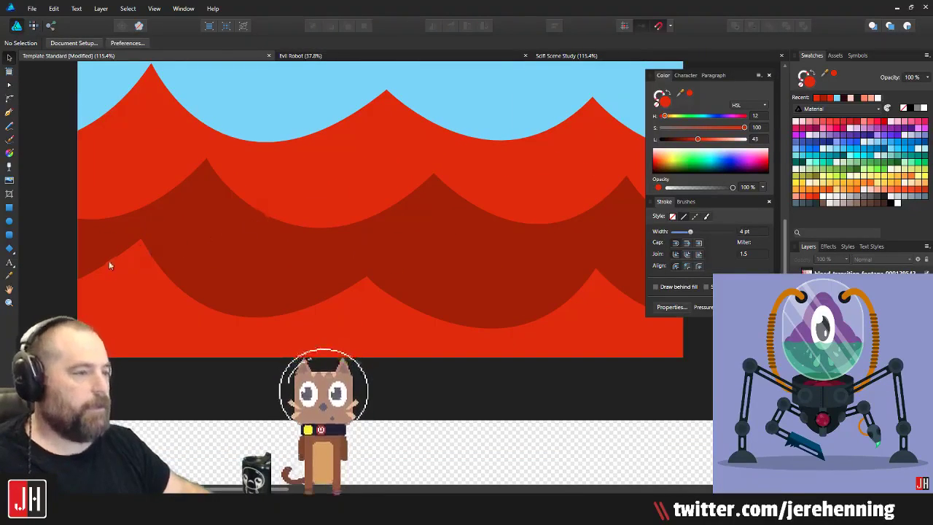
pyautogui.click(132, 265)
pyautogui.scroll(3, 132, 262)
pyautogui.press('a')
pyautogui.click(149, 216)
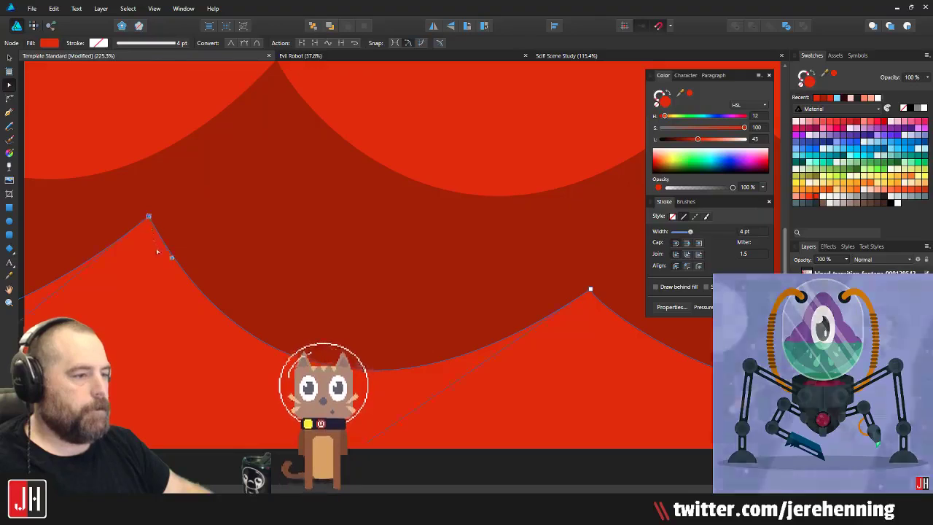
pyautogui.click(175, 273)
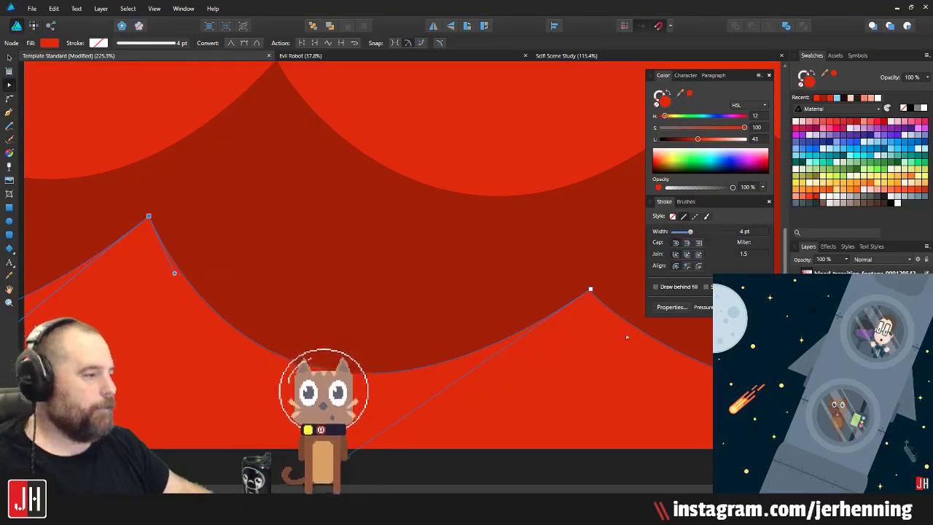
# Step: Adjust the curve handle at the front wave's middle crest to refine its shape
pyautogui.moveTo(627, 336); pyautogui.dragTo(446, 282)
pyautogui.click(410, 237)
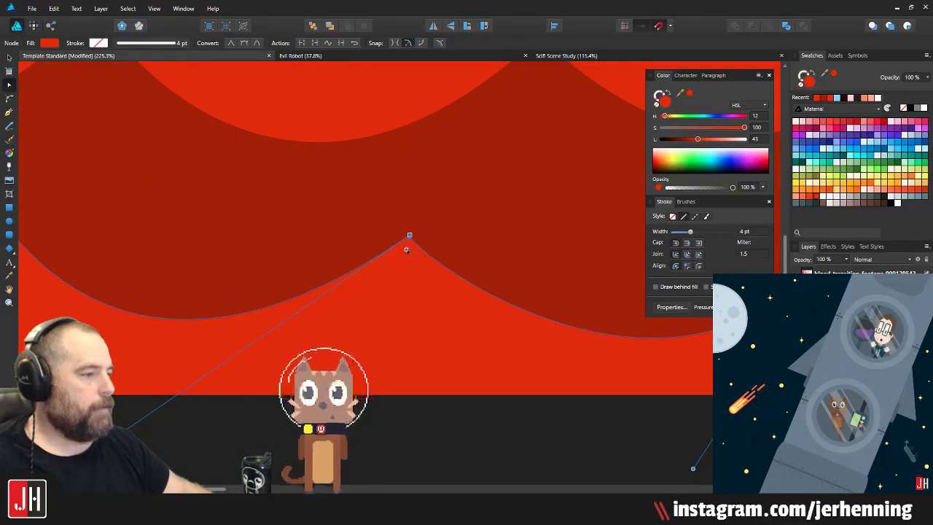
pyautogui.press('v')
pyautogui.scroll(-7, 440, 273)
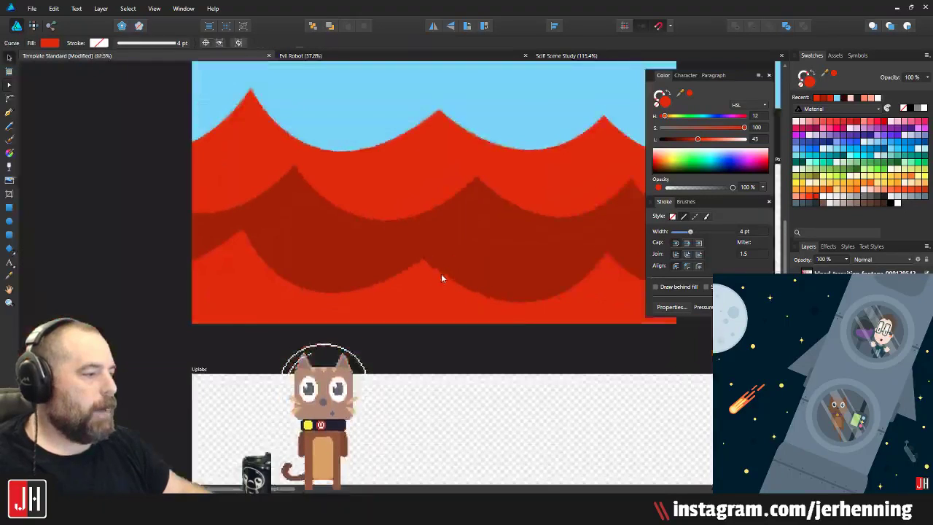
pyautogui.click(599, 318)
pyautogui.moveTo(598, 304); pyautogui.dragTo(549, 305)
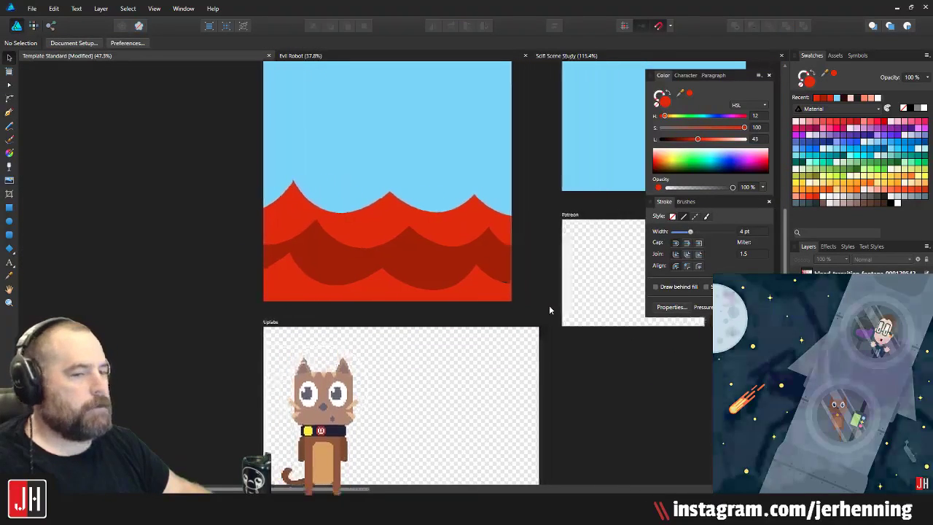
# Step: Place the JH logo in front of the waves in the Instagram artboard's lower-right corner and save the document
pyautogui.scroll(5, 496, 270)
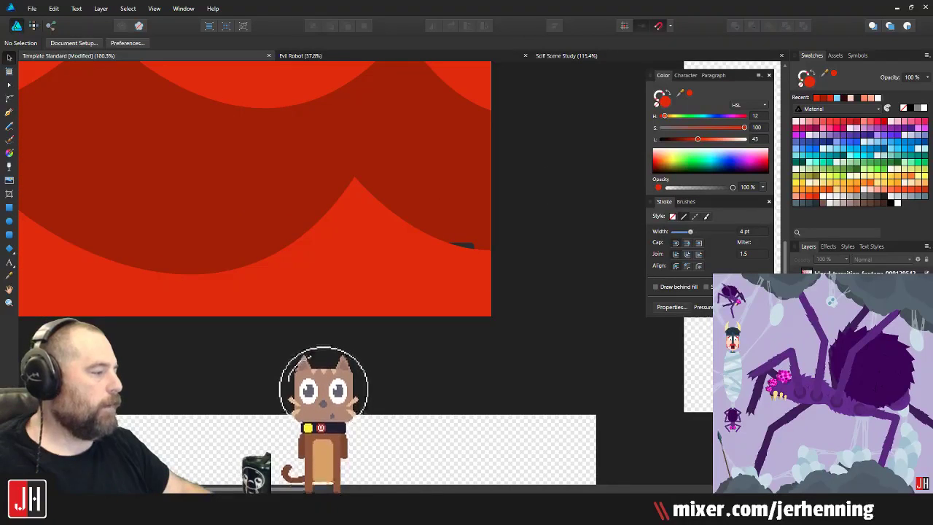
pyautogui.hotkey('ctrl', 'v')
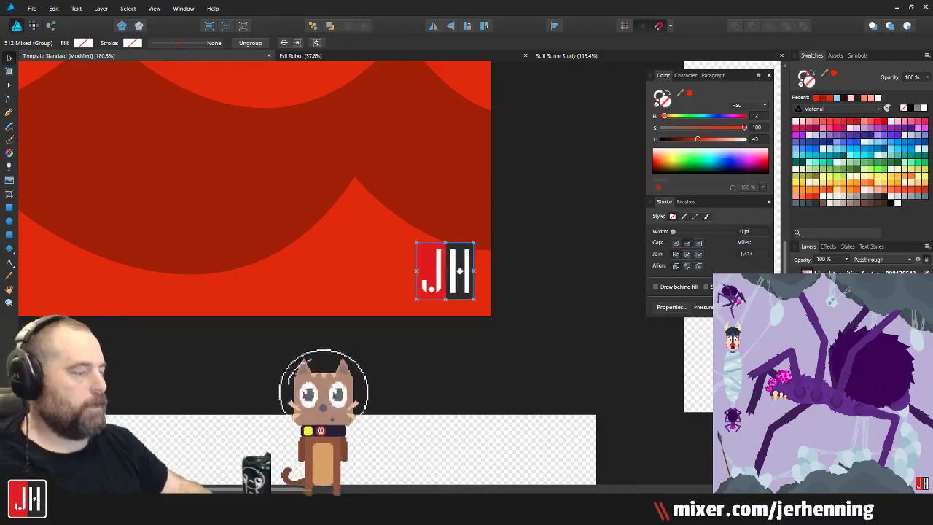
pyautogui.click(591, 256)
pyautogui.hotkey('ctrl', 's')
pyautogui.scroll(-5, 545, 236)
pyautogui.moveTo(374, 165); pyautogui.dragTo(282, 268)
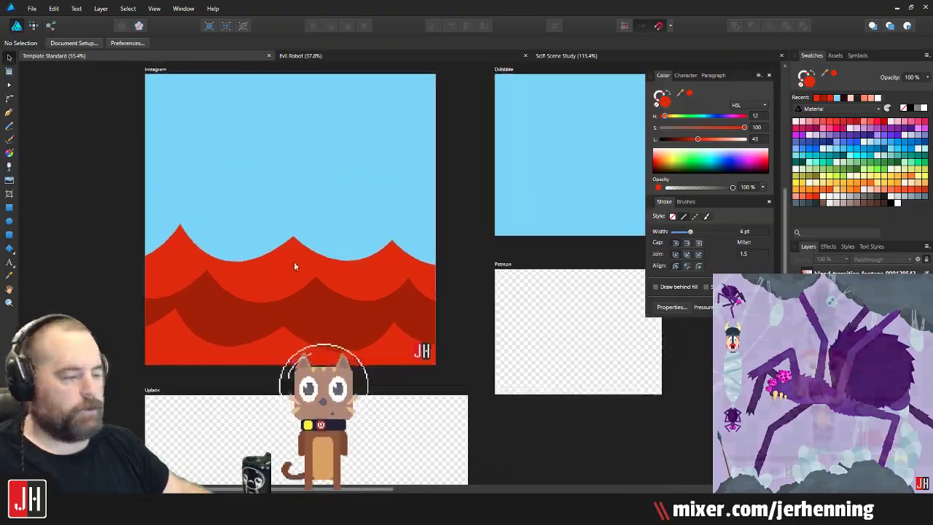
# Step: Lower the red back wave slightly towards the dark red middle wave
pyautogui.moveTo(269, 310); pyautogui.dragTo(328, 308)
pyautogui.scroll(3, 328, 312)
pyautogui.click(371, 287)
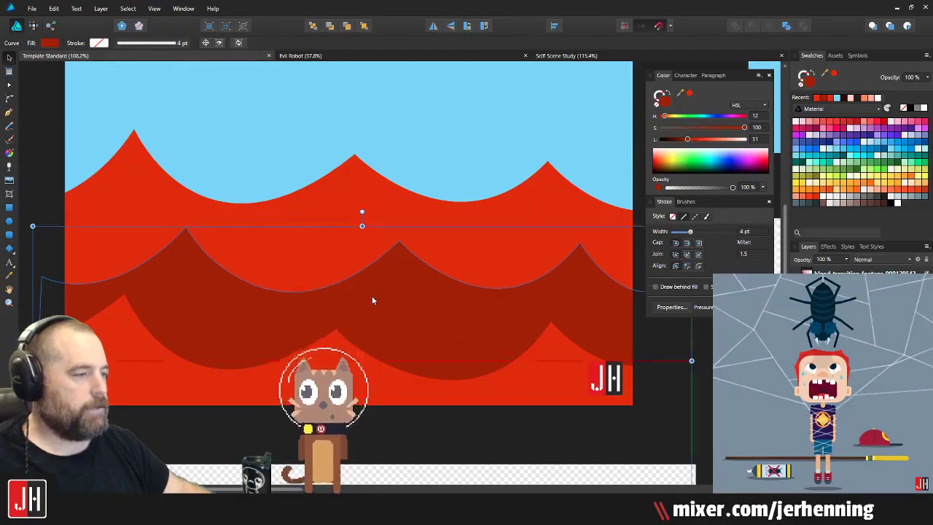
pyautogui.click(361, 223)
pyautogui.scroll(-4, 364, 236)
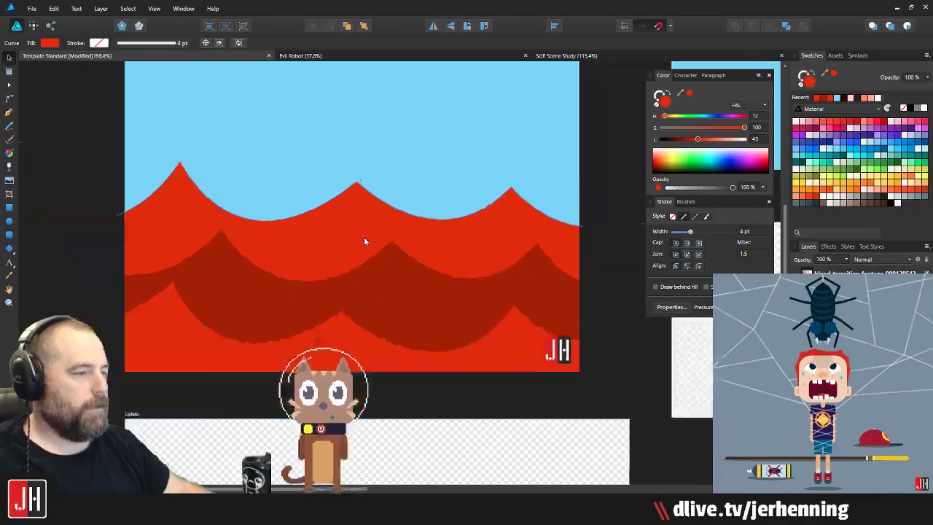
# Step: Raise the dark red middle wave and the red back wave slightly to even out their spacing
pyautogui.click(384, 255)
pyautogui.scroll(3, 381, 260)
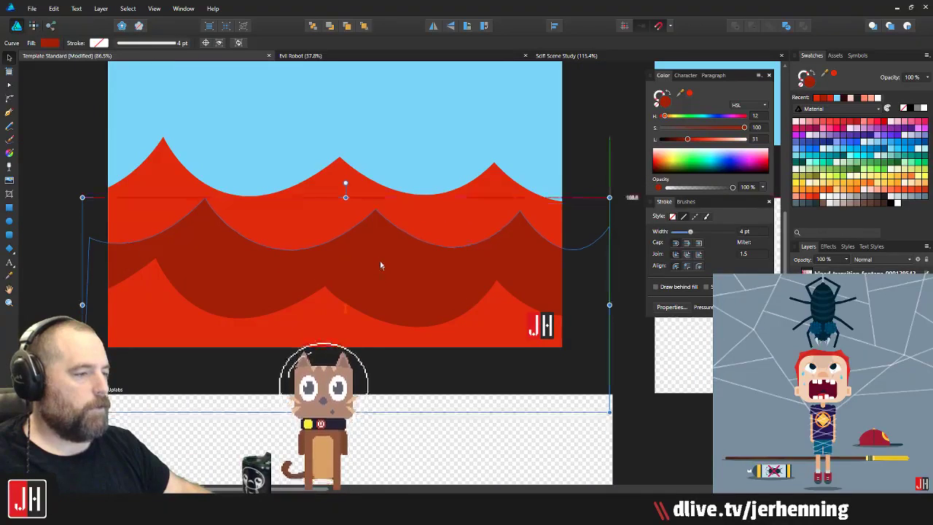
pyautogui.keyDown('ctrl'); pyautogui.click(341, 216); pyautogui.keyUp('ctrl')
pyautogui.moveTo(341, 217); pyautogui.dragTo(341, 207)
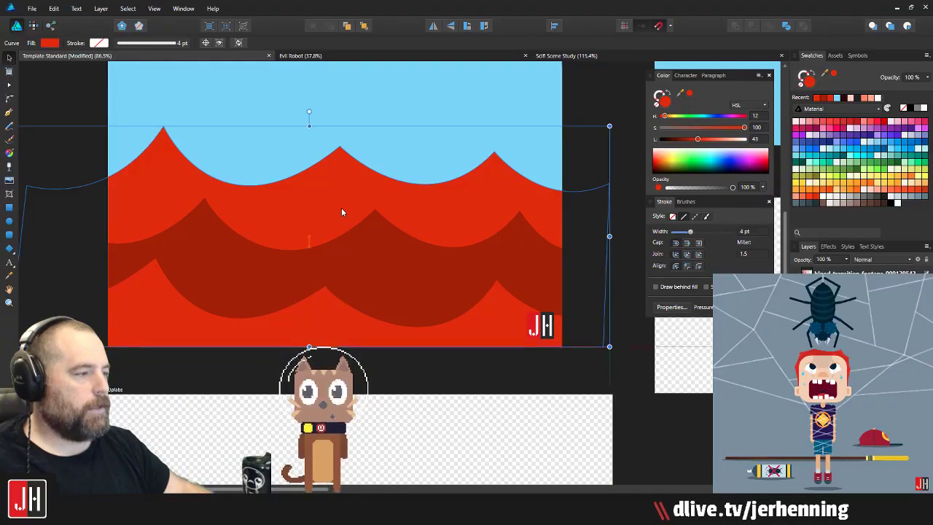
pyautogui.keyDown('ctrl'); pyautogui.click(333, 247); pyautogui.keyUp('ctrl')
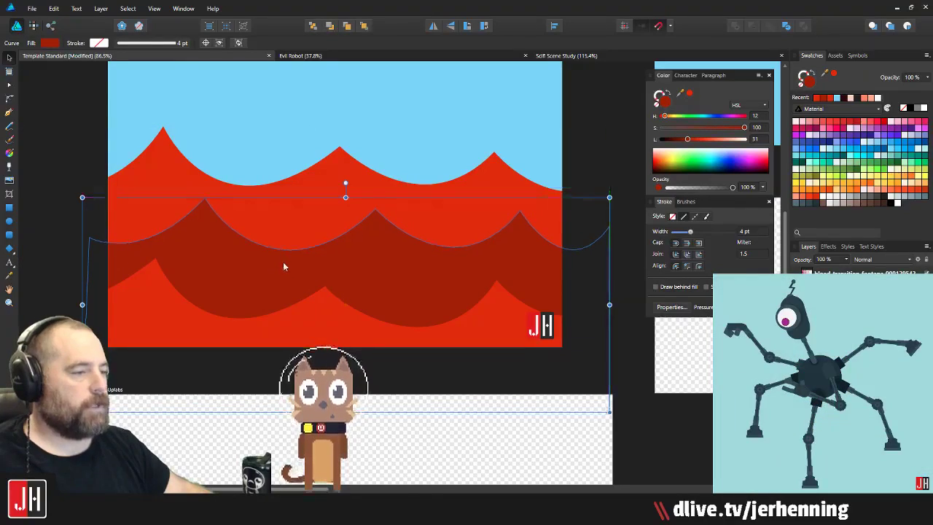
pyautogui.scroll(-4, 282, 261)
pyautogui.click(419, 167)
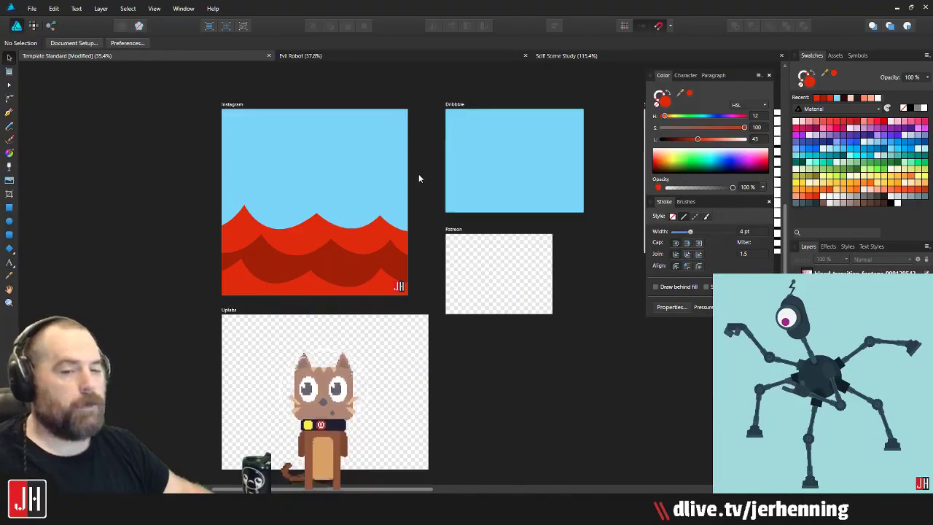
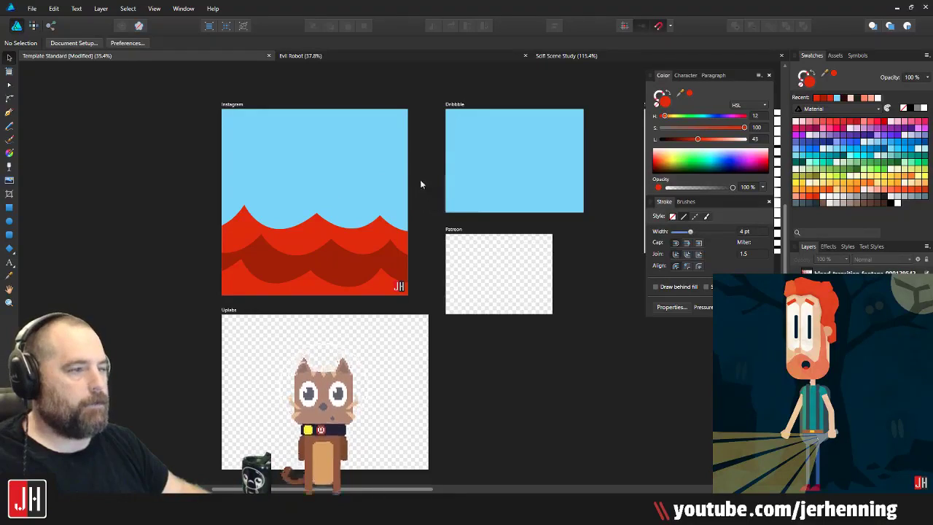
# Step: Draw the bumpy upper outline of a hill with the Pen tool, running from beyond the Instagram artboard's right edge down into the back wave
pyautogui.click(10, 111)
pyautogui.scroll(4, 378, 212)
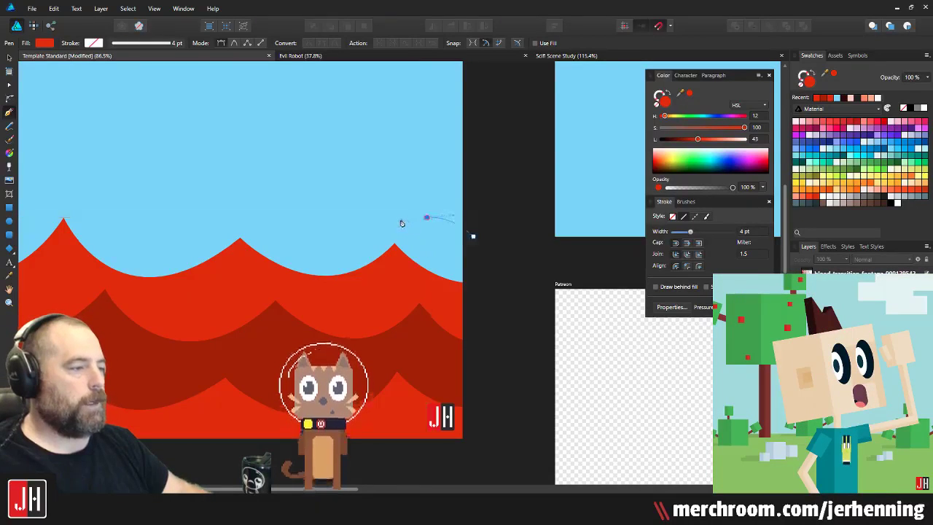
pyautogui.moveTo(405, 222); pyautogui.dragTo(404, 218)
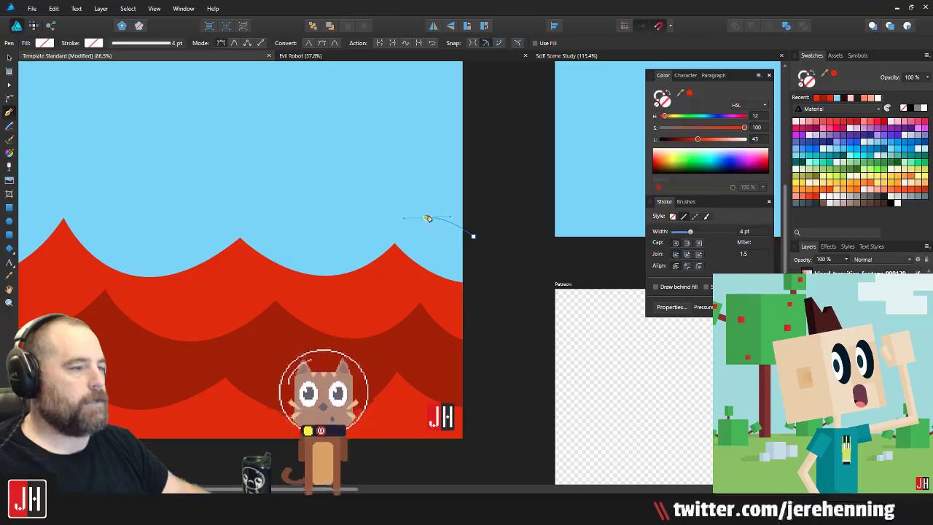
pyautogui.moveTo(349, 182); pyautogui.dragTo(355, 181)
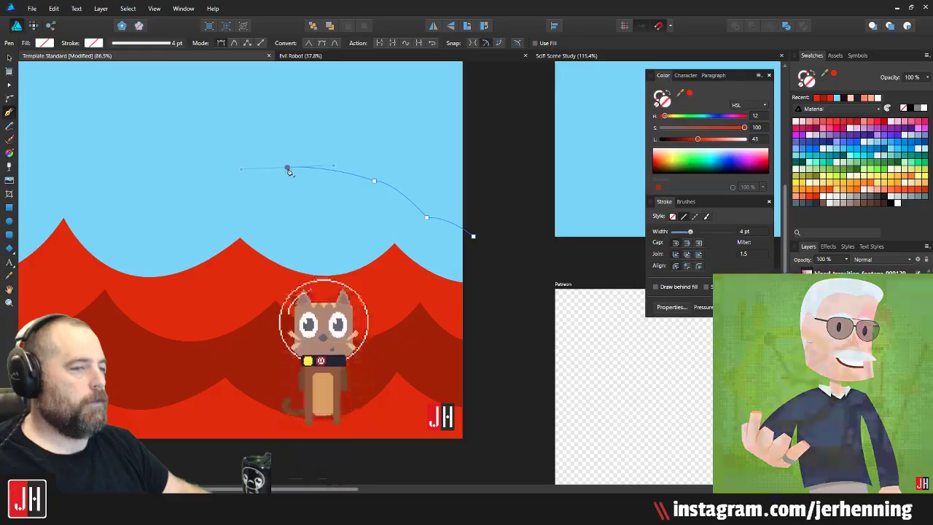
pyautogui.moveTo(284, 219); pyautogui.dragTo(331, 215)
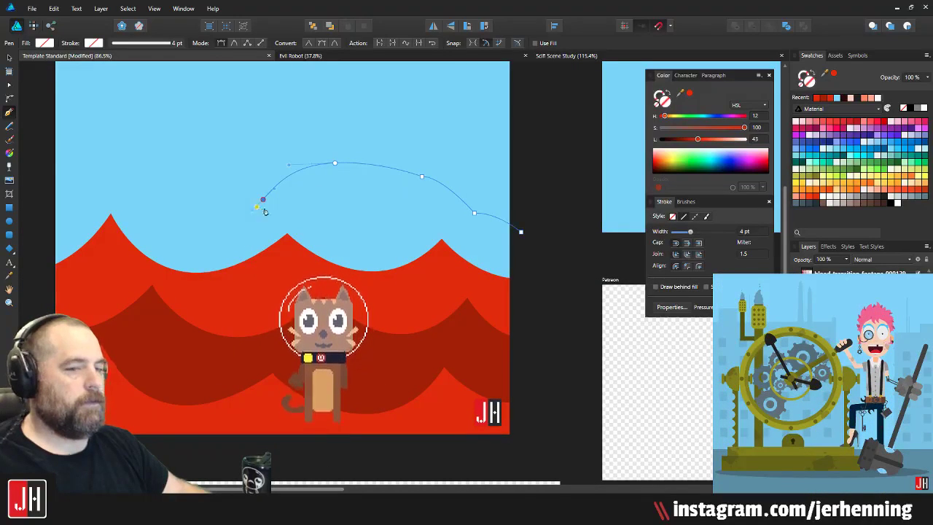
pyautogui.hscroll(-3, 328, 215)
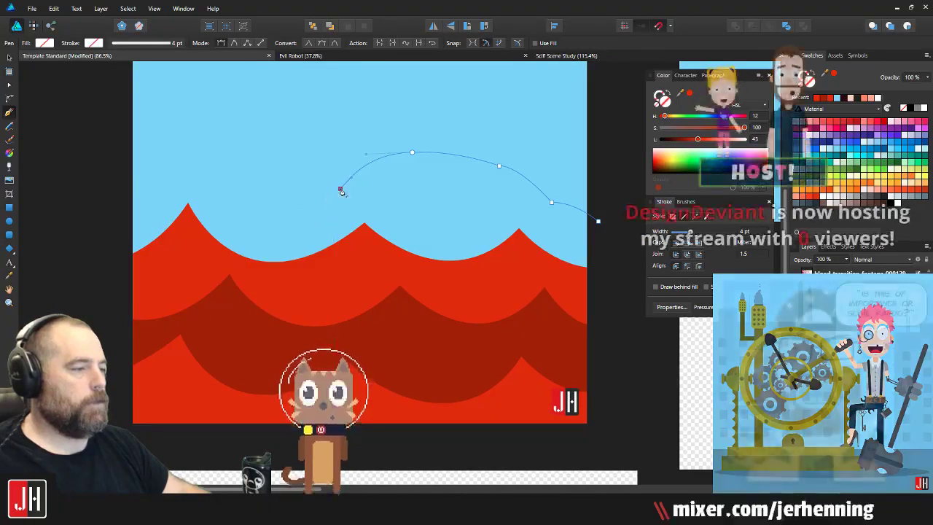
pyautogui.moveTo(292, 216)
pyautogui.mouseDown()
pyautogui.moveTo(290, 245)
pyautogui.moveTo(294, 217)
pyautogui.mouseUp()
pyautogui.moveTo(252, 274); pyautogui.dragTo(275, 317)
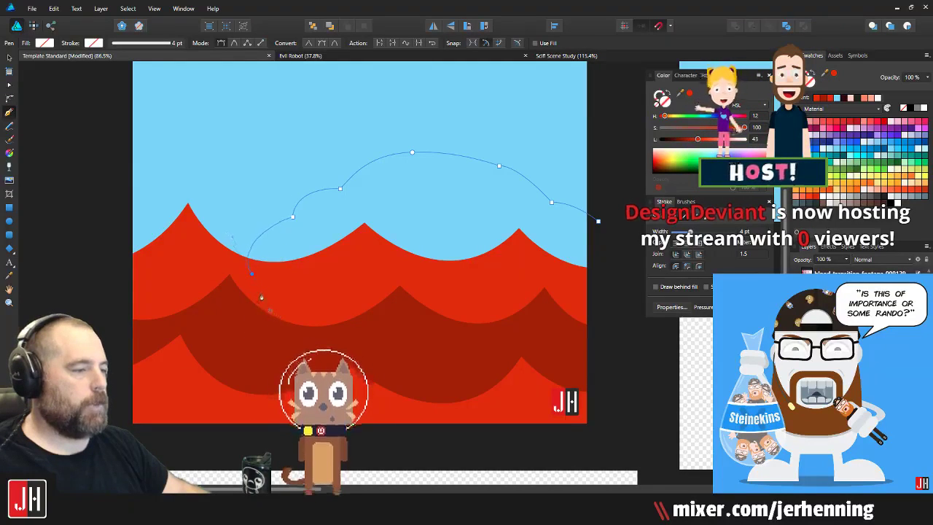
# Step: Close the hill outline with straight segments running below the back wave's crests and past the artboard's right edge
pyautogui.keyDown('alt'); pyautogui.click(251, 274); pyautogui.keyUp('alt')
pyautogui.click(454, 301)
pyautogui.moveTo(456, 304); pyautogui.dragTo(354, 313)
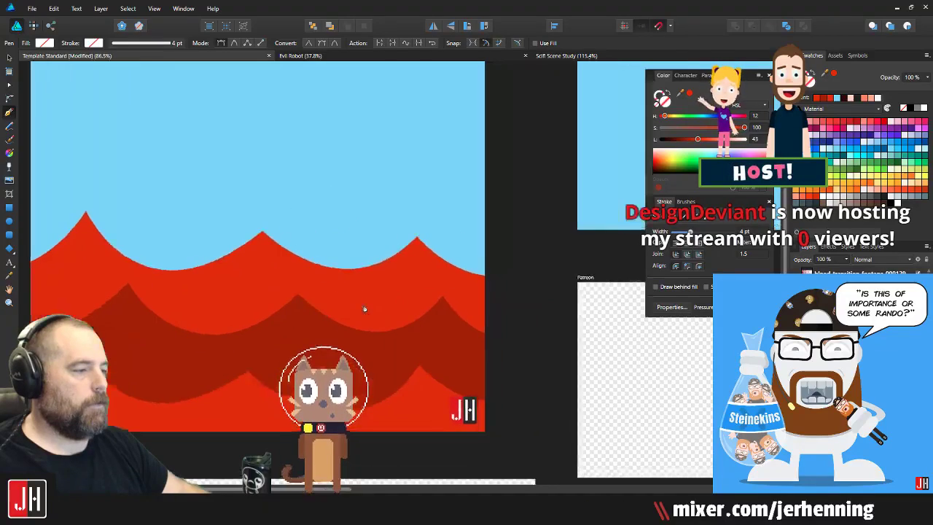
pyautogui.click(502, 299)
pyautogui.scroll(-4, 481, 224)
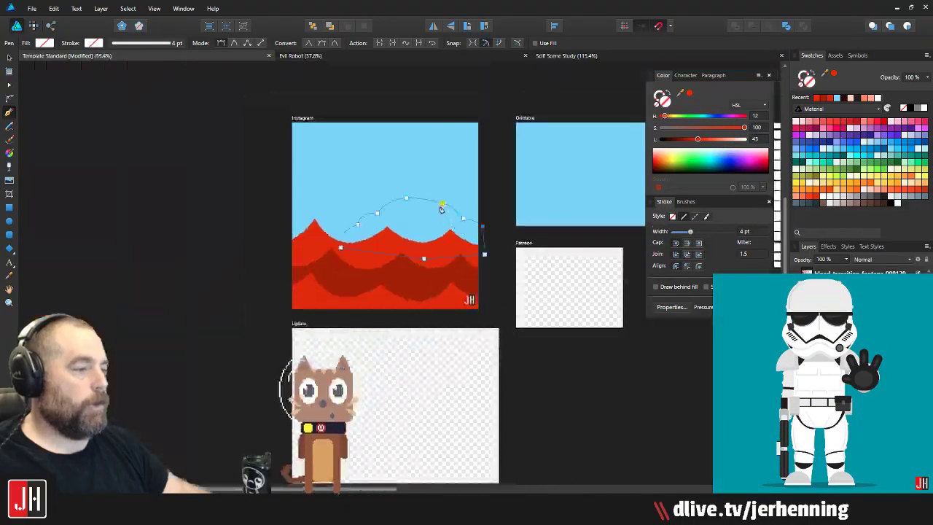
# Step: Fill the hill with a dark crimson red and send it behind all the waves
pyautogui.click(858, 126)
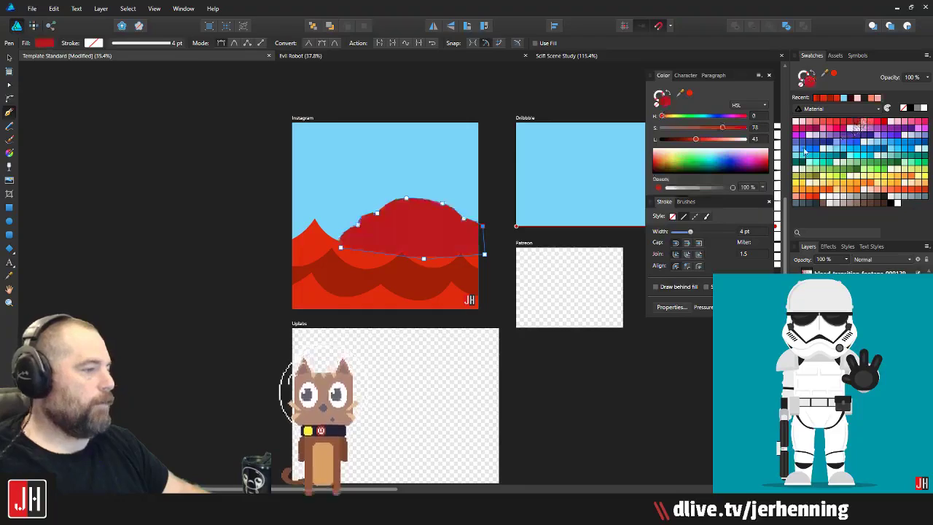
pyautogui.press('Escape')
pyautogui.hotkey('ctrl', 'shift', '[')
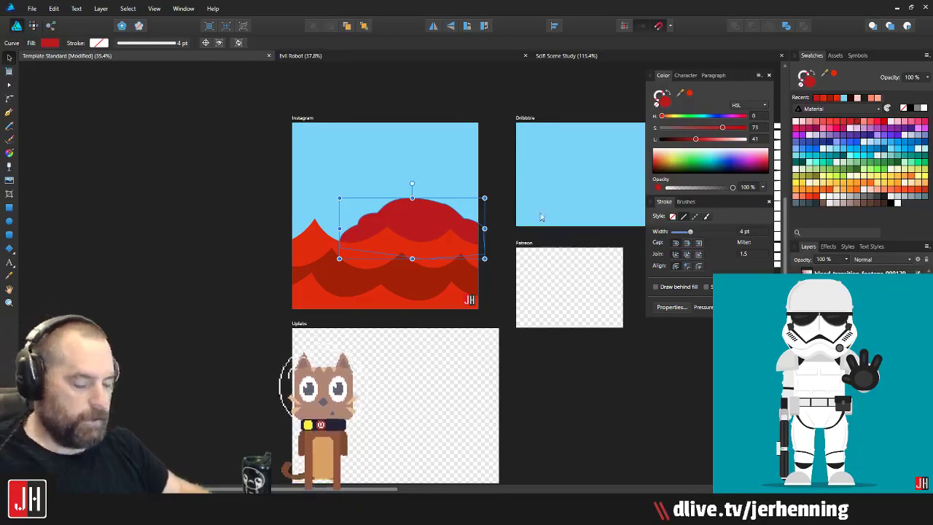
# Step: Scale the hill down slightly from its upper-right corner and place it against the artboard's right edge behind the waves
pyautogui.scroll(4, 474, 223)
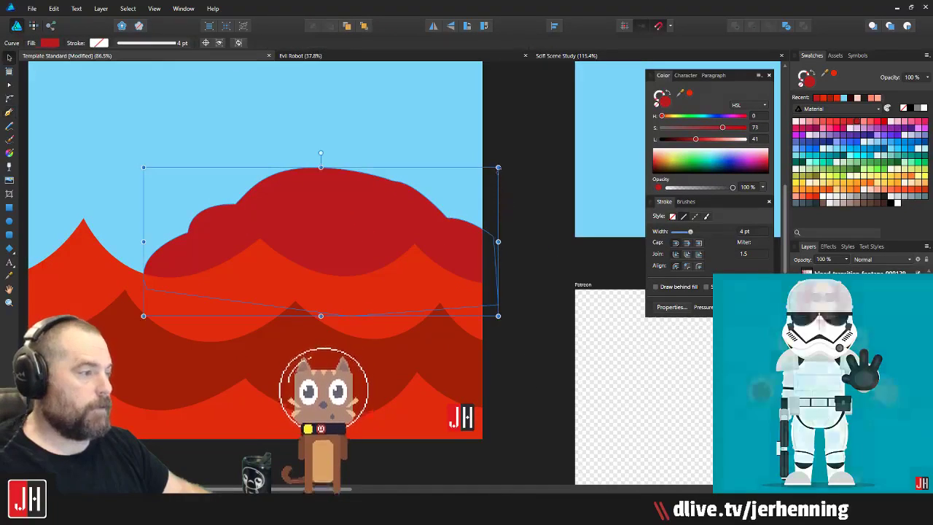
pyautogui.moveTo(498, 168); pyautogui.dragTo(433, 194)
pyautogui.moveTo(338, 234); pyautogui.dragTo(396, 224)
pyautogui.moveTo(263, 268); pyautogui.dragTo(317, 275)
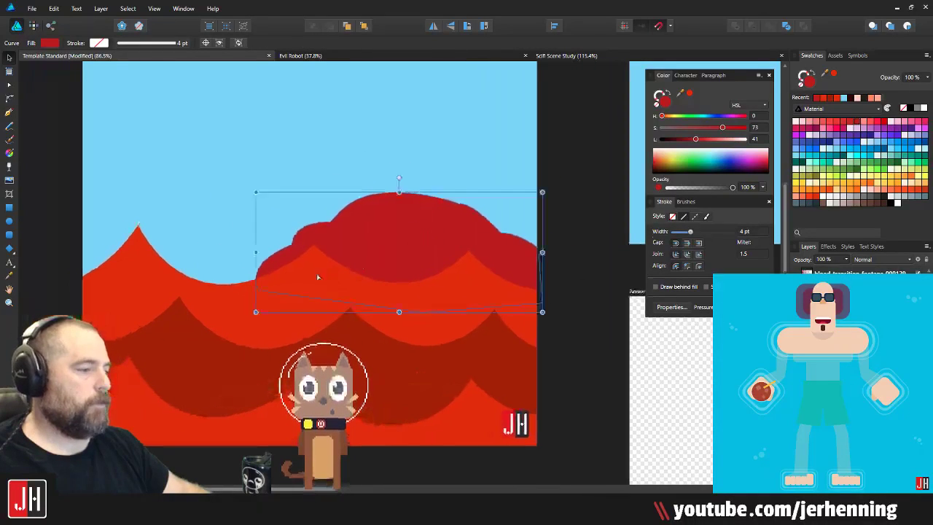
# Step: Move the hill's lower-left node outwards and adjust its curve handle to make the left slope steeper
pyautogui.press('a')
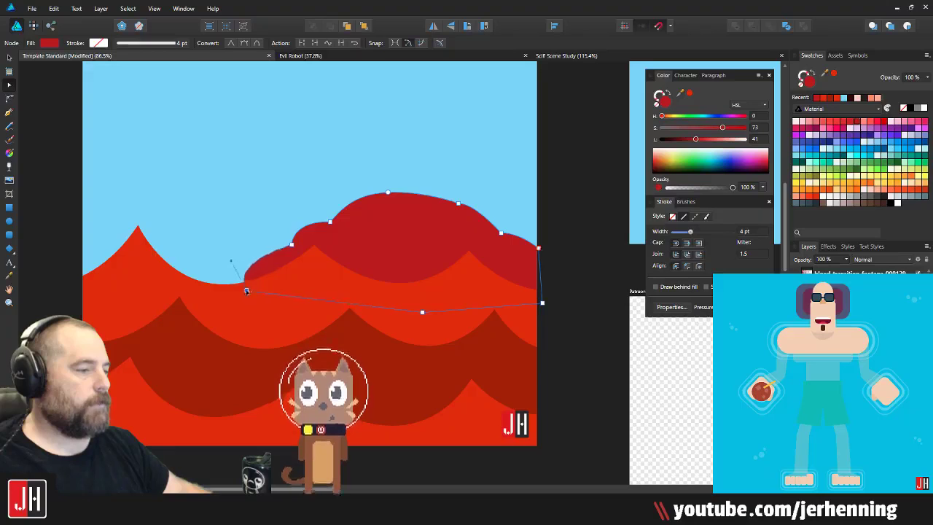
pyautogui.moveTo(248, 262); pyautogui.dragTo(246, 257)
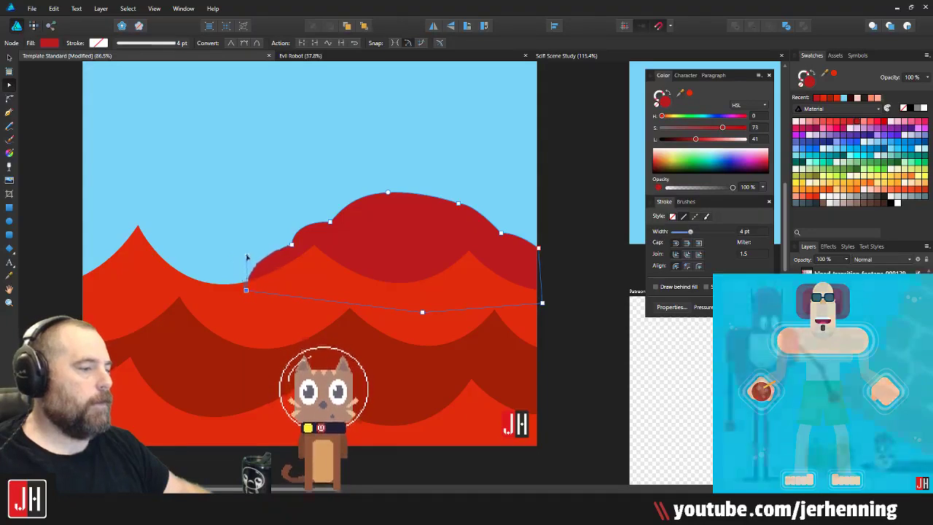
pyautogui.press('v')
pyautogui.scroll(-4, 452, 220)
pyautogui.click(501, 203)
# Step: Reshape the hill's upper-right bump by raising the curve handle at its node
pyautogui.scroll(5, 473, 211)
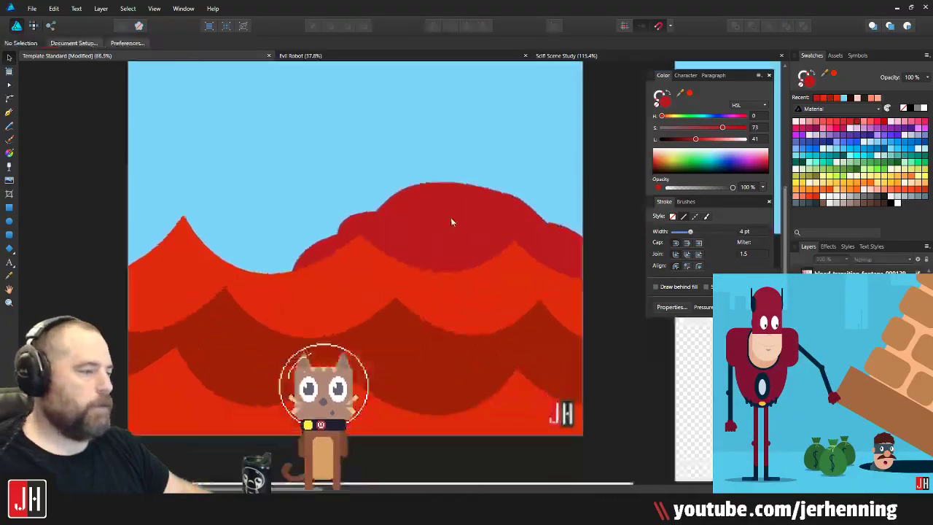
pyautogui.press('a')
pyautogui.scroll(3, 470, 204)
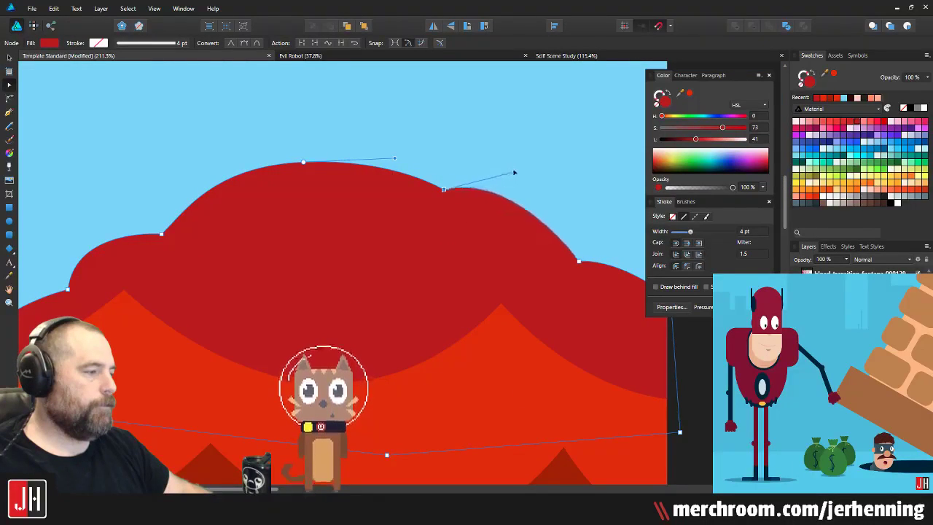
pyautogui.press('Escape')
pyautogui.scroll(-5, 496, 197)
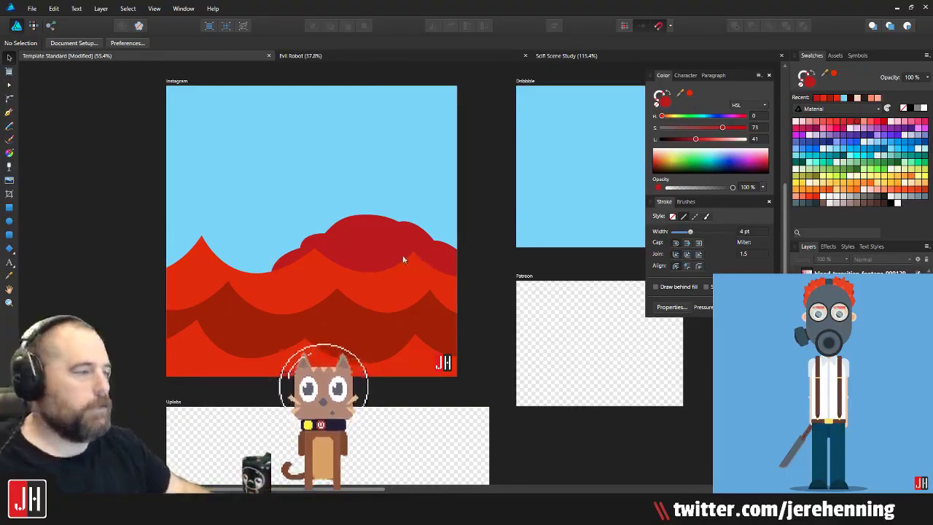
# Step: Shift the hill slightly to the right behind the waves
pyautogui.scroll(1, 387, 241)
pyautogui.scroll(2, 387, 232)
pyautogui.click(379, 235)
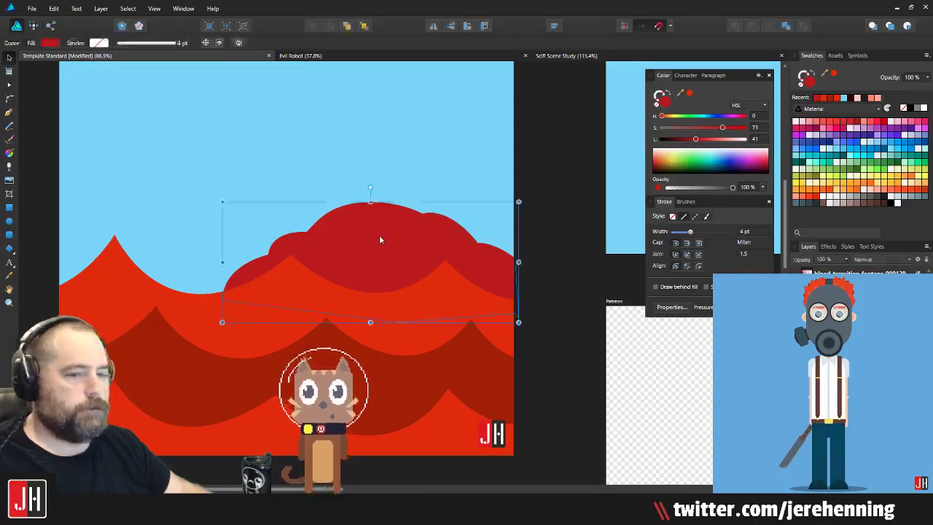
pyautogui.moveTo(392, 241); pyautogui.dragTo(420, 241)
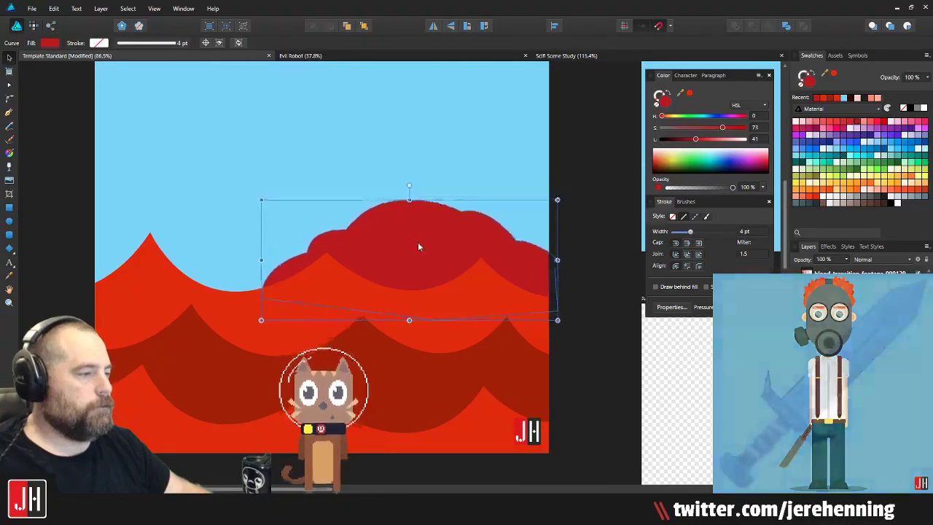
pyautogui.moveTo(478, 234); pyautogui.dragTo(456, 233)
pyautogui.click(560, 158)
pyautogui.scroll(-3, 557, 160)
pyautogui.moveTo(507, 168); pyautogui.dragTo(402, 258)
pyautogui.scroll(2, 402, 258)
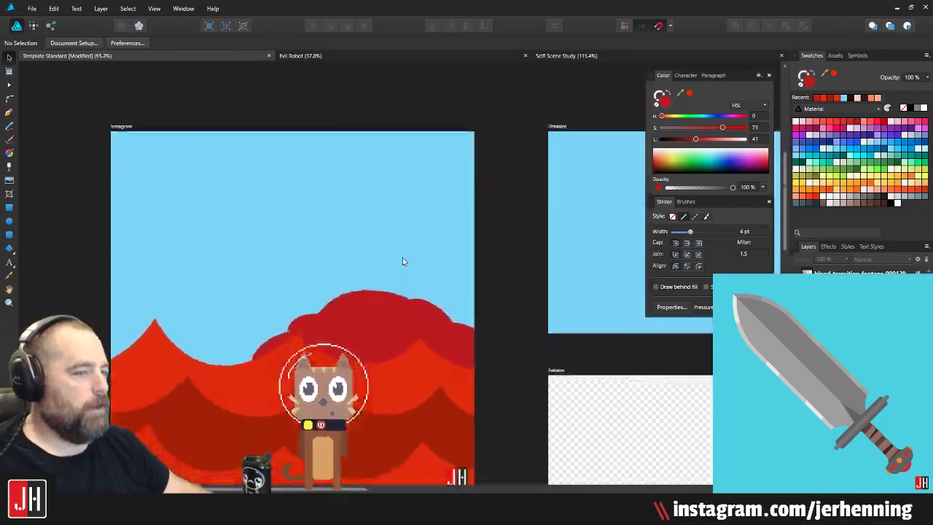
# Step: Draw a small trapezoid base on top of the hill with the Pen tool and fill it with the hill's red
pyautogui.click(9, 111)
pyautogui.scroll(2, 342, 306)
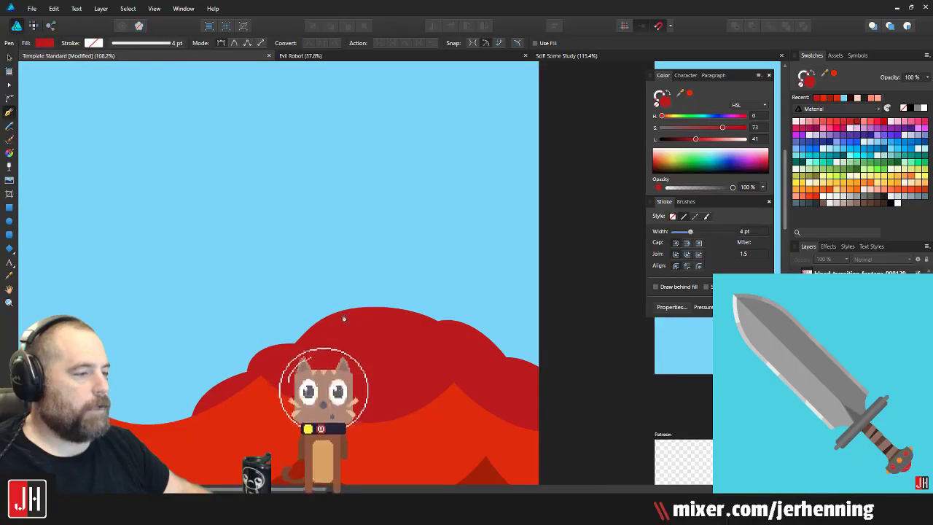
pyautogui.scroll(2, 347, 316)
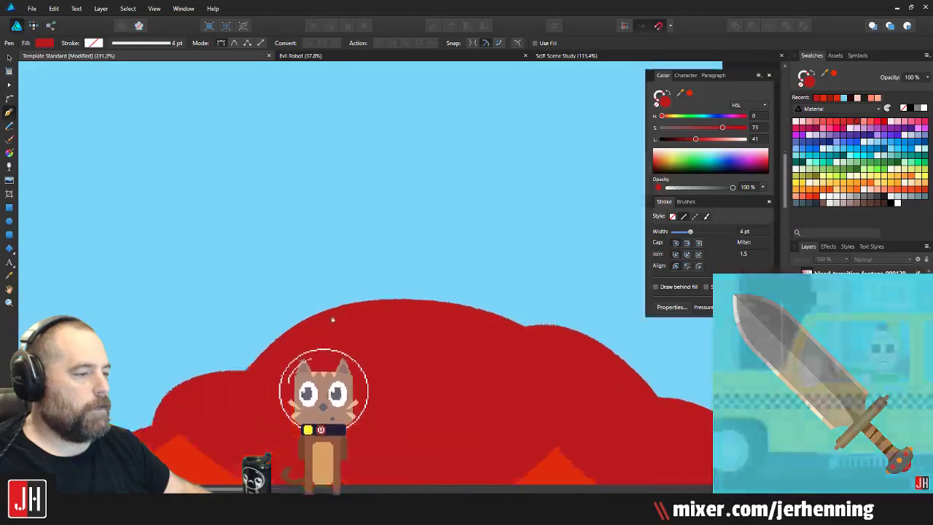
pyautogui.click(331, 315)
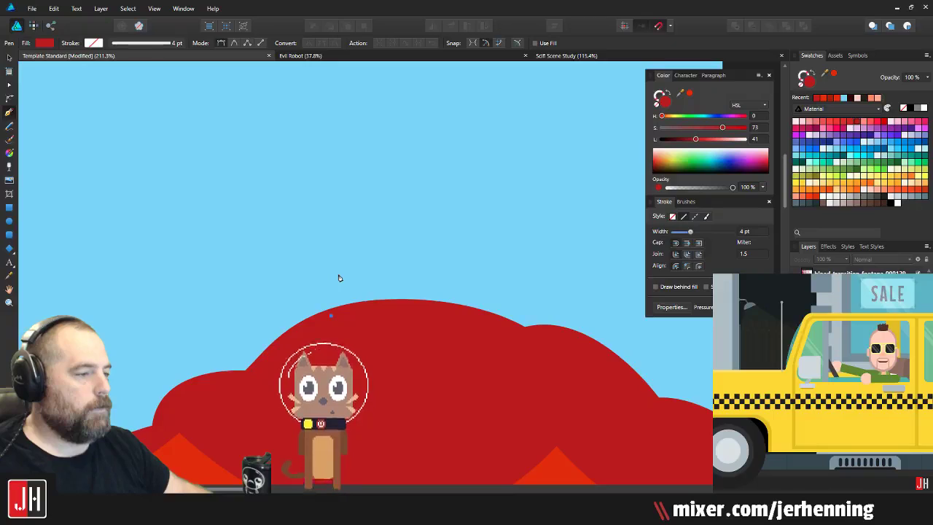
pyautogui.click(337, 274)
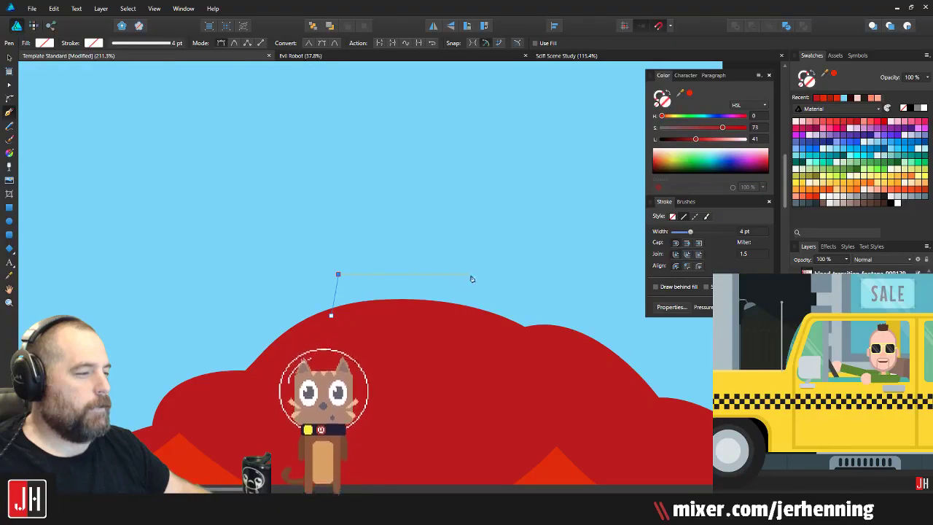
pyautogui.click(476, 319)
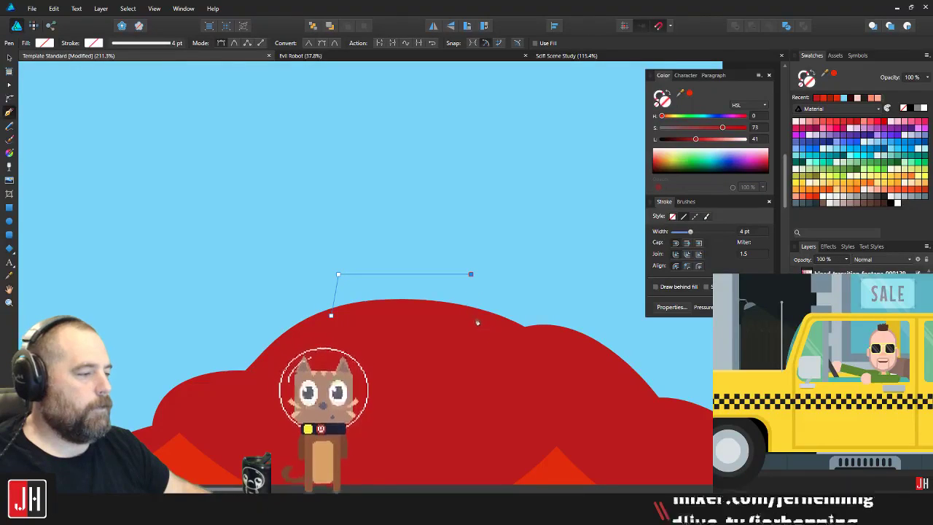
pyautogui.click(331, 315)
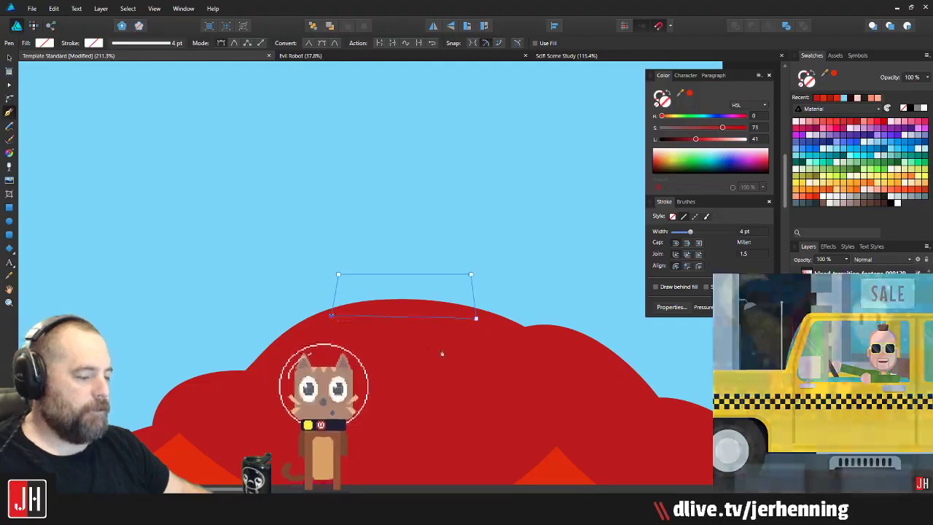
pyautogui.press('v')
pyautogui.scroll(-3, 455, 303)
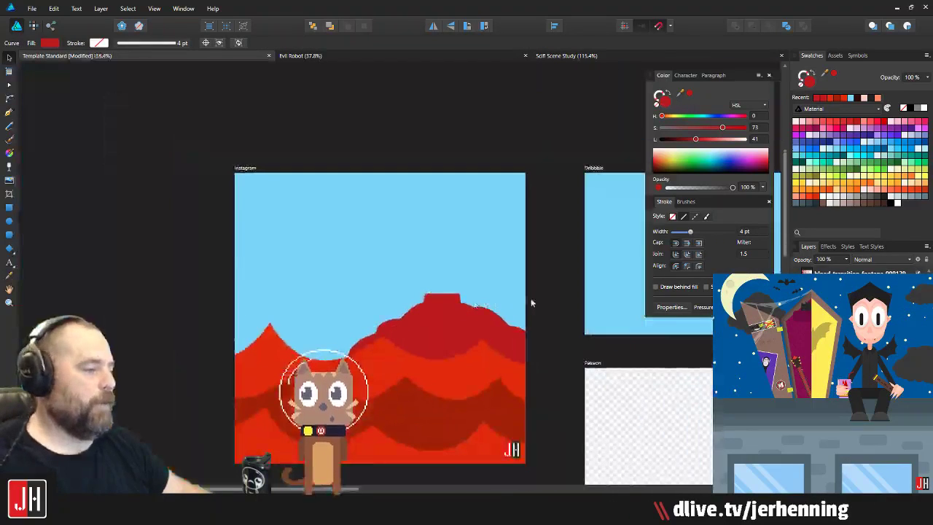
pyautogui.click(531, 296)
# Step: Draw the left half of a tall tapered tower centred on the trapezoid base and fill it with the hill's red
pyautogui.moveTo(427, 292); pyautogui.dragTo(404, 298)
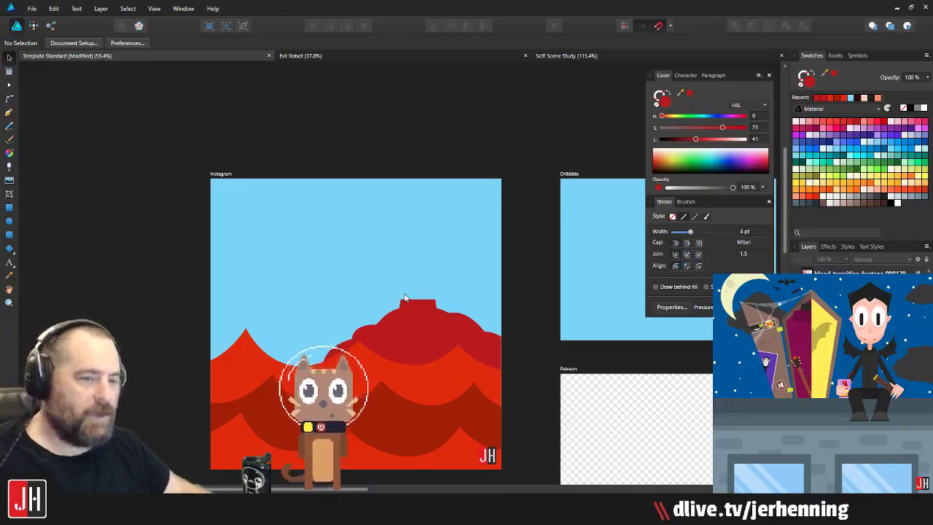
pyautogui.scroll(5, 432, 298)
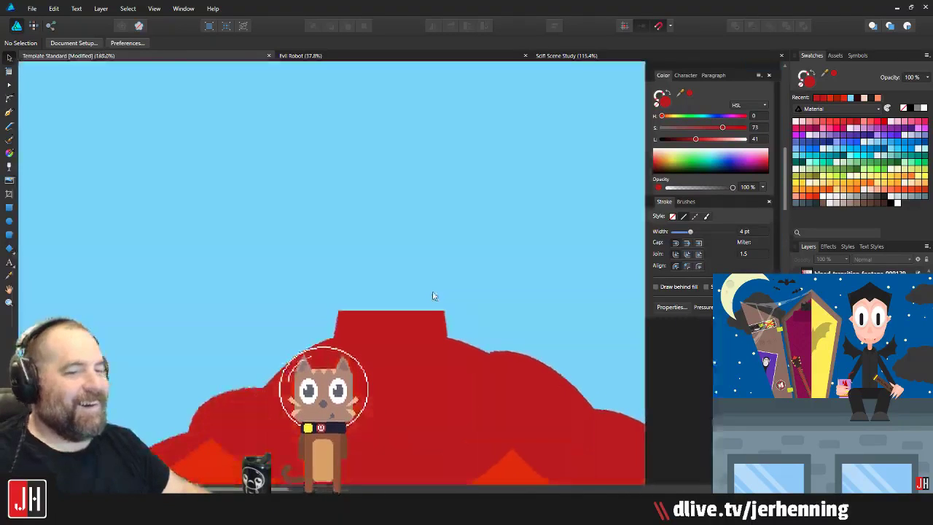
pyautogui.press('p')
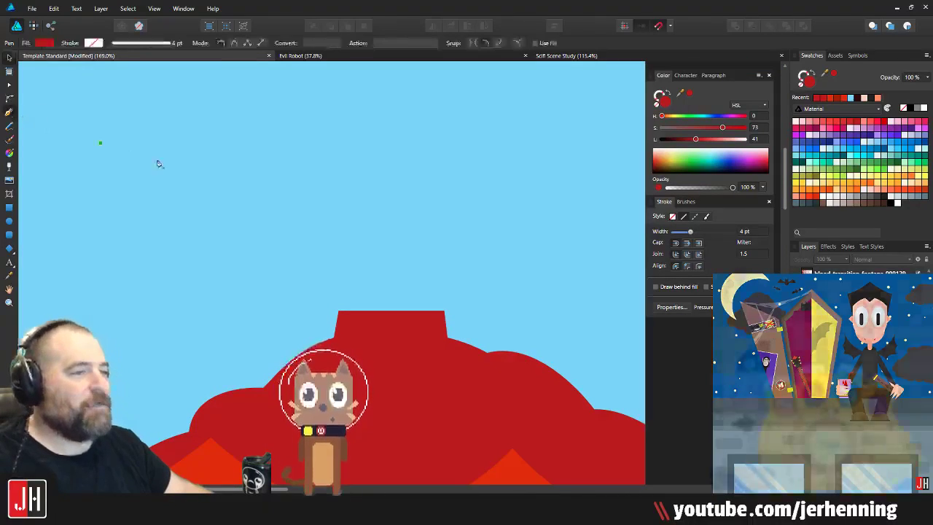
pyautogui.click(391, 313)
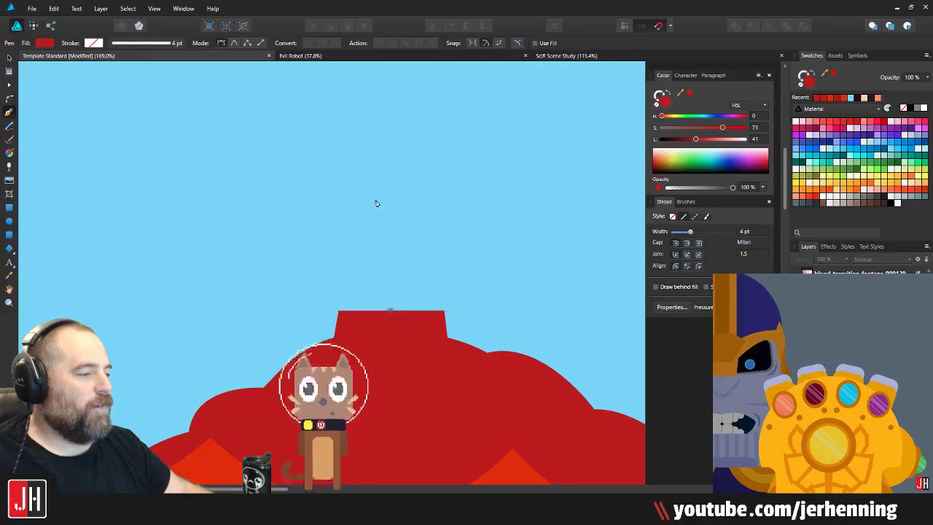
pyautogui.click(390, 112)
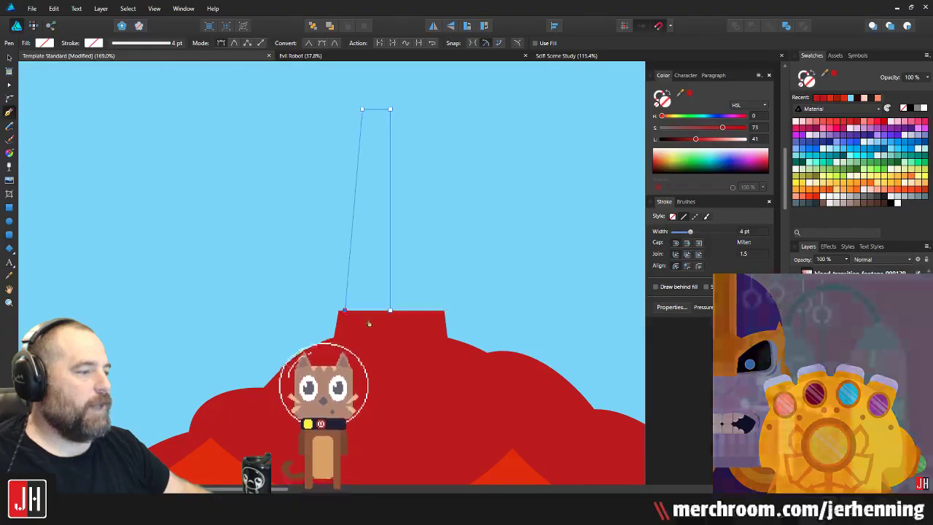
pyautogui.click(391, 312)
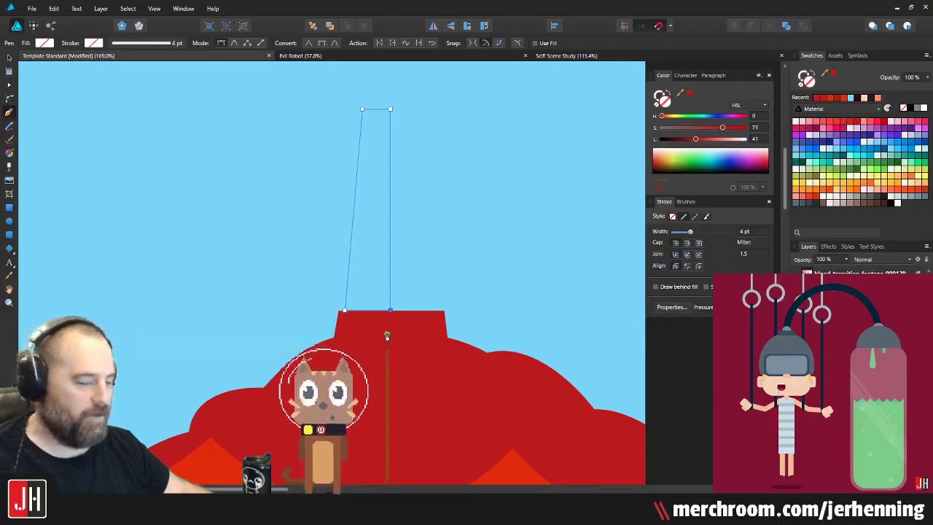
pyautogui.press('i')
pyautogui.click(387, 333)
# Step: Complete the tower with a horizontally mirrored copy of its left half and merge both halves into one shape
pyautogui.press('v')
pyautogui.moveTo(376, 220); pyautogui.dragTo(414, 230)
pyautogui.click(432, 28)
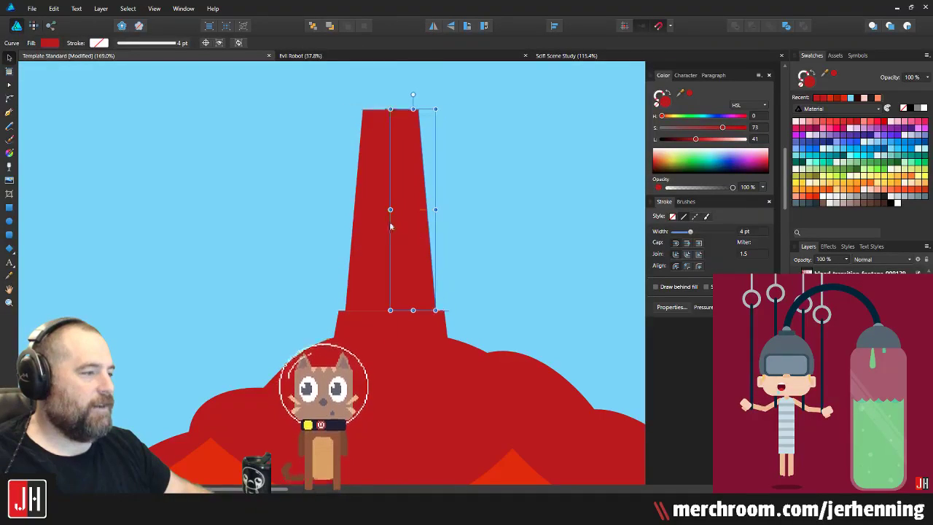
pyautogui.keyDown('shift'); pyautogui.click(382, 224); pyautogui.keyUp('shift')
pyautogui.click(735, 26)
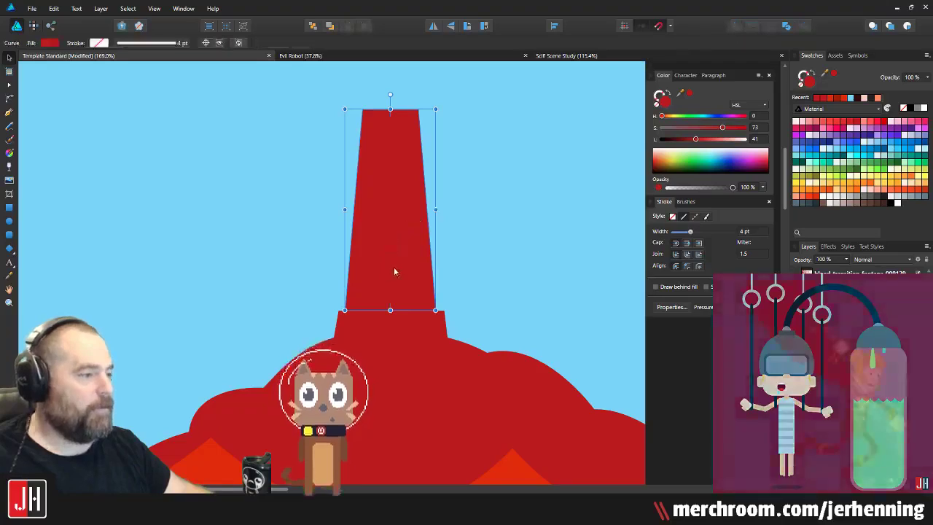
# Step: Review the merged tower against the whole artboard and up close, with nothing selected
pyautogui.scroll(3, 391, 287)
pyautogui.moveTo(392, 278); pyautogui.dragTo(392, 277)
pyautogui.hotkey('ctrl', 'd')
pyautogui.scroll(-6, 515, 267)
pyautogui.scroll(2, 466, 285)
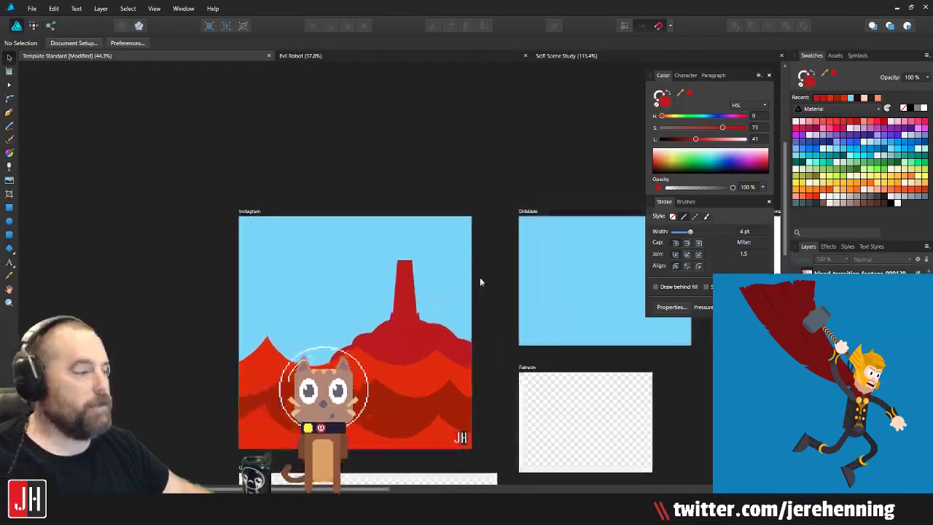
pyautogui.scroll(2, 412, 290)
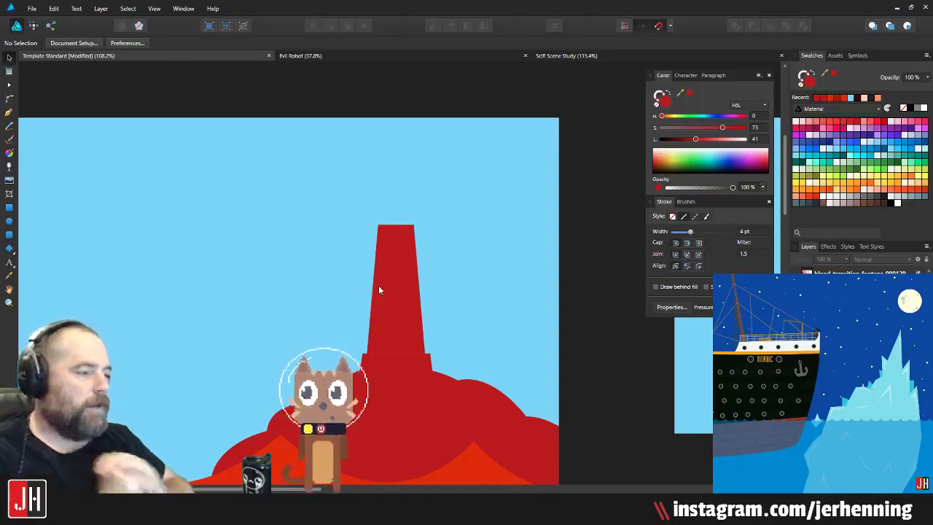
pyautogui.scroll(2, 393, 277)
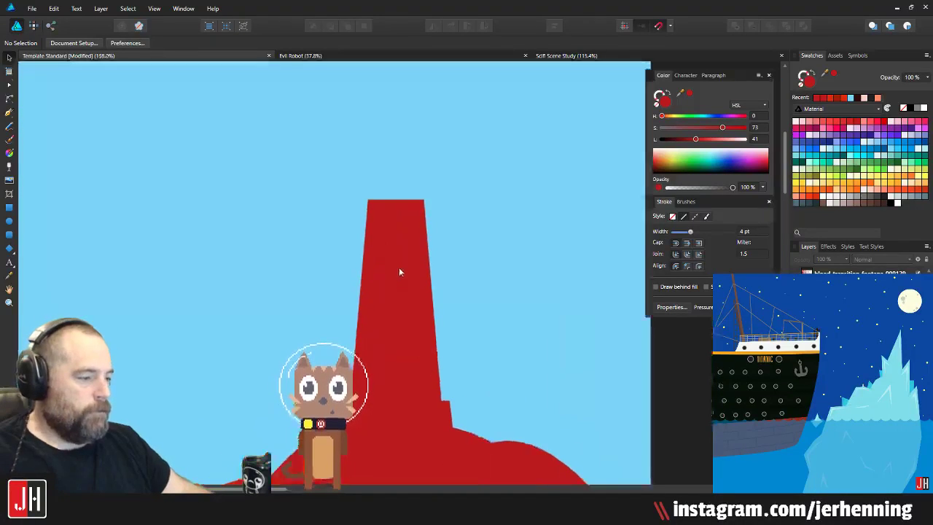
pyautogui.moveTo(388, 309); pyautogui.dragTo(379, 375)
pyautogui.moveTo(389, 181); pyautogui.dragTo(364, 273)
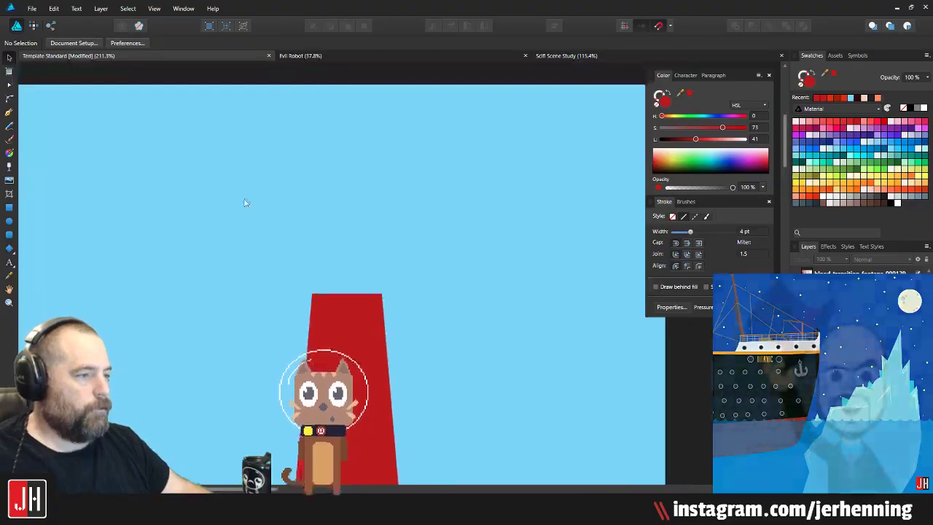
pyautogui.click(9, 112)
pyautogui.scroll(4, 312, 280)
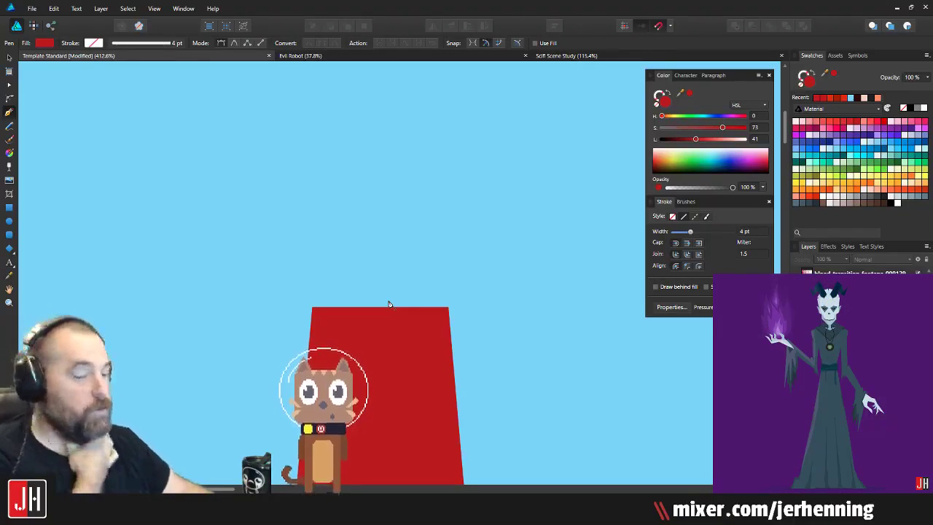
pyautogui.click(305, 307)
pyautogui.click(452, 307)
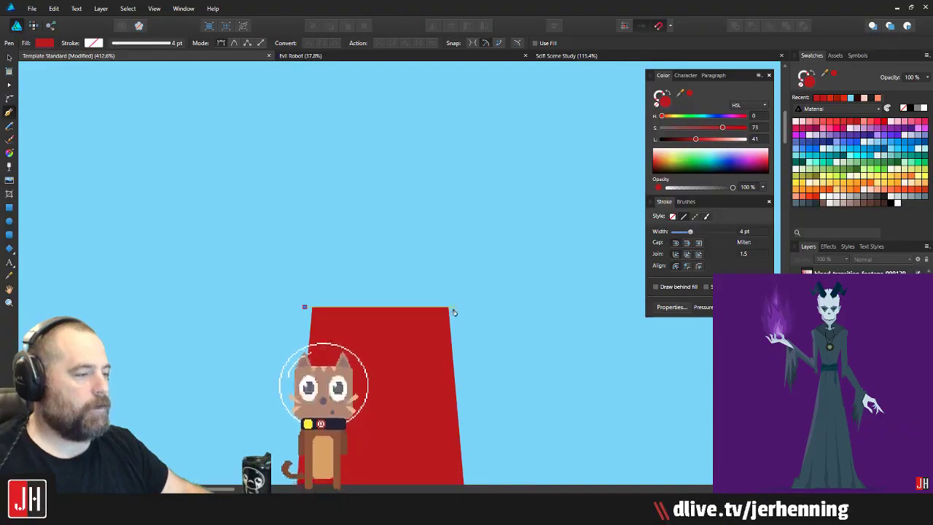
pyautogui.hotkey('ctrl', 'z')
pyautogui.hotkey('ctrl', 'z')
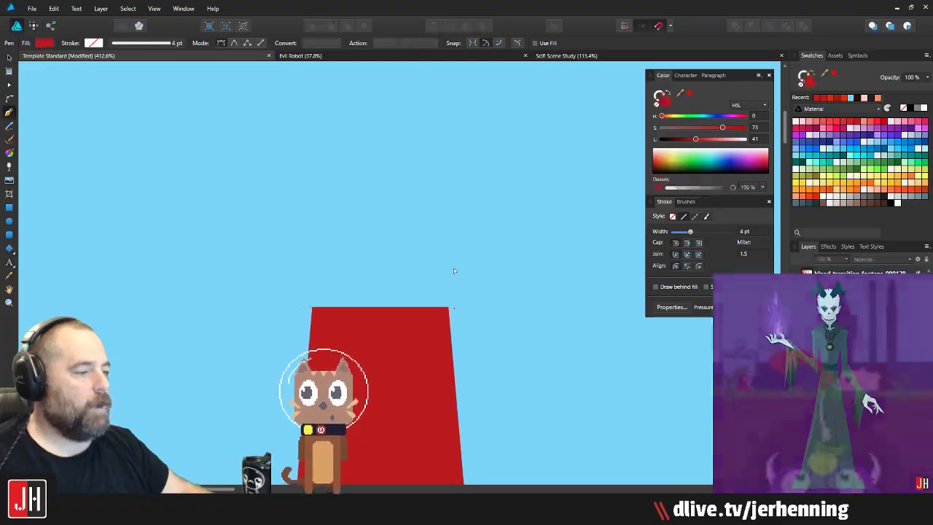
pyautogui.hotkey('ctrl', 'z')
pyautogui.press('v')
# Step: Draw a wide, flat rectangular cap along the tower's top edge with the Pen tool and fill it with the tower's red
pyautogui.scroll(-4, 432, 309)
pyautogui.moveTo(439, 322); pyautogui.dragTo(416, 222)
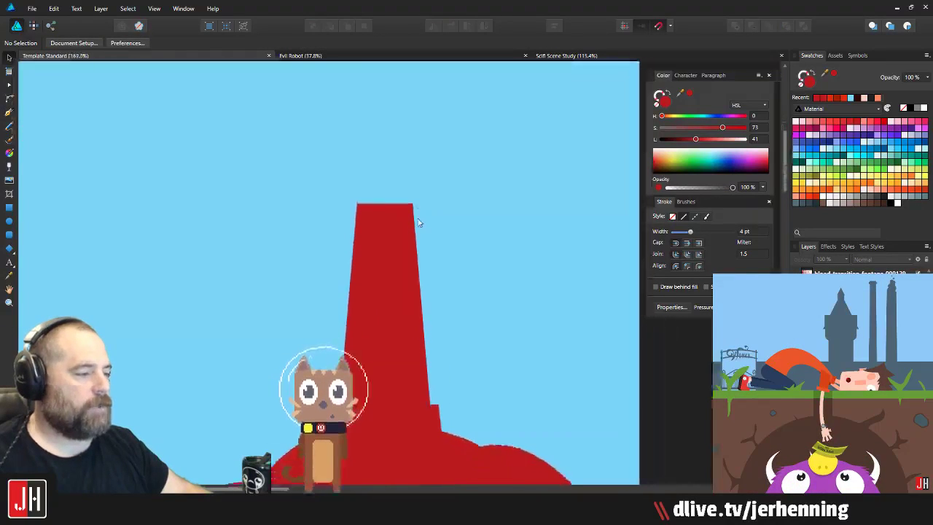
pyautogui.scroll(-2, 414, 266)
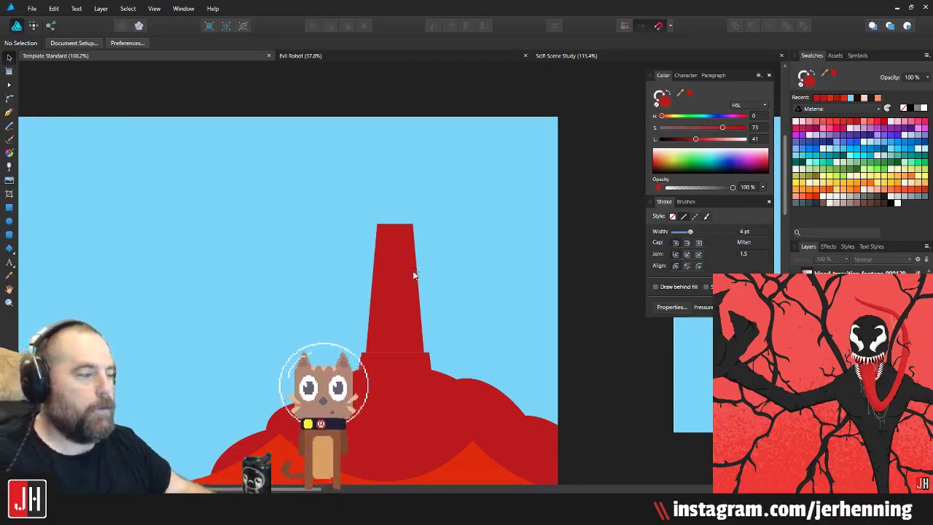
pyautogui.scroll(-3, 413, 275)
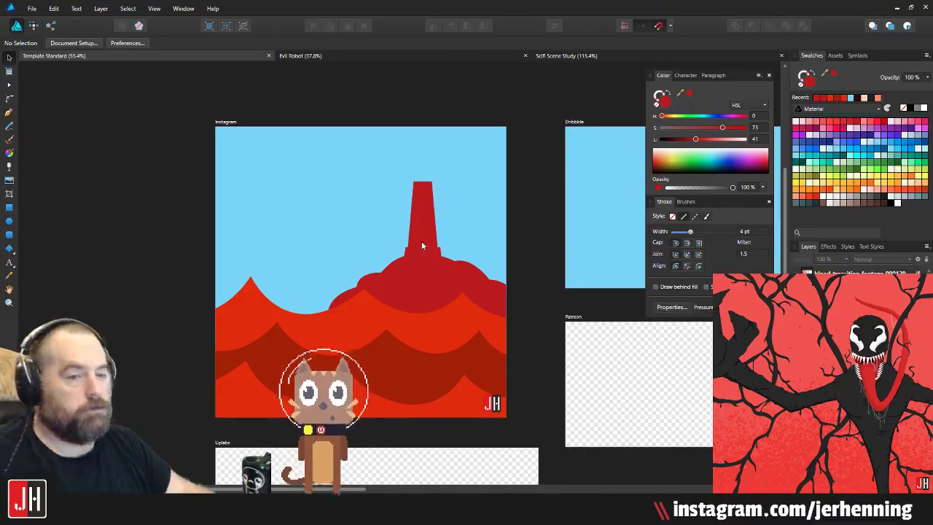
pyautogui.scroll(4, 424, 214)
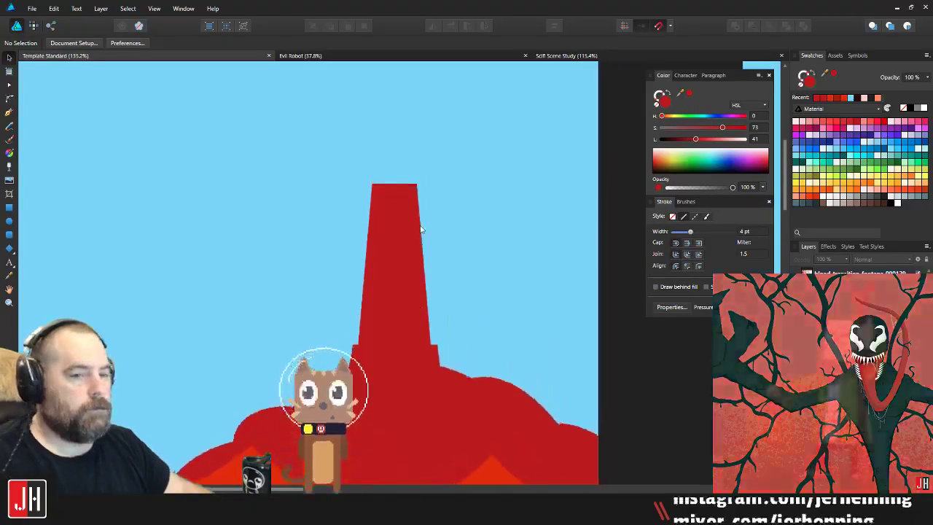
pyautogui.scroll(3, 401, 245)
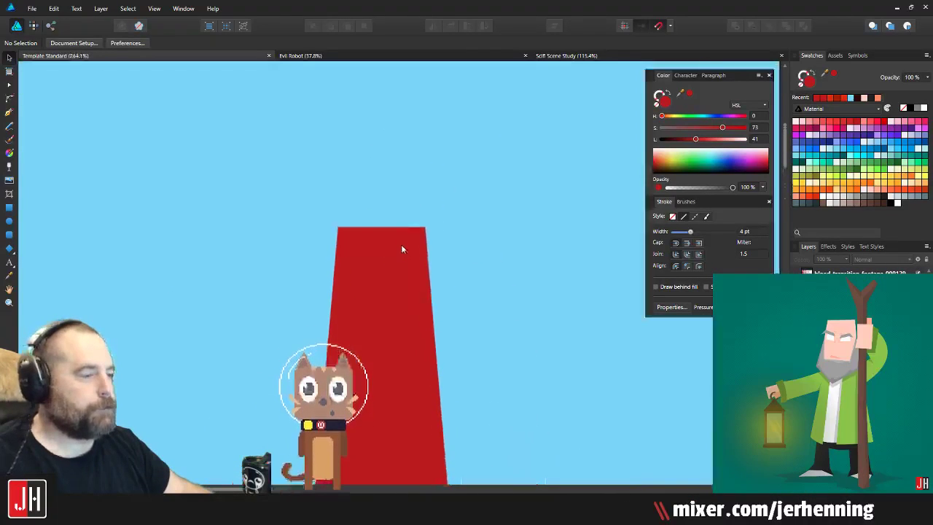
pyautogui.click(10, 111)
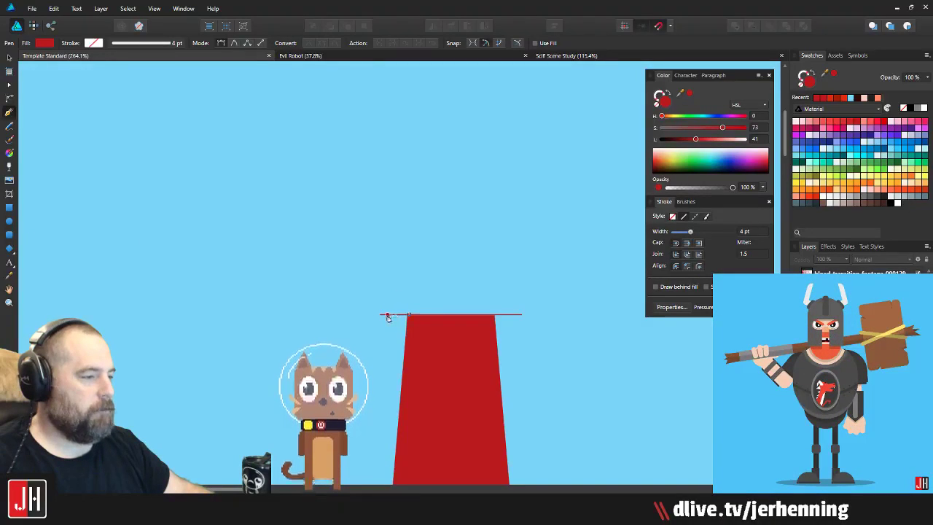
pyautogui.click(386, 314)
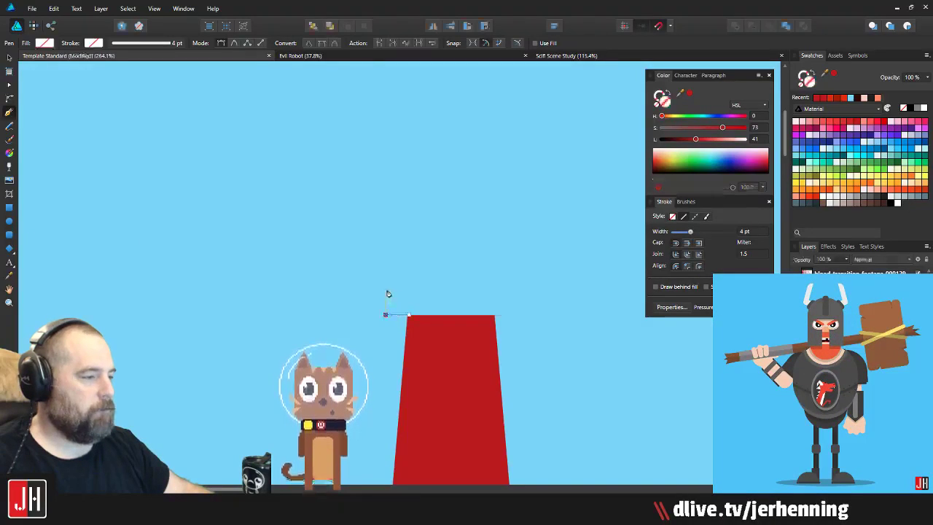
pyautogui.click(521, 288)
pyautogui.click(522, 314)
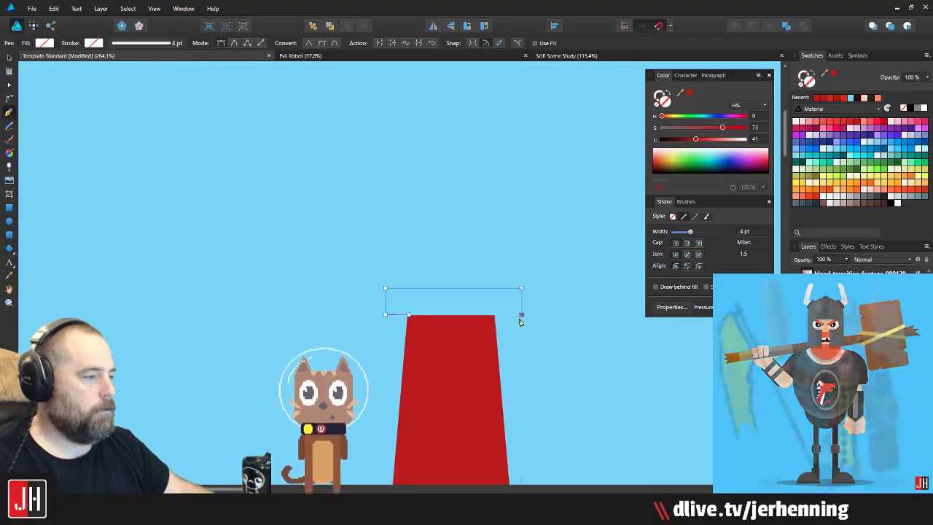
pyautogui.press('i')
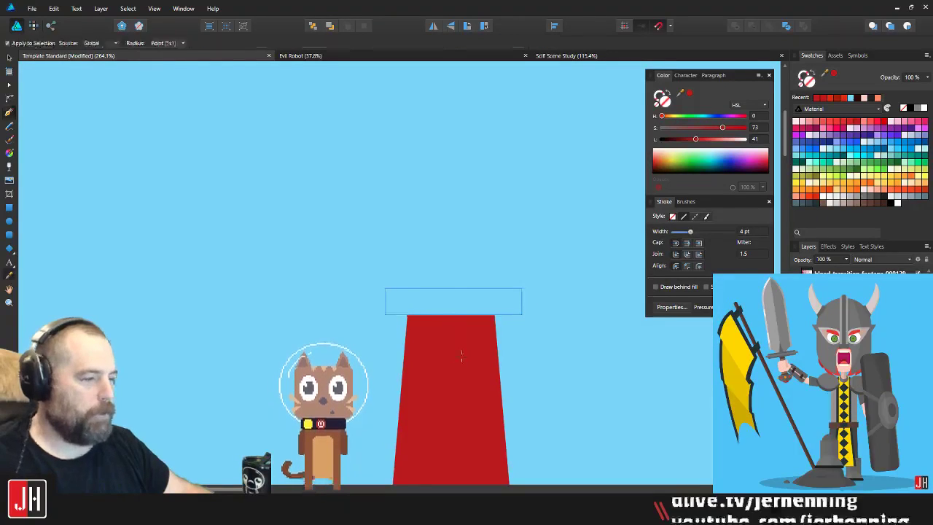
pyautogui.click(459, 355)
pyautogui.press('v')
pyautogui.scroll(3, 466, 299)
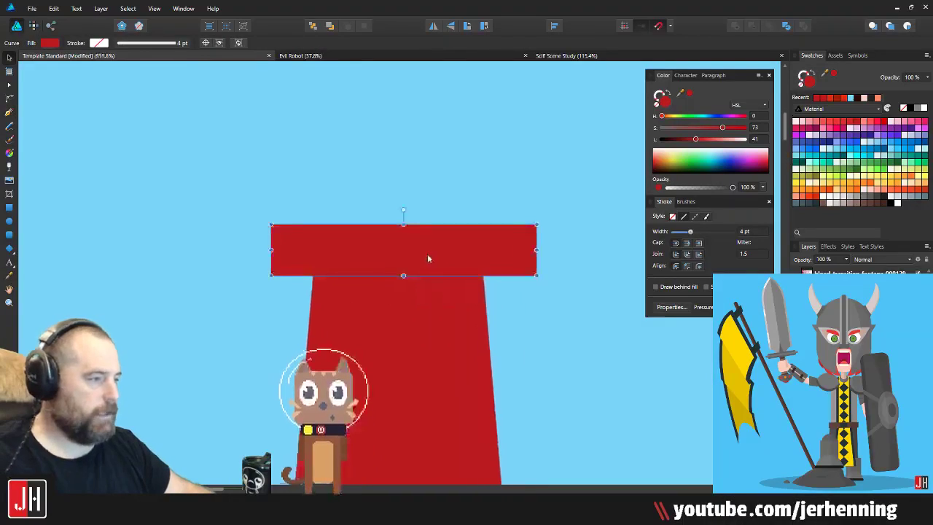
# Step: Centre the rectangular cap on the tower, lower it slightly over the top edge and narrow it evenly on both sides
pyautogui.press('Down')
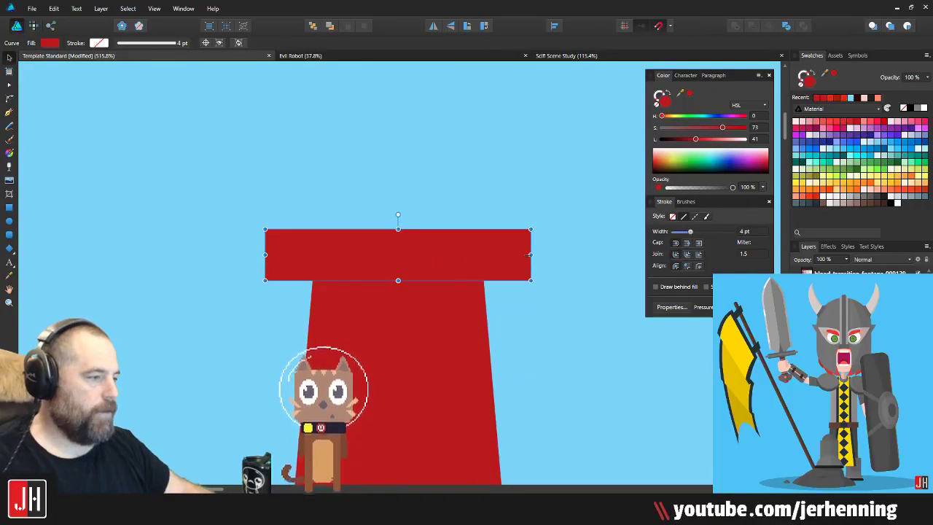
pyautogui.moveTo(529, 255); pyautogui.dragTo(520, 255)
pyautogui.click(537, 303)
pyautogui.scroll(-10, 498, 345)
pyautogui.moveTo(502, 342); pyautogui.dragTo(467, 282)
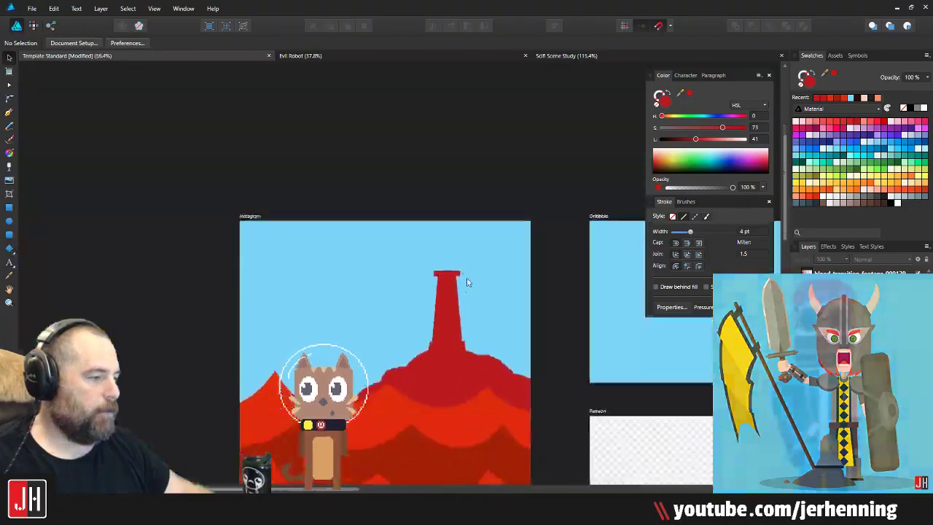
# Step: Switch to PureRef, move the Google Drive window aside, and load the illustration collection onto the empty board for viewing
pyautogui.scroll(5, 467, 282)
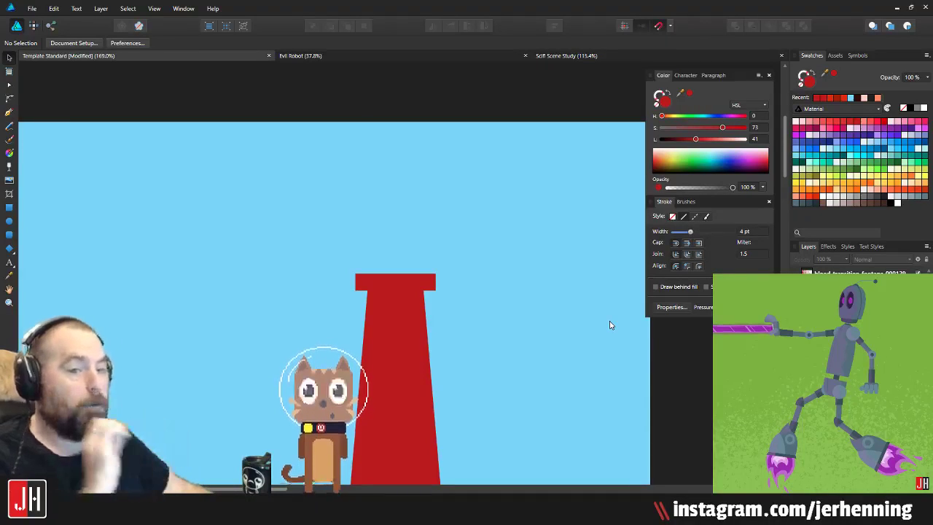
pyautogui.press('super')
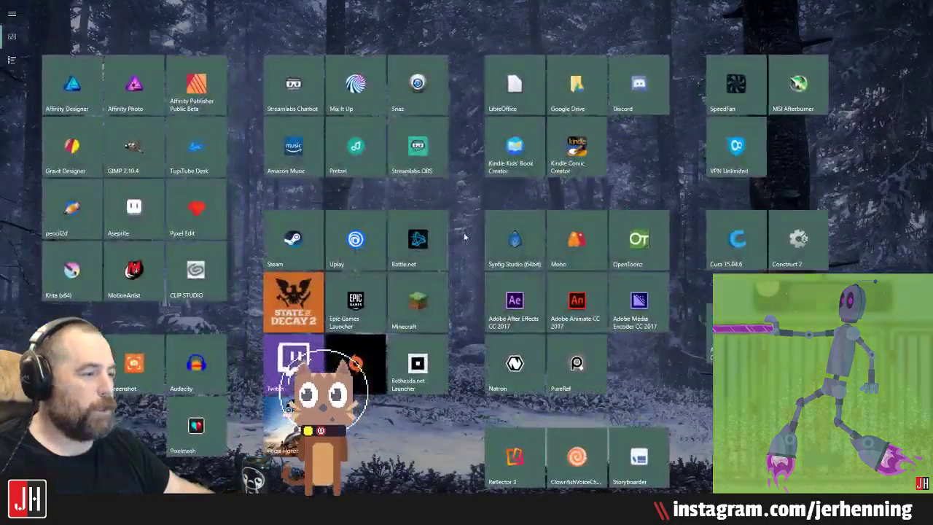
pyautogui.click(578, 364)
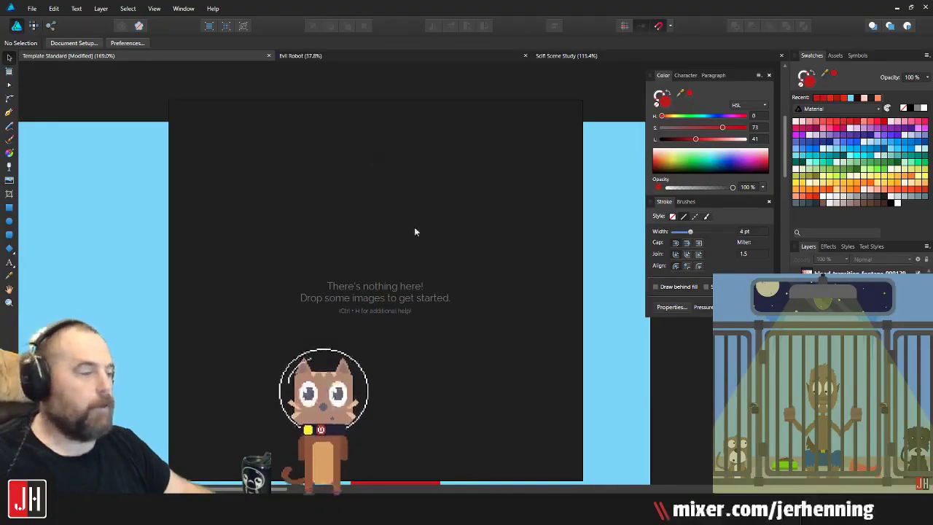
pyautogui.moveTo(406, 264); pyautogui.dragTo(436, 248)
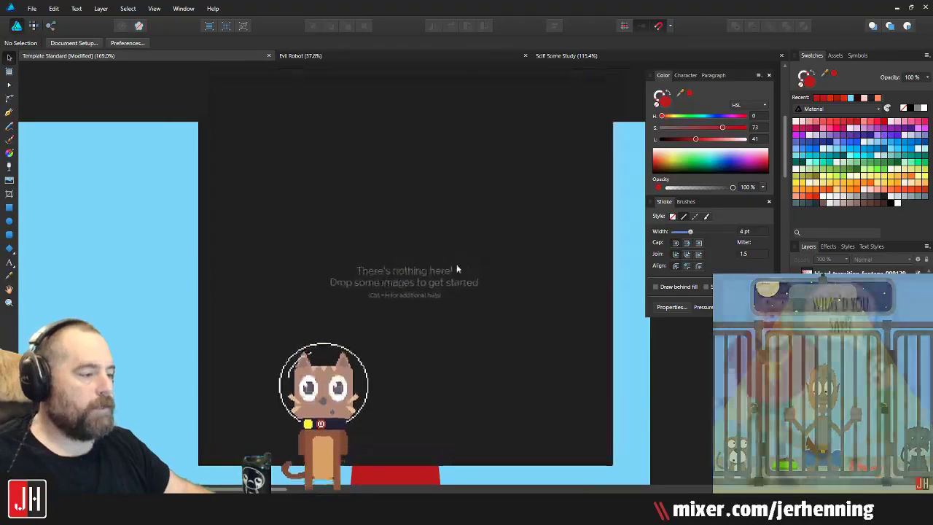
pyautogui.hotkey('alt', 'Tab')
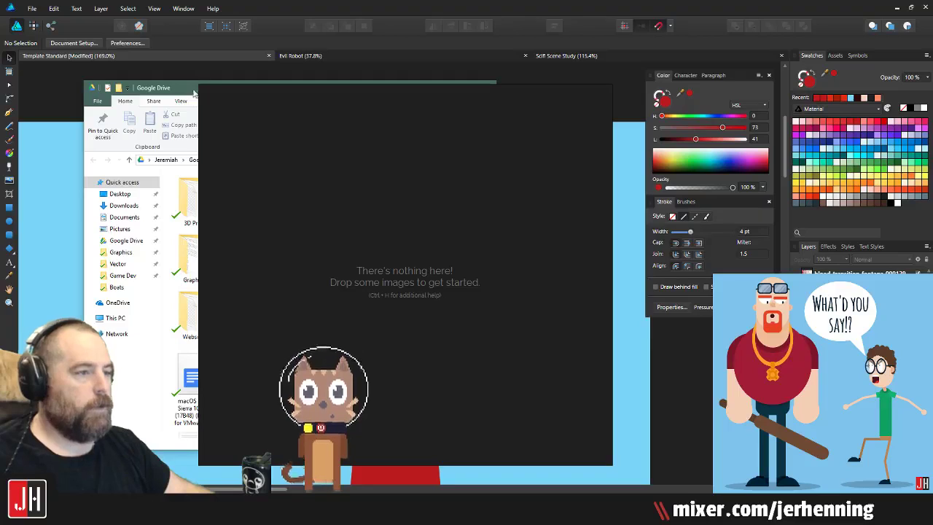
pyautogui.moveTo(194, 92); pyautogui.dragTo(0, 92)
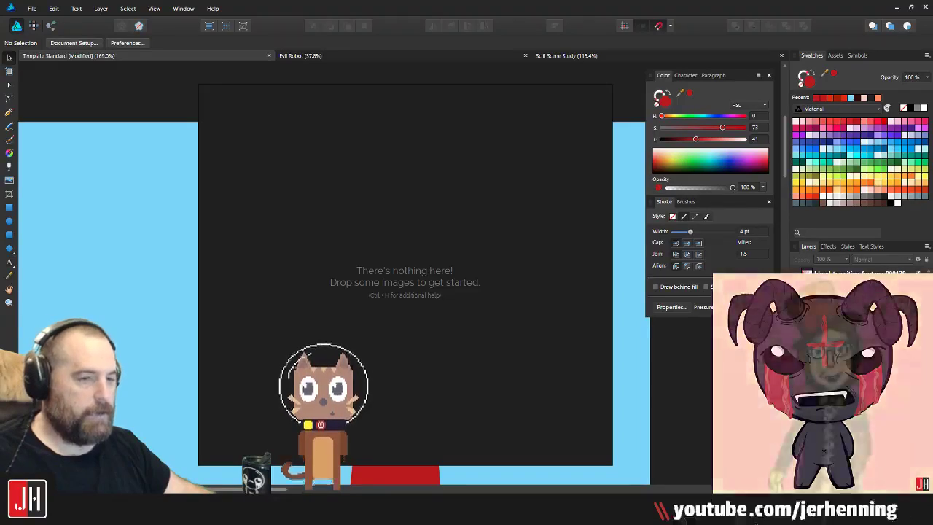
pyautogui.hotkey('ctrl', 'v')
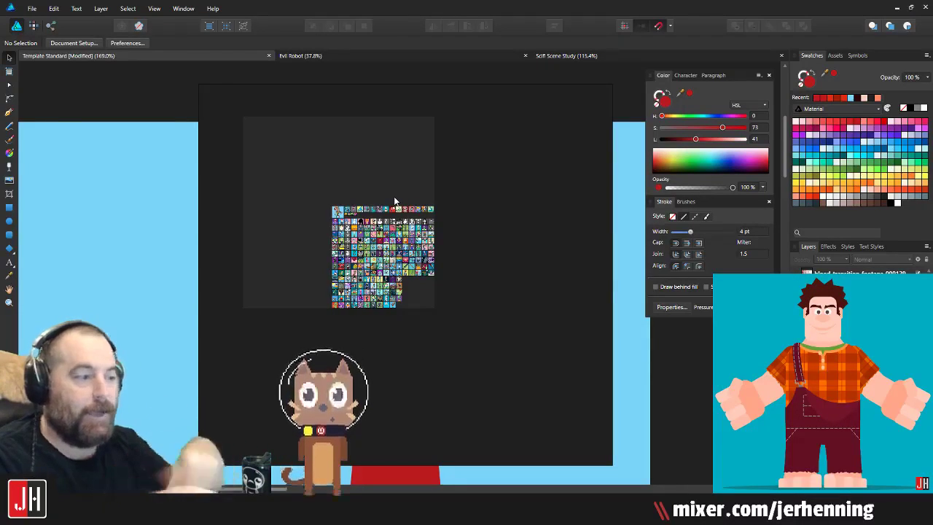
pyautogui.scroll(8, 341, 231)
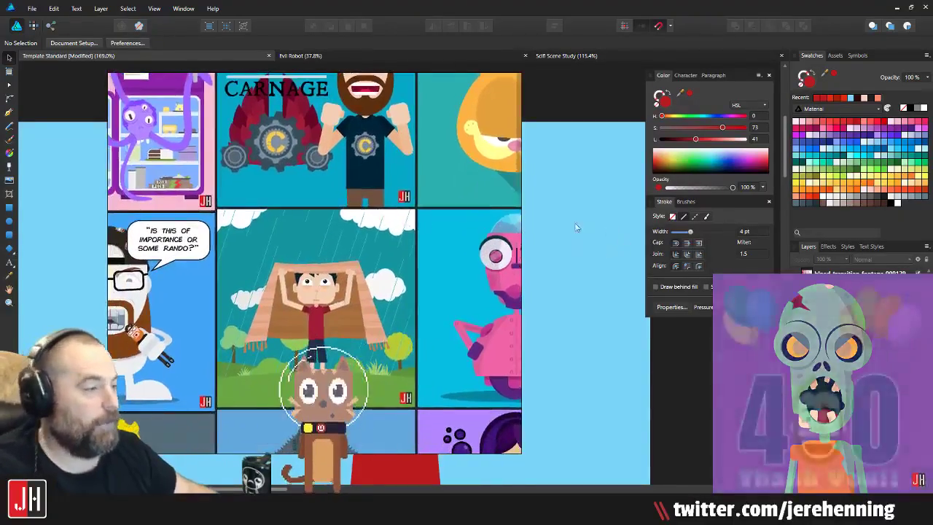
# Step: Close the PureRef board and return to the tower artwork in Affinity Designer
pyautogui.rightClick(408, 221)
pyautogui.rightClick(472, 188)
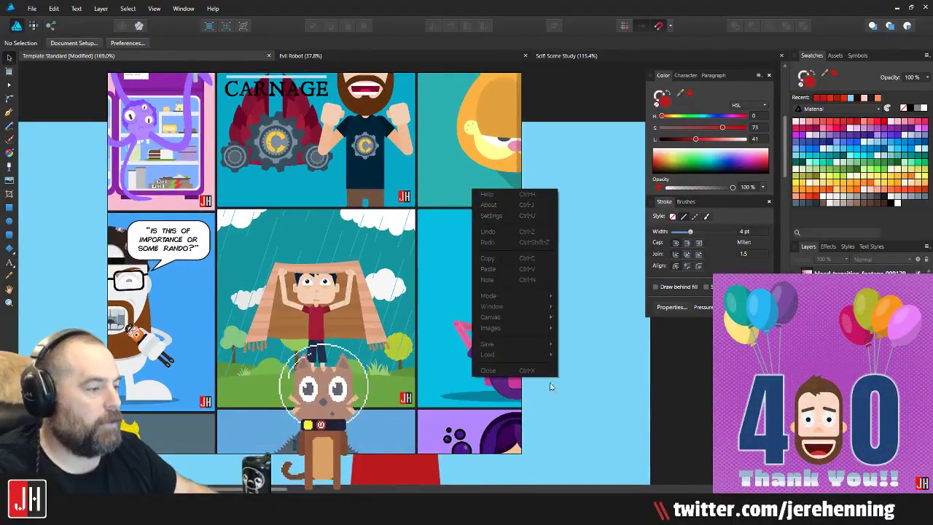
pyautogui.click(513, 370)
pyautogui.click(321, 288)
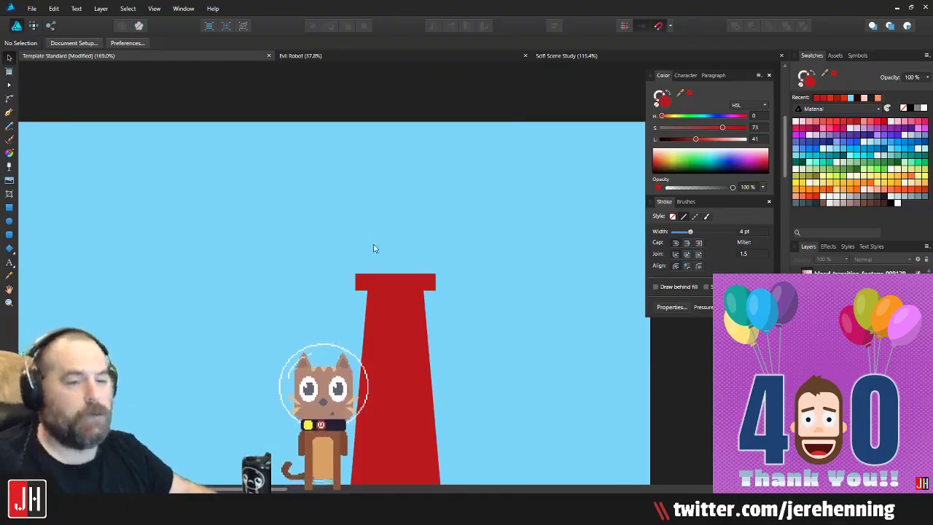
# Step: Select the hill, trapezoid base, tower and cap together and fill them with a dark grey of 13 lightness
pyautogui.moveTo(374, 245); pyautogui.dragTo(363, 247)
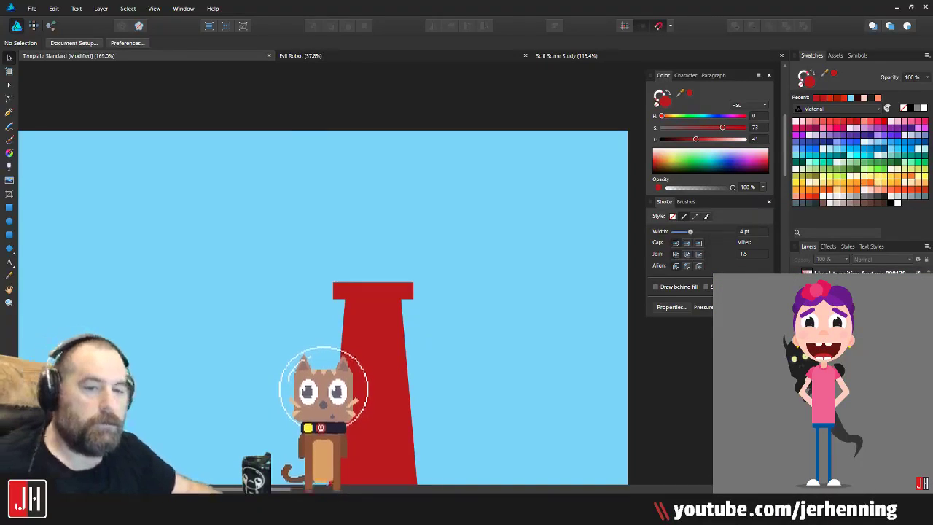
pyautogui.scroll(-5, 258, 223)
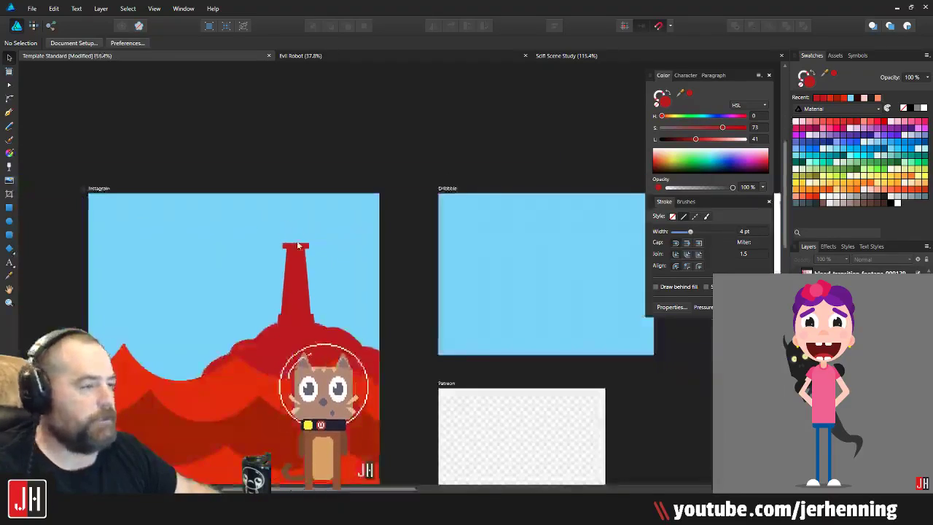
pyautogui.moveTo(298, 244); pyautogui.dragTo(374, 169)
pyautogui.scroll(3, 374, 287)
pyautogui.click(359, 273)
pyautogui.scroll(-1, 359, 272)
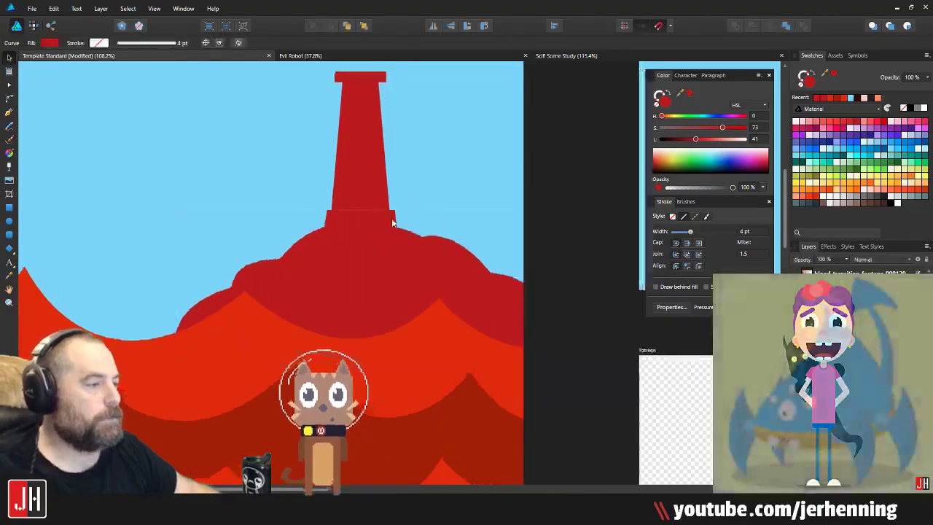
pyautogui.keyDown('shift'); pyautogui.click(368, 180); pyautogui.keyUp('shift')
pyautogui.keyDown('shift'); pyautogui.click(374, 96); pyautogui.keyUp('shift')
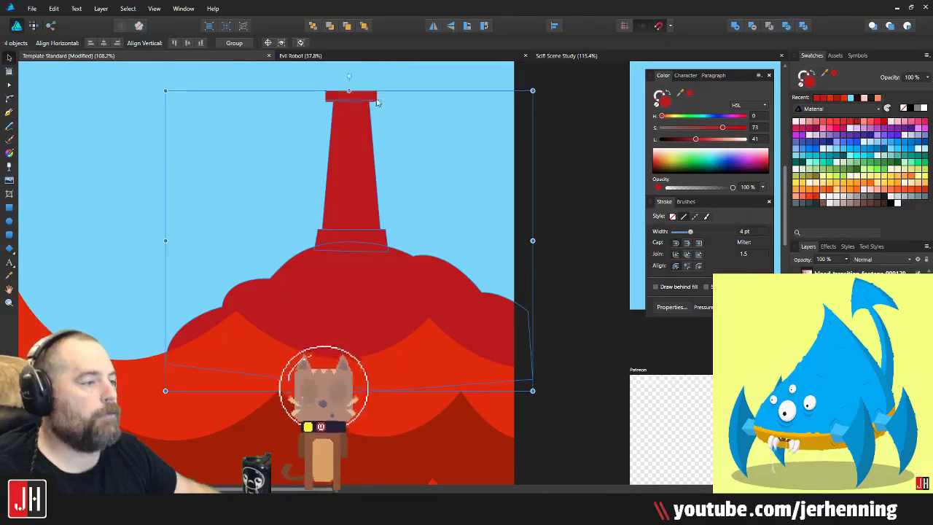
pyautogui.click(884, 196)
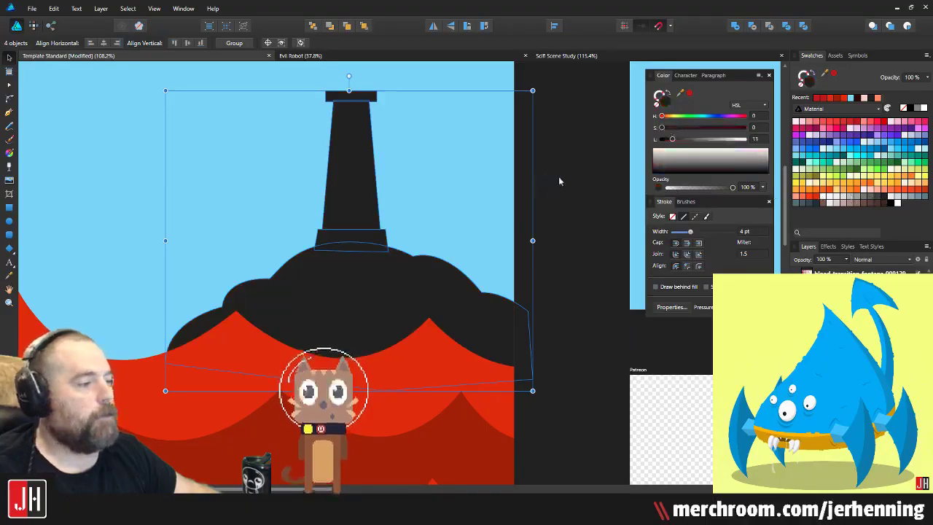
pyautogui.click(559, 177)
pyautogui.moveTo(381, 109); pyautogui.dragTo(389, 152)
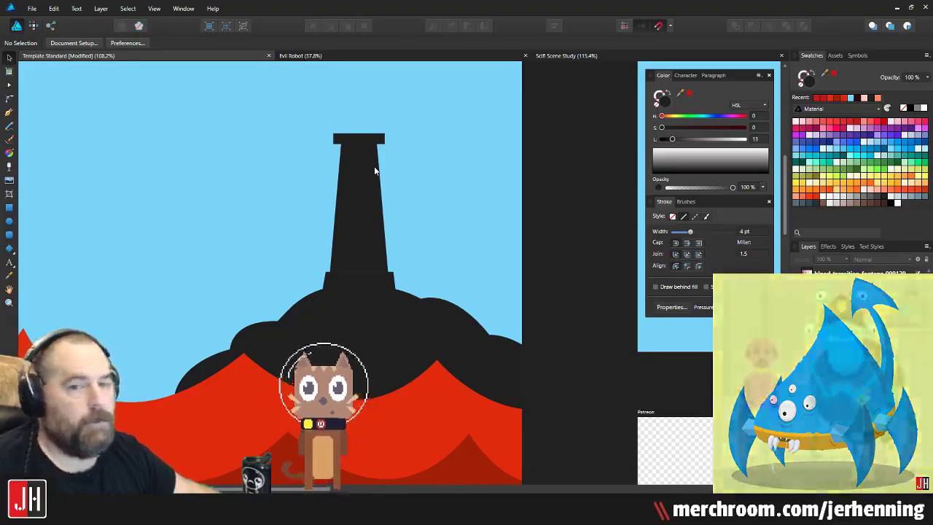
# Step: Select the cap, tower and trapezoid base together and scale them down slightly, keeping them seated on the hilltop
pyautogui.click(374, 329)
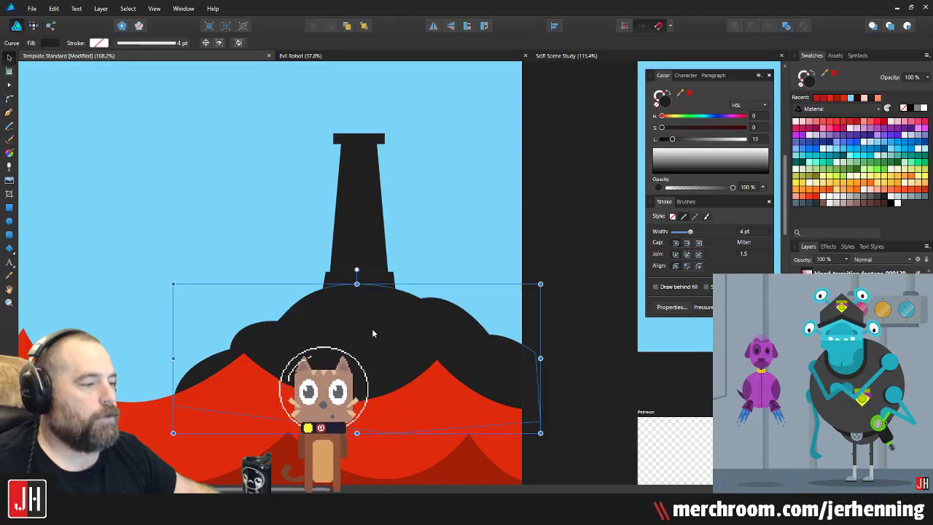
pyautogui.click(376, 283)
pyautogui.keyDown('shift'); pyautogui.click(376, 253); pyautogui.keyUp('shift')
pyautogui.scroll(3, 393, 146)
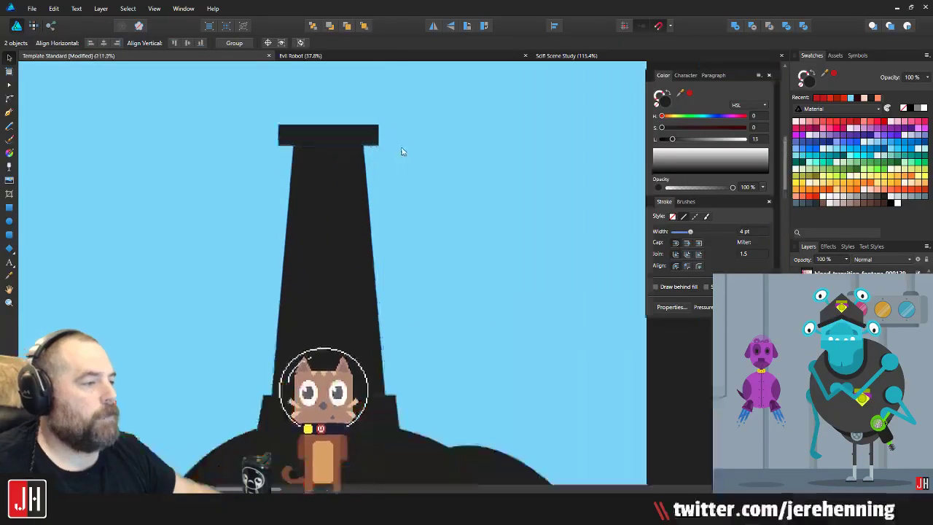
pyautogui.moveTo(401, 124); pyautogui.dragTo(391, 144)
pyautogui.moveTo(370, 284); pyautogui.dragTo(406, 214)
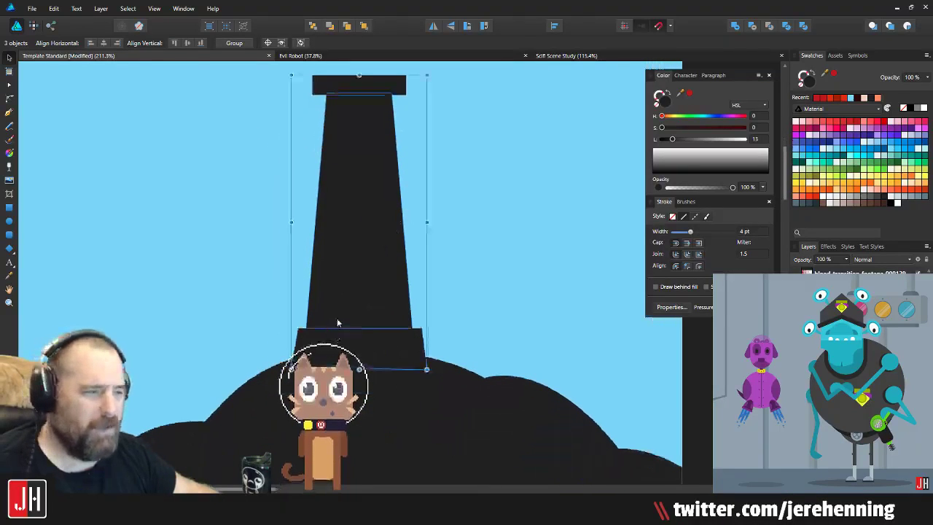
pyautogui.moveTo(336, 319); pyautogui.dragTo(339, 315)
pyautogui.scroll(-5, 337, 315)
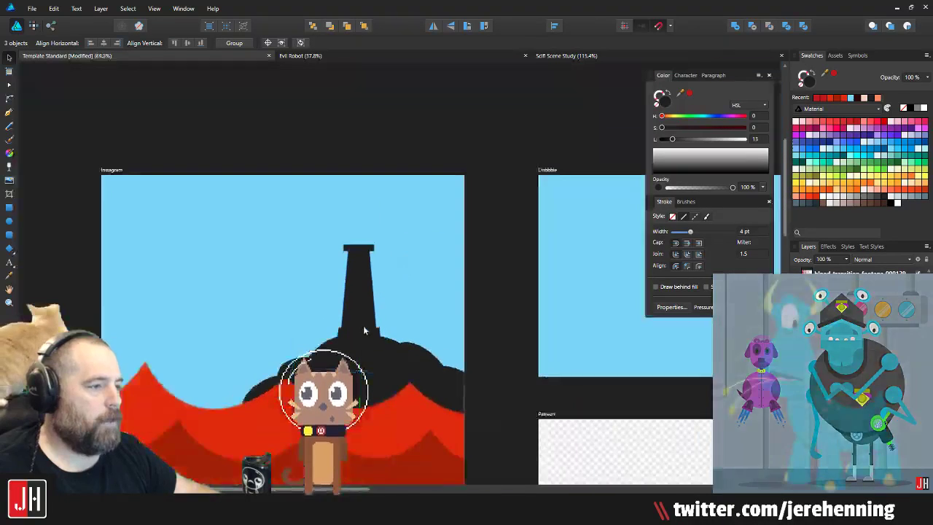
pyautogui.click(443, 310)
# Step: Move the hill outline's lower-left node outward so that its slope reaches farther along behind the front wave
pyautogui.scroll(3, 386, 326)
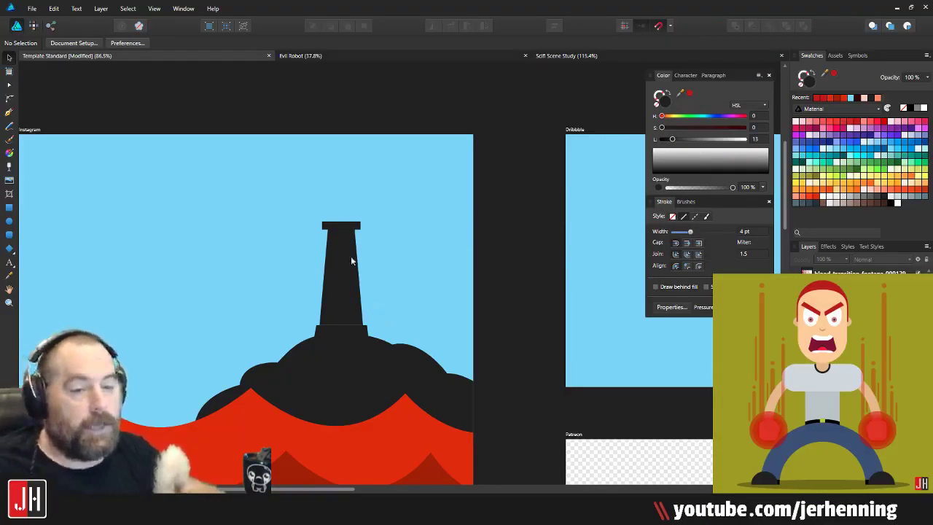
pyautogui.scroll(-3, 285, 270)
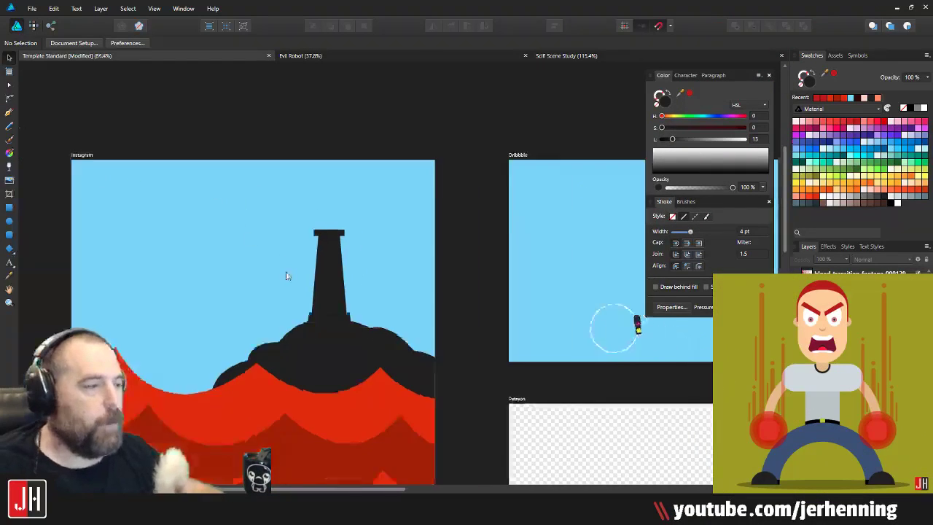
pyautogui.moveTo(294, 263); pyautogui.dragTo(331, 226)
pyautogui.scroll(3, 328, 316)
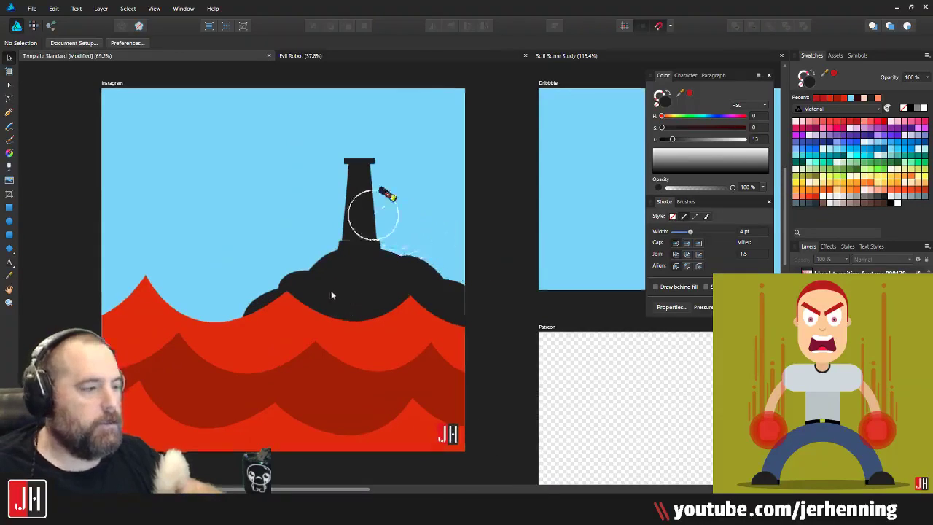
pyautogui.click(331, 290)
pyautogui.scroll(-1, 367, 280)
pyautogui.scroll(2, 351, 287)
pyautogui.press('a')
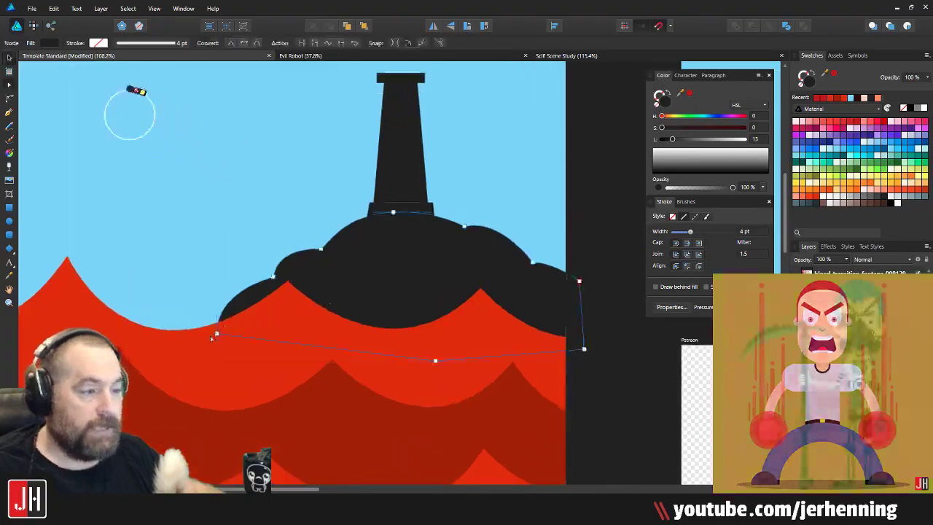
pyautogui.moveTo(216, 334); pyautogui.dragTo(205, 334)
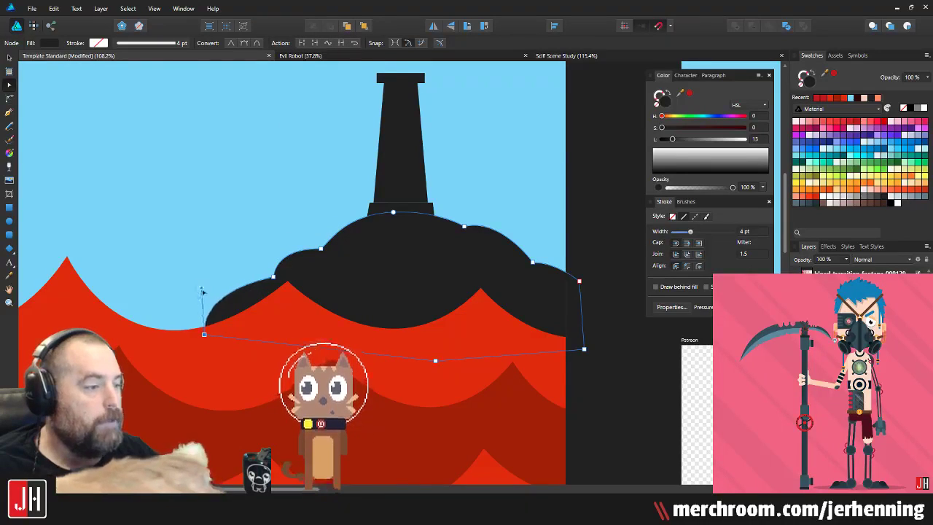
pyautogui.press('v')
pyautogui.scroll(-4, 401, 238)
pyautogui.click(496, 174)
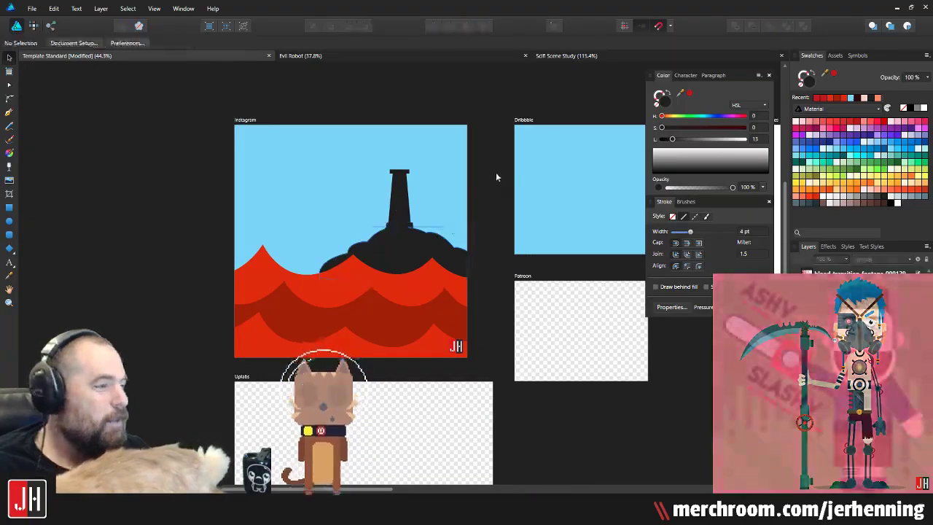
pyautogui.scroll(3, 417, 173)
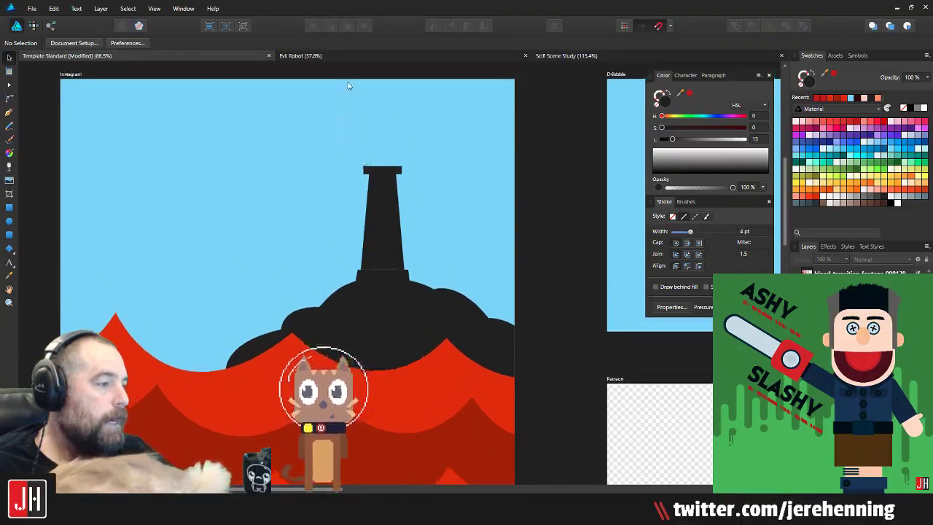
pyautogui.moveTo(350, 87); pyautogui.dragTo(439, 331)
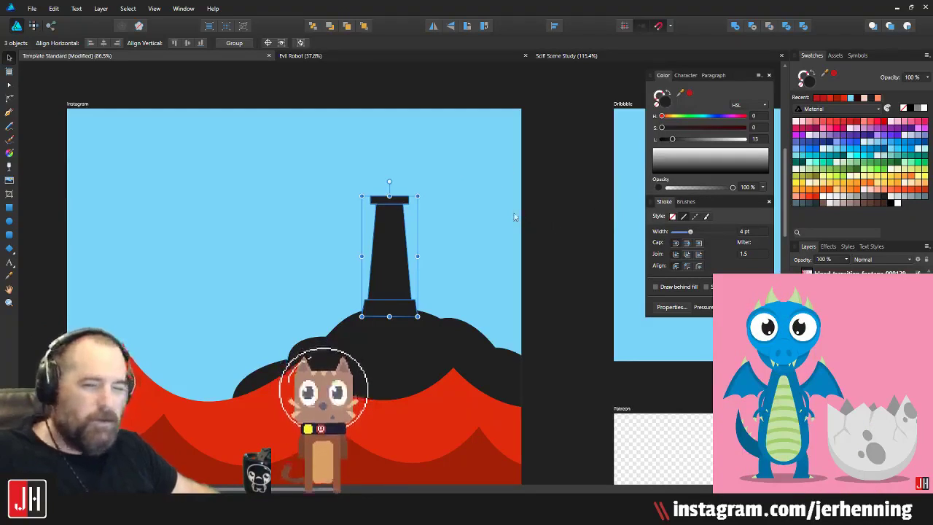
pyautogui.click(551, 181)
pyautogui.scroll(2, 250, 260)
pyautogui.scroll(-4, 359, 111)
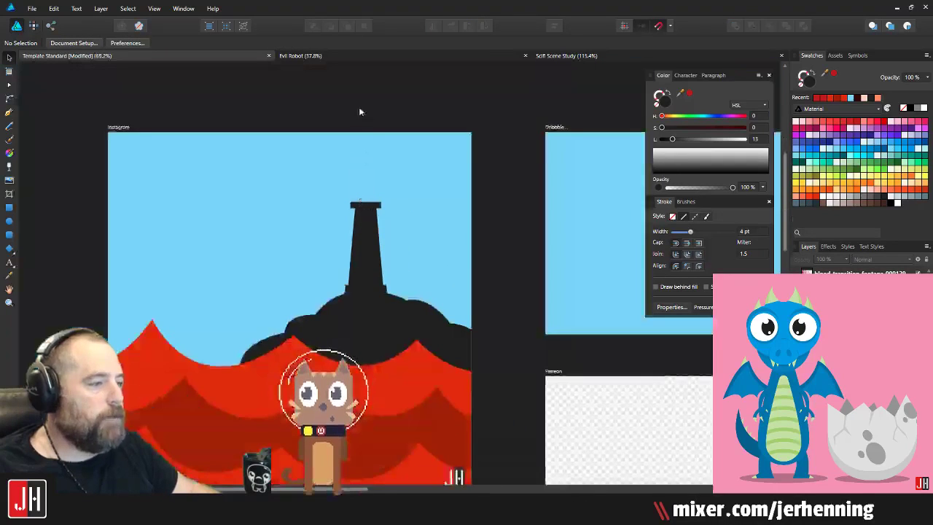
# Step: Select the cap, tower and base together and scale them down further so the tower looks smaller on the hill
pyautogui.moveTo(371, 183); pyautogui.dragTo(423, 304)
pyautogui.scroll(3, 395, 265)
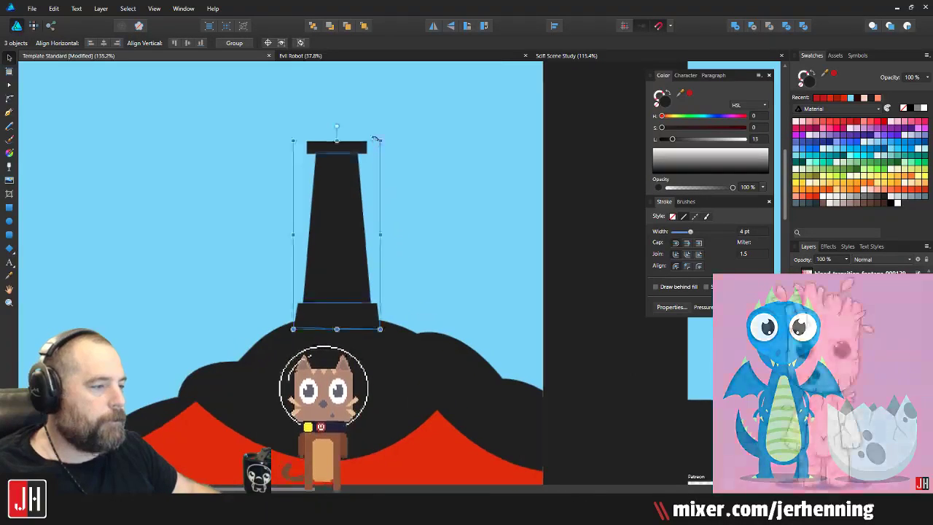
pyautogui.scroll(2, 331, 263)
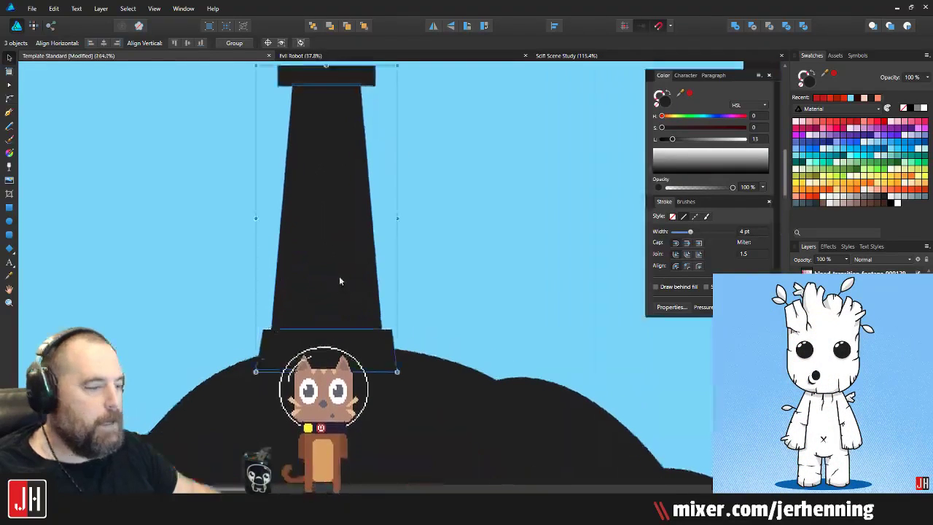
pyautogui.scroll(-6, 356, 271)
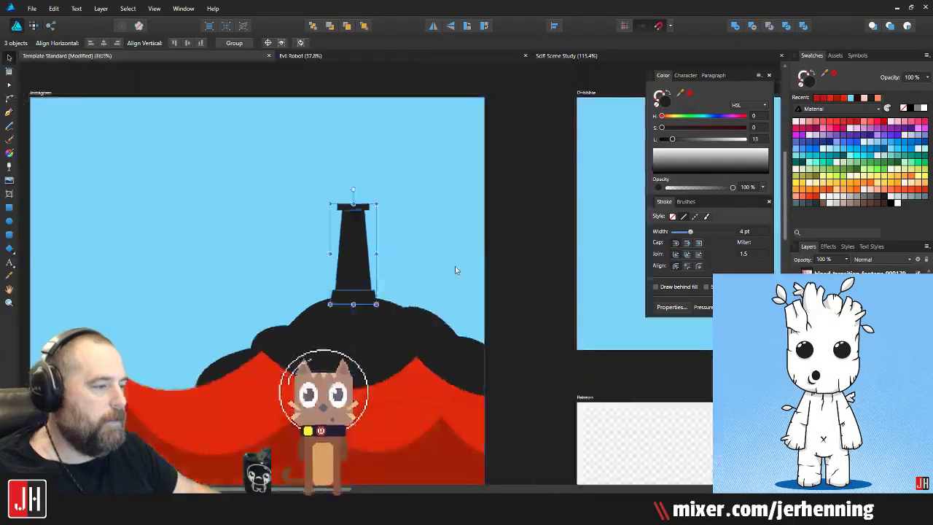
pyautogui.click(502, 275)
# Step: Narrow the tower's cap evenly on both sides so it overhangs the tower's top edge only a little
pyautogui.scroll(3, 346, 257)
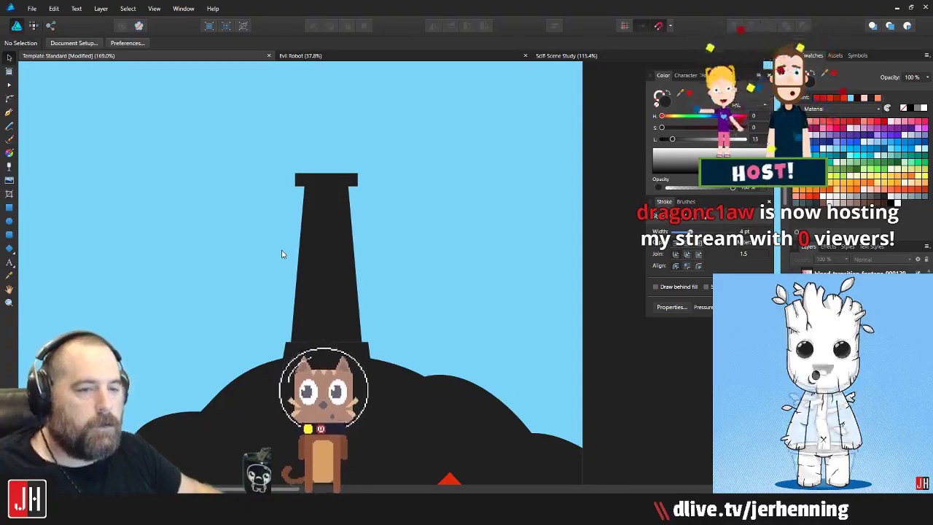
pyautogui.moveTo(298, 240); pyautogui.dragTo(369, 228)
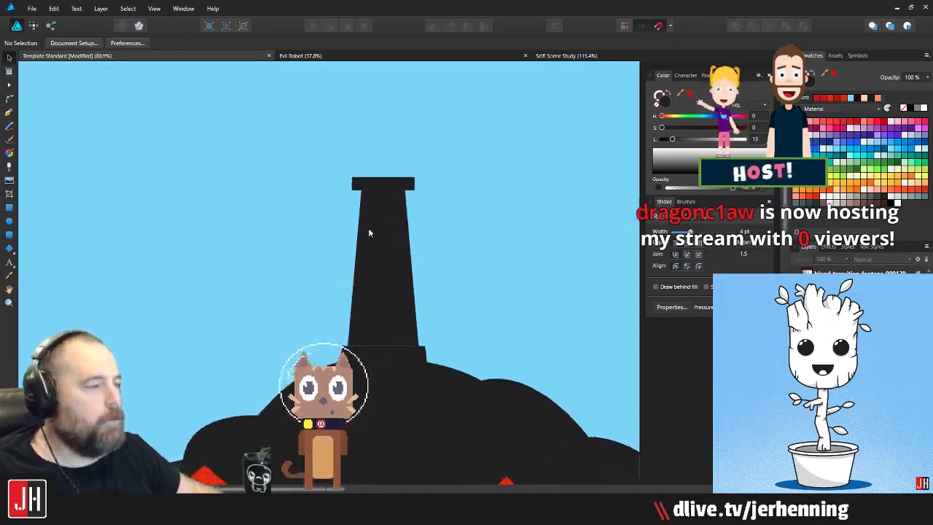
pyautogui.scroll(-3, 370, 227)
pyautogui.scroll(2, 377, 215)
pyautogui.scroll(3, 375, 218)
pyautogui.click(408, 188)
pyautogui.scroll(2, 433, 191)
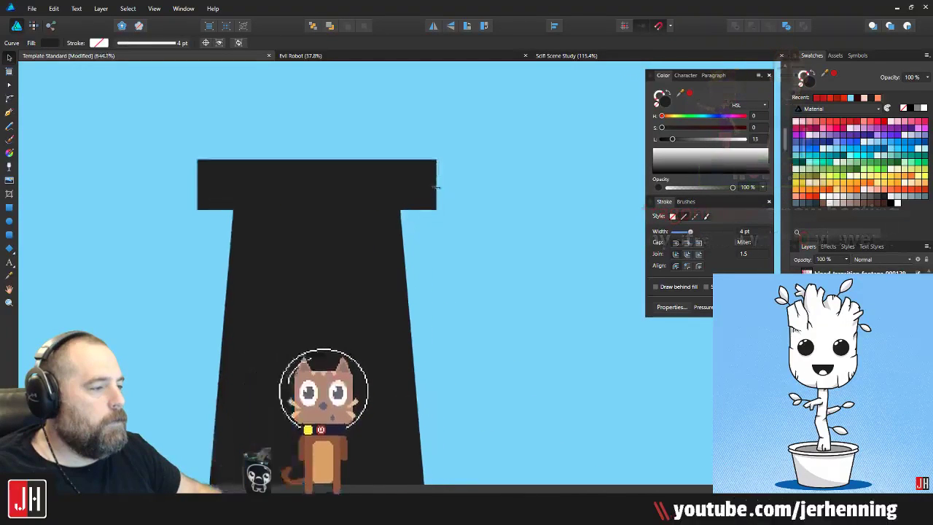
pyautogui.click(450, 187)
pyautogui.scroll(-5, 377, 218)
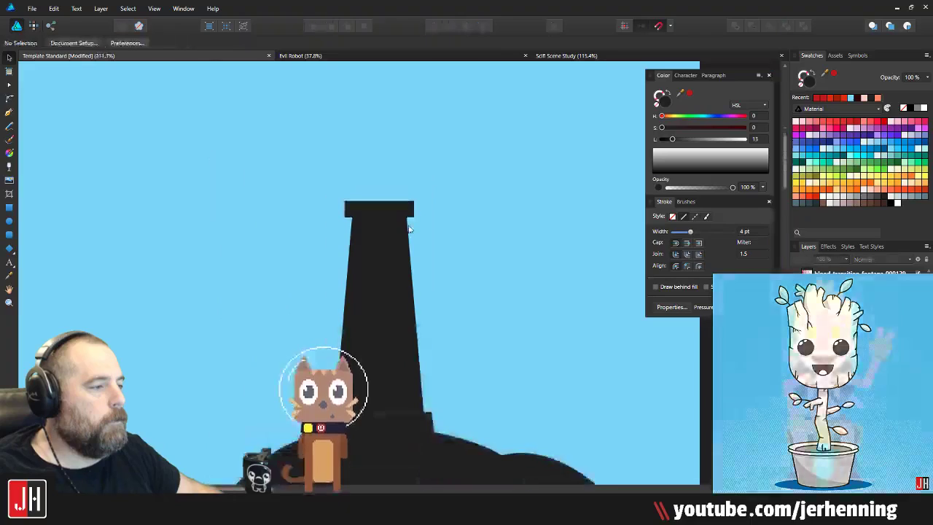
# Step: Switch to the Evil Robot document and examine the robot's shapes and shading on the Instagram artboard
pyautogui.click(290, 55)
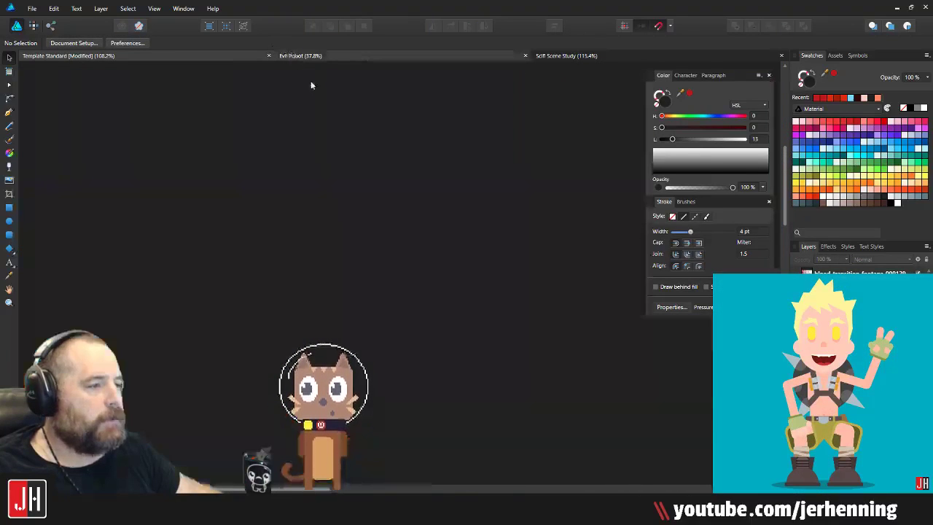
pyautogui.scroll(5, 328, 182)
pyautogui.scroll(-2, 375, 270)
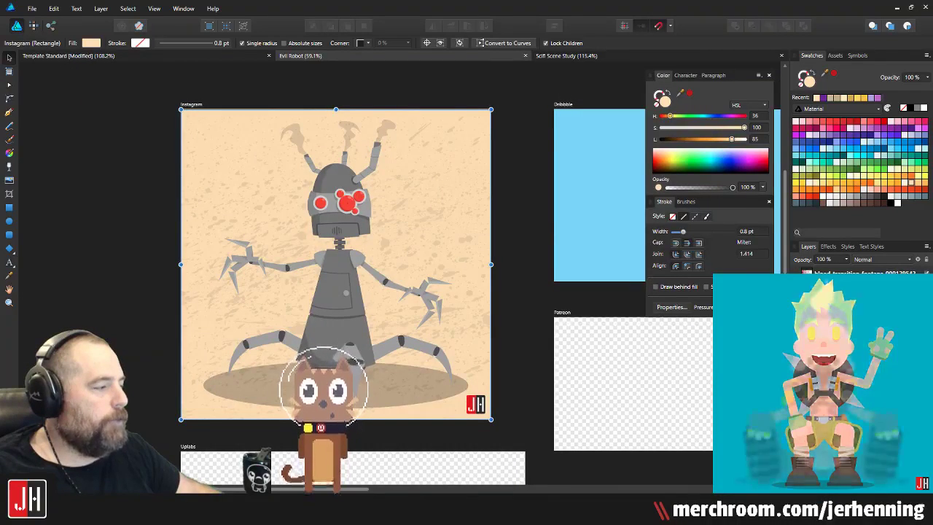
pyautogui.scroll(3, 314, 301)
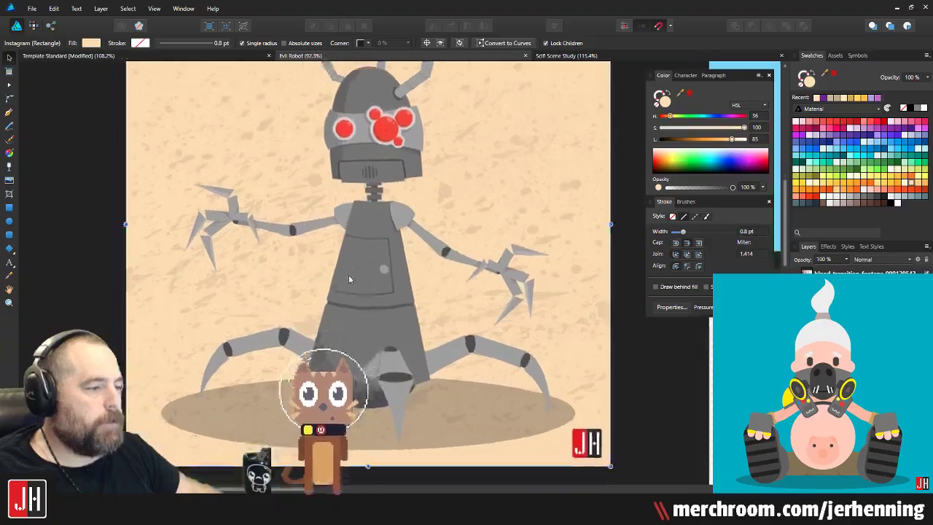
pyautogui.scroll(-2, 353, 269)
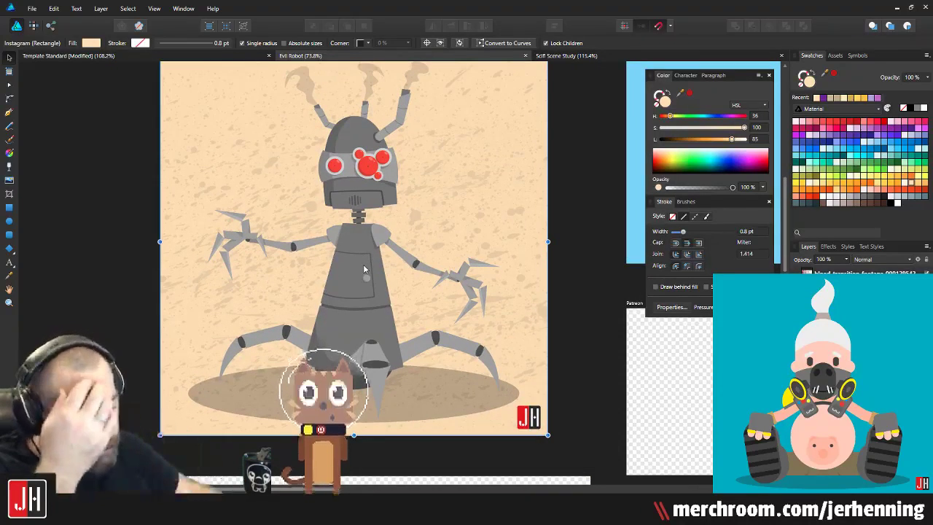
pyautogui.moveTo(390, 235); pyautogui.dragTo(376, 261)
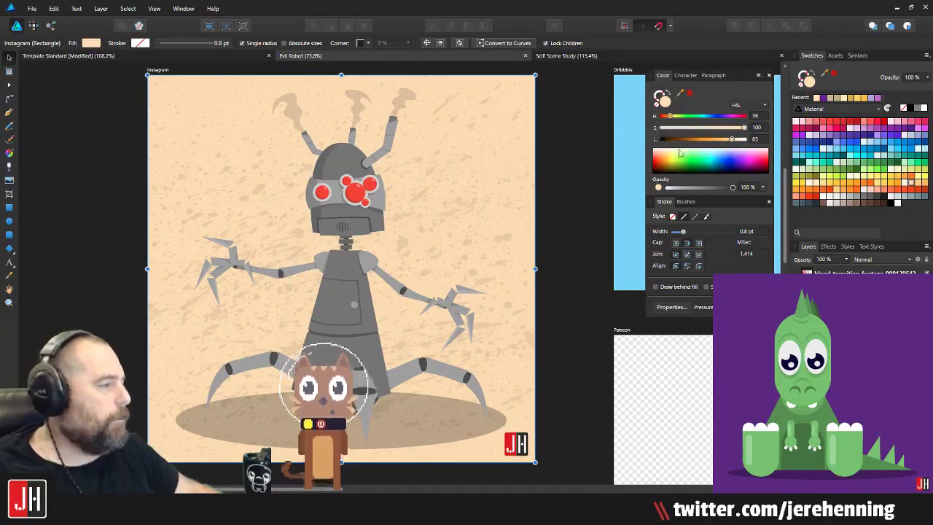
# Step: Change the Evil Robot Instagram artboard's background fill to a light blue swatch with HSL 207, 89, 68
pyautogui.click(656, 105)
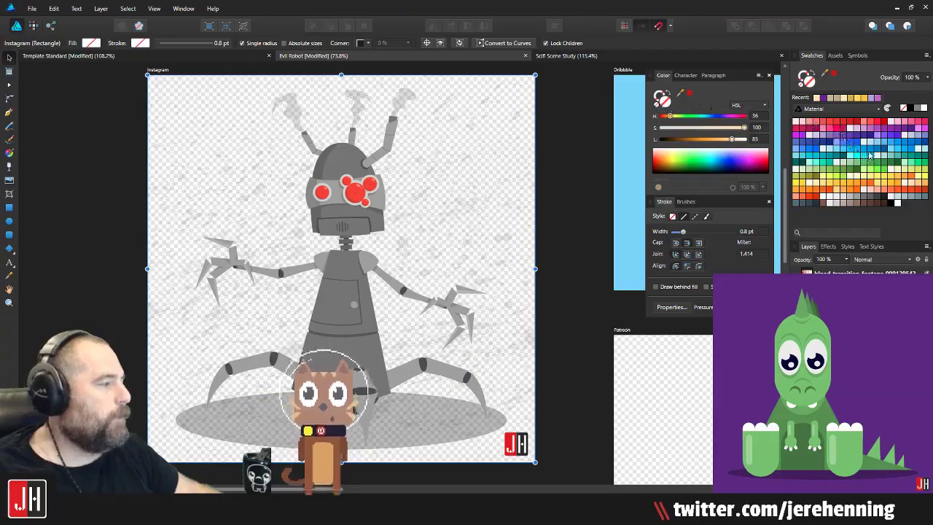
pyautogui.click(873, 130)
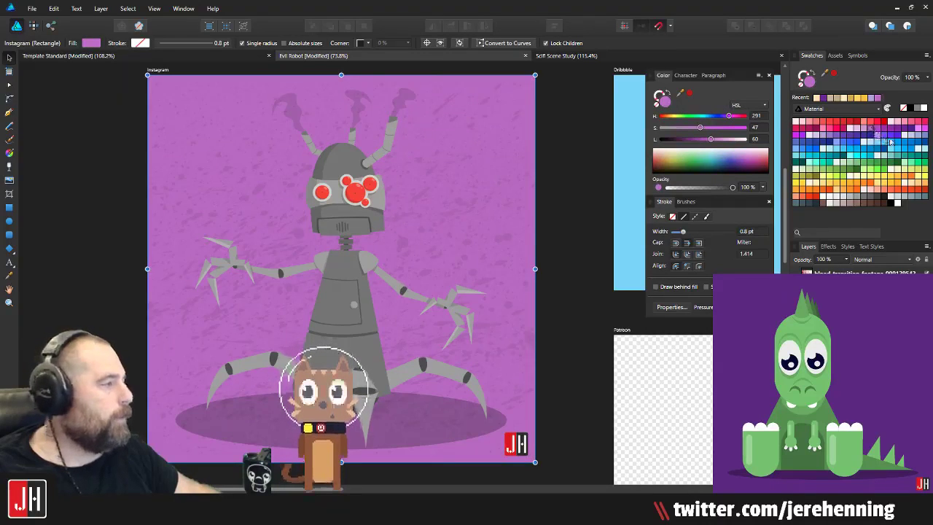
pyautogui.click(888, 144)
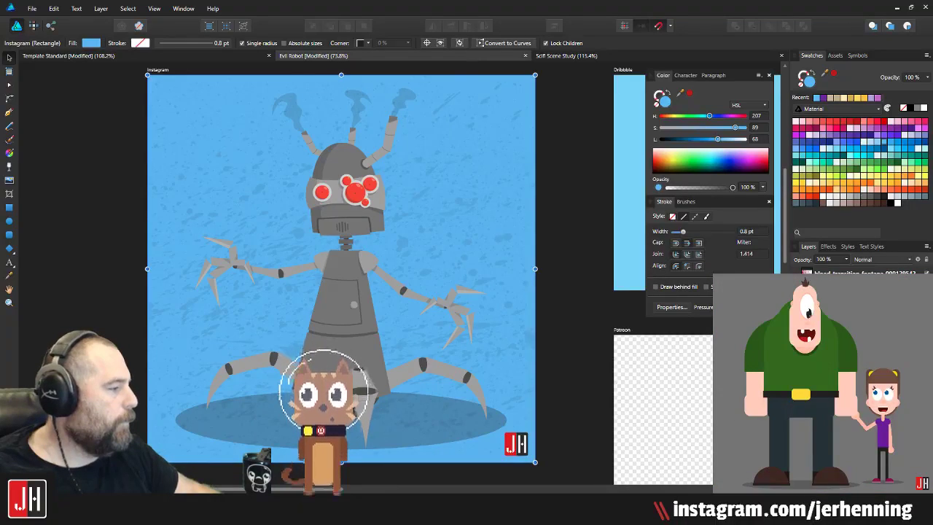
pyautogui.click(581, 309)
# Step: Inspect the robot's body, legs and ground shadow against the blue background, both up close and as a whole
pyautogui.scroll(2, 222, 325)
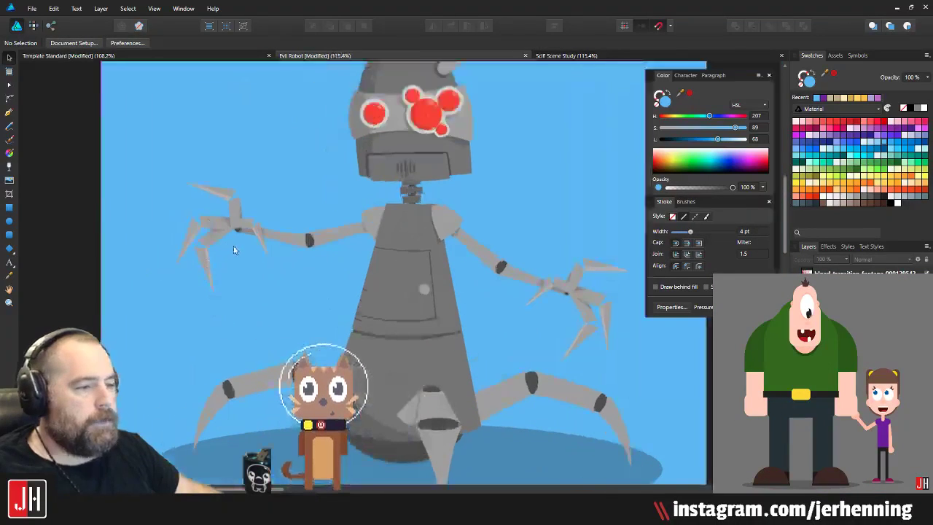
pyautogui.scroll(-2, 243, 190)
pyautogui.scroll(-3, 447, 377)
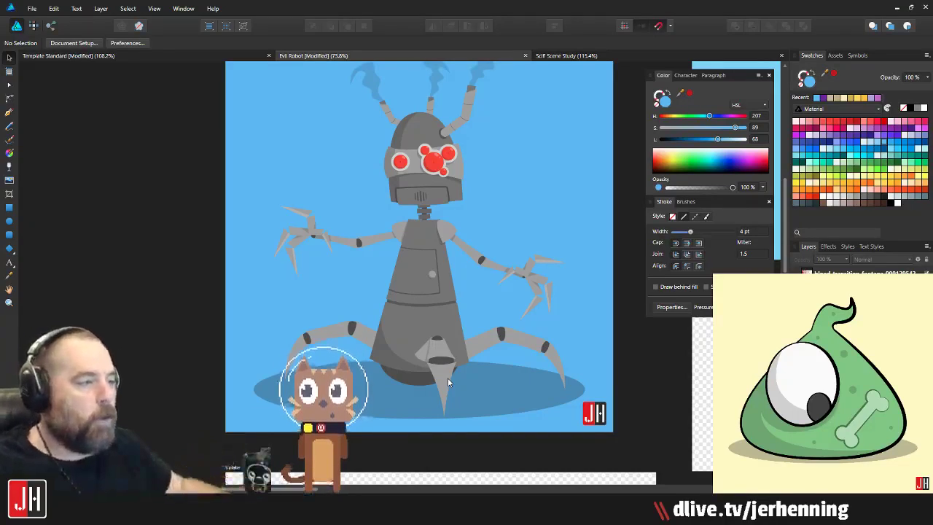
pyautogui.moveTo(442, 235); pyautogui.dragTo(421, 281)
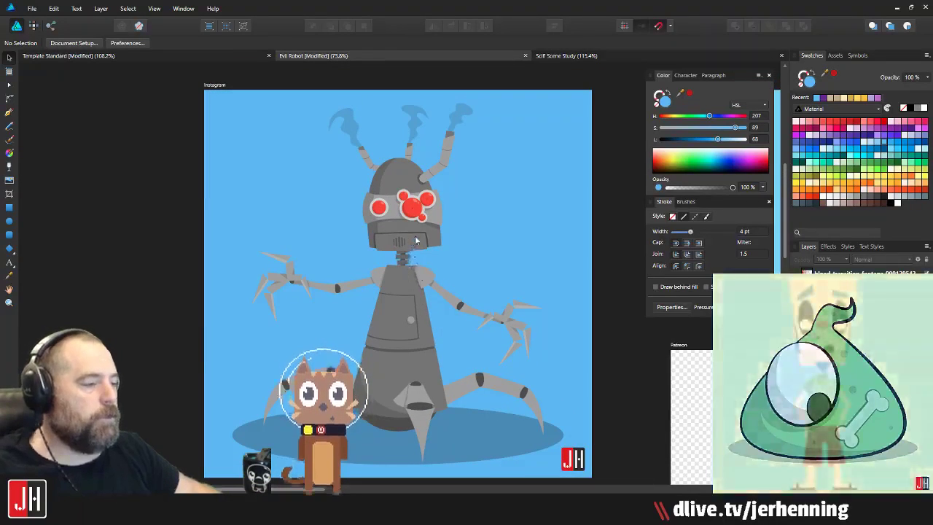
pyautogui.scroll(-3, 407, 280)
pyautogui.keyDown('ctrl'); pyautogui.scroll(6, 407, 277); pyautogui.keyUp('ctrl')
pyautogui.scroll(-6, 408, 275)
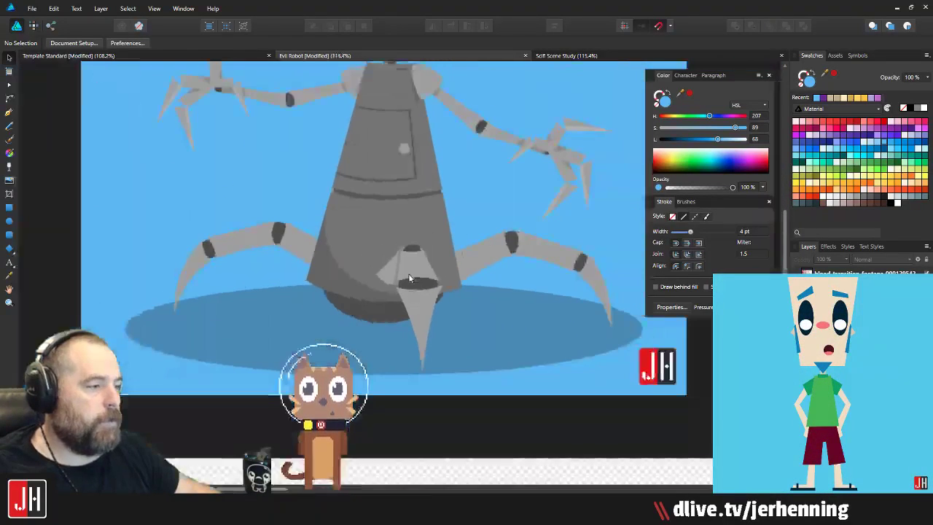
pyautogui.scroll(2, 409, 264)
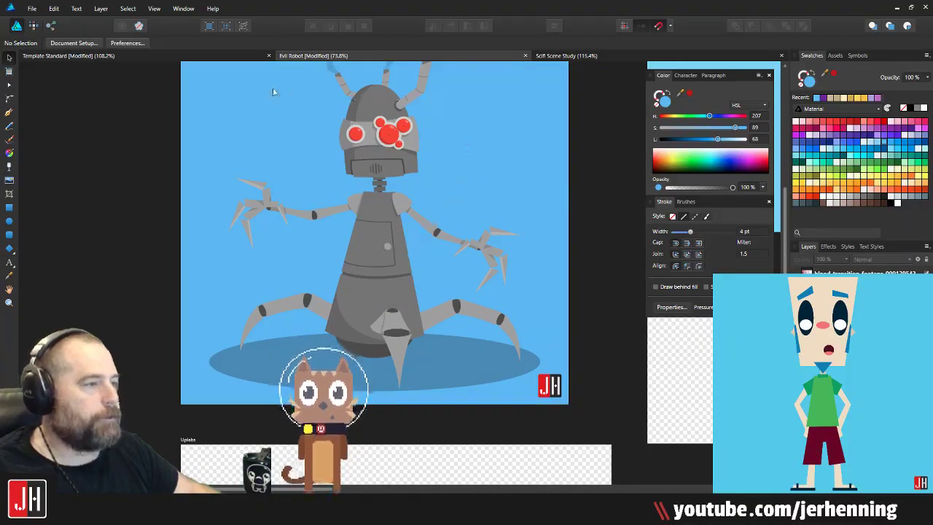
# Step: Switch back to the Template Standard document and check the size of the hill and tower against the waves
pyautogui.hotkey('ctrl', 'Tab')
pyautogui.scroll(-3, 437, 241)
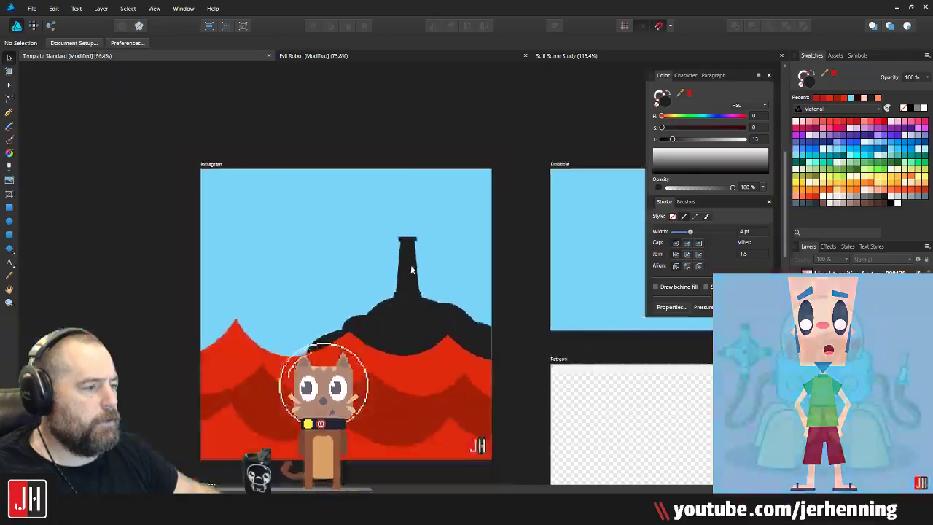
pyautogui.scroll(4, 410, 266)
pyautogui.click(420, 202)
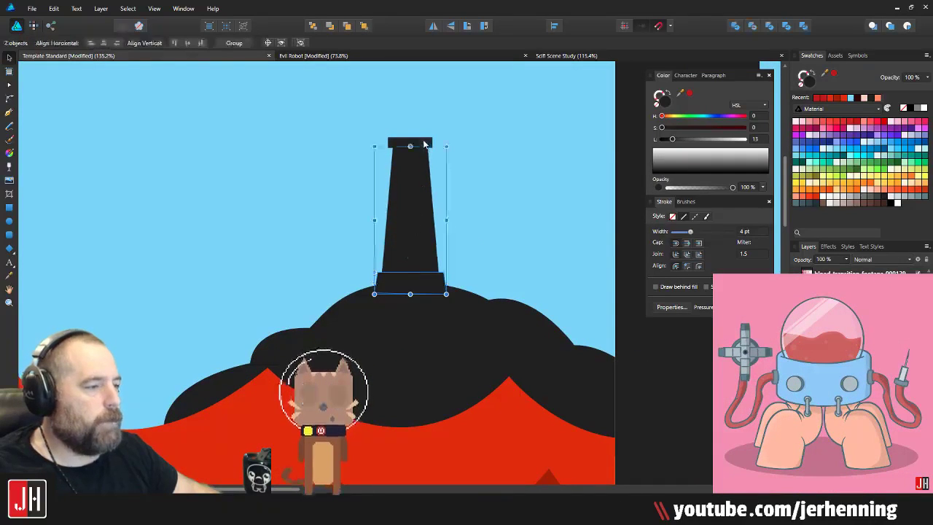
pyautogui.keyDown('shift'); pyautogui.click(436, 299); pyautogui.keyUp('shift')
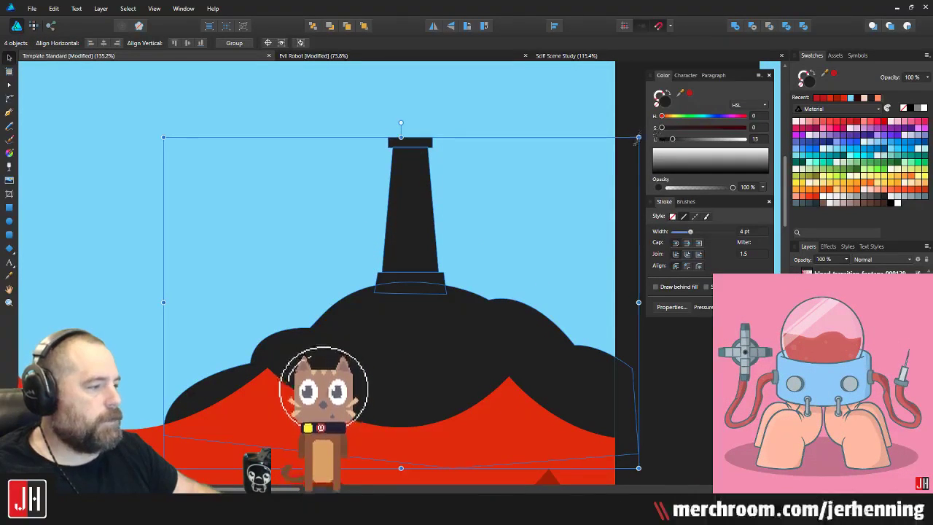
pyautogui.scroll(-3, 502, 279)
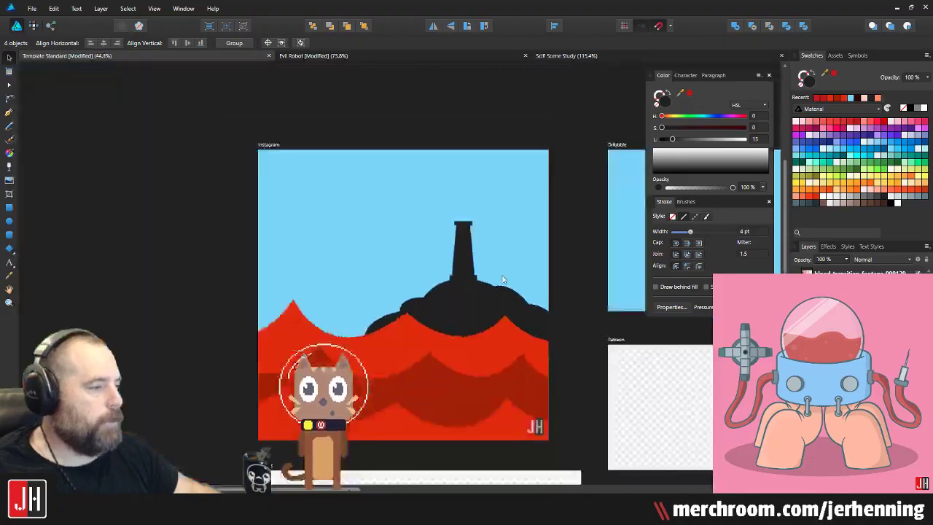
pyautogui.click(551, 288)
pyautogui.scroll(3, 455, 301)
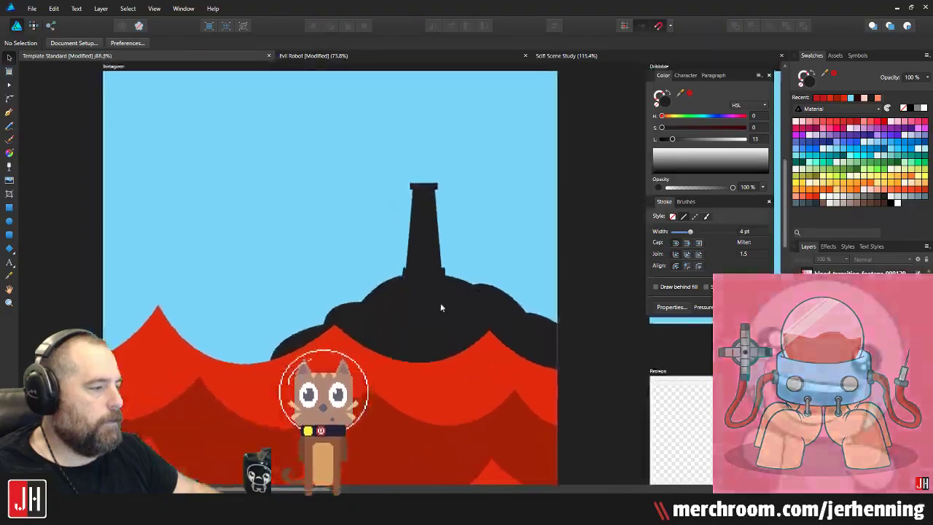
# Step: Scale the hill and all tower parts down together and place them at the Instagram artboard's right edge behind the waves
pyautogui.click(441, 307)
pyautogui.keyDown('shift'); pyautogui.click(432, 187); pyautogui.keyUp('shift')
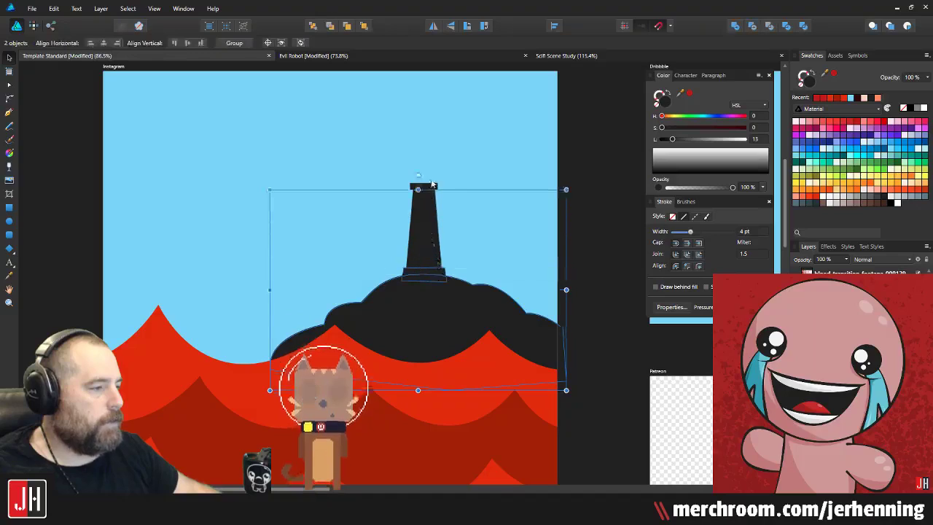
pyautogui.keyDown('shift'); pyautogui.click(431, 187); pyautogui.keyUp('shift')
pyautogui.moveTo(566, 183); pyautogui.dragTo(483, 243)
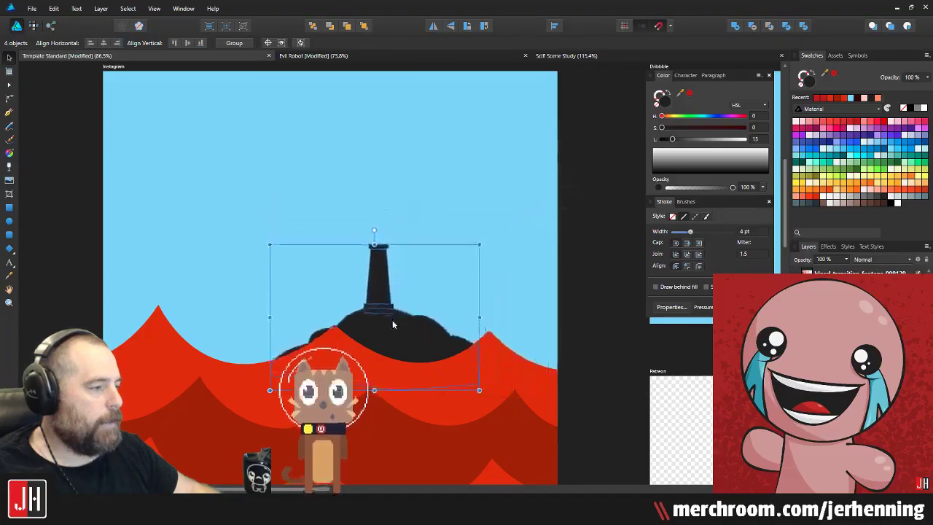
pyautogui.moveTo(393, 319); pyautogui.dragTo(501, 312)
pyautogui.moveTo(586, 233); pyautogui.dragTo(576, 240)
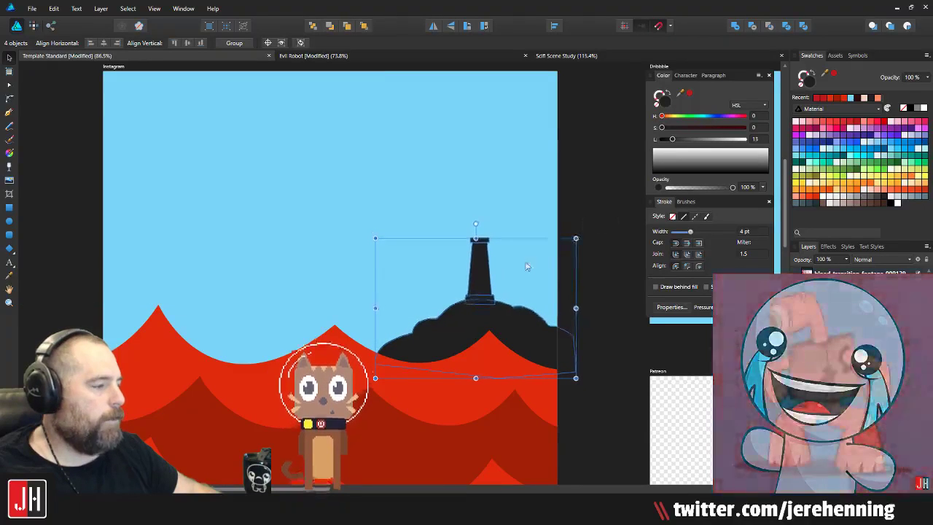
pyautogui.moveTo(515, 274); pyautogui.dragTo(417, 310)
pyautogui.click(576, 178)
pyautogui.scroll(-5, 475, 270)
pyautogui.scroll(3, 451, 288)
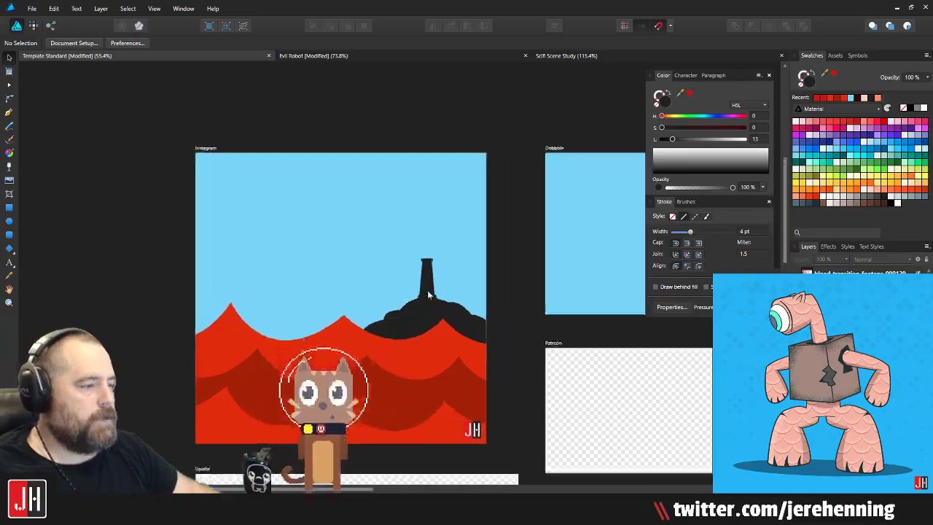
pyautogui.scroll(2, 416, 310)
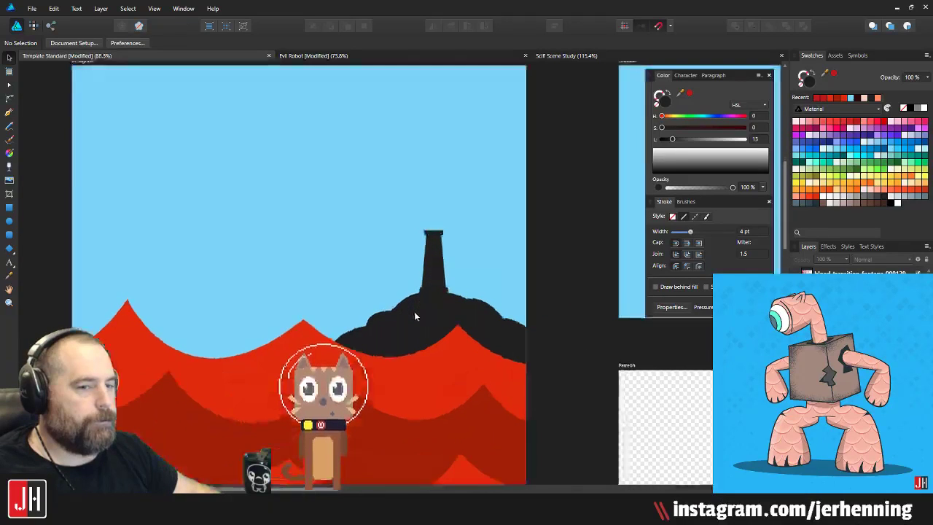
# Step: Move the rearmost bright red wave slightly down on the Instagram artboard
pyautogui.moveTo(466, 261); pyautogui.dragTo(515, 203)
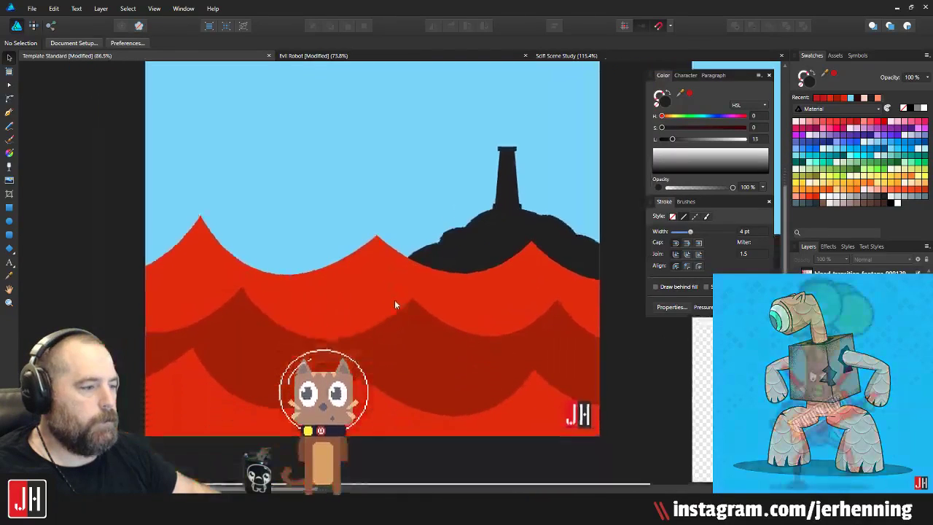
pyautogui.click(361, 293)
pyautogui.moveTo(370, 276); pyautogui.dragTo(369, 285)
pyautogui.click(84, 167)
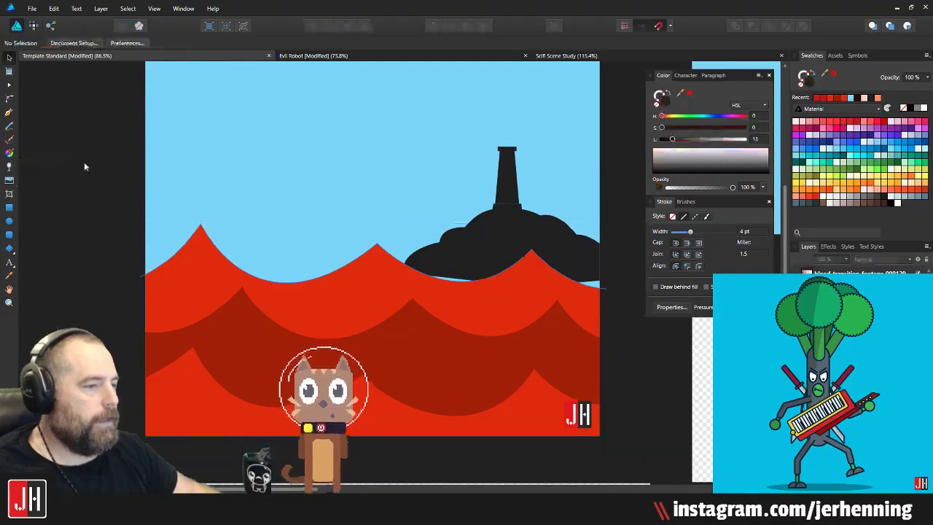
# Step: Draw a new scalloped wave outline with the Pen tool along the rear wave's crests, from beyond the artboard's left edge past its right edge
pyautogui.scroll(2, 127, 216)
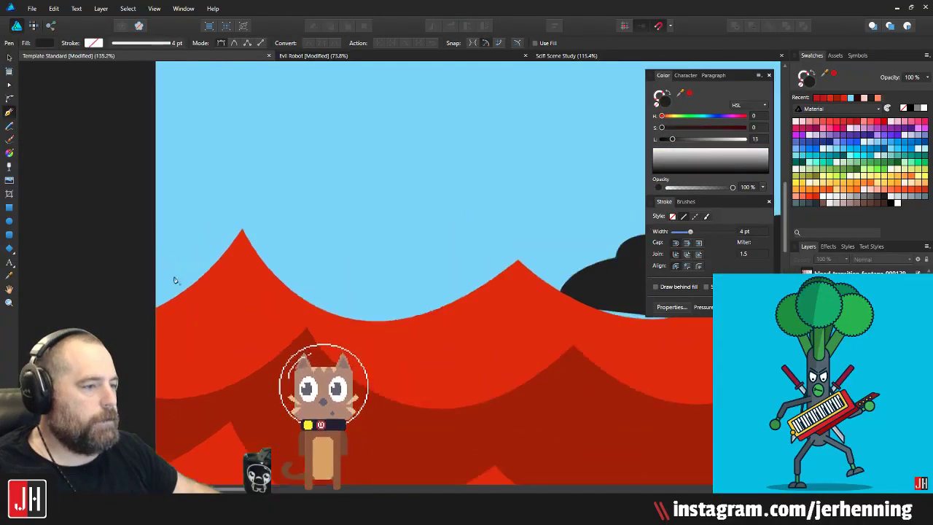
pyautogui.click(115, 281)
pyautogui.moveTo(196, 257); pyautogui.dragTo(215, 247)
pyautogui.click(194, 256)
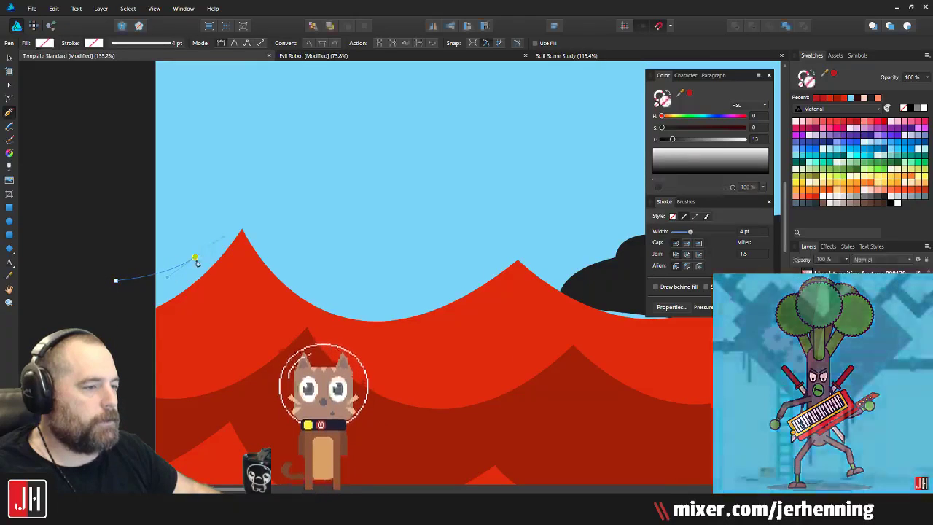
pyautogui.click(323, 275)
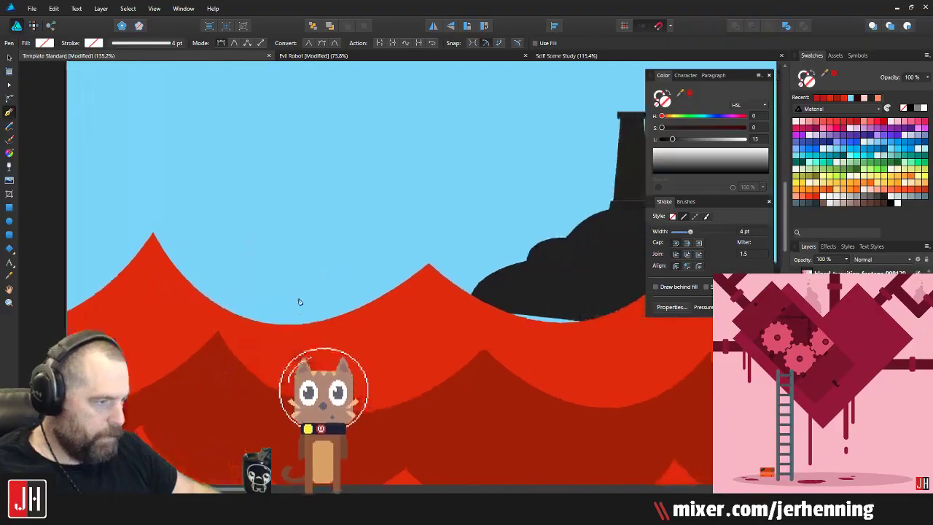
pyautogui.moveTo(369, 286); pyautogui.dragTo(451, 240)
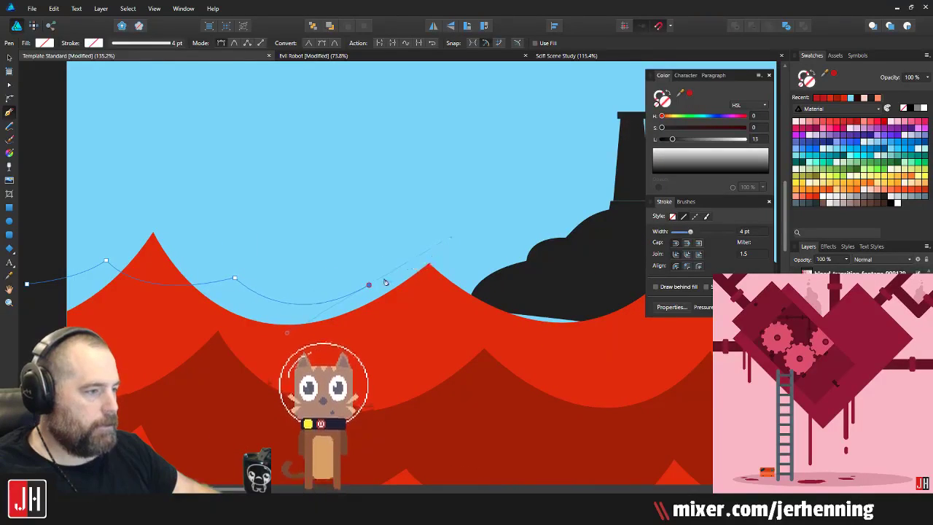
pyautogui.hscroll(5, 369, 287)
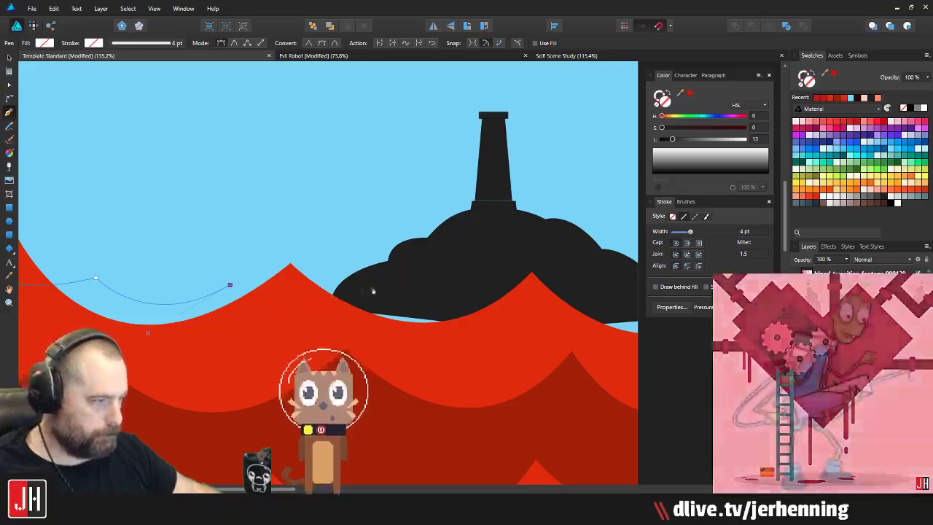
pyautogui.moveTo(371, 289); pyautogui.dragTo(446, 249)
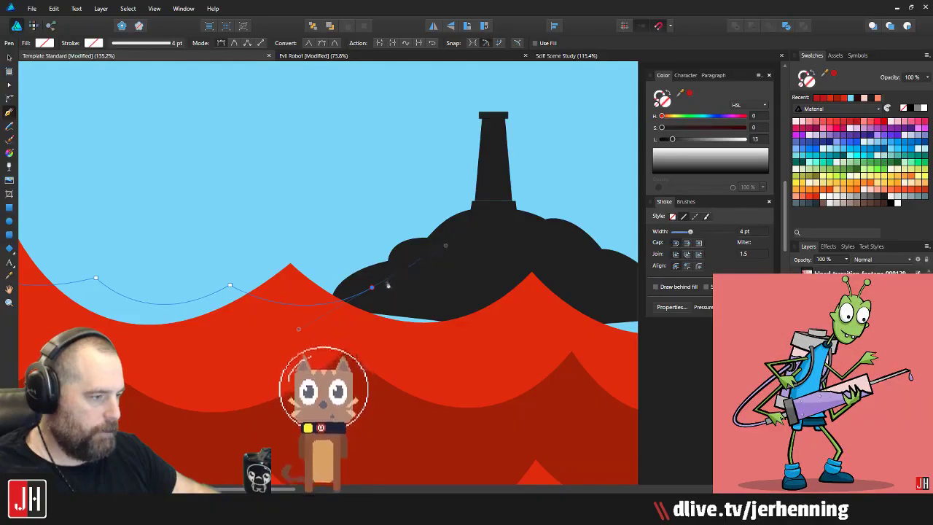
pyautogui.hscroll(4, 374, 290)
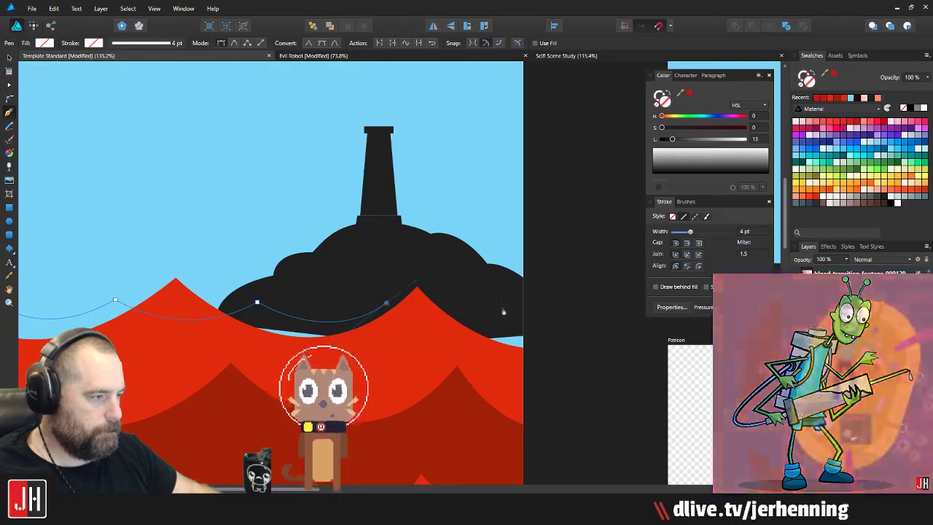
pyautogui.moveTo(505, 308); pyautogui.dragTo(565, 263)
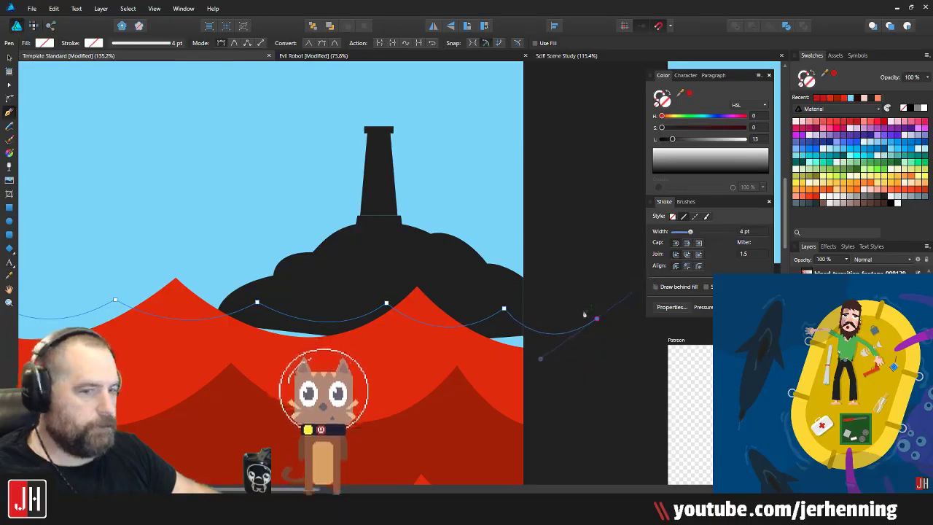
pyautogui.scroll(-3, 585, 315)
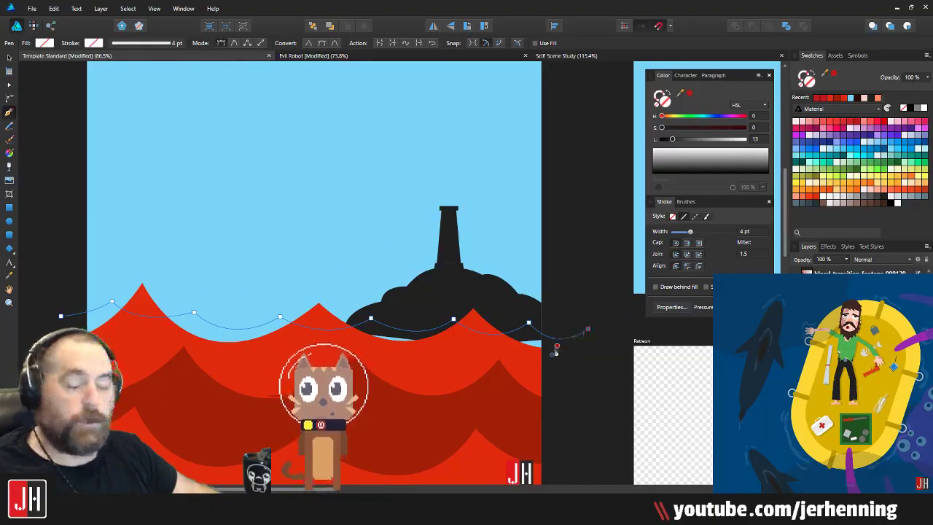
pyautogui.scroll(-4, 557, 349)
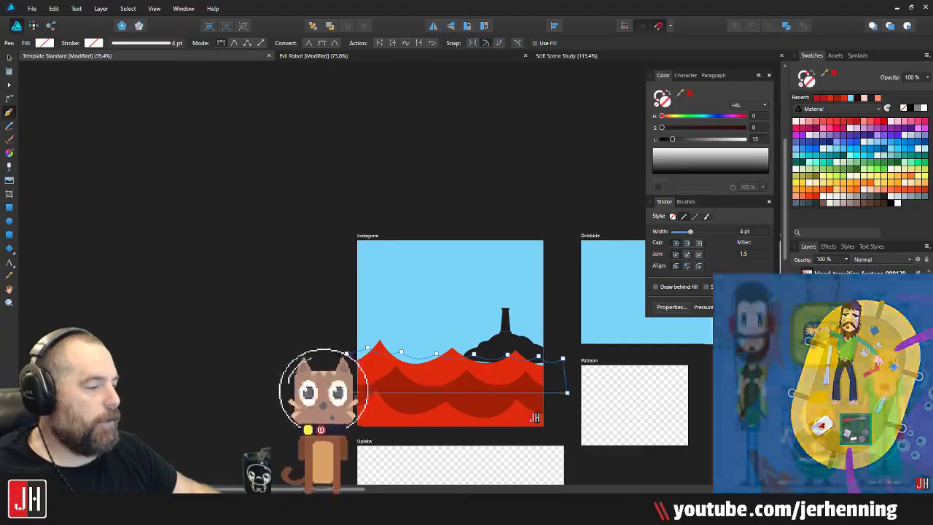
# Step: Fill the new back wave with the dark red sampled from the existing dark wave and place it behind the front waves
pyautogui.press('i')
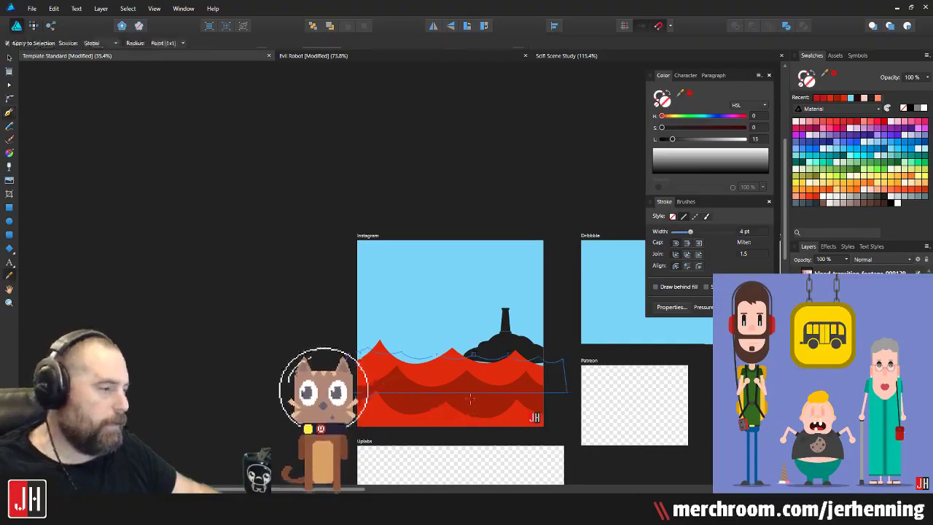
pyautogui.click(470, 397)
pyautogui.press('v')
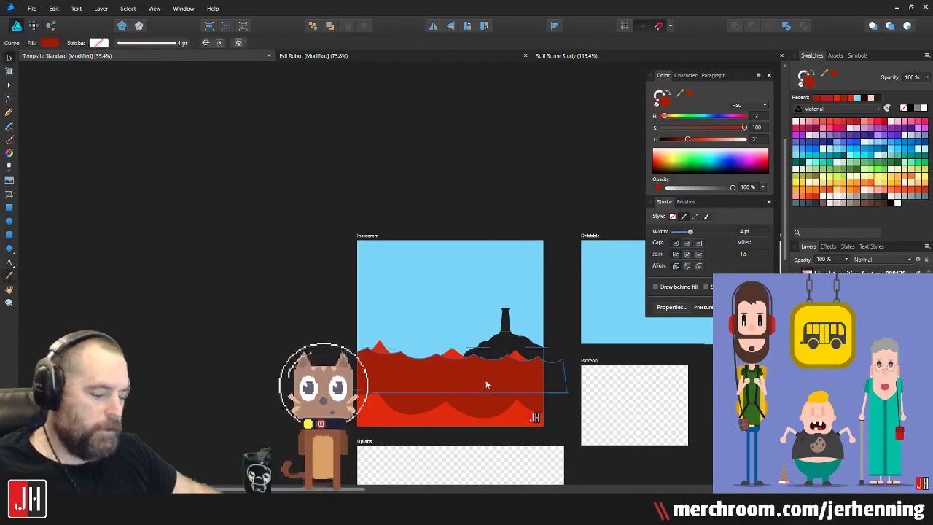
pyautogui.scroll(3, 477, 394)
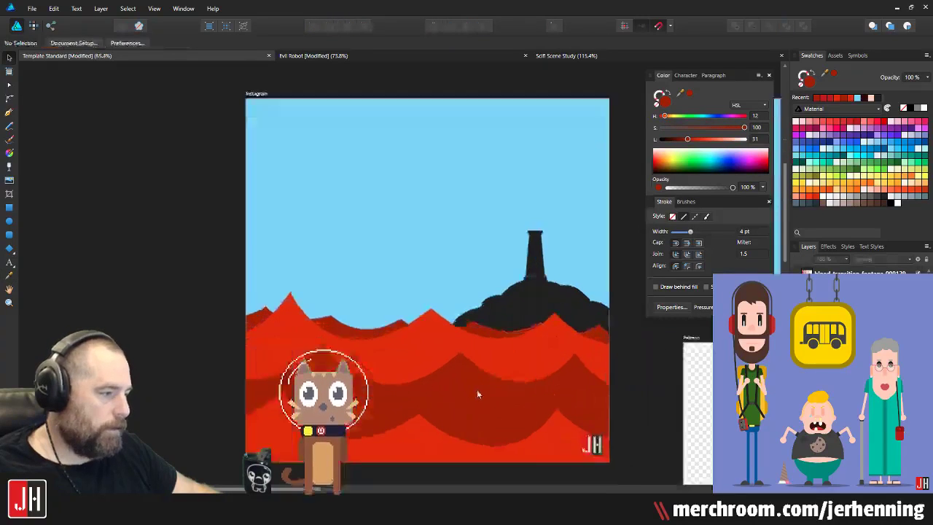
# Step: Check the back wave up close and across the whole Instagram artboard, and save the document
pyautogui.scroll(6, 477, 394)
pyautogui.click(422, 294)
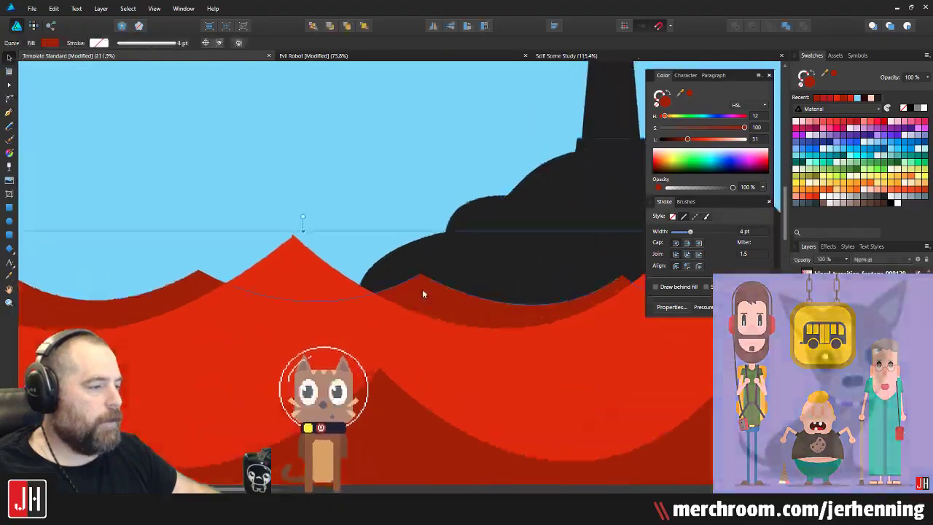
pyautogui.hotkey('ctrl', '0')
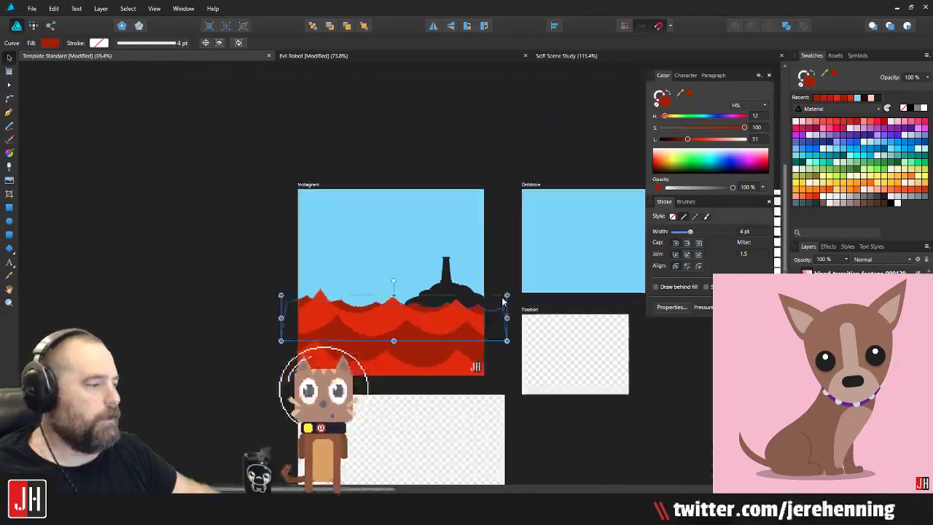
pyautogui.click(489, 285)
pyautogui.scroll(3, 429, 298)
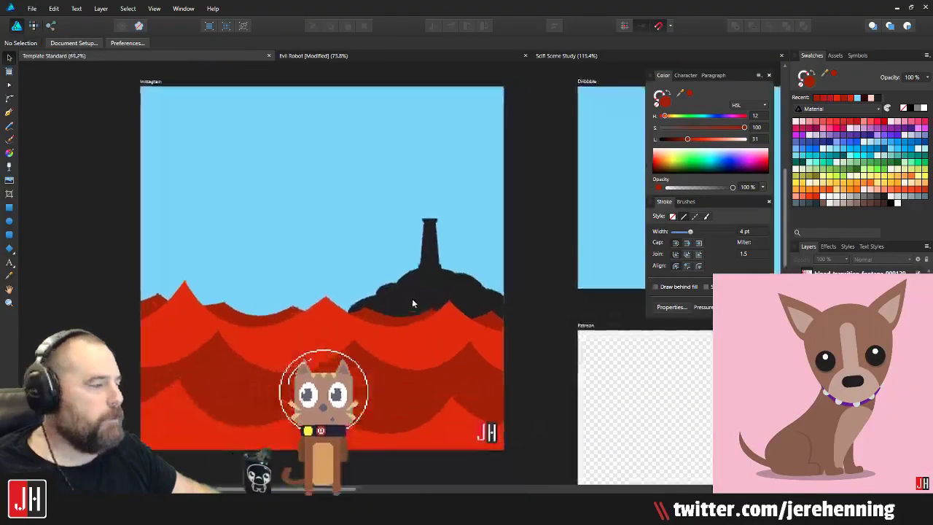
# Step: Deepen the back wave's first trough behind the tall red peak and slightly lower the next trough beside it
pyautogui.hscroll(-2, 288, 300)
pyautogui.scroll(5, 288, 300)
pyautogui.click(285, 300)
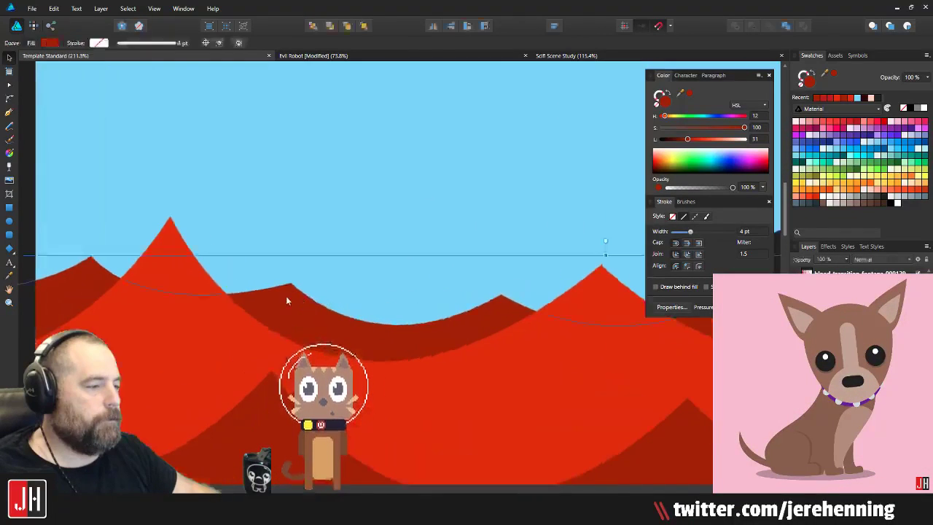
pyautogui.moveTo(192, 301); pyautogui.dragTo(194, 305)
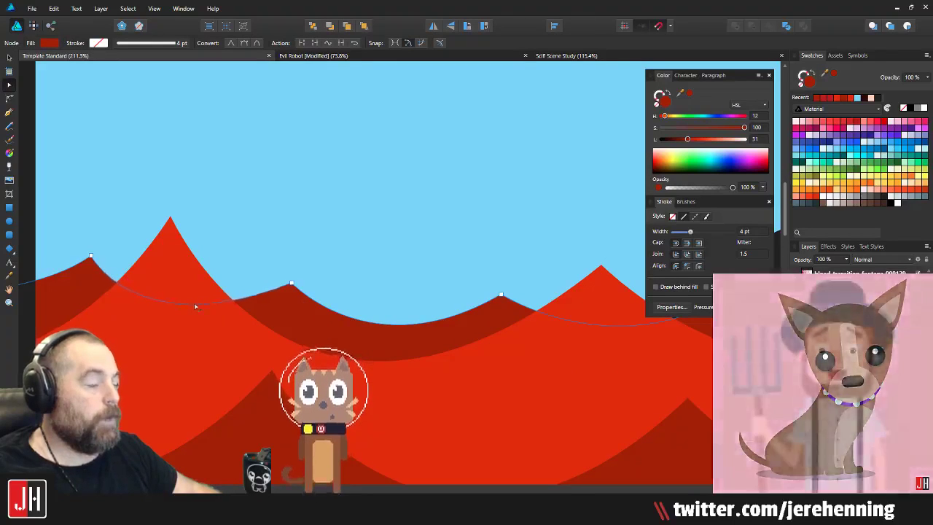
pyautogui.press('v')
pyautogui.click(287, 296)
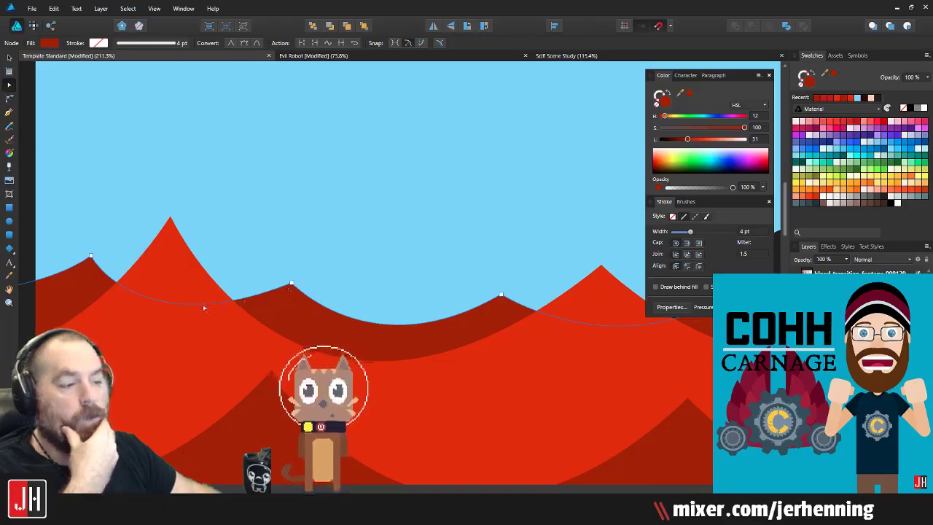
pyautogui.moveTo(205, 308); pyautogui.dragTo(203, 316)
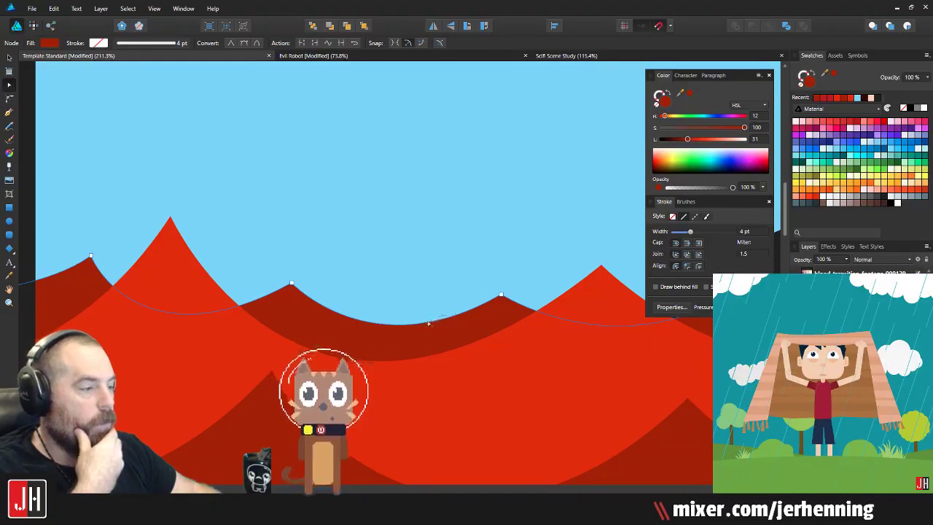
pyautogui.moveTo(428, 323); pyautogui.dragTo(427, 336)
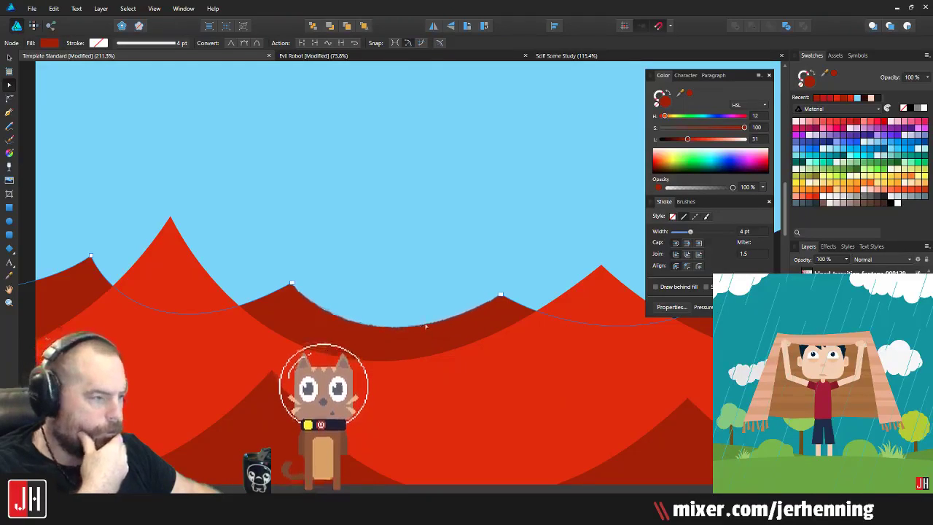
# Step: Shift the back wave's crest at the island's near edge to the right, deepen the trough before it, and save the document
pyautogui.hscroll(5, 437, 307)
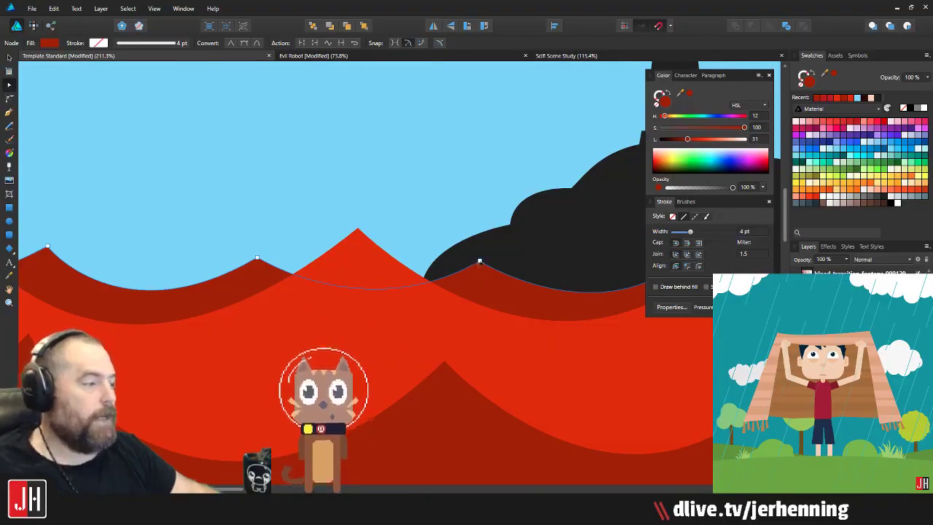
pyautogui.moveTo(480, 261); pyautogui.dragTo(500, 259)
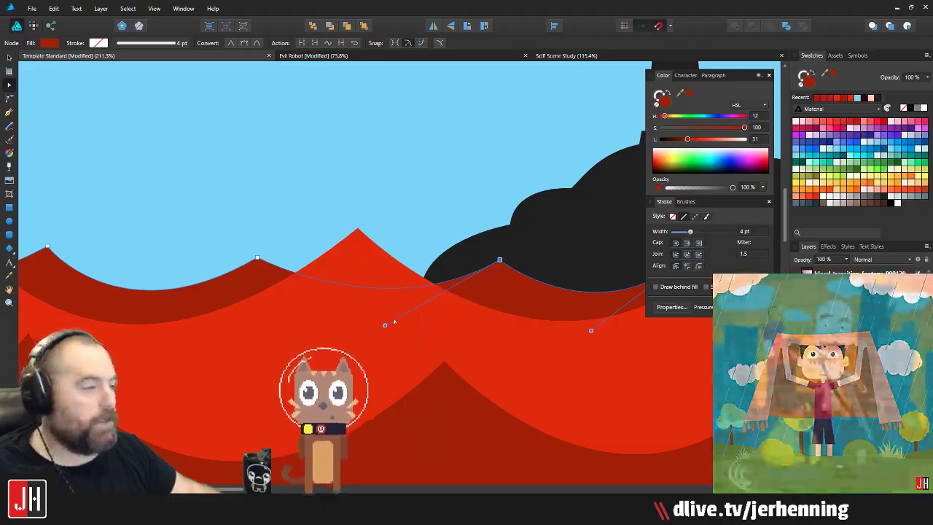
pyautogui.moveTo(385, 325); pyautogui.dragTo(381, 350)
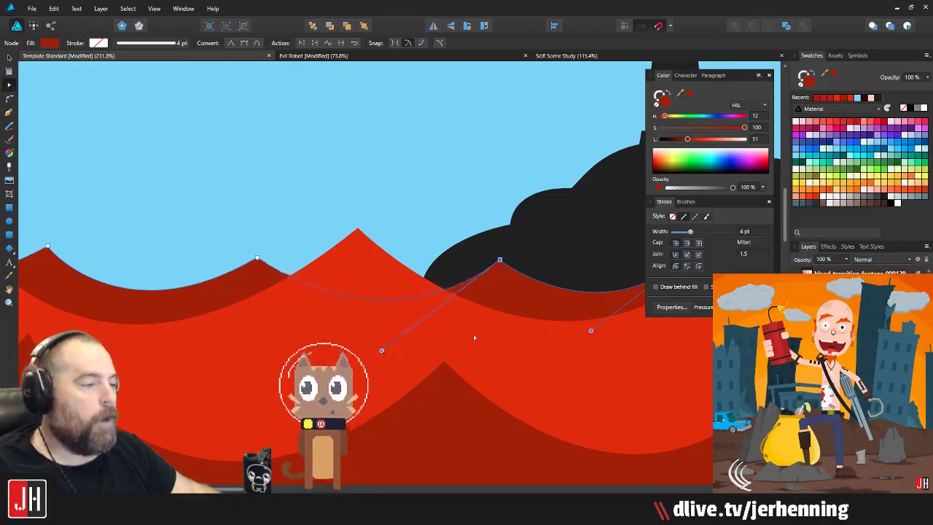
pyautogui.moveTo(546, 339); pyautogui.dragTo(432, 355)
pyautogui.scroll(-5, 433, 357)
pyautogui.press('v')
pyautogui.click(518, 312)
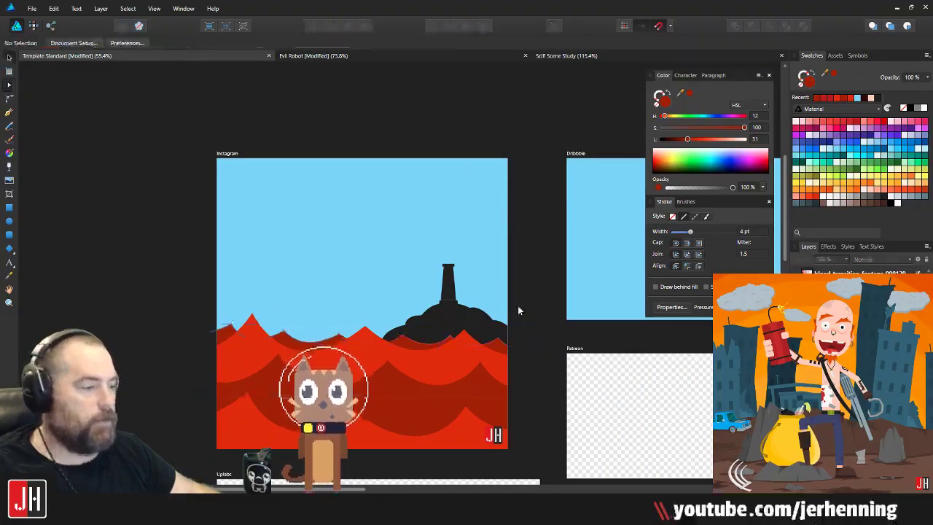
pyautogui.hotkey('ctrl', 's')
# Step: Move the back wave's leftmost crest slightly left, adjust its outer handle to reshape the slope, and save the document
pyautogui.scroll(2, 433, 340)
pyautogui.moveTo(106, 328); pyautogui.dragTo(188, 303)
pyautogui.scroll(4, 189, 304)
pyautogui.click(266, 300)
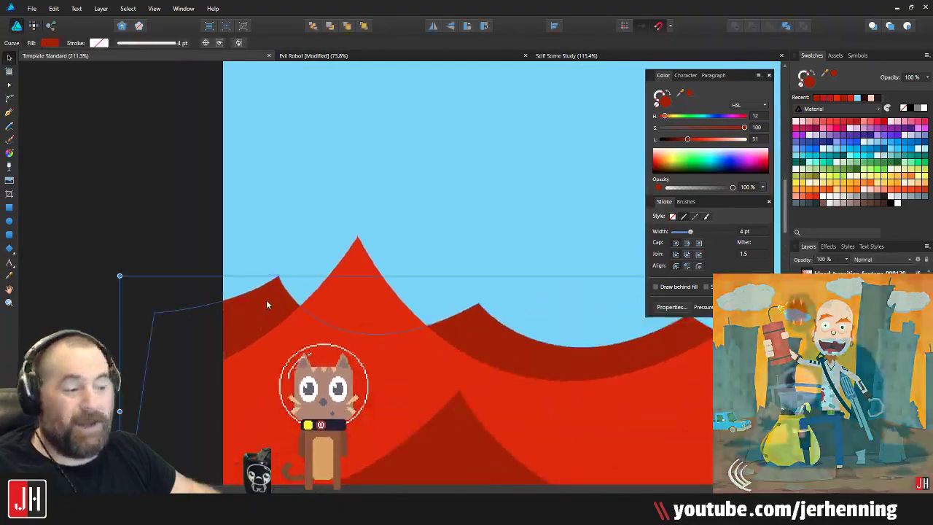
pyautogui.press('a')
pyautogui.scroll(2, 266, 299)
pyautogui.moveTo(287, 265); pyautogui.dragTo(271, 267)
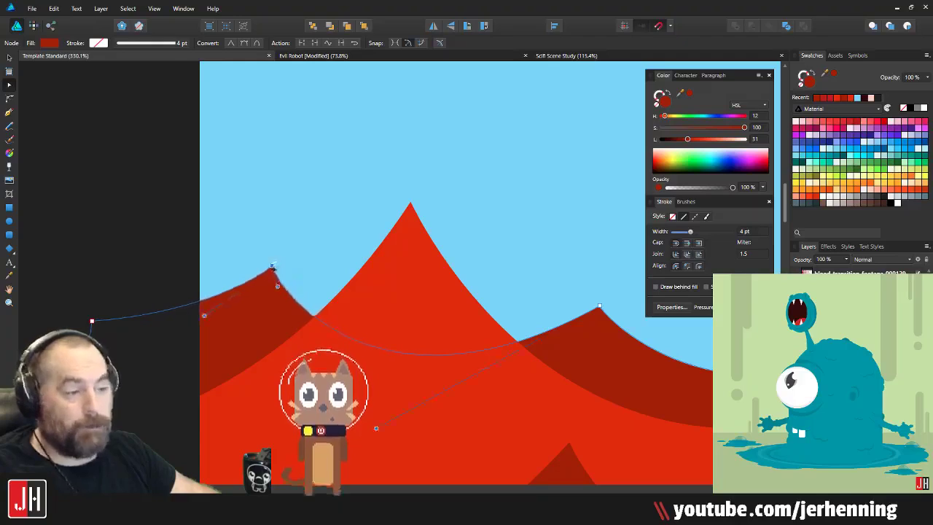
pyautogui.moveTo(204, 320); pyautogui.dragTo(200, 320)
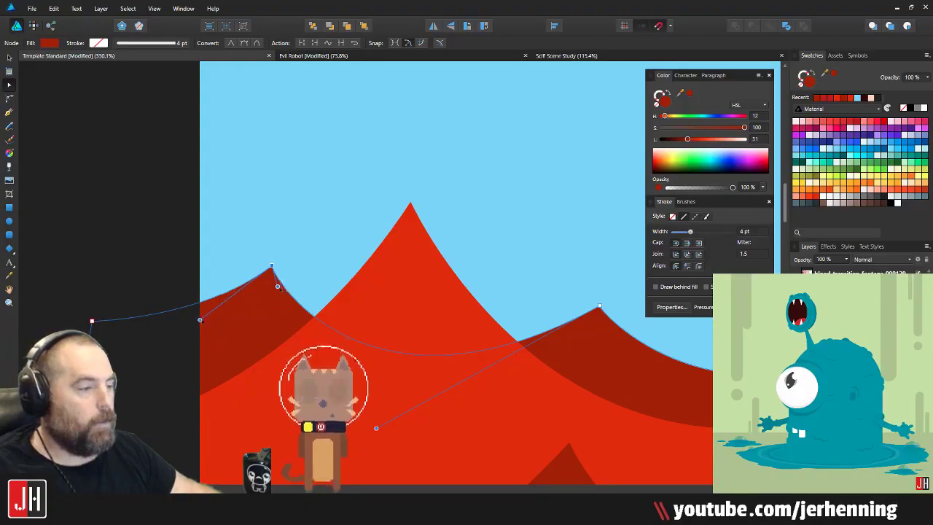
pyautogui.click(222, 277)
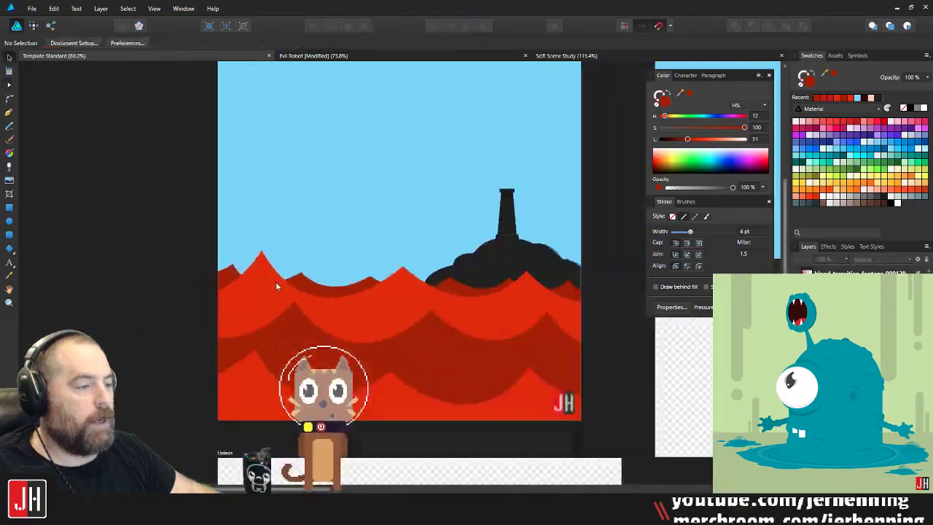
pyautogui.scroll(-3, 291, 297)
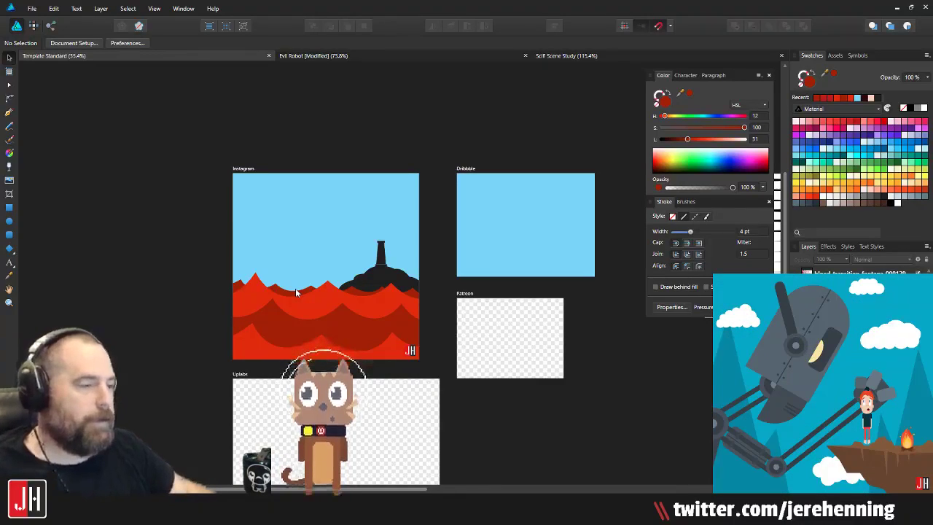
# Step: Examine the back wave's crests and nodes up close, and compare its outline across the whole artboard
pyautogui.scroll(6, 305, 291)
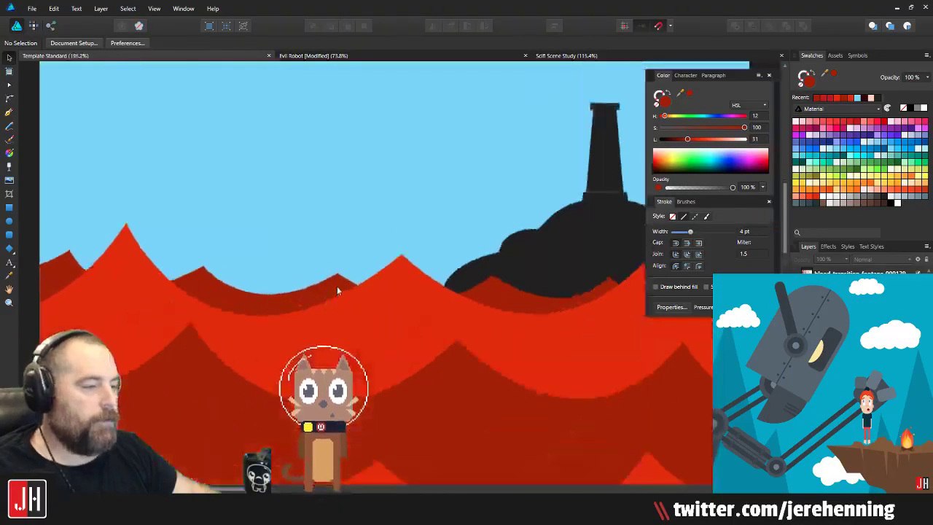
pyautogui.click(336, 285)
pyautogui.scroll(3, 339, 284)
pyautogui.press('a')
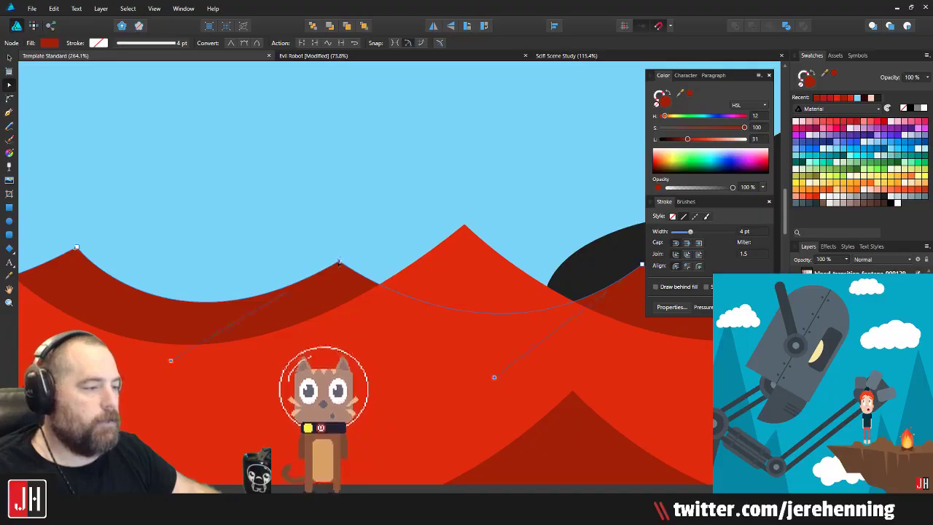
pyautogui.scroll(4, 185, 353)
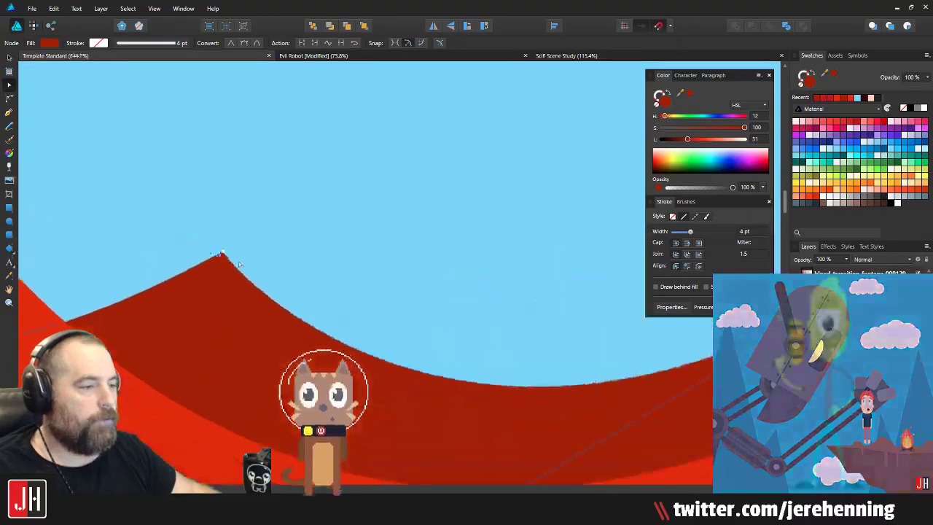
pyautogui.scroll(-5, 185, 277)
pyautogui.moveTo(186, 277); pyautogui.dragTo(387, 258)
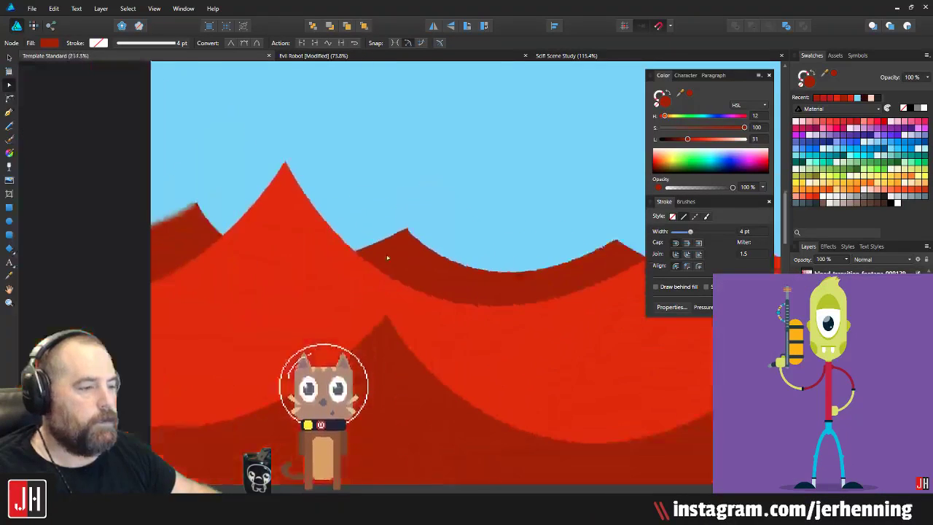
pyautogui.scroll(-3, 387, 258)
pyautogui.moveTo(534, 239); pyautogui.dragTo(291, 251)
pyautogui.press('v')
pyautogui.scroll(-3, 291, 250)
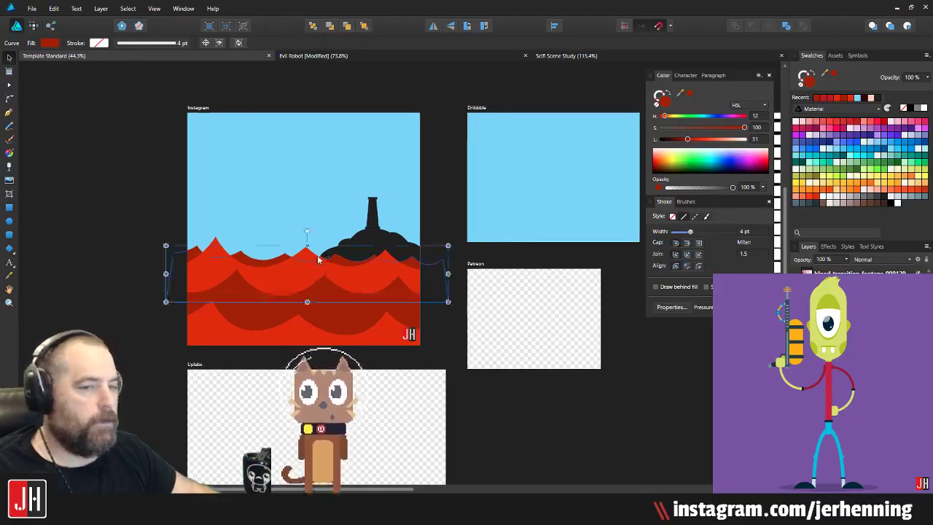
pyautogui.click(490, 182)
# Step: Shift the light red wave's crest in front of the island slightly right and down, and save the document
pyautogui.scroll(2, 434, 258)
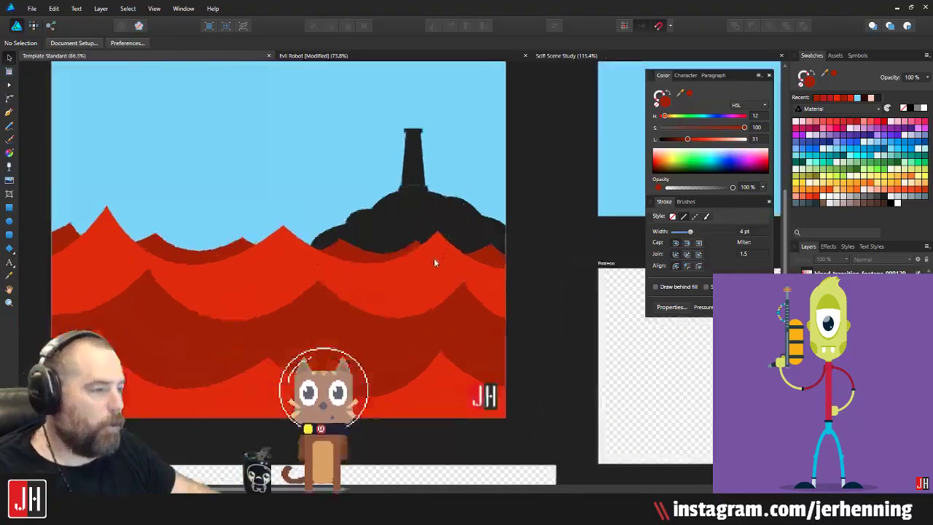
pyautogui.scroll(3, 433, 258)
pyautogui.press('a')
pyautogui.click(441, 191)
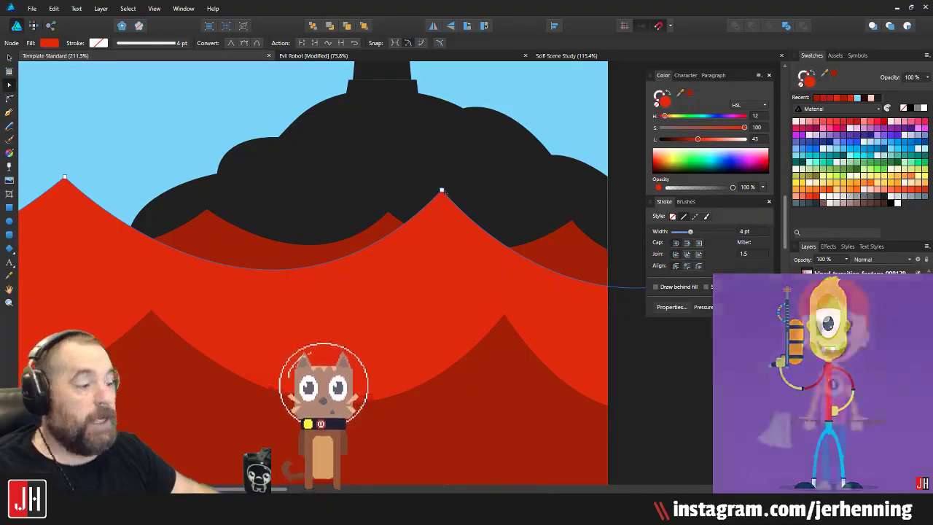
pyautogui.moveTo(443, 192); pyautogui.dragTo(458, 196)
pyautogui.scroll(-5, 463, 204)
pyautogui.press('v')
pyautogui.click(510, 183)
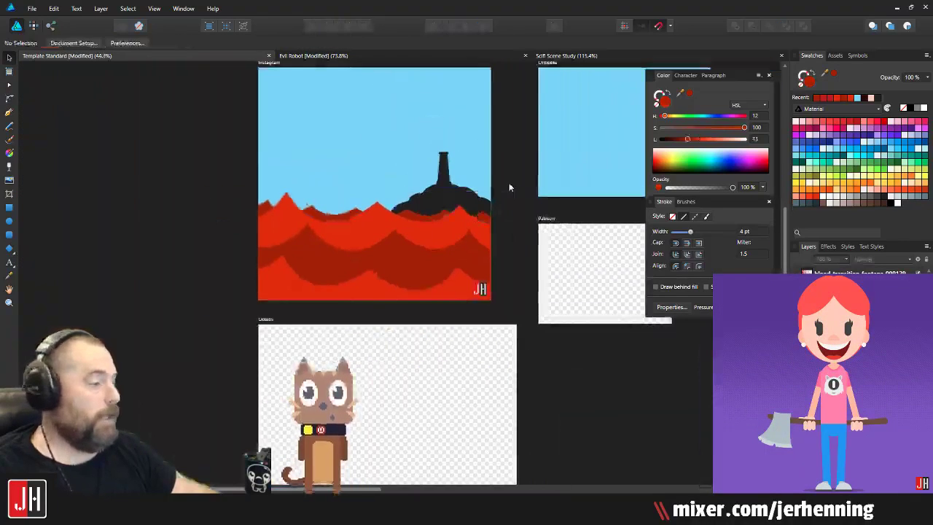
# Step: Deepen the back wave's open trough between the two tall light red peaks
pyautogui.scroll(2, 375, 218)
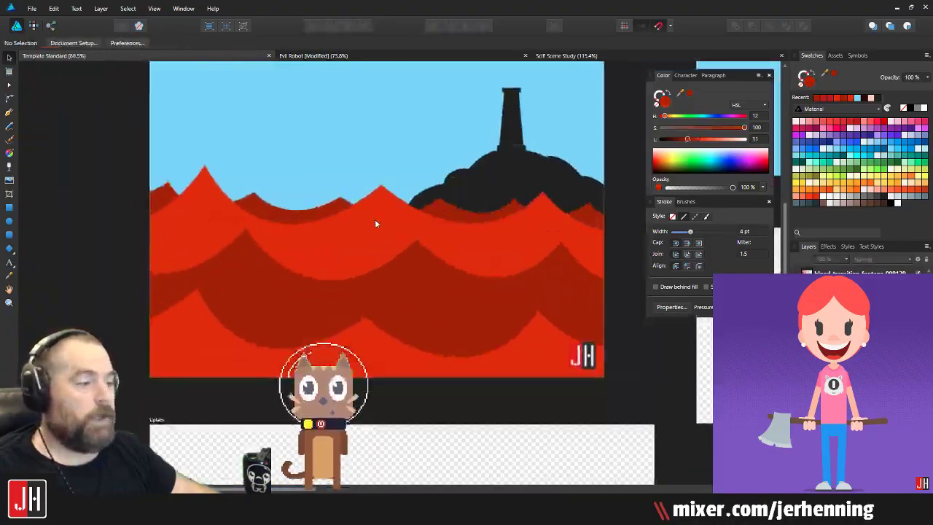
pyautogui.click(283, 214)
pyautogui.scroll(4, 295, 214)
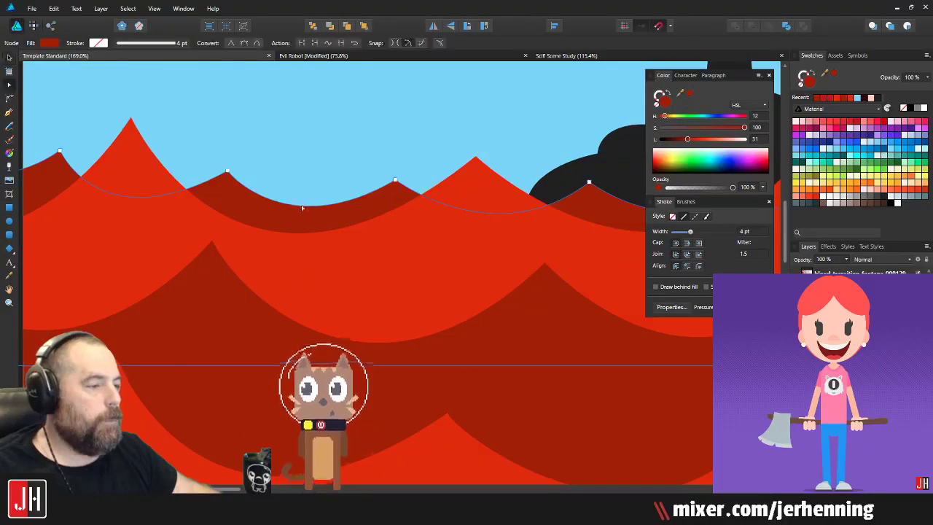
pyautogui.moveTo(302, 208)
pyautogui.mouseDown()
pyautogui.moveTo(299, 221)
pyautogui.moveTo(305, 216)
pyautogui.mouseUp()
pyautogui.press('v')
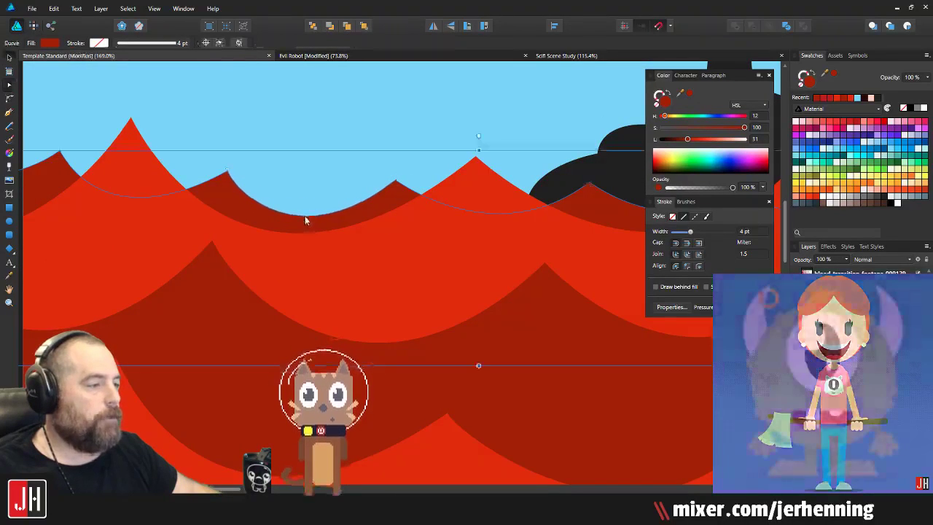
pyautogui.scroll(-2, 309, 216)
pyautogui.scroll(-4, 309, 216)
pyautogui.click(144, 189)
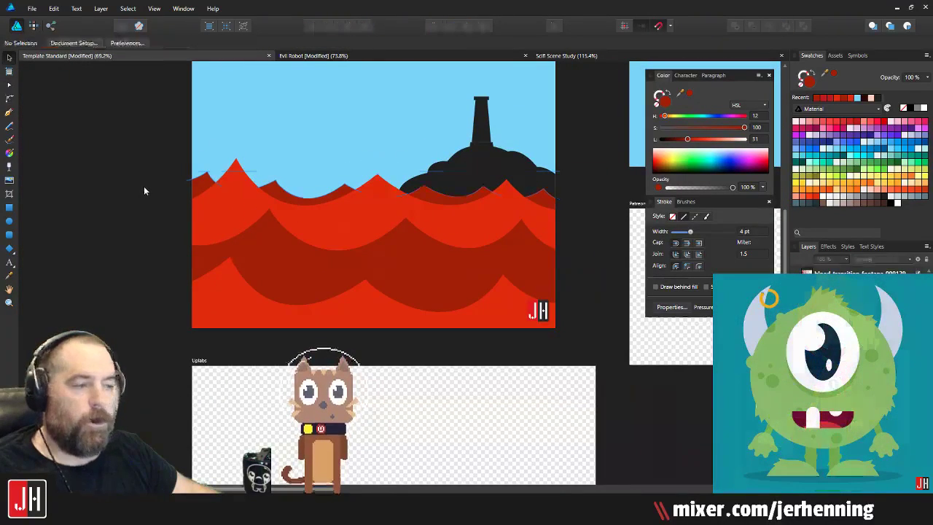
# Step: Save the document and check the reshaped back wave within the whole scene
pyautogui.scroll(3, 295, 223)
pyautogui.click(303, 216)
pyautogui.scroll(-1, 325, 224)
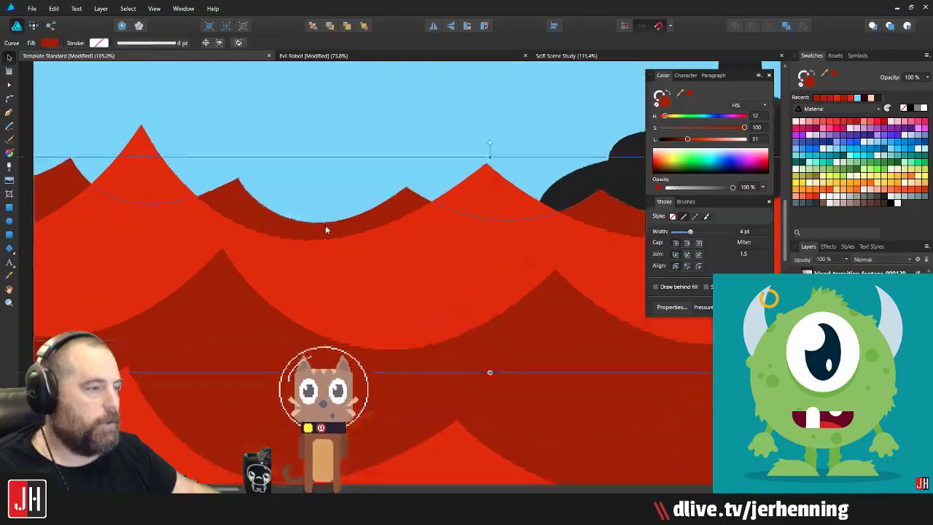
pyautogui.scroll(-1, 324, 218)
pyautogui.scroll(-1, 323, 228)
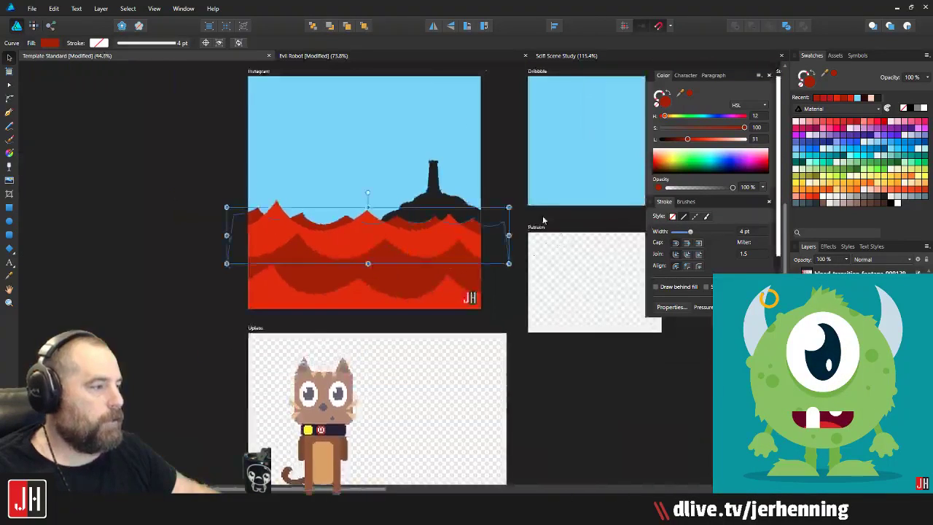
pyautogui.click(498, 185)
pyautogui.scroll(1, 480, 219)
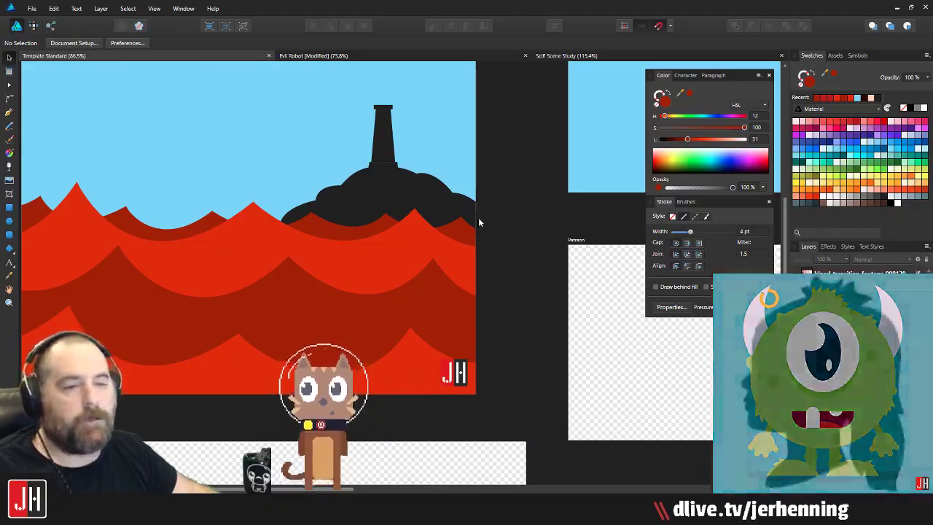
# Step: Examine the dark back wave's nodes in front of the island and past the artboard's edge
pyautogui.scroll(3, 467, 227)
pyautogui.click(462, 233)
pyautogui.press('a')
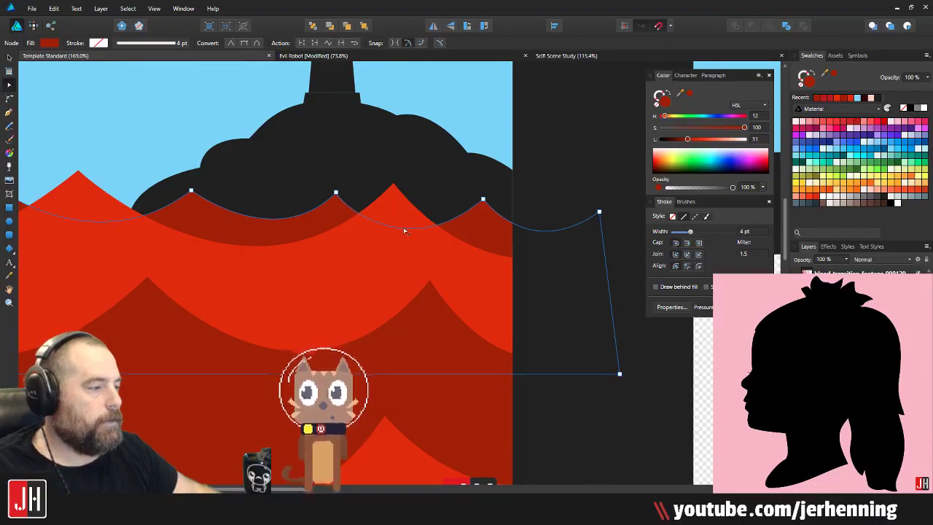
pyautogui.press('v')
pyautogui.click(558, 127)
pyautogui.scroll(-4, 463, 234)
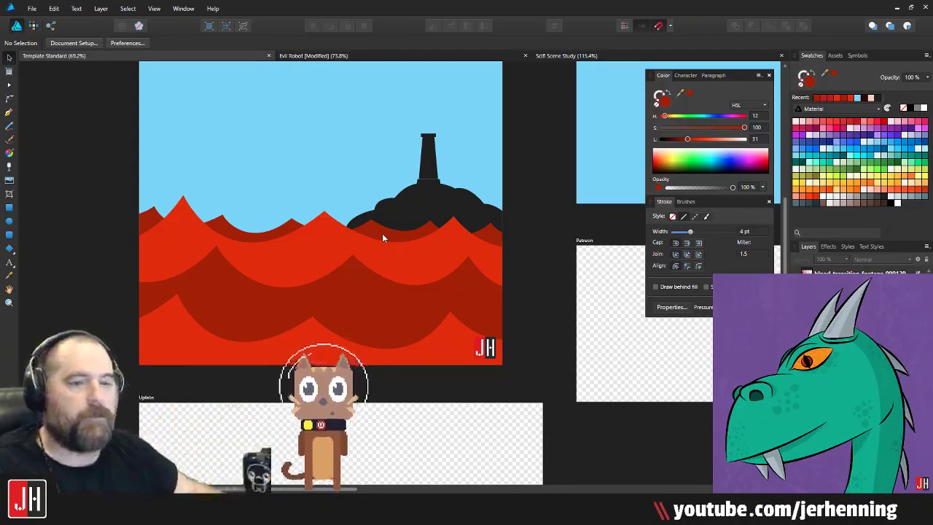
# Step: Lower the tallest light red peak near the artboard's left edge and shift it slightly right
pyautogui.doubleClick(177, 225)
pyautogui.scroll(5, 178, 226)
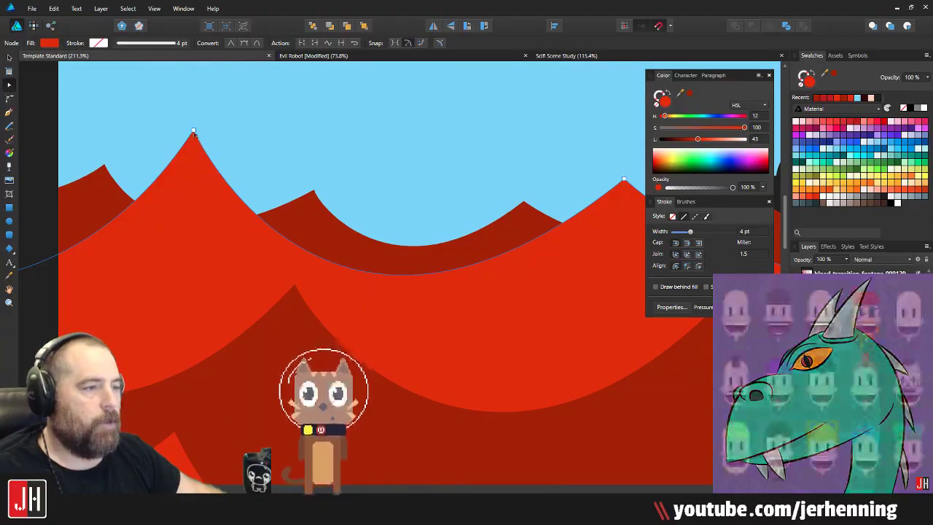
pyautogui.moveTo(194, 134); pyautogui.dragTo(202, 157)
pyautogui.moveTo(195, 230); pyautogui.dragTo(336, 197)
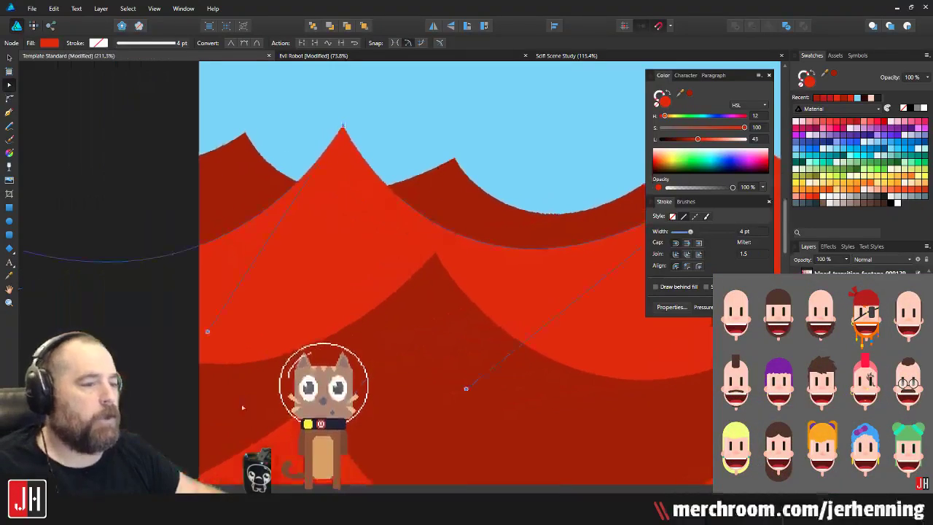
pyautogui.click(162, 277)
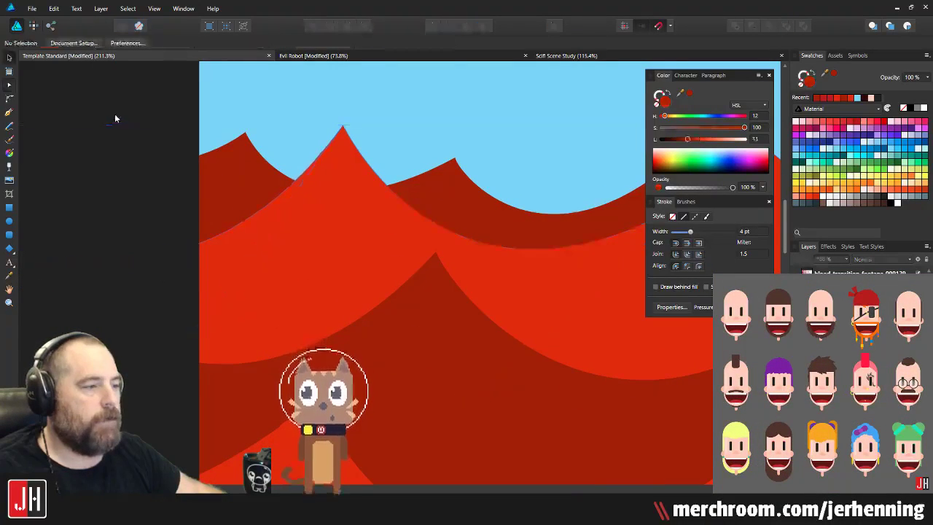
pyautogui.scroll(-4, 306, 158)
pyautogui.moveTo(281, 176); pyautogui.dragTo(357, 245)
pyautogui.scroll(-2, 375, 231)
pyautogui.scroll(3, 374, 230)
pyautogui.hscroll(-1, 296, 275)
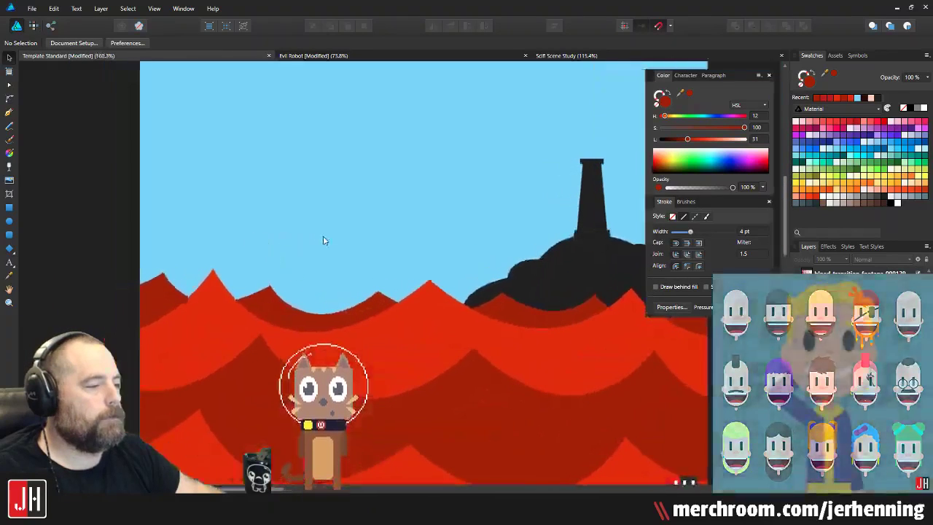
# Step: Draw a closed wave outline with the Pen tool, with shallow curved troughs and pointed crests, from beyond the artboard's left edge to the island
pyautogui.click(9, 112)
pyautogui.scroll(3, 149, 306)
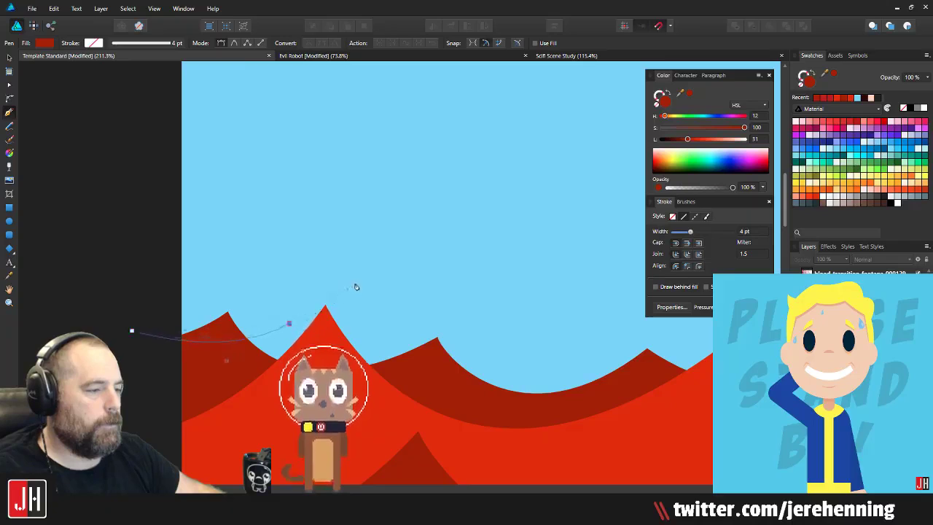
pyautogui.click(297, 323)
pyautogui.moveTo(357, 344); pyautogui.dragTo(263, 346)
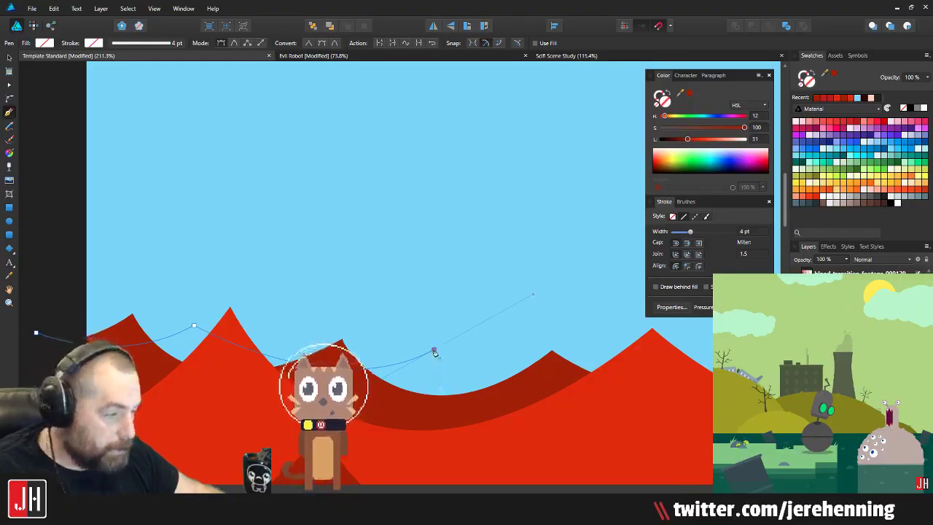
pyautogui.moveTo(425, 360); pyautogui.dragTo(227, 325)
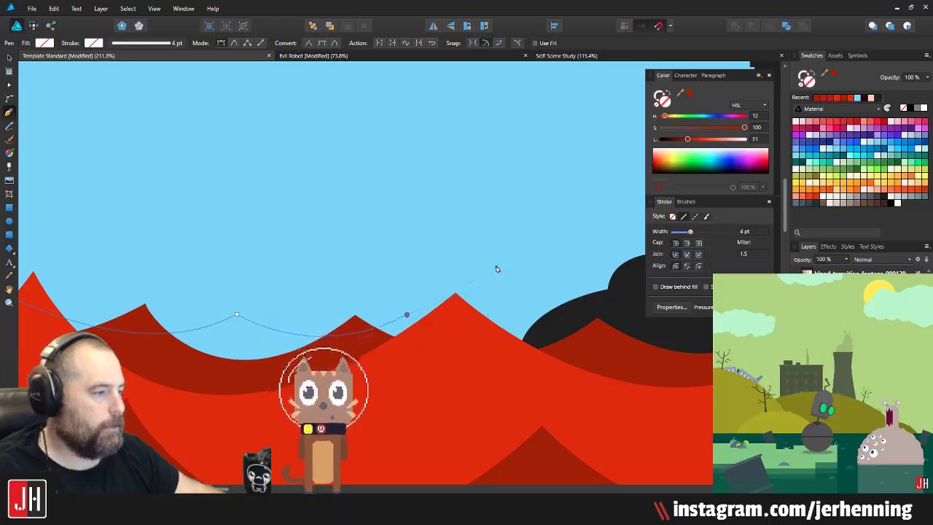
pyautogui.hscroll(3, 480, 322)
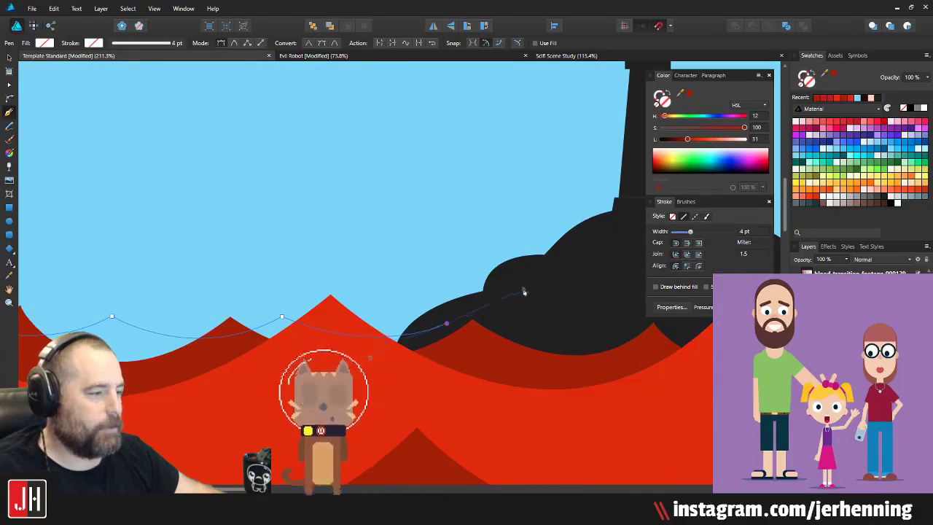
pyautogui.hotkey('ctrl', '0')
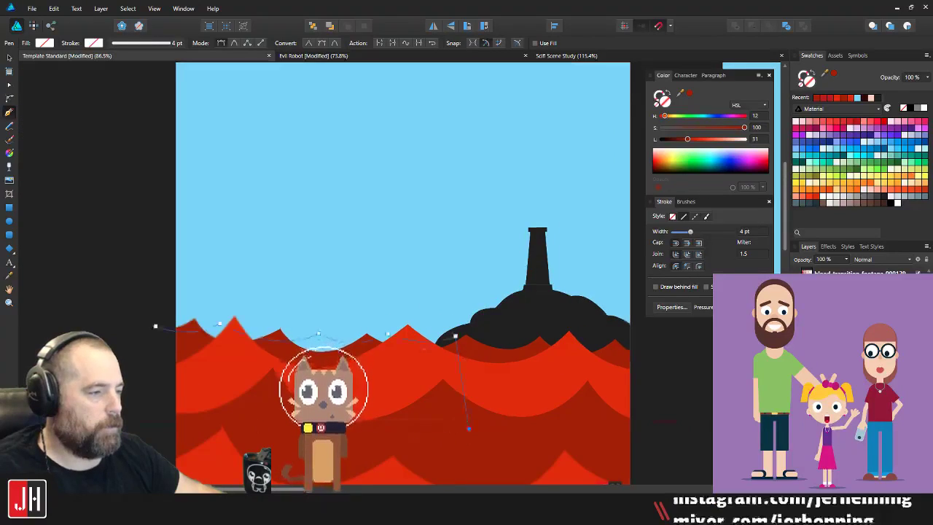
pyautogui.click(158, 327)
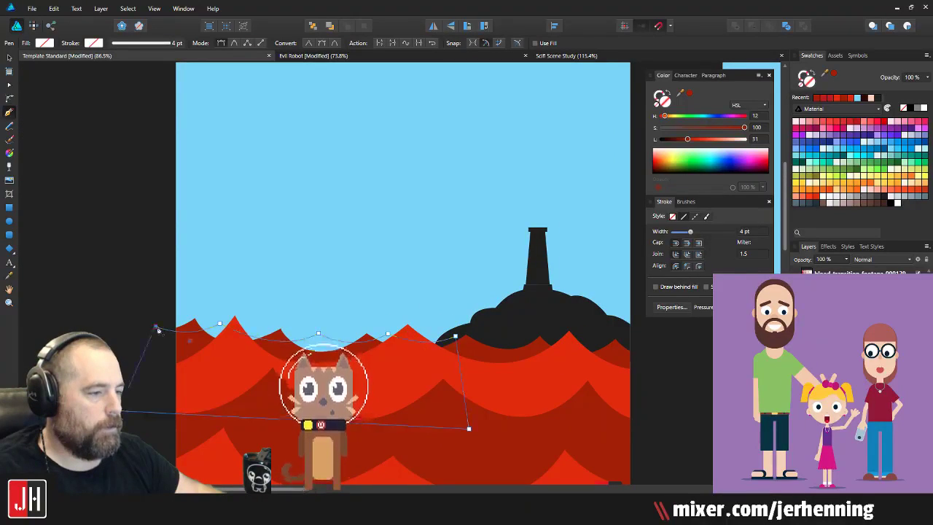
# Step: Fill the new wave outline with the light red sampled from the front wave and place it behind the other waves
pyautogui.press('i')
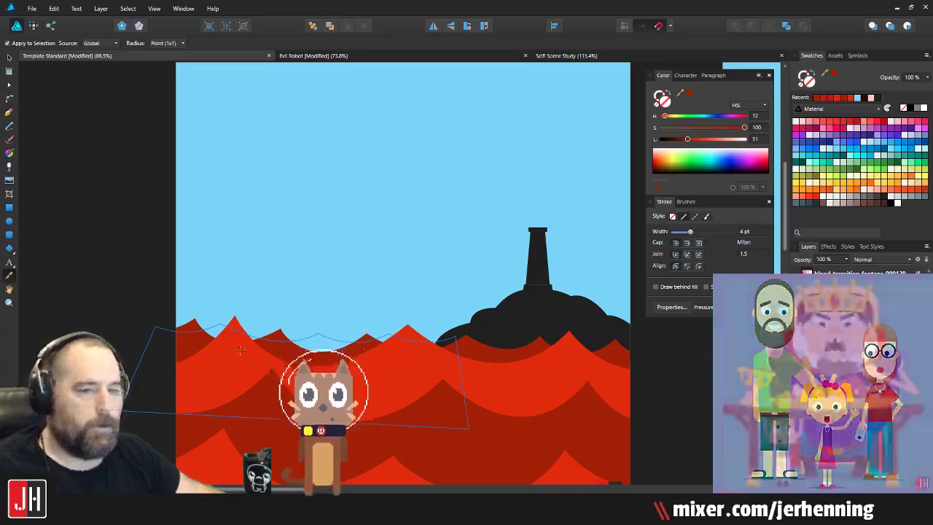
pyautogui.click(240, 351)
pyautogui.press('v')
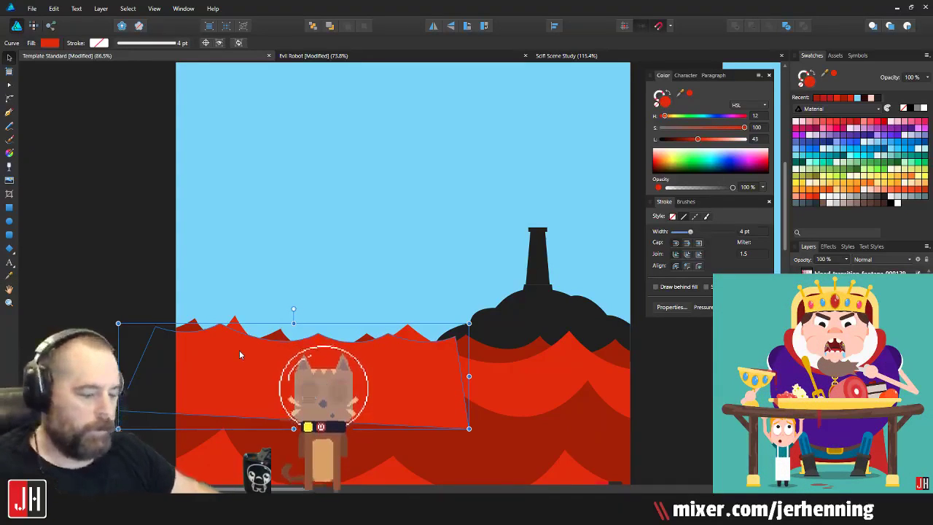
pyautogui.hotkey('ctrl', 'shift', '[')
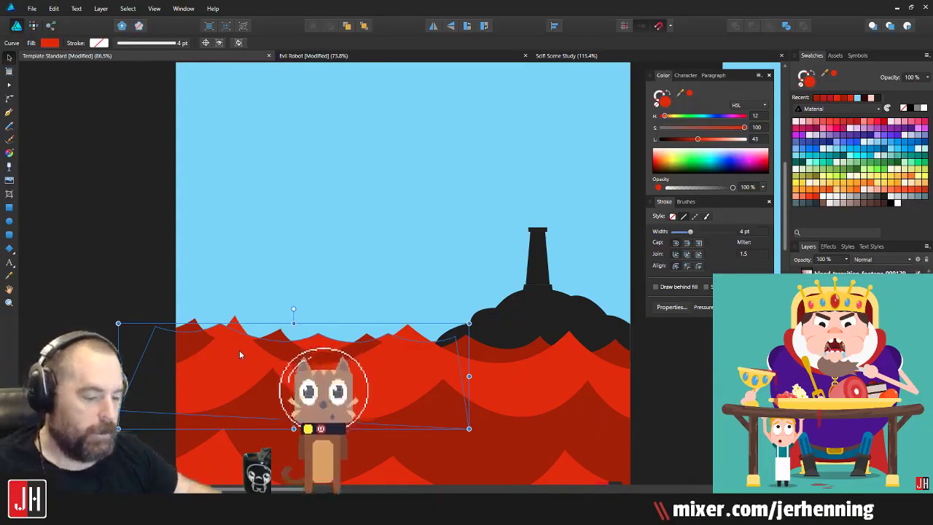
# Step: Move the new wave's crest beside the tall left peak slightly up and left, and adjust the handles of the adjoining curves
pyautogui.press('i')
pyautogui.scroll(4, 299, 358)
pyautogui.press('v')
pyautogui.moveTo(346, 312); pyautogui.dragTo(505, 310)
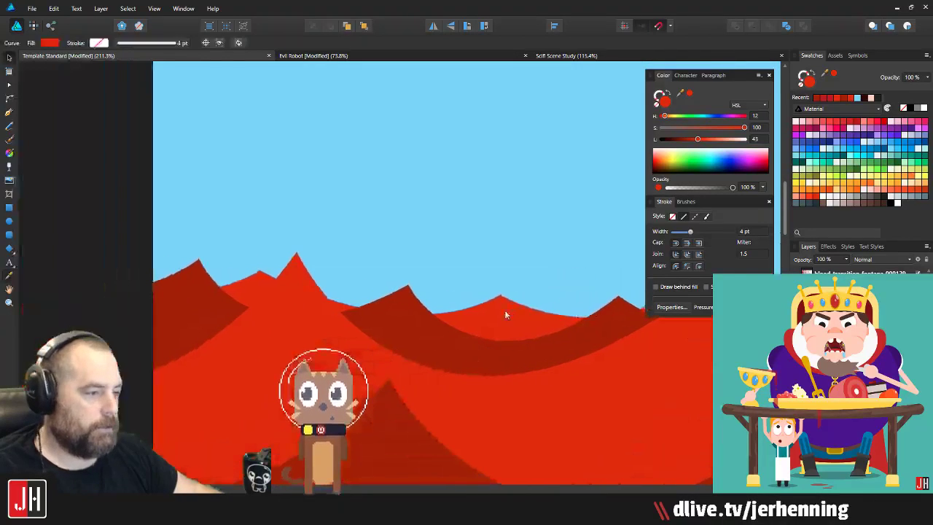
pyautogui.press('a')
pyautogui.click(260, 271)
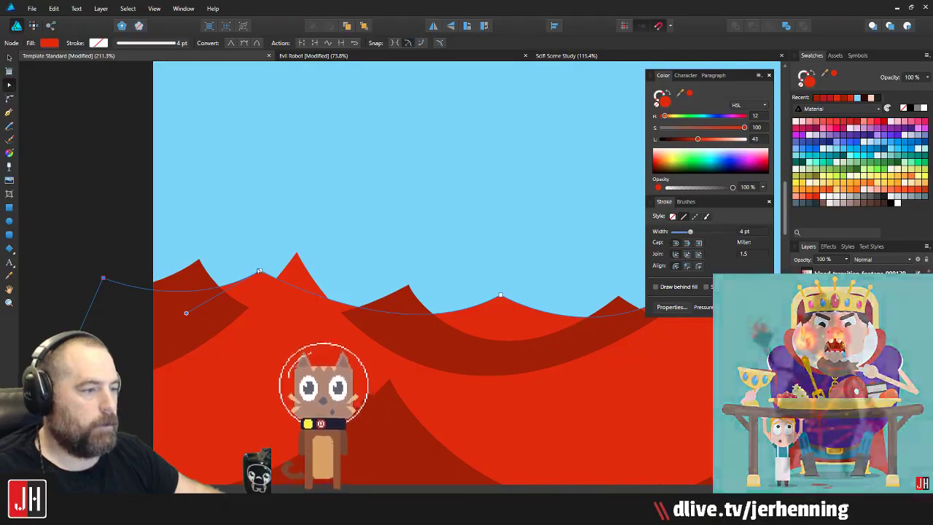
pyautogui.moveTo(259, 271); pyautogui.dragTo(254, 264)
pyautogui.moveTo(179, 306); pyautogui.dragTo(186, 313)
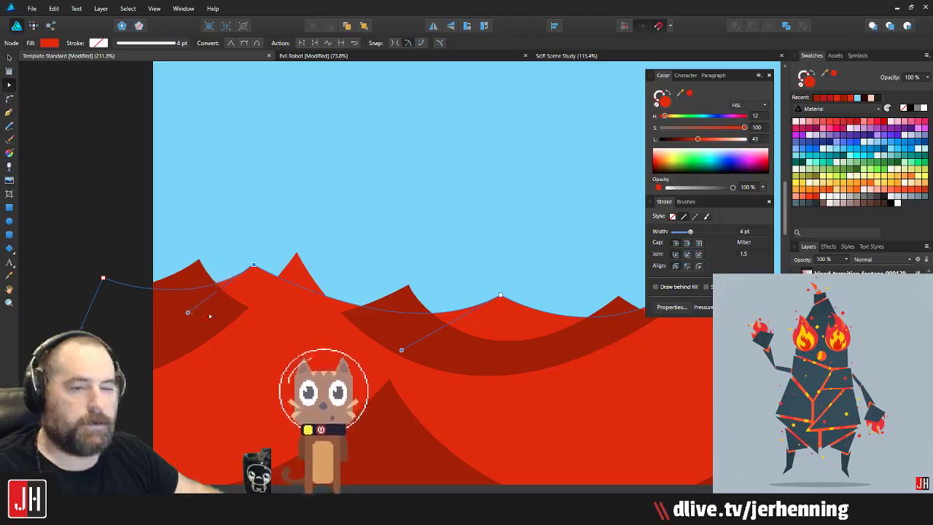
pyautogui.moveTo(401, 350); pyautogui.dragTo(406, 349)
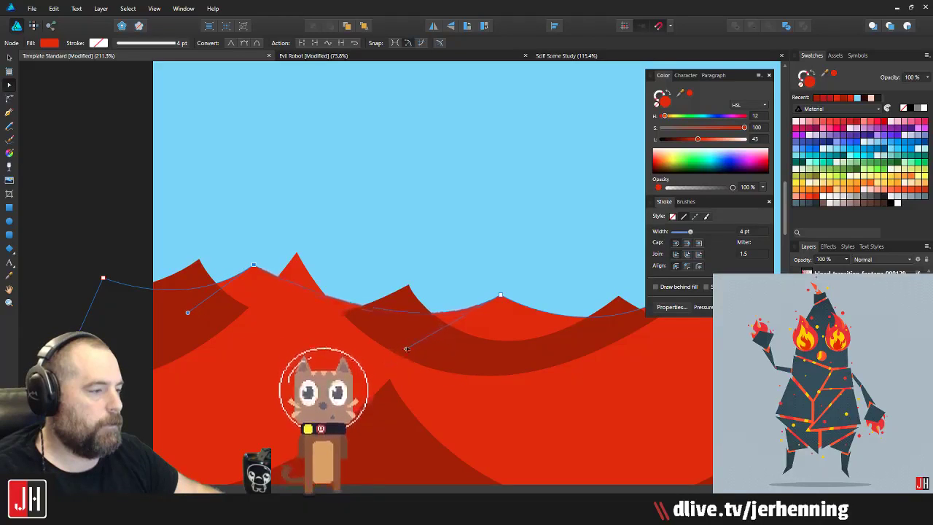
# Step: Check the new back wave's crest near the island and the whole scene, and save the document
pyautogui.press('v')
pyautogui.scroll(-5, 408, 355)
pyautogui.scroll(5, 425, 375)
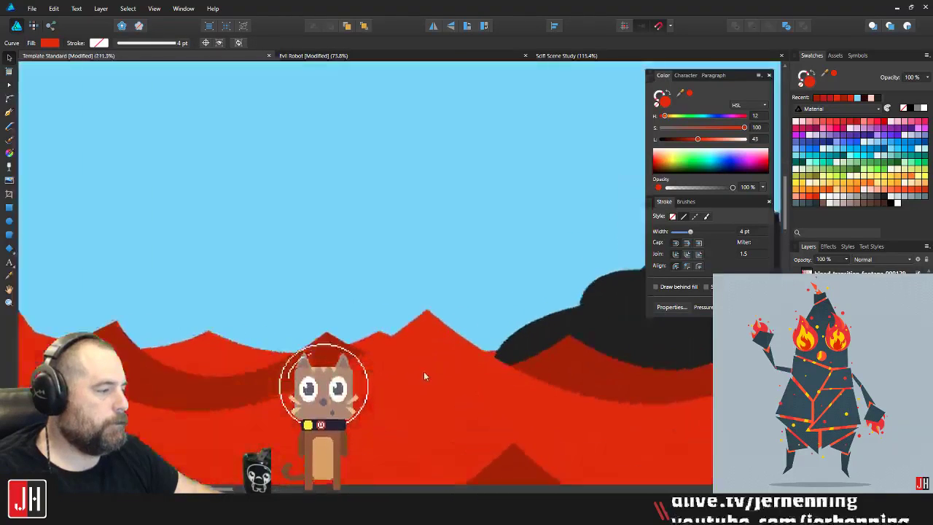
pyautogui.scroll(3, 424, 375)
pyautogui.press('a')
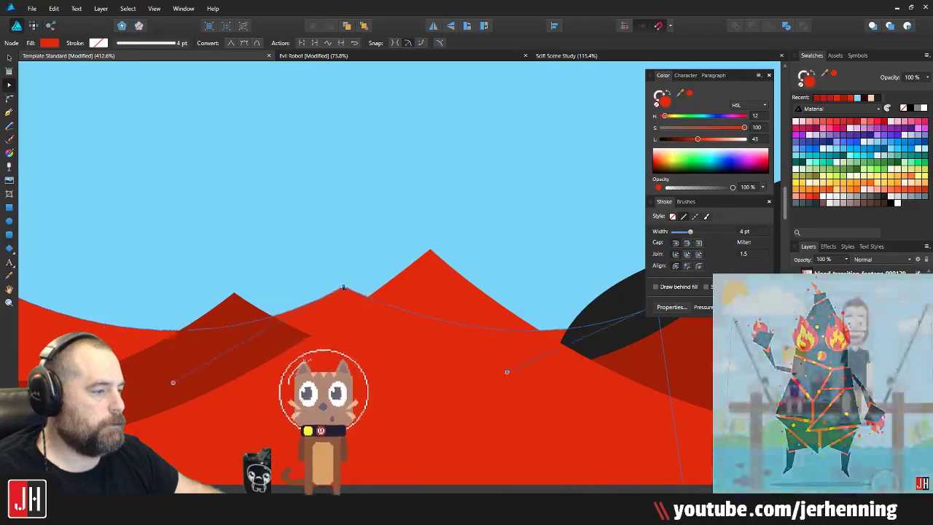
pyautogui.press('v')
pyautogui.scroll(-5, 343, 291)
pyautogui.scroll(-1, 332, 342)
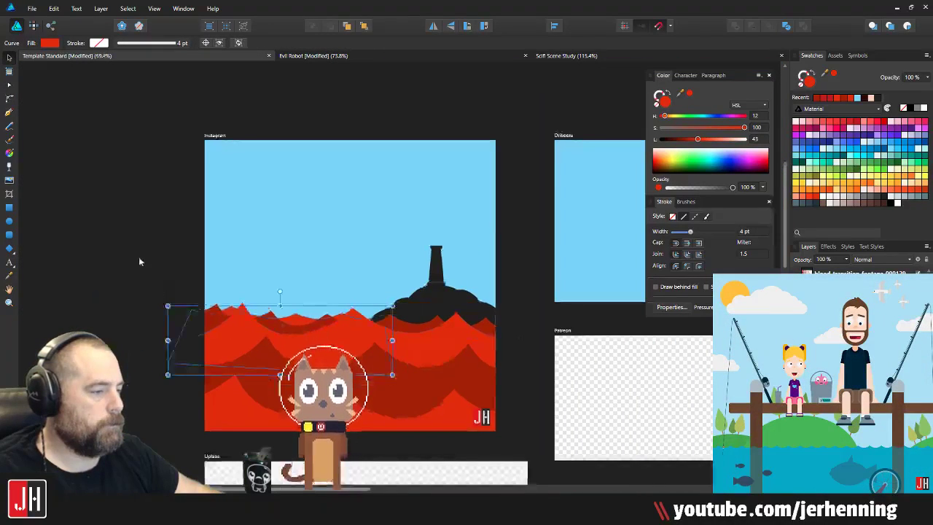
pyautogui.click(163, 244)
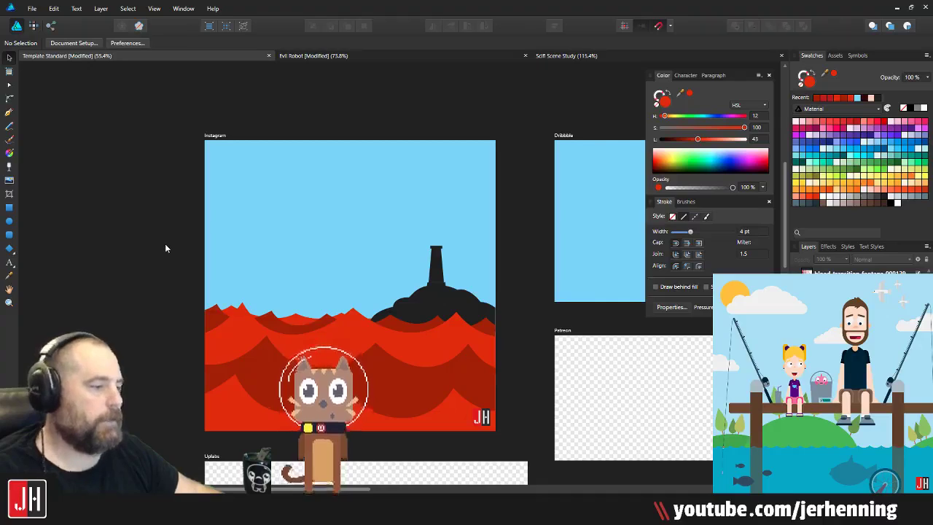
pyautogui.click(365, 411)
pyautogui.scroll(2, 365, 410)
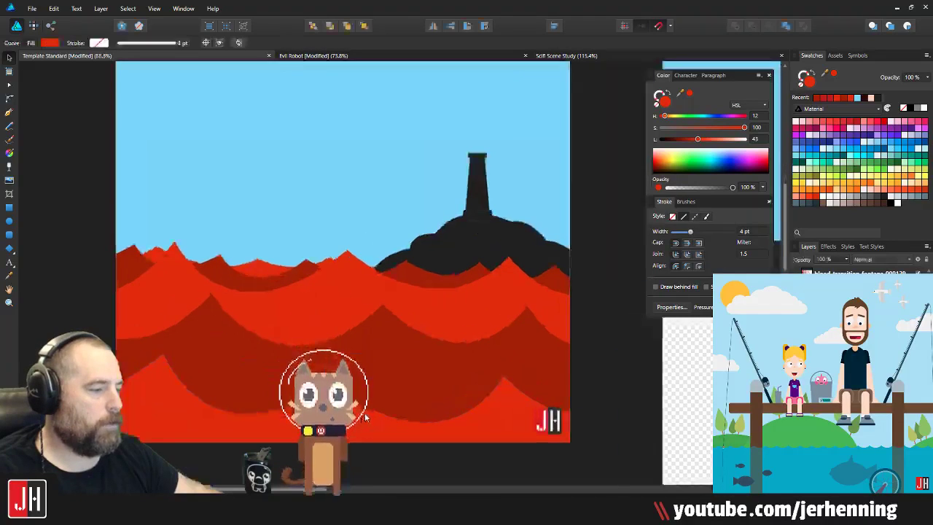
pyautogui.scroll(-4, 364, 410)
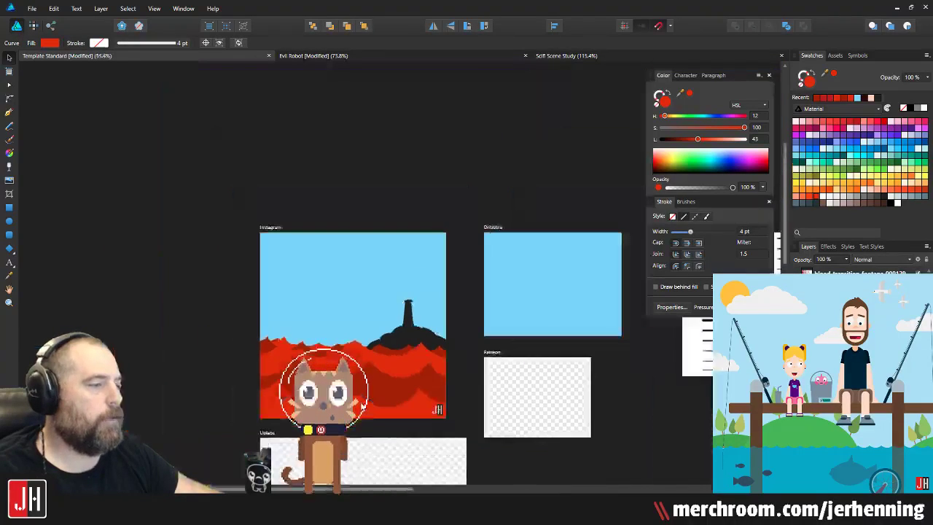
pyautogui.click(477, 321)
pyautogui.hotkey('ctrl', 's')
# Step: Examine the layered waves around the island and the extent of the light red wave in front of it
pyautogui.scroll(2, 429, 339)
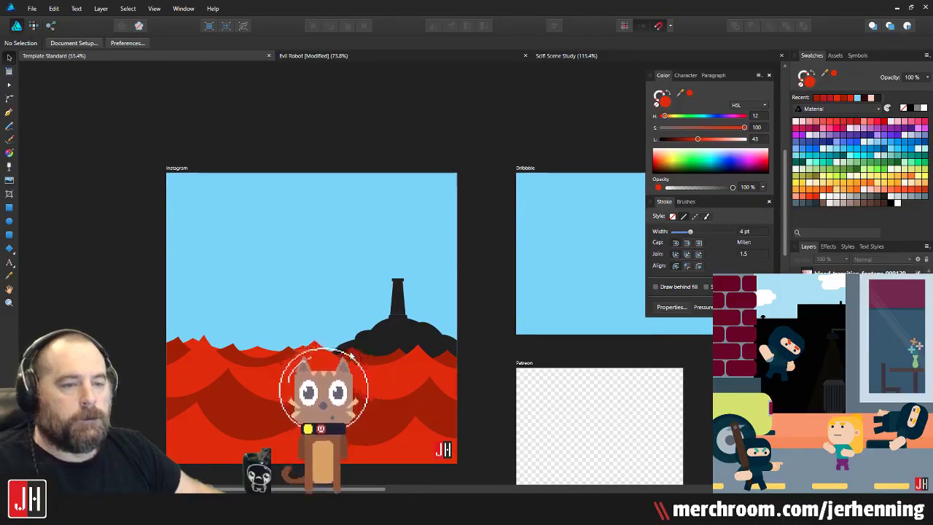
pyautogui.moveTo(351, 355); pyautogui.dragTo(388, 332)
pyautogui.scroll(6, 389, 334)
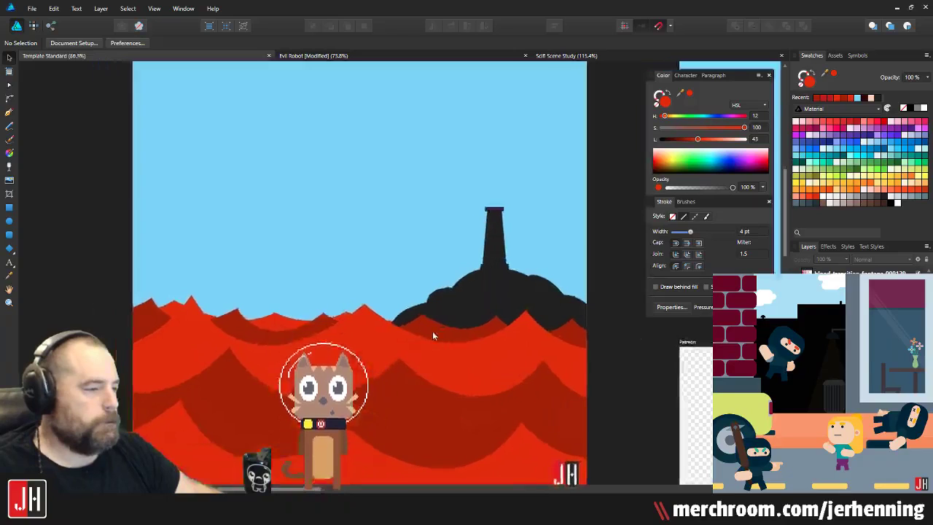
pyautogui.moveTo(516, 330); pyautogui.dragTo(335, 323)
pyautogui.click(566, 318)
pyautogui.scroll(-5, 361, 319)
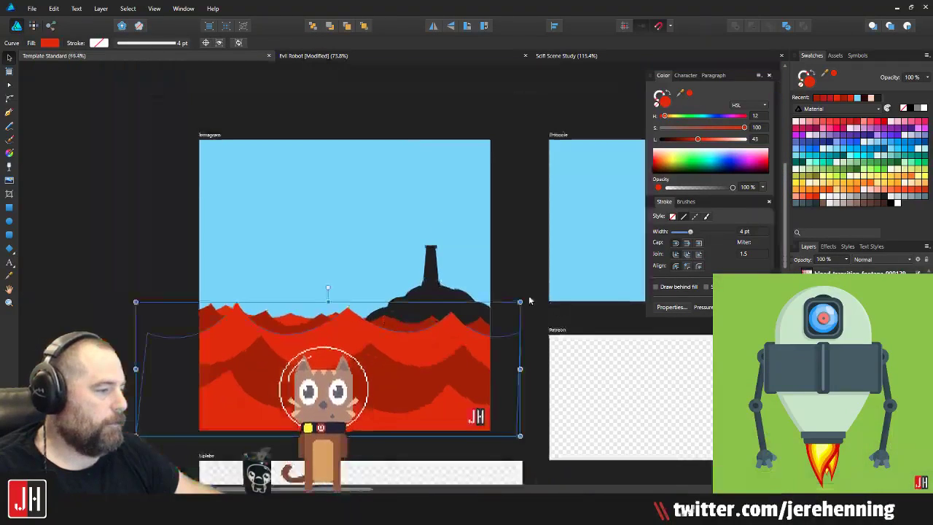
pyautogui.click(512, 276)
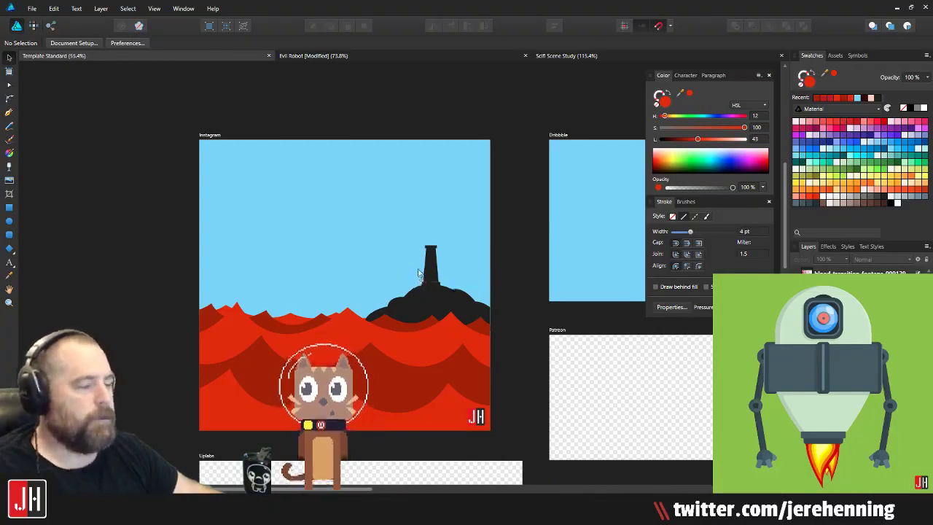
# Step: Draw a rectangle on top of the tower's cap and fill it with the tower's sampled dark colour
pyautogui.scroll(5, 441, 244)
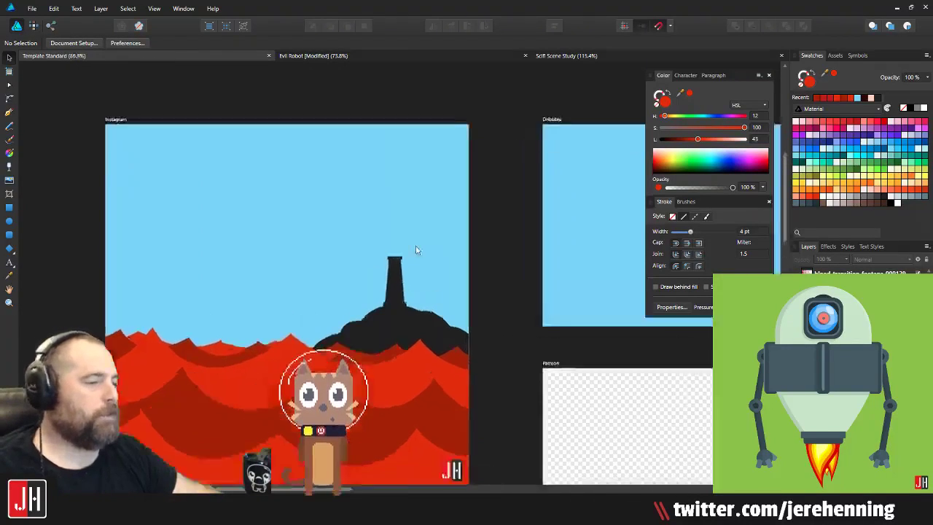
pyautogui.click(9, 207)
pyautogui.scroll(2, 411, 250)
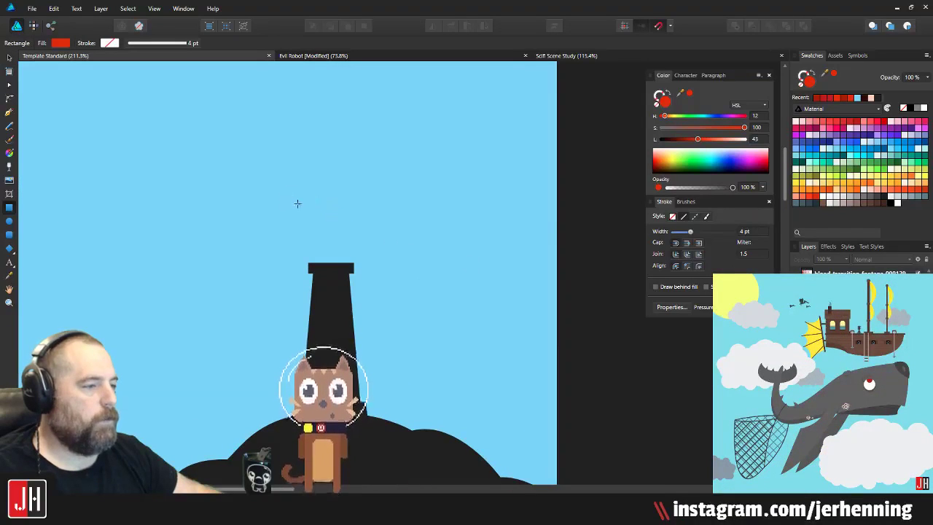
pyautogui.moveTo(298, 193); pyautogui.dragTo(358, 264)
pyautogui.scroll(2, 329, 252)
pyautogui.press('i')
pyautogui.click(328, 325)
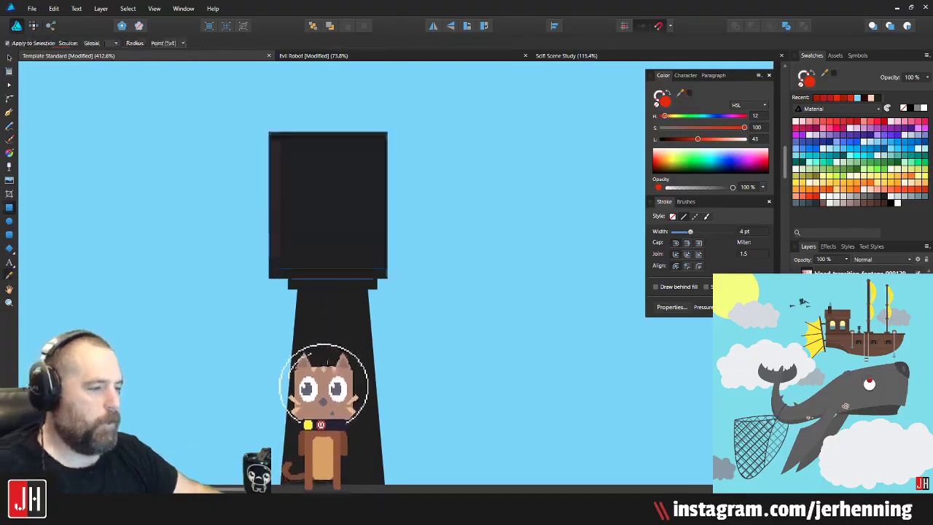
# Step: Shrink the rectangle to about the width of the tower's cap and centre it over the tower
pyautogui.press('m')
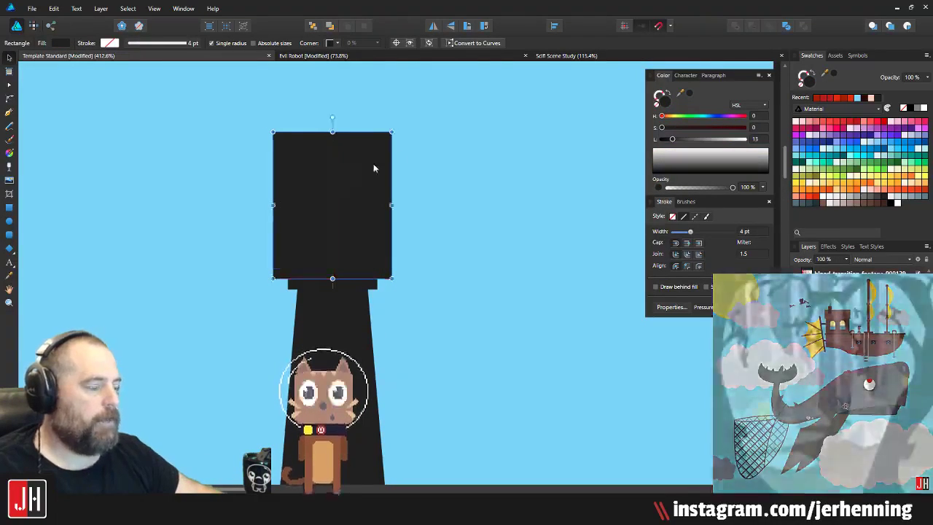
pyautogui.moveTo(387, 132); pyautogui.dragTo(373, 170)
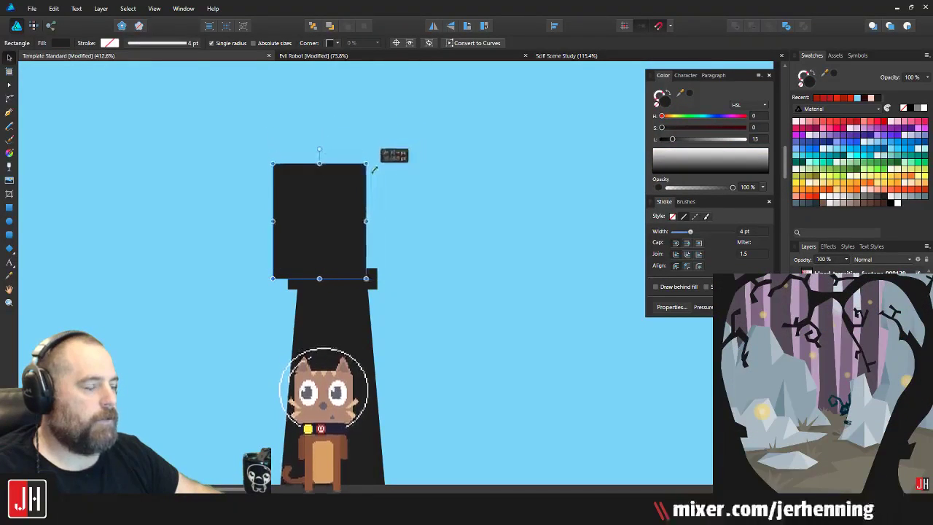
pyautogui.moveTo(335, 223); pyautogui.dragTo(348, 219)
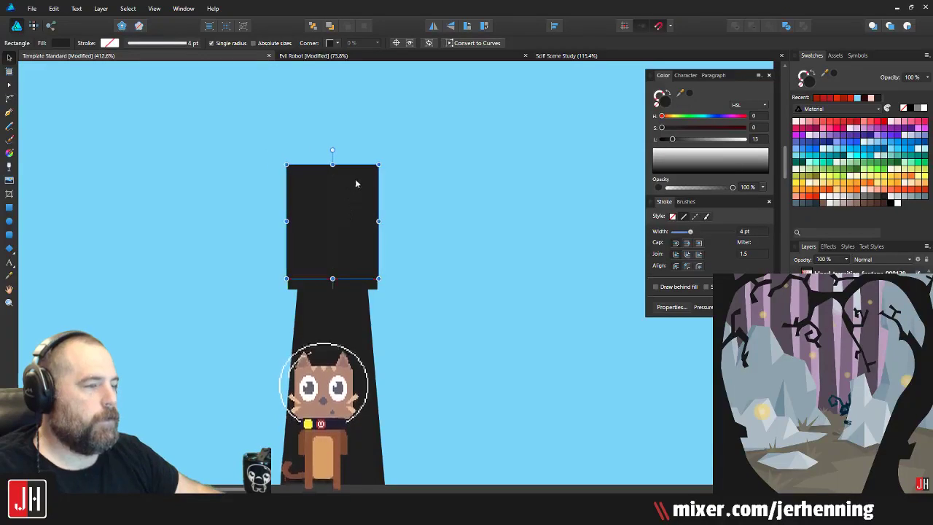
# Step: Narrow the dark rectangle to slightly less than the cap's width and lower it so it sits centred on the cap
pyautogui.moveTo(378, 166); pyautogui.dragTo(367, 181)
pyautogui.moveTo(334, 225); pyautogui.dragTo(347, 242)
pyautogui.scroll(-7, 341, 231)
pyautogui.click(443, 259)
pyautogui.scroll(2, 348, 242)
pyautogui.scroll(4, 347, 244)
pyautogui.click(339, 245)
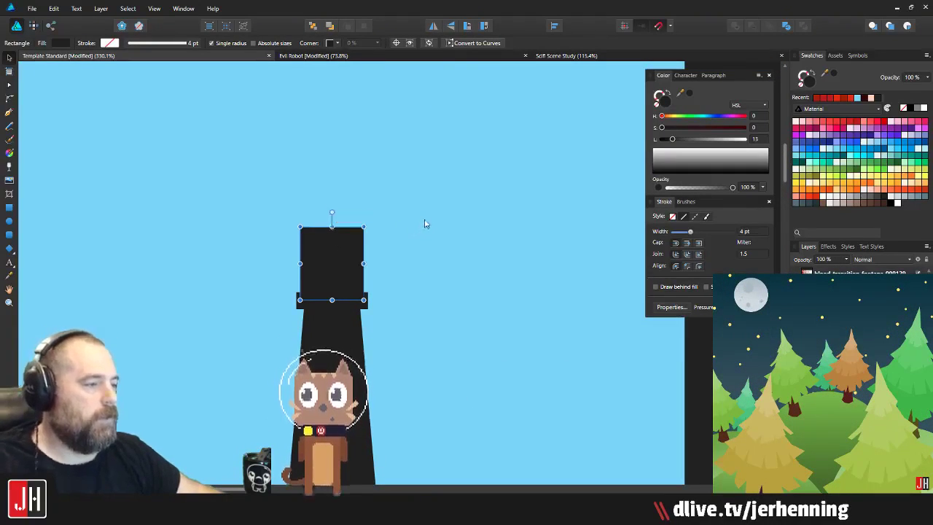
pyautogui.hotkey('ctrl', 'd')
pyautogui.scroll(-4, 425, 224)
pyautogui.scroll(4, 397, 240)
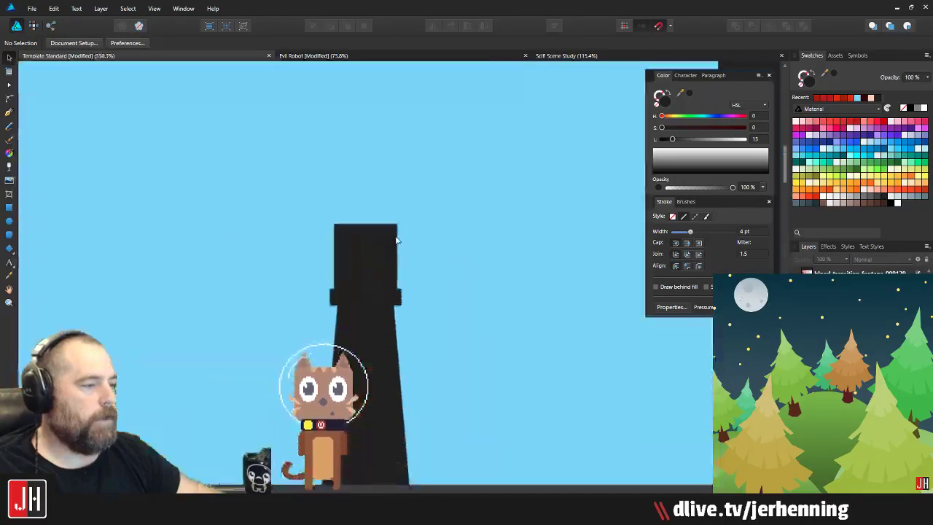
# Step: Duplicate the tower's cap band and place a slightly thinner copy across the top of the upper block
pyautogui.moveTo(395, 236); pyautogui.dragTo(369, 250)
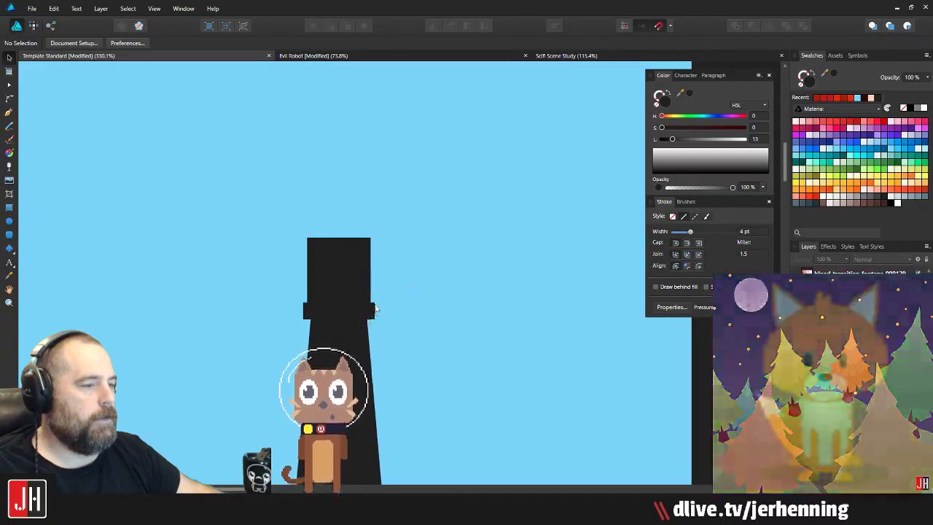
pyautogui.click(349, 282)
pyautogui.click(374, 317)
pyautogui.scroll(3, 373, 318)
pyautogui.moveTo(367, 310); pyautogui.dragTo(320, 169)
pyautogui.click(337, 138)
pyautogui.scroll(-10, 335, 154)
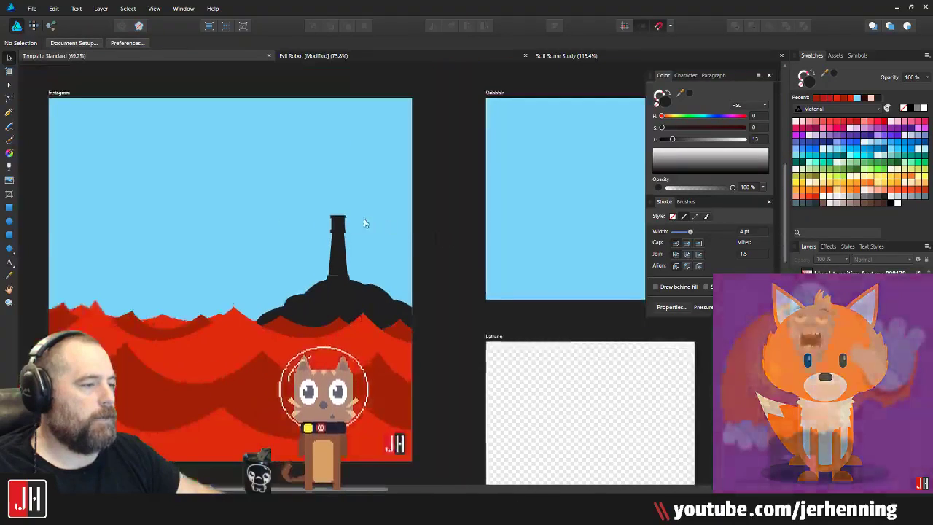
# Step: Draw a dark triangular roof as wide as the upper cap band and centre it on top of the tower
pyautogui.scroll(9, 328, 213)
pyautogui.click(10, 113)
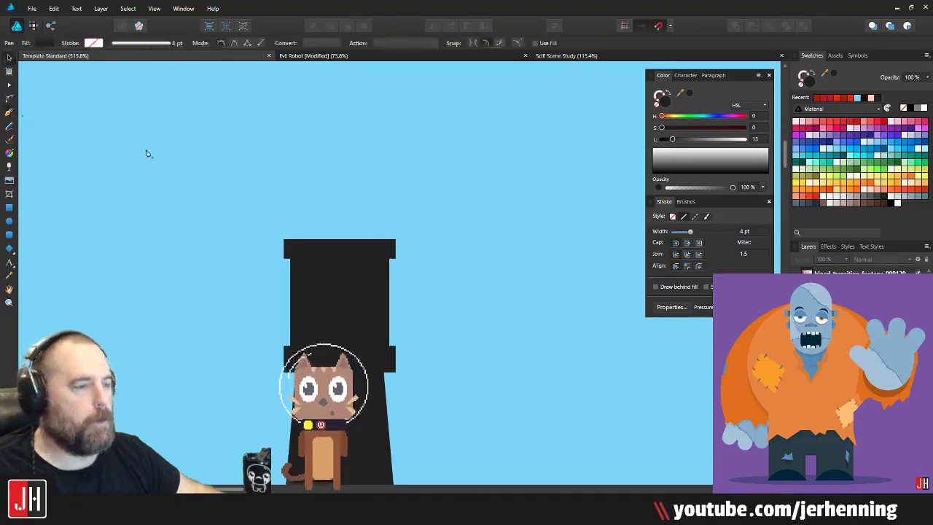
pyautogui.click(10, 249)
pyautogui.click(36, 247)
pyautogui.scroll(3, 340, 204)
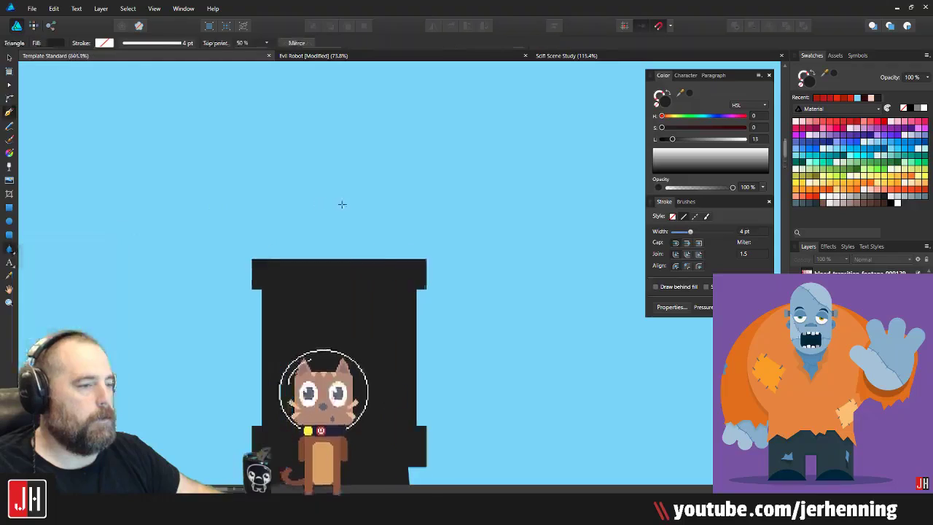
pyautogui.moveTo(226, 73); pyautogui.dragTo(430, 273)
pyautogui.press('v')
pyautogui.moveTo(347, 245); pyautogui.dragTo(355, 246)
pyautogui.click(430, 207)
pyautogui.scroll(-5, 408, 211)
pyautogui.scroll(2, 399, 215)
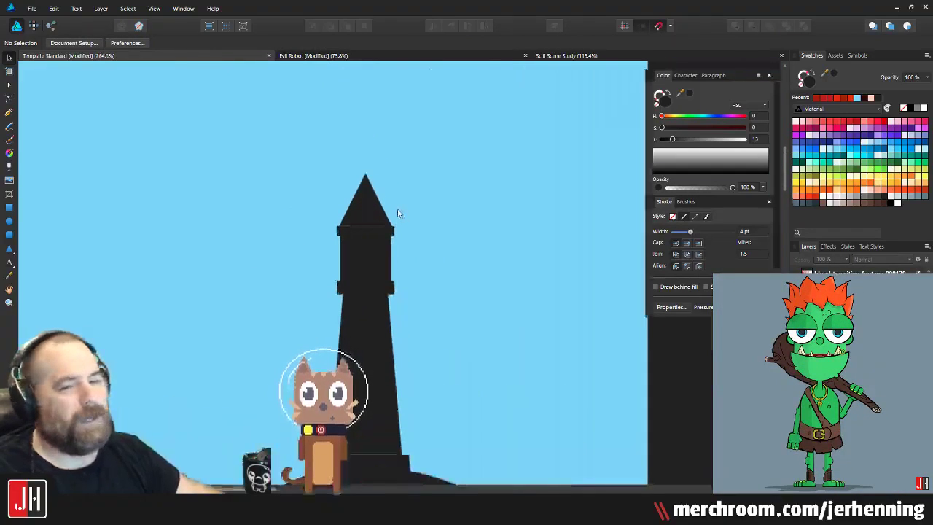
# Step: Convert the roof triangle to curves and lower its peak to about half the original height
pyautogui.scroll(2, 398, 213)
pyautogui.click(344, 189)
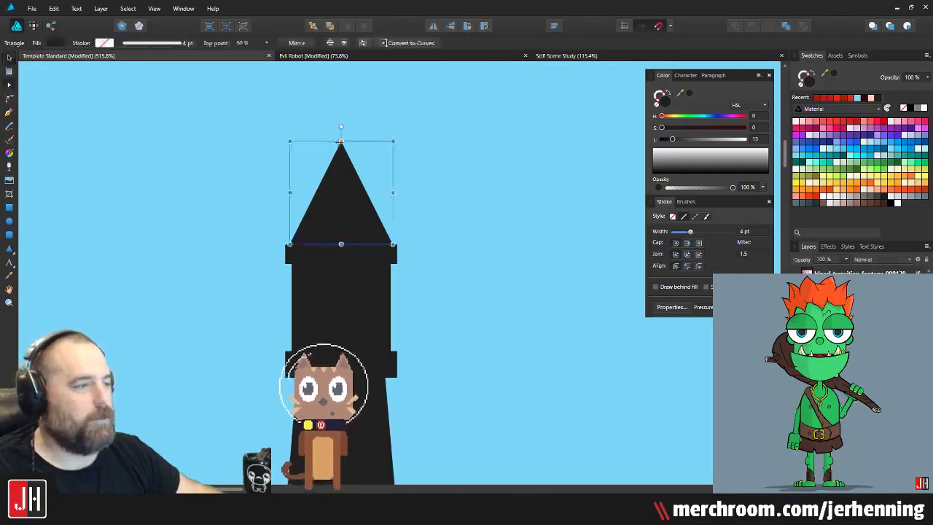
pyautogui.hotkey('ctrl', 'Return')
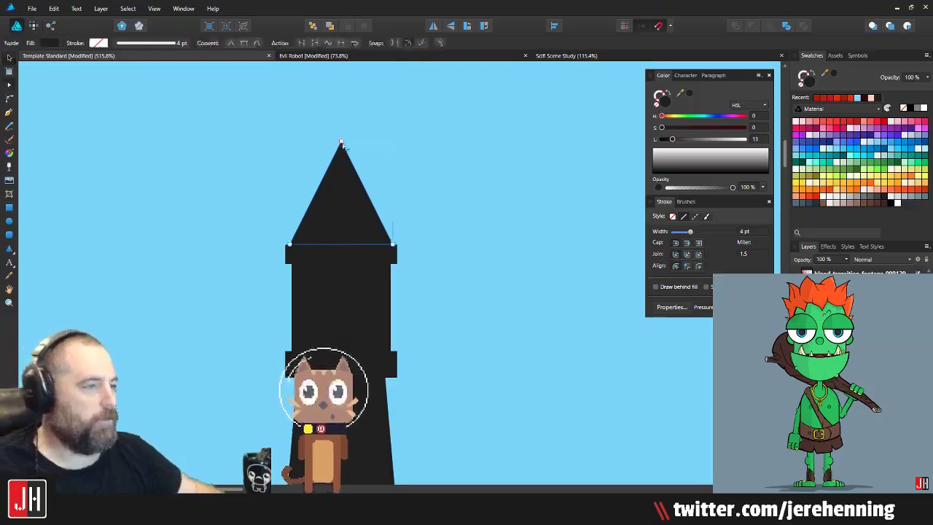
pyautogui.moveTo(341, 140); pyautogui.dragTo(341, 191)
pyautogui.press('Escape')
pyautogui.scroll(-8, 352, 214)
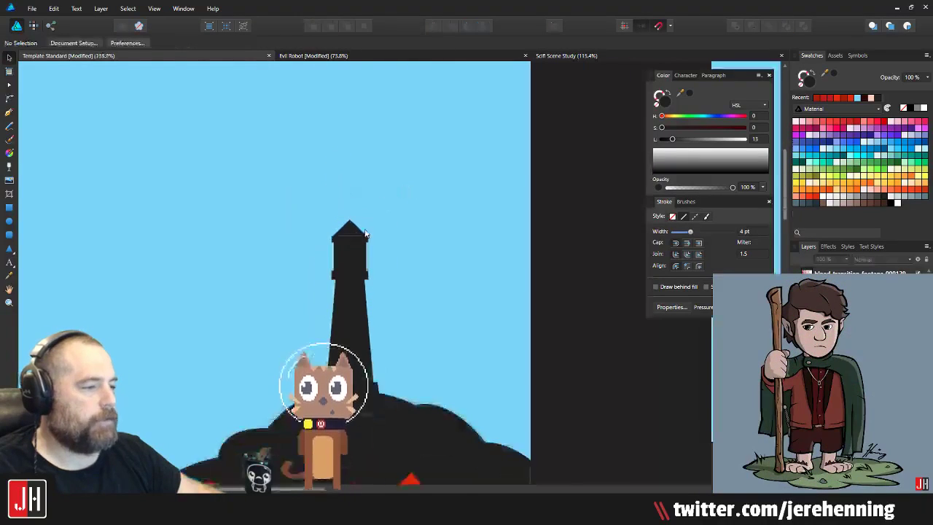
# Step: Duplicate the tower's upper block and shrink the copy about its centre to form an inset rectangle
pyautogui.scroll(10, 349, 236)
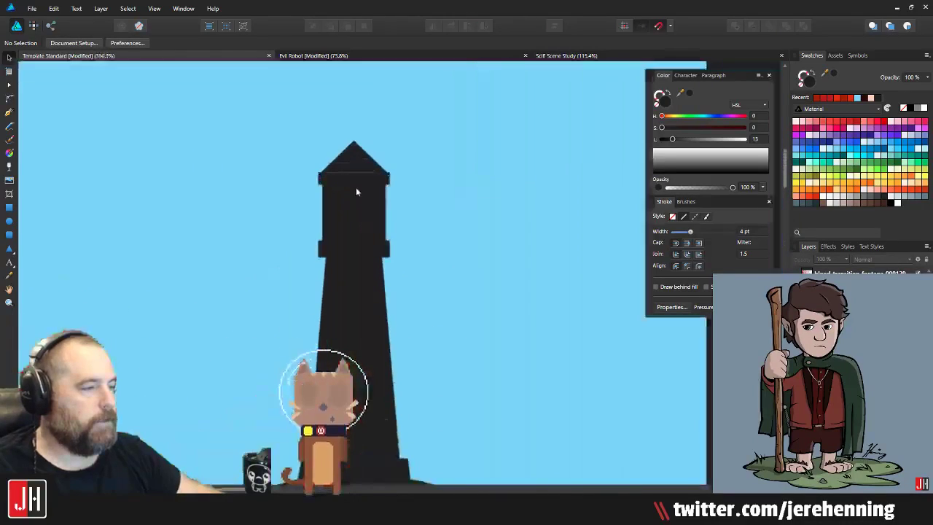
pyautogui.scroll(-1, 324, 208)
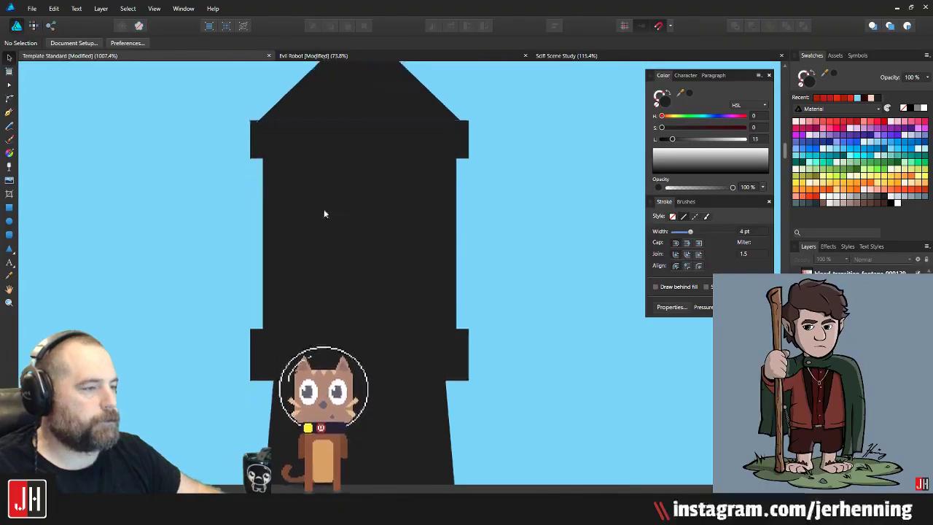
pyautogui.click(323, 209)
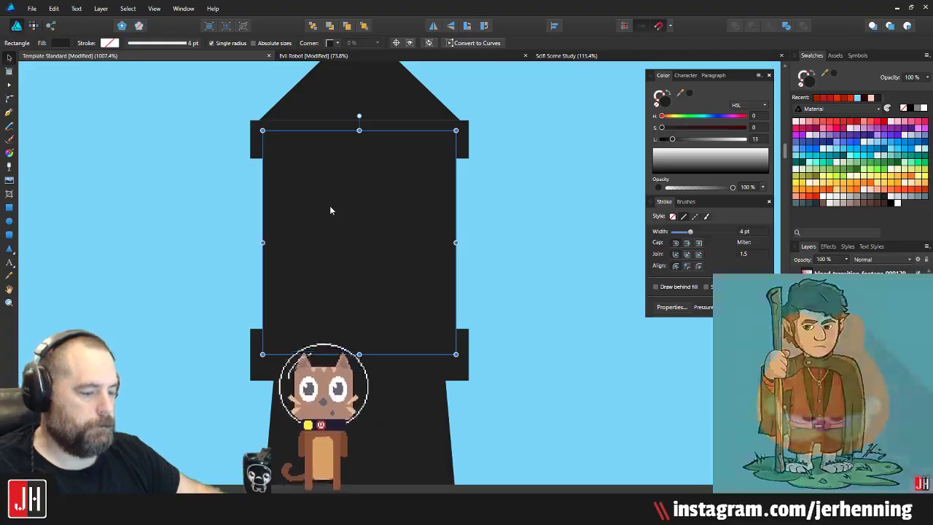
pyautogui.moveTo(455, 131); pyautogui.dragTo(415, 170)
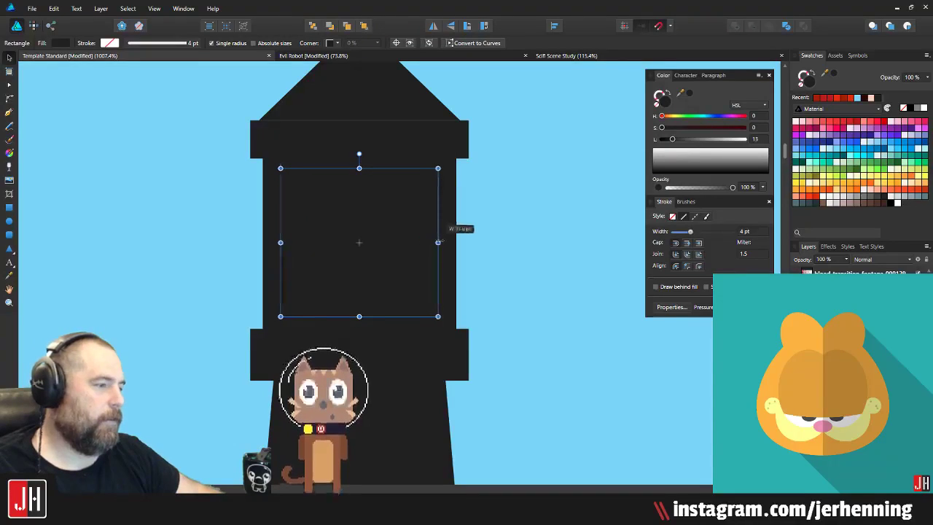
# Step: Try subtracting the inset rectangle from the upper block as a window opening, and undo the cut
pyautogui.keyDown('shift'); pyautogui.click(453, 227); pyautogui.keyUp('shift')
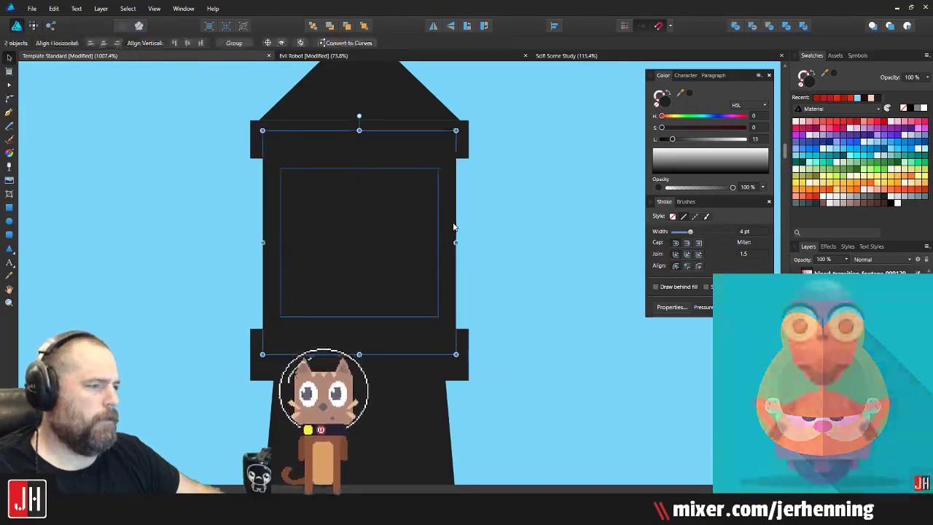
pyautogui.click(752, 26)
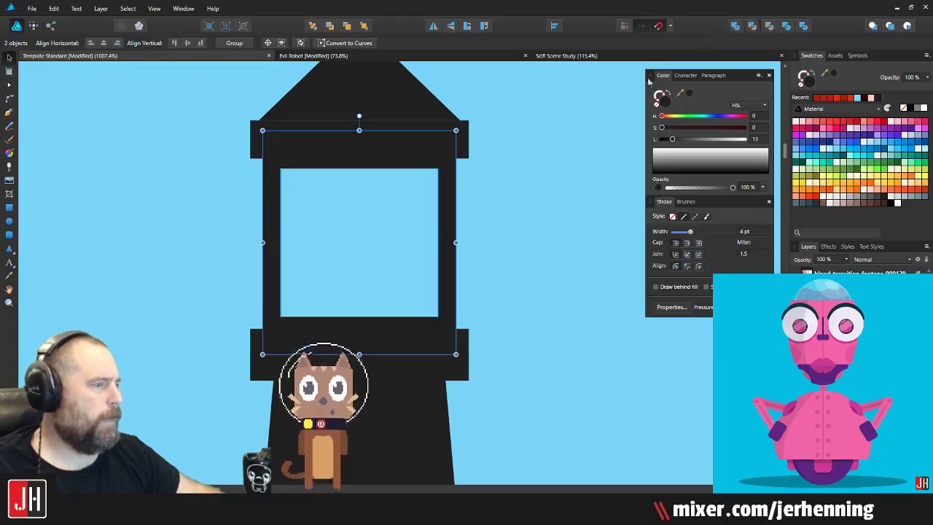
pyautogui.click(518, 208)
pyautogui.scroll(-5, 421, 182)
pyautogui.scroll(-5, 423, 182)
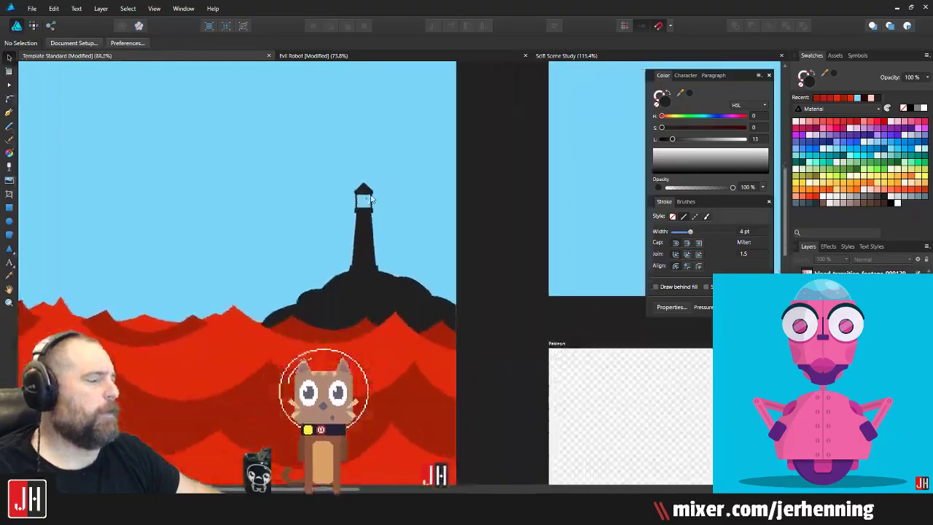
pyautogui.scroll(8, 378, 199)
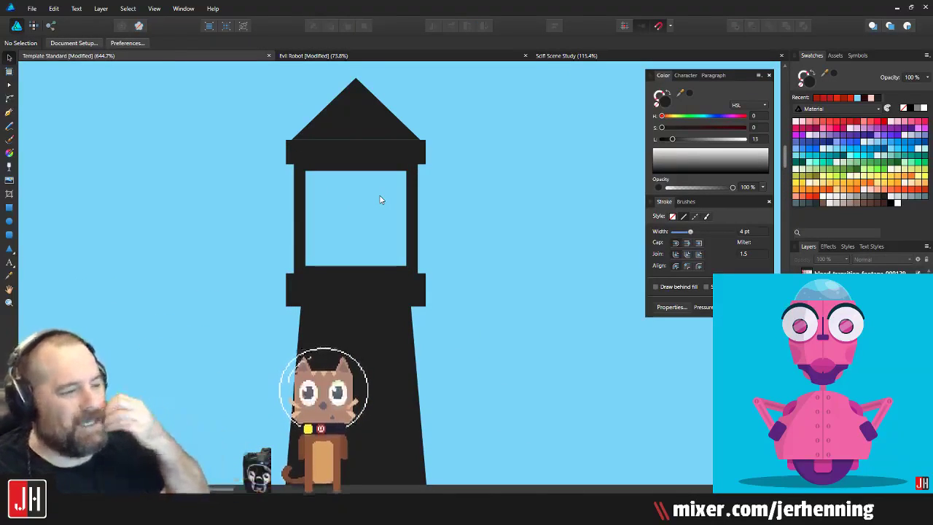
pyautogui.hotkey('ctrl', 'z')
pyautogui.hotkey('ctrl', 'z')
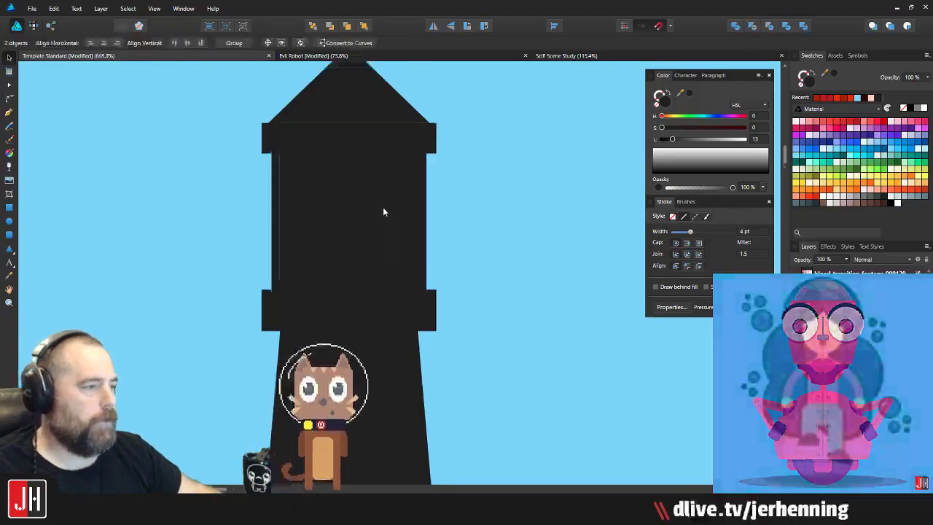
# Step: Shrink the inset rectangle further about its centre and subtract it from the upper block to cut a smaller window
pyautogui.scroll(3, 384, 204)
pyautogui.click(385, 195)
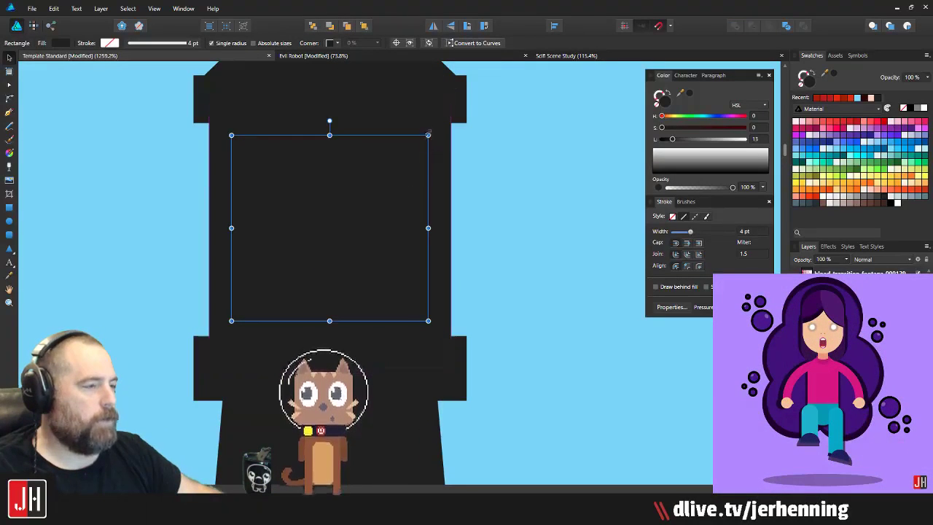
pyautogui.moveTo(428, 134); pyautogui.dragTo(417, 146)
pyautogui.keyDown('shift'); pyautogui.click(449, 165); pyautogui.keyUp('shift')
pyautogui.click(751, 27)
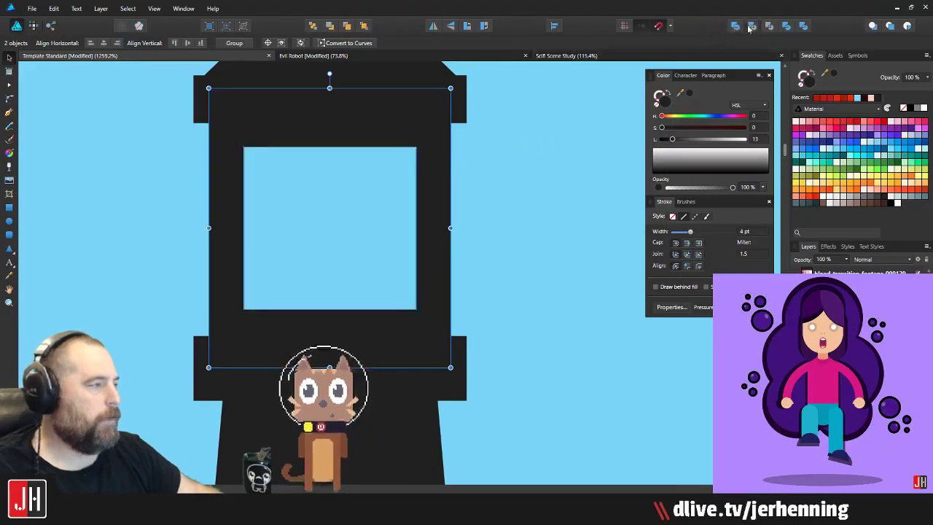
pyautogui.click(493, 195)
pyautogui.scroll(-8, 460, 213)
pyautogui.scroll(-4, 460, 215)
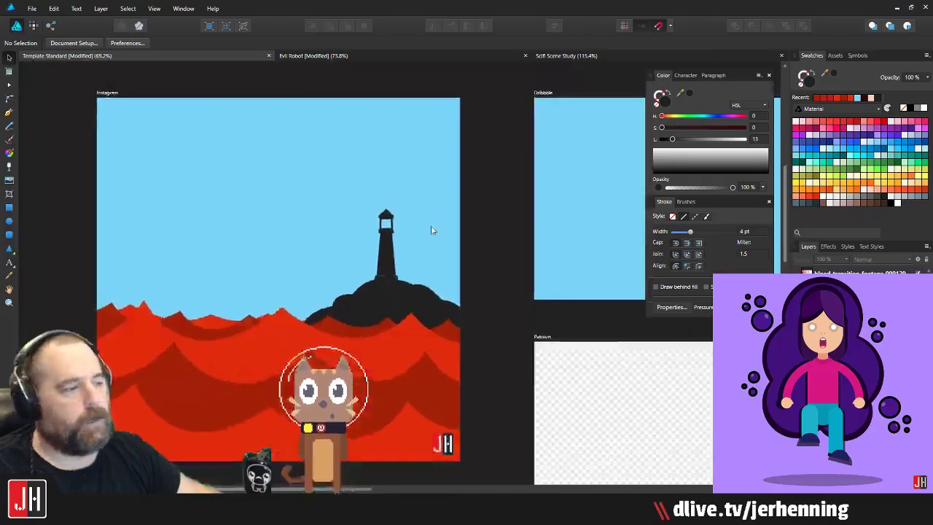
# Step: Group the lighthouse with its island, scale the group down slightly, and shift it so the island overlaps the artboard's right edge
pyautogui.scroll(-2, 452, 186)
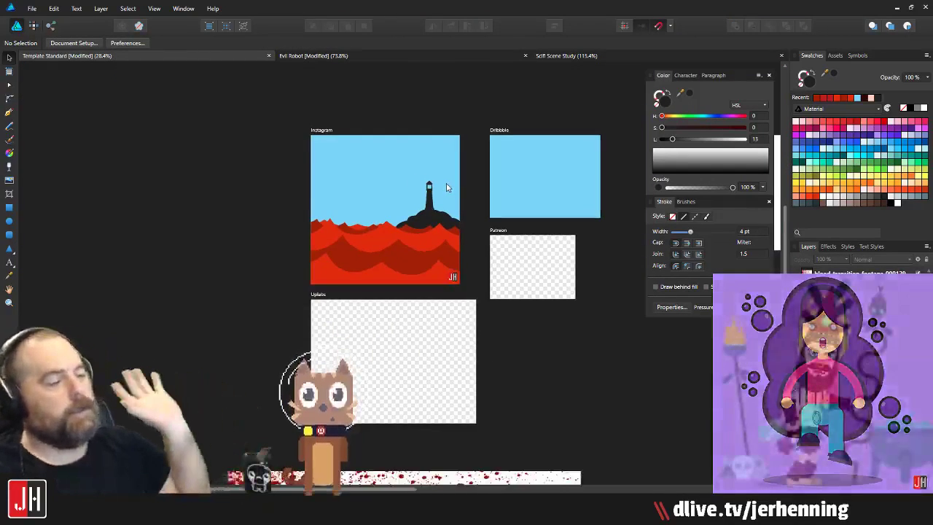
pyautogui.scroll(3, 447, 187)
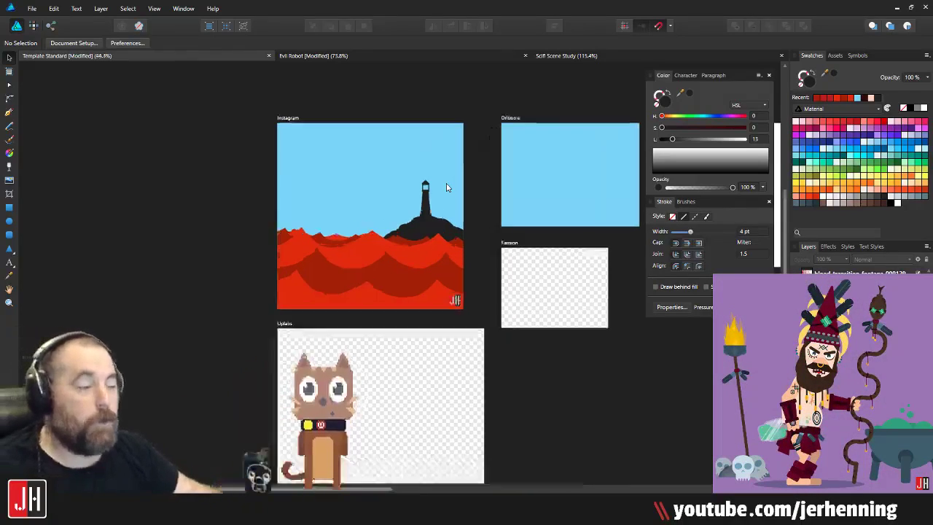
pyautogui.moveTo(518, 137); pyautogui.dragTo(292, 377)
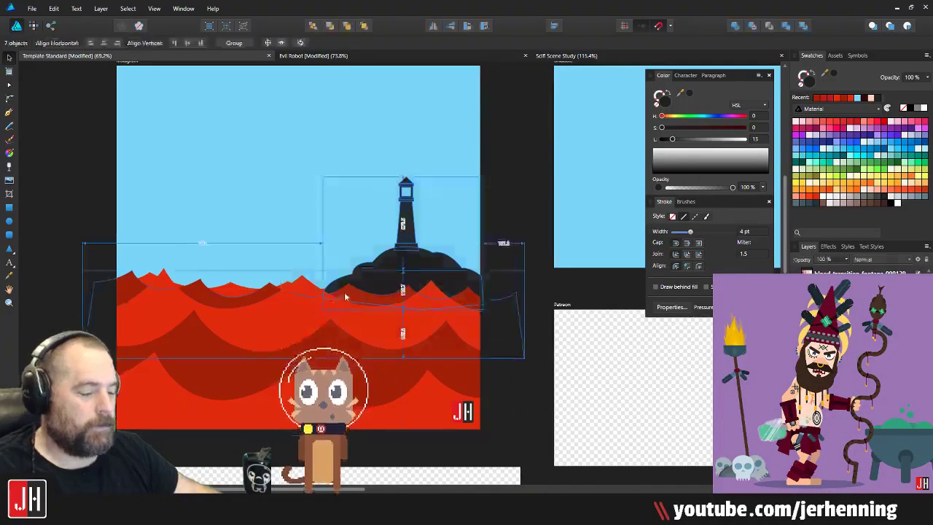
pyautogui.moveTo(484, 177); pyautogui.dragTo(454, 200)
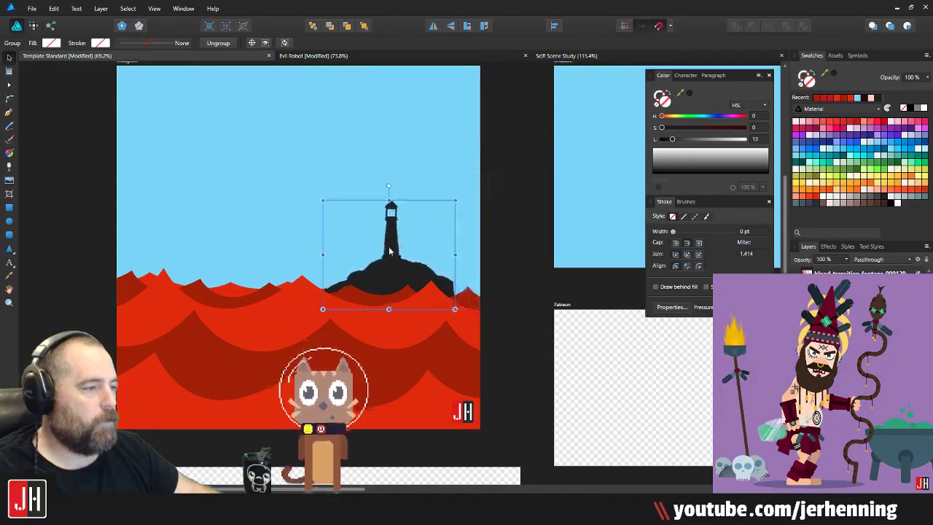
pyautogui.moveTo(395, 249); pyautogui.dragTo(427, 246)
pyautogui.moveTo(427, 244); pyautogui.dragTo(427, 246)
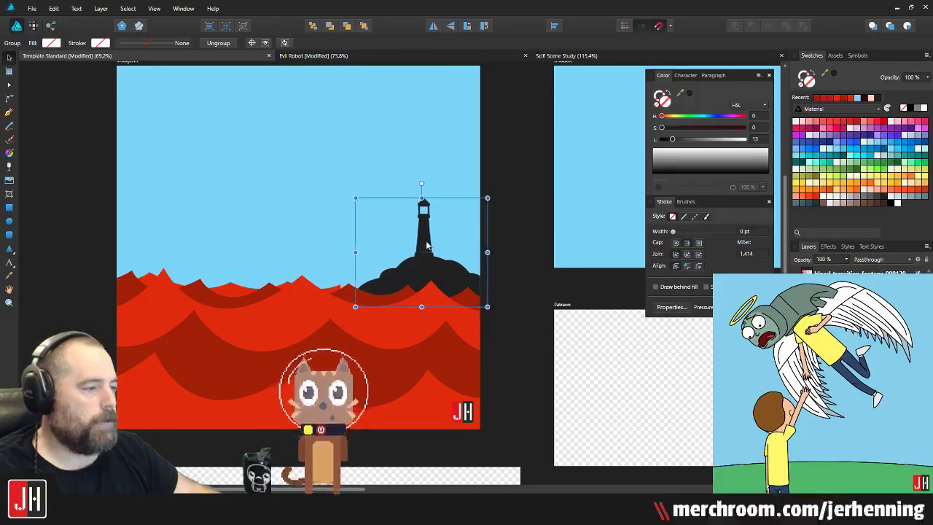
# Step: Extend the light red back wave's end behind the island, curving the new edge into a trough beside a slightly raised crest
pyautogui.scroll(5, 328, 306)
pyautogui.click(391, 319)
pyautogui.press('a')
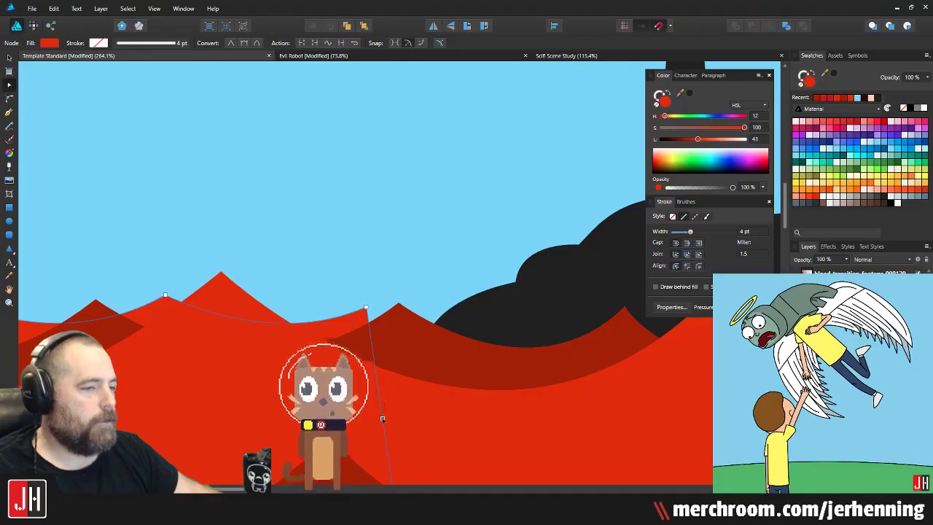
pyautogui.moveTo(382, 420); pyautogui.dragTo(553, 301)
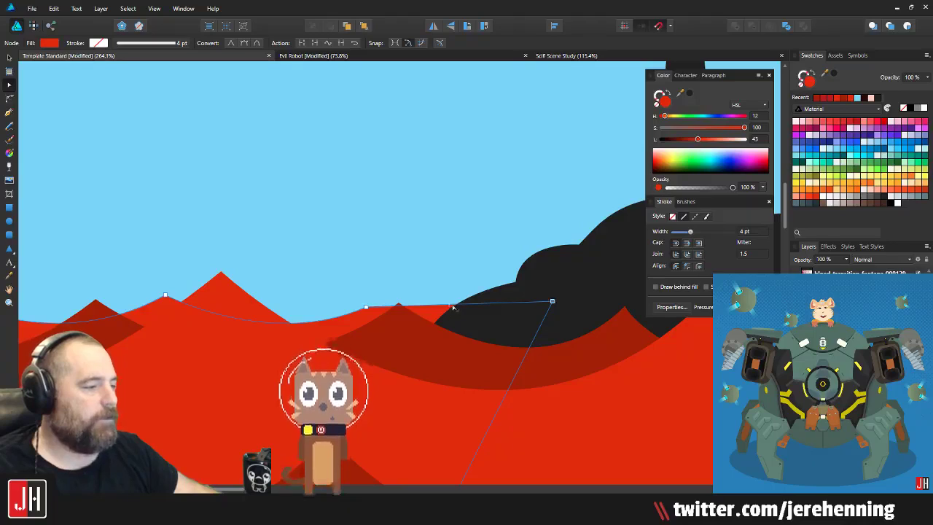
pyautogui.moveTo(452, 308); pyautogui.dragTo(456, 324)
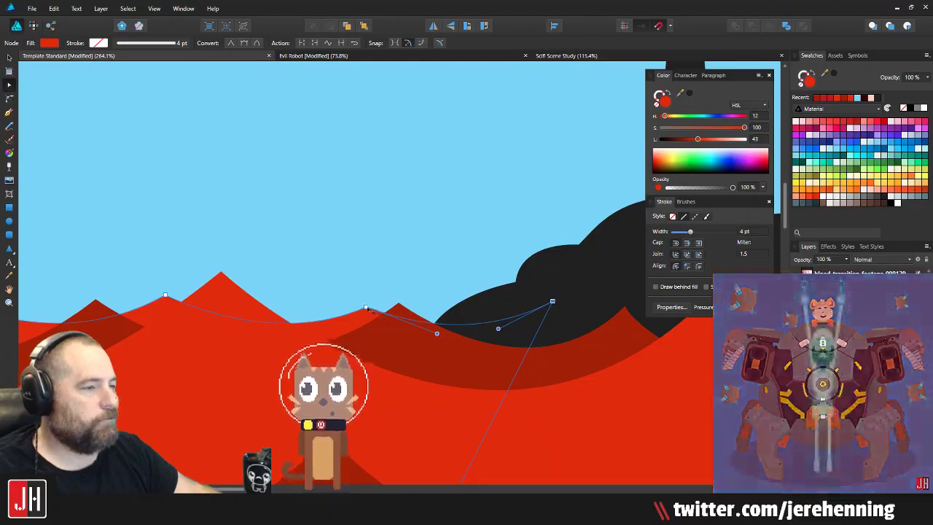
pyautogui.moveTo(366, 308); pyautogui.dragTo(353, 295)
pyautogui.press('v')
pyautogui.click(408, 242)
pyautogui.scroll(-4, 402, 277)
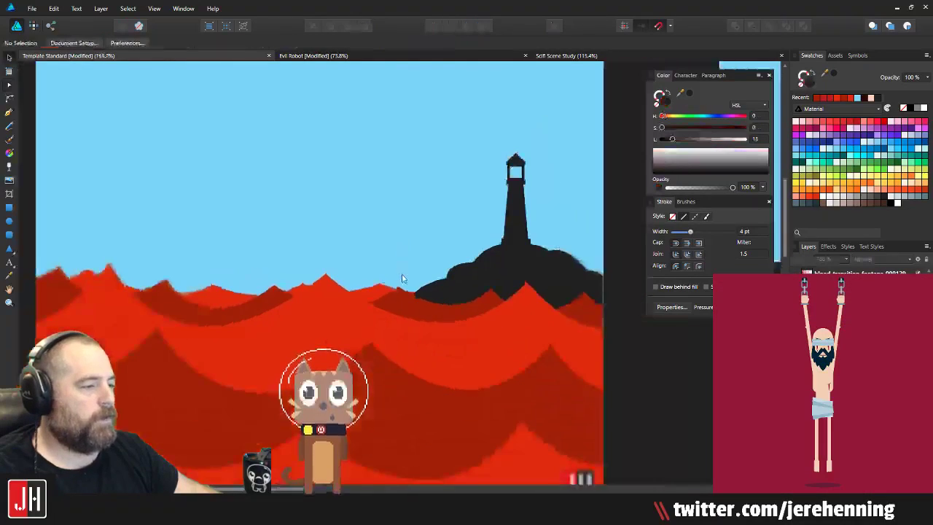
# Step: Check the whole Instagram artboard with the resized lighthouse and save the document
pyautogui.scroll(-5, 402, 278)
pyautogui.moveTo(483, 267); pyautogui.dragTo(452, 296)
pyautogui.scroll(3, 404, 289)
pyautogui.hotkey('ctrl', 's')
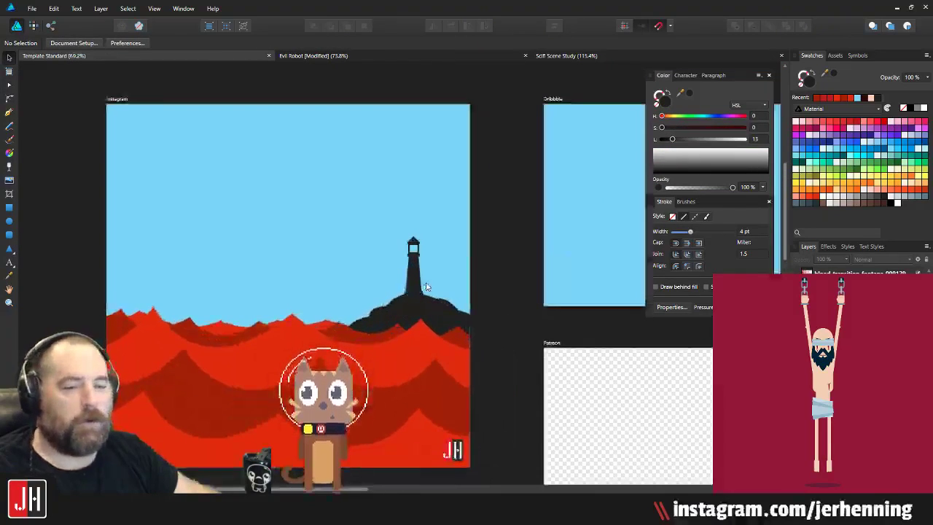
pyautogui.moveTo(389, 302); pyautogui.dragTo(450, 281)
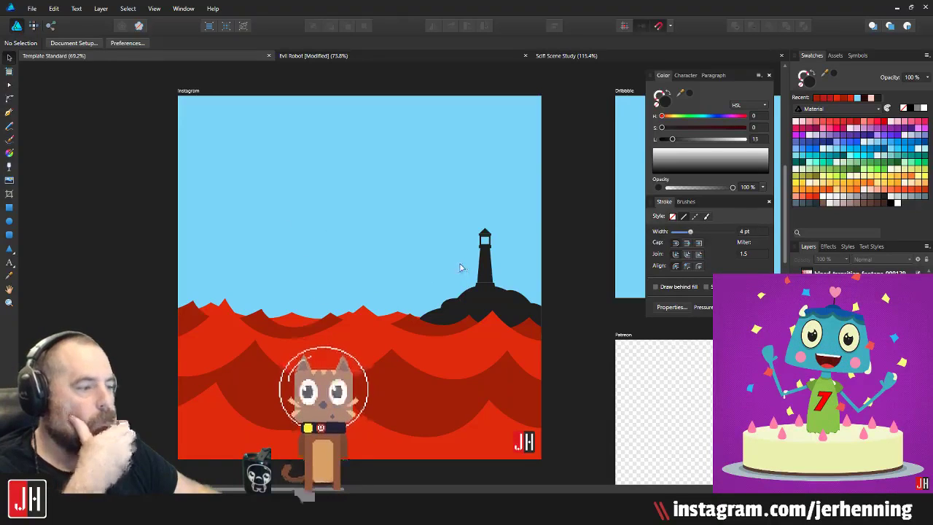
# Step: Send the lighthouse island group one level back in the stacking order
pyautogui.click(487, 301)
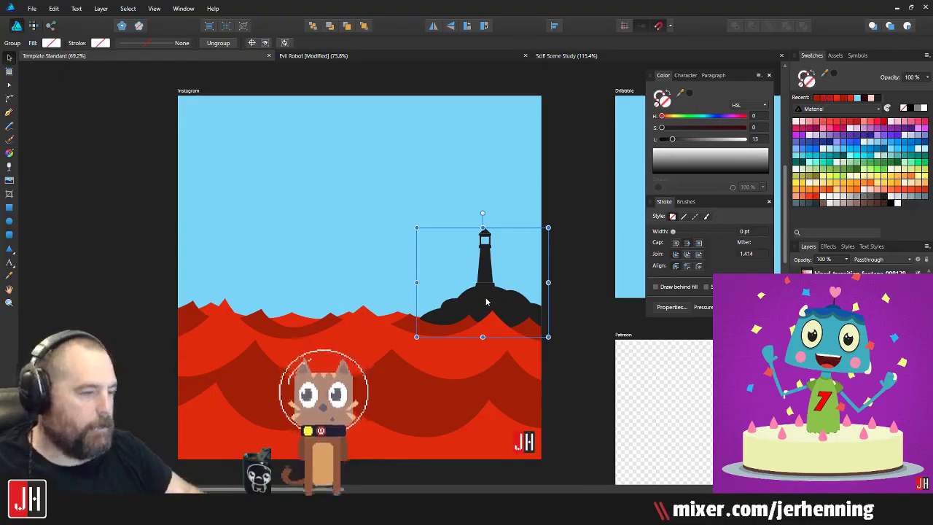
pyautogui.hotkey('ctrl', '[')
pyautogui.click(572, 301)
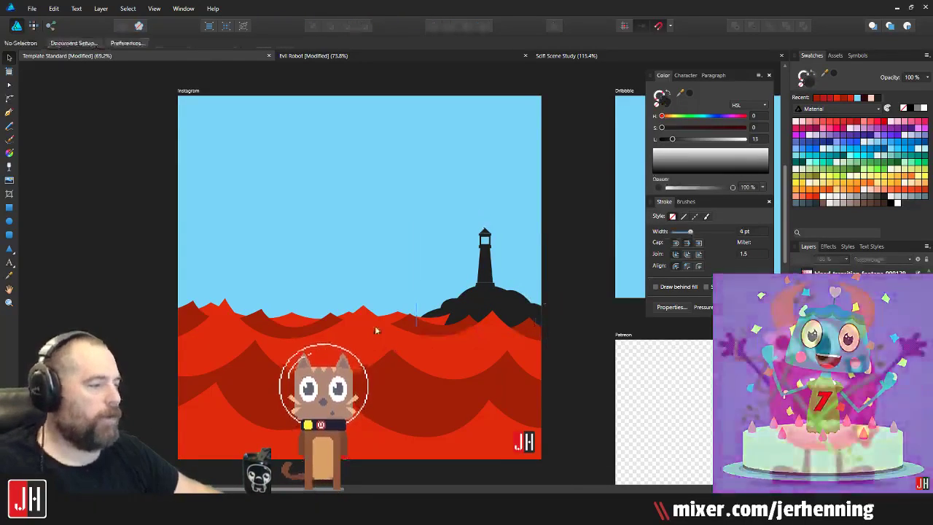
# Step: Scale the lighthouse island group down slightly and shift it back toward the artboard's right edge
pyautogui.click(484, 301)
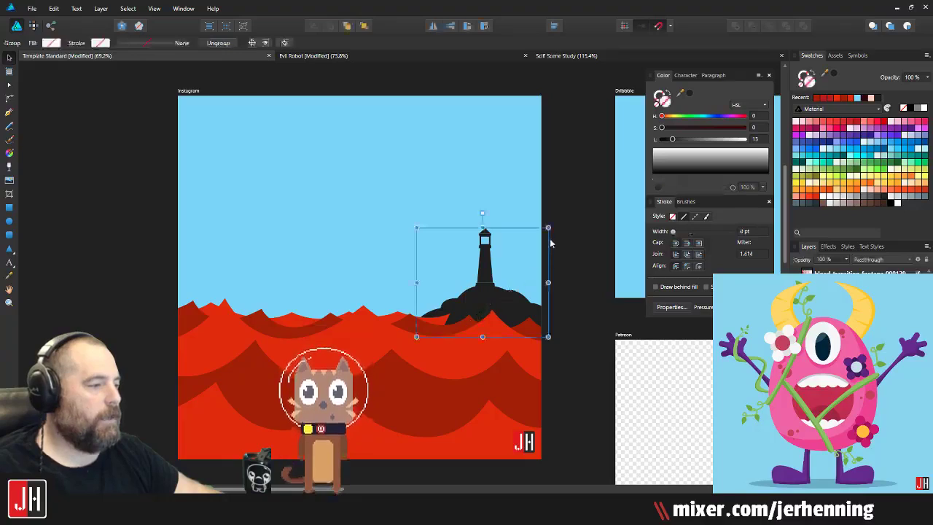
pyautogui.moveTo(549, 227); pyautogui.dragTo(542, 233)
pyautogui.moveTo(501, 283)
pyautogui.mouseDown()
pyautogui.moveTo(514, 275)
pyautogui.moveTo(510, 280)
pyautogui.mouseUp()
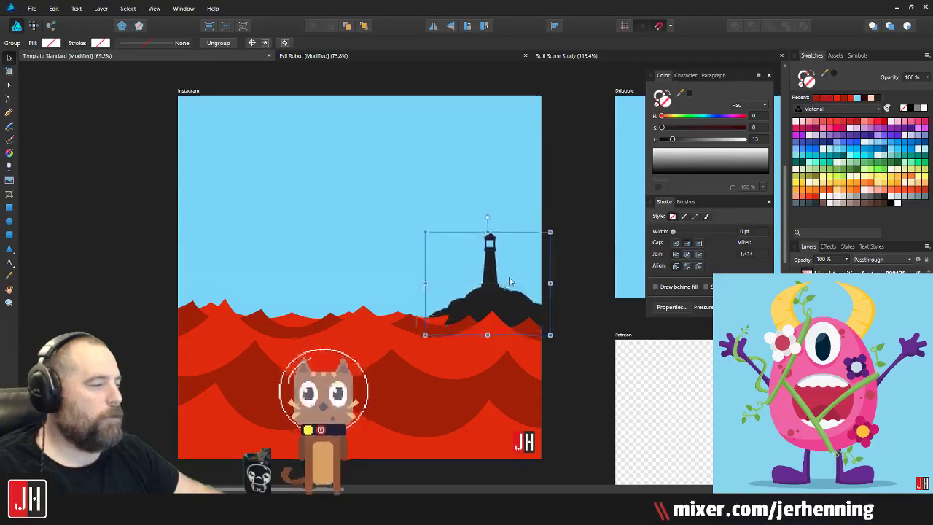
# Step: Extend the light red back wave across the island's base, curving it up to another crest and down past the artboard's right edge
pyautogui.scroll(3, 516, 326)
pyautogui.press('a')
pyautogui.click(380, 314)
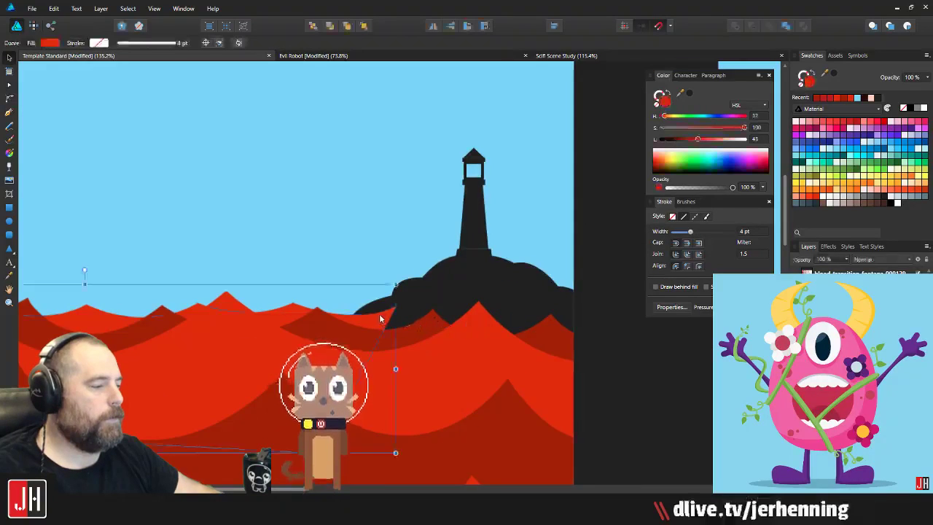
pyautogui.moveTo(374, 358); pyautogui.dragTo(461, 329)
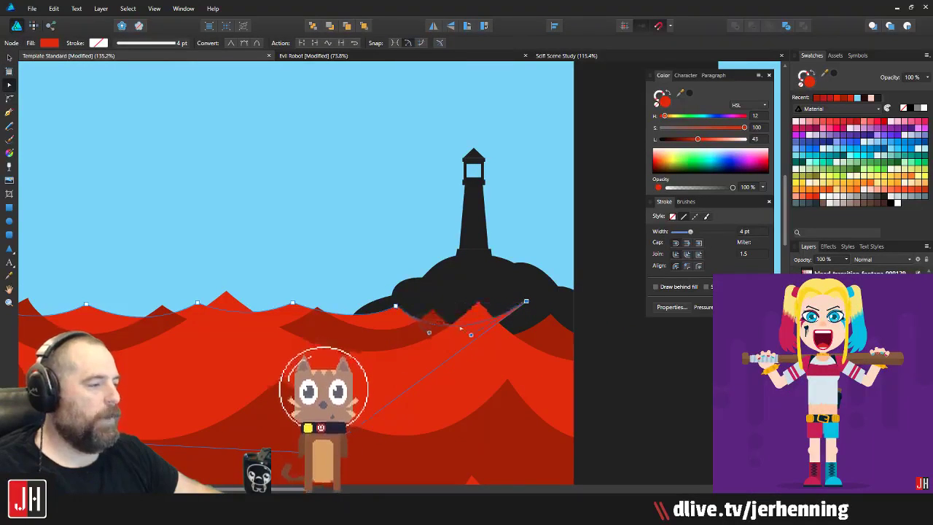
pyautogui.moveTo(432, 370); pyautogui.dragTo(647, 354)
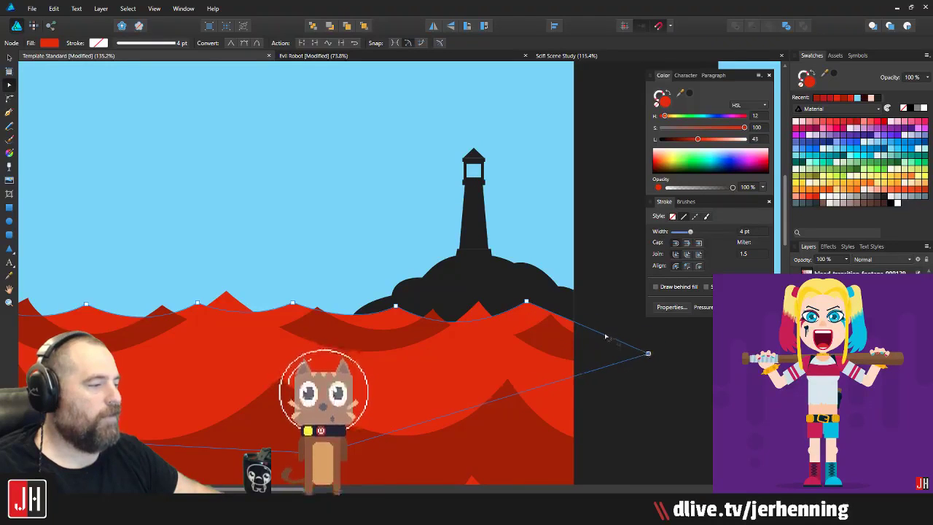
pyautogui.press('v')
pyautogui.click(608, 272)
pyautogui.scroll(-6, 552, 299)
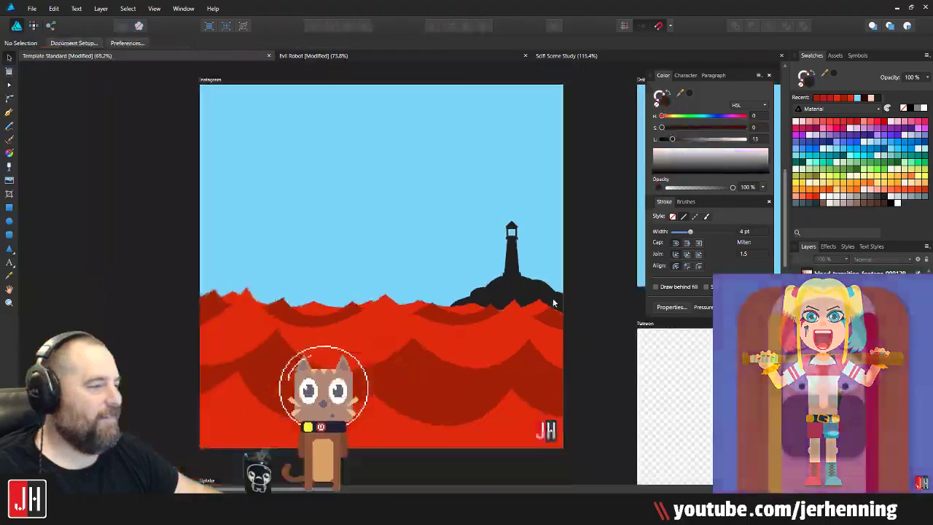
# Step: Scale the lighthouse island group down slightly, settle it lower behind the waves at the artboard's right edge, and save the document
pyautogui.moveTo(528, 292); pyautogui.dragTo(472, 307)
pyautogui.scroll(3, 471, 307)
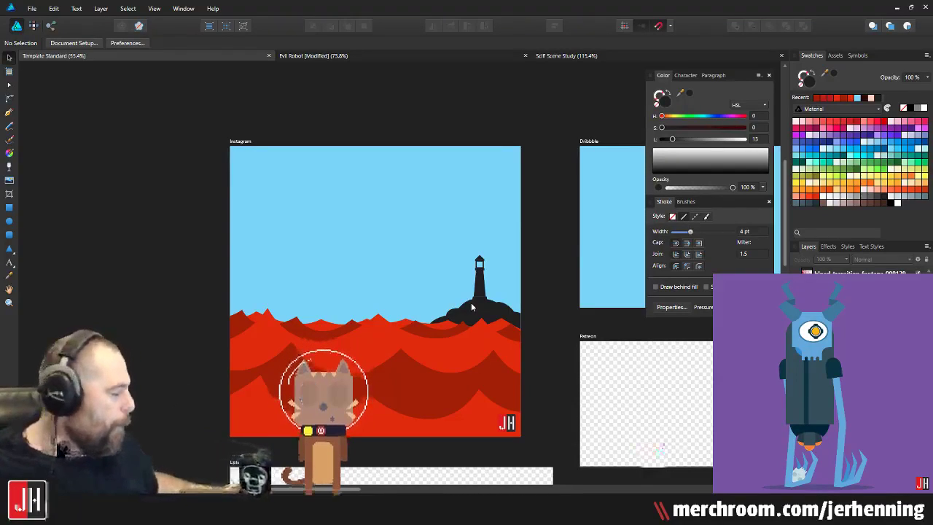
pyautogui.scroll(3, 471, 303)
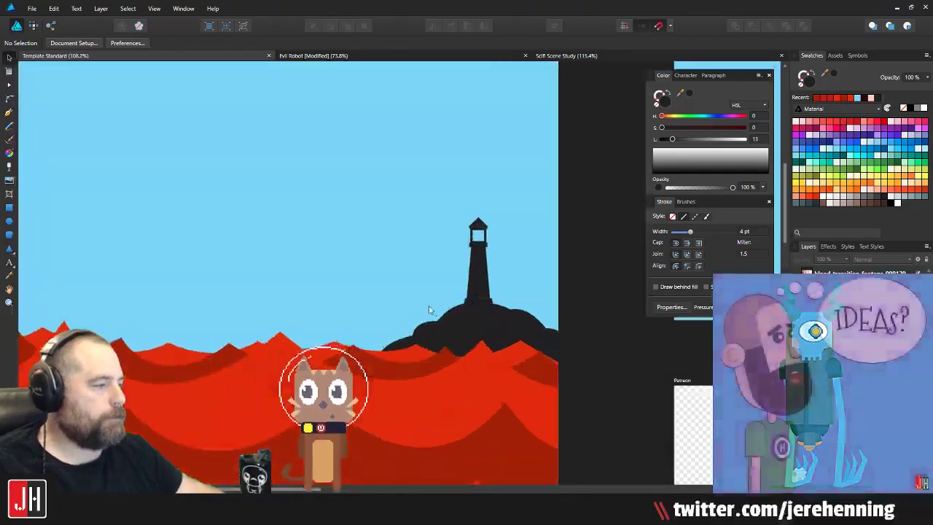
pyautogui.click(477, 291)
pyautogui.moveTo(478, 291); pyautogui.dragTo(512, 301)
pyautogui.click(593, 290)
pyautogui.hotkey('ctrl', 's')
pyautogui.scroll(-4, 503, 334)
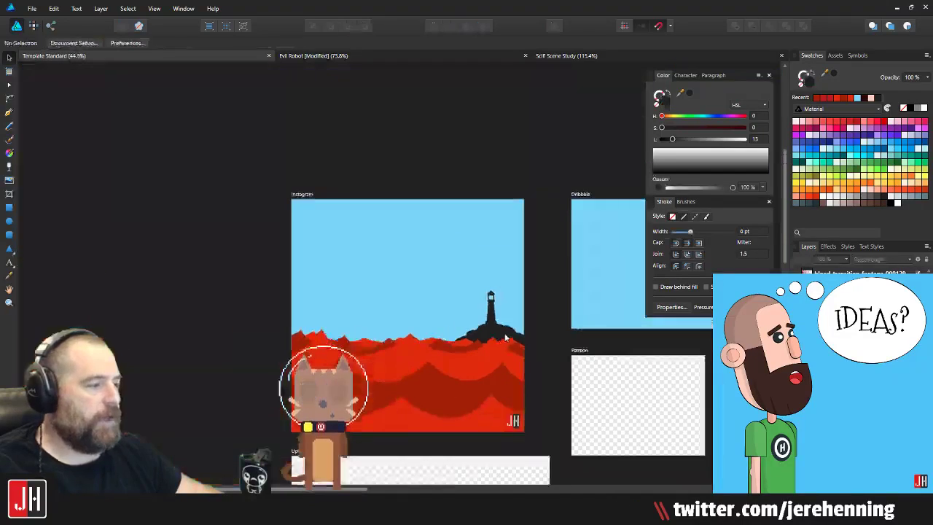
# Step: Raise the light red back wave's end node outside the artboard and bend its last segment into a shallow downward curve
pyautogui.moveTo(506, 340); pyautogui.dragTo(480, 293)
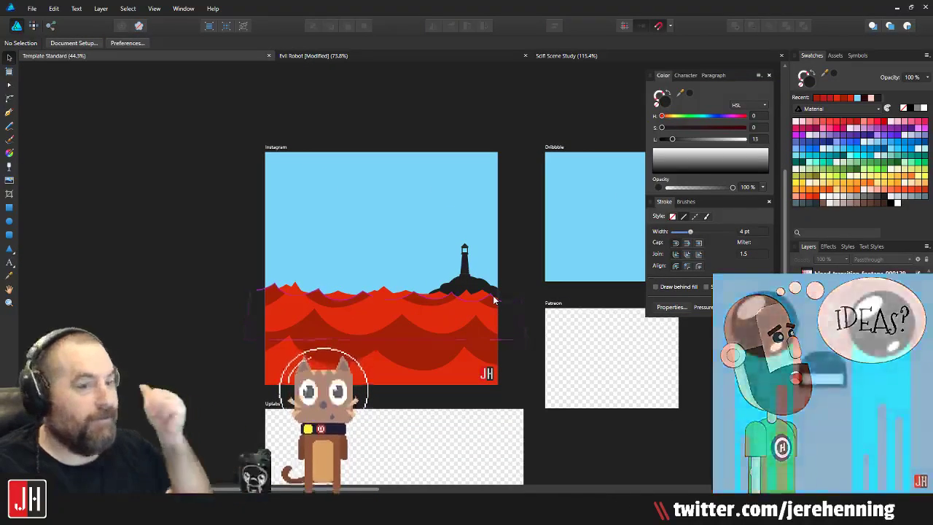
pyautogui.scroll(6, 438, 305)
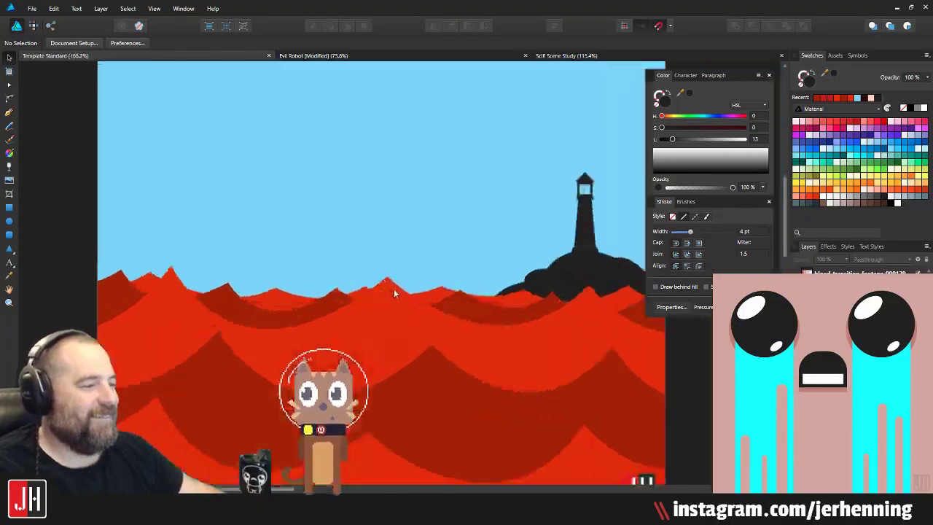
pyautogui.scroll(-4, 420, 283)
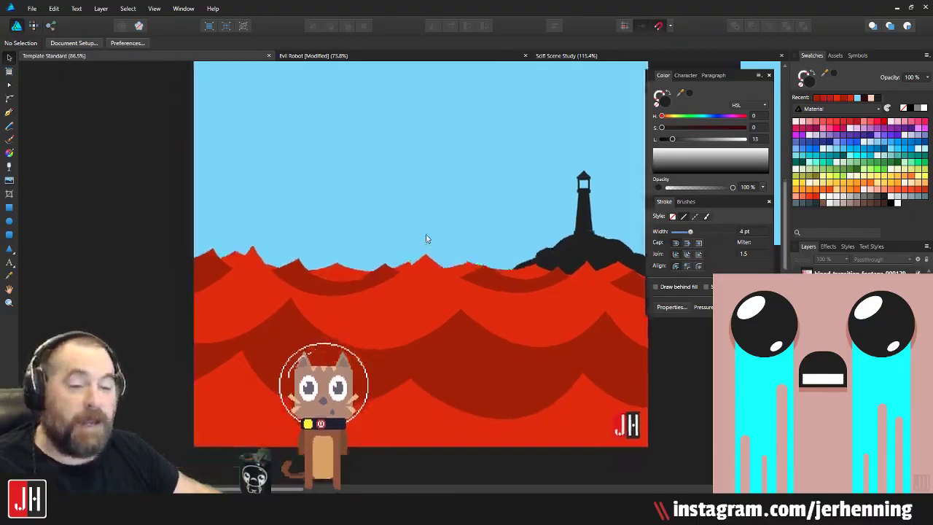
pyautogui.moveTo(442, 237); pyautogui.dragTo(385, 245)
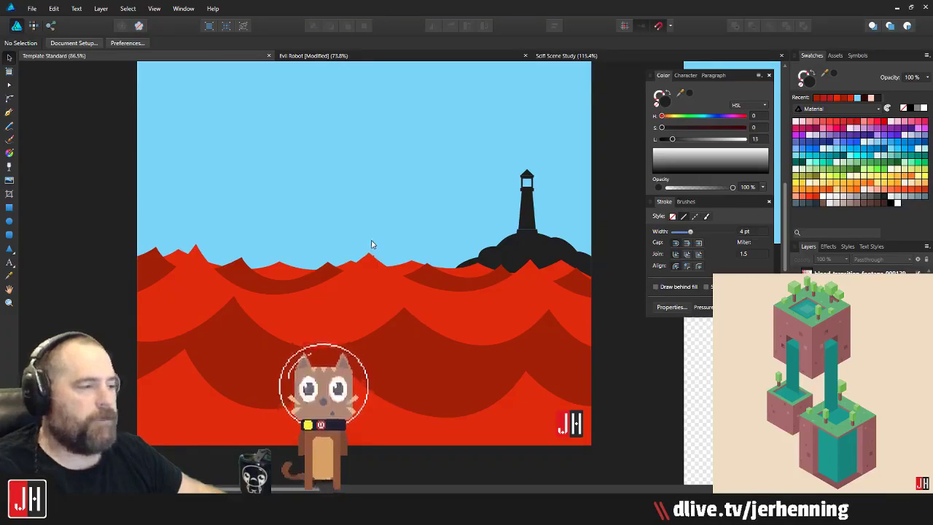
pyautogui.moveTo(436, 241); pyautogui.dragTo(380, 247)
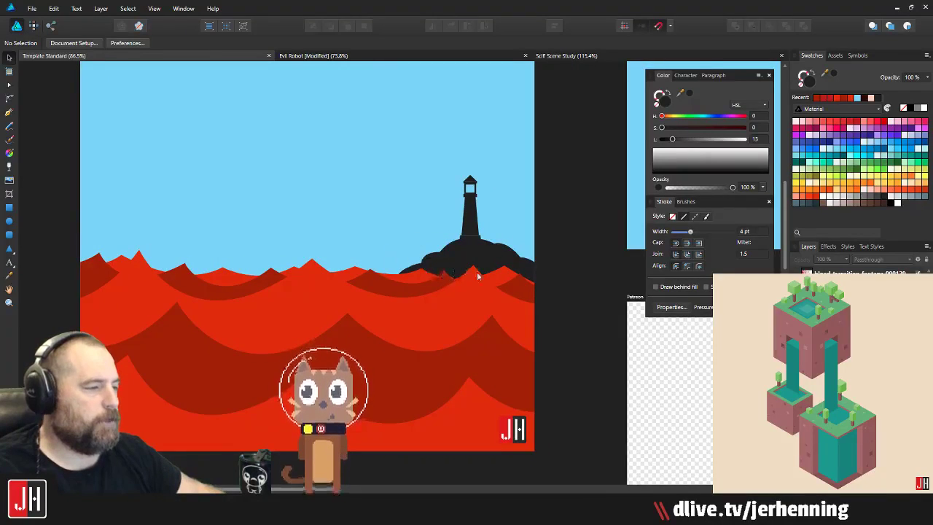
pyautogui.scroll(6, 510, 277)
pyautogui.press('a')
pyautogui.click(421, 255)
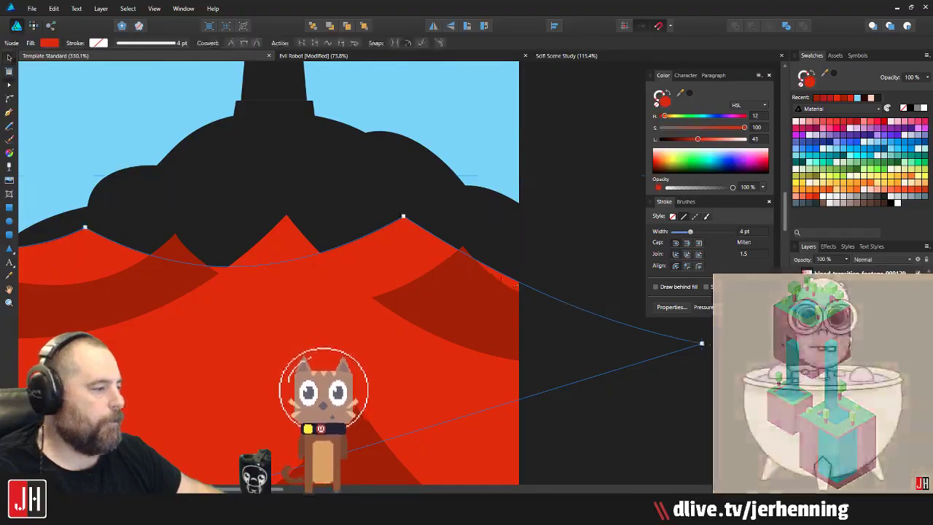
pyautogui.moveTo(702, 344); pyautogui.dragTo(744, 307)
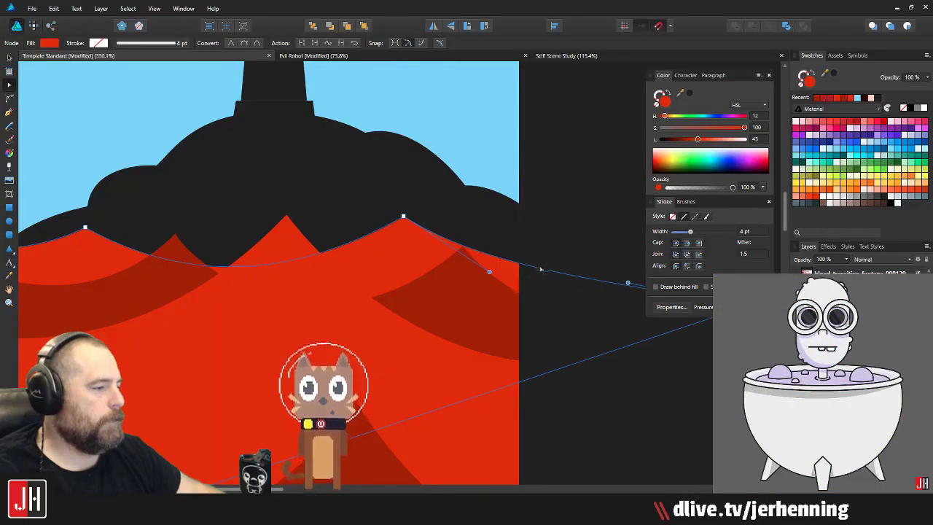
pyautogui.moveTo(541, 269); pyautogui.dragTo(528, 278)
pyautogui.press('v')
pyautogui.press('Escape')
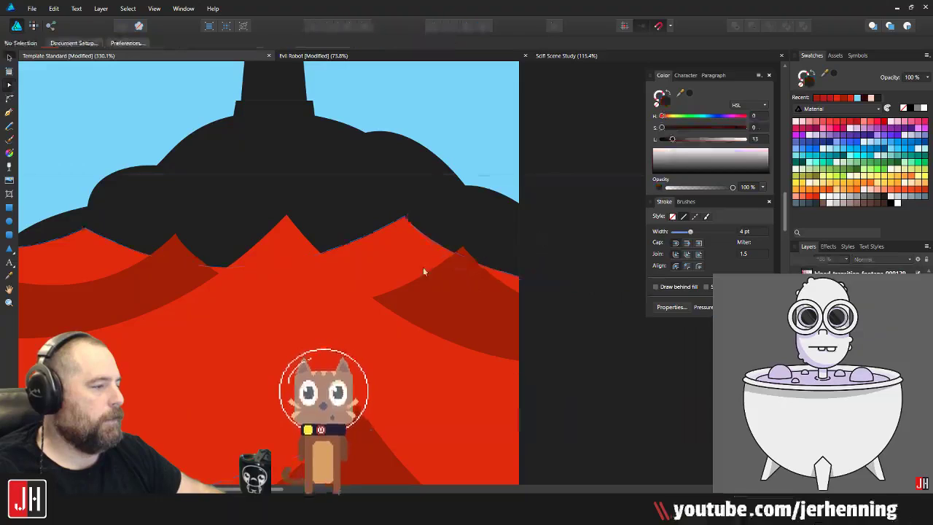
# Step: Close the Evil Robot document without saving its changes
pyautogui.scroll(-8, 409, 289)
pyautogui.moveTo(334, 304); pyautogui.dragTo(405, 294)
pyautogui.scroll(1, 405, 298)
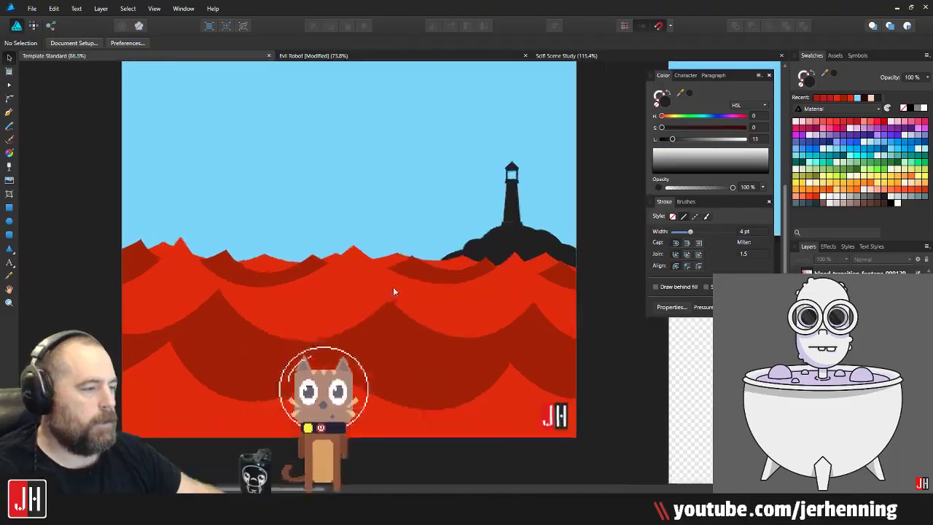
pyautogui.moveTo(380, 282); pyautogui.dragTo(380, 315)
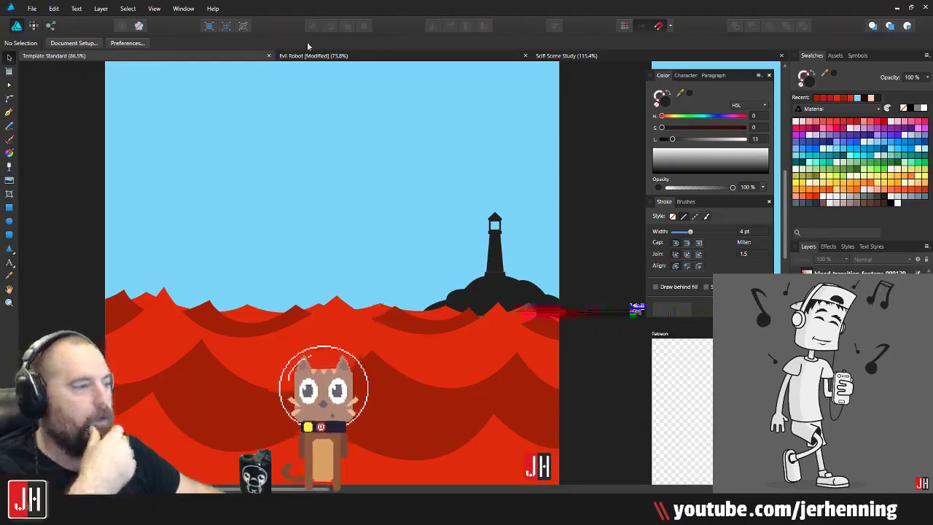
pyautogui.click(487, 61)
pyautogui.click(525, 55)
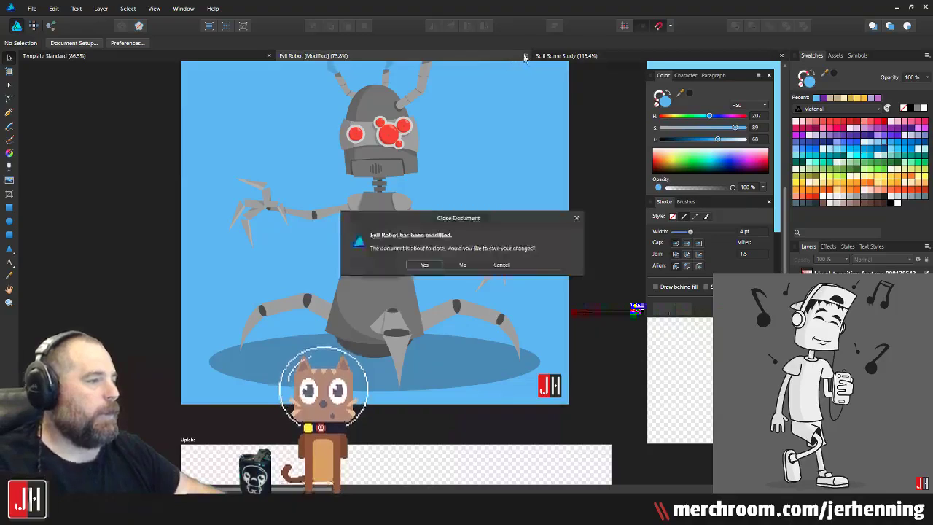
pyautogui.click(468, 263)
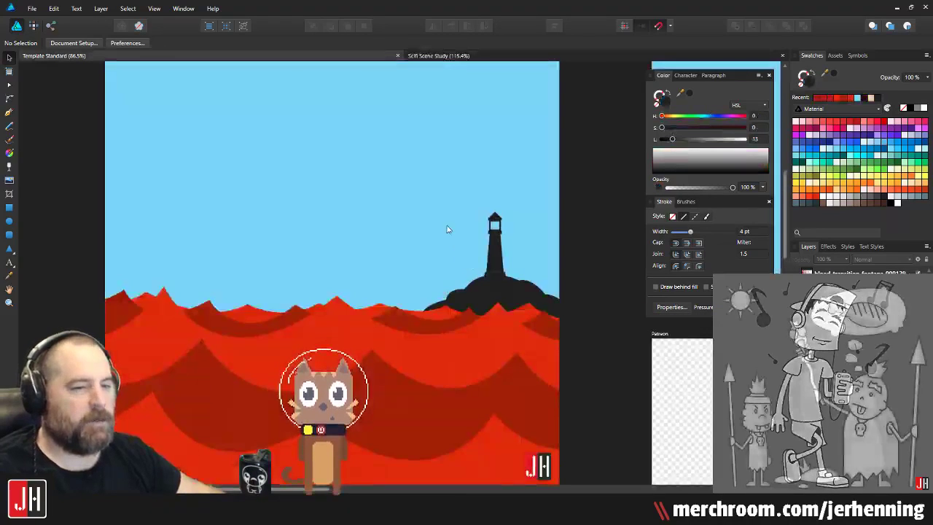
# Step: View the whole Scifi Scene Study illustration as a reference and return to the Template Standard document
pyautogui.click(465, 56)
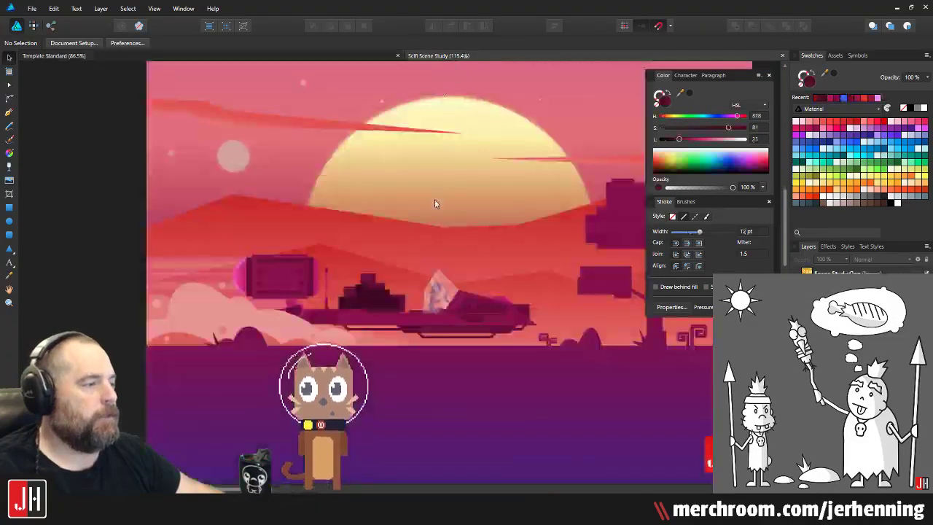
pyautogui.hotkey('ctrl', '0')
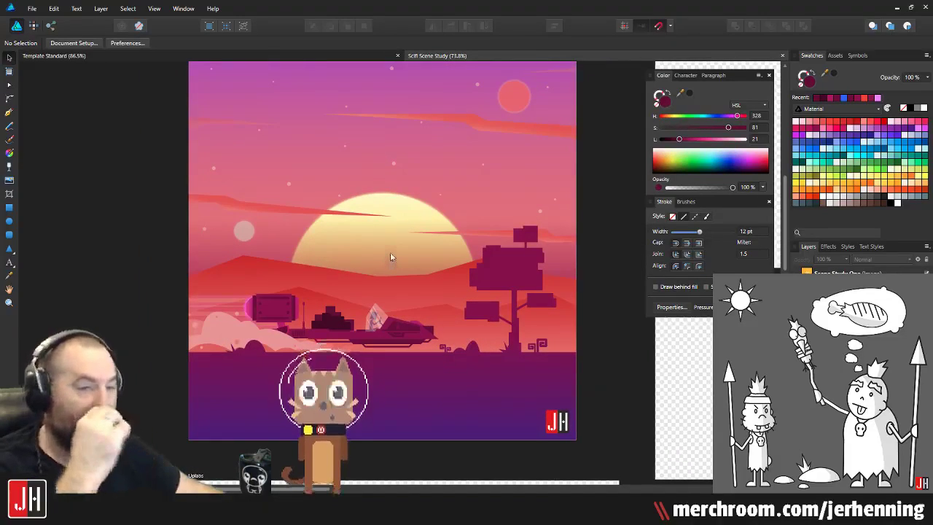
pyautogui.click(284, 55)
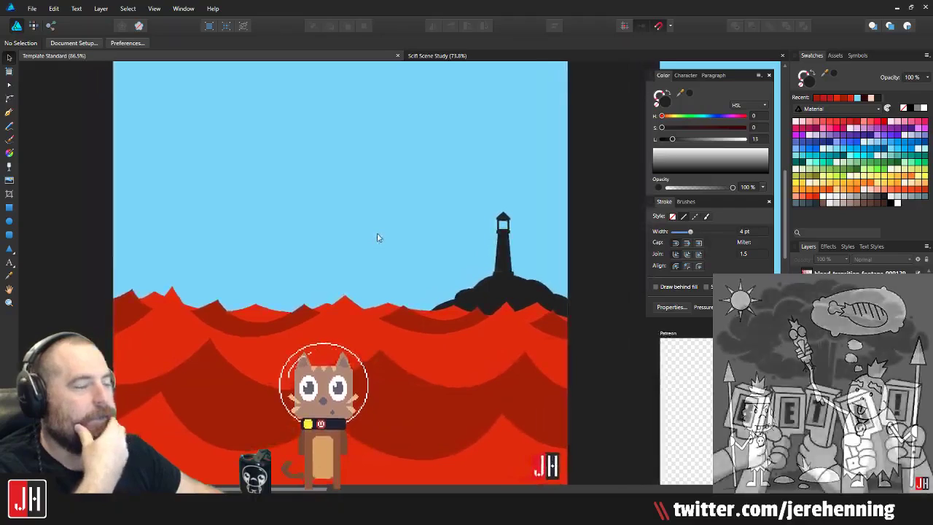
# Step: Scale the lighthouse island group down a little more and reposition it behind the waves at the artboard's right edge
pyautogui.scroll(-2, 364, 231)
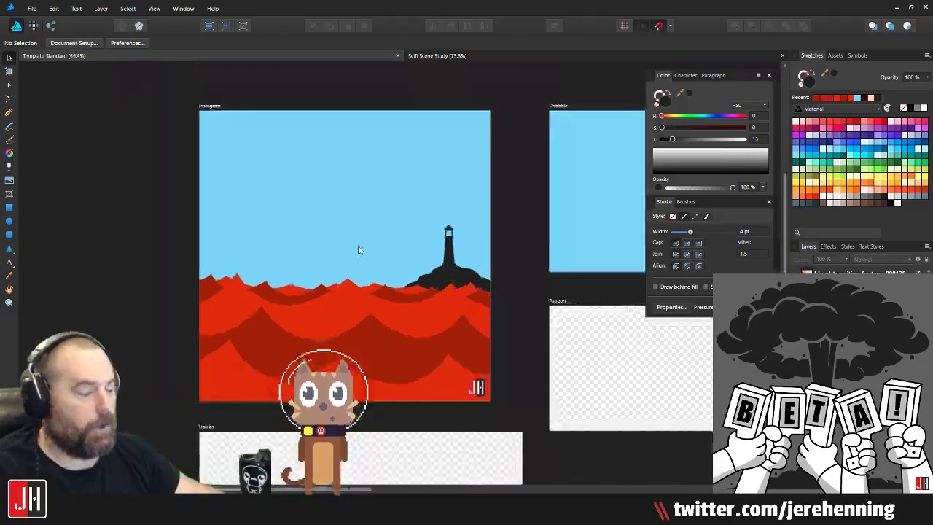
pyautogui.scroll(1, 361, 246)
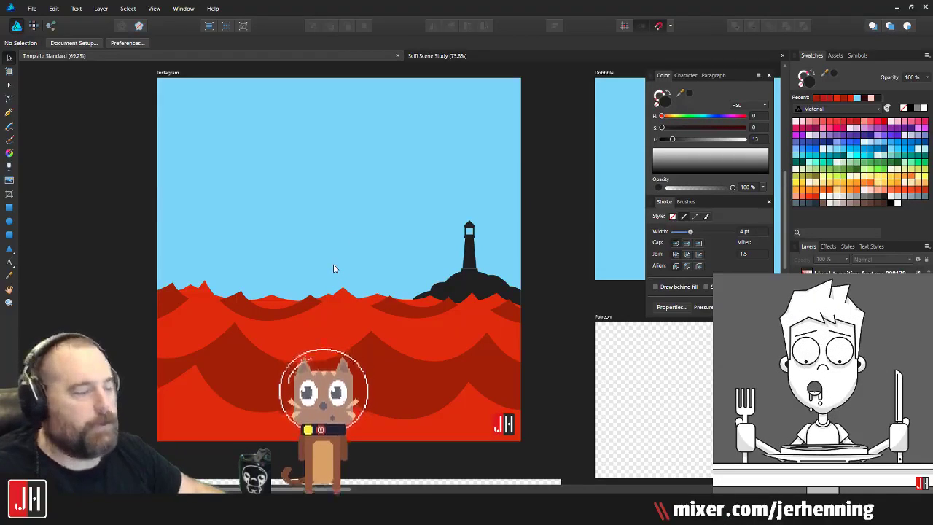
pyautogui.scroll(3, 467, 273)
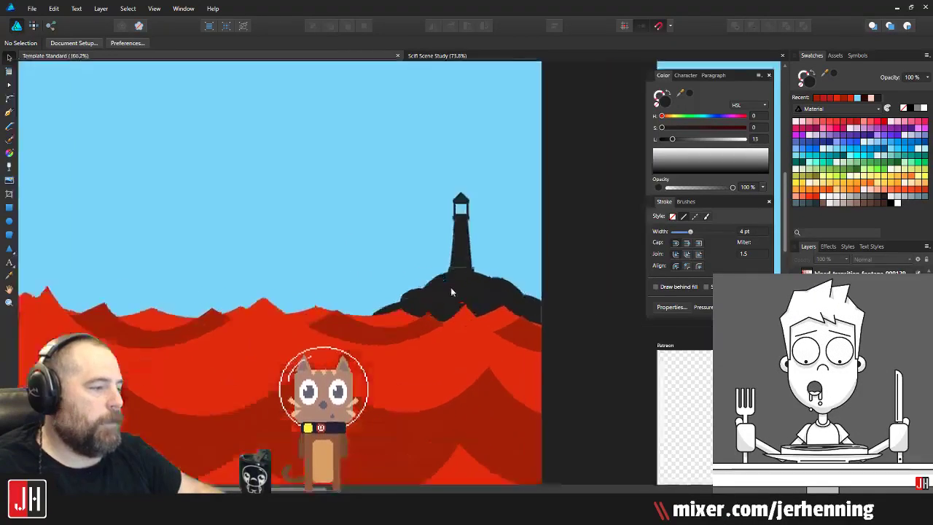
pyautogui.click(454, 293)
pyautogui.moveTo(572, 168); pyautogui.dragTo(559, 182)
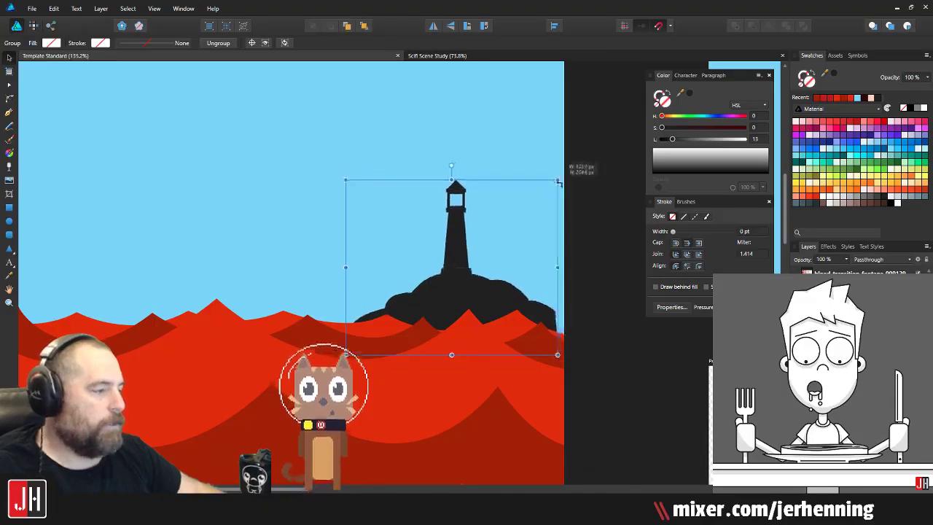
pyautogui.moveTo(481, 275); pyautogui.dragTo(470, 299)
pyautogui.click(575, 278)
pyautogui.scroll(-2, 540, 304)
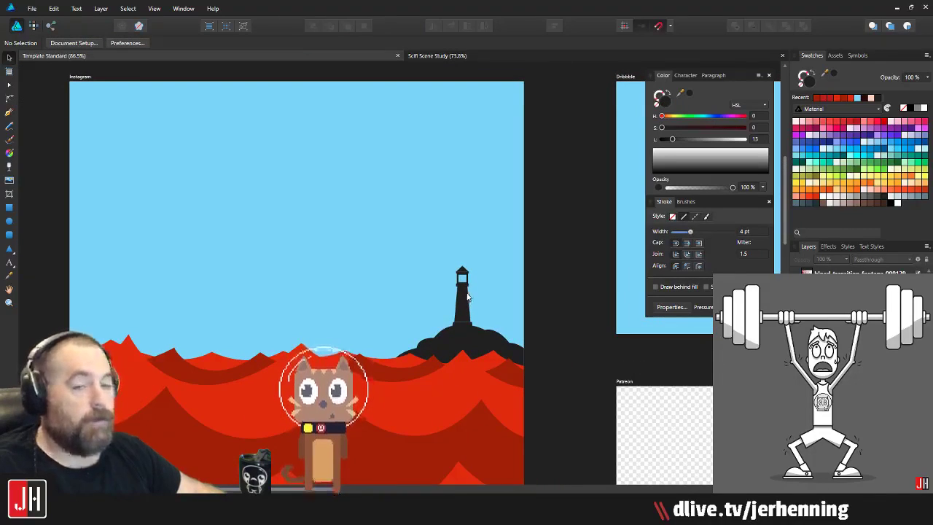
# Step: Shift the lighthouse island group slightly left and reshape the island's right end into a rounded slope running past the artboard edge
pyautogui.scroll(8, 486, 342)
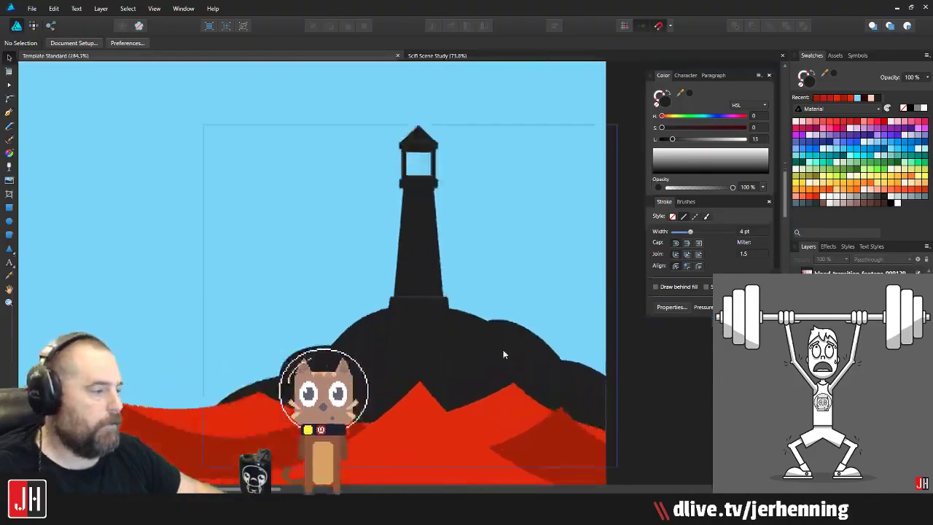
pyautogui.click(498, 349)
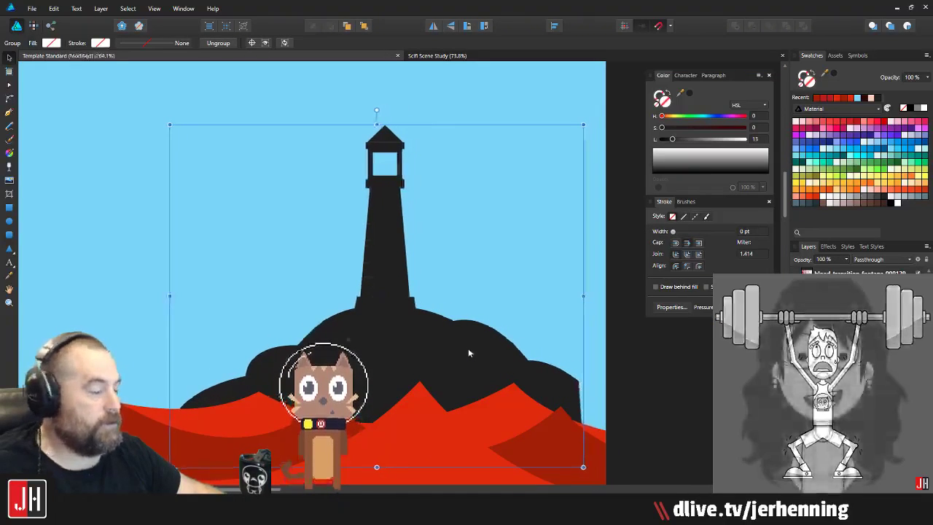
pyautogui.press('a')
pyautogui.click(579, 410)
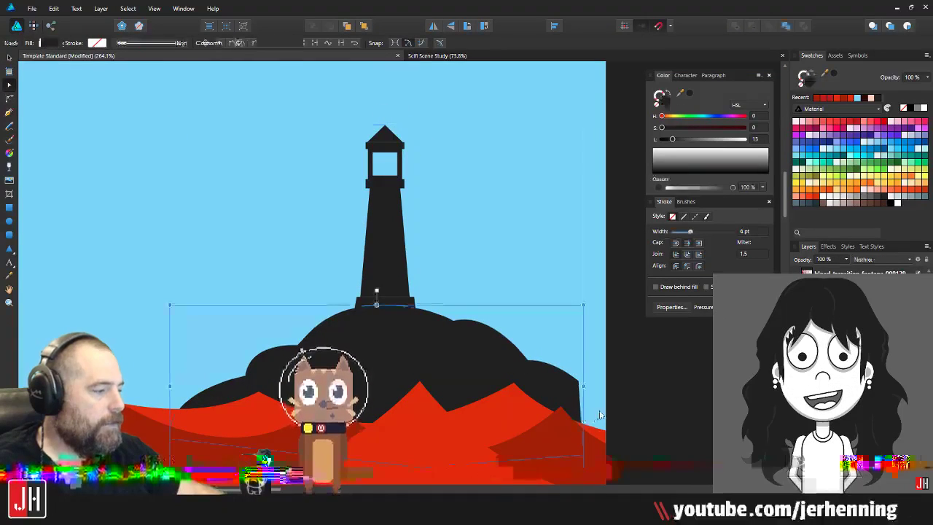
pyautogui.moveTo(602, 412); pyautogui.dragTo(572, 391)
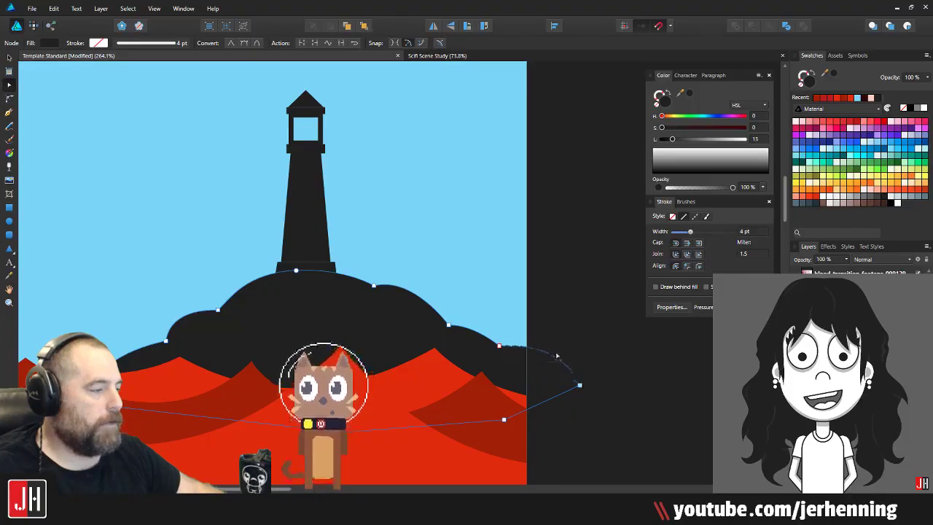
pyautogui.moveTo(577, 393); pyautogui.dragTo(568, 398)
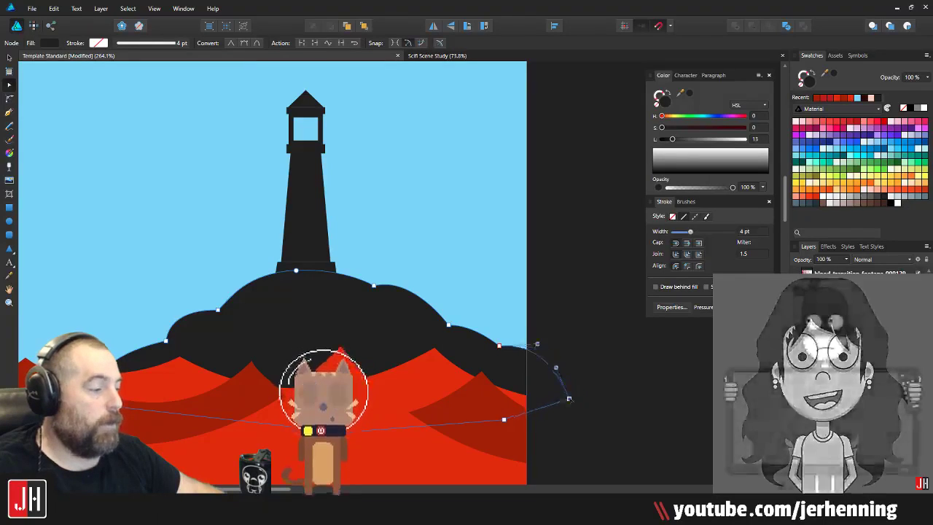
pyautogui.press('v')
pyautogui.click(573, 306)
pyautogui.scroll(-8, 499, 322)
pyautogui.scroll(3, 444, 343)
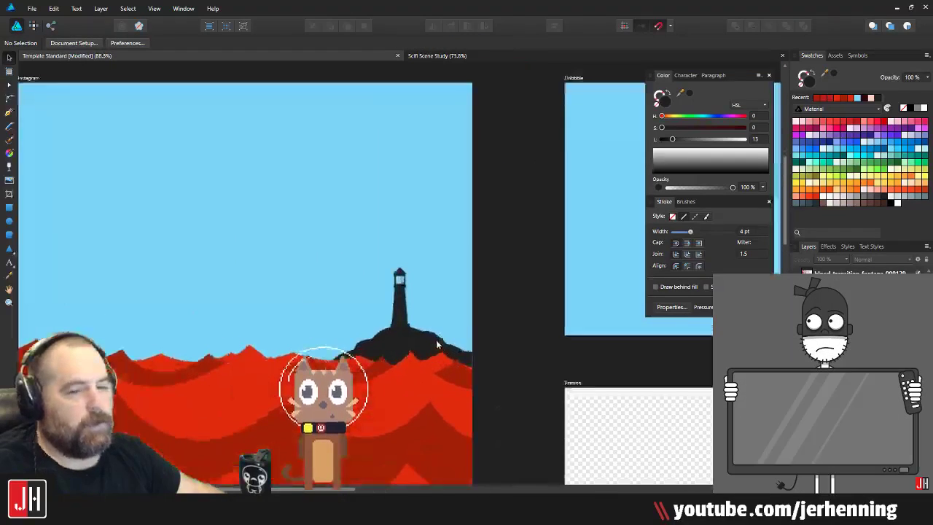
# Step: Examine the lighthouse island up close and within the whole Instagram artboard composition
pyautogui.click(414, 334)
pyautogui.scroll(2, 412, 336)
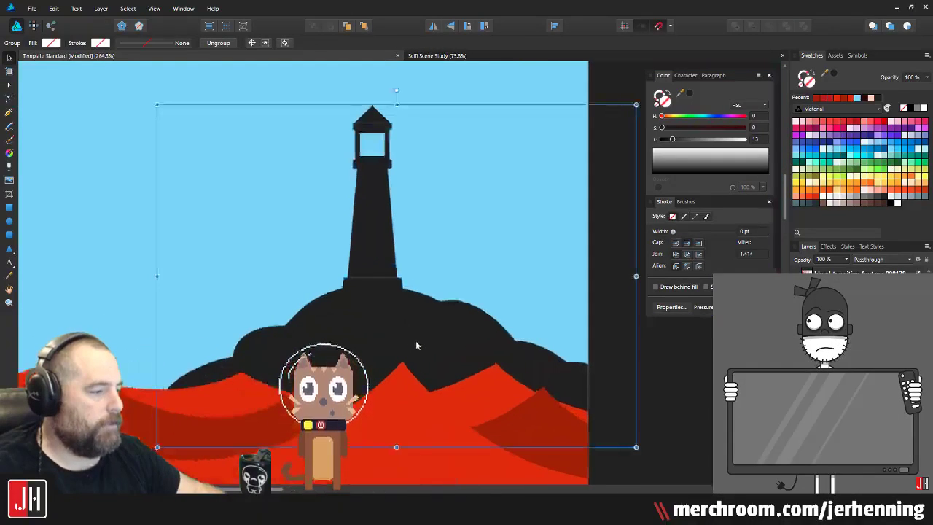
pyautogui.scroll(-3, 414, 341)
pyautogui.scroll(-2, 437, 339)
pyautogui.hotkey('ctrl', 'd')
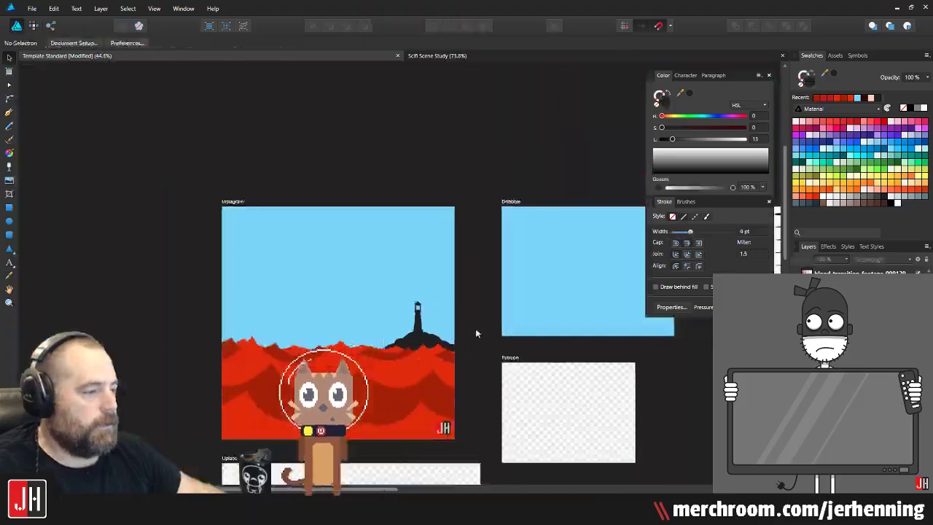
pyautogui.scroll(2, 470, 321)
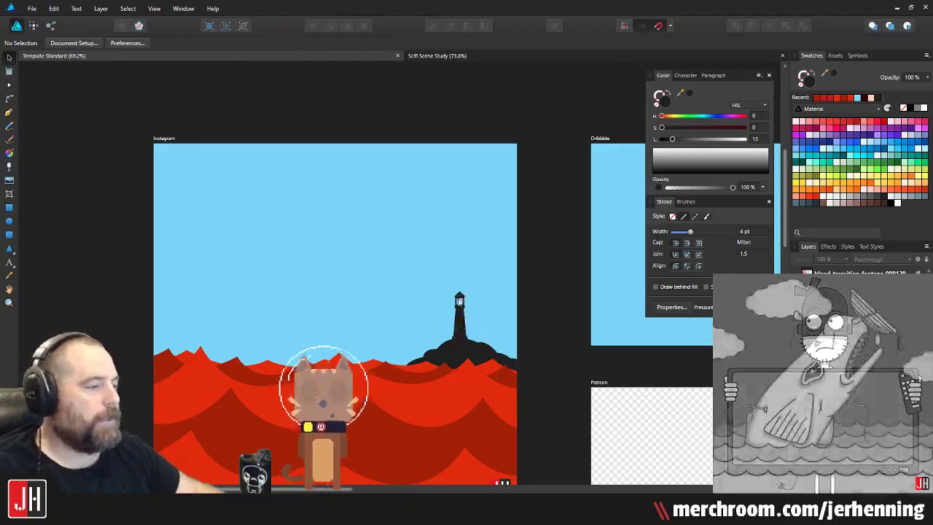
pyautogui.scroll(3, 468, 306)
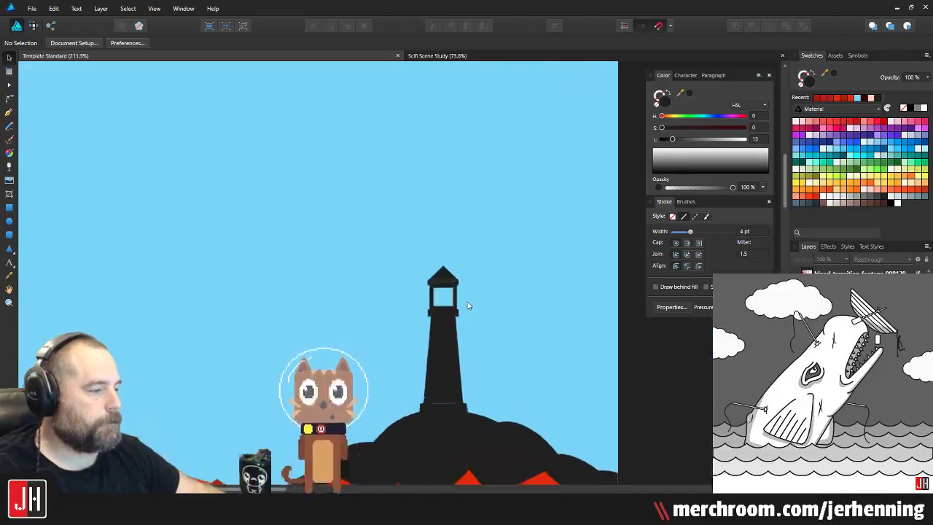
pyautogui.scroll(-4, 466, 306)
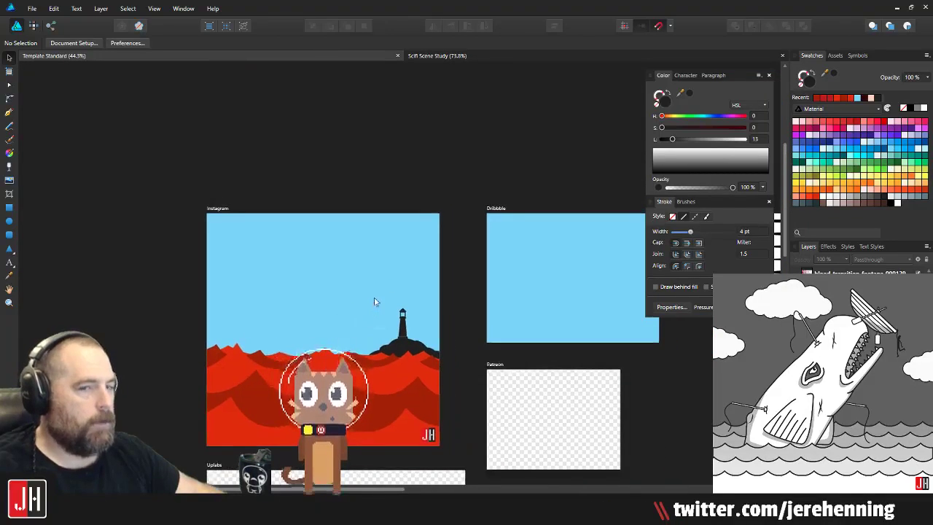
pyautogui.moveTo(334, 280)
pyautogui.mouseDown()
pyautogui.moveTo(345, 313)
pyautogui.moveTo(336, 295)
pyautogui.mouseUp()
pyautogui.scroll(1, 357, 321)
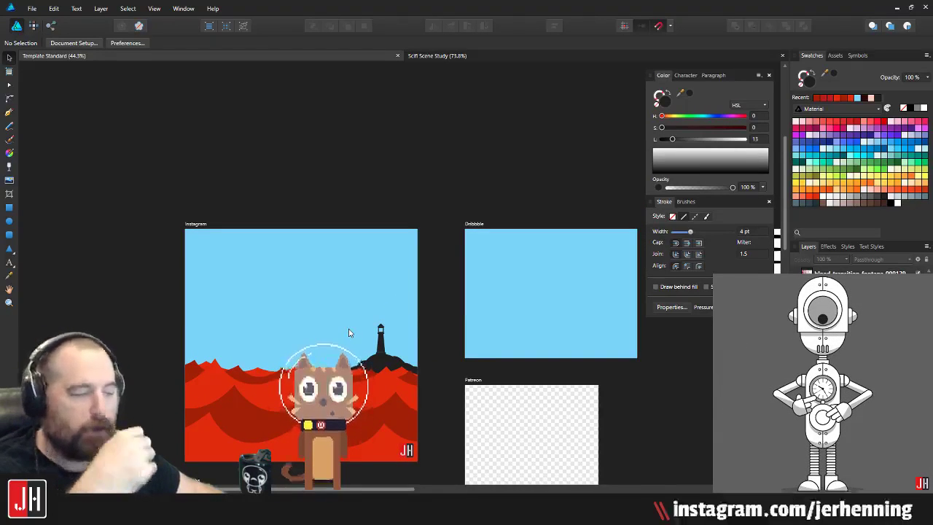
pyautogui.scroll(-1, 357, 321)
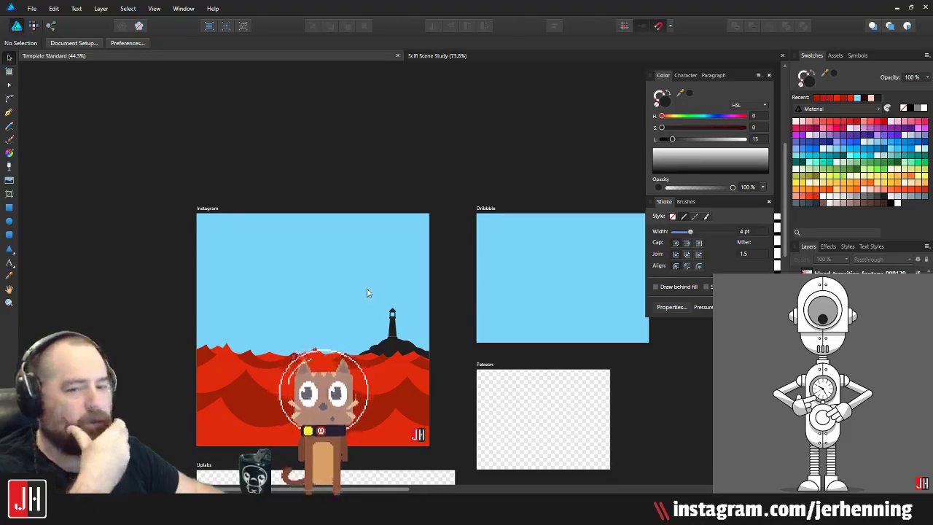
pyautogui.scroll(-1, 350, 313)
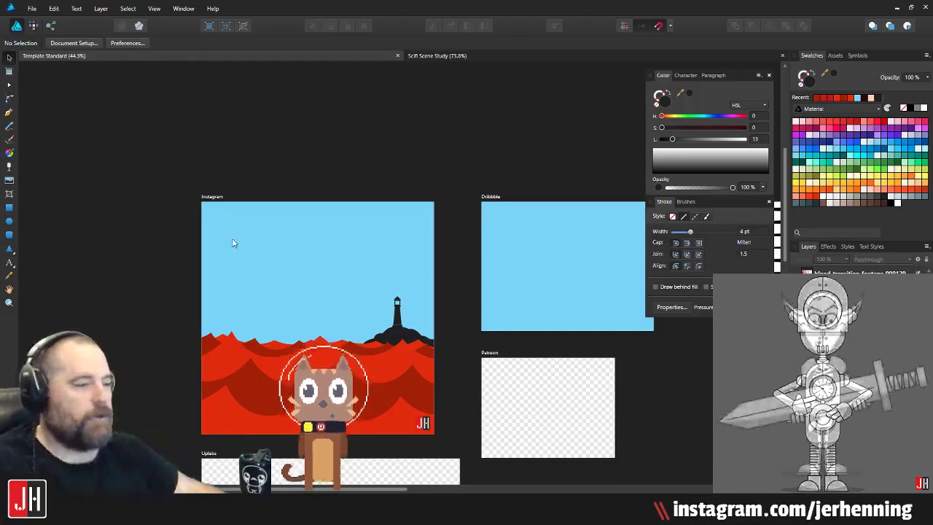
# Step: Delete the red blood-splatter image lying below the artboards
pyautogui.scroll(-3, 342, 217)
pyautogui.scroll(-3, 343, 217)
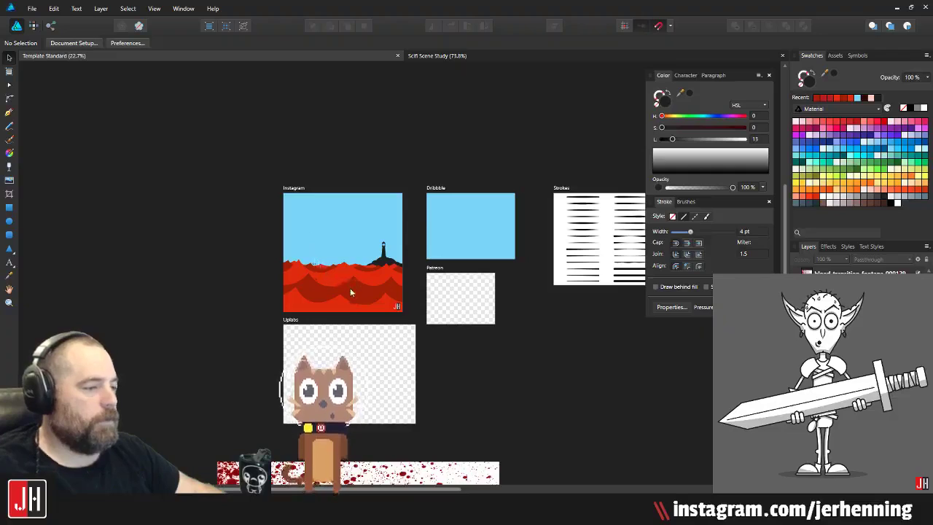
pyautogui.scroll(-3, 353, 292)
pyautogui.scroll(-2, 360, 240)
pyautogui.click(342, 258)
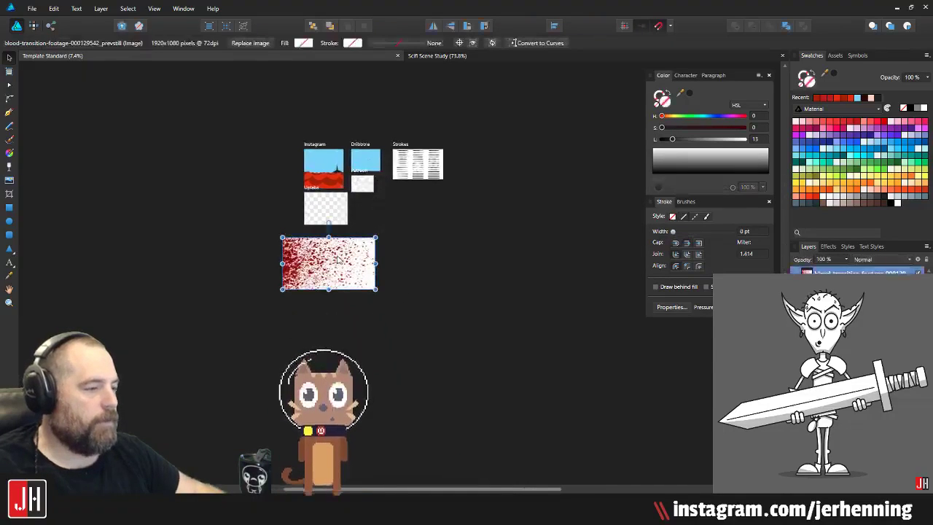
pyautogui.press('Delete')
pyautogui.scroll(7, 329, 219)
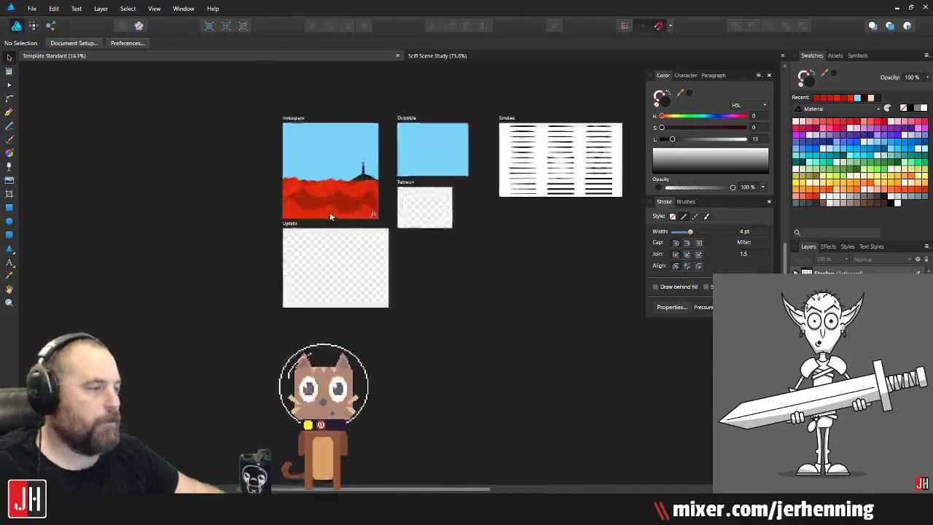
pyautogui.scroll(3, 306, 242)
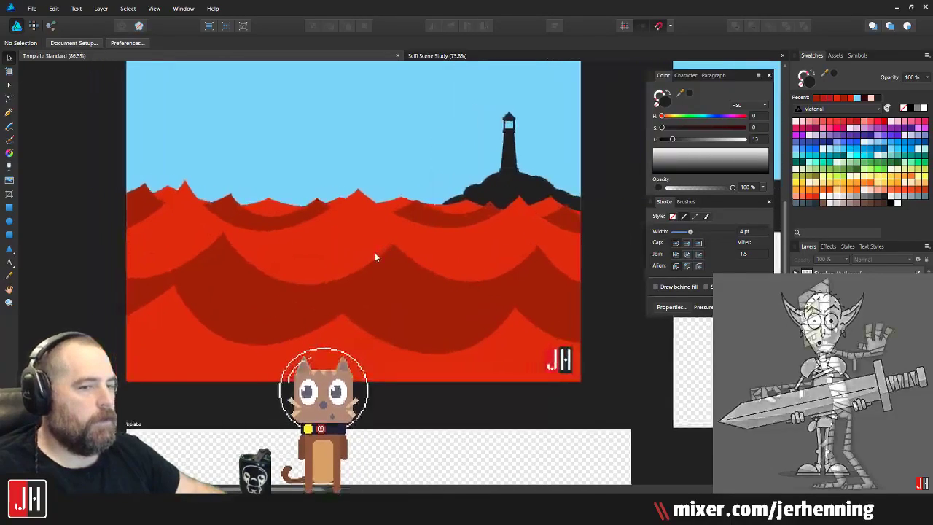
# Step: Fill the frontmost wave of the Instagram artboard with dark teal (HSL 173, 100, 21)
pyautogui.moveTo(375, 251); pyautogui.dragTo(382, 239)
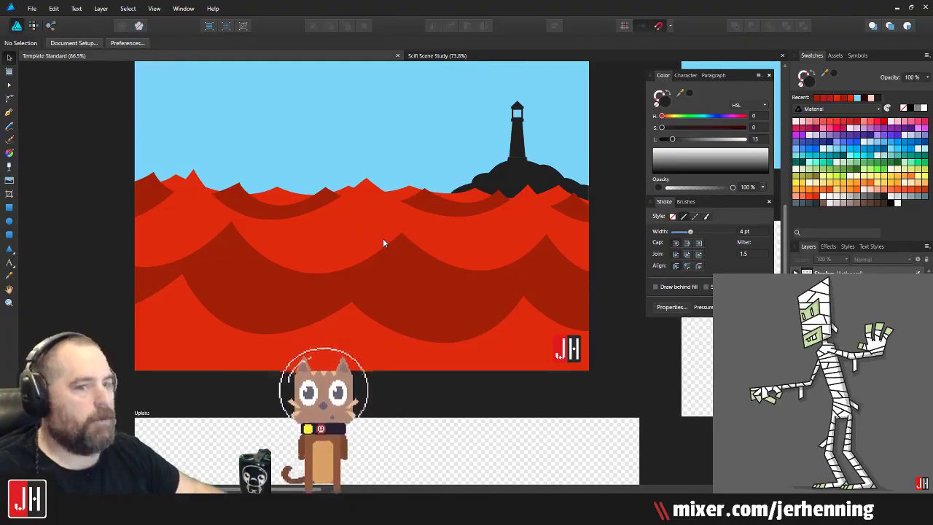
pyautogui.scroll(-2, 387, 233)
pyautogui.click(327, 289)
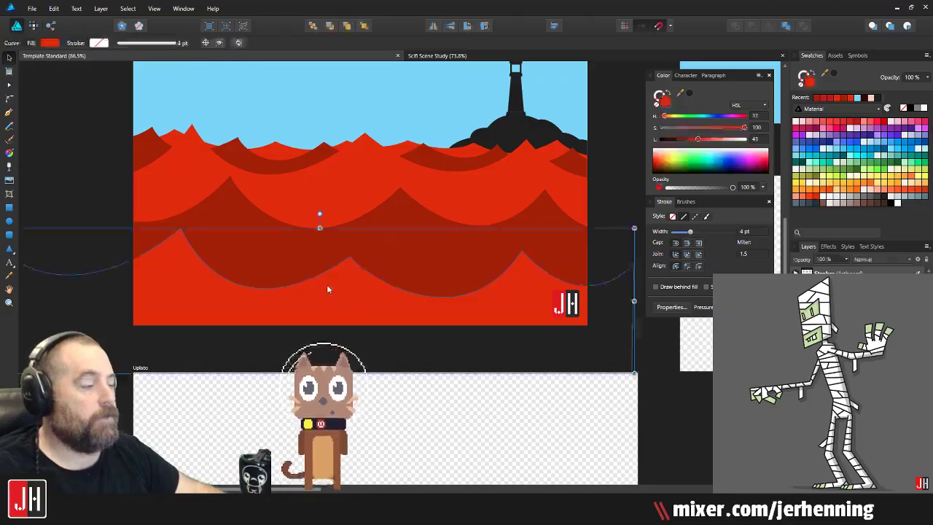
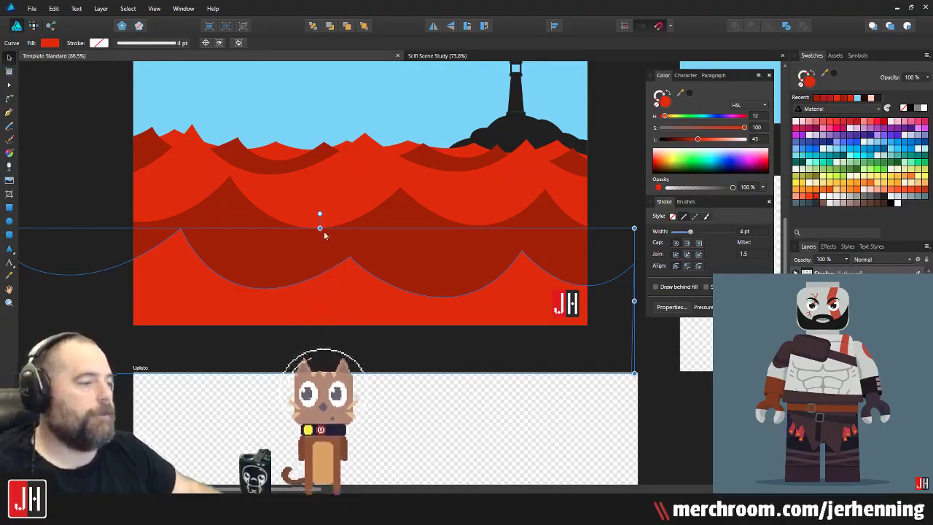
pyautogui.scroll(3, 273, 273)
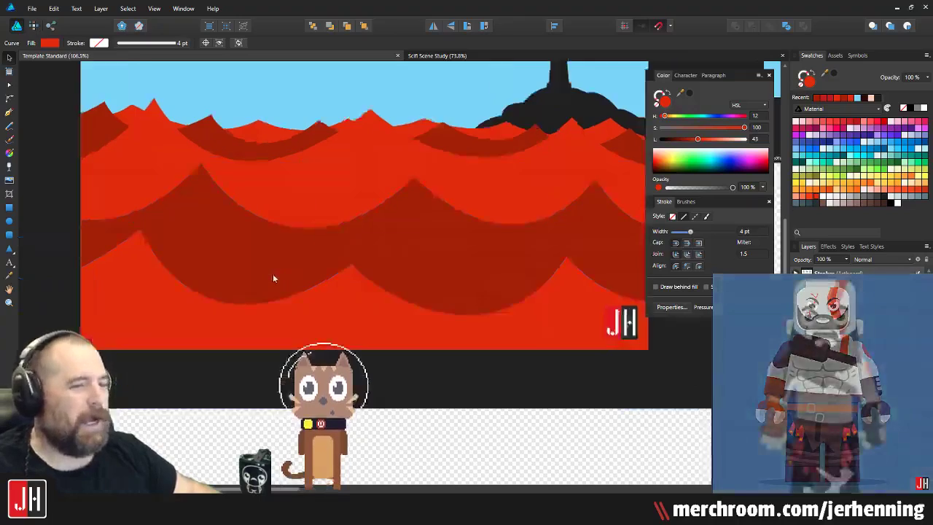
pyautogui.scroll(1, 273, 278)
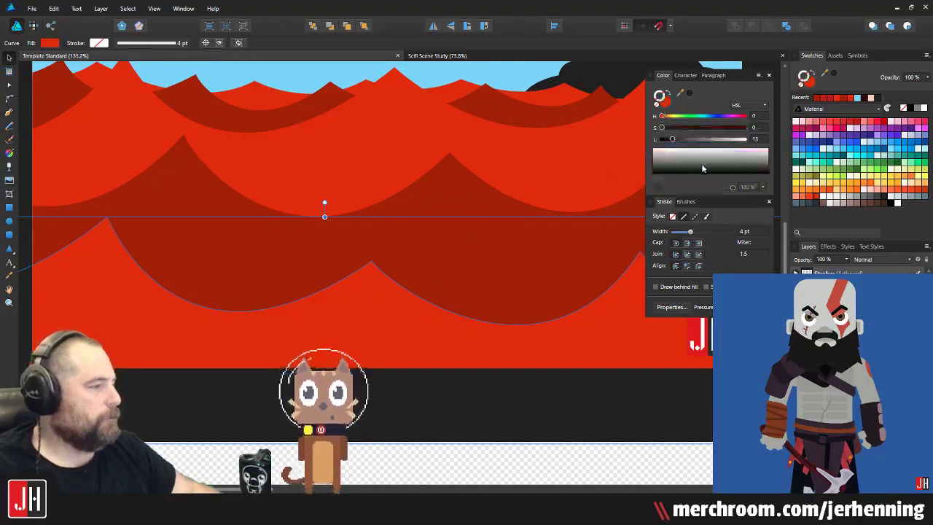
pyautogui.scroll(-3, 414, 256)
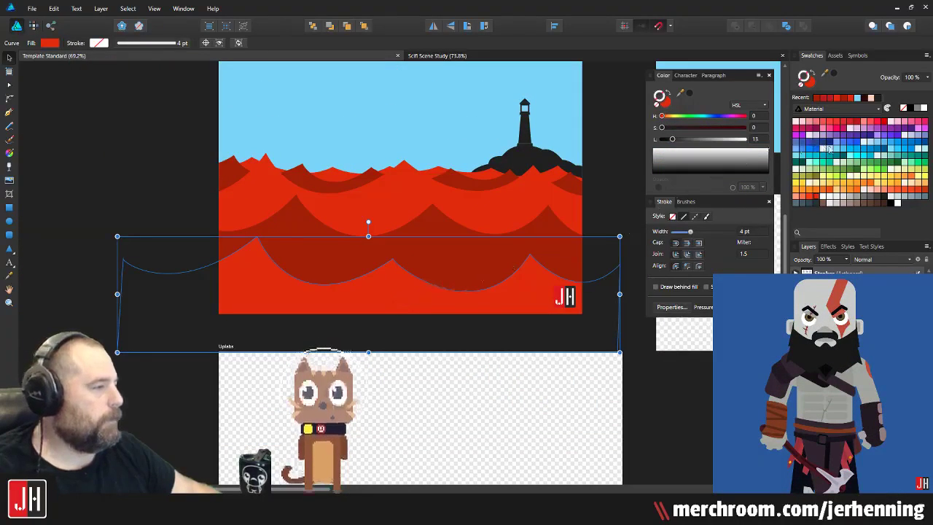
pyautogui.click(796, 168)
pyautogui.hotkey('ctrl', 'z')
pyautogui.press('x')
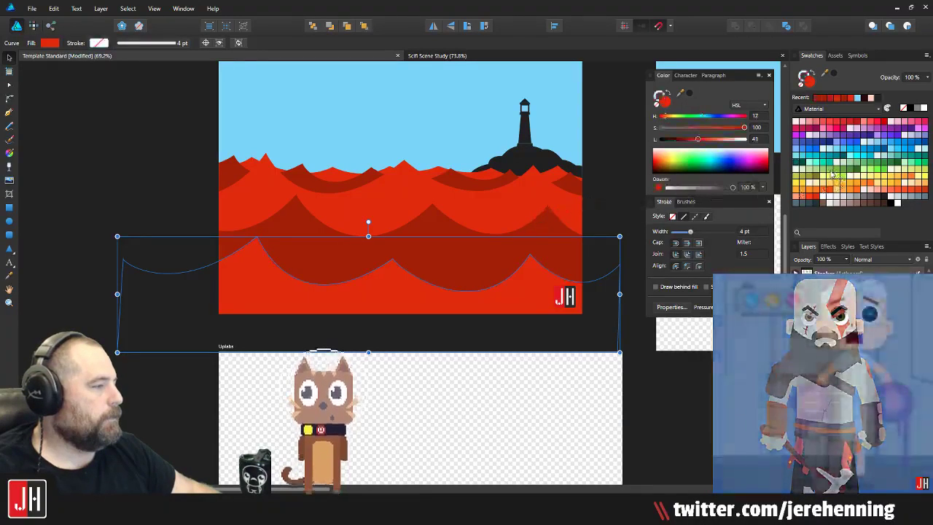
pyautogui.click(797, 169)
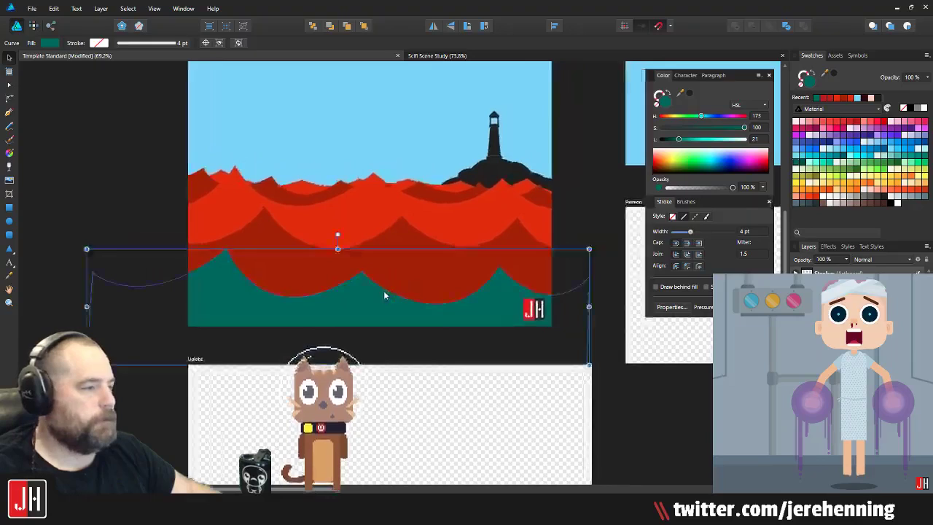
# Step: Inspect the teal front wave's crests up close and against the red waves of the whole scene
pyautogui.scroll(8, 383, 295)
pyautogui.press('a')
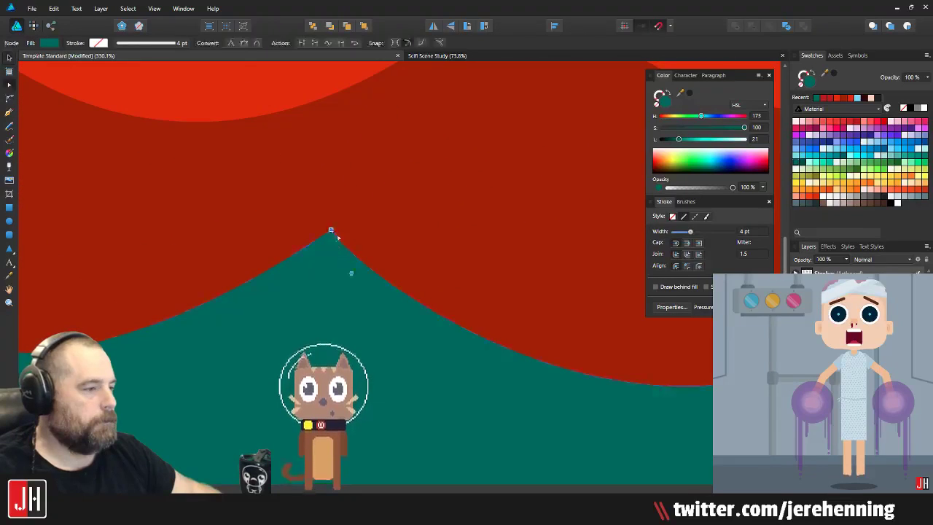
pyautogui.moveTo(374, 280); pyautogui.dragTo(375, 282)
pyautogui.press('v')
pyautogui.scroll(-6, 386, 291)
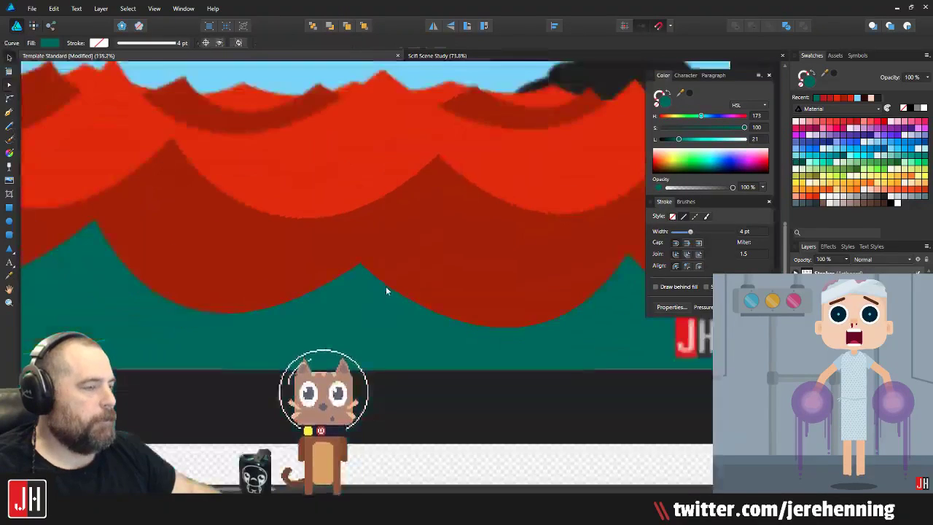
pyautogui.scroll(3, 540, 306)
pyautogui.scroll(-5, 539, 306)
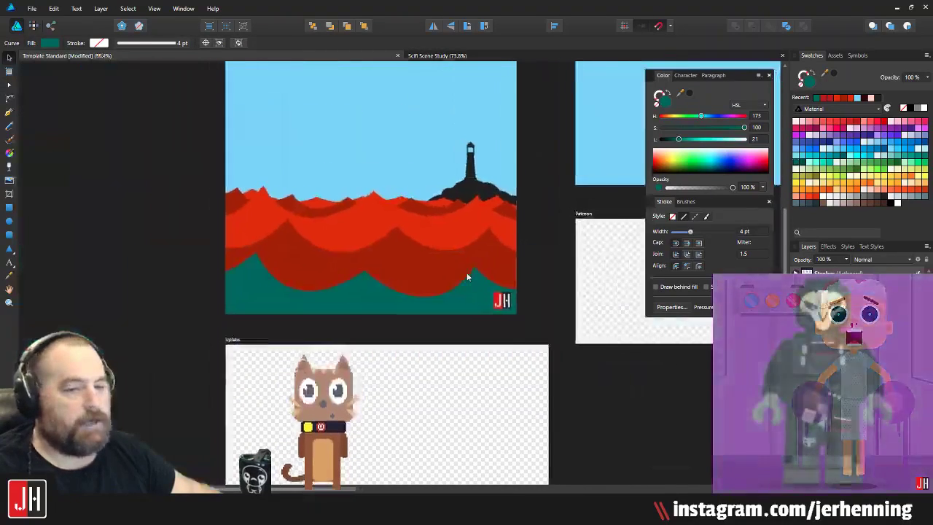
pyautogui.moveTo(394, 275); pyautogui.dragTo(420, 270)
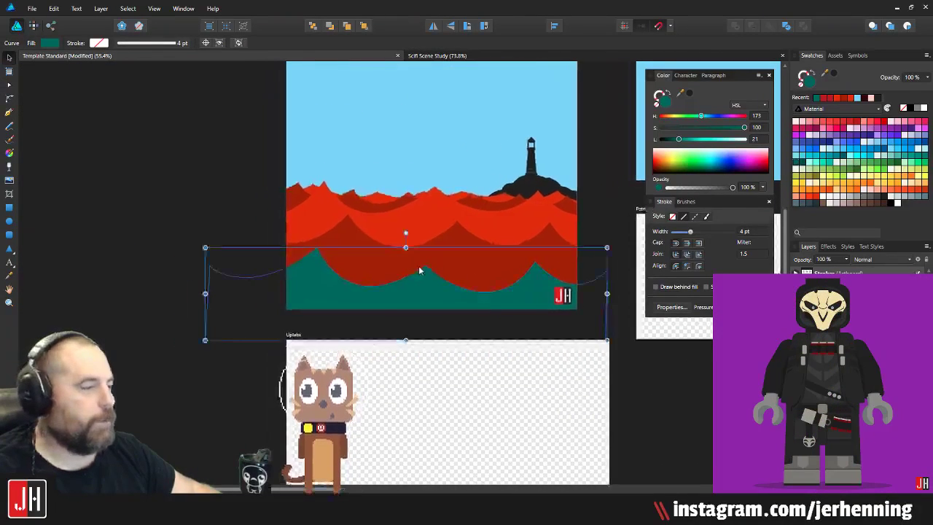
pyautogui.scroll(4, 458, 276)
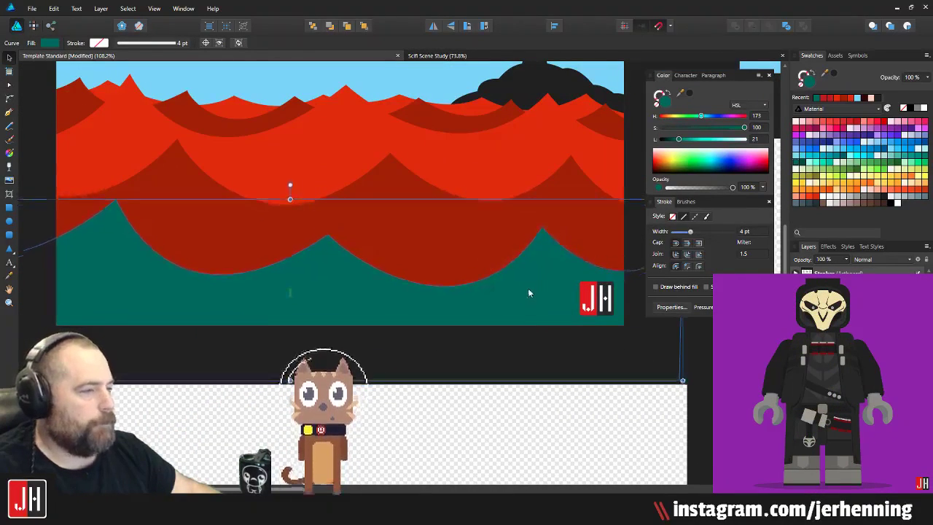
pyautogui.scroll(-3, 526, 292)
pyautogui.scroll(3, 452, 285)
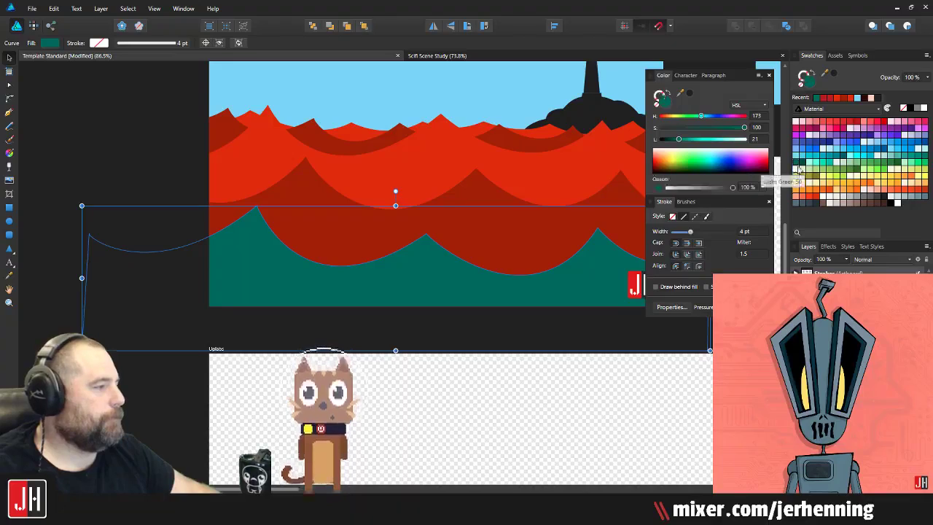
# Step: Give the front wave an 8 pt lighter teal stroke with lightness 28
pyautogui.scroll(3, 594, 202)
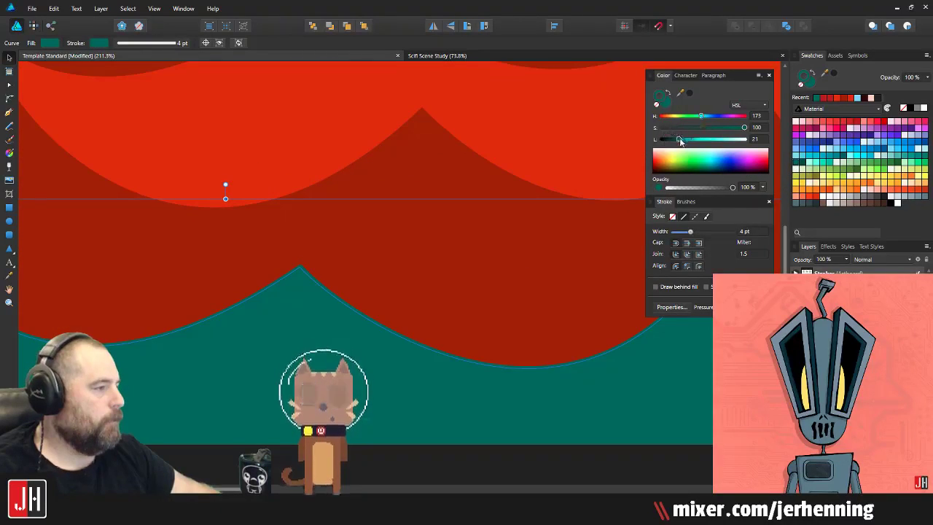
pyautogui.moveTo(681, 140); pyautogui.dragTo(684, 143)
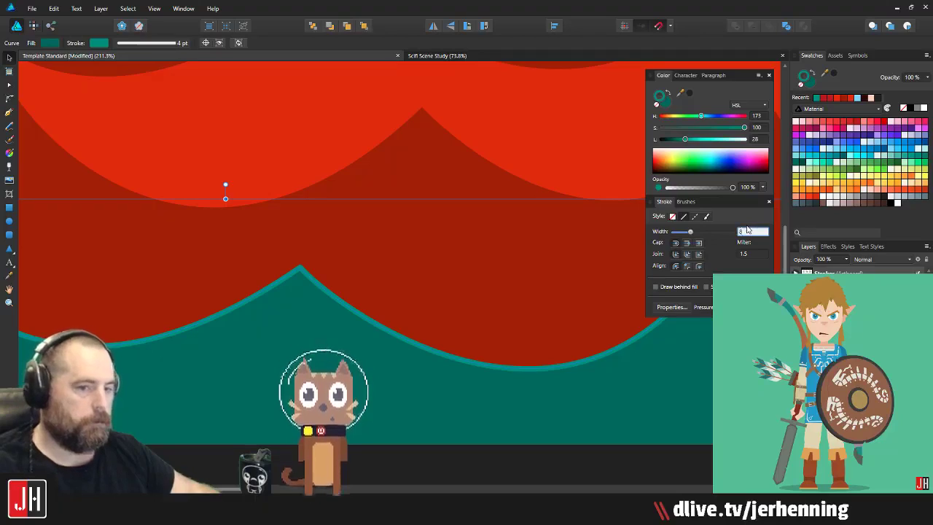
pyautogui.write('8')
pyautogui.press('Return')
pyautogui.scroll(-5, 437, 233)
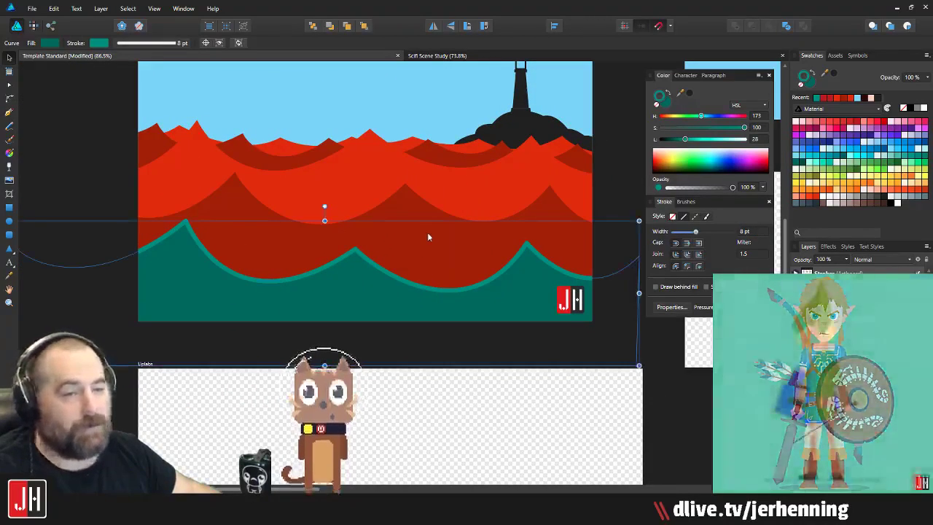
# Step: Set the front wave's stroke to draw behind its fill and deselect the wave
pyautogui.scroll(3, 411, 270)
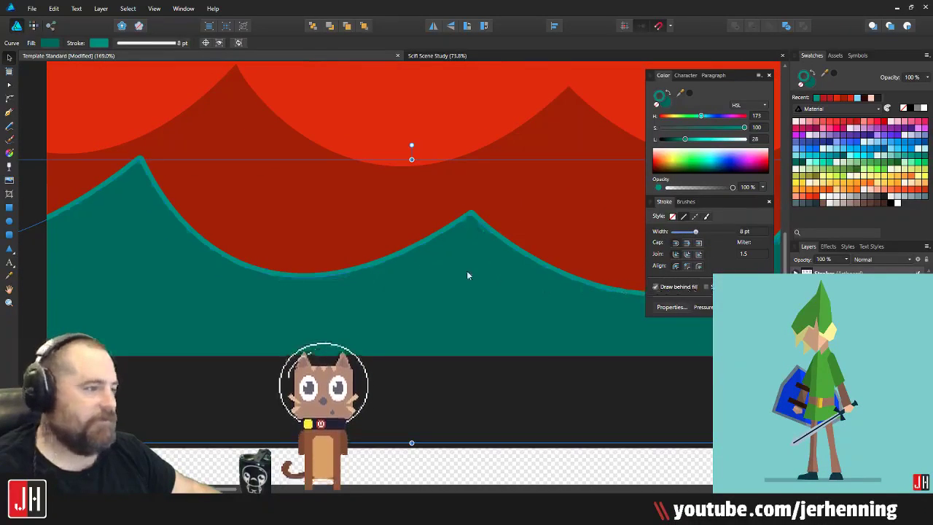
pyautogui.scroll(-3, 389, 241)
pyautogui.scroll(2, 552, 255)
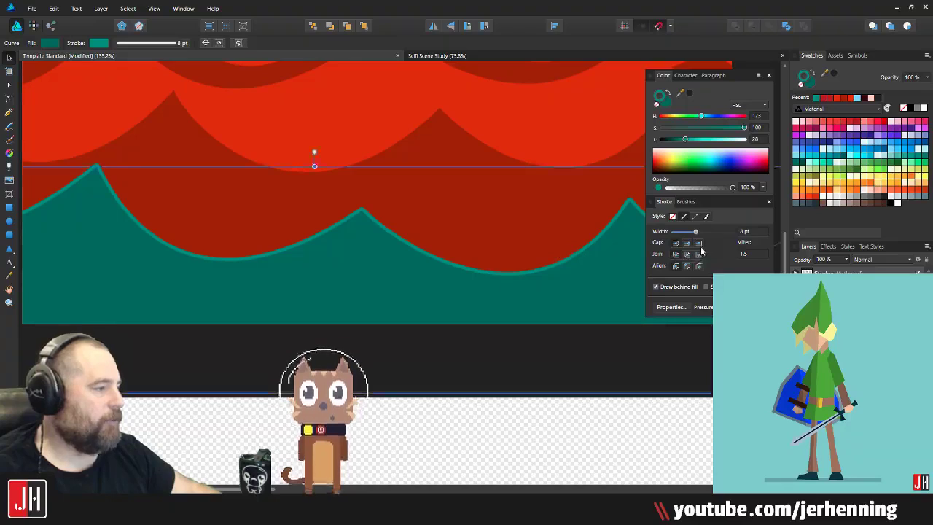
pyautogui.scroll(-3, 417, 215)
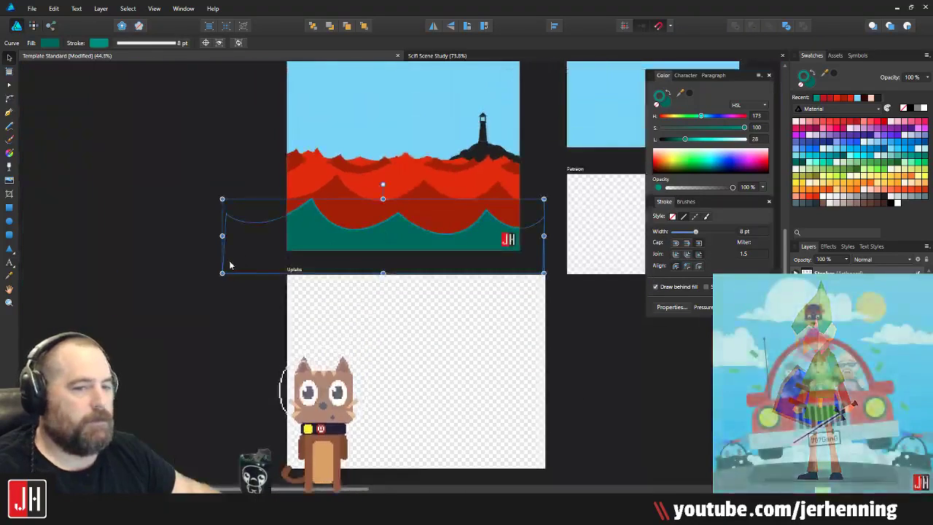
pyautogui.click(194, 244)
# Step: Set the front wave's stroke width to 12 pt
pyautogui.scroll(2, 399, 228)
pyautogui.scroll(2, 371, 251)
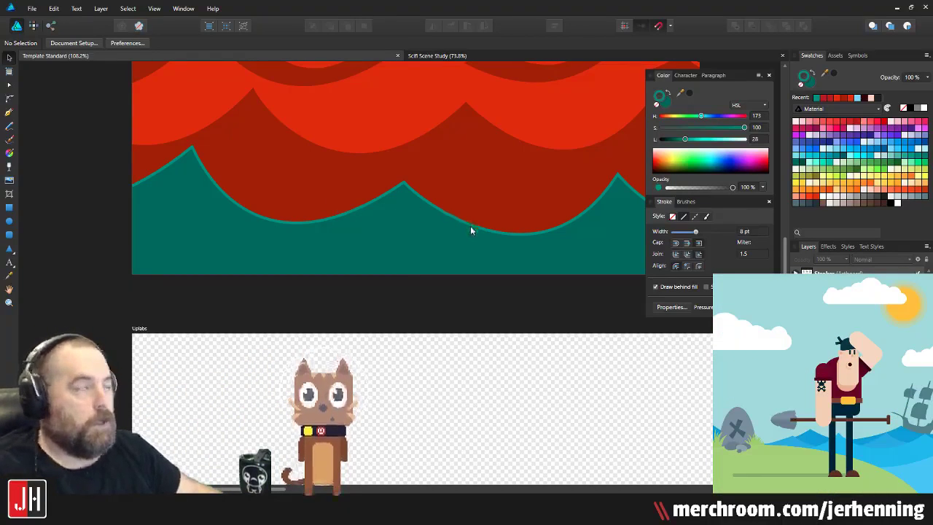
pyautogui.click(491, 252)
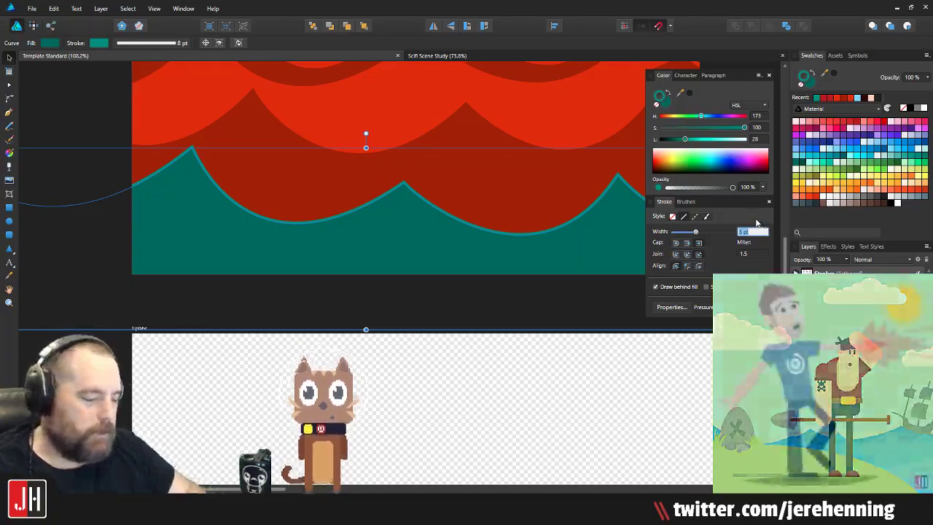
pyautogui.write('122')
pyautogui.press('Return')
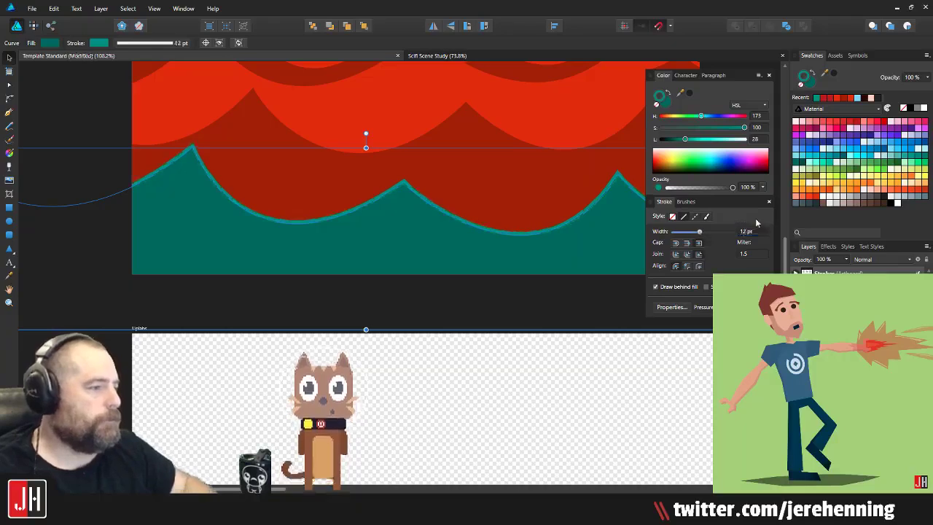
# Step: Apply a linear gradient to the front wave's fill, dark teal below the artboard and brighter teal (lightness 46) at the crests
pyautogui.scroll(-3, 335, 164)
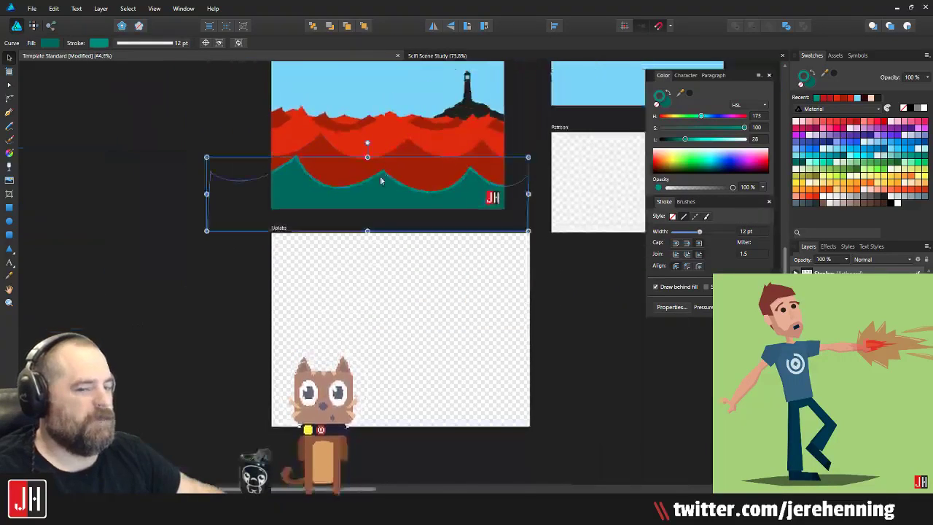
pyautogui.scroll(2, 396, 198)
pyautogui.scroll(1, 396, 199)
pyautogui.click(401, 215)
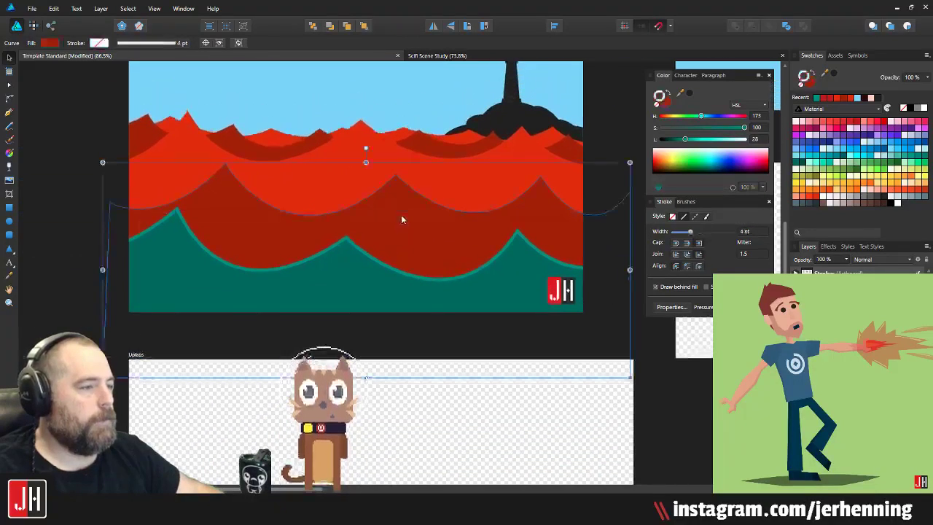
pyautogui.click(370, 282)
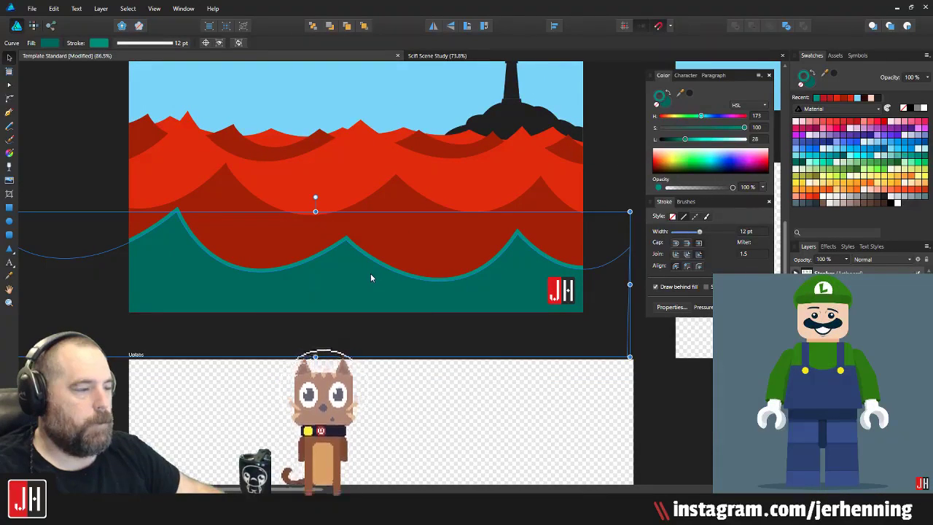
pyautogui.press('g')
pyautogui.moveTo(345, 339); pyautogui.dragTo(352, 226)
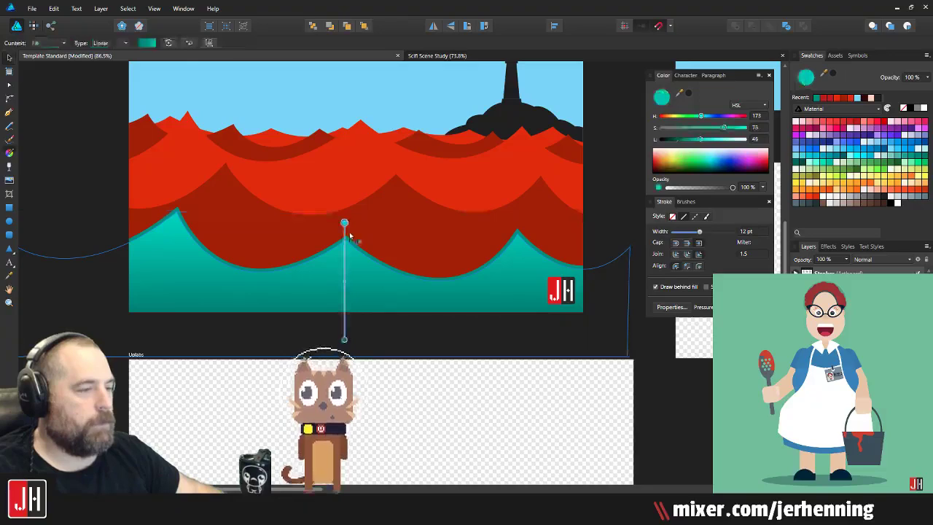
# Step: Straighten the front wave's gradient into a vertical line near the middle crest and deselect the wave
pyautogui.moveTo(344, 222)
pyautogui.mouseDown()
pyautogui.moveTo(366, 216)
pyautogui.moveTo(356, 222)
pyautogui.mouseUp()
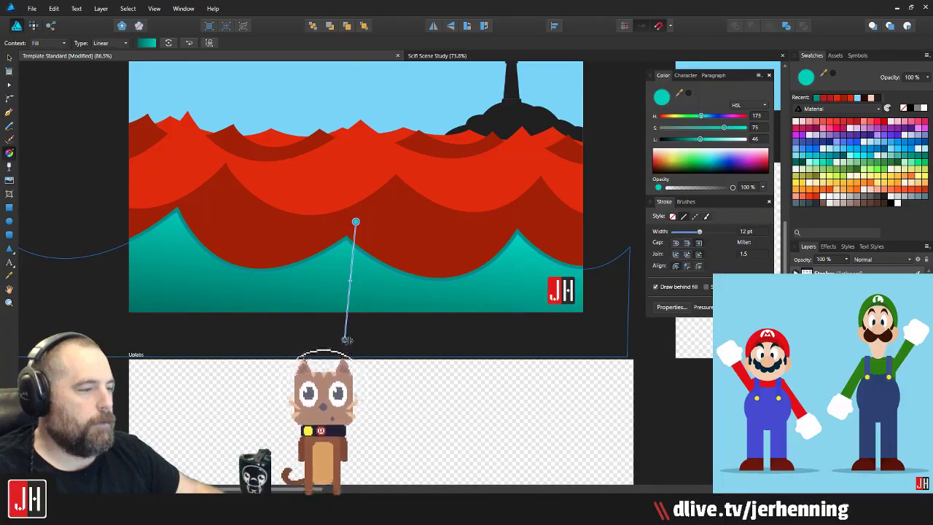
pyautogui.moveTo(347, 339); pyautogui.dragTo(356, 335)
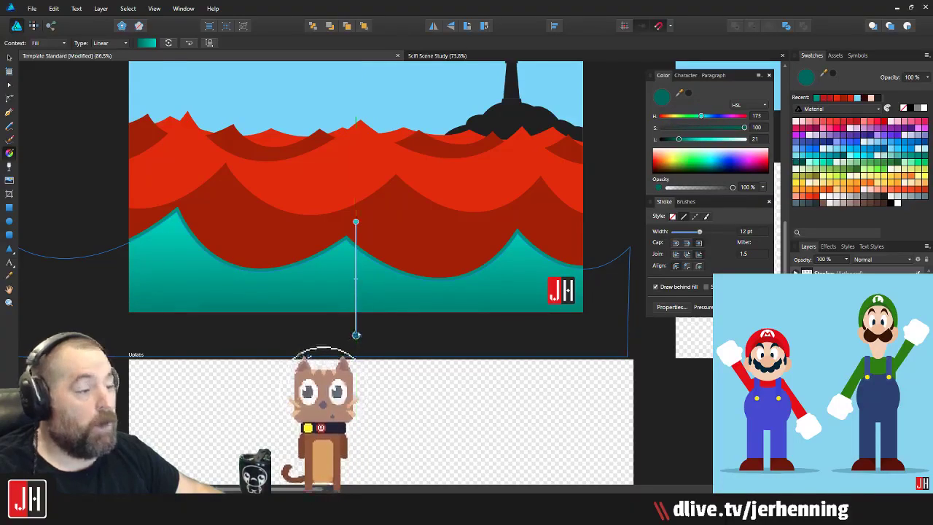
pyautogui.scroll(-3, 356, 334)
pyautogui.press('v')
pyautogui.click(504, 246)
pyautogui.scroll(2, 323, 304)
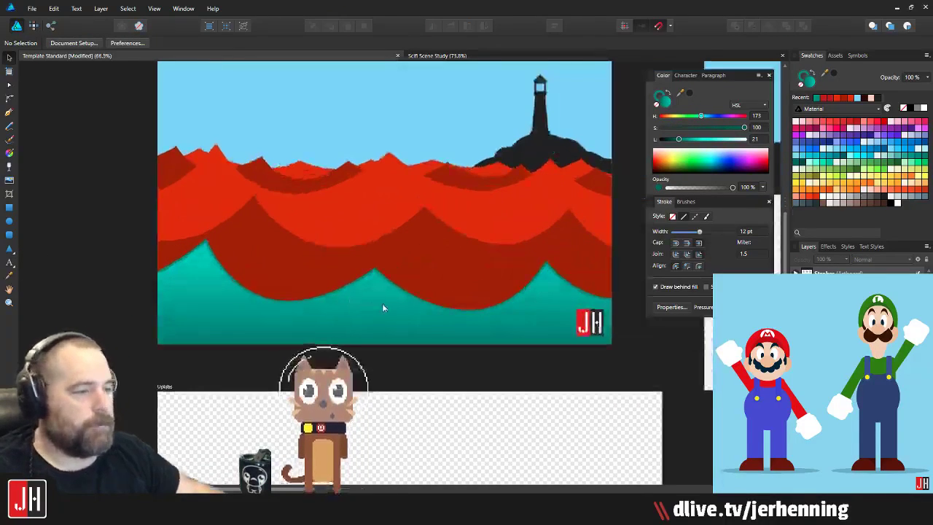
# Step: Recolour the front wave's stroke with a light green swatch (HSL 151, 82, 68) and check it against the whole scene
pyautogui.click(426, 311)
pyautogui.moveTo(678, 139); pyautogui.dragTo(685, 138)
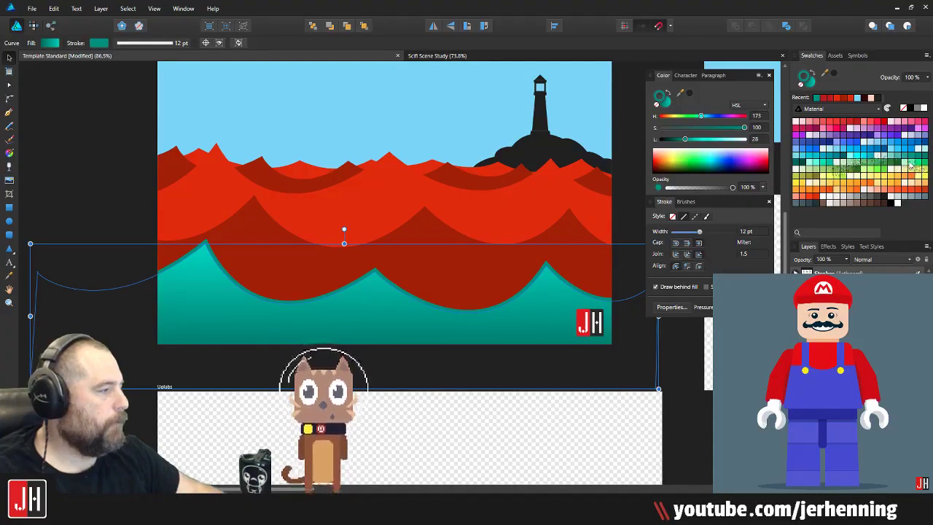
pyautogui.click(911, 166)
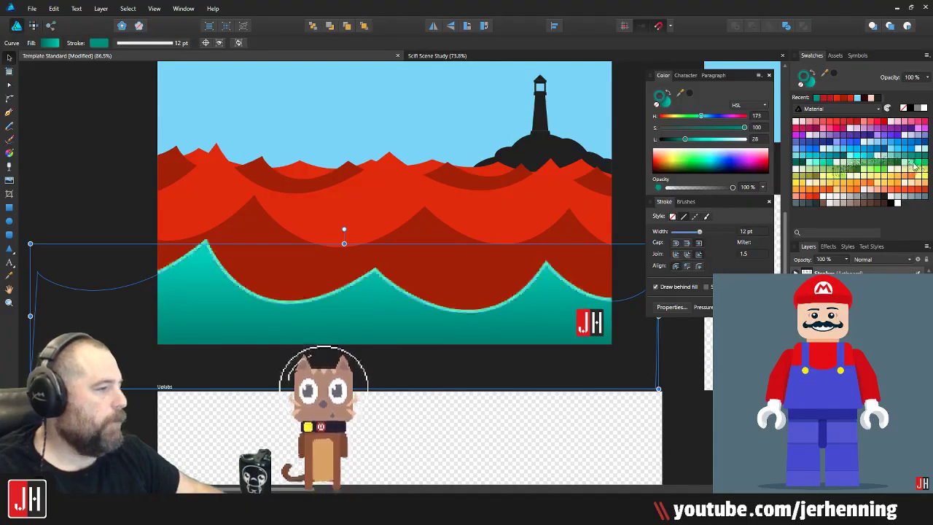
pyautogui.click(123, 167)
pyautogui.scroll(5, 232, 248)
pyautogui.scroll(-8, 235, 255)
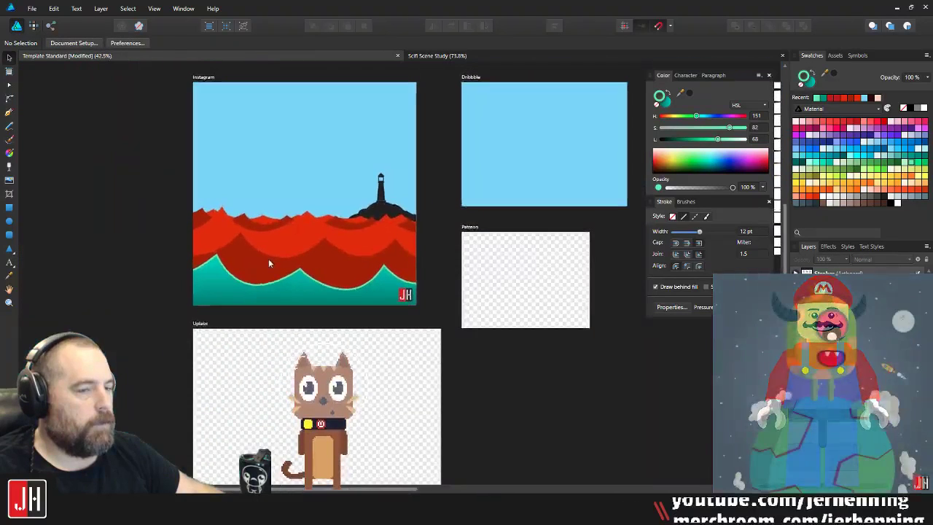
# Step: Try blue and pale teal swatches on the front wave's stroke and settle on a muted teal (HSL 174, 42, 65)
pyautogui.scroll(3, 292, 280)
pyautogui.click(339, 299)
pyautogui.scroll(3, 336, 301)
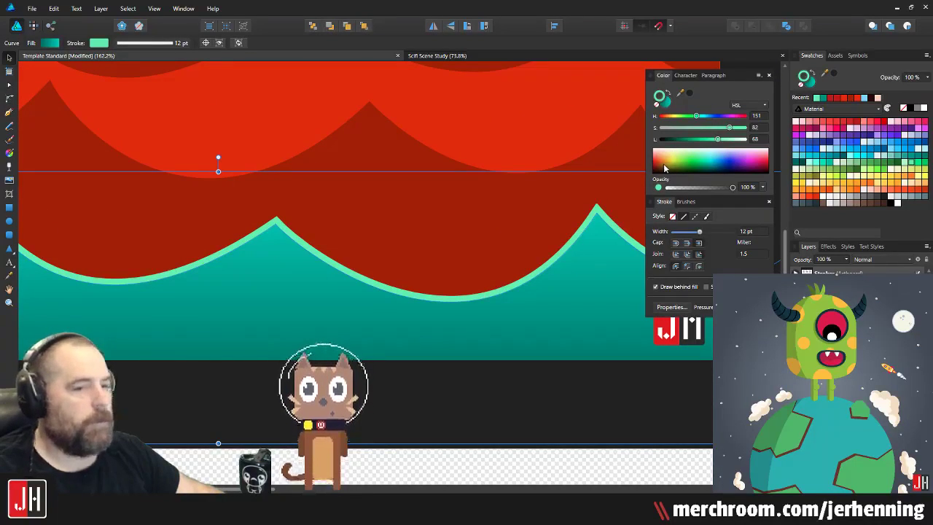
pyautogui.scroll(-2, 219, 175)
pyautogui.moveTo(258, 174); pyautogui.dragTo(376, 227)
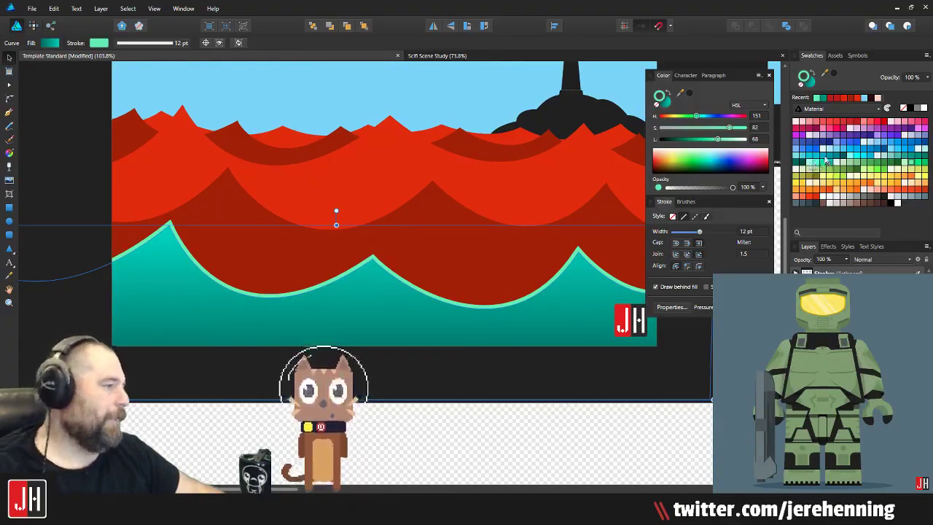
pyautogui.click(826, 160)
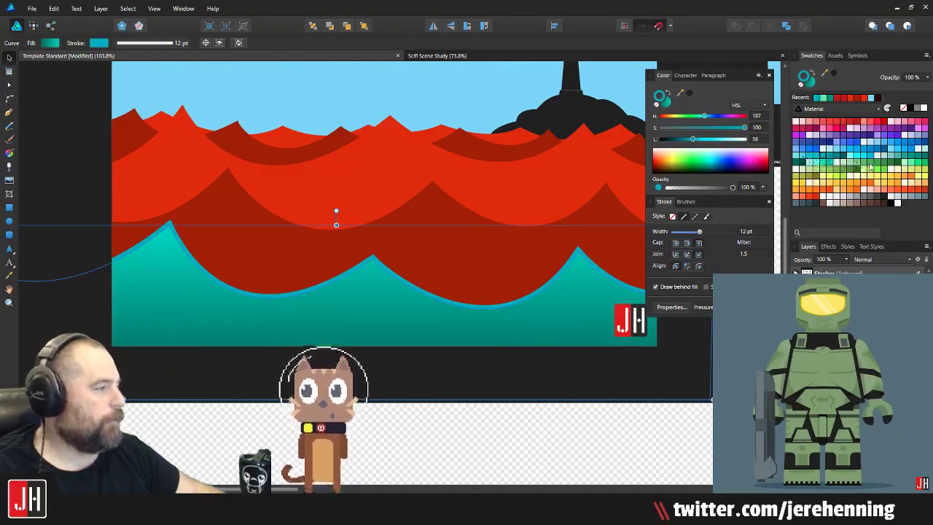
pyautogui.click(872, 172)
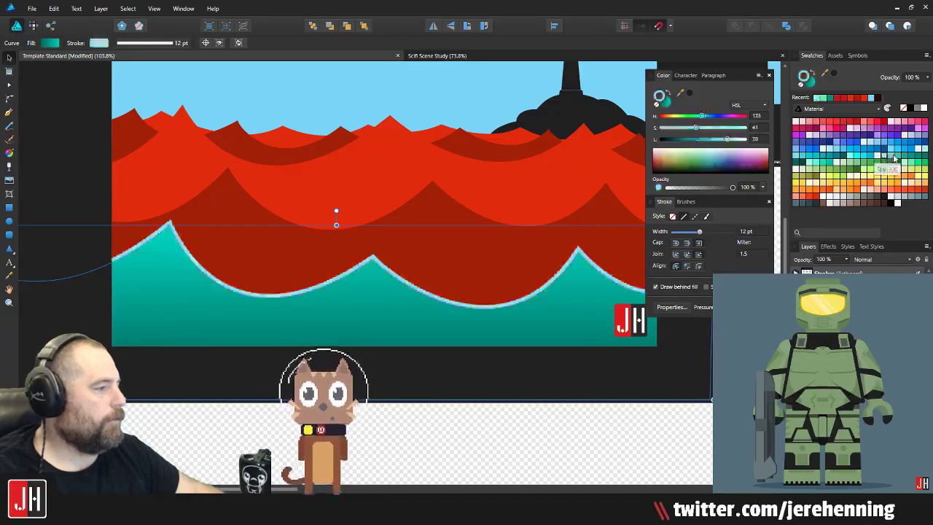
pyautogui.click(894, 156)
pyautogui.click(29, 143)
pyautogui.scroll(-5, 233, 248)
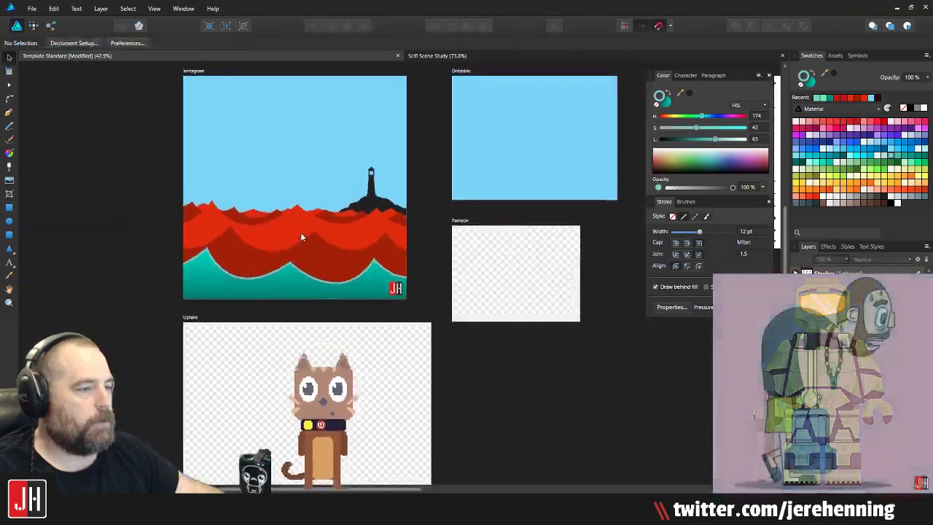
# Step: Copy the front wave's gradient fill and 12 pt stroke style onto the dark red wave directly behind it
pyautogui.scroll(4, 302, 237)
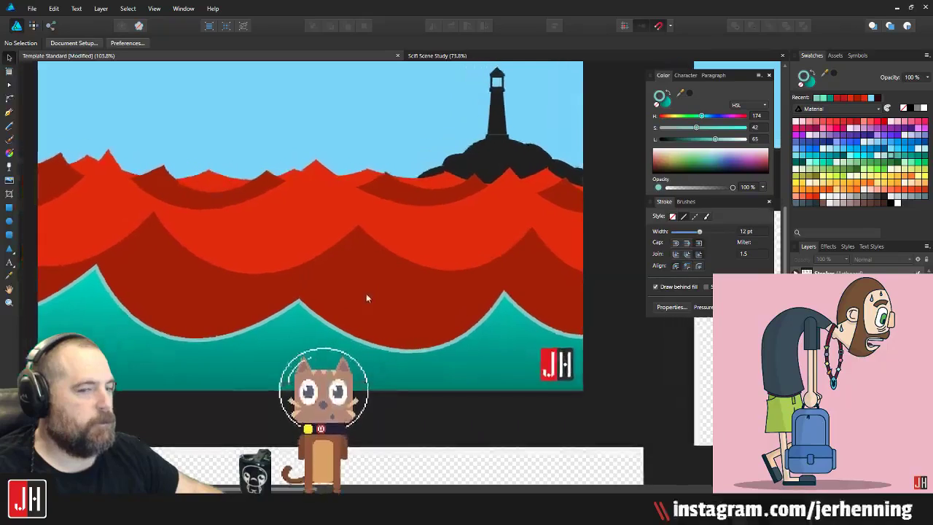
pyautogui.scroll(-2, 356, 298)
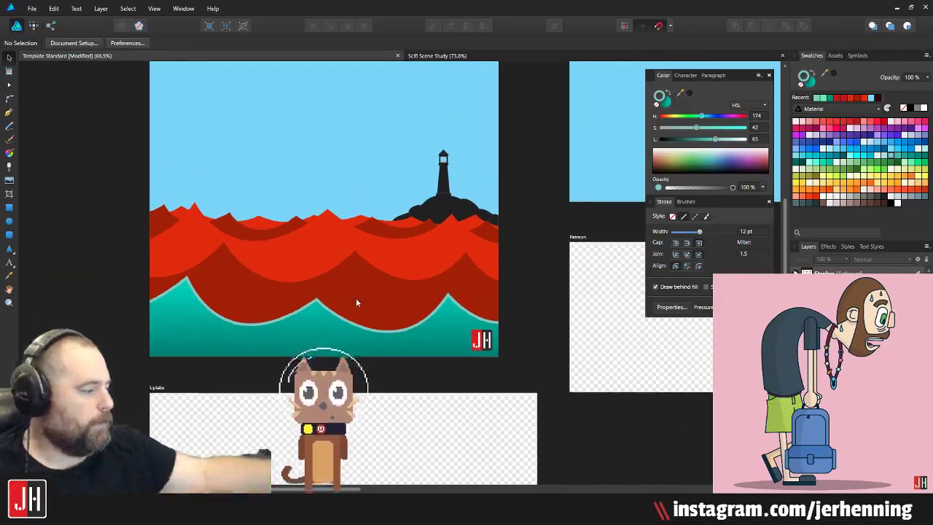
pyautogui.scroll(2, 356, 297)
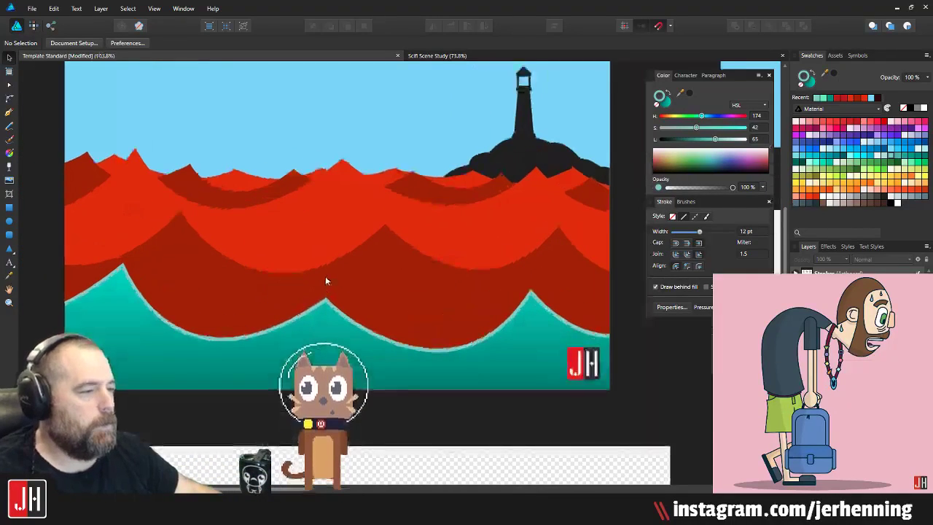
pyautogui.click(326, 281)
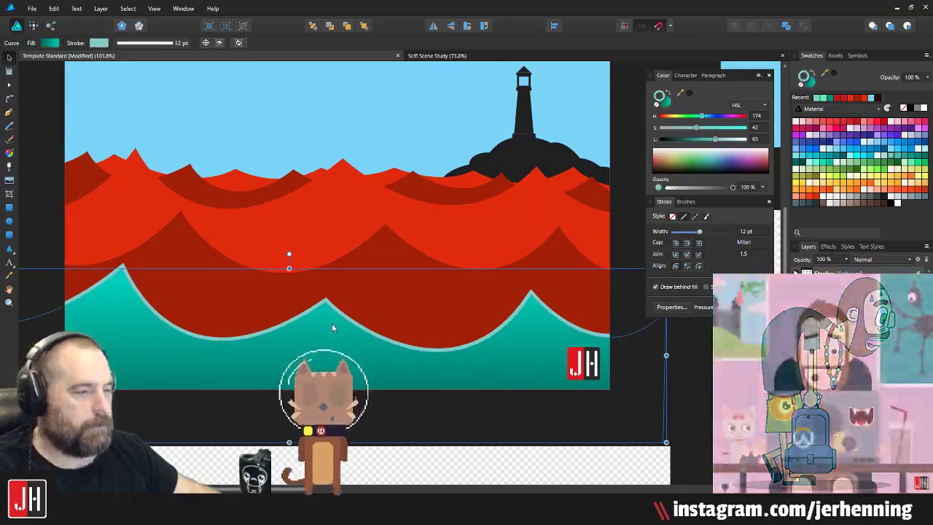
pyautogui.click(370, 275)
pyautogui.hotkey('ctrl', 'shift', 'v')
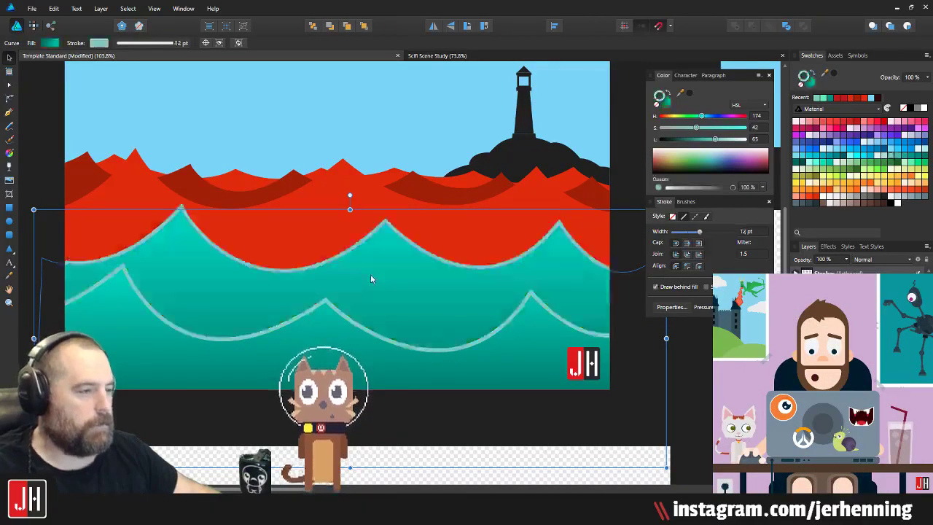
pyautogui.scroll(-4, 357, 283)
pyautogui.click(452, 346)
pyautogui.scroll(3, 381, 286)
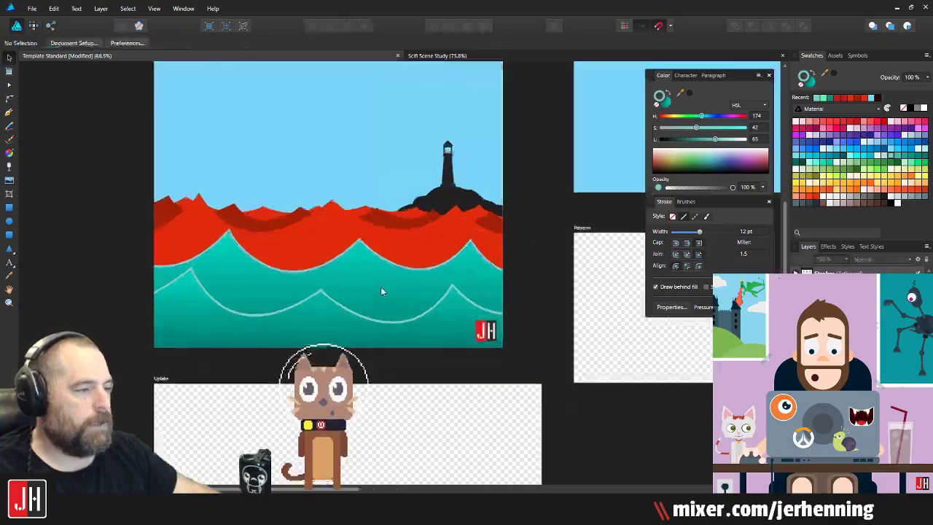
# Step: Redraw the second wave's fill gradient as a vertical line from below the artboard up to its middle crest
pyautogui.click(379, 284)
pyautogui.scroll(3, 385, 286)
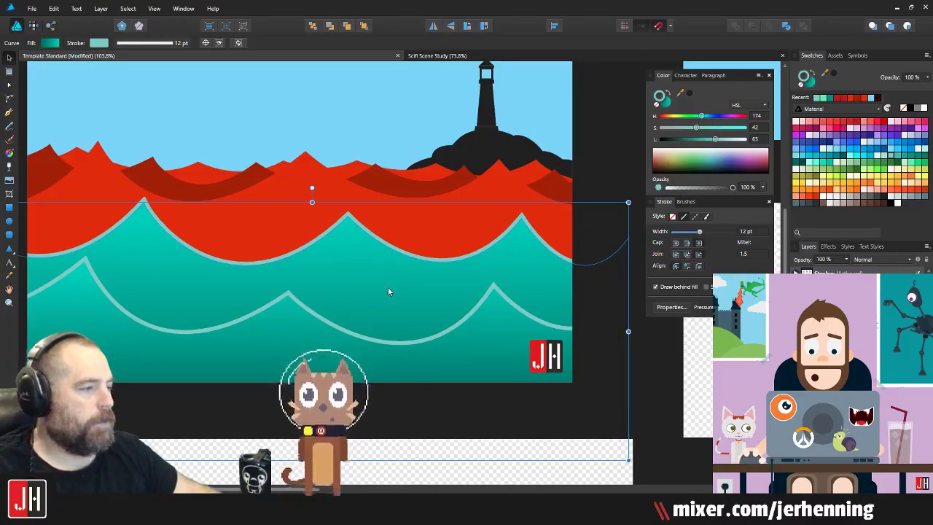
pyautogui.press('x')
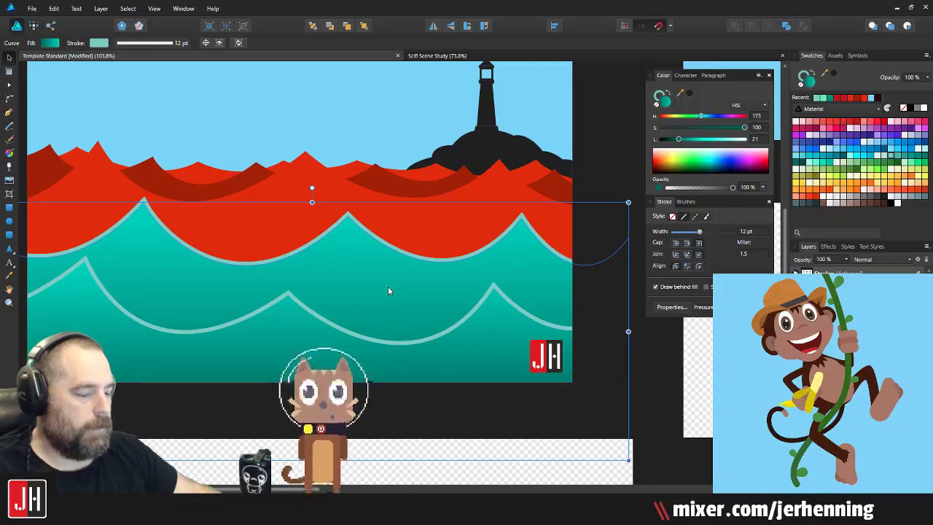
pyautogui.press('g')
pyautogui.scroll(-3, 365, 323)
pyautogui.moveTo(356, 385); pyautogui.dragTo(356, 258)
pyautogui.click(357, 256)
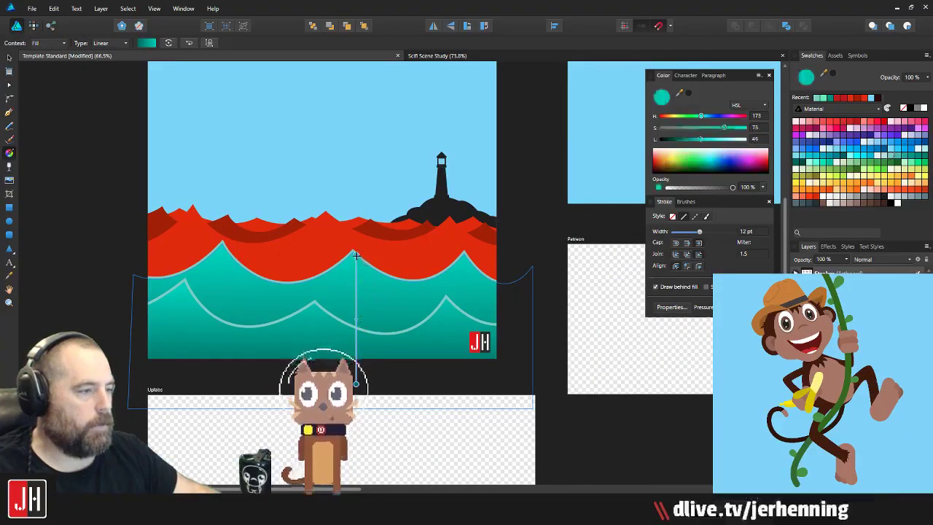
# Step: Darken both colour stops of the second wave's gradient, giving the lower stop lightness 14
pyautogui.moveTo(701, 139); pyautogui.dragTo(672, 144)
pyautogui.click(356, 384)
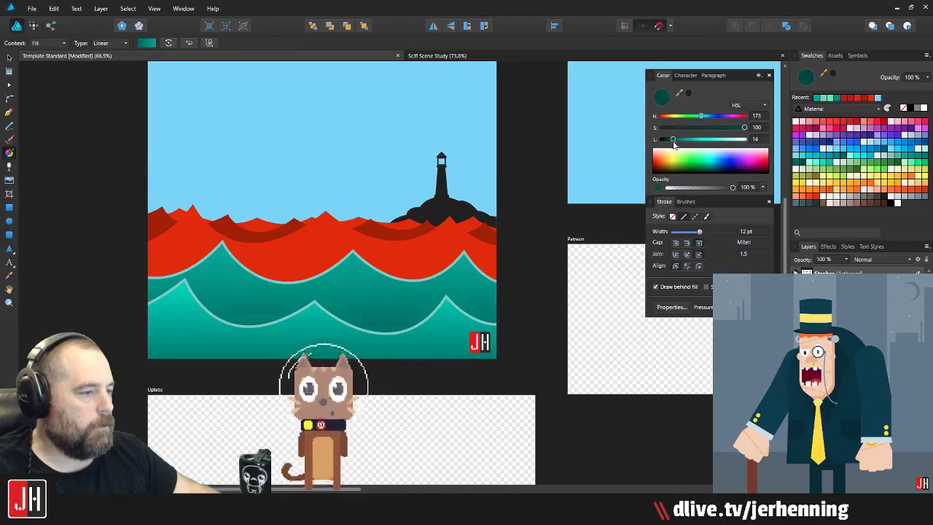
pyautogui.press('v')
pyautogui.click(536, 227)
pyautogui.scroll(3, 294, 319)
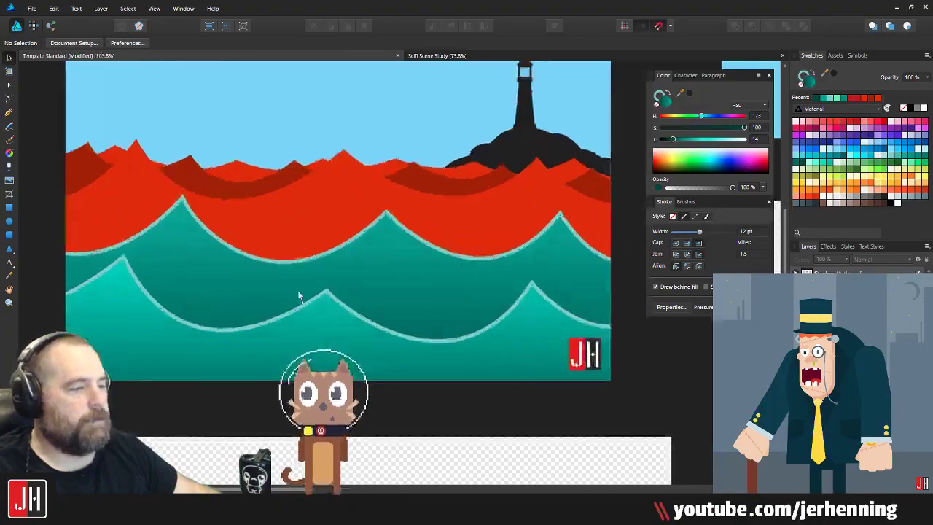
# Step: Shorten the second wave's gradient by raising its dark end to just above the artboard's lower edge
pyautogui.click(293, 282)
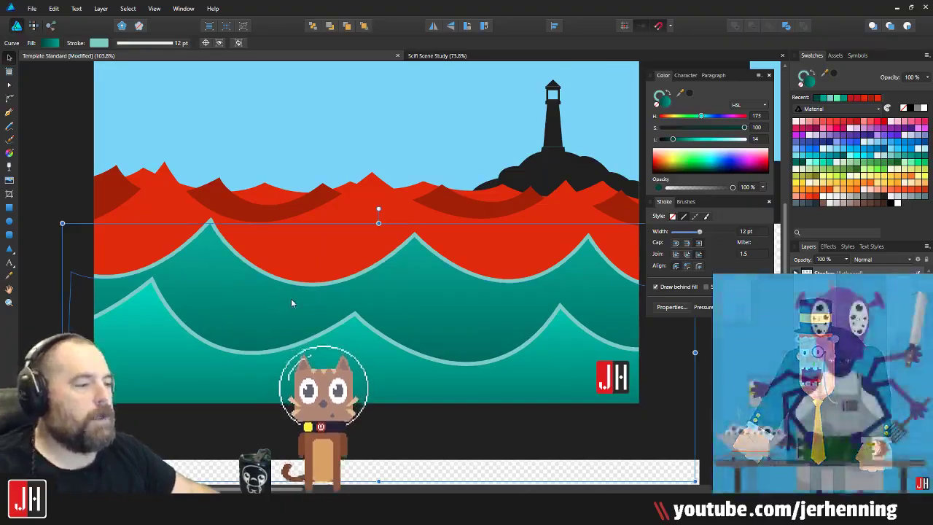
pyautogui.moveTo(291, 299)
pyautogui.mouseDown()
pyautogui.moveTo(272, 311)
pyautogui.moveTo(276, 298)
pyautogui.mouseUp()
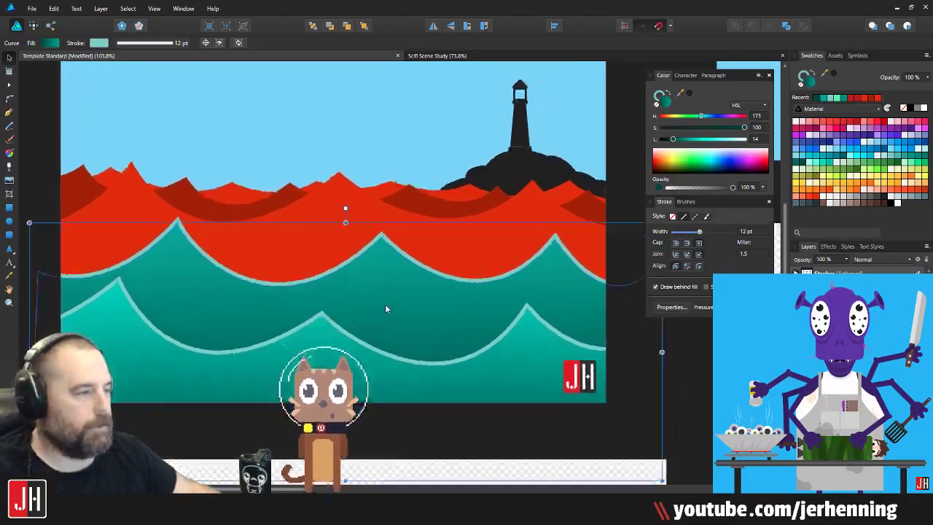
pyautogui.press('g')
pyautogui.moveTo(387, 331); pyautogui.dragTo(388, 298)
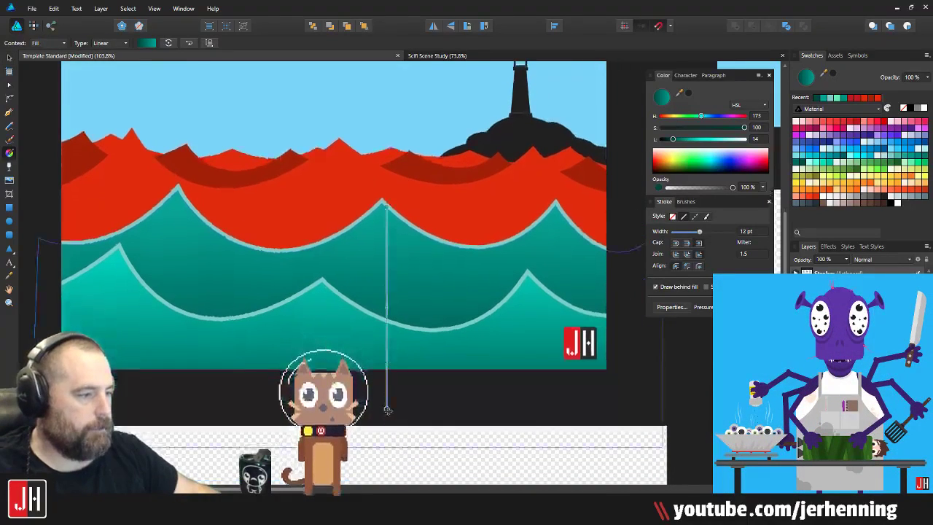
pyautogui.moveTo(387, 409); pyautogui.dragTo(388, 359)
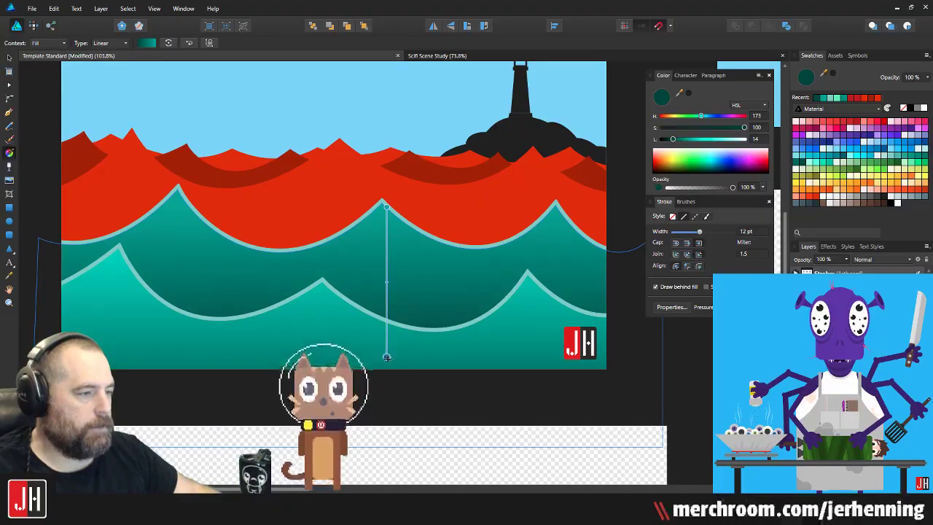
pyautogui.press('v')
pyautogui.click(407, 390)
pyautogui.scroll(-3, 406, 390)
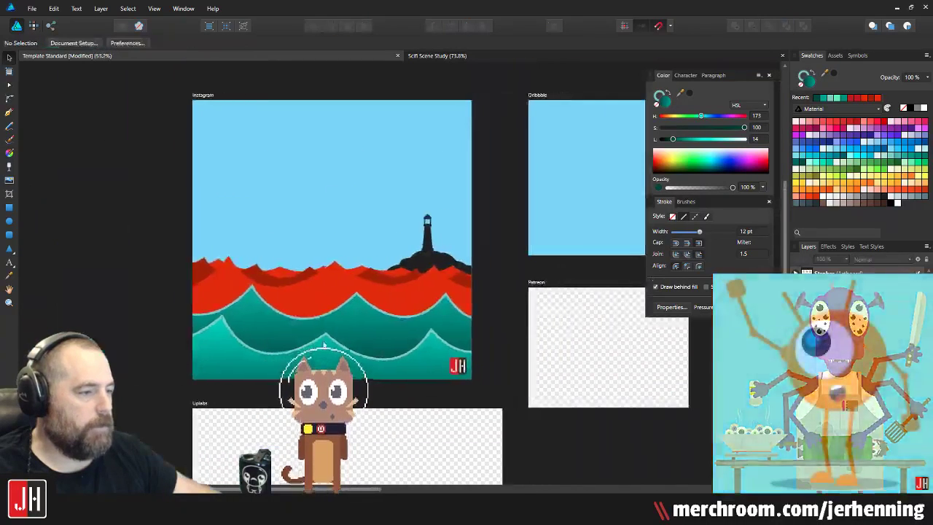
# Step: Copy the second wave's darker gradient and stroke style onto the bright red wave behind it
pyautogui.scroll(3, 244, 328)
pyautogui.moveTo(296, 283); pyautogui.dragTo(342, 314)
pyautogui.click(347, 340)
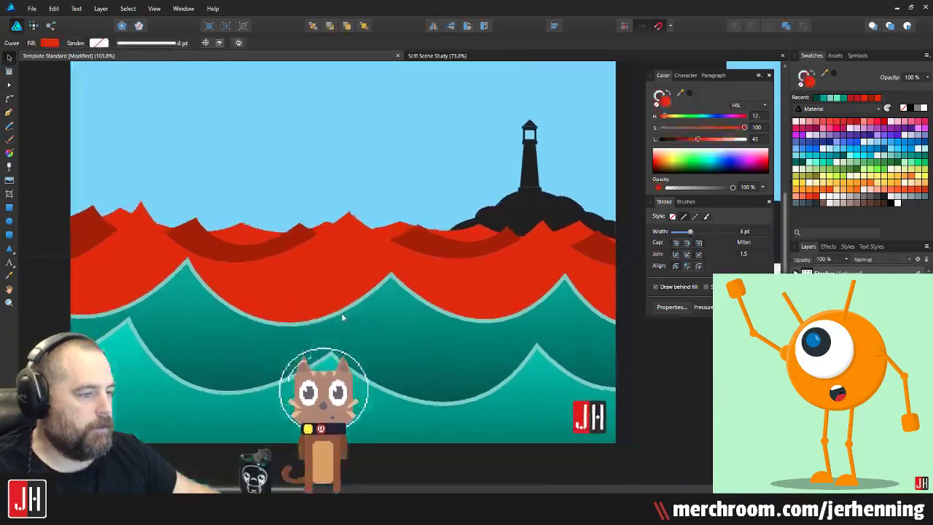
pyautogui.click(405, 346)
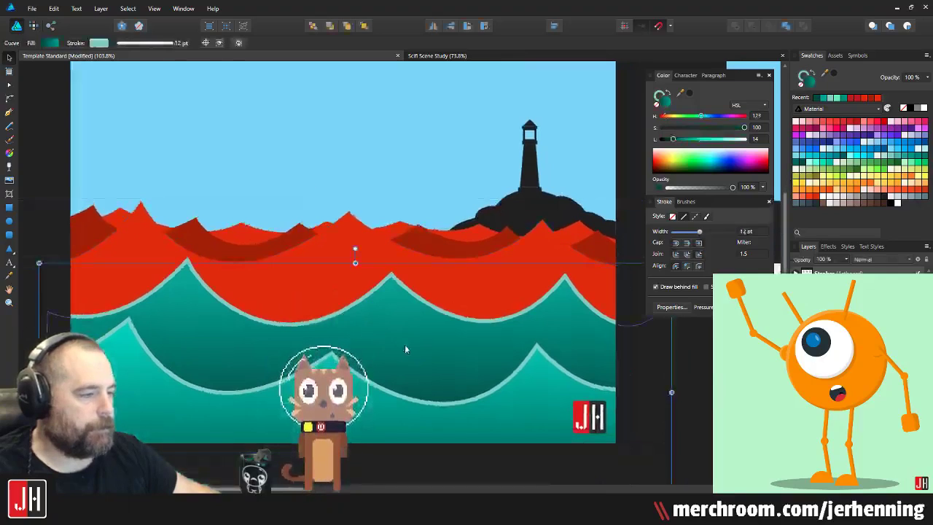
pyautogui.click(343, 261)
pyautogui.hotkey('ctrl', 'shift', 'v')
pyautogui.scroll(-4, 344, 273)
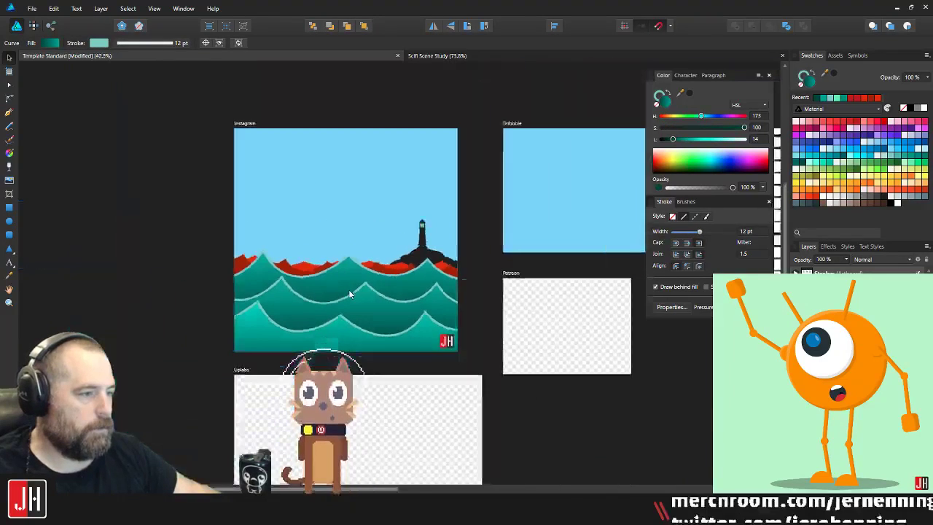
pyautogui.click(200, 242)
pyautogui.scroll(3, 368, 312)
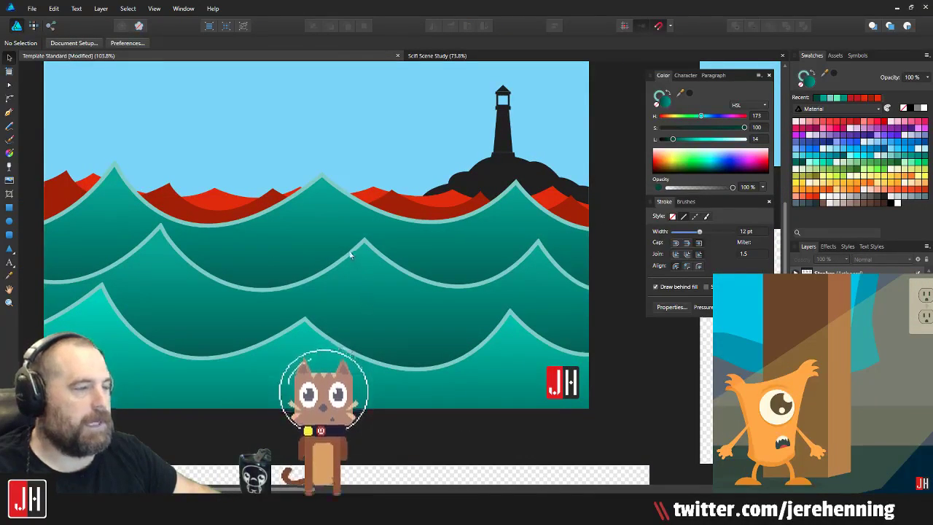
# Step: Darken the lower colour stop of the third wave's fill gradient to lightness 9
pyautogui.moveTo(332, 246); pyautogui.dragTo(378, 274)
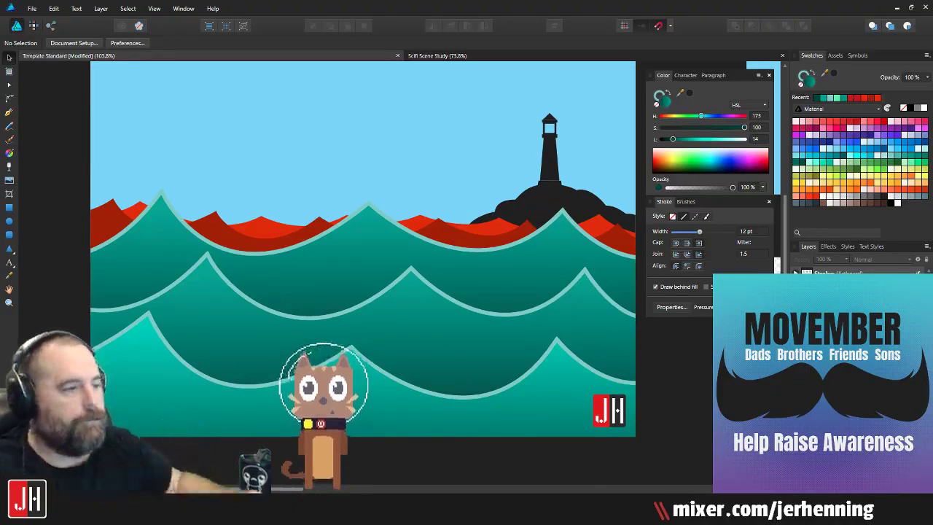
pyautogui.click(326, 275)
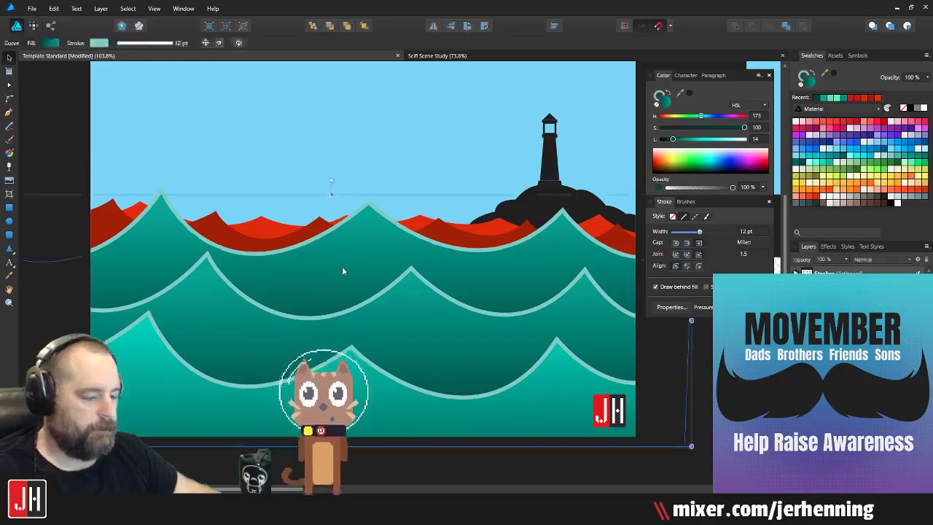
pyautogui.press('g')
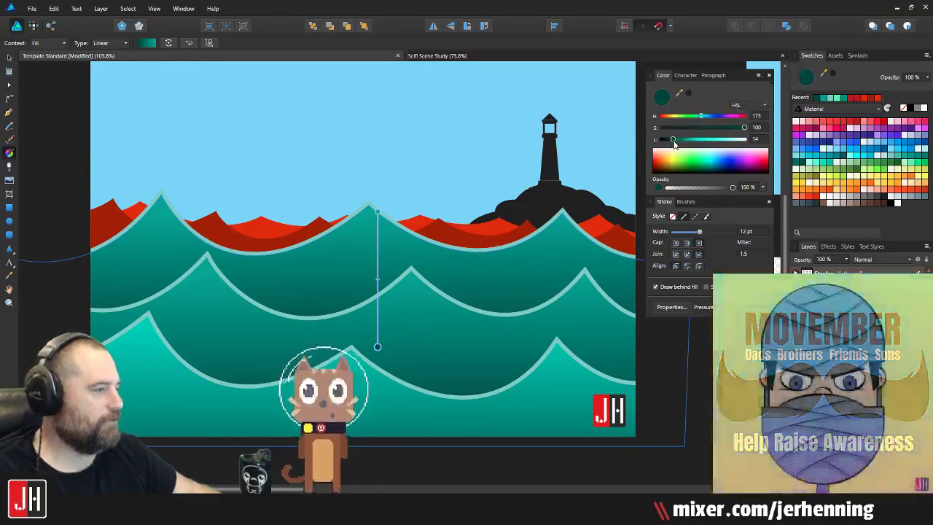
pyautogui.moveTo(673, 139); pyautogui.dragTo(669, 139)
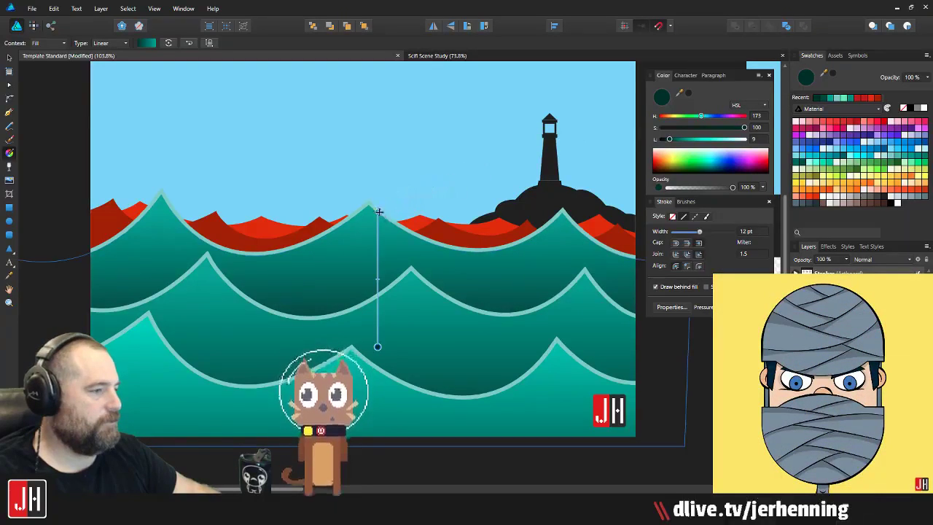
pyautogui.press('v')
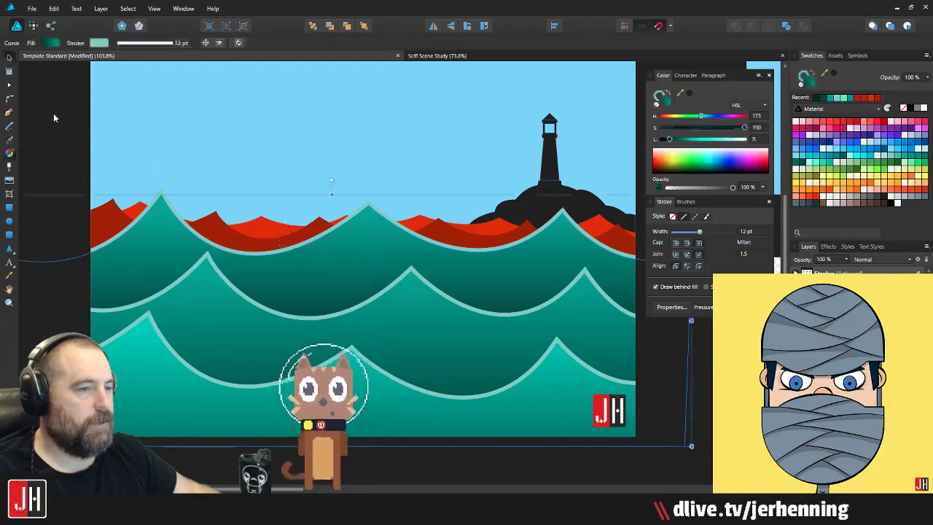
pyautogui.click(53, 116)
pyautogui.scroll(-2, 299, 222)
pyautogui.scroll(2, 179, 229)
# Step: Copy the third wave's gradient and stroke style onto the dark red wave behind it
pyautogui.click(186, 214)
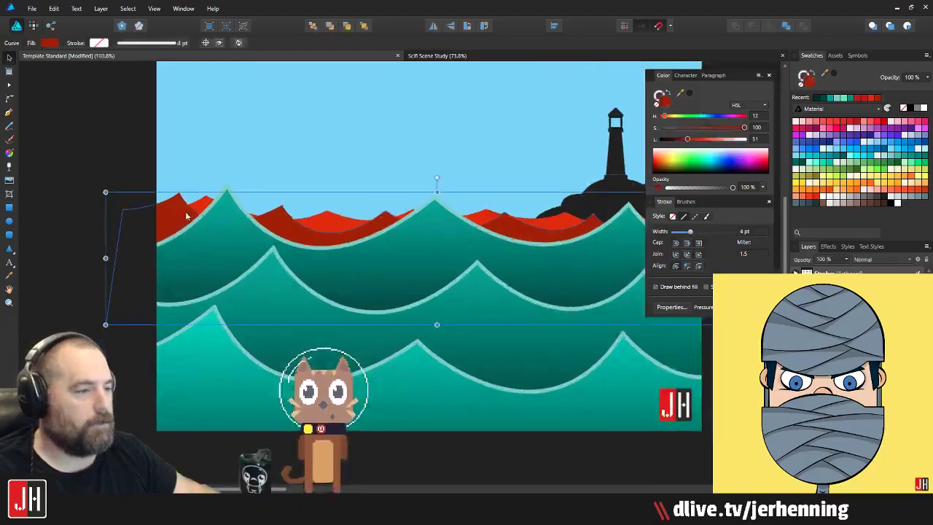
pyautogui.click(240, 240)
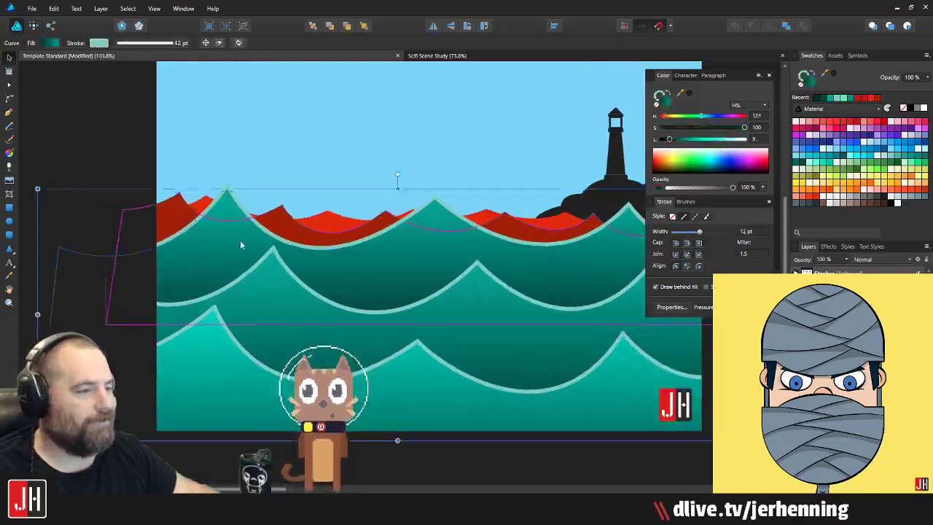
pyautogui.click(180, 213)
pyautogui.hotkey('ctrl', 'shift', 'v')
pyautogui.moveTo(408, 223); pyautogui.dragTo(387, 242)
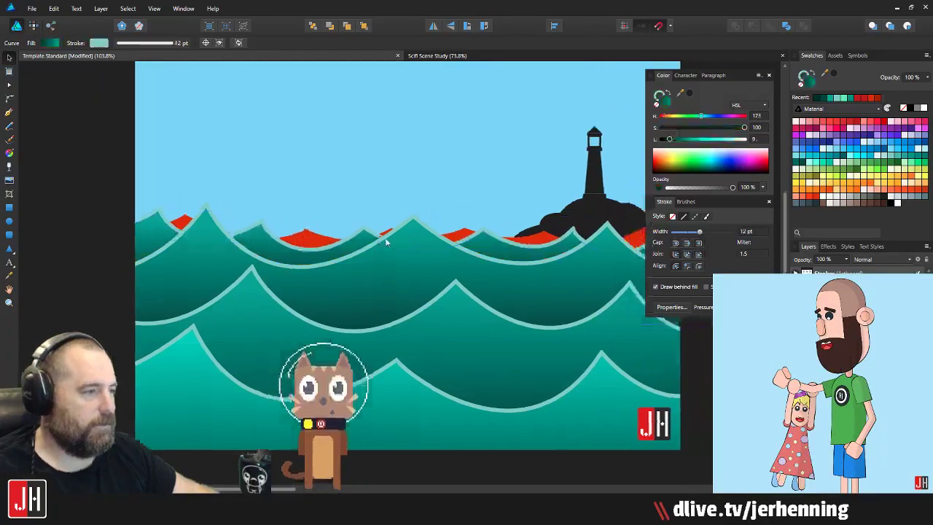
pyautogui.scroll(-4, 396, 249)
pyautogui.click(226, 206)
pyautogui.scroll(4, 444, 269)
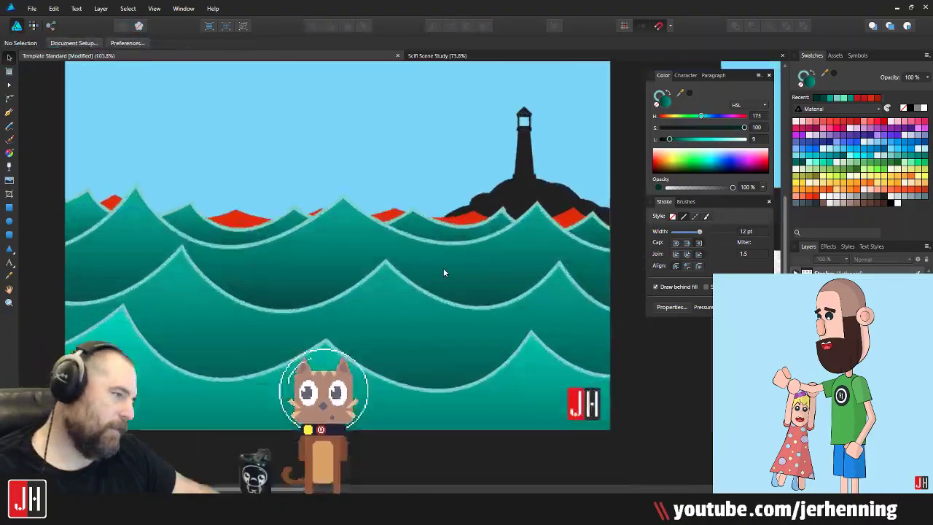
# Step: Shorten the fourth wave's fill gradient by raising its dark end to the crest of the wave in front
pyautogui.scroll(4, 428, 264)
pyautogui.click(330, 278)
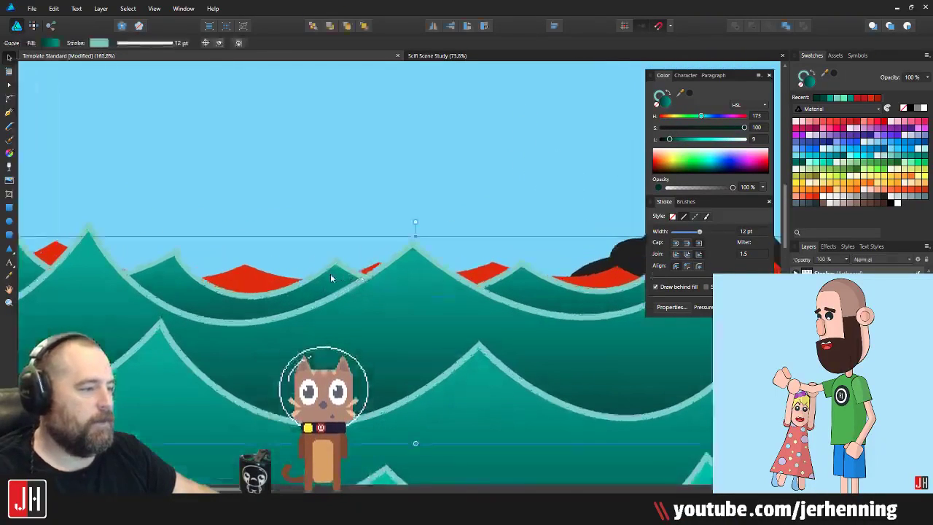
pyautogui.press('g')
pyautogui.scroll(-1, 372, 261)
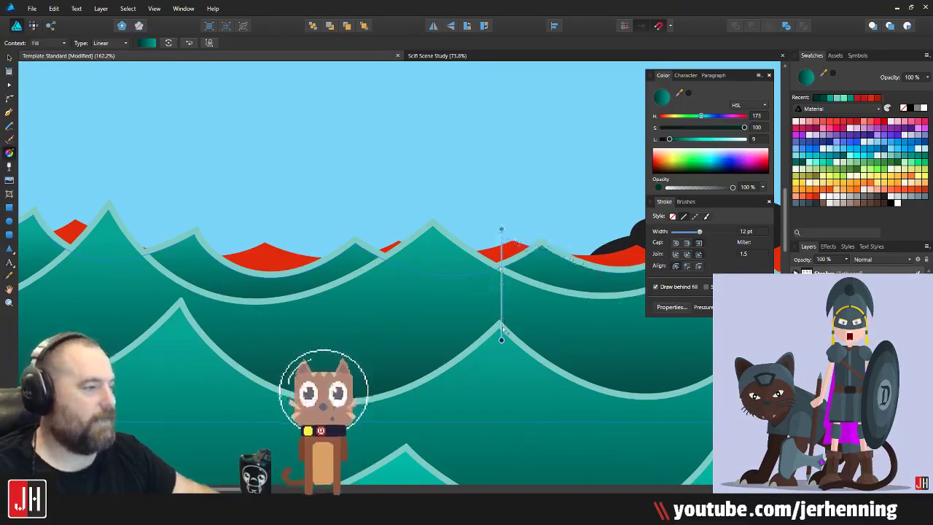
pyautogui.moveTo(501, 340); pyautogui.dragTo(501, 320)
pyautogui.scroll(-6, 447, 291)
pyautogui.press('v')
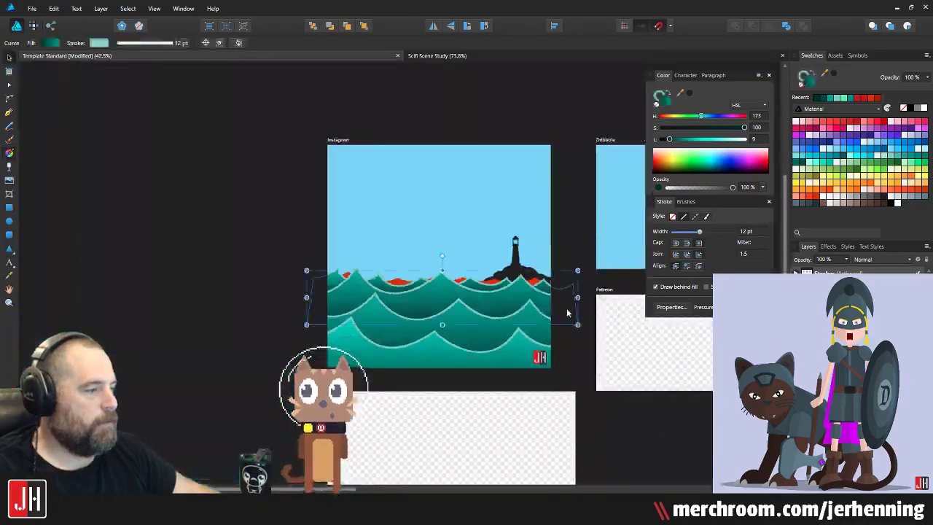
pyautogui.click(571, 241)
pyautogui.scroll(3, 430, 256)
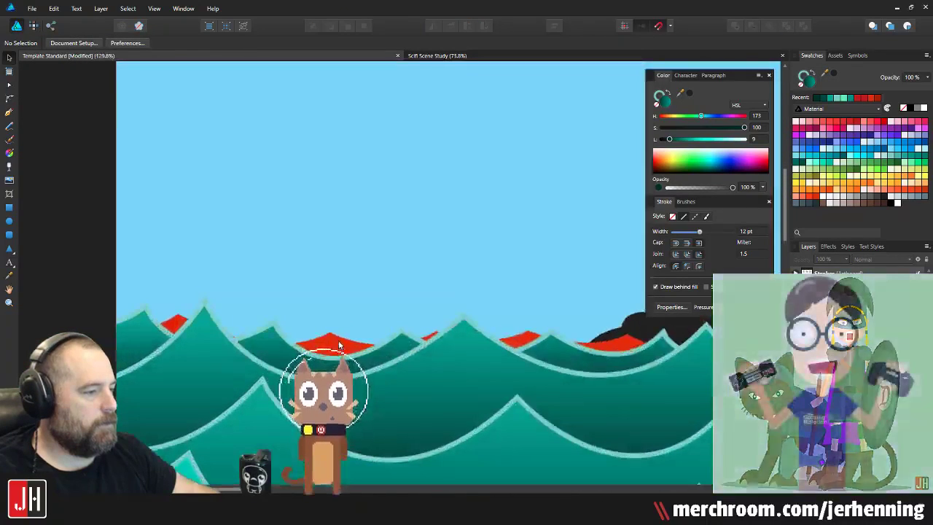
# Step: Apply the fourth wave's teal gradient and pale stroke style to the last red wave at the horizon
pyautogui.click(339, 345)
pyautogui.click(370, 350)
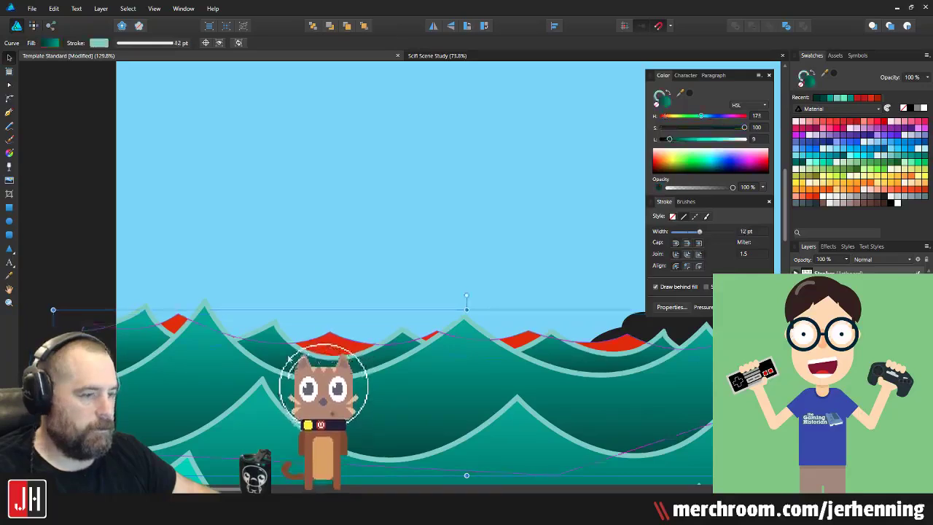
pyautogui.click(330, 342)
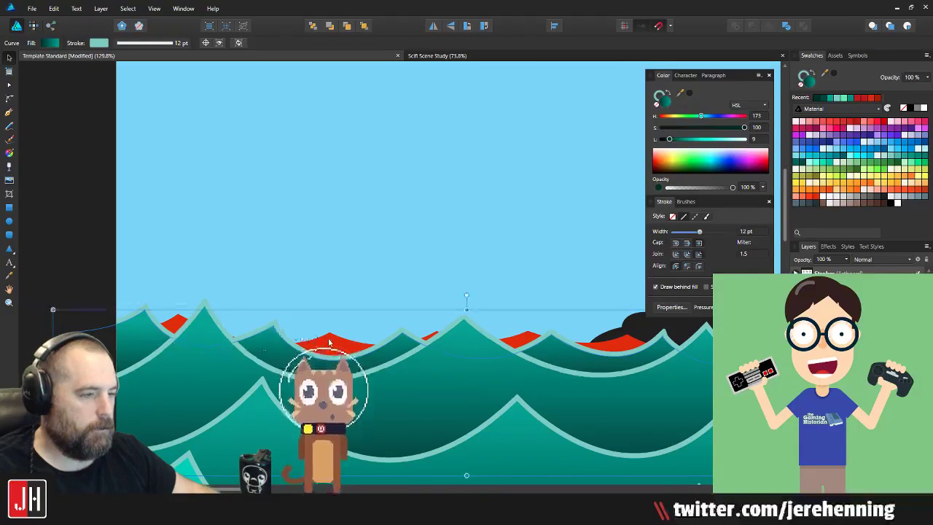
pyautogui.hotkey('ctrl', 'shift', 'v')
pyautogui.scroll(-6, 379, 340)
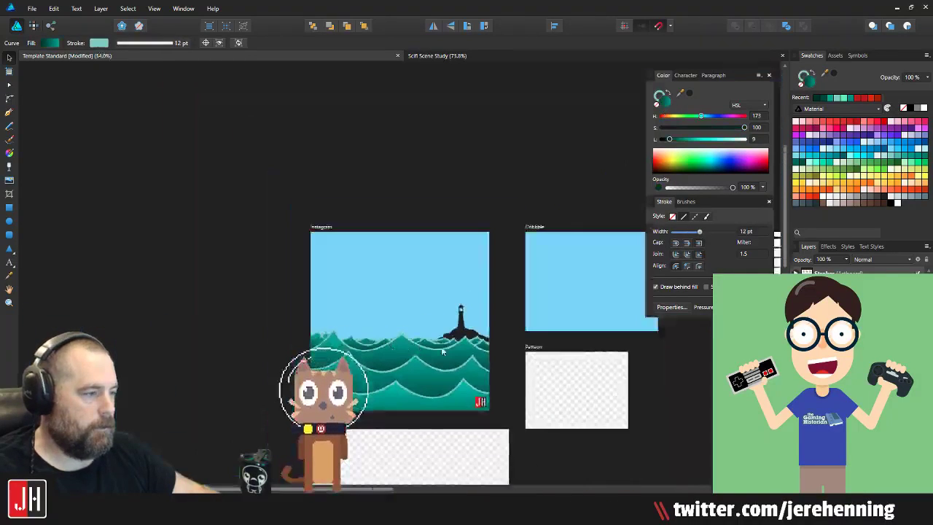
pyautogui.click(512, 293)
pyautogui.scroll(4, 432, 341)
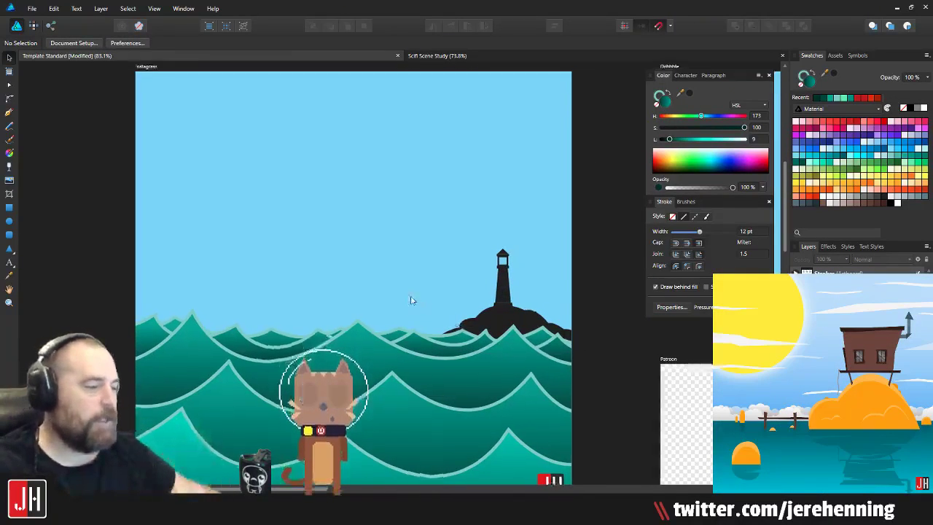
# Step: Undo and redo the style paste on the rearmost wave
pyautogui.moveTo(413, 305); pyautogui.dragTo(463, 277)
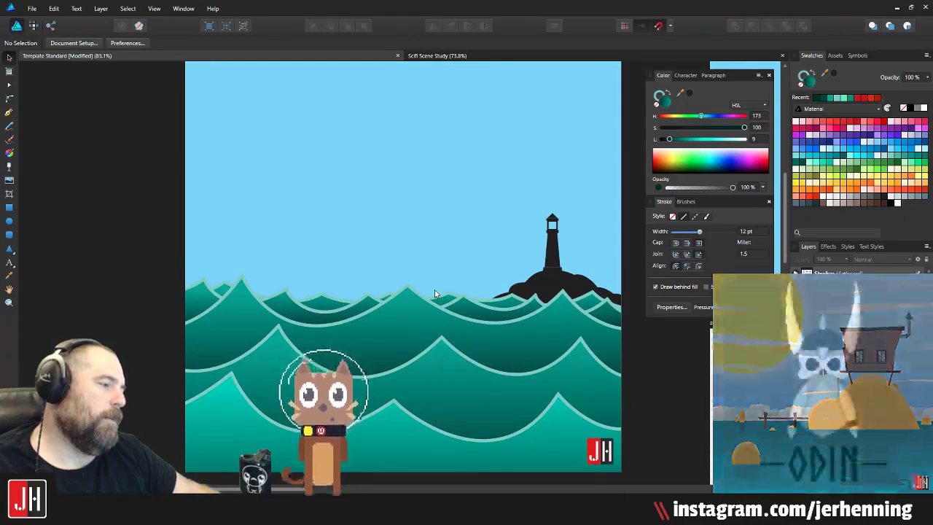
pyautogui.moveTo(434, 289); pyautogui.dragTo(420, 299)
pyautogui.scroll(4, 325, 302)
pyautogui.hotkey('ctrl', 'z')
pyautogui.hotkey('ctrl', 'z')
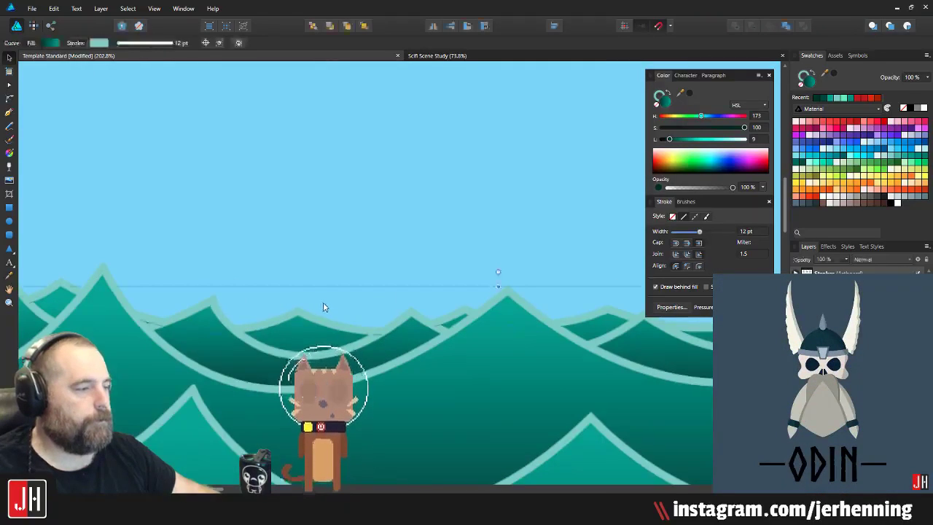
pyautogui.scroll(-2, 328, 307)
pyautogui.hotkey('ctrl', 'shift', 'z')
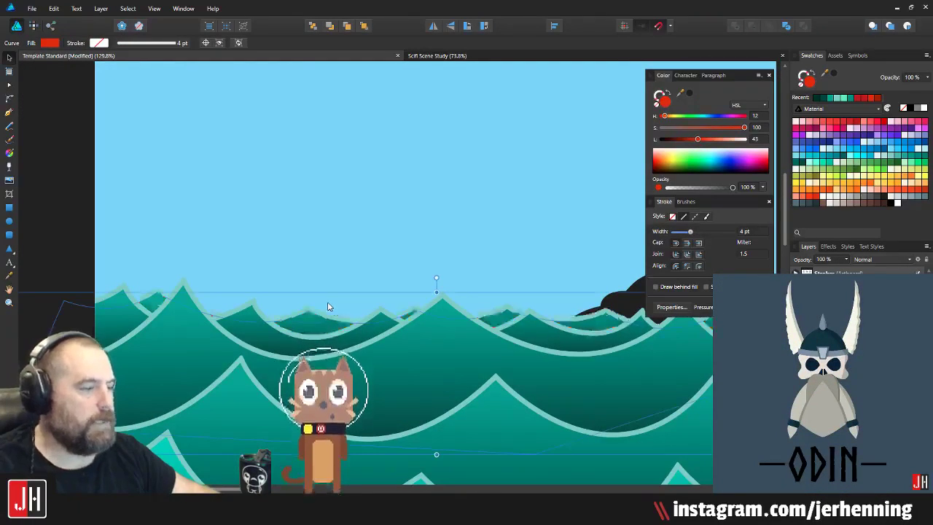
# Step: Shorten the rearmost wave's fill gradient by raising its dark end close beneath the wave's crests
pyautogui.scroll(3, 330, 307)
pyautogui.press('g')
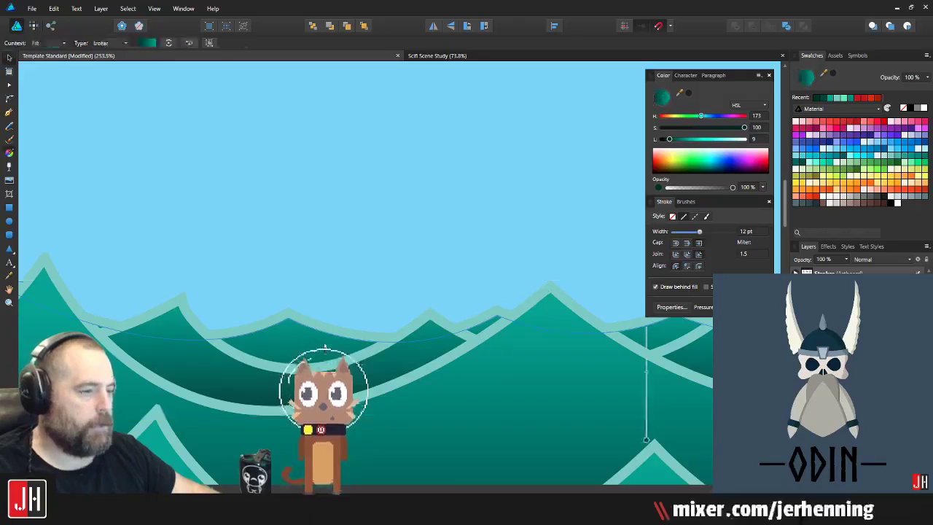
pyautogui.scroll(-3, 463, 349)
pyautogui.moveTo(523, 390); pyautogui.dragTo(519, 350)
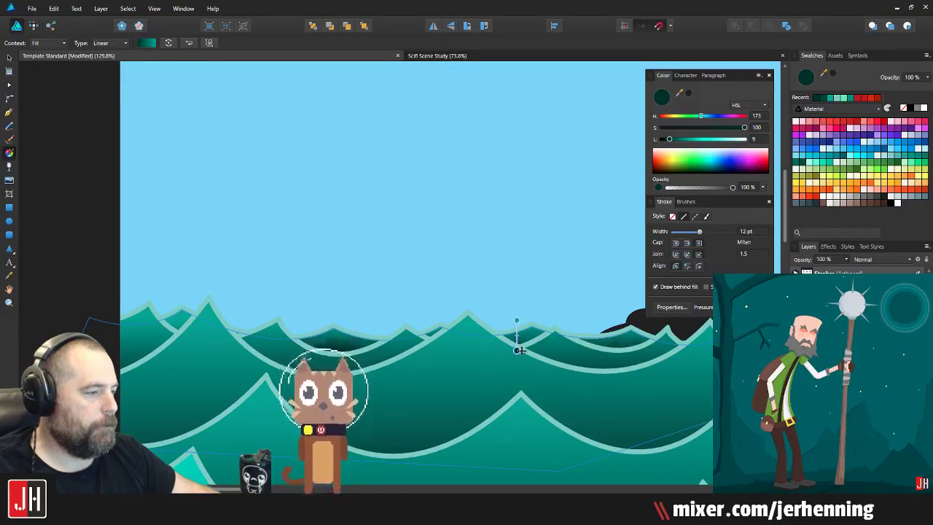
pyautogui.press('v')
# Step: Raise the dark end of the fourth wave's fill gradient slightly to shorten its colour transition
pyautogui.click(380, 347)
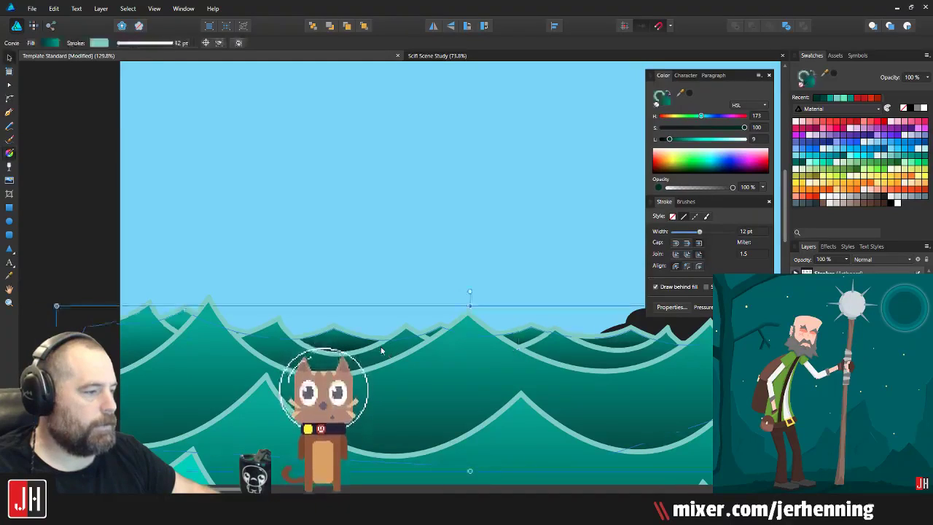
pyautogui.press('g')
pyautogui.click(524, 390)
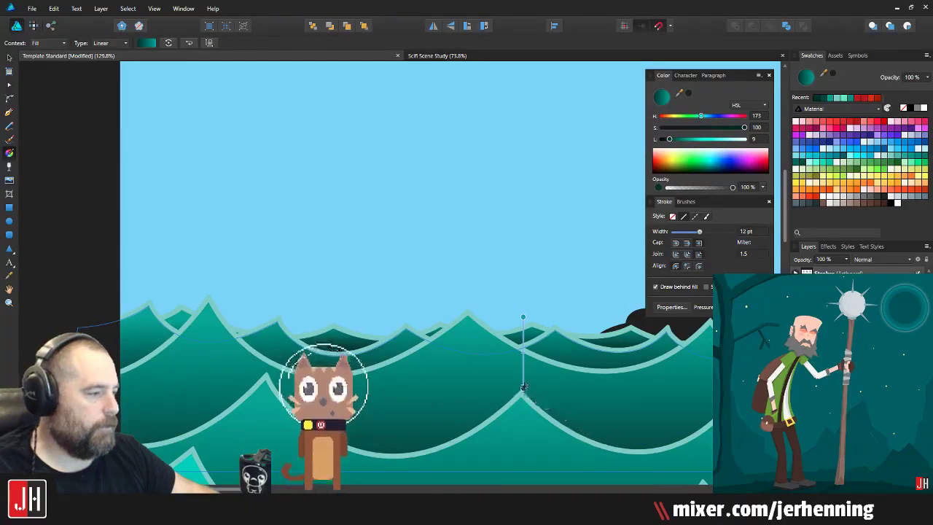
pyautogui.moveTo(524, 387); pyautogui.dragTo(524, 380)
pyautogui.press('v')
pyautogui.scroll(-4, 344, 353)
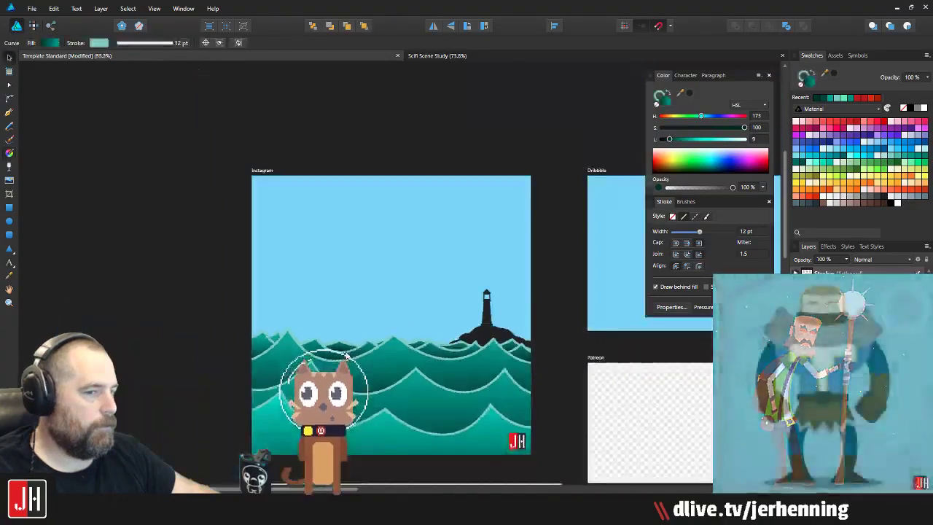
pyautogui.scroll(-2, 346, 354)
pyautogui.click(159, 262)
pyautogui.scroll(4, 307, 306)
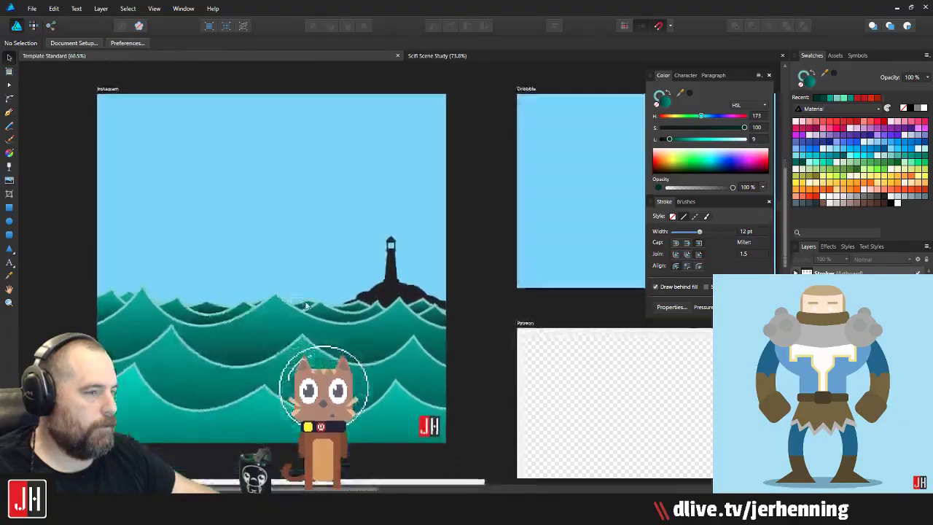
pyautogui.scroll(-1, 306, 305)
pyautogui.moveTo(387, 299); pyautogui.dragTo(436, 318)
pyautogui.scroll(2, 293, 334)
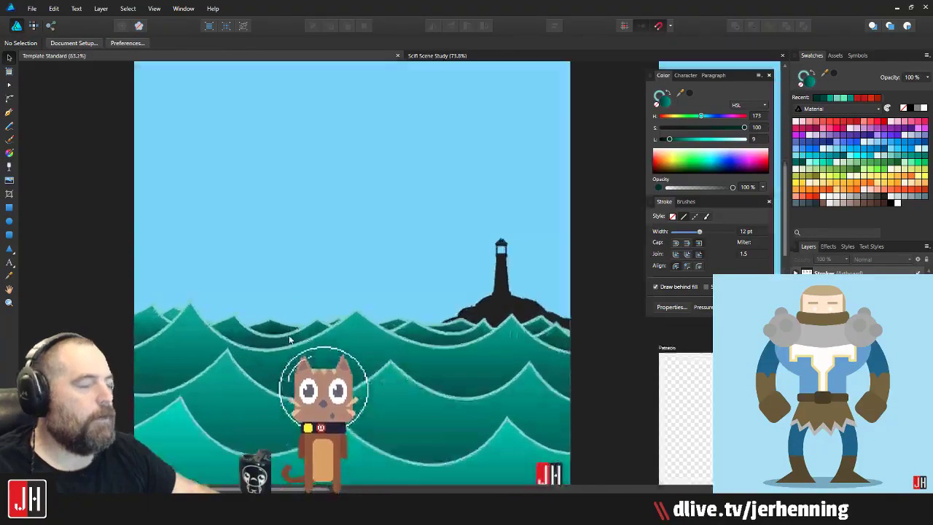
pyautogui.moveTo(293, 336); pyautogui.dragTo(386, 312)
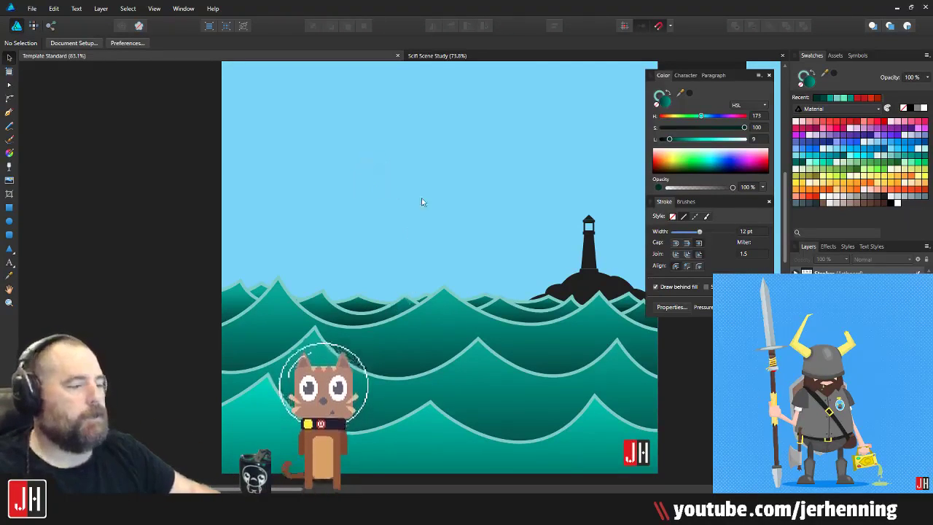
pyautogui.scroll(-2, 384, 263)
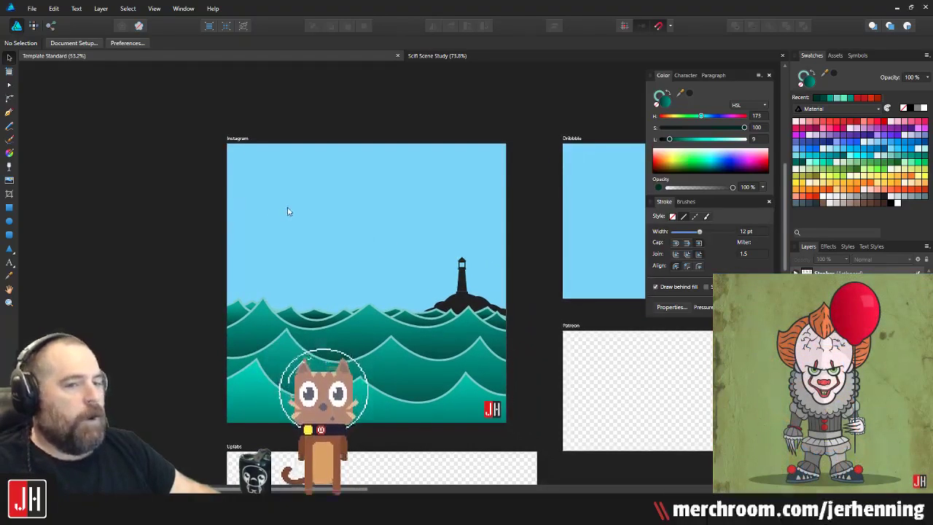
pyautogui.moveTo(292, 213); pyautogui.dragTo(308, 212)
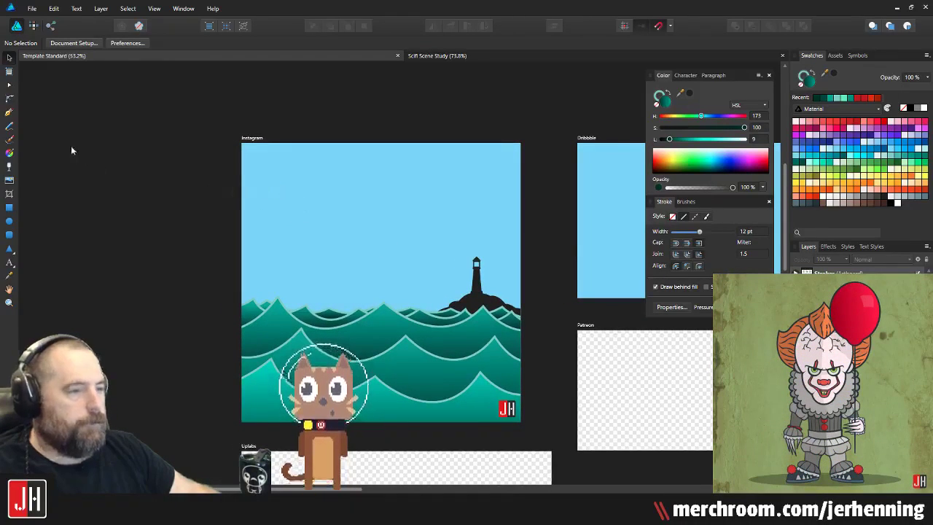
# Step: Draw a rectangle covering the whole Instagram artboard and remove its stroke
pyautogui.click(9, 209)
pyautogui.moveTo(239, 143)
pyautogui.mouseDown()
pyautogui.moveTo(450, 396)
pyautogui.moveTo(521, 412)
pyautogui.moveTo(521, 421)
pyautogui.mouseUp()
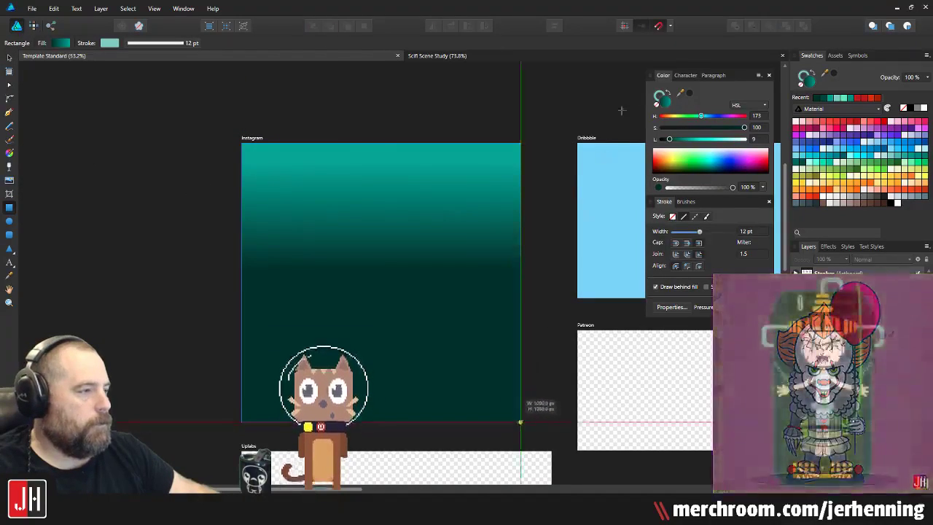
pyautogui.click(658, 106)
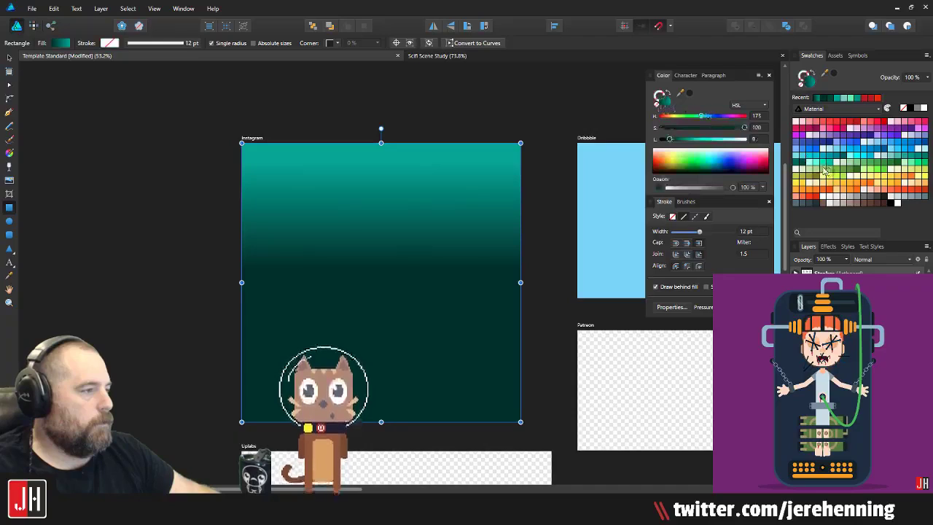
# Step: Fill the artboard-sized rectangle with light cyan (HSL 187, 72, 71) and place it behind the waves and lighthouse as the sky
pyautogui.click(797, 156)
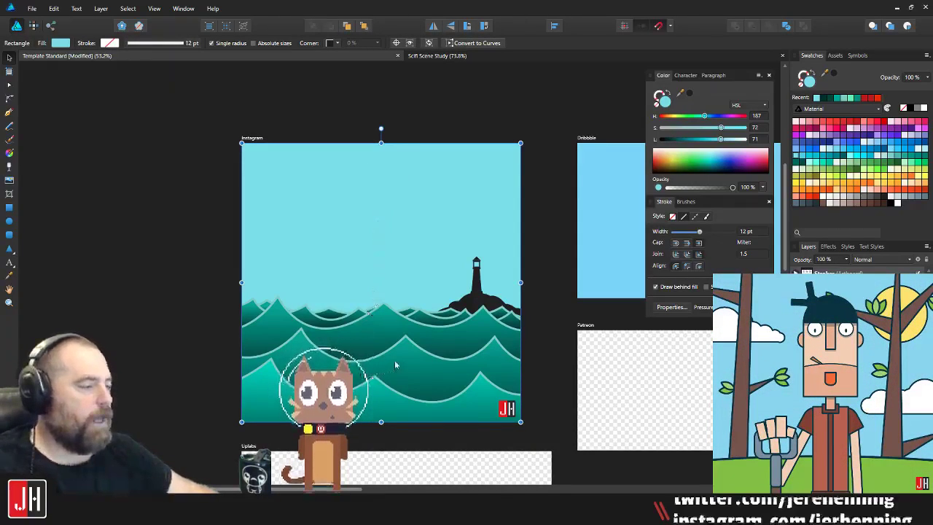
pyautogui.scroll(3, 391, 388)
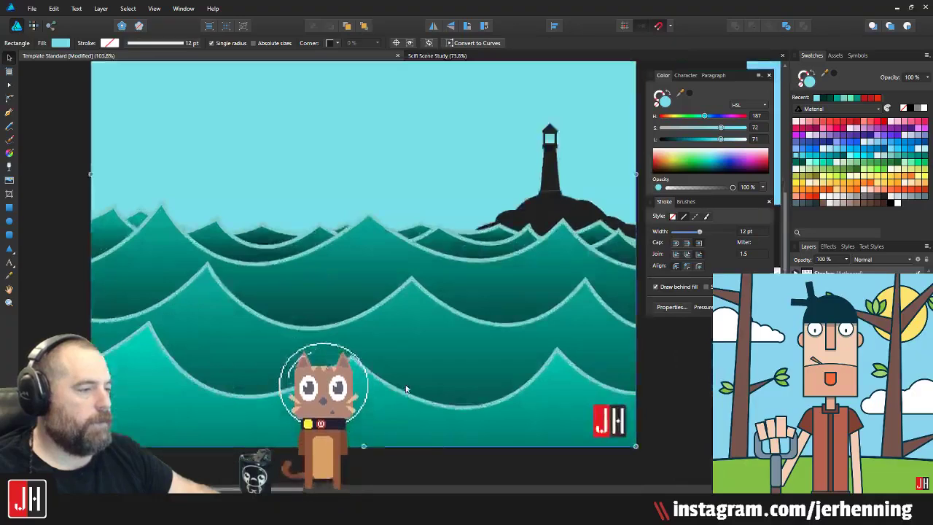
pyautogui.scroll(-3, 412, 373)
pyautogui.press('v')
pyautogui.click(548, 265)
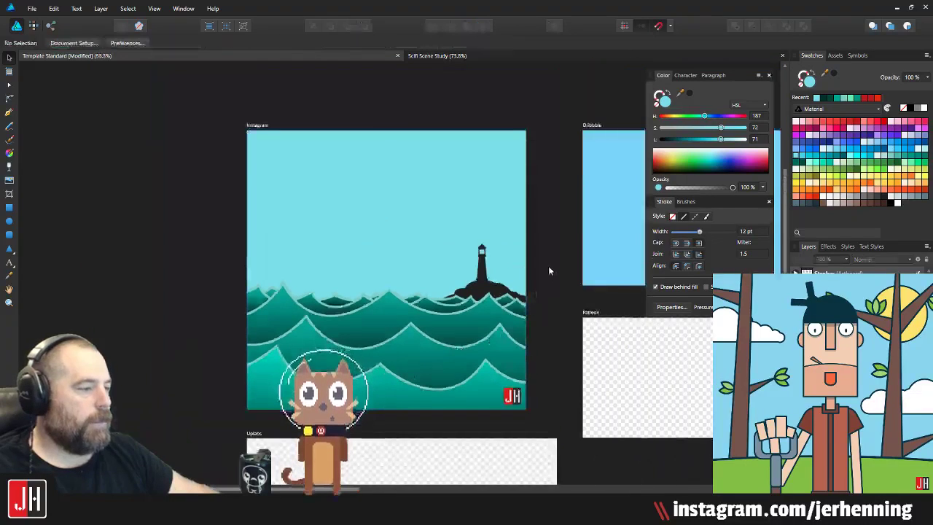
# Step: Apply a vertical linear gradient to the sky rectangle, from light cyan at the wave line to brighter cyan at the artboard's upper edge
pyautogui.scroll(2, 510, 289)
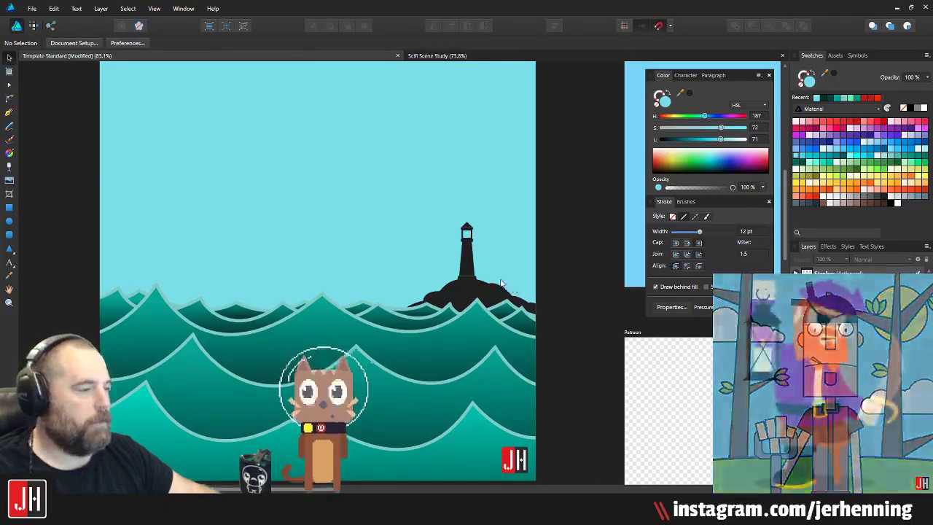
pyautogui.scroll(-2, 500, 283)
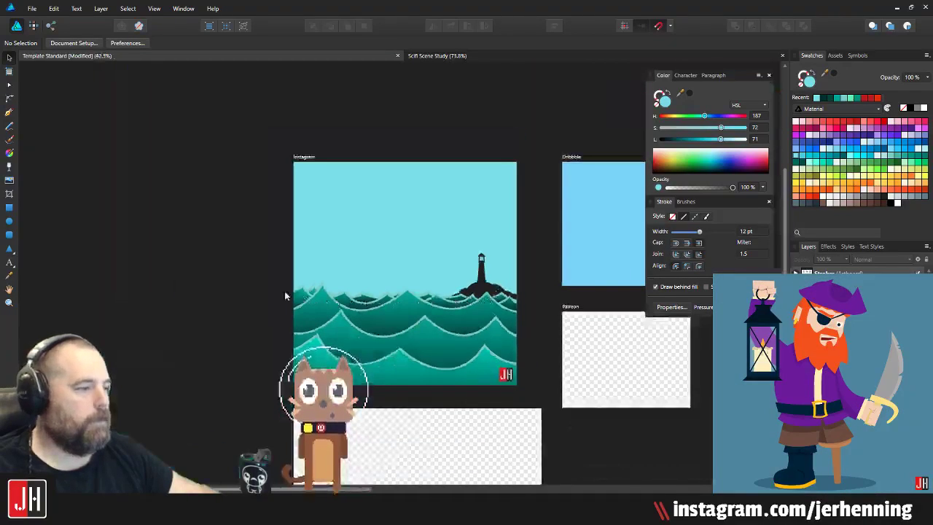
pyautogui.scroll(2, 437, 332)
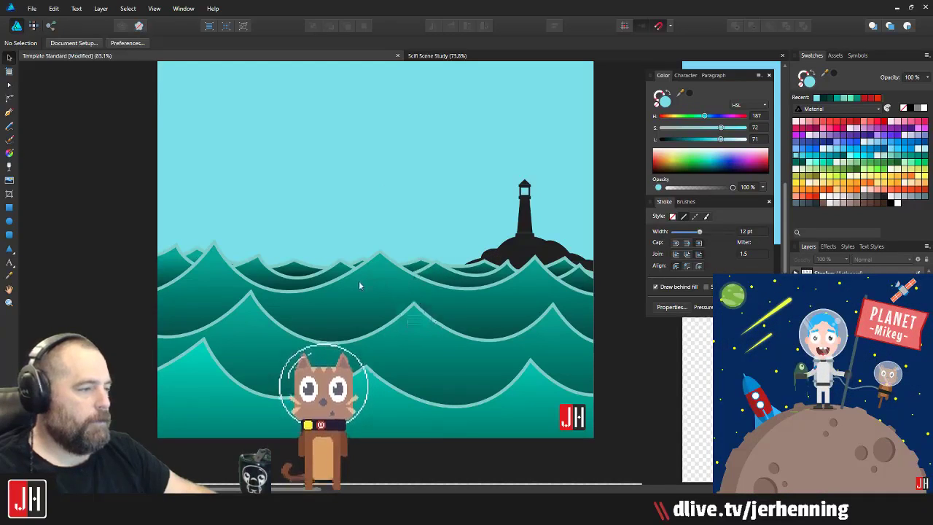
pyautogui.scroll(-3, 364, 285)
pyautogui.click(319, 204)
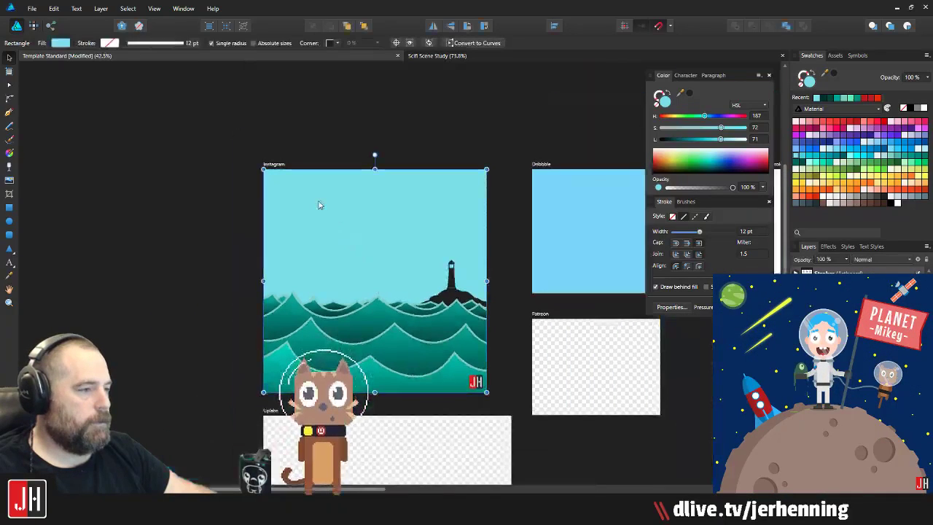
pyautogui.press('g')
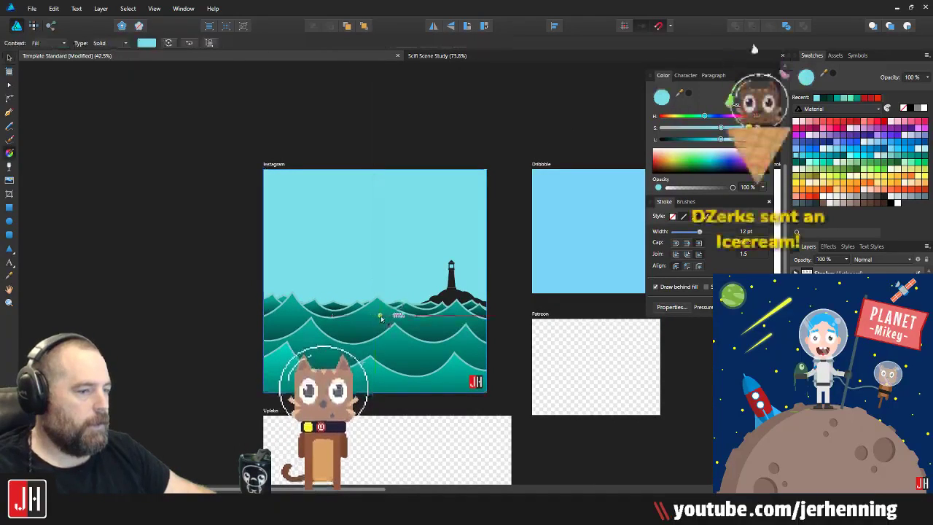
pyautogui.moveTo(377, 318); pyautogui.dragTo(379, 188)
pyautogui.press('m')
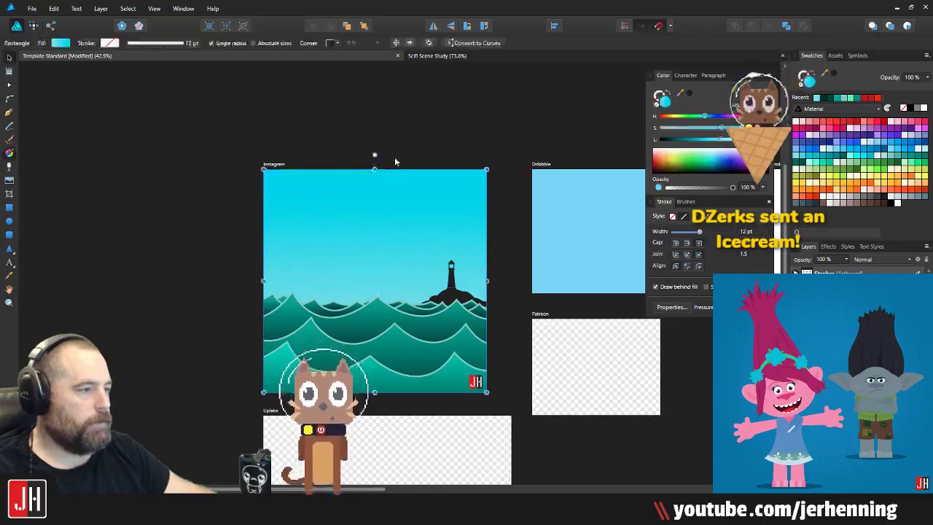
# Step: Deselect the sky rectangle and save the document
pyautogui.scroll(2, 382, 188)
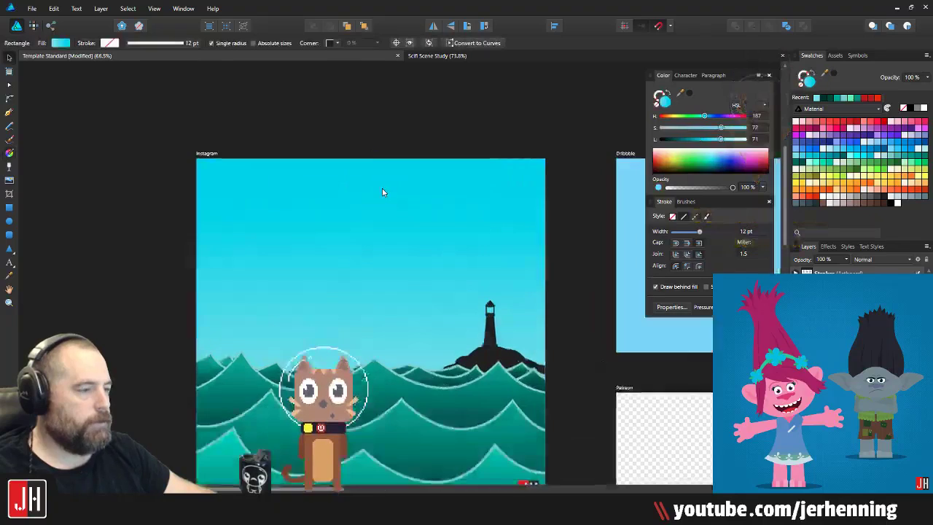
pyautogui.click(394, 138)
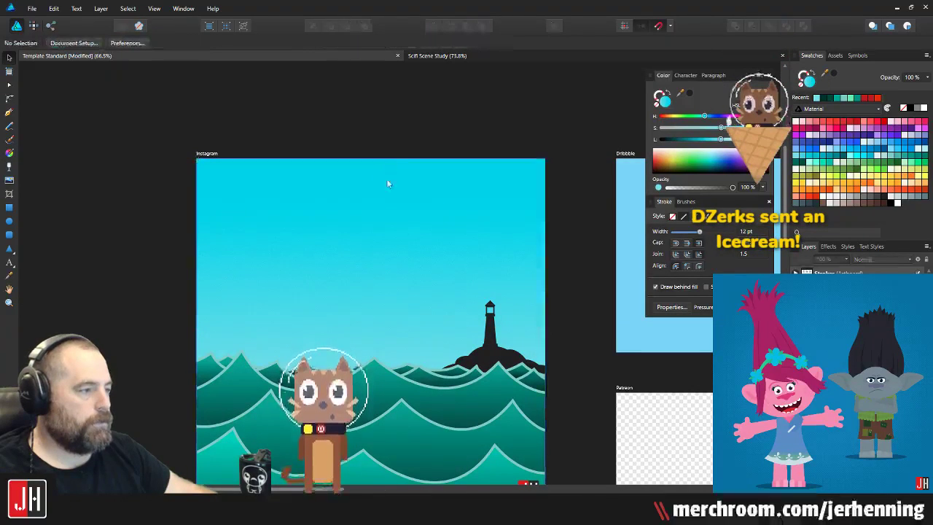
pyautogui.hotkey('ctrl', 's')
pyautogui.scroll(-4, 392, 240)
pyautogui.moveTo(401, 270); pyautogui.dragTo(394, 233)
pyautogui.scroll(2, 394, 232)
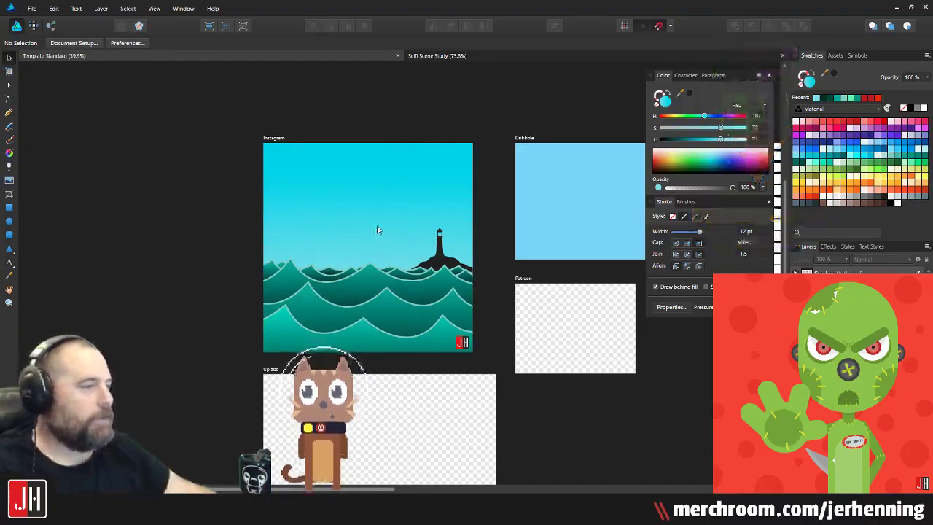
# Step: Examine the sky rectangle's gradient and how it blends towards the waves
pyautogui.scroll(3, 358, 209)
pyautogui.click(368, 203)
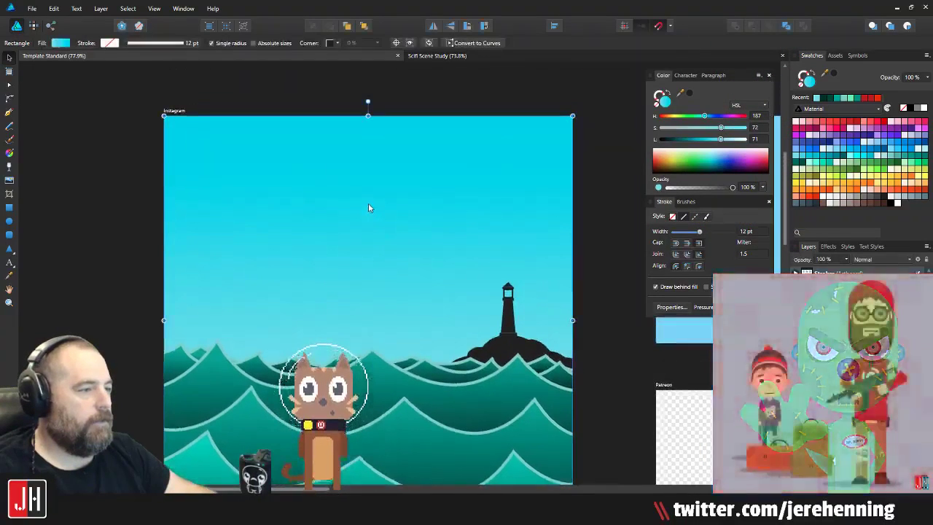
pyautogui.press('g')
pyautogui.scroll(-1, 380, 172)
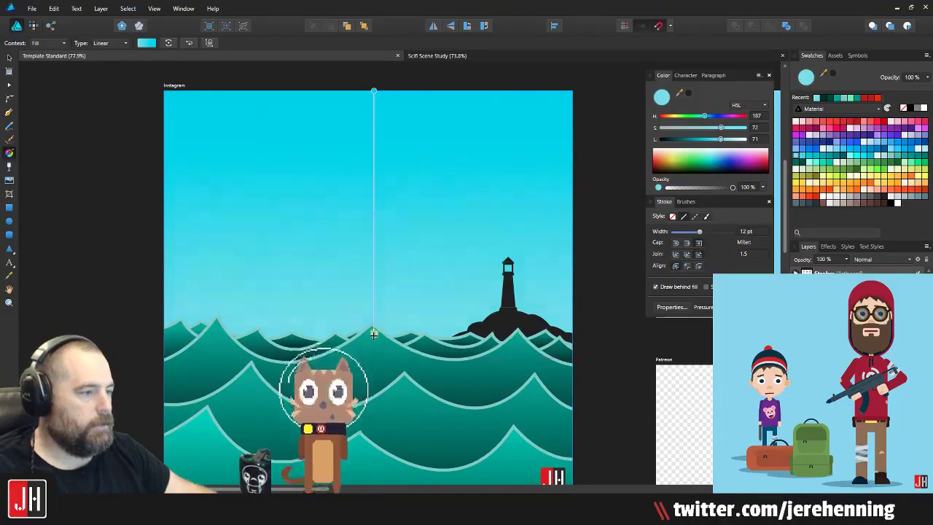
pyautogui.scroll(-4, 376, 344)
pyautogui.press('v')
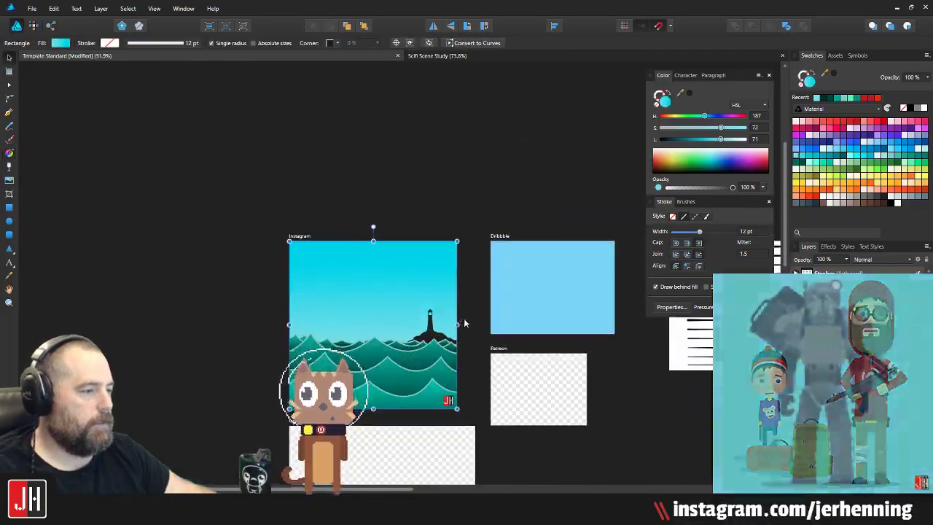
pyautogui.click(466, 324)
pyautogui.scroll(3, 388, 328)
pyautogui.moveTo(388, 325); pyautogui.dragTo(378, 343)
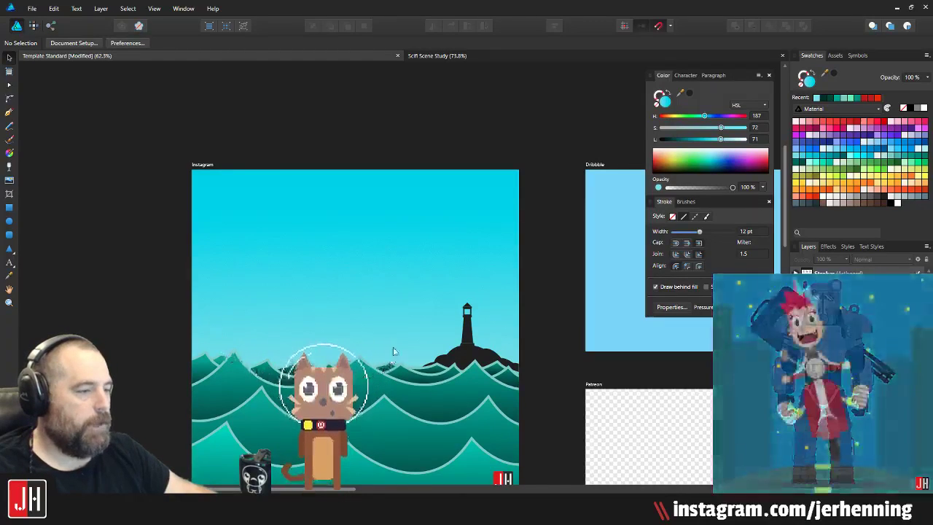
# Step: Try a large sun: draw an ellipse above the waves, fill it with red and place it behind the larger waves
pyautogui.click(9, 223)
pyautogui.moveTo(230, 242)
pyautogui.mouseDown()
pyautogui.moveTo(371, 343)
pyautogui.moveTo(412, 400)
pyautogui.mouseUp()
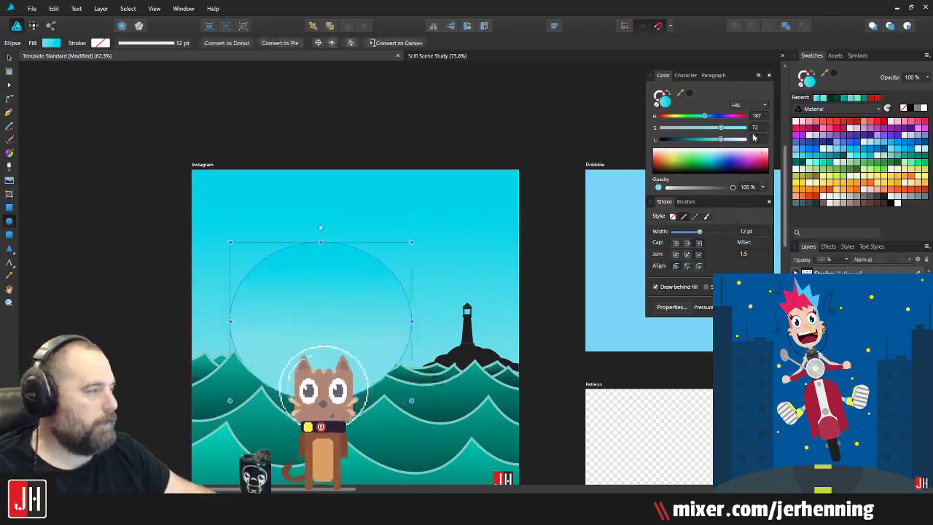
pyautogui.click(836, 126)
pyautogui.press('Delete')
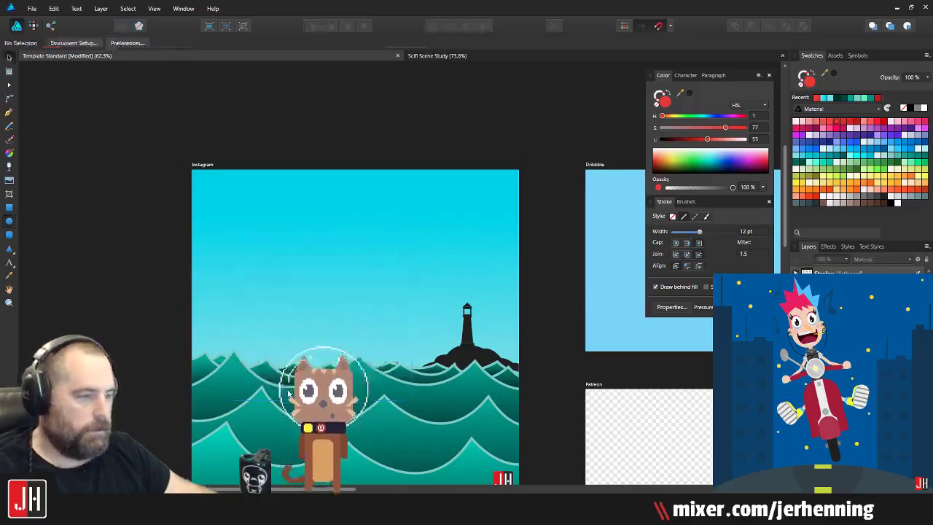
pyautogui.click(283, 379)
pyautogui.hotkey('ctrl', 'v')
pyautogui.scroll(3, 312, 376)
pyautogui.moveTo(328, 328); pyautogui.dragTo(361, 365)
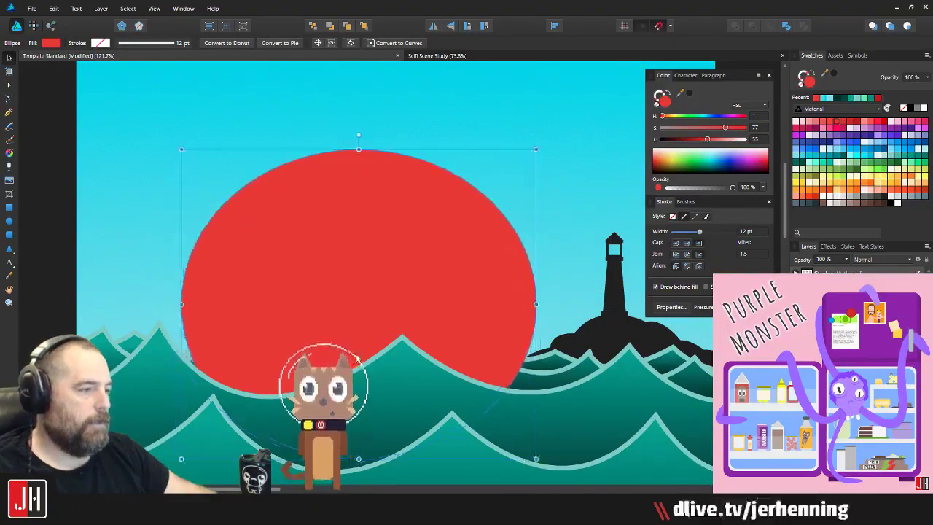
# Step: Flatten the red sun by lowering its upper edge, and delete it
pyautogui.scroll(-5, 379, 235)
pyautogui.moveTo(362, 242); pyautogui.dragTo(363, 285)
pyautogui.scroll(5, 371, 349)
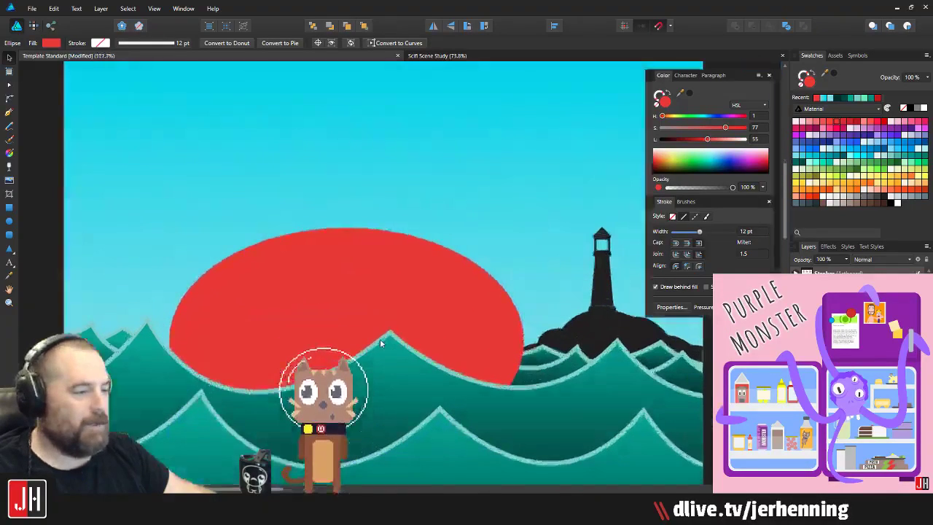
pyautogui.scroll(-6, 351, 311)
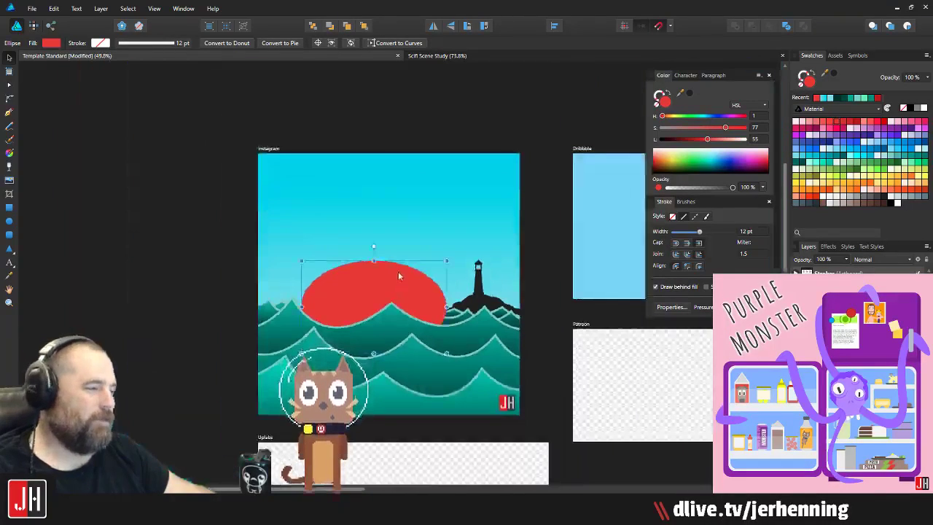
pyautogui.press('Delete')
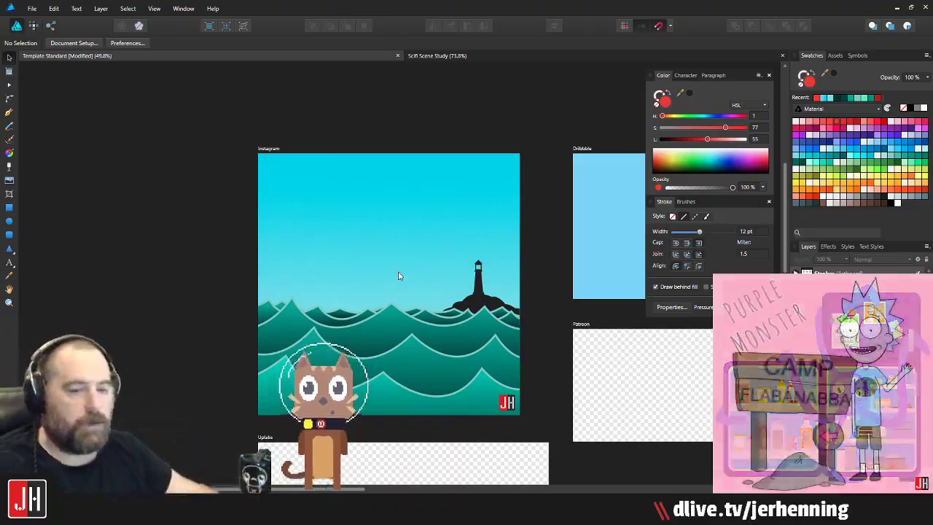
# Step: Look over the lighthouse scene and switch to the Scifi Scene Study document for reference
pyautogui.hscroll(1, 356, 250)
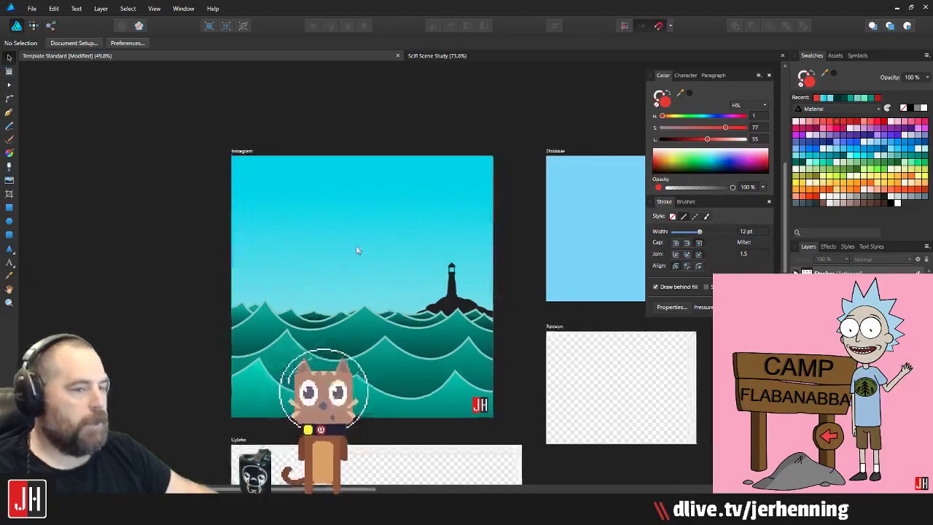
pyautogui.scroll(1, 387, 288)
pyautogui.scroll(-2, 395, 296)
pyautogui.hscroll(1, 385, 320)
pyautogui.scroll(2, 392, 395)
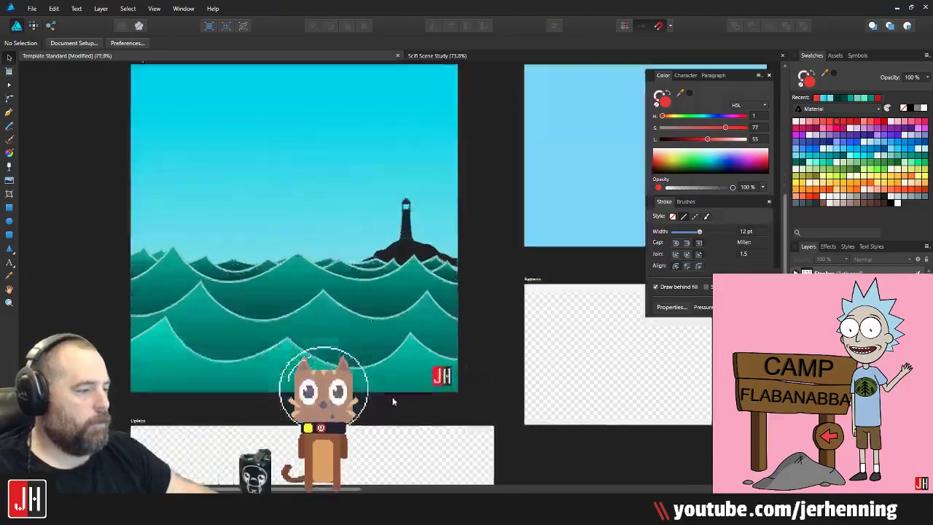
pyautogui.click(443, 58)
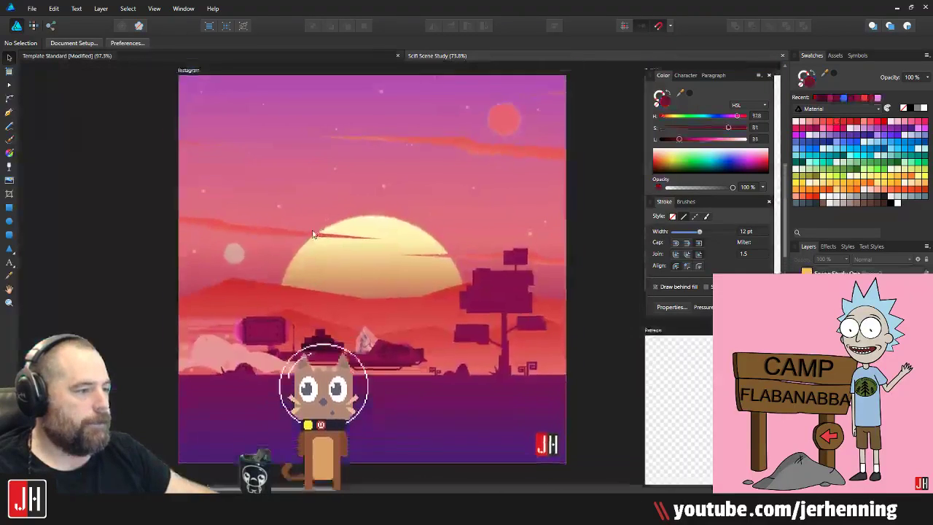
# Step: Open the Evil Robot document from the Complete > 2019 folder to view it as a reference
pyautogui.click(32, 9)
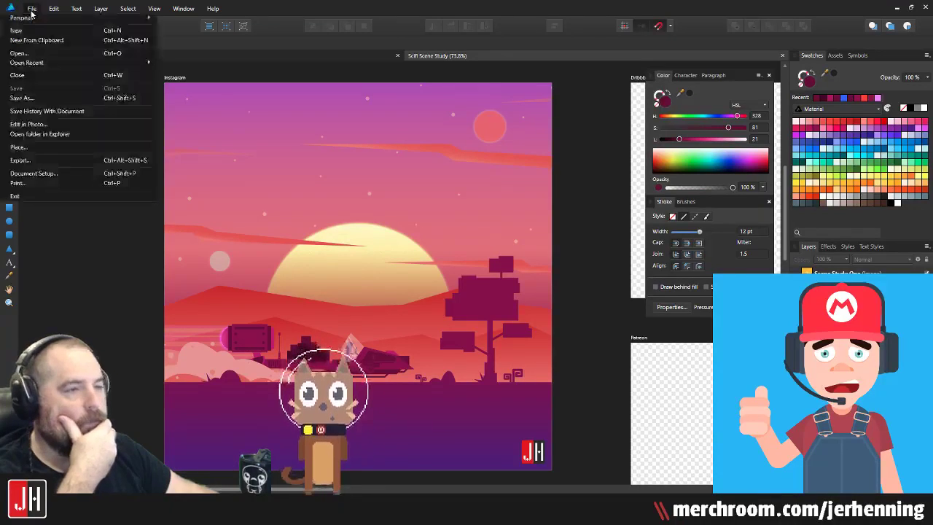
pyautogui.click(38, 53)
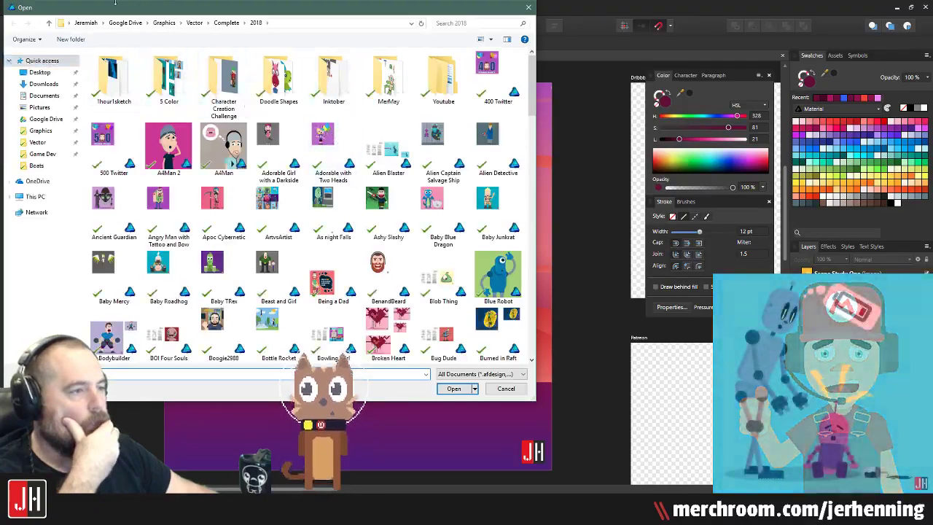
pyautogui.click(226, 22)
pyautogui.doubleClick(227, 97)
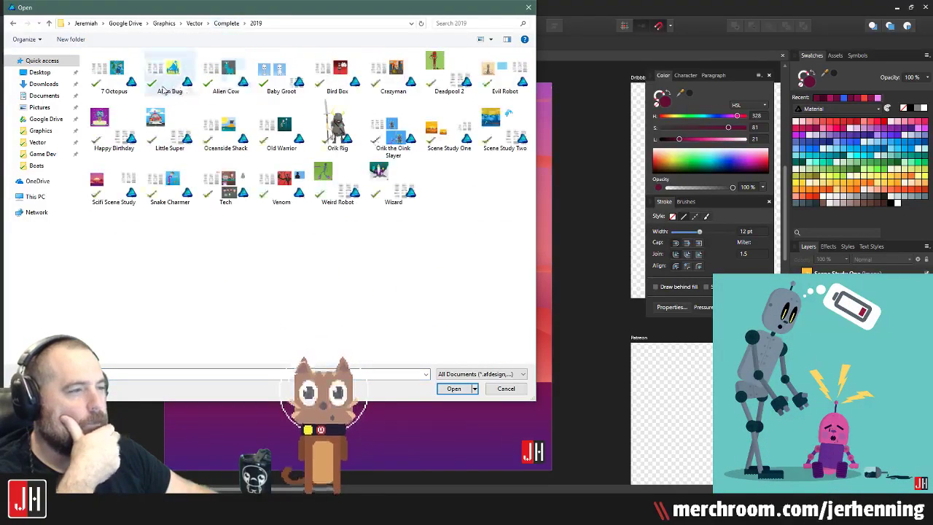
pyautogui.doubleClick(514, 75)
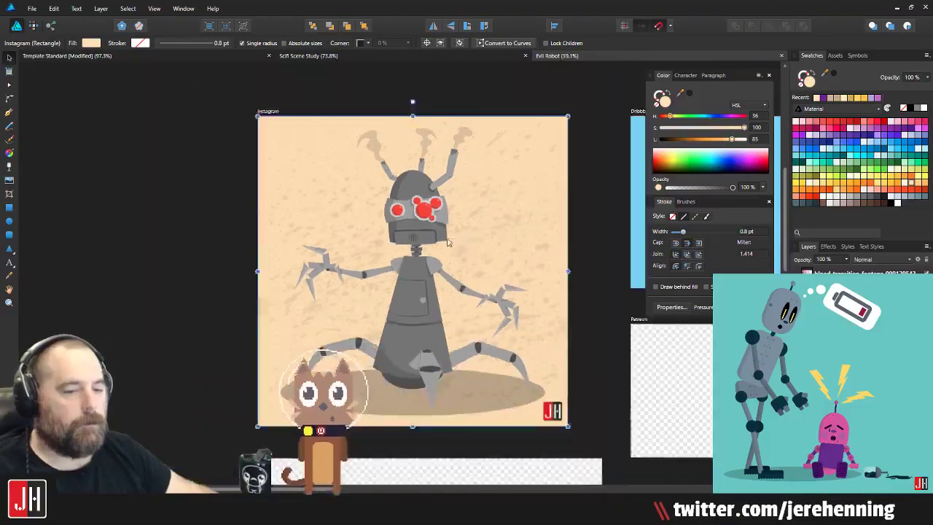
pyautogui.moveTo(448, 243); pyautogui.dragTo(469, 222)
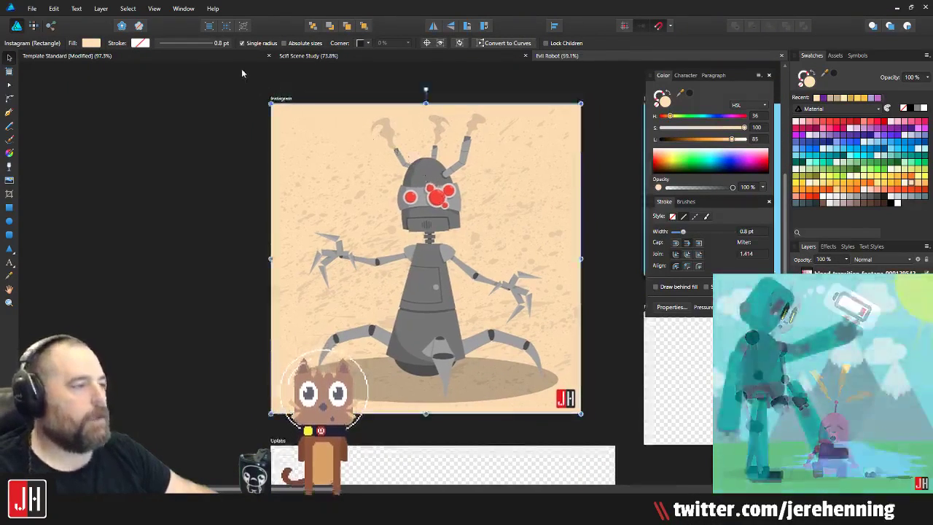
# Step: In the Template Standard document, adjust the wave crest node in front of the island so its outline forms a clean sharp point
pyautogui.click(236, 56)
pyautogui.scroll(5, 445, 258)
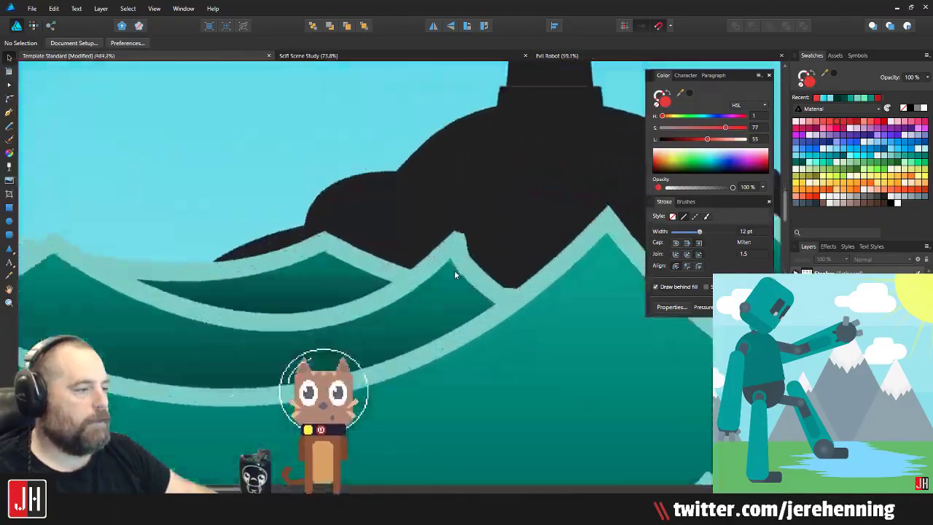
pyautogui.click(455, 250)
pyautogui.press('a')
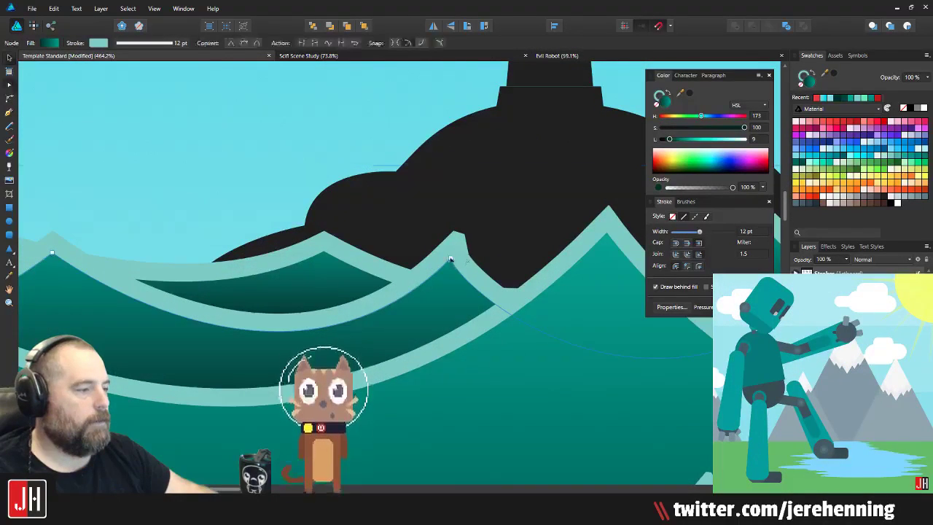
pyautogui.click(449, 276)
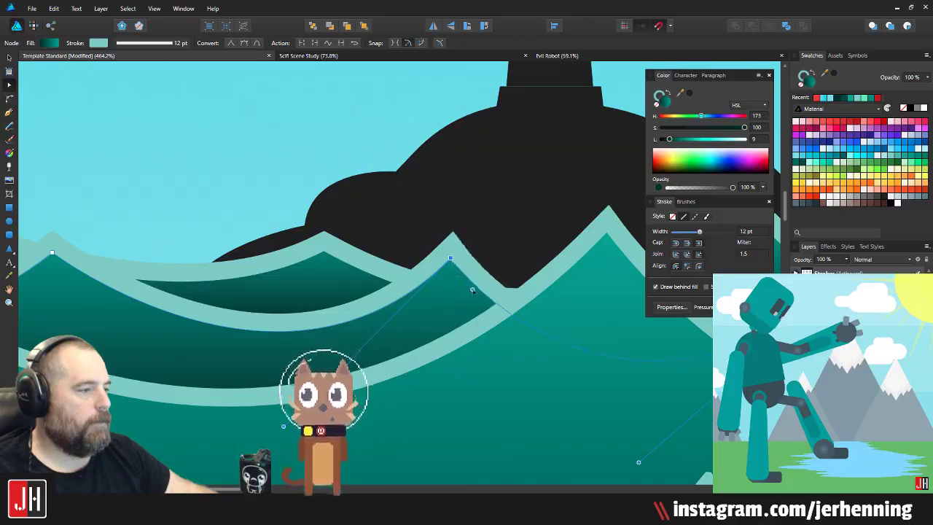
pyautogui.press('v')
pyautogui.scroll(-8, 459, 301)
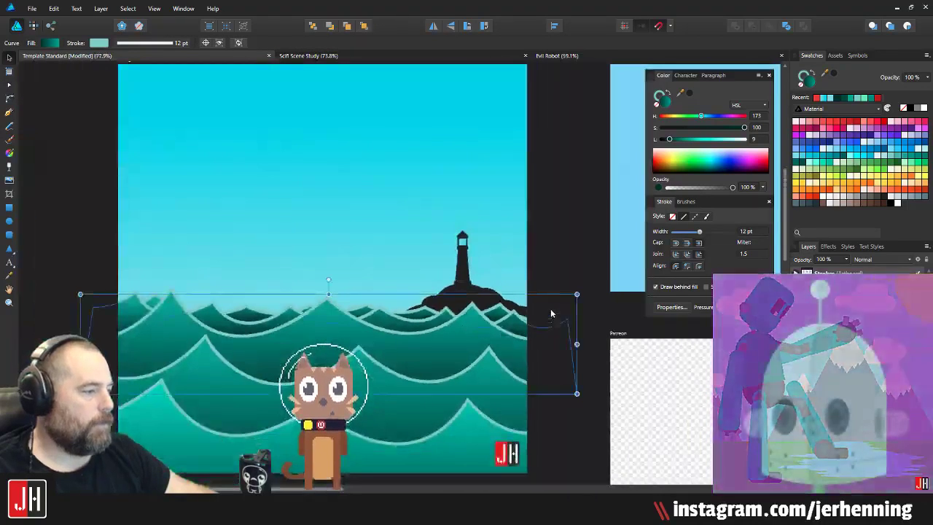
pyautogui.click(552, 313)
# Step: Switch to the Scifi Scene Study document and examine its sunset scene and ship up close
pyautogui.scroll(3, 496, 312)
pyautogui.scroll(4, 455, 316)
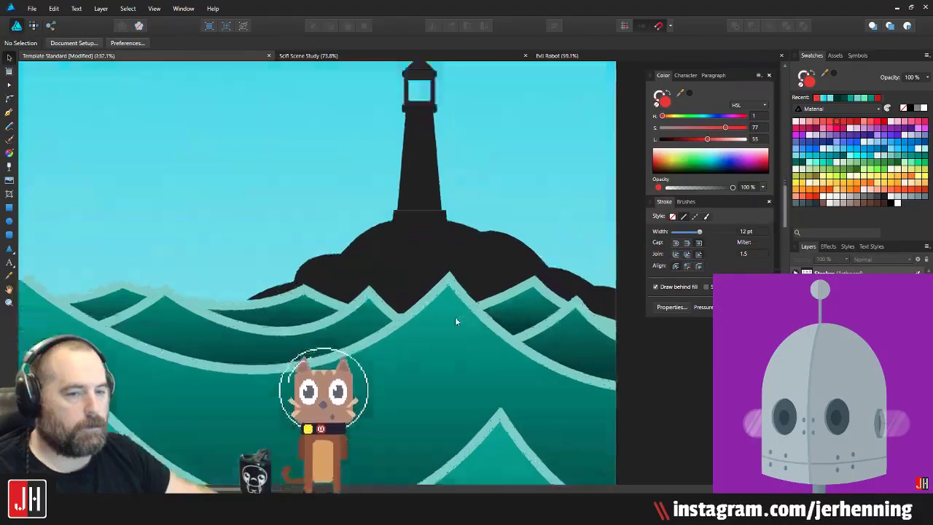
pyautogui.click(356, 57)
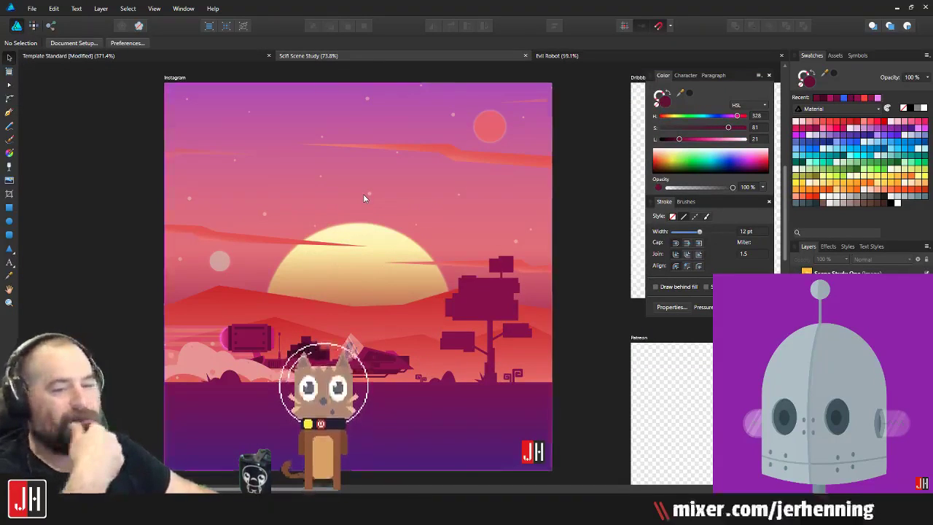
pyautogui.moveTo(404, 224); pyautogui.dragTo(406, 200)
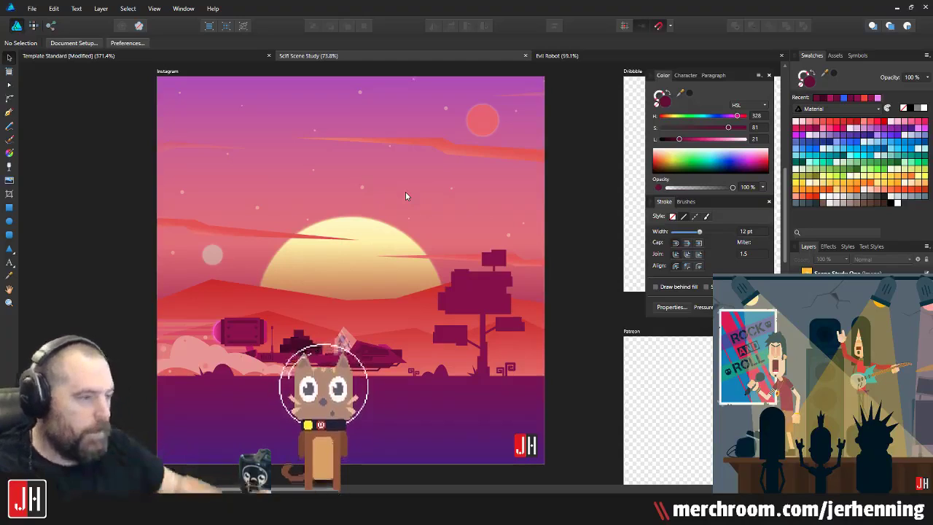
pyautogui.scroll(3, 337, 357)
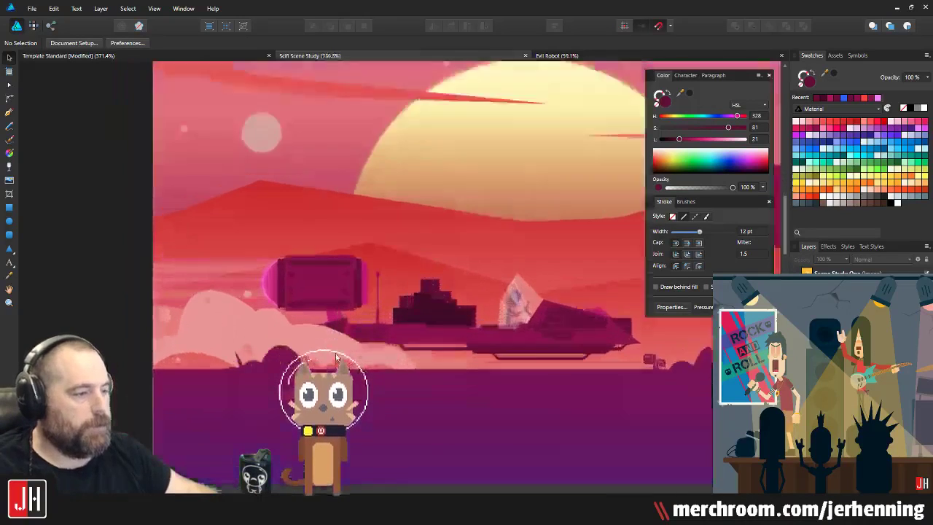
# Step: Examine the glowing thruster at the rear of the ship in the sunset scene, comparing it with the whole scene
pyautogui.scroll(2, 336, 357)
pyautogui.scroll(-4, 245, 280)
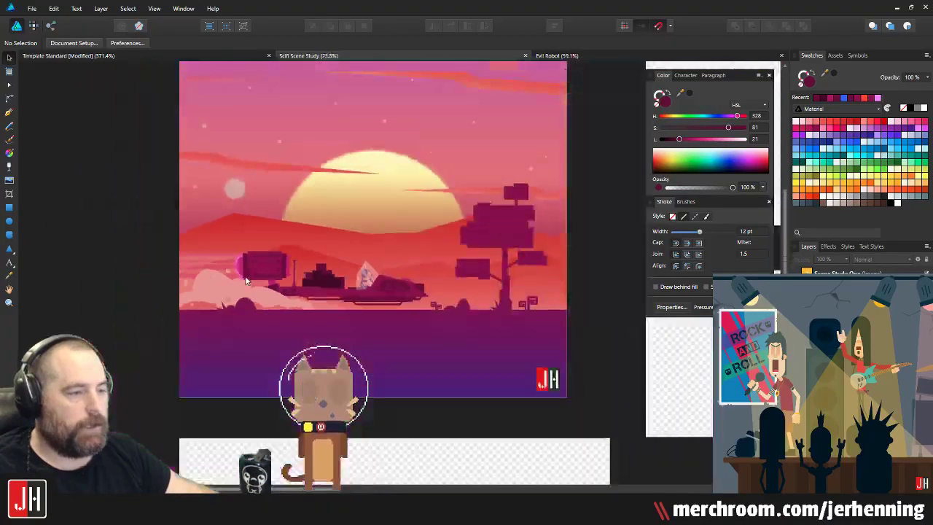
pyautogui.scroll(8, 251, 277)
pyautogui.scroll(4, 221, 240)
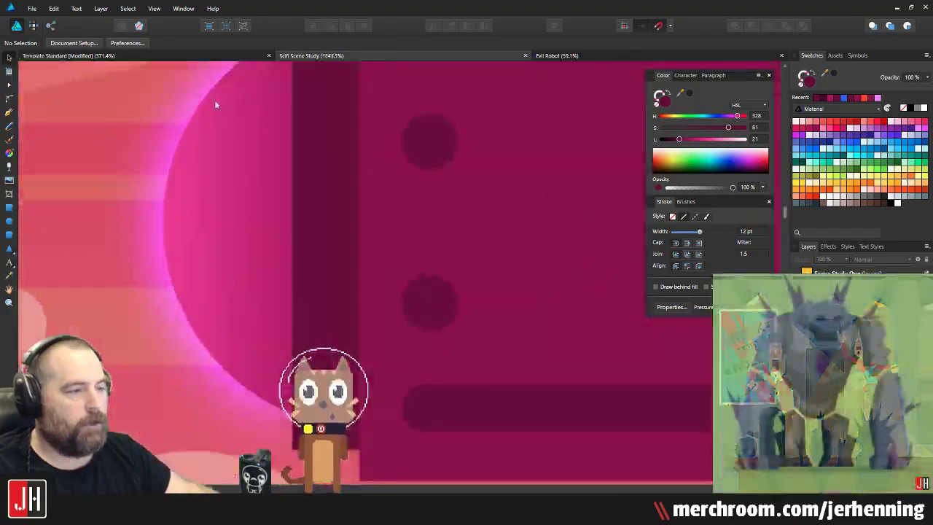
pyautogui.scroll(-6, 268, 304)
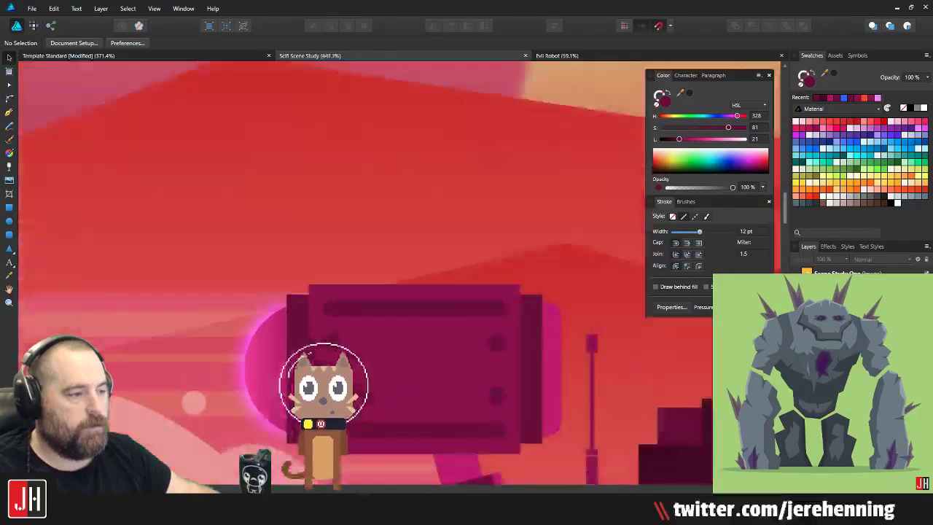
pyautogui.moveTo(290, 311); pyautogui.dragTo(279, 257)
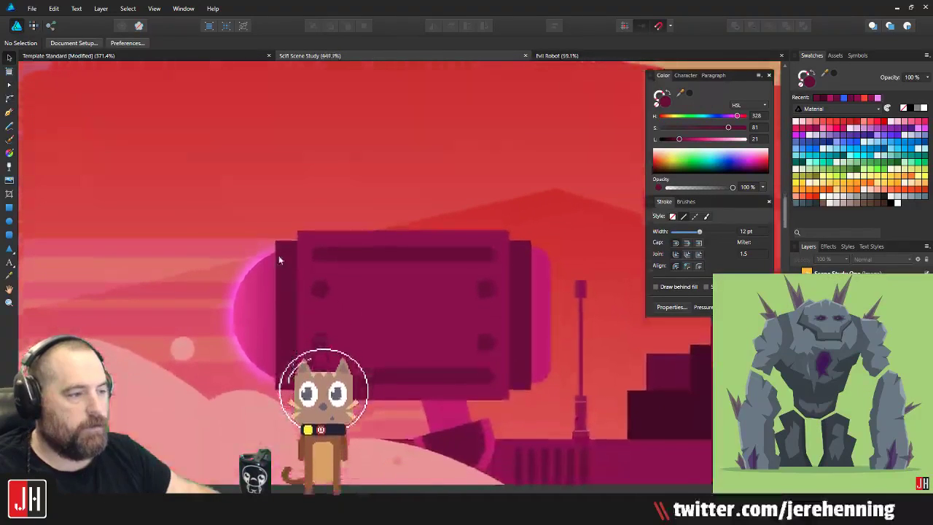
pyautogui.scroll(-1, 236, 311)
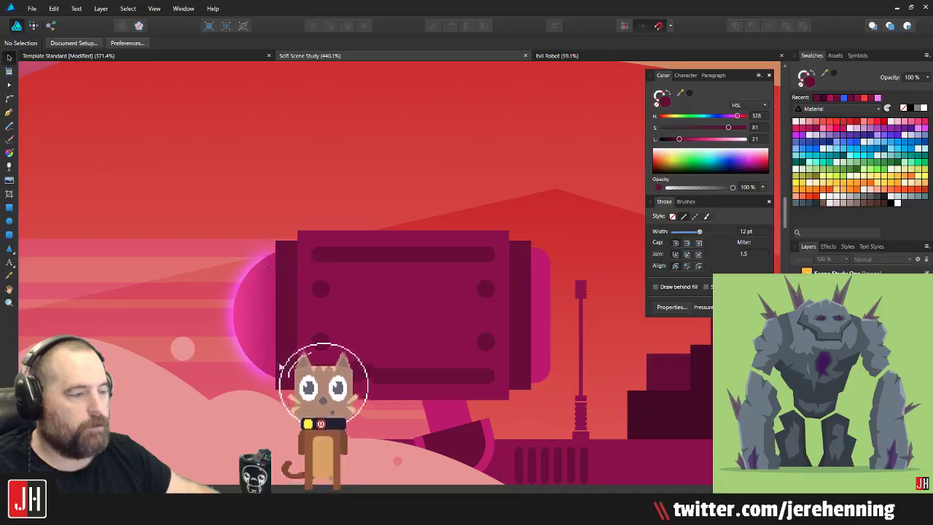
pyautogui.scroll(2, 262, 332)
pyautogui.scroll(-10, 270, 336)
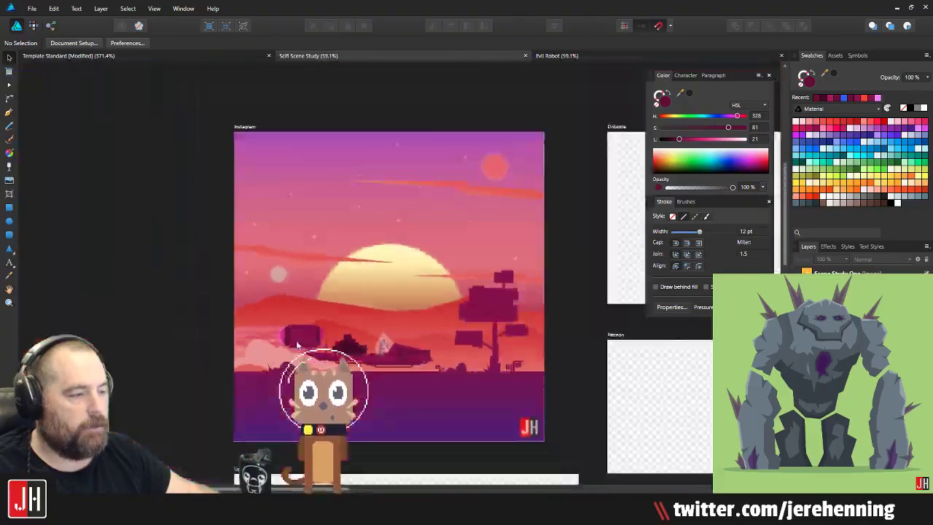
# Step: Examine the ship's cockpit, stacked cargo and hull details up close, and look over the whole sunset composition
pyautogui.moveTo(350, 348)
pyautogui.mouseDown()
pyautogui.moveTo(267, 341)
pyautogui.moveTo(335, 341)
pyautogui.mouseUp()
pyautogui.scroll(10, 263, 339)
pyautogui.scroll(-5, 332, 344)
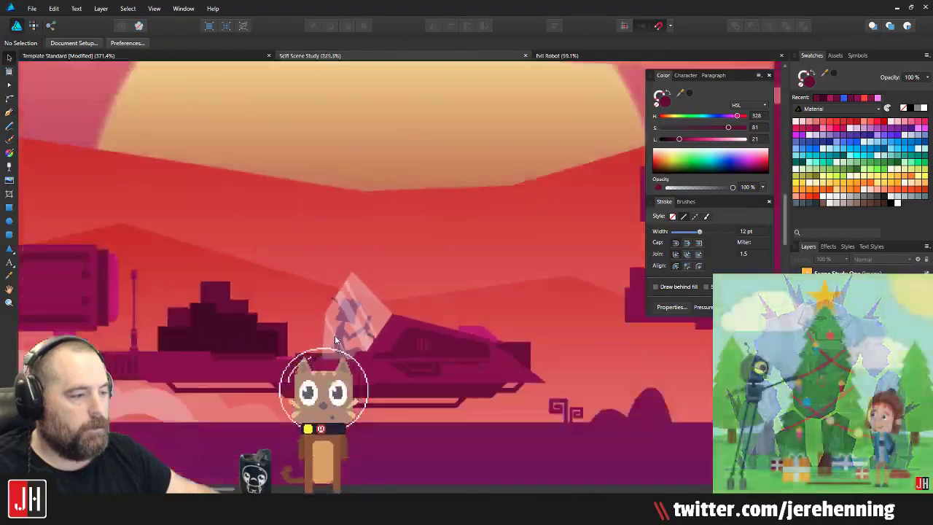
pyautogui.scroll(5, 321, 353)
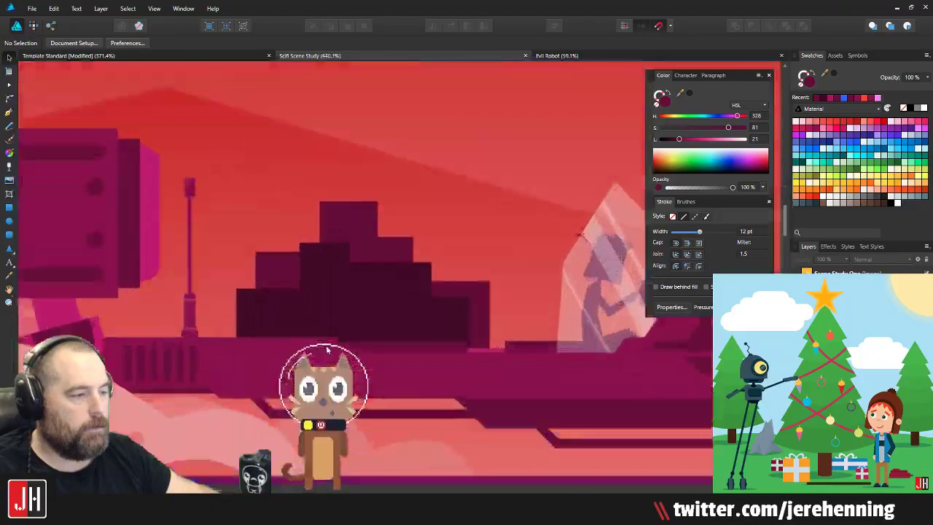
pyautogui.scroll(-5, 322, 353)
pyautogui.scroll(4, 365, 350)
pyautogui.scroll(3, 183, 353)
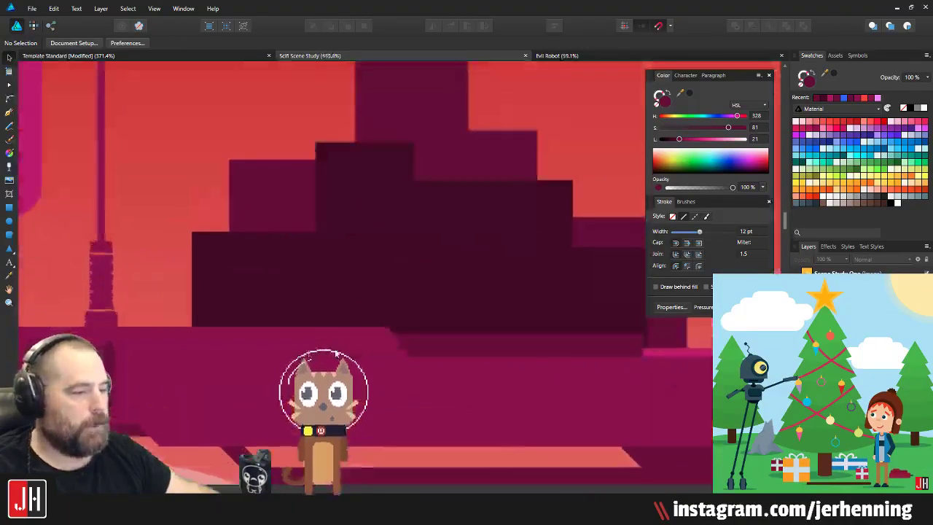
pyautogui.moveTo(510, 382); pyautogui.dragTo(204, 347)
pyautogui.moveTo(484, 372); pyautogui.dragTo(102, 336)
pyautogui.moveTo(522, 366); pyautogui.dragTo(305, 401)
pyautogui.scroll(-8, 385, 349)
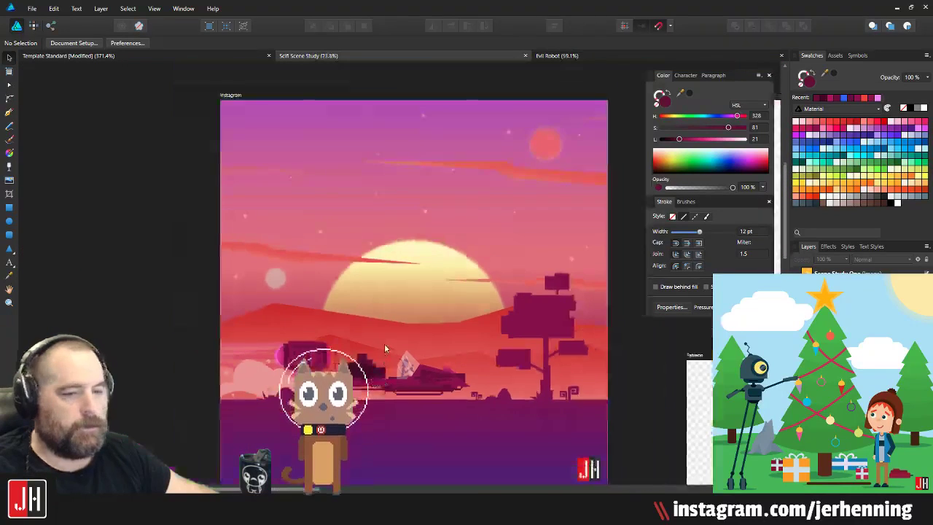
pyautogui.moveTo(385, 344); pyautogui.dragTo(393, 300)
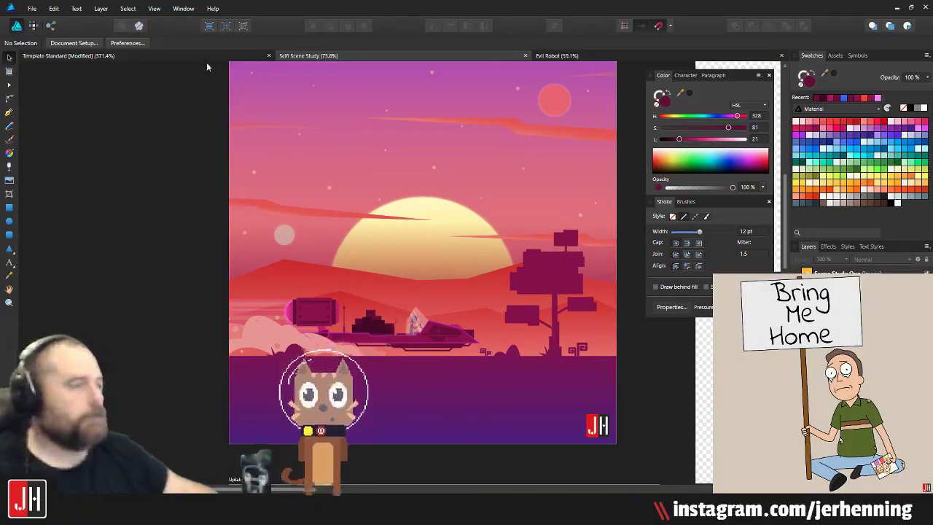
# Step: Return to the Template Standard document and adjust the curve handle at the small wave crest beside the large left wave
pyautogui.click(207, 57)
pyautogui.scroll(-4, 332, 194)
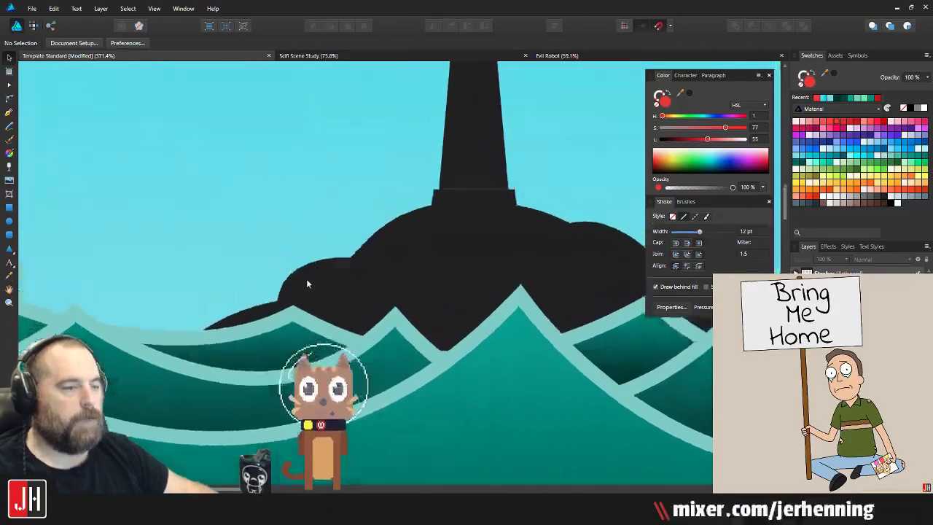
pyautogui.scroll(3, 328, 291)
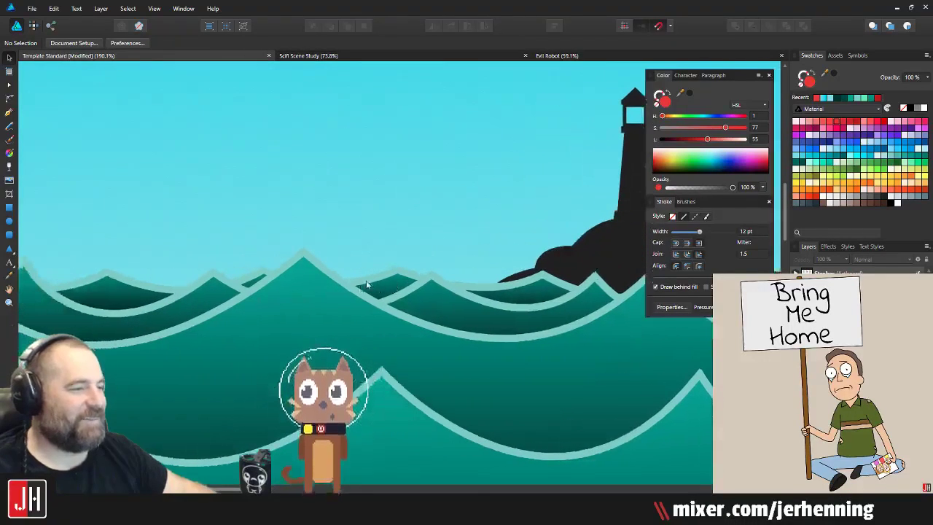
pyautogui.click(422, 268)
pyautogui.scroll(5, 422, 268)
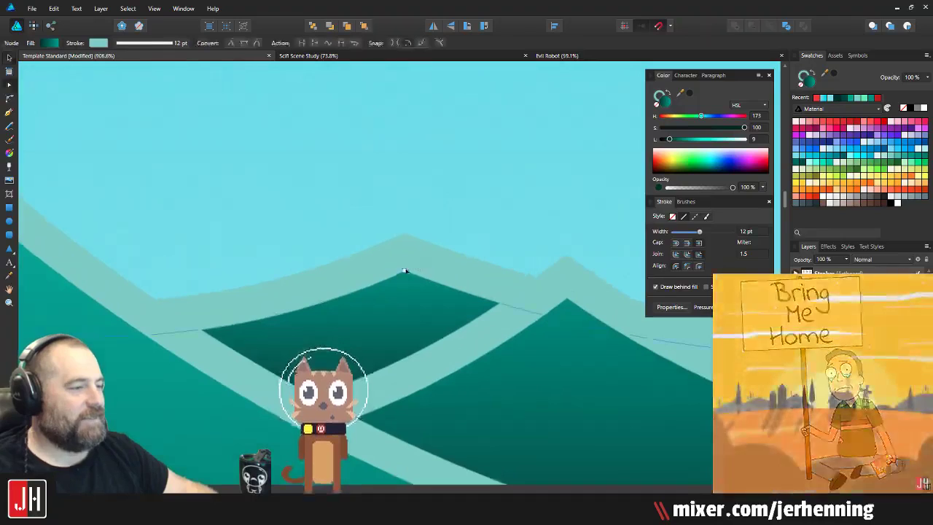
pyautogui.scroll(-6, 404, 271)
pyautogui.scroll(2, 528, 422)
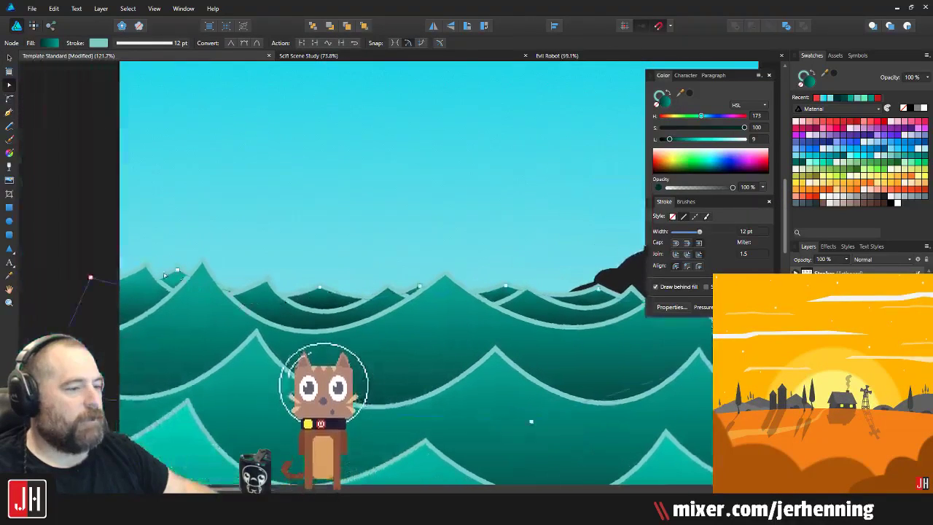
pyautogui.scroll(2, 269, 286)
pyautogui.scroll(2, 371, 279)
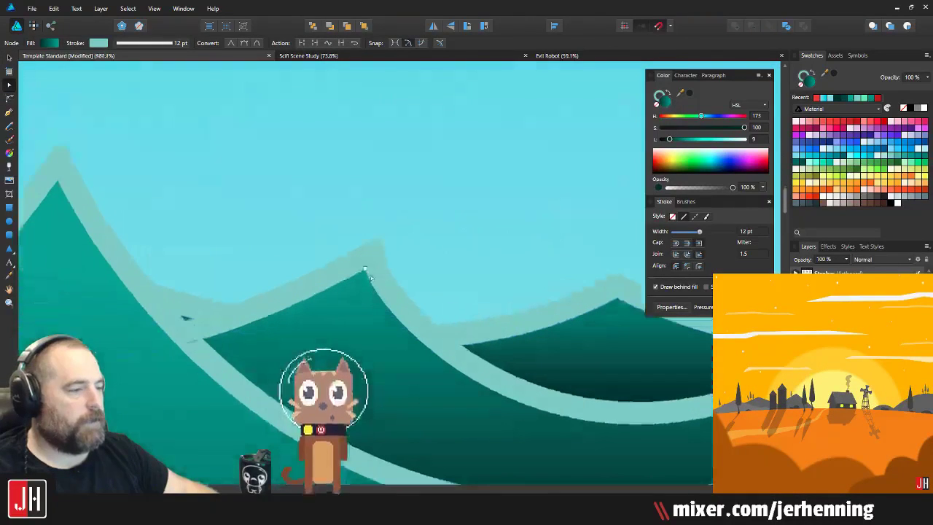
pyautogui.click(365, 269)
pyautogui.moveTo(370, 300); pyautogui.dragTo(511, 315)
pyautogui.press('v')
pyautogui.scroll(-3, 415, 327)
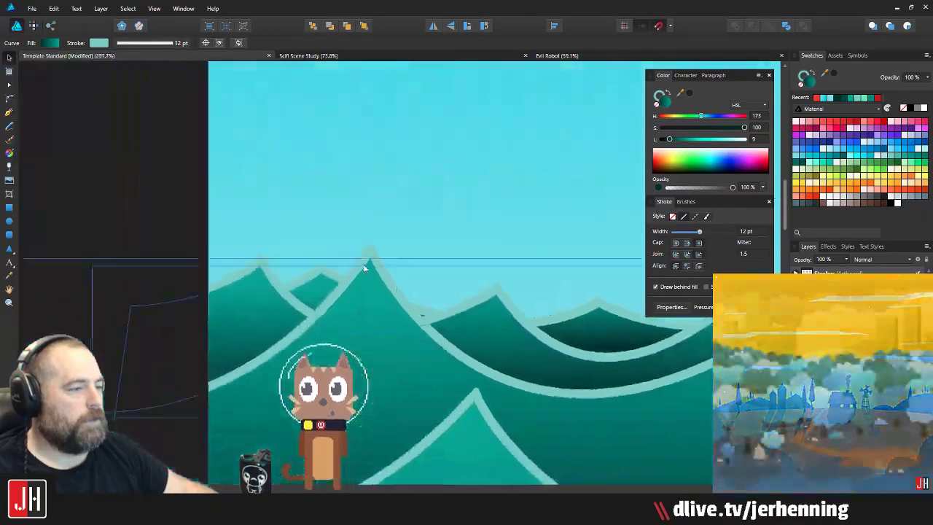
# Step: Reshape the left slope of the large wave near the artboard's left edge by pulling its crest node's handle outward
pyautogui.scroll(3, 370, 248)
pyautogui.press('a')
pyautogui.click(371, 244)
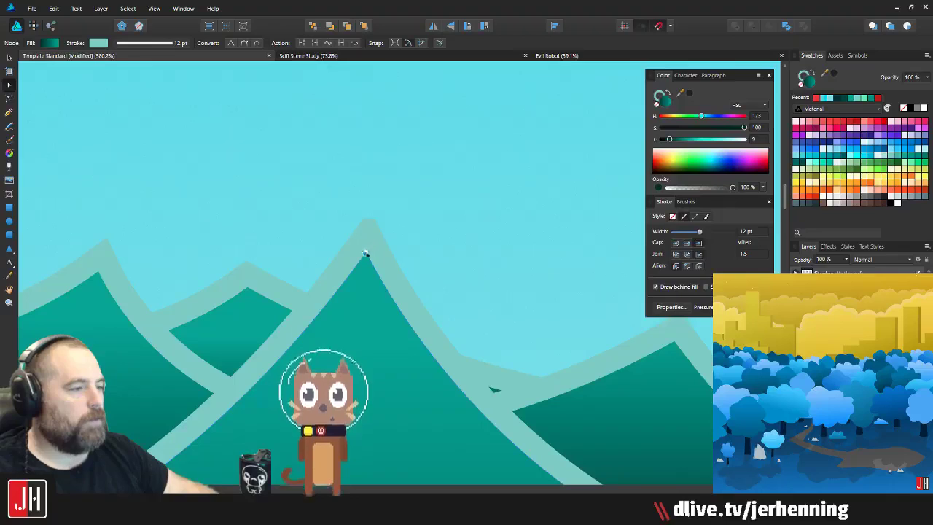
pyautogui.scroll(-1, 364, 301)
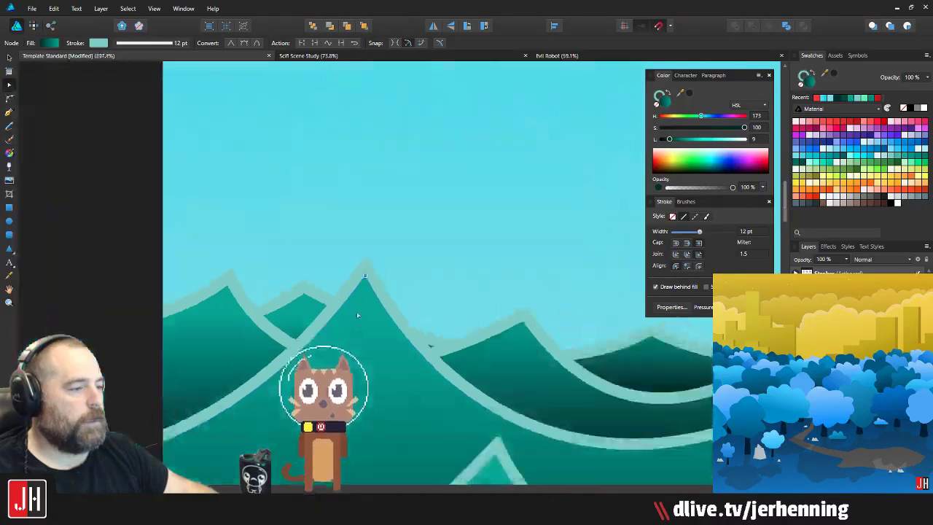
pyautogui.scroll(-1, 335, 319)
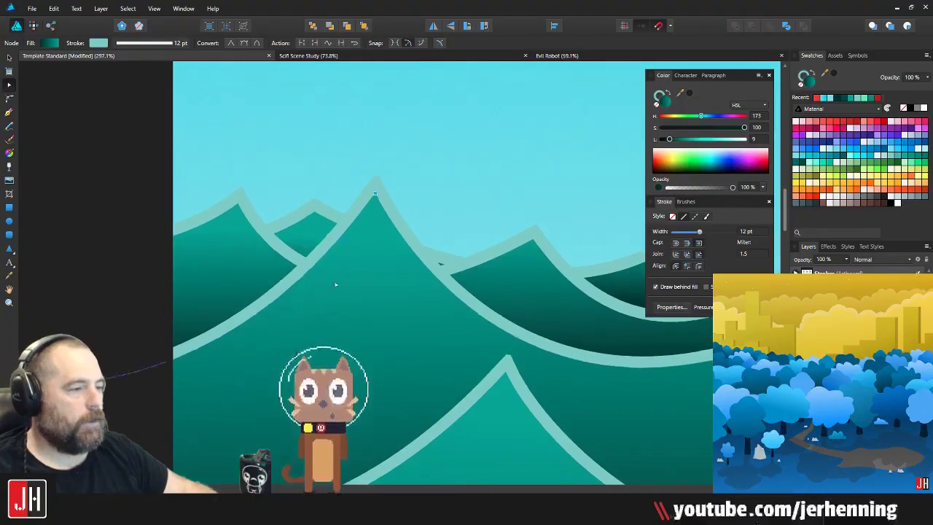
pyautogui.moveTo(346, 265); pyautogui.dragTo(358, 218)
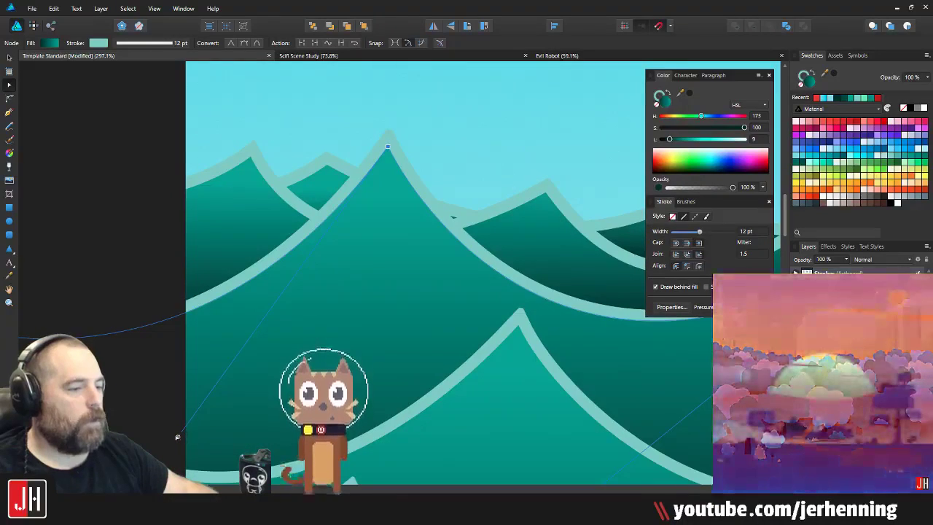
pyautogui.moveTo(177, 436); pyautogui.dragTo(114, 348)
pyautogui.press('v')
pyautogui.scroll(-2, 316, 285)
pyautogui.scroll(3, 391, 307)
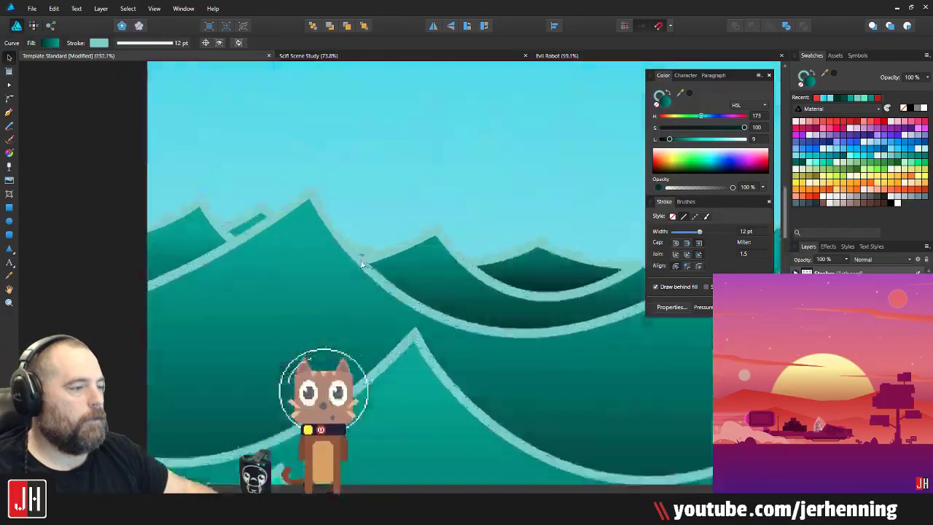
# Step: Lower the crest node of that large left wave slightly and deselect the shape
pyautogui.press('a')
pyautogui.click(310, 198)
pyautogui.moveTo(309, 199); pyautogui.dragTo(307, 213)
pyautogui.press('v')
pyautogui.scroll(-5, 314, 232)
pyautogui.click(241, 199)
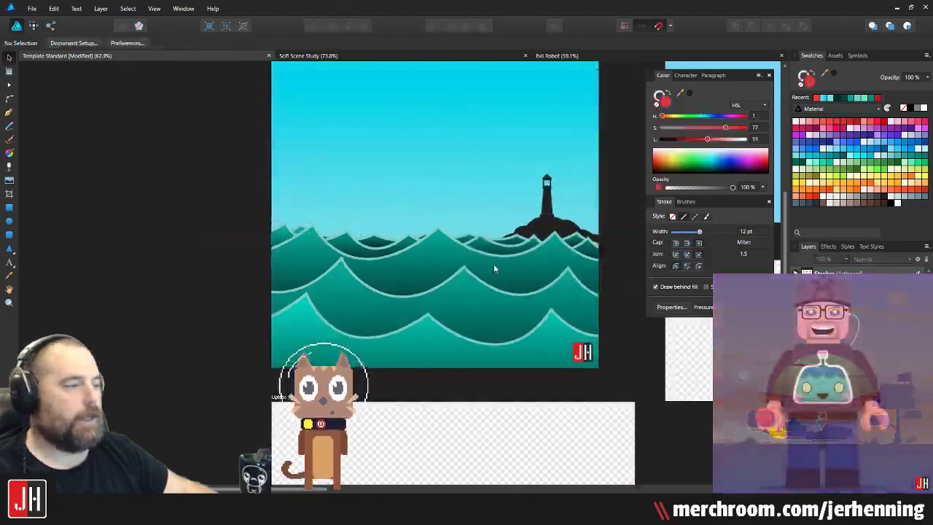
# Step: Soften the right slope of the left crest in the next wave row forward and shift its crest node slightly left
pyautogui.scroll(4, 474, 269)
pyautogui.scroll(2, 257, 299)
pyautogui.click(239, 271)
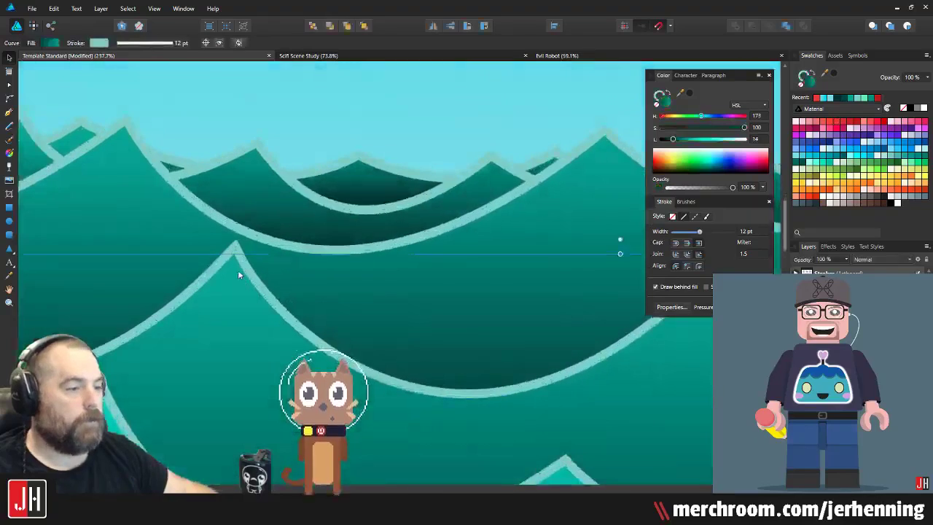
pyautogui.press('a')
pyautogui.click(234, 254)
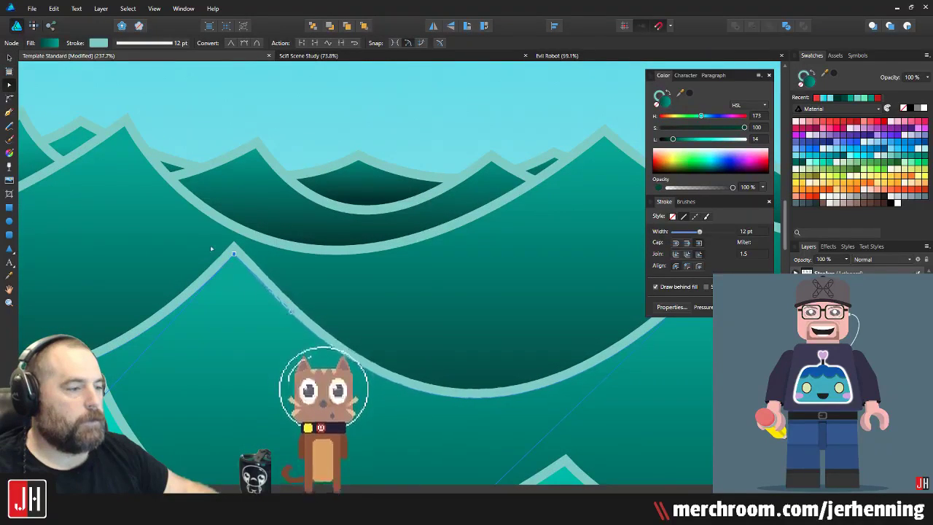
pyautogui.moveTo(234, 254); pyautogui.dragTo(215, 253)
pyautogui.press('v')
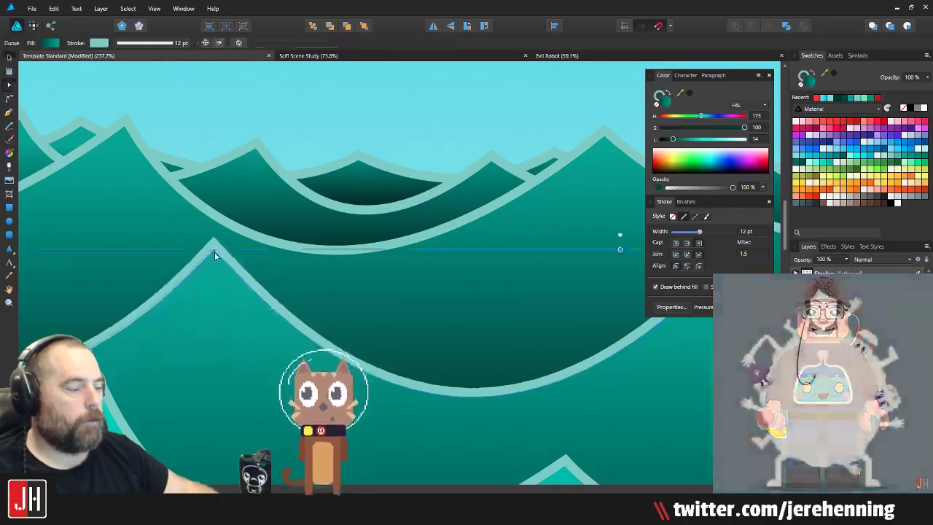
pyautogui.scroll(-5, 246, 268)
pyautogui.scroll(-3, 252, 265)
pyautogui.click(150, 263)
# Step: Move the crest node of the small wave at the artboard's right edge slightly up and to the right, and deselect it
pyautogui.scroll(4, 358, 271)
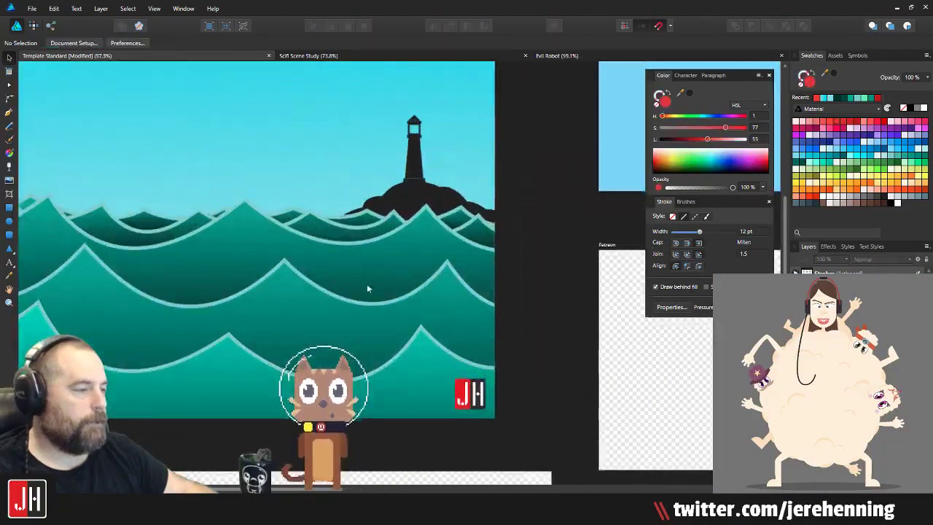
pyautogui.moveTo(343, 277); pyautogui.dragTo(416, 284)
pyautogui.scroll(3, 444, 251)
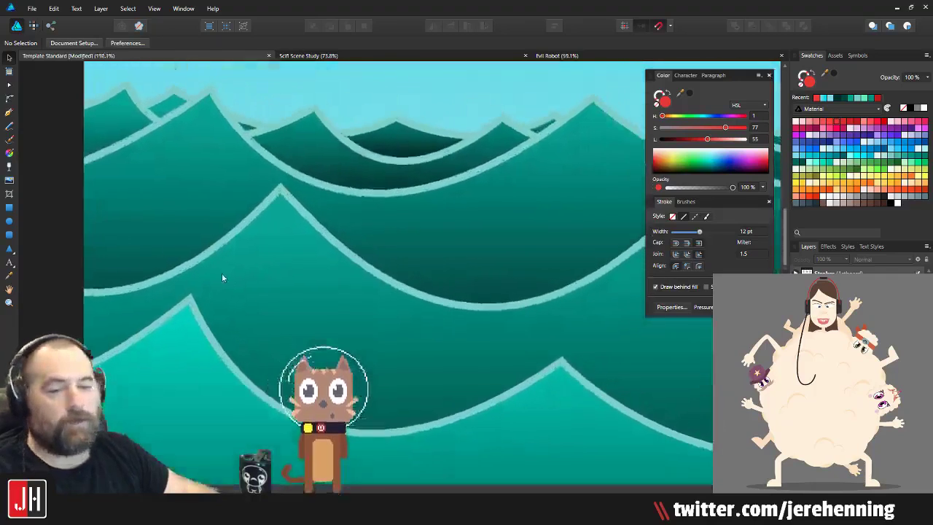
pyautogui.scroll(-3, 223, 274)
pyautogui.moveTo(350, 242); pyautogui.dragTo(260, 271)
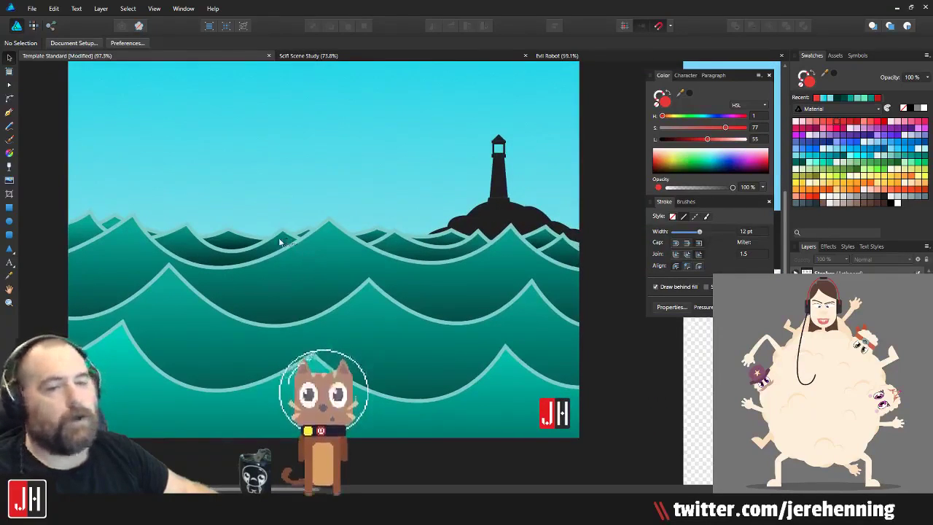
pyautogui.hscroll(2, 291, 250)
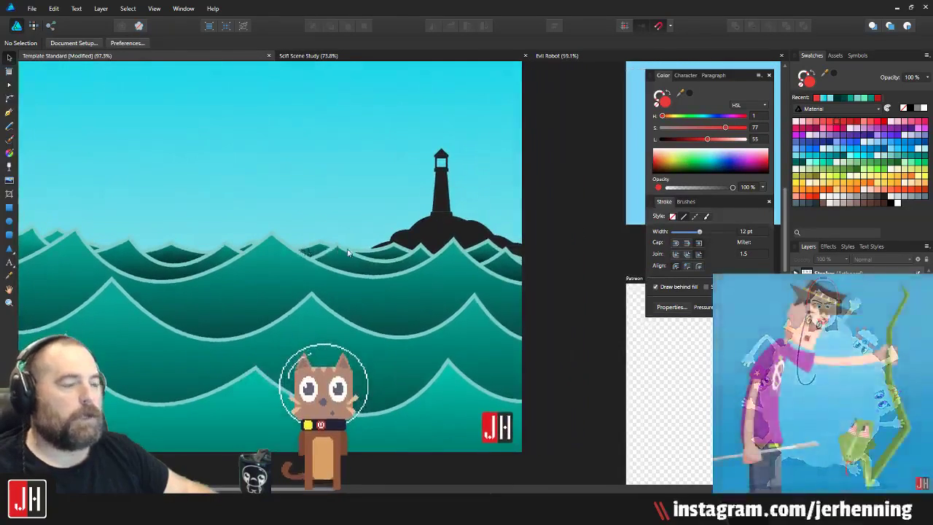
pyautogui.scroll(6, 506, 255)
pyautogui.click(498, 223)
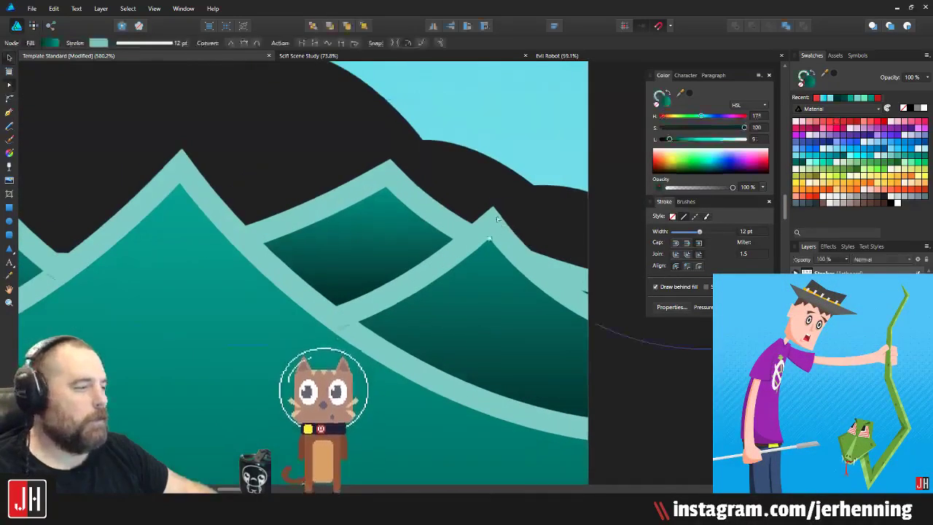
pyautogui.moveTo(489, 239)
pyautogui.mouseDown()
pyautogui.moveTo(494, 305)
pyautogui.moveTo(514, 259)
pyautogui.moveTo(505, 230)
pyautogui.mouseUp()
pyautogui.click(601, 206)
pyautogui.scroll(-10, 453, 308)
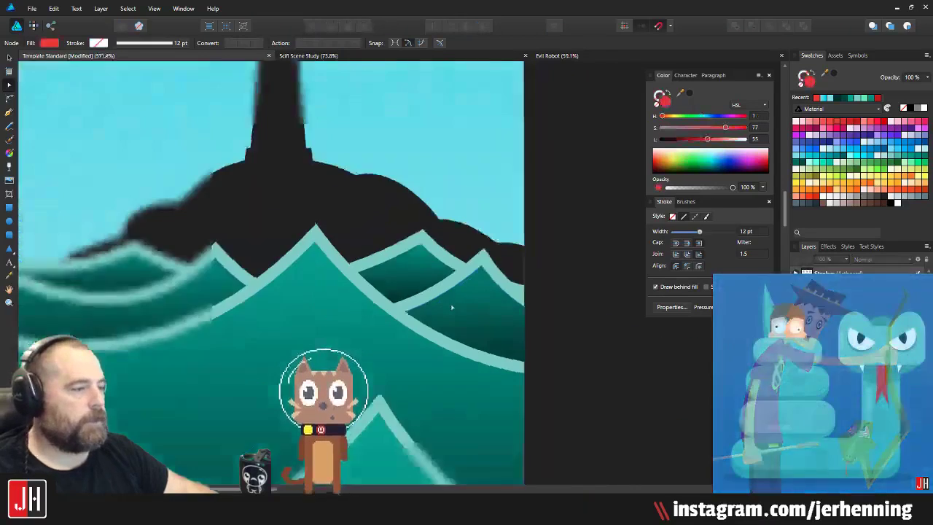
pyautogui.moveTo(381, 312); pyautogui.dragTo(444, 303)
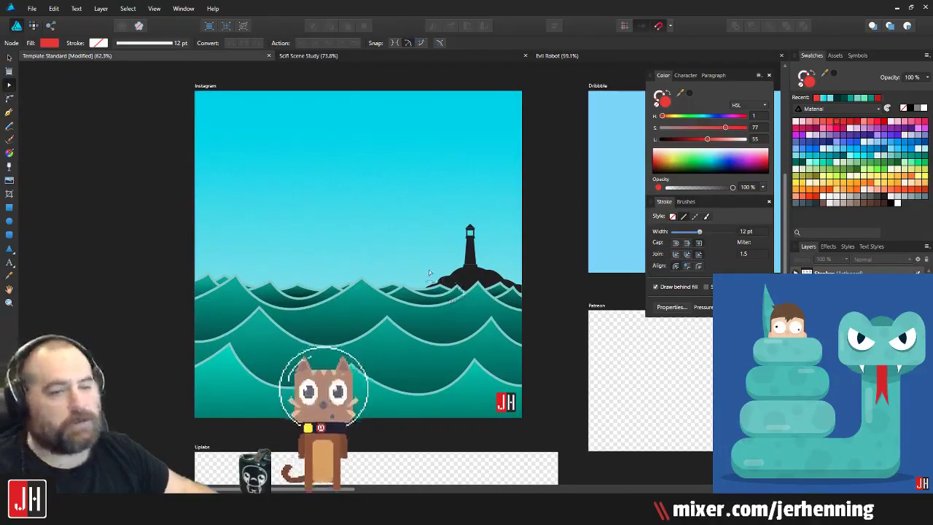
# Step: Steepen the right slope of the small back-row crest just right of the large central wave, and shift its crest node slightly up and left
pyautogui.scroll(5, 367, 299)
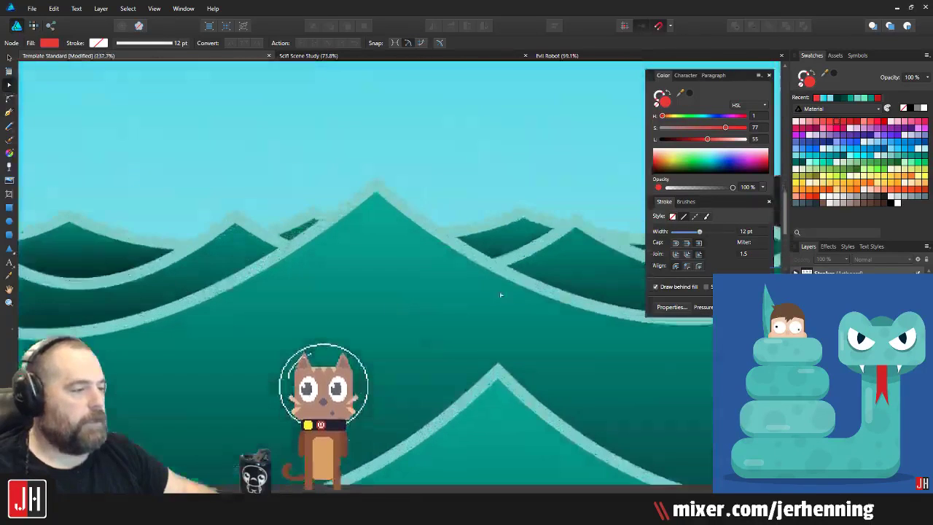
pyautogui.click(335, 266)
pyautogui.scroll(3, 337, 264)
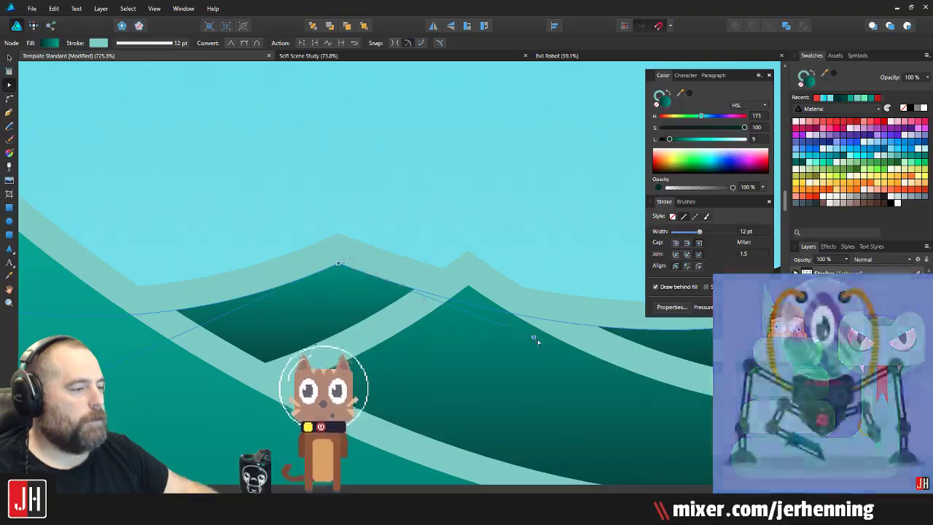
pyautogui.moveTo(534, 336); pyautogui.dragTo(487, 355)
pyautogui.moveTo(447, 381); pyautogui.dragTo(479, 363)
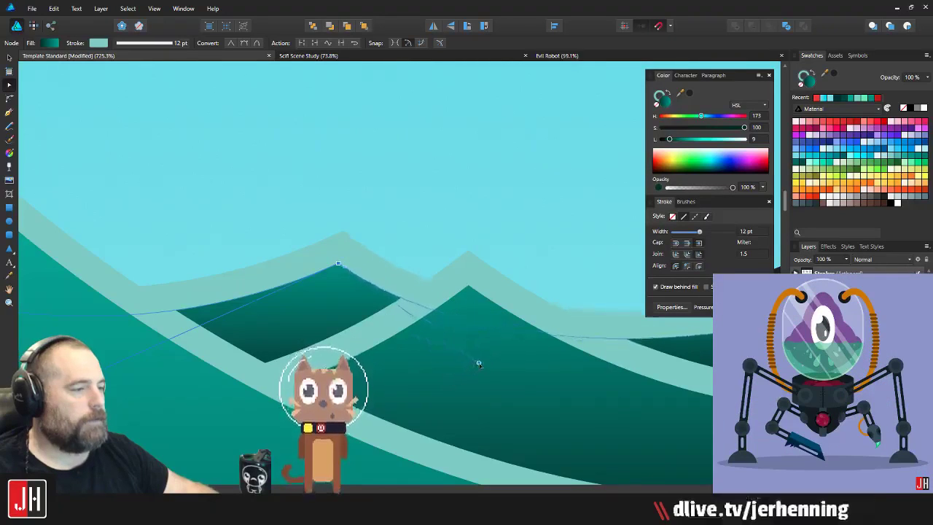
pyautogui.moveTo(337, 264); pyautogui.dragTo(321, 248)
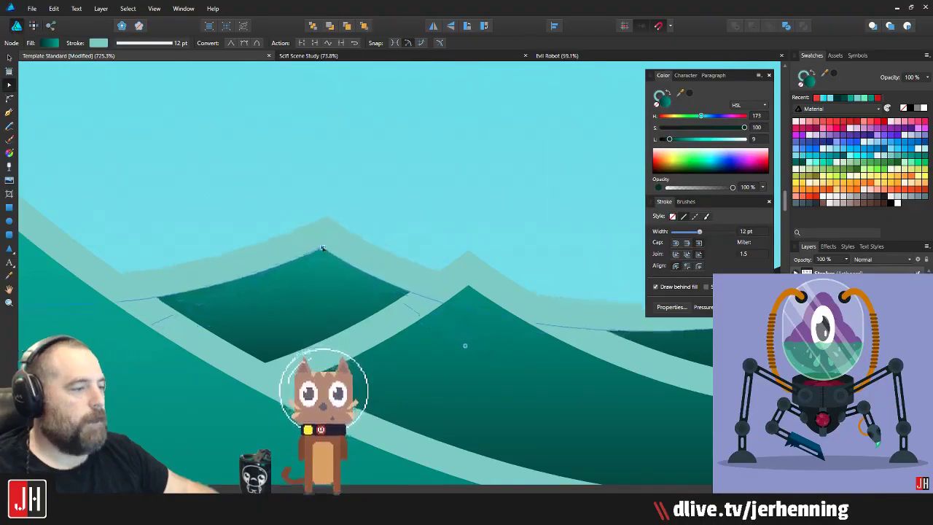
pyautogui.press('v')
pyautogui.click(424, 181)
pyautogui.scroll(-10, 435, 219)
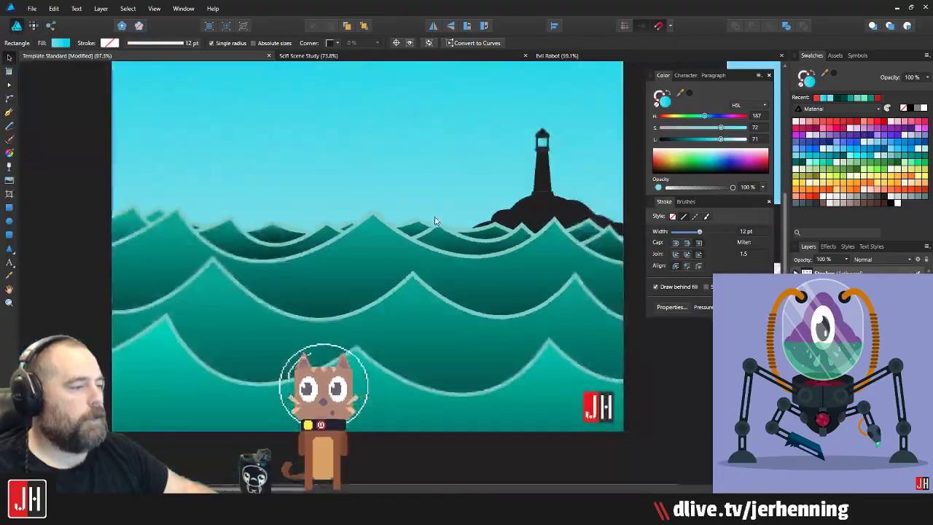
# Step: Deepen the trough between that back-row crest and the next crest toward the lighthouse island, and deselect the wave
pyautogui.scroll(8, 454, 218)
pyautogui.press('a')
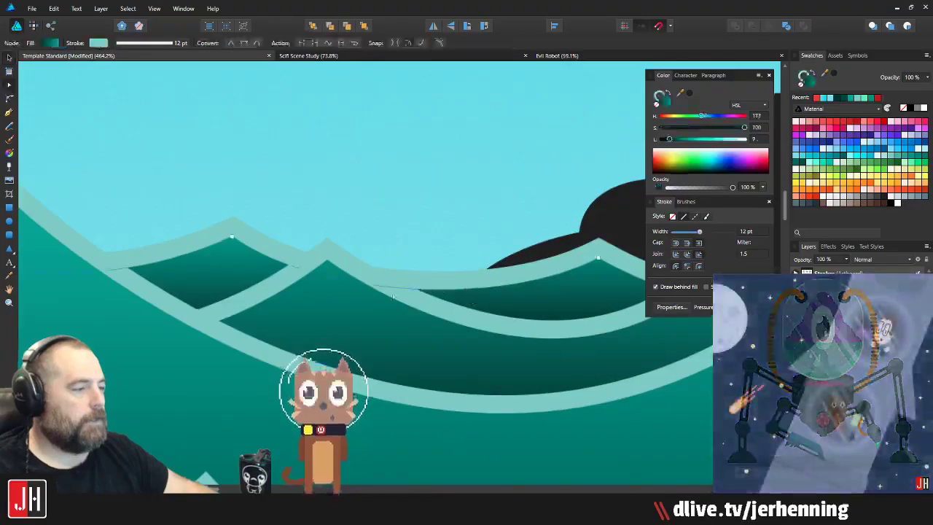
pyautogui.click(407, 299)
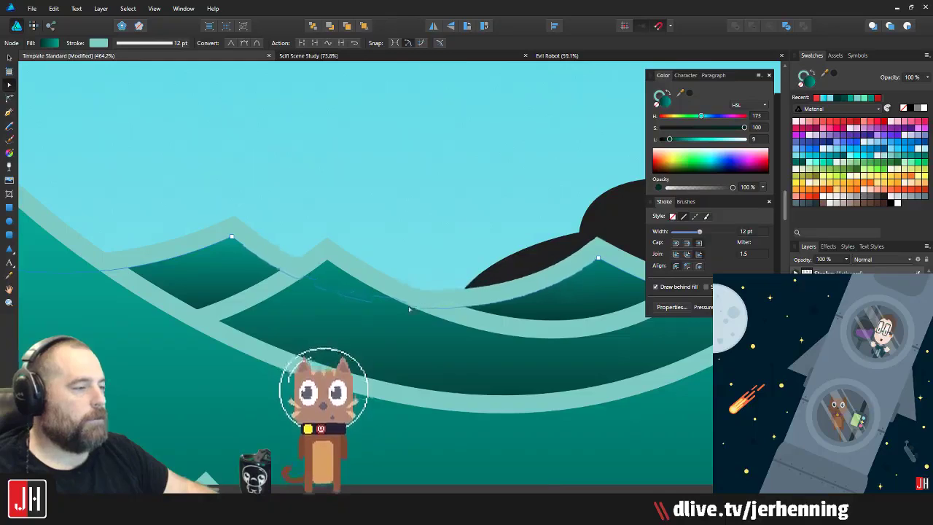
pyautogui.click(431, 202)
pyautogui.scroll(-10, 435, 225)
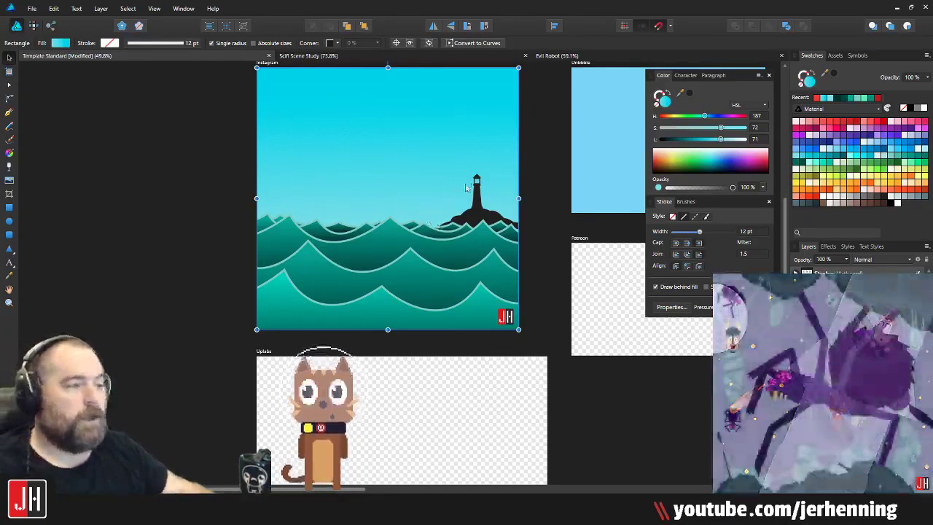
# Step: Raise the trough between the two small crests left of the large central wave, in front of the darkest crest, and deselect everything
pyautogui.scroll(5, 408, 221)
pyautogui.scroll(5, 328, 241)
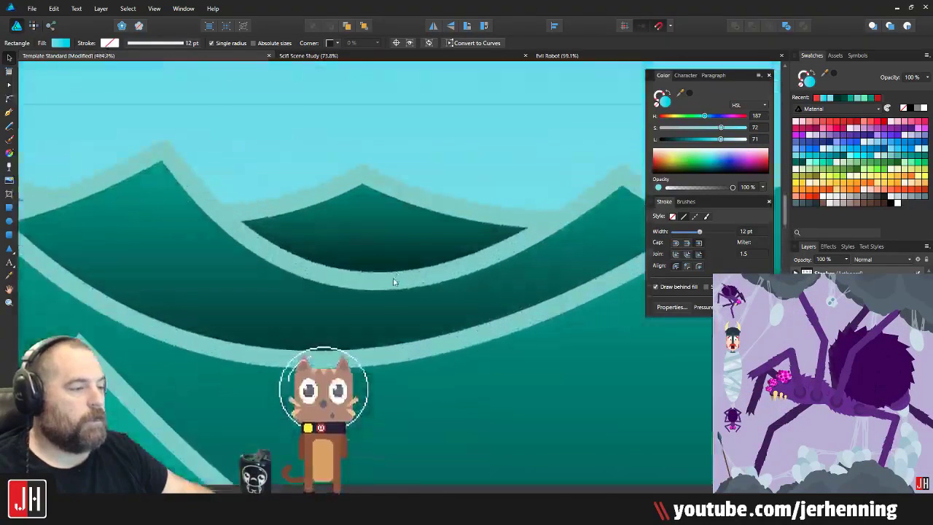
pyautogui.press('a')
pyautogui.click(392, 283)
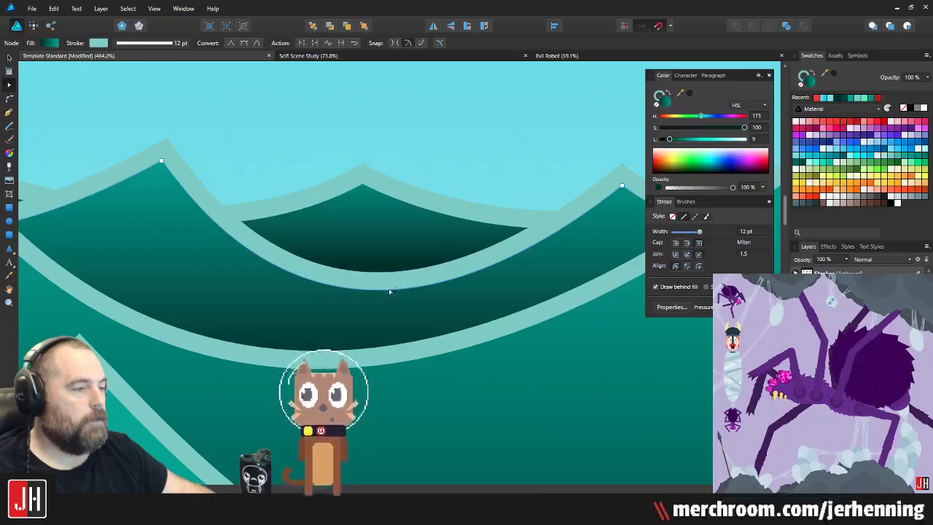
pyautogui.moveTo(390, 291); pyautogui.dragTo(384, 264)
pyautogui.press('v')
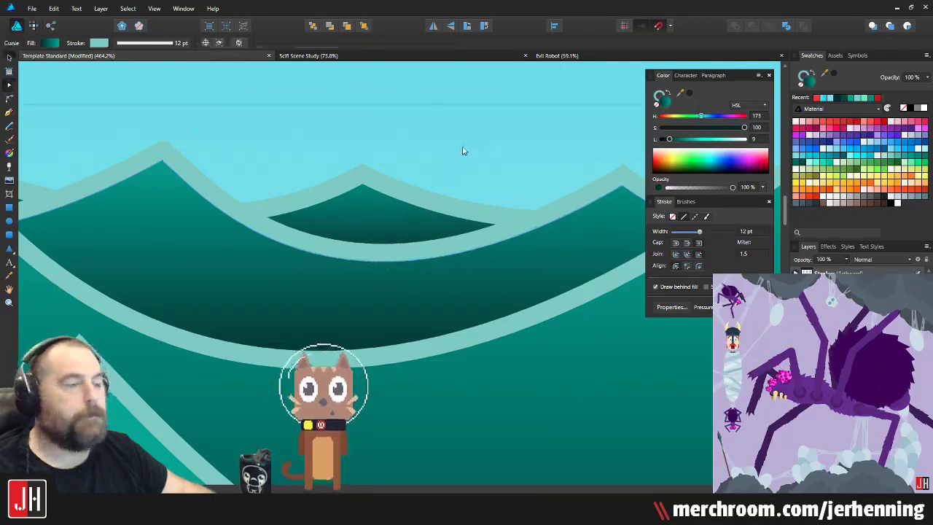
pyautogui.click(463, 147)
pyautogui.scroll(-9, 439, 214)
pyautogui.moveTo(436, 242); pyautogui.dragTo(395, 251)
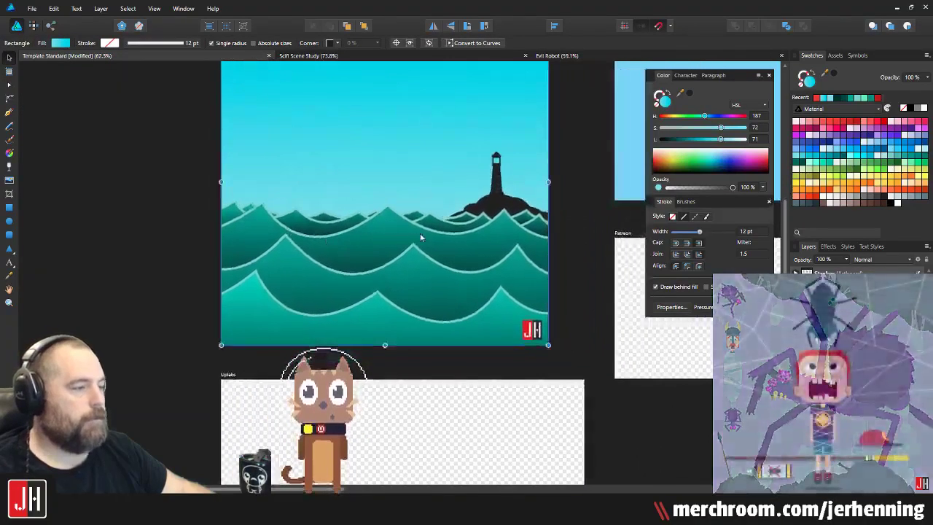
pyautogui.click(562, 162)
pyautogui.scroll(-3, 530, 209)
# Step: Try placing a copy of the lighthouse island on the Dribbble artboard, and delete that copy
pyautogui.scroll(6, 531, 209)
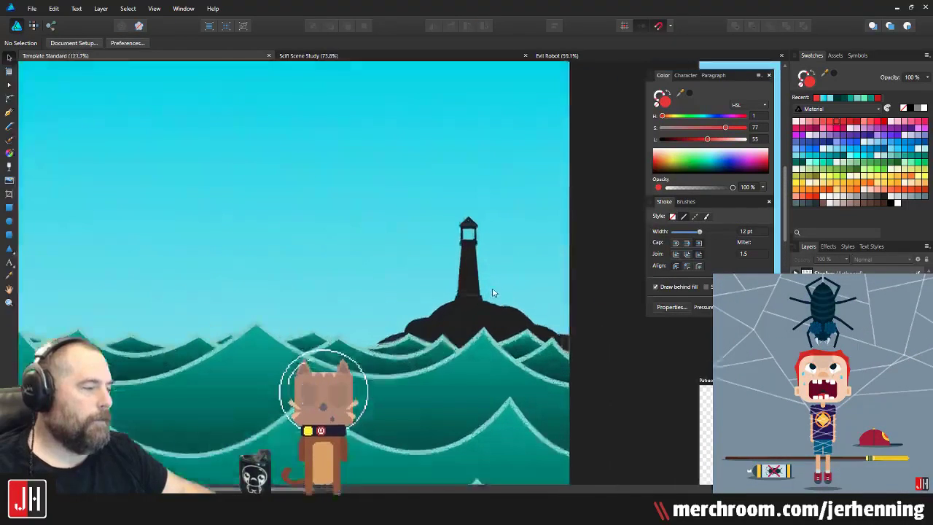
pyautogui.moveTo(493, 292); pyautogui.dragTo(497, 265)
pyautogui.click(464, 329)
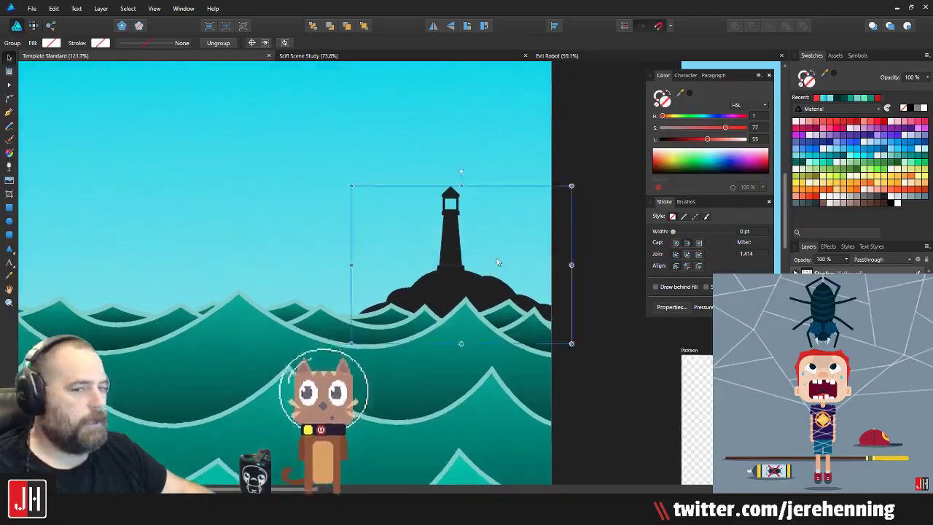
pyautogui.click(576, 218)
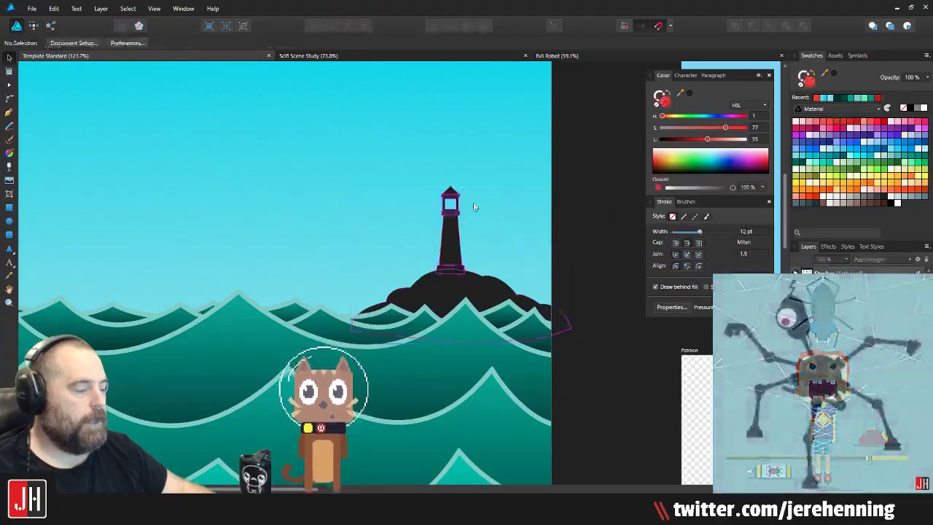
pyautogui.click(458, 264)
pyautogui.scroll(-4, 463, 261)
pyautogui.moveTo(463, 261); pyautogui.dragTo(620, 202)
pyautogui.click(514, 200)
pyautogui.moveTo(525, 207); pyautogui.dragTo(436, 232)
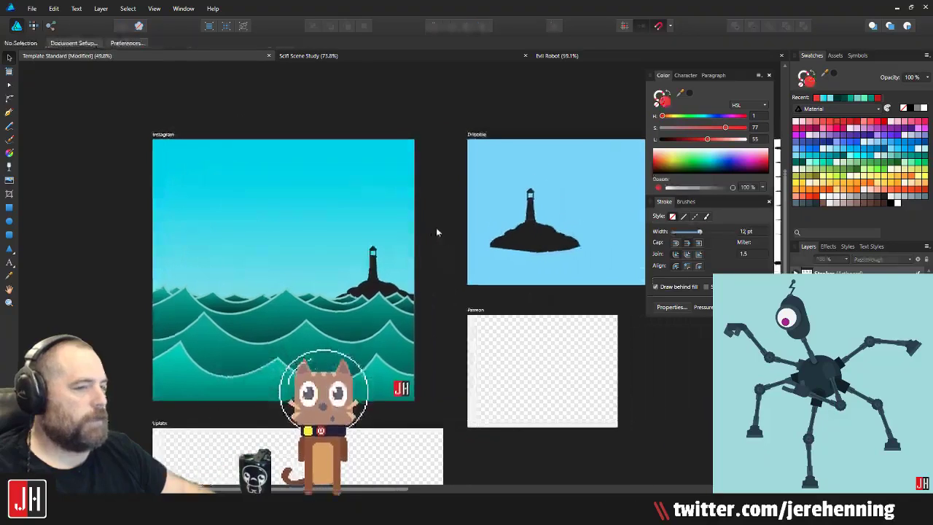
pyautogui.click(528, 233)
pyautogui.press('Delete')
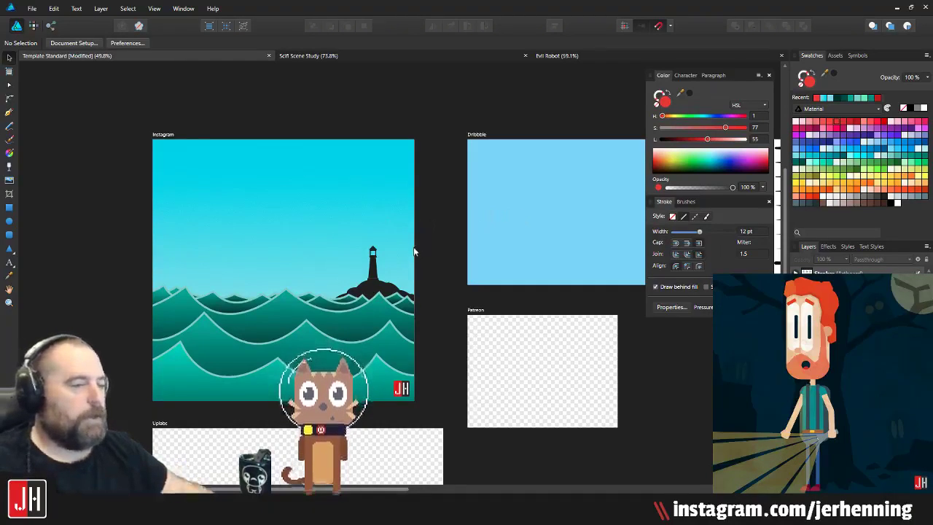
# Step: Duplicate the lighthouse island onto the Dribbble artboard and ungroup the copy into its separate pieces
pyautogui.click(370, 271)
pyautogui.moveTo(371, 271); pyautogui.dragTo(516, 232)
pyautogui.click(445, 186)
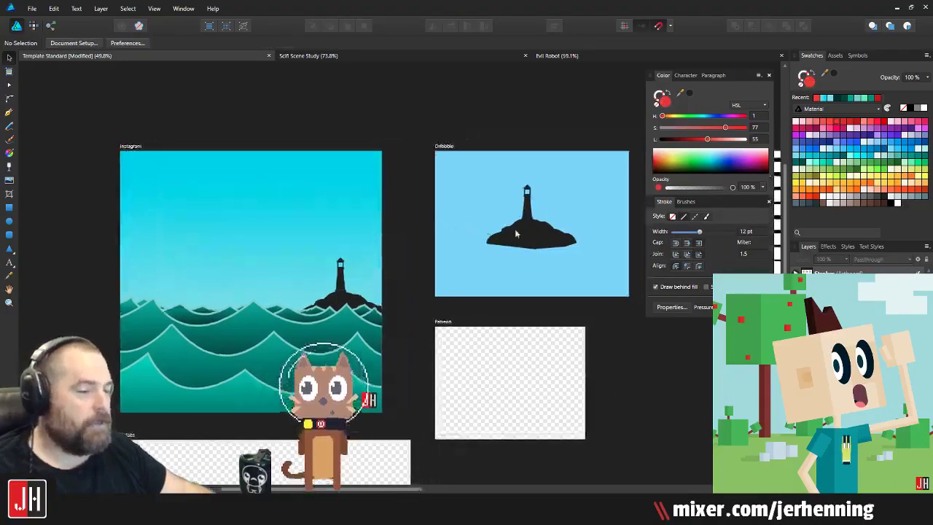
pyautogui.click(516, 233)
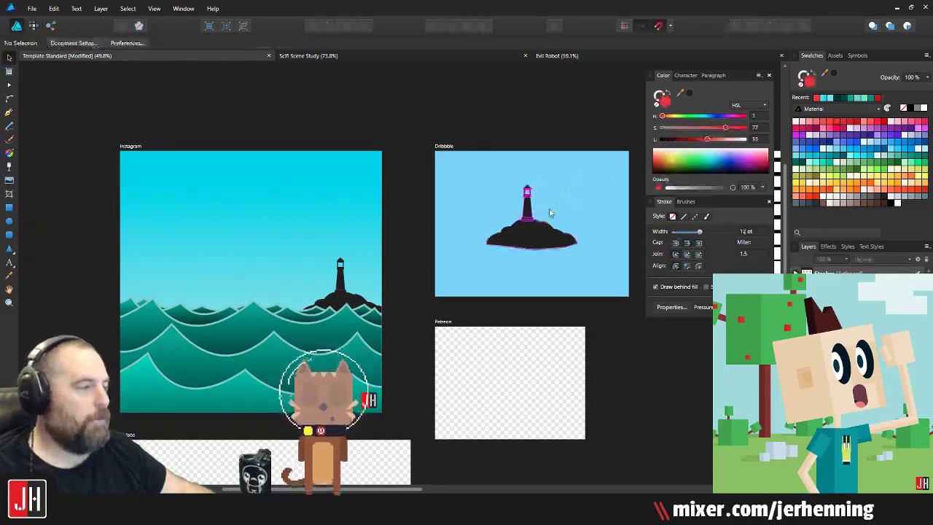
pyautogui.scroll(5, 550, 213)
pyautogui.click(394, 259)
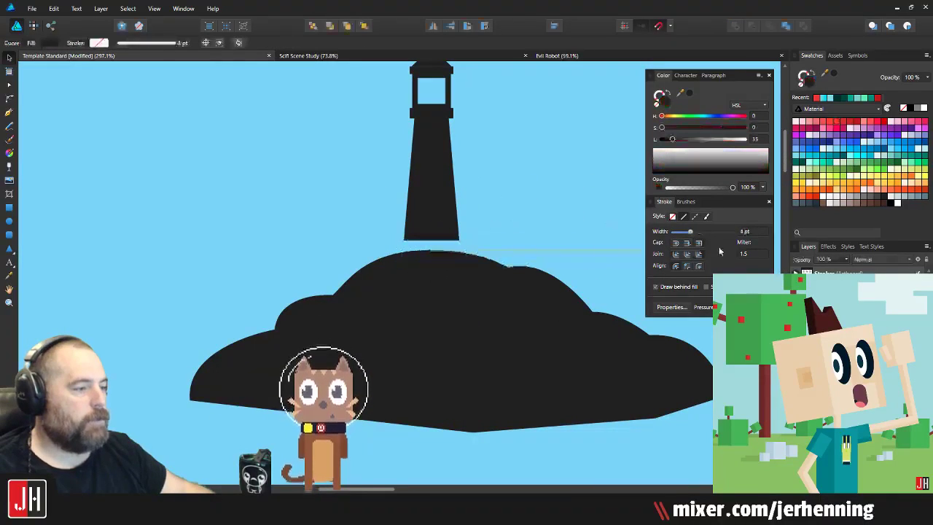
# Step: Try pulling the base and tower of the Dribbble lighthouse copy apart, and undo these moves
pyautogui.moveTo(720, 252); pyautogui.dragTo(624, 250)
pyautogui.moveTo(444, 156); pyautogui.dragTo(315, 156)
pyautogui.moveTo(477, 108); pyautogui.dragTo(458, 236)
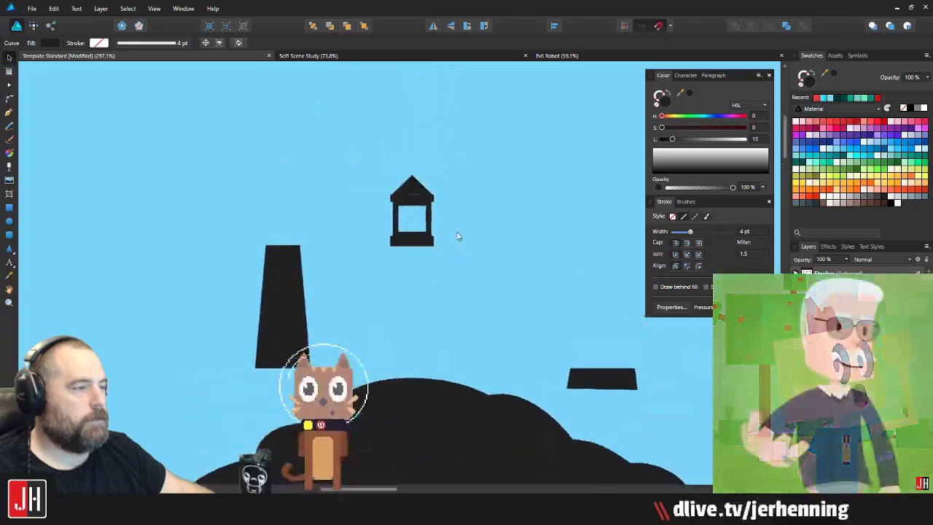
pyautogui.hotkey('ctrl', 'z')
pyautogui.hotkey('ctrl', 'z')
pyautogui.hotkey('ctrl', 'z')
pyautogui.scroll(-2, 441, 293)
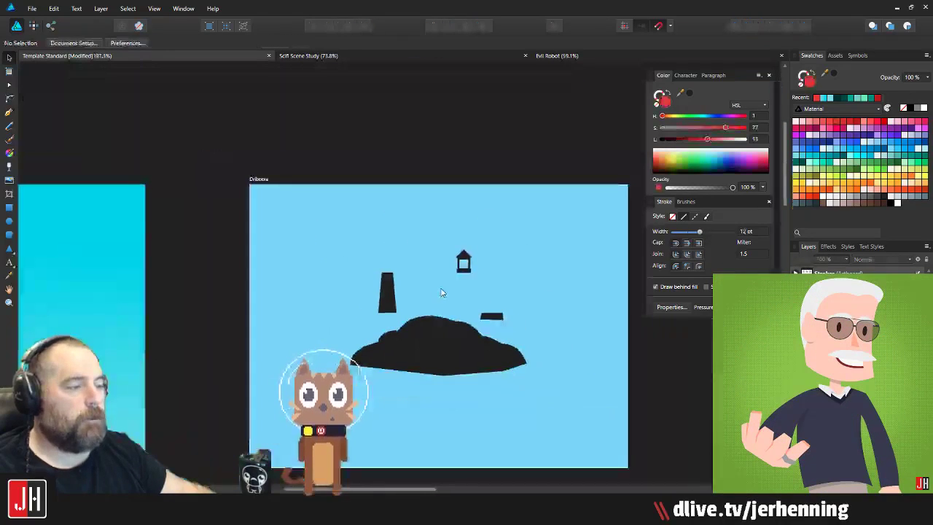
pyautogui.hotkey('ctrl', 'z')
pyautogui.hotkey('ctrl', 'z')
pyautogui.hotkey('ctrl', 'z')
pyautogui.hotkey('ctrl', 'z')
pyautogui.hotkey('ctrl', 'z')
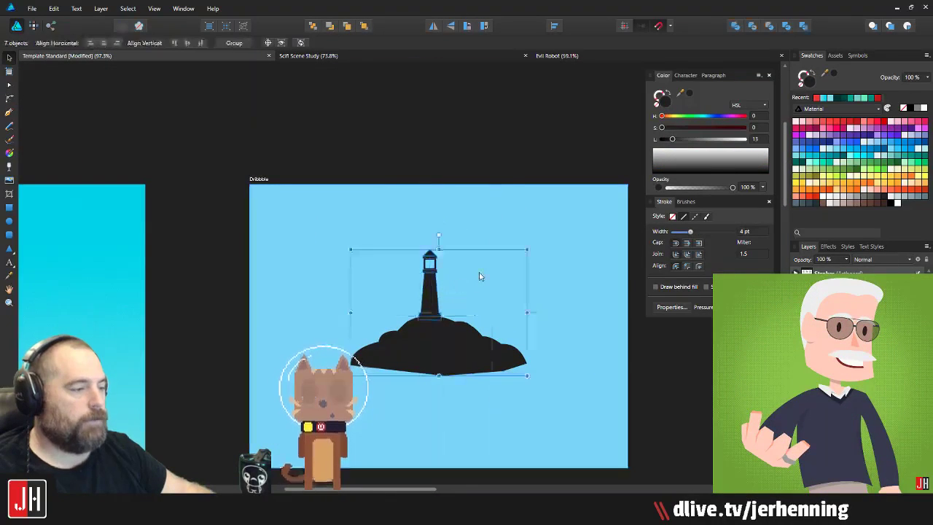
# Step: Ungroup the lighthouse island on the Instagram artboard, merge its pieces into a single shape, and deselect it
pyautogui.click(479, 276)
pyautogui.moveTo(414, 324); pyautogui.dragTo(522, 290)
pyautogui.click(515, 313)
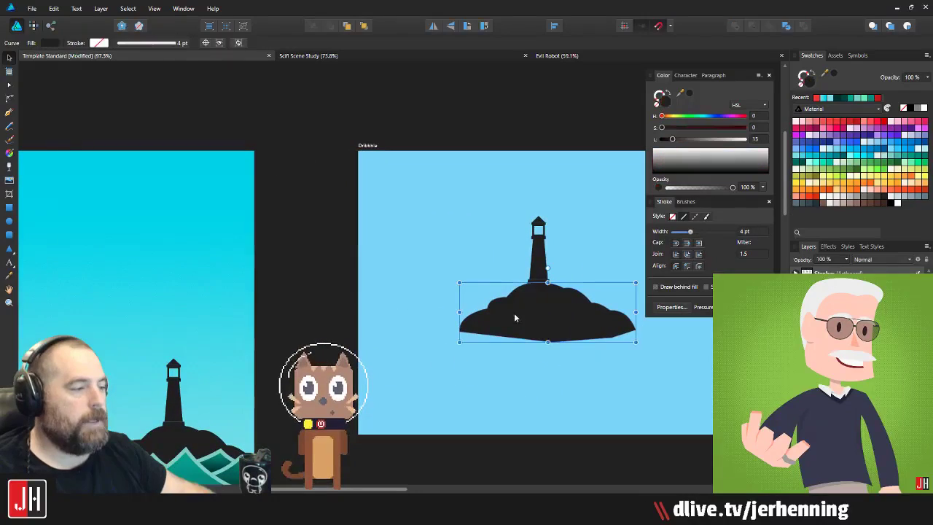
pyautogui.click(279, 316)
pyautogui.moveTo(280, 317); pyautogui.dragTo(328, 293)
pyautogui.click(226, 398)
pyautogui.hotkey('ctrl', 'shift', 'g')
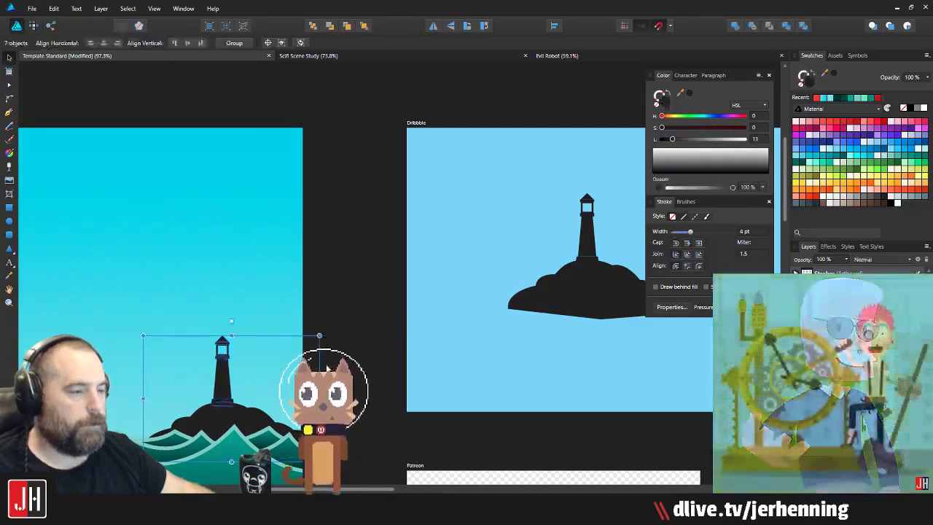
pyautogui.click(319, 298)
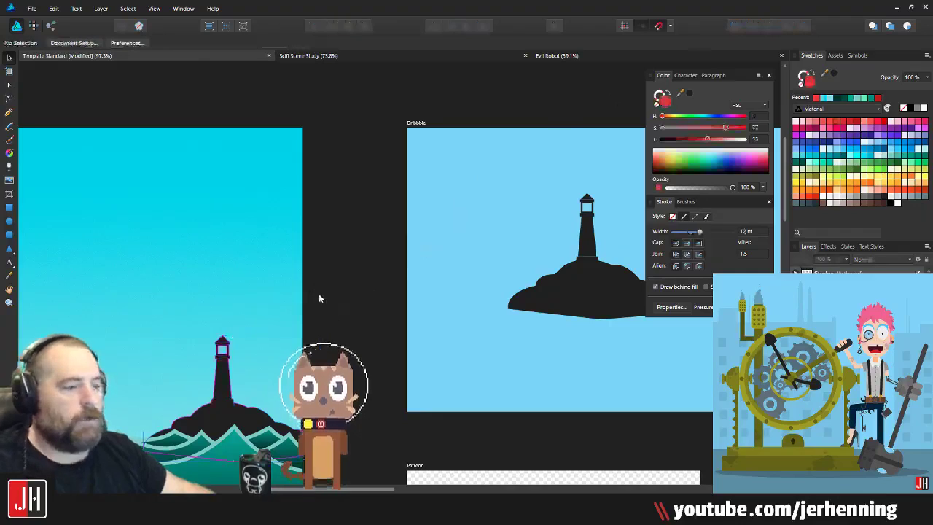
# Step: Try moving the merged lighthouse island up into the open sky, undo the move, and deselect it
pyautogui.hscroll(-3, 318, 298)
pyautogui.scroll(-1, 318, 298)
pyautogui.click(344, 318)
pyautogui.moveTo(344, 318); pyautogui.dragTo(311, 208)
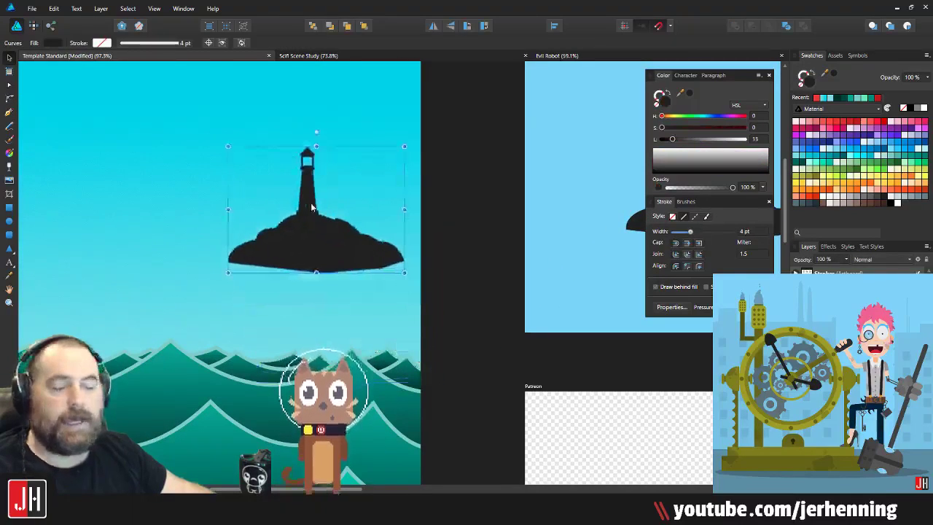
pyautogui.hotkey('ctrl', 'z')
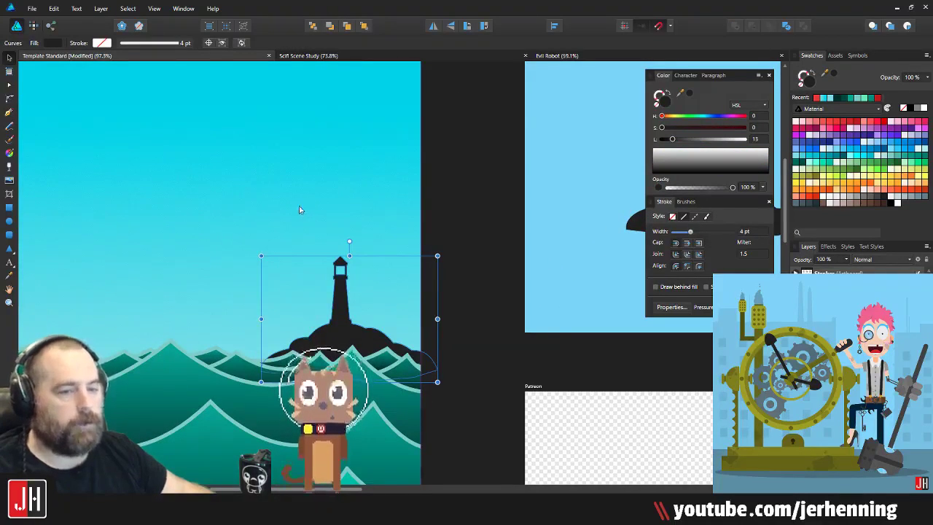
pyautogui.click(420, 292)
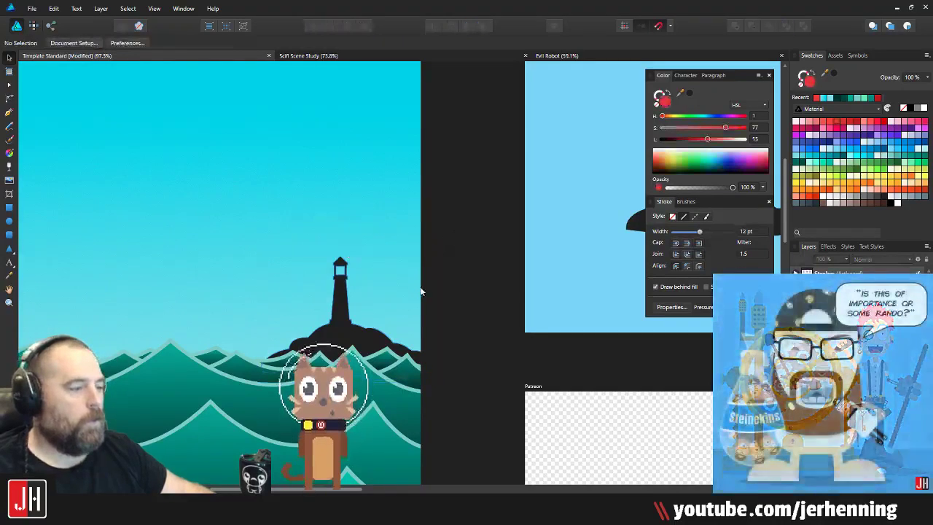
# Step: Recolour the top stop of the sky rectangle's linear gradient to the dark magenta Material swatch (HSL 328, 81, 29)
pyautogui.scroll(2, 379, 301)
pyautogui.scroll(-5, 369, 306)
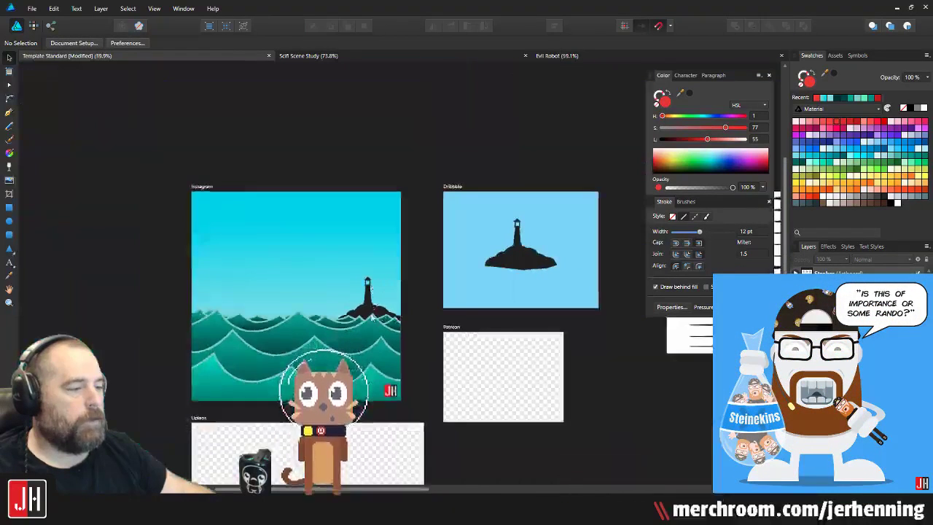
pyautogui.scroll(3, 372, 315)
pyautogui.scroll(1, 510, 294)
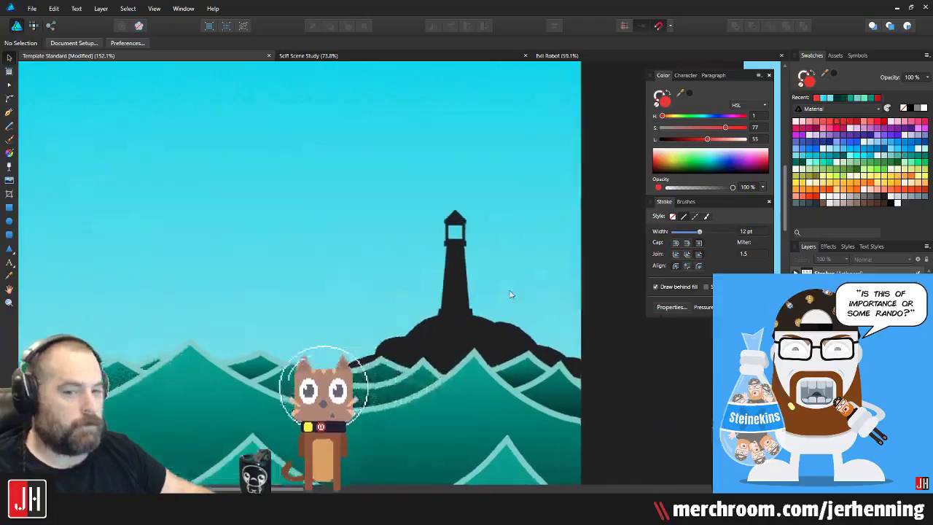
pyautogui.moveTo(444, 288); pyautogui.dragTo(514, 271)
pyautogui.click(332, 169)
pyautogui.press('g')
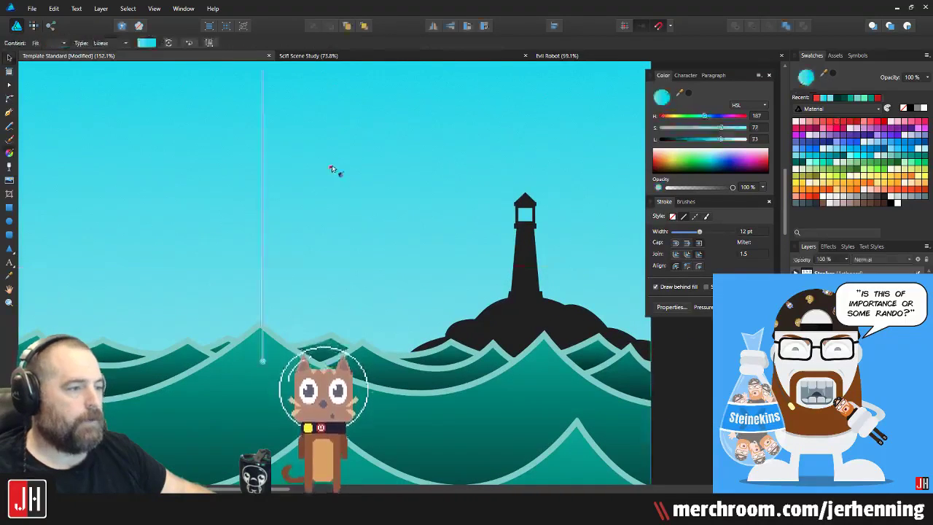
pyautogui.scroll(-2, 375, 261)
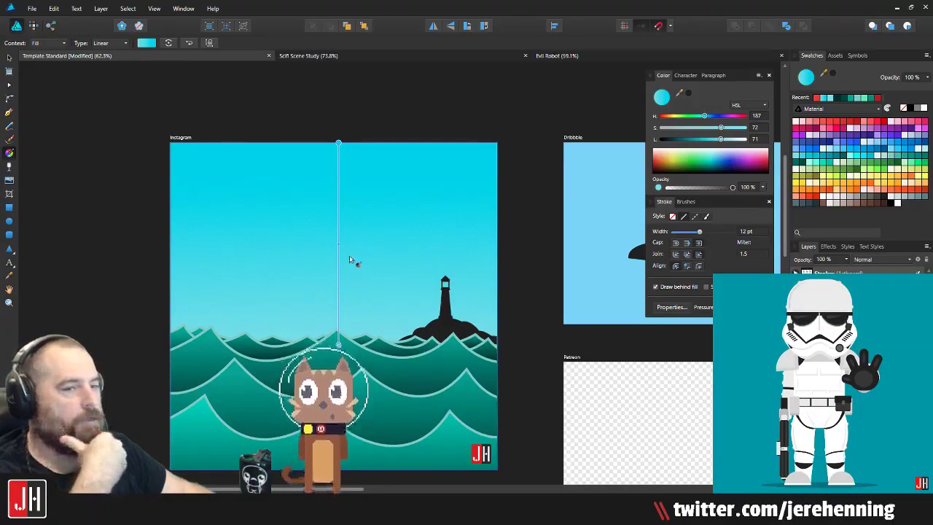
pyautogui.click(337, 143)
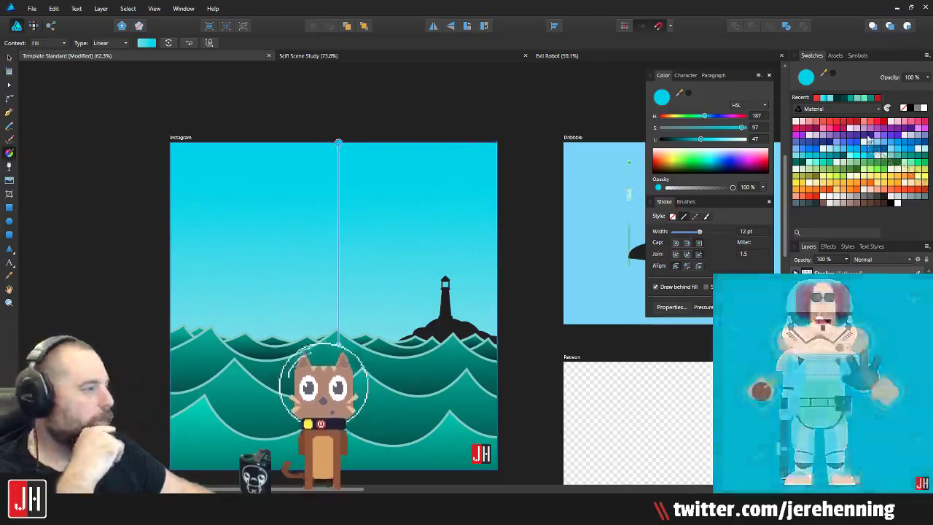
pyautogui.click(816, 131)
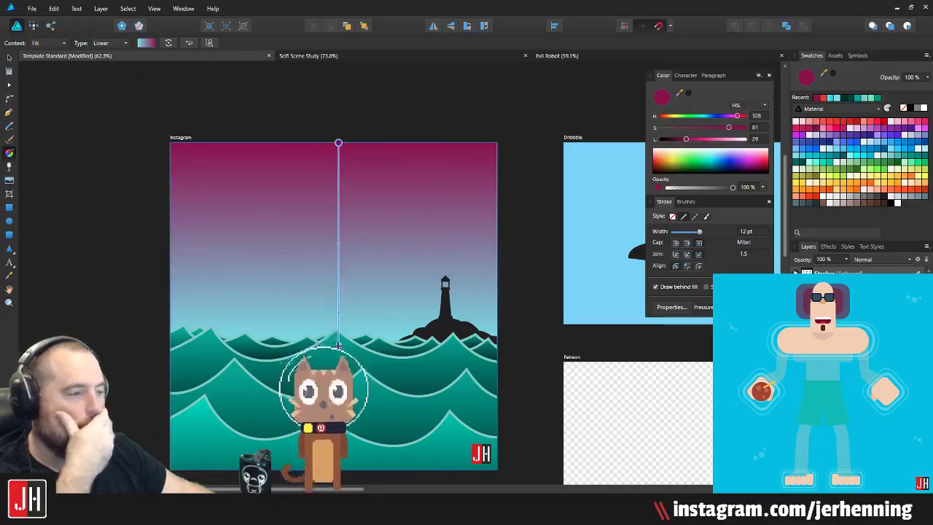
# Step: Try recolouring the bottom stop of the sky gradient to the light pink Material swatch (HSL 0, 73, 77), and deselect the sky
pyautogui.click(339, 344)
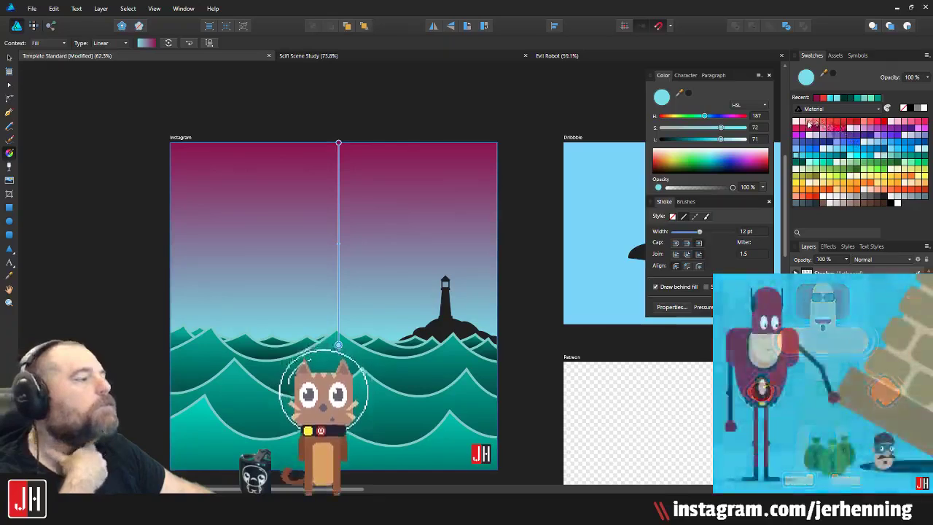
pyautogui.click(827, 125)
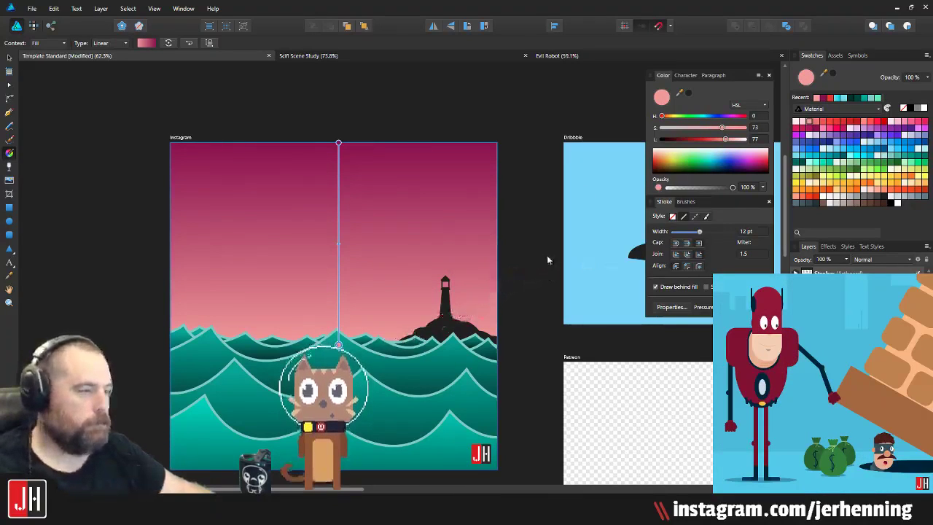
pyautogui.press('v')
pyautogui.click(526, 236)
pyautogui.scroll(2, 330, 293)
pyautogui.scroll(-3, 377, 249)
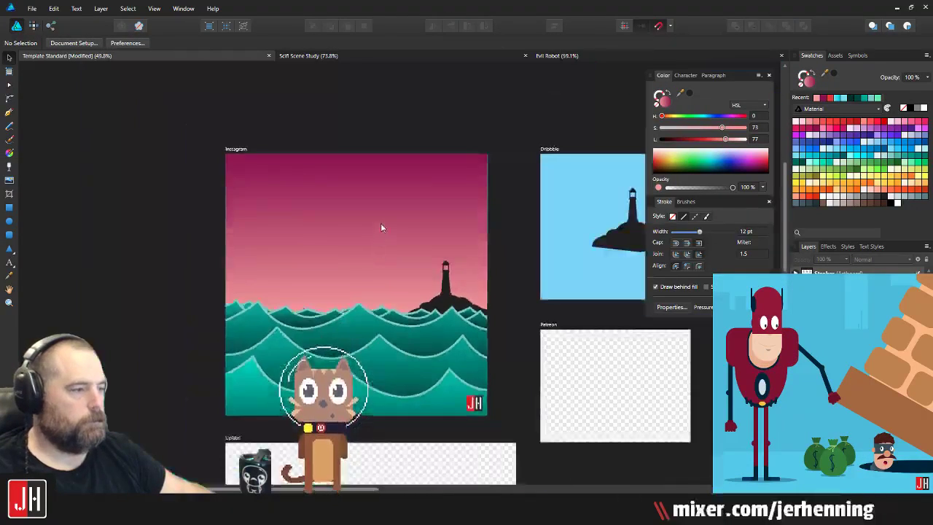
# Step: Nudge the top handle of the sky rectangle's gradient at the artboard's upper edge, and deselect the sky
pyautogui.moveTo(381, 223); pyautogui.dragTo(367, 265)
pyautogui.click(331, 255)
pyautogui.press('g')
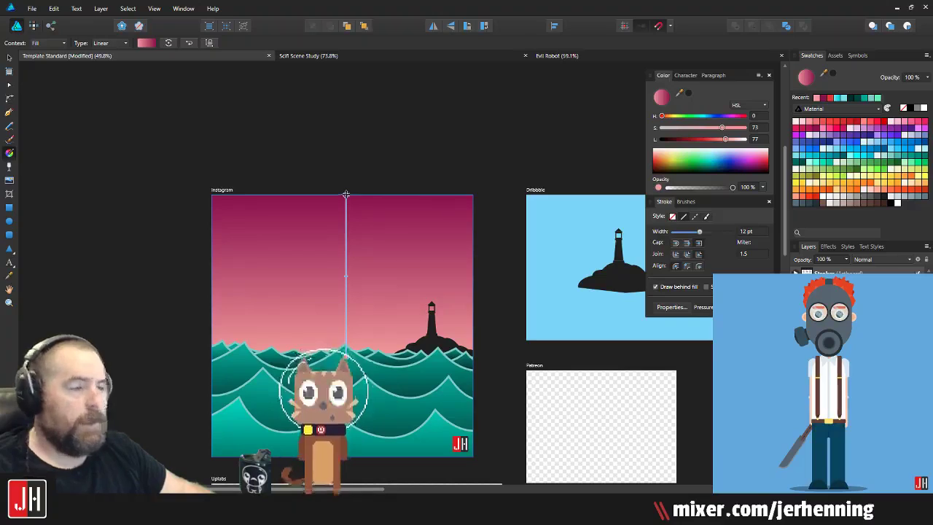
pyautogui.moveTo(347, 194)
pyautogui.mouseDown()
pyautogui.moveTo(285, 196)
pyautogui.moveTo(358, 196)
pyautogui.moveTo(292, 194)
pyautogui.moveTo(345, 195)
pyautogui.mouseUp()
pyautogui.press('v')
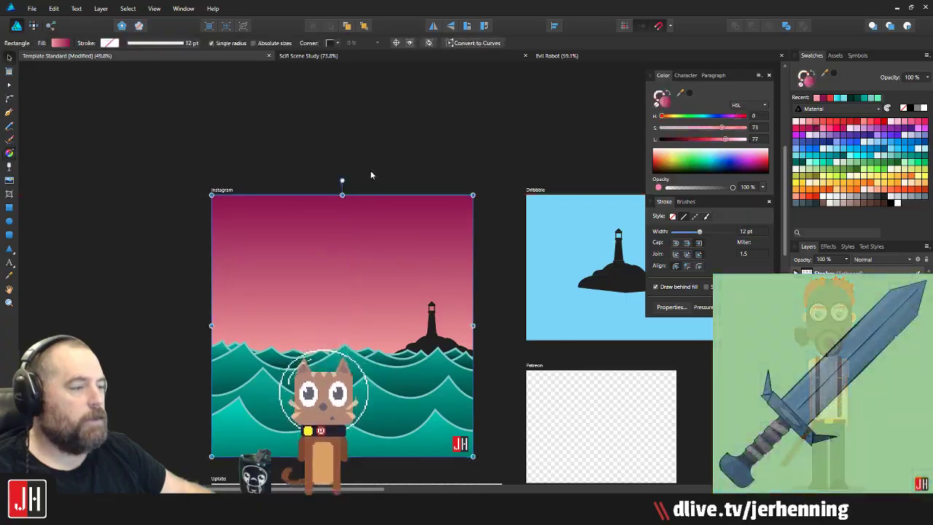
pyautogui.click(370, 170)
pyautogui.scroll(2, 335, 251)
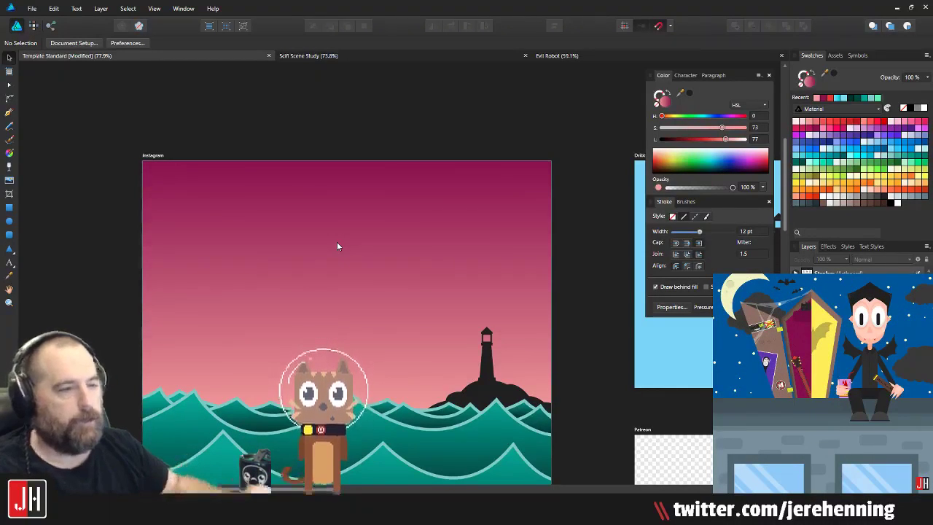
pyautogui.scroll(-4, 332, 226)
pyautogui.scroll(2, 365, 241)
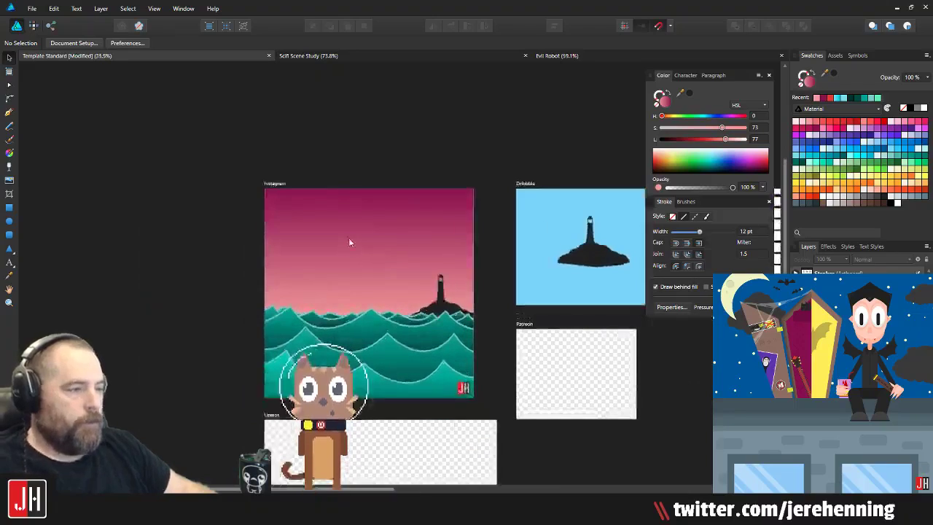
# Step: Recolour the bottom stop of the sky rectangle's gradient to the coral Material swatch (HSL 0, 69, 67), and deselect the sky
pyautogui.click(349, 242)
pyautogui.press('g')
pyautogui.moveTo(371, 189); pyautogui.dragTo(373, 307)
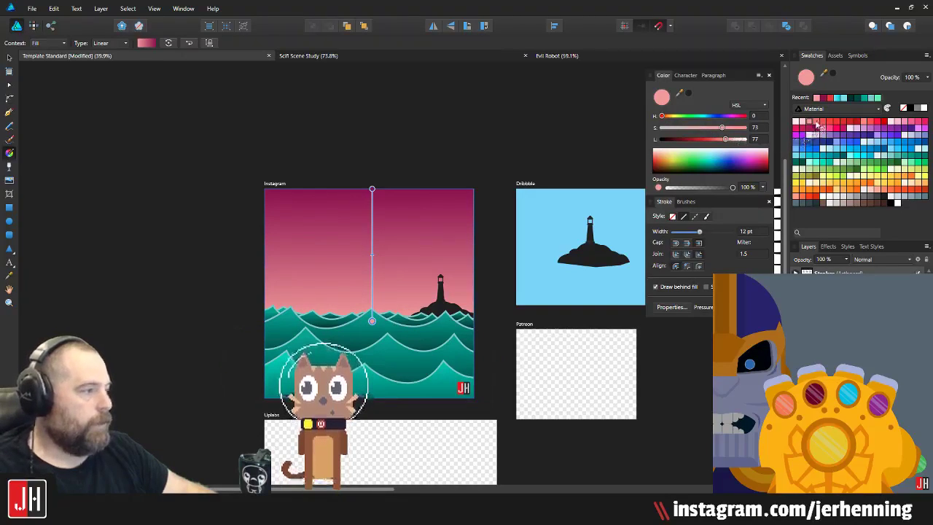
pyautogui.click(816, 122)
pyautogui.press('v')
pyautogui.click(427, 133)
pyautogui.scroll(4, 407, 253)
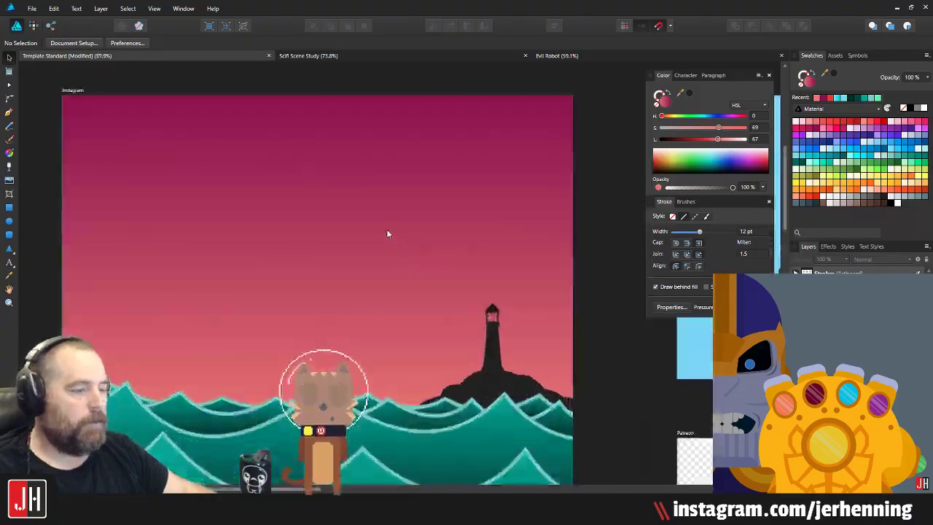
pyautogui.scroll(-2, 387, 233)
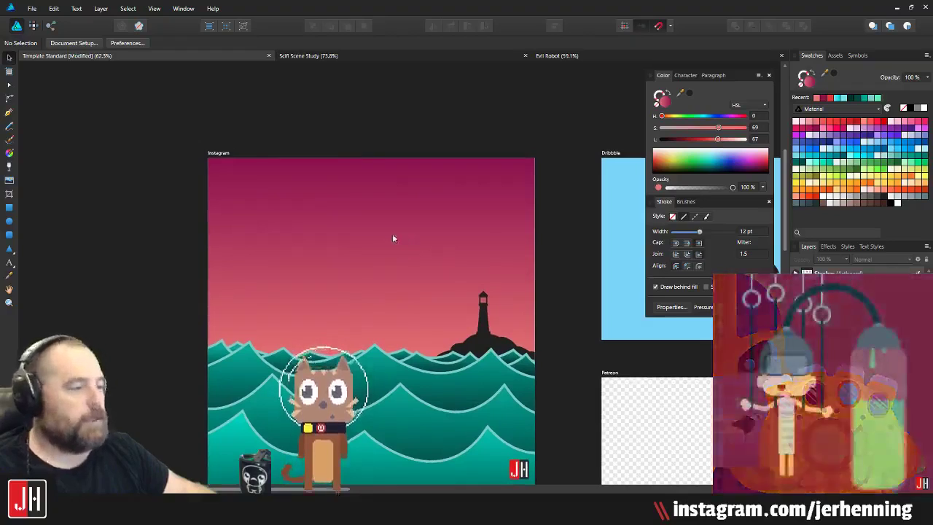
# Step: Inspect the sky rectangle's gradient and the Instagram artboard's own fill
pyautogui.click(389, 237)
pyautogui.press('g')
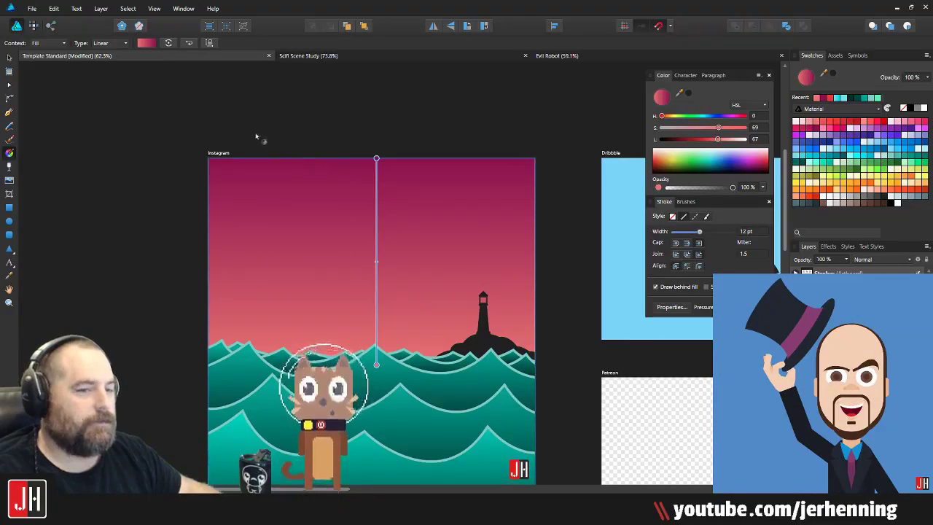
pyautogui.press('v')
pyautogui.click(278, 129)
pyautogui.click(223, 153)
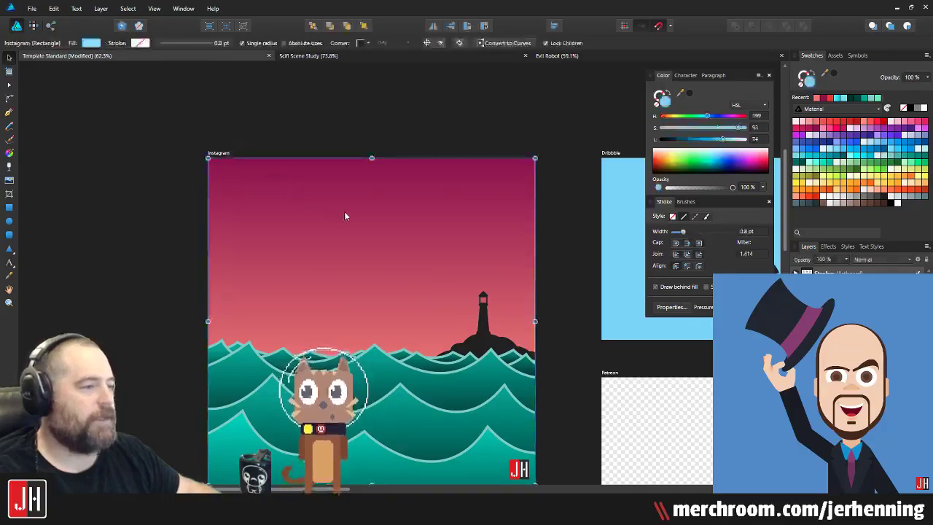
pyautogui.click(346, 216)
pyautogui.press('g')
pyautogui.scroll(-1, 411, 149)
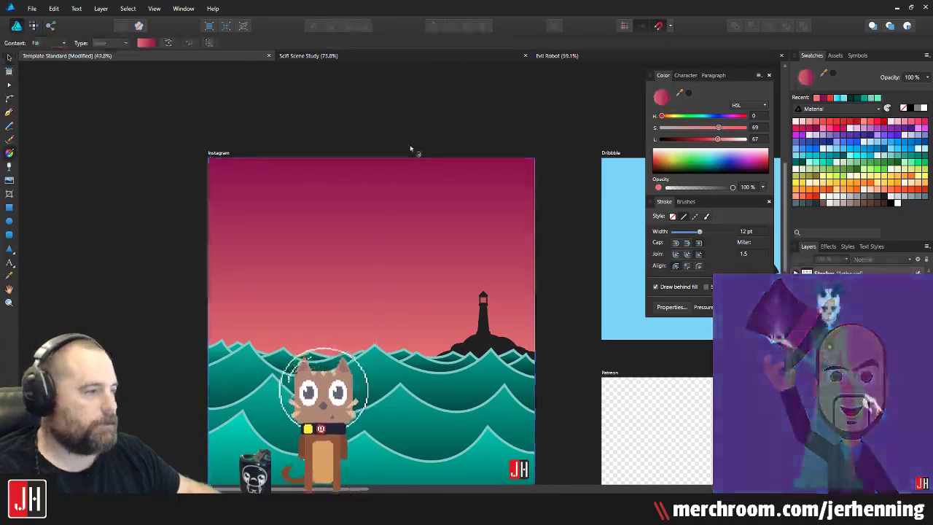
# Step: Save the document with the recoloured sky
pyautogui.scroll(-4, 410, 149)
pyautogui.scroll(5, 429, 204)
pyautogui.hotkey('ctrl', 's')
pyautogui.moveTo(414, 169); pyautogui.dragTo(412, 228)
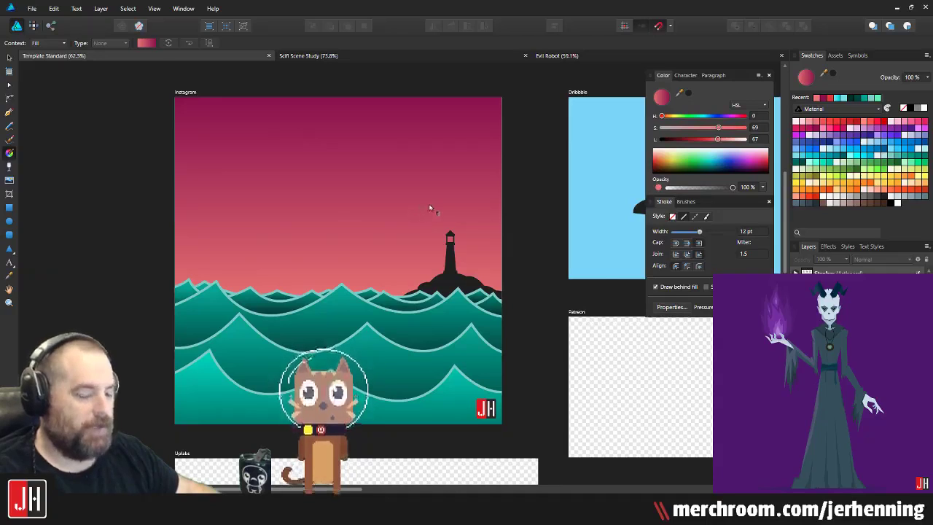
pyautogui.press('v')
pyautogui.click(475, 290)
pyautogui.scroll(4, 475, 290)
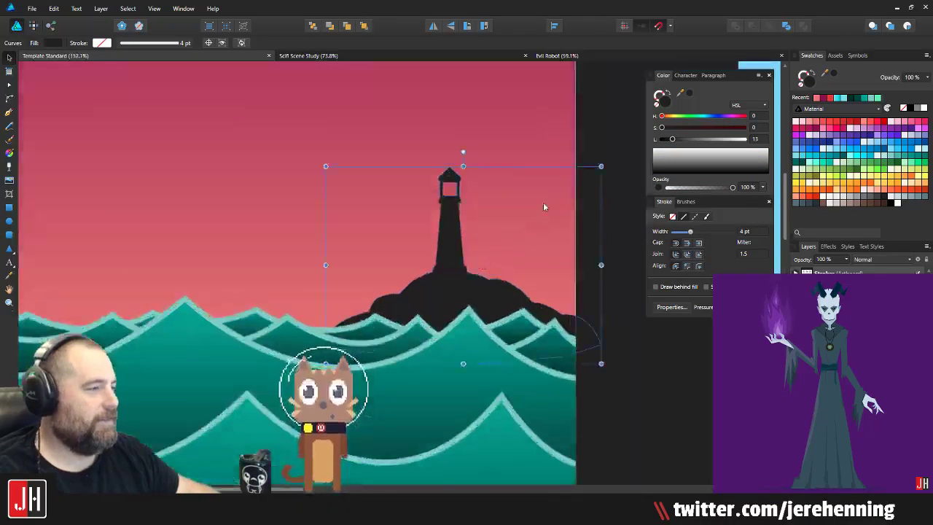
pyautogui.scroll(-3, 543, 203)
pyautogui.click(589, 135)
pyautogui.moveTo(589, 134); pyautogui.dragTo(522, 191)
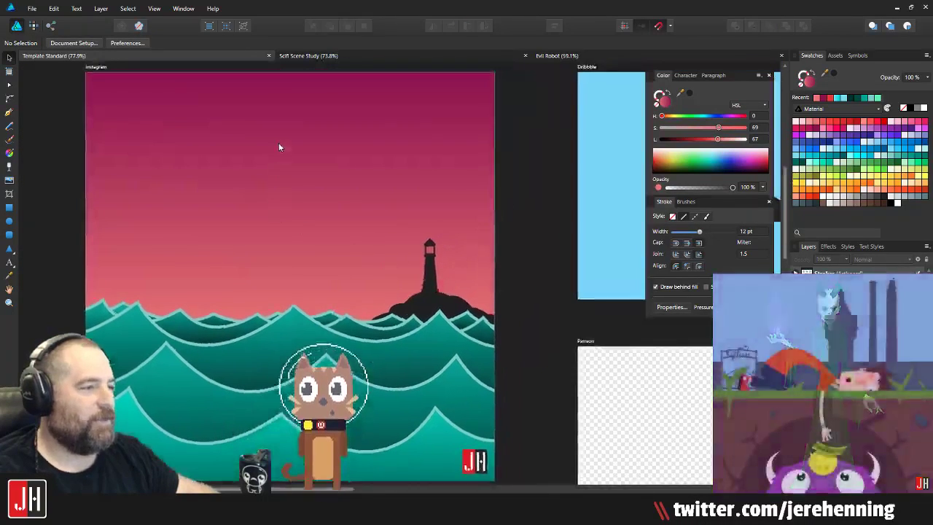
# Step: Align the top handle of the sky gradient with the Instagram artboard's upper edge, and deselect the sky
pyautogui.click(279, 142)
pyautogui.moveTo(299, 142); pyautogui.dragTo(328, 181)
pyautogui.press('g')
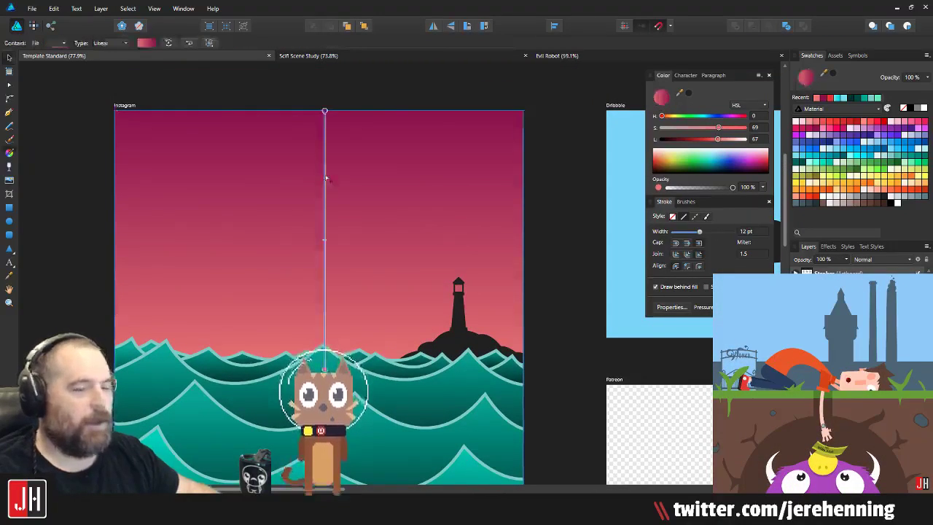
pyautogui.moveTo(325, 110)
pyautogui.mouseDown()
pyautogui.moveTo(312, 108)
pyautogui.moveTo(324, 110)
pyautogui.mouseUp()
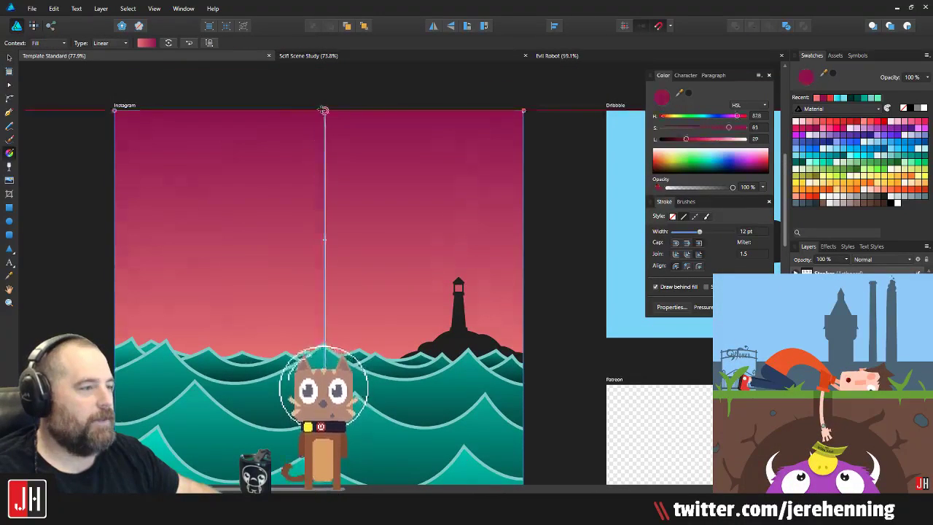
pyautogui.press('v')
pyautogui.scroll(-4, 410, 161)
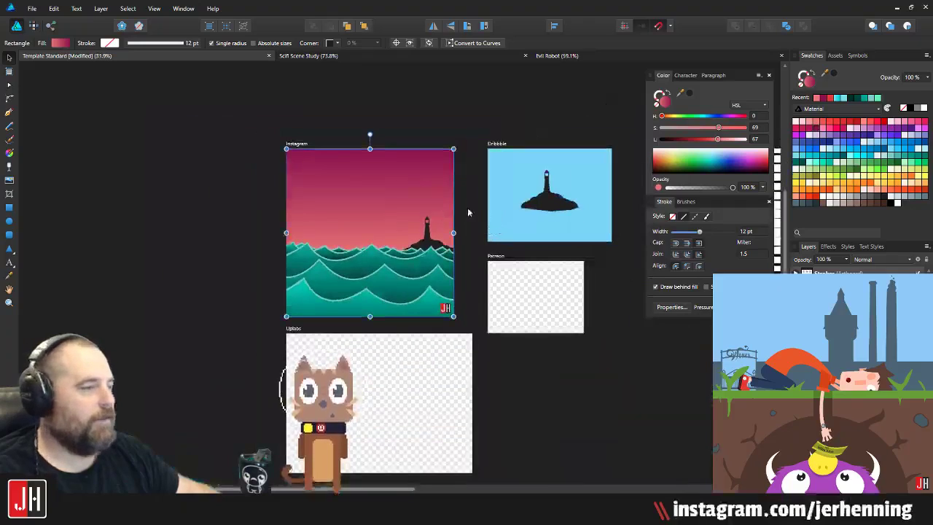
pyautogui.hotkey('ctrl', 'd')
# Step: Examine the seascape as a whole and the merged lighthouse island's silhouette up close
pyautogui.scroll(3, 326, 234)
pyautogui.scroll(-2, 304, 242)
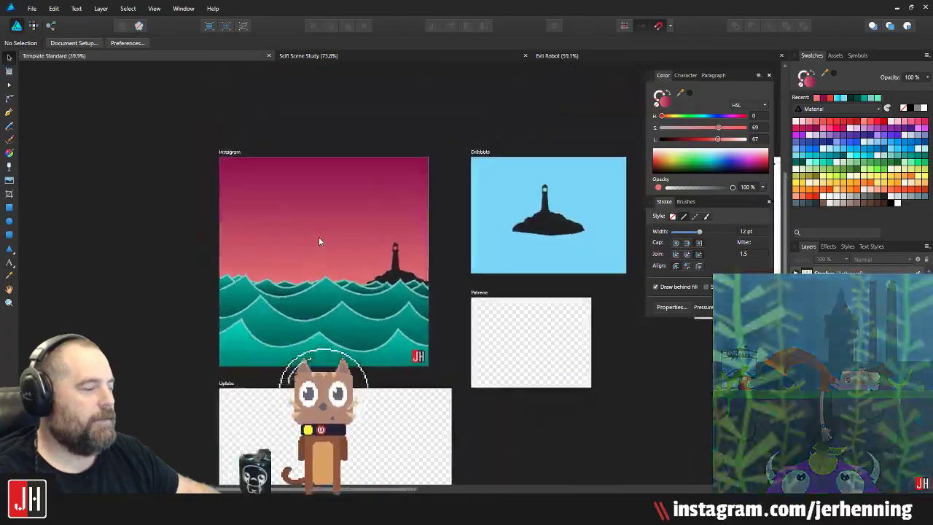
pyautogui.scroll(3, 255, 223)
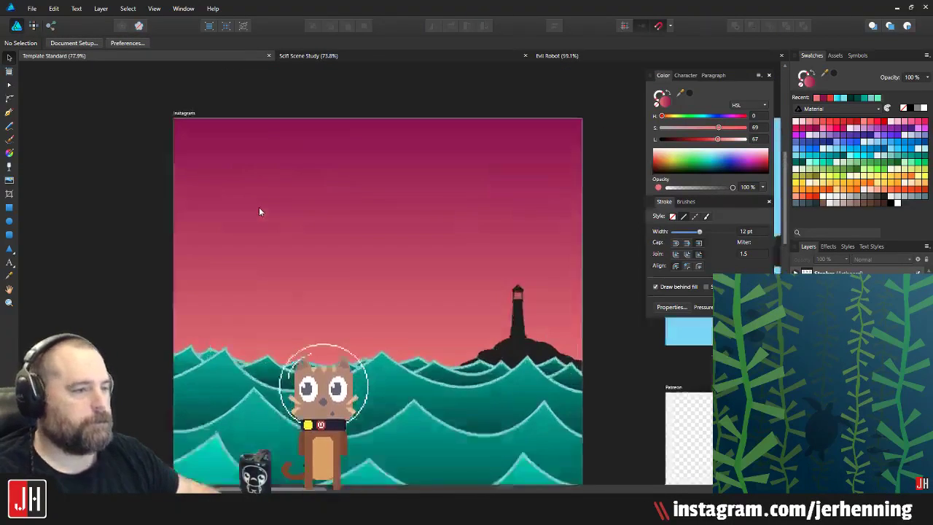
pyautogui.scroll(-2, 340, 250)
pyautogui.moveTo(356, 254); pyautogui.dragTo(325, 228)
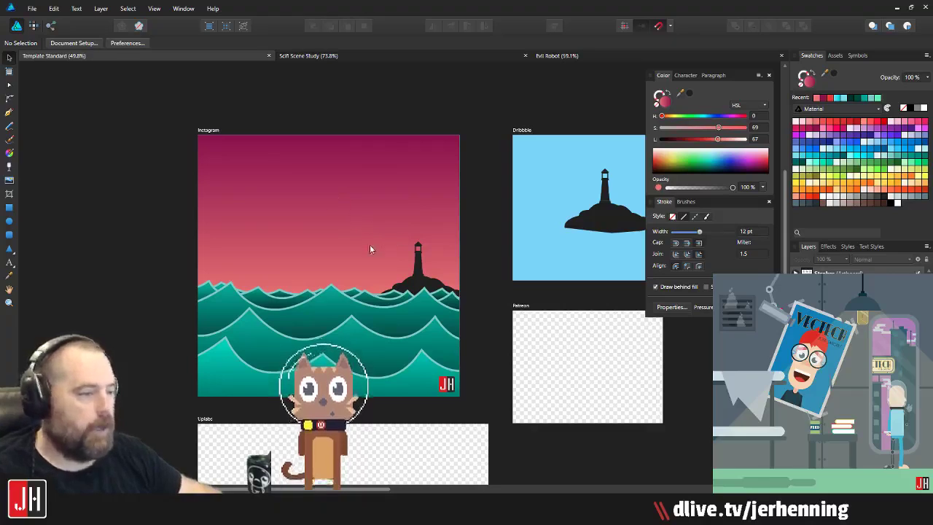
pyautogui.scroll(4, 369, 247)
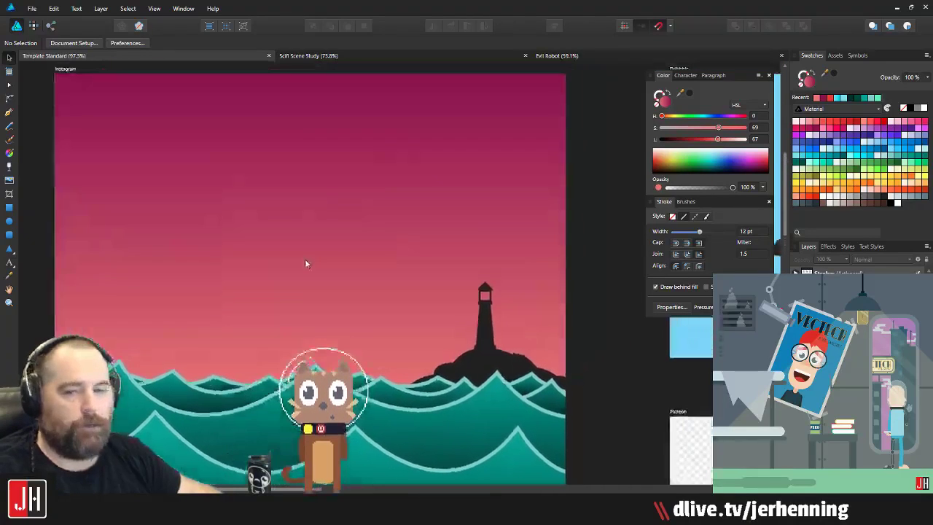
pyautogui.moveTo(325, 229); pyautogui.dragTo(340, 194)
pyautogui.scroll(3, 533, 325)
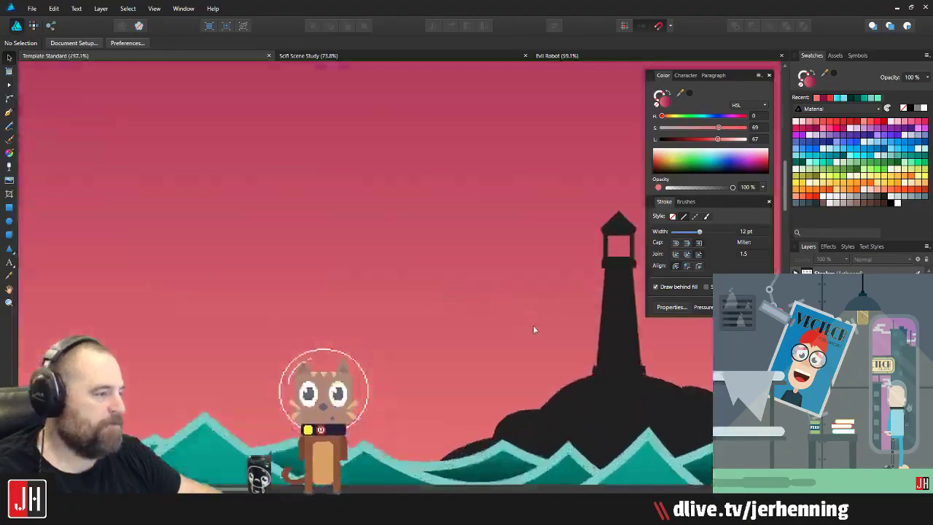
pyautogui.click(384, 341)
pyautogui.scroll(2, 372, 366)
pyautogui.hotkey('ctrl', 'd')
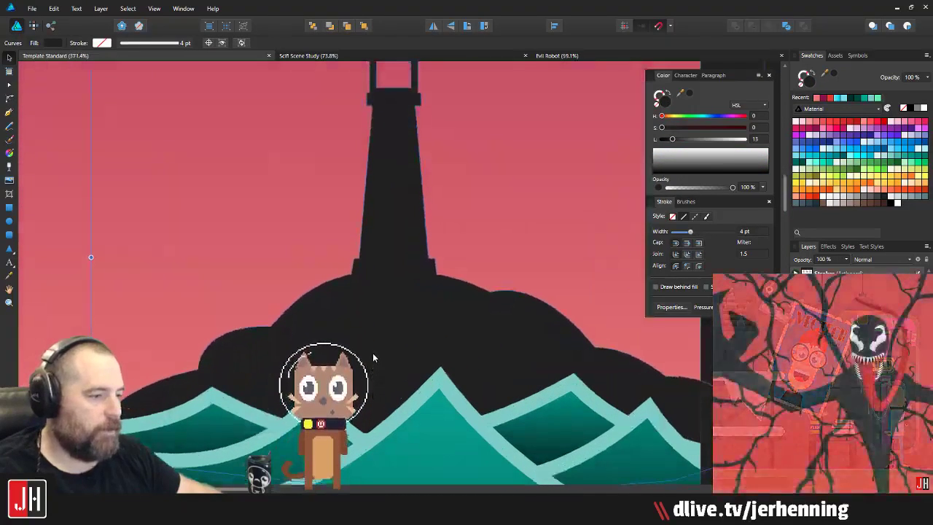
pyautogui.scroll(-6, 373, 353)
pyautogui.scroll(5, 394, 343)
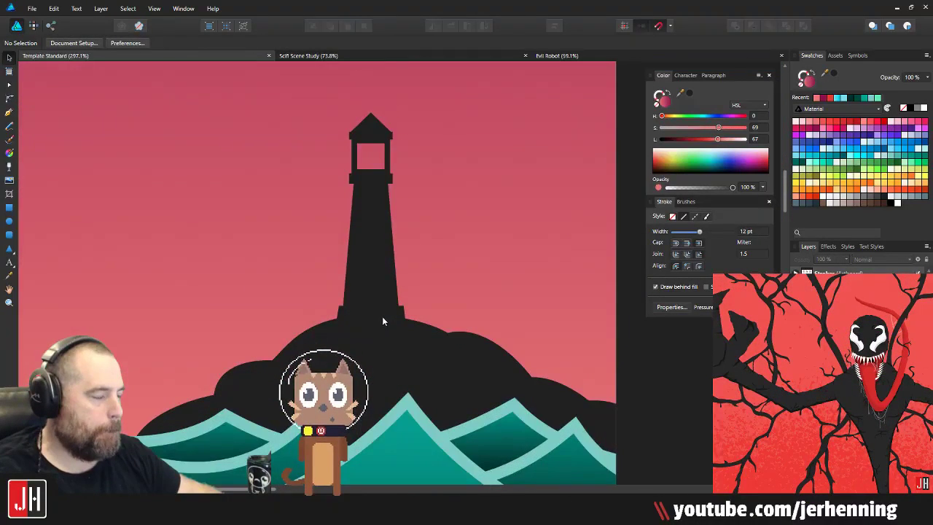
pyautogui.click(380, 313)
pyautogui.scroll(-3, 379, 313)
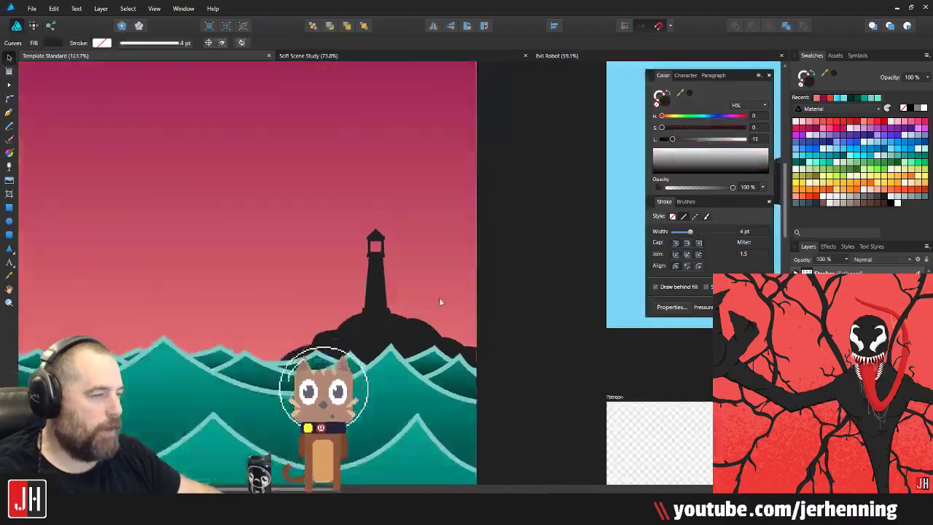
pyautogui.hotkey('ctrl', 'd')
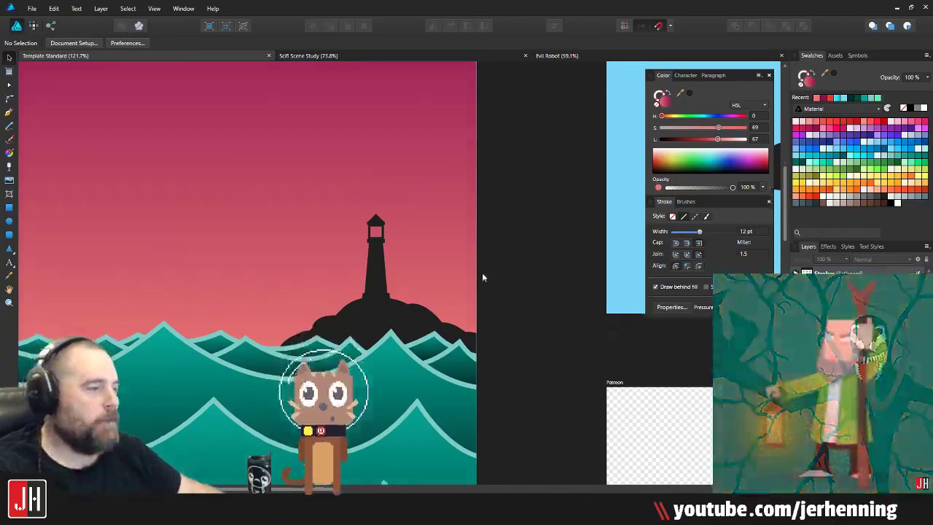
pyautogui.scroll(-2, 477, 279)
pyautogui.scroll(1, 473, 290)
pyautogui.scroll(2, 474, 290)
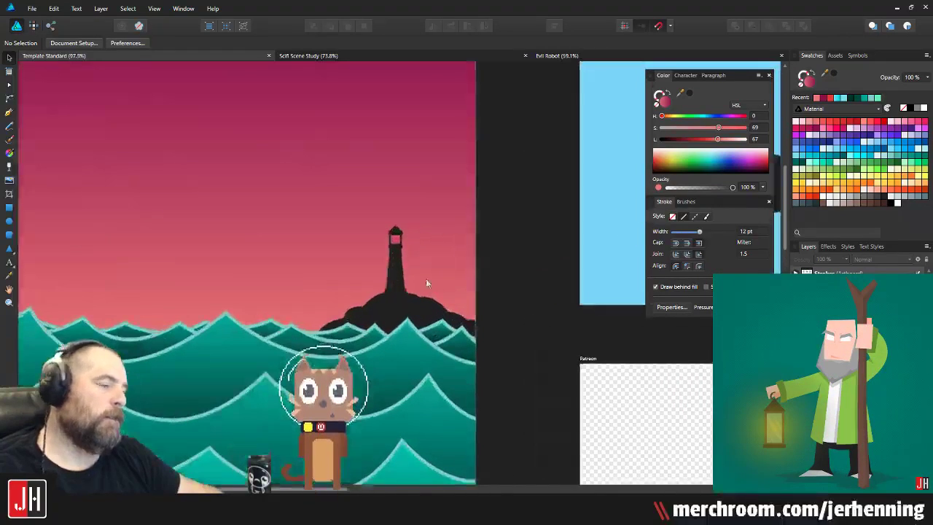
pyautogui.scroll(-2, 485, 280)
# Step: Draw a circle inside the square lantern window of the lighthouse on the Instagram artboard
pyautogui.scroll(8, 449, 285)
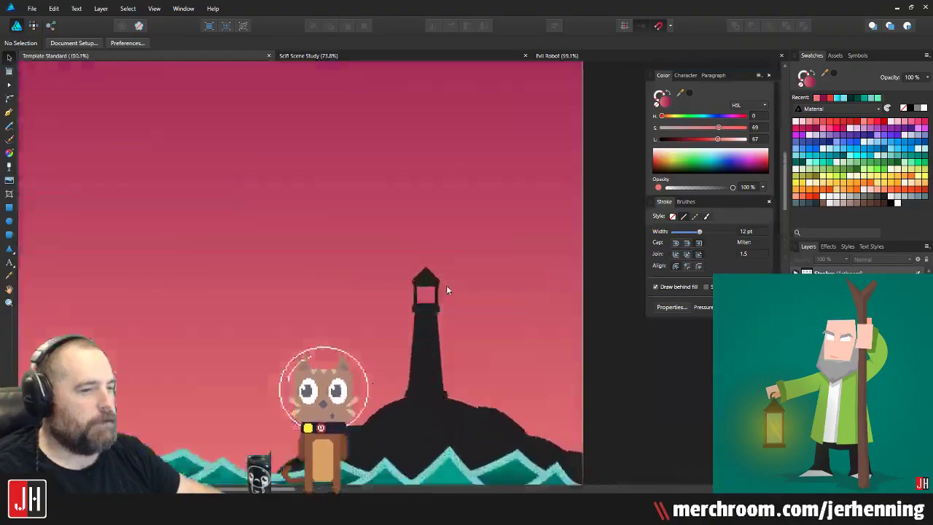
pyautogui.scroll(3, 320, 271)
pyautogui.moveTo(376, 241); pyautogui.dragTo(399, 228)
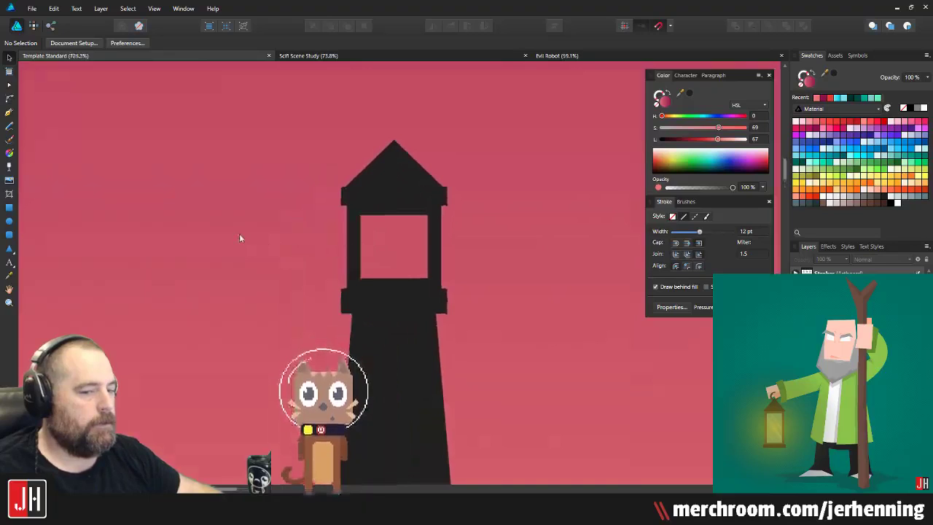
pyautogui.click(9, 221)
pyautogui.scroll(2, 245, 258)
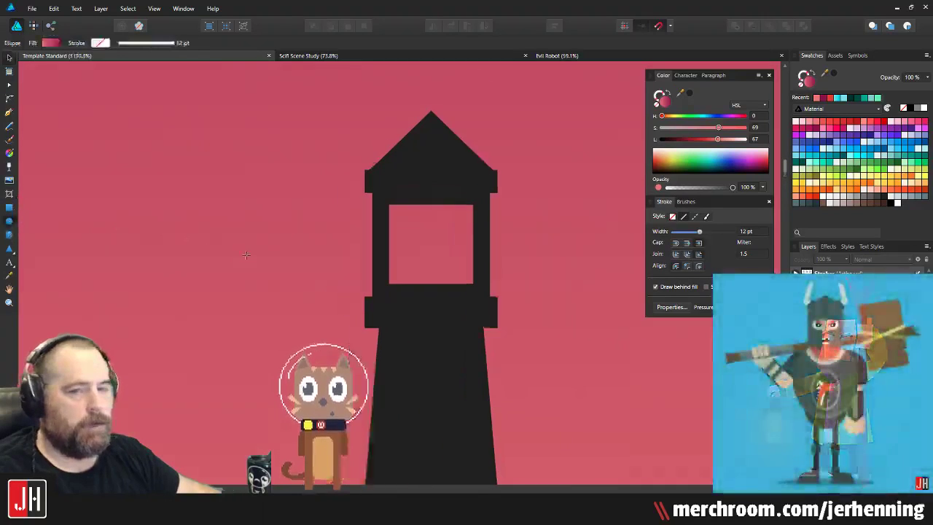
pyautogui.moveTo(476, 236); pyautogui.dragTo(525, 289)
pyautogui.moveTo(474, 234); pyautogui.dragTo(476, 234)
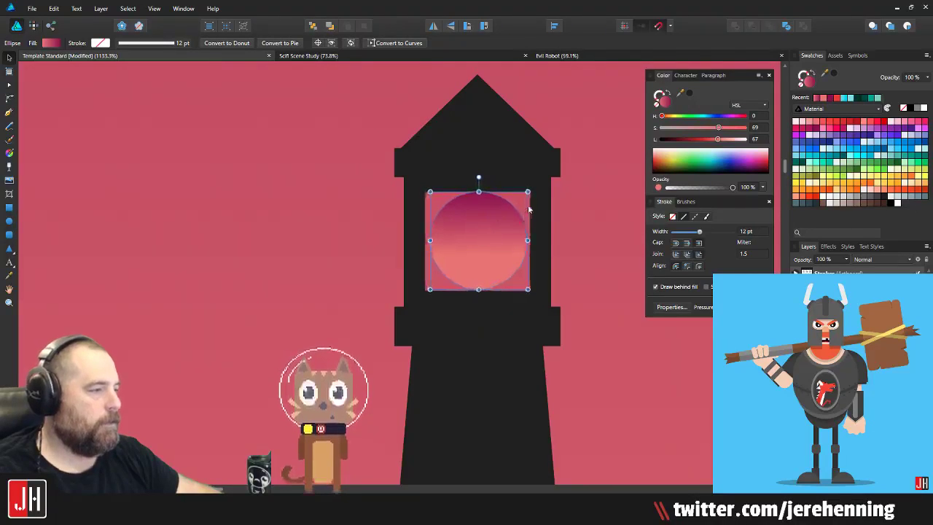
# Step: Shrink the lantern circle to leave a gap inside the window, centre it, and fill it with the pale yellow Material swatch
pyautogui.moveTo(527, 192); pyautogui.dragTo(511, 208)
pyautogui.moveTo(478, 235); pyautogui.dragTo(480, 228)
pyautogui.click(482, 324)
pyautogui.click(483, 221)
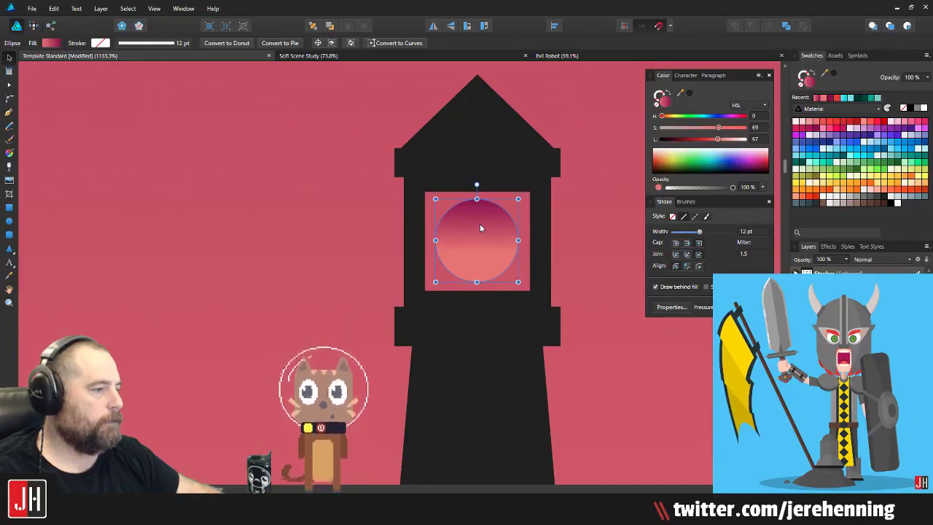
pyautogui.click(822, 176)
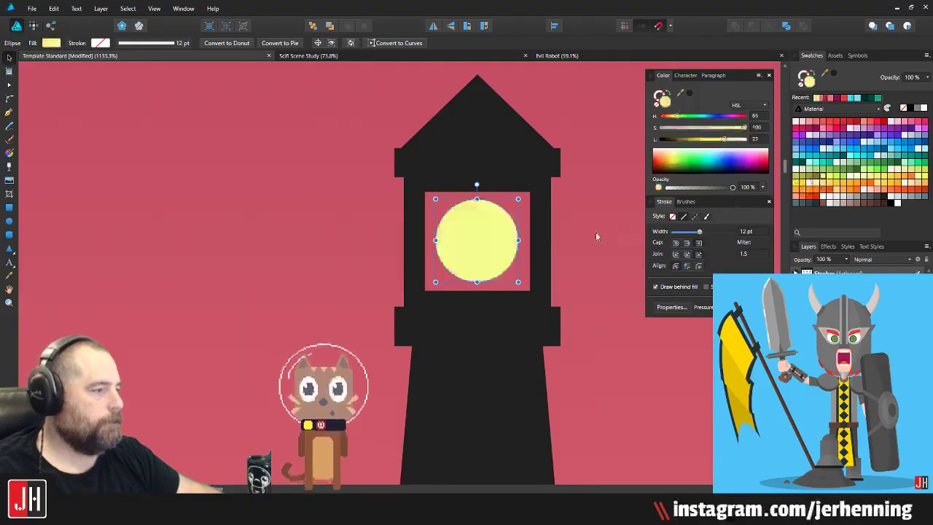
# Step: Deselect the lantern circle and examine how the lit lighthouse reads in the whole Instagram seascape
pyautogui.click(594, 232)
pyautogui.scroll(-10, 460, 298)
pyautogui.click(528, 324)
pyautogui.scroll(5, 526, 325)
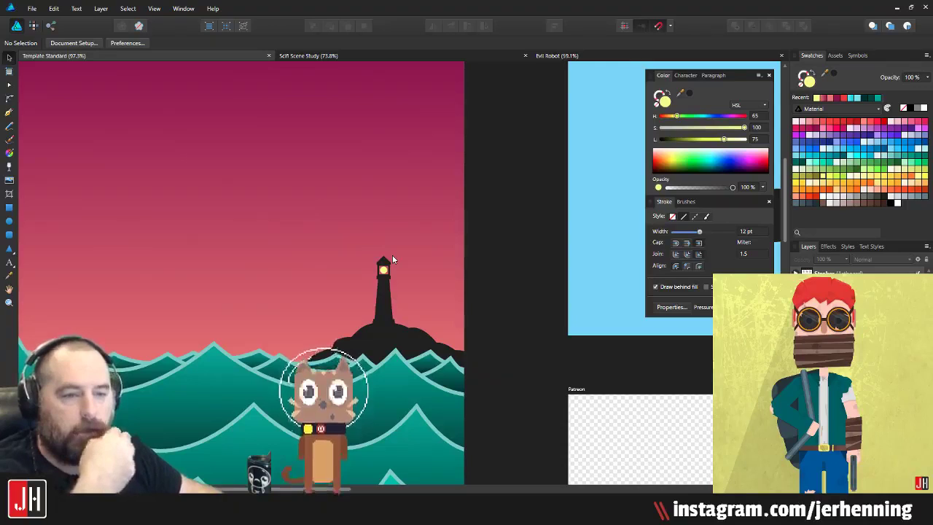
pyautogui.moveTo(304, 216); pyautogui.dragTo(383, 236)
pyautogui.scroll(-4, 415, 226)
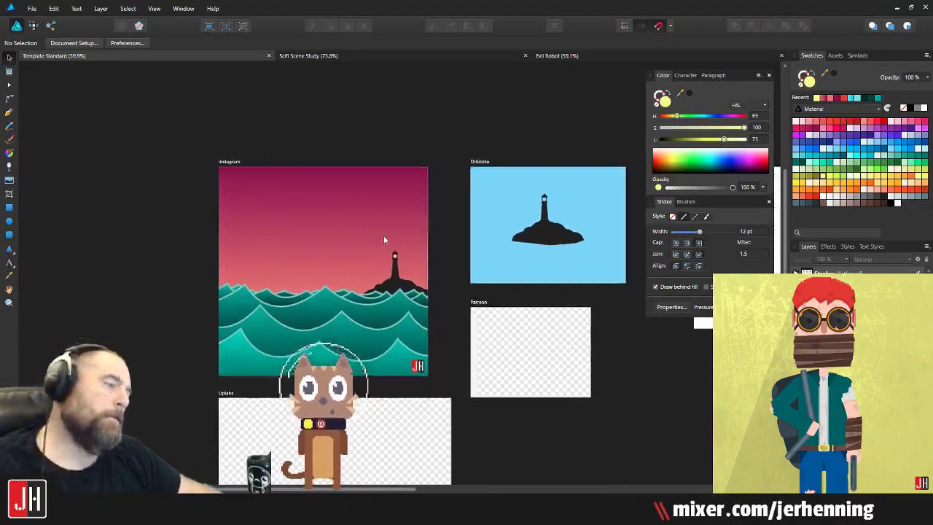
pyautogui.scroll(2, 384, 239)
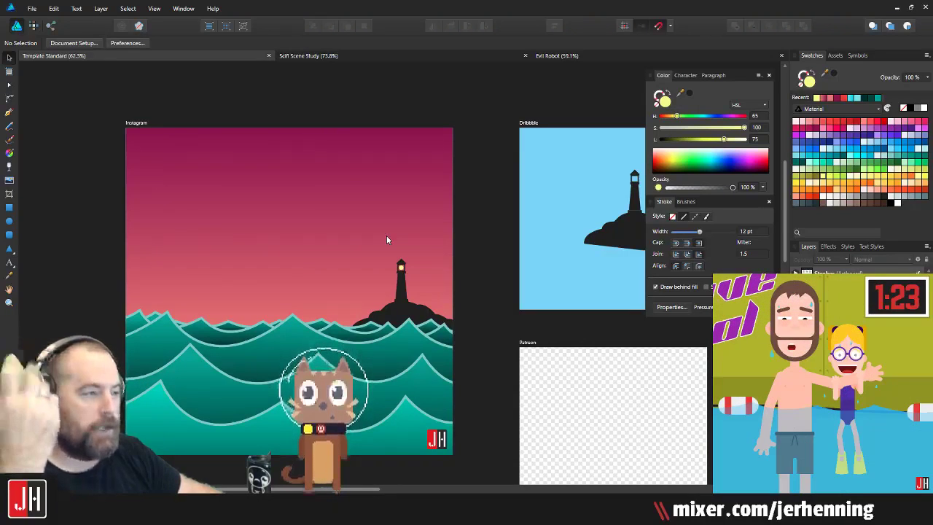
# Step: Open the Scene Study One document to consult its orange sunset scene as a reference, and close it again
pyautogui.click(32, 8)
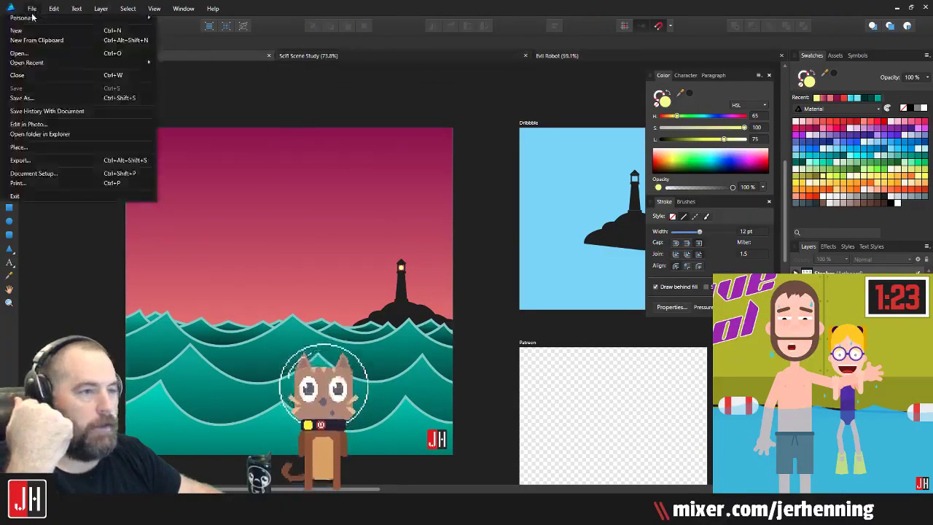
pyautogui.click(40, 56)
pyautogui.doubleClick(444, 135)
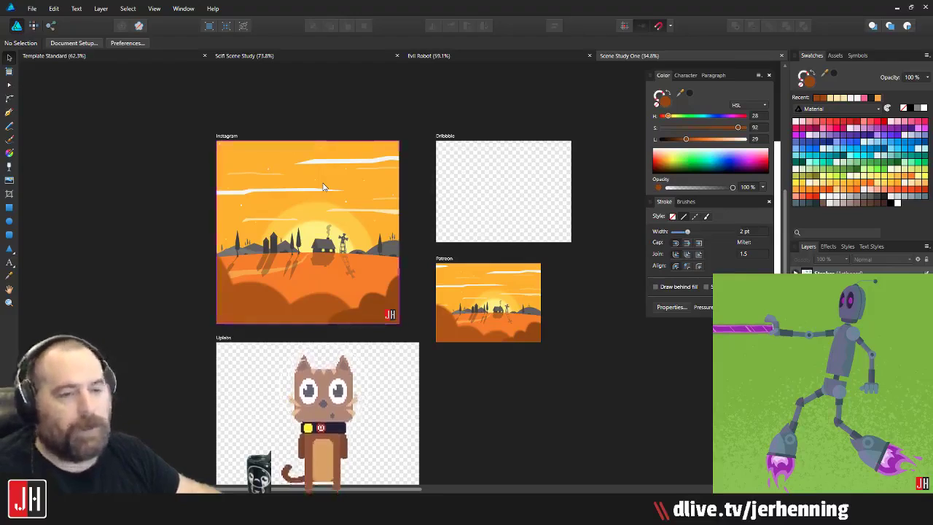
pyautogui.click(784, 57)
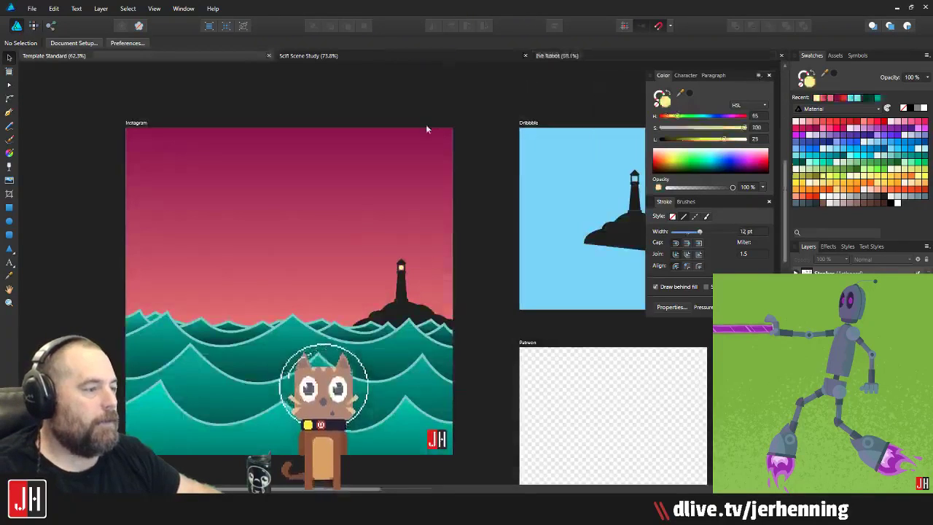
# Step: Adjust the sky's vertical linear gradient to run from the artboard's upper edge to just below the distant wave crests, and deselect the sky
pyautogui.moveTo(347, 224); pyautogui.dragTo(403, 211)
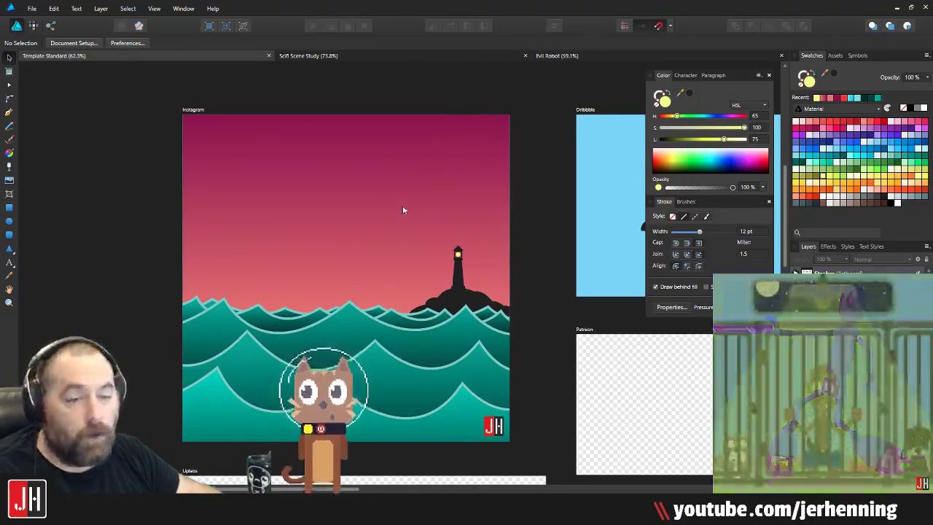
pyautogui.scroll(3, 392, 204)
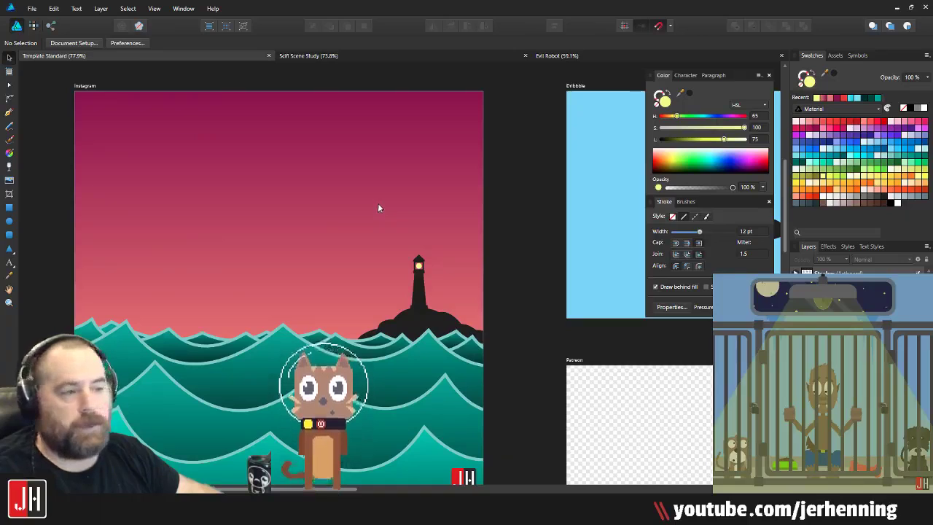
pyautogui.click(313, 187)
pyautogui.press('g')
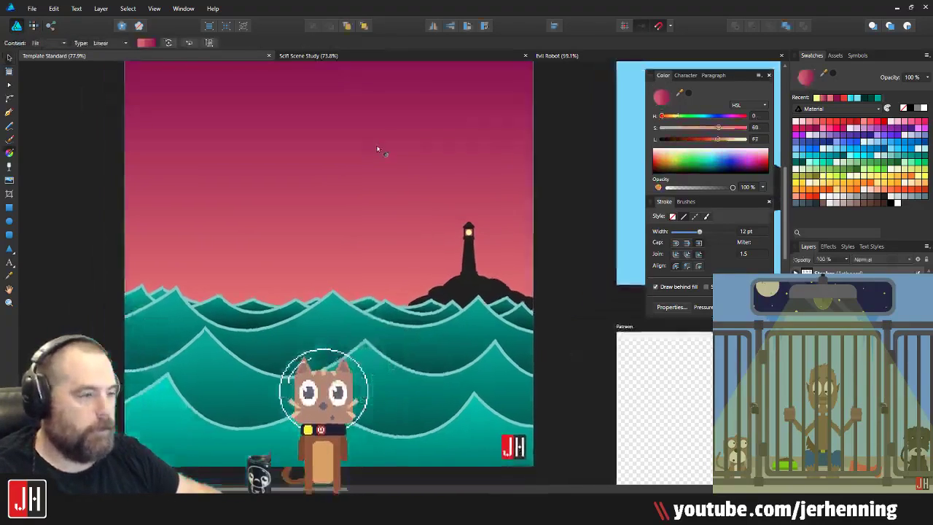
pyautogui.moveTo(339, 63); pyautogui.dragTo(340, 325)
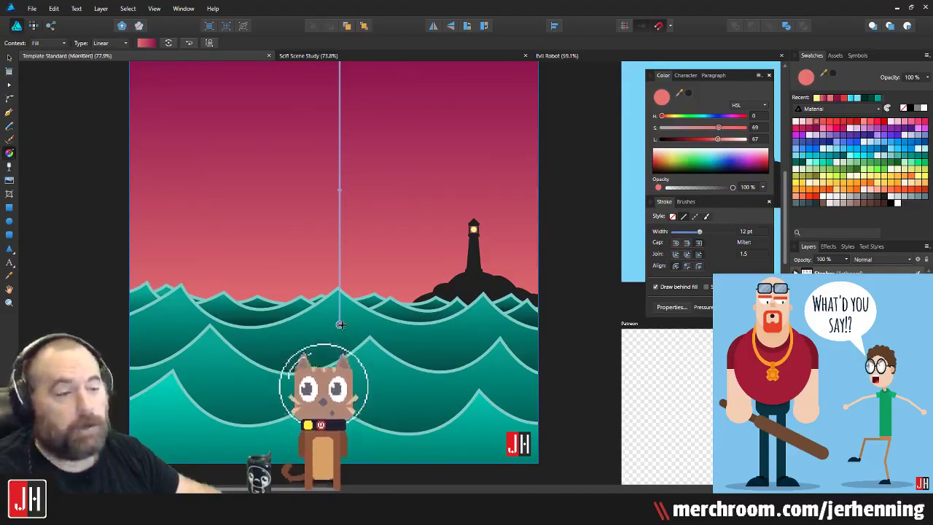
pyautogui.press('v')
pyautogui.scroll(-4, 361, 302)
pyautogui.click(458, 234)
pyautogui.scroll(2, 408, 267)
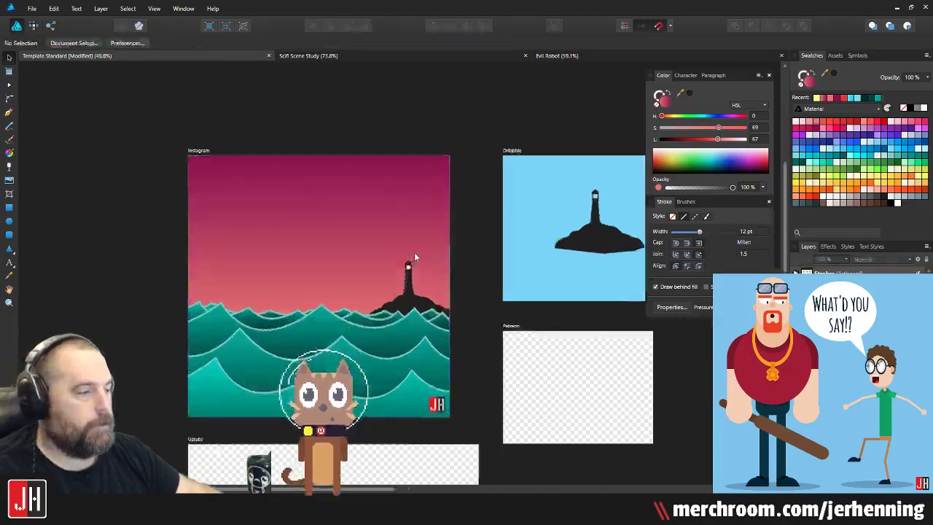
pyautogui.moveTo(419, 254); pyautogui.dragTo(439, 246)
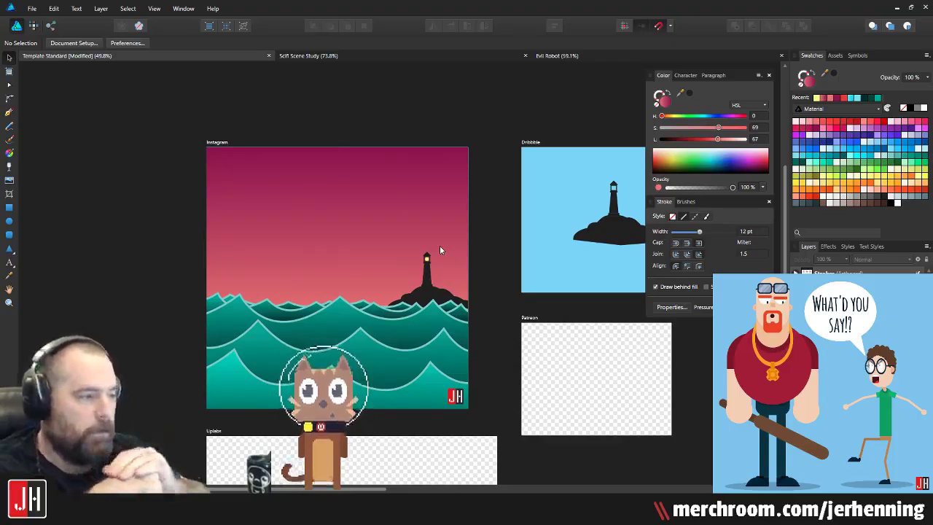
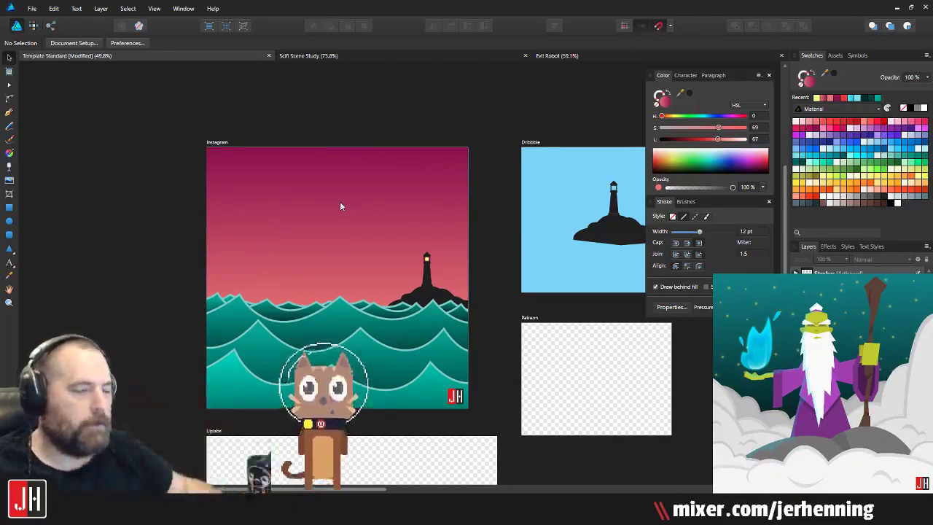
# Step: Draw a tiny circle as a star in the upper-left sky of the Instagram artboard and fill it pale yellow
pyautogui.scroll(3, 339, 201)
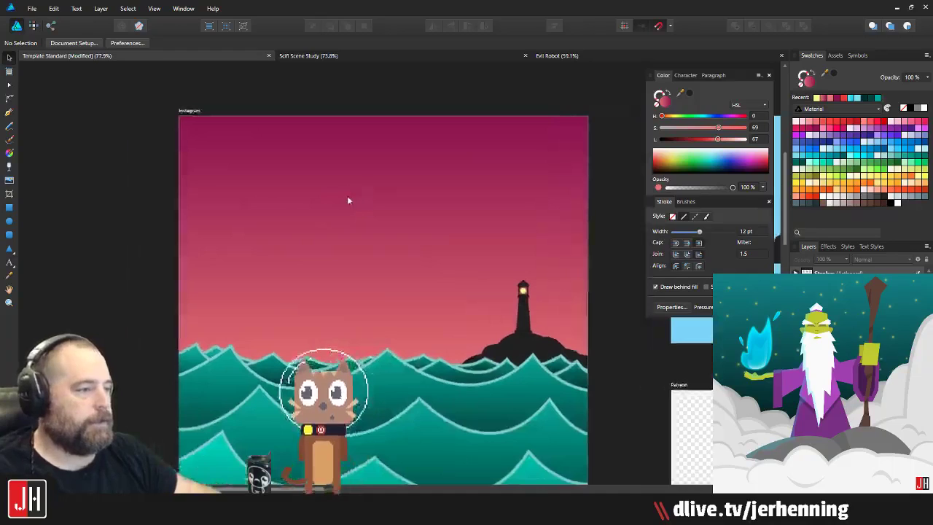
pyautogui.scroll(-2, 343, 201)
pyautogui.click(8, 220)
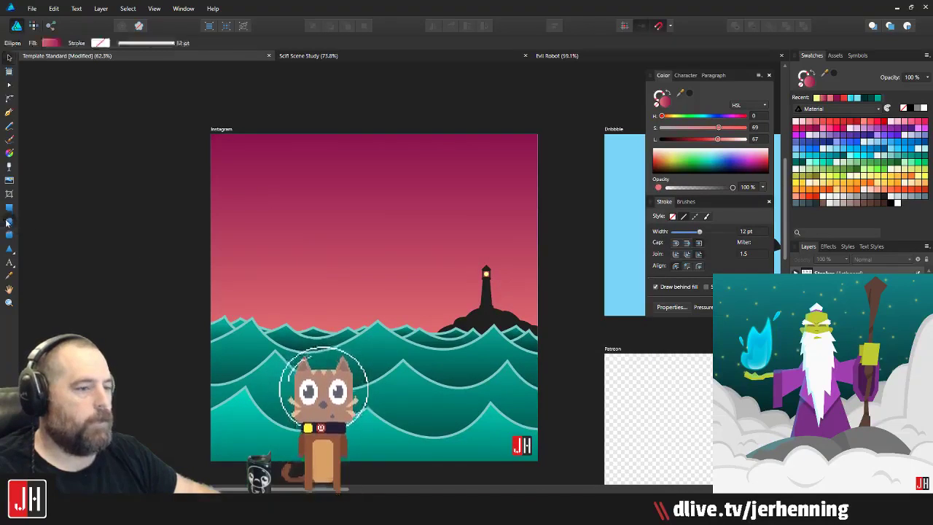
pyautogui.scroll(2, 294, 179)
pyautogui.moveTo(249, 179); pyautogui.dragTo(258, 185)
pyautogui.click(815, 186)
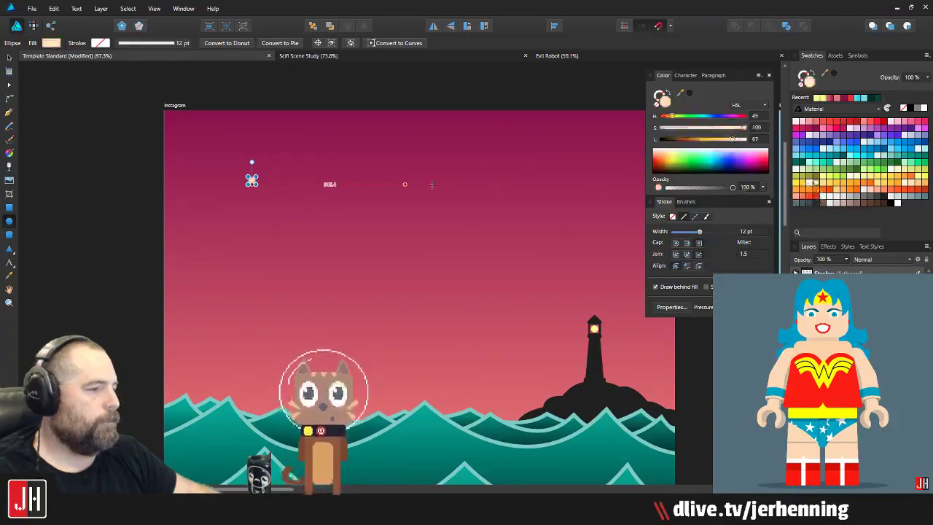
# Step: Shrink the pale yellow star and check its size against the whole seascape
pyautogui.click(132, 191)
pyautogui.scroll(6, 213, 178)
pyautogui.click(357, 182)
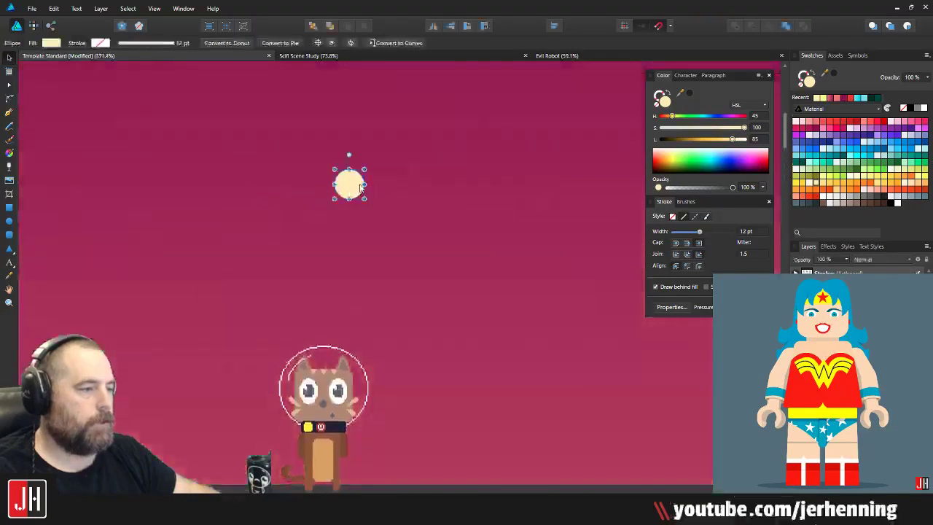
pyautogui.scroll(-3, 358, 180)
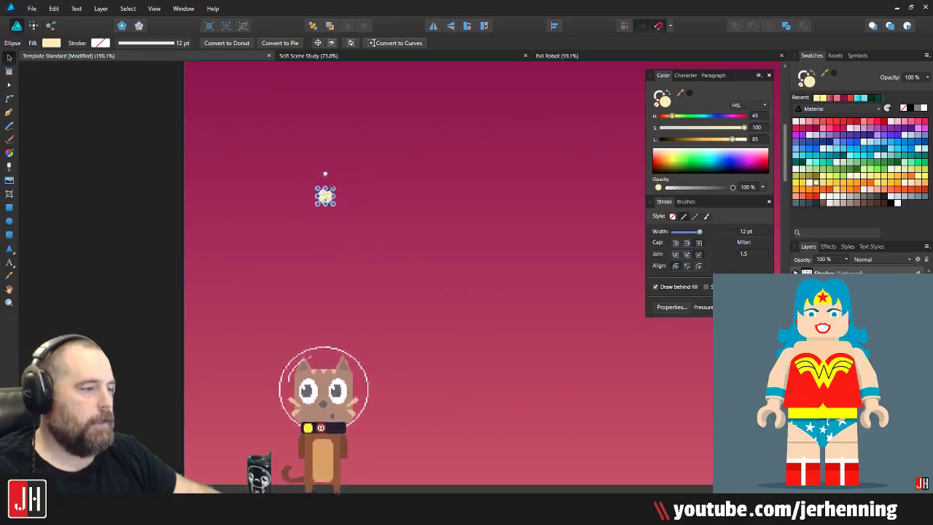
pyautogui.click(84, 180)
pyautogui.scroll(-6, 188, 203)
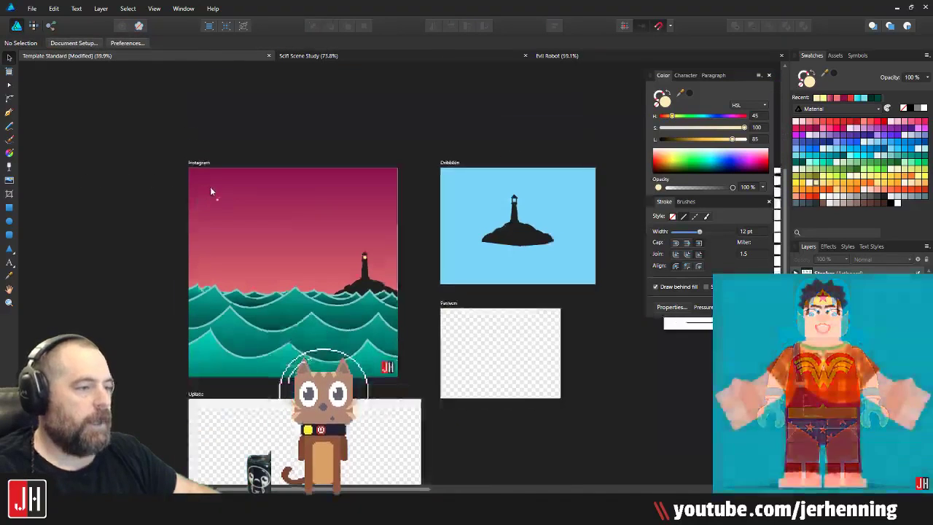
pyautogui.scroll(1, 244, 237)
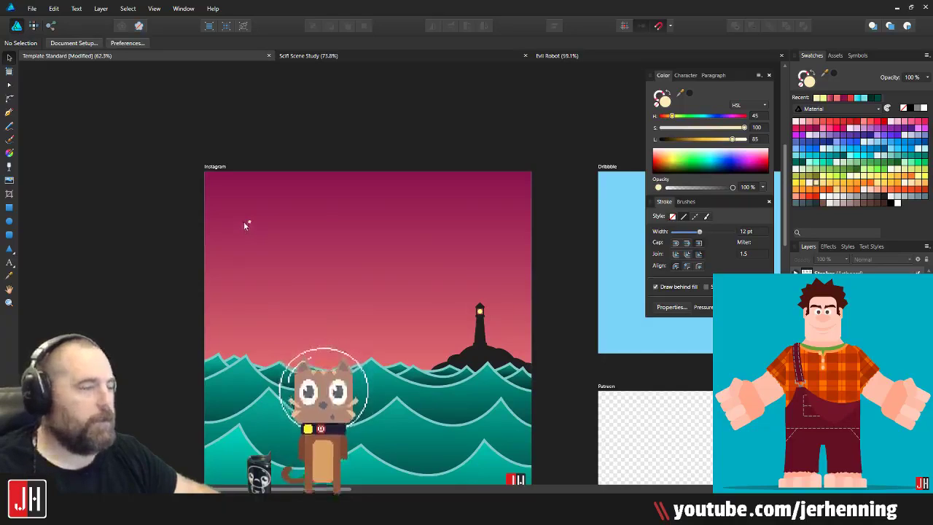
# Step: Duplicate the star down towards the middle of the sky and make the copy slightly smaller
pyautogui.scroll(2, 247, 222)
pyautogui.moveTo(155, 178); pyautogui.dragTo(286, 229)
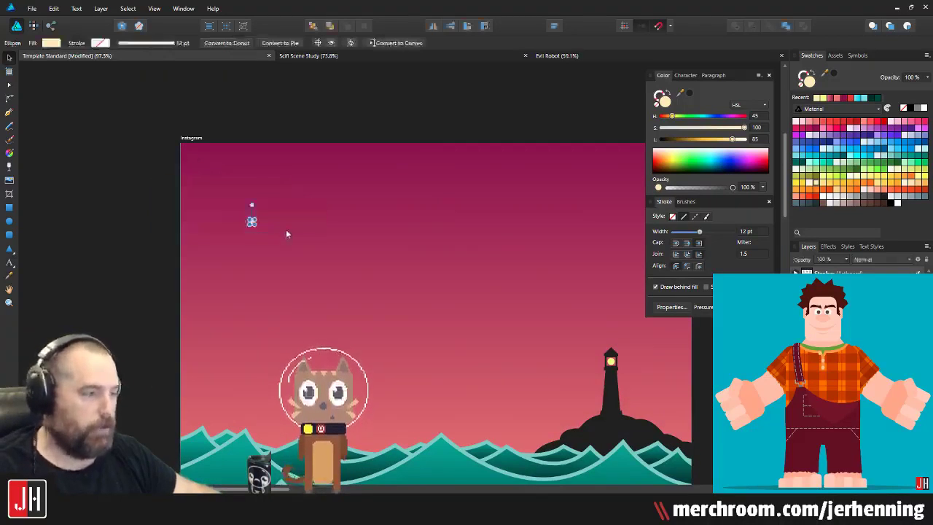
pyautogui.scroll(3, 285, 221)
pyautogui.moveTo(221, 221); pyautogui.dragTo(485, 316)
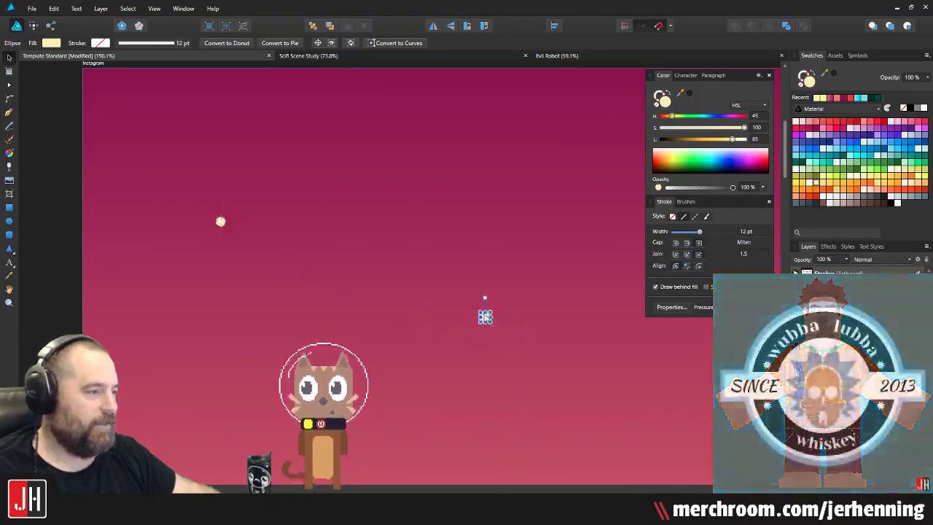
pyautogui.scroll(3, 500, 307)
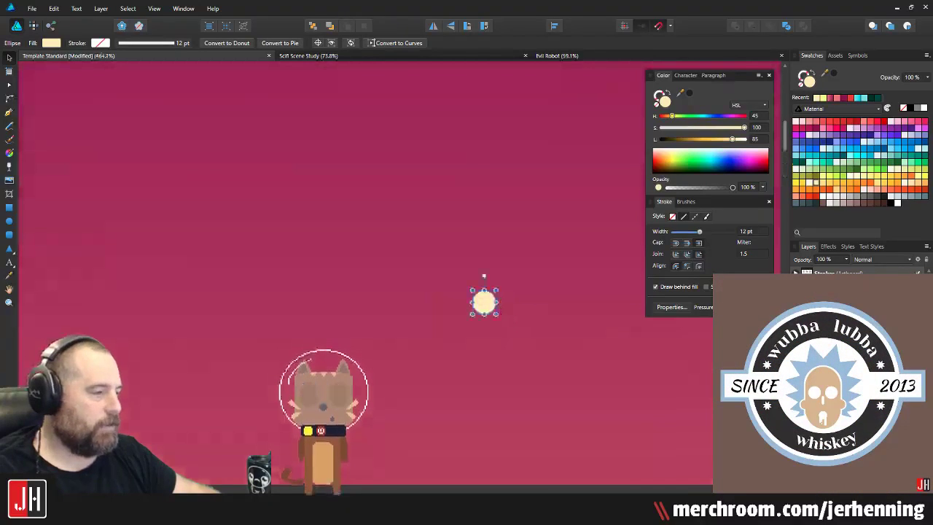
pyautogui.scroll(-3, 480, 312)
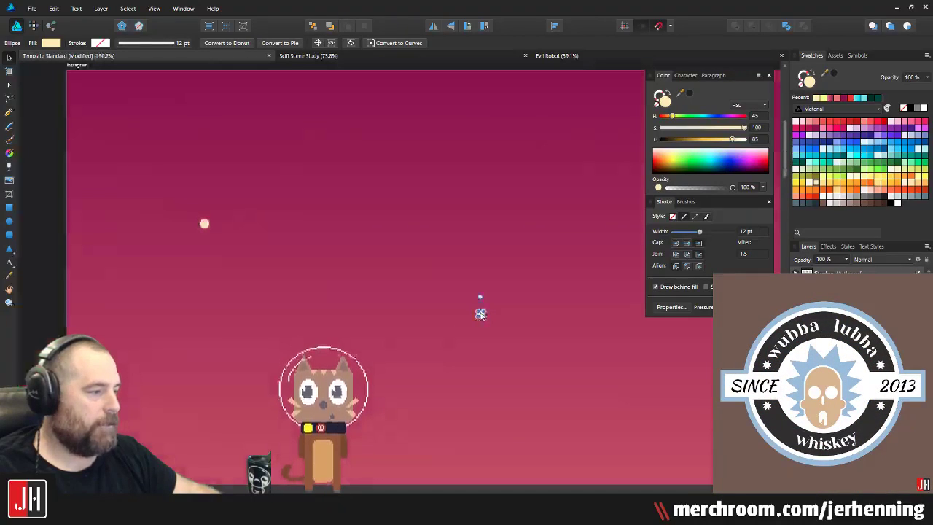
# Step: Add a third, even smaller star near the top edge of the sky, between the other two
pyautogui.scroll(4, 387, 143)
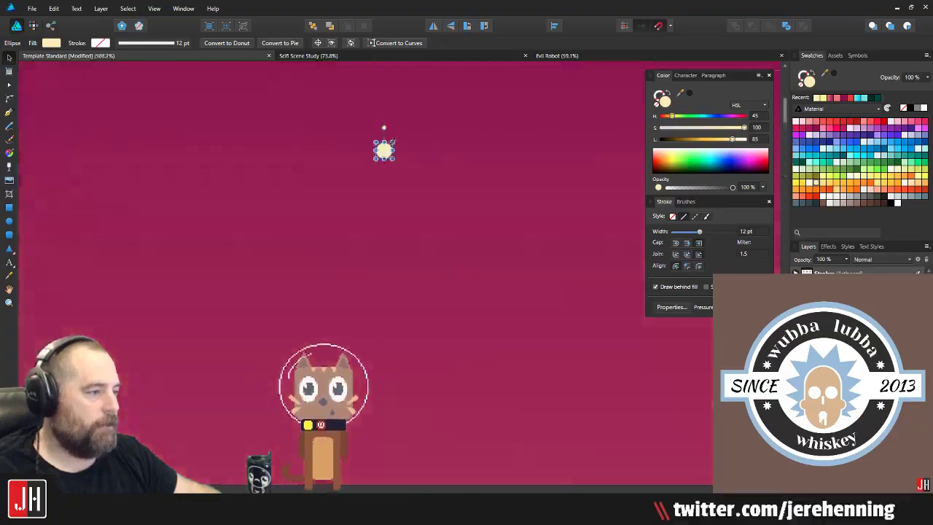
pyautogui.scroll(-7, 382, 143)
pyautogui.click(318, 101)
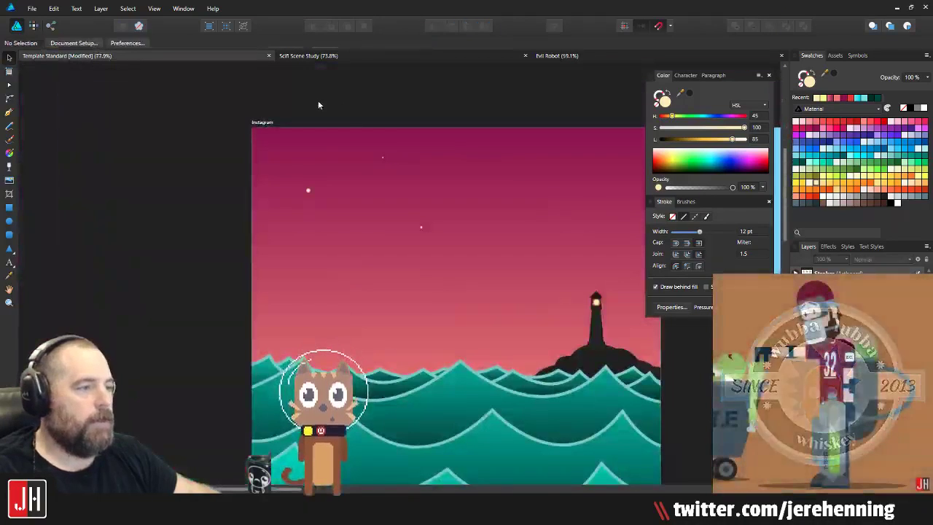
# Step: Group the three stars and place an inverted copy of the group lower in the middle of the sky
pyautogui.moveTo(284, 96); pyautogui.dragTo(458, 266)
pyautogui.hotkey('ctrl', 'g')
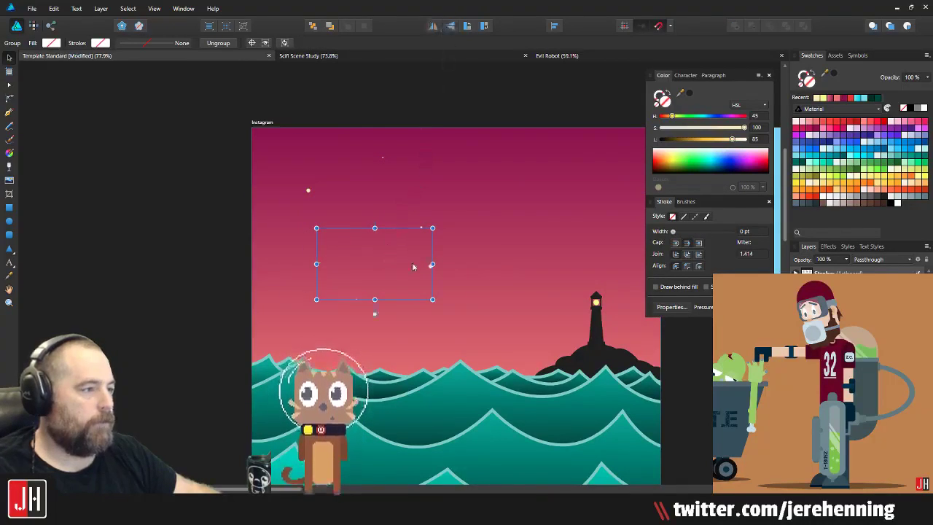
pyautogui.moveTo(413, 264); pyautogui.dragTo(462, 271)
pyautogui.click(155, 205)
pyautogui.moveTo(402, 233); pyautogui.dragTo(329, 238)
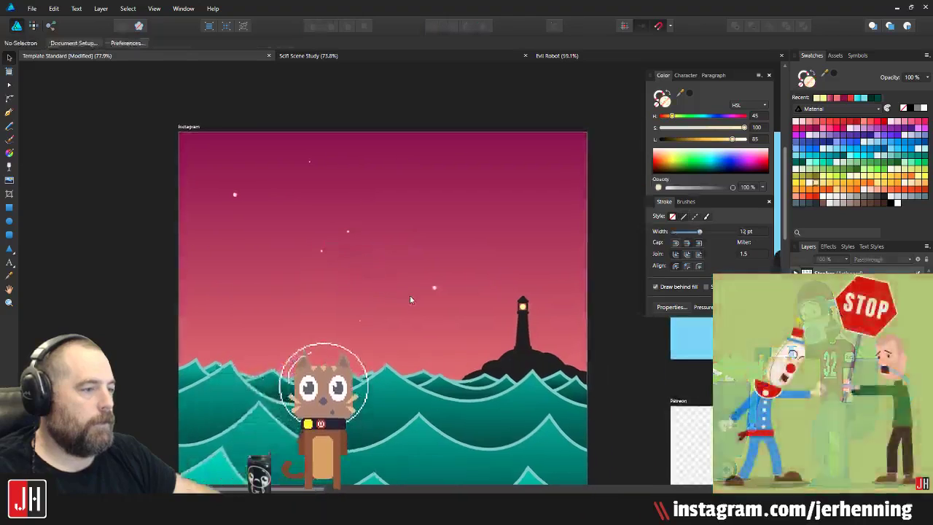
# Step: Rotate the middle star group and place another rotated copy in the upper-right sky above the lighthouse
pyautogui.click(436, 286)
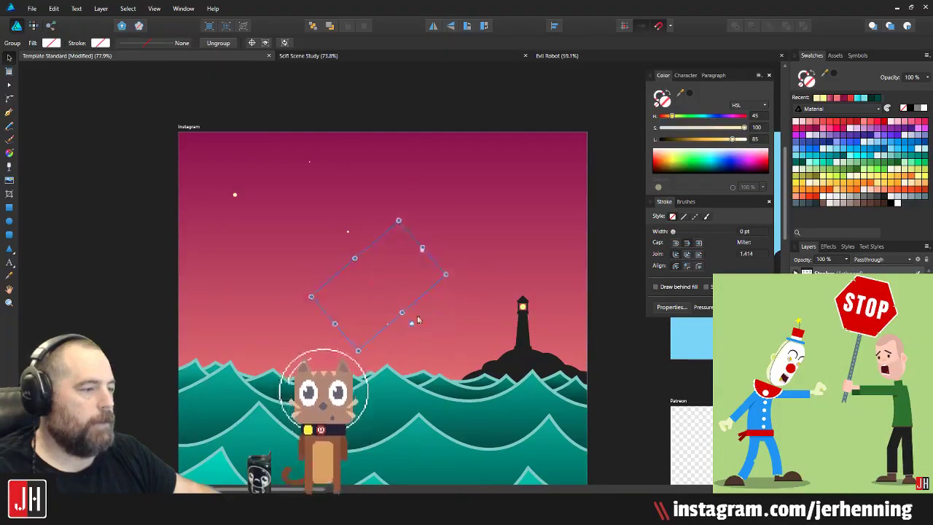
pyautogui.moveTo(412, 283); pyautogui.dragTo(529, 189)
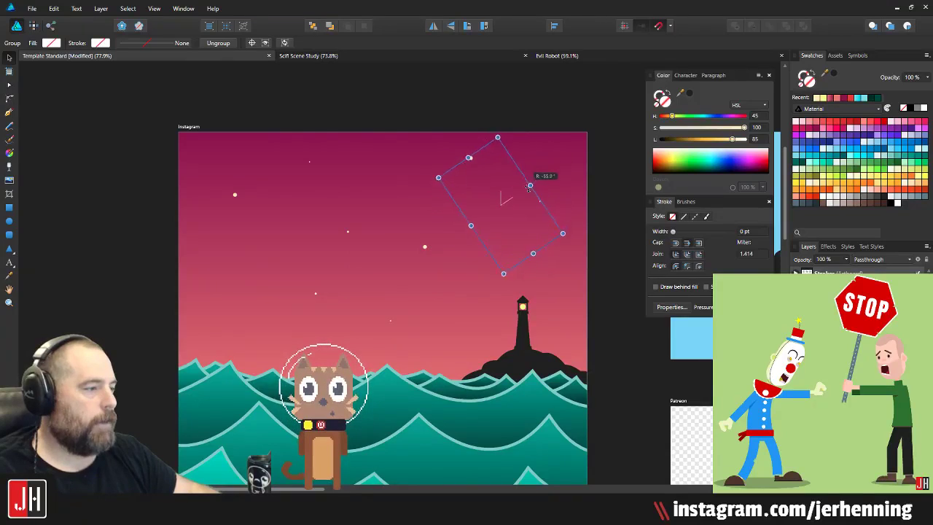
pyautogui.click(489, 94)
pyautogui.scroll(-3, 450, 140)
pyautogui.scroll(2, 427, 164)
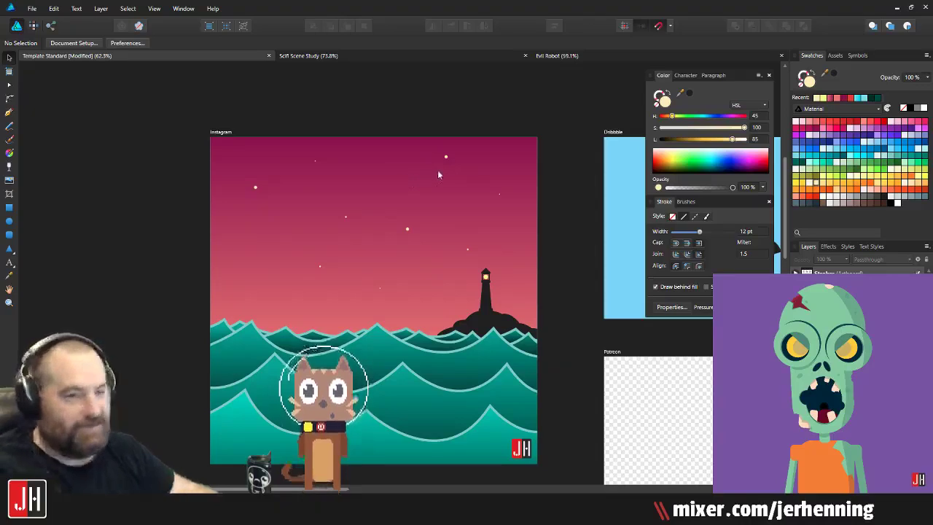
# Step: Copy the upper-right star group to the lower-left sky above the waves and flip the copy
pyautogui.moveTo(425, 197); pyautogui.dragTo(450, 201)
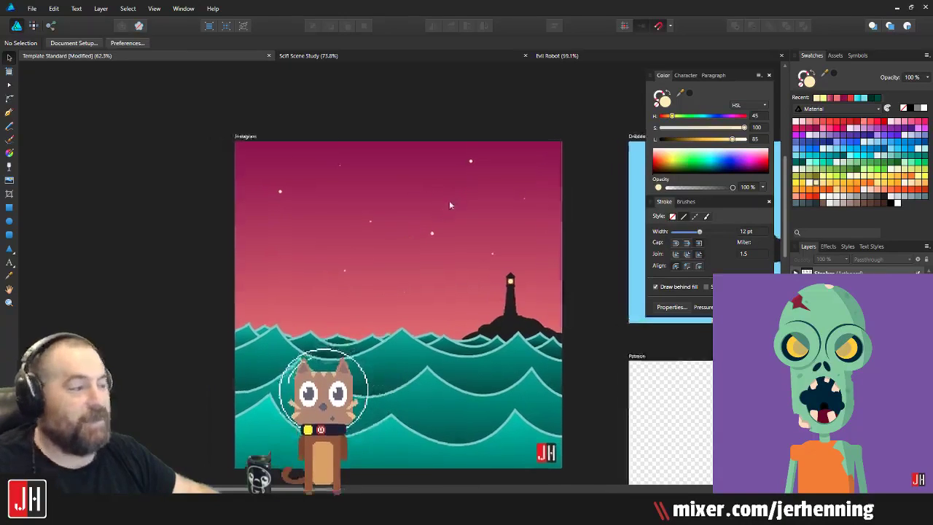
pyautogui.click(472, 166)
pyautogui.moveTo(472, 166); pyautogui.dragTo(297, 294)
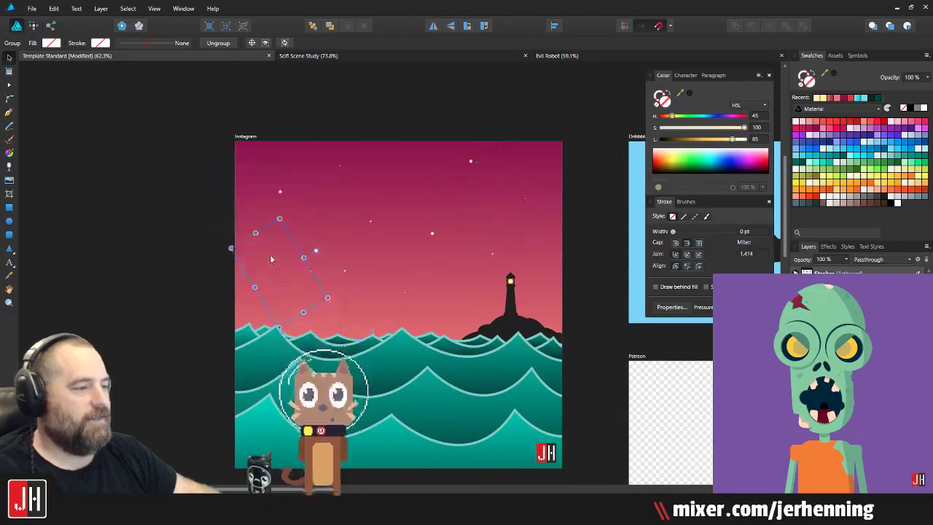
pyautogui.moveTo(276, 248); pyautogui.dragTo(277, 245)
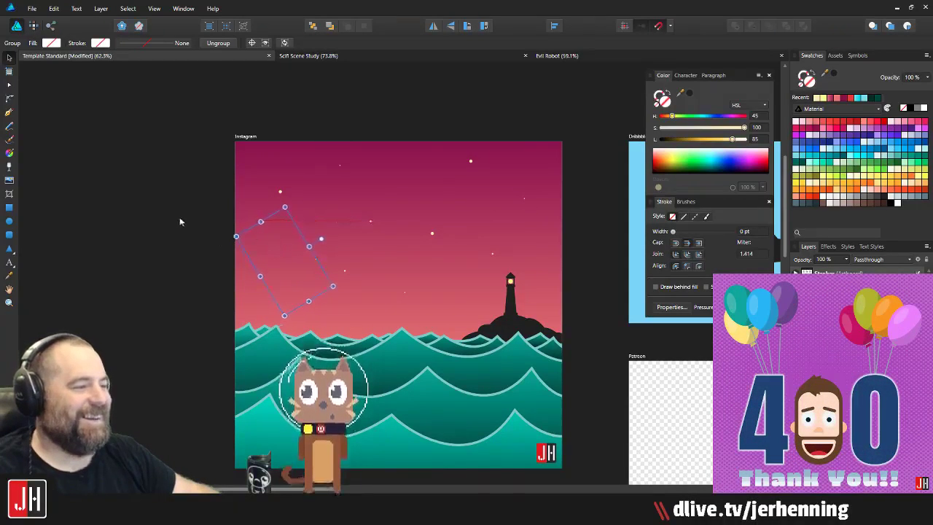
pyautogui.click(180, 219)
pyautogui.click(263, 223)
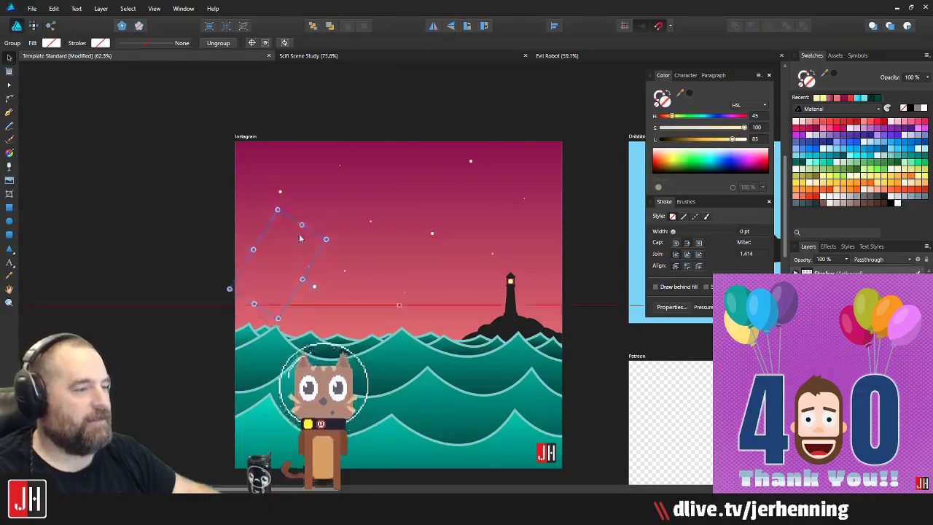
pyautogui.click(217, 222)
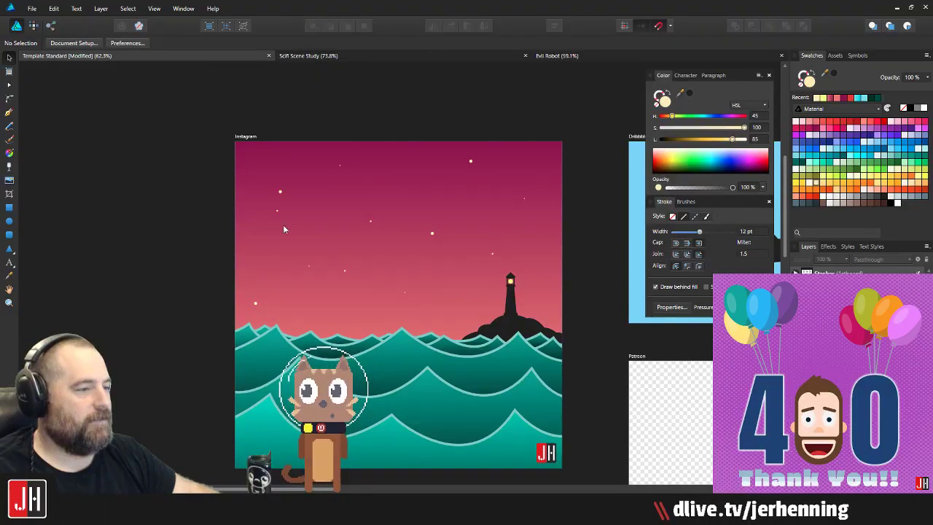
# Step: Reorient the lower-left star group and align it with the artboard's left edge, its largest star just above the waves
pyautogui.click(309, 269)
pyautogui.moveTo(314, 287); pyautogui.dragTo(314, 241)
pyautogui.moveTo(299, 301); pyautogui.dragTo(310, 306)
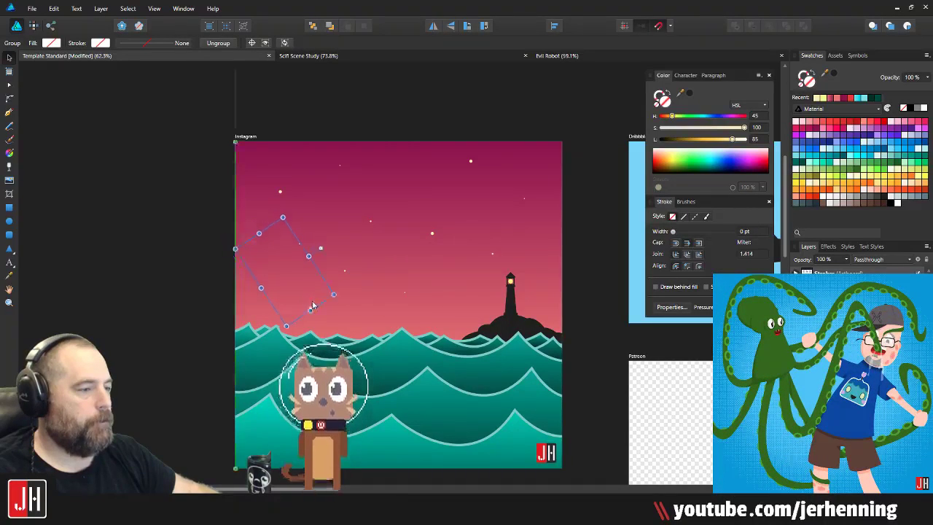
pyautogui.click(202, 274)
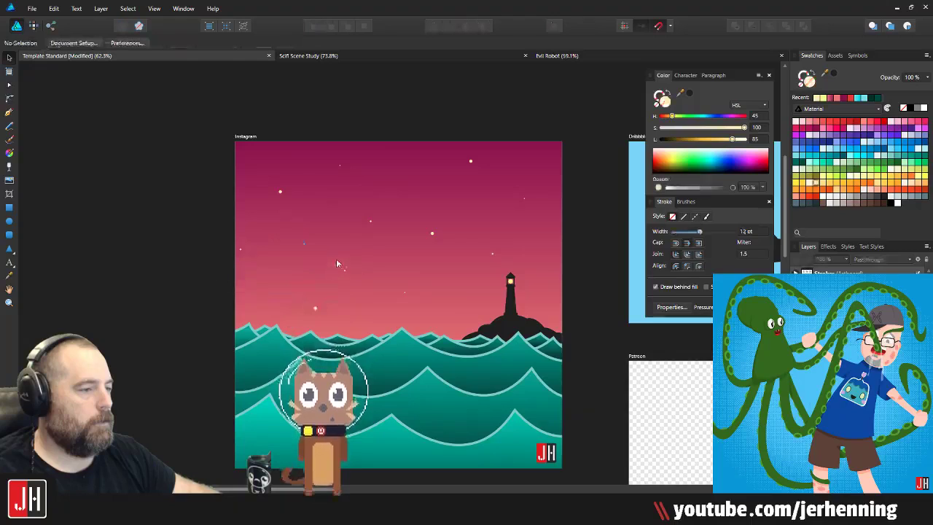
# Step: Copy the lower-left star group to the top centre of the sky, leaving only its largest star inside the artboard
pyautogui.moveTo(336, 259); pyautogui.dragTo(308, 269)
pyautogui.click(286, 317)
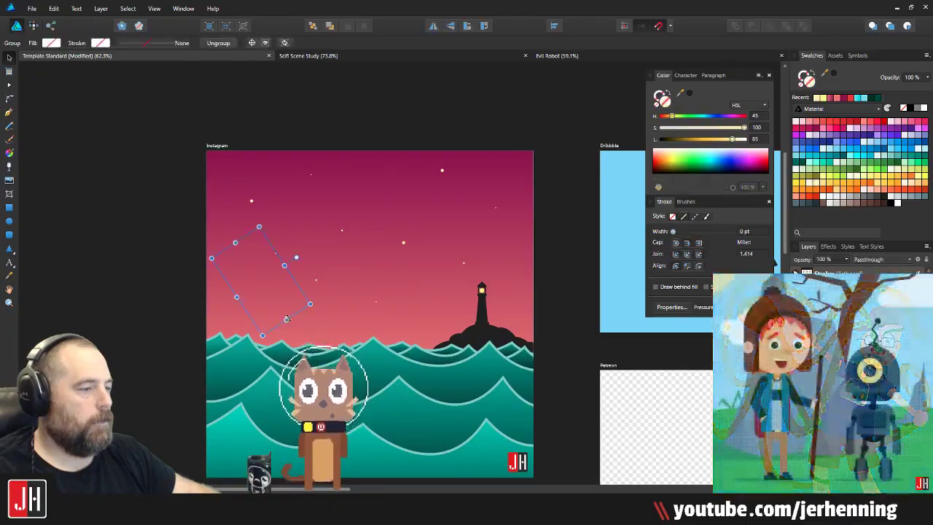
pyautogui.moveTo(286, 312); pyautogui.dragTo(384, 186)
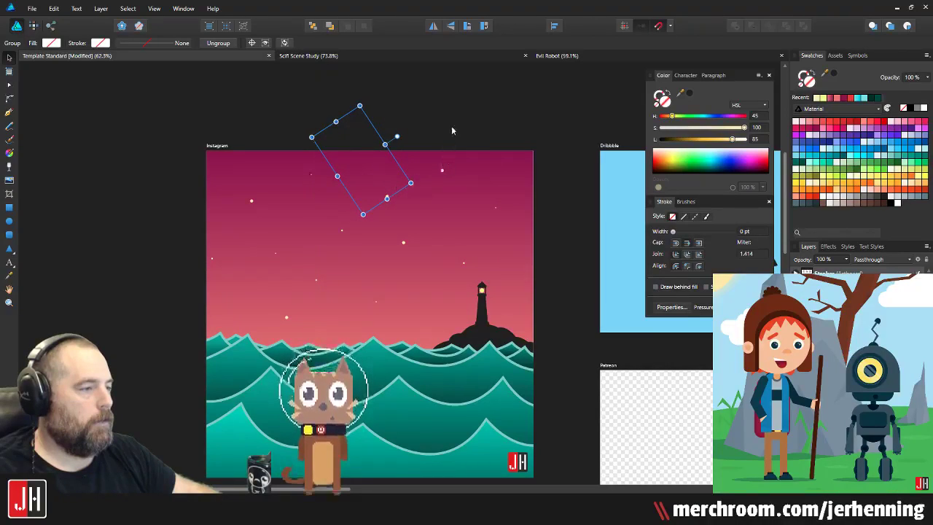
pyautogui.click(452, 126)
# Step: Copy the top-centre star group down into the middle of the sky and turn the copy to vary the pattern
pyautogui.click(388, 196)
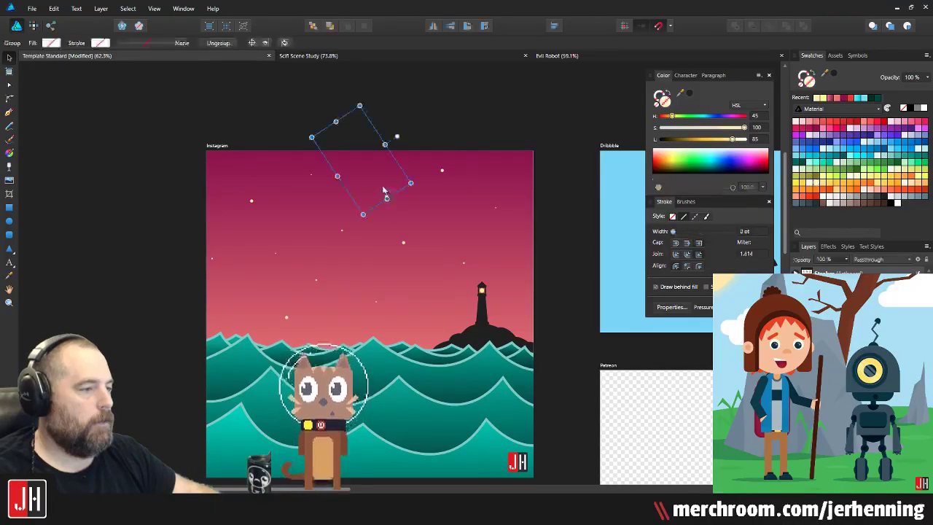
pyautogui.moveTo(389, 196); pyautogui.dragTo(401, 297)
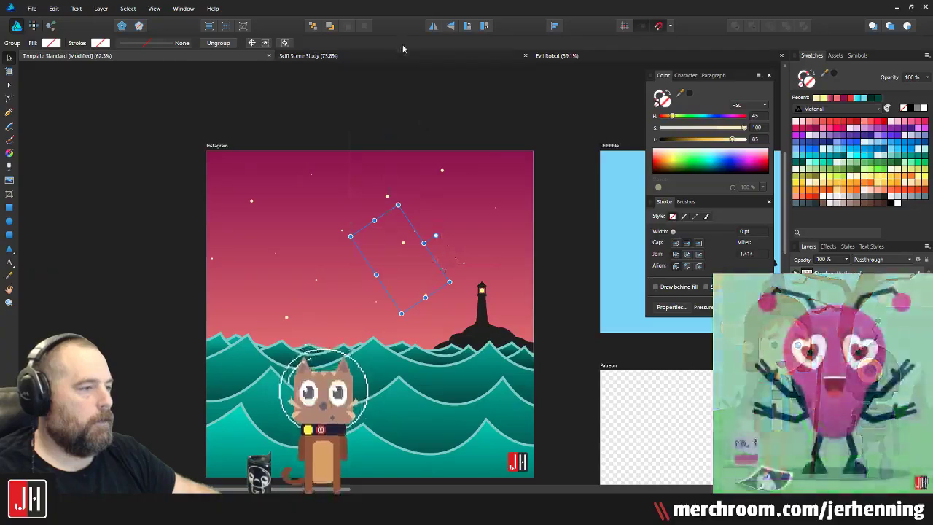
pyautogui.moveTo(379, 258); pyautogui.dragTo(392, 254)
pyautogui.click(552, 261)
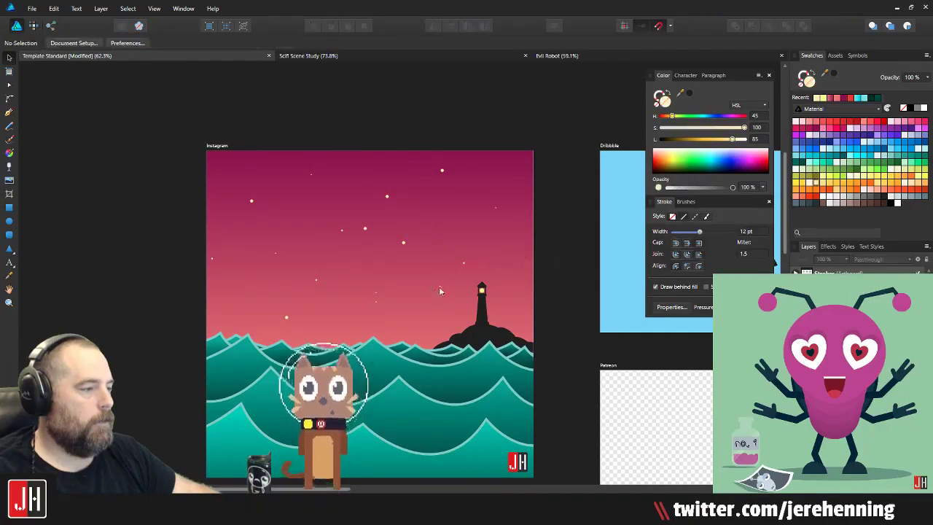
# Step: Rotate the newest star group and move it up into the gap in the left-centre sky
pyautogui.moveTo(439, 286); pyautogui.dragTo(298, 287)
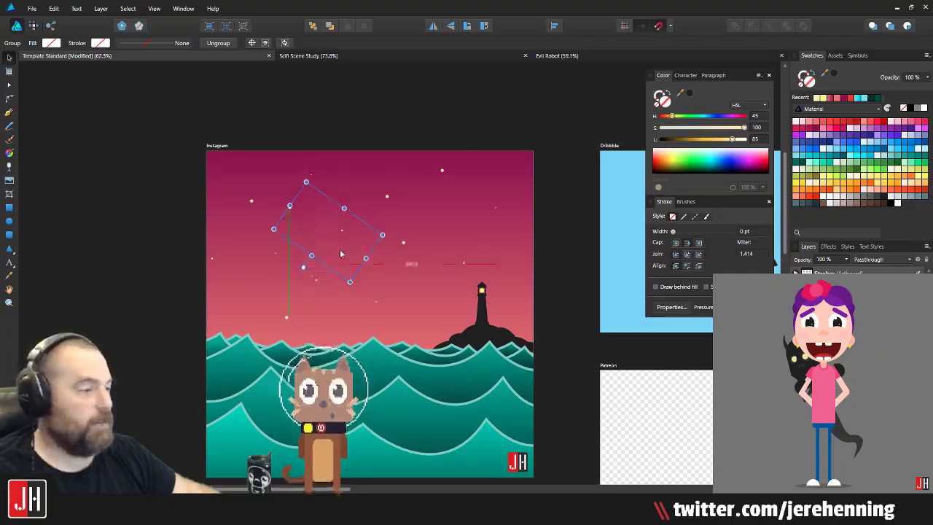
pyautogui.moveTo(340, 254); pyautogui.dragTo(344, 254)
pyautogui.hotkey('ctrl', 'd')
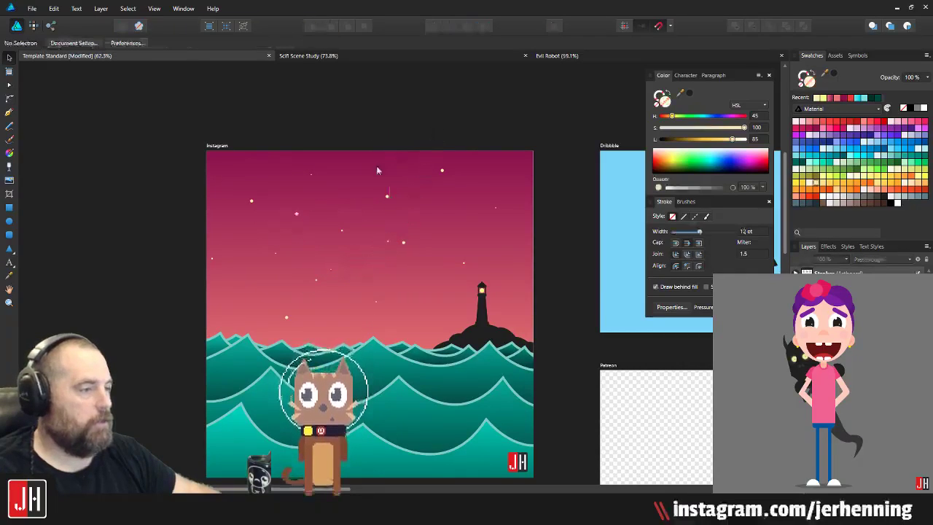
pyautogui.scroll(4, 318, 249)
pyautogui.click(276, 179)
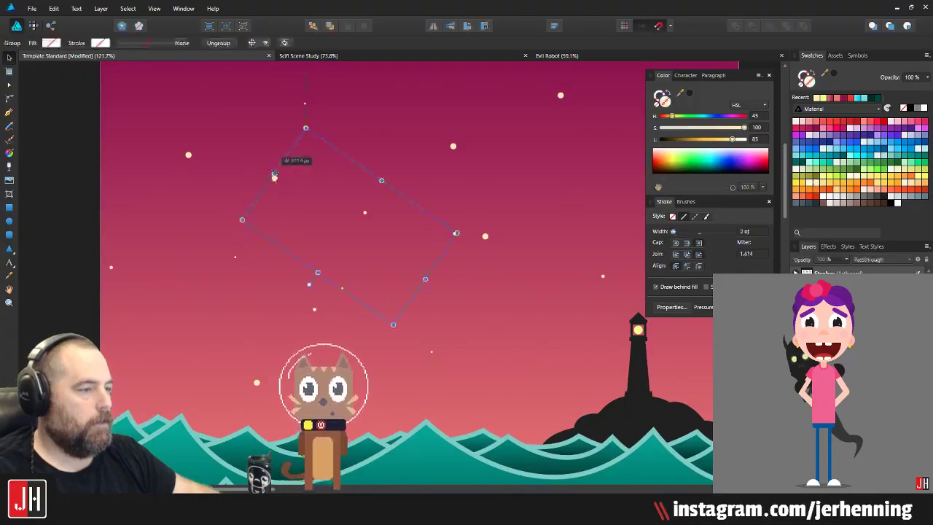
pyautogui.moveTo(294, 191); pyautogui.dragTo(295, 187)
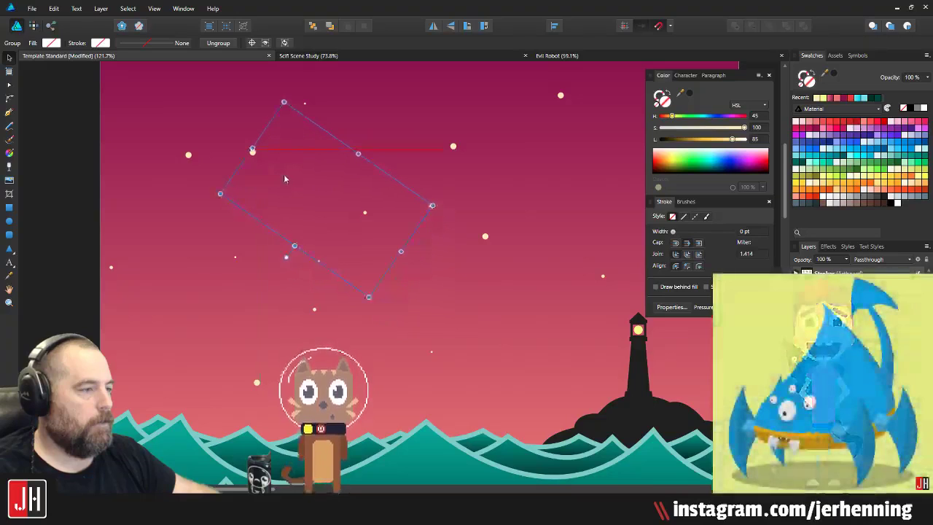
# Step: Duplicate the left-centre star group, rotate the copy, and place it with its largest star in the lower-left sky
pyautogui.hotkey('ctrl', '0')
pyautogui.click(174, 200)
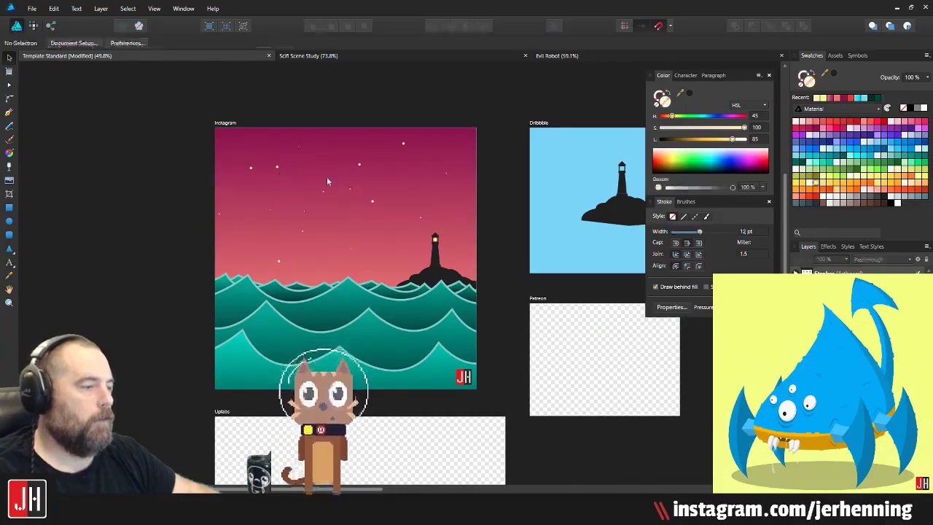
pyautogui.scroll(3, 327, 180)
pyautogui.click(250, 160)
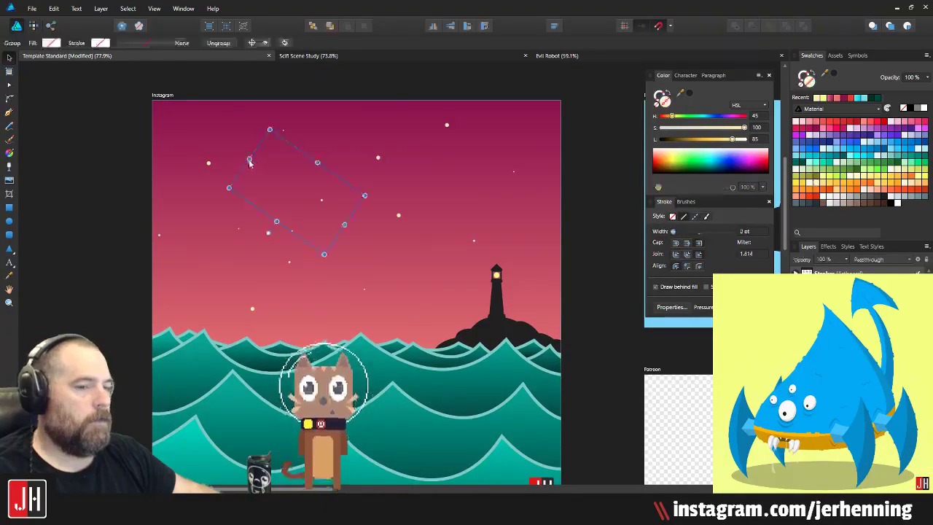
pyautogui.moveTo(286, 166); pyautogui.dragTo(309, 185)
pyautogui.moveTo(221, 119)
pyautogui.mouseDown()
pyautogui.moveTo(194, 123)
pyautogui.moveTo(211, 124)
pyautogui.mouseUp()
pyautogui.moveTo(191, 168); pyautogui.dragTo(275, 258)
pyautogui.click(151, 197)
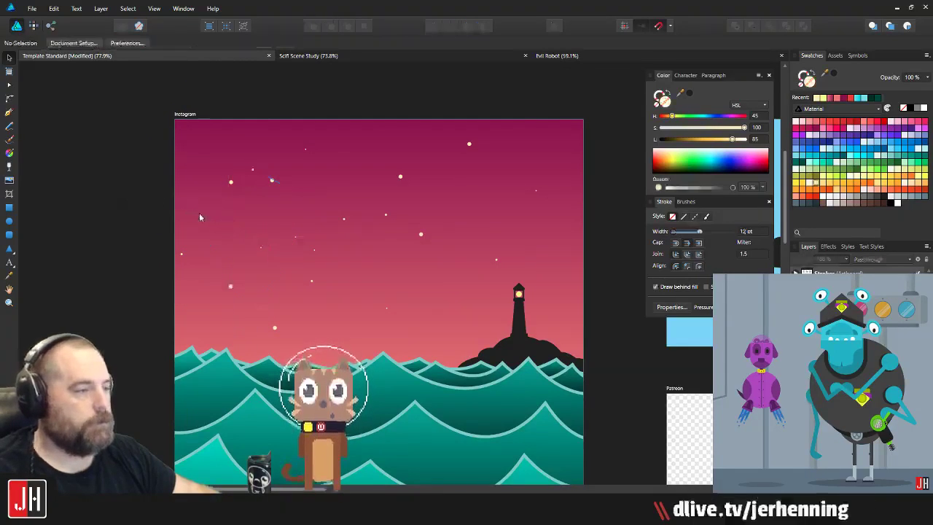
# Step: Copy a medium star from the upper left into the sky's top-left corner and a tiny star to the top centre
pyautogui.scroll(2, 270, 276)
pyautogui.scroll(-5, 256, 286)
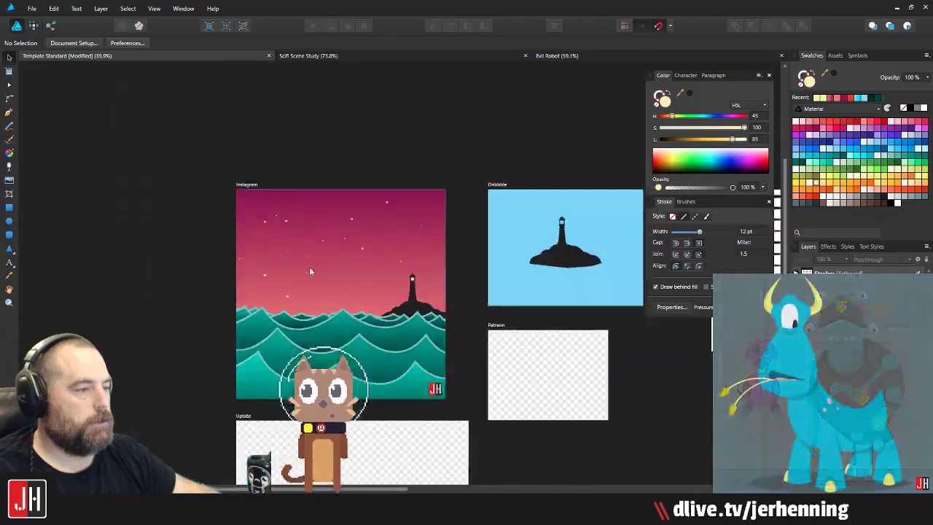
pyautogui.scroll(4, 403, 220)
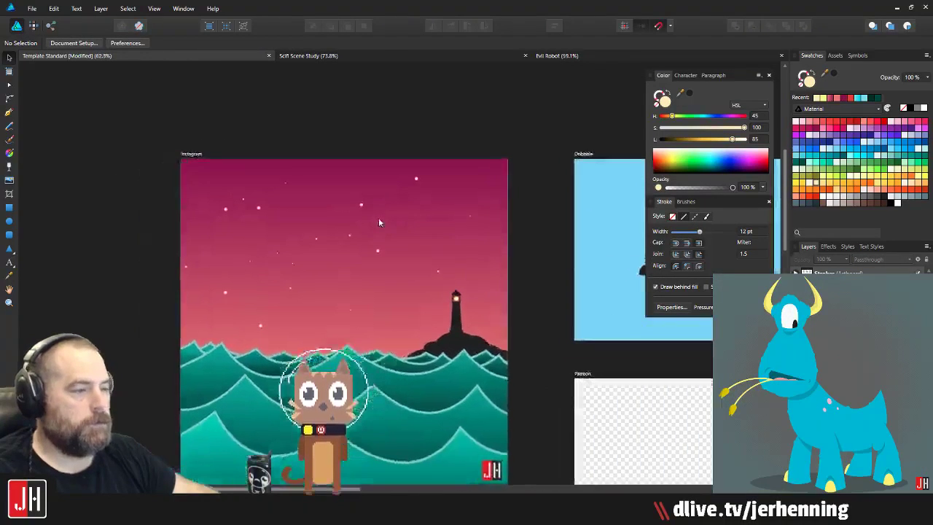
pyautogui.scroll(2, 280, 250)
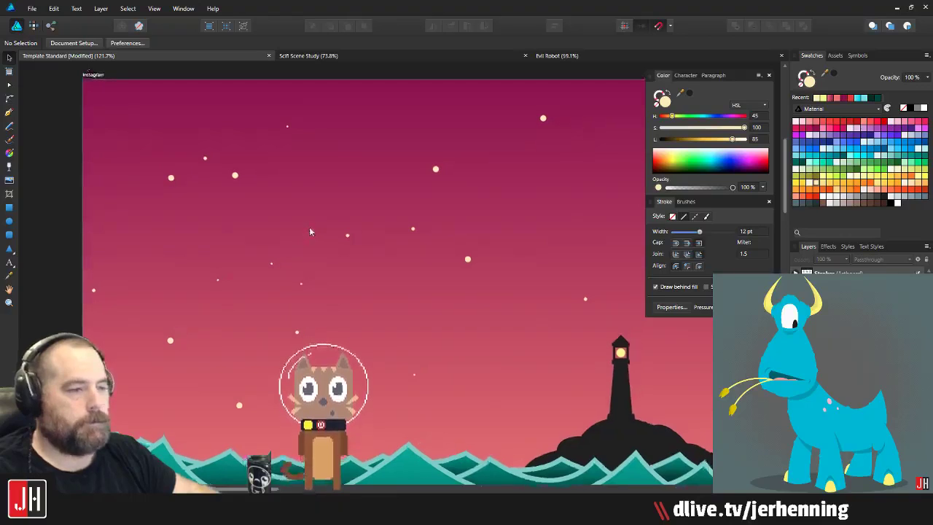
pyautogui.moveTo(324, 217); pyautogui.dragTo(306, 223)
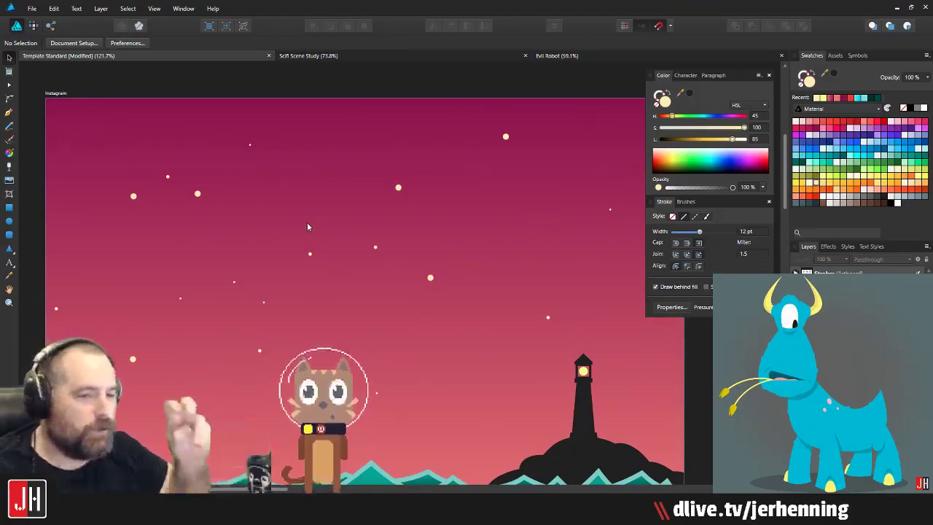
pyautogui.moveTo(204, 164); pyautogui.dragTo(255, 213)
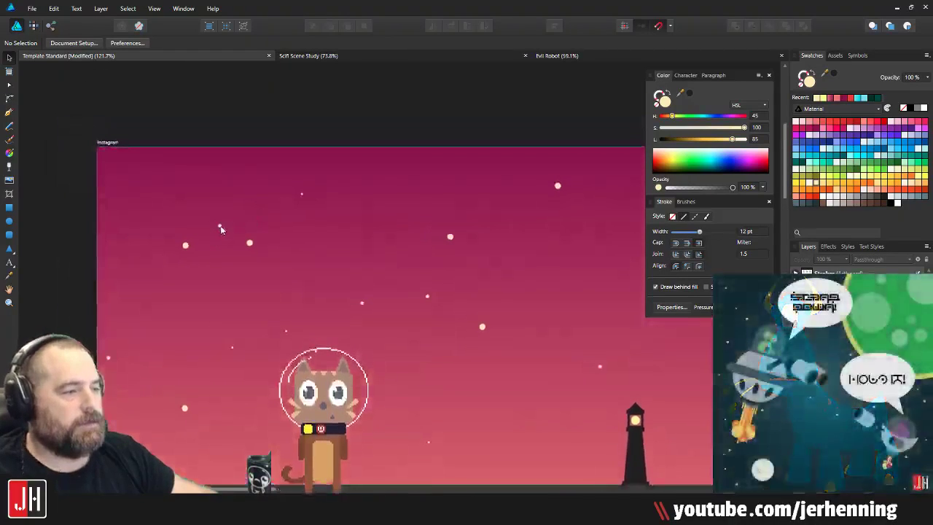
pyautogui.click(219, 226)
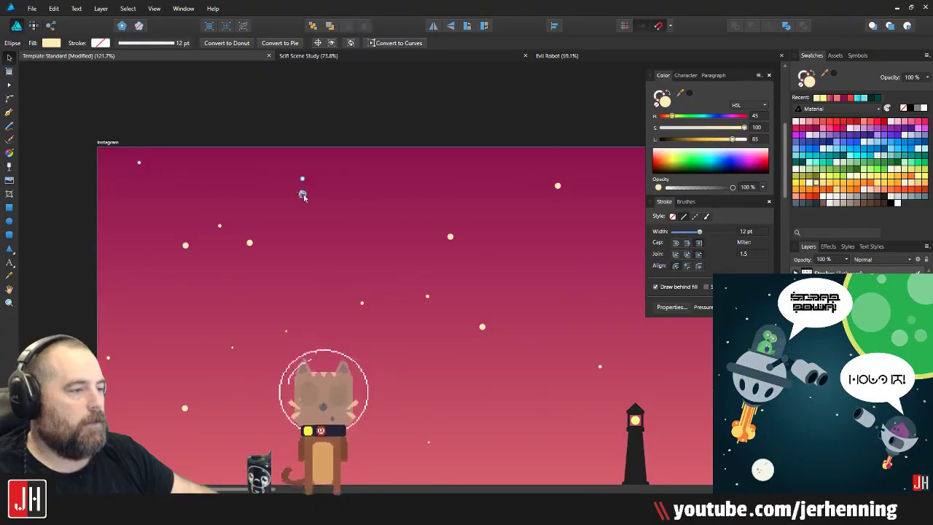
# Step: Copy the large upper-centre star into the empty sky to the left of the lighthouse
pyautogui.click(450, 237)
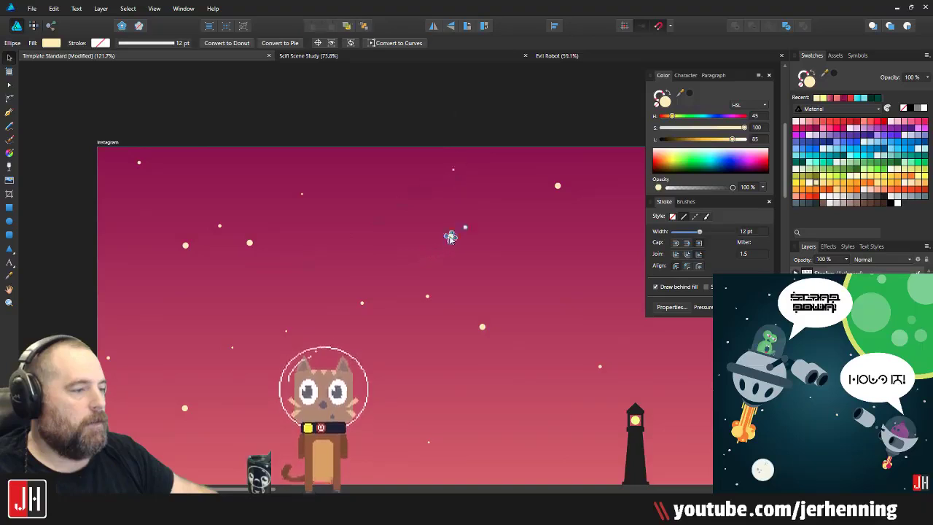
pyautogui.moveTo(451, 237); pyautogui.dragTo(550, 412)
pyautogui.scroll(-7, 558, 410)
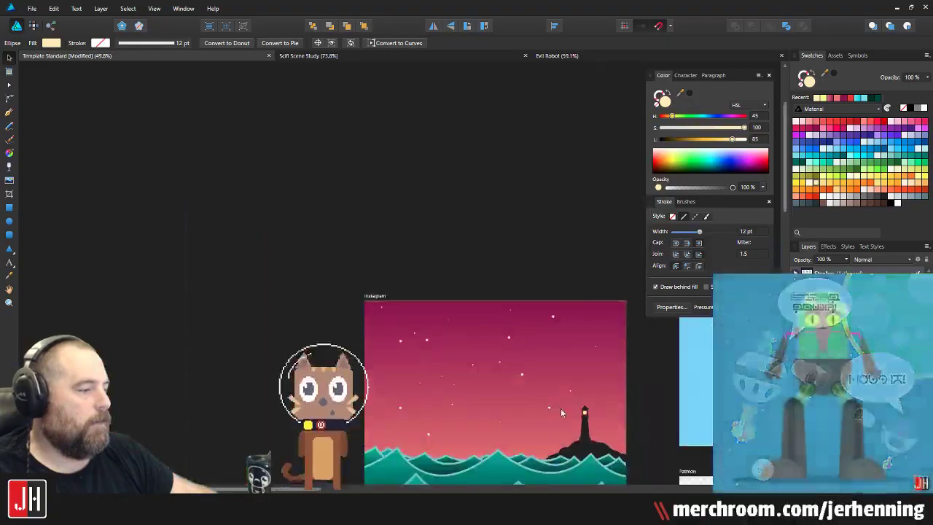
pyautogui.click(552, 304)
pyautogui.scroll(3, 366, 336)
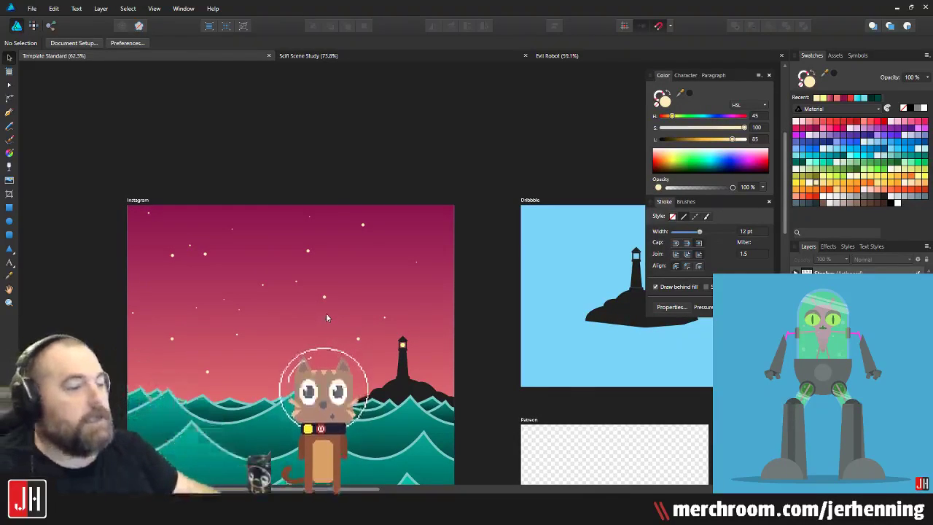
# Step: Move the leftmost large star of the close upper-left pair down towards the artboard's left edge
pyautogui.scroll(5, 178, 270)
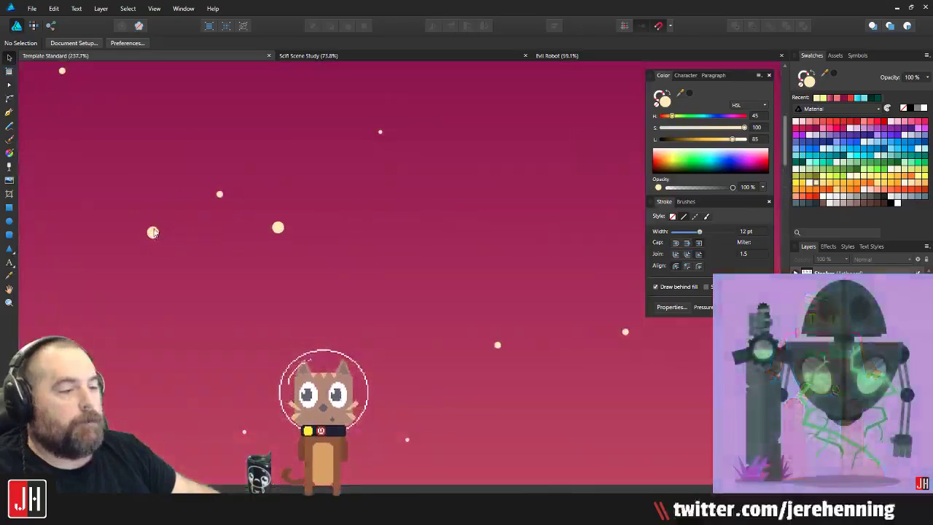
pyautogui.click(153, 231)
pyautogui.press('Delete')
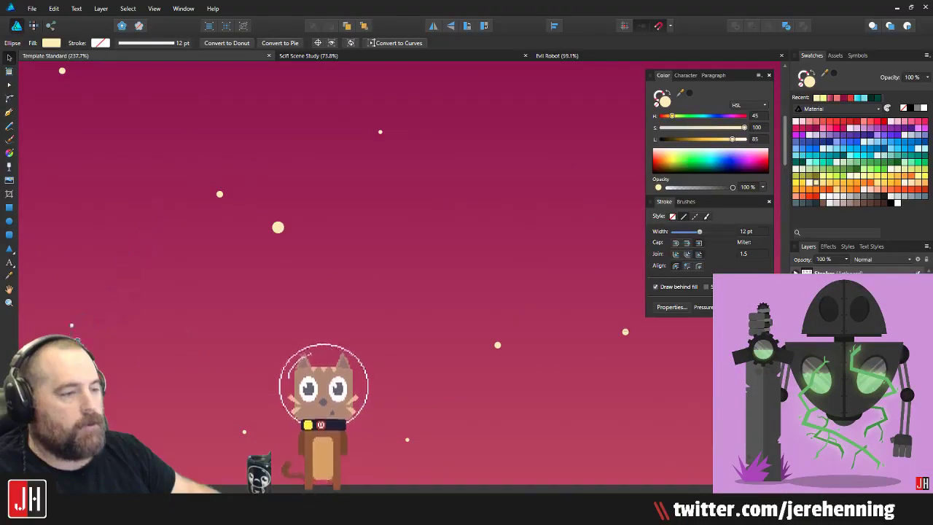
pyautogui.scroll(-6, 151, 243)
pyautogui.moveTo(135, 307); pyautogui.dragTo(282, 272)
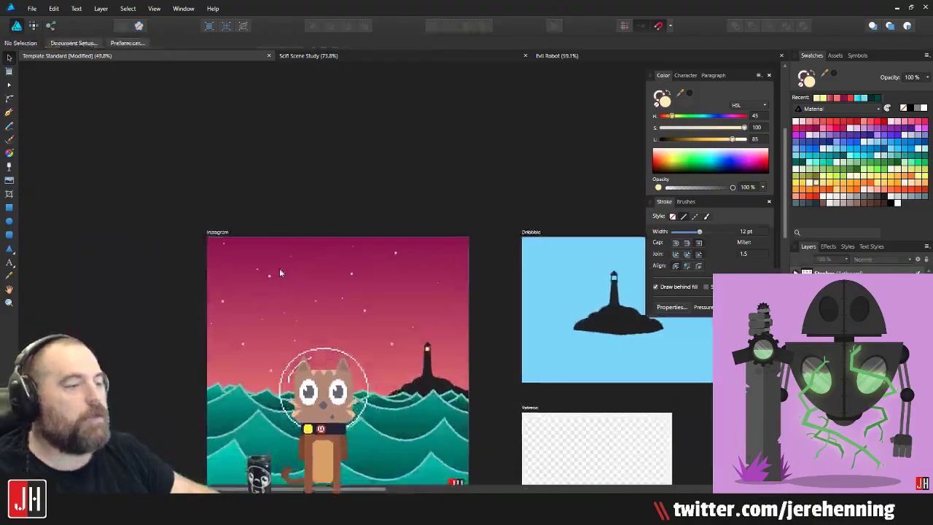
# Step: Copy the medium star from the lower-centre sky to just above the waves near the artboard's left edge
pyautogui.scroll(3, 264, 318)
pyautogui.moveTo(271, 320); pyautogui.dragTo(304, 258)
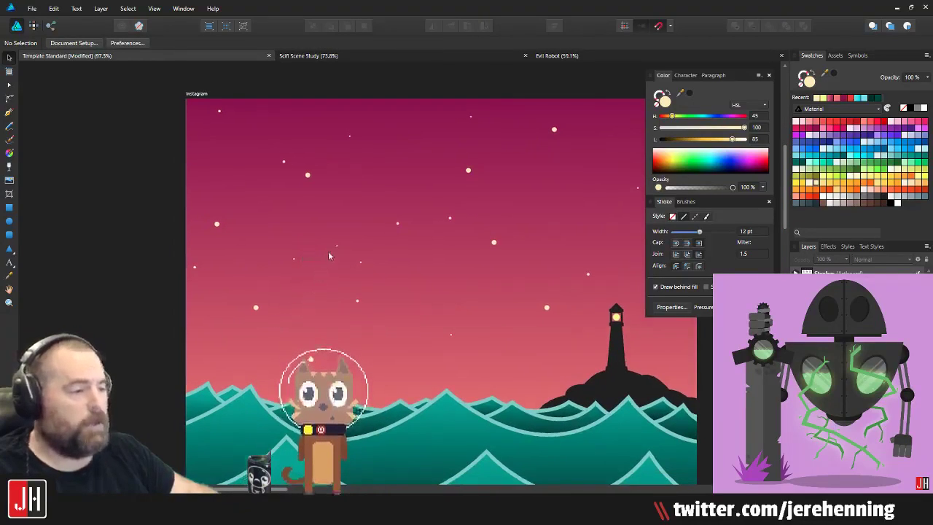
pyautogui.click(357, 300)
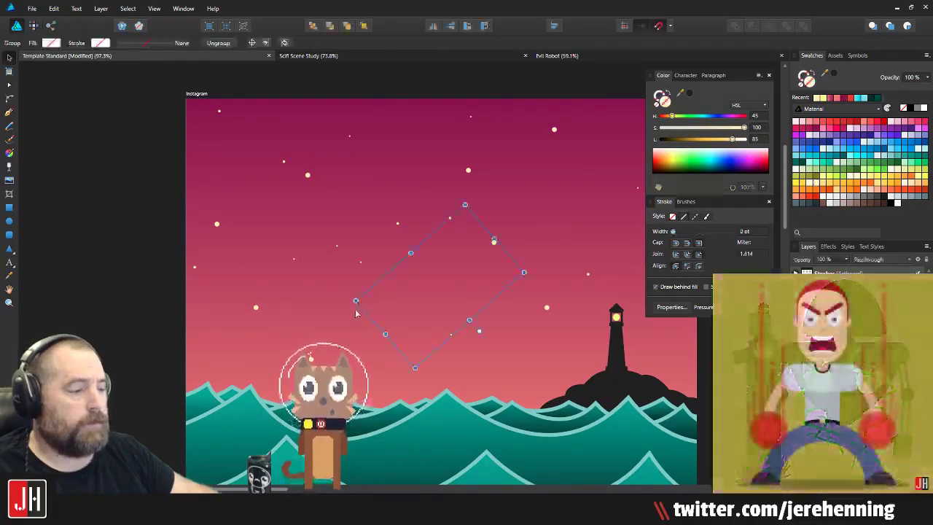
pyautogui.click(350, 305)
pyautogui.scroll(5, 351, 305)
pyautogui.click(373, 292)
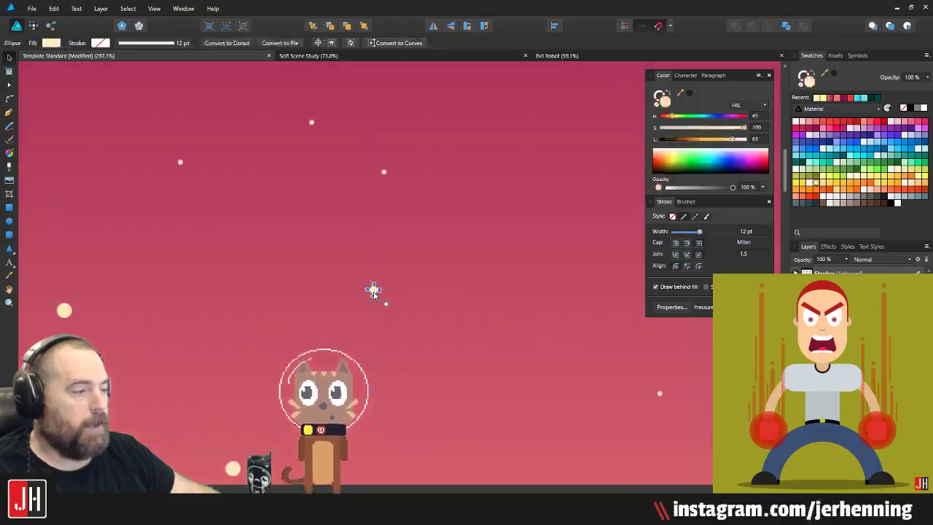
pyautogui.moveTo(373, 292); pyautogui.dragTo(282, 314)
pyautogui.scroll(-2, 274, 313)
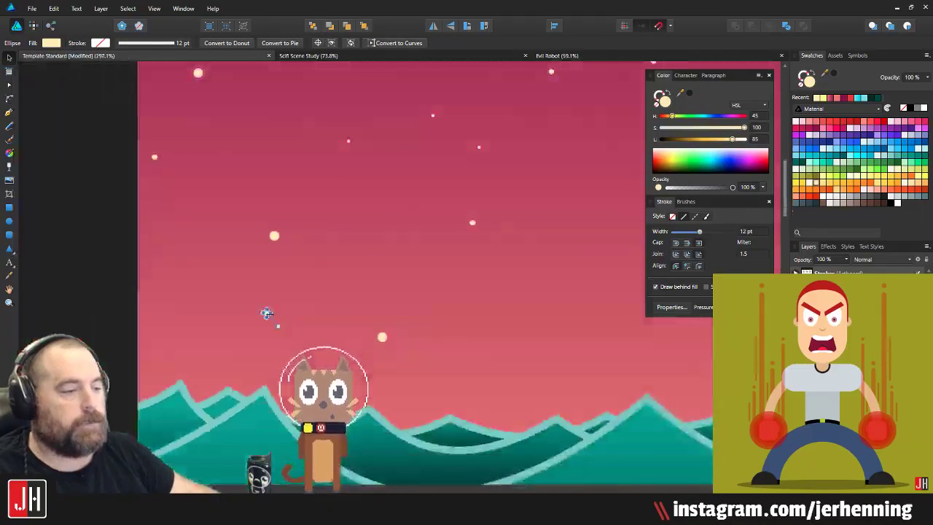
pyautogui.click(118, 281)
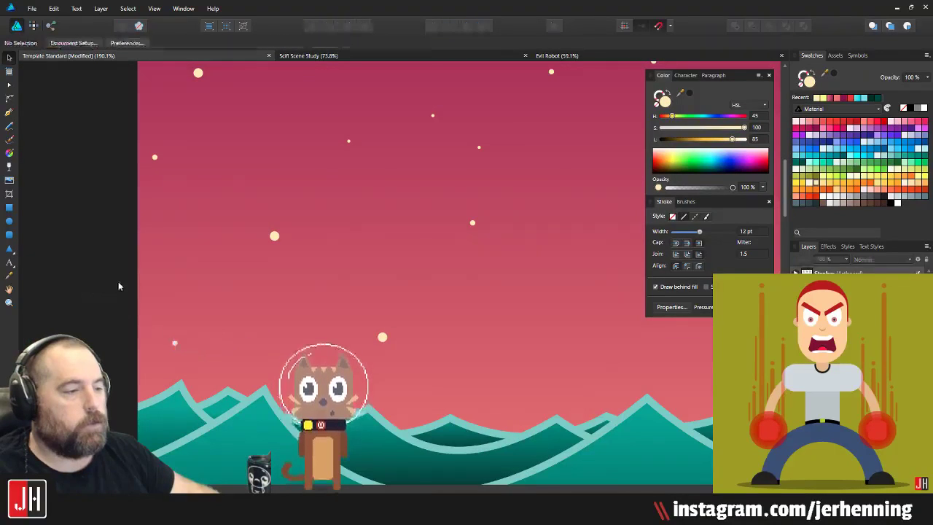
# Step: Move the large star above the left-hand waves slightly up and to the right
pyautogui.scroll(-9, 138, 277)
pyautogui.scroll(4, 191, 269)
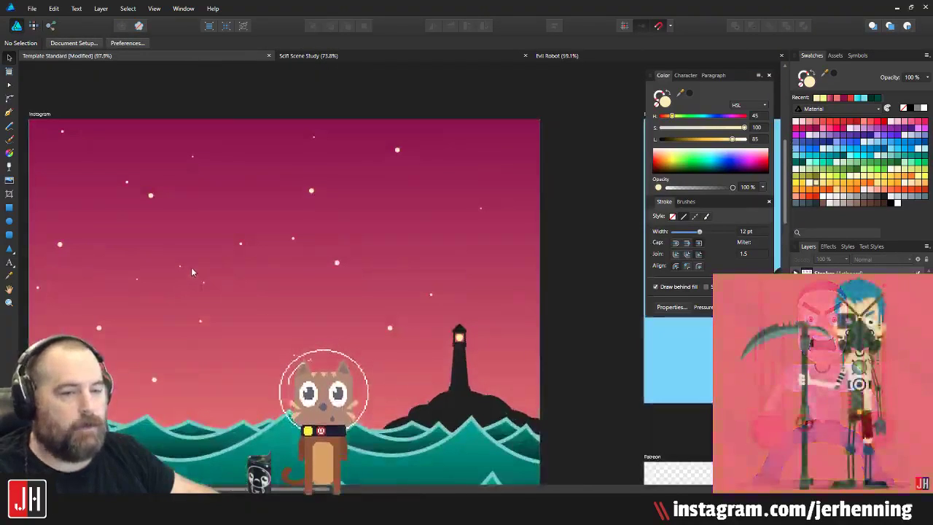
pyautogui.moveTo(151, 285); pyautogui.dragTo(202, 267)
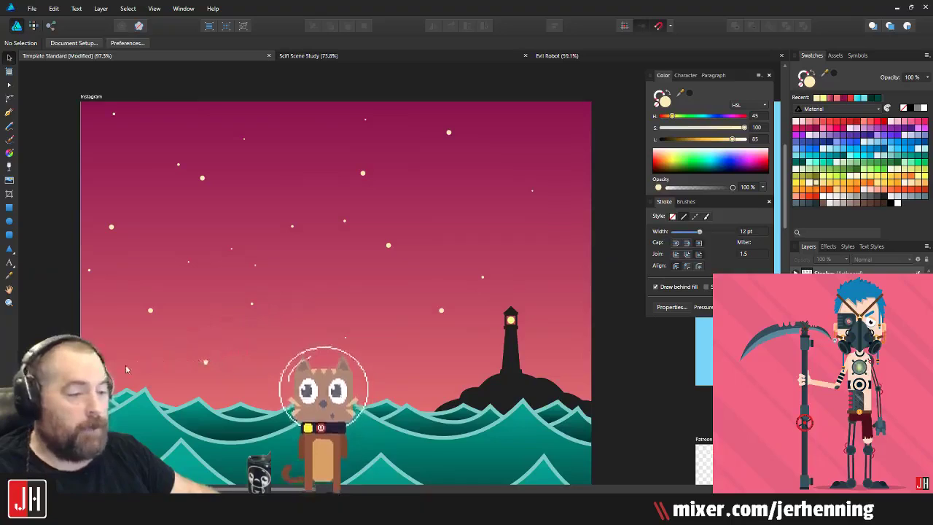
pyautogui.scroll(3, 184, 380)
pyautogui.press('e')
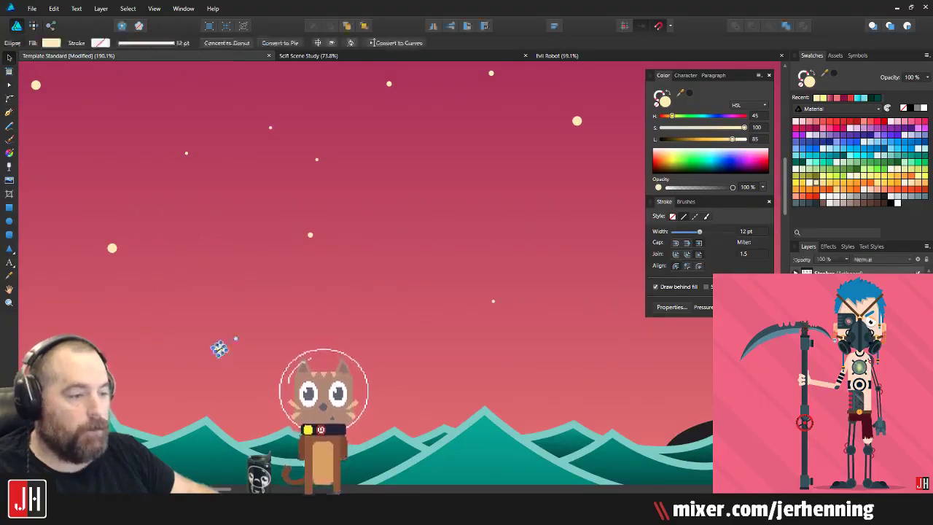
pyautogui.scroll(4, 219, 349)
pyautogui.moveTo(220, 349); pyautogui.dragTo(258, 188)
pyautogui.scroll(-4, 259, 188)
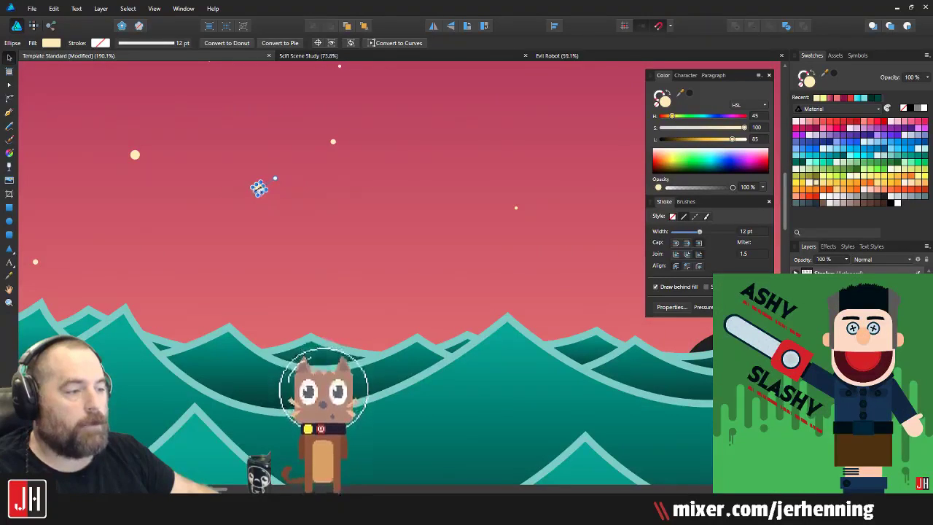
pyautogui.scroll(3, 259, 189)
pyautogui.moveTo(260, 188); pyautogui.dragTo(269, 265)
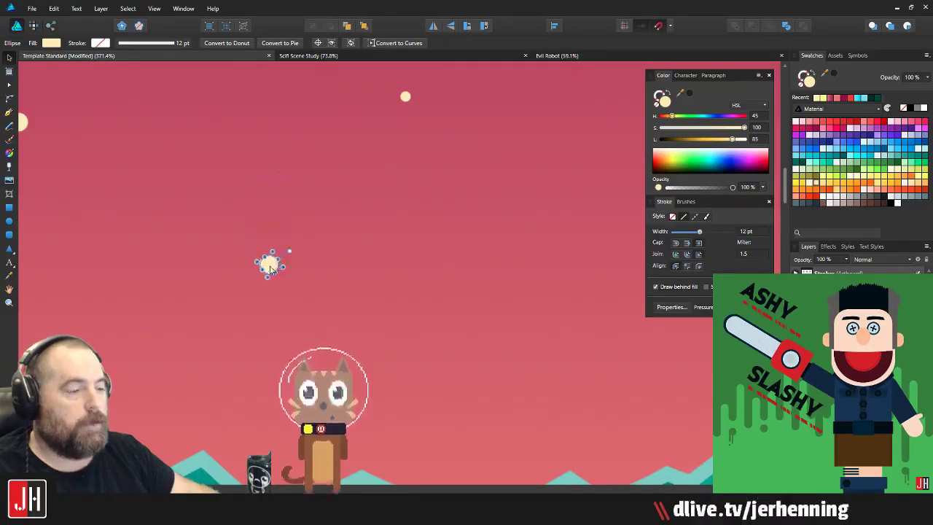
pyautogui.scroll(-5, 269, 265)
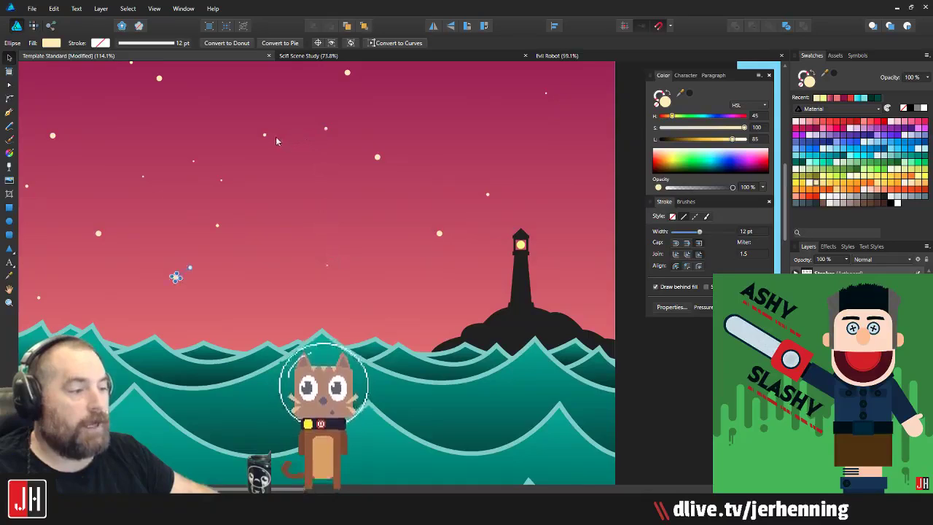
# Step: Copy small stars into the low sky, one just above the central waves and one beside the lighthouse island
pyautogui.doubleClick(265, 135)
pyautogui.moveTo(266, 135); pyautogui.dragTo(262, 323)
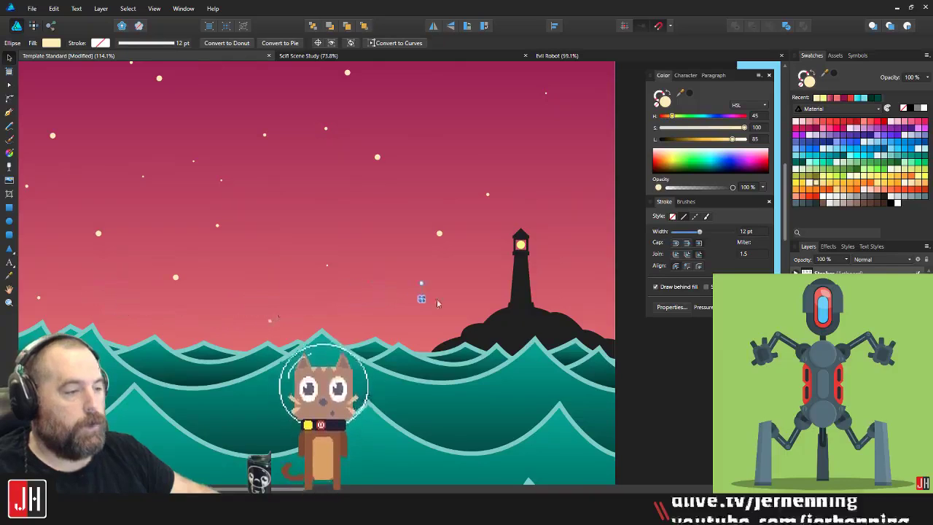
pyautogui.scroll(-3, 399, 283)
pyautogui.click(471, 257)
pyautogui.scroll(2, 393, 260)
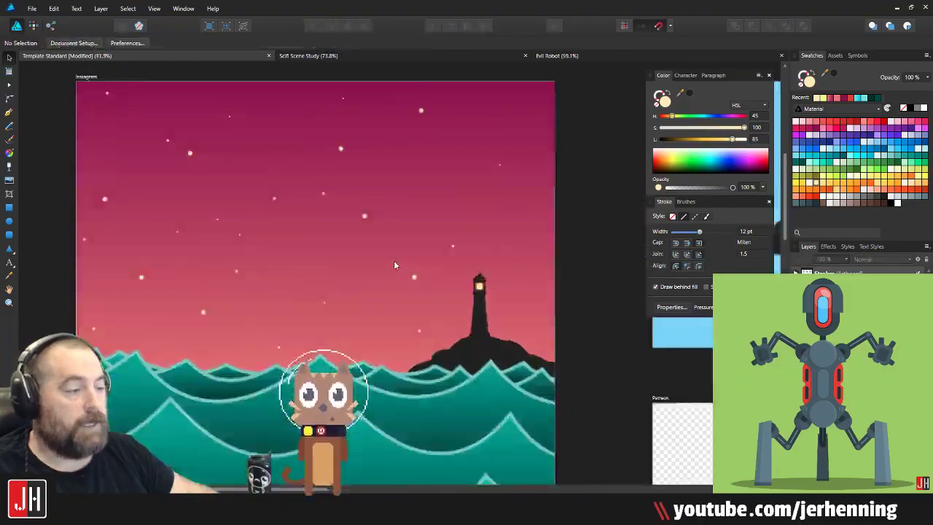
# Step: Copy medium stars into the gap above the lighthouse and into the sky's top-right corner
pyautogui.click(293, 250)
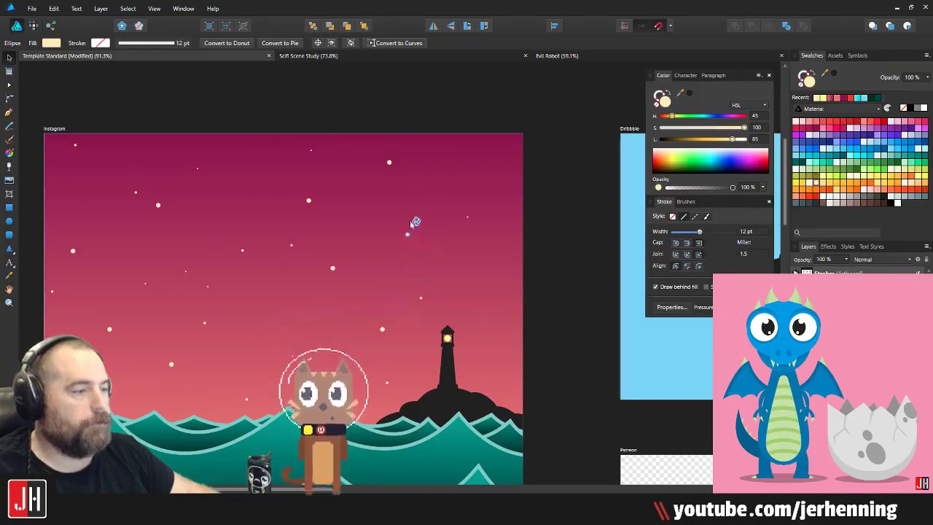
pyautogui.moveTo(503, 150); pyautogui.dragTo(503, 148)
pyautogui.click(504, 160)
pyautogui.scroll(-5, 450, 211)
pyautogui.scroll(3, 424, 205)
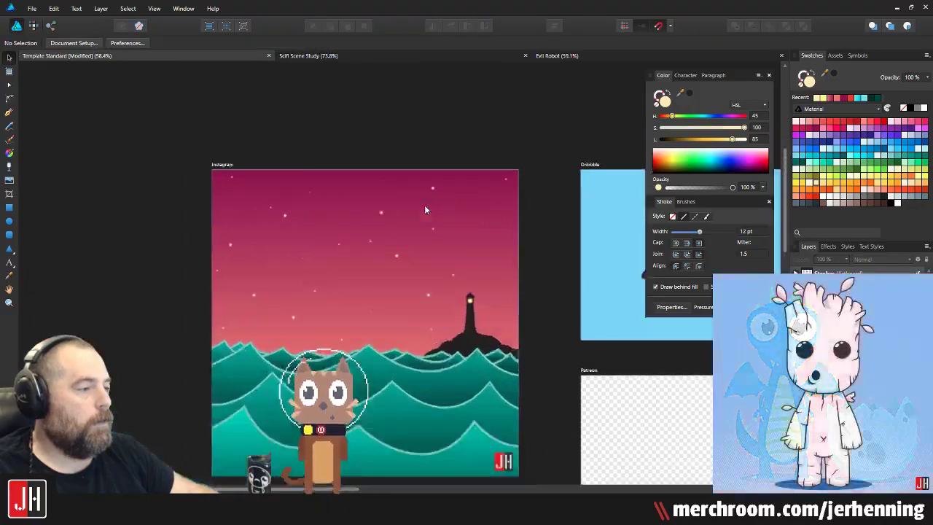
# Step: Save the document and select the lighthouse island together with its yellow lamp
pyautogui.hotkey('ctrl', 's')
pyautogui.moveTo(425, 208); pyautogui.dragTo(394, 195)
pyautogui.moveTo(125, 141); pyautogui.dragTo(314, 255)
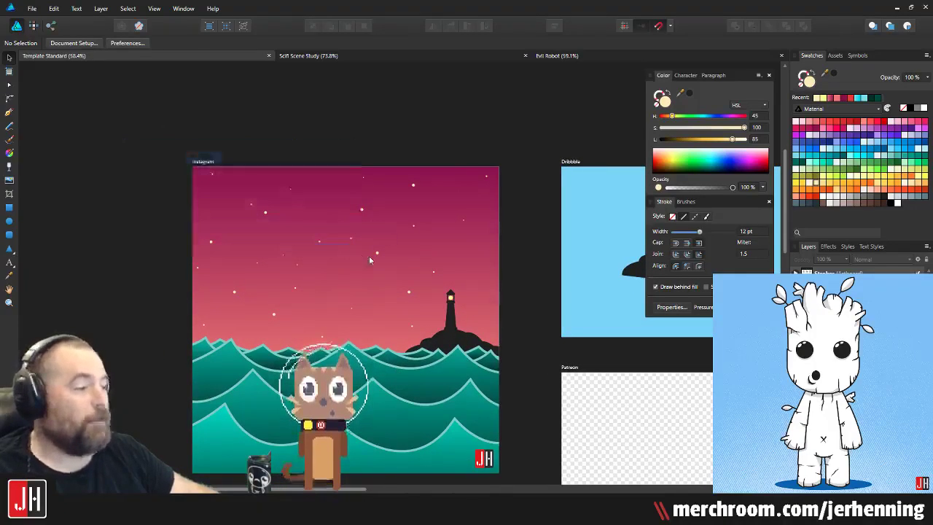
pyautogui.click(450, 300)
pyautogui.scroll(3, 439, 343)
pyautogui.keyDown('shift'); pyautogui.click(453, 317); pyautogui.keyUp('shift')
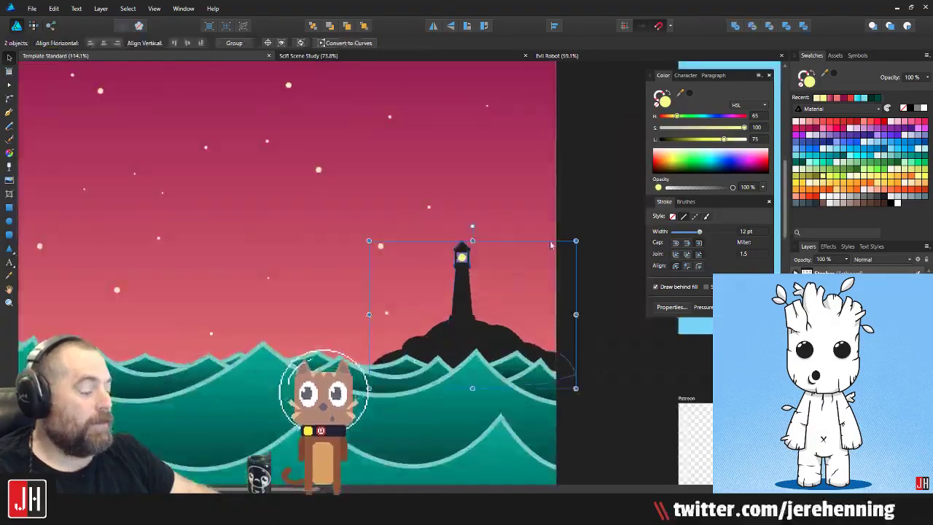
# Step: Ungroup all the star groups and regroup the stars as one group, shifted slightly down and to the right
pyautogui.scroll(-3, 437, 234)
pyautogui.moveTo(104, 95); pyautogui.dragTo(537, 318)
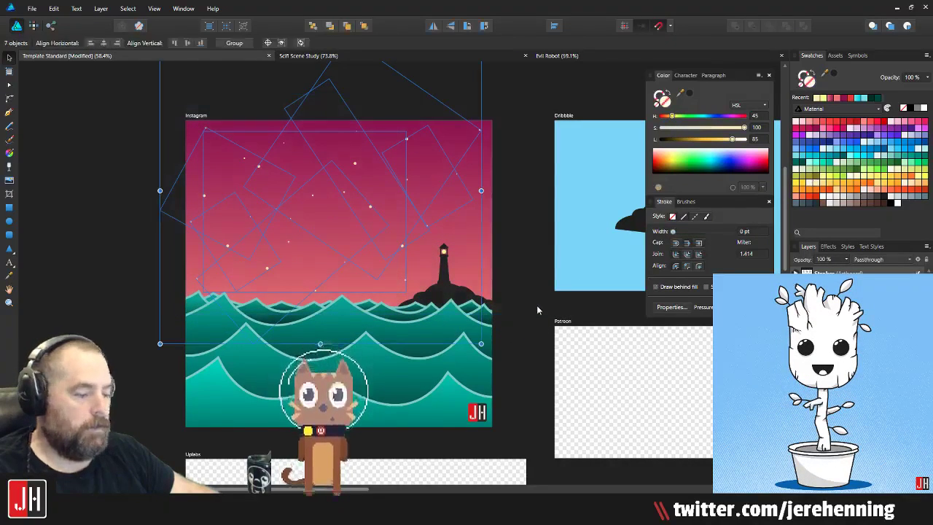
pyautogui.hotkey('ctrl', 'shift', 'g')
pyautogui.moveTo(372, 206); pyautogui.dragTo(385, 204)
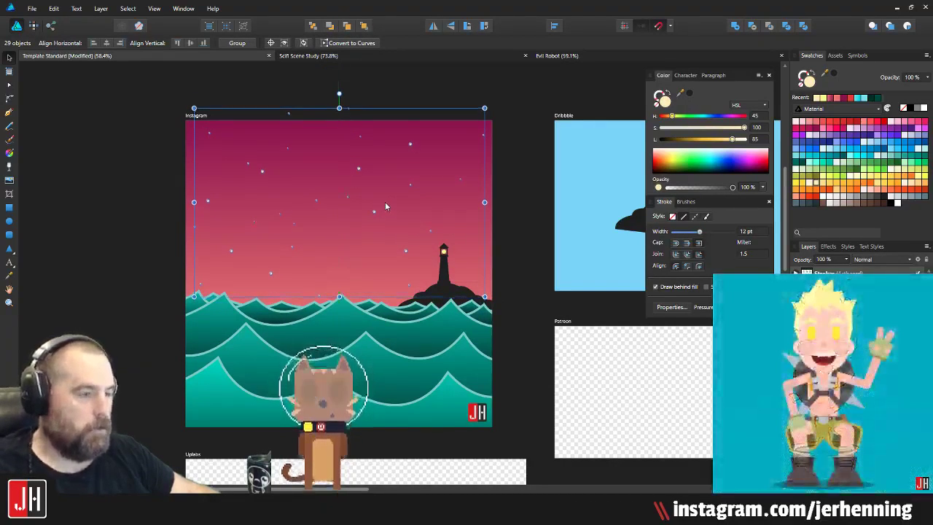
pyautogui.hotkey('ctrl', 'g')
pyautogui.click(134, 182)
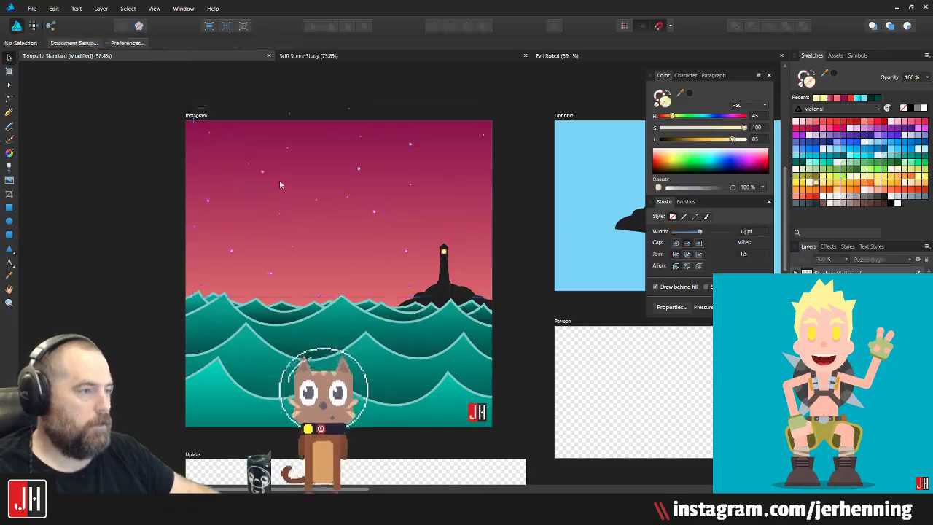
# Step: Copy a small star twice into the right part of the sky, above and just to the right of the lighthouse
pyautogui.scroll(3, 280, 185)
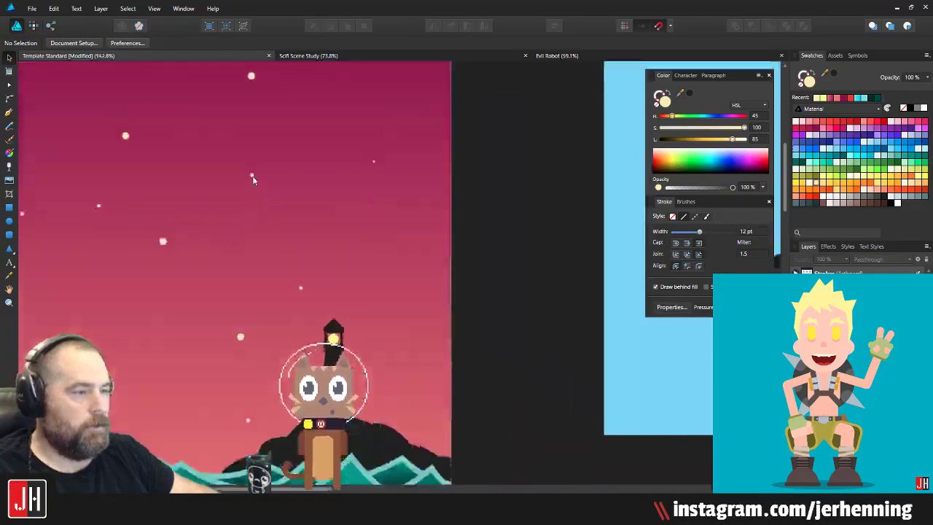
pyautogui.click(253, 178)
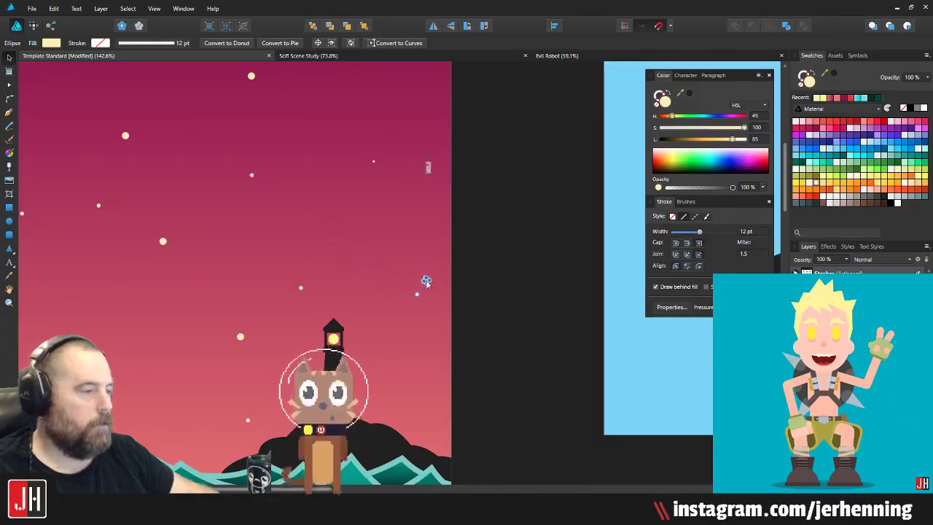
pyautogui.moveTo(426, 275); pyautogui.dragTo(377, 371)
pyautogui.click(489, 337)
pyautogui.scroll(-2, 435, 310)
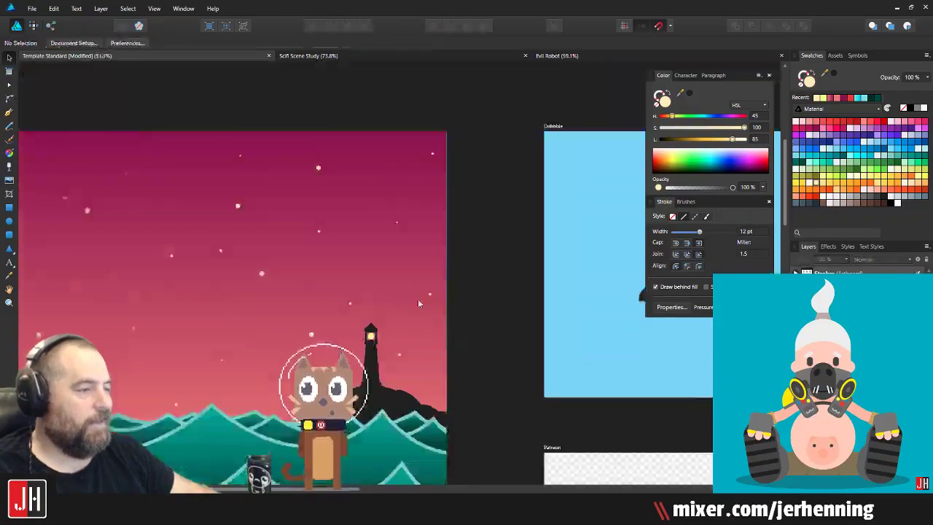
# Step: Copy the small star beside the upper-left large star to a spot just below the sky's upper edge
pyautogui.moveTo(325, 258); pyautogui.dragTo(425, 286)
pyautogui.scroll(3, 224, 213)
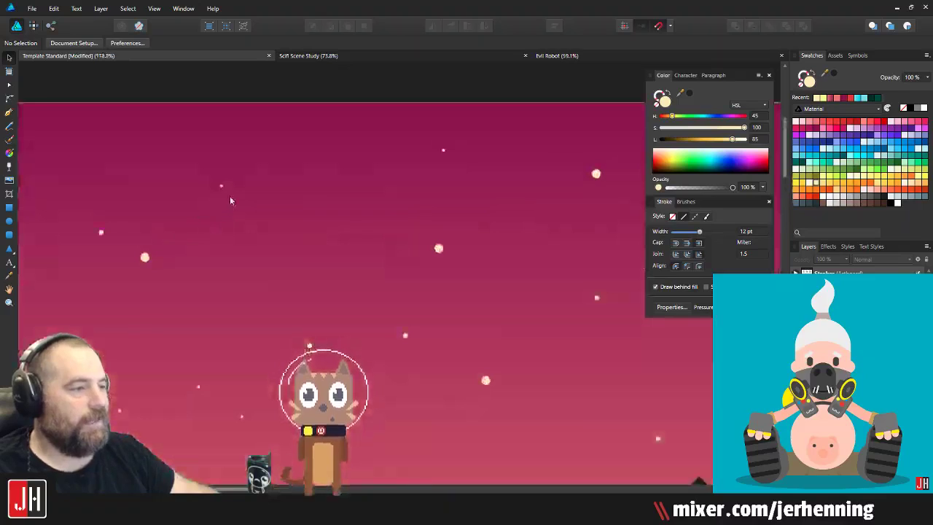
pyautogui.click(101, 235)
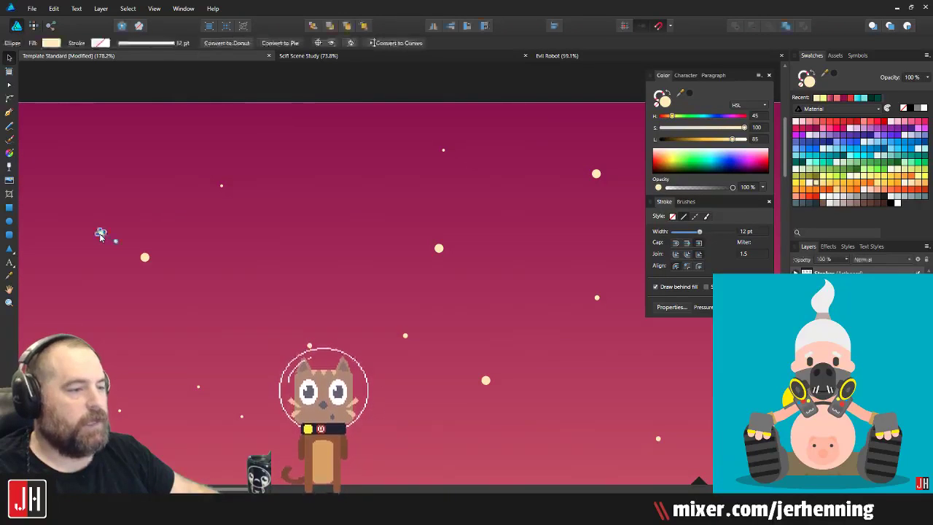
pyautogui.click(301, 134)
pyautogui.scroll(-4, 301, 136)
# Step: Copy the star in the sky's top-right corner to the artboard's upper edge, slightly left of the original
pyautogui.scroll(3, 371, 148)
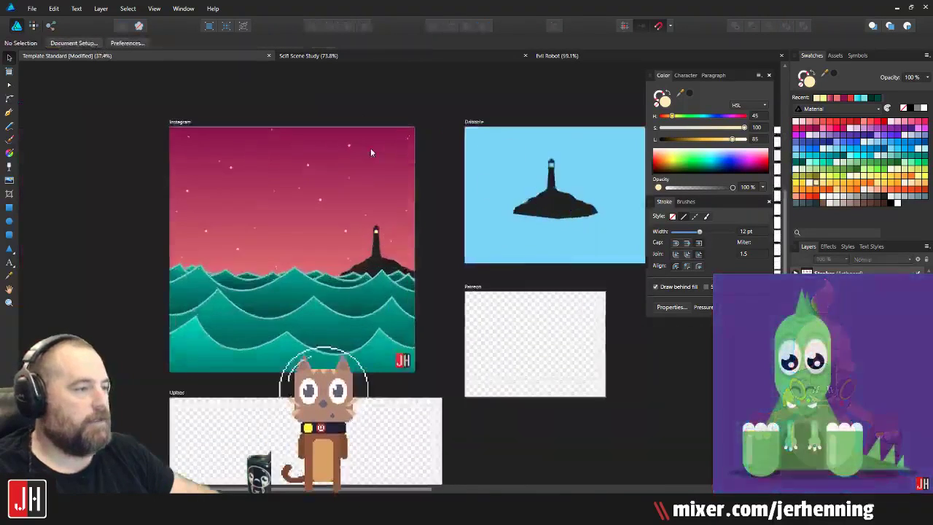
pyautogui.scroll(2, 397, 156)
pyautogui.click(441, 164)
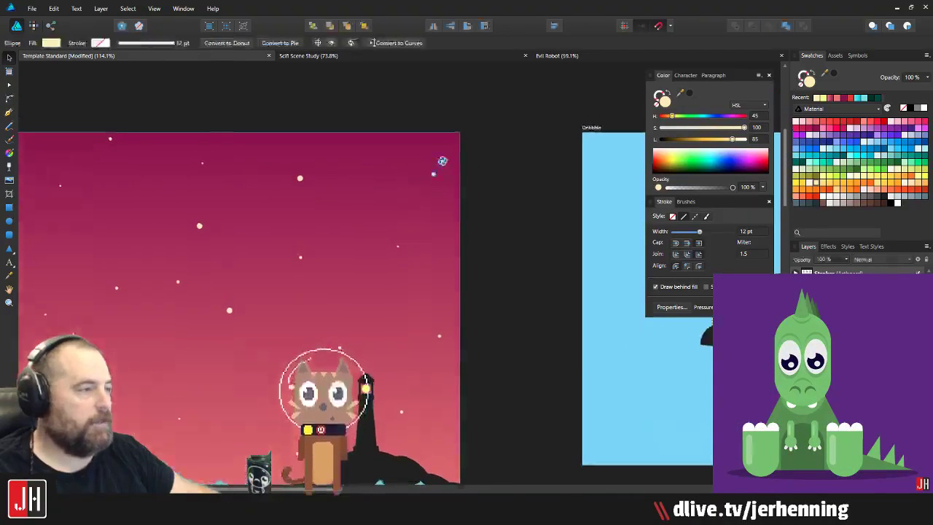
pyautogui.scroll(3, 443, 160)
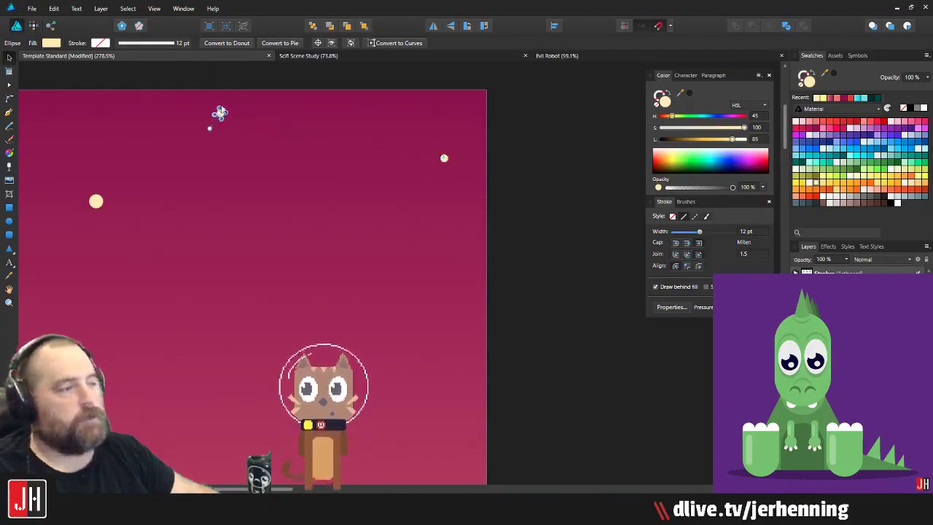
pyautogui.scroll(-6, 248, 129)
pyautogui.click(307, 162)
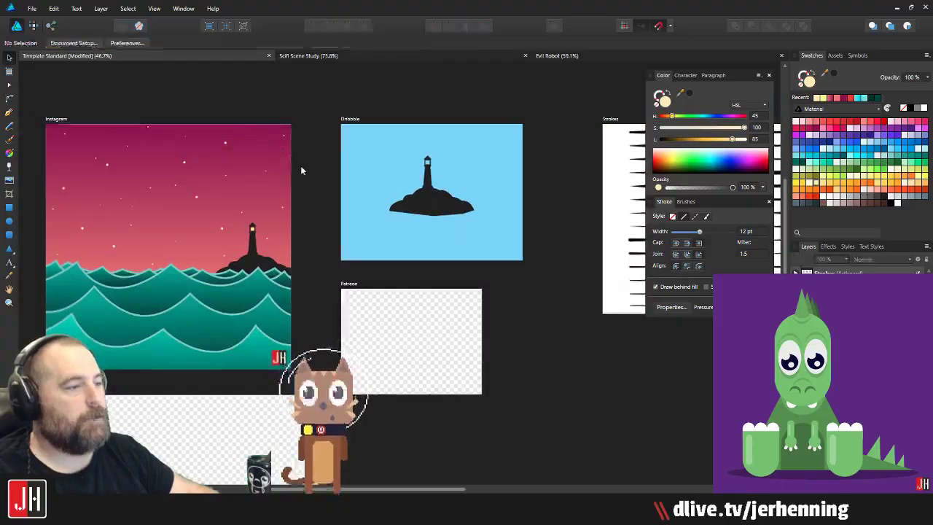
# Step: Save the document
pyautogui.moveTo(161, 209); pyautogui.dragTo(353, 207)
pyautogui.scroll(3, 282, 220)
pyautogui.scroll(-4, 354, 207)
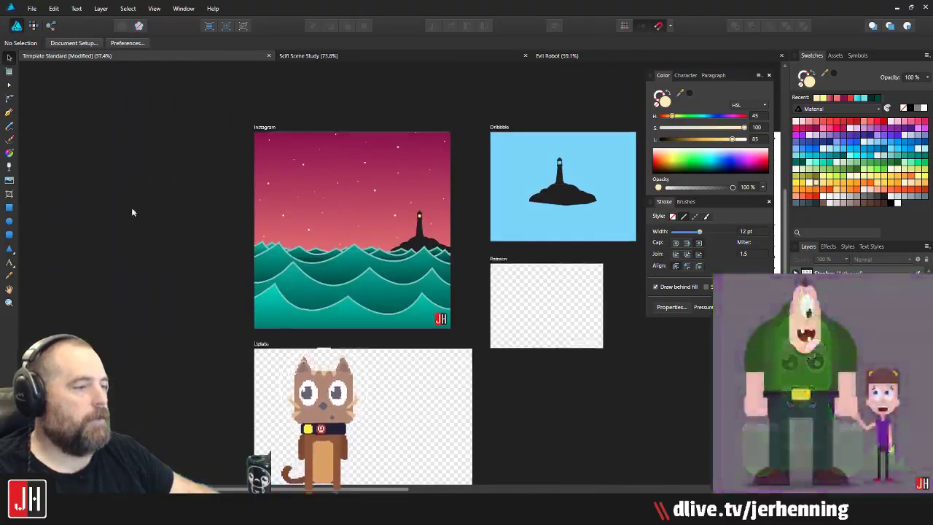
pyautogui.hotkey('ctrl', 's')
# Step: Move the small star just above the far-left waves slightly higher into the sky
pyautogui.moveTo(195, 211); pyautogui.dragTo(139, 233)
pyautogui.scroll(2, 216, 219)
pyautogui.moveTo(287, 215); pyautogui.dragTo(220, 228)
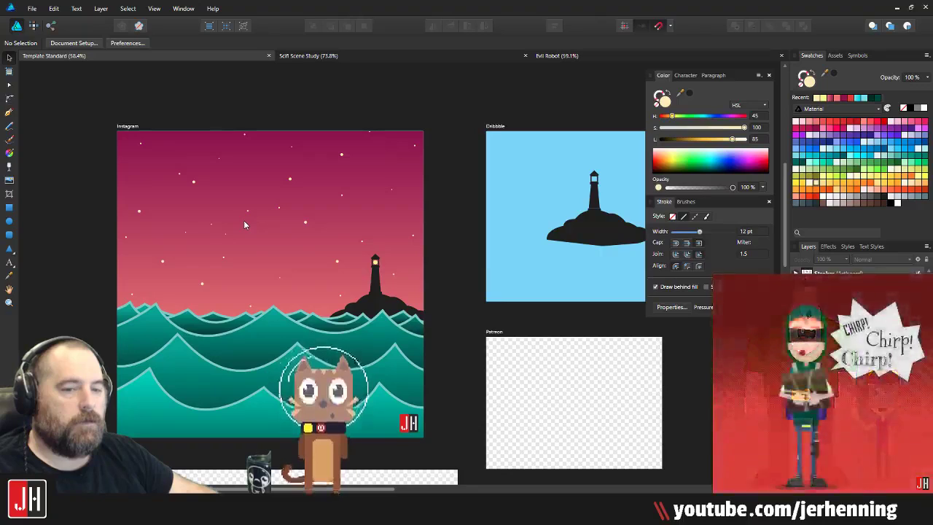
pyautogui.moveTo(244, 221); pyautogui.dragTo(270, 221)
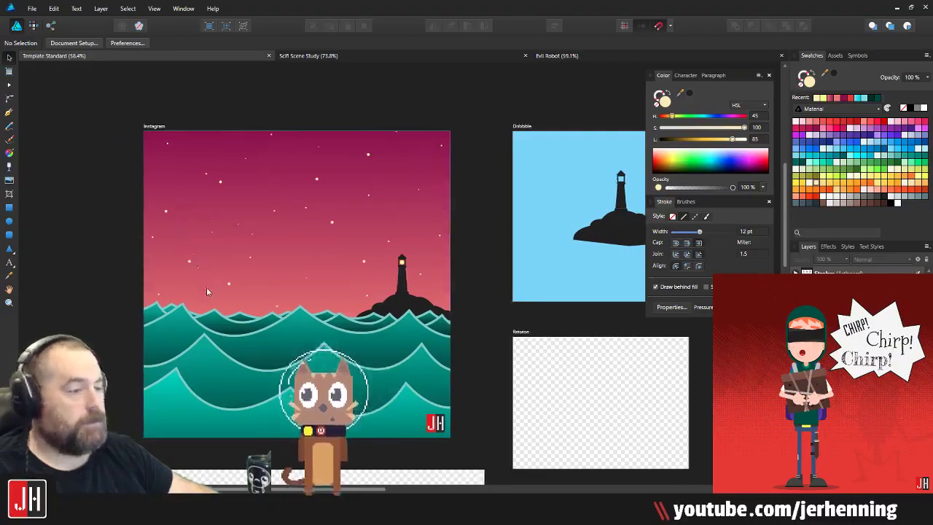
pyautogui.scroll(4, 181, 327)
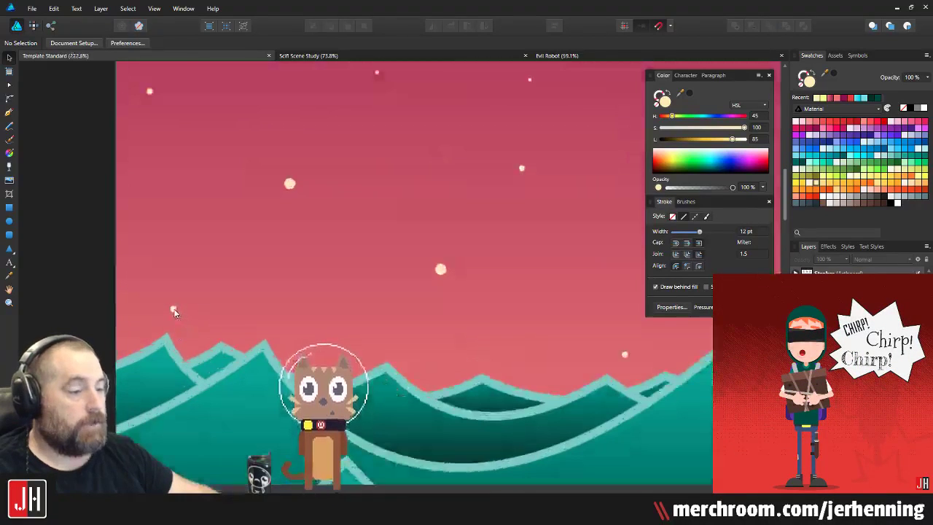
pyautogui.moveTo(175, 310); pyautogui.dragTo(177, 283)
pyautogui.scroll(-3, 187, 290)
pyautogui.click(122, 268)
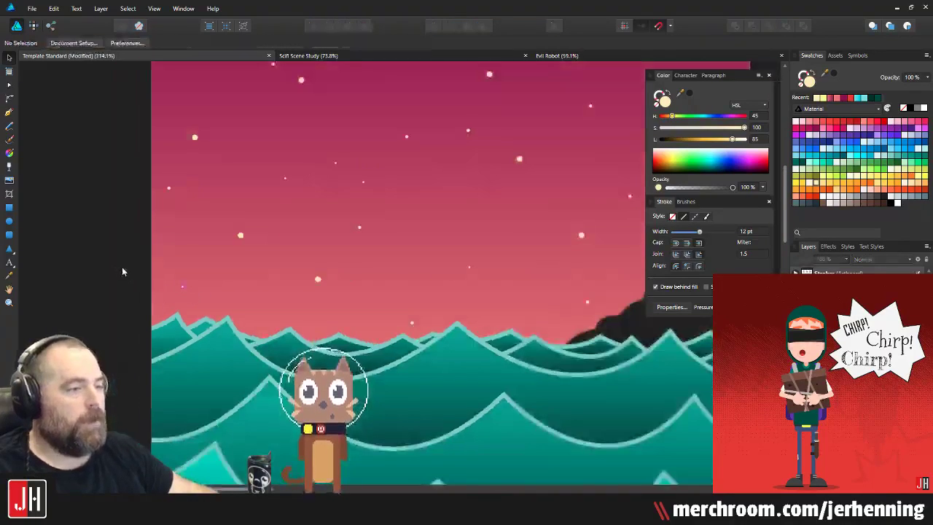
pyautogui.scroll(-3, 182, 256)
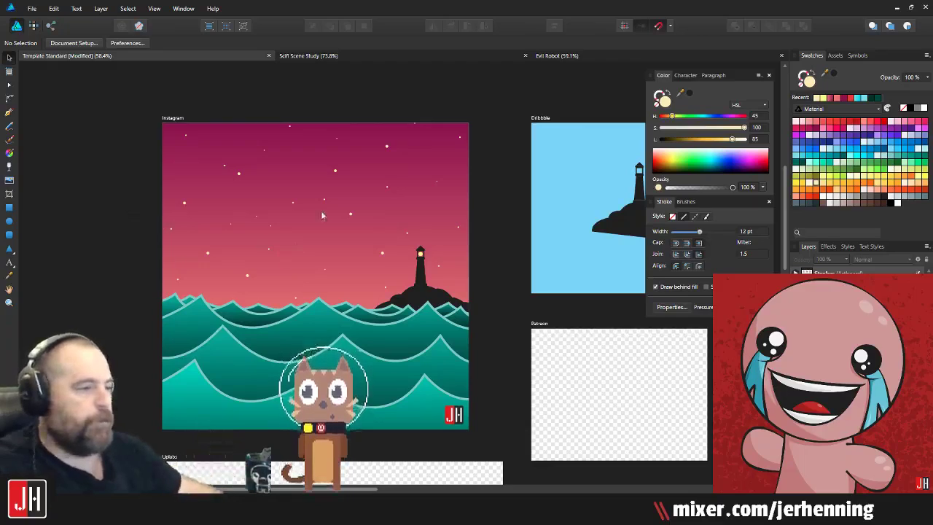
# Step: Try shifting the star group up and to the left, and undo the move
pyautogui.scroll(-5, 257, 229)
pyautogui.scroll(3, 336, 160)
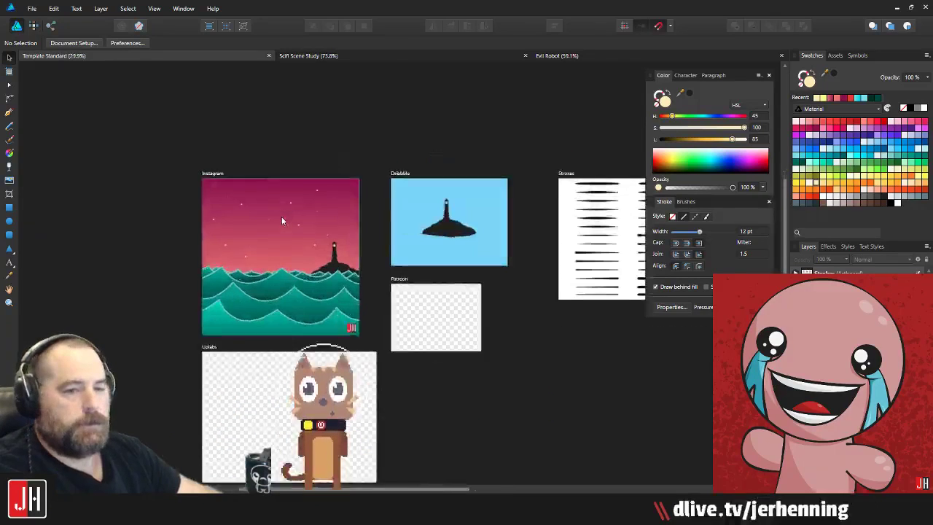
pyautogui.click(302, 219)
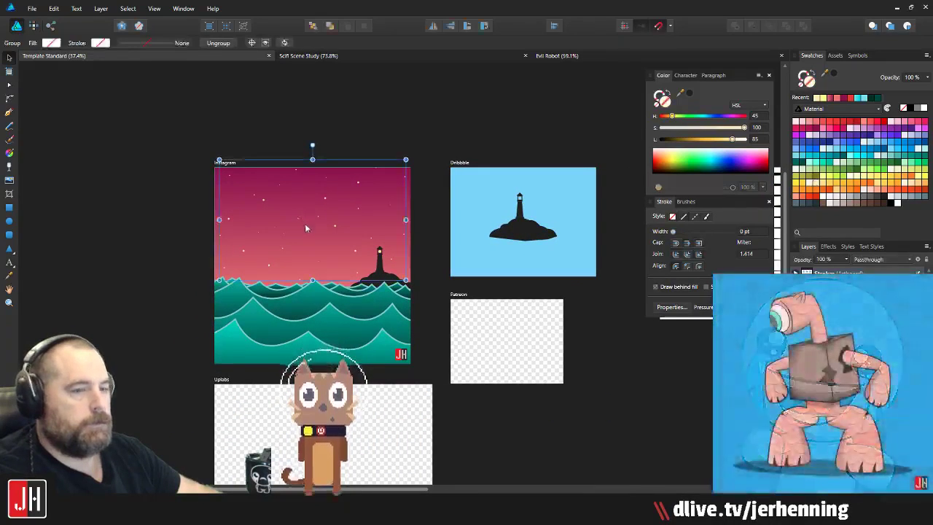
pyautogui.scroll(2, 321, 217)
pyautogui.moveTo(331, 212); pyautogui.dragTo(275, 143)
pyautogui.hotkey('ctrl', 'z')
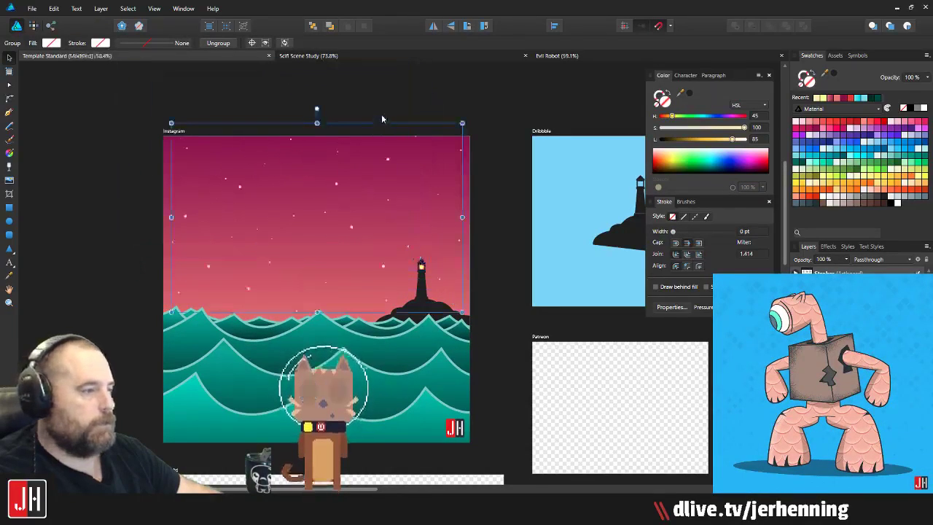
pyautogui.click(381, 114)
# Step: Try cutting the star group and pasting it back, and undo both operations
pyautogui.scroll(2, 351, 191)
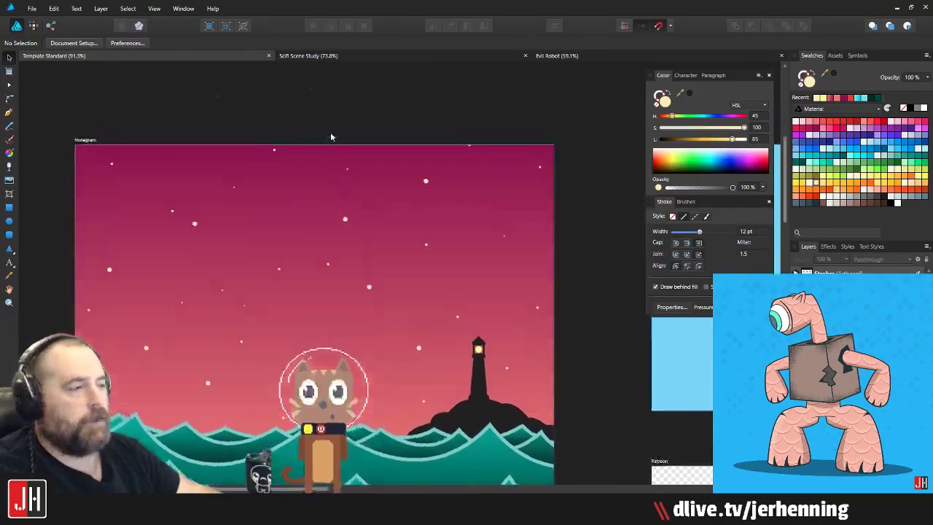
pyautogui.click(350, 171)
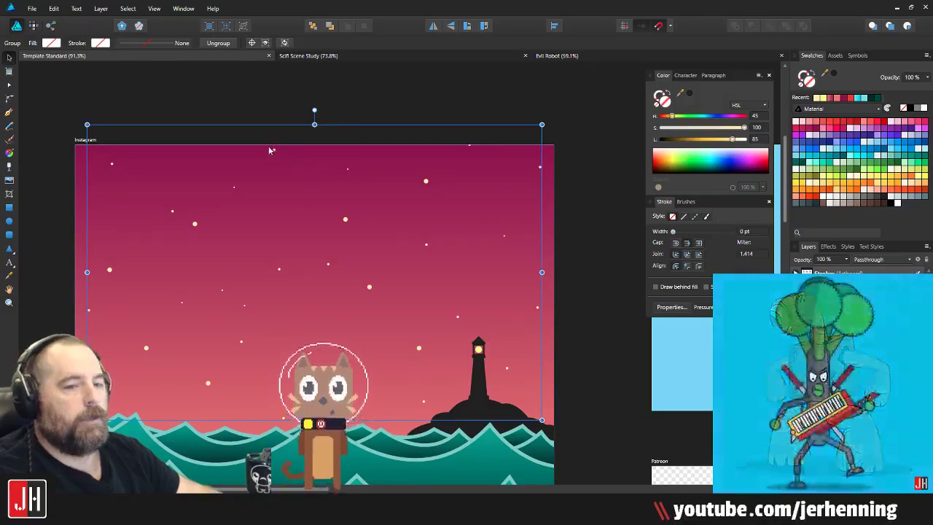
pyautogui.click(68, 104)
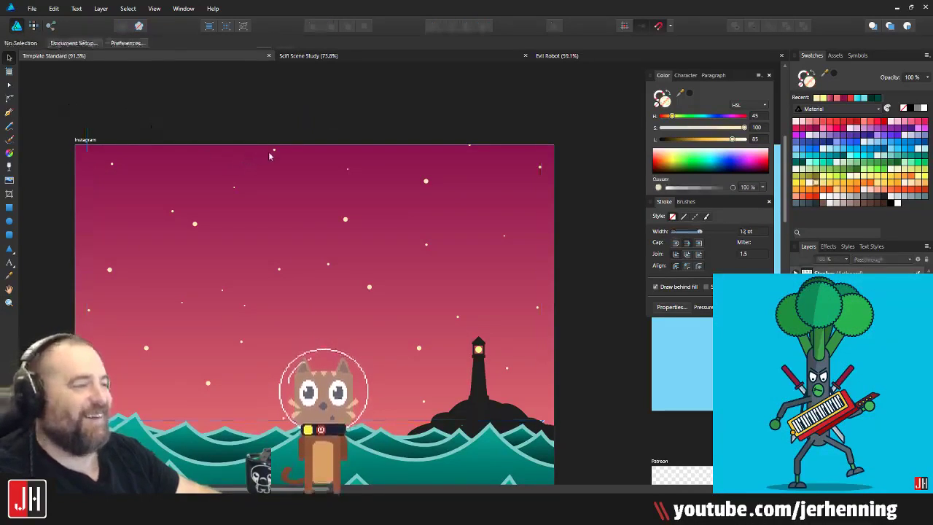
pyautogui.click(283, 180)
pyautogui.scroll(-5, 299, 204)
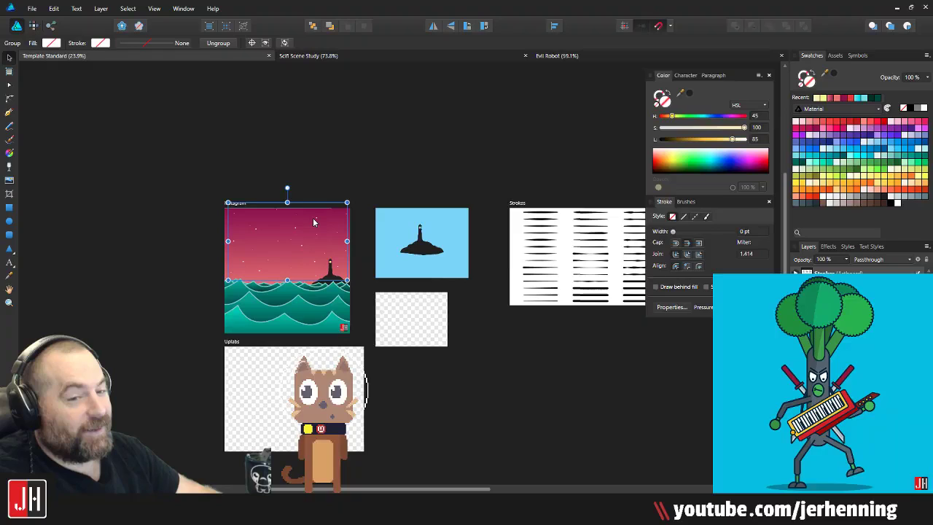
pyautogui.scroll(-3, 352, 191)
pyautogui.scroll(4, 344, 176)
pyautogui.hotkey('ctrl', 'x')
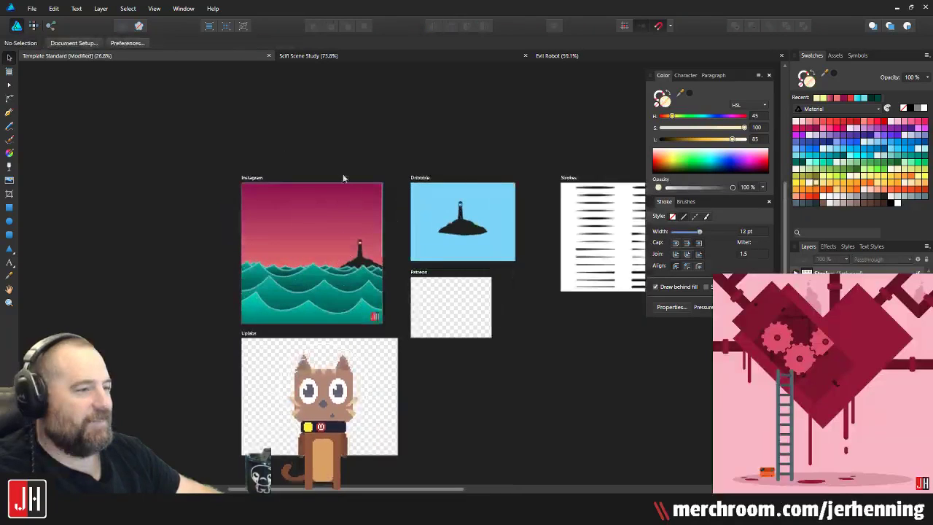
pyautogui.hotkey('ctrl', 'v')
pyautogui.hotkey('ctrl', 'z')
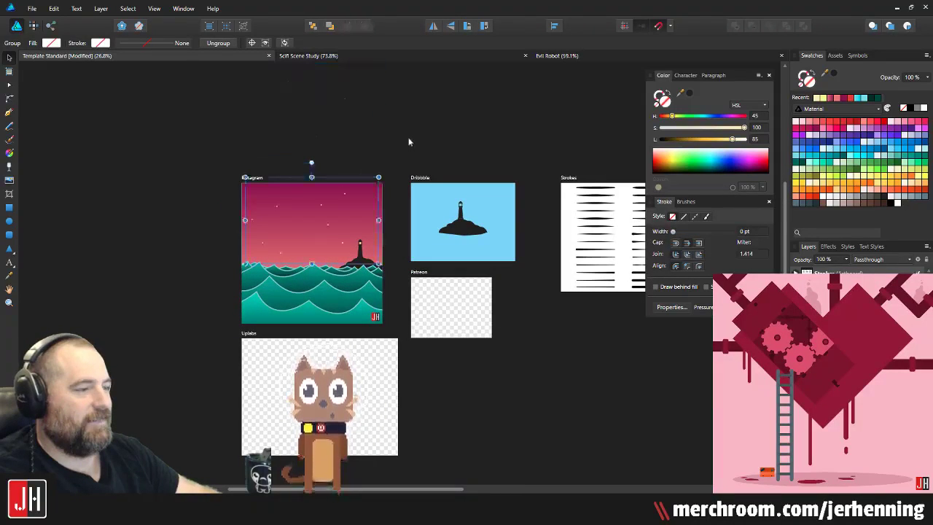
pyautogui.hotkey('ctrl', 'z')
# Step: Move the small star straddling the artboard's upper edge down so it sits fully inside the sky, and save the document
pyautogui.scroll(6, 343, 219)
pyautogui.moveTo(291, 259); pyautogui.dragTo(350, 268)
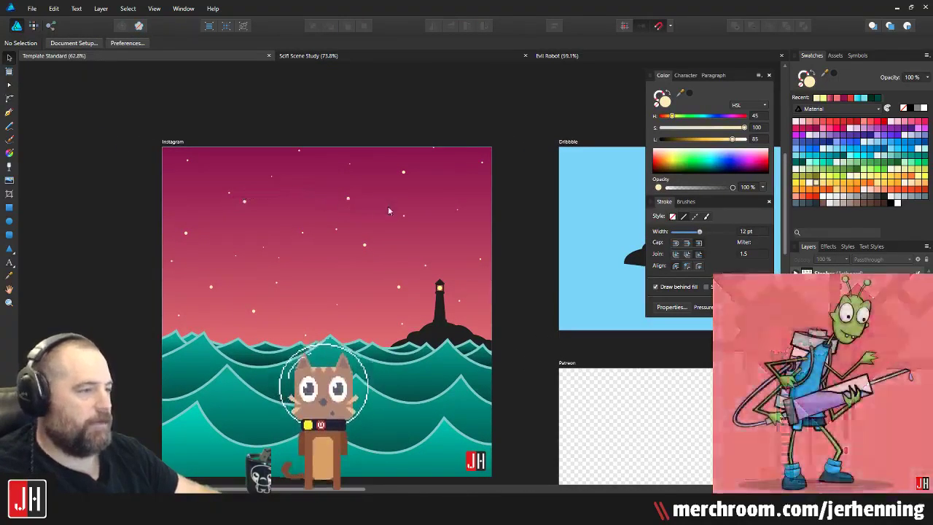
pyautogui.scroll(6, 443, 156)
pyautogui.click(450, 114)
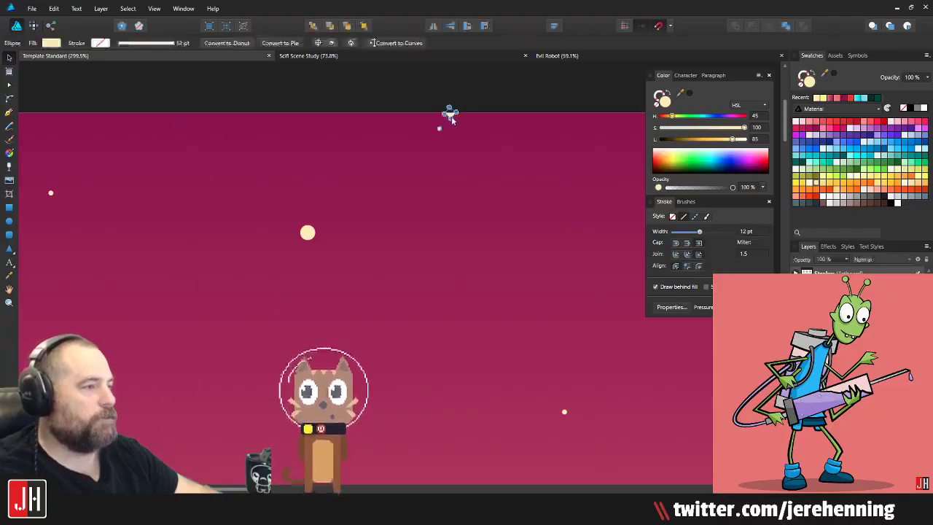
pyautogui.scroll(-6, 449, 189)
pyautogui.click(520, 272)
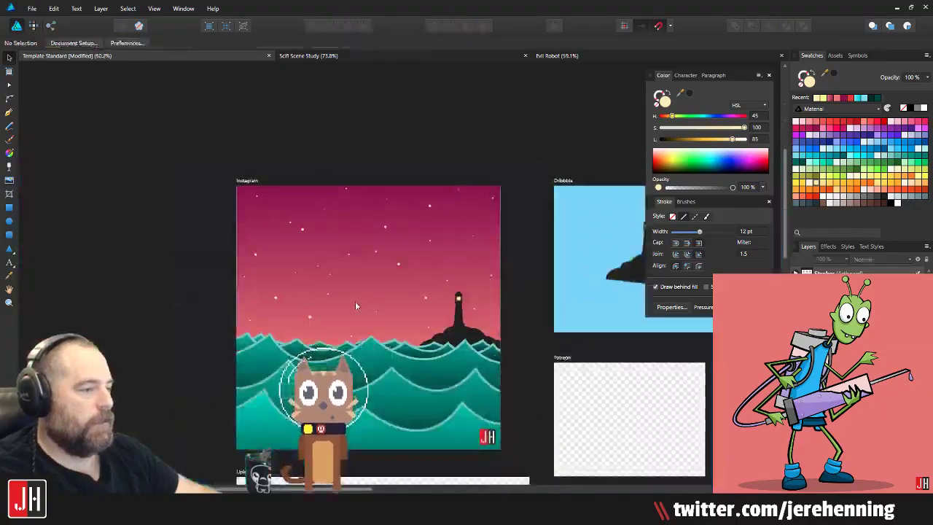
pyautogui.hotkey('ctrl', 's')
# Step: Copy a tiny star down and to the left within the left-centre cluster, and move the cluster's leftmost star to the right
pyautogui.scroll(3, 355, 302)
pyautogui.moveTo(411, 221); pyautogui.dragTo(386, 245)
pyautogui.scroll(-2, 386, 247)
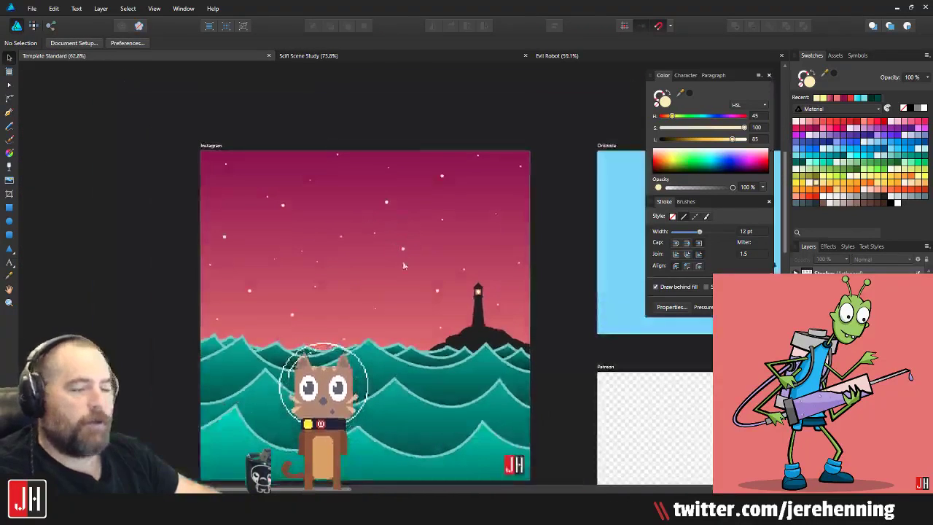
pyautogui.scroll(5, 314, 256)
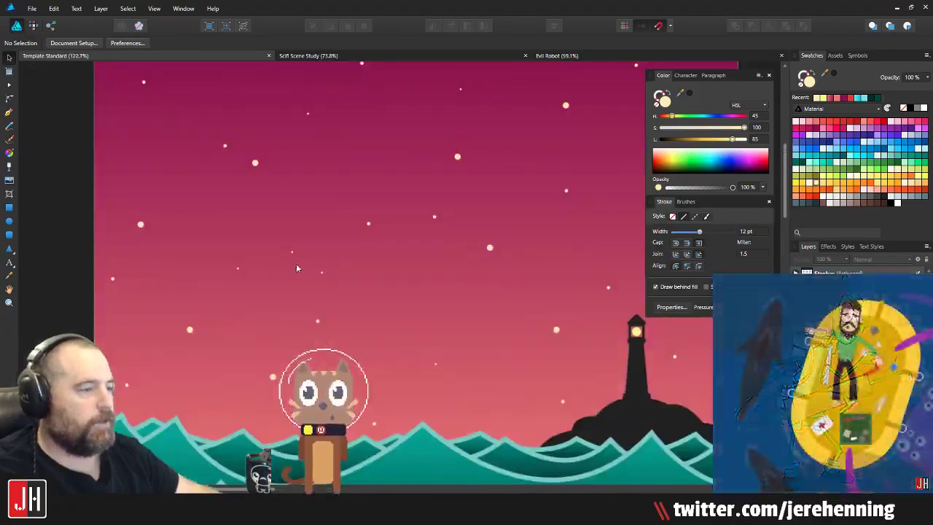
pyautogui.click(373, 261)
pyautogui.scroll(2, 382, 251)
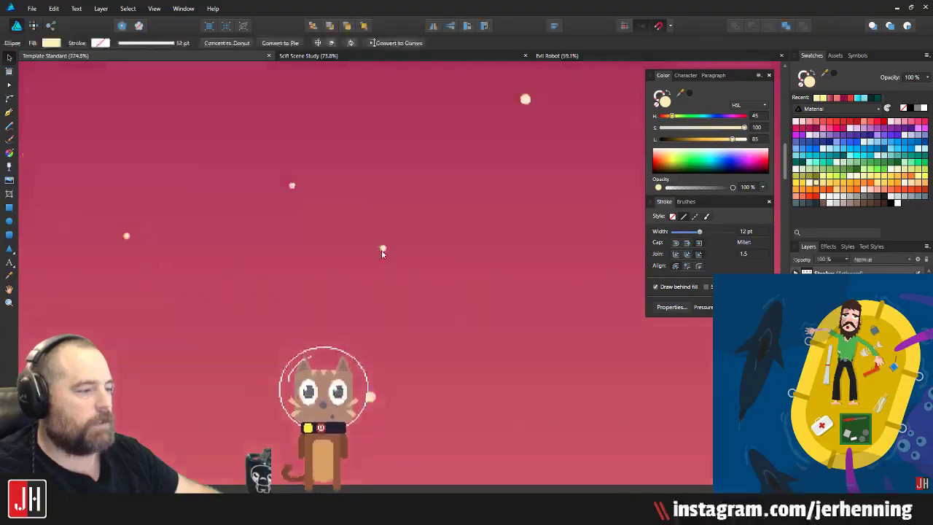
pyautogui.moveTo(383, 248); pyautogui.dragTo(294, 307)
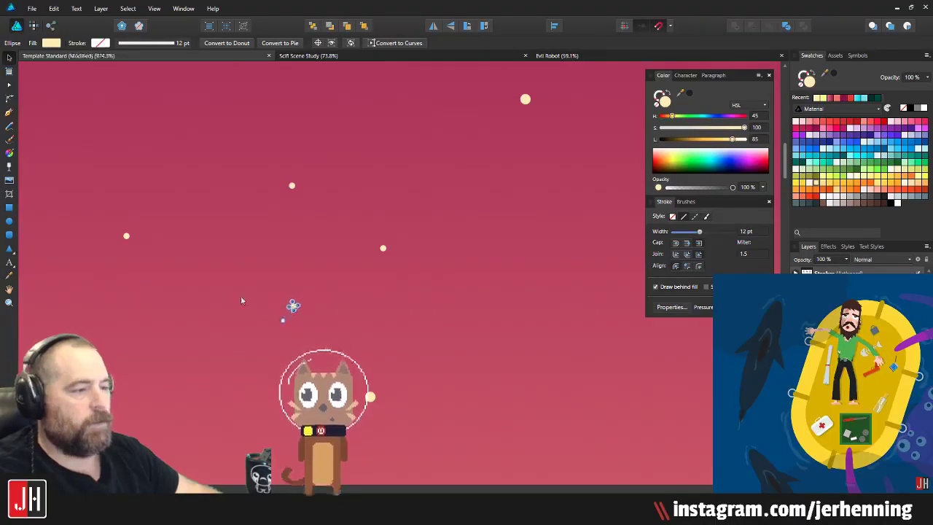
pyautogui.click(127, 237)
pyautogui.moveTo(127, 237); pyautogui.dragTo(214, 232)
# Step: Extend the tiny star cluster leftward with several more star copies placed below and left of the existing ones
pyautogui.click(294, 307)
pyautogui.moveTo(294, 307); pyautogui.dragTo(207, 289)
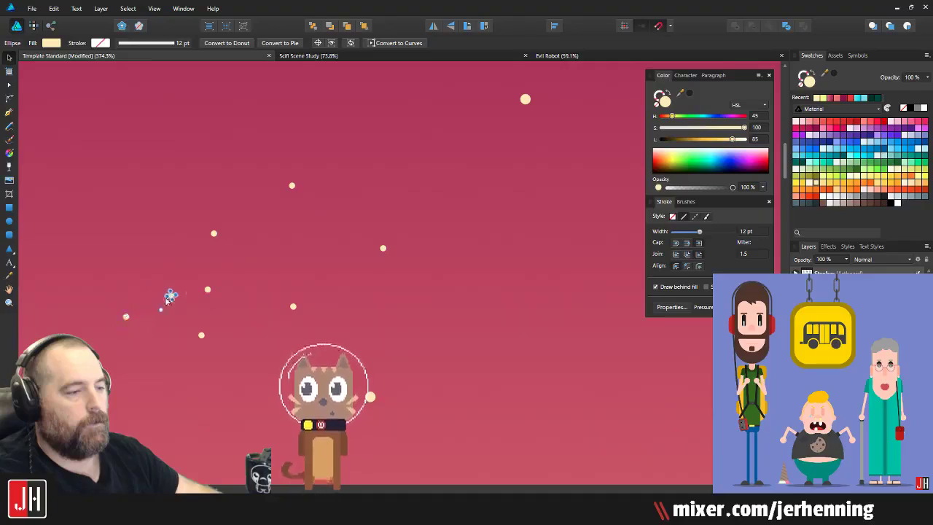
pyautogui.moveTo(169, 297); pyautogui.dragTo(170, 296)
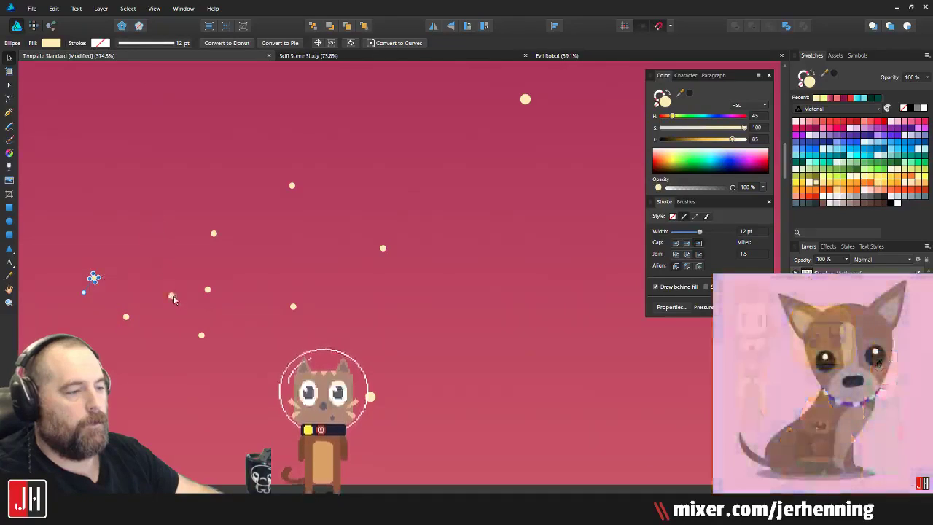
# Step: Select the three leftmost tiny stars of the cluster together and shift them slightly to the left
pyautogui.click(172, 296)
pyautogui.keyDown('shift'); pyautogui.click(126, 317); pyautogui.keyUp('shift')
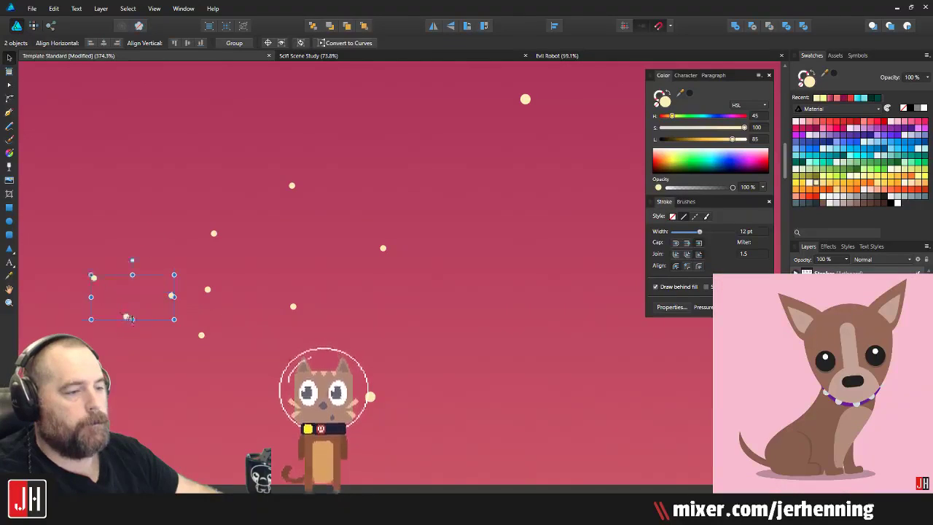
pyautogui.moveTo(128, 319); pyautogui.dragTo(111, 318)
pyautogui.scroll(-8, 172, 298)
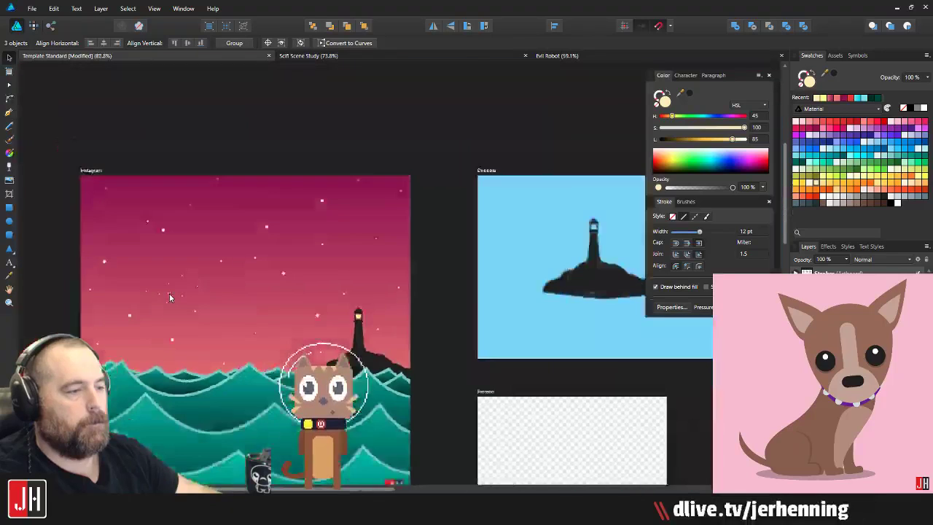
# Step: Deselect the shifted stars and save the document
pyautogui.click(80, 317)
pyautogui.hotkey('ctrl', 's')
pyautogui.scroll(7, 173, 297)
pyautogui.moveTo(186, 297); pyautogui.dragTo(324, 279)
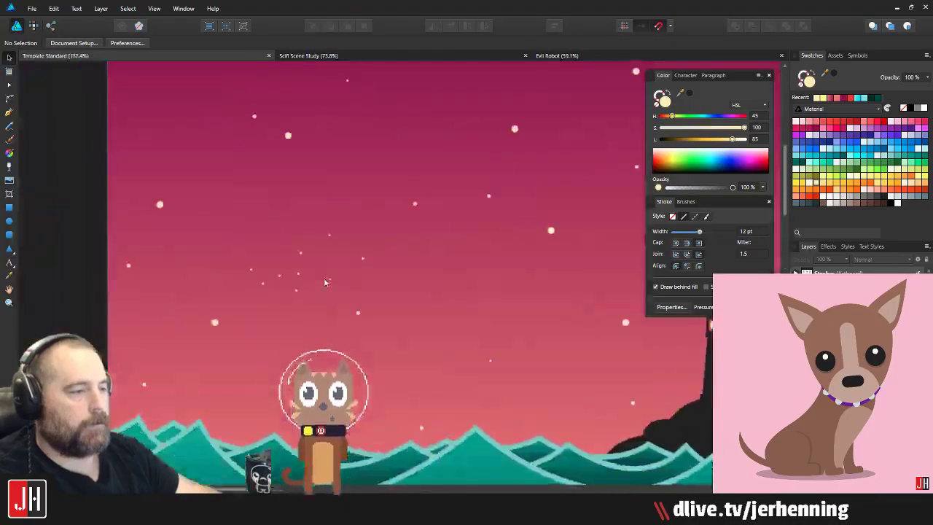
pyautogui.scroll(-4, 325, 280)
pyautogui.scroll(2, 324, 278)
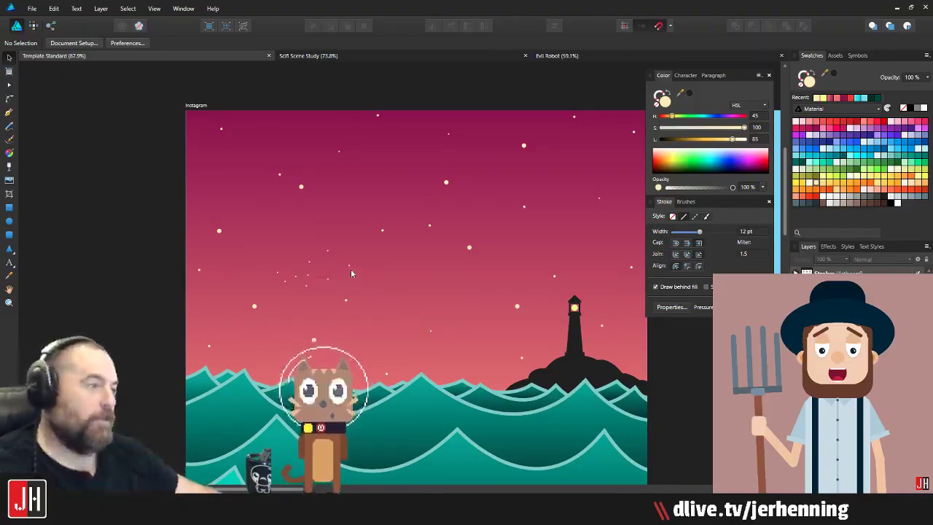
# Step: Spread the tiny stars of the left-centre cluster less evenly by nudging its inner and leftmost stars left or upward one by one
pyautogui.scroll(4, 291, 288)
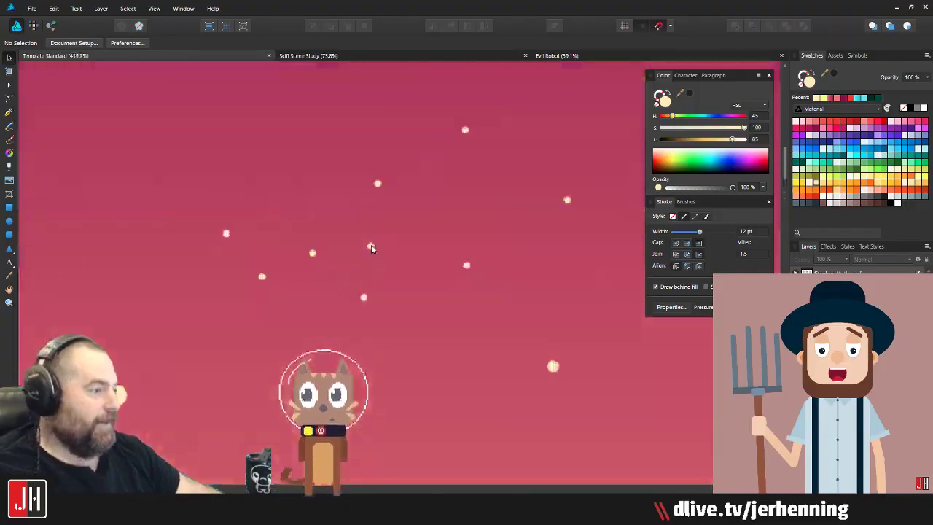
pyautogui.click(370, 245)
pyautogui.moveTo(370, 246); pyautogui.dragTo(298, 242)
pyautogui.moveTo(263, 278)
pyautogui.mouseDown()
pyautogui.moveTo(246, 275)
pyautogui.moveTo(255, 273)
pyautogui.mouseUp()
pyautogui.moveTo(226, 234); pyautogui.dragTo(217, 221)
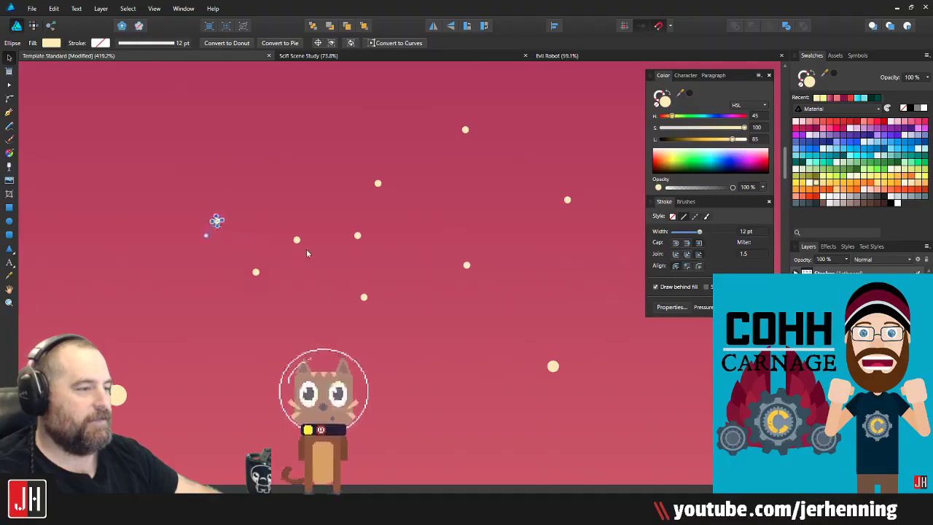
pyautogui.moveTo(297, 242); pyautogui.dragTo(285, 238)
pyautogui.moveTo(358, 236); pyautogui.dragTo(348, 237)
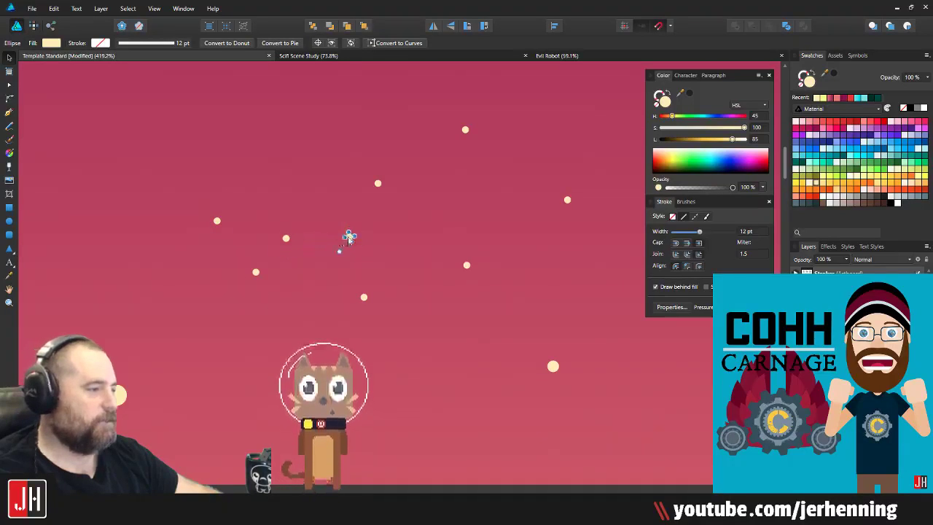
pyautogui.moveTo(363, 300); pyautogui.dragTo(363, 291)
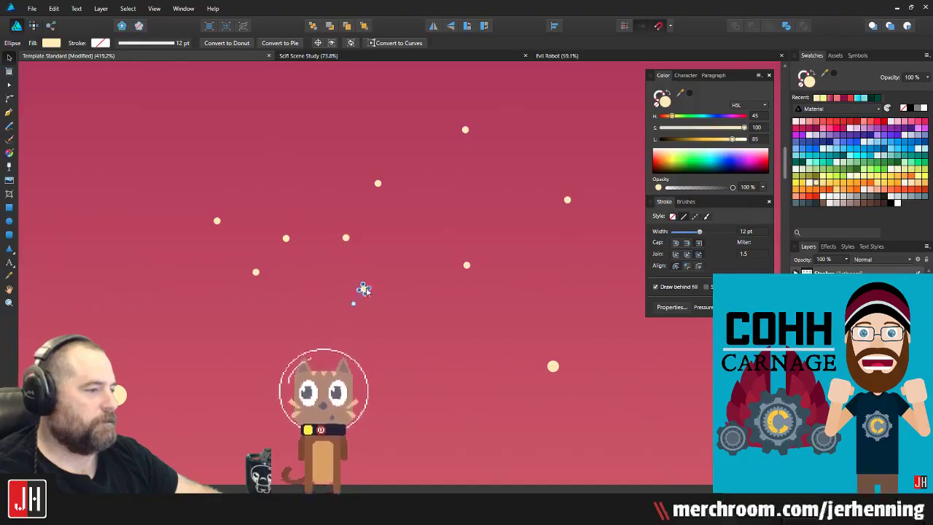
# Step: Examine how the stars are distributed over the whole Instagram artboard and around the lighthouse
pyautogui.scroll(-13, 354, 314)
pyautogui.click(241, 314)
pyautogui.scroll(5, 361, 323)
pyautogui.moveTo(441, 310); pyautogui.dragTo(358, 305)
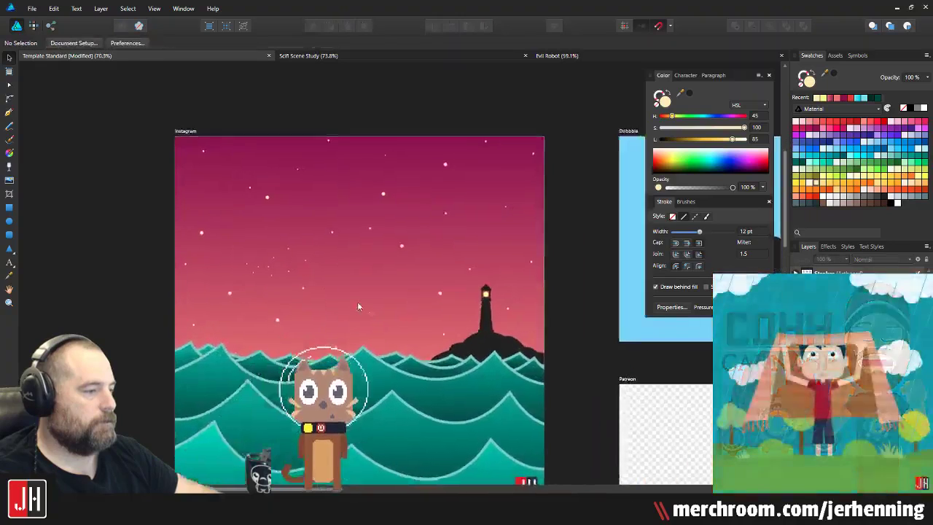
pyautogui.scroll(2, 357, 307)
pyautogui.scroll(-4, 296, 267)
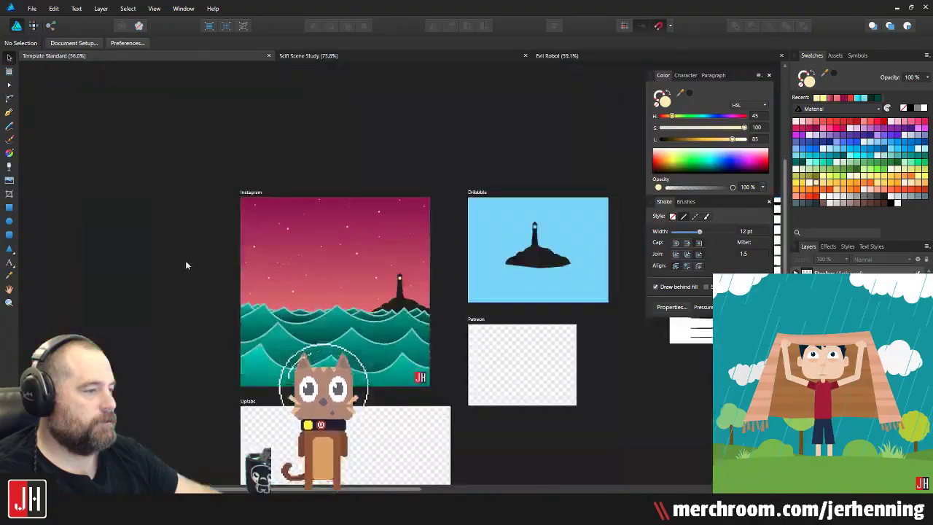
pyautogui.scroll(3, 368, 284)
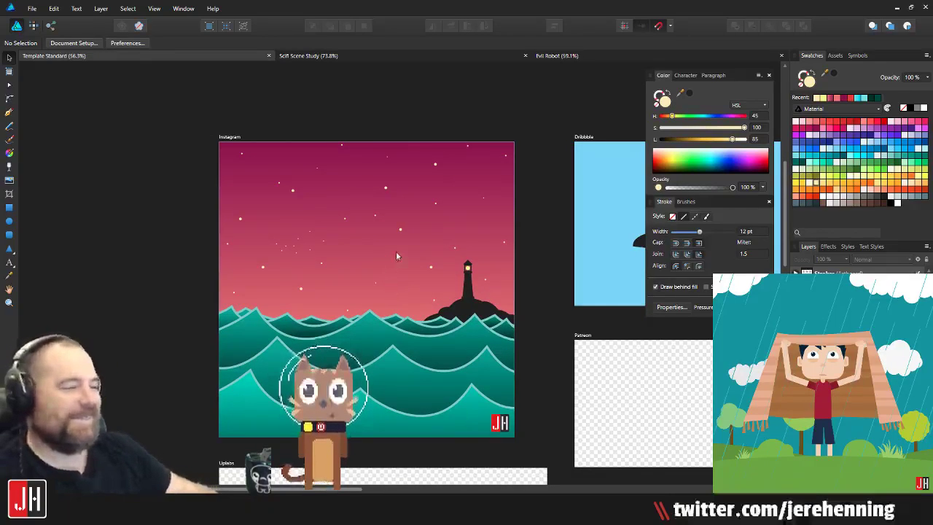
pyautogui.scroll(6, 408, 233)
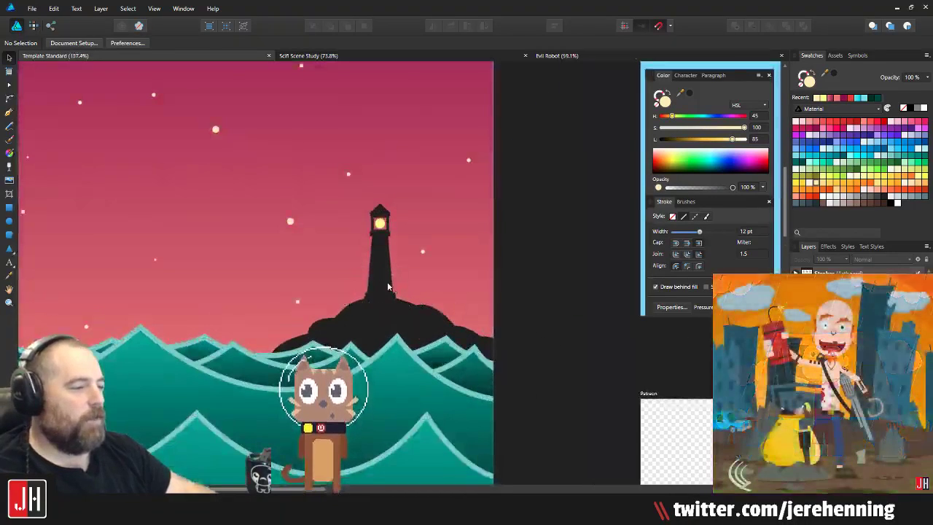
pyautogui.scroll(-6, 386, 303)
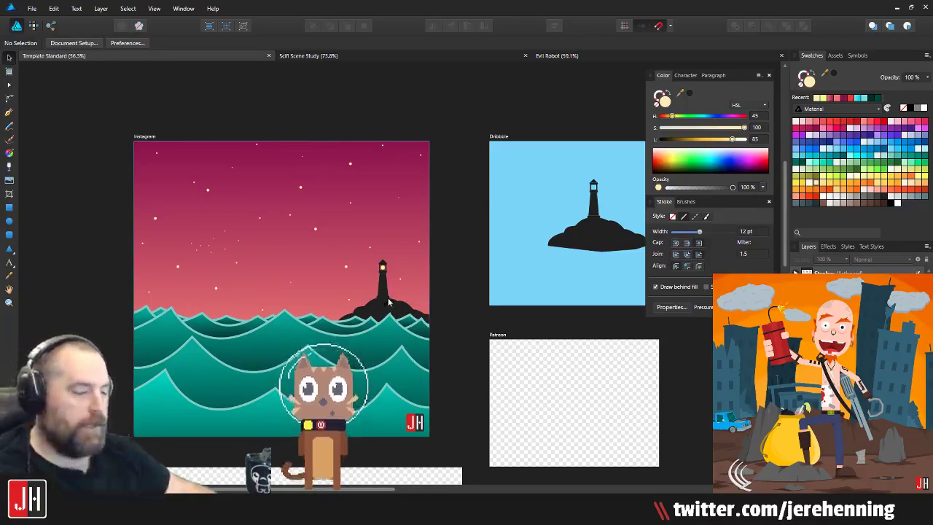
# Step: Try a vertical linear gradient on the lighthouse group, white at the island's base and dark magenta at the tower's top
pyautogui.click(388, 302)
pyautogui.scroll(4, 386, 299)
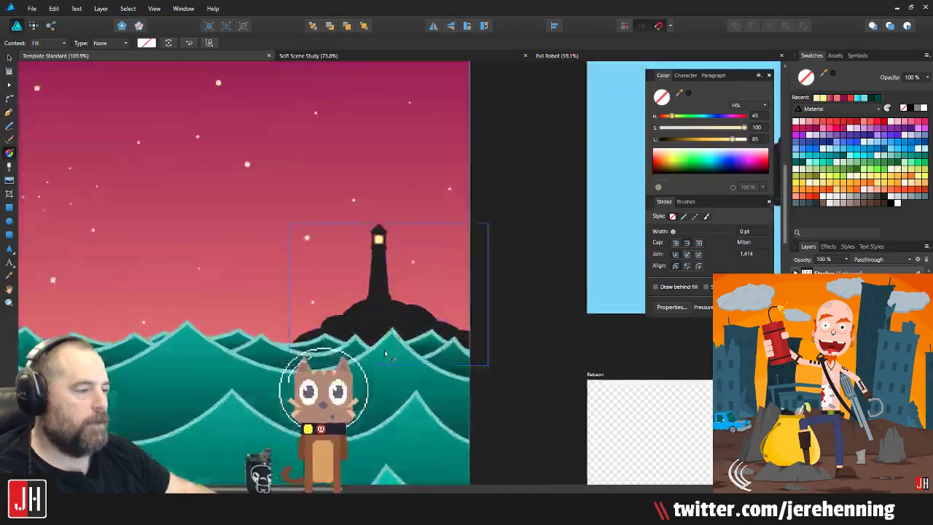
pyautogui.moveTo(384, 351); pyautogui.dragTo(385, 223)
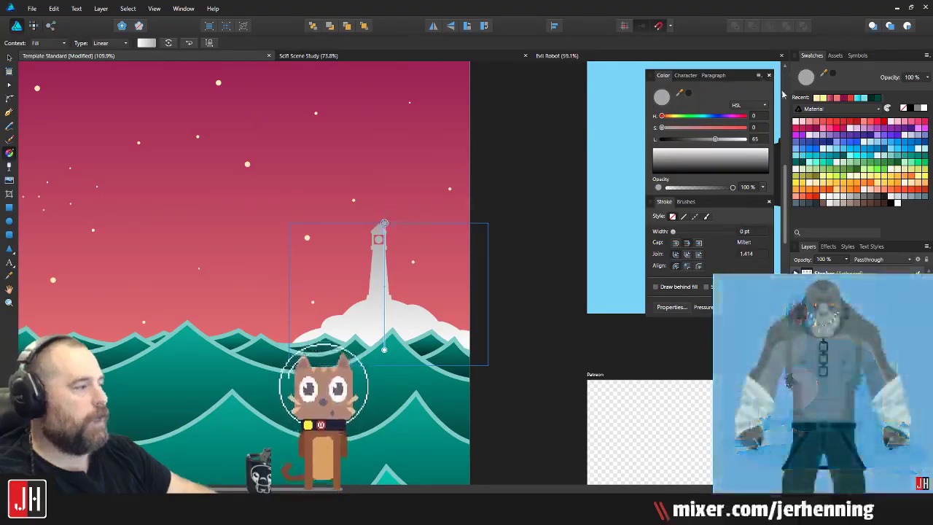
pyautogui.click(814, 130)
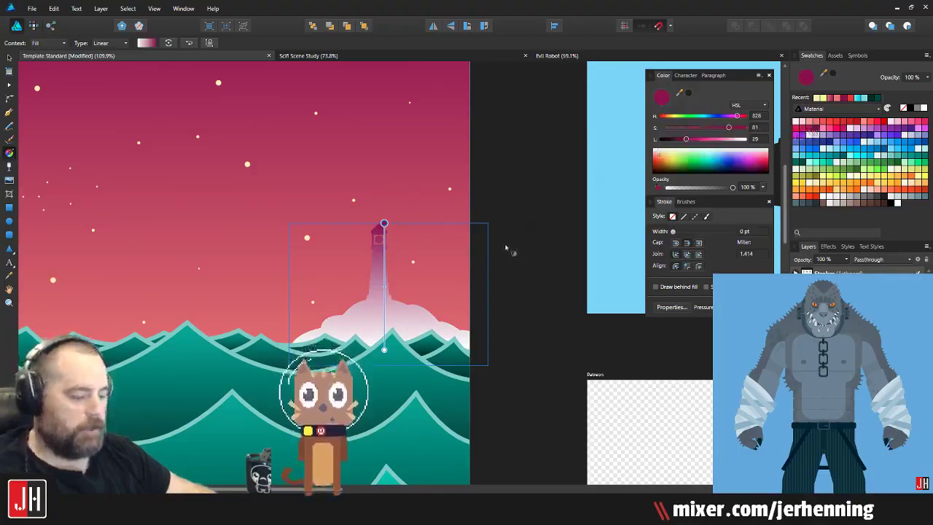
# Step: Try teal, red, brown and several greys for the gradient's lower end, finishing with near-black at 13 lightness
pyautogui.press('v')
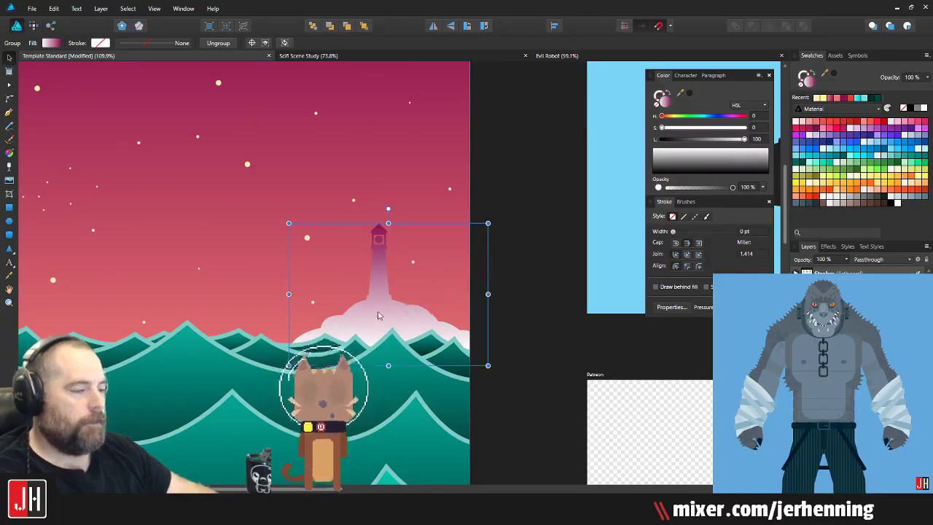
pyautogui.press('g')
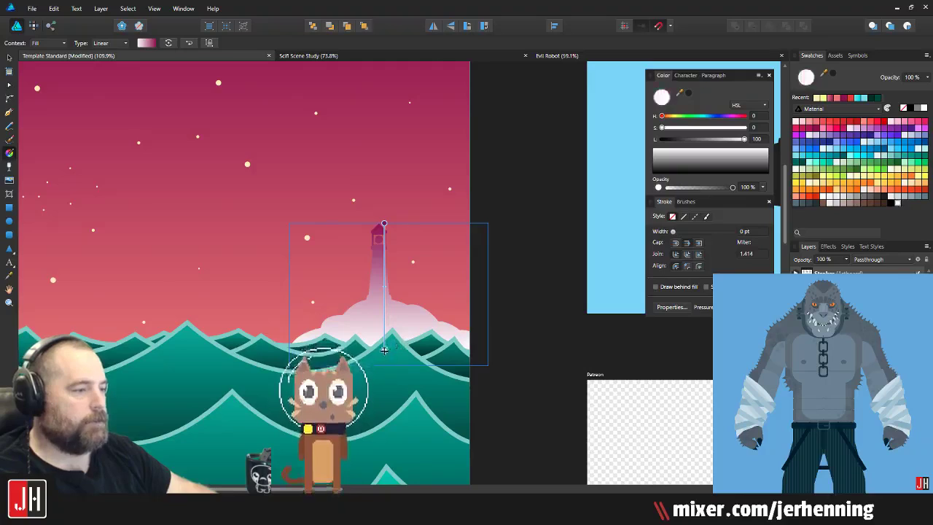
pyautogui.click(837, 159)
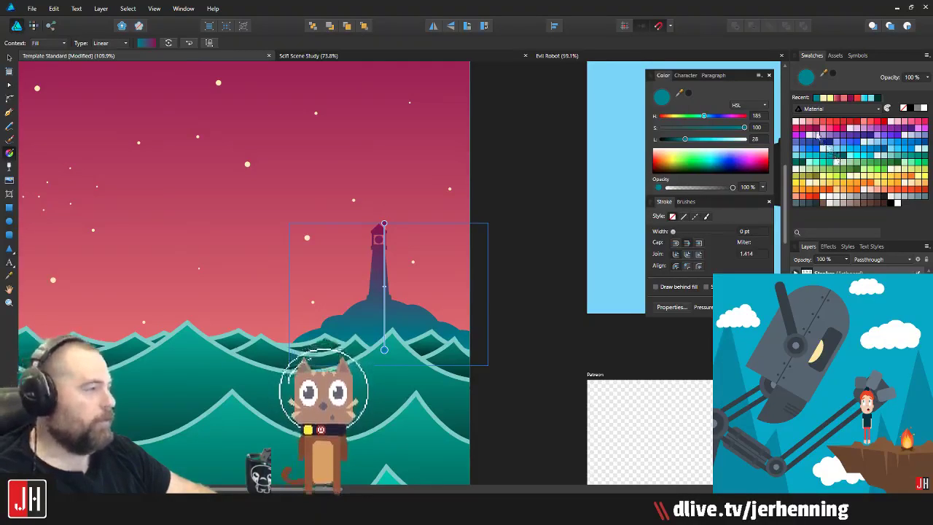
pyautogui.click(827, 124)
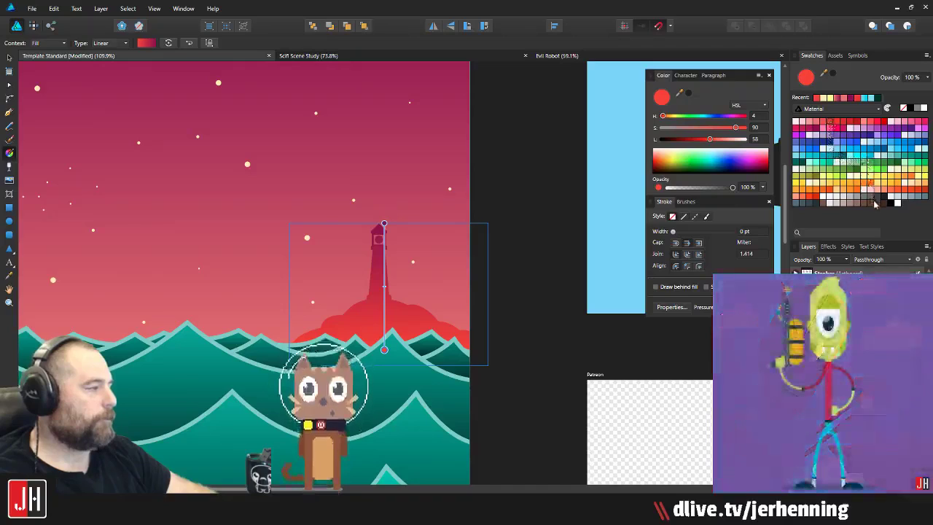
pyautogui.click(849, 205)
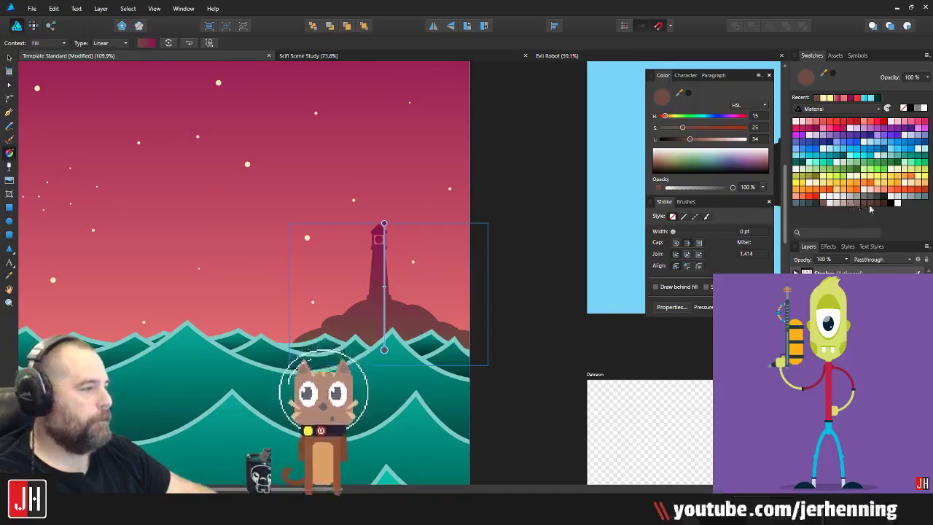
pyautogui.click(878, 198)
pyautogui.click(865, 199)
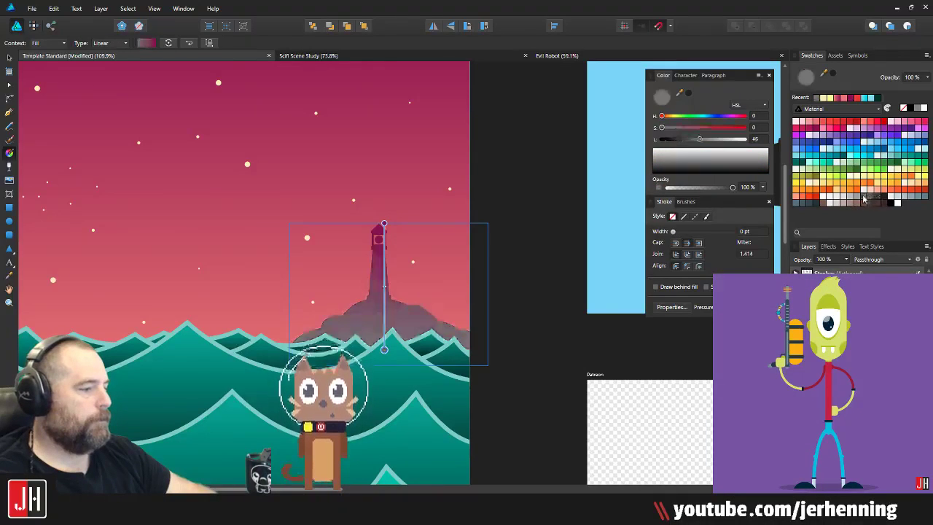
pyautogui.click(873, 199)
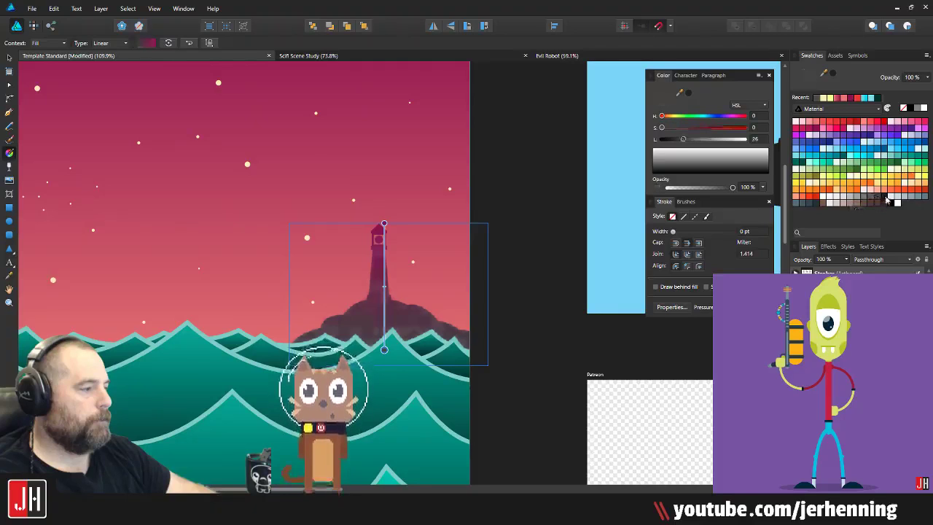
pyautogui.click(886, 198)
# Step: Try extending the lighthouse group's gradient so its magenta end lies above the tower's roof
pyautogui.press('v')
pyautogui.click(521, 204)
pyautogui.scroll(-7, 359, 274)
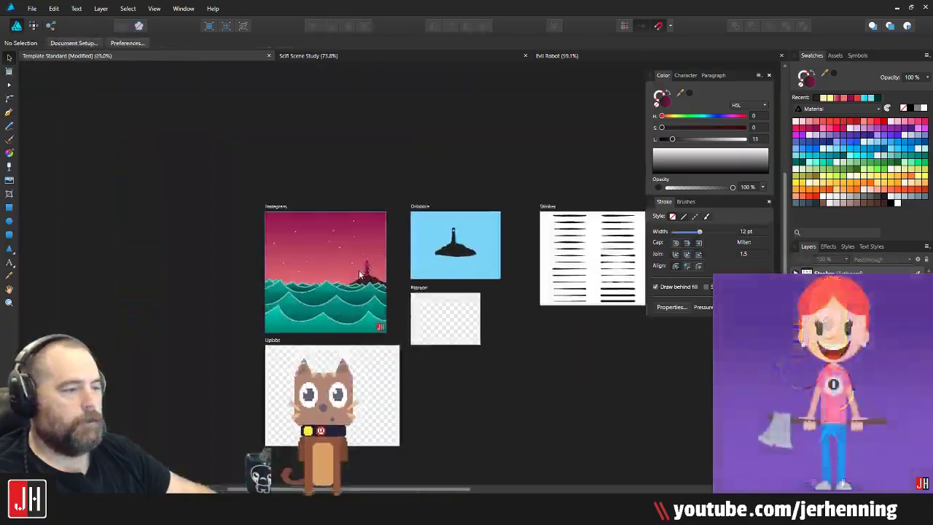
pyautogui.scroll(5, 359, 275)
pyautogui.click(375, 252)
pyautogui.scroll(2, 369, 245)
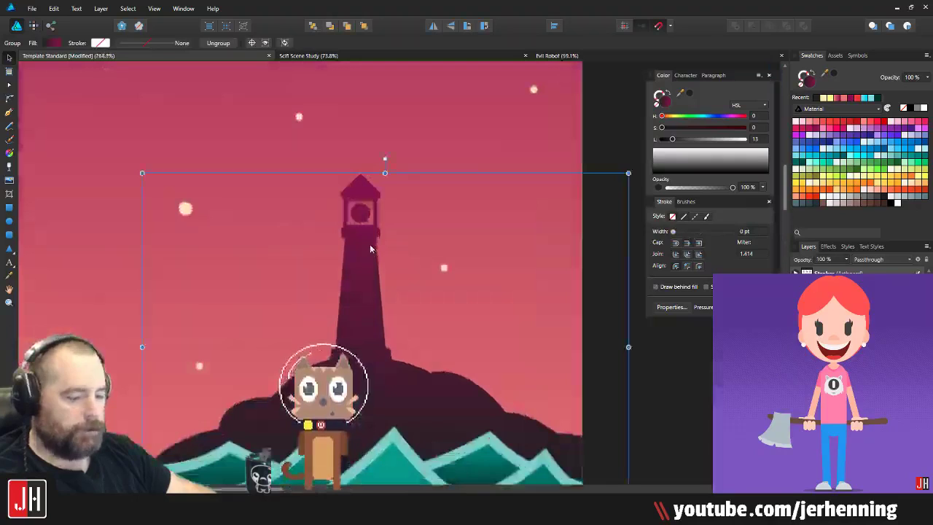
pyautogui.press('g')
pyautogui.scroll(-2, 370, 248)
pyautogui.moveTo(376, 192); pyautogui.dragTo(377, 137)
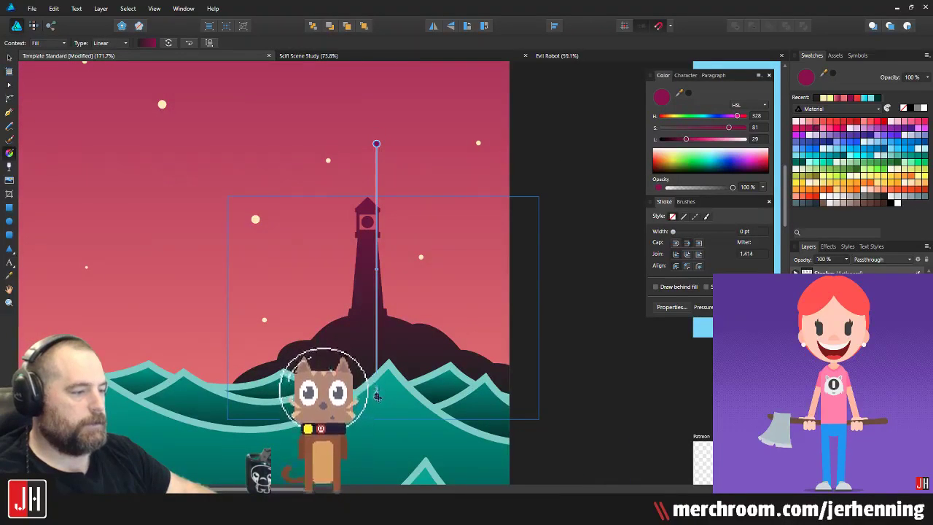
pyautogui.moveTo(377, 396); pyautogui.dragTo(377, 364)
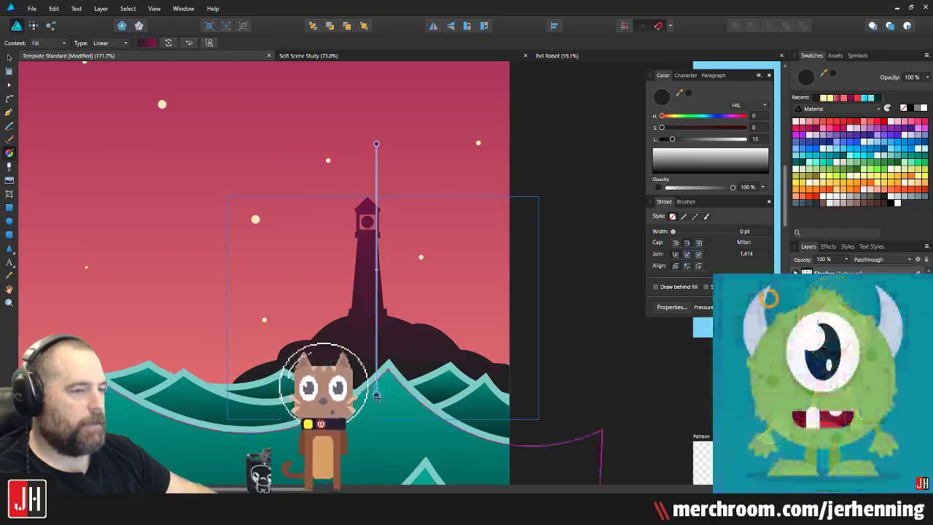
pyautogui.scroll(-4, 379, 387)
pyautogui.scroll(3, 385, 375)
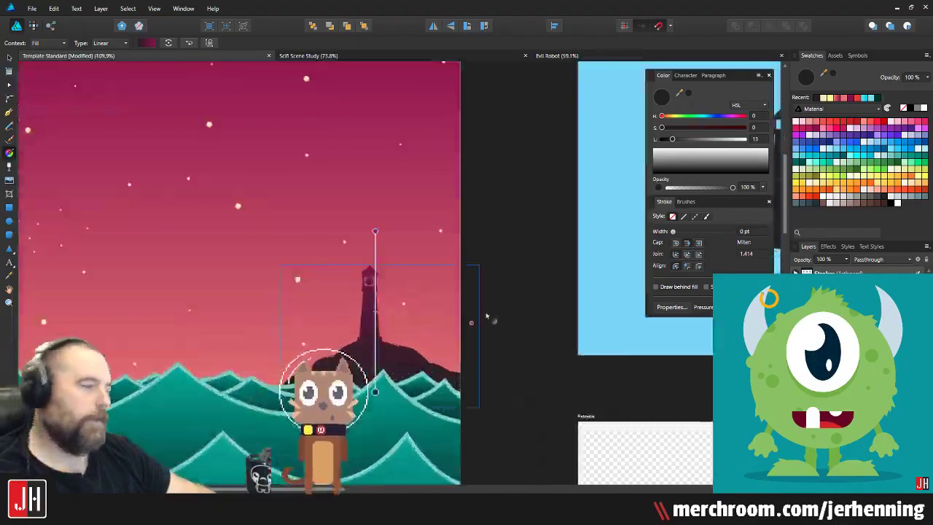
# Step: Undo all the gradient changes made to the lighthouse group, restoring its original dark silhouette and lit lamp
pyautogui.press('v')
pyautogui.click(508, 302)
pyautogui.click(464, 314)
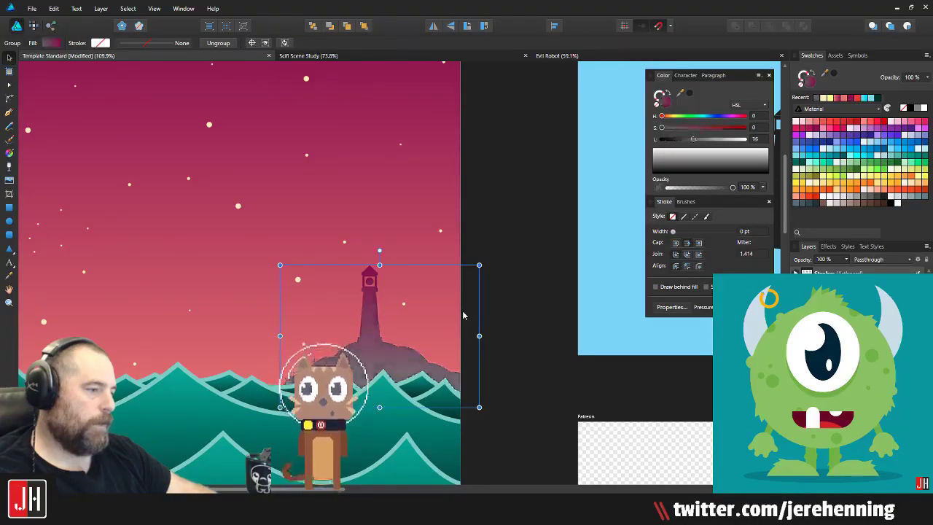
pyautogui.hotkey('ctrl', 'z')
pyautogui.hotkey('ctrl', 'z')
pyautogui.hotkey('ctrl', 'z')
pyautogui.hotkey('ctrl', 'z')
pyautogui.hotkey('ctrl', 'z')
pyautogui.hotkey('ctrl', 'z')
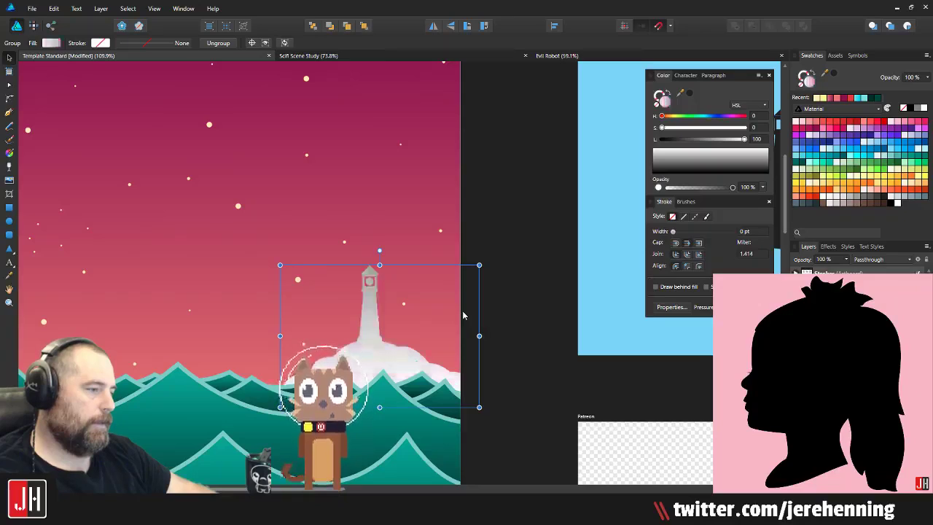
pyautogui.hotkey('ctrl', 'z')
# Step: Ungroup the lighthouse and give its island silhouette a vertical linear gradient, near-black at the base and mid-grey just above the tower
pyautogui.hotkey('ctrl', 'shift', 'g')
pyautogui.click(538, 307)
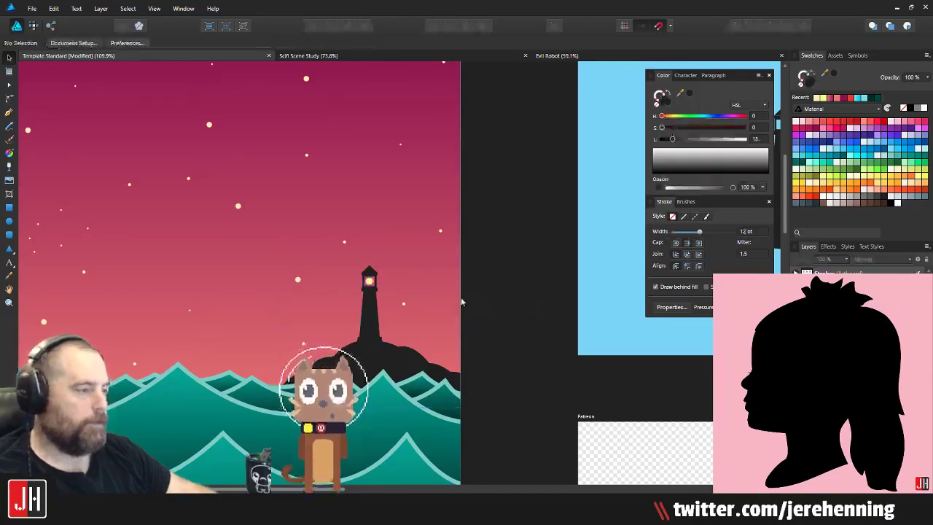
pyautogui.click(377, 332)
pyautogui.press('g')
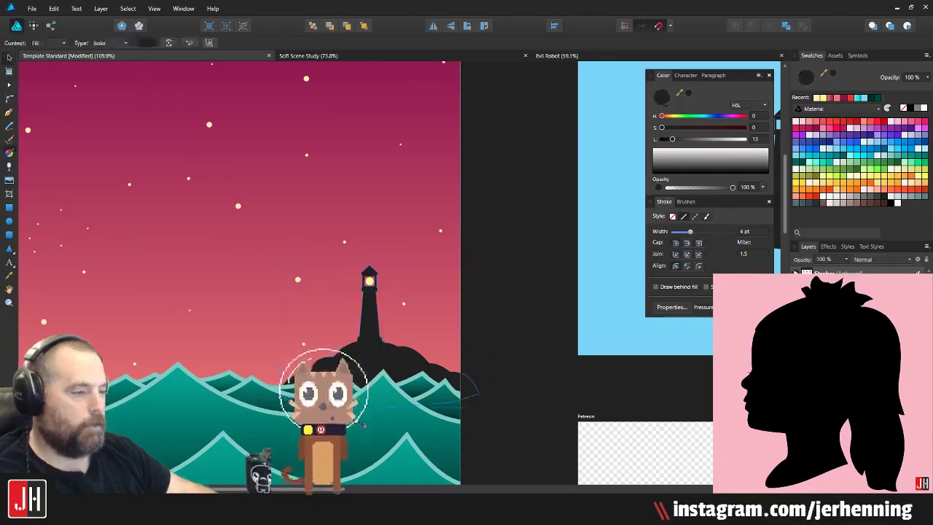
pyautogui.moveTo(369, 414); pyautogui.dragTo(369, 260)
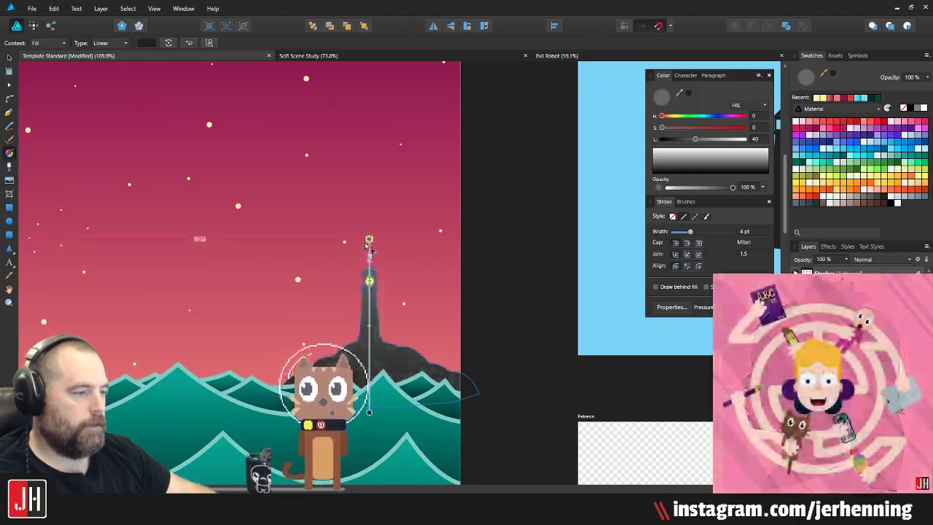
pyautogui.press('v')
pyautogui.scroll(-4, 379, 266)
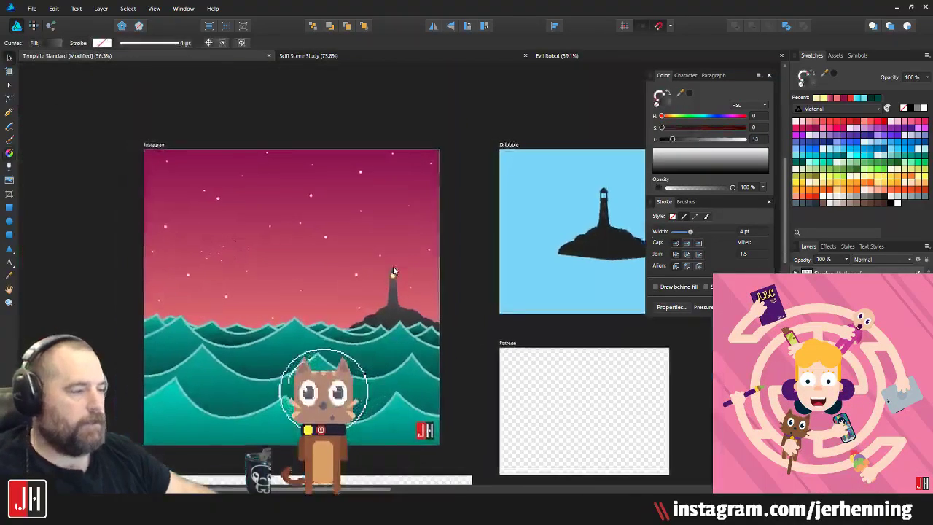
pyautogui.scroll(4, 379, 294)
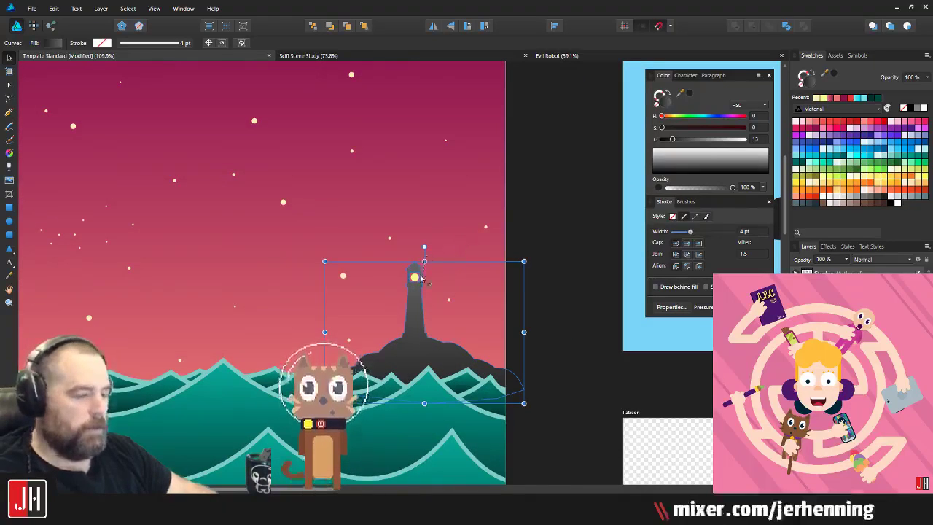
pyautogui.press('g')
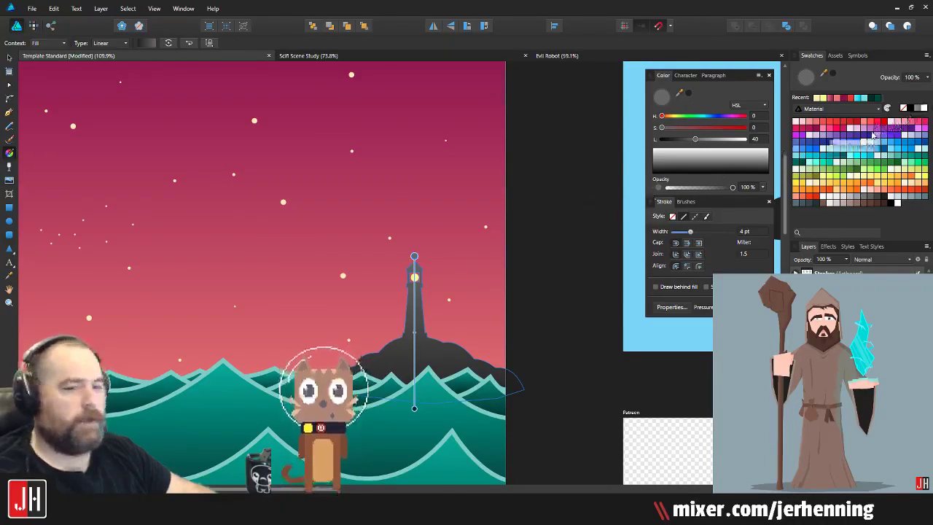
pyautogui.press('v')
pyautogui.click(542, 258)
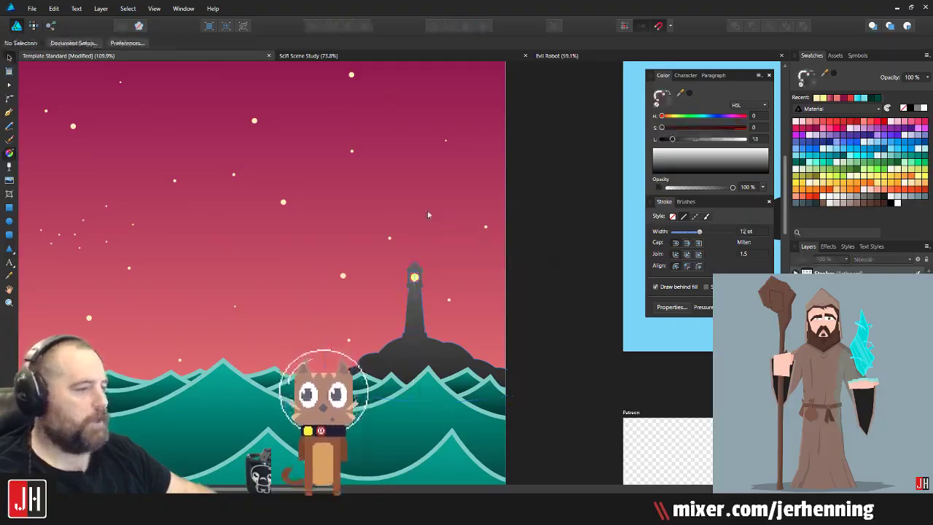
# Step: Draw a large circle on the Patreon artboard and fill it with red, hue 12, saturation 100, lightness 43
pyautogui.moveTo(50, 188); pyautogui.dragTo(117, 217)
pyautogui.click(10, 221)
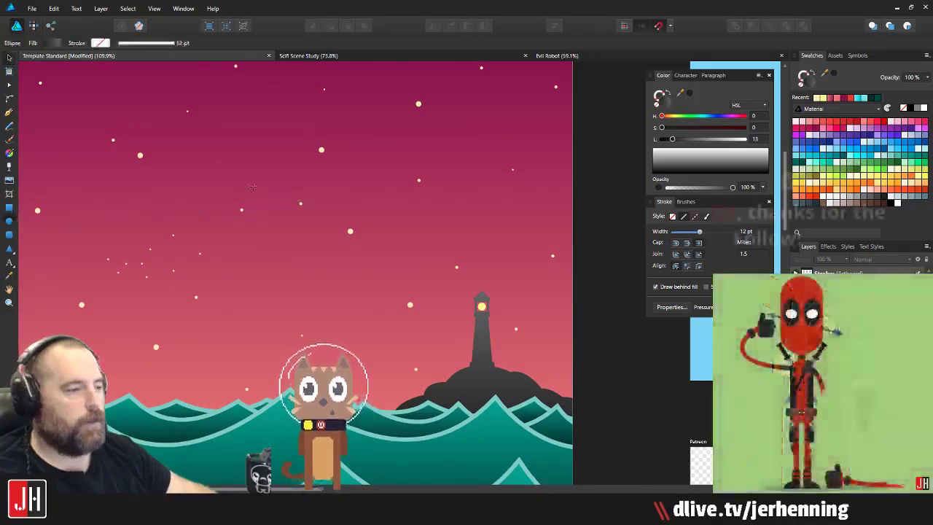
pyautogui.scroll(-3, 302, 201)
pyautogui.moveTo(585, 389); pyautogui.dragTo(371, 325)
pyautogui.scroll(1, 371, 325)
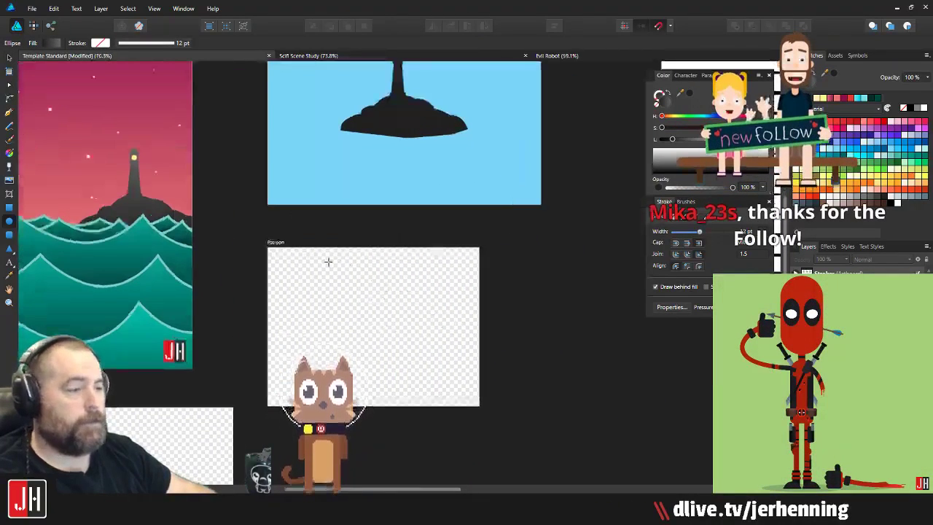
pyautogui.moveTo(319, 266)
pyautogui.mouseDown()
pyautogui.moveTo(481, 391)
pyautogui.moveTo(464, 396)
pyautogui.mouseUp()
pyautogui.scroll(3, 392, 325)
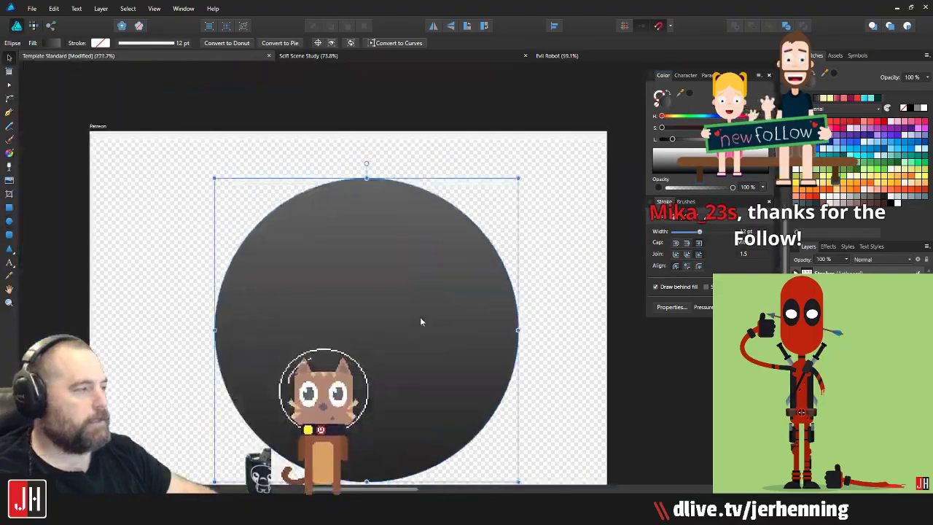
pyautogui.click(818, 196)
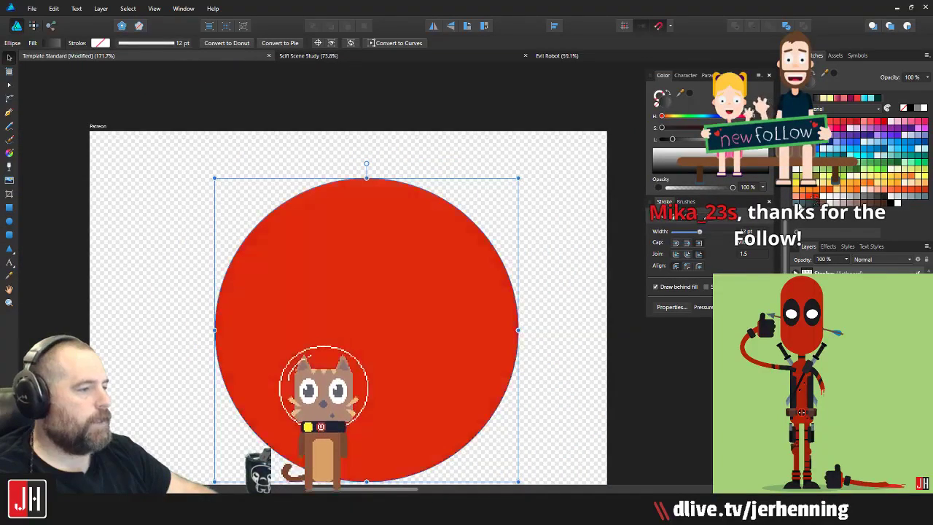
# Step: Fill the Patreon artboard's background with light purple, hue 261, saturation 46, lightness 74
pyautogui.click(99, 127)
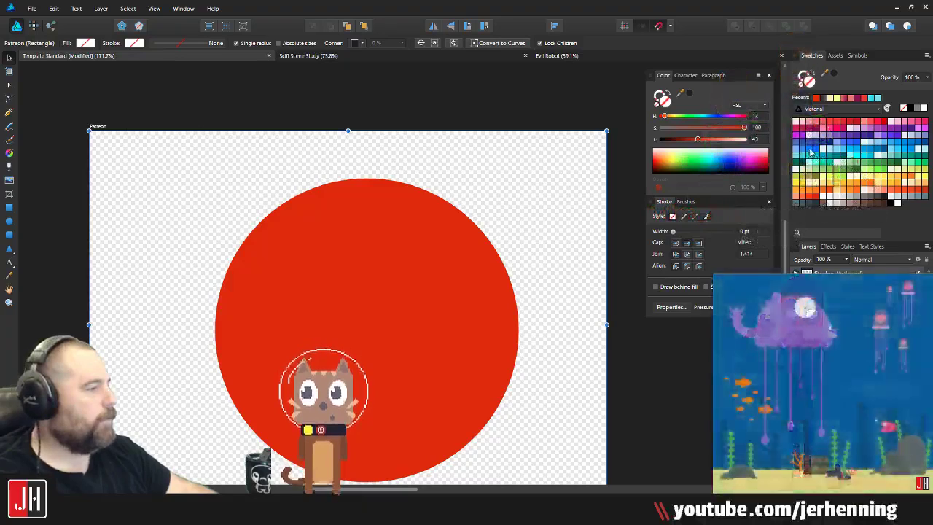
pyautogui.click(804, 155)
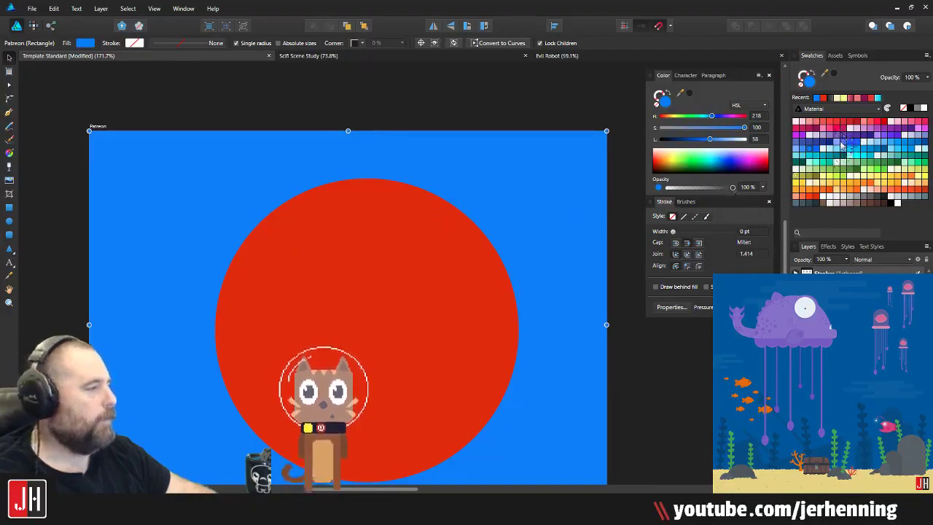
pyautogui.click(829, 139)
pyautogui.scroll(-5, 443, 225)
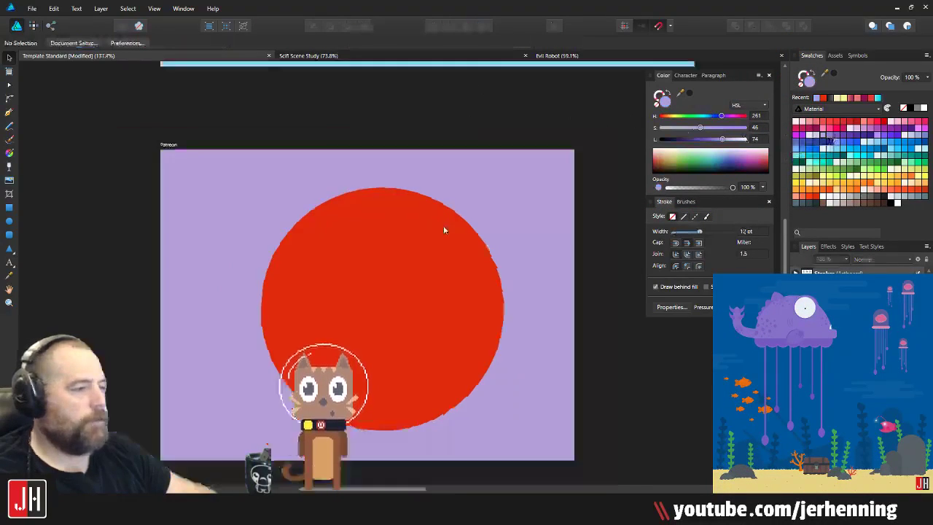
# Step: Centre the red circle on the Patreon artboard and give it a horizontal linear transparency fading out before its right edge
pyautogui.click(414, 268)
pyautogui.moveTo(414, 270); pyautogui.dragTo(405, 269)
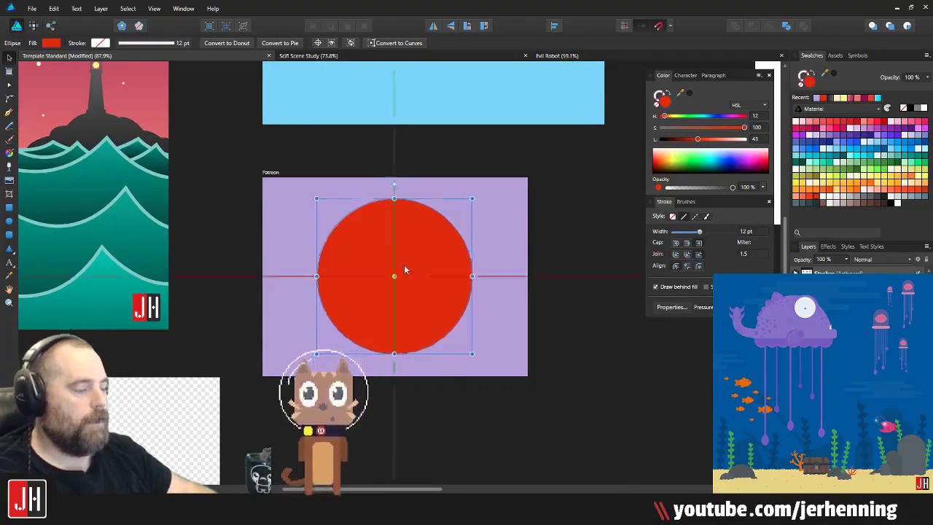
pyautogui.press('g')
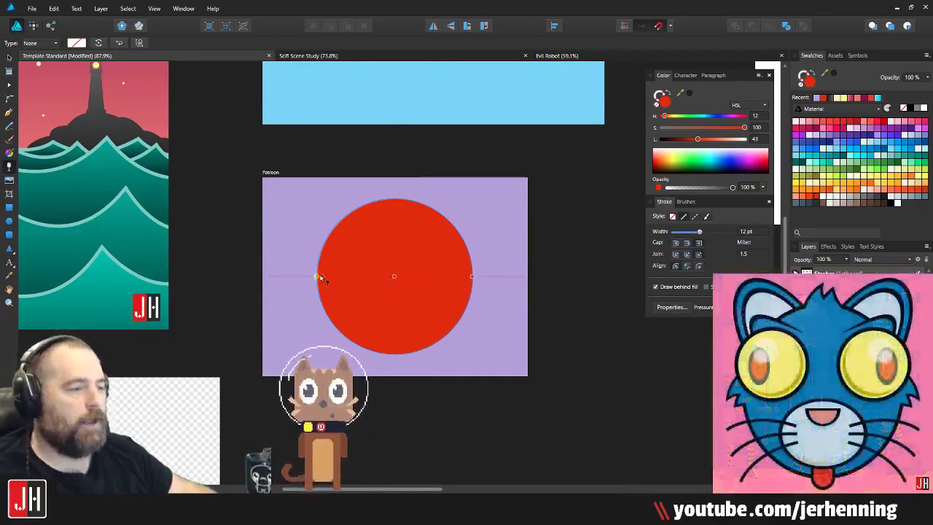
pyautogui.moveTo(318, 276); pyautogui.dragTo(445, 278)
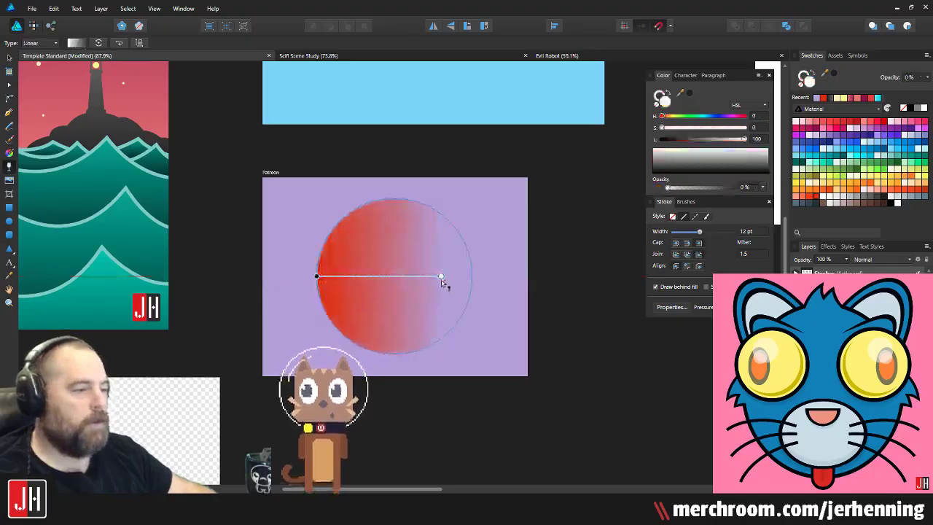
pyautogui.press('v')
pyautogui.click(573, 292)
pyautogui.scroll(-2, 549, 303)
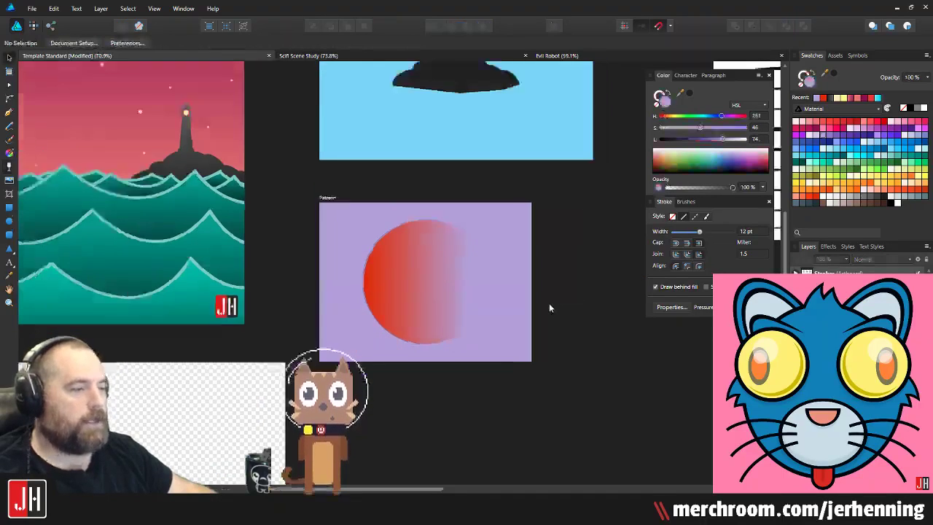
pyautogui.scroll(1, 523, 305)
pyautogui.scroll(3, 523, 309)
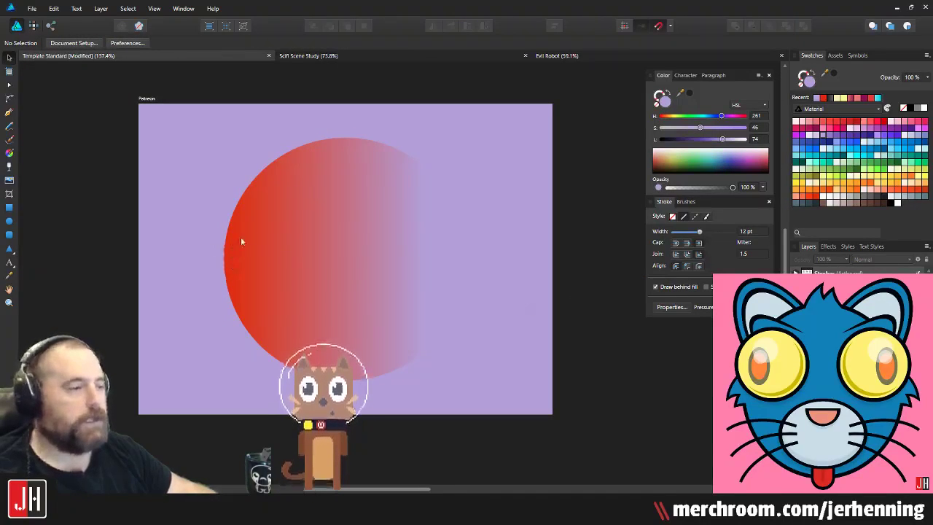
# Step: Shift the transparency midpoint towards the circle's opaque left edge so the red fades out sooner
pyautogui.click(303, 234)
pyautogui.press('g')
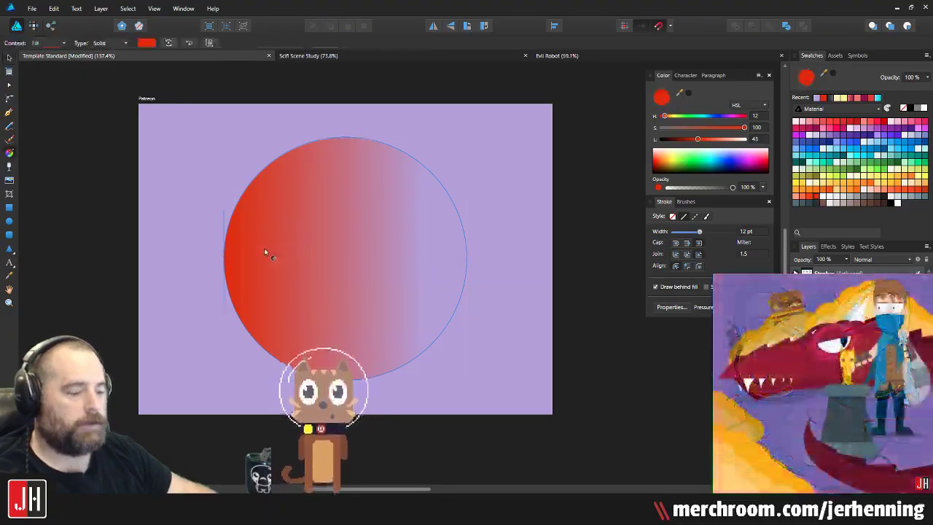
pyautogui.click(223, 259)
pyautogui.moveTo(325, 259); pyautogui.dragTo(302, 261)
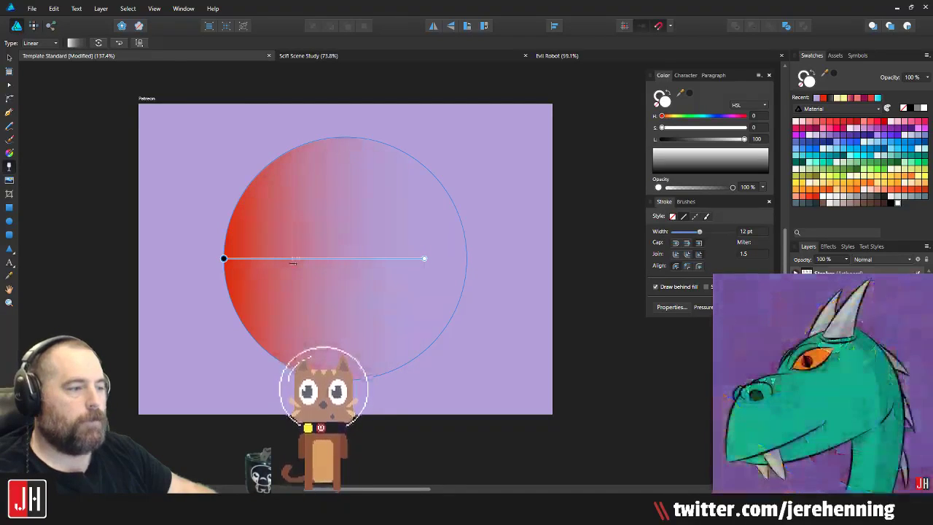
pyautogui.press('v')
pyautogui.scroll(-3, 327, 273)
pyautogui.click(493, 306)
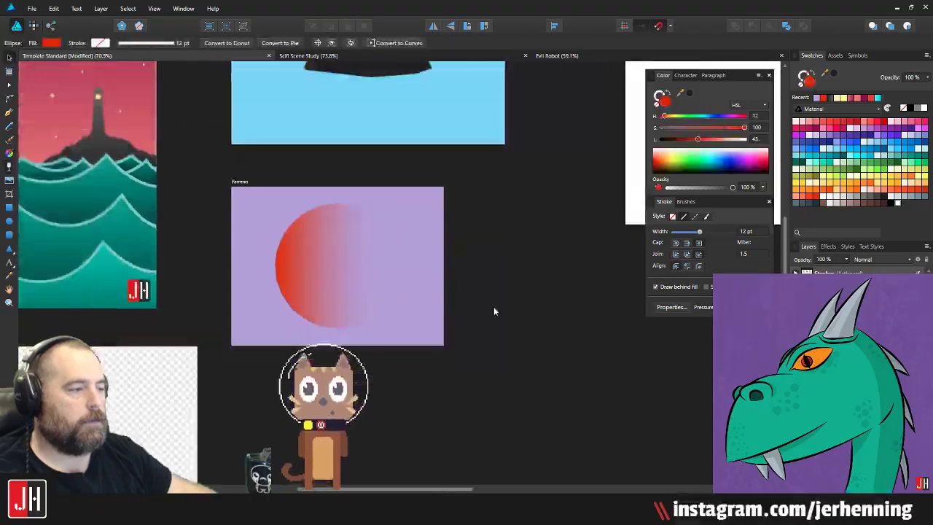
pyautogui.scroll(3, 323, 270)
# Step: Reopen the circle's transparency gradient and try adjusting the lightness of its end stops
pyautogui.click(309, 254)
pyautogui.press('g')
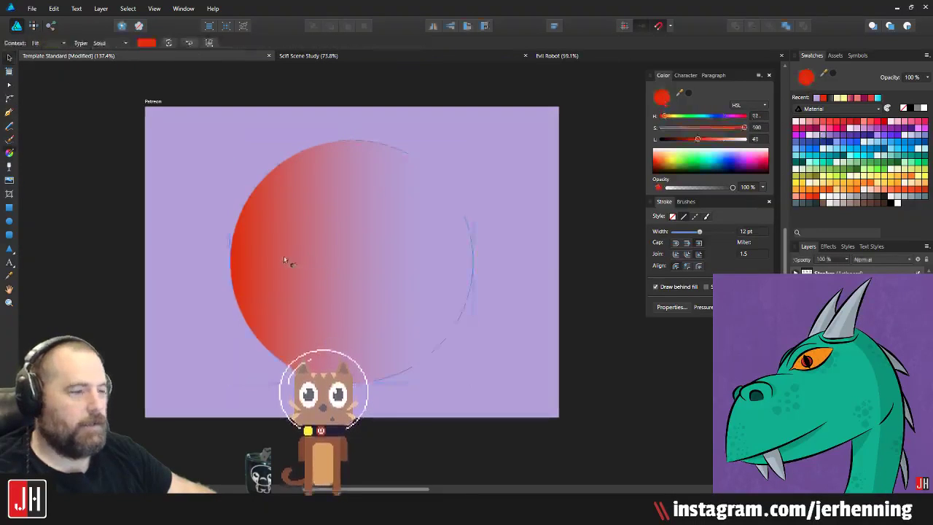
pyautogui.moveTo(230, 261); pyautogui.dragTo(431, 261)
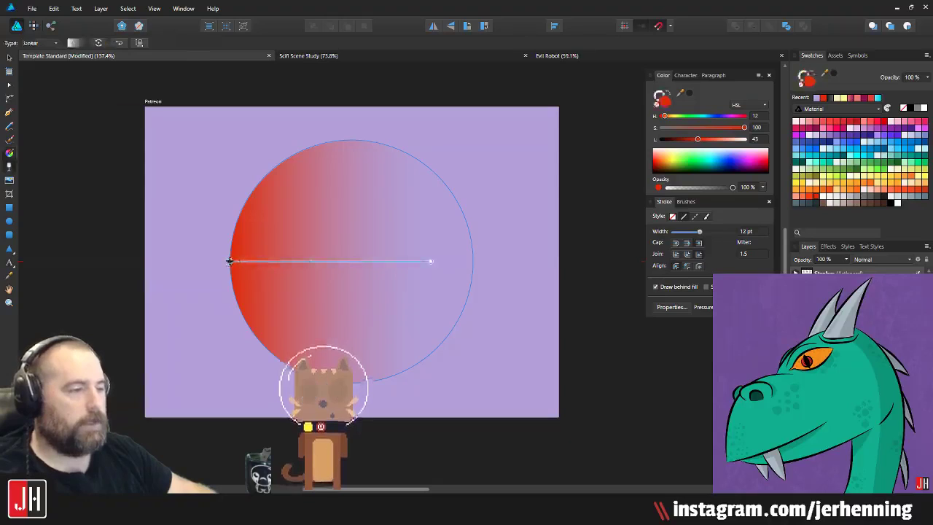
pyautogui.click(230, 261)
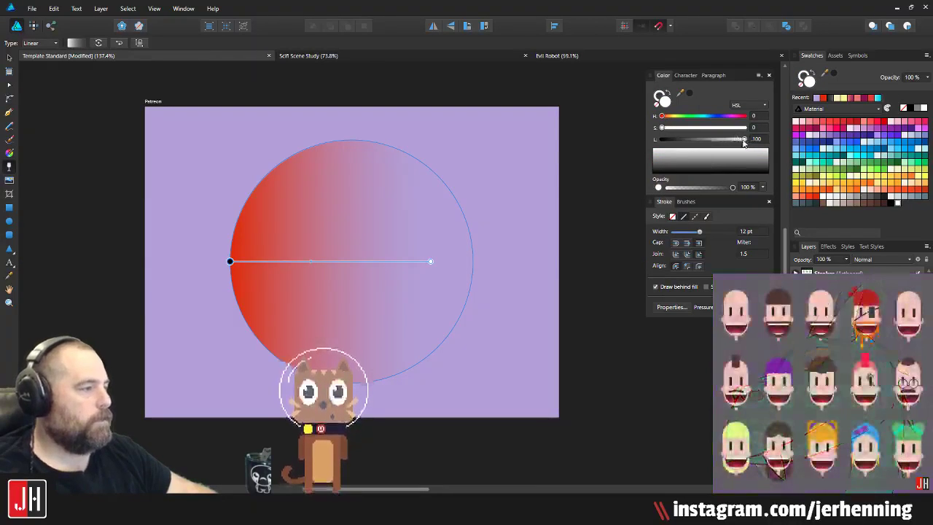
pyautogui.moveTo(745, 139); pyautogui.dragTo(780, 145)
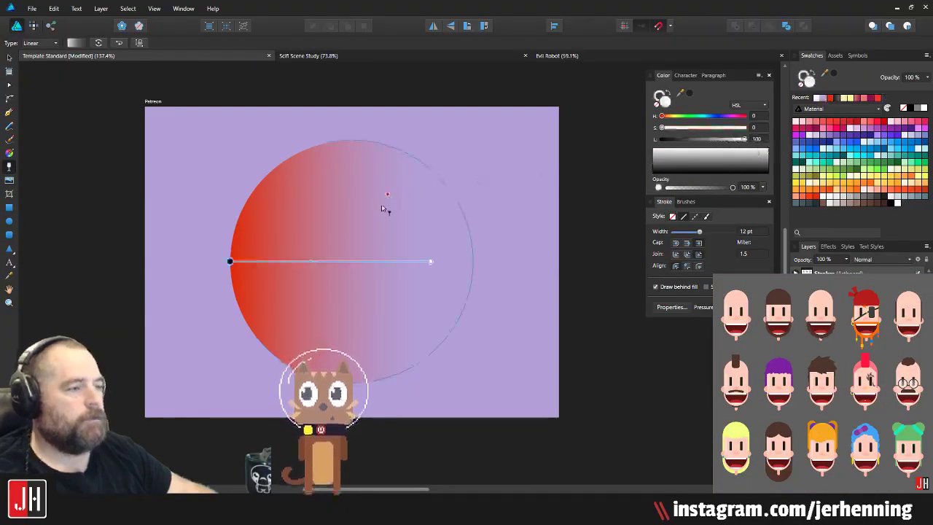
# Step: Delete the faded red circle from the Patreon artboard
pyautogui.scroll(-5, 381, 218)
pyautogui.press('v')
pyautogui.click(479, 232)
pyautogui.click(378, 234)
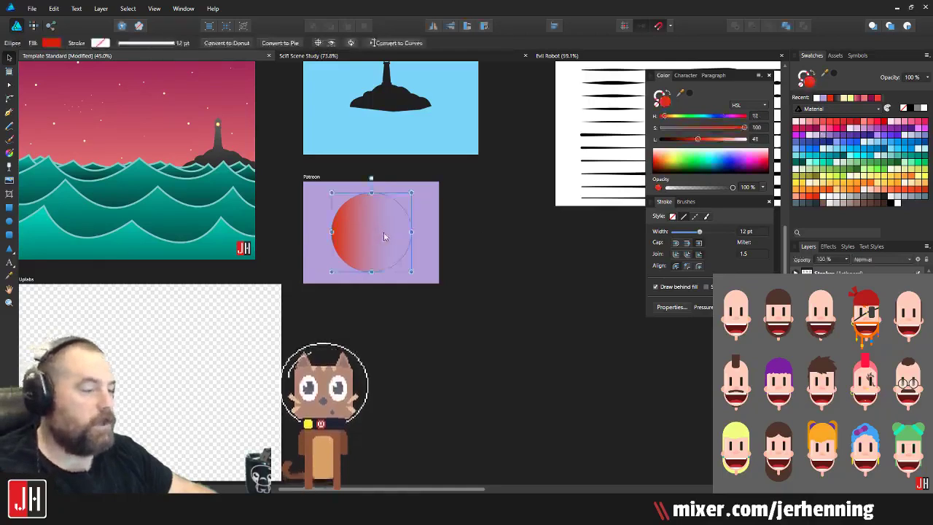
pyautogui.press('Delete')
# Step: Recolour the upper end of the lighthouse silhouette's gradient to magenta, hue 334, saturation 79, lightness 38
pyautogui.moveTo(385, 235); pyautogui.dragTo(555, 335)
pyautogui.scroll(3, 401, 237)
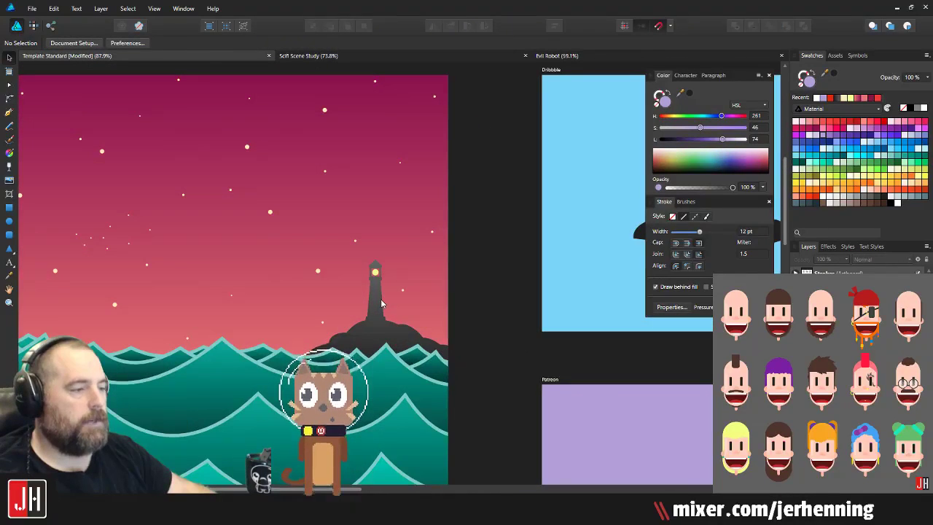
pyautogui.click(380, 303)
pyautogui.scroll(3, 380, 305)
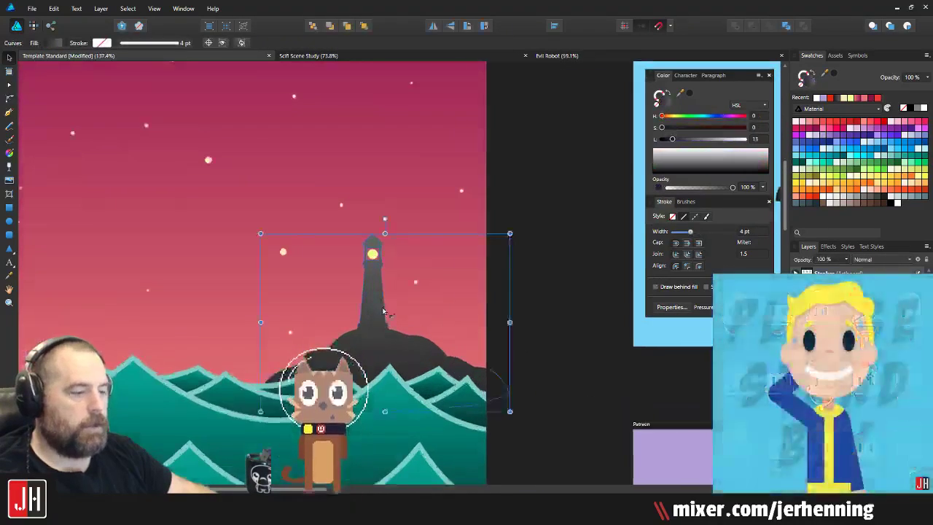
pyautogui.press('g')
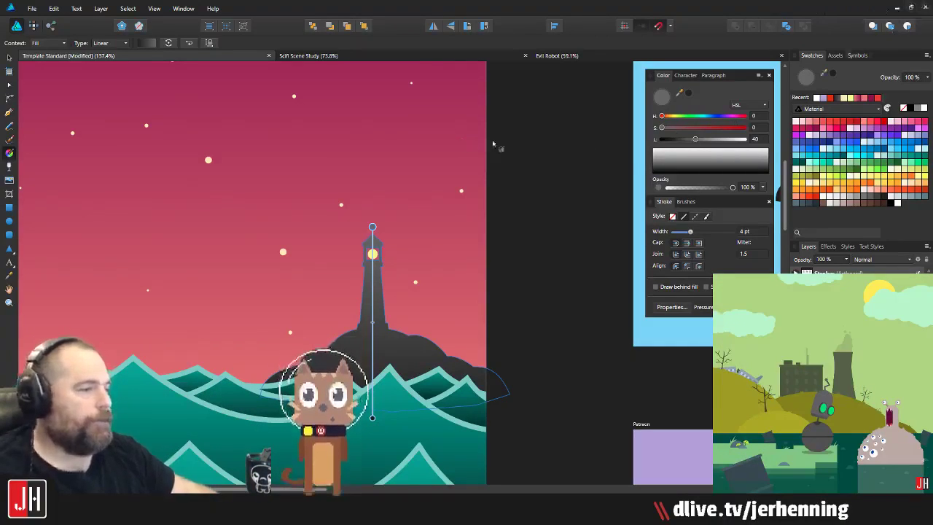
pyautogui.click(808, 131)
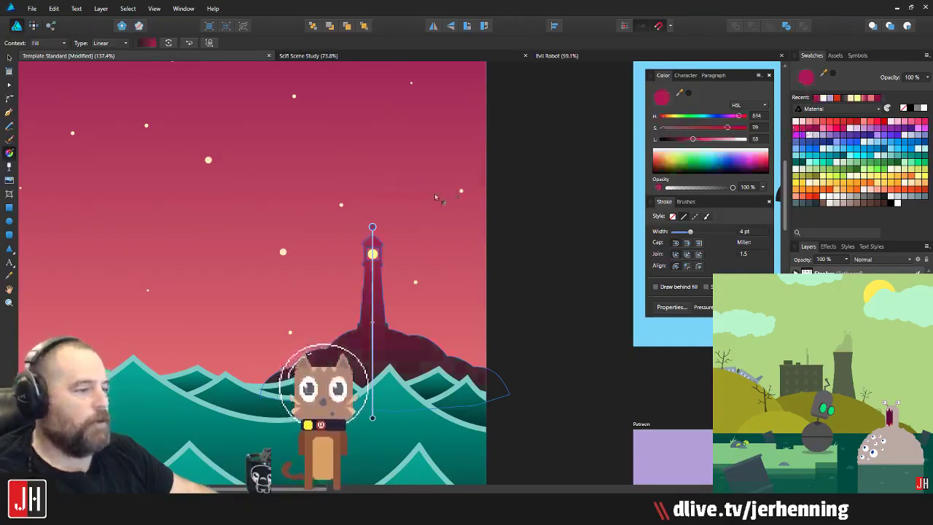
# Step: Set the gradient's lower end to a near-black magenta, hue 328, saturation 81, lightness 1
pyautogui.click(373, 418)
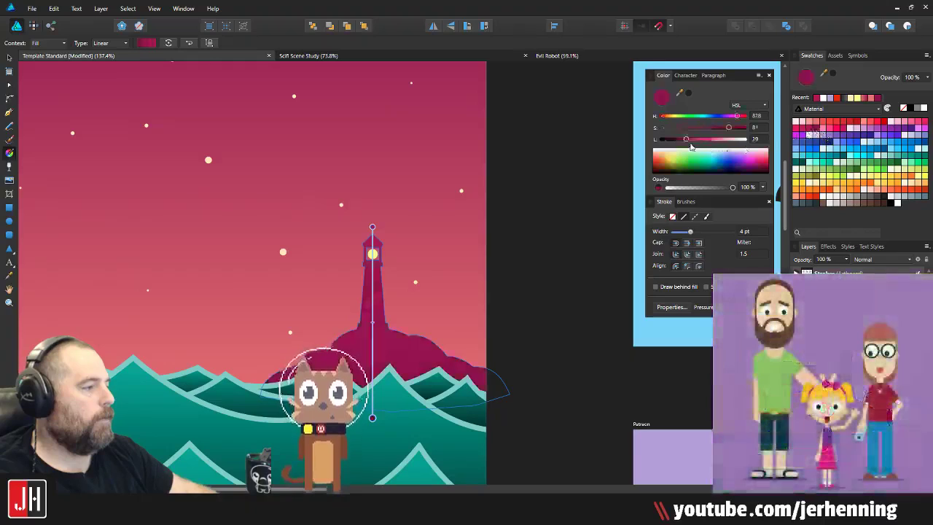
pyautogui.moveTo(687, 140); pyautogui.dragTo(665, 151)
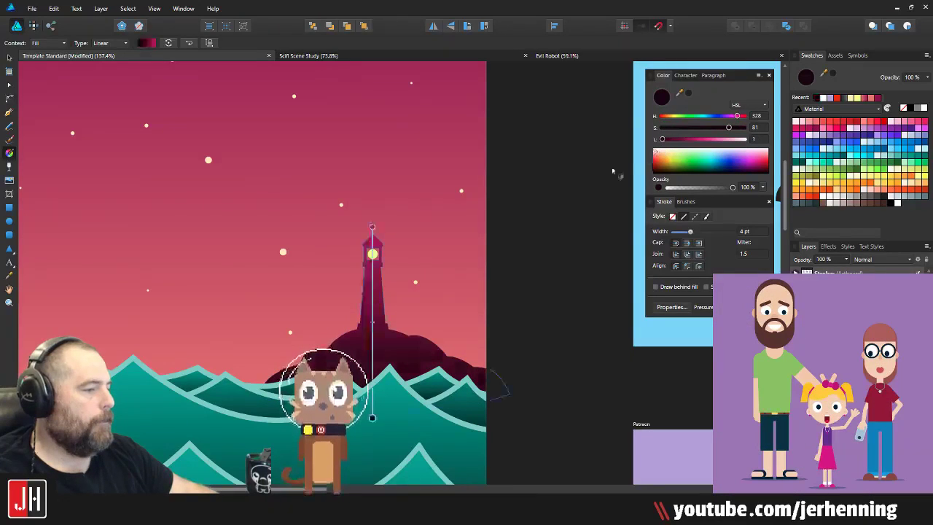
pyautogui.press('v')
pyautogui.press('g')
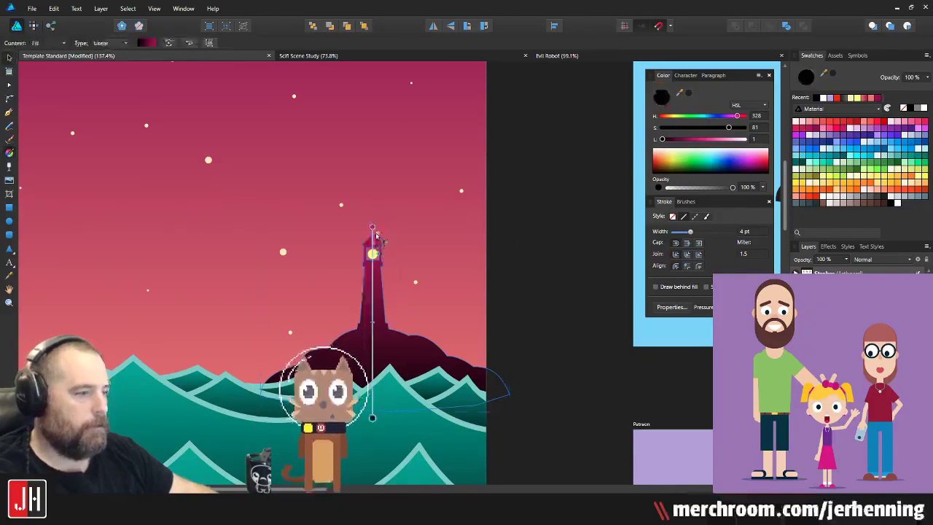
# Step: Fine-tune the lightness of the magenta end above the lighthouse roof and deselect the silhouette
pyautogui.click(372, 228)
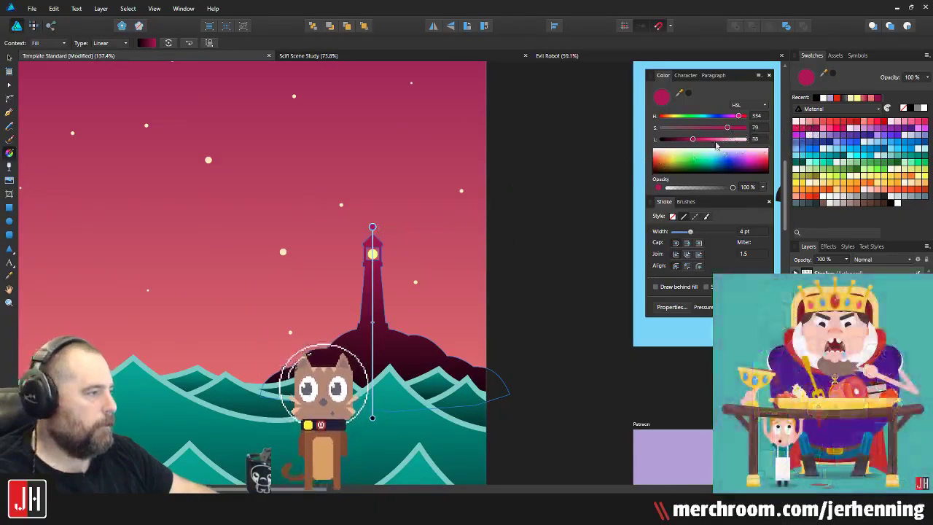
pyautogui.moveTo(692, 142); pyautogui.dragTo(695, 141)
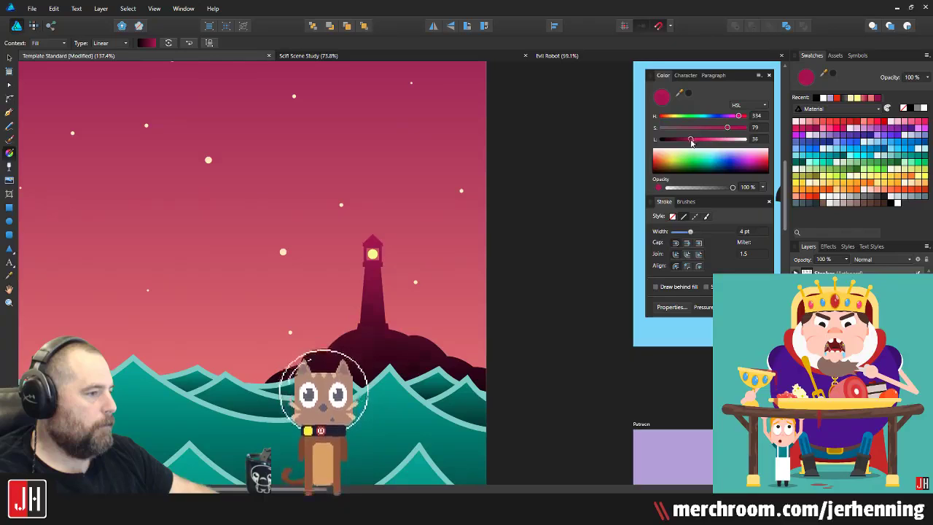
pyautogui.press('v')
pyautogui.click(542, 253)
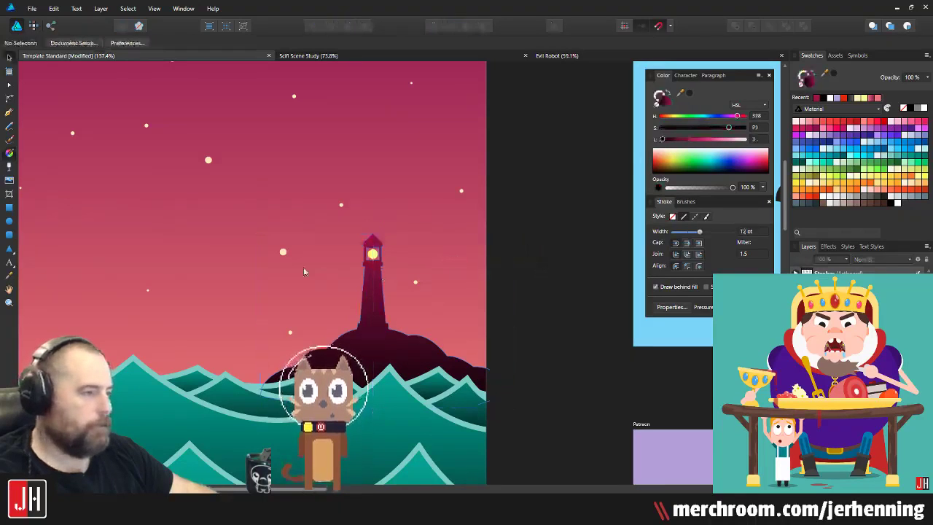
# Step: Examine the Instagram artboard as a whole and up close to judge the lighthouse's magenta shading against the sky
pyautogui.scroll(-8, 325, 268)
pyautogui.scroll(3, 365, 270)
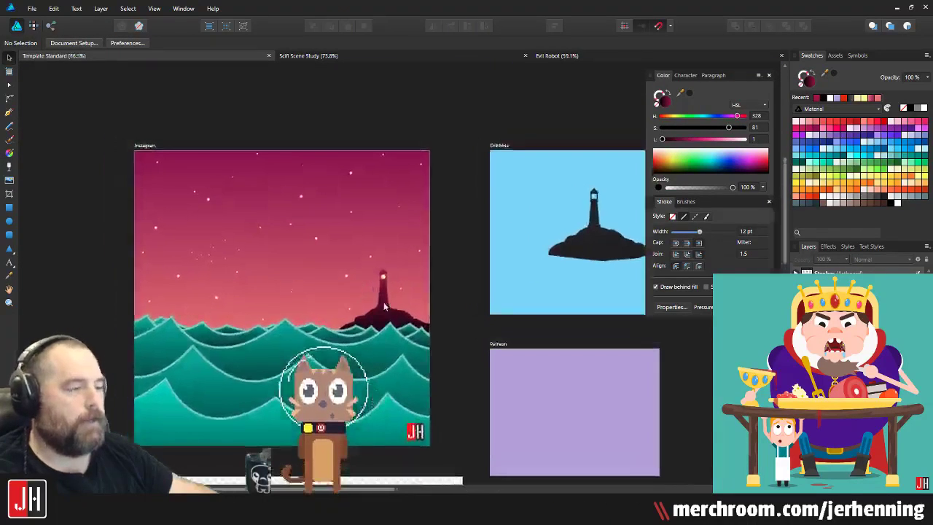
pyautogui.scroll(3, 409, 295)
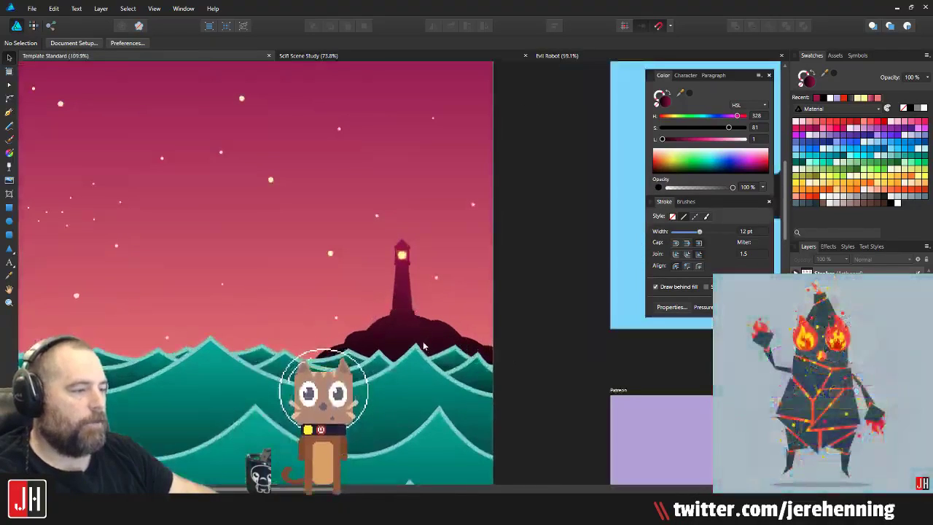
pyautogui.scroll(-3, 422, 315)
pyautogui.scroll(3, 410, 365)
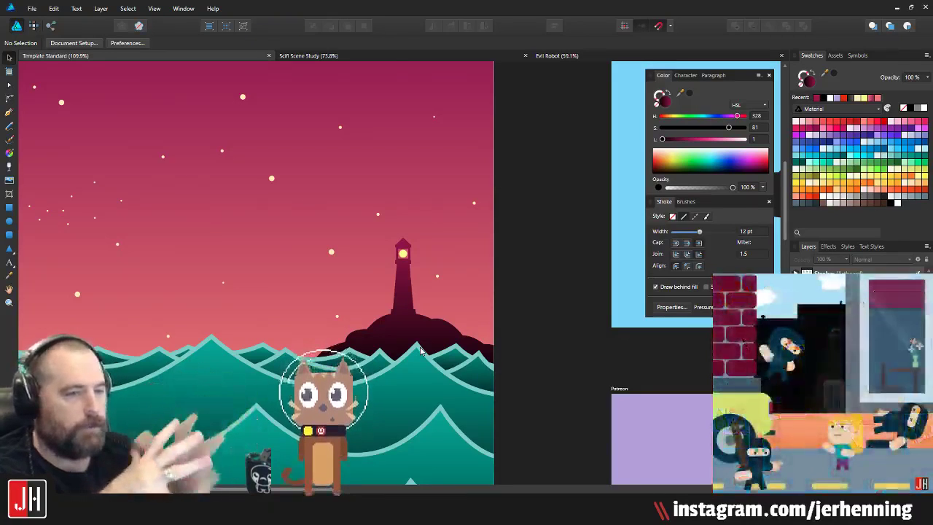
pyautogui.scroll(-4, 472, 399)
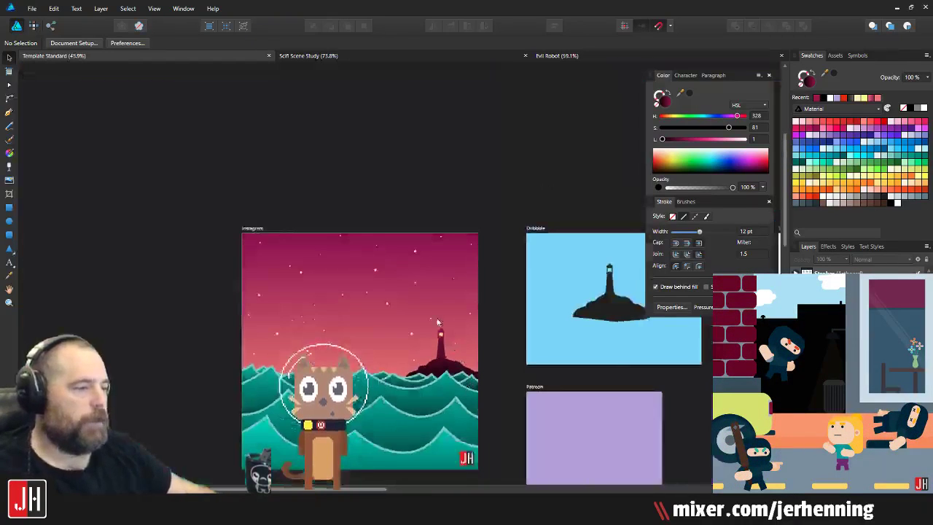
pyautogui.moveTo(395, 325); pyautogui.dragTo(366, 303)
pyautogui.scroll(2, 365, 301)
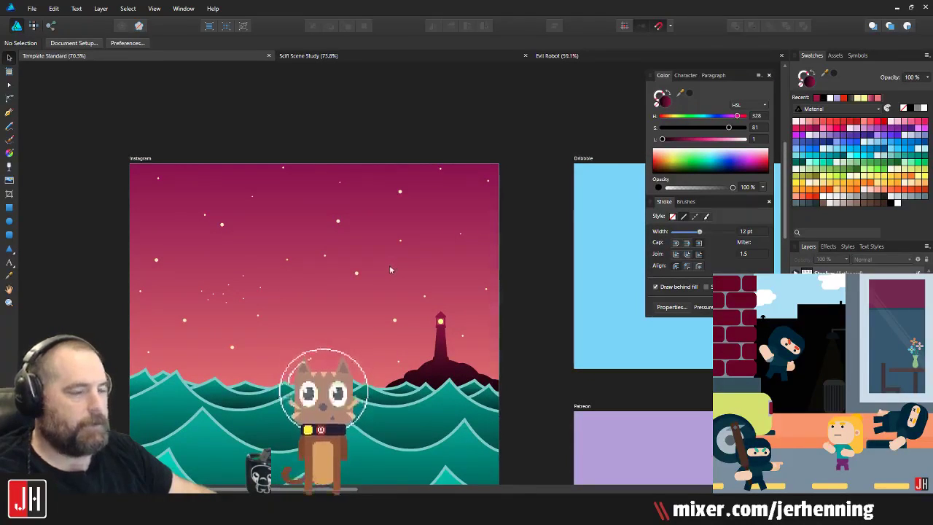
# Step: Duplicate a small pale-yellow star into emptier parts of the Instagram artboard's sky, deselect it and save the document
pyautogui.scroll(-2, 390, 254)
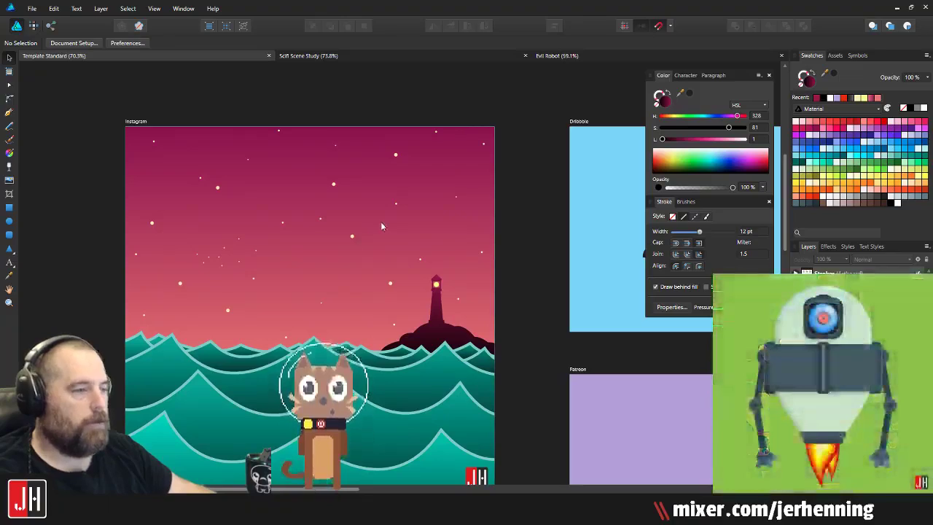
pyautogui.scroll(4, 344, 240)
pyautogui.click(285, 181)
pyautogui.doubleClick(285, 180)
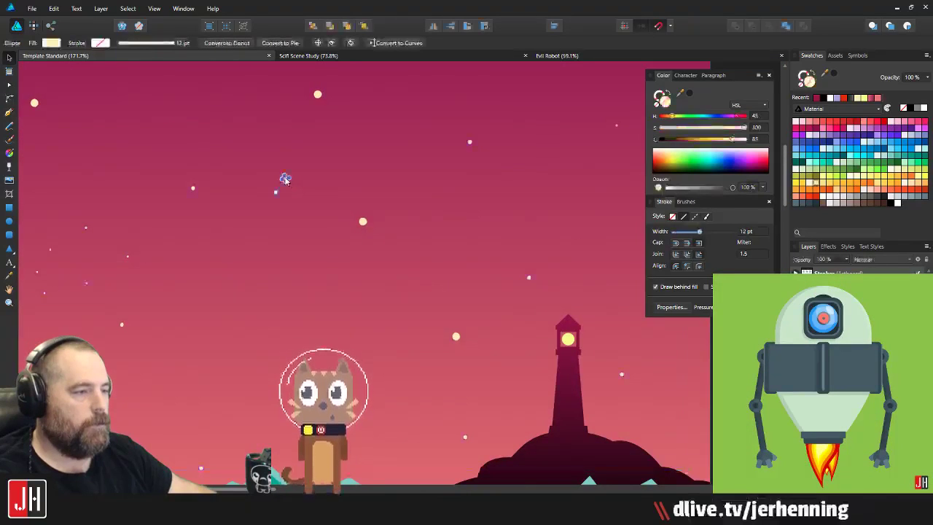
pyautogui.moveTo(297, 319); pyautogui.dragTo(347, 313)
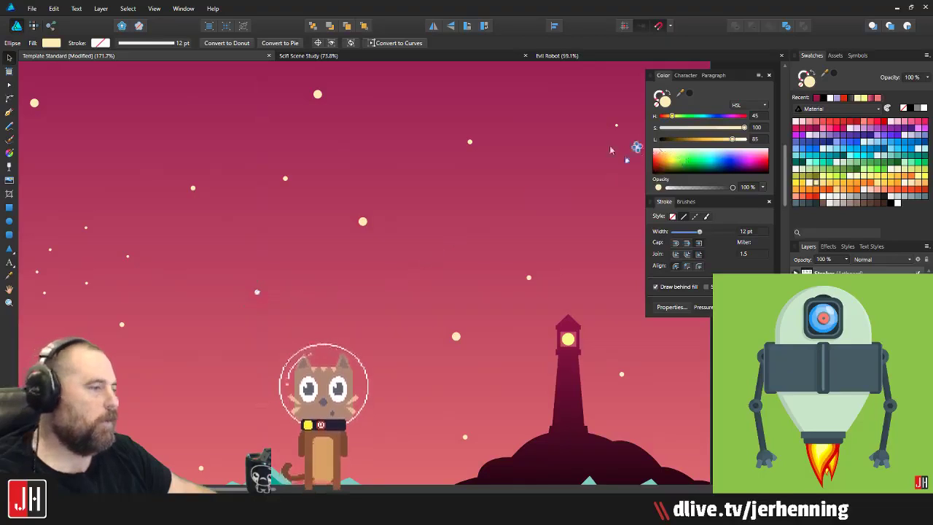
pyautogui.moveTo(234, 94); pyautogui.dragTo(132, 98)
pyautogui.scroll(-8, 160, 109)
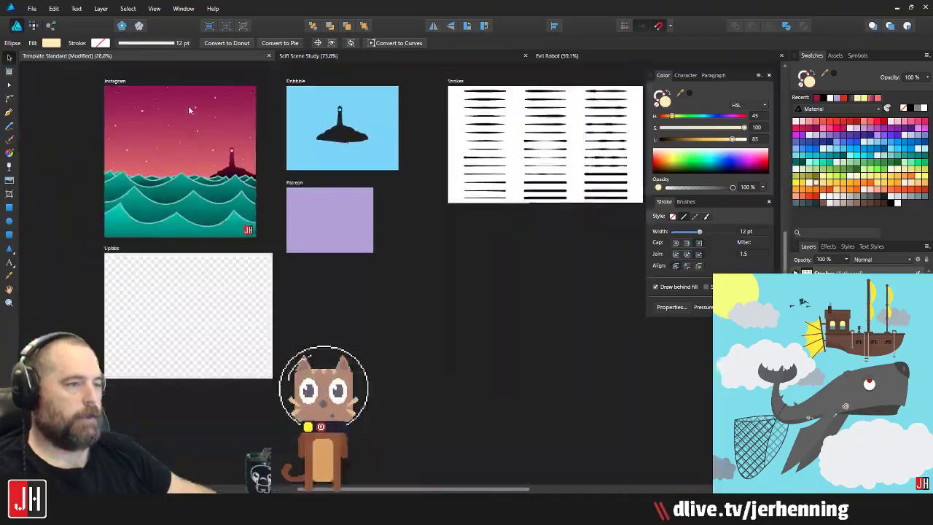
pyautogui.click(212, 70)
pyautogui.hotkey('ctrl', 's')
# Step: Draw a rectangle across the artboard's full width over the horizon and fill it with solid magenta, hue 328, saturation 81, lightness 29
pyautogui.scroll(3, 195, 95)
pyautogui.moveTo(196, 114); pyautogui.dragTo(398, 241)
pyautogui.scroll(1, 360, 216)
pyautogui.scroll(-1, 385, 204)
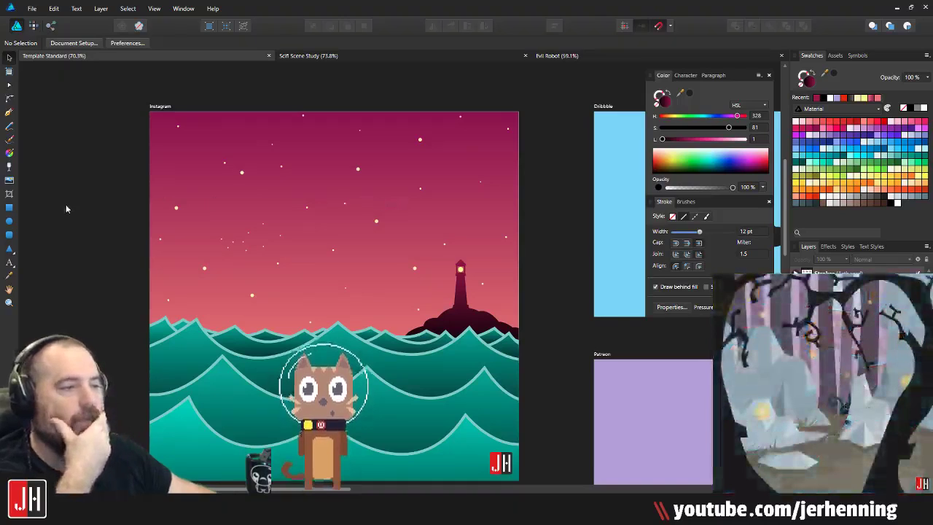
pyautogui.click(9, 207)
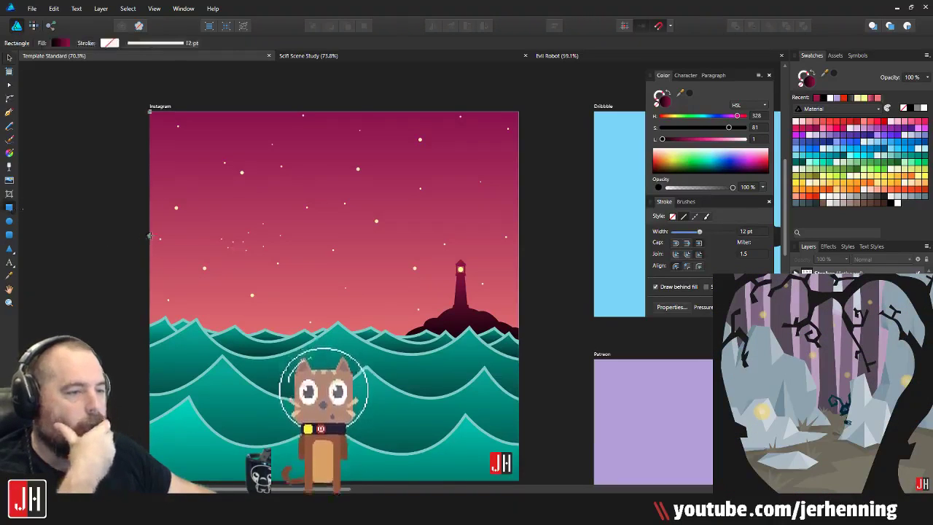
pyautogui.moveTo(148, 234); pyautogui.dragTo(519, 367)
pyautogui.press('g')
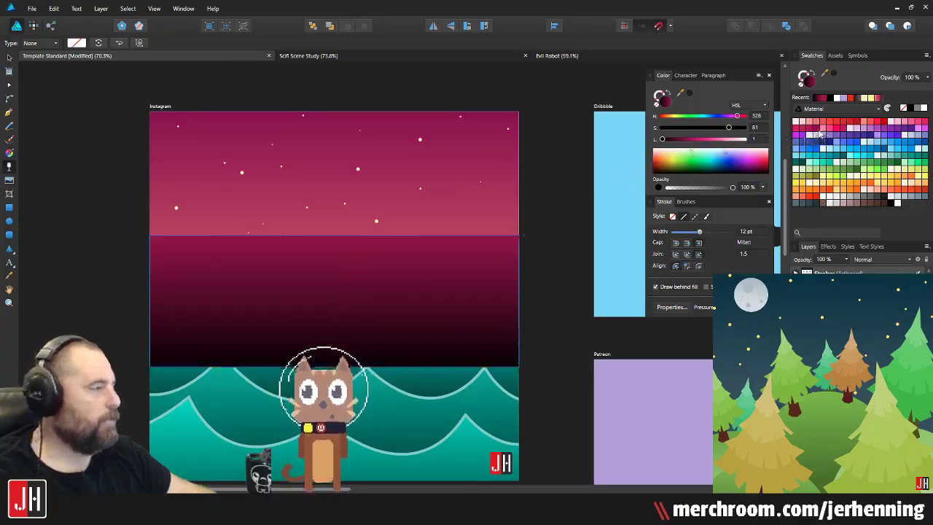
pyautogui.click(819, 135)
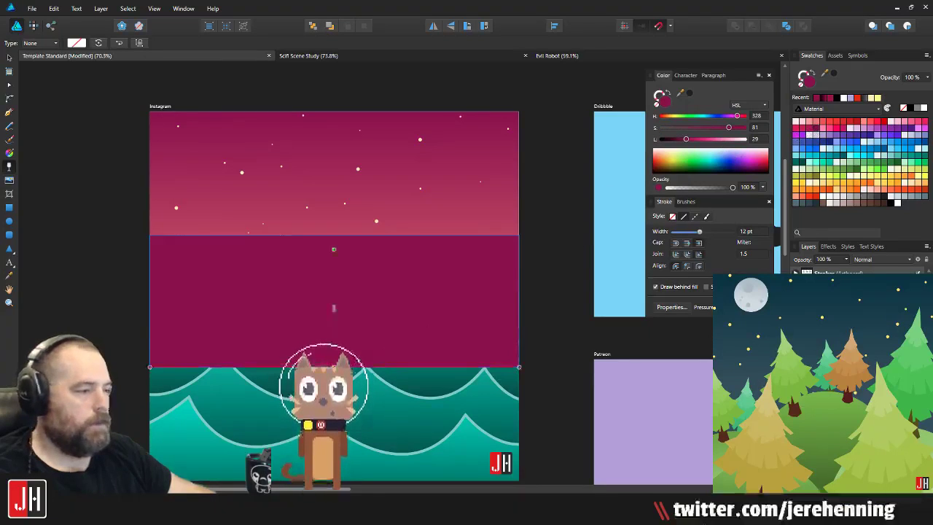
# Step: Fade the magenta rectangle upward with a linear transparency and cut and paste it behind the waves and lighthouse
pyautogui.moveTo(335, 367); pyautogui.dragTo(340, 276)
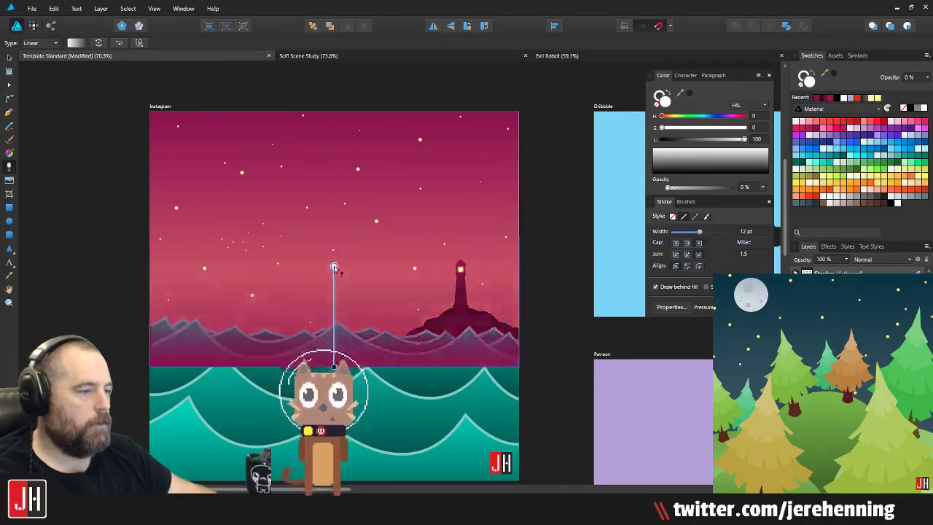
pyautogui.press('v')
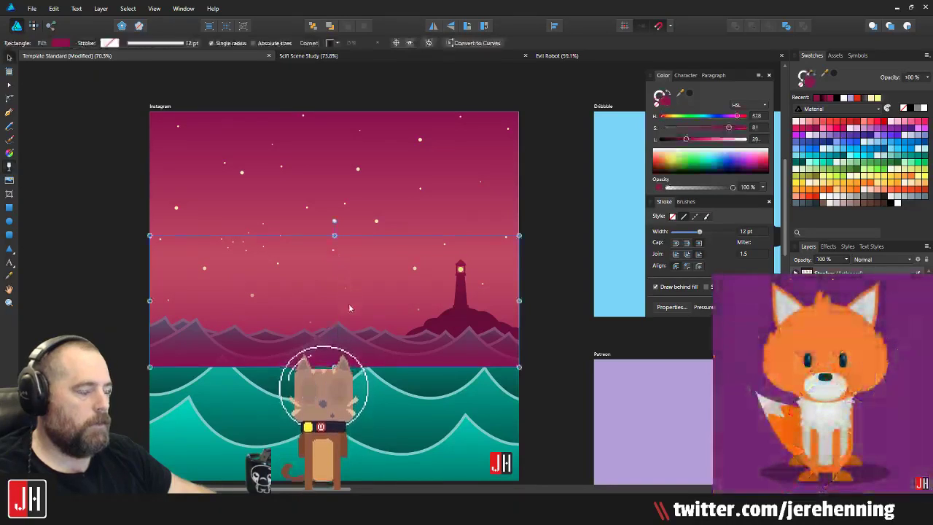
pyautogui.hotkey('ctrl', 'x')
pyautogui.click(205, 300)
pyautogui.hotkey('ctrl', 'v')
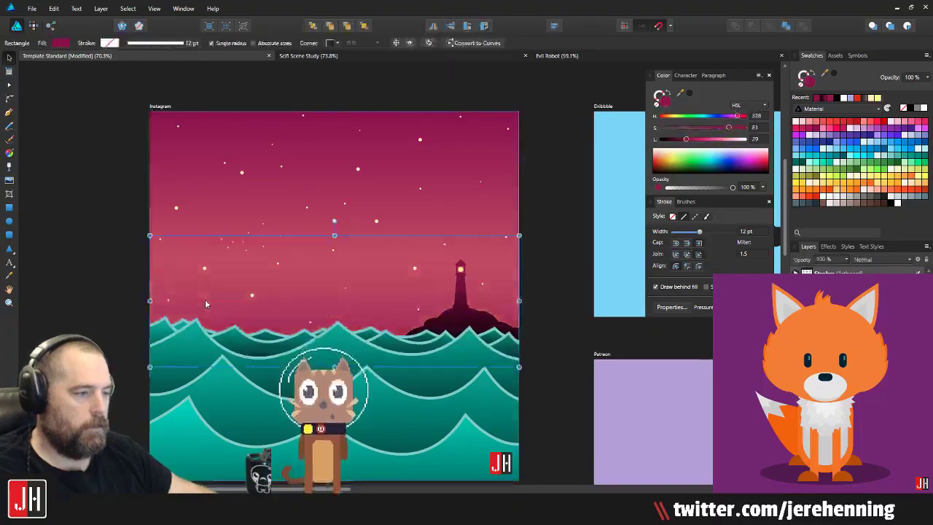
# Step: Shift the faded magenta haze lower behind the waves and check the horizon without the selection
pyautogui.scroll(3, 333, 321)
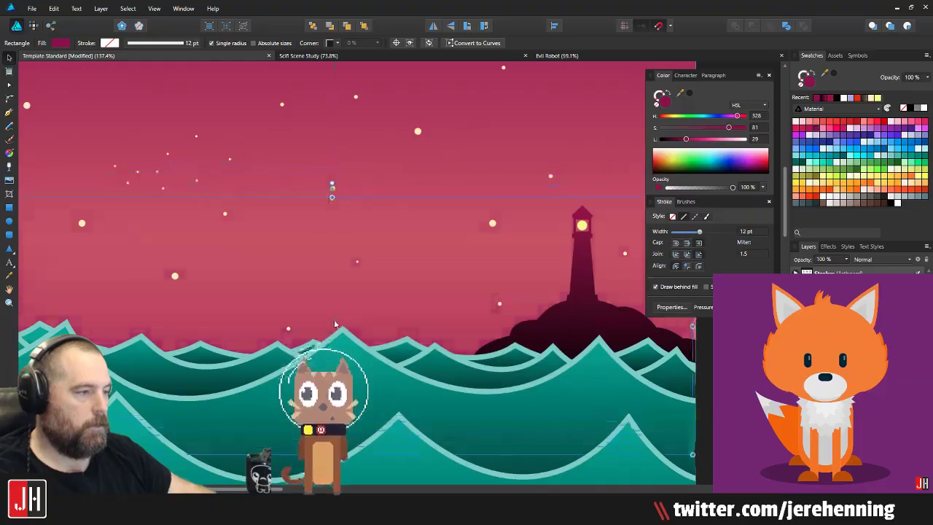
pyautogui.scroll(-4, 332, 312)
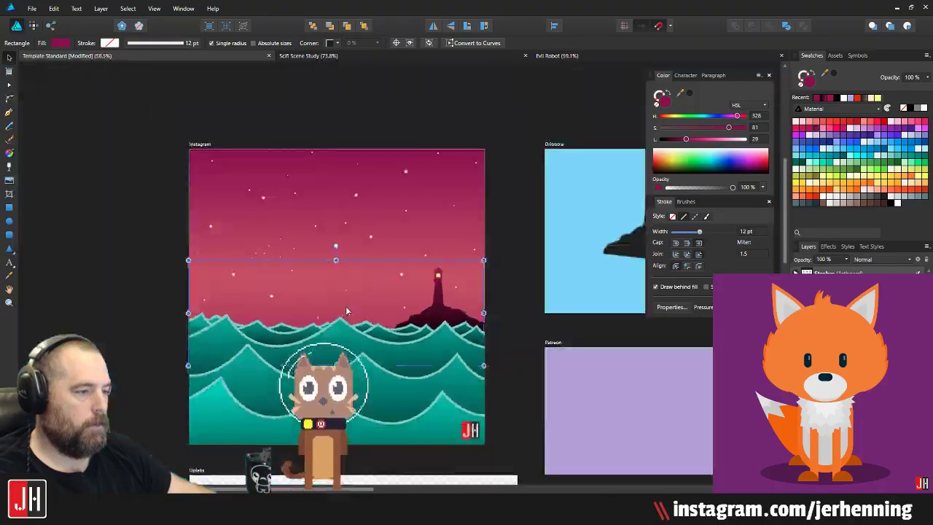
pyautogui.moveTo(346, 307); pyautogui.dragTo(349, 306)
pyautogui.click(514, 231)
pyautogui.scroll(2, 423, 283)
pyautogui.scroll(-2, 340, 299)
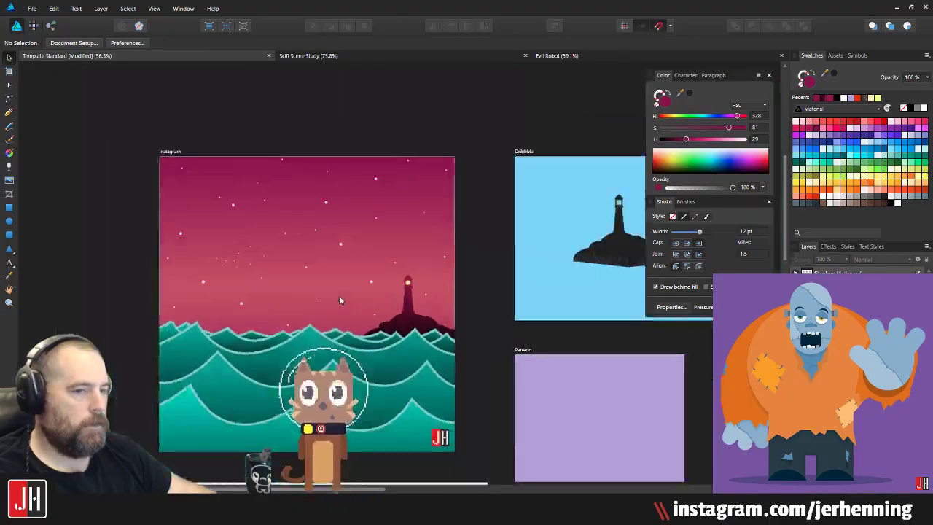
pyautogui.scroll(2, 368, 284)
pyautogui.click(362, 313)
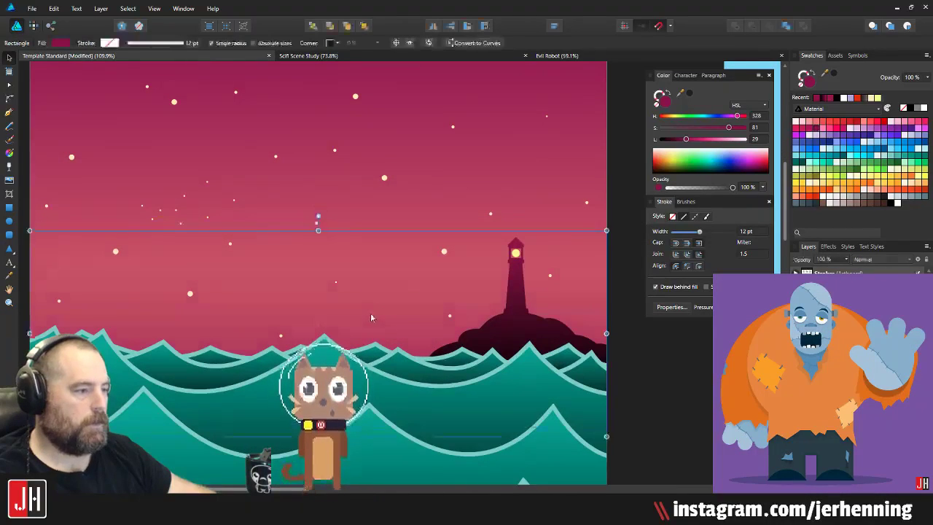
pyautogui.scroll(-3, 373, 314)
pyautogui.click(491, 293)
pyautogui.scroll(2, 399, 312)
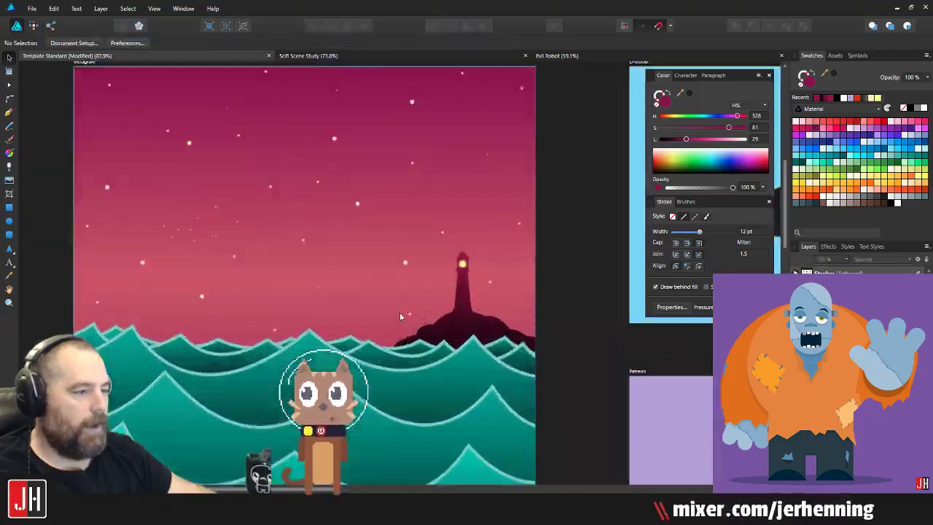
# Step: Move the haze rectangle further down until its upper edge sits just below the lighthouse lamp
pyautogui.moveTo(325, 303); pyautogui.dragTo(384, 329)
pyautogui.click(363, 304)
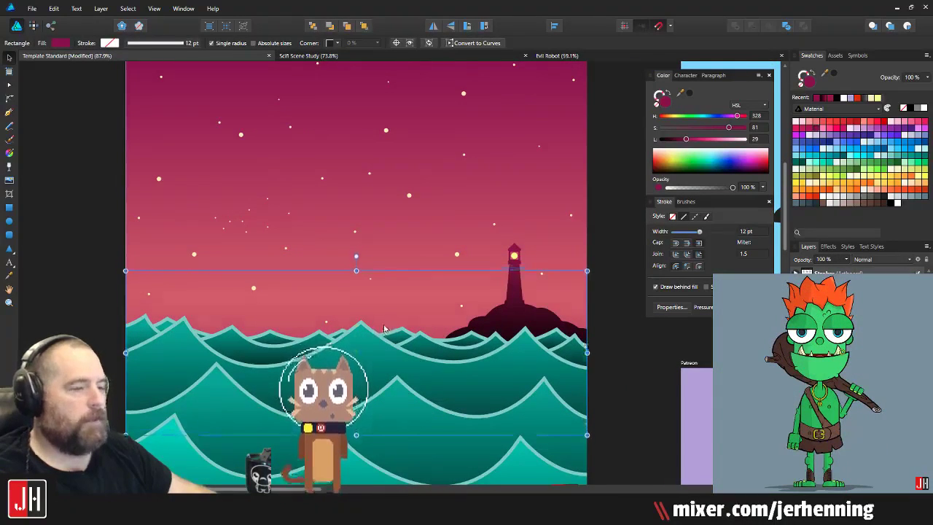
pyautogui.scroll(-3, 385, 329)
pyautogui.click(507, 326)
pyautogui.scroll(2, 301, 287)
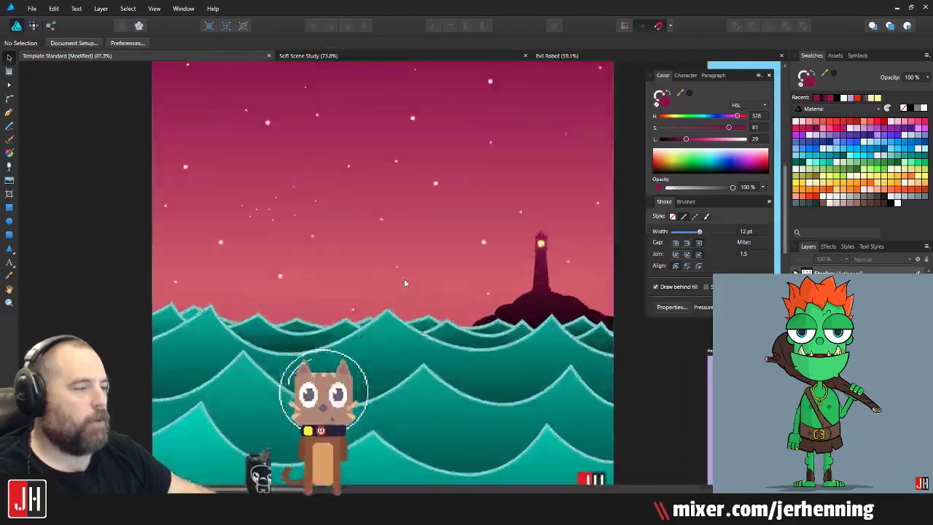
pyautogui.scroll(-2, 404, 283)
pyautogui.click(404, 302)
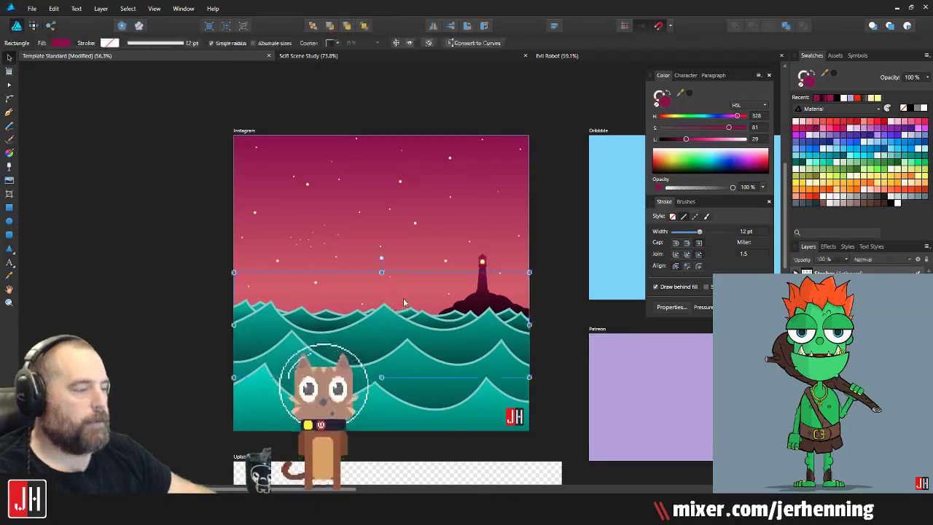
pyautogui.scroll(3, 404, 302)
pyautogui.scroll(-4, 407, 294)
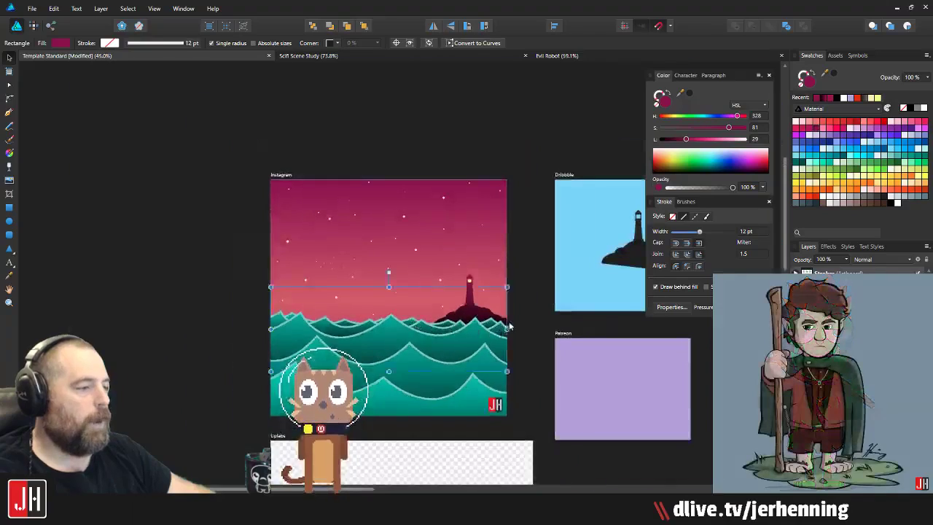
pyautogui.click(515, 321)
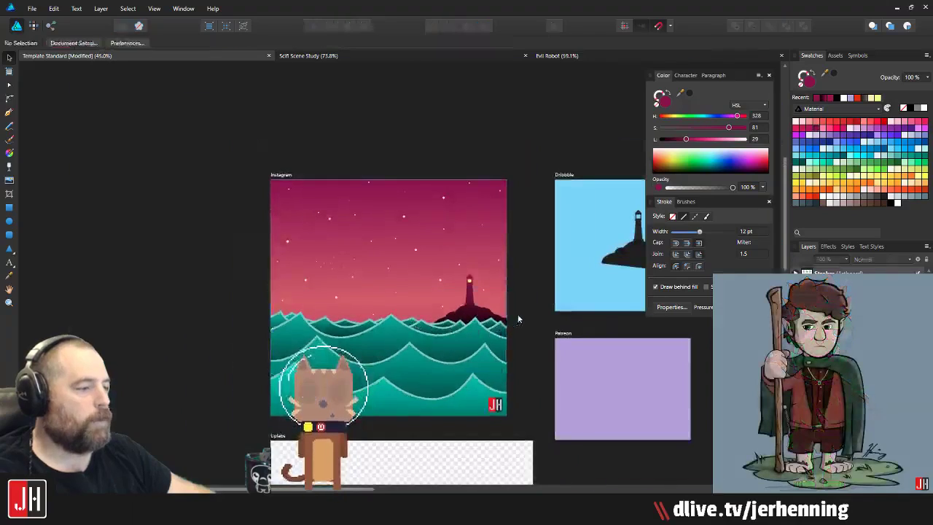
# Step: Lower the haze rectangle once more behind the waves, deselect it and save the document
pyautogui.click(394, 300)
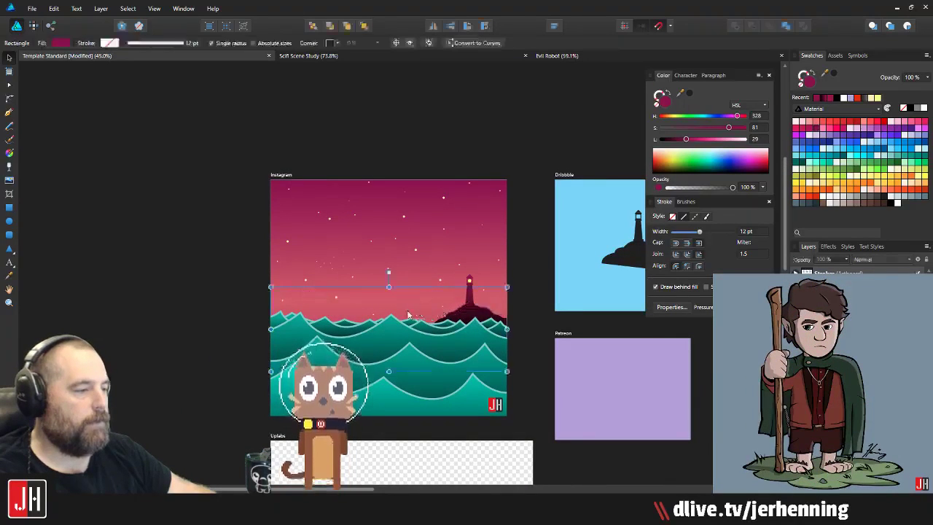
pyautogui.scroll(2, 411, 310)
pyautogui.moveTo(414, 312); pyautogui.dragTo(424, 333)
pyautogui.click(594, 286)
pyautogui.scroll(3, 371, 325)
pyautogui.scroll(-7, 371, 325)
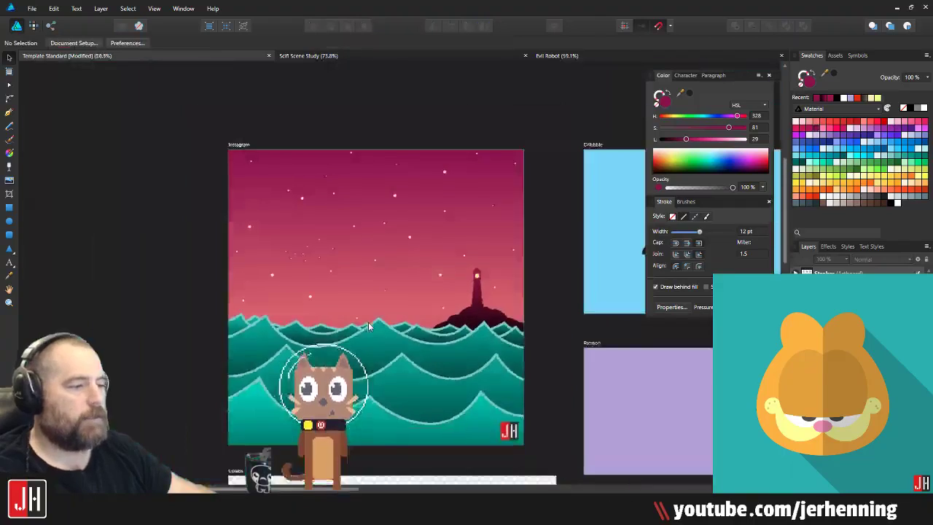
pyautogui.hotkey('ctrl', 's')
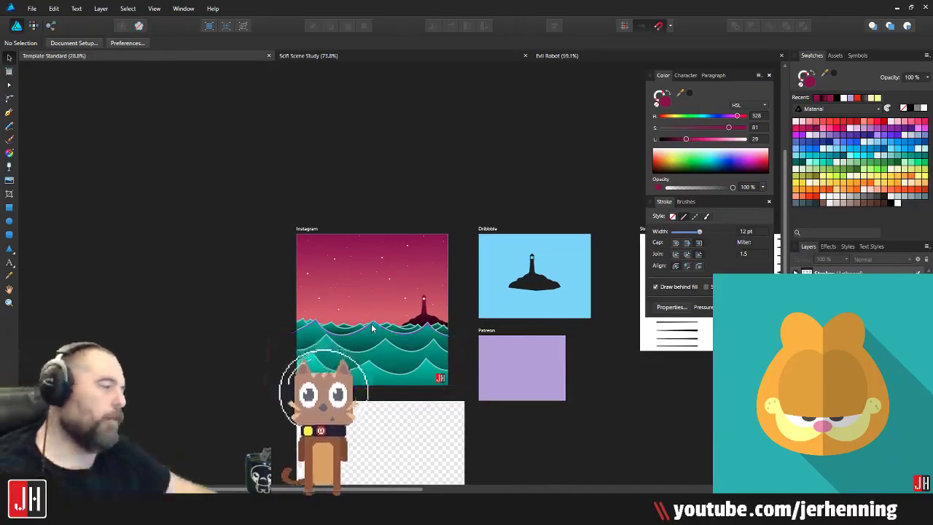
# Step: Create a crescent in the middle of the sky by drawing a circle and subtracting a copy offset sideways
pyautogui.scroll(5, 401, 328)
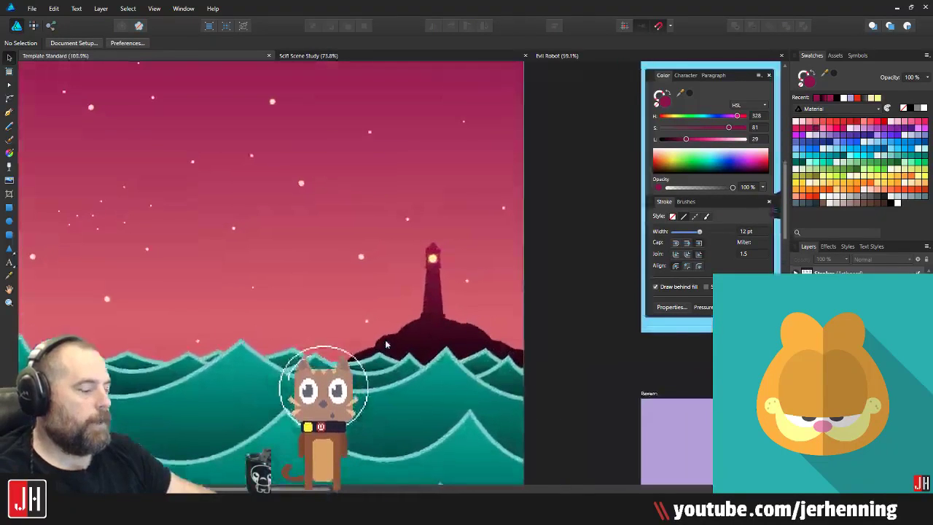
pyautogui.scroll(-3, 388, 340)
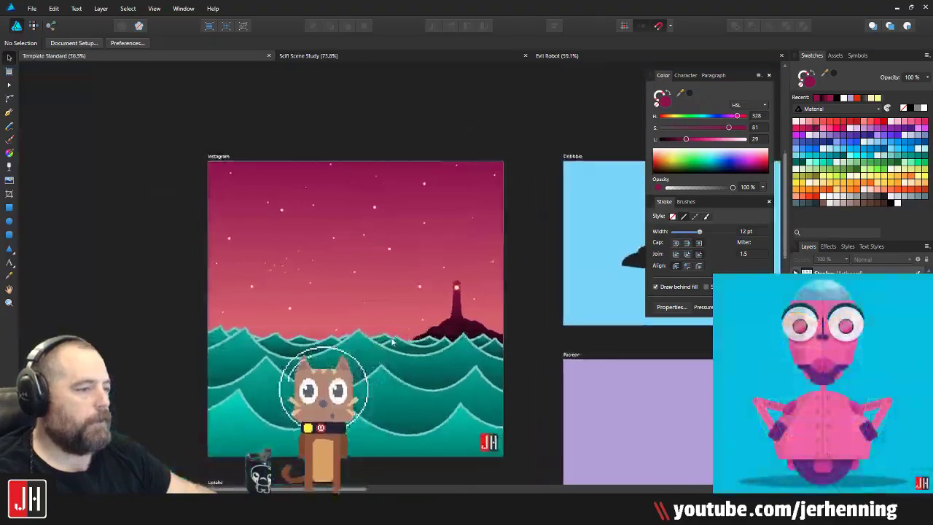
pyautogui.click(9, 233)
pyautogui.scroll(3, 290, 247)
pyautogui.moveTo(310, 190); pyautogui.dragTo(437, 317)
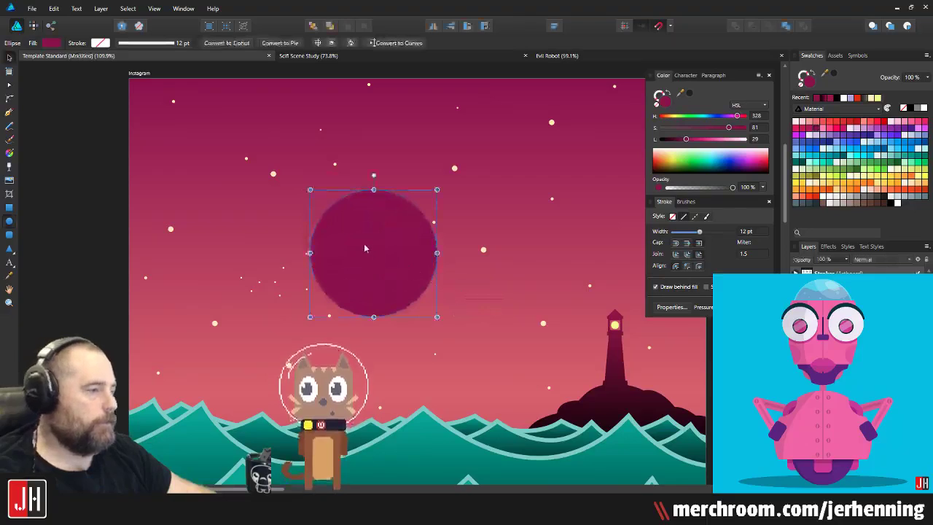
pyautogui.moveTo(365, 249); pyautogui.dragTo(388, 248)
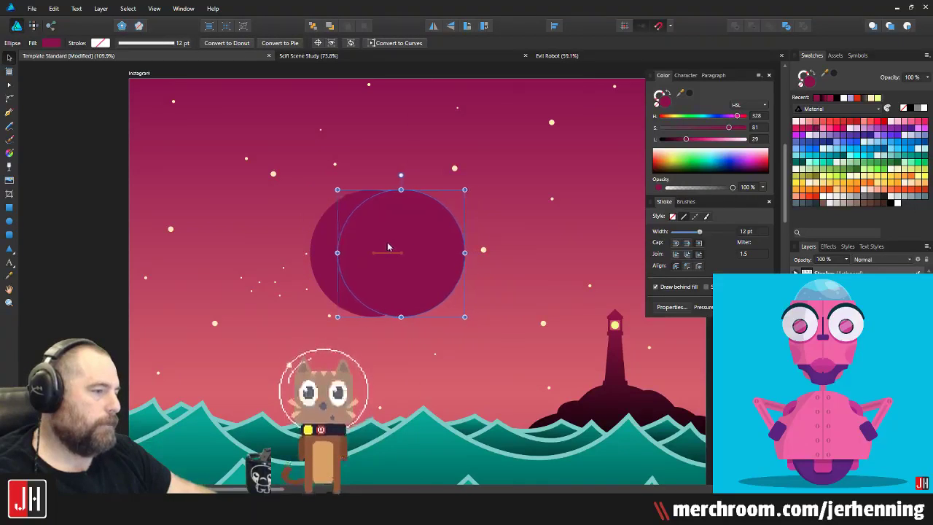
pyautogui.keyDown('shift'); pyautogui.click(324, 244); pyautogui.keyUp('shift')
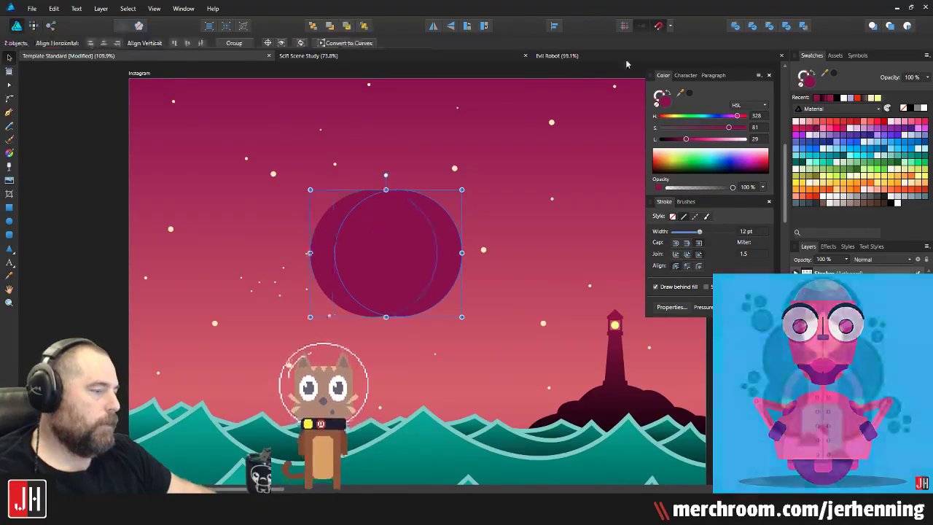
pyautogui.click(752, 26)
# Step: Recolour the crescent pale yellow, hue 45, saturation 100, lightness 85, and scale it down to less than half its size
pyautogui.moveTo(369, 225); pyautogui.dragTo(430, 217)
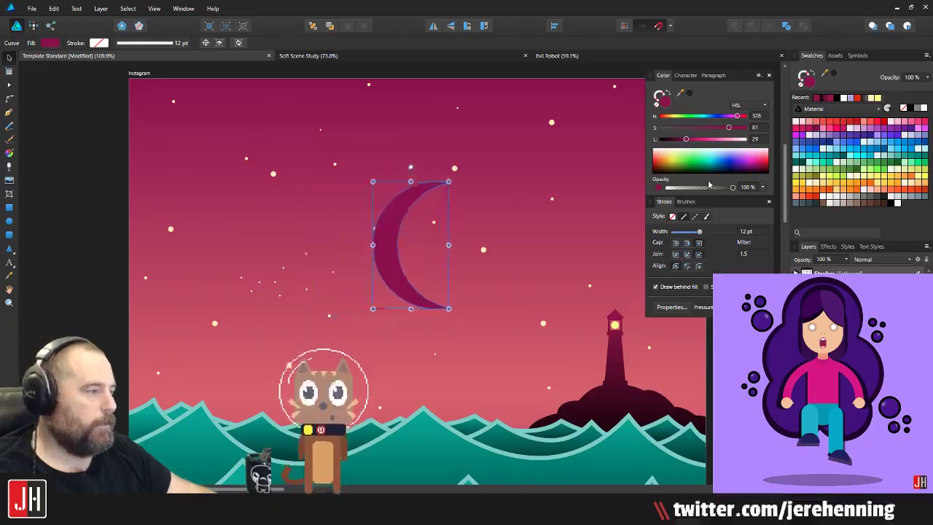
pyautogui.click(814, 187)
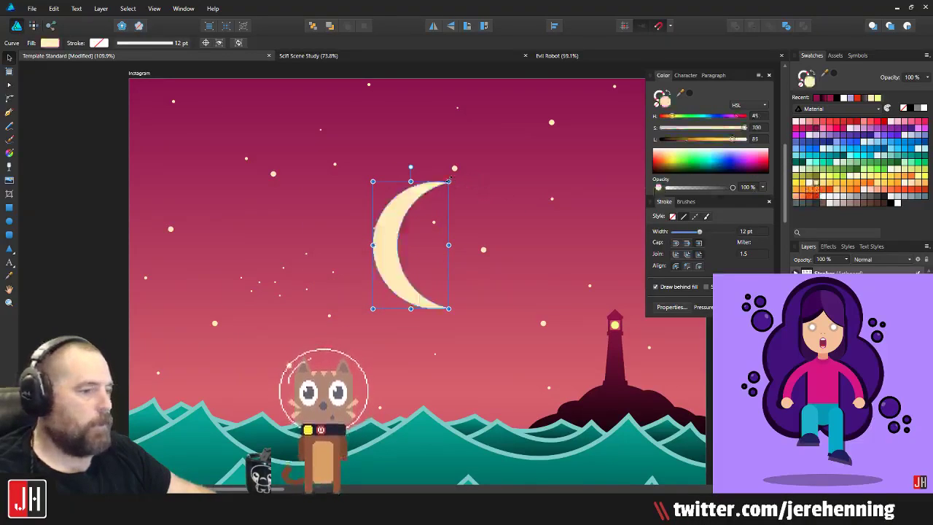
pyautogui.moveTo(448, 181); pyautogui.dragTo(370, 235)
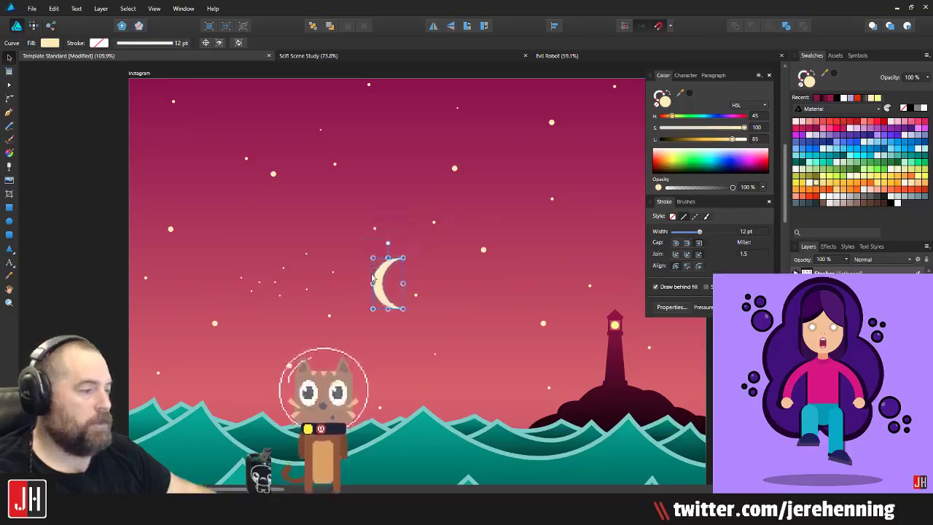
# Step: Place the crescent moon near the sky's upper left corner and tilt it slightly counterclockwise
pyautogui.moveTo(372, 279); pyautogui.dragTo(187, 163)
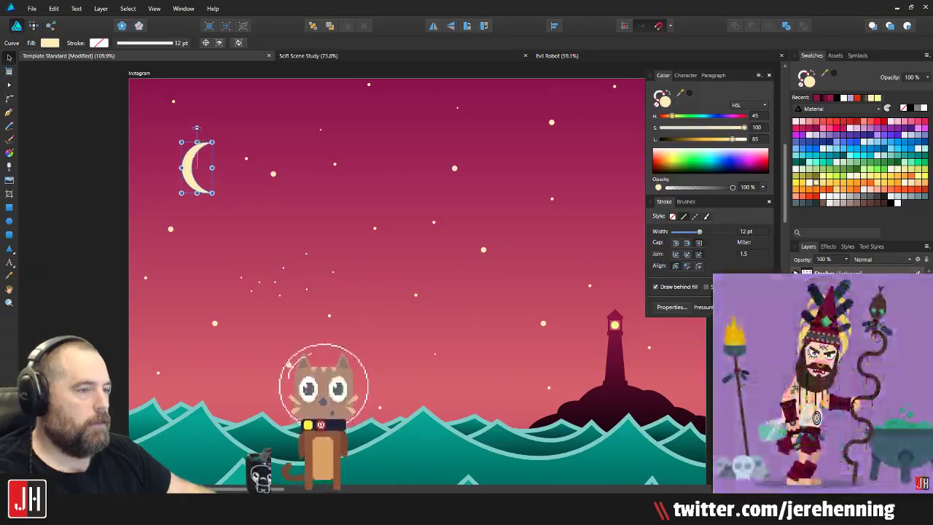
pyautogui.moveTo(197, 128); pyautogui.dragTo(199, 152)
pyautogui.moveTo(185, 184); pyautogui.dragTo(267, 214)
pyautogui.scroll(3, 267, 215)
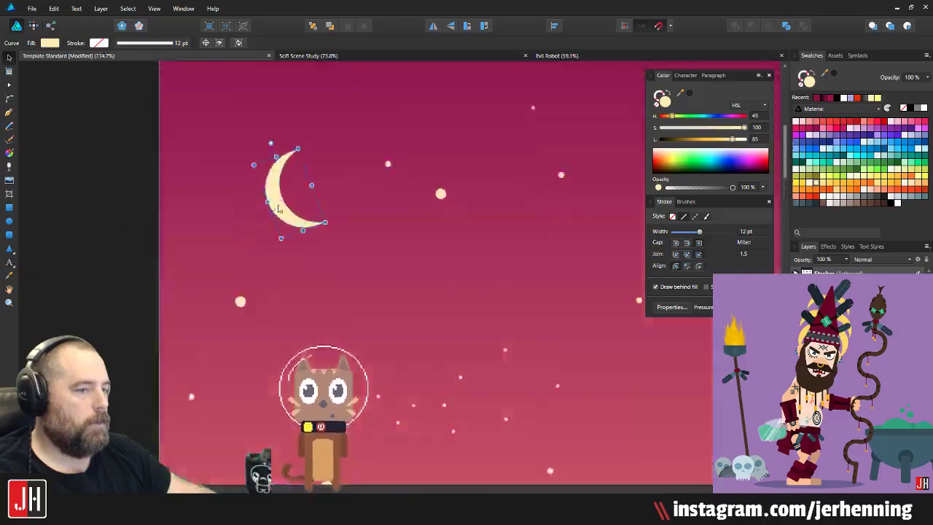
pyautogui.scroll(-2, 275, 183)
pyautogui.hotkey('ctrl', 'd')
pyautogui.scroll(-5, 319, 173)
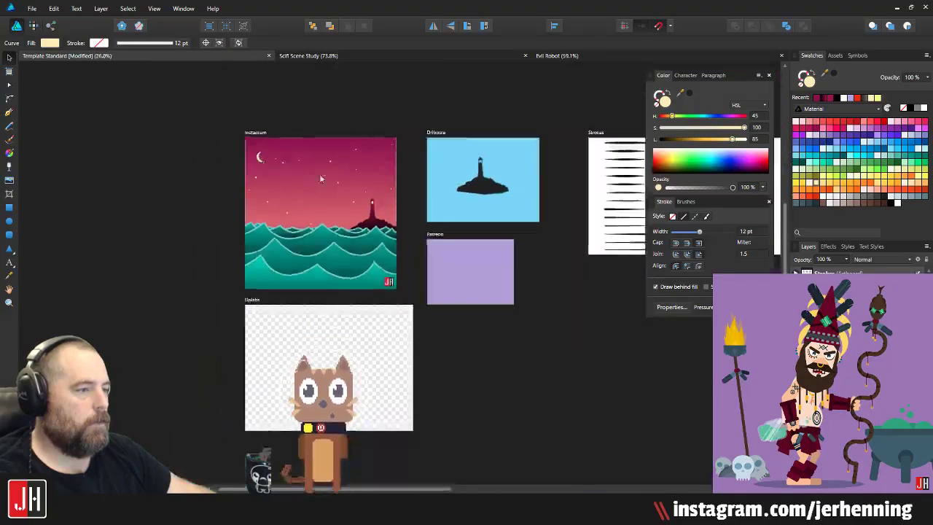
# Step: Deselect the crescent moon beside the artboard's upper left corner and save the document
pyautogui.scroll(5, 271, 151)
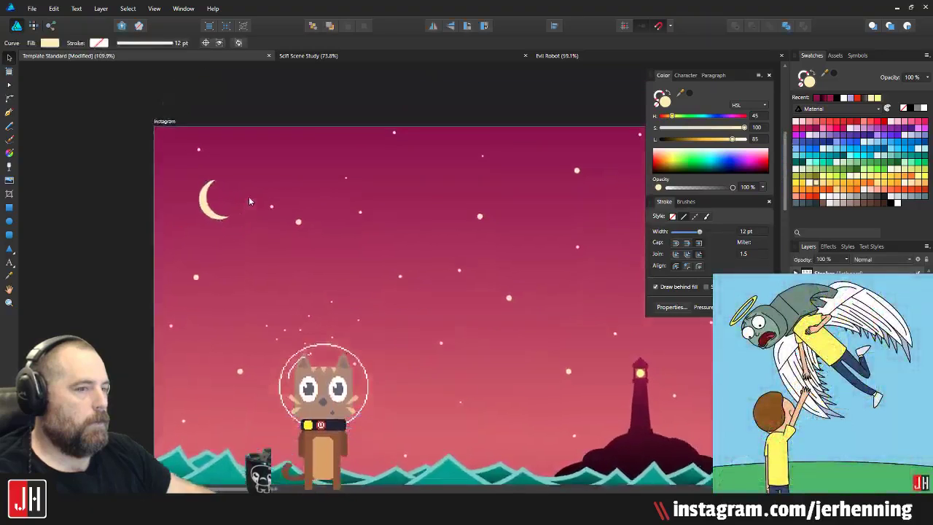
pyautogui.click(213, 198)
pyautogui.moveTo(213, 198); pyautogui.dragTo(320, 197)
pyautogui.click(132, 194)
pyautogui.hotkey('ctrl', 's')
pyautogui.scroll(-3, 179, 201)
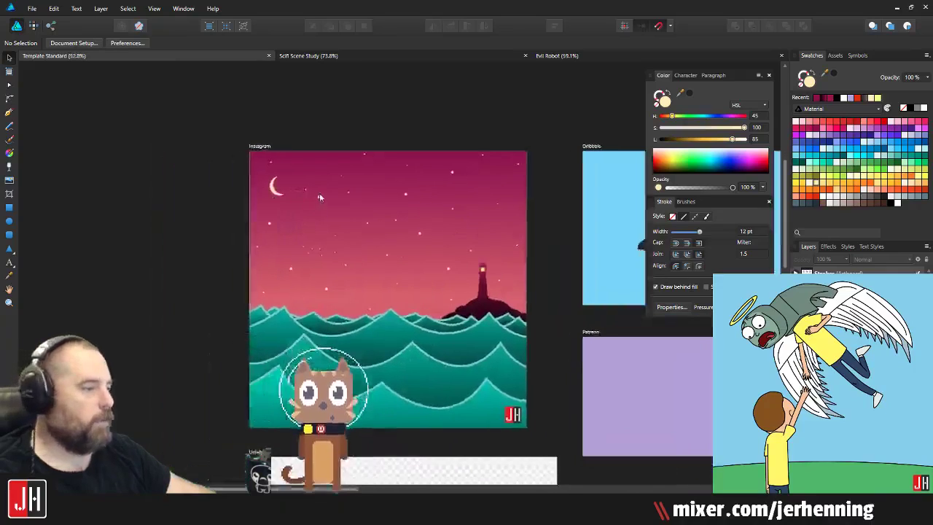
pyautogui.scroll(3, 268, 195)
pyautogui.click(261, 187)
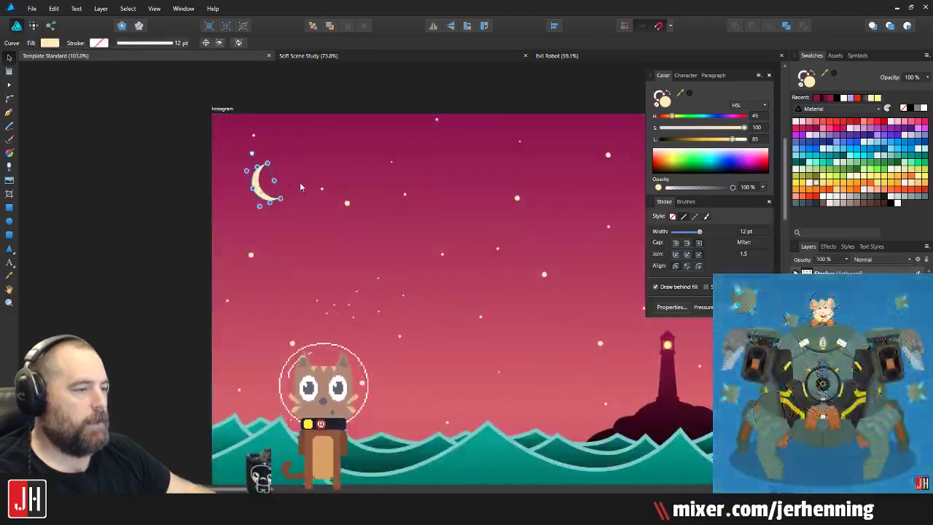
pyautogui.scroll(-3, 357, 149)
pyautogui.click(366, 130)
pyautogui.scroll(1, 331, 141)
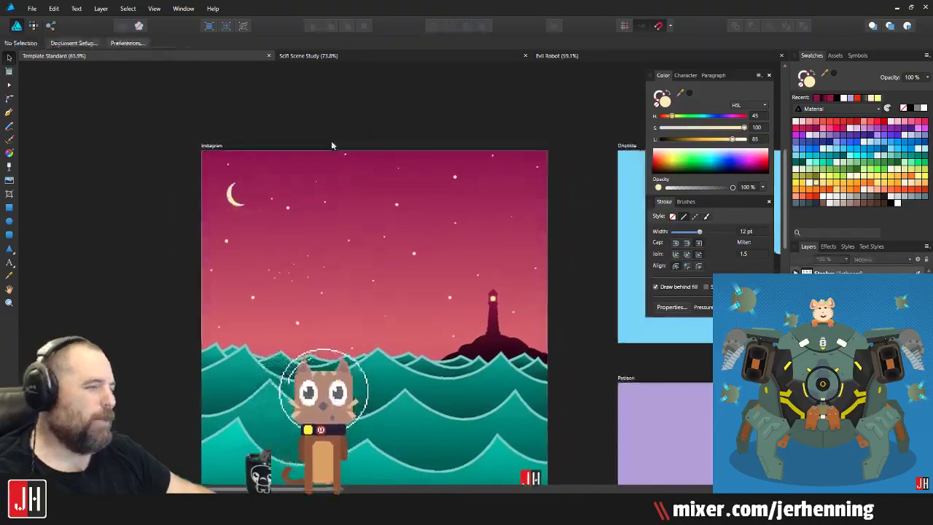
# Step: Try to build a second crescent below the moon from two overlapping circles, and delete both circles
pyautogui.scroll(5, 261, 193)
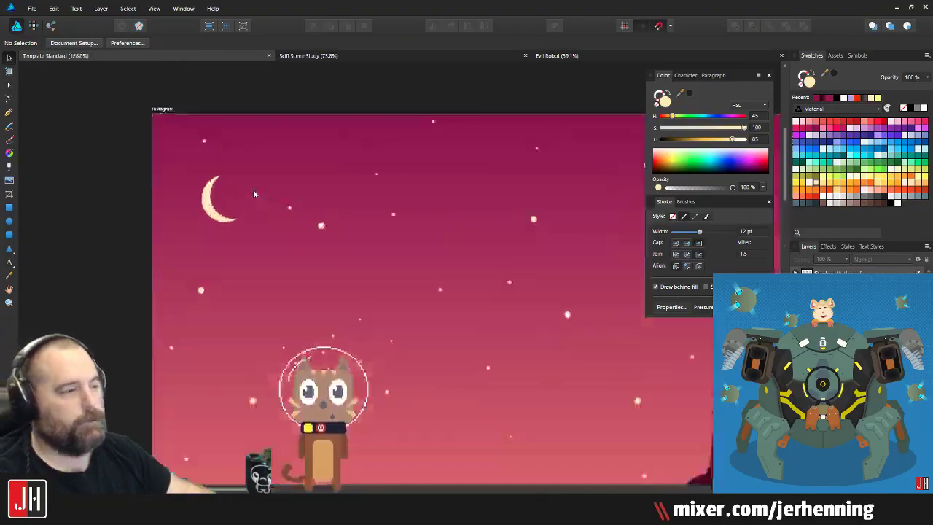
pyautogui.click(9, 221)
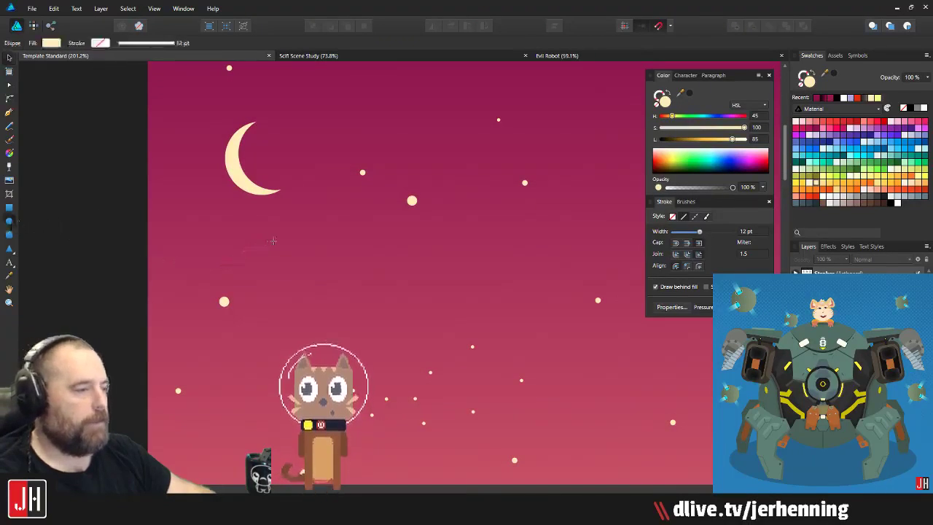
pyautogui.moveTo(277, 242)
pyautogui.mouseDown()
pyautogui.moveTo(370, 308)
pyautogui.moveTo(334, 291)
pyautogui.moveTo(344, 292)
pyautogui.mouseUp()
pyautogui.press('v')
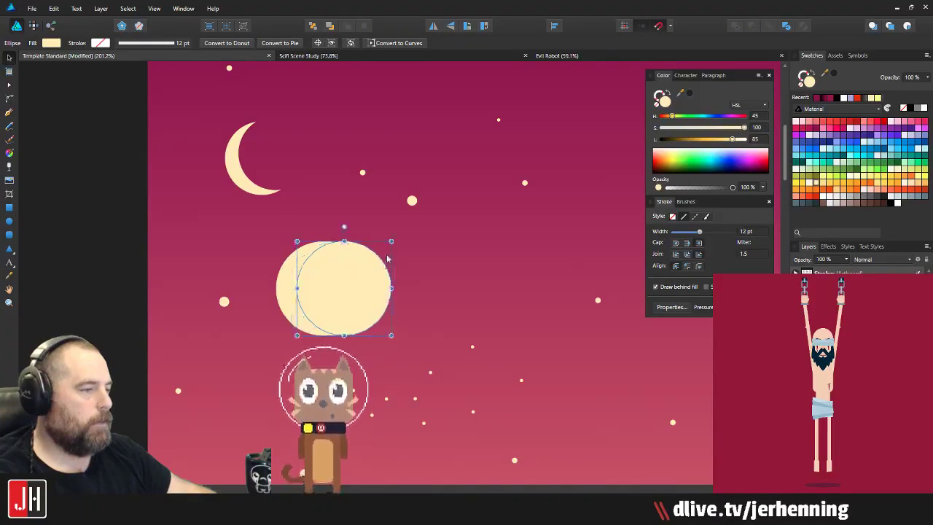
pyautogui.moveTo(392, 241)
pyautogui.mouseDown()
pyautogui.moveTo(356, 270)
pyautogui.moveTo(382, 244)
pyautogui.mouseUp()
pyautogui.scroll(3, 306, 291)
pyautogui.press('Left')
pyautogui.press('Left')
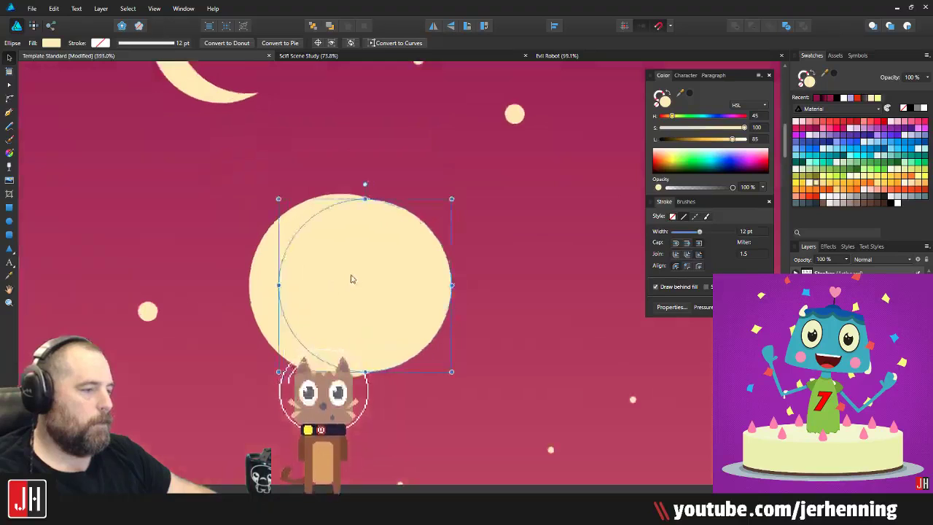
pyautogui.keyDown('shift'); pyautogui.click(269, 275); pyautogui.keyUp('shift')
pyautogui.press('Delete')
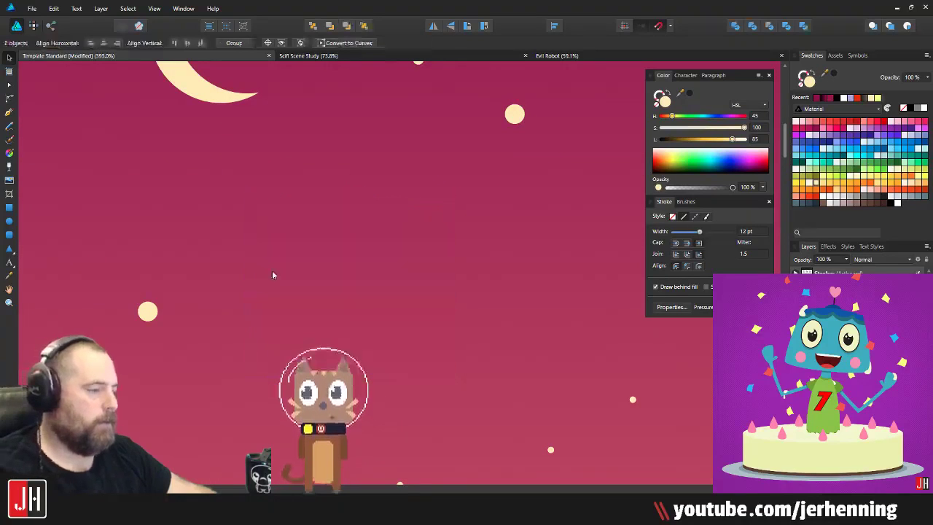
# Step: Draw a closed, puffy cloud outline with the Pen tool, descending from beyond the artboard's right edge across the lighthouse rocks to the waves
pyautogui.scroll(-9, 281, 205)
pyautogui.moveTo(325, 195); pyautogui.dragTo(334, 175)
pyautogui.scroll(2, 412, 248)
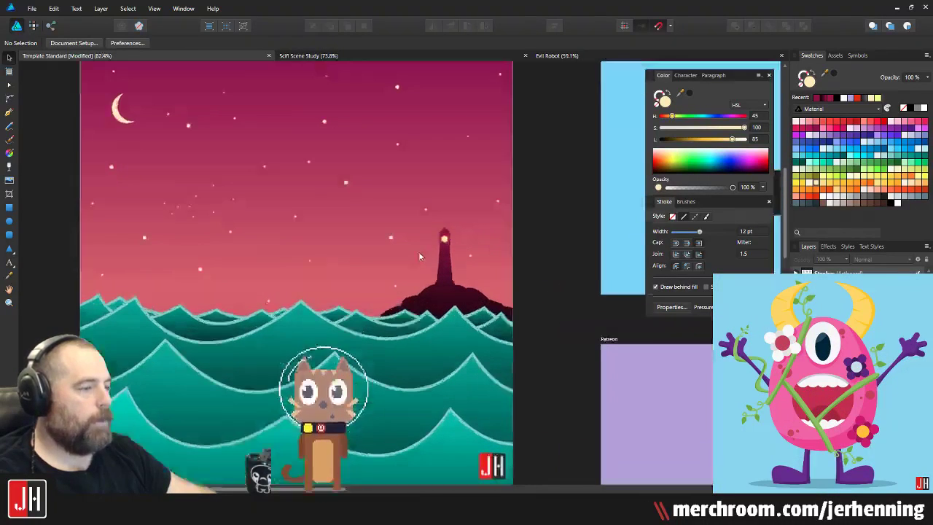
pyautogui.moveTo(262, 177); pyautogui.dragTo(192, 153)
pyautogui.click(10, 112)
pyautogui.hscroll(-3, 298, 185)
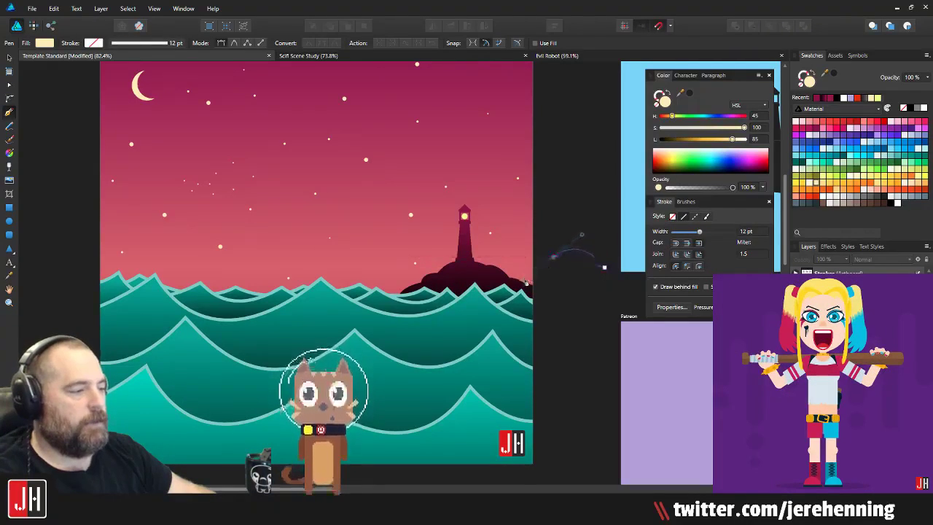
pyautogui.click(554, 259)
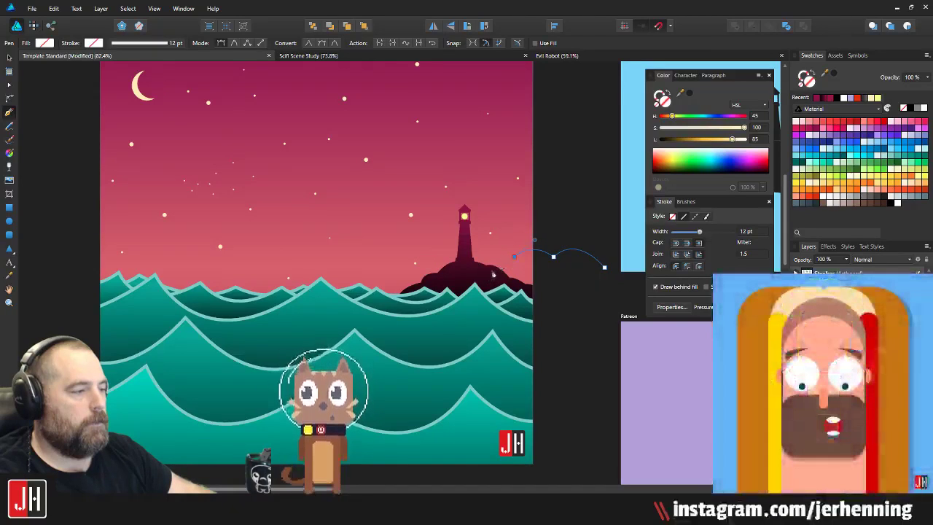
pyautogui.moveTo(497, 287); pyautogui.dragTo(495, 293)
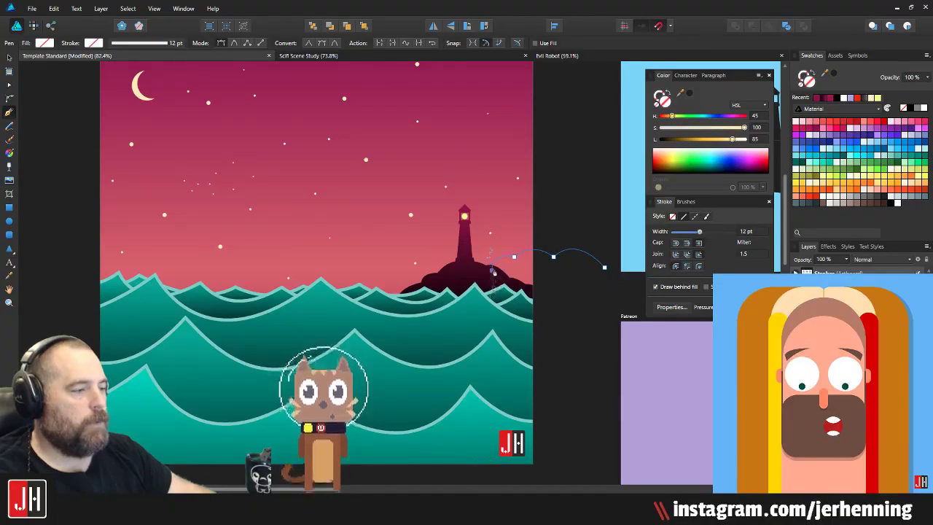
pyautogui.scroll(3, 494, 274)
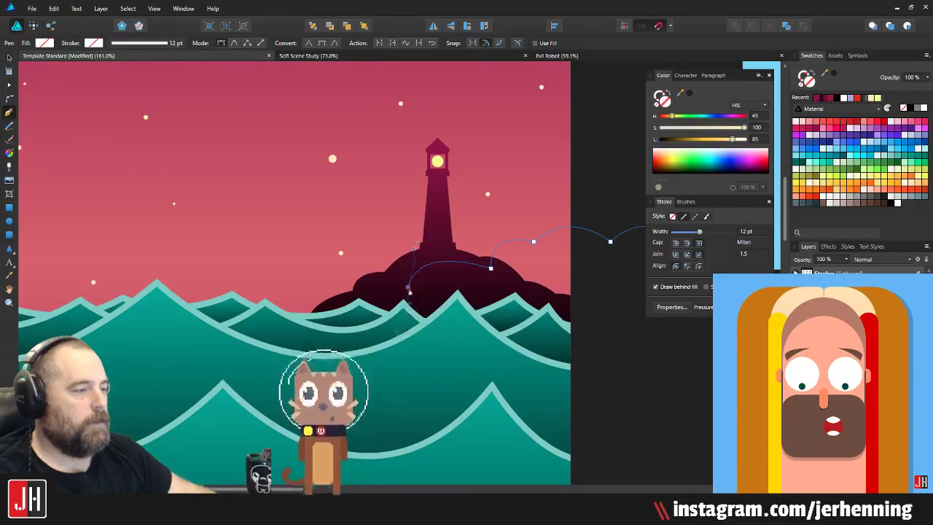
pyautogui.moveTo(338, 277); pyautogui.dragTo(307, 294)
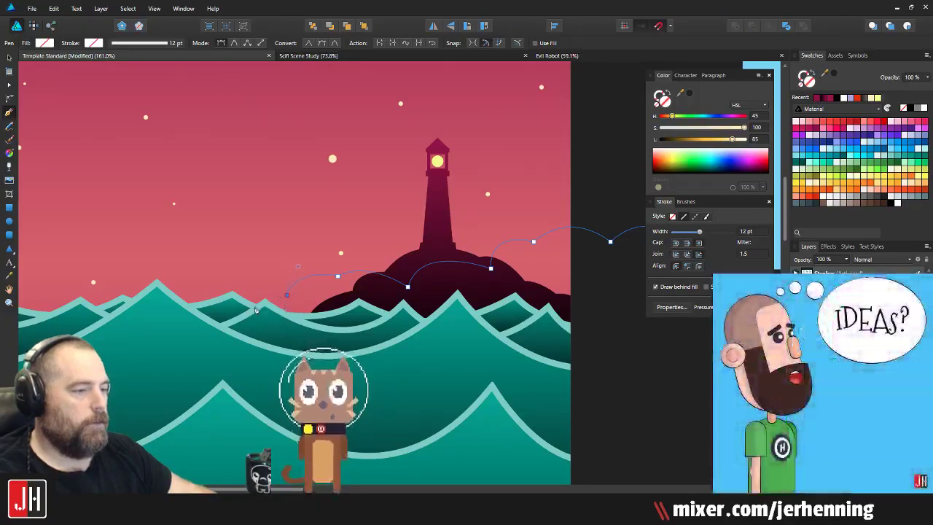
pyautogui.scroll(-3, 252, 321)
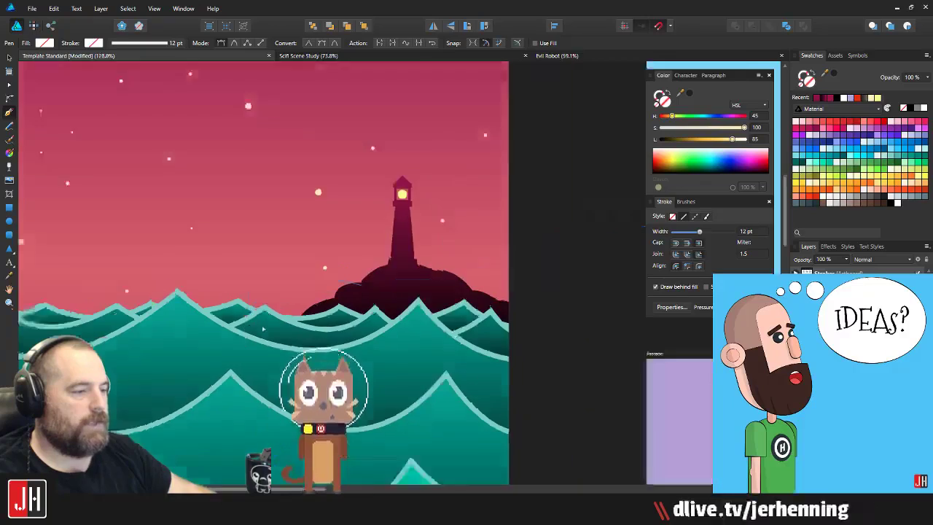
pyautogui.click(464, 360)
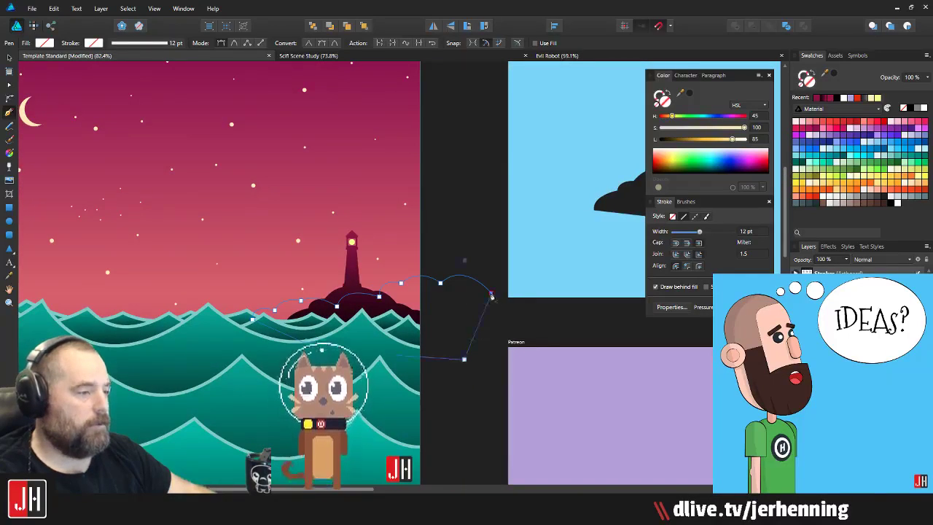
# Step: Fill the cloud with near-white, lightness 98, set its opacity to 10% and deselect it
pyautogui.click(825, 197)
pyautogui.press('1')
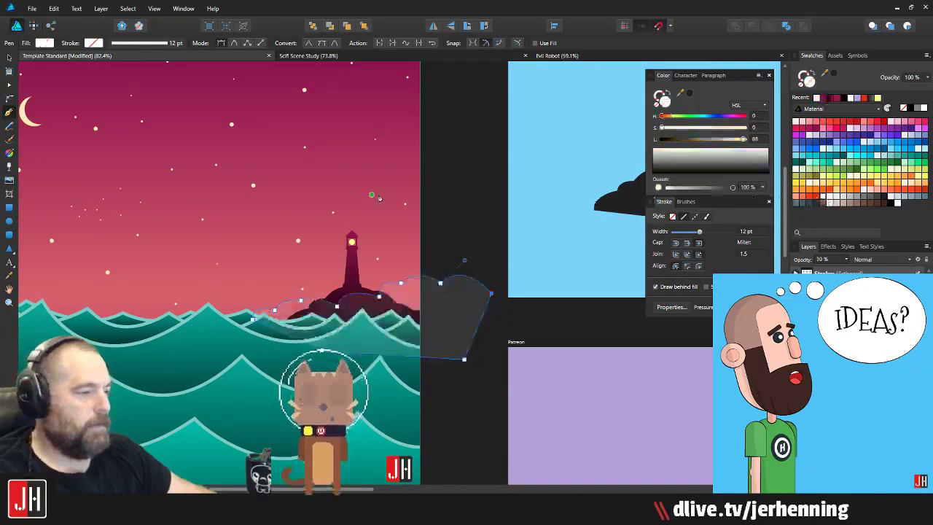
pyautogui.press('v')
pyautogui.click(470, 188)
# Step: Move the cloud behind the waves, raise its opacity to 20% and deselect it
pyautogui.scroll(4, 308, 290)
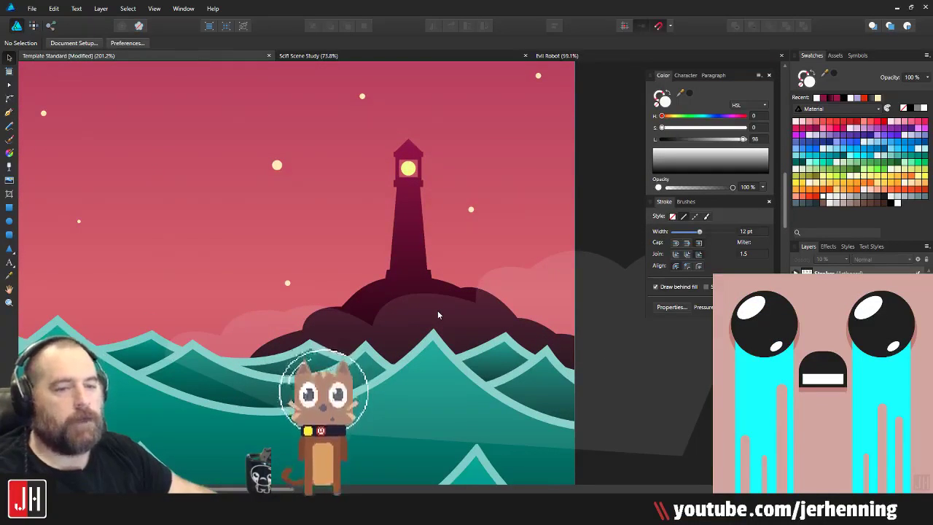
pyautogui.click(500, 300)
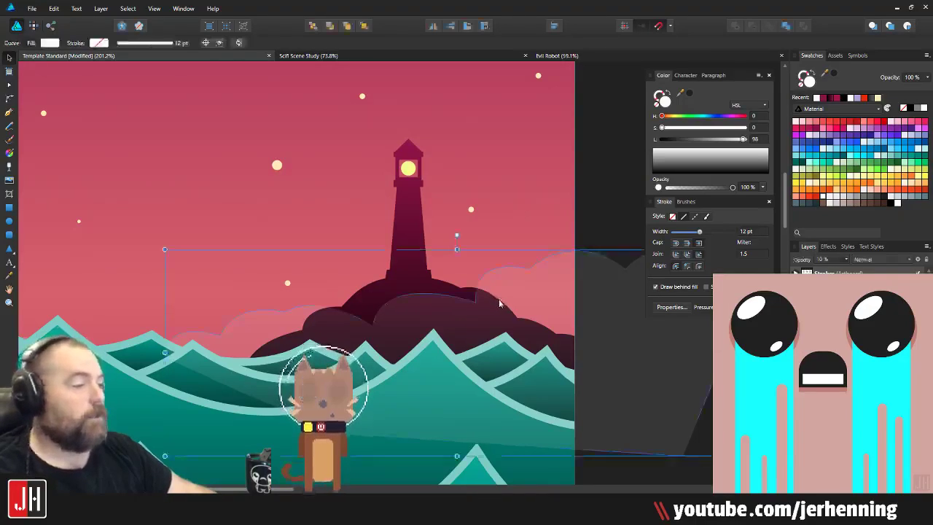
pyautogui.scroll(-4, 500, 300)
pyautogui.scroll(3, 475, 299)
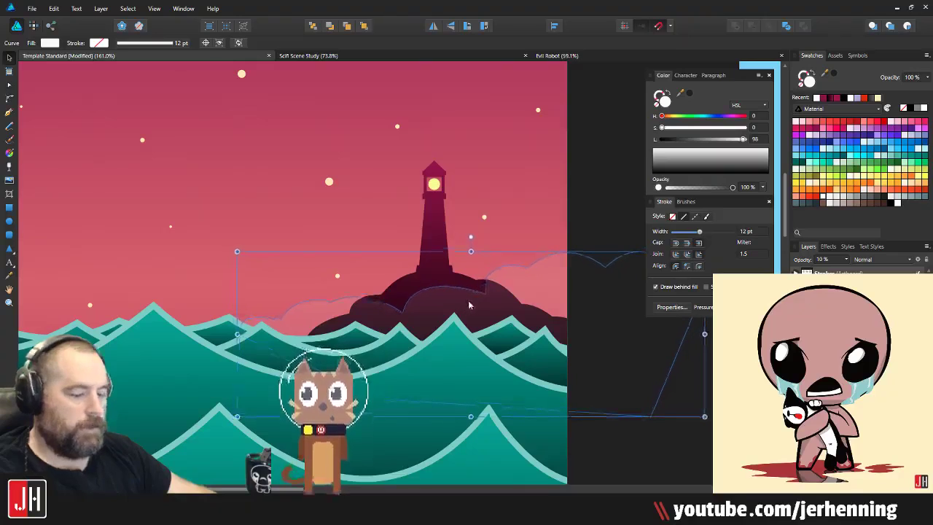
pyautogui.scroll(-3, 470, 297)
pyautogui.scroll(3, 492, 294)
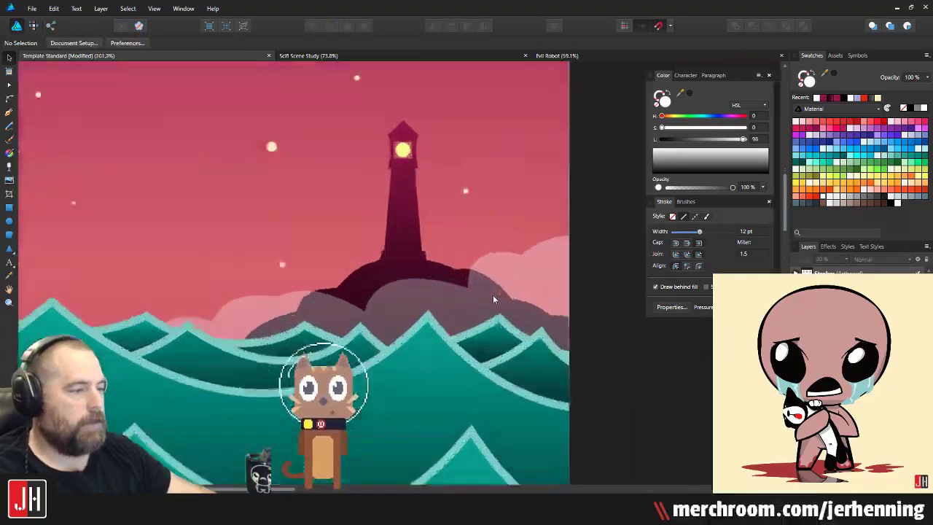
pyautogui.scroll(-3, 495, 289)
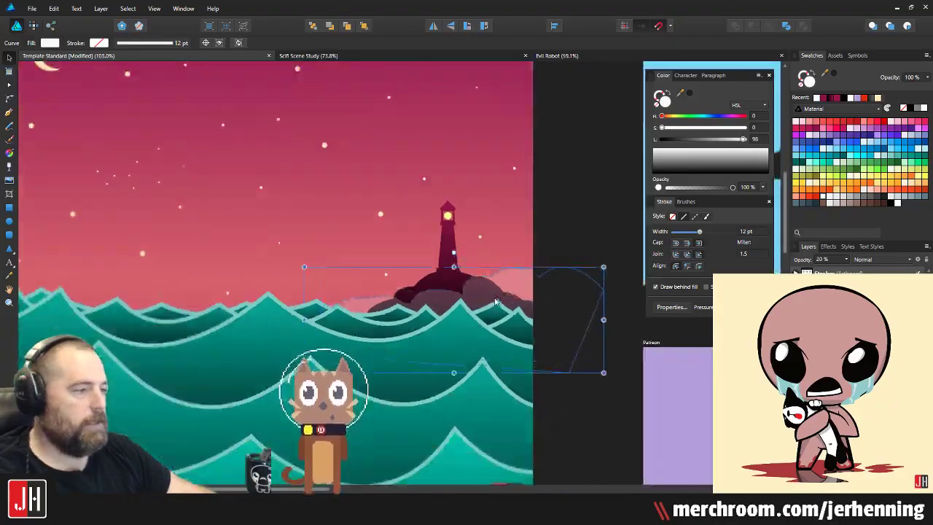
pyautogui.click(587, 178)
pyautogui.scroll(-2, 509, 216)
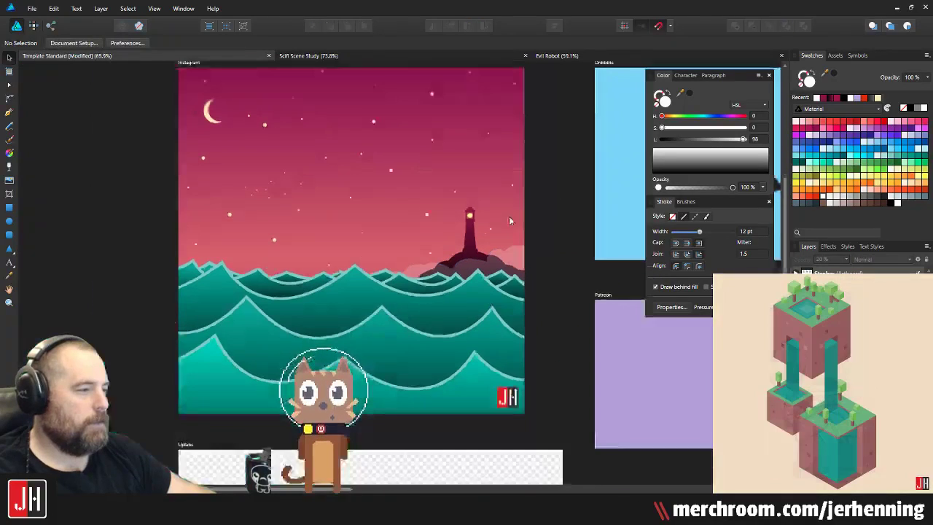
# Step: Reshape the cloud's upper edge by raising the node in front of the rocks and making the two puffs beside it rounder
pyautogui.scroll(4, 499, 236)
pyautogui.click(392, 329)
pyautogui.scroll(2, 381, 327)
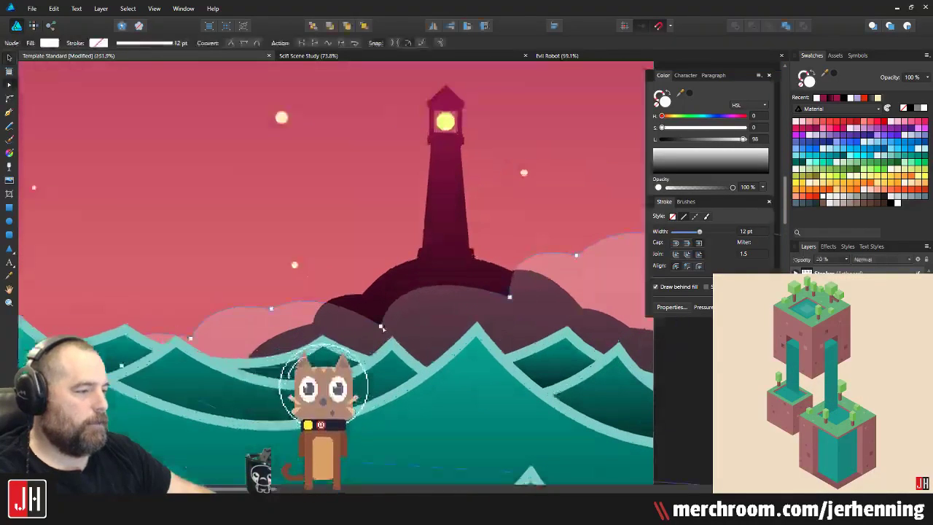
pyautogui.moveTo(380, 326); pyautogui.dragTo(380, 314)
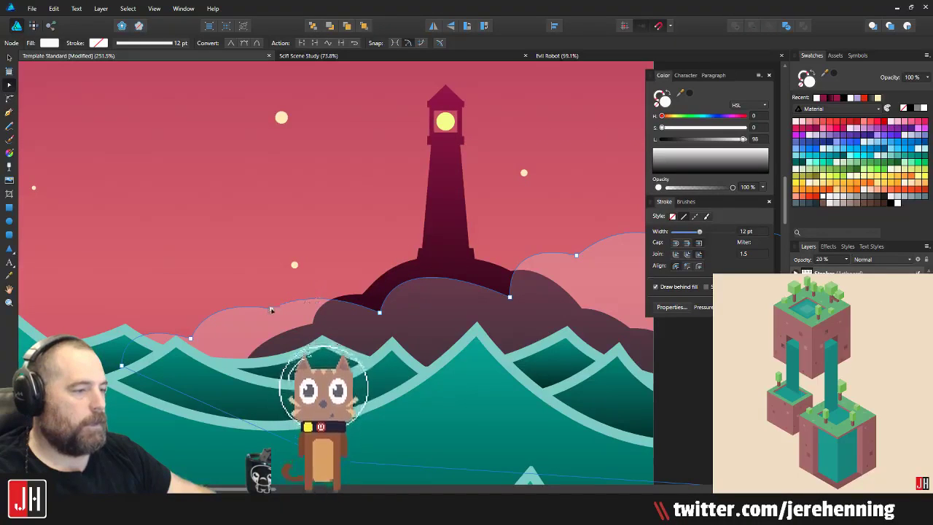
pyautogui.moveTo(319, 284); pyautogui.dragTo(340, 255)
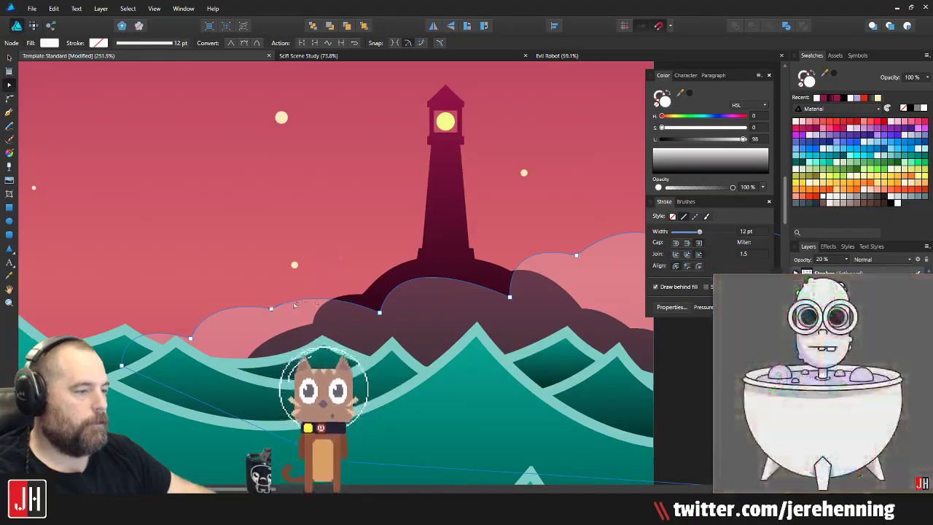
pyautogui.click(271, 310)
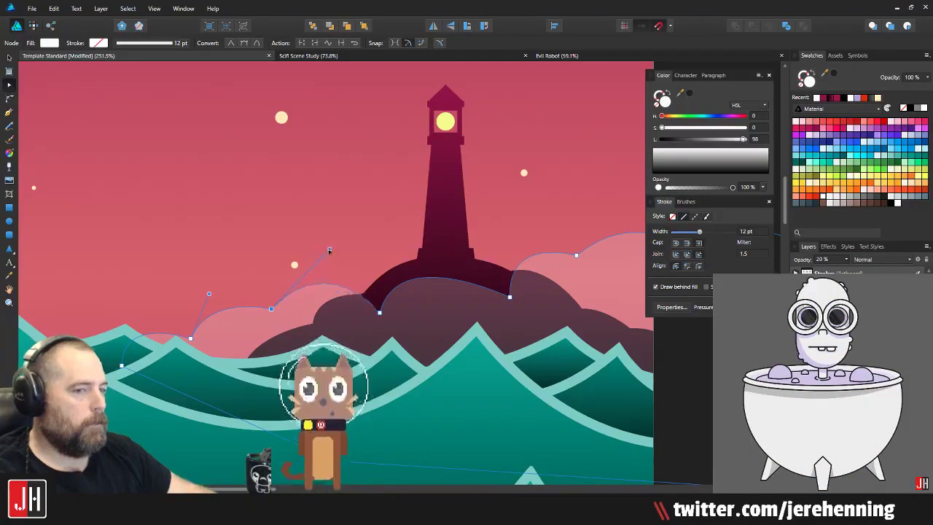
pyautogui.moveTo(326, 253); pyautogui.dragTo(331, 255)
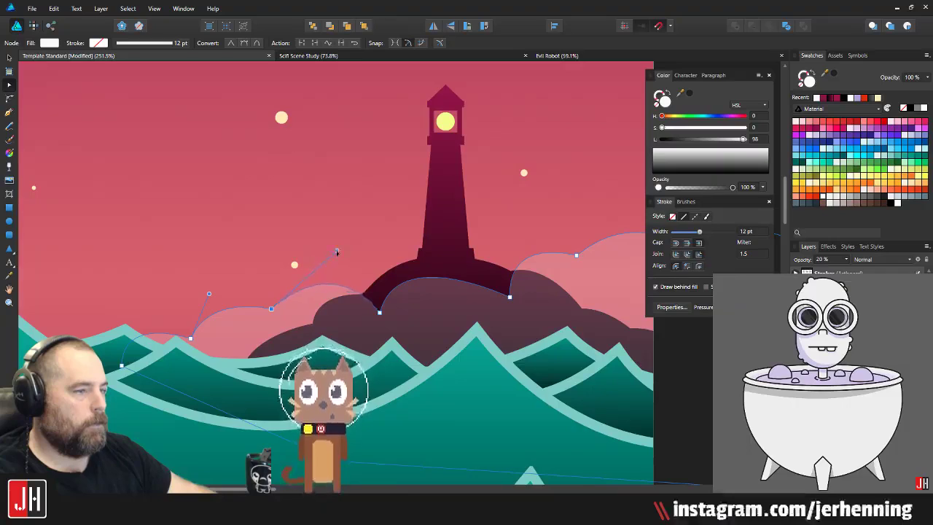
pyautogui.moveTo(436, 283); pyautogui.dragTo(443, 272)
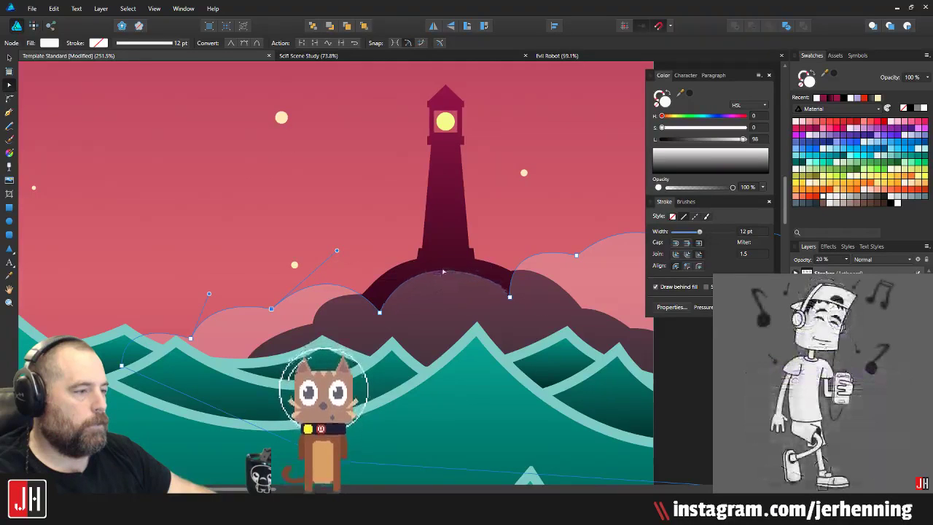
pyautogui.scroll(-6, 440, 271)
pyautogui.press('Escape')
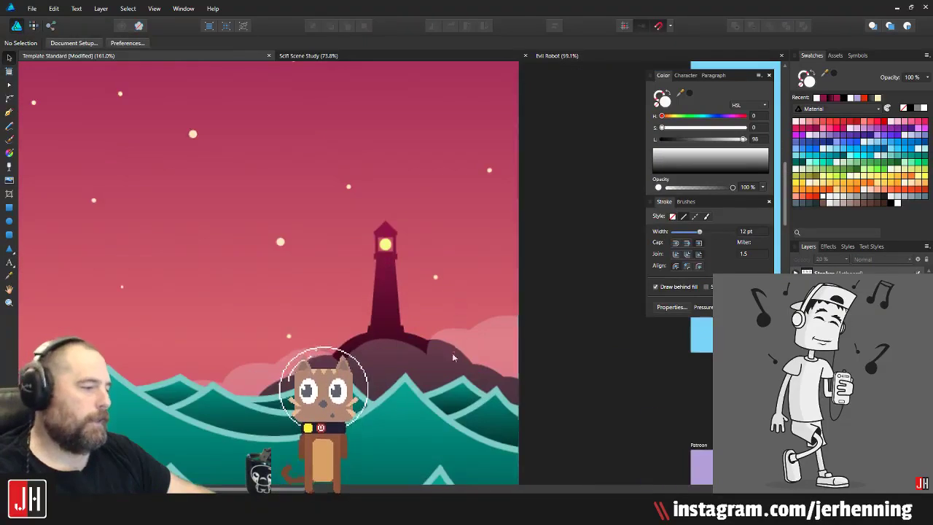
pyautogui.click(446, 365)
pyautogui.scroll(5, 449, 357)
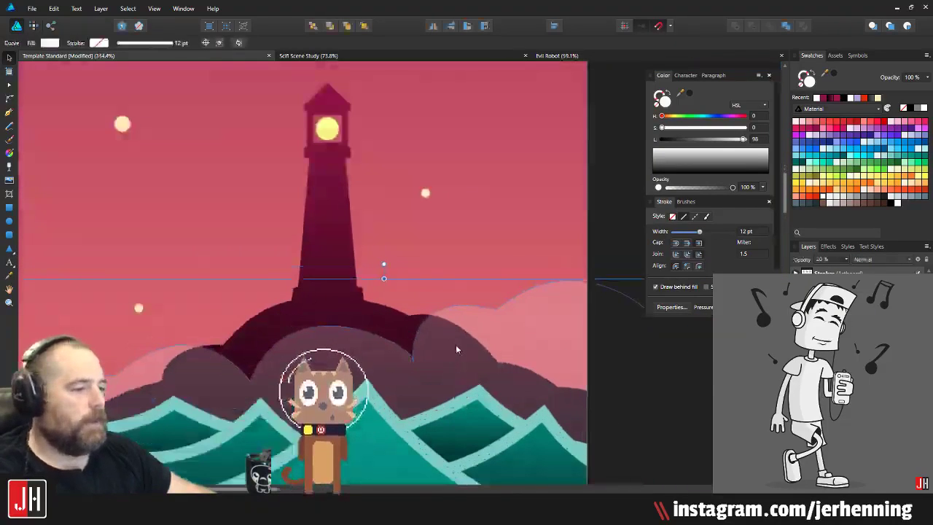
pyautogui.scroll(-8, 445, 345)
pyautogui.press('Escape')
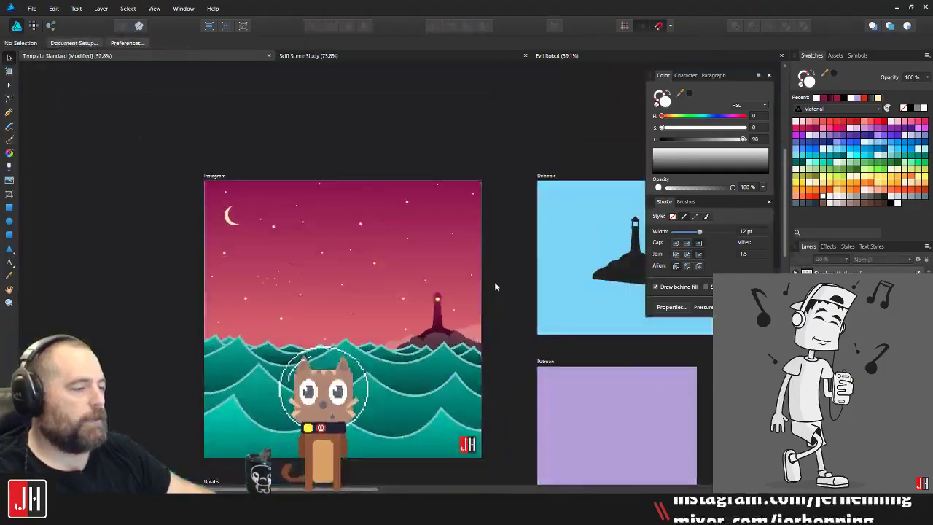
pyautogui.scroll(5, 452, 333)
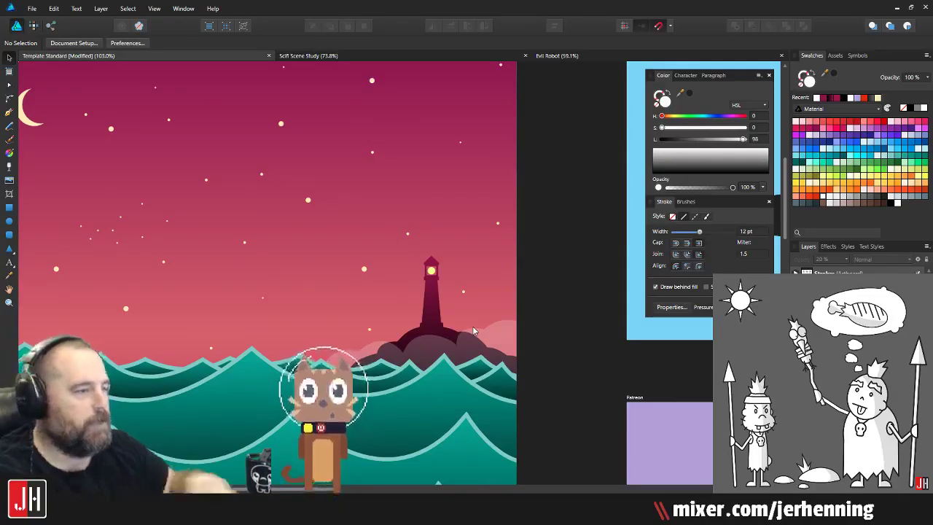
pyautogui.scroll(-2, 438, 234)
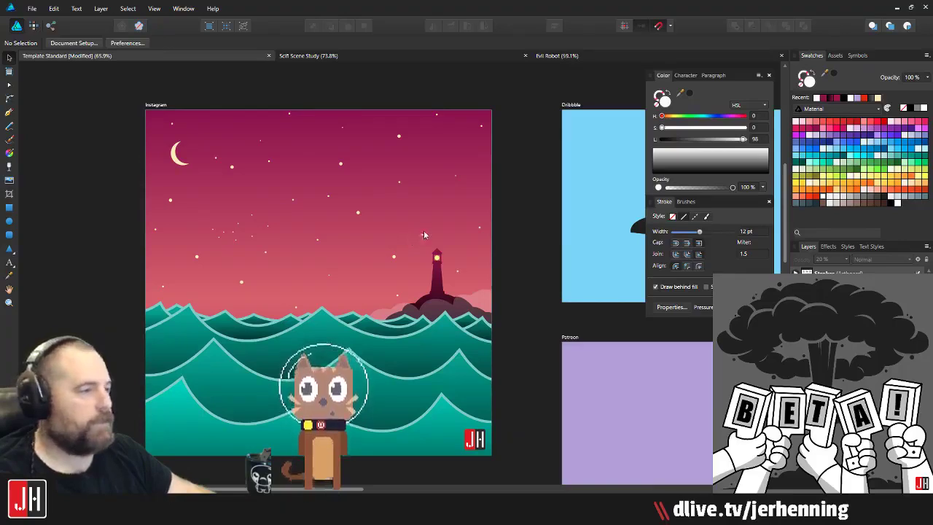
# Step: Close the Evil Robot document and open the earlier illustrations Scene Study One and Scene Study Two as references
pyautogui.moveTo(426, 234); pyautogui.dragTo(408, 217)
pyautogui.click(782, 55)
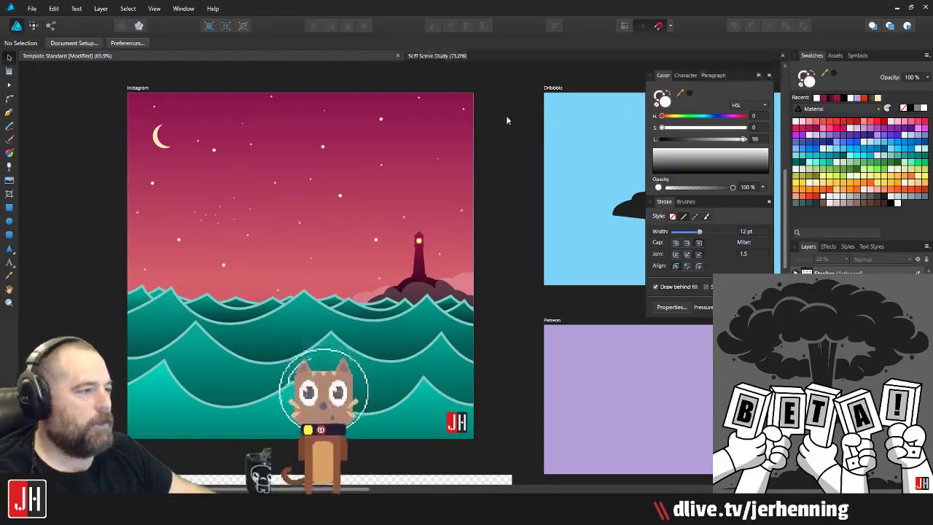
pyautogui.click(30, 9)
pyautogui.click(48, 54)
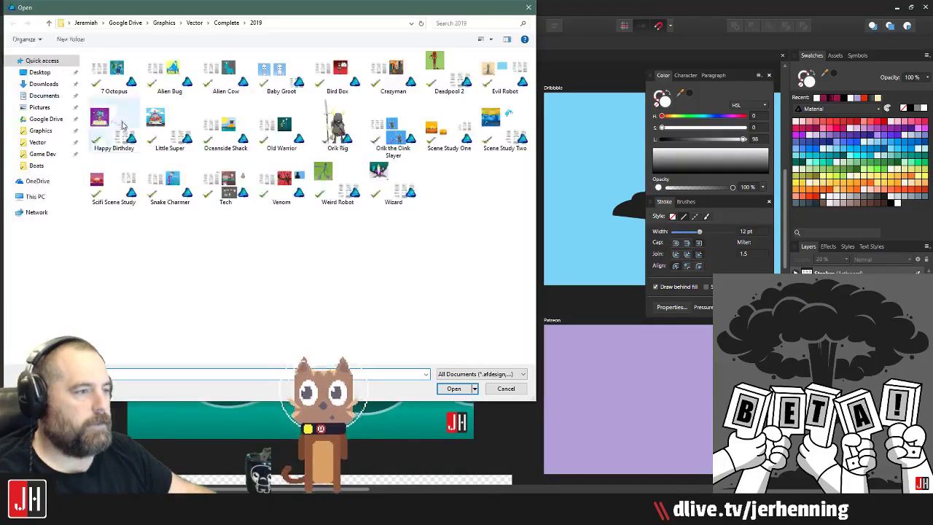
pyautogui.doubleClick(447, 131)
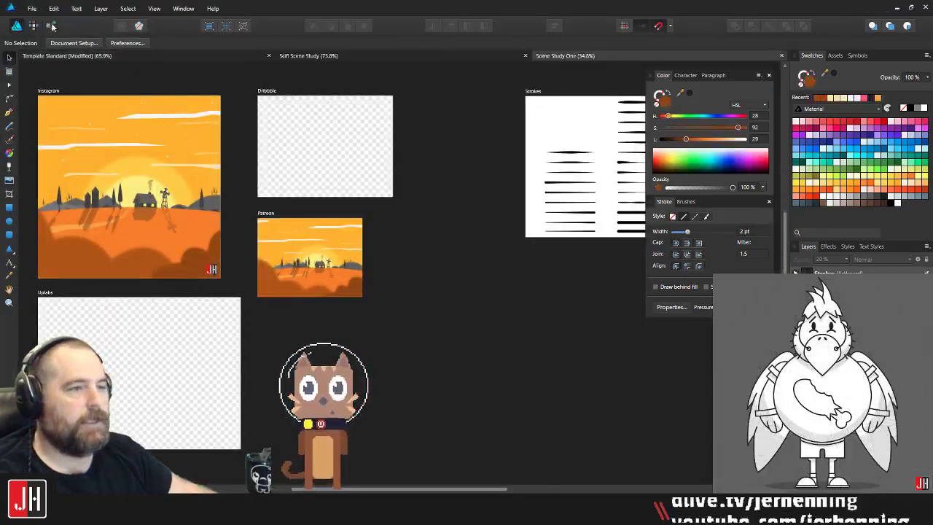
pyautogui.click(32, 9)
pyautogui.click(20, 54)
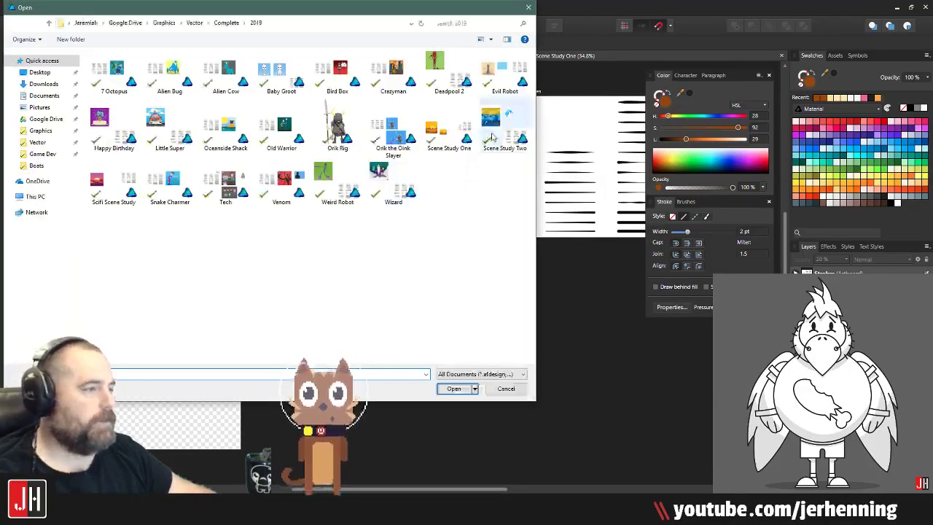
pyautogui.doubleClick(493, 137)
# Step: Compare how the skies, clouds and layered backgrounds are composed in Scene Study One and Scene Study Two
pyautogui.click(513, 60)
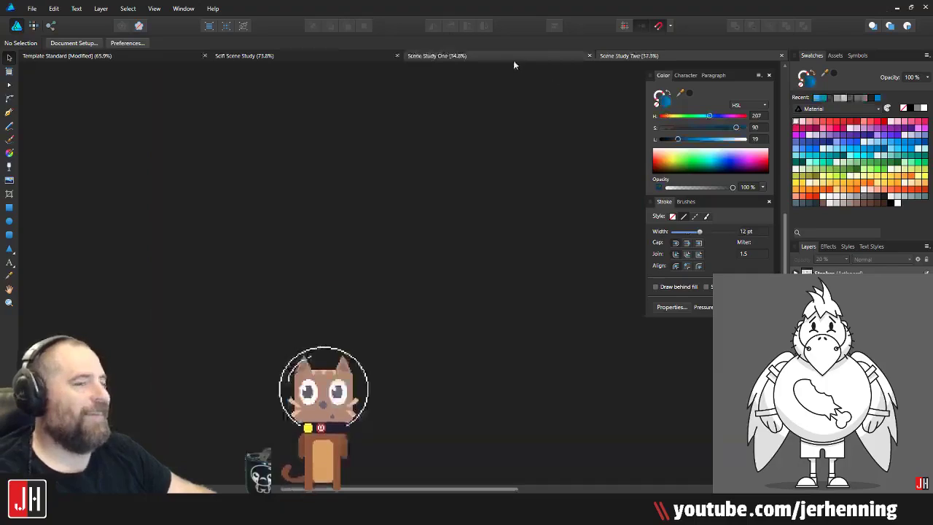
pyautogui.scroll(3, 278, 207)
pyautogui.scroll(3, 278, 208)
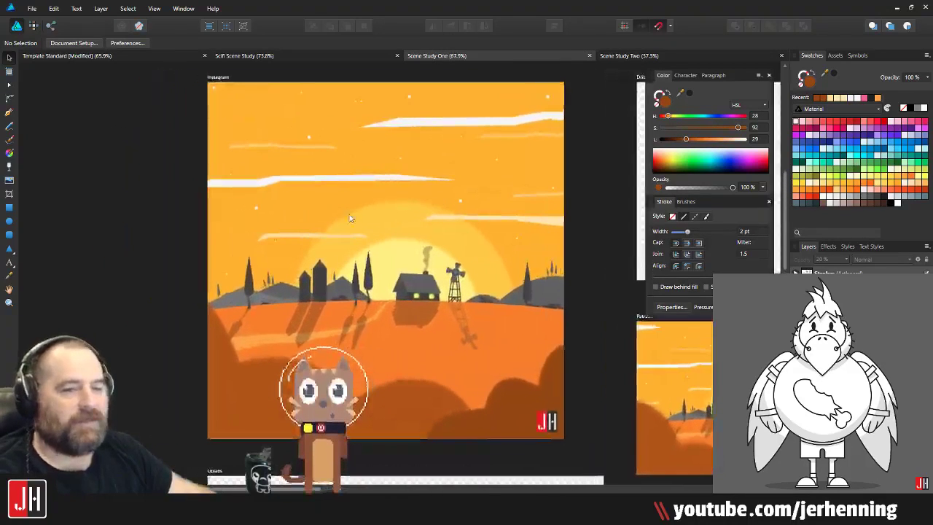
pyautogui.scroll(-2, 355, 220)
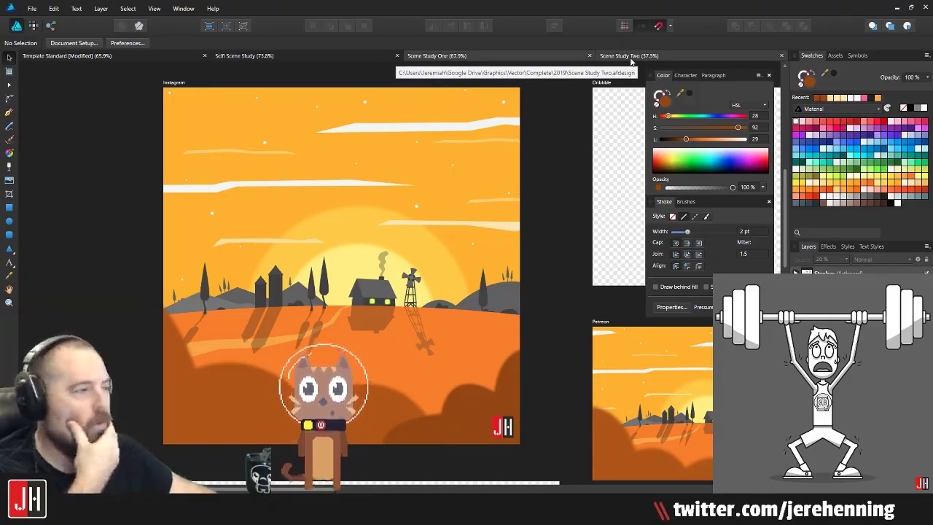
pyautogui.click(629, 57)
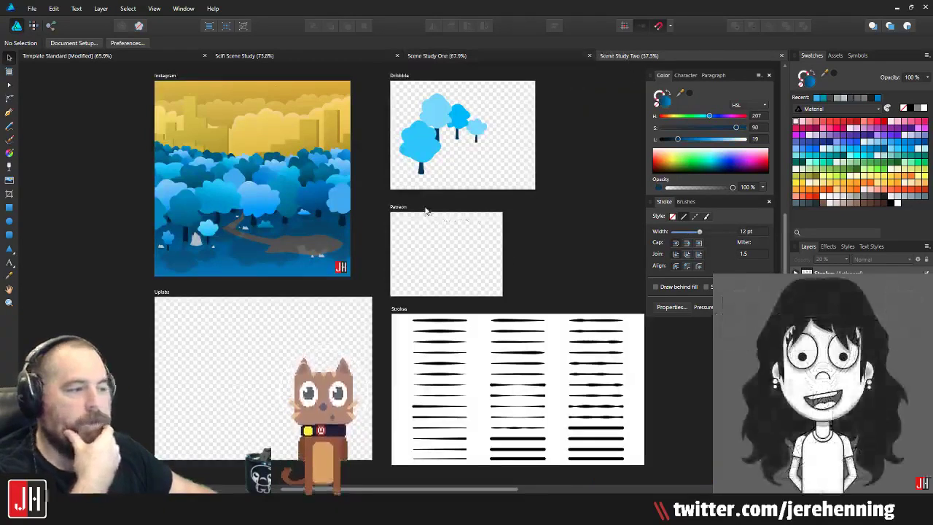
pyautogui.click(542, 56)
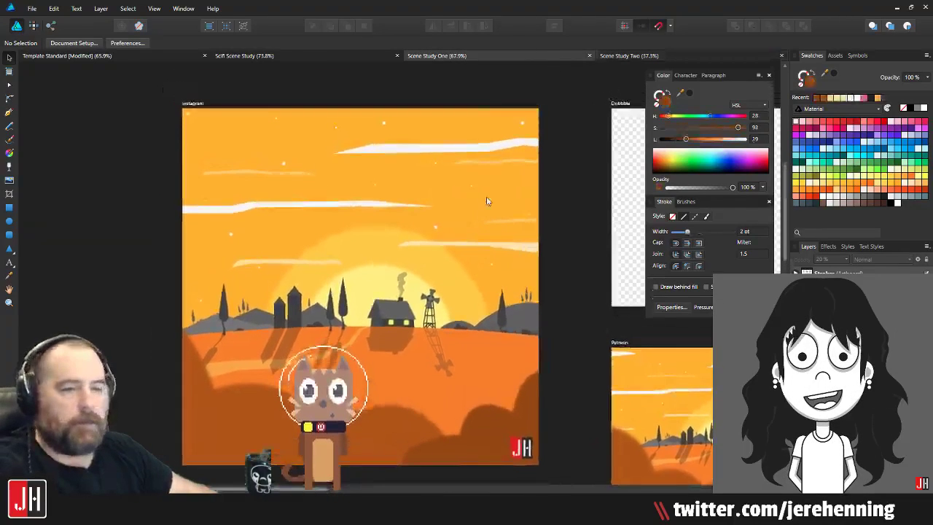
pyautogui.click(634, 56)
pyautogui.scroll(3, 440, 230)
pyautogui.scroll(2, 441, 227)
pyautogui.moveTo(440, 227); pyautogui.dragTo(473, 319)
pyautogui.scroll(-2, 504, 319)
pyautogui.scroll(1, 492, 346)
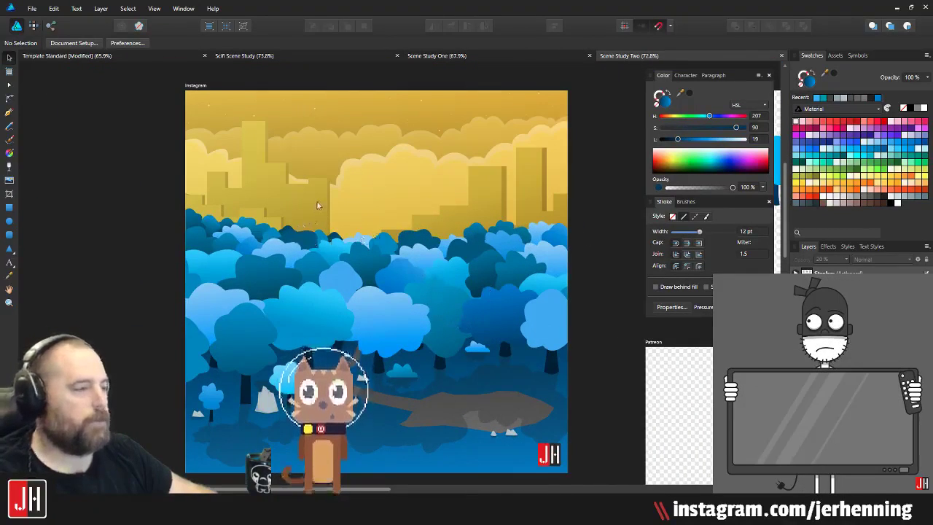
pyautogui.moveTo(336, 194); pyautogui.dragTo(374, 183)
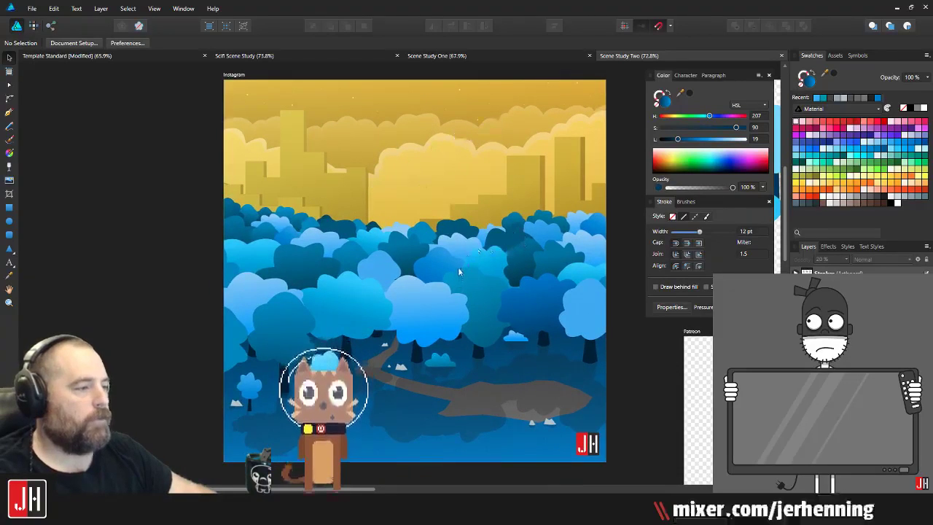
# Step: Examine the sky, hovering ship and dust clouds in the Scifi Scene Study illustration
pyautogui.click(261, 56)
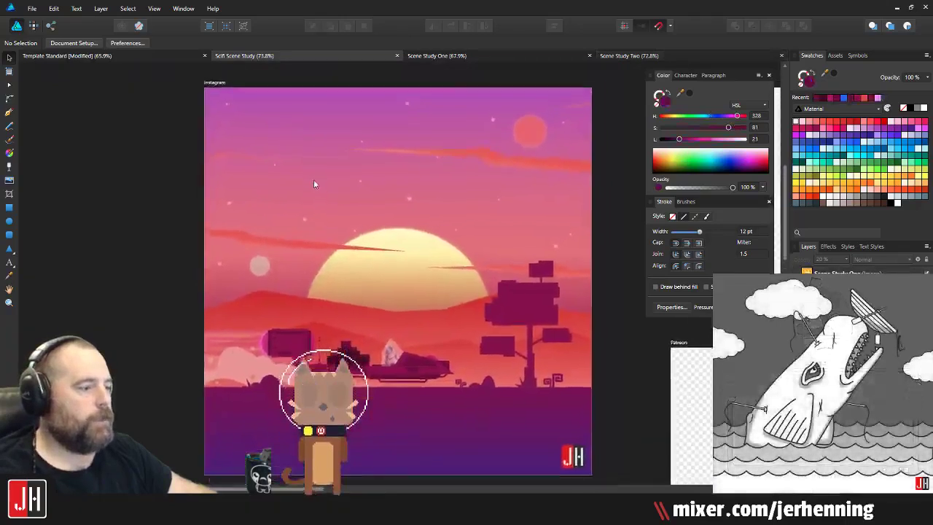
pyautogui.moveTo(313, 184); pyautogui.dragTo(309, 169)
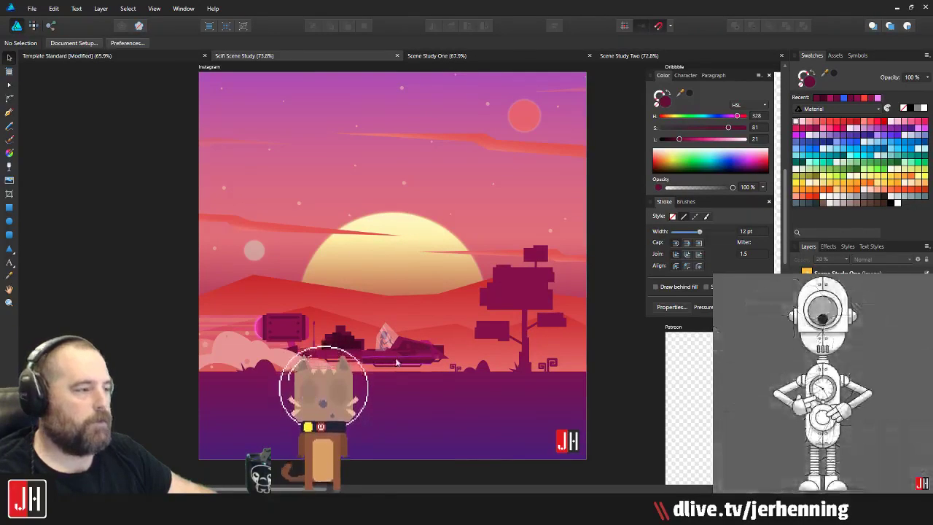
pyautogui.scroll(5, 399, 359)
pyautogui.moveTo(401, 355); pyautogui.dragTo(536, 340)
pyautogui.scroll(-2, 313, 309)
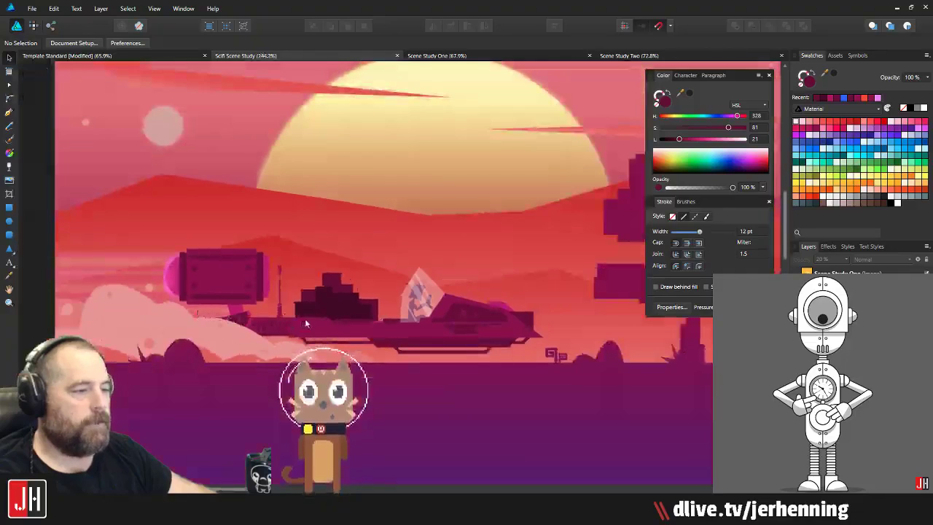
pyautogui.scroll(-6, 305, 318)
pyautogui.scroll(1, 325, 334)
pyautogui.scroll(-1, 384, 296)
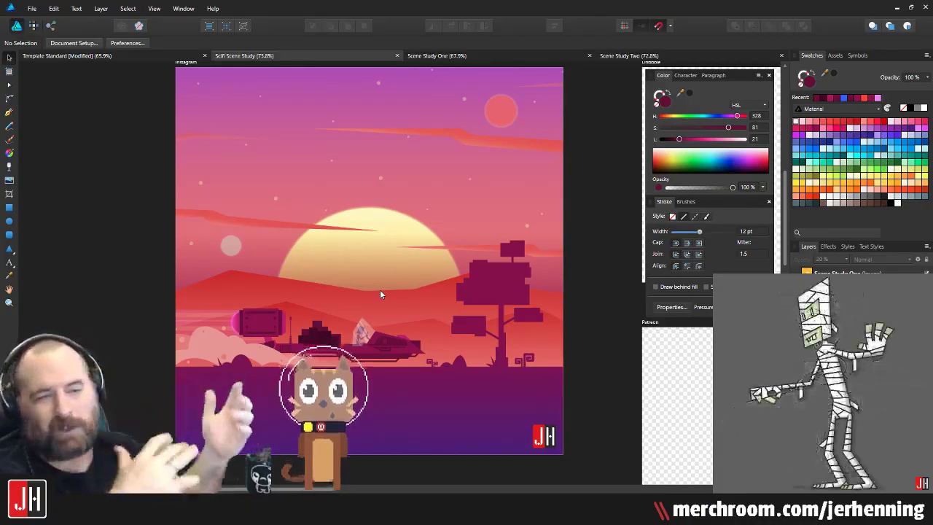
# Step: In the lighthouse document, place a copy of the translucent cloud behind the waves, overlapping the artboard's left edge, and save
pyautogui.click(160, 56)
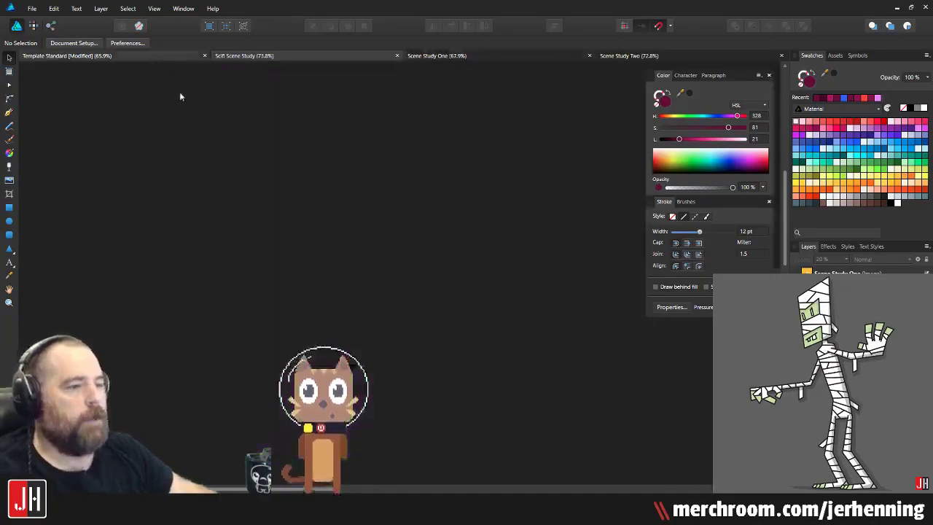
pyautogui.scroll(3, 327, 222)
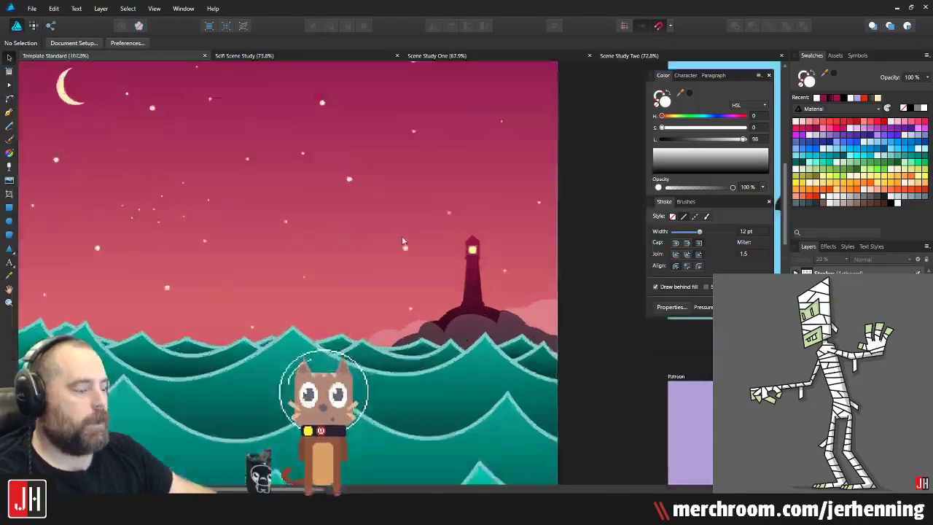
pyautogui.moveTo(402, 241); pyautogui.dragTo(503, 241)
pyautogui.moveTo(577, 331); pyautogui.dragTo(303, 328)
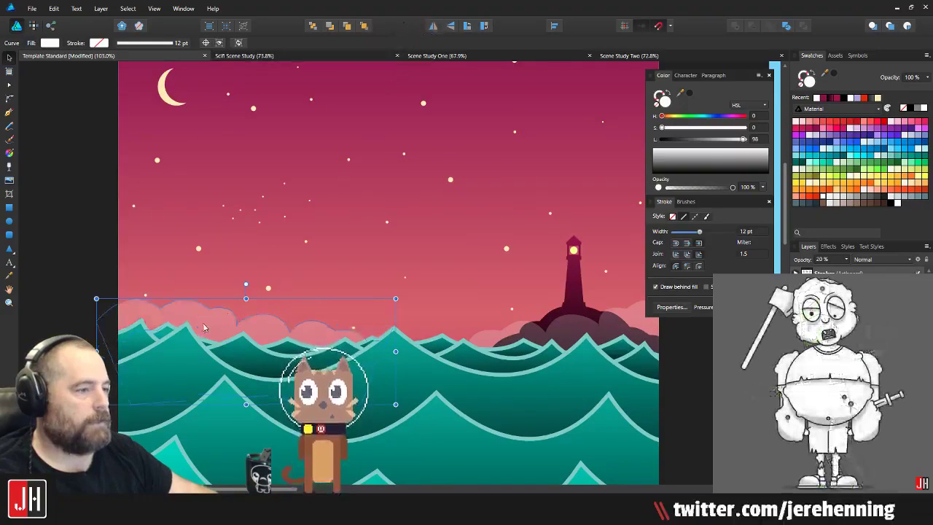
pyautogui.moveTo(202, 325); pyautogui.dragTo(164, 326)
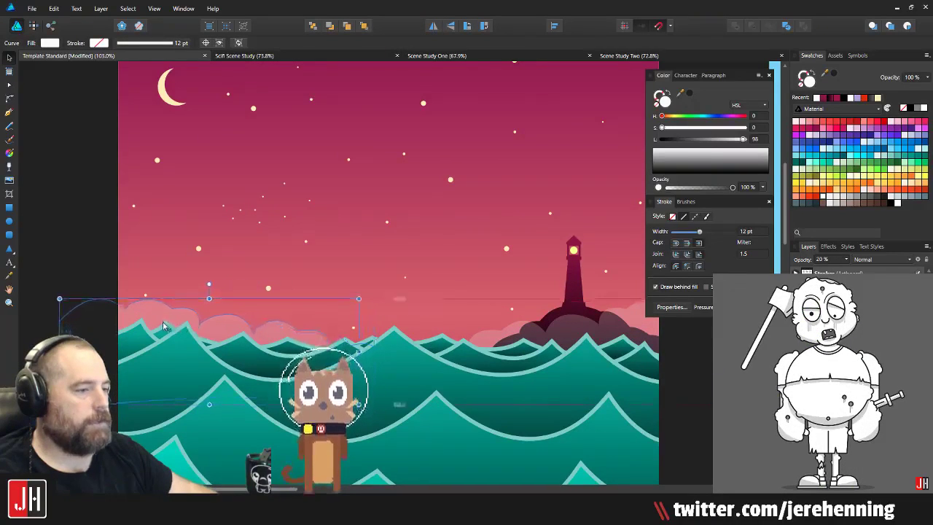
pyautogui.click(78, 230)
pyautogui.hotkey('ctrl', 's')
pyautogui.scroll(-5, 91, 217)
pyautogui.moveTo(220, 283); pyautogui.dragTo(324, 296)
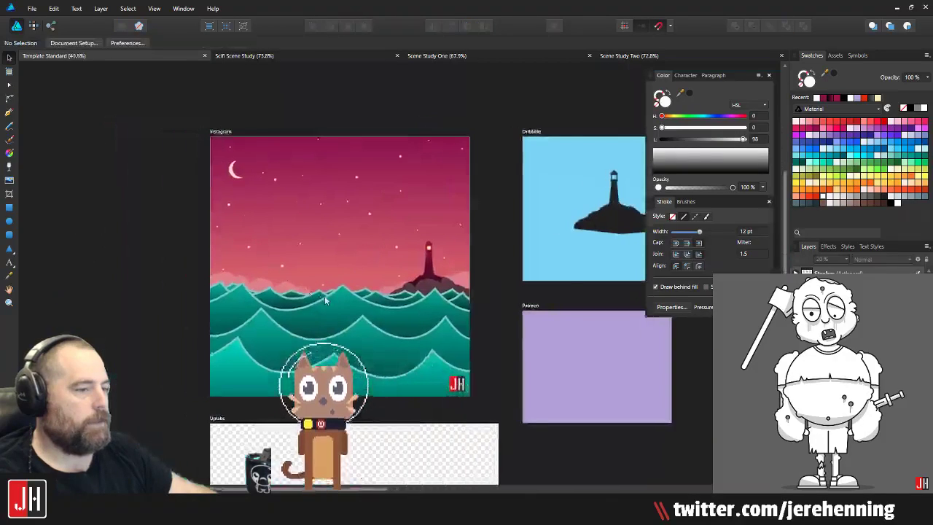
# Step: Delete the cloud copy at the Instagram artboard's left edge and save the document
pyautogui.scroll(3, 324, 295)
pyautogui.click(273, 279)
pyautogui.press('Delete')
pyautogui.moveTo(406, 276); pyautogui.dragTo(271, 274)
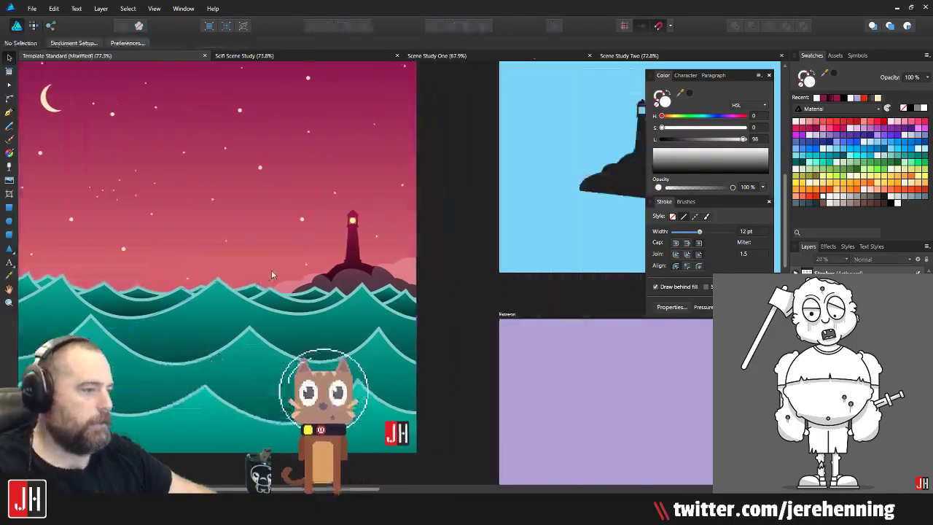
pyautogui.hotkey('ctrl', 'z')
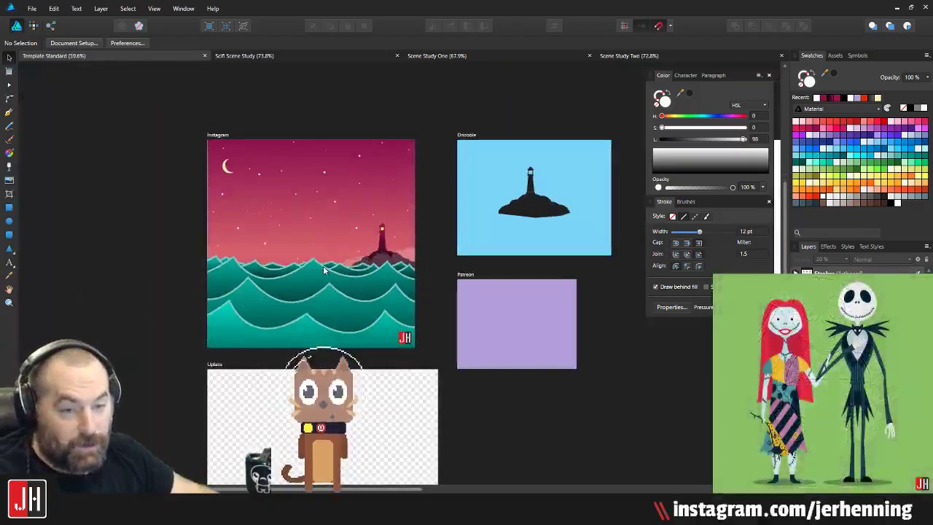
# Step: Draw a second closed, puffy cloud outline with the Pen tool, running from the lighthouse rocks down to the wave crest on their left
pyautogui.scroll(2, 375, 248)
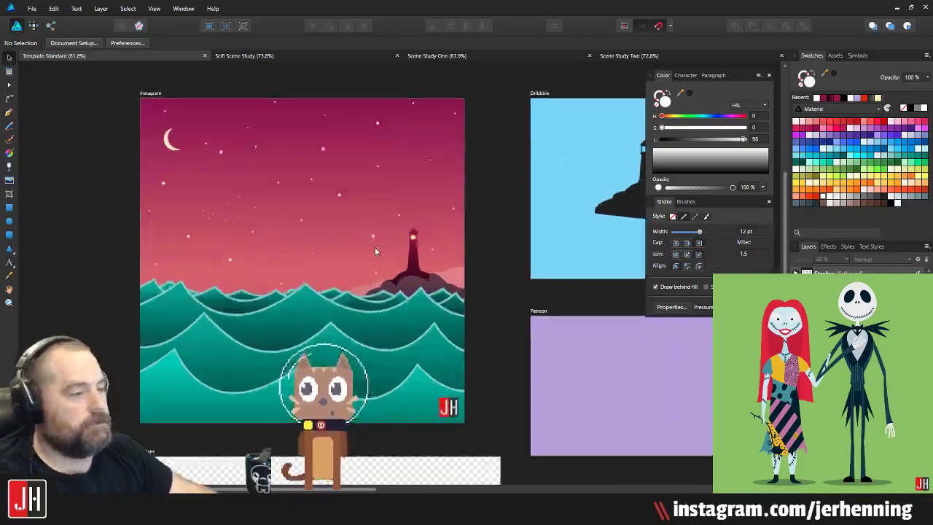
pyautogui.scroll(2, 374, 247)
pyautogui.press('p')
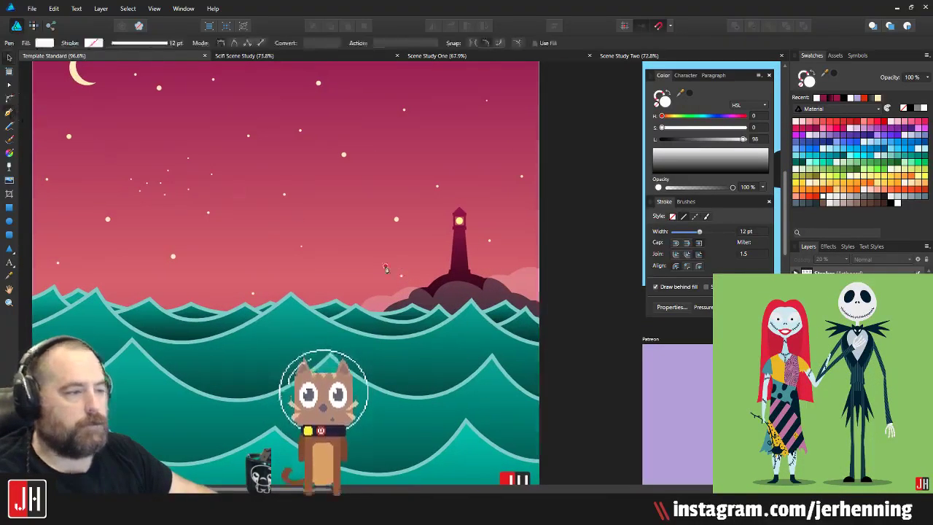
pyautogui.scroll(2, 454, 307)
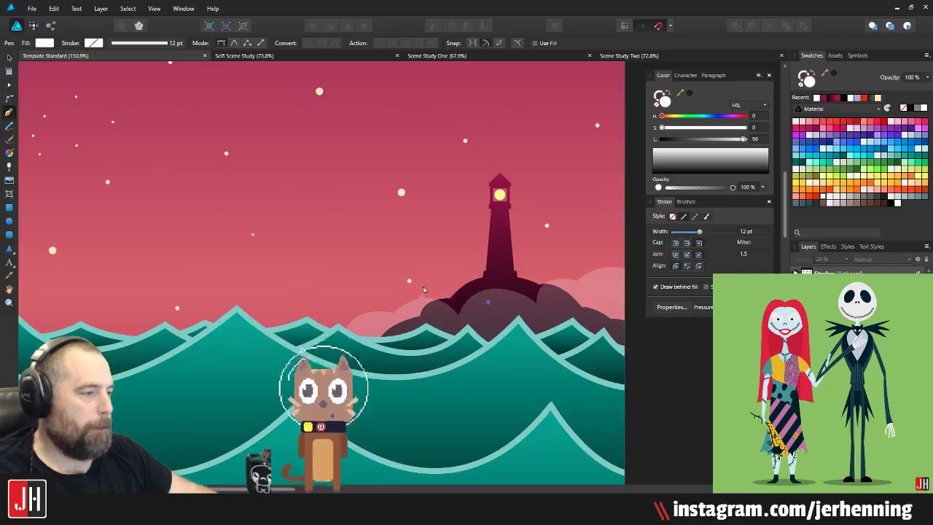
pyautogui.moveTo(391, 315); pyautogui.dragTo(390, 313)
pyautogui.keyDown('alt'); pyautogui.click(423, 286); pyautogui.keyUp('alt')
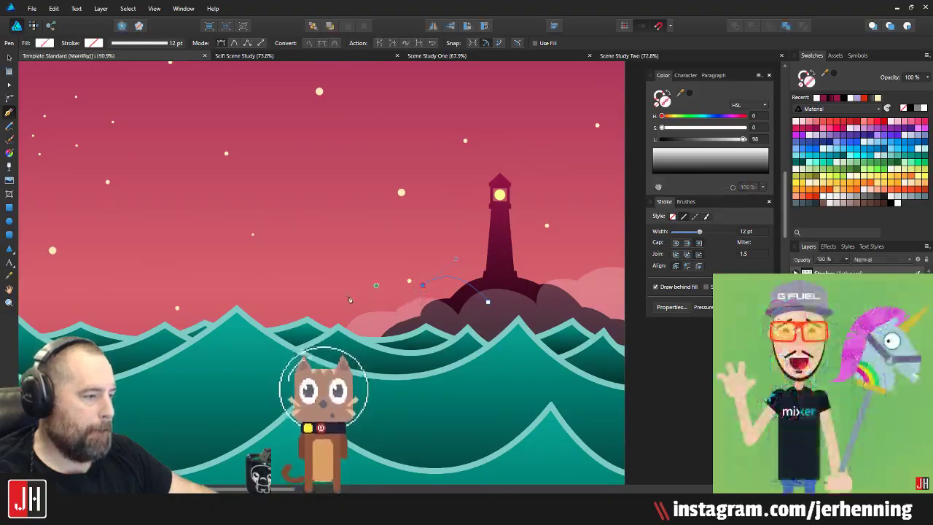
pyautogui.moveTo(335, 328); pyautogui.dragTo(334, 341)
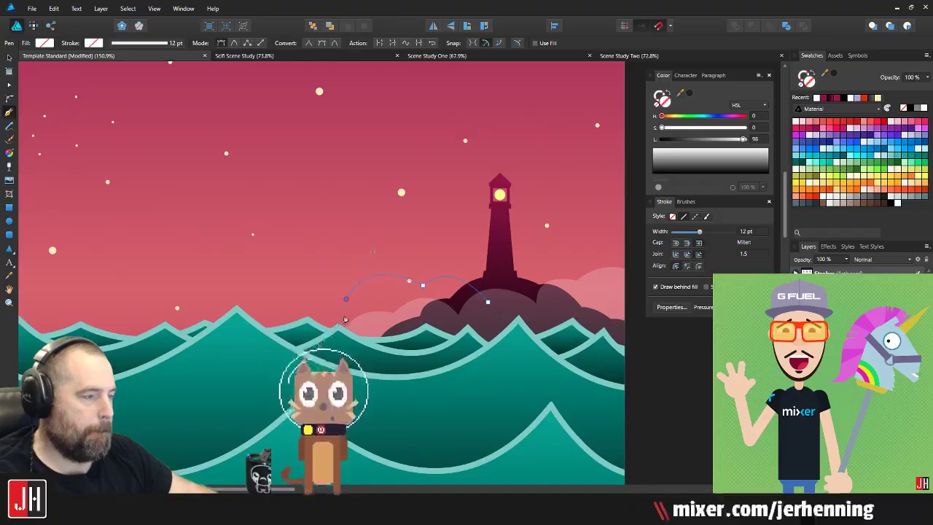
pyautogui.moveTo(294, 315); pyautogui.dragTo(372, 320)
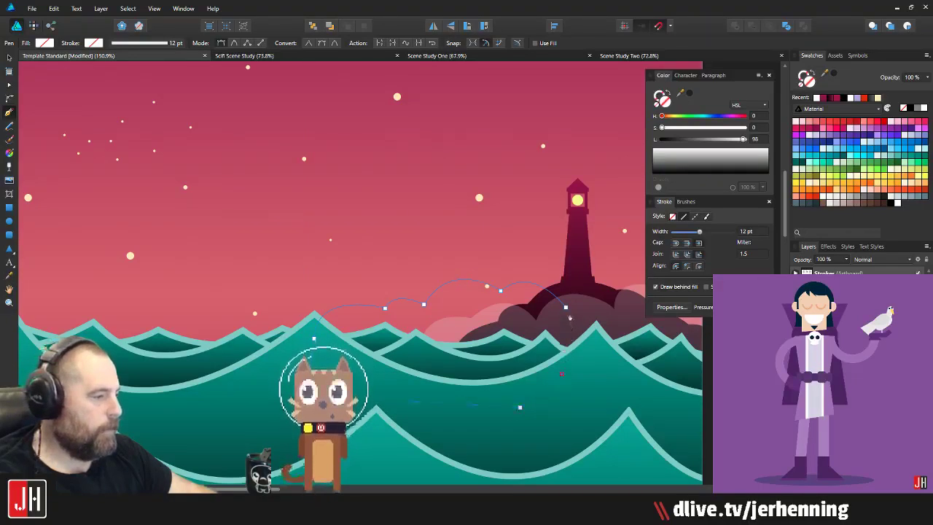
pyautogui.press('v')
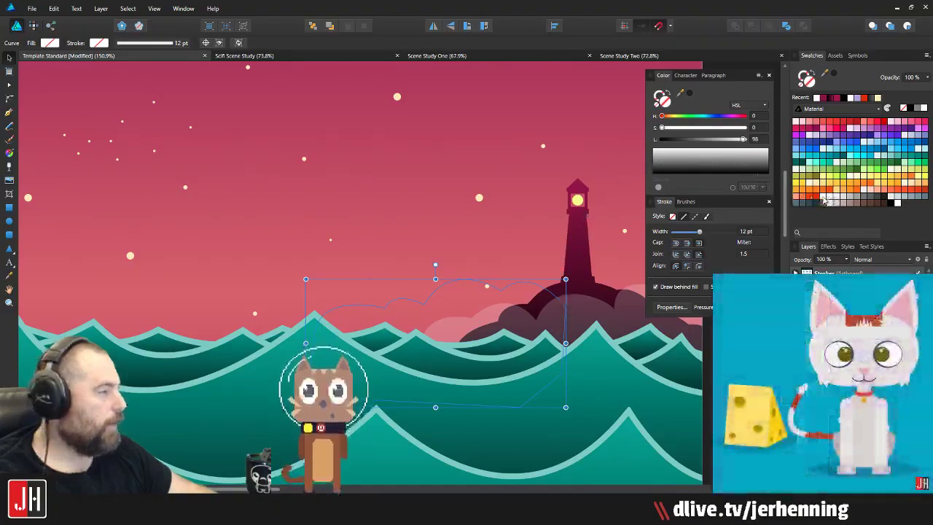
# Step: Fill the new cloud with near-white, lightness 98, set its opacity to 20% and move it behind the waves
pyautogui.click(823, 196)
pyautogui.press('2')
pyautogui.press('a')
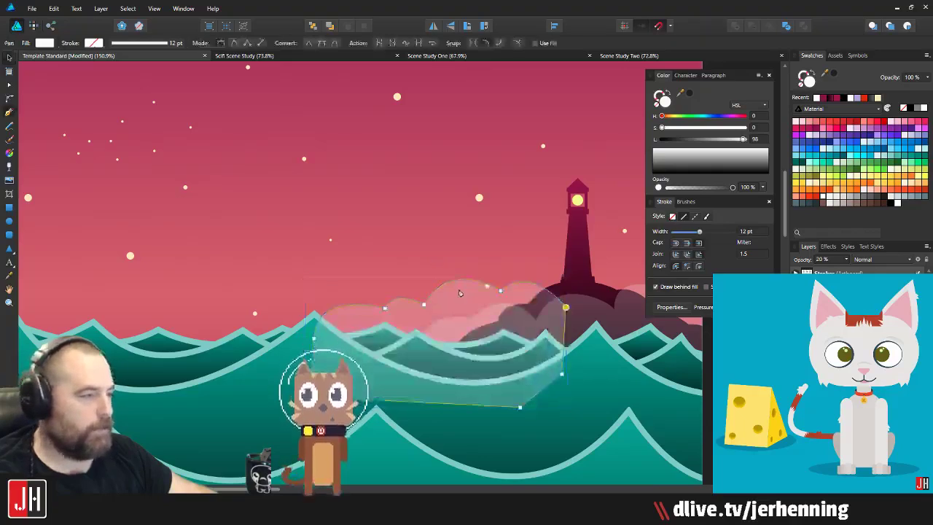
pyautogui.press('Delete')
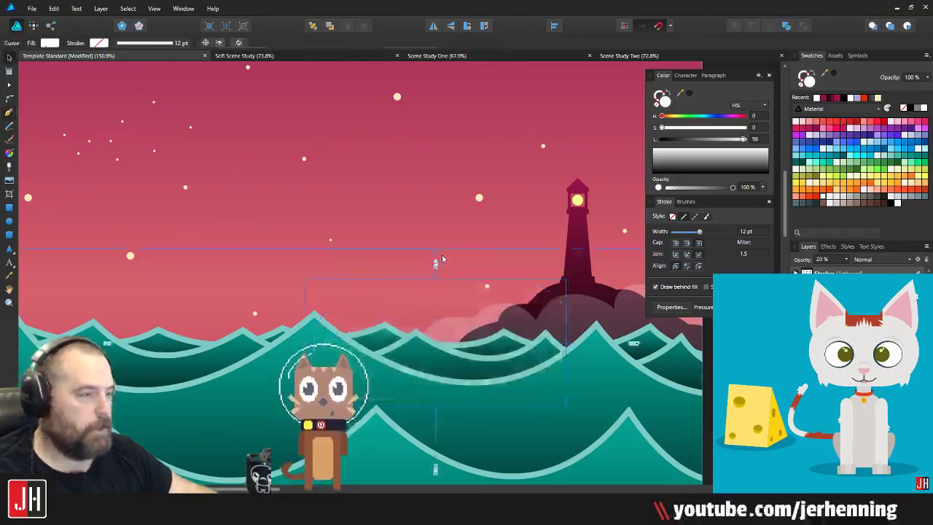
pyautogui.press('m')
pyautogui.hotkey('ctrl', '0')
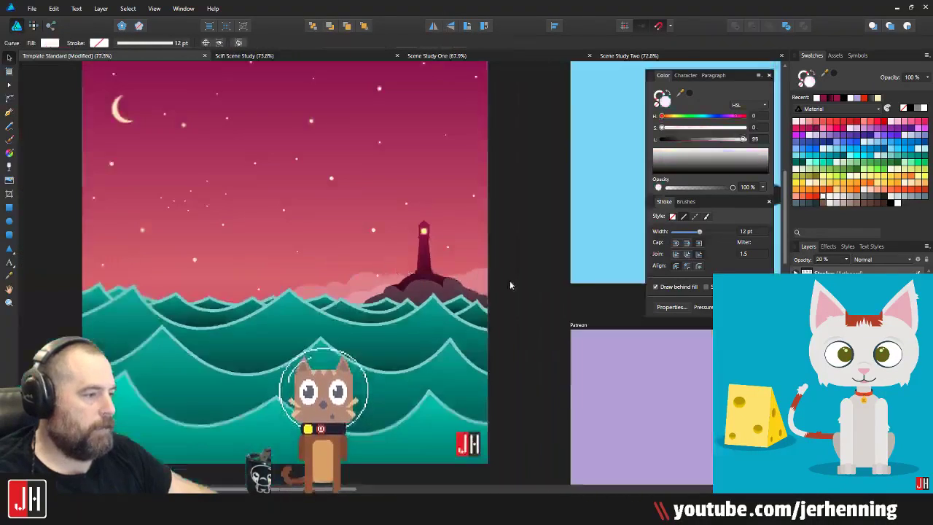
# Step: Shift the new cloud slightly left beside the lighthouse rocks and select the larger cloud that crosses them
pyautogui.press('v')
pyautogui.scroll(5, 452, 278)
pyautogui.click(347, 330)
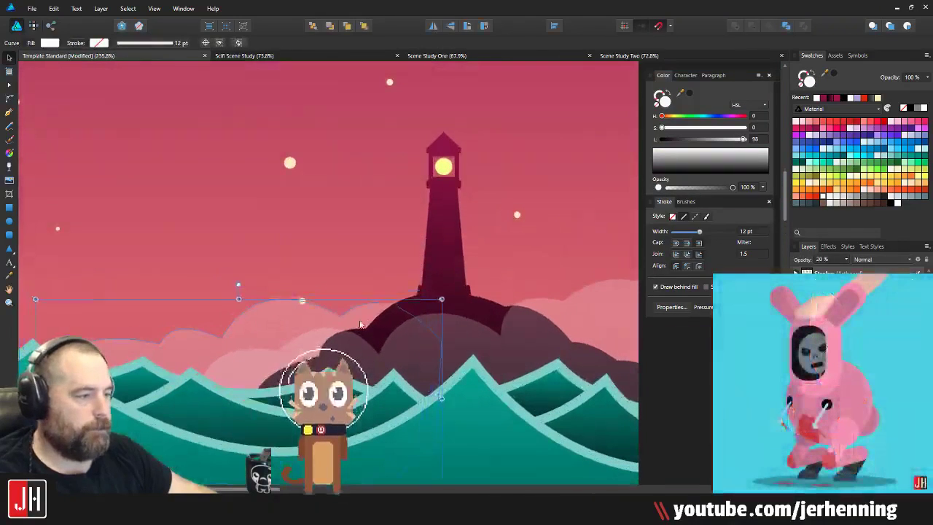
pyautogui.moveTo(347, 330); pyautogui.dragTo(350, 327)
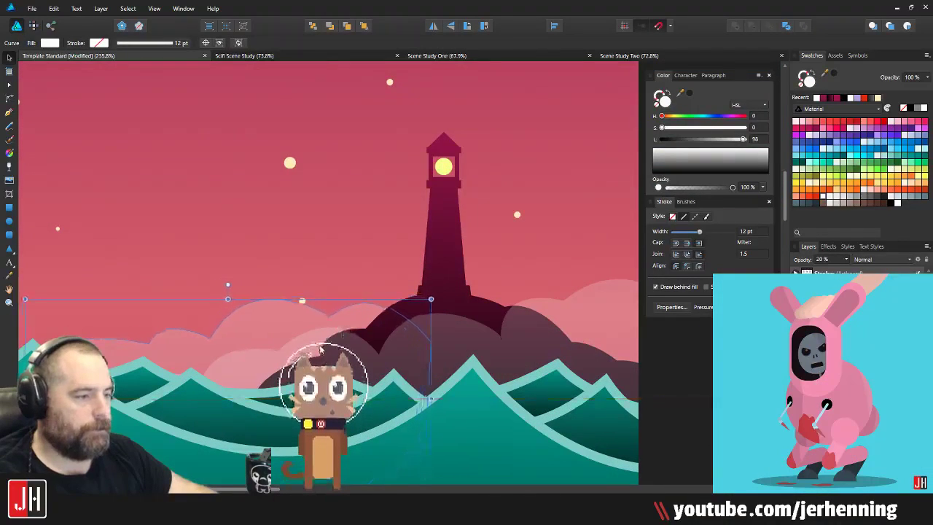
pyautogui.click(355, 345)
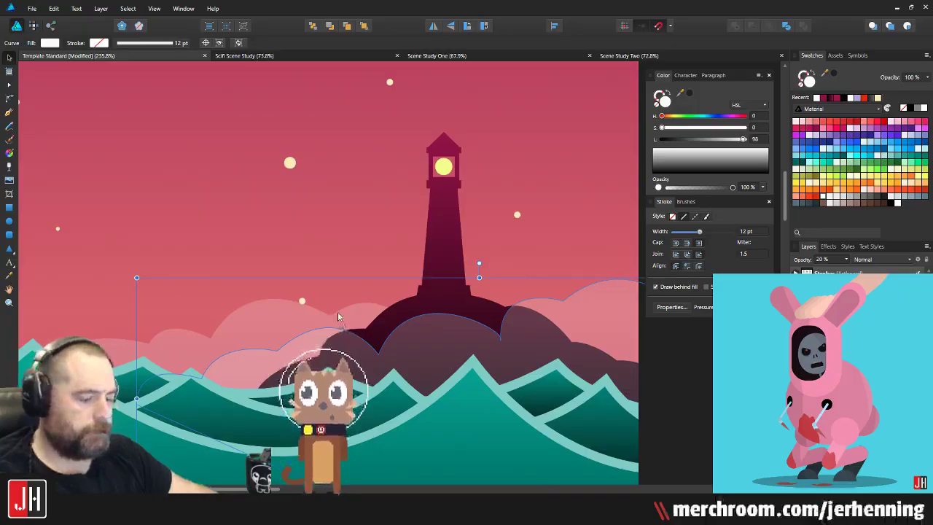
# Step: Set the opacity of the selected larger cloud crossing the lighthouse rocks to 30% and deselect it
pyautogui.press('3')
pyautogui.scroll(-5, 341, 312)
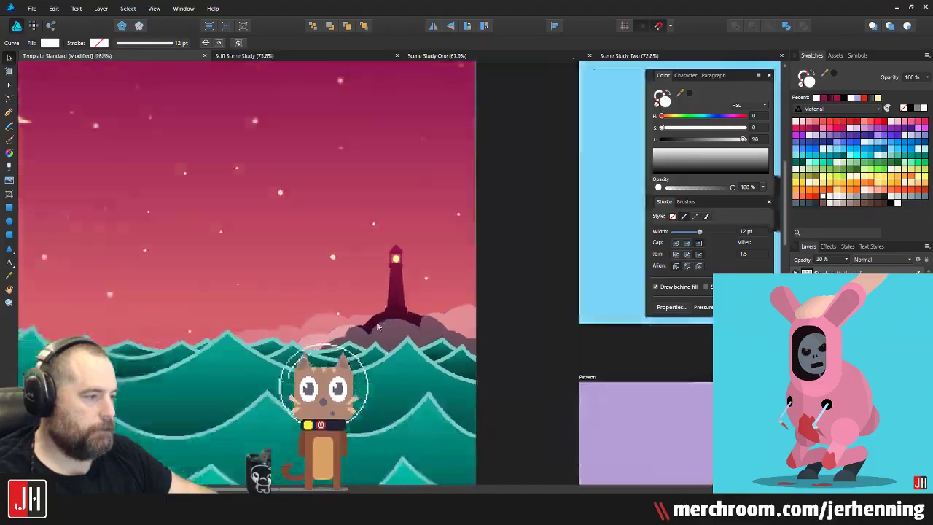
pyautogui.click(499, 246)
pyautogui.scroll(-4, 432, 295)
pyautogui.scroll(3, 404, 318)
pyautogui.scroll(2, 403, 319)
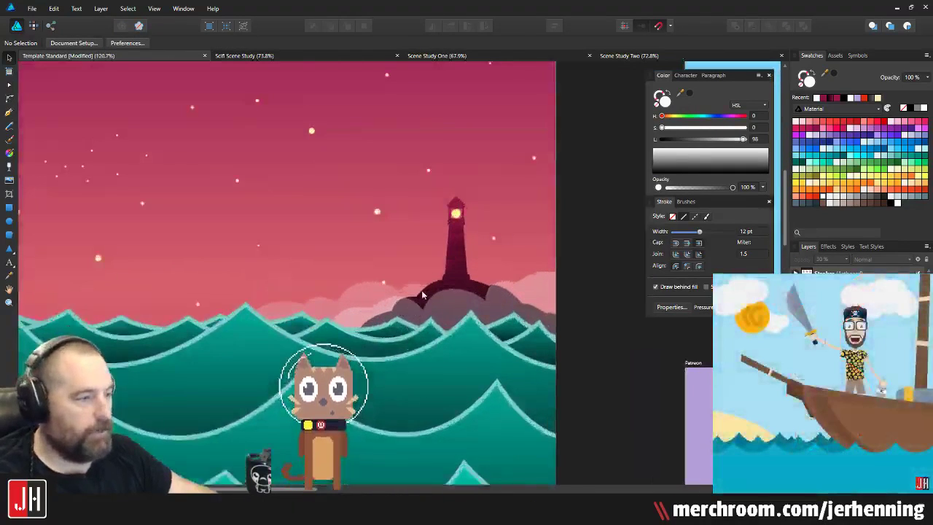
pyautogui.scroll(5, 303, 324)
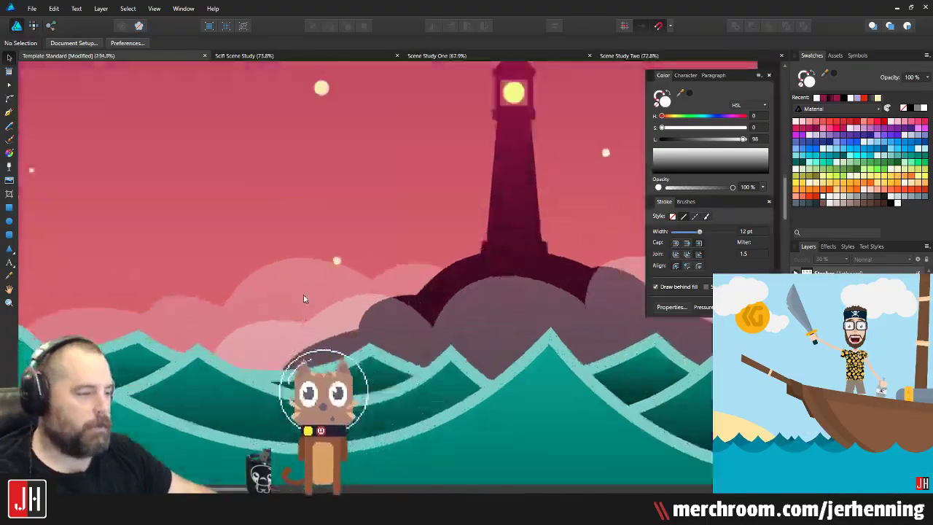
pyautogui.click(309, 301)
pyautogui.scroll(-6, 304, 295)
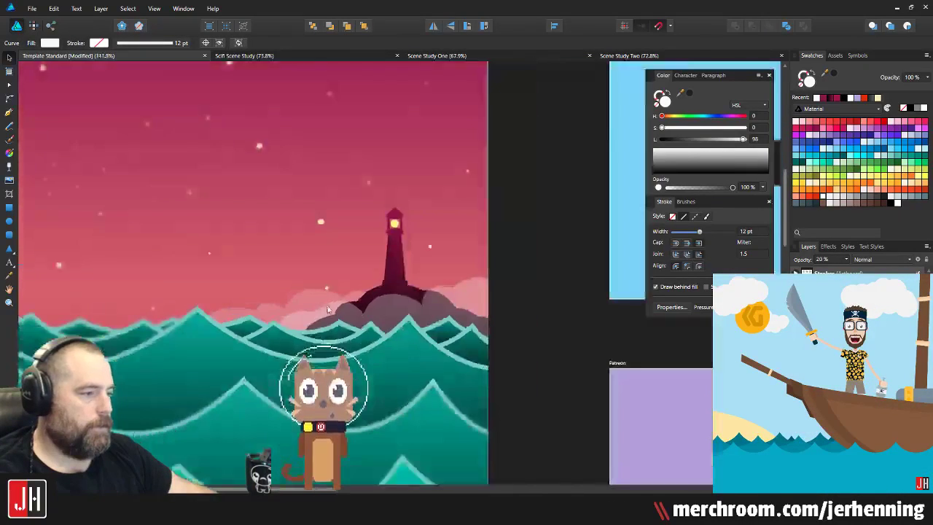
pyautogui.click(467, 302)
pyautogui.scroll(-1, 431, 323)
pyautogui.scroll(1, 438, 339)
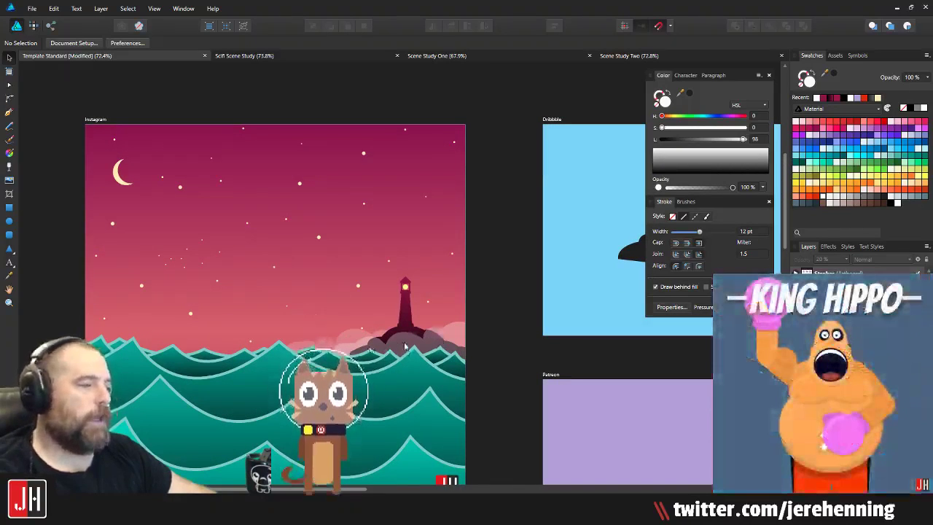
pyautogui.scroll(2, 416, 349)
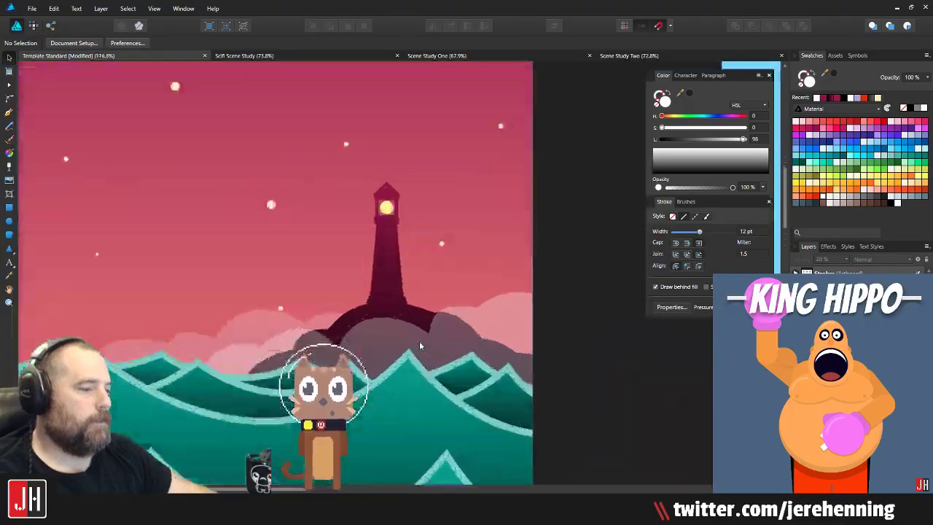
# Step: Adjust the curve handle at the notch between two puffs of the cloud crossing the lighthouse rocks, and save the document
pyautogui.click(419, 341)
pyautogui.scroll(2, 426, 337)
pyautogui.scroll(3, 426, 338)
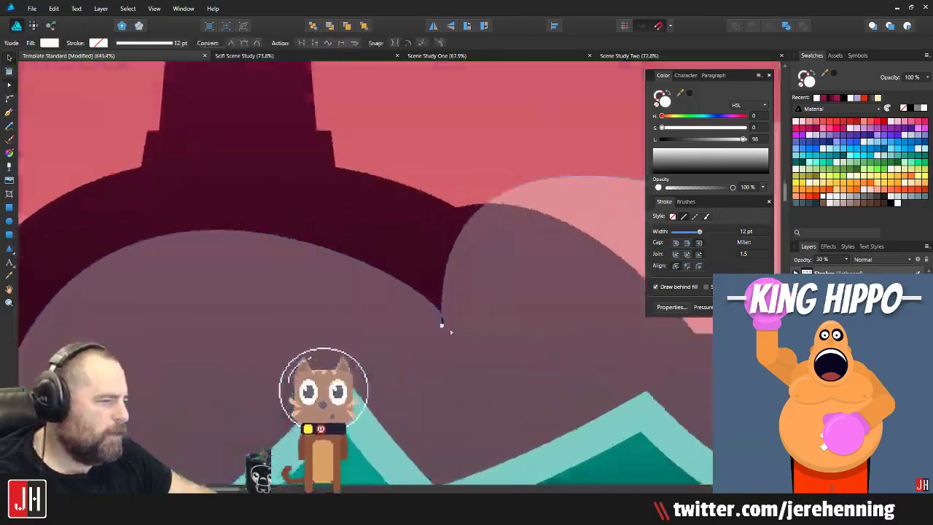
pyautogui.press('a')
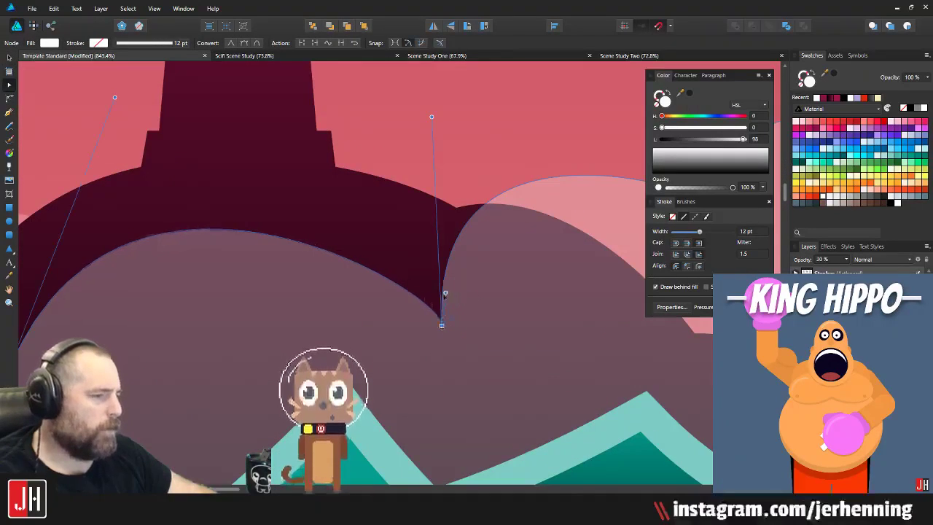
pyautogui.scroll(-7, 433, 314)
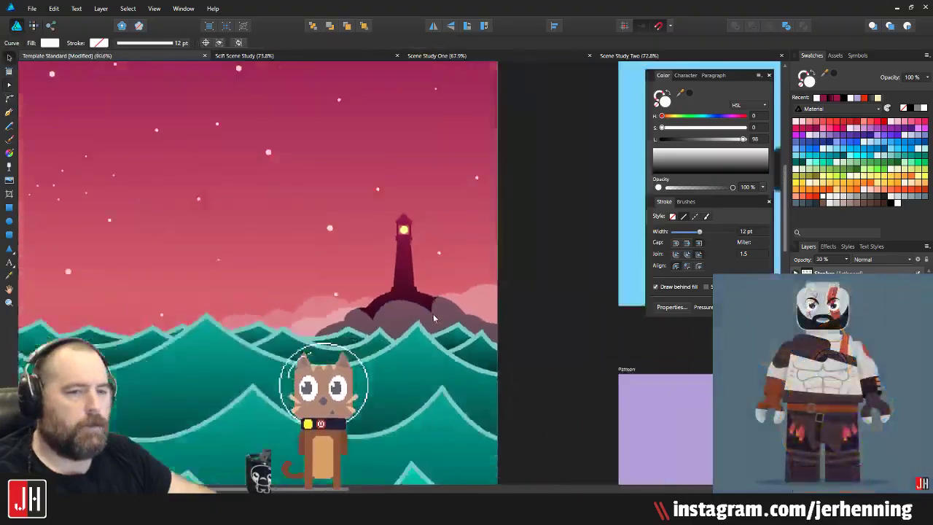
pyautogui.click(486, 250)
pyautogui.hotkey('ctrl', 's')
pyautogui.scroll(-3, 433, 288)
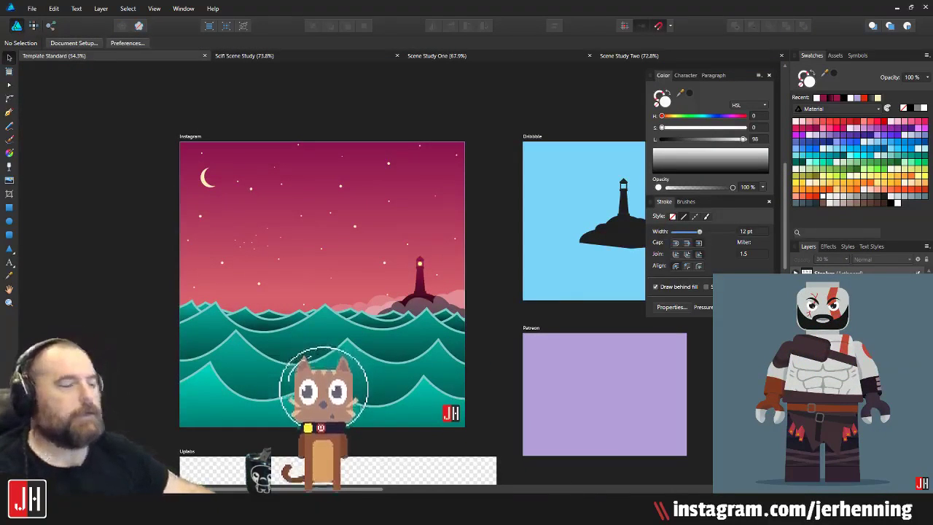
pyautogui.moveTo(386, 272); pyautogui.dragTo(411, 283)
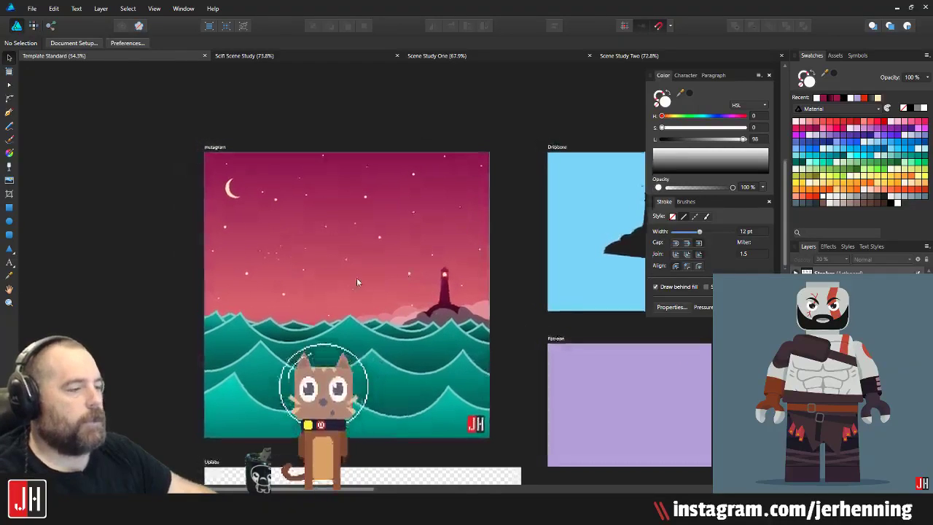
pyautogui.scroll(2, 342, 279)
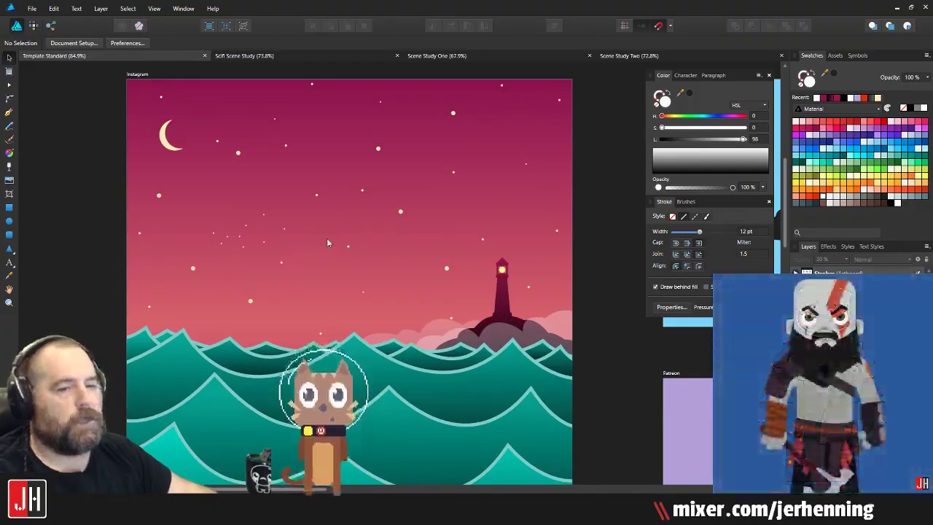
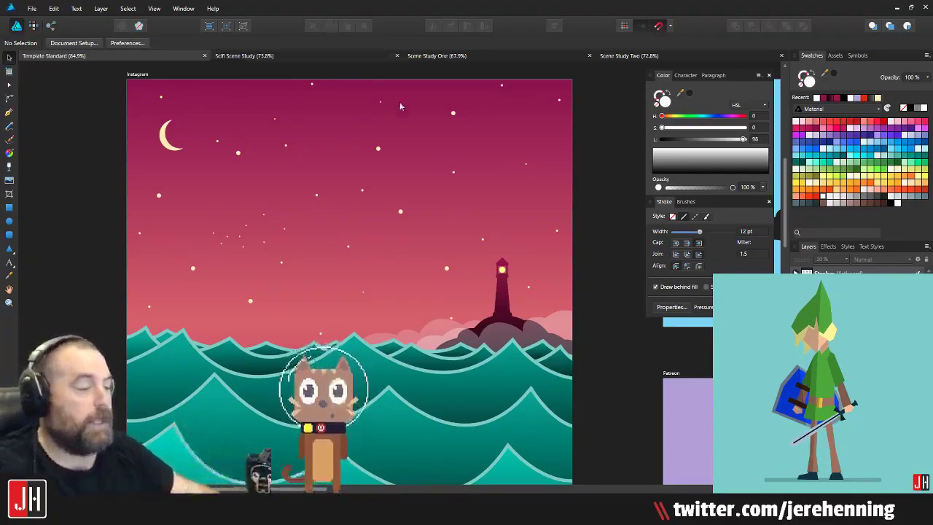
pyautogui.scroll(6, 433, 323)
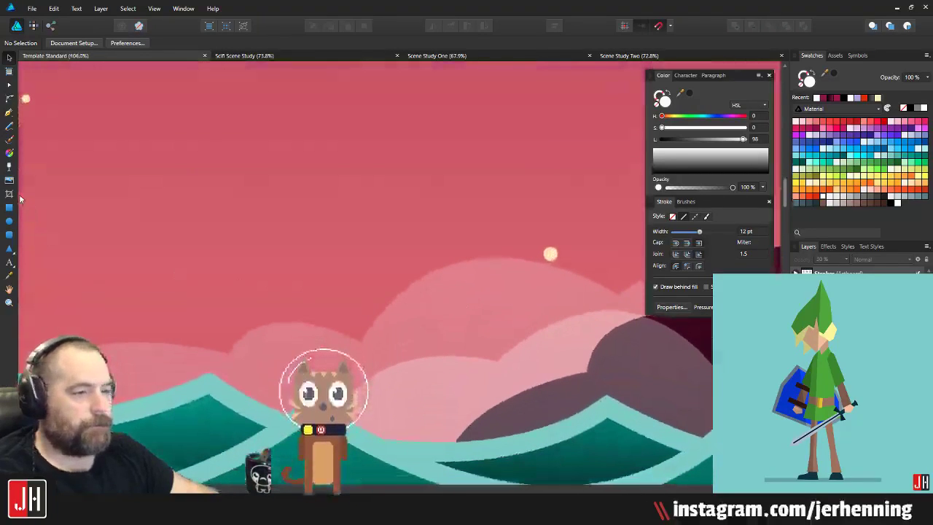
pyautogui.click(8, 112)
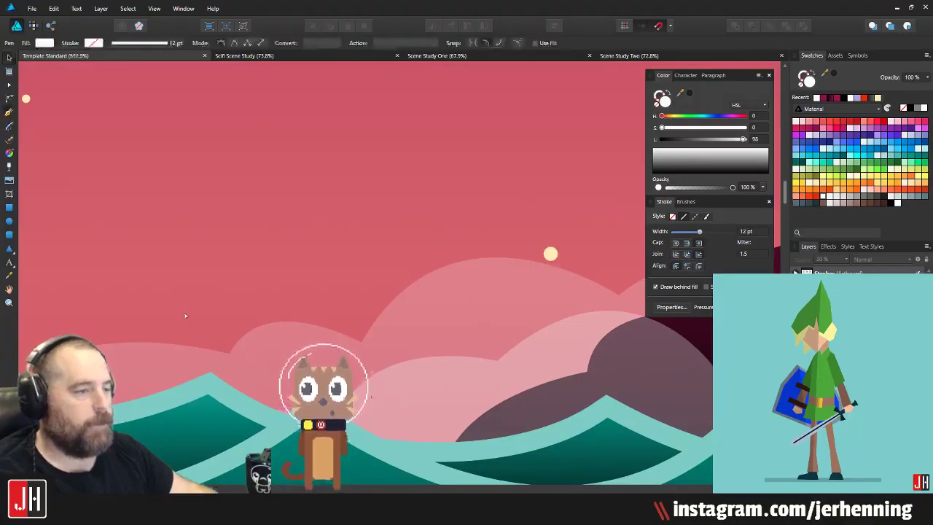
pyautogui.scroll(5, 554, 357)
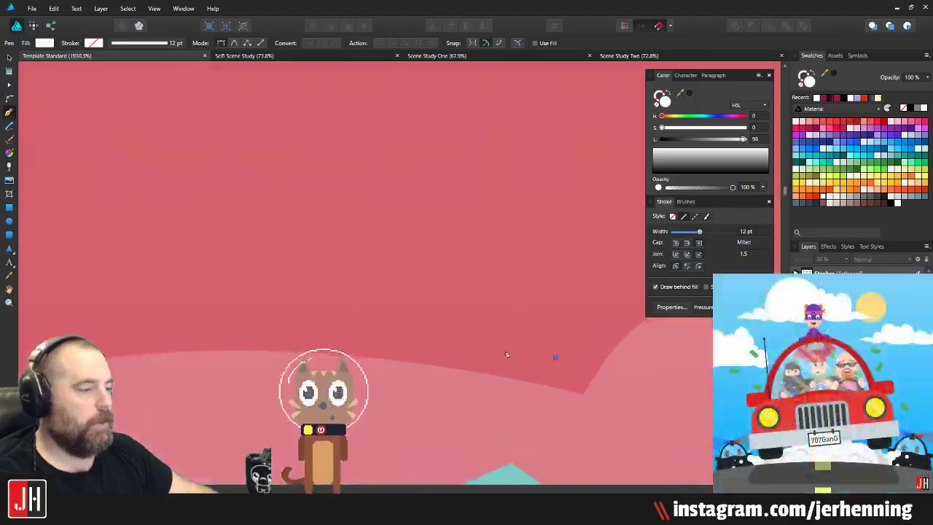
pyautogui.click(502, 256)
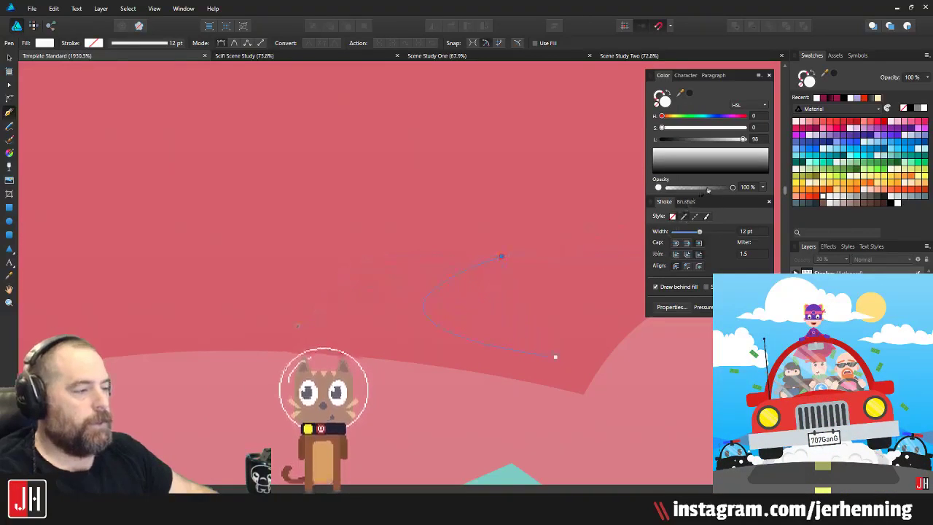
pyautogui.hotkey('ctrl', 'z')
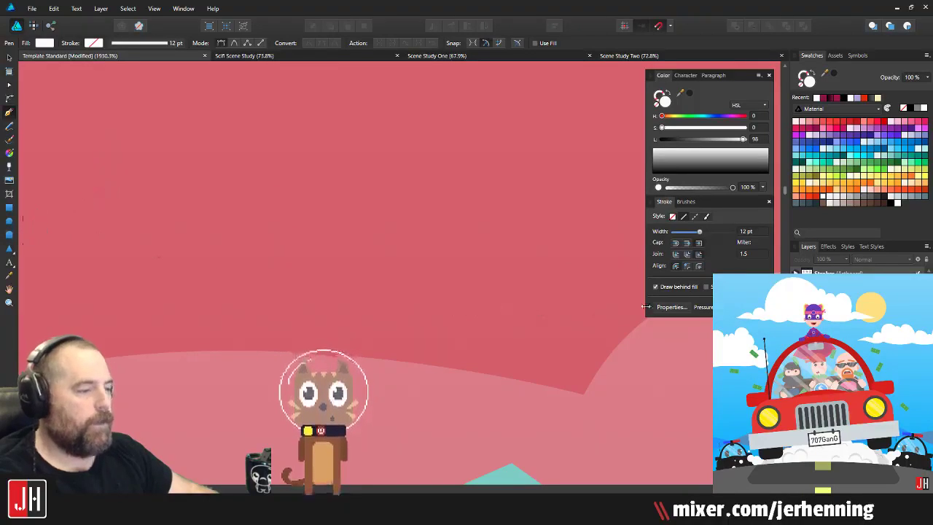
# Step: Try a small Pen-drawn cloud above the clouds beside the lighthouse rocks, filled near-white, lightness 98, at 20% opacity
pyautogui.scroll(-5, 369, 332)
pyautogui.scroll(3, 369, 332)
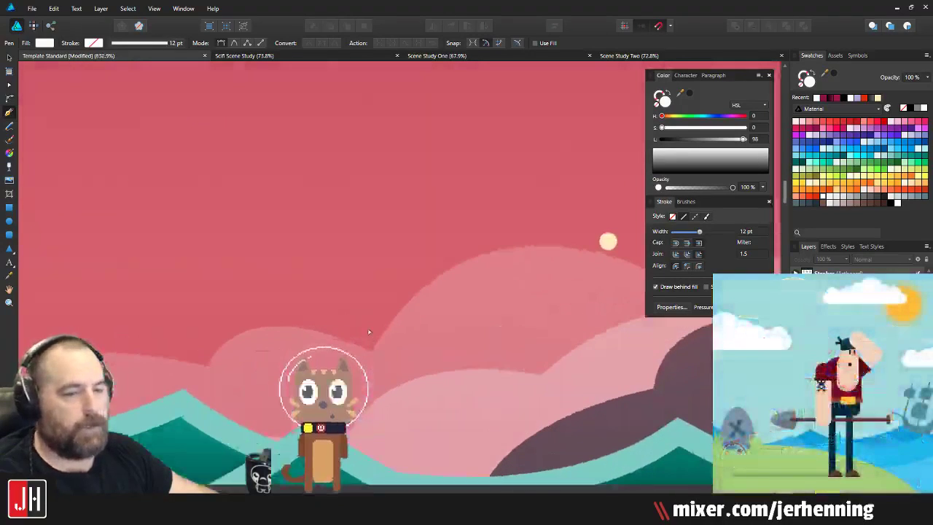
pyautogui.scroll(2, 372, 321)
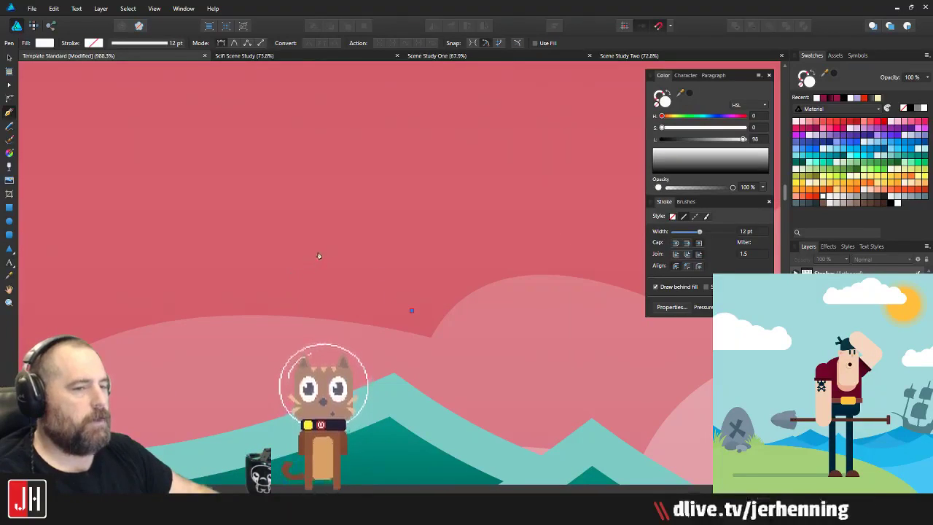
pyautogui.moveTo(324, 260); pyautogui.dragTo(470, 233)
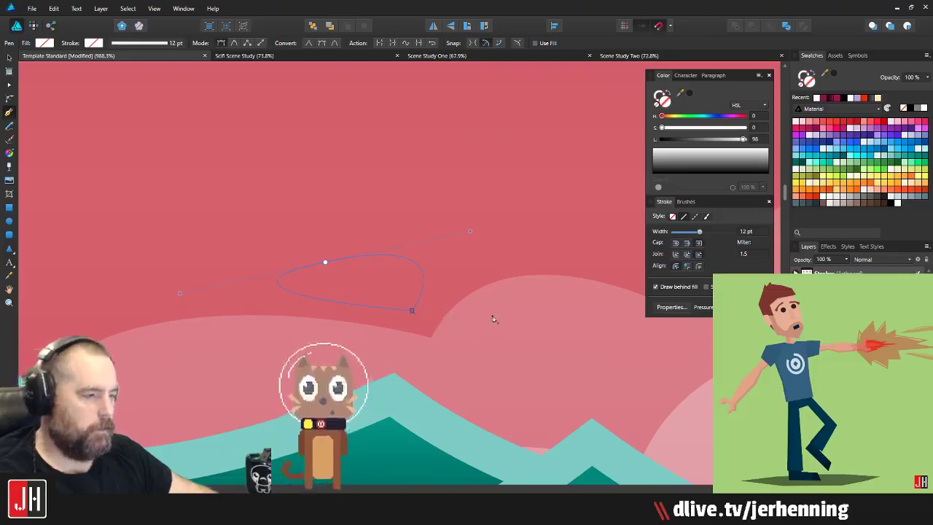
pyautogui.click(825, 197)
pyautogui.press('2')
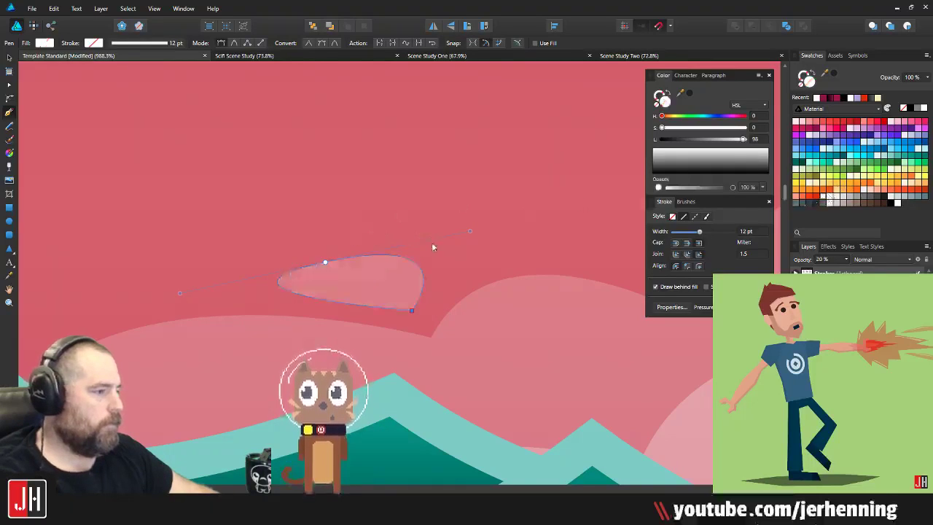
pyautogui.press('v')
pyautogui.scroll(-10, 410, 226)
pyautogui.scroll(-4, 410, 242)
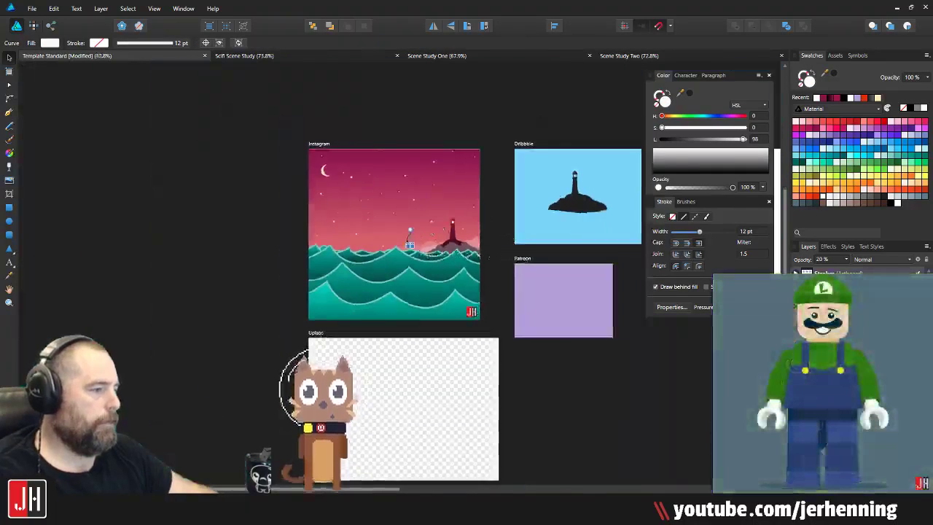
pyautogui.scroll(8, 415, 243)
pyautogui.click(427, 252)
pyautogui.scroll(-6, 420, 235)
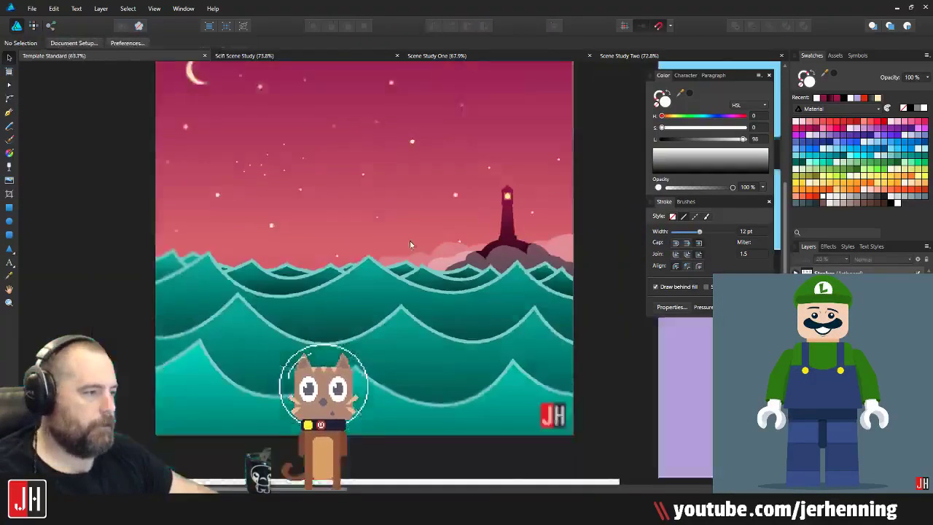
# Step: Inspect the crescent moon up close and the layered clouds around the lighthouse rocks
pyautogui.scroll(2, 406, 216)
pyautogui.scroll(1, 406, 211)
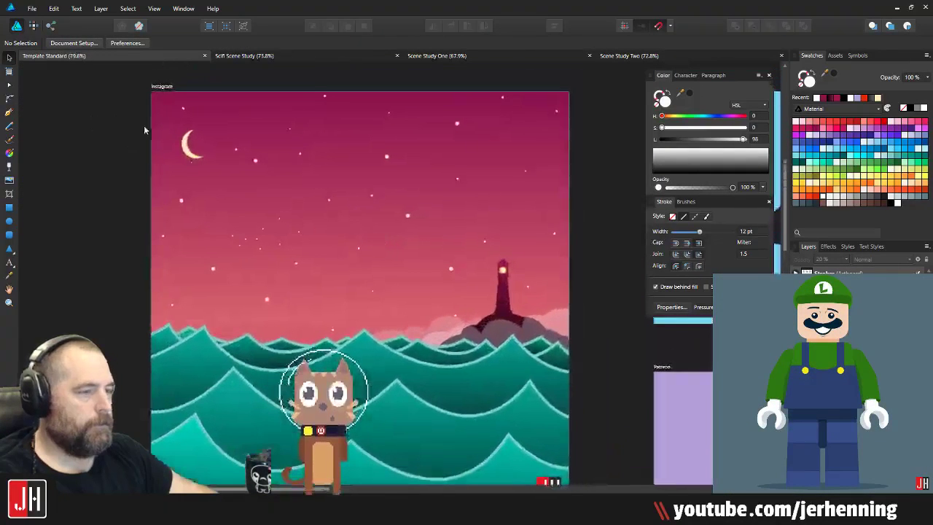
pyautogui.scroll(3, 146, 129)
pyautogui.click(204, 166)
pyautogui.scroll(7, 204, 167)
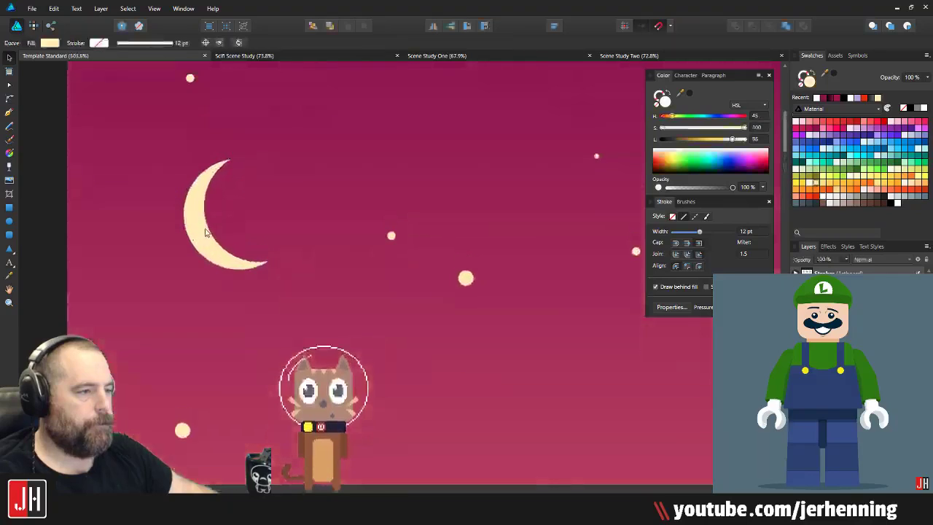
pyautogui.scroll(-8, 218, 245)
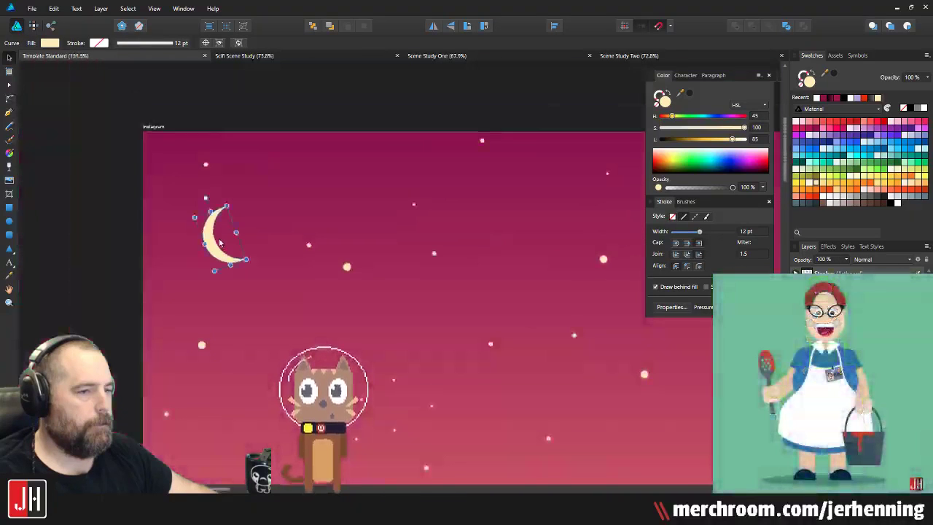
pyautogui.scroll(3, 354, 267)
pyautogui.scroll(2, 357, 273)
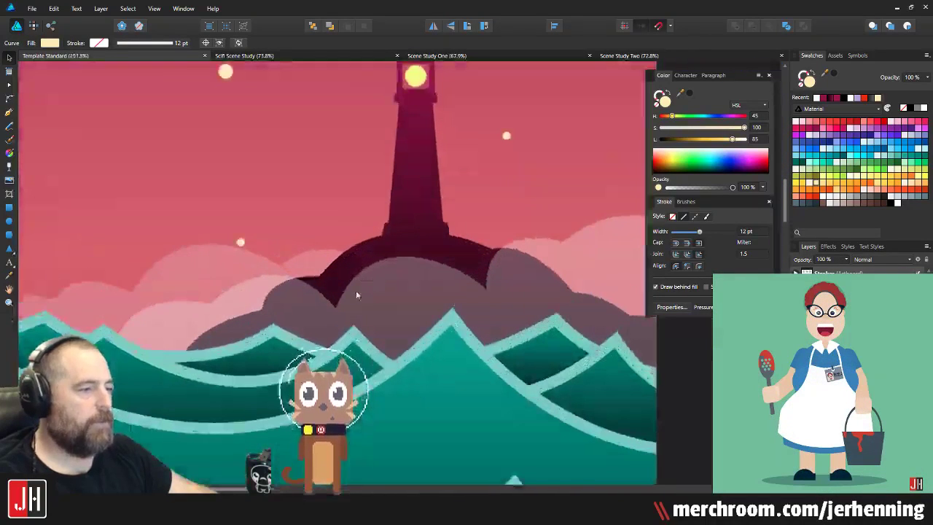
pyautogui.scroll(-2, 356, 299)
# Step: Switch to the Scifi Scene Study document and examine the dust clouds behind the hovercraft as a reference
pyautogui.click(292, 56)
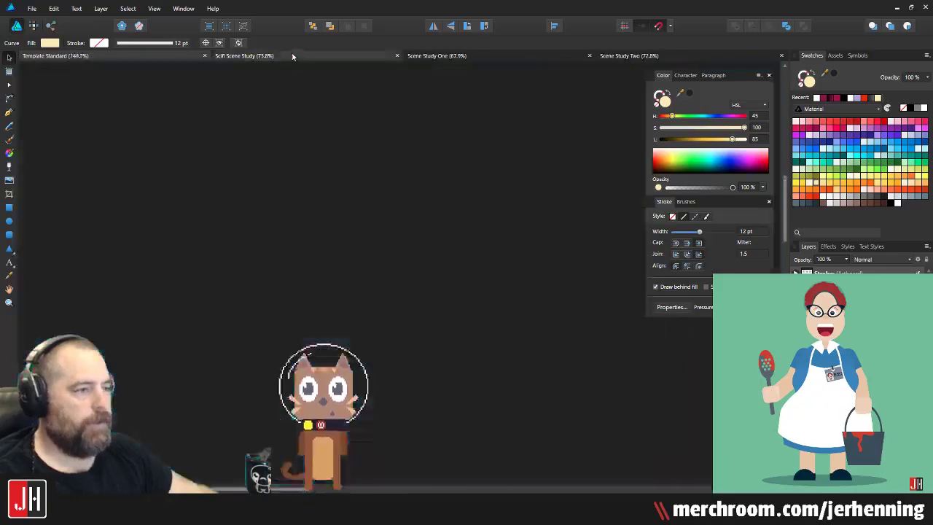
pyautogui.scroll(4, 307, 310)
pyautogui.scroll(2, 137, 281)
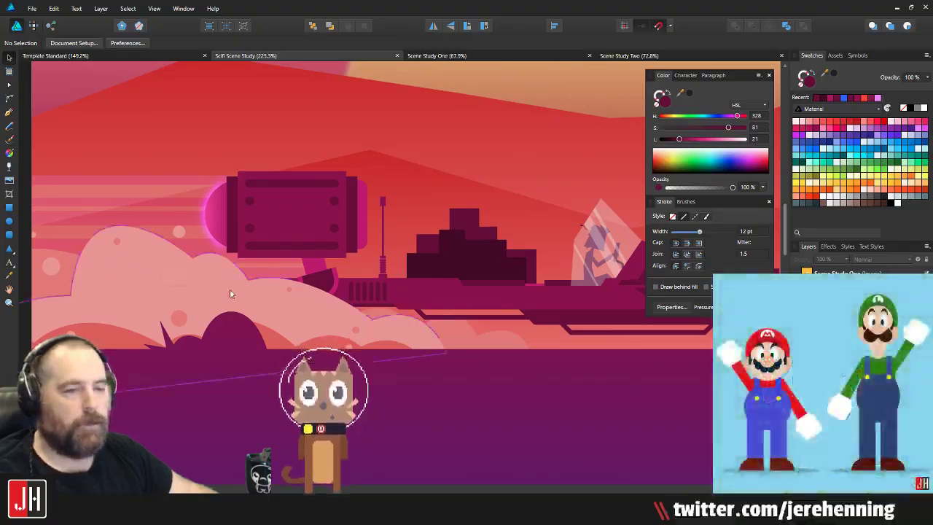
pyautogui.scroll(-1, 230, 289)
pyautogui.moveTo(231, 292); pyautogui.dragTo(266, 292)
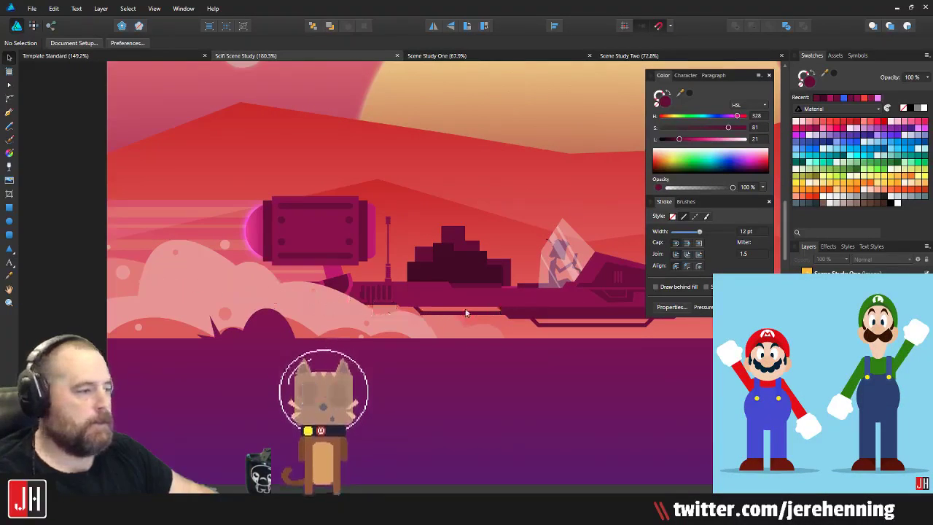
pyautogui.hscroll(6, 168, 288)
pyautogui.moveTo(171, 286); pyautogui.dragTo(508, 285)
pyautogui.scroll(-3, 452, 283)
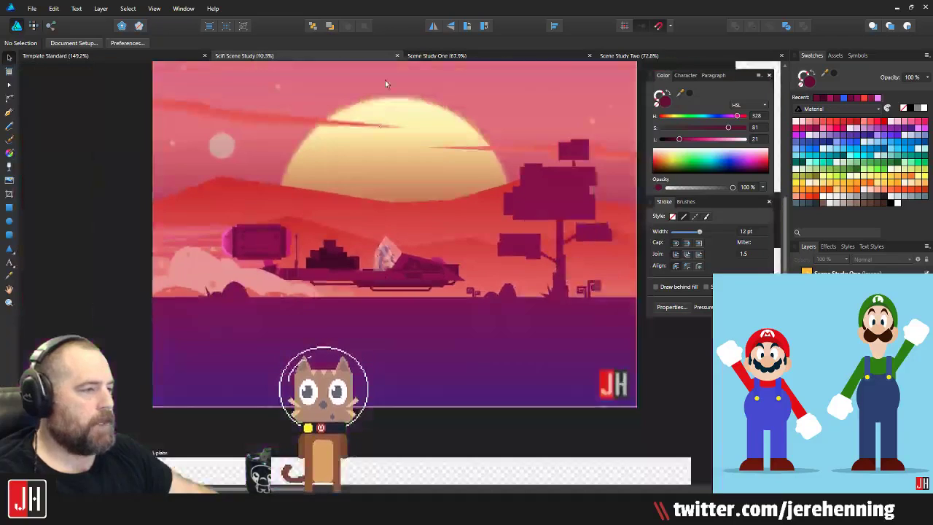
# Step: Return to the Template Standard document and examine the translucent clouds around the lighthouse within the whole seascape
pyautogui.click(183, 56)
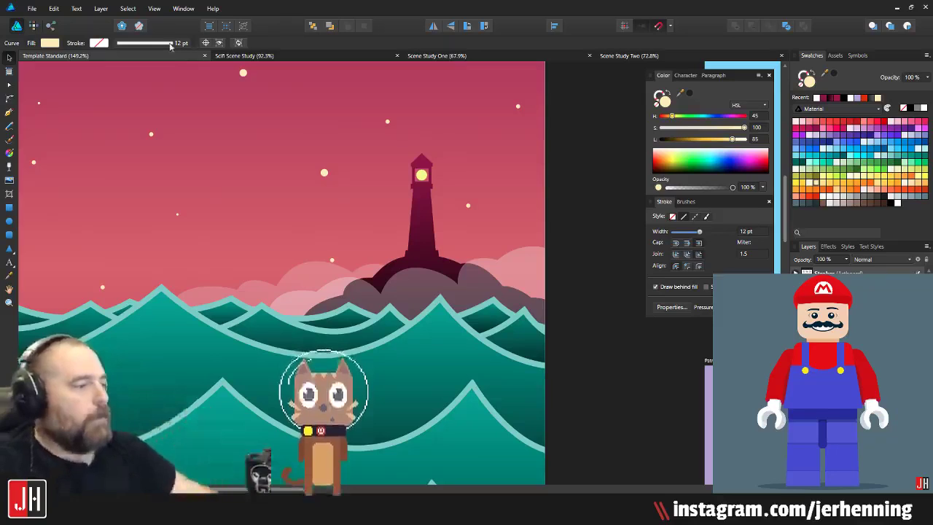
pyautogui.scroll(-4, 320, 197)
pyautogui.moveTo(318, 188); pyautogui.dragTo(443, 211)
pyautogui.moveTo(377, 207); pyautogui.dragTo(359, 253)
pyautogui.scroll(4, 328, 299)
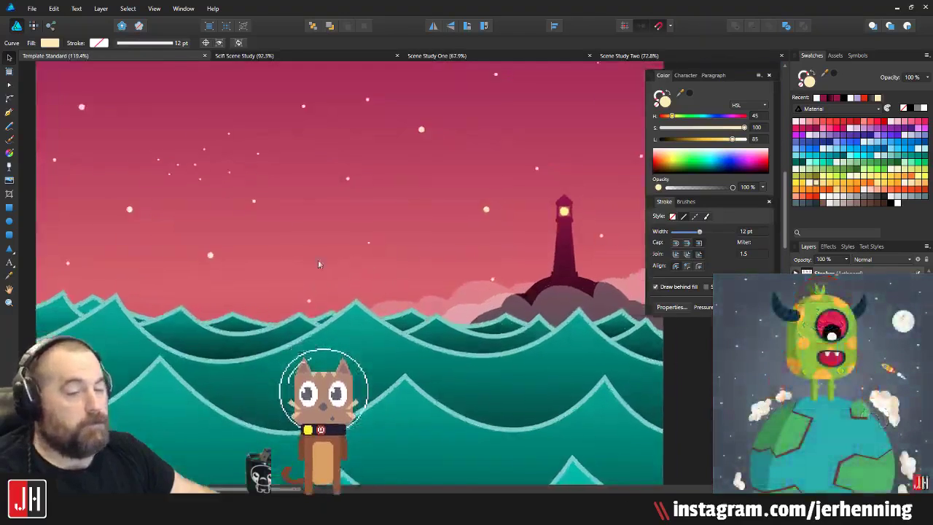
pyautogui.scroll(6, 266, 296)
pyautogui.click(279, 225)
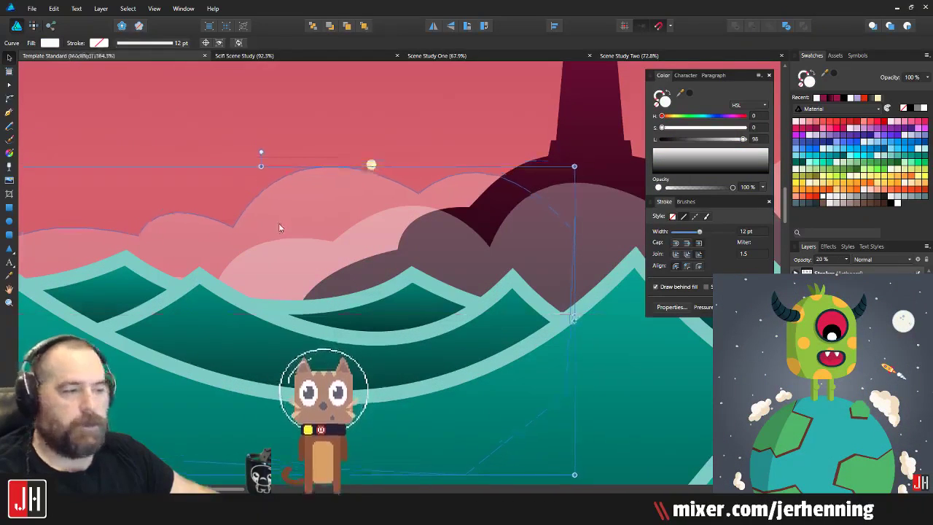
pyautogui.scroll(-5, 554, 263)
pyautogui.hotkey('ctrl', 'd')
pyautogui.scroll(-3, 577, 335)
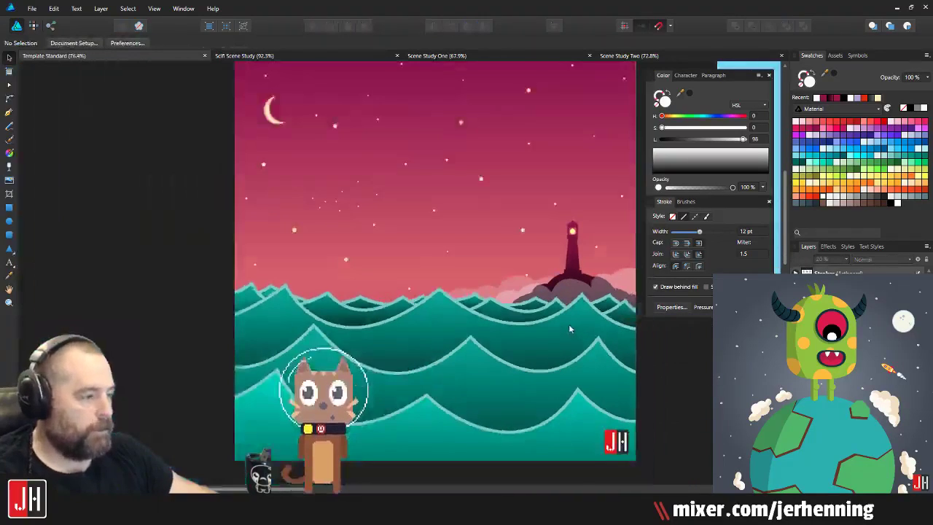
pyautogui.moveTo(573, 327); pyautogui.dragTo(438, 291)
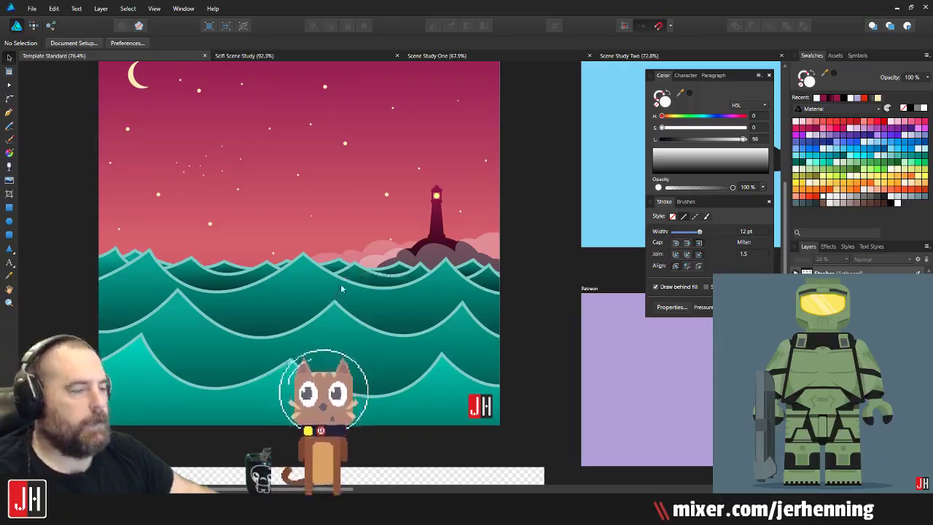
# Step: Draw a large rising three-puff cloud with the Pen tool behind the lighthouse's right side, filled near-white, lightness 98, at 20% opacity
pyautogui.scroll(7, 430, 261)
pyautogui.moveTo(456, 293); pyautogui.dragTo(346, 309)
pyautogui.moveTo(544, 220); pyautogui.dragTo(409, 279)
pyautogui.click(9, 112)
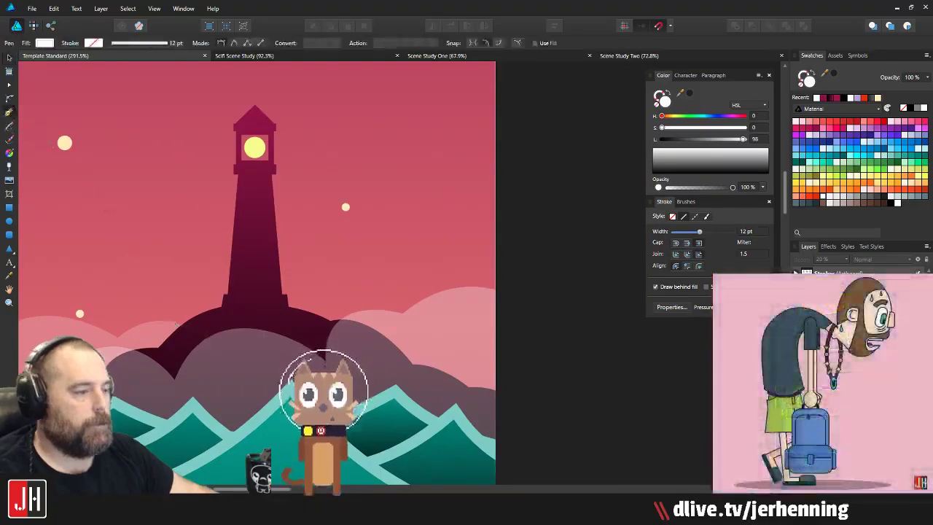
pyautogui.moveTo(331, 276); pyautogui.dragTo(450, 289)
pyautogui.hotkey('ctrl', 'z')
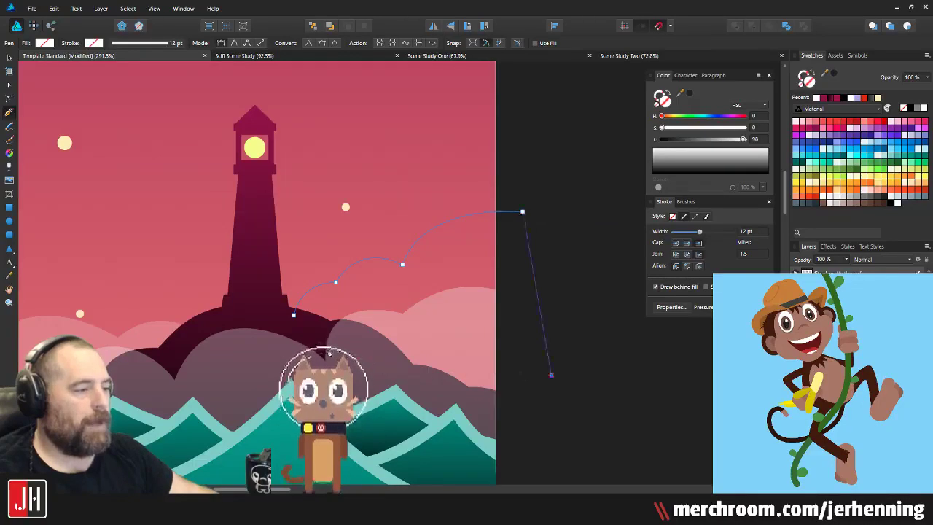
pyautogui.hotkey('ctrl', 'z')
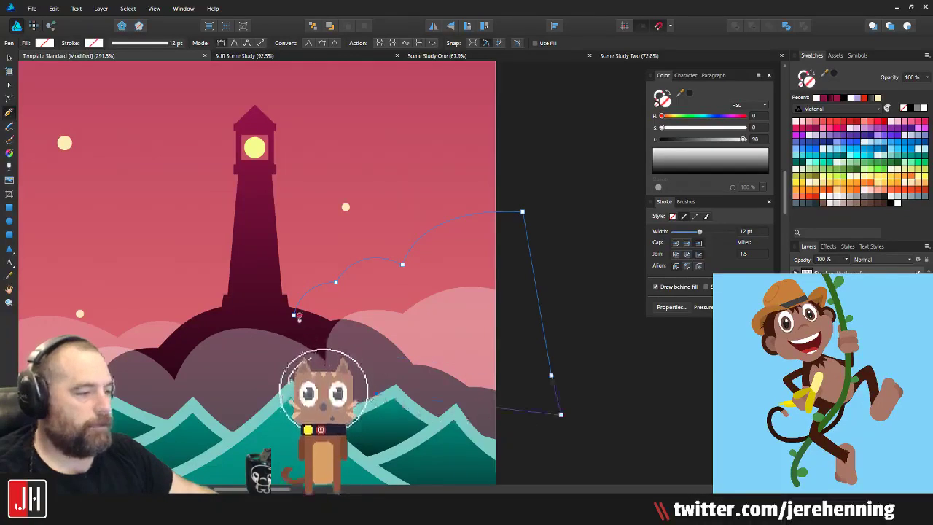
pyautogui.click(824, 197)
pyautogui.press('2')
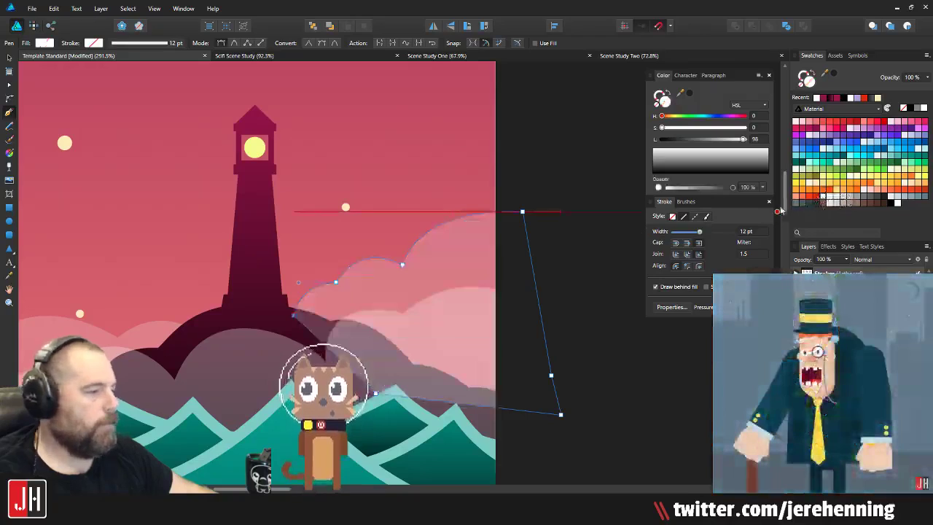
pyautogui.press('v')
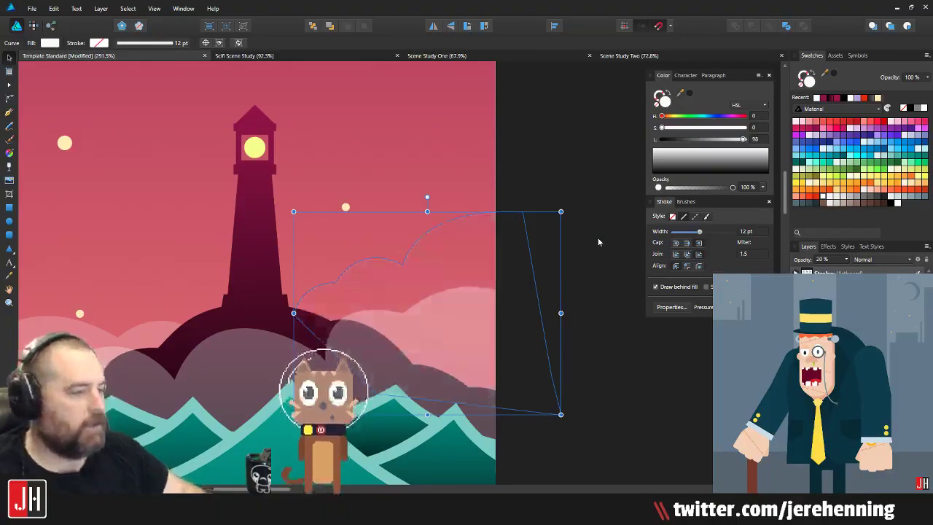
# Step: Undo and restore the new cloud to compare the sky with and without it
pyautogui.hotkey('ctrl', 'z')
pyautogui.press('p')
pyautogui.press('Escape')
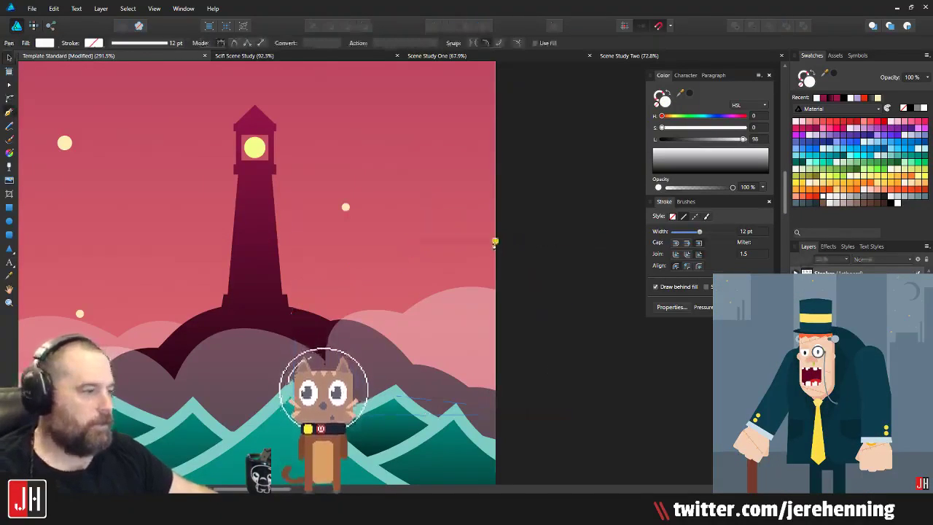
pyautogui.press('v')
pyautogui.hotkey('ctrl', 'shift', 'z')
pyautogui.hotkey('ctrl', 'shift', 'z')
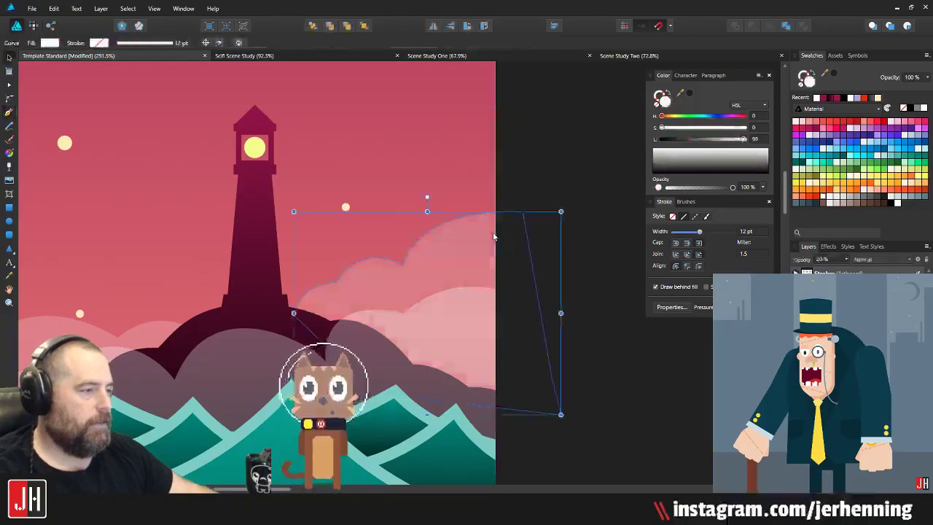
# Step: Check the new cloud beside the lighthouse up close and within the full scene, and save the document
pyautogui.scroll(-7, 511, 233)
pyautogui.click(512, 229)
pyautogui.scroll(3, 466, 252)
pyautogui.scroll(3, 474, 255)
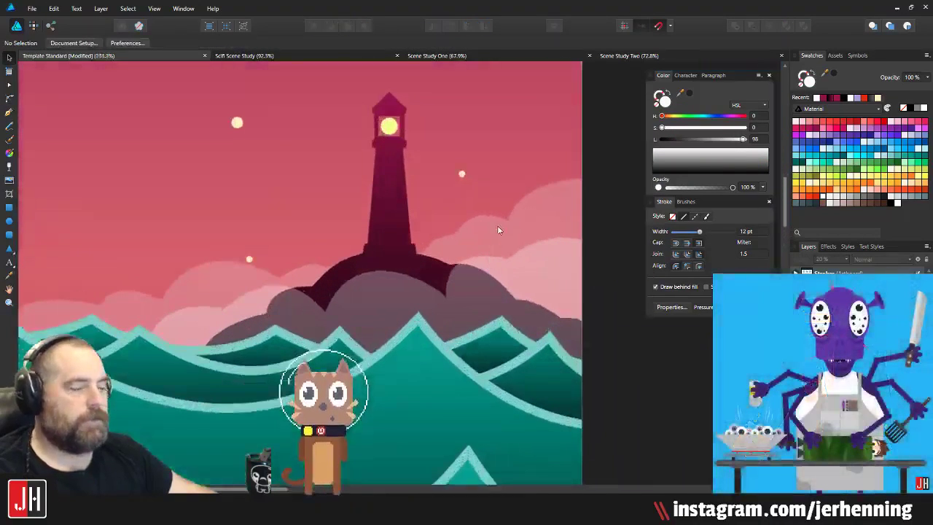
pyautogui.press('m')
pyautogui.hotkey('ctrl', 'v')
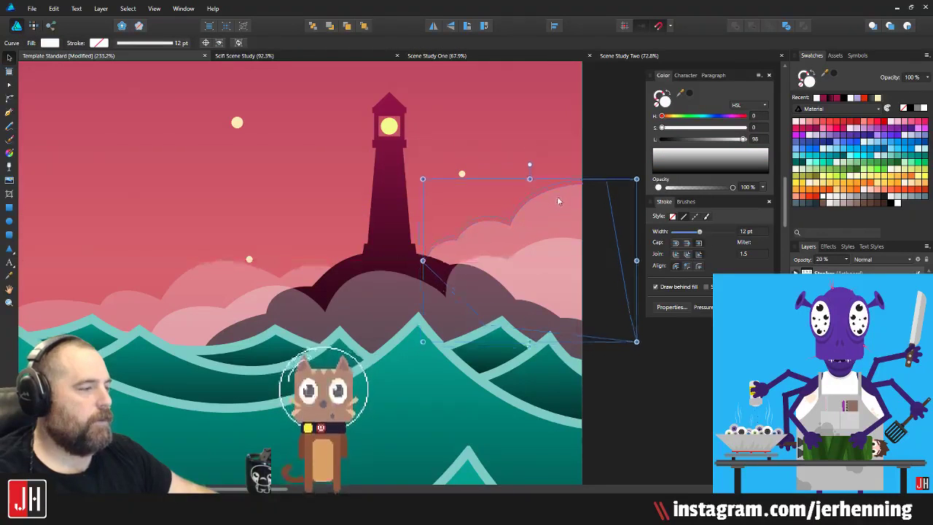
pyautogui.scroll(-6, 552, 197)
pyautogui.click(565, 214)
pyautogui.moveTo(539, 249); pyautogui.dragTo(458, 300)
pyautogui.hotkey('ctrl', 's')
# Step: Duplicate a small star from the cluster, place the copy near the sky's upper edge right of centre, and save the document
pyautogui.scroll(3, 487, 276)
pyautogui.scroll(-3, 503, 278)
pyautogui.scroll(3, 458, 299)
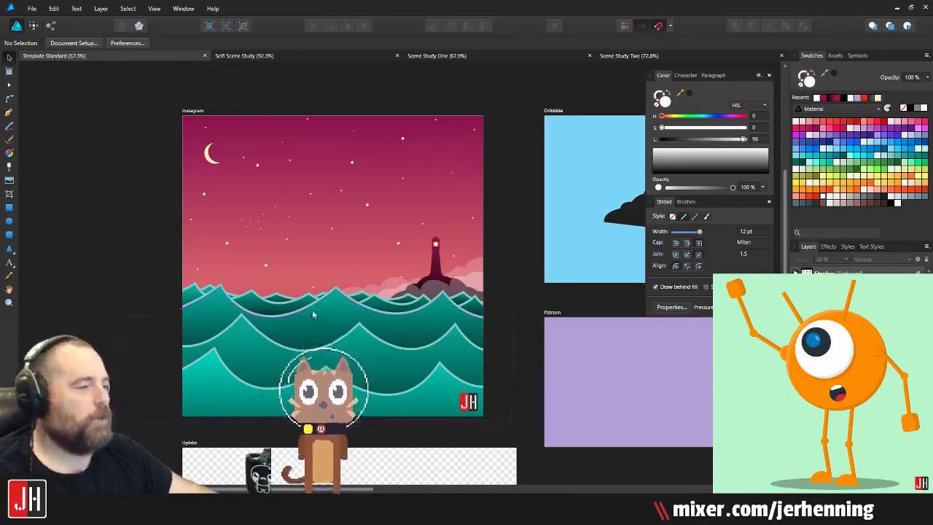
pyautogui.scroll(3, 350, 309)
pyautogui.scroll(-1, 357, 300)
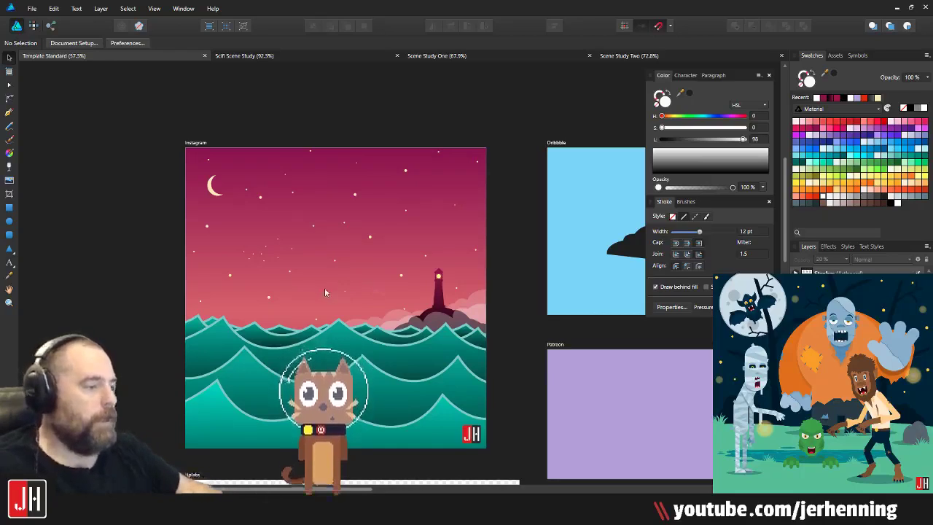
pyautogui.scroll(3, 356, 250)
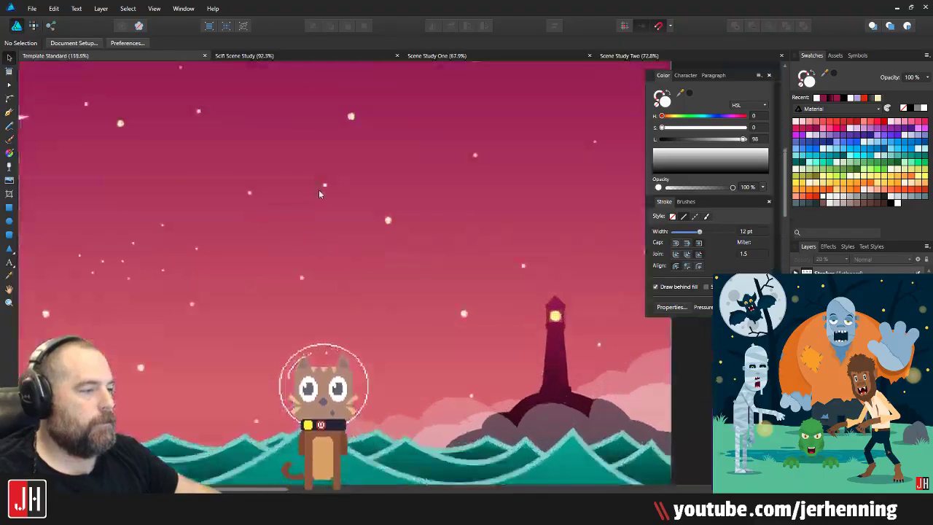
pyautogui.click(196, 249)
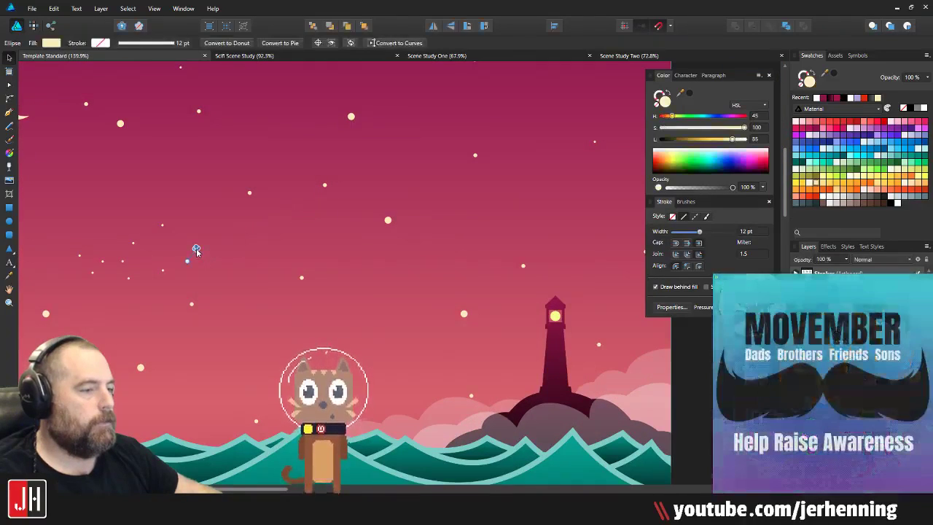
pyautogui.moveTo(625, 212); pyautogui.dragTo(567, 217)
pyautogui.moveTo(522, 115); pyautogui.dragTo(330, 315)
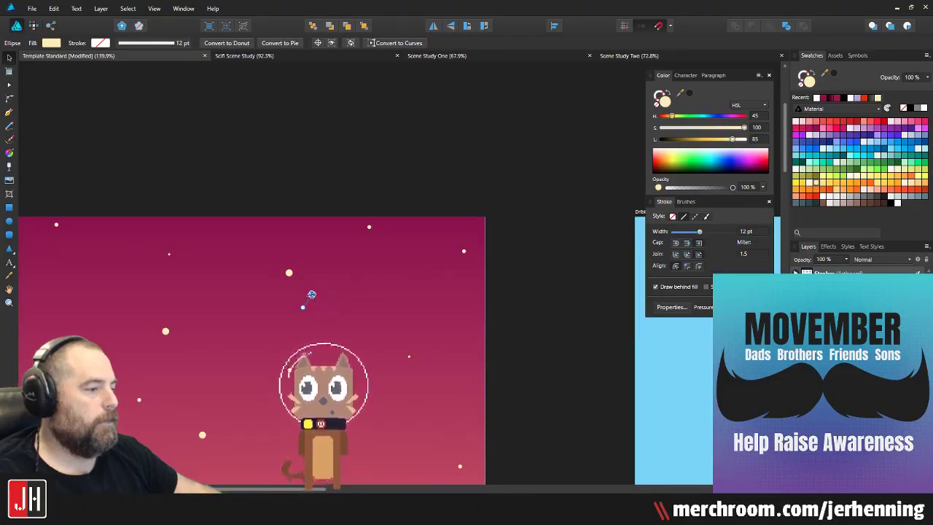
pyautogui.scroll(3, 312, 295)
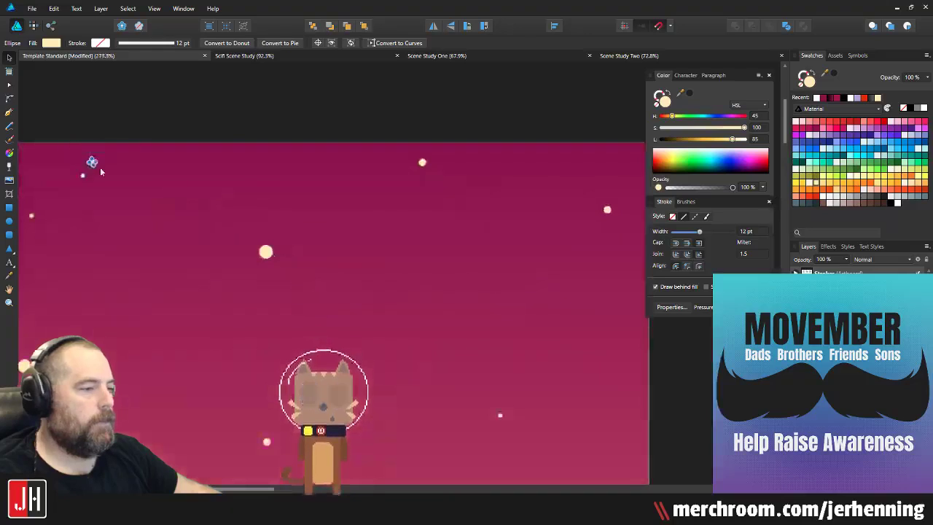
pyautogui.click(291, 209)
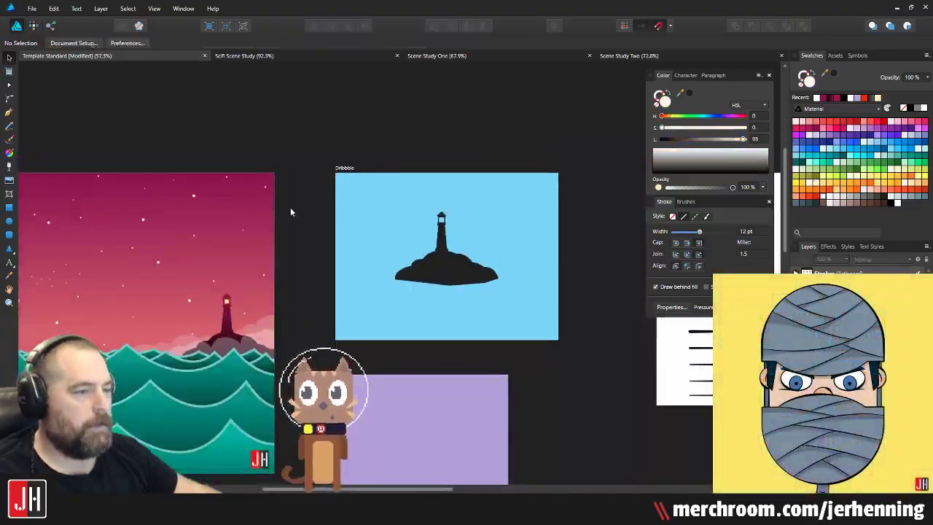
pyautogui.hotkey('ctrl', 's')
# Step: Review the balance of stars, moon, clouds and waves across the whole Instagram artboard
pyautogui.moveTo(254, 216); pyautogui.dragTo(394, 178)
pyautogui.scroll(2, 272, 235)
pyautogui.moveTo(273, 236); pyautogui.dragTo(328, 220)
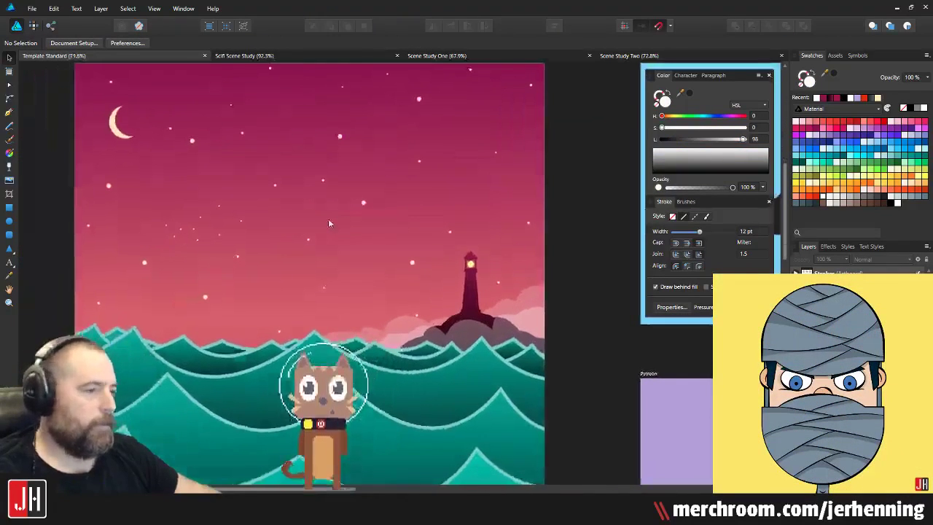
pyautogui.scroll(-6, 328, 219)
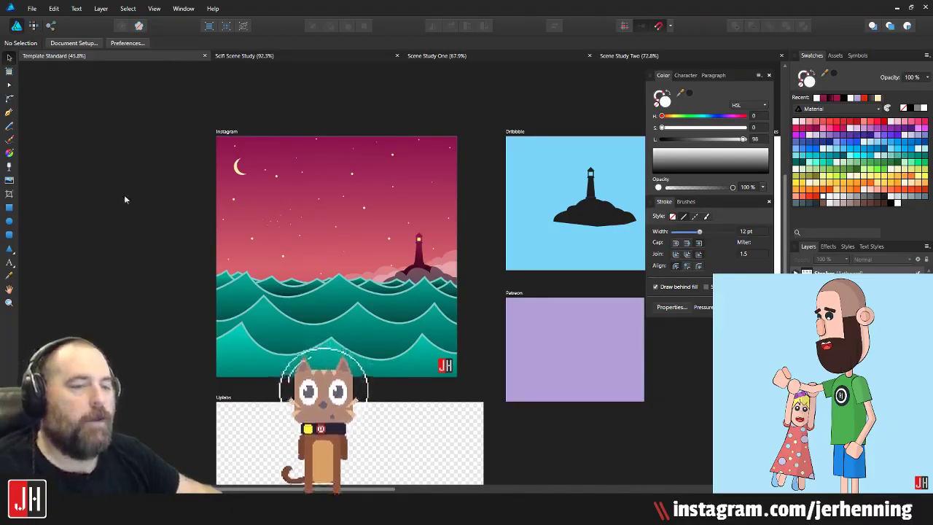
pyautogui.moveTo(257, 285); pyautogui.dragTo(265, 281)
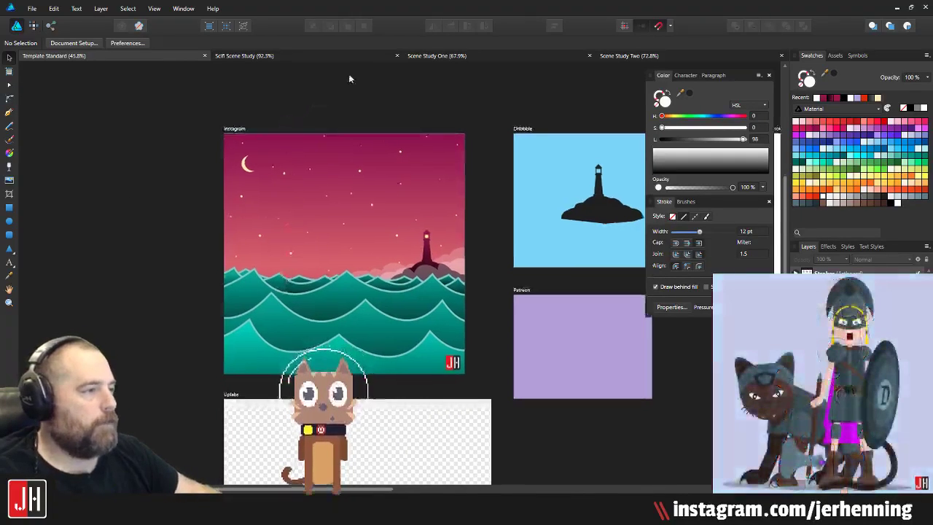
# Step: Reorder the open documents so Scene Study Two comes before Scene Study One, and return to Template Standard
pyautogui.click(641, 57)
pyautogui.moveTo(639, 58); pyautogui.dragTo(452, 57)
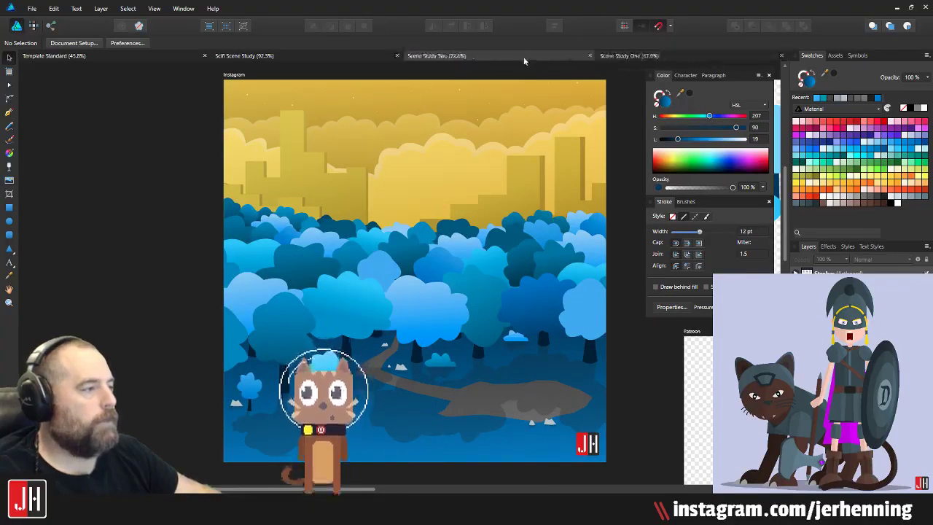
pyautogui.click(155, 55)
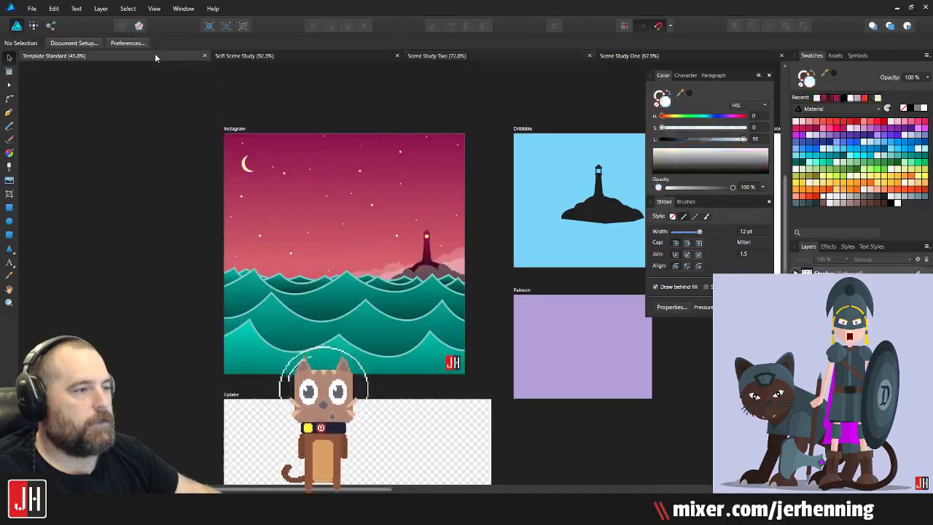
pyautogui.scroll(3, 309, 315)
pyautogui.moveTo(312, 315); pyautogui.dragTo(275, 449)
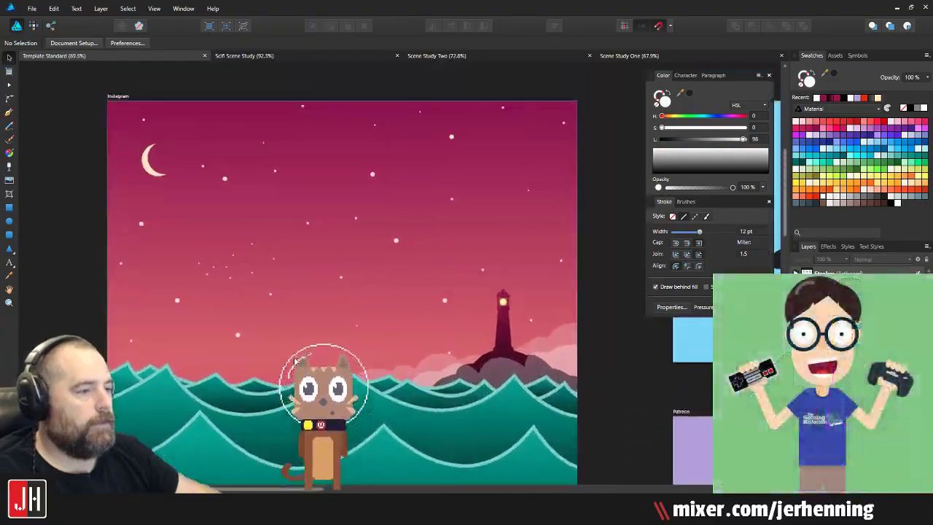
pyautogui.moveTo(293, 353); pyautogui.dragTo(322, 326)
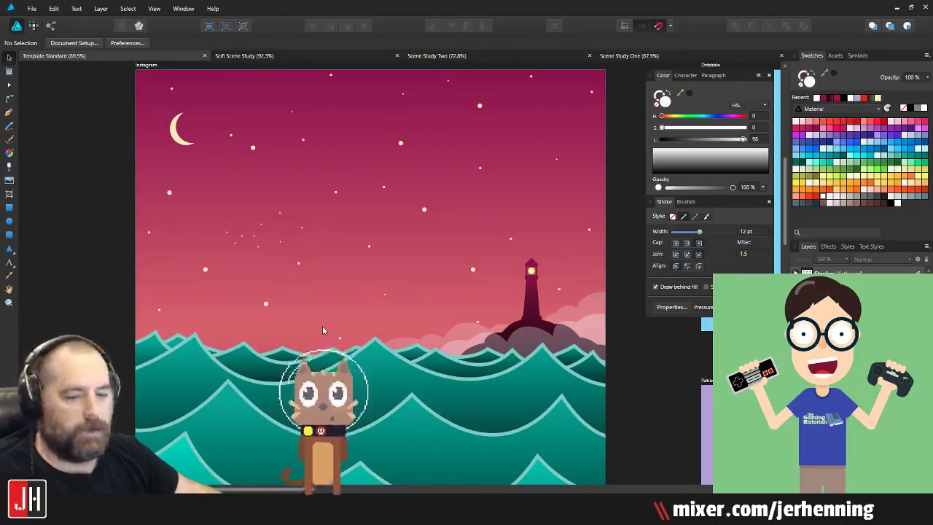
pyautogui.click(9, 112)
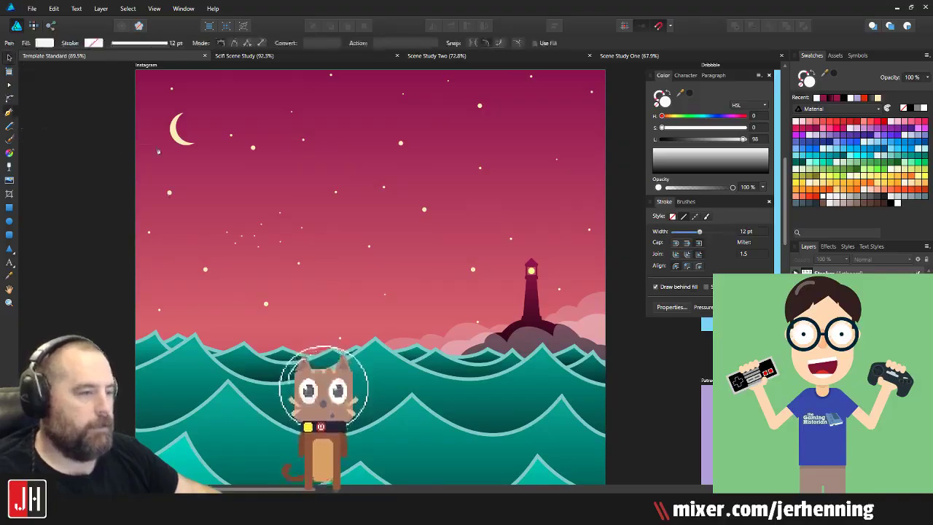
pyautogui.moveTo(240, 219); pyautogui.dragTo(294, 222)
pyautogui.hscroll(3, 294, 223)
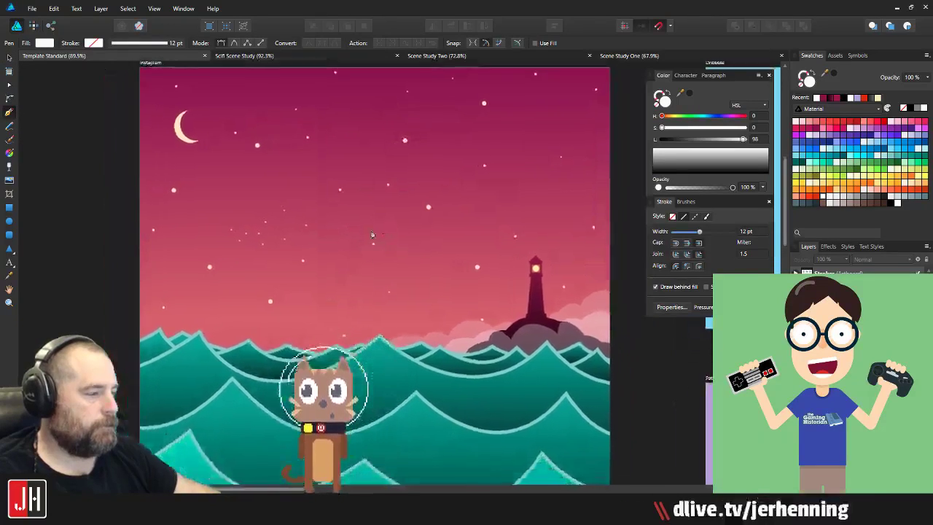
pyautogui.hscroll(3, 327, 308)
pyautogui.press('v')
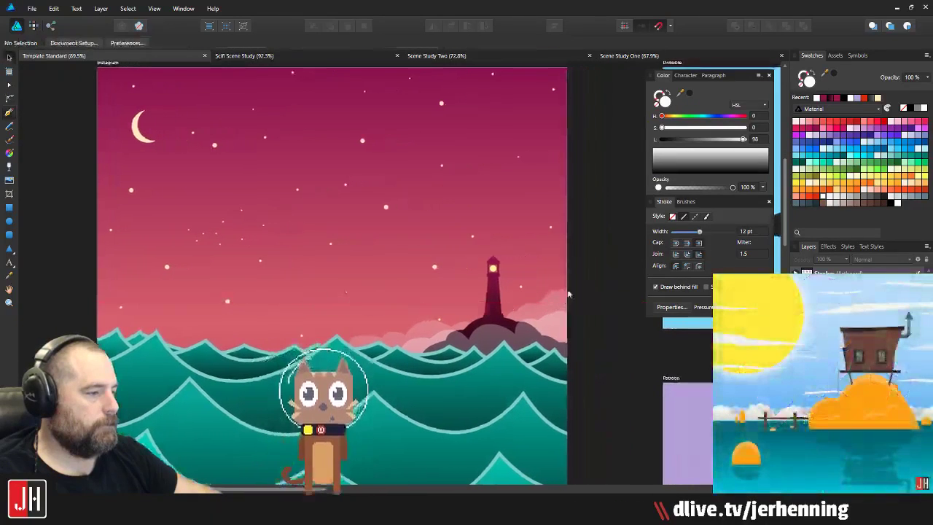
# Step: Select the three translucent clouds around the lighthouse together, scale them down slightly, and save the document
pyautogui.scroll(4, 536, 325)
pyautogui.click(554, 300)
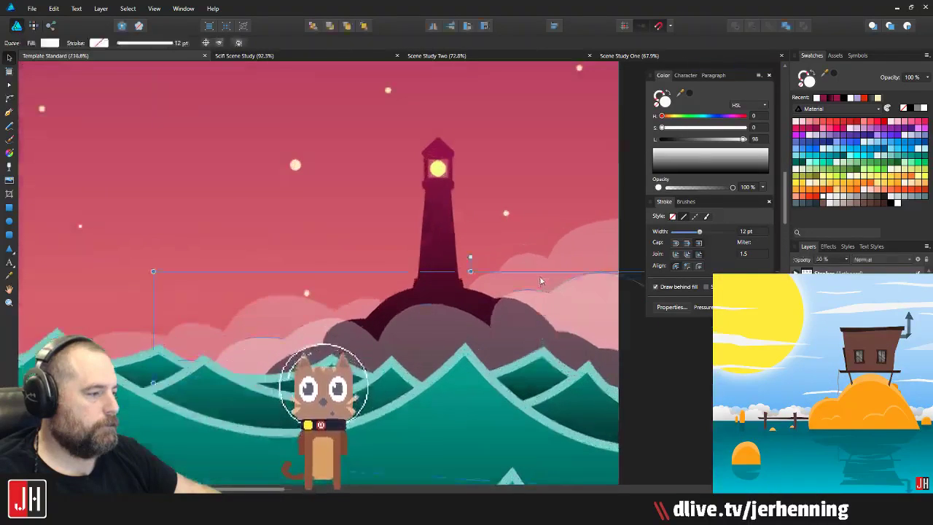
pyautogui.keyDown('shift'); pyautogui.click(541, 283); pyautogui.keyUp('shift')
pyautogui.click(598, 236)
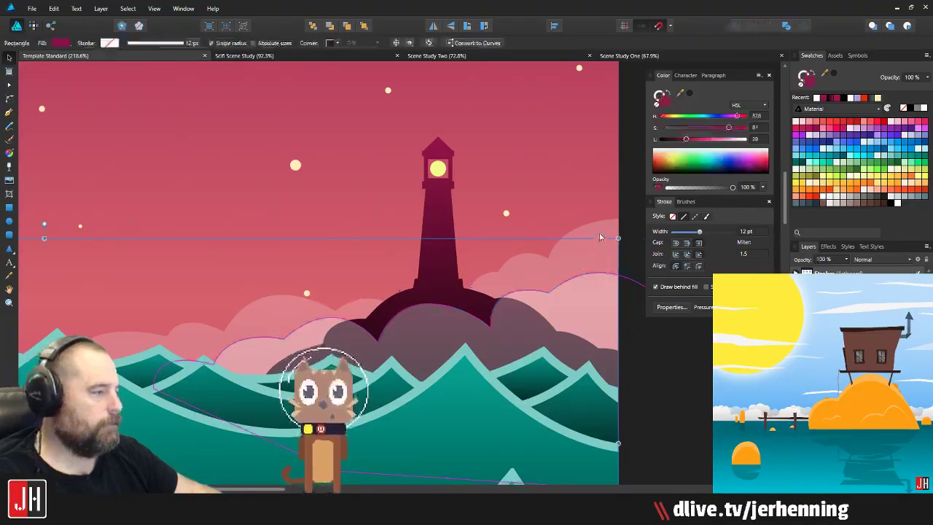
pyautogui.keyDown('shift'); pyautogui.click(268, 306); pyautogui.keyUp('shift')
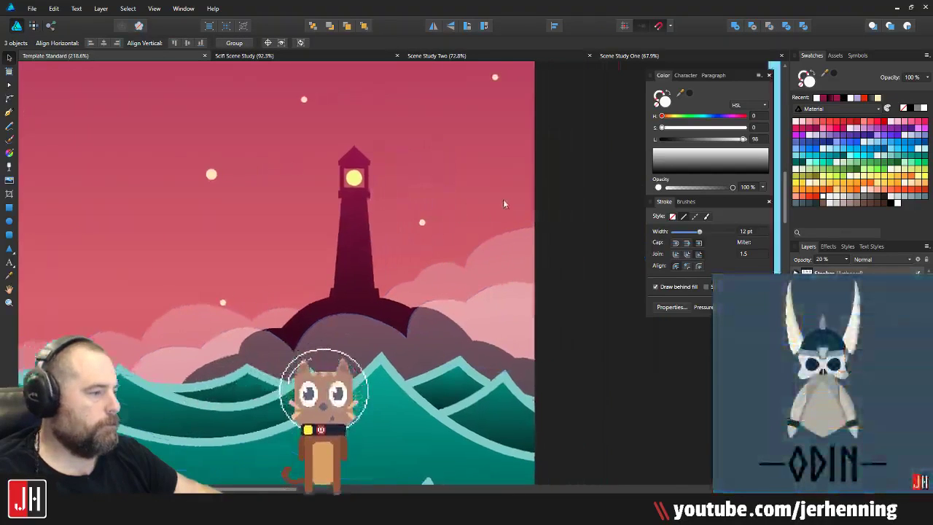
pyautogui.scroll(-2, 531, 247)
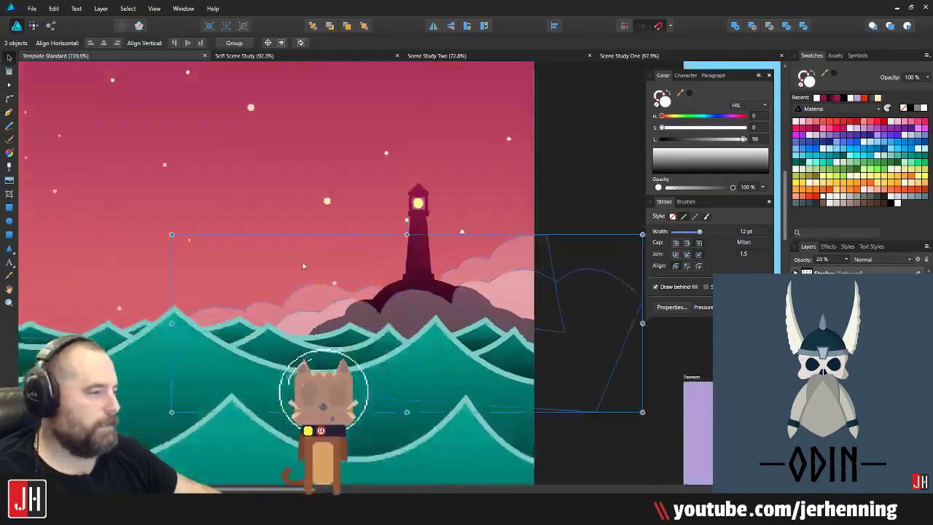
pyautogui.moveTo(172, 234); pyautogui.dragTo(196, 247)
pyautogui.scroll(3, 453, 315)
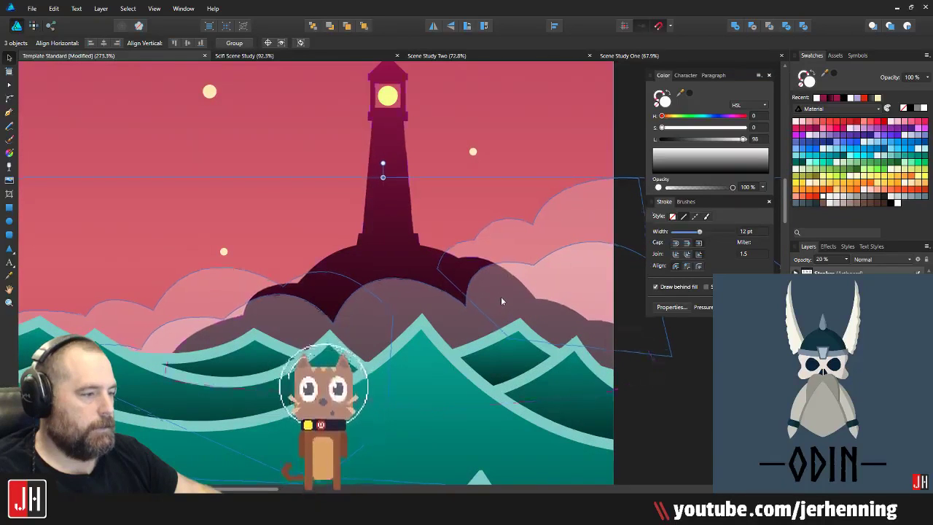
pyautogui.scroll(-8, 496, 302)
pyautogui.click(548, 266)
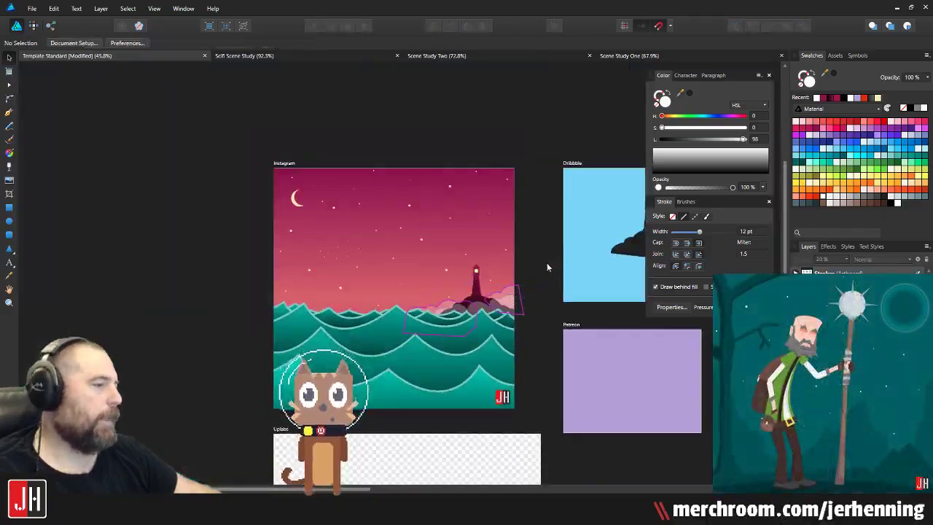
pyautogui.hotkey('ctrl', 's')
# Step: Examine the lighthouse, moon, stars and waves across the Instagram artboard, up close and within the full layout
pyautogui.scroll(4, 477, 297)
pyautogui.scroll(-6, 532, 291)
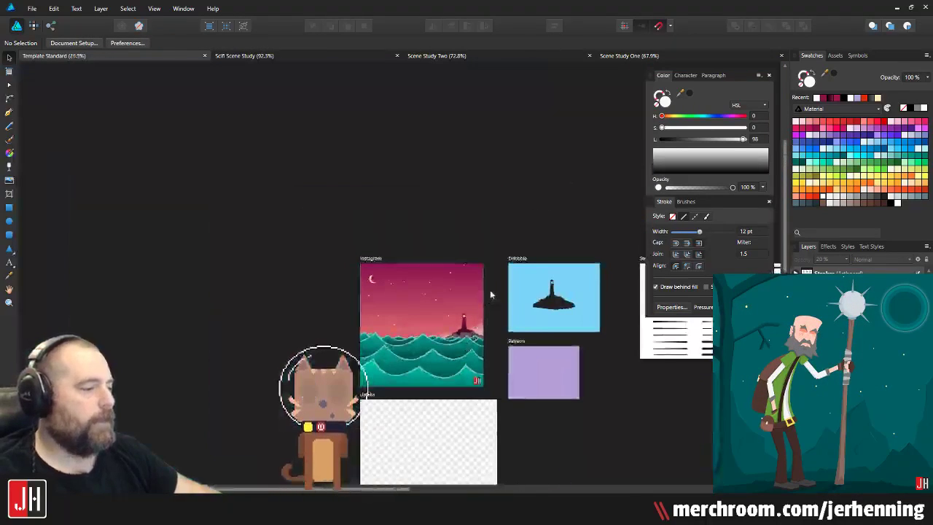
pyautogui.scroll(3, 449, 363)
pyautogui.moveTo(450, 361); pyautogui.dragTo(423, 363)
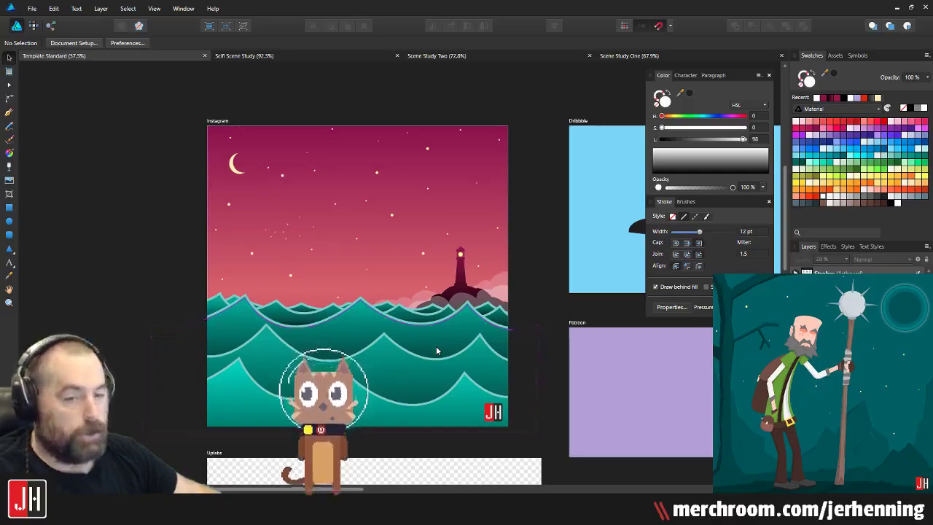
pyautogui.scroll(-2, 430, 343)
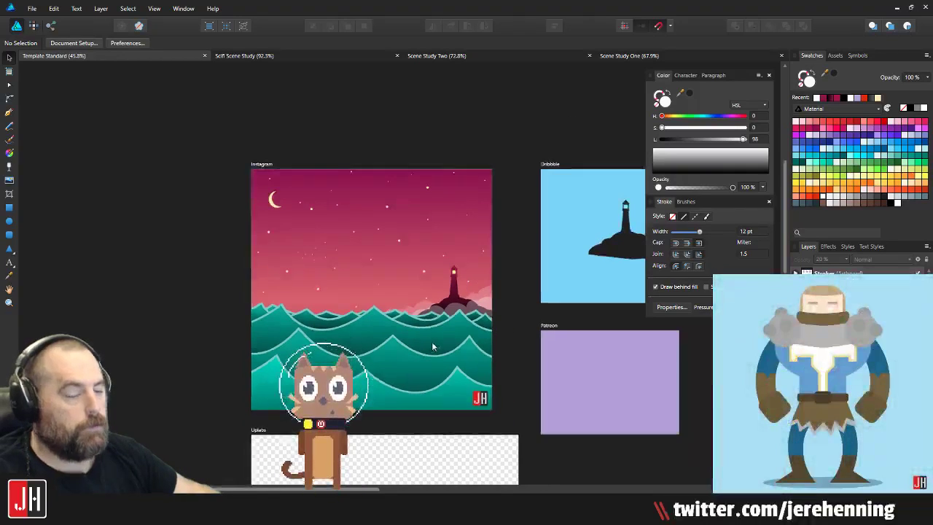
pyautogui.moveTo(432, 341); pyautogui.dragTo(433, 248)
pyautogui.scroll(5, 242, 144)
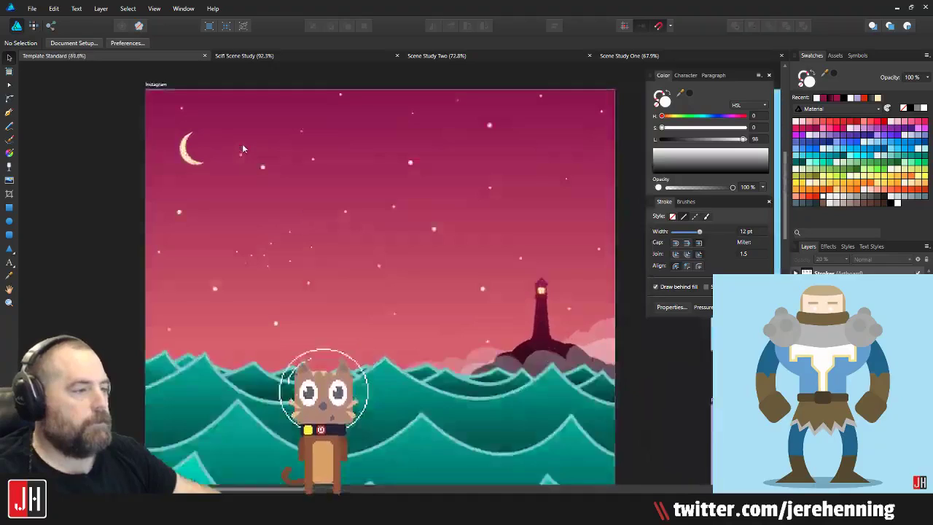
pyautogui.scroll(-3, 242, 144)
pyautogui.scroll(3, 187, 148)
# Step: Enlarge the crescent moon by about a third, deselect it, and save the document
pyautogui.click(202, 148)
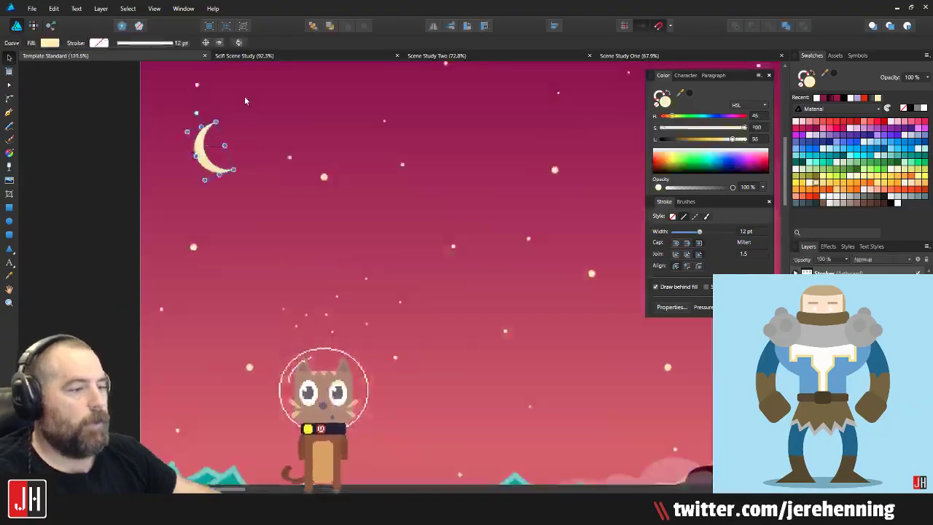
pyautogui.moveTo(244, 96); pyautogui.dragTo(256, 181)
pyautogui.scroll(2, 208, 197)
pyautogui.moveTo(207, 198); pyautogui.dragTo(255, 174)
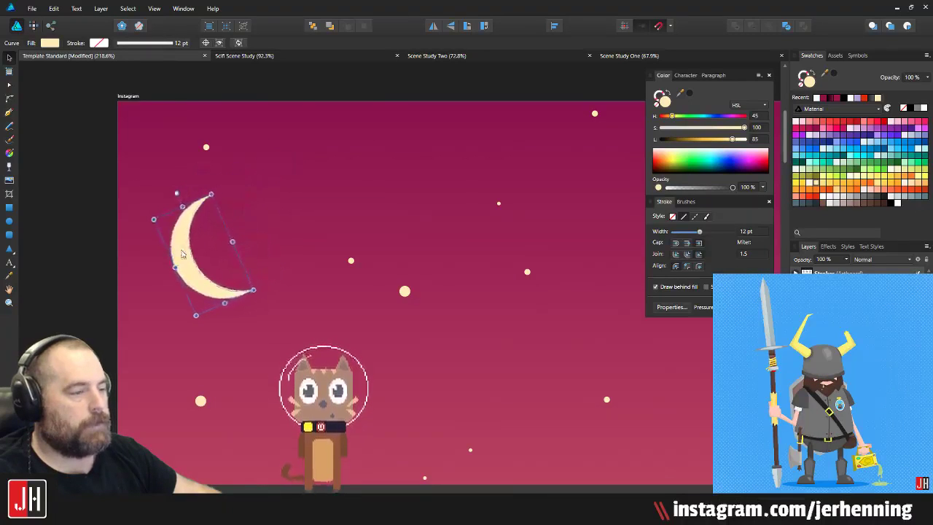
pyautogui.scroll(-7, 190, 262)
pyautogui.hotkey('ctrl', 'd')
pyautogui.scroll(3, 234, 276)
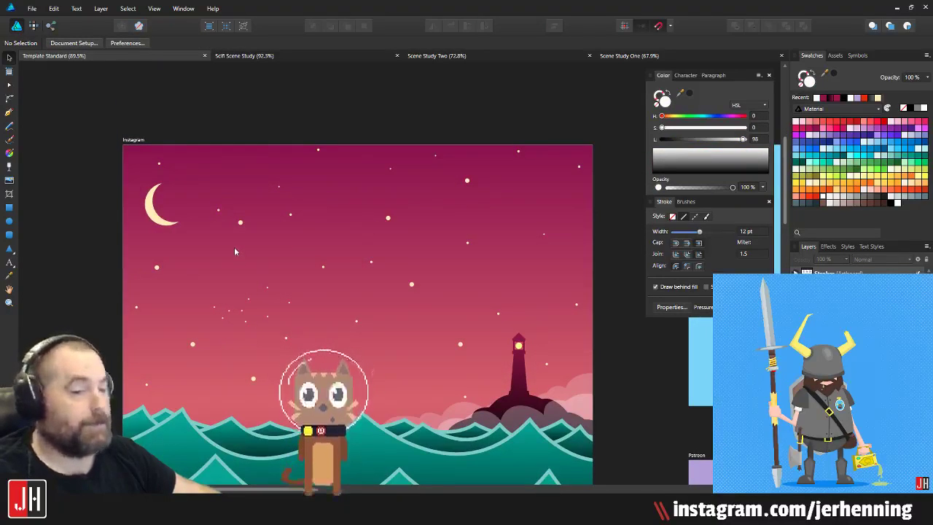
# Step: Nudge the crescent moon slightly upward in the sky, save the document, and clear the selection
pyautogui.scroll(2, 159, 232)
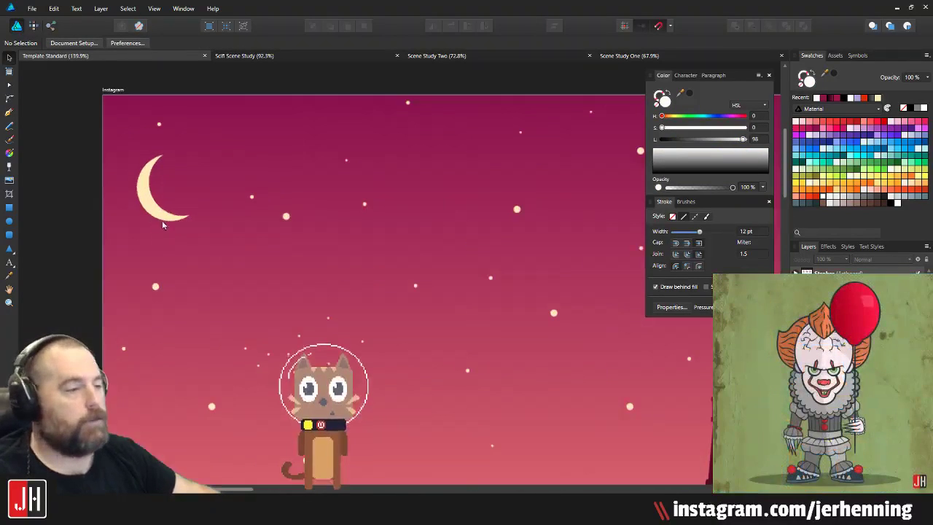
pyautogui.click(146, 195)
pyautogui.scroll(-4, 146, 195)
pyautogui.click(279, 170)
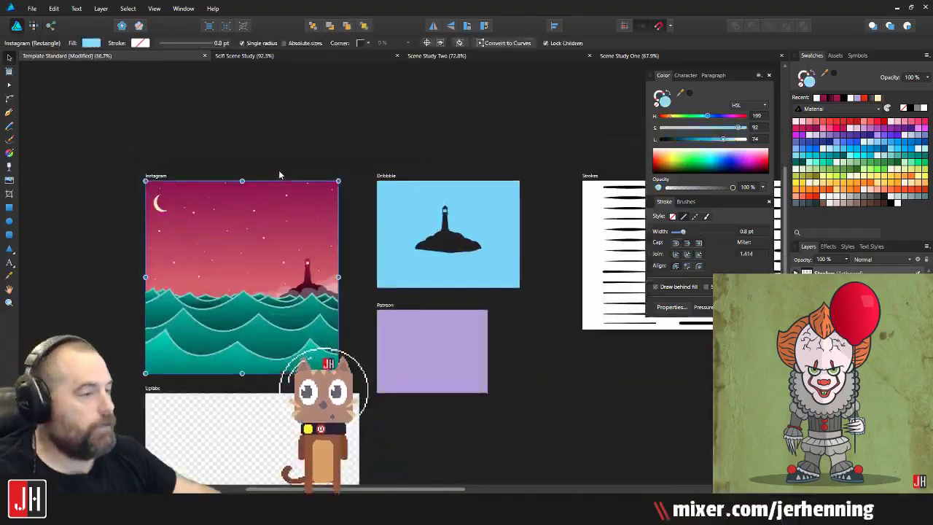
pyautogui.scroll(2, 278, 170)
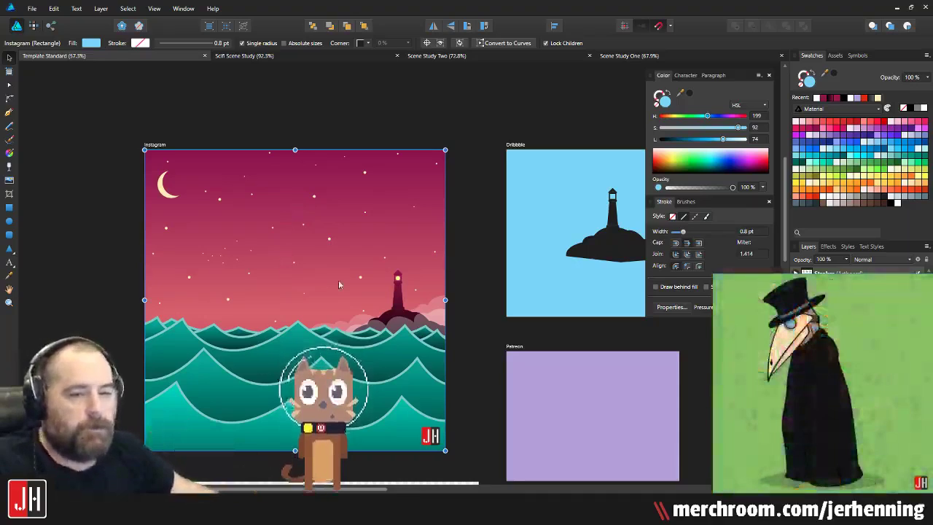
pyautogui.scroll(-3, 257, 278)
pyautogui.scroll(2, 273, 281)
pyautogui.scroll(1, 308, 290)
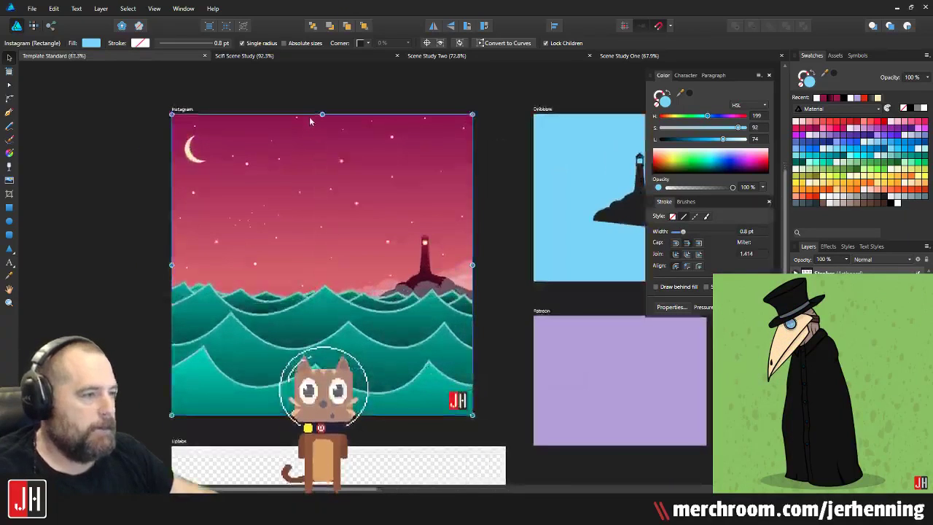
pyautogui.hotkey('ctrl', 'd')
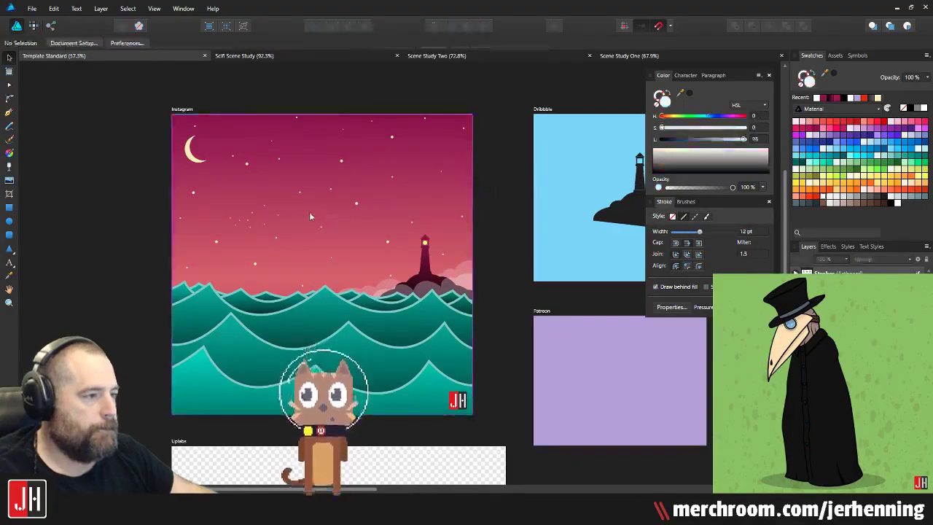
pyautogui.moveTo(309, 212); pyautogui.dragTo(328, 242)
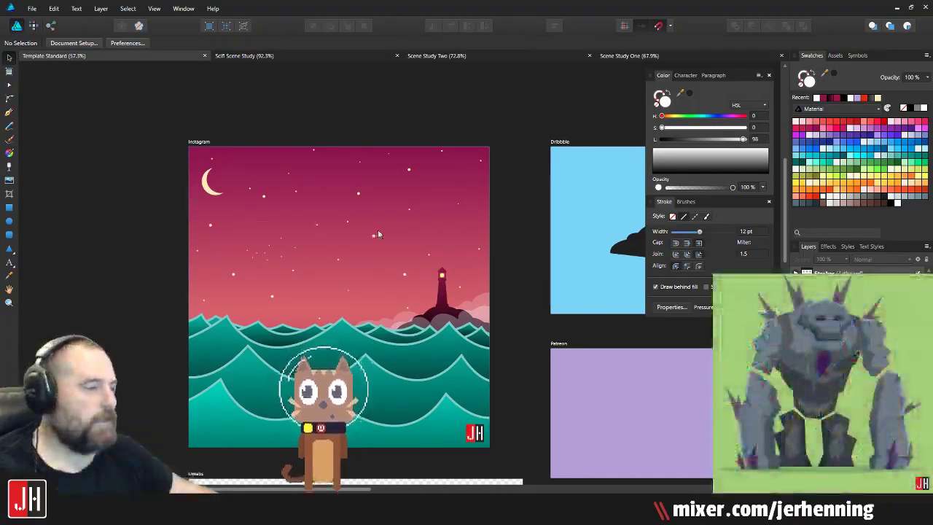
# Step: Study the hovercraft's detail and its place in the composition in Scifi Scene Study, and return to Template Standard
pyautogui.click(277, 52)
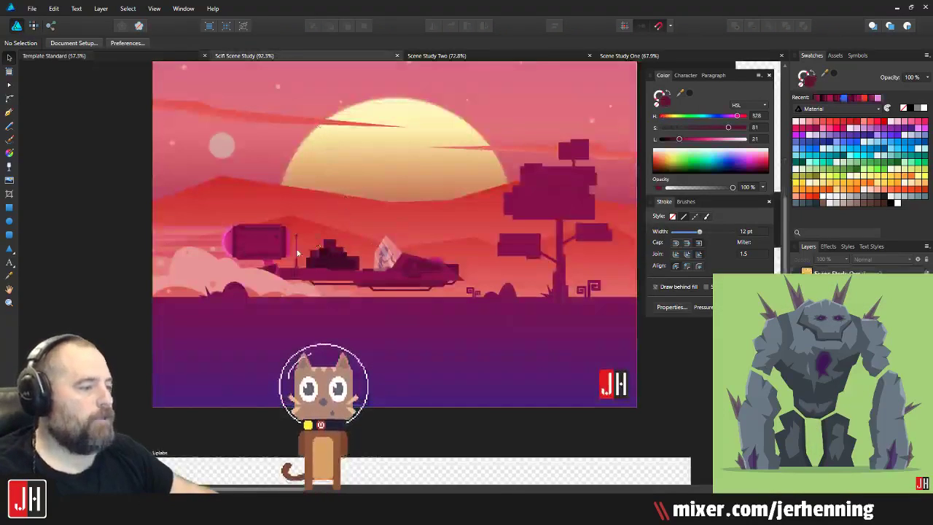
pyautogui.scroll(3, 319, 259)
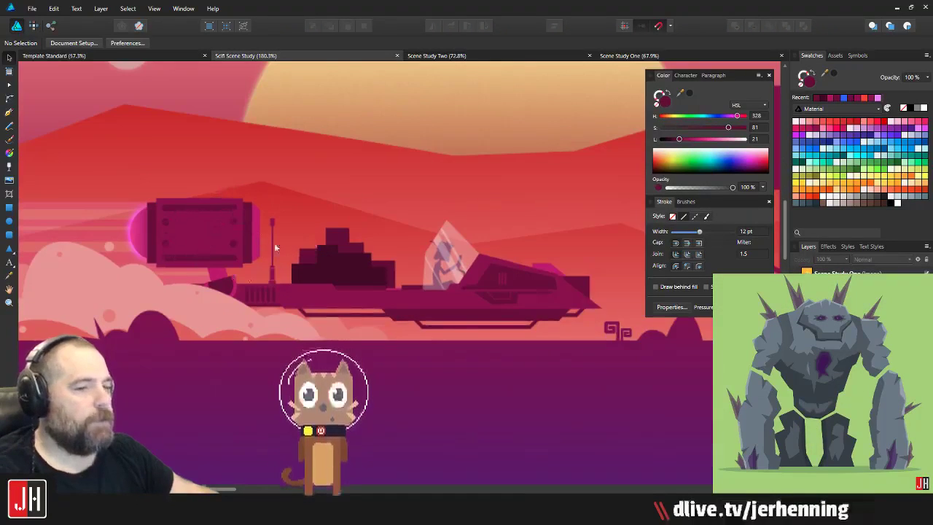
pyautogui.scroll(-3, 432, 260)
pyautogui.scroll(2, 233, 243)
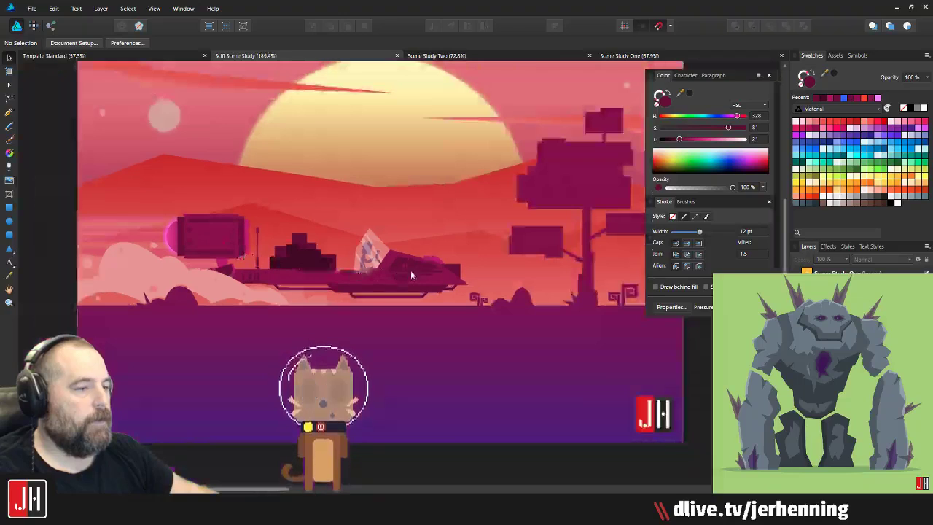
pyautogui.scroll(1, 240, 252)
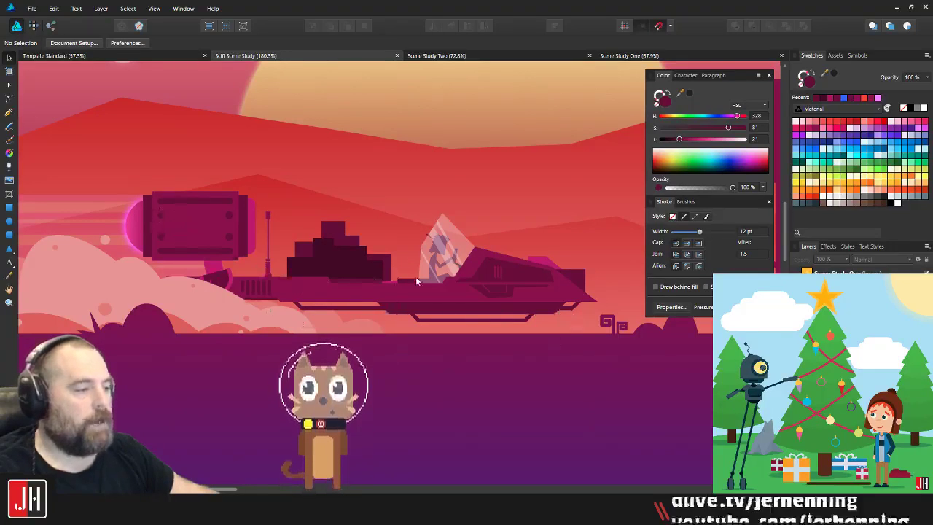
pyautogui.scroll(-3, 347, 259)
pyautogui.scroll(2, 365, 269)
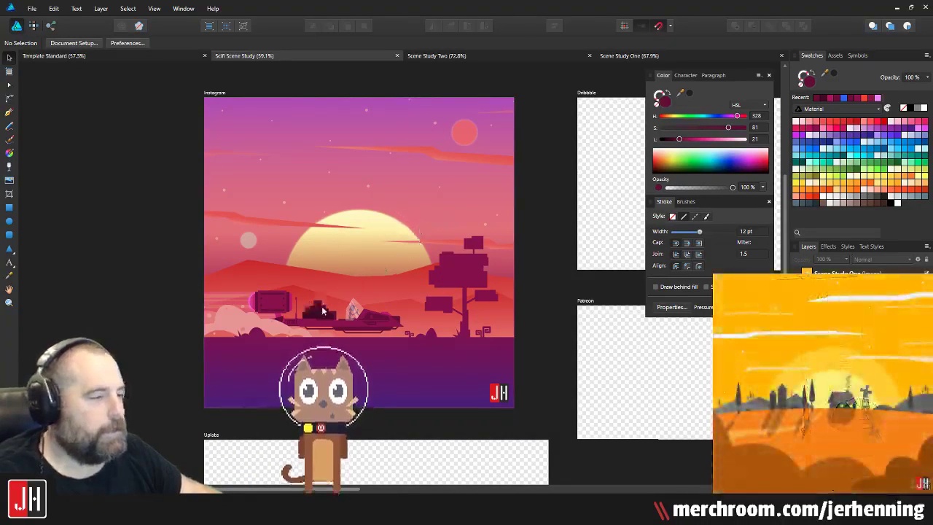
pyautogui.scroll(5, 365, 302)
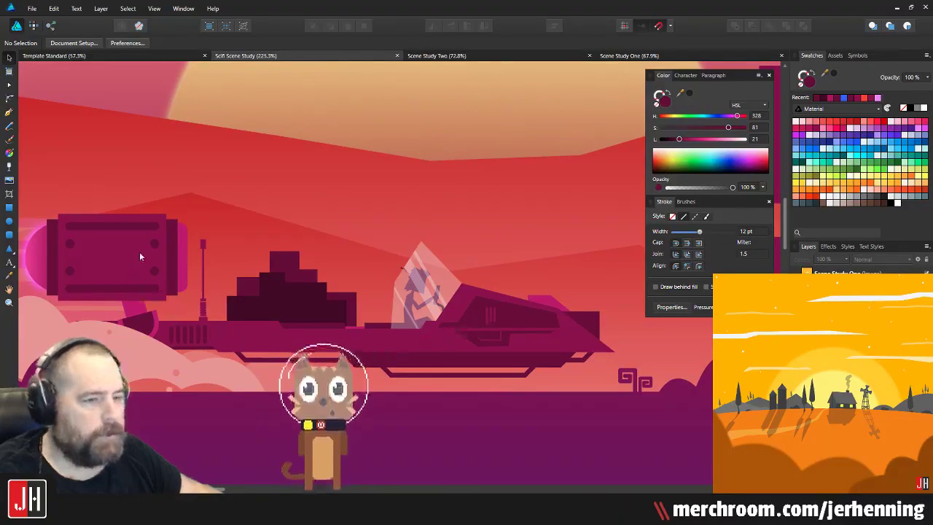
pyautogui.scroll(-6, 139, 255)
pyautogui.moveTo(175, 260); pyautogui.dragTo(248, 270)
pyautogui.click(175, 58)
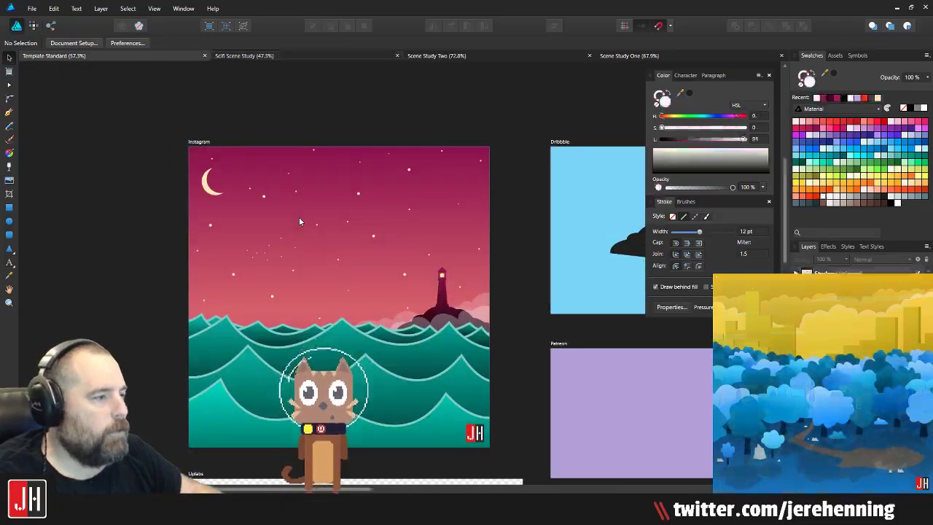
# Step: Draw a closed boat hull with the Pen tool over the waves, with a curved deck line, pointed bow and stepped stern
pyautogui.scroll(3, 325, 256)
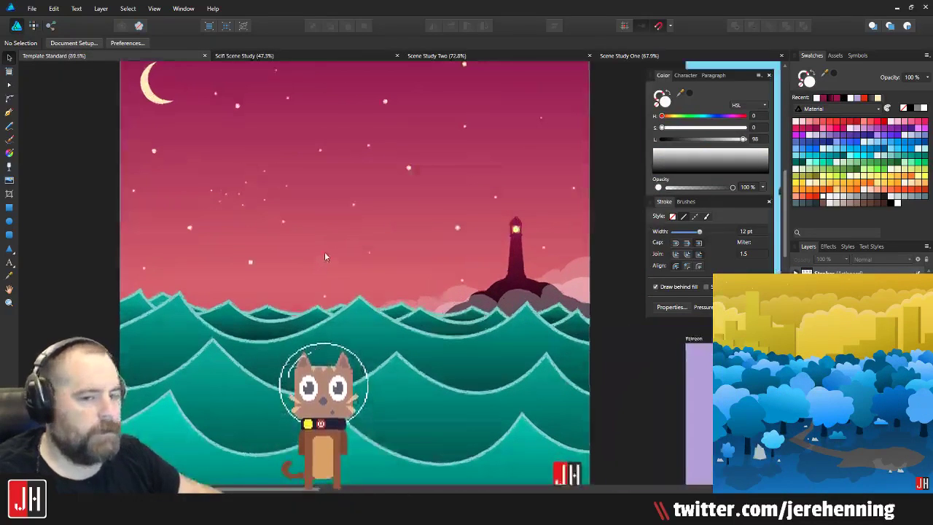
pyautogui.click(9, 111)
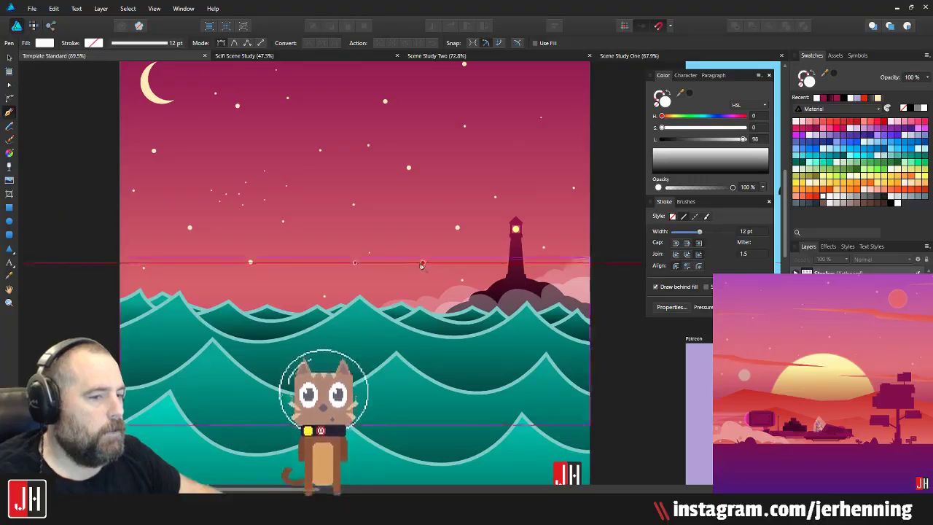
pyautogui.hscroll(-2, 453, 265)
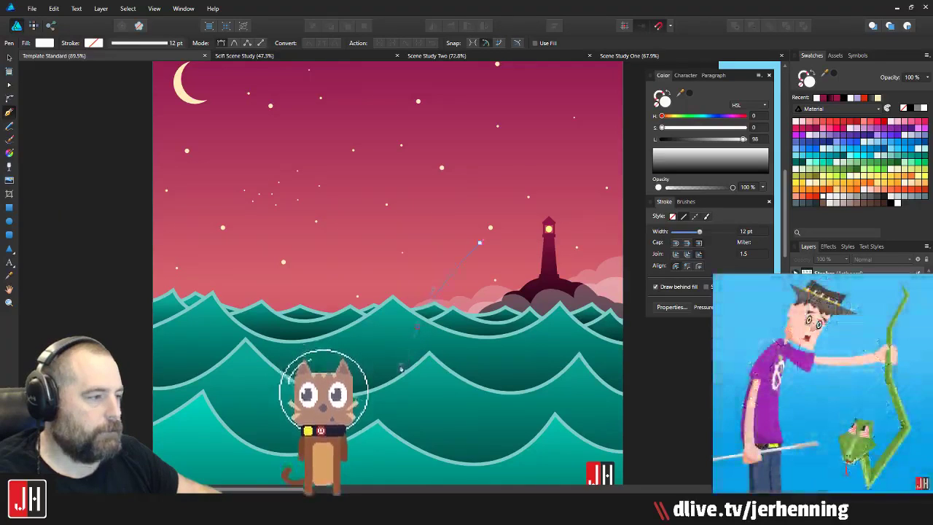
pyautogui.click(420, 331)
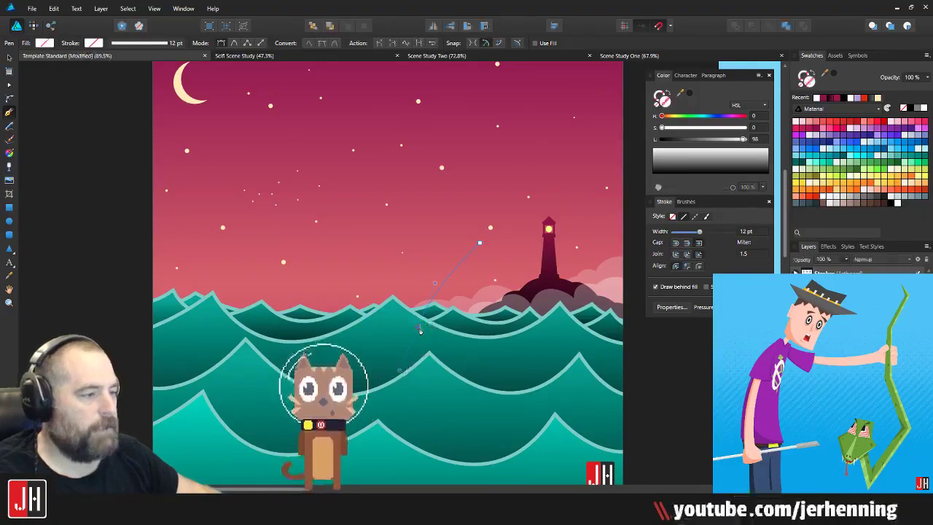
pyautogui.moveTo(424, 329); pyautogui.dragTo(442, 333)
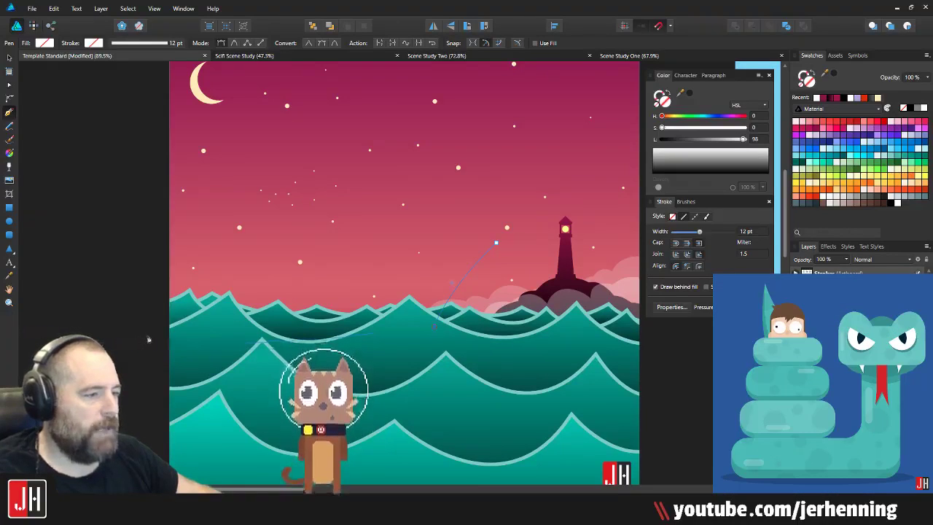
pyautogui.moveTo(145, 336); pyautogui.dragTo(6, 320)
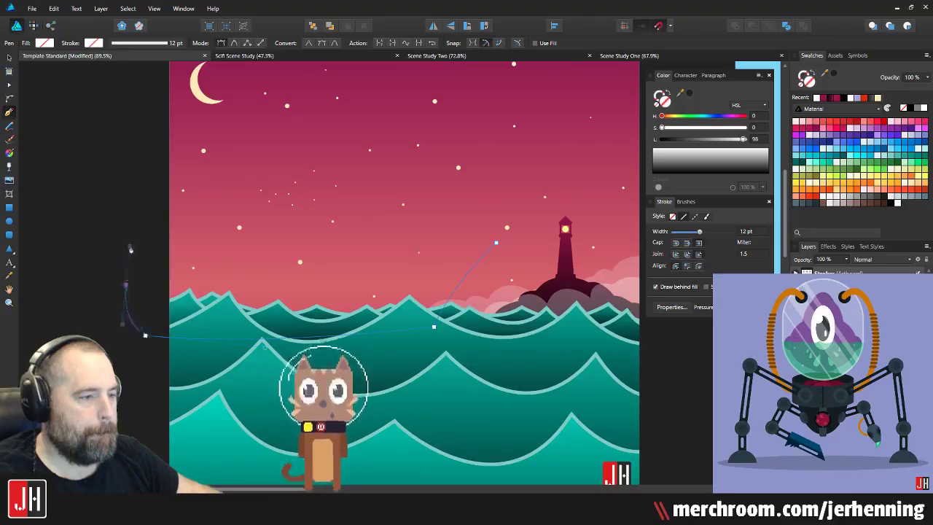
pyautogui.moveTo(128, 270); pyautogui.dragTo(126, 285)
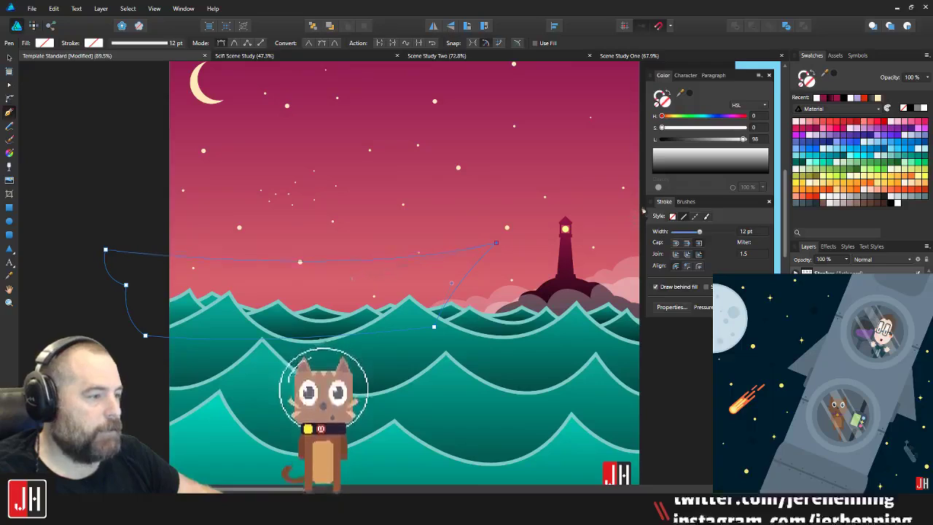
pyautogui.press('v')
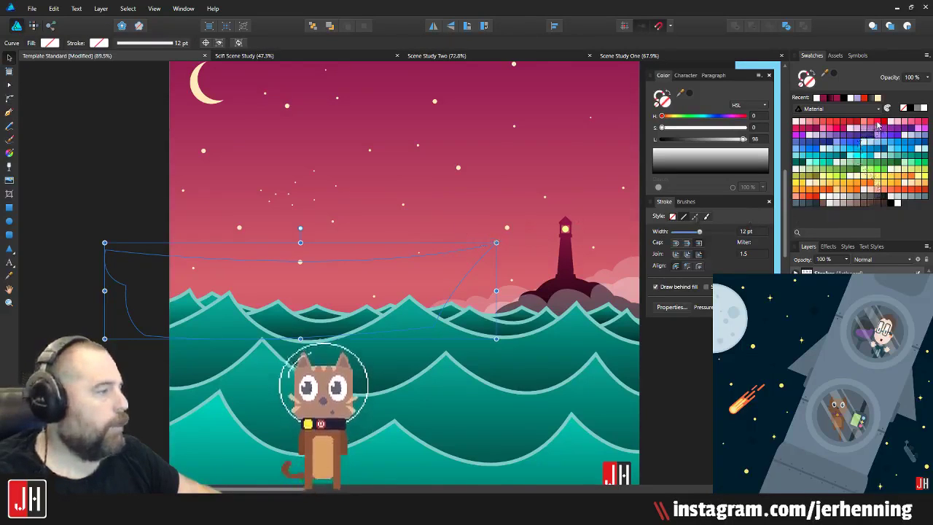
# Step: Fill the boat hull with bright crimson red and move it right so its bow passes in front of the lighthouse
pyautogui.click(874, 127)
pyautogui.moveTo(339, 289); pyautogui.dragTo(447, 284)
pyautogui.scroll(-1, 447, 283)
pyautogui.scroll(3, 464, 290)
pyautogui.scroll(-3, 464, 292)
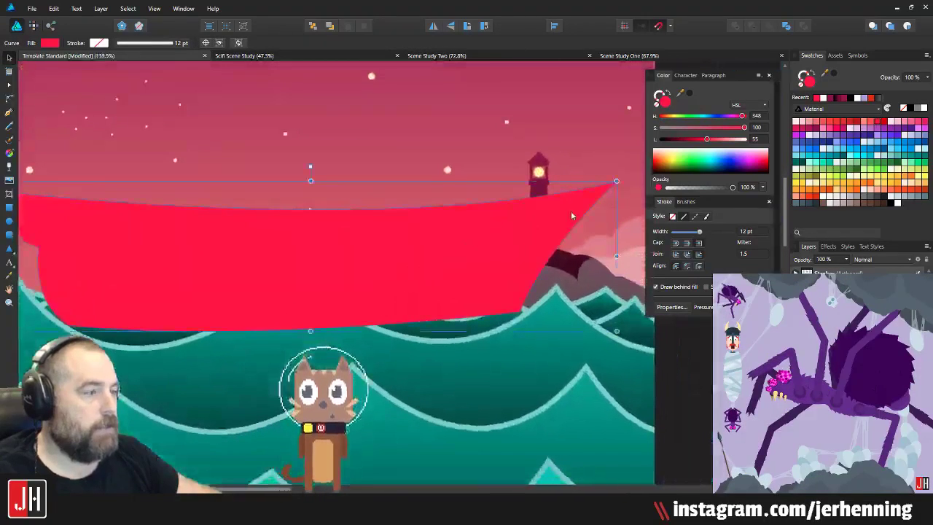
# Step: Move the boat hull left and cut and paste it into the stacking order behind the nearest overlapping wave
pyautogui.moveTo(571, 210); pyautogui.dragTo(535, 216)
pyautogui.moveTo(362, 267); pyautogui.dragTo(309, 298)
pyautogui.scroll(3, 346, 258)
pyautogui.hotkey('ctrl', 'x')
pyautogui.click(280, 321)
pyautogui.hotkey('ctrl', 'v')
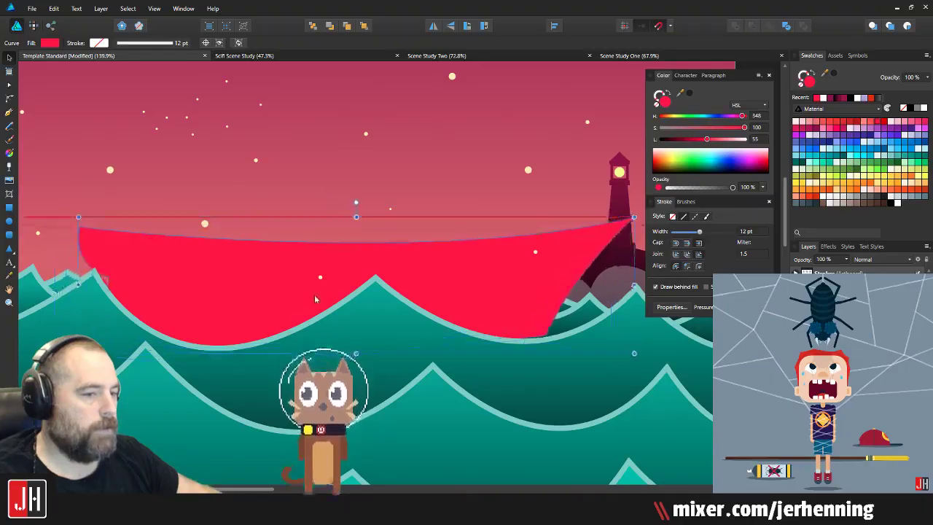
# Step: Scale the boat hull down proportionally, position it among the waves clear of the lighthouse, and clear the selection
pyautogui.scroll(-3, 341, 297)
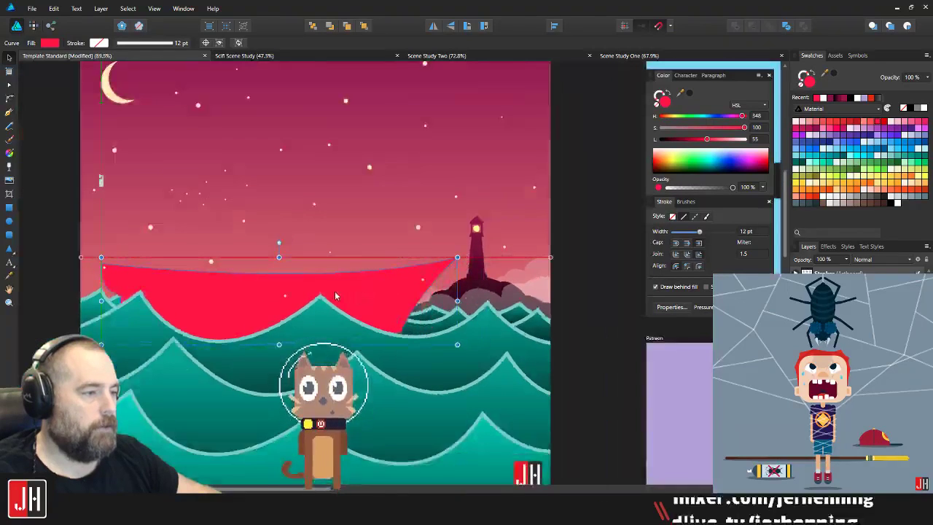
pyautogui.moveTo(458, 257); pyautogui.dragTo(418, 270)
pyautogui.scroll(2, 292, 300)
pyautogui.moveTo(271, 303); pyautogui.dragTo(289, 289)
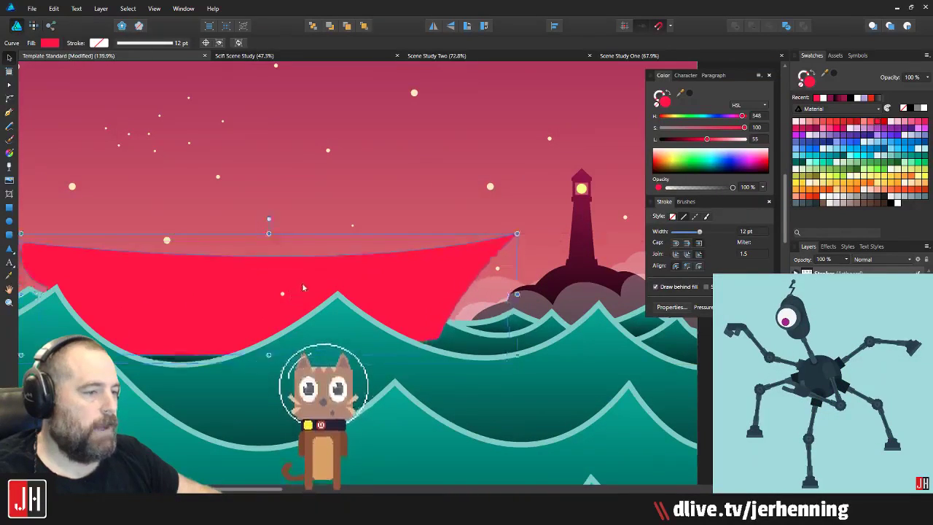
pyautogui.scroll(-5, 308, 276)
pyautogui.scroll(-3, 308, 275)
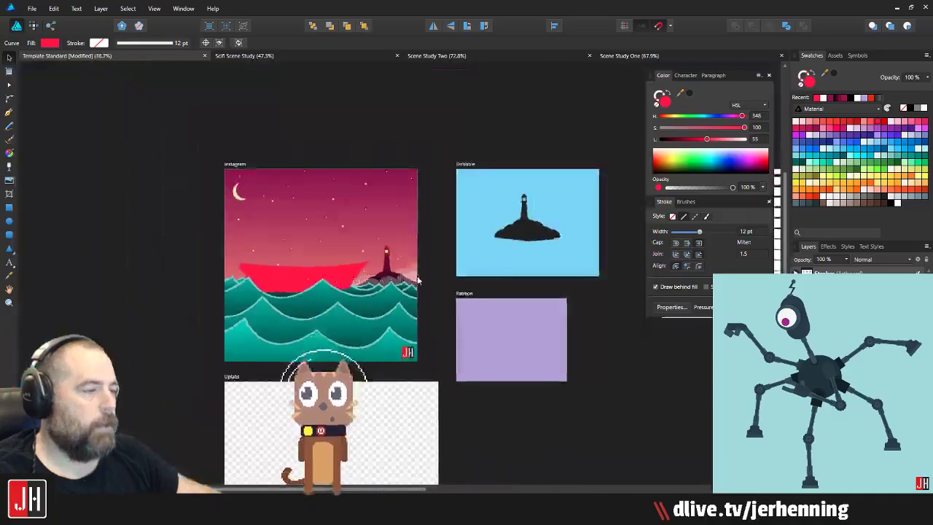
pyautogui.hotkey('ctrl', 'd')
pyautogui.scroll(8, 316, 272)
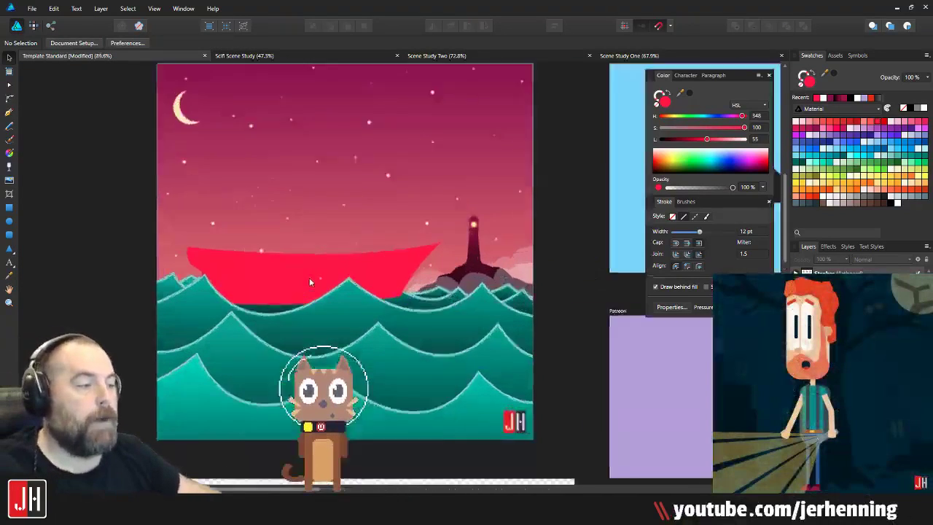
# Step: Raise the trough of the wave in front of the hull with the Node tool so it covers the hull's bottom edge
pyautogui.click(222, 374)
pyautogui.press('a')
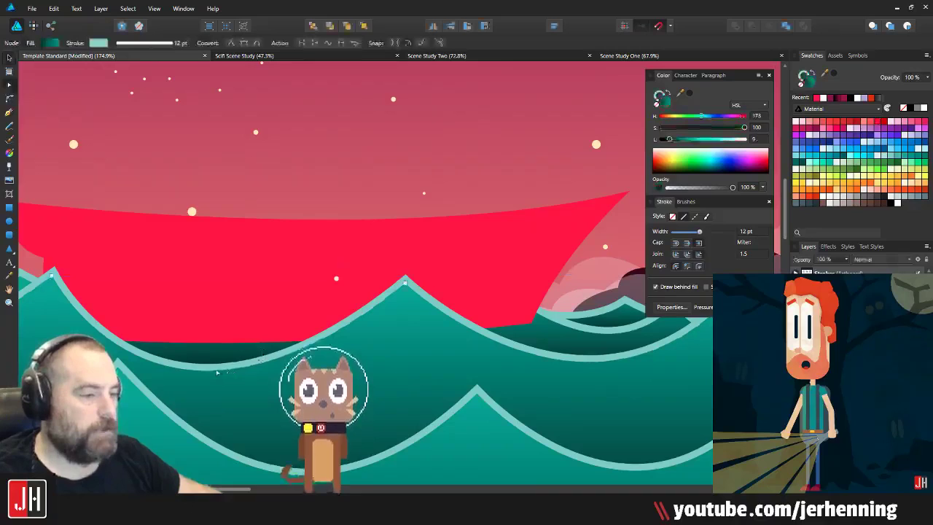
pyautogui.moveTo(222, 374); pyautogui.dragTo(224, 347)
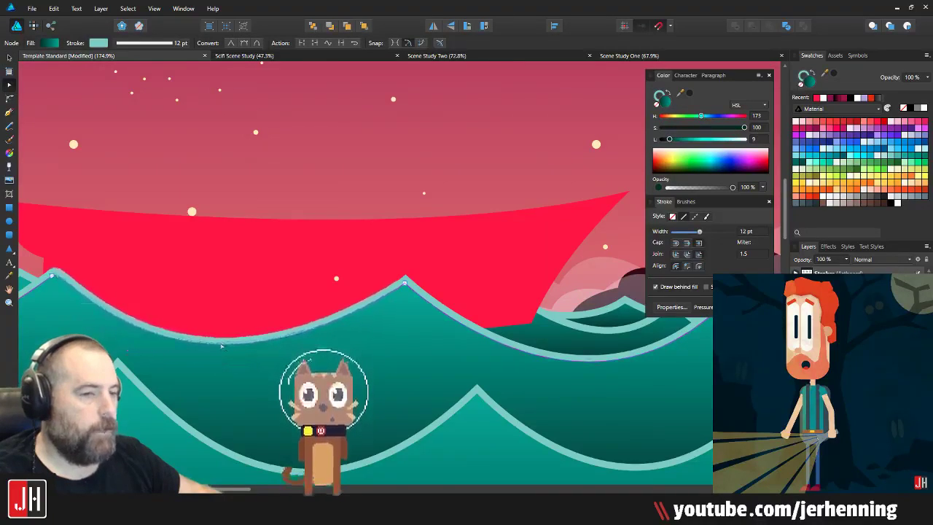
# Step: Adjust the curve handle at the wave's crest below the boat's stern to reshape its outer slope, and deselect the wave
pyautogui.scroll(5, 90, 271)
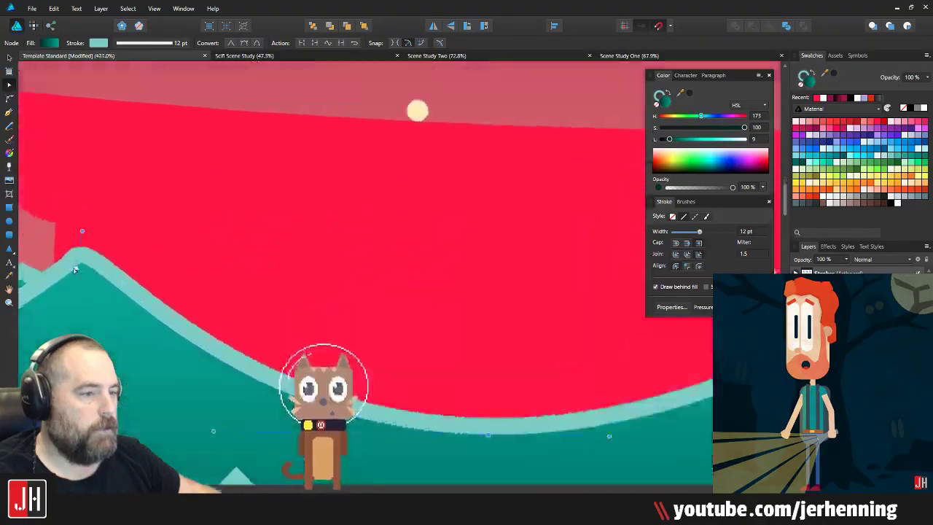
pyautogui.click(76, 268)
pyautogui.scroll(-5, 95, 267)
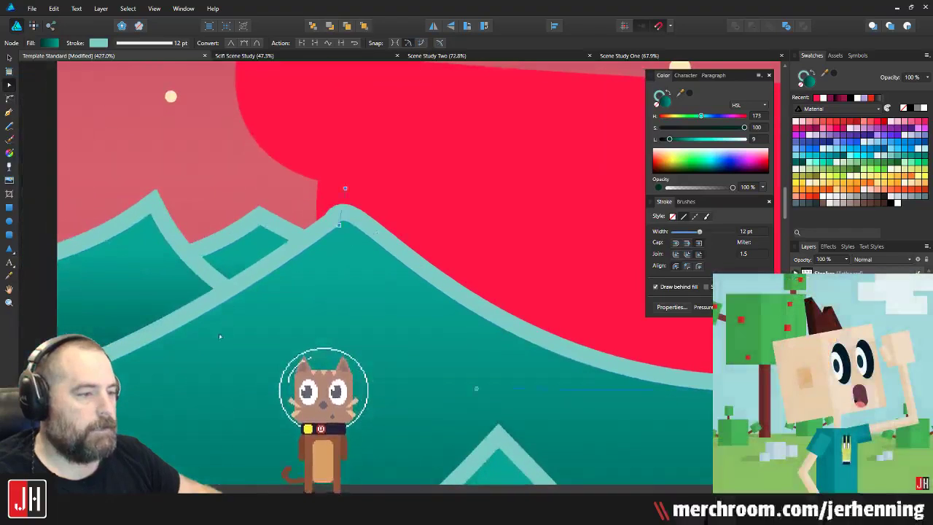
pyautogui.scroll(3, 394, 369)
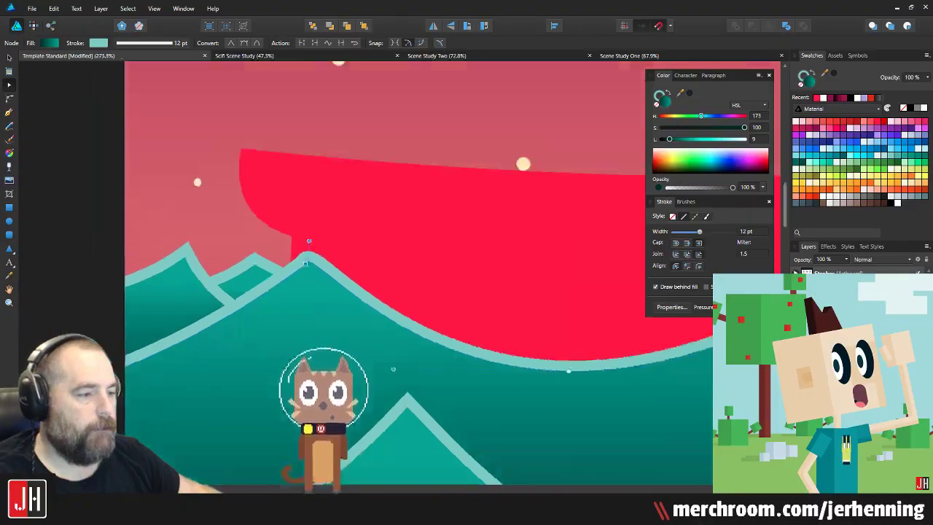
pyautogui.click(315, 306)
pyautogui.click(305, 264)
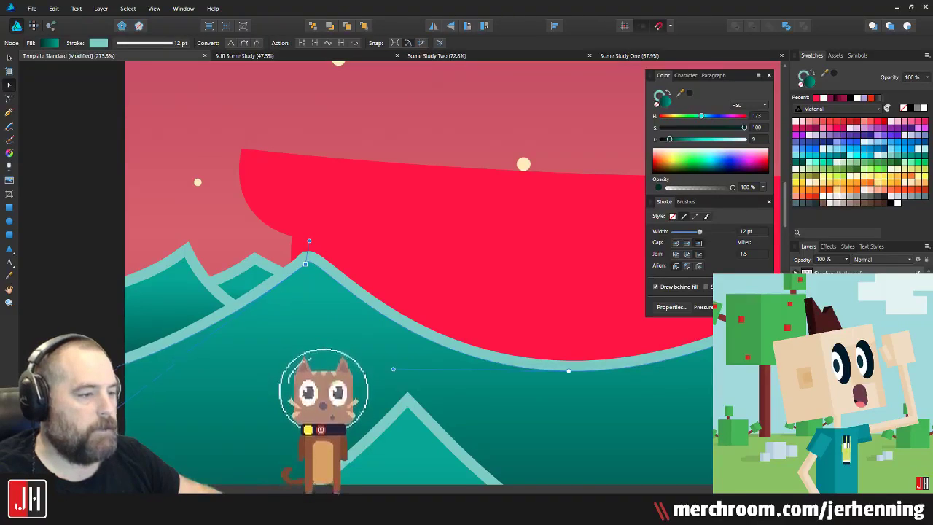
pyautogui.moveTo(104, 412); pyautogui.dragTo(273, 315)
pyautogui.press('v')
pyautogui.scroll(-4, 310, 297)
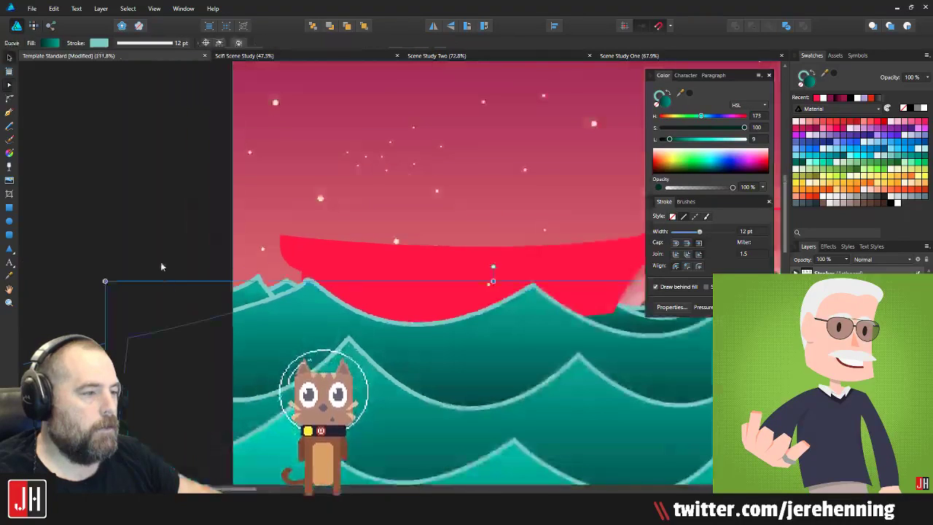
pyautogui.click(162, 265)
# Step: Shrink the boat hull slightly, shift it left away from the lighthouse, and clear the selection
pyautogui.scroll(2, 394, 328)
pyautogui.moveTo(583, 326); pyautogui.dragTo(347, 342)
pyautogui.click(372, 317)
pyautogui.scroll(-5, 407, 324)
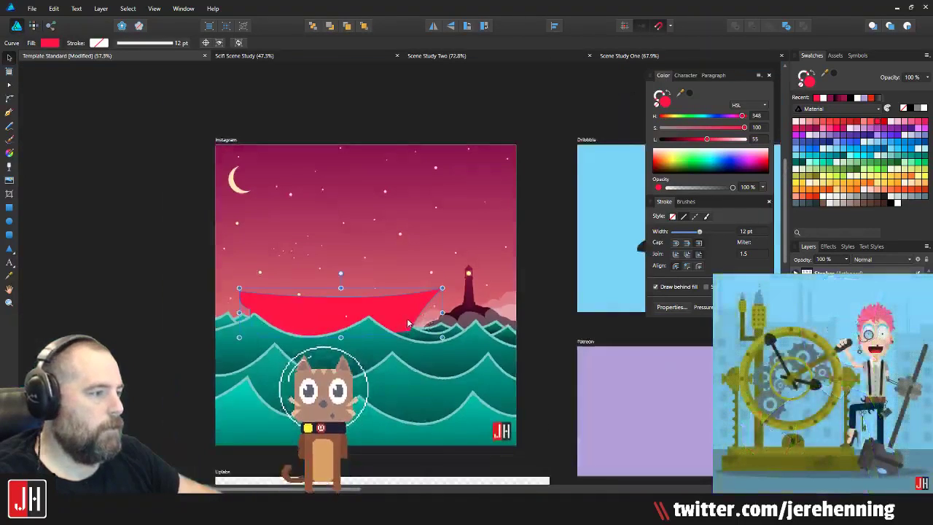
pyautogui.scroll(3, 407, 325)
pyautogui.moveTo(476, 265); pyautogui.dragTo(446, 269)
pyautogui.moveTo(374, 285); pyautogui.dragTo(435, 298)
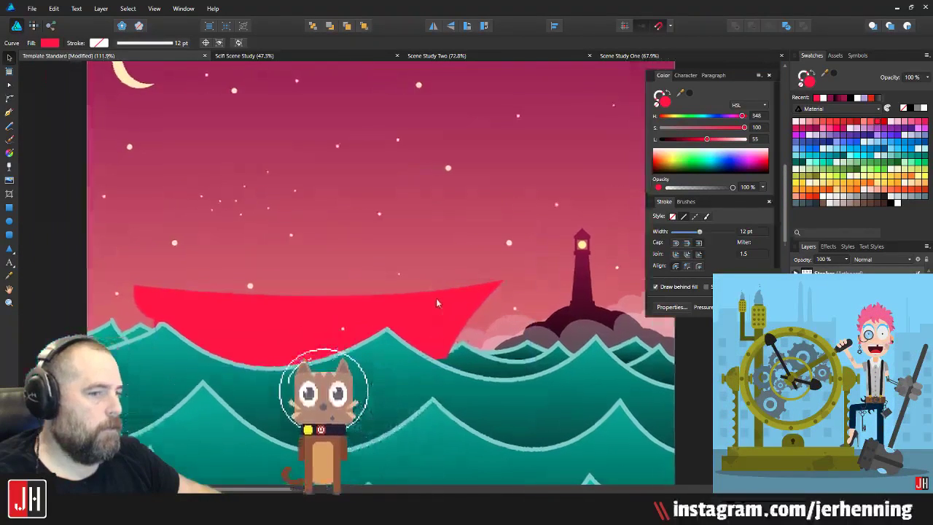
pyautogui.moveTo(363, 322); pyautogui.dragTo(346, 325)
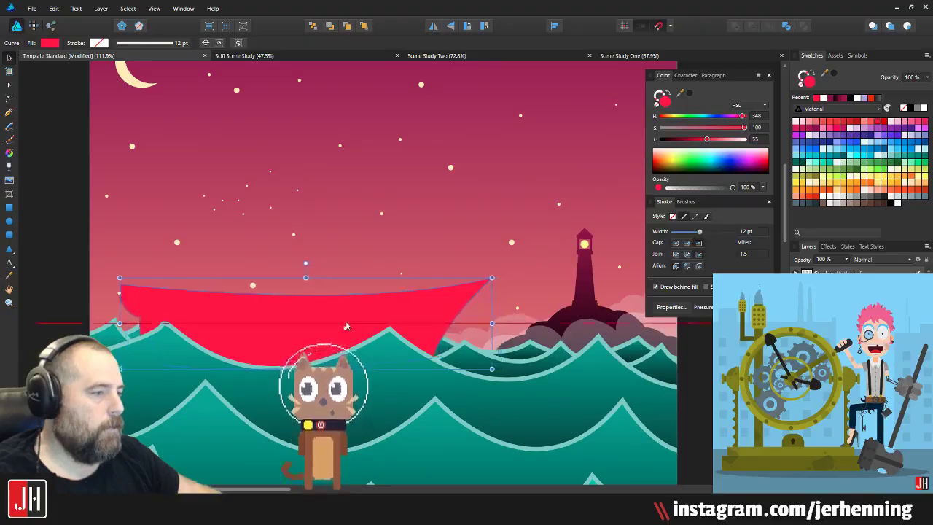
pyautogui.click(78, 185)
pyautogui.scroll(-3, 211, 232)
pyautogui.moveTo(230, 251); pyautogui.dragTo(315, 275)
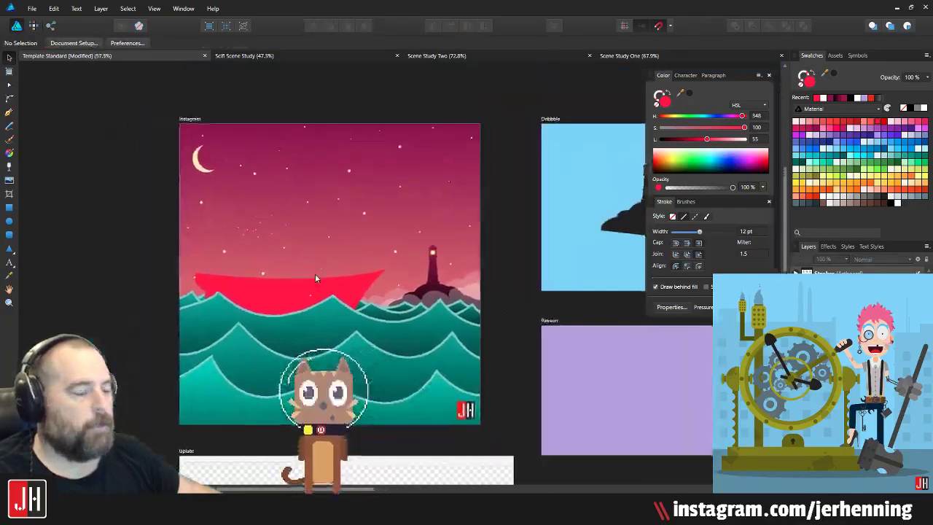
# Step: Send the group of stars behind the red boat hull on the Instagram artboard
pyautogui.moveTo(365, 223); pyautogui.dragTo(346, 237)
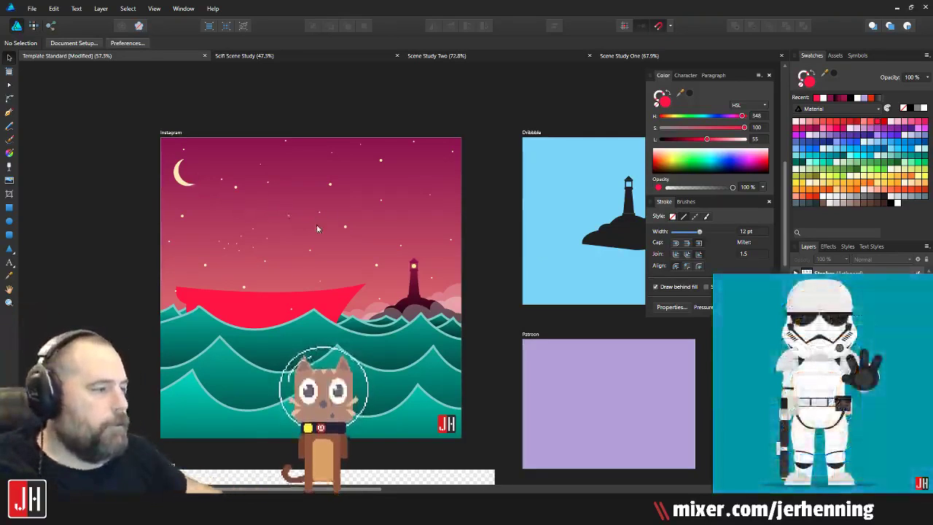
pyautogui.click(345, 228)
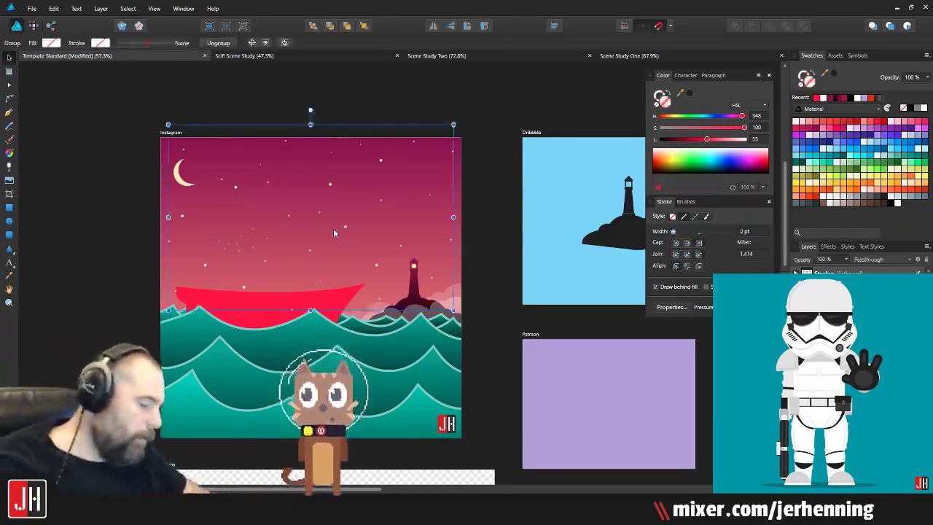
pyautogui.hotkey('ctrl', ']')
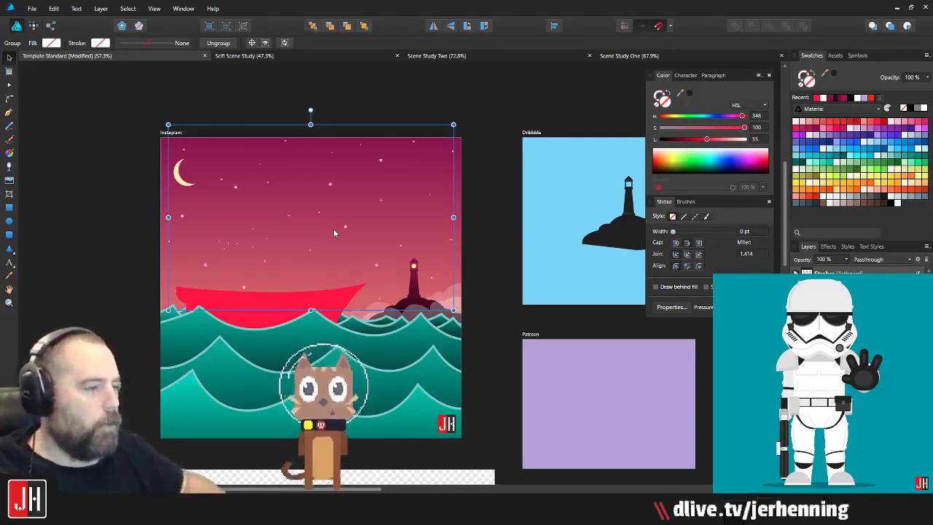
pyautogui.click(92, 255)
pyautogui.scroll(4, 372, 277)
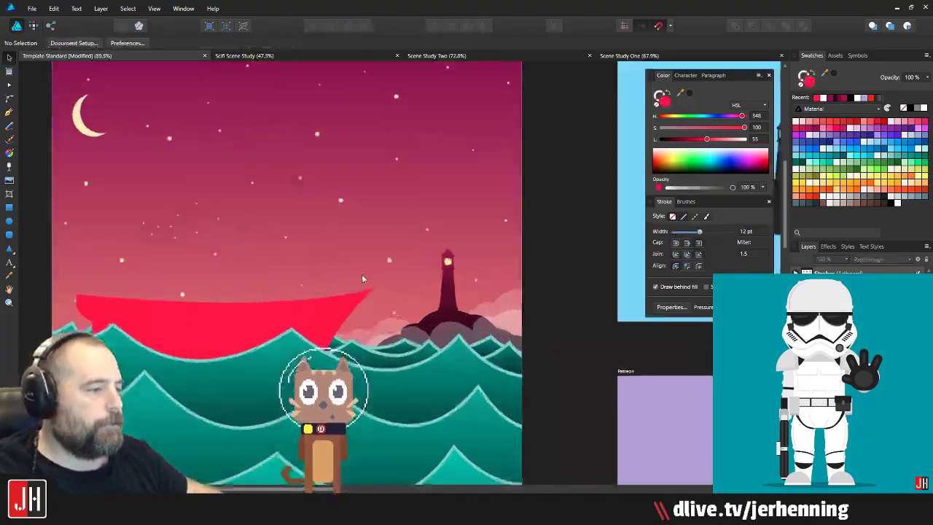
# Step: Nudge the red boat hull horizontally to fine-tune its position on the waves
pyautogui.scroll(-4, 371, 332)
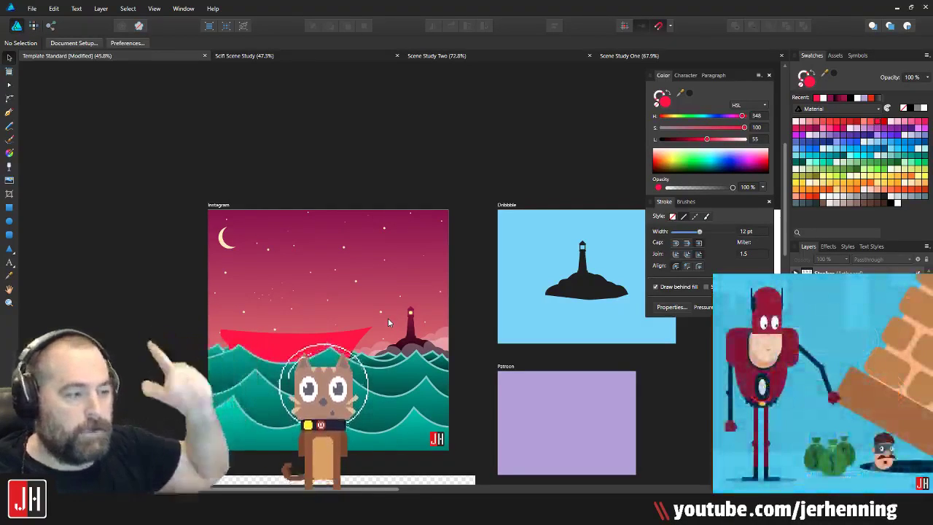
pyautogui.scroll(5, 222, 317)
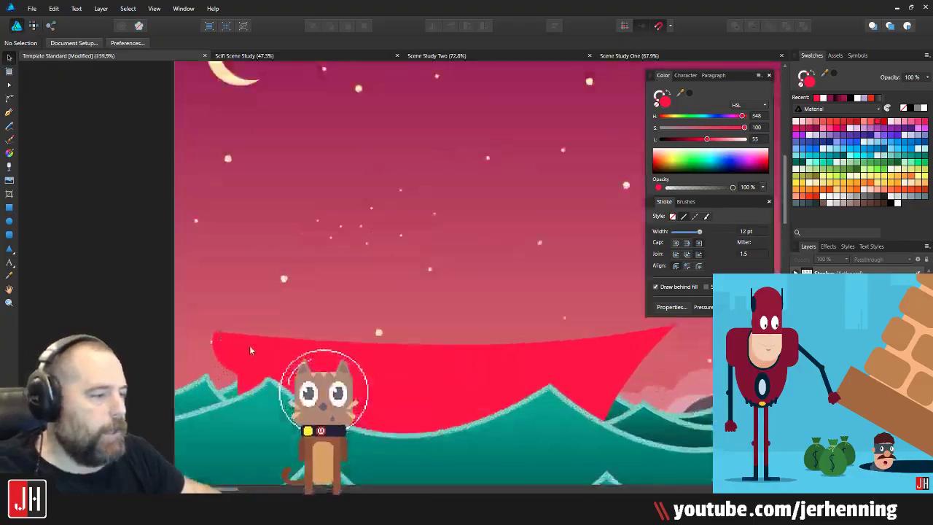
pyautogui.click(258, 352)
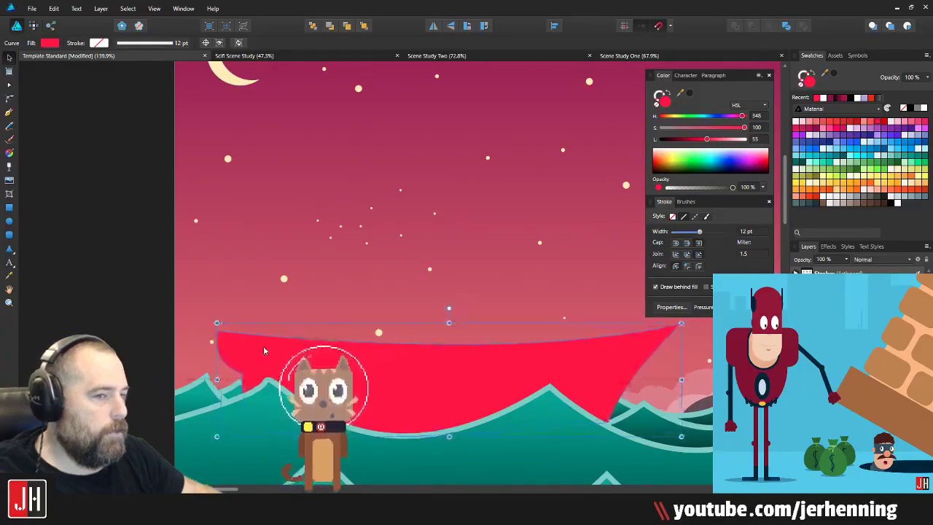
pyautogui.scroll(-2, 298, 336)
pyautogui.scroll(-4, 299, 335)
pyautogui.scroll(3, 258, 315)
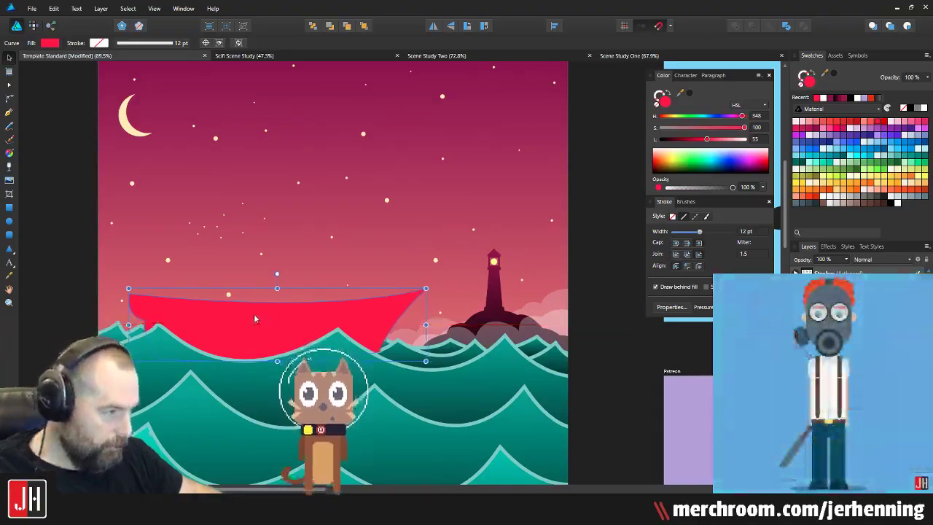
pyautogui.moveTo(262, 318); pyautogui.dragTo(250, 317)
pyautogui.scroll(5, 338, 349)
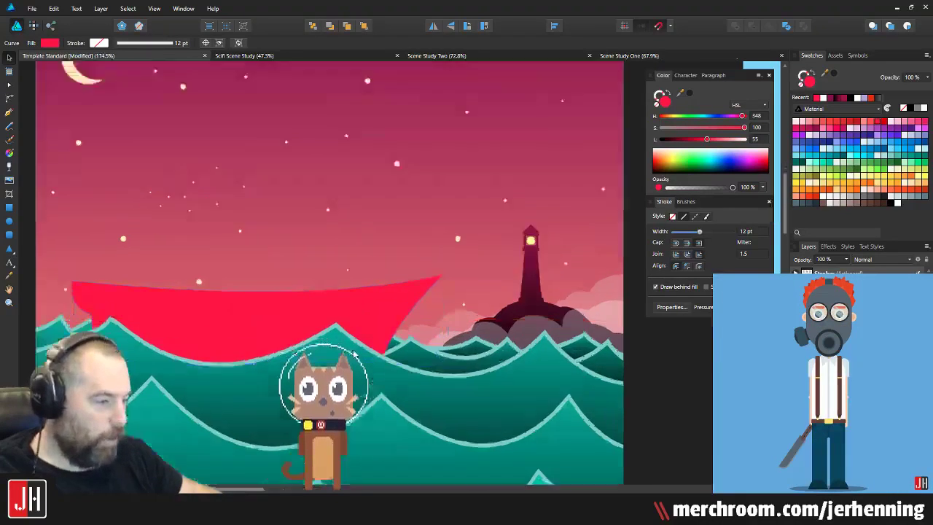
pyautogui.click(541, 396)
pyautogui.press('v')
pyautogui.scroll(-9, 478, 377)
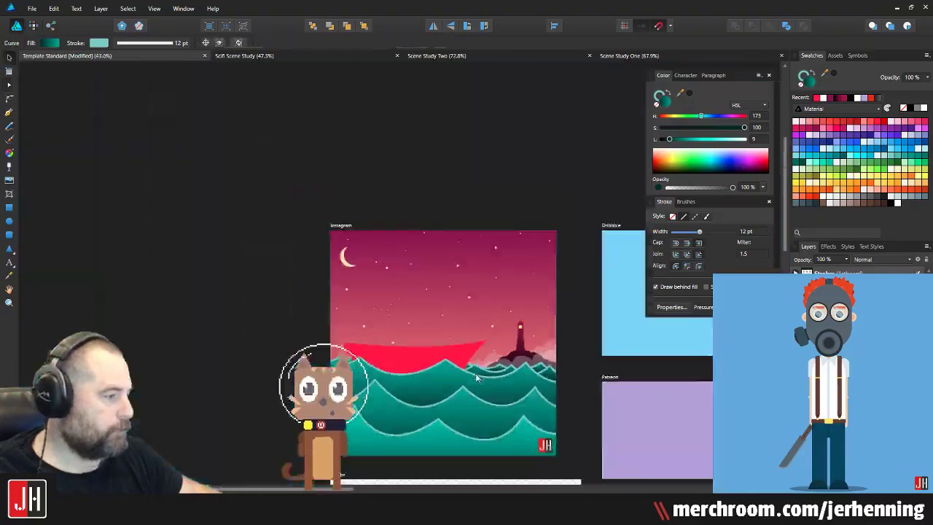
pyautogui.click(243, 302)
# Step: Scale the boat hull down slightly and shift it a little to the right on the waves
pyautogui.hscroll(1, 278, 303)
pyautogui.scroll(4, 350, 335)
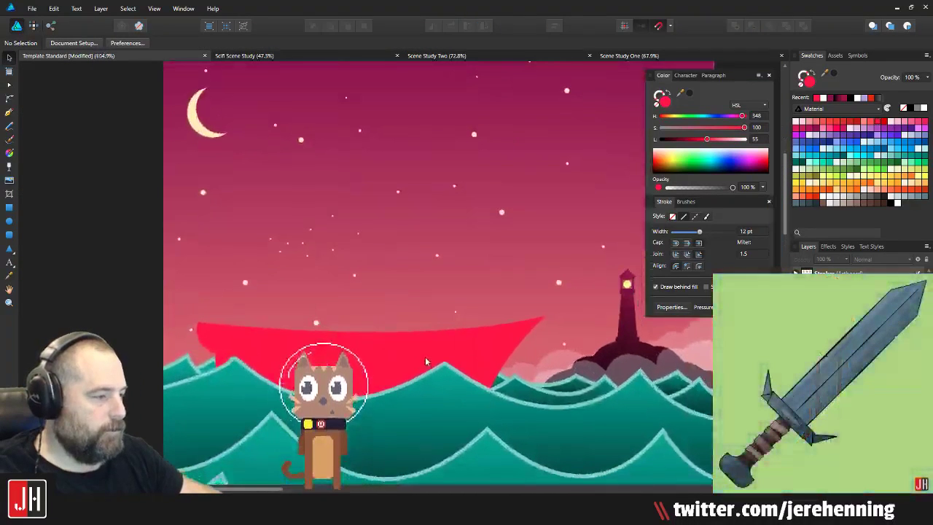
pyautogui.click(306, 355)
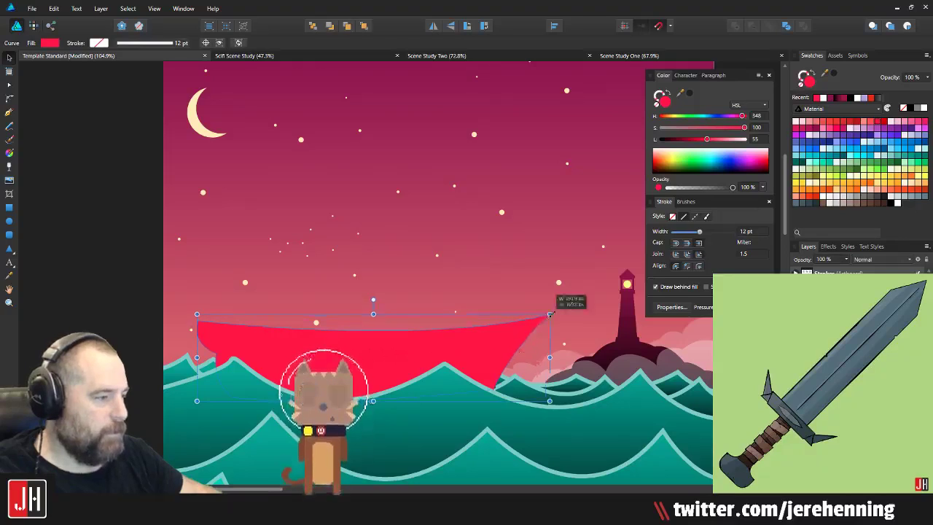
pyautogui.moveTo(550, 314); pyautogui.dragTo(542, 316)
pyautogui.moveTo(388, 368); pyautogui.dragTo(395, 366)
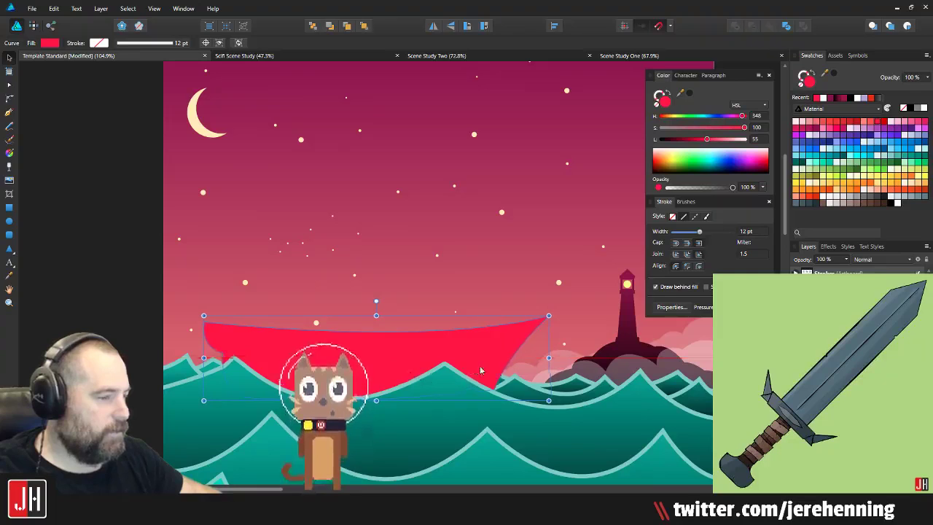
pyautogui.scroll(-4, 478, 370)
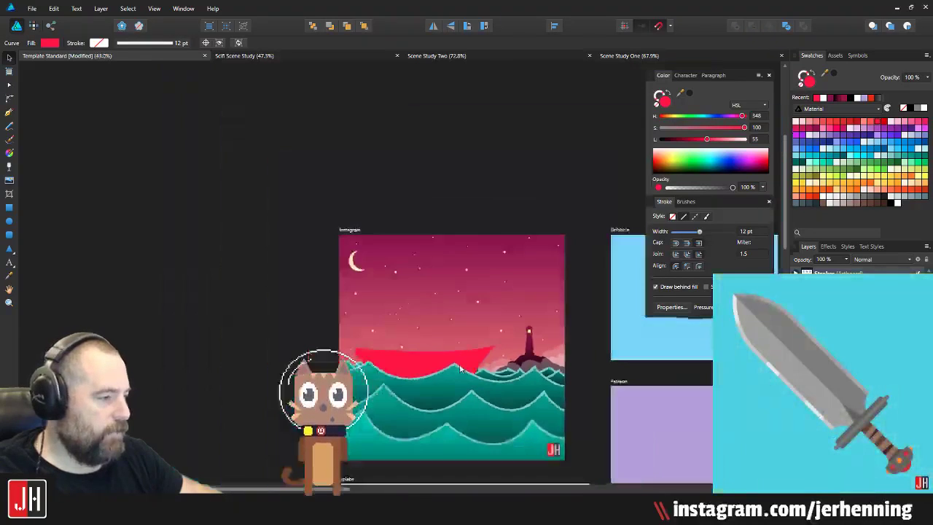
pyautogui.hotkey('ctrl', 'd')
pyautogui.scroll(4, 493, 389)
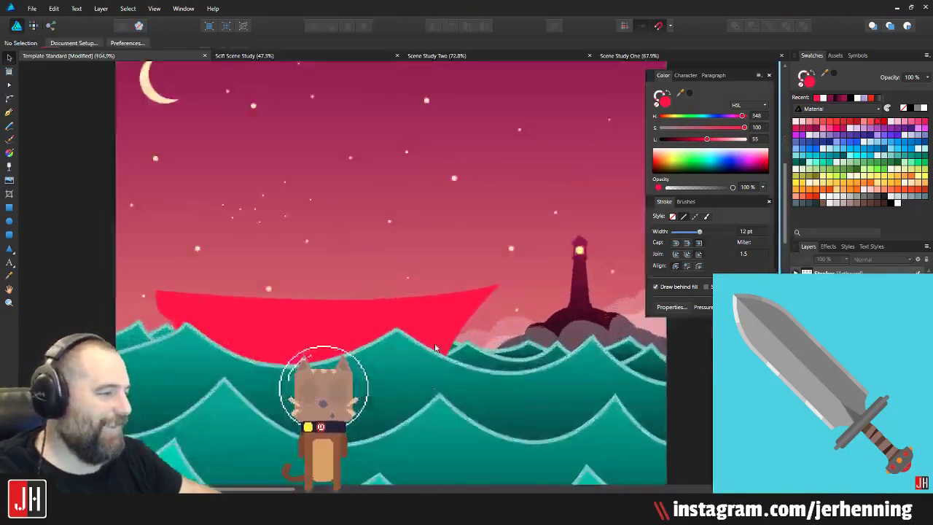
pyautogui.moveTo(481, 299); pyautogui.dragTo(422, 316)
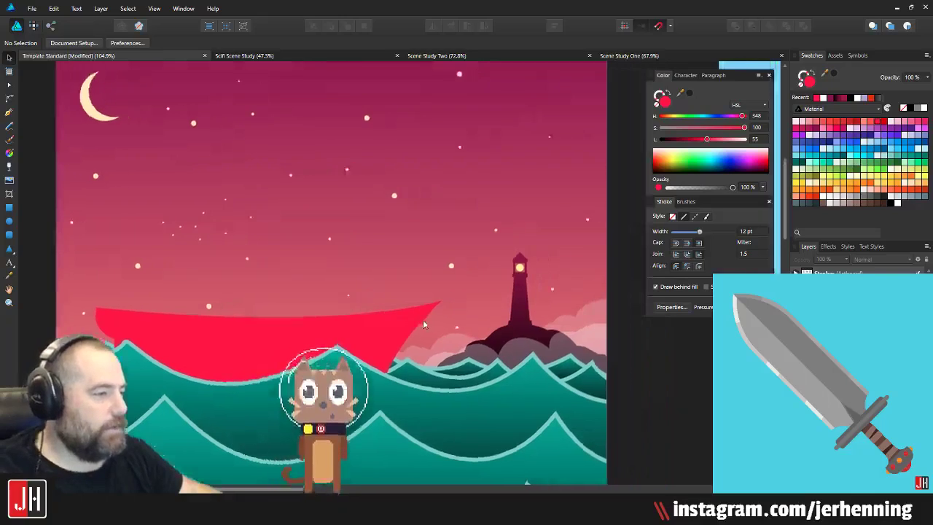
pyautogui.hscroll(-1, 379, 289)
pyautogui.click(295, 331)
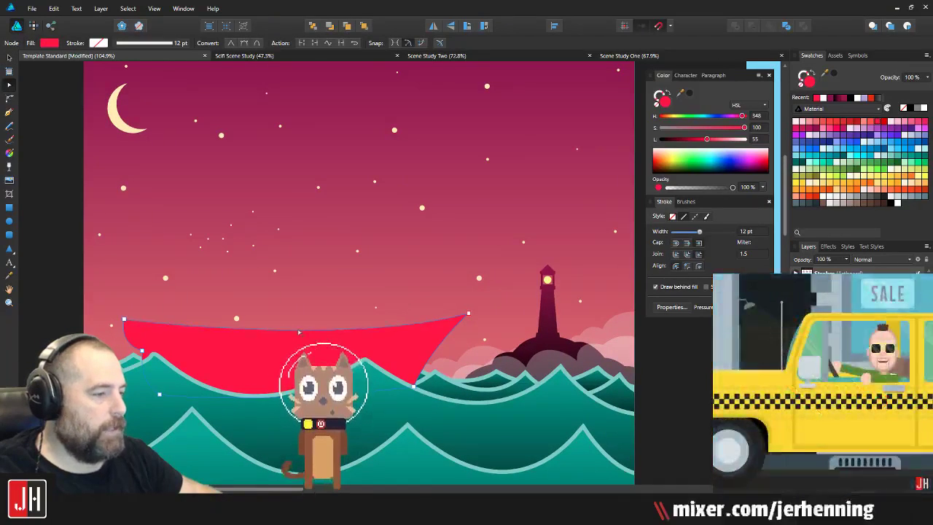
pyautogui.press('v')
pyautogui.scroll(-4, 299, 334)
pyautogui.click(479, 328)
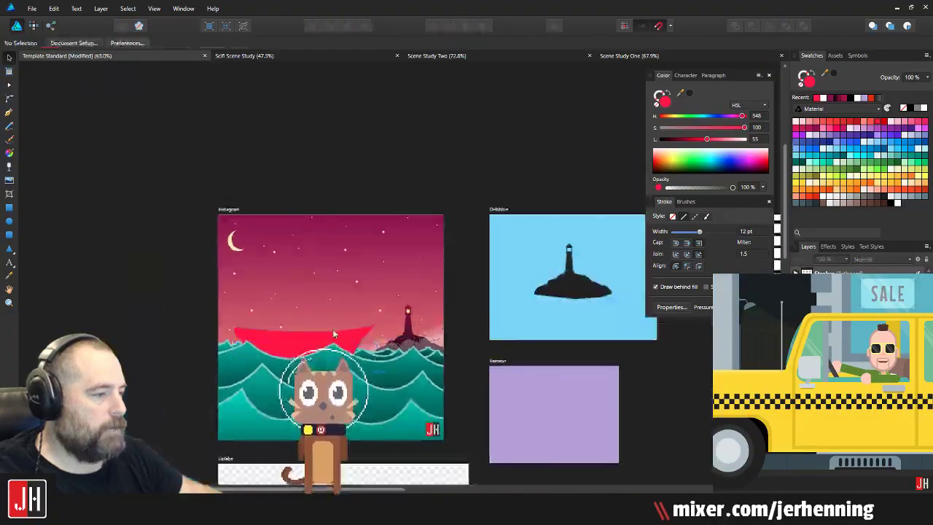
pyautogui.scroll(4, 336, 333)
pyautogui.moveTo(349, 329); pyautogui.dragTo(391, 309)
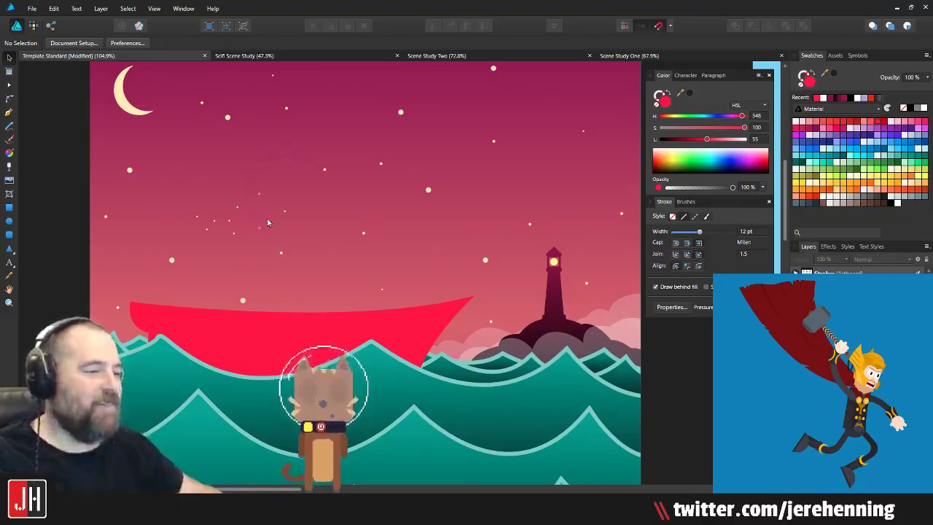
pyautogui.hscroll(-2, 373, 206)
pyautogui.scroll(-2, 370, 206)
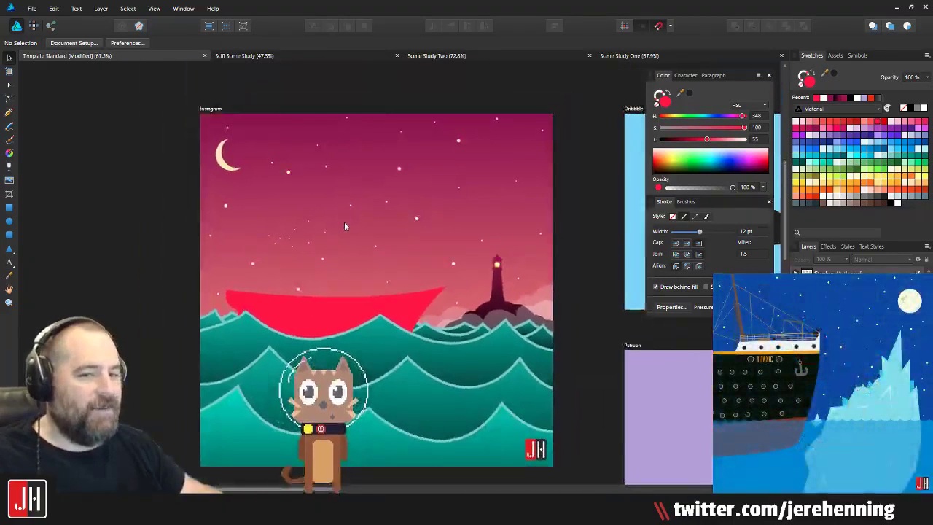
pyautogui.scroll(1, 344, 265)
pyautogui.moveTo(360, 235); pyautogui.dragTo(362, 225)
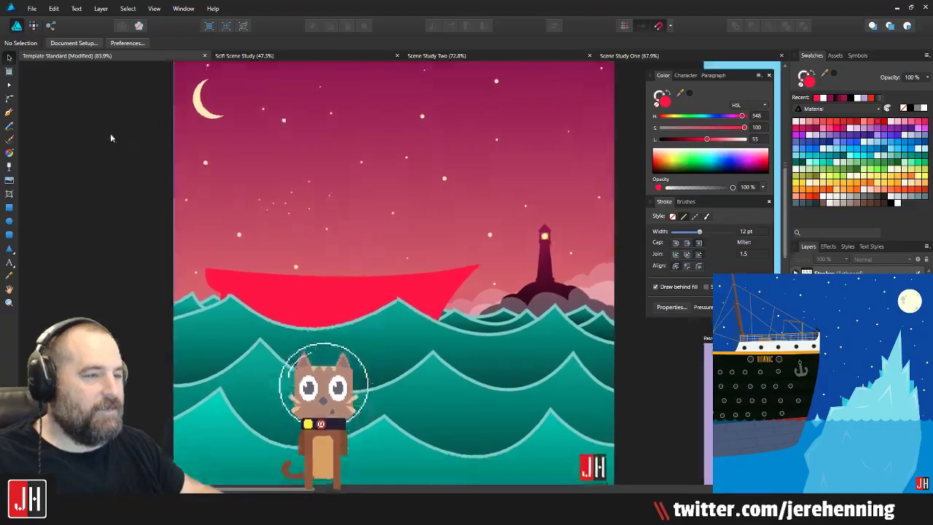
# Step: Draw a closed four-cornered cabin outline with the Pen tool above the stern, its slanted base overlapping the hull
pyautogui.click(8, 113)
pyautogui.scroll(2, 325, 296)
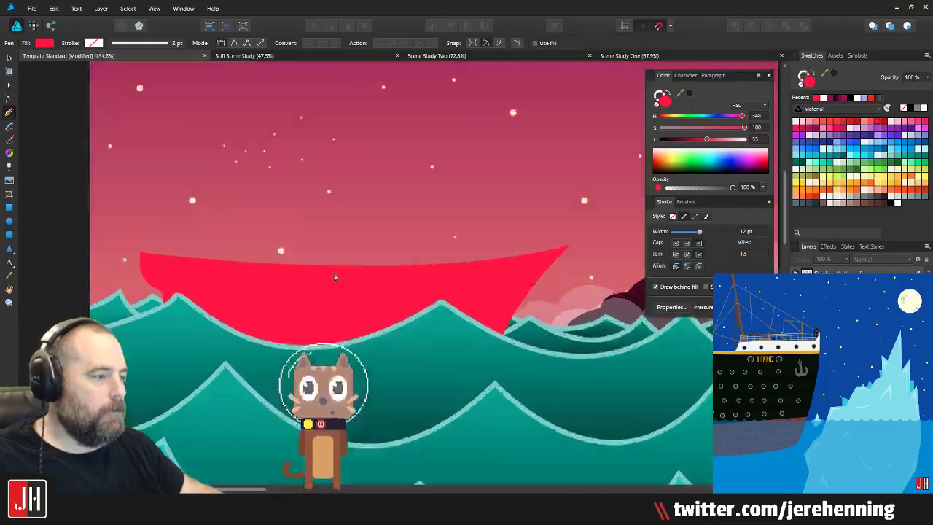
pyautogui.moveTo(258, 223); pyautogui.dragTo(286, 253)
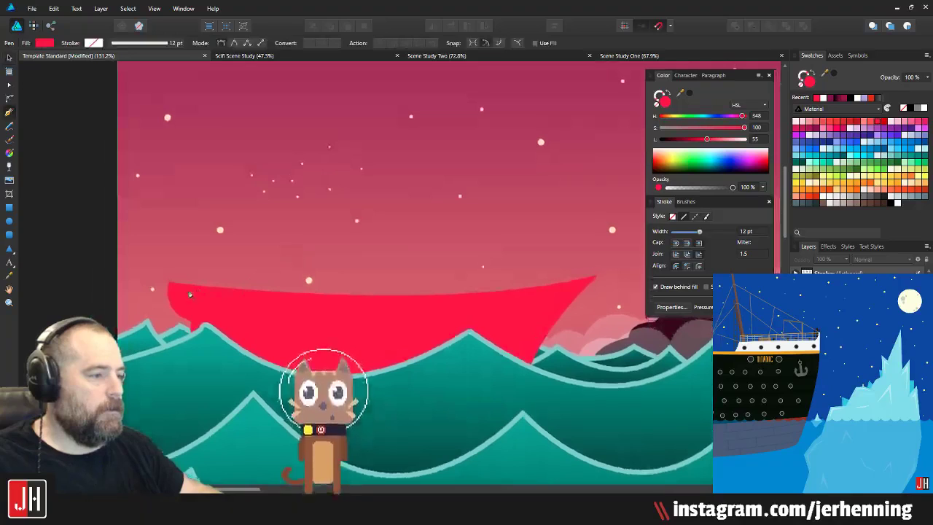
pyautogui.click(189, 184)
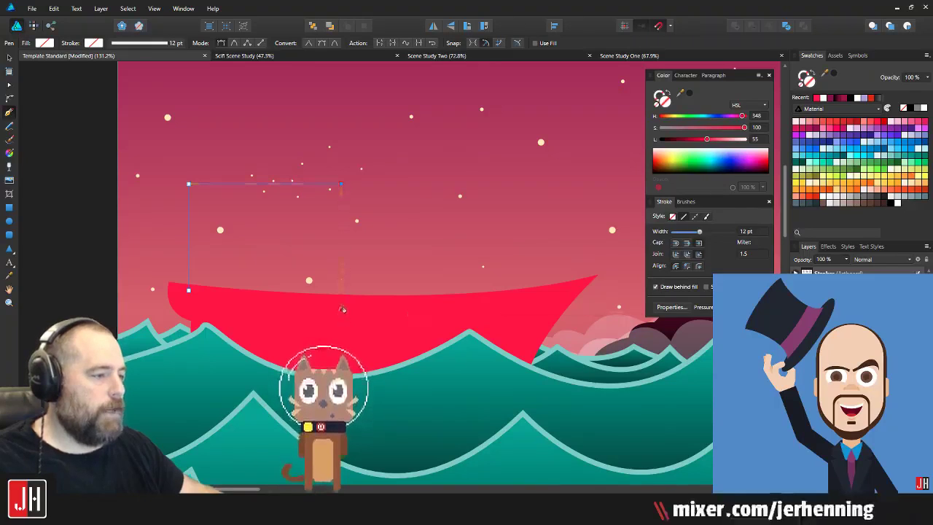
pyautogui.click(190, 291)
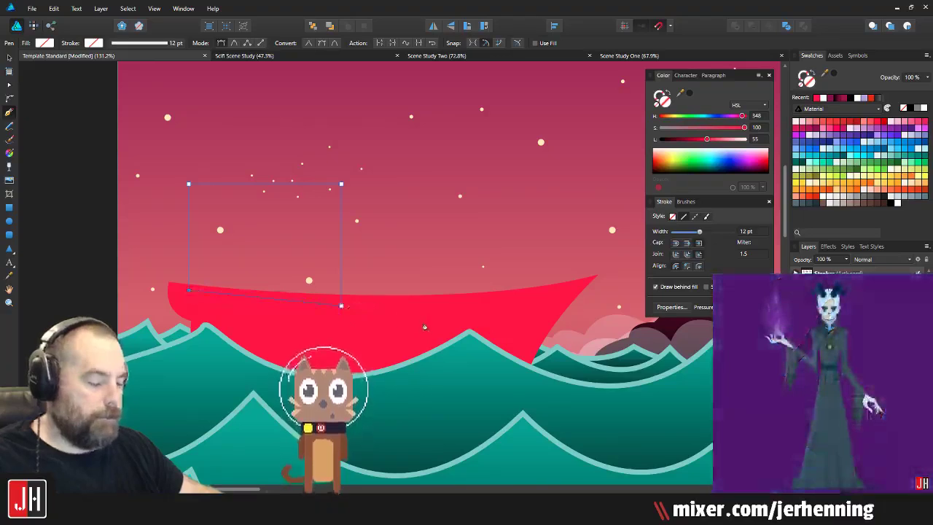
# Step: Fill the cabin shape with the red colour sampled from the boat hull
pyautogui.press('i')
pyautogui.click(345, 299)
pyautogui.press('v')
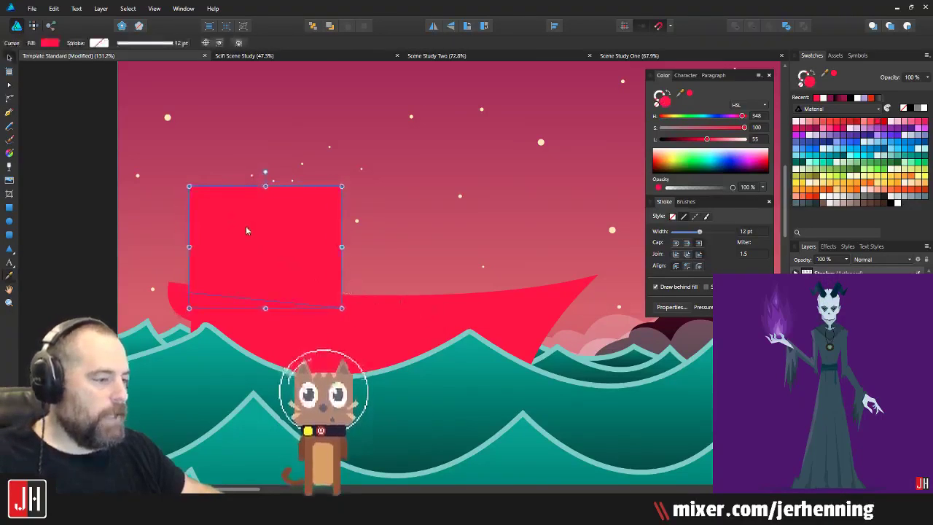
pyautogui.press('m')
pyautogui.scroll(-4, 366, 207)
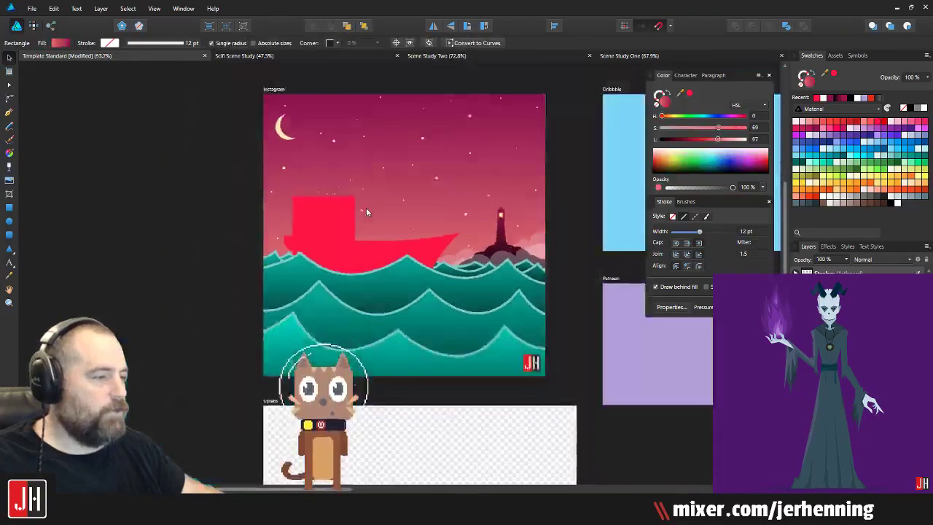
pyautogui.moveTo(345, 215); pyautogui.dragTo(318, 242)
pyautogui.scroll(4, 317, 242)
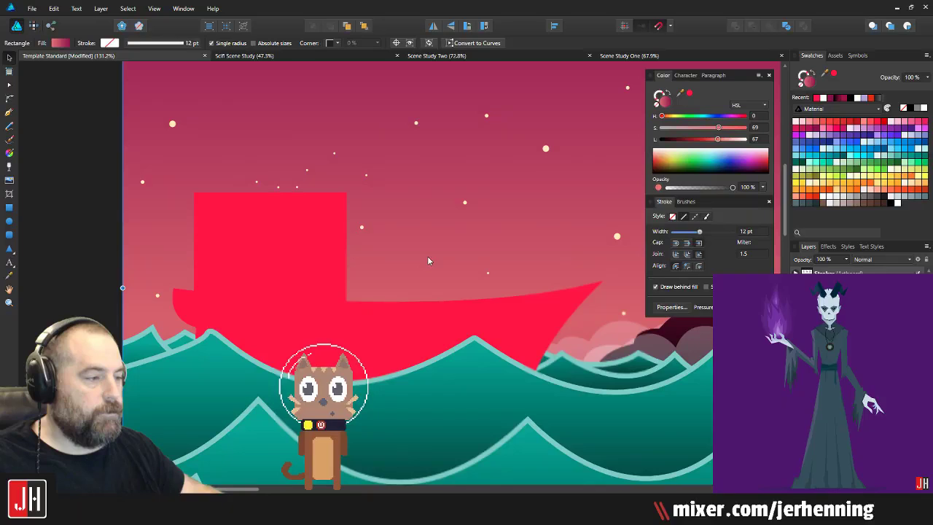
# Step: Scale the cabin down in both directions from its upper front corner, keeping its base on the hull
pyautogui.scroll(-3, 218, 222)
pyautogui.scroll(3, 247, 211)
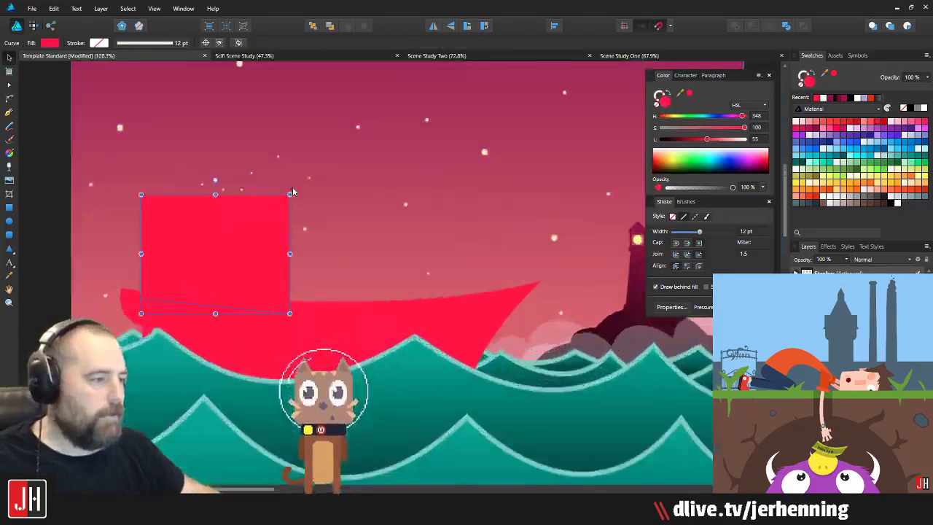
pyautogui.moveTo(290, 194); pyautogui.dragTo(271, 209)
pyautogui.scroll(2, 197, 280)
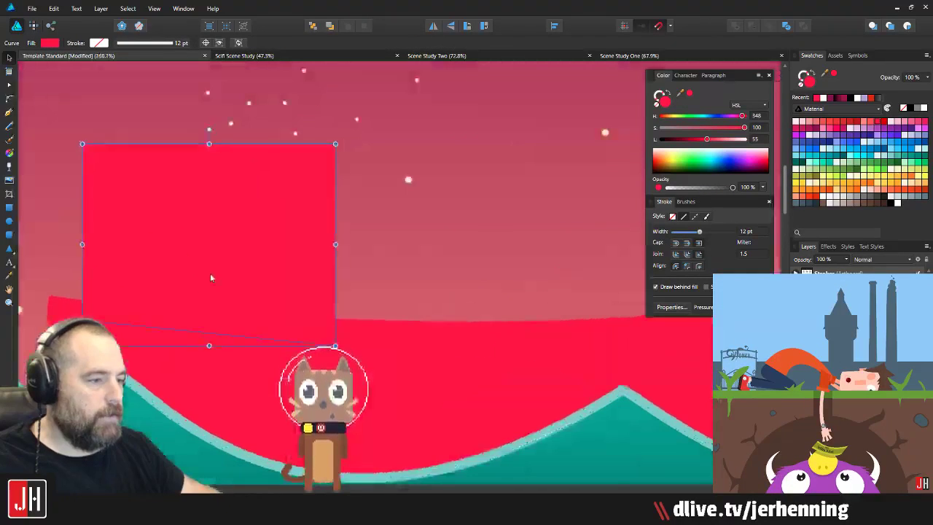
pyautogui.scroll(-4, 215, 269)
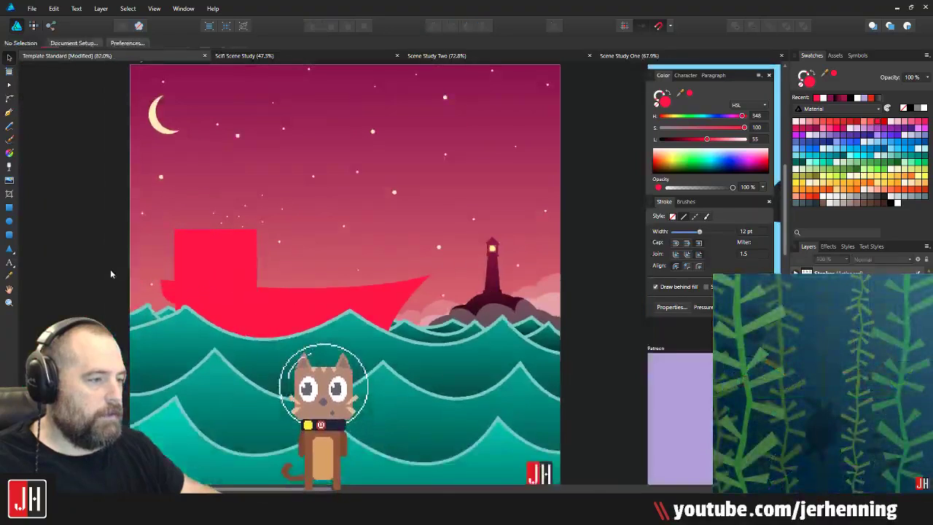
pyautogui.scroll(3, 222, 243)
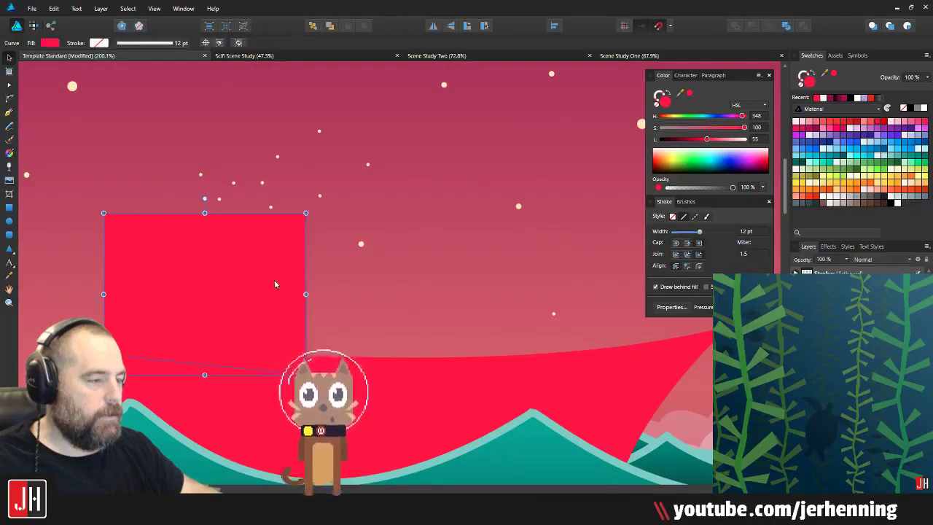
pyautogui.moveTo(274, 279); pyautogui.dragTo(302, 258)
pyautogui.moveTo(334, 194); pyautogui.dragTo(322, 201)
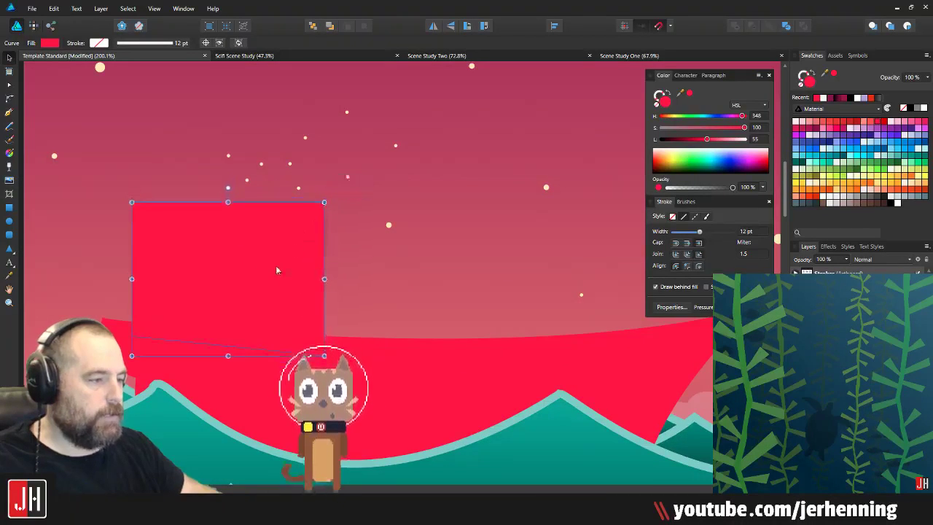
# Step: Recolour the cabin and the hull together with an orange swatch from the Material palette
pyautogui.keyDown('shift'); pyautogui.click(411, 381); pyautogui.keyUp('shift')
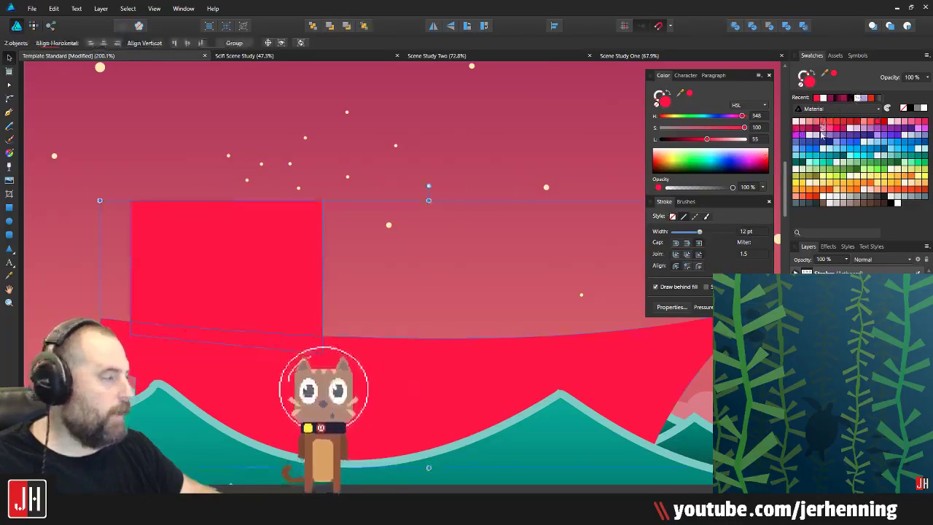
pyautogui.click(856, 188)
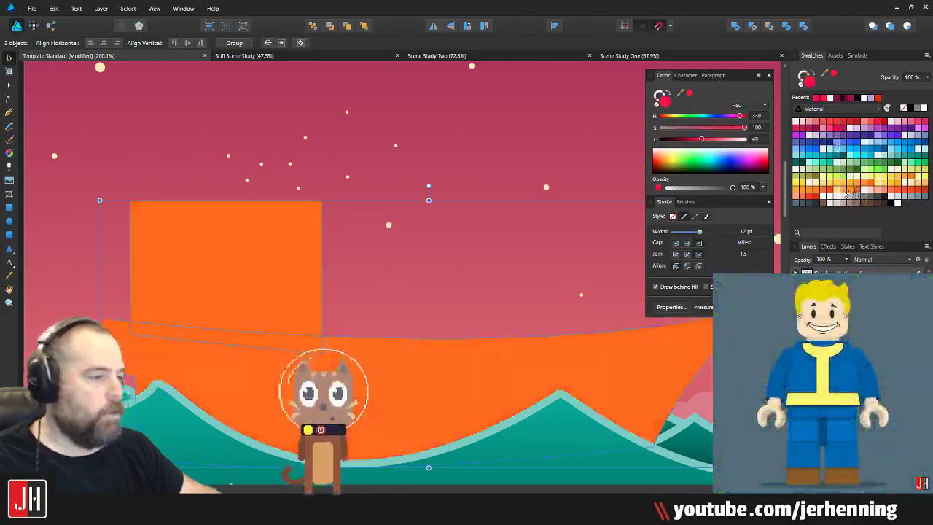
# Step: Recolour the cabin and hull together with a bright yellow swatch from the Material palette, then deselect them
pyautogui.click(829, 177)
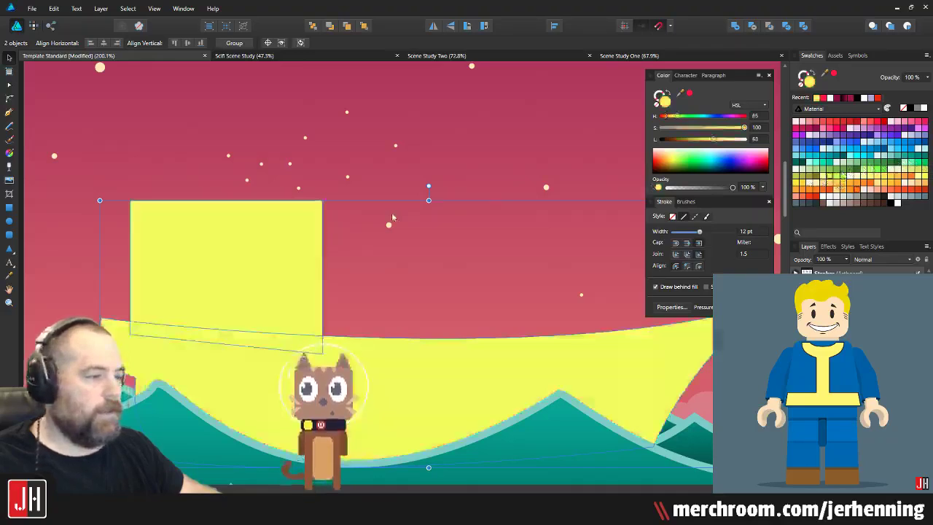
pyautogui.scroll(-6, 392, 217)
pyautogui.click(430, 227)
pyautogui.moveTo(423, 231); pyautogui.dragTo(379, 233)
pyautogui.scroll(1, 378, 233)
pyautogui.scroll(3, 378, 237)
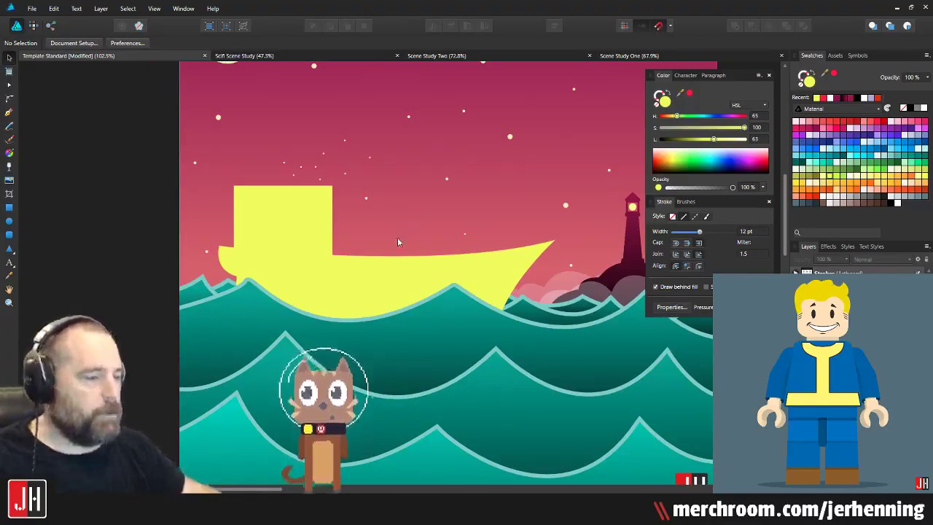
# Step: Narrow the cabin by moving the two nodes of its front edge toward the stern
pyautogui.scroll(5, 294, 220)
pyautogui.click(369, 181)
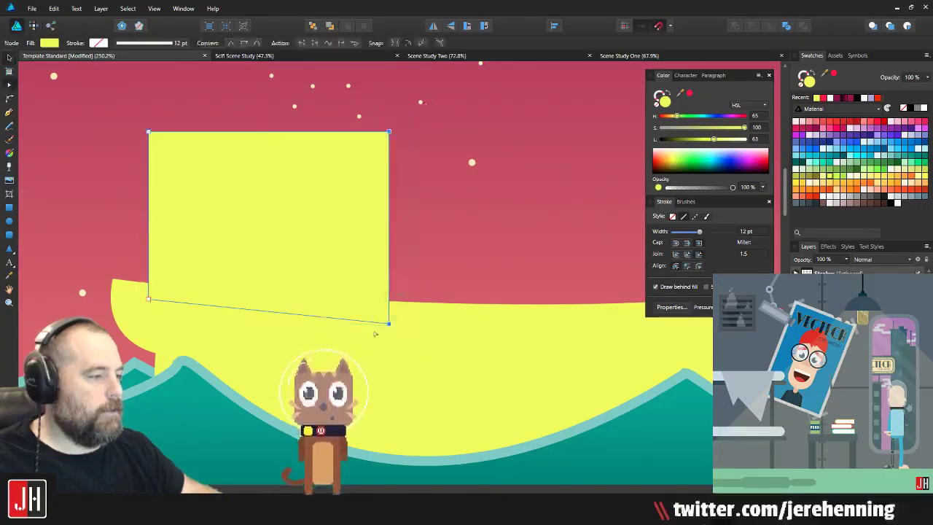
pyautogui.moveTo(388, 325); pyautogui.dragTo(364, 325)
pyautogui.press('v')
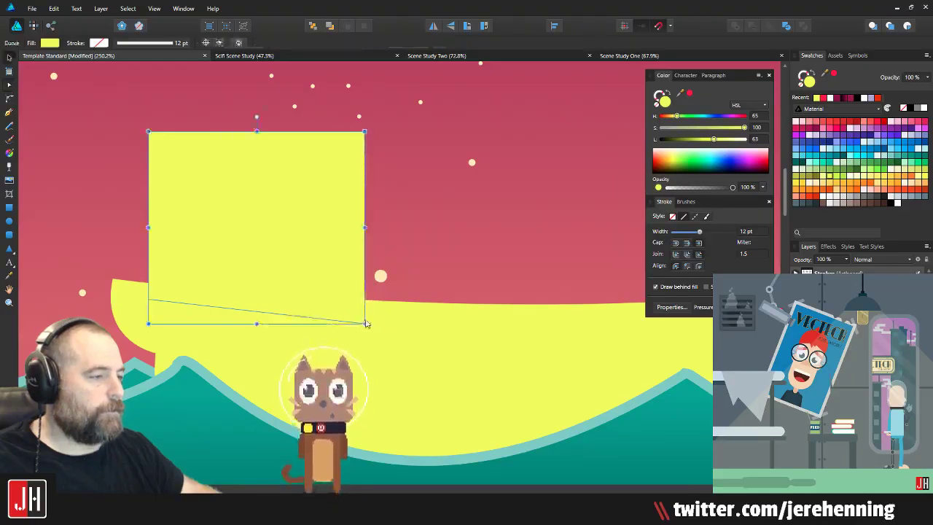
pyautogui.scroll(-4, 369, 324)
pyautogui.moveTo(428, 296); pyautogui.dragTo(427, 281)
pyautogui.click(185, 225)
pyautogui.moveTo(318, 243); pyautogui.dragTo(277, 245)
pyautogui.keyDown('ctrl'); pyautogui.scroll(3, 276, 246); pyautogui.keyUp('ctrl')
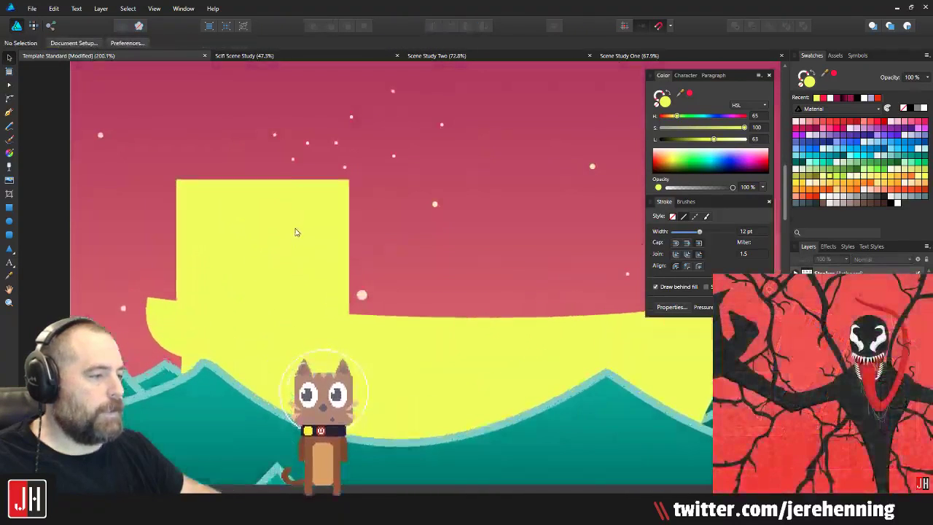
pyautogui.scroll(2, 226, 272)
pyautogui.scroll(1, 213, 211)
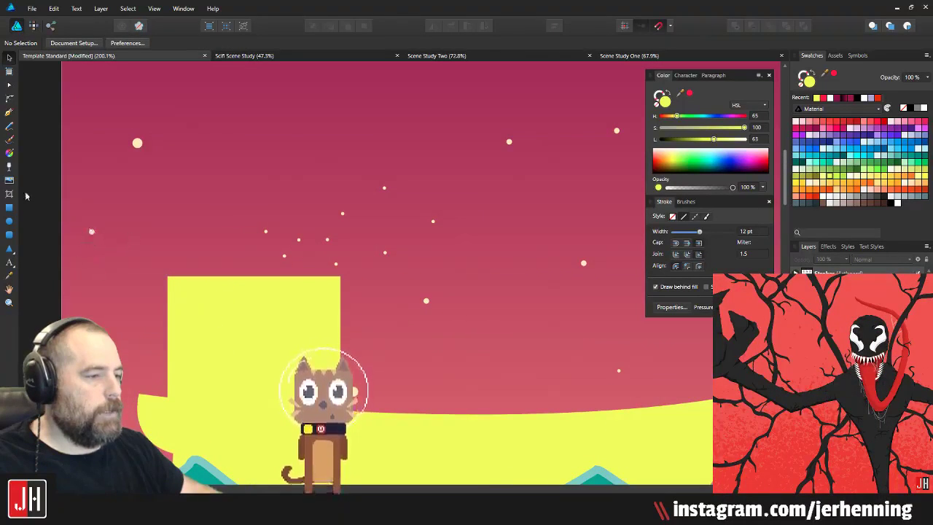
pyautogui.click(10, 208)
pyautogui.scroll(-3, 465, 263)
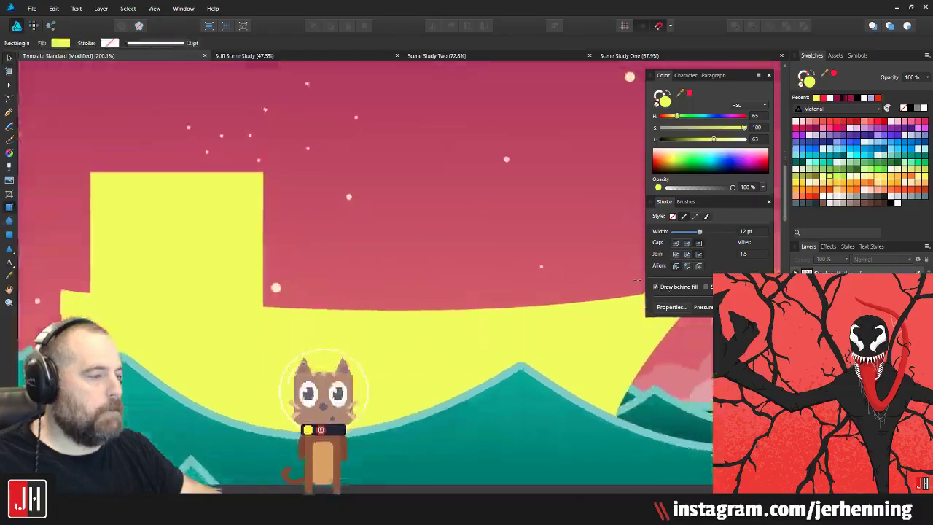
pyautogui.hscroll(5, 465, 263)
pyautogui.hscroll(2, 464, 263)
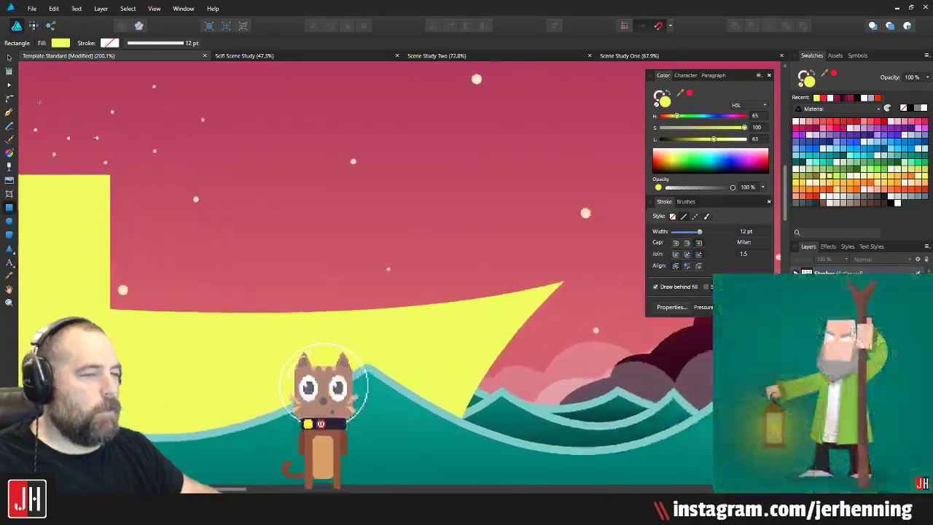
pyautogui.click(9, 113)
pyautogui.moveTo(252, 327); pyautogui.dragTo(383, 329)
pyautogui.scroll(1, 384, 329)
pyautogui.moveTo(39, 328); pyautogui.dragTo(212, 296)
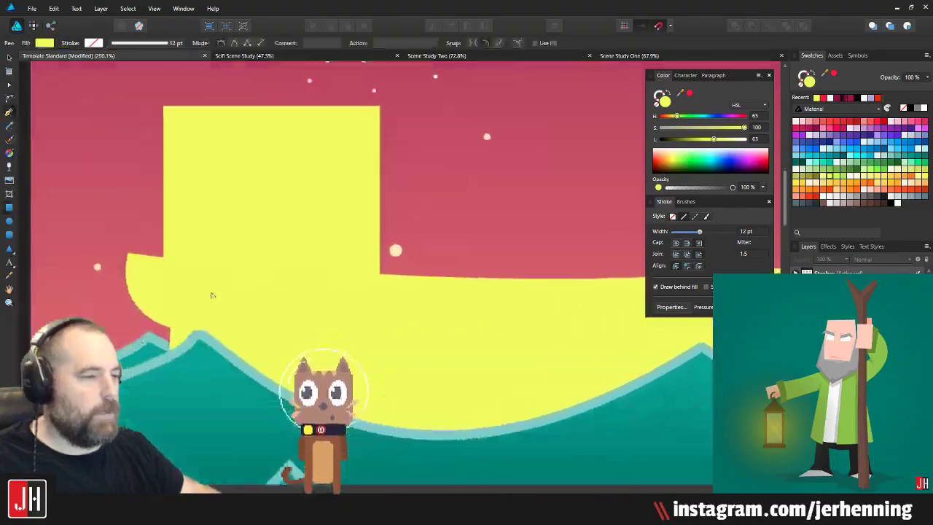
pyautogui.scroll(-2, 212, 296)
pyautogui.hscroll(4, 200, 314)
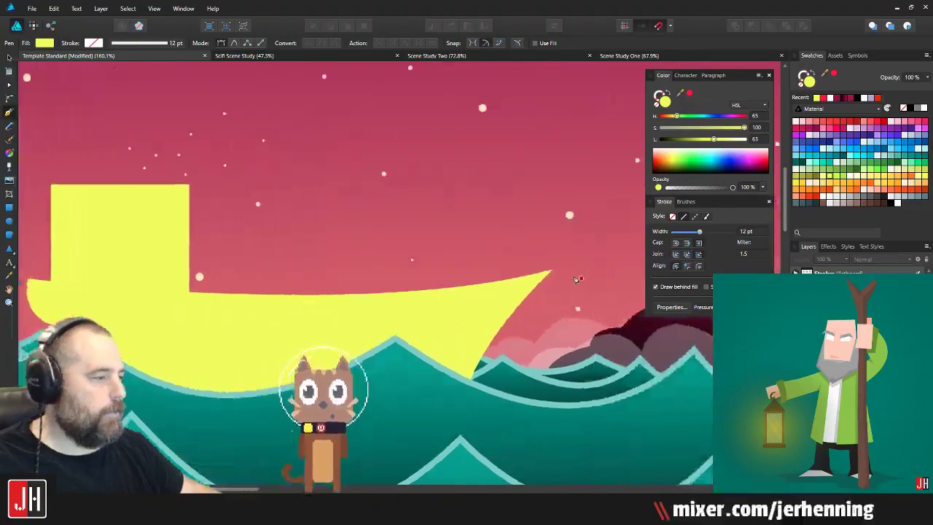
pyautogui.click(569, 272)
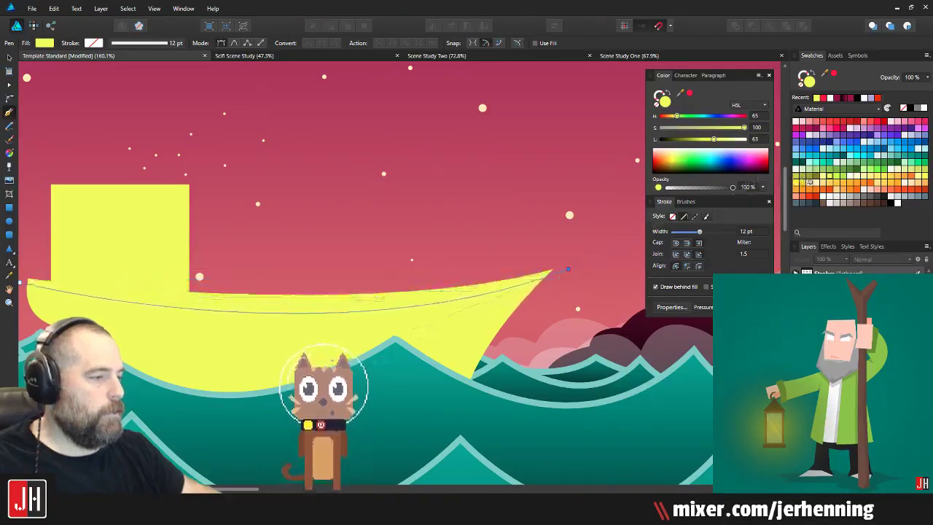
pyautogui.scroll(-2, 500, 252)
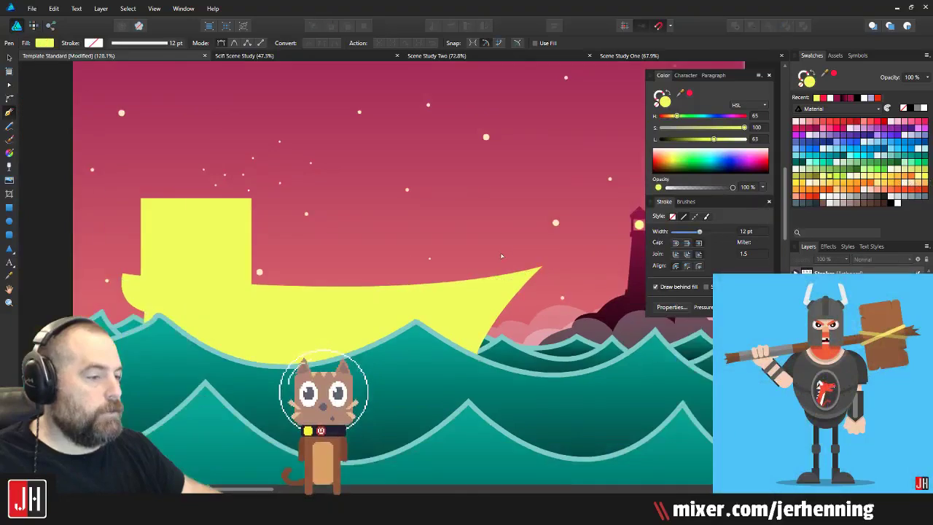
pyautogui.scroll(-1, 501, 256)
# Step: Draw a closed curved trim strip along the hull's upper edge, overhanging stern and bow, with the Pen tool and fill it with a green Material swatch
pyautogui.scroll(2, 213, 268)
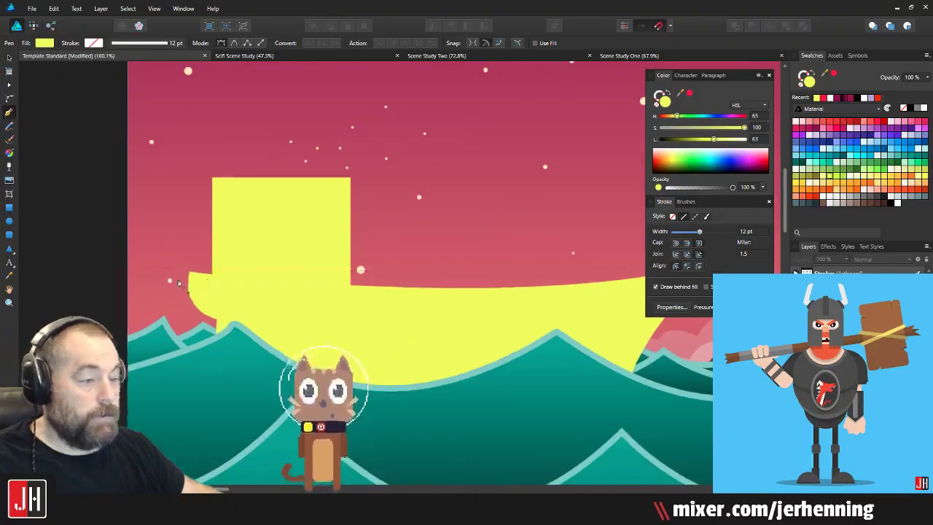
pyautogui.moveTo(392, 294); pyautogui.dragTo(235, 291)
pyautogui.scroll(-1, 241, 292)
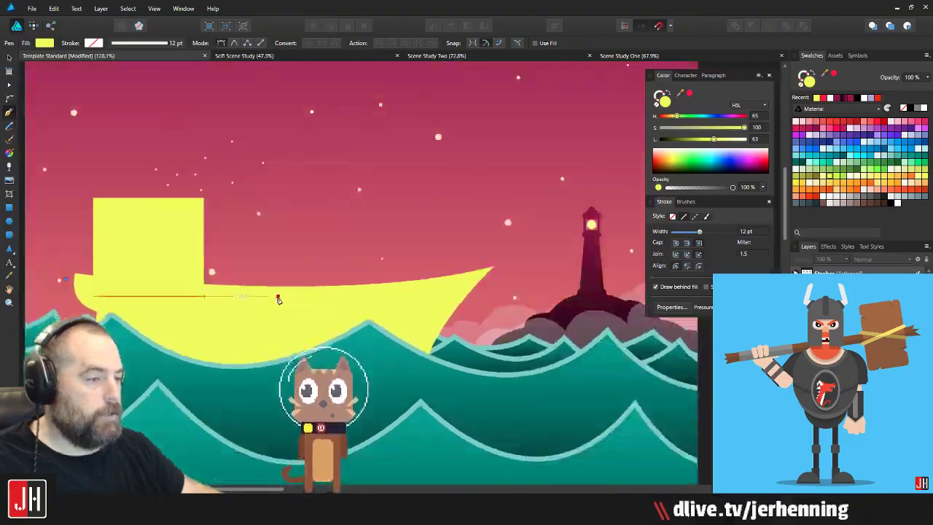
pyautogui.moveTo(348, 295); pyautogui.dragTo(408, 292)
pyautogui.click(521, 266)
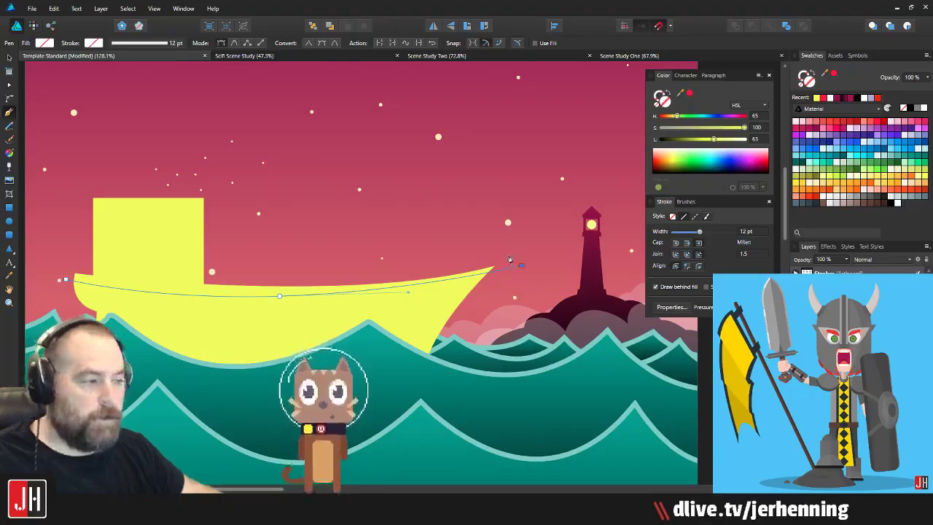
pyautogui.scroll(3, 510, 261)
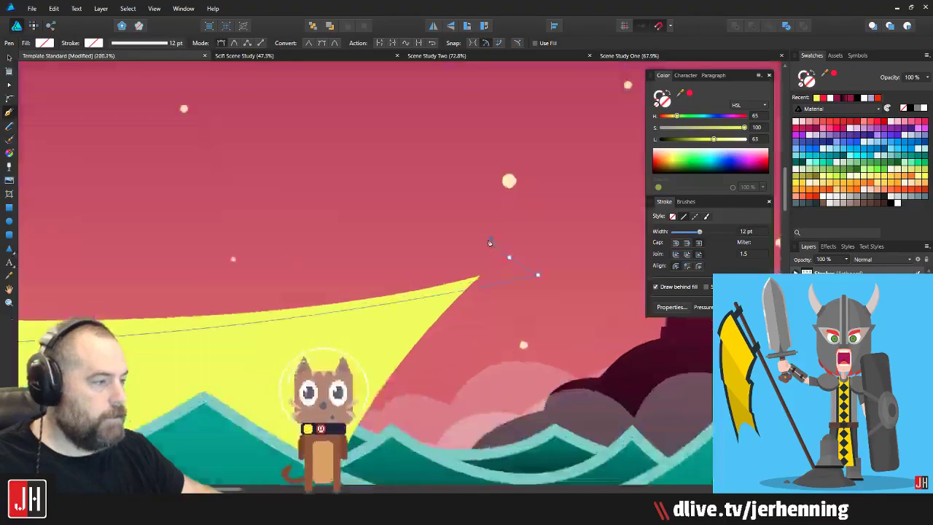
pyautogui.scroll(-5, 595, 275)
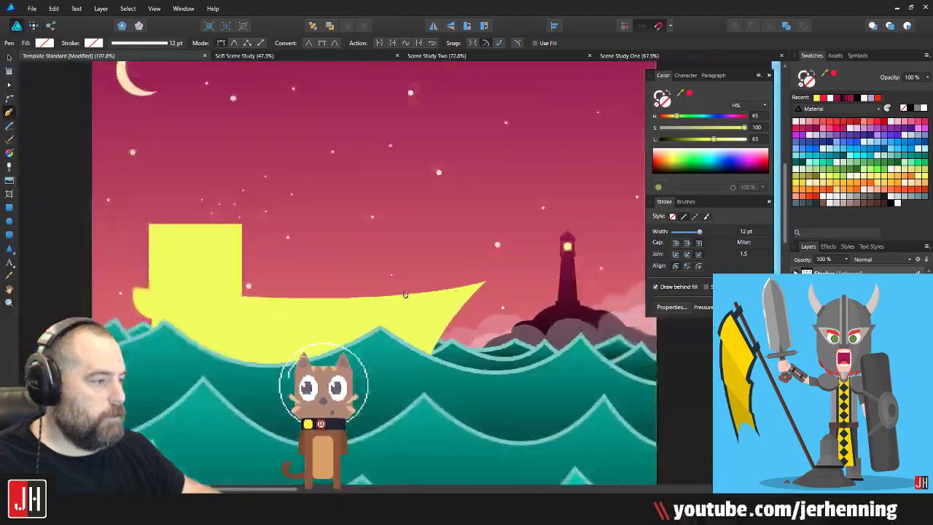
pyautogui.scroll(2, 298, 295)
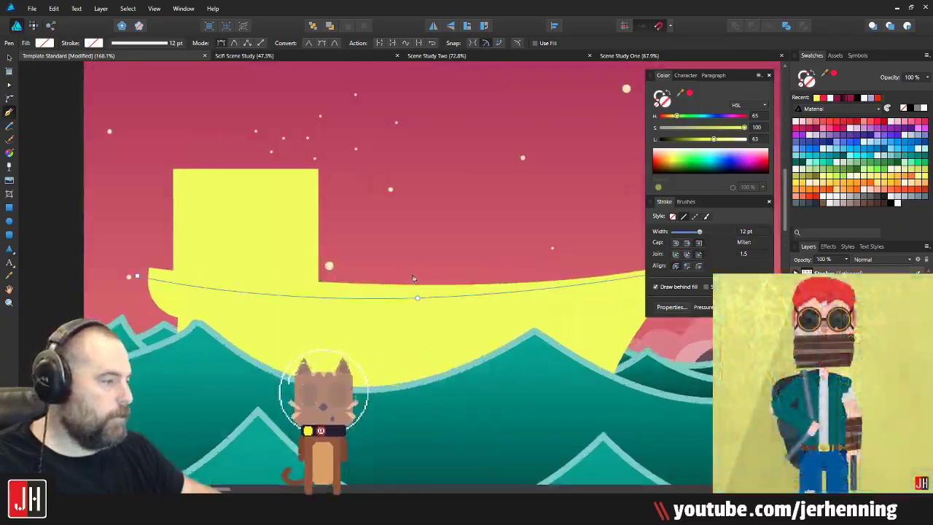
pyautogui.click(414, 275)
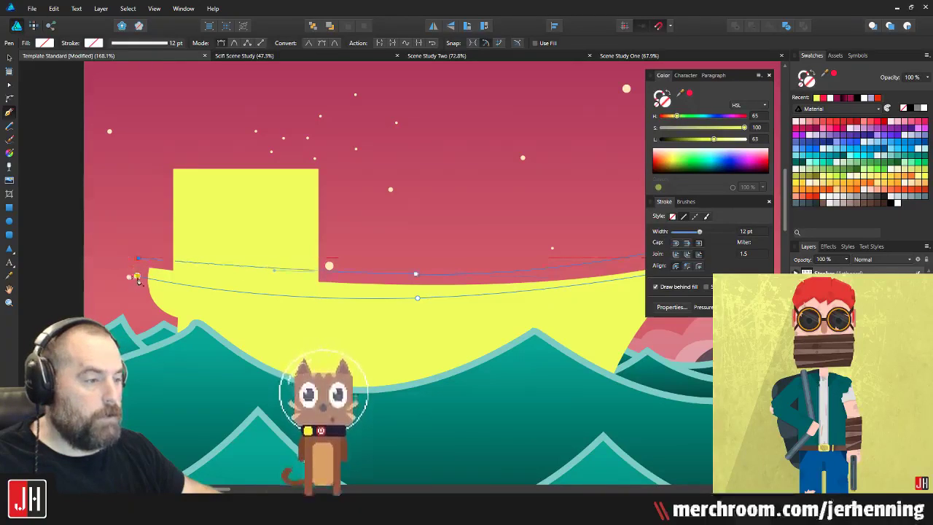
pyautogui.scroll(-2, 173, 274)
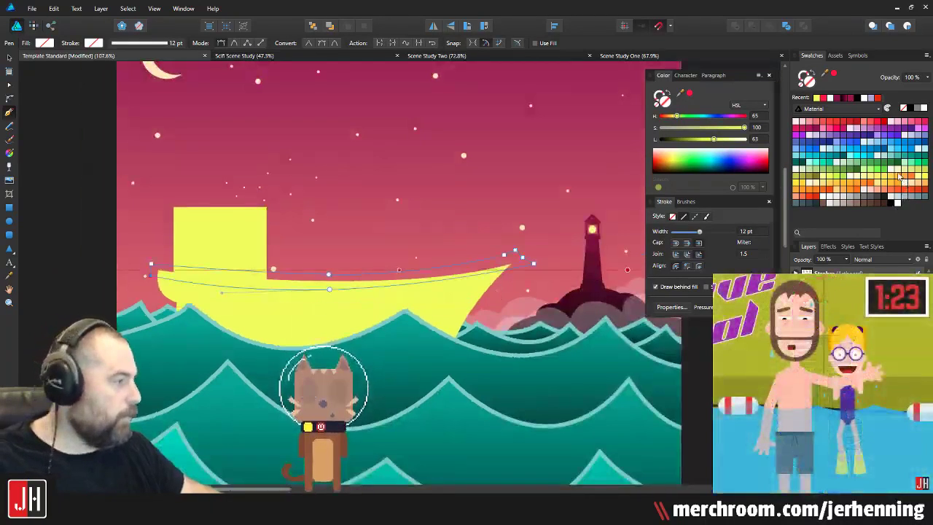
pyautogui.click(854, 176)
pyautogui.press('m')
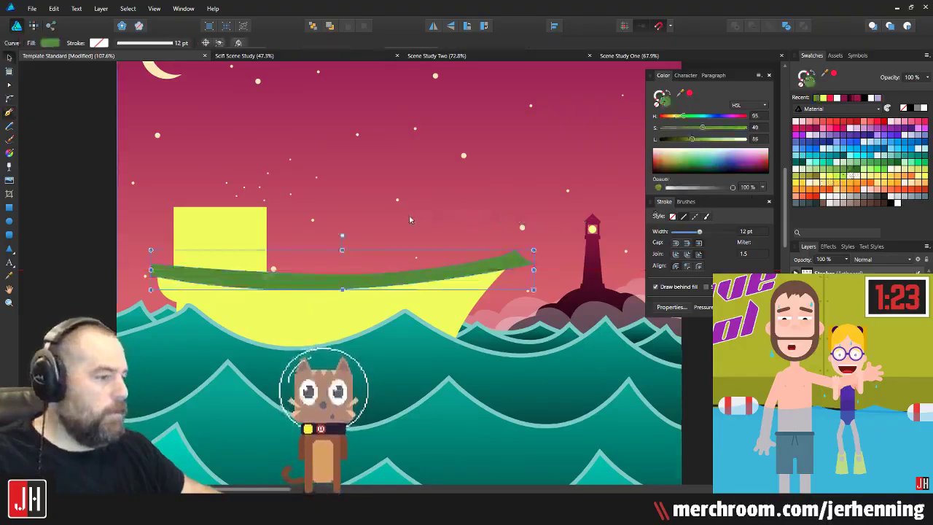
# Step: Lower the middle node on the trim strip's upper edge and adjust its curve handles to slim and smooth the band
pyautogui.scroll(2, 312, 284)
pyautogui.press('a')
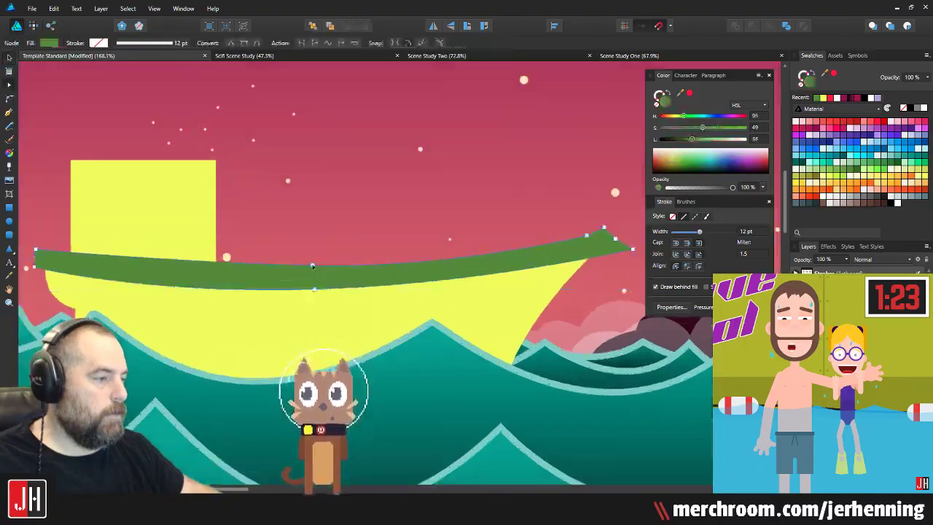
pyautogui.moveTo(312, 267); pyautogui.dragTo(304, 272)
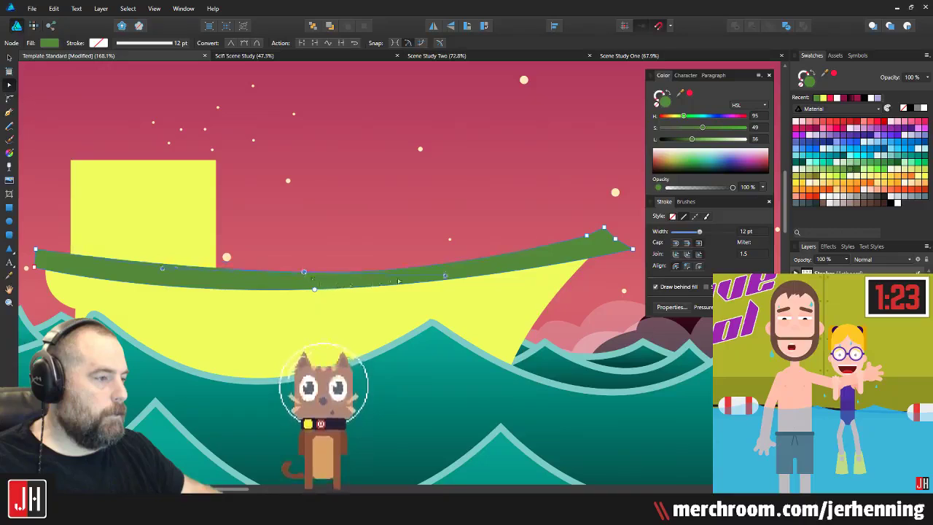
pyautogui.moveTo(446, 275); pyautogui.dragTo(487, 268)
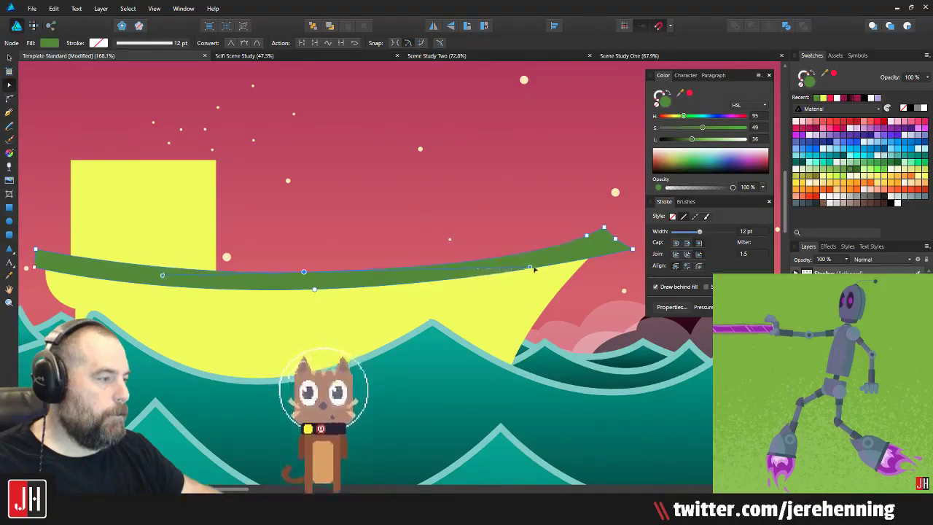
pyautogui.press('v')
pyautogui.click(441, 211)
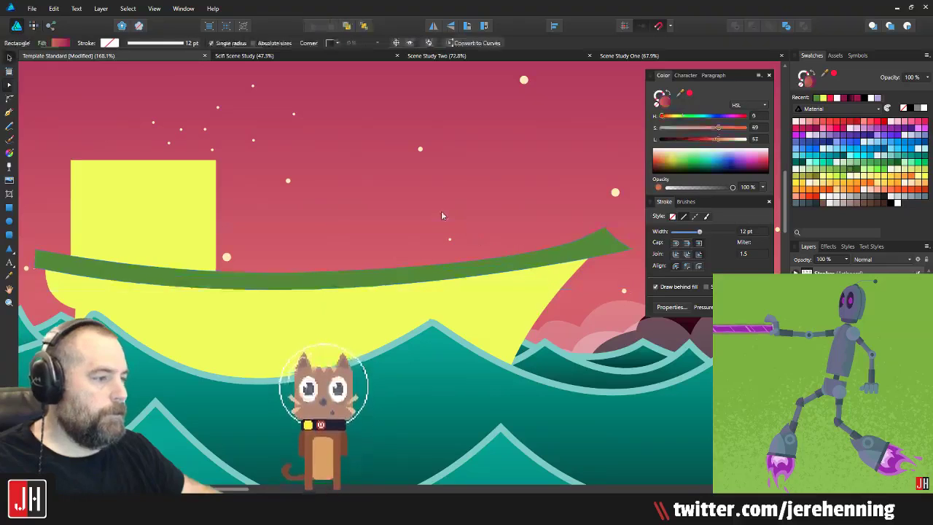
pyautogui.scroll(-2, 441, 211)
pyautogui.moveTo(448, 218); pyautogui.dragTo(429, 222)
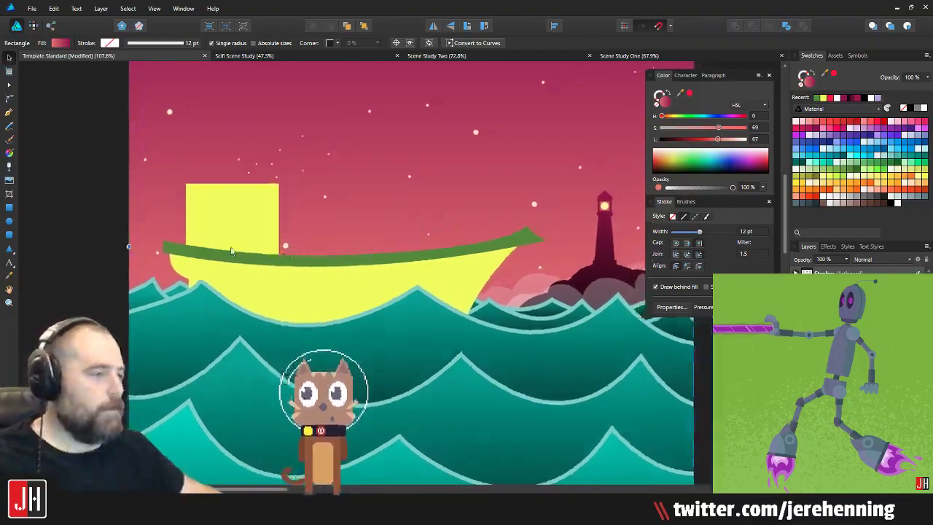
# Step: Move the middle node at the trim strip's bow end inward to form a pointed notch
pyautogui.press('a')
pyautogui.click(512, 244)
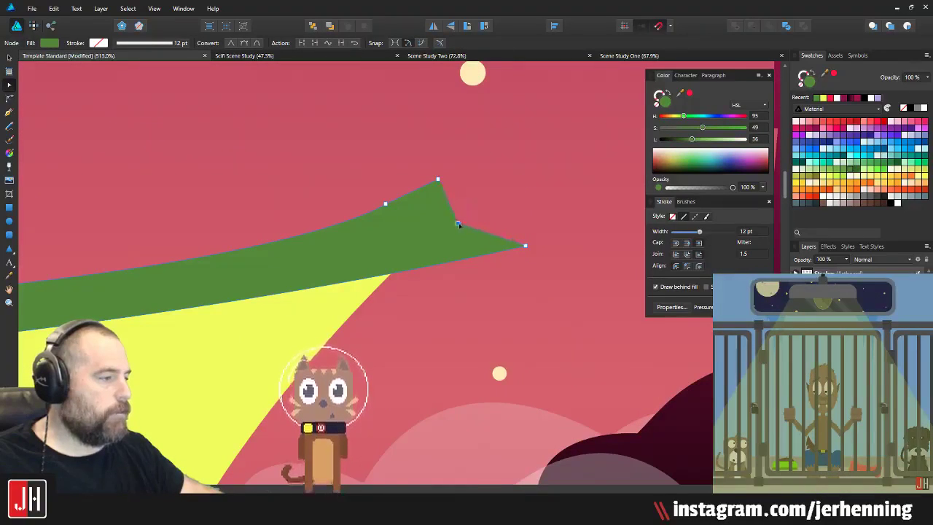
pyautogui.press('v')
pyautogui.click(460, 223)
pyautogui.scroll(-7, 450, 246)
pyautogui.hscroll(-2, 408, 259)
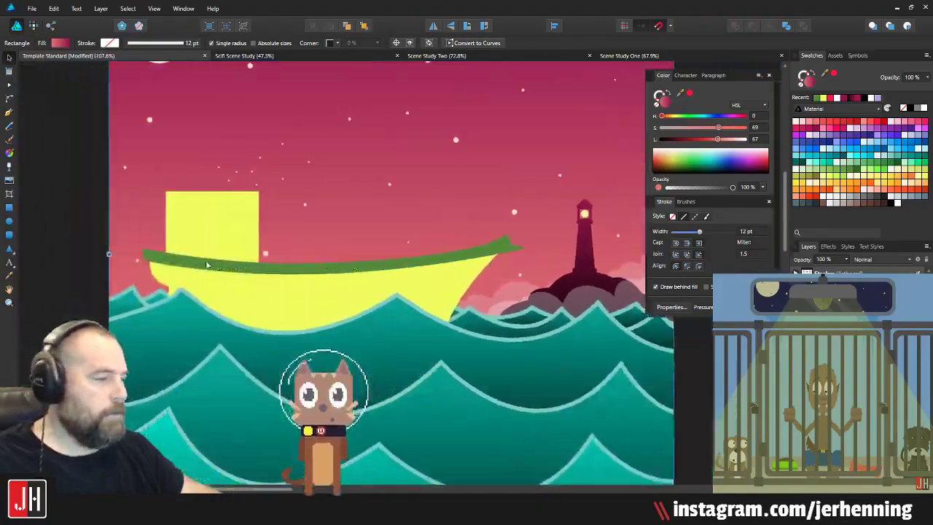
pyautogui.scroll(4, 168, 263)
pyautogui.scroll(-2, 189, 265)
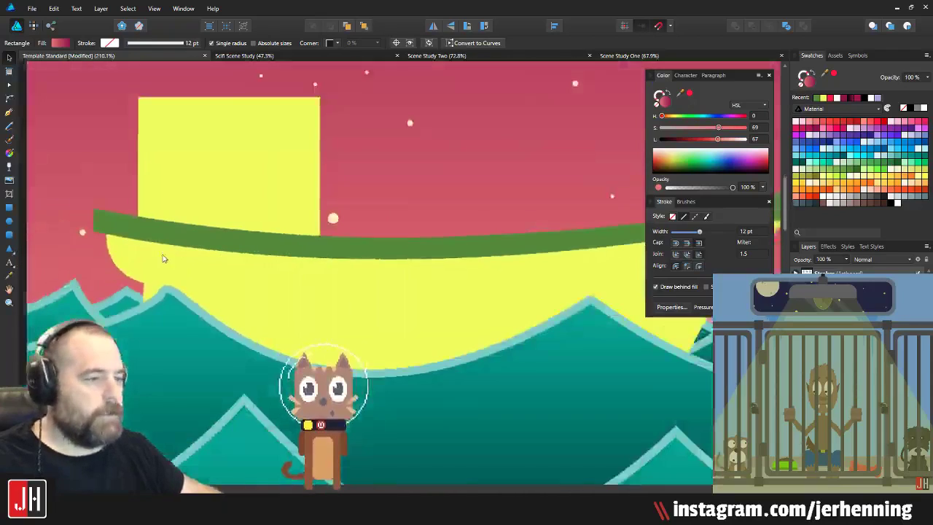
pyautogui.hotkey('ctrl', '0')
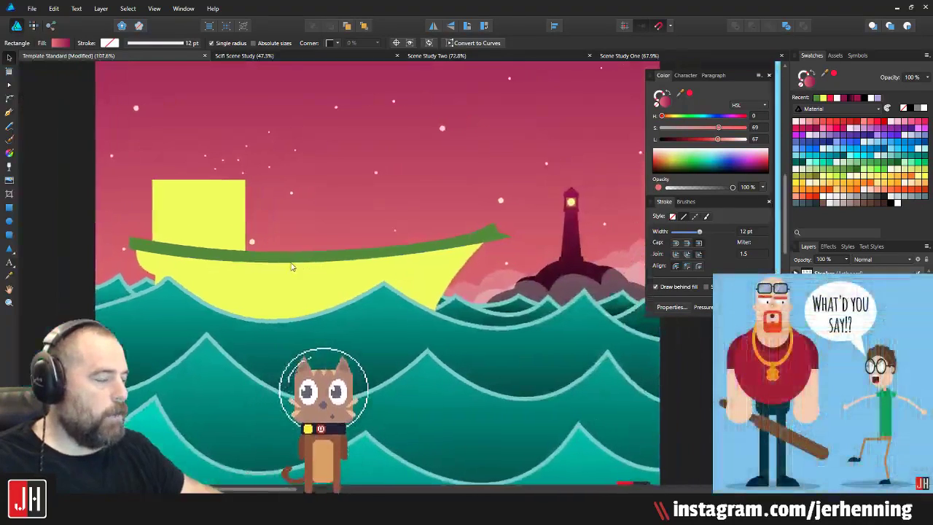
# Step: Recolour the hull with a dark brown swatch from the Material palette
pyautogui.press('v')
pyautogui.click(286, 284)
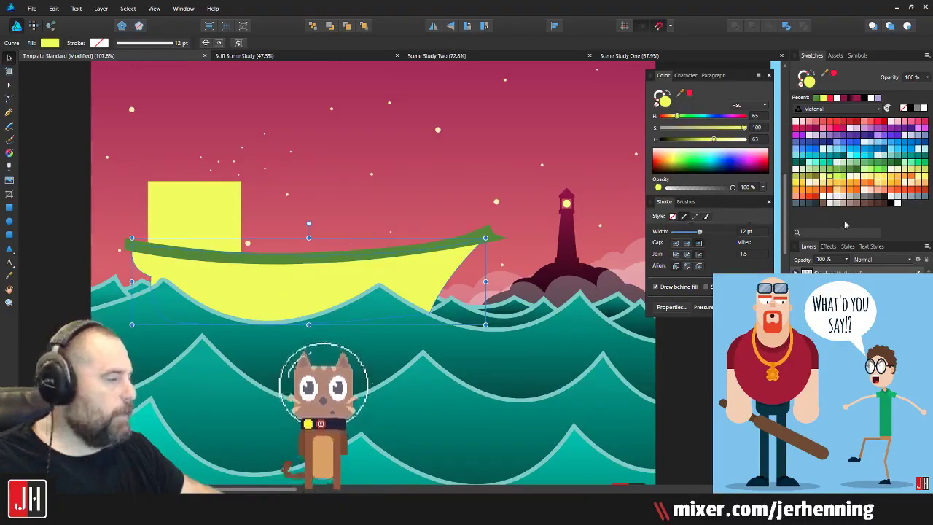
pyautogui.click(863, 205)
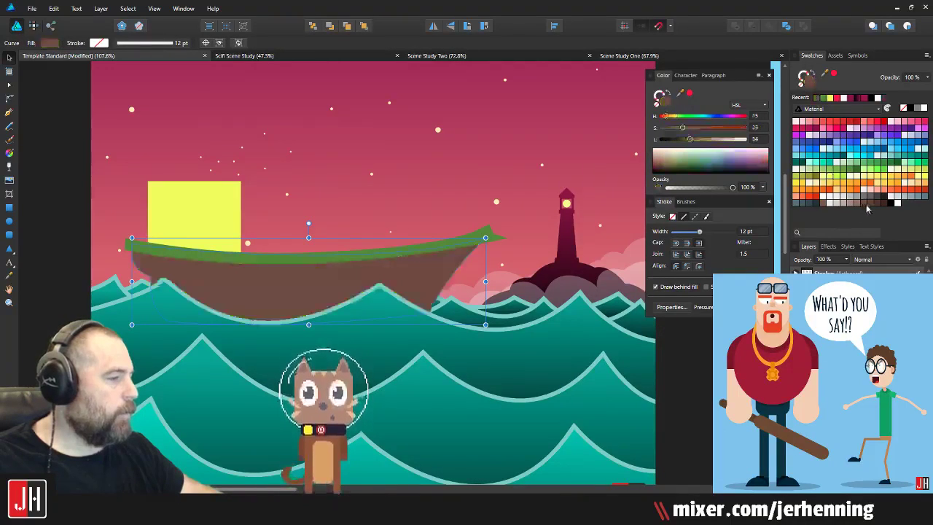
pyautogui.click(872, 207)
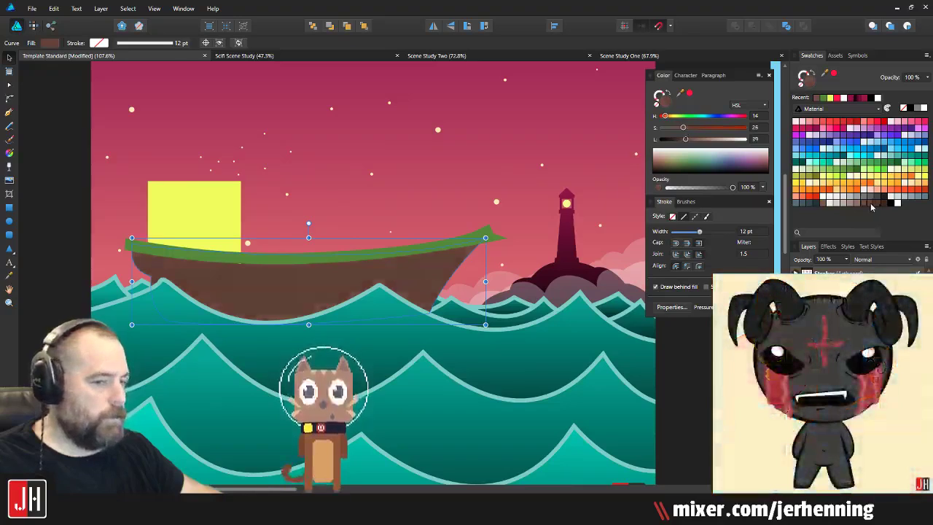
pyautogui.moveTo(307, 209); pyautogui.dragTo(344, 218)
pyautogui.scroll(-2, 327, 243)
pyautogui.scroll(1, 329, 241)
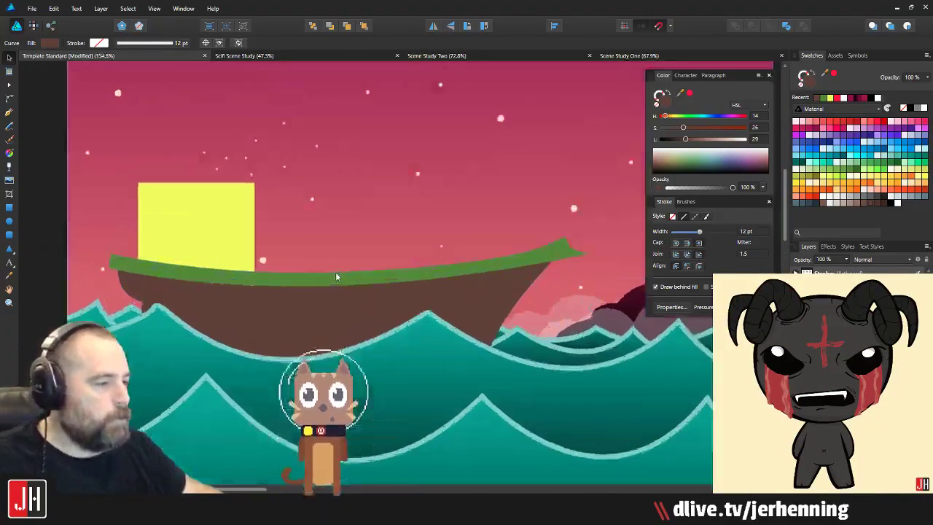
# Step: Recolour the trim strip with the brown sampled from the hull and darken it to a lightness of 15
pyautogui.click(335, 272)
pyautogui.scroll(5, 335, 272)
pyautogui.press('i')
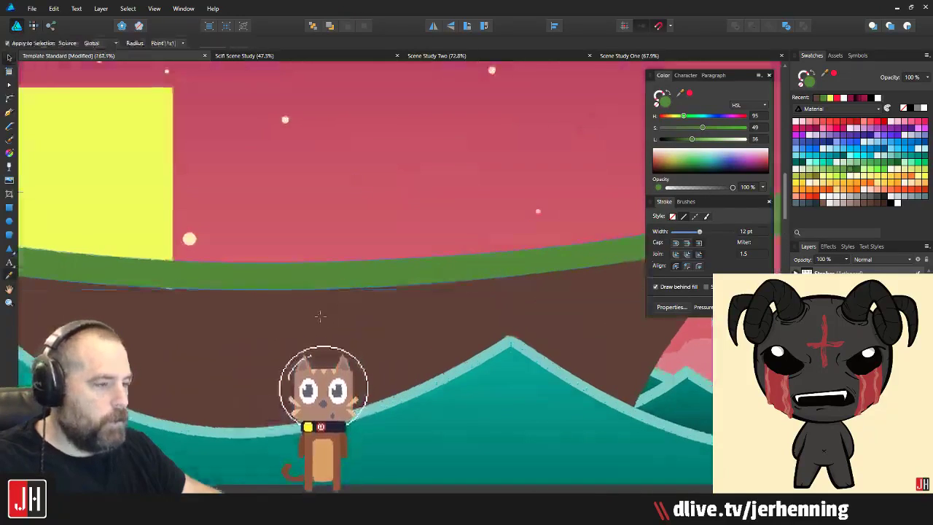
pyautogui.click(319, 317)
pyautogui.press('v')
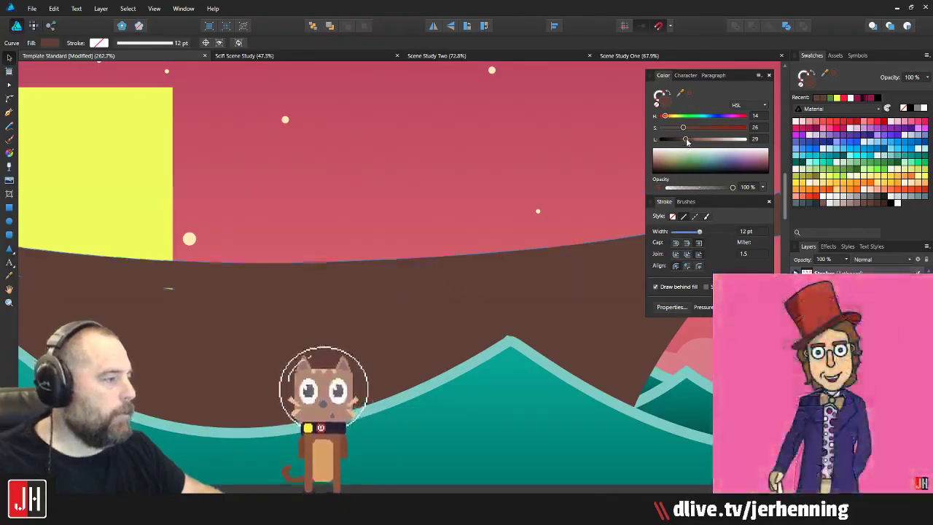
pyautogui.moveTo(688, 144); pyautogui.dragTo(674, 141)
pyautogui.moveTo(195, 226); pyautogui.dragTo(346, 223)
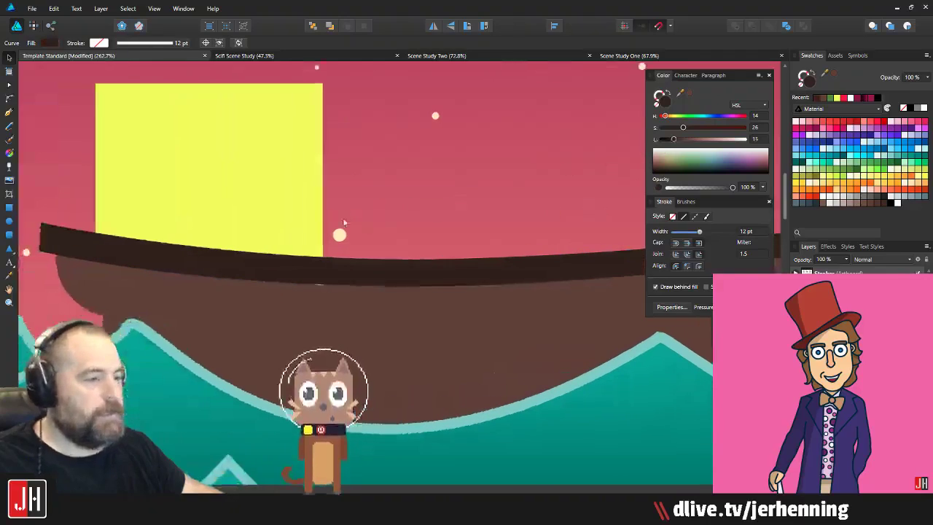
# Step: Cut the yellow cabin block and place it back in the stacking order behind the hull and trim strip
pyautogui.click(287, 194)
pyautogui.press('Delete')
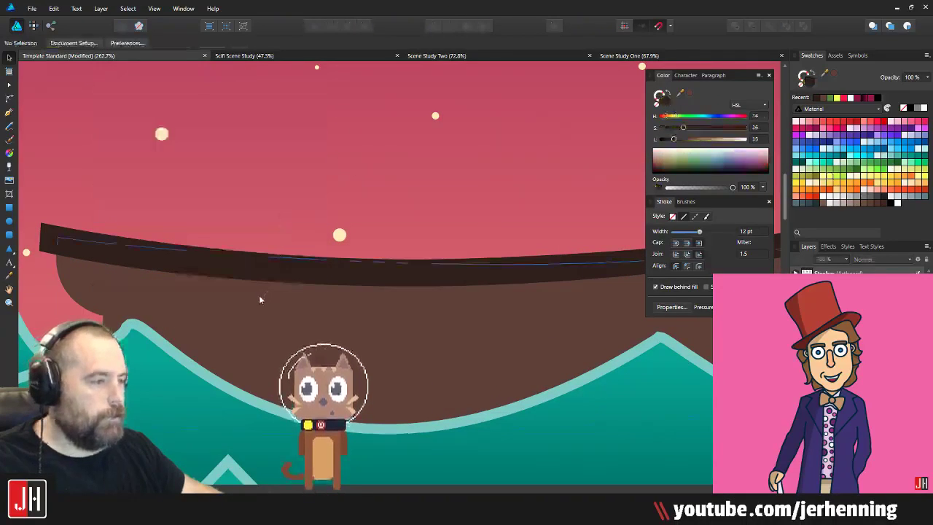
pyautogui.hotkey('ctrl', ']')
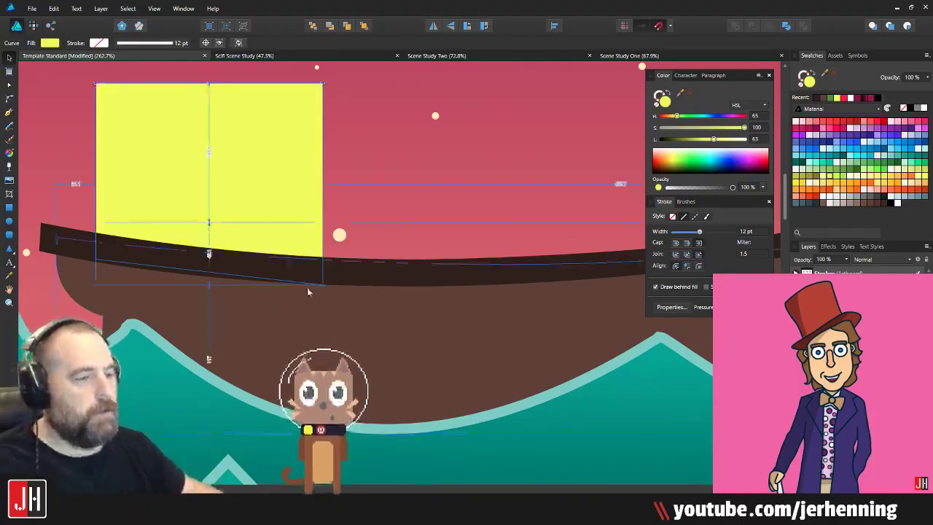
pyautogui.scroll(-7, 261, 278)
pyautogui.click(143, 255)
pyautogui.scroll(3, 255, 275)
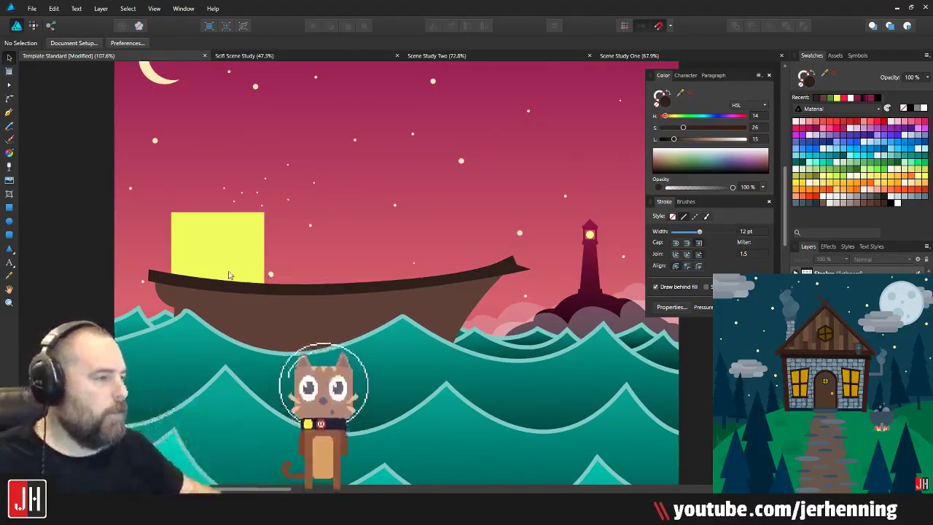
# Step: Recolour the yellow cabin block with the brown sampled from the hull
pyautogui.moveTo(219, 260); pyautogui.dragTo(289, 277)
pyautogui.scroll(3, 275, 310)
pyautogui.click(272, 285)
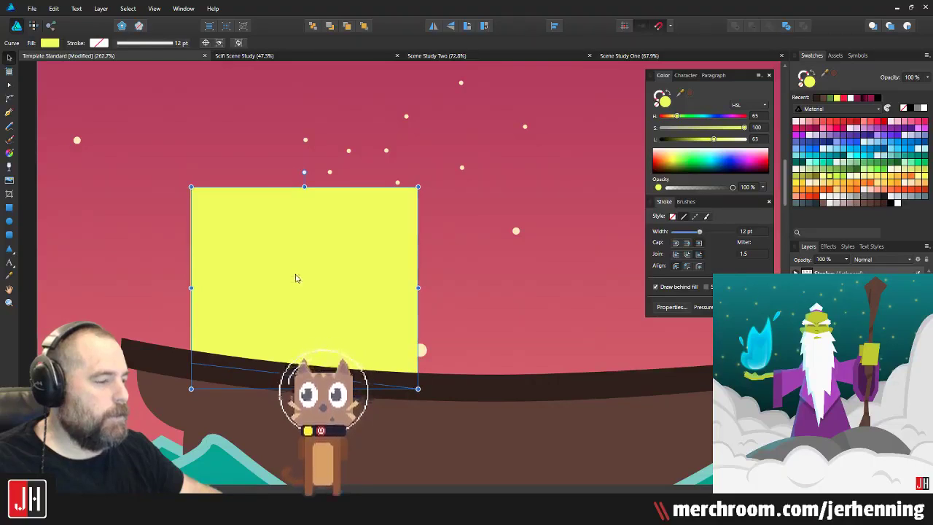
pyautogui.press('i')
pyautogui.click(441, 466)
pyautogui.press('v')
pyautogui.scroll(-7, 377, 409)
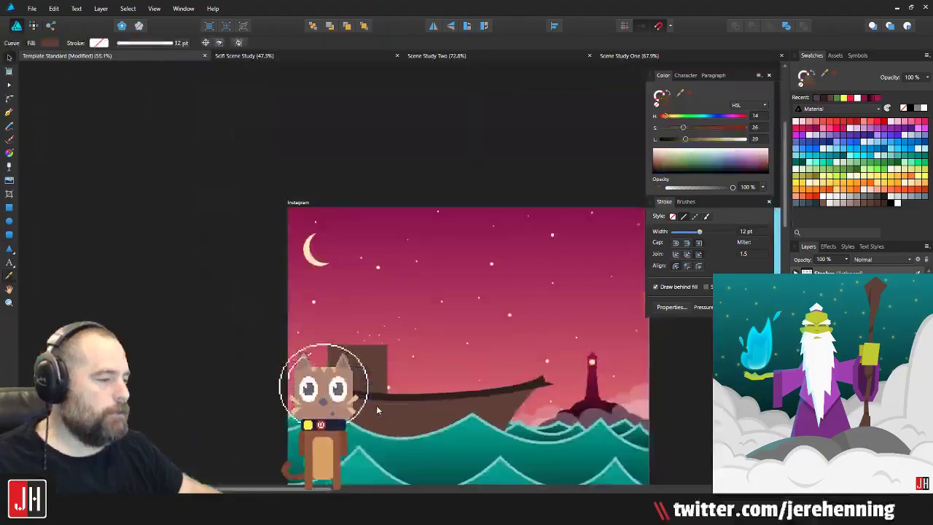
pyautogui.scroll(-2, 377, 411)
pyautogui.scroll(6, 323, 322)
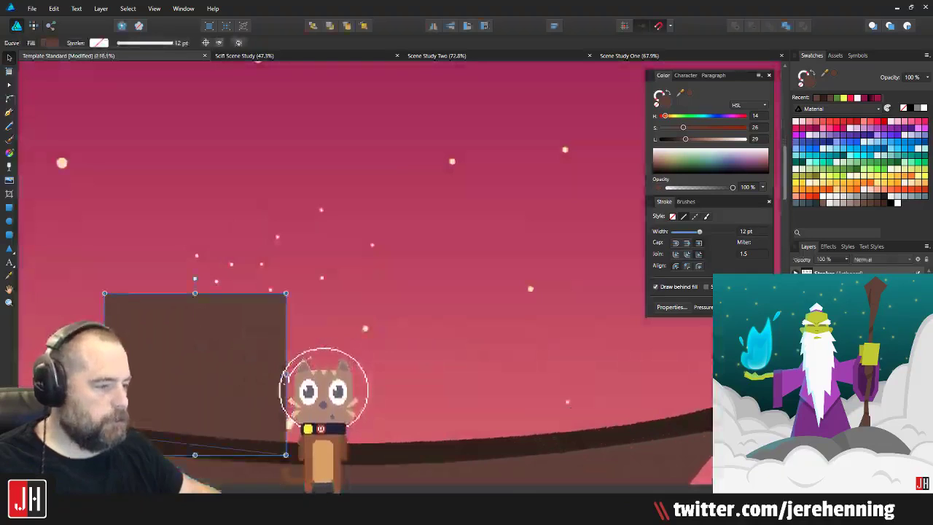
pyautogui.scroll(3, 286, 372)
pyautogui.scroll(-3, 323, 298)
pyautogui.moveTo(506, 349); pyautogui.dragTo(380, 259)
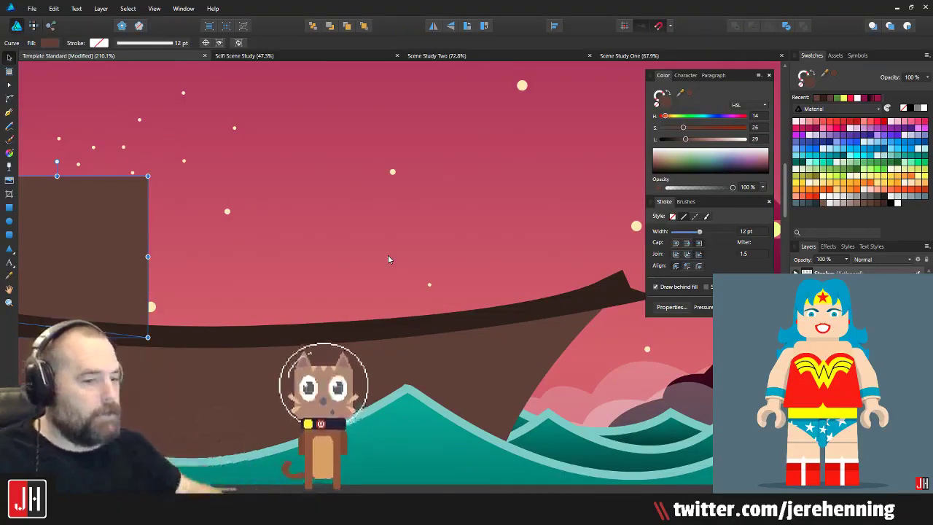
pyautogui.scroll(-5, 271, 217)
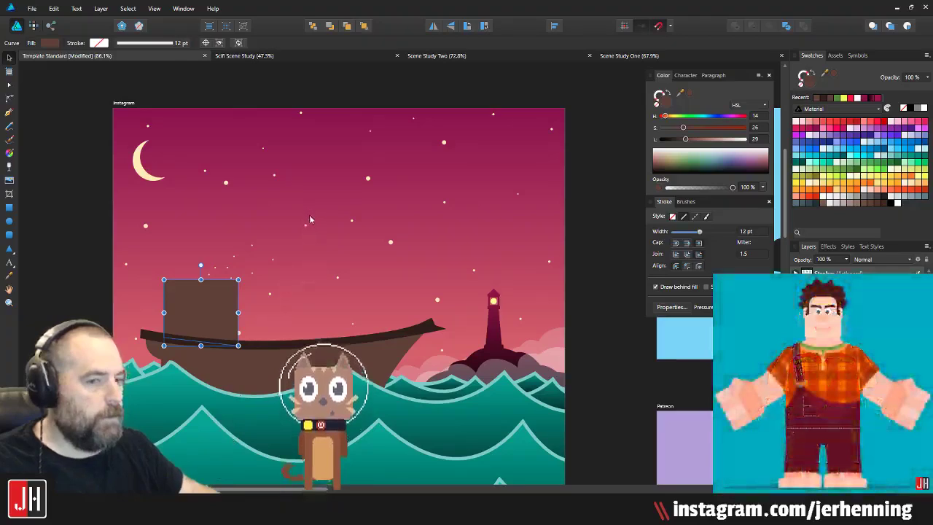
# Step: Draw a tall, thin brown rectangle as a mast rising from the middle of the deck
pyautogui.click(72, 106)
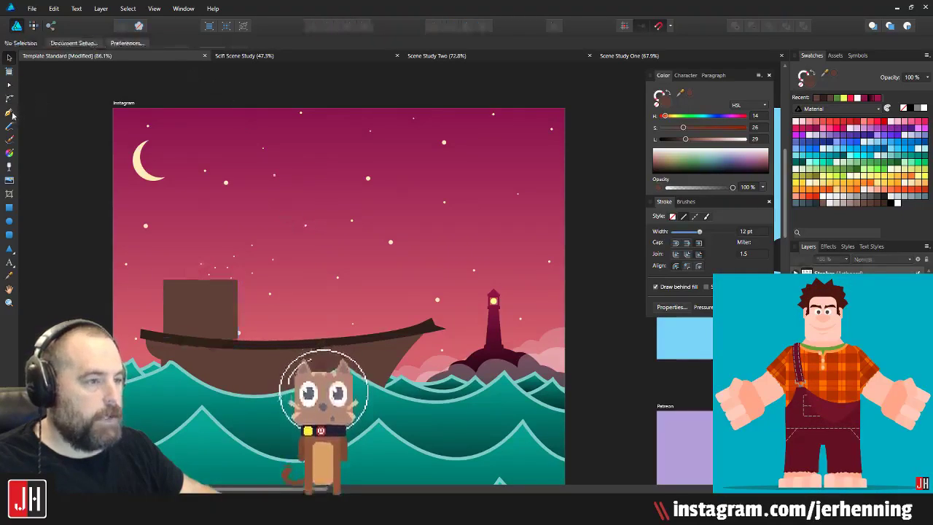
pyautogui.click(10, 113)
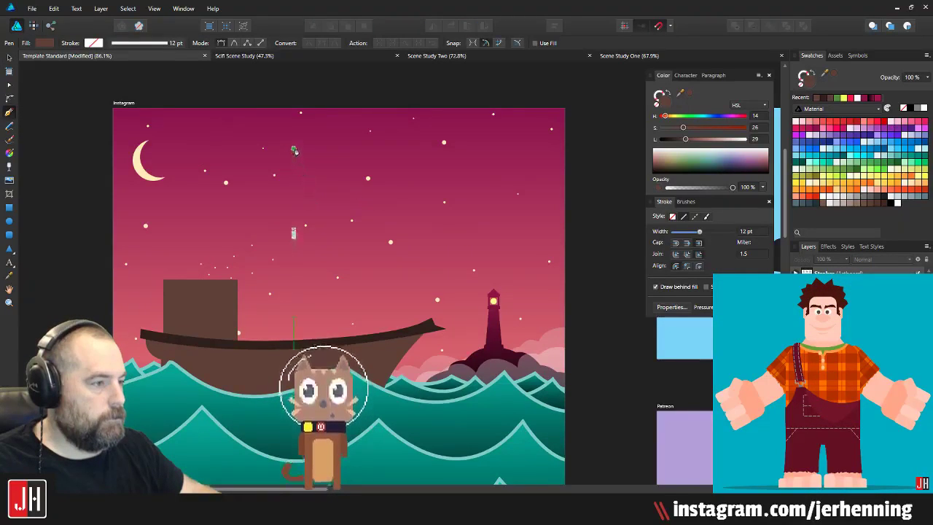
pyautogui.keyDown('ctrl'); pyautogui.scroll(2, 291, 339); pyautogui.keyUp('ctrl')
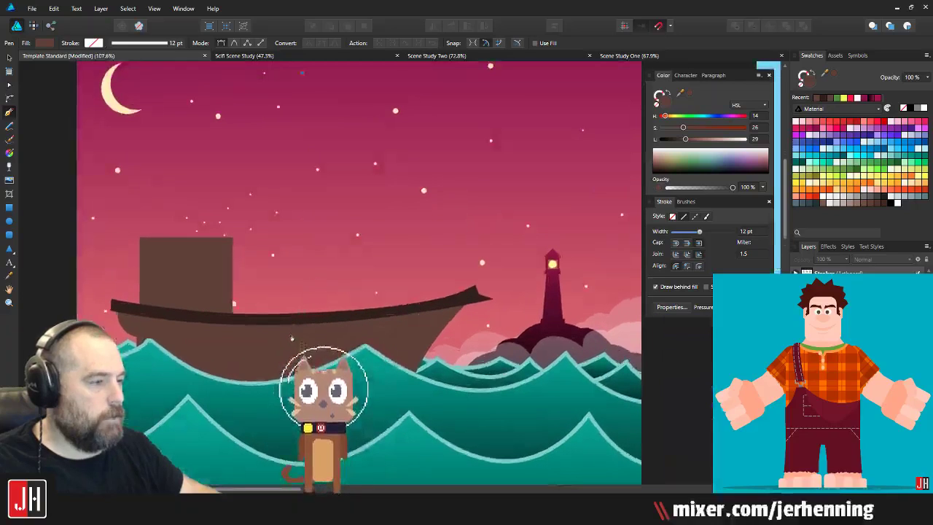
pyautogui.click(9, 207)
pyautogui.scroll(1, 334, 107)
pyautogui.moveTo(312, 350)
pyautogui.mouseDown()
pyautogui.moveTo(334, 346)
pyautogui.moveTo(323, 352)
pyautogui.mouseUp()
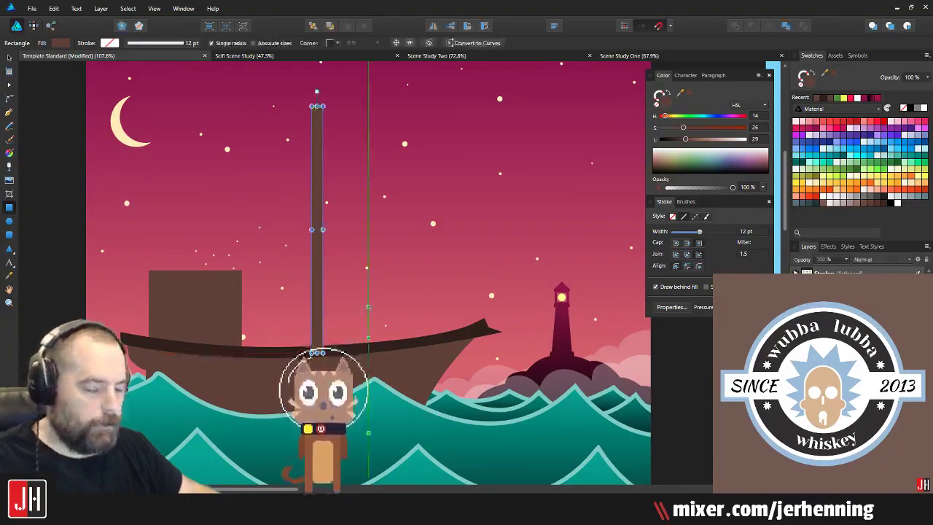
# Step: Cut the mast and paste it back into the boat's layer stack so its foot sits behind the trim strip
pyautogui.hotkey('ctrl', 'x')
pyautogui.press('v')
pyautogui.click(331, 352)
pyautogui.hotkey('ctrl', 'v')
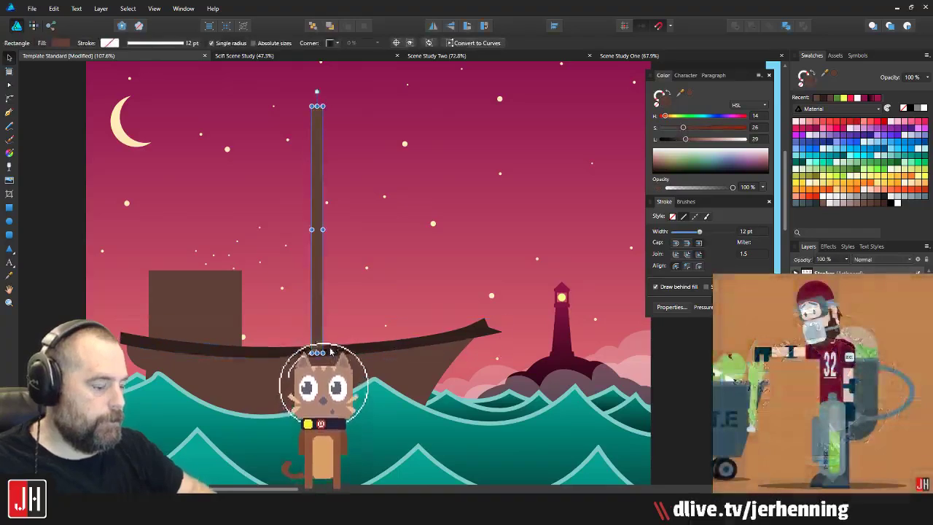
# Step: Shorten the mast from its upper end, narrow it slightly and shift it a little toward the bow
pyautogui.scroll(3, 340, 185)
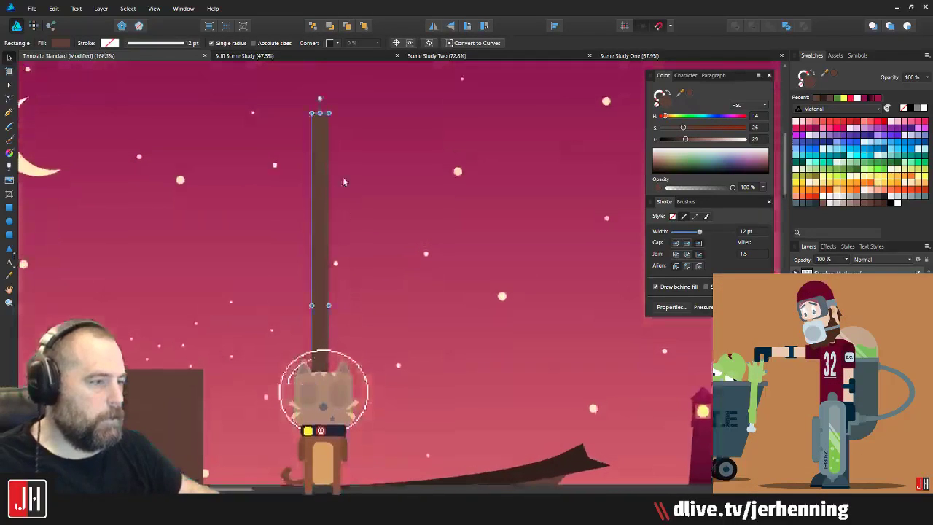
pyautogui.moveTo(320, 113); pyautogui.dragTo(320, 151)
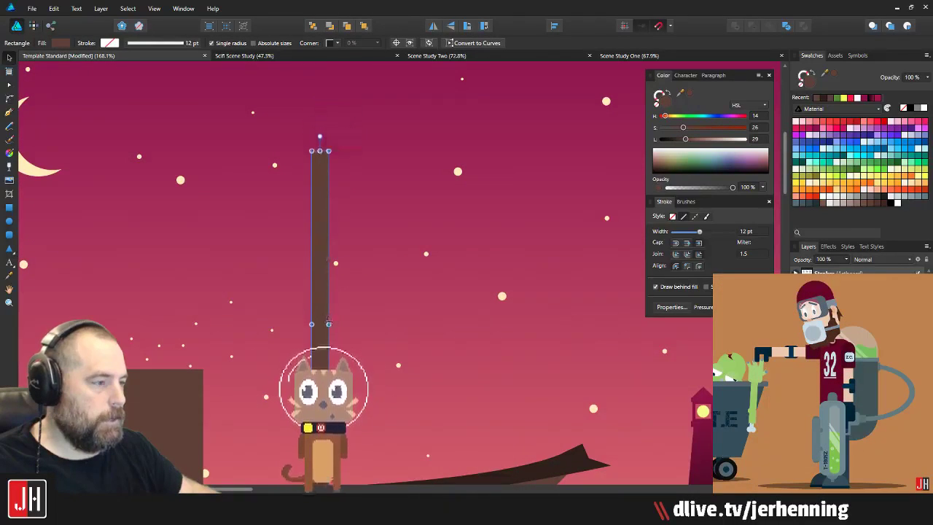
pyautogui.moveTo(328, 324); pyautogui.dragTo(323, 324)
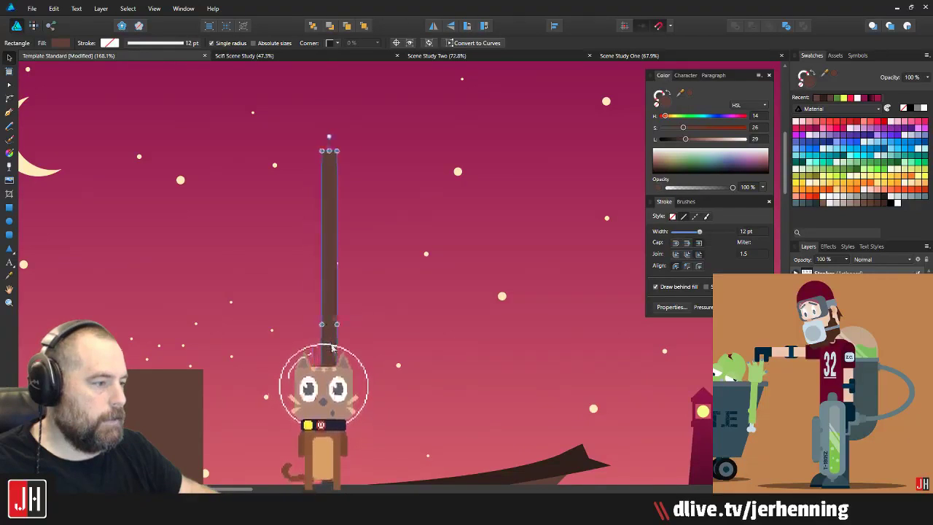
pyautogui.scroll(-3, 321, 350)
pyautogui.scroll(3, 317, 365)
pyautogui.moveTo(333, 347); pyautogui.dragTo(325, 352)
pyautogui.scroll(-3, 350, 338)
pyautogui.scroll(2, 325, 352)
pyautogui.click(313, 351)
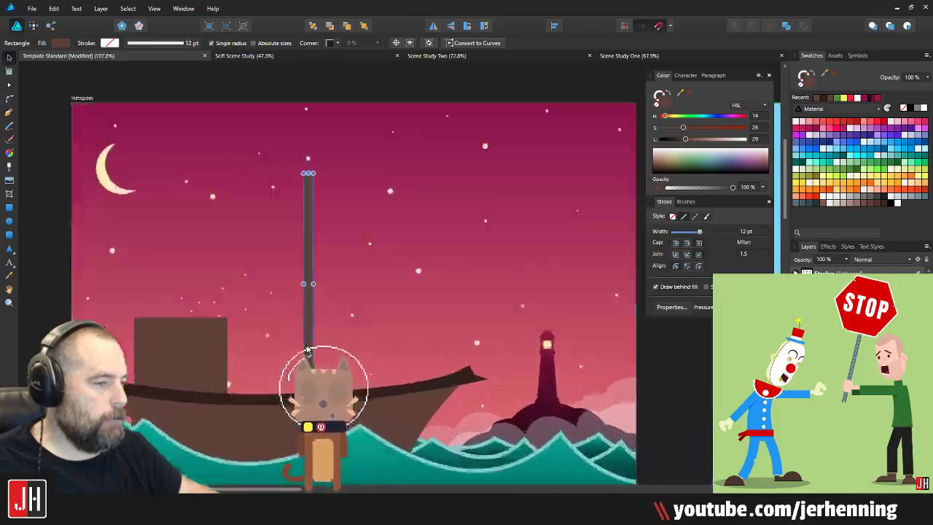
pyautogui.scroll(-3, 314, 351)
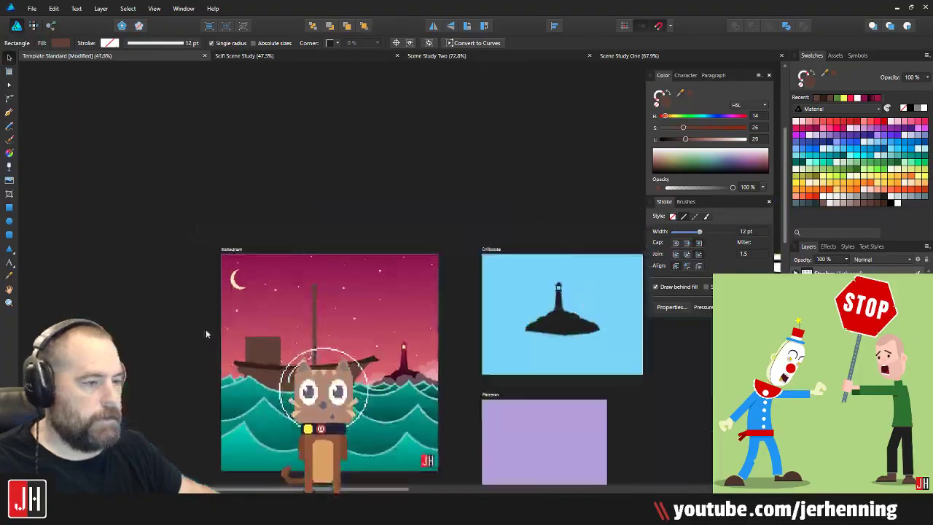
pyautogui.hotkey('ctrl', 'd')
pyautogui.scroll(4, 359, 328)
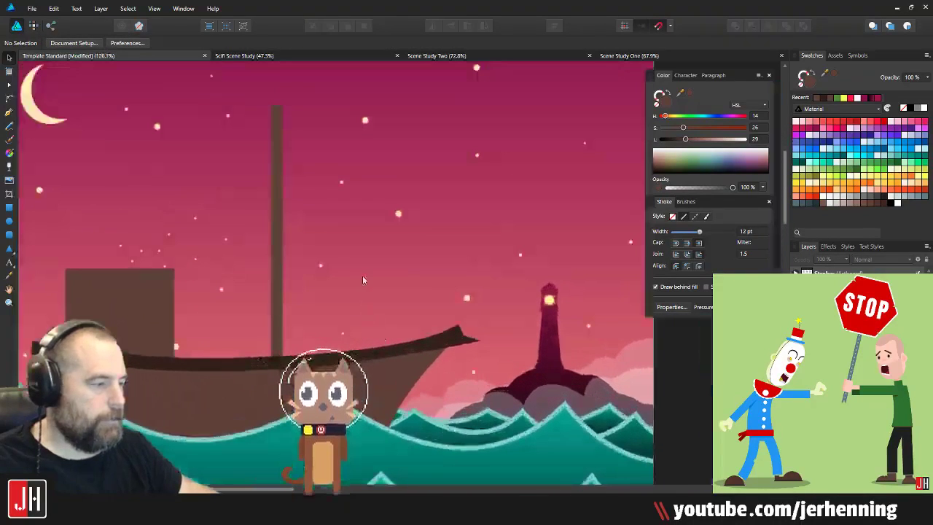
# Step: Select the mast and slim it slightly from its side edge
pyautogui.click(278, 292)
pyautogui.scroll(2, 292, 284)
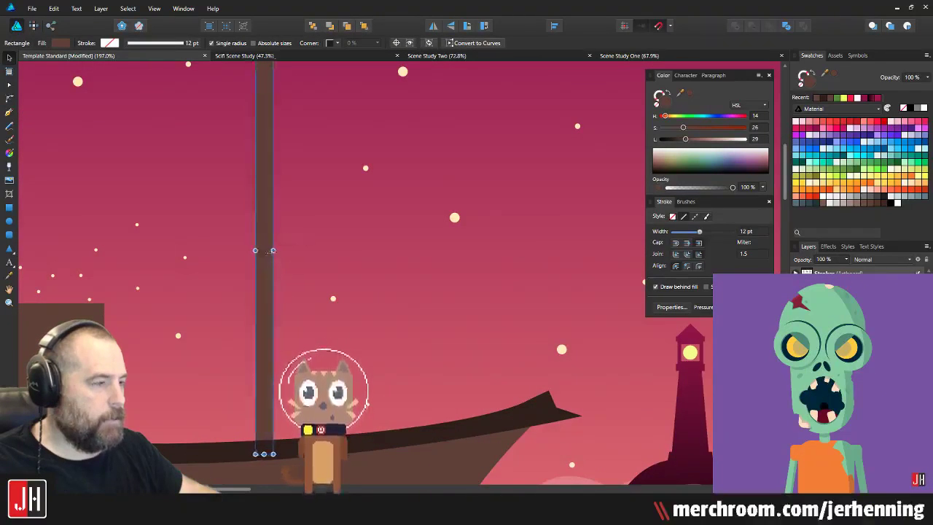
pyautogui.scroll(-4, 266, 252)
pyautogui.hotkey('ctrl', 'd')
pyautogui.scroll(1, 228, 243)
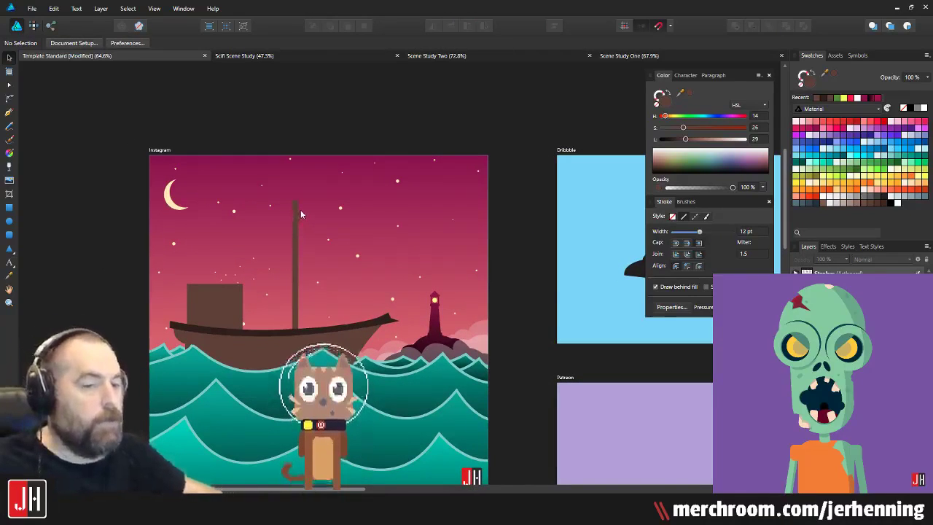
pyautogui.moveTo(317, 254); pyautogui.dragTo(362, 246)
pyautogui.scroll(3, 332, 240)
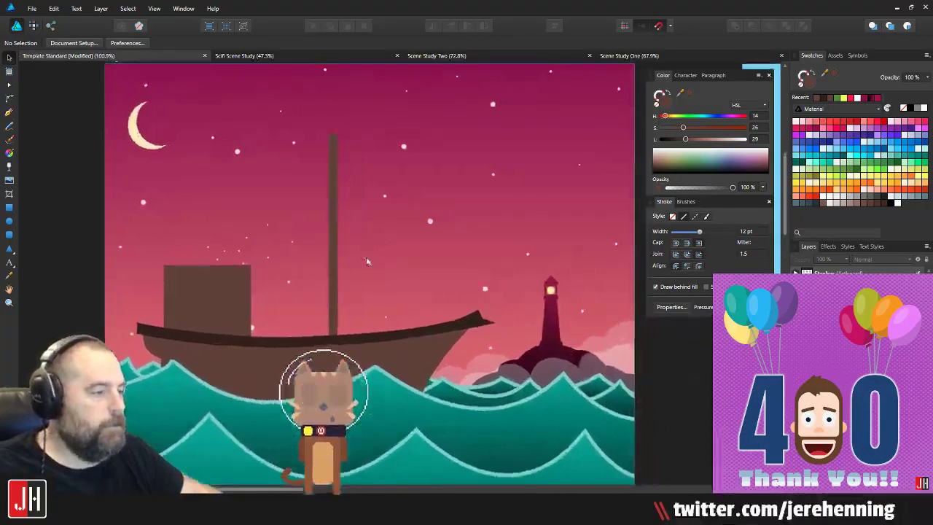
# Step: Raise the upper edge of the cabin block slightly to make it taller
pyautogui.click(210, 298)
pyautogui.scroll(5, 210, 297)
pyautogui.moveTo(203, 197); pyautogui.dragTo(202, 181)
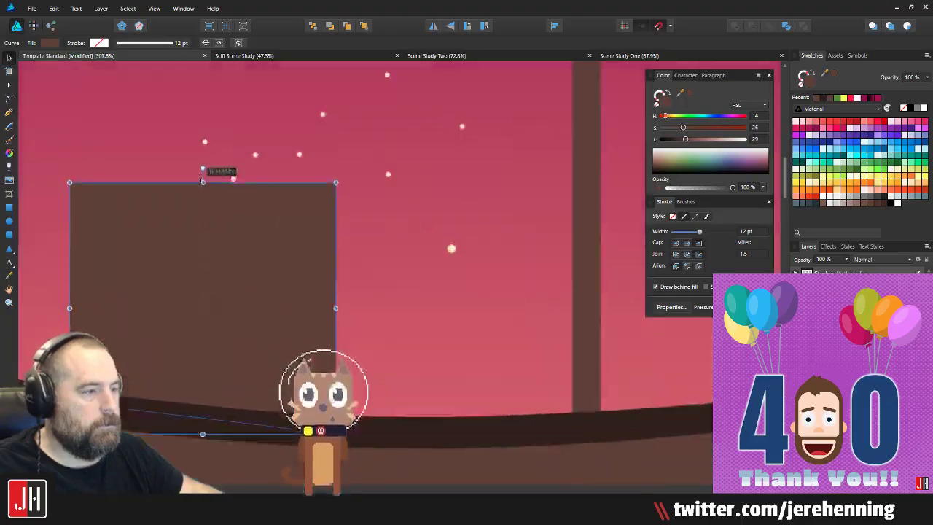
pyautogui.scroll(-6, 207, 206)
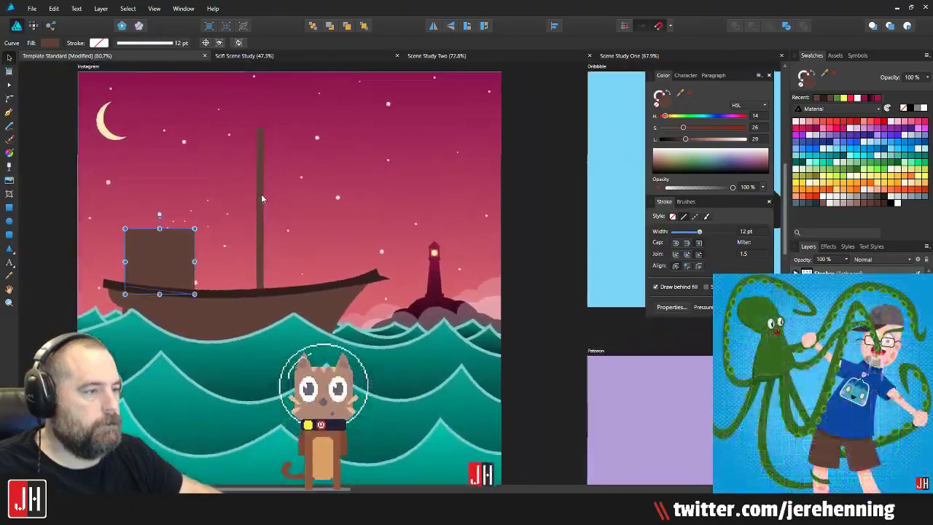
# Step: Reduce the mast's width further to make a thinner pole
pyautogui.click(261, 194)
pyautogui.scroll(3, 259, 199)
pyautogui.moveTo(266, 227); pyautogui.dragTo(265, 227)
pyautogui.scroll(-4, 271, 224)
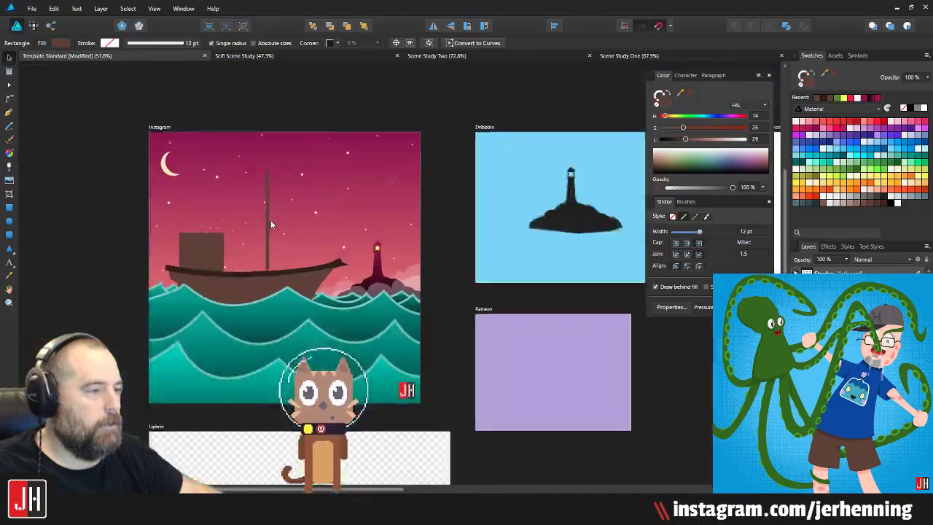
pyautogui.click(304, 108)
pyautogui.scroll(2, 279, 165)
pyautogui.moveTo(285, 167); pyautogui.dragTo(304, 158)
pyautogui.scroll(3, 306, 164)
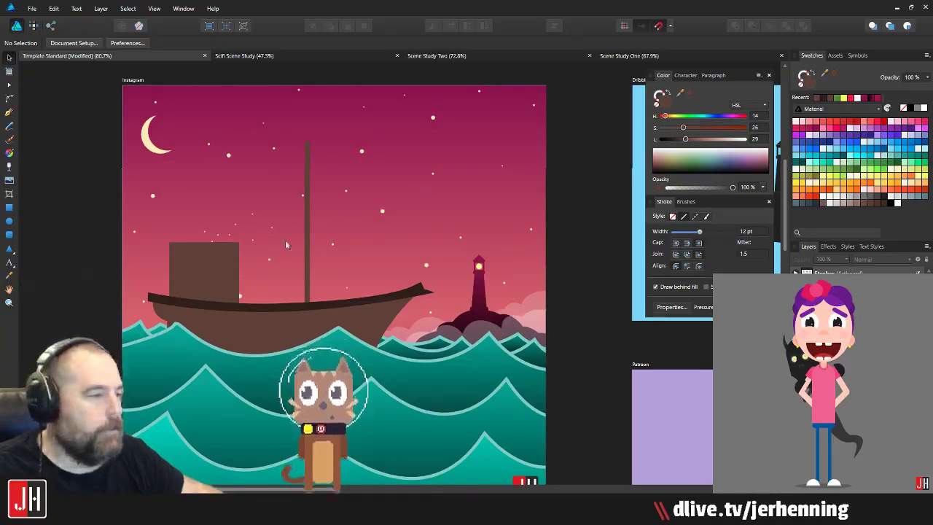
# Step: Stretch the cabin block a little taller again from its upper edge
pyautogui.scroll(4, 324, 283)
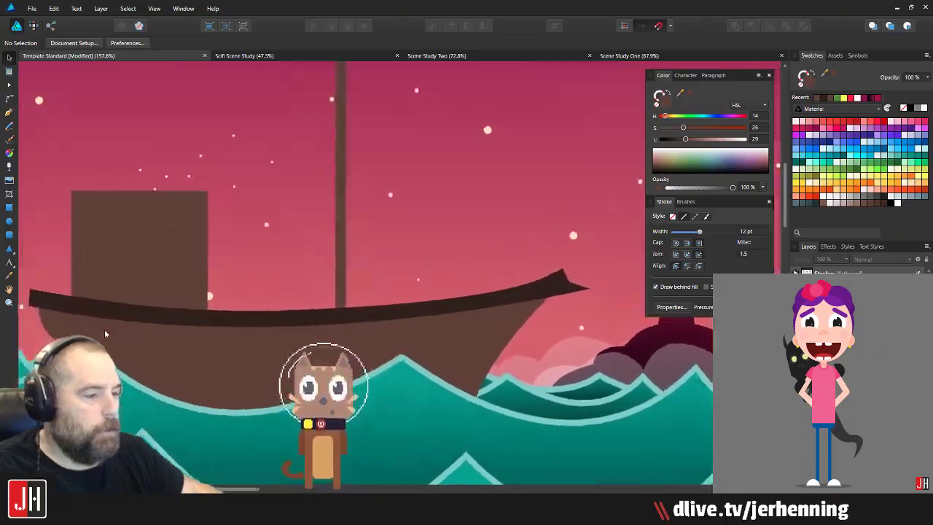
pyautogui.scroll(-7, 335, 337)
pyautogui.scroll(5, 323, 240)
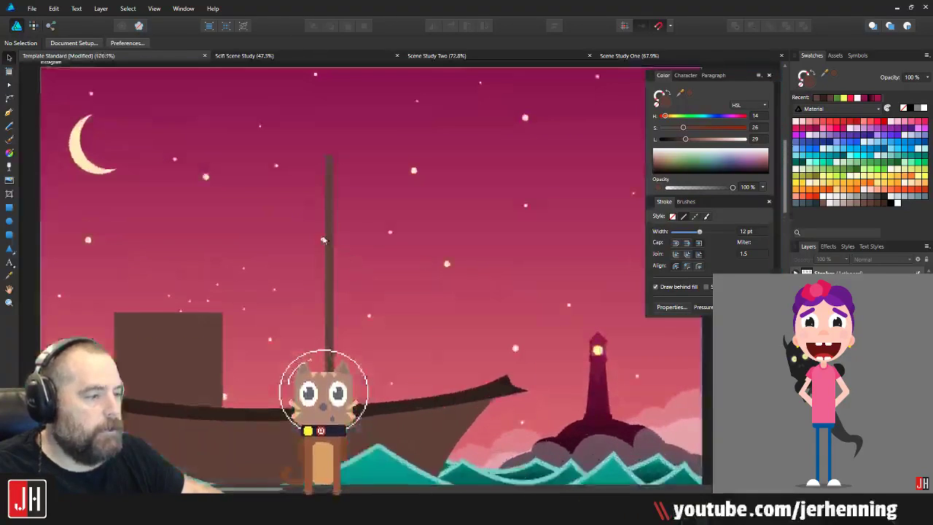
pyautogui.click(177, 331)
pyautogui.scroll(3, 164, 341)
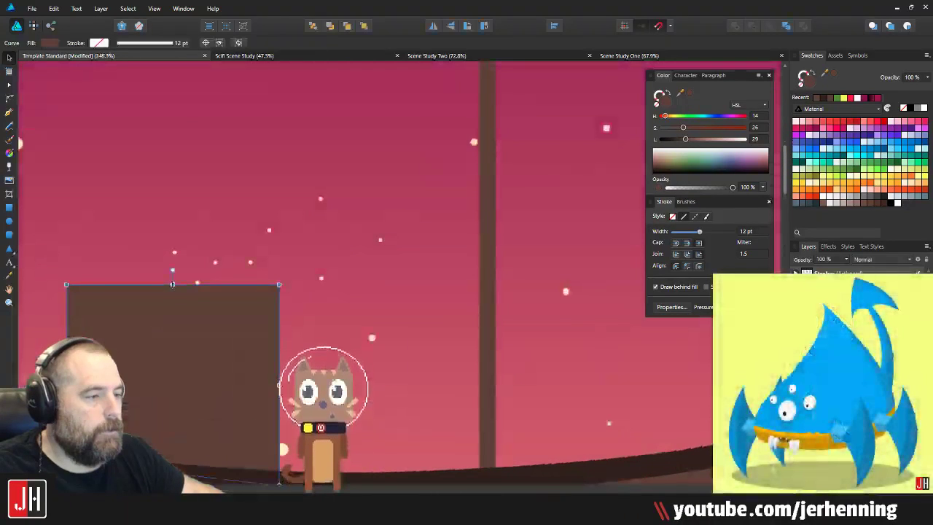
pyautogui.moveTo(173, 287); pyautogui.dragTo(173, 274)
pyautogui.scroll(-5, 173, 274)
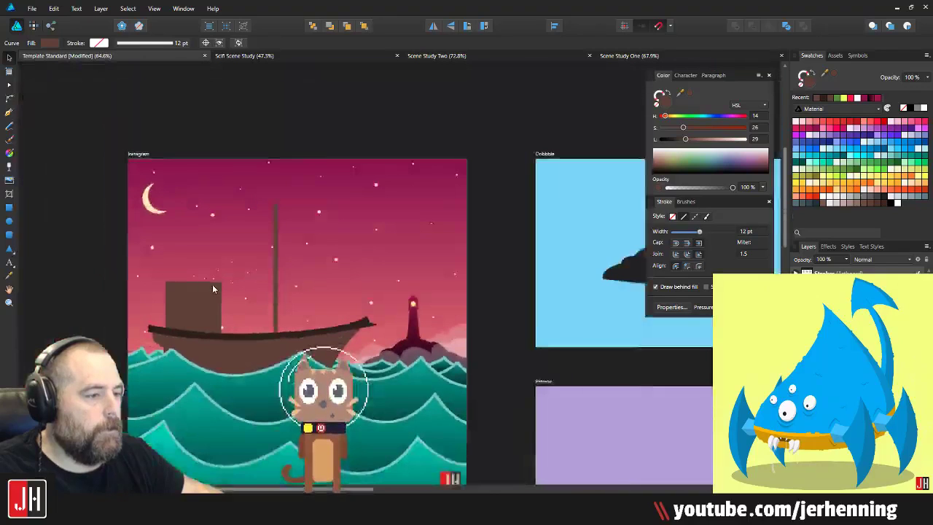
pyautogui.click(88, 261)
# Step: Create an arched window shape on the cabin by subtracting a rectangle from the lower part of a tall rounded rectangle with 50% corners
pyautogui.scroll(4, 146, 285)
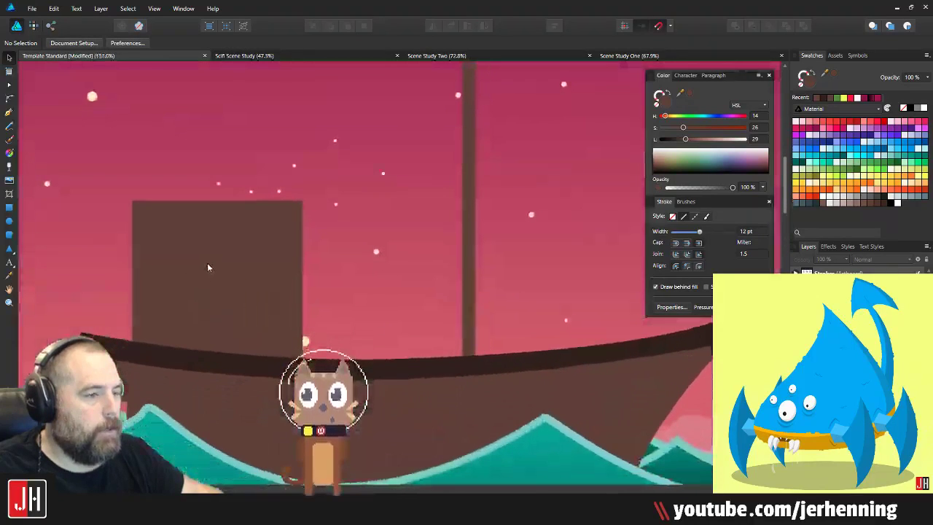
pyautogui.click(9, 234)
pyautogui.scroll(2, 200, 279)
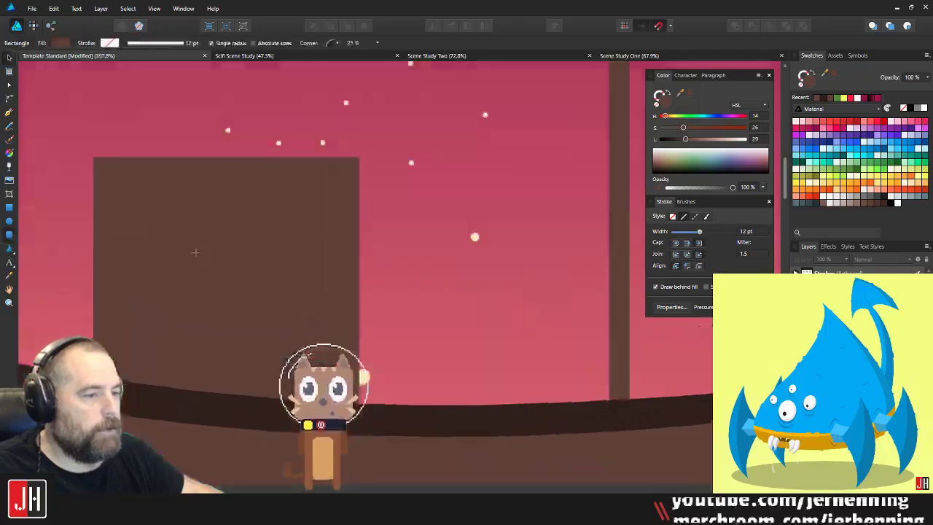
pyautogui.moveTo(185, 185); pyautogui.dragTo(239, 362)
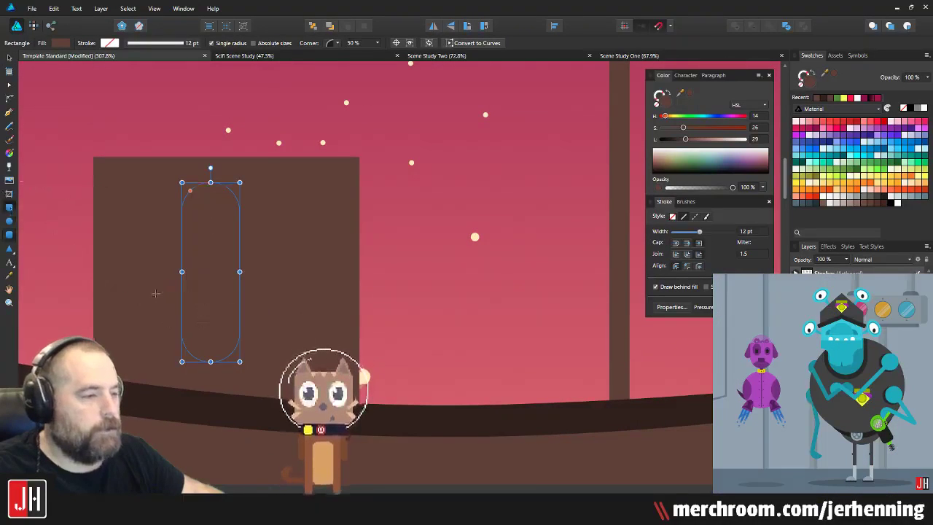
pyautogui.moveTo(161, 280); pyautogui.dragTo(304, 400)
pyautogui.press('v')
pyautogui.keyDown('shift'); pyautogui.click(218, 235); pyautogui.keyUp('shift')
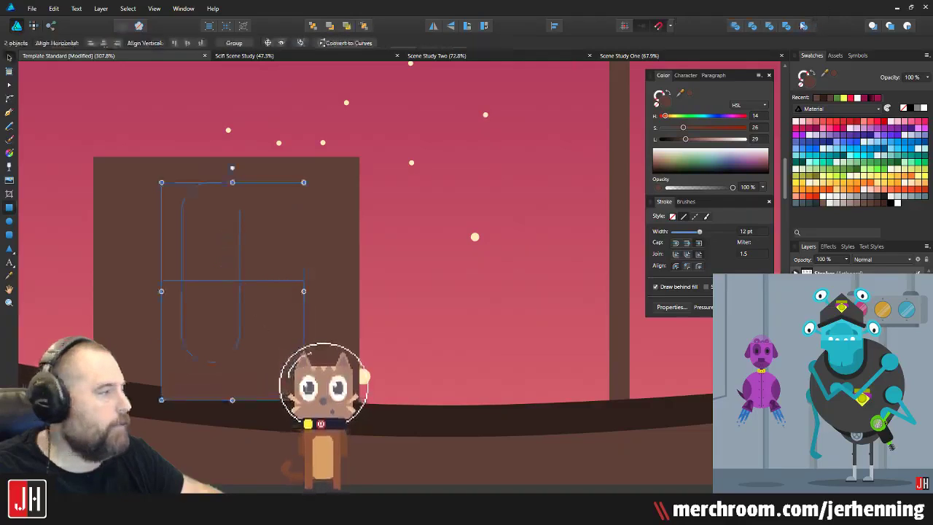
pyautogui.click(752, 25)
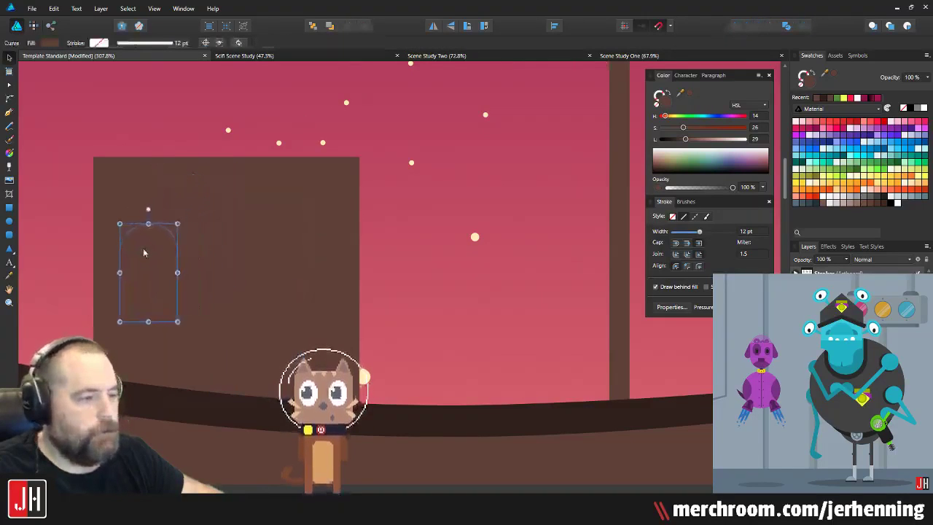
# Step: Shrink the arched window and fill it purple, then duplicate it across the cabin and centre the pair on the cabin block
pyautogui.moveTo(179, 218); pyautogui.dragTo(149, 250)
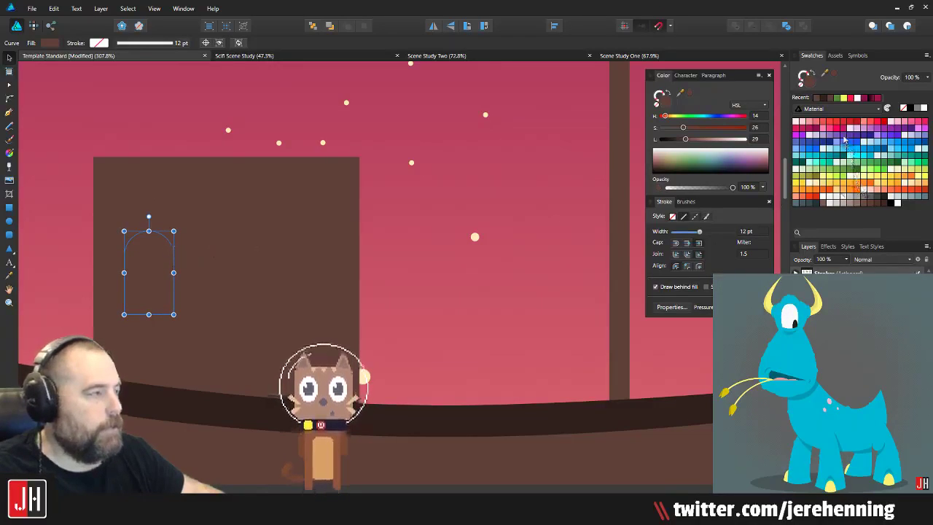
pyautogui.click(844, 139)
pyautogui.moveTo(146, 278); pyautogui.dragTo(303, 294)
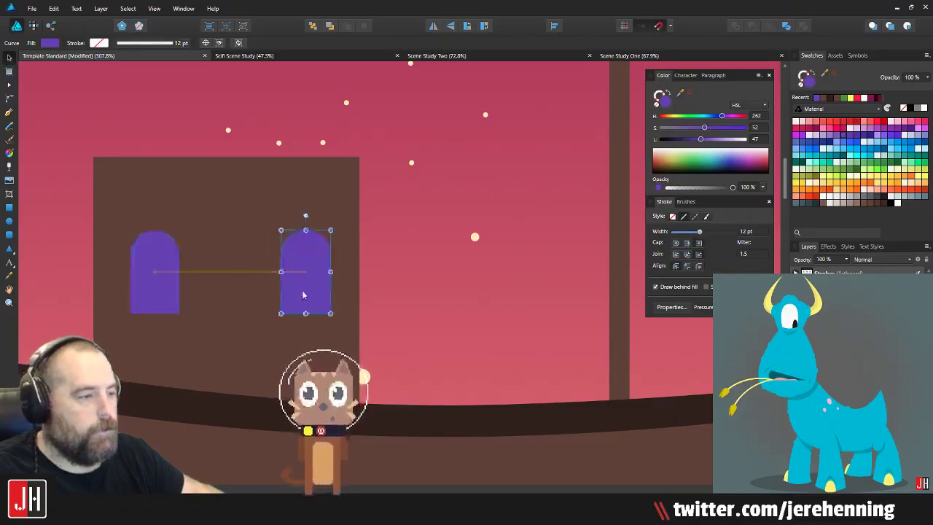
pyautogui.keyDown('shift'); pyautogui.click(177, 291); pyautogui.keyUp('shift')
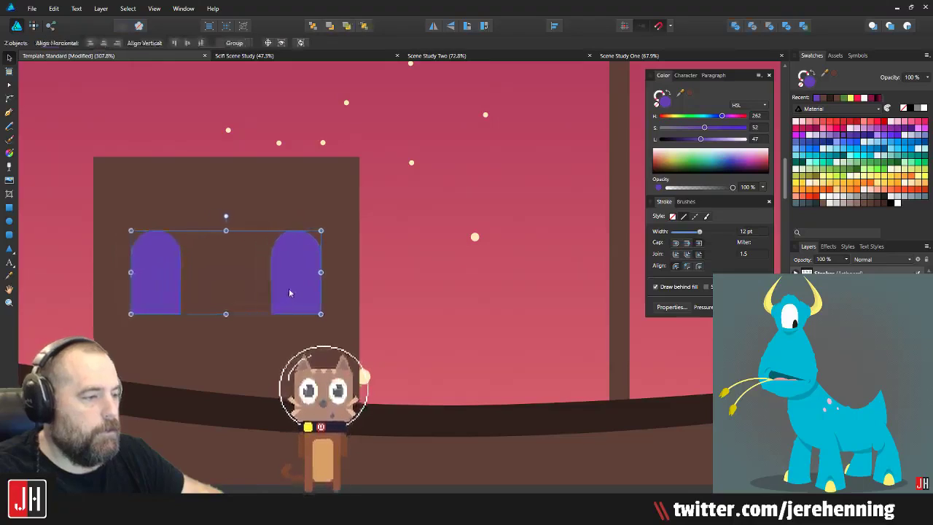
pyautogui.moveTo(290, 292); pyautogui.dragTo(291, 312)
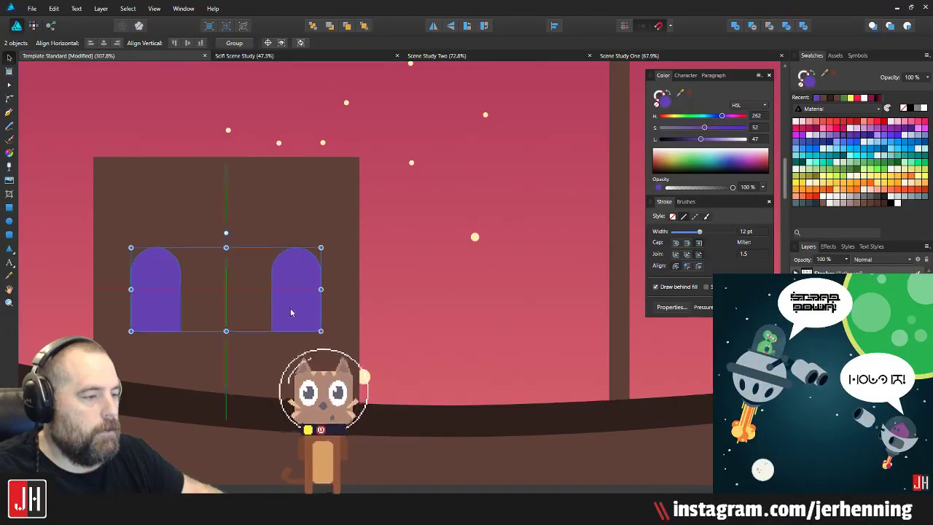
# Step: Lower the upper edge of the cabin block slightly to make it shorter above the windows
pyautogui.click(292, 233)
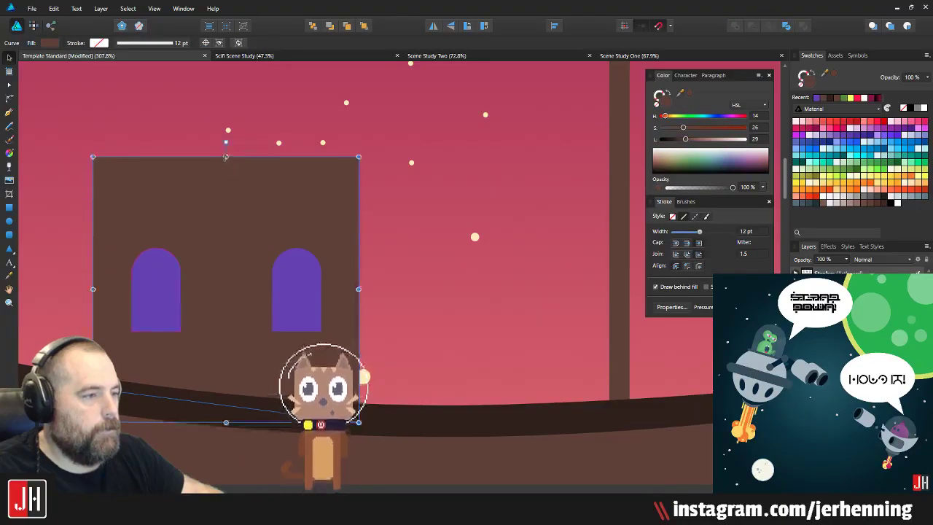
pyautogui.moveTo(226, 156); pyautogui.dragTo(227, 178)
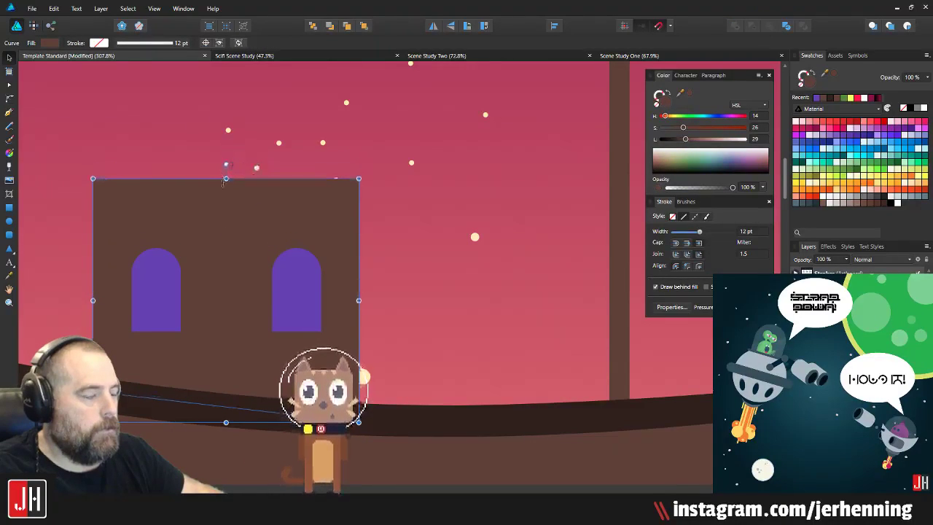
pyautogui.hotkey('ctrl', '0')
pyautogui.scroll(-3, 255, 259)
pyautogui.click(137, 255)
pyautogui.scroll(4, 265, 262)
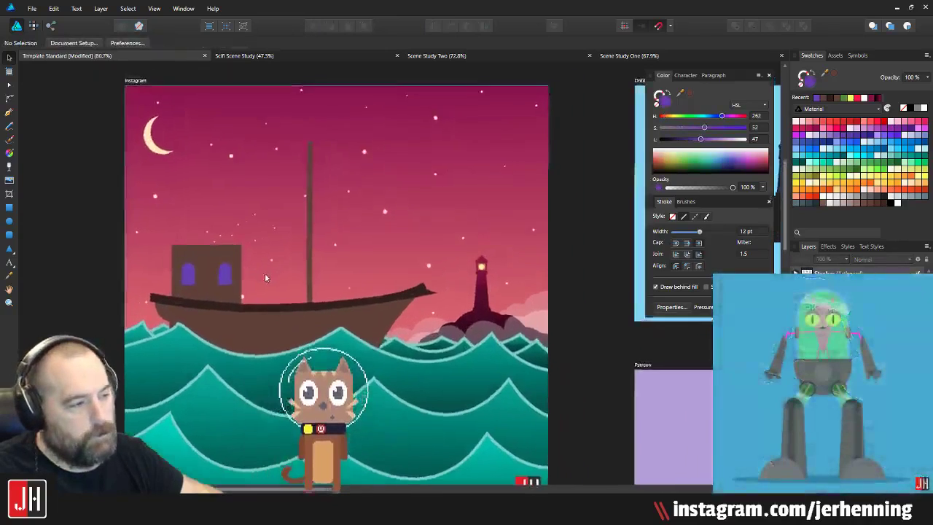
# Step: Move the two purple cabin windows slightly closer together and keep the pair centred on the cabin
pyautogui.scroll(5, 229, 305)
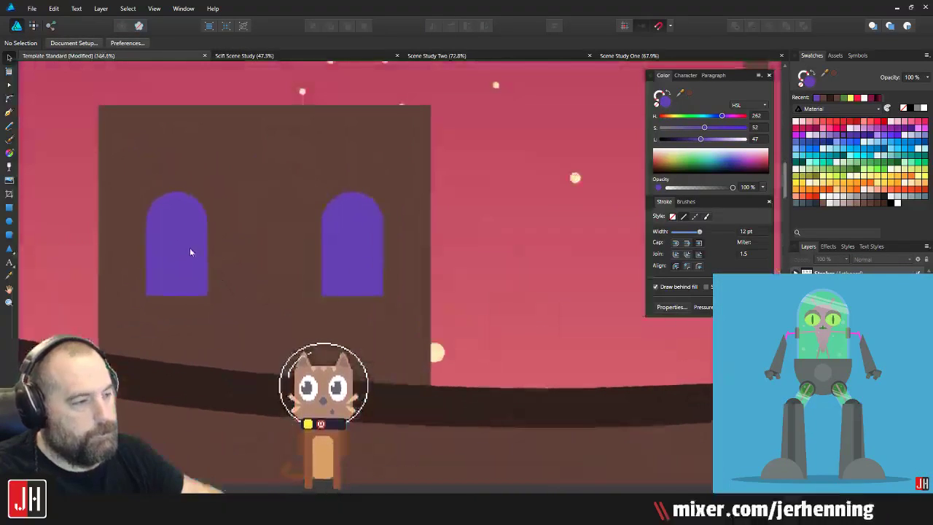
pyautogui.click(193, 244)
pyautogui.keyDown('shift'); pyautogui.click(347, 245); pyautogui.keyUp('shift')
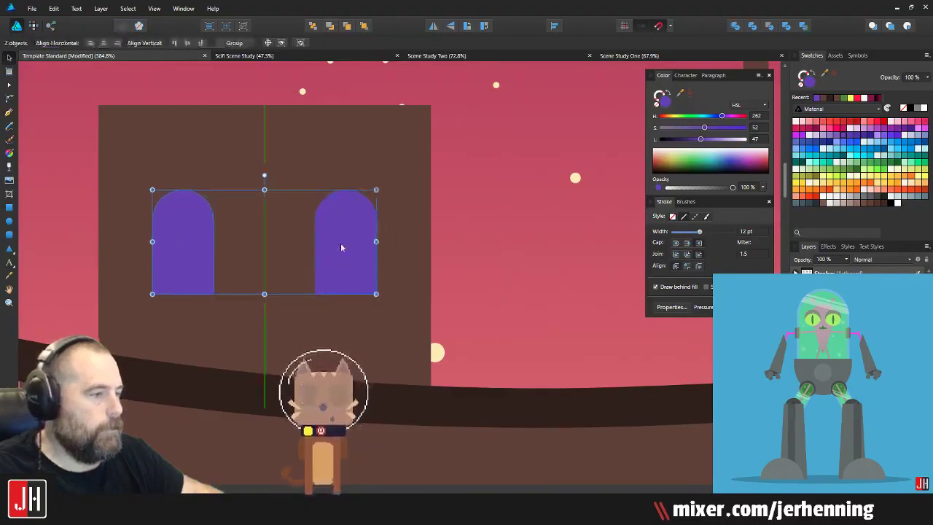
pyautogui.scroll(-6, 339, 249)
pyautogui.click(239, 255)
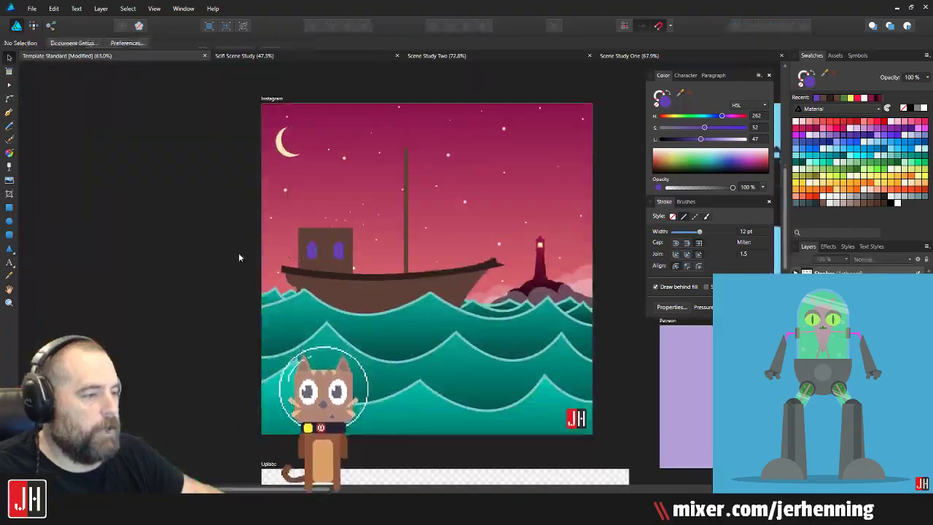
# Step: Examine the boat's cabin, hull and mast up close and within the whole night sea scene
pyautogui.scroll(4, 330, 265)
pyautogui.scroll(-5, 291, 283)
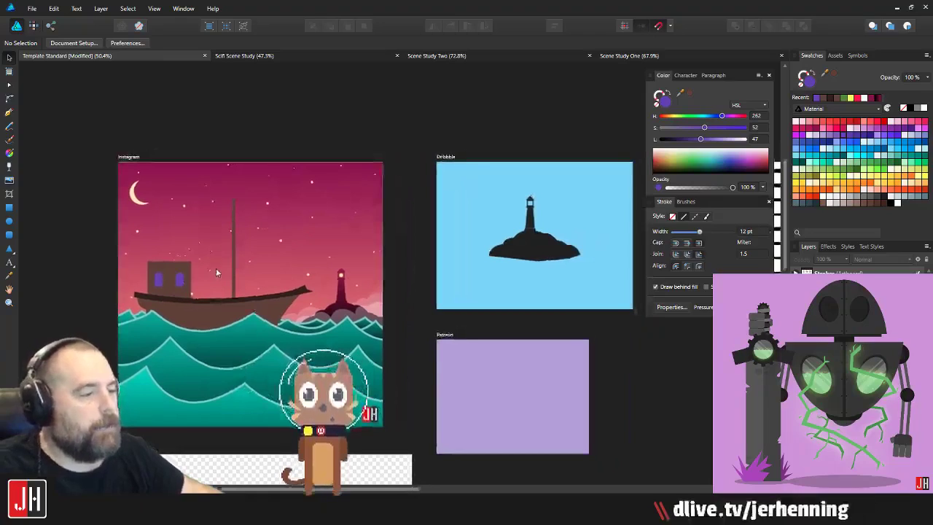
pyautogui.scroll(2, 211, 277)
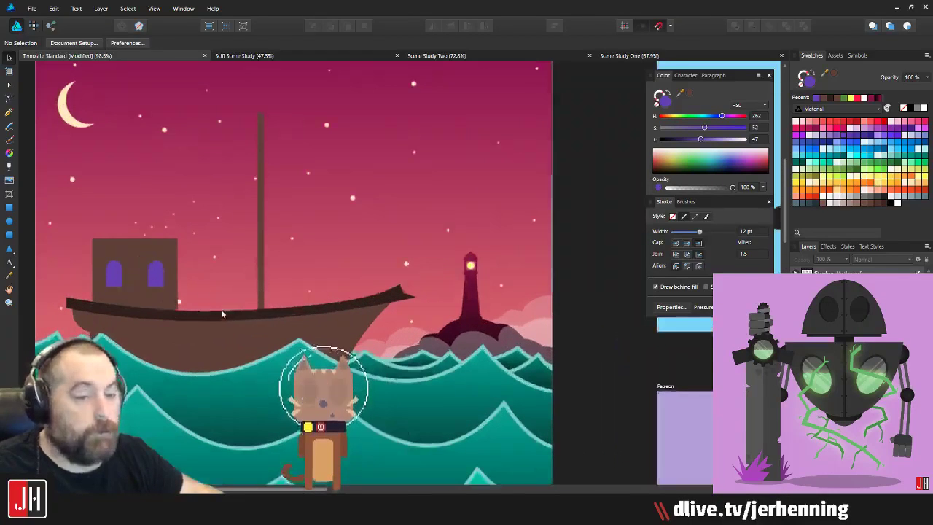
pyautogui.moveTo(207, 314); pyautogui.dragTo(222, 347)
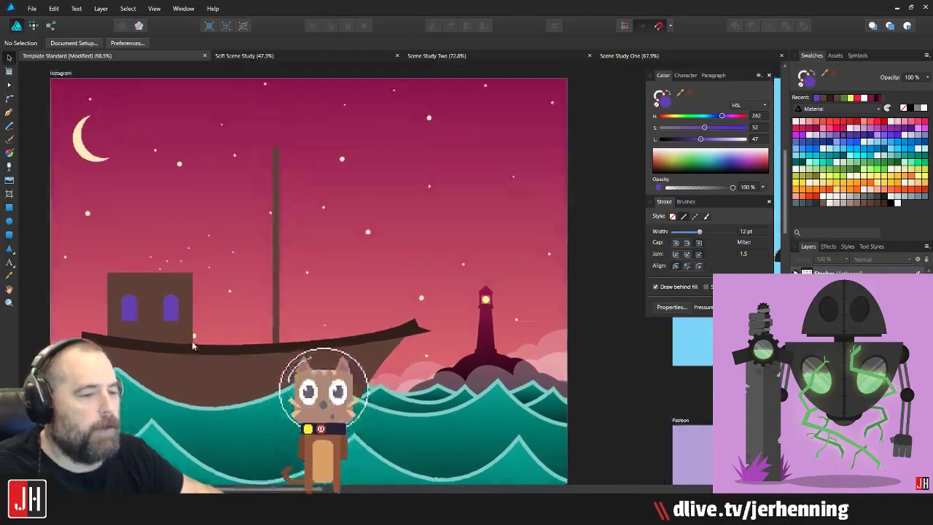
pyautogui.scroll(3, 270, 306)
pyautogui.click(280, 307)
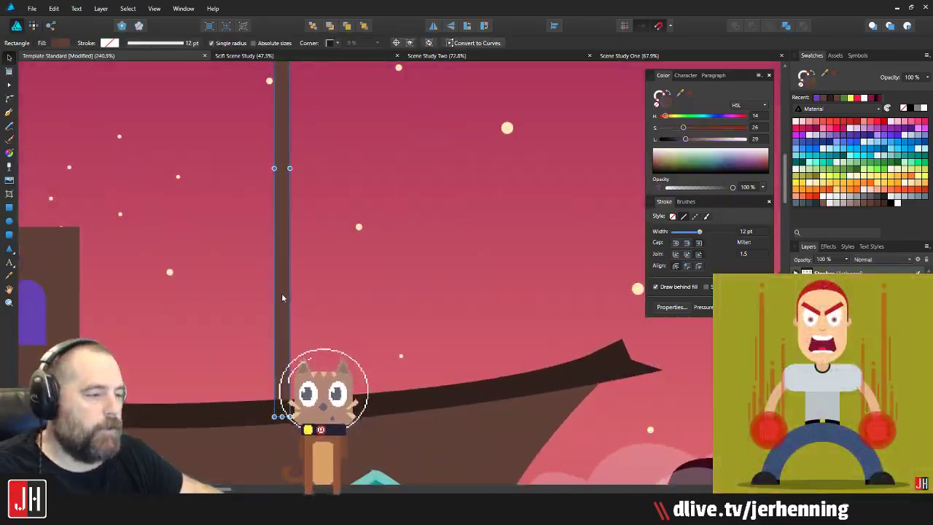
pyautogui.scroll(-5, 291, 298)
pyautogui.click(318, 246)
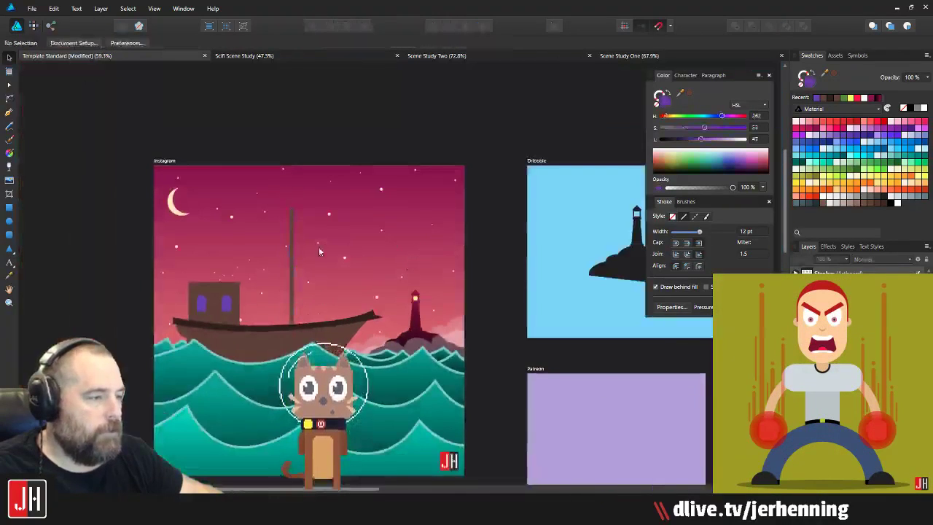
pyautogui.scroll(1, 289, 253)
pyautogui.moveTo(277, 245); pyautogui.dragTo(283, 226)
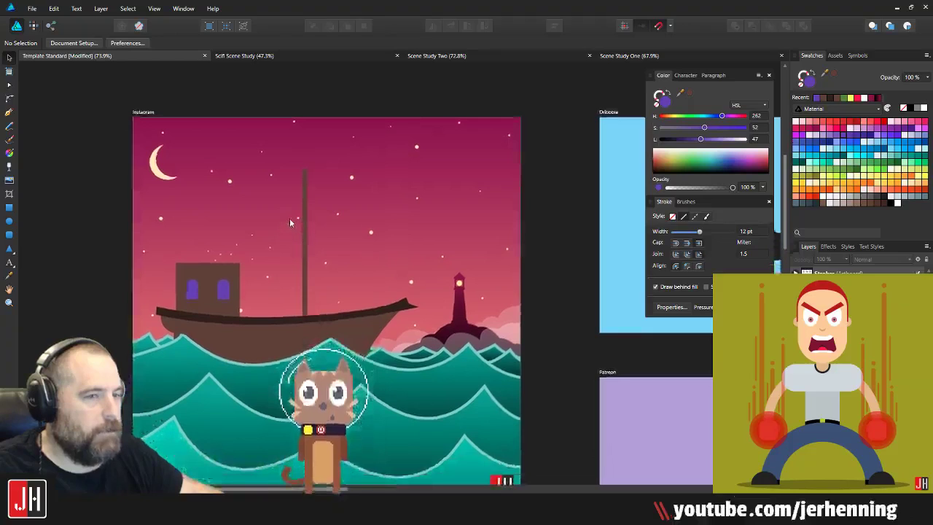
# Step: Draw a triangular sail with the Pen tool from the top of the mast towards the bow and fill it pale cream
pyautogui.scroll(1, 289, 218)
pyautogui.scroll(1, 313, 211)
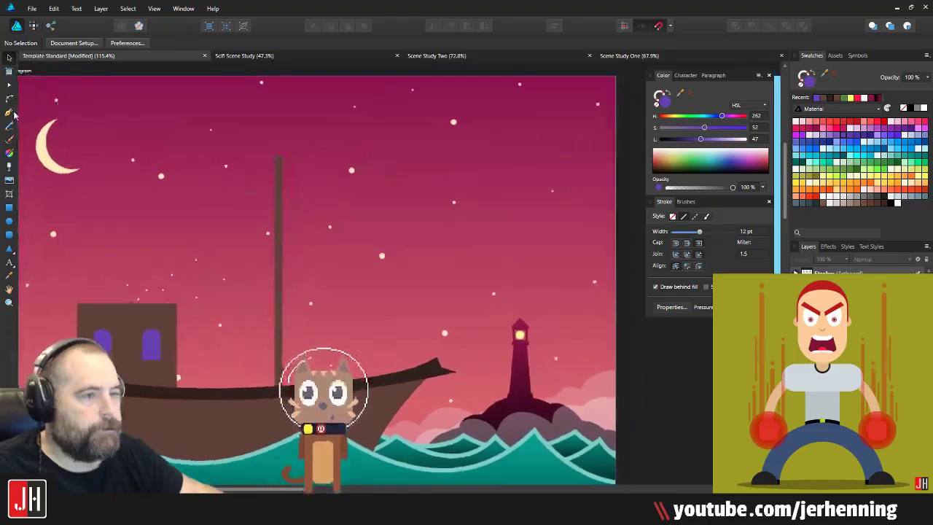
pyautogui.click(11, 112)
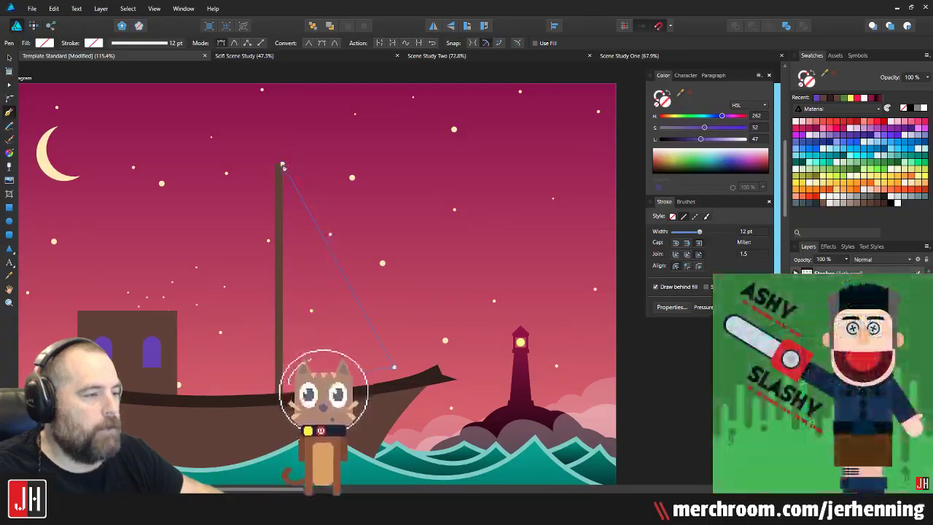
pyautogui.click(809, 186)
pyautogui.click(632, 341)
pyautogui.scroll(-2, 405, 326)
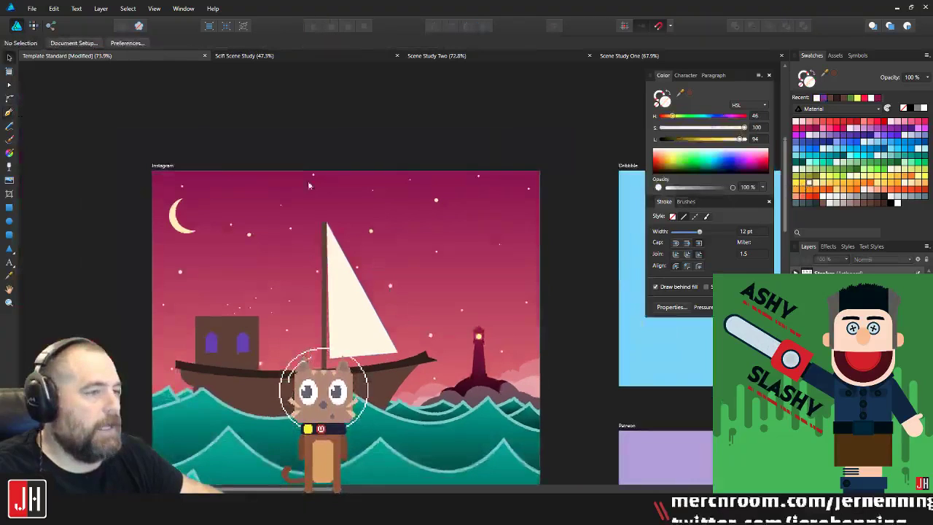
# Step: Open the SpaceCat document from the Social and Sales folder
pyautogui.click(32, 9)
pyautogui.click(30, 53)
pyautogui.hotkey('ctrl', 'o')
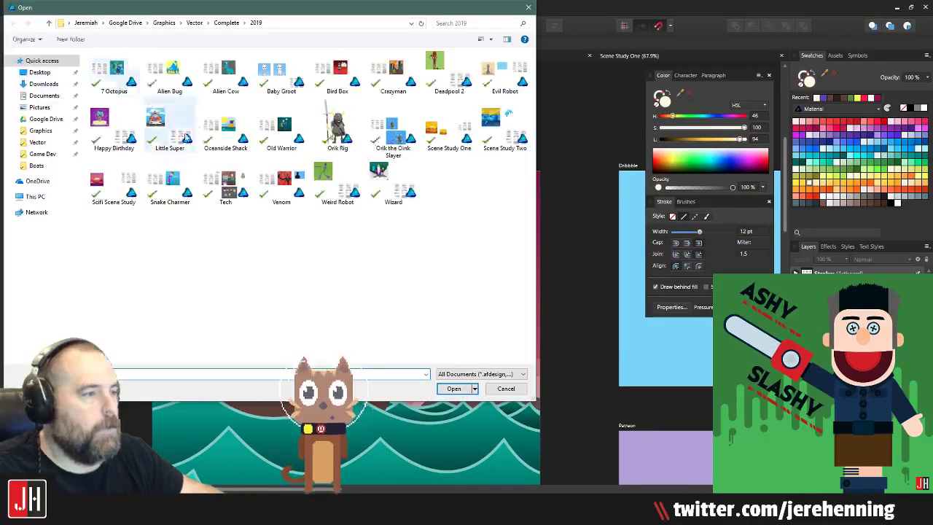
pyautogui.click(226, 23)
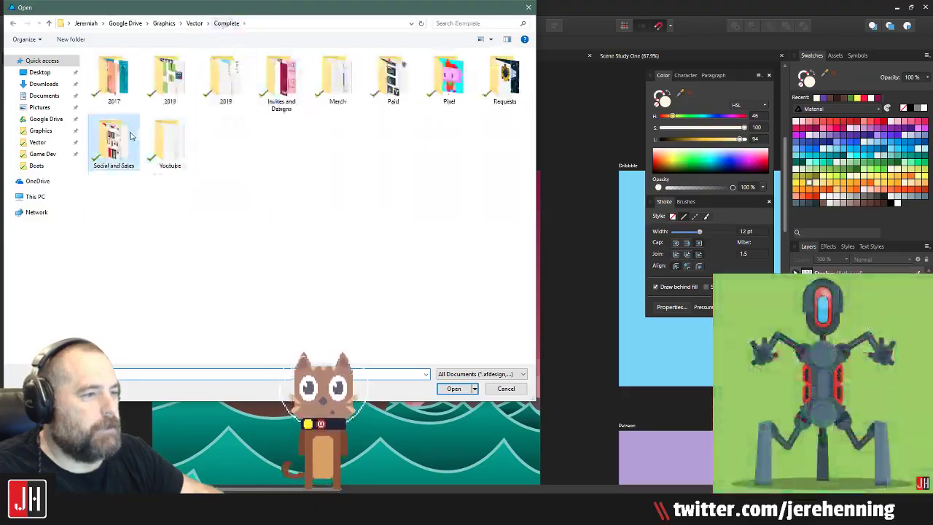
pyautogui.doubleClick(116, 138)
pyautogui.doubleClick(159, 151)
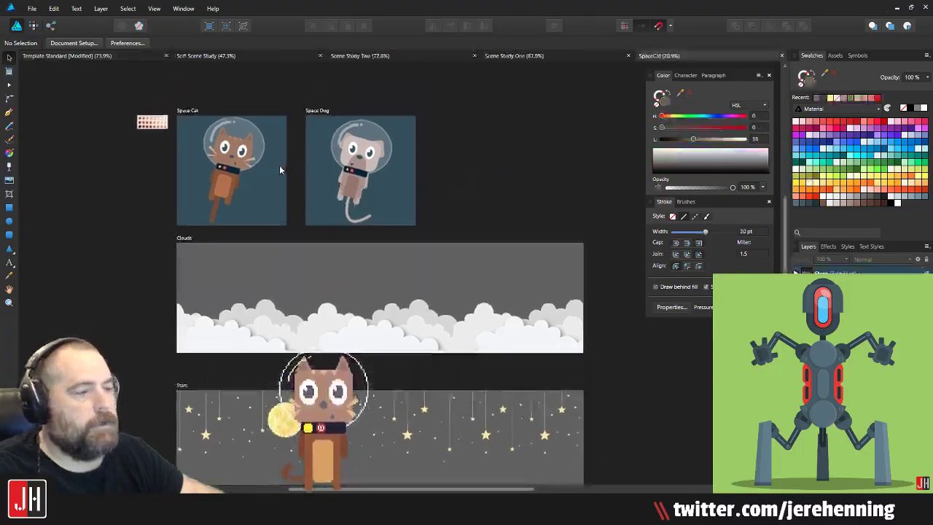
# Step: Duplicate the space cat's torso and belly patch into the empty area beside the original
pyautogui.moveTo(285, 178); pyautogui.dragTo(310, 216)
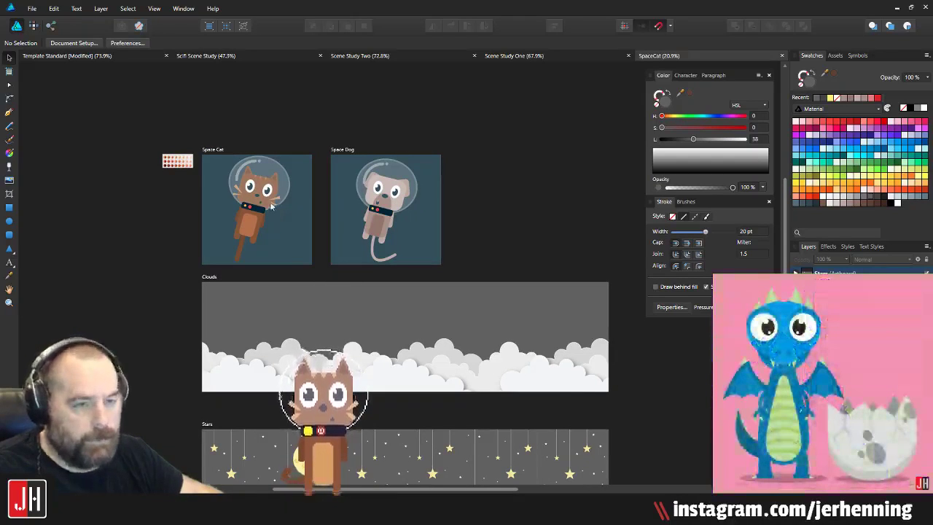
pyautogui.scroll(8, 280, 210)
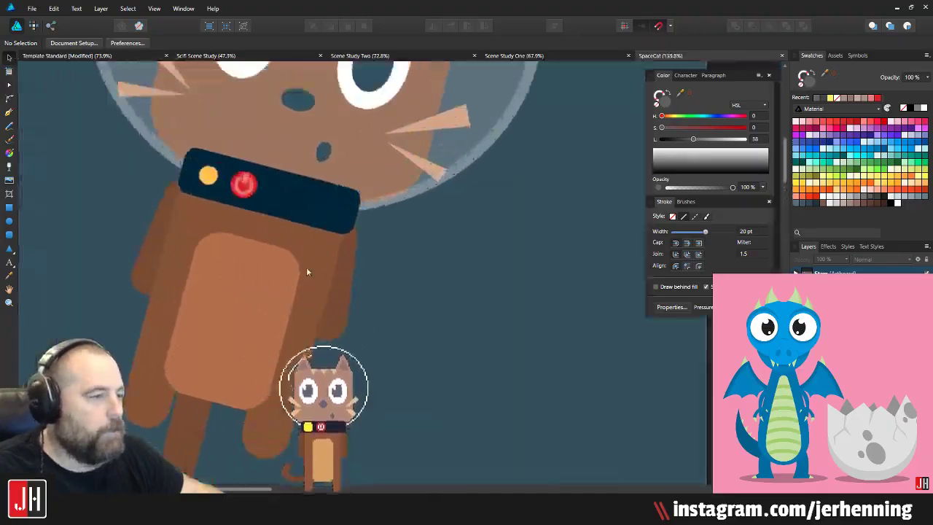
pyautogui.click(305, 236)
pyautogui.moveTo(313, 248); pyautogui.dragTo(607, 294)
pyautogui.moveTo(528, 332); pyautogui.dragTo(484, 310)
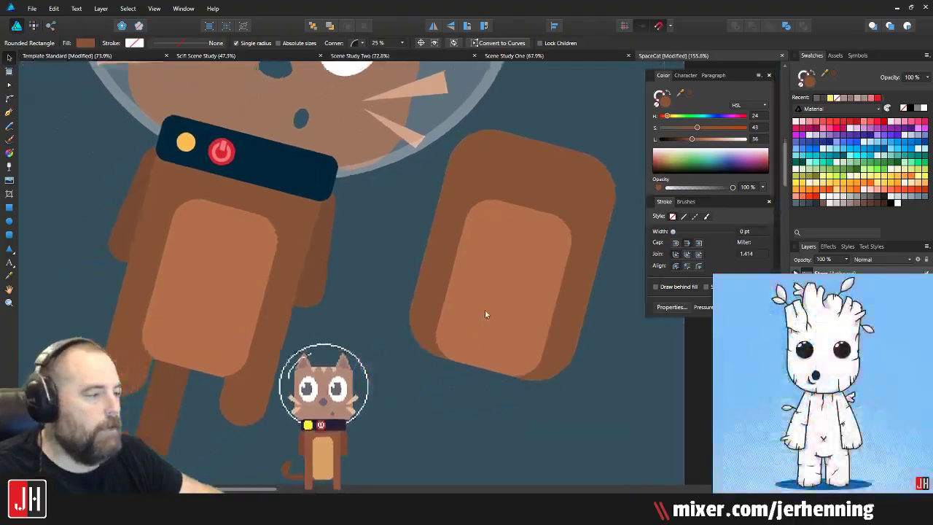
# Step: Duplicate both of the cat's legs and place them under the copied torso
pyautogui.click(243, 402)
pyautogui.click(120, 371)
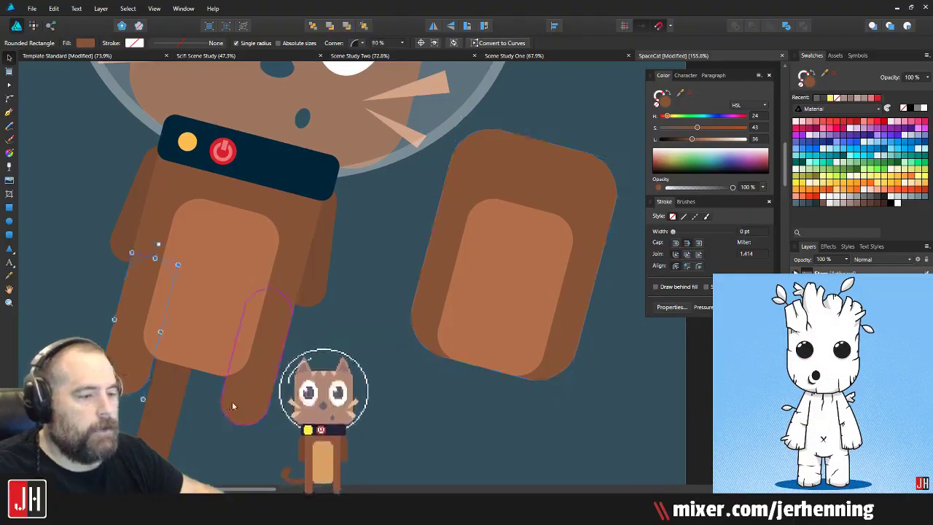
pyautogui.keyDown('shift'); pyautogui.click(234, 403); pyautogui.keyUp('shift')
pyautogui.moveTo(234, 402); pyautogui.dragTo(531, 453)
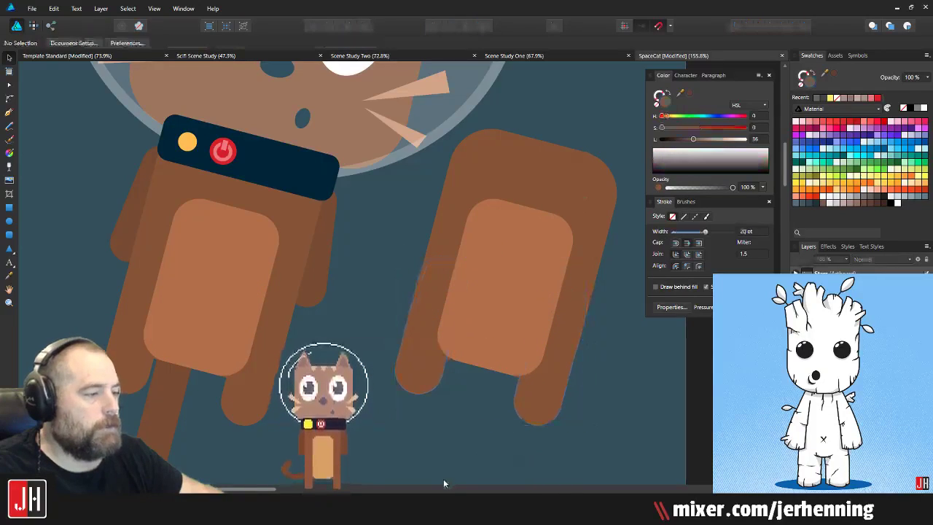
# Step: Duplicate both of the cat's arms and place them at the sides of the copied torso
pyautogui.click(202, 244)
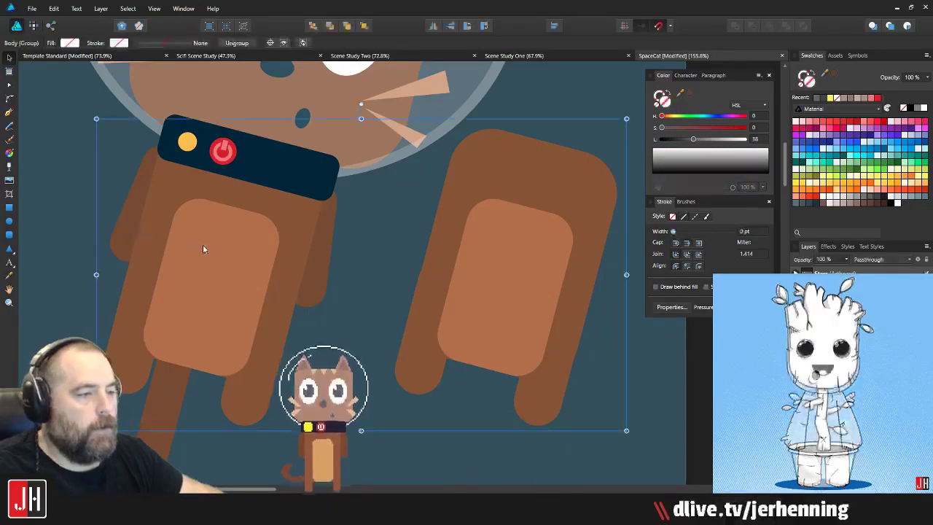
pyautogui.doubleClick(124, 238)
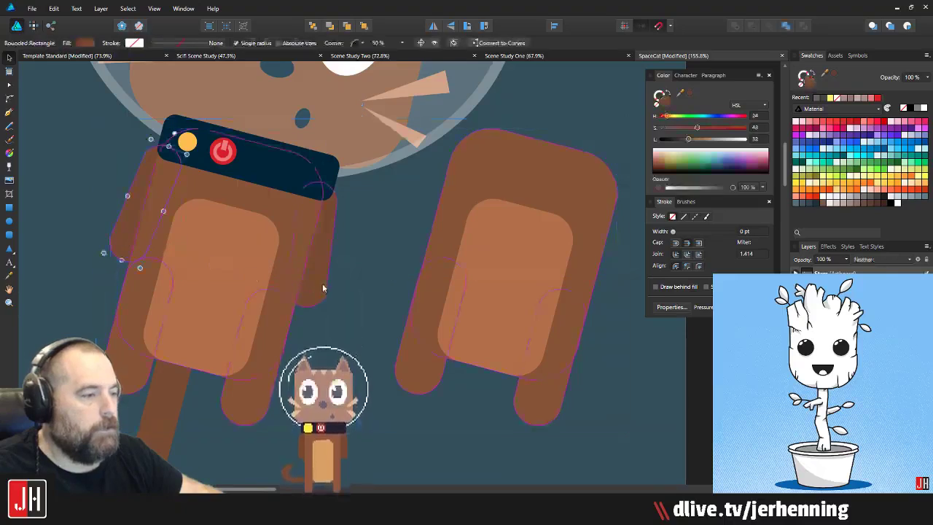
pyautogui.moveTo(323, 288); pyautogui.dragTo(608, 327)
pyautogui.click(600, 369)
pyautogui.scroll(-2, 427, 323)
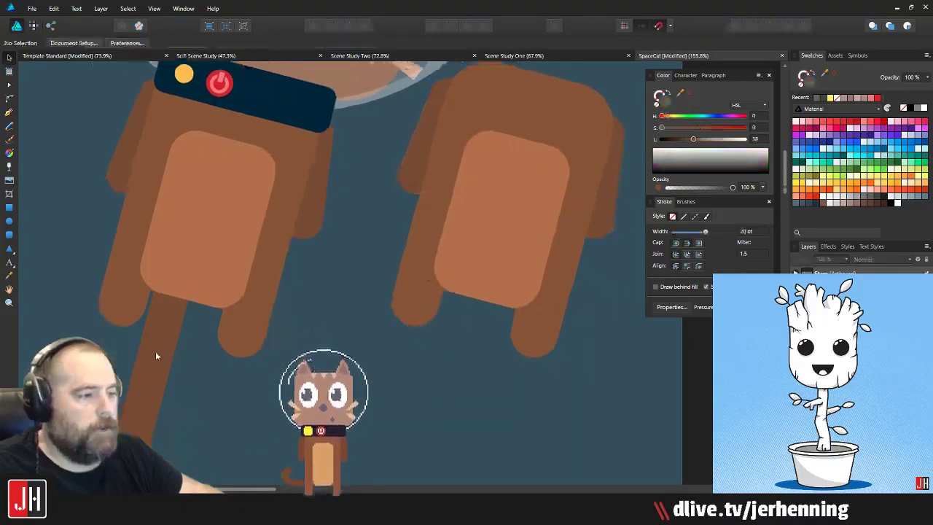
# Step: Duplicate the cat's tail and place it under the copied torso
pyautogui.click(148, 343)
pyautogui.moveTo(147, 343); pyautogui.dragTo(448, 356)
pyautogui.click(498, 407)
pyautogui.scroll(-4, 503, 403)
pyautogui.moveTo(505, 402); pyautogui.dragTo(438, 400)
pyautogui.scroll(2, 428, 328)
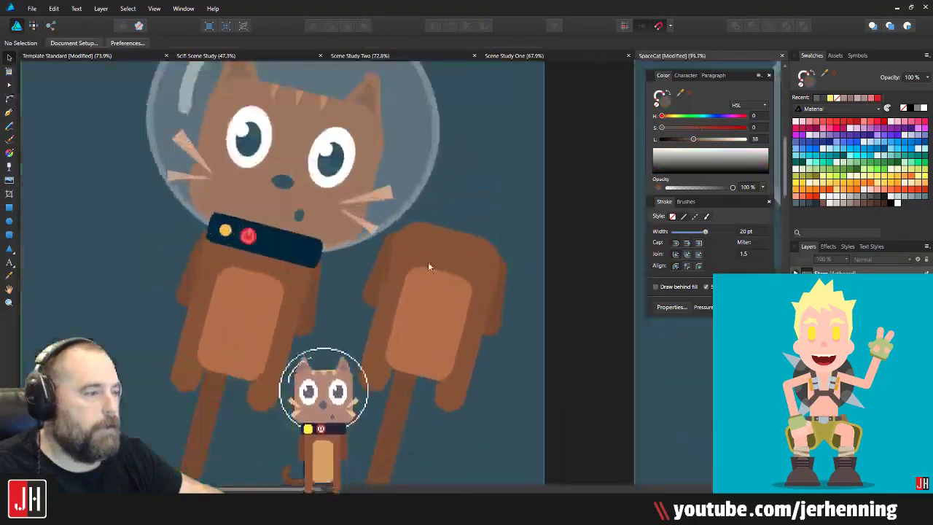
# Step: Undo the tail duplication beneath the copied torso
pyautogui.click(226, 274)
pyautogui.scroll(-4, 330, 217)
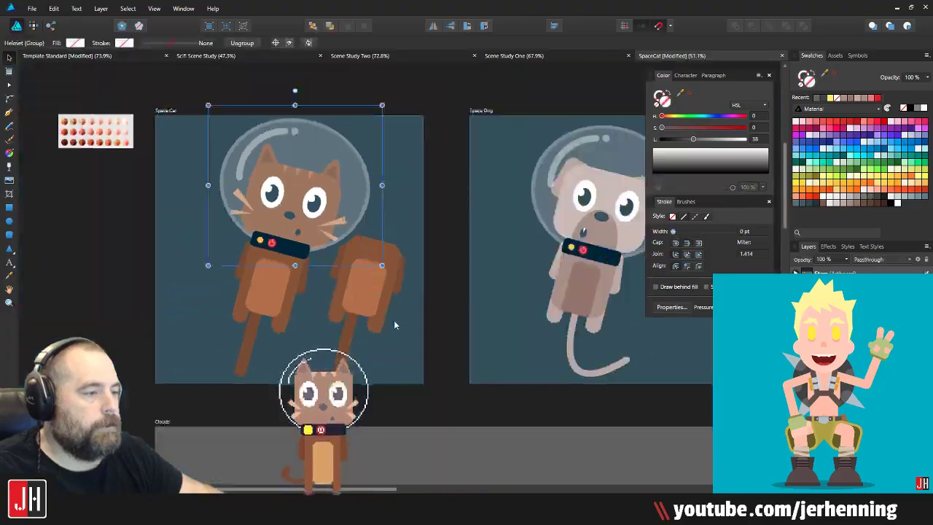
pyautogui.click(379, 301)
pyautogui.hotkey('ctrl', 'z')
pyautogui.hotkey('ctrl', 'z')
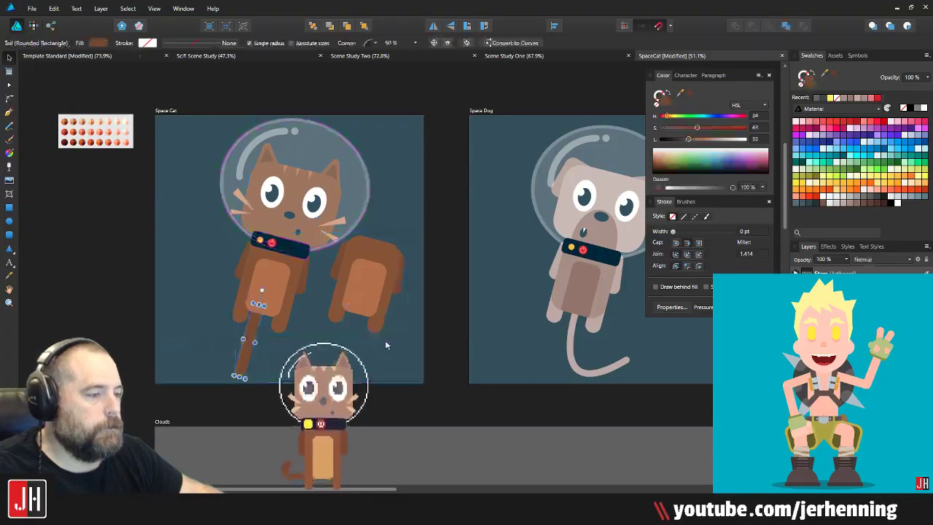
# Step: Examine the Clouds, Stars and Space Dog artboards in the SpaceCat document for reference
pyautogui.scroll(-4, 467, 321)
pyautogui.moveTo(467, 321); pyautogui.dragTo(302, 58)
pyautogui.scroll(7, 344, 332)
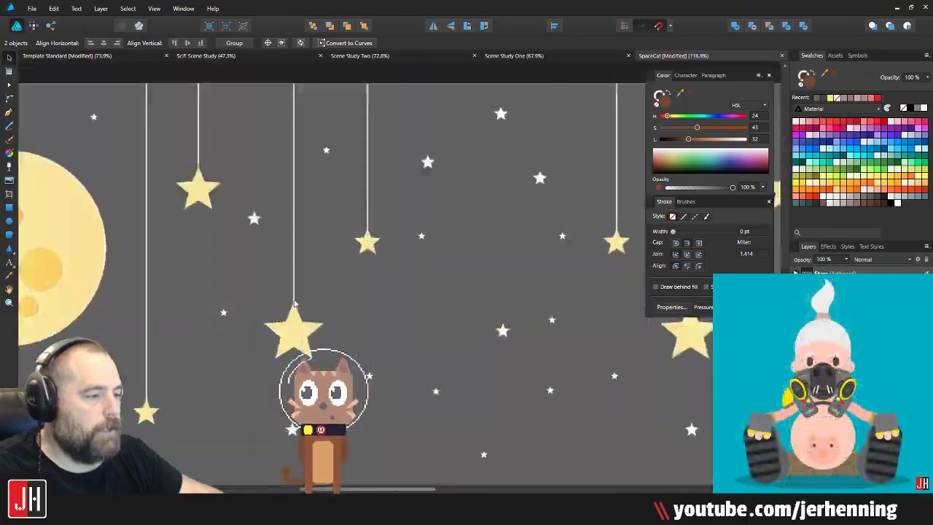
pyautogui.moveTo(242, 272); pyautogui.dragTo(411, 276)
pyautogui.scroll(-3, 337, 245)
pyautogui.moveTo(328, 245); pyautogui.dragTo(440, 234)
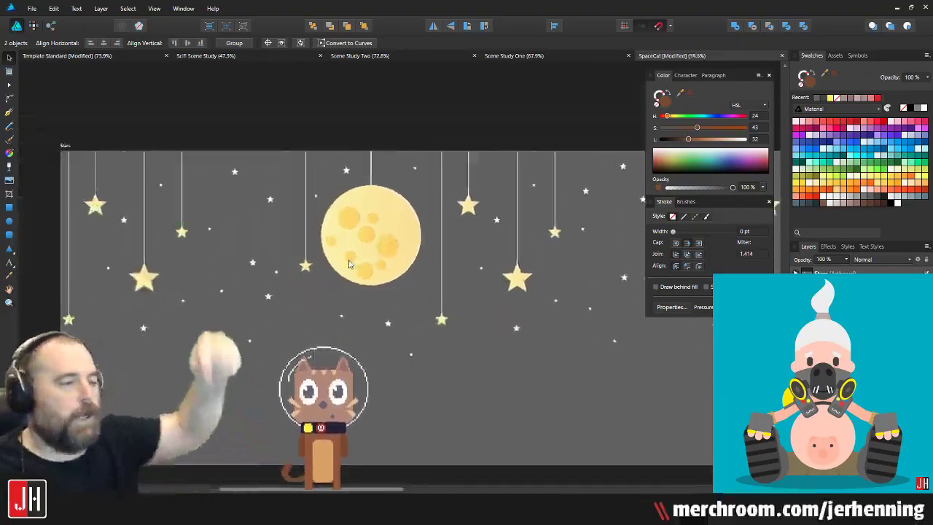
pyautogui.scroll(-3, 332, 259)
pyautogui.moveTo(381, 209); pyautogui.dragTo(275, 306)
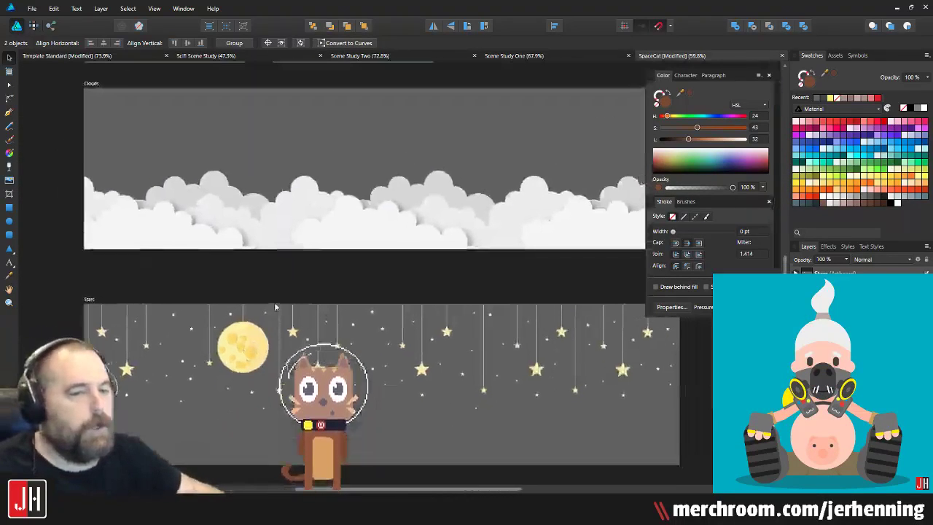
pyautogui.moveTo(277, 60); pyautogui.dragTo(328, 159)
pyautogui.scroll(4, 328, 160)
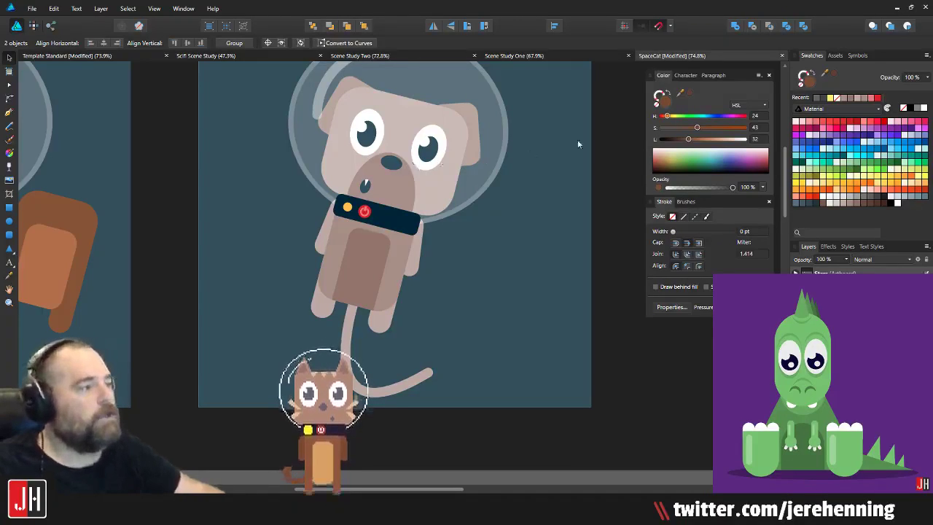
# Step: Close the SpaceCat document without saving and return to the sailboat scene
pyautogui.click(781, 56)
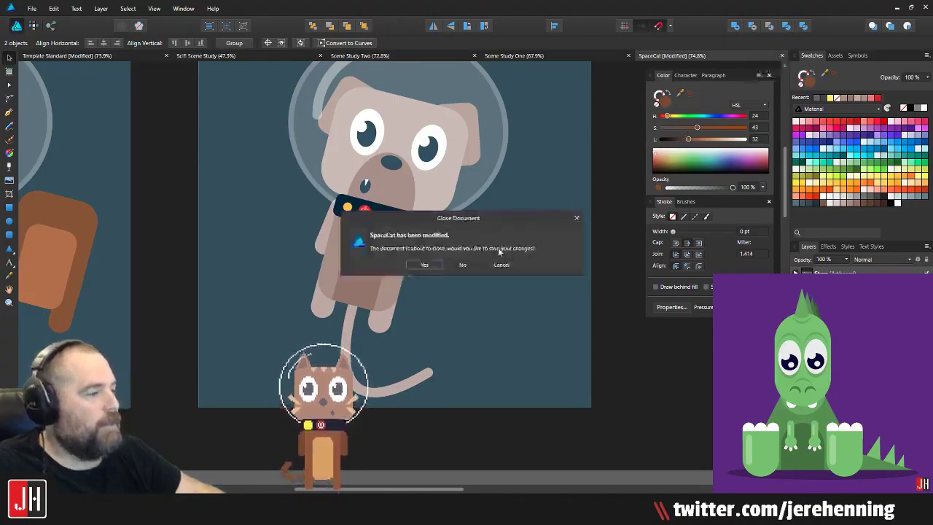
pyautogui.click(462, 265)
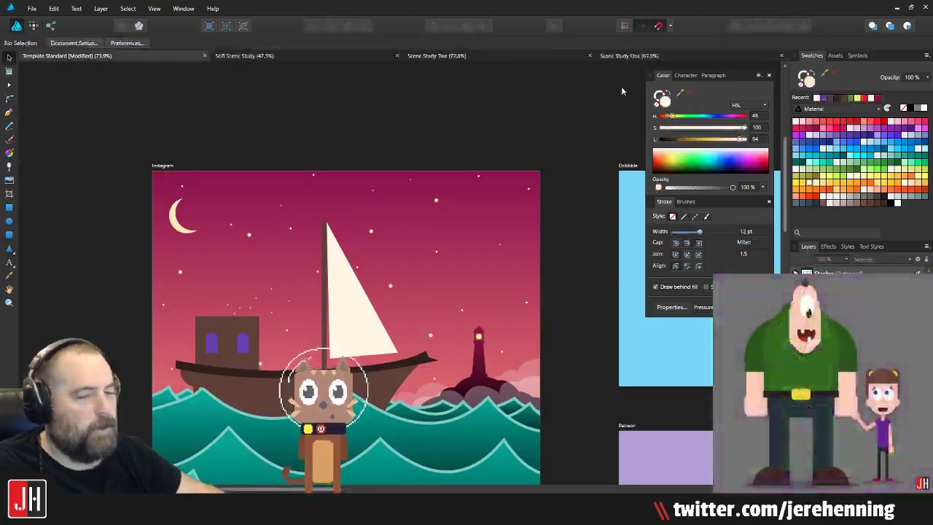
pyautogui.scroll(-3, 522, 188)
pyautogui.scroll(1, 523, 188)
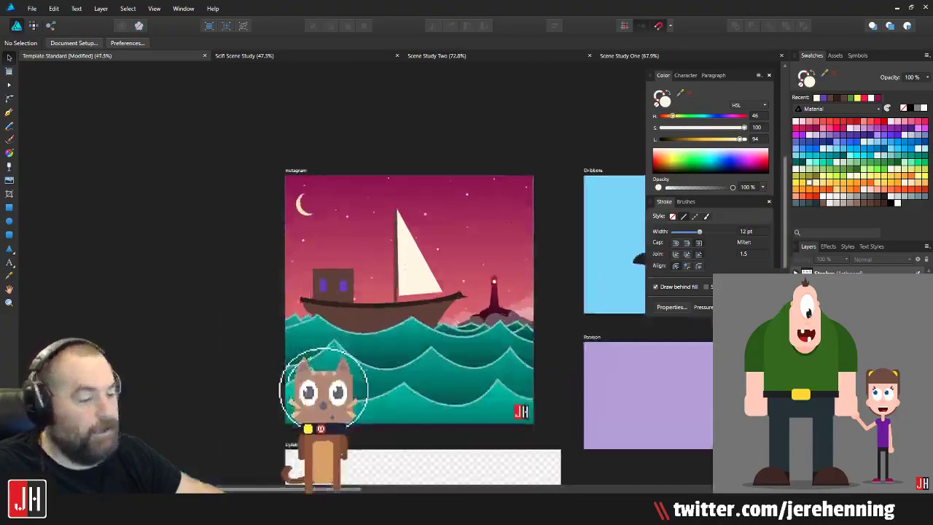
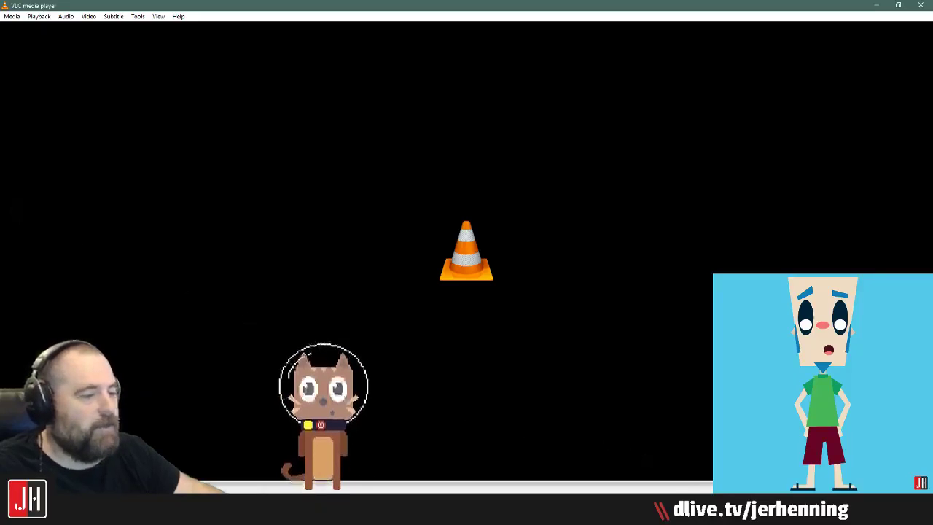
pyautogui.press('space')
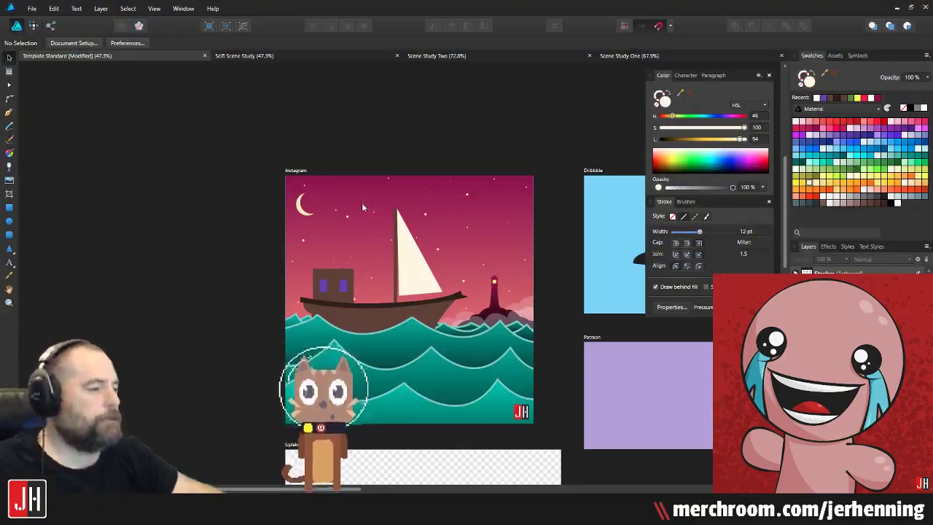
# Step: Lower the top edge of the boat's cabin slightly so that the cabin is shorter
pyautogui.scroll(3, 329, 236)
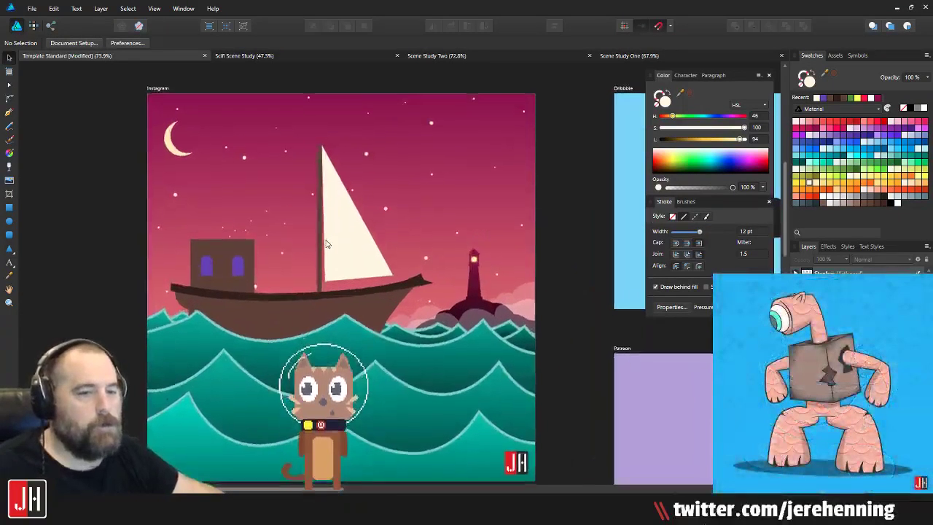
pyautogui.scroll(4, 325, 241)
pyautogui.scroll(4, 215, 323)
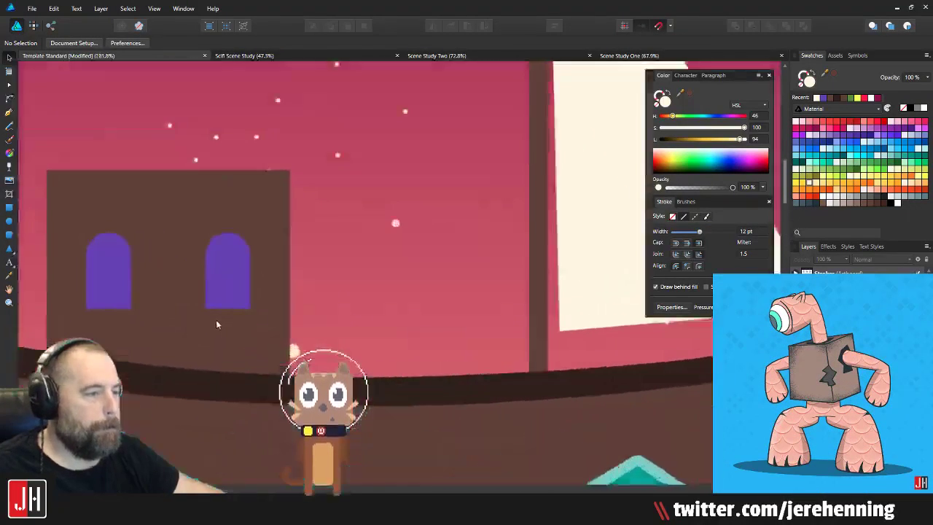
pyautogui.hscroll(-2, 208, 323)
pyautogui.click(264, 196)
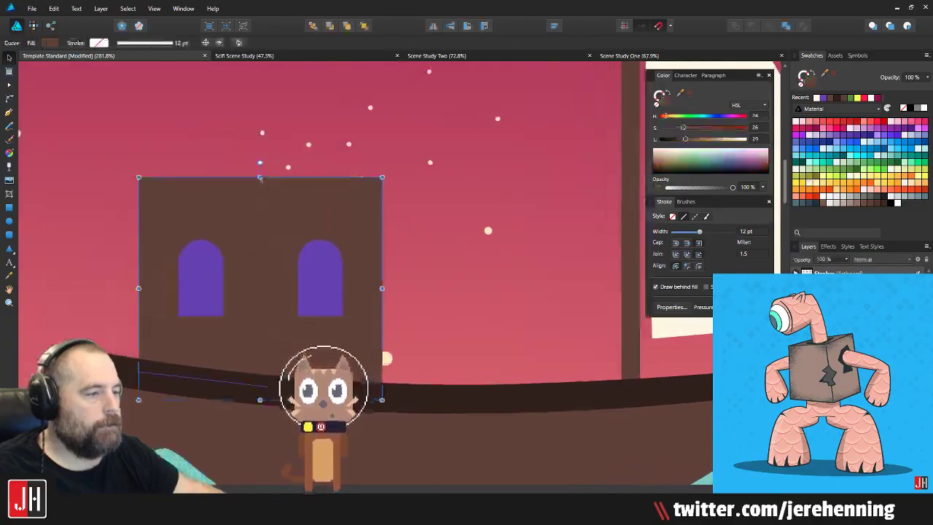
pyautogui.moveTo(261, 179); pyautogui.dragTo(263, 199)
pyautogui.scroll(-8, 274, 222)
pyautogui.click(224, 216)
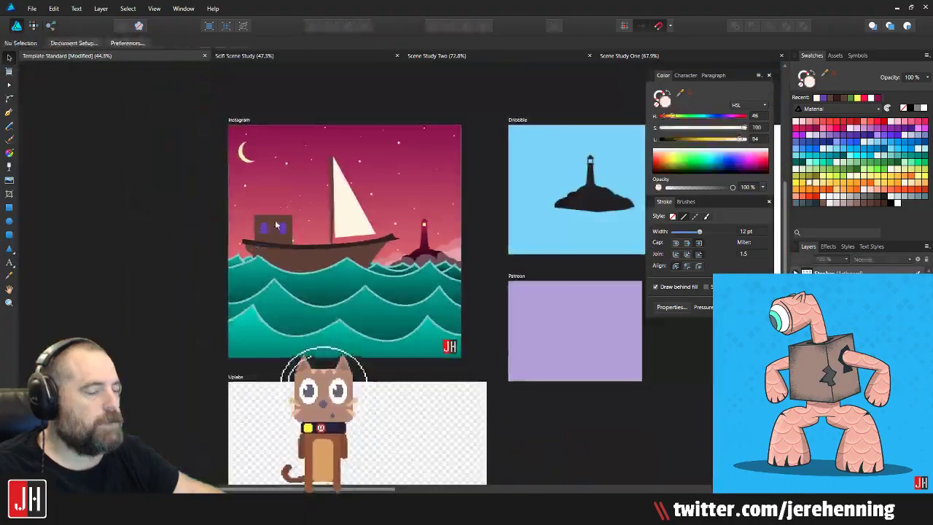
# Step: Move the sail's lower outer corner node toward the bow to widen the sail
pyautogui.scroll(7, 276, 226)
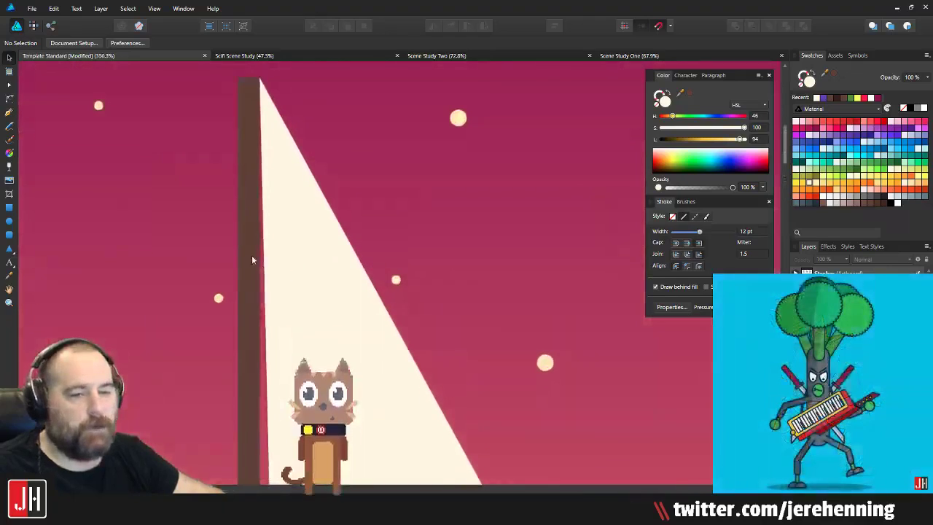
pyautogui.click(287, 164)
pyautogui.scroll(2, 270, 154)
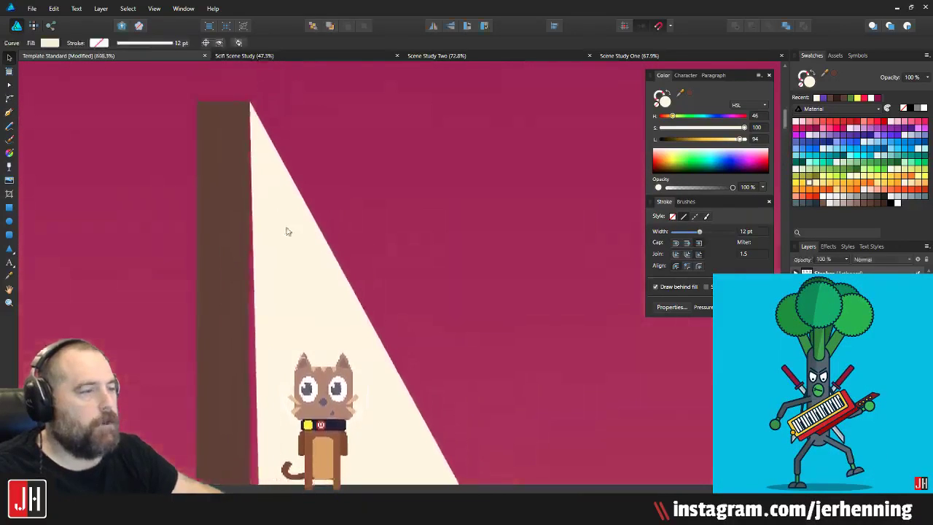
pyautogui.scroll(-6, 275, 202)
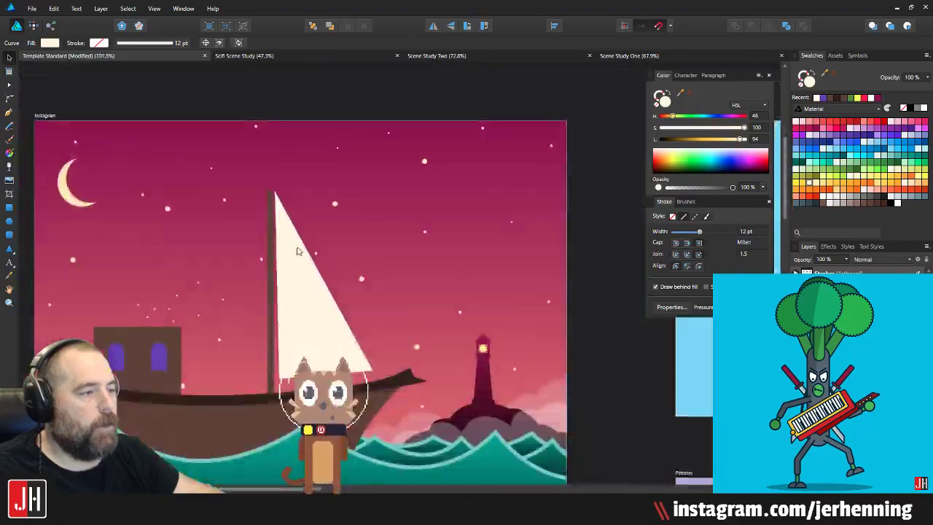
pyautogui.moveTo(297, 251); pyautogui.dragTo(305, 210)
pyautogui.scroll(2, 325, 341)
pyautogui.press('a')
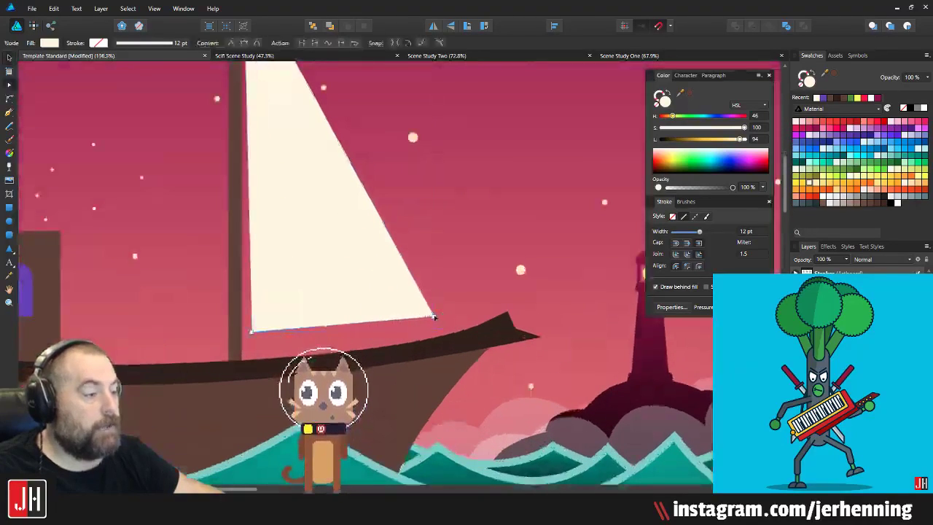
pyautogui.moveTo(434, 317); pyautogui.dragTo(485, 315)
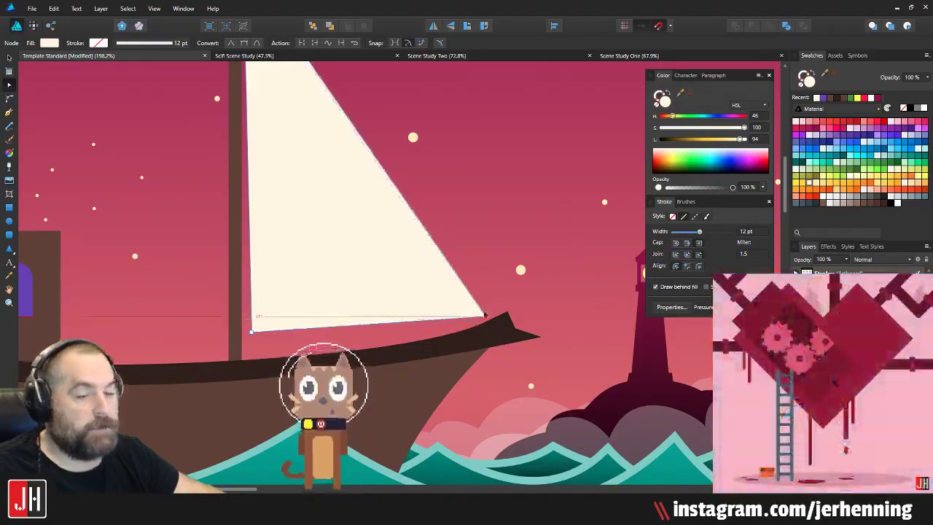
pyautogui.press('v')
# Step: Shift the sail's lower inner corner node slightly down and away from the mast
pyautogui.scroll(-3, 367, 312)
pyautogui.scroll(5, 352, 308)
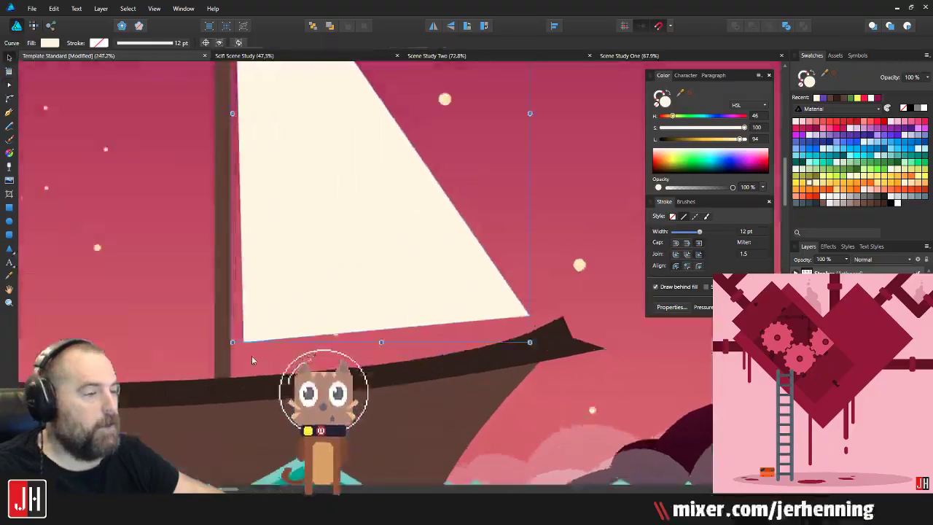
pyautogui.press('a')
pyautogui.scroll(3, 252, 359)
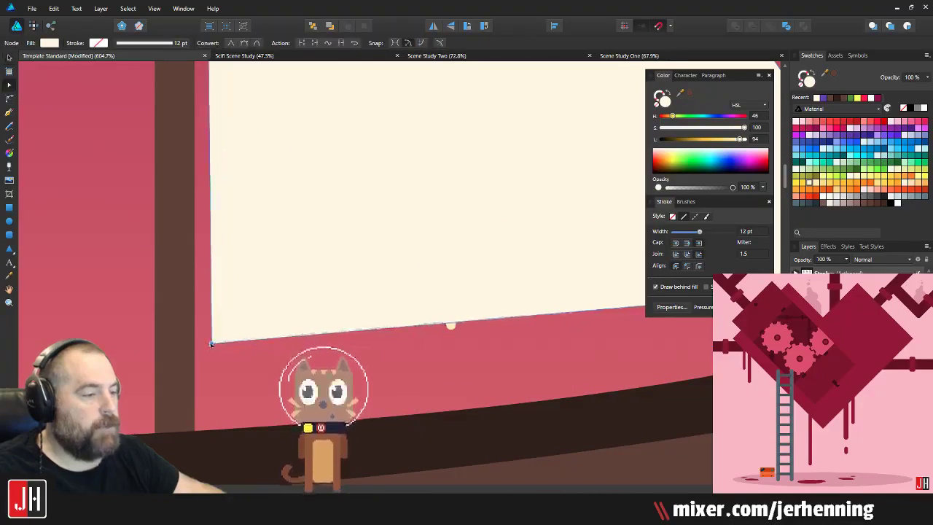
pyautogui.moveTo(211, 344); pyautogui.dragTo(219, 350)
pyautogui.press('v')
pyautogui.scroll(-12, 251, 336)
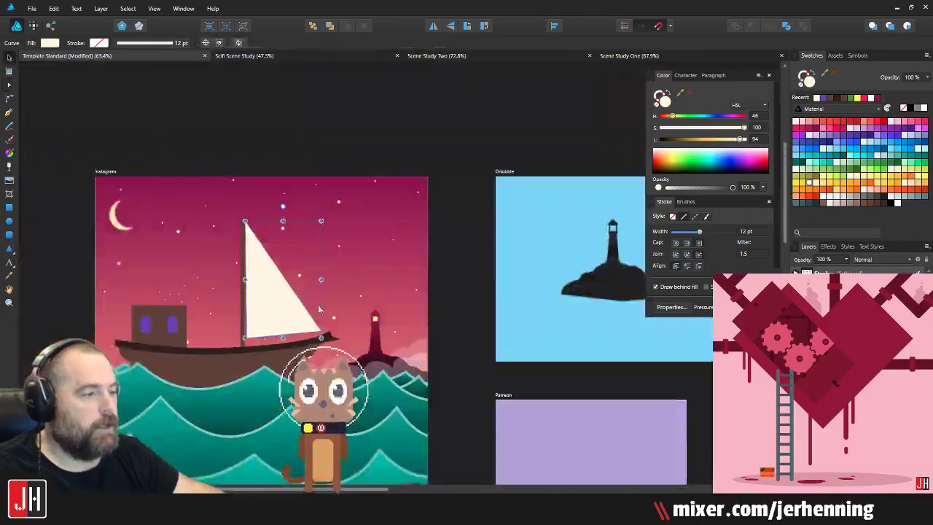
pyautogui.click(459, 311)
# Step: Bend the sail's mast-side edge inward into a gentle curve
pyautogui.scroll(4, 325, 325)
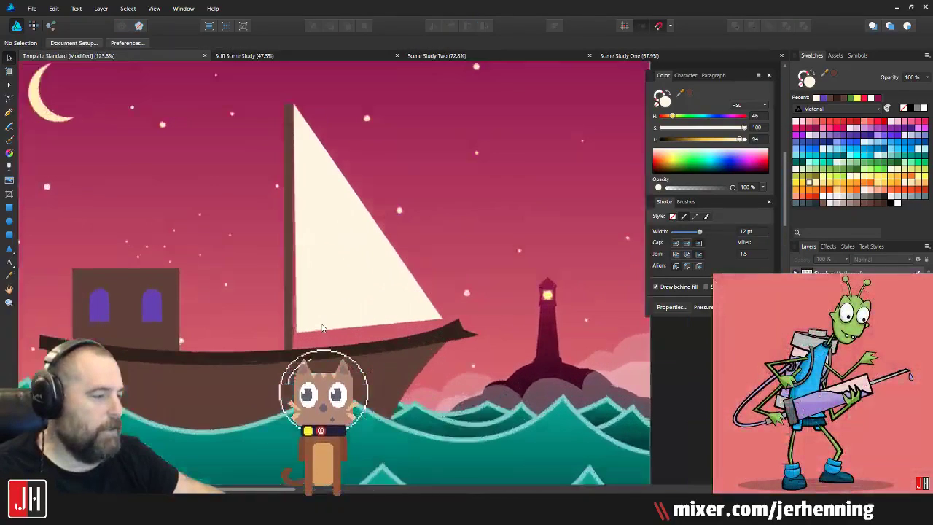
pyautogui.moveTo(299, 290); pyautogui.dragTo(341, 309)
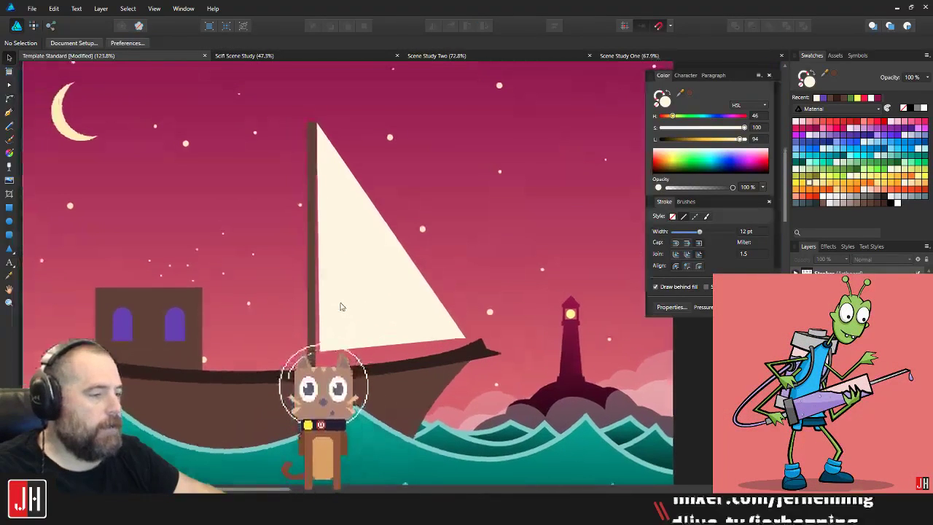
pyautogui.moveTo(370, 243); pyautogui.dragTo(357, 282)
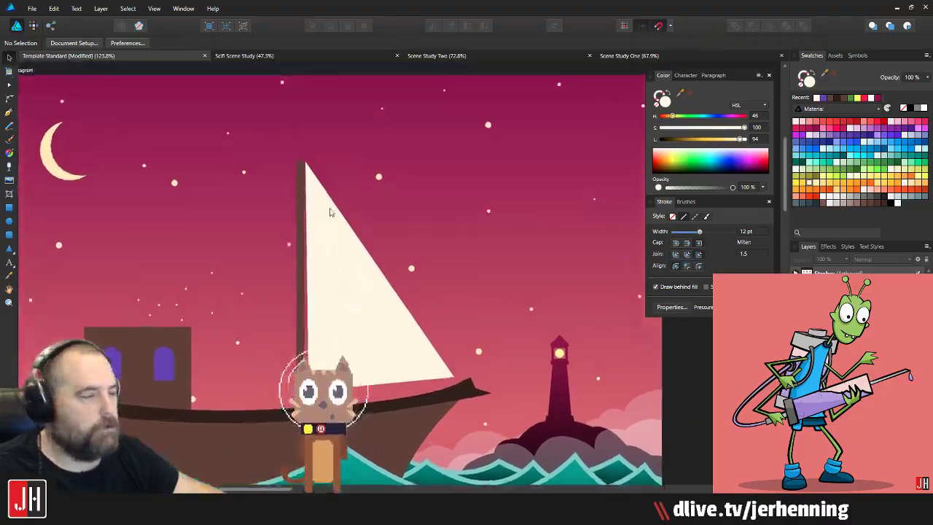
pyautogui.click(334, 335)
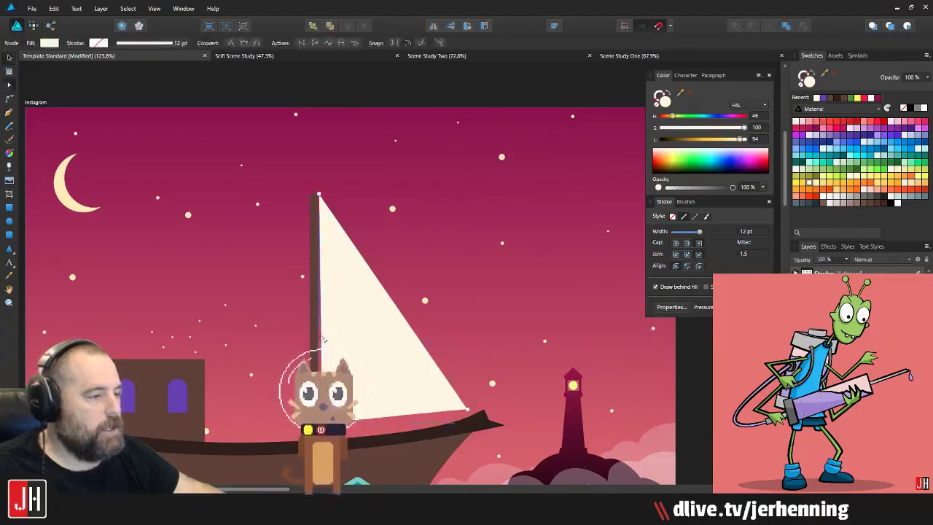
pyautogui.moveTo(323, 338); pyautogui.dragTo(330, 340)
pyautogui.press('m')
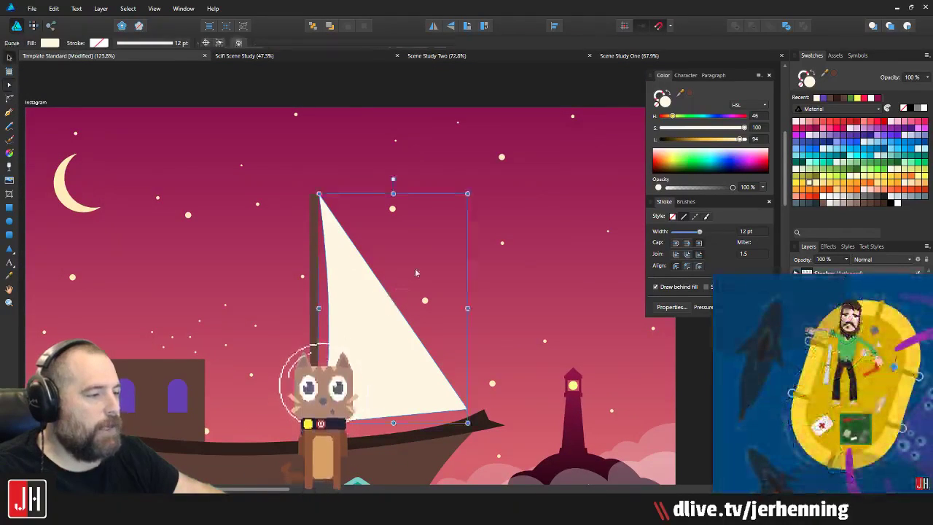
# Step: Adjust the sail's top node at the masthead and move its lower inner corner closer to the mast
pyautogui.scroll(2, 354, 267)
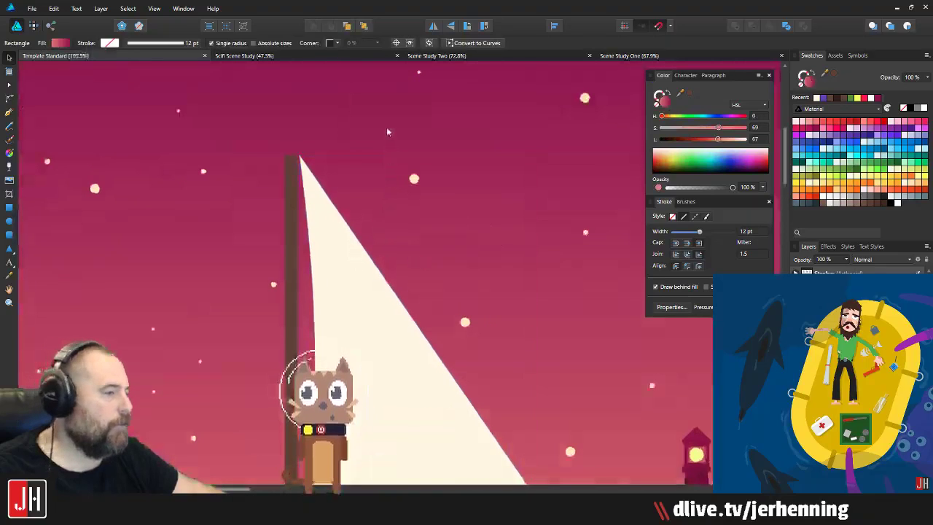
pyautogui.scroll(6, 293, 164)
pyautogui.click(349, 146)
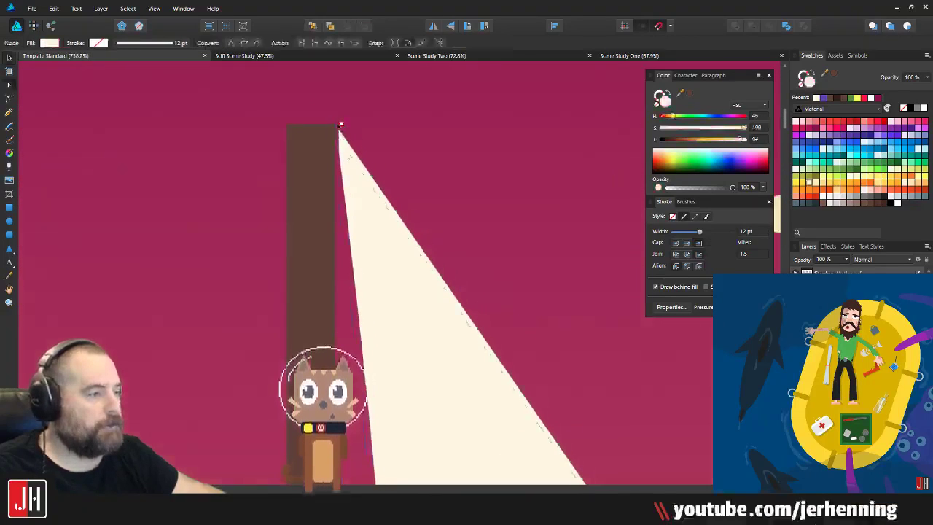
pyautogui.scroll(-5, 343, 193)
pyautogui.scroll(2, 343, 193)
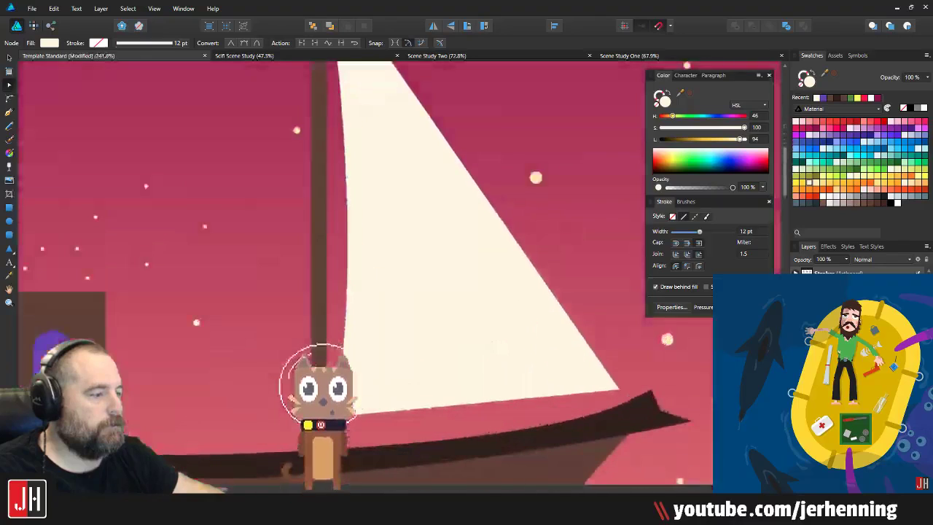
pyautogui.click(339, 397)
pyautogui.scroll(3, 339, 397)
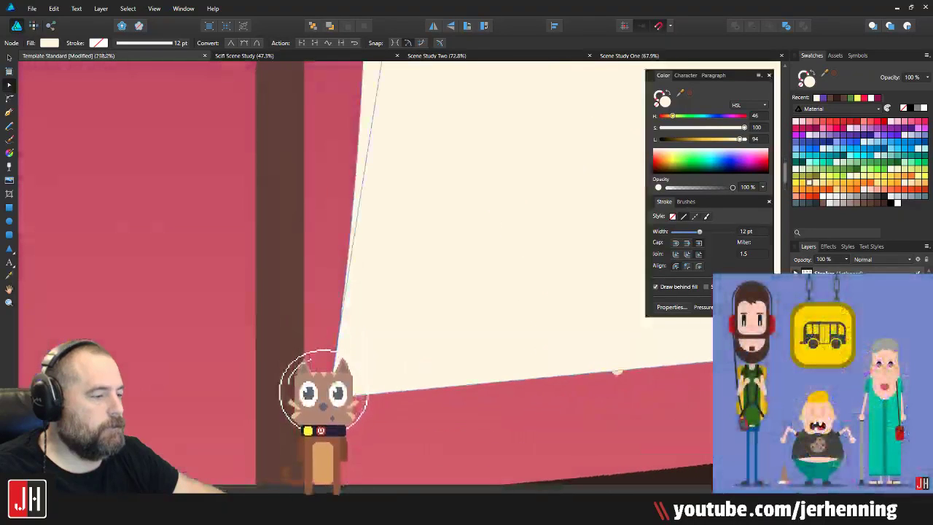
pyautogui.scroll(-6, 337, 390)
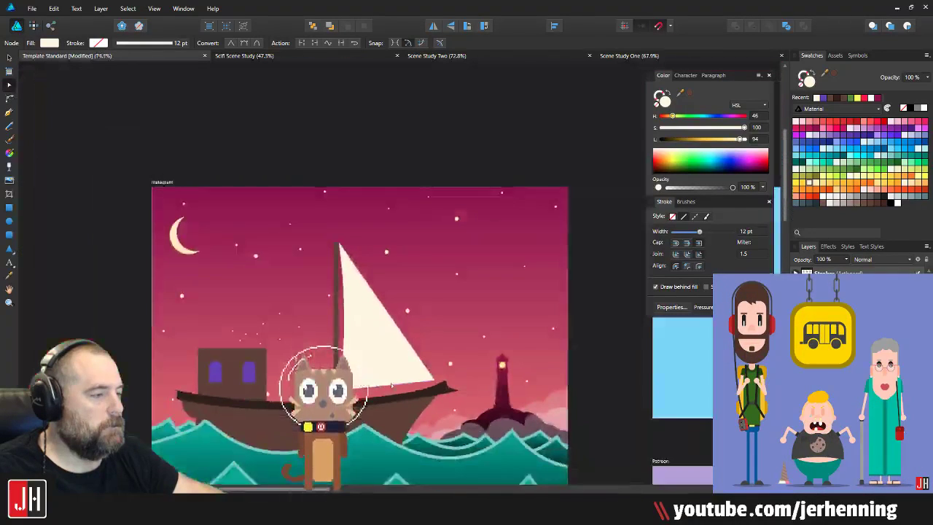
pyautogui.press('m')
pyautogui.scroll(3, 375, 381)
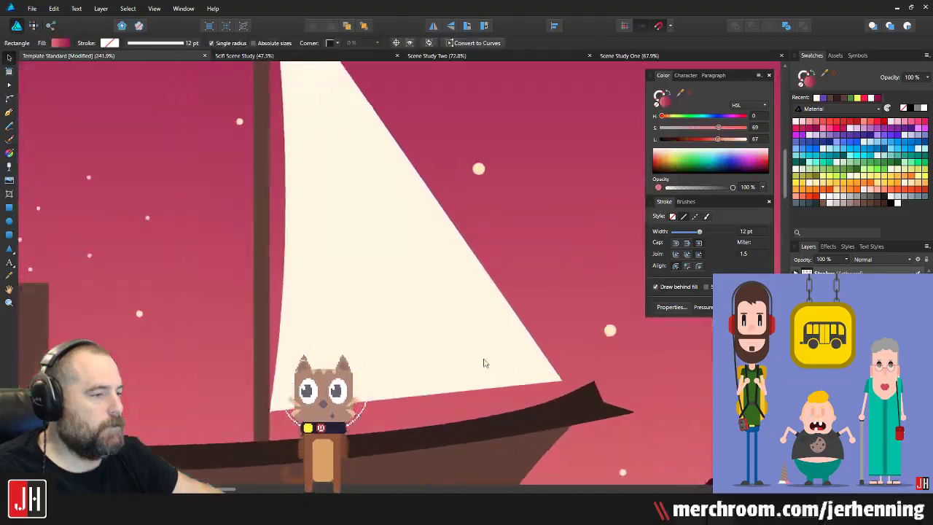
# Step: Move the hull, rim, mast and sail together straight down so the boat sits slightly deeper in the waves
pyautogui.scroll(-3, 483, 362)
pyautogui.scroll(1, 421, 318)
pyautogui.moveTo(416, 318); pyautogui.dragTo(425, 256)
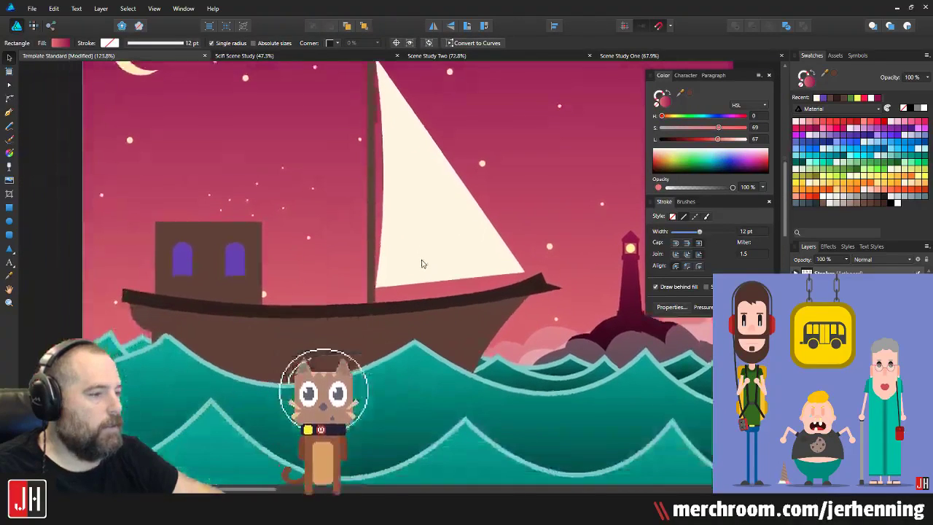
pyautogui.click(349, 333)
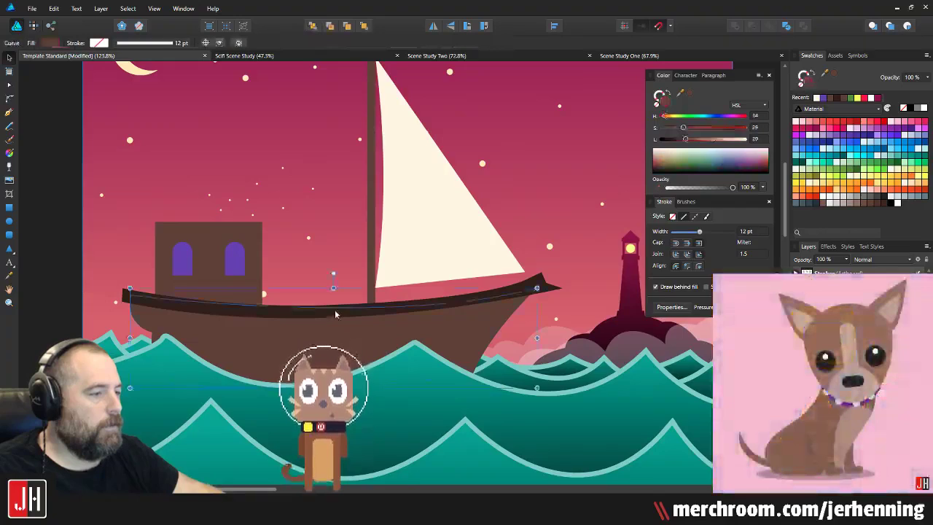
pyautogui.keyDown('shift'); pyautogui.click(337, 313); pyautogui.keyUp('shift')
pyautogui.keyDown('shift'); pyautogui.click(371, 274); pyautogui.keyUp('shift')
pyautogui.keyDown('shift'); pyautogui.click(414, 251); pyautogui.keyUp('shift')
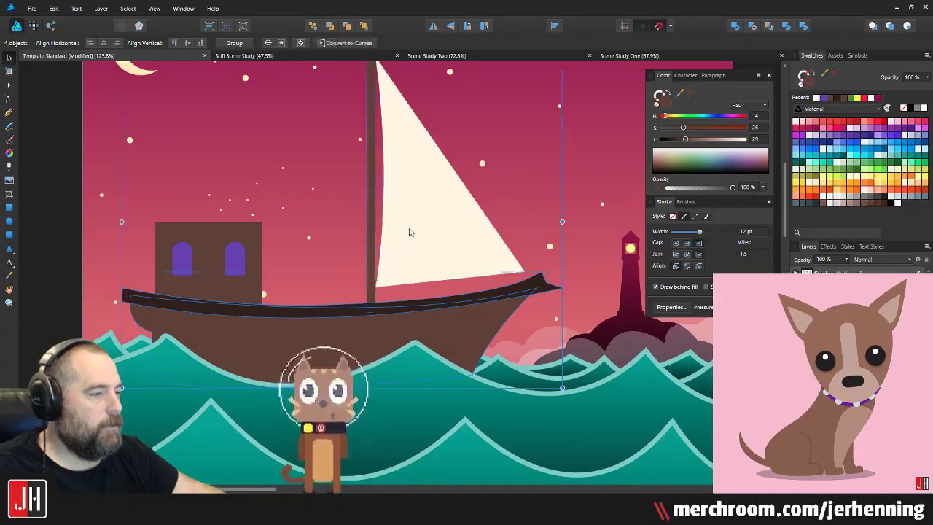
pyautogui.moveTo(409, 232); pyautogui.dragTo(410, 240)
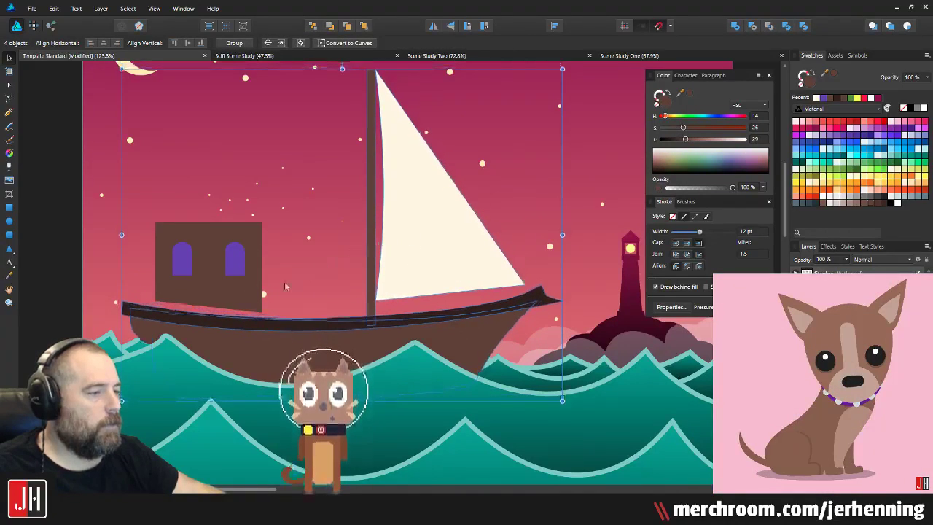
# Step: Move the cabin and its two purple windows down together so the cabin meets the boat's deck
pyautogui.click(225, 291)
pyautogui.keyDown('shift'); pyautogui.click(187, 268); pyautogui.keyUp('shift')
pyautogui.keyDown('shift'); pyautogui.click(236, 255); pyautogui.keyUp('shift')
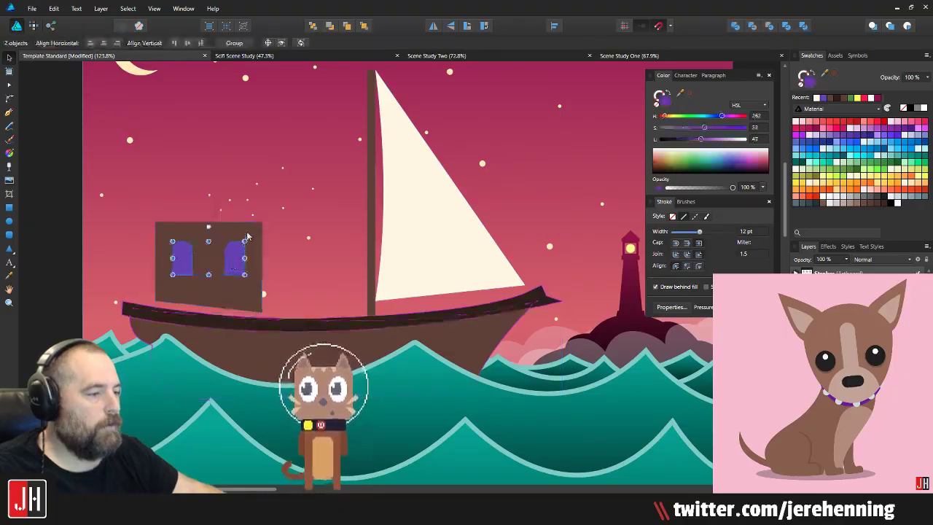
pyautogui.moveTo(241, 248); pyautogui.dragTo(242, 266)
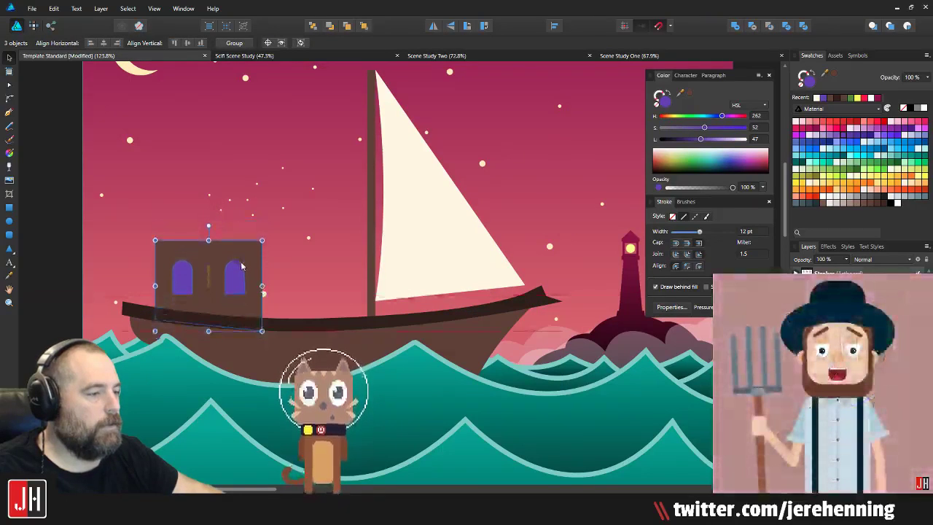
# Step: Review the boat's position within the whole scene, and examine the cabin and hull up close
pyautogui.hotkey('ctrl', '0')
pyautogui.click(183, 272)
pyautogui.scroll(4, 204, 255)
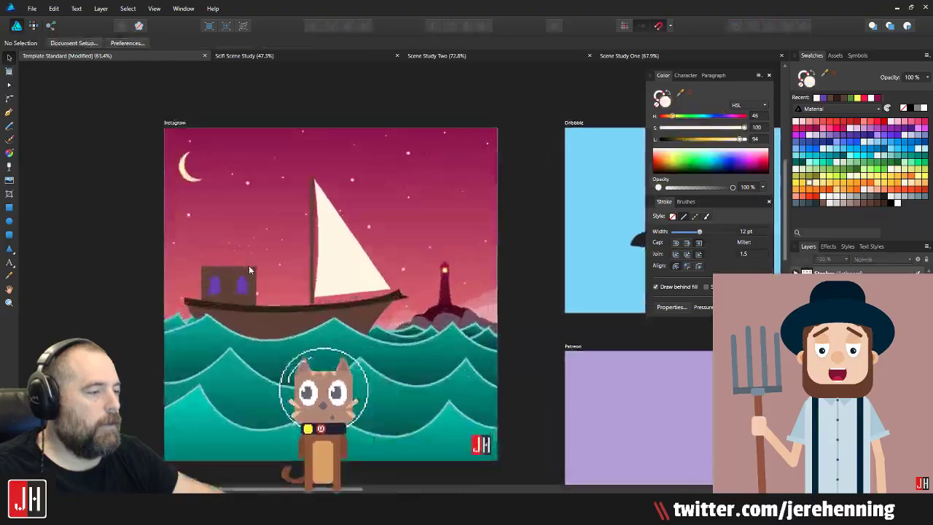
pyautogui.scroll(3, 304, 283)
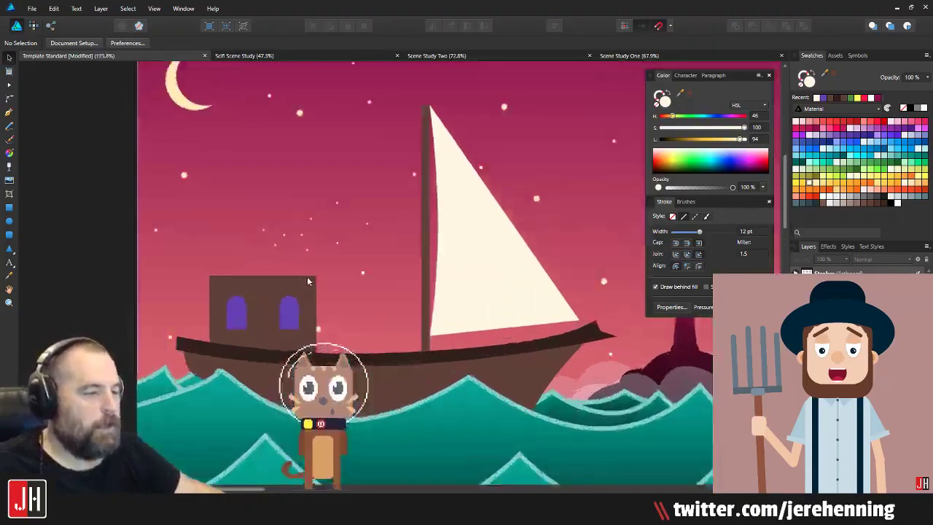
pyautogui.scroll(5, 268, 308)
pyautogui.scroll(-4, 251, 287)
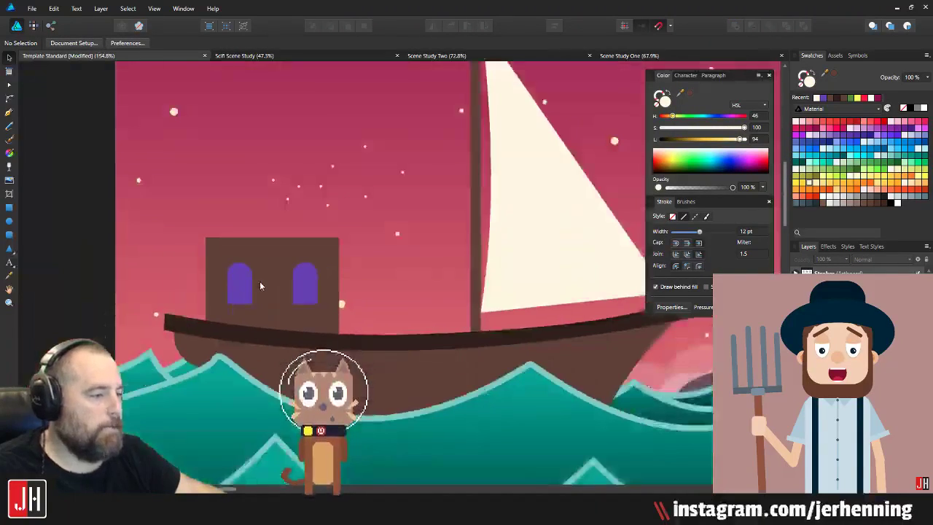
pyautogui.scroll(-4, 260, 281)
pyautogui.scroll(5, 364, 285)
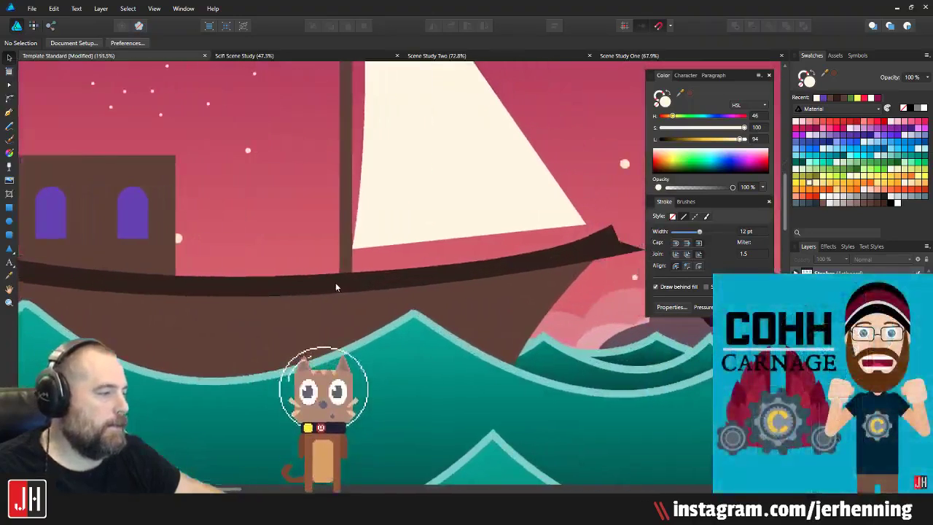
# Step: Draw a closed, curved plank strip with the Pen tool along the upper hull beneath the dark rim, from stern to bow
pyautogui.moveTo(336, 284); pyautogui.dragTo(435, 297)
pyautogui.click(10, 112)
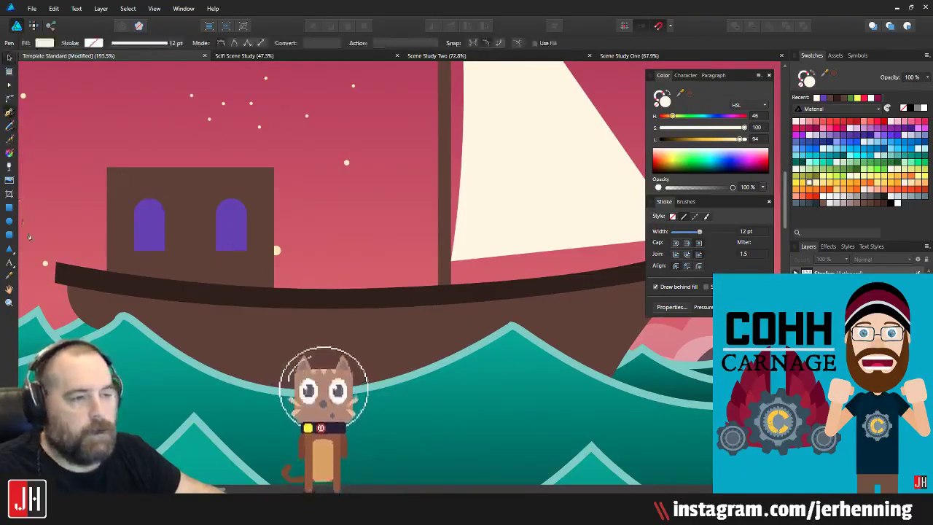
pyautogui.scroll(4, 66, 312)
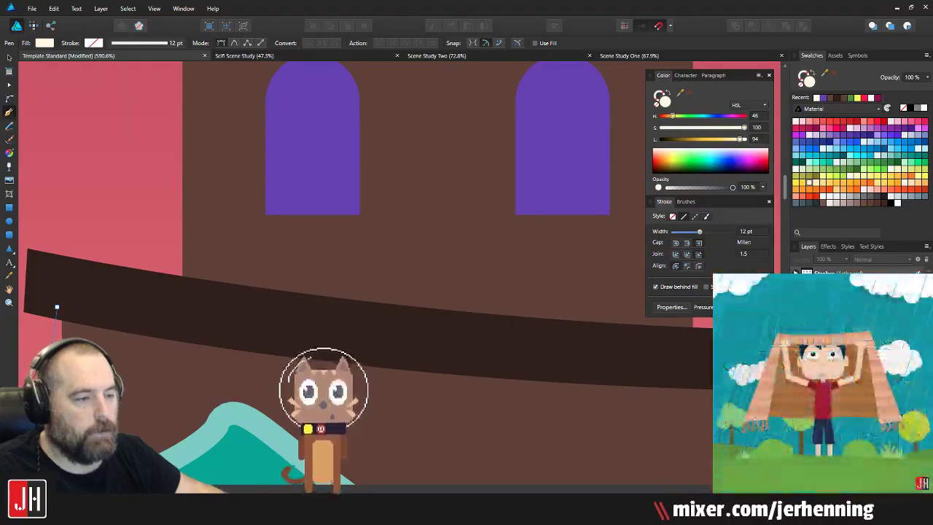
pyautogui.click(51, 368)
pyautogui.scroll(-5, 80, 343)
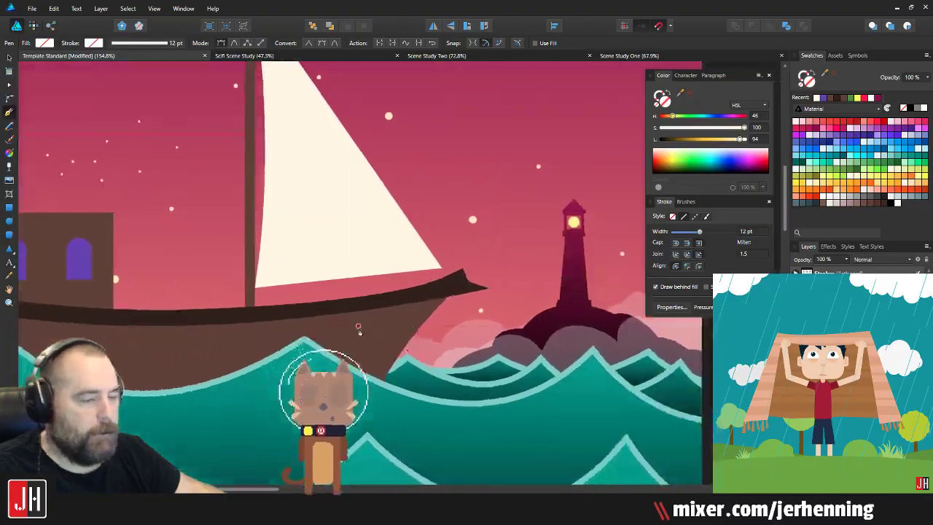
pyautogui.moveTo(358, 329); pyautogui.dragTo(449, 329)
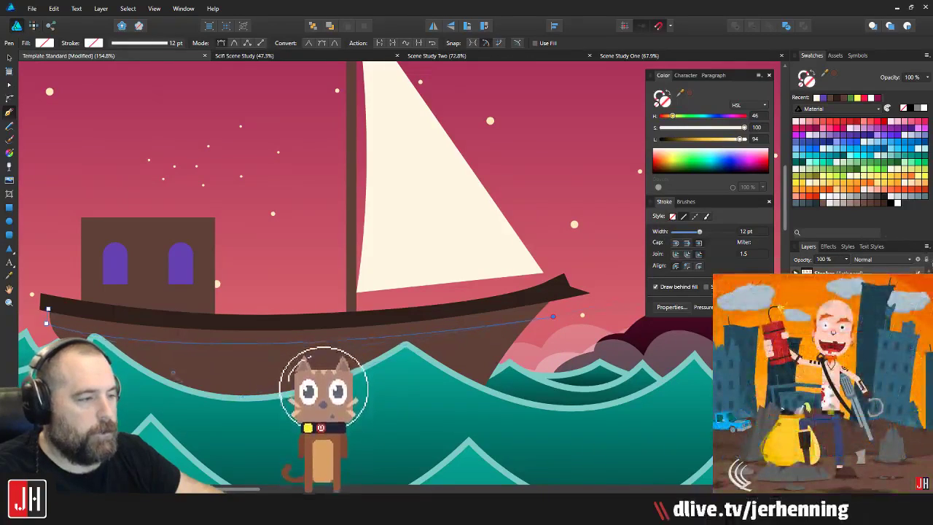
pyautogui.scroll(3, 563, 315)
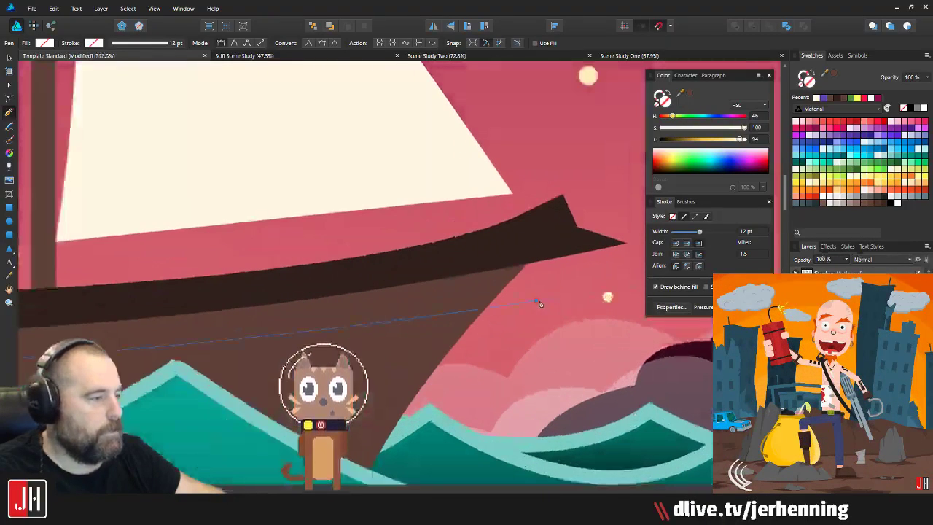
pyautogui.scroll(-3, 543, 242)
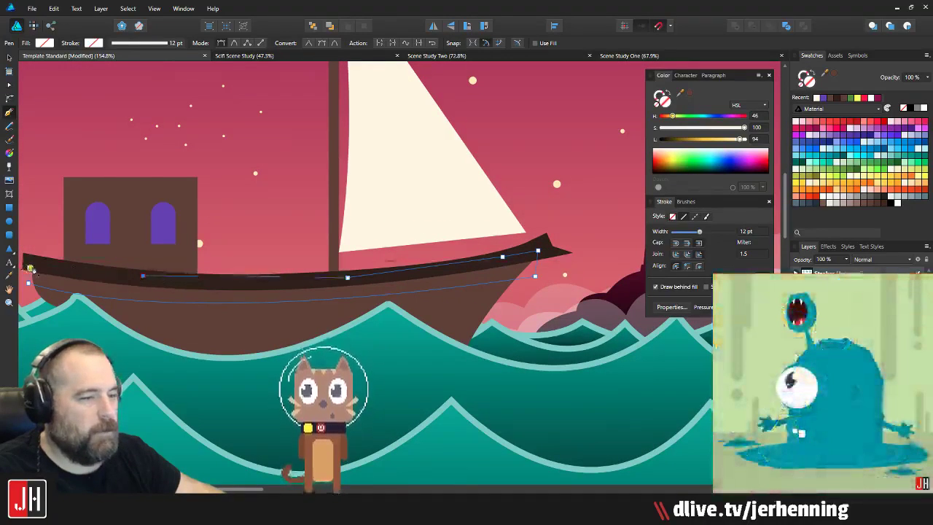
pyautogui.click(30, 268)
# Step: Fill the new plank strip with the brown sampled from the hull
pyautogui.press('i')
pyautogui.click(315, 321)
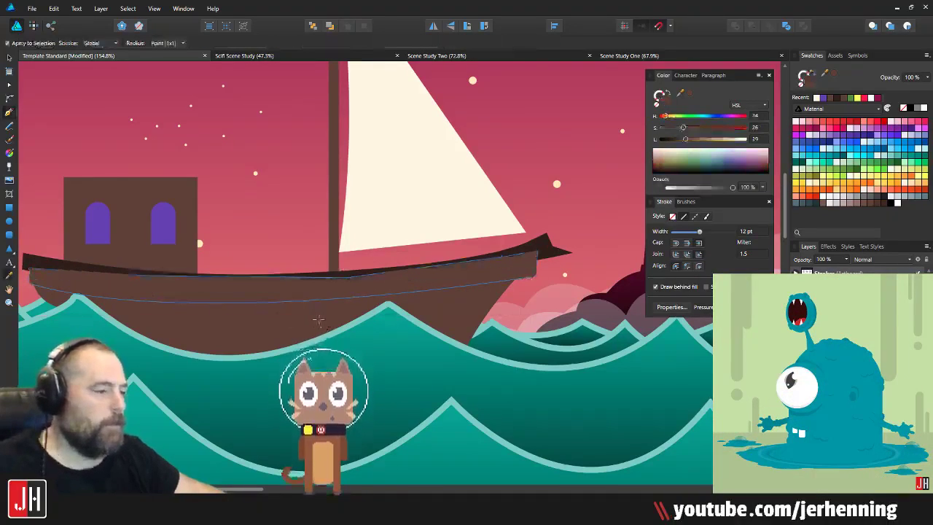
pyautogui.press('v')
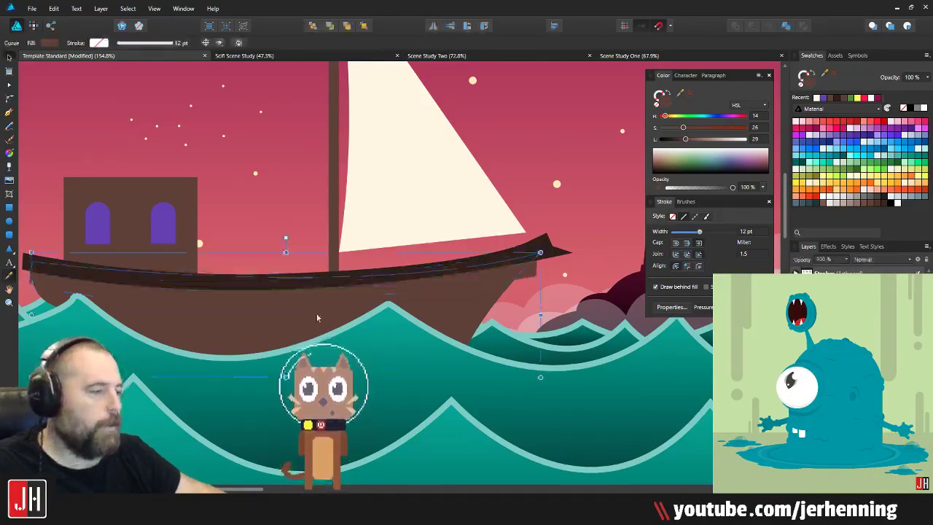
# Step: Shift the plank strip's two bow-end nodes inward to shorten its overhang past the hull, and deselect it
pyautogui.scroll(5, 539, 277)
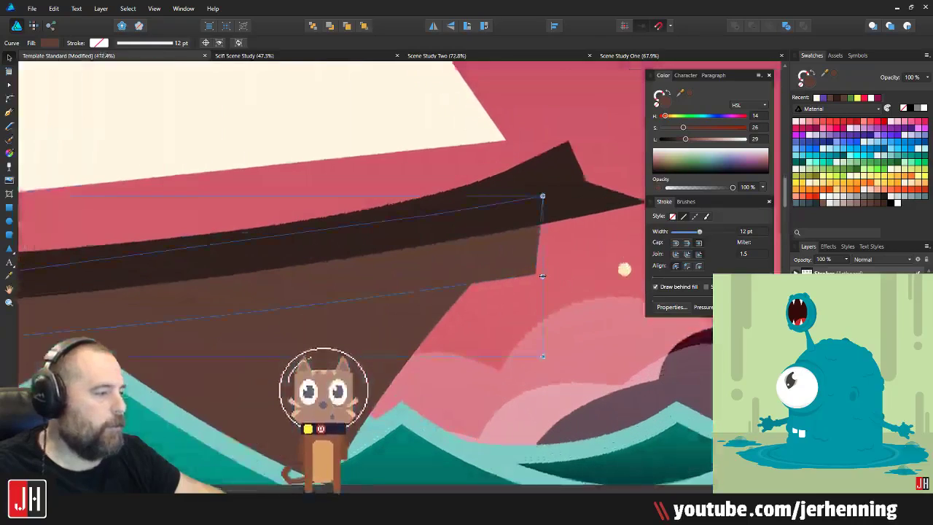
pyautogui.press('a')
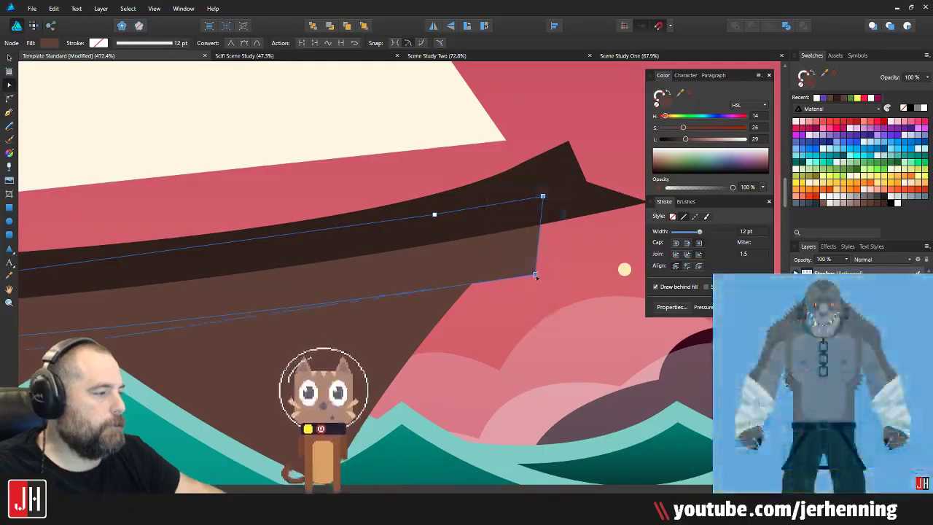
pyautogui.moveTo(535, 274)
pyautogui.mouseDown()
pyautogui.moveTo(511, 277)
pyautogui.moveTo(521, 276)
pyautogui.mouseUp()
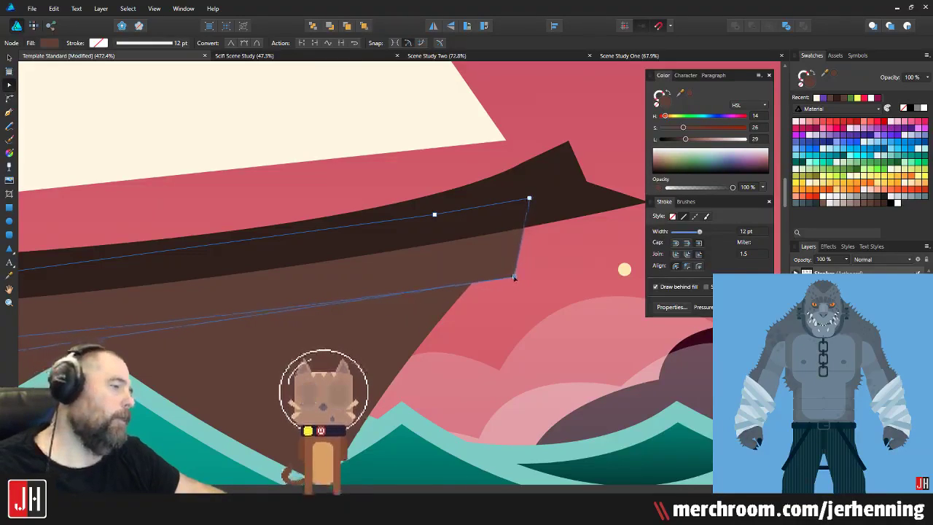
pyautogui.scroll(-5, 468, 288)
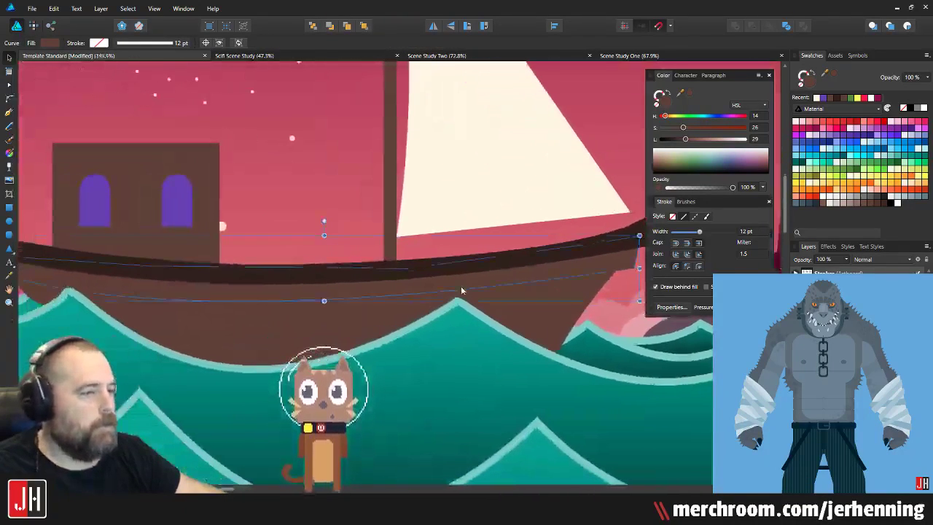
pyautogui.hotkey('ctrl', 'd')
# Step: Place a copy of the plank strip just below the first one and darken the copy to a lightness of 24
pyautogui.hscroll(-3, 521, 288)
pyautogui.hscroll(3, 321, 291)
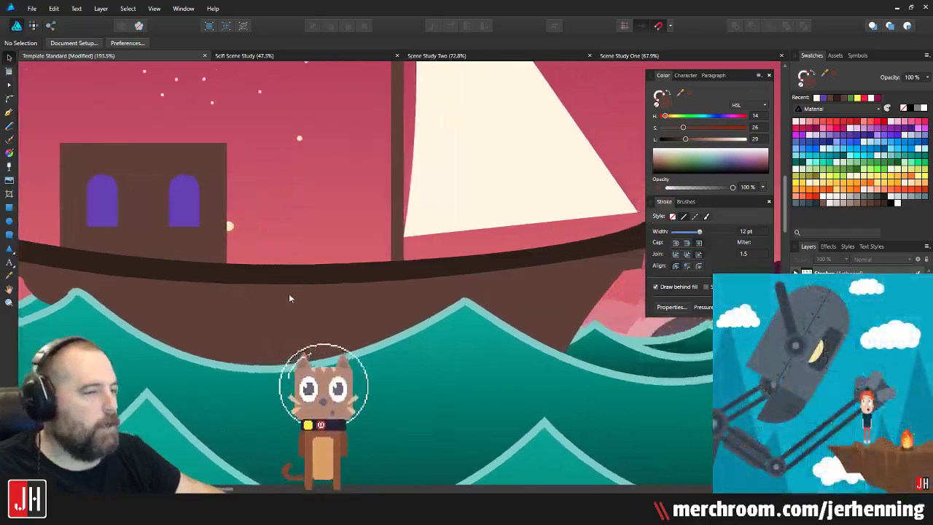
pyautogui.moveTo(290, 298); pyautogui.dragTo(224, 295)
pyautogui.scroll(-3, 288, 272)
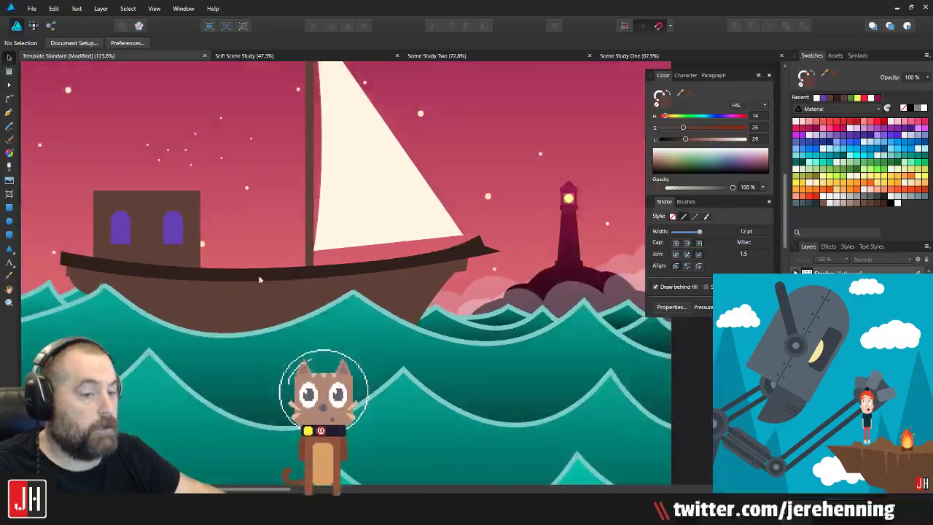
pyautogui.scroll(5, 300, 283)
pyautogui.click(315, 296)
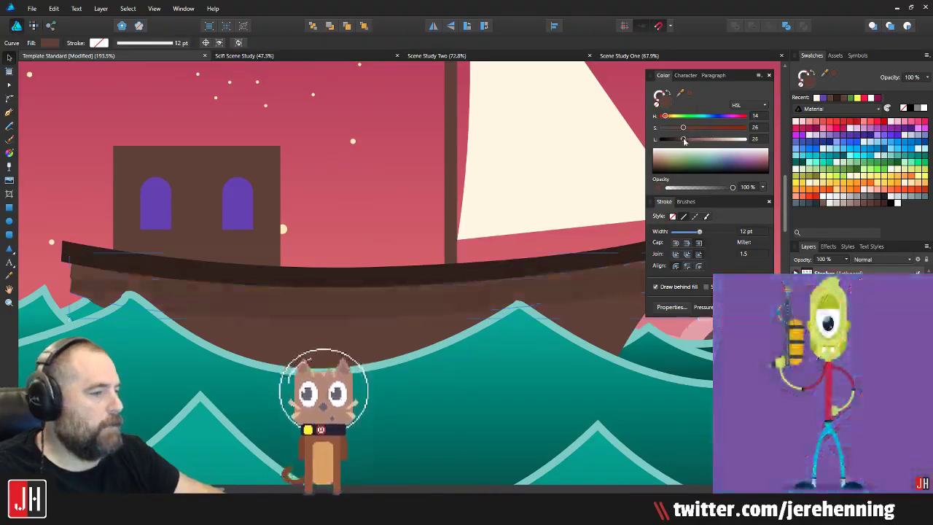
pyautogui.moveTo(687, 140); pyautogui.dragTo(657, 139)
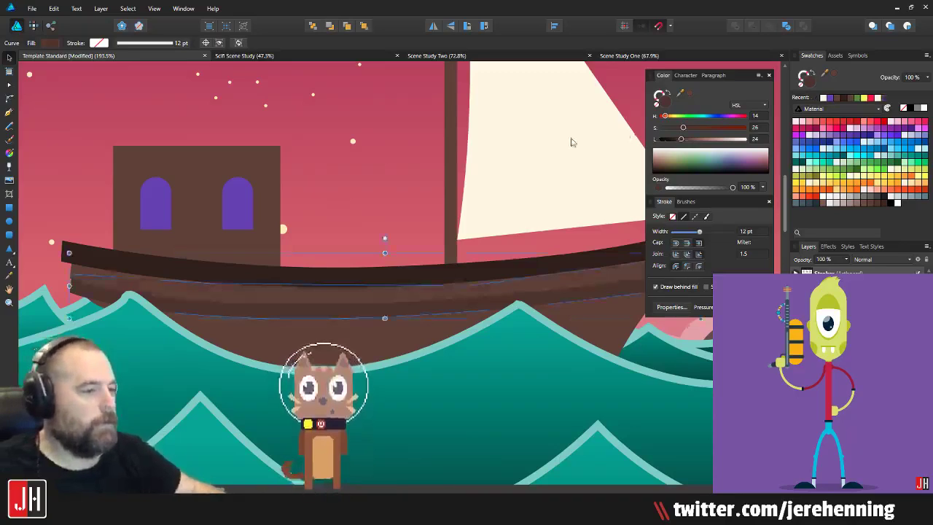
# Step: Shift the darker plank strip's two bow-end nodes toward the stern so it ends short of the plank above
pyautogui.scroll(6, 514, 260)
pyautogui.press('a')
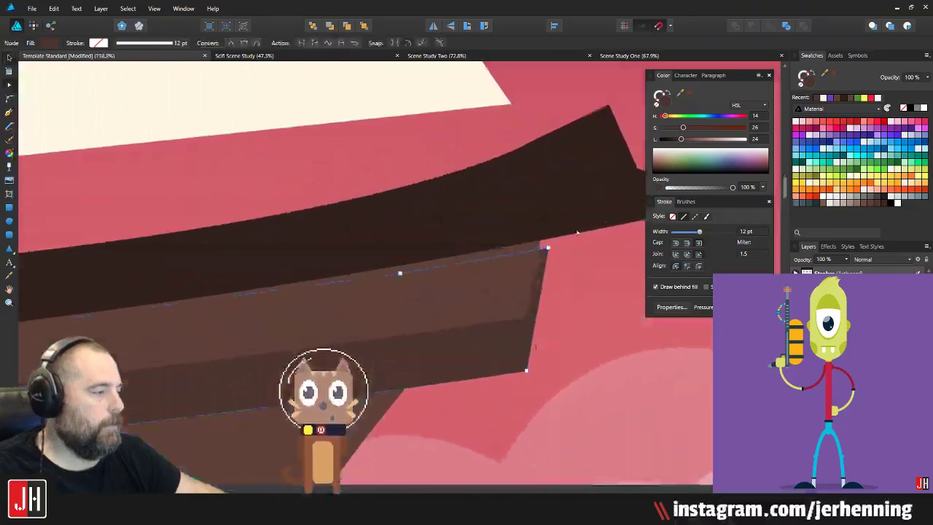
pyautogui.moveTo(577, 233); pyautogui.dragTo(513, 406)
pyautogui.moveTo(526, 371); pyautogui.dragTo(502, 372)
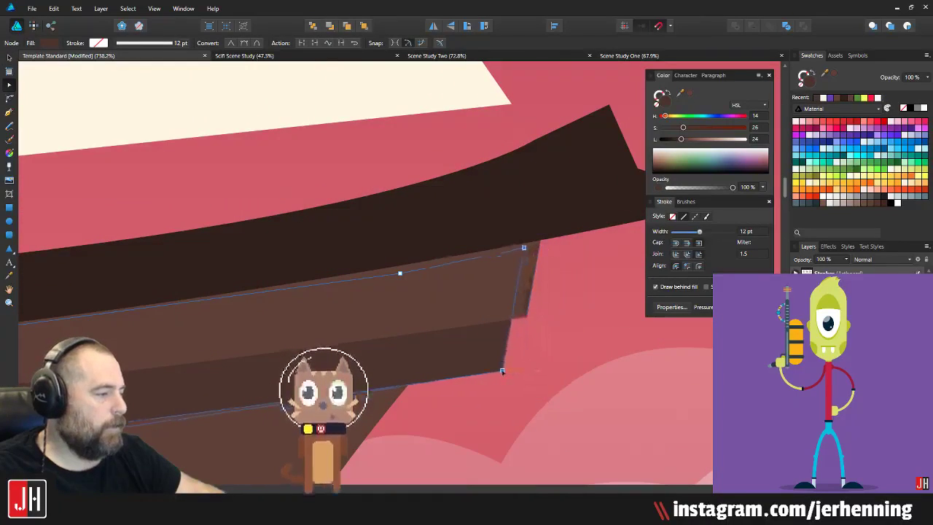
pyautogui.press('v')
pyautogui.click(560, 355)
# Step: Adjust the end nodes of the darker plank strip at the boat's stern
pyautogui.scroll(-9, 535, 370)
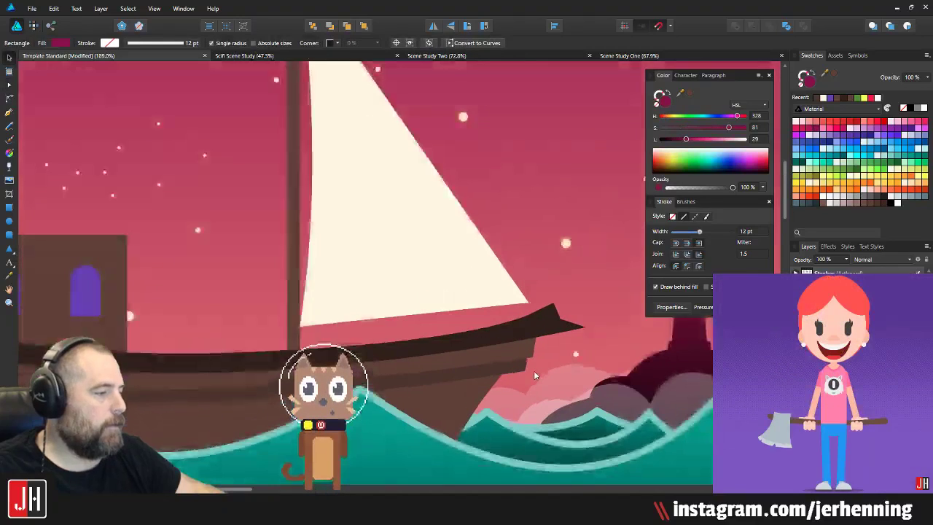
pyautogui.scroll(4, 447, 376)
pyautogui.scroll(5, 168, 278)
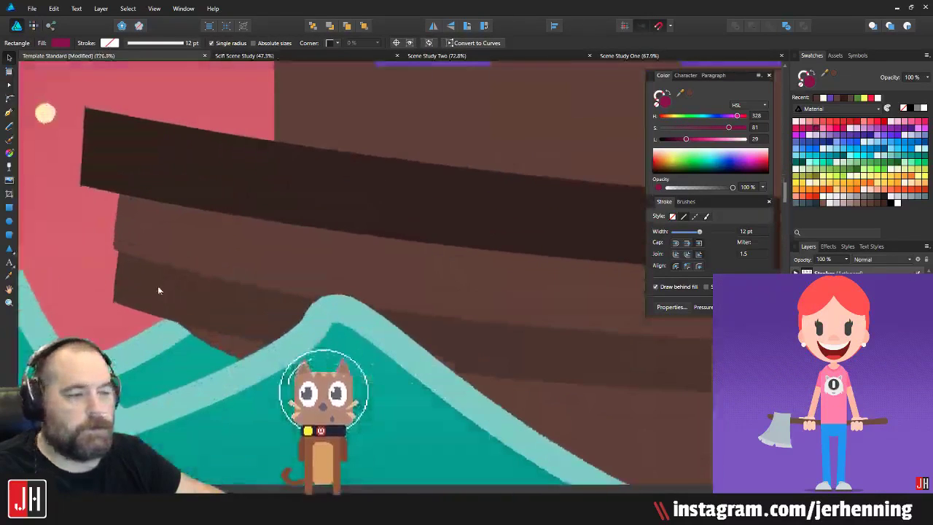
pyautogui.press('a')
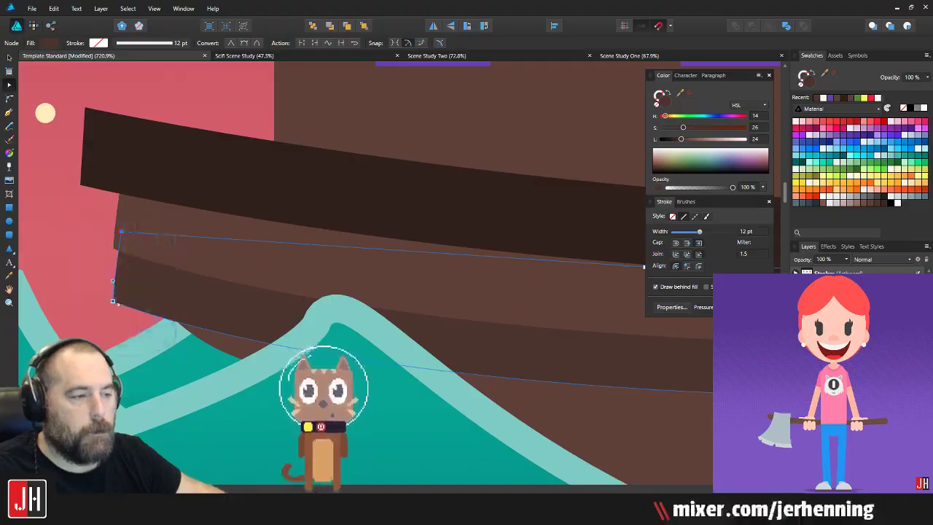
pyautogui.press('m')
pyautogui.scroll(-8, 145, 270)
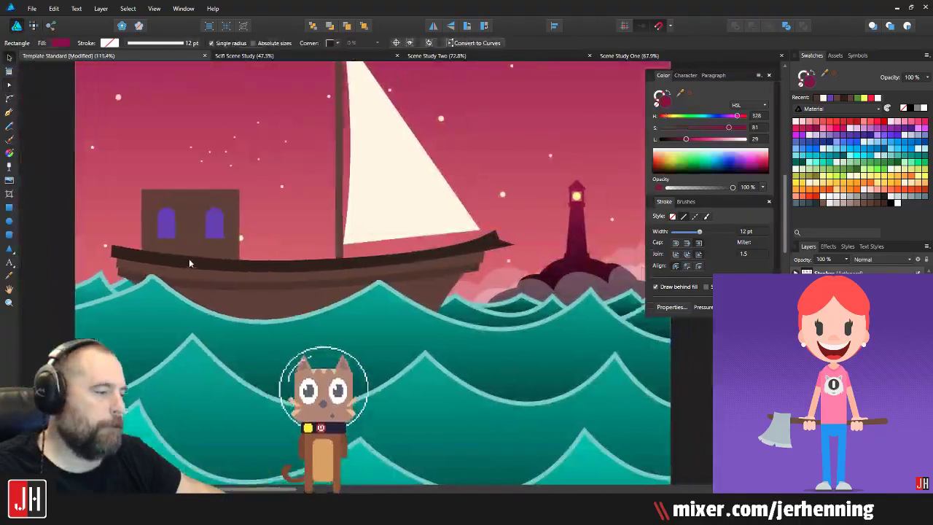
# Step: Place a copy of the darker plank just below it and recolour the copy to the lighter brown with lightness 29
pyautogui.scroll(5, 437, 275)
pyautogui.click(406, 270)
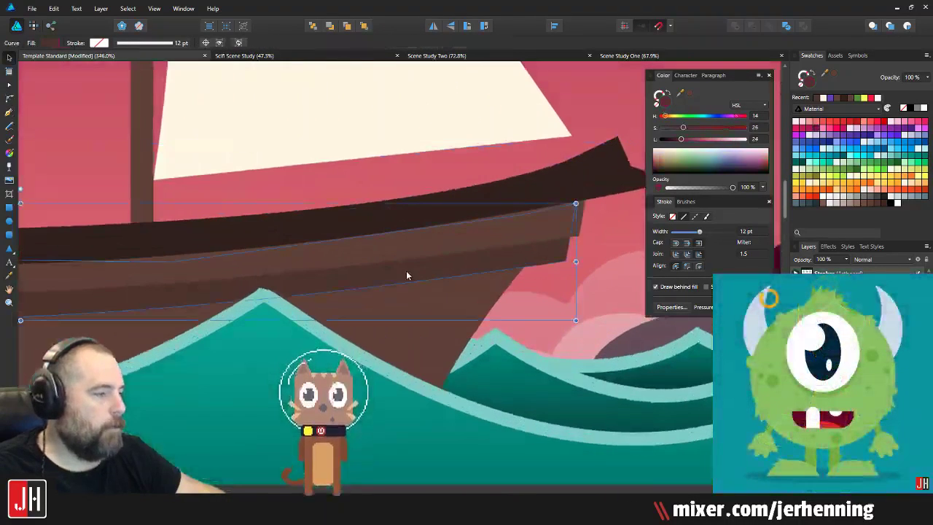
pyautogui.scroll(-3, 531, 275)
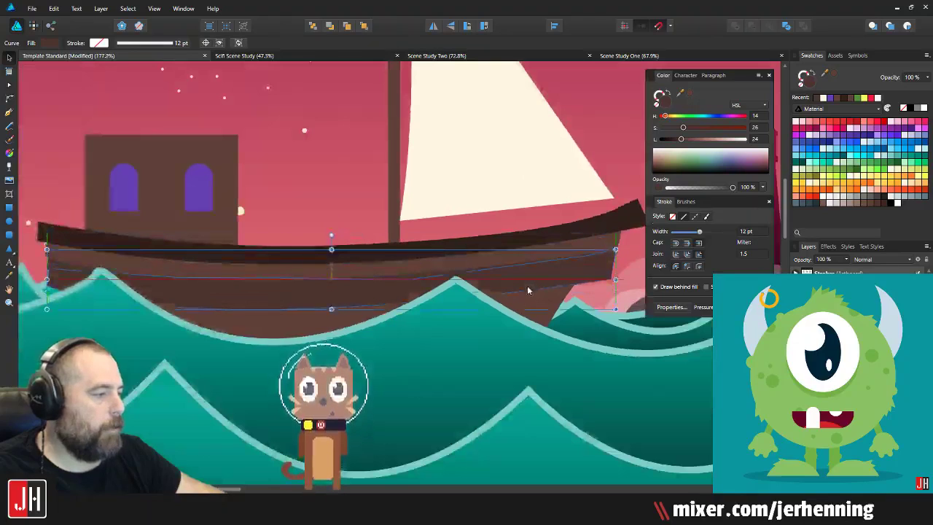
pyautogui.press('b')
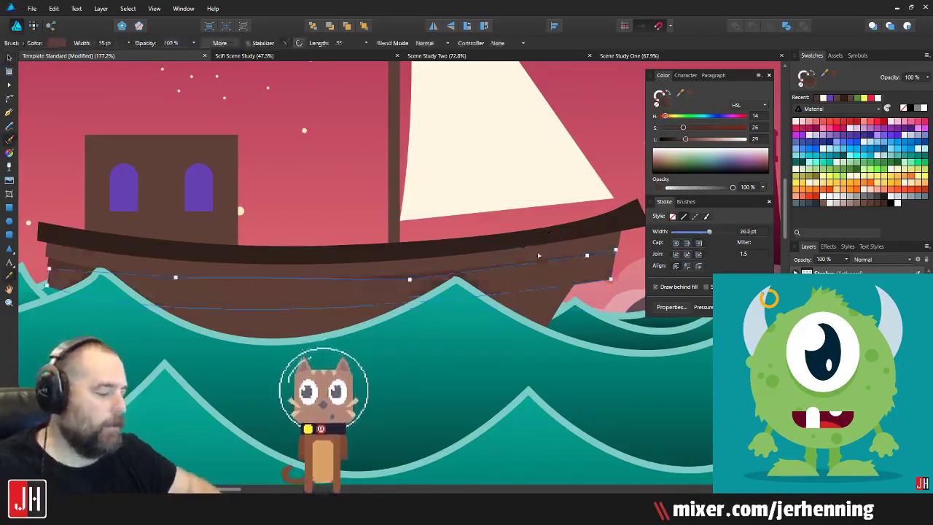
pyautogui.press('v')
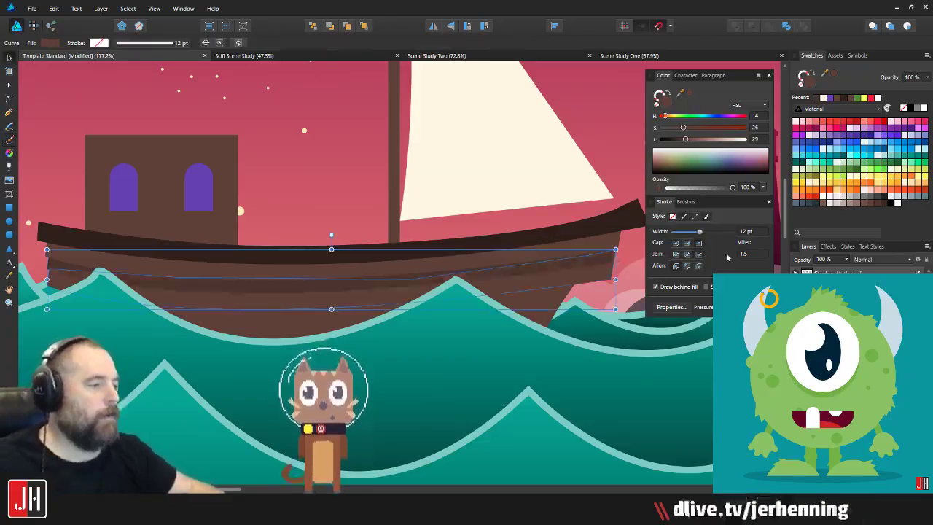
# Step: Nudge the new lighter plank up against the strip above, shift its two bow-end nodes toward the stern, and deselect it
pyautogui.scroll(10, 107, 277)
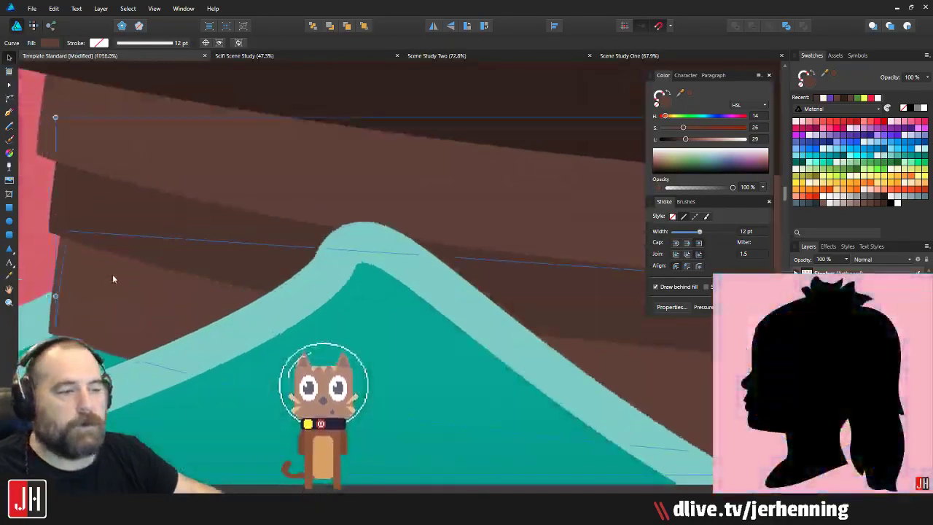
pyautogui.moveTo(116, 272); pyautogui.dragTo(120, 253)
pyautogui.scroll(-10, 120, 263)
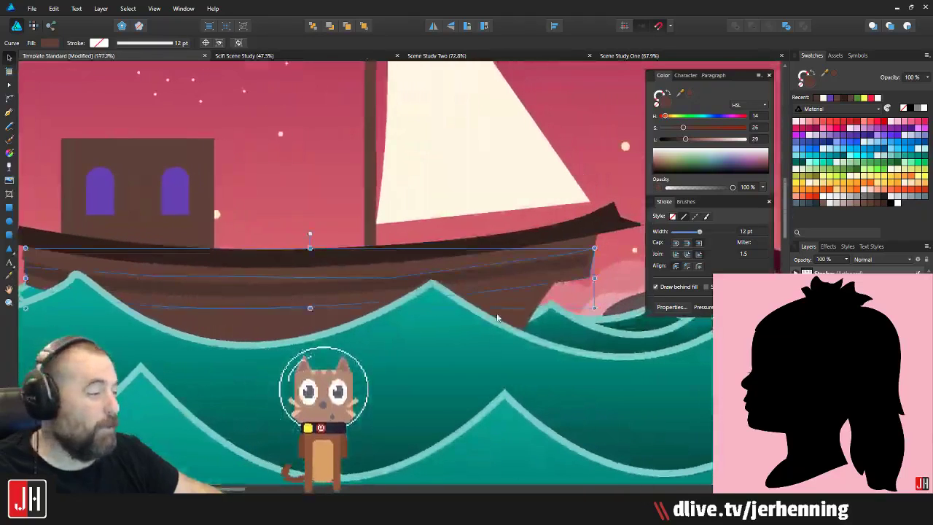
pyautogui.scroll(5, 622, 273)
pyautogui.scroll(3, 622, 273)
pyautogui.press('a')
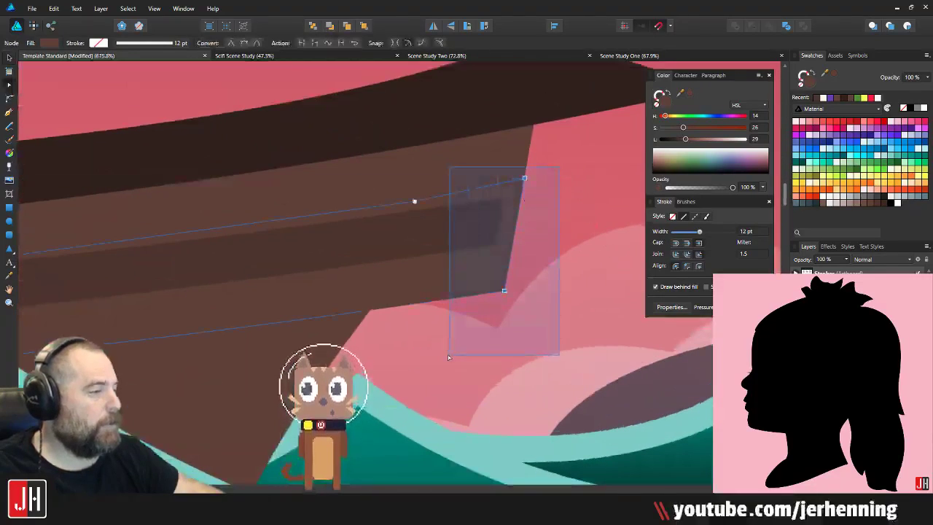
pyautogui.moveTo(504, 290); pyautogui.dragTo(468, 295)
pyautogui.click(496, 300)
pyautogui.scroll(-3, 470, 346)
pyautogui.scroll(-3, 471, 346)
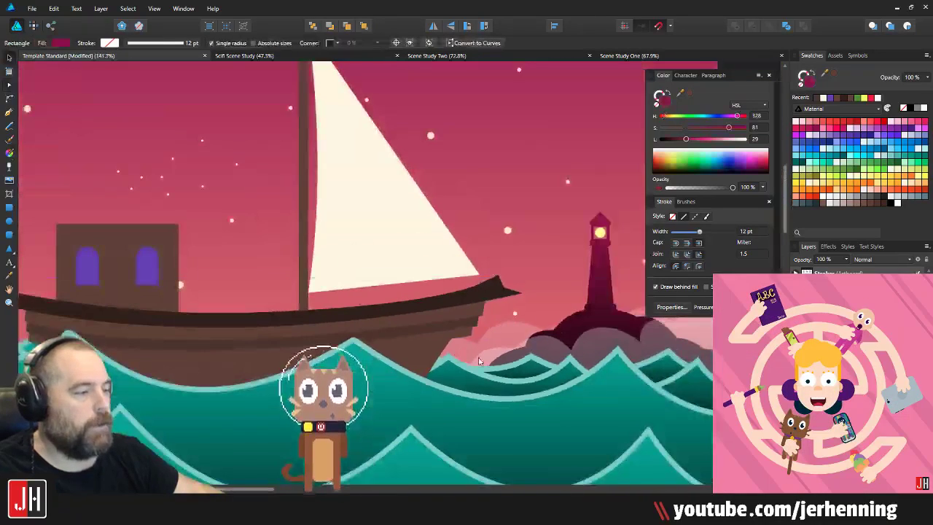
# Step: Place a copy of the darker plank below the lowest lighter one and shift the copy's two bow-end nodes toward the stern
pyautogui.scroll(3, 448, 372)
pyautogui.scroll(1, 478, 326)
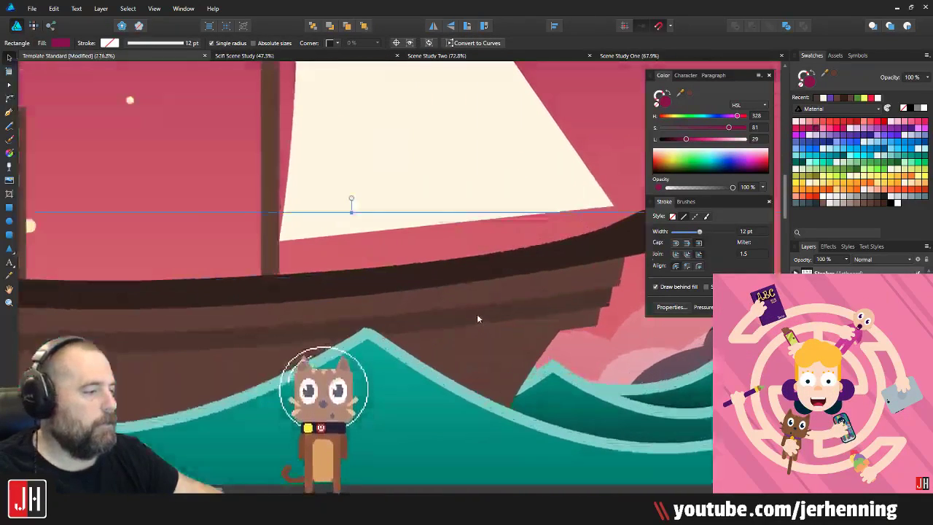
pyautogui.click(477, 313)
pyautogui.moveTo(477, 313); pyautogui.dragTo(473, 353)
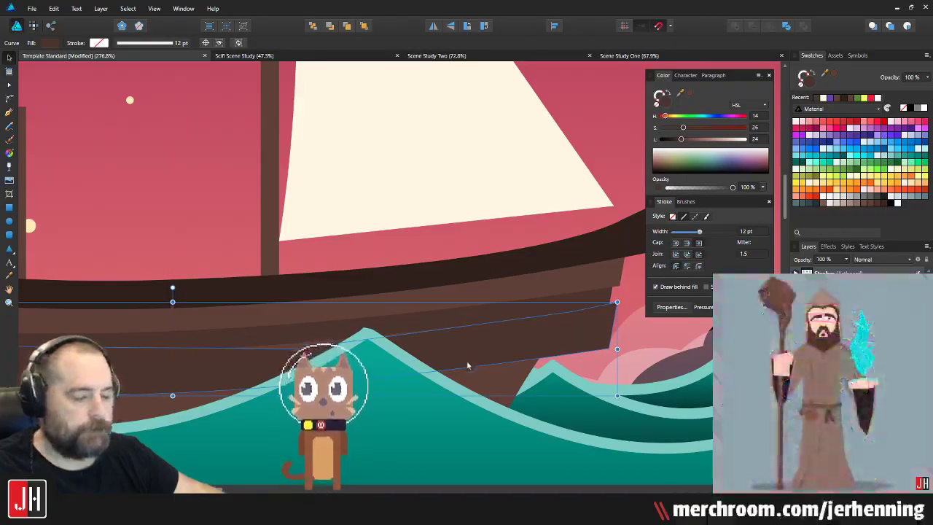
pyautogui.click(487, 359)
pyautogui.doubleClick(488, 362)
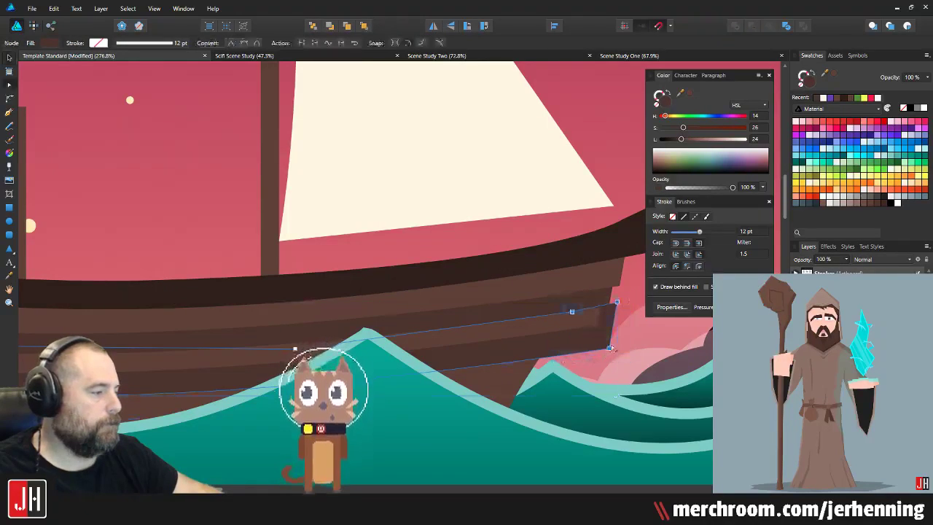
pyautogui.moveTo(611, 349); pyautogui.dragTo(583, 351)
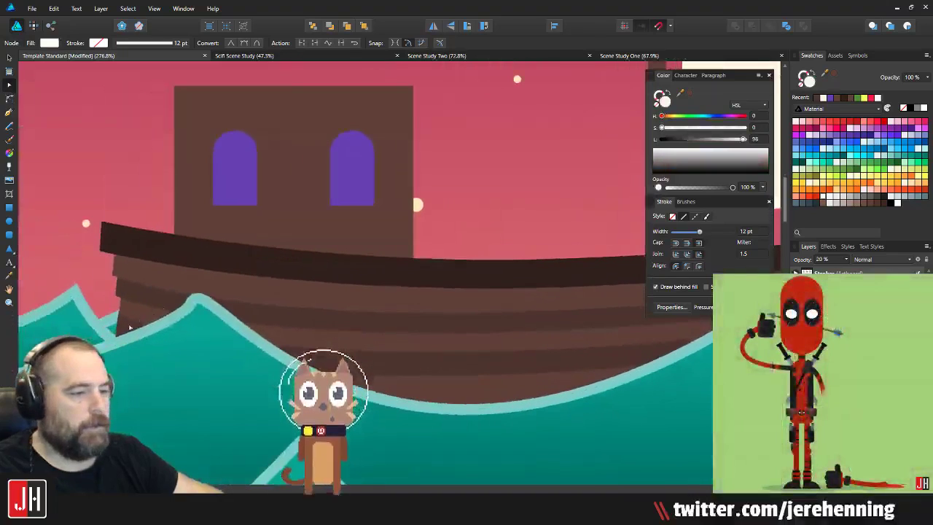
# Step: Shift the stern-end nodes of the lowest dark plank inward so it ends short of the plank above
pyautogui.press('v')
pyautogui.click(105, 292)
pyautogui.press('Escape')
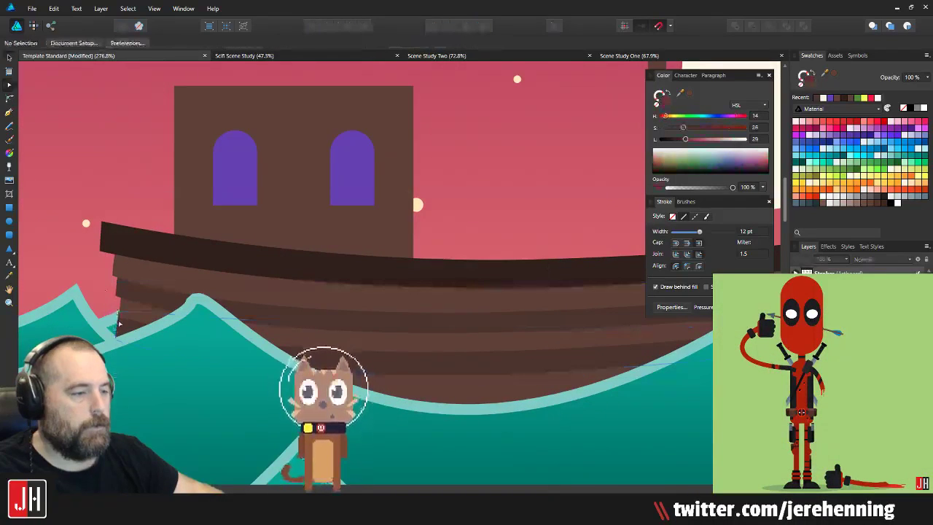
pyautogui.doubleClick(119, 326)
pyautogui.scroll(3, 114, 337)
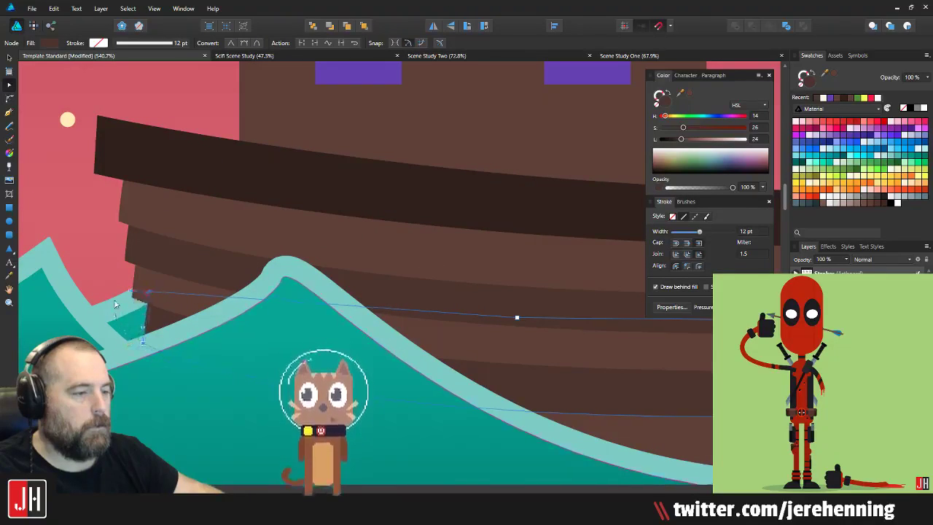
pyautogui.press('v')
pyautogui.click(128, 324)
# Step: Place a copy of the lighter plank just below the lowest dark plank on the hull
pyautogui.scroll(-7, 128, 325)
pyautogui.moveTo(356, 318); pyautogui.dragTo(384, 315)
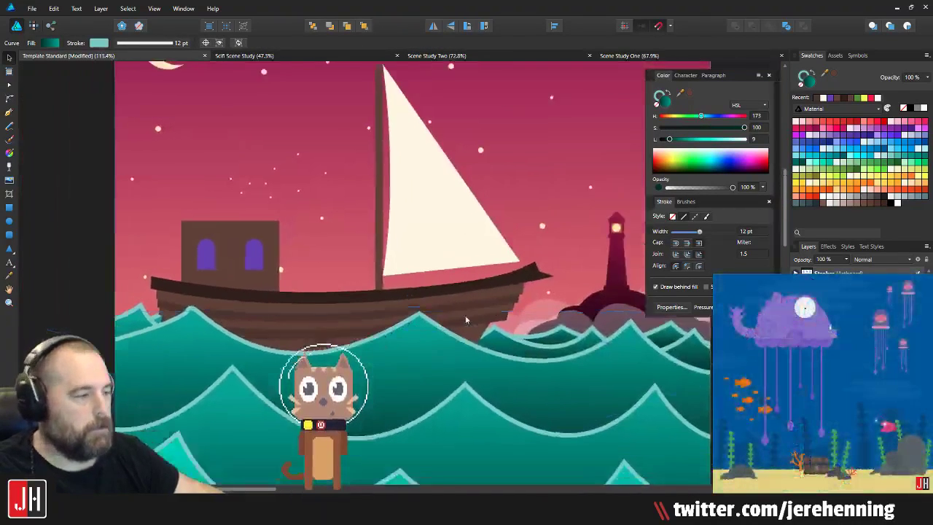
pyautogui.moveTo(467, 319); pyautogui.dragTo(500, 315)
pyautogui.scroll(2, 331, 326)
pyautogui.moveTo(357, 326); pyautogui.dragTo(424, 321)
pyautogui.scroll(1, 423, 321)
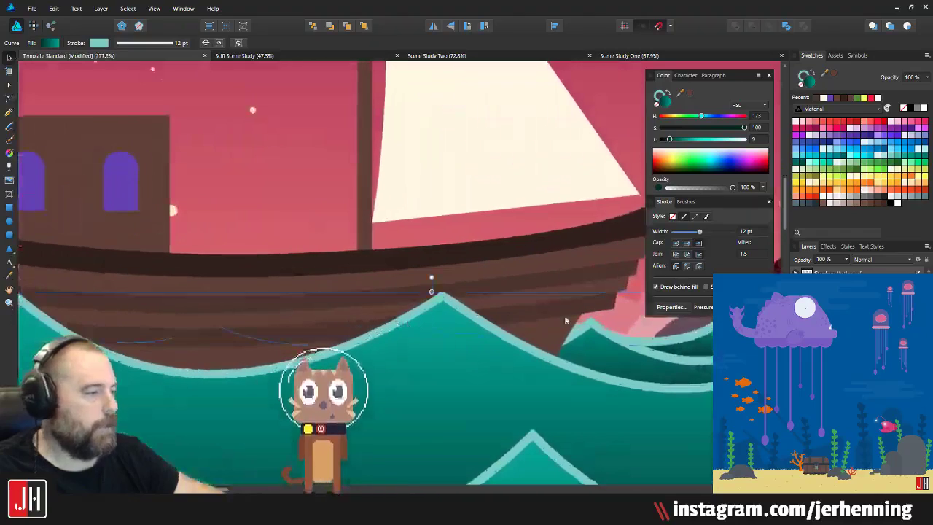
pyautogui.scroll(5, 554, 312)
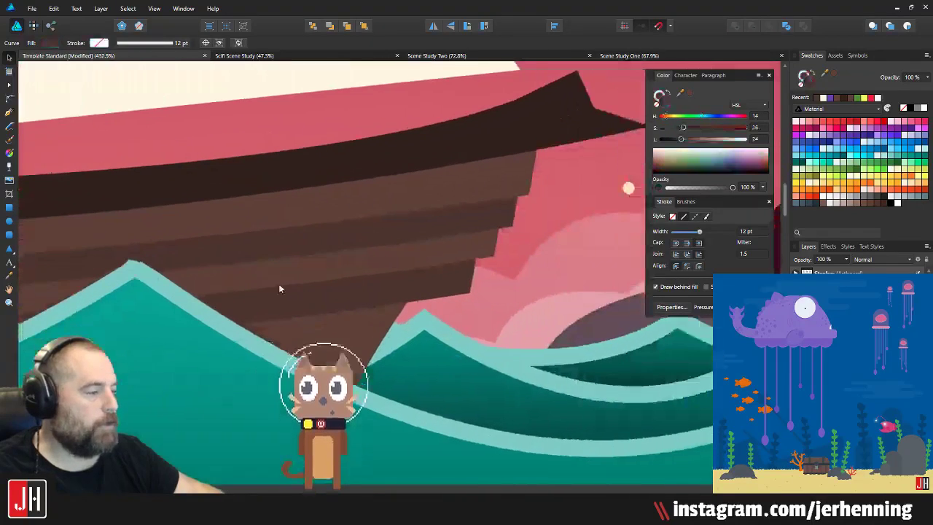
pyautogui.click(387, 280)
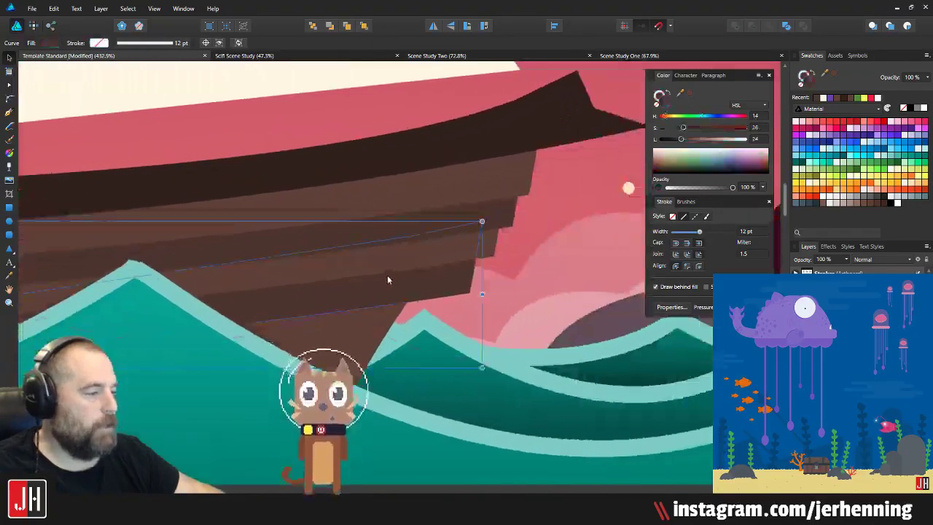
pyautogui.moveTo(390, 267); pyautogui.dragTo(387, 349)
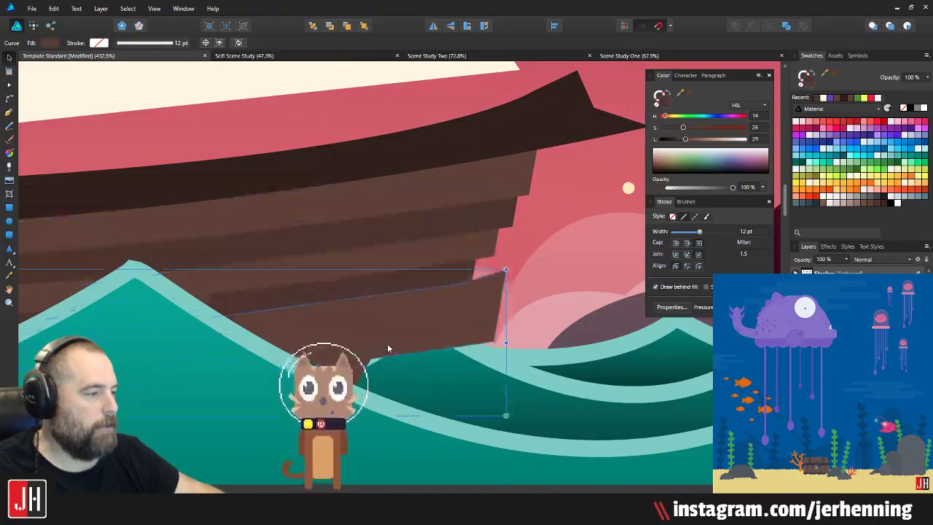
# Step: Shift the bow-end nodes of the lowest lighter plank toward the stern and nudge the plank up slightly
pyautogui.press('a')
pyautogui.moveTo(532, 254); pyautogui.dragTo(444, 395)
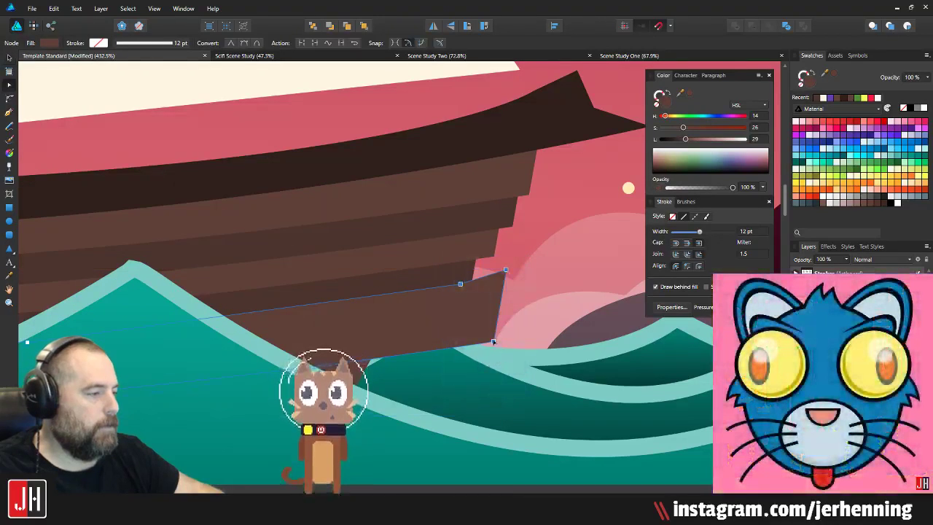
pyautogui.moveTo(494, 342); pyautogui.dragTo(445, 341)
pyautogui.scroll(-4, 446, 342)
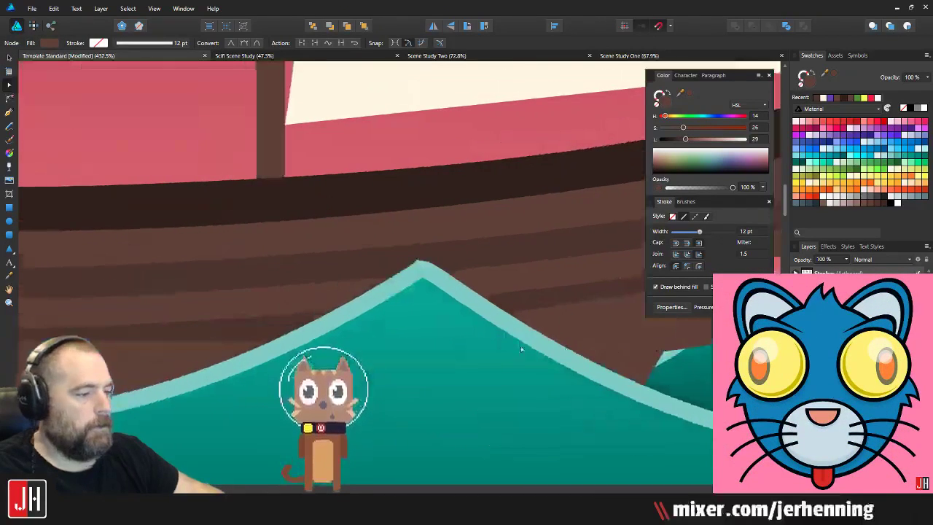
pyautogui.click(532, 344)
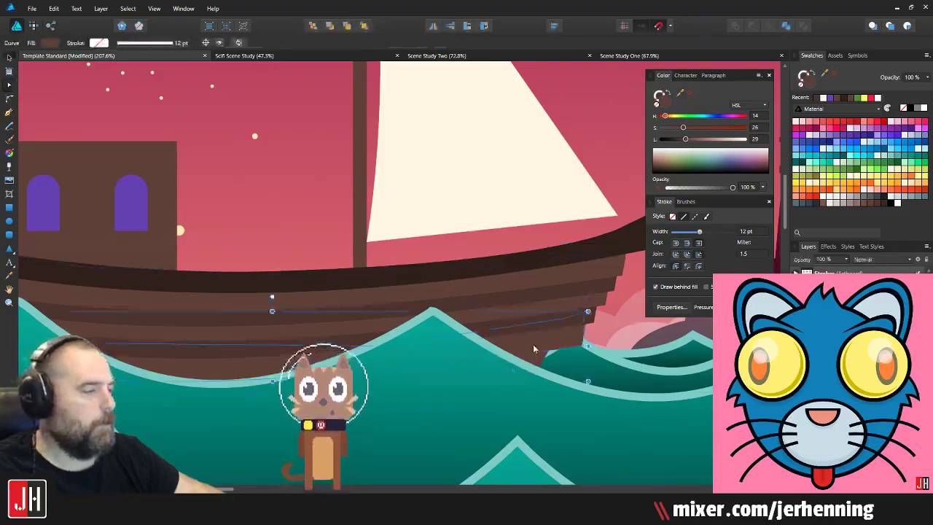
pyautogui.scroll(3, 547, 346)
pyautogui.moveTo(557, 336); pyautogui.dragTo(558, 329)
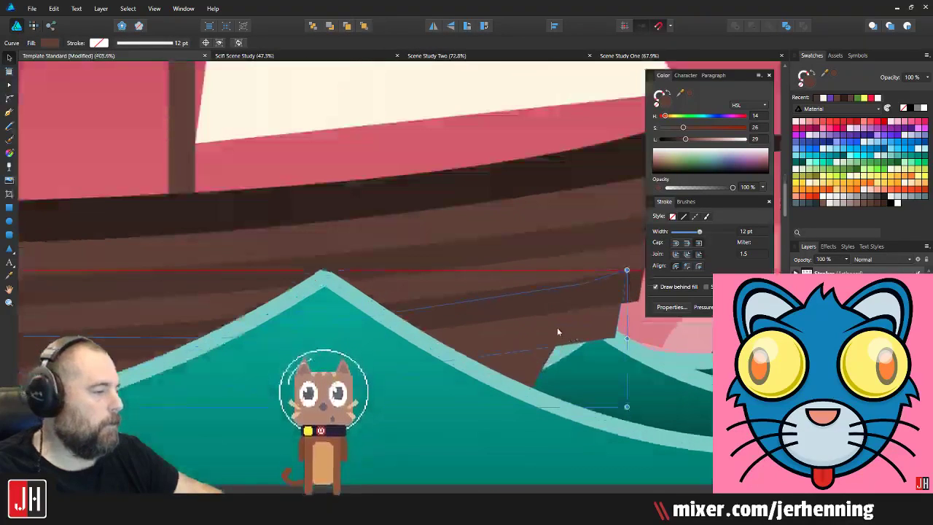
# Step: Place another copy of the lowest plank beneath it and shift the copy's bow-end nodes toward the stern
pyautogui.scroll(-4, 550, 348)
pyautogui.scroll(-2, 549, 351)
pyautogui.moveTo(482, 350); pyautogui.dragTo(557, 355)
pyautogui.scroll(3, 373, 355)
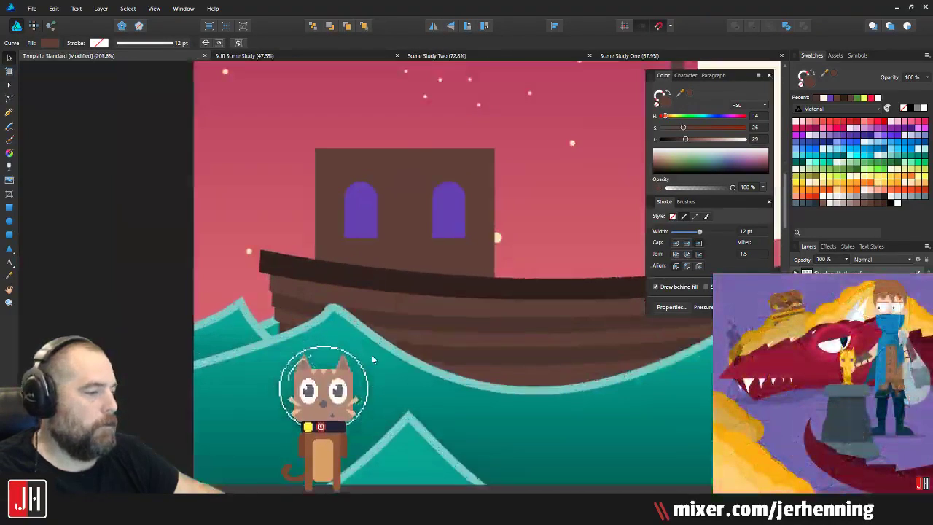
pyautogui.moveTo(501, 377); pyautogui.dragTo(319, 343)
pyautogui.moveTo(652, 374); pyautogui.dragTo(375, 372)
pyautogui.scroll(3, 416, 314)
pyautogui.press('a')
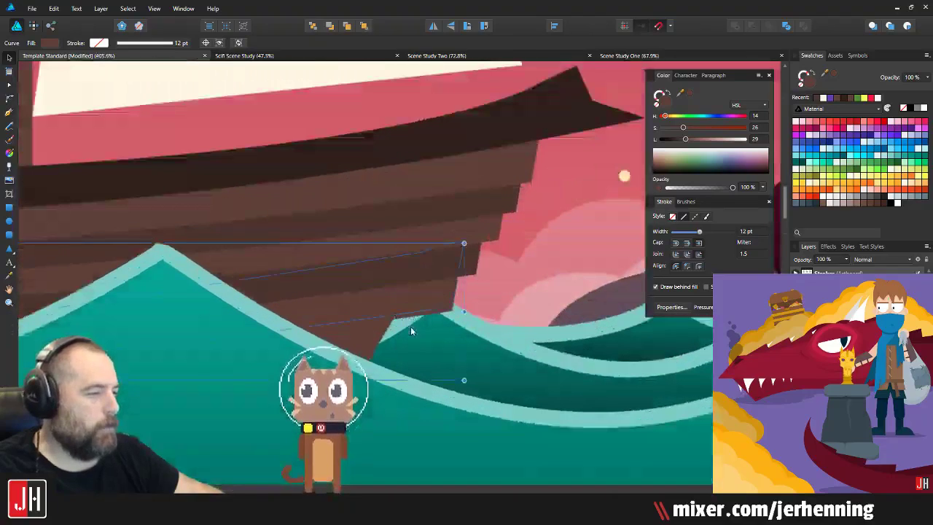
pyautogui.moveTo(496, 262); pyautogui.dragTo(403, 369)
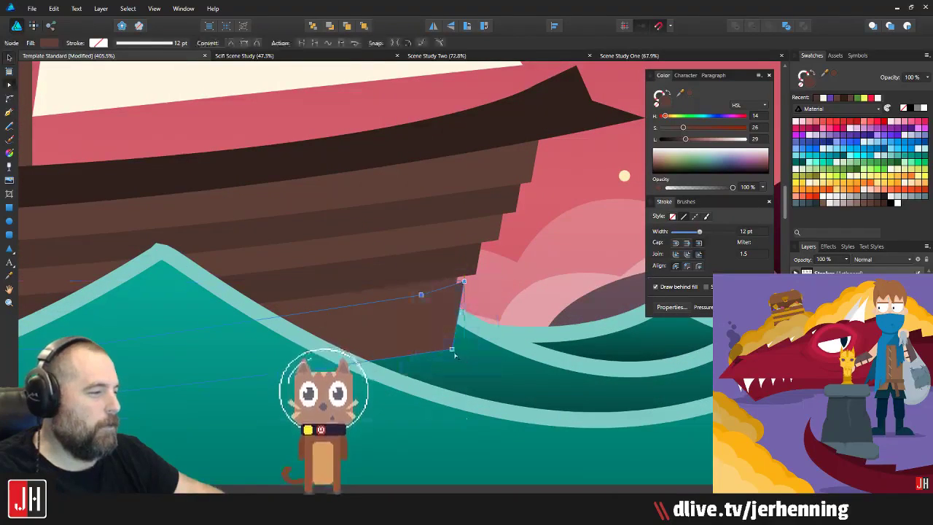
pyautogui.moveTo(452, 349); pyautogui.dragTo(421, 350)
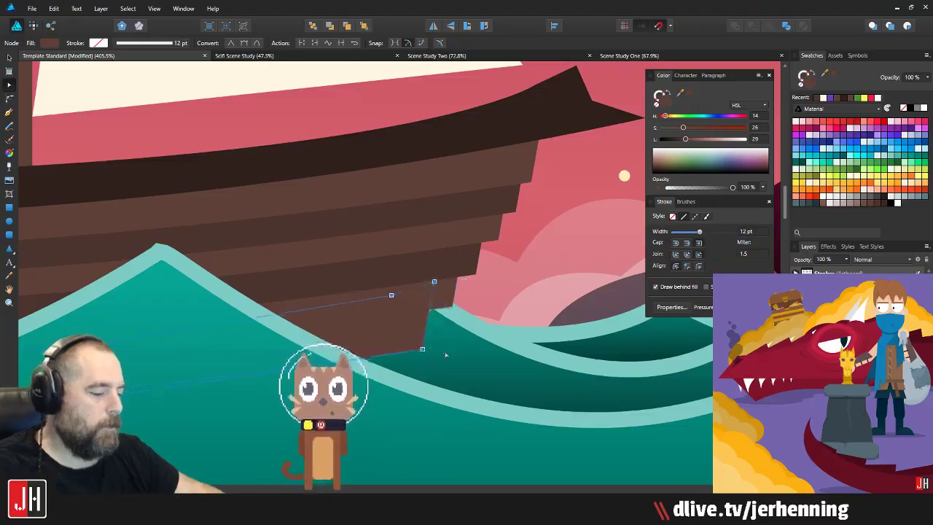
# Step: Recolour the lowest plank with the dark brown sampled from the strip above, tuck it behind the lighter plank, nudge it up, and deselect it
pyautogui.press('i')
pyautogui.click(431, 266)
pyautogui.press('v')
pyautogui.hotkey('ctrl', 'x')
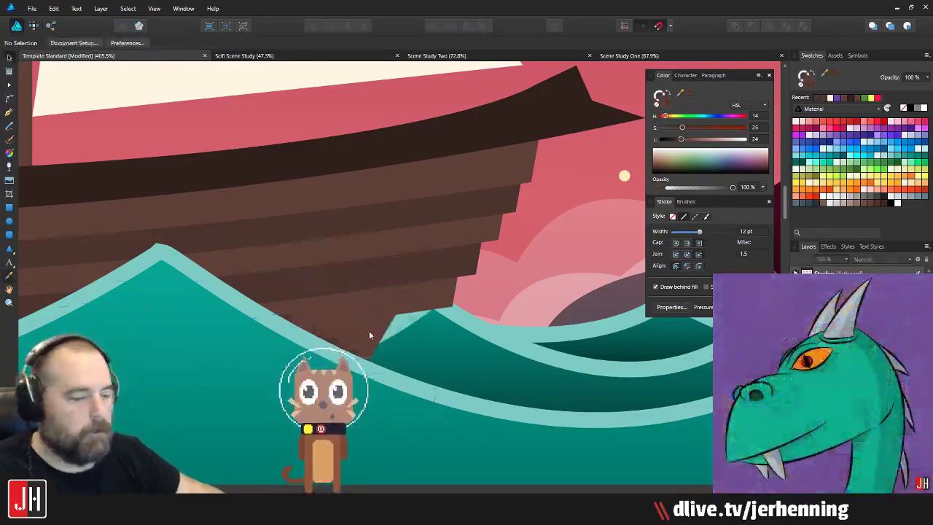
pyautogui.click(371, 332)
pyautogui.scroll(2, 375, 327)
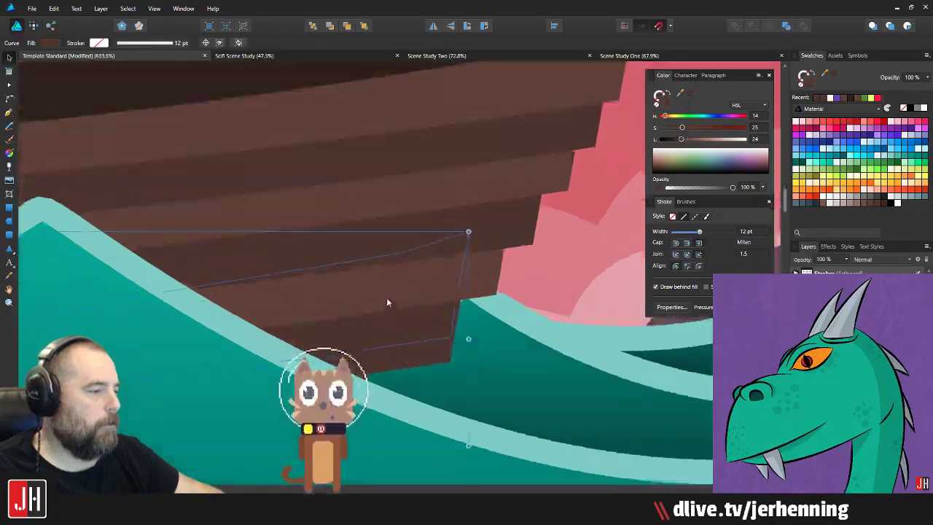
pyautogui.click(402, 363)
pyautogui.press('Delete')
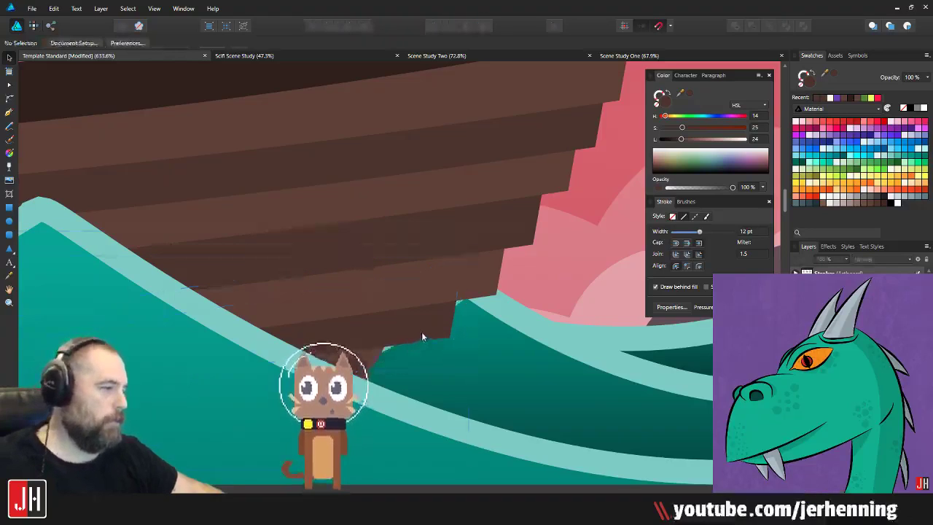
pyautogui.click(421, 332)
pyautogui.scroll(-3, 416, 340)
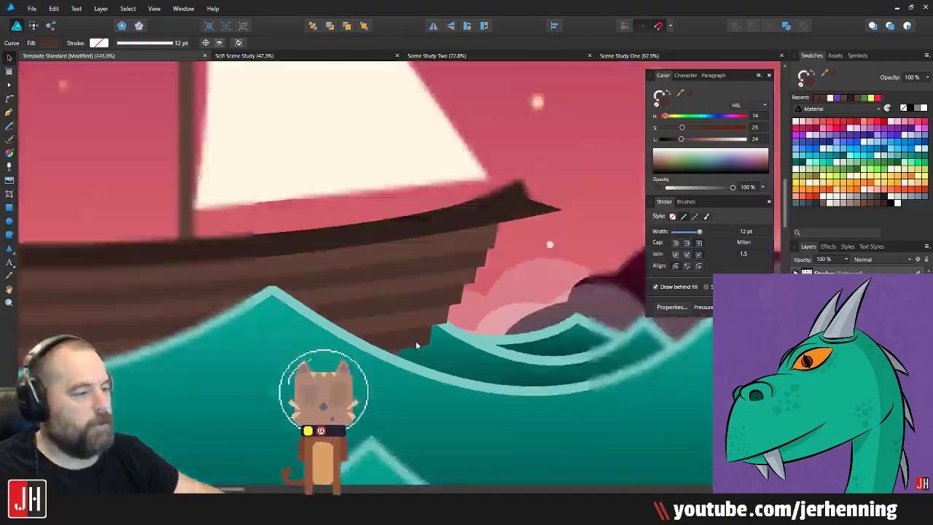
pyautogui.scroll(-7, 416, 343)
pyautogui.click(546, 347)
# Step: Recolour the hull shape showing beneath the lowest dark plank with the lighter brown sampled from the planks
pyautogui.scroll(2, 391, 336)
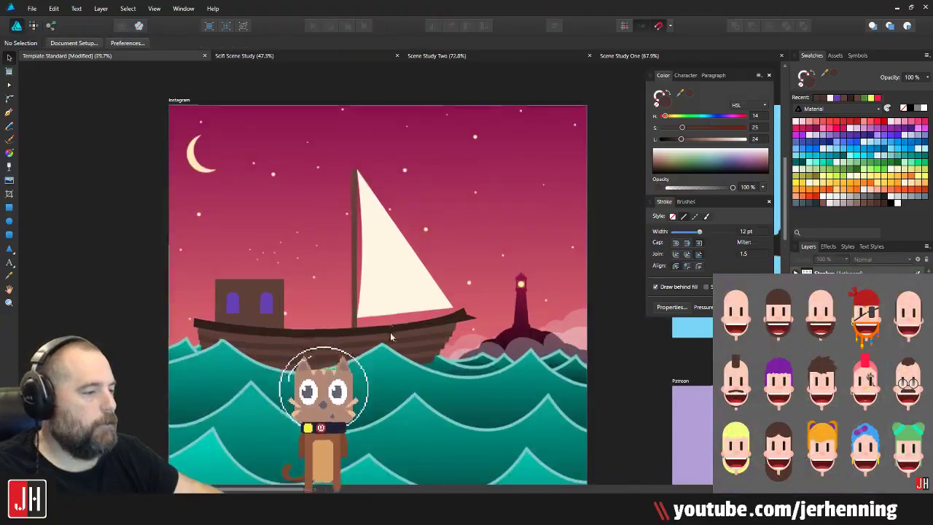
pyautogui.scroll(5, 390, 334)
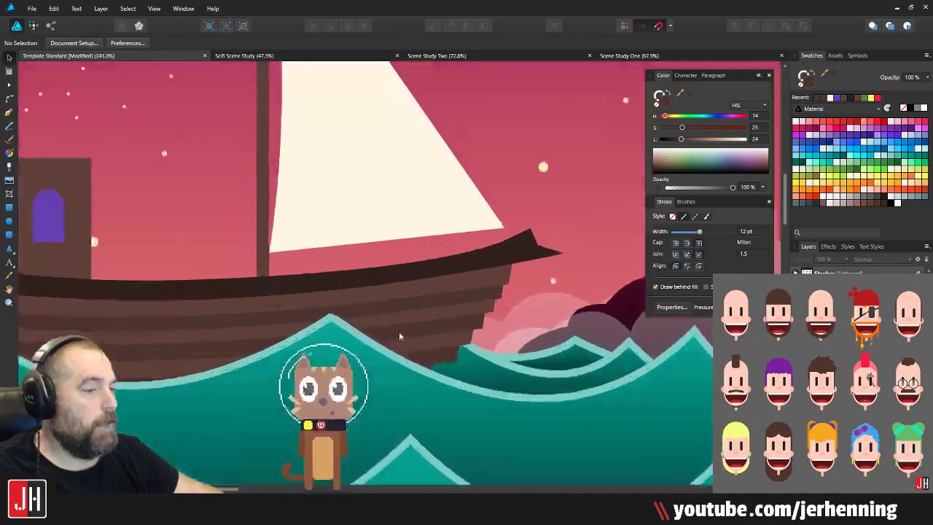
pyautogui.scroll(1, 399, 336)
pyautogui.click(477, 384)
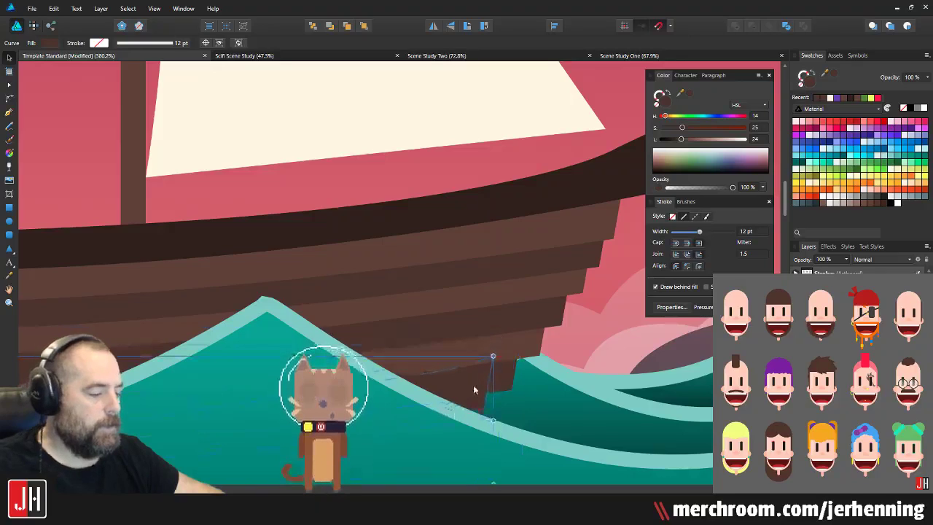
pyautogui.press('i')
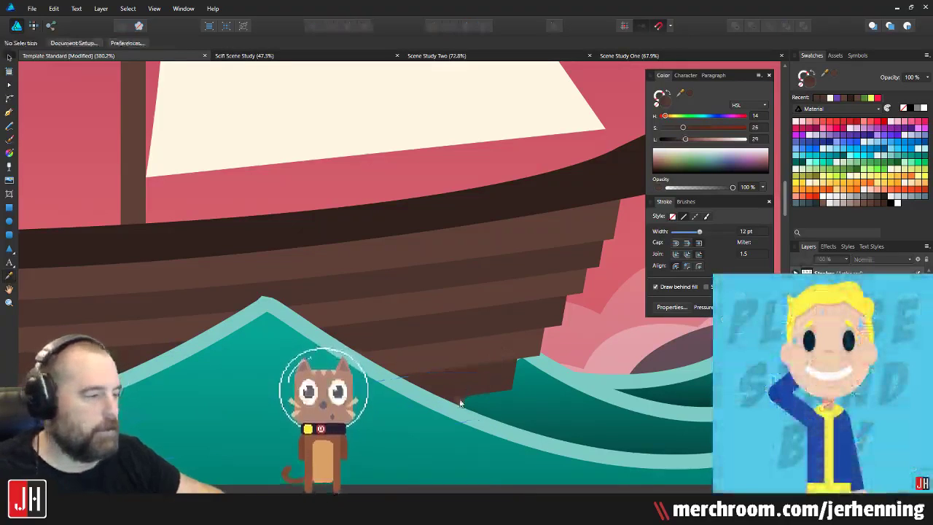
pyautogui.click(461, 403)
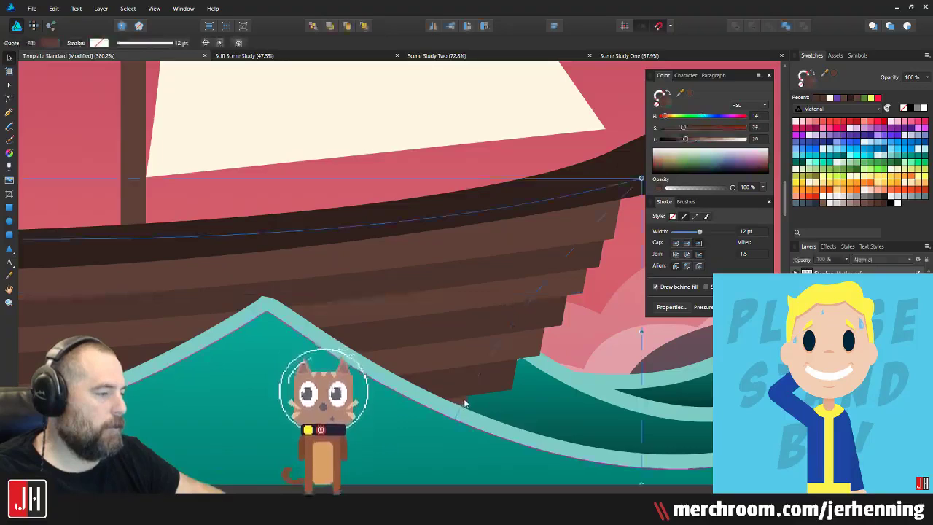
pyautogui.click(472, 400)
pyautogui.hotkey('ctrl', '0')
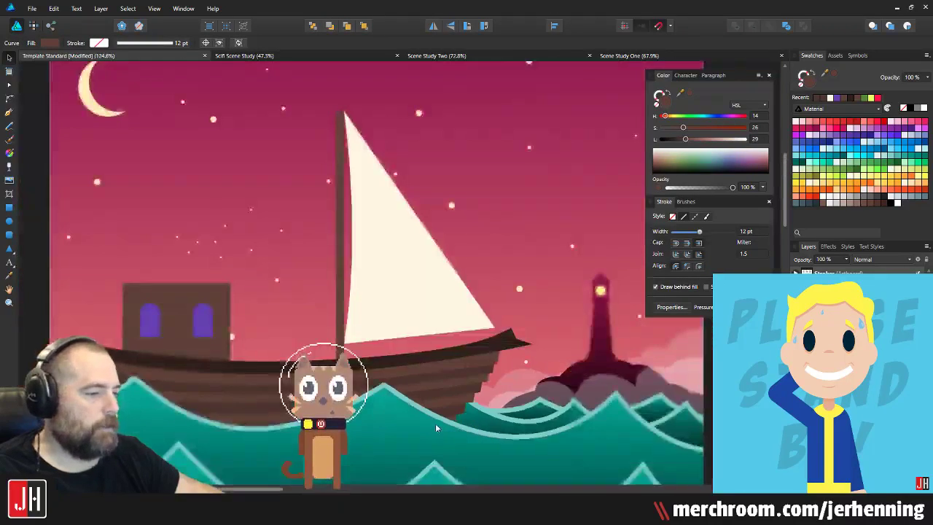
# Step: Examine the planked hull from stern to bow and how the boat sits within the whole scene
pyautogui.click(214, 360)
pyautogui.moveTo(393, 414); pyautogui.dragTo(283, 360)
pyautogui.scroll(6, 283, 360)
pyautogui.moveTo(310, 323); pyautogui.dragTo(355, 321)
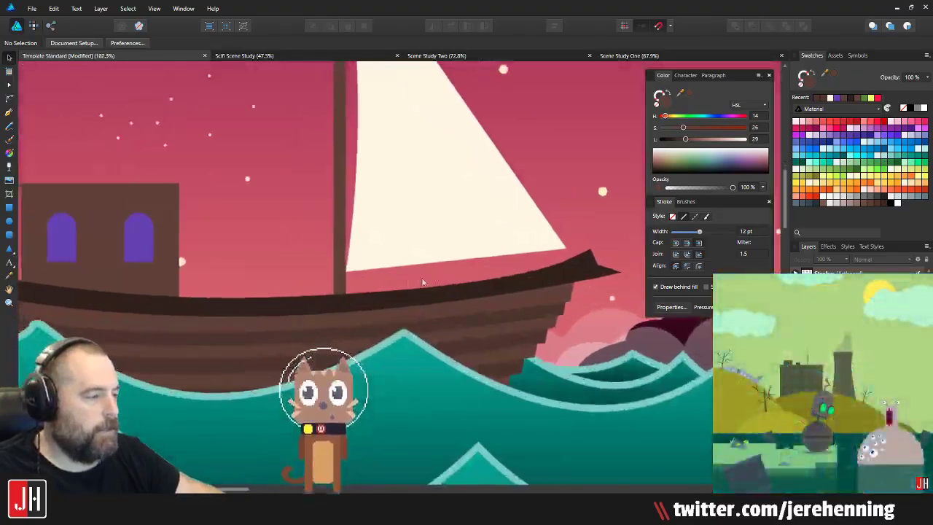
pyautogui.moveTo(496, 269); pyautogui.dragTo(485, 291)
pyautogui.moveTo(246, 289); pyautogui.dragTo(357, 286)
pyautogui.hscroll(3, 377, 284)
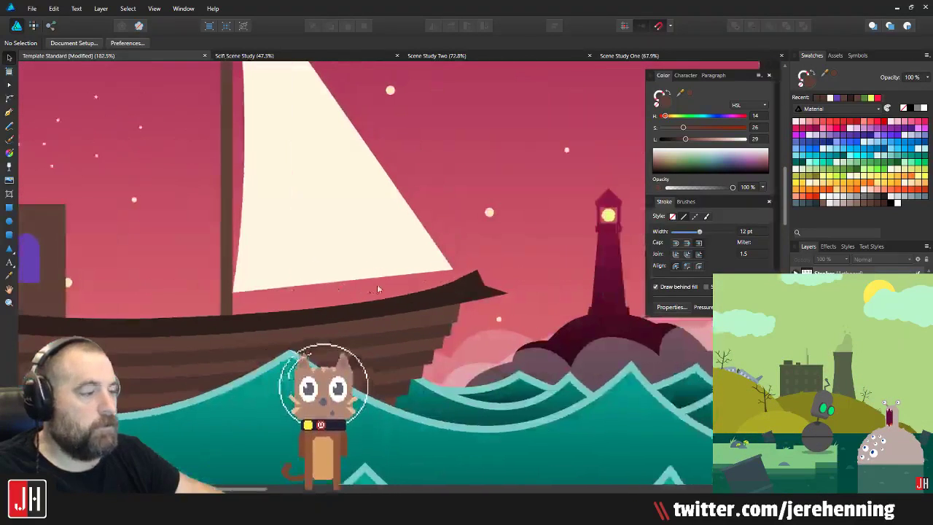
pyautogui.hscroll(-2, 377, 284)
pyautogui.scroll(-5, 398, 315)
pyautogui.scroll(4, 398, 316)
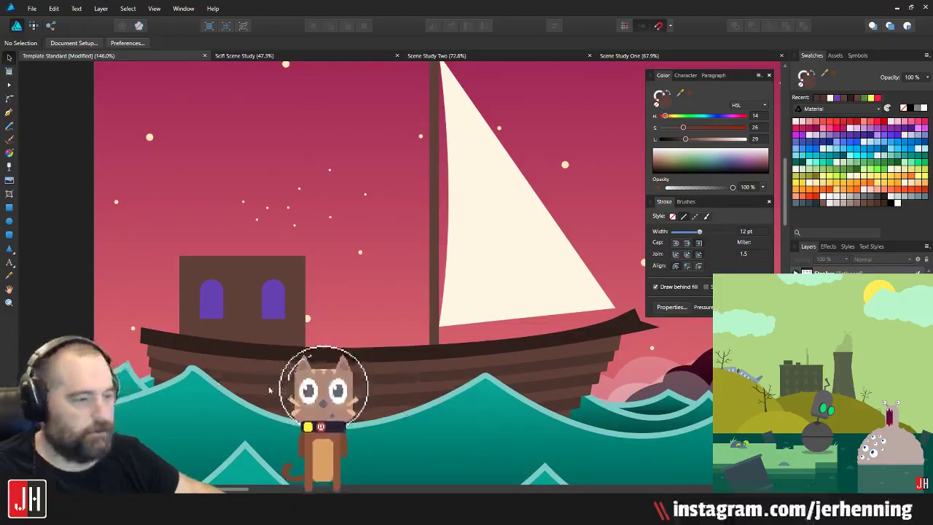
pyautogui.hscroll(2, 365, 277)
pyautogui.scroll(-4, 328, 365)
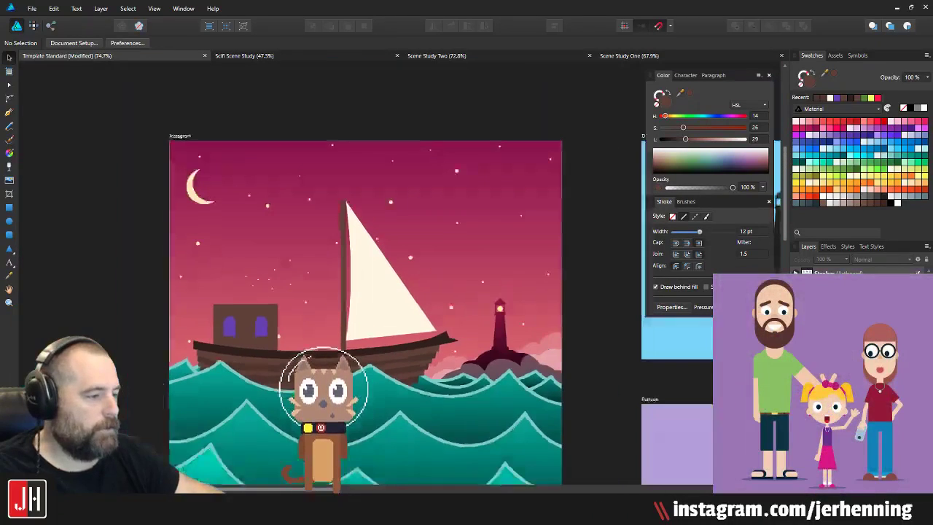
pyautogui.scroll(3, 335, 344)
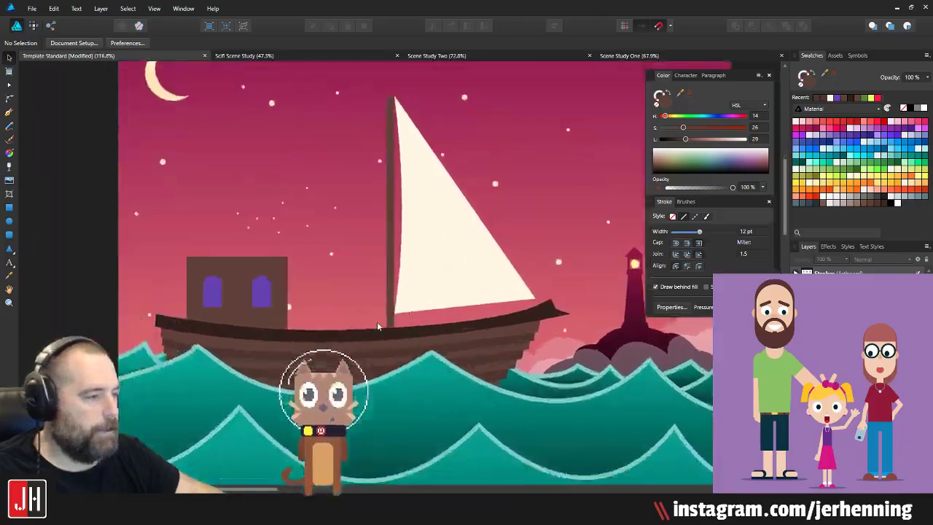
# Step: Try a short vertical linear gradient on the uppermost lighter plank, reversed so its dark end is at the top
pyautogui.scroll(4, 343, 349)
pyautogui.click(352, 353)
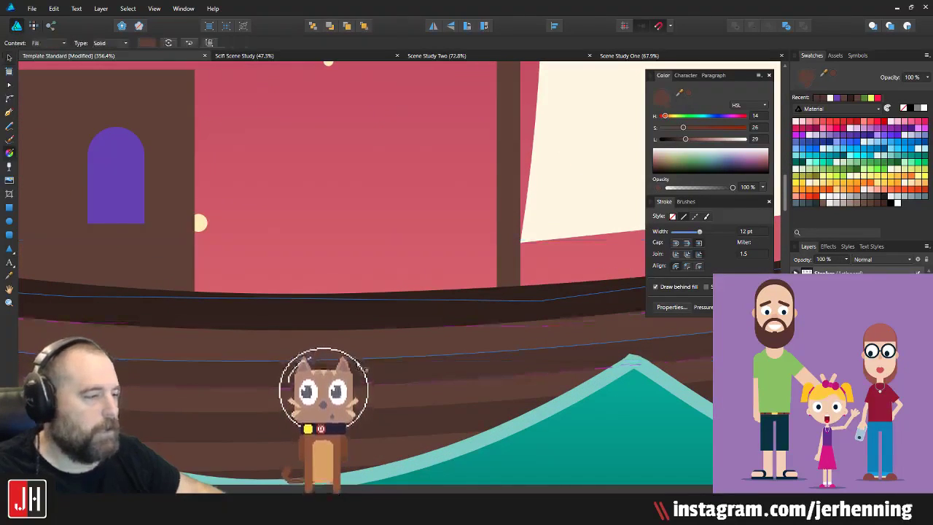
pyautogui.moveTo(364, 318); pyautogui.dragTo(364, 355)
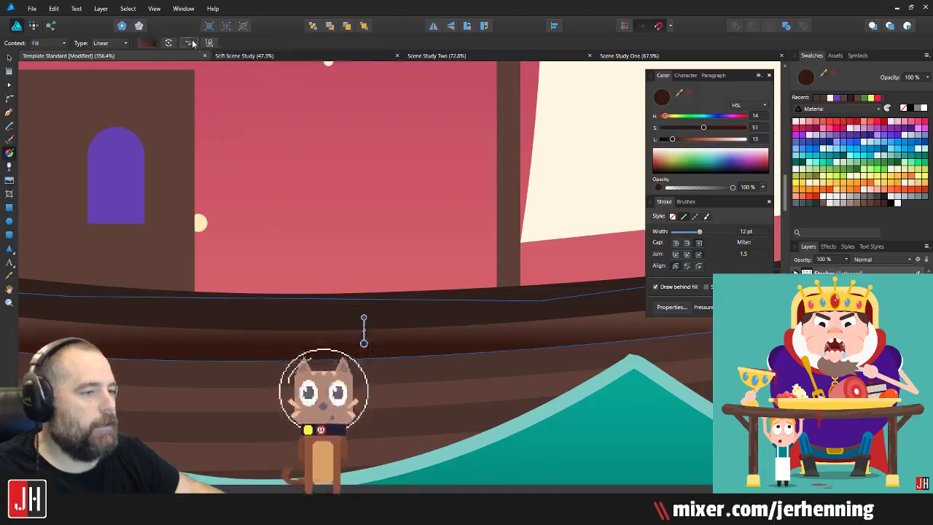
pyautogui.press('v')
pyautogui.scroll(-3, 354, 274)
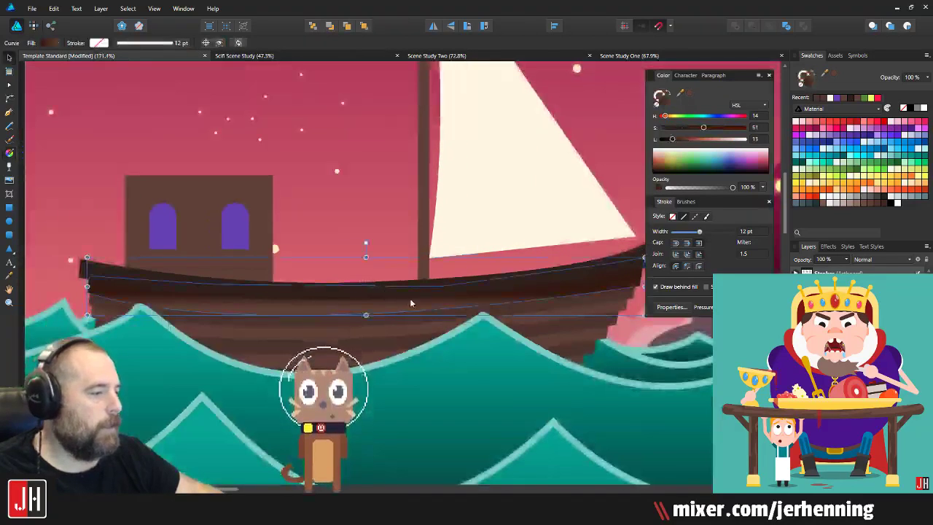
# Step: Try recolouring the gradient's dark stop with the plank's sampled lighter brown and raising the lightness to 32
pyautogui.press('g')
pyautogui.scroll(3, 349, 299)
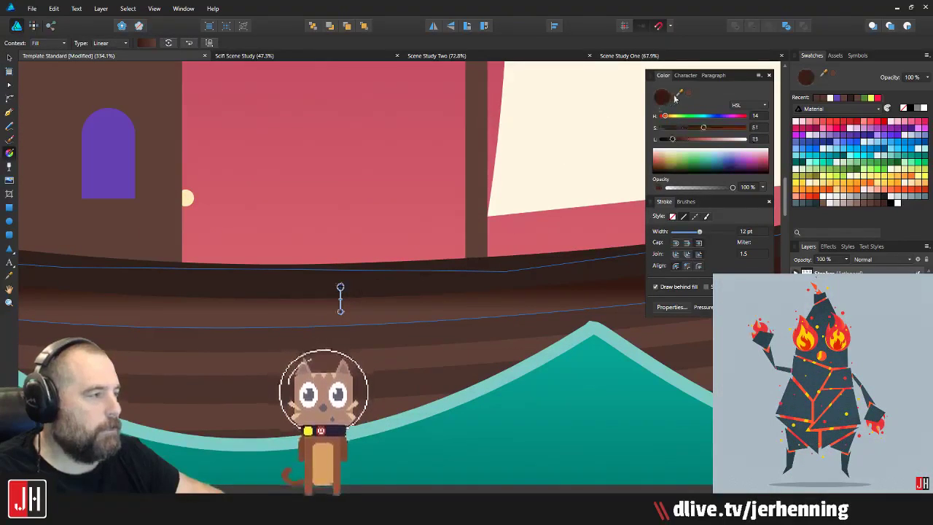
pyautogui.moveTo(676, 96); pyautogui.dragTo(328, 339)
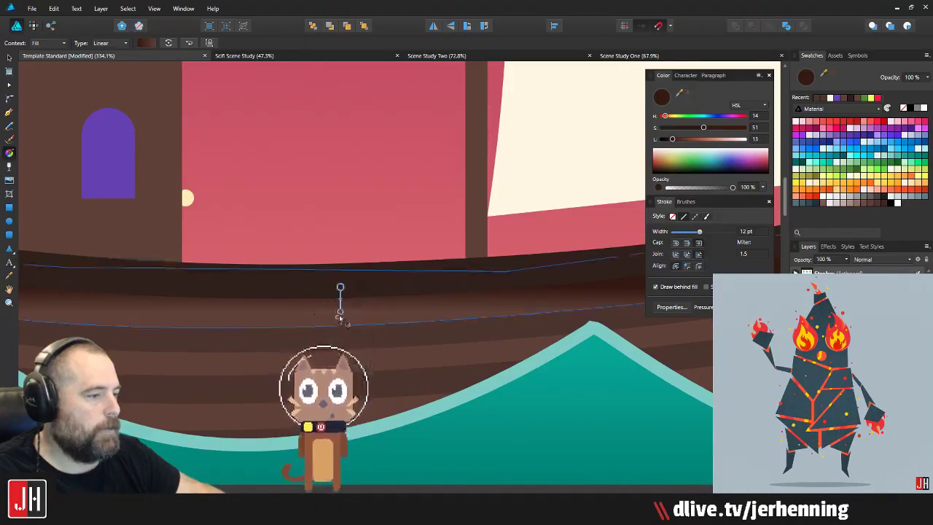
pyautogui.click(690, 94)
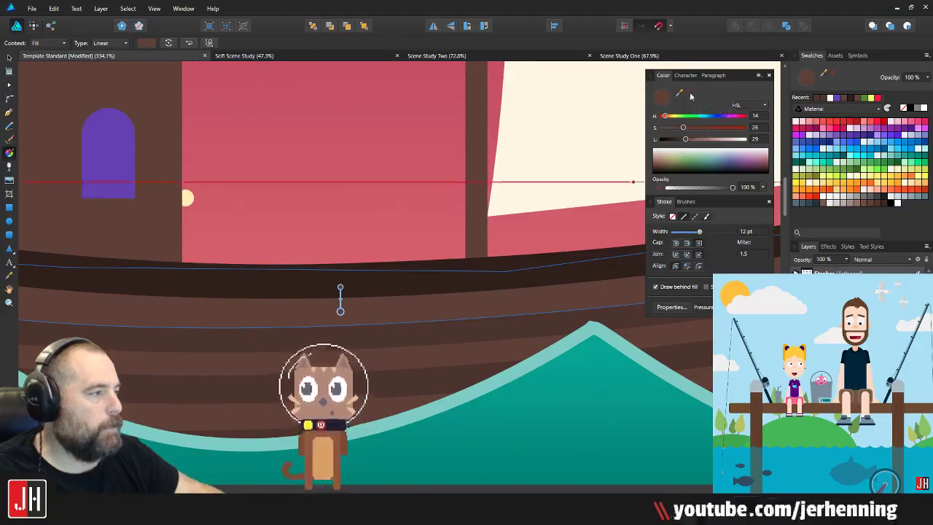
pyautogui.moveTo(686, 141); pyautogui.dragTo(687, 141)
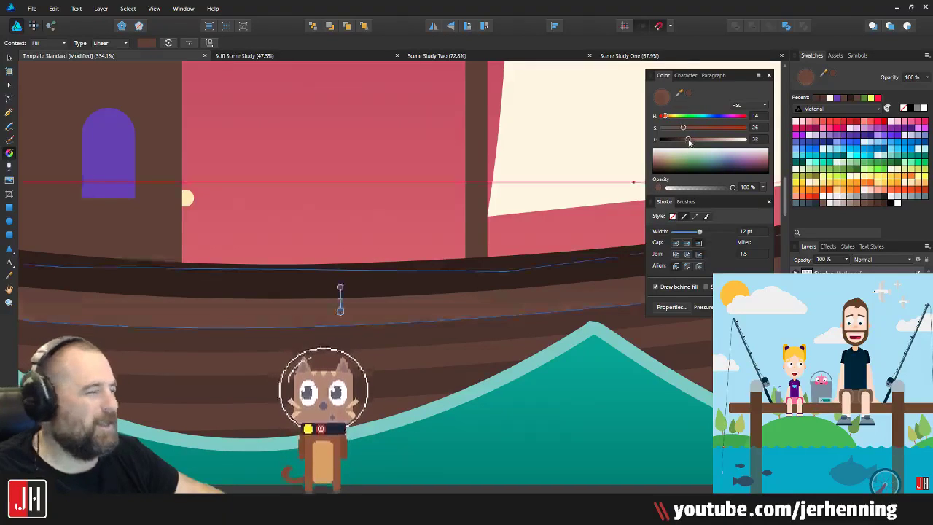
# Step: Try repositioning the gradient vertically across the uppermost lighter plank, moving its upper end slightly down
pyautogui.press('v')
pyautogui.scroll(-3, 340, 305)
pyautogui.scroll(2, 341, 313)
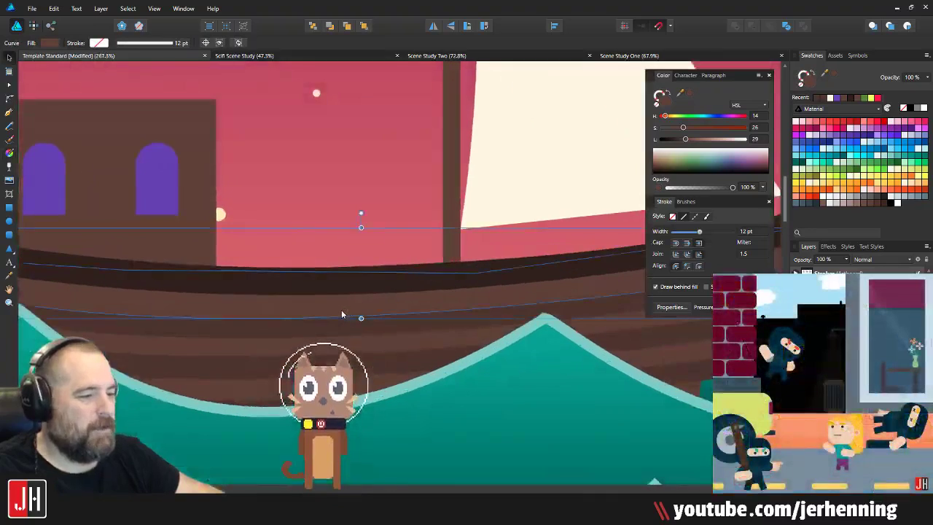
pyautogui.scroll(4, 341, 313)
pyautogui.moveTo(338, 250); pyautogui.dragTo(339, 335)
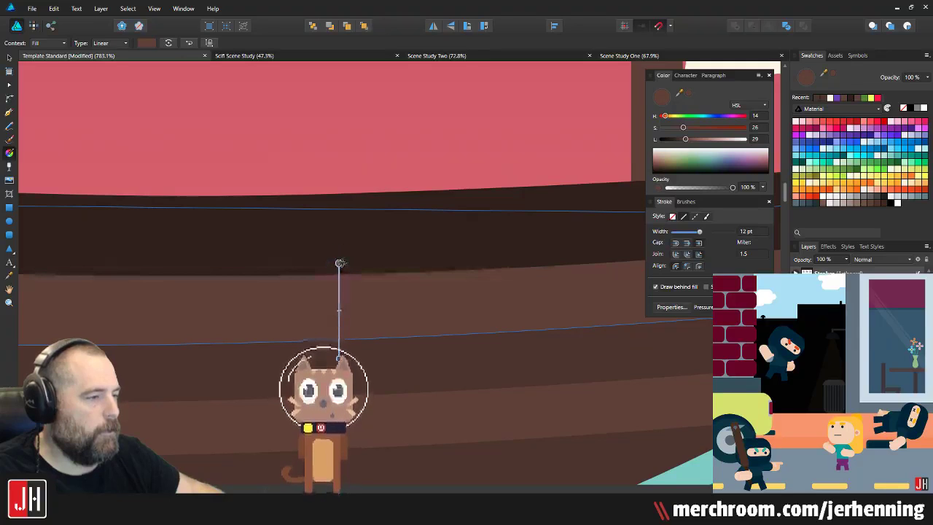
pyautogui.press('v')
pyautogui.scroll(-4, 341, 292)
pyautogui.scroll(4, 344, 298)
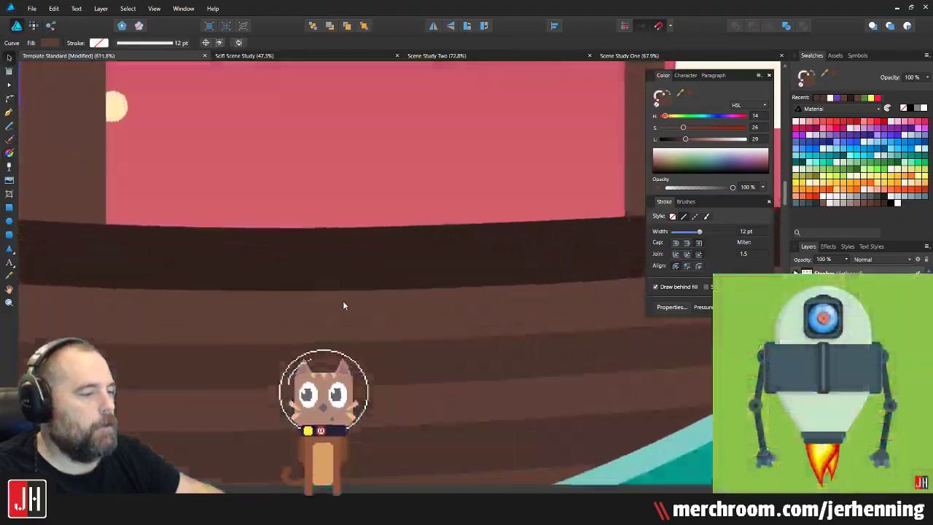
pyautogui.click(343, 305)
pyautogui.press('g')
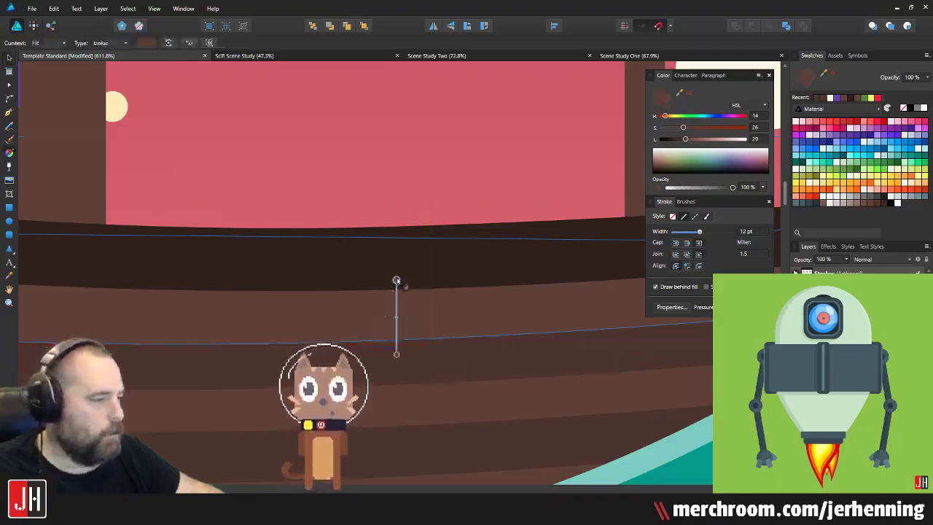
pyautogui.moveTo(396, 281); pyautogui.dragTo(395, 289)
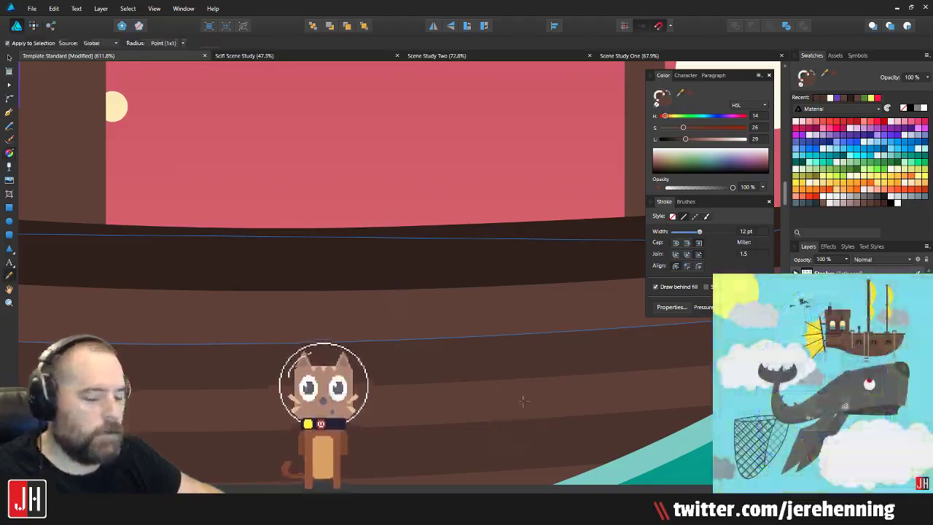
# Step: Reset the uppermost lighter plank to a solid brown fill and reselect it for a fresh gradient
pyautogui.press('v')
pyautogui.press('g')
pyautogui.click(437, 320)
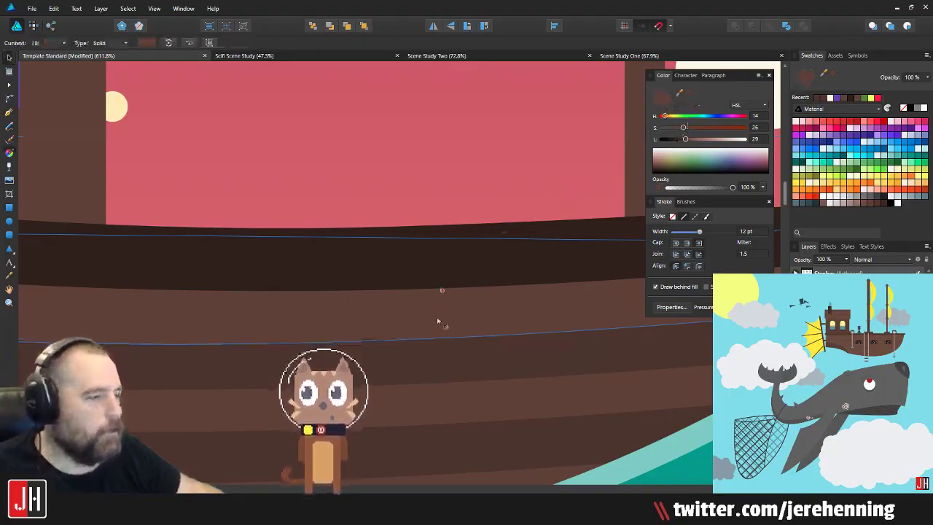
pyautogui.scroll(-3, 419, 322)
pyautogui.press('v')
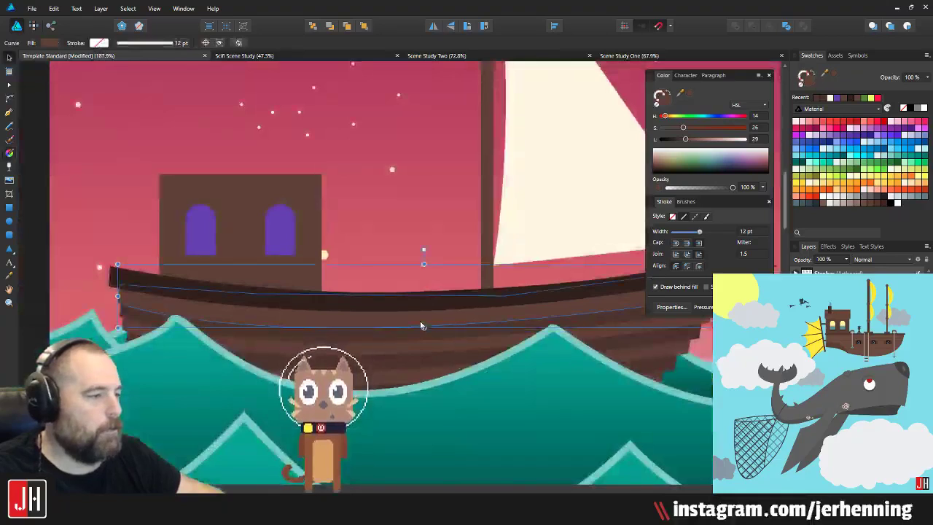
pyautogui.scroll(2, 421, 323)
pyautogui.press('g')
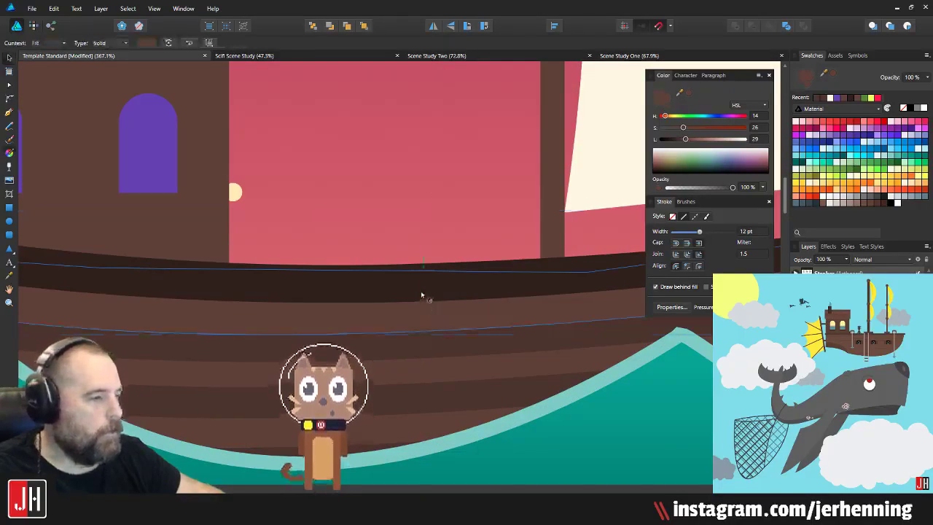
# Step: Apply a vertical linear gradient to the uppermost lighter plank, reverse it to darken the top, and end it just above the plank's lower edge
pyautogui.moveTo(423, 290); pyautogui.dragTo(423, 322)
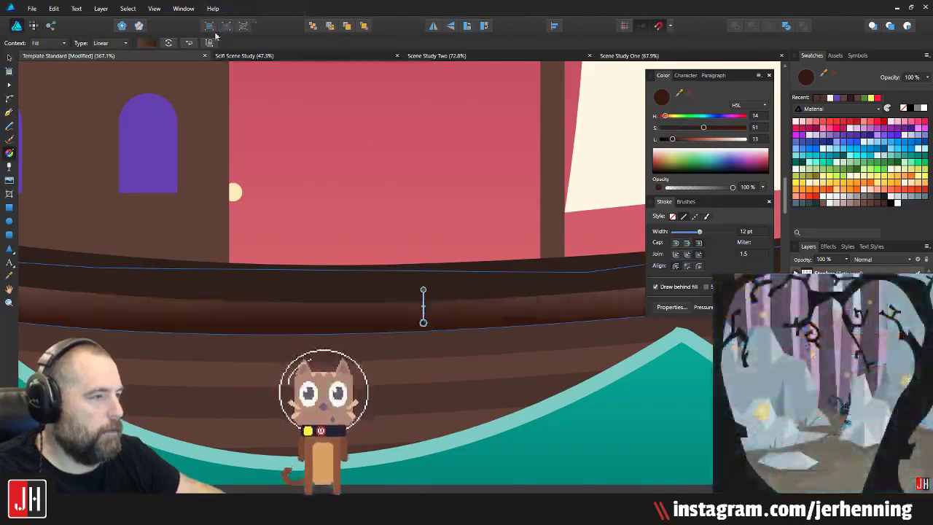
pyautogui.click(189, 43)
pyautogui.scroll(3, 470, 257)
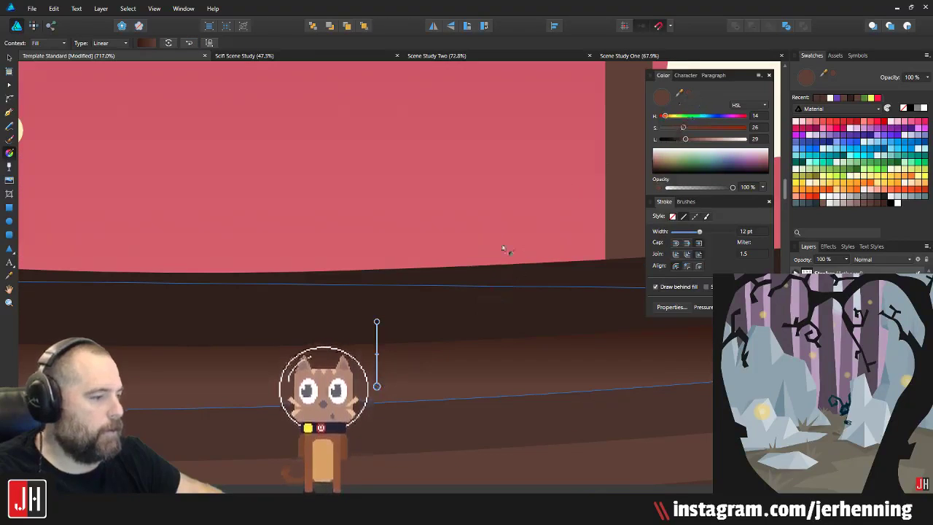
pyautogui.moveTo(503, 249); pyautogui.dragTo(538, 156)
pyautogui.press('v')
pyautogui.press('g')
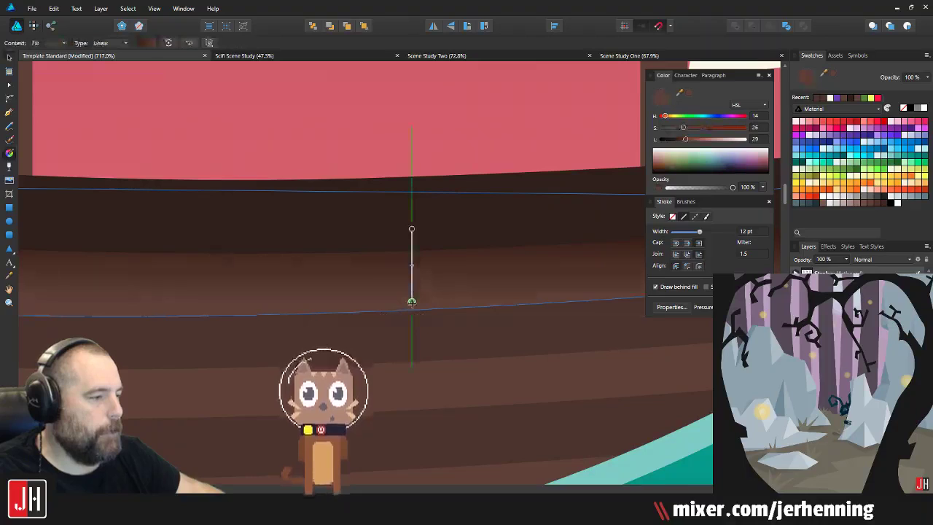
pyautogui.moveTo(412, 298); pyautogui.dragTo(412, 297)
# Step: Recolour the gradient's upper stop with the plank's brown and lower its lightness to 19
pyautogui.click(412, 228)
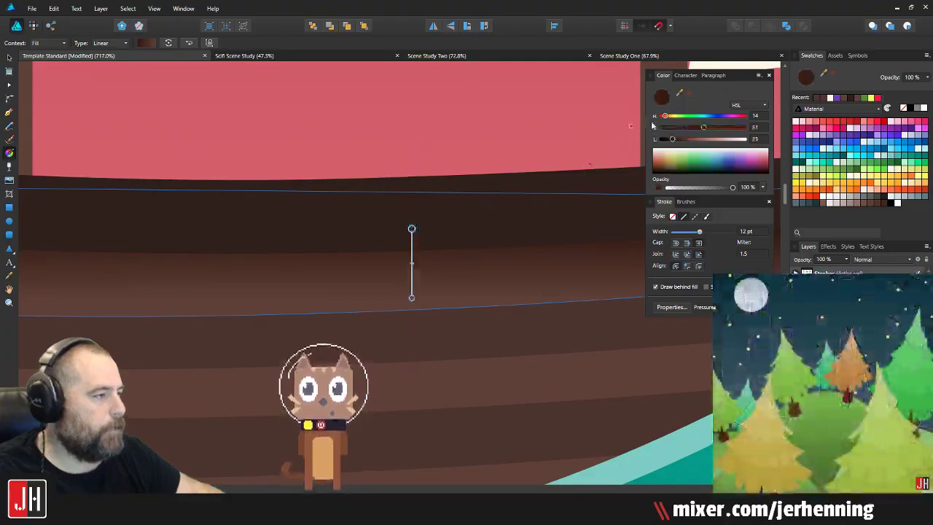
pyautogui.hotkey('ctrl', 'z')
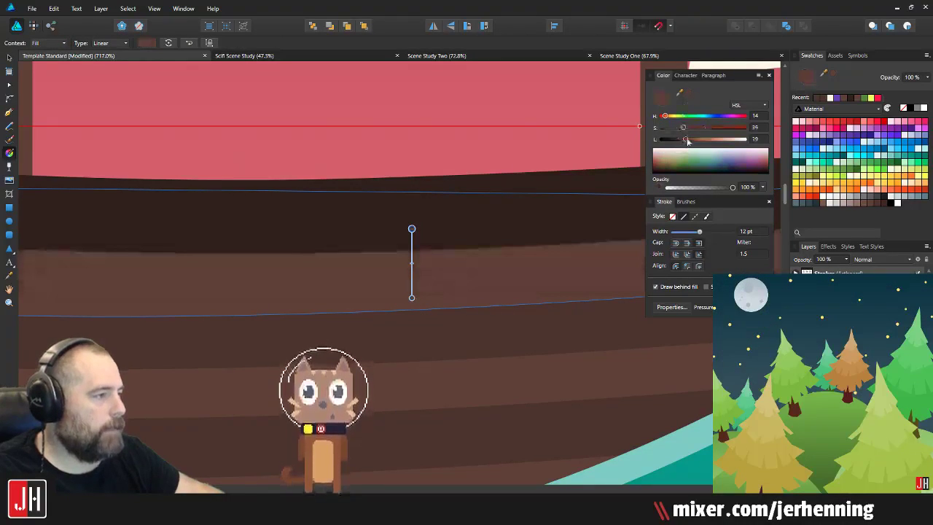
pyautogui.hotkey('ctrl', 'd')
pyautogui.moveTo(688, 140); pyautogui.dragTo(683, 141)
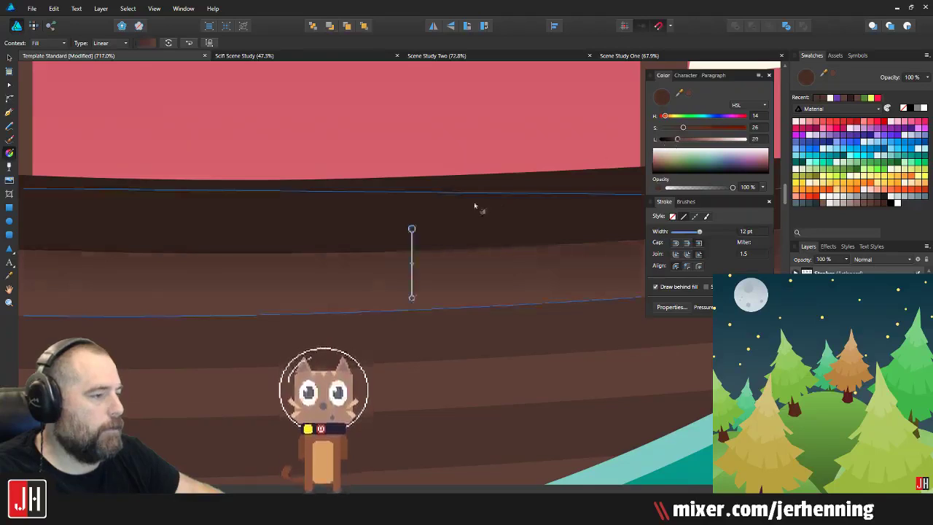
pyautogui.scroll(-5, 474, 206)
pyautogui.press('m')
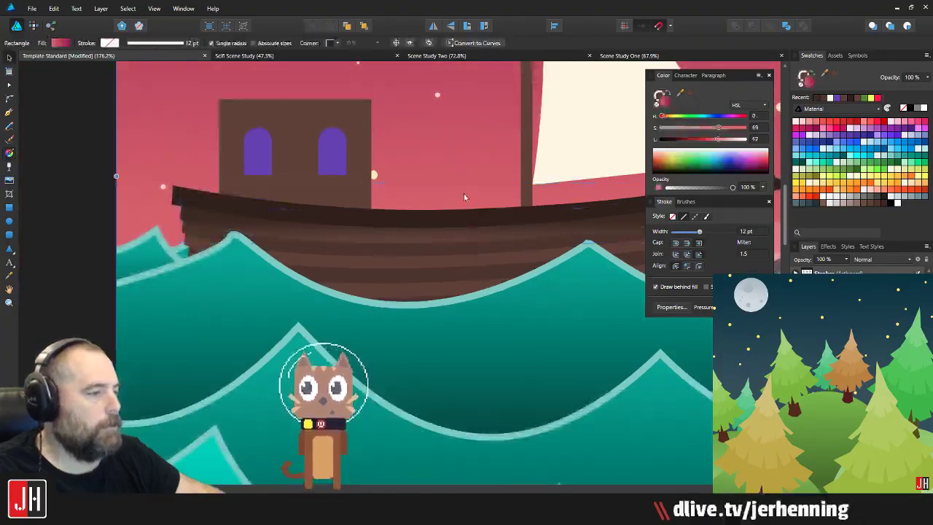
# Step: Lengthen the uppermost lighter plank's vertical gradient so it runs from the rail's upper edge down to the plank's lower edge
pyautogui.scroll(3, 469, 225)
pyautogui.click(460, 249)
pyautogui.press('g')
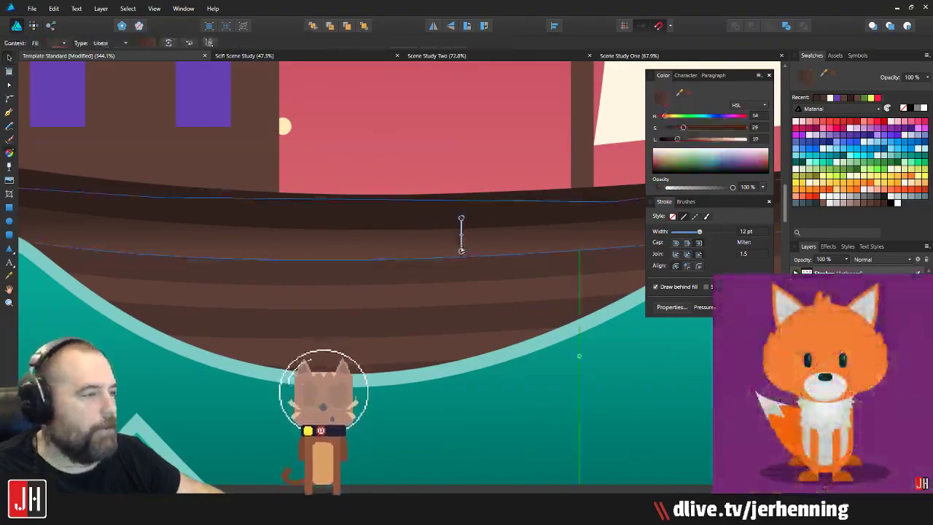
pyautogui.scroll(-3, 461, 249)
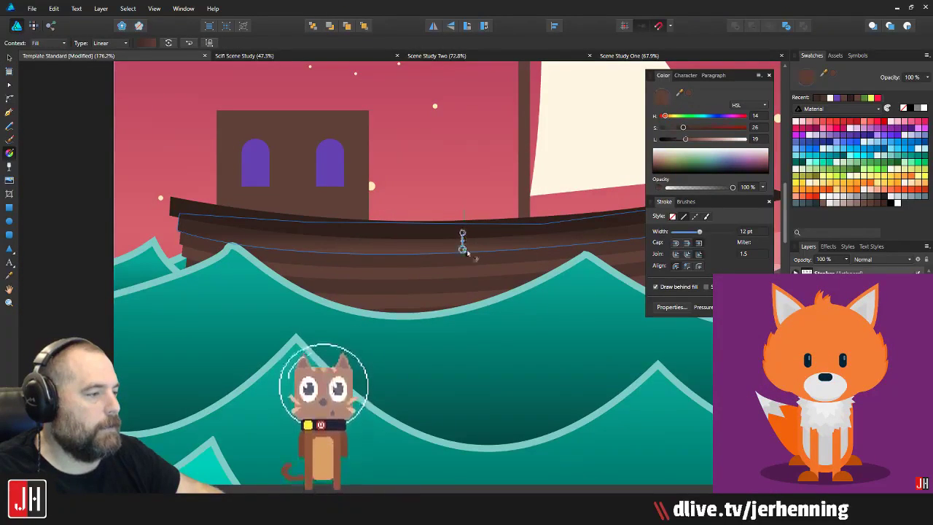
pyautogui.moveTo(462, 249)
pyautogui.mouseDown()
pyautogui.moveTo(450, 254)
pyautogui.moveTo(452, 223)
pyautogui.mouseUp()
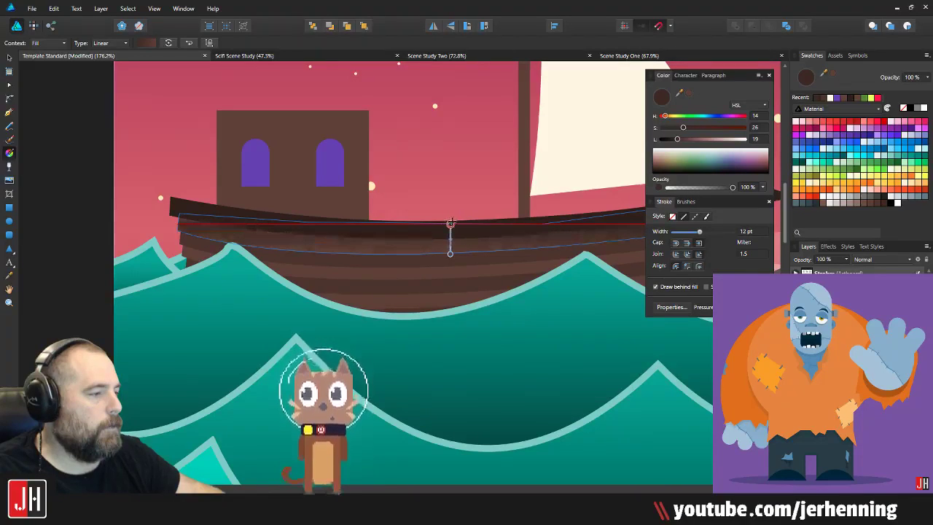
pyautogui.scroll(-5, 451, 225)
pyautogui.press('v')
pyautogui.click(296, 213)
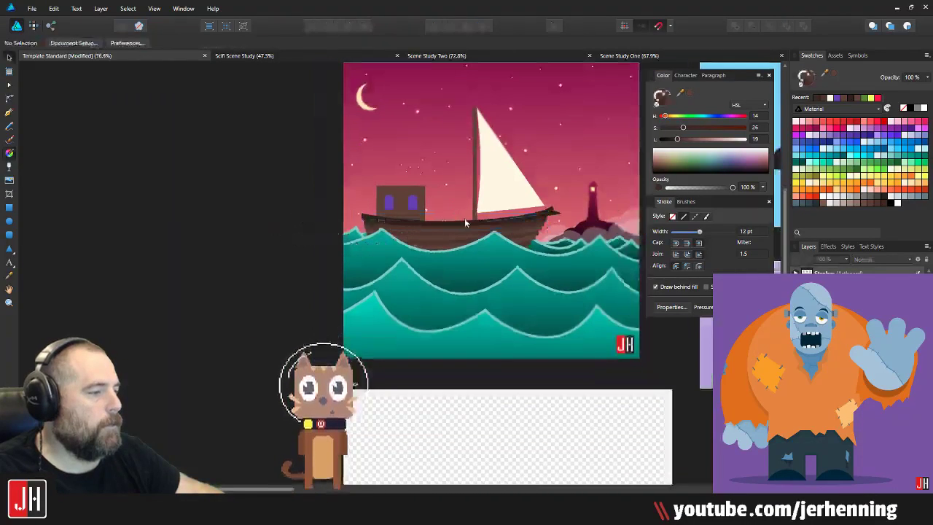
# Step: Copy the uppermost lighter plank's gradient onto the second lighter plank of the hull
pyautogui.scroll(7, 464, 218)
pyautogui.moveTo(553, 227); pyautogui.dragTo(419, 233)
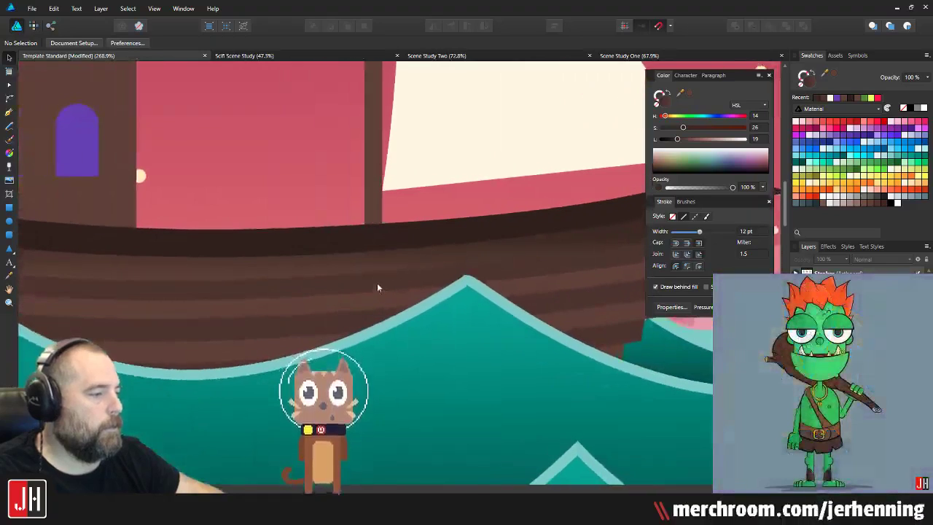
pyautogui.click(377, 284)
pyautogui.moveTo(466, 277); pyautogui.dragTo(580, 272)
pyautogui.click(377, 256)
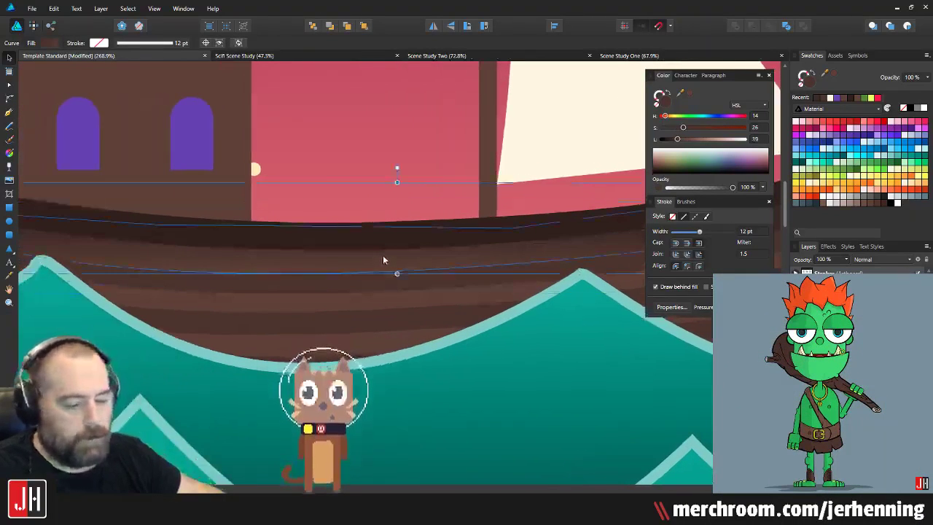
pyautogui.click(374, 311)
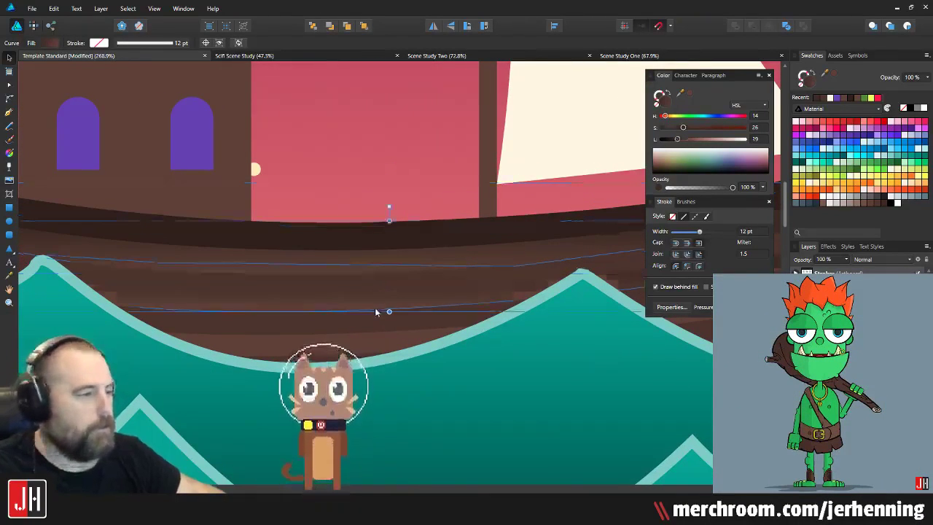
# Step: Select the darker plank between the two upper lighter planks and sample its own brown as the fill colour
pyautogui.scroll(-1, 459, 271)
pyautogui.hscroll(-2, 459, 271)
pyautogui.click(456, 250)
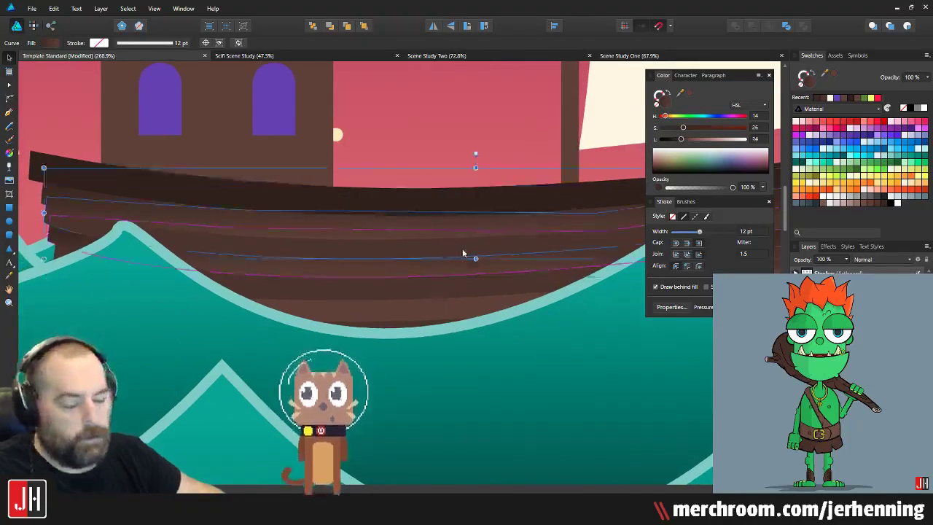
pyautogui.scroll(3, 462, 252)
pyautogui.press('i')
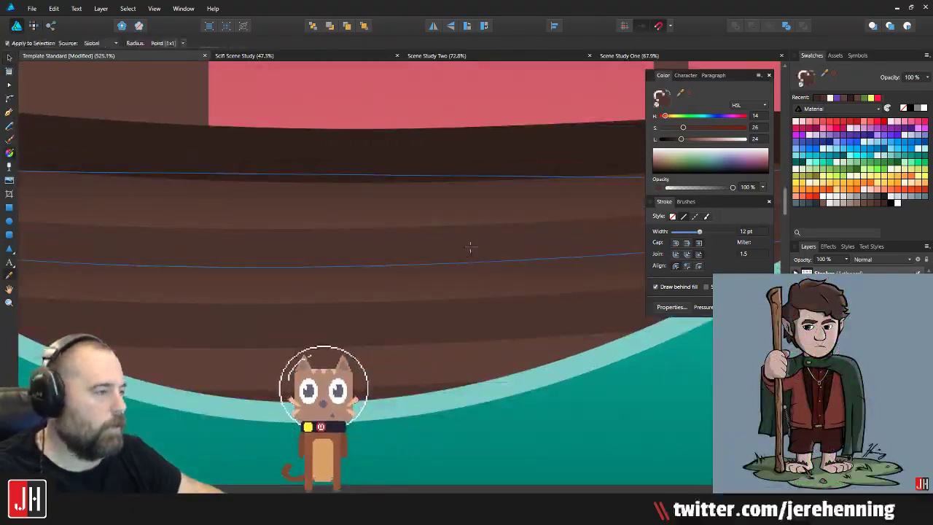
pyautogui.click(445, 246)
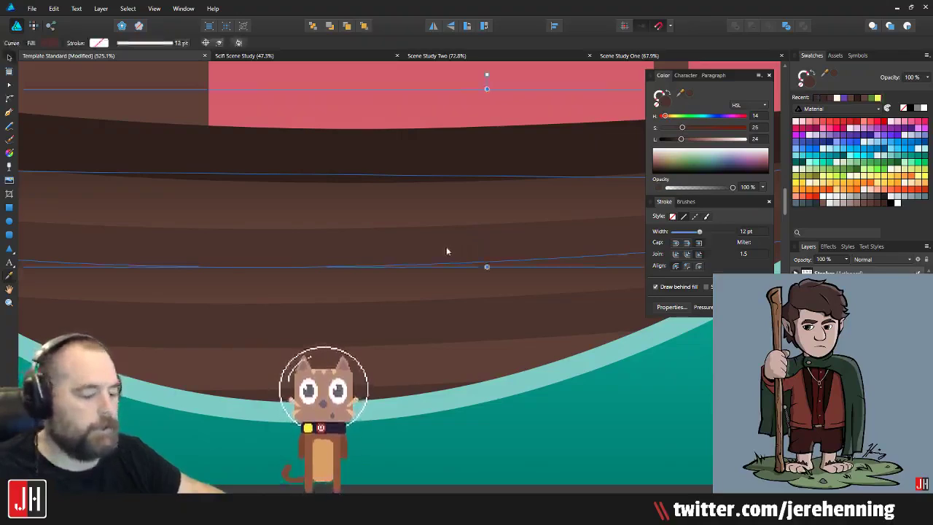
# Step: Apply a vertical linear gradient to the uppermost darker plank, recolour its lower stop with the sampled brown and set the upper stop's lightness to 18
pyautogui.press('g')
pyautogui.moveTo(405, 202); pyautogui.dragTo(406, 277)
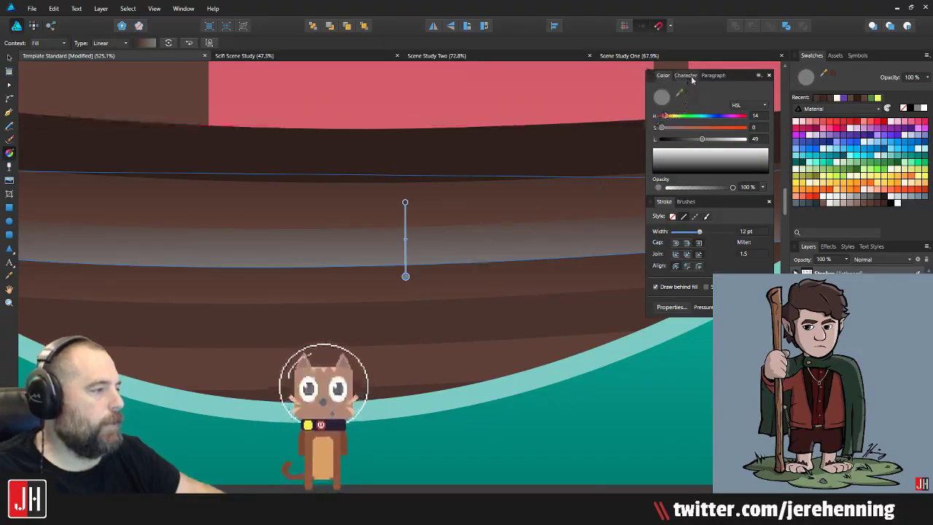
pyautogui.click(687, 94)
pyautogui.click(405, 202)
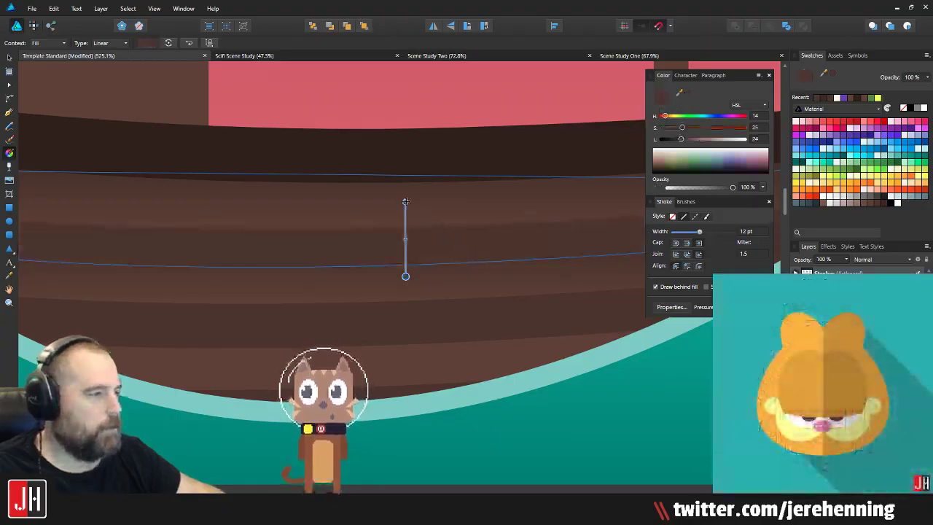
pyautogui.moveTo(683, 142); pyautogui.dragTo(679, 142)
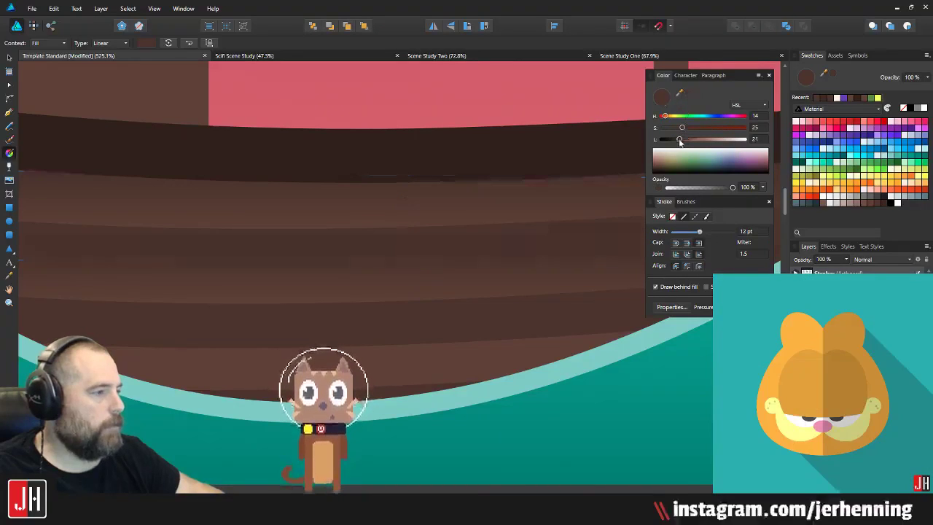
pyautogui.scroll(-10, 433, 215)
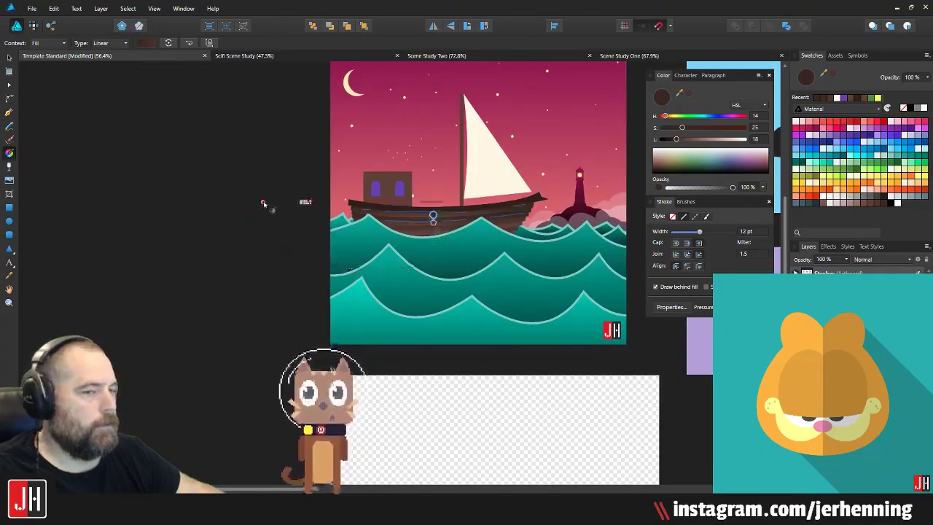
pyautogui.press('v')
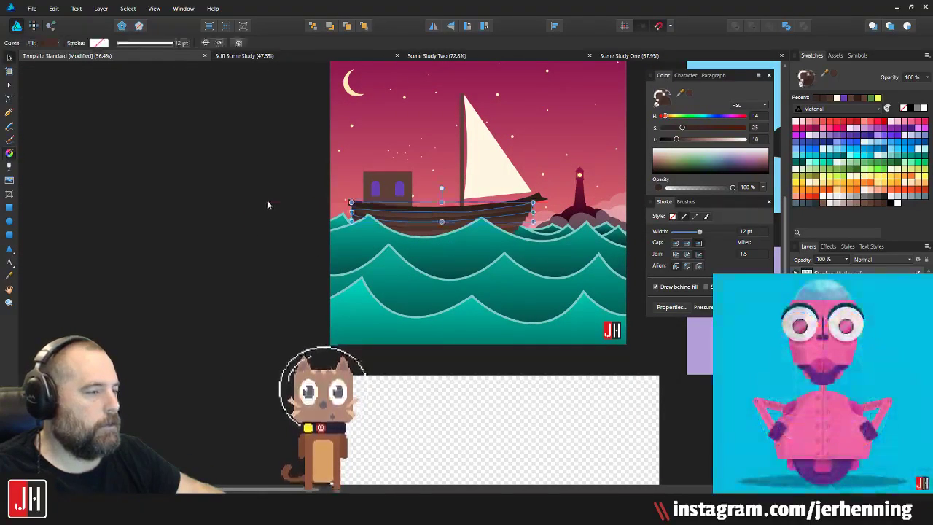
pyautogui.click(269, 201)
# Step: Copy the gradients of the upper darker and lighter planks onto the matching planks beneath them
pyautogui.scroll(5, 408, 217)
pyautogui.scroll(4, 464, 223)
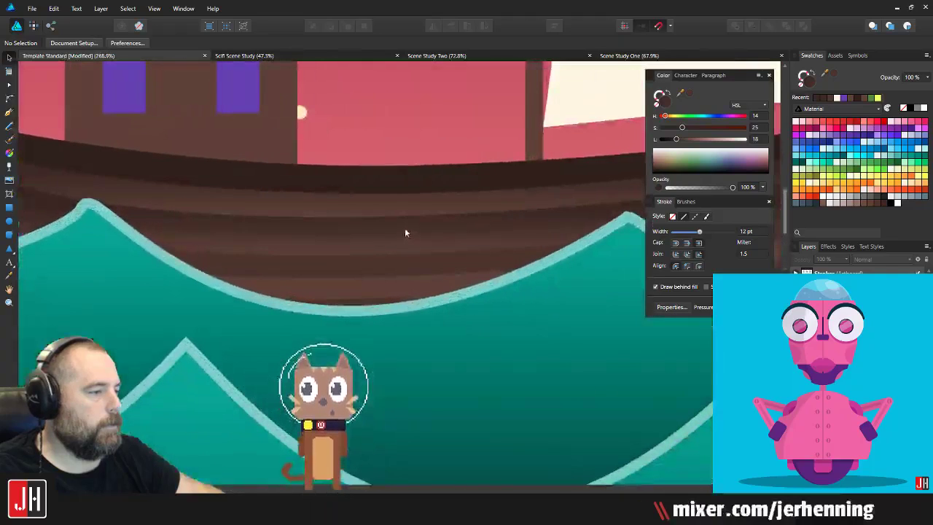
pyautogui.click(404, 229)
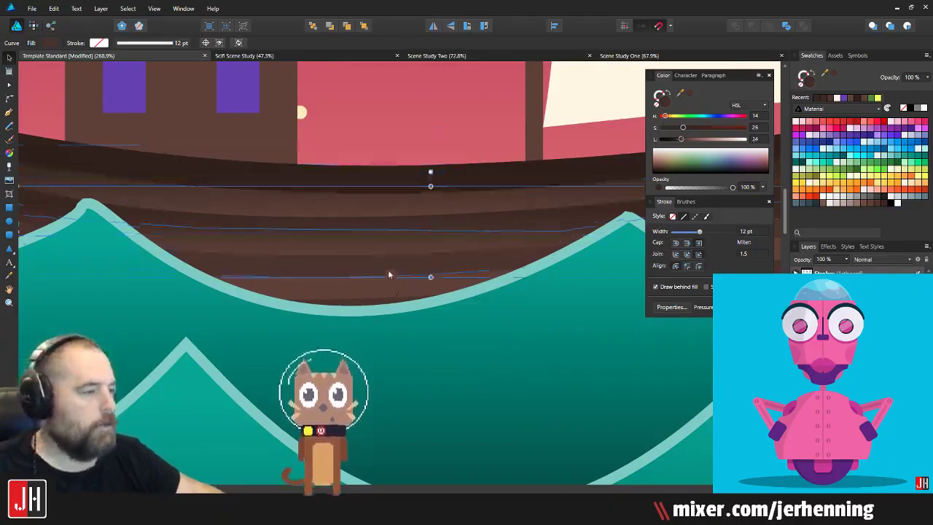
pyautogui.scroll(-5, 365, 270)
pyautogui.click(164, 264)
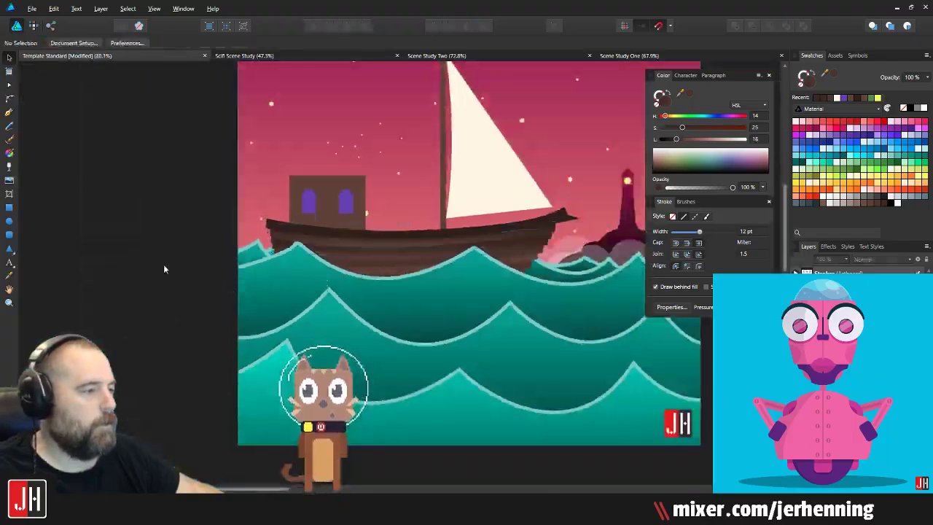
pyautogui.scroll(3, 421, 253)
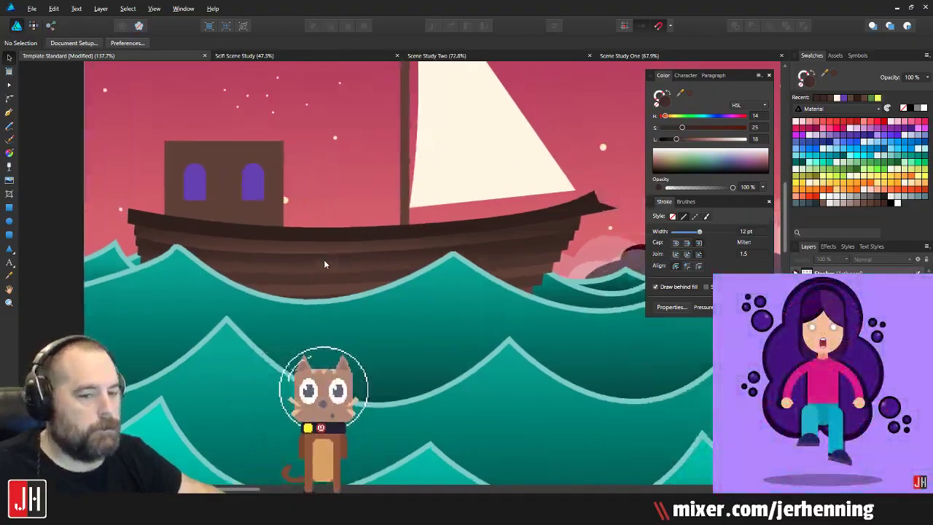
pyautogui.scroll(4, 336, 269)
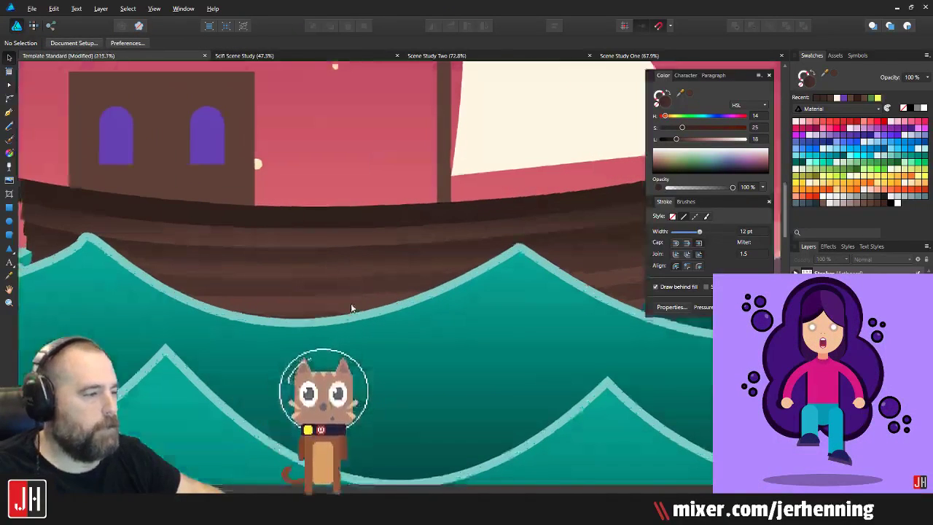
pyautogui.click(331, 261)
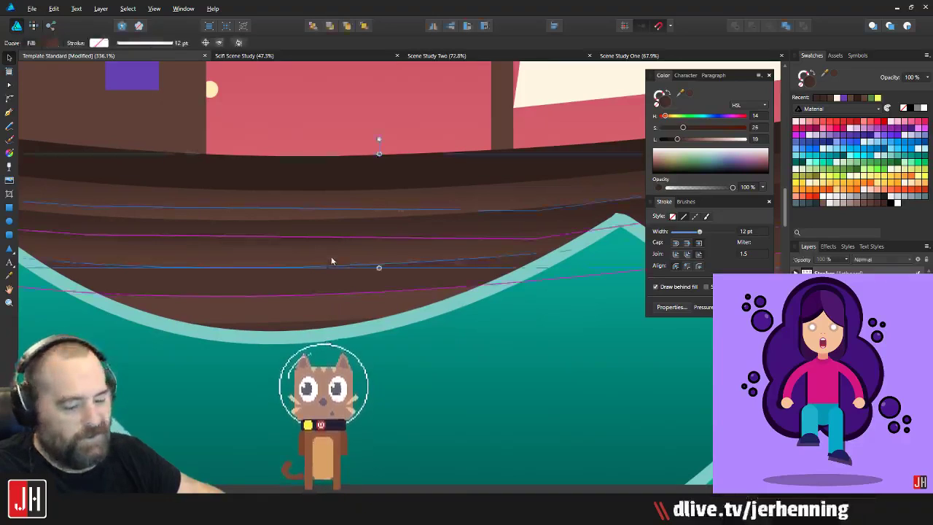
pyautogui.moveTo(331, 257); pyautogui.dragTo(381, 279)
pyautogui.click(389, 213)
pyautogui.click(386, 196)
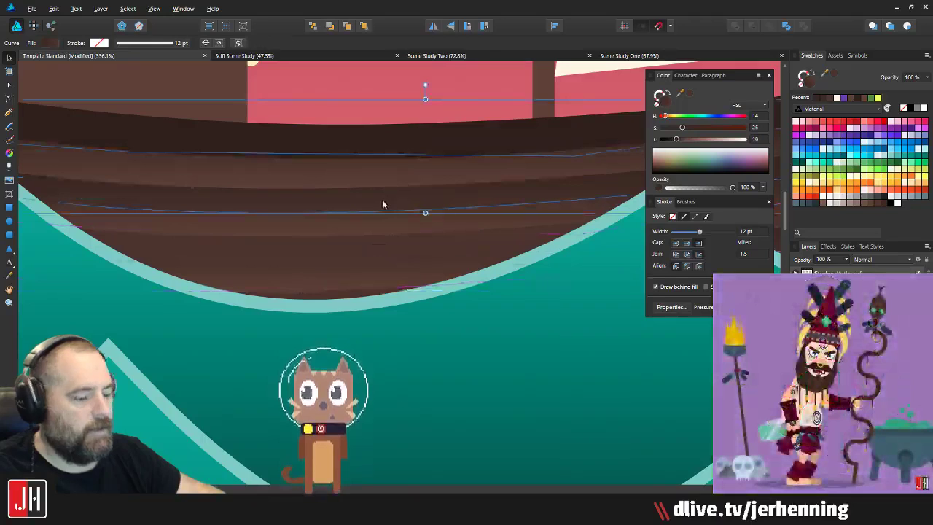
pyautogui.click(341, 250)
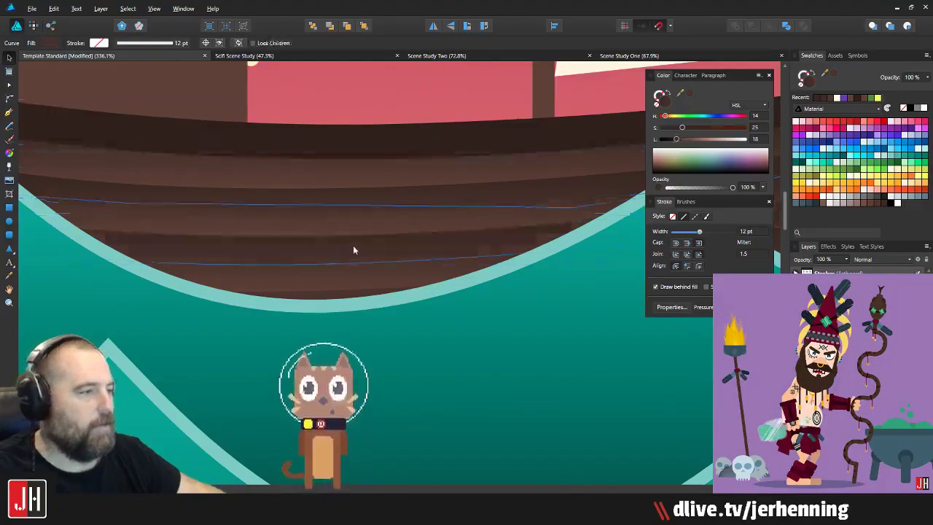
# Step: Examine the hull's plank shading, the cabin and the bow at the waterline, both up close and within the whole scene
pyautogui.scroll(-6, 355, 248)
pyautogui.scroll(5, 432, 259)
pyautogui.scroll(4, 494, 250)
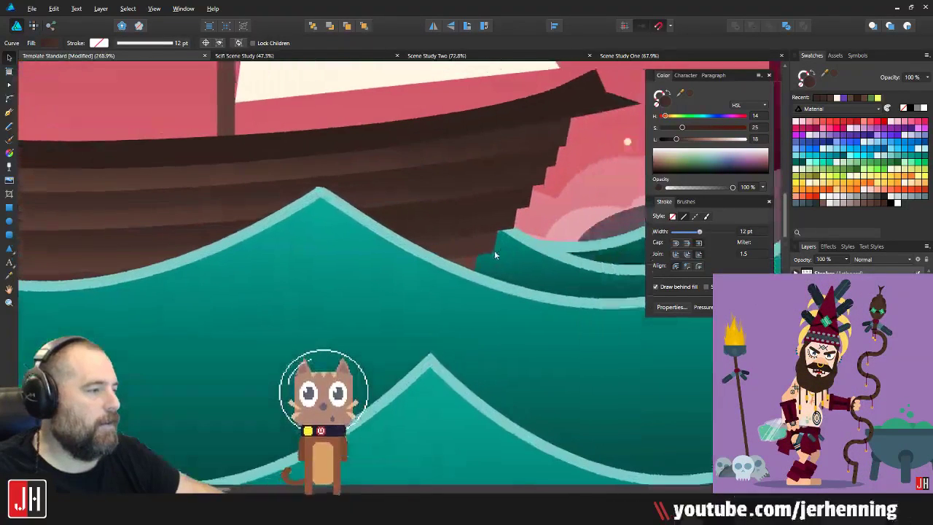
pyautogui.click(488, 249)
pyautogui.scroll(-10, 487, 245)
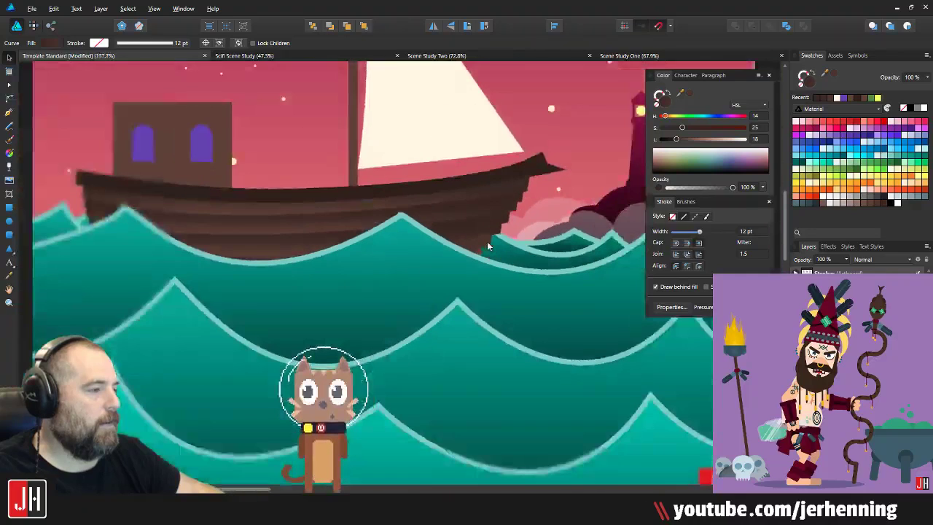
pyautogui.click(345, 252)
pyautogui.scroll(4, 440, 220)
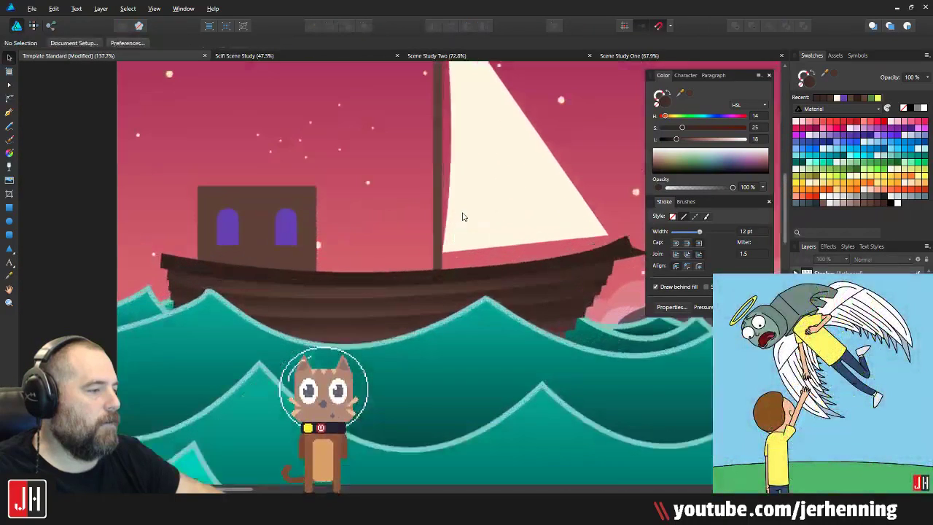
pyautogui.scroll(-2, 377, 223)
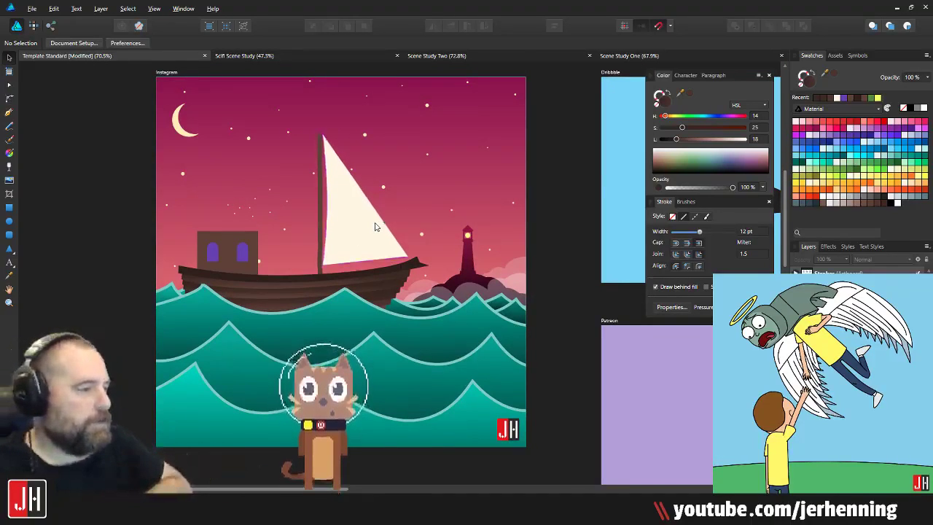
pyautogui.scroll(5, 268, 248)
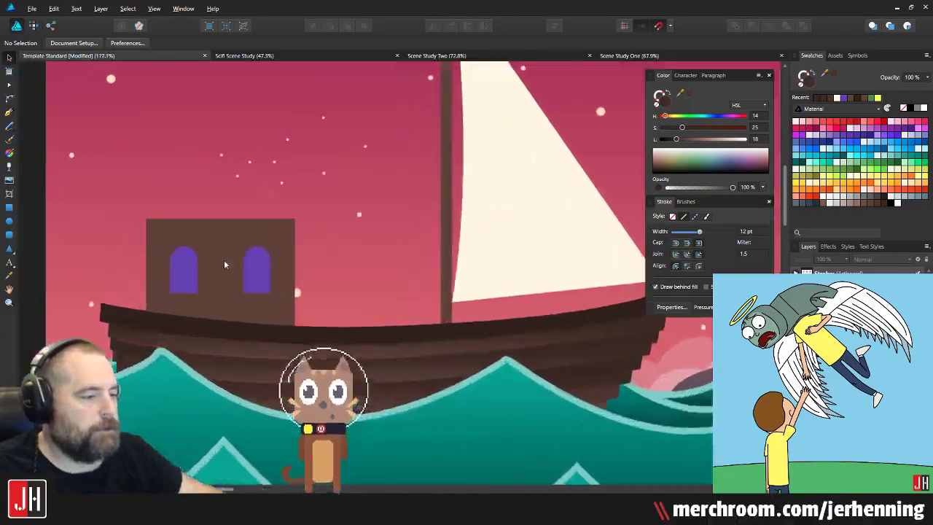
pyautogui.scroll(1, 216, 263)
pyautogui.moveTo(217, 263); pyautogui.dragTo(272, 258)
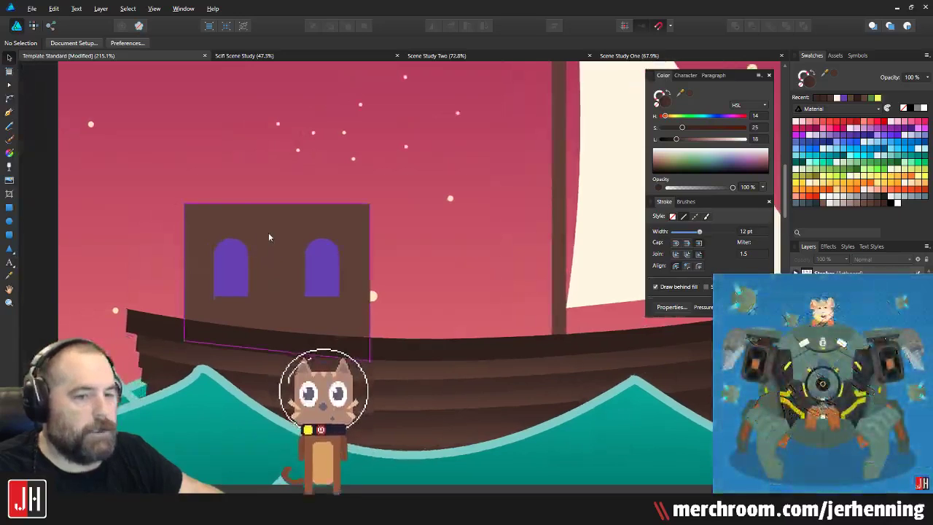
pyautogui.scroll(-6, 268, 237)
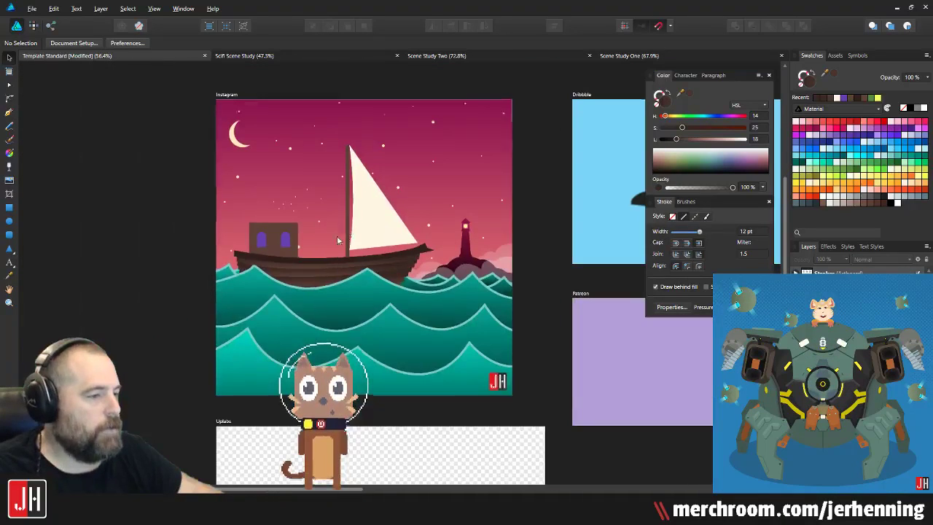
pyautogui.moveTo(338, 241); pyautogui.dragTo(342, 237)
pyautogui.scroll(2, 290, 239)
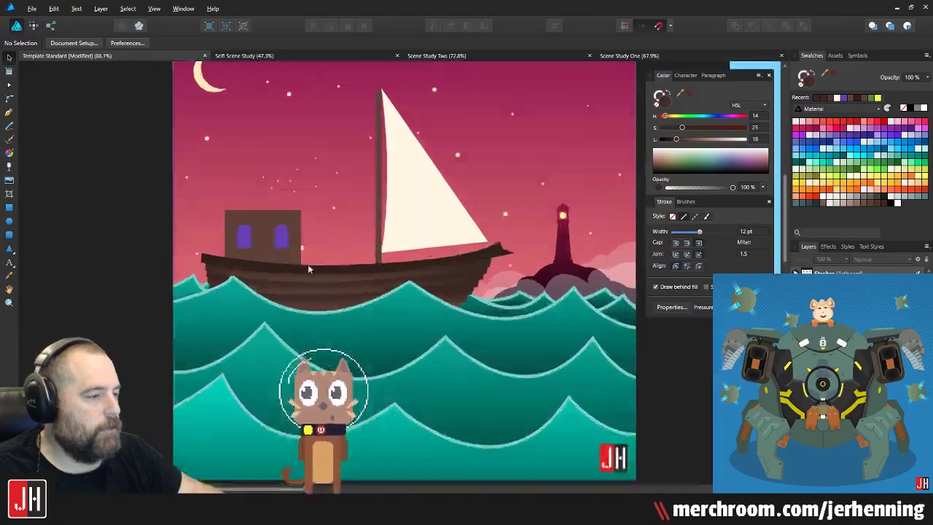
pyautogui.scroll(2, 331, 313)
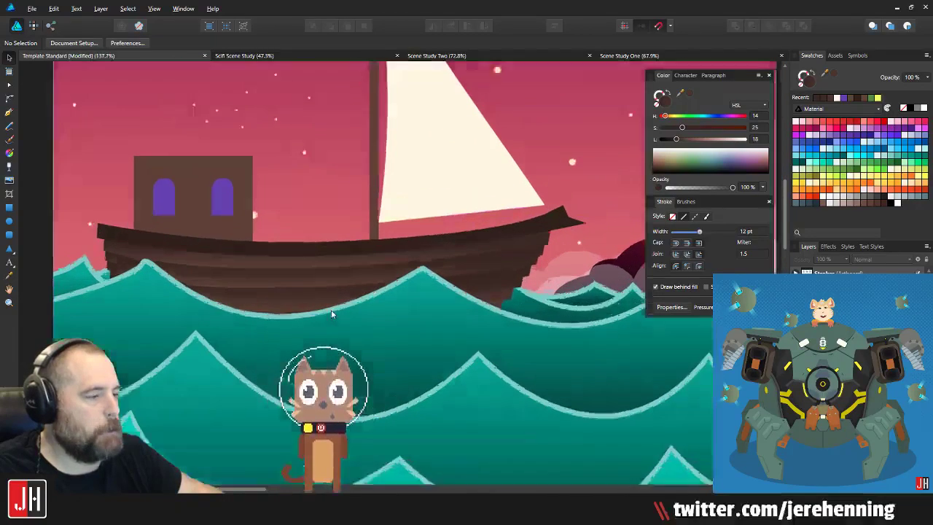
pyautogui.scroll(2, 331, 312)
pyautogui.moveTo(446, 275); pyautogui.dragTo(285, 282)
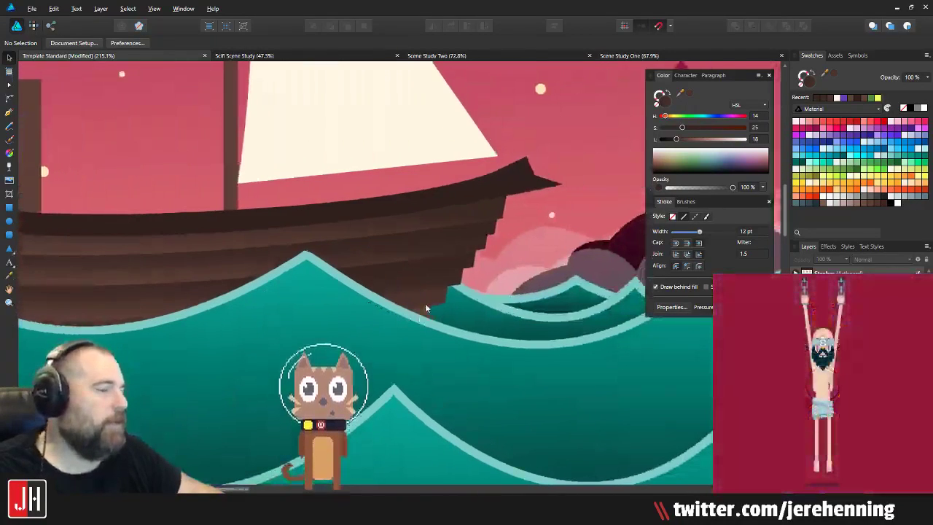
pyautogui.click(425, 303)
pyautogui.scroll(-7, 156, 258)
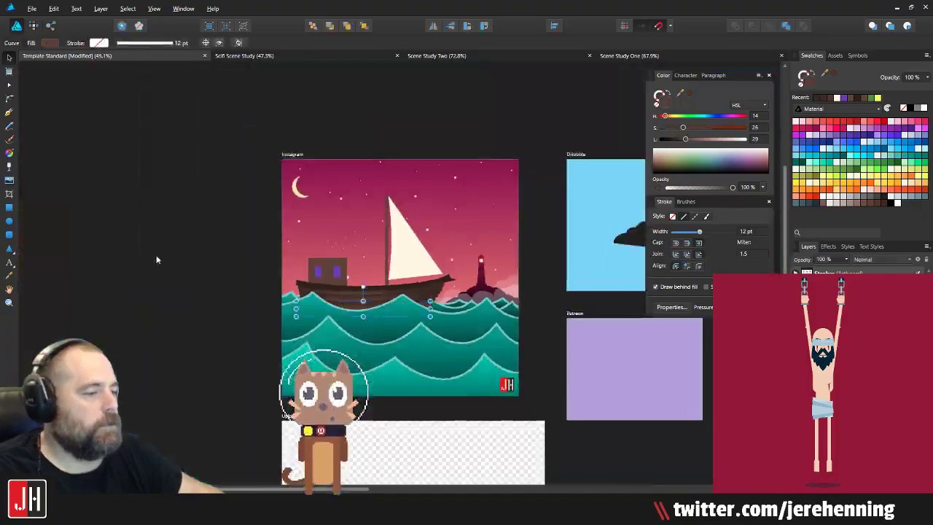
pyautogui.click(157, 260)
pyautogui.moveTo(464, 297); pyautogui.dragTo(404, 300)
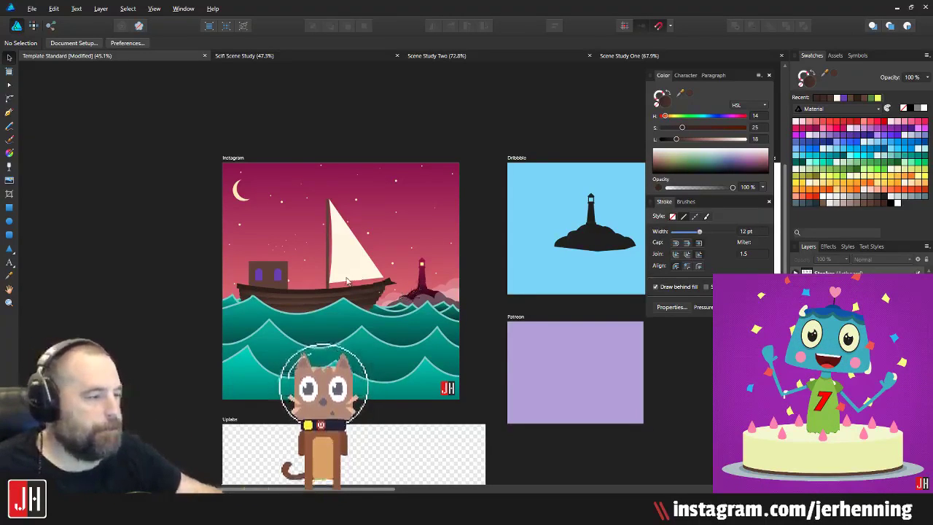
# Step: Draw a dark brown rectangular block around the mast's foot and stack it in front of the mast
pyautogui.scroll(6, 345, 269)
pyautogui.click(350, 203)
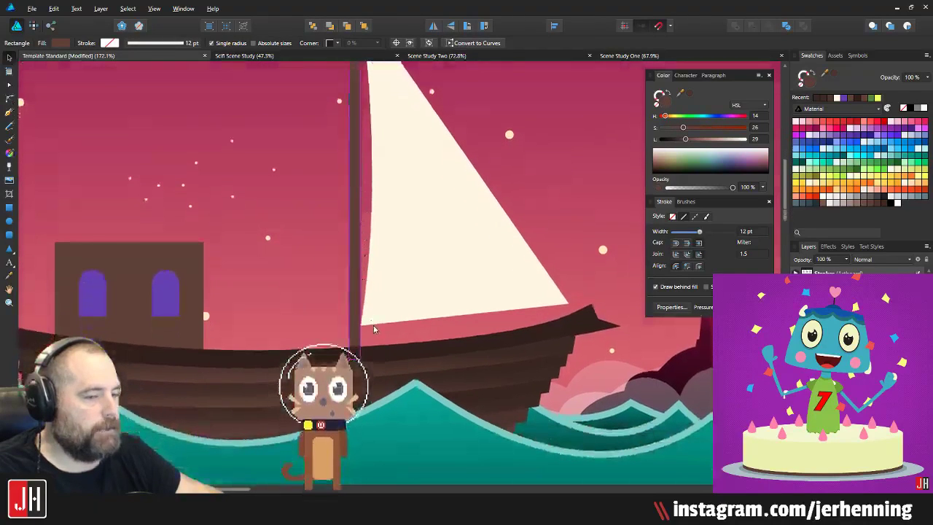
pyautogui.click(374, 326)
pyautogui.moveTo(319, 314); pyautogui.dragTo(378, 358)
pyautogui.click(10, 208)
pyautogui.scroll(3, 343, 314)
pyautogui.press('v')
pyautogui.hotkey('ctrl', 'x')
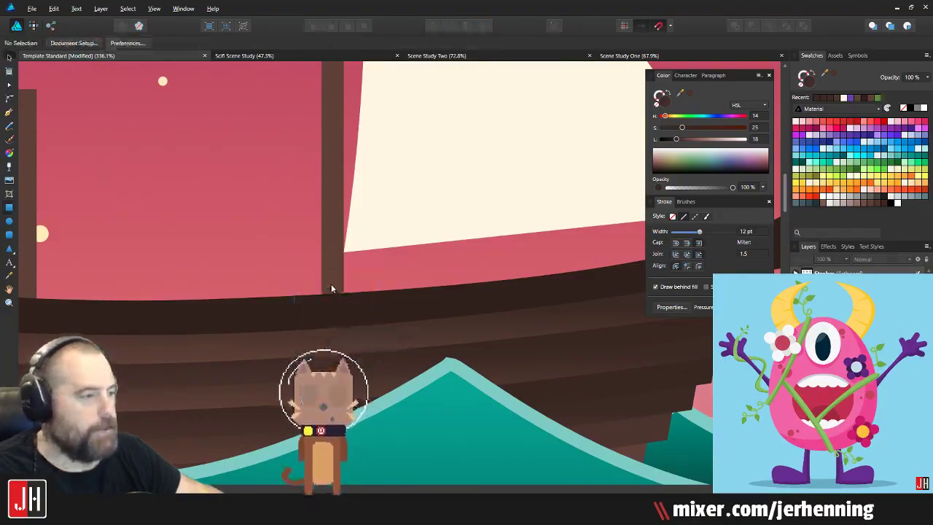
pyautogui.click(331, 283)
pyautogui.hotkey('ctrl', 'v')
pyautogui.scroll(3, 338, 286)
pyautogui.press('v')
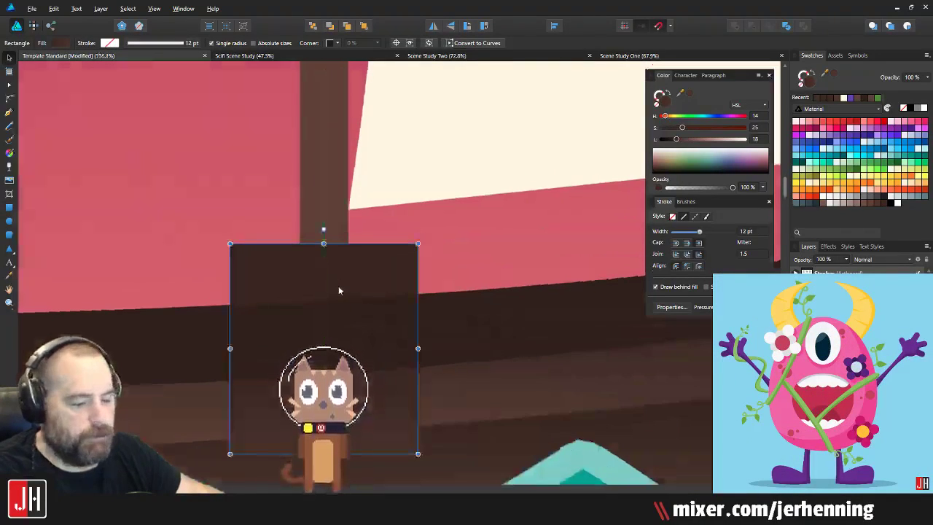
# Step: Centre the block on the mast and shrink it to a compact mast base sitting on the deck
pyautogui.keyDown('shift'); pyautogui.click(323, 214); pyautogui.keyUp('shift')
pyautogui.scroll(-3, 323, 214)
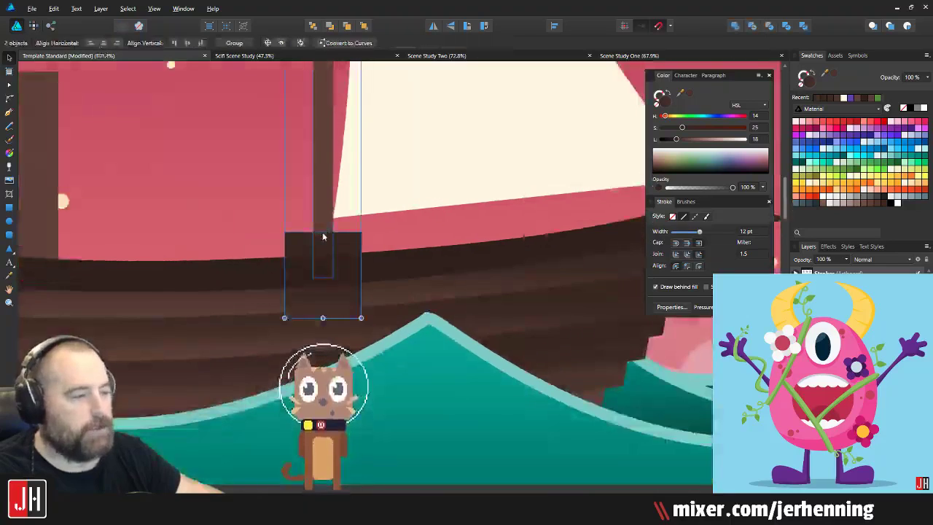
pyautogui.press('m')
pyautogui.moveTo(360, 233); pyautogui.dragTo(331, 238)
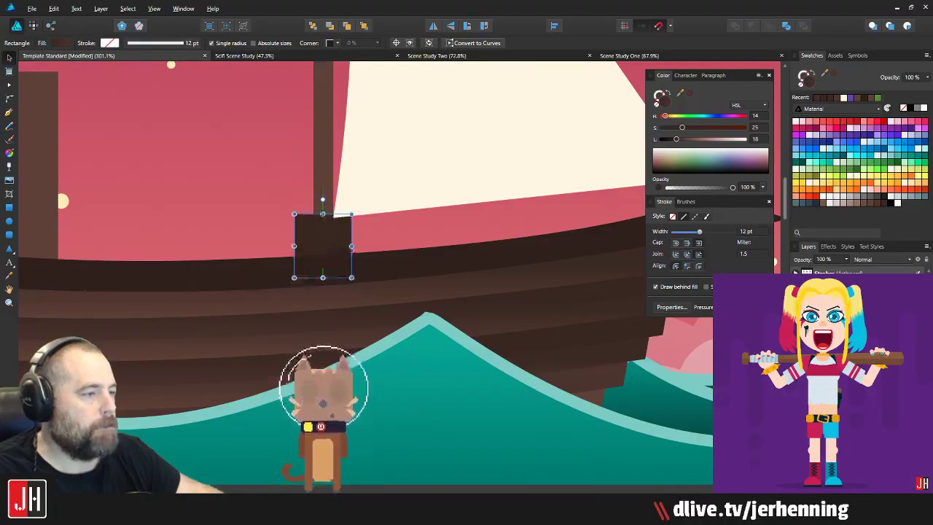
pyautogui.scroll(-6, 331, 251)
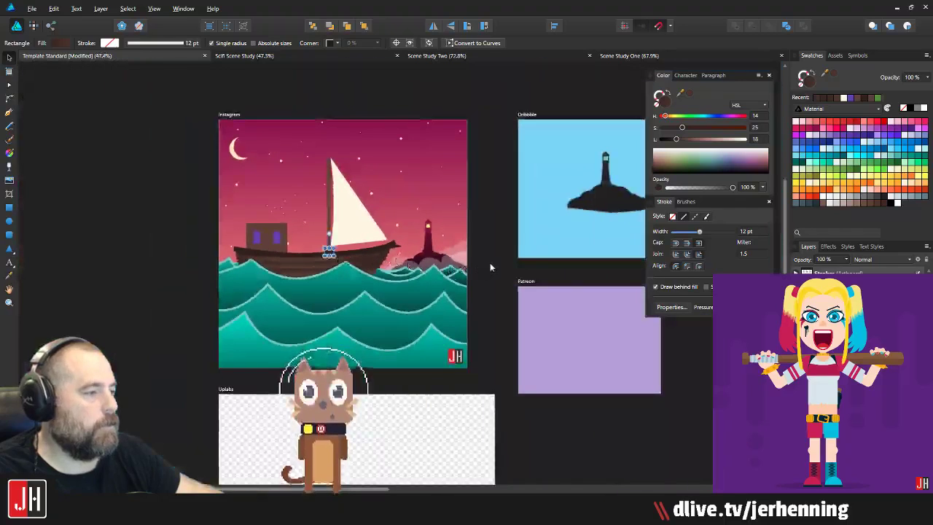
pyautogui.scroll(5, 331, 251)
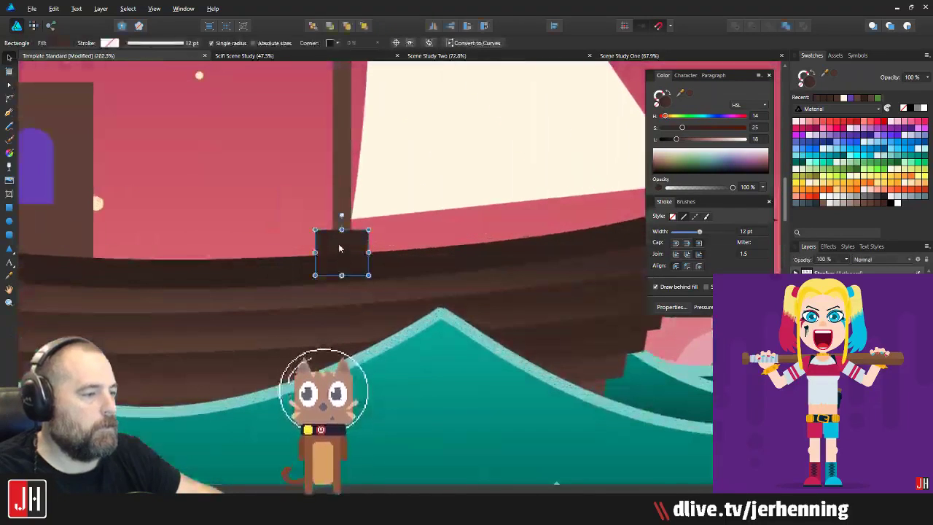
# Step: Fill the mast base block with the mast's sampled brown and lower its lightness to 21
pyautogui.press('i')
pyautogui.click(337, 189)
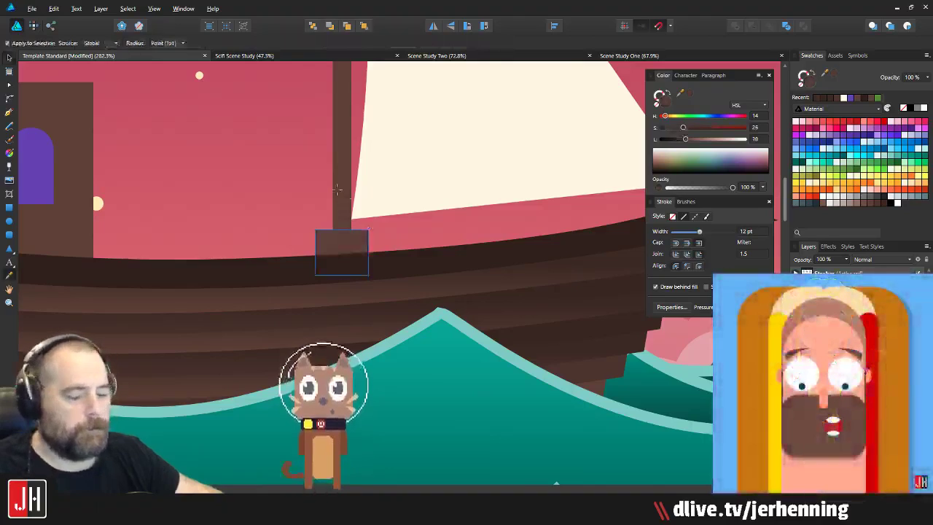
pyautogui.press('m')
pyautogui.moveTo(685, 143); pyautogui.dragTo(680, 143)
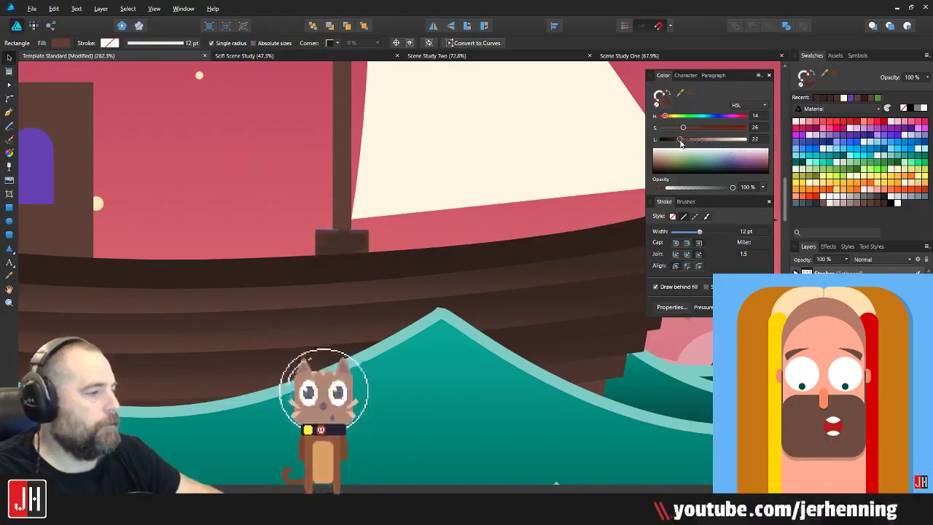
pyautogui.scroll(-8, 389, 223)
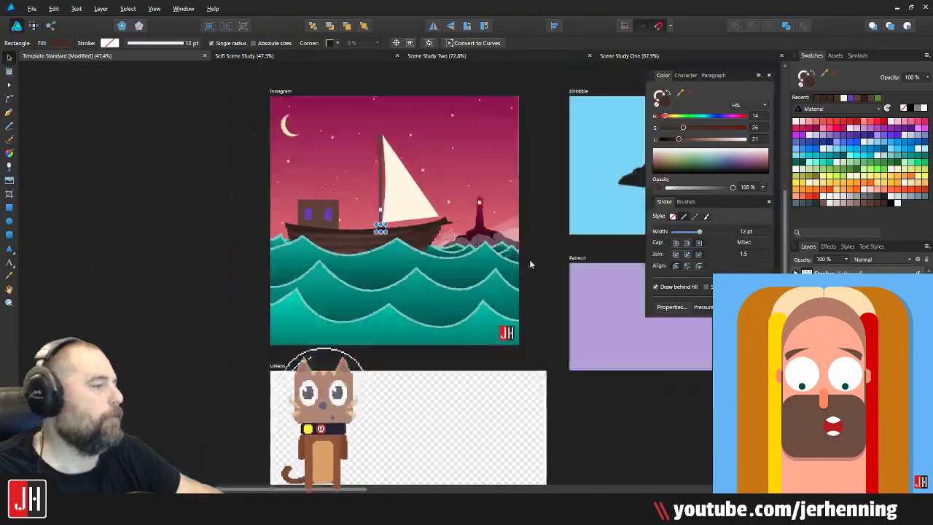
pyautogui.press('v')
pyautogui.click(528, 234)
pyautogui.scroll(3, 405, 246)
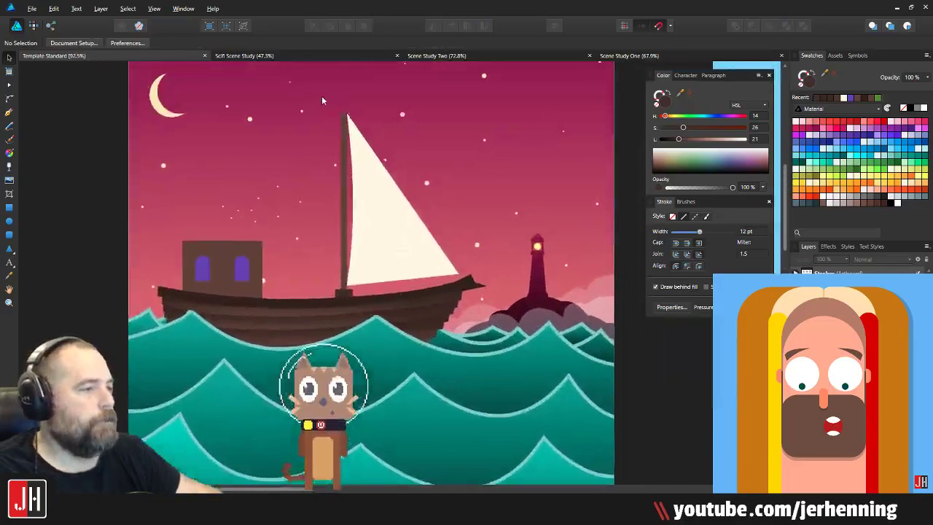
# Step: Examine the Scifi Scene Study, Scene Study Two and Scene Study One artwork for reference, and compare it with the sailboat scene
pyautogui.click(327, 55)
pyautogui.scroll(3, 378, 169)
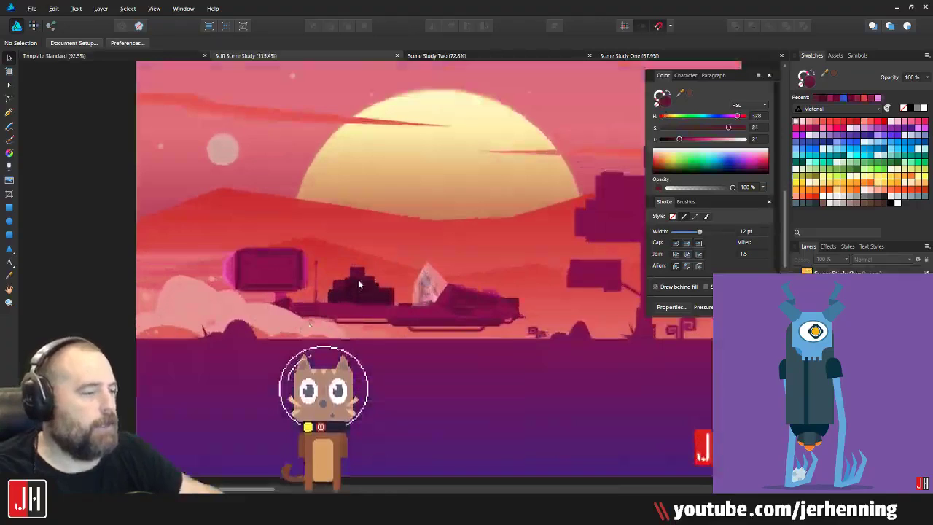
pyautogui.scroll(-1, 373, 241)
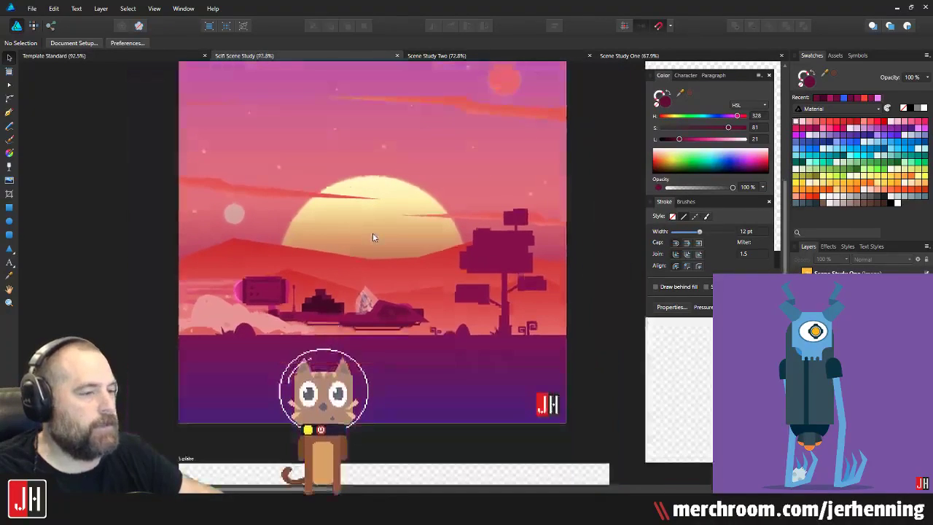
pyautogui.click(452, 56)
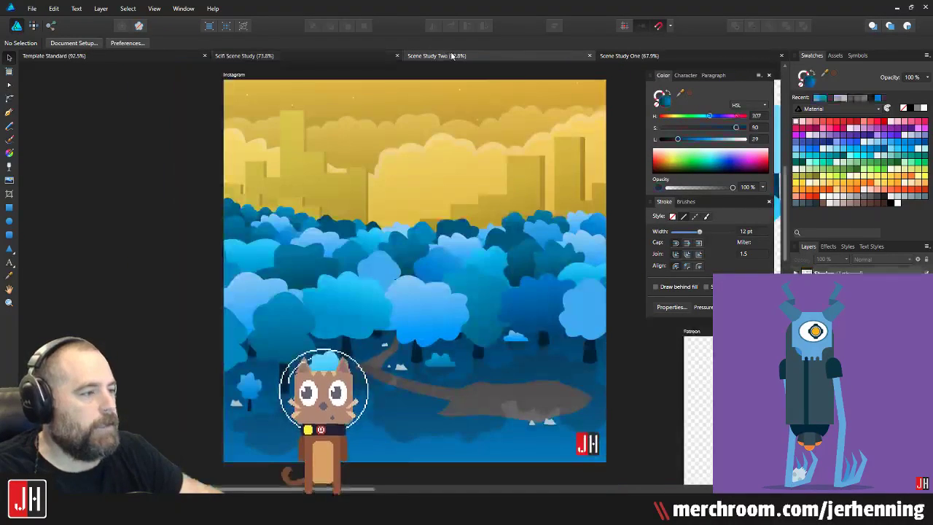
pyautogui.click(647, 57)
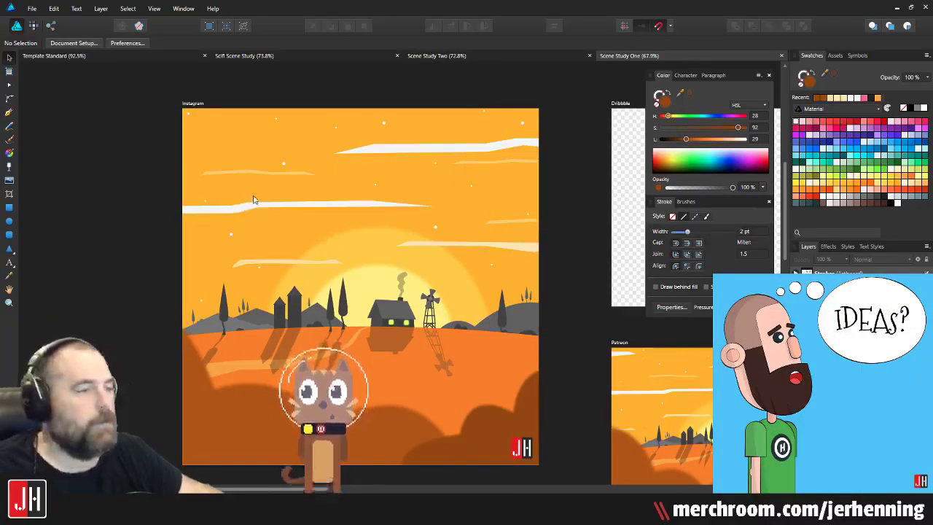
pyautogui.click(111, 57)
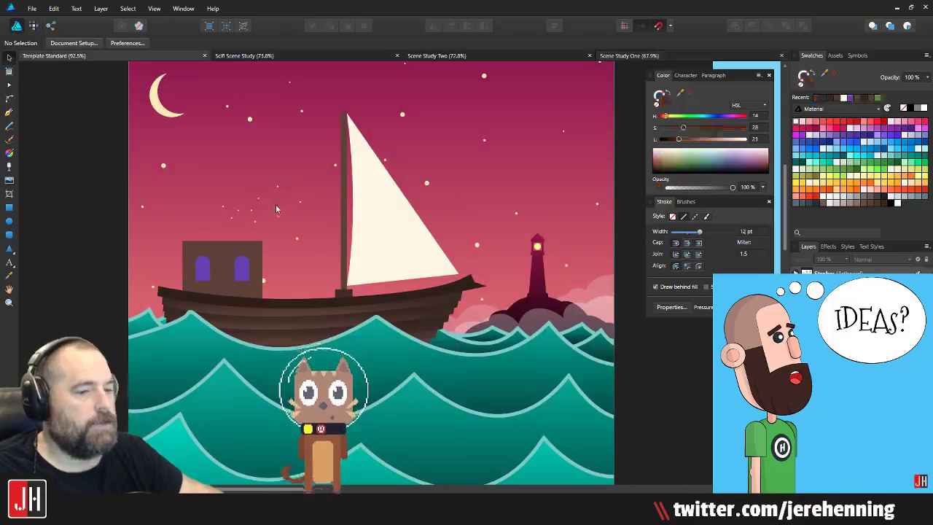
pyautogui.scroll(-2, 312, 228)
pyautogui.moveTo(319, 266); pyautogui.dragTo(270, 234)
pyautogui.scroll(3, 338, 247)
pyautogui.scroll(-2, 297, 242)
pyautogui.scroll(5, 299, 242)
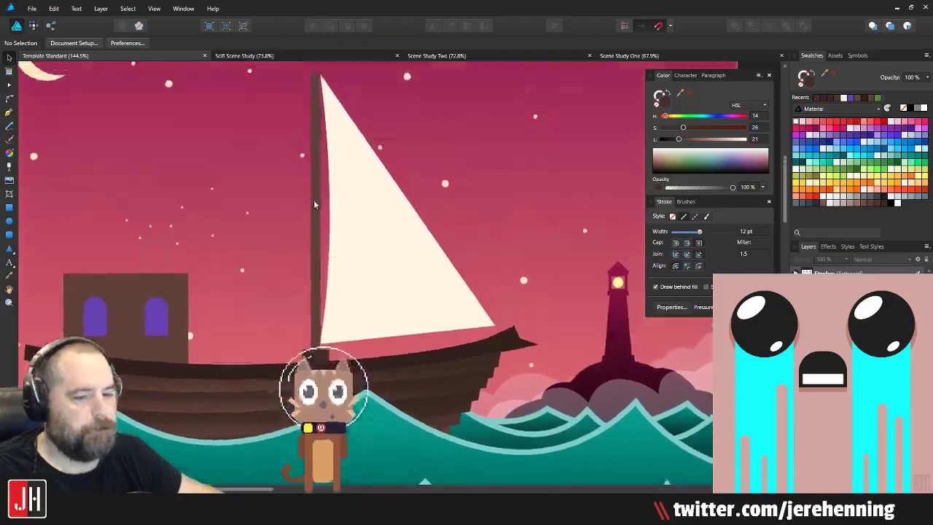
# Step: Apply a linear gradient to the mast running horizontally across its width from left edge to right edge
pyautogui.click(318, 197)
pyautogui.press('g')
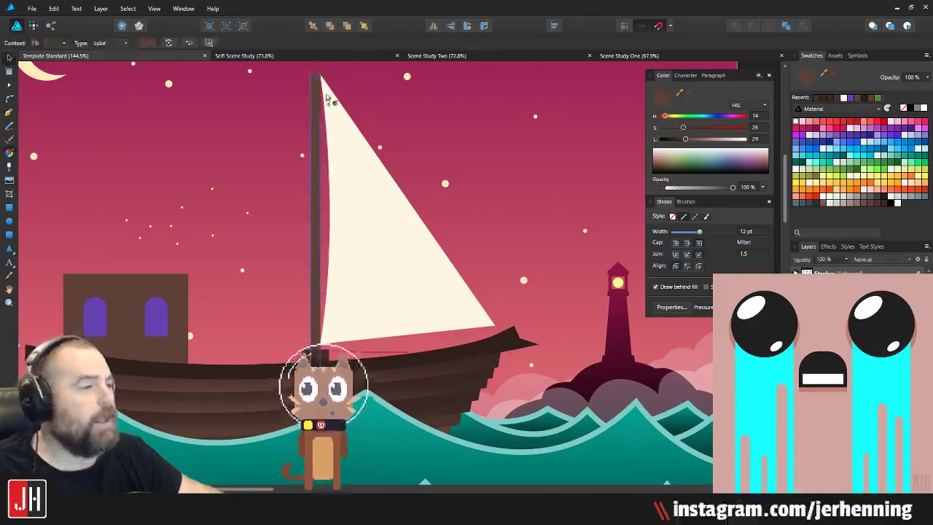
pyautogui.moveTo(315, 74); pyautogui.dragTo(318, 194)
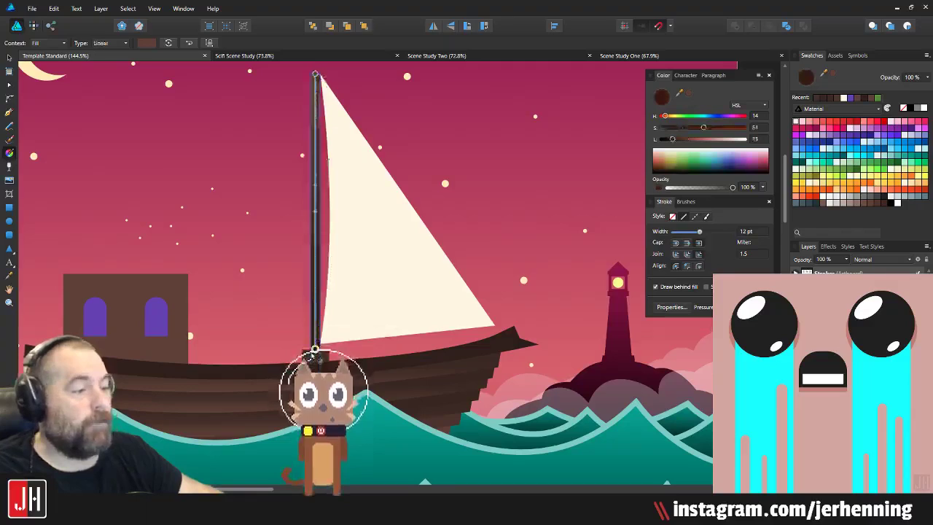
pyautogui.scroll(6, 316, 246)
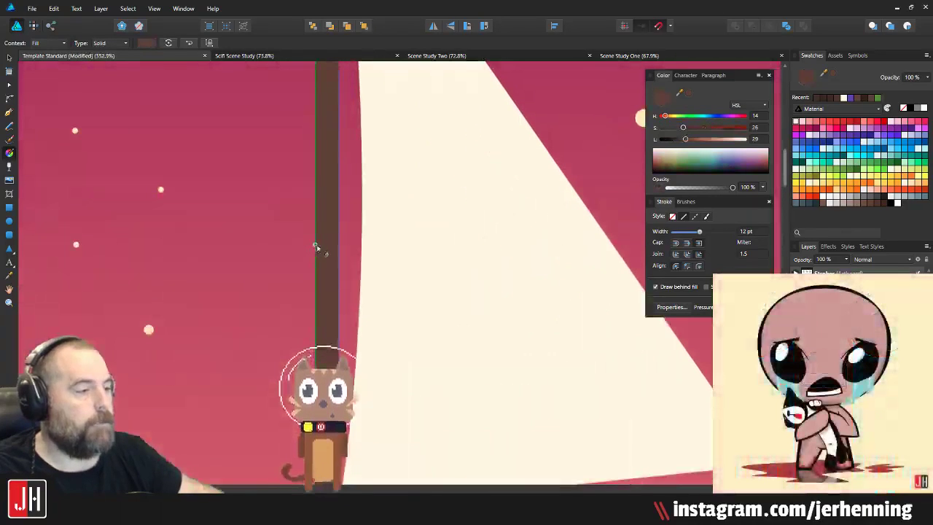
pyautogui.moveTo(315, 245); pyautogui.dragTo(339, 246)
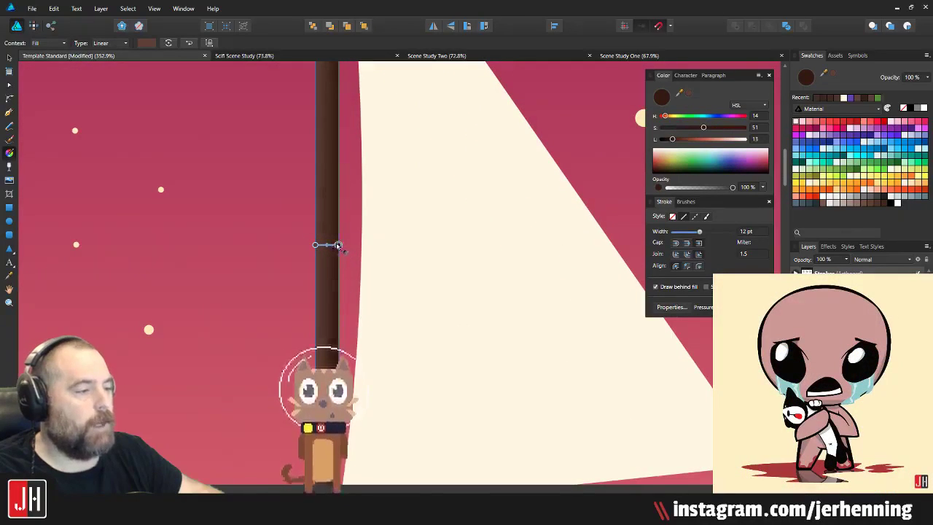
pyautogui.hotkey('ctrl', '0')
pyautogui.press('v')
pyautogui.scroll(5, 334, 250)
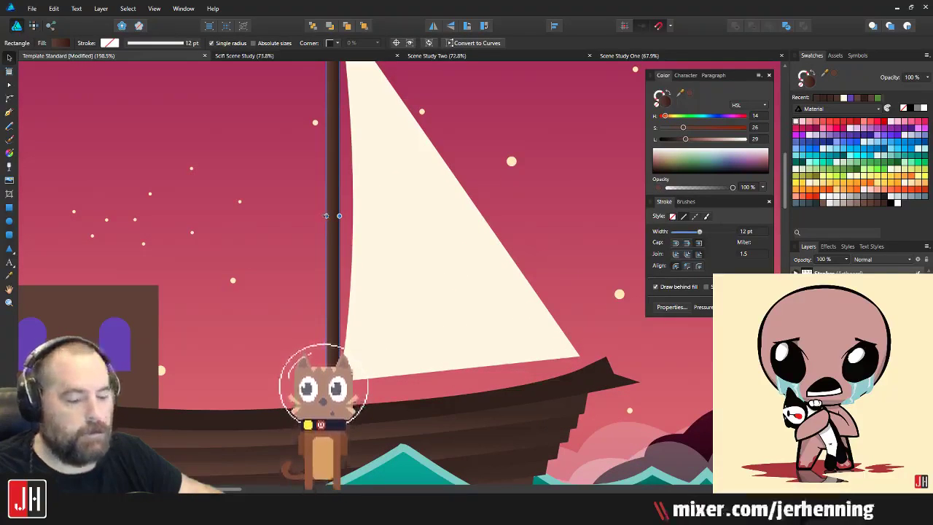
# Step: Recolour the left stop of the mast's gradient with a light greyish brown from the Material palette
pyautogui.press('g')
pyautogui.scroll(6, 328, 234)
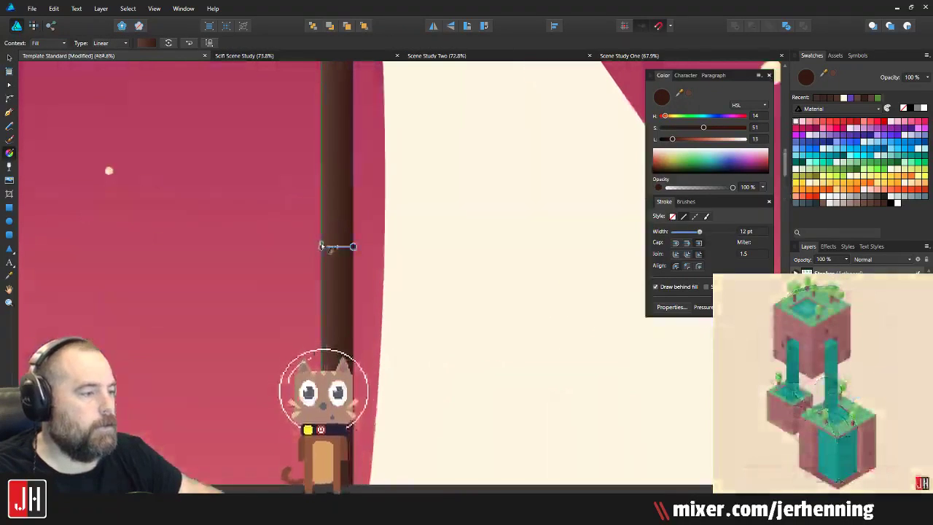
pyautogui.click(321, 246)
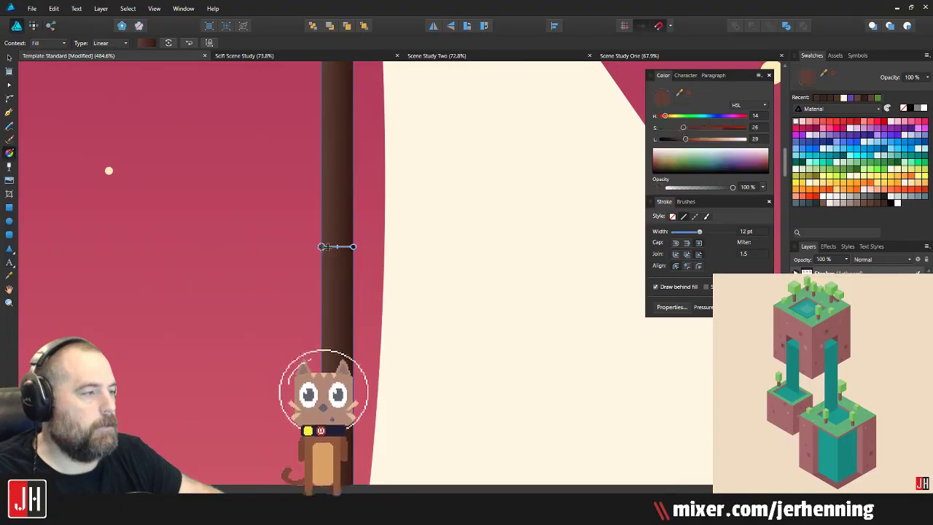
pyautogui.click(852, 205)
pyautogui.scroll(-4, 486, 285)
pyautogui.scroll(3, 447, 288)
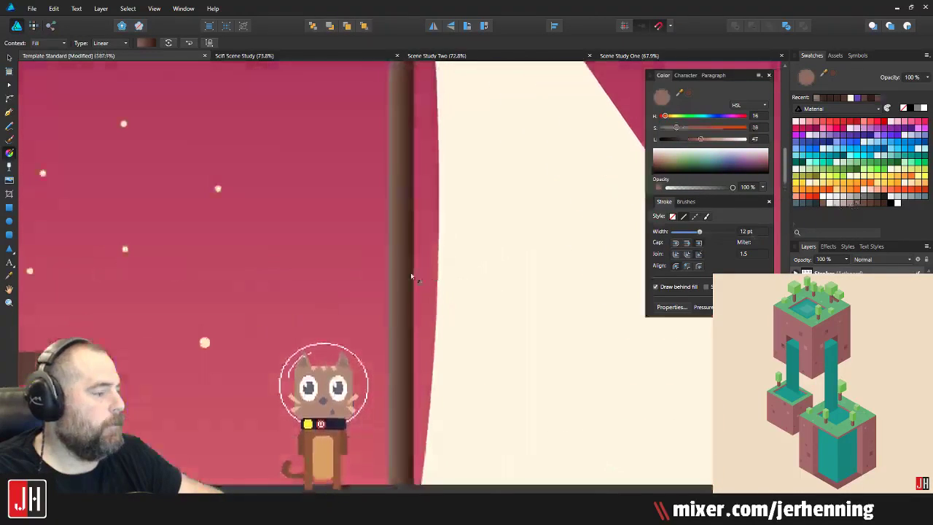
# Step: Recolour the right stop of the mast's gradient with the same greyish brown and darken it by lowering its lightness
pyautogui.scroll(1, 435, 261)
pyautogui.click(426, 244)
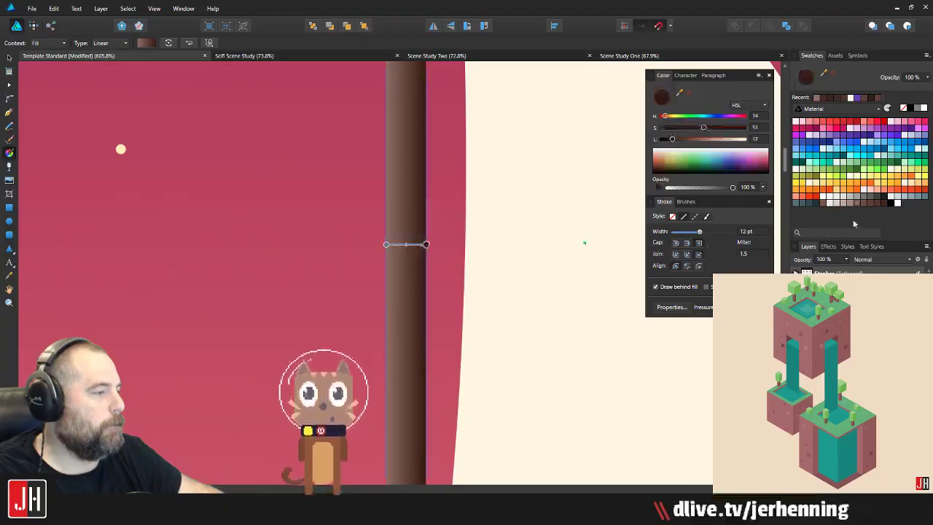
pyautogui.click(854, 205)
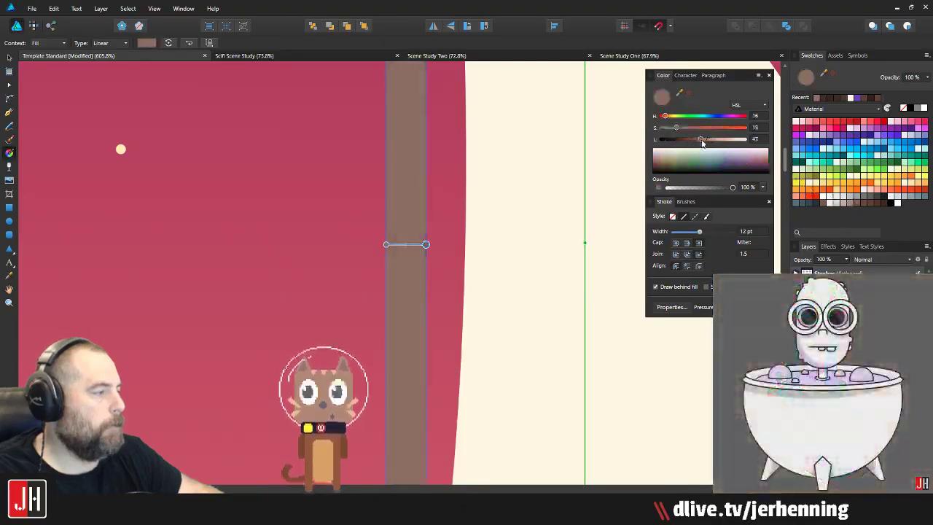
pyautogui.moveTo(710, 139); pyautogui.dragTo(691, 145)
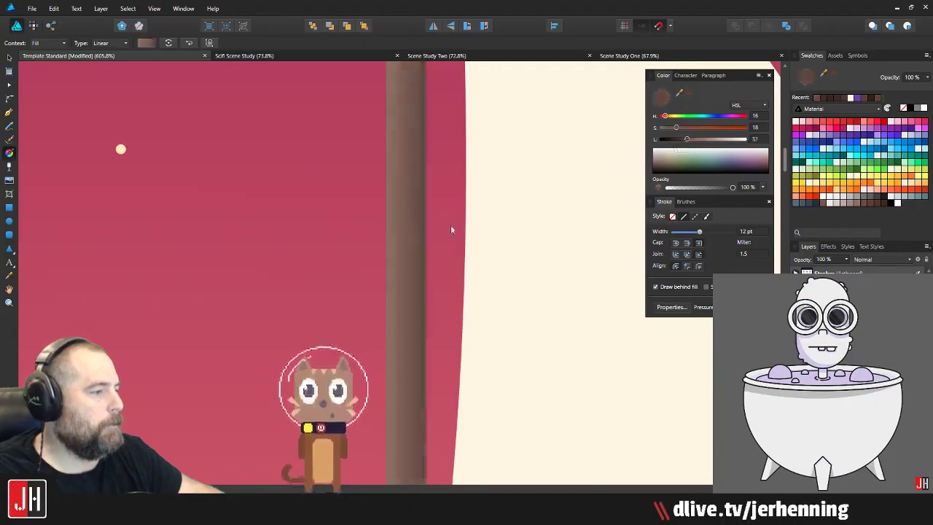
pyautogui.press('v')
pyautogui.scroll(-9, 452, 253)
pyautogui.click(533, 254)
pyautogui.scroll(4, 460, 283)
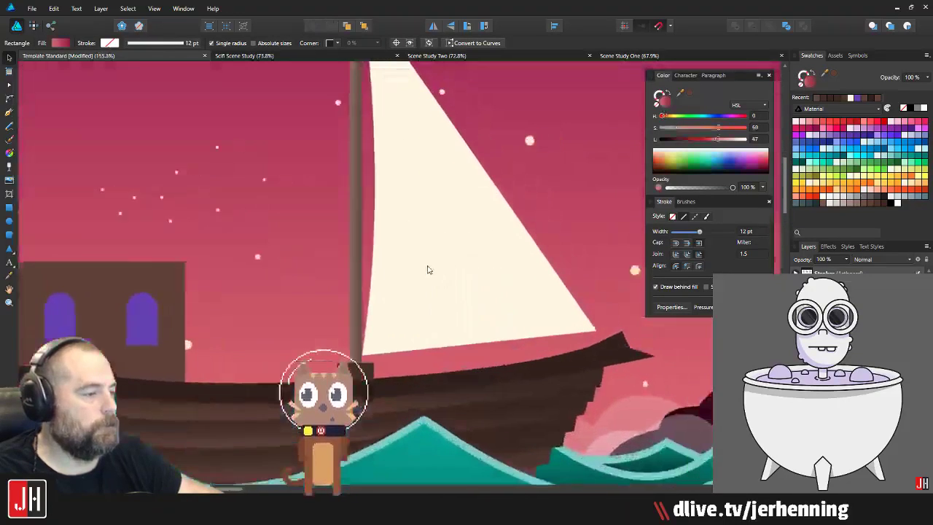
pyautogui.scroll(-8, 428, 270)
pyautogui.scroll(3, 385, 271)
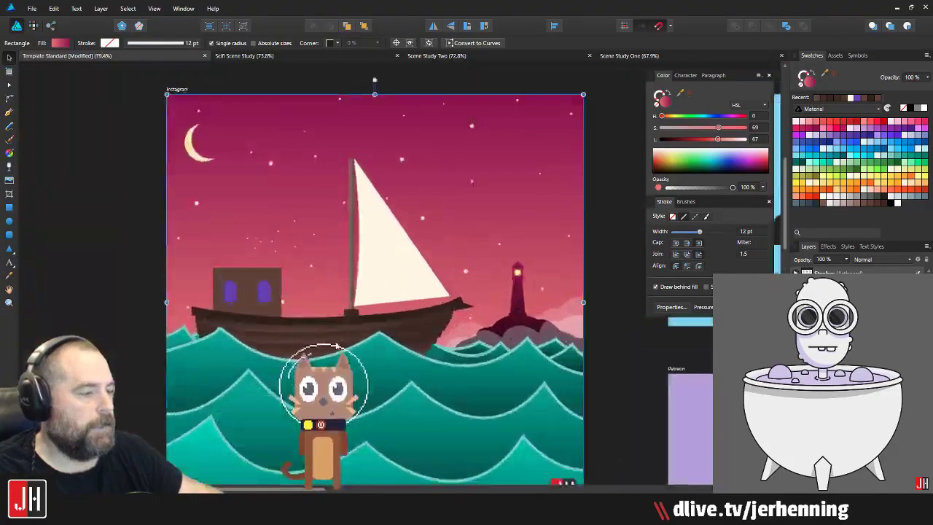
# Step: Apply a vertical linear gradient to the hull's dark top rail, starting at its upper edge and ending below its lower edge
pyautogui.scroll(4, 374, 304)
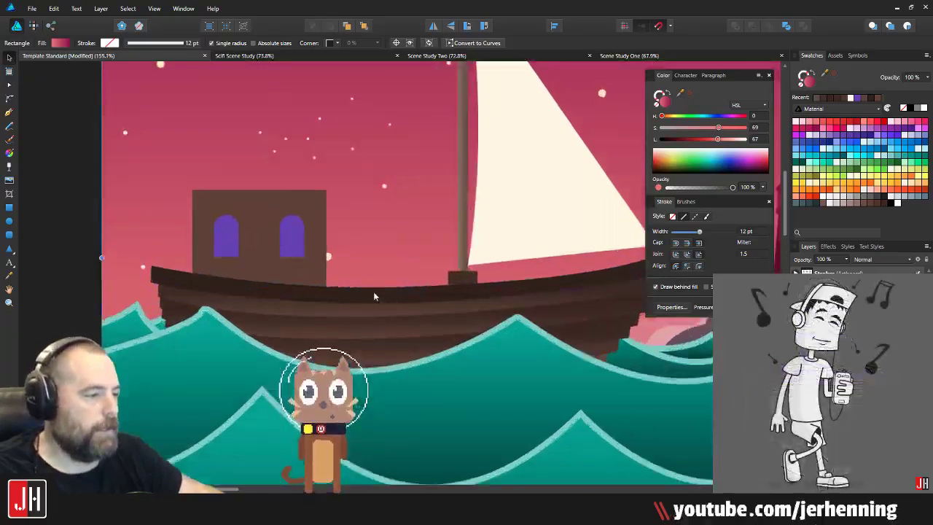
pyautogui.click(374, 292)
pyautogui.moveTo(383, 291); pyautogui.dragTo(331, 299)
pyautogui.press('g')
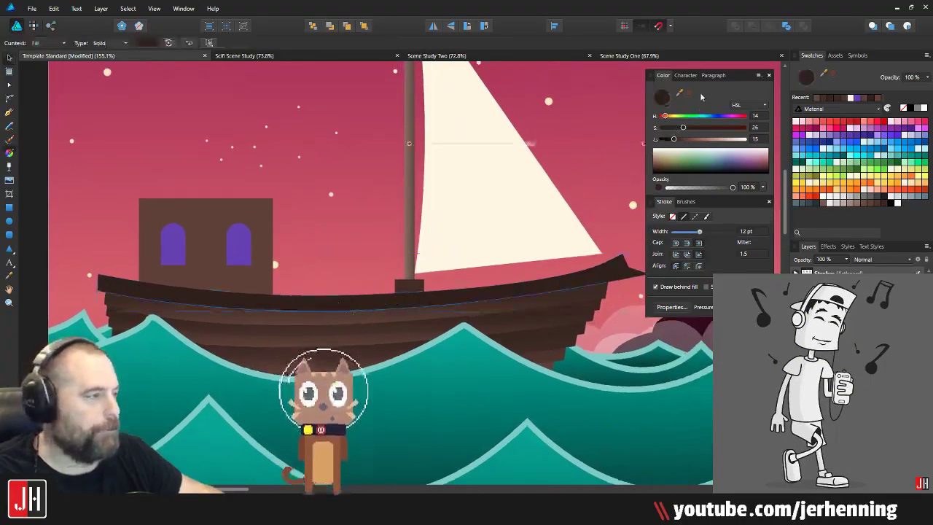
pyautogui.moveTo(680, 95); pyautogui.dragTo(371, 275)
pyautogui.scroll(5, 377, 314)
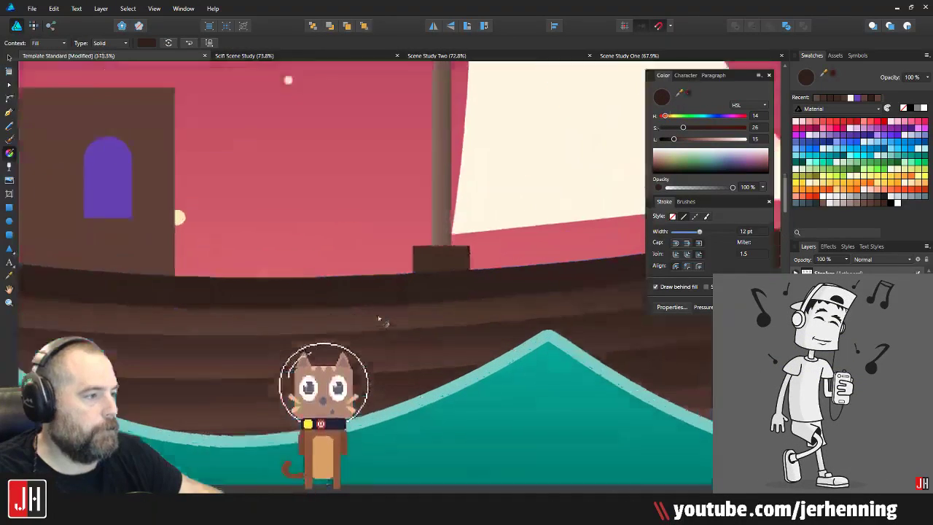
pyautogui.moveTo(359, 243); pyautogui.dragTo(360, 341)
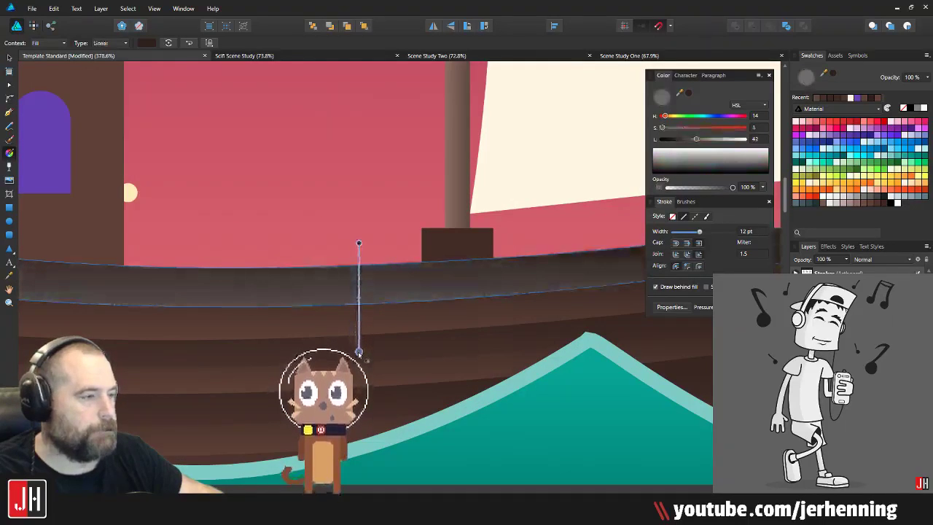
pyautogui.scroll(-3, 359, 334)
pyautogui.scroll(3, 359, 308)
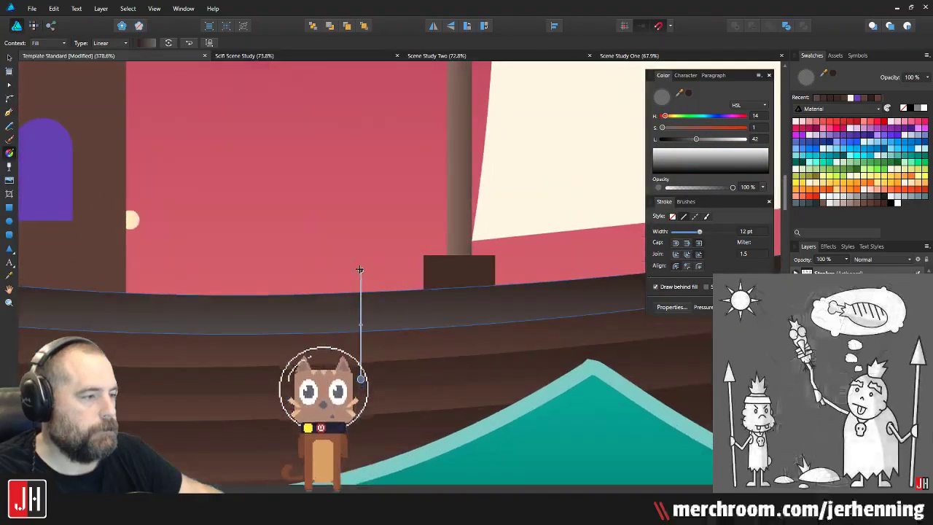
pyautogui.moveTo(360, 269); pyautogui.dragTo(356, 293)
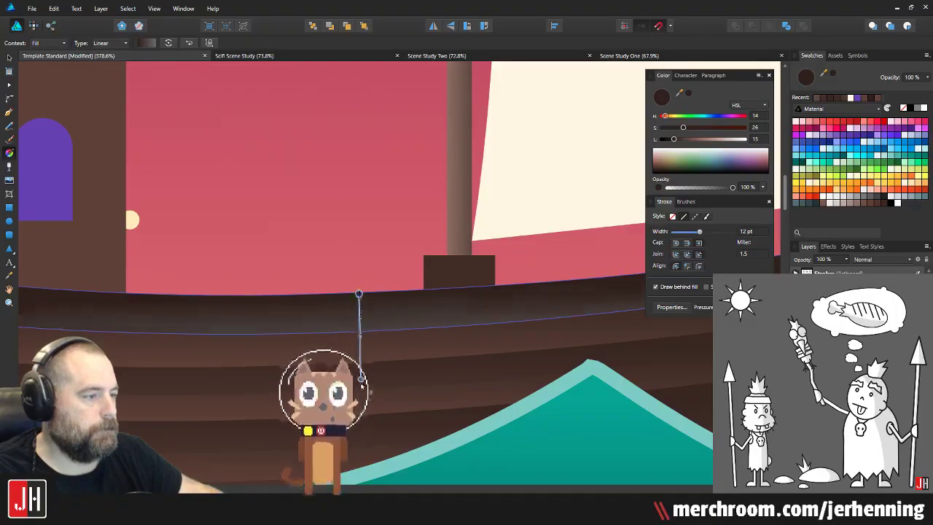
# Step: Recolour the rail gradient's lower stop with the sampled dark brown and darken the upper stop to lightness 6
pyautogui.click(361, 379)
pyautogui.moveTo(688, 98); pyautogui.dragTo(463, 244)
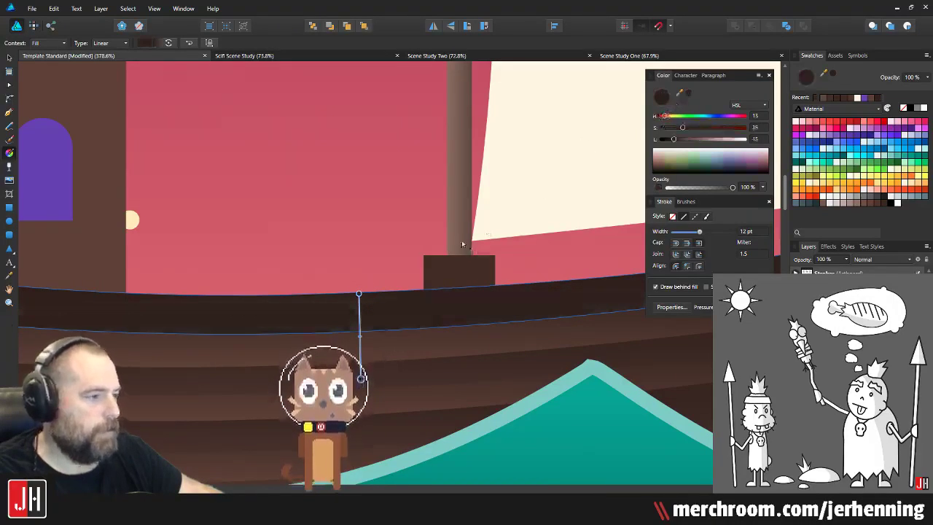
pyautogui.moveTo(674, 139); pyautogui.dragTo(670, 144)
pyautogui.scroll(-6, 342, 243)
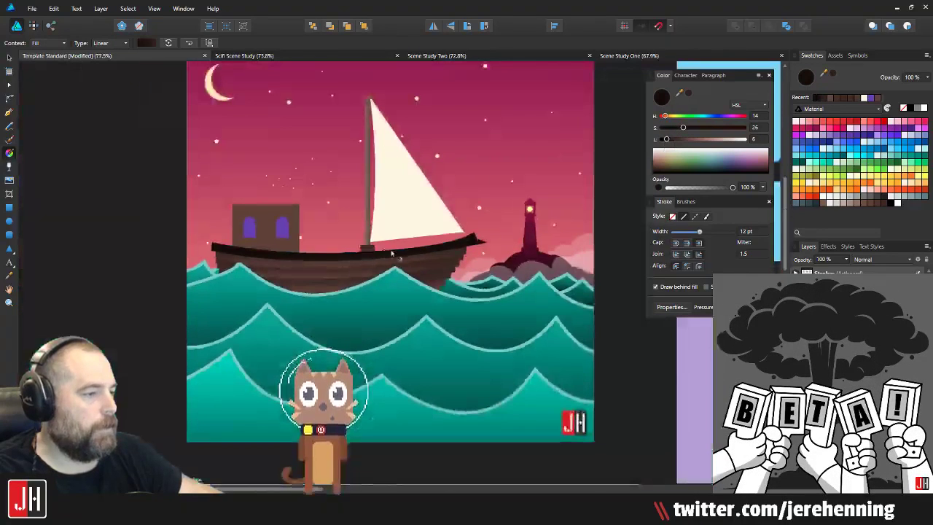
# Step: Move the upper stop of the top rail's gradient a little above the rail's upper edge to soften the dark shading
pyautogui.press('v')
pyautogui.click(105, 267)
pyautogui.scroll(5, 326, 264)
pyautogui.click(359, 246)
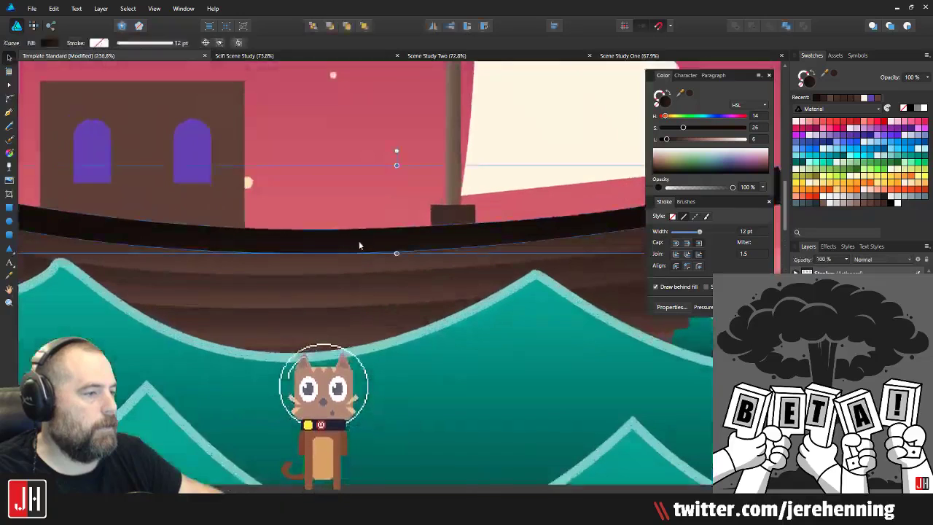
pyautogui.press('g')
pyautogui.scroll(3, 383, 247)
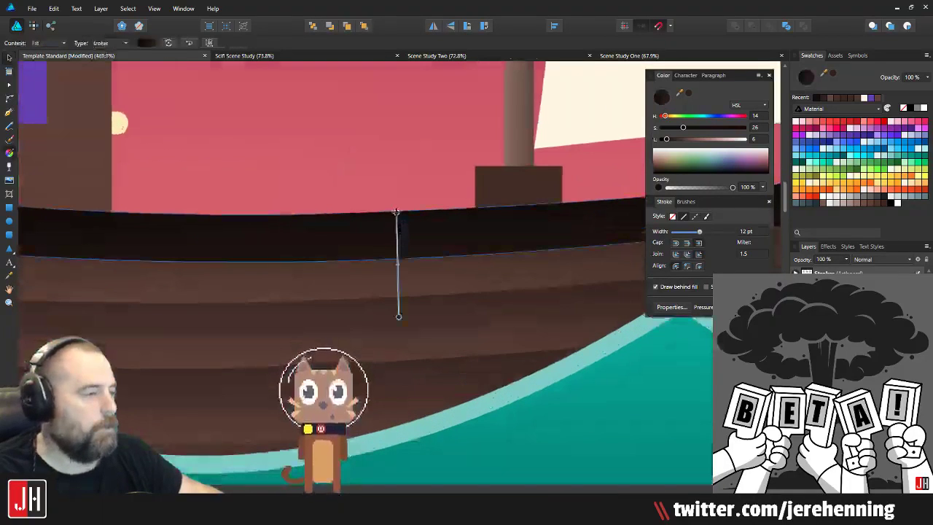
pyautogui.moveTo(396, 212); pyautogui.dragTo(396, 181)
pyautogui.scroll(-5, 395, 202)
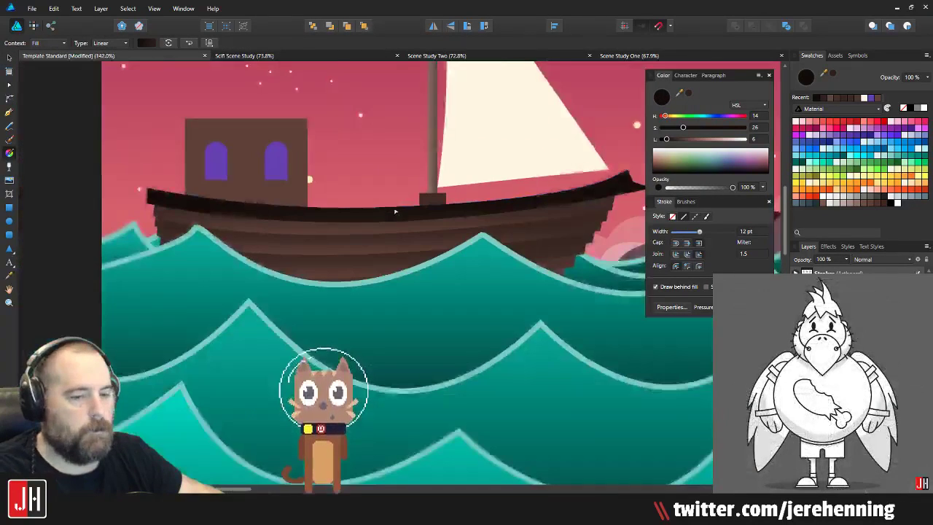
pyautogui.moveTo(396, 211); pyautogui.dragTo(396, 182)
pyautogui.press('v')
pyautogui.click(49, 212)
pyautogui.moveTo(193, 164); pyautogui.dragTo(202, 277)
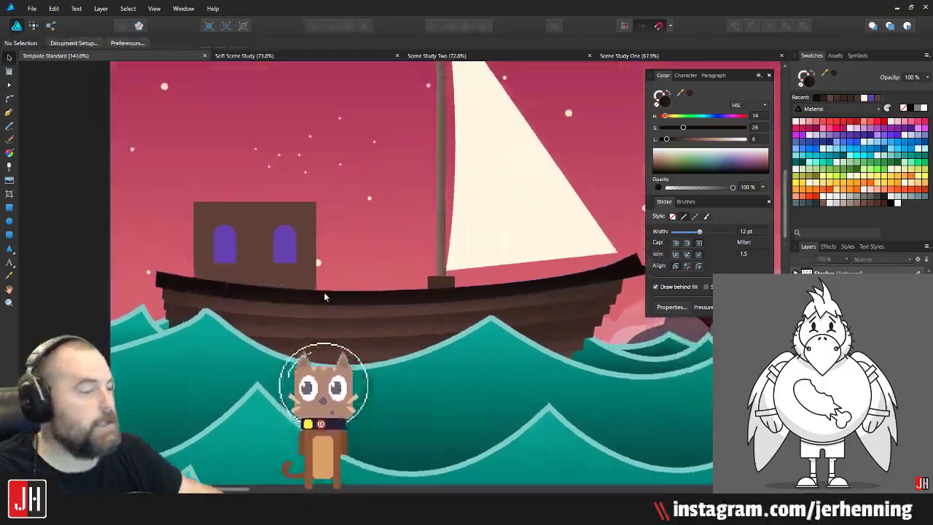
pyautogui.scroll(-3, 326, 297)
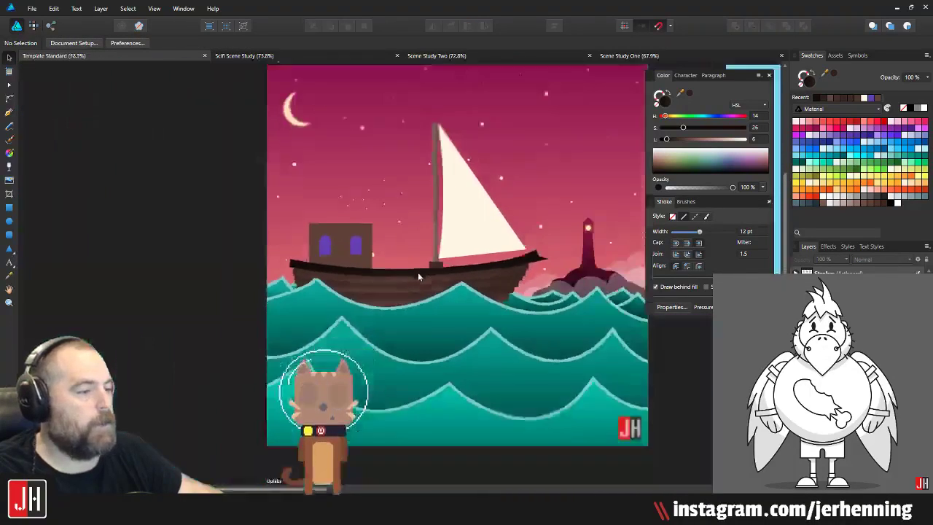
# Step: Move the rail gradient's upper stop farther above the rail to lighten the shading, and save the document
pyautogui.scroll(4, 437, 274)
pyautogui.click(317, 290)
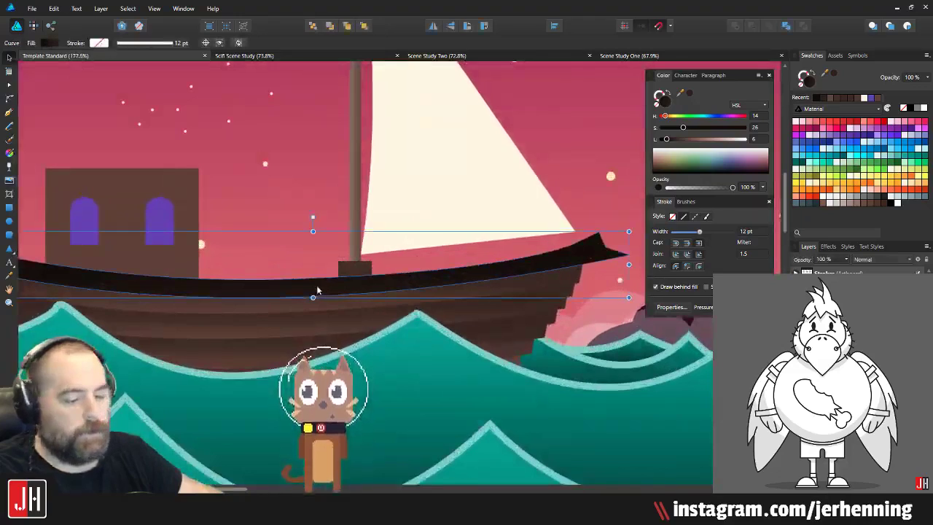
pyautogui.press('g')
pyautogui.scroll(4, 315, 281)
pyautogui.moveTo(296, 253); pyautogui.dragTo(295, 205)
pyautogui.scroll(-7, 308, 241)
pyautogui.press('v')
pyautogui.scroll(1, 297, 245)
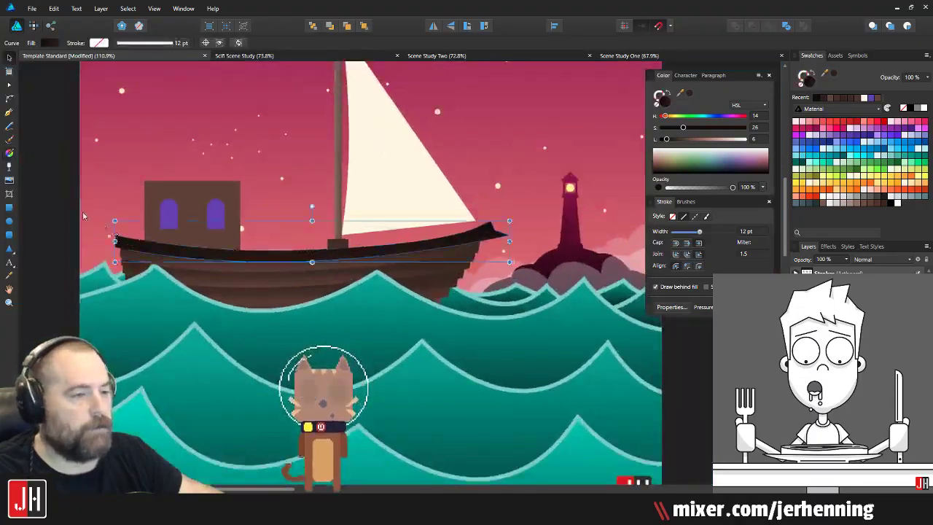
pyautogui.click(78, 203)
pyautogui.hotkey('ctrl', 's')
pyautogui.scroll(-2, 127, 213)
pyautogui.moveTo(154, 214); pyautogui.dragTo(257, 235)
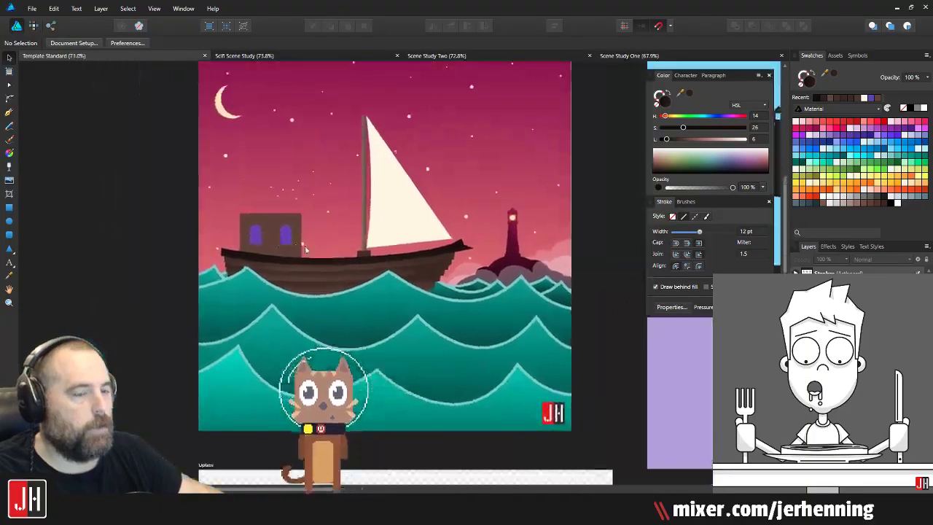
# Step: Shorten the top rail's gradient by moving its lower stop up near the rail's bottom edge, and save the document
pyautogui.scroll(3, 342, 265)
pyautogui.click(344, 267)
pyautogui.scroll(3, 347, 268)
pyautogui.press('g')
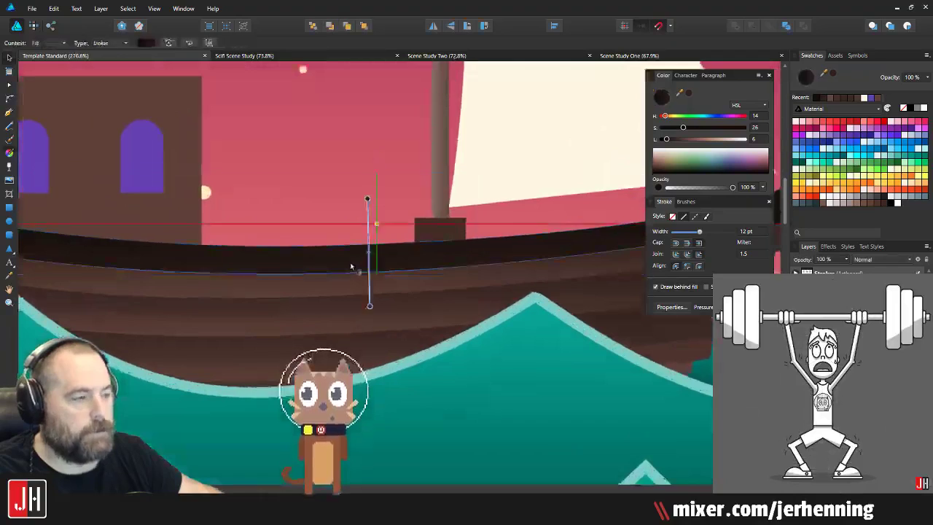
pyautogui.moveTo(370, 306); pyautogui.dragTo(369, 283)
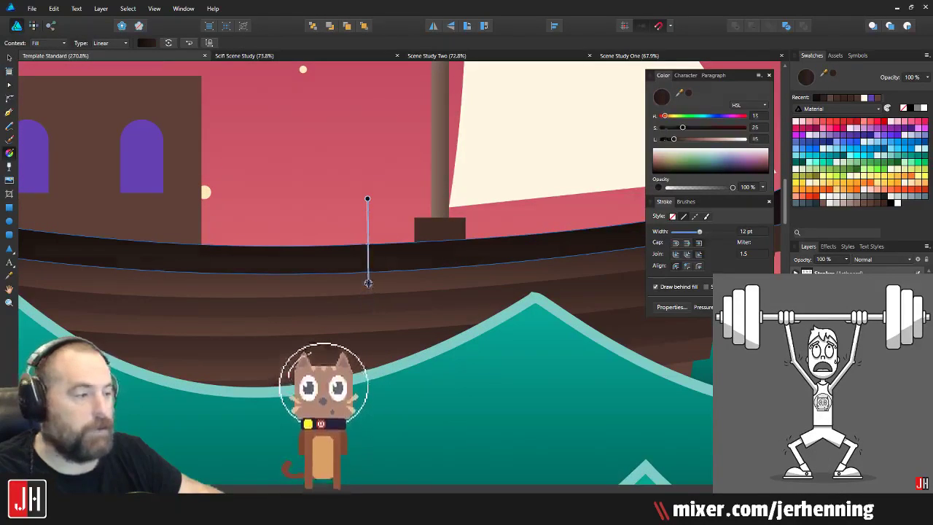
pyautogui.scroll(-4, 371, 286)
pyautogui.press('v')
pyautogui.click(228, 256)
pyautogui.hotkey('ctrl', 's')
# Step: Examine the shaded hull, mast and sail in the scene
pyautogui.scroll(3, 313, 278)
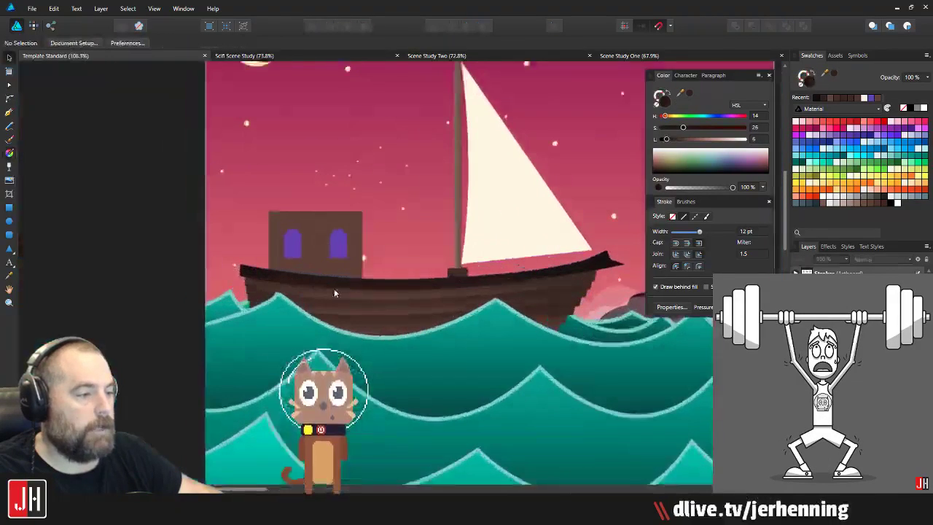
pyautogui.moveTo(383, 292); pyautogui.dragTo(303, 297)
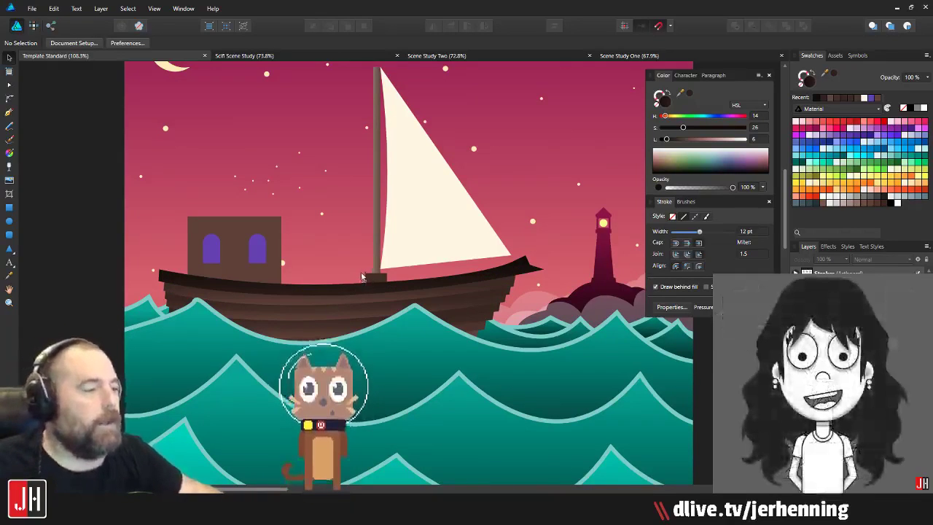
pyautogui.scroll(2, 315, 246)
pyautogui.moveTo(368, 263); pyautogui.dragTo(334, 260)
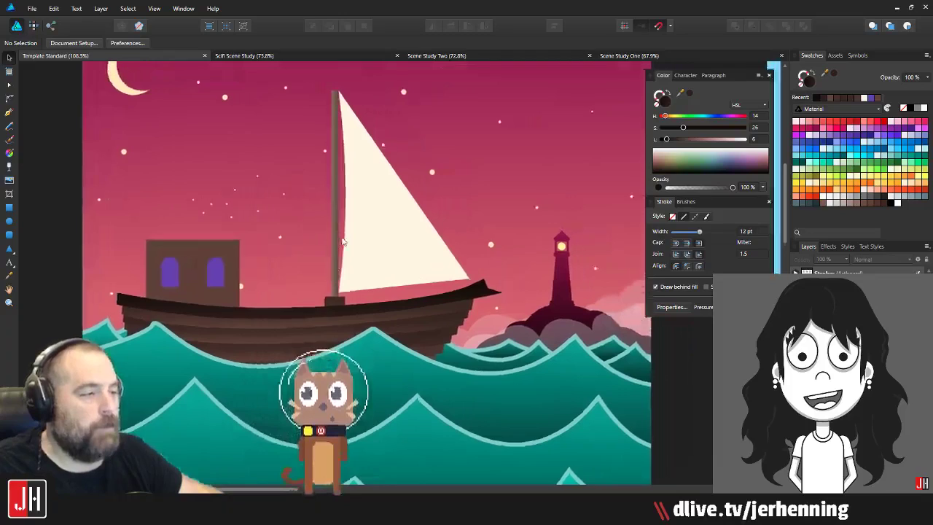
pyautogui.scroll(-2, 343, 242)
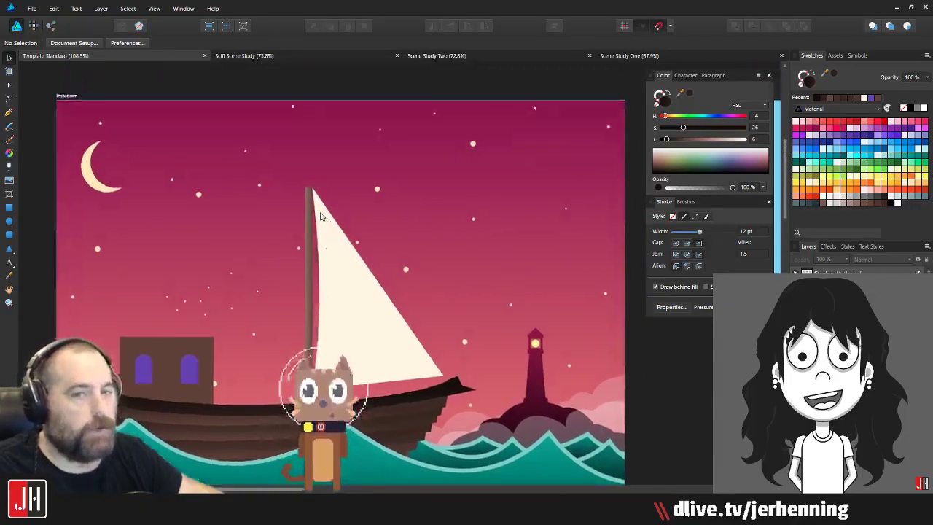
pyautogui.moveTo(321, 216); pyautogui.dragTo(379, 217)
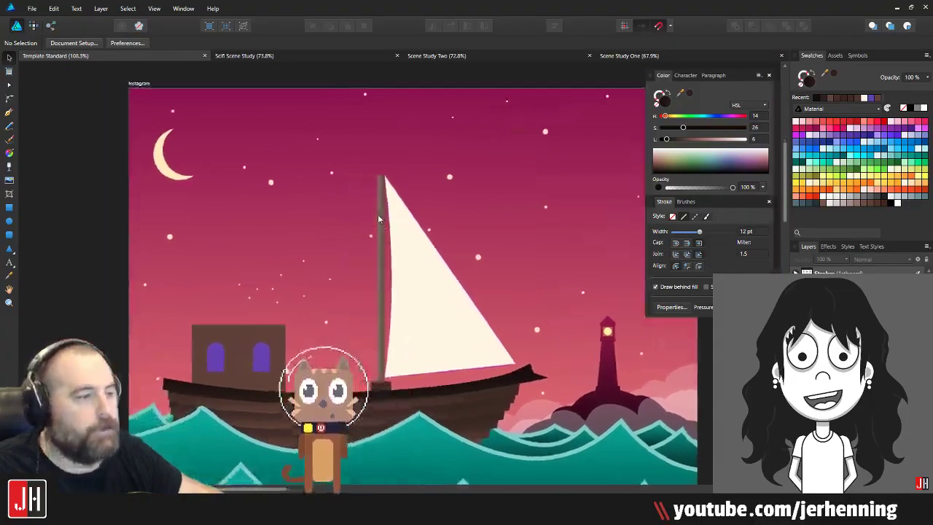
pyautogui.click(9, 113)
pyautogui.scroll(3, 421, 377)
pyautogui.press('v')
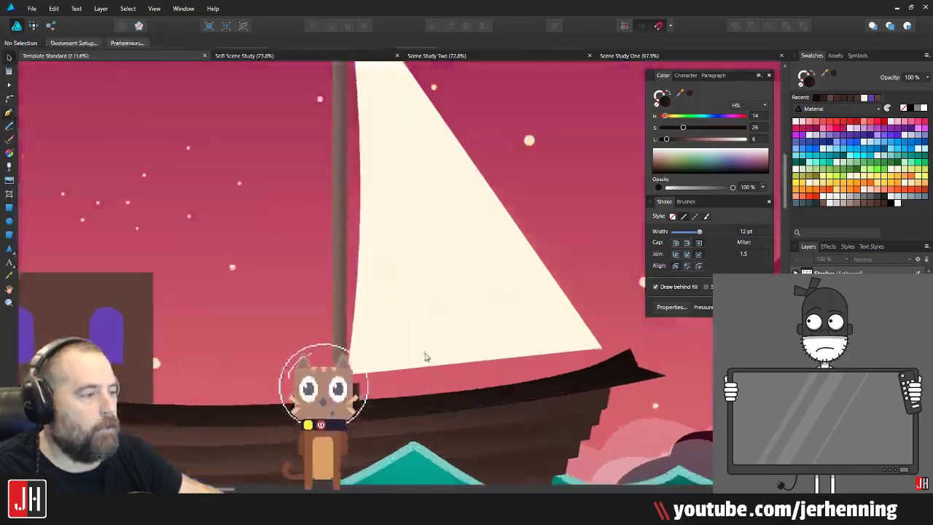
# Step: Bend the sail's straight bottom edge into a gentle downward curve between its two lower corners
pyautogui.click(437, 346)
pyautogui.moveTo(416, 327); pyautogui.dragTo(406, 370)
pyautogui.moveTo(408, 263); pyautogui.dragTo(414, 356)
pyautogui.scroll(2, 371, 116)
pyautogui.moveTo(372, 117); pyautogui.dragTo(374, 146)
pyautogui.scroll(-5, 374, 149)
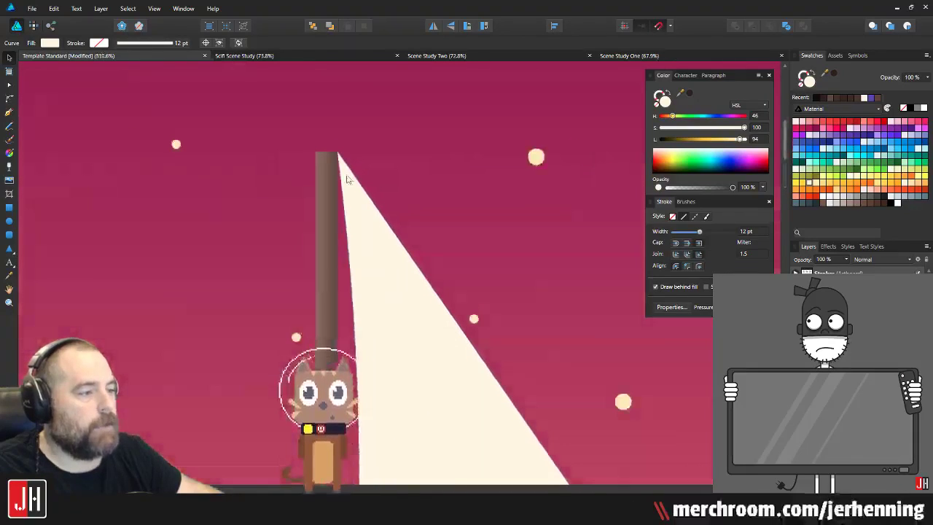
pyautogui.scroll(4, 411, 287)
pyautogui.scroll(1, 372, 406)
pyautogui.scroll(-5, 371, 406)
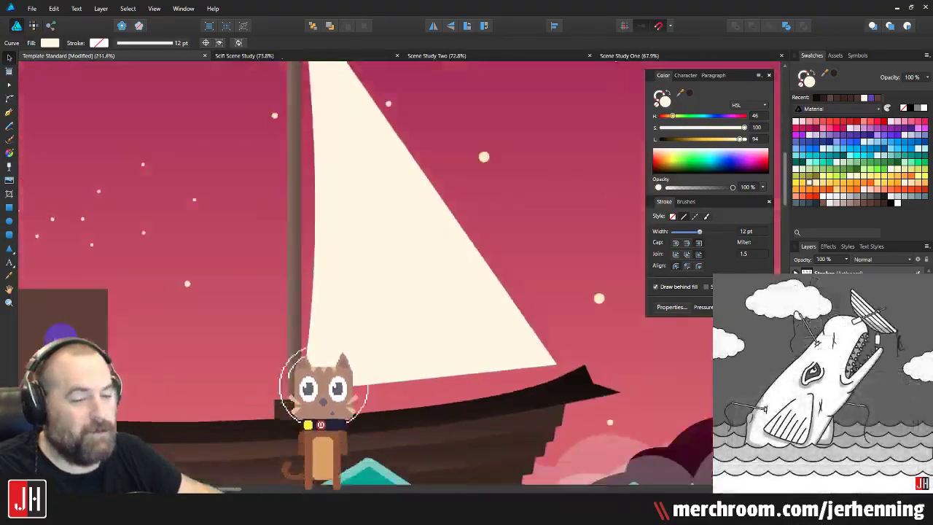
pyautogui.scroll(3, 372, 406)
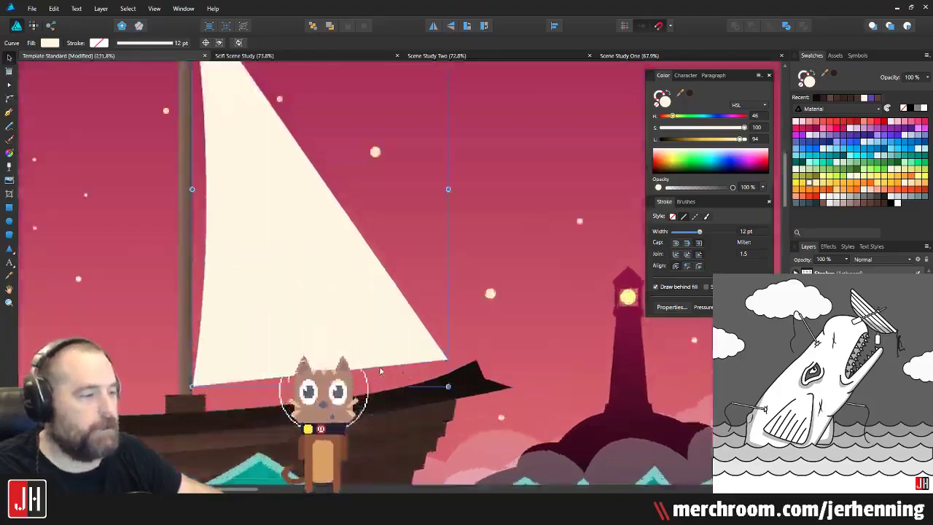
pyautogui.press('a')
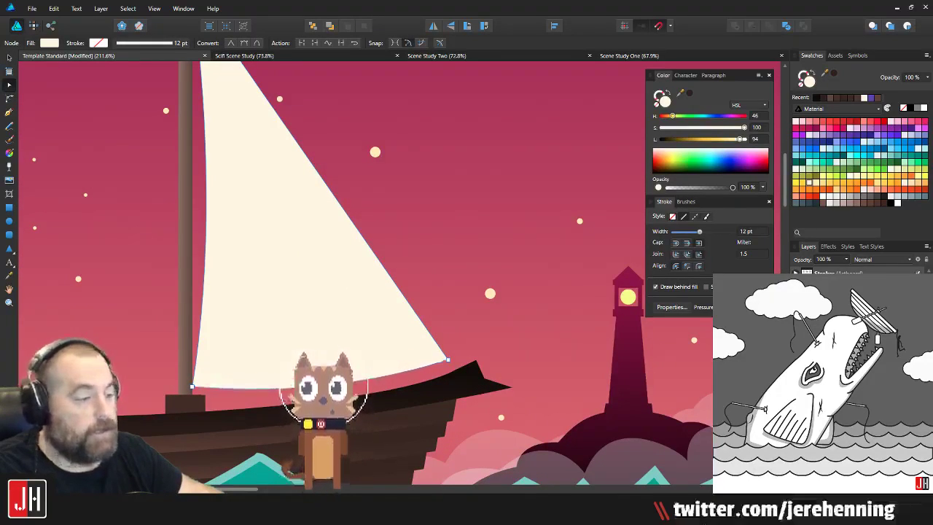
pyautogui.press('m')
pyautogui.scroll(-4, 406, 304)
pyautogui.moveTo(407, 304); pyautogui.dragTo(398, 320)
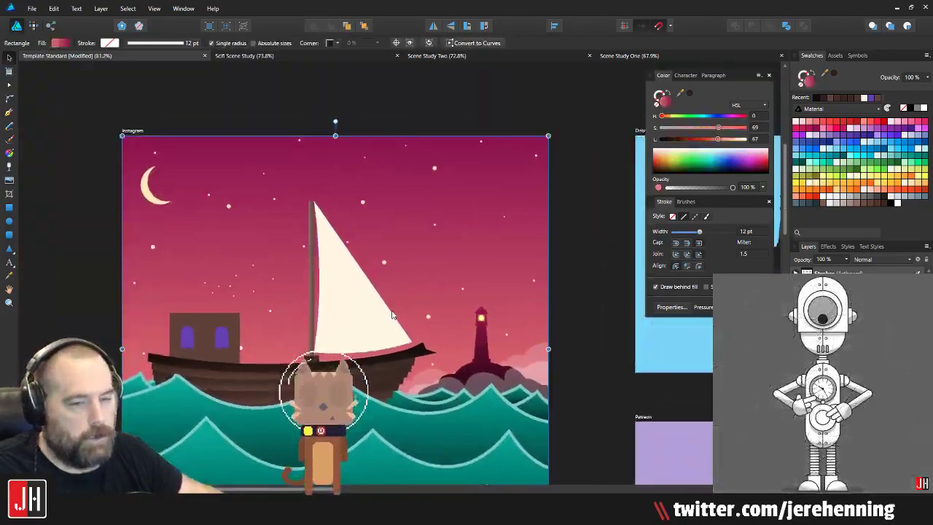
# Step: Apply a linear gradient to the sail running from the middle of its bottom edge up to its tip at the mast top
pyautogui.click(368, 289)
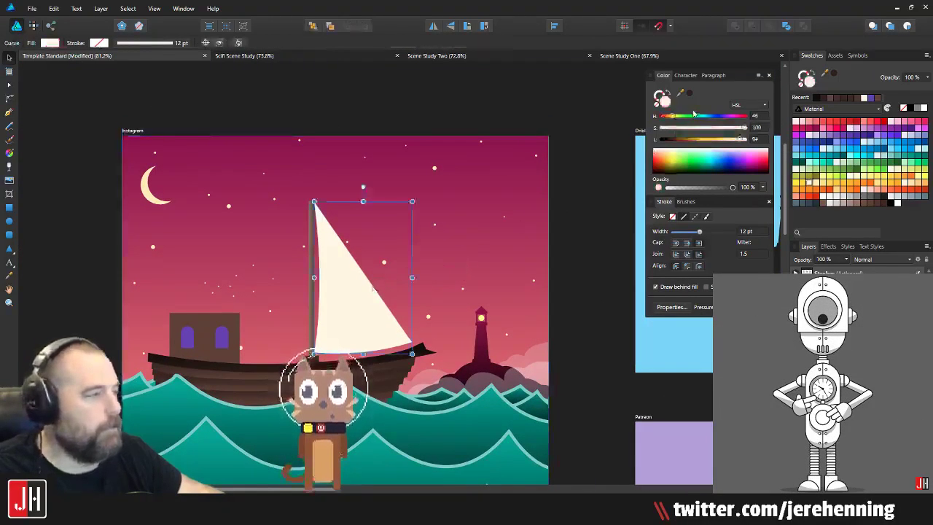
pyautogui.moveTo(332, 332); pyautogui.dragTo(368, 302)
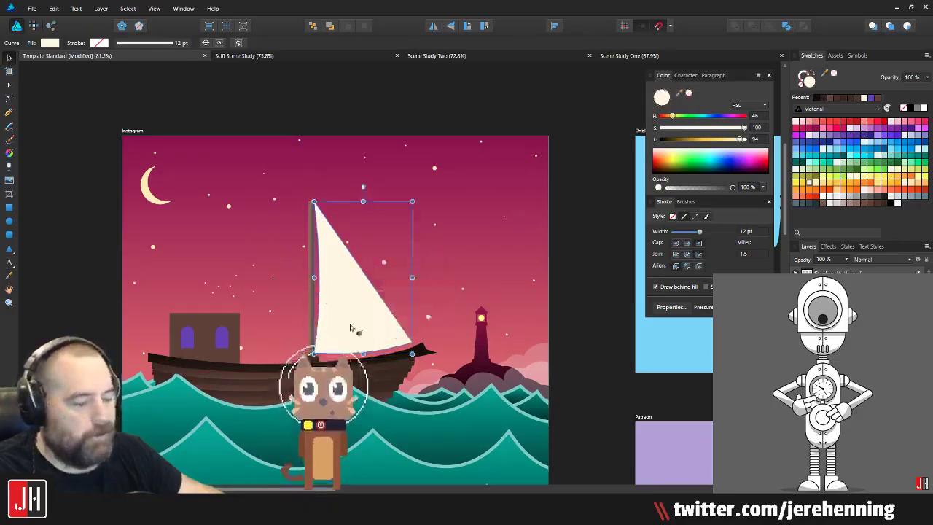
pyautogui.press('g')
pyautogui.moveTo(358, 353); pyautogui.dragTo(314, 198)
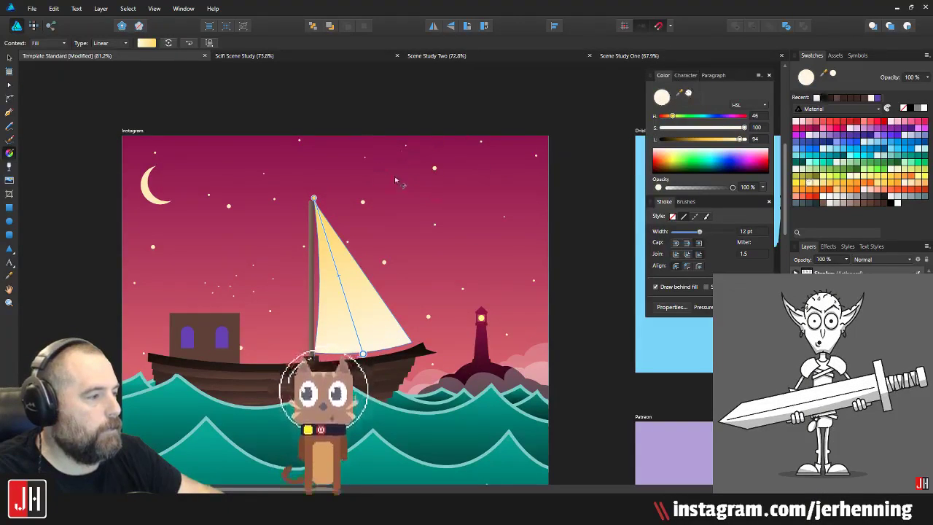
# Step: Recolour the gradient stop at the sail's tip with the sampled cream and lower its lightness to a warm yellow
pyautogui.click(313, 197)
pyautogui.click(690, 94)
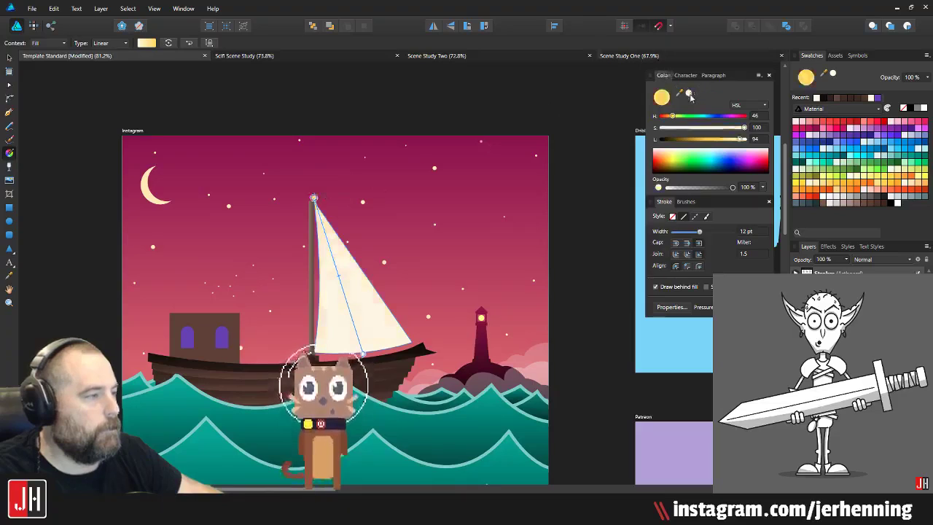
pyautogui.moveTo(740, 148); pyautogui.dragTo(717, 149)
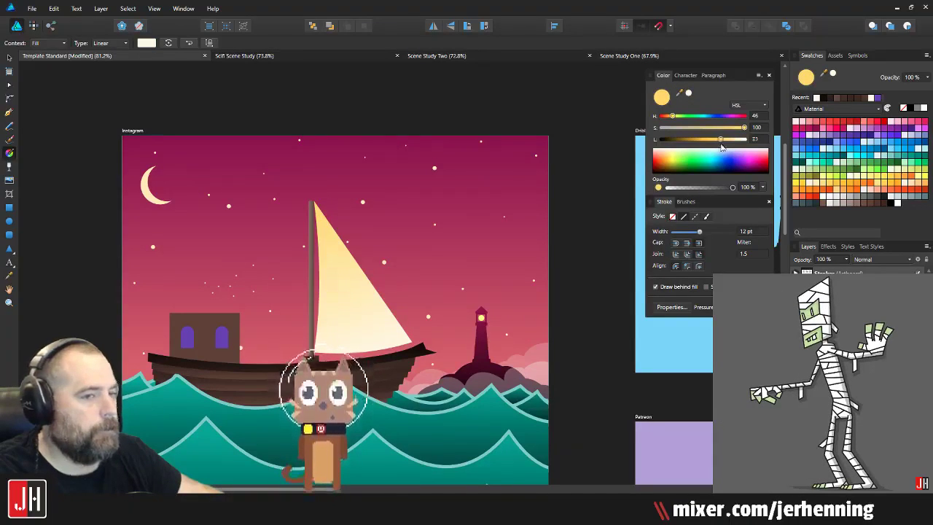
pyautogui.press('v')
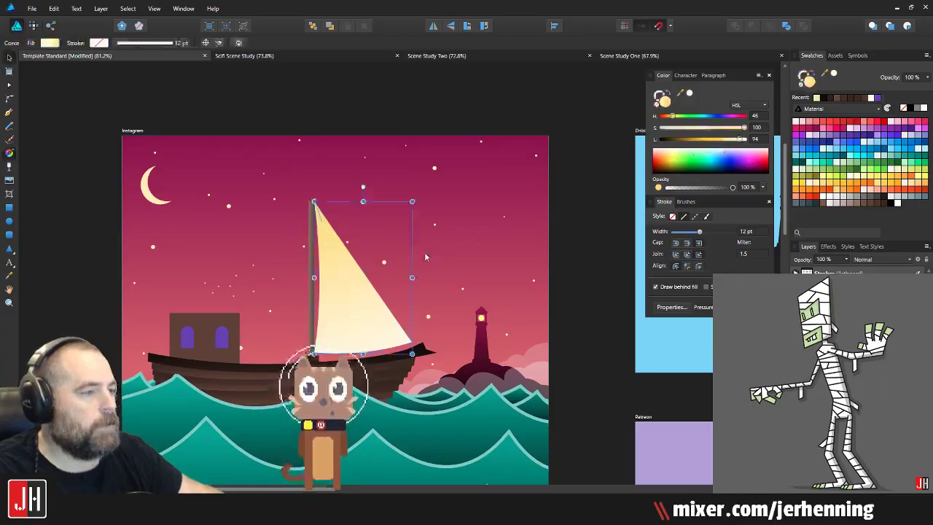
# Step: Examine the recoloured sail up close against the mast and within the whole night sea scene
pyautogui.click(560, 266)
pyautogui.scroll(4, 350, 307)
pyautogui.click(367, 272)
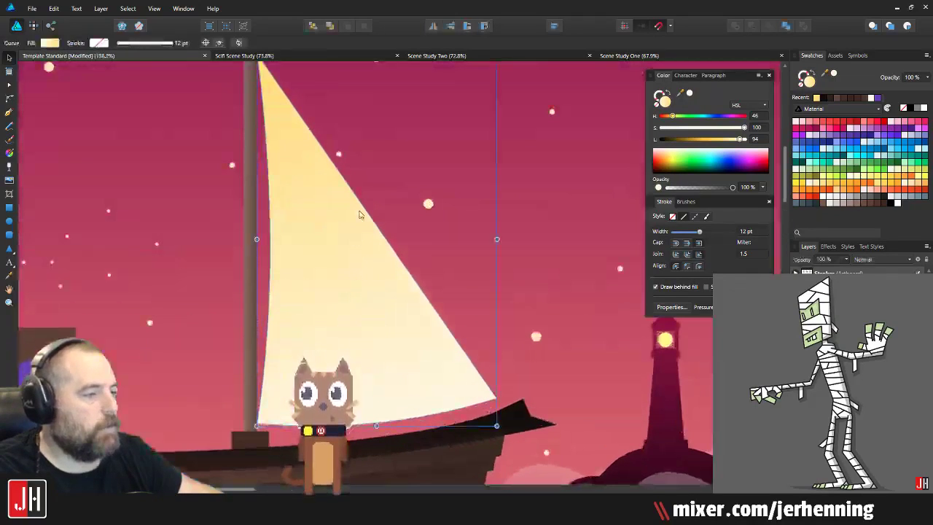
pyautogui.scroll(3, 360, 289)
pyautogui.scroll(10, 255, 134)
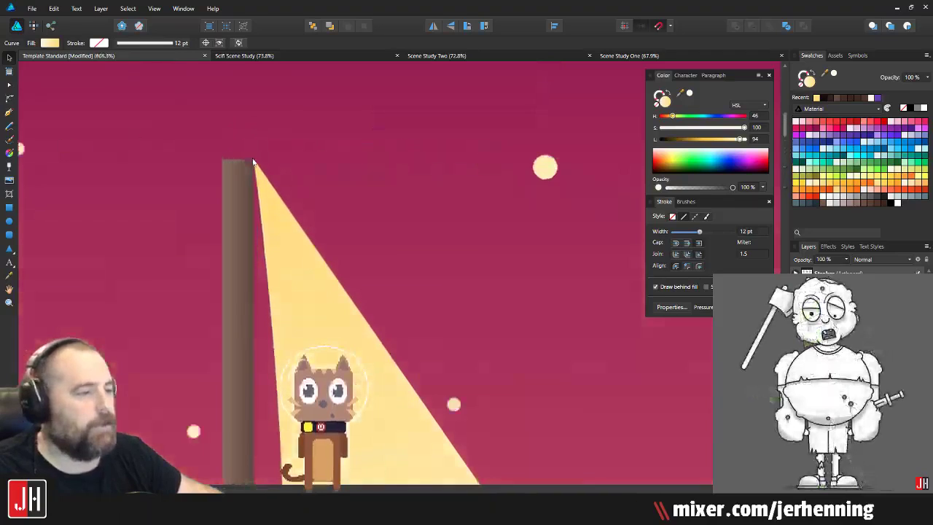
pyautogui.scroll(-13, 253, 179)
pyautogui.scroll(-5, 350, 223)
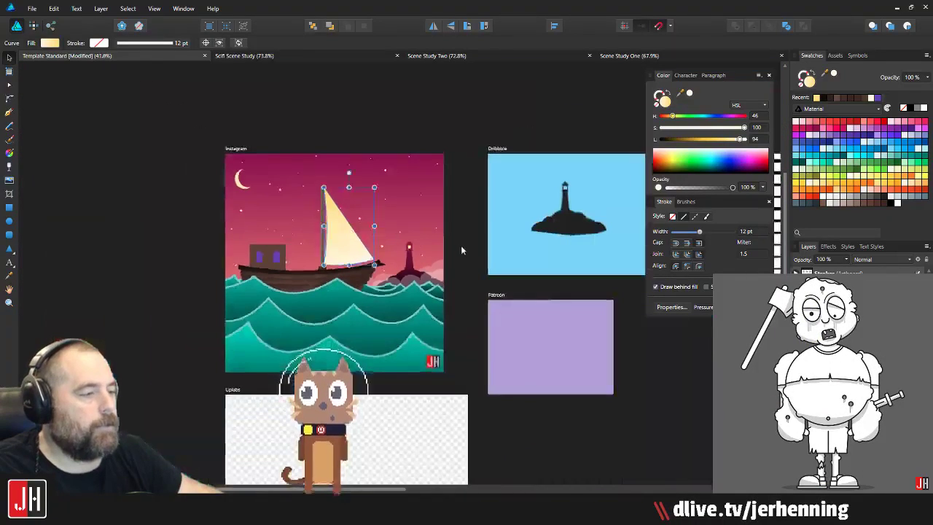
pyautogui.click(462, 249)
pyautogui.scroll(3, 377, 254)
pyautogui.moveTo(377, 252); pyautogui.dragTo(388, 260)
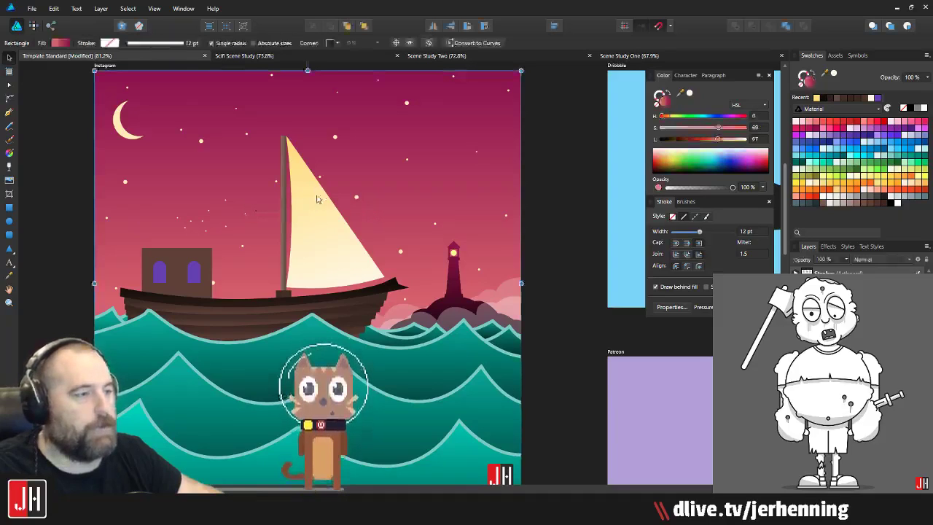
pyautogui.scroll(2, 438, 208)
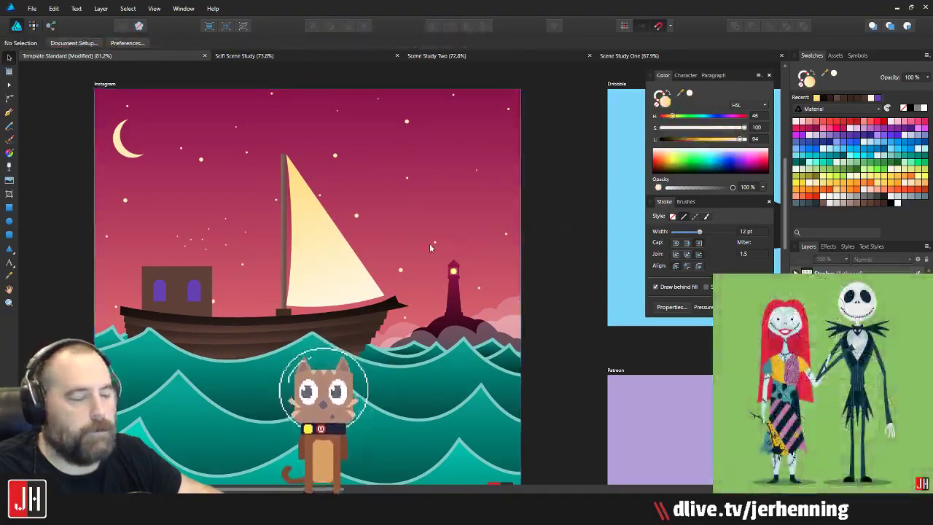
pyautogui.scroll(3, 313, 214)
pyautogui.click(296, 200)
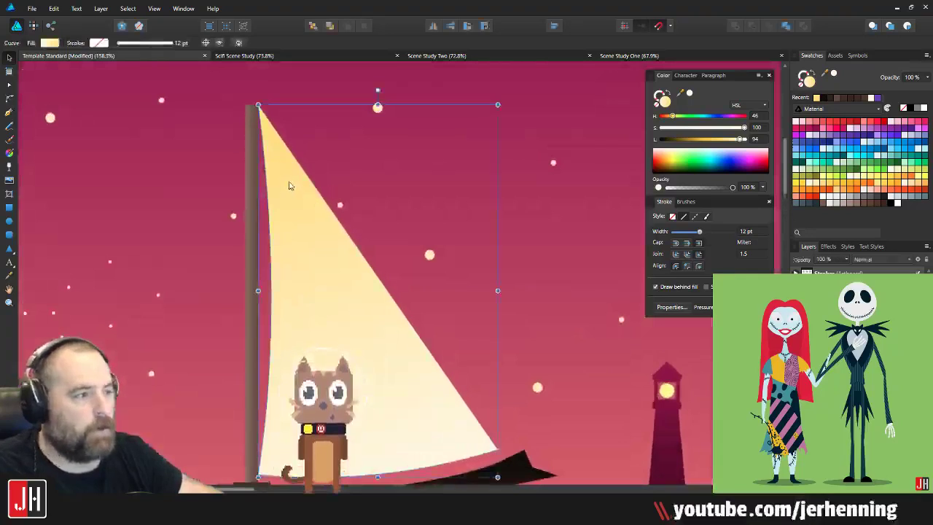
pyautogui.scroll(-3, 400, 181)
pyautogui.click(467, 338)
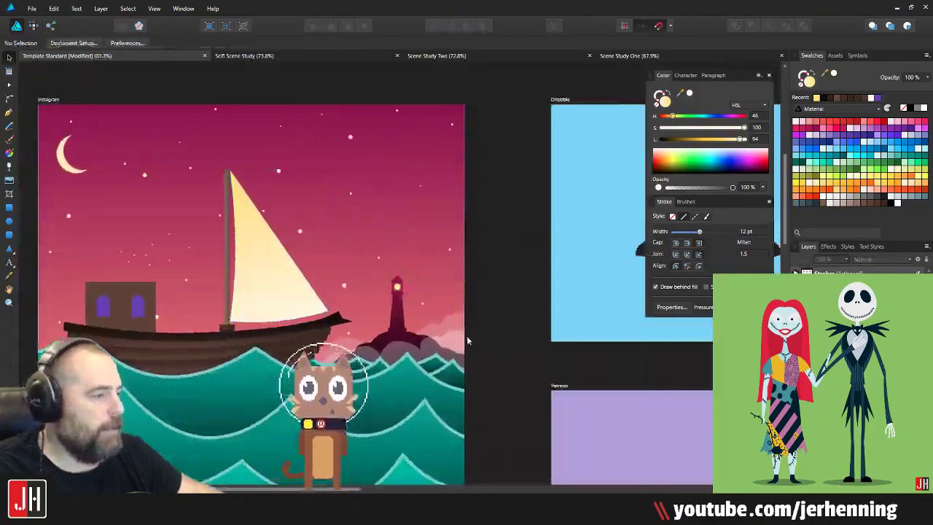
pyautogui.moveTo(467, 340); pyautogui.dragTo(413, 218)
pyautogui.scroll(-2, 379, 231)
pyautogui.moveTo(317, 196); pyautogui.dragTo(364, 204)
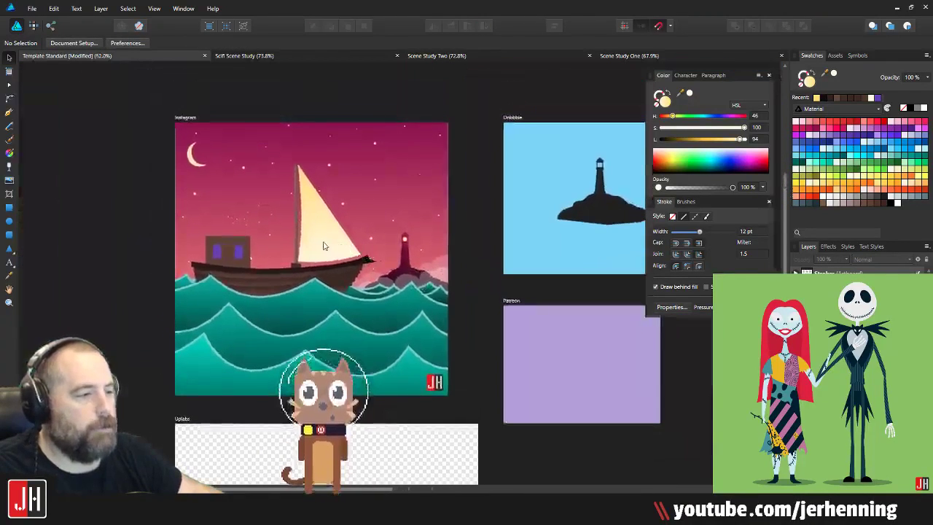
pyautogui.scroll(4, 325, 245)
# Step: Apply a vertical linear gradient to the boat's cabin, running from the middle of its roof edge down to its base
pyautogui.click(254, 278)
pyautogui.moveTo(325, 270); pyautogui.dragTo(368, 250)
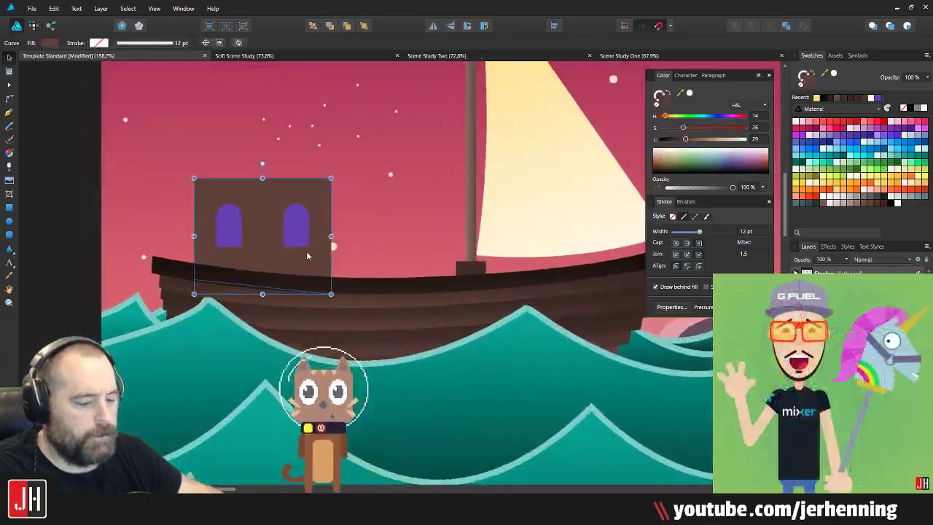
pyautogui.press('g')
pyautogui.moveTo(261, 178); pyautogui.dragTo(261, 286)
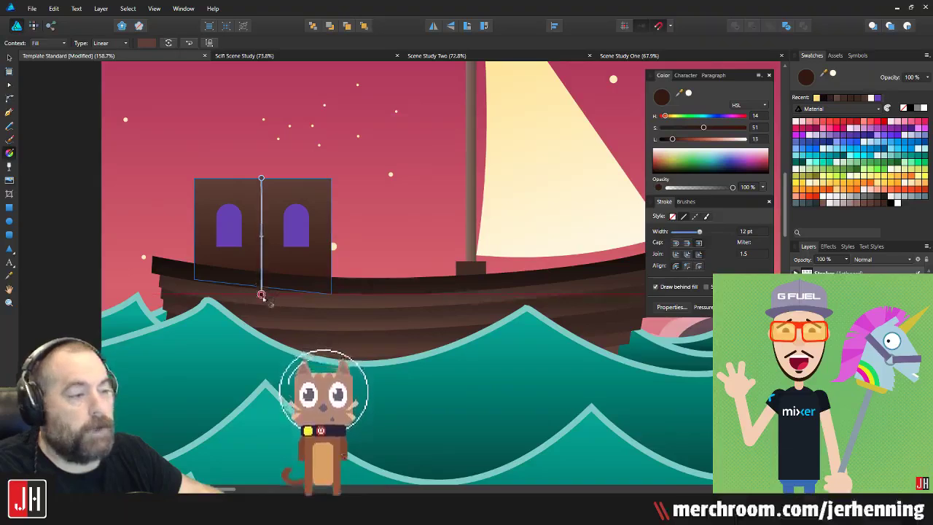
pyautogui.press('v')
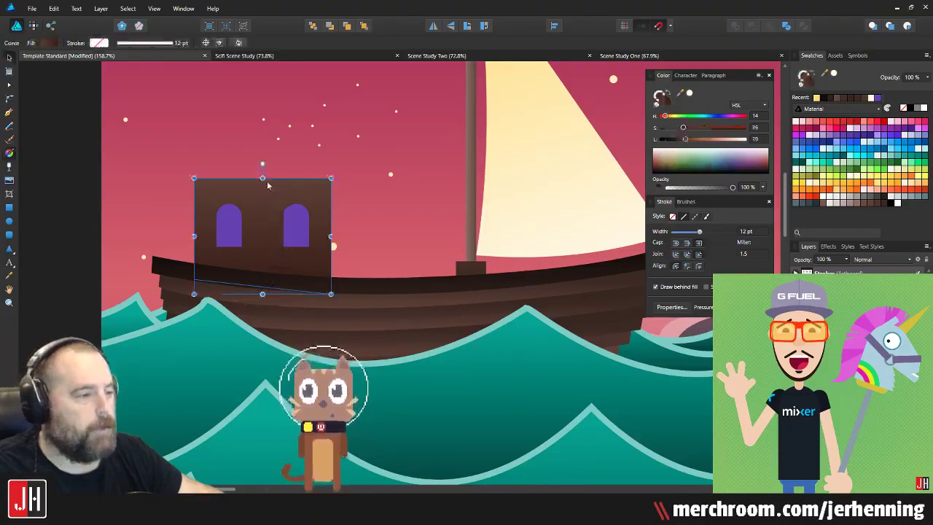
# Step: Recolour the cabin gradient's upper stop with the medium brown swatch of hue 15, saturation 25 and lightness 34
pyautogui.press('g')
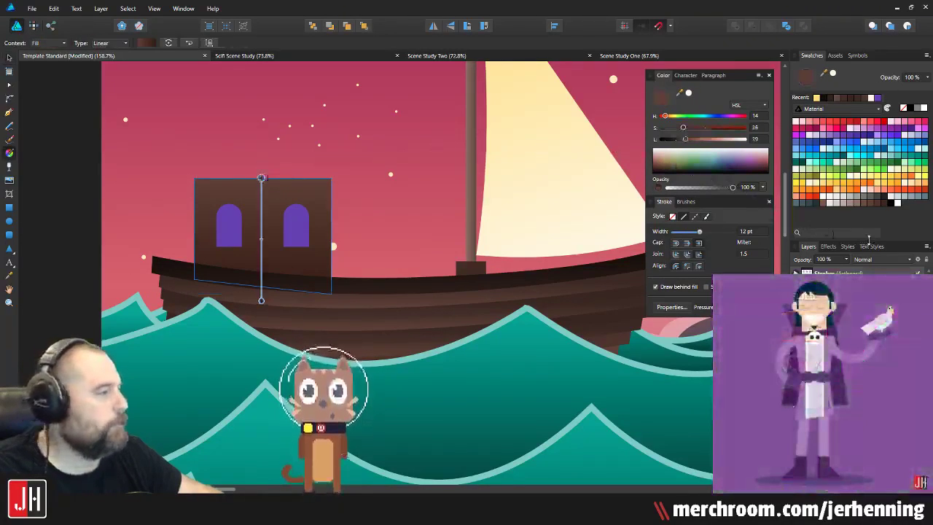
pyautogui.click(863, 207)
pyautogui.click(860, 209)
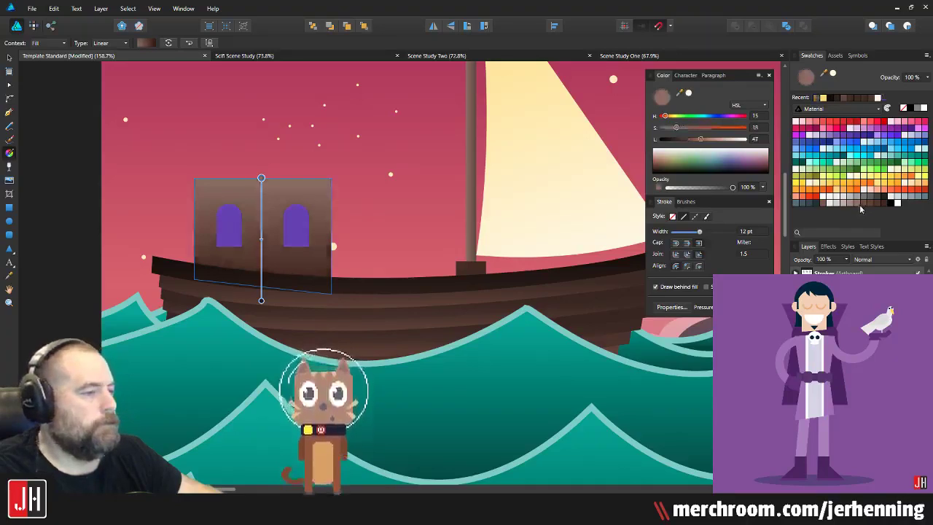
pyautogui.click(865, 205)
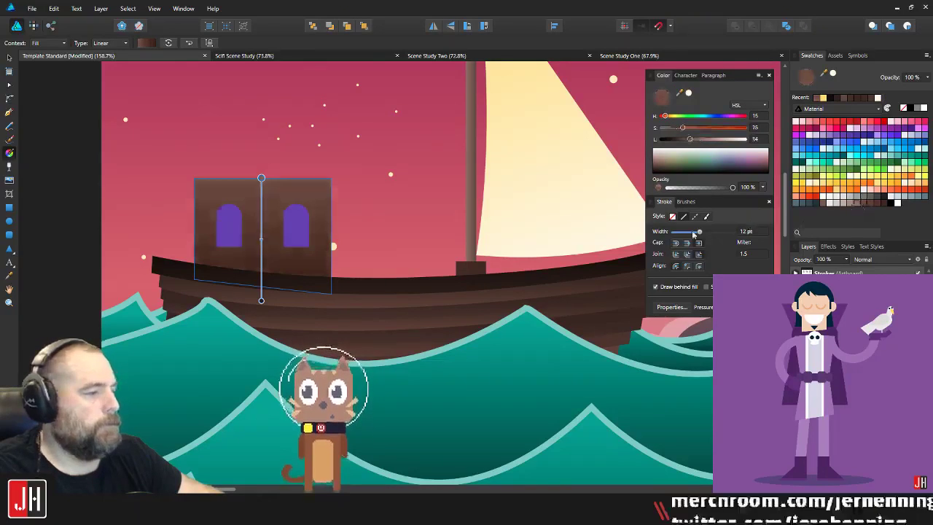
# Step: Recolour the cabin gradient's lower stop with the same medium brown swatch, lower its lightness slightly, and deselect the cabin
pyautogui.click(261, 300)
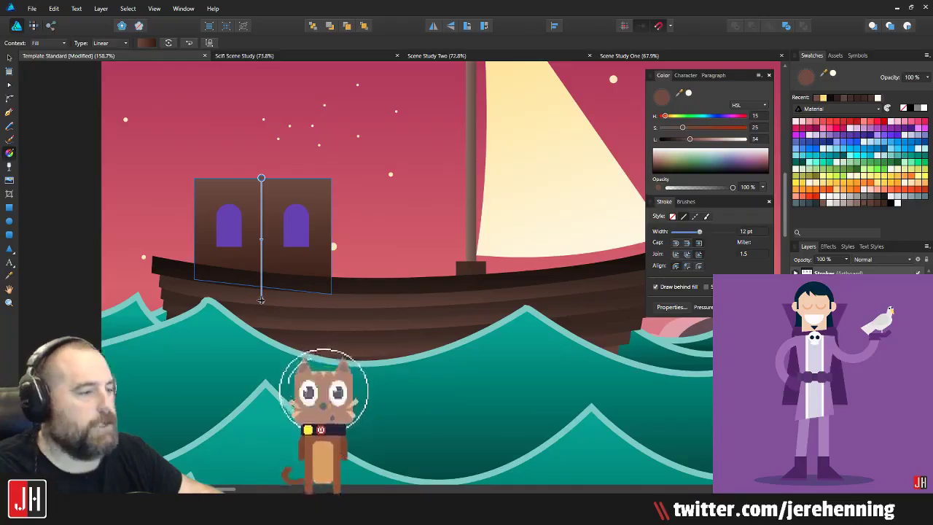
pyautogui.click(261, 300)
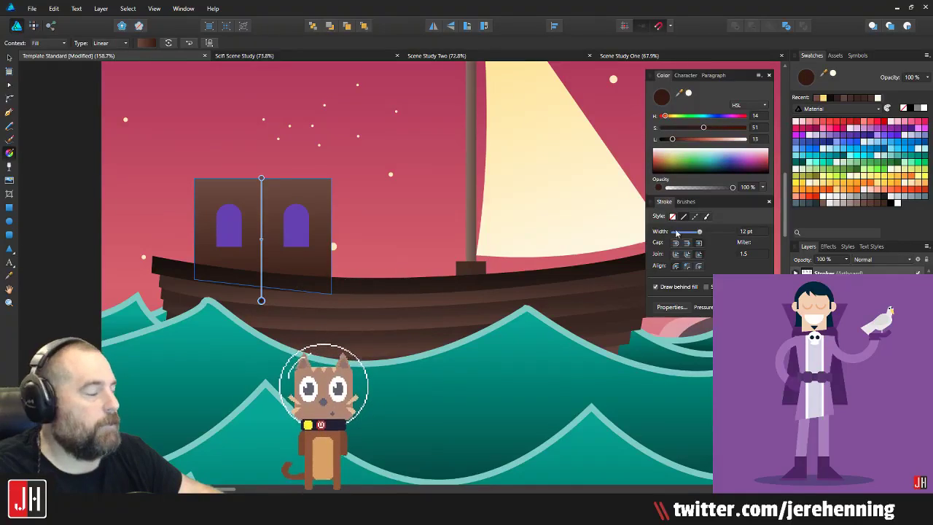
pyautogui.click(866, 207)
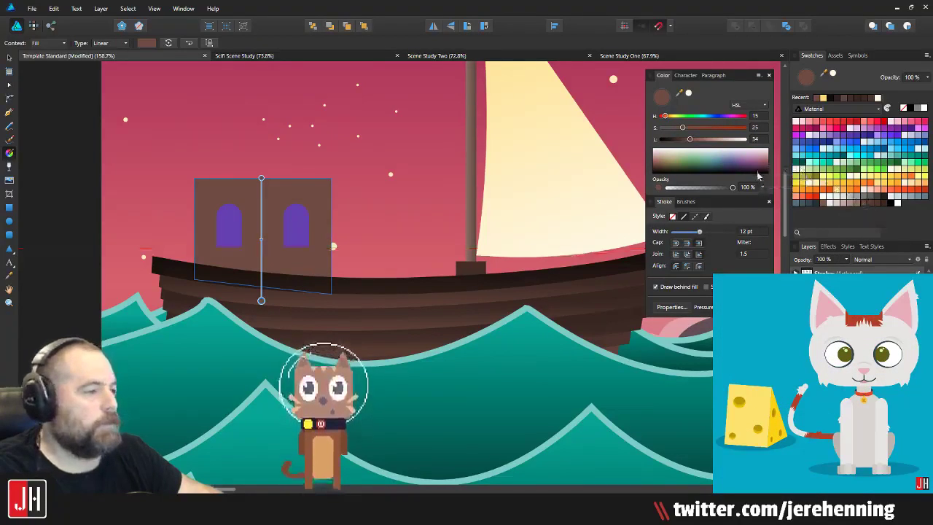
pyautogui.moveTo(691, 140); pyautogui.dragTo(682, 143)
pyautogui.hotkey('ctrl', '0')
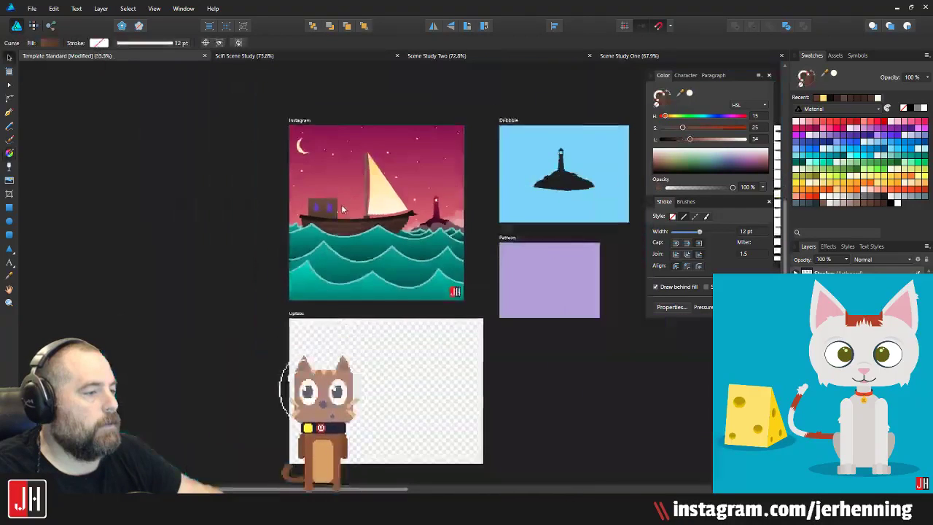
pyautogui.hotkey('ctrl', 'd')
pyautogui.click(32, 8)
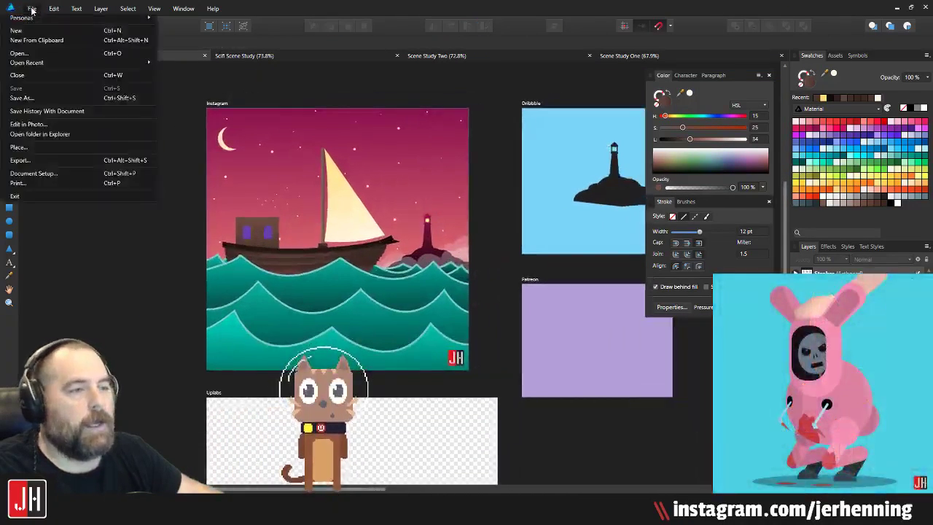
pyautogui.click(74, 162)
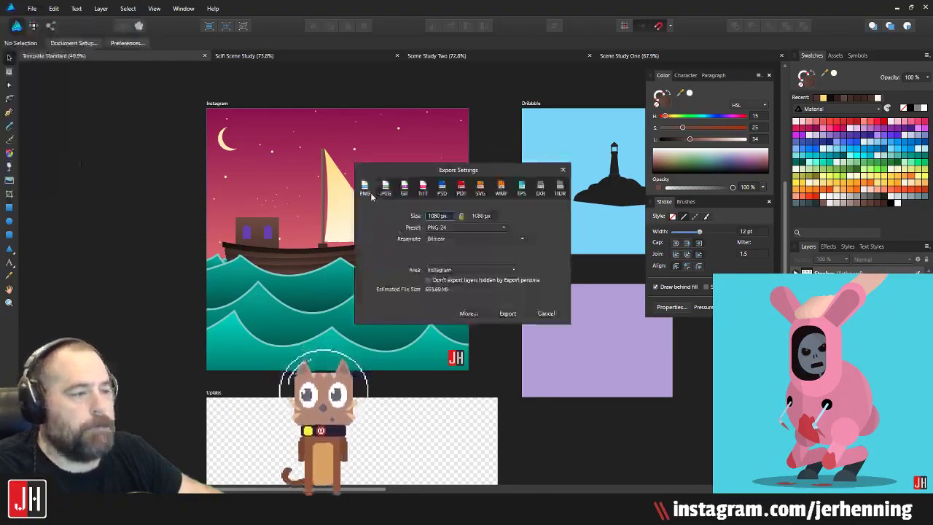
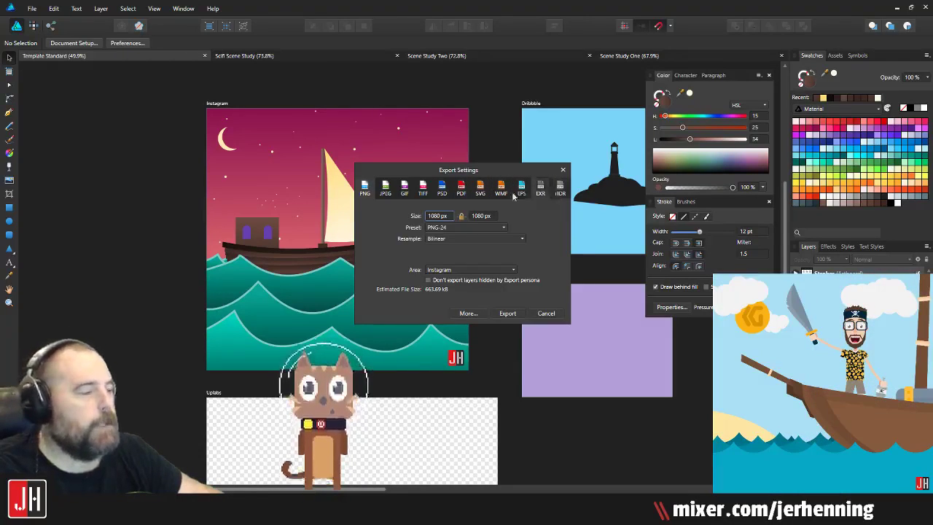
pyautogui.click(563, 170)
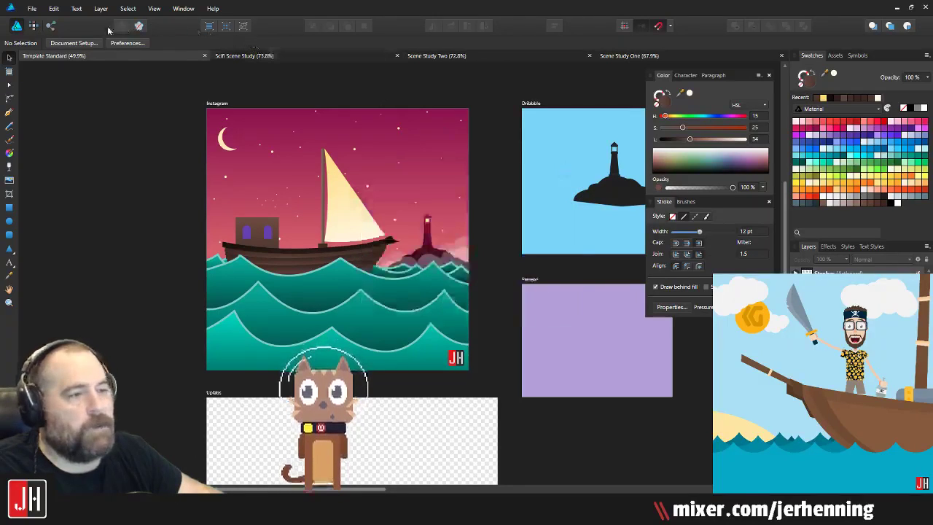
pyautogui.click(55, 27)
pyautogui.scroll(-2, 289, 190)
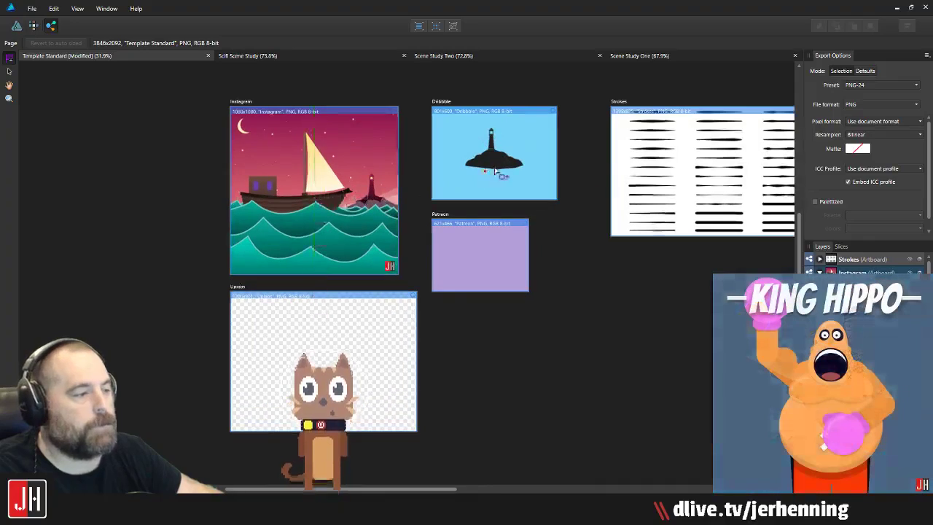
pyautogui.scroll(2, 366, 170)
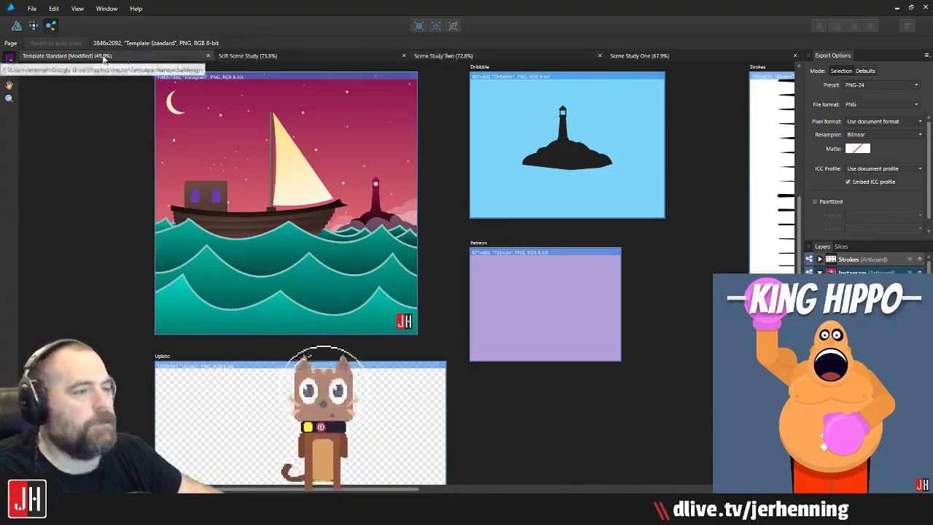
pyautogui.hotkey('ctrl', '1')
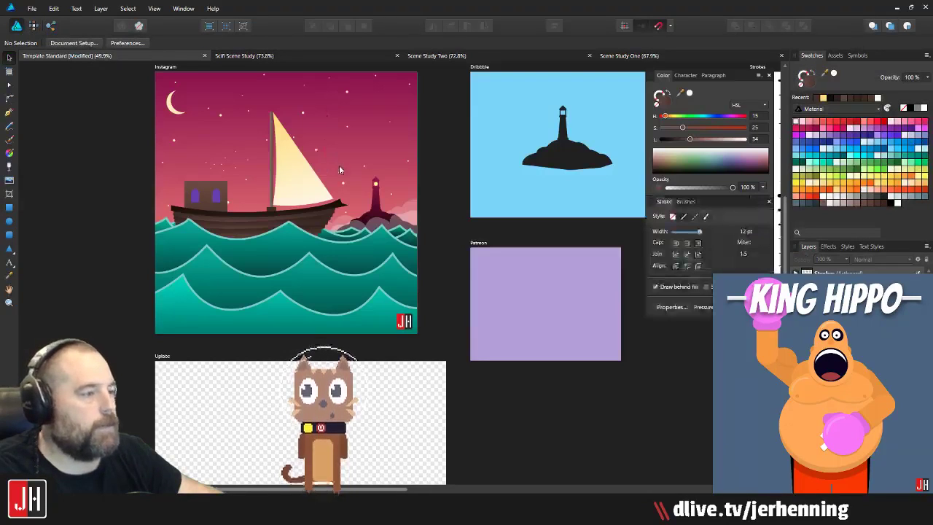
# Step: Examine the shaded cabin and its two arched windows up close
pyautogui.scroll(-4, 341, 169)
pyautogui.scroll(4, 310, 150)
pyautogui.moveTo(295, 204); pyautogui.dragTo(290, 233)
pyautogui.scroll(4, 290, 233)
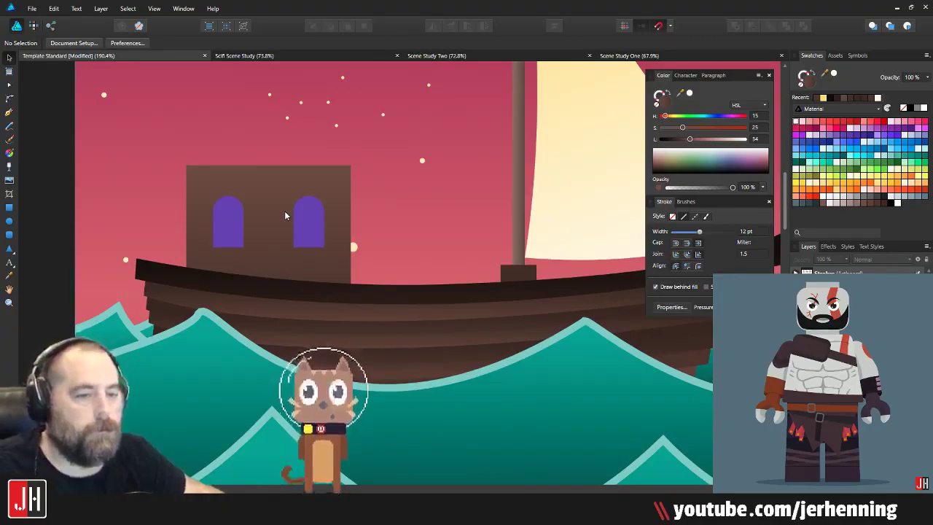
pyautogui.scroll(3, 240, 197)
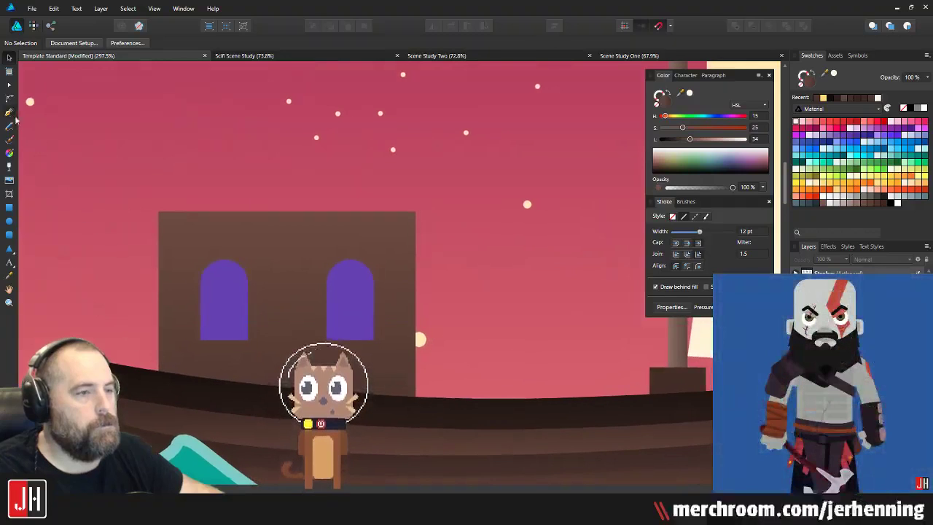
# Step: Draw a closed overhanging roof shape across the top of the boat's cabin and fill it to match the hull's dark rim
pyautogui.press('p')
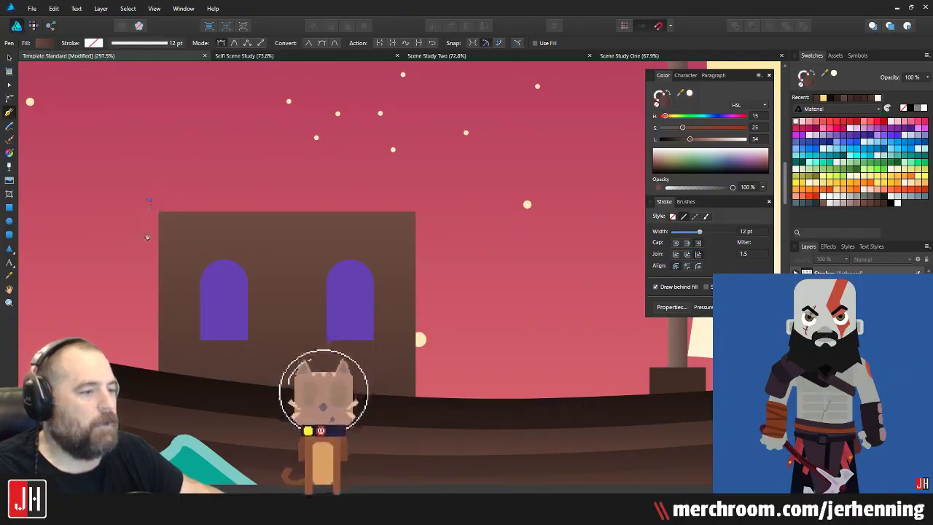
pyautogui.click(148, 232)
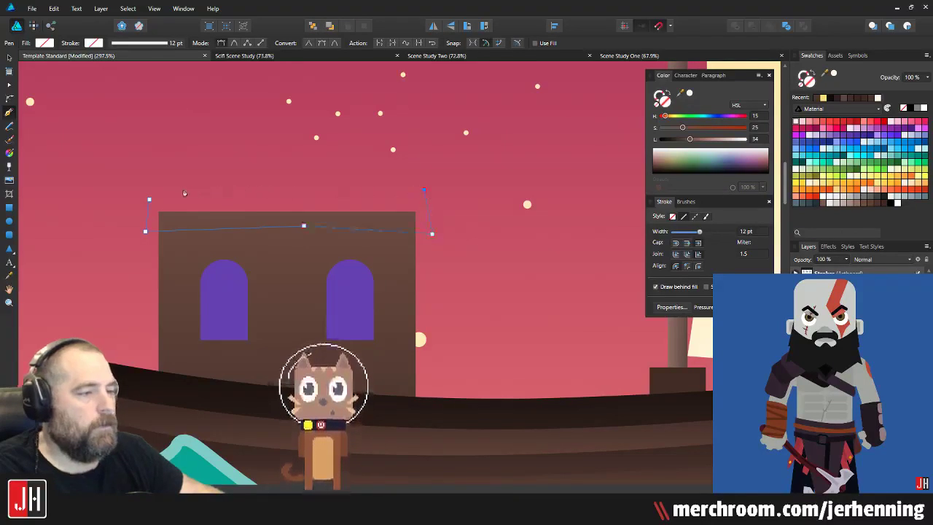
pyautogui.click(150, 200)
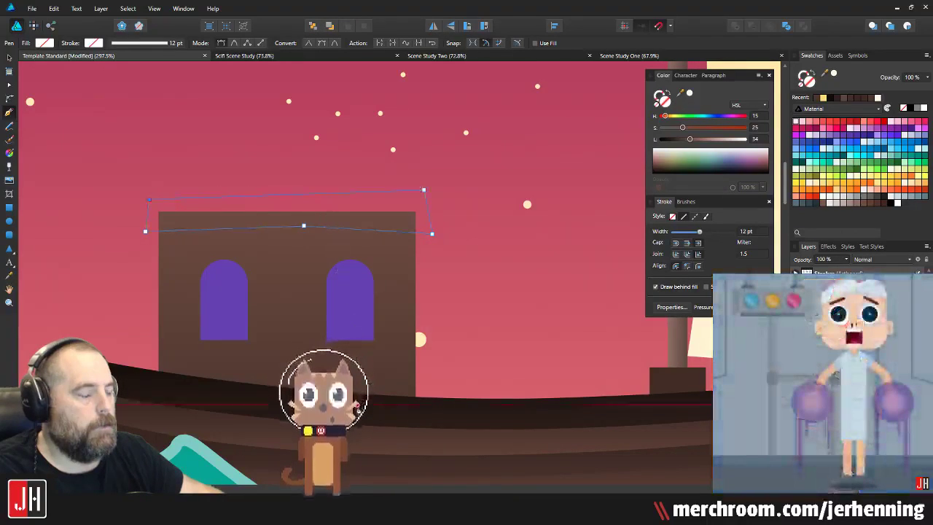
pyautogui.press('i')
pyautogui.click(361, 406)
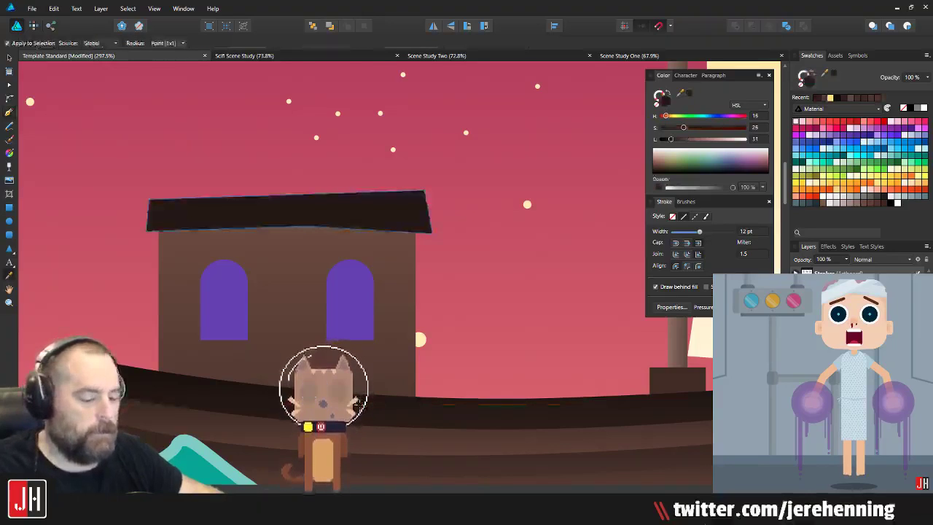
pyautogui.press('v')
pyautogui.click(359, 408)
pyautogui.click(357, 222)
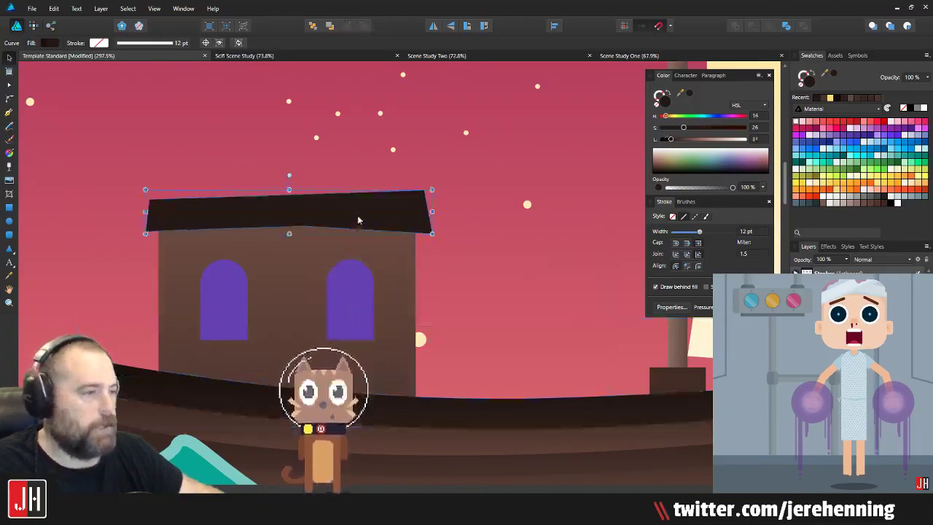
# Step: Move the cabin roof down slightly onto the cabin and deselect it
pyautogui.click(474, 254)
pyautogui.scroll(-5, 345, 274)
pyautogui.moveTo(387, 281); pyautogui.dragTo(326, 252)
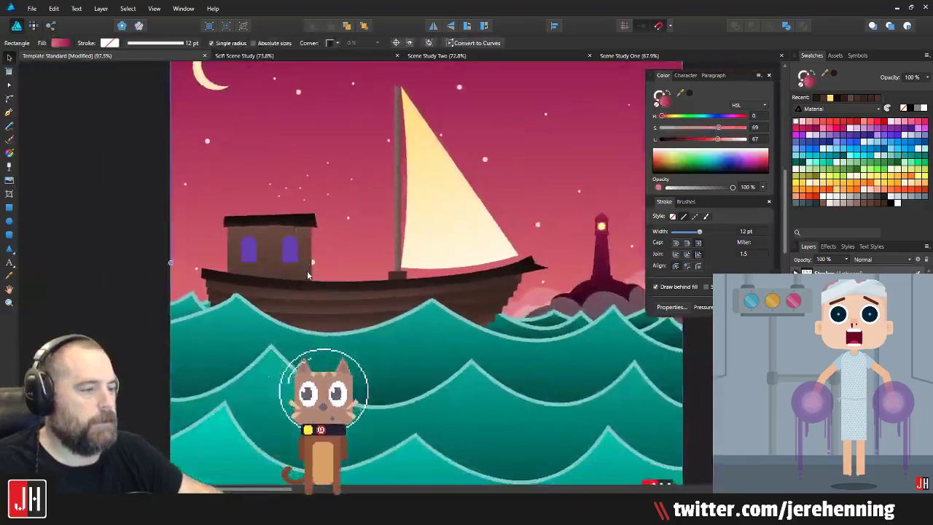
pyautogui.scroll(2, 326, 259)
pyautogui.scroll(4, 227, 224)
pyautogui.press('v')
pyautogui.click(238, 190)
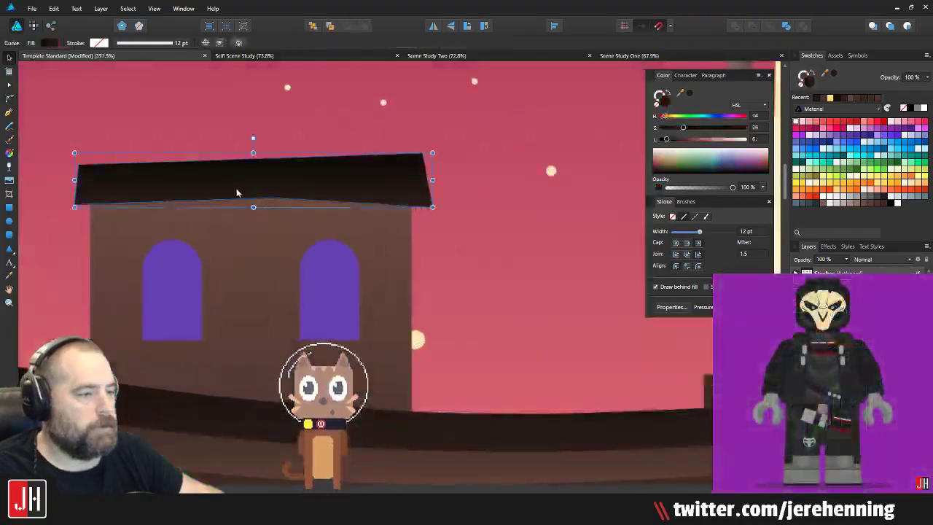
pyautogui.moveTo(238, 190); pyautogui.dragTo(238, 194)
pyautogui.scroll(-8, 241, 201)
pyautogui.hotkey('ctrl', 'd')
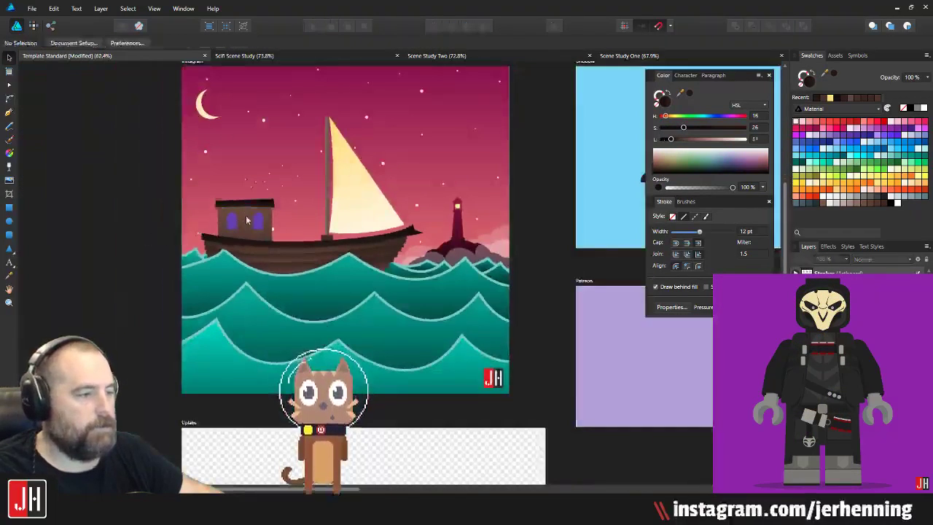
pyautogui.scroll(4, 257, 200)
pyautogui.scroll(2, 234, 215)
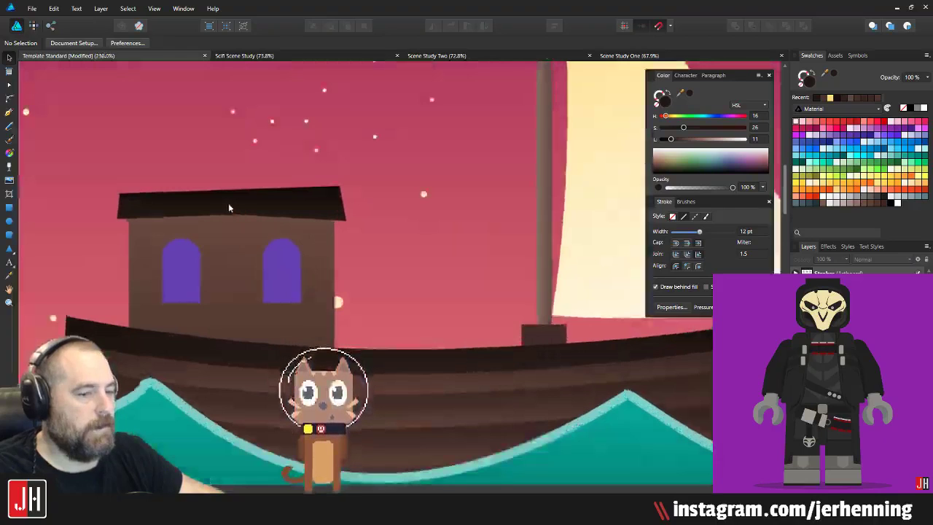
pyautogui.scroll(-4, 228, 208)
pyautogui.scroll(2, 264, 228)
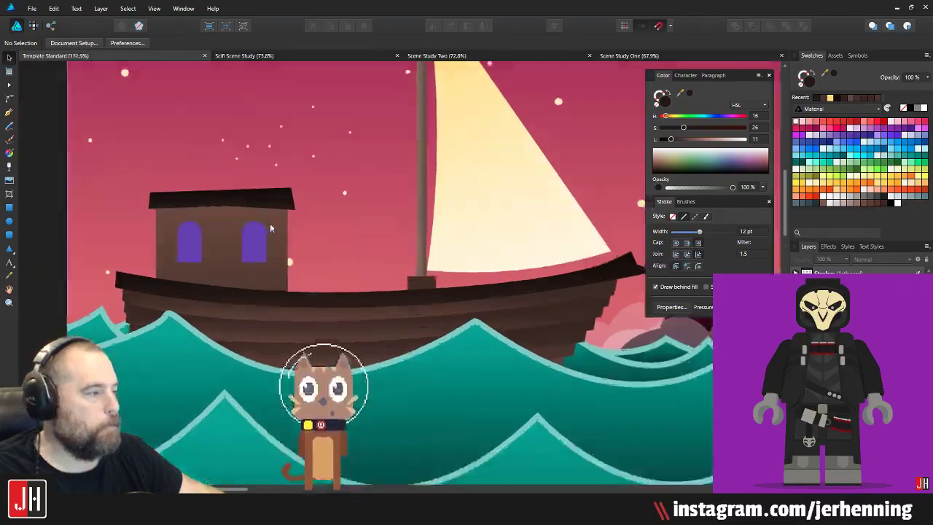
pyautogui.scroll(5, 292, 219)
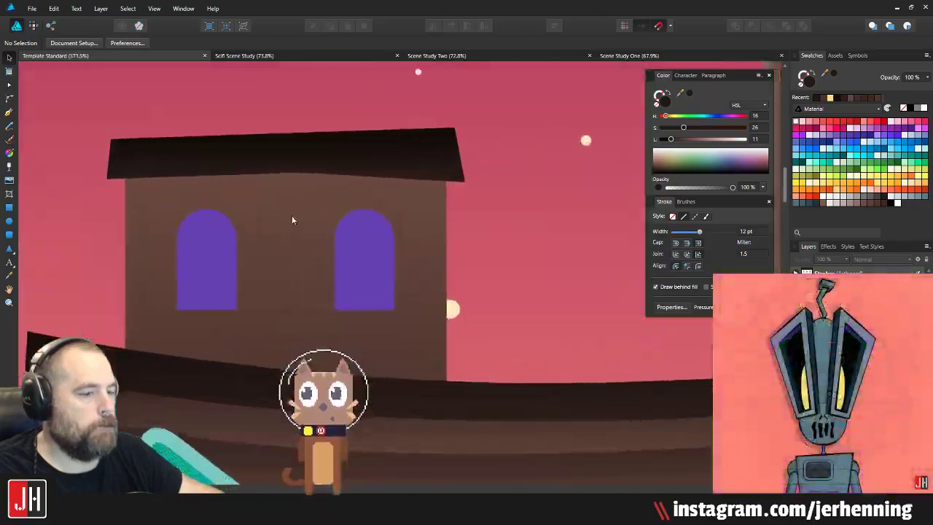
pyautogui.scroll(-3, 289, 216)
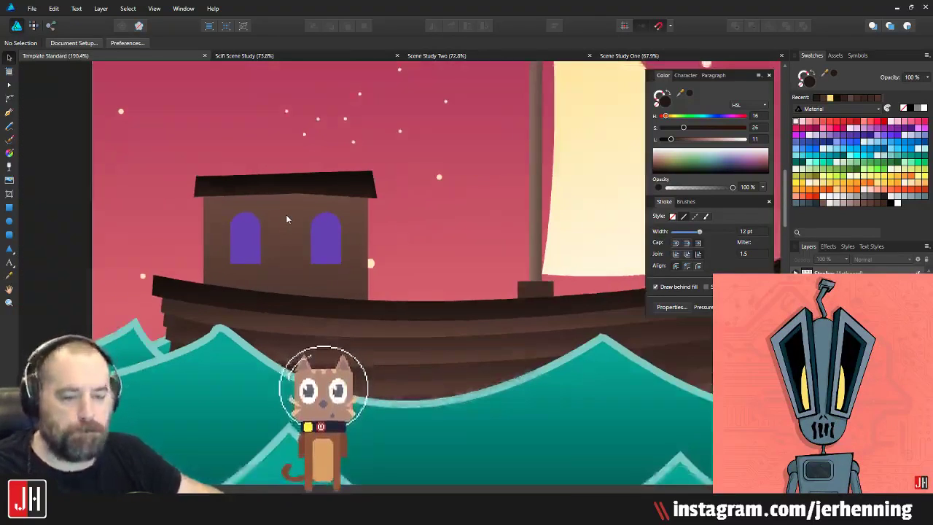
# Step: Reshape the cabin roof by adjusting its right-end corner nodes and adding a slightly dipped node along its upper edge
pyautogui.scroll(3, 283, 216)
pyautogui.click(421, 174)
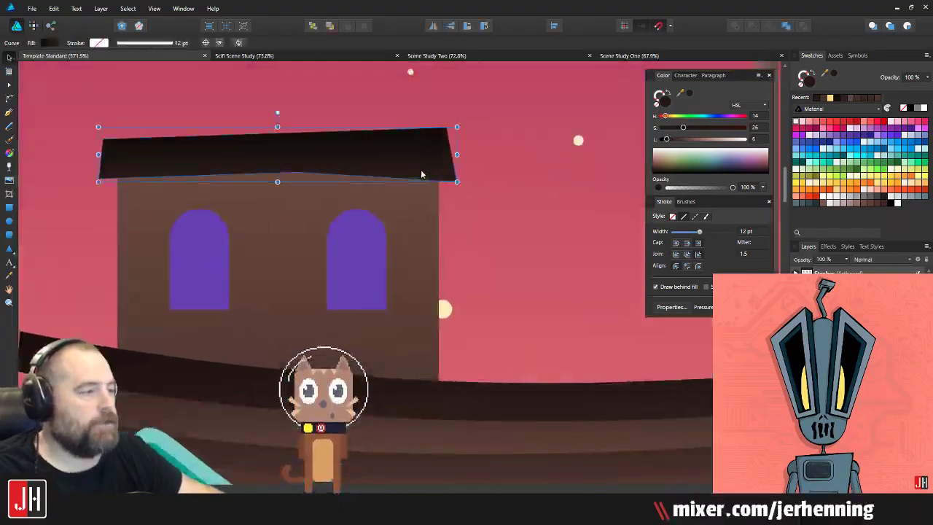
pyautogui.press('a')
pyautogui.scroll(2, 464, 186)
pyautogui.moveTo(452, 178); pyautogui.dragTo(453, 169)
pyautogui.moveTo(436, 93); pyautogui.dragTo(447, 97)
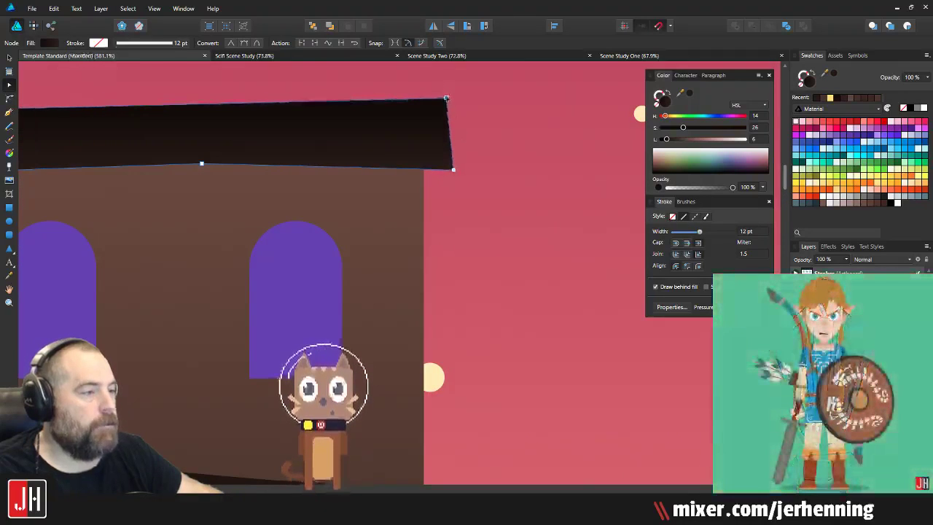
pyautogui.scroll(-3, 381, 146)
pyautogui.scroll(2, 253, 169)
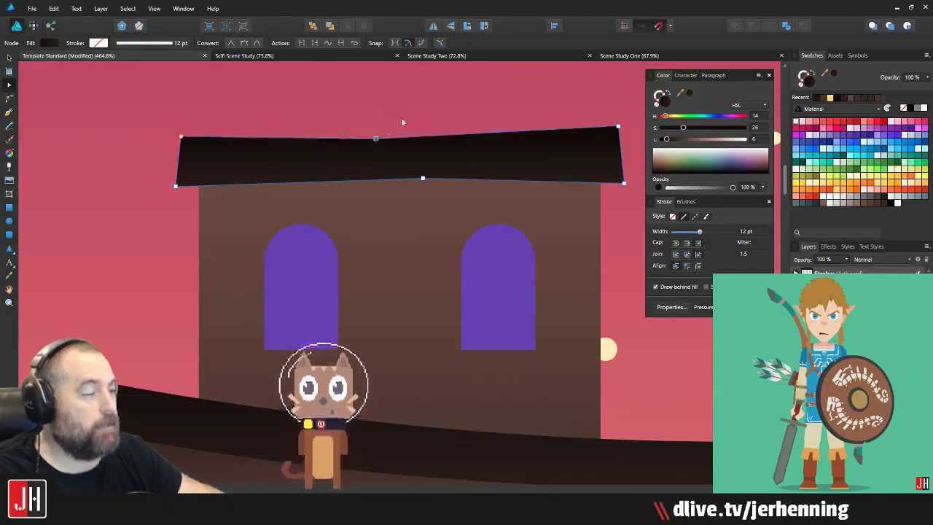
pyautogui.press('m')
pyautogui.scroll(-2, 394, 180)
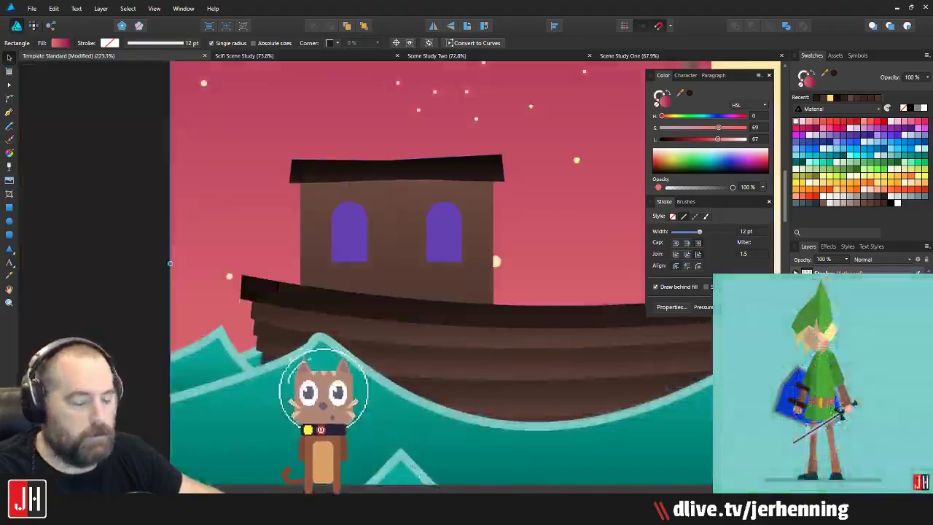
# Step: Launch a second Affinity Designer window, maximize it and dismiss the welcome panel
pyautogui.press('super')
pyautogui.press('super')
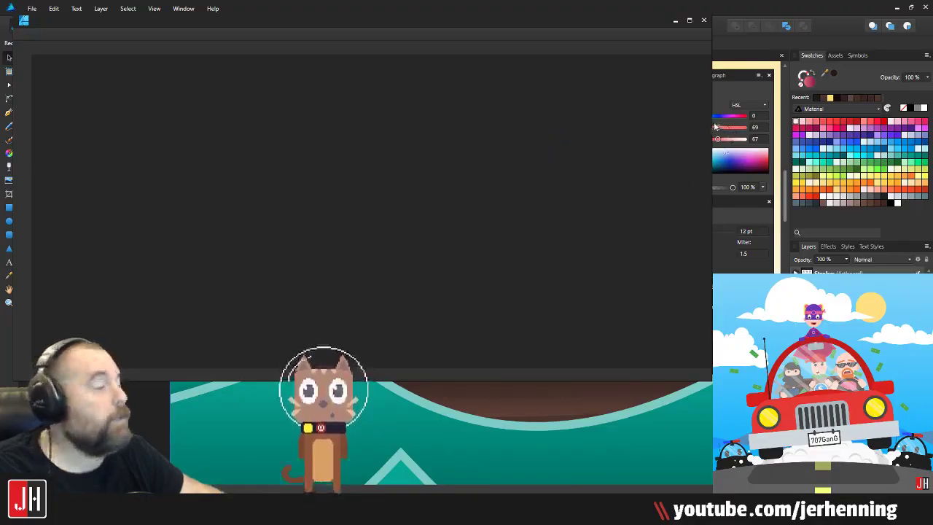
pyautogui.click(691, 23)
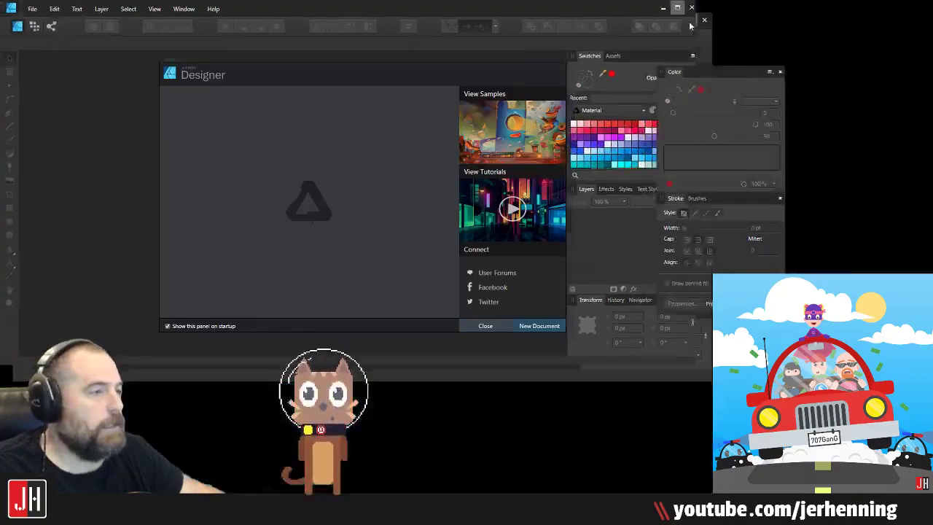
pyautogui.click(500, 327)
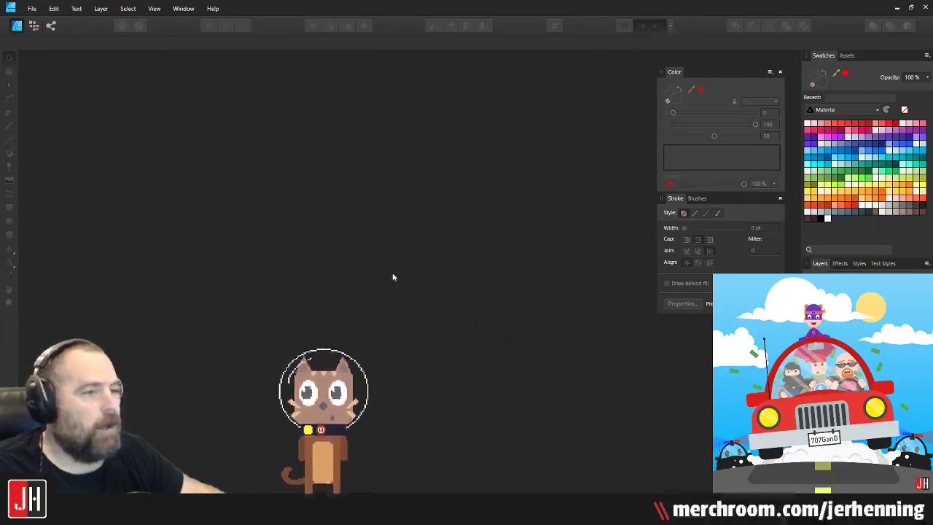
# Step: Create a new Web document with the FHD 1080p preset at 1920 x 1080 px
pyautogui.click(34, 9)
pyautogui.click(36, 32)
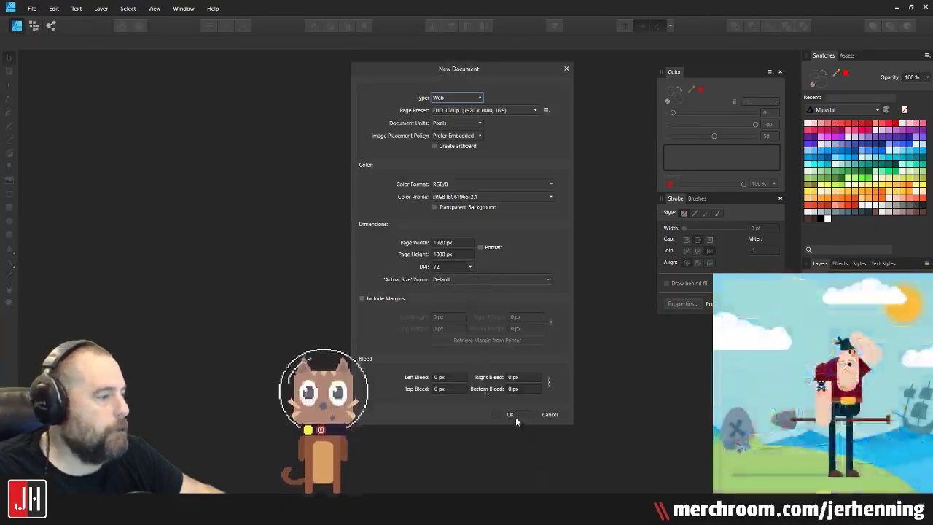
pyautogui.click(512, 415)
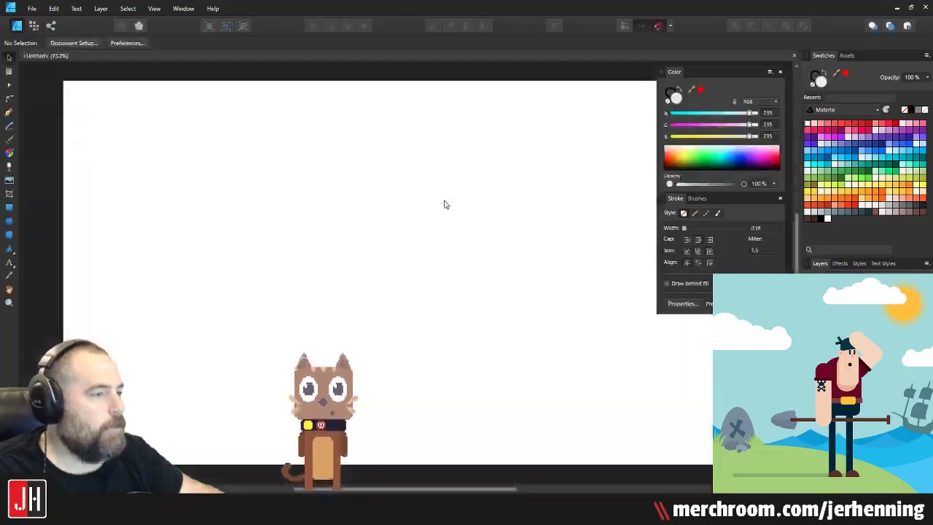
pyautogui.moveTo(364, 210); pyautogui.dragTo(356, 231)
pyautogui.scroll(-2, 364, 211)
pyautogui.scroll(3, 360, 230)
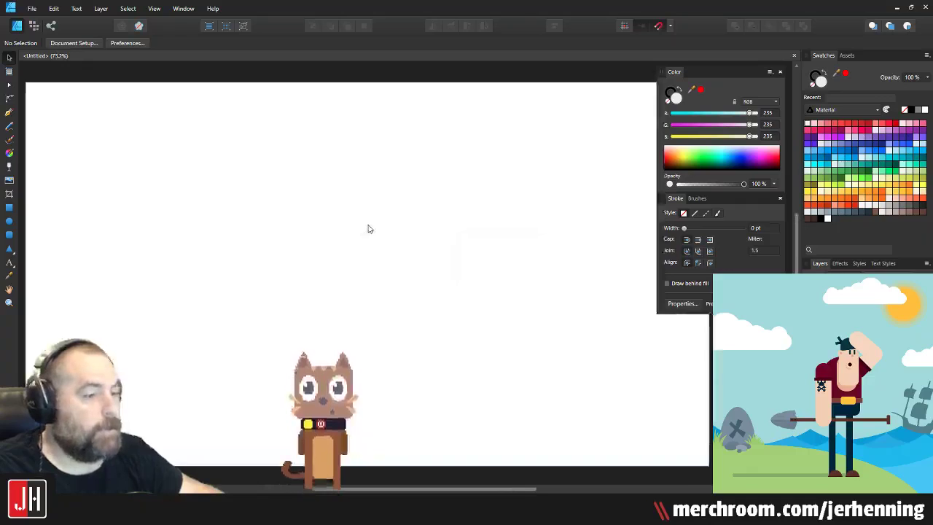
pyautogui.scroll(-2, 377, 224)
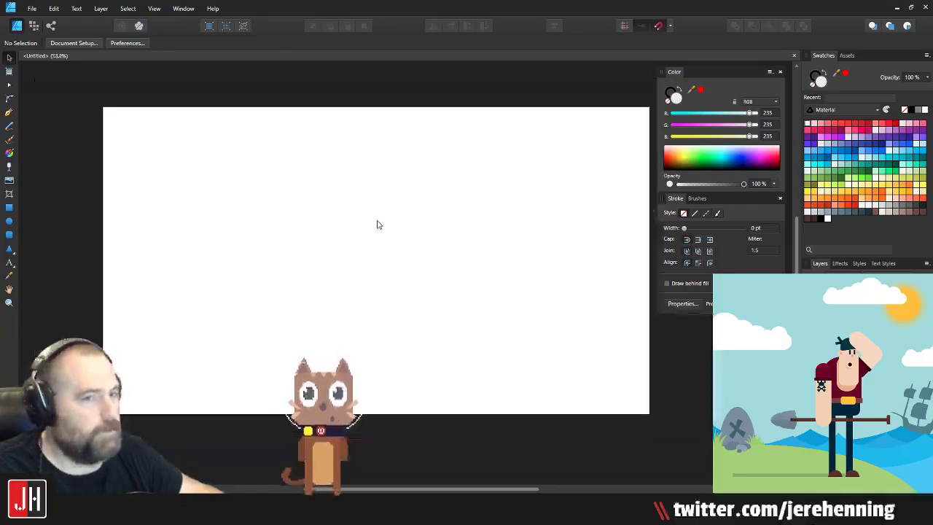
# Step: Draw a large closed Pen shape with a curved lower edge and a notched, straight-sided upper edge
pyautogui.click(9, 111)
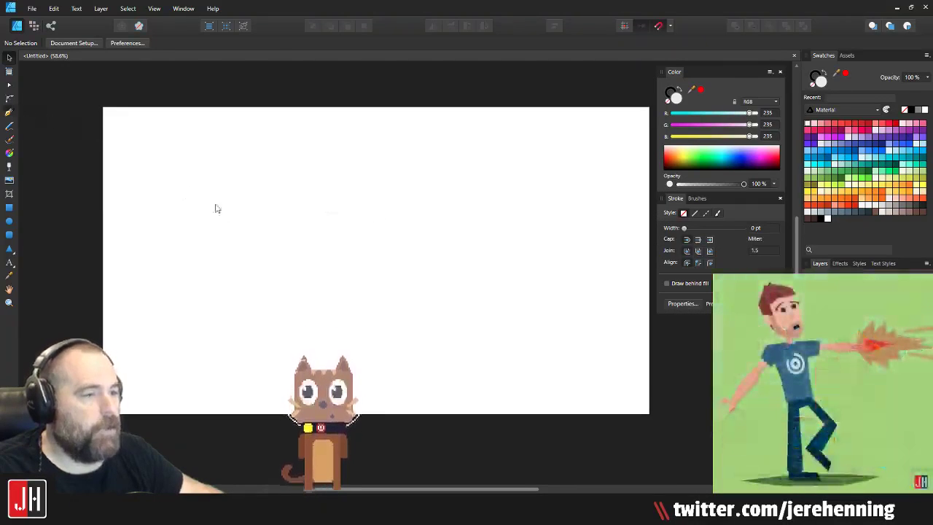
pyautogui.scroll(1, 231, 244)
pyautogui.moveTo(468, 345); pyautogui.dragTo(558, 240)
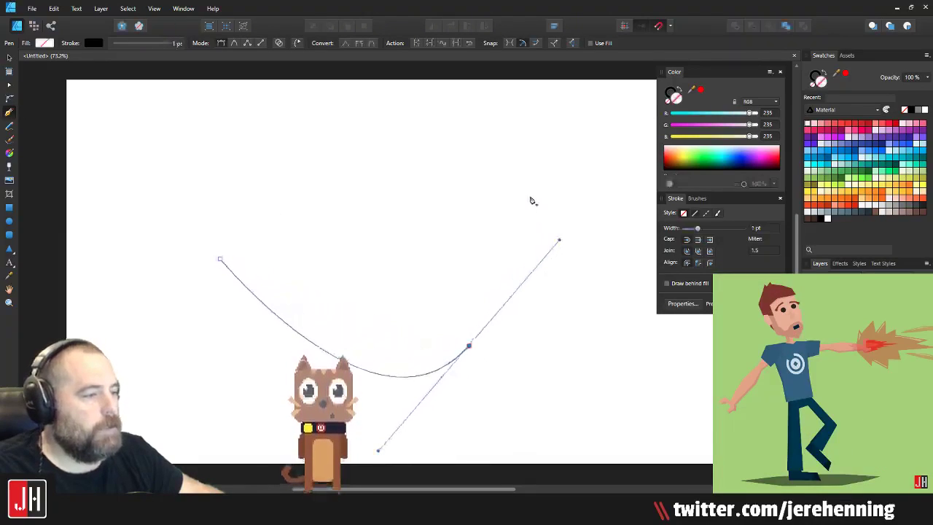
pyautogui.click(531, 196)
pyautogui.click(403, 159)
pyautogui.click(346, 225)
pyautogui.click(271, 213)
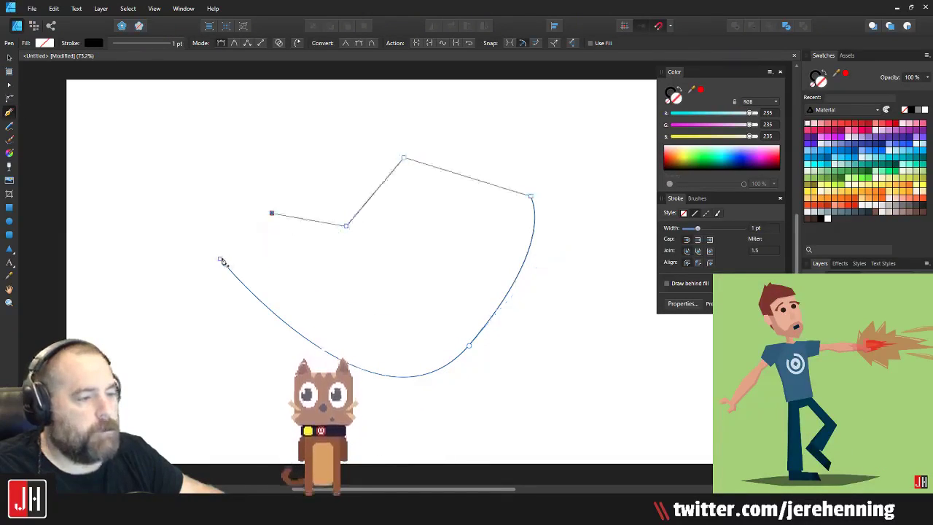
pyautogui.click(221, 259)
# Step: Fill the large shape with bright blue (RGB 0, 145, 234) and remove its outline
pyautogui.click(854, 158)
pyautogui.press('v')
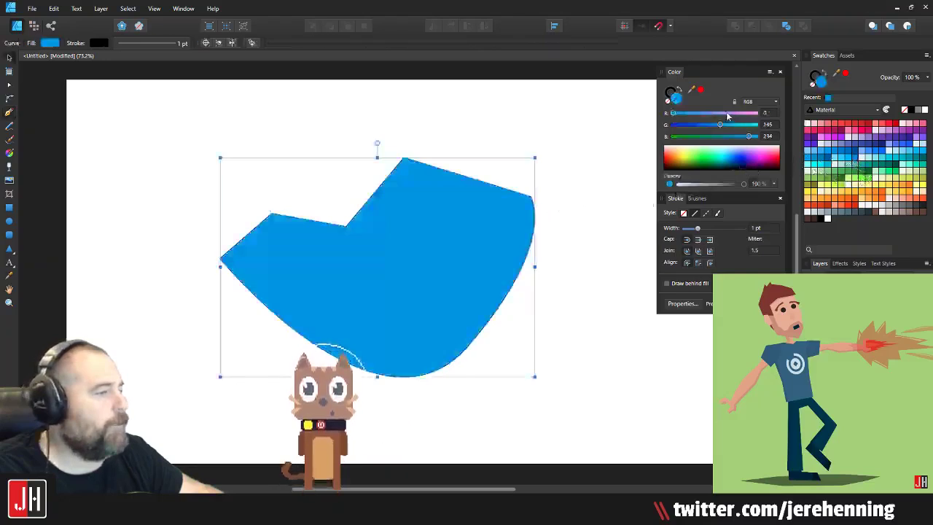
pyautogui.click(670, 93)
pyautogui.click(667, 102)
pyautogui.click(532, 125)
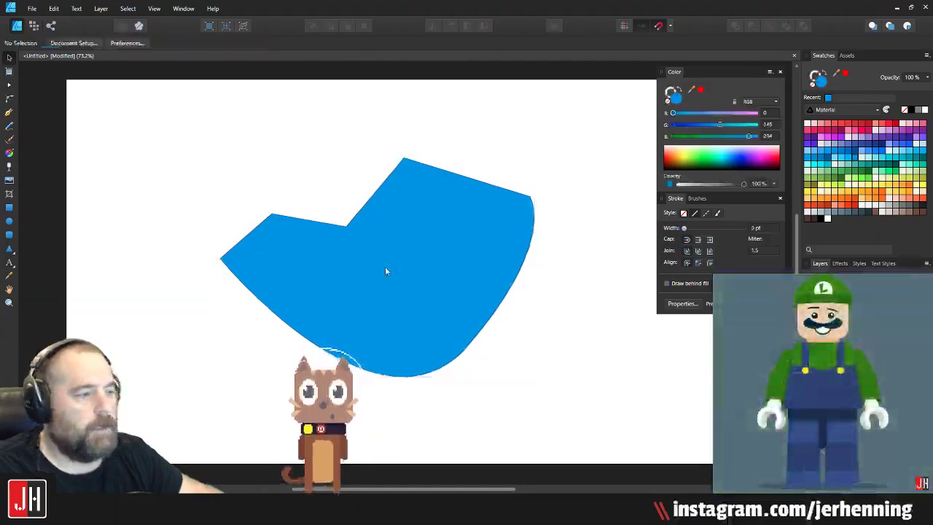
# Step: Move the notch node on the blue shape's upper edge slightly up and to the right
pyautogui.click(385, 266)
pyautogui.click(615, 344)
pyautogui.moveTo(555, 344); pyautogui.dragTo(544, 348)
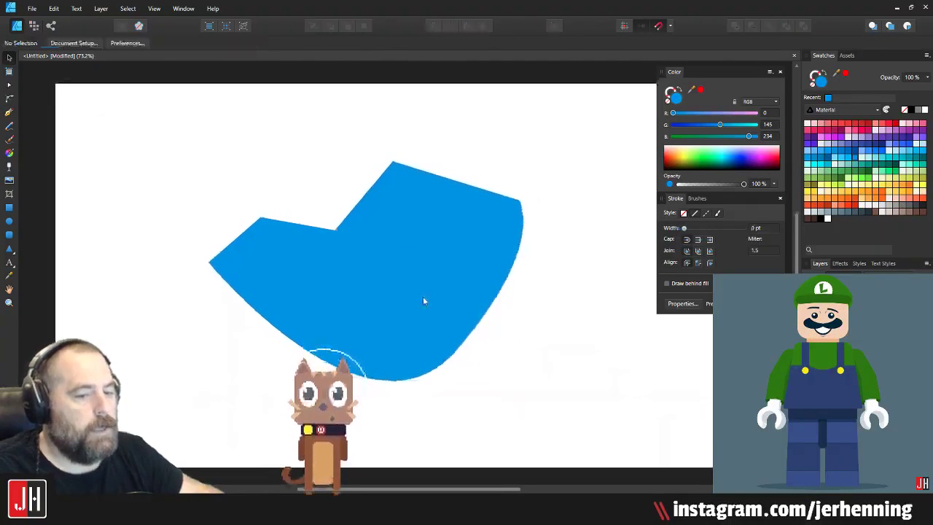
pyautogui.click(325, 245)
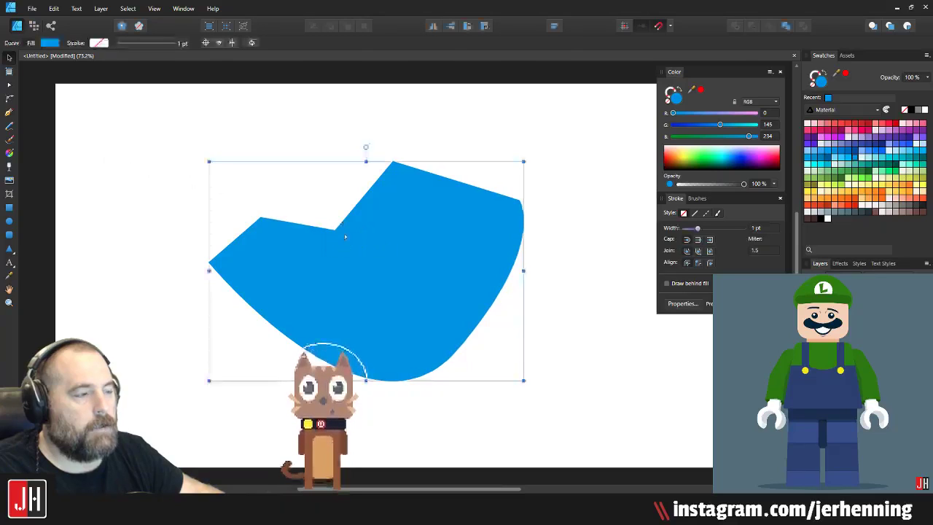
pyautogui.press('a')
pyautogui.moveTo(336, 230); pyautogui.dragTo(351, 222)
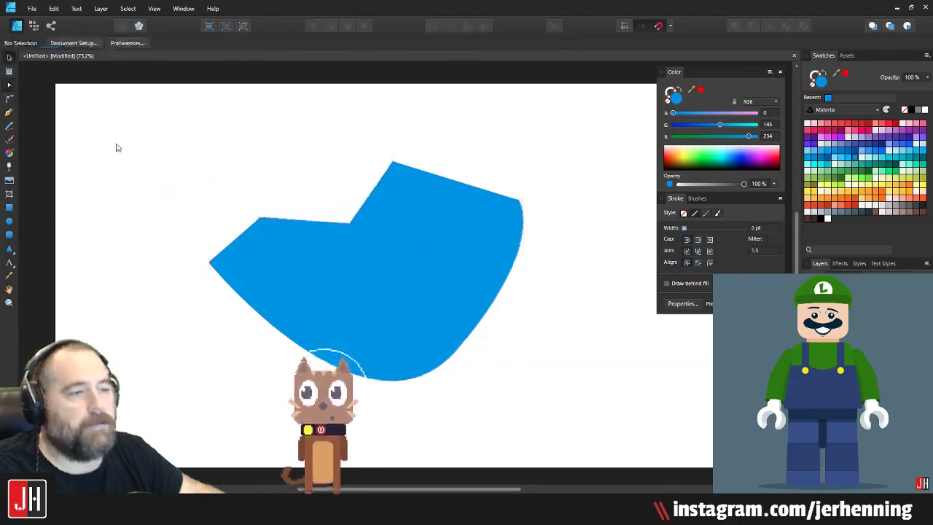
# Step: Draw a narrow slanted bar rising from the blue shape's upper edge and fill it with the same sampled blue
pyautogui.click(9, 112)
pyautogui.click(431, 181)
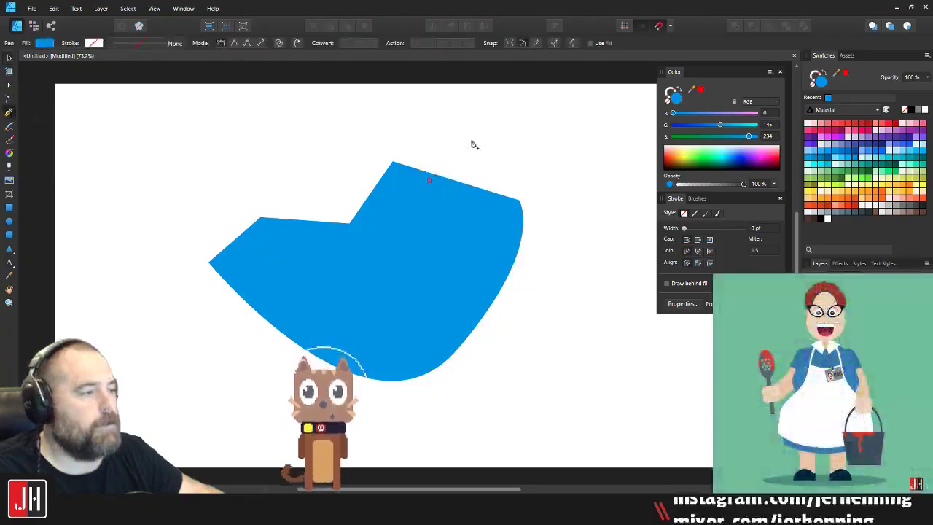
pyautogui.click(474, 117)
pyautogui.click(504, 120)
pyautogui.click(472, 163)
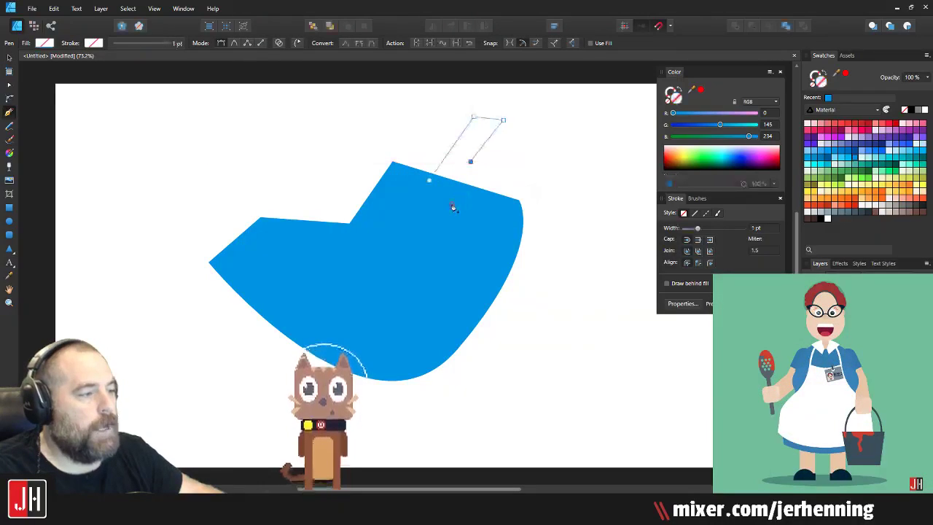
pyautogui.press('i')
pyautogui.click(427, 206)
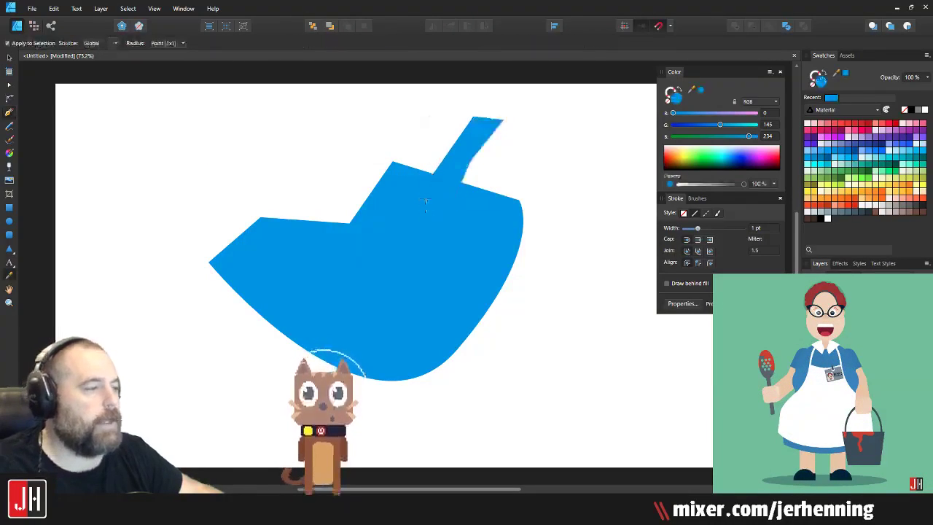
# Step: Combine the slanted bar and the large blue shape into one shape with the Add operation
pyautogui.press('v')
pyautogui.click(489, 144)
pyautogui.click(482, 141)
pyautogui.keyDown('shift'); pyautogui.click(460, 253); pyautogui.keyUp('shift')
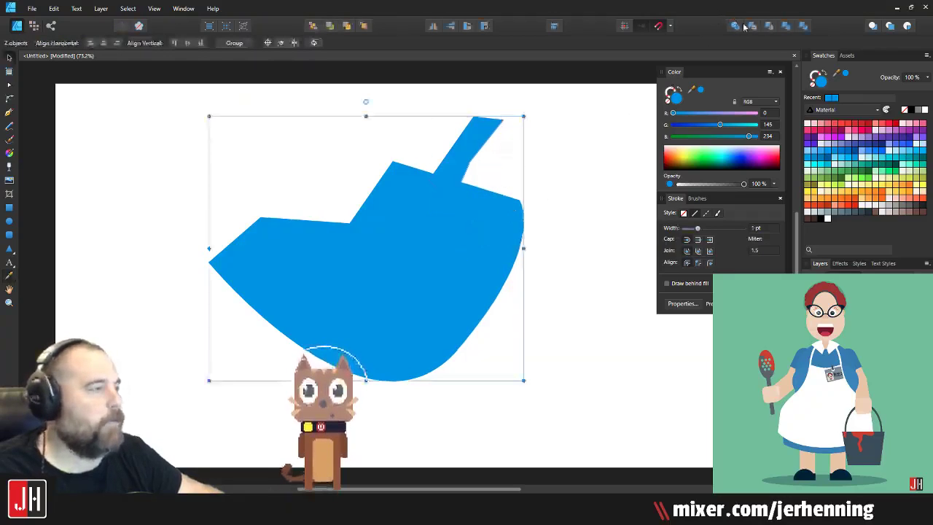
pyautogui.click(736, 26)
pyautogui.click(533, 155)
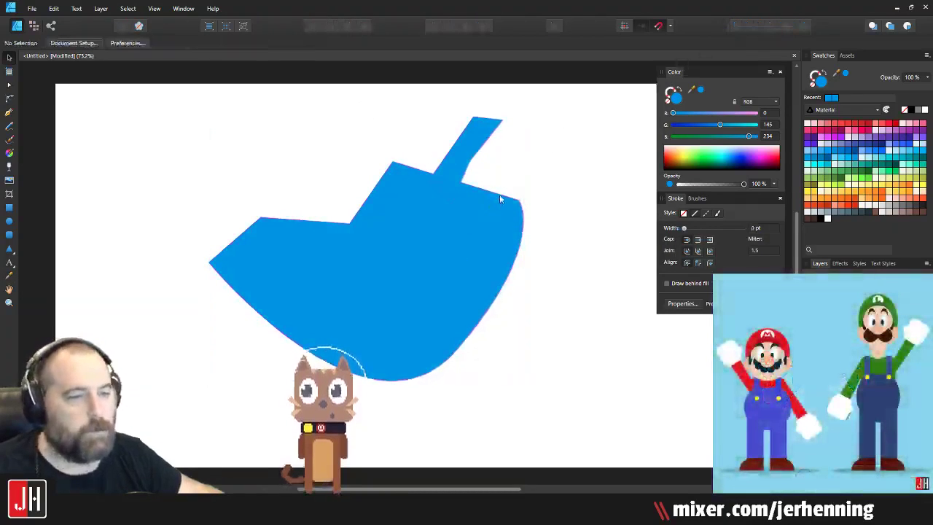
# Step: Draw a closed curved Pen shape overlapping the blue shape's lower-left edge and fill it with the same blue
pyautogui.click(9, 111)
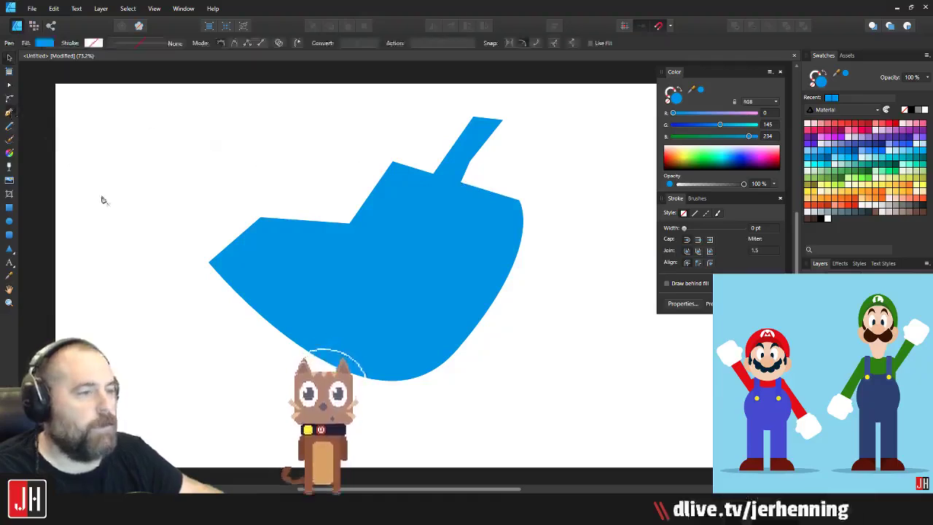
pyautogui.moveTo(237, 338)
pyautogui.mouseDown()
pyautogui.moveTo(271, 358)
pyautogui.moveTo(275, 333)
pyautogui.mouseUp()
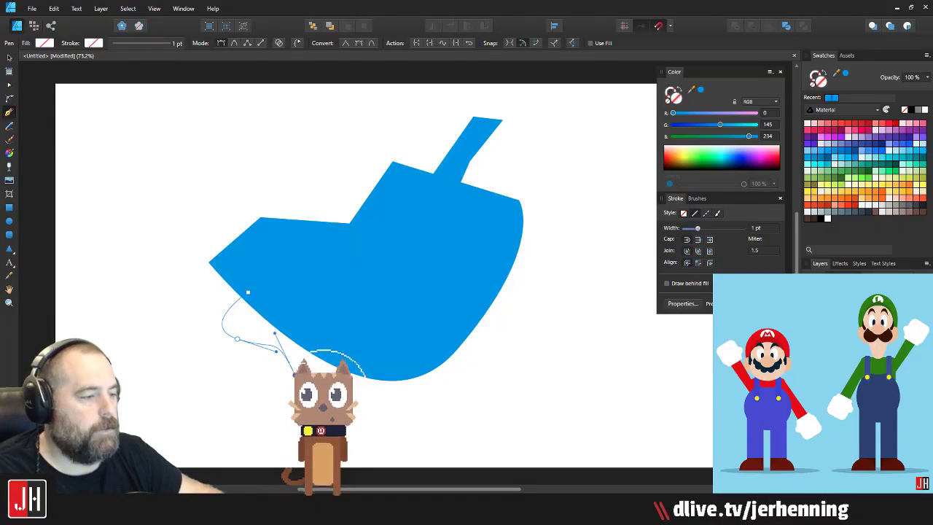
pyautogui.click(248, 292)
pyautogui.press('v')
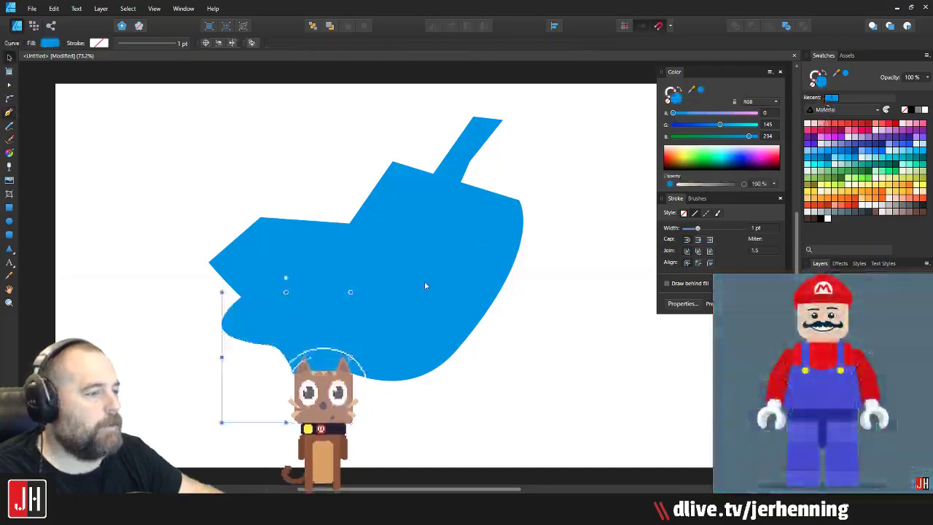
# Step: Combine the curved bump with the large blue shape and delete the resulting shape
pyautogui.keyDown('shift'); pyautogui.click(425, 282); pyautogui.keyUp('shift')
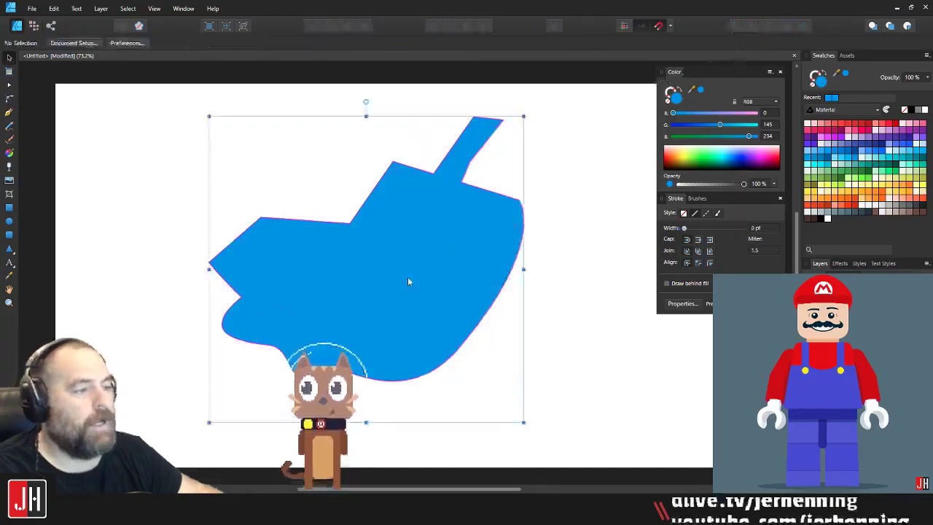
pyautogui.press('Delete')
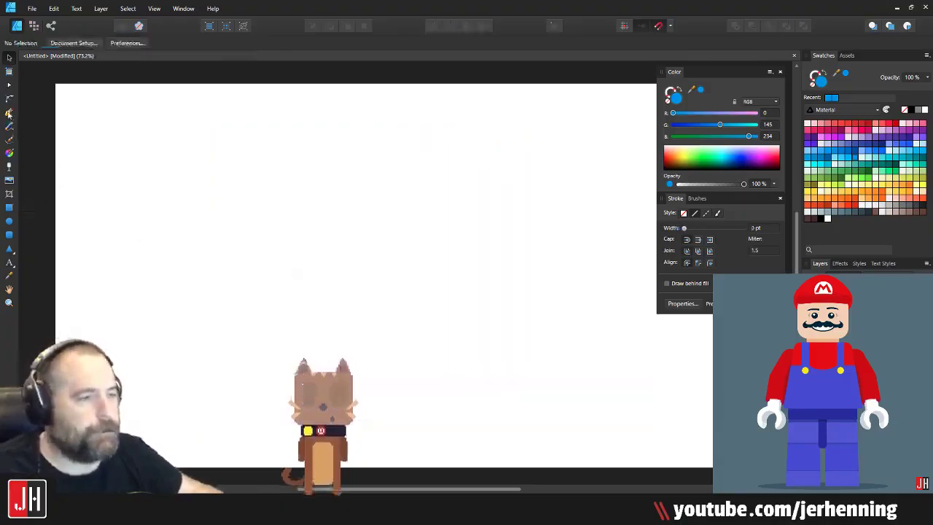
# Step: Draw a closed Pen shape with a straight slanted upper edge, a round lower-right lobe and a pointed lower-left corner, filled red (RGB 244, 67, 54)
pyautogui.click(8, 113)
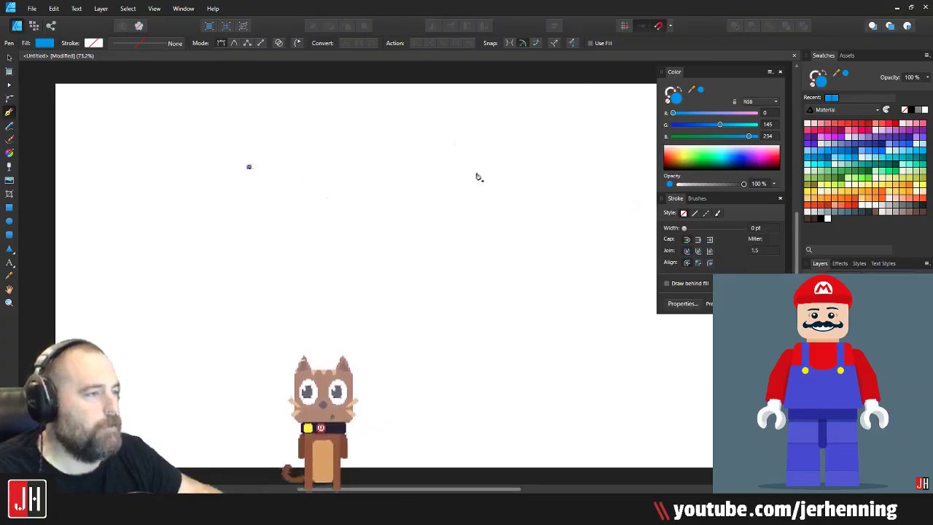
pyautogui.click(514, 253)
pyautogui.moveTo(429, 384); pyautogui.dragTo(353, 378)
pyautogui.moveTo(311, 283); pyautogui.dragTo(307, 260)
pyautogui.moveTo(193, 297); pyautogui.dragTo(157, 233)
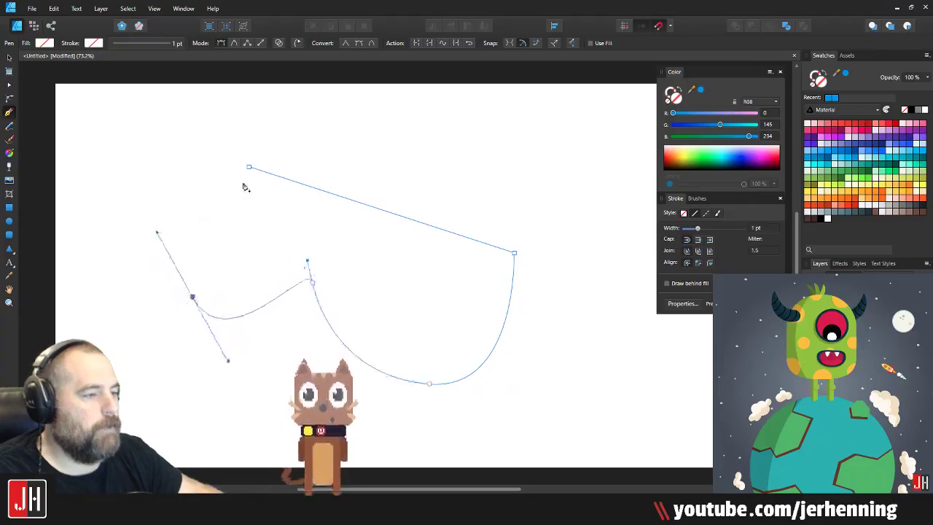
pyautogui.hotkey('ctrl', 'z')
pyautogui.click(216, 355)
pyautogui.click(190, 200)
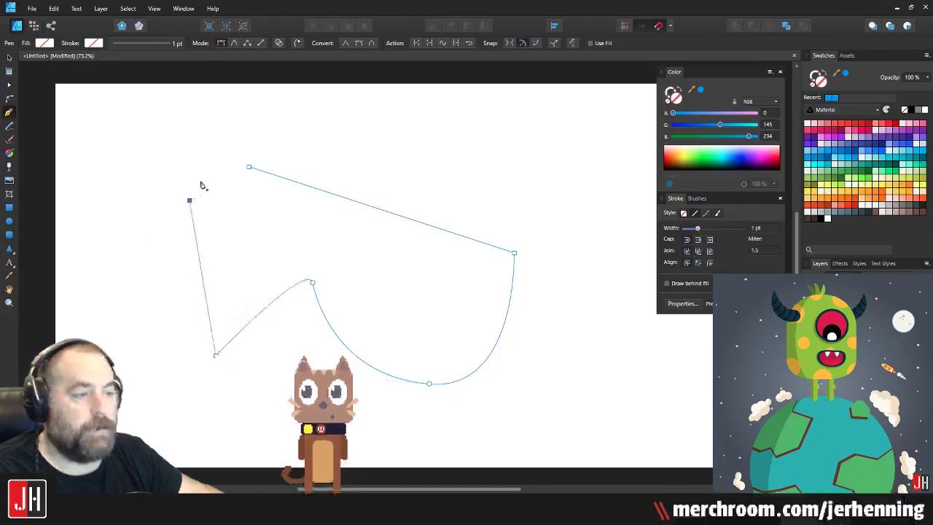
pyautogui.click(249, 168)
pyautogui.click(842, 123)
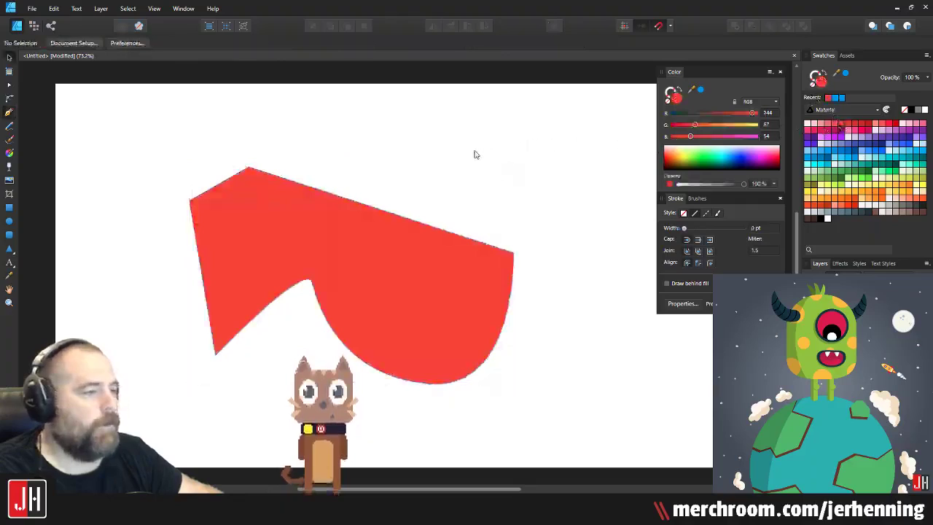
pyautogui.press('v')
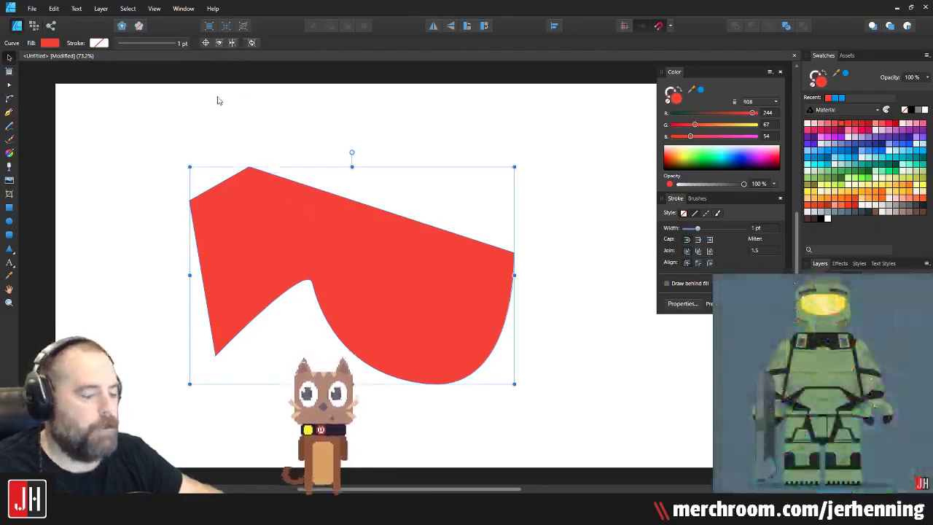
# Step: Add a rounded Pen bump to the red shape's slanted upper edge, starting and ending on that edge
pyautogui.press('p')
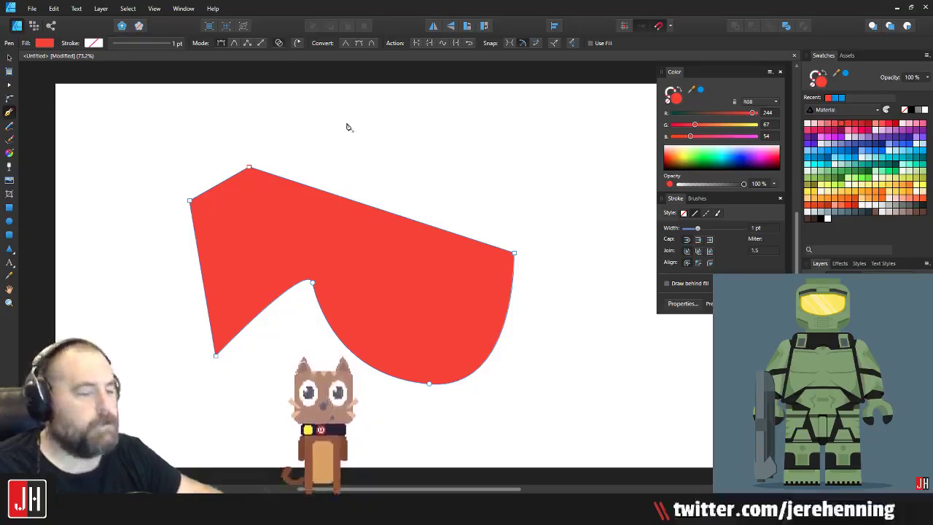
pyautogui.click(337, 198)
pyautogui.moveTo(457, 235); pyautogui.dragTo(487, 398)
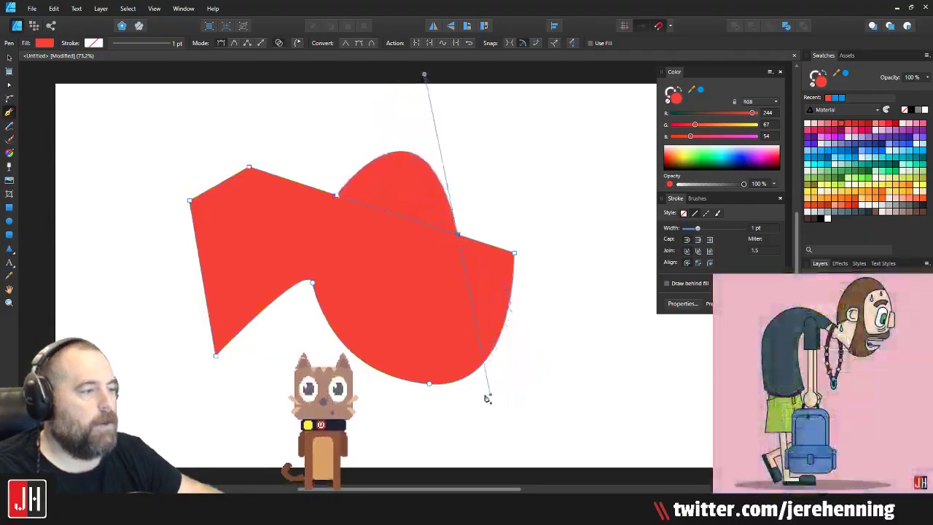
pyautogui.press('v')
pyautogui.click(568, 315)
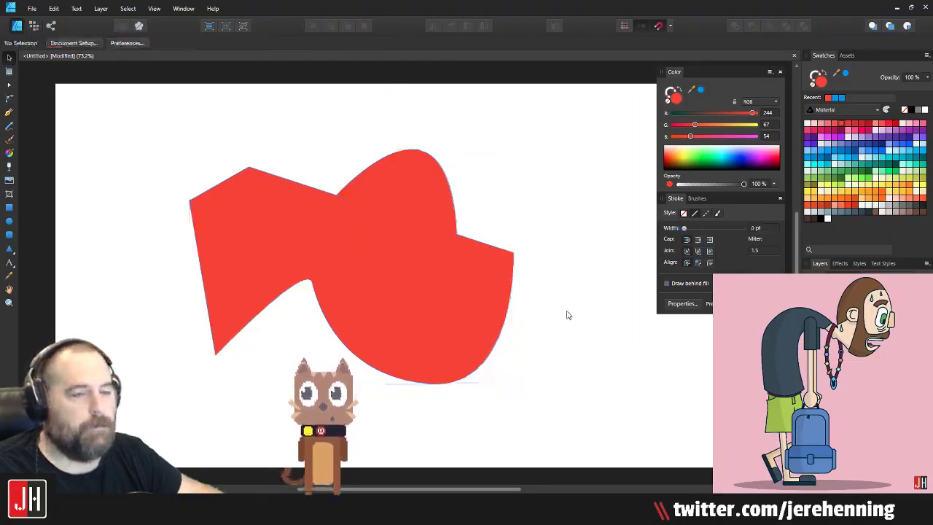
# Step: Add a rounded Pen bump to the red shape's left edge as part of the same curves object
pyautogui.click(479, 288)
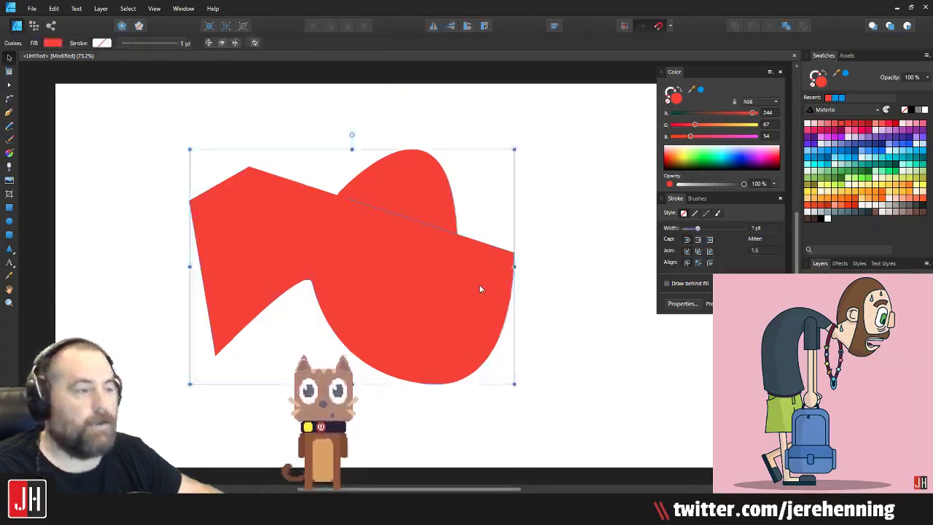
pyautogui.press('p')
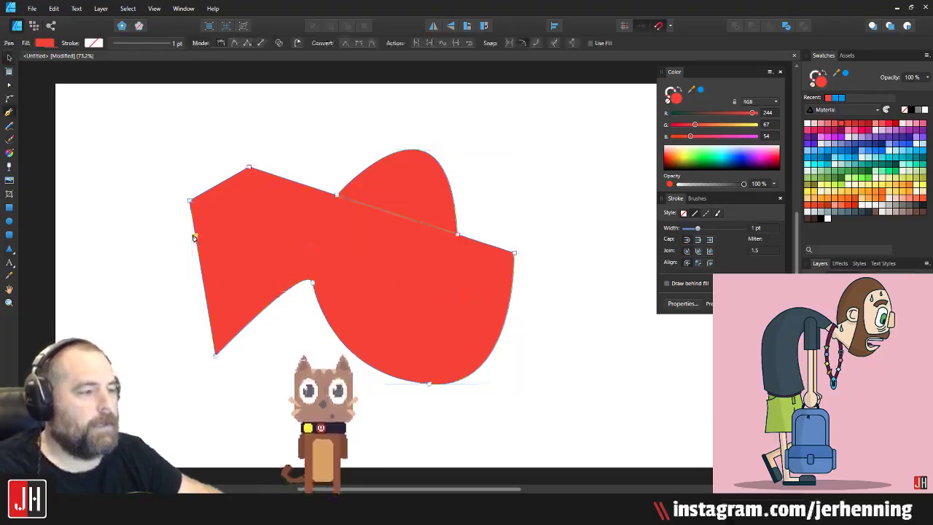
pyautogui.click(194, 237)
pyautogui.moveTo(210, 328); pyautogui.dragTo(314, 335)
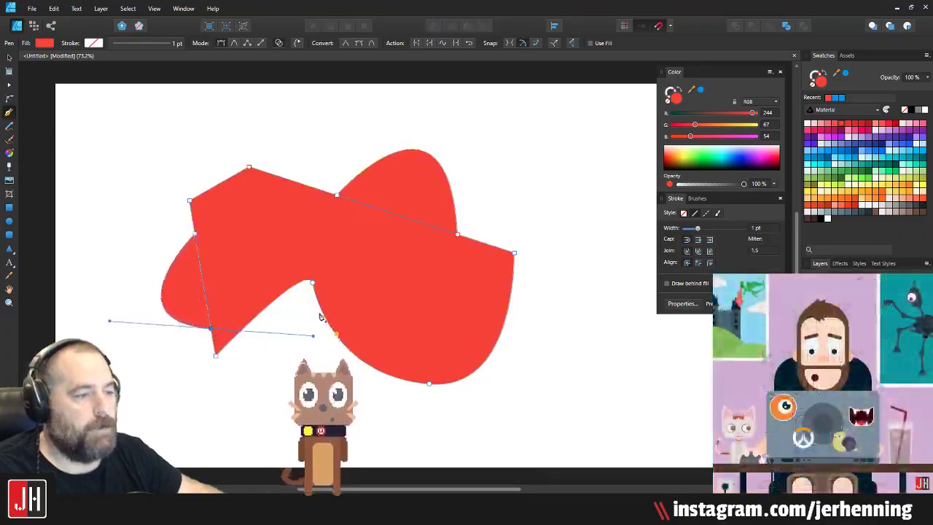
# Step: Add a narrow, straight-sided upright bar to the red shape's upper edge, just right of its peak
pyautogui.click(290, 180)
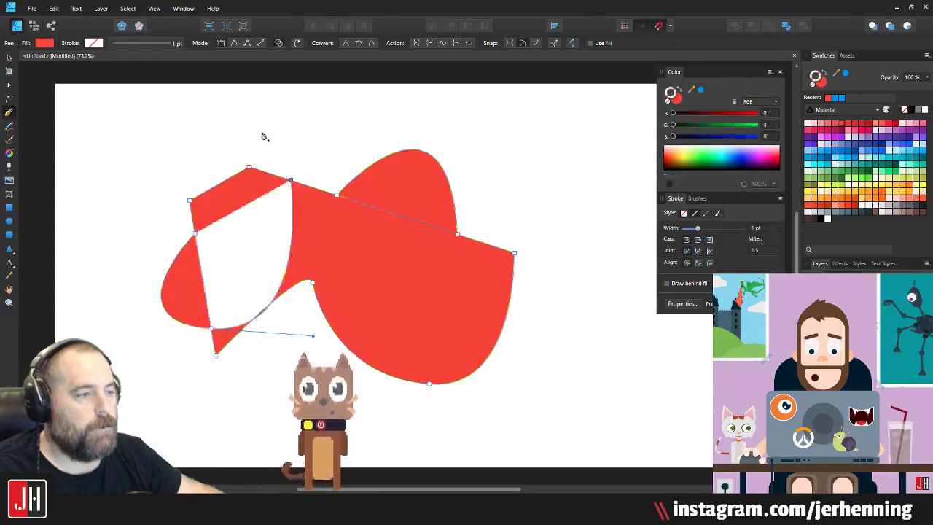
pyautogui.hotkey('ctrl', 'z')
pyautogui.click(291, 179)
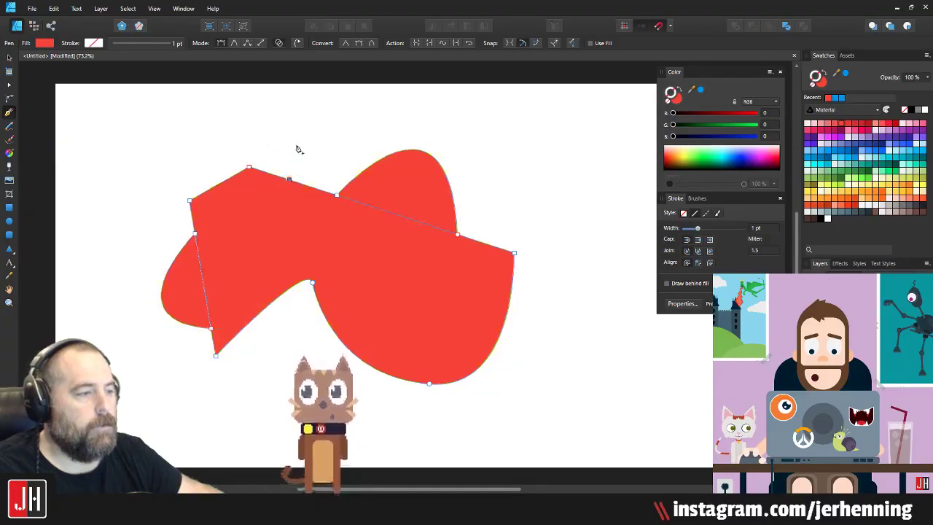
pyautogui.click(302, 107)
pyautogui.click(276, 104)
pyautogui.click(272, 174)
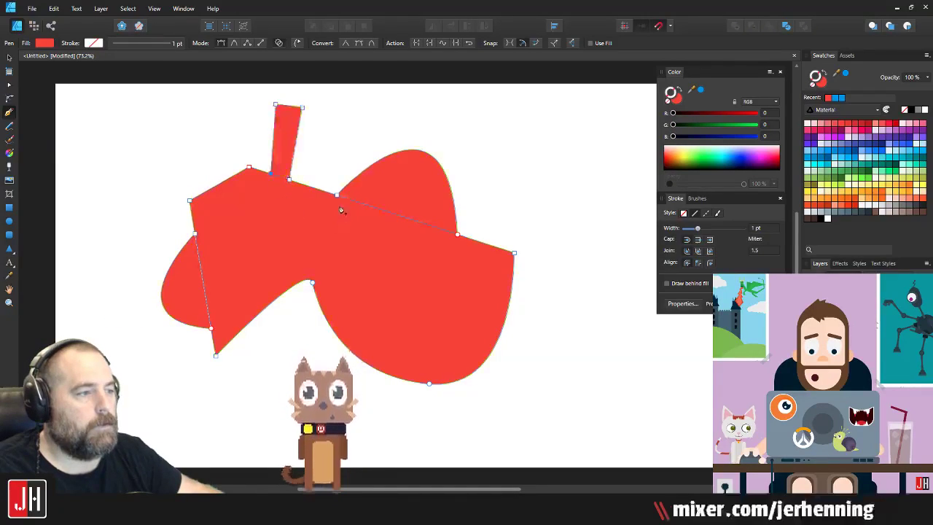
pyautogui.press('v')
pyautogui.click(358, 157)
pyautogui.scroll(-3, 396, 273)
pyautogui.scroll(3, 402, 273)
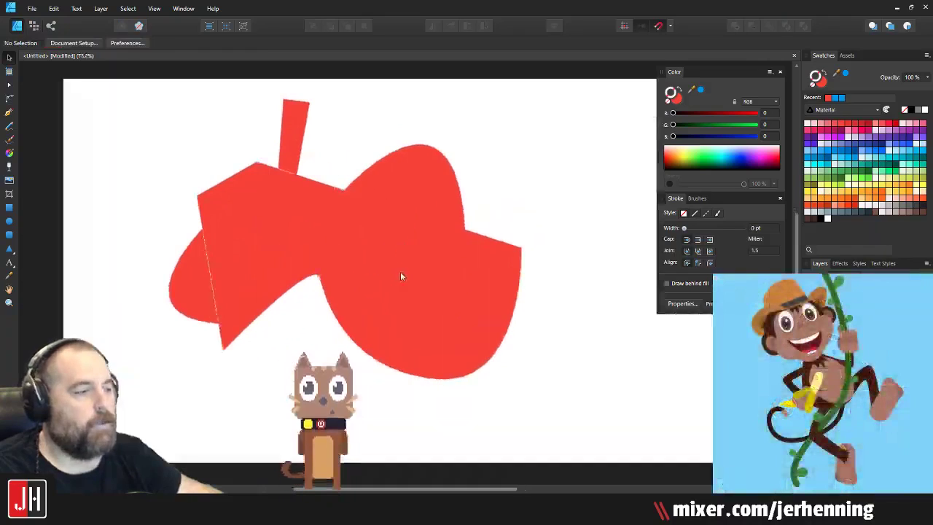
# Step: Move the whole red shape slightly down and to the left and enlarge it a little
pyautogui.click(416, 271)
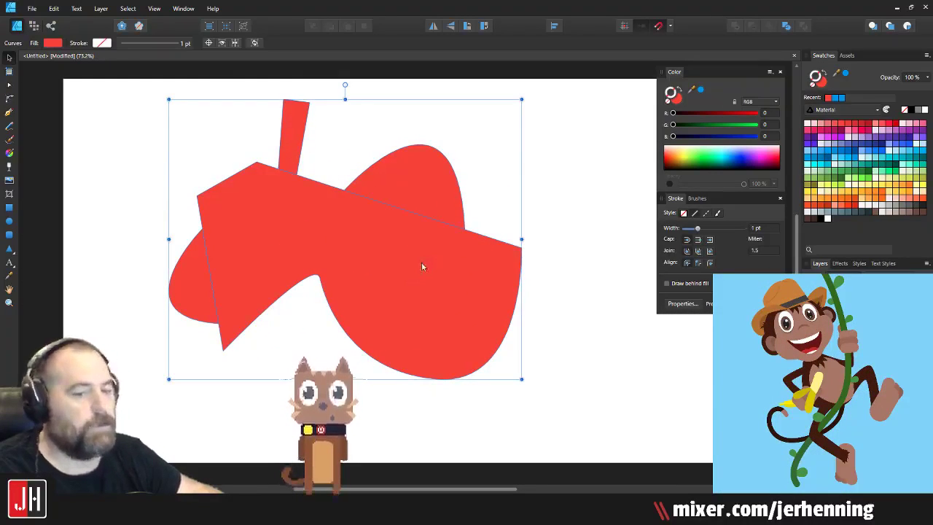
pyautogui.moveTo(421, 266); pyautogui.dragTo(399, 283)
pyautogui.moveTo(492, 122); pyautogui.dragTo(508, 107)
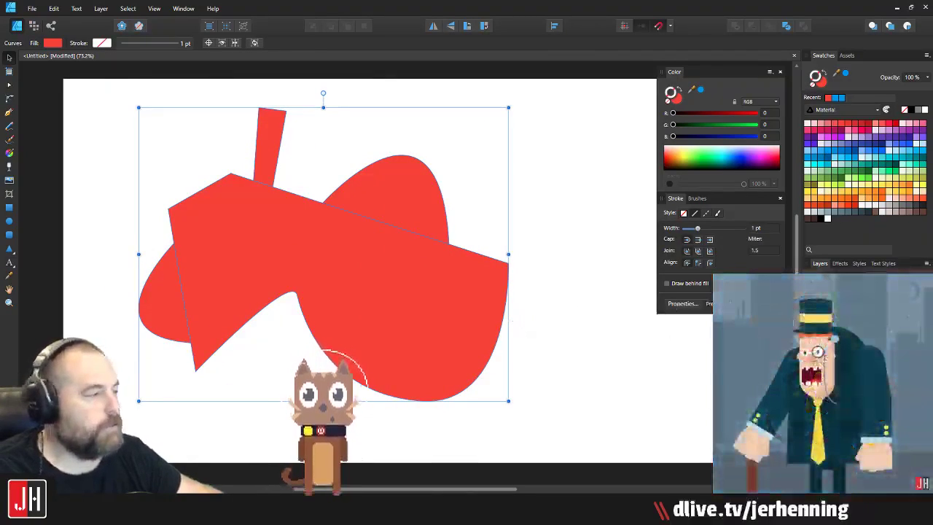
# Step: Delete the red shape with its added bumps and bar from the canvas
pyautogui.click(556, 283)
pyautogui.click(443, 290)
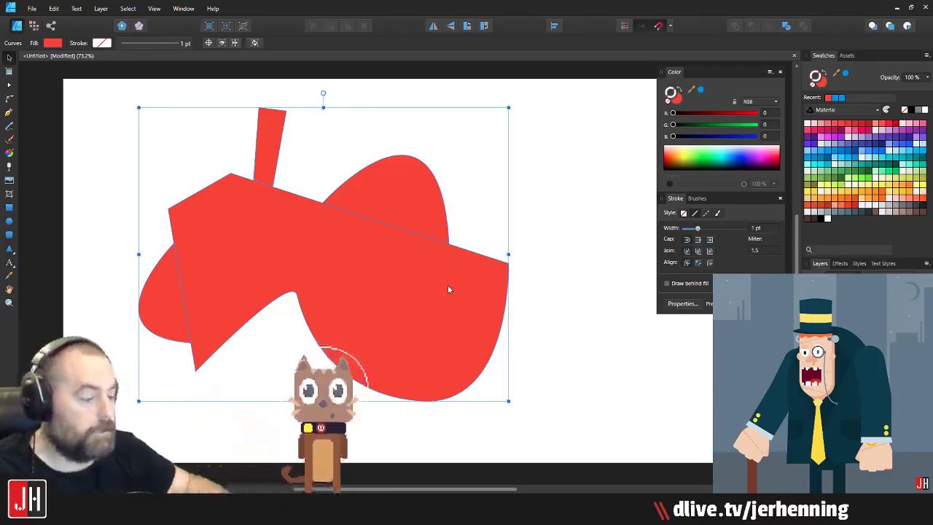
pyautogui.press('Delete')
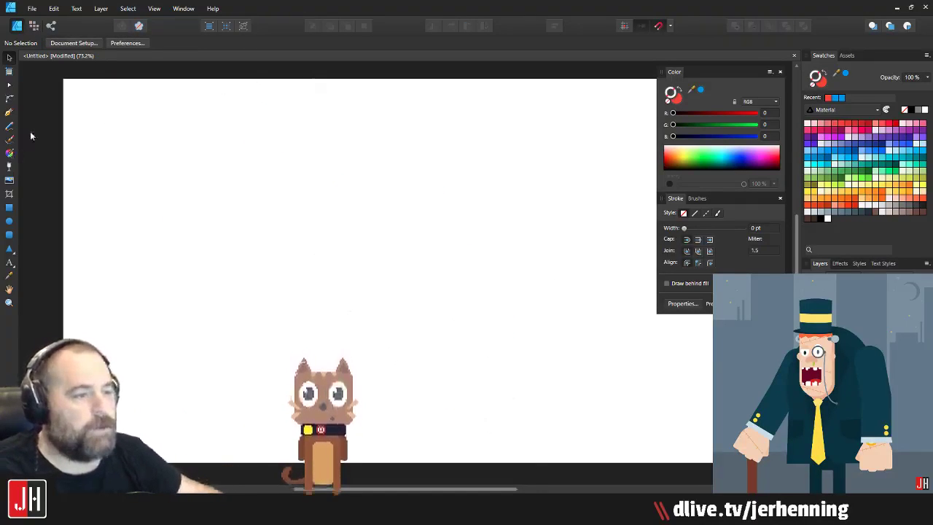
# Step: Activate the Pencil tool and set it to a red stroke (RGB 211, 47, 47) with no fill
pyautogui.click(10, 125)
pyautogui.moveTo(422, 183)
pyautogui.mouseDown()
pyautogui.moveTo(272, 235)
pyautogui.moveTo(417, 350)
pyautogui.moveTo(498, 216)
pyautogui.mouseUp()
pyautogui.hotkey('ctrl', 'z')
pyautogui.click(678, 99)
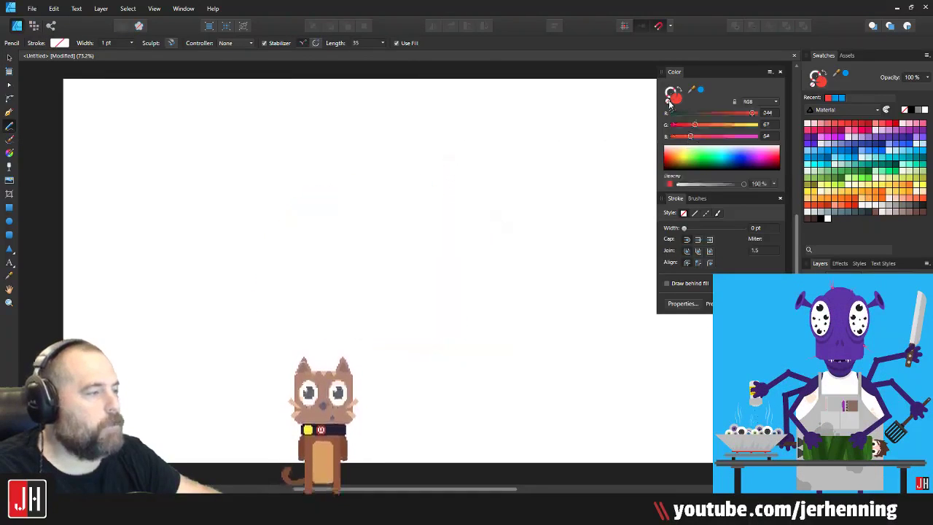
pyautogui.click(670, 93)
pyautogui.click(677, 100)
pyautogui.click(668, 102)
pyautogui.click(853, 125)
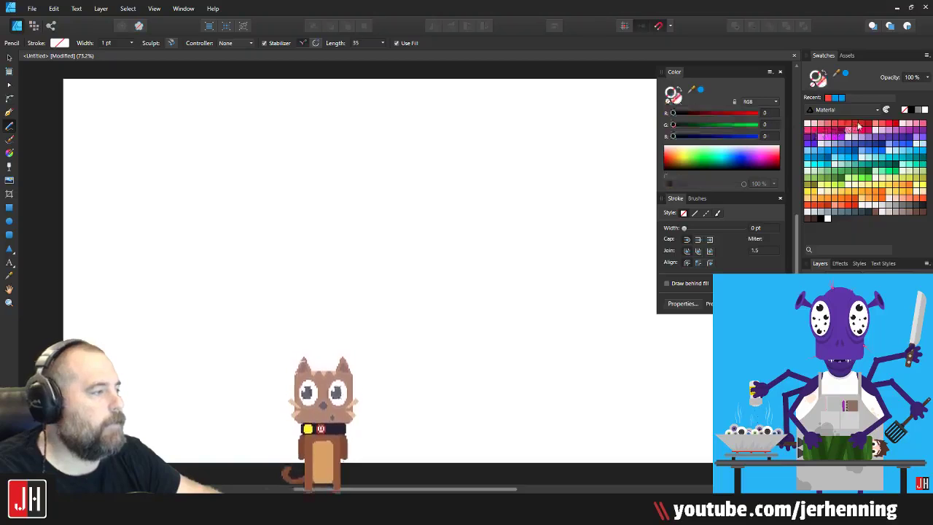
# Step: Try several freehand Pencil strokes across the empty canvas, undoing each one
pyautogui.moveTo(237, 166)
pyautogui.mouseDown()
pyautogui.moveTo(426, 330)
pyautogui.moveTo(484, 271)
pyautogui.mouseUp()
pyautogui.hotkey('ctrl', 'z')
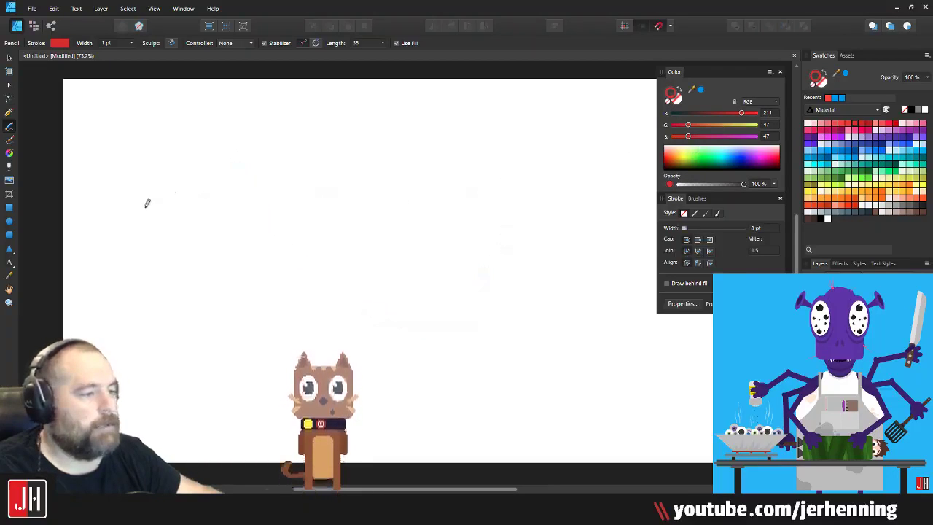
pyautogui.moveTo(139, 209)
pyautogui.mouseDown()
pyautogui.moveTo(301, 157)
pyautogui.moveTo(559, 187)
pyautogui.mouseUp()
pyautogui.hotkey('ctrl', 'z')
pyautogui.moveTo(154, 158); pyautogui.dragTo(454, 245)
pyautogui.hotkey('ctrl', 'z')
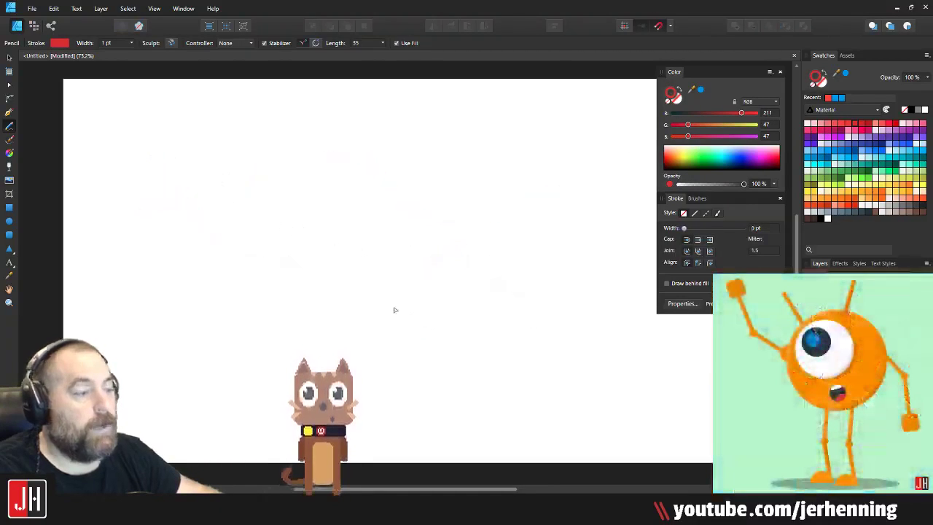
# Step: Remove the Pencil's stroke colour and set its fill to blue (RGB 68, 138, 255)
pyautogui.click(668, 102)
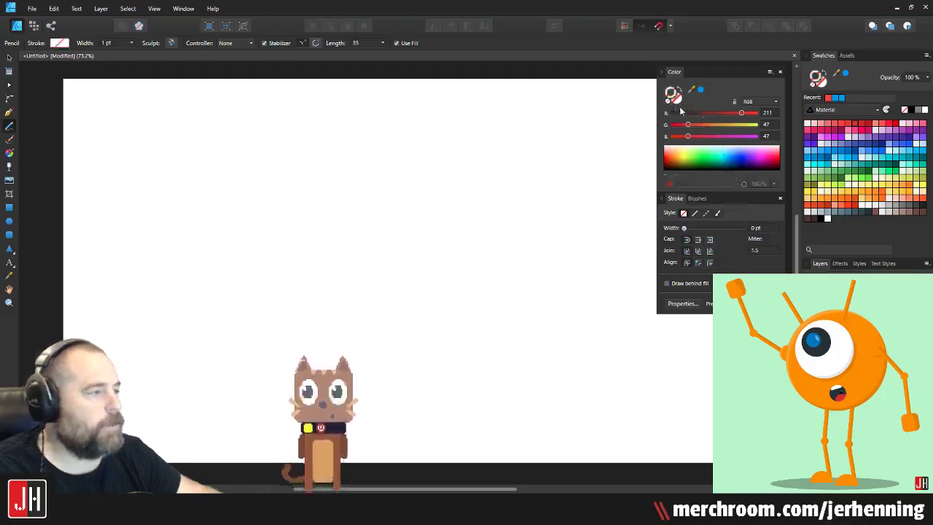
pyautogui.click(678, 100)
pyautogui.click(868, 150)
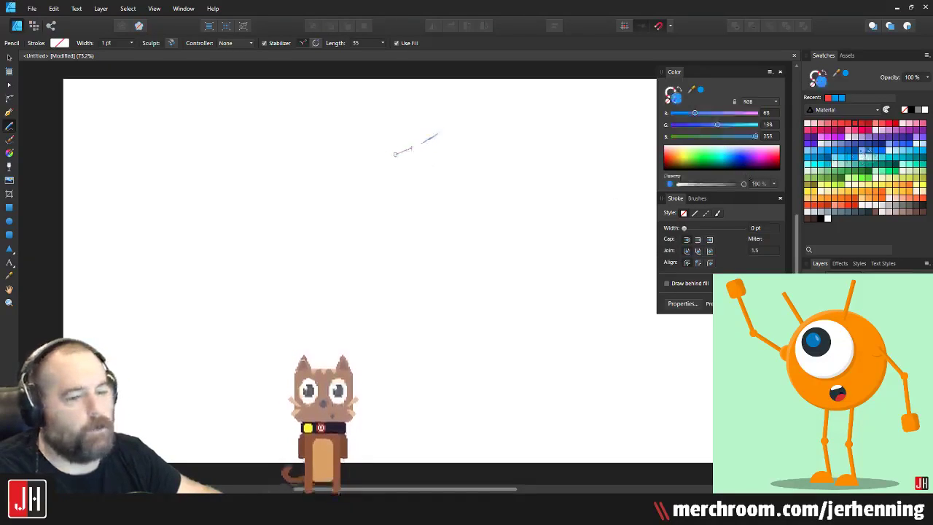
# Step: Draw a tall, wavy freehand smoke-like shape that widens toward its top and fill it with near-black (RGB 33, 33, 33)
pyautogui.moveTo(394, 153); pyautogui.dragTo(355, 281)
pyautogui.hotkey('ctrl', 'z')
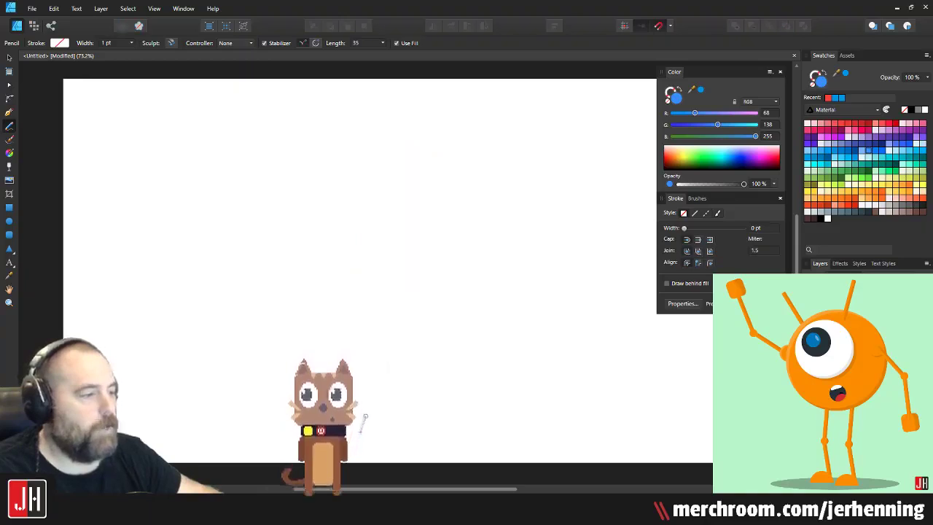
pyautogui.moveTo(329, 322)
pyautogui.mouseDown()
pyautogui.moveTo(361, 283)
pyautogui.moveTo(360, 254)
pyautogui.moveTo(329, 208)
pyautogui.moveTo(341, 166)
pyautogui.moveTo(377, 142)
pyautogui.moveTo(378, 108)
pyautogui.moveTo(398, 90)
pyautogui.moveTo(445, 95)
pyautogui.moveTo(492, 131)
pyautogui.moveTo(487, 155)
pyautogui.moveTo(423, 220)
pyautogui.moveTo(443, 271)
pyautogui.moveTo(386, 332)
pyautogui.moveTo(390, 383)
pyautogui.mouseUp()
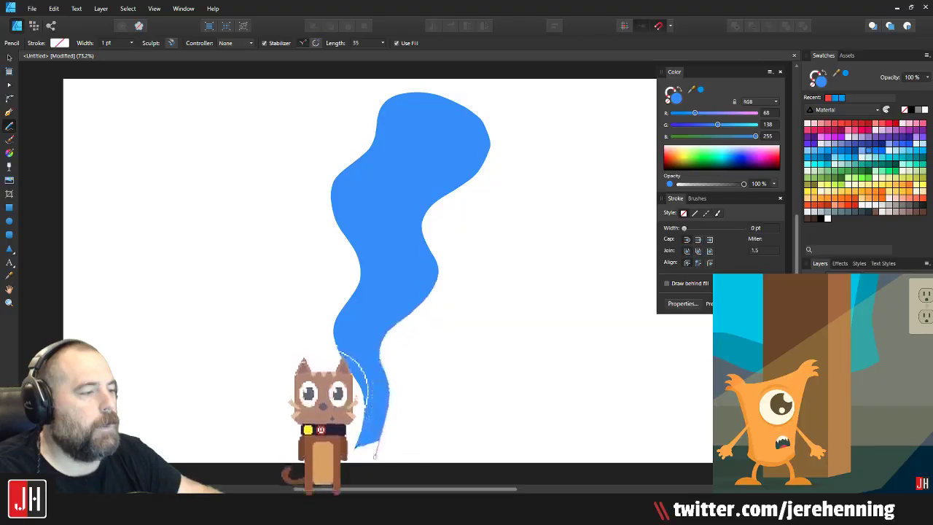
pyautogui.moveTo(375, 456); pyautogui.dragTo(377, 449)
pyautogui.click(924, 207)
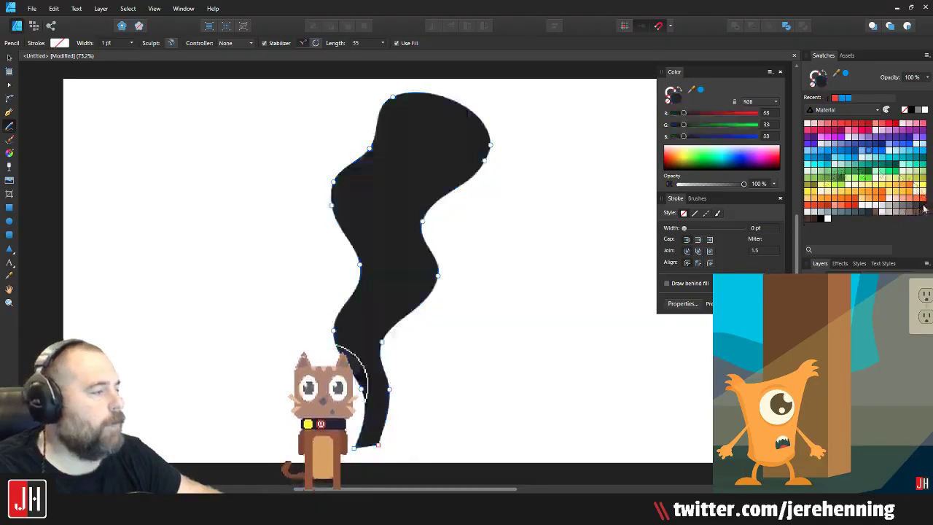
# Step: Set the smoke-like shape's opacity to 20% and delete it from the canvas
pyautogui.press('2')
pyautogui.press('v')
pyautogui.click(557, 222)
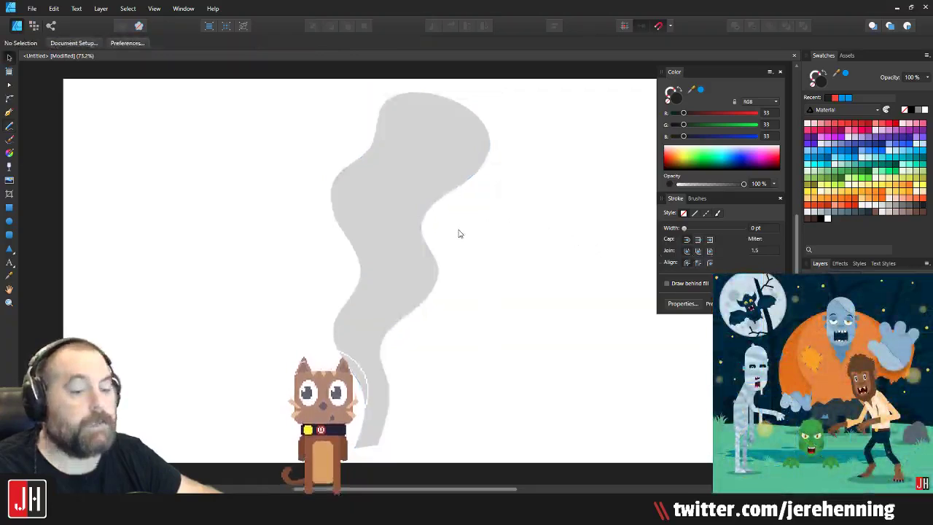
pyautogui.click(402, 188)
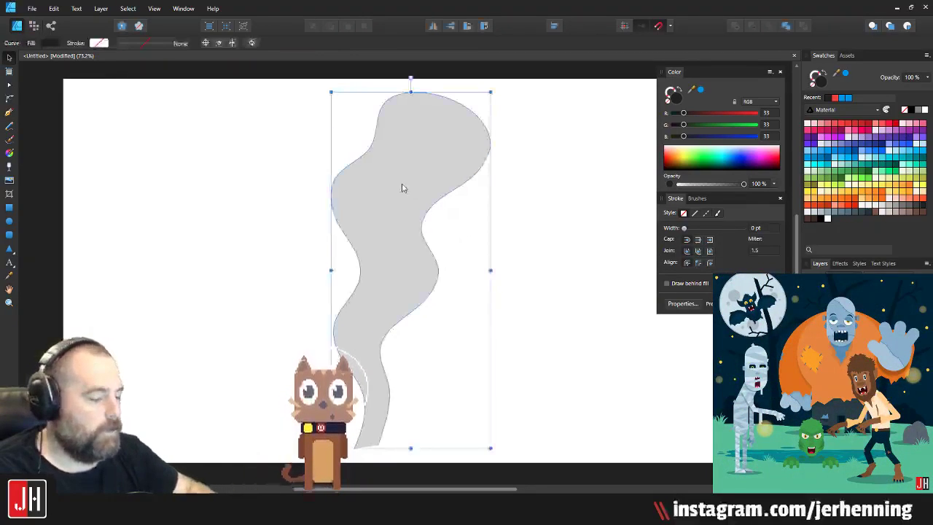
pyautogui.press('Delete')
# Step: Draw a near-black freehand blob with the Pencil, deselect it, and draw a separate overlapping blob starting at its pointed end
pyautogui.press('n')
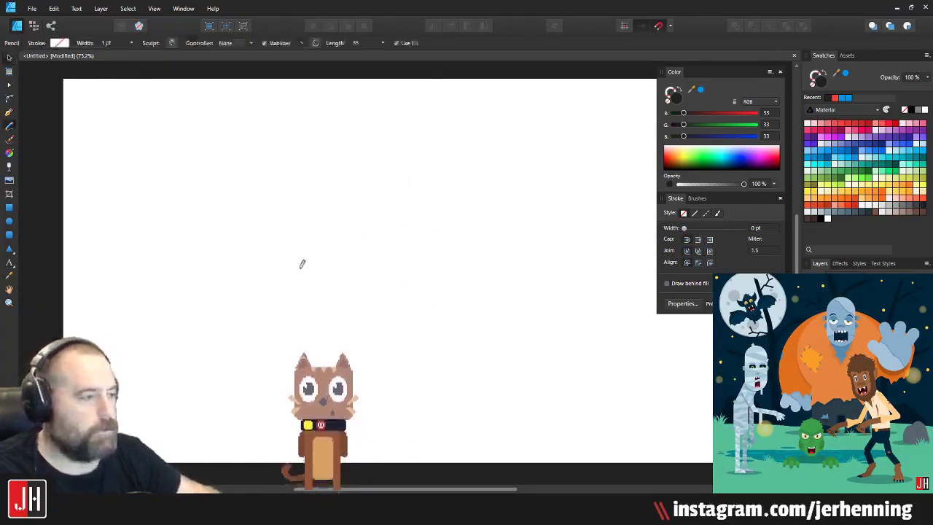
pyautogui.moveTo(351, 357)
pyautogui.mouseDown()
pyautogui.moveTo(272, 281)
pyautogui.moveTo(321, 239)
pyautogui.moveTo(435, 251)
pyautogui.moveTo(433, 288)
pyautogui.moveTo(461, 305)
pyautogui.mouseUp()
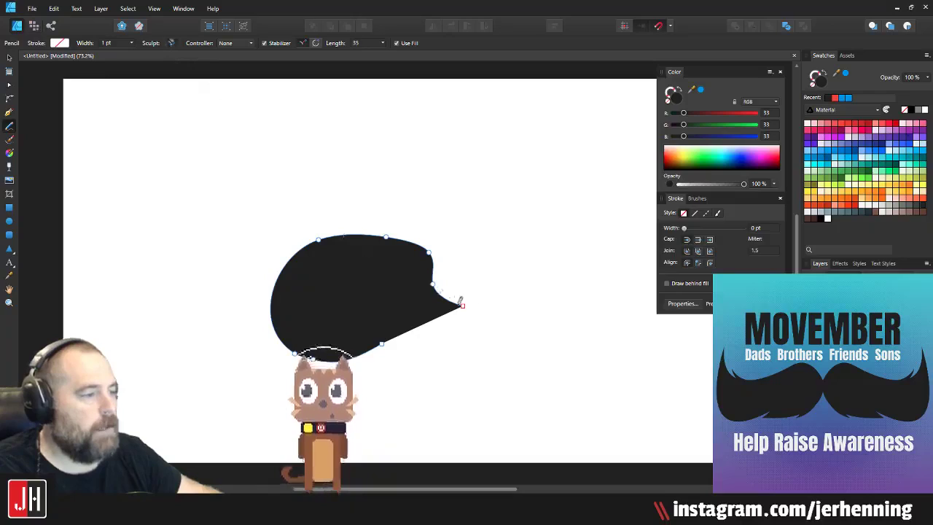
pyautogui.hotkey('ctrl', 'd')
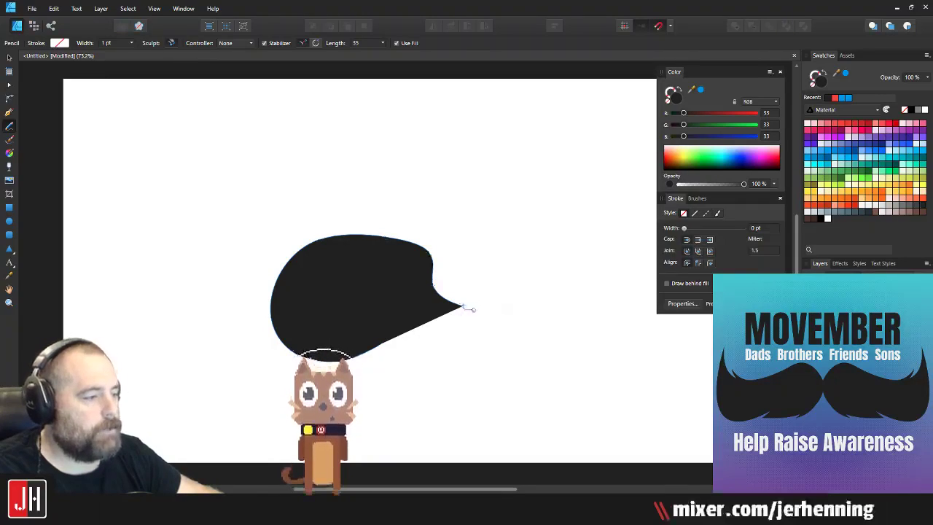
pyautogui.moveTo(472, 309)
pyautogui.mouseDown()
pyautogui.moveTo(500, 359)
pyautogui.moveTo(397, 390)
pyautogui.moveTo(364, 372)
pyautogui.moveTo(367, 386)
pyautogui.mouseUp()
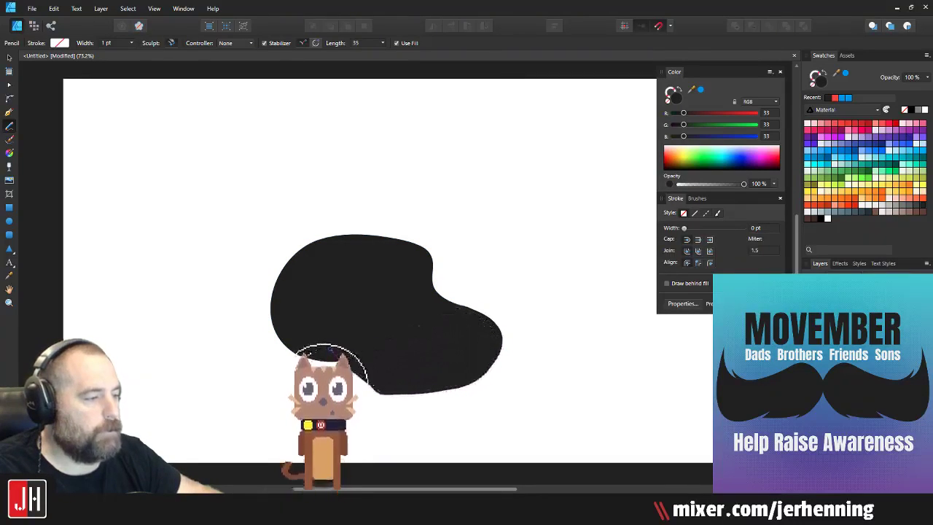
# Step: Delete the second blob and extend the first from its pointed end node into a wide, irregular lobed shape with the Pencil
pyautogui.press('v')
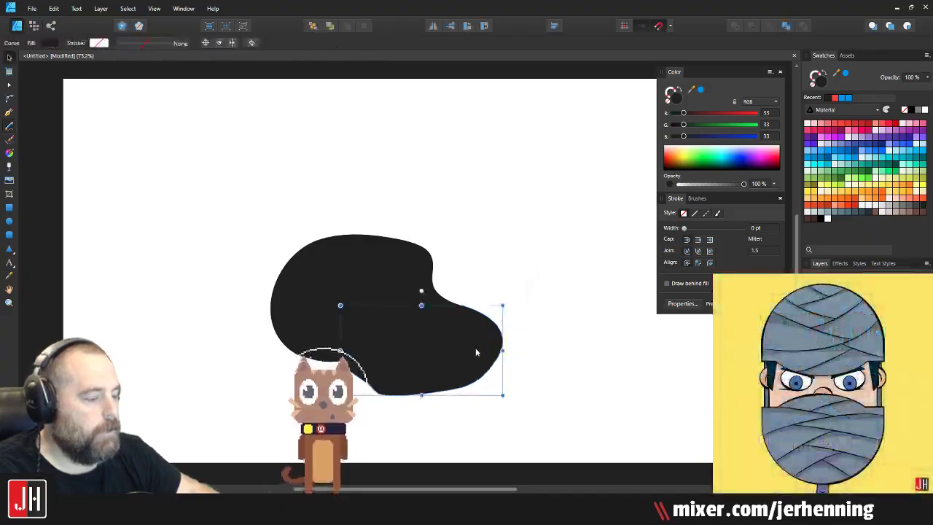
pyautogui.press('Delete')
pyautogui.click(404, 285)
pyautogui.press('n')
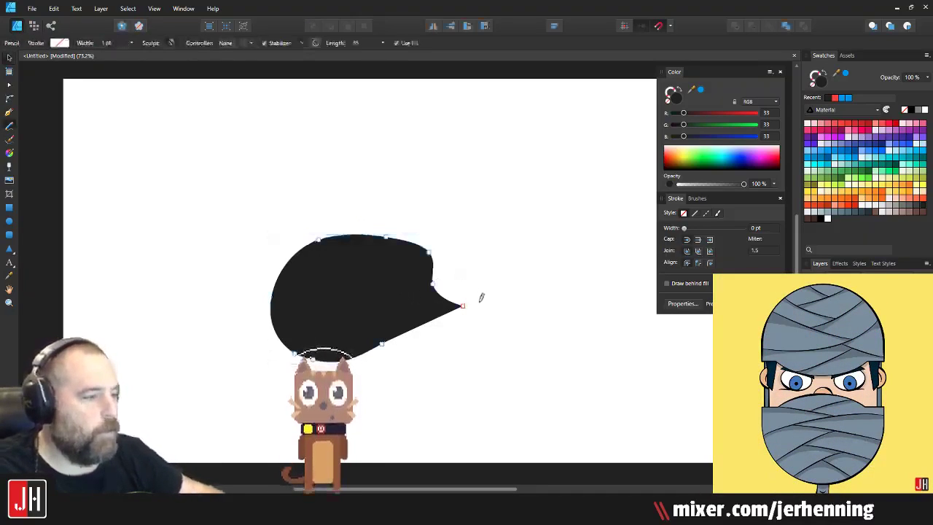
pyautogui.moveTo(465, 307)
pyautogui.mouseDown()
pyautogui.moveTo(567, 266)
pyautogui.moveTo(552, 396)
pyautogui.moveTo(533, 401)
pyautogui.moveTo(552, 411)
pyautogui.moveTo(448, 429)
pyautogui.moveTo(410, 414)
pyautogui.moveTo(351, 446)
pyautogui.moveTo(383, 357)
pyautogui.mouseUp()
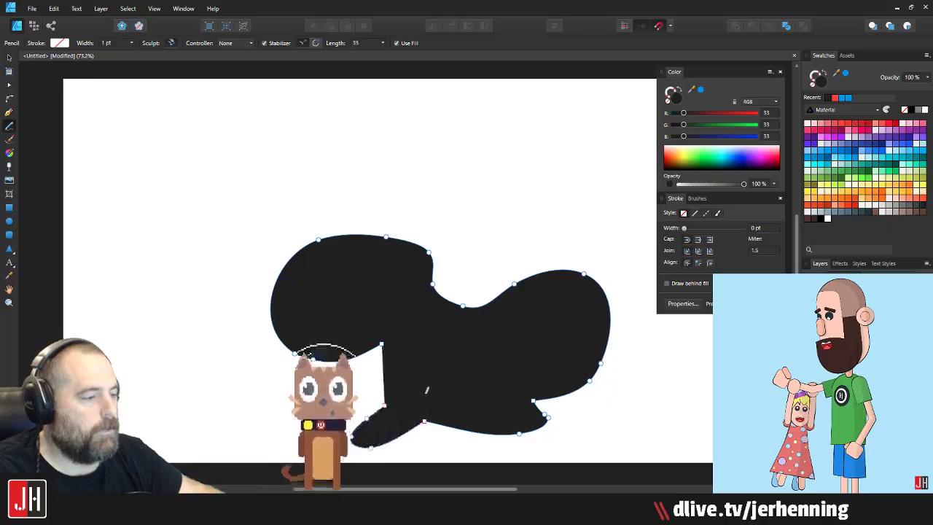
# Step: Delete the extended black shape from the canvas
pyautogui.press('v')
pyautogui.click(597, 409)
pyautogui.click(516, 370)
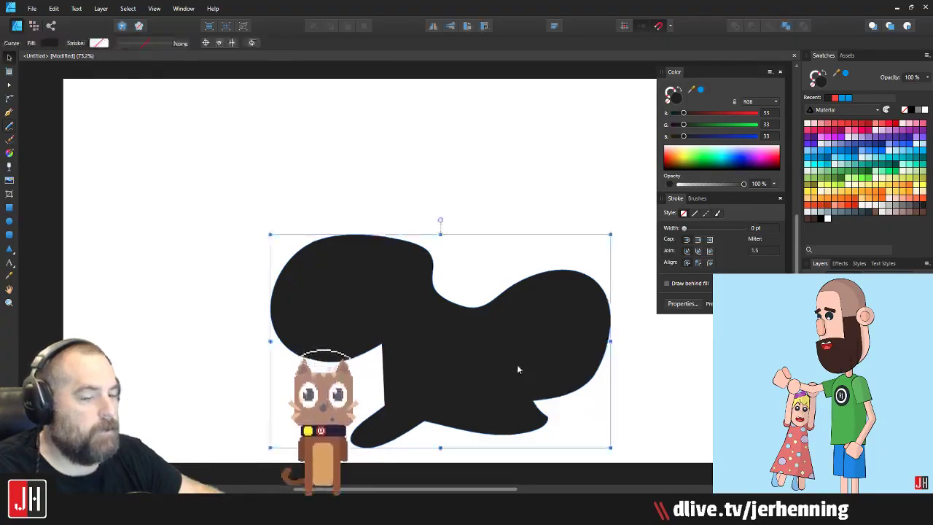
pyautogui.press('Delete')
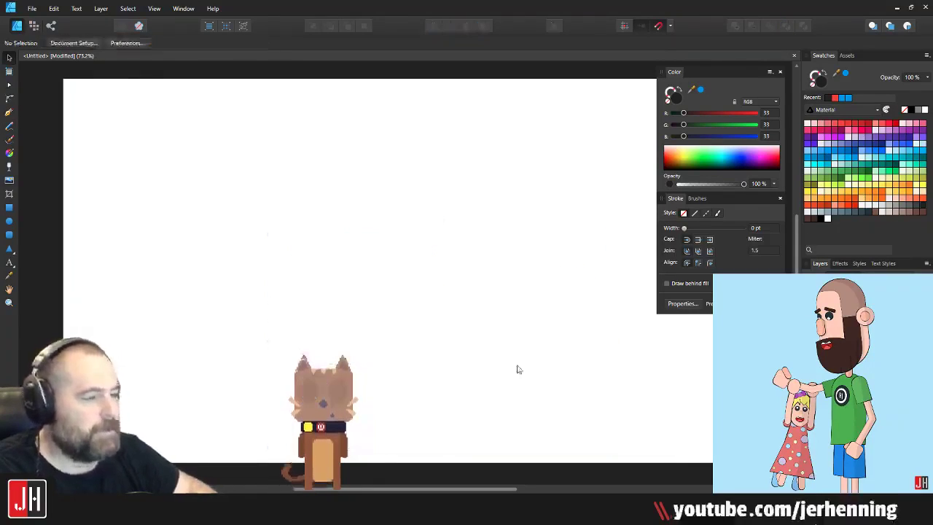
# Step: Try two more freehand Pencil shapes on the empty canvas, undoing each one
pyautogui.press('n')
pyautogui.moveTo(270, 174)
pyautogui.mouseDown()
pyautogui.moveTo(375, 282)
pyautogui.moveTo(506, 215)
pyautogui.mouseUp()
pyautogui.hotkey('ctrl', 'z')
pyautogui.moveTo(292, 166); pyautogui.dragTo(270, 299)
pyautogui.hotkey('ctrl', 'z')
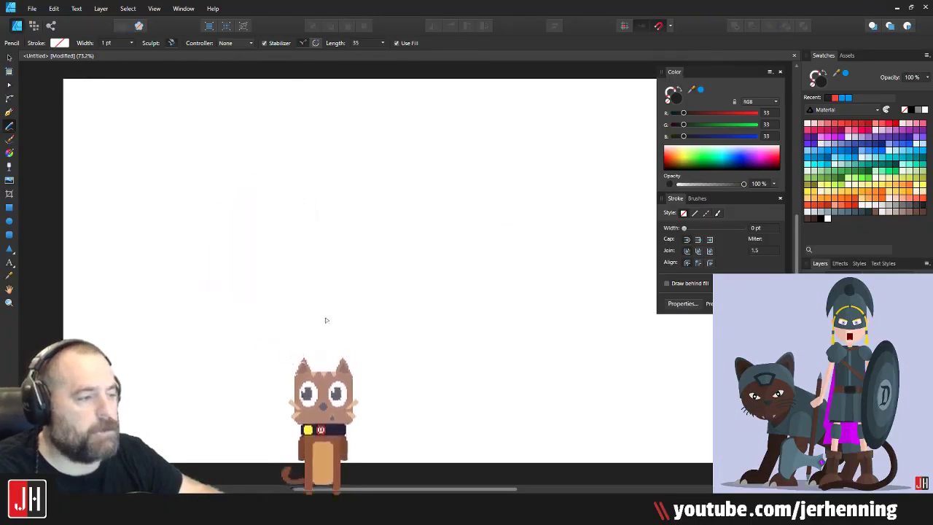
# Step: Draw an irregular open outline with the Pencil in a dark blue stroke (RGB 26, 35, 126), extend it from its end, and move it slightly down
pyautogui.click(879, 146)
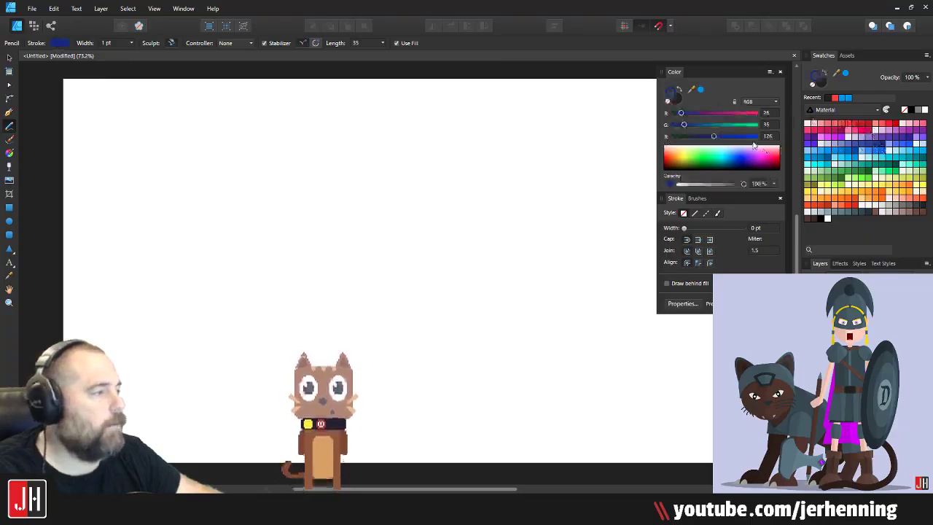
pyautogui.moveTo(356, 153)
pyautogui.mouseDown()
pyautogui.moveTo(379, 309)
pyautogui.moveTo(409, 313)
pyautogui.moveTo(522, 321)
pyautogui.moveTo(572, 179)
pyautogui.moveTo(565, 191)
pyautogui.moveTo(517, 102)
pyautogui.moveTo(519, 112)
pyautogui.moveTo(474, 135)
pyautogui.moveTo(433, 260)
pyautogui.mouseUp()
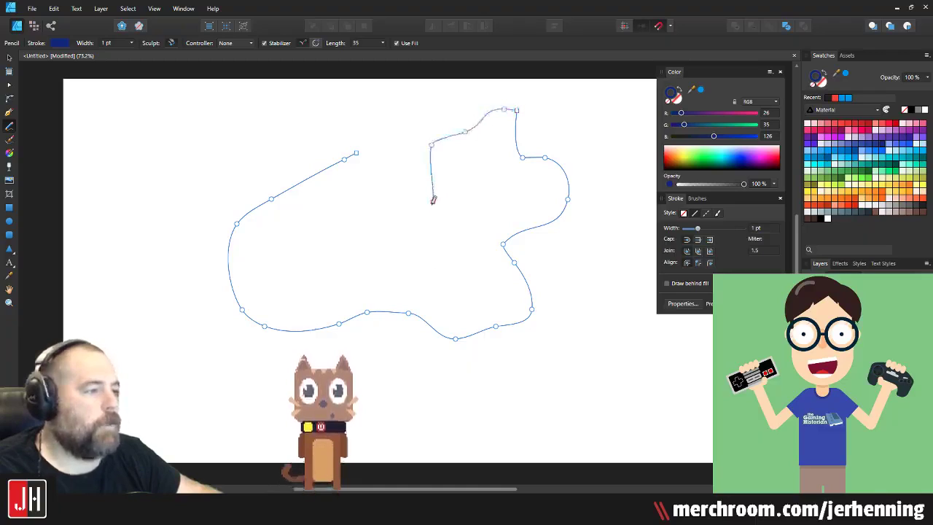
pyautogui.moveTo(432, 202); pyautogui.dragTo(365, 264)
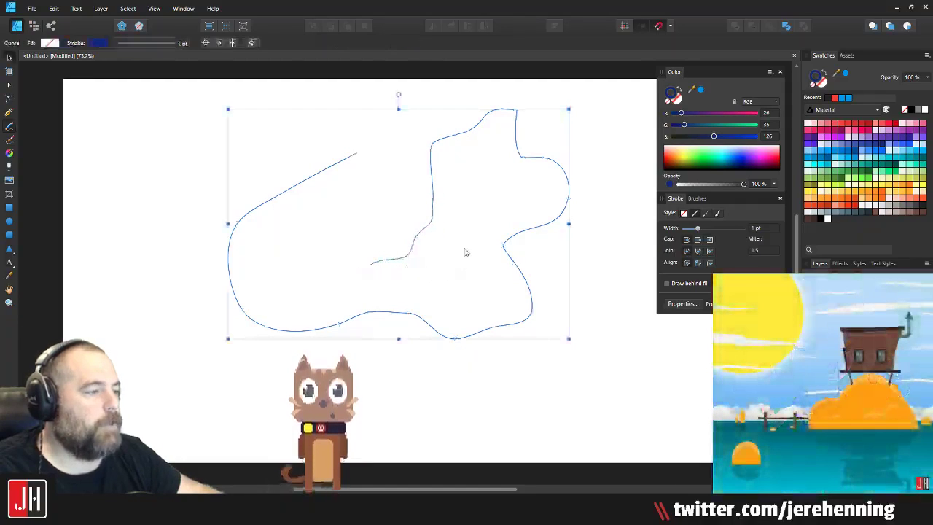
pyautogui.moveTo(503, 247); pyautogui.dragTo(503, 279)
pyautogui.click(584, 295)
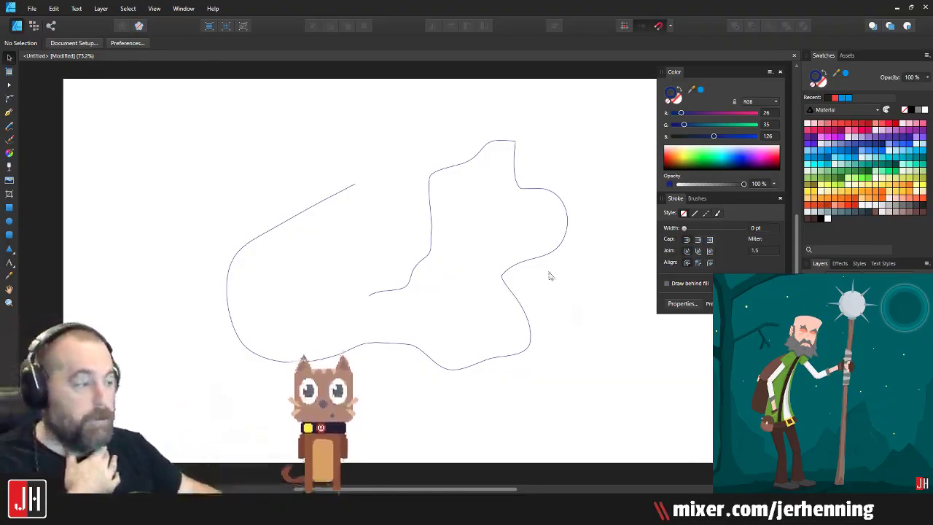
# Step: Delete everything on the canvas and close the untitled practice document without saving it
pyautogui.hotkey('ctrl', 'a')
pyautogui.press('Delete')
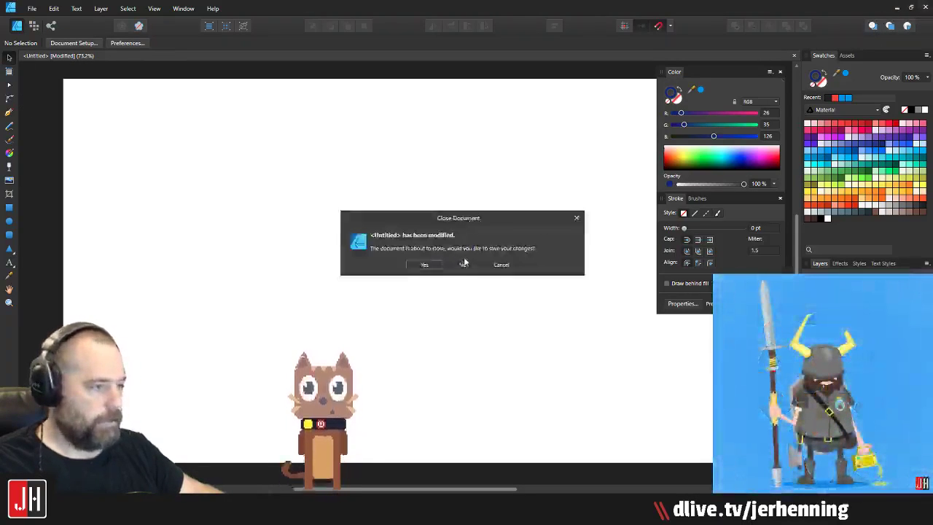
pyautogui.click(462, 265)
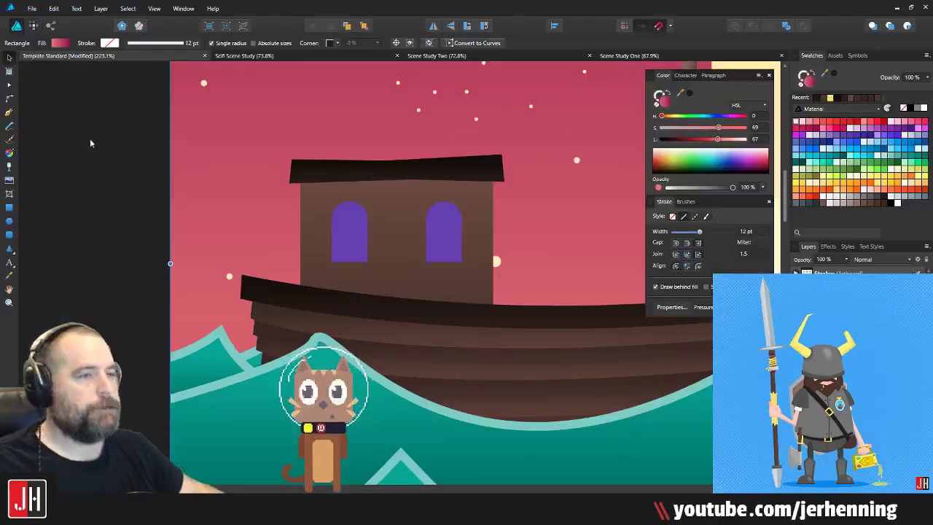
# Step: Browse the 2018 folder inside Complete for an artwork to open, and cancel the file selection
pyautogui.click(32, 10)
pyautogui.click(30, 56)
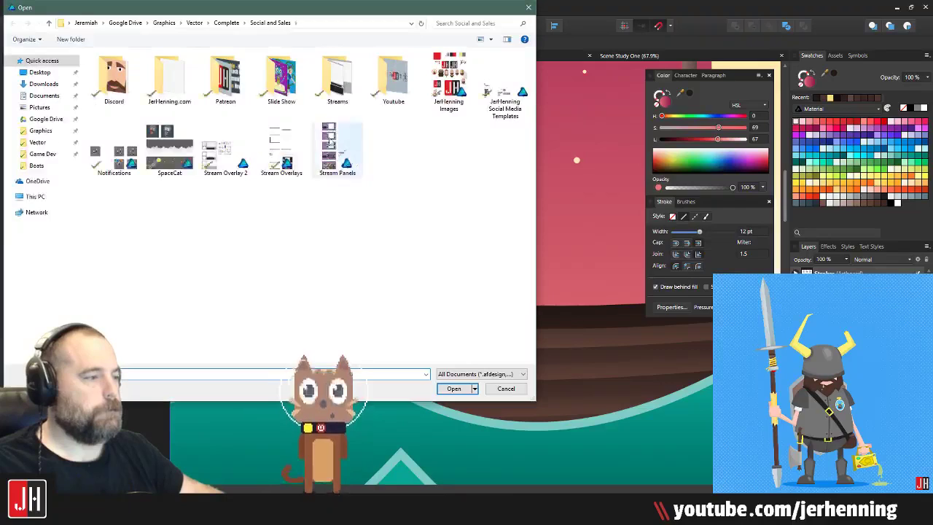
pyautogui.click(213, 25)
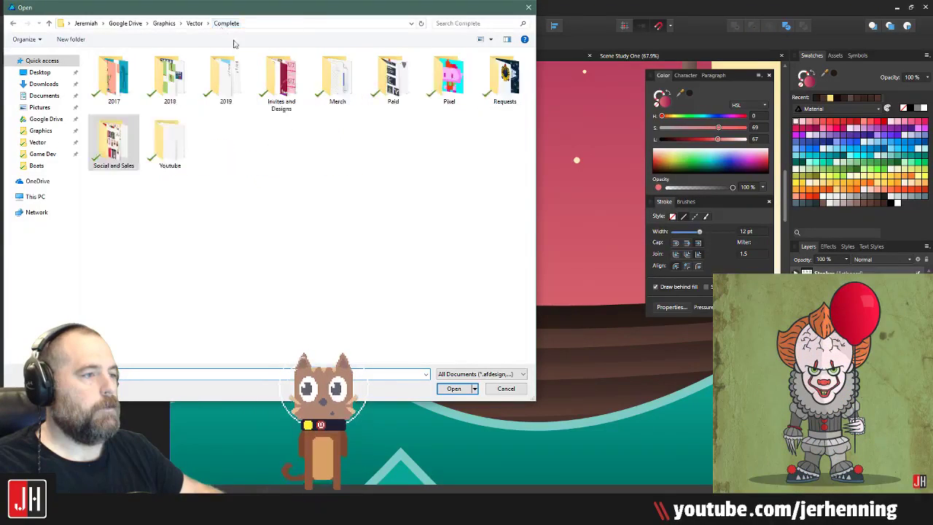
pyautogui.doubleClick(170, 79)
pyautogui.scroll(-5, 402, 256)
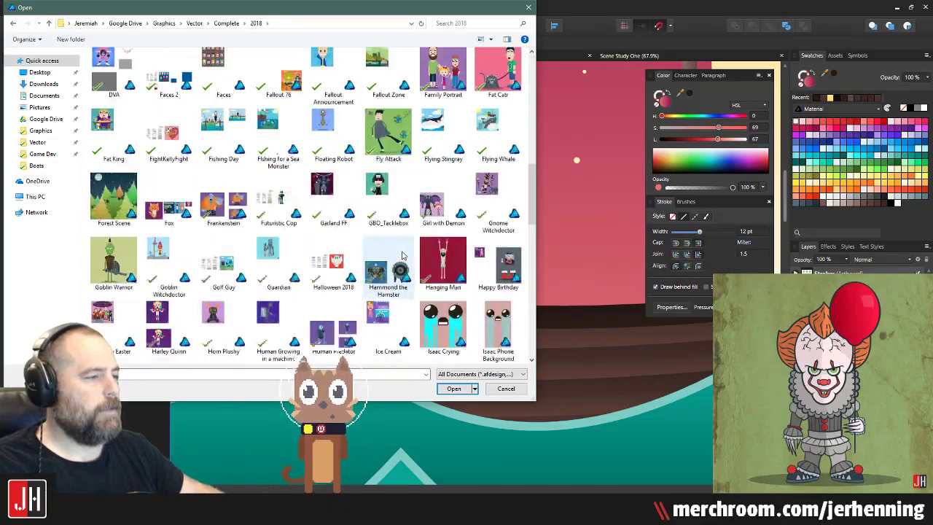
pyautogui.scroll(-10, 402, 255)
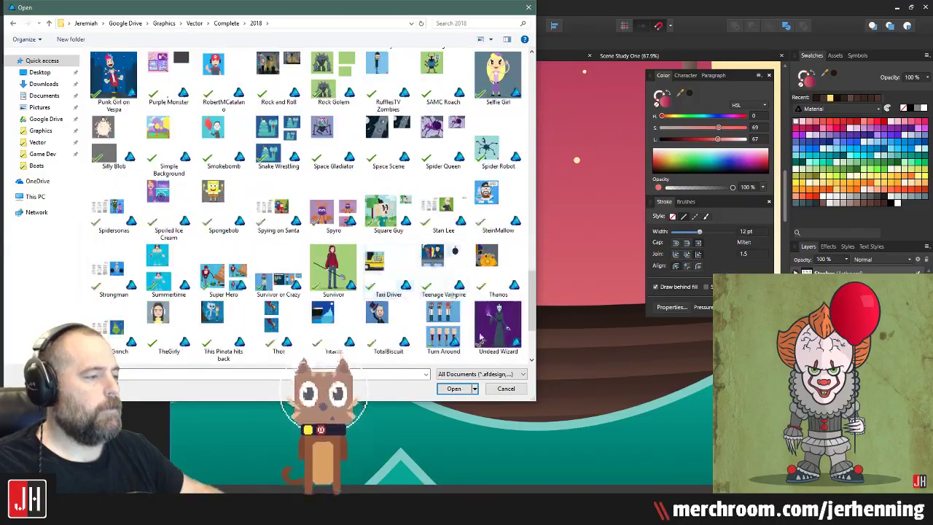
pyautogui.click(510, 390)
# Step: Look through the 2019 folder inside Complete for an artwork to open
pyautogui.click(32, 9)
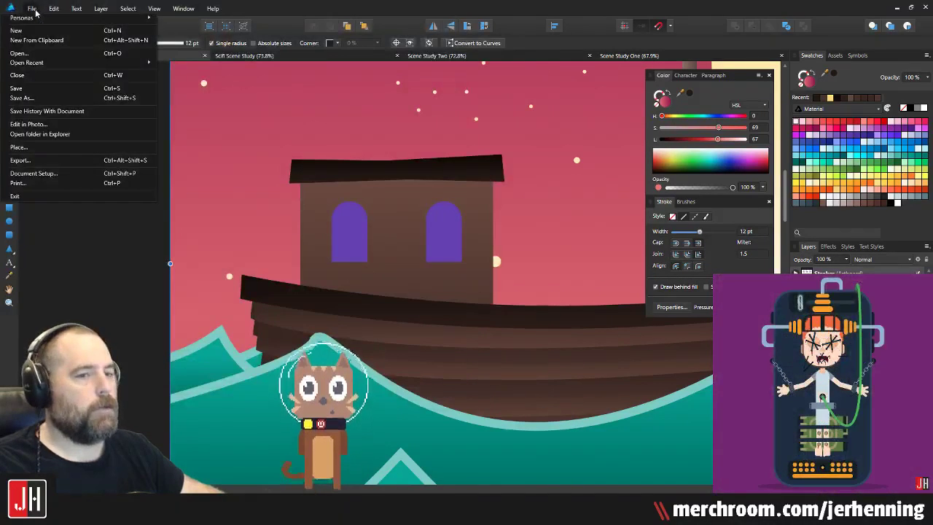
pyautogui.click(19, 53)
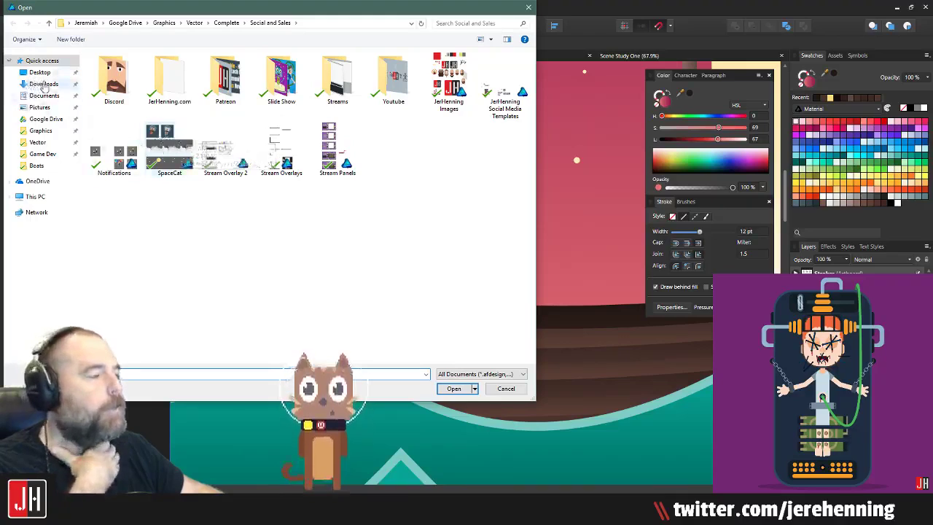
pyautogui.click(227, 24)
pyautogui.doubleClick(226, 78)
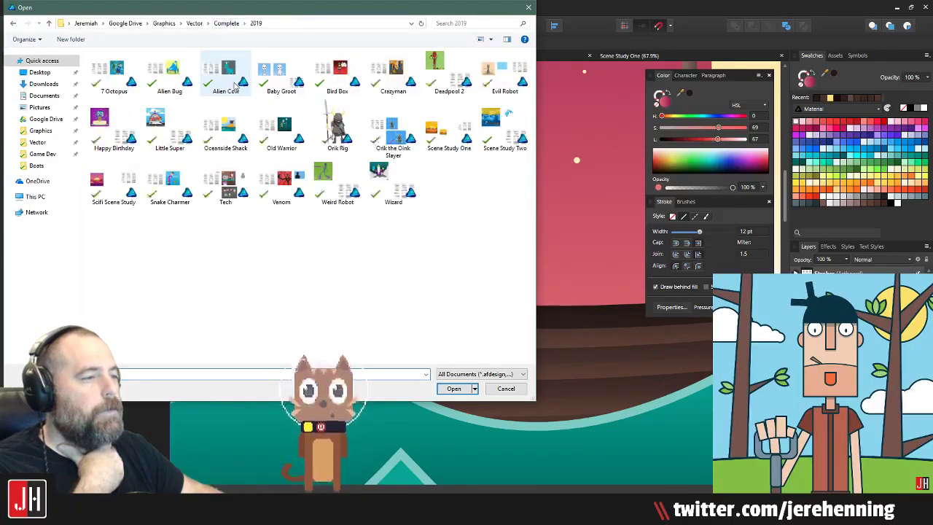
# Step: Go to the Youtube folder inside Complete, show its files as thumbnails, and open Isometric Landscape
pyautogui.click(225, 23)
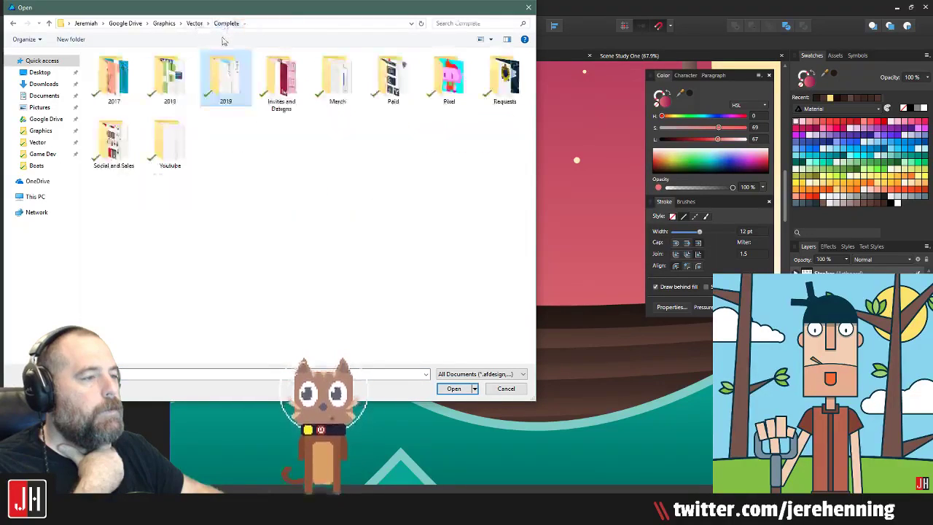
pyautogui.doubleClick(172, 157)
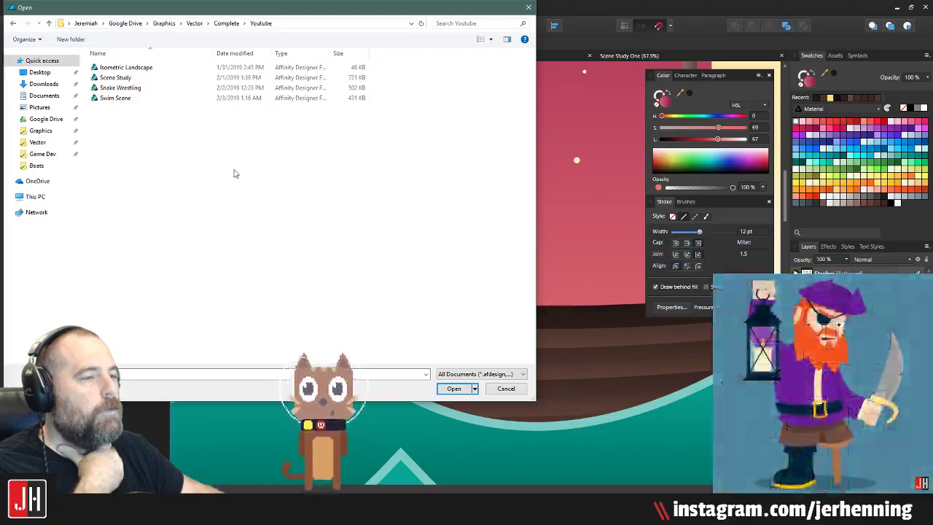
pyautogui.rightClick(176, 126)
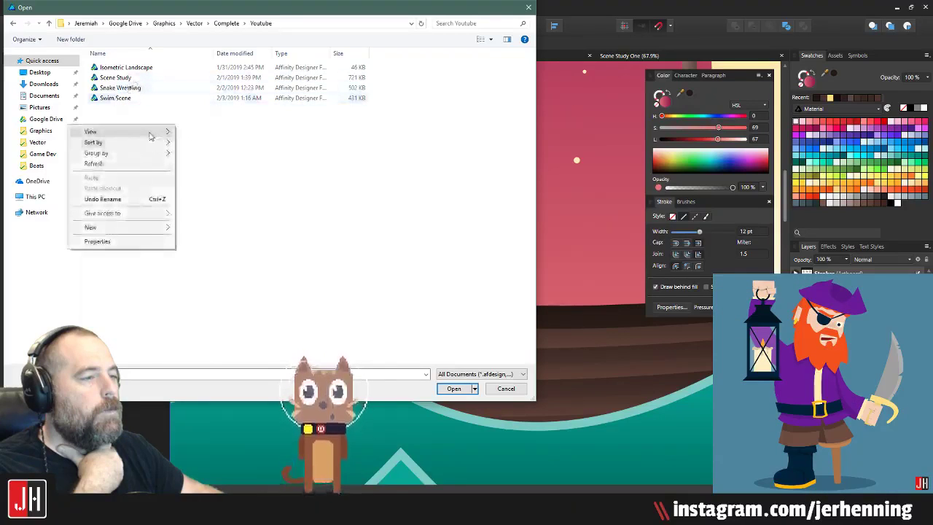
pyautogui.moveTo(150, 136)
pyautogui.click(205, 144)
pyautogui.doubleClick(114, 82)
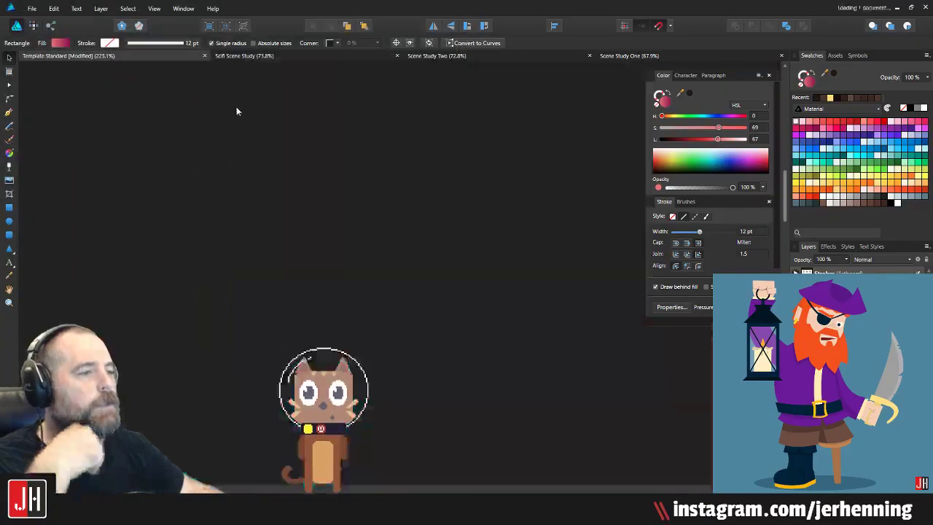
# Step: Examine the whole isometric landscape with its trees, pools and waterfalls, and close it to return to the sailboat seascape
pyautogui.scroll(3, 379, 215)
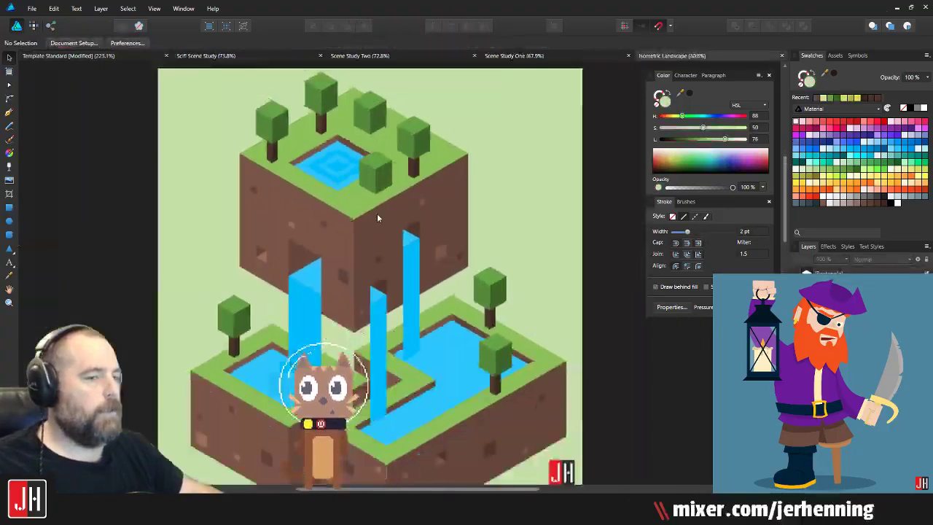
pyautogui.moveTo(377, 215); pyautogui.dragTo(395, 248)
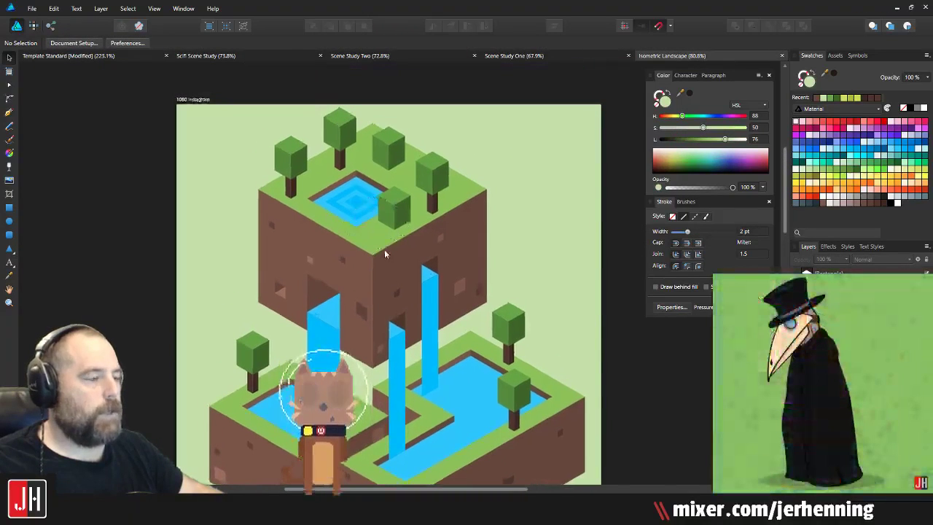
pyautogui.scroll(-2, 385, 253)
pyautogui.scroll(-4, 409, 202)
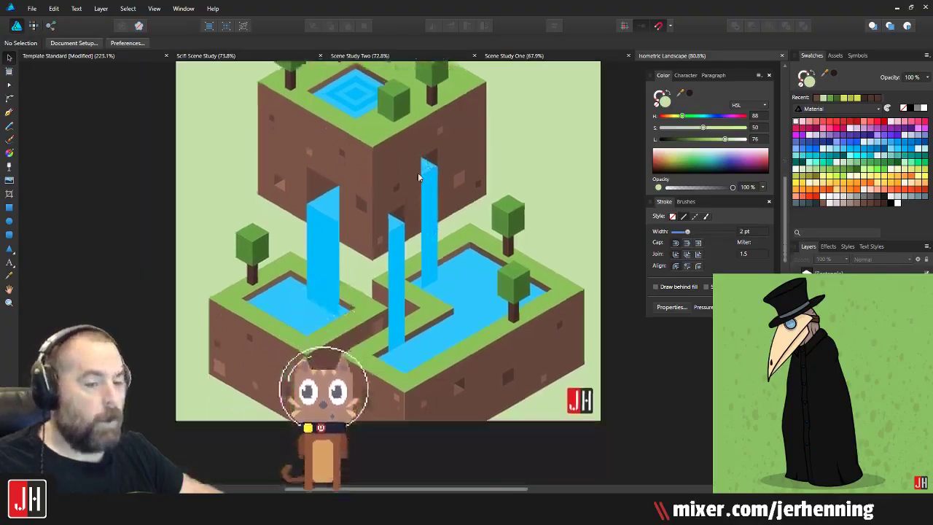
pyautogui.scroll(4, 377, 178)
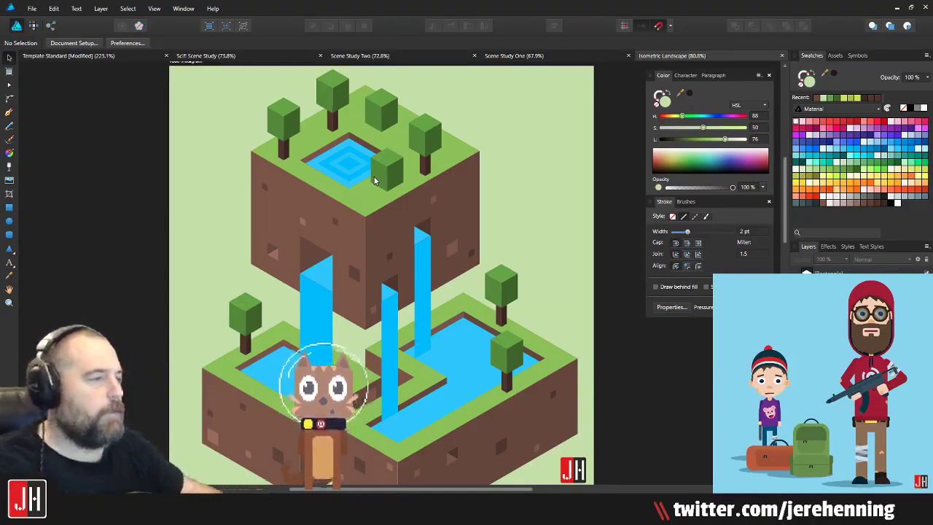
pyautogui.scroll(-3, 408, 179)
pyautogui.click(782, 57)
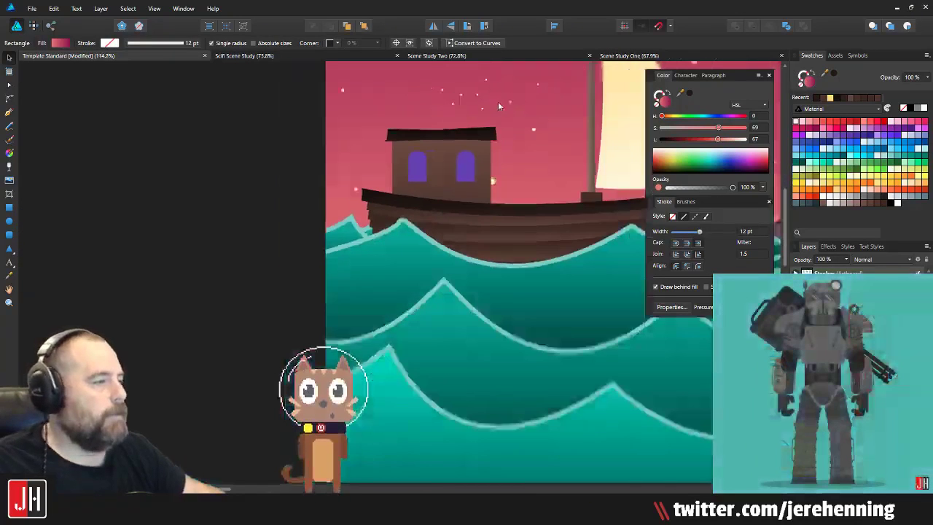
pyautogui.moveTo(499, 106); pyautogui.dragTo(445, 159)
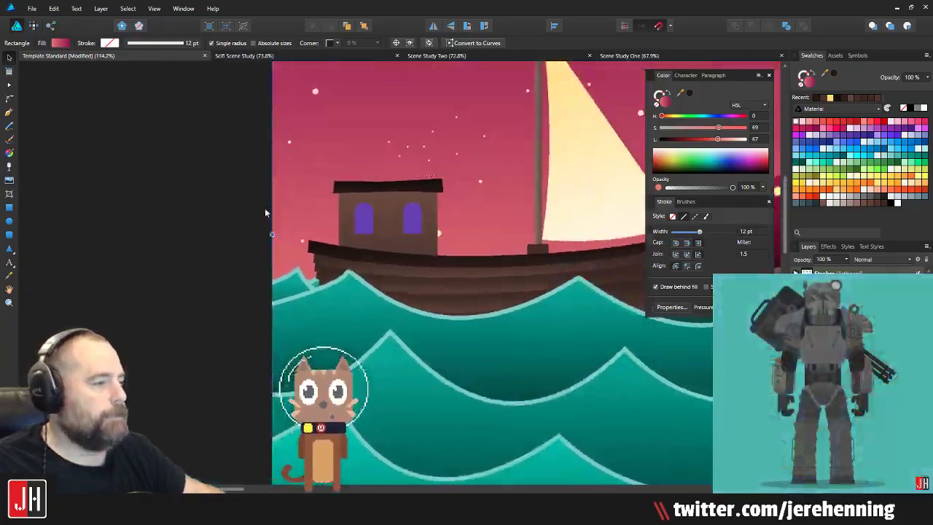
# Step: Draw a closed plank shape with a peaked lower edge just under the cabin roof, slightly wider than the wall, using the Pen tool
pyautogui.click(265, 209)
pyautogui.scroll(-3, 310, 189)
pyautogui.moveTo(380, 187); pyautogui.dragTo(329, 223)
pyautogui.scroll(3, 314, 231)
pyautogui.scroll(5, 317, 236)
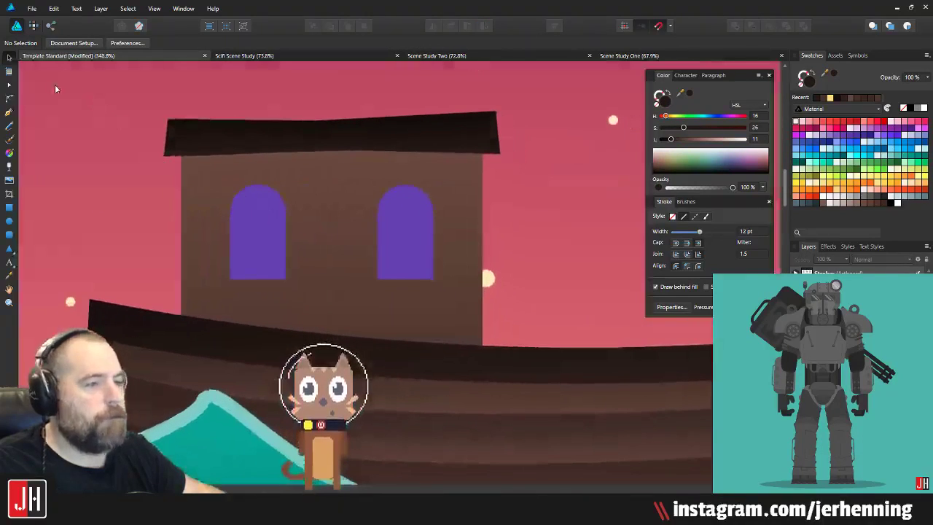
pyautogui.click(10, 112)
pyautogui.scroll(2, 208, 166)
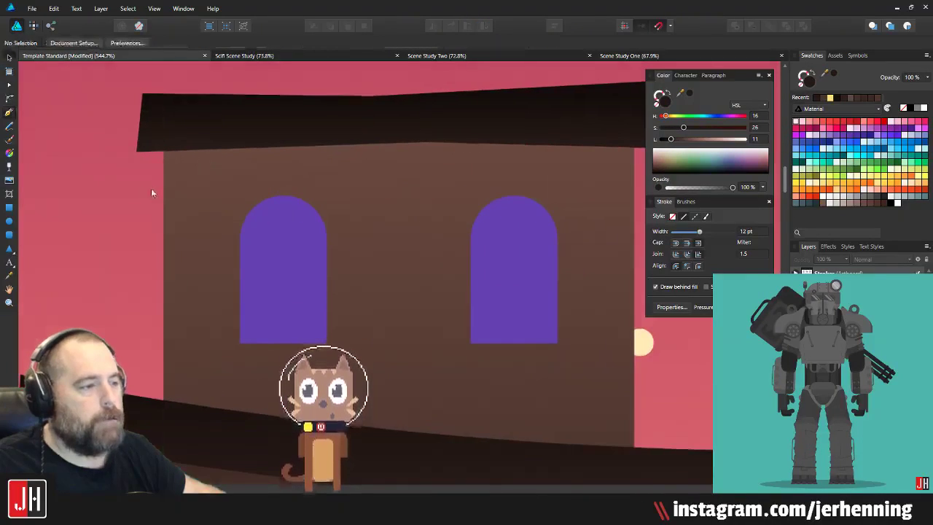
pyautogui.click(158, 139)
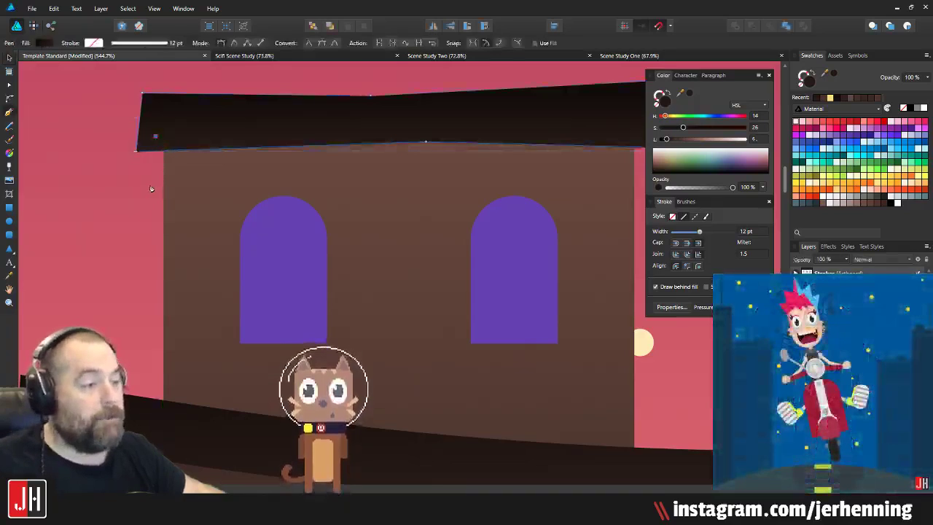
pyautogui.click(150, 185)
pyautogui.moveTo(641, 198); pyautogui.dragTo(537, 214)
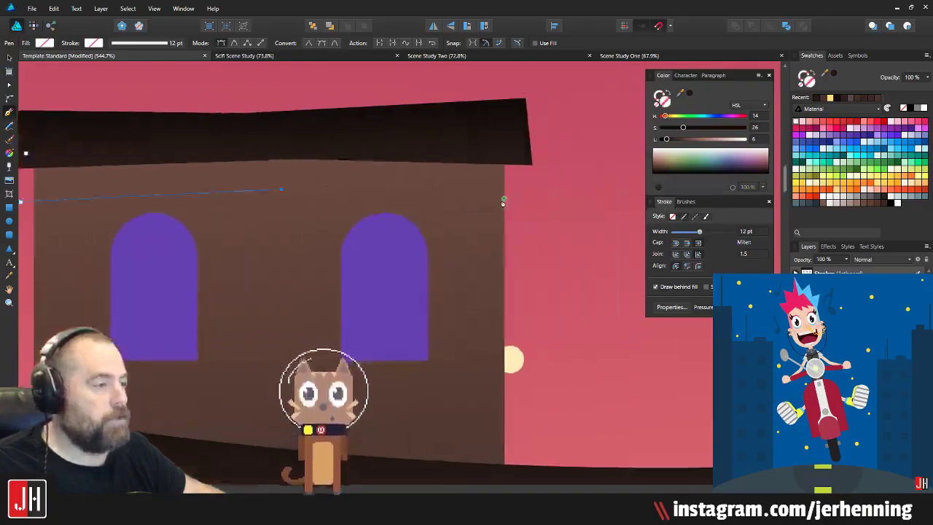
pyautogui.click(511, 142)
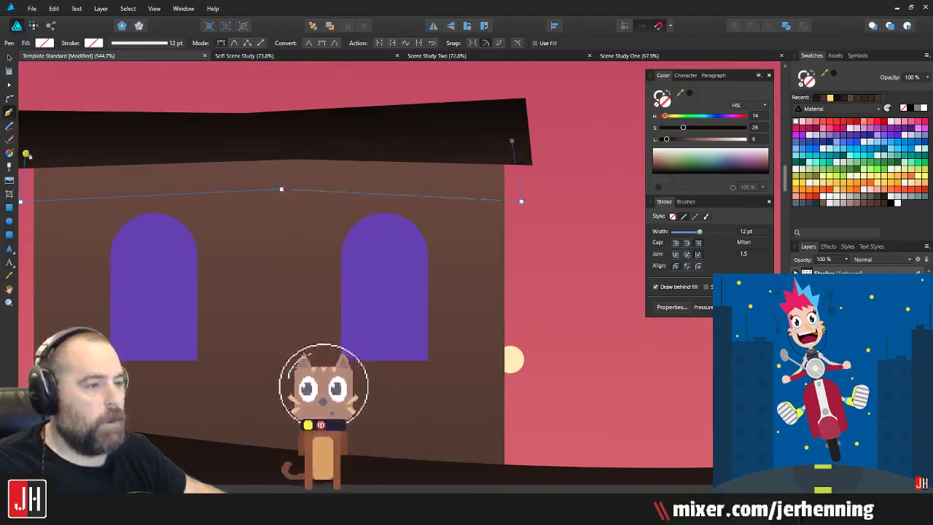
pyautogui.scroll(-2, 222, 151)
pyautogui.moveTo(283, 158); pyautogui.dragTo(450, 182)
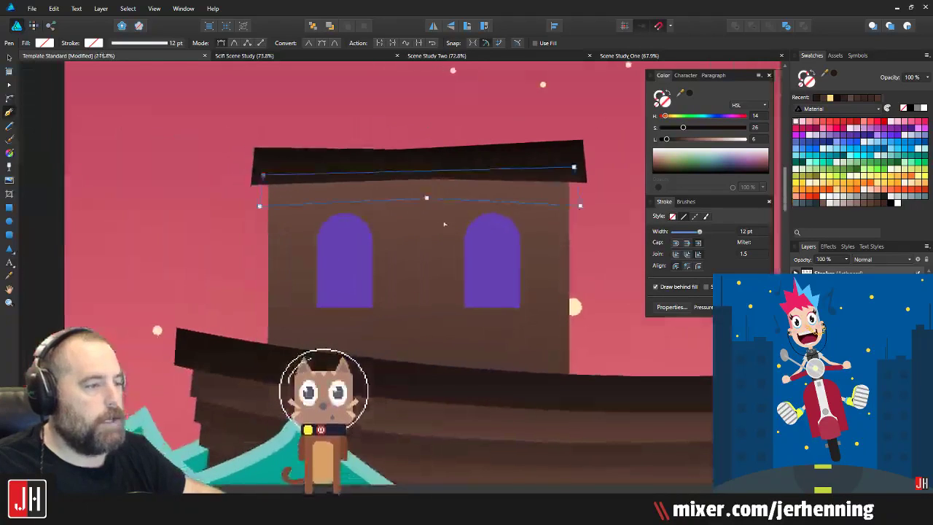
# Step: Fill the new plank light green, and replace that fill with the brown gradient style of a hull plank
pyautogui.scroll(-1, 443, 223)
pyautogui.click(836, 169)
pyautogui.press('v')
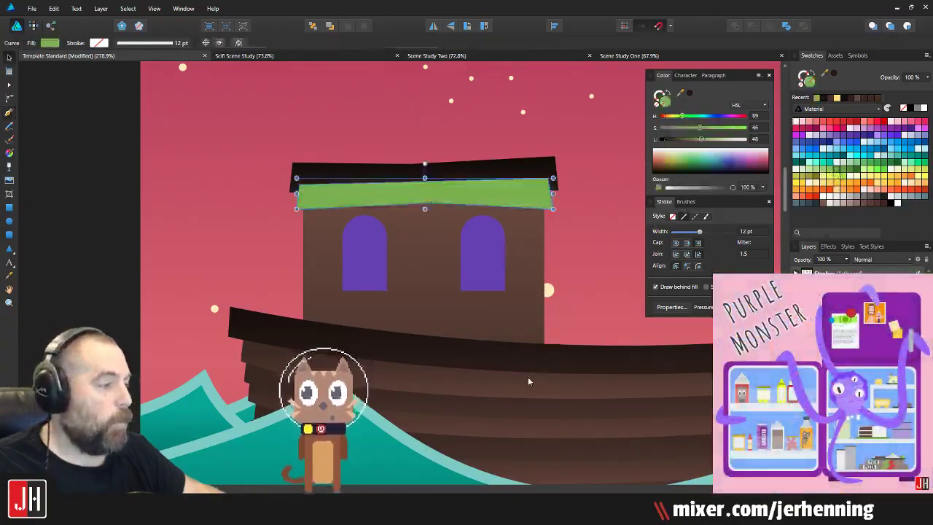
pyautogui.click(498, 386)
pyautogui.click(444, 190)
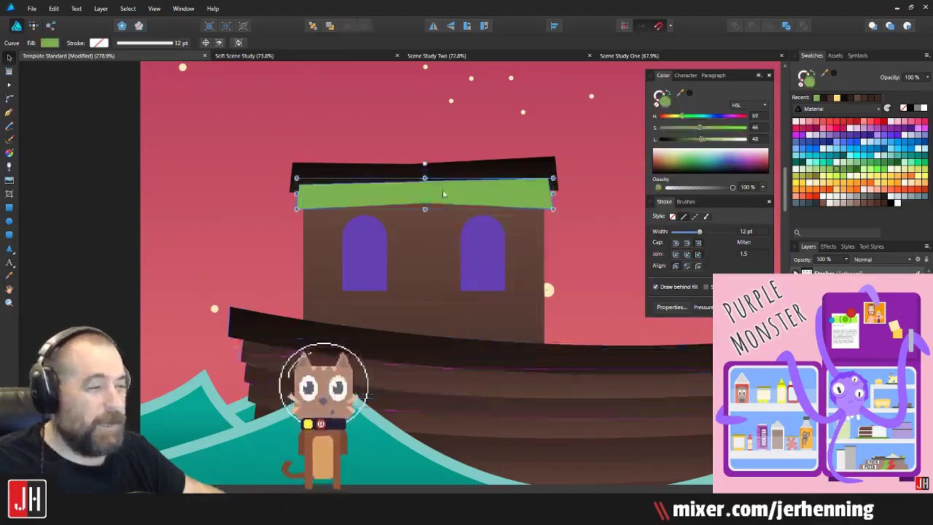
pyautogui.hotkey('ctrl', 'shift', 'v')
pyautogui.scroll(5, 463, 200)
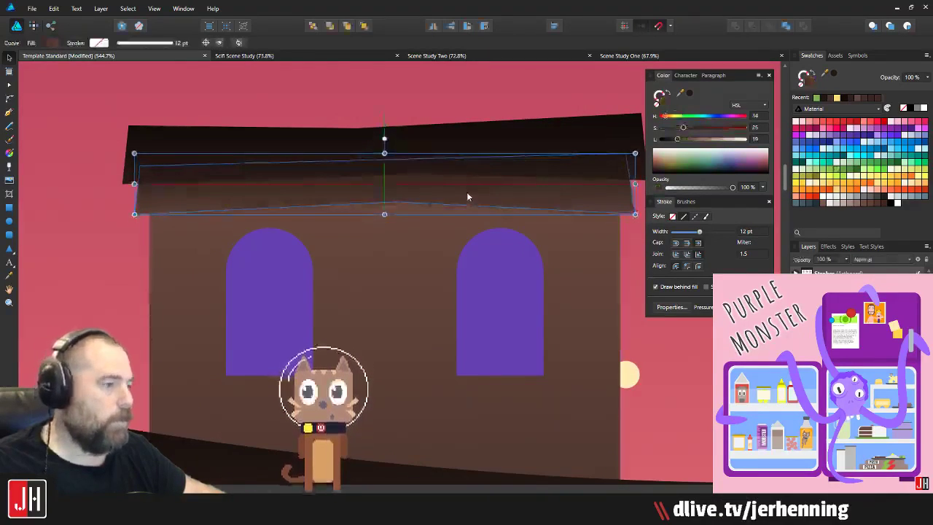
# Step: Add a second plank just below the first in another hull plank's darker shade, and tuck it behind the first one
pyautogui.scroll(-3, 466, 193)
pyautogui.moveTo(470, 223); pyautogui.dragTo(423, 182)
pyautogui.click(368, 432)
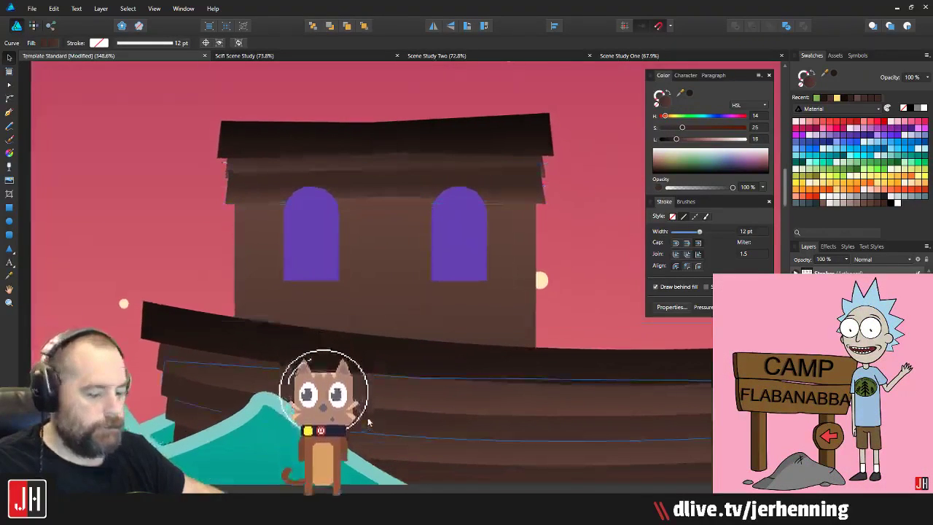
pyautogui.click(395, 207)
pyautogui.scroll(3, 394, 217)
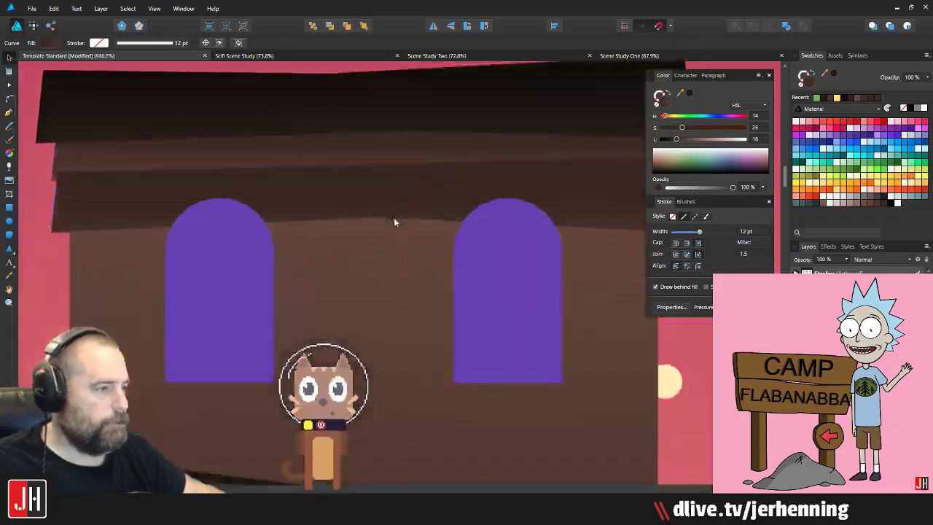
pyautogui.moveTo(393, 191); pyautogui.dragTo(392, 184)
pyautogui.hotkey('ctrl', '[')
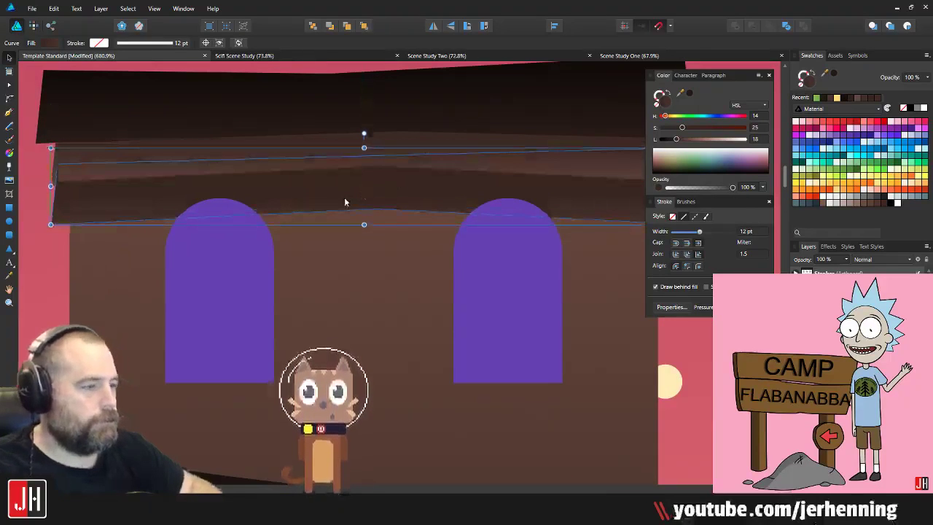
# Step: Move both purple windows together off the cabin wall into the sky above the roof
pyautogui.scroll(-6, 346, 202)
pyautogui.click(453, 208)
pyautogui.scroll(2, 399, 217)
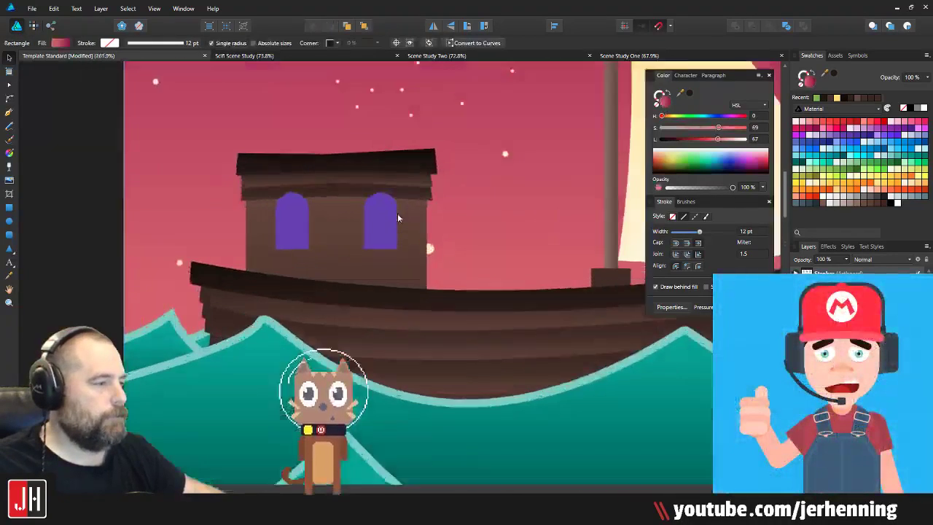
pyautogui.scroll(2, 394, 215)
pyautogui.click(370, 214)
pyautogui.keyDown('shift'); pyautogui.click(238, 211); pyautogui.keyUp('shift')
pyautogui.scroll(-2, 396, 309)
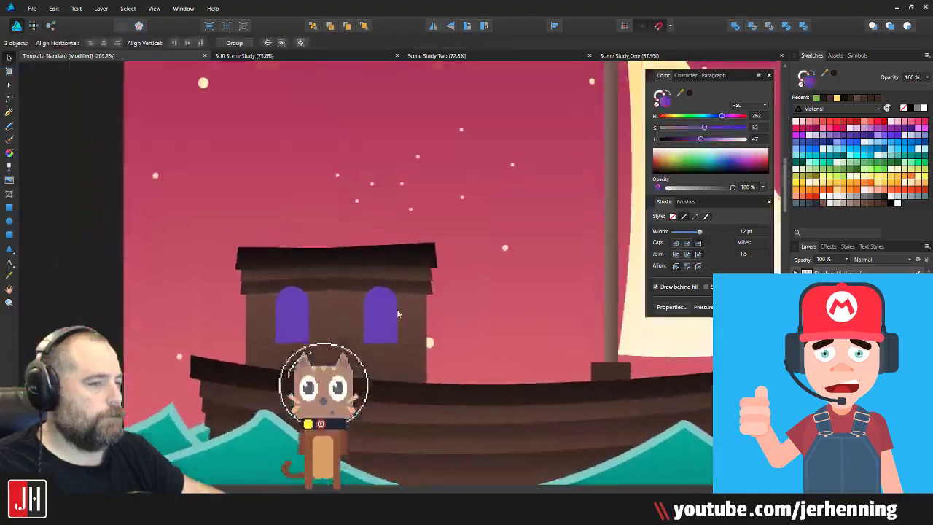
pyautogui.moveTo(385, 323); pyautogui.dragTo(391, 164)
pyautogui.click(433, 195)
# Step: Duplicate the two planks lower on the cabin wall, try sending the copies backward, and undo that reordering
pyautogui.moveTo(374, 328); pyautogui.dragTo(360, 219)
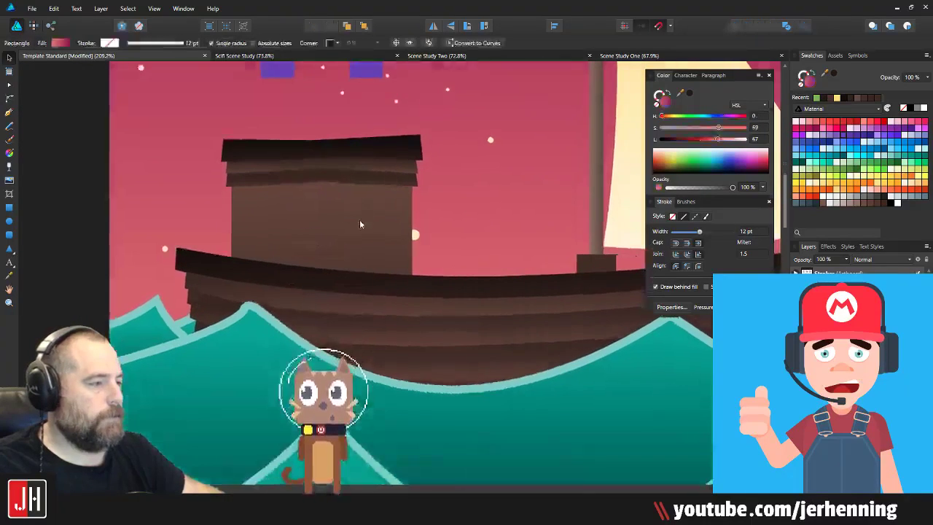
pyautogui.scroll(3, 359, 225)
pyautogui.click(360, 132)
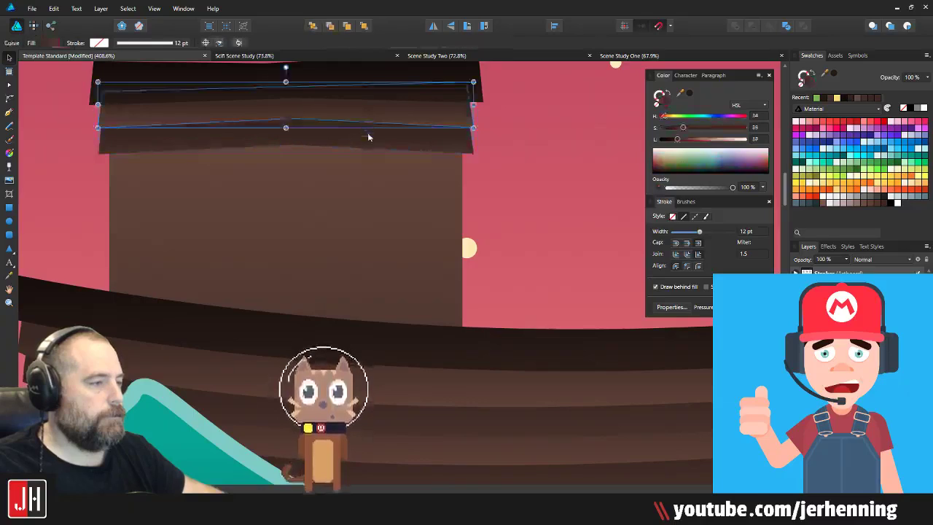
pyautogui.keyDown('shift'); pyautogui.click(368, 134); pyautogui.keyUp('shift')
pyautogui.moveTo(377, 120); pyautogui.dragTo(377, 169)
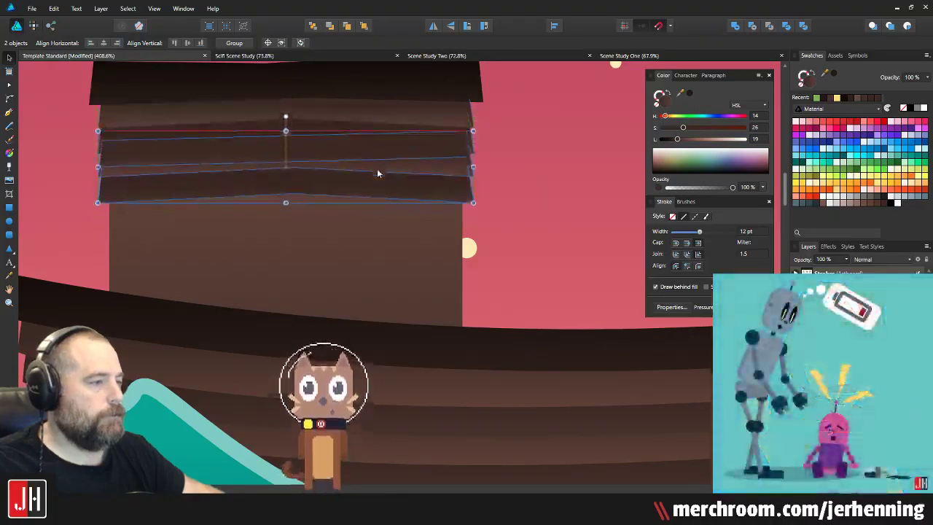
pyautogui.hotkey('ctrl', '[')
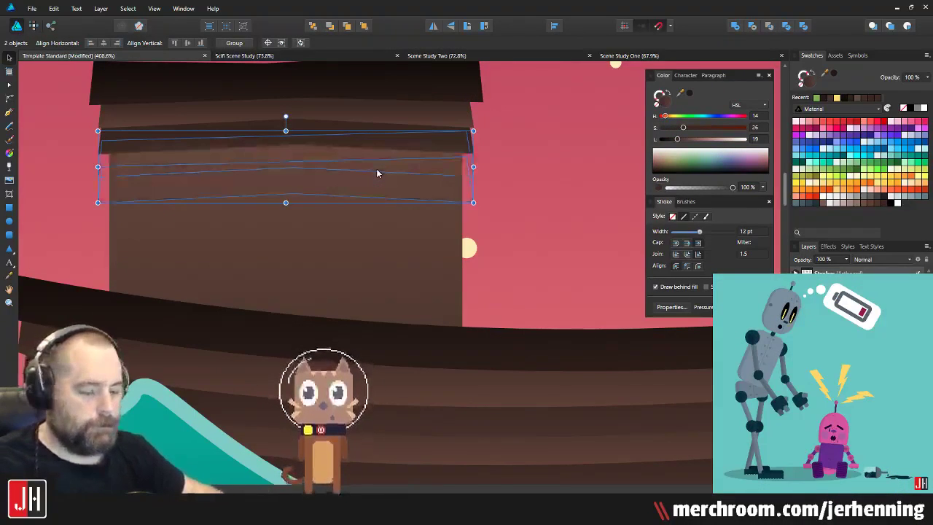
pyautogui.hotkey('ctrl', 'z')
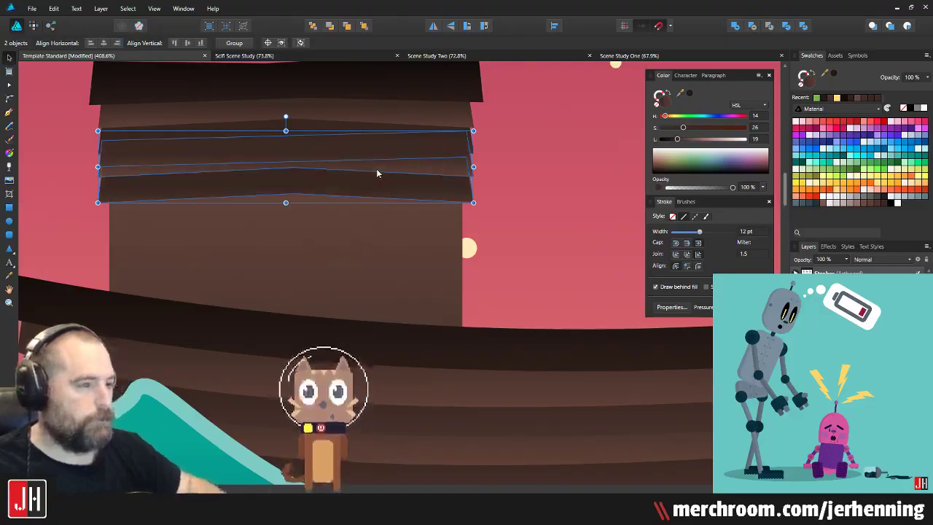
# Step: Examine the stack of cabin planks up close and within the whole sailboat seascape
pyautogui.press('m')
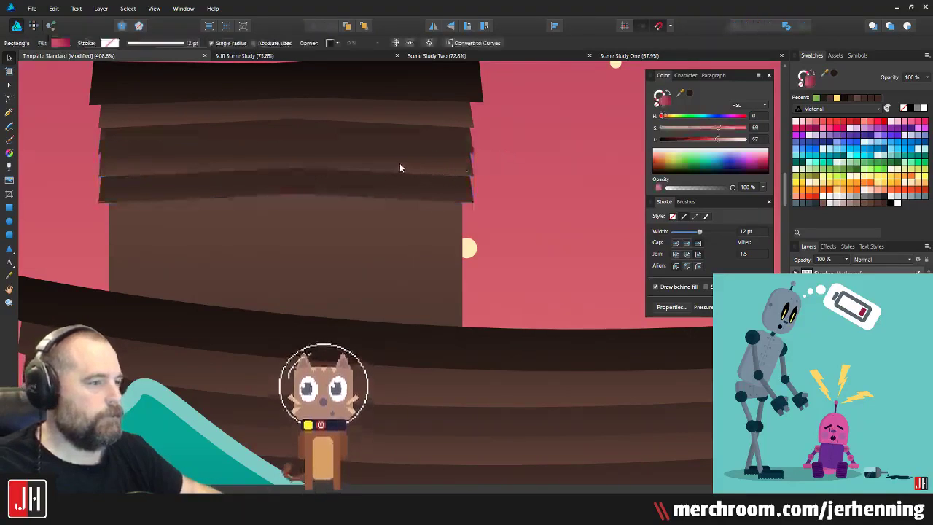
pyautogui.press('v')
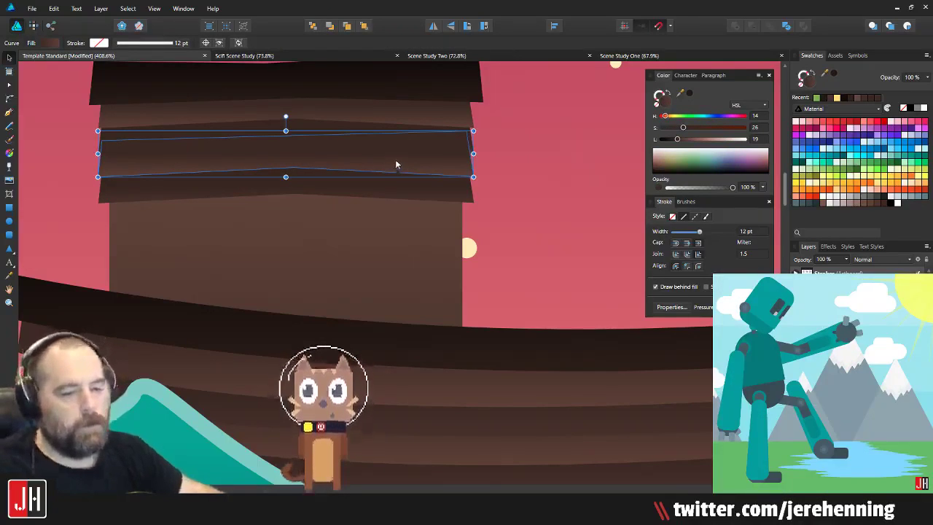
pyautogui.scroll(-5, 395, 163)
pyautogui.scroll(4, 398, 161)
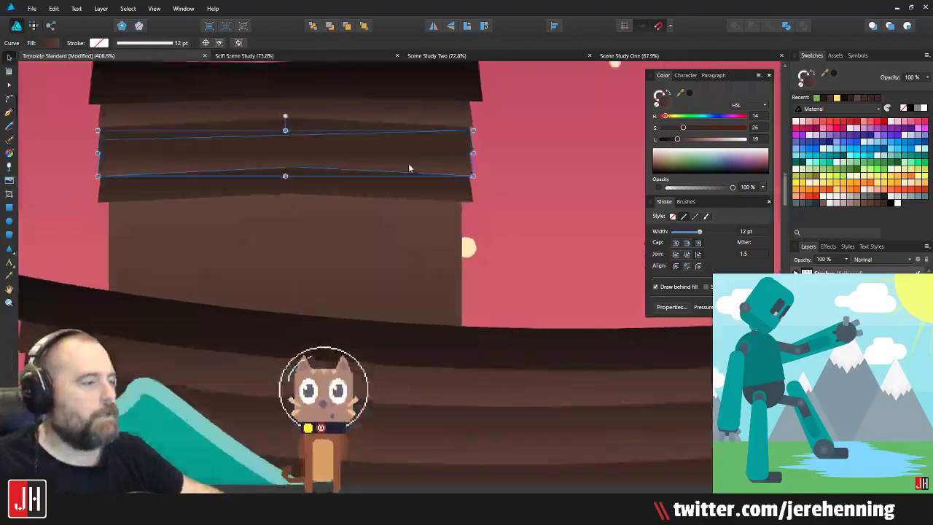
pyautogui.scroll(-6, 408, 163)
pyautogui.scroll(-5, 313, 197)
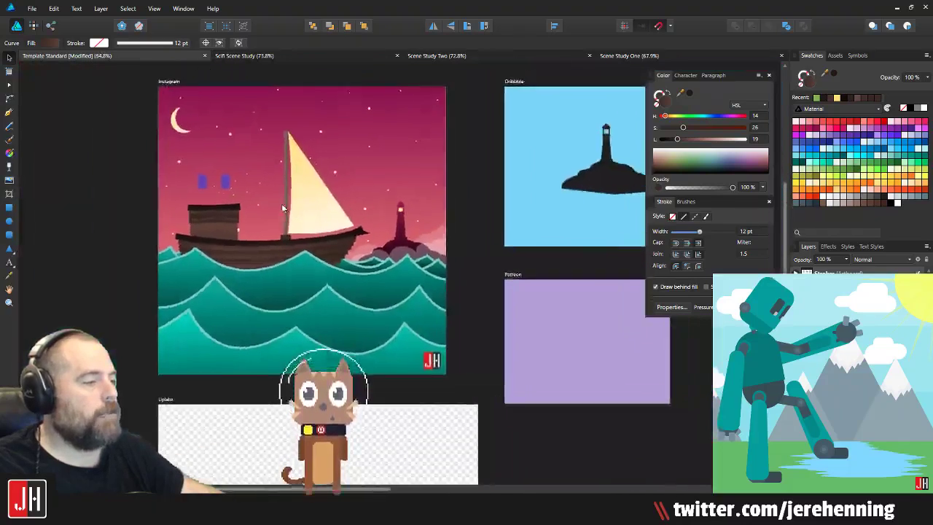
pyautogui.scroll(14, 307, 191)
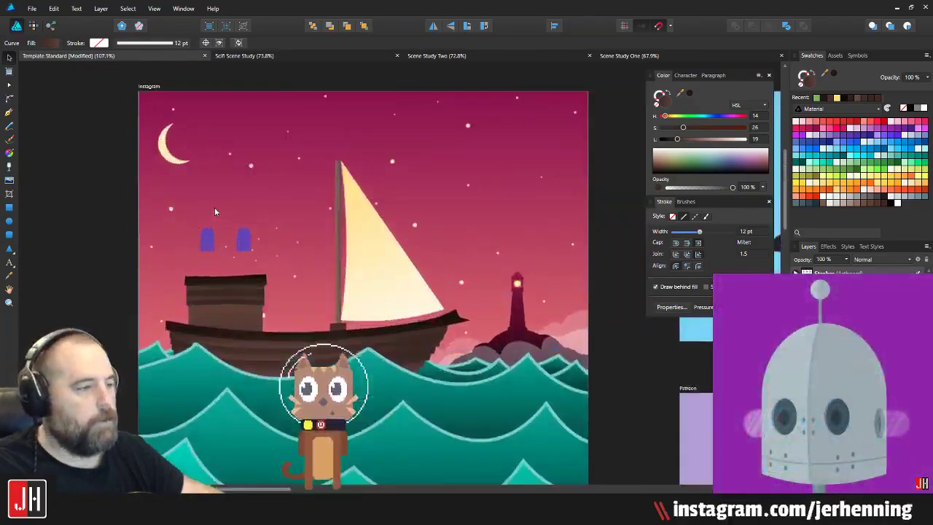
pyautogui.scroll(-13, 288, 212)
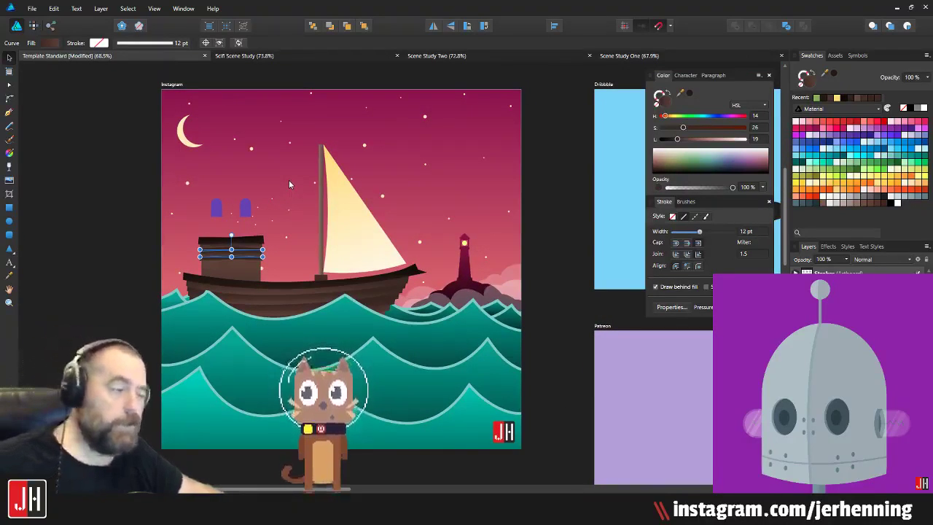
pyautogui.scroll(14, 230, 208)
pyautogui.scroll(-2, 239, 240)
# Step: Try deleting the two duplicated lower planks together, and undo the deletion
pyautogui.click(267, 222)
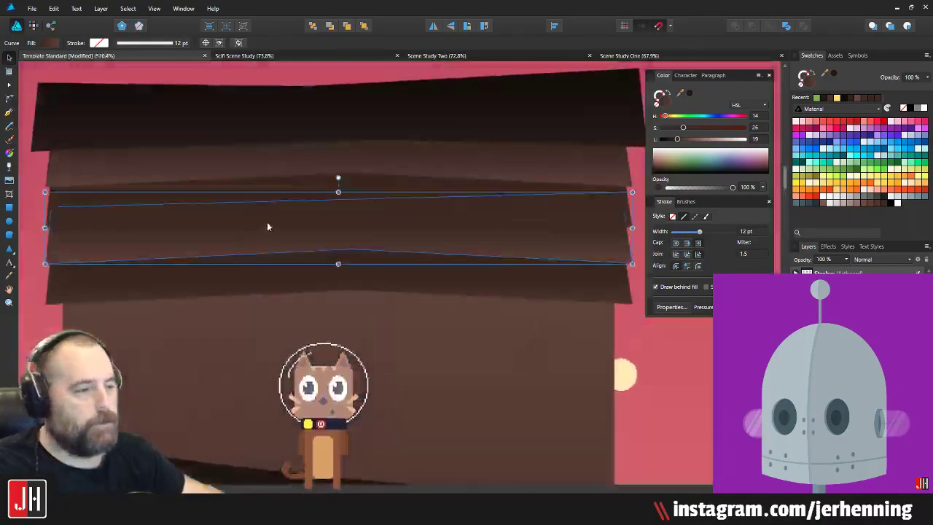
pyautogui.click(278, 256)
pyautogui.keyDown('shift'); pyautogui.click(265, 239); pyautogui.keyUp('shift')
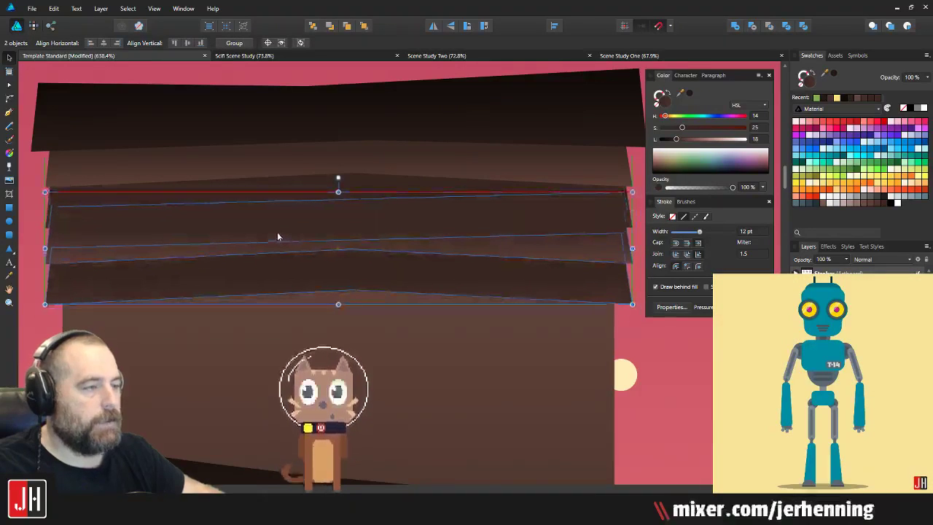
pyautogui.press('Delete')
pyautogui.hotkey('ctrl', 'z')
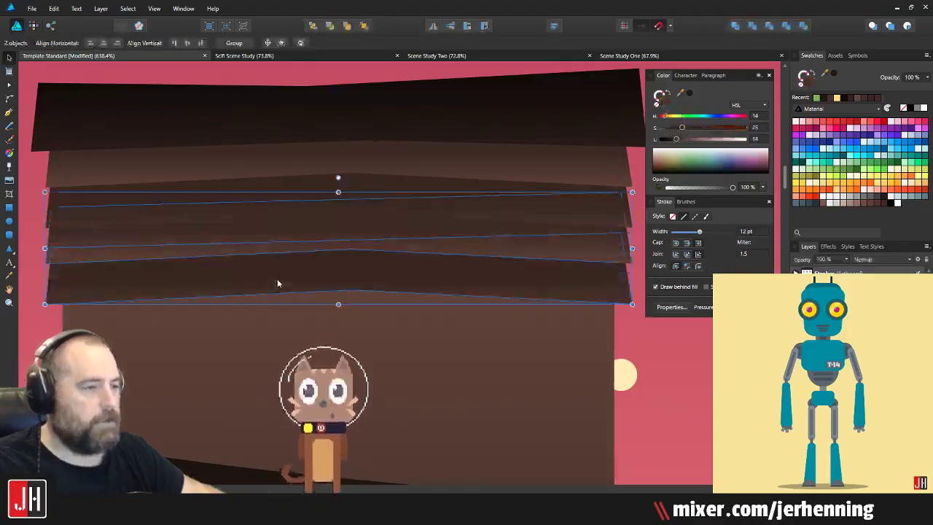
# Step: Delete the third cabin plank, and try replacing it with a duplicate of the plank directly under the roof
pyautogui.scroll(-3, 280, 276)
pyautogui.scroll(2, 373, 271)
pyautogui.scroll(4, 373, 271)
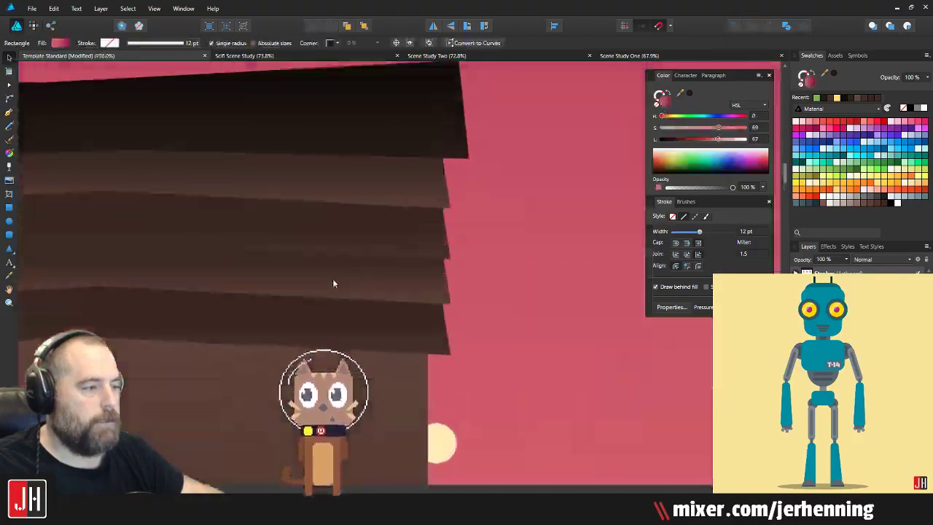
pyautogui.click(381, 267)
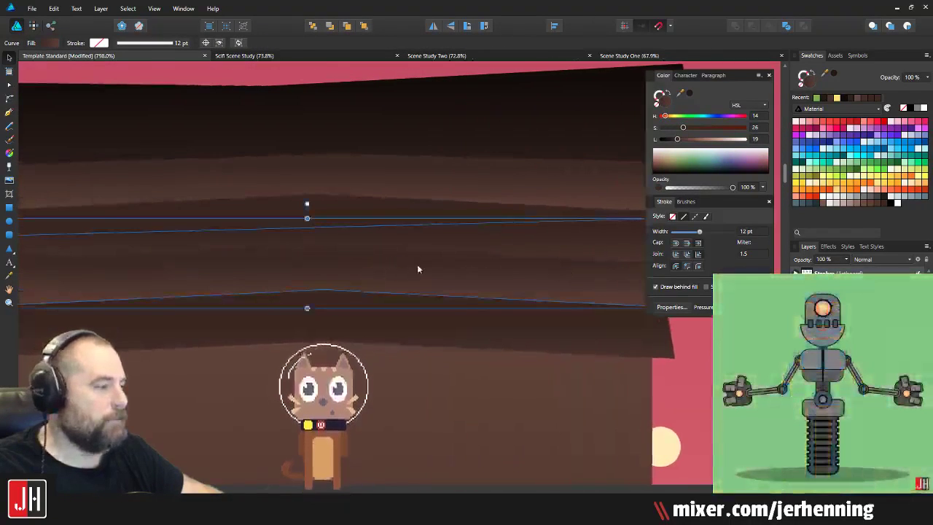
pyautogui.scroll(-2, 417, 269)
pyautogui.hotkey('ctrl', 'd')
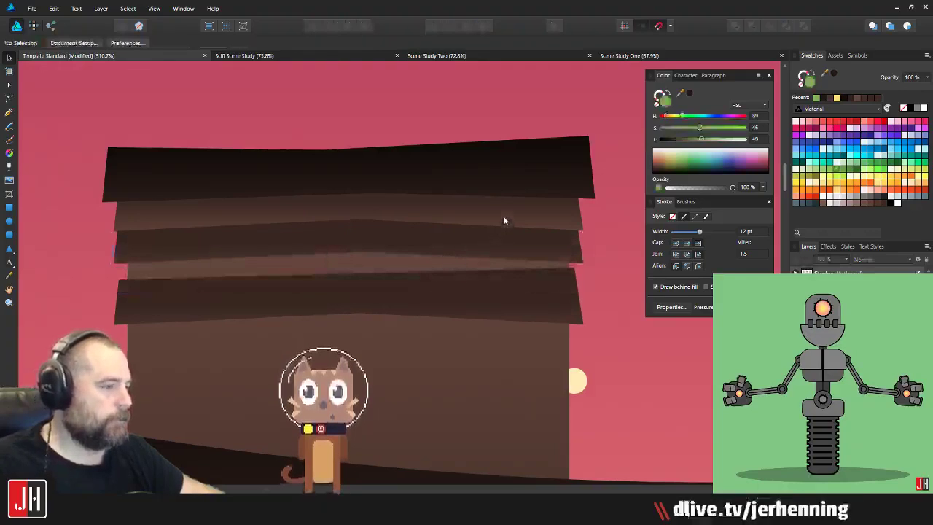
pyautogui.moveTo(482, 216); pyautogui.dragTo(476, 285)
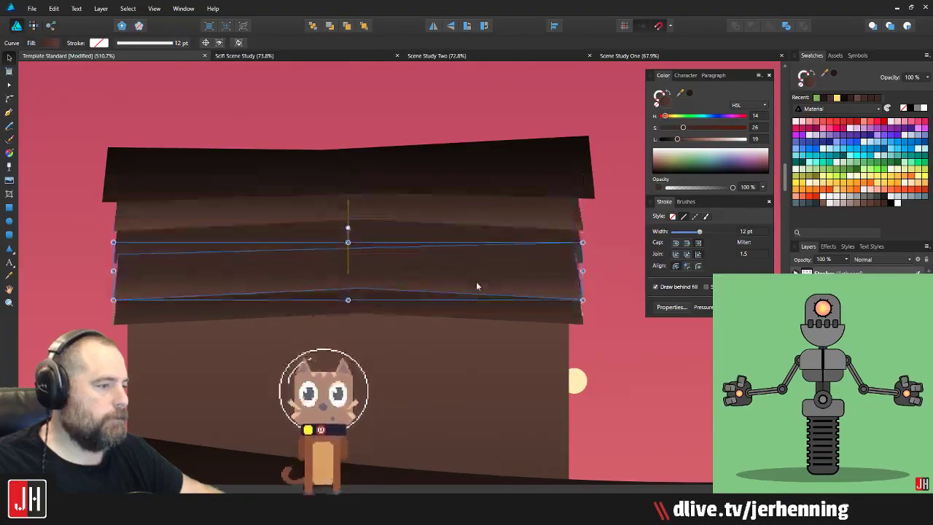
pyautogui.hotkey('ctrl', 'd')
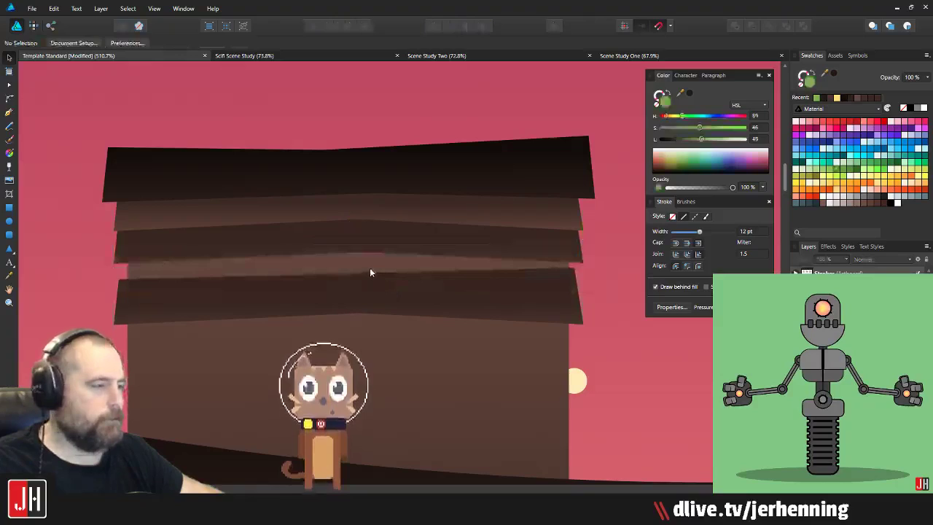
# Step: Delete the remaining duplicated plank, the lowest one on the cabin wall
pyautogui.click(371, 271)
pyautogui.hotkey('ctrl', 'v')
pyautogui.scroll(2, 448, 291)
pyautogui.click(428, 296)
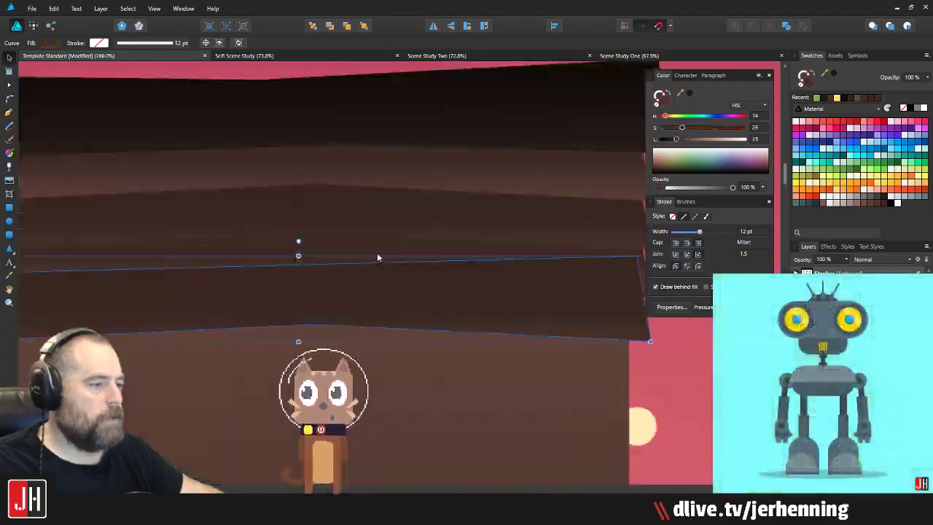
pyautogui.hotkey('ctrl', 'd')
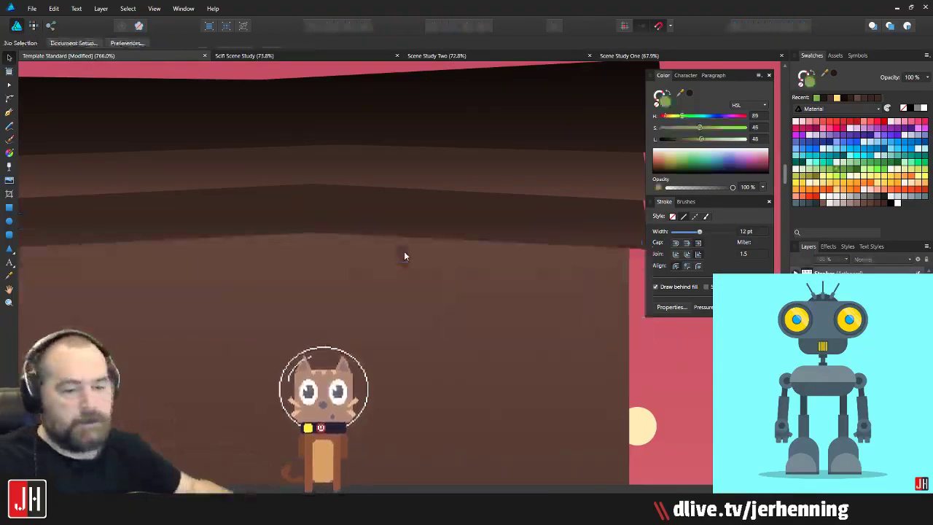
# Step: Examine the cabin, hull and sail up close and within the whole seascape
pyautogui.scroll(-3, 404, 254)
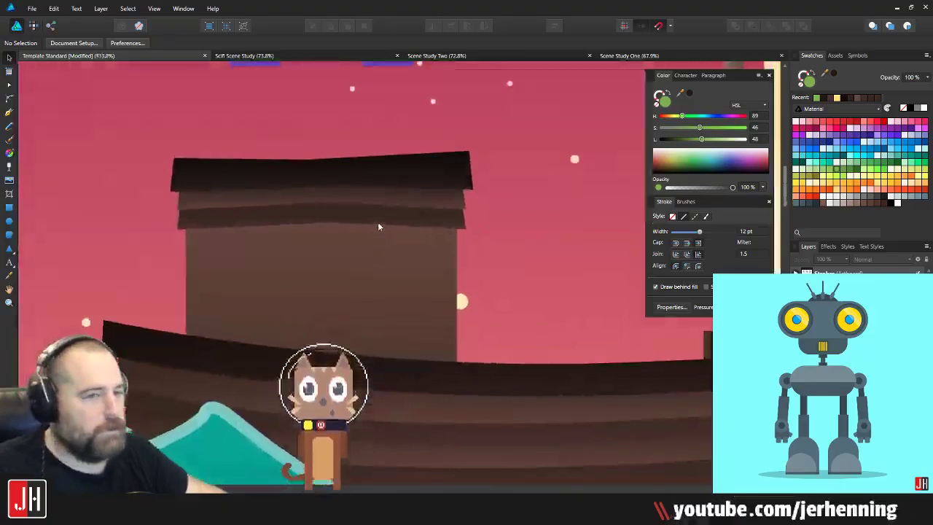
pyautogui.scroll(-4, 378, 227)
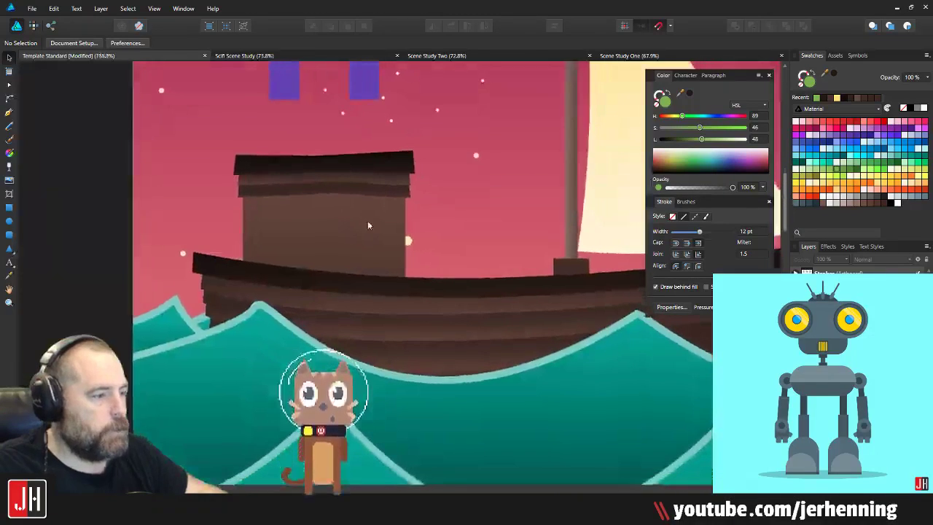
pyautogui.scroll(-4, 368, 225)
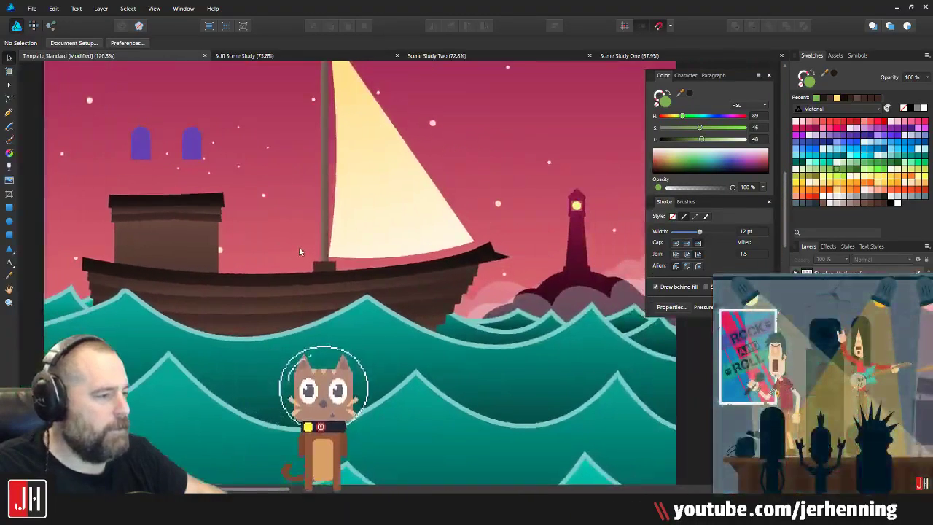
pyautogui.scroll(4, 299, 252)
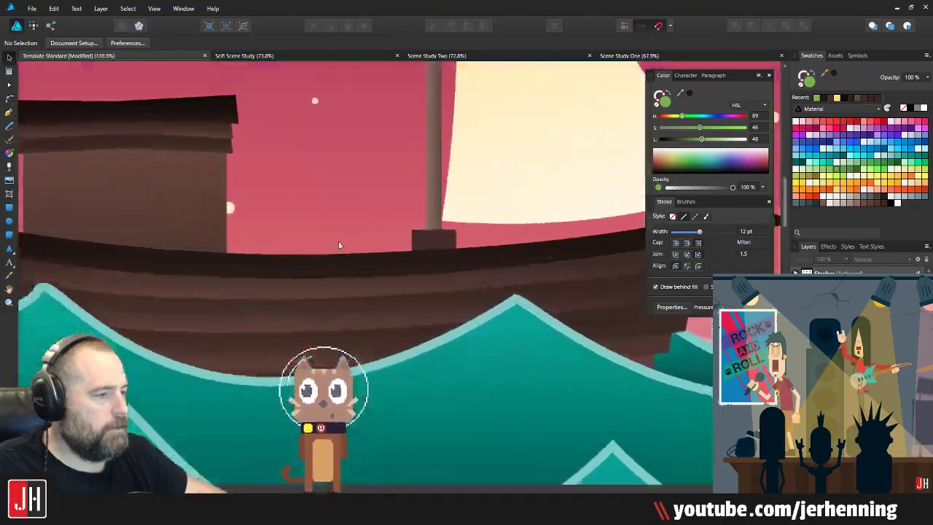
pyautogui.moveTo(339, 242); pyautogui.dragTo(175, 370)
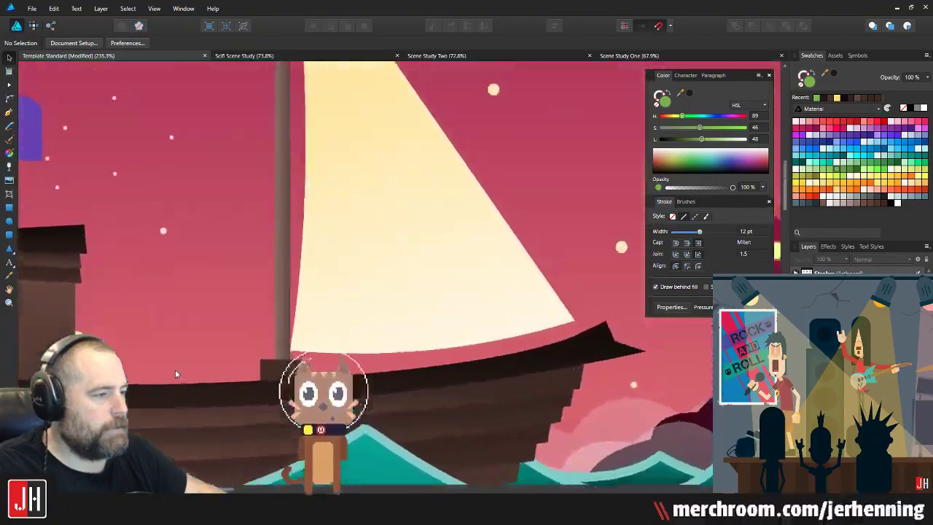
pyautogui.moveTo(299, 233); pyautogui.dragTo(292, 253)
pyautogui.scroll(-6, 351, 241)
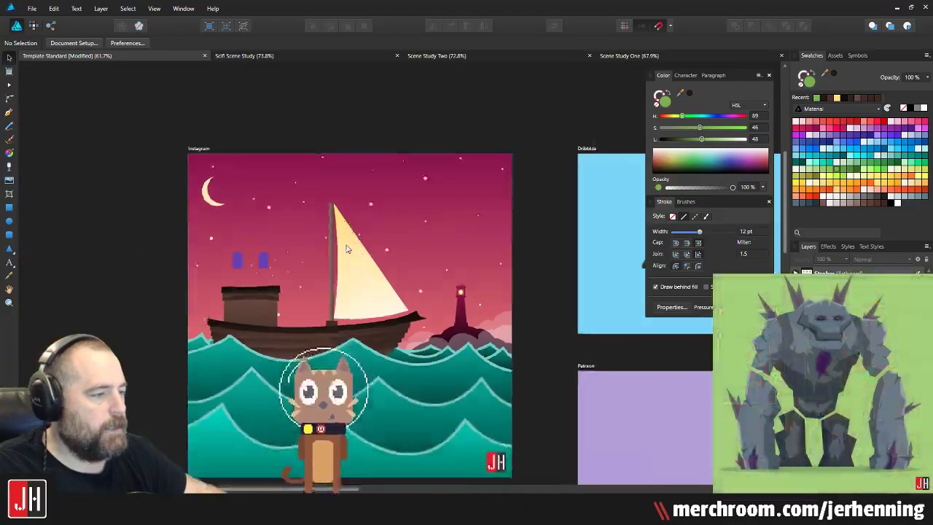
pyautogui.scroll(3, 289, 274)
pyautogui.moveTo(290, 272); pyautogui.dragTo(381, 247)
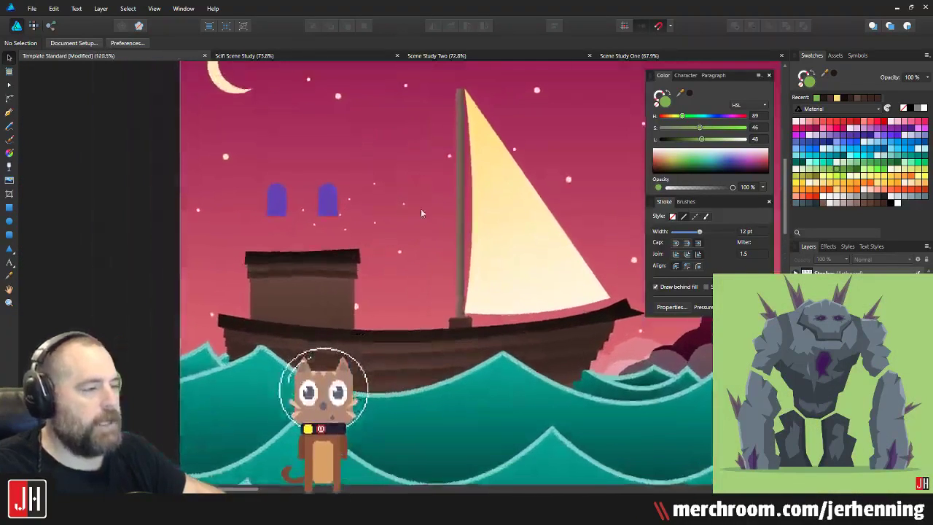
pyautogui.scroll(4, 305, 230)
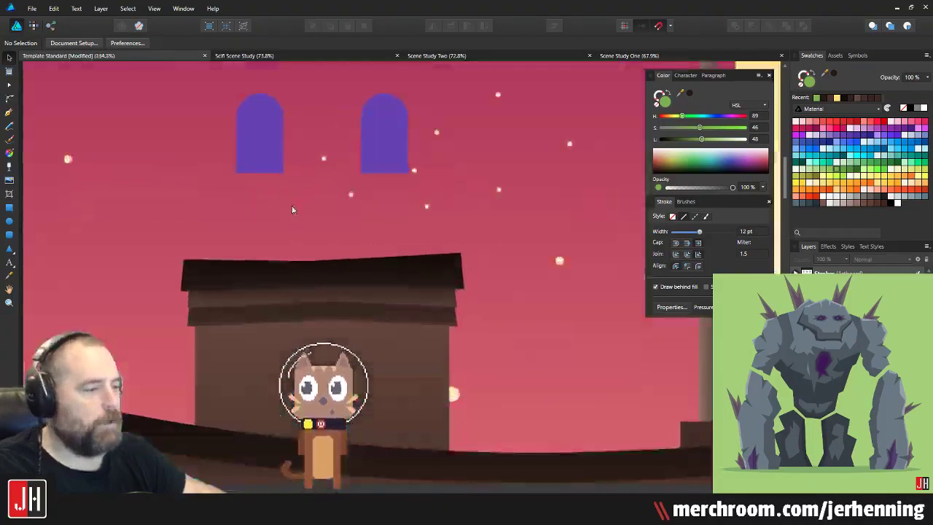
pyautogui.click(259, 131)
pyautogui.keyDown('shift'); pyautogui.click(384, 131); pyautogui.keyUp('shift')
pyautogui.press('m')
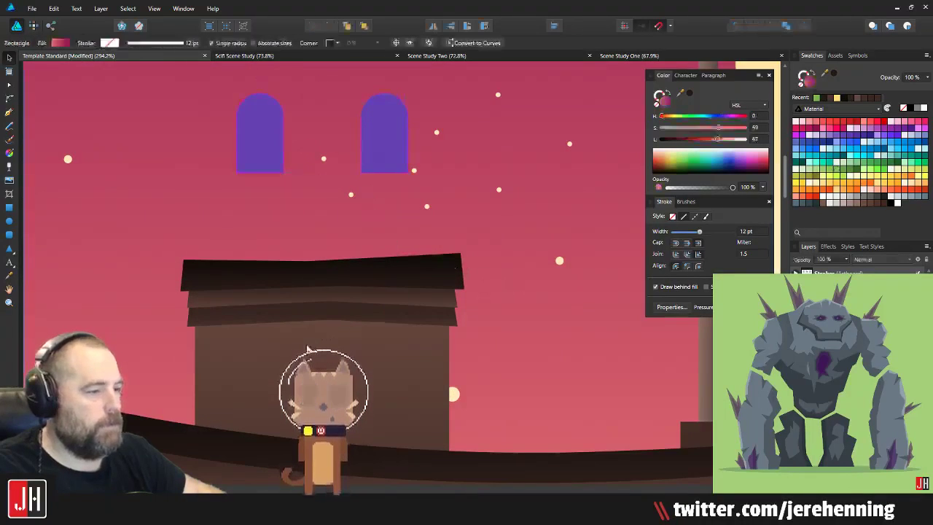
# Step: Duplicate the two planks under the cabin roof and place the copies directly below them on the wall
pyautogui.scroll(2, 320, 293)
pyautogui.moveTo(269, 260); pyautogui.dragTo(233, 247)
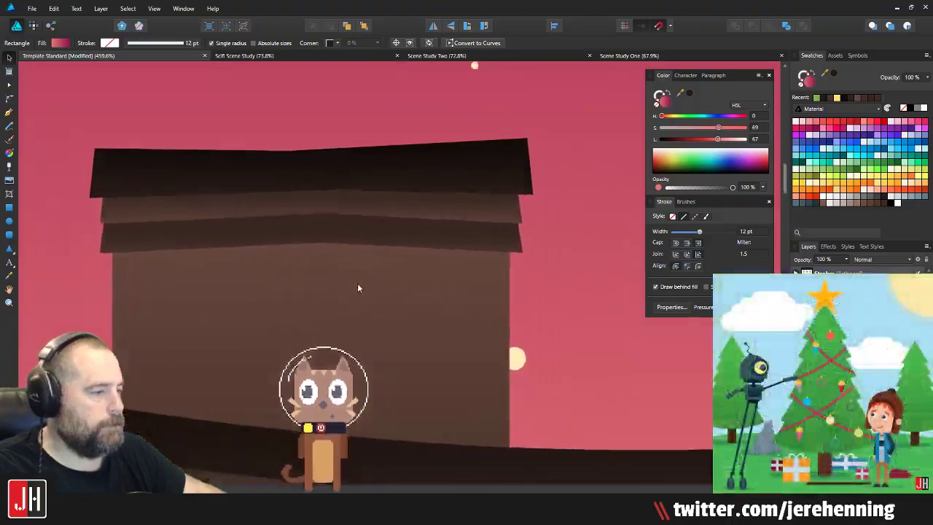
pyautogui.click(205, 239)
pyautogui.keyDown('shift'); pyautogui.click(237, 209); pyautogui.keyUp('shift')
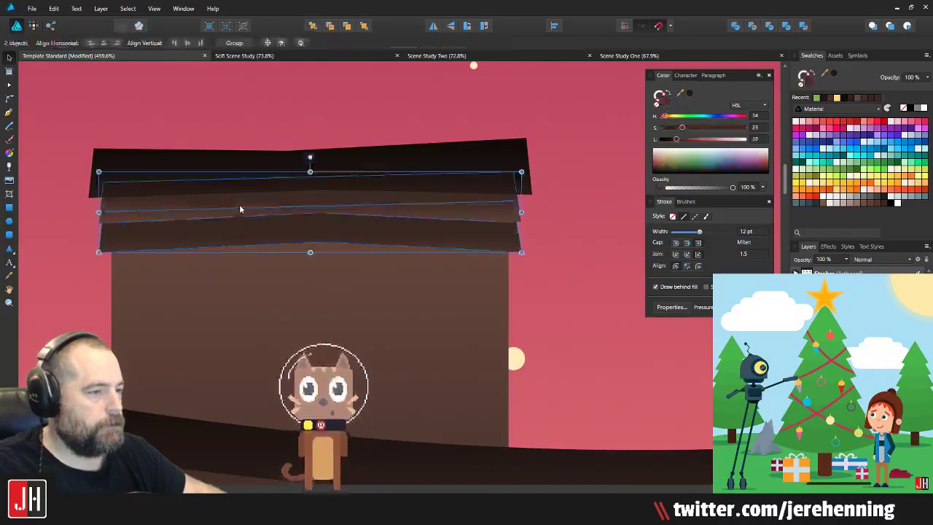
pyautogui.moveTo(237, 209); pyautogui.dragTo(235, 262)
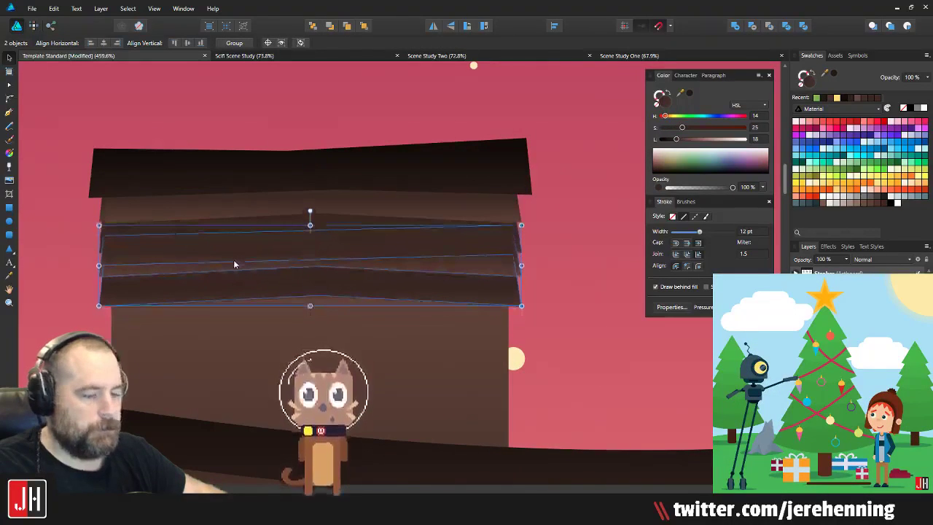
pyautogui.hotkey('ctrl', 'z')
pyautogui.hotkey('ctrl', 'shift', 'z')
pyautogui.scroll(-4, 239, 270)
pyautogui.click(355, 270)
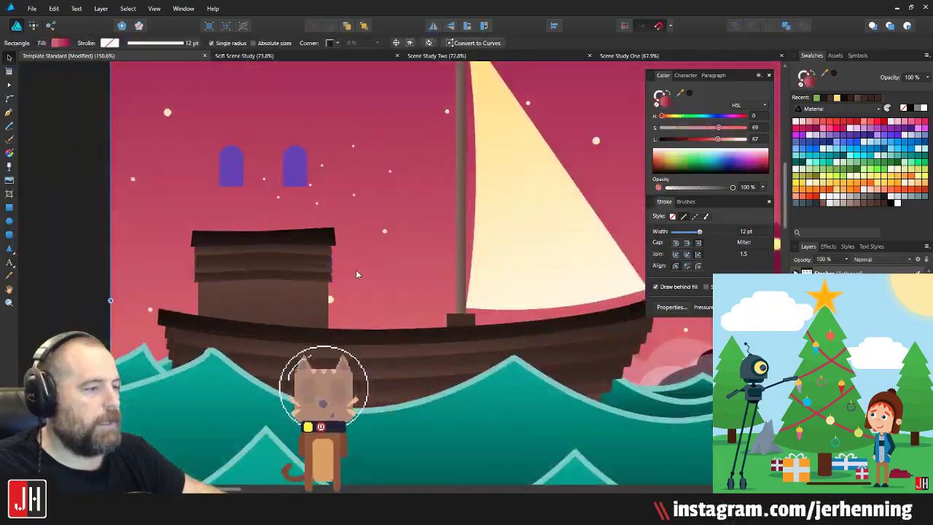
# Step: Create a new 1920 x 1080 px web document in pixels with a transparent background
pyautogui.scroll(2, 310, 276)
pyautogui.moveTo(385, 248); pyautogui.dragTo(265, 253)
pyautogui.scroll(-3, 265, 253)
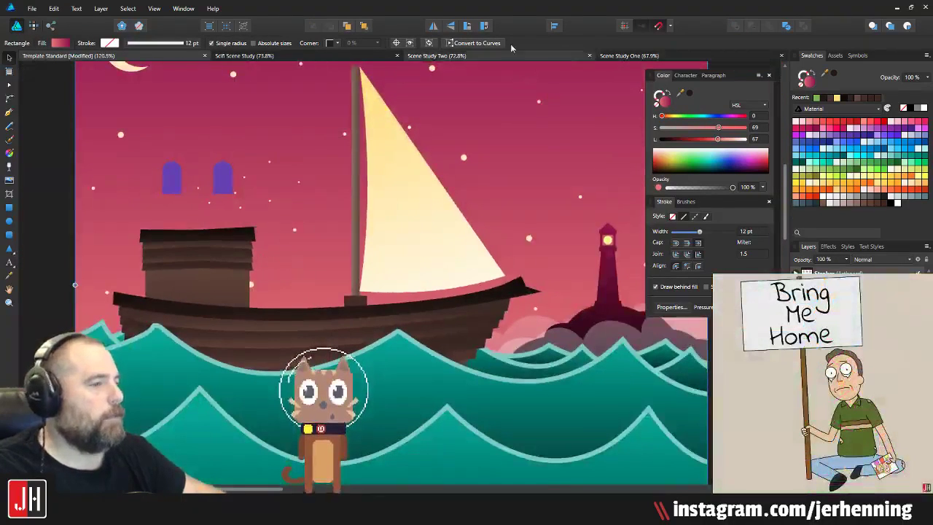
pyautogui.click(32, 8)
pyautogui.click(24, 31)
pyautogui.hotkey('ctrl', 'n')
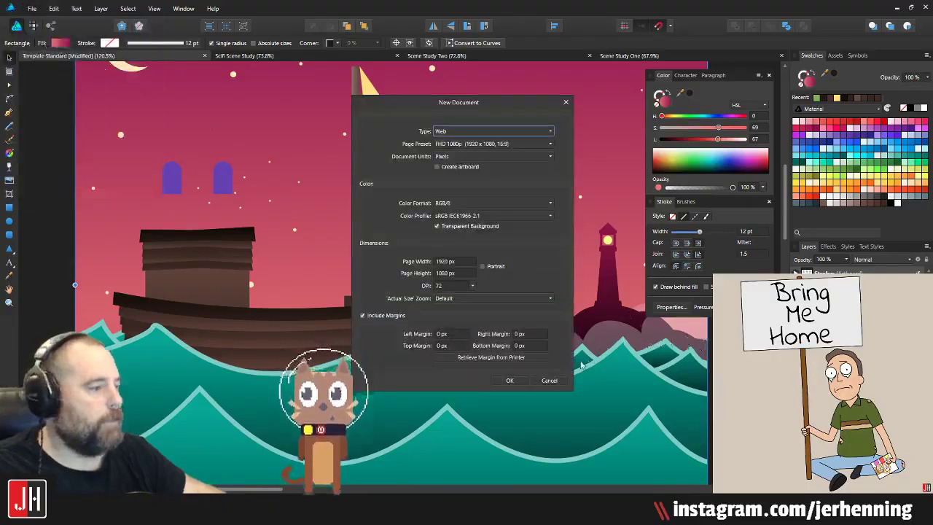
pyautogui.click(512, 378)
# Step: Draw a large circle on the blank canvas, fill it with medium green and shift it slightly down and left
pyautogui.click(9, 220)
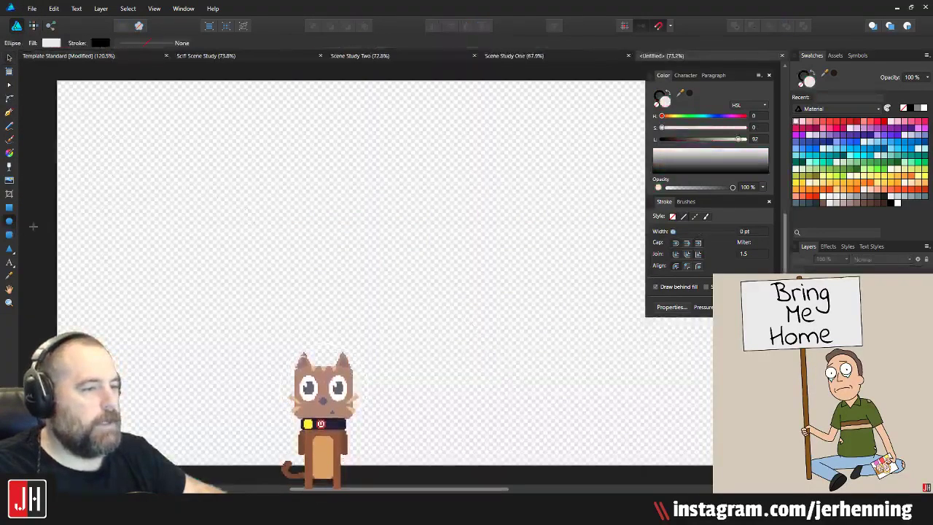
pyautogui.scroll(2, 295, 276)
pyautogui.moveTo(217, 161); pyautogui.dragTo(430, 373)
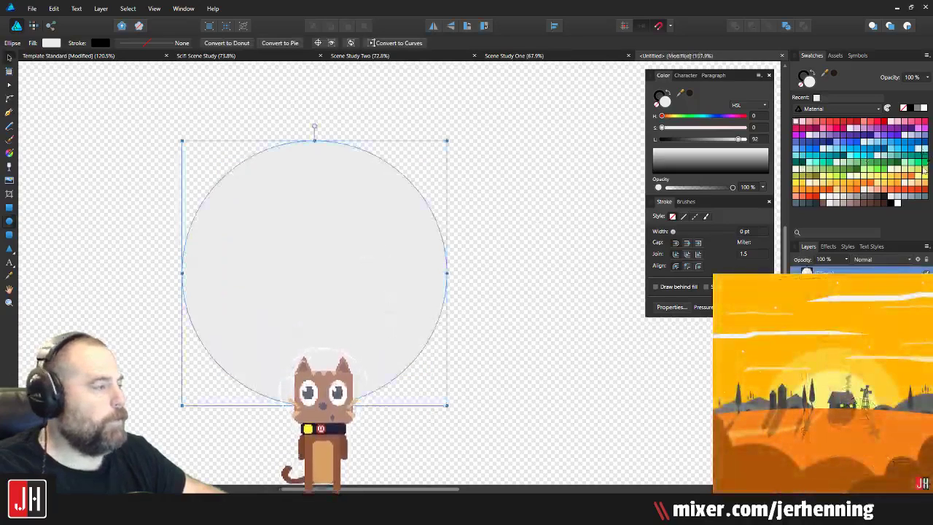
pyautogui.click(862, 164)
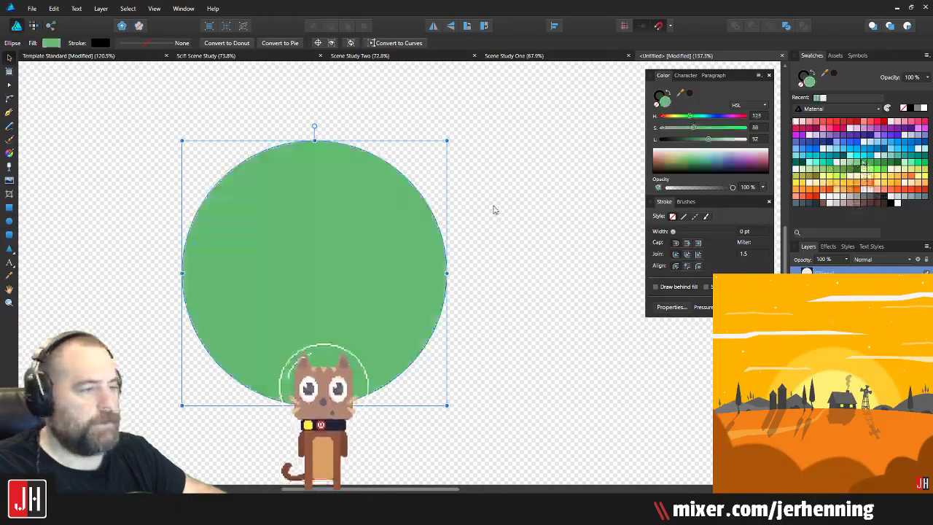
pyautogui.moveTo(342, 242); pyautogui.dragTo(326, 250)
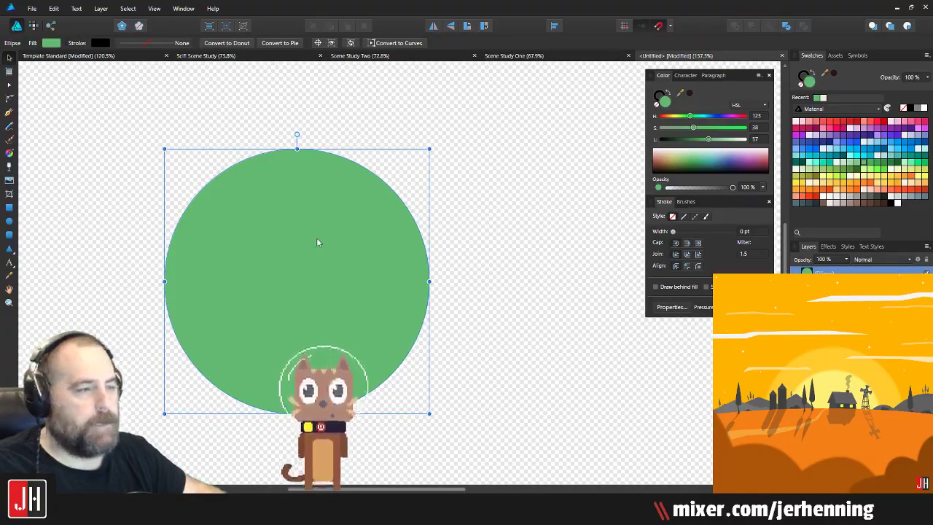
# Step: Add three successive copies of the green circle behind it, each offset farther right, with lightness 48, 41 and 32
pyautogui.moveTo(317, 239); pyautogui.dragTo(345, 239)
pyautogui.moveTo(708, 140); pyautogui.dragTo(702, 146)
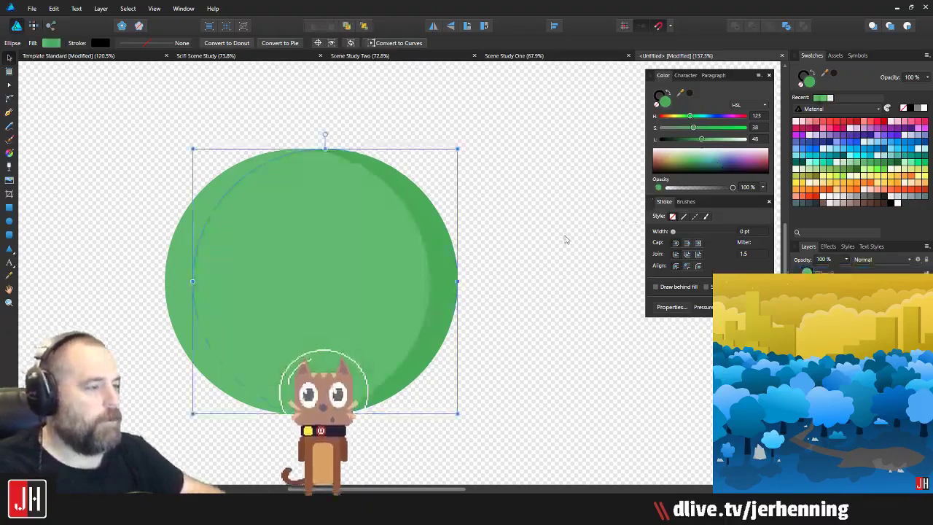
pyautogui.moveTo(447, 250); pyautogui.dragTo(475, 251)
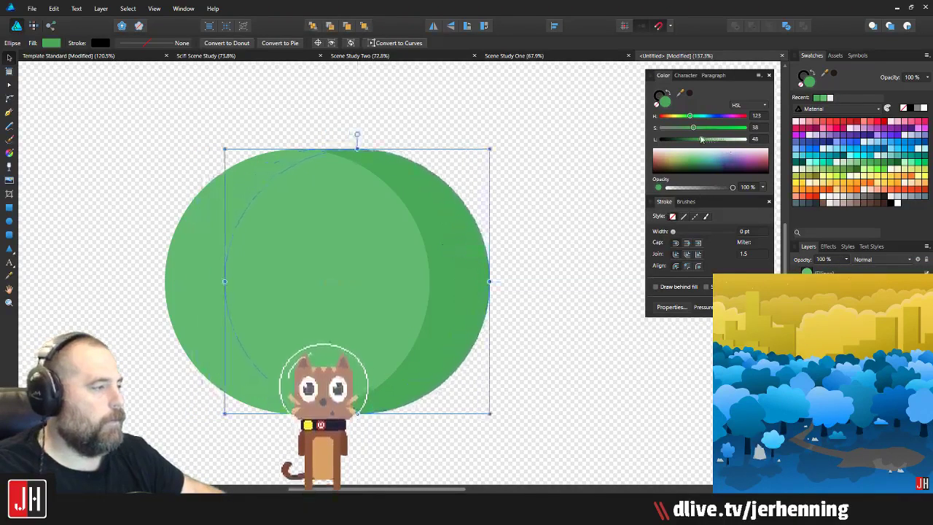
pyautogui.moveTo(703, 144); pyautogui.dragTo(696, 146)
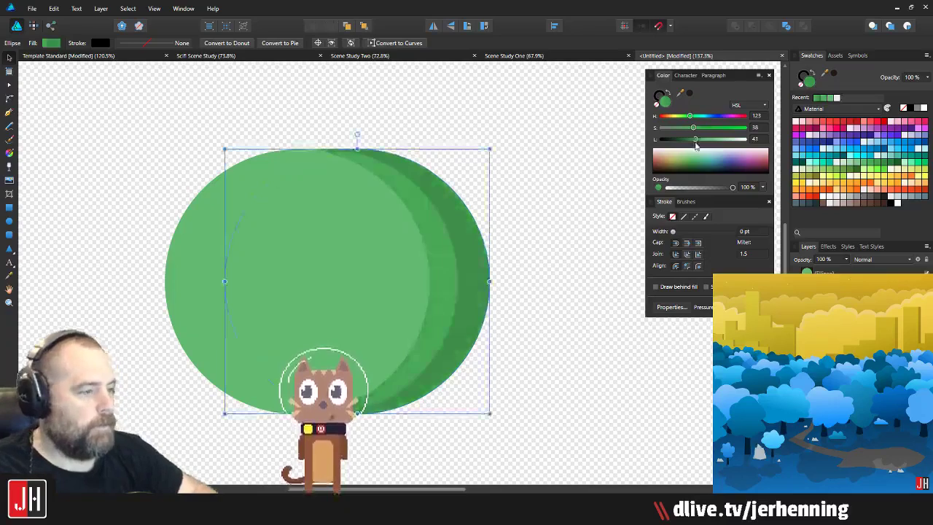
pyautogui.moveTo(464, 250); pyautogui.dragTo(513, 251)
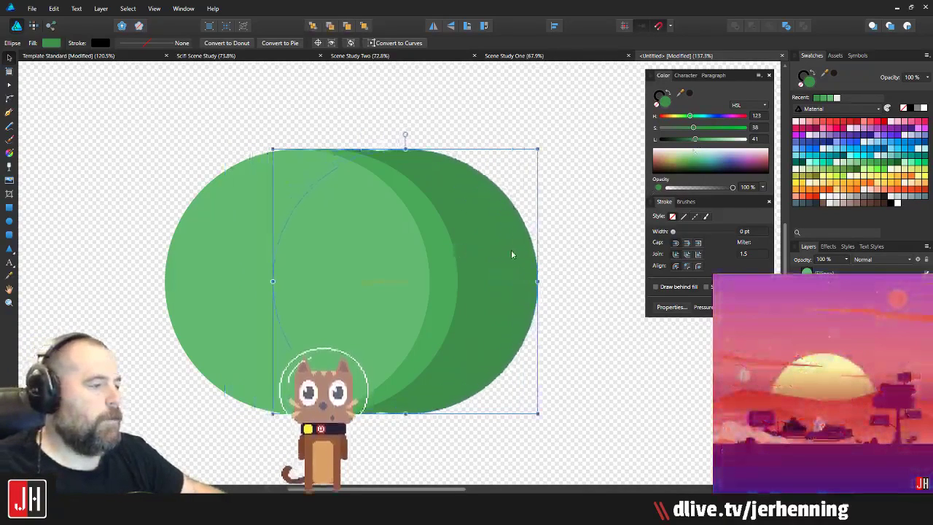
pyautogui.moveTo(695, 140); pyautogui.dragTo(689, 149)
pyautogui.moveTo(500, 289); pyautogui.dragTo(489, 240)
# Step: Add two lighter copies of the original circle behind it, each offset farther left, with lightness 69 and 76
pyautogui.click(376, 271)
pyautogui.moveTo(375, 271); pyautogui.dragTo(336, 271)
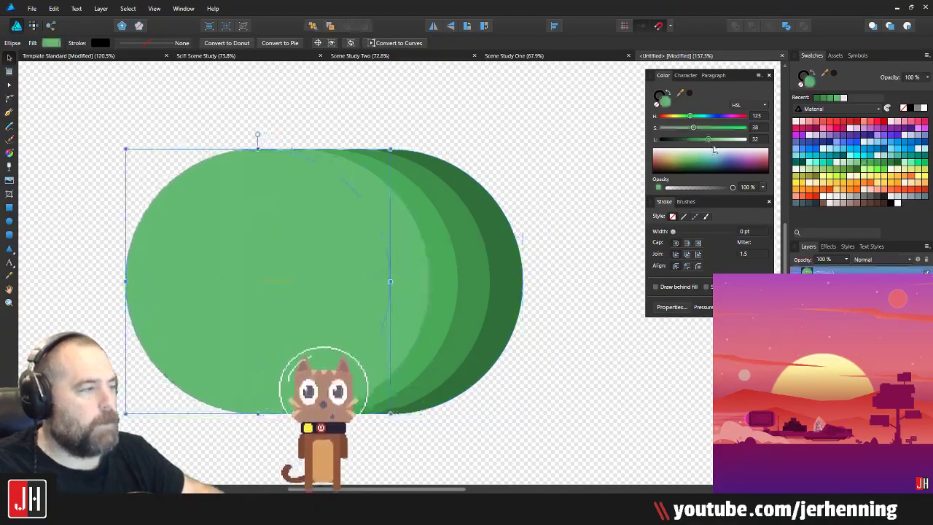
pyautogui.moveTo(711, 143); pyautogui.dragTo(719, 142)
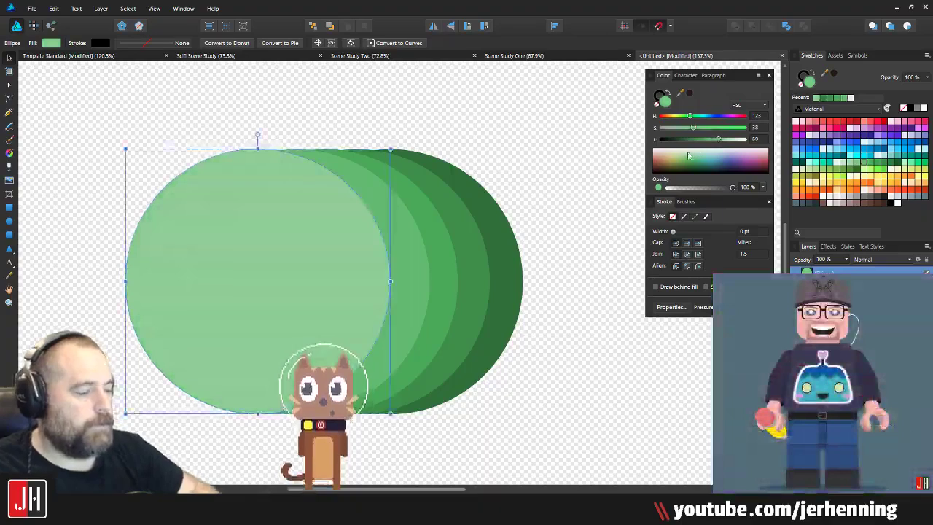
pyautogui.moveTo(150, 267); pyautogui.dragTo(100, 264)
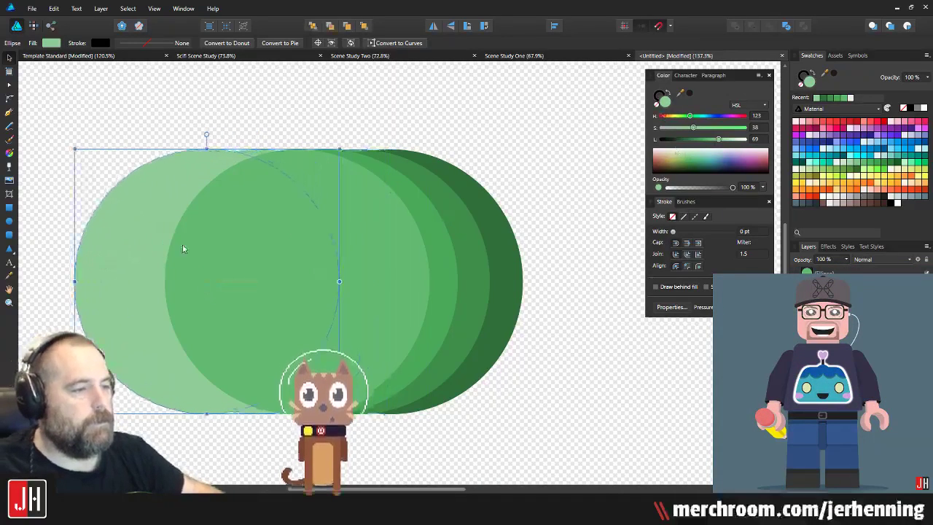
pyautogui.moveTo(721, 144); pyautogui.dragTo(725, 146)
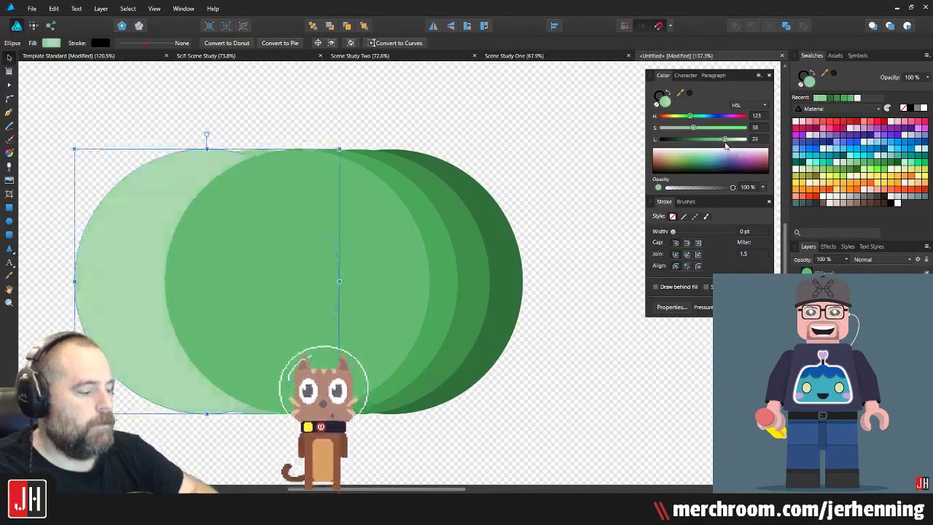
# Step: Examine the row of overlapping green circles and its light-to-dark shading at different magnifications
pyautogui.scroll(-1, 260, 275)
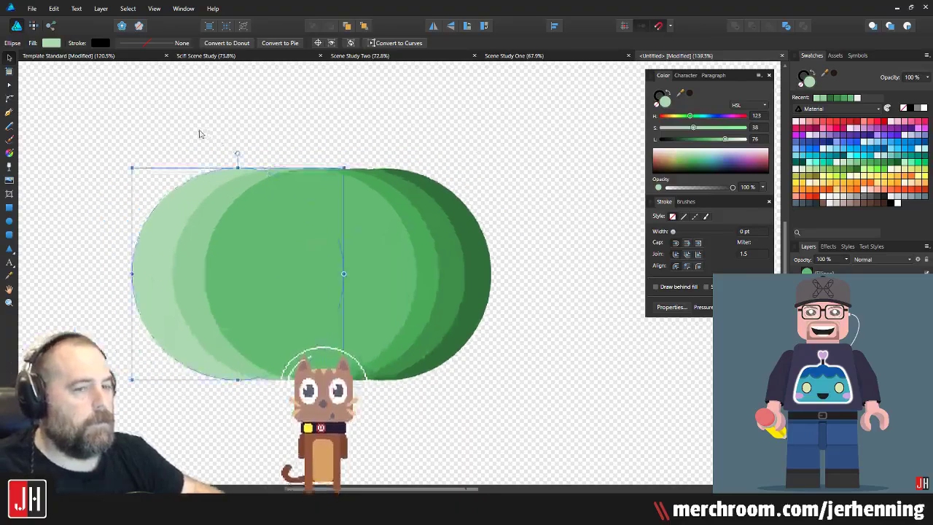
pyautogui.click(131, 109)
pyautogui.moveTo(111, 112); pyautogui.dragTo(606, 449)
pyautogui.scroll(-3, 498, 427)
pyautogui.click(487, 387)
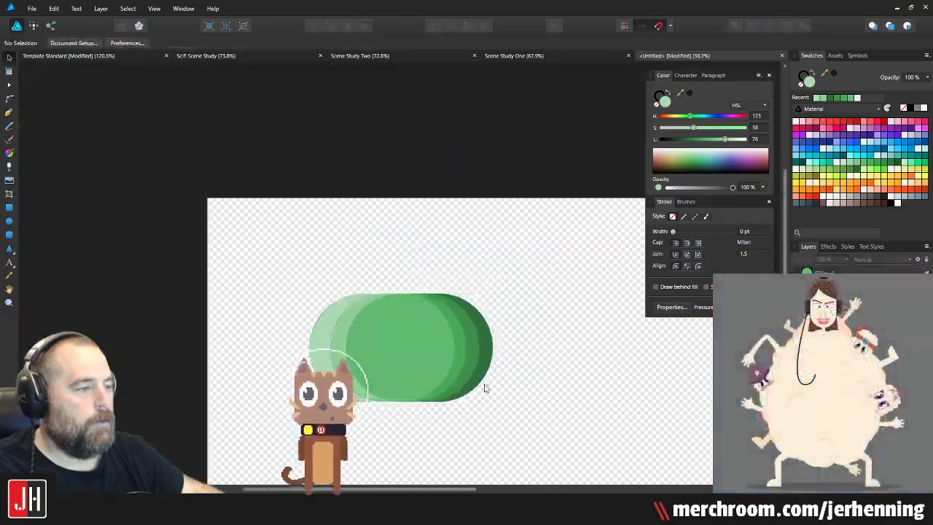
pyautogui.scroll(3, 501, 346)
pyautogui.moveTo(502, 343); pyautogui.dragTo(432, 209)
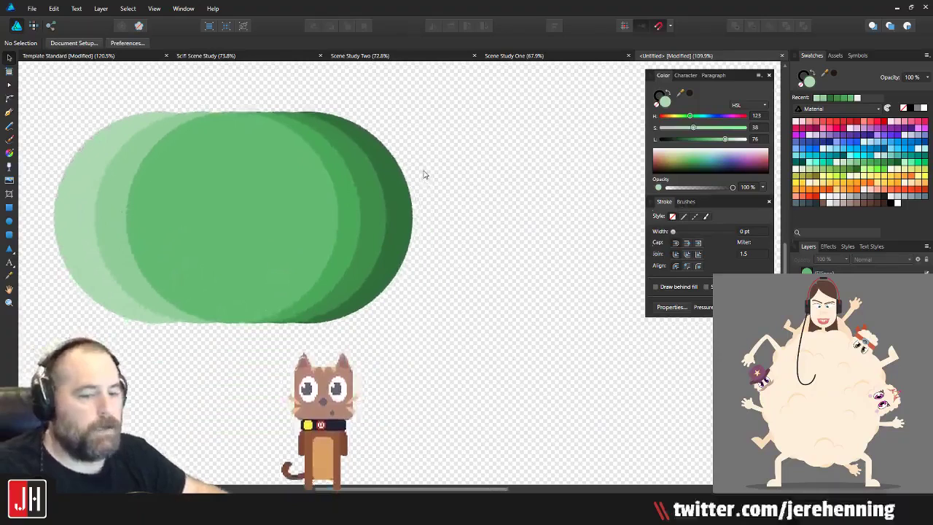
pyautogui.scroll(-1, 395, 202)
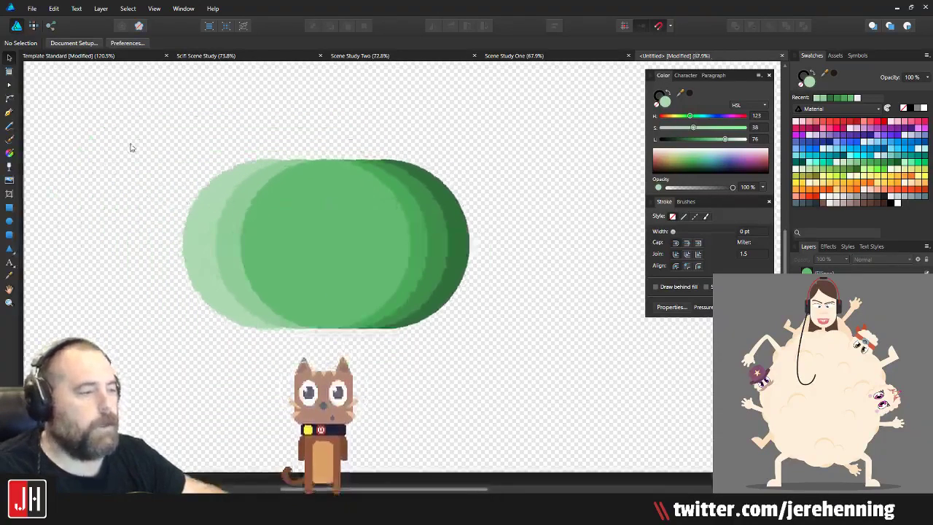
pyautogui.moveTo(130, 144); pyautogui.dragTo(548, 398)
pyautogui.scroll(2, 412, 284)
pyautogui.click(533, 271)
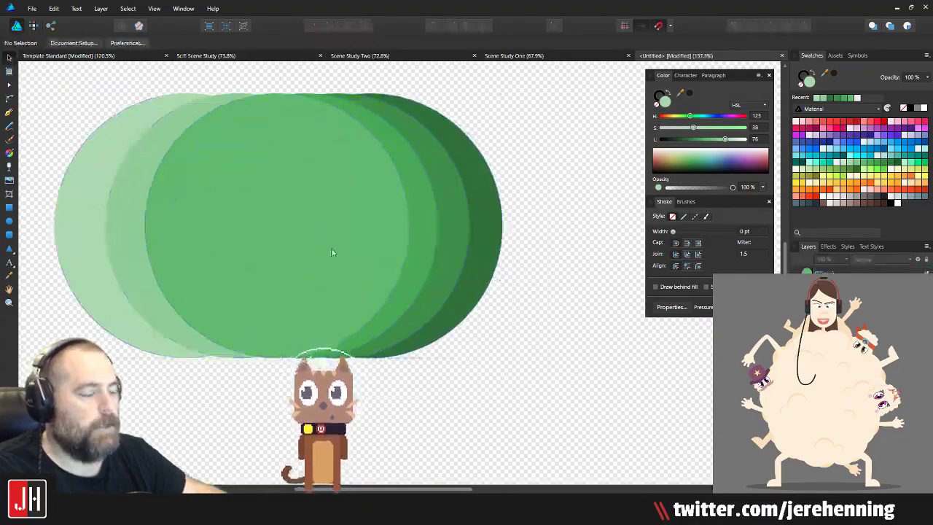
# Step: Move the lightest circle inward to narrow its visible edge, and select the darkest circle at the opposite end
pyautogui.click(323, 210)
pyautogui.moveTo(323, 209); pyautogui.dragTo(451, 282)
pyautogui.scroll(3, 281, 312)
pyautogui.click(243, 268)
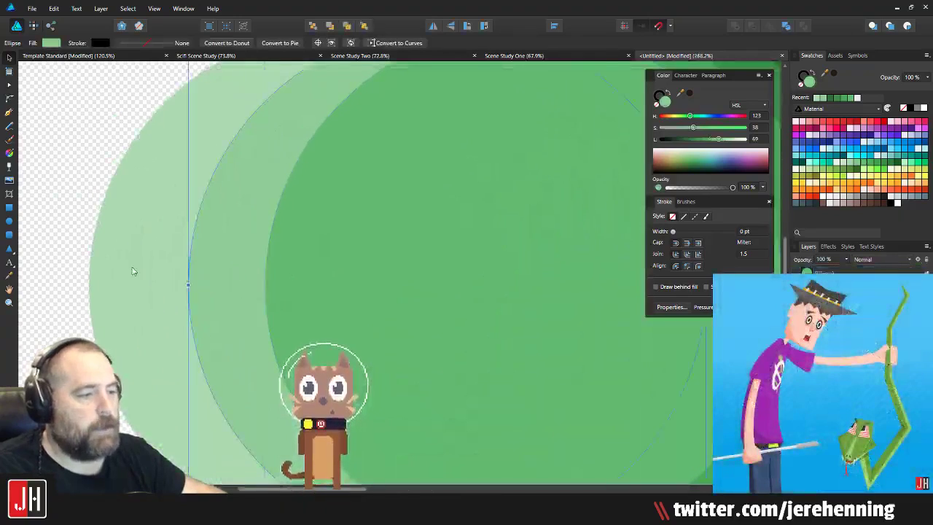
pyautogui.click(136, 270)
pyautogui.moveTo(173, 264); pyautogui.dragTo(191, 266)
pyautogui.scroll(-4, 192, 265)
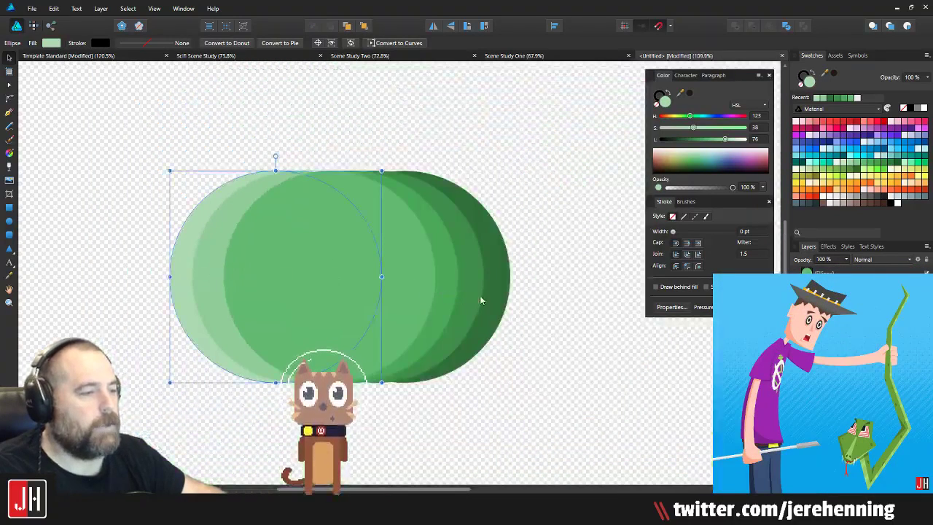
pyautogui.click(506, 271)
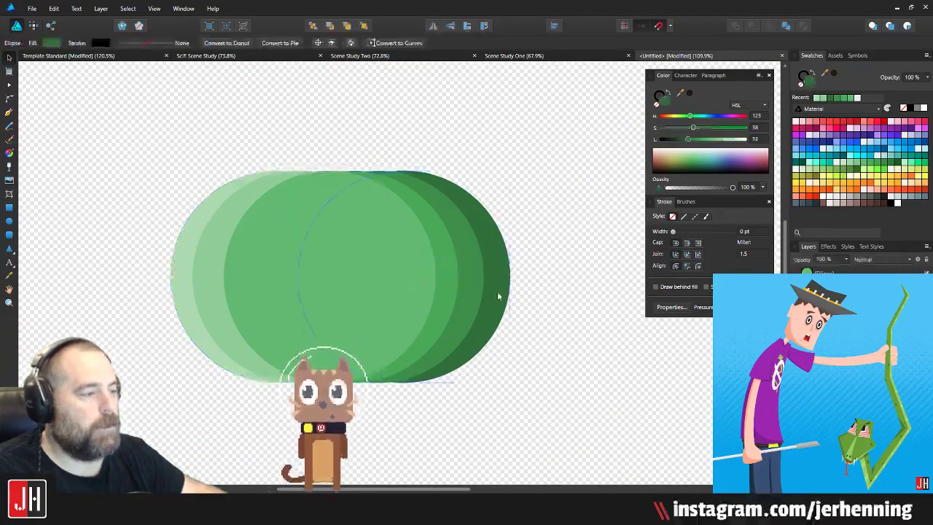
# Step: Add one more copy of the lightest green circle behind it, offset farther outward, with lightness 84
pyautogui.scroll(2, 498, 281)
pyautogui.scroll(-2, 492, 279)
pyautogui.click(319, 306)
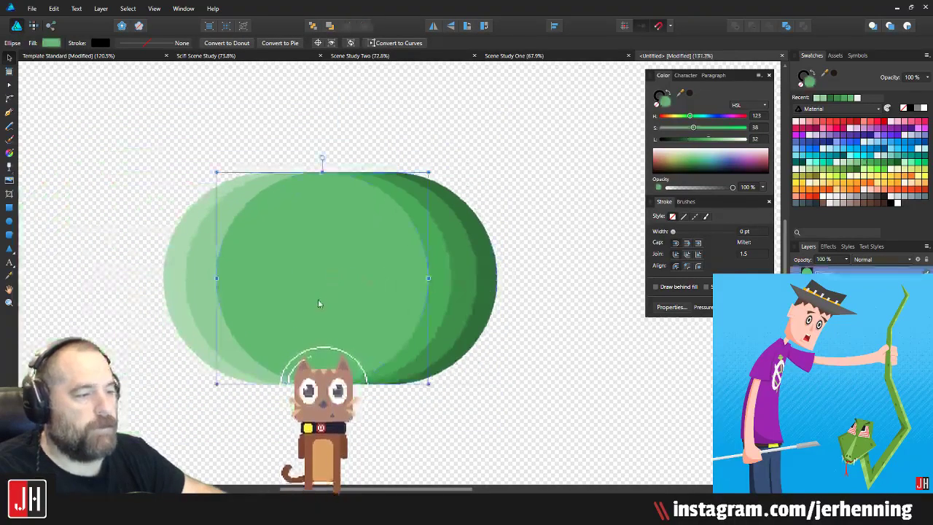
pyautogui.scroll(2, 324, 306)
pyautogui.moveTo(417, 298); pyautogui.dragTo(503, 297)
pyautogui.moveTo(180, 265); pyautogui.dragTo(147, 263)
pyautogui.moveTo(727, 142); pyautogui.dragTo(744, 142)
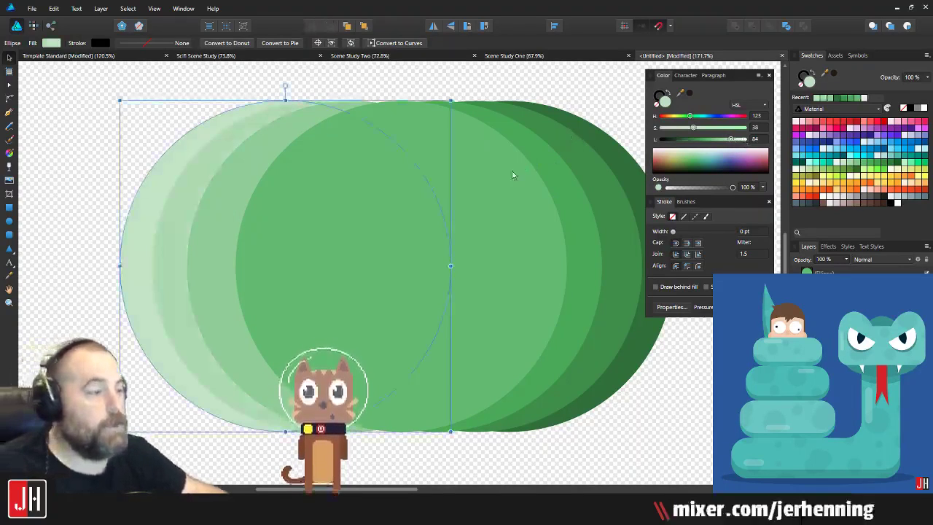
# Step: Select all seven green circles, shift the whole row slightly, and deselect it
pyautogui.scroll(-4, 474, 179)
pyautogui.moveTo(262, 124); pyautogui.dragTo(500, 355)
pyautogui.scroll(1, 413, 309)
pyautogui.moveTo(416, 285); pyautogui.dragTo(398, 299)
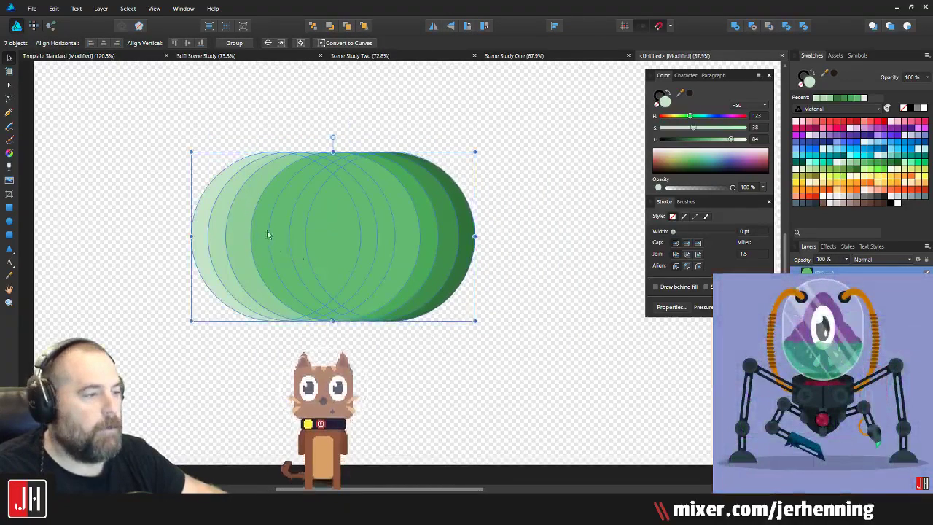
pyautogui.click(480, 235)
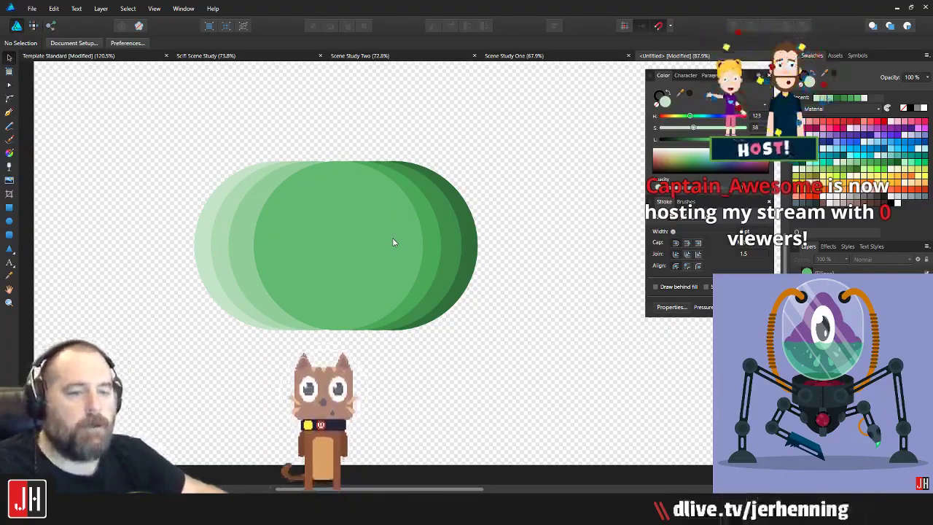
# Step: Delete all the green circles and close the scratch document without saving it
pyautogui.moveTo(177, 124); pyautogui.dragTo(530, 372)
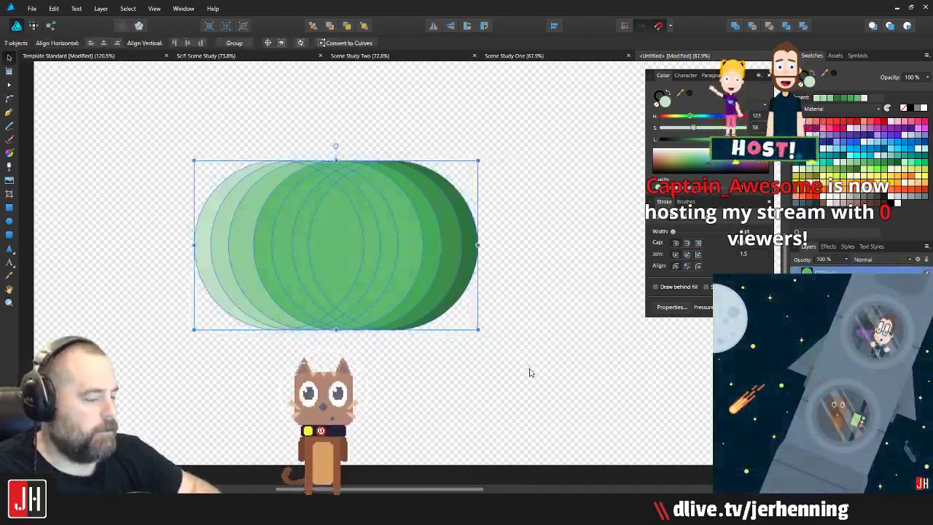
pyautogui.press('Delete')
pyautogui.hotkey('ctrl', 'w')
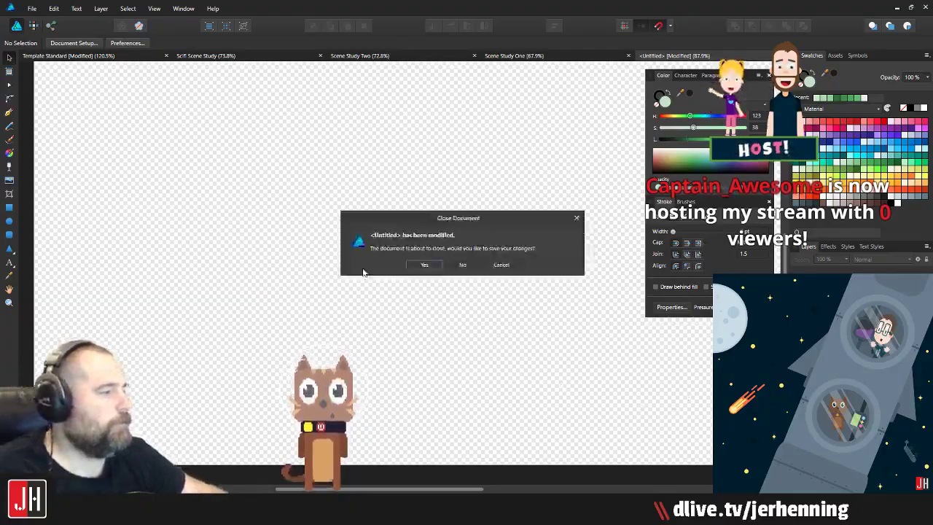
pyautogui.click(463, 265)
# Step: Examine the boat cabin's overlapping planks and their shading up close and within the whole scene
pyautogui.scroll(-5, 285, 132)
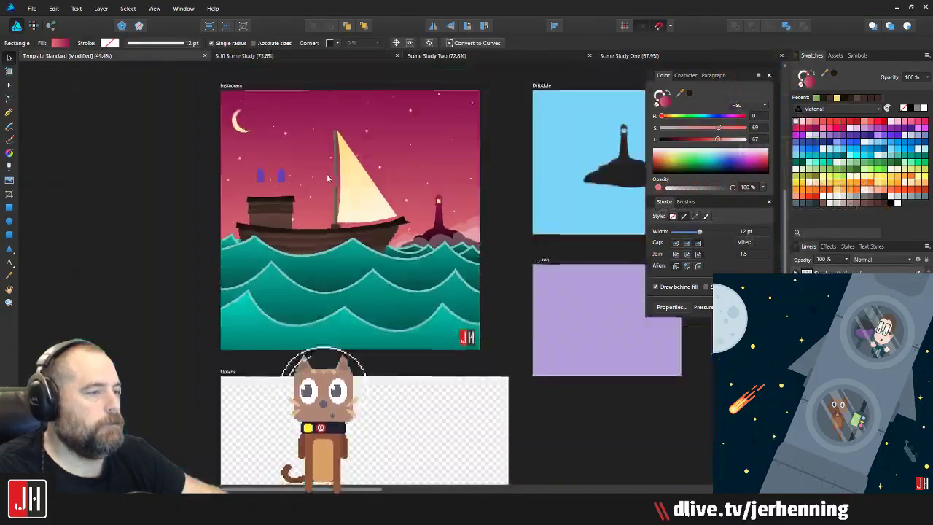
pyautogui.scroll(6, 275, 212)
pyautogui.scroll(8, 276, 208)
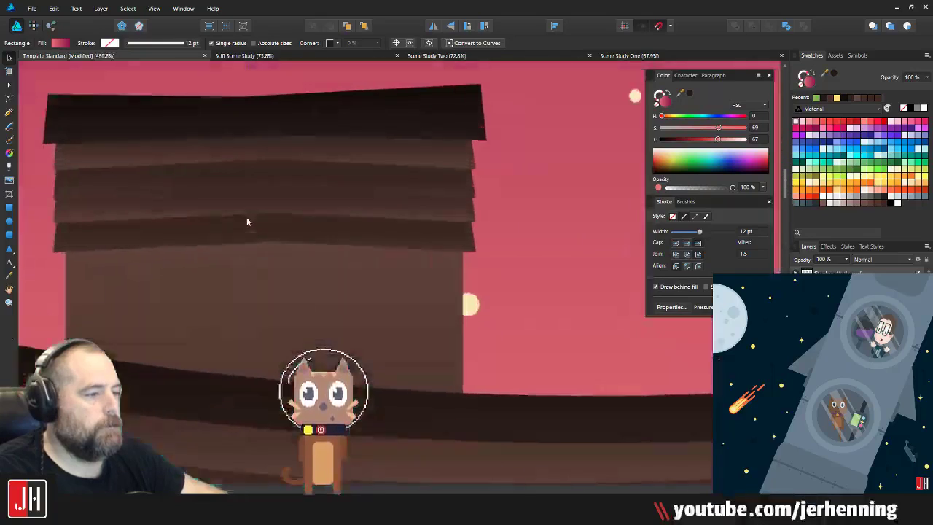
pyautogui.click(277, 198)
pyautogui.moveTo(261, 189); pyautogui.dragTo(323, 189)
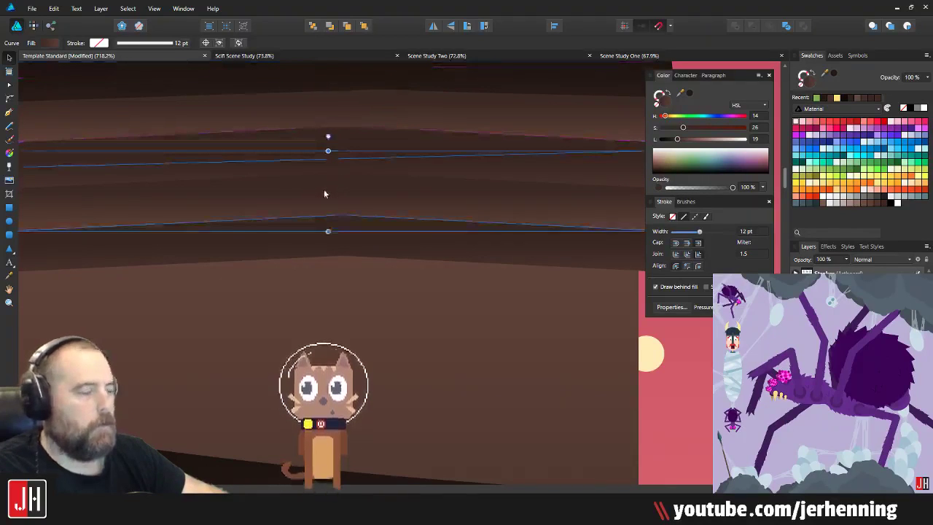
pyautogui.scroll(-3, 324, 189)
pyautogui.scroll(2, 315, 233)
pyautogui.click(302, 225)
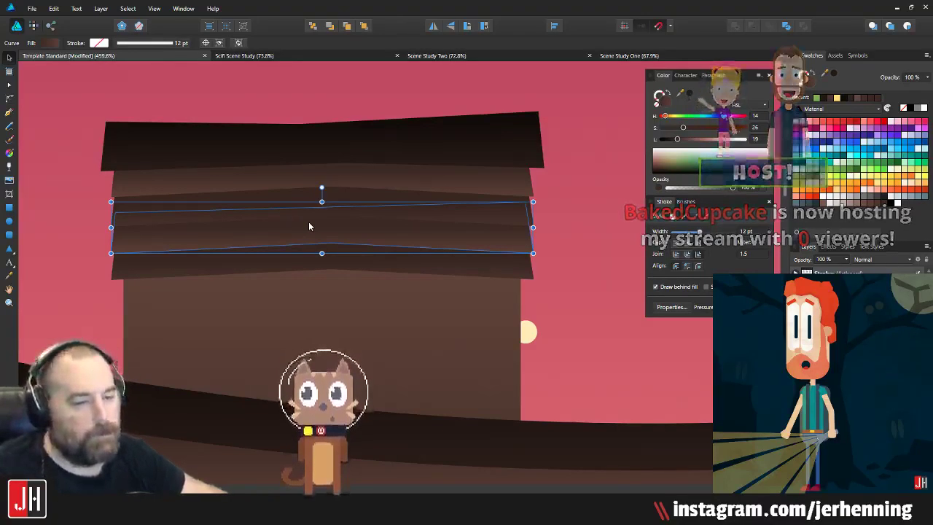
pyautogui.scroll(-2, 309, 223)
pyautogui.scroll(6, 324, 229)
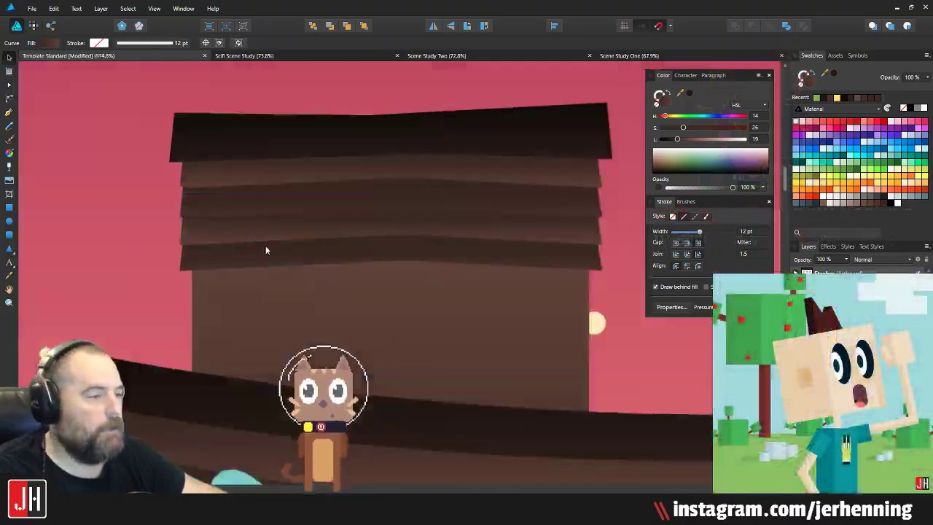
pyautogui.scroll(-4, 321, 252)
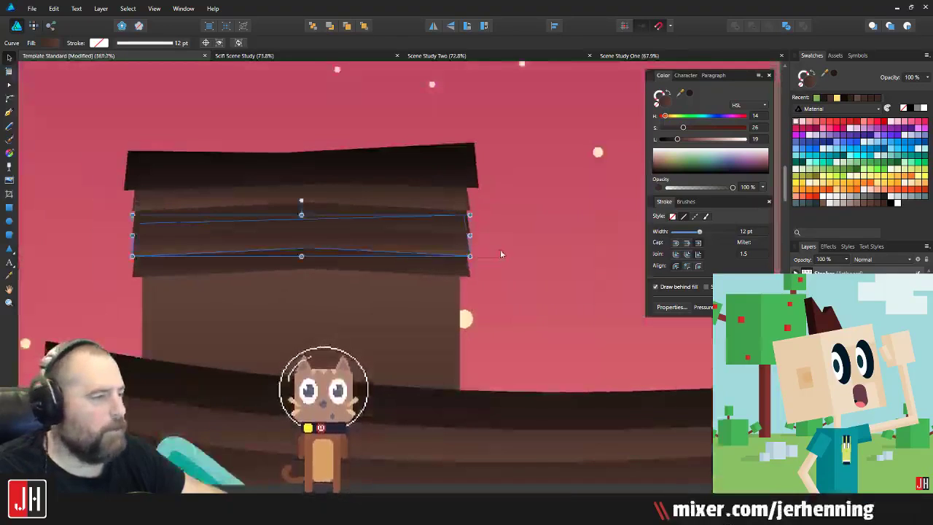
pyautogui.scroll(2, 443, 234)
pyautogui.scroll(1, 464, 236)
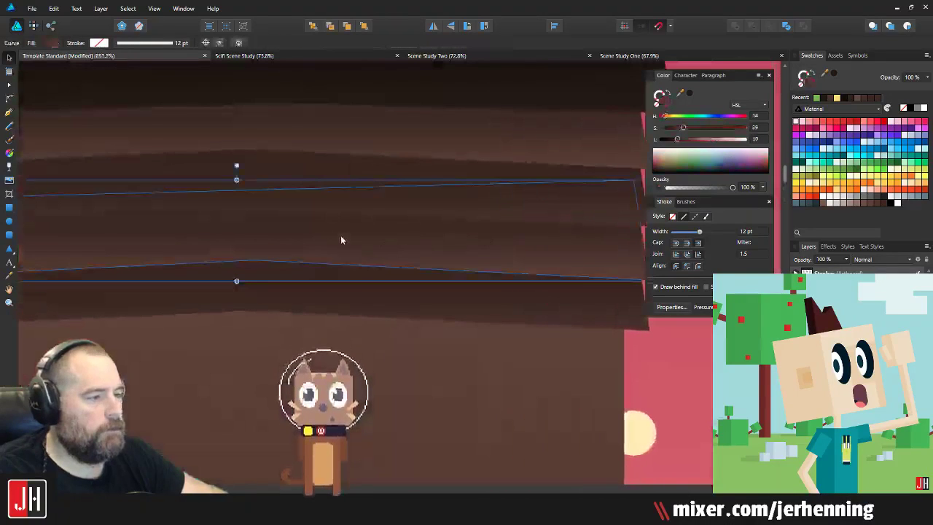
pyautogui.scroll(-6, 341, 243)
pyautogui.click(443, 259)
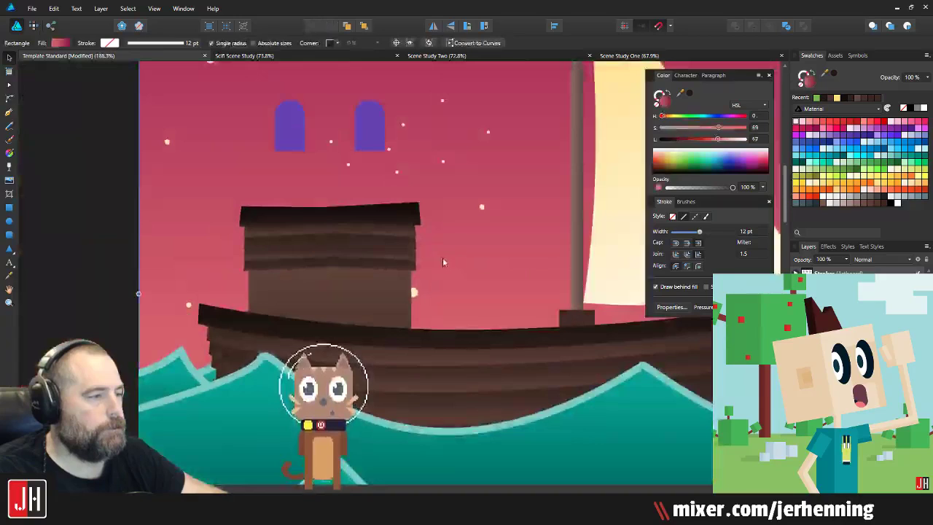
pyautogui.scroll(-5, 342, 260)
pyautogui.scroll(4, 321, 260)
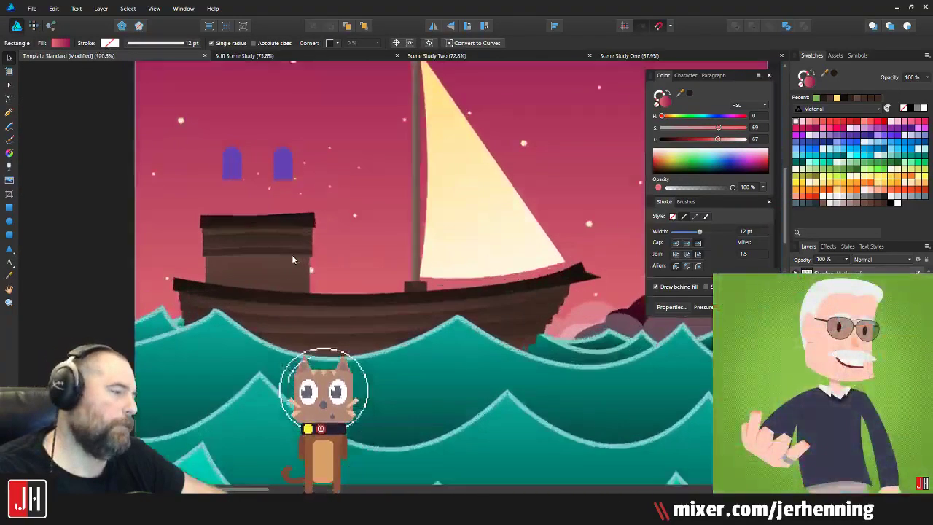
pyautogui.scroll(1, 257, 245)
# Step: Select the cabin's wall, planks and roof on the boat and delete them all
pyautogui.click(223, 274)
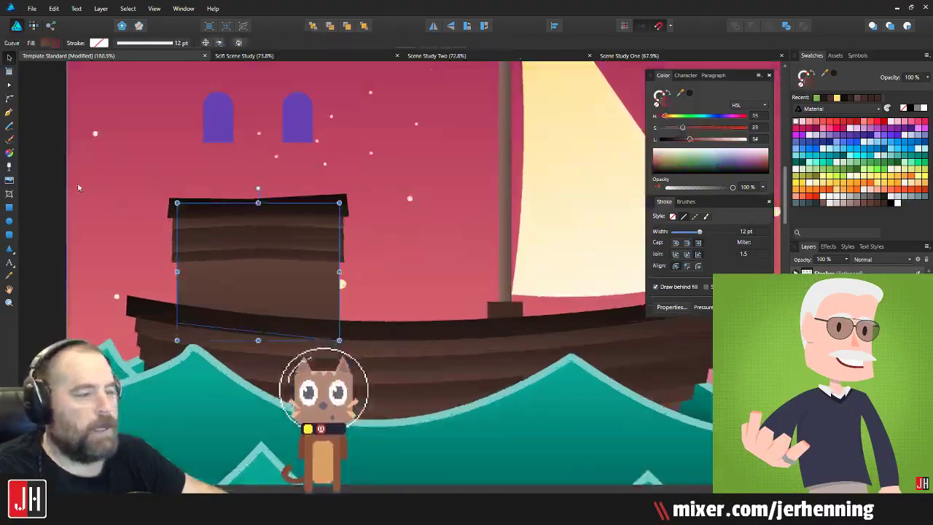
pyautogui.moveTo(37, 170); pyautogui.dragTo(369, 346)
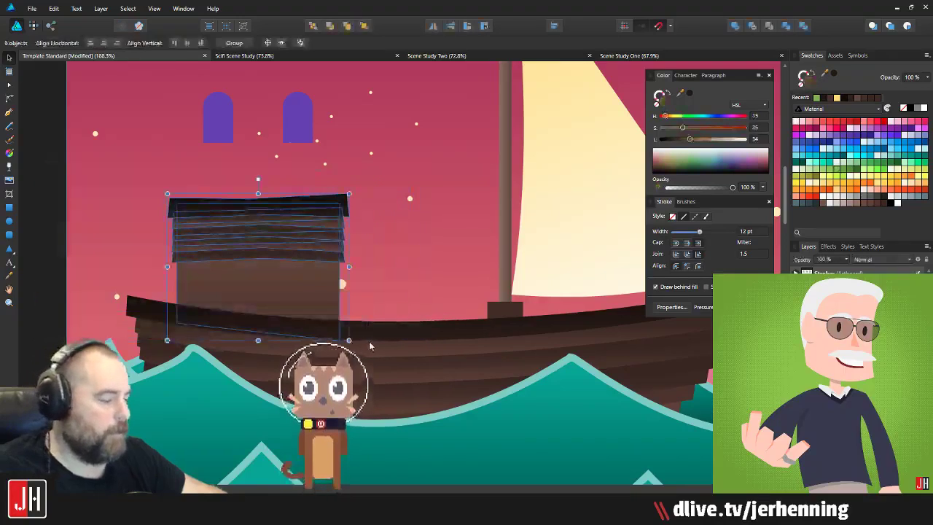
pyautogui.press('Delete')
# Step: Delete the two purple arched windows floating above the hull and save the document
pyautogui.scroll(-6, 357, 331)
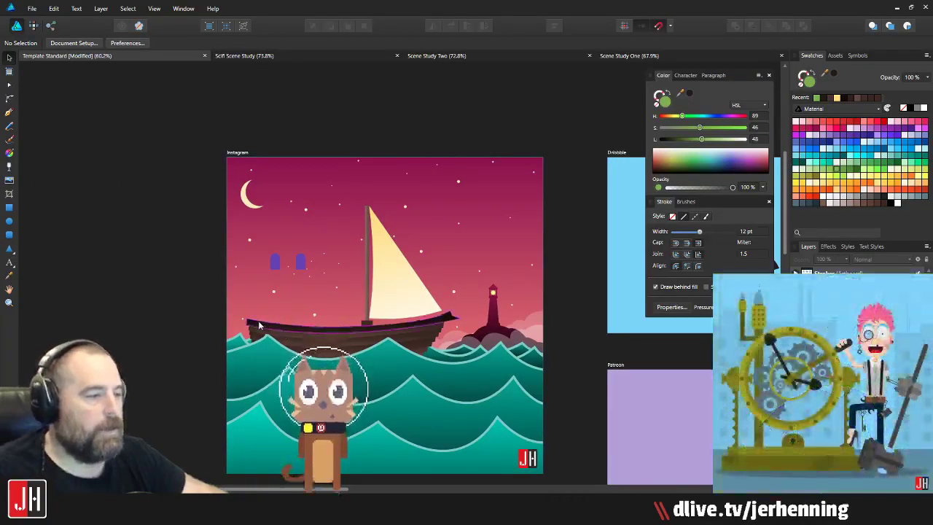
pyautogui.scroll(4, 291, 323)
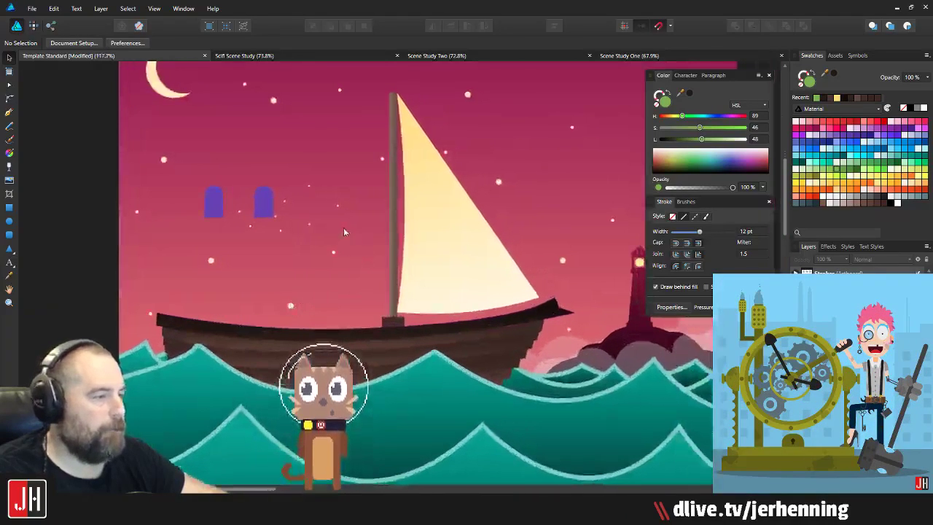
pyautogui.scroll(4, 344, 232)
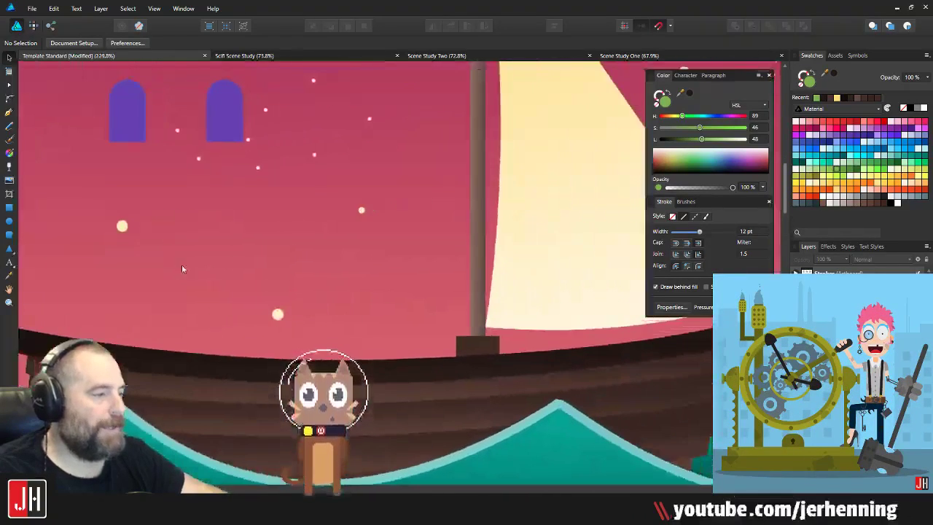
pyautogui.moveTo(182, 269); pyautogui.dragTo(214, 264)
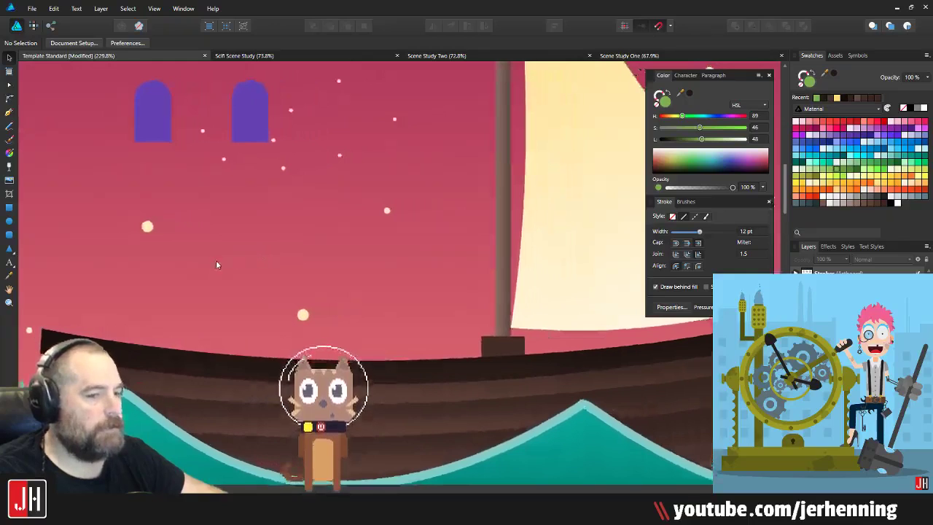
pyautogui.scroll(-4, 226, 261)
pyautogui.scroll(3, 261, 236)
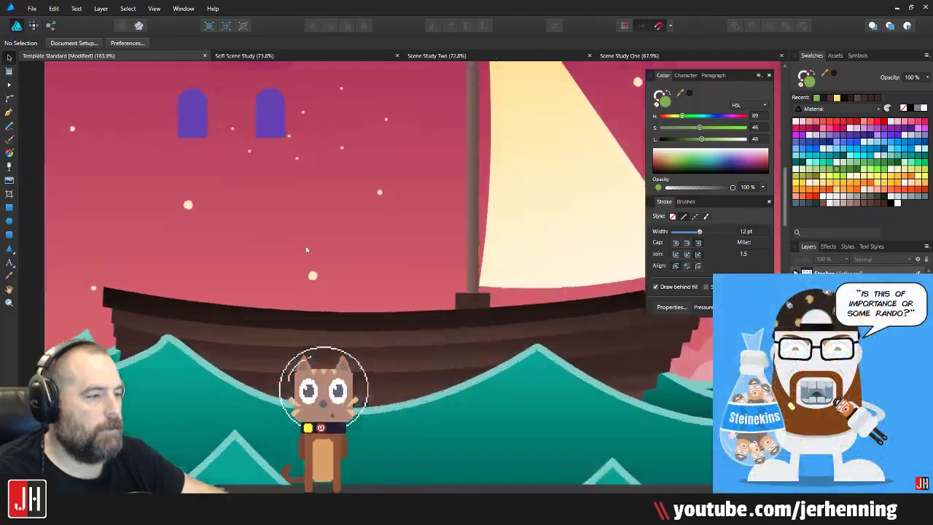
pyautogui.moveTo(307, 250); pyautogui.dragTo(406, 277)
pyautogui.click(237, 168)
pyautogui.keyDown('shift'); pyautogui.click(310, 168); pyautogui.keyUp('shift')
pyautogui.press('Delete')
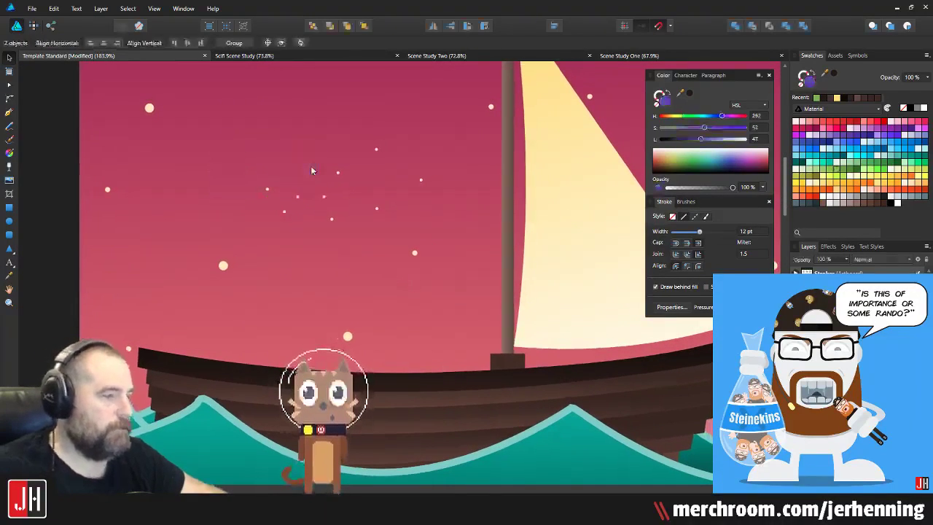
pyautogui.hotkey('ctrl', '0')
pyautogui.hotkey('ctrl', 's')
pyautogui.moveTo(321, 212); pyautogui.dragTo(321, 242)
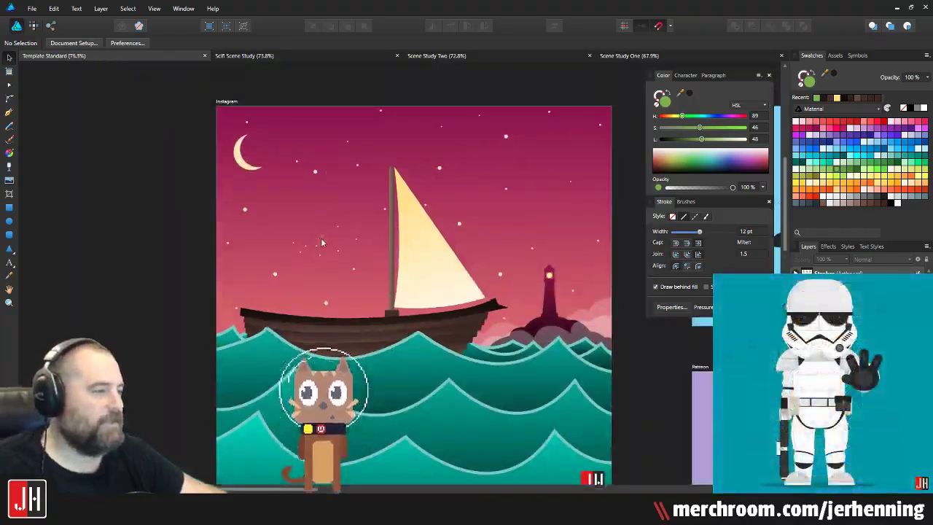
# Step: Examine the boat's composition without the cabin at different magnifications
pyautogui.scroll(2, 300, 247)
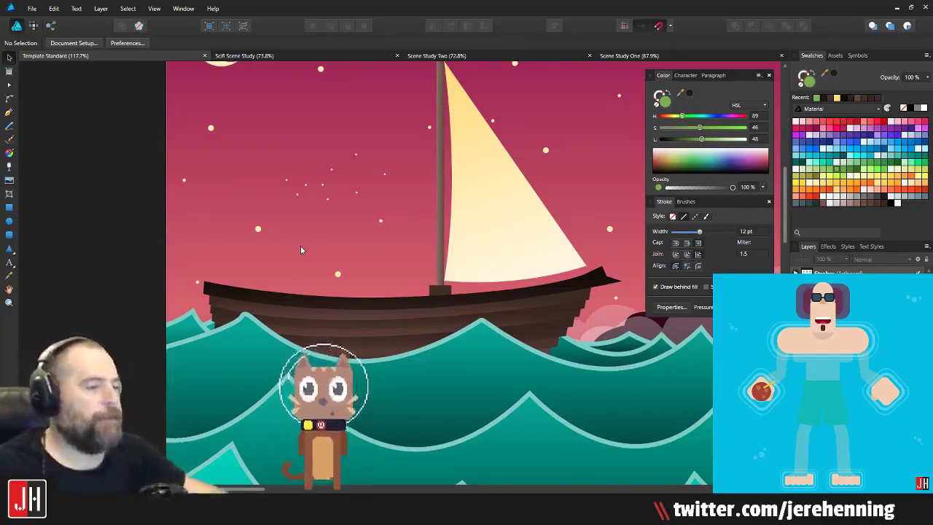
pyautogui.moveTo(301, 245); pyautogui.dragTo(356, 248)
pyautogui.scroll(2, 279, 289)
pyautogui.moveTo(279, 290); pyautogui.dragTo(106, 311)
pyautogui.scroll(-4, 349, 296)
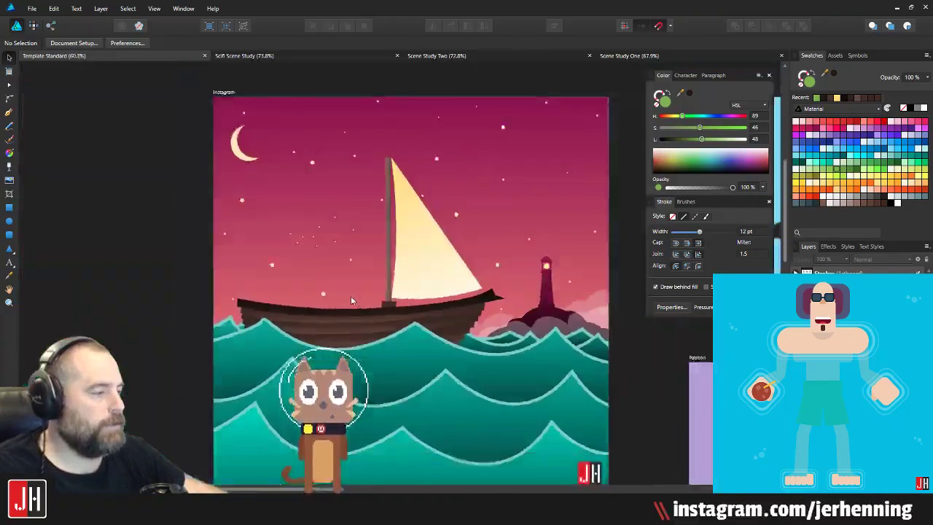
pyautogui.scroll(-2, 352, 294)
pyautogui.scroll(6, 352, 294)
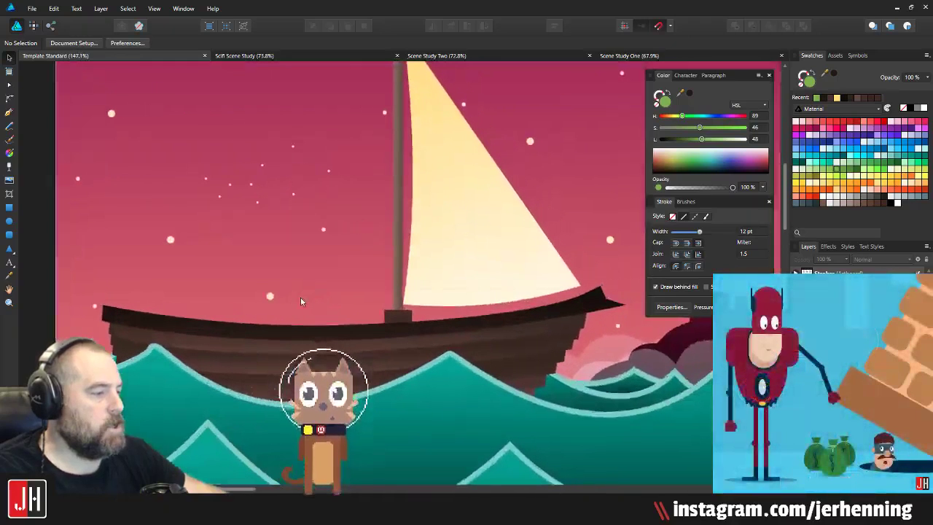
pyautogui.moveTo(300, 299); pyautogui.dragTo(319, 327)
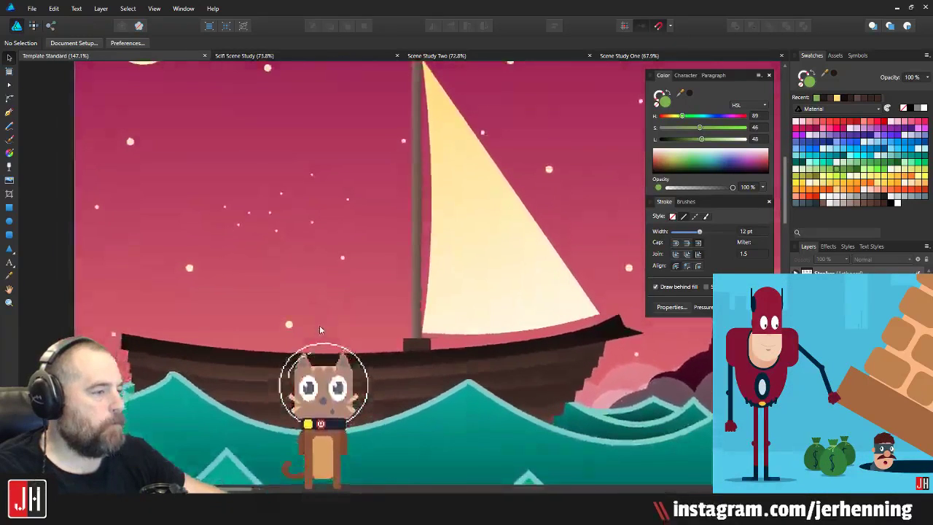
# Step: Set the upper stop of the sail's linear gradient to a vivid pink swatch with hue 338, saturation 78 and lightness 48
pyautogui.moveTo(405, 268); pyautogui.dragTo(337, 324)
pyautogui.click(411, 247)
pyautogui.moveTo(460, 213); pyautogui.dragTo(442, 243)
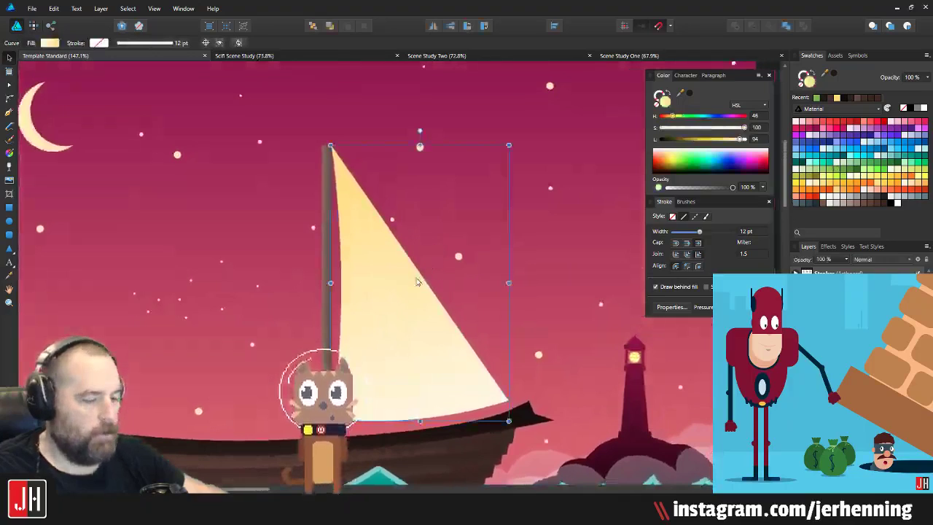
pyautogui.press('g')
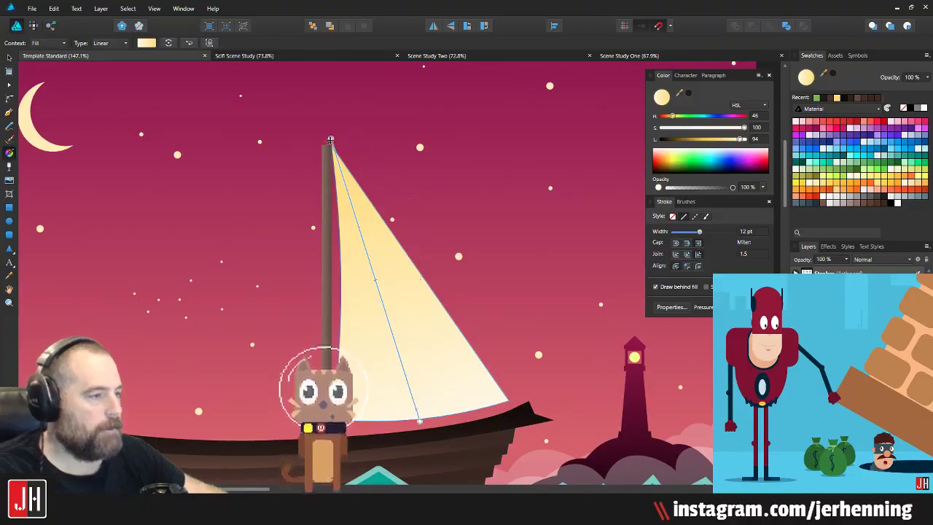
pyautogui.click(818, 131)
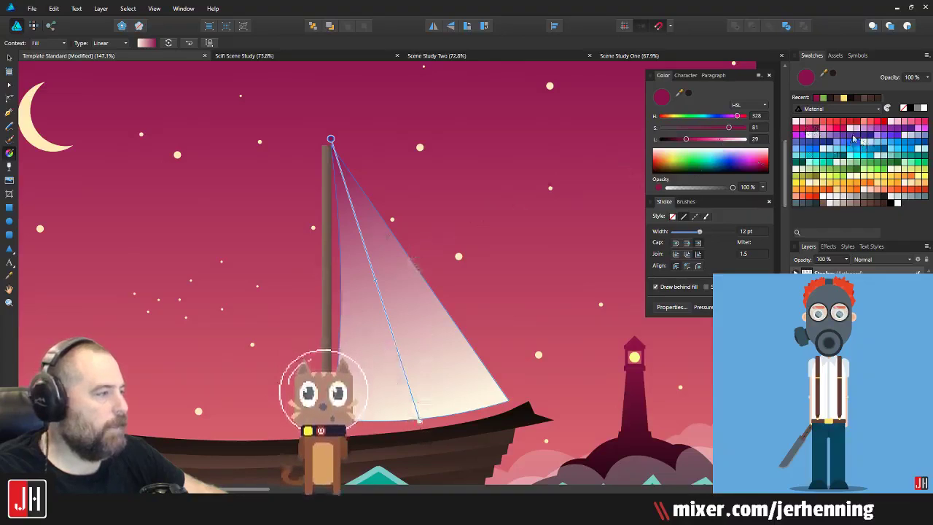
pyautogui.click(799, 131)
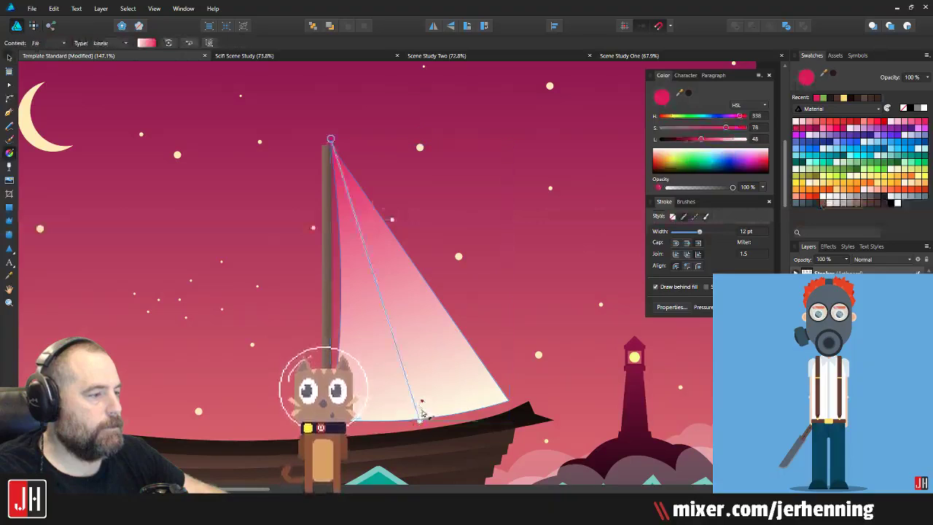
# Step: Set the lower stop of the sail's gradient to a pale pink swatch and save the document
pyautogui.click(419, 422)
pyautogui.click(898, 123)
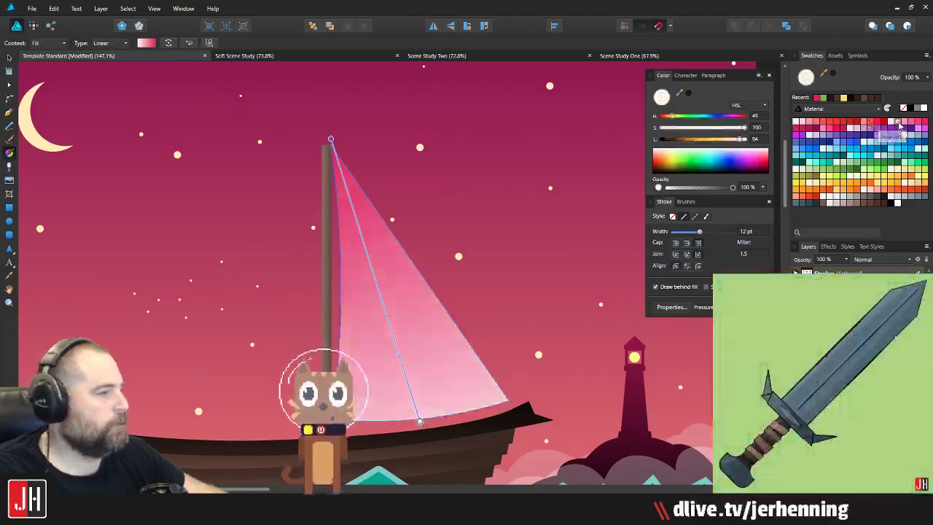
pyautogui.press('v')
pyautogui.click(515, 258)
pyautogui.scroll(-3, 464, 252)
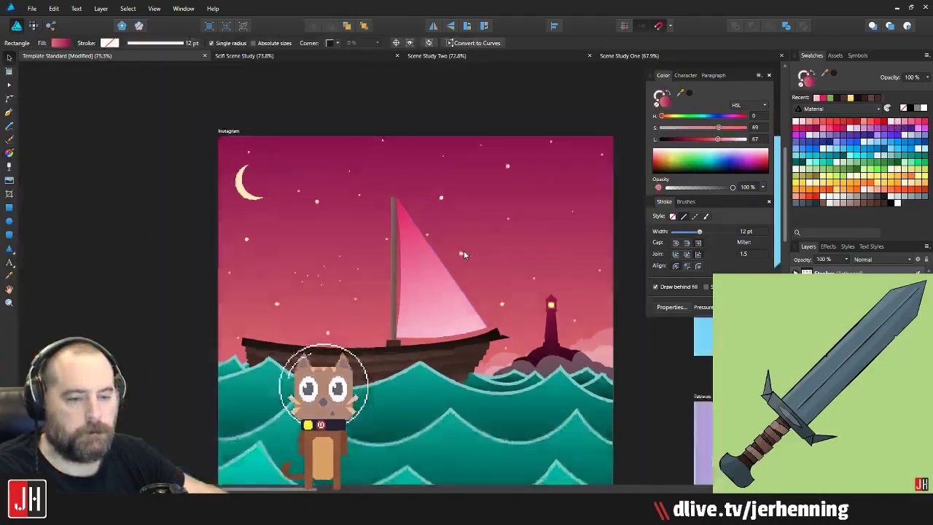
pyautogui.hotkey('ctrl', 's')
pyautogui.scroll(3, 459, 258)
pyautogui.scroll(3, 346, 166)
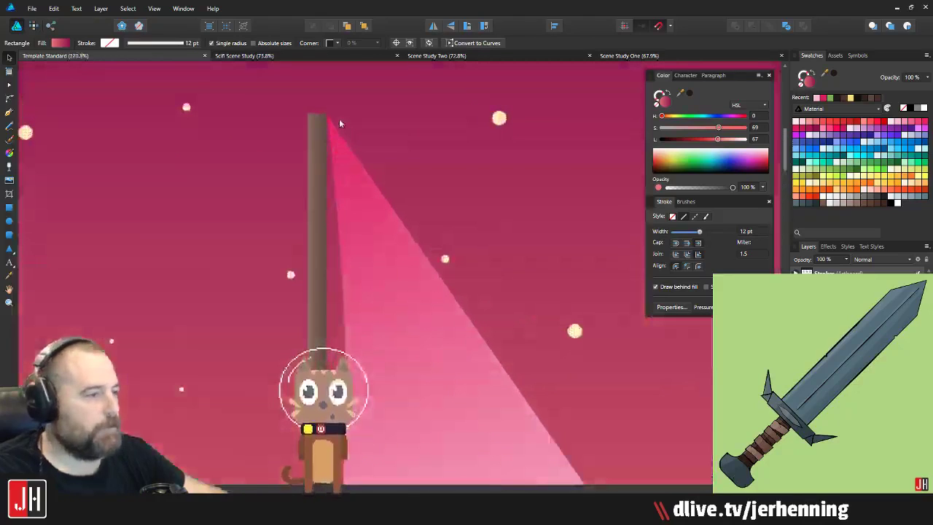
# Step: Shift the upper end of the sail's linear gradient slightly down from the sail's peak
pyautogui.click(336, 144)
pyautogui.scroll(-4, 350, 178)
pyautogui.moveTo(401, 241); pyautogui.dragTo(399, 217)
pyautogui.scroll(3, 399, 217)
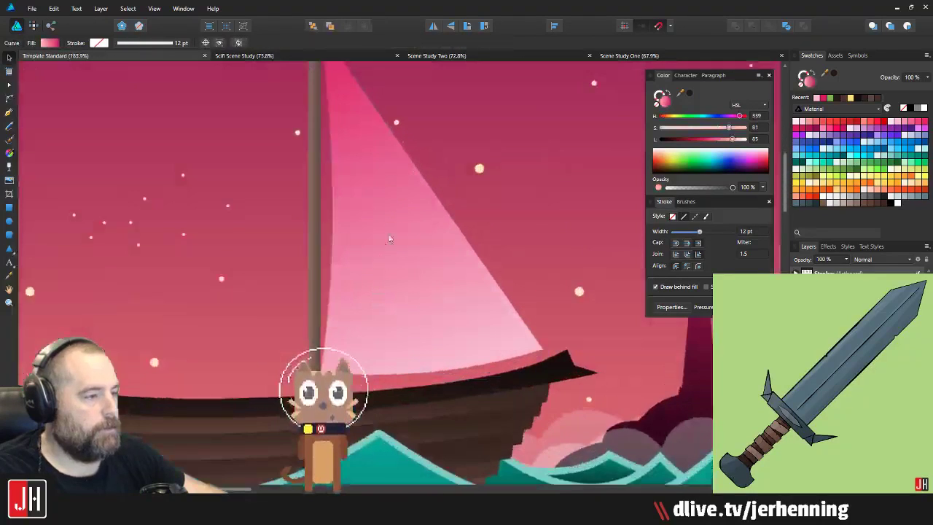
pyautogui.press('g')
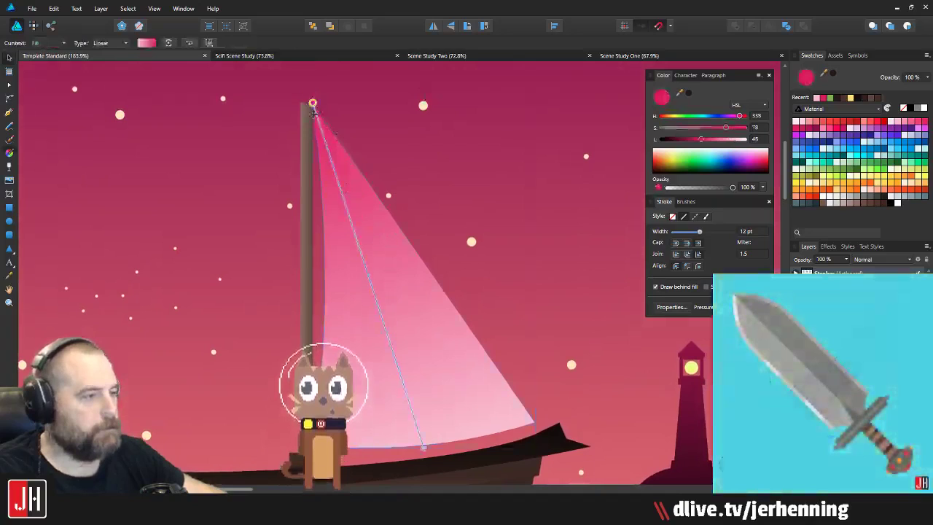
pyautogui.moveTo(313, 103); pyautogui.dragTo(317, 118)
pyautogui.press('v')
pyautogui.click(448, 225)
pyautogui.scroll(-1, 448, 224)
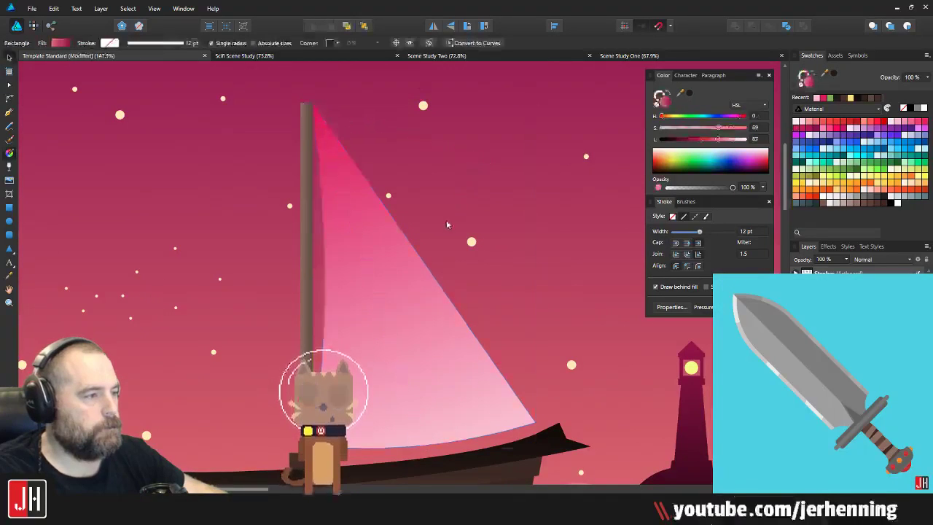
# Step: Examine the seascape's overall look and compare it with the Scifi Scene Study, Scene Study Two and Scene Study One documents
pyautogui.scroll(-4, 447, 224)
pyautogui.scroll(2, 409, 277)
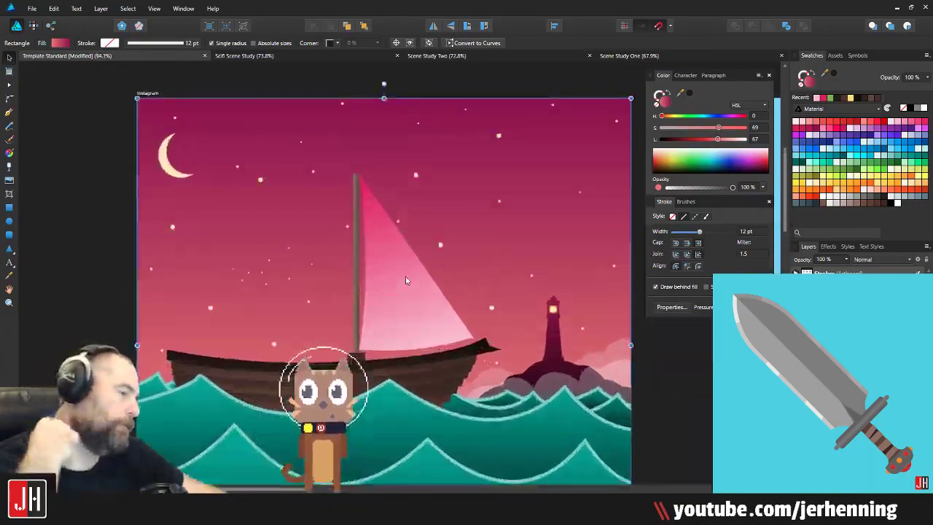
pyautogui.scroll(-2, 430, 255)
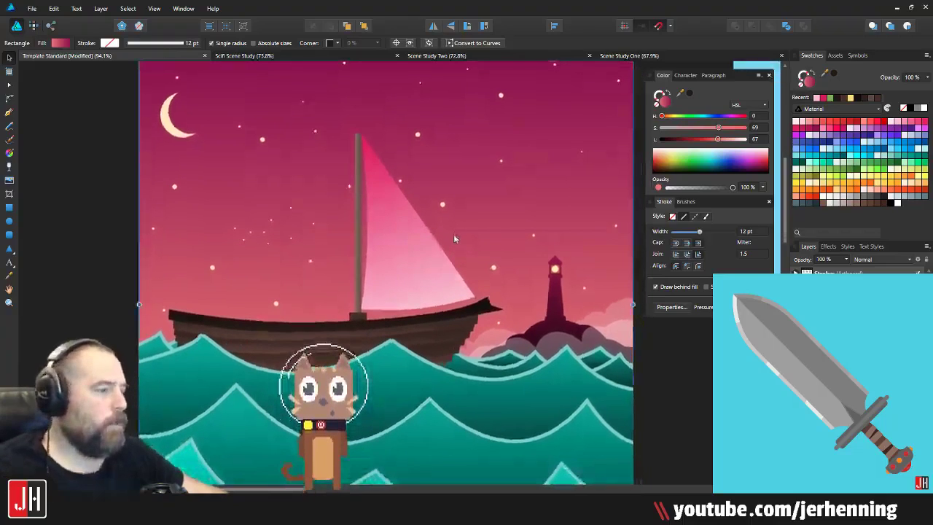
pyautogui.scroll(-5, 453, 234)
pyautogui.click(477, 198)
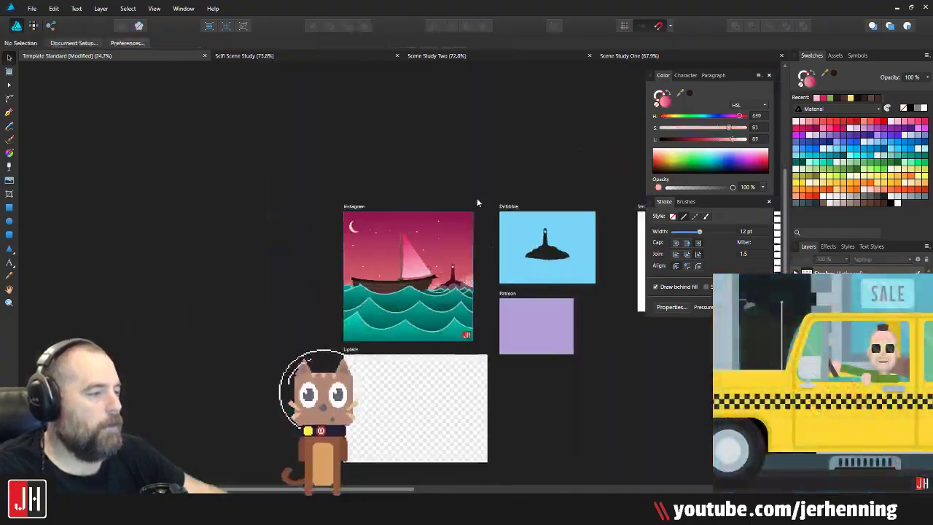
pyautogui.scroll(3, 467, 241)
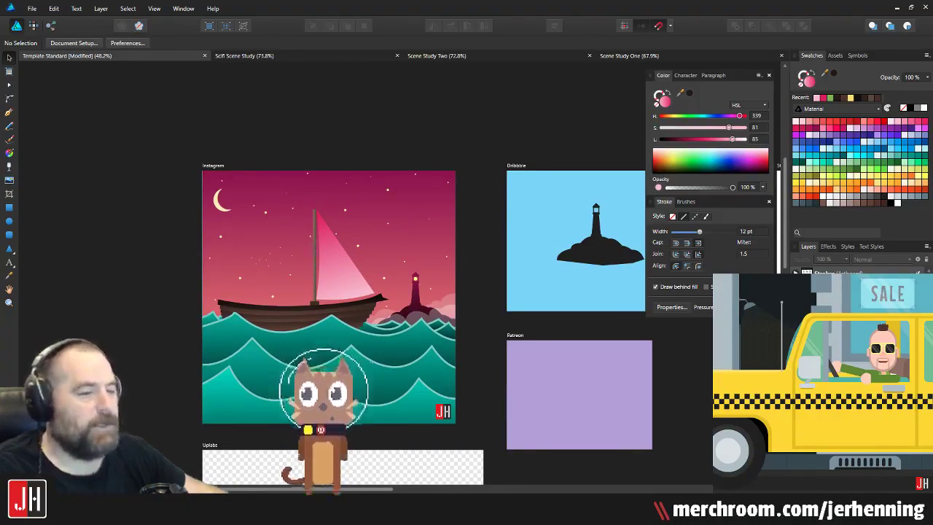
pyautogui.scroll(2, 259, 313)
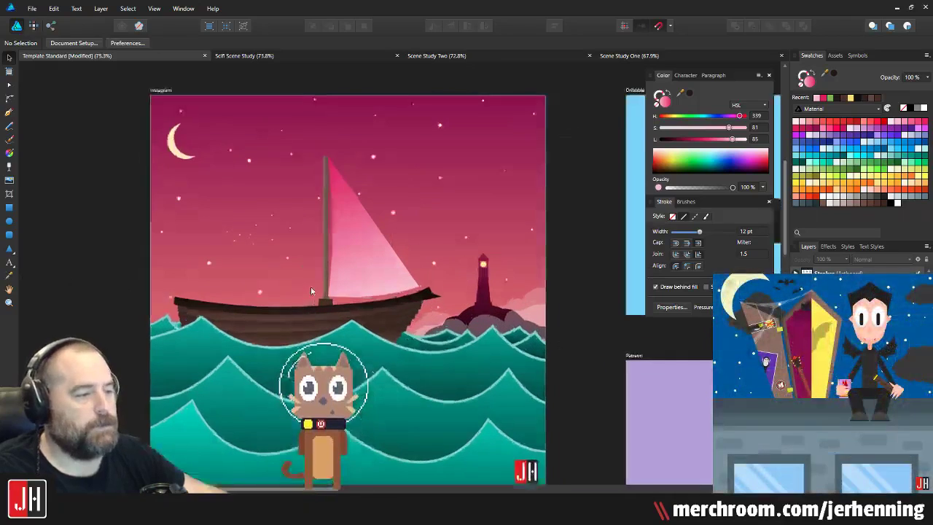
pyautogui.click(307, 55)
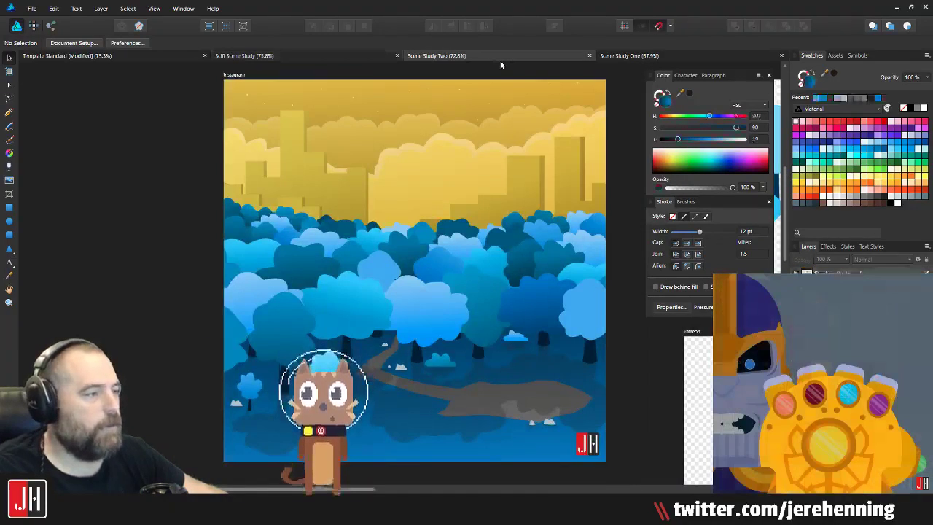
pyautogui.click(631, 59)
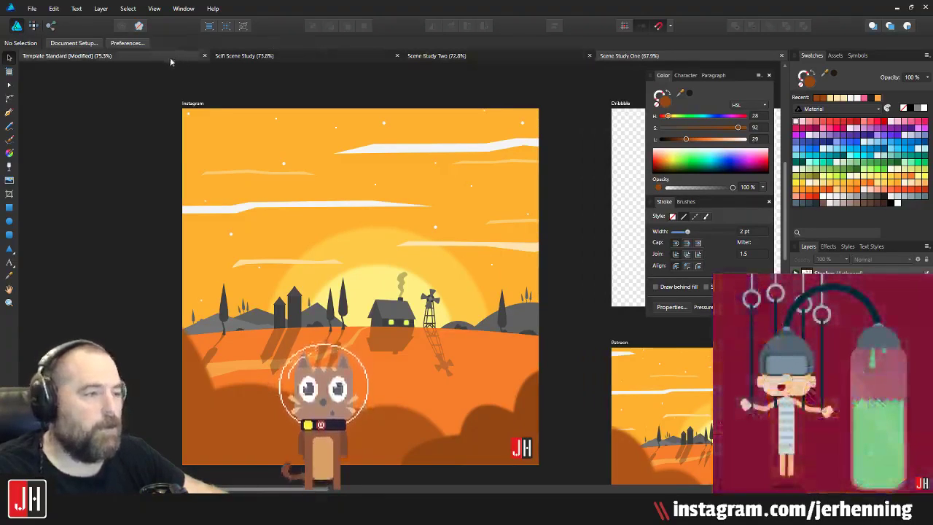
pyautogui.click(170, 57)
pyautogui.moveTo(343, 169); pyautogui.dragTo(353, 154)
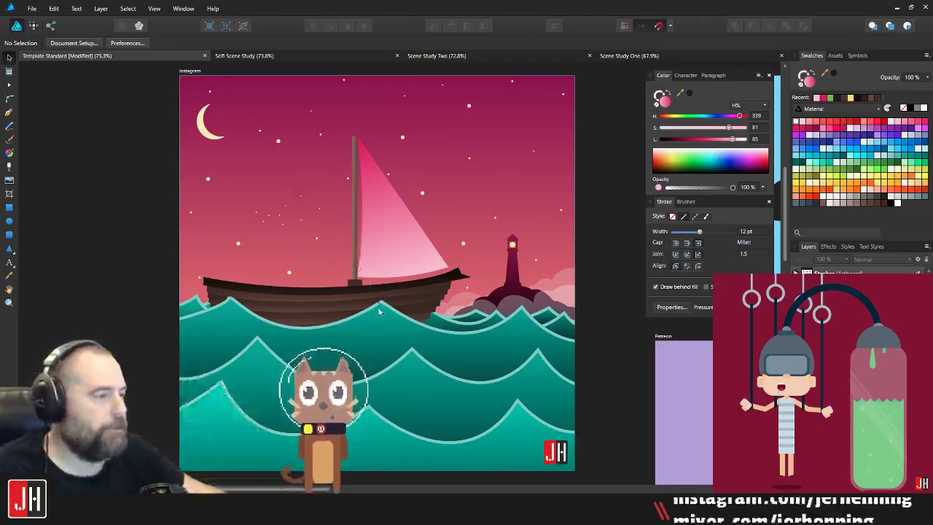
# Step: Select the mast, its base block and the sail together and scale them up so the mast stands near the hull's middle
pyautogui.click(411, 299)
pyautogui.scroll(2, 411, 299)
pyautogui.click(325, 266)
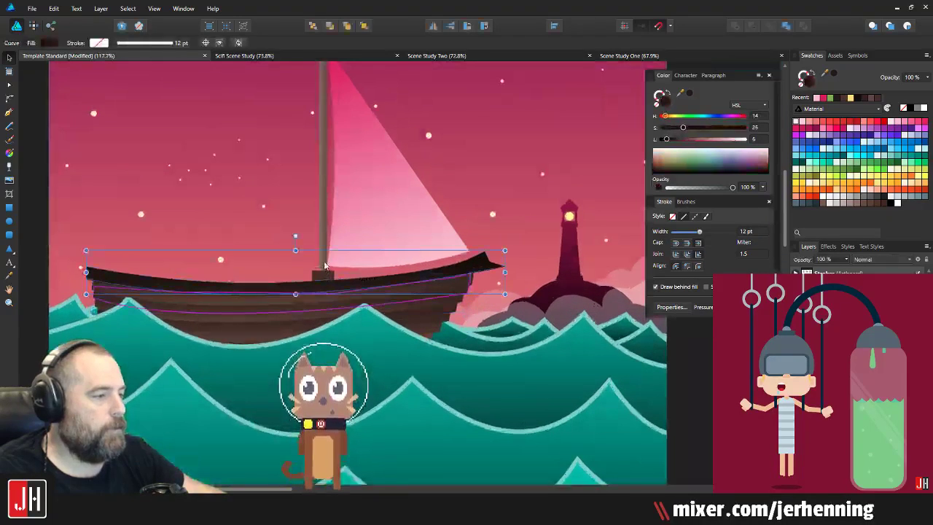
pyautogui.click(325, 275)
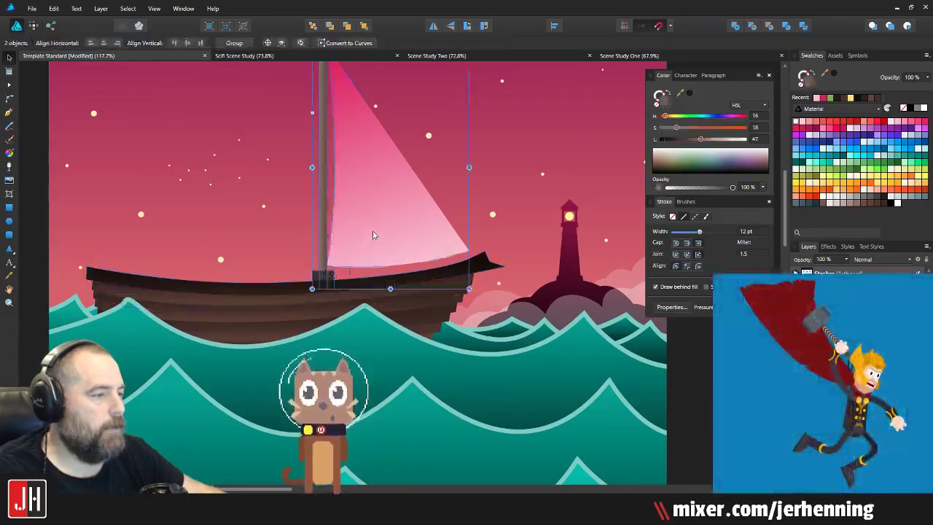
pyautogui.moveTo(412, 144); pyautogui.dragTo(414, 235)
pyautogui.moveTo(471, 137); pyautogui.dragTo(499, 92)
pyautogui.moveTo(394, 334); pyautogui.dragTo(408, 260)
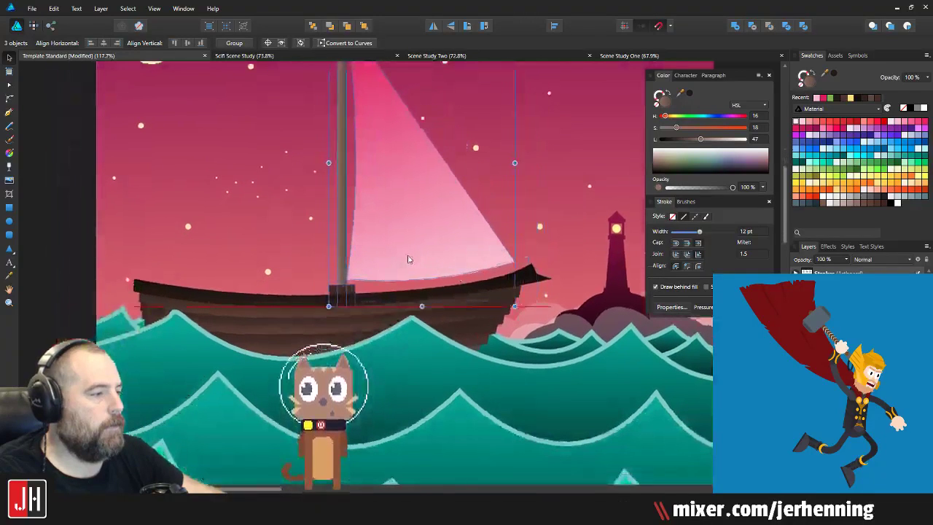
pyautogui.scroll(-4, 416, 259)
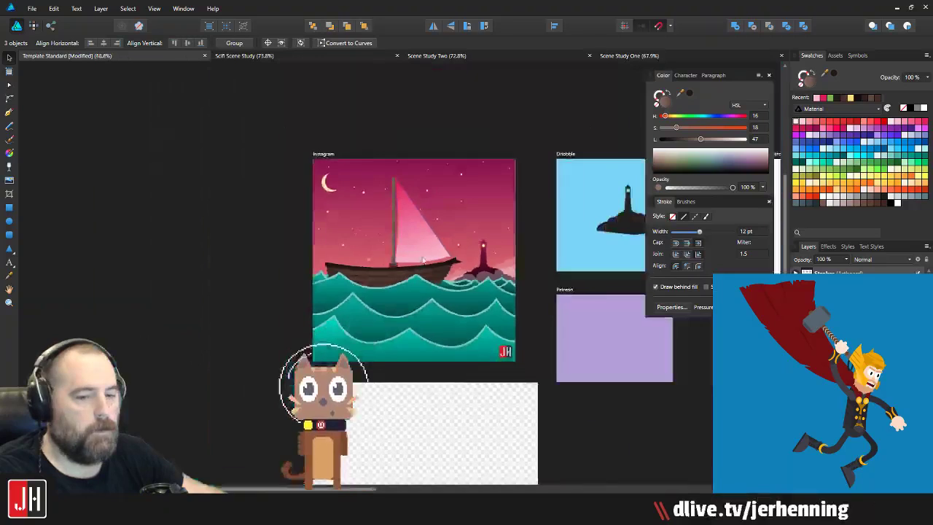
pyautogui.click(478, 143)
# Step: Extend the upper end of the sail's gradient beyond the sail's peak, to just above the mast top
pyautogui.scroll(4, 441, 193)
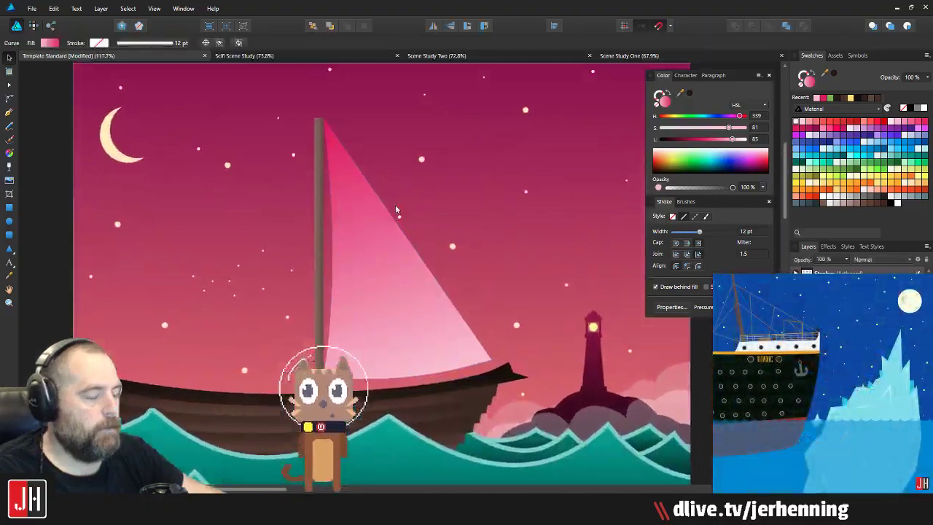
pyautogui.press('g')
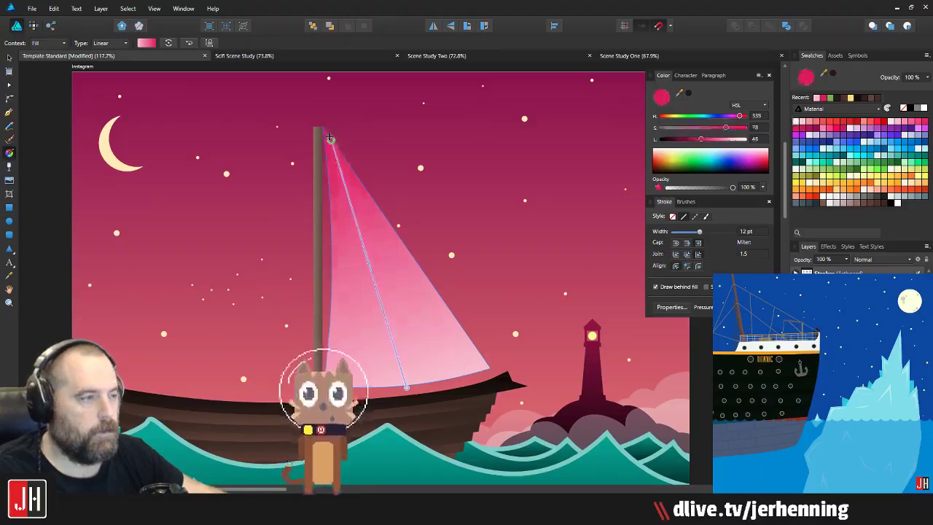
pyautogui.moveTo(331, 139); pyautogui.dragTo(315, 93)
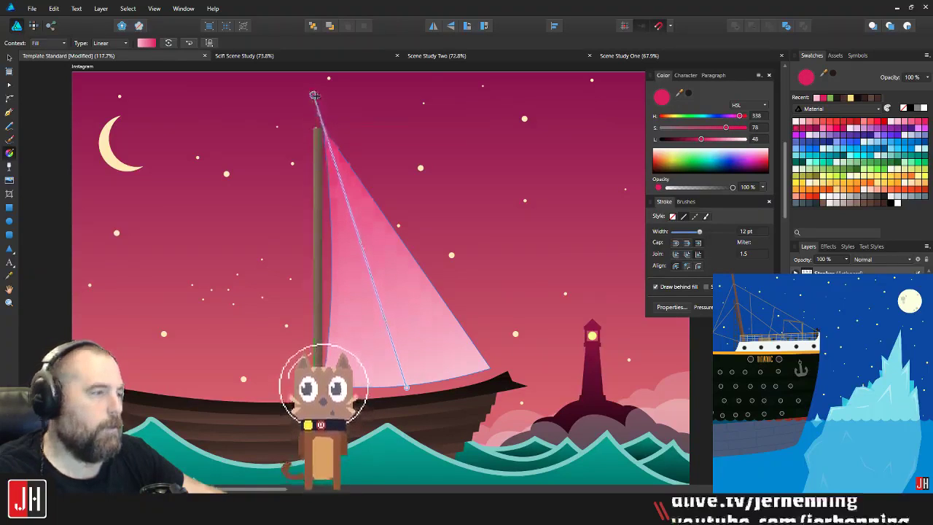
pyautogui.press('v')
pyautogui.scroll(-8, 368, 148)
pyautogui.click(436, 103)
pyautogui.scroll(6, 381, 164)
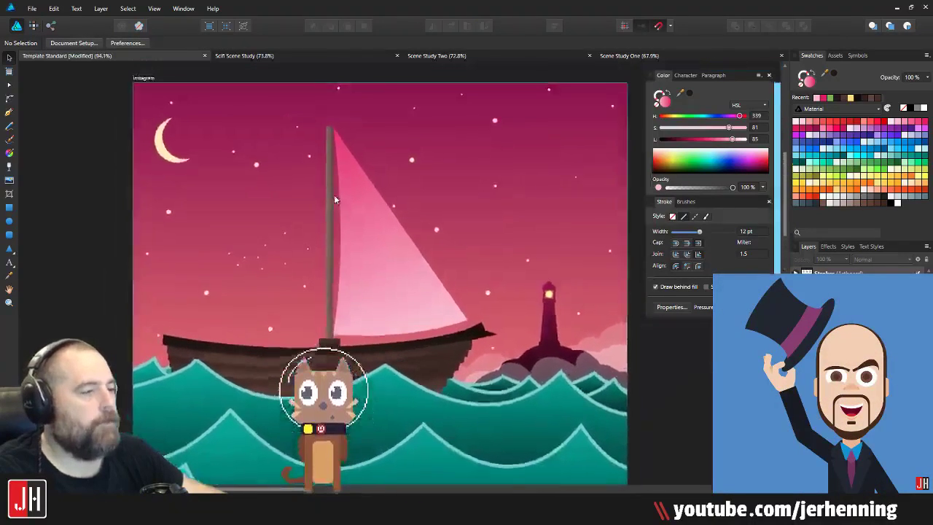
# Step: Place a duplicate of the brown mast outside the Instagram artboard, beside its left edge
pyautogui.click(331, 200)
pyautogui.scroll(2, 332, 203)
pyautogui.scroll(-2, 332, 201)
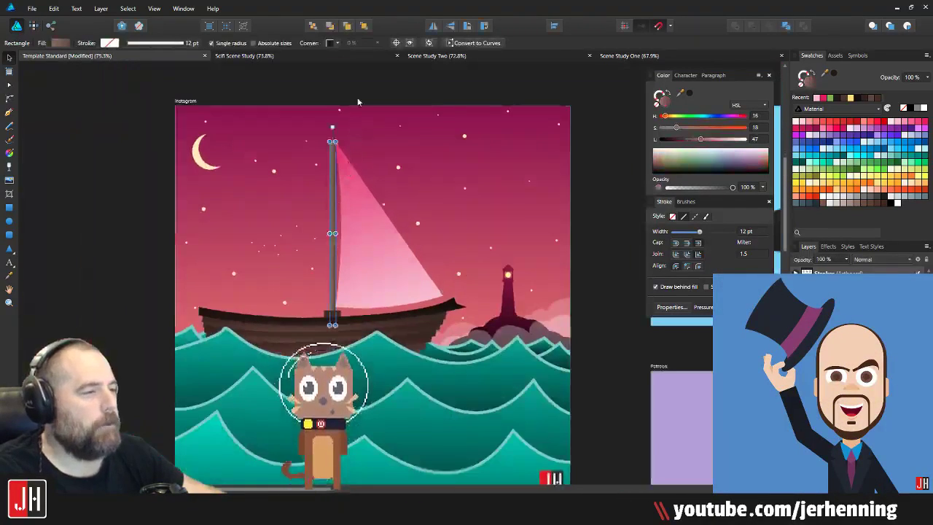
pyautogui.click(359, 82)
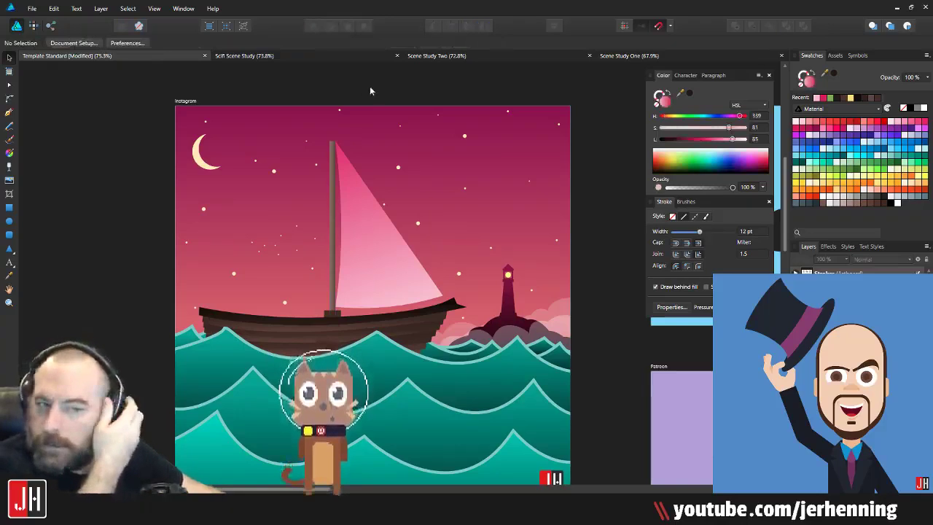
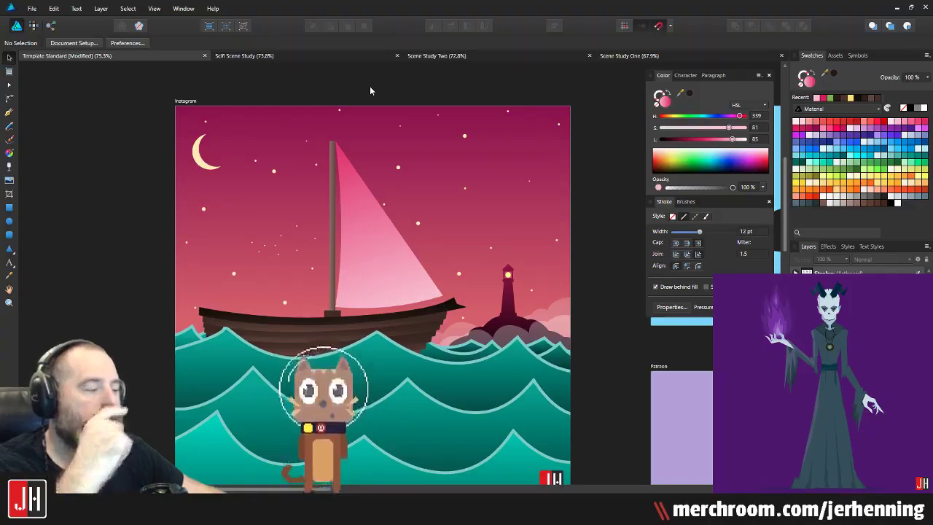
pyautogui.click(332, 186)
pyautogui.scroll(3, 332, 187)
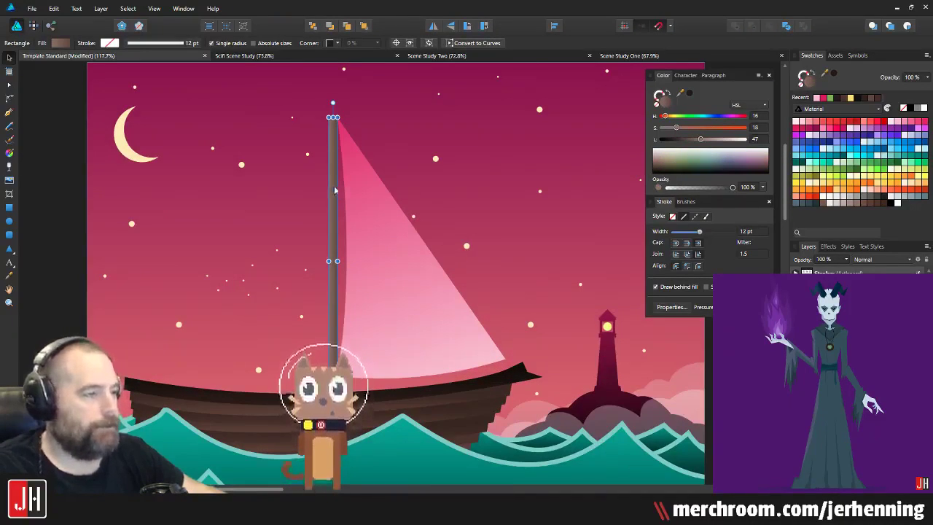
pyautogui.moveTo(334, 189); pyautogui.dragTo(63, 189)
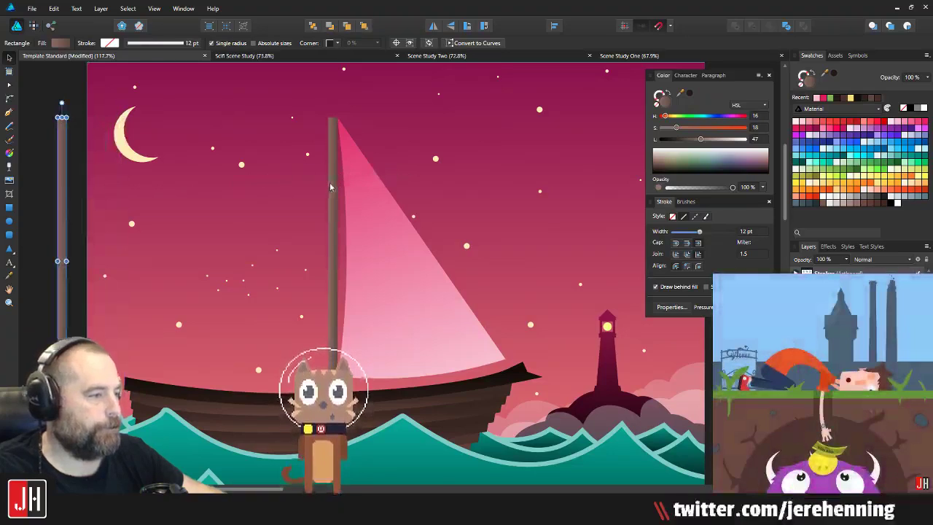
# Step: Move the left stop of the boat mast's gradient slightly inward and colour it bright blue with hue 207, saturation 90 and lightness 54
pyautogui.press('g')
pyautogui.scroll(6, 332, 292)
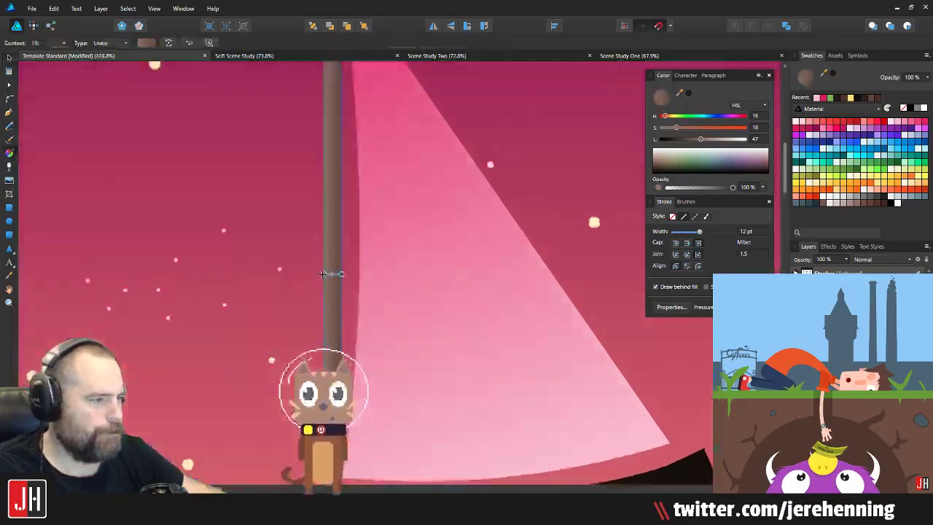
pyautogui.moveTo(323, 275)
pyautogui.mouseDown()
pyautogui.moveTo(321, 244)
pyautogui.moveTo(298, 281)
pyautogui.moveTo(327, 274)
pyautogui.mouseUp()
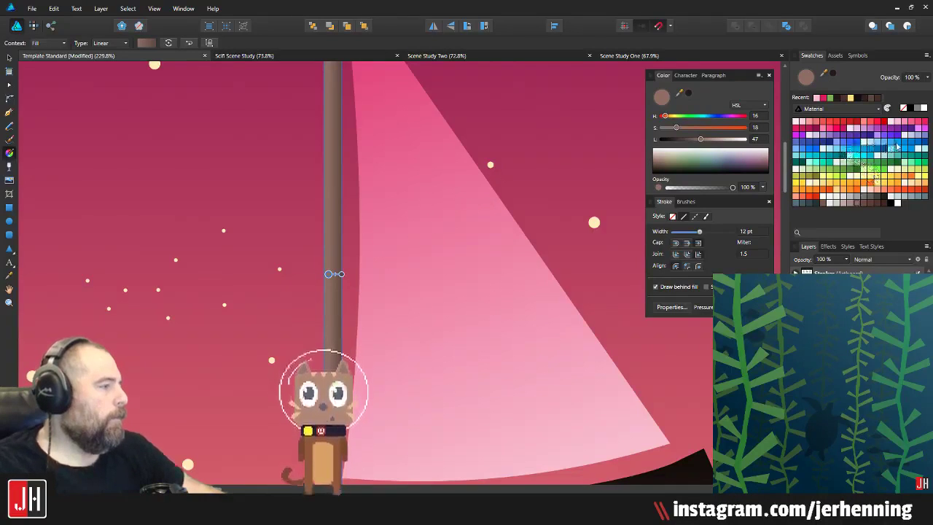
pyautogui.click(897, 145)
pyautogui.press('v')
pyautogui.scroll(-6, 335, 263)
pyautogui.scroll(7, 339, 268)
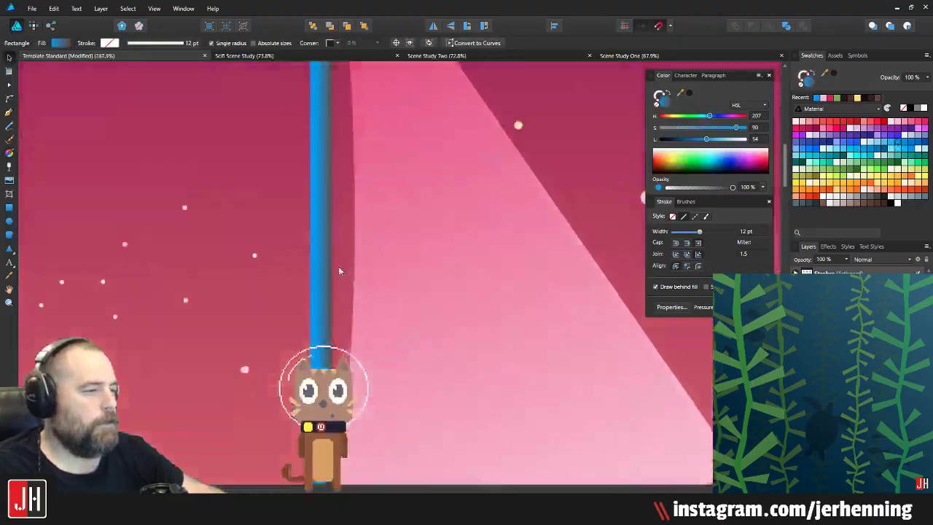
pyautogui.scroll(2, 338, 271)
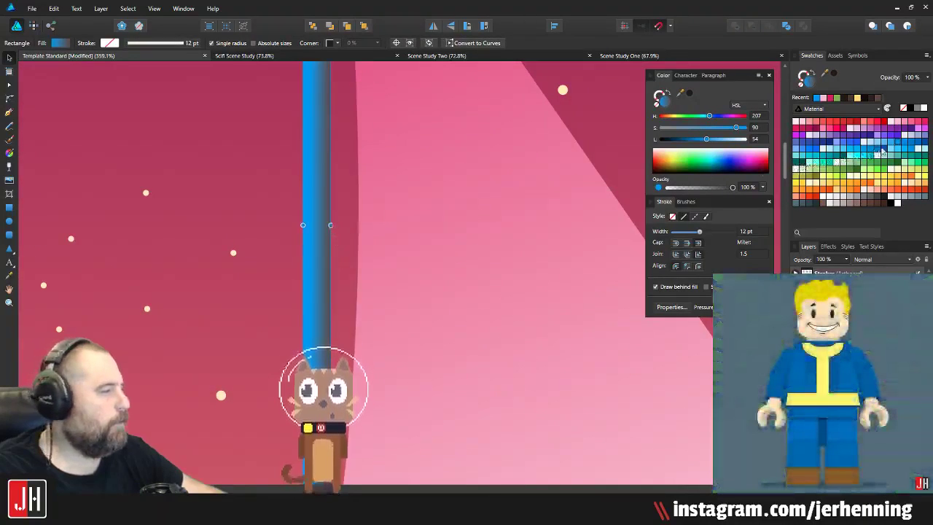
# Step: Set the right stop of the mast's gradient to a darker blue swatch and check the blue mast against the scene
pyautogui.press('g')
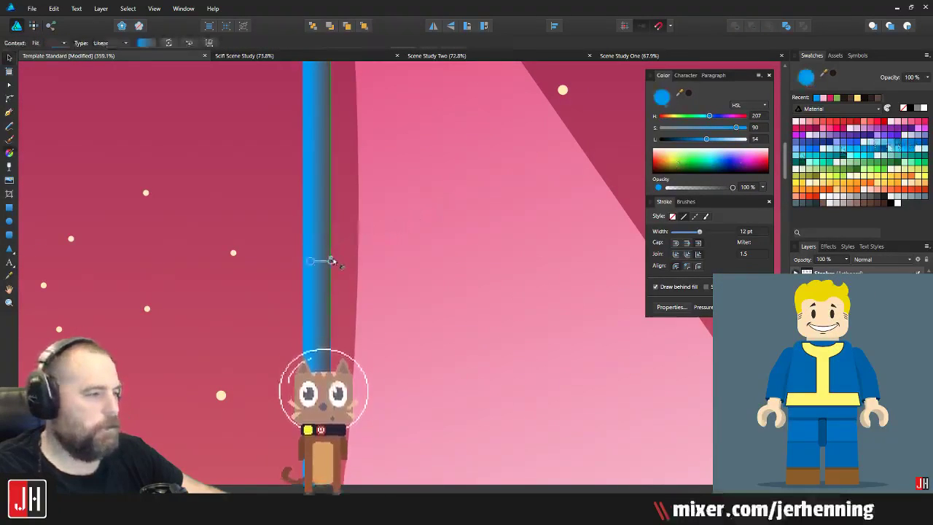
pyautogui.click(331, 261)
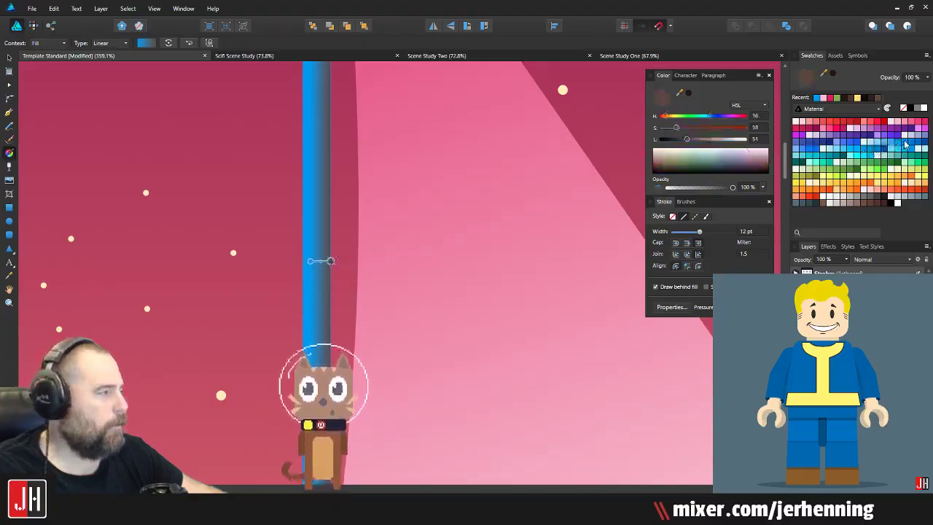
pyautogui.click(921, 146)
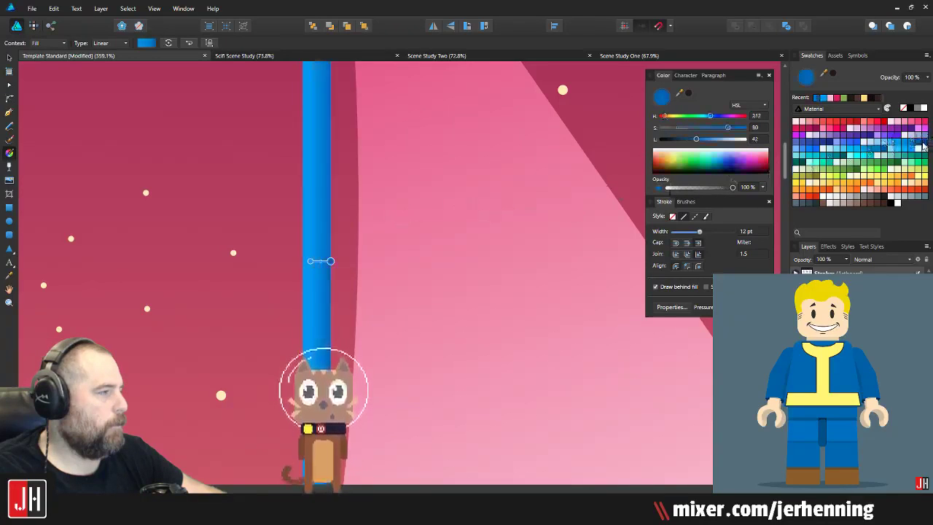
pyautogui.click(924, 145)
pyautogui.press('v')
pyautogui.scroll(-10, 372, 189)
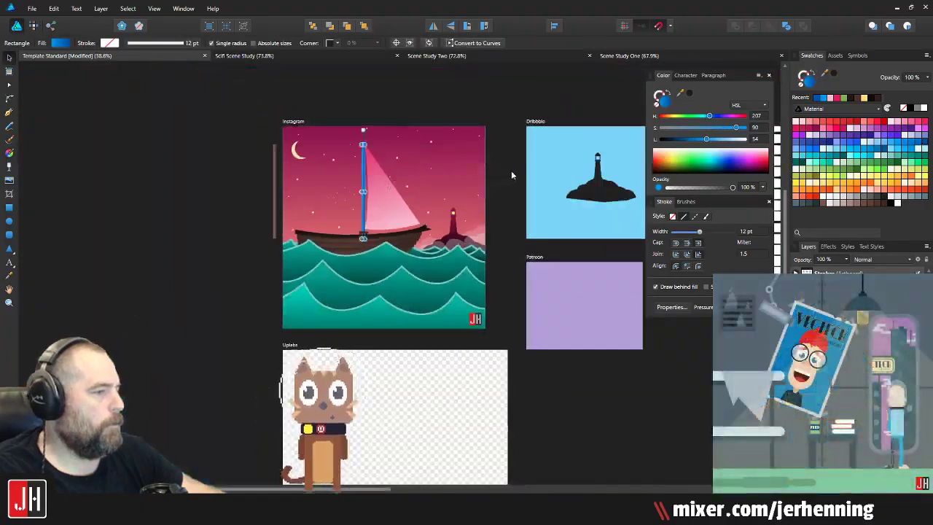
pyautogui.click(511, 175)
pyautogui.scroll(5, 338, 177)
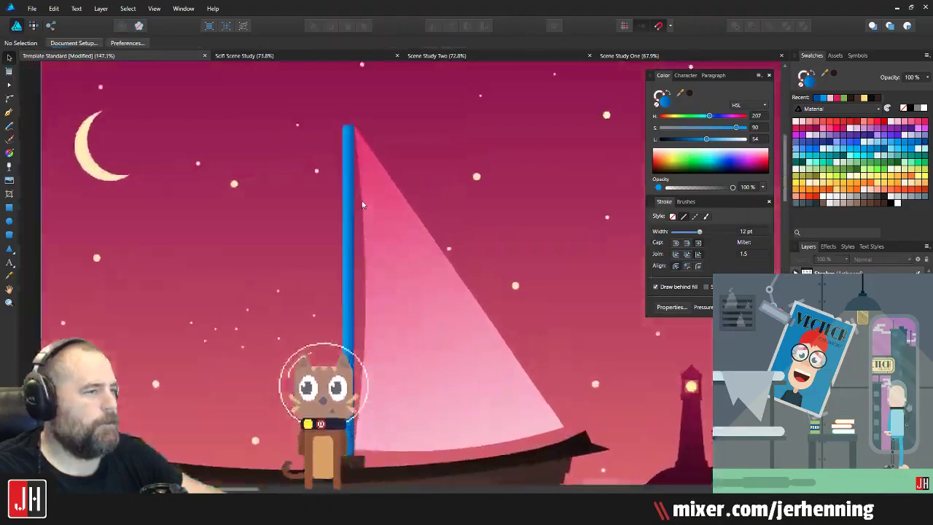
pyautogui.scroll(-5, 361, 200)
pyautogui.scroll(5, 362, 199)
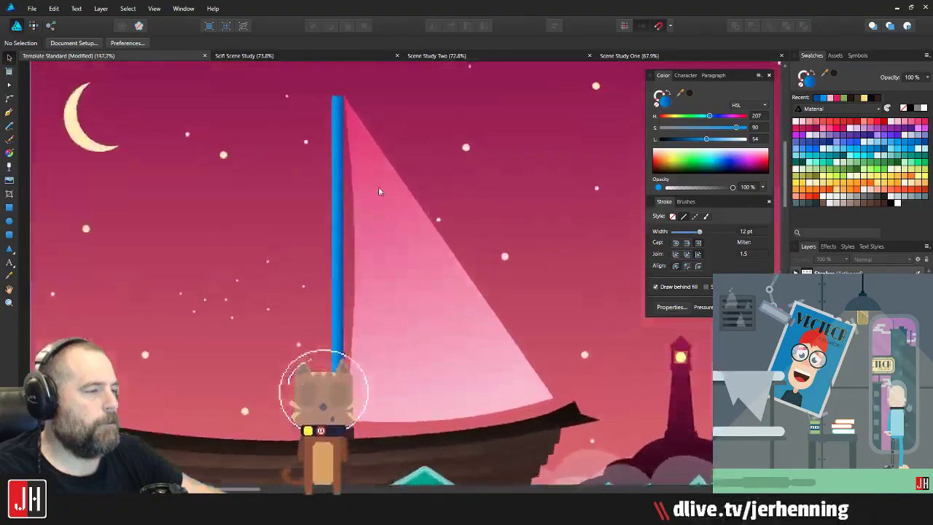
pyautogui.moveTo(378, 191)
pyautogui.mouseDown()
pyautogui.moveTo(373, 227)
pyautogui.moveTo(373, 188)
pyautogui.mouseUp()
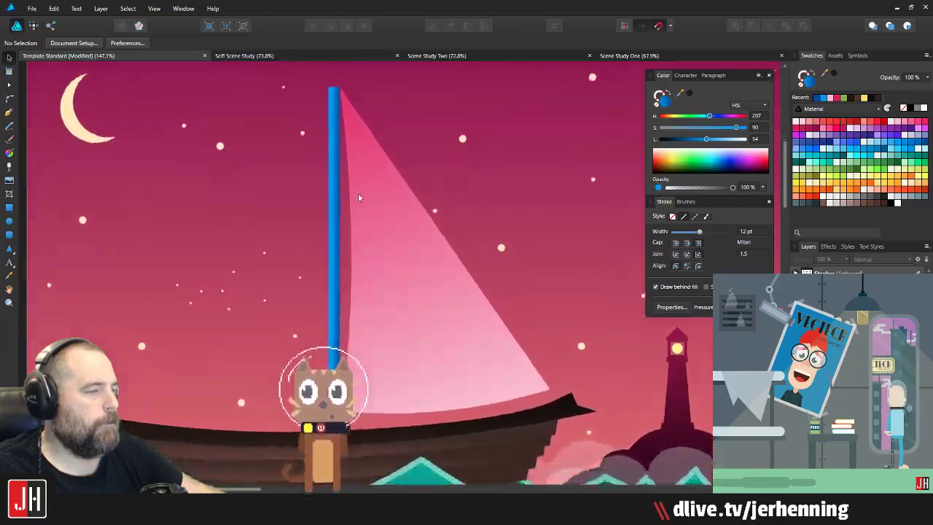
# Step: Move the dark blue right stop of the mast's gradient slightly outward, past the mast's right edge
pyautogui.scroll(2, 335, 217)
pyautogui.scroll(2, 337, 216)
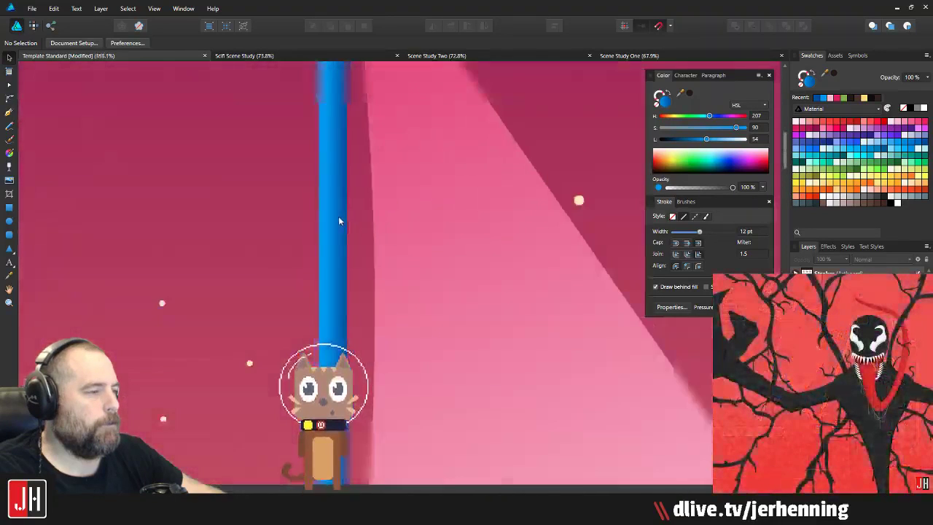
pyautogui.scroll(-7, 338, 220)
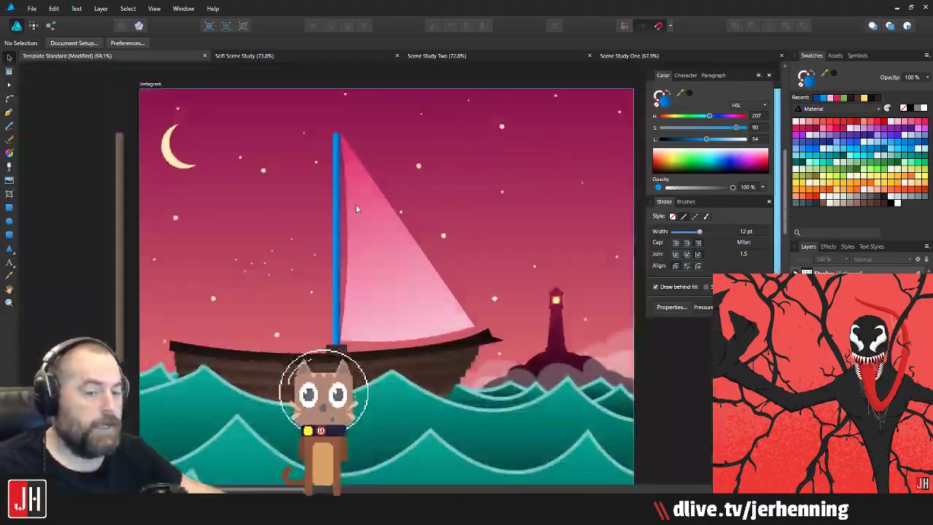
pyautogui.scroll(3, 350, 230)
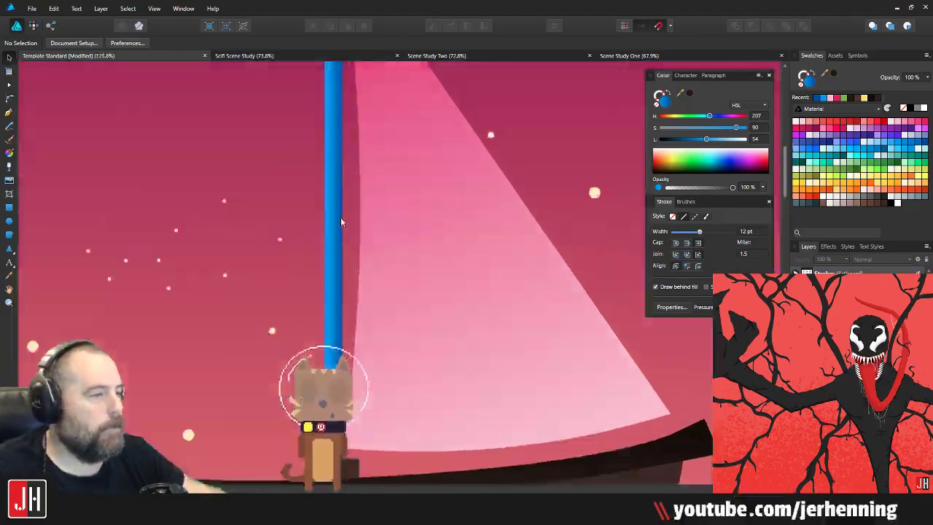
pyautogui.click(339, 213)
pyautogui.press('g')
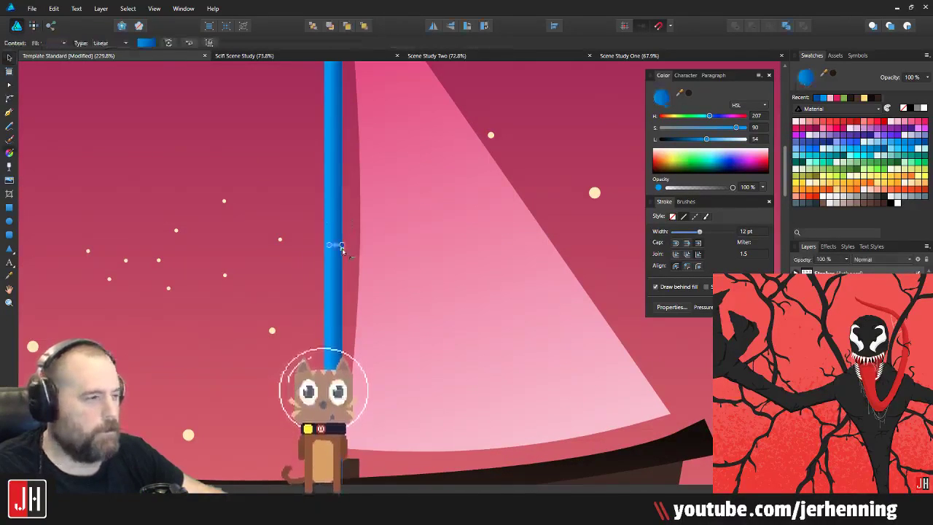
pyautogui.moveTo(341, 248)
pyautogui.mouseDown()
pyautogui.moveTo(356, 246)
pyautogui.moveTo(347, 246)
pyautogui.mouseUp()
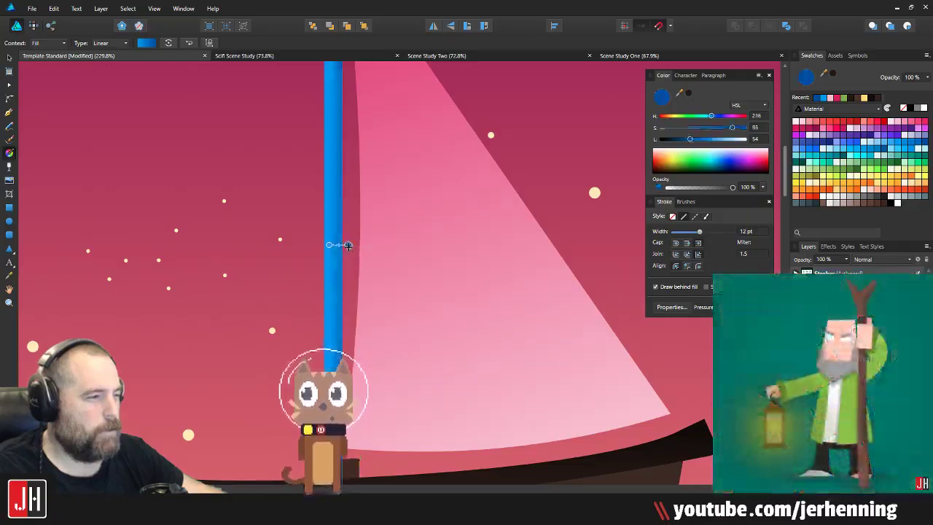
pyautogui.press('v')
pyautogui.scroll(-5, 460, 175)
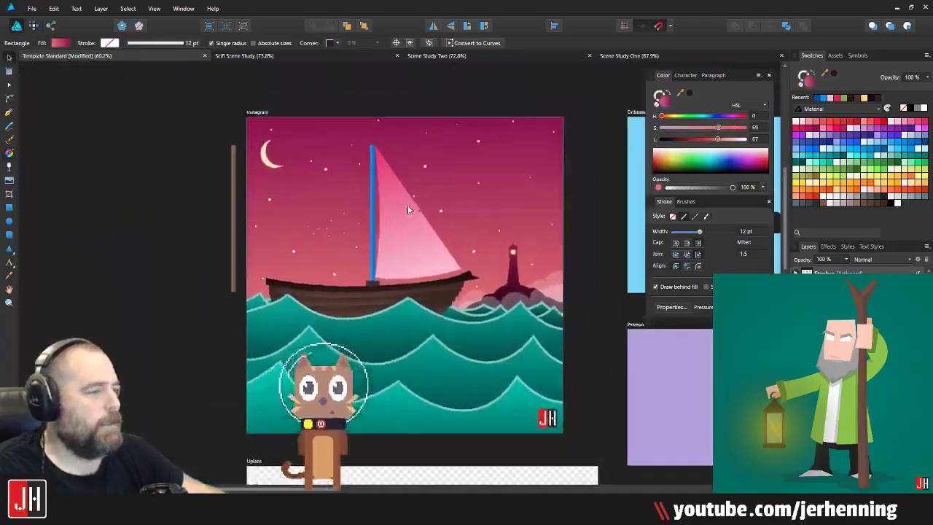
# Step: Try a teal gradient on the mast, with hue 187, saturation 71, lightness 50 at left and a darker teal at right, and undo it
pyautogui.scroll(4, 379, 207)
pyautogui.click(367, 183)
pyautogui.scroll(3, 370, 183)
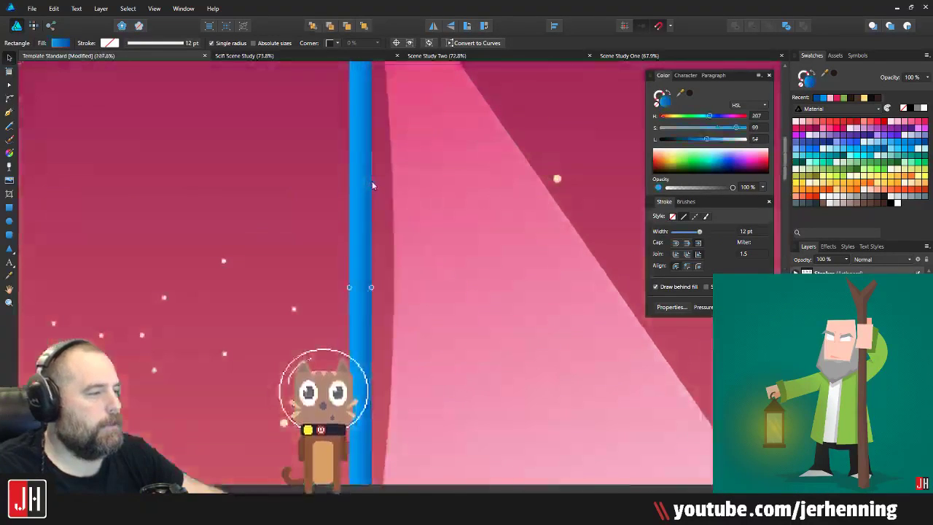
pyautogui.press('g')
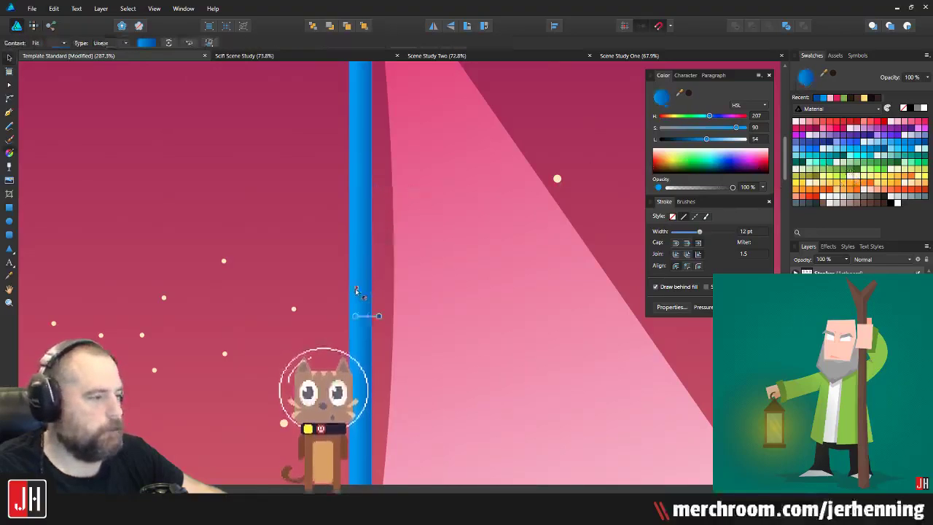
pyautogui.click(812, 161)
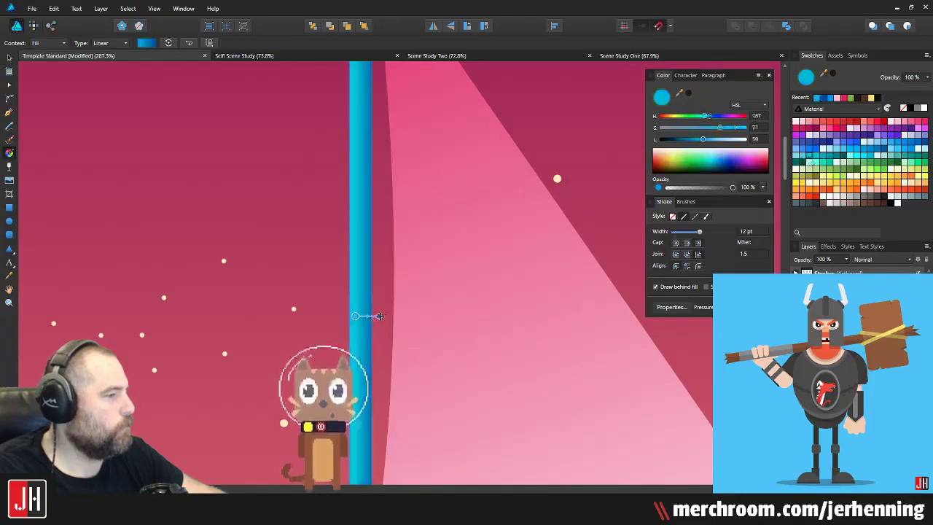
pyautogui.press('v')
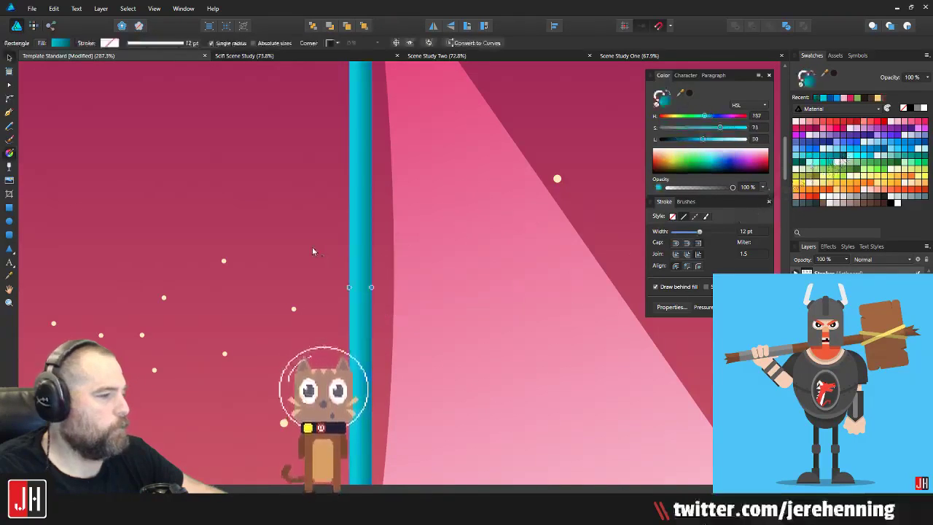
pyautogui.scroll(-8, 374, 227)
pyautogui.scroll(6, 365, 277)
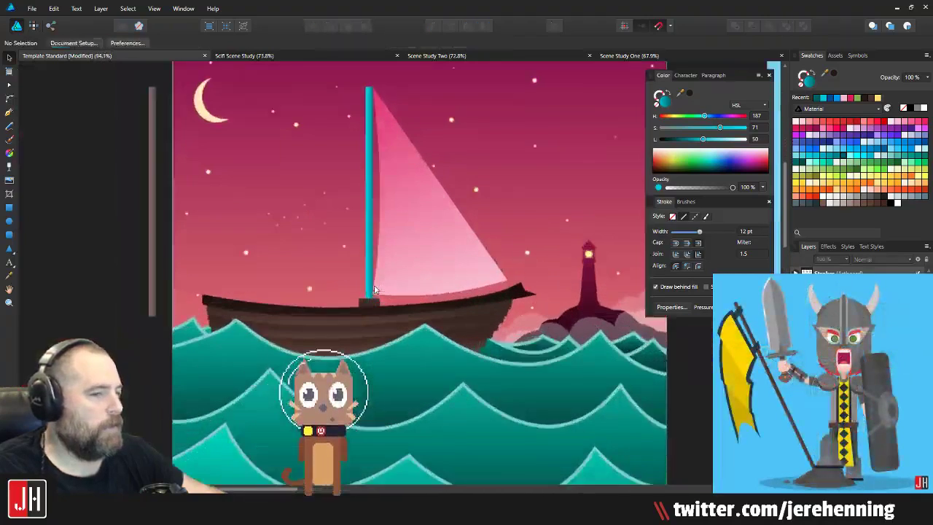
pyautogui.hotkey('ctrl', 'z')
pyautogui.hotkey('ctrl', 'z')
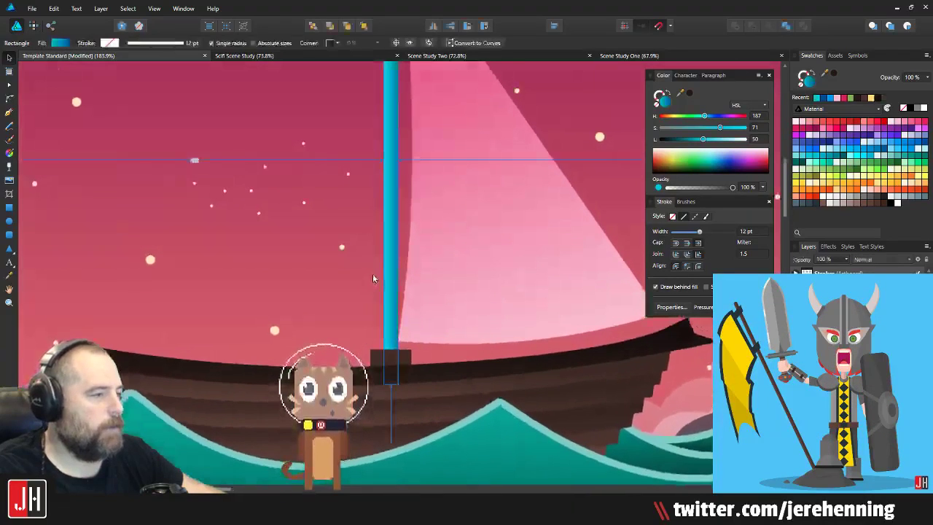
# Step: Try a grey gradient on the mast, with saturation 0 and lightness 46 at the left stop and a darker grey at the right
pyautogui.scroll(1, 374, 274)
pyautogui.press('g')
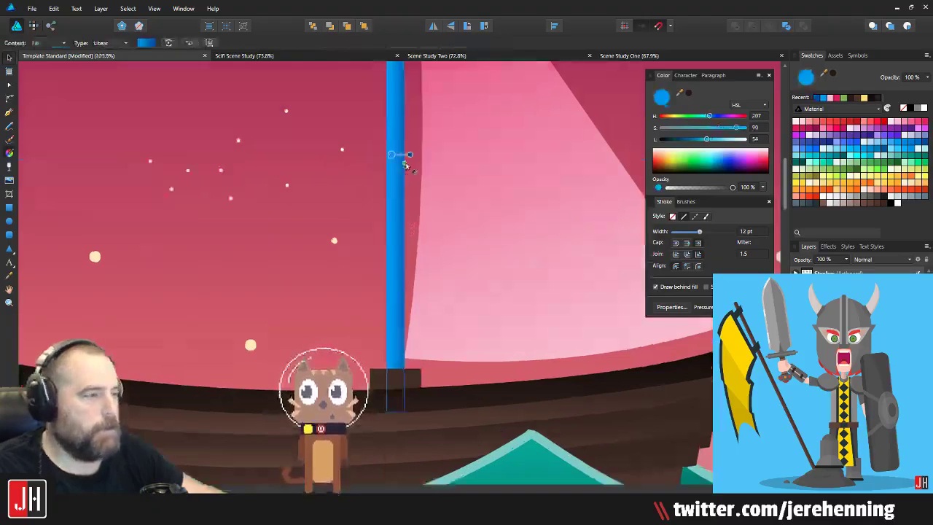
pyautogui.scroll(2, 387, 218)
pyautogui.moveTo(378, 202); pyautogui.dragTo(436, 202)
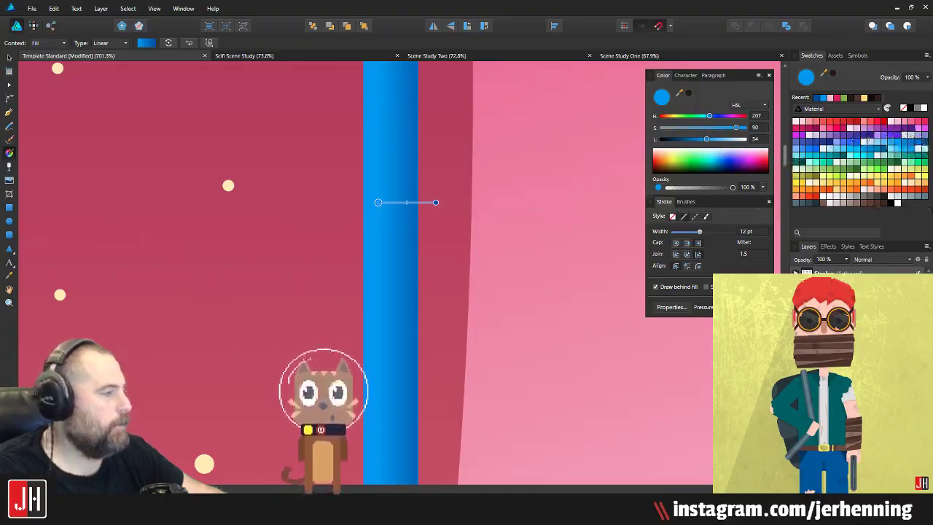
pyautogui.click(863, 198)
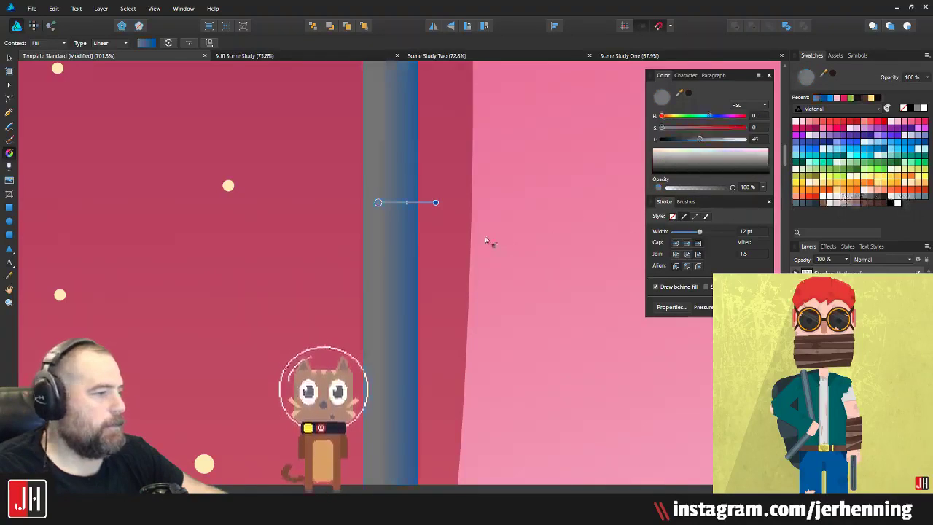
pyautogui.scroll(-3, 487, 241)
pyautogui.press('g')
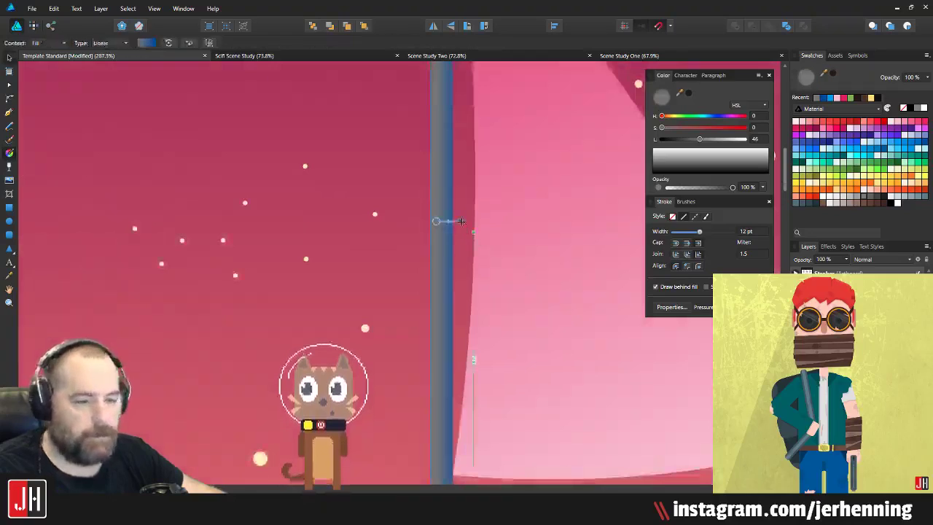
pyautogui.scroll(2, 459, 220)
pyautogui.click(457, 219)
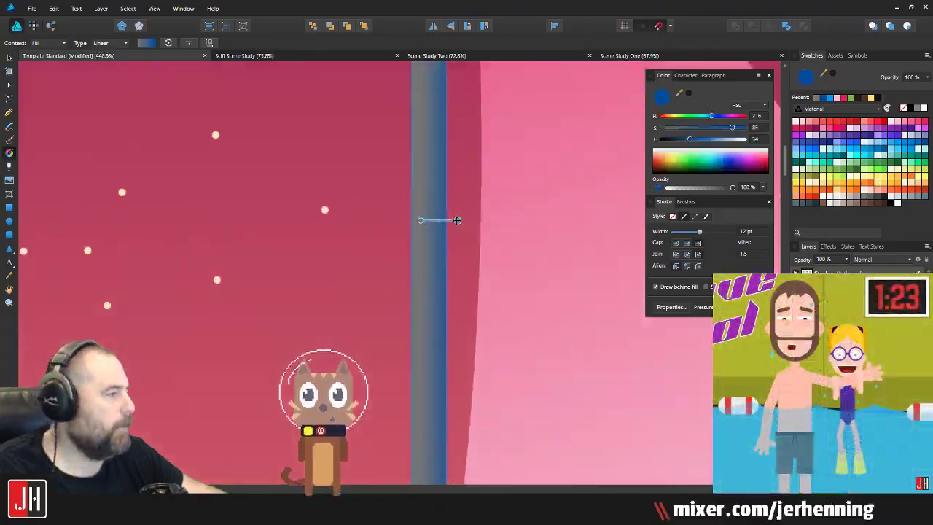
pyautogui.press('v')
pyautogui.scroll(-7, 463, 191)
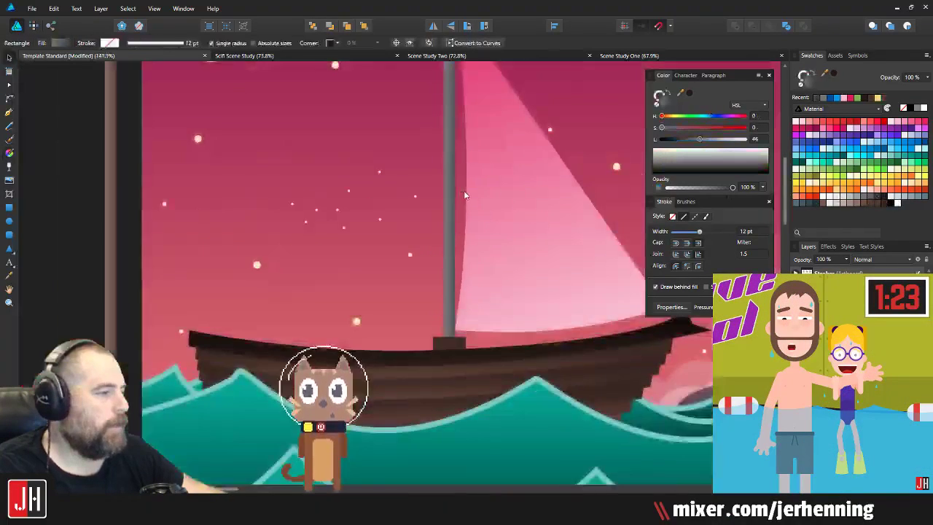
pyautogui.scroll(5, 406, 199)
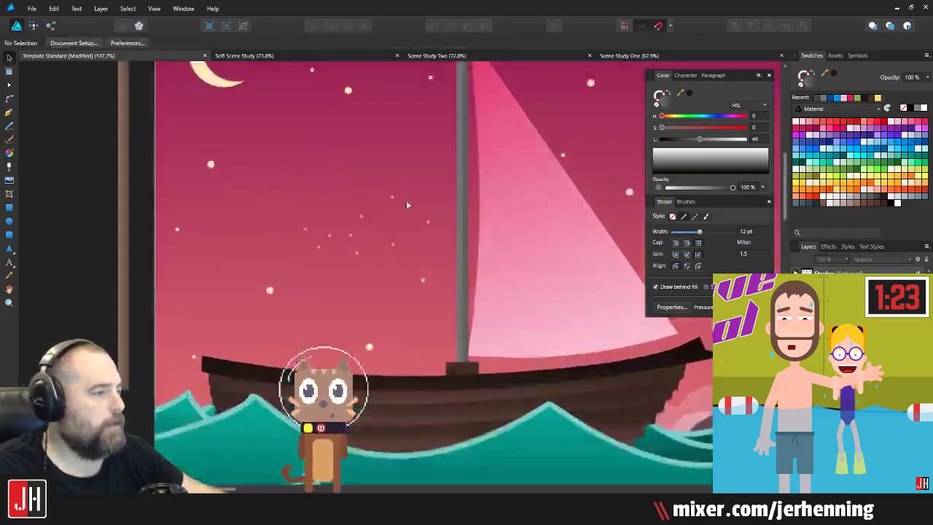
# Step: Try a blue-grey gradient on the mast, with hue 200, saturation 15, lightness 73 at the left stop and a darker blue-grey at the right
pyautogui.scroll(3, 466, 226)
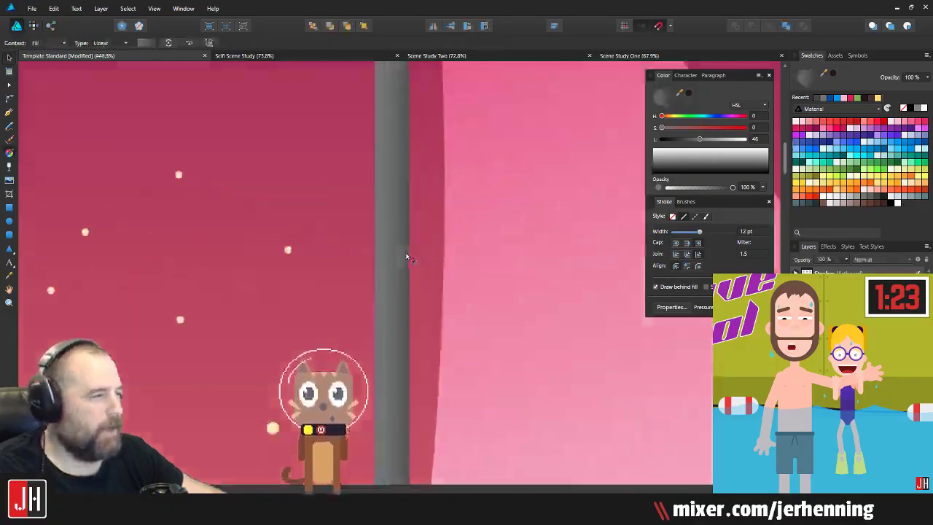
pyautogui.press('g')
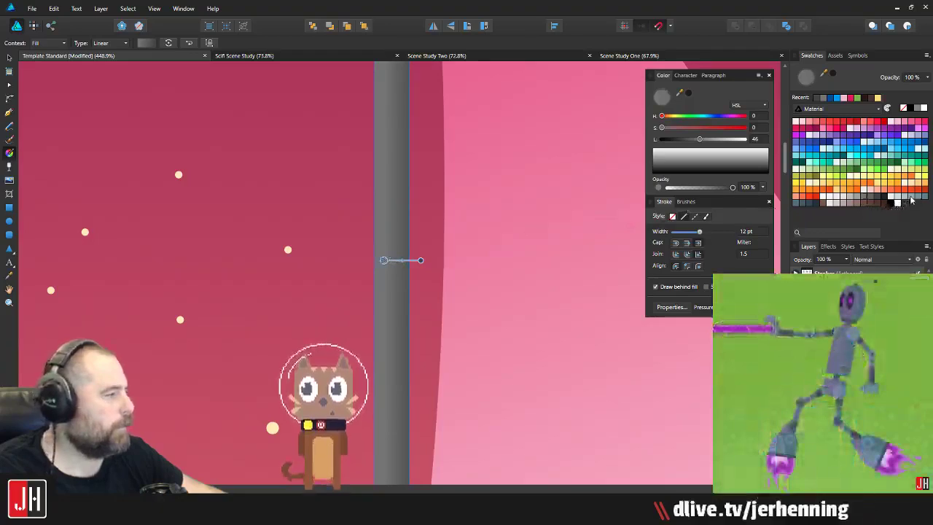
pyautogui.click(904, 196)
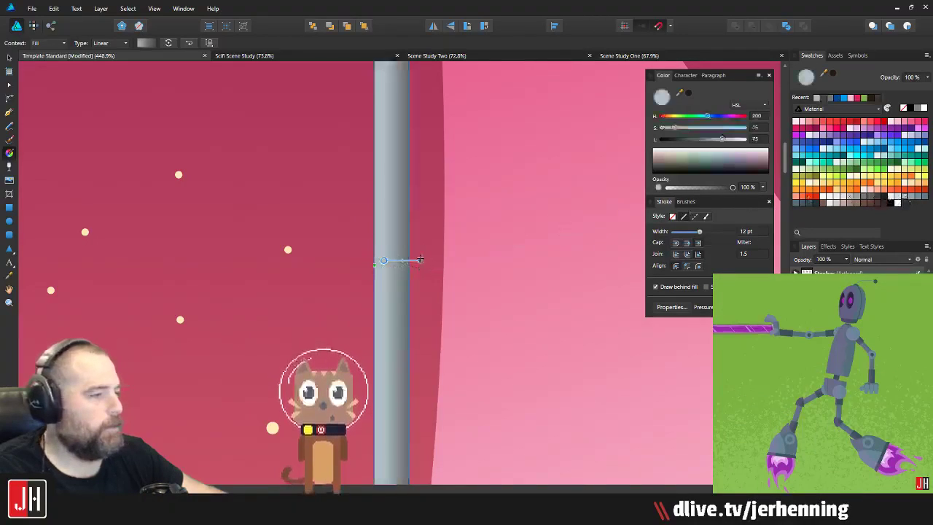
pyautogui.click(421, 260)
pyautogui.click(924, 201)
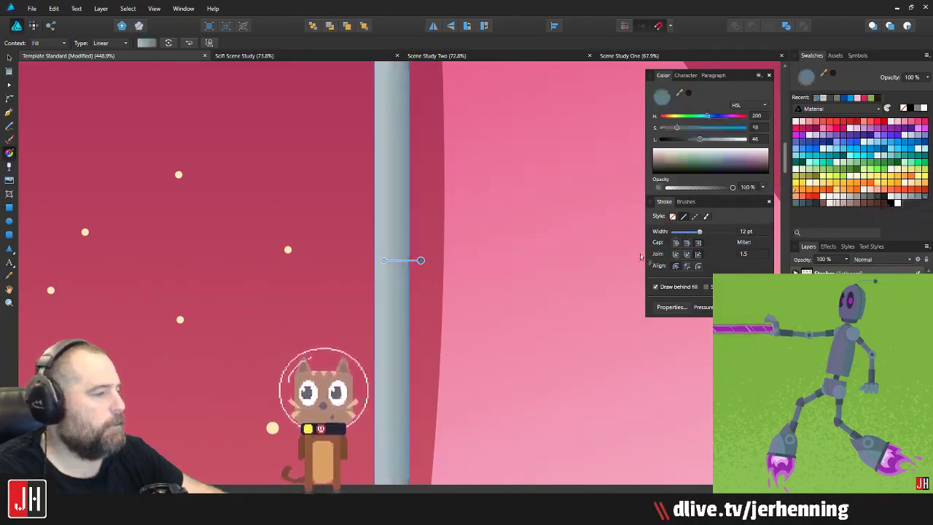
pyautogui.click(811, 204)
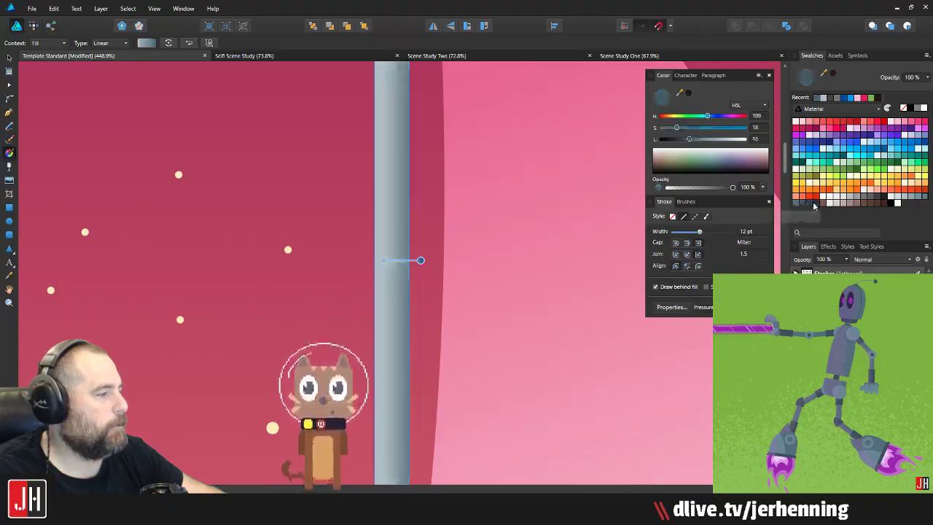
pyautogui.press('m')
pyautogui.scroll(-10, 437, 252)
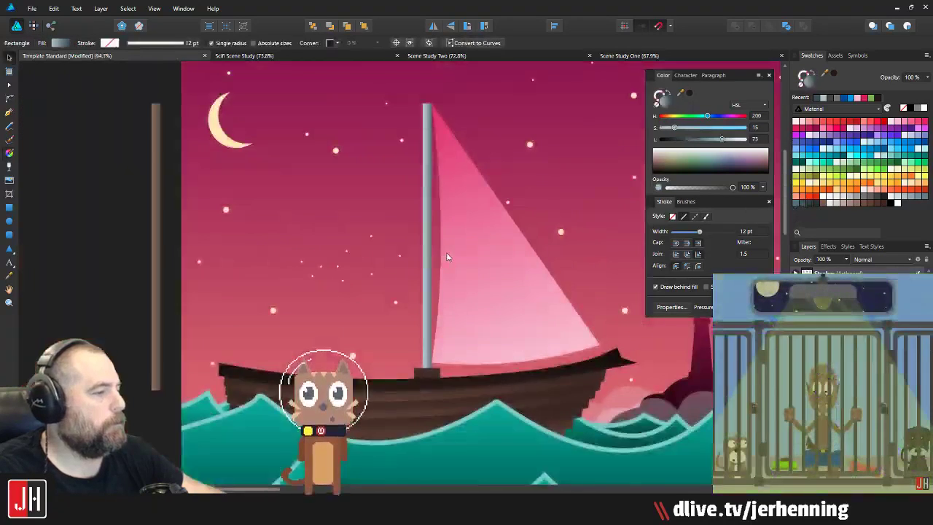
pyautogui.scroll(-4, 202, 279)
pyautogui.press('v')
pyautogui.scroll(6, 321, 305)
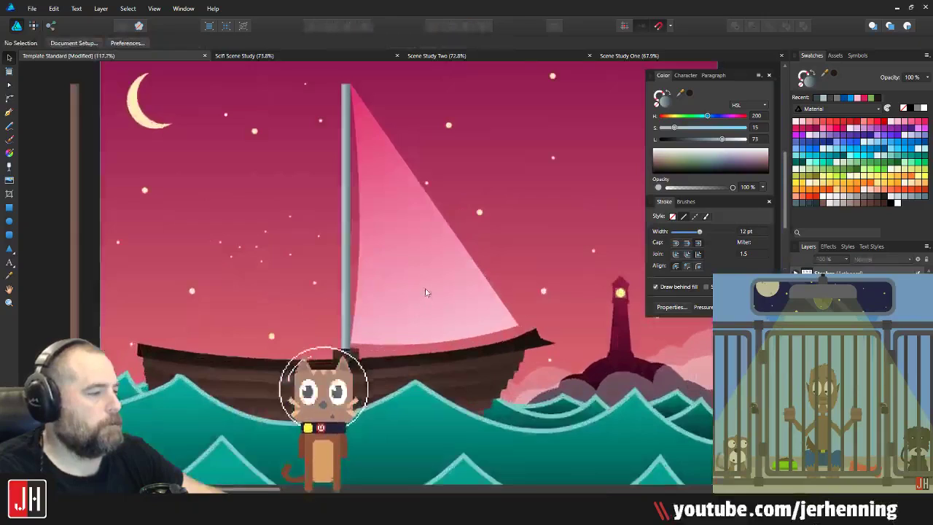
pyautogui.moveTo(427, 292); pyautogui.dragTo(404, 314)
# Step: Undo the mast's grey and blue recolouring back to its brown gradient, and check the brown mast against the scene
pyautogui.click(323, 309)
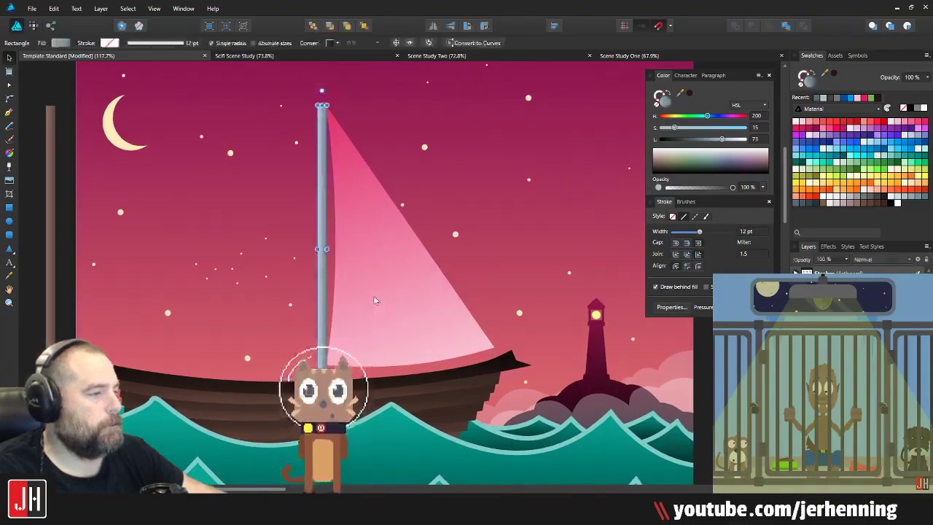
pyautogui.hotkey('ctrl', 'z')
pyautogui.hotkey('ctrl', 'z')
pyautogui.hotkey('ctrl', 'z')
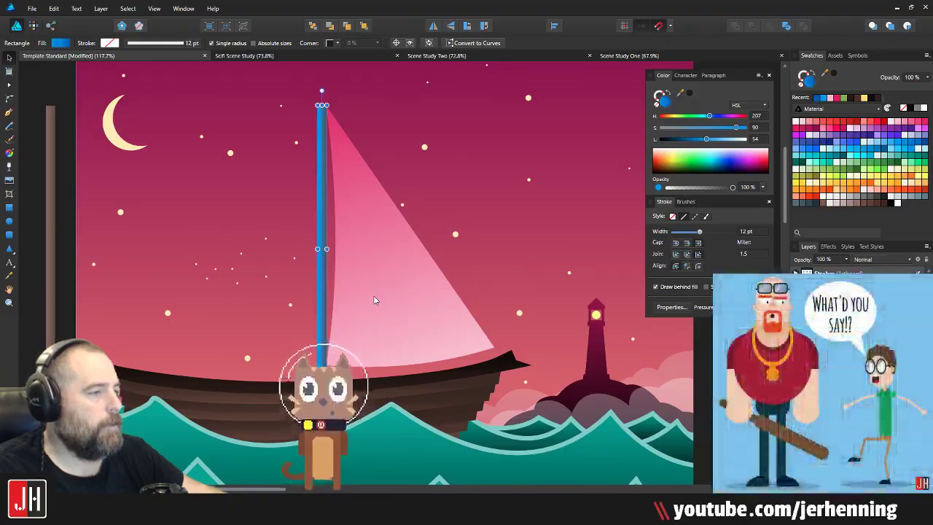
pyautogui.hotkey('ctrl', 'z')
pyautogui.scroll(-3, 373, 296)
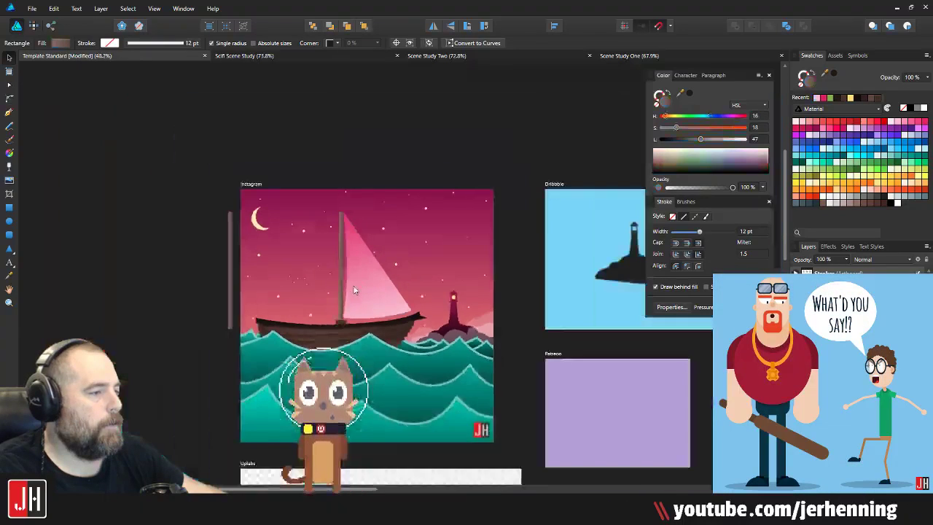
pyautogui.click(92, 333)
pyautogui.scroll(4, 343, 268)
pyautogui.moveTo(357, 272); pyautogui.dragTo(346, 240)
pyautogui.moveTo(332, 198); pyautogui.dragTo(349, 191)
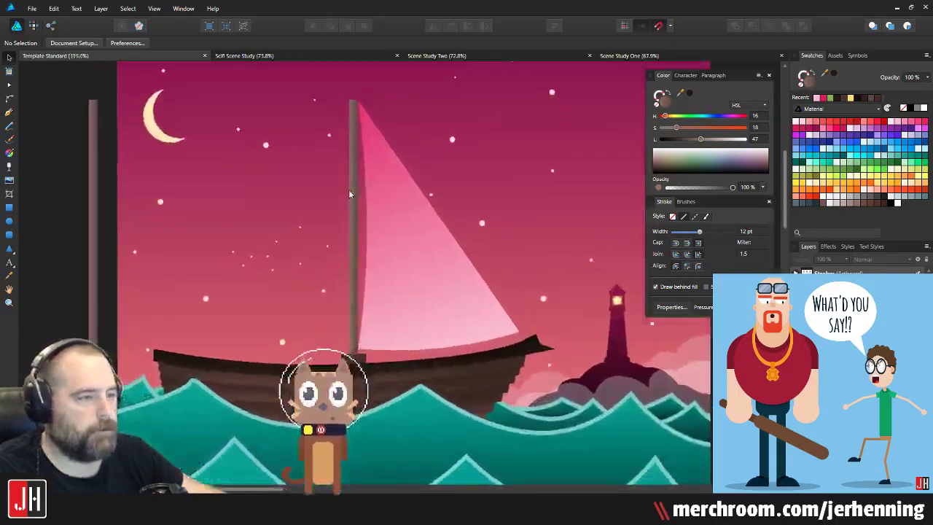
pyautogui.scroll(2, 349, 193)
pyautogui.scroll(-6, 355, 230)
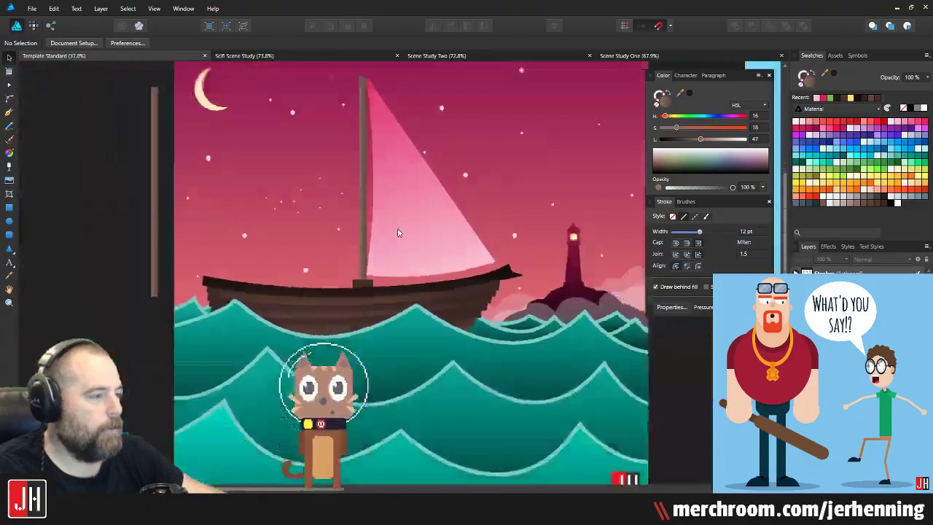
# Step: Select all parts of the sailboat, including hull, mast and sail, and move them right until the bow reaches the lighthouse
pyautogui.moveTo(231, 198); pyautogui.dragTo(188, 172)
pyautogui.click(231, 147)
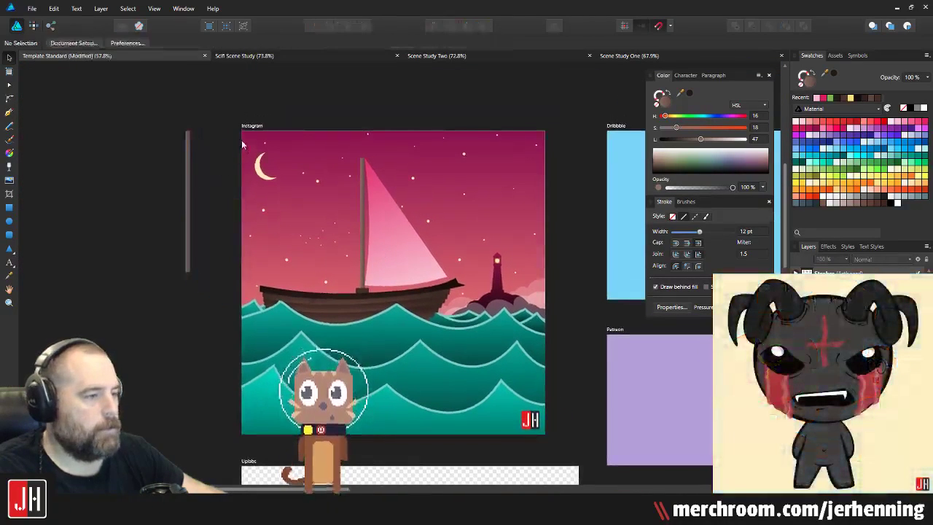
pyautogui.moveTo(235, 138); pyautogui.dragTo(368, 241)
pyautogui.click(334, 97)
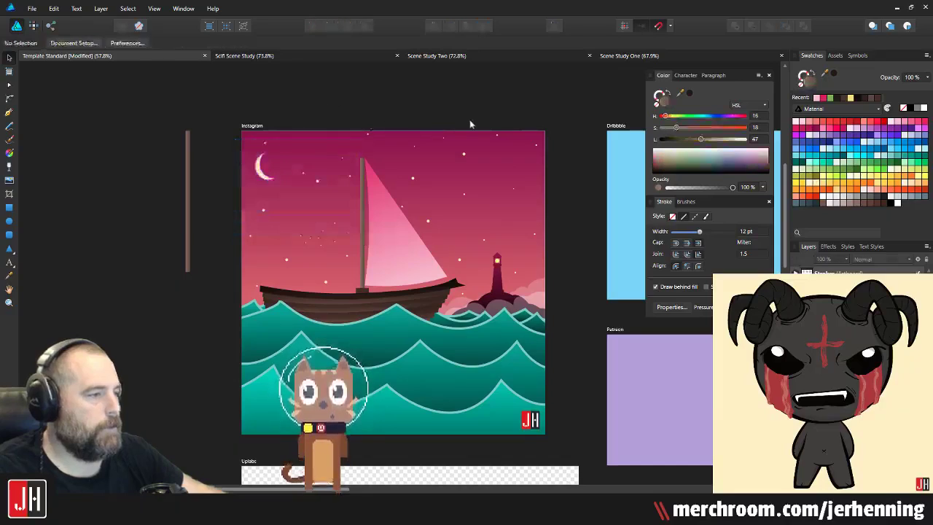
pyautogui.moveTo(470, 101); pyautogui.dragTo(247, 361)
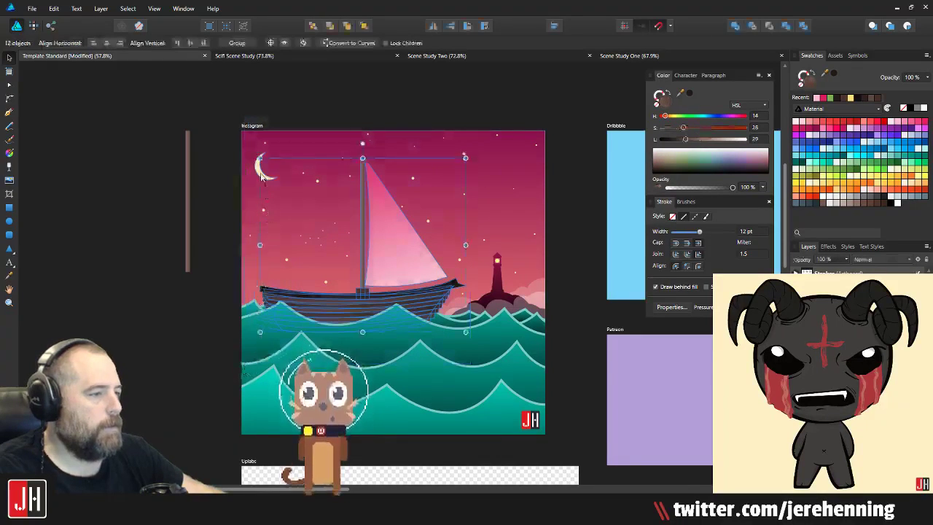
pyautogui.moveTo(379, 231); pyautogui.dragTo(419, 233)
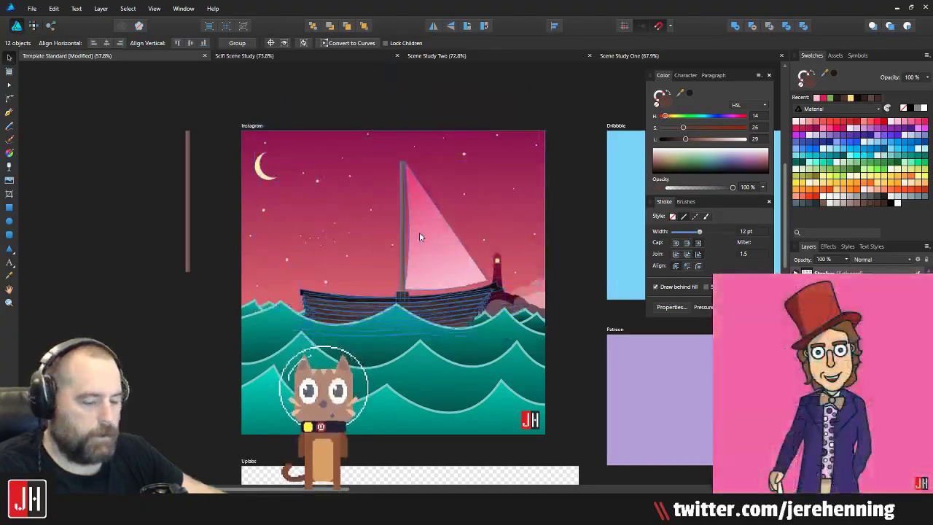
# Step: Undo the sailboat's last move to the right and group all its selected parts
pyautogui.hotkey('ctrl', 'z')
pyautogui.hotkey('ctrl', 'g')
pyautogui.scroll(1, 419, 233)
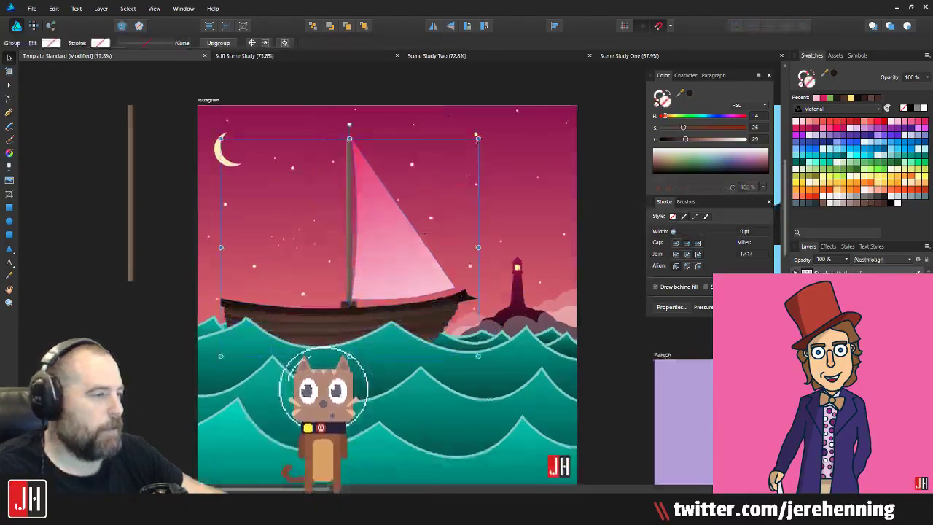
pyautogui.scroll(3, 365, 313)
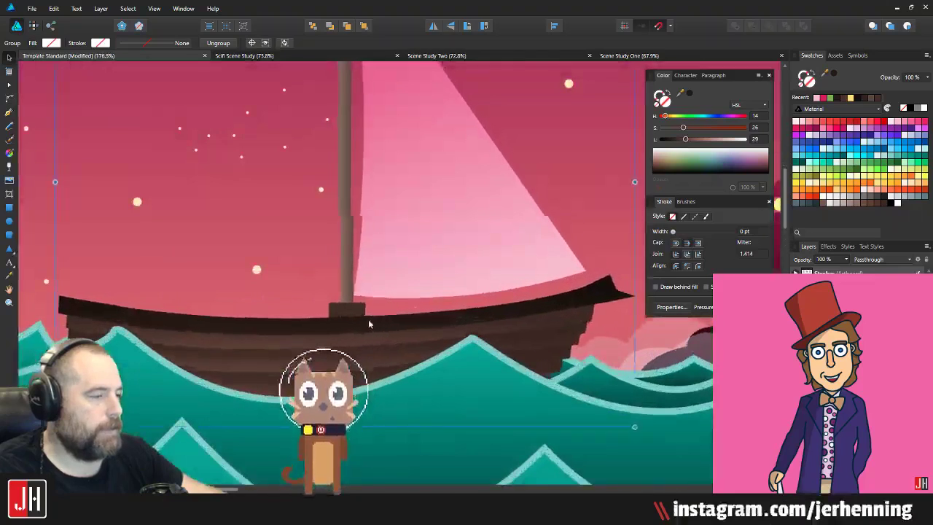
# Step: Select the wave overlapping the hull and show its nodes for editing at the crest below the sail
pyautogui.moveTo(368, 320); pyautogui.dragTo(365, 318)
pyautogui.moveTo(184, 344); pyautogui.dragTo(292, 338)
pyautogui.scroll(4, 550, 351)
pyautogui.moveTo(618, 318); pyautogui.dragTo(451, 328)
pyautogui.click(462, 340)
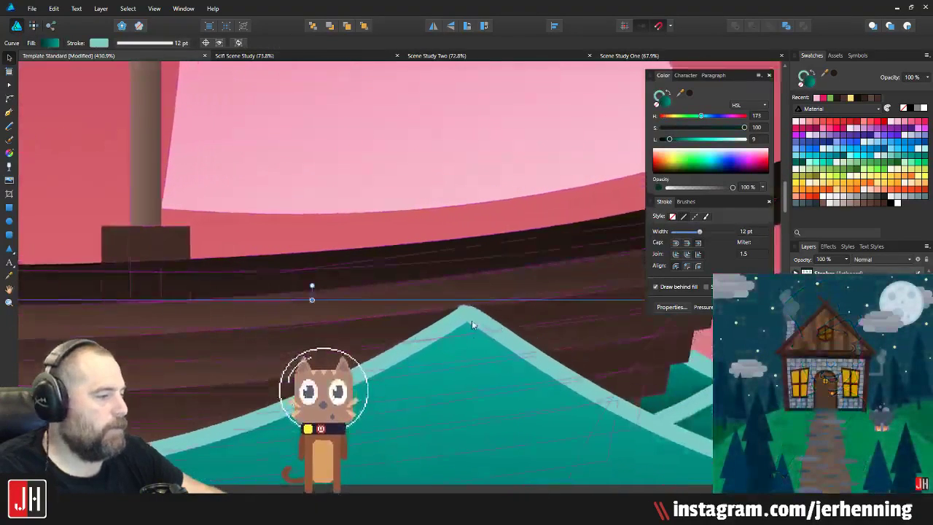
pyautogui.press('a')
pyautogui.click(476, 328)
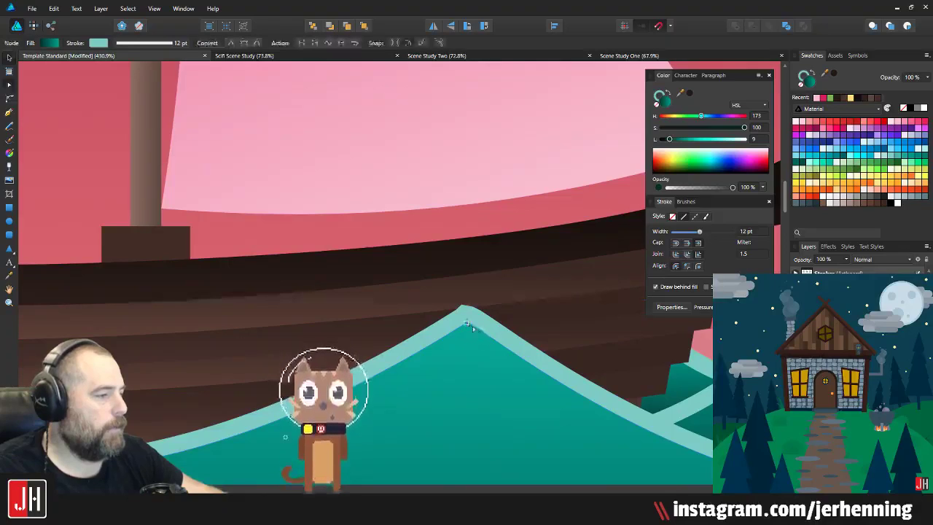
pyautogui.scroll(-3, 466, 325)
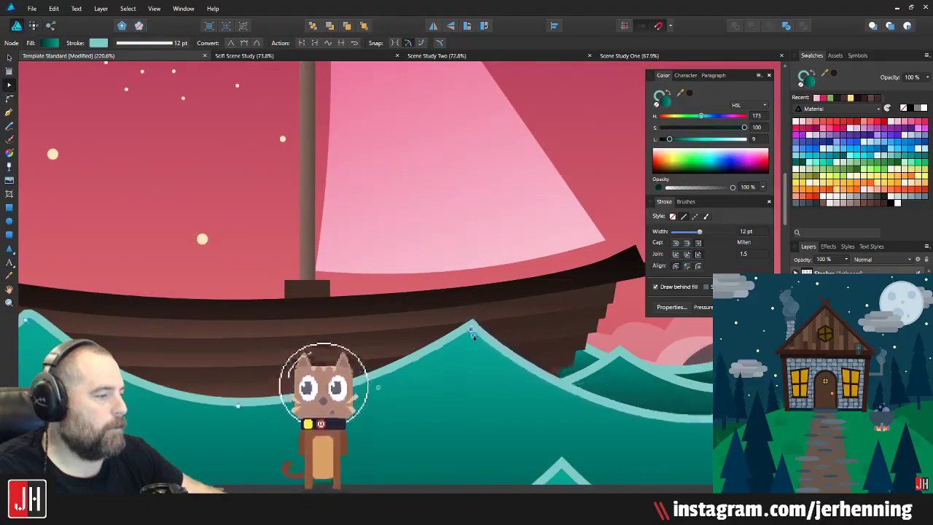
# Step: Reshape the wave's rounded crest near the stern into a lower, sharp peak by adjusting its node and handle, and deselect the wave
pyautogui.moveTo(373, 358); pyautogui.dragTo(608, 345)
pyautogui.scroll(3, 277, 322)
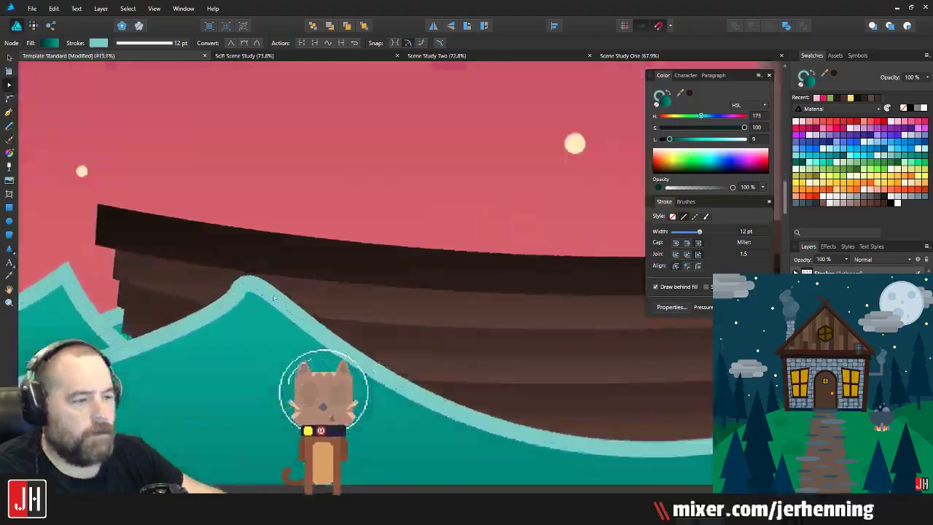
pyautogui.click(244, 297)
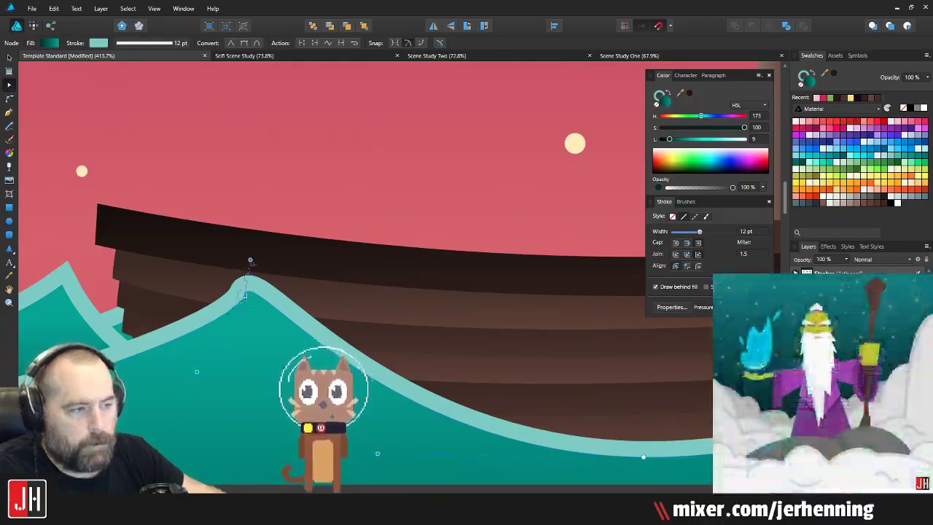
pyautogui.click(255, 263)
pyautogui.click(250, 298)
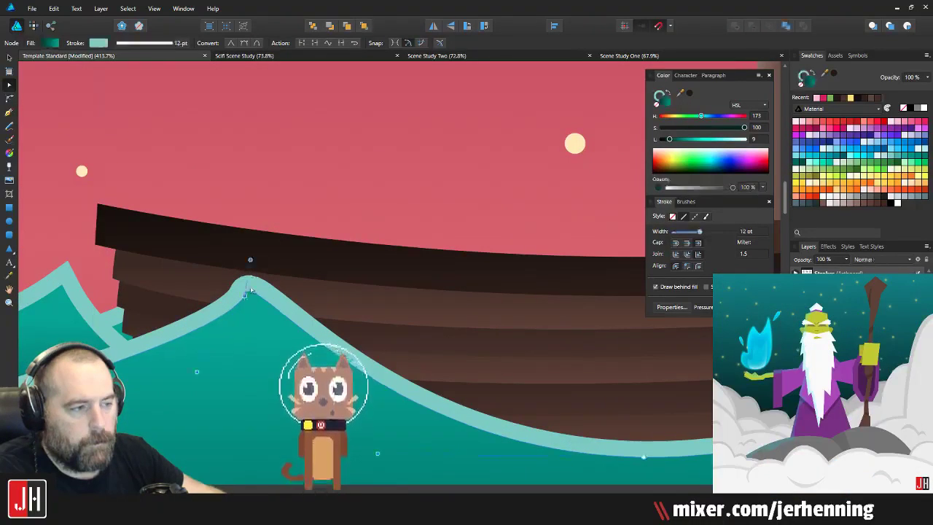
pyautogui.moveTo(250, 260); pyautogui.dragTo(306, 377)
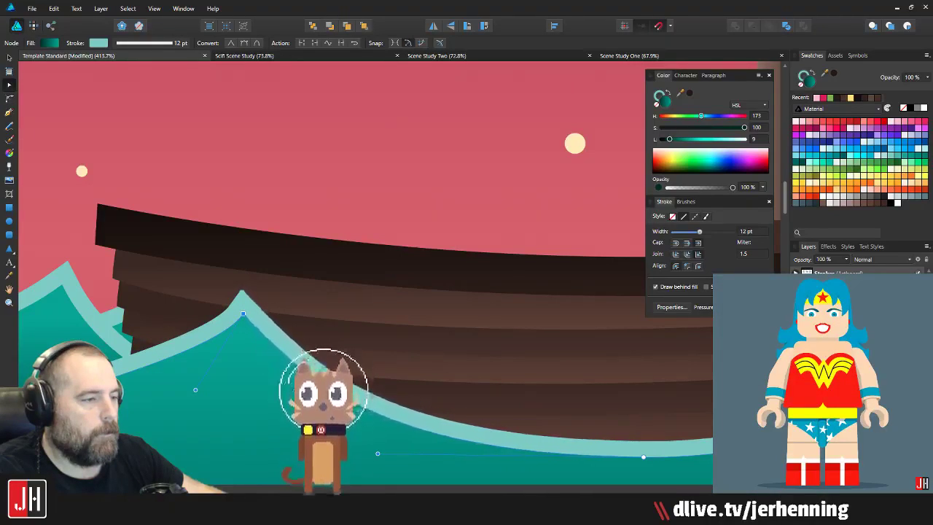
pyautogui.scroll(-6, 290, 354)
pyautogui.hotkey('ctrl', 'd')
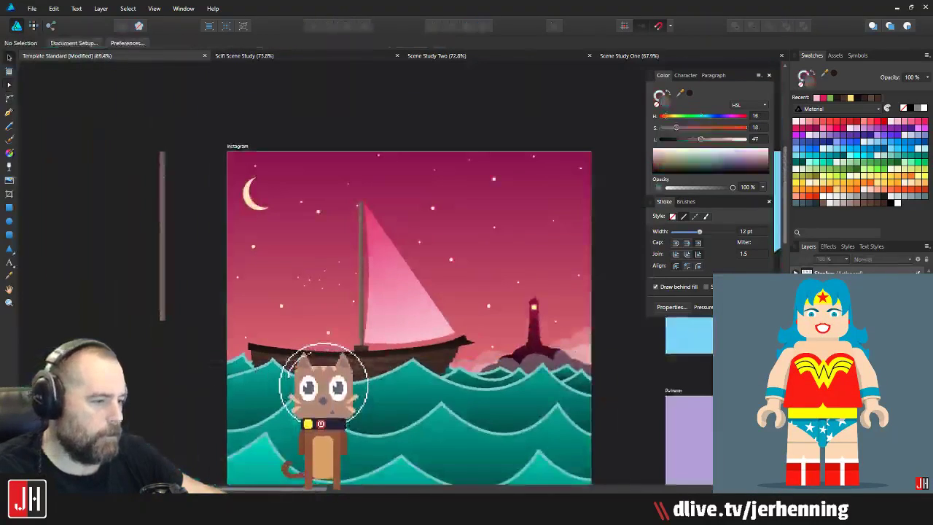
# Step: Select the sailboat group, nudge it slightly right against the waves, and deselect it
pyautogui.scroll(2, 290, 354)
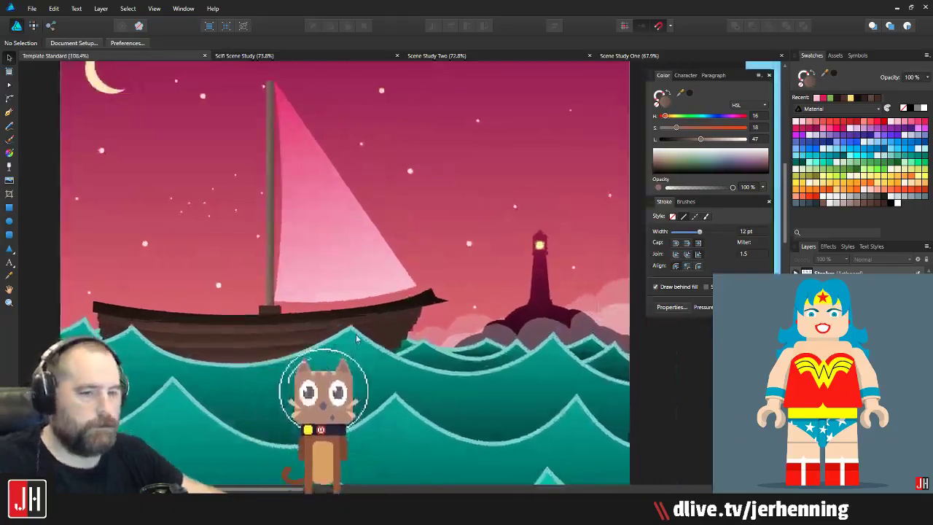
pyautogui.scroll(2, 361, 336)
pyautogui.scroll(-2, 416, 326)
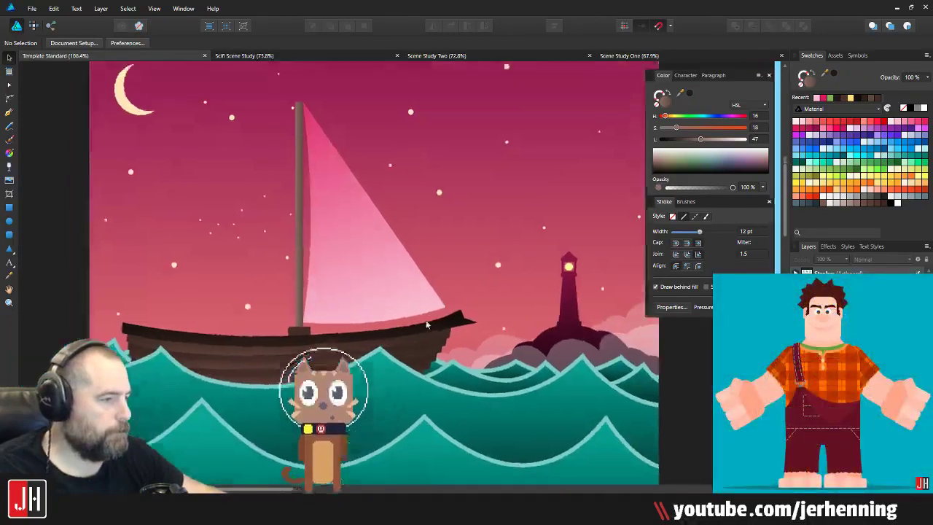
pyautogui.moveTo(427, 324)
pyautogui.mouseDown()
pyautogui.moveTo(458, 338)
pyautogui.moveTo(414, 336)
pyautogui.moveTo(433, 327)
pyautogui.mouseUp()
pyautogui.click(388, 326)
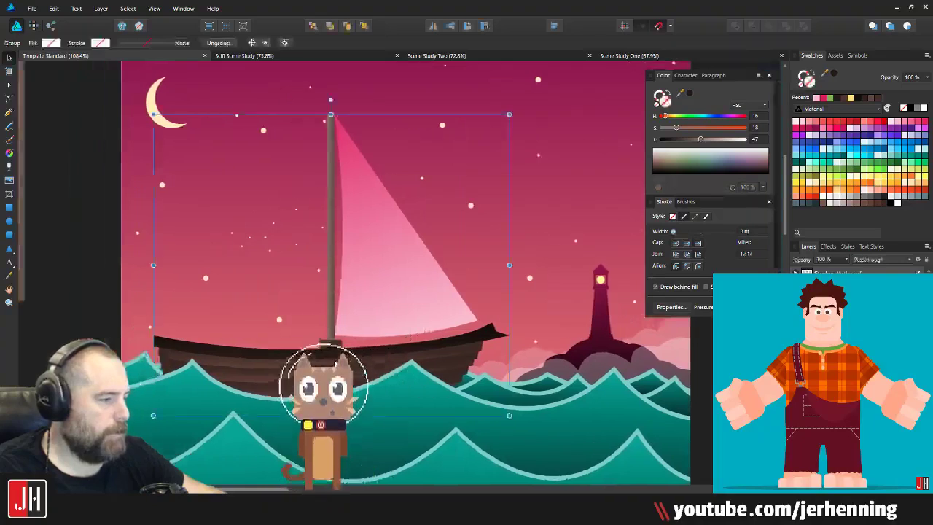
pyautogui.scroll(2, 419, 321)
pyautogui.scroll(-3, 422, 297)
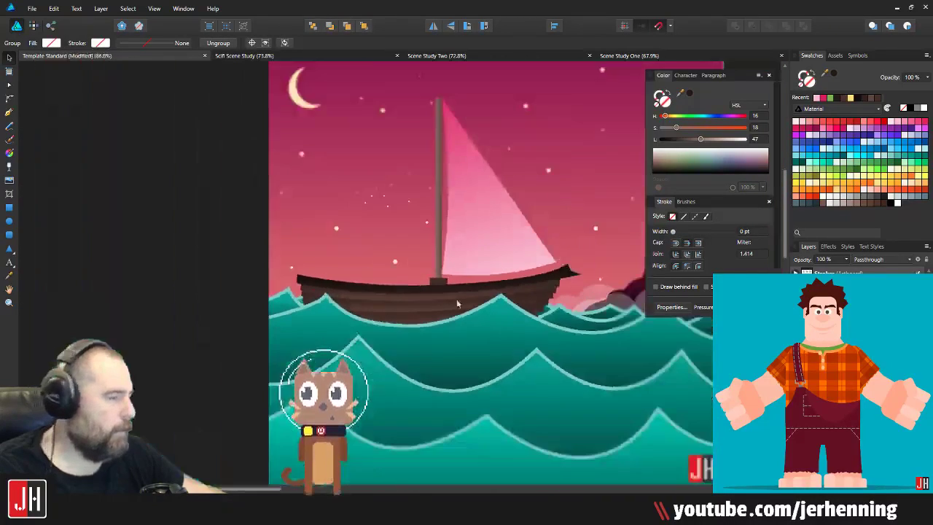
pyautogui.scroll(-3, 457, 303)
pyautogui.click(610, 349)
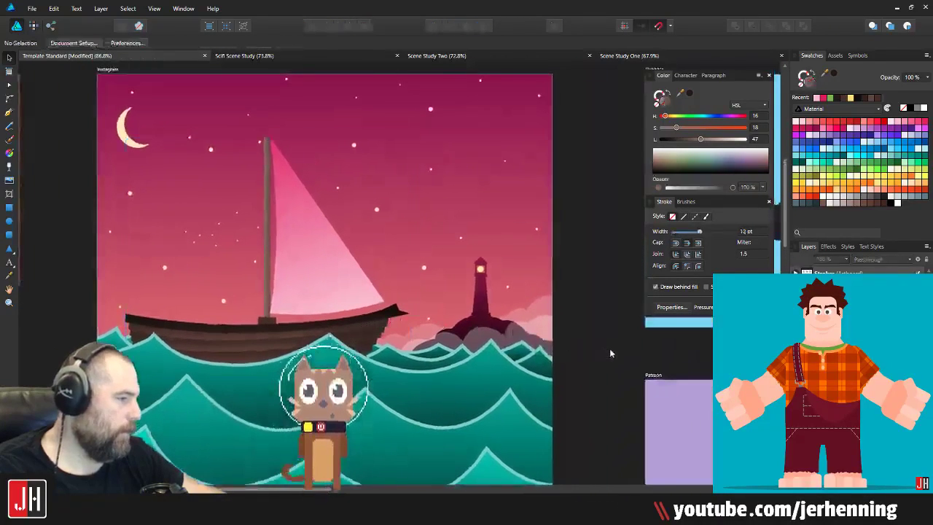
pyautogui.moveTo(280, 336); pyautogui.dragTo(332, 302)
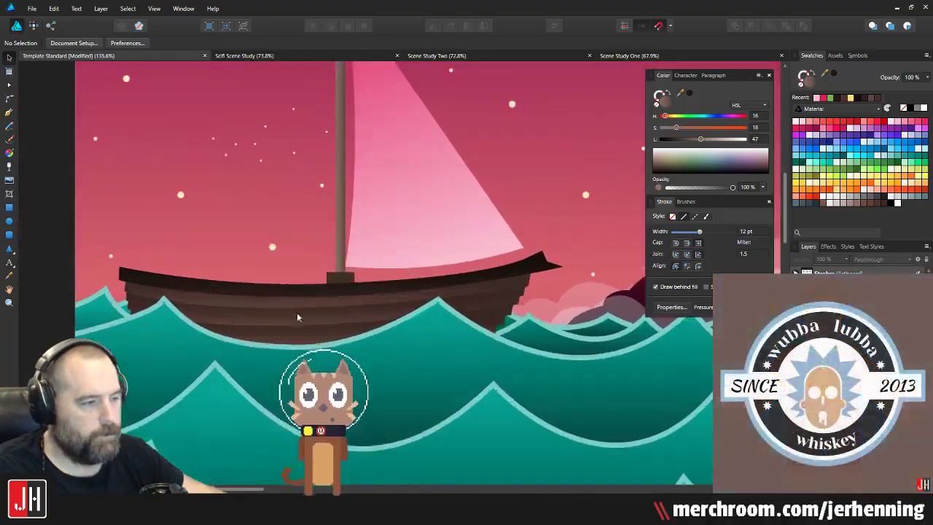
pyautogui.scroll(-5, 307, 263)
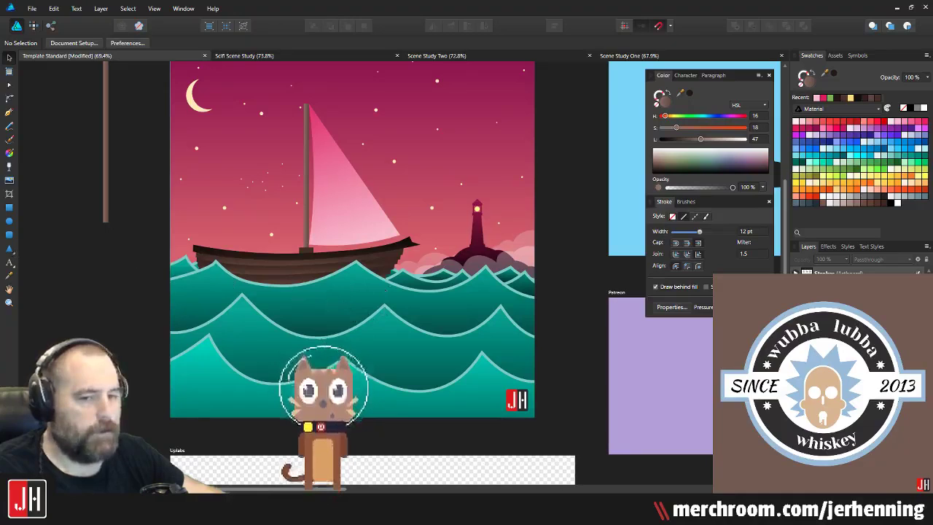
pyautogui.scroll(6, 301, 268)
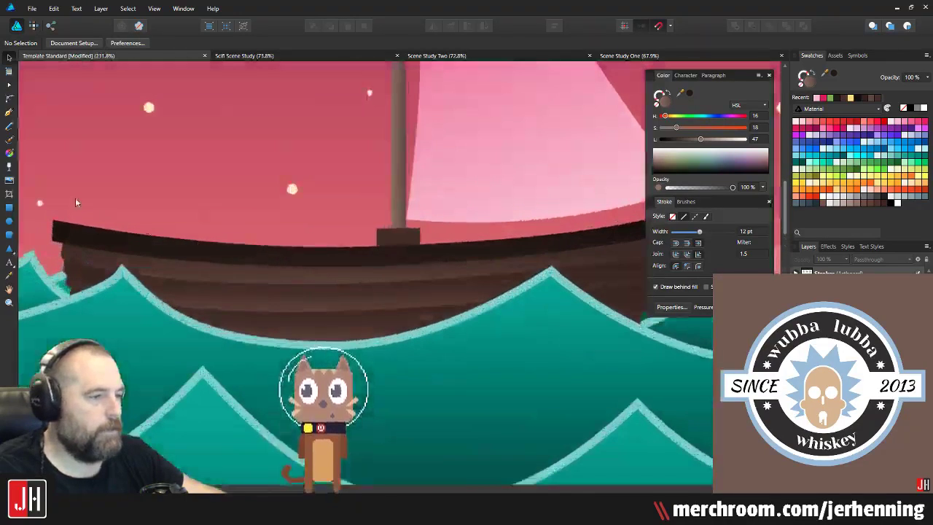
pyautogui.click(10, 221)
pyautogui.scroll(3, 300, 311)
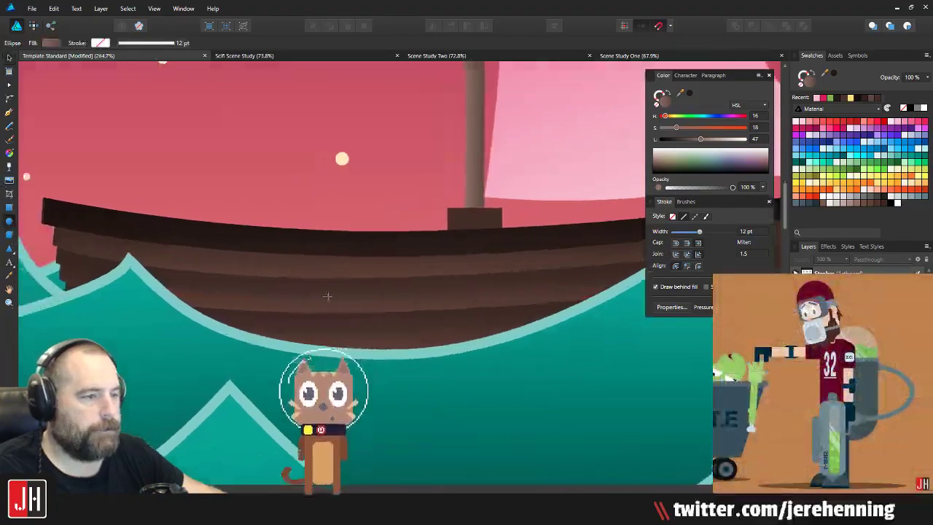
pyautogui.scroll(3, 299, 310)
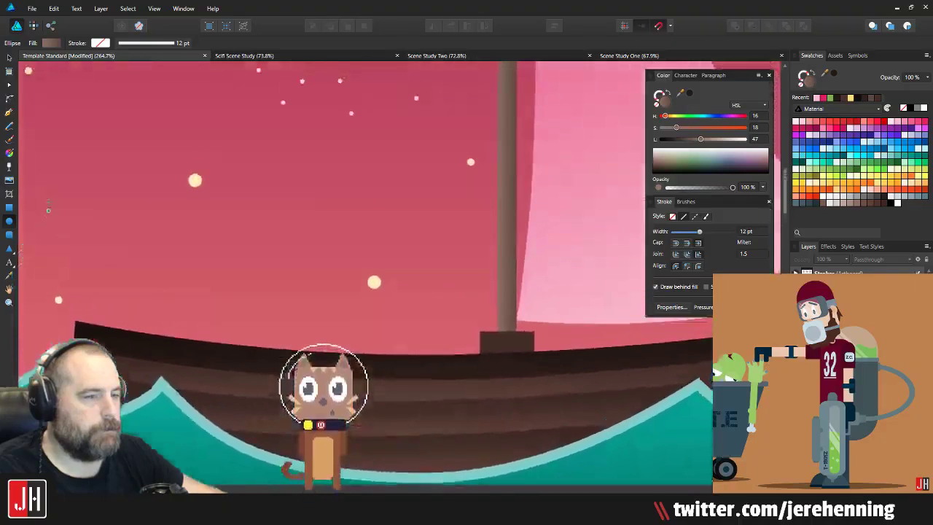
# Step: Draw a closed cabin shape with the Pen tool above the stern, sloping down towards the mast, and fill it with dark brown
pyautogui.click(10, 111)
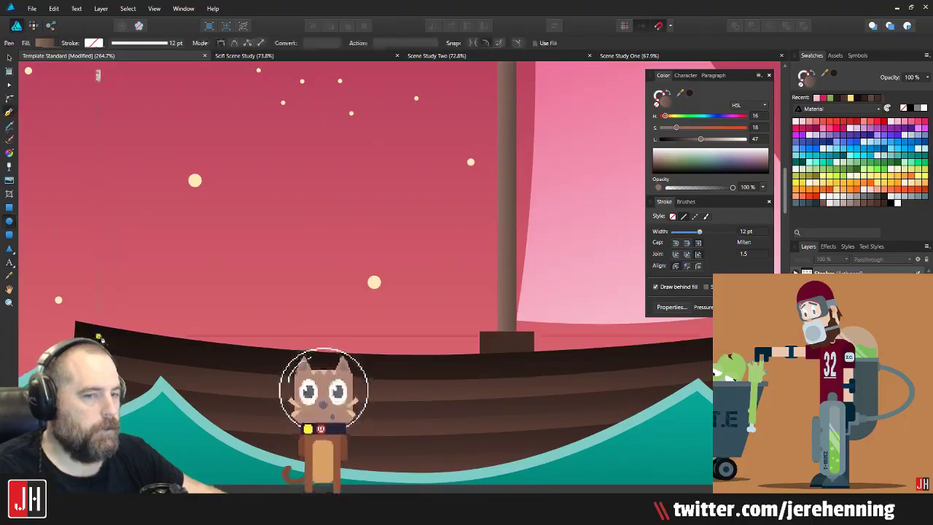
pyautogui.click(107, 231)
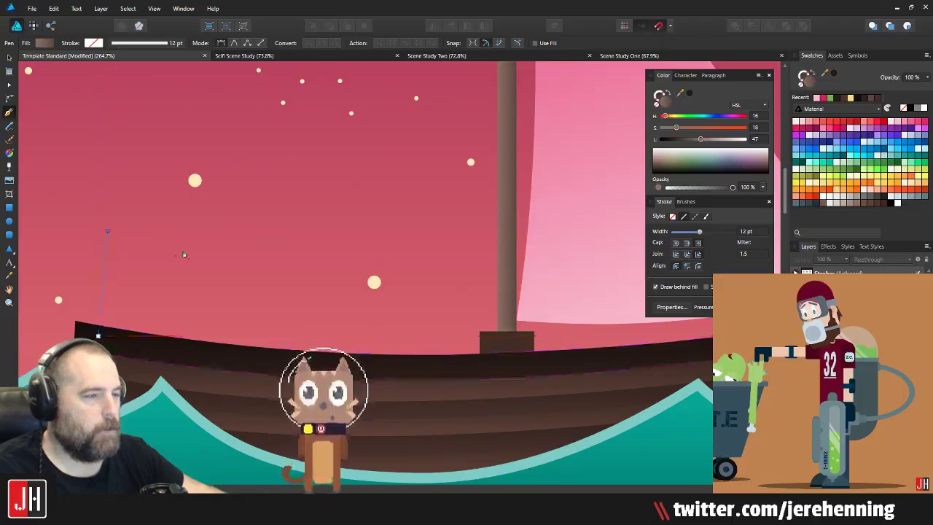
pyautogui.hotkey('ctrl', 'z')
pyautogui.click(93, 334)
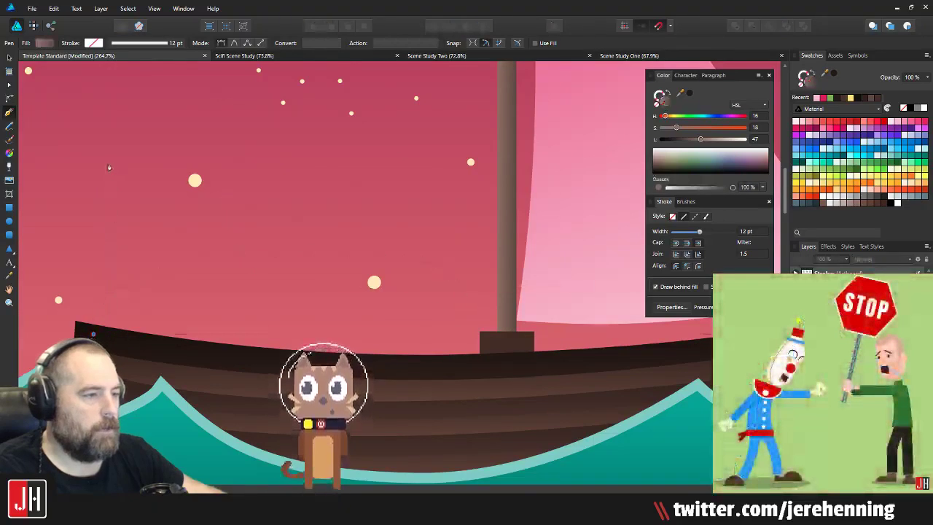
pyautogui.click(98, 210)
pyautogui.click(99, 211)
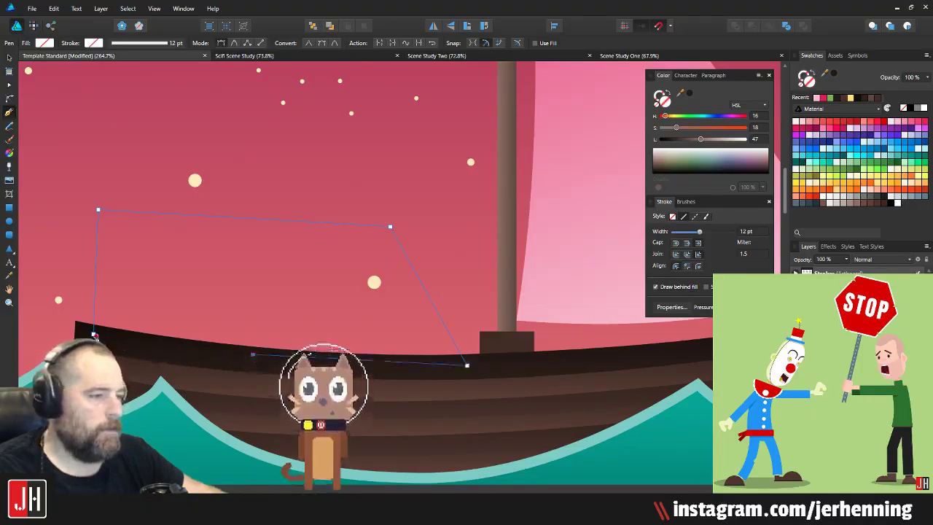
pyautogui.click(252, 355)
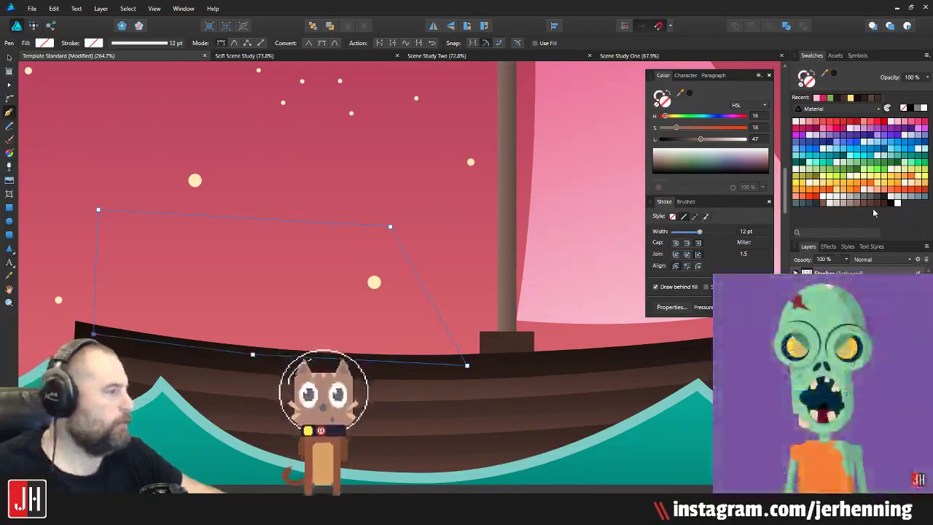
pyautogui.click(871, 203)
# Step: Cut the cabin shape and paste it into the boat's stack so it sits behind the dark top rail
pyautogui.press('v')
pyautogui.hotkey('ctrl', 'x')
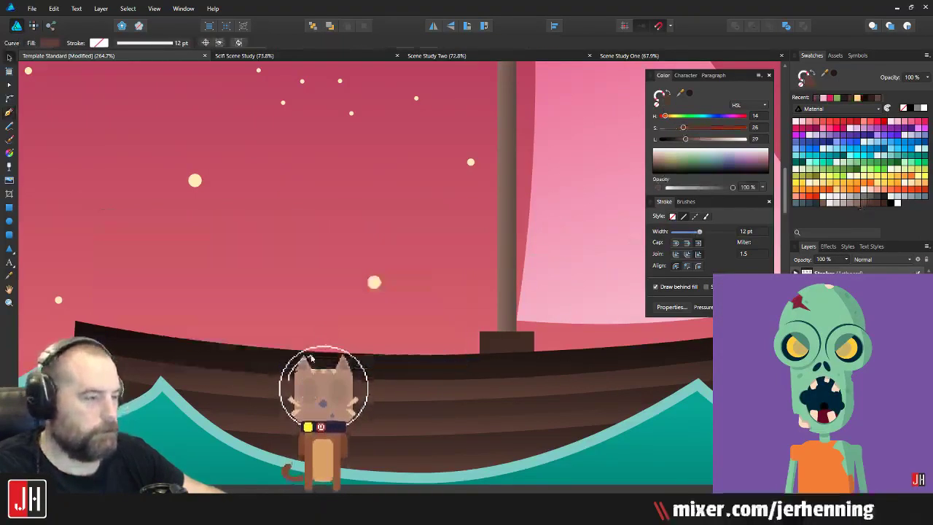
pyautogui.click(323, 379)
pyautogui.hotkey('ctrl', 'v')
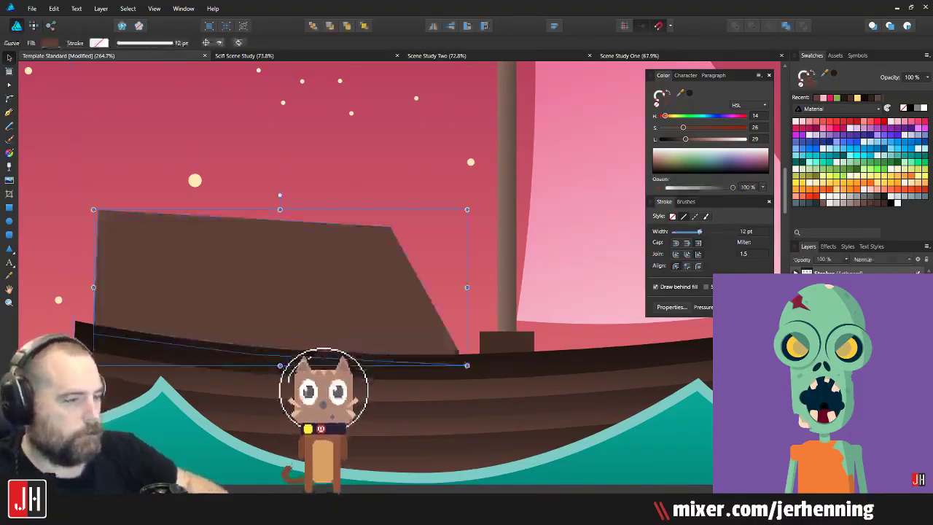
# Step: Shorten the cabin by moving the upper and lower nodes of its mast-side edge towards the stern
pyautogui.scroll(-5, 418, 323)
pyautogui.scroll(-2, 417, 323)
pyautogui.scroll(10, 388, 330)
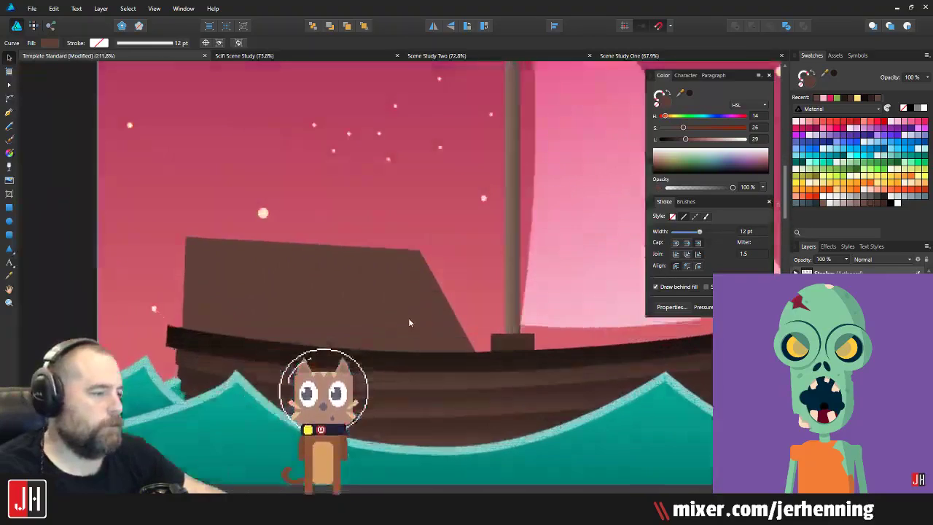
pyautogui.press('a')
pyautogui.moveTo(419, 208); pyautogui.dragTo(370, 202)
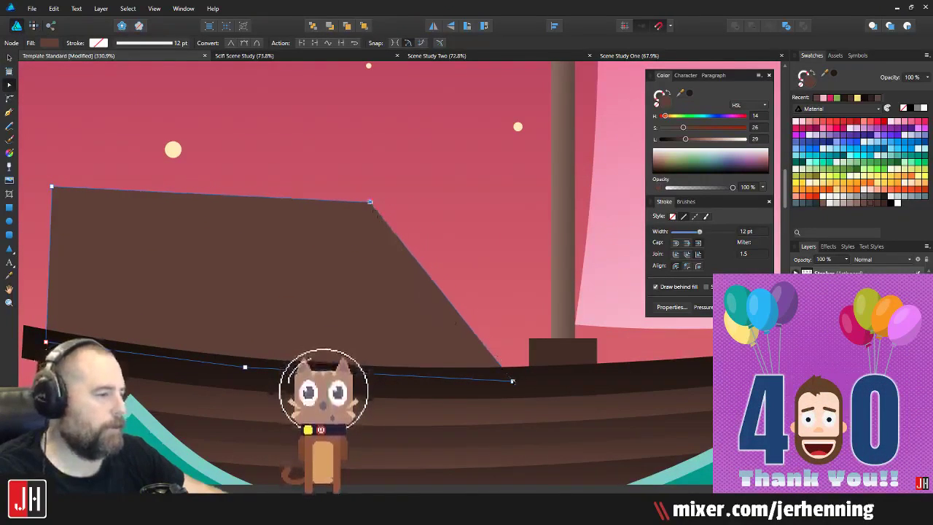
pyautogui.moveTo(513, 382); pyautogui.dragTo(484, 377)
pyautogui.press('v')
pyautogui.scroll(-6, 389, 373)
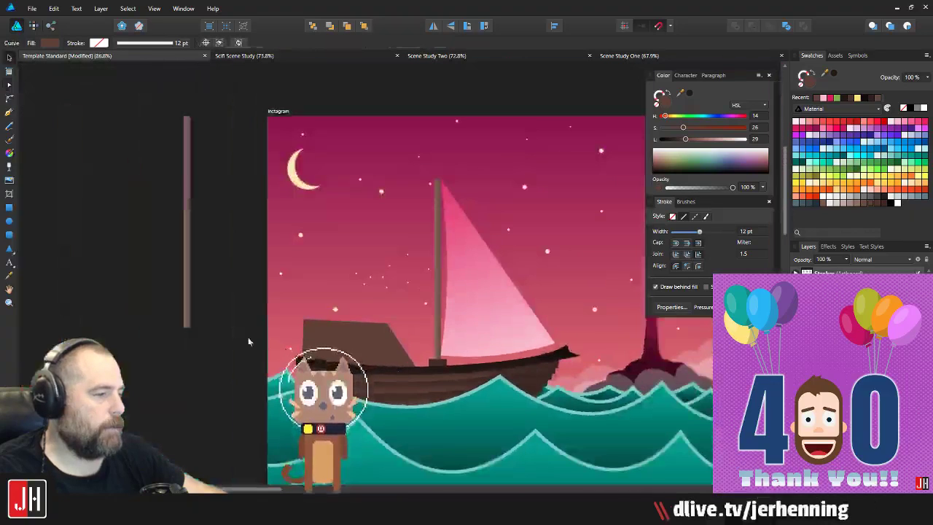
# Step: Deselect the cabin and delete the spare mast copy lying outside the artboard
pyautogui.click(249, 341)
pyautogui.moveTo(248, 341); pyautogui.dragTo(169, 314)
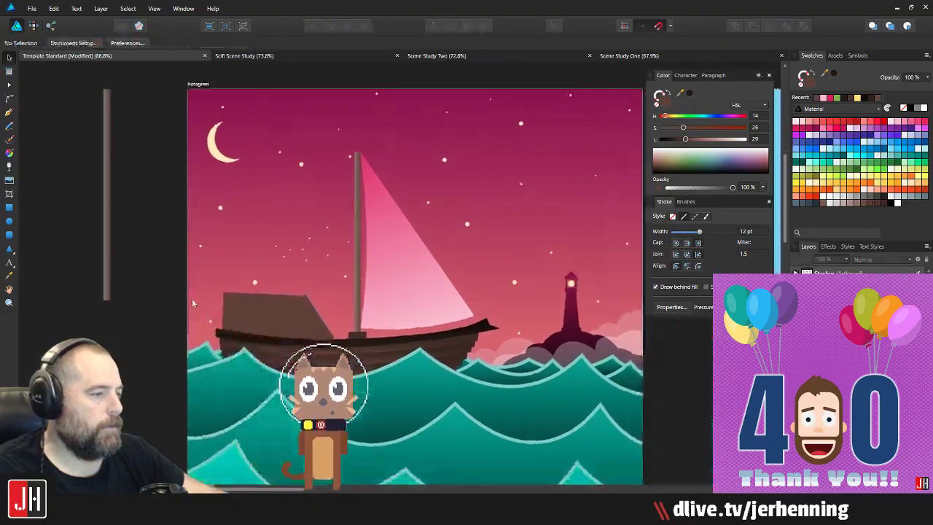
pyautogui.click(103, 255)
pyautogui.press('Delete')
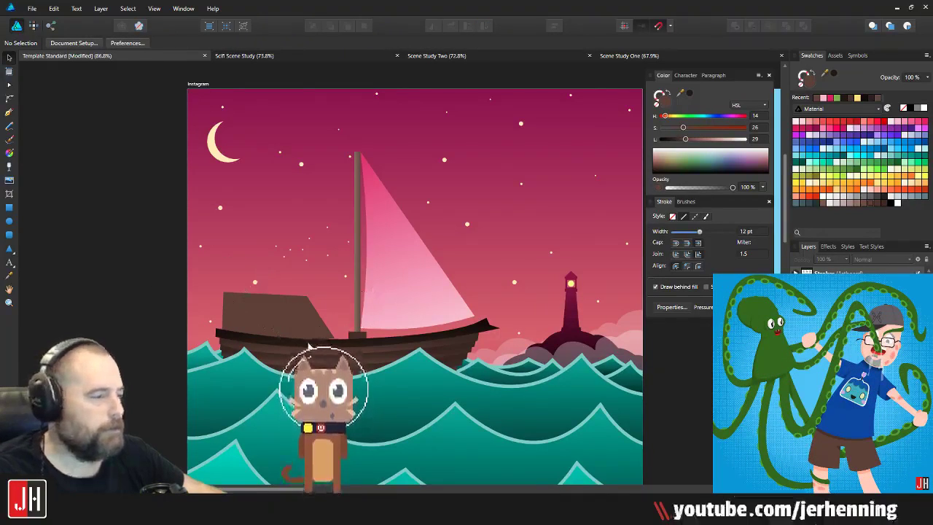
# Step: Raise the cabin's two roof corner nodes, lifting the stern corner more so the roof slopes towards the mast
pyautogui.scroll(5, 288, 328)
pyautogui.click(271, 248)
pyautogui.moveTo(271, 248); pyautogui.dragTo(315, 275)
pyautogui.press('a')
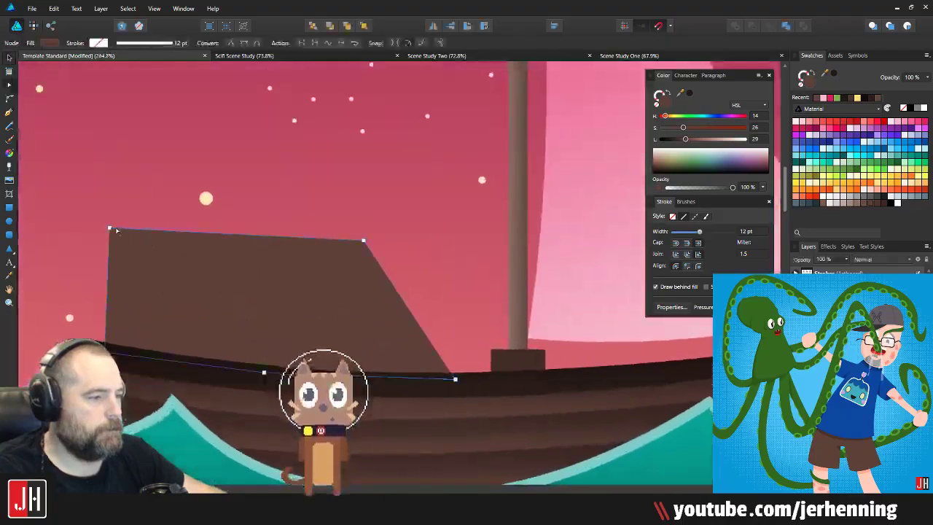
pyautogui.moveTo(110, 228); pyautogui.dragTo(111, 209)
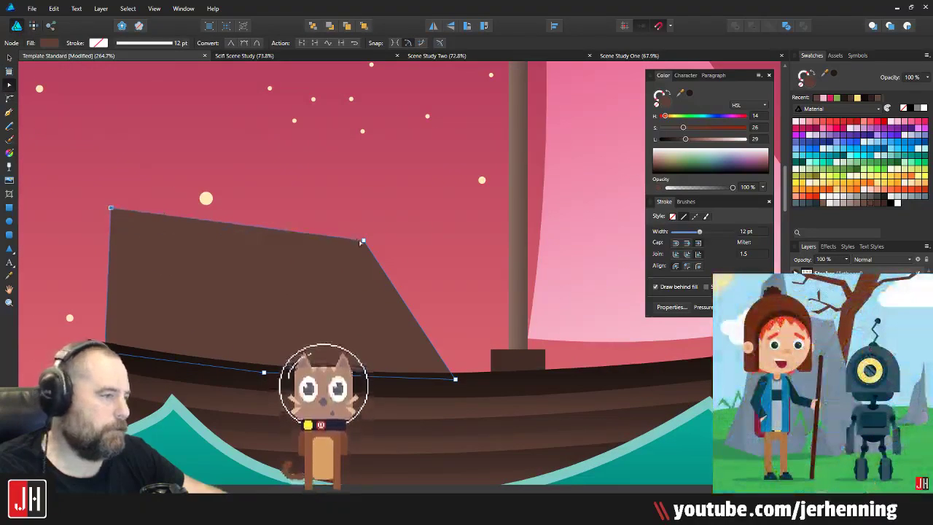
pyautogui.moveTo(364, 241); pyautogui.dragTo(364, 228)
pyautogui.scroll(-6, 324, 292)
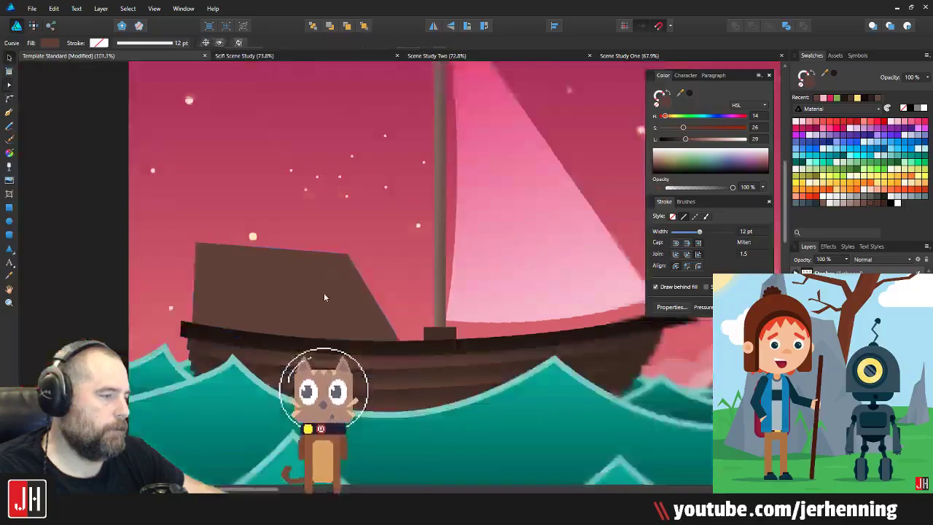
# Step: Move the cabin's lower mast-side corner node slightly towards the stern and deselect the cabin
pyautogui.click(237, 300)
pyautogui.scroll(6, 388, 293)
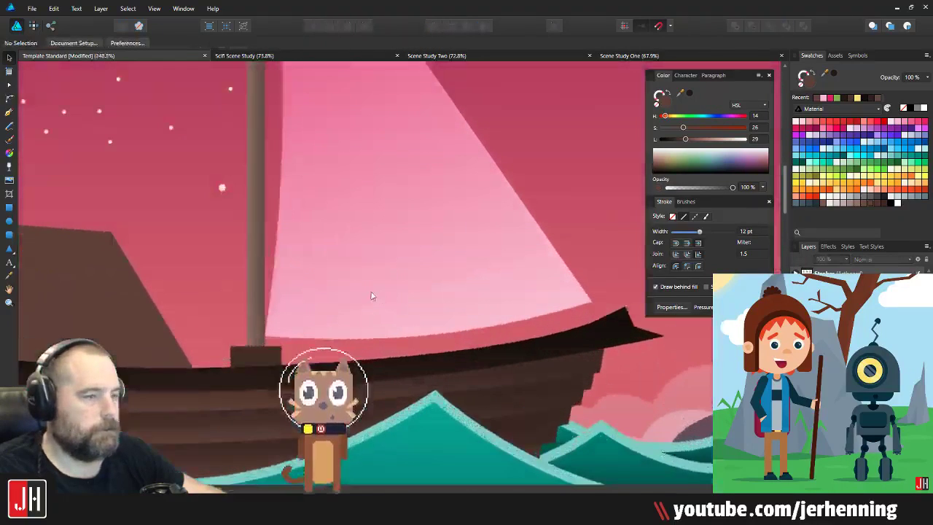
pyautogui.moveTo(139, 291); pyautogui.dragTo(407, 294)
pyautogui.click(408, 299)
pyautogui.press('a')
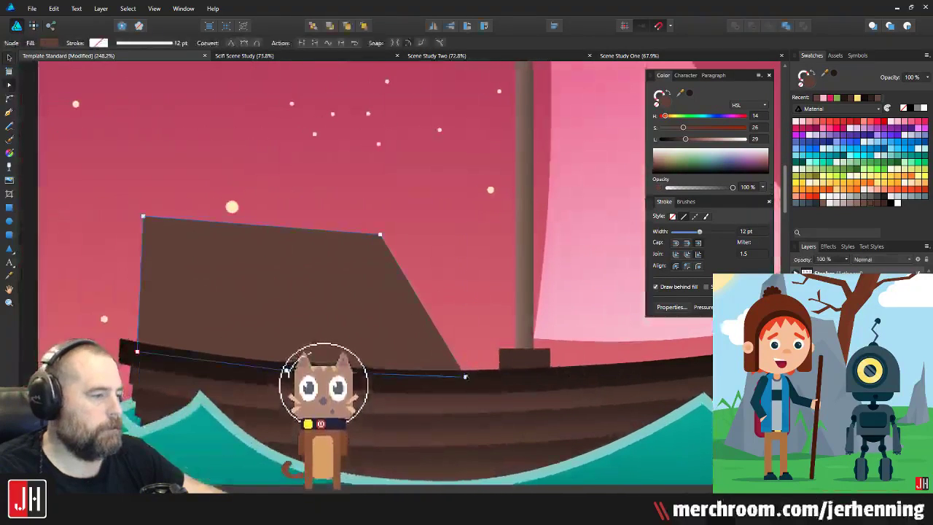
pyautogui.moveTo(464, 377); pyautogui.dragTo(455, 377)
pyautogui.scroll(-8, 447, 376)
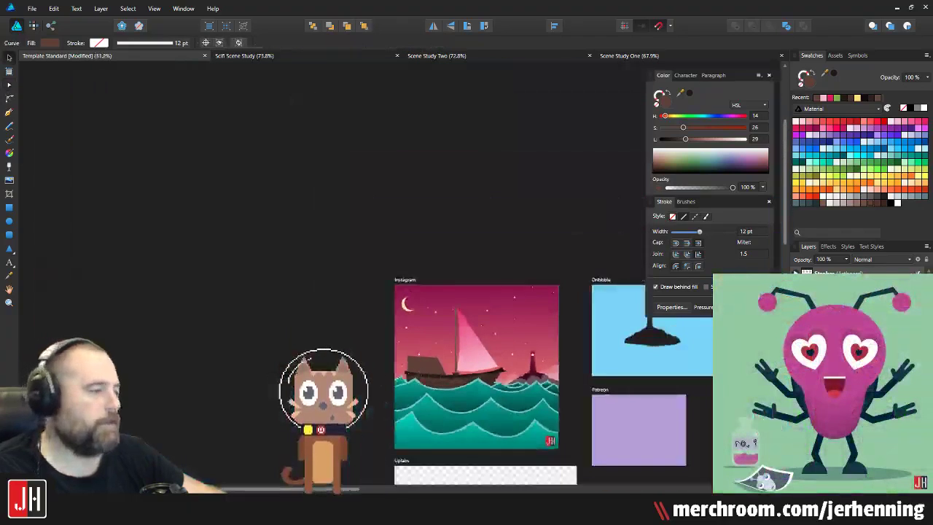
pyautogui.press('v')
pyautogui.click(405, 364)
# Step: Move the upper end of the sail's gradient closer to the mast top and give its upper stop a crimson swatch
pyautogui.scroll(5, 406, 366)
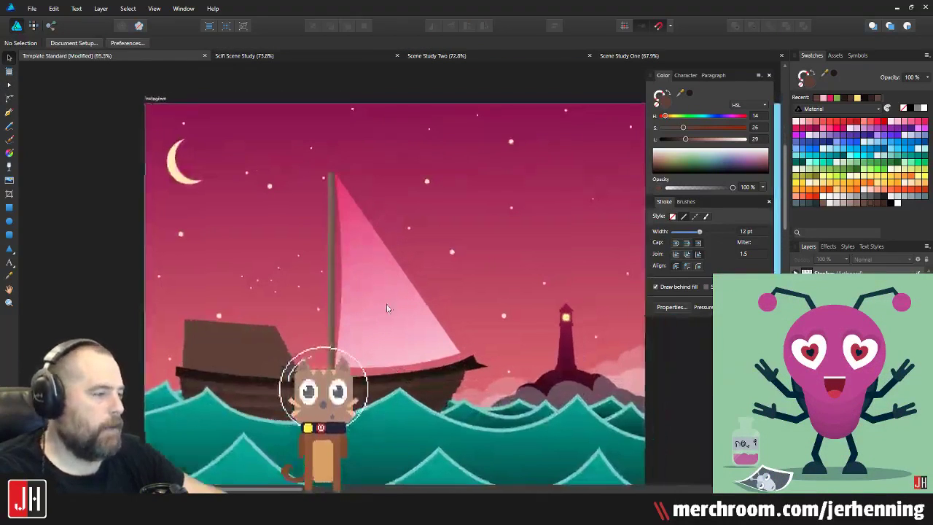
pyautogui.click(371, 296)
pyautogui.press('g')
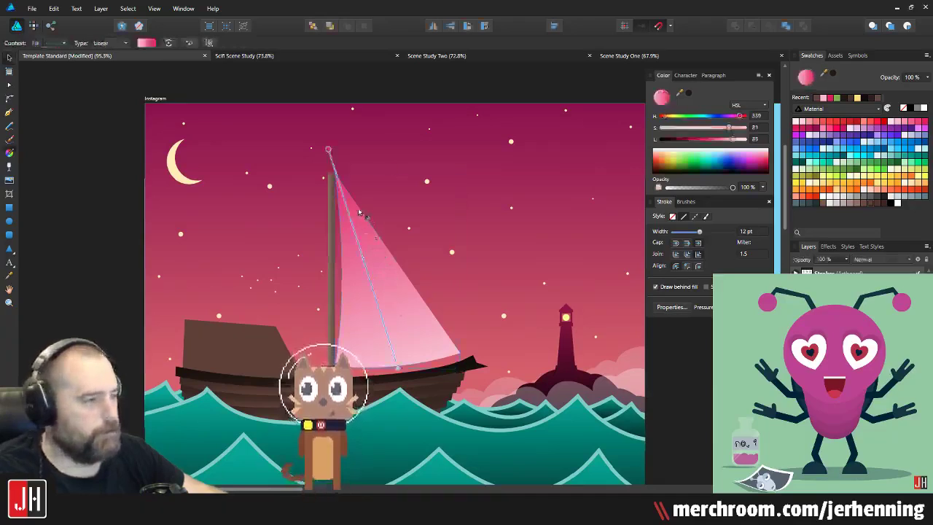
pyautogui.click(332, 156)
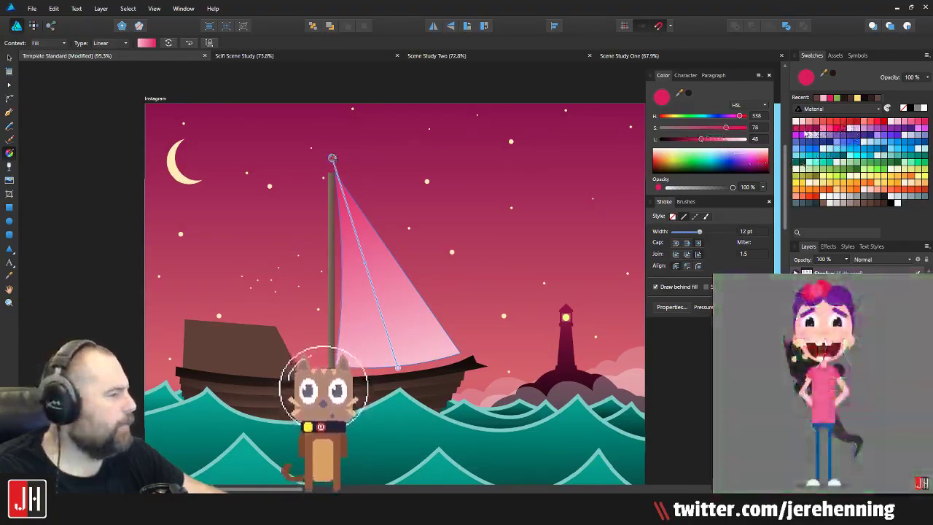
pyautogui.click(804, 130)
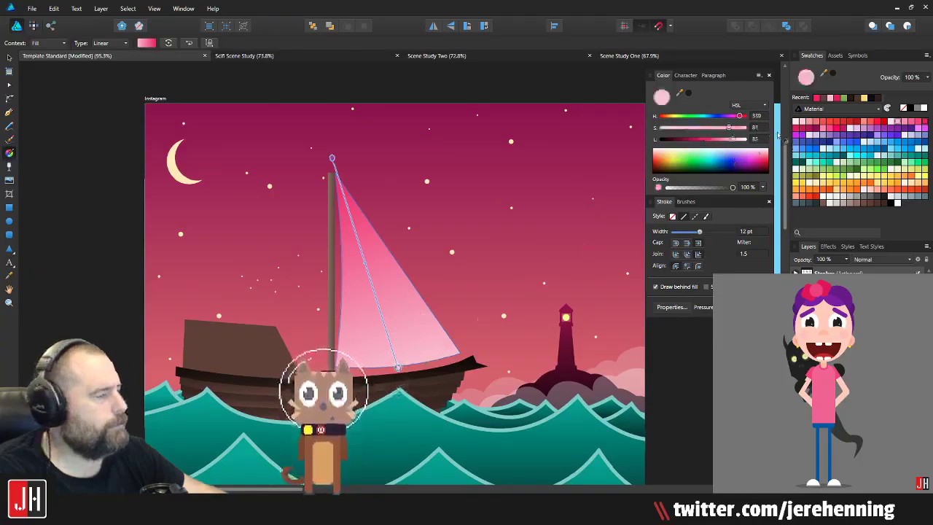
# Step: Try crimson swatches on the lower stop of the sail's gradient, undo them and deselect the sail
pyautogui.click(798, 133)
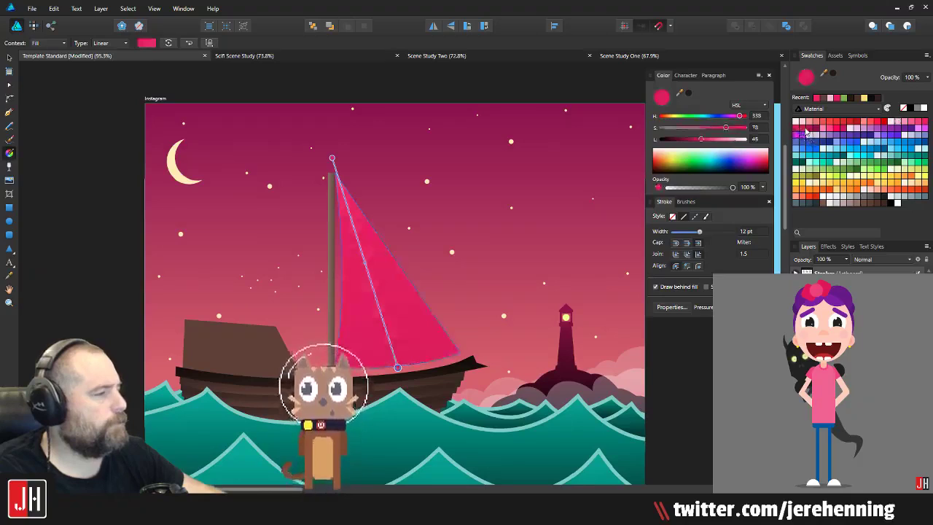
pyautogui.click(815, 132)
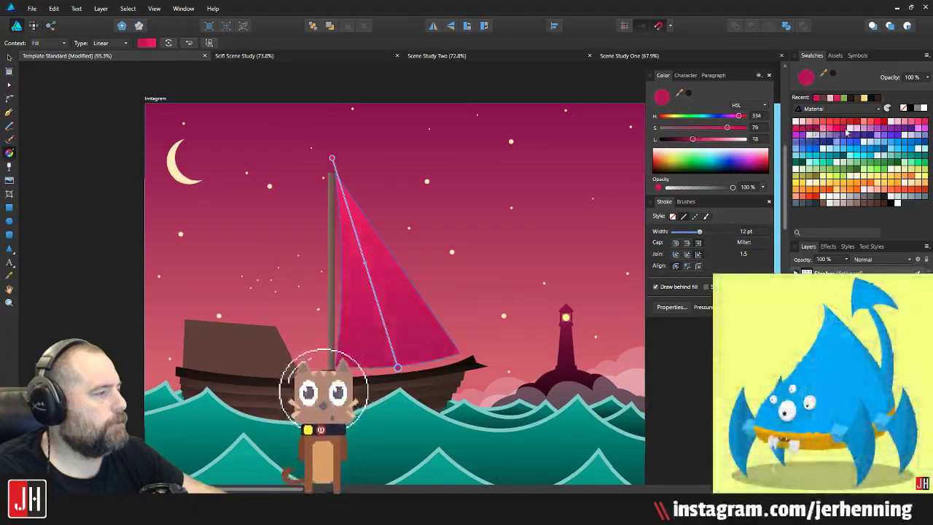
pyautogui.hotkey('ctrl', 'z')
pyautogui.hotkey('ctrl', 'z')
pyautogui.hotkey('ctrl', 'z')
pyautogui.press('v')
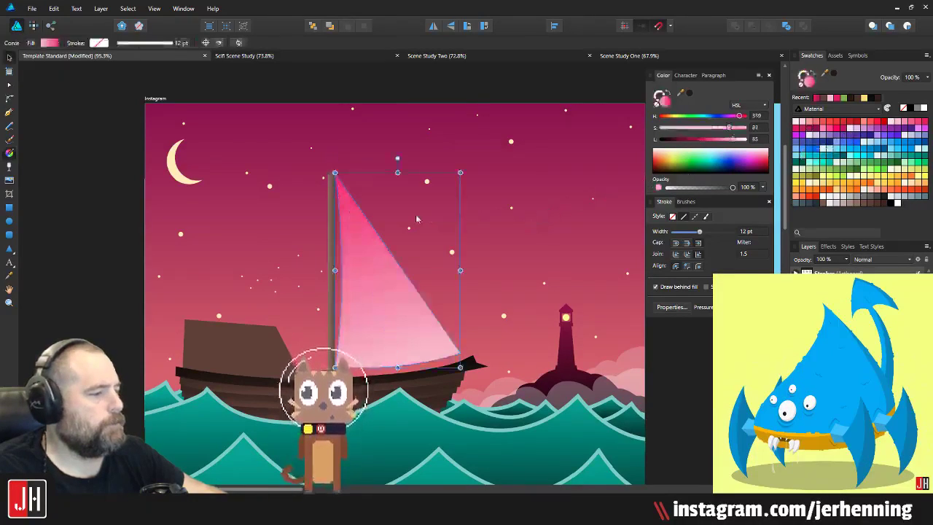
pyautogui.click(114, 245)
# Step: Draw a small rectangle across the top of the mast as a cap
pyautogui.scroll(5, 336, 154)
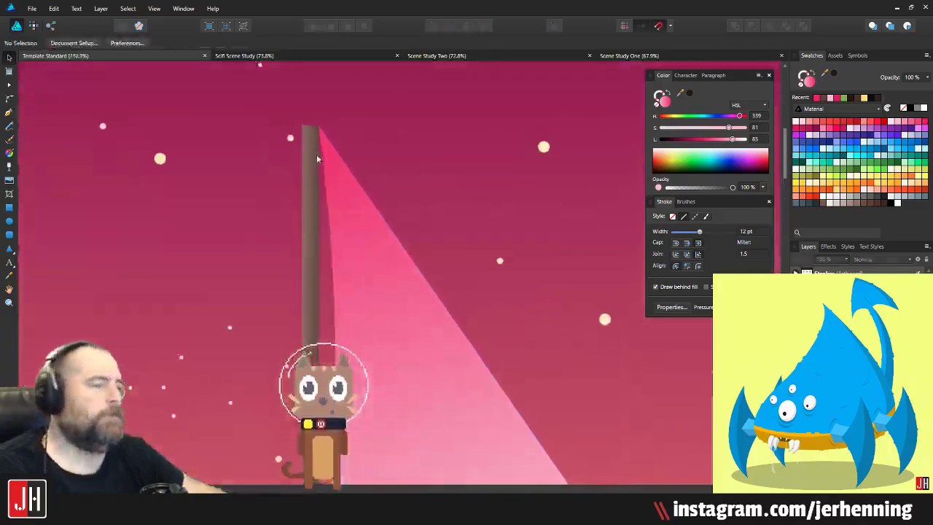
pyautogui.scroll(3, 317, 159)
pyautogui.scroll(3, 105, 159)
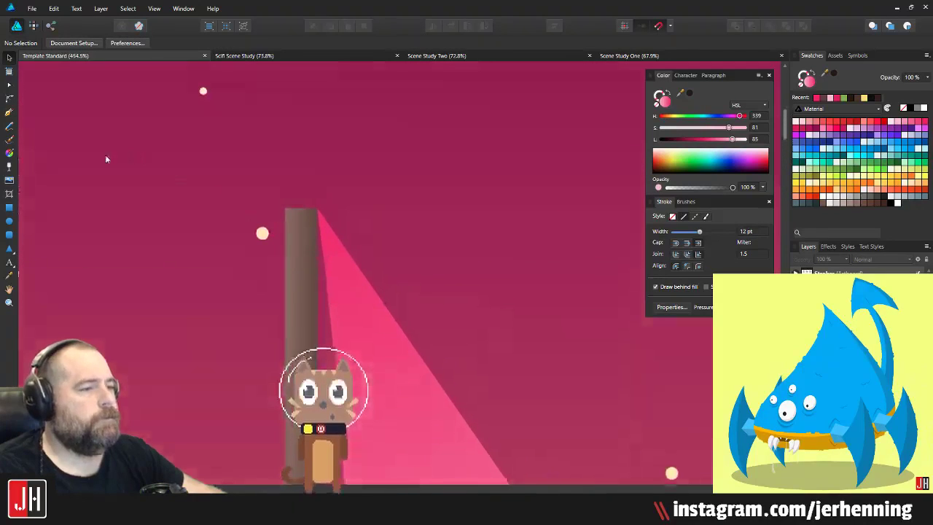
pyautogui.click(9, 208)
pyautogui.scroll(3, 299, 189)
pyautogui.moveTo(241, 193); pyautogui.dragTo(329, 239)
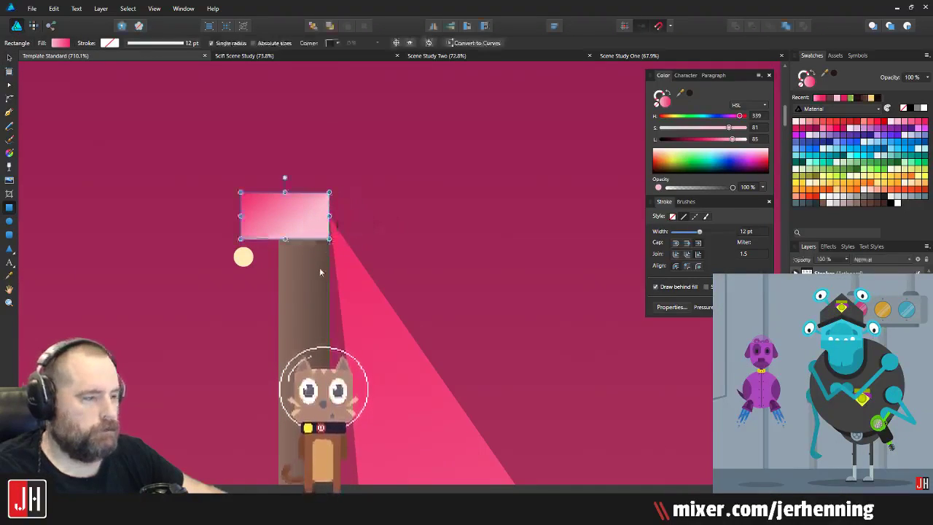
# Step: Copy the mast's brown gradient style onto the cap rectangle
pyautogui.press('v')
pyautogui.click(320, 268)
pyautogui.doubleClick(303, 267)
pyautogui.hotkey('ctrl', 'c')
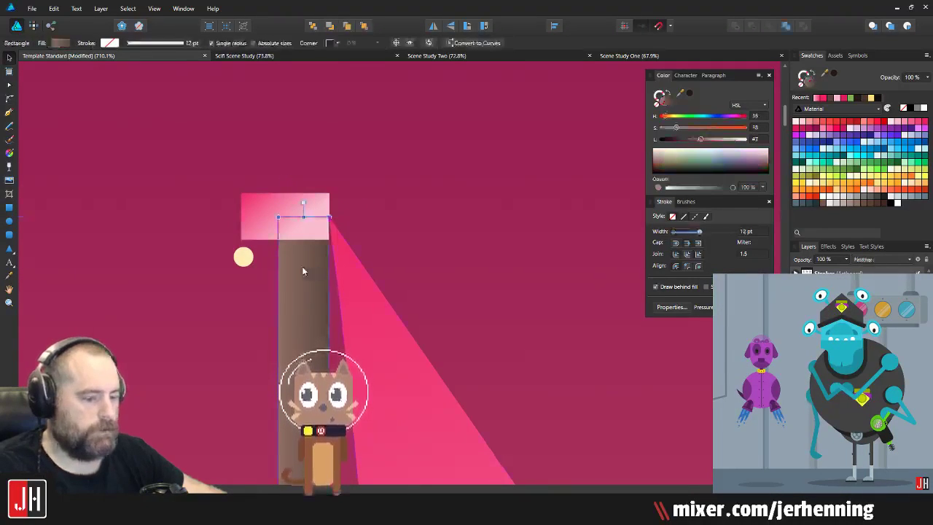
pyautogui.click(271, 204)
pyautogui.hotkey('ctrl', 'shift', 'v')
# Step: Centre the cap rectangle over the mast and deselect it
pyautogui.scroll(2, 290, 208)
pyautogui.moveTo(291, 208); pyautogui.dragTo(320, 204)
pyautogui.scroll(-15, 327, 212)
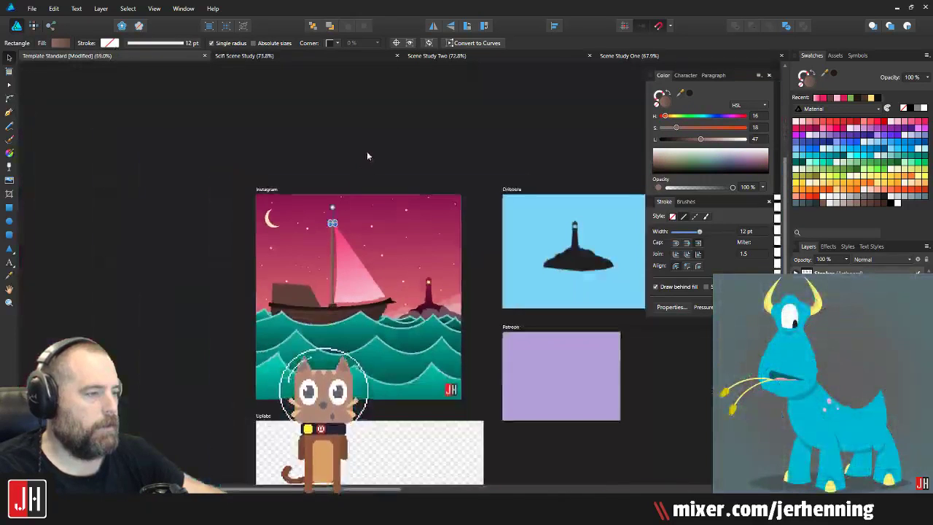
pyautogui.click(367, 153)
# Step: Select the cap at the top of the mast and delete it
pyautogui.scroll(3, 340, 239)
pyautogui.moveTo(313, 228)
pyautogui.mouseDown()
pyautogui.moveTo(288, 160)
pyautogui.moveTo(307, 217)
pyautogui.mouseUp()
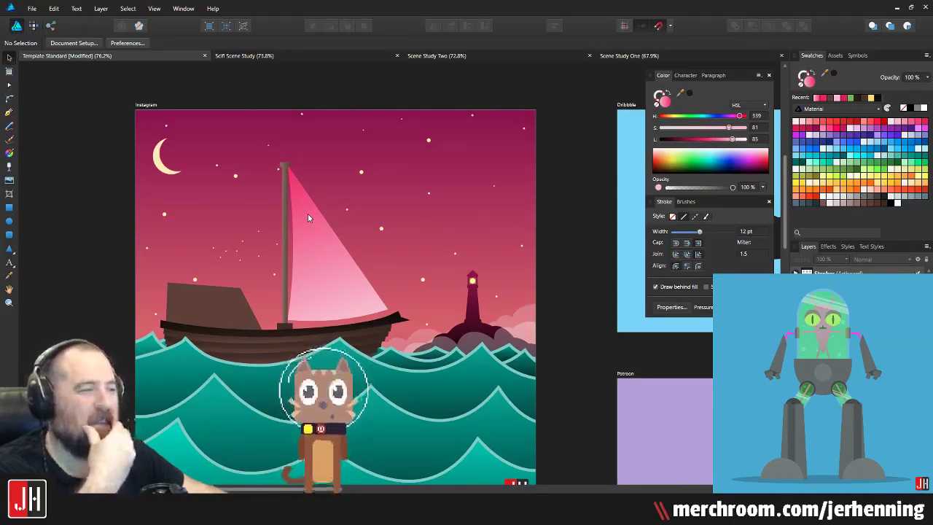
pyautogui.click(324, 240)
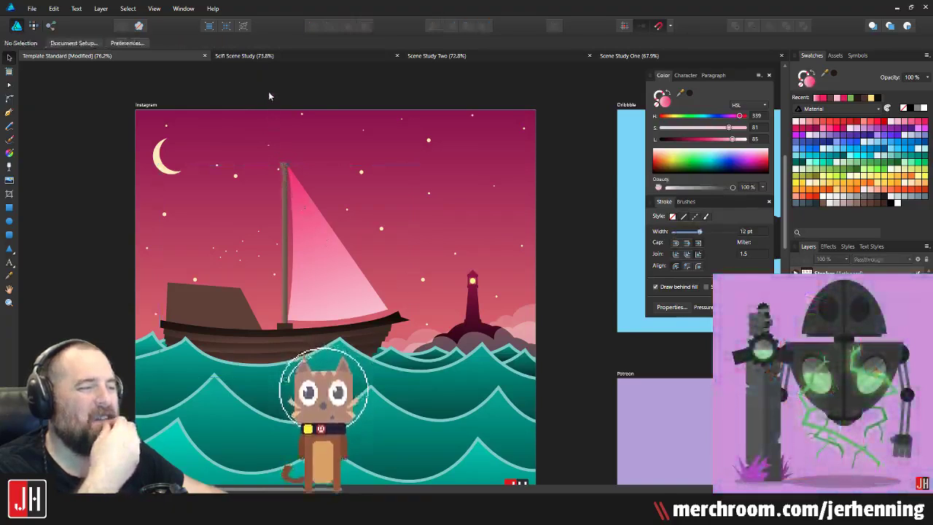
pyautogui.moveTo(269, 91); pyautogui.dragTo(305, 175)
pyautogui.press('Delete')
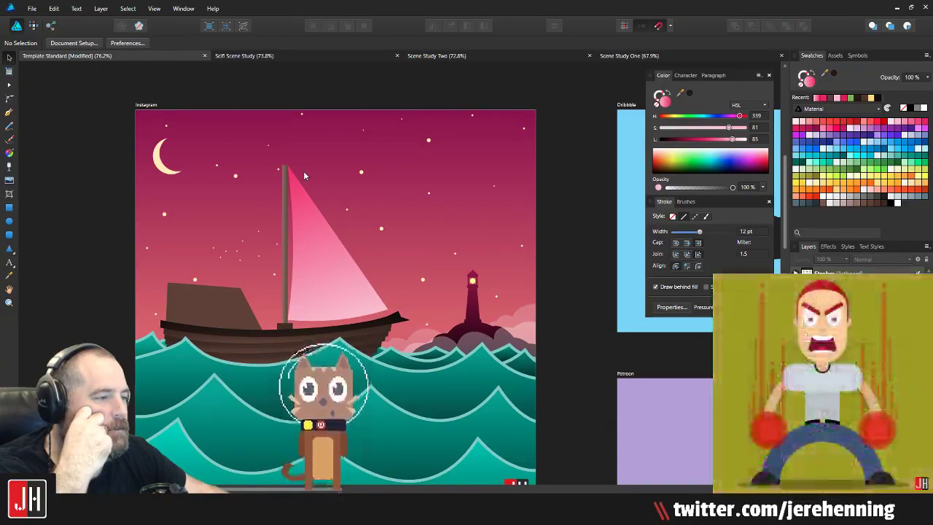
# Step: Select the cabin together with the boat group and place a copy of both on the empty canvas beside the Instagram artboard
pyautogui.moveTo(384, 358); pyautogui.dragTo(375, 319)
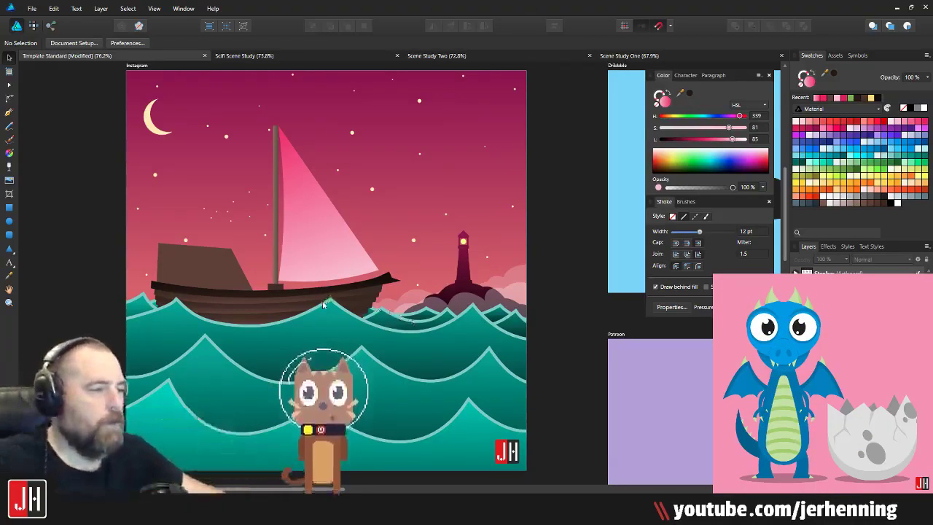
pyautogui.moveTo(336, 214); pyautogui.dragTo(344, 224)
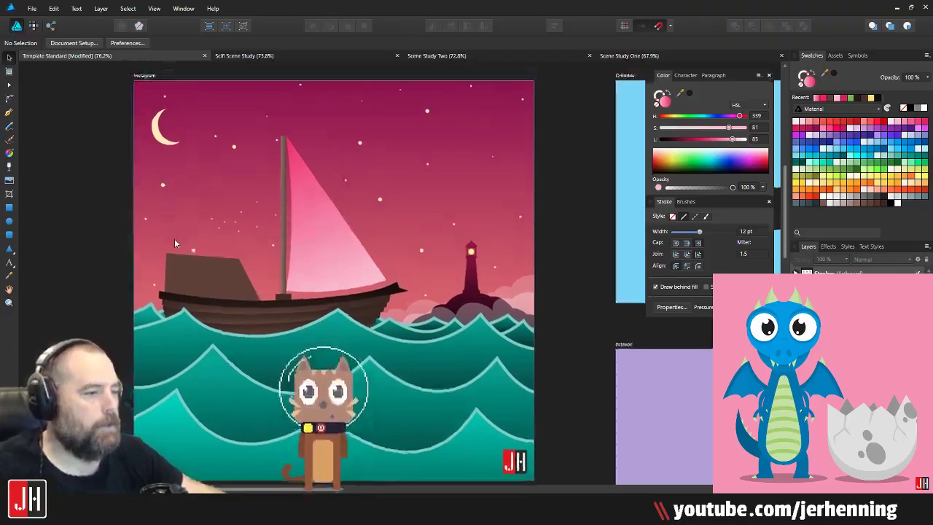
pyautogui.click(223, 283)
pyautogui.keyDown('shift'); pyautogui.click(242, 316); pyautogui.keyUp('shift')
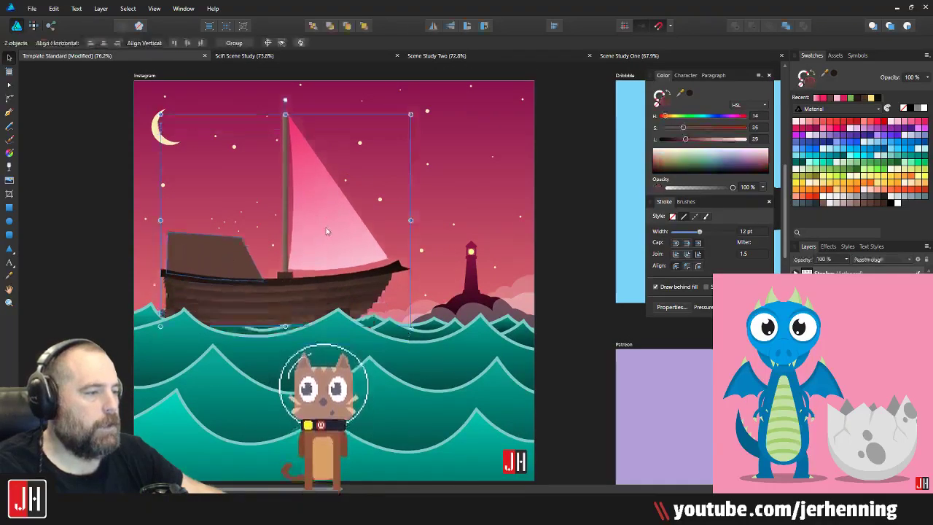
pyautogui.scroll(-6, 328, 247)
pyautogui.moveTo(328, 247); pyautogui.dragTo(164, 231)
# Step: Ungroup the copied boat and merge its pieces into a brown silhouette with the Add operation
pyautogui.hotkey('ctrl', 'shift', 'g')
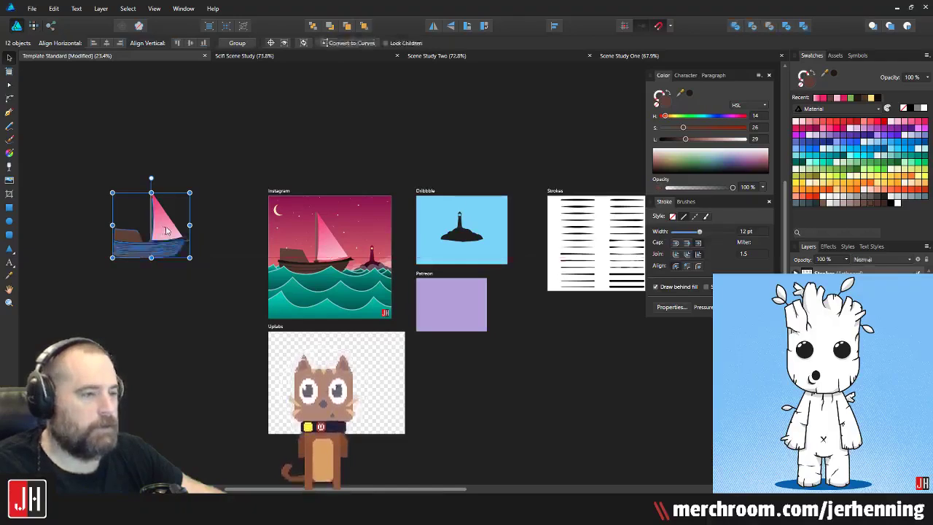
pyautogui.click(734, 27)
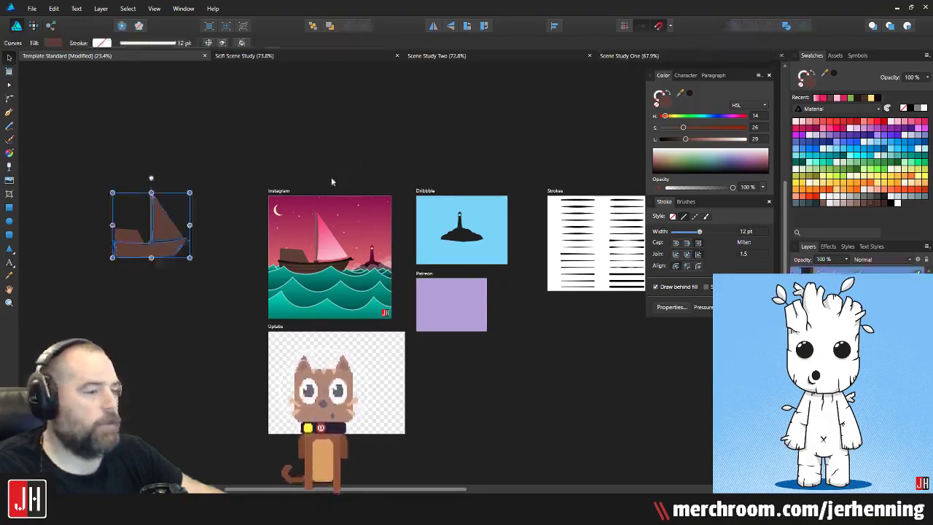
pyautogui.click(254, 173)
# Step: Keep a copy of the coloured boat above the Instagram artboard and delete the original from the scene
pyautogui.click(329, 254)
pyautogui.moveTo(328, 255); pyautogui.dragTo(341, 162)
pyautogui.hotkey('ctrl', 'z')
pyautogui.hotkey('ctrl', 'shift', 'g')
pyautogui.moveTo(337, 256); pyautogui.dragTo(335, 138)
pyautogui.click(296, 255)
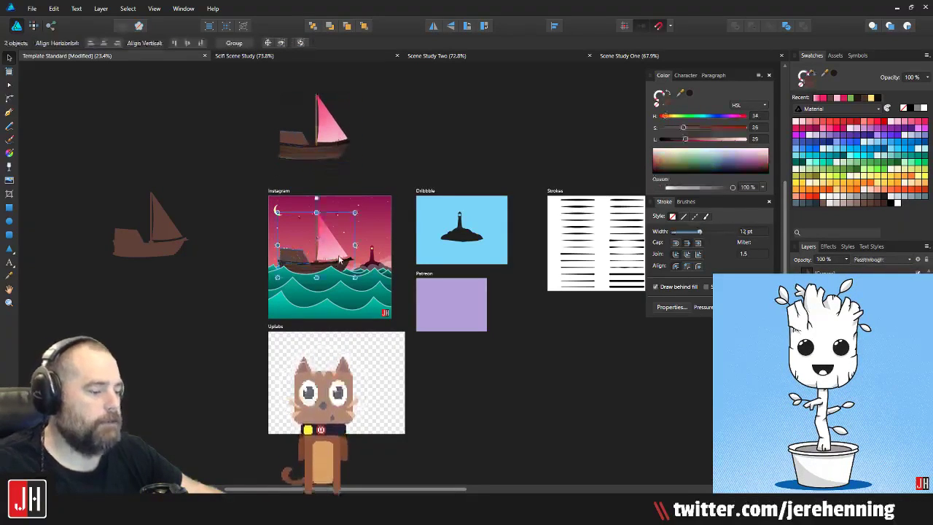
pyautogui.press('Delete')
# Step: Select both pieces of the brown boat silhouette and combine them into one shape
pyautogui.click(169, 252)
pyautogui.moveTo(169, 253); pyautogui.dragTo(157, 237)
pyautogui.click(129, 240)
pyautogui.click(208, 252)
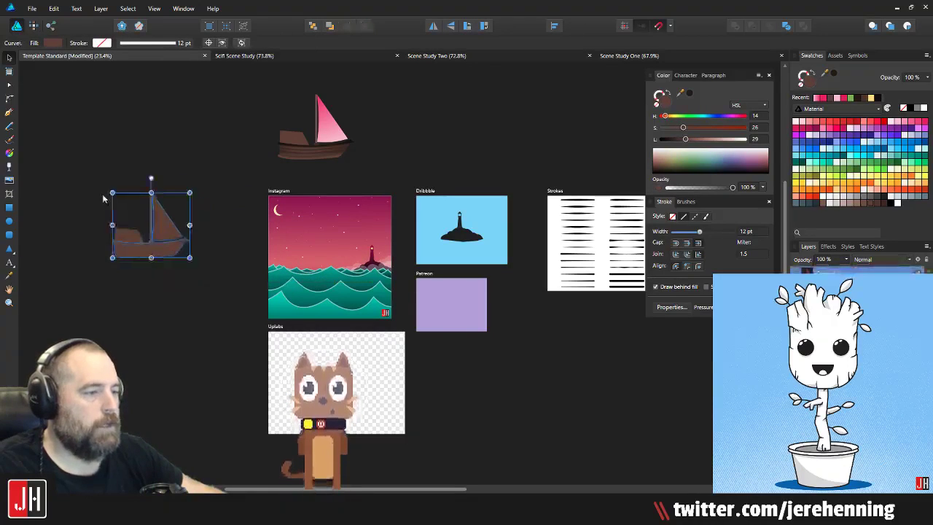
pyautogui.moveTo(92, 171); pyautogui.dragTo(205, 269)
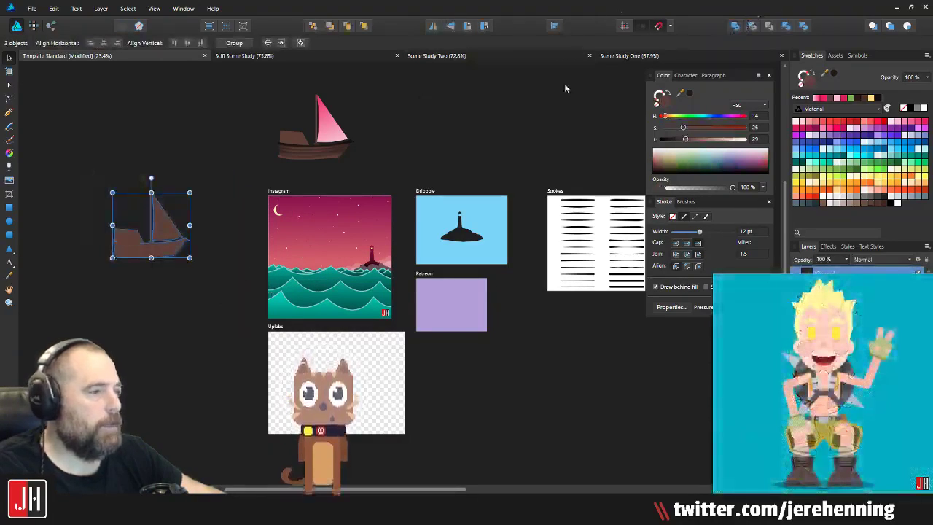
# Step: Move the silhouette into the seascape, scale it down to about half size and shift it towards the lighthouse
pyautogui.moveTo(164, 226); pyautogui.dragTo(331, 241)
pyautogui.scroll(3, 339, 242)
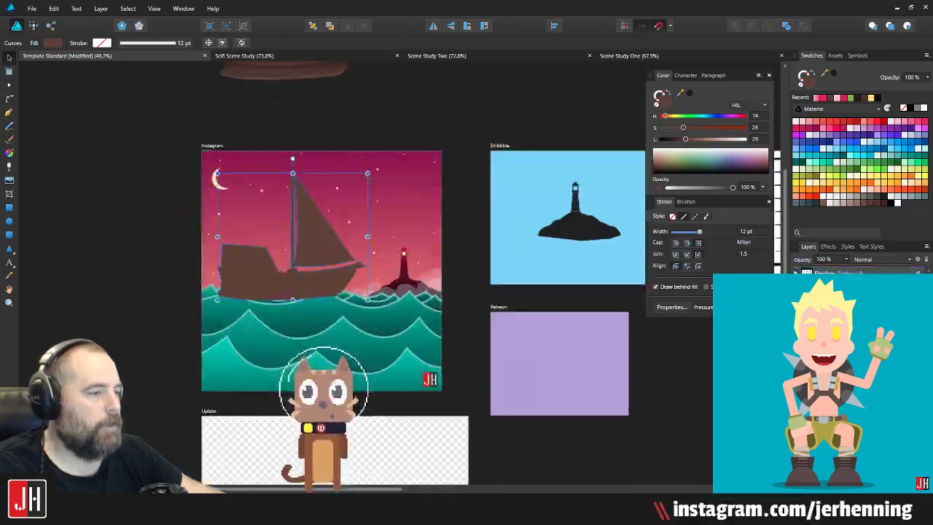
pyautogui.moveTo(367, 175); pyautogui.dragTo(293, 236)
pyautogui.scroll(2, 271, 278)
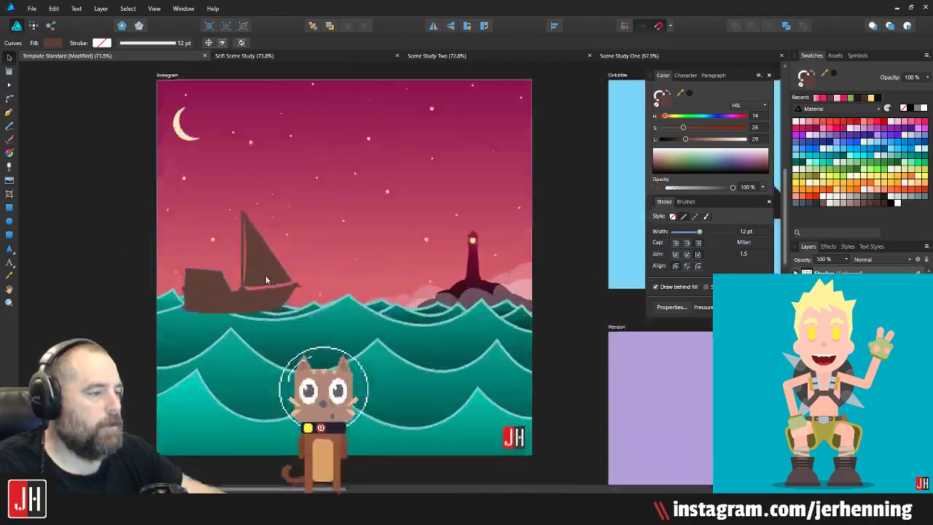
pyautogui.moveTo(266, 279); pyautogui.dragTo(308, 283)
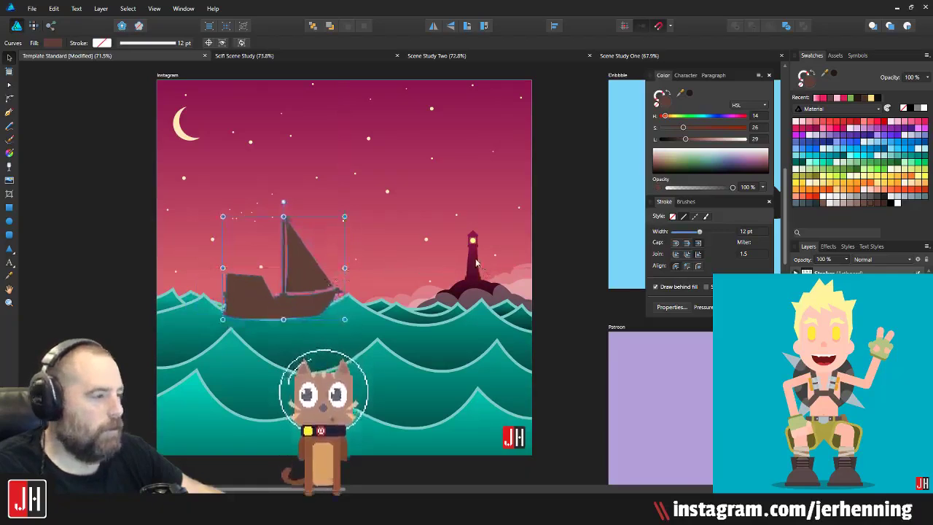
# Step: Copy the lighthouse's dark purple gradient style onto the boat silhouette and nudge the boat towards the lighthouse
pyautogui.click(477, 263)
pyautogui.hotkey('ctrl', 'c')
pyautogui.click(310, 264)
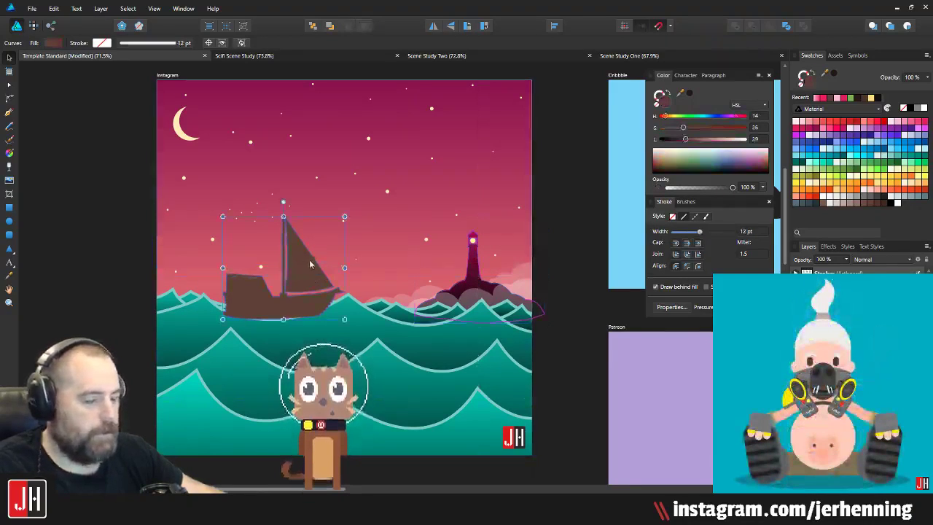
pyautogui.hotkey('ctrl', 'shift', 'v')
pyautogui.moveTo(300, 289); pyautogui.dragTo(303, 289)
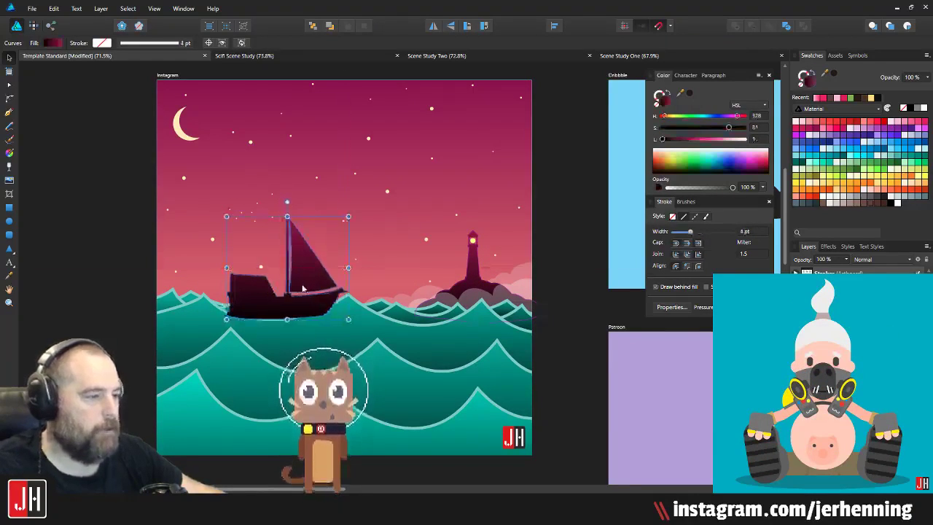
# Step: Delete the boat silhouette from the waves and undo the deletion
pyautogui.scroll(5, 303, 289)
pyautogui.press('Delete')
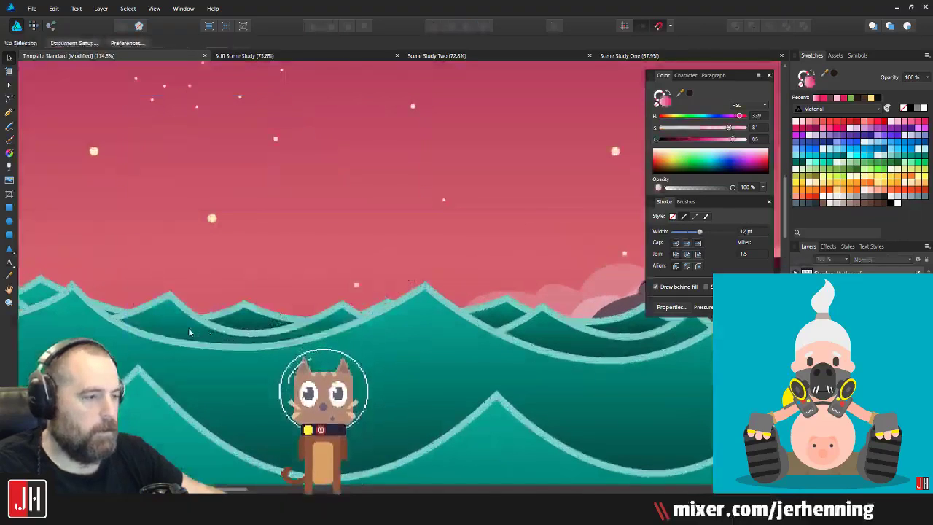
pyautogui.hotkey('ctrl', 'z')
pyautogui.scroll(-8, 155, 344)
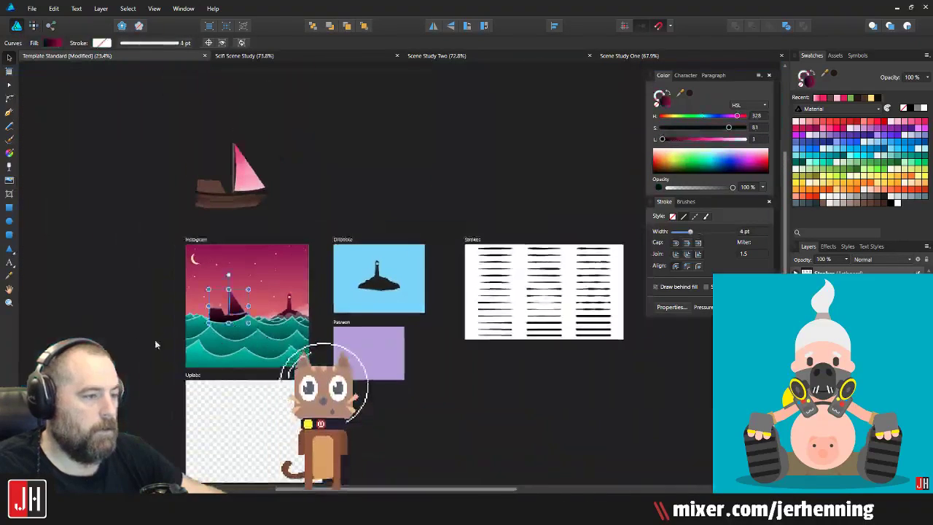
pyautogui.scroll(7, 210, 309)
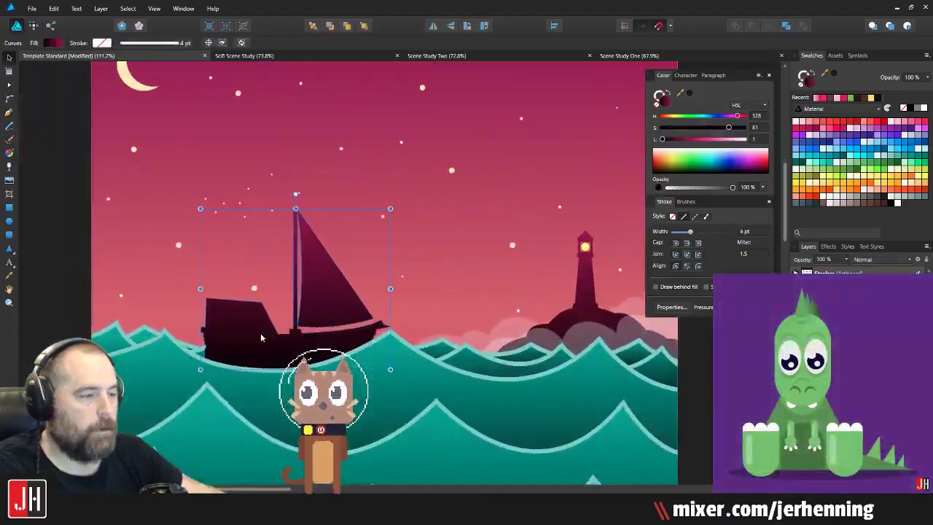
# Step: Nudge the boat silhouette slightly lower into the waves and away from the lighthouse, and deselect it
pyautogui.moveTo(260, 337)
pyautogui.mouseDown()
pyautogui.moveTo(252, 332)
pyautogui.moveTo(255, 340)
pyautogui.mouseUp()
pyautogui.scroll(-7, 259, 340)
pyautogui.click(144, 379)
pyautogui.scroll(4, 299, 347)
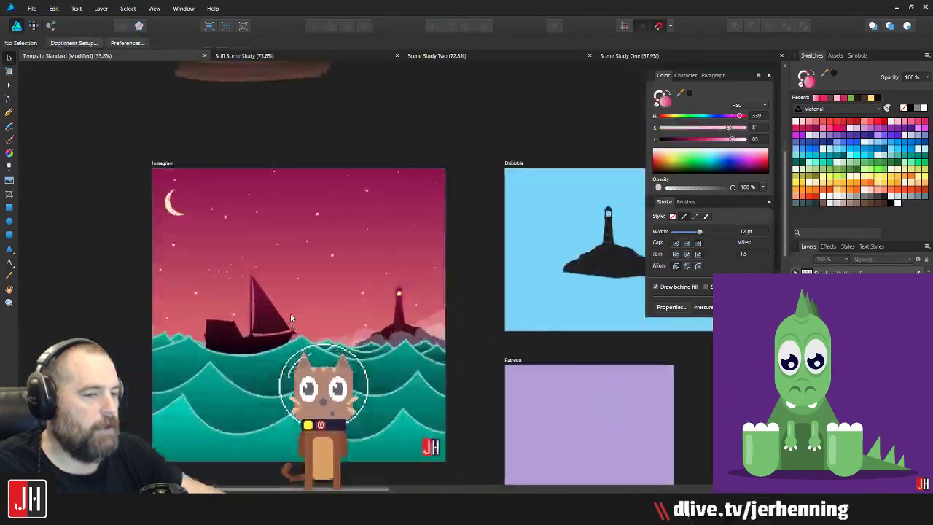
# Step: Enlarge the boat silhouette slightly, shift it away from the lighthouse, and deselect it
pyautogui.scroll(-3, 291, 315)
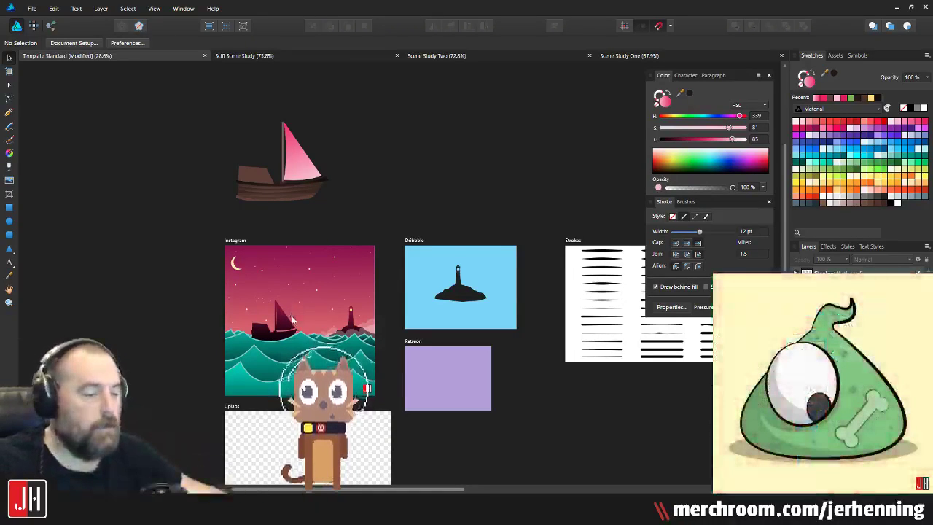
pyautogui.scroll(5, 291, 318)
pyautogui.click(256, 296)
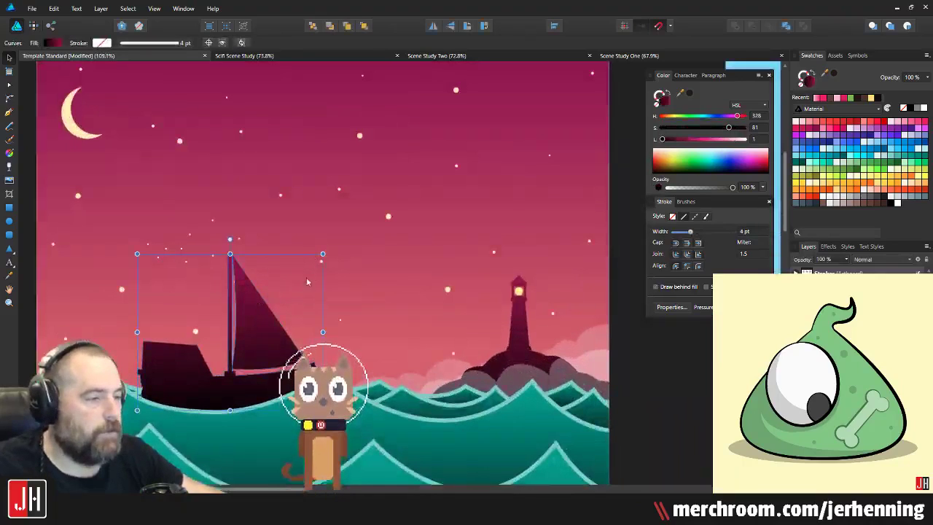
pyautogui.moveTo(323, 253); pyautogui.dragTo(377, 209)
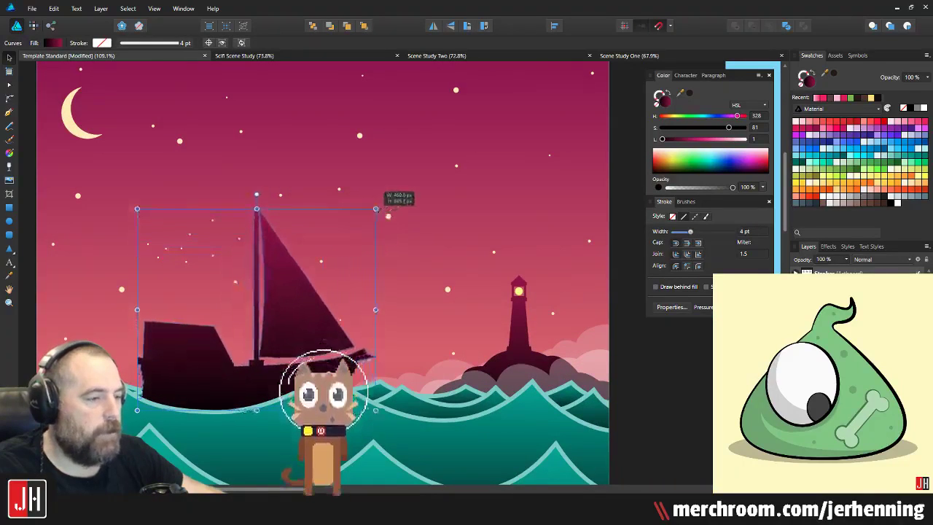
pyautogui.moveTo(230, 348); pyautogui.dragTo(201, 346)
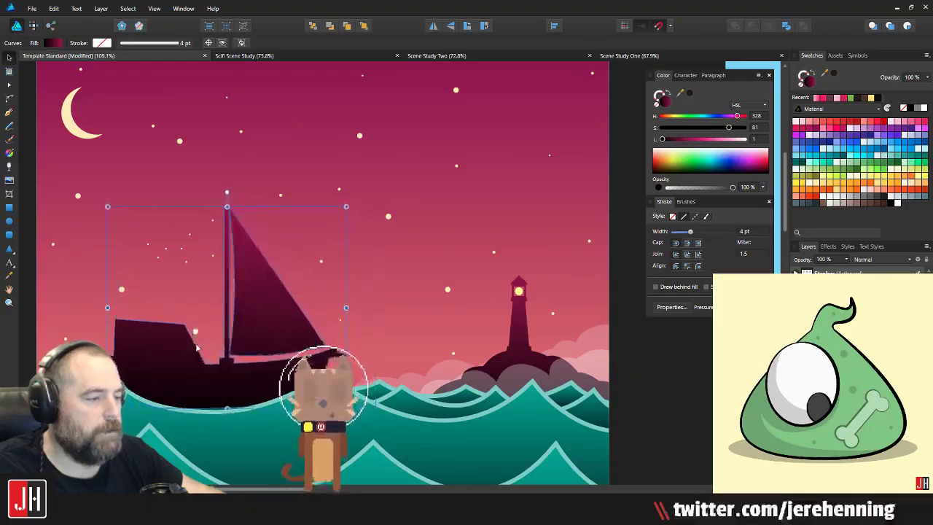
pyautogui.moveTo(346, 207); pyautogui.dragTo(323, 226)
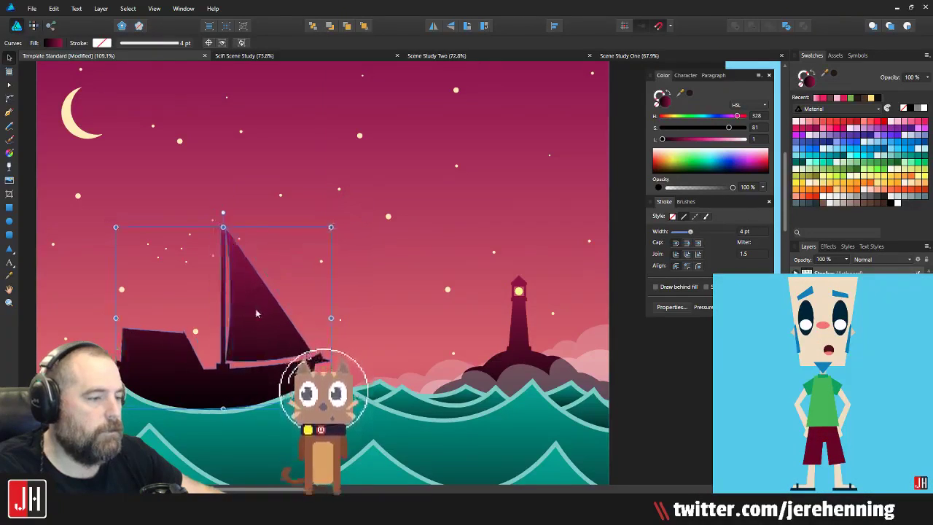
pyautogui.scroll(-5, 255, 308)
pyautogui.click(131, 330)
pyautogui.scroll(4, 255, 329)
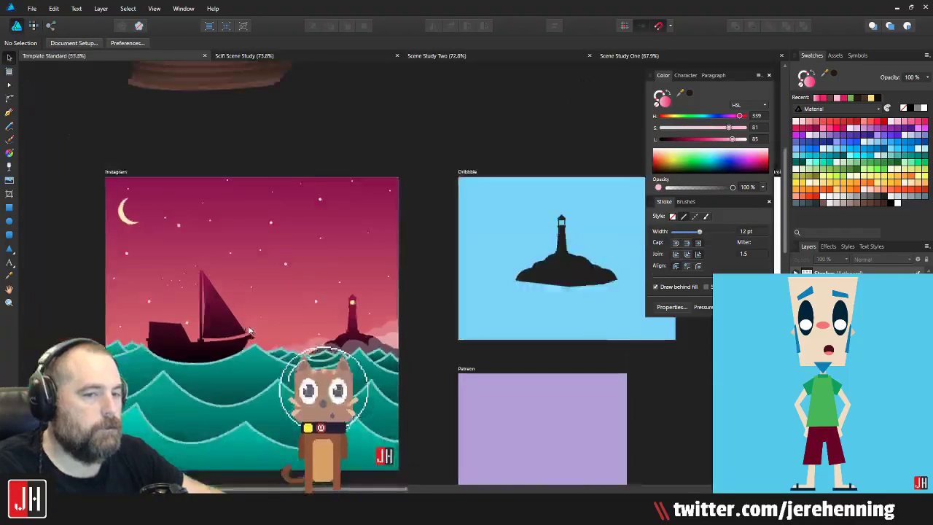
pyautogui.moveTo(245, 337); pyautogui.dragTo(281, 316)
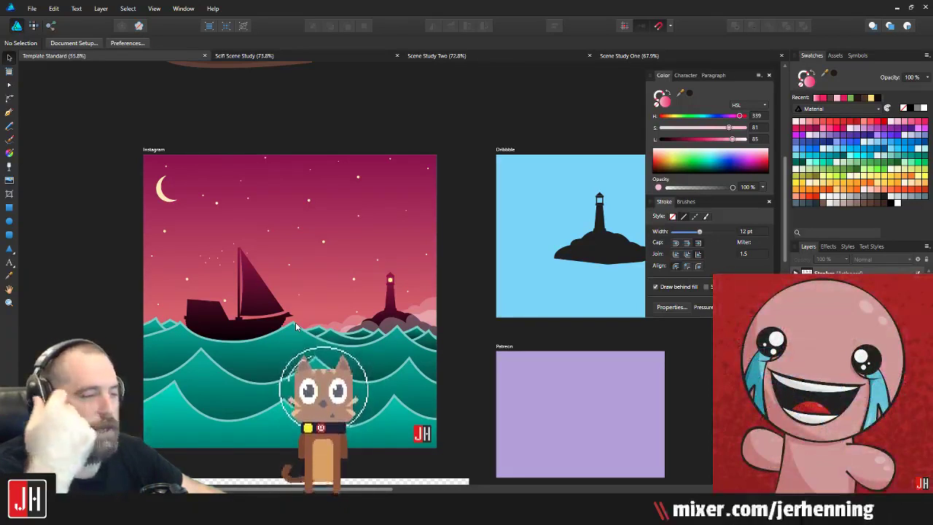
# Step: Lower the boat silhouette slightly so its hull sits deeper in the waves
pyautogui.scroll(2, 226, 325)
pyautogui.click(225, 327)
pyautogui.moveTo(226, 326)
pyautogui.mouseDown()
pyautogui.moveTo(229, 359)
pyautogui.moveTo(210, 347)
pyautogui.moveTo(248, 331)
pyautogui.moveTo(225, 337)
pyautogui.mouseUp()
# Step: Try cutting the boat silhouette and pasting it back with a wave selected, and undo the attempt
pyautogui.hotkey('ctrl', 'x')
pyautogui.click(254, 381)
pyautogui.hotkey('ctrl', 'v')
pyautogui.hotkey('ctrl', 'z')
pyautogui.hotkey('ctrl', 'z')
pyautogui.hotkey('ctrl', 'z')
pyautogui.hotkey('ctrl', 'z')
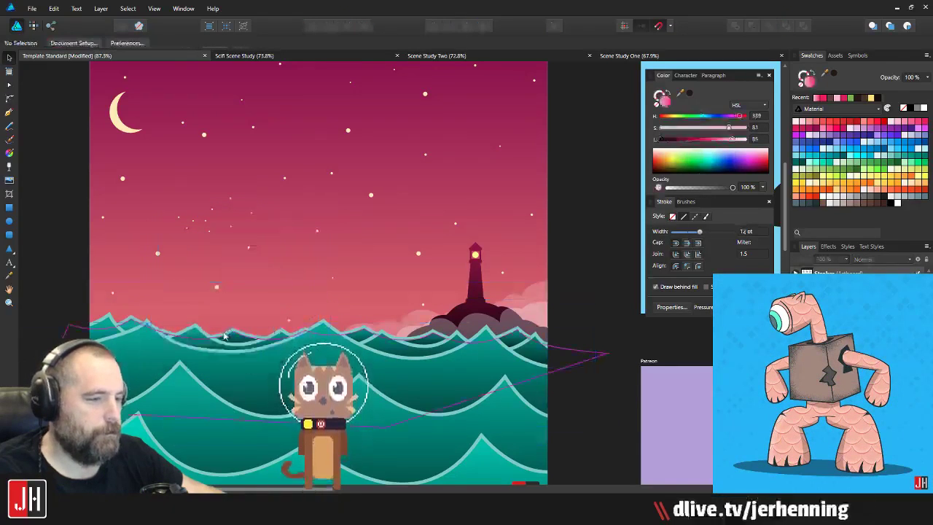
# Step: Enlarge the boat silhouette further in two passes until its bow reaches past the crest of the wave beside it
pyautogui.scroll(-1, 247, 320)
pyautogui.scroll(3, 248, 309)
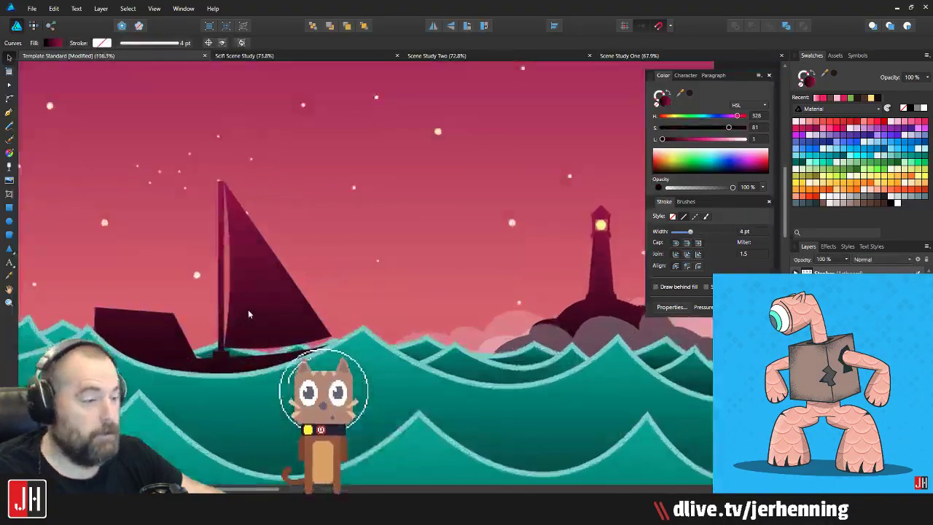
pyautogui.click(248, 306)
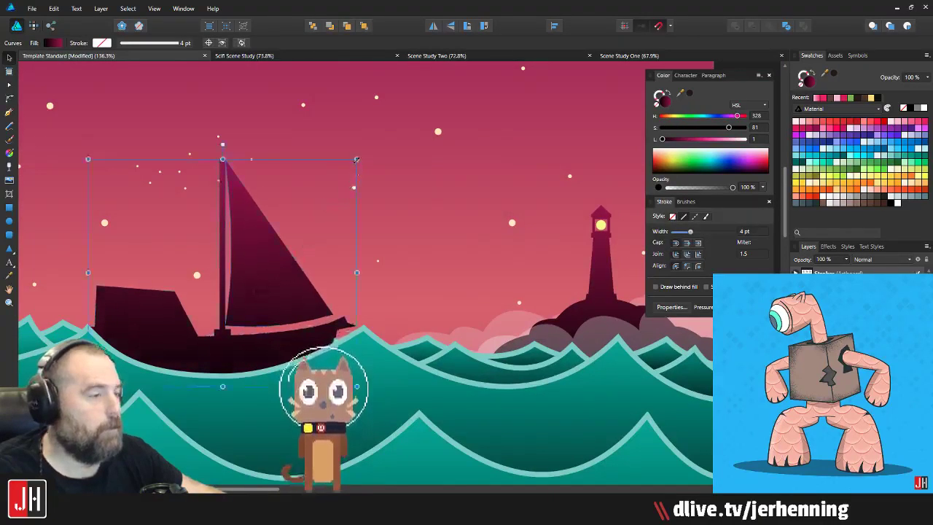
pyautogui.moveTo(357, 159); pyautogui.dragTo(387, 136)
pyautogui.scroll(3, 277, 308)
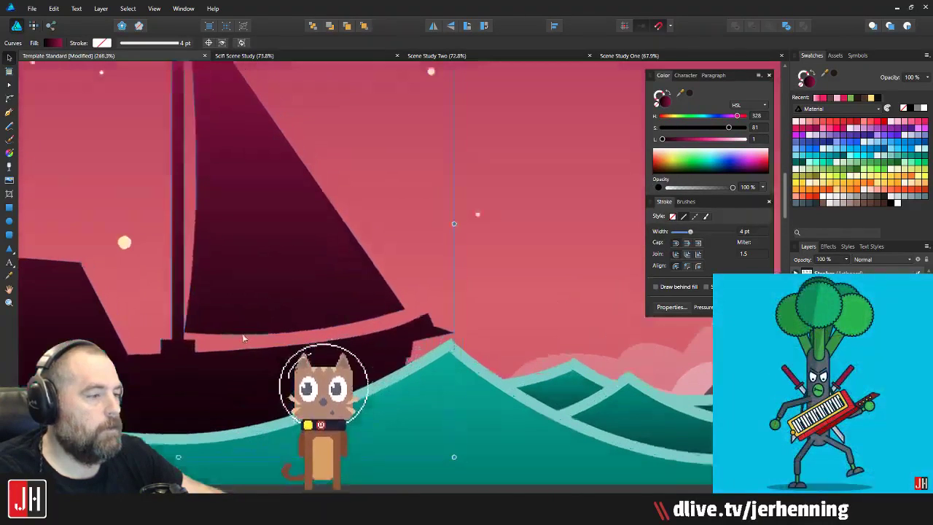
pyautogui.scroll(-4, 243, 338)
pyautogui.scroll(3, 258, 340)
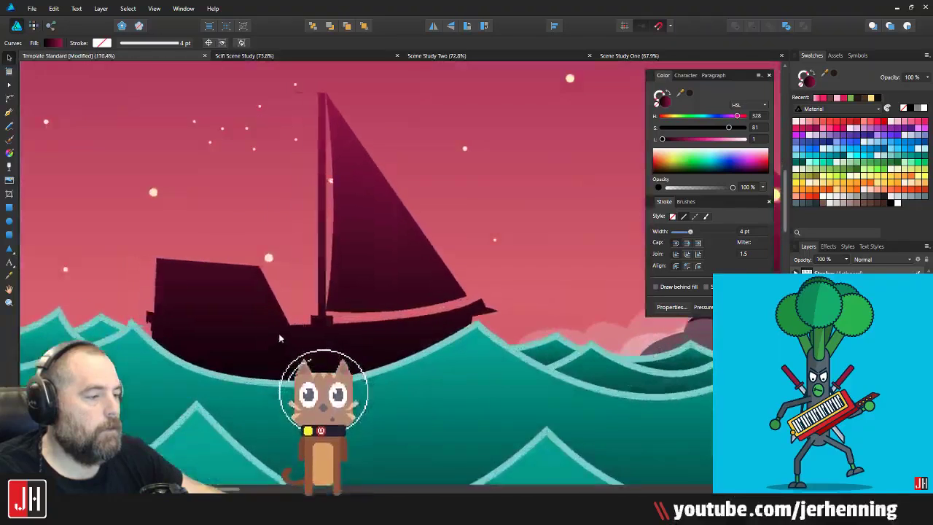
pyautogui.hscroll(3, 279, 328)
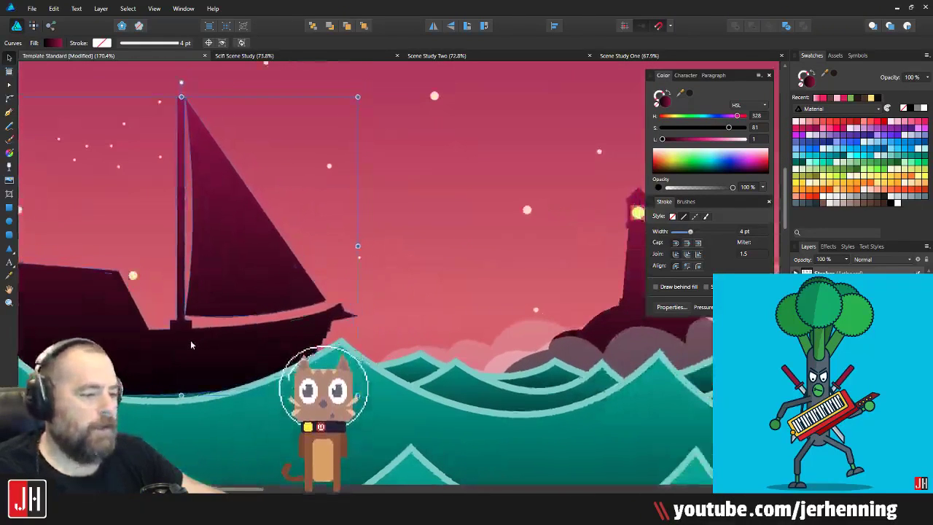
pyautogui.scroll(-2, 263, 302)
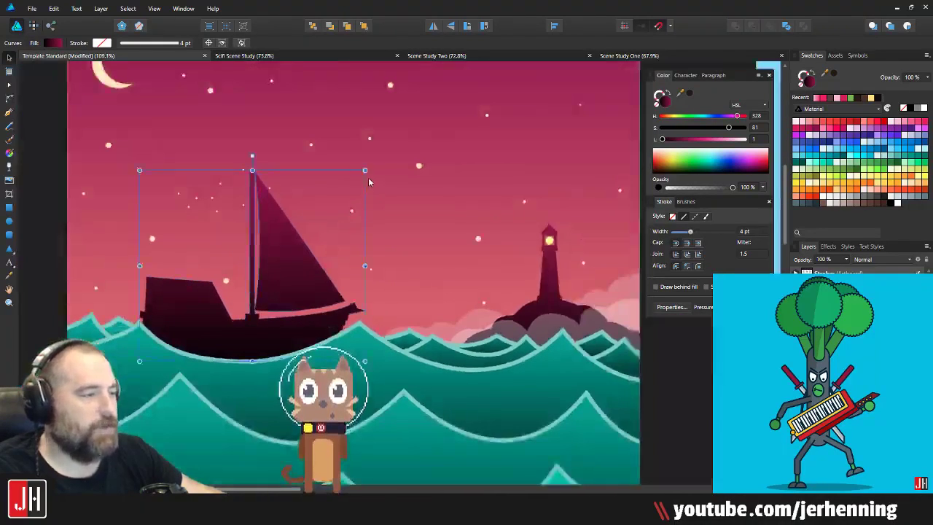
pyautogui.moveTo(364, 171); pyautogui.dragTo(426, 118)
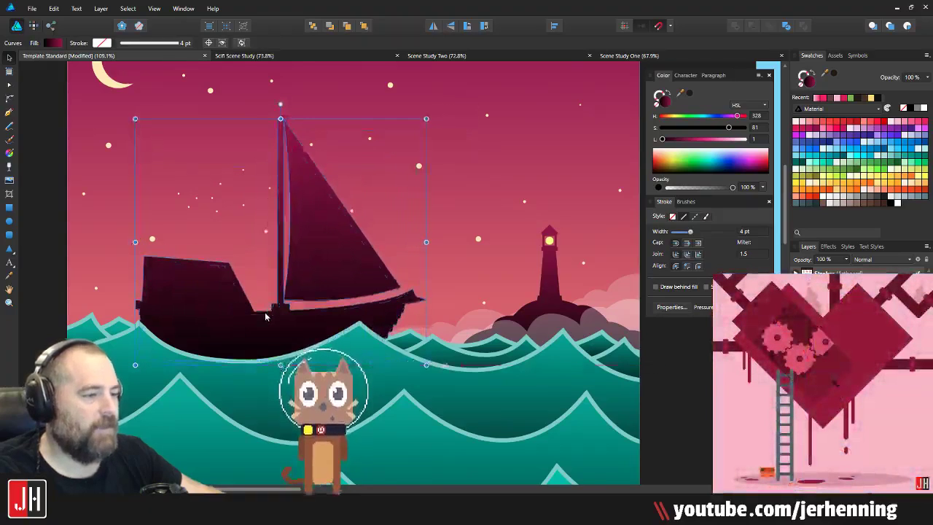
pyautogui.scroll(-5, 266, 316)
pyautogui.scroll(5, 249, 328)
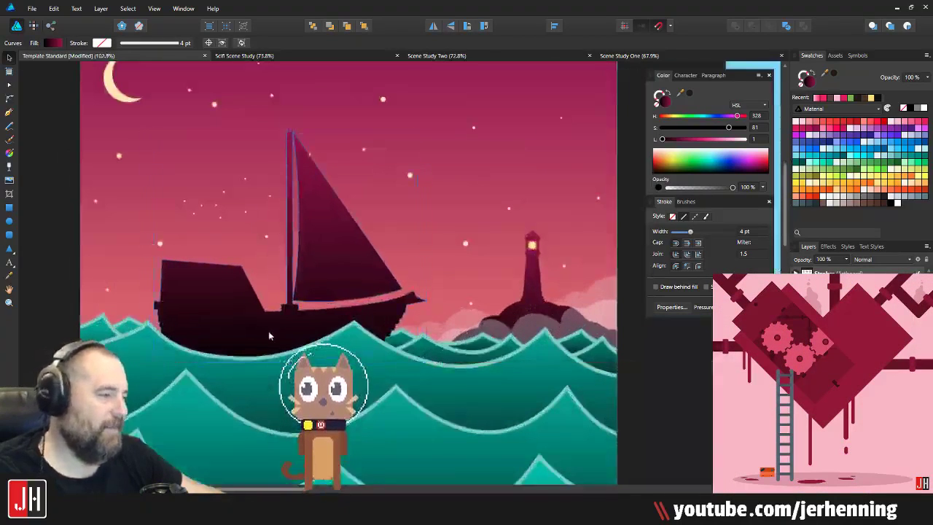
pyautogui.scroll(-3, 268, 331)
pyautogui.scroll(2, 270, 324)
# Step: Reverse the boat's linear gradient and back again, and lower the gradient's upper end to the top of the mast
pyautogui.press('g')
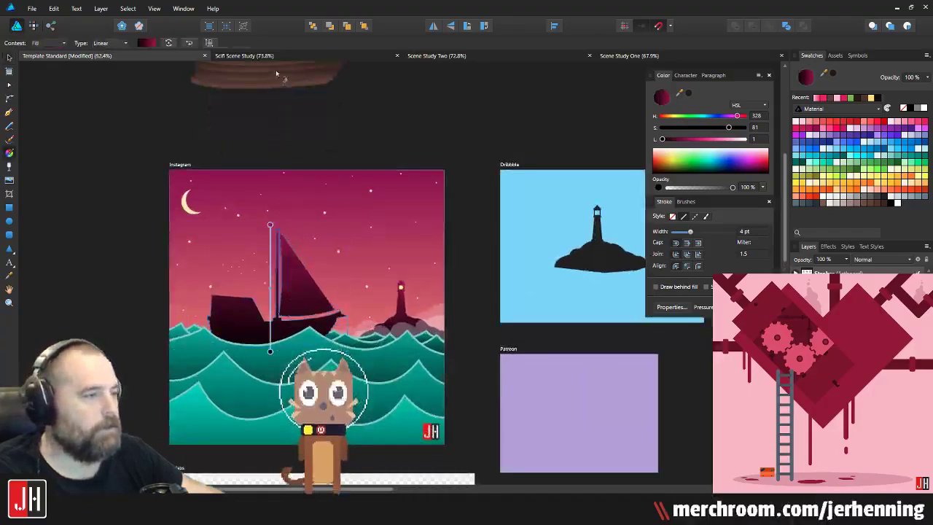
pyautogui.click(189, 43)
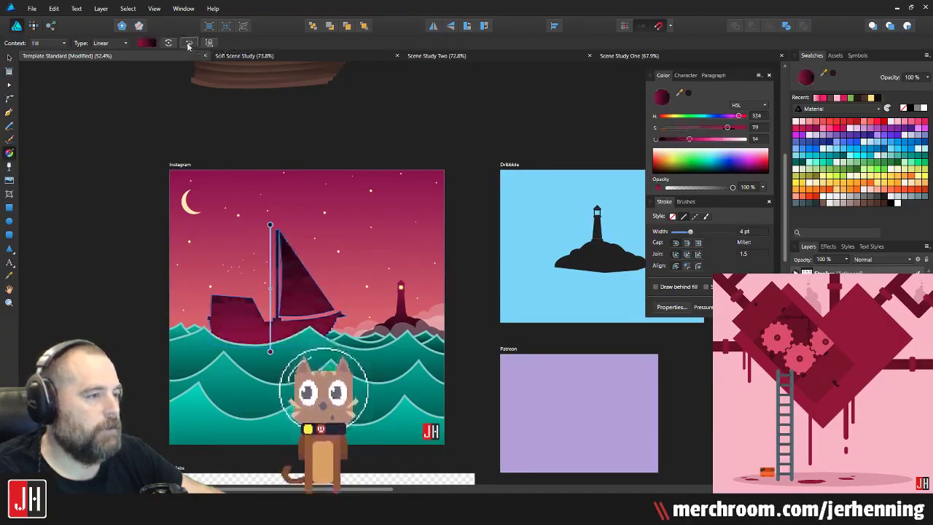
pyautogui.click(188, 43)
pyautogui.click(271, 229)
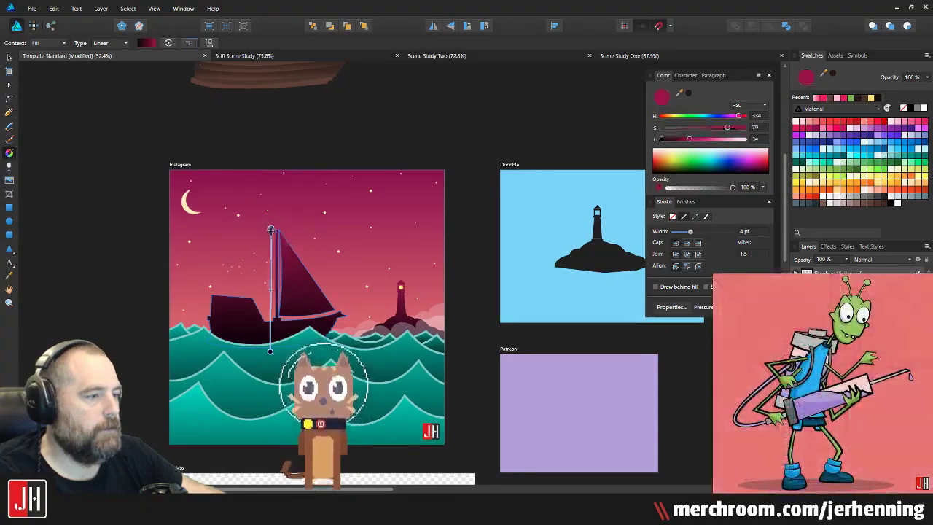
pyautogui.moveTo(270, 229); pyautogui.dragTo(269, 236)
pyautogui.scroll(3, 271, 365)
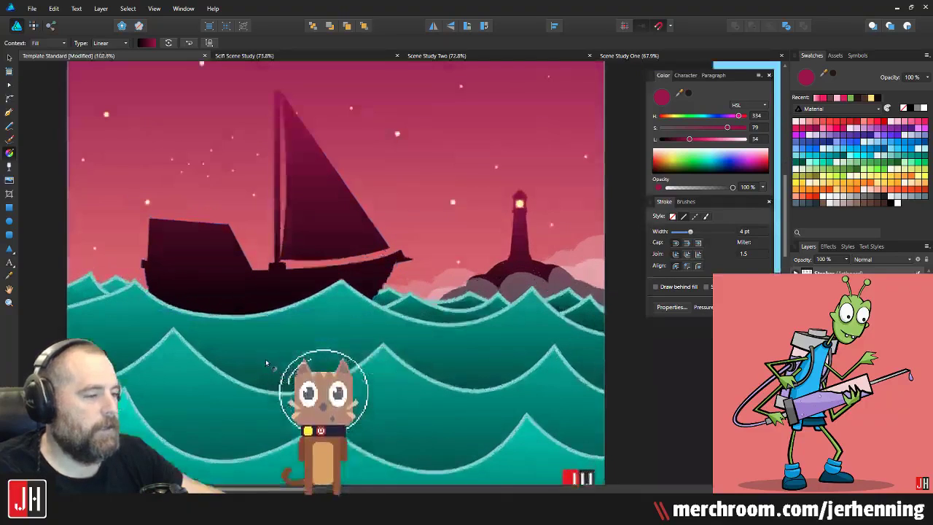
# Step: Set the lower stop of the boat's gradient to dark brown (HSL 9, 28, 8) and slightly darken the upper magenta stop
pyautogui.click(263, 328)
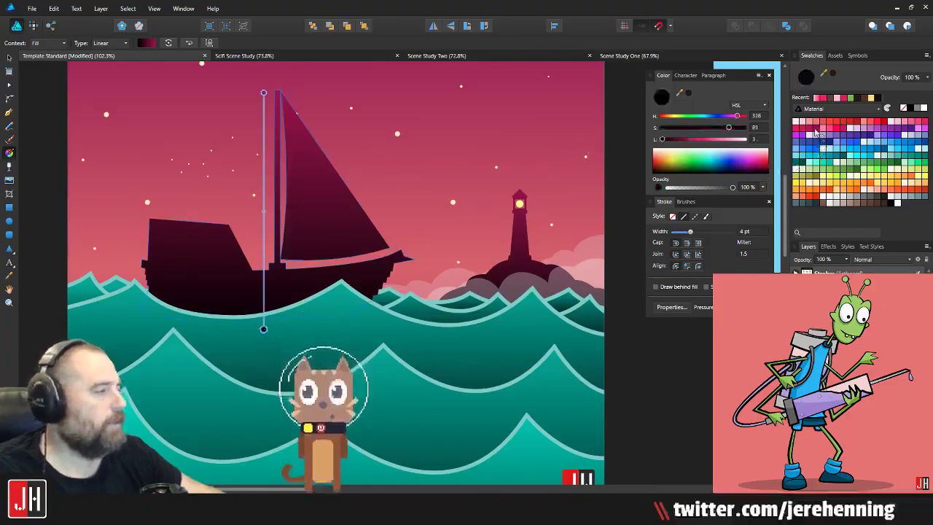
pyautogui.click(797, 134)
pyautogui.click(881, 203)
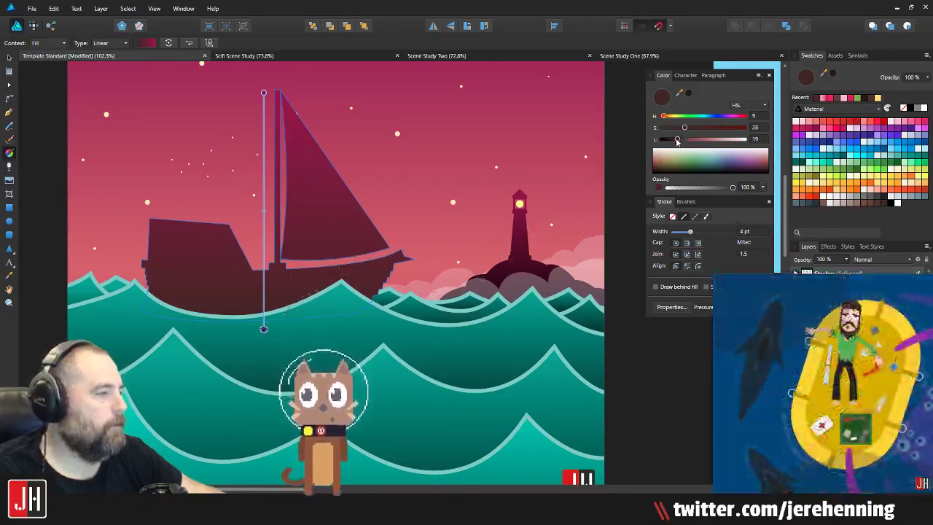
pyautogui.moveTo(677, 139); pyautogui.dragTo(669, 140)
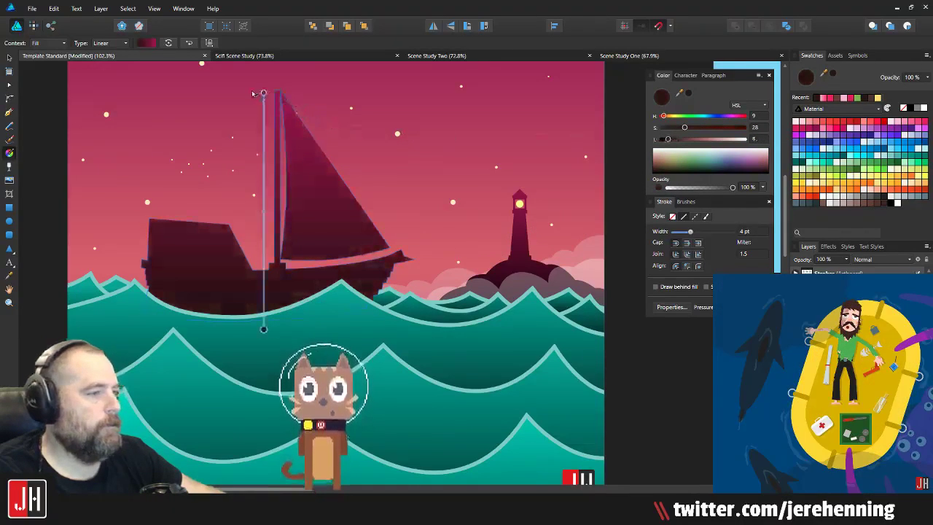
pyautogui.click(264, 92)
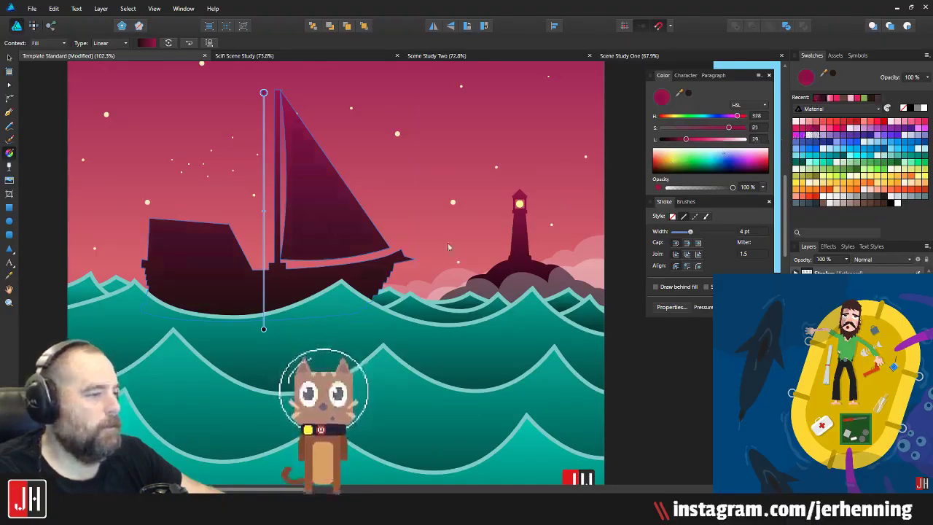
# Step: Deselect the boat and examine its recolored silhouette against the waves and the lighthouse, both up close and in the full scene
pyautogui.press('v')
pyautogui.scroll(-6, 422, 224)
pyautogui.click(487, 276)
pyautogui.moveTo(477, 232); pyautogui.dragTo(450, 261)
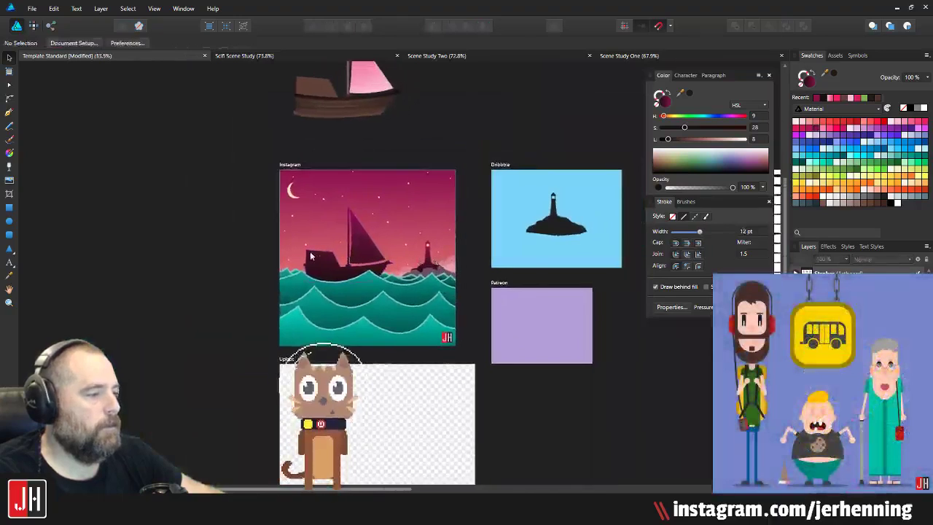
pyautogui.scroll(6, 310, 256)
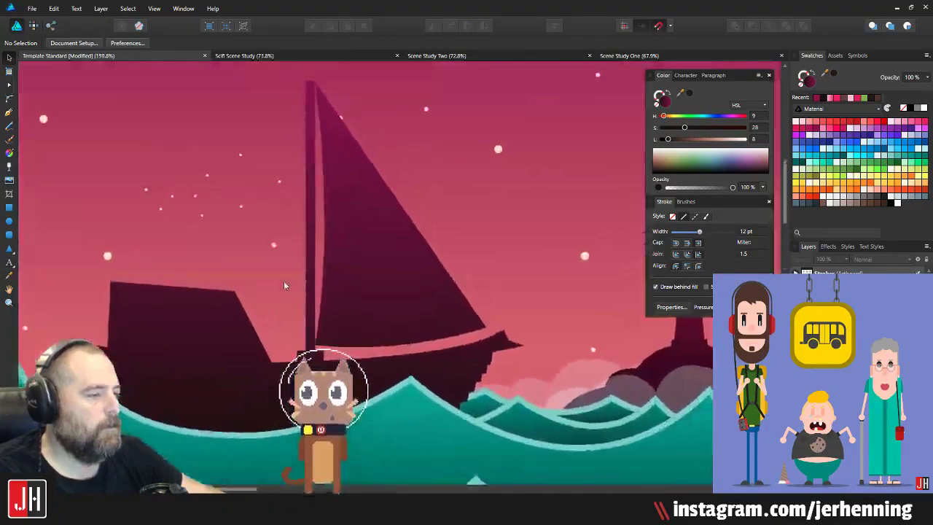
pyautogui.moveTo(283, 281); pyautogui.dragTo(317, 293)
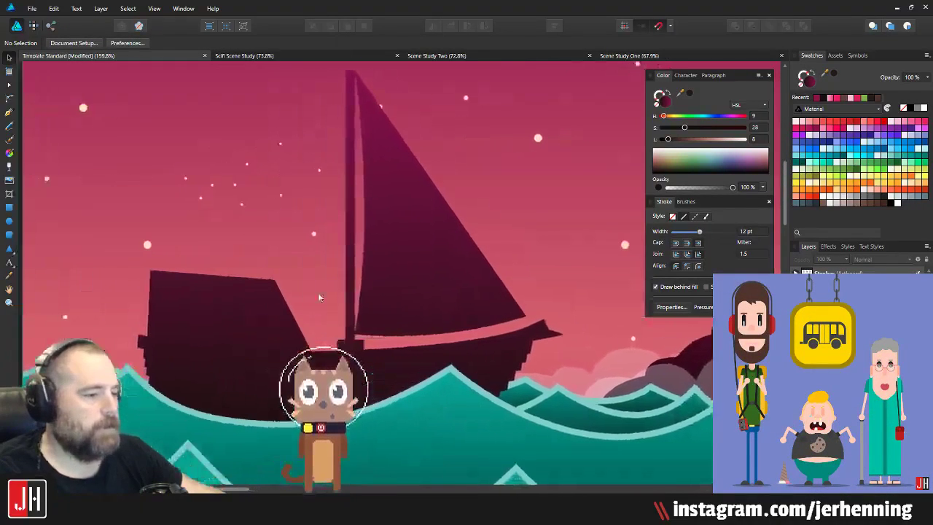
pyautogui.scroll(-3, 335, 284)
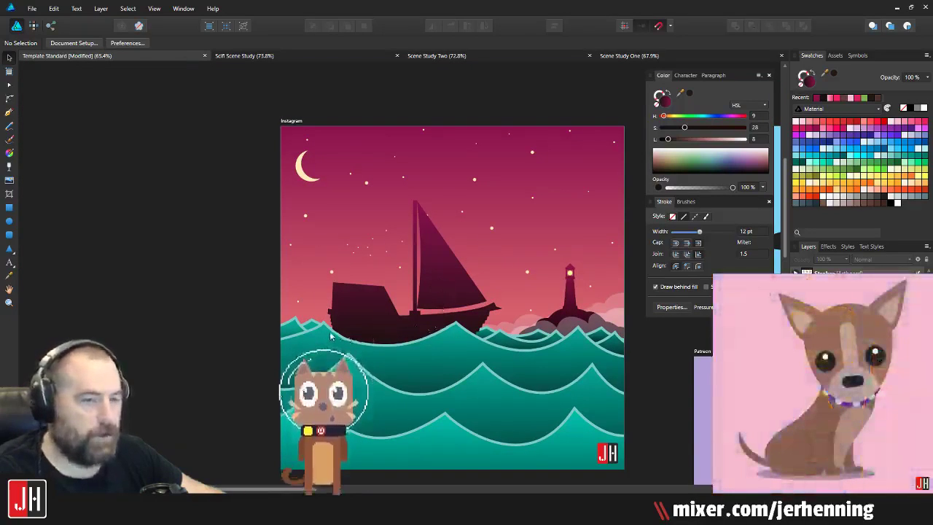
pyautogui.scroll(5, 337, 306)
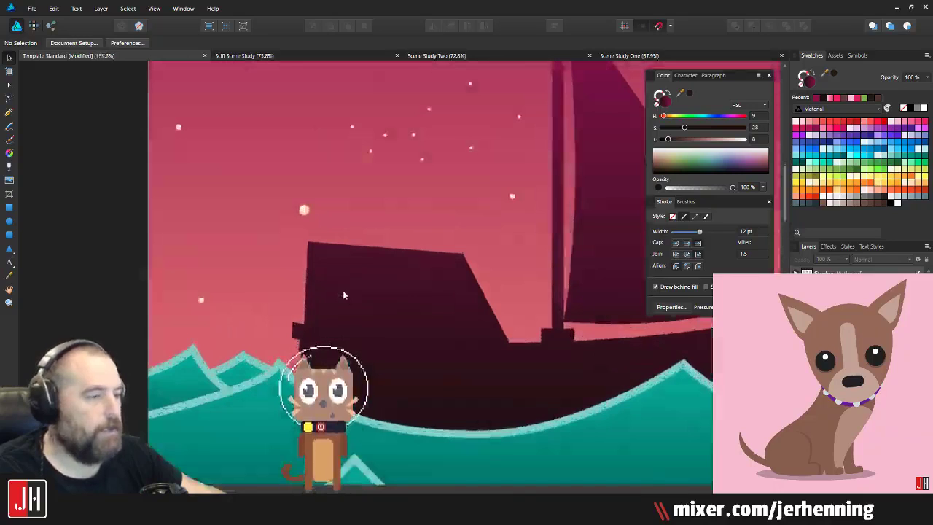
pyautogui.scroll(-5, 284, 286)
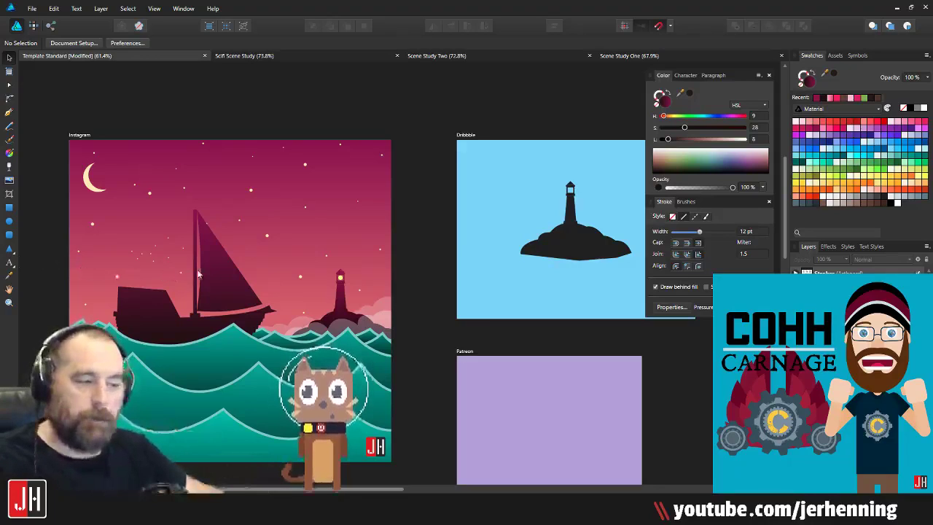
# Step: Add an Outer Glow effect to the lighthouse's yellow lamp circle and color it the lamp's own pale yellow (HSL 65, 100, 75)
pyautogui.scroll(3, 371, 266)
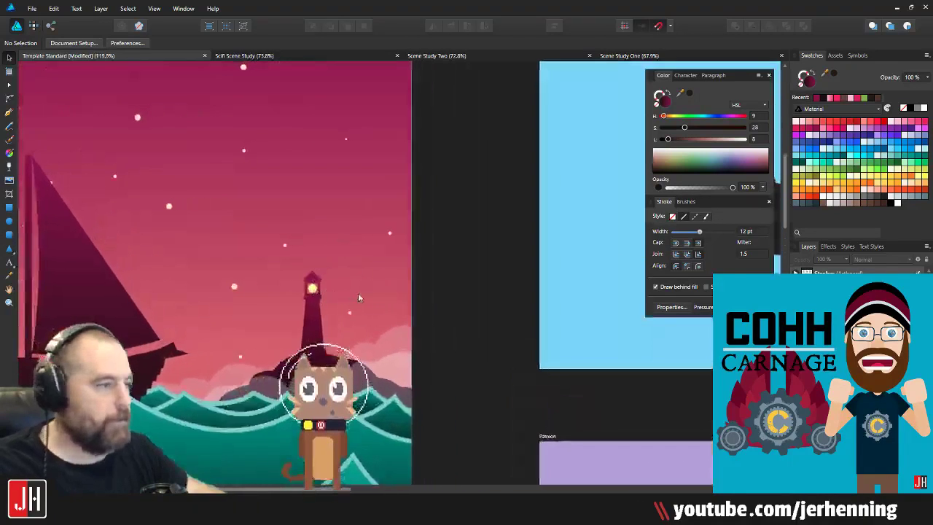
pyautogui.scroll(3, 358, 298)
pyautogui.click(297, 294)
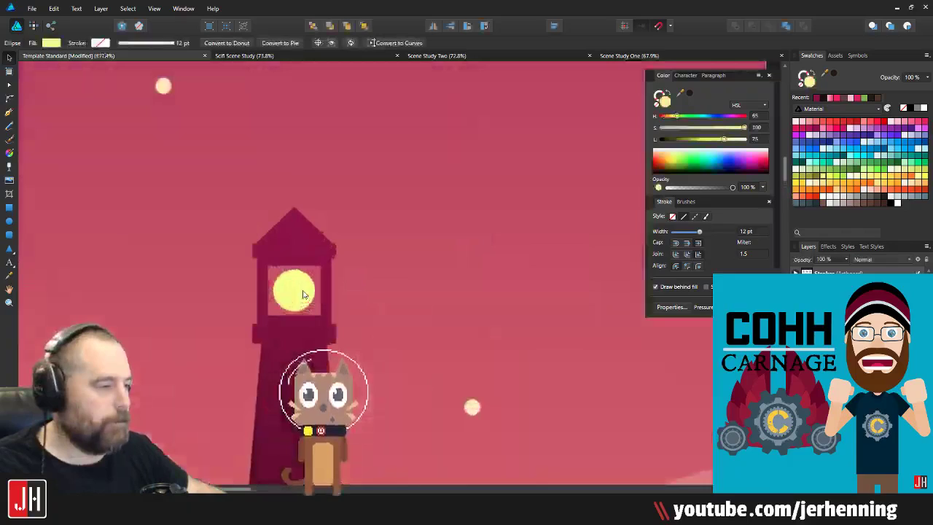
pyautogui.scroll(4, 299, 291)
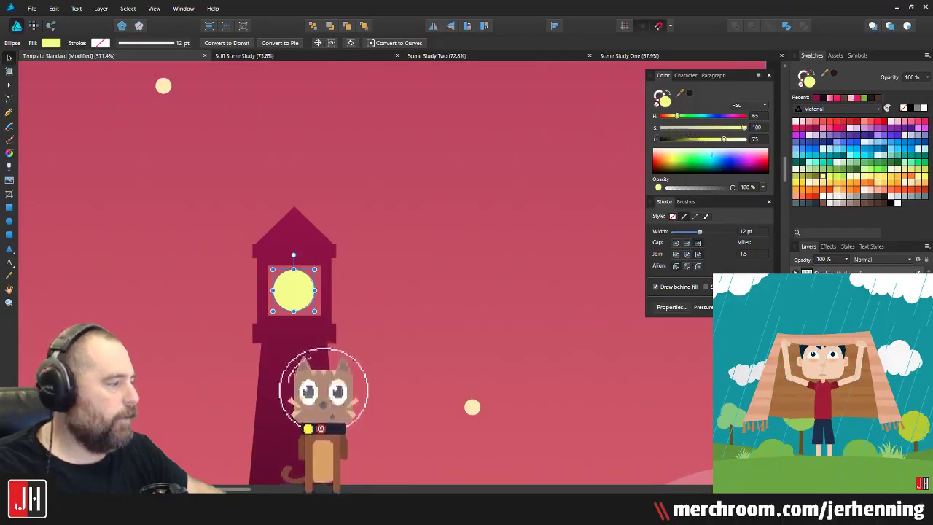
pyautogui.click(852, 418)
pyautogui.moveTo(411, 128); pyautogui.dragTo(484, 146)
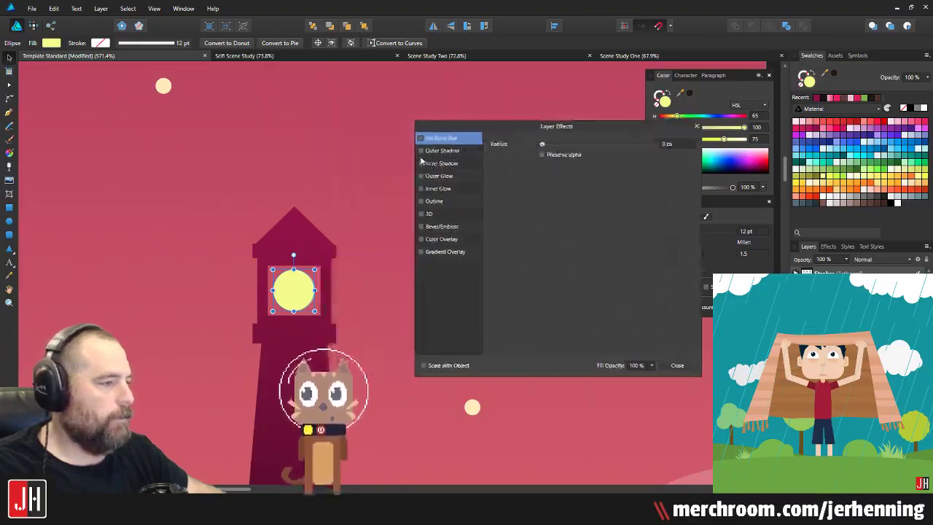
pyautogui.click(438, 177)
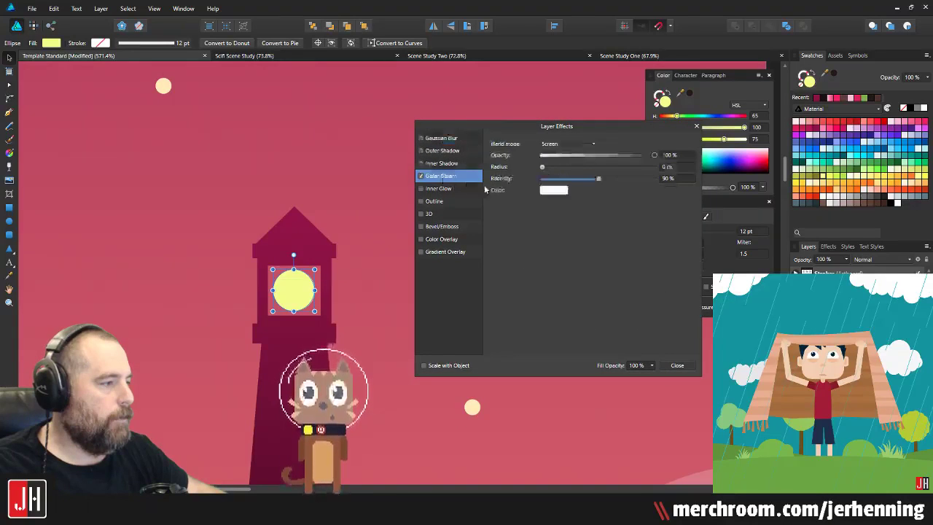
pyautogui.click(555, 192)
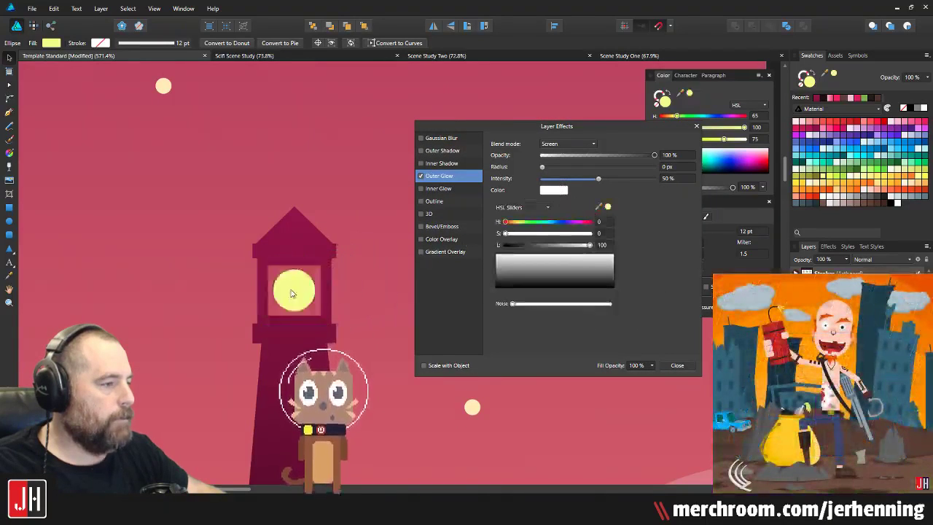
pyautogui.click(608, 207)
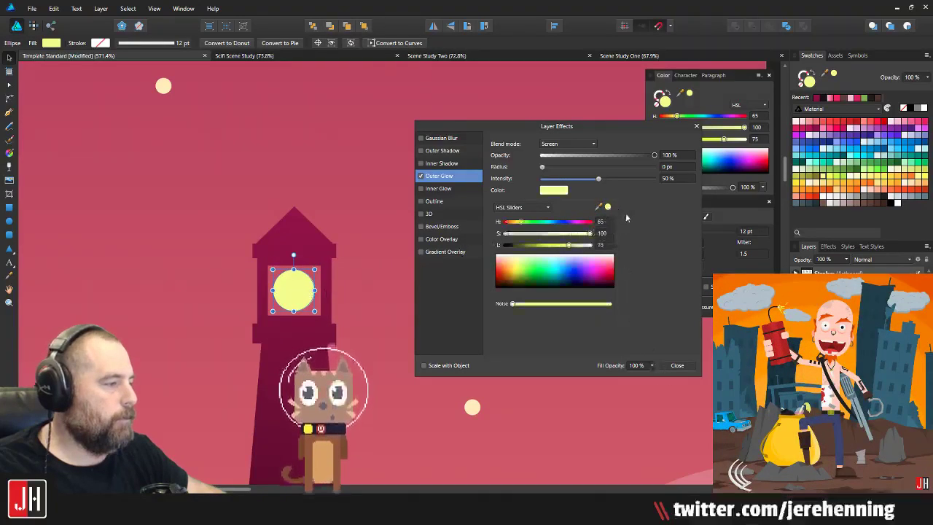
# Step: Set the lamp's outer glow radius to 4.7 px, close the effect settings, and check the deselected lamp in the full scene
pyautogui.moveTo(552, 169); pyautogui.dragTo(582, 168)
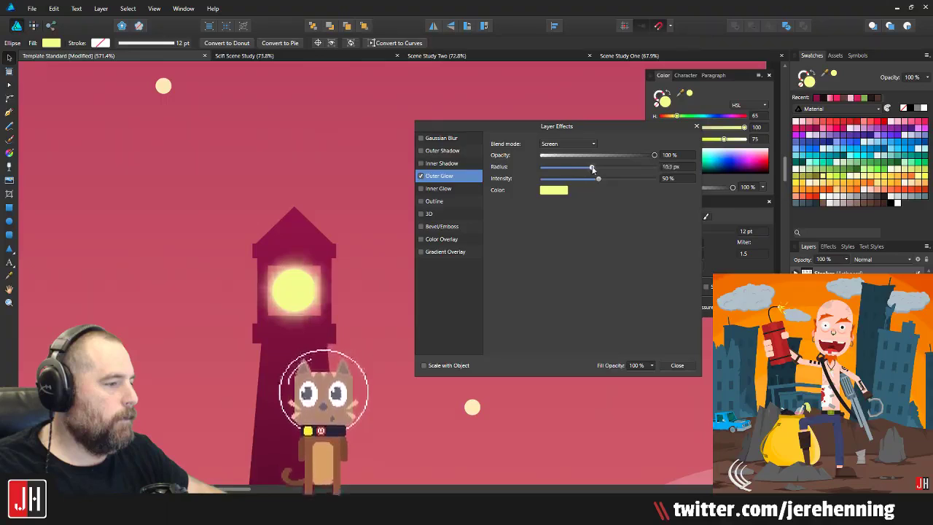
pyautogui.moveTo(590, 170); pyautogui.dragTo(577, 174)
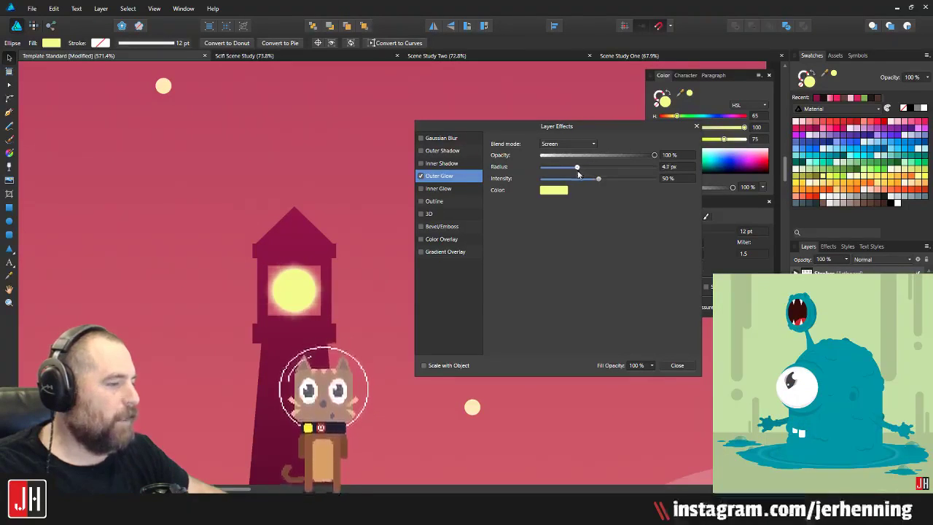
pyautogui.click(677, 365)
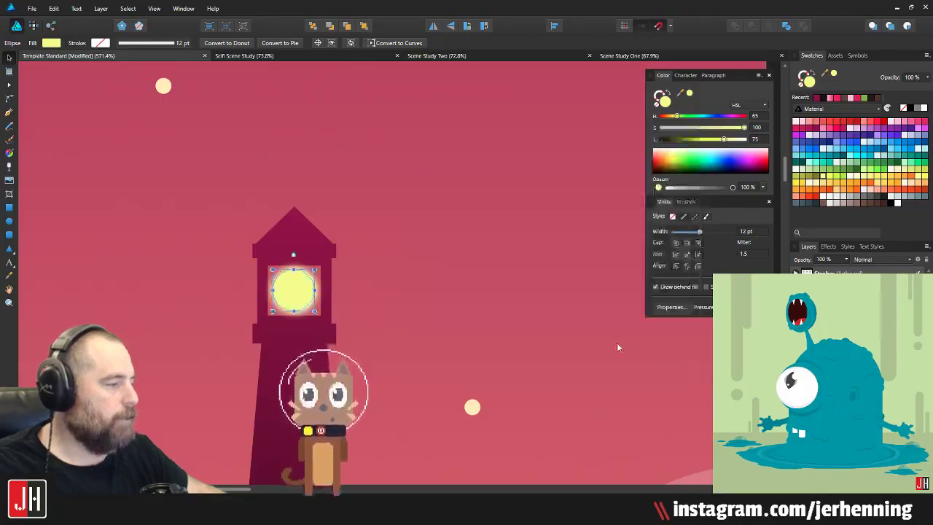
pyautogui.click(376, 259)
pyautogui.hotkey('ctrl', '0')
pyautogui.click(462, 279)
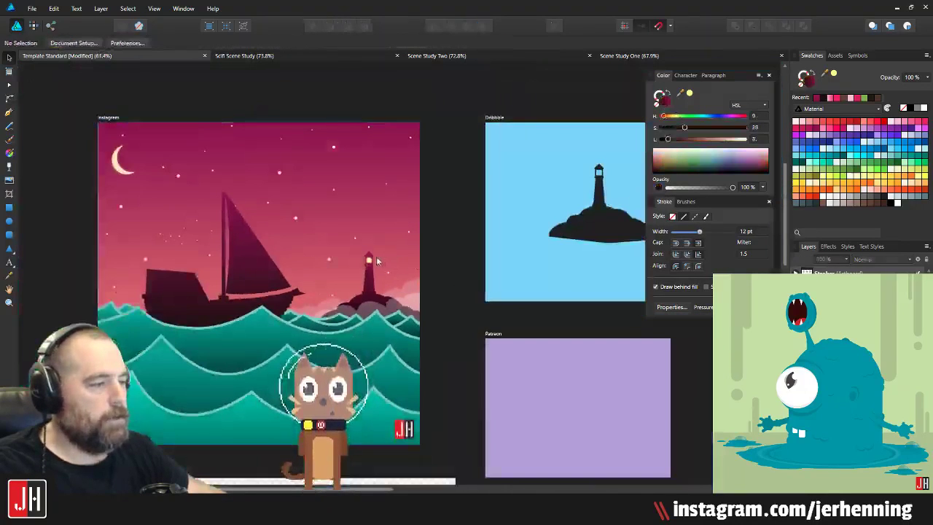
# Step: Duplicate the glowing lamp circle, enlarge the copy around its center to about twice the diameter, and set its opacity to 60%
pyautogui.scroll(6, 374, 266)
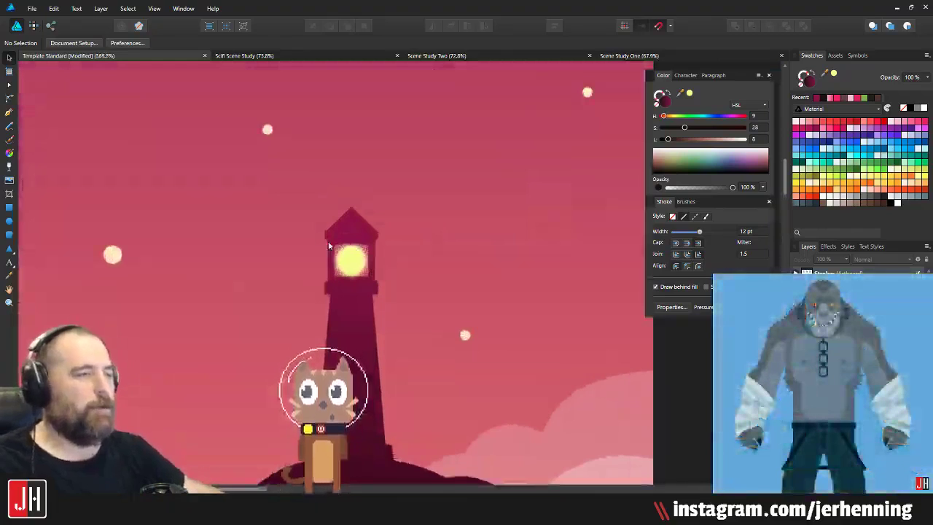
pyautogui.click(353, 256)
pyautogui.scroll(2, 355, 259)
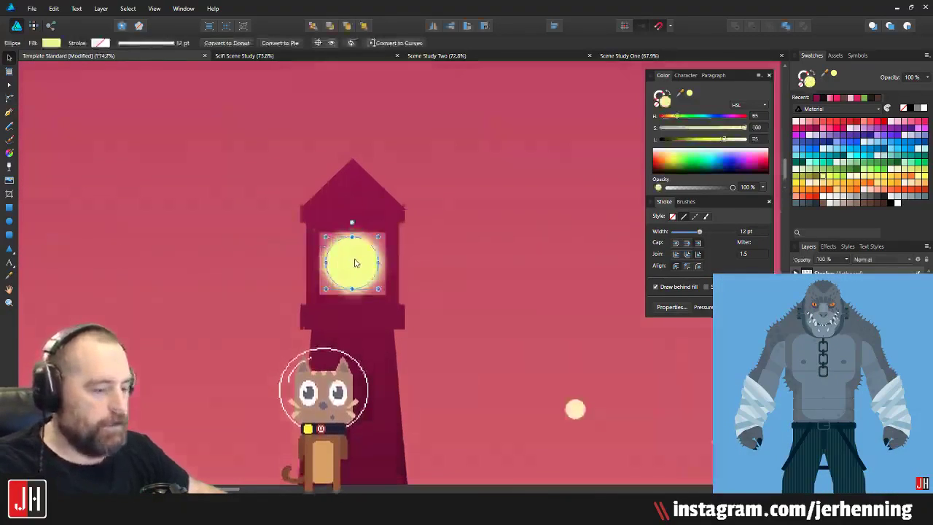
pyautogui.moveTo(379, 235); pyautogui.dragTo(408, 207)
pyautogui.hotkey('ctrl', 'z')
pyautogui.click(467, 242)
pyautogui.hotkey('ctrl', 'shift', 'z')
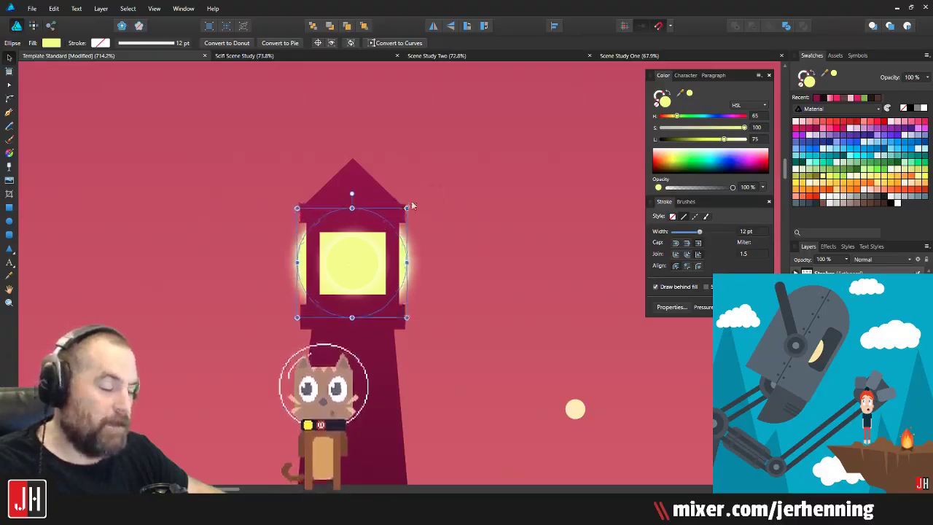
pyautogui.press('6')
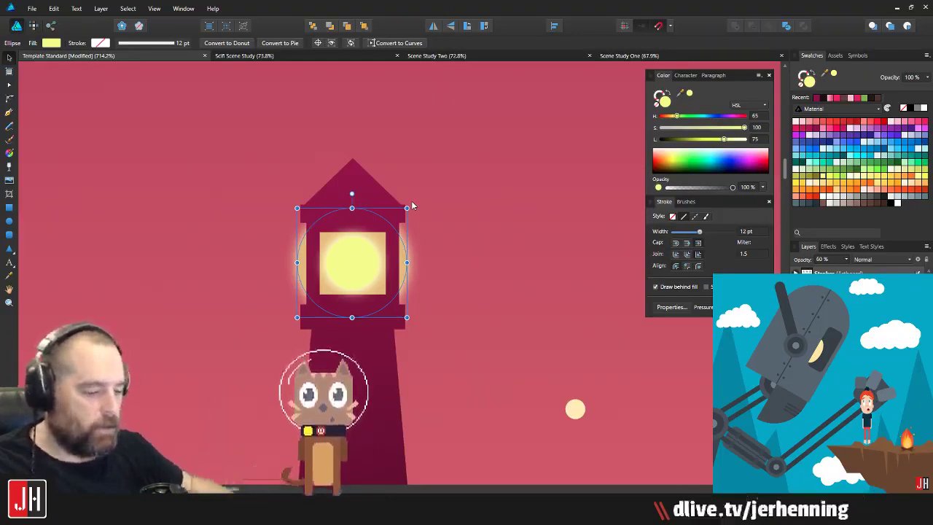
# Step: Enlarge the selected glow circle around the lantern until it extends beyond the lighthouse roof, and set its opacity to 30%
pyautogui.scroll(-5, 408, 198)
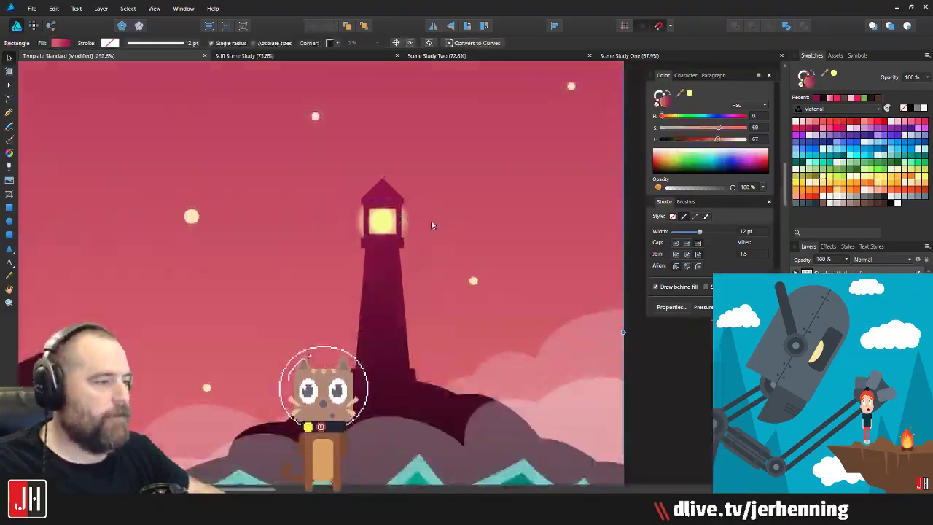
pyautogui.scroll(5, 404, 200)
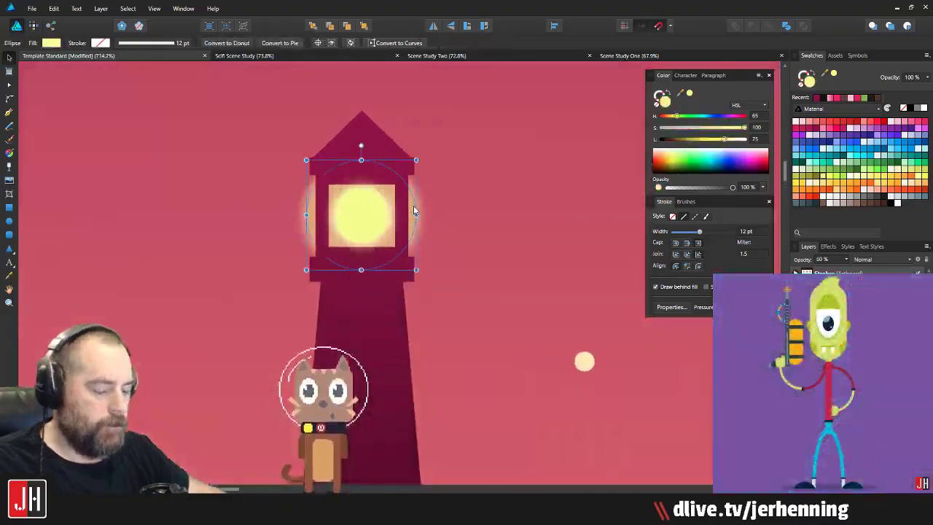
pyautogui.moveTo(415, 160); pyautogui.dragTo(473, 102)
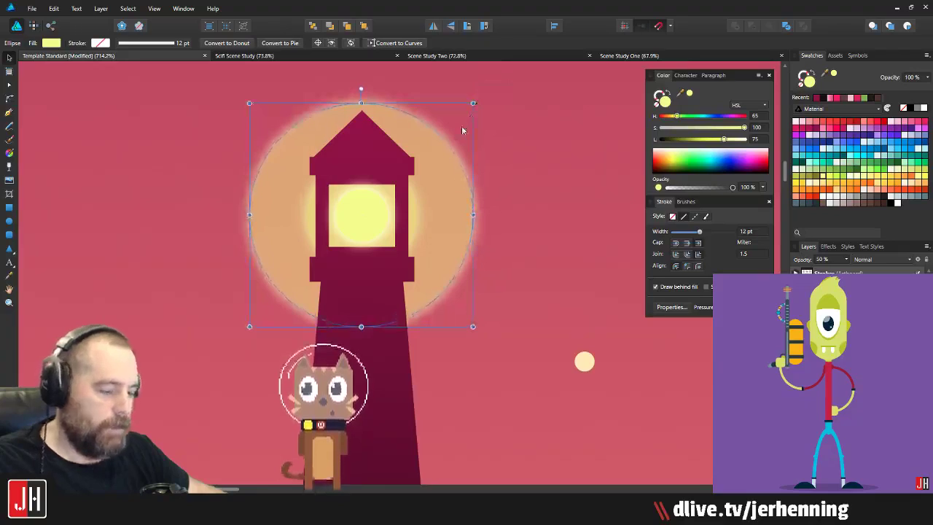
pyautogui.press('3')
pyautogui.click(513, 176)
pyautogui.scroll(-10, 420, 218)
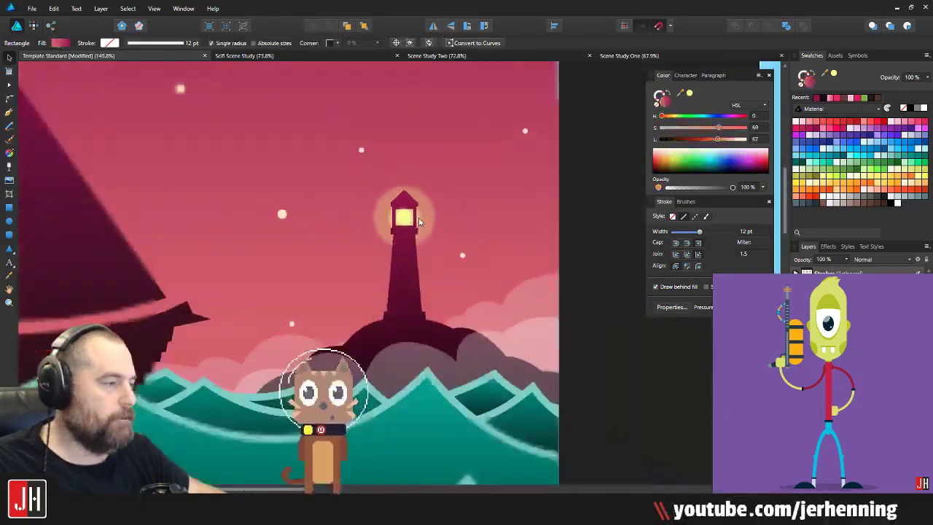
# Step: Enlarge the inner glow circle so it spreads past the lantern walls but stays inside the large outer circle
pyautogui.press('e')
pyautogui.scroll(7, 408, 208)
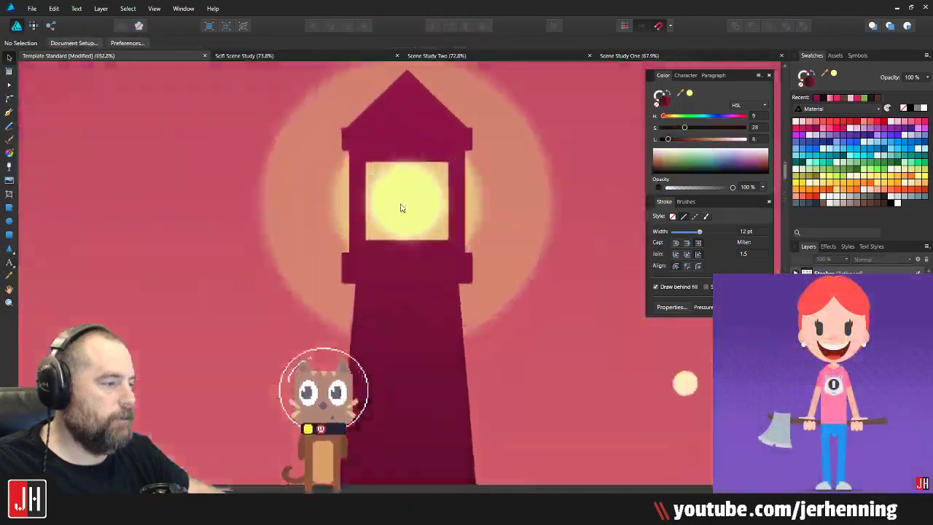
pyautogui.click(417, 190)
pyautogui.moveTo(416, 191); pyautogui.dragTo(401, 260)
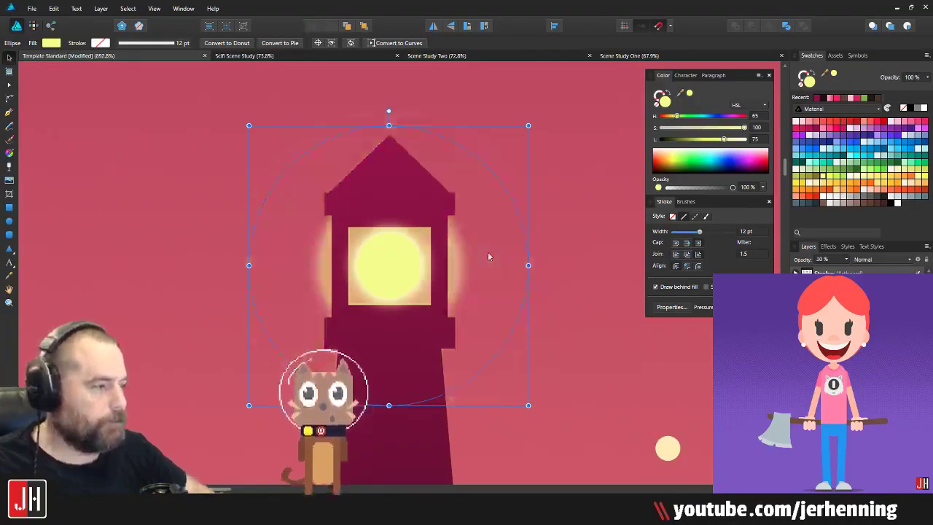
pyautogui.moveTo(388, 262)
pyautogui.mouseDown()
pyautogui.moveTo(454, 260)
pyautogui.moveTo(463, 201)
pyautogui.moveTo(500, 162)
pyautogui.moveTo(489, 177)
pyautogui.moveTo(498, 177)
pyautogui.mouseUp()
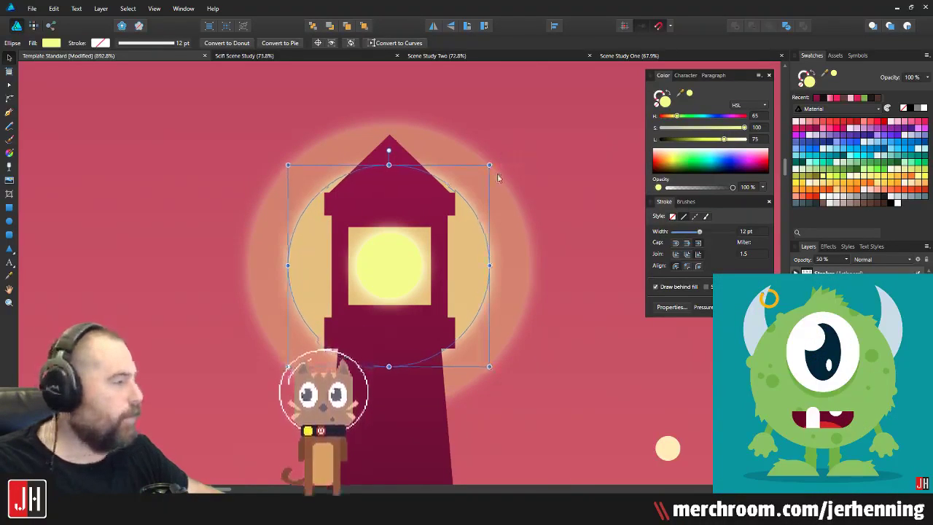
# Step: Duplicate the outer glow circle, enlarge the copy slightly from its center, and set its opacity to 20%
pyautogui.click(512, 213)
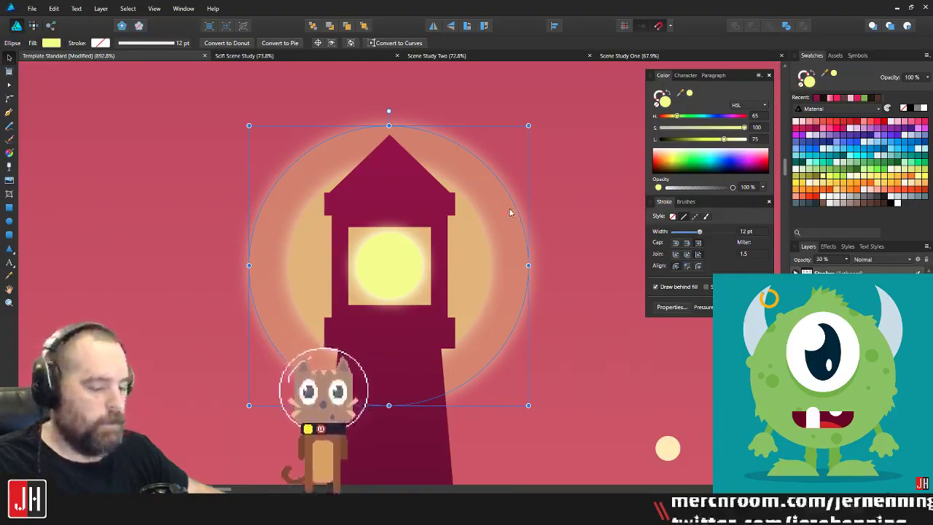
pyautogui.hotkey('ctrl', 'j')
pyautogui.moveTo(530, 125); pyautogui.dragTo(553, 101)
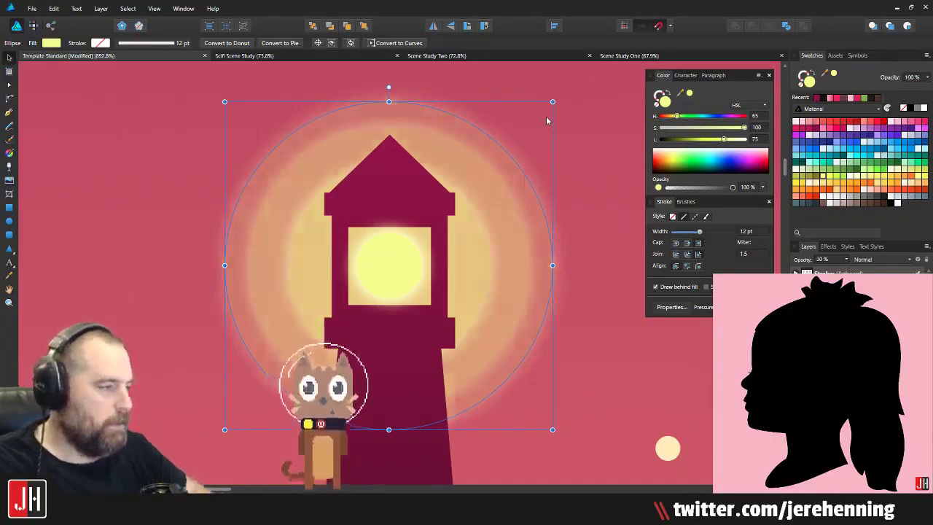
pyautogui.scroll(-12, 471, 245)
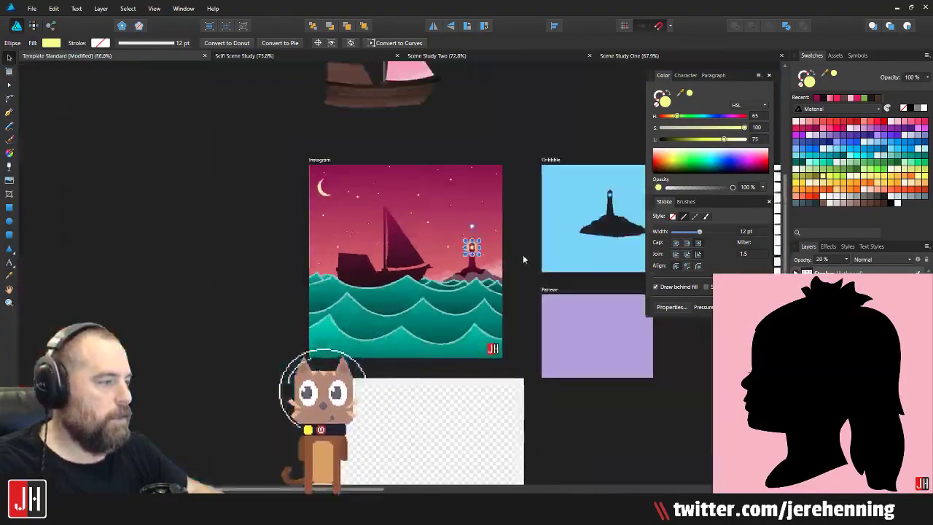
pyautogui.click(523, 256)
# Step: Shrink the bright lamp circle inside the lighthouse window slightly, keeping it centered
pyautogui.scroll(4, 477, 255)
pyautogui.scroll(10, 476, 250)
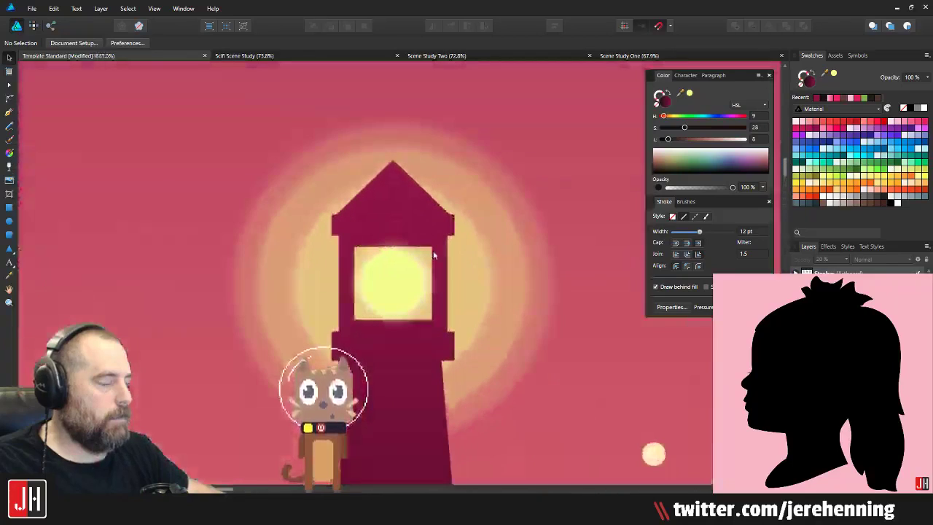
pyautogui.scroll(4, 396, 209)
pyautogui.click(434, 192)
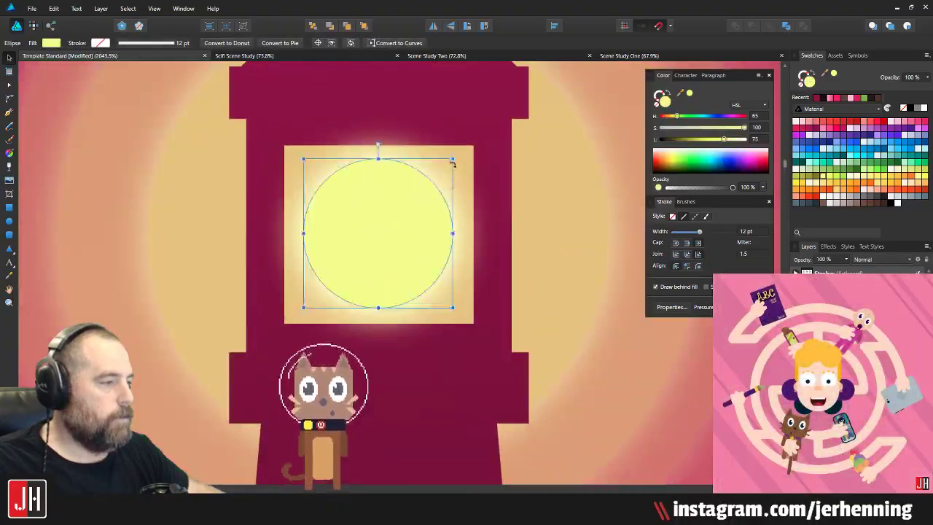
pyautogui.moveTo(452, 161); pyautogui.dragTo(441, 171)
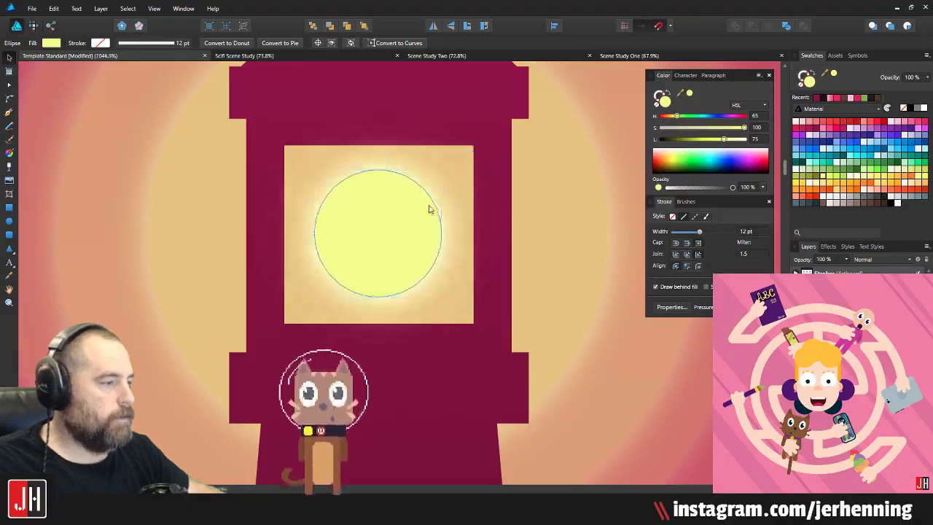
pyautogui.scroll(-10, 431, 210)
pyautogui.click(553, 243)
pyautogui.scroll(1, 337, 279)
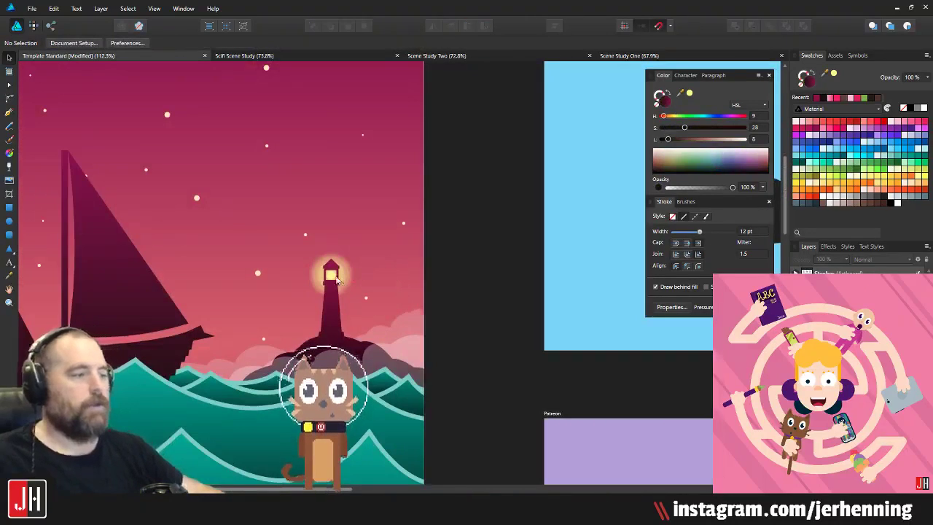
# Step: Shrink the 30% opacity glow circle inside the outermost one to about 62 px wide, keeping it centered
pyautogui.scroll(4, 336, 279)
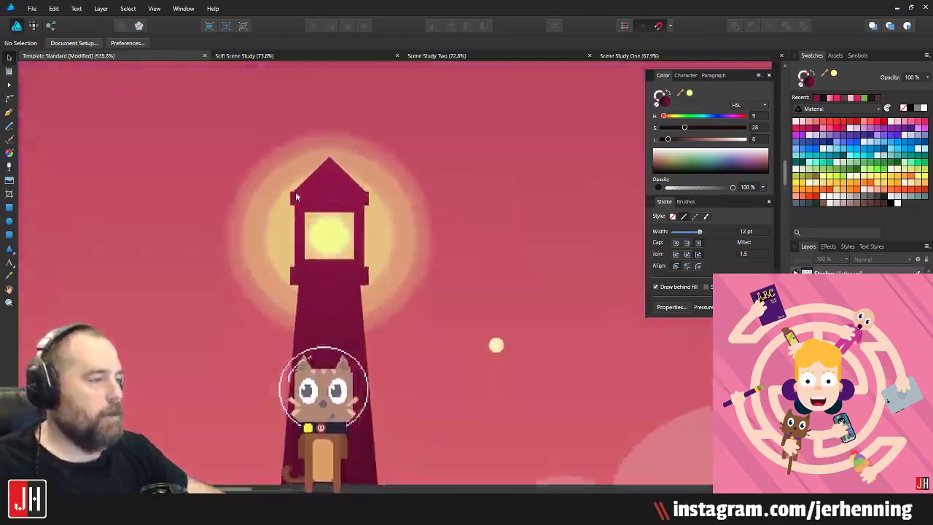
pyautogui.scroll(1, 295, 237)
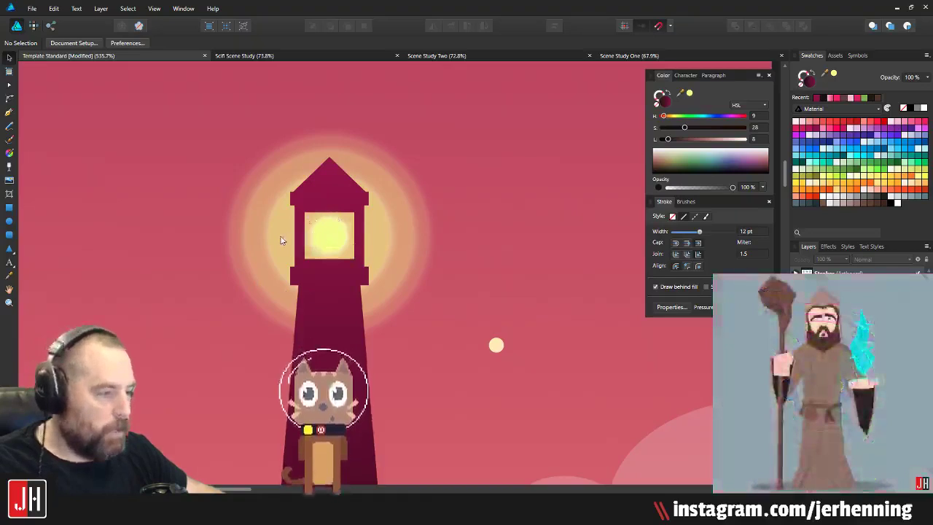
pyautogui.click(280, 240)
pyautogui.keyDown('shift'); pyautogui.click(256, 236); pyautogui.keyUp('shift')
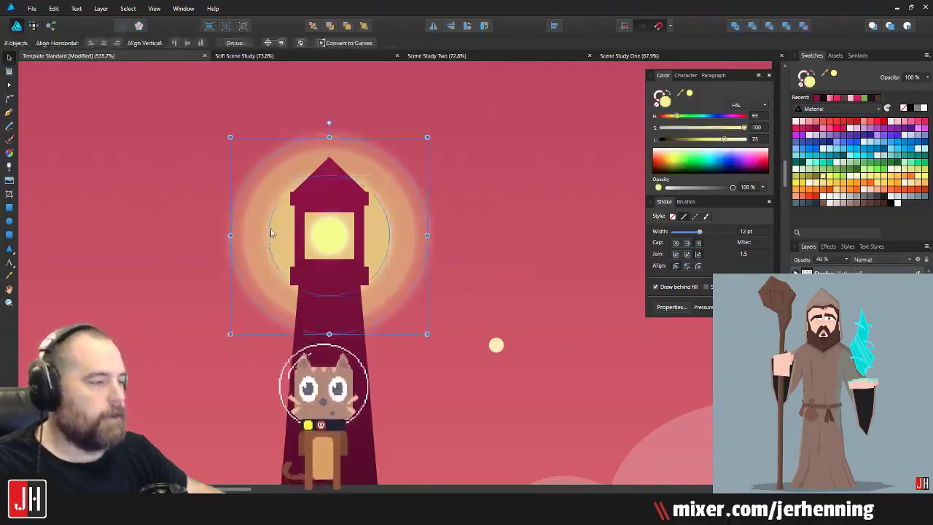
pyautogui.click(258, 203)
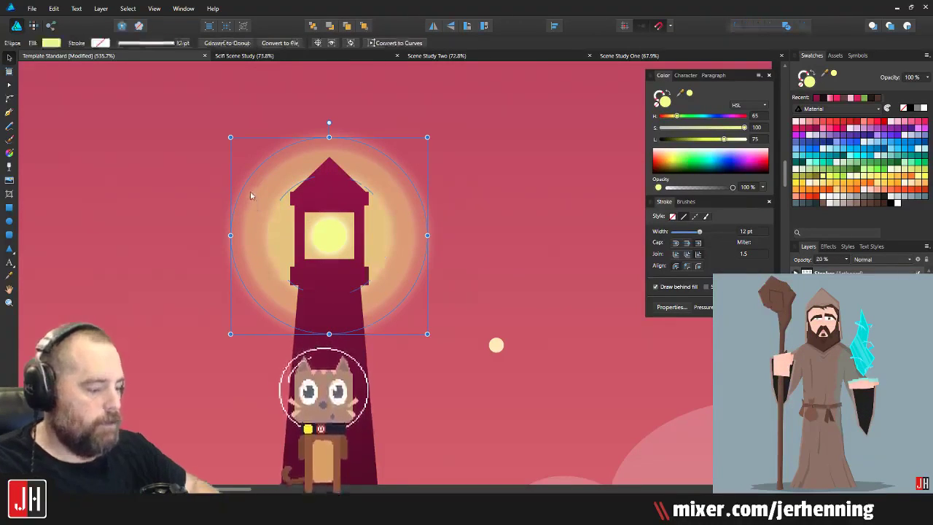
pyautogui.scroll(3, 267, 224)
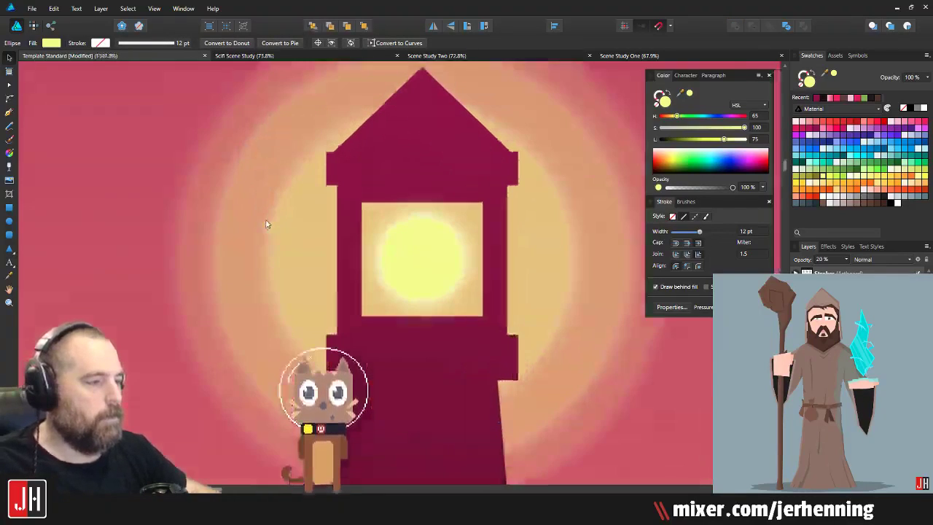
pyautogui.scroll(-3, 267, 224)
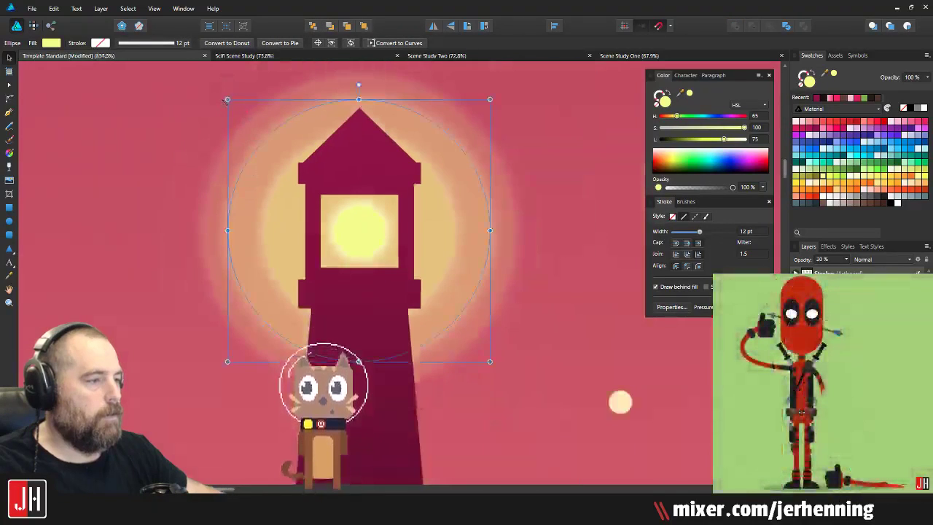
pyautogui.moveTo(226, 101); pyautogui.dragTo(232, 104)
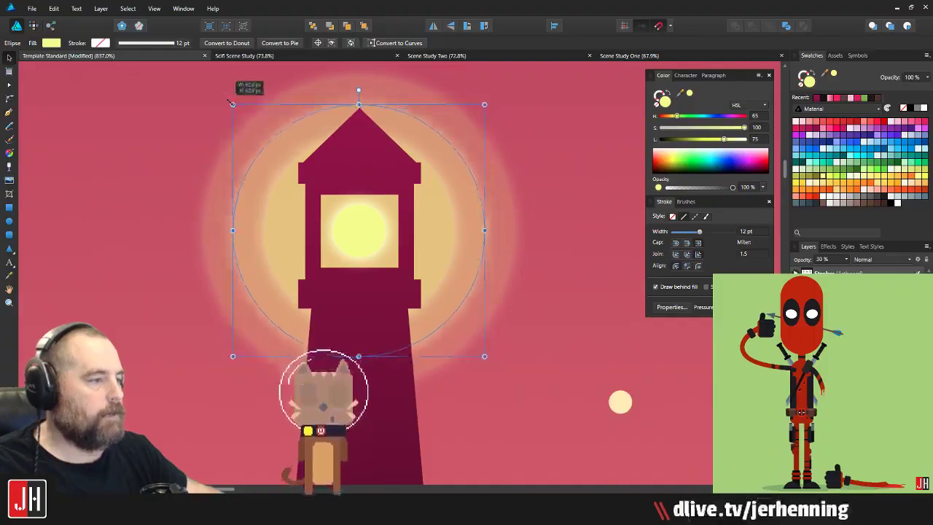
# Step: Duplicate the outermost glow circle, enlarge the copy from its center, and set its opacity to 10%
pyautogui.click(438, 220)
pyautogui.moveTo(454, 136); pyautogui.dragTo(506, 138)
pyautogui.click(474, 189)
pyautogui.press('1')
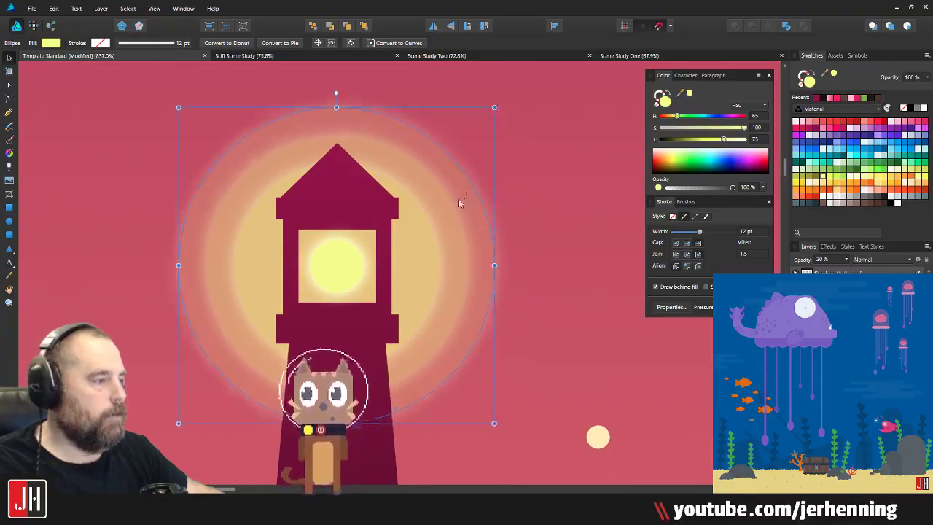
pyautogui.click(463, 219)
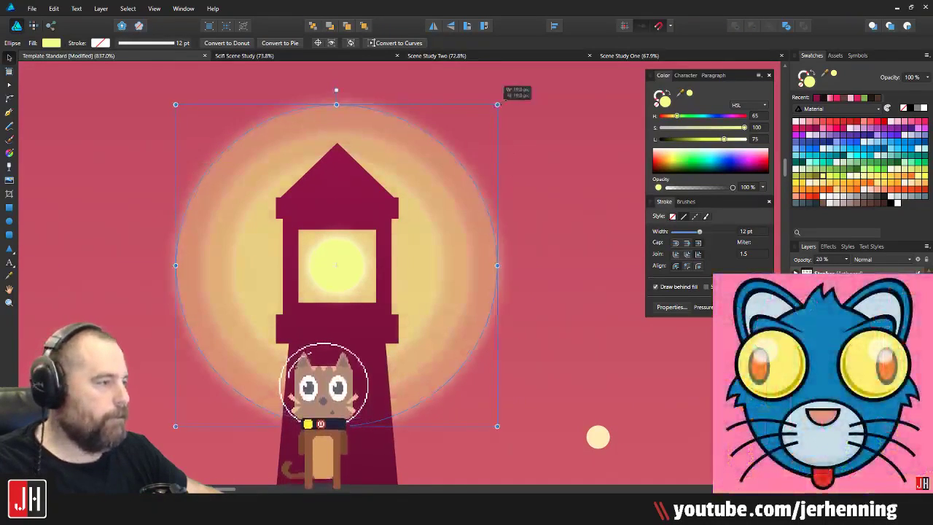
pyautogui.moveTo(498, 104); pyautogui.dragTo(517, 84)
pyautogui.press('1')
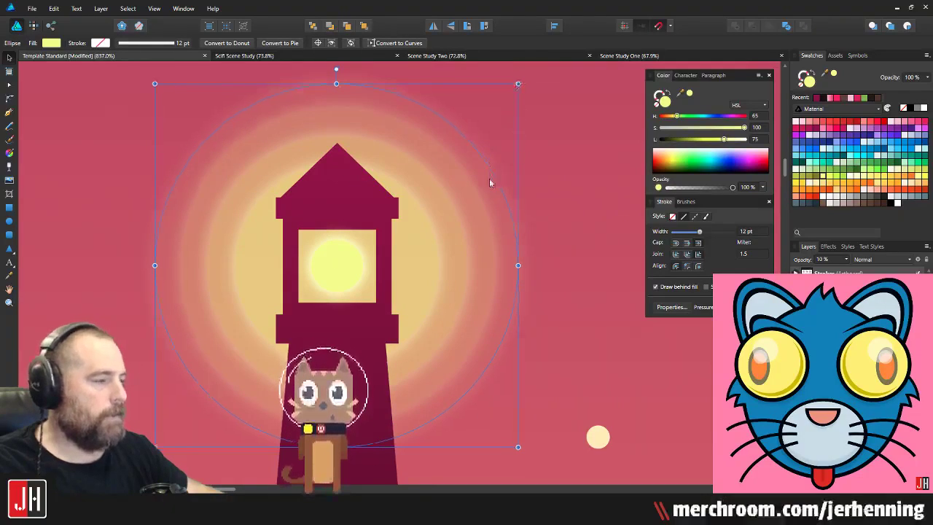
pyautogui.scroll(-10, 492, 191)
pyautogui.click(585, 247)
# Step: Enable a Gaussian Blur layer effect on the outermost glow circle around the lighthouse
pyautogui.scroll(4, 516, 212)
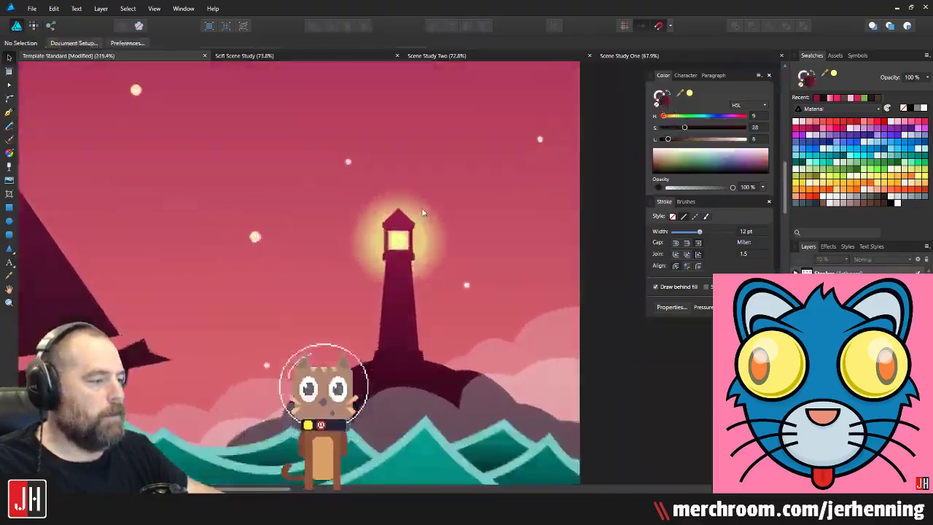
pyautogui.scroll(6, 453, 250)
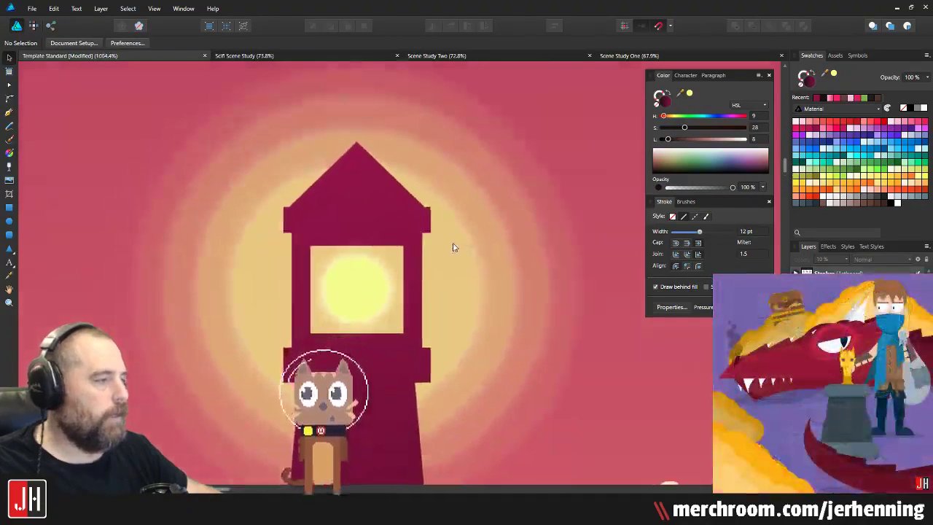
pyautogui.scroll(-3, 453, 248)
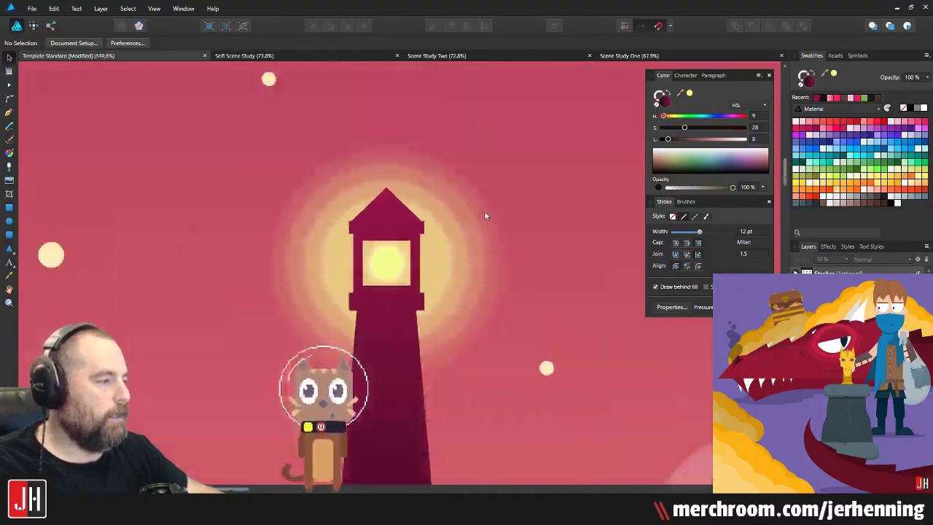
pyautogui.click(484, 211)
pyautogui.scroll(3, 478, 223)
pyautogui.click(860, 478)
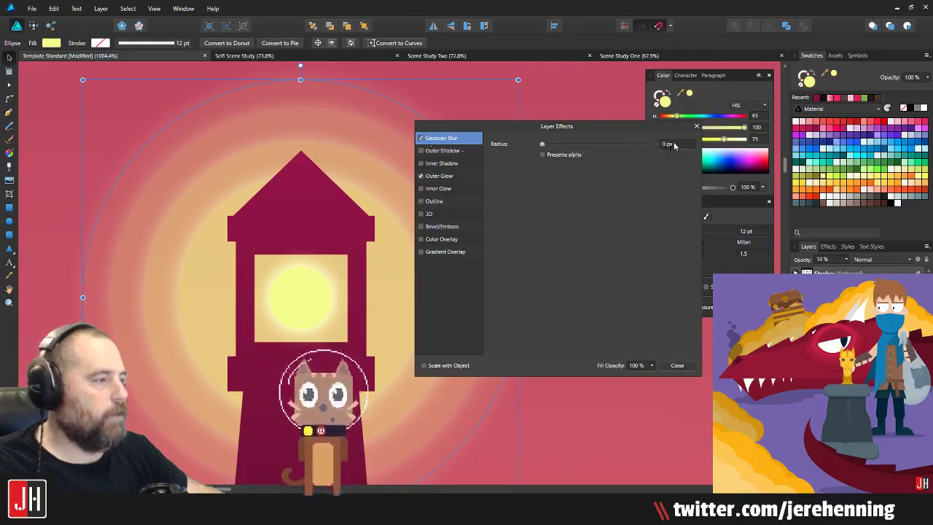
pyautogui.click(678, 365)
pyautogui.press('m')
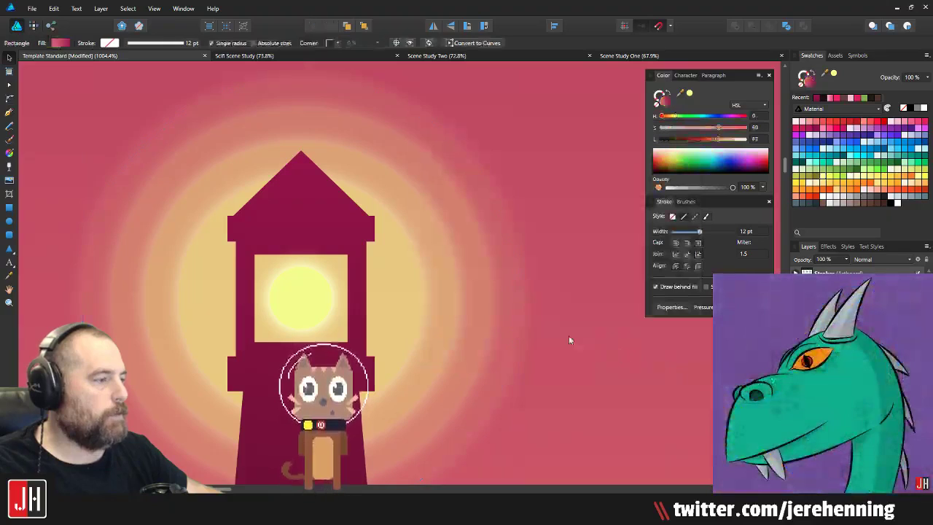
# Step: Examine the lighthouse glow close up and within the whole scene, checking how softly the outermost circle blends into the sky
pyautogui.scroll(-2, 469, 294)
pyautogui.scroll(-2, 472, 290)
pyautogui.scroll(4, 473, 292)
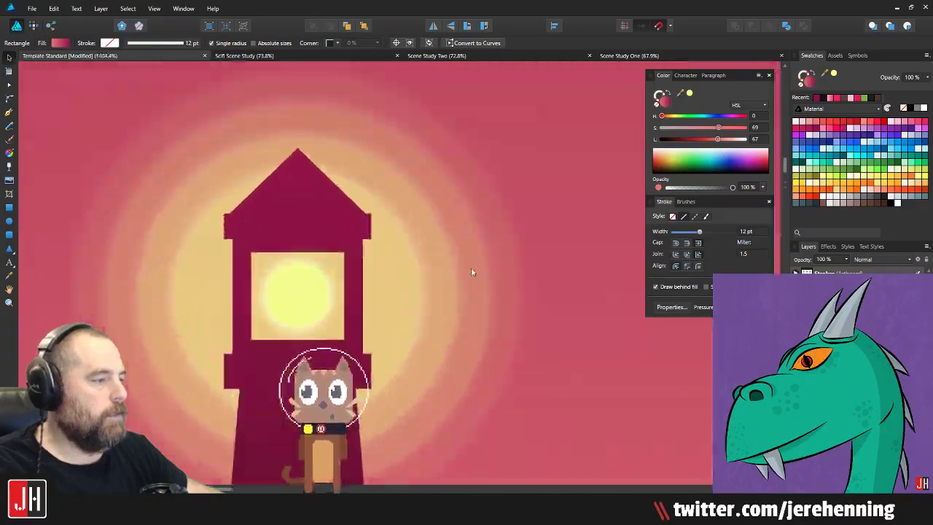
pyautogui.press('m')
pyautogui.scroll(-9, 469, 282)
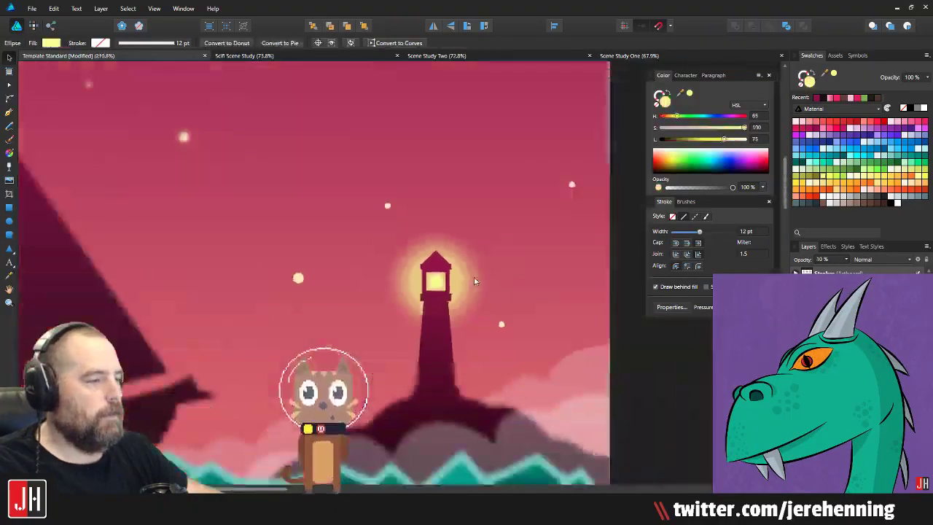
pyautogui.press('v')
pyautogui.click(593, 330)
pyautogui.scroll(5, 470, 285)
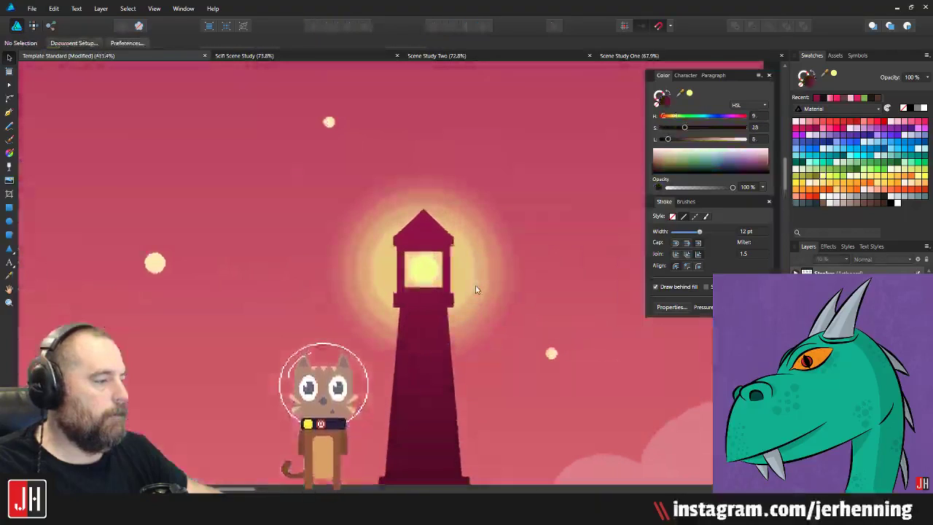
pyautogui.click(518, 271)
pyautogui.press('m')
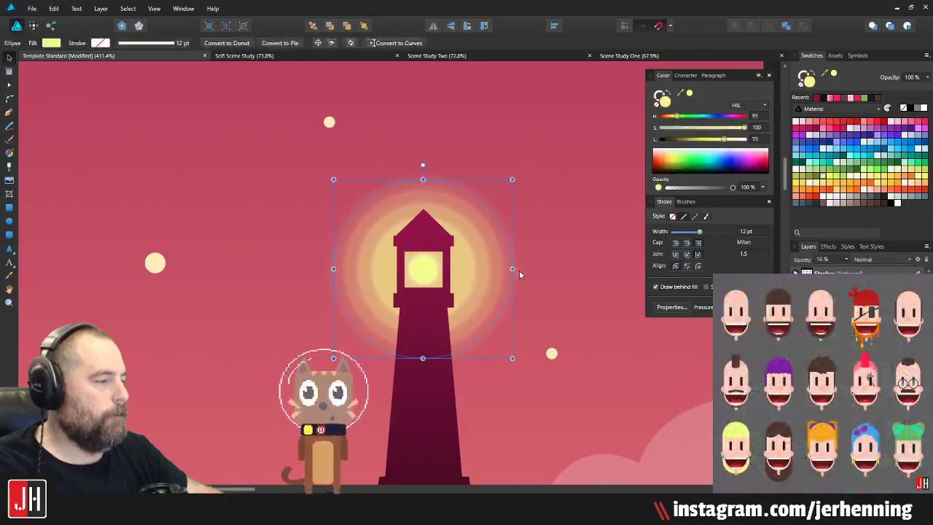
pyautogui.press('m')
pyautogui.click(530, 266)
pyautogui.scroll(-2, 520, 271)
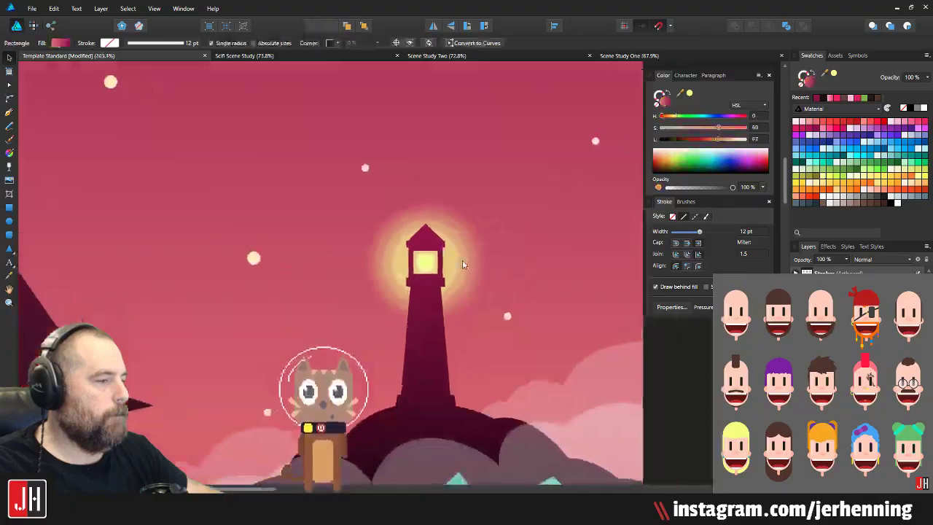
# Step: Select all the concentric glow circles around the lighthouse lamp and group them
pyautogui.scroll(4, 463, 262)
pyautogui.click(354, 269)
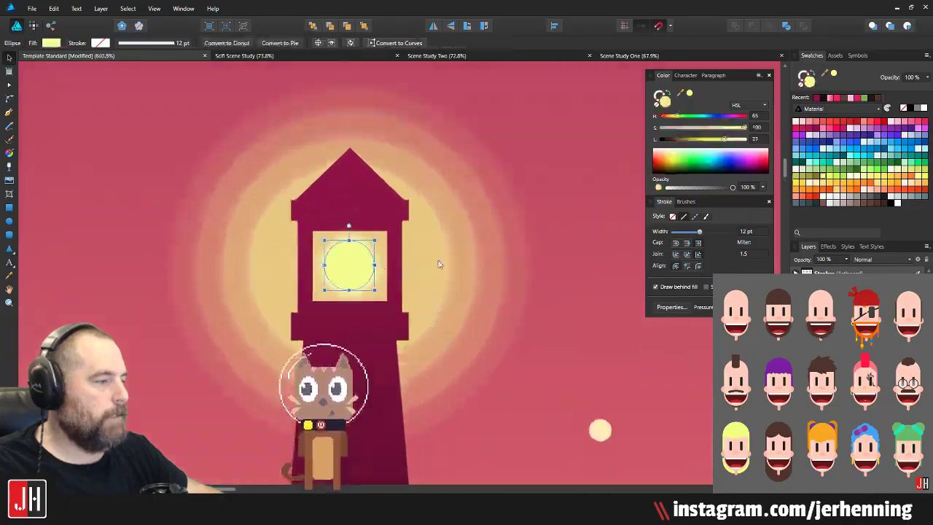
pyautogui.click(439, 263)
pyautogui.keyDown('shift'); pyautogui.click(460, 275); pyautogui.keyUp('shift')
pyautogui.keyDown('shift'); pyautogui.click(485, 287); pyautogui.keyUp('shift')
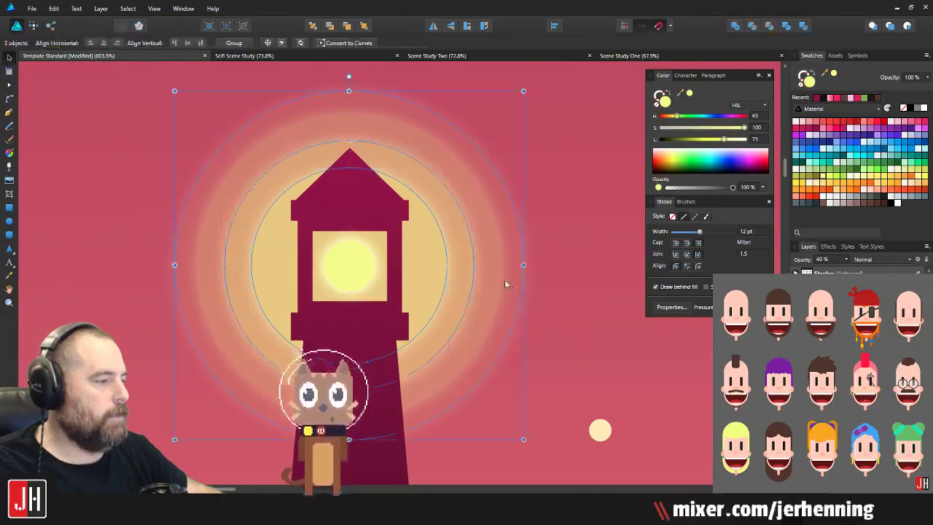
pyautogui.click(512, 278)
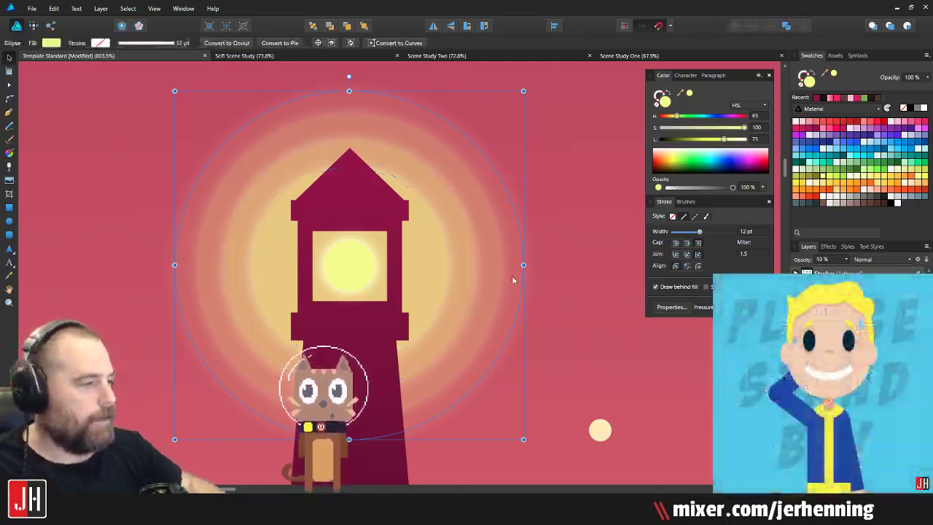
pyautogui.keyDown('shift'); pyautogui.click(495, 266); pyautogui.keyUp('shift')
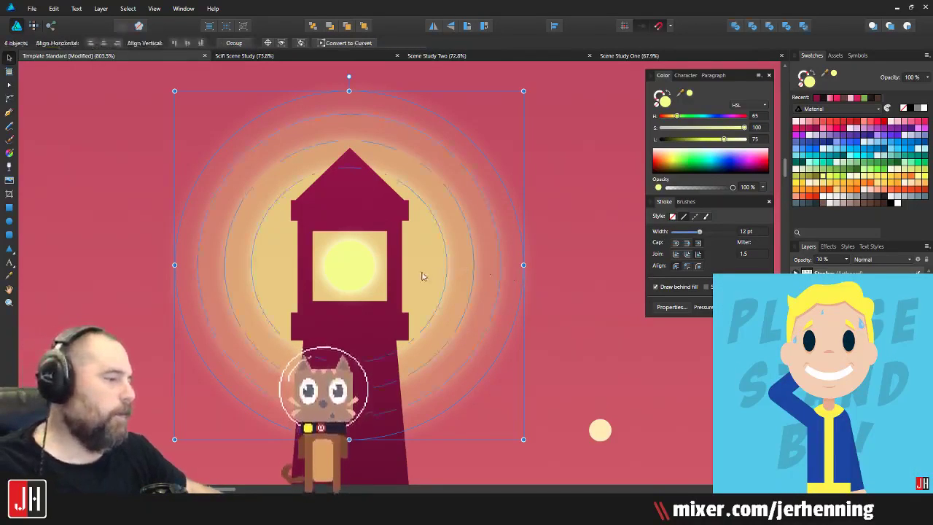
pyautogui.hotkey('ctrl', 'g')
pyautogui.scroll(-8, 430, 281)
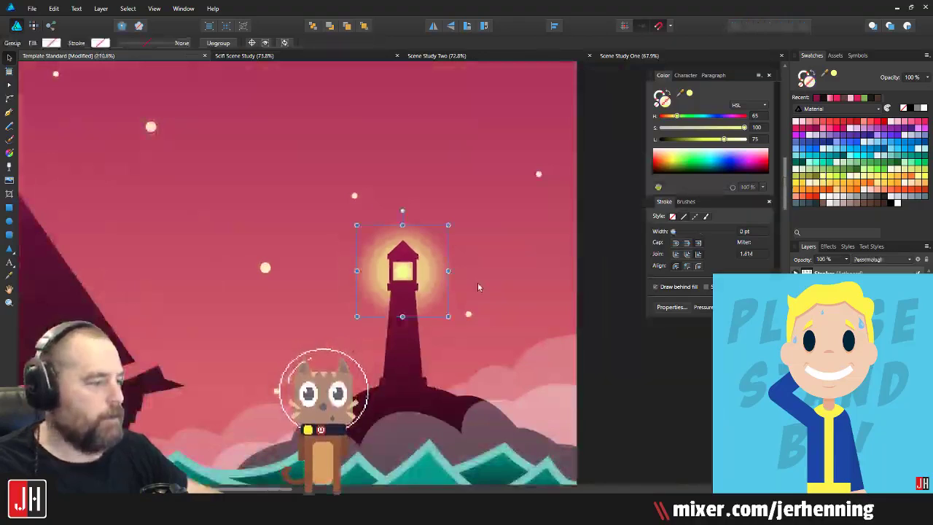
# Step: Try removing the glow group from behind the lighthouse and restacking it, and undo the changes
pyautogui.scroll(2, 441, 285)
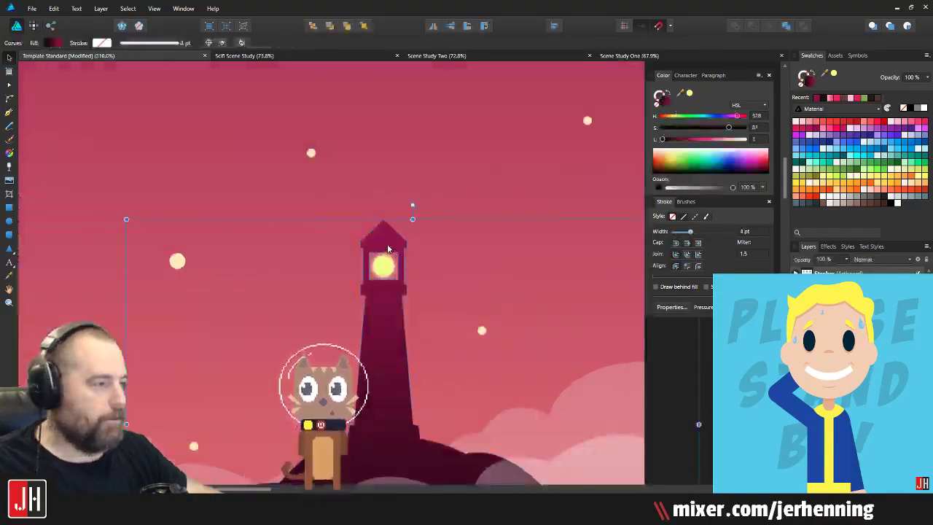
pyautogui.scroll(-6, 392, 248)
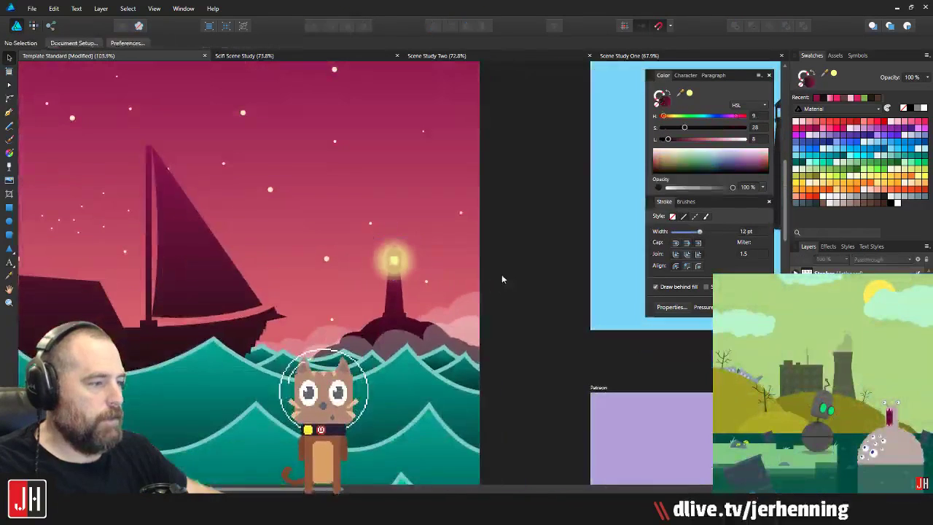
pyautogui.press('Delete')
pyautogui.hotkey('ctrl', 'z')
pyautogui.hotkey('ctrl', 'z')
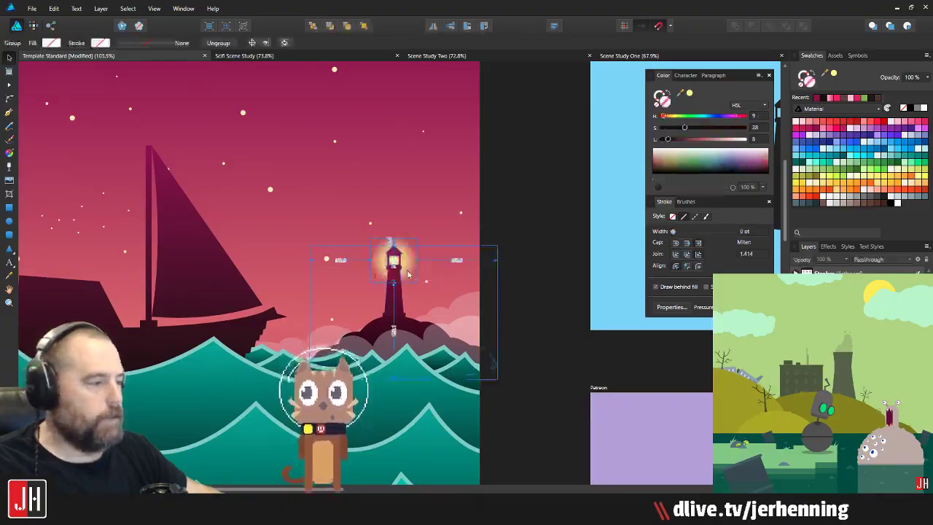
pyautogui.hotkey('ctrl', 'shift', 'z')
pyautogui.scroll(5, 393, 260)
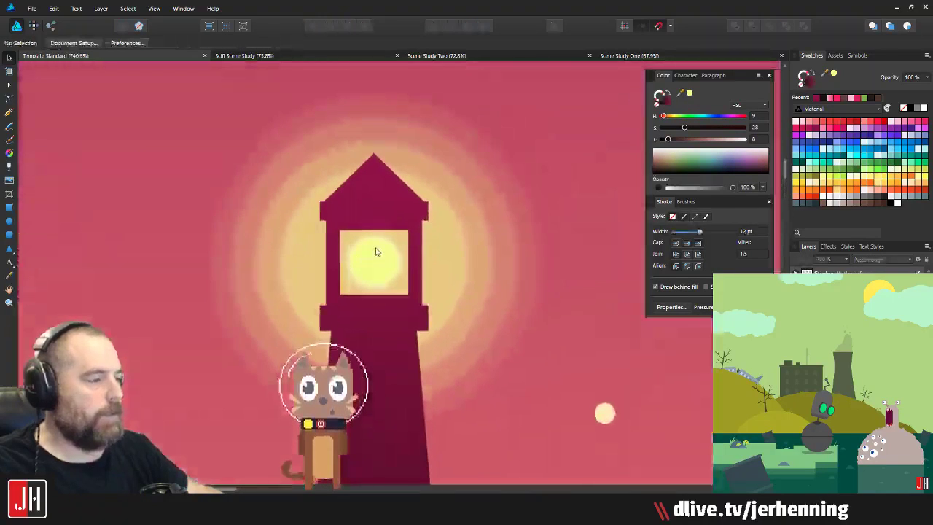
pyautogui.scroll(-8, 377, 255)
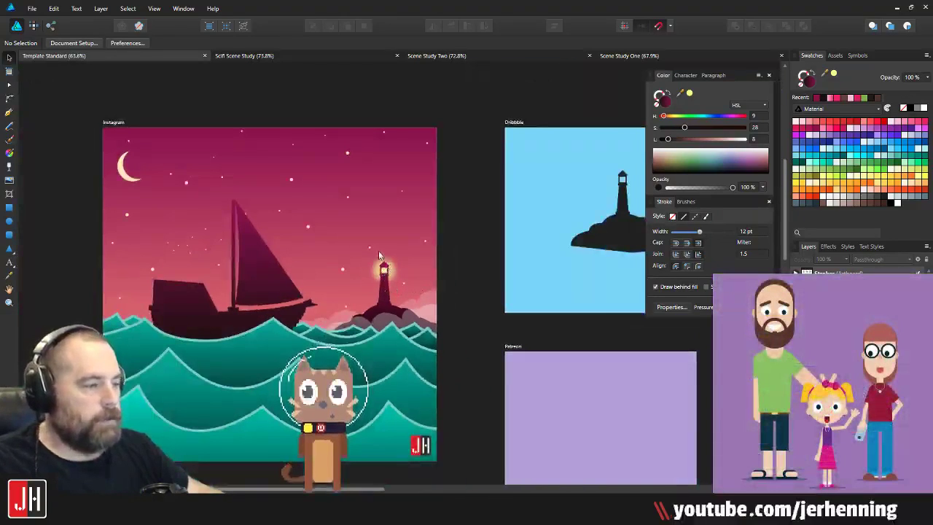
# Step: Draw a small four-sided bracket jutting outward from the upper edge of the ship's stern cabin with the Pen tool, and fill it dark teal
pyautogui.scroll(3, 146, 310)
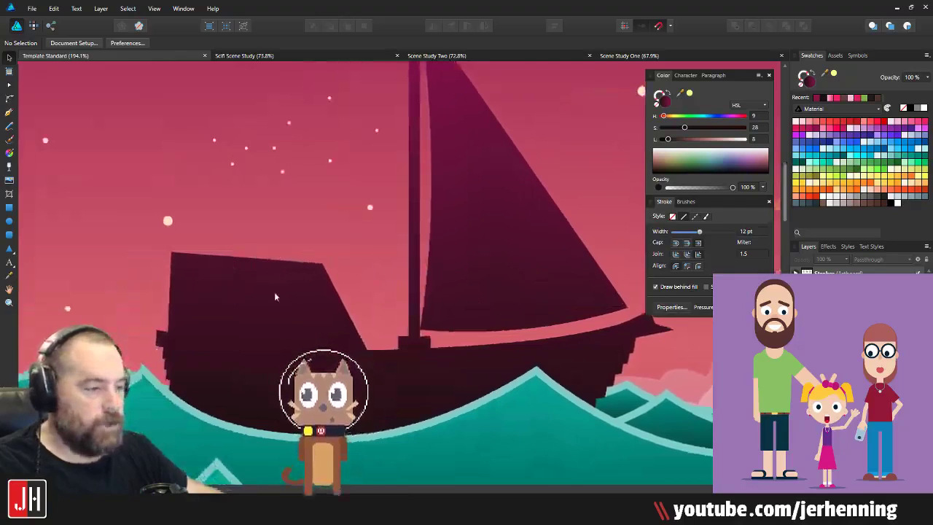
pyautogui.scroll(2, 270, 287)
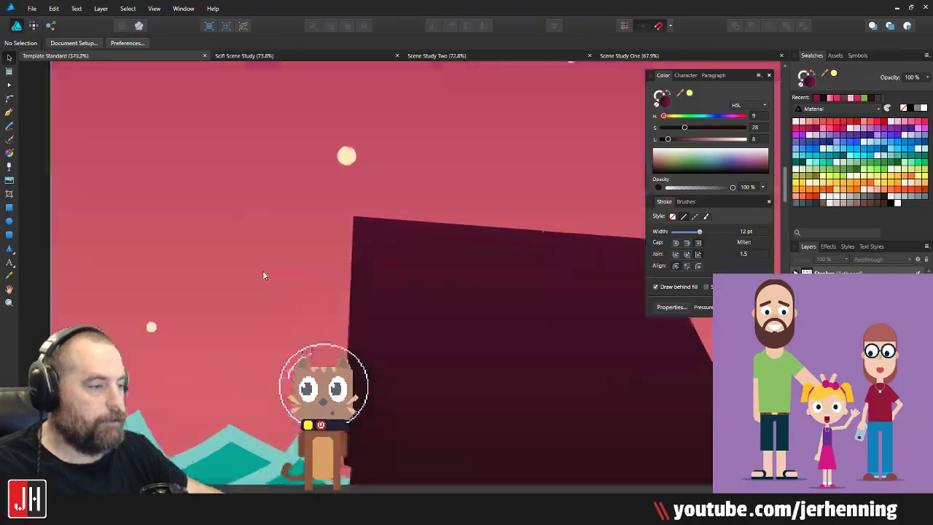
pyautogui.click(7, 111)
pyautogui.scroll(2, 225, 191)
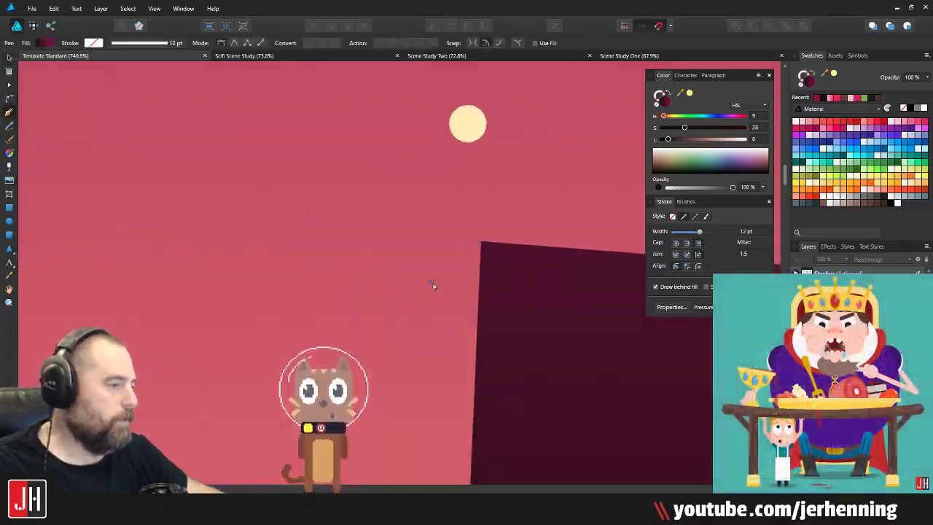
pyautogui.moveTo(432, 283); pyautogui.dragTo(509, 281)
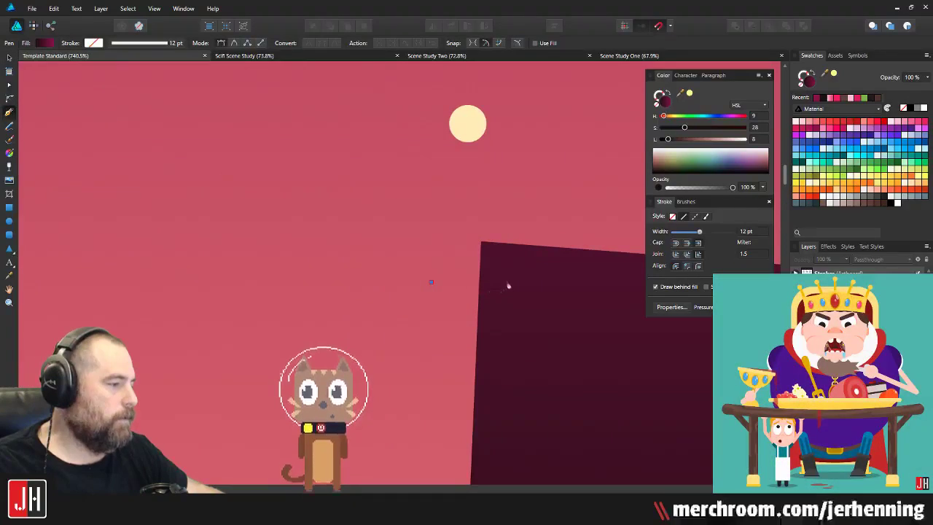
pyautogui.click(426, 305)
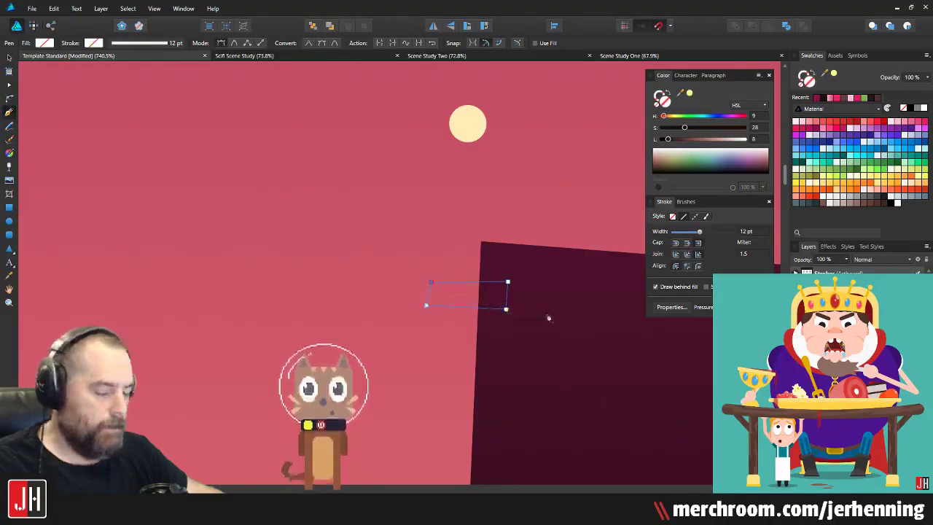
pyautogui.press('v')
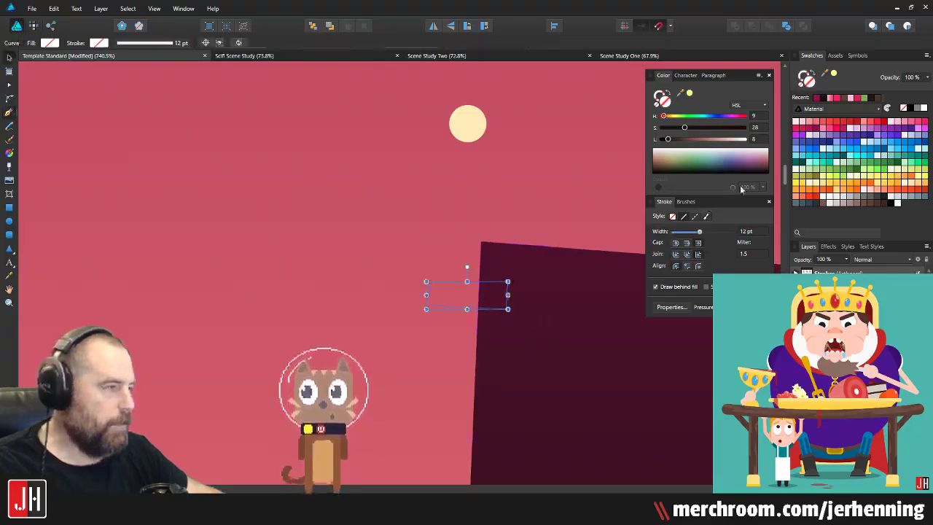
pyautogui.click(806, 166)
# Step: Unite the bracket with the ship silhouette, and lengthen it outward by moving its outer end nodes
pyautogui.keyDown('shift'); pyautogui.click(600, 276); pyautogui.keyUp('shift')
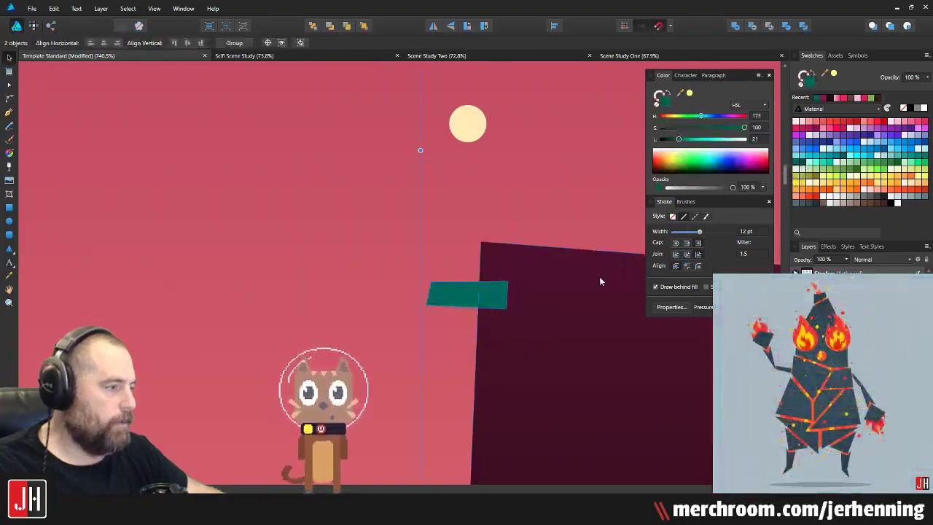
pyautogui.click(735, 27)
pyautogui.click(524, 196)
pyautogui.scroll(-4, 496, 223)
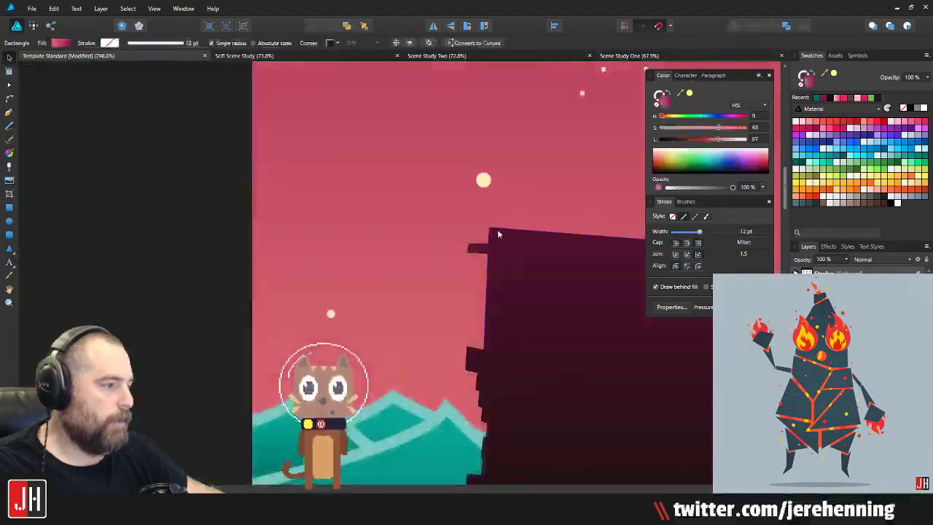
pyautogui.scroll(3, 484, 270)
pyautogui.press('a')
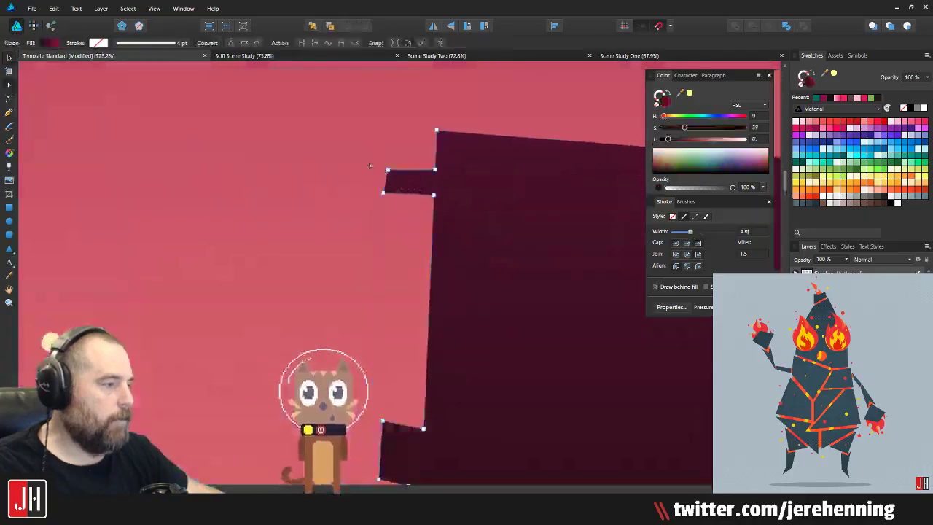
# Step: Draw an upright rectangle below the bracket, and subtract a smaller centered rectangle from it to form a hollow lantern frame
pyautogui.press('m')
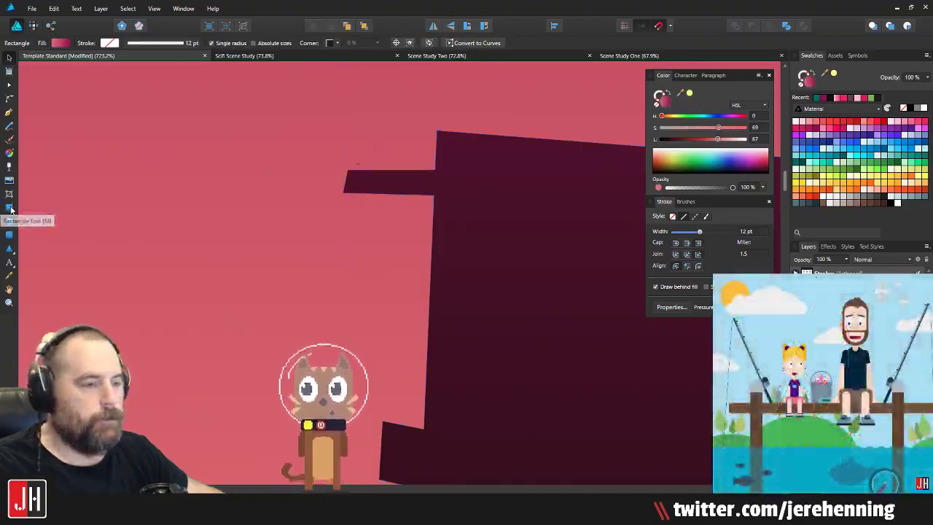
pyautogui.scroll(1, 347, 233)
pyautogui.moveTo(339, 195); pyautogui.dragTo(419, 323)
pyautogui.scroll(4, 381, 226)
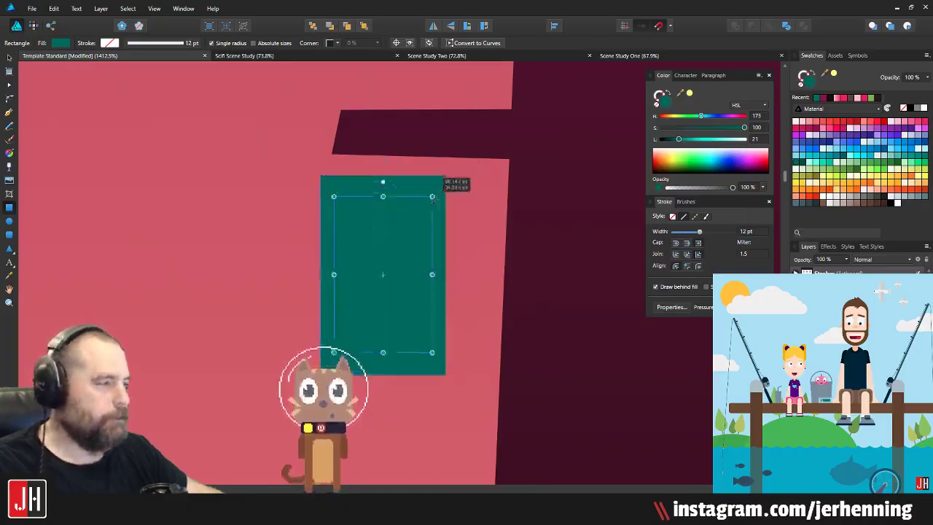
pyautogui.moveTo(433, 199); pyautogui.dragTo(428, 207)
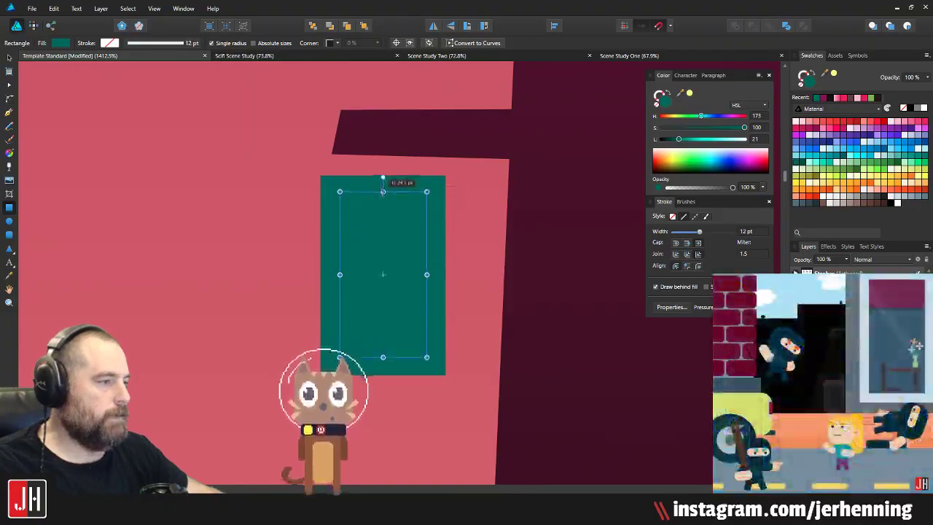
pyautogui.keyDown('shift'); pyautogui.click(428, 226); pyautogui.keyUp('shift')
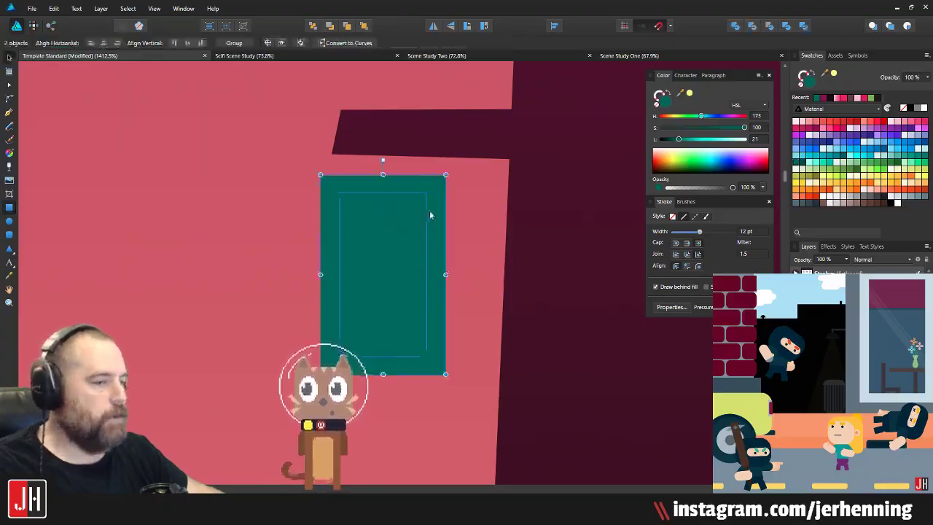
pyautogui.click(751, 25)
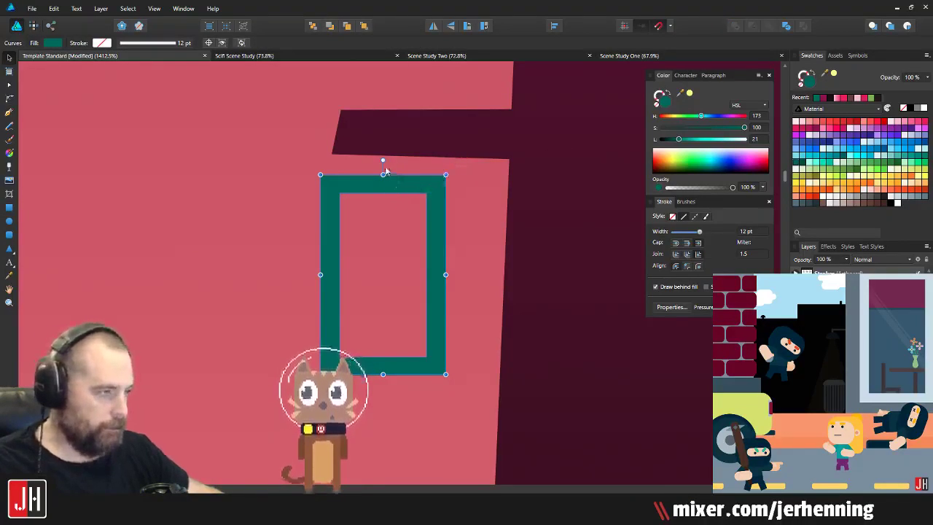
# Step: Tilt the hollow lantern frame slightly clockwise beneath the bracket
pyautogui.moveTo(382, 160); pyautogui.dragTo(404, 172)
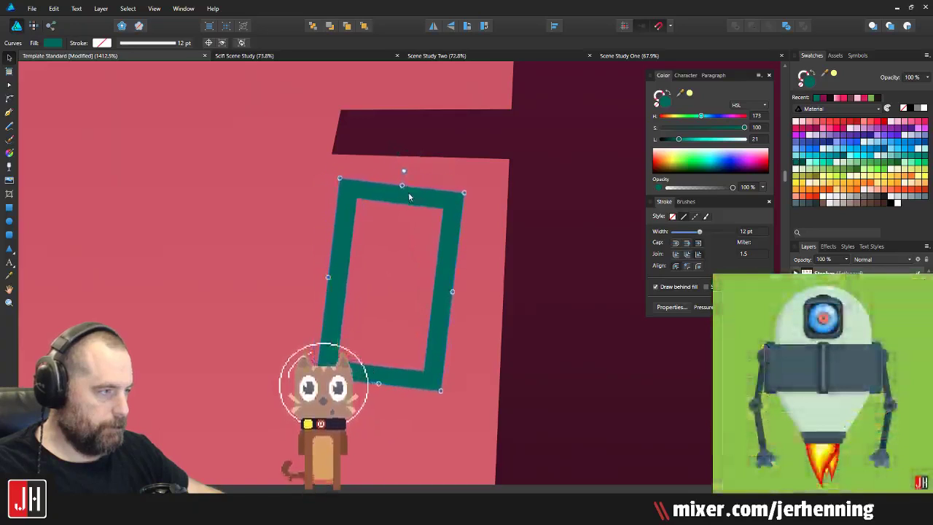
pyautogui.scroll(-6, 410, 196)
pyautogui.scroll(5, 419, 182)
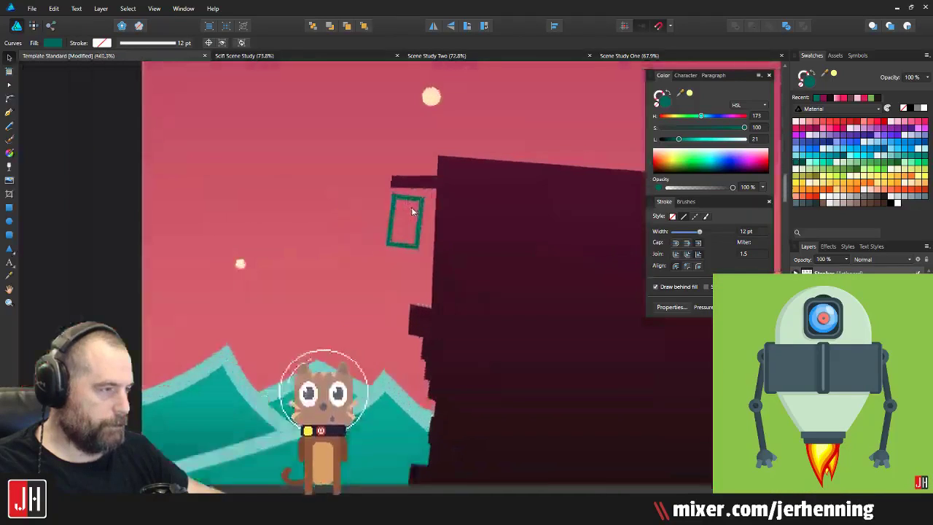
# Step: Draw a narrow four-sided hanger linking the lantern frame to the bracket with the Pen tool, and fill it green
pyautogui.press('p')
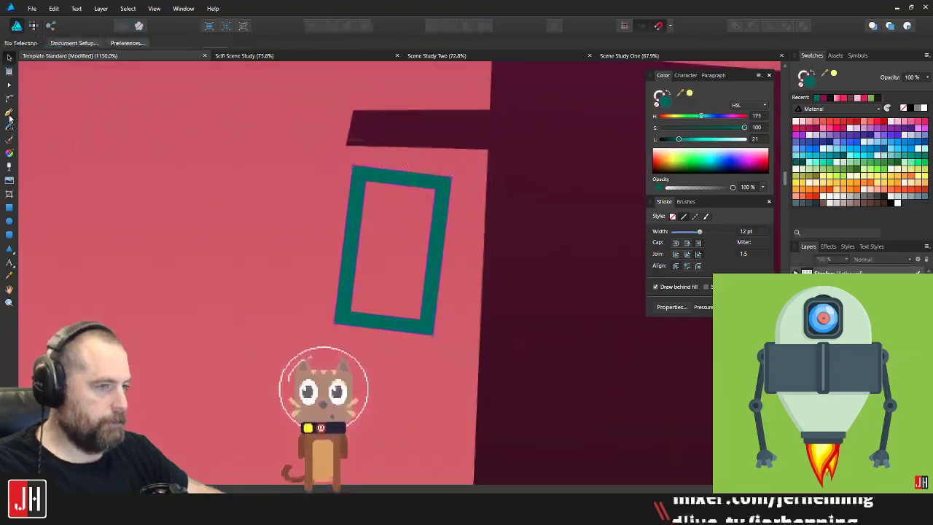
pyautogui.scroll(2, 387, 152)
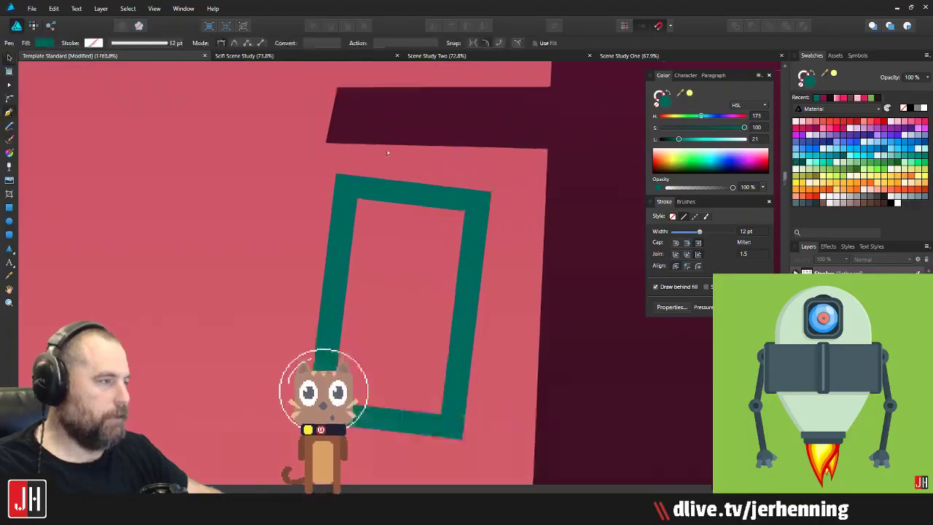
pyautogui.click(421, 193)
pyautogui.click(429, 121)
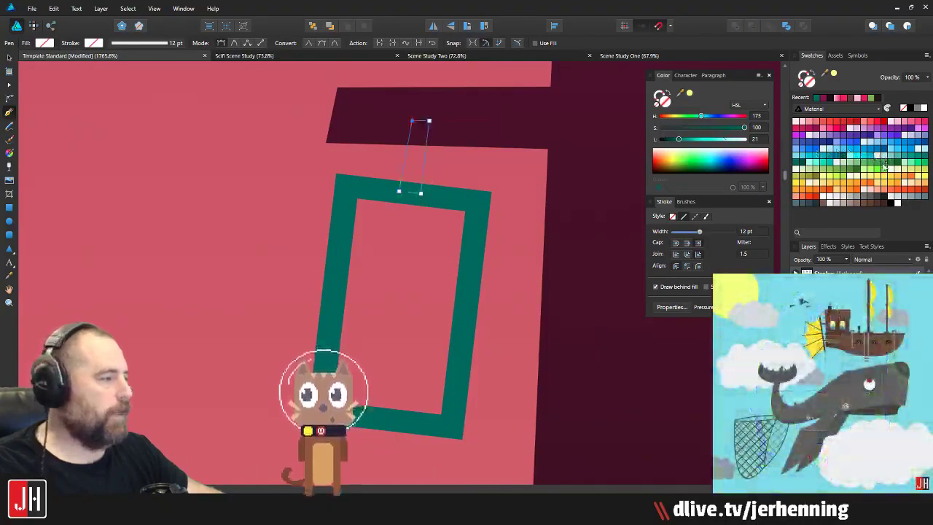
pyautogui.click(858, 170)
# Step: Unite the hanger with the lantern frame, and merge the combined lantern into the ship silhouette
pyautogui.press('v')
pyautogui.keyDown('shift'); pyautogui.click(466, 199); pyautogui.keyUp('shift')
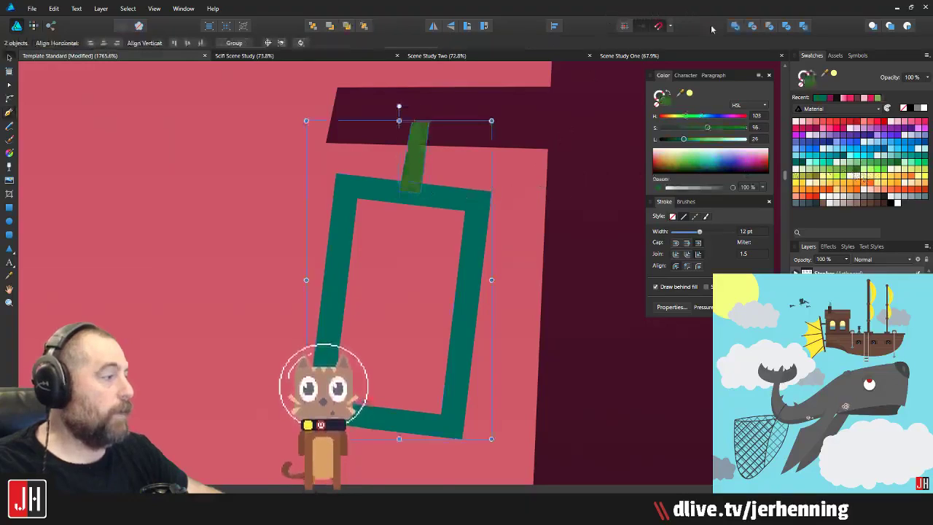
pyautogui.keyDown('shift'); pyautogui.click(527, 118); pyautogui.keyUp('shift')
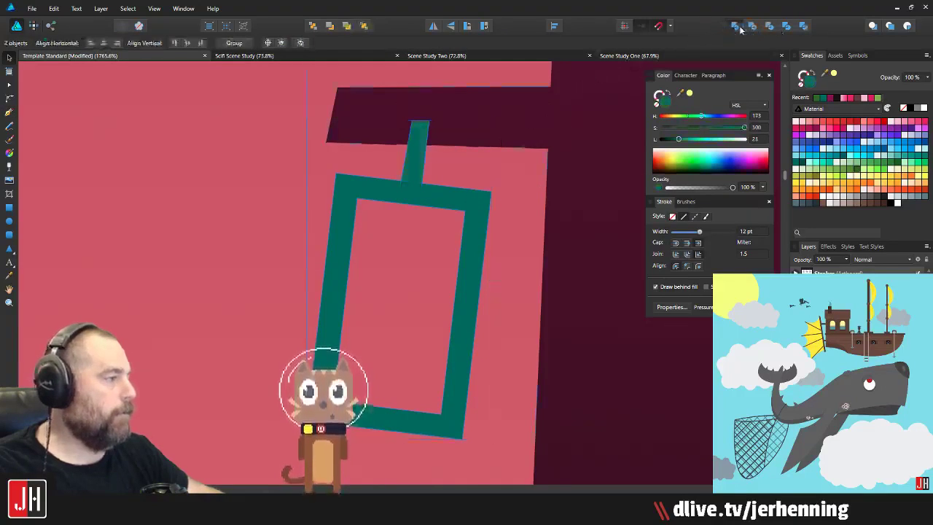
pyautogui.click(739, 28)
pyautogui.scroll(-10, 508, 183)
pyautogui.click(361, 229)
# Step: Try deleting the ship silhouette from the sea scene, and undo the deletion
pyautogui.hscroll(3, 409, 198)
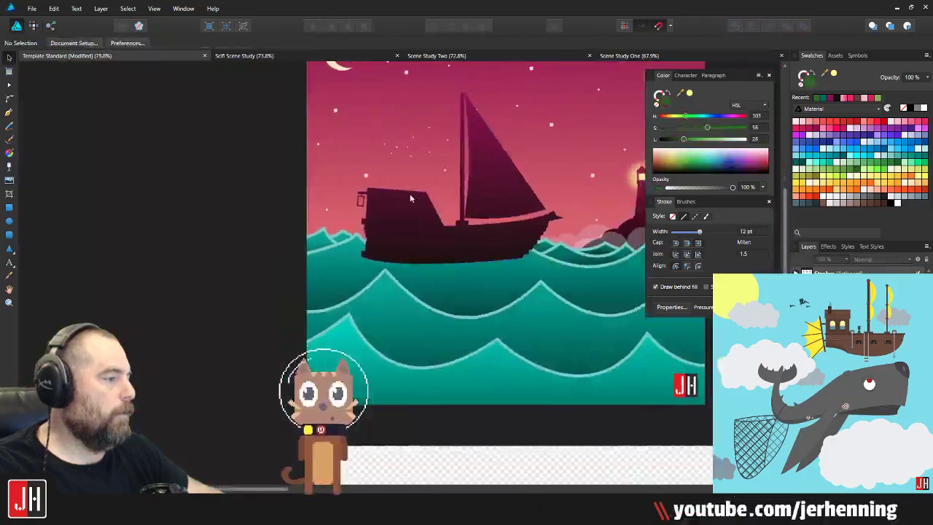
pyautogui.scroll(4, 430, 199)
pyautogui.scroll(-2, 375, 218)
pyautogui.click(392, 256)
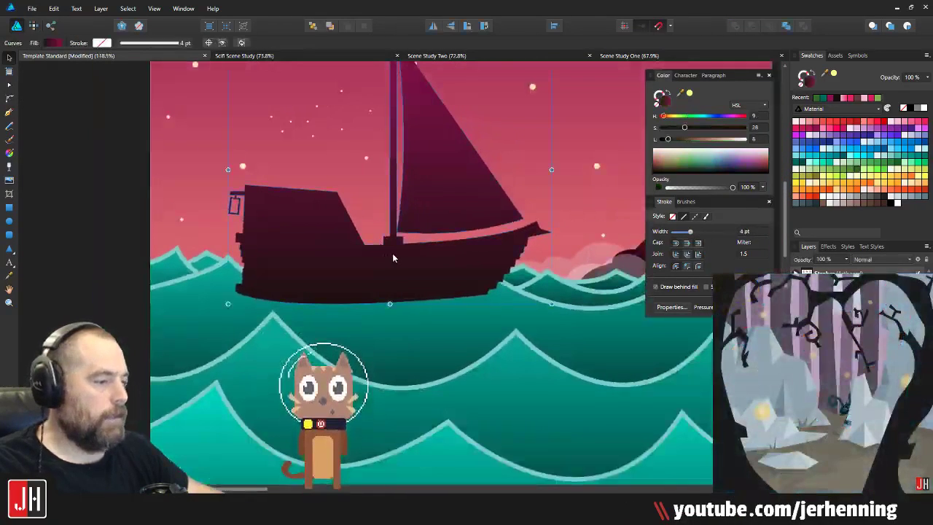
pyautogui.press('Delete')
pyautogui.click(400, 286)
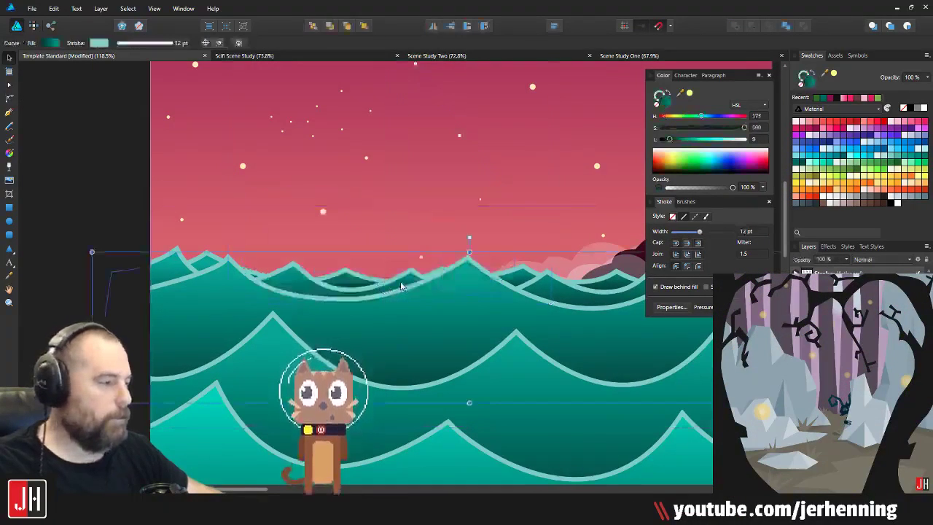
pyautogui.hotkey('ctrl', 'z')
pyautogui.click(92, 188)
pyautogui.hscroll(4, 306, 193)
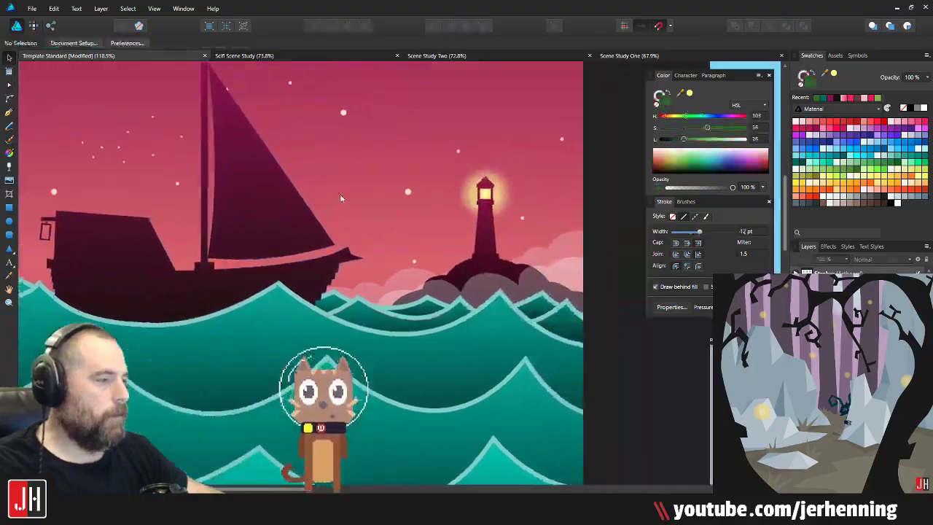
# Step: Duplicate the lighthouse's yellow light circle and its glow group, and place the copies in the sky near the ship's stern
pyautogui.scroll(8, 488, 193)
pyautogui.click(405, 204)
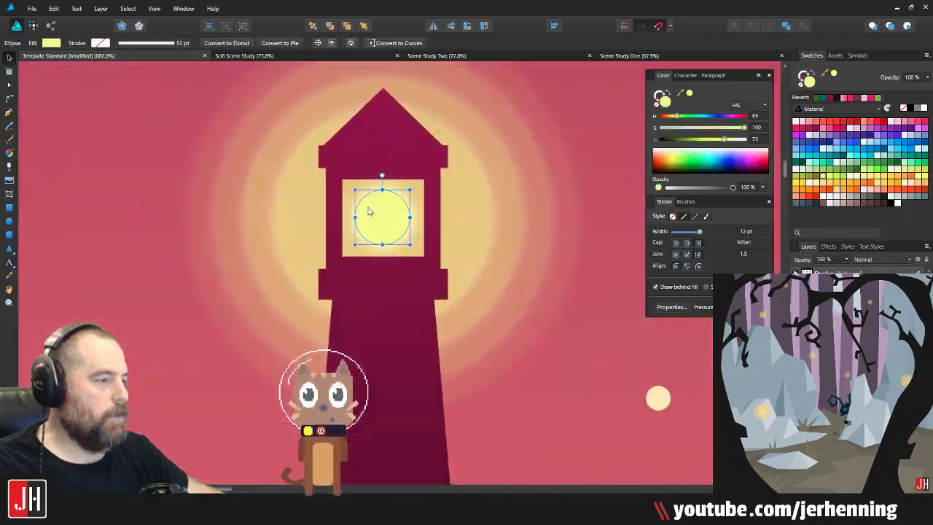
pyautogui.keyDown('shift'); pyautogui.click(472, 211); pyautogui.keyUp('shift')
pyautogui.scroll(-4, 471, 214)
pyautogui.scroll(-5, 470, 214)
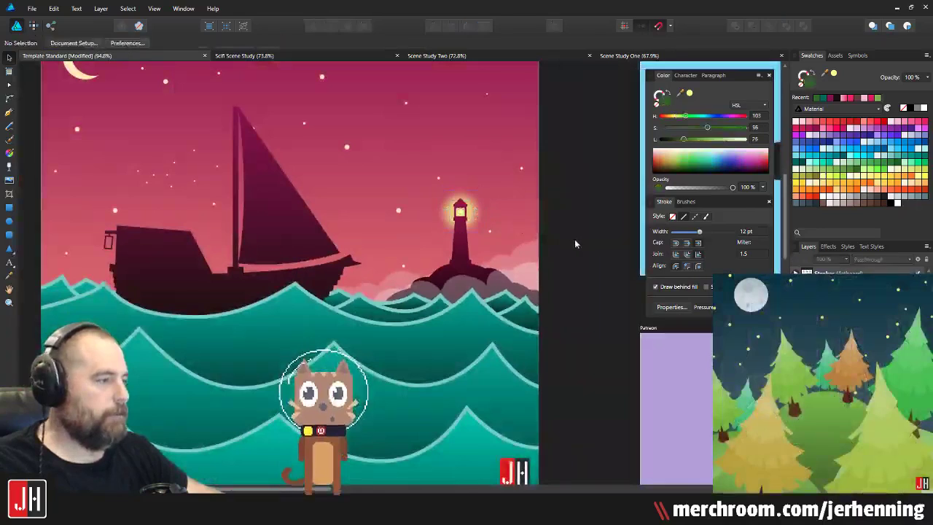
pyautogui.moveTo(130, 232); pyautogui.dragTo(83, 202)
pyautogui.scroll(7, 83, 202)
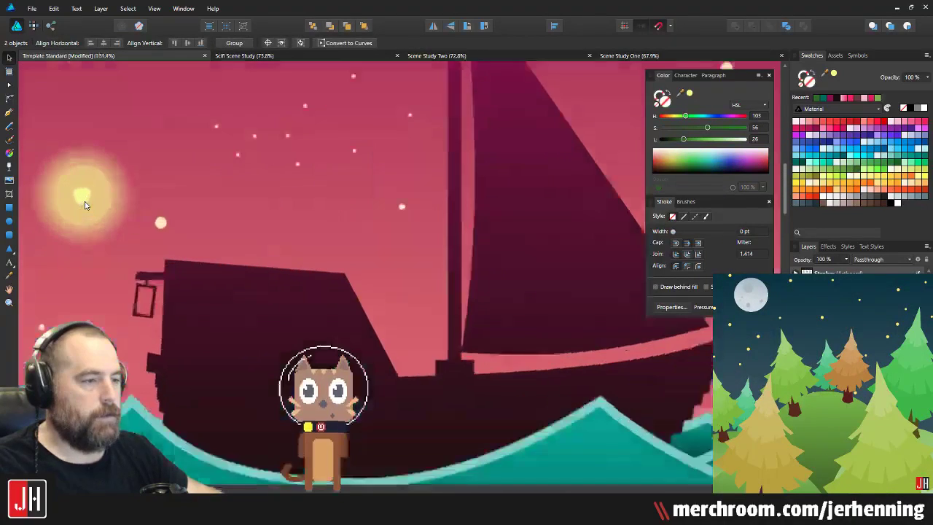
# Step: Scale the copied light circle and glow down together to less than half size, and move them beside the stern lantern
pyautogui.click(177, 173)
pyautogui.keyDown('shift'); pyautogui.click(212, 161); pyautogui.keyUp('shift')
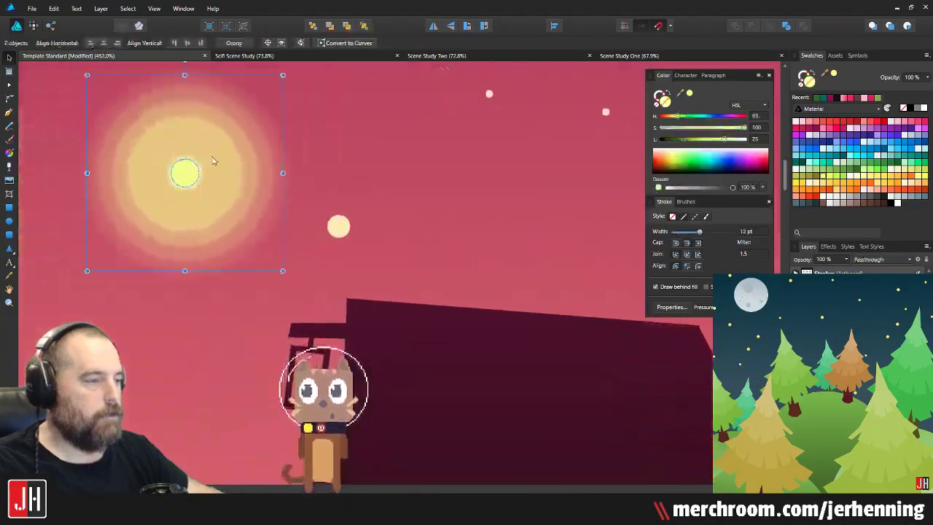
pyautogui.moveTo(283, 75); pyautogui.dragTo(176, 181)
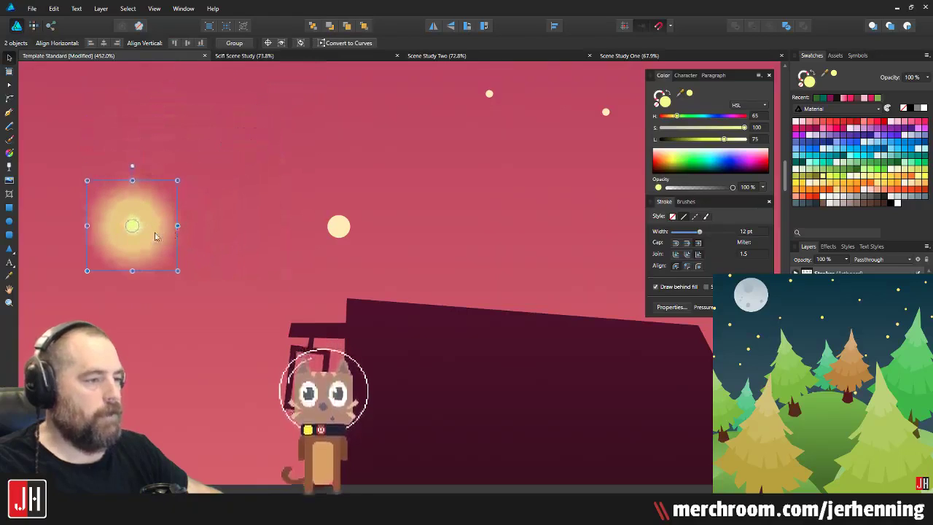
pyautogui.moveTo(129, 226); pyautogui.dragTo(217, 332)
pyautogui.click(218, 331)
pyautogui.scroll(4, 226, 335)
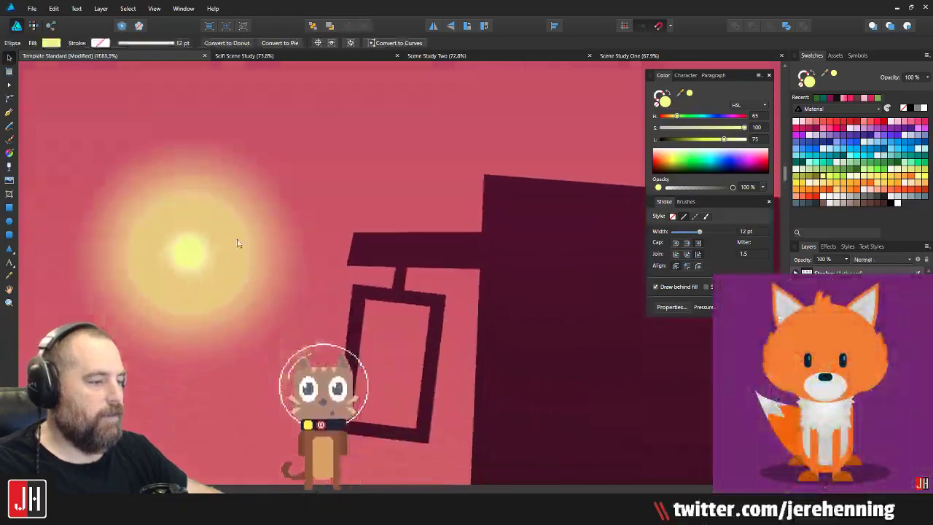
# Step: Place the small light circle inside the lantern frame, and centre the glow group around it
pyautogui.moveTo(200, 218); pyautogui.dragTo(392, 334)
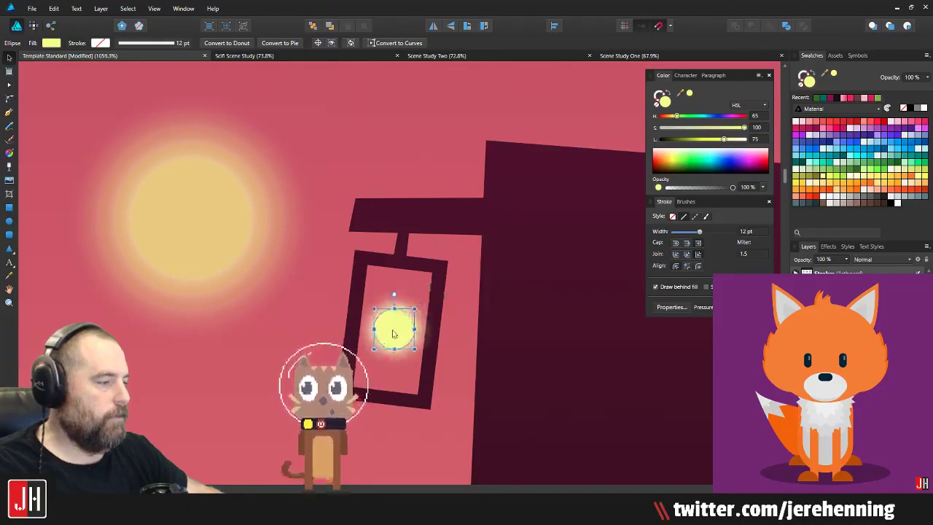
pyautogui.moveTo(183, 219); pyautogui.dragTo(390, 329)
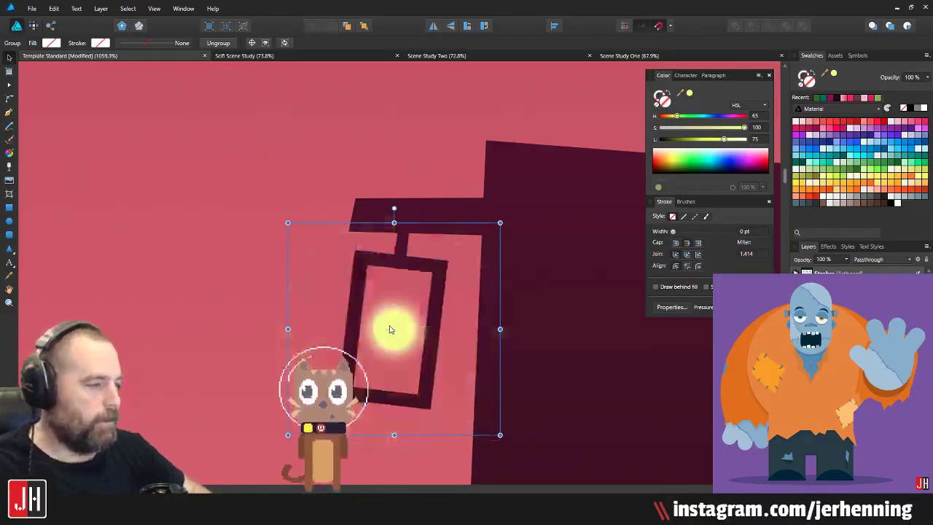
pyautogui.scroll(-3, 408, 331)
pyautogui.scroll(-10, 388, 341)
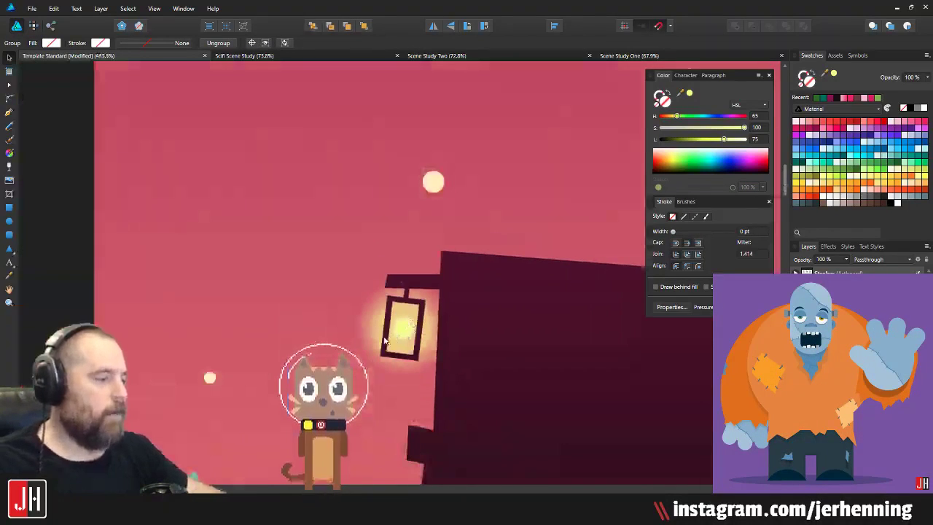
pyautogui.click(329, 353)
# Step: Pull one of the stacked glow groups away from the lantern and delete it
pyautogui.scroll(4, 391, 346)
pyautogui.scroll(10, 394, 348)
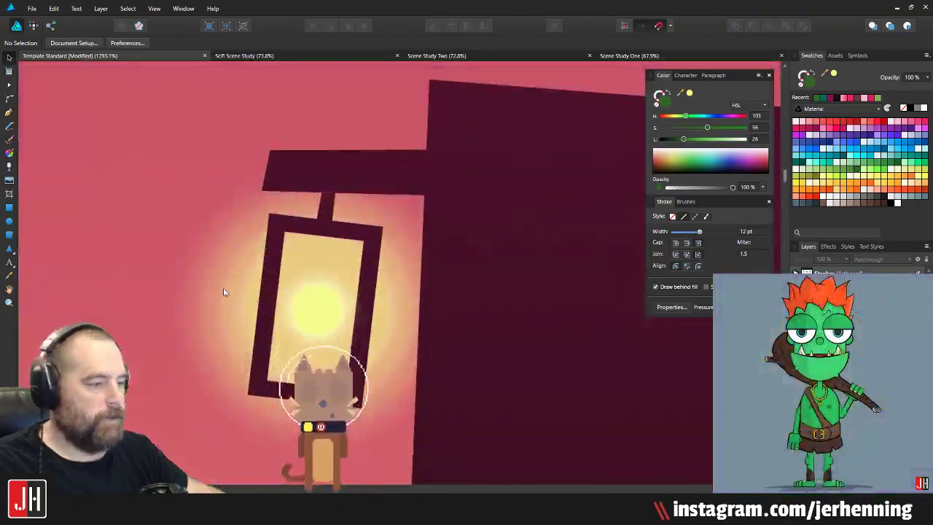
pyautogui.click(225, 292)
pyautogui.moveTo(290, 294); pyautogui.dragTo(406, 306)
pyautogui.moveTo(272, 300); pyautogui.dragTo(98, 291)
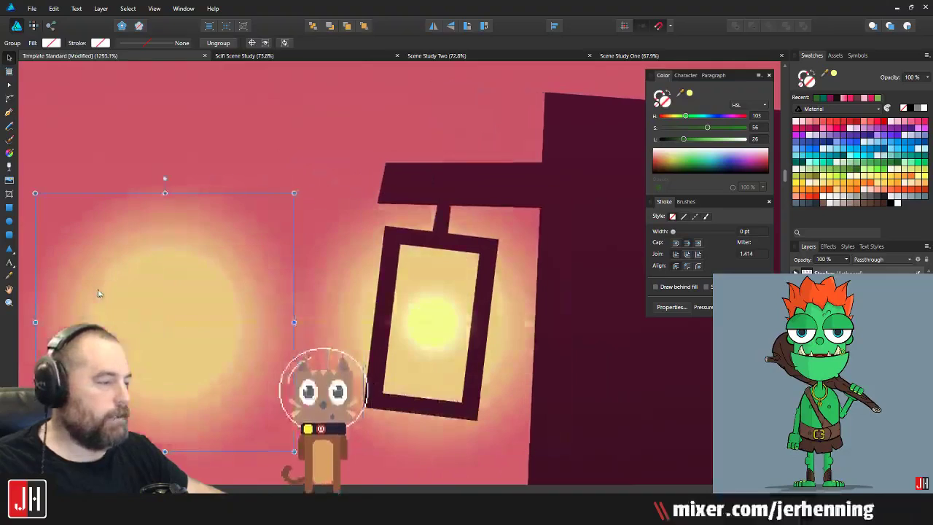
pyautogui.press('Delete')
# Step: Move the remaining glow group off the lantern into the open sky
pyautogui.click(360, 314)
pyautogui.moveTo(367, 316); pyautogui.dragTo(21, 308)
pyautogui.moveTo(229, 307); pyautogui.dragTo(516, 308)
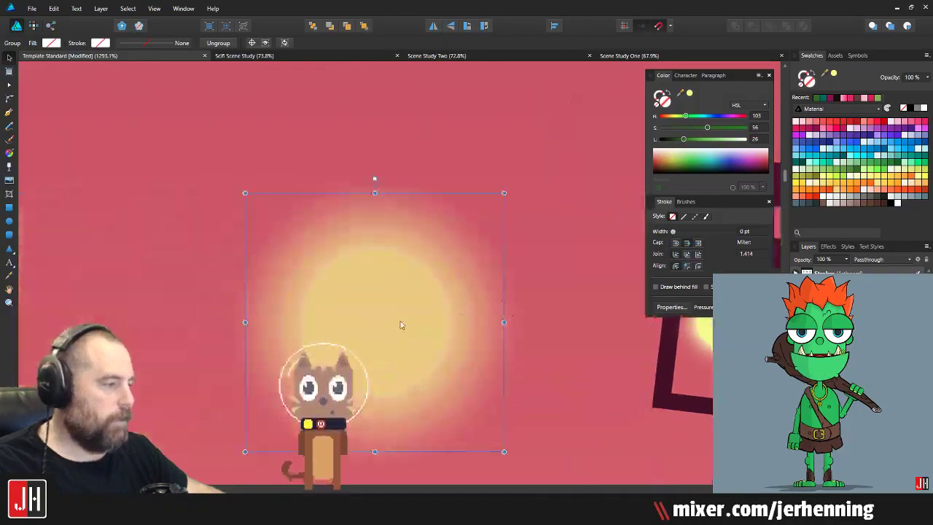
pyautogui.hotkey('ctrl', 'd')
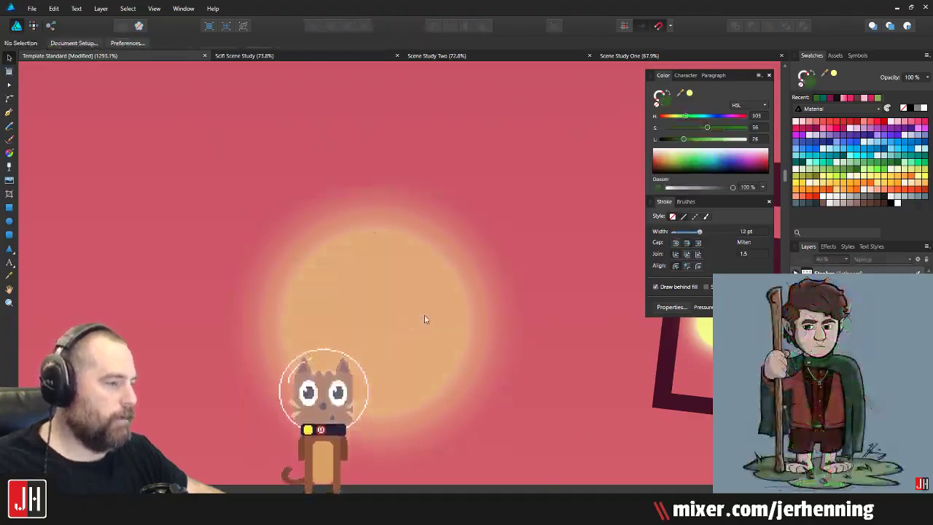
# Step: Scale the glow group down and position it back around the lantern's light circle
pyautogui.click(425, 312)
pyautogui.moveTo(505, 192); pyautogui.dragTo(190, 300)
pyautogui.moveTo(91, 357); pyautogui.dragTo(200, 283)
pyautogui.scroll(-9, 478, 320)
pyautogui.click(267, 340)
pyautogui.scroll(-3, 222, 283)
pyautogui.scroll(-2, 223, 286)
pyautogui.scroll(2, 223, 285)
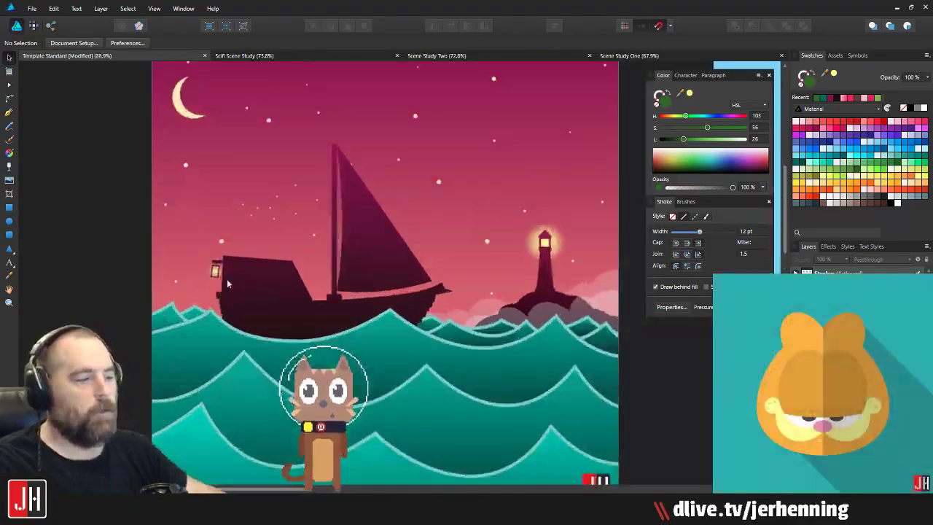
# Step: Shorten the lantern frame by moving its bottom nodes up with the Node tool
pyautogui.scroll(-2, 220, 286)
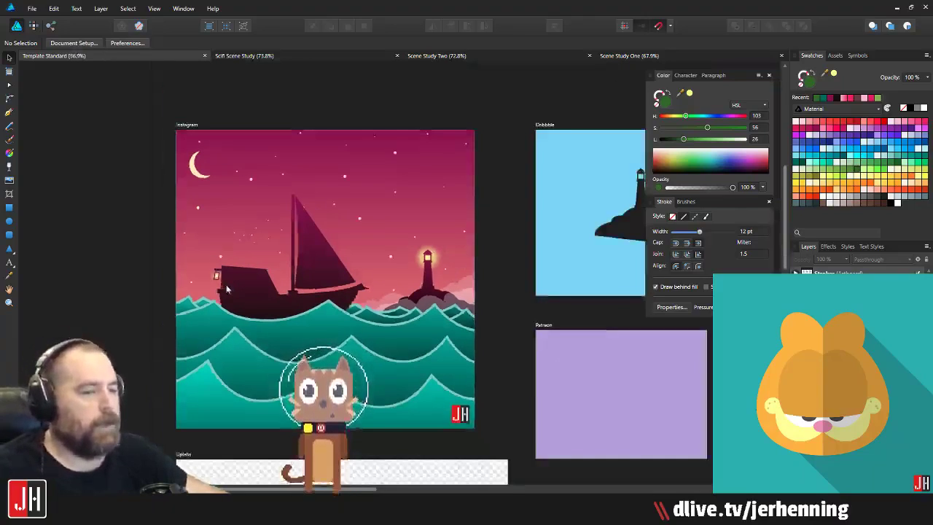
pyautogui.scroll(3, 227, 283)
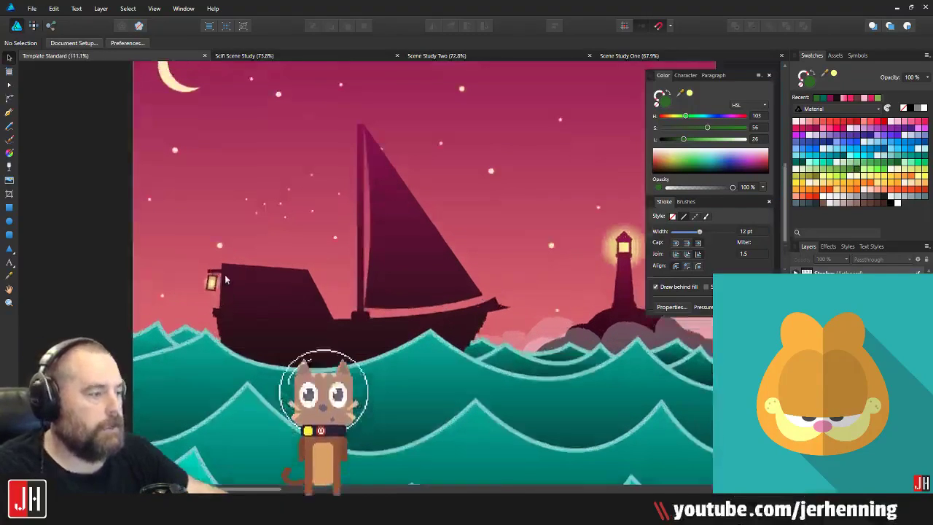
pyautogui.scroll(4, 219, 282)
pyautogui.moveTo(223, 299); pyautogui.dragTo(286, 292)
pyautogui.scroll(3, 215, 322)
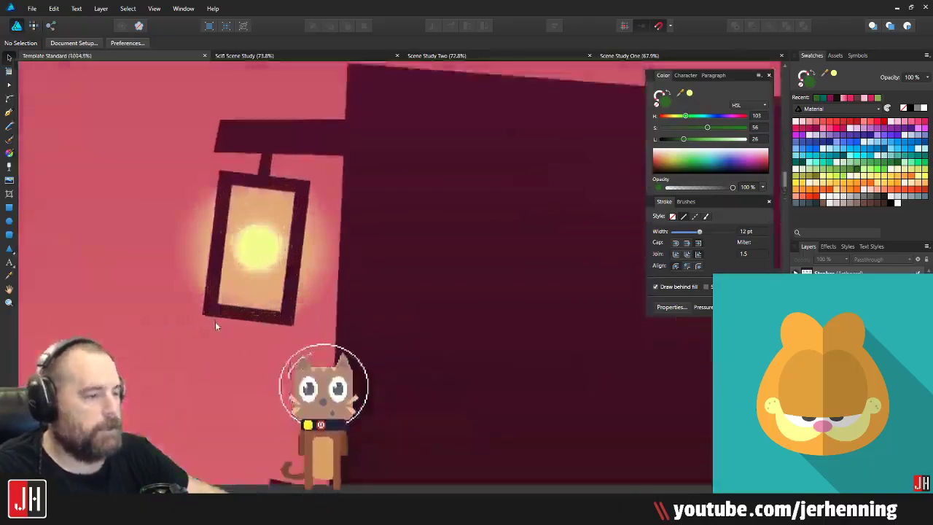
pyautogui.click(235, 317)
pyautogui.press('a')
pyautogui.moveTo(162, 290); pyautogui.dragTo(318, 354)
pyautogui.scroll(3, 275, 311)
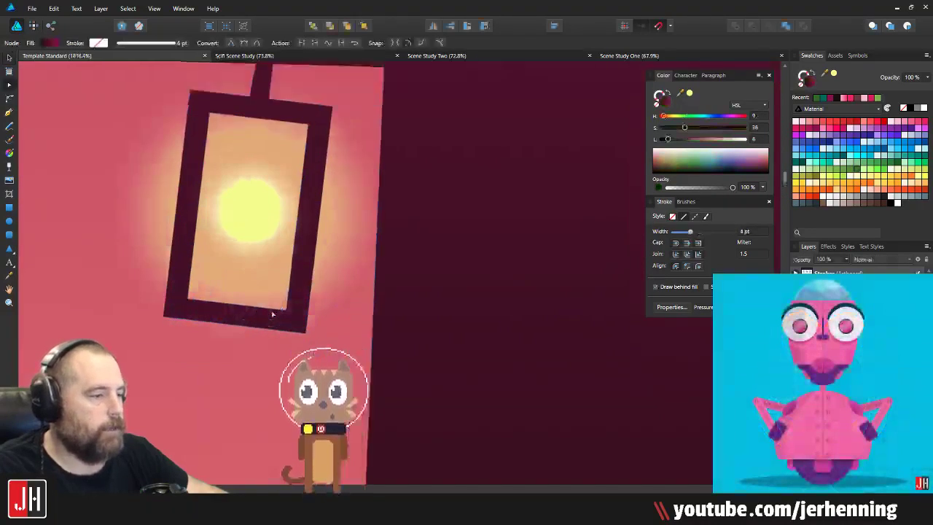
pyautogui.moveTo(294, 310); pyautogui.dragTo(300, 264)
pyautogui.moveTo(336, 226); pyautogui.dragTo(341, 308)
# Step: Move the yellow light circle up slightly to centre it within the lantern frame
pyautogui.press('v')
pyautogui.click(255, 239)
pyautogui.moveTo(288, 253); pyautogui.dragTo(339, 324)
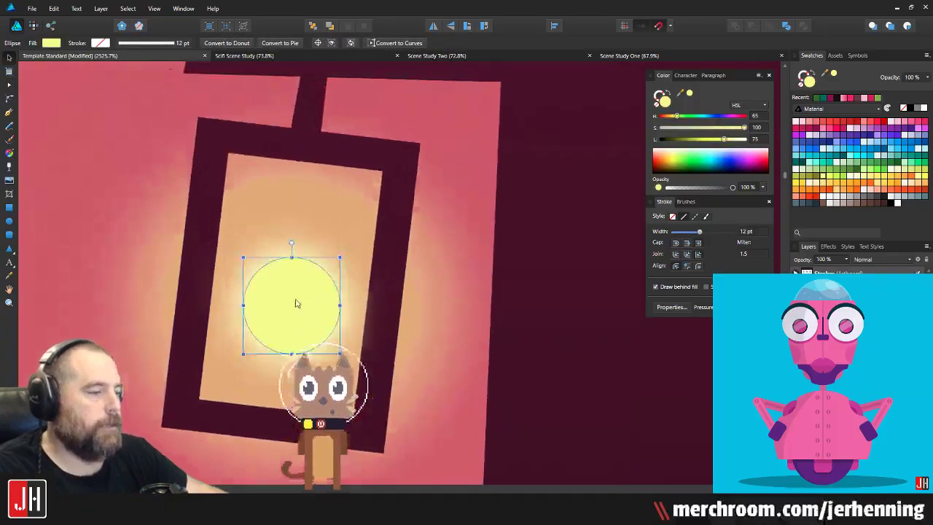
pyautogui.moveTo(296, 302); pyautogui.dragTo(300, 285)
pyautogui.press('m')
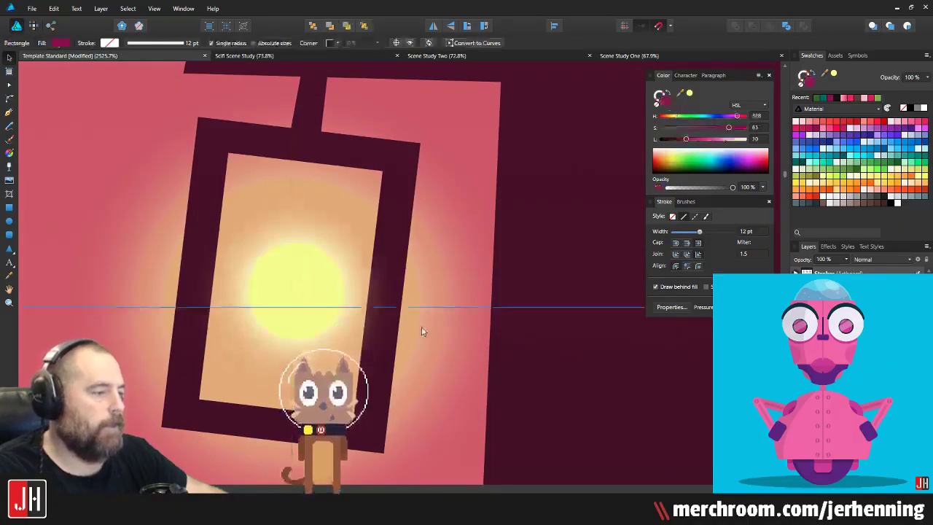
pyautogui.press('v')
pyautogui.click(153, 244)
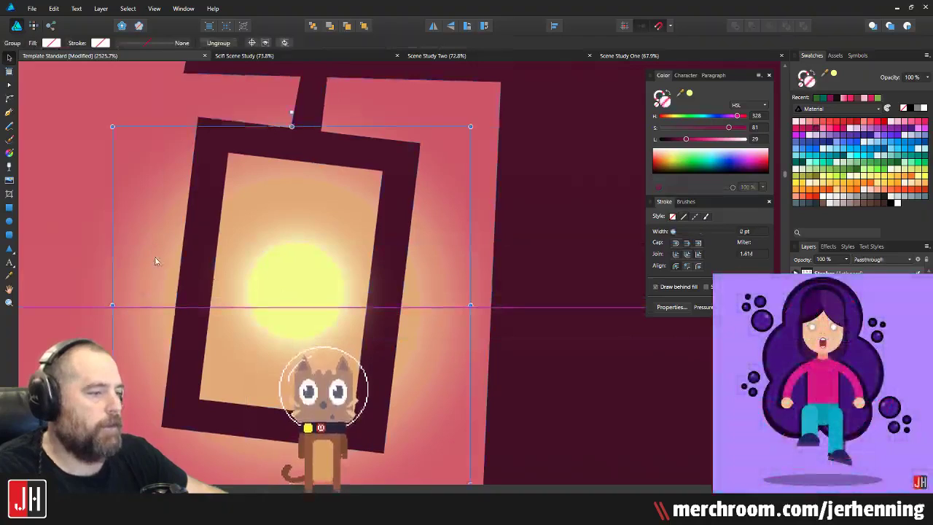
pyautogui.scroll(-10, 156, 241)
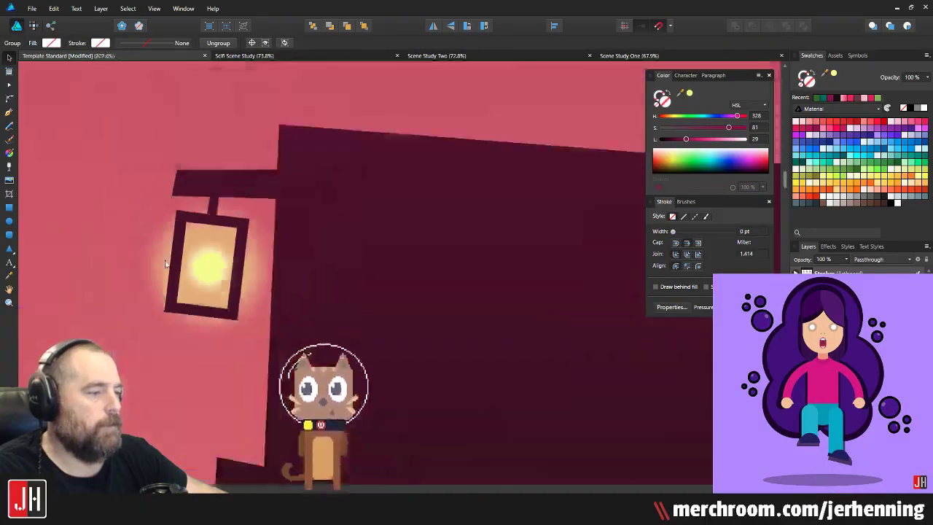
pyautogui.hotkey('ctrl', 'd')
pyautogui.scroll(-4, 244, 294)
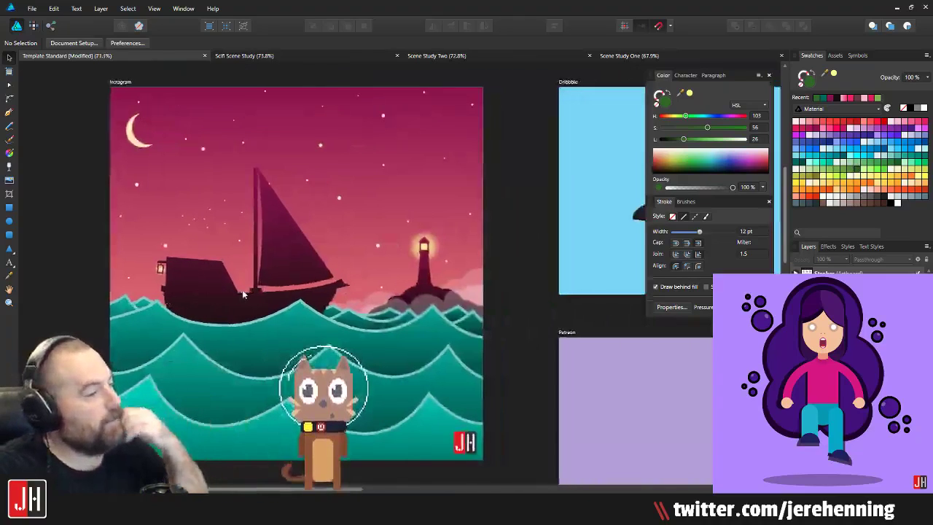
# Step: Steepen the front wall of the ship's cabin by moving its lower corner node toward the stern along the deck
pyautogui.scroll(3, 234, 285)
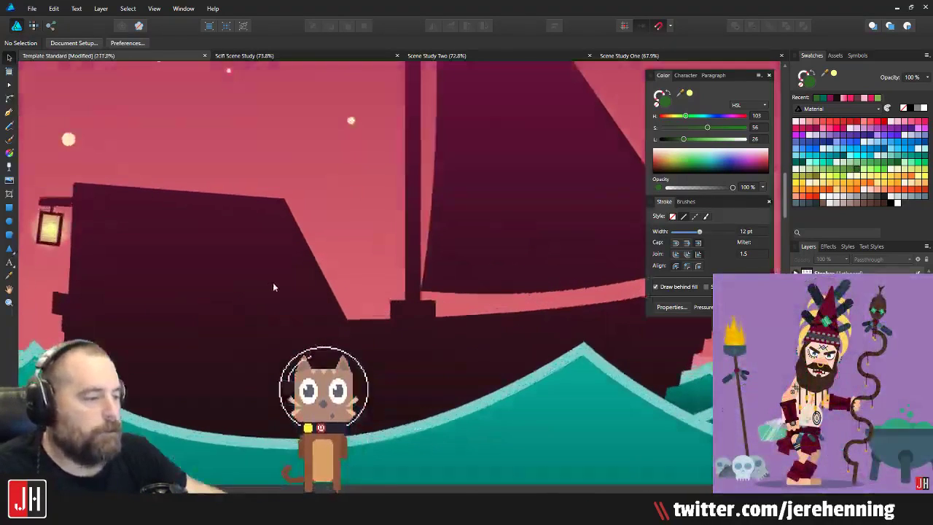
pyautogui.click(274, 285)
pyautogui.press('a')
pyautogui.moveTo(339, 319)
pyautogui.mouseDown()
pyautogui.moveTo(313, 317)
pyautogui.moveTo(337, 326)
pyautogui.mouseUp()
pyautogui.press('v')
pyautogui.scroll(-9, 341, 326)
pyautogui.click(223, 352)
# Step: Select the ship silhouette together with its lantern light and glow, and shift them slightly left in the scene
pyautogui.scroll(5, 337, 326)
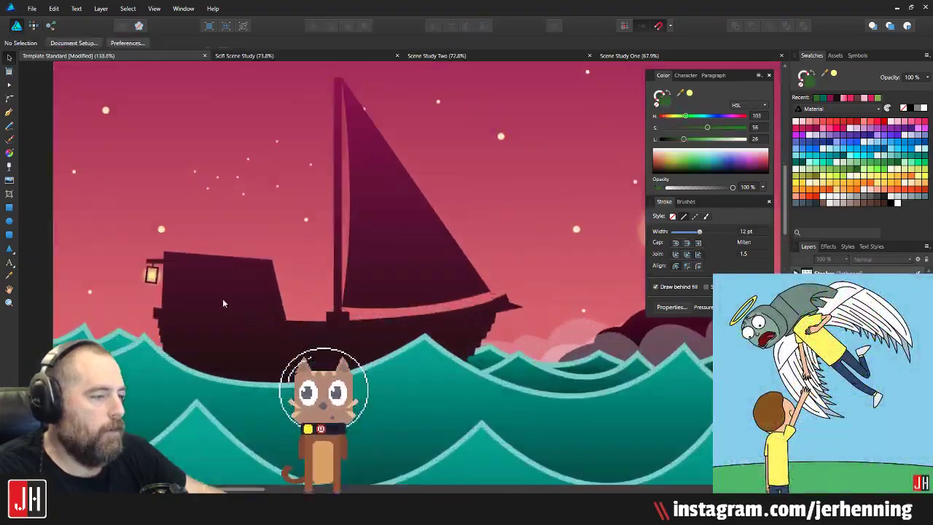
pyautogui.moveTo(253, 294); pyautogui.dragTo(354, 299)
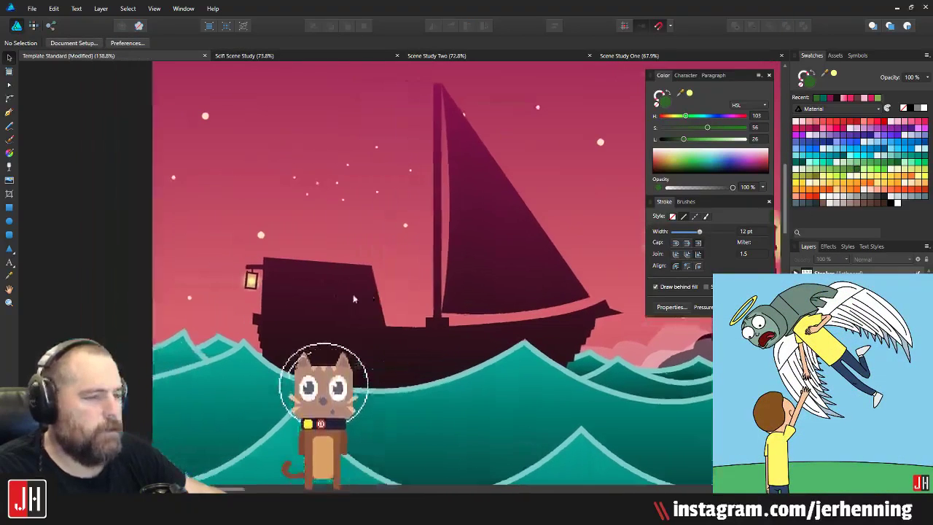
pyautogui.moveTo(210, 271); pyautogui.dragTo(368, 319)
pyautogui.keyDown('shift'); pyautogui.click(393, 334); pyautogui.keyUp('shift')
pyautogui.moveTo(440, 344); pyautogui.dragTo(428, 345)
pyautogui.scroll(-4, 426, 343)
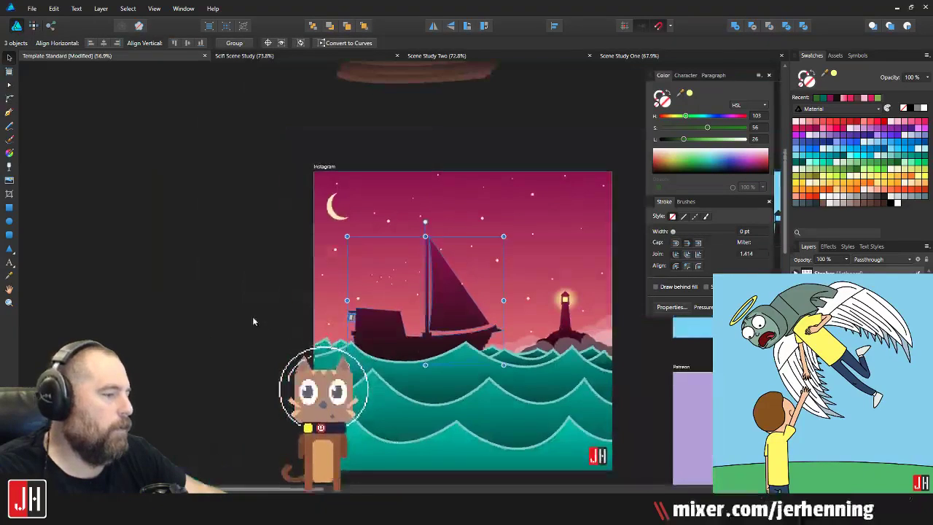
pyautogui.click(252, 317)
# Step: Draw a slim four-sided arm with the Pen tool projecting from the cabin's upper front corner and fill it orange
pyautogui.scroll(3, 405, 314)
pyautogui.scroll(-5, 351, 310)
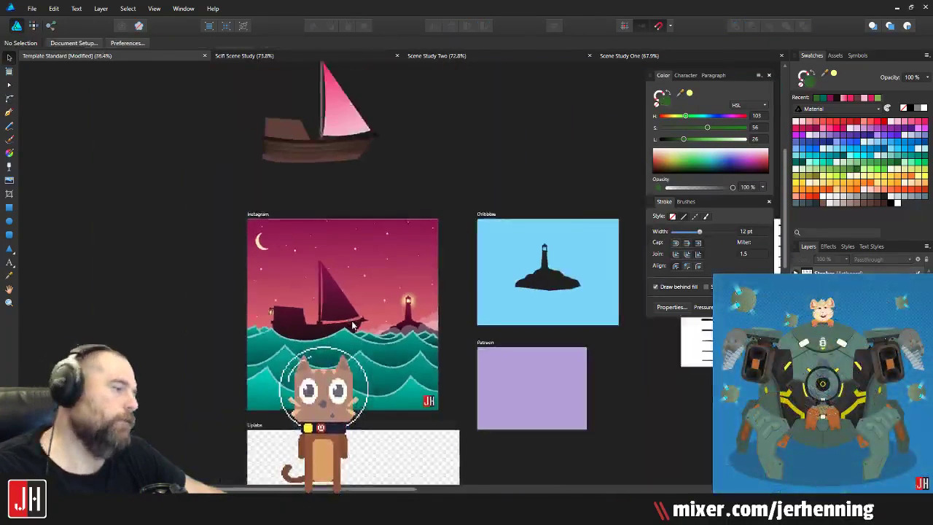
pyautogui.scroll(3, 351, 326)
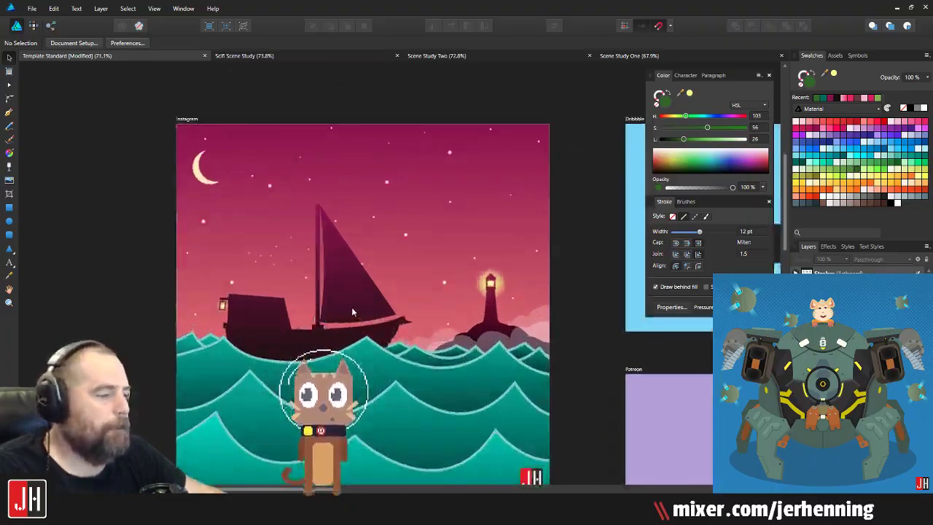
pyautogui.scroll(6, 418, 311)
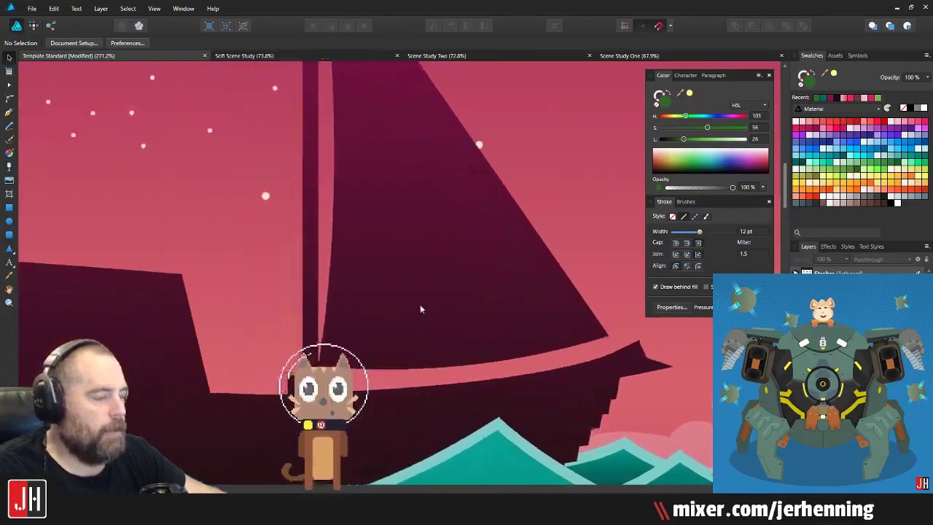
pyautogui.moveTo(420, 306); pyautogui.dragTo(345, 274)
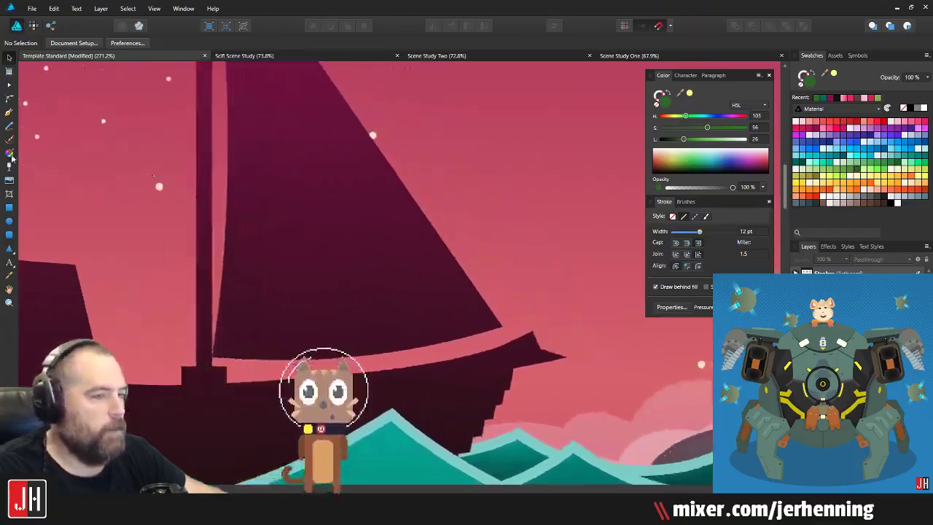
pyautogui.click(9, 112)
pyautogui.scroll(5, 497, 318)
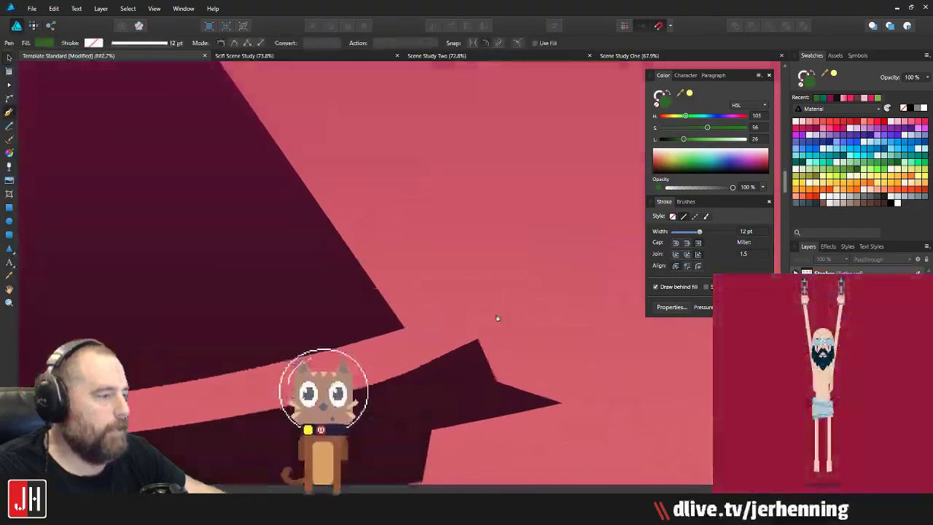
pyautogui.scroll(-5, 442, 314)
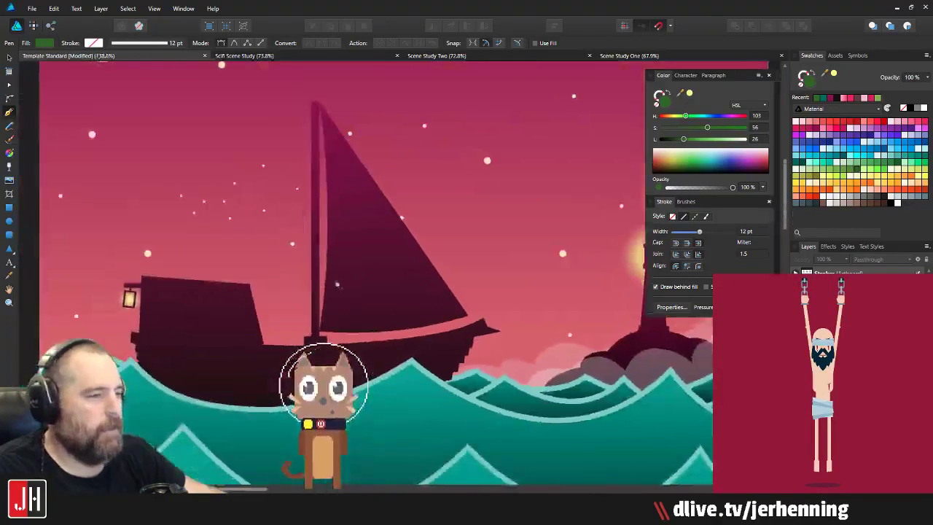
pyautogui.scroll(4, 309, 306)
pyautogui.scroll(1, 280, 254)
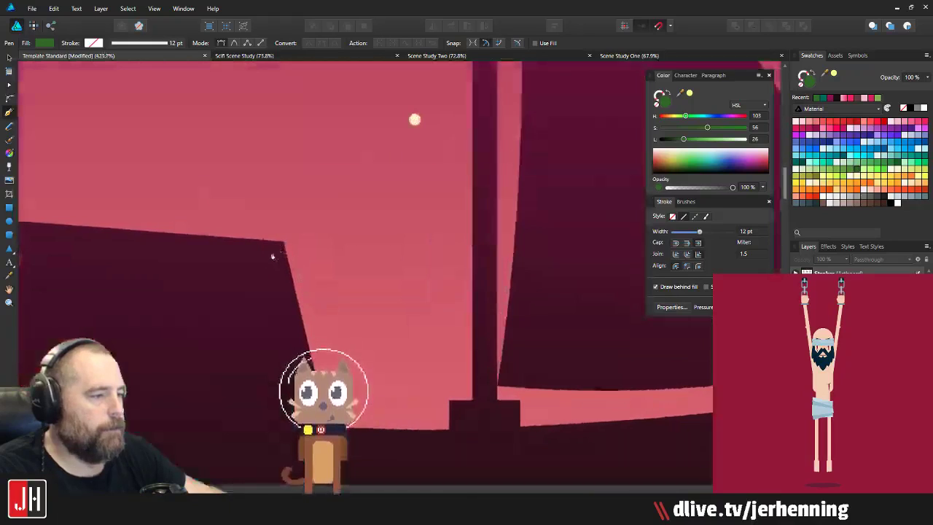
pyautogui.click(271, 254)
pyautogui.click(336, 259)
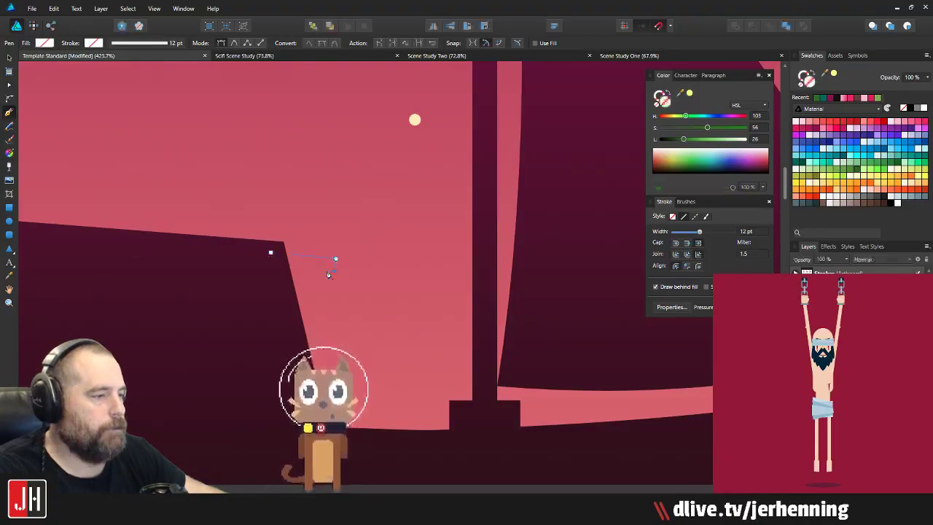
pyautogui.click(333, 270)
pyautogui.click(271, 264)
pyautogui.click(270, 253)
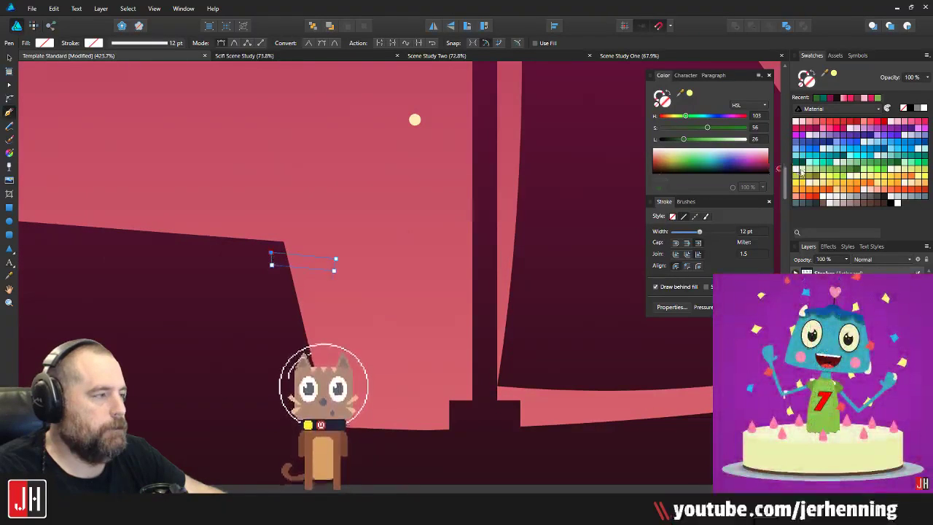
pyautogui.click(830, 189)
# Step: Rotate the orange arm so its outer end tilts upward, away from the cabin's front edge
pyautogui.press('v')
pyautogui.scroll(3, 282, 218)
pyautogui.moveTo(327, 302); pyautogui.dragTo(335, 291)
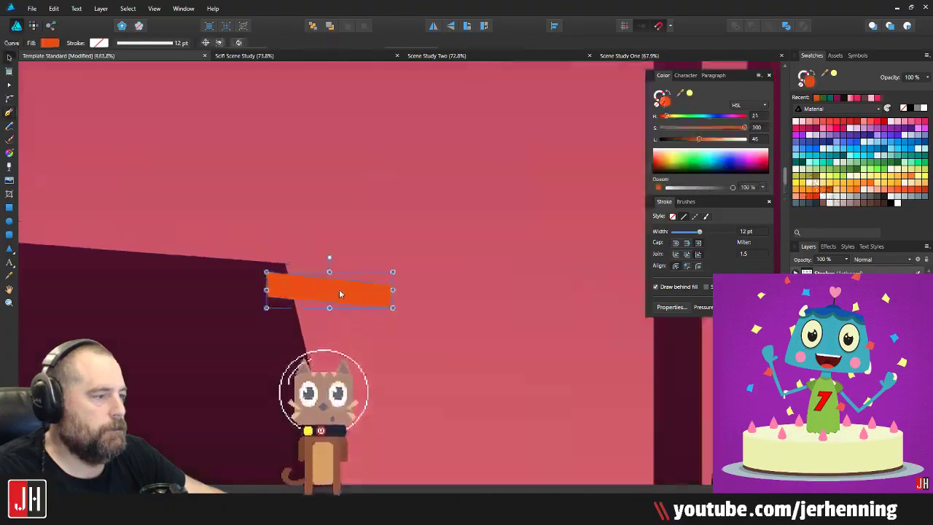
pyautogui.moveTo(331, 258); pyautogui.dragTo(321, 257)
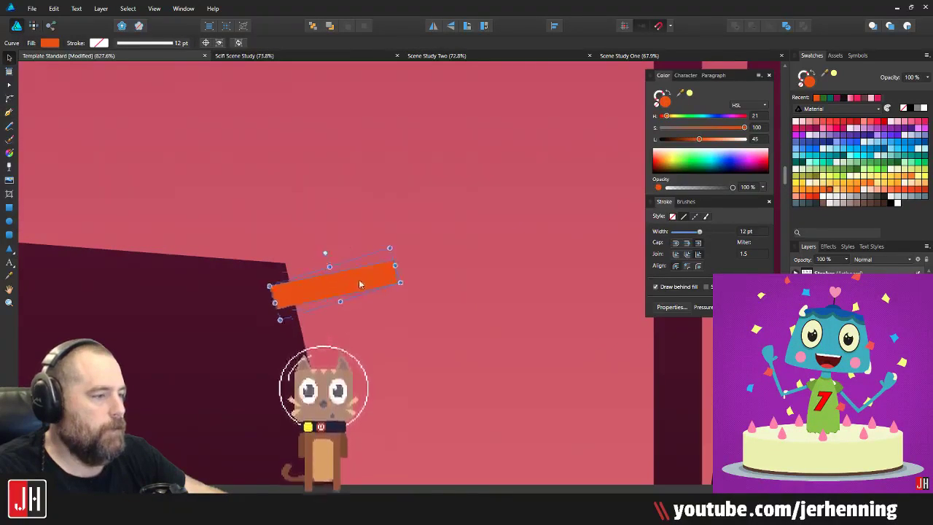
# Step: Draw a small four-sided hanger below the arm's outer end, fill it with the sampled orange, and move it up against the arm
pyautogui.click(11, 112)
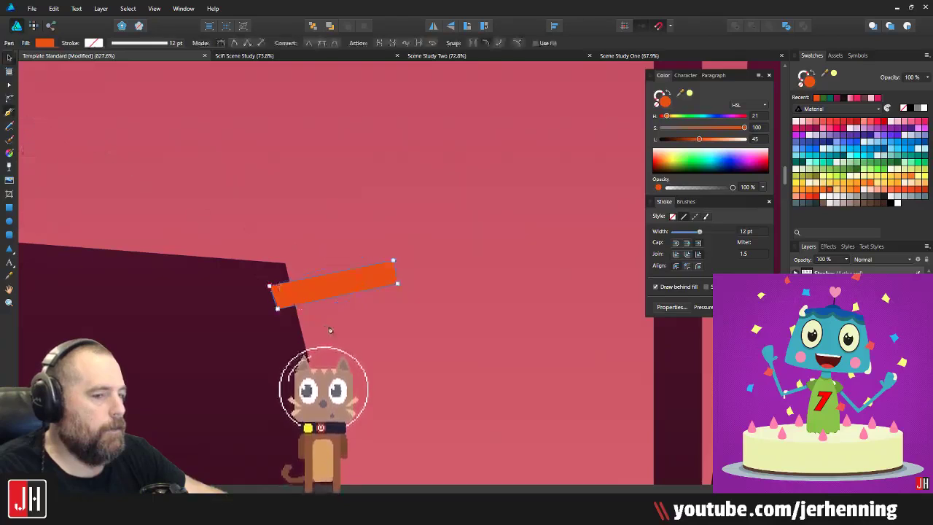
pyautogui.scroll(2, 343, 328)
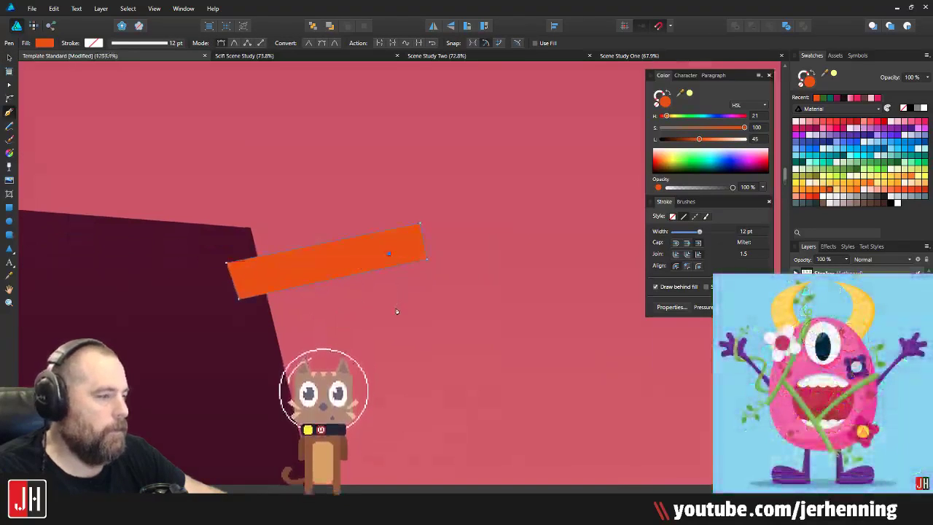
pyautogui.click(389, 293)
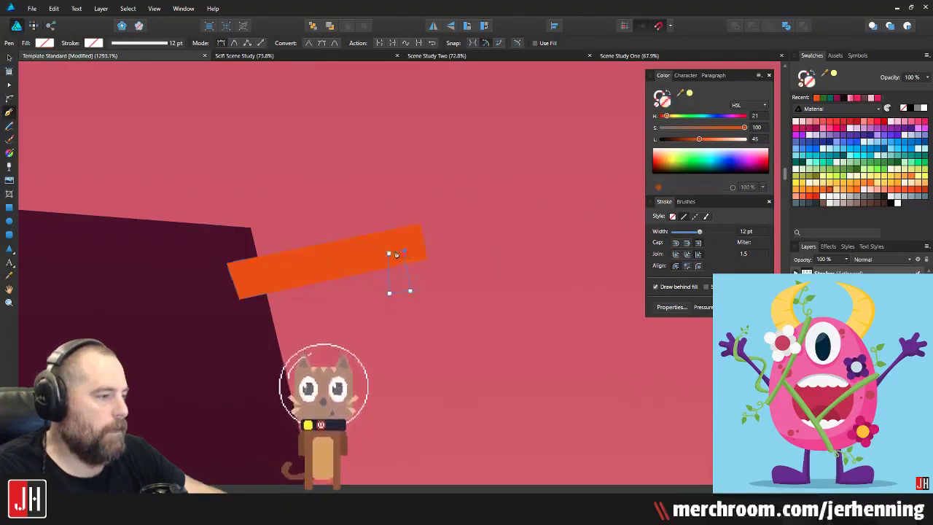
pyautogui.press('i')
pyautogui.click(368, 253)
pyautogui.press('v')
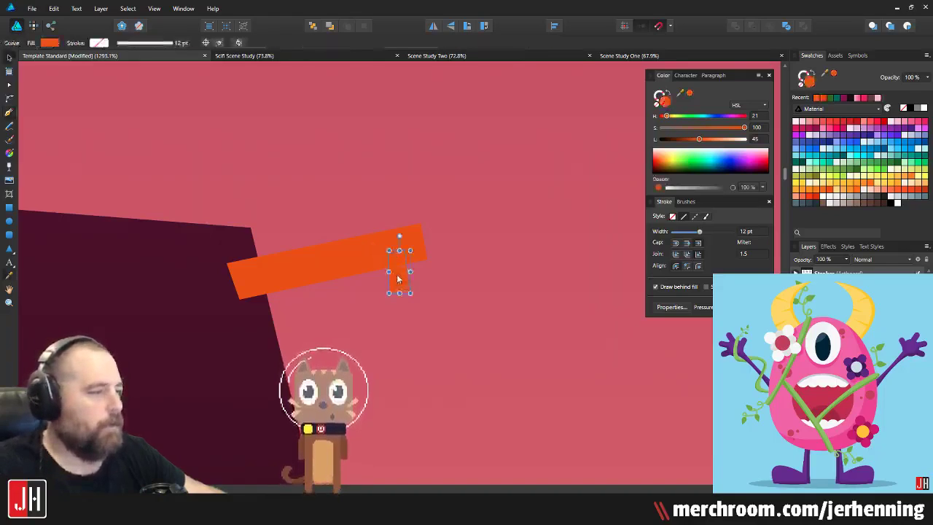
pyautogui.moveTo(400, 278); pyautogui.dragTo(393, 241)
pyautogui.click(418, 294)
# Step: Draw an upright orange rectangle directly beneath the hanger as the lantern body
pyautogui.press('p')
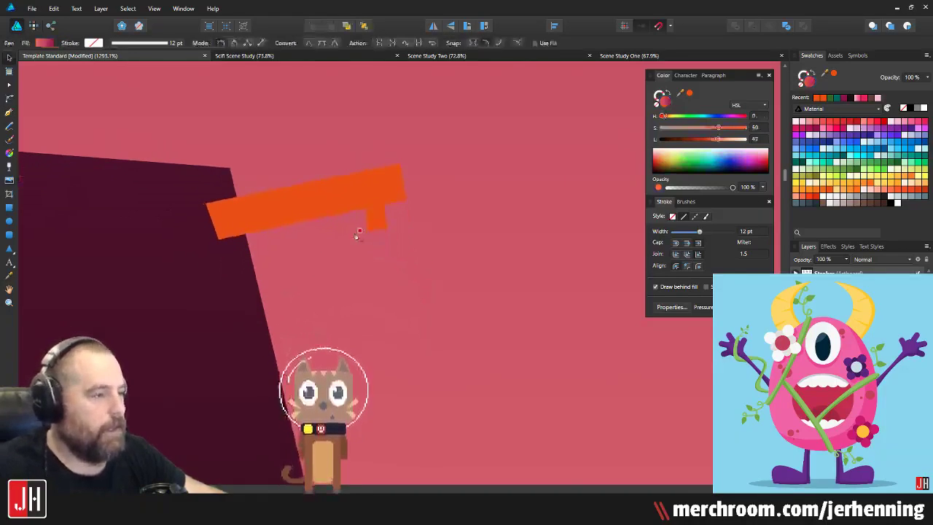
pyautogui.click(289, 221)
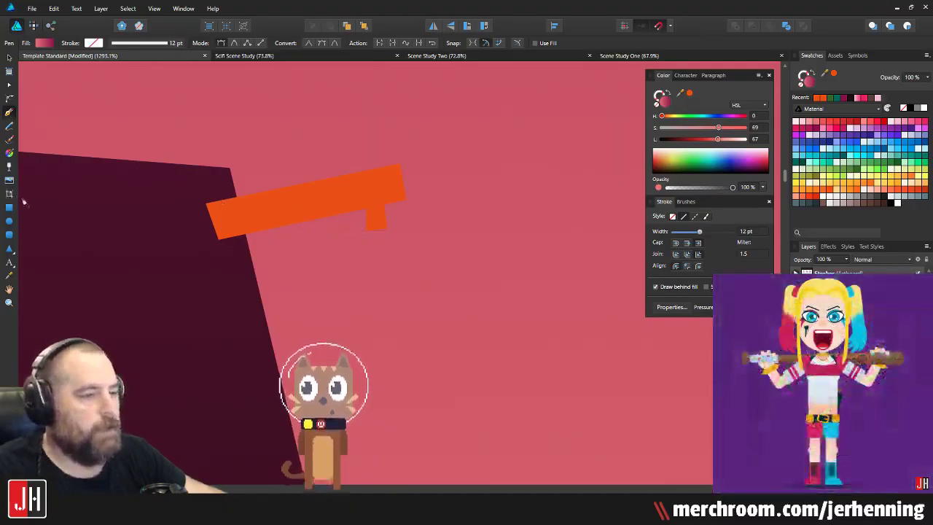
pyautogui.press('m')
pyautogui.moveTo(322, 231); pyautogui.dragTo(459, 427)
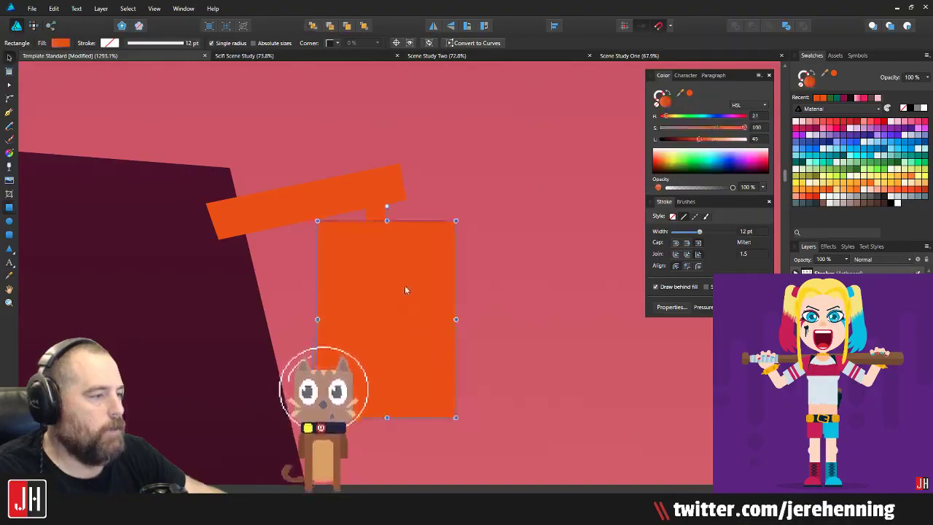
pyautogui.hotkey('ctrl', 'z')
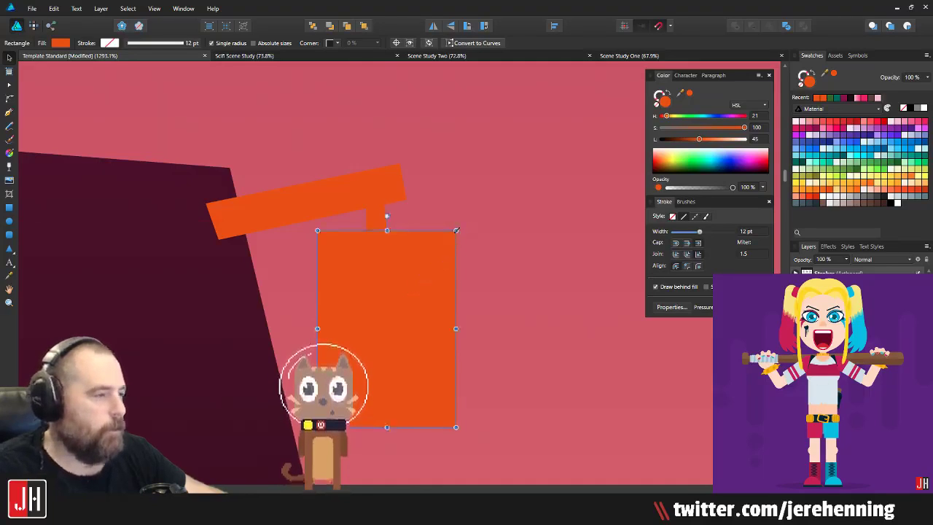
# Step: Subtract a smaller inner rectangle from the lantern body to leave a hollow orange frame
pyautogui.moveTo(444, 247); pyautogui.dragTo(387, 248)
pyautogui.keyDown('shift'); pyautogui.click(450, 271); pyautogui.keyUp('shift')
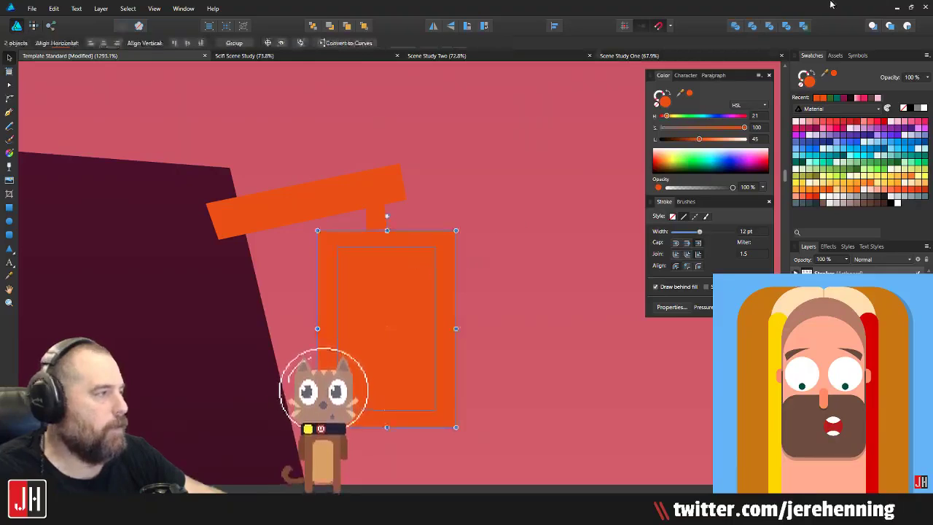
pyautogui.click(753, 27)
# Step: Scale the hollow lantern frame down slightly in width and fit it against the bottom of the hanger
pyautogui.scroll(-8, 415, 259)
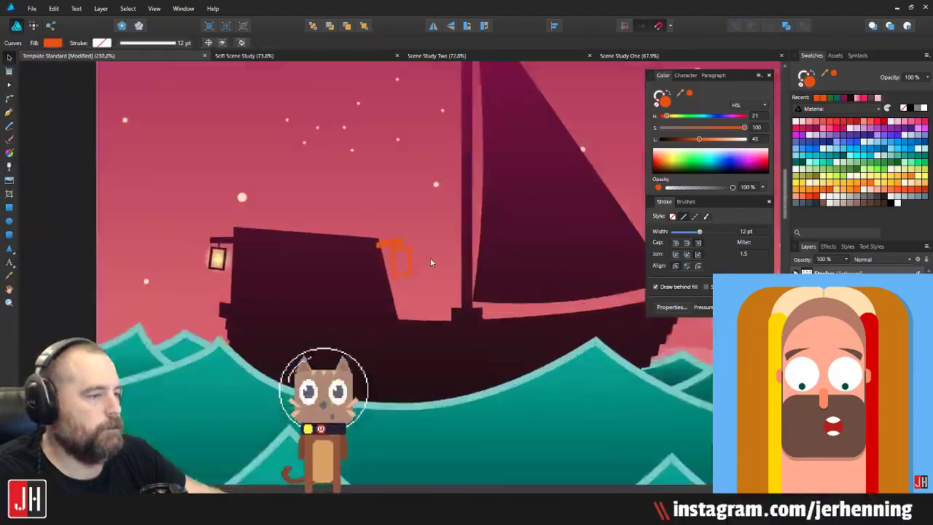
pyautogui.scroll(7, 412, 258)
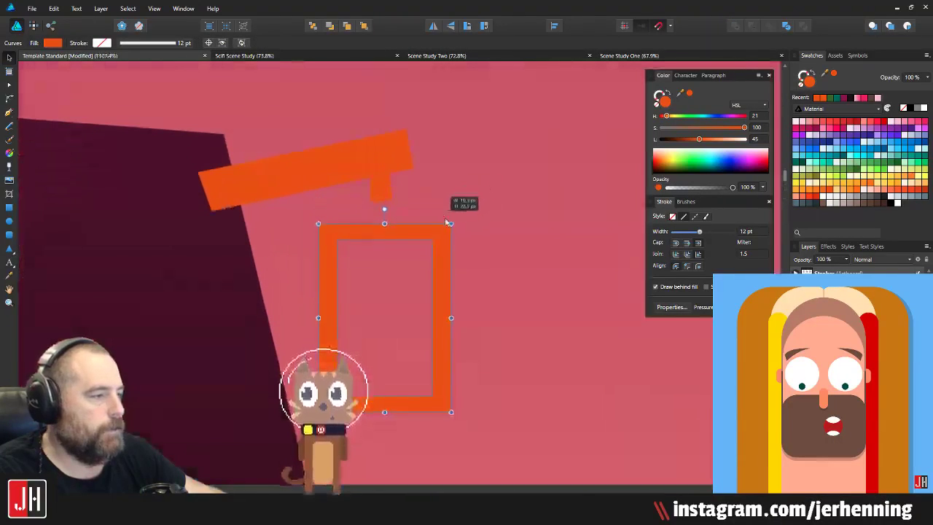
pyautogui.moveTo(423, 205); pyautogui.dragTo(418, 204)
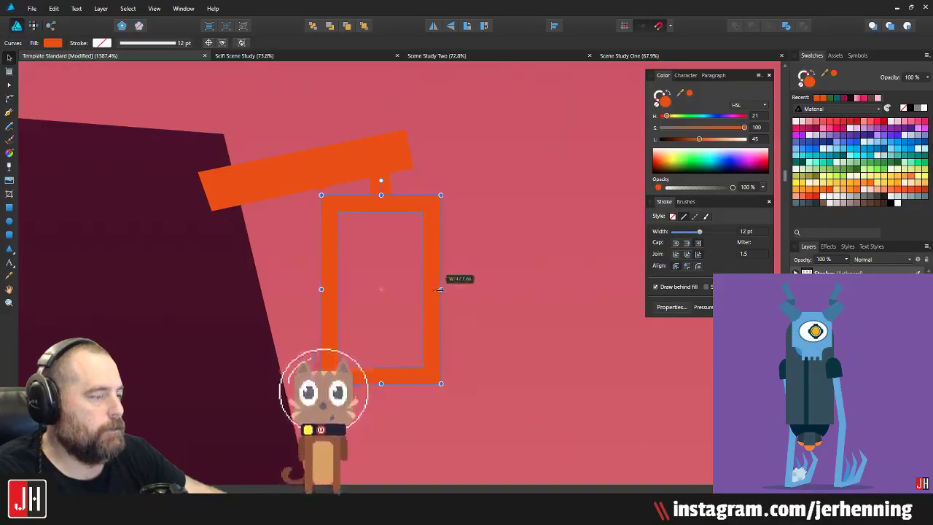
# Step: Merge the orange arm, hanger and lantern frame into the dark ship silhouette with a Boolean Add
pyautogui.keyDown('shift'); pyautogui.click(389, 187); pyautogui.keyUp('shift')
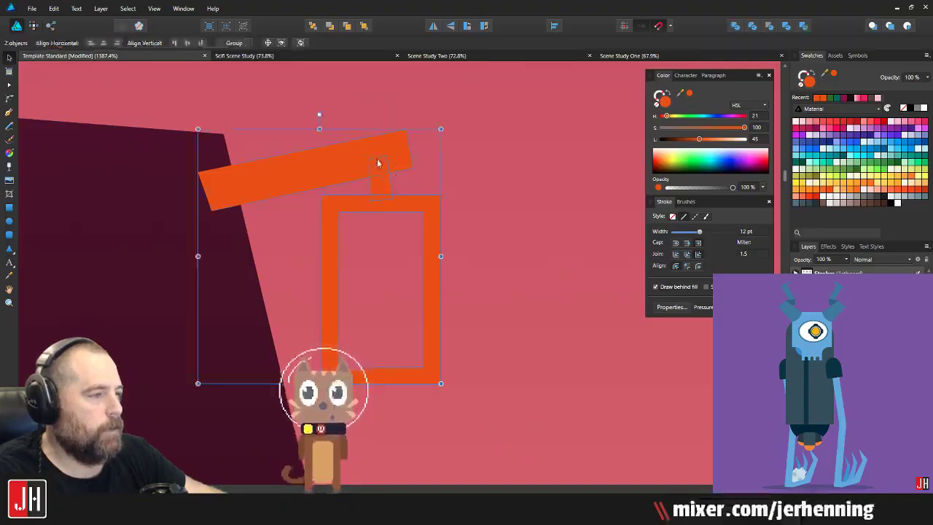
pyautogui.click(196, 217)
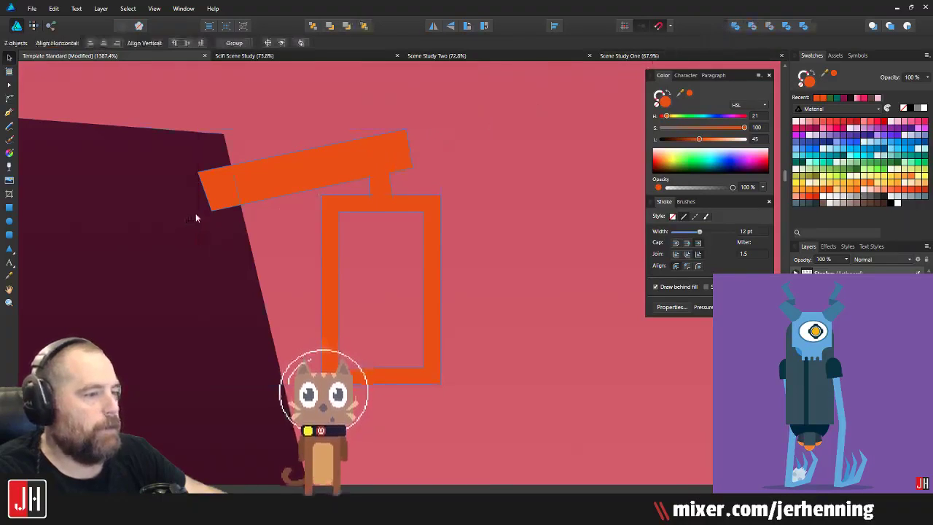
pyautogui.click(735, 27)
pyautogui.scroll(-10, 325, 222)
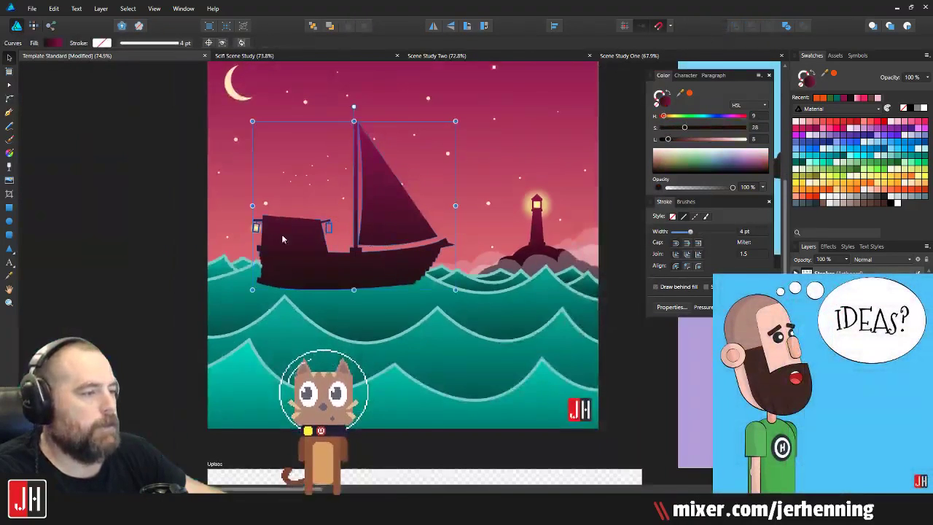
# Step: Duplicate the stern lantern's yellow light and glow and place the copy in the new lantern at the cabin's front
pyautogui.scroll(10, 272, 244)
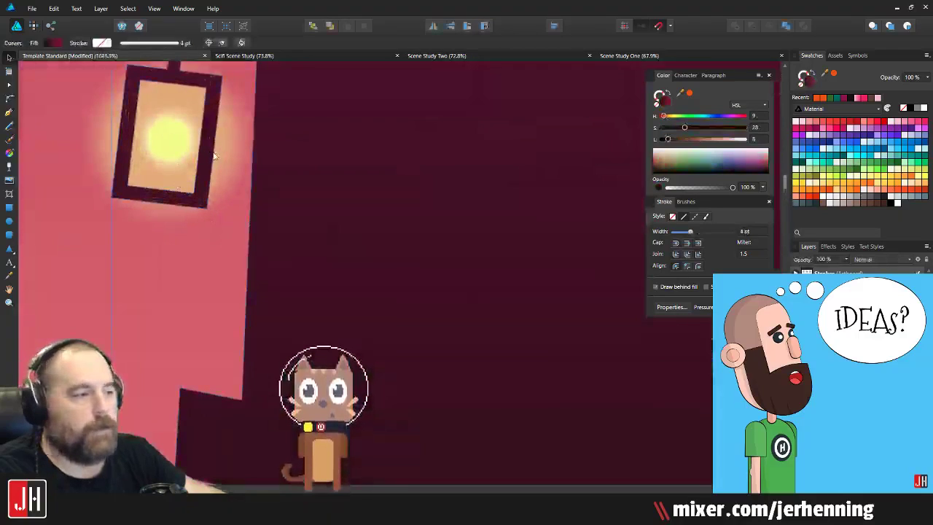
pyautogui.scroll(-5, 146, 141)
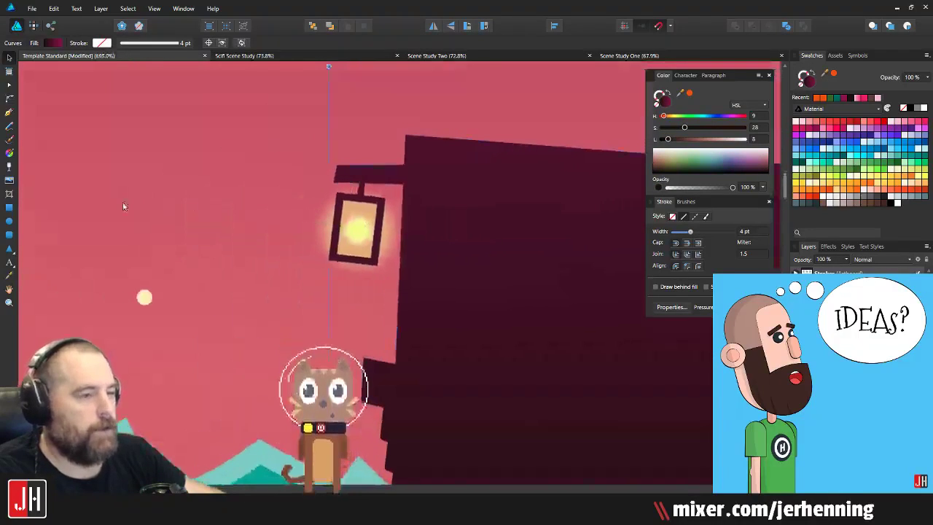
pyautogui.scroll(-5, 146, 206)
pyautogui.scroll(1, 100, 196)
pyautogui.moveTo(96, 191); pyautogui.dragTo(314, 265)
pyautogui.moveTo(274, 231); pyautogui.dragTo(496, 231)
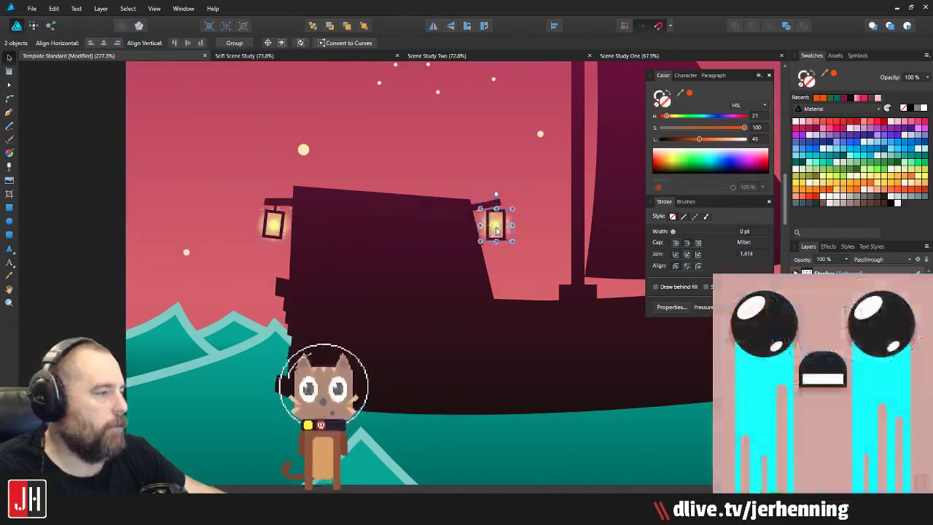
# Step: Centre the copied light and glow within the front lantern's frame, and save the document
pyautogui.scroll(12, 496, 231)
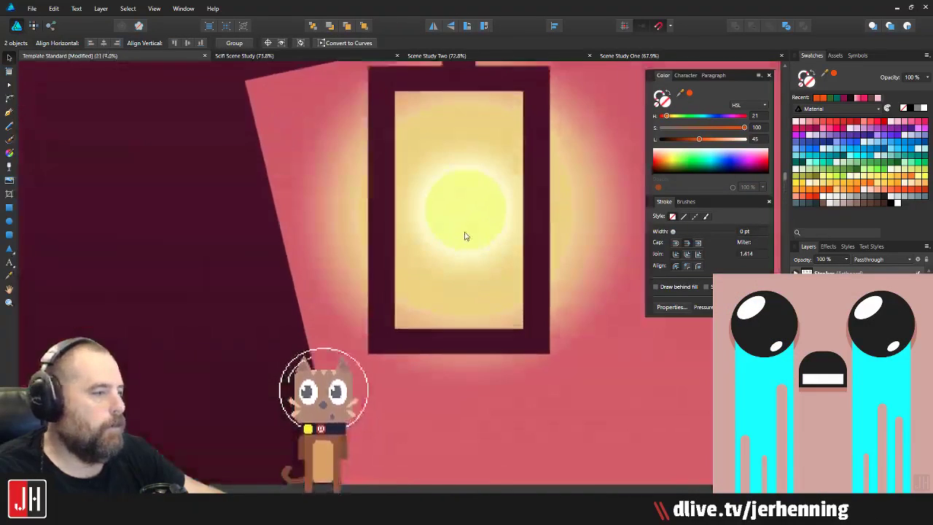
pyautogui.moveTo(466, 230); pyautogui.dragTo(463, 221)
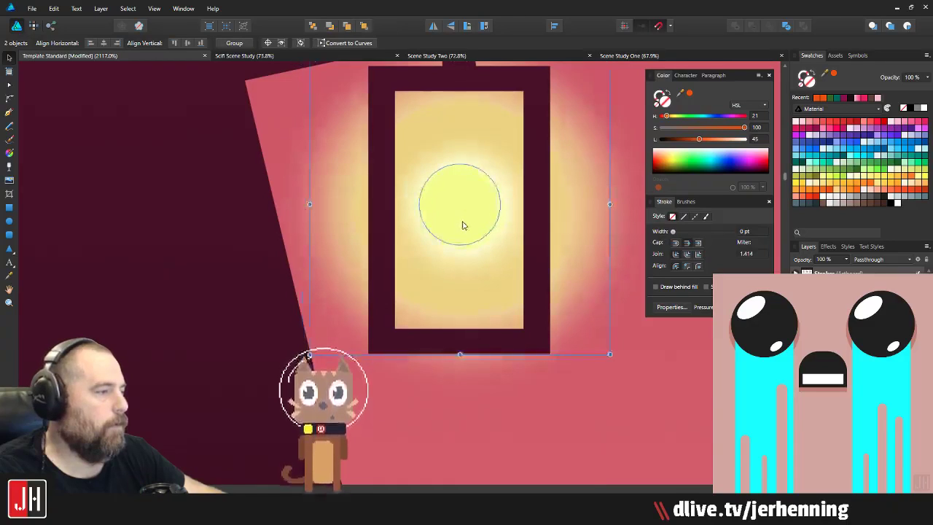
pyautogui.scroll(-12, 467, 226)
pyautogui.hotkey('ctrl', 'd')
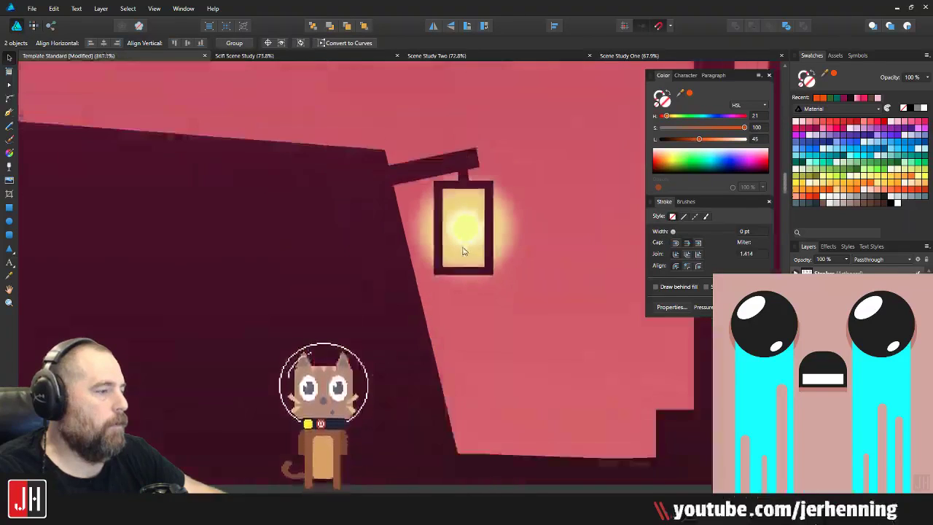
pyautogui.scroll(2, 492, 264)
pyautogui.moveTo(492, 264); pyautogui.dragTo(372, 262)
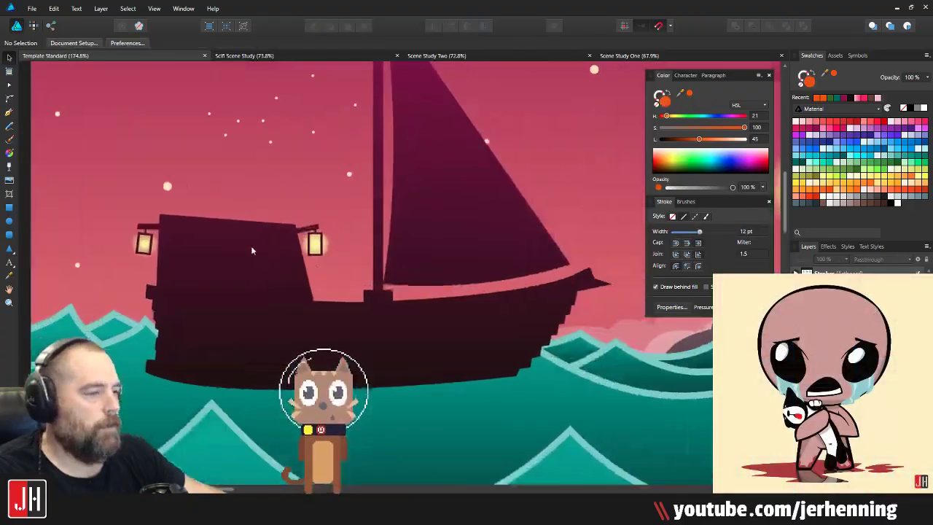
pyautogui.hotkey('ctrl', 's')
# Step: Group the ship silhouette with its lantern lights and arrange it behind the near wave but in front of the distant waves
pyautogui.scroll(-1, 248, 245)
pyautogui.moveTo(245, 244); pyautogui.dragTo(327, 248)
pyautogui.moveTo(418, 296); pyautogui.dragTo(436, 313)
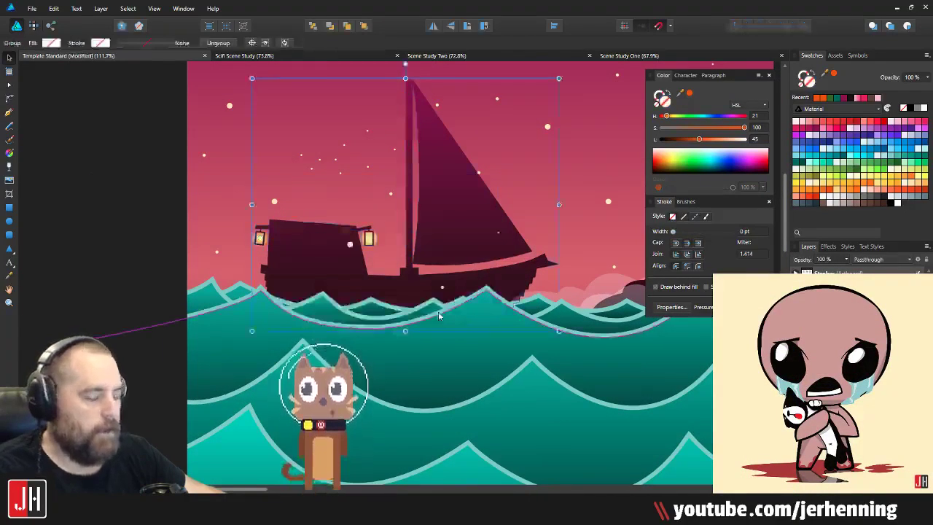
pyautogui.click(330, 311)
pyautogui.hotkey('ctrl', '[')
pyautogui.scroll(-5, 330, 312)
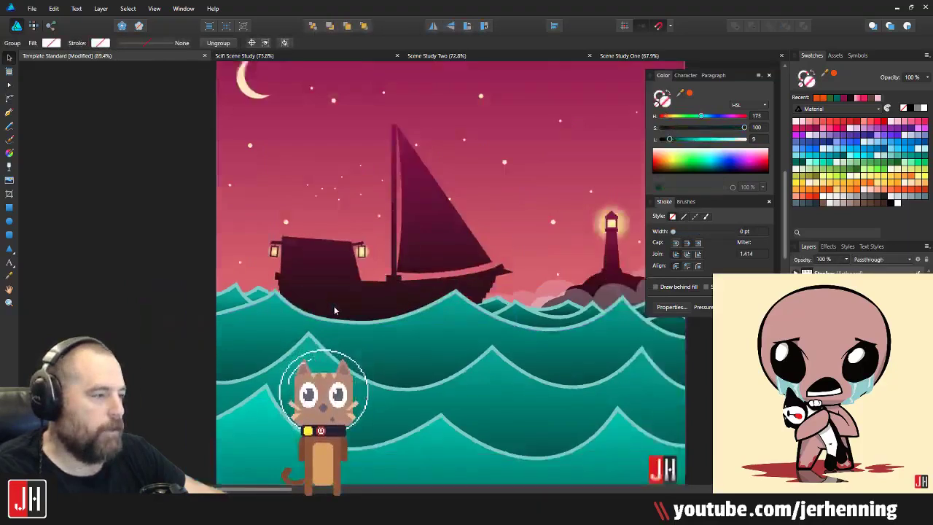
# Step: Move the ship group slightly left in the sea scene, deselect it and save the document
pyautogui.click(218, 270)
pyautogui.scroll(4, 379, 287)
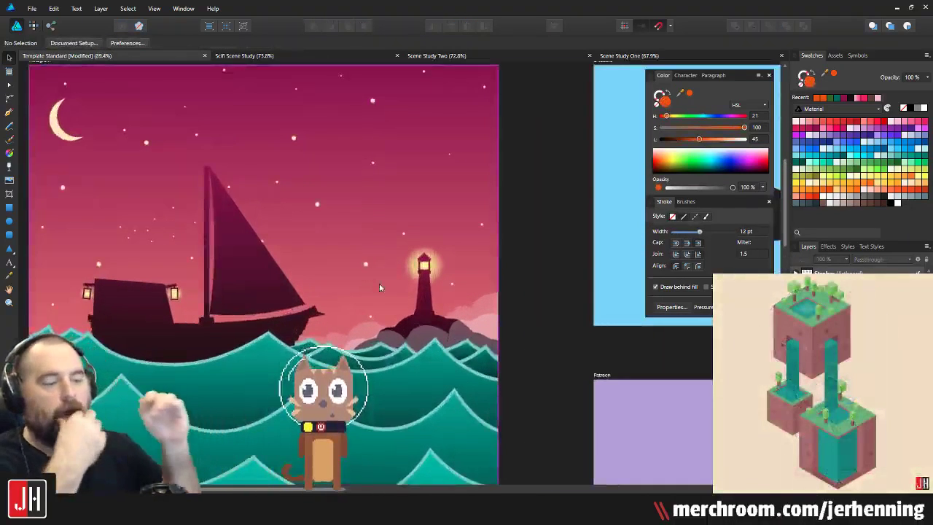
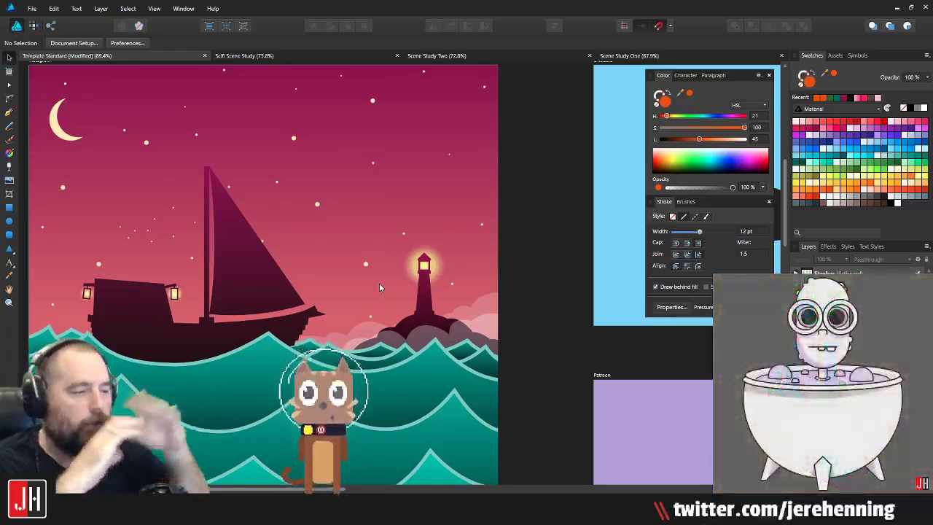
pyautogui.moveTo(233, 290); pyautogui.dragTo(375, 308)
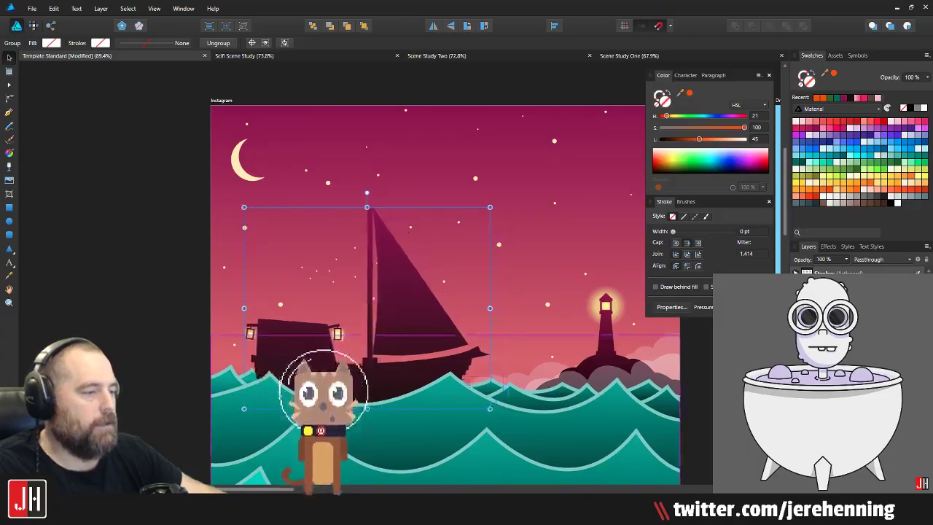
pyautogui.scroll(-4, 341, 376)
pyautogui.click(256, 384)
pyautogui.hotkey('ctrl', 's')
# Step: Shift the ship group a little further left so its front lantern clears the star behind it
pyautogui.scroll(8, 336, 367)
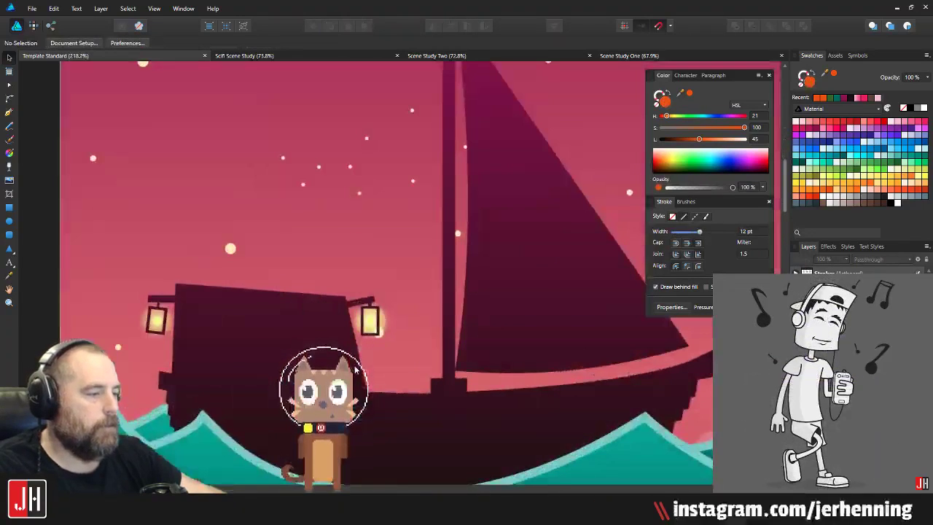
pyautogui.click(381, 341)
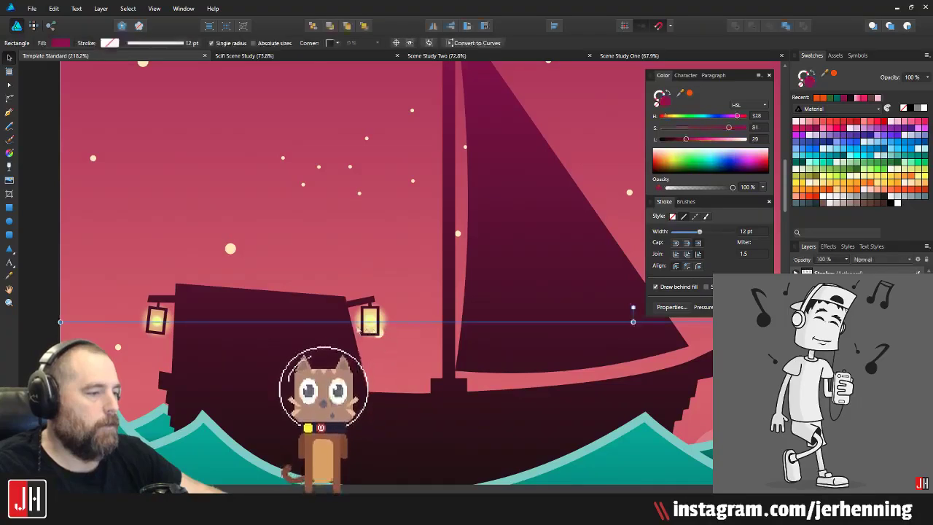
pyautogui.click(231, 250)
pyautogui.scroll(4, 355, 335)
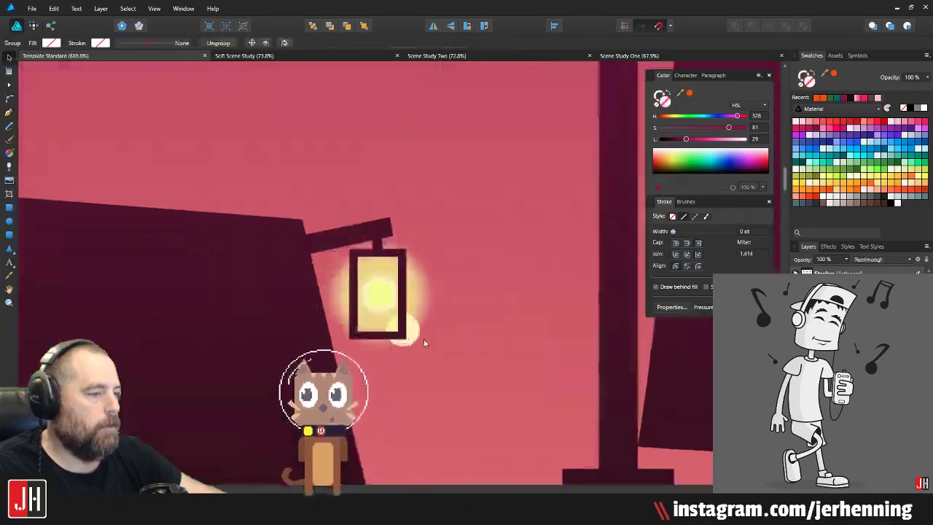
pyautogui.click(421, 338)
pyautogui.scroll(-4, 420, 341)
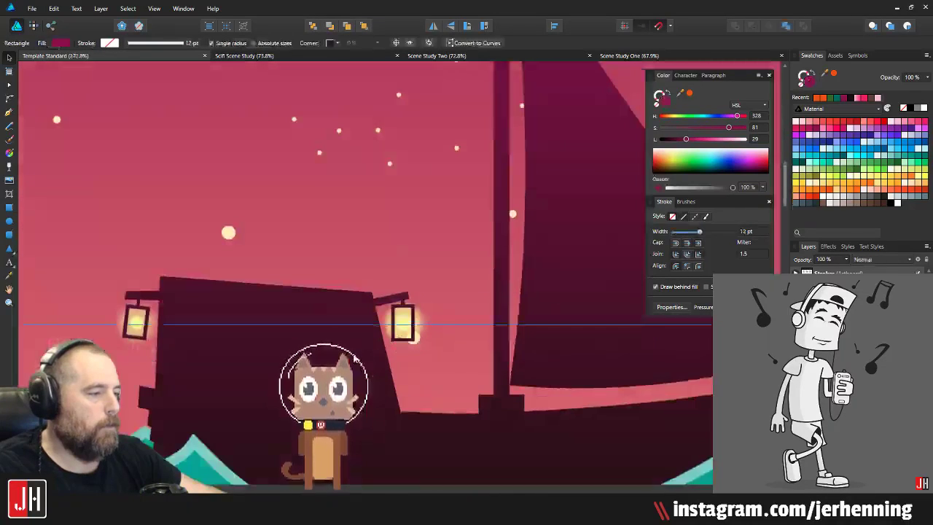
pyautogui.click(403, 329)
pyautogui.moveTo(403, 329); pyautogui.dragTo(369, 329)
# Step: Locate the sky rectangle in the layer list, and move the star beside the front lantern up, farther from the lantern
pyautogui.click(412, 340)
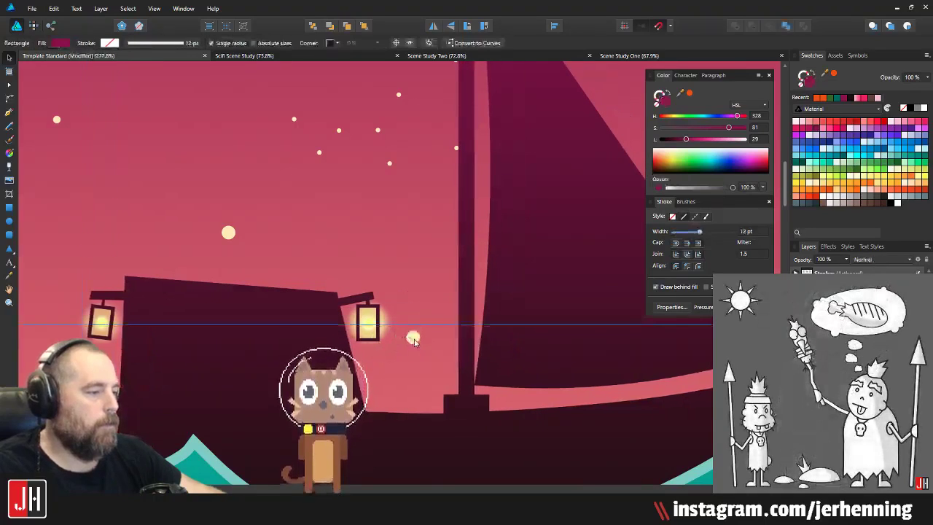
pyautogui.click(228, 234)
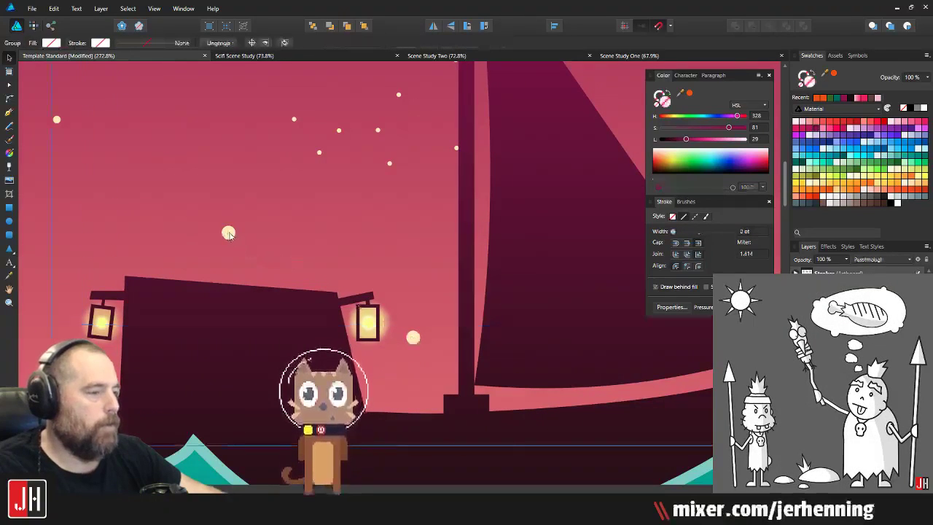
pyautogui.scroll(-2, 345, 267)
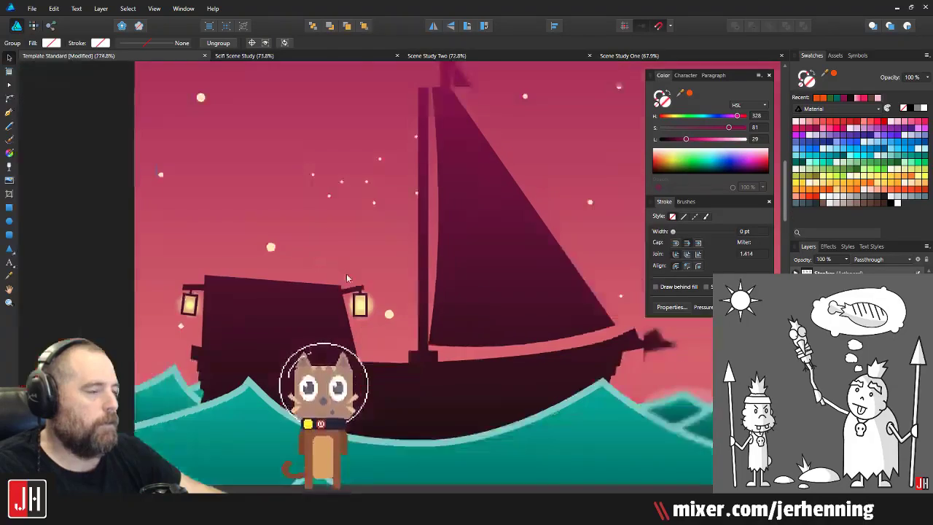
pyautogui.click(389, 317)
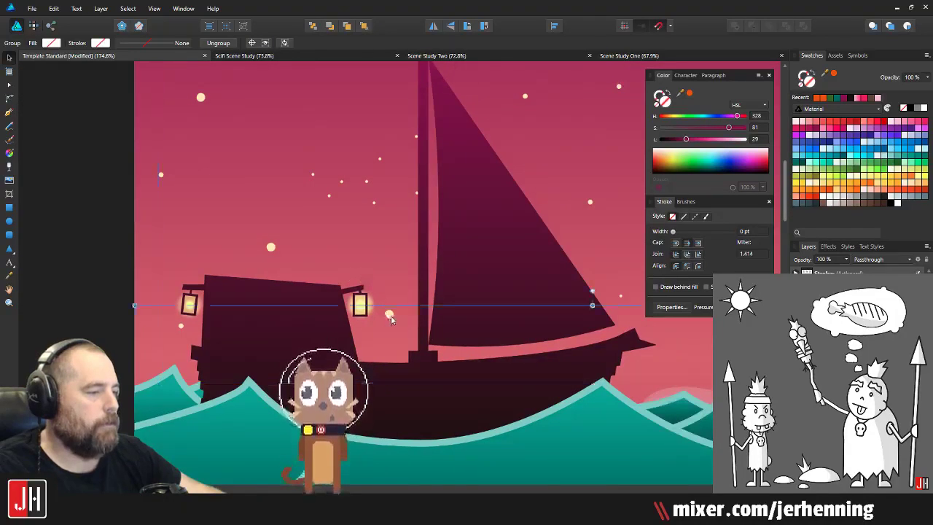
pyautogui.click(391, 319)
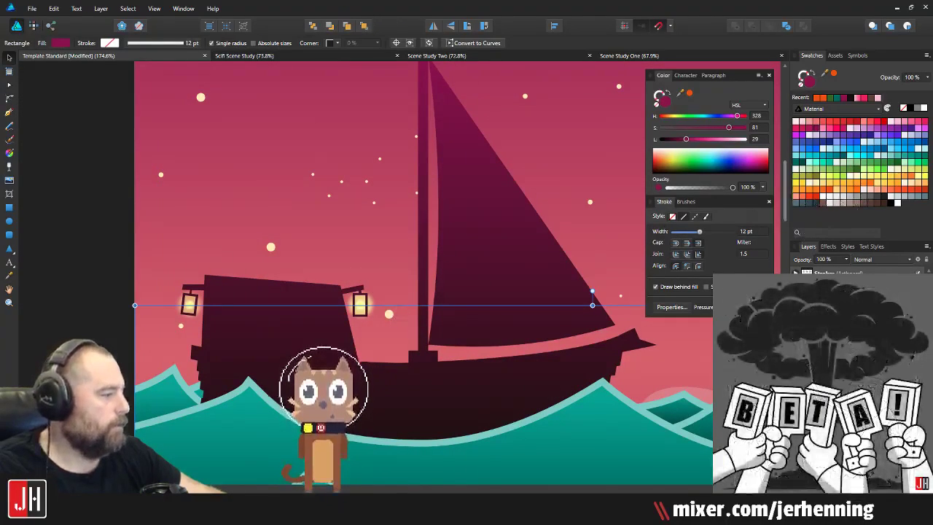
pyautogui.rightClick(154, 332)
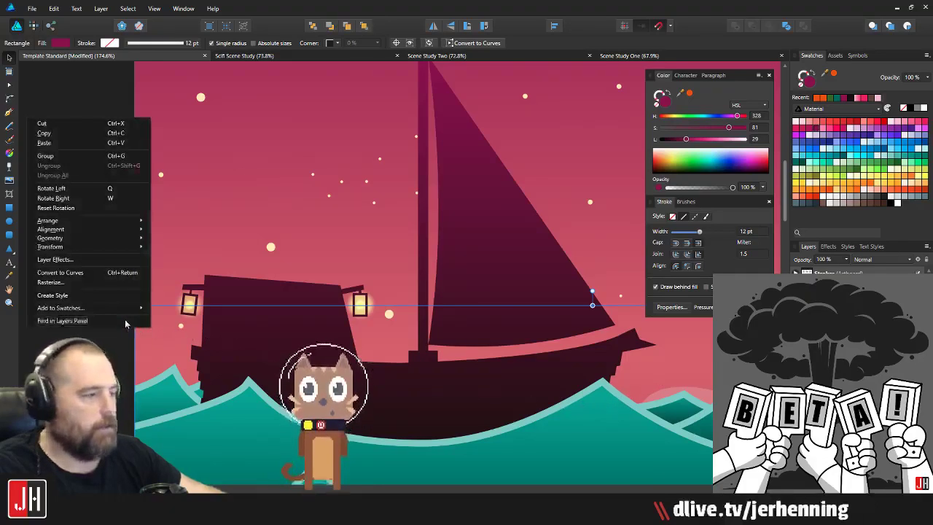
pyautogui.click(126, 321)
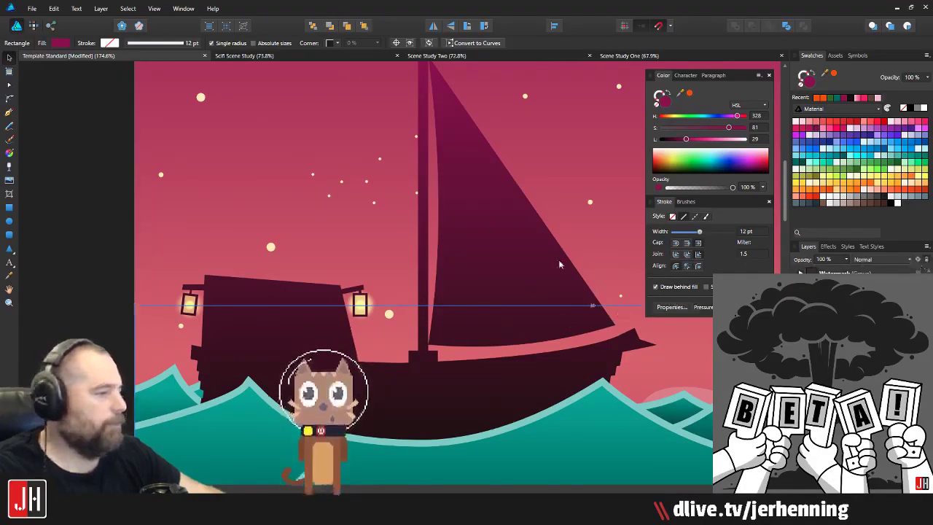
pyautogui.scroll(3, 391, 307)
pyautogui.click(388, 326)
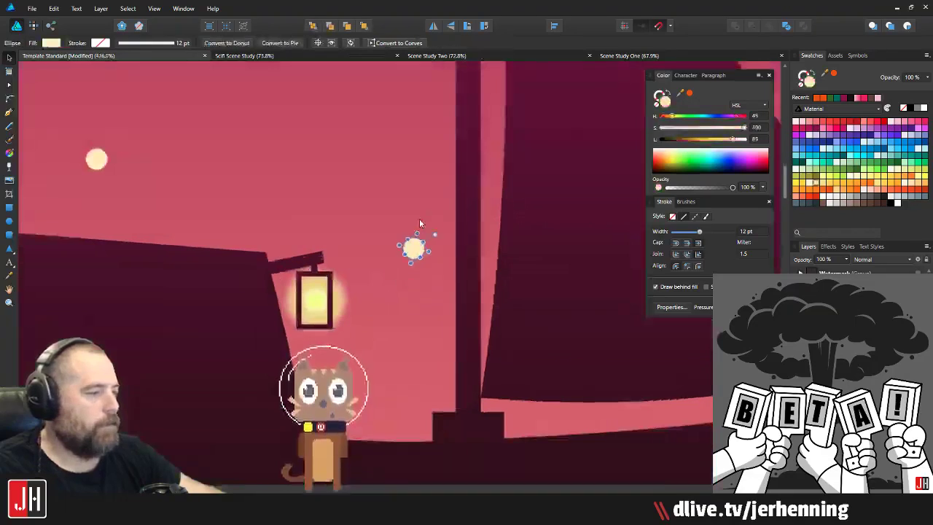
pyautogui.moveTo(419, 223); pyautogui.dragTo(430, 211)
pyautogui.scroll(-6, 429, 233)
pyautogui.moveTo(468, 253); pyautogui.dragTo(378, 263)
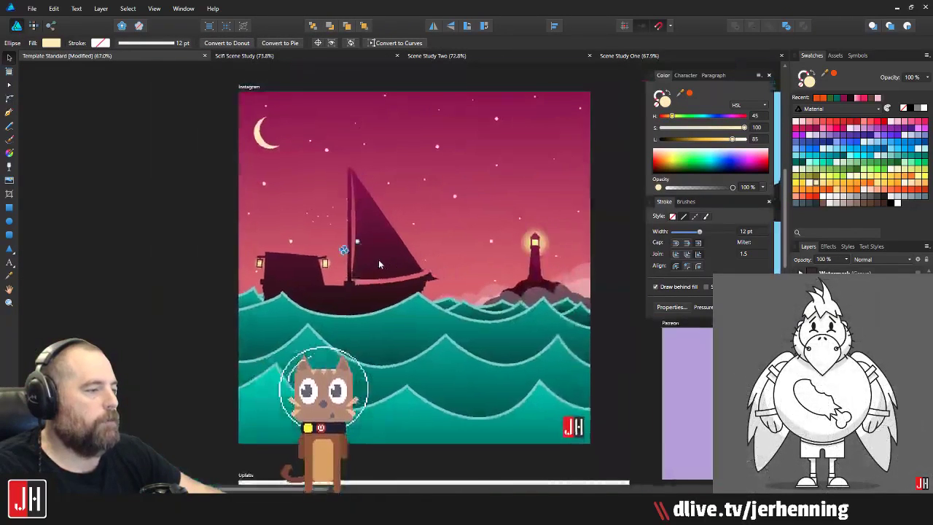
# Step: Shift the ship group slightly right and move the star above the front lantern into the sky between sail and lighthouse
pyautogui.scroll(3, 378, 264)
pyautogui.click(225, 292)
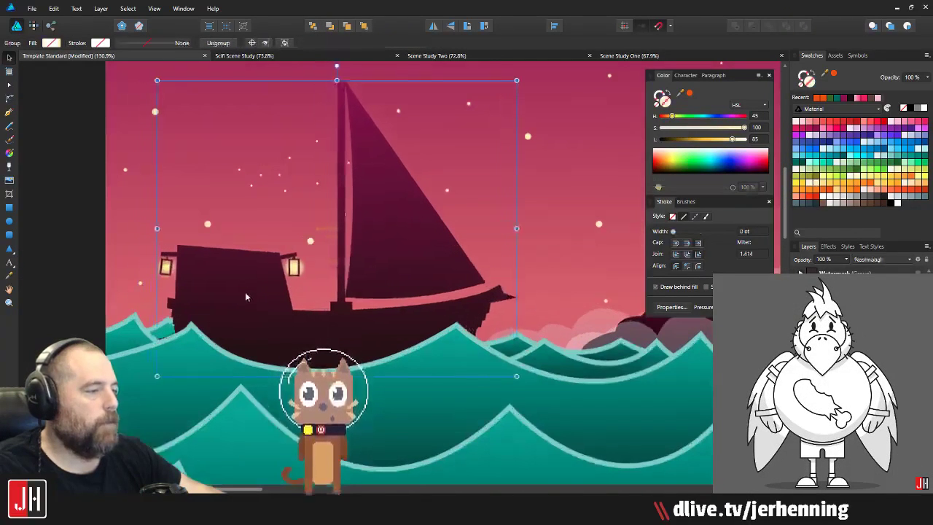
pyautogui.hotkey('ctrl', '0')
pyautogui.scroll(3, 286, 256)
pyautogui.click(279, 276)
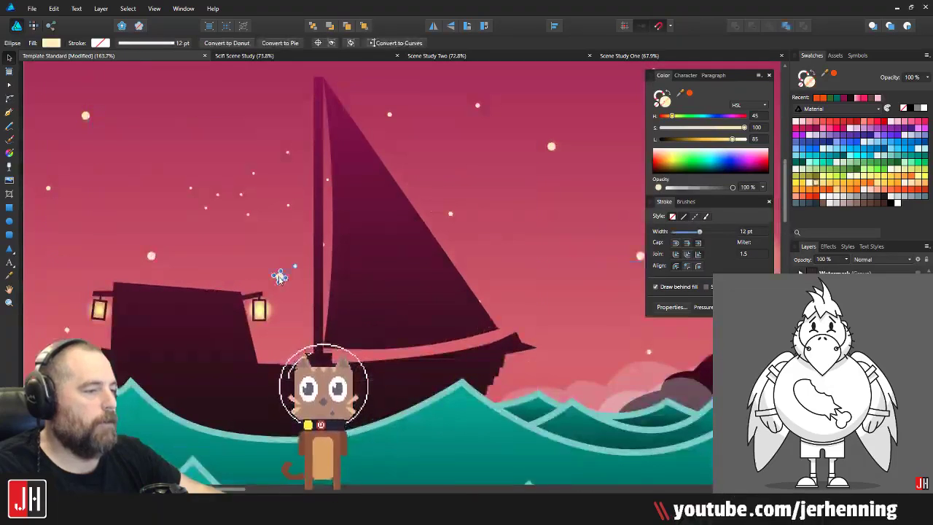
pyautogui.moveTo(279, 277); pyautogui.dragTo(530, 327)
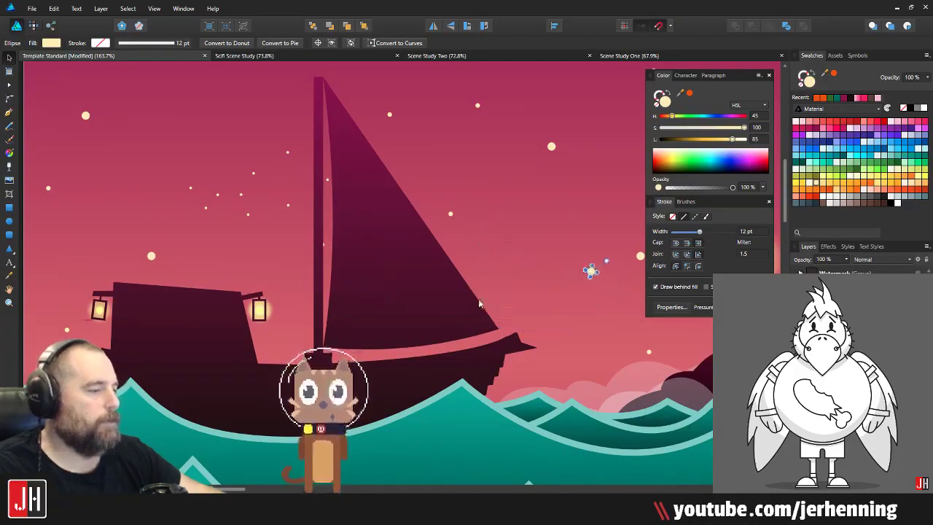
# Step: Duplicate the small star near the lighthouse into the gap between the cabin and mast, deselect it and save the document
pyautogui.click(650, 353)
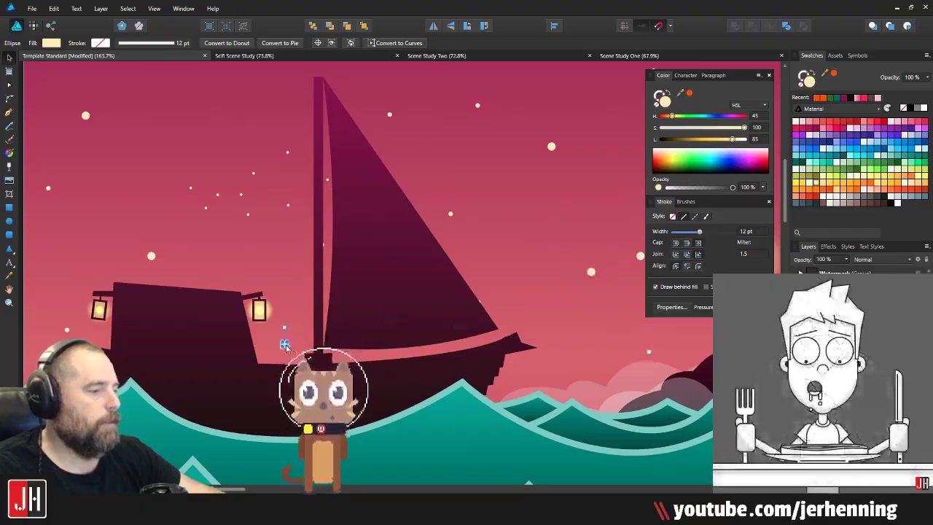
pyautogui.hotkey('ctrl', '0')
pyautogui.hotkey('ctrl', 'd')
pyautogui.hotkey('ctrl', 's')
pyautogui.scroll(3, 350, 321)
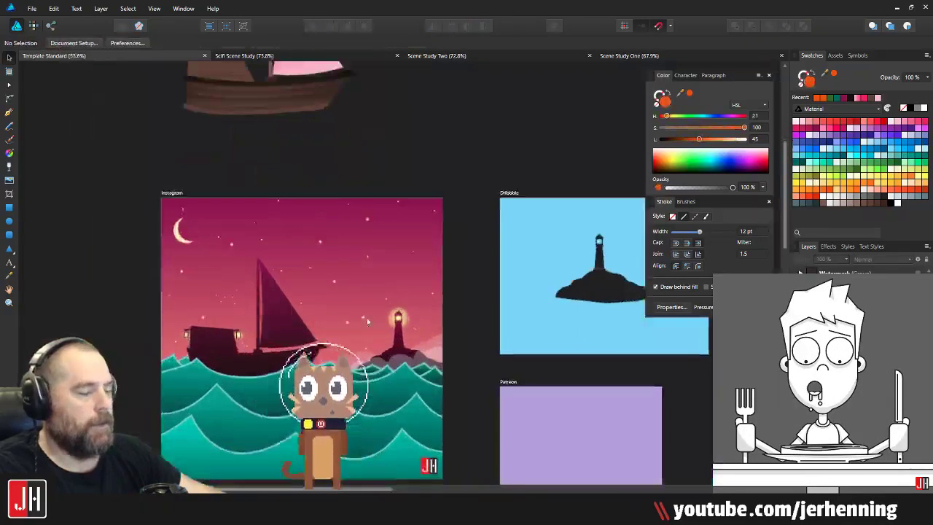
# Step: Nudge the ship slightly farther from the lighthouse, deselect it and review the whole composition
pyautogui.scroll(5, 368, 322)
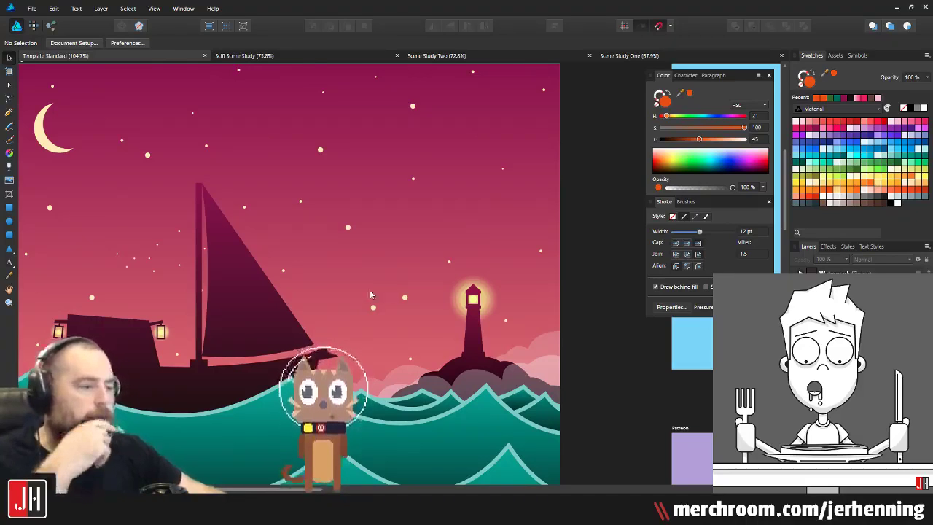
pyautogui.moveTo(321, 288); pyautogui.dragTo(363, 266)
pyautogui.scroll(-2, 364, 277)
pyautogui.hscroll(-3, 364, 322)
pyautogui.click(373, 272)
pyautogui.scroll(-5, 368, 281)
pyautogui.click(225, 284)
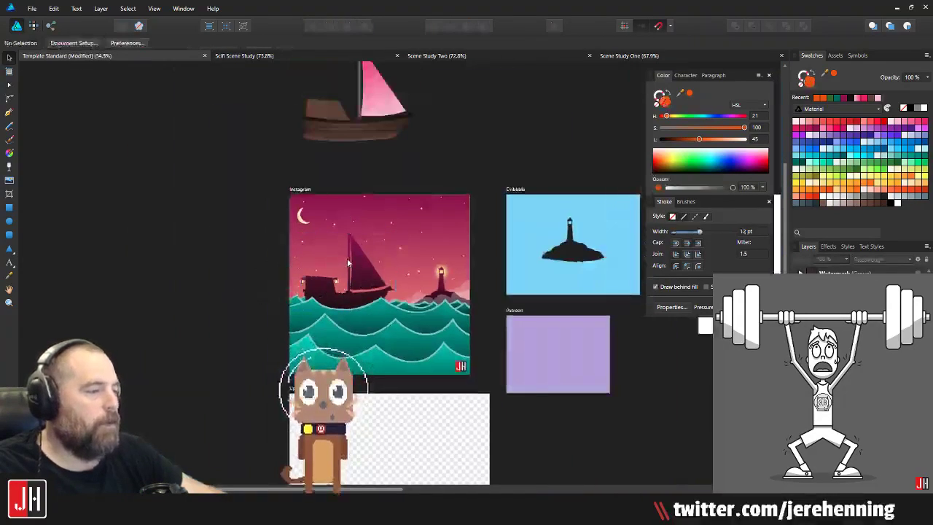
pyautogui.scroll(3, 348, 262)
pyautogui.hscroll(2, 365, 299)
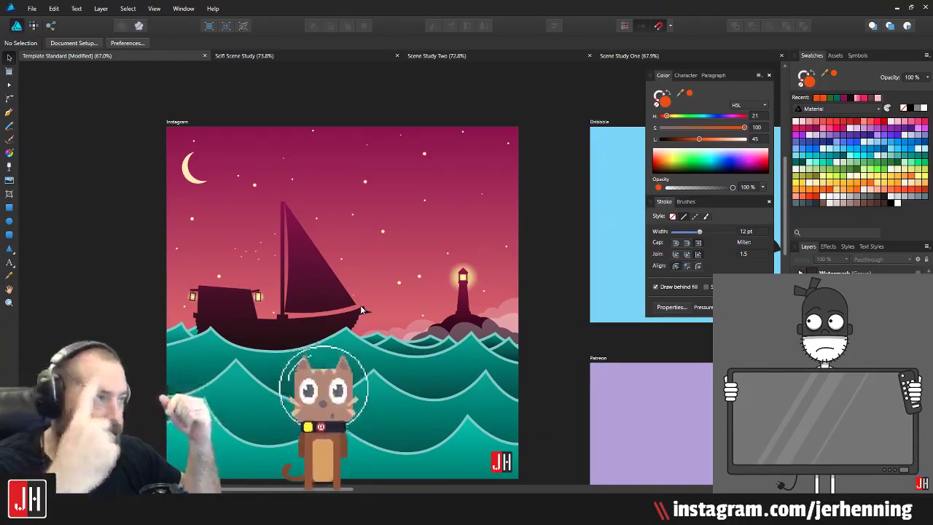
# Step: Draw a thin upright pole with the Pen tool above the cabin's stern end and lower its base into the roof
pyautogui.scroll(5, 274, 296)
pyautogui.moveTo(179, 281); pyautogui.dragTo(331, 322)
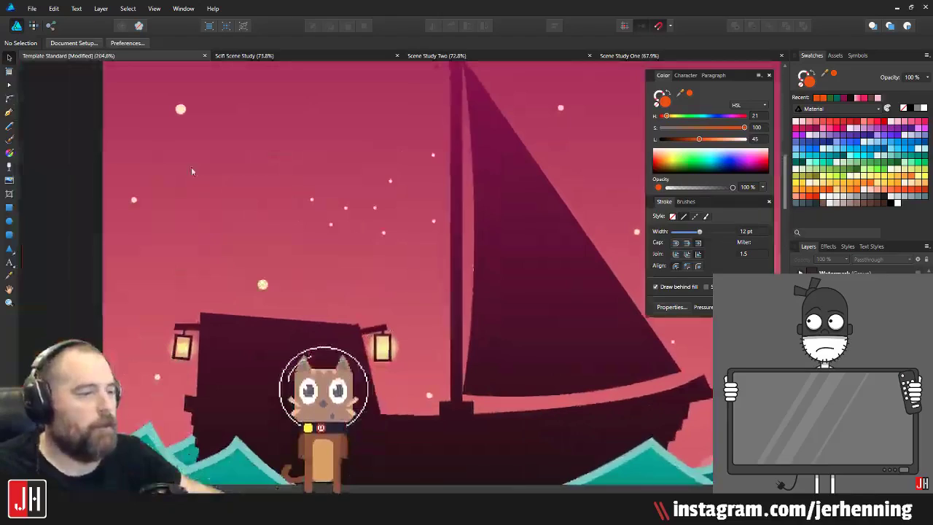
pyautogui.click(9, 112)
pyautogui.scroll(3, 256, 289)
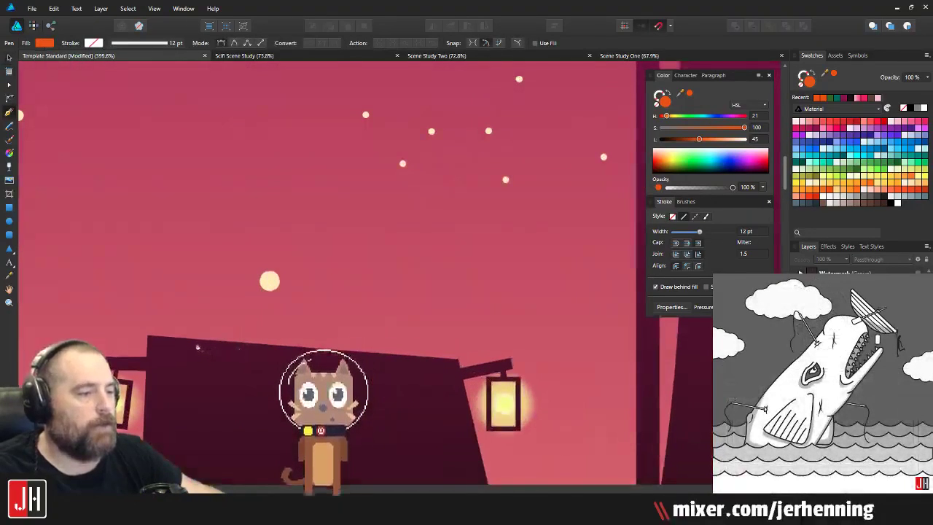
pyautogui.click(206, 172)
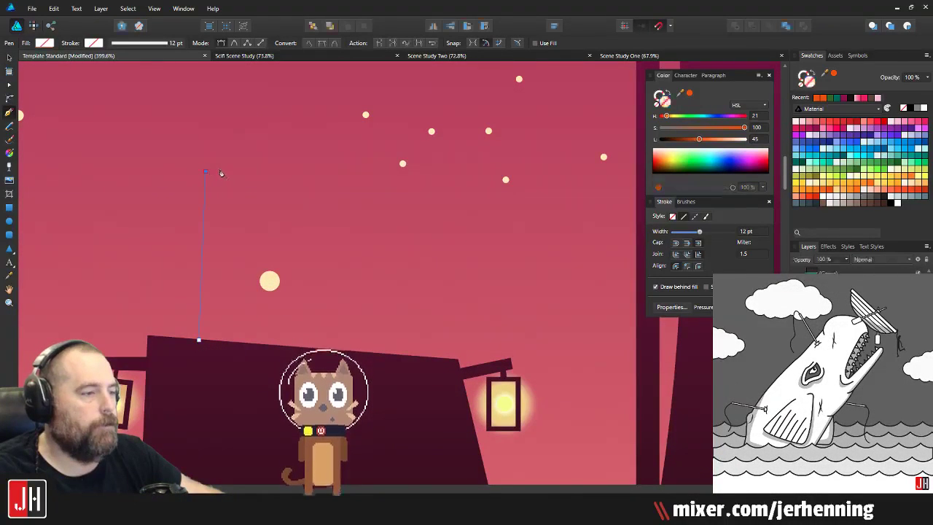
pyautogui.click(211, 345)
pyautogui.press('v')
pyautogui.moveTo(206, 290); pyautogui.dragTo(207, 304)
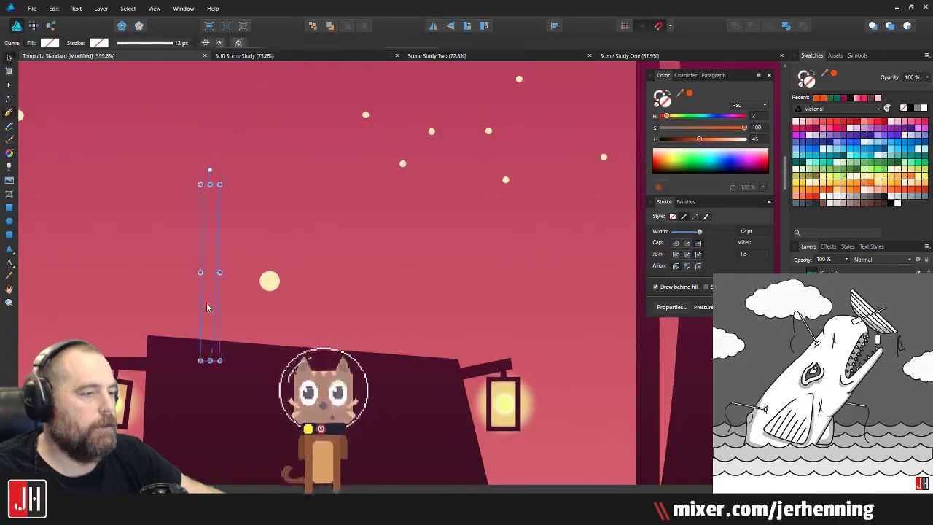
# Step: Fill the thin pole with dark blue and shift it slightly left and down on the cabin roof
pyautogui.keyDown('shift'); pyautogui.click(267, 354); pyautogui.keyUp('shift')
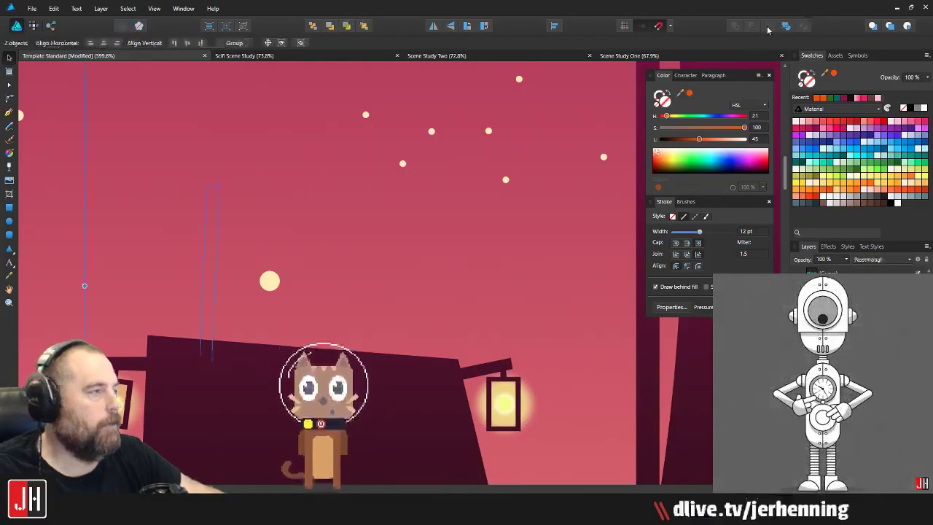
pyautogui.hotkey('ctrl', 'z')
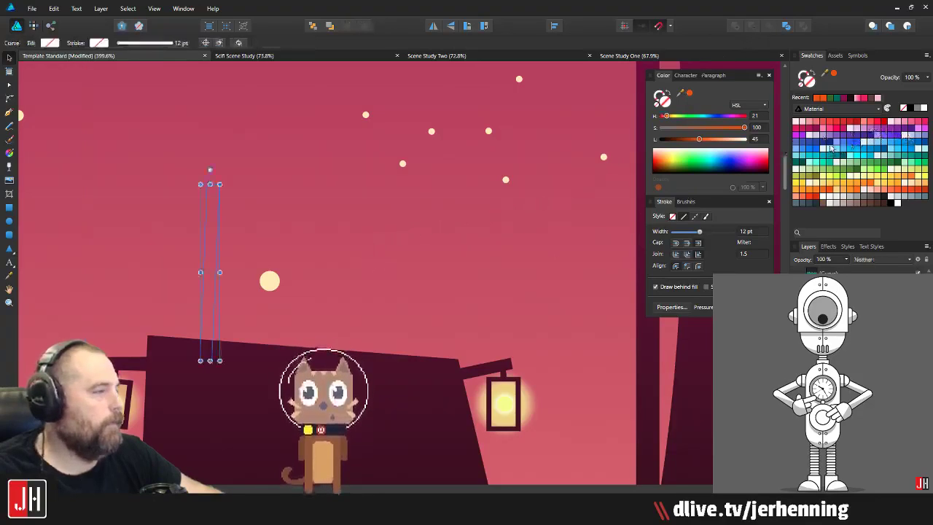
pyautogui.click(831, 148)
pyautogui.moveTo(210, 277); pyautogui.dragTo(201, 284)
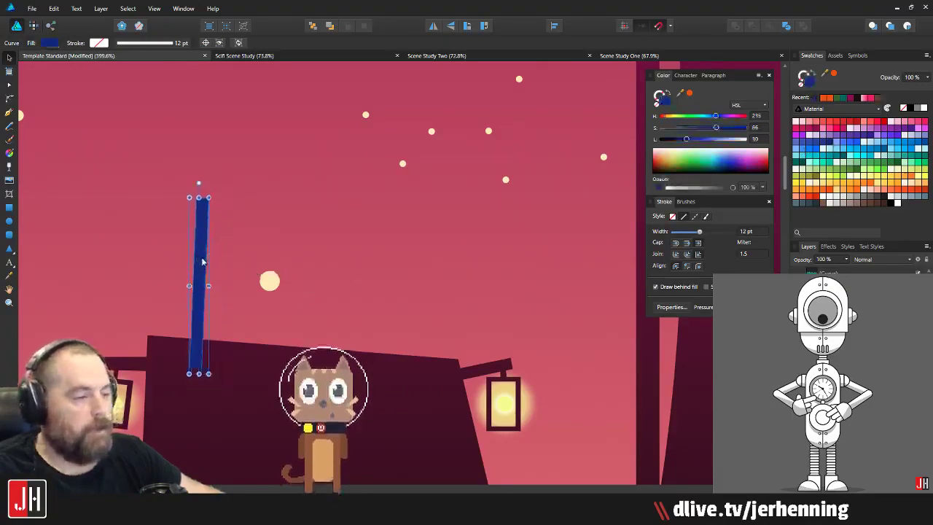
# Step: Merge the dark blue pole into the ship silhouette with a Boolean Add
pyautogui.keyDown('shift'); pyautogui.click(256, 353); pyautogui.keyUp('shift')
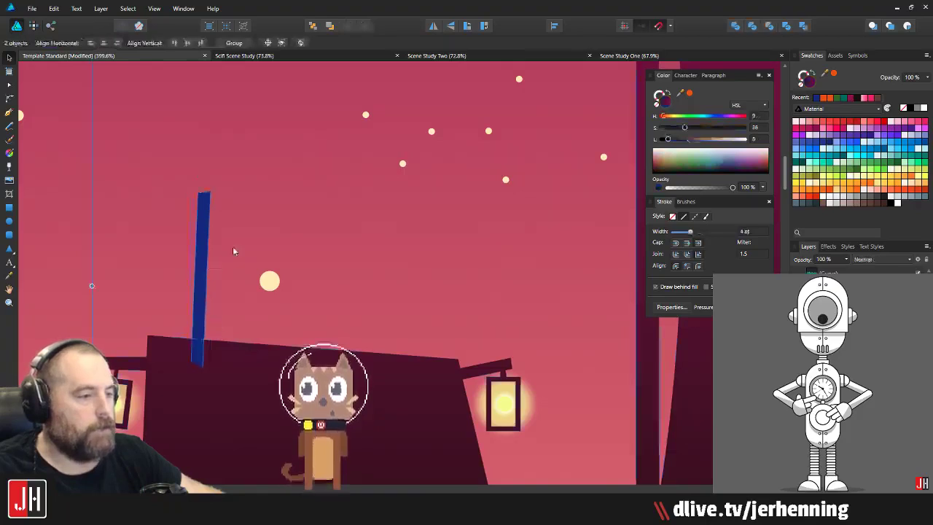
pyautogui.click(735, 26)
pyautogui.scroll(-5, 369, 235)
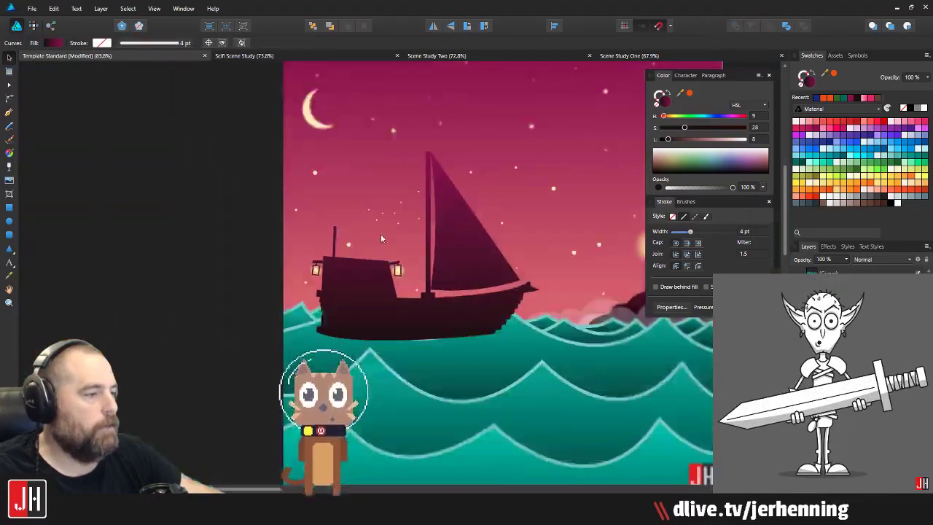
# Step: Cut the merged ship and paste it lower in the stacking order so its hull sits behind the large wave
pyautogui.moveTo(427, 311); pyautogui.dragTo(489, 287)
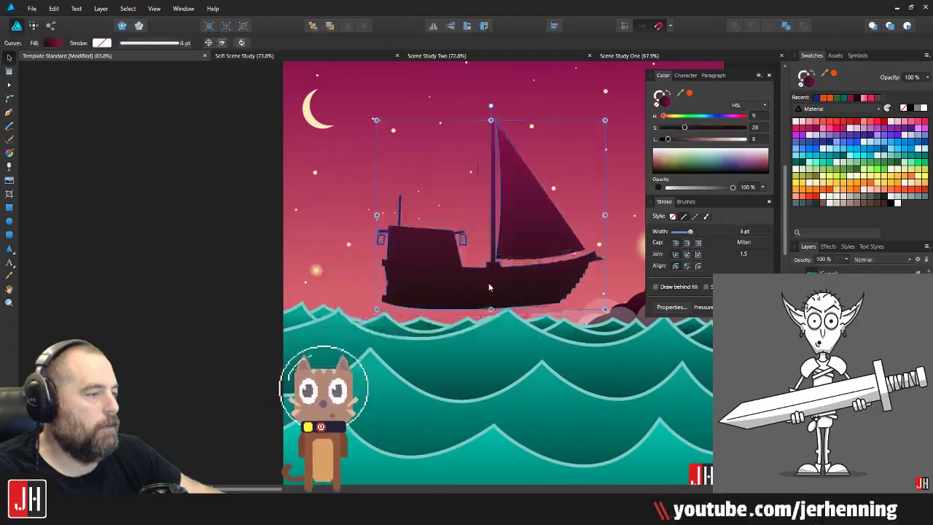
pyautogui.hotkey('ctrl', 'z')
pyautogui.hotkey('ctrl', 'x')
pyautogui.click(394, 333)
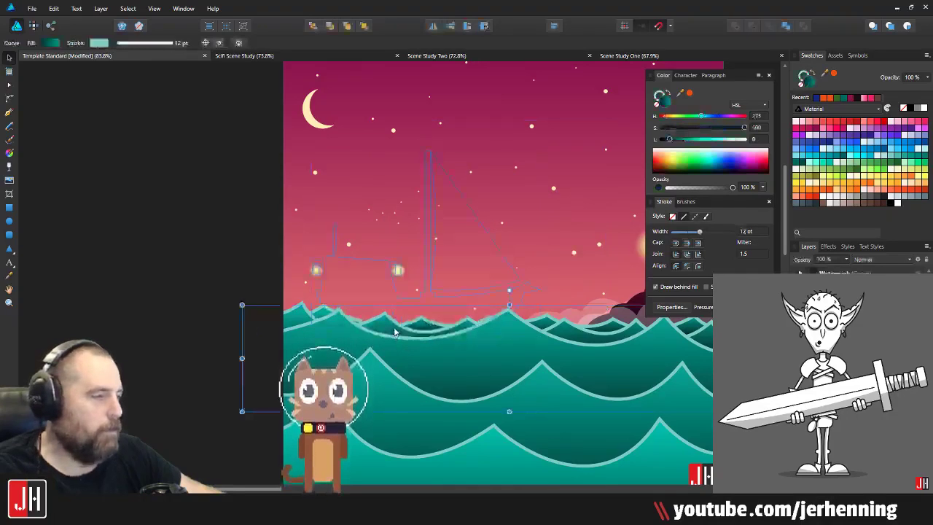
pyautogui.click(230, 274)
# Step: Shorten the thin pole on the cabin roof by lowering its two top nodes, and deselect the ship
pyautogui.scroll(-5, 299, 262)
pyautogui.scroll(7, 321, 265)
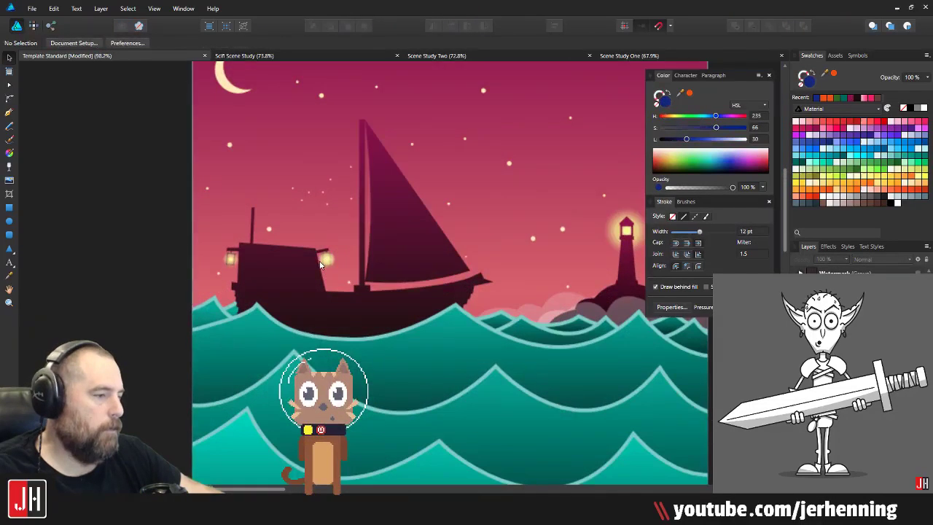
pyautogui.scroll(2, 386, 320)
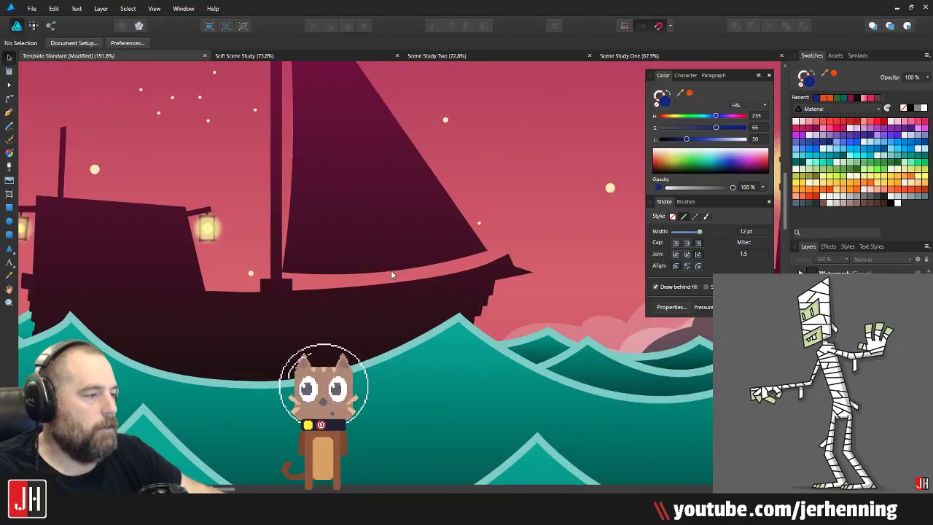
pyautogui.moveTo(205, 309); pyautogui.dragTo(312, 306)
pyautogui.moveTo(297, 266); pyautogui.dragTo(305, 280)
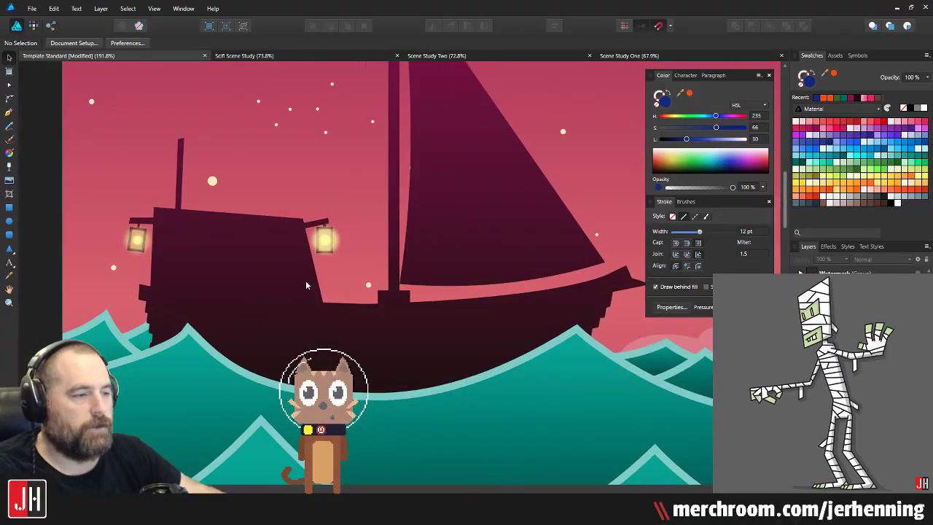
pyautogui.hotkey('ctrl', '0')
pyautogui.scroll(5, 277, 208)
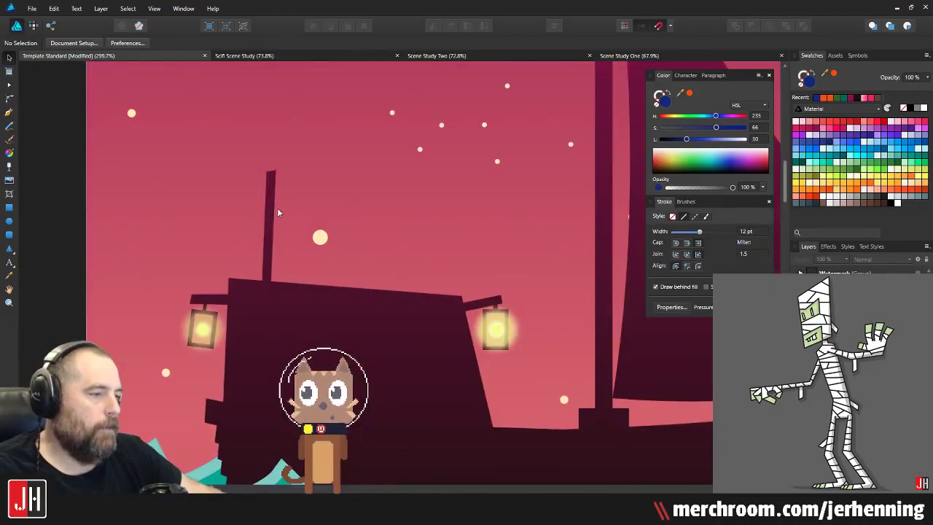
pyautogui.click(270, 198)
pyautogui.press('a')
pyautogui.moveTo(292, 180); pyautogui.dragTo(274, 210)
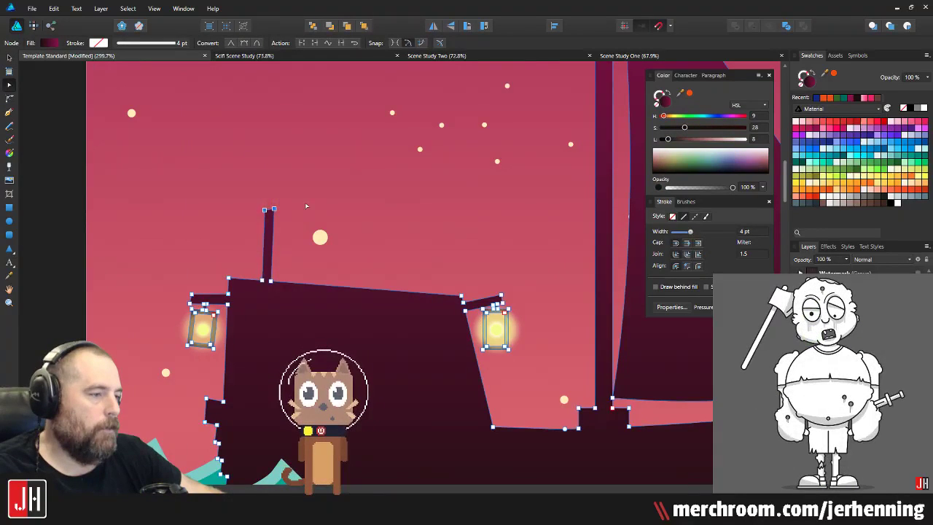
pyautogui.press('v')
pyautogui.click(300, 234)
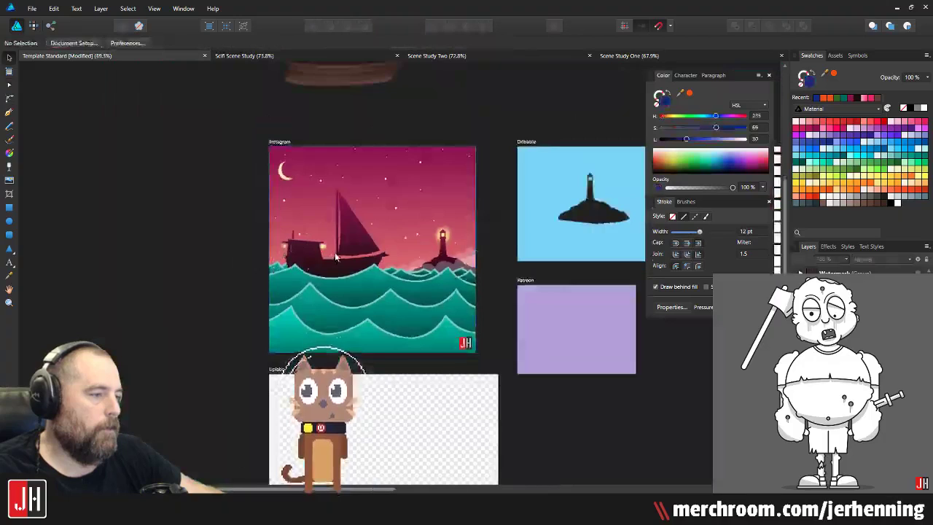
# Step: Shift the cabin's lower front corner node slightly toward the stern to make the front wall steeper
pyautogui.scroll(3, 288, 267)
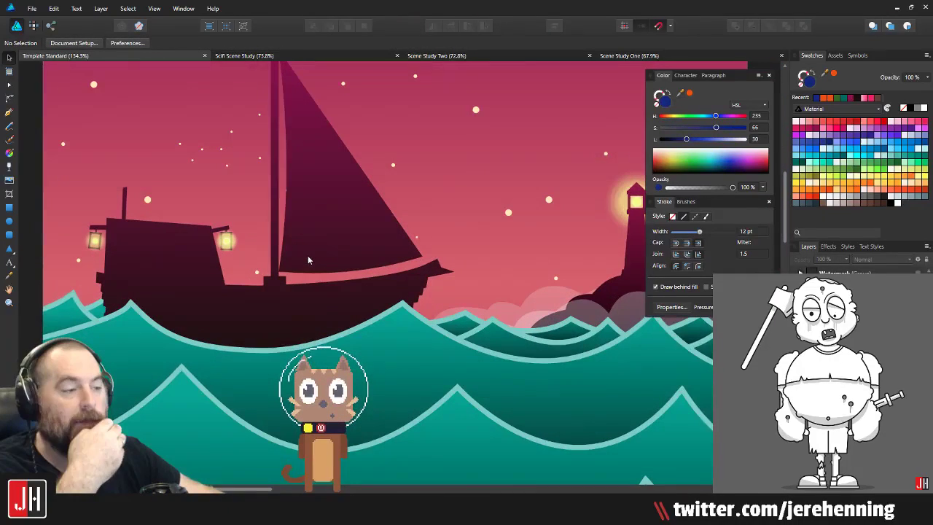
pyautogui.moveTo(396, 258); pyautogui.dragTo(359, 263)
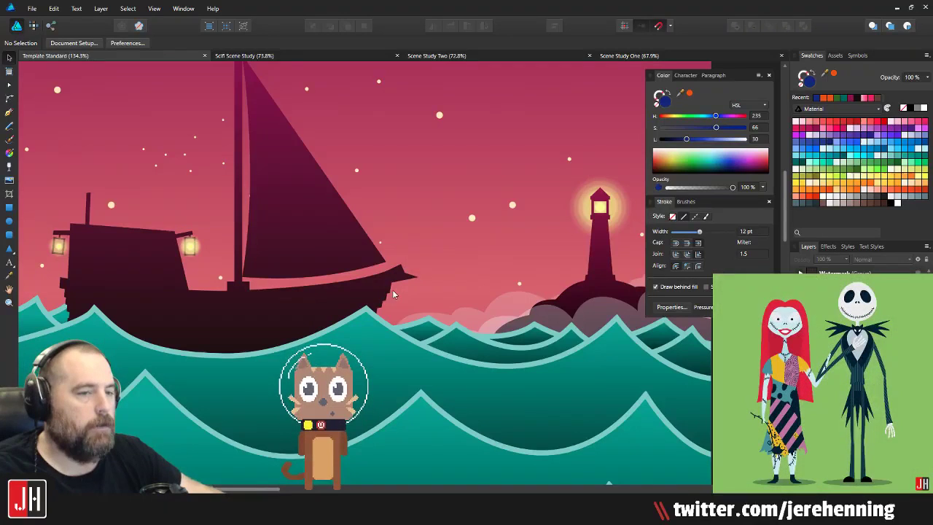
pyautogui.hscroll(-5, 393, 266)
pyautogui.hscroll(4, 438, 255)
pyautogui.scroll(-1, 438, 256)
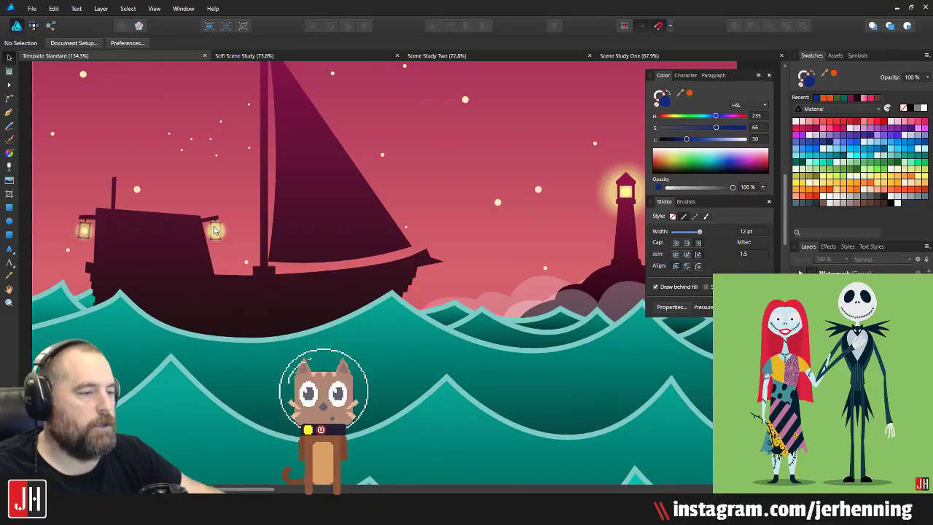
pyautogui.scroll(6, 179, 256)
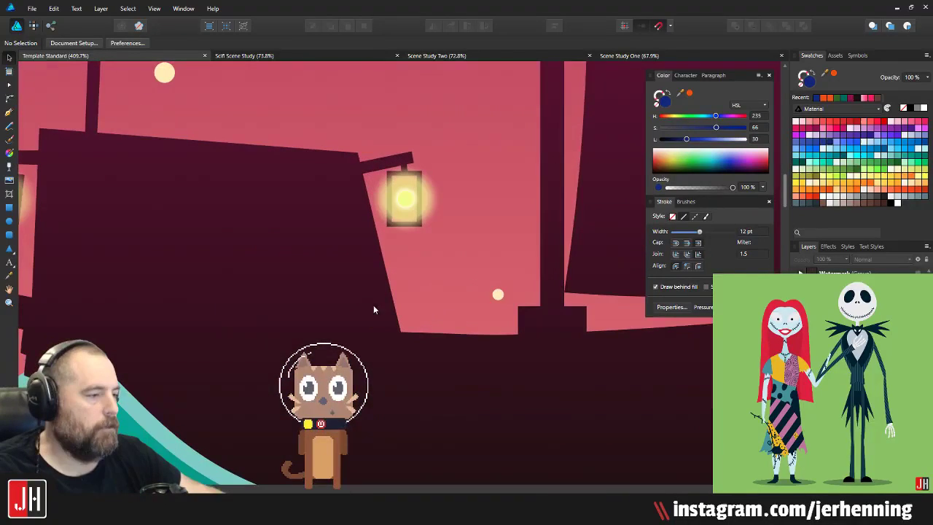
pyautogui.click(376, 299)
pyautogui.moveTo(399, 332); pyautogui.dragTo(384, 328)
pyautogui.press('v')
pyautogui.click(444, 293)
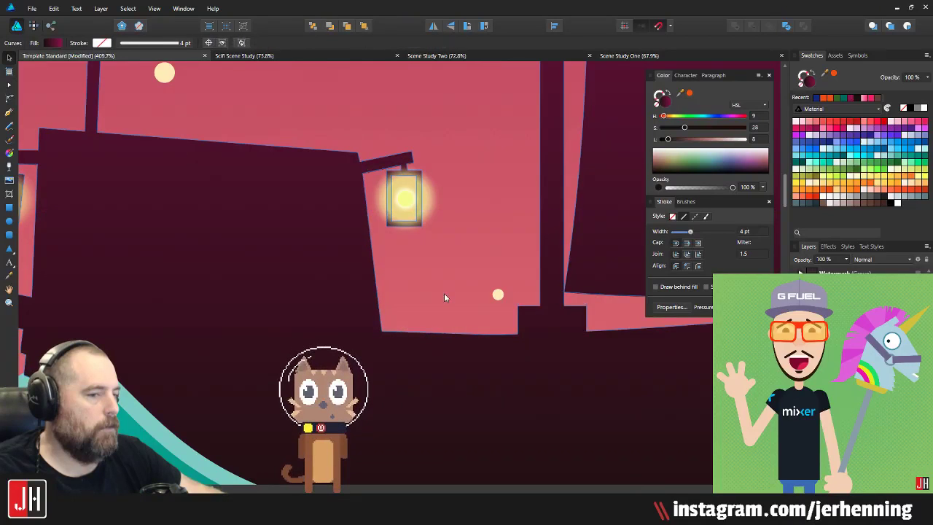
# Step: Review the ship, waves and lighthouse in the whole scene with nothing selected
pyautogui.scroll(-3, 446, 292)
pyautogui.scroll(-4, 364, 295)
pyautogui.scroll(4, 362, 288)
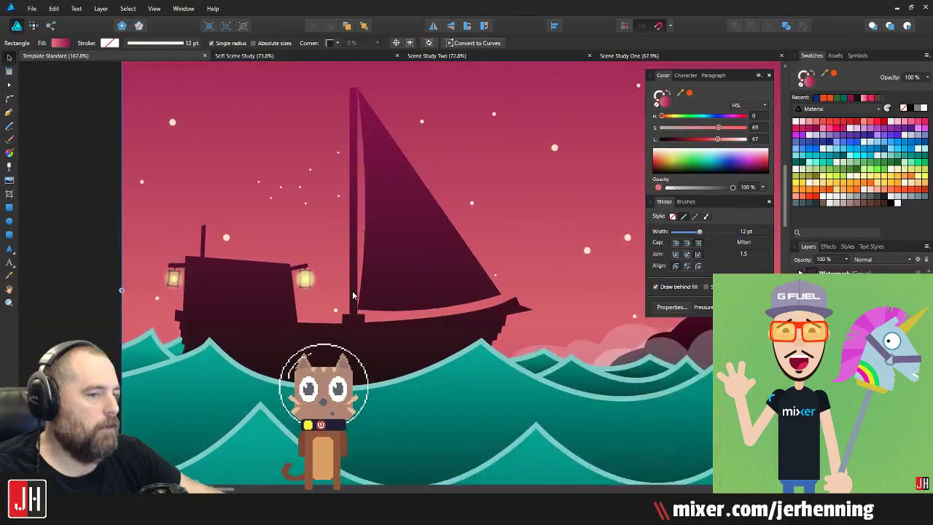
pyautogui.scroll(-3, 358, 292)
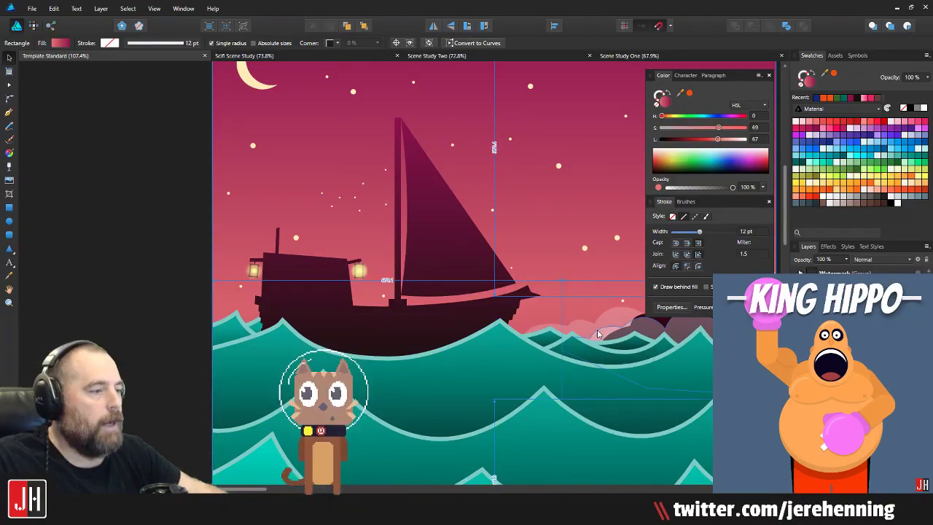
pyautogui.scroll(-4, 594, 331)
pyautogui.moveTo(579, 335); pyautogui.dragTo(371, 343)
pyautogui.click(167, 300)
pyautogui.scroll(2, 370, 306)
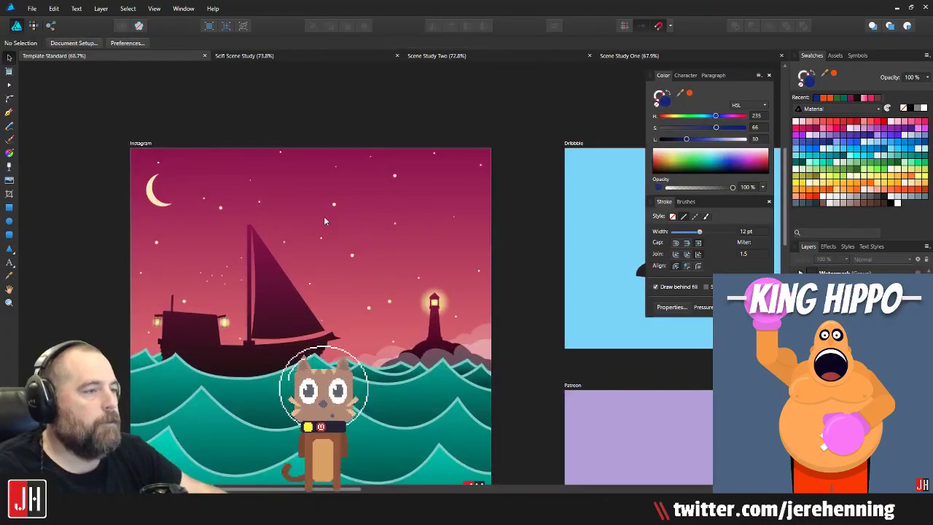
# Step: Compare the sea scene with the Scifi Scene Study and Scene Study Two documents, and return to it
pyautogui.click(260, 57)
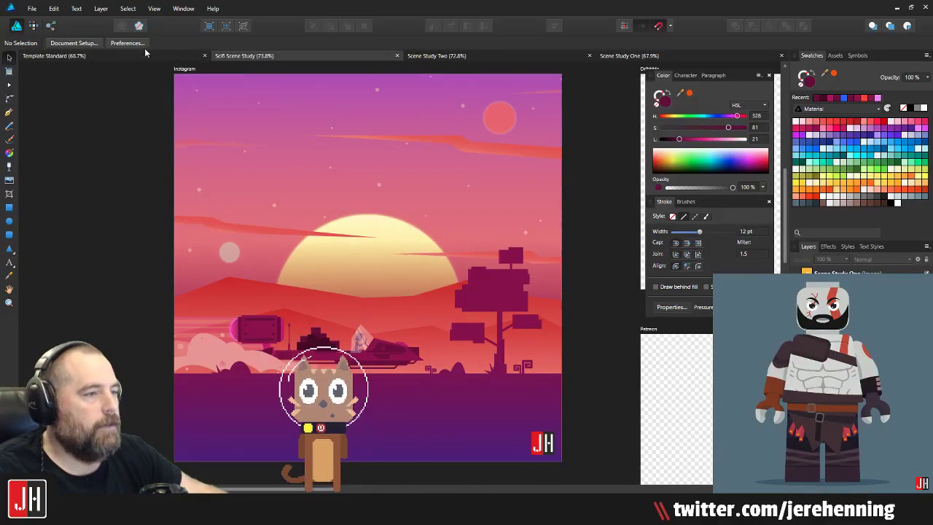
pyautogui.click(504, 59)
pyautogui.click(110, 56)
pyautogui.moveTo(274, 322); pyautogui.dragTo(424, 282)
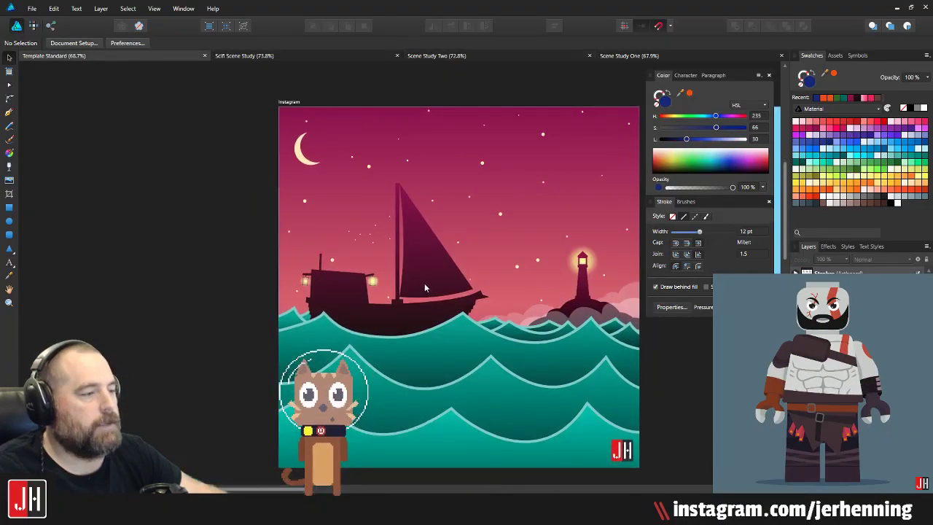
# Step: Select the ship together with its lanterns, check their placement in the scene and deselect them
pyautogui.scroll(2, 425, 283)
pyautogui.moveTo(141, 243); pyautogui.dragTo(248, 328)
pyautogui.moveTo(161, 268); pyautogui.dragTo(430, 325)
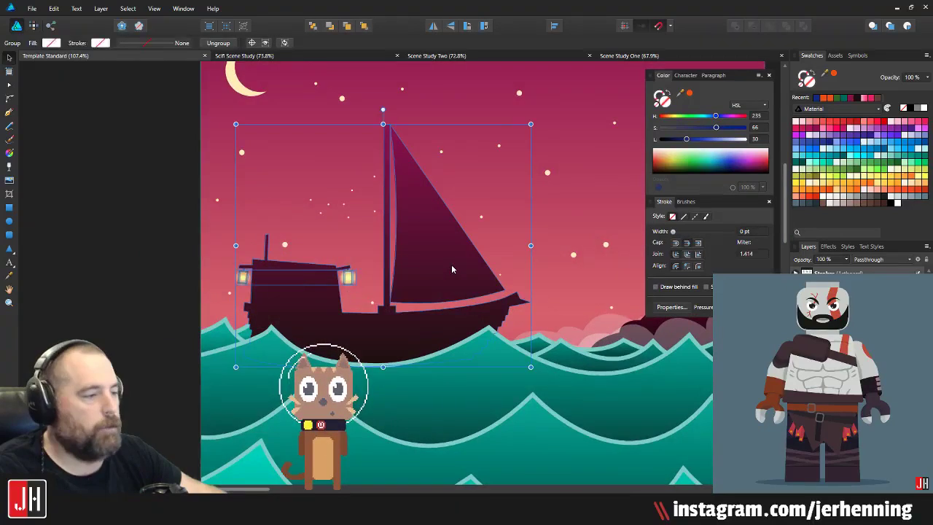
pyautogui.scroll(3, 426, 314)
pyautogui.scroll(-6, 416, 321)
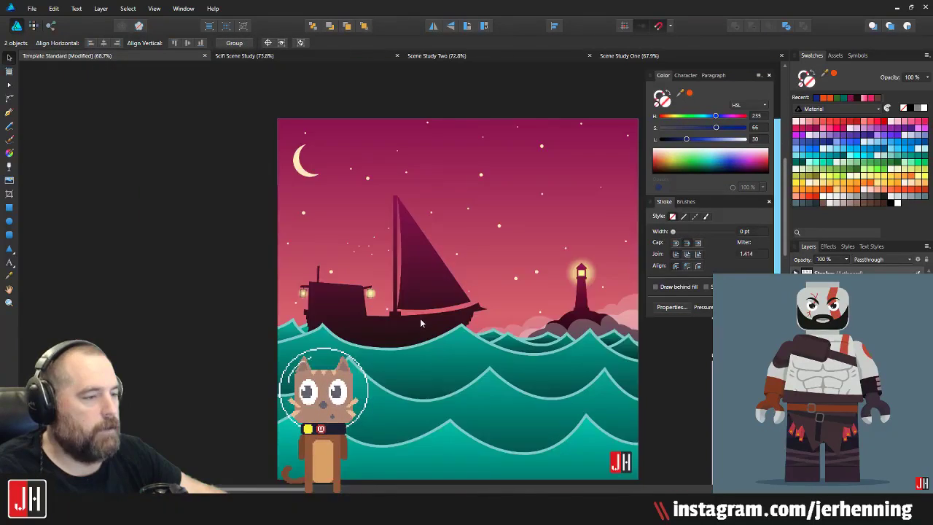
pyautogui.click(303, 313)
# Step: Move the star beside the cabin's pole higher into the sky above the roof
pyautogui.scroll(1, 438, 310)
pyautogui.scroll(6, 387, 277)
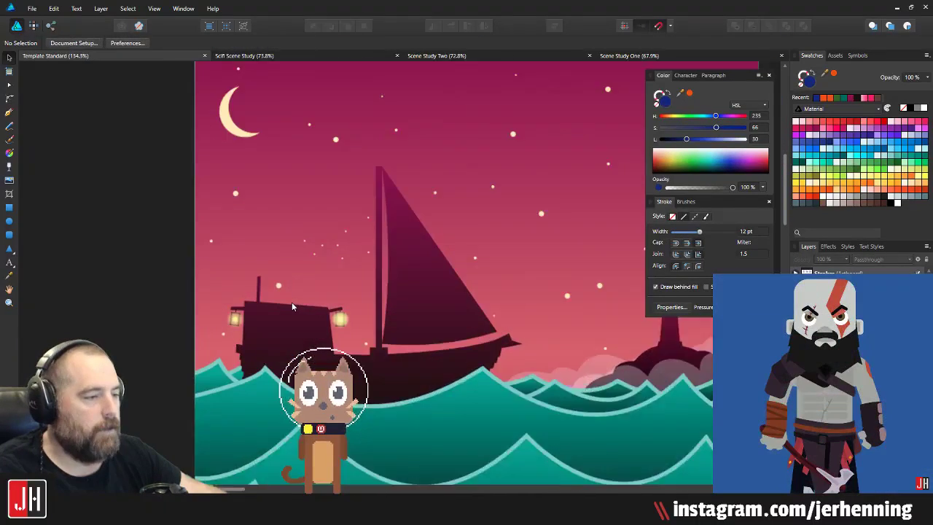
pyautogui.press('e')
pyautogui.moveTo(275, 282); pyautogui.dragTo(273, 244)
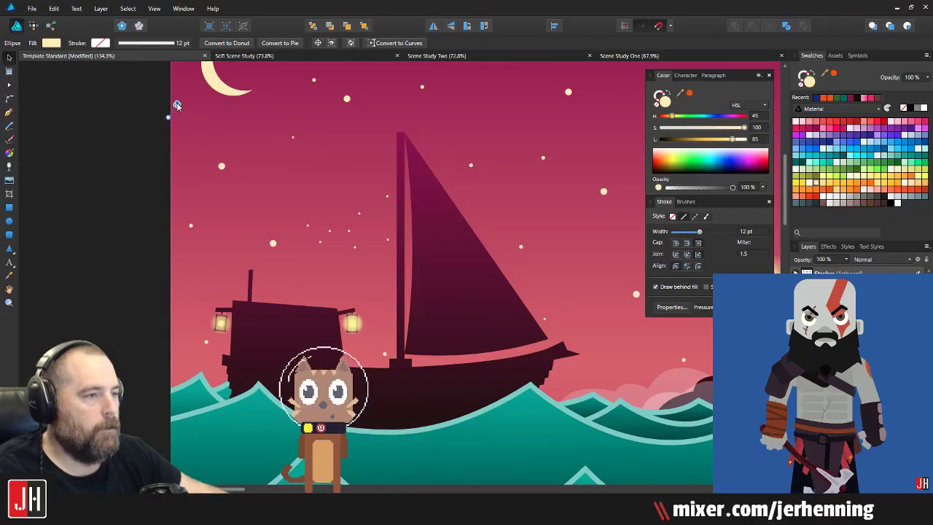
pyautogui.click(128, 109)
# Step: Check the rearranged stars against the full artboard and save the document
pyautogui.scroll(-4, 162, 139)
pyautogui.moveTo(294, 165); pyautogui.dragTo(329, 240)
pyautogui.scroll(2, 341, 242)
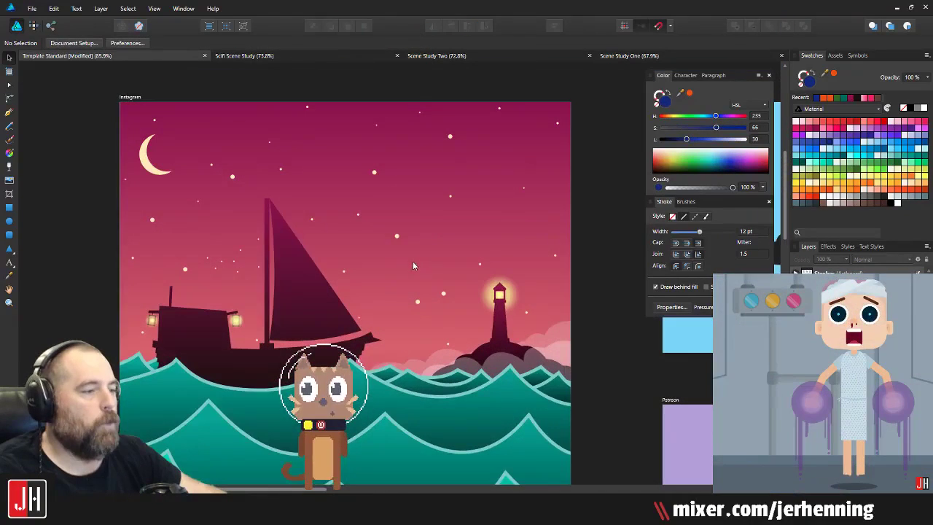
pyautogui.hotkey('ctrl', 's')
# Step: Examine the balance of ship, lighthouse, sky and waves across the full Instagram artboard
pyautogui.scroll(1, 374, 265)
pyautogui.moveTo(379, 264)
pyautogui.mouseDown()
pyautogui.moveTo(370, 277)
pyautogui.moveTo(367, 263)
pyautogui.mouseUp()
pyautogui.scroll(-2, 370, 277)
pyautogui.scroll(-3, 367, 266)
pyautogui.scroll(3, 352, 297)
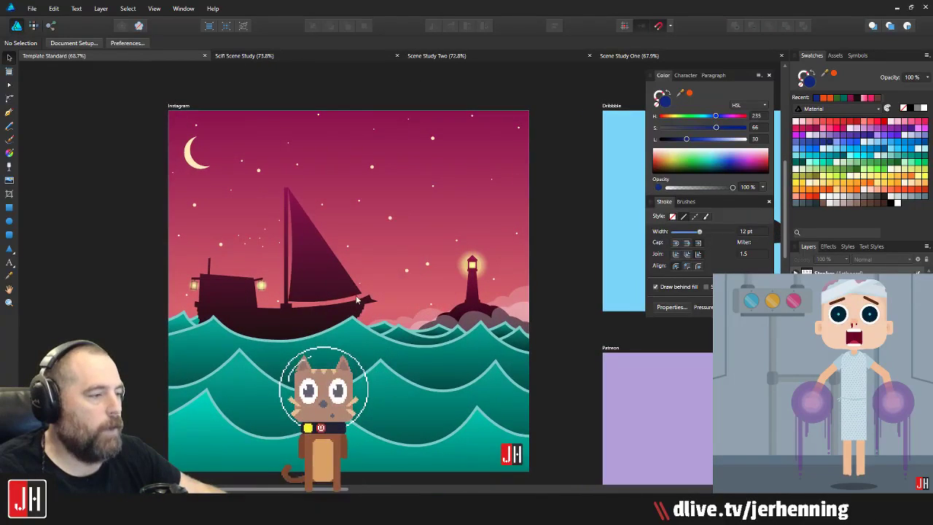
pyautogui.moveTo(401, 261); pyautogui.dragTo(398, 255)
pyautogui.scroll(1, 361, 271)
pyautogui.scroll(-3, 373, 267)
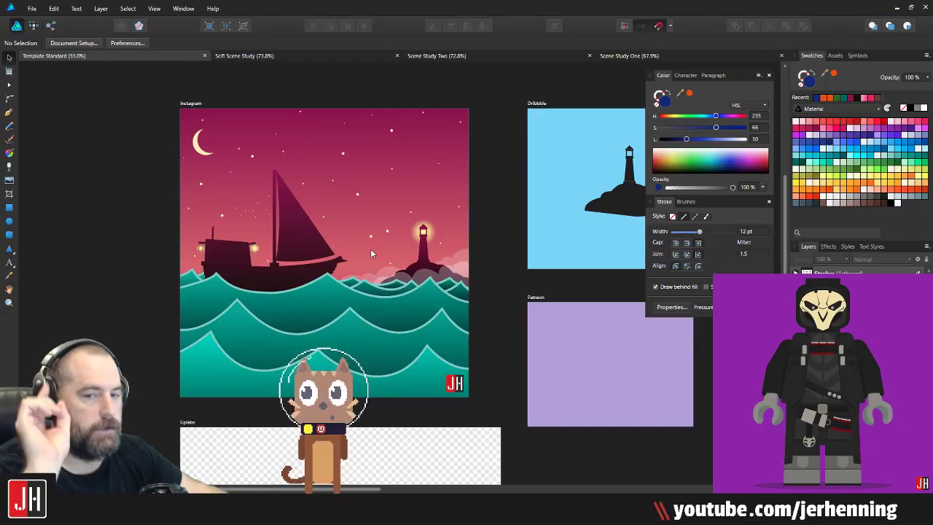
pyautogui.moveTo(370, 250); pyautogui.dragTo(414, 212)
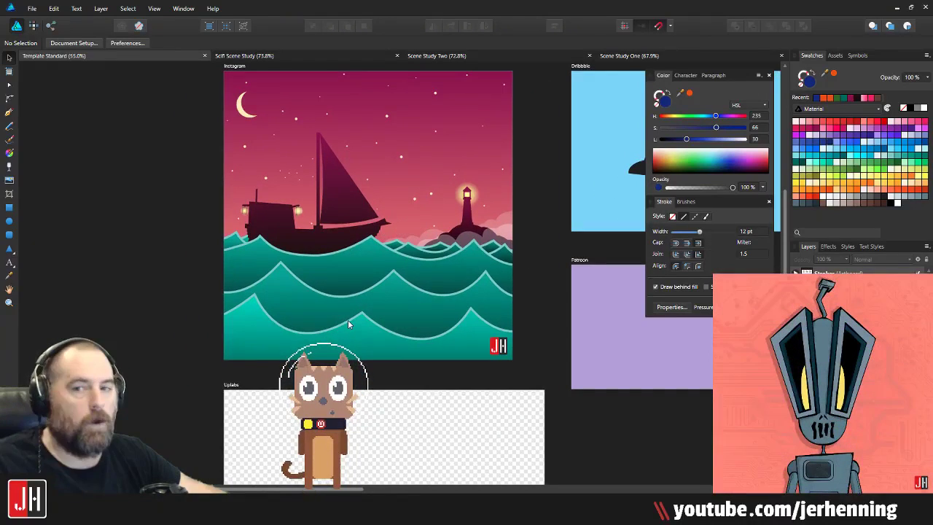
# Step: Draw a small circle with the Ellipse tool below the front wave's crest and fill it with white
pyautogui.scroll(2, 268, 335)
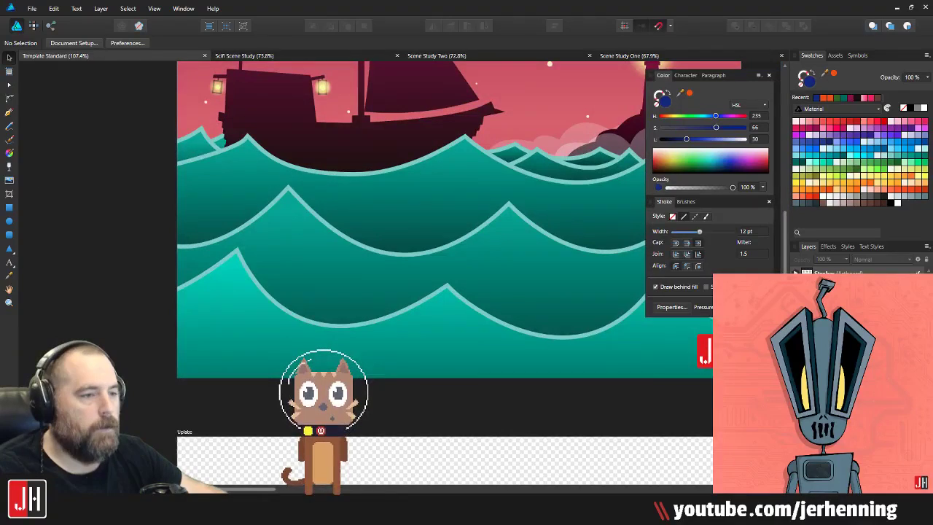
pyautogui.click(9, 222)
pyautogui.scroll(2, 309, 355)
pyautogui.moveTo(165, 282); pyautogui.dragTo(181, 298)
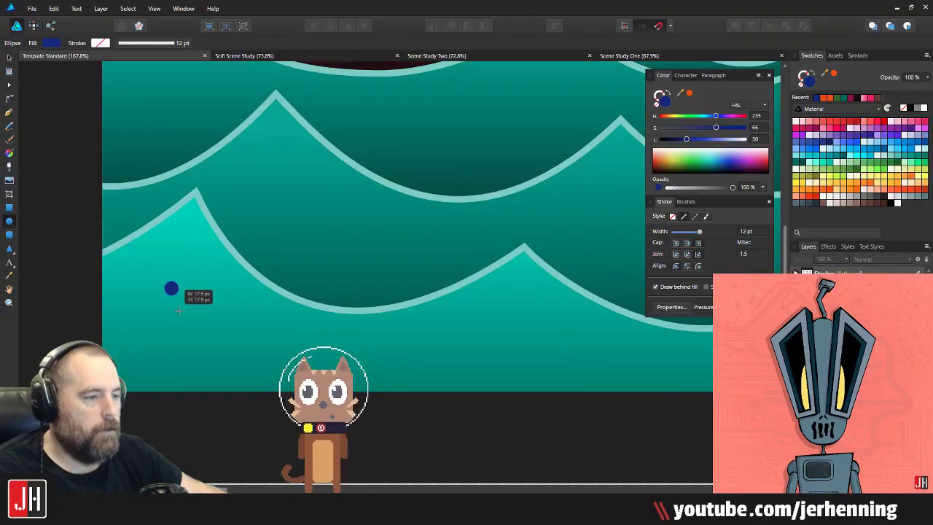
pyautogui.click(823, 196)
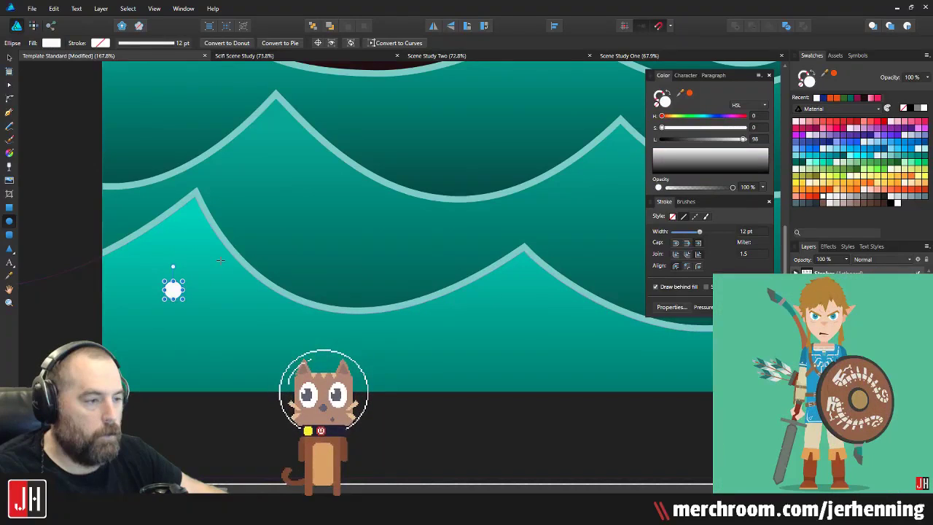
# Step: Set the white circle's opacity to 20%, shrink it slightly and place it nearer the wave's crest
pyautogui.press('2')
pyautogui.scroll(4, 168, 302)
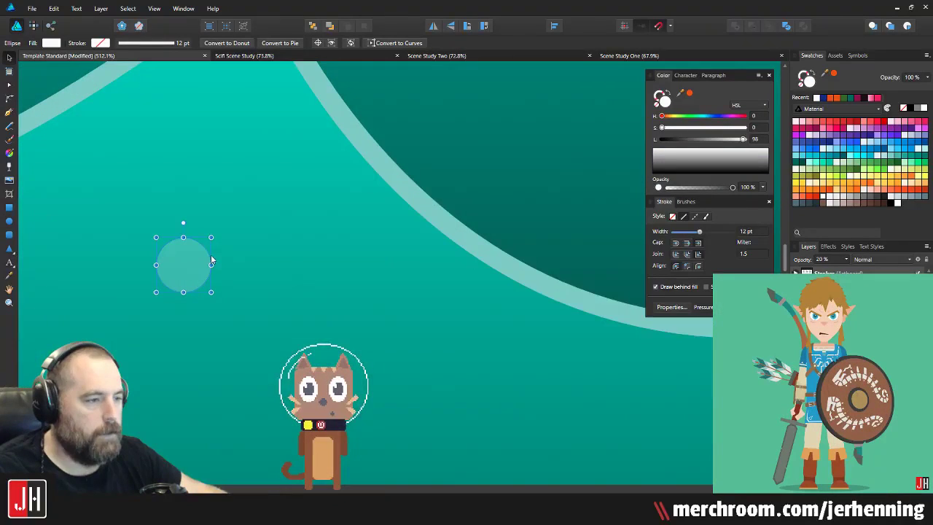
pyautogui.scroll(-7, 199, 215)
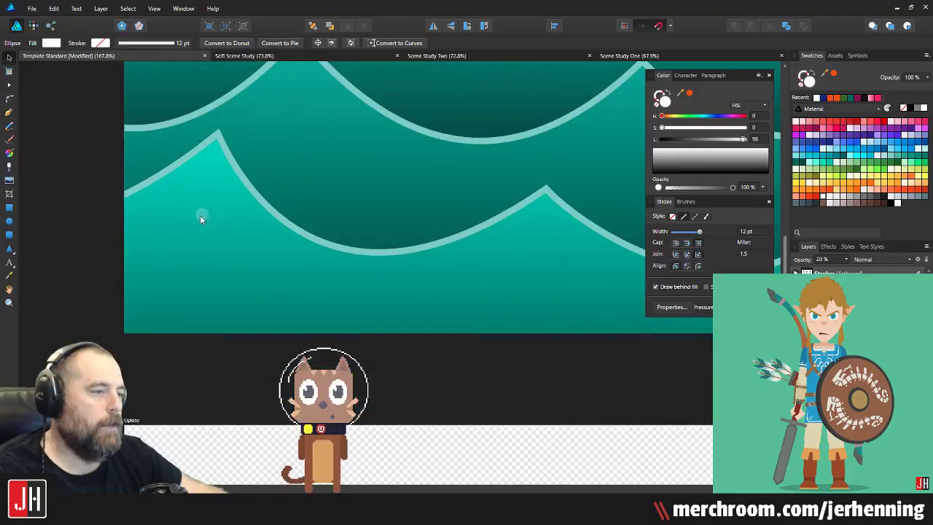
pyautogui.click(105, 231)
# Step: Duplicate the translucent circle to the front wave's lower part beneath its trough and shrink the copy to about half size
pyautogui.scroll(6, 200, 228)
pyautogui.click(237, 209)
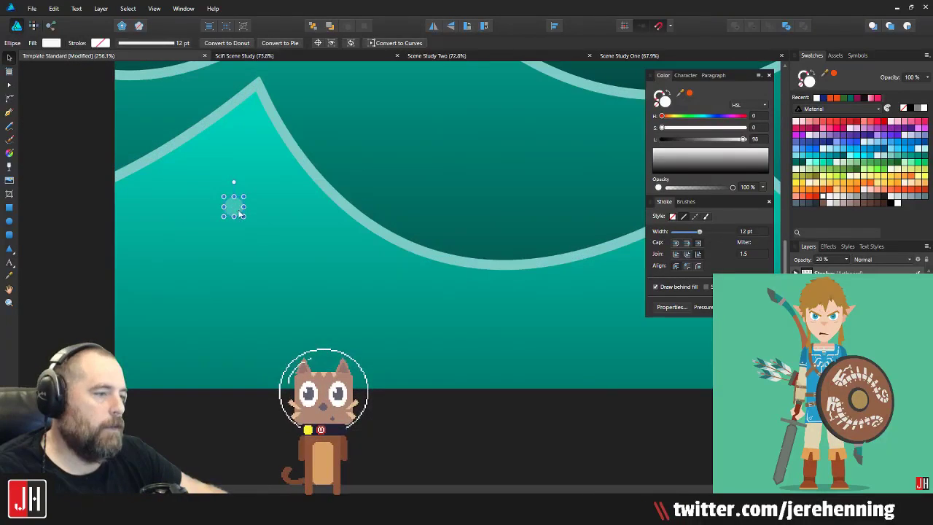
pyautogui.moveTo(237, 209); pyautogui.dragTo(597, 373)
pyautogui.scroll(3, 595, 372)
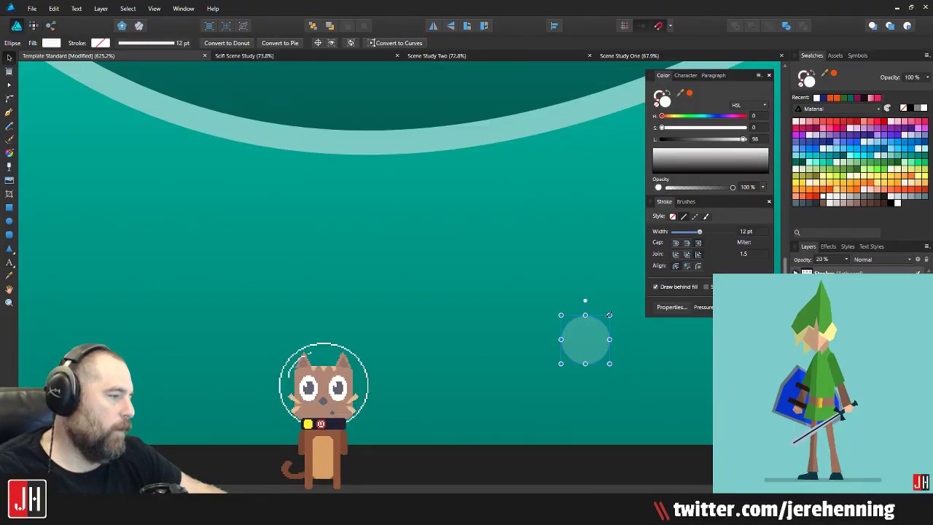
pyautogui.moveTo(612, 311); pyautogui.dragTo(571, 364)
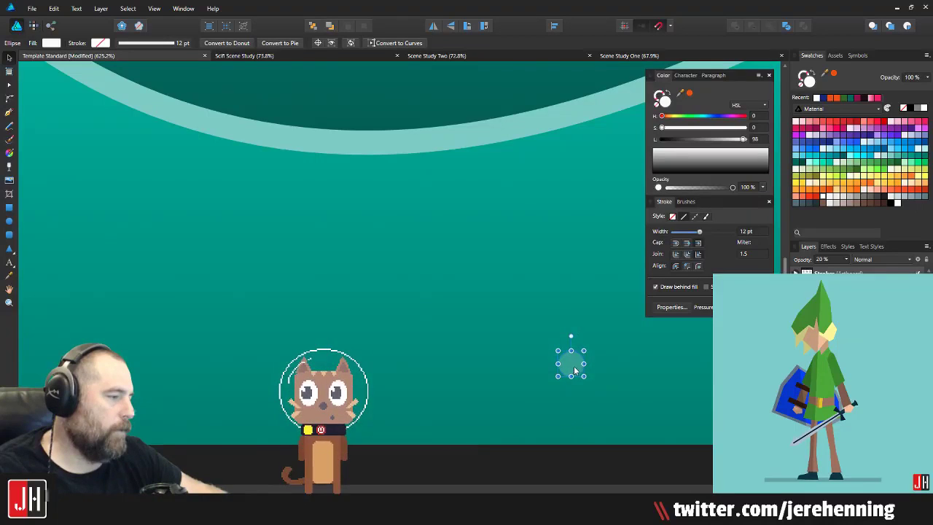
pyautogui.scroll(-8, 571, 367)
pyautogui.scroll(2, 315, 293)
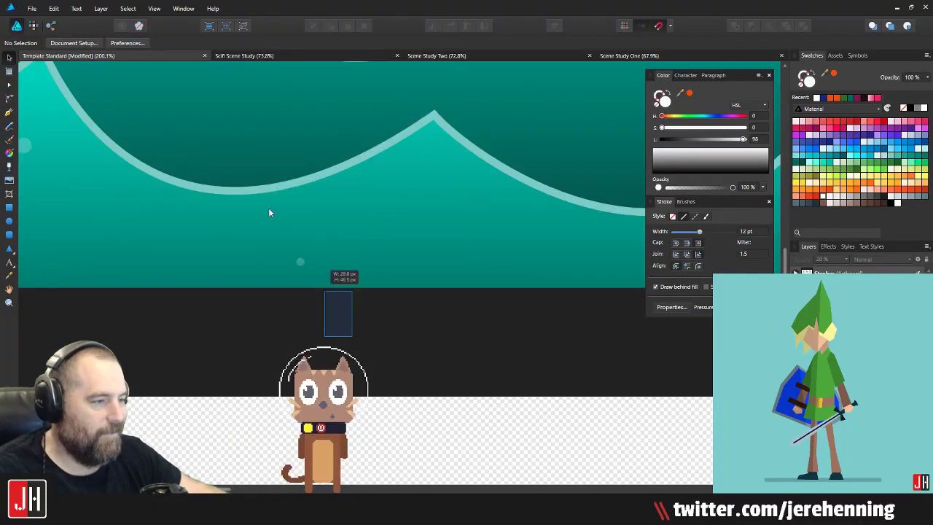
# Step: Duplicate the translucent bubble to just beneath the front wave's middle crest and add a larger copy near its trough beside the right crest
pyautogui.moveTo(301, 262); pyautogui.dragTo(507, 201)
pyautogui.moveTo(632, 250); pyautogui.dragTo(618, 216)
pyautogui.scroll(4, 289, 268)
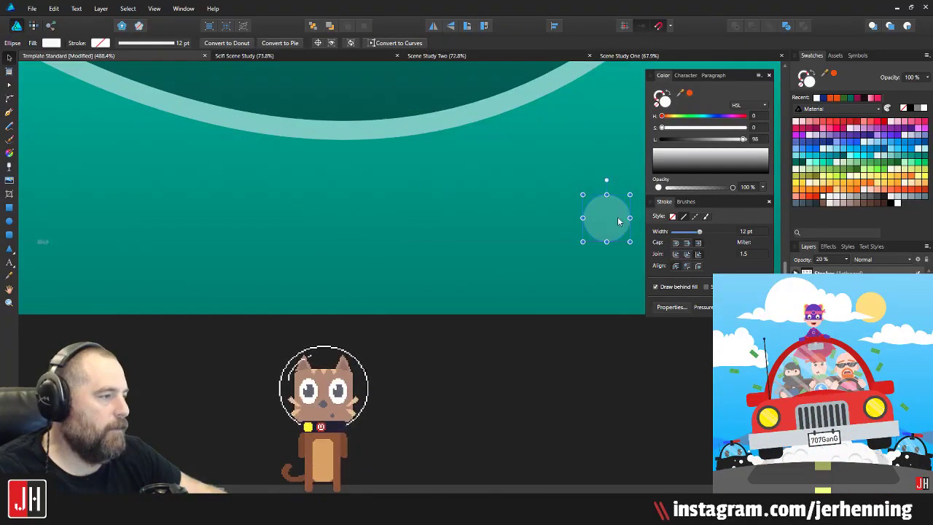
pyautogui.scroll(-4, 584, 299)
pyautogui.scroll(-1, 584, 299)
pyautogui.click(534, 303)
pyautogui.scroll(3, 408, 284)
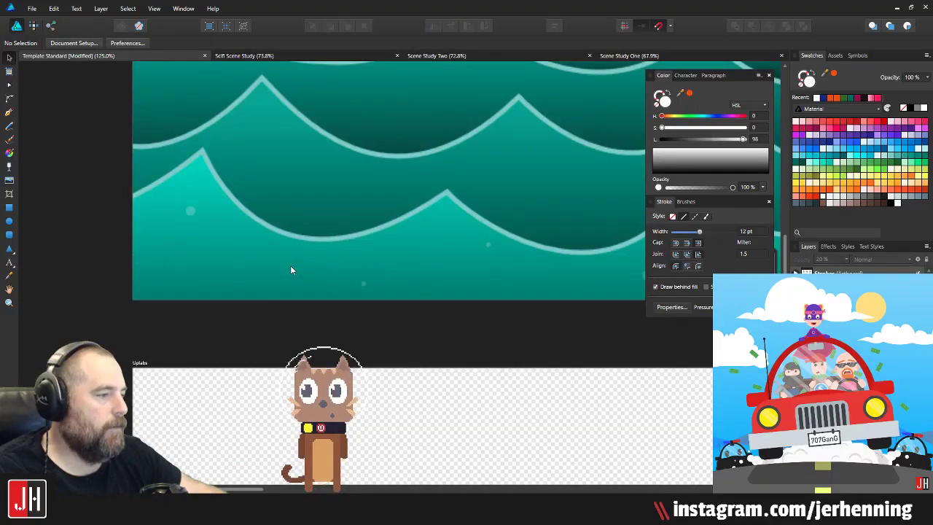
# Step: Duplicate the bubble beneath the front wave's left crest into the wave's lower left corner, making the copy smaller
pyautogui.click(190, 212)
pyautogui.scroll(3, 193, 210)
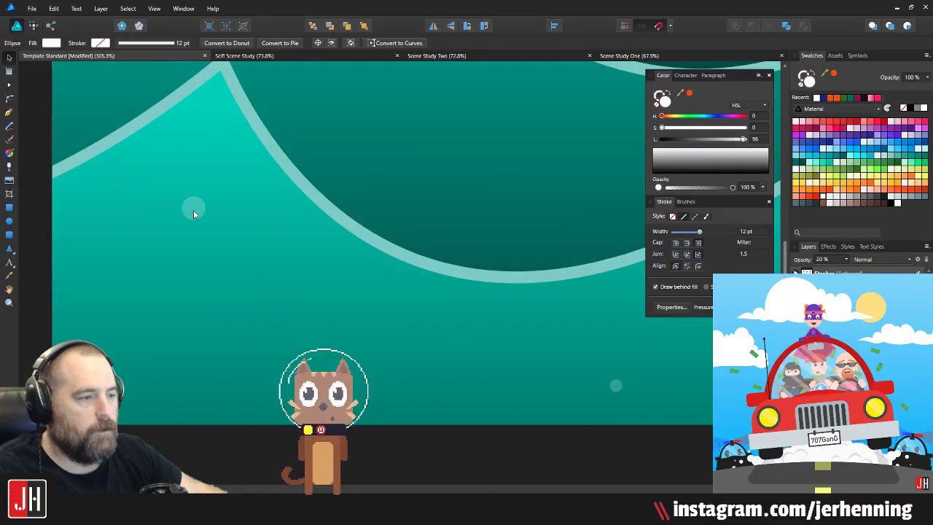
pyautogui.moveTo(180, 330); pyautogui.dragTo(118, 353)
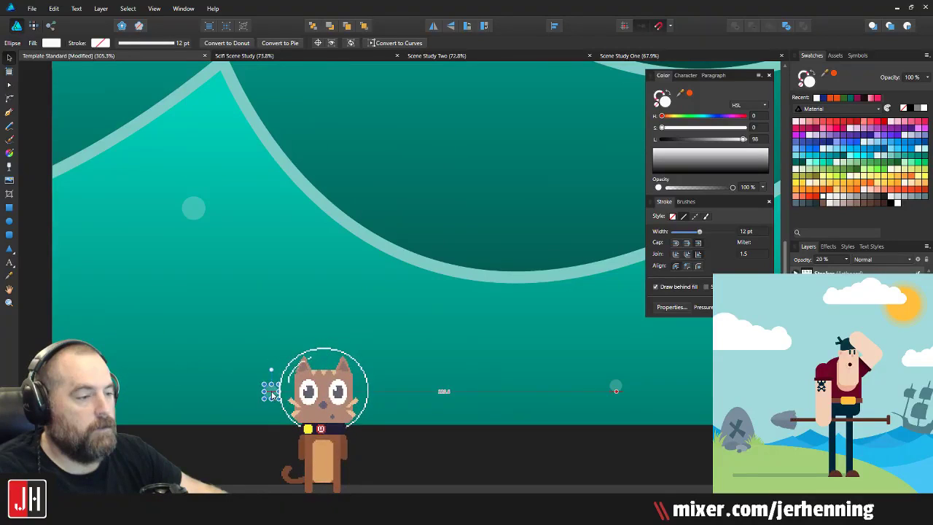
pyautogui.moveTo(273, 395); pyautogui.dragTo(327, 388)
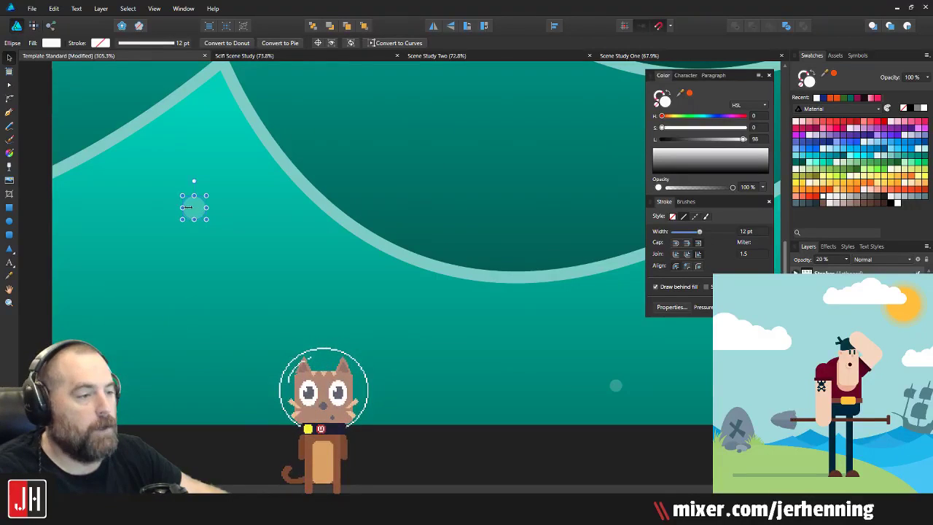
pyautogui.scroll(-8, 224, 190)
pyautogui.click(125, 233)
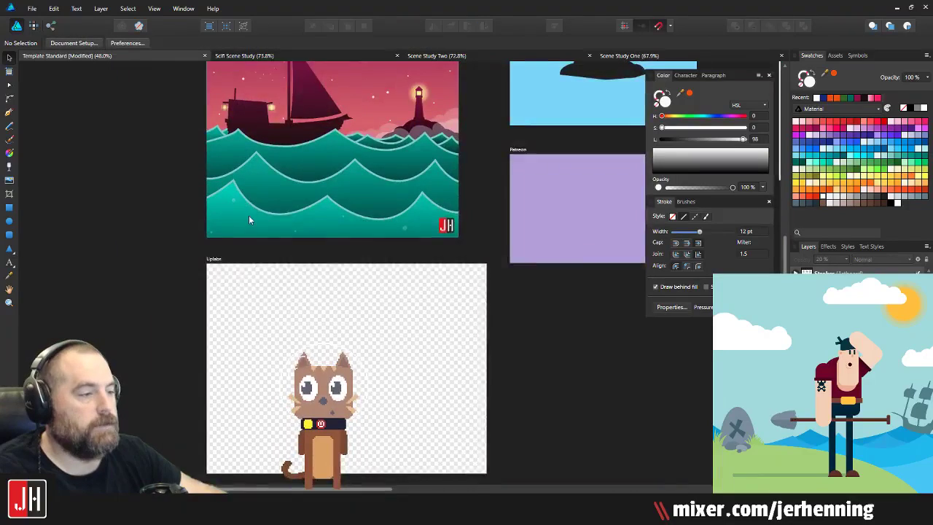
# Step: Add three translucent bubble copies of decreasing size to the left part of the second wave, the smallest near the artboard's left edge
pyautogui.scroll(2, 251, 218)
pyautogui.moveTo(317, 173); pyautogui.dragTo(269, 235)
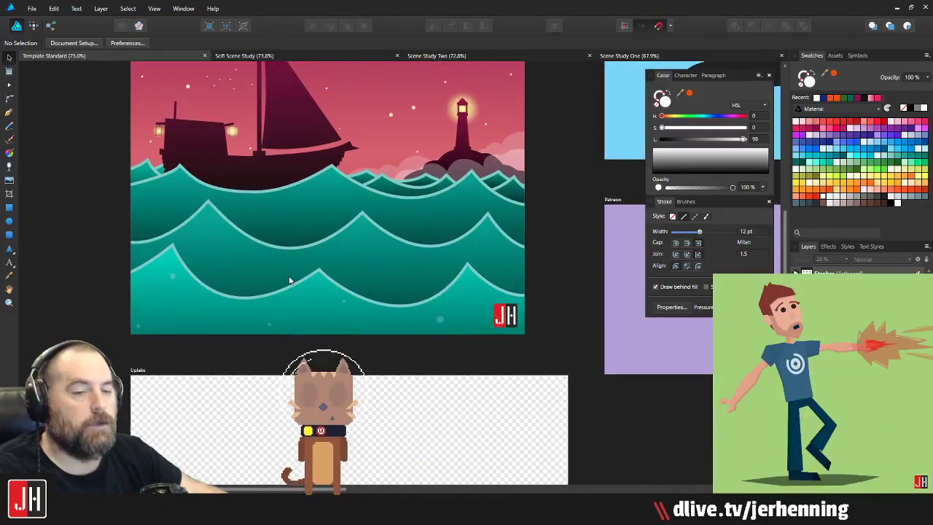
pyautogui.scroll(-1, 290, 277)
pyautogui.scroll(5, 292, 277)
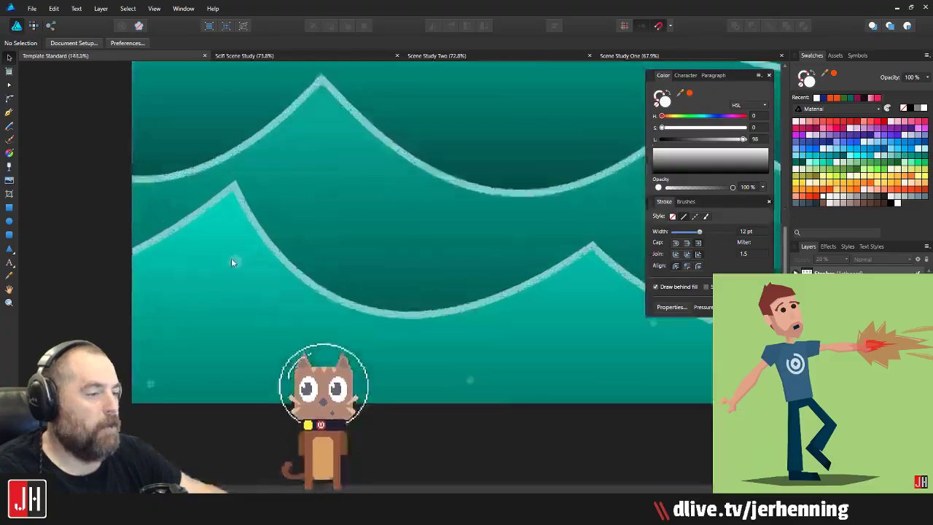
pyautogui.click(335, 174)
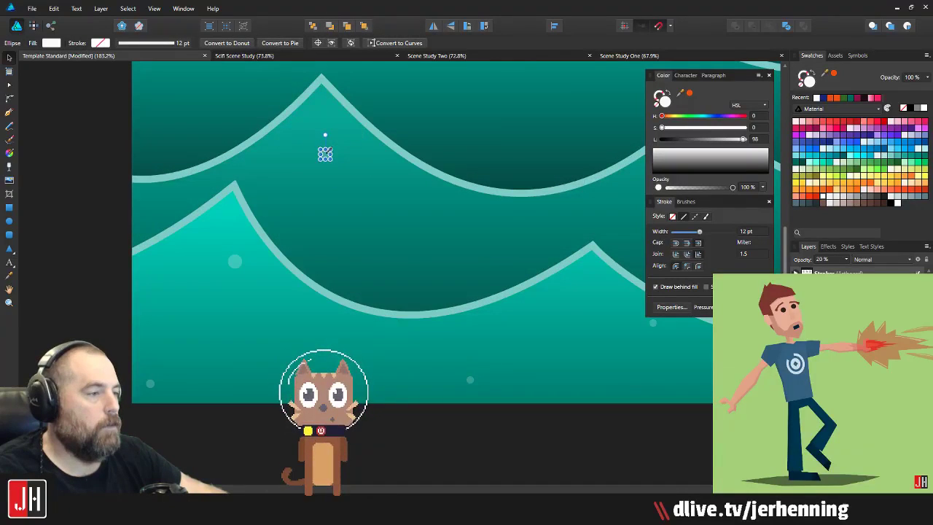
pyautogui.scroll(4, 325, 153)
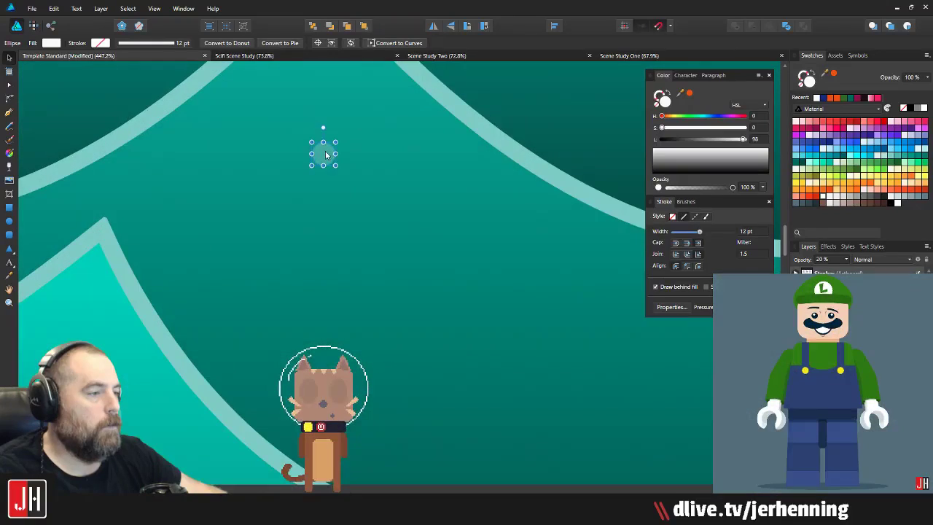
pyautogui.moveTo(540, 215); pyautogui.dragTo(208, 328)
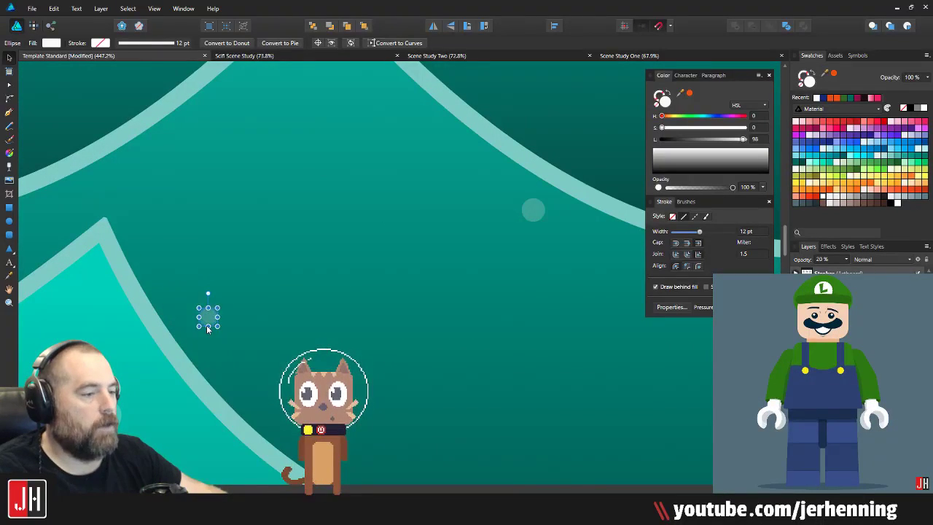
pyautogui.moveTo(92, 237); pyautogui.dragTo(104, 266)
pyautogui.scroll(-5, 105, 266)
pyautogui.scroll(-3, 106, 266)
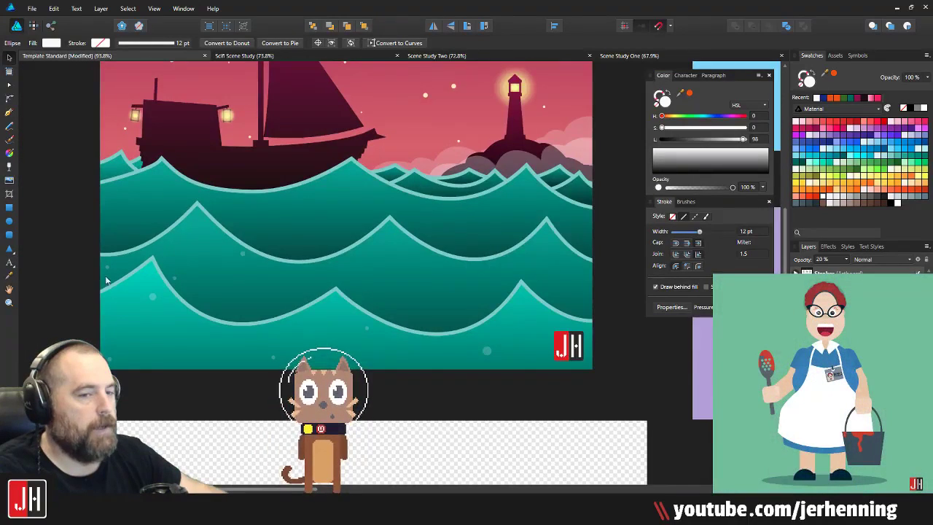
# Step: Add a small bubble copy low on the second wave and a larger one just beneath that wave's middle crest
pyautogui.scroll(3, 235, 270)
pyautogui.click(246, 245)
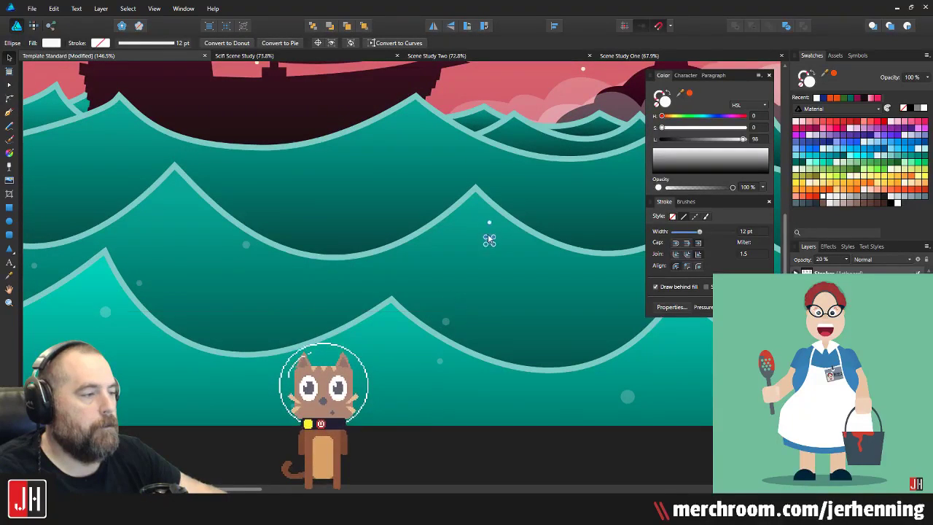
pyautogui.scroll(5, 496, 233)
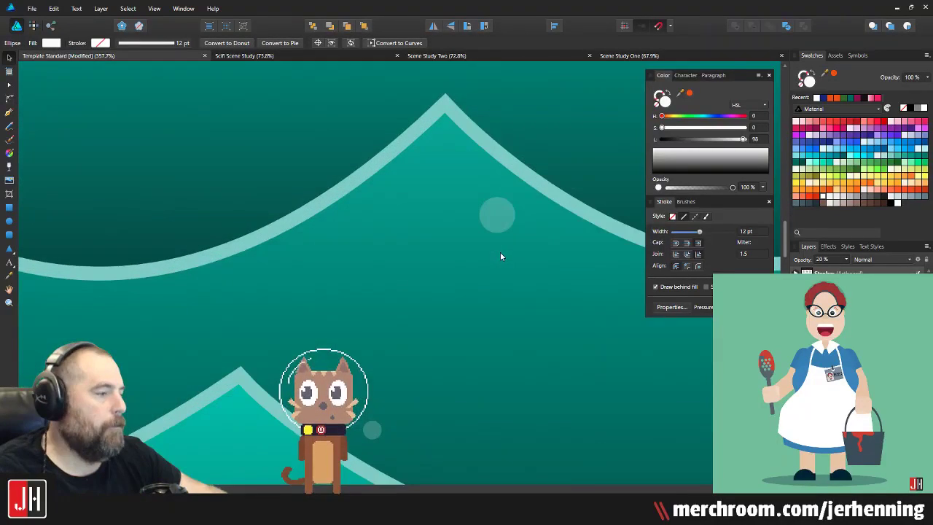
pyautogui.scroll(-5, 466, 255)
pyautogui.scroll(3, 251, 231)
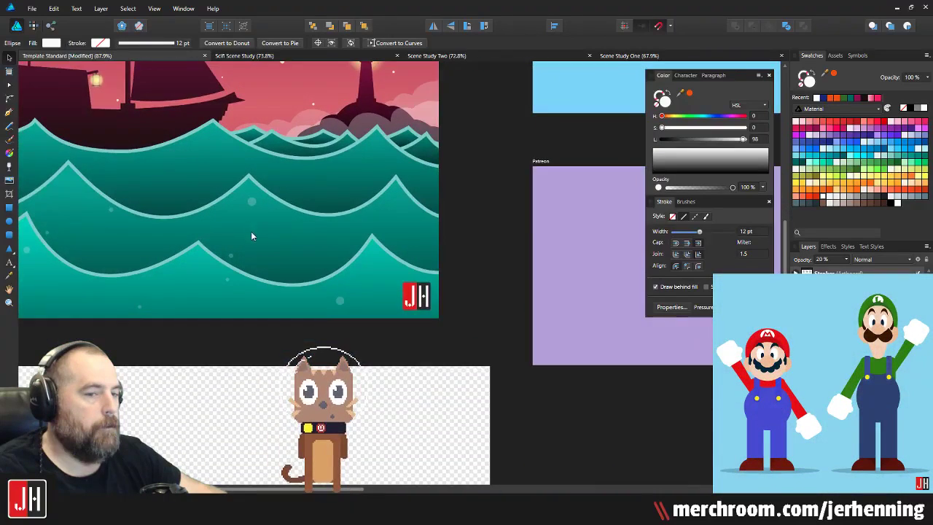
pyautogui.scroll(2, 263, 241)
pyautogui.click(262, 323)
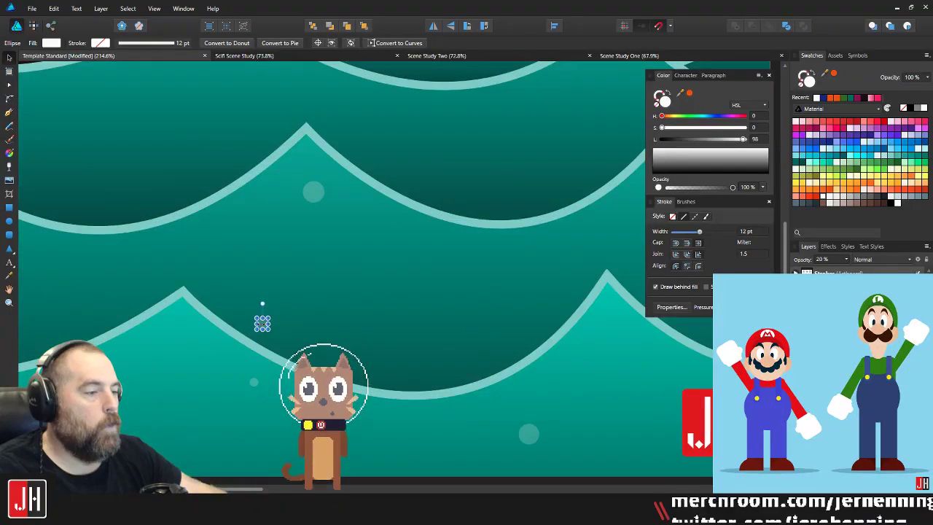
# Step: Look through the artwork thumbnails in the Vector > Complete > 2018 folder for an earlier piece without opening any file
pyautogui.click(32, 8)
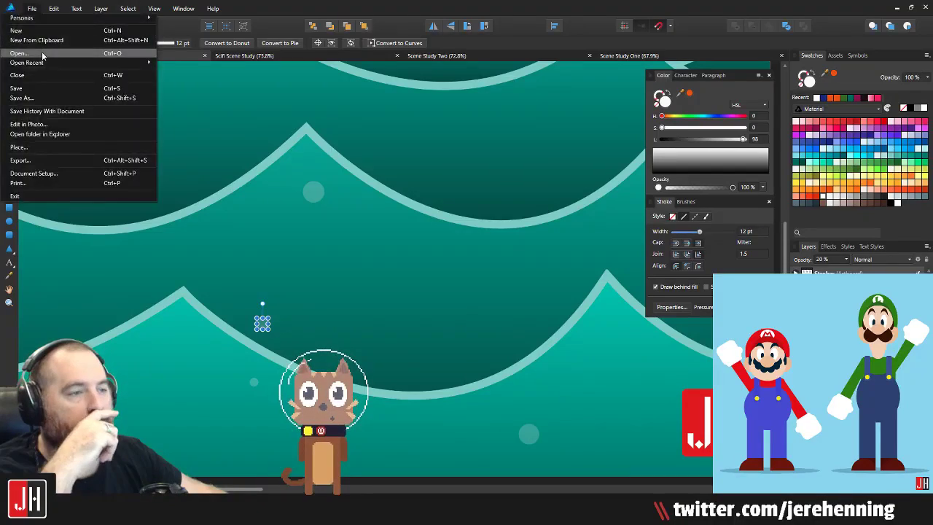
pyautogui.click(32, 50)
pyautogui.click(193, 22)
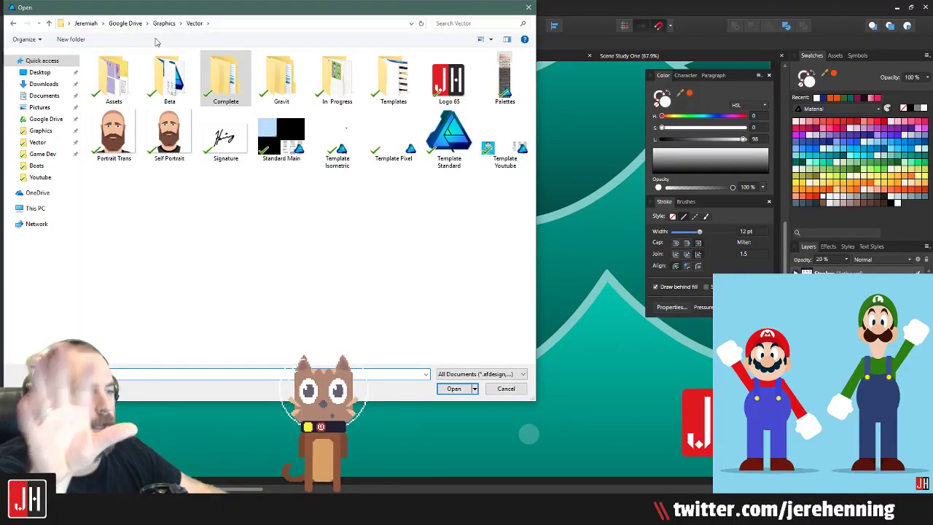
pyautogui.doubleClick(223, 77)
pyautogui.doubleClick(182, 92)
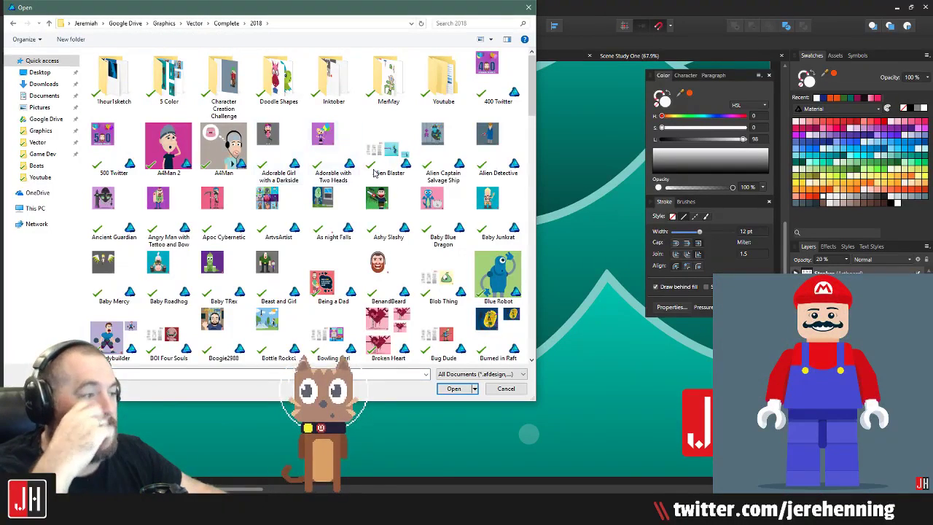
pyautogui.scroll(-3, 369, 199)
pyautogui.scroll(-3, 369, 199)
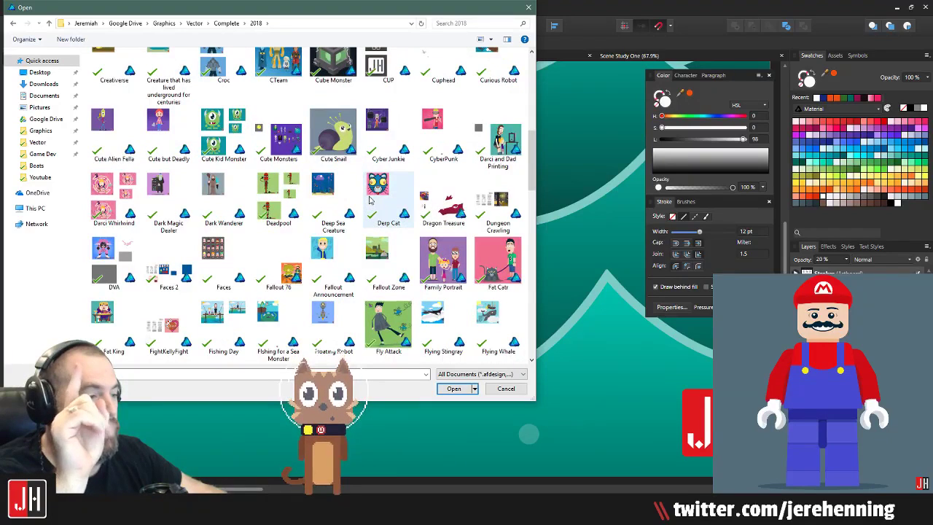
pyautogui.scroll(-12, 370, 198)
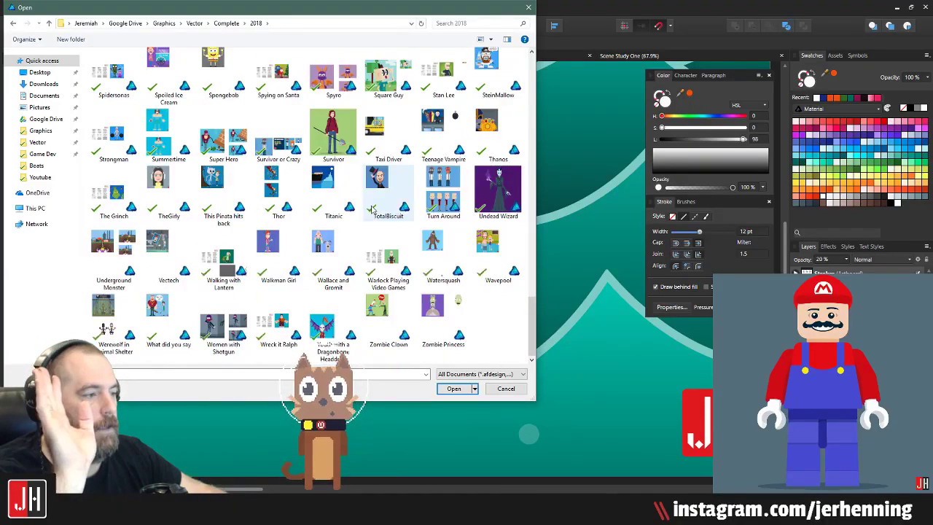
pyautogui.scroll(2, 372, 208)
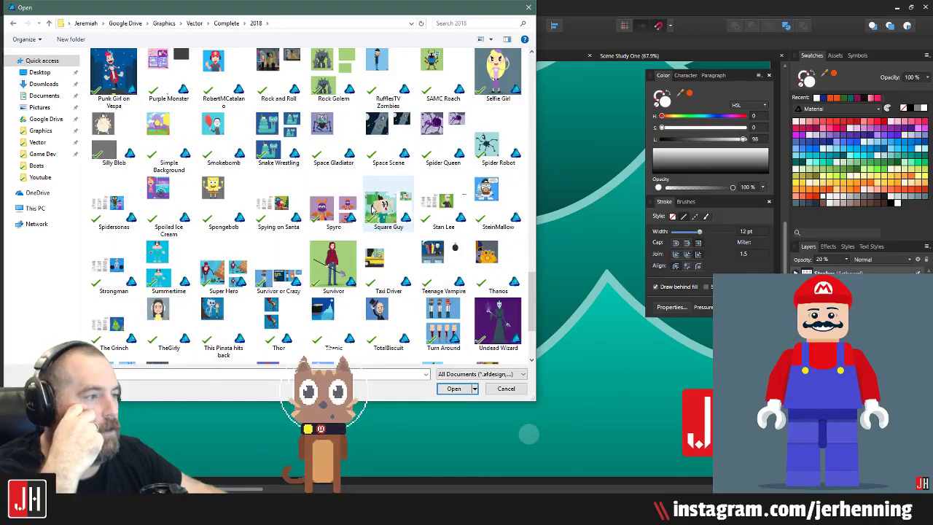
pyautogui.scroll(10, 372, 208)
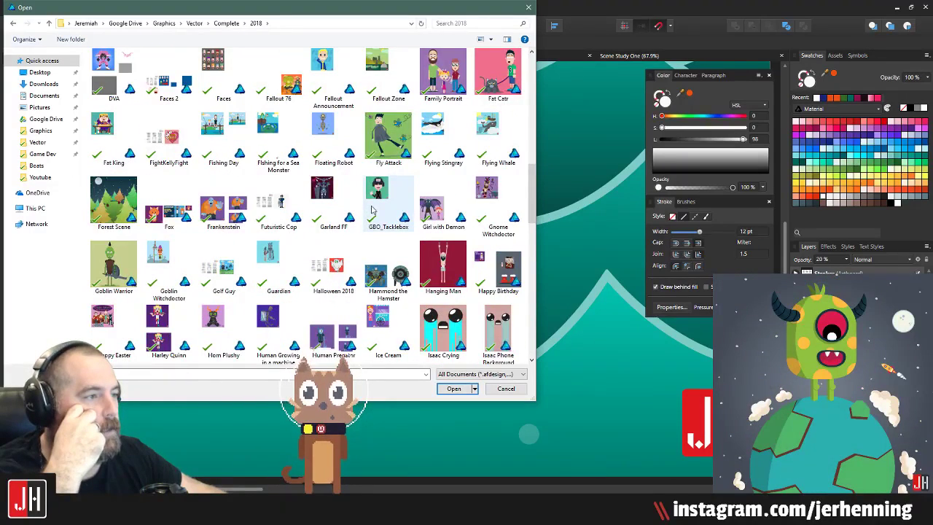
pyautogui.scroll(6, 371, 208)
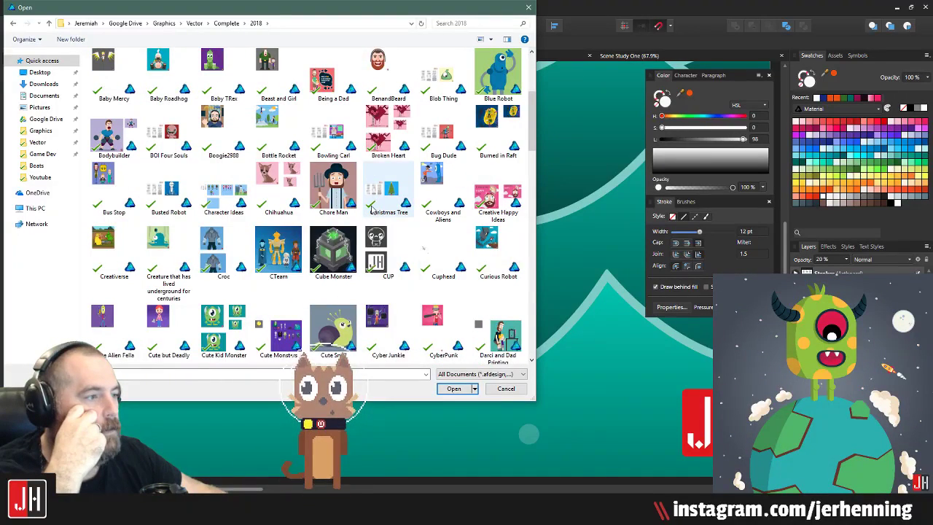
pyautogui.scroll(3, 379, 193)
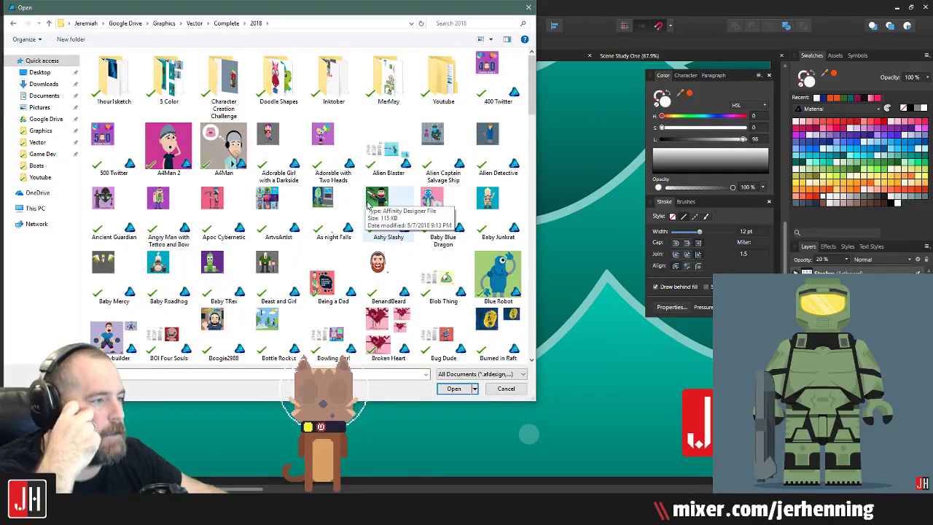
pyautogui.scroll(-3, 368, 206)
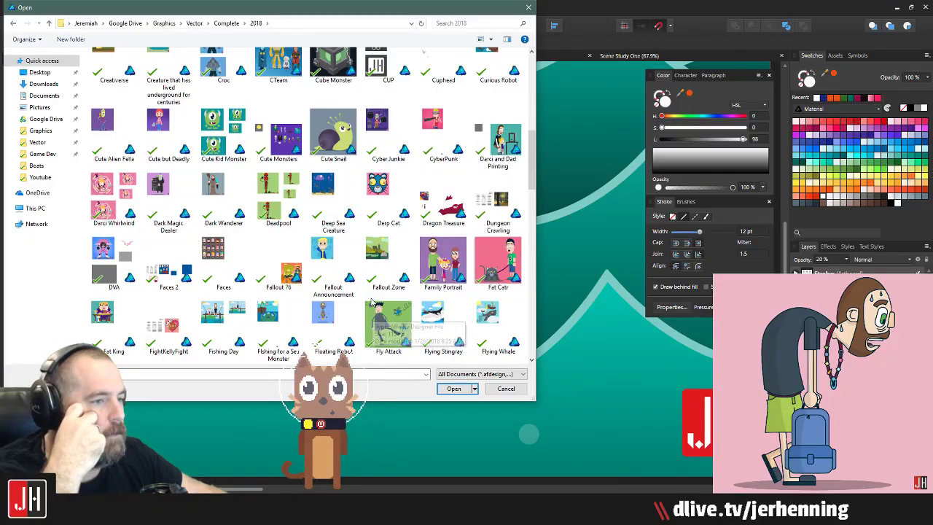
pyautogui.scroll(-3, 372, 303)
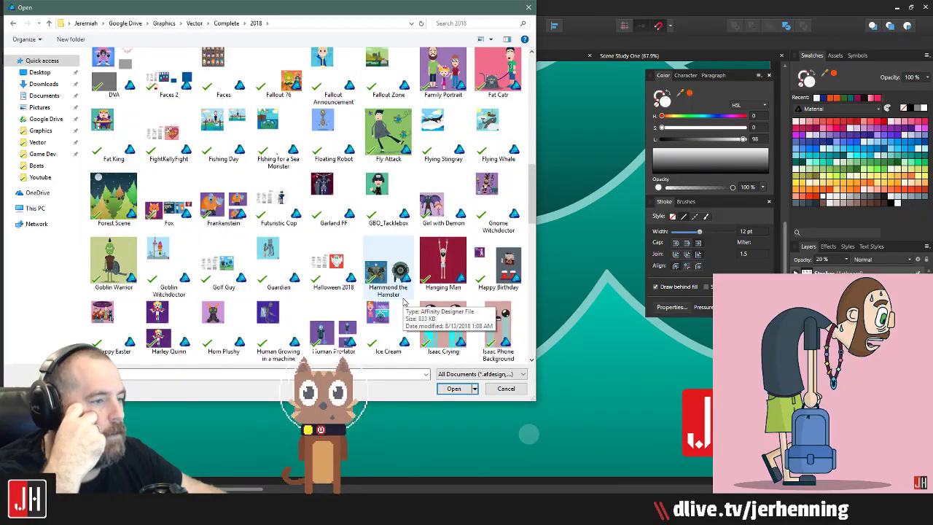
pyautogui.scroll(-3, 403, 302)
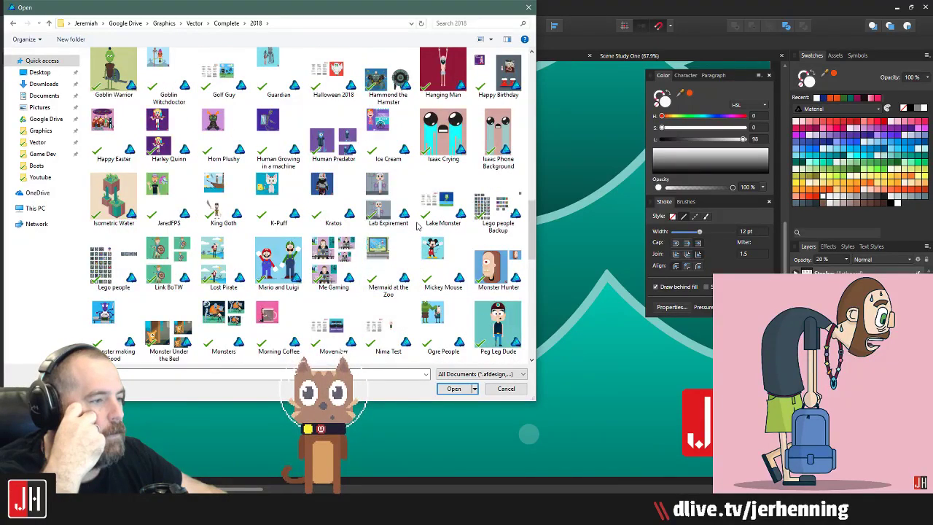
pyautogui.scroll(-3, 417, 227)
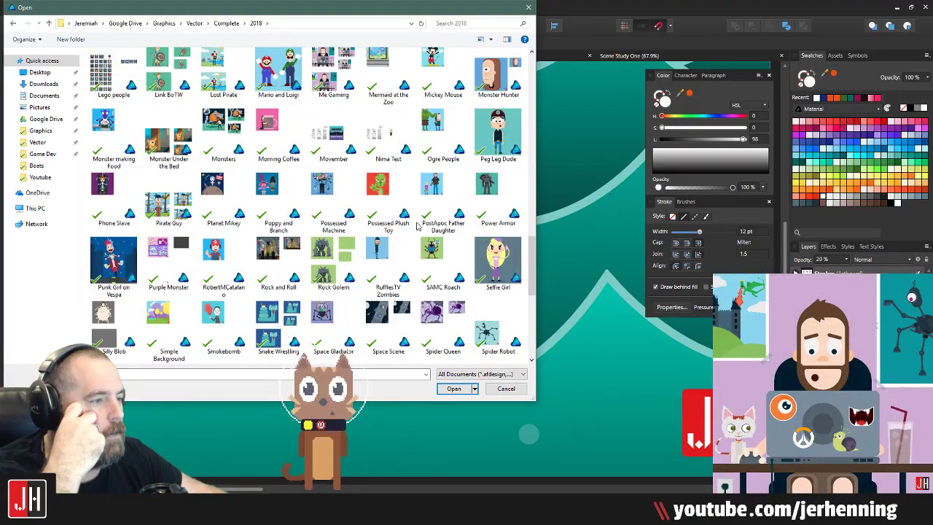
pyautogui.scroll(-3, 418, 227)
pyautogui.scroll(-3, 420, 226)
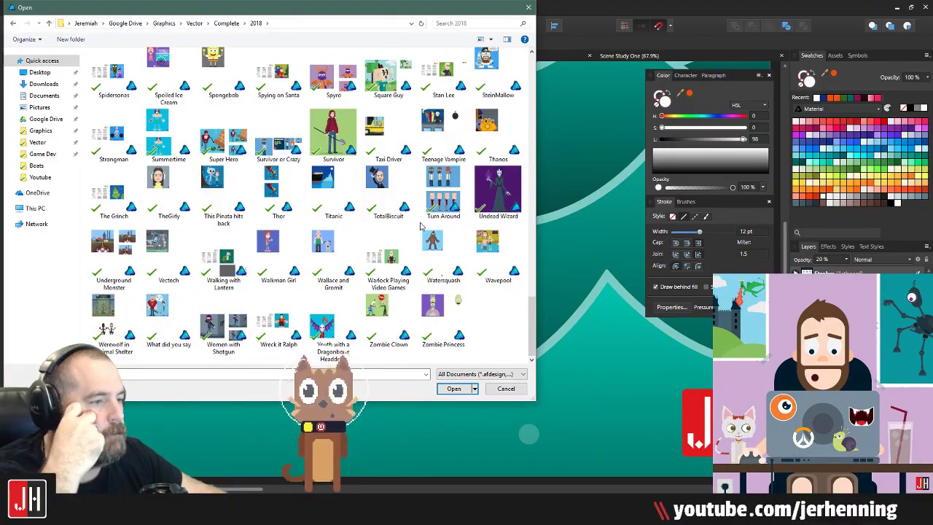
pyautogui.click(530, 7)
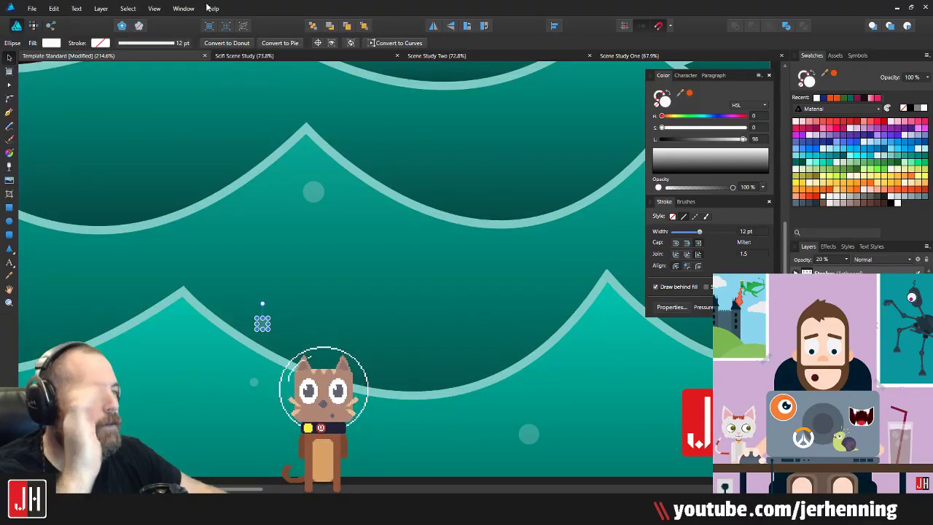
# Step: Open the Deep Sea Creature image from the Vector > Complete > Social and Sales > Slide Show folder
pyautogui.click(32, 9)
pyautogui.click(36, 56)
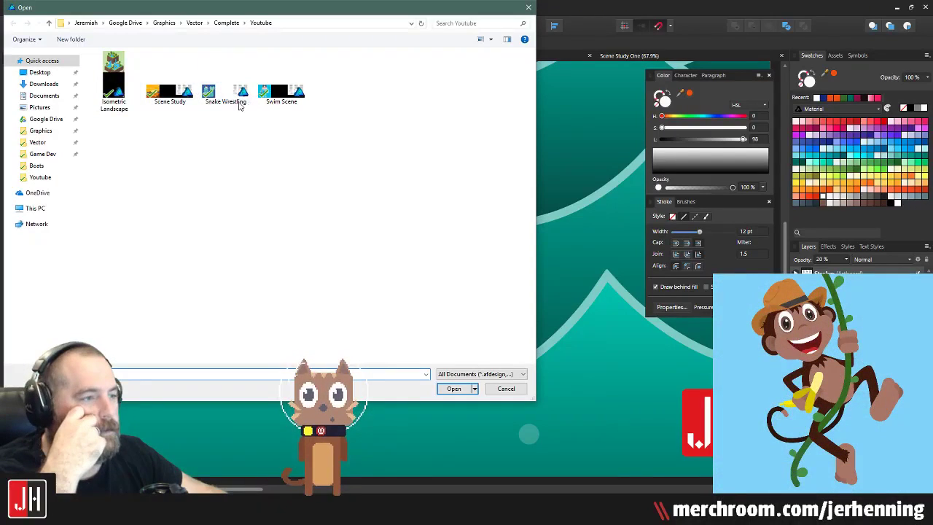
pyautogui.click(53, 146)
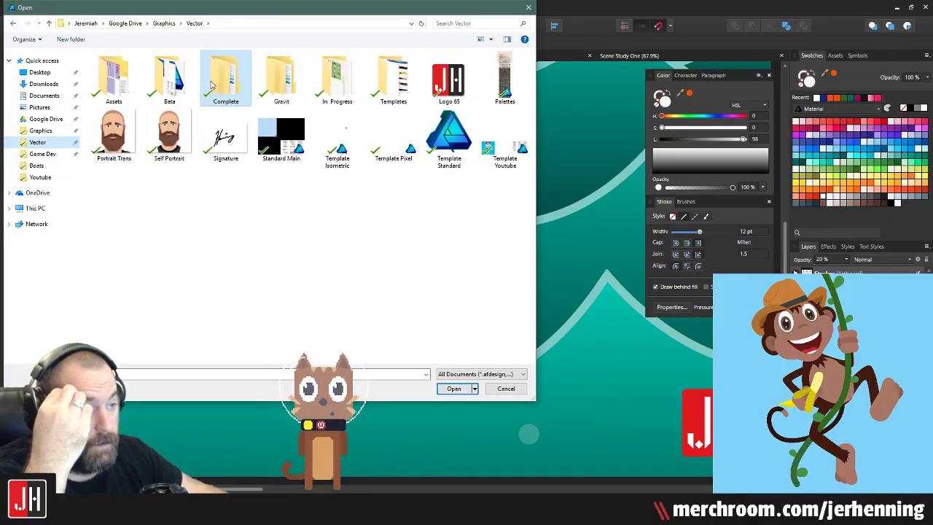
pyautogui.doubleClick(218, 82)
pyautogui.doubleClick(115, 142)
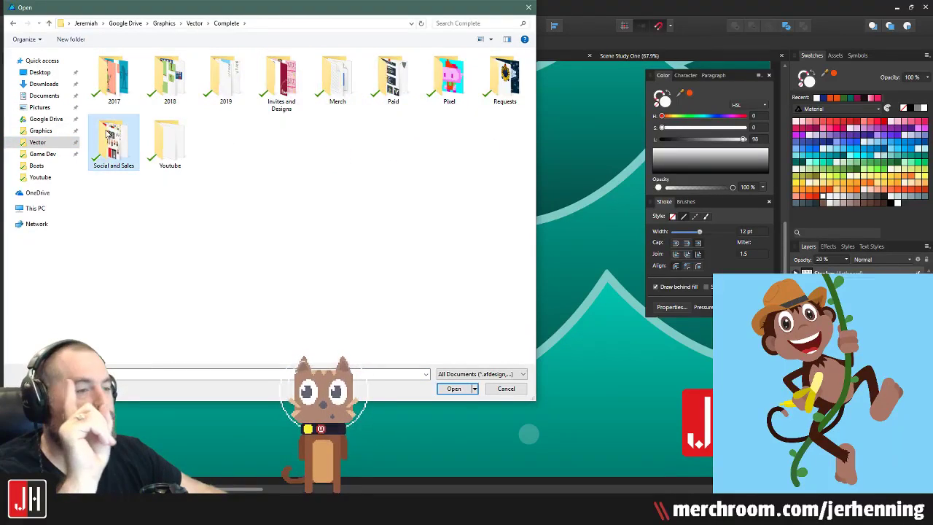
pyautogui.doubleClick(292, 78)
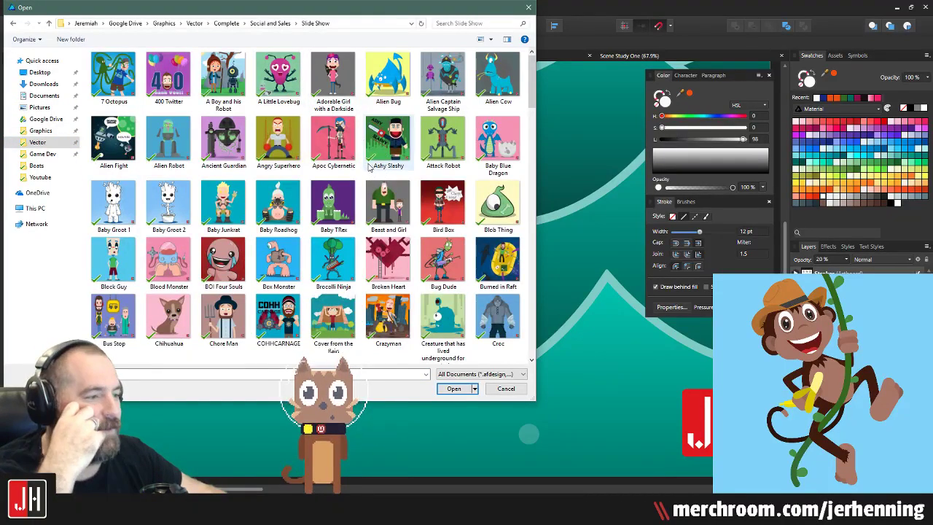
pyautogui.scroll(-5, 372, 164)
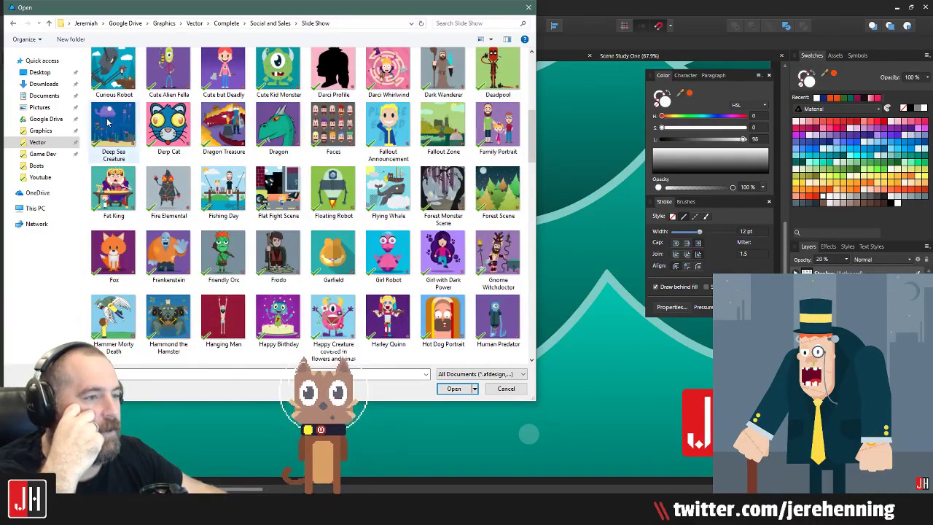
pyautogui.doubleClick(109, 124)
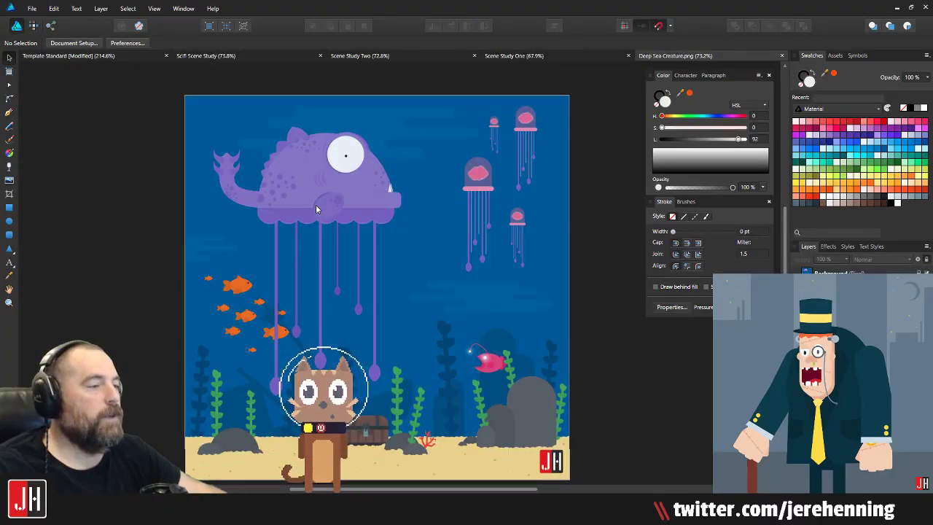
# Step: Examine the Deep Sea Creature artwork, including the anglerfish, the jellyfish and the background water shapes
pyautogui.scroll(2, 317, 211)
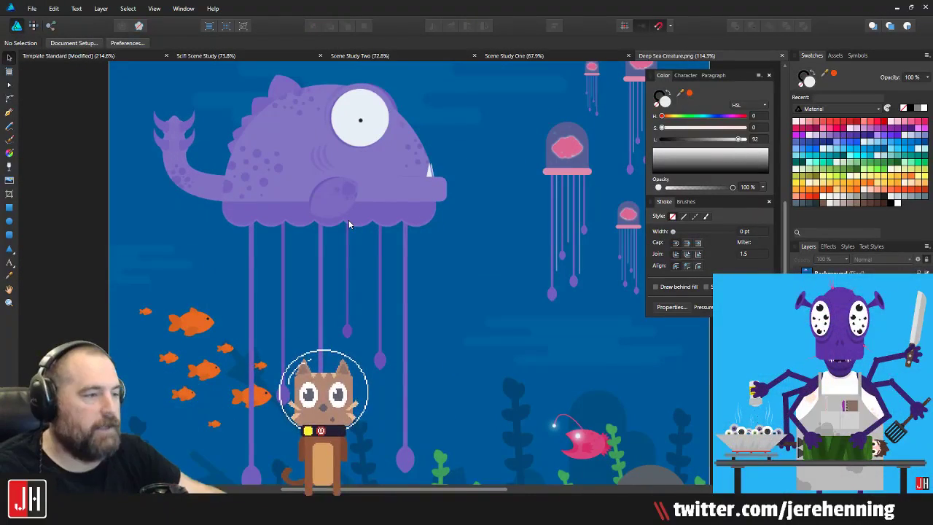
pyautogui.moveTo(550, 405); pyautogui.dragTo(348, 164)
pyautogui.scroll(7, 371, 182)
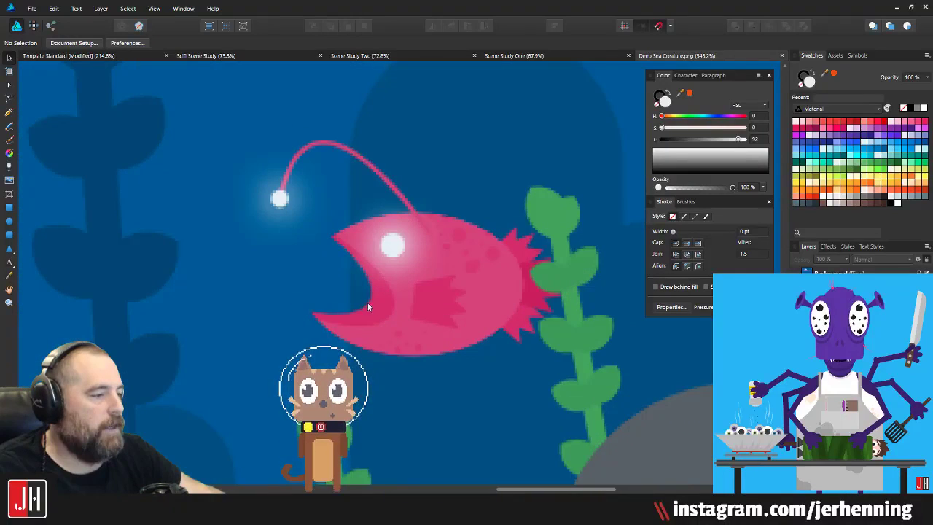
pyautogui.scroll(-5, 431, 267)
pyautogui.scroll(-1, 437, 321)
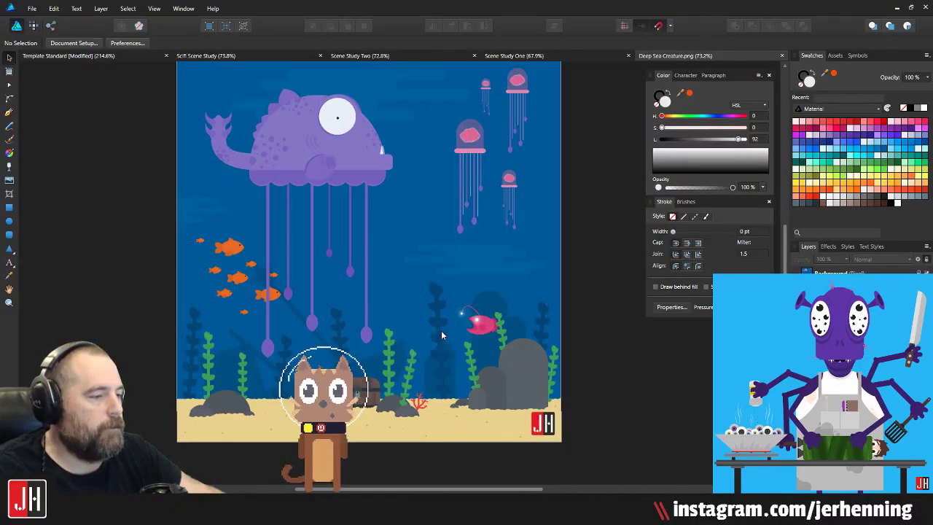
pyautogui.scroll(4, 509, 175)
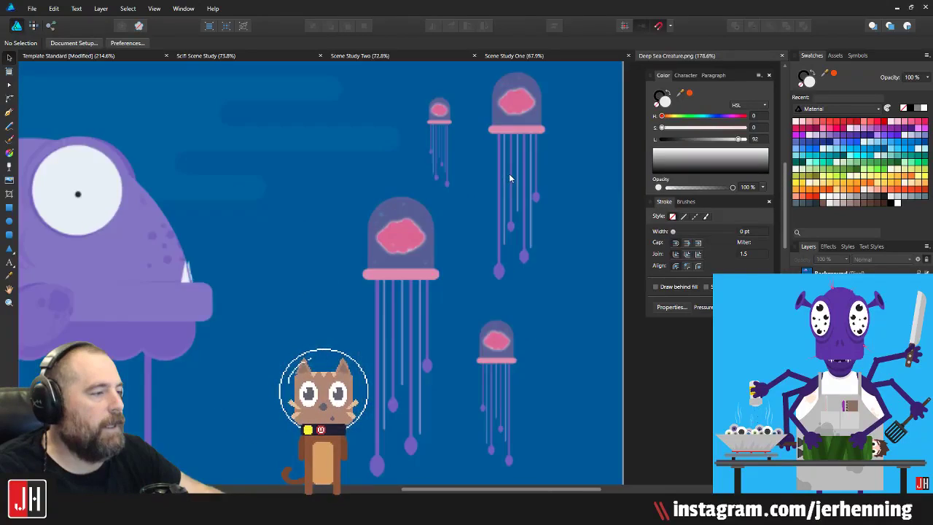
pyautogui.scroll(2, 339, 279)
pyautogui.scroll(-1, 316, 302)
pyautogui.scroll(-5, 316, 300)
pyautogui.scroll(2, 353, 233)
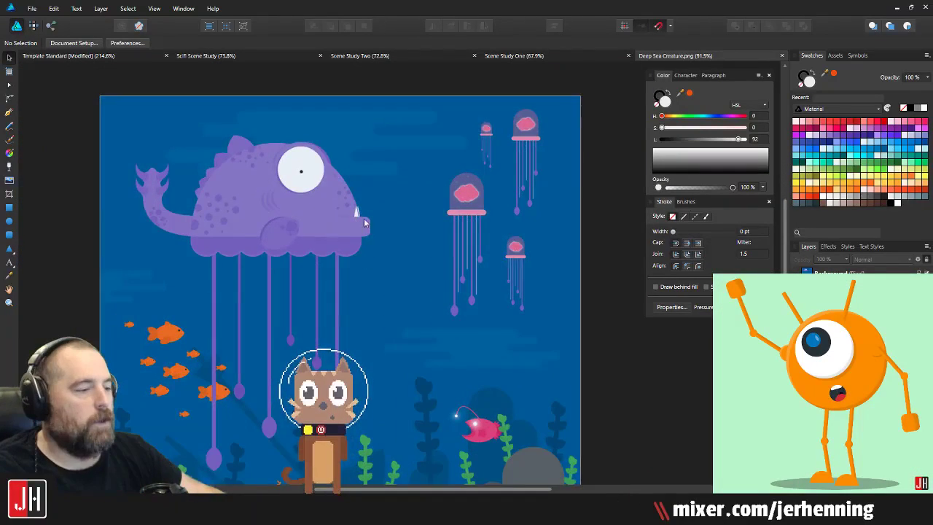
pyautogui.scroll(-1, 368, 225)
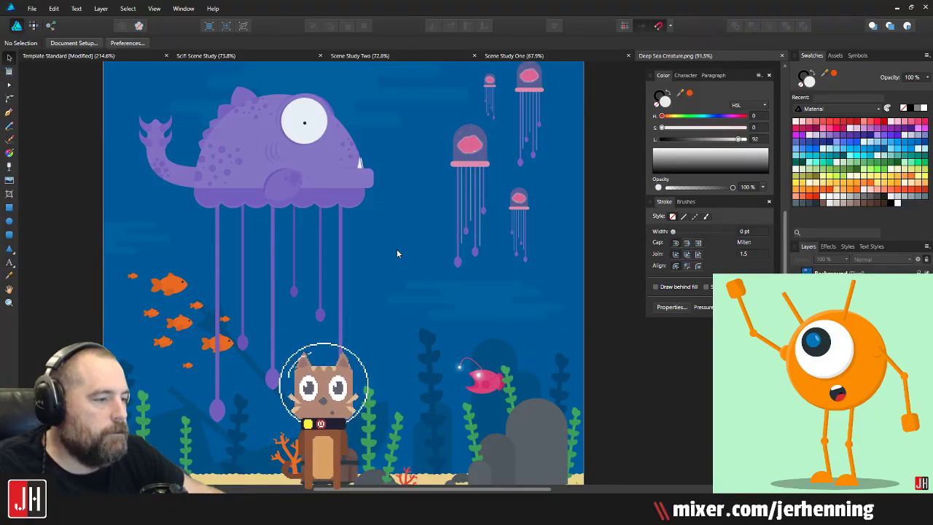
pyautogui.scroll(-1, 396, 248)
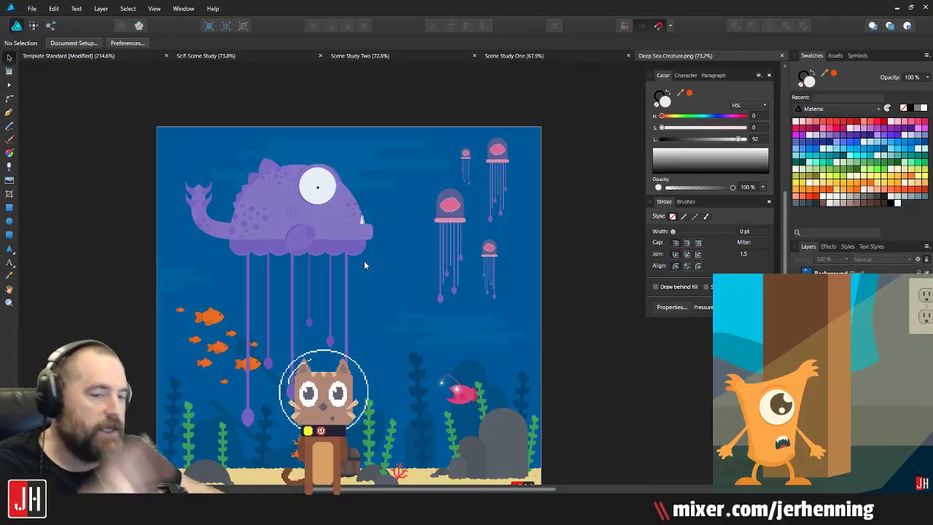
pyautogui.moveTo(349, 237); pyautogui.dragTo(355, 232)
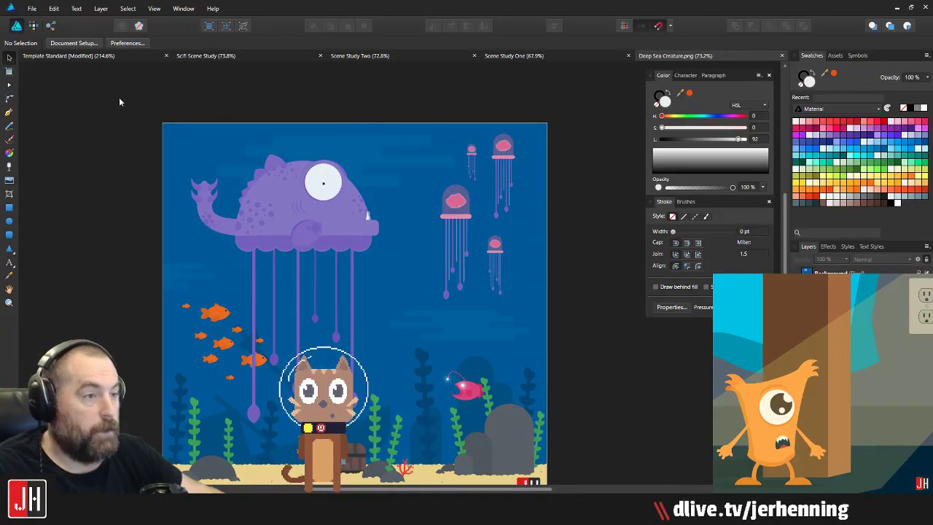
# Step: Return to the Template Standard document and move the small bubble low on the second wave over near the front wave's right crest
pyautogui.click(92, 56)
pyautogui.scroll(-3, 270, 208)
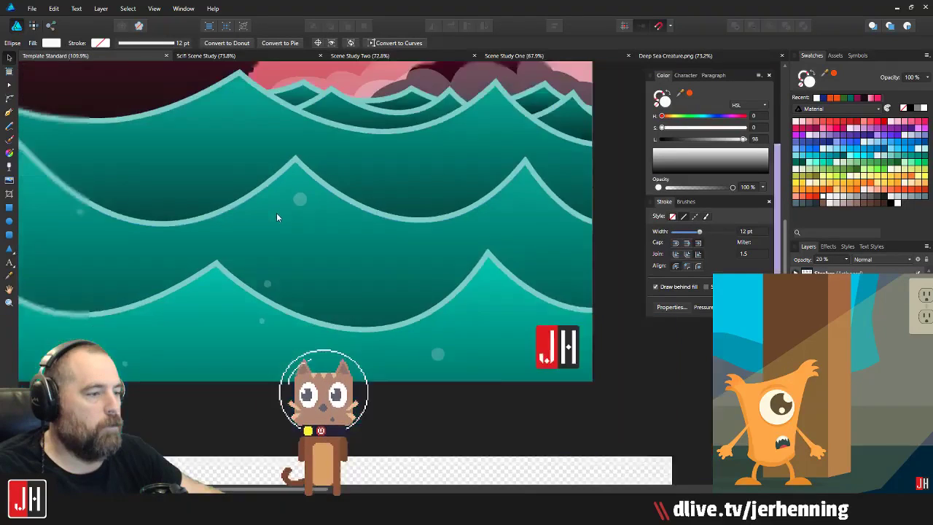
pyautogui.scroll(-2, 278, 215)
pyautogui.scroll(7, 297, 226)
pyautogui.click(182, 358)
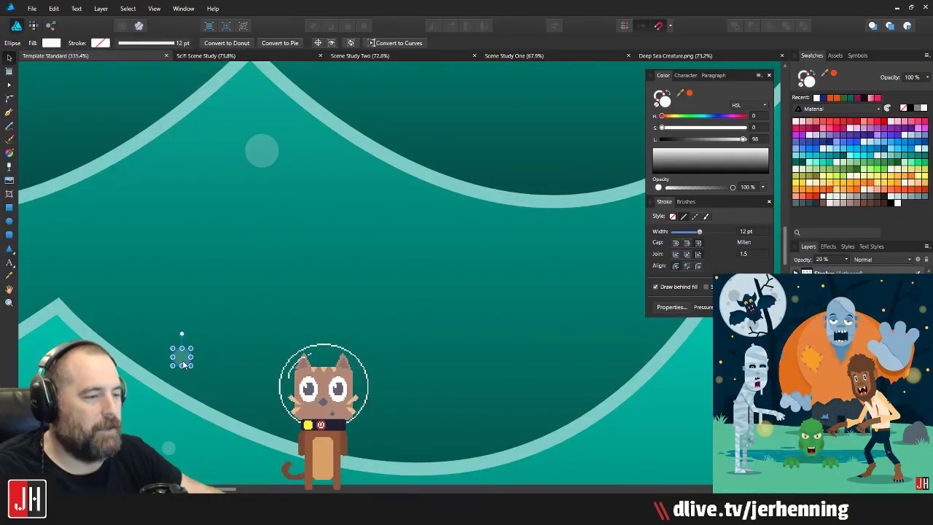
pyautogui.scroll(-6, 343, 219)
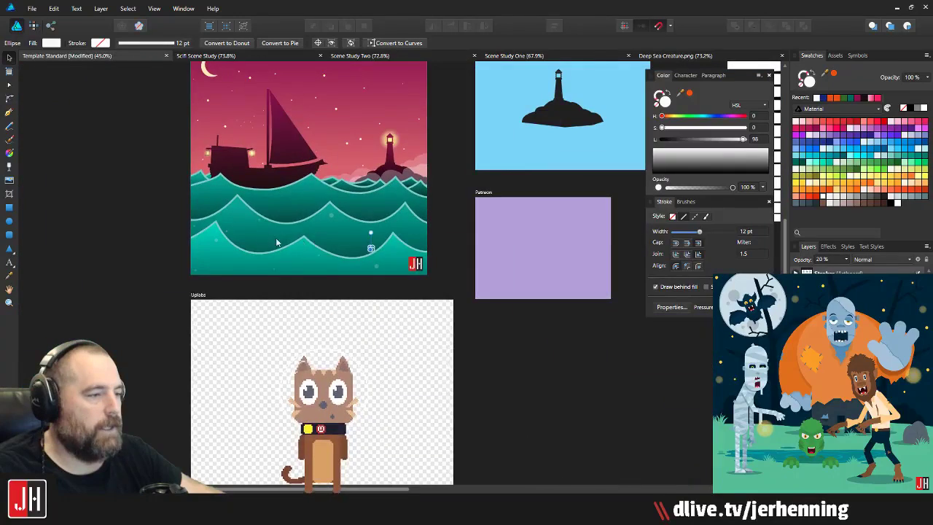
pyautogui.scroll(6, 255, 226)
# Step: Lower the small bubble beside the front wave's left crest and shift the second wave's neighbouring bubble slightly upward
pyautogui.moveTo(319, 231); pyautogui.dragTo(176, 234)
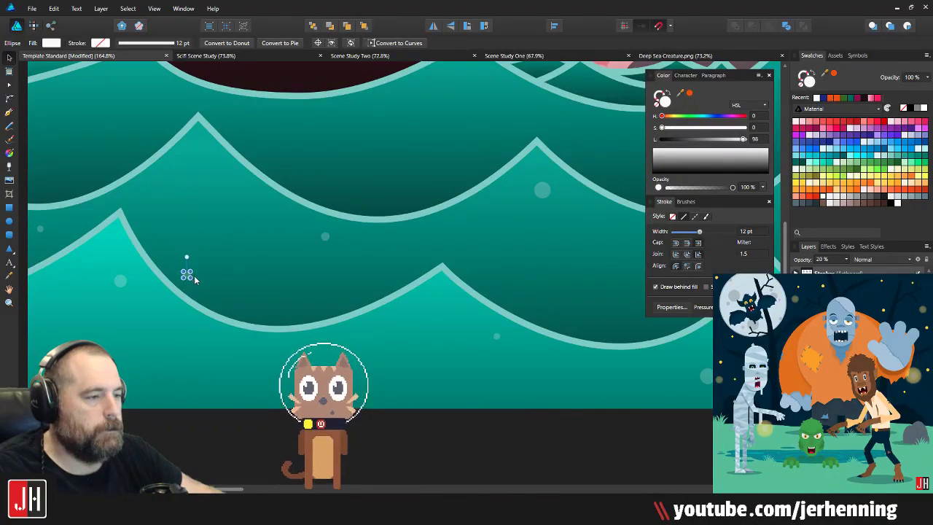
pyautogui.moveTo(195, 278); pyautogui.dragTo(204, 294)
pyautogui.moveTo(326, 237); pyautogui.dragTo(322, 227)
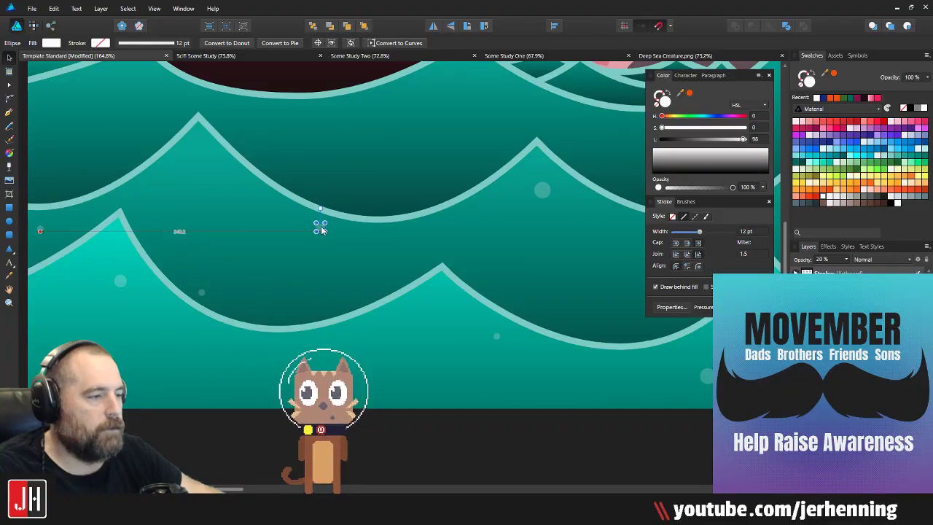
pyautogui.scroll(6, 324, 232)
pyautogui.moveTo(282, 193); pyautogui.dragTo(349, 249)
pyautogui.scroll(-13, 306, 229)
pyautogui.click(491, 334)
# Step: Place a slightly larger translucent bubble copy on the left part of the third wave, the one just in front of the boat
pyautogui.scroll(3, 340, 234)
pyautogui.scroll(3, 226, 257)
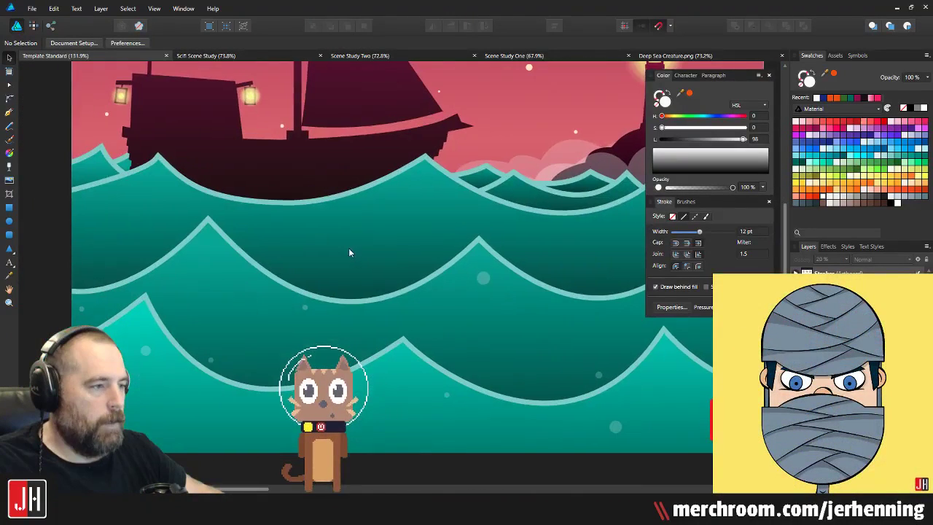
pyautogui.scroll(-5, 348, 248)
pyautogui.scroll(4, 275, 253)
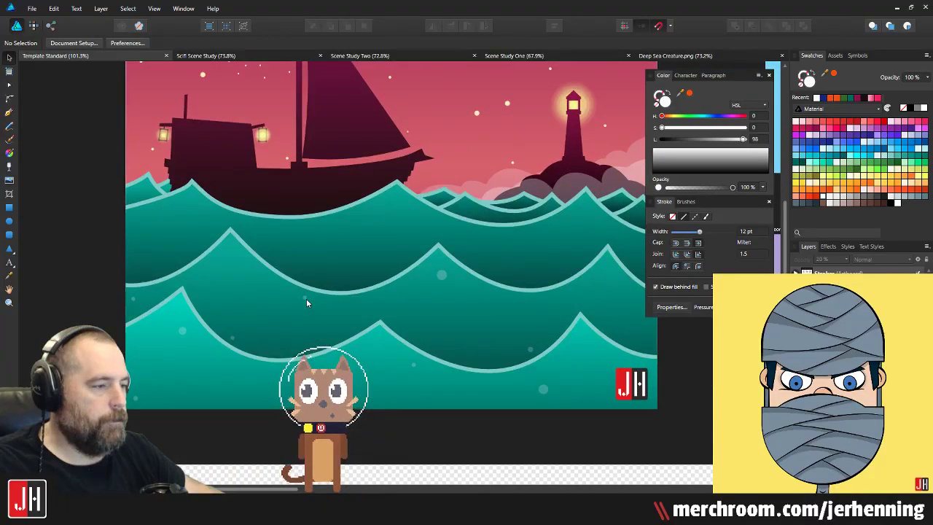
pyautogui.press('e')
pyautogui.scroll(4, 186, 223)
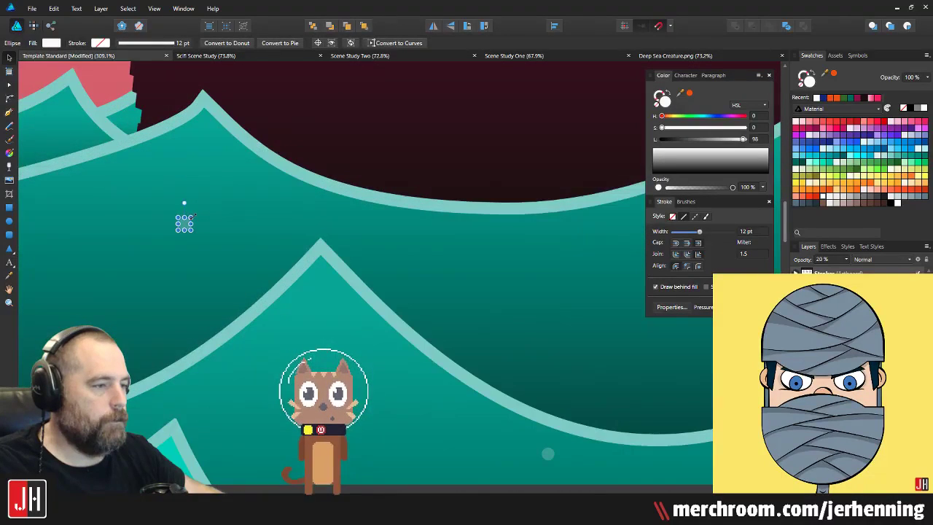
pyautogui.moveTo(199, 210); pyautogui.dragTo(200, 209)
# Step: Adjust the left curve handle of the node at the third wave's left crest
pyautogui.press('a')
pyautogui.click(205, 113)
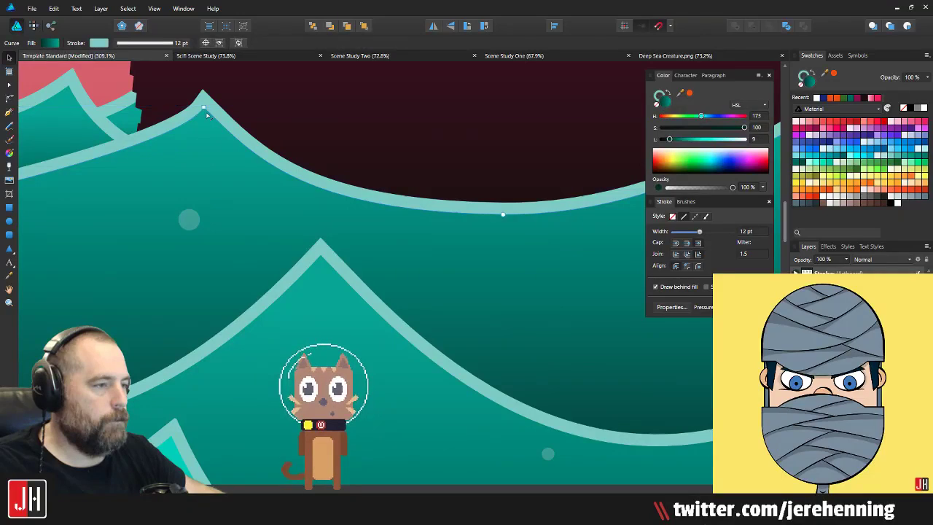
pyautogui.click(205, 108)
pyautogui.moveTo(169, 165); pyautogui.dragTo(155, 160)
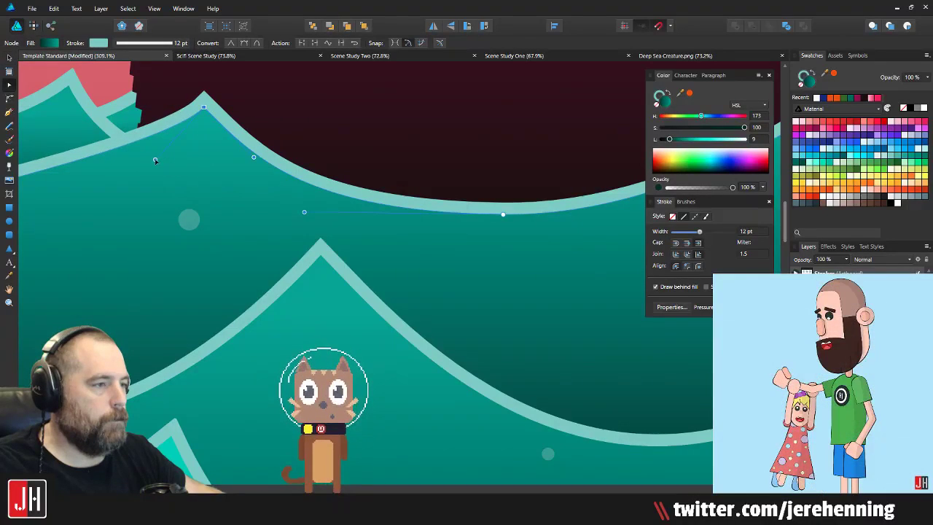
pyautogui.press('v')
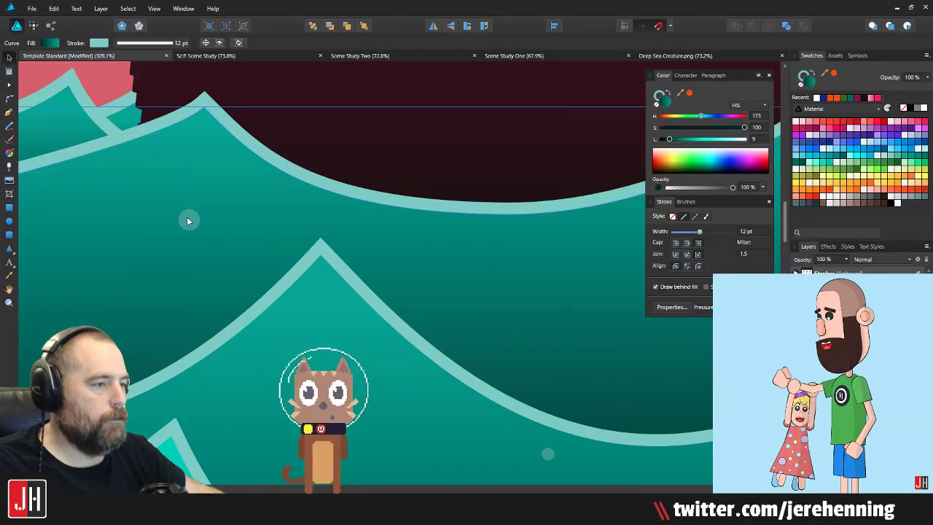
# Step: Move the third wave's bubble up beneath the left crest at a smaller size and add a tiny copy low near the artboard's left edge
pyautogui.moveTo(189, 219); pyautogui.dragTo(184, 168)
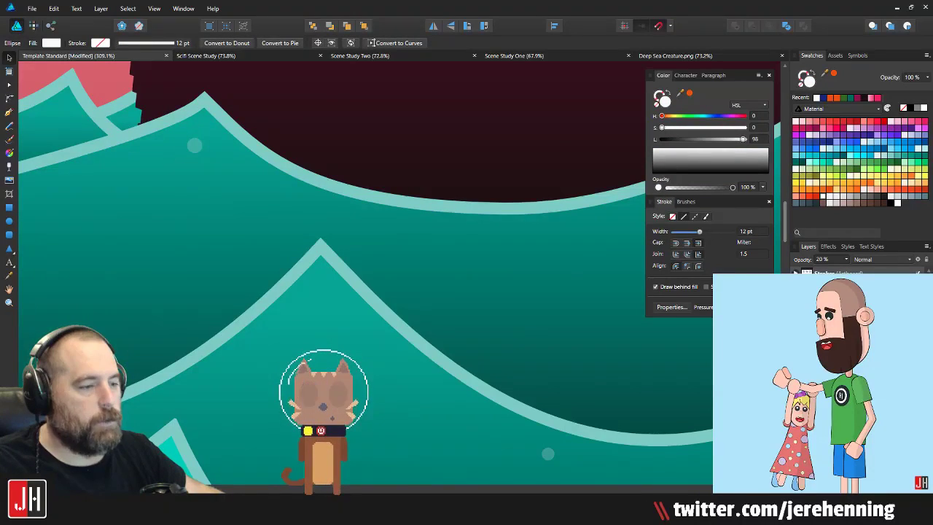
pyautogui.moveTo(88, 375); pyautogui.dragTo(327, 314)
pyautogui.scroll(2, 325, 299)
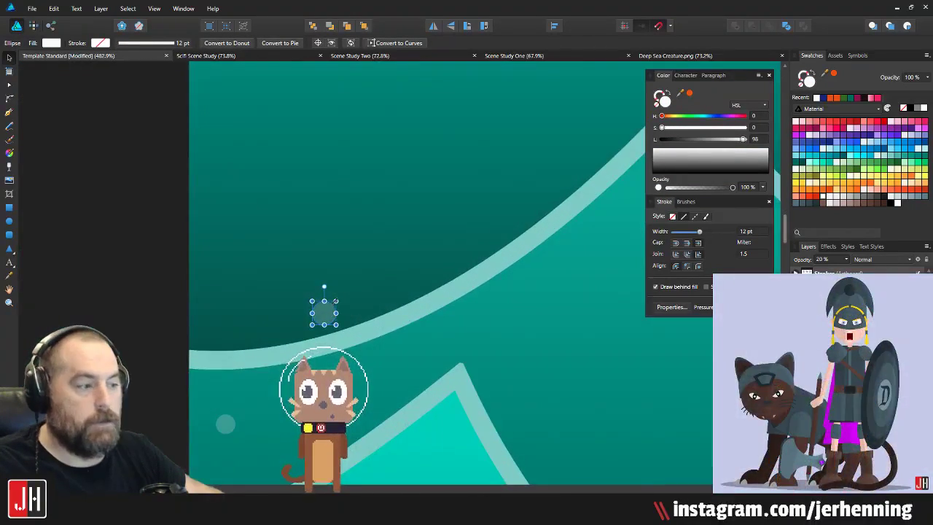
pyautogui.scroll(3, 321, 320)
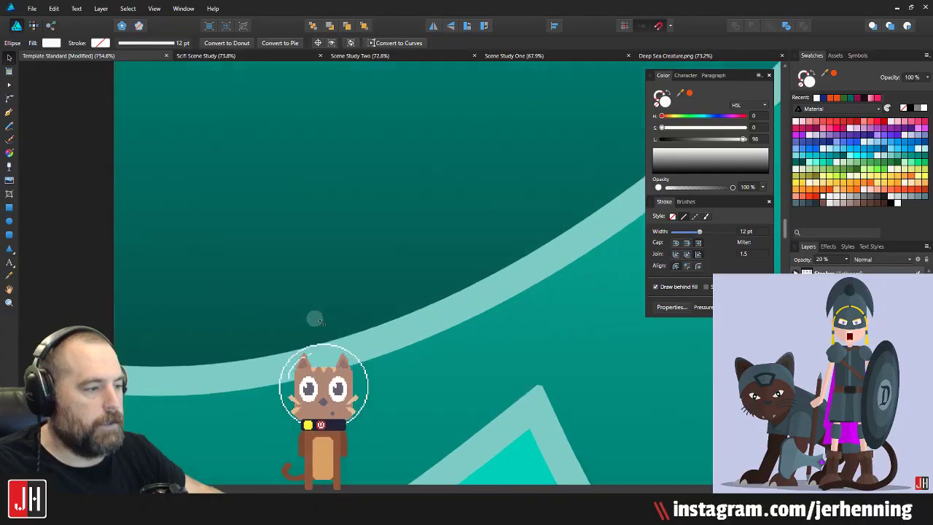
pyautogui.moveTo(320, 320); pyautogui.dragTo(437, 215)
pyautogui.scroll(-4, 436, 214)
pyautogui.scroll(-4, 289, 285)
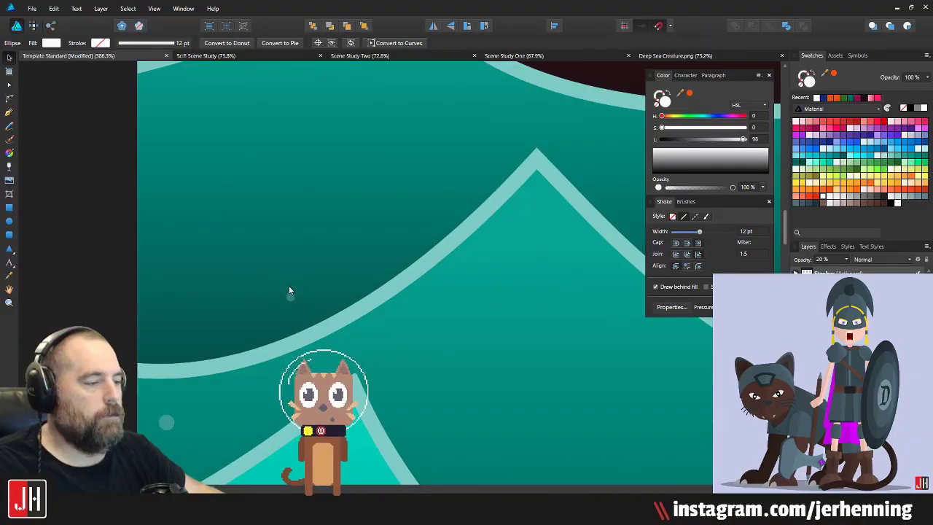
# Step: Deselect the bubble and save the document
pyautogui.click(25, 231)
pyautogui.scroll(-6, 76, 231)
pyautogui.hotkey('ctrl', 's')
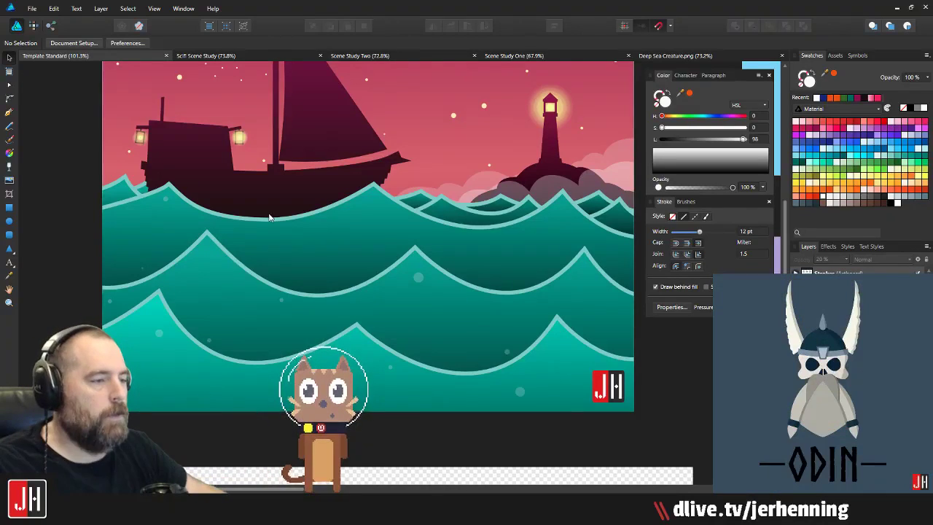
# Step: Add a larger translucent bubble copy beneath the third wave's right crest, in front of the lighthouse clouds
pyautogui.scroll(2, 427, 373)
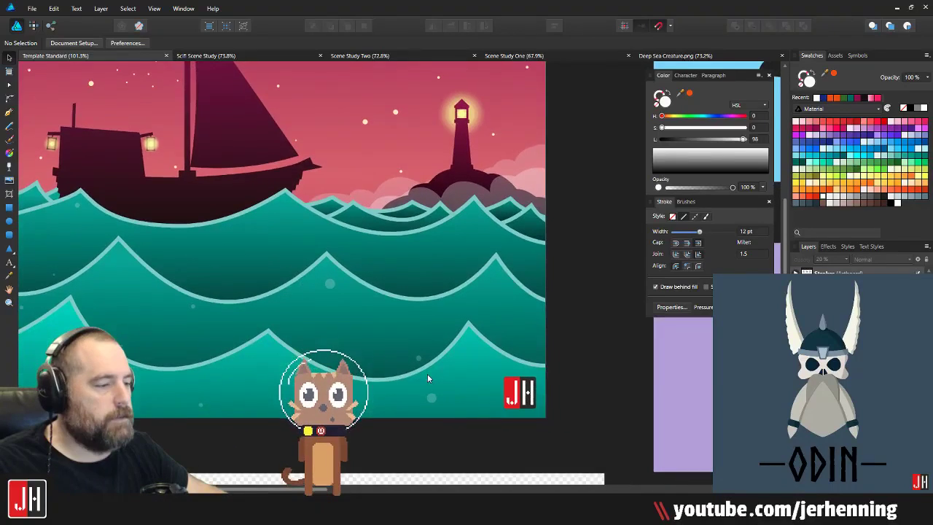
pyautogui.moveTo(89, 275); pyautogui.dragTo(396, 186)
pyautogui.scroll(2, 675, 335)
pyautogui.scroll(3, 409, 301)
pyautogui.scroll(-4, 458, 282)
pyautogui.scroll(3, 395, 186)
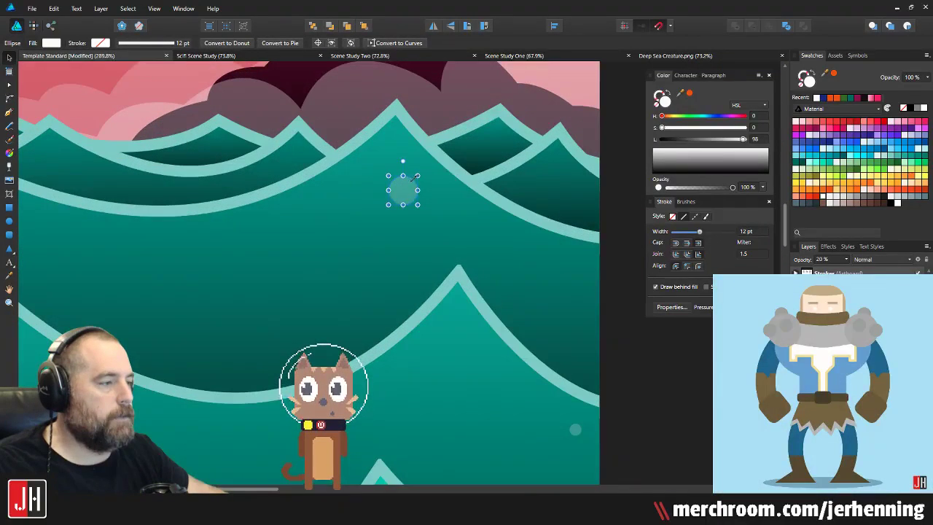
pyautogui.moveTo(406, 188); pyautogui.dragTo(417, 177)
# Step: Duplicate the bubble beneath the third wave's right crest into the wave's low trough, making the copy smaller, and deselect it
pyautogui.moveTo(403, 189); pyautogui.dragTo(193, 355)
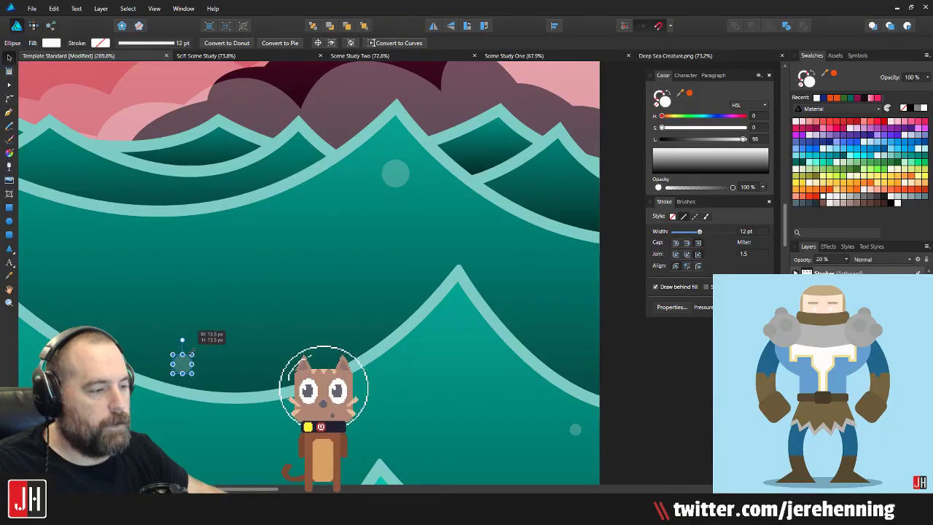
pyautogui.scroll(4, 193, 353)
pyautogui.moveTo(205, 309); pyautogui.dragTo(222, 349)
pyautogui.scroll(-10, 224, 345)
pyautogui.click(382, 368)
pyautogui.scroll(4, 285, 314)
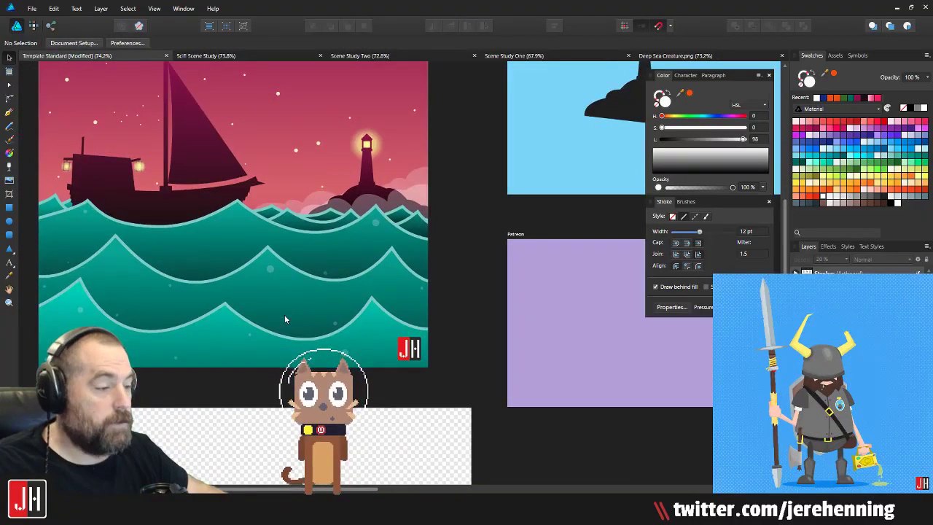
pyautogui.scroll(-2, 285, 269)
pyautogui.scroll(4, 456, 262)
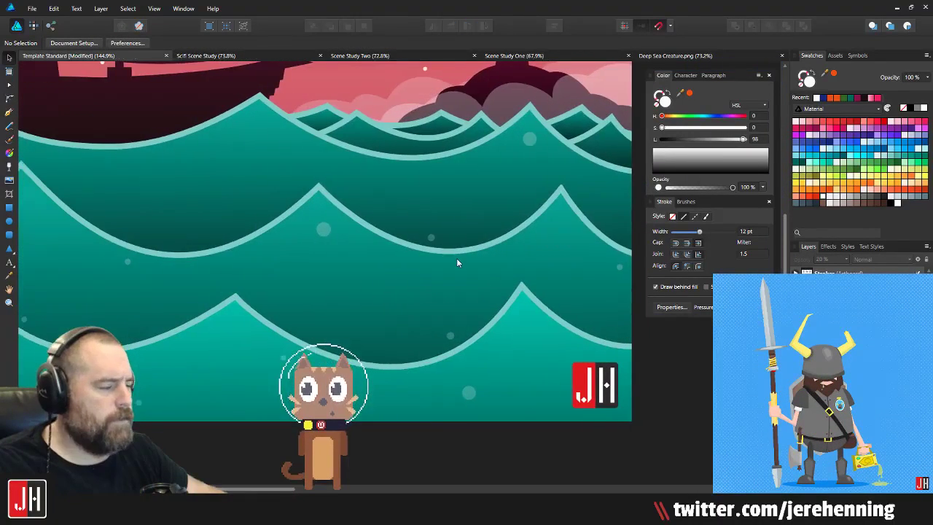
# Step: Duplicate the bubble in the third wave's right trough to beneath the crest by the ship's bow, making the copy smaller, and deselect it
pyautogui.scroll(-2, 248, 292)
pyautogui.scroll(6, 390, 266)
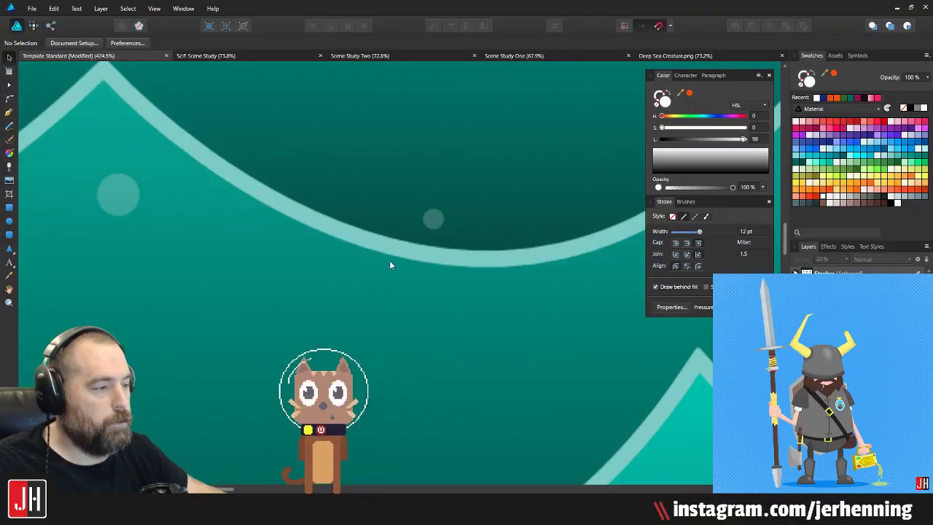
pyautogui.moveTo(437, 220); pyautogui.dragTo(245, 112)
pyautogui.moveTo(245, 111); pyautogui.dragTo(363, 198)
pyautogui.scroll(3, 347, 226)
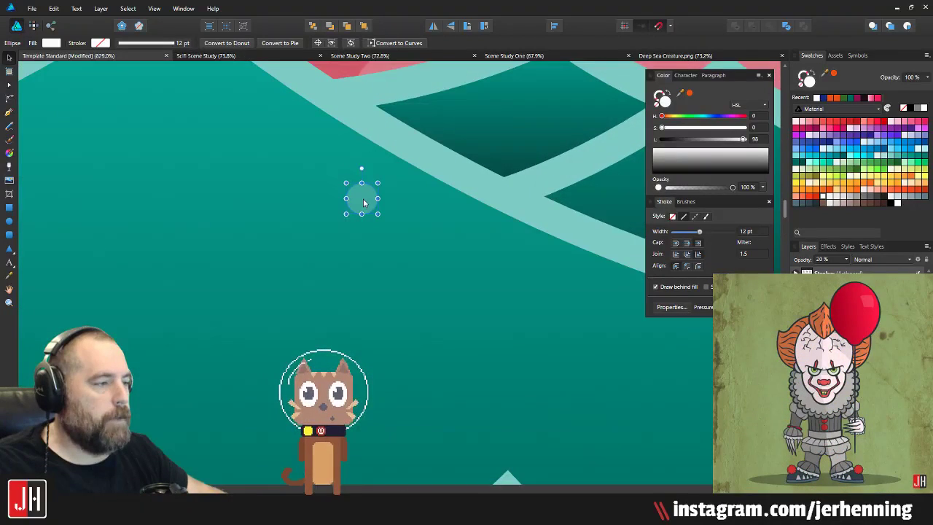
pyautogui.scroll(-3, 355, 222)
pyautogui.scroll(-6, 355, 226)
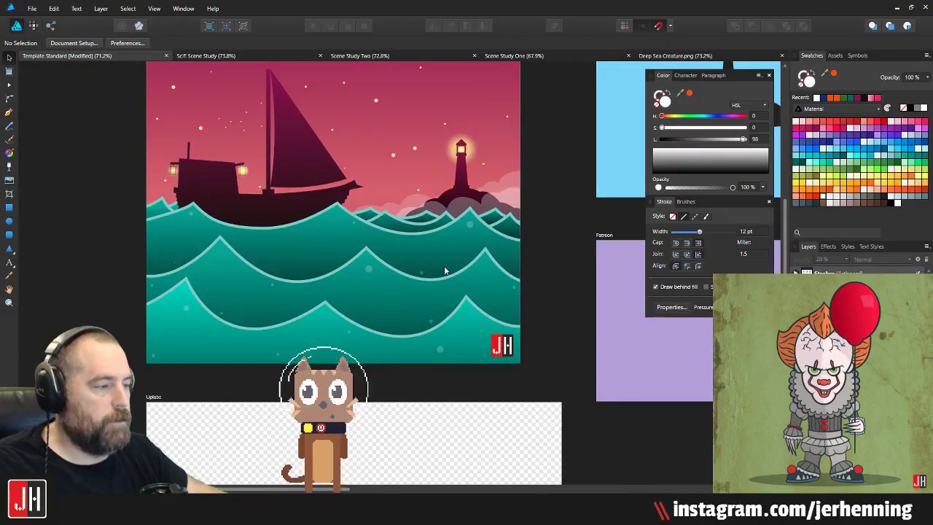
# Step: Add a larger translucent bubble copy to the middle of the third wave below the ship, deselect it and save the document
pyautogui.scroll(4, 363, 295)
pyautogui.press('m')
pyautogui.moveTo(481, 377); pyautogui.dragTo(231, 252)
pyautogui.scroll(4, 233, 275)
pyautogui.hotkey('ctrl', '0')
pyautogui.click(334, 299)
pyautogui.hotkey('ctrl', 's')
# Step: Select the five bubbles on the frontmost wave, group them, nest the group inside that wave and deselect it
pyautogui.scroll(3, 169, 224)
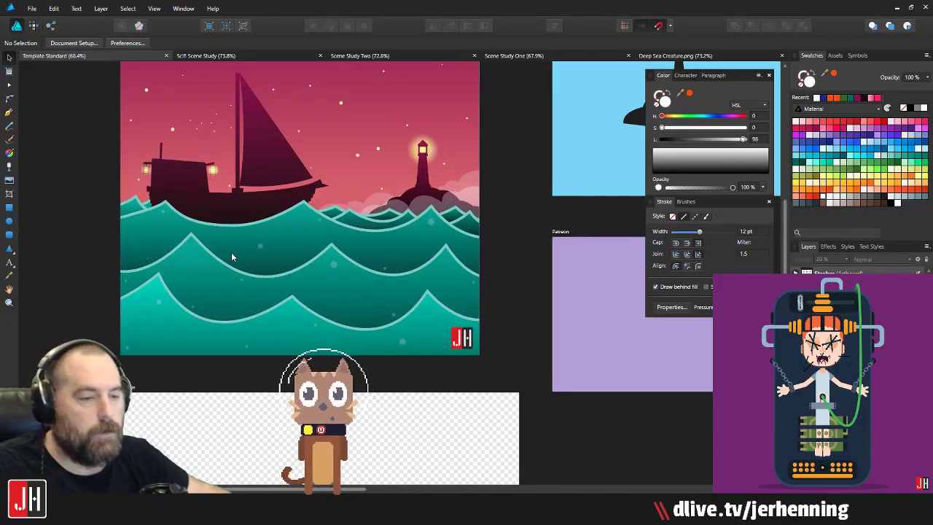
pyautogui.moveTo(260, 210); pyautogui.dragTo(233, 254)
pyautogui.scroll(4, 297, 254)
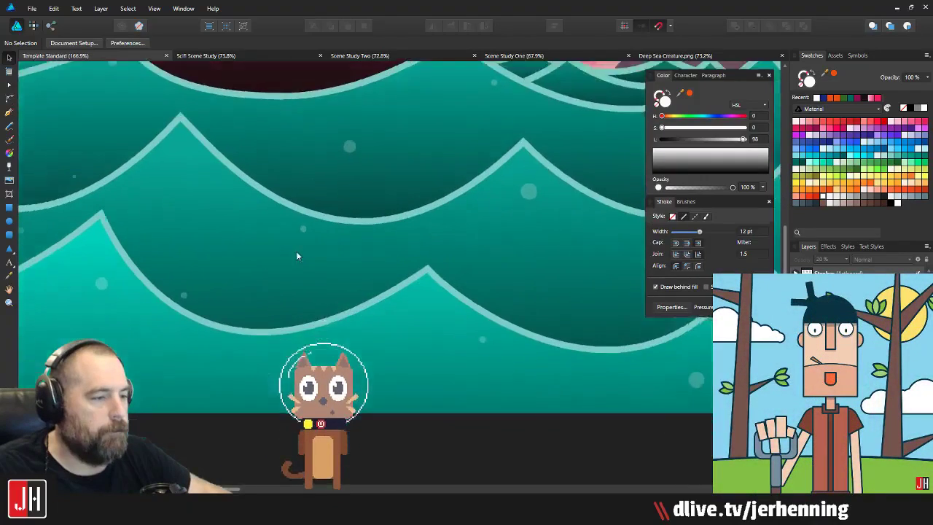
pyautogui.moveTo(109, 191); pyautogui.dragTo(135, 334)
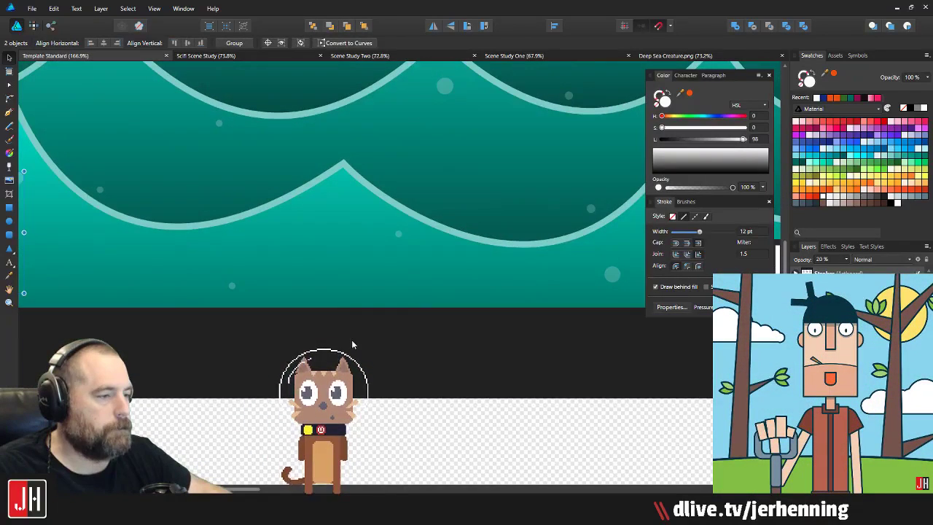
pyautogui.moveTo(338, 343); pyautogui.dragTo(199, 255)
pyautogui.moveTo(466, 355); pyautogui.dragTo(375, 211)
pyautogui.moveTo(684, 340); pyautogui.dragTo(215, 212)
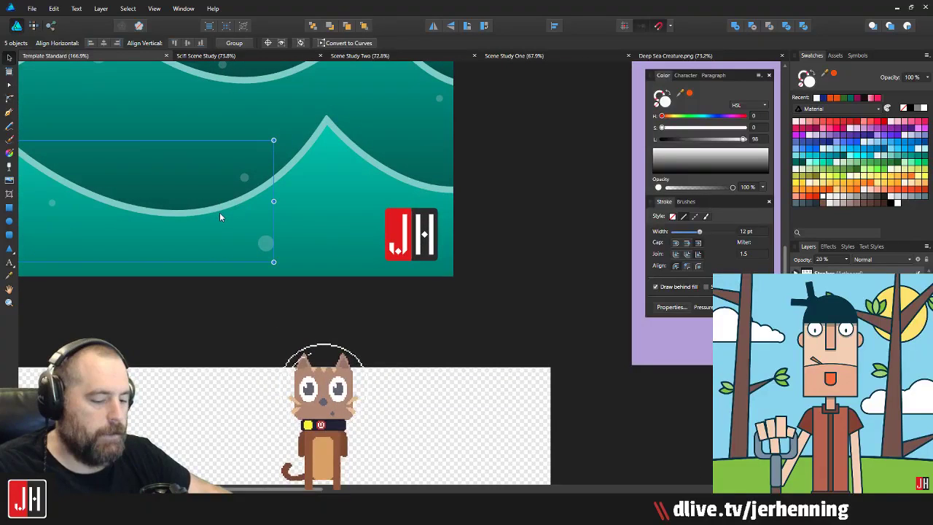
pyautogui.hotkey('ctrl', 'g')
pyautogui.click(492, 268)
# Step: Select five bubbles across the second wave, group them, and paste the group inside that wave's curve
pyautogui.hotkey('ctrl', '-')
pyautogui.hotkey('ctrl', '-')
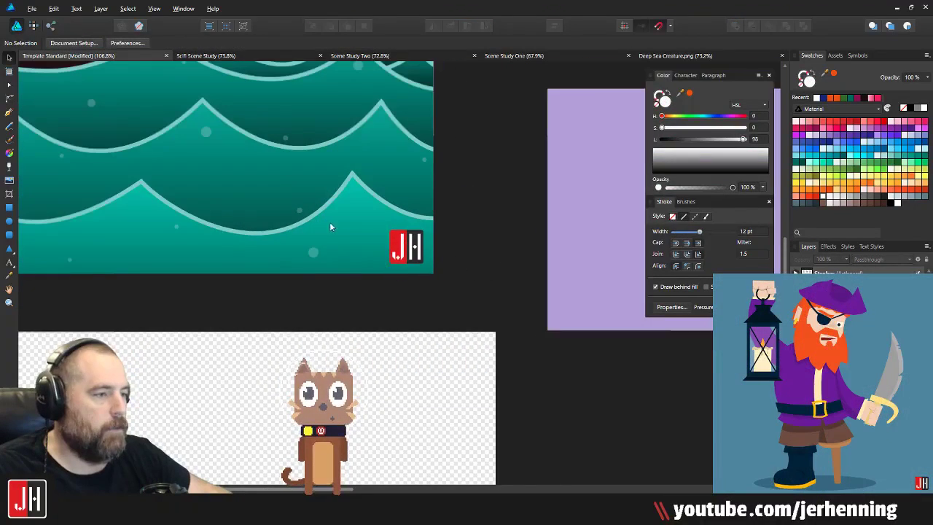
pyautogui.moveTo(29, 183); pyautogui.dragTo(290, 246)
pyautogui.click(143, 221)
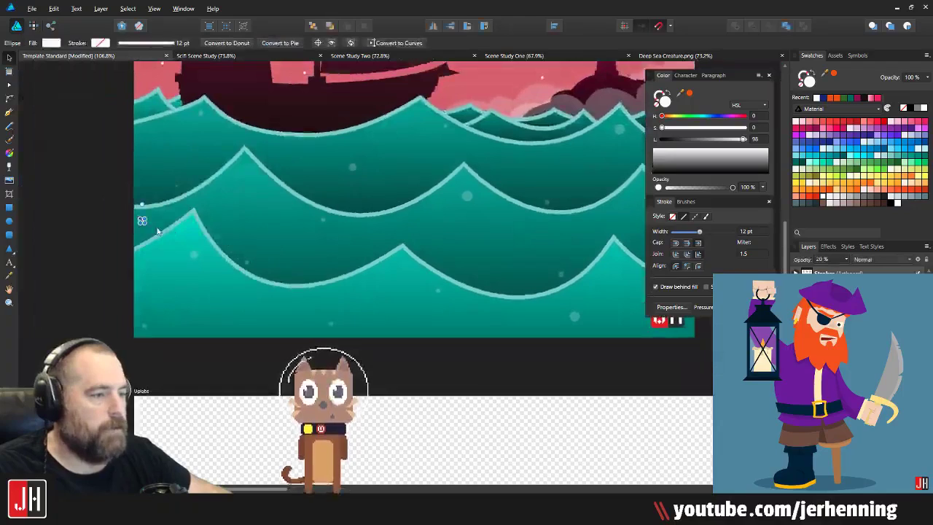
pyautogui.keyDown('shift'); pyautogui.click(247, 262); pyautogui.keyUp('shift')
pyautogui.keyDown('shift'); pyautogui.click(323, 219); pyautogui.keyUp('shift')
pyautogui.keyDown('shift'); pyautogui.click(468, 195); pyautogui.keyUp('shift')
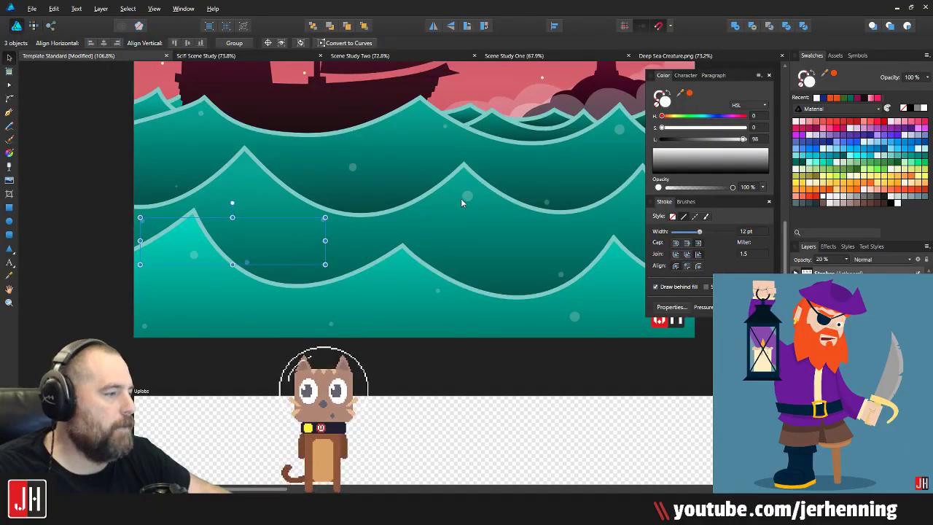
pyautogui.keyDown('shift'); pyautogui.click(546, 202); pyautogui.keyUp('shift')
pyautogui.keyDown('shift'); pyautogui.click(562, 276); pyautogui.keyUp('shift')
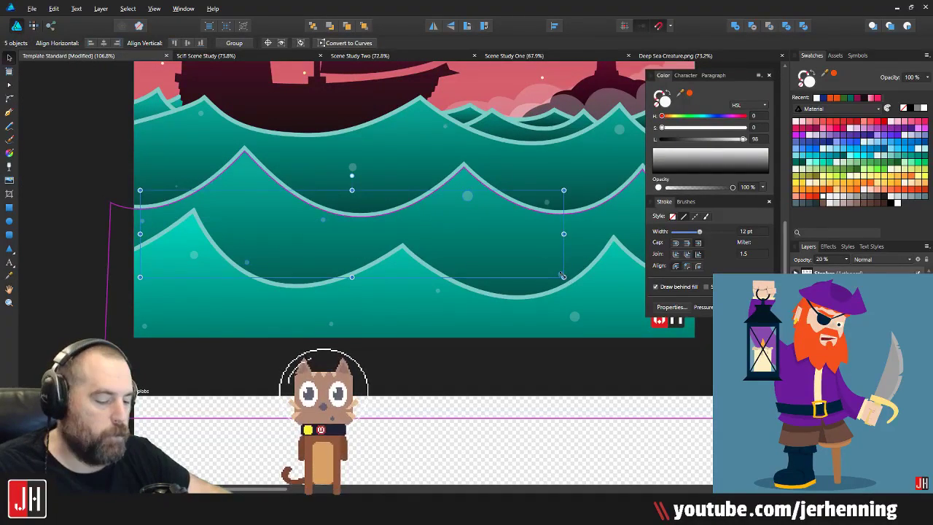
pyautogui.click(501, 245)
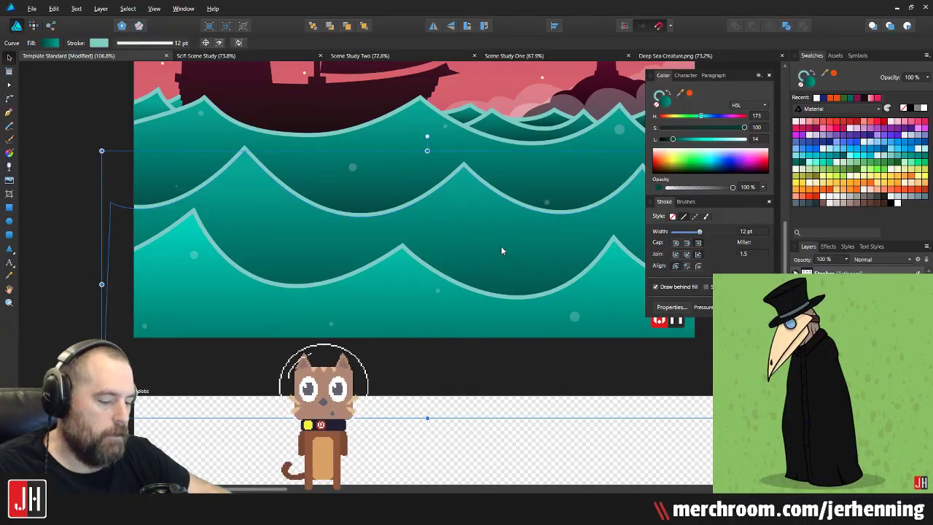
pyautogui.hotkey('ctrl', 'alt', 'v')
pyautogui.scroll(-5, 490, 265)
# Step: Try moving the waves down to test whether their nested bubbles travel with them, and undo the moves
pyautogui.click(492, 300)
pyautogui.scroll(3, 493, 300)
pyautogui.moveTo(465, 272); pyautogui.dragTo(468, 290)
pyautogui.hotkey('ctrl', 'z')
pyautogui.click(481, 206)
pyautogui.moveTo(482, 206); pyautogui.dragTo(442, 249)
pyautogui.hotkey('ctrl', 'z')
pyautogui.click(426, 298)
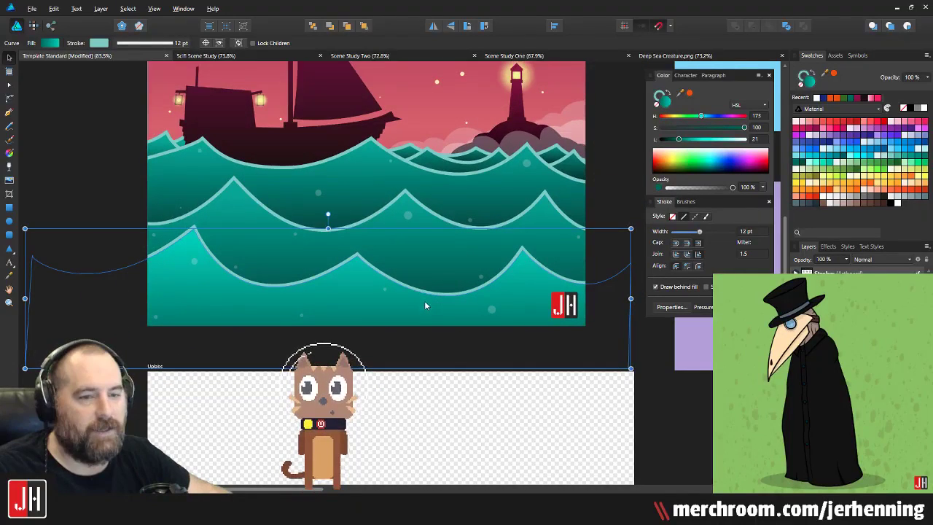
pyautogui.click(425, 246)
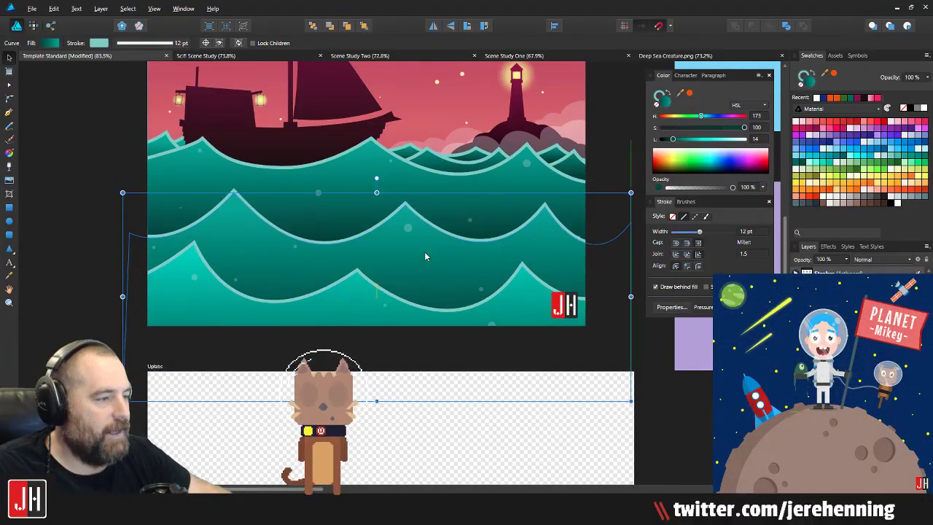
pyautogui.click(434, 195)
pyautogui.hotkey('ctrl', 'z')
pyautogui.hotkey('ctrl', 'z')
pyautogui.hotkey('ctrl', 'z')
pyautogui.hotkey('ctrl', 'z')
pyautogui.hotkey('ctrl', 'z')
pyautogui.hotkey('ctrl', 'z')
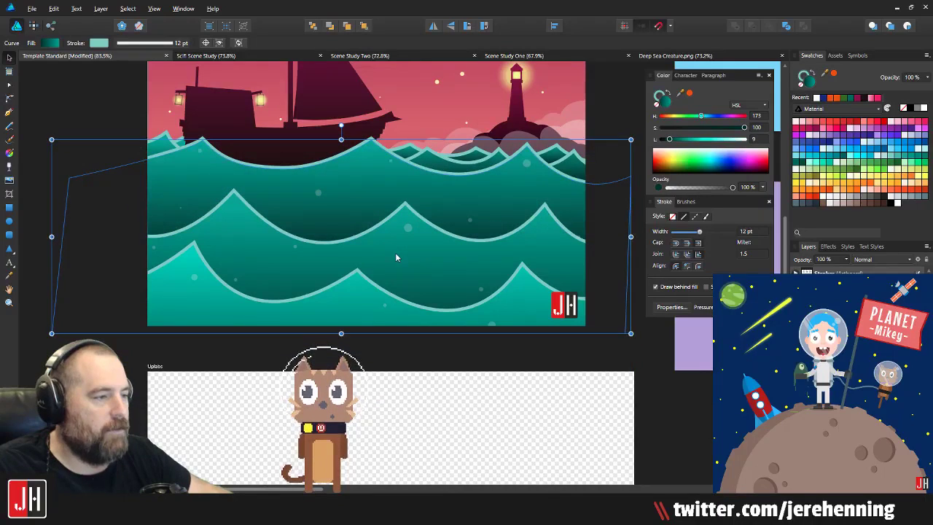
# Step: Move the overlooked bubble at the second wave's right end inside that wave alongside its bubble group
pyautogui.click(598, 232)
pyautogui.scroll(5, 594, 241)
pyautogui.press('e')
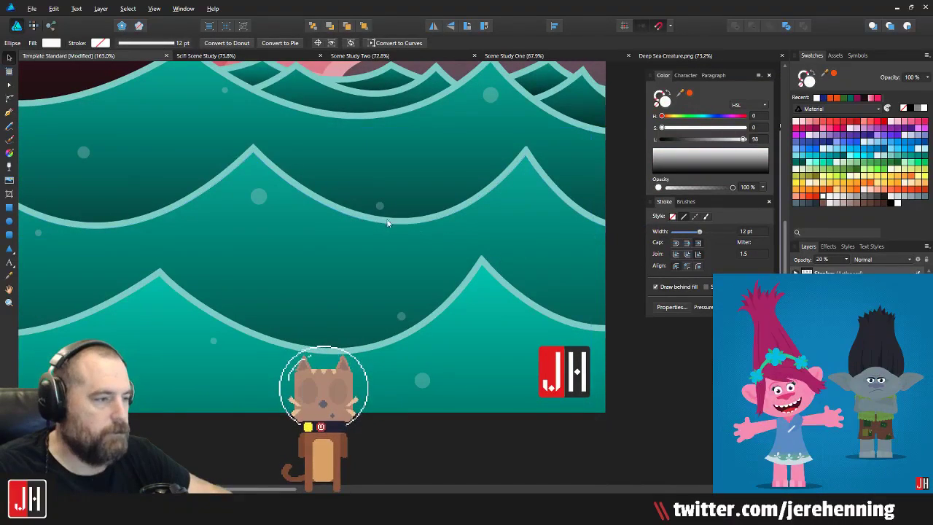
pyautogui.press('v')
pyautogui.click(261, 193)
pyautogui.press('e')
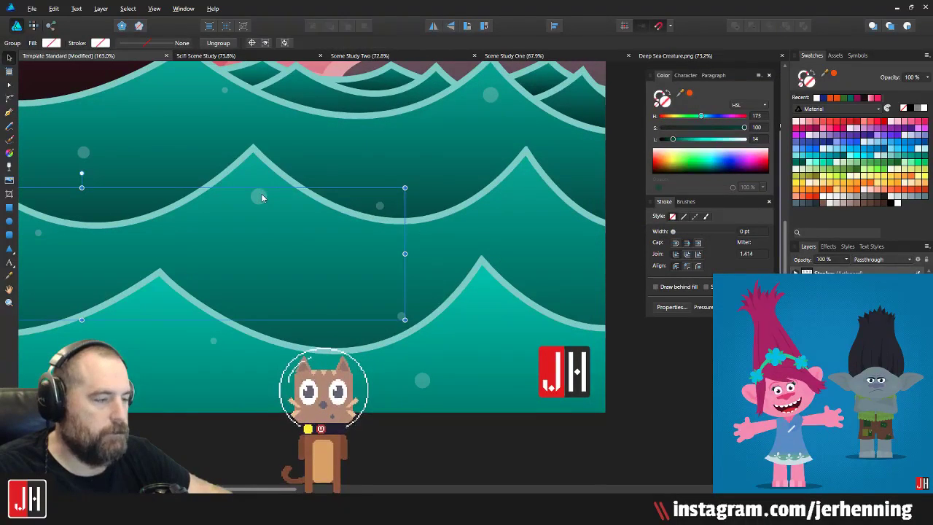
pyautogui.hotkey('ctrl', 'd')
pyautogui.press('v')
pyautogui.click(400, 319)
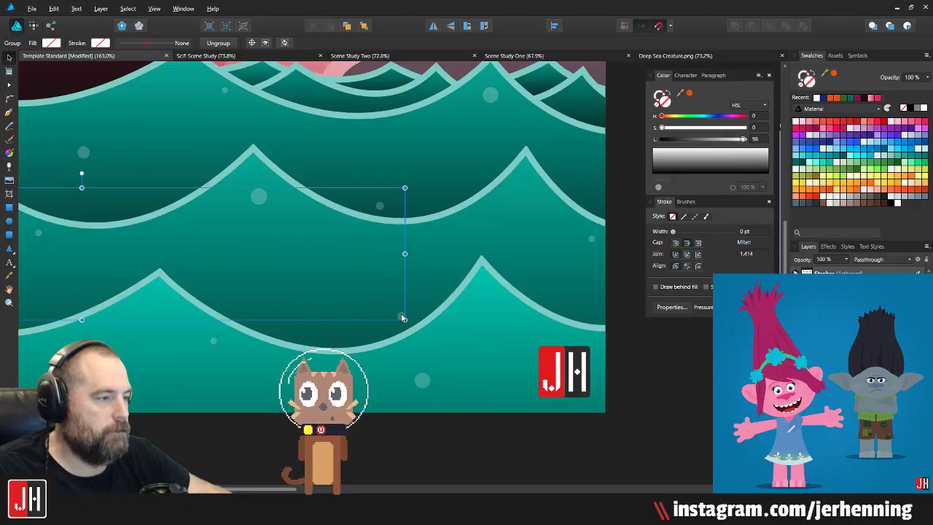
pyautogui.hotkey('ctrl', 'd')
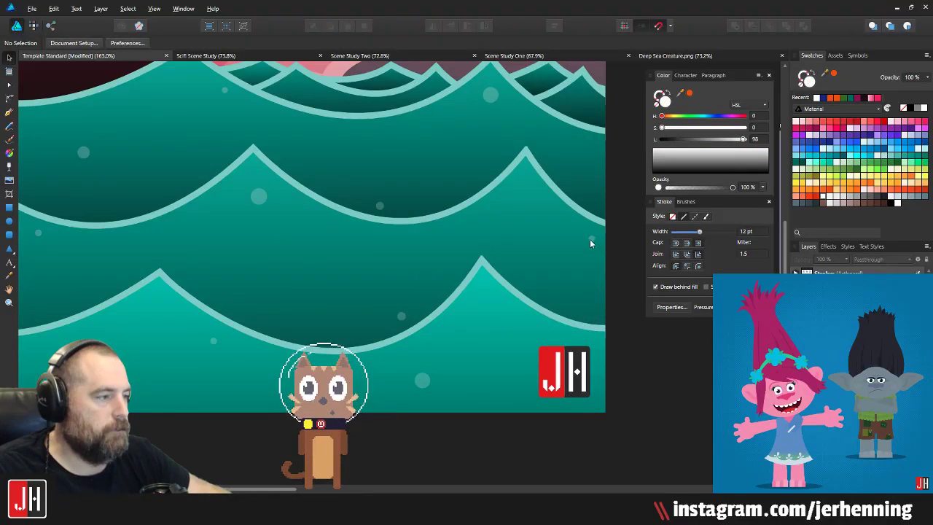
# Step: Check the nesting of the second wave's bubble group and its rightmost bubble by selecting each in turn
pyautogui.click(590, 239)
pyautogui.scroll(-3, 541, 267)
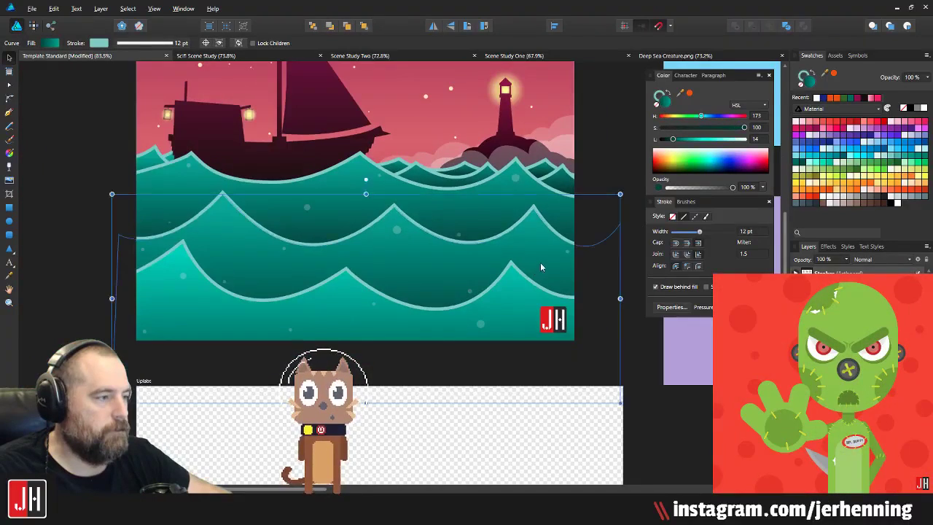
pyautogui.click(398, 230)
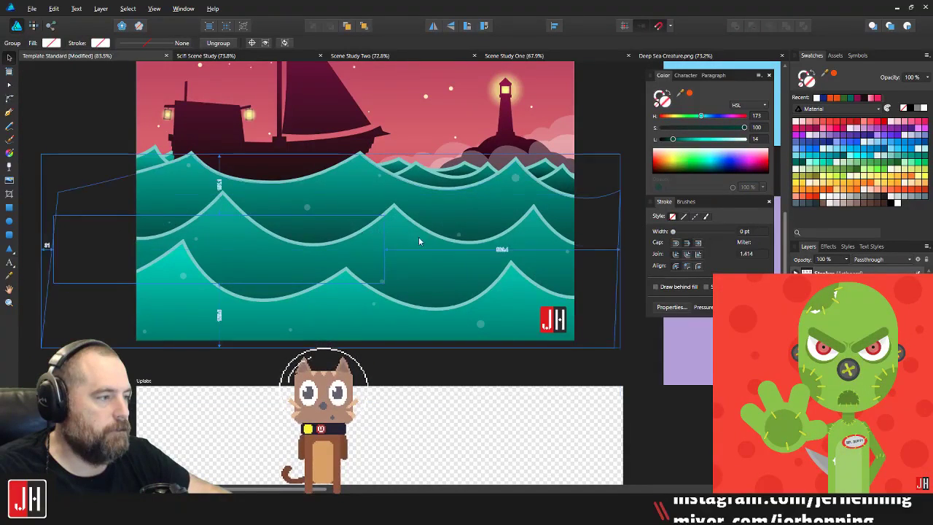
pyautogui.press('e')
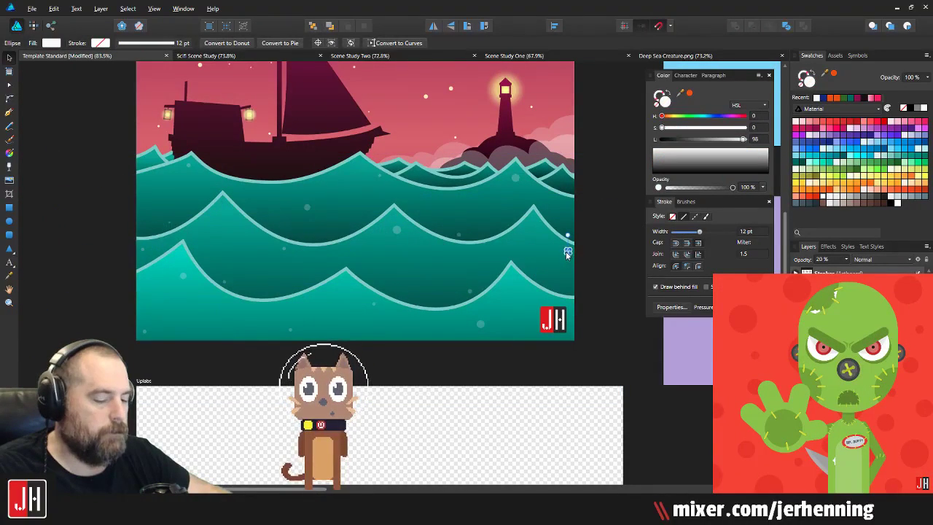
pyautogui.click(590, 259)
pyautogui.click(569, 258)
pyautogui.click(568, 253)
pyautogui.click(590, 260)
pyautogui.scroll(-3, 537, 261)
pyautogui.scroll(3, 415, 228)
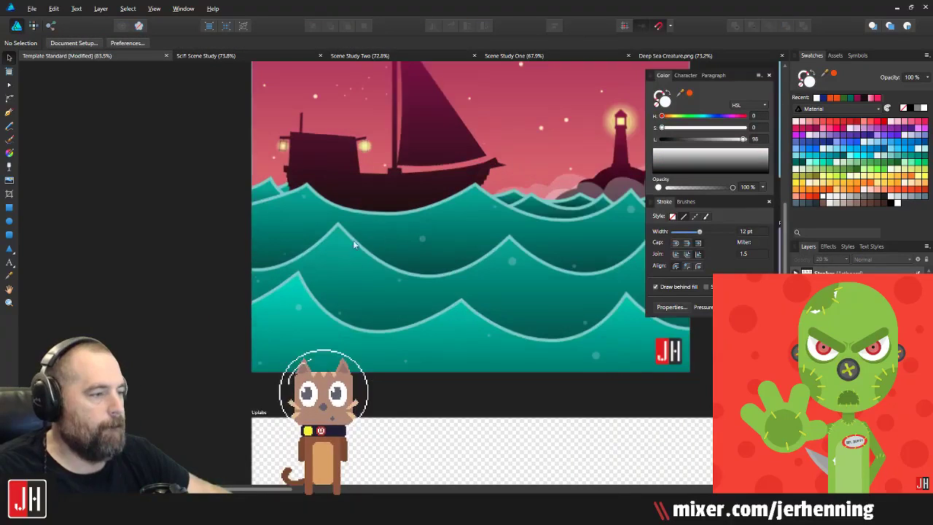
# Step: Select all the bubbles on the third wave below the ship, group them, and nest the group inside that wave
pyautogui.scroll(4, 277, 247)
pyautogui.press('e')
pyautogui.scroll(2, 292, 259)
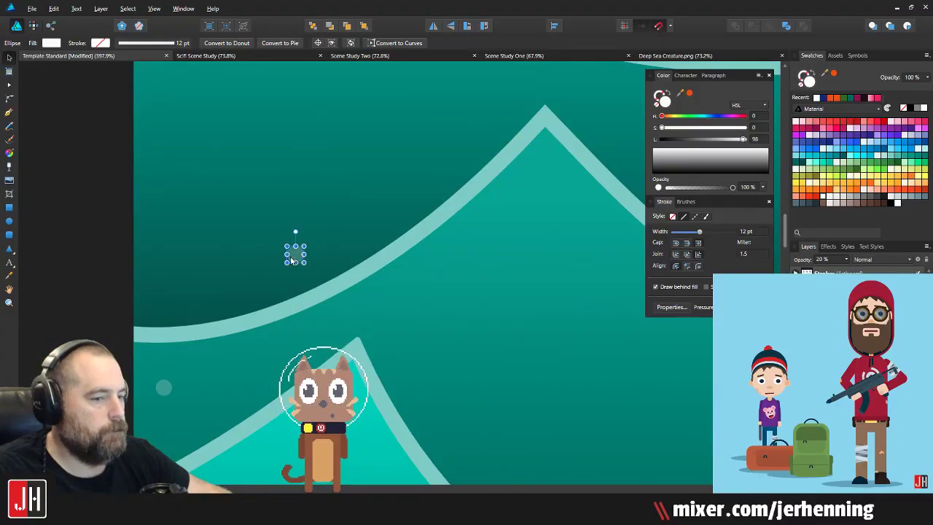
pyautogui.scroll(-4, 283, 260)
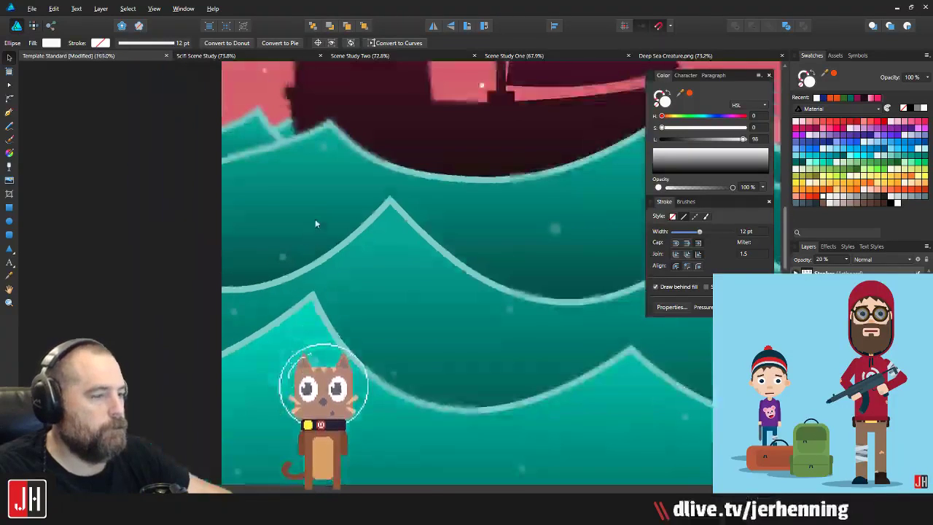
pyautogui.keyDown('shift'); pyautogui.click(325, 147); pyautogui.keyUp('shift')
pyautogui.moveTo(563, 245); pyautogui.dragTo(236, 249)
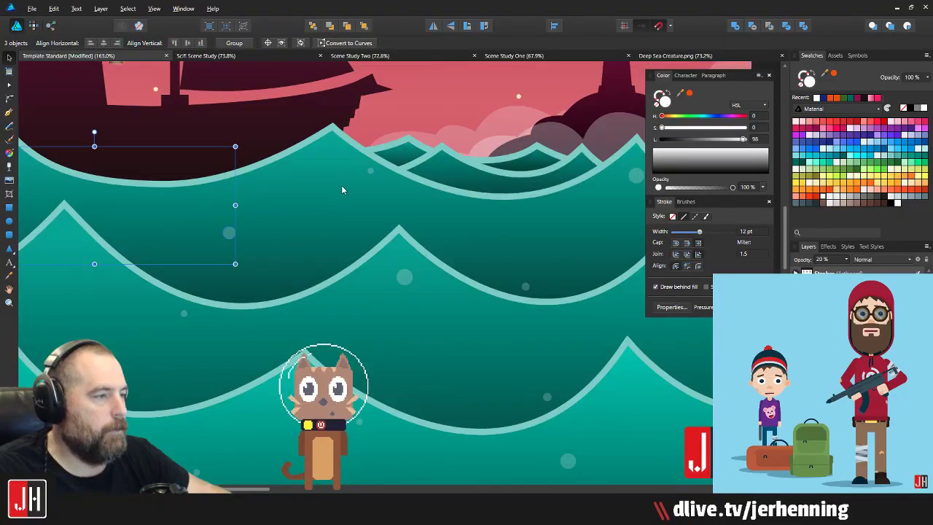
pyautogui.keyDown('shift'); pyautogui.click(370, 170); pyautogui.keyUp('shift')
pyautogui.keyDown('shift'); pyautogui.click(526, 286); pyautogui.keyUp('shift')
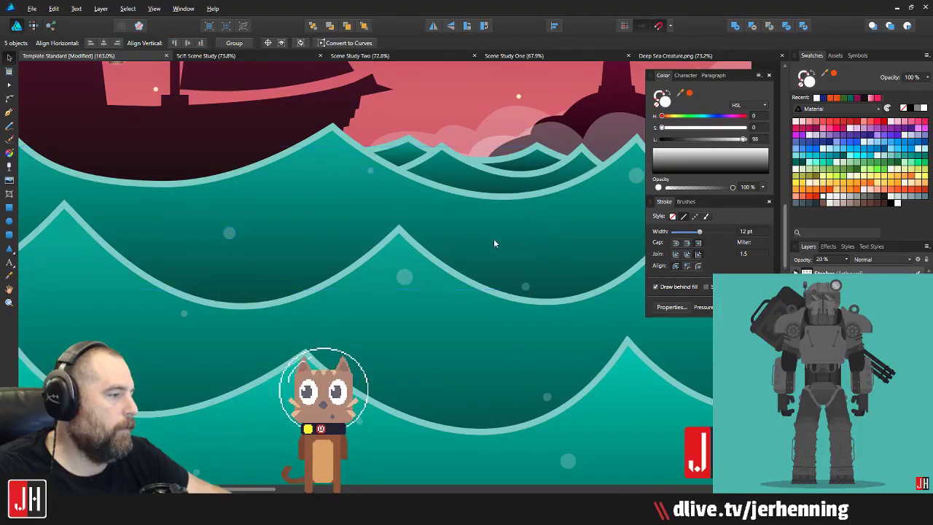
pyautogui.hscroll(1, 510, 219)
pyautogui.hotkey('ctrl', 'g')
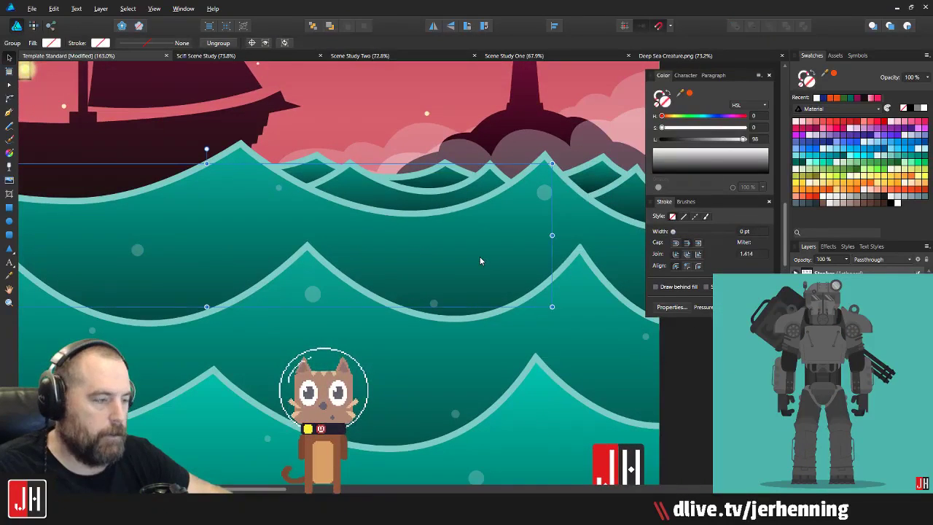
pyautogui.scroll(-5, 477, 274)
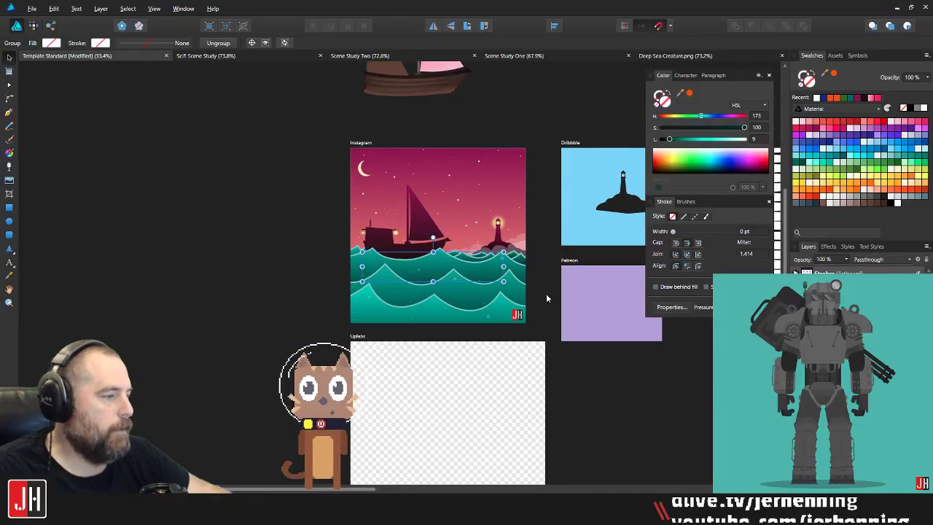
pyautogui.click(548, 298)
# Step: Inspect the scene and delete the bubble group from the third wave below the ship
pyautogui.scroll(3, 492, 259)
pyautogui.moveTo(467, 265); pyautogui.dragTo(414, 299)
pyautogui.scroll(4, 365, 298)
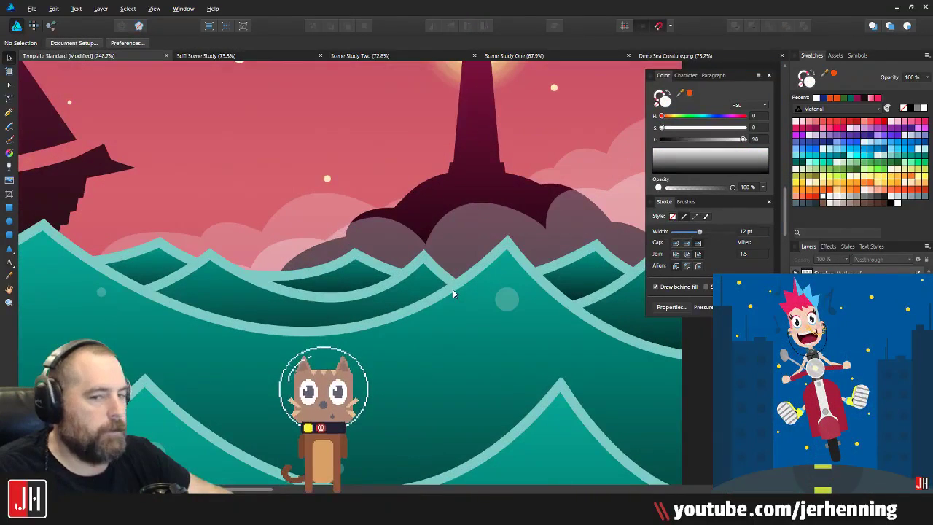
pyautogui.scroll(1, 424, 295)
pyautogui.scroll(-4, 424, 295)
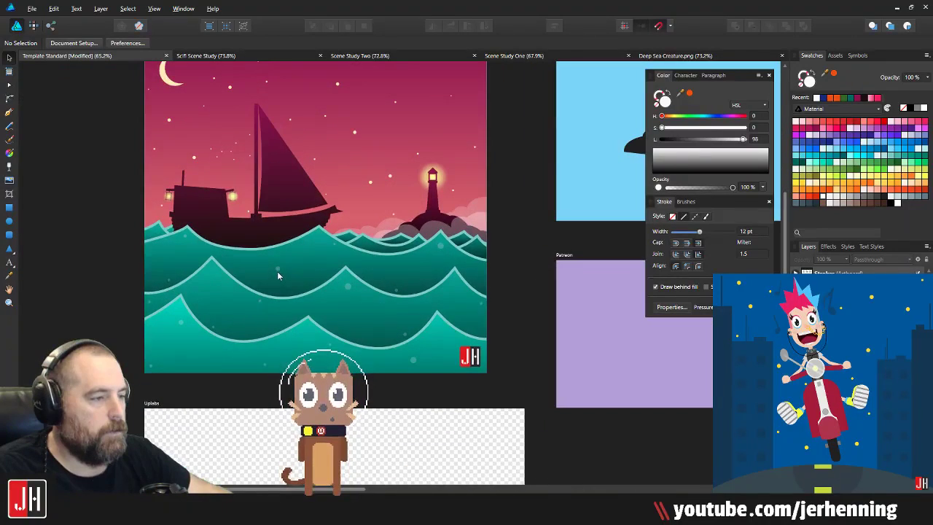
pyautogui.click(277, 271)
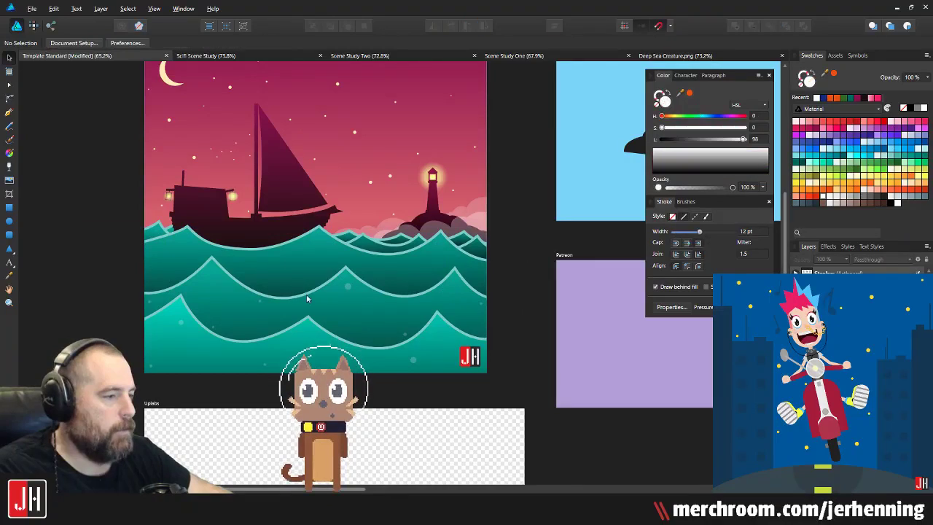
# Step: Readjust the vertical gradient fills of the third and second waves so each runs from just below its crest downward
pyautogui.doubleClick(350, 290)
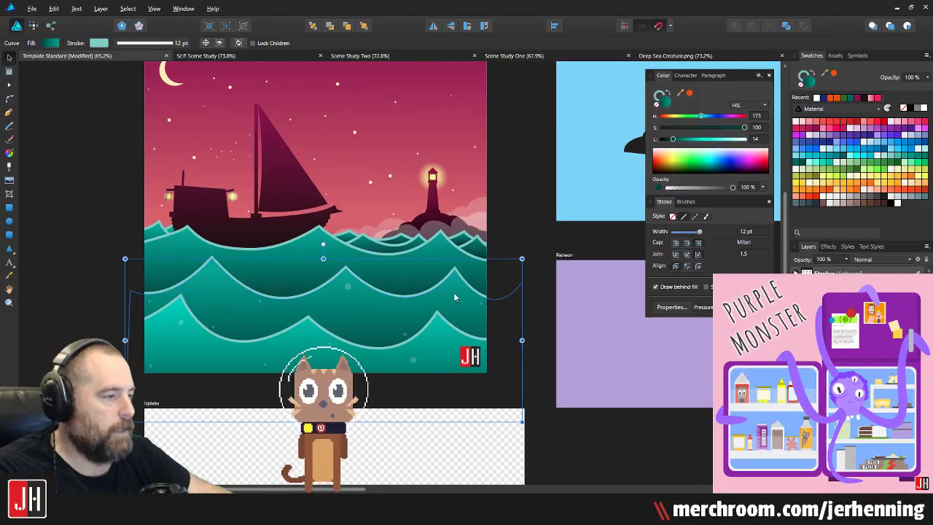
pyautogui.click(494, 219)
pyautogui.scroll(2, 182, 280)
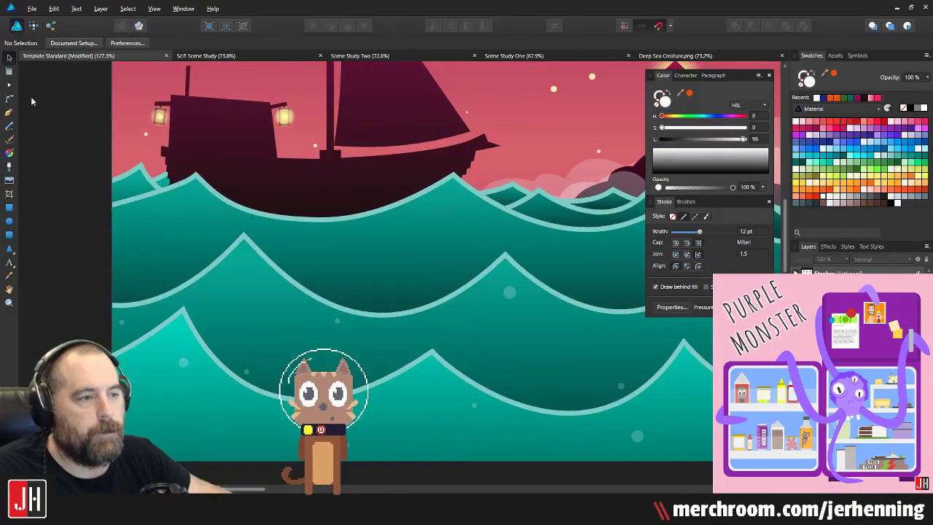
pyautogui.press('g')
pyautogui.moveTo(465, 185); pyautogui.dragTo(464, 331)
pyautogui.moveTo(511, 261); pyautogui.dragTo(511, 446)
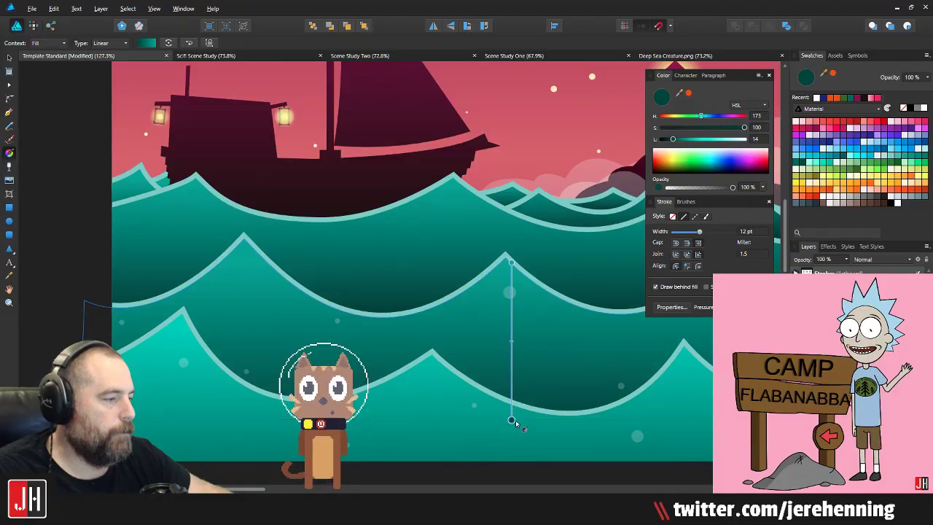
# Step: Deselect the adjusted wave and examine the gradient shading across the waves, both in the full scene and up close
pyautogui.moveTo(588, 206); pyautogui.dragTo(475, 245)
pyautogui.press('v')
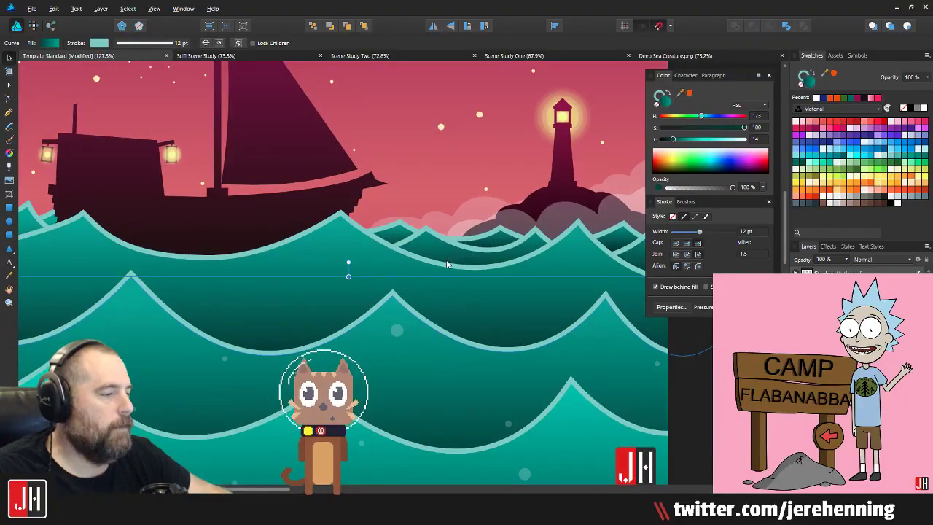
pyautogui.scroll(-5, 449, 283)
pyautogui.scroll(-1, 447, 298)
pyautogui.click(558, 387)
pyautogui.scroll(5, 361, 305)
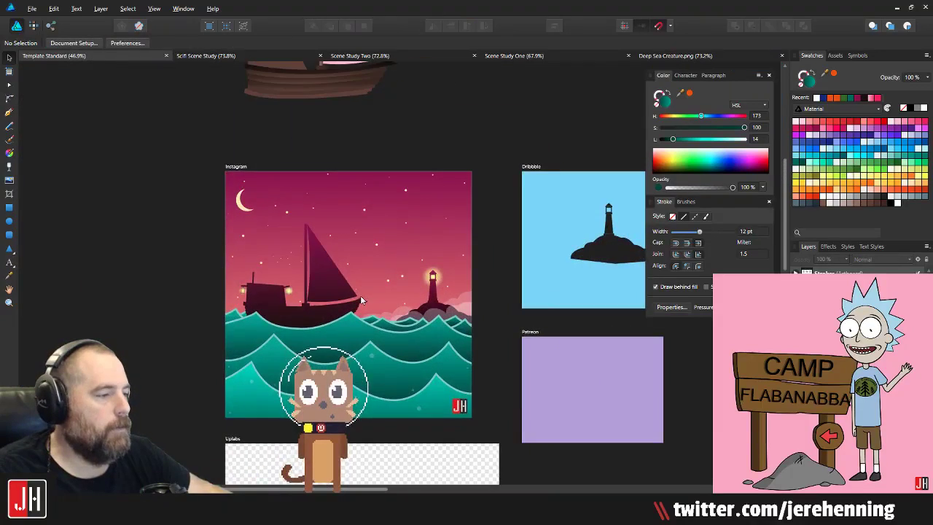
pyautogui.scroll(3, 361, 304)
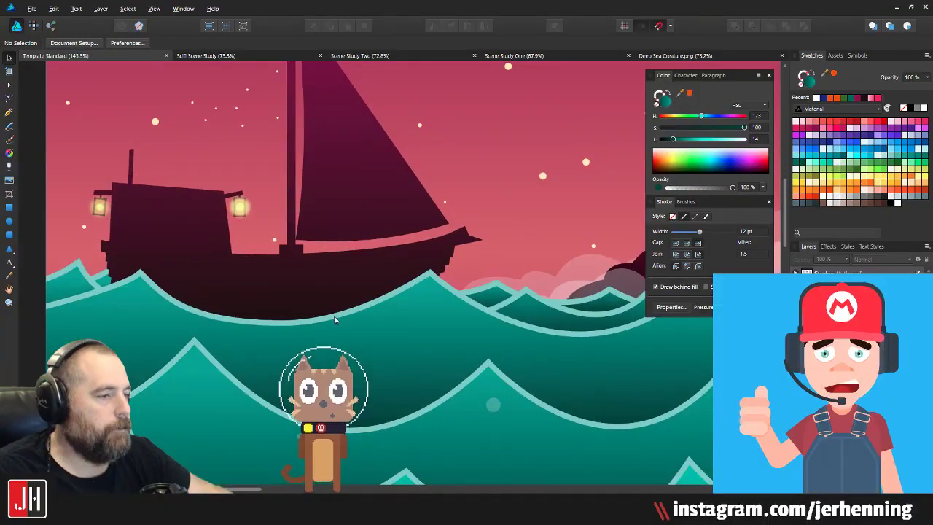
pyautogui.scroll(-6, 342, 312)
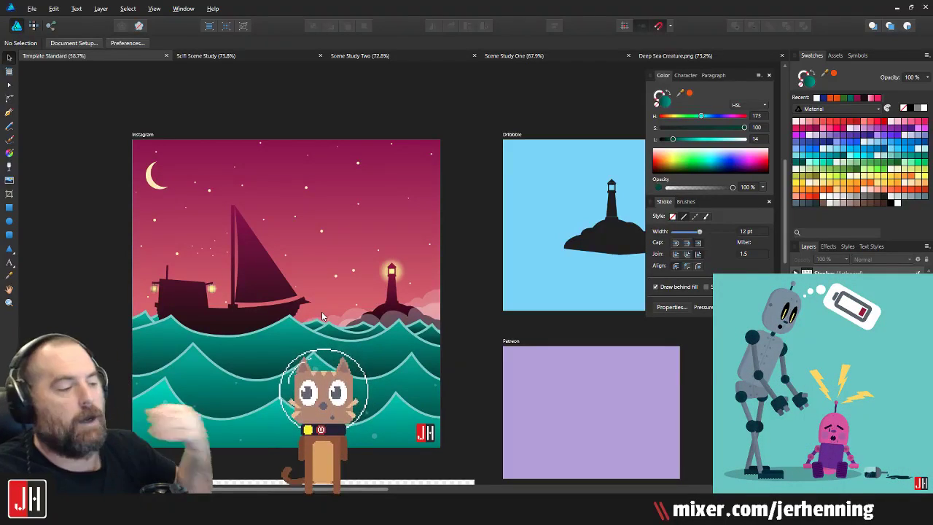
# Step: Try a dark magenta outline (HSL 328, 81, 29) on the wave directly in front of the ship, and undo it
pyautogui.scroll(4, 321, 311)
pyautogui.click(366, 361)
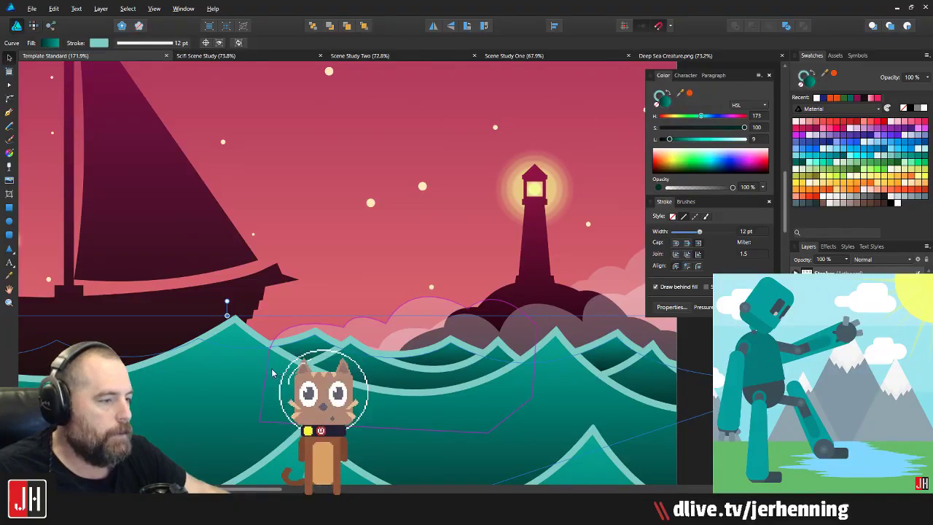
pyautogui.scroll(-2, 223, 370)
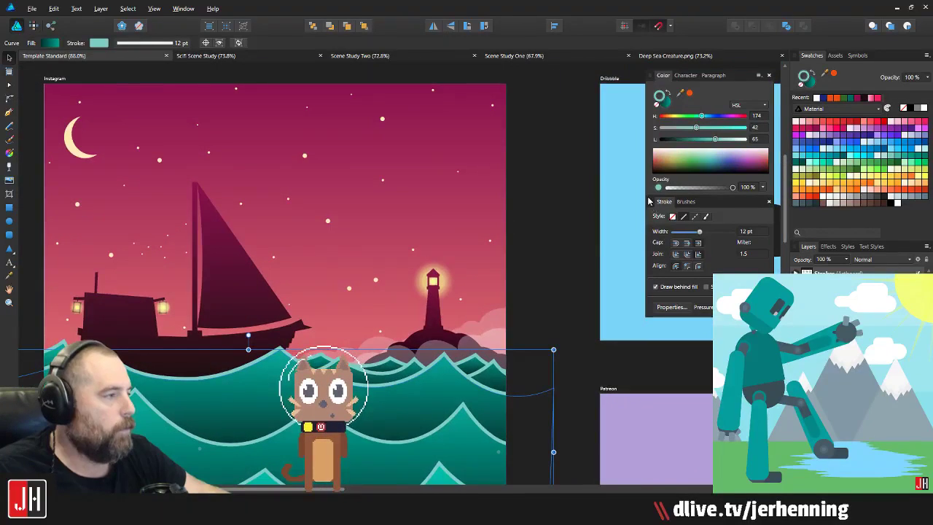
pyautogui.click(819, 135)
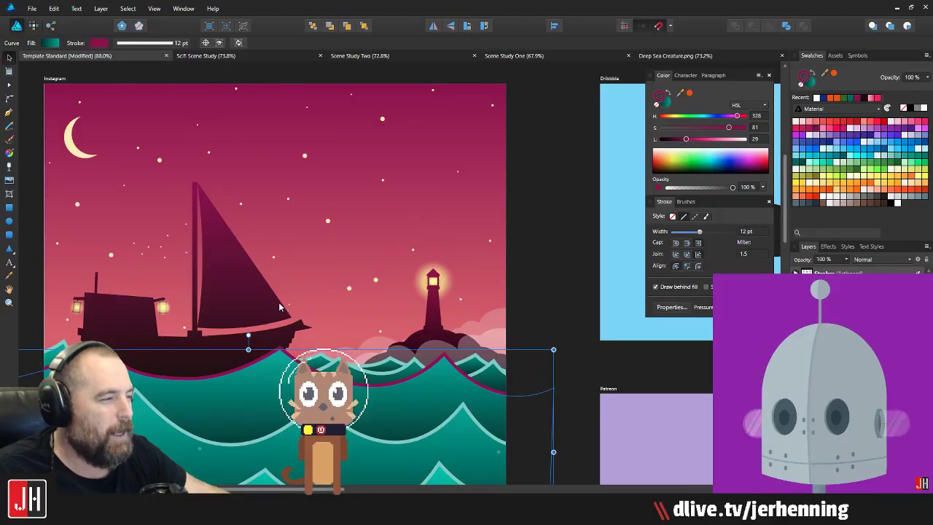
pyautogui.press('g')
pyautogui.moveTo(293, 392); pyautogui.dragTo(298, 308)
pyautogui.press('v')
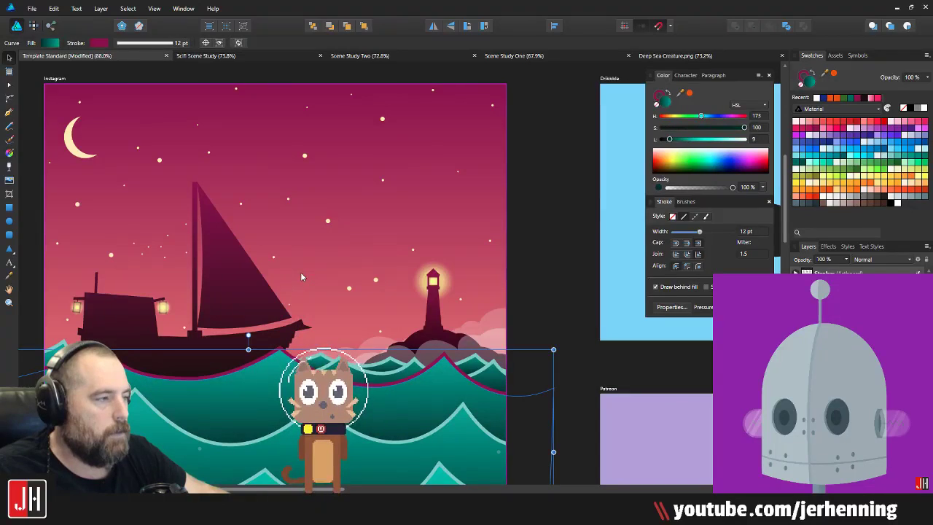
pyautogui.scroll(2, 286, 372)
pyautogui.scroll(2, 286, 372)
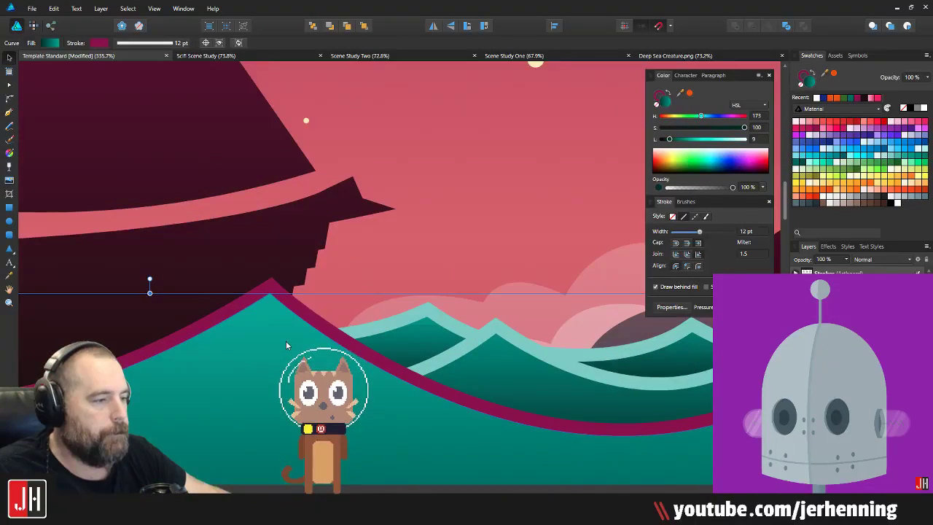
pyautogui.scroll(-3, 286, 340)
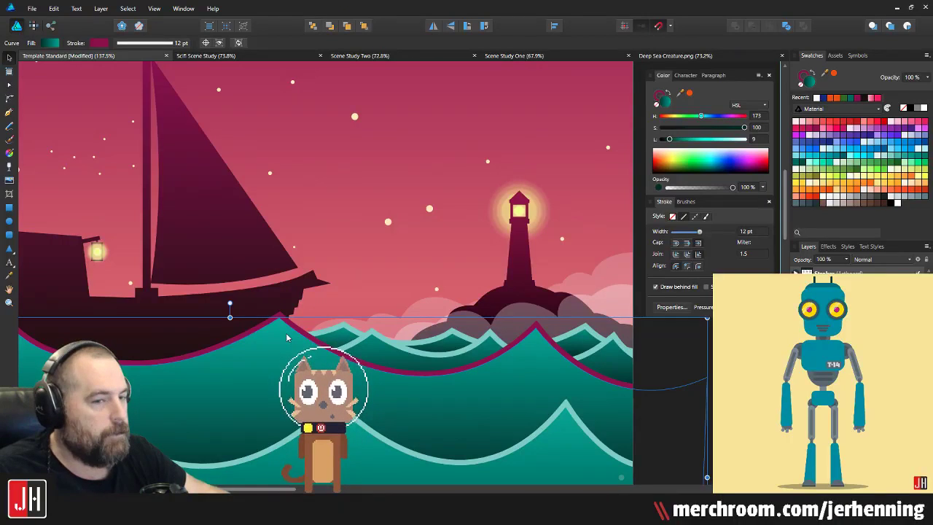
pyautogui.hotkey('ctrl', 'z')
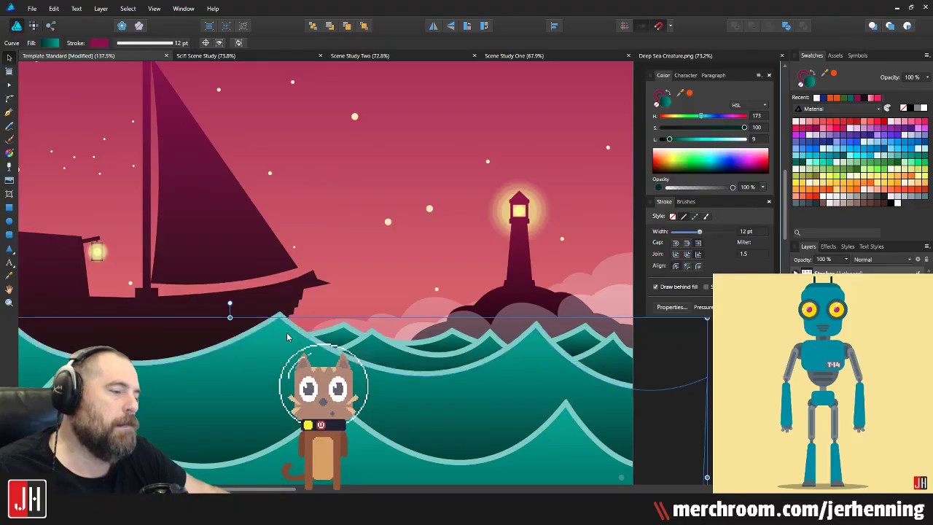
# Step: Deselect the wave and save the document
pyautogui.scroll(-6, 287, 333)
pyautogui.click(405, 369)
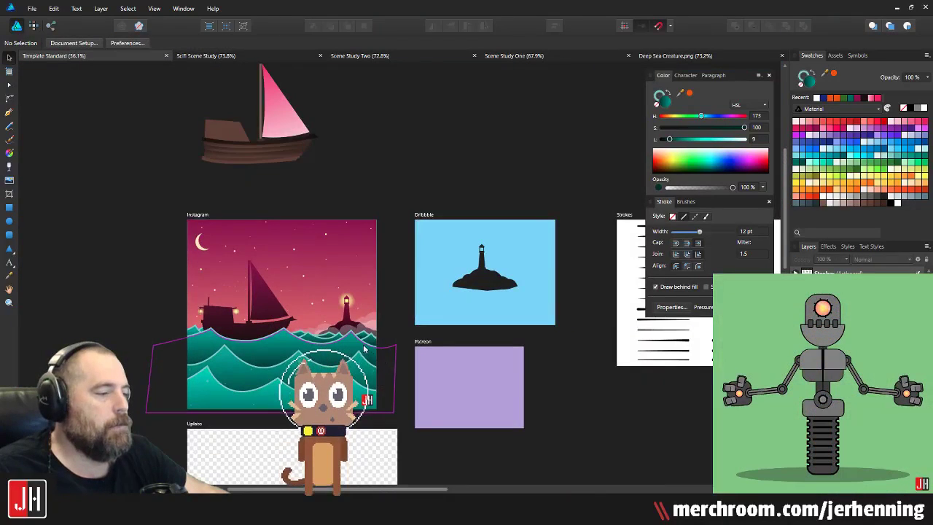
pyautogui.scroll(3, 359, 344)
pyautogui.moveTo(358, 344); pyautogui.dragTo(490, 347)
pyautogui.hotkey('ctrl', 's')
pyautogui.moveTo(273, 290); pyautogui.dragTo(257, 296)
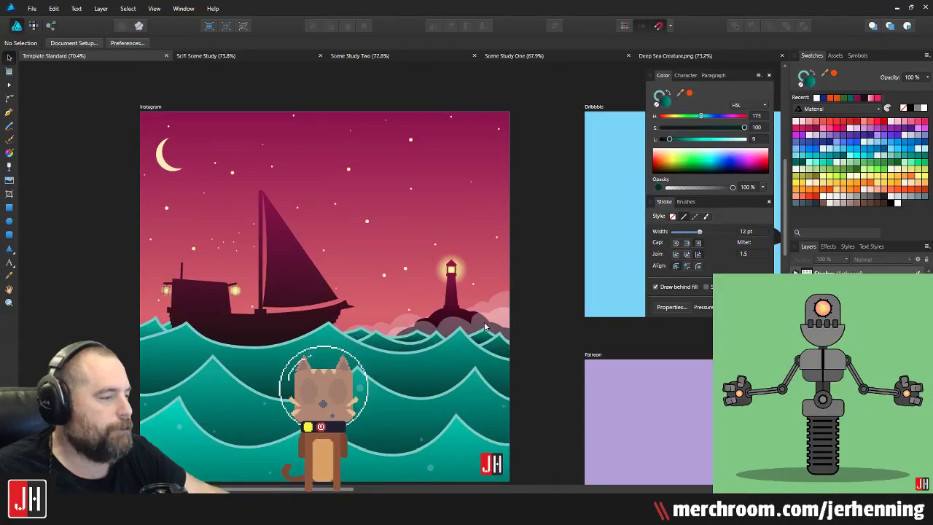
# Step: Duplicate the three translucent clouds around the lighthouse and place the horizontally flipped copies in the open sky
pyautogui.click(477, 323)
pyautogui.keyDown('shift'); pyautogui.click(499, 306); pyautogui.keyUp('shift')
pyautogui.keyDown('shift'); pyautogui.click(390, 329); pyautogui.keyUp('shift')
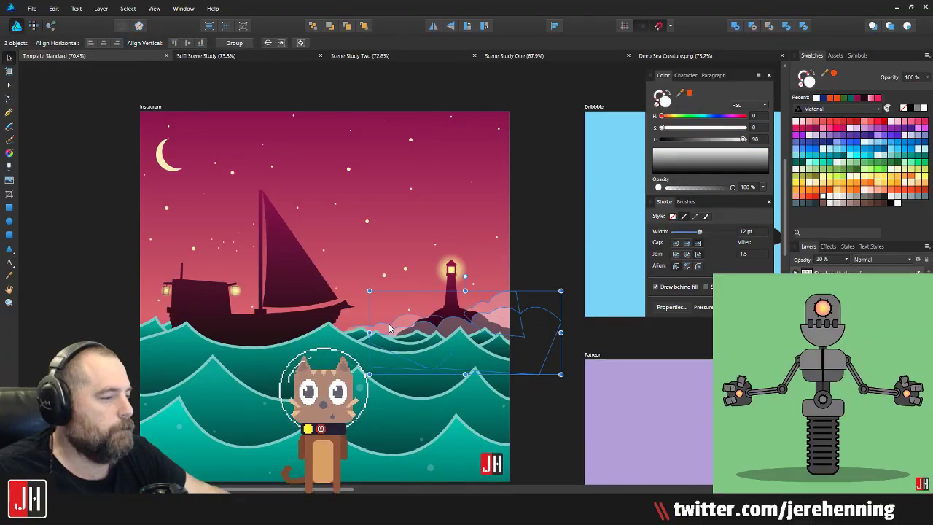
pyautogui.moveTo(453, 332); pyautogui.dragTo(180, 332)
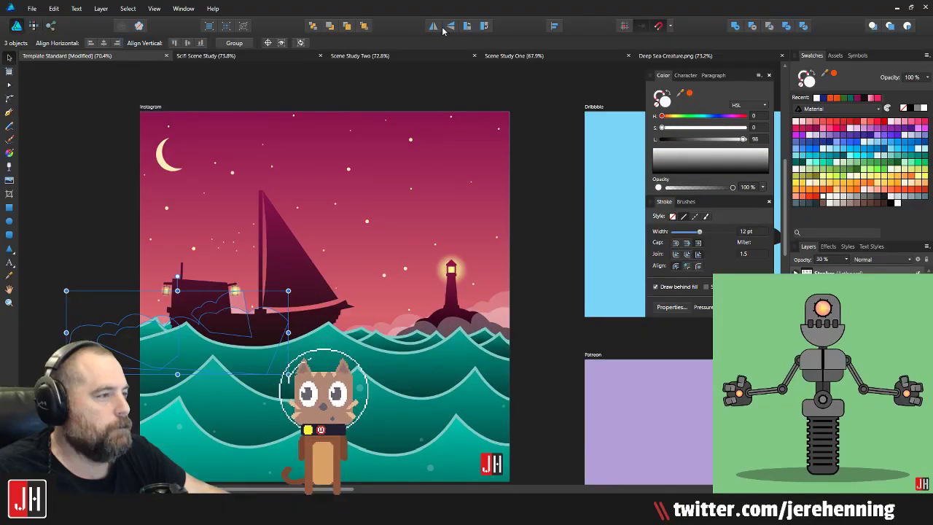
pyautogui.scroll(8, 214, 213)
pyautogui.moveTo(197, 449); pyautogui.dragTo(429, 232)
# Step: Move the two copied 20% opacity clouds so they overlap, and merge them into one shape with the Add operation
pyautogui.click(571, 246)
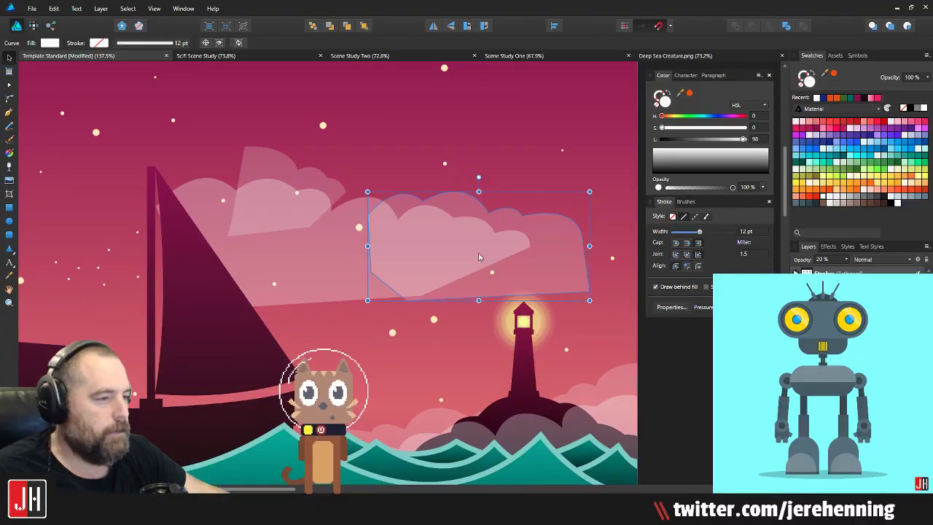
pyautogui.moveTo(482, 256)
pyautogui.mouseDown()
pyautogui.moveTo(449, 257)
pyautogui.moveTo(465, 256)
pyautogui.mouseUp()
pyautogui.click(334, 193)
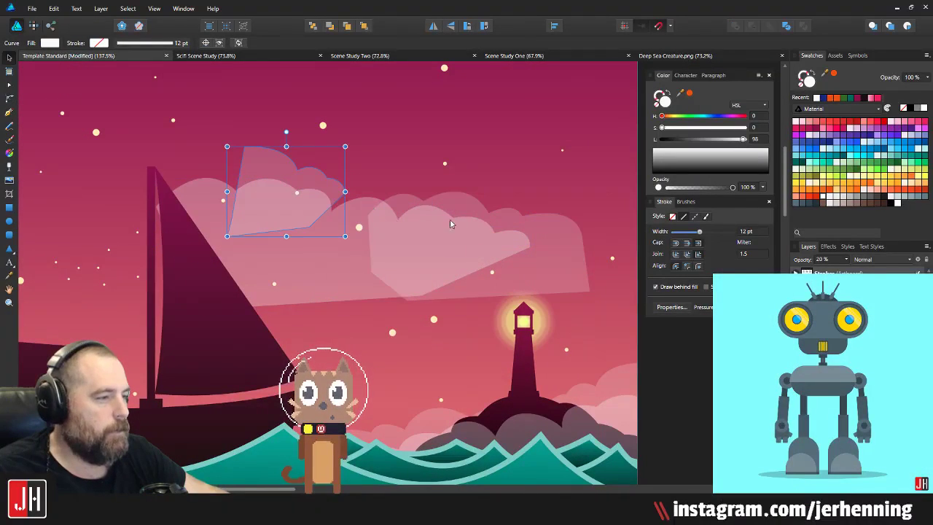
pyautogui.moveTo(319, 178); pyautogui.dragTo(376, 194)
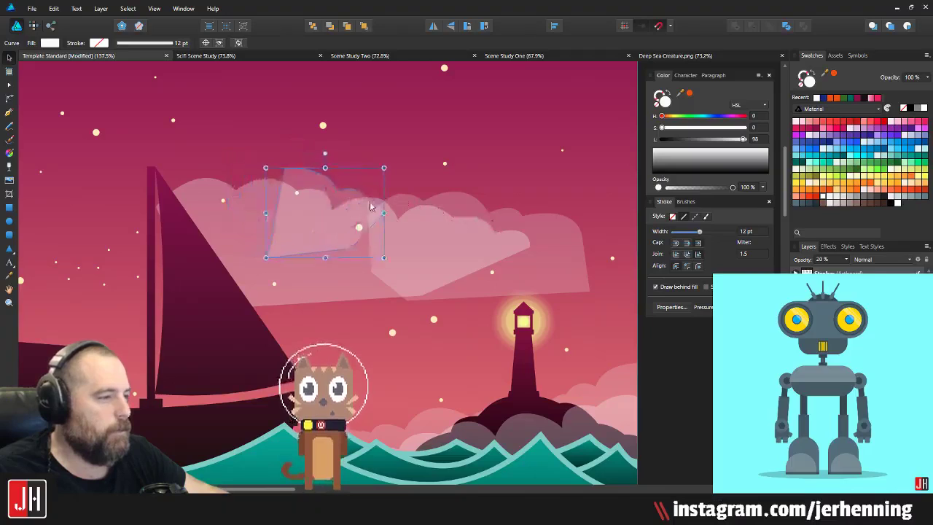
pyautogui.keyDown('shift'); pyautogui.click(452, 199); pyautogui.keyUp('shift')
pyautogui.moveTo(453, 199); pyautogui.dragTo(512, 143)
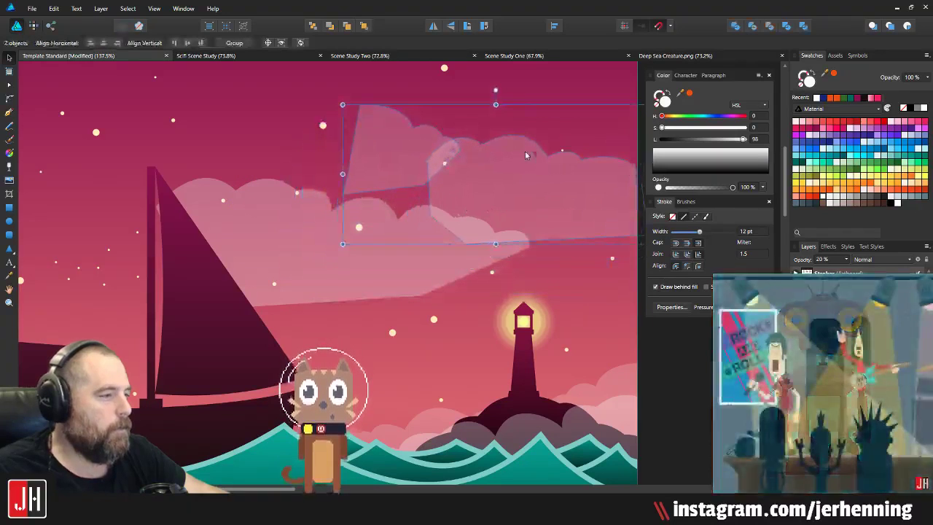
pyautogui.click(733, 27)
# Step: Layer the merged cloud with the 30% opacity cloud and place the pair, tilted slightly clockwise, around the ship's stern
pyautogui.moveTo(469, 207); pyautogui.dragTo(372, 259)
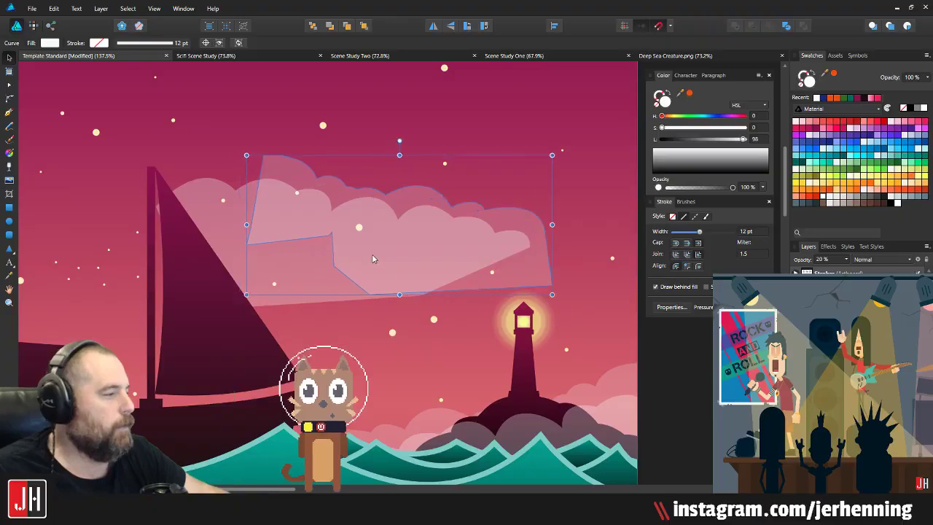
pyautogui.moveTo(327, 230); pyautogui.dragTo(331, 238)
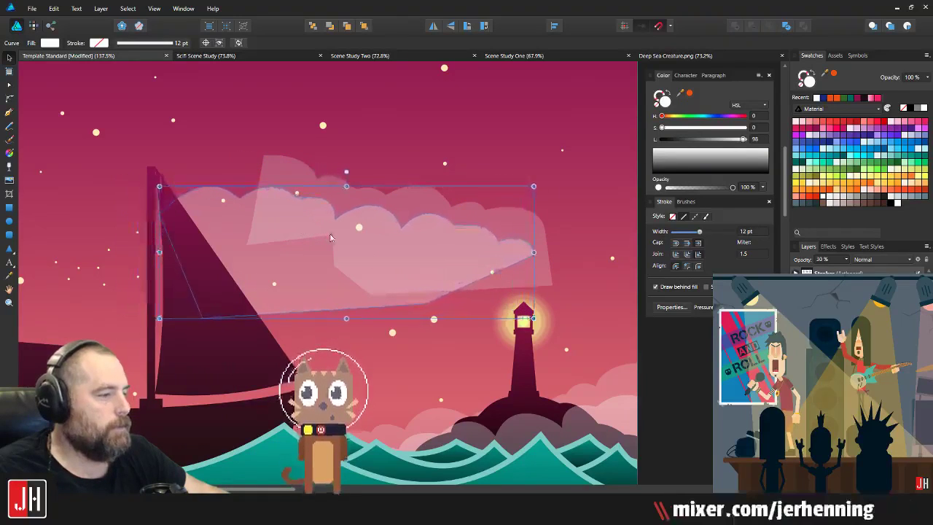
pyautogui.keyDown('shift'); pyautogui.click(423, 202); pyautogui.keyUp('shift')
pyautogui.scroll(-3, 423, 225)
pyautogui.moveTo(423, 230); pyautogui.dragTo(210, 331)
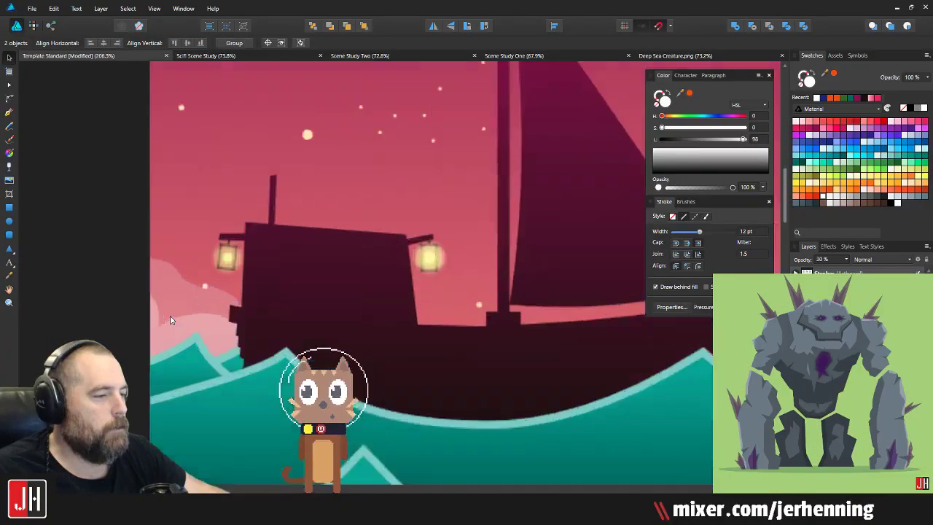
pyautogui.scroll(4, 172, 275)
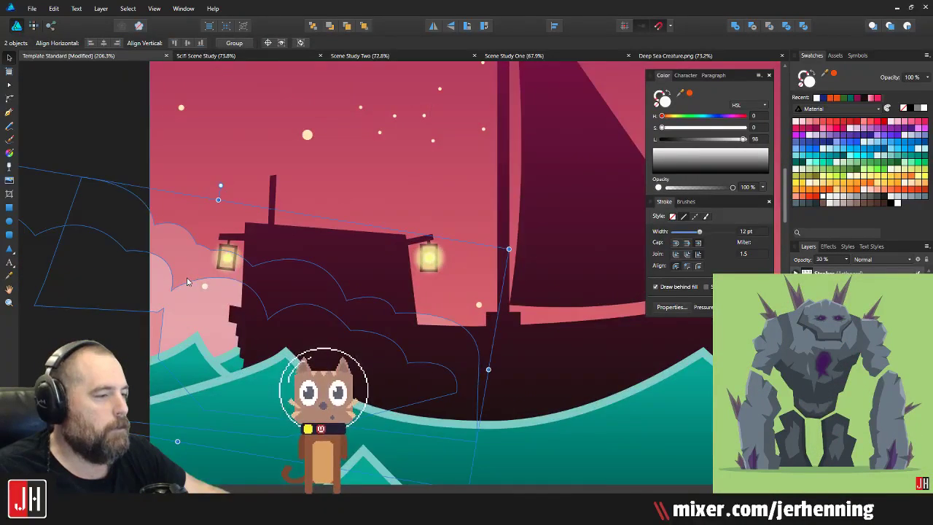
# Step: Reposition the two stern clouds individually so their puffs stagger above the waves at the artboard's edge
pyautogui.click(178, 330)
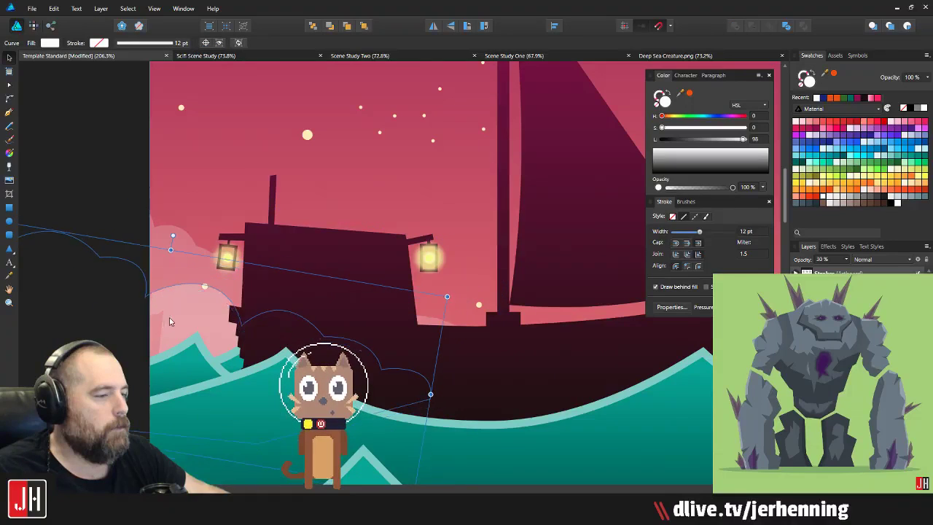
pyautogui.moveTo(179, 264); pyautogui.dragTo(149, 229)
pyautogui.moveTo(191, 310); pyautogui.dragTo(444, 309)
pyautogui.scroll(-8, 444, 306)
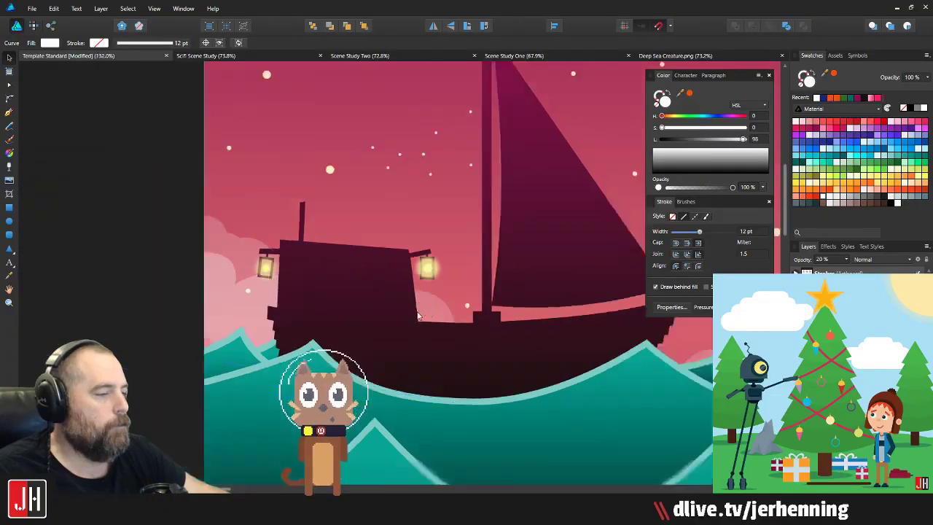
pyautogui.click(344, 325)
pyautogui.scroll(6, 433, 339)
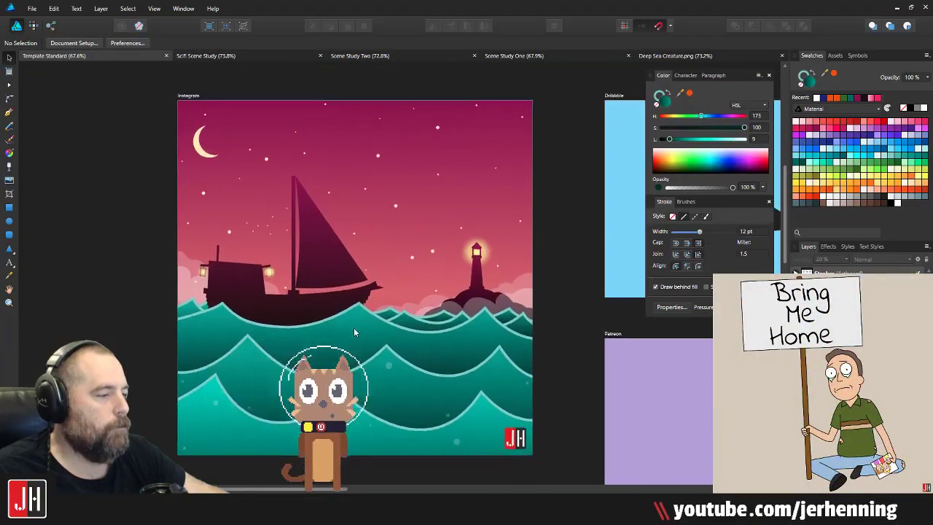
# Step: Scale down both stern clouds together and shift them so they sit low behind the ship's cabin
pyautogui.hscroll(-8, 342, 288)
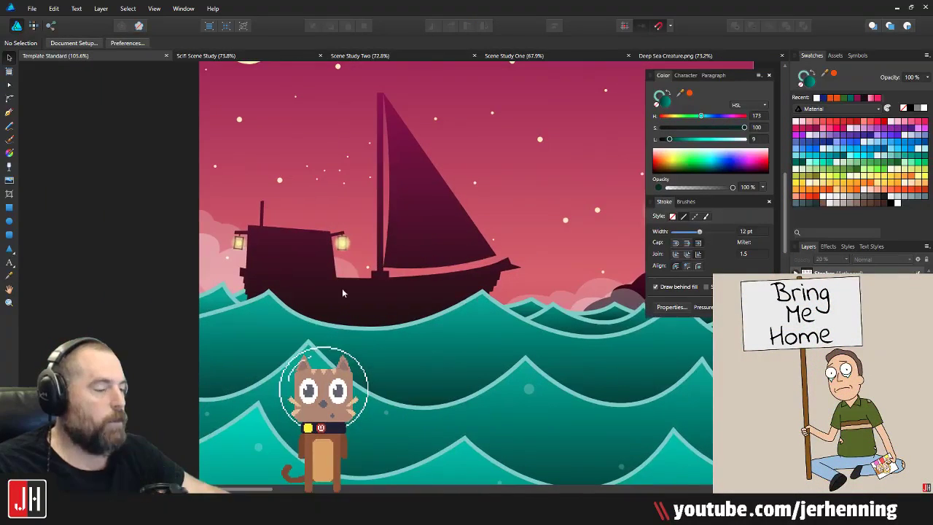
pyautogui.scroll(1, 366, 273)
pyautogui.click(366, 271)
pyautogui.keyDown('shift'); pyautogui.click(372, 210); pyautogui.keyUp('shift')
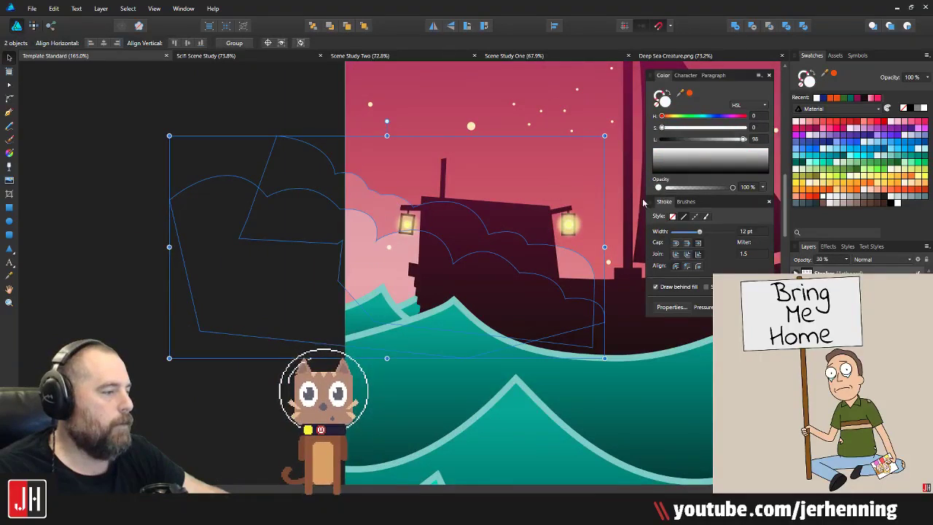
pyautogui.moveTo(605, 137); pyautogui.dragTo(537, 171)
pyautogui.moveTo(376, 270); pyautogui.dragTo(399, 263)
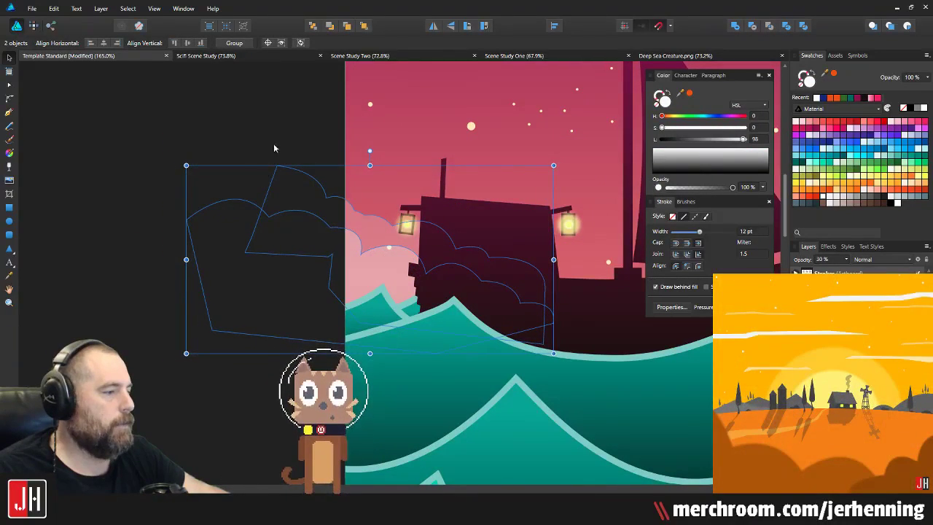
pyautogui.click(273, 143)
# Step: Examine the composition of the whole scene with the clouds added behind the ship's stern
pyautogui.hscroll(1, 410, 216)
pyautogui.scroll(-4, 410, 217)
pyautogui.moveTo(412, 230); pyautogui.dragTo(345, 267)
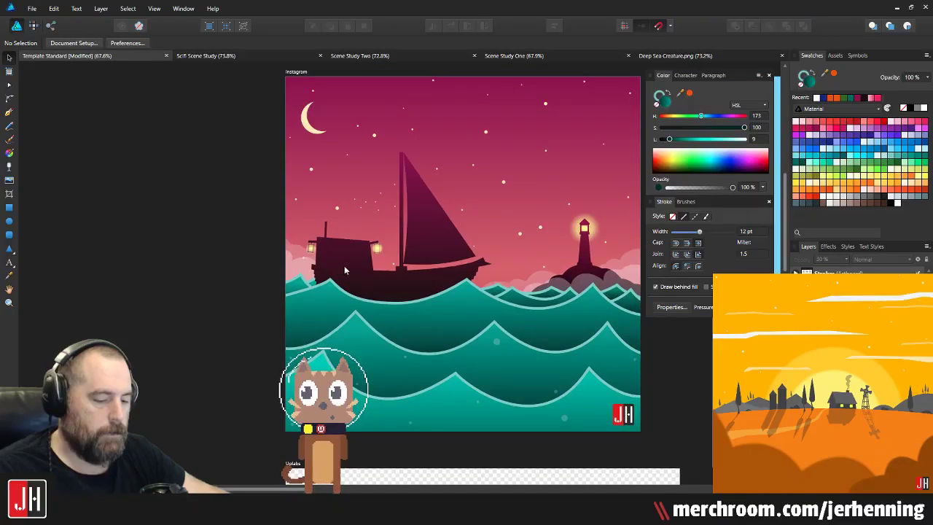
pyautogui.scroll(-3, 345, 266)
pyautogui.scroll(3, 389, 282)
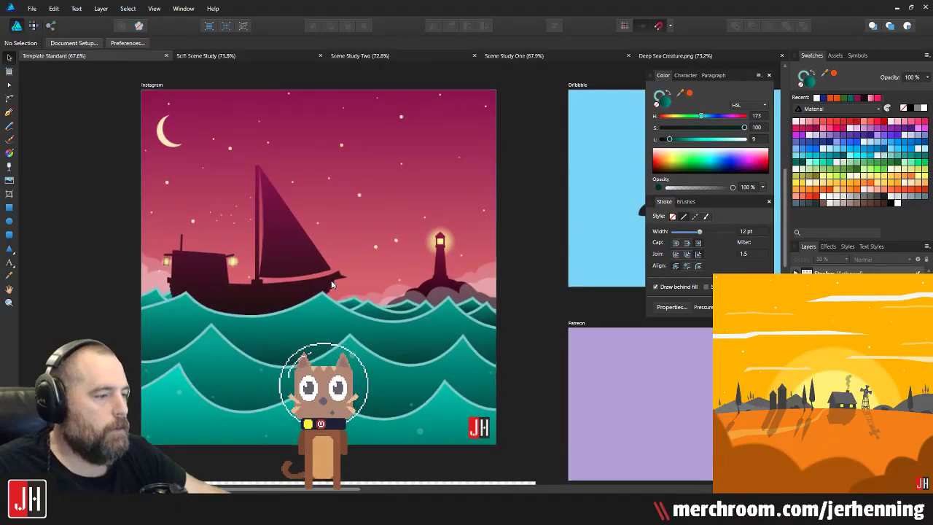
pyautogui.moveTo(411, 248); pyautogui.dragTo(381, 274)
pyautogui.moveTo(348, 247); pyautogui.dragTo(384, 248)
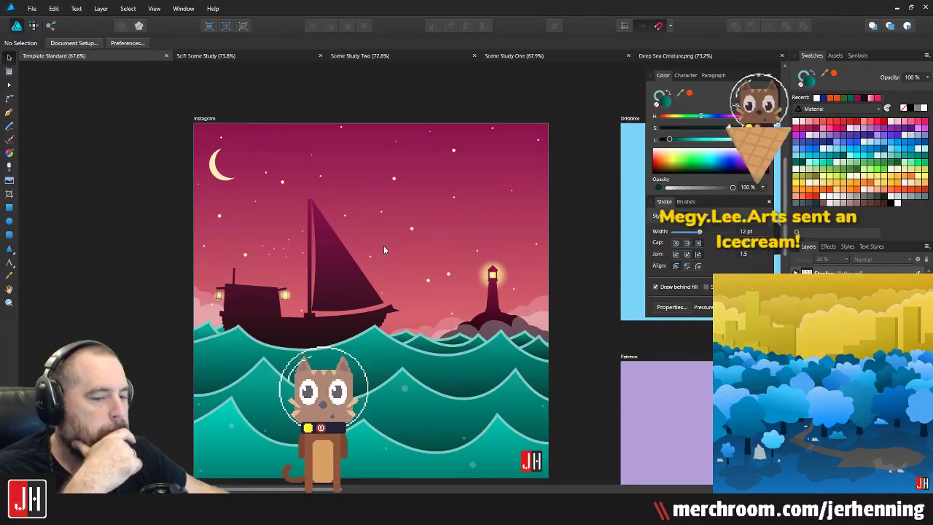
pyautogui.moveTo(415, 266); pyautogui.dragTo(381, 259)
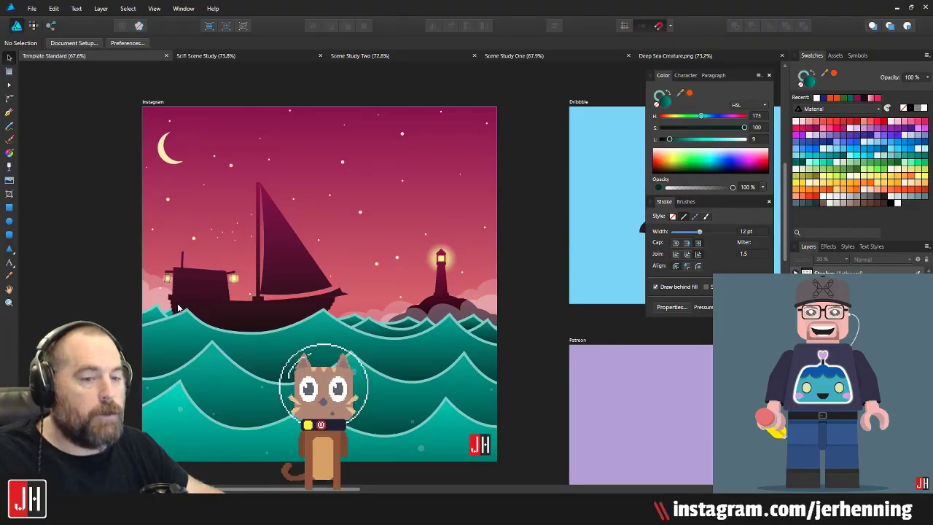
# Step: Examine the two translucent clouds behind the ship's stern up close and within the whole sea scene
pyautogui.scroll(5, 177, 307)
pyautogui.click(243, 220)
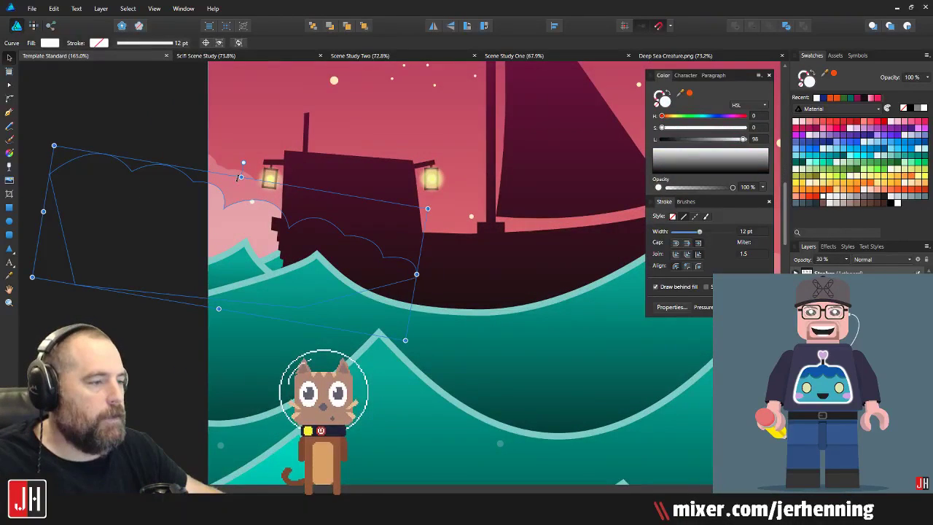
pyautogui.keyDown('shift'); pyautogui.click(241, 182); pyautogui.keyUp('shift')
pyautogui.moveTo(294, 183); pyautogui.dragTo(240, 262)
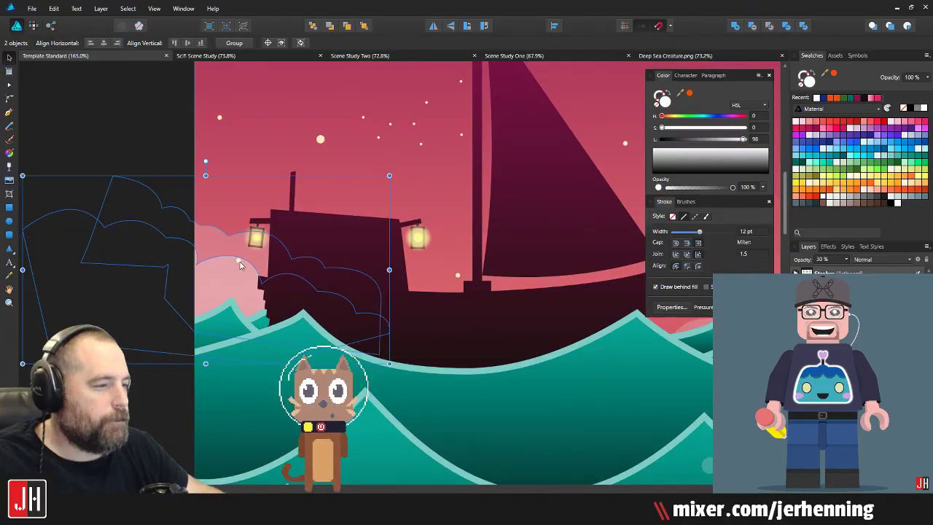
pyautogui.scroll(-8, 240, 265)
pyautogui.click(187, 219)
pyautogui.scroll(3, 334, 270)
pyautogui.moveTo(317, 134); pyautogui.dragTo(245, 158)
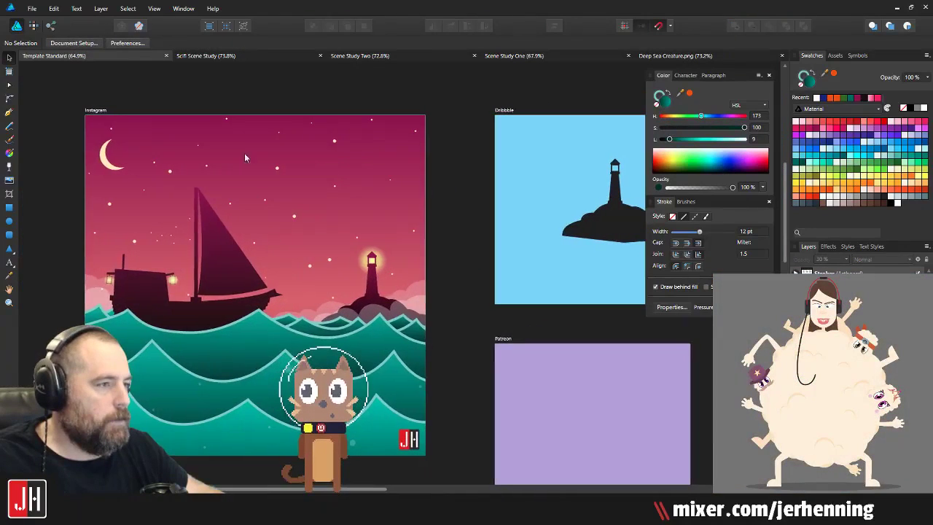
# Step: Open the Scifi Scene Study document and examine its overall composition around the hovercraft and the setting sun
pyautogui.click(211, 55)
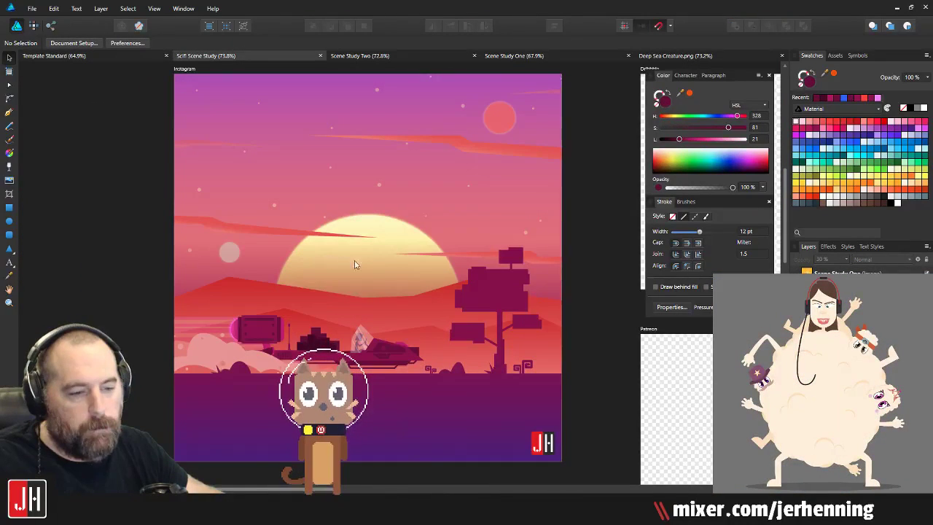
pyautogui.moveTo(386, 264)
pyautogui.mouseDown()
pyautogui.moveTo(378, 249)
pyautogui.moveTo(380, 268)
pyautogui.mouseUp()
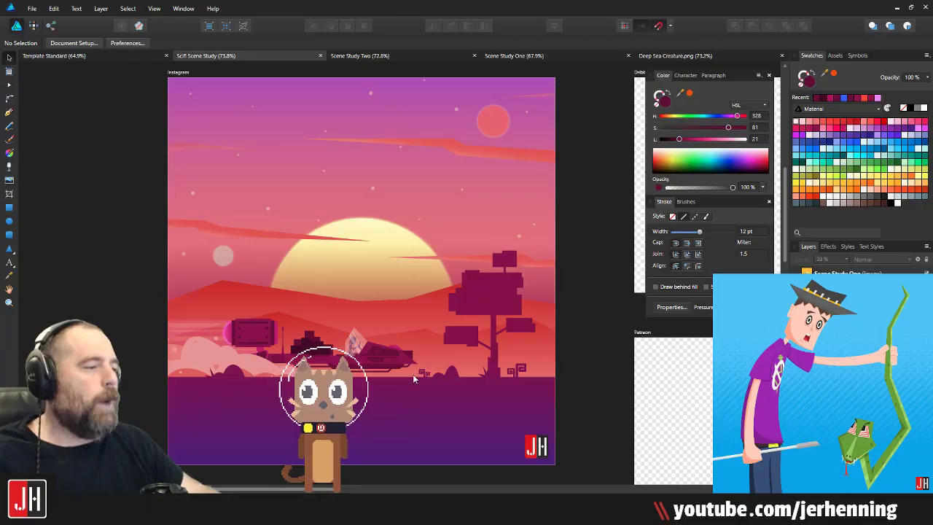
pyautogui.scroll(5, 365, 342)
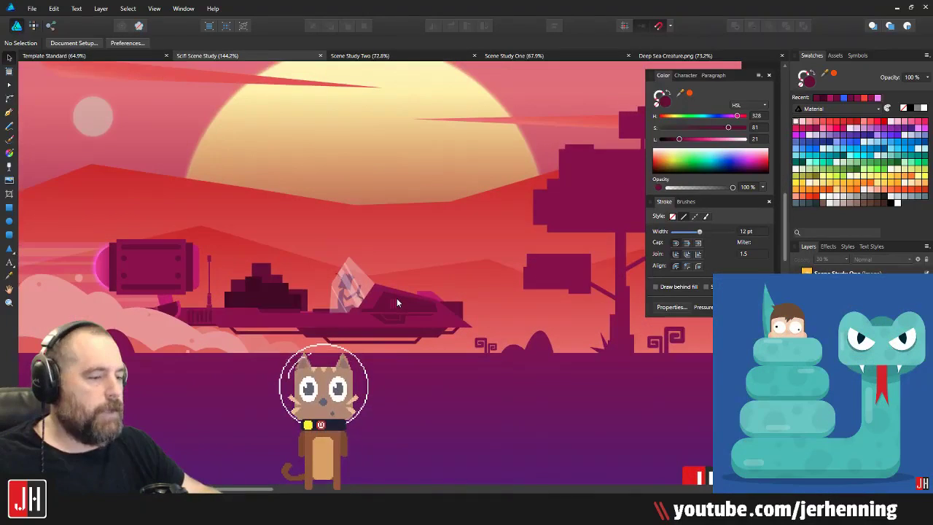
pyautogui.scroll(-5, 388, 333)
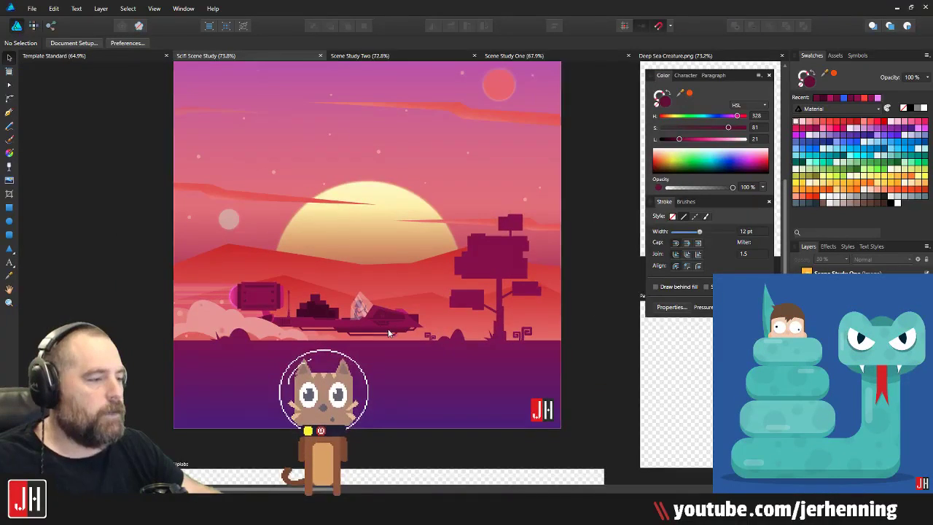
pyautogui.scroll(-2, 410, 275)
pyautogui.scroll(4, 404, 270)
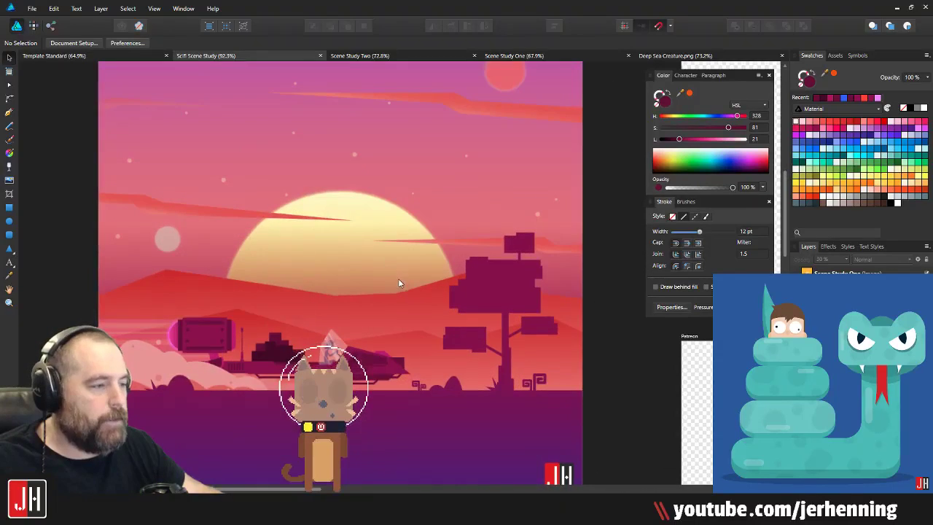
pyautogui.moveTo(388, 315); pyautogui.dragTo(420, 282)
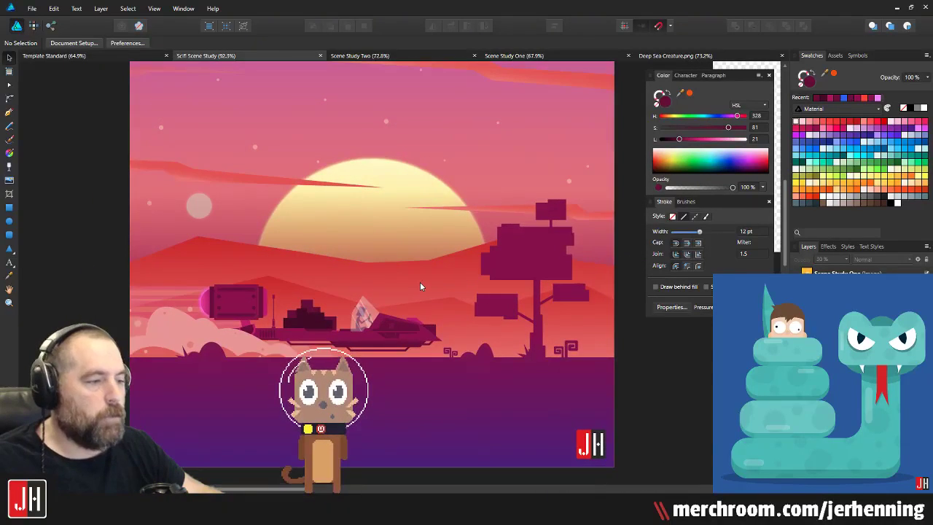
pyautogui.scroll(-1, 417, 283)
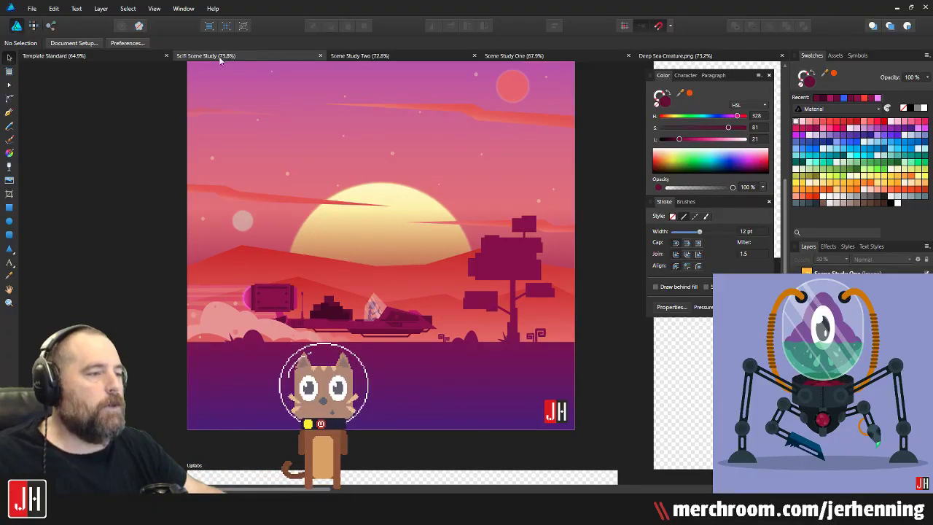
# Step: Return to the Template Standard document and examine the sea scene's sky, ship, lighthouse and waves for comparison
pyautogui.click(117, 57)
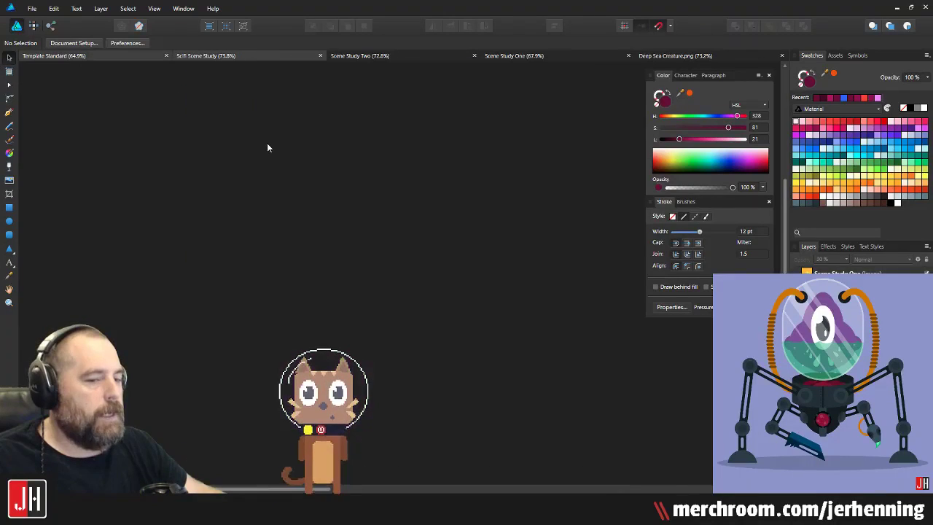
pyautogui.moveTo(302, 148); pyautogui.dragTo(380, 163)
pyautogui.scroll(2, 388, 256)
pyautogui.moveTo(389, 260); pyautogui.dragTo(408, 225)
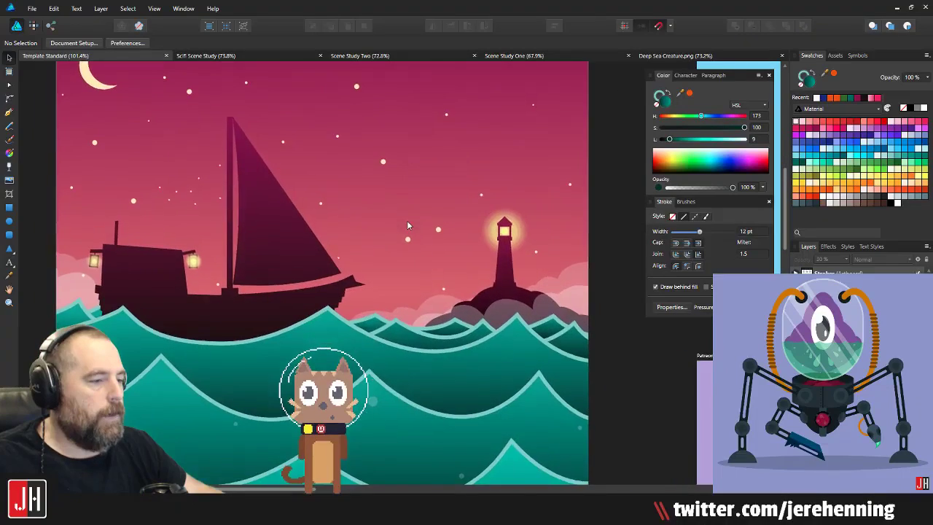
pyautogui.scroll(-2, 401, 231)
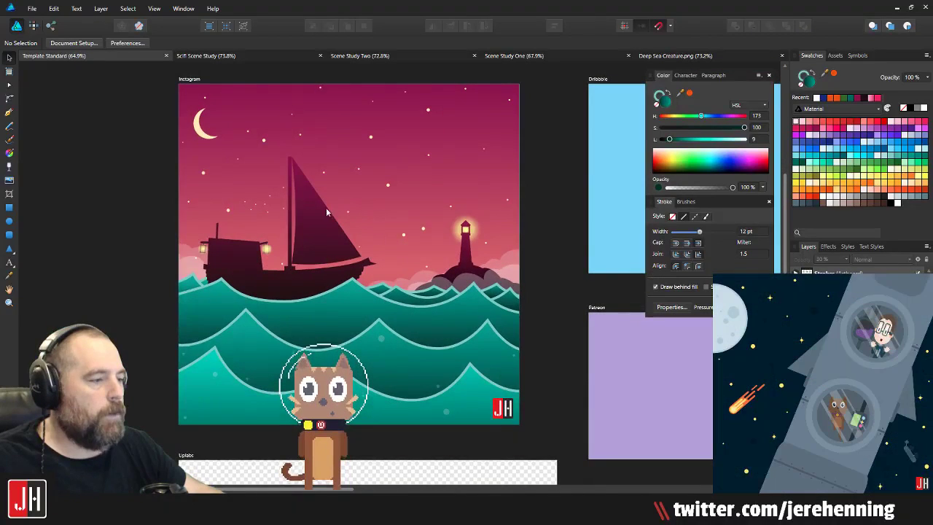
pyautogui.scroll(3, 324, 211)
pyautogui.scroll(4, 329, 240)
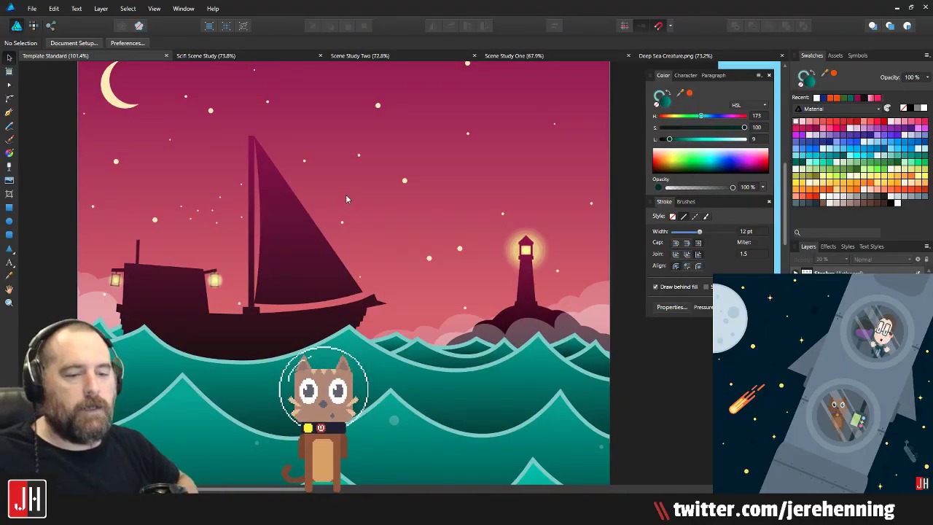
pyautogui.scroll(2, 340, 196)
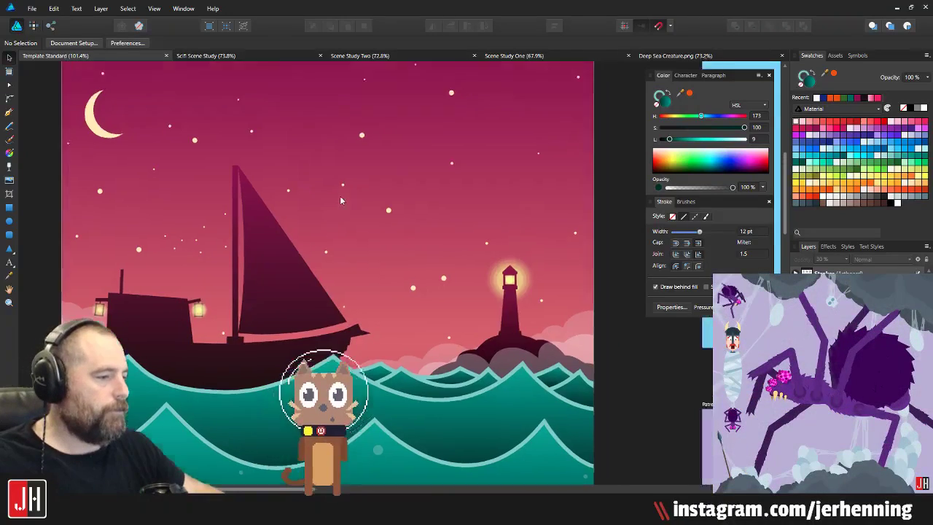
pyautogui.scroll(-4, 373, 184)
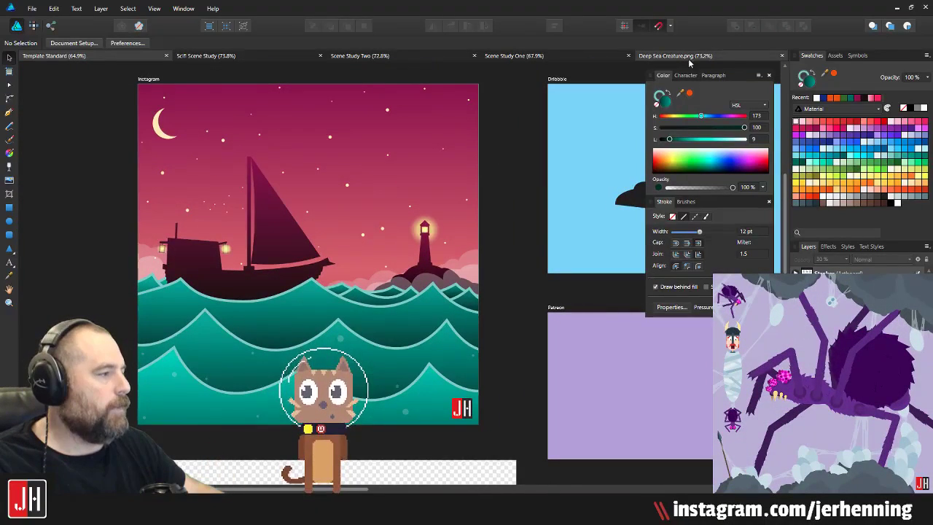
# Step: View the Scene Study One and Scene Study Two documents to compare their skies and layering
pyautogui.click(545, 58)
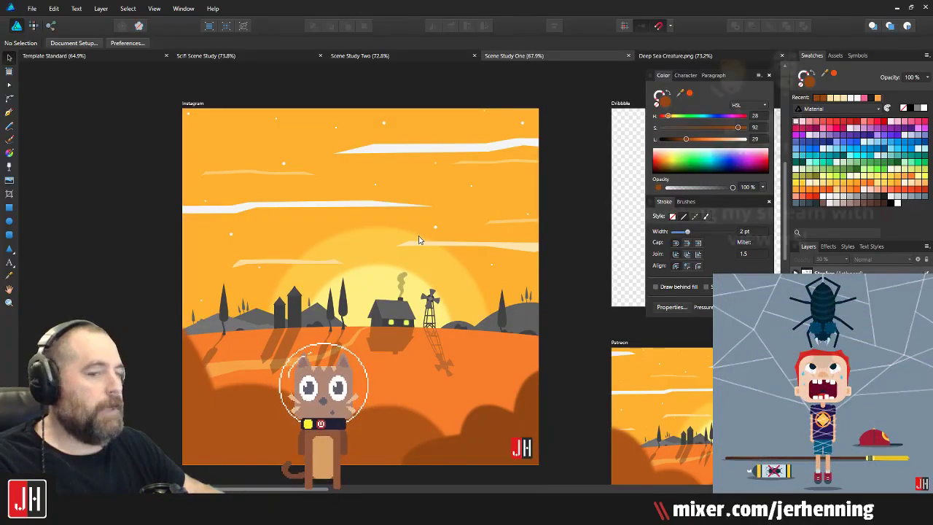
pyautogui.click(404, 55)
pyautogui.moveTo(389, 209); pyautogui.dragTo(380, 210)
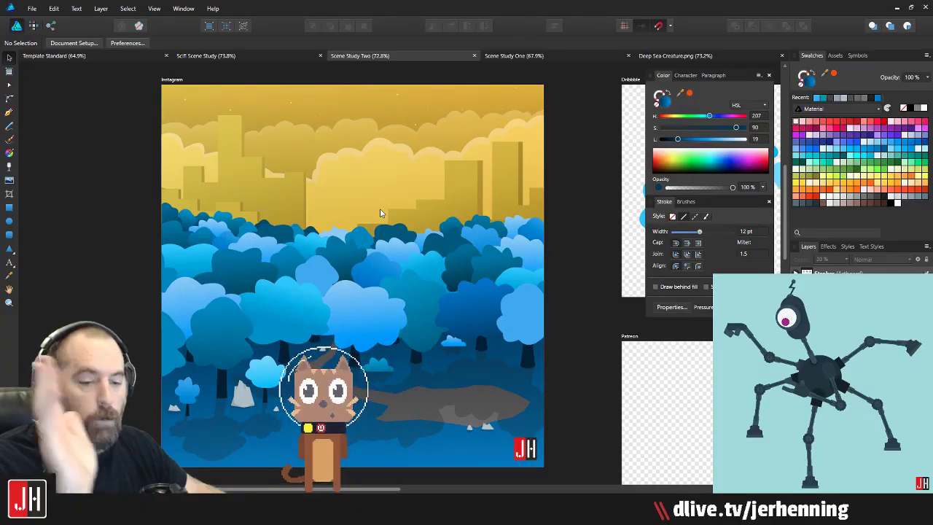
# Step: Examine the Scifi Scene Study again, including the hovercraft's engine and the dust clouds behind it
pyautogui.click(208, 56)
pyautogui.scroll(3, 401, 244)
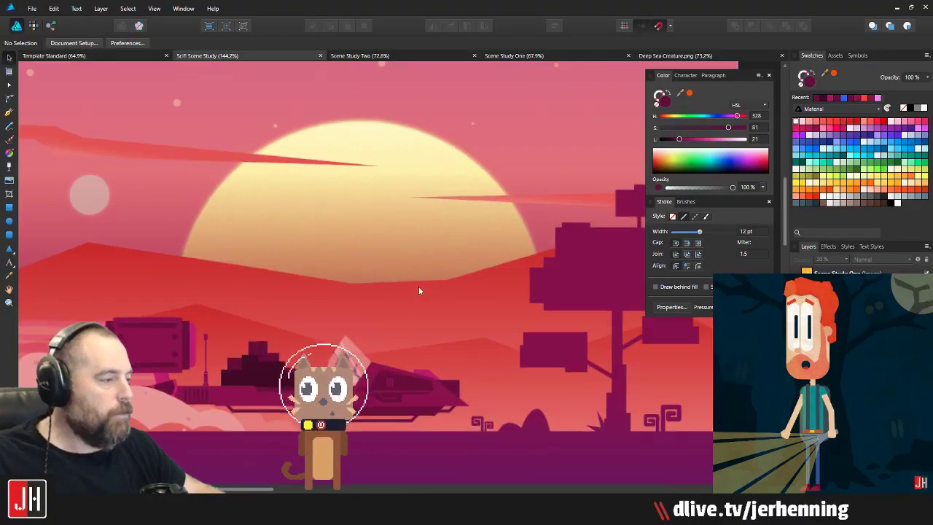
pyautogui.moveTo(418, 285); pyautogui.dragTo(443, 175)
pyautogui.scroll(-2, 409, 229)
pyautogui.moveTo(408, 230); pyautogui.dragTo(428, 259)
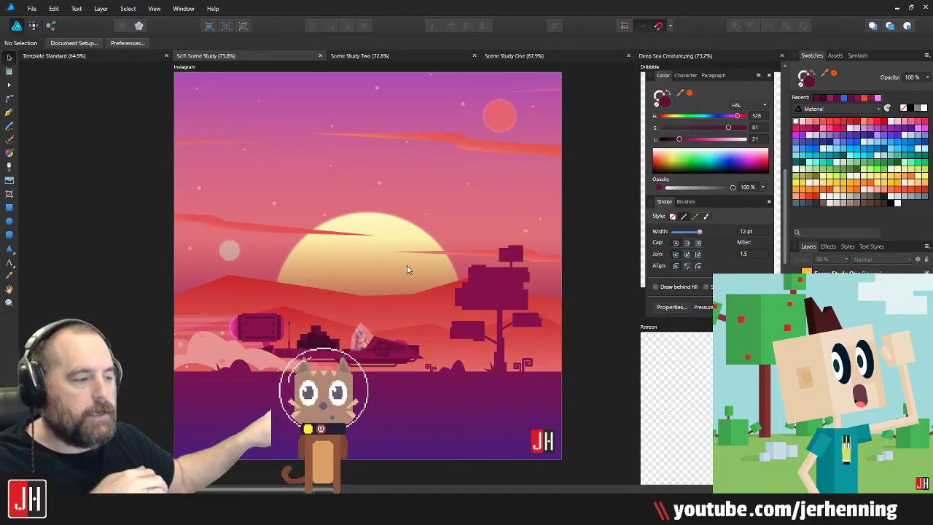
pyautogui.scroll(6, 234, 374)
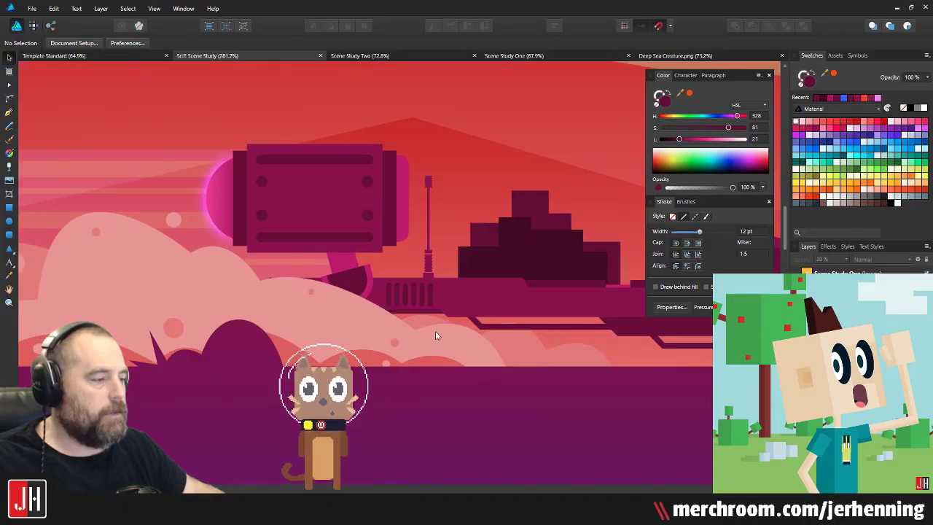
pyautogui.moveTo(217, 288); pyautogui.dragTo(355, 295)
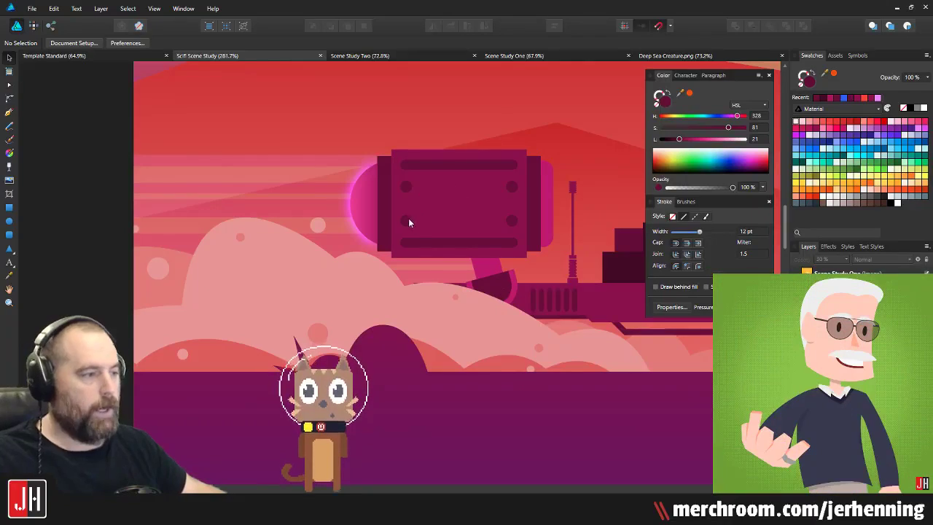
pyautogui.scroll(-8, 394, 241)
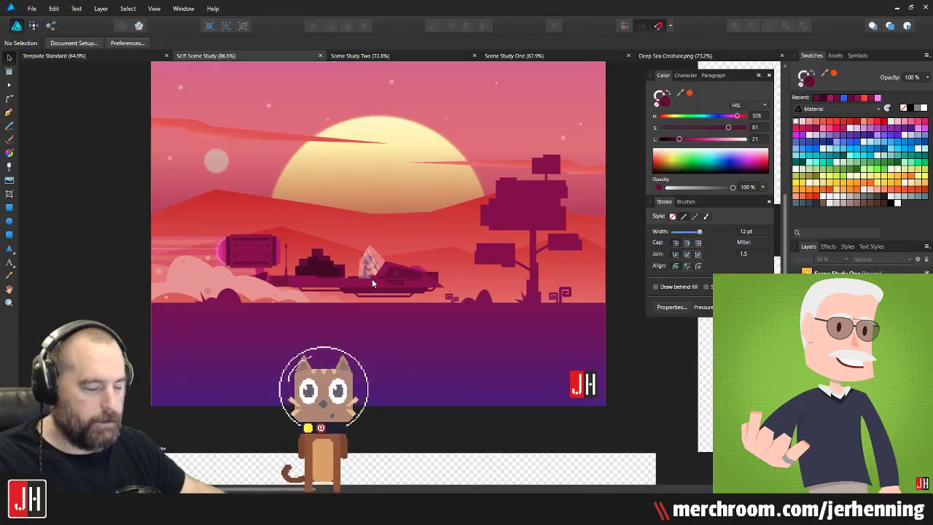
pyautogui.scroll(4, 391, 286)
pyautogui.scroll(-3, 333, 325)
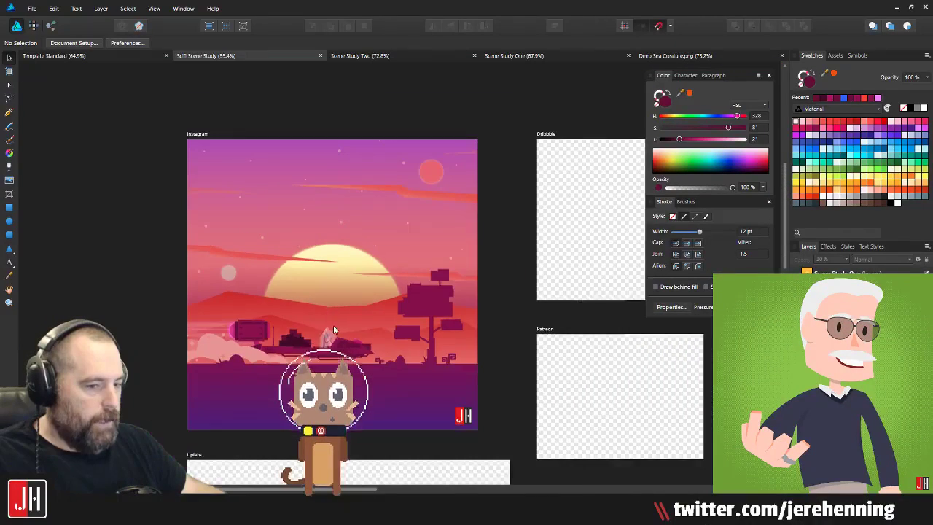
pyautogui.scroll(2, 334, 340)
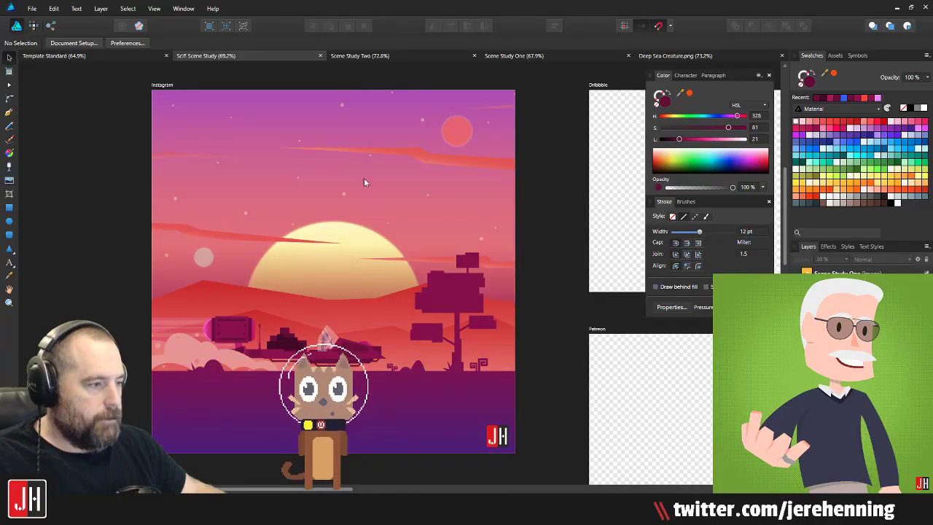
pyautogui.moveTo(390, 206); pyautogui.dragTo(401, 207)
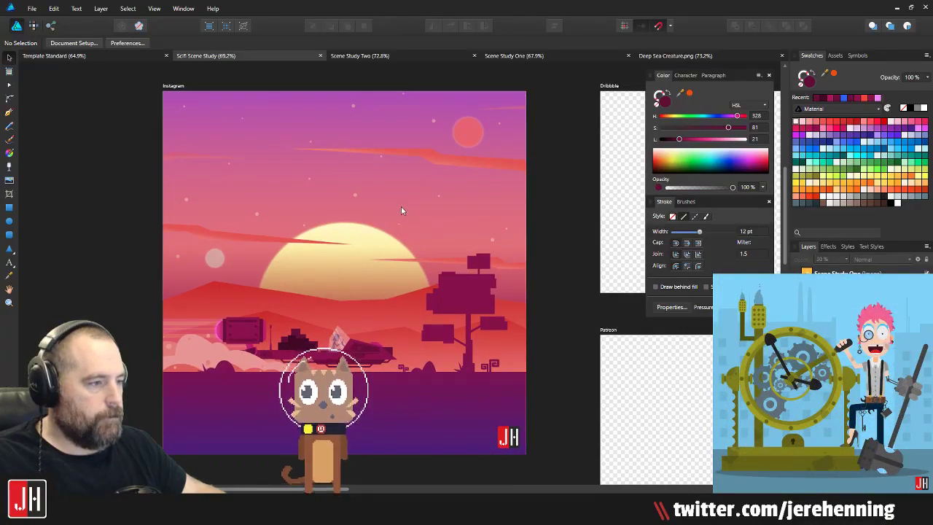
# Step: Inspect the gradient-filled sun ellipse and its soft glow in the Scifi Scene Study
pyautogui.scroll(4, 339, 283)
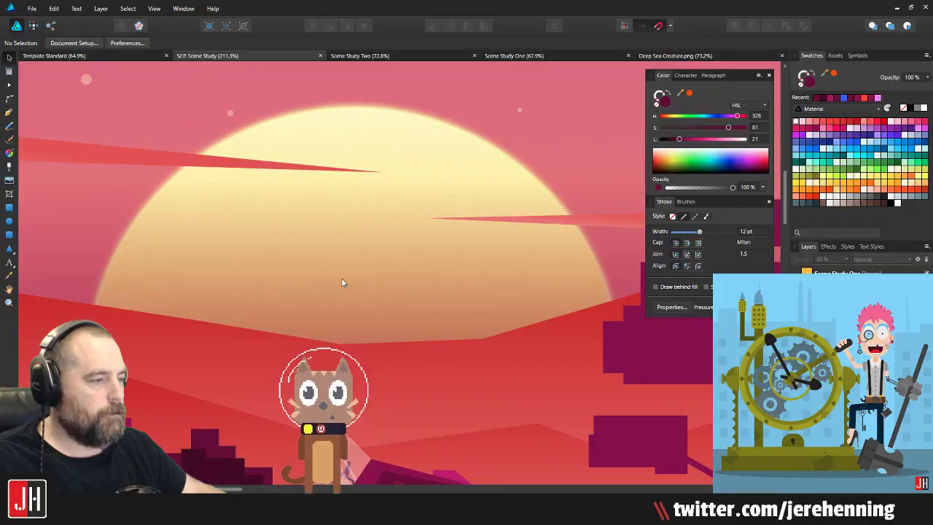
pyautogui.scroll(1, 343, 279)
pyautogui.press('m')
pyautogui.scroll(3, 363, 297)
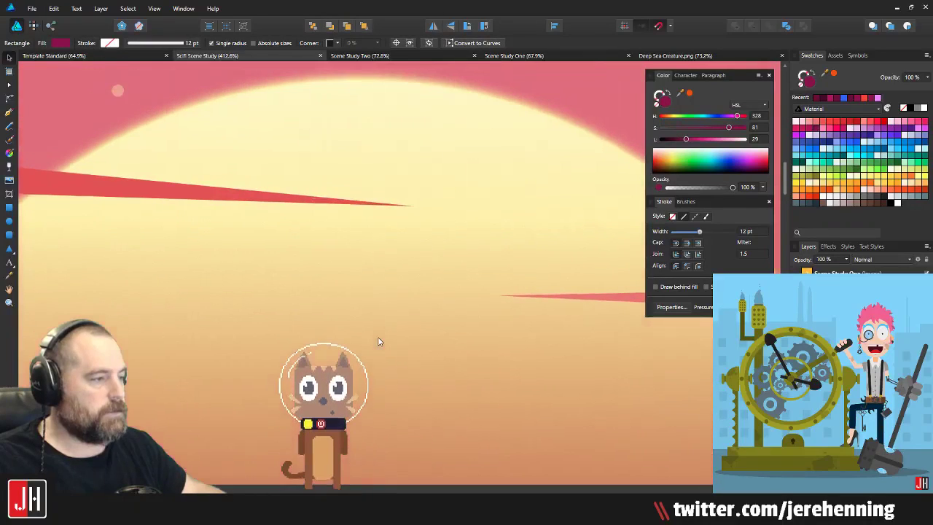
pyautogui.click(236, 281)
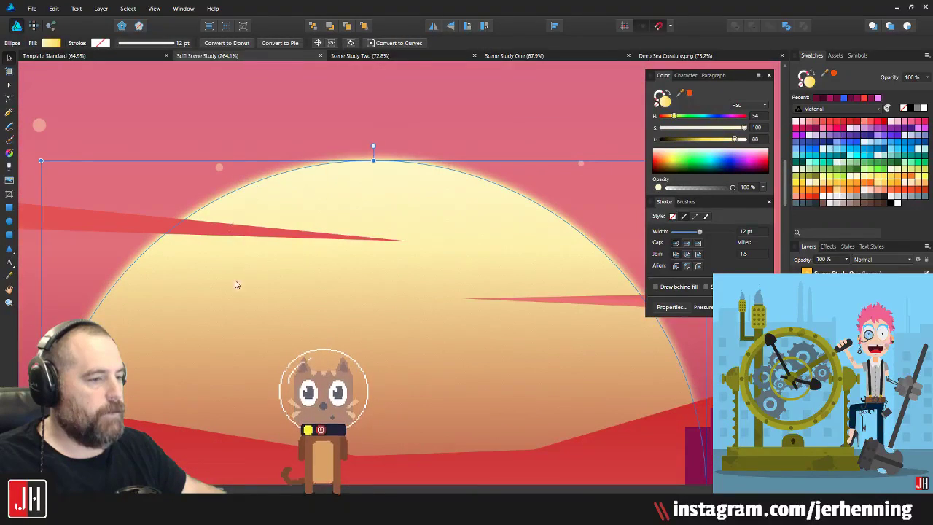
pyautogui.scroll(-8, 466, 400)
pyautogui.click(465, 397)
pyautogui.scroll(2, 383, 335)
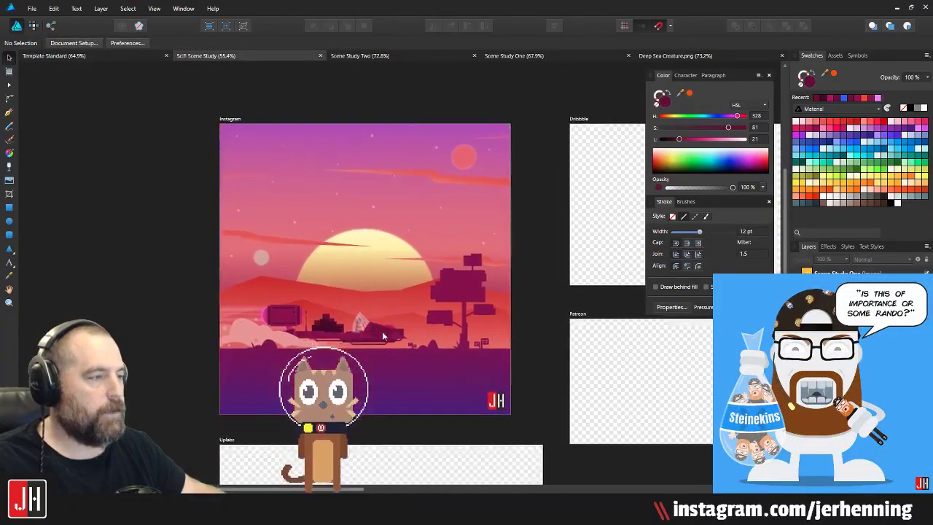
# Step: Group the two clouds behind the ship's stern in the Template Standard document
pyautogui.click(152, 56)
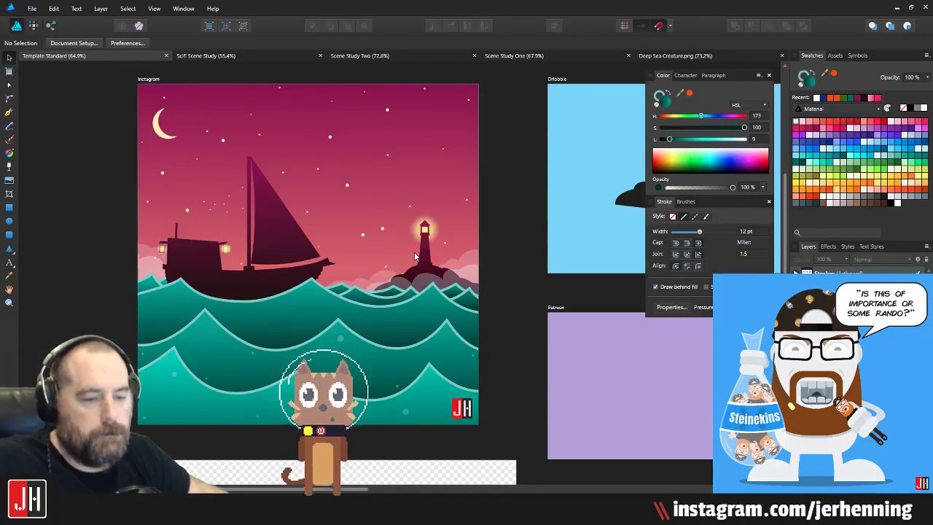
pyautogui.scroll(1, 266, 216)
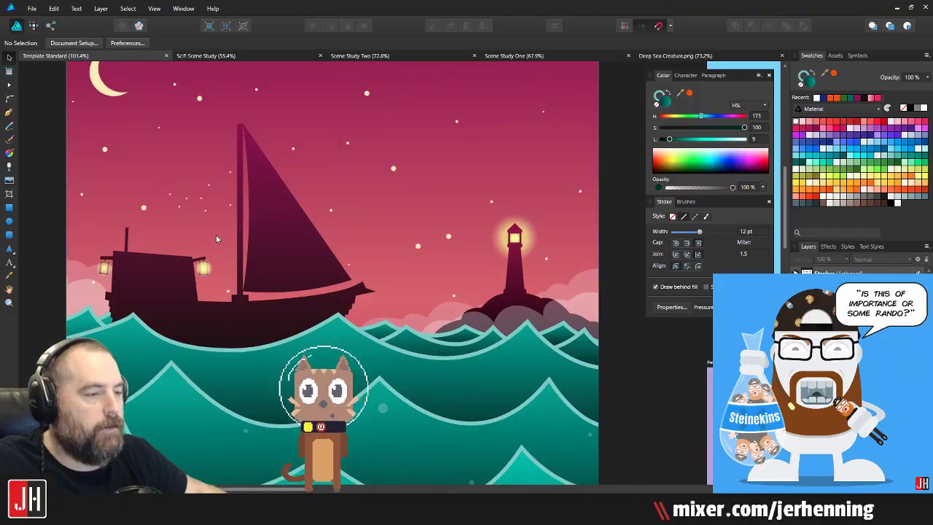
pyautogui.scroll(1, 201, 251)
pyautogui.click(113, 264)
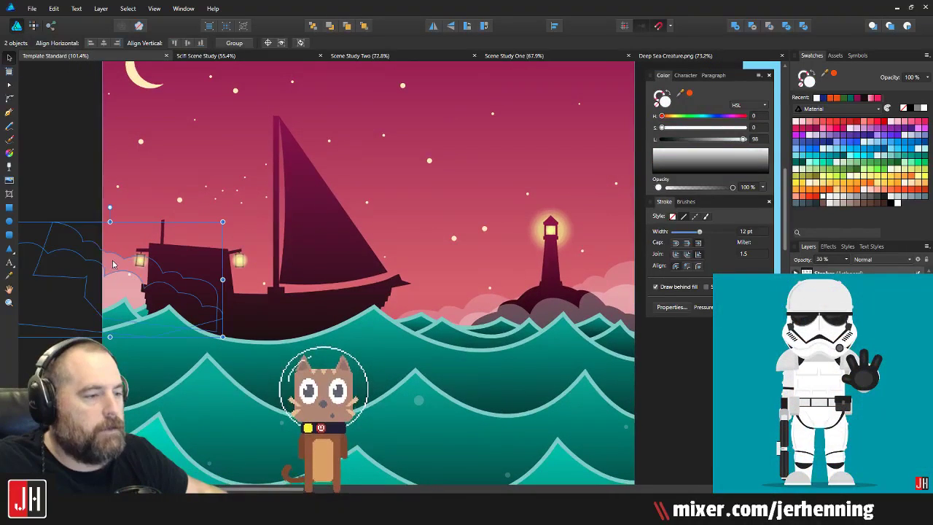
pyautogui.click(262, 289)
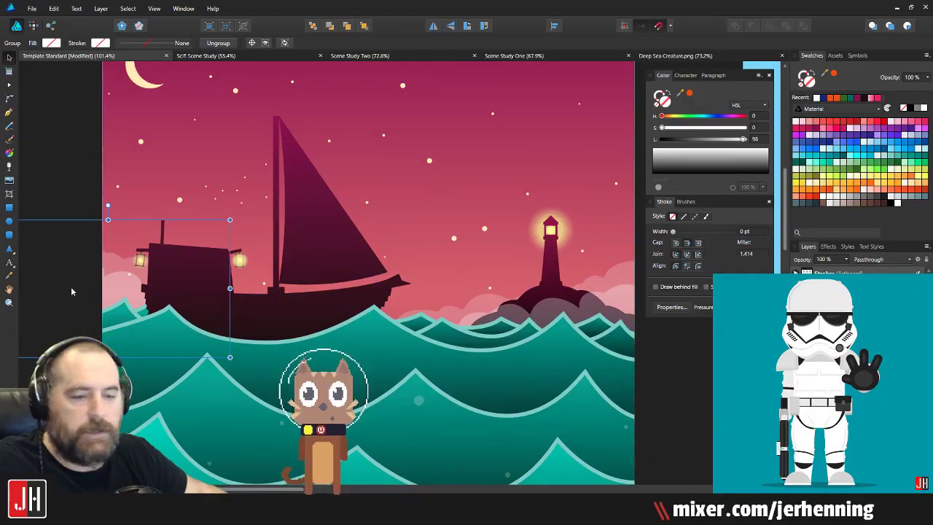
pyautogui.scroll(3, 72, 292)
pyautogui.scroll(-4, 144, 259)
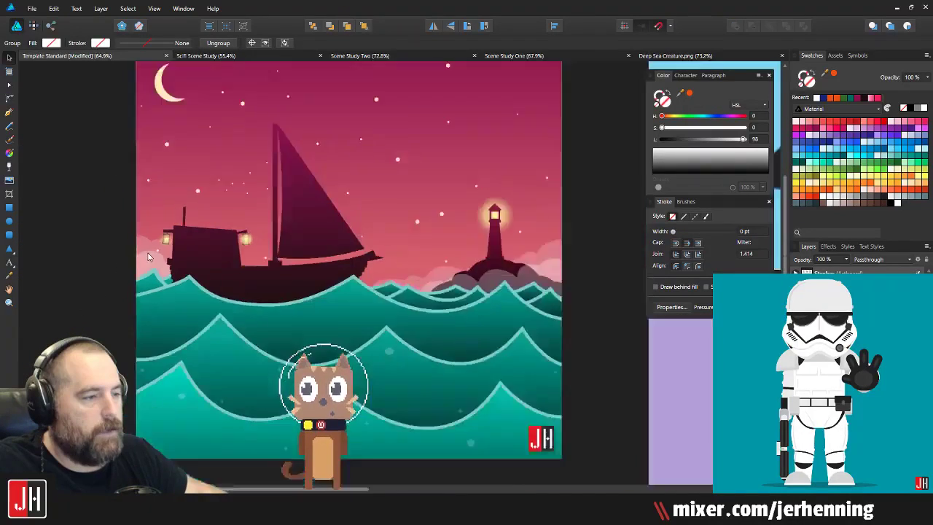
# Step: Group the dark ship silhouette together with its two hanging lanterns
pyautogui.click(125, 260)
pyautogui.scroll(3, 283, 266)
pyautogui.moveTo(283, 266); pyautogui.dragTo(370, 246)
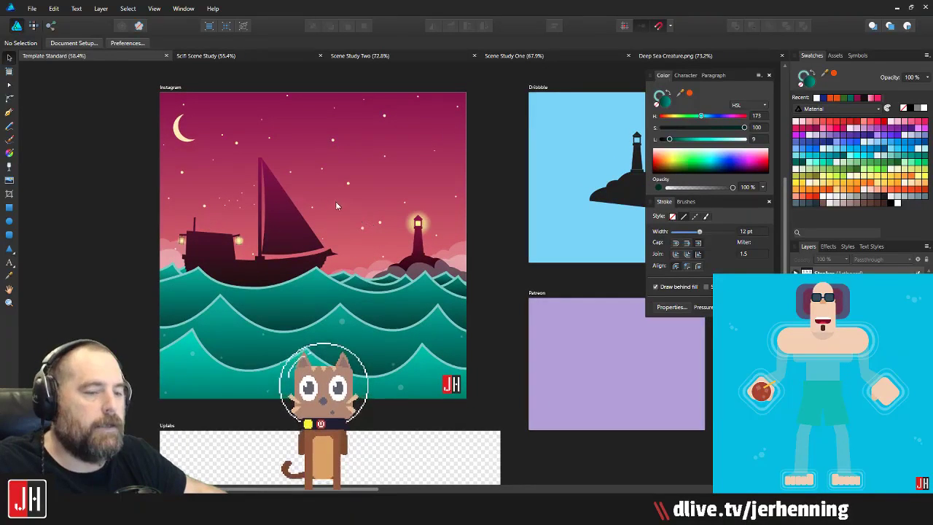
pyautogui.scroll(3, 274, 193)
pyautogui.click(311, 183)
pyautogui.moveTo(310, 184); pyautogui.dragTo(321, 181)
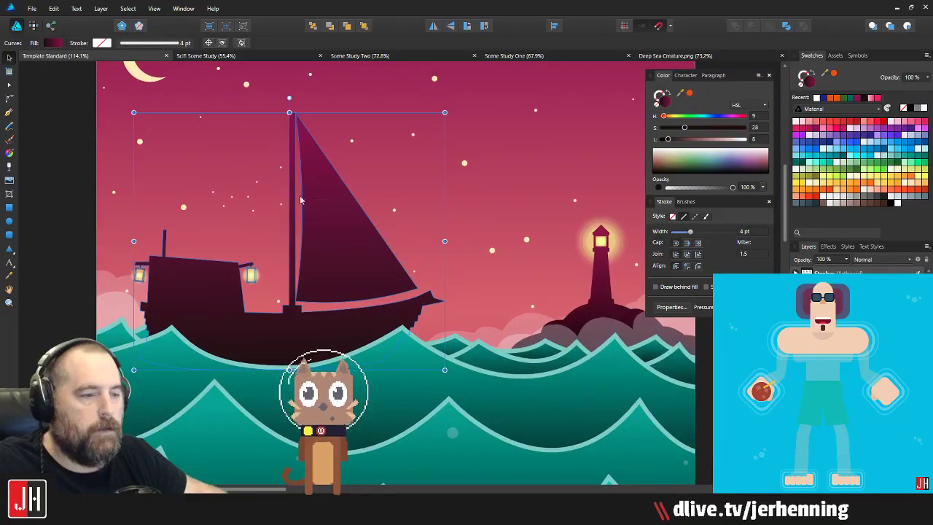
pyautogui.moveTo(49, 222); pyautogui.dragTo(322, 308)
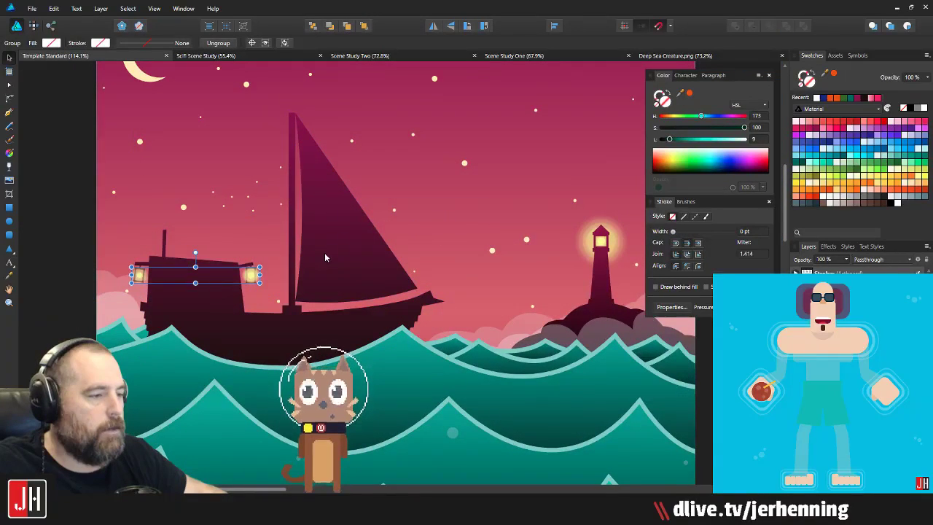
pyautogui.hotkey('ctrl', 'g')
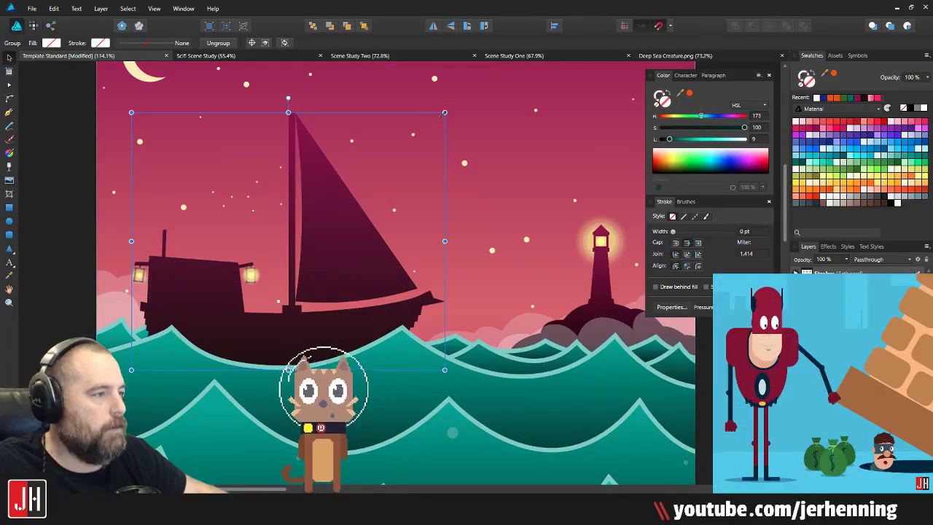
# Step: Enlarge the ship group slightly and save the document
pyautogui.moveTo(445, 112); pyautogui.dragTo(454, 105)
pyautogui.scroll(-3, 401, 165)
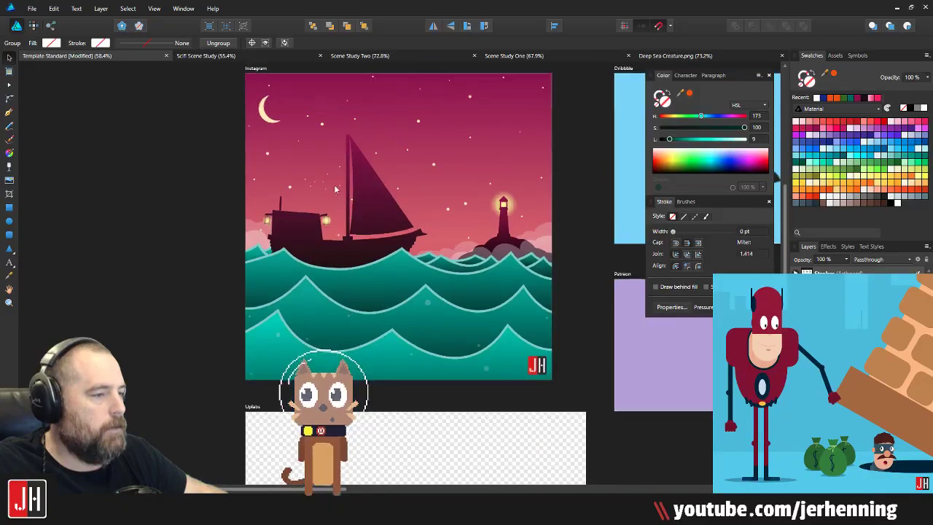
pyautogui.click(204, 214)
pyautogui.hotkey('ctrl', 's')
# Step: Move the coloured ship from above the Instagram artboard to the empty canvas beside the scene
pyautogui.moveTo(366, 208); pyautogui.dragTo(332, 244)
pyautogui.scroll(1, 370, 215)
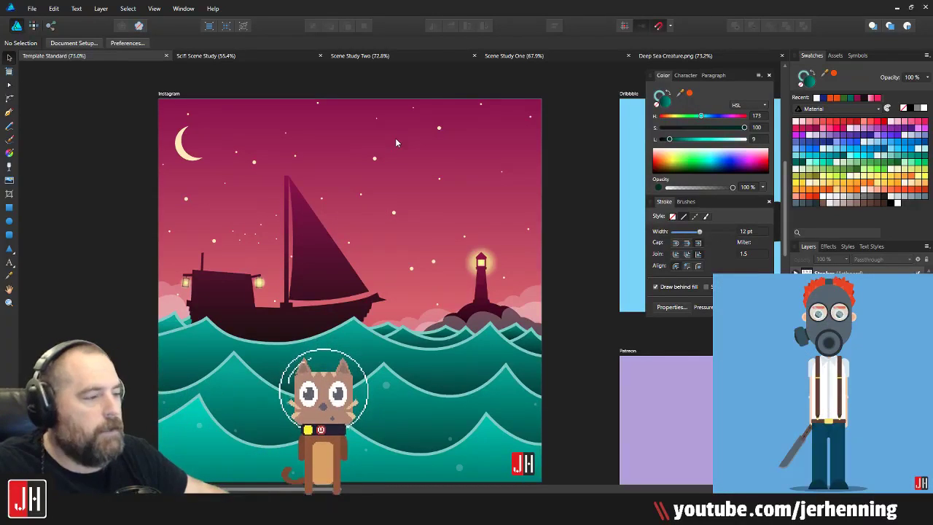
pyautogui.scroll(-3, 294, 188)
pyautogui.scroll(2, 309, 198)
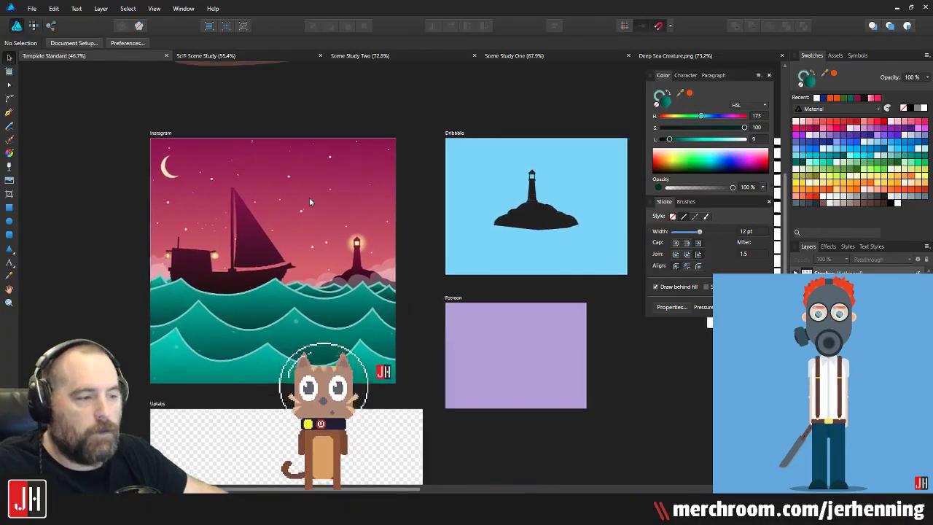
pyautogui.moveTo(309, 198); pyautogui.dragTo(553, 196)
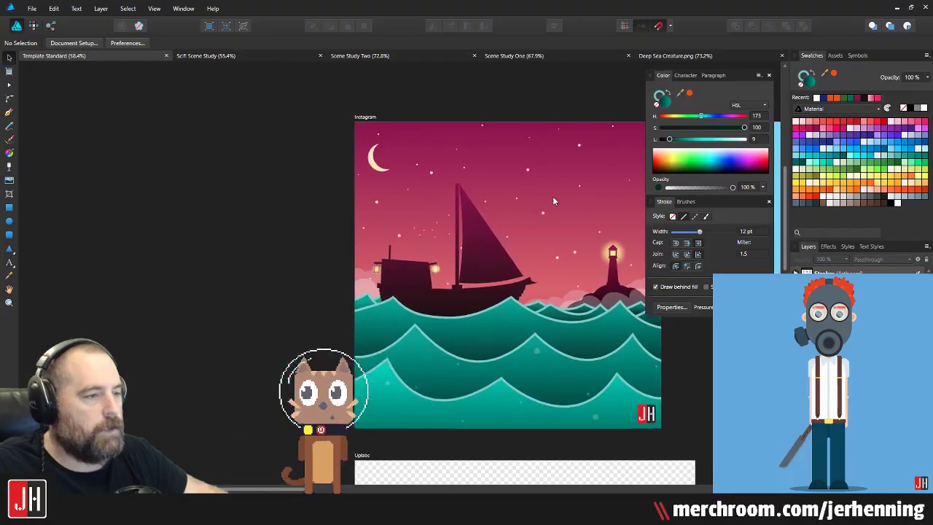
pyautogui.scroll(-3, 385, 196)
pyautogui.moveTo(384, 196); pyautogui.dragTo(334, 298)
pyautogui.moveTo(280, 111); pyautogui.dragTo(505, 244)
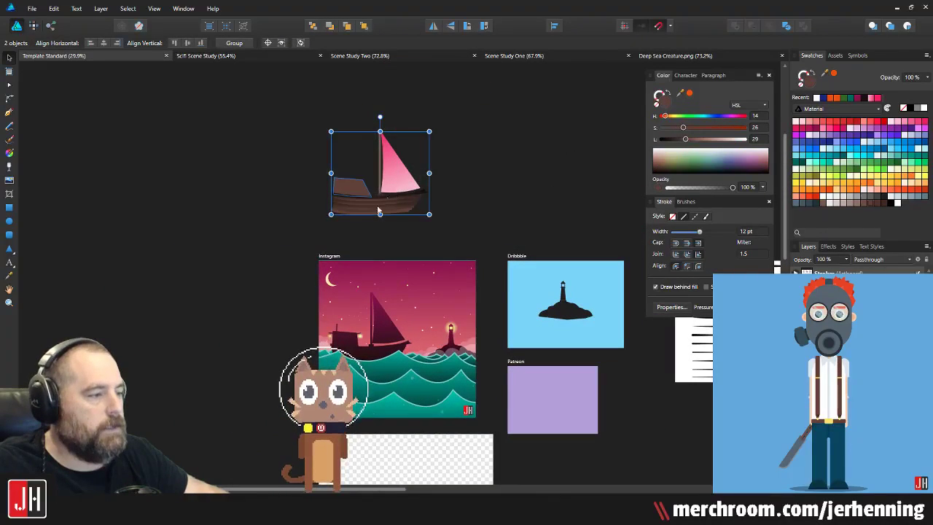
pyautogui.moveTo(375, 197); pyautogui.dragTo(254, 343)
pyautogui.scroll(4, 270, 377)
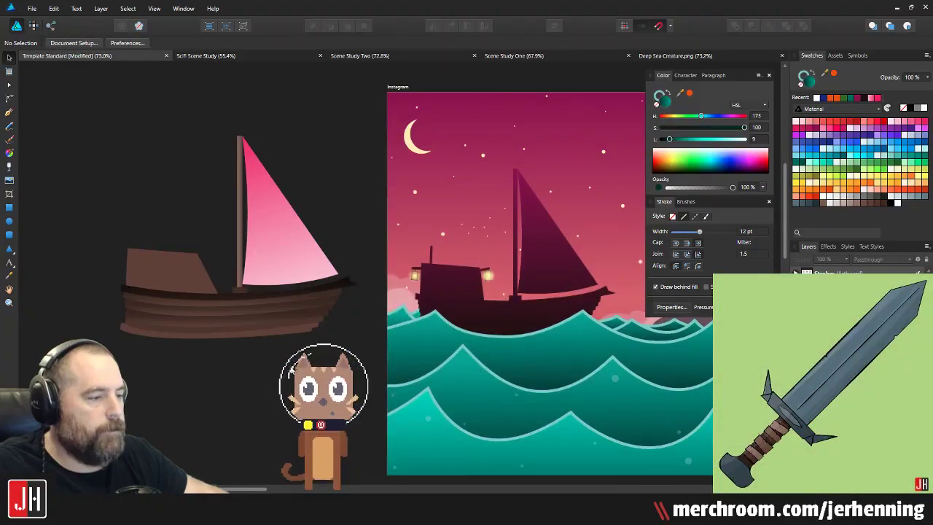
# Step: Examine the ship silhouette, lanterns, lighthouse and surrounding waves in the sea scene, both close up and as a whole
pyautogui.moveTo(272, 373); pyautogui.dragTo(245, 333)
pyautogui.scroll(-1, 230, 328)
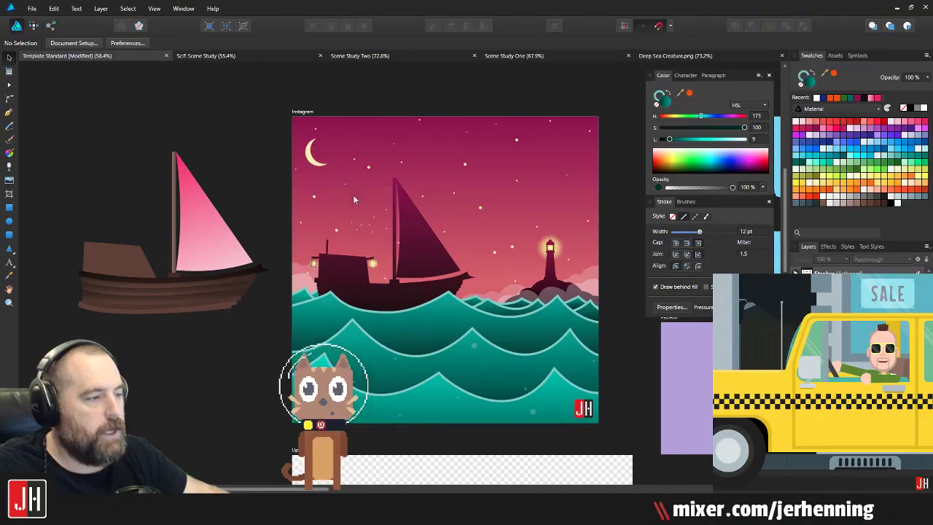
pyautogui.scroll(4, 358, 270)
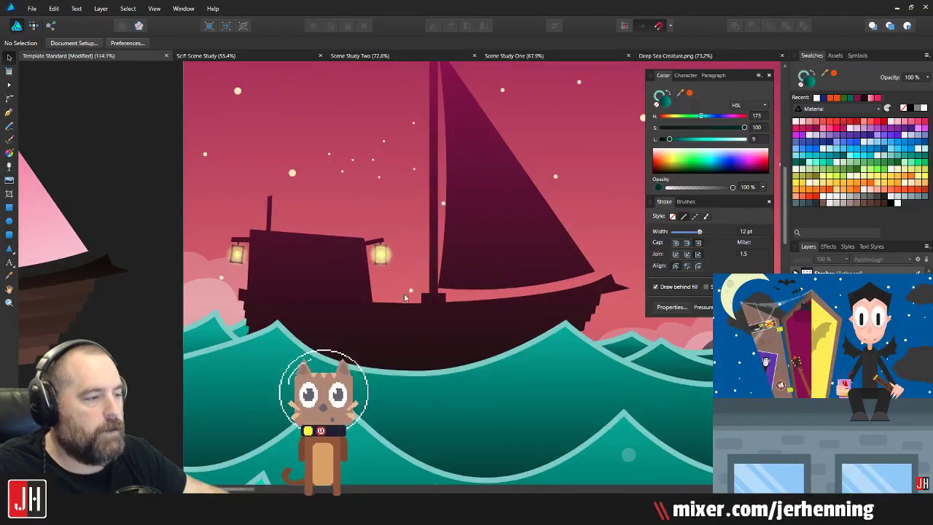
pyautogui.scroll(-4, 404, 297)
pyautogui.scroll(4, 314, 288)
pyautogui.scroll(-4, 314, 288)
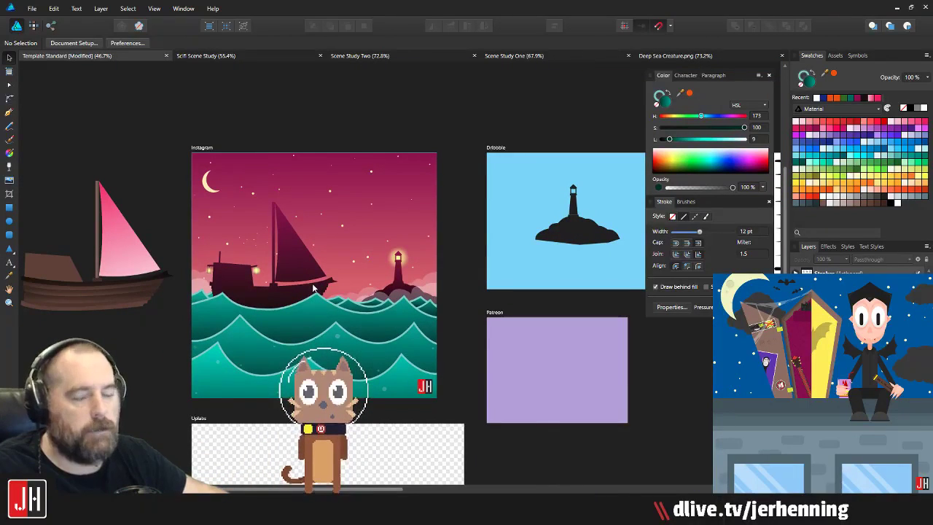
pyautogui.scroll(3, 276, 239)
pyautogui.scroll(-2, 311, 226)
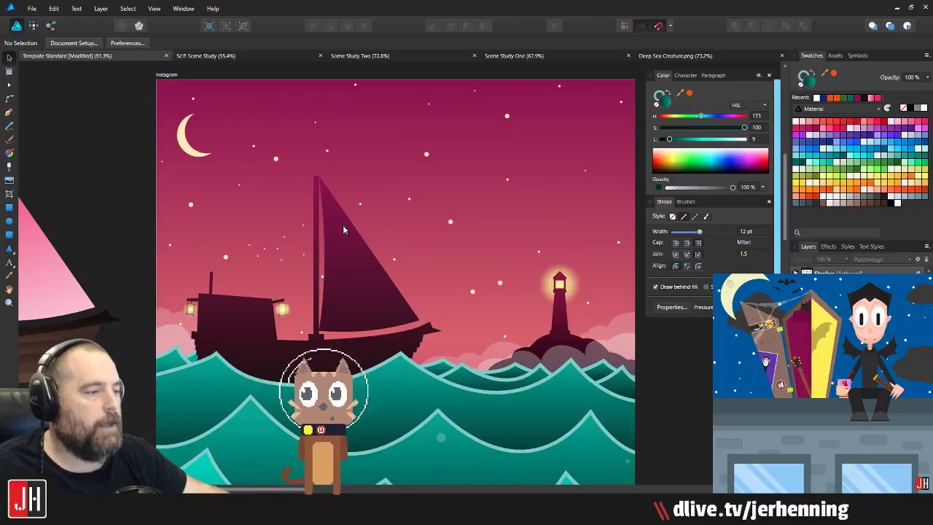
pyautogui.moveTo(327, 248); pyautogui.dragTo(292, 252)
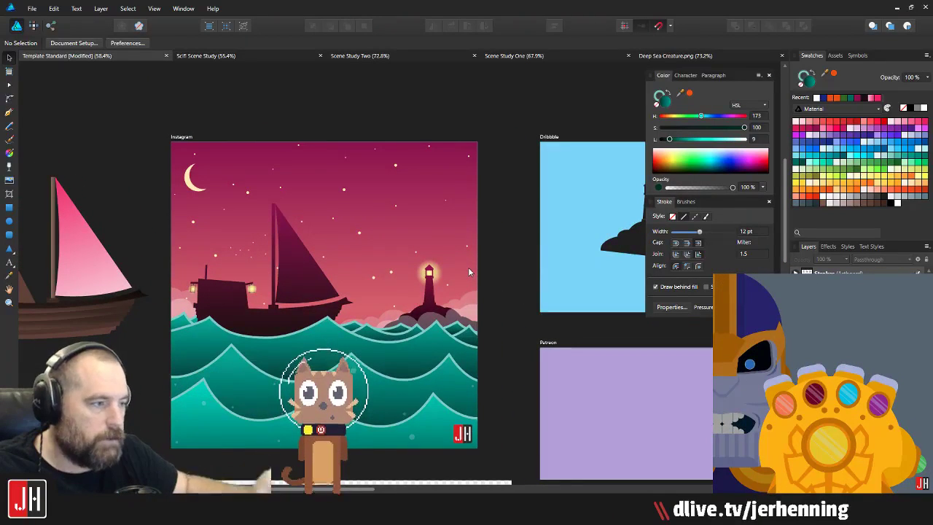
pyautogui.scroll(3, 263, 198)
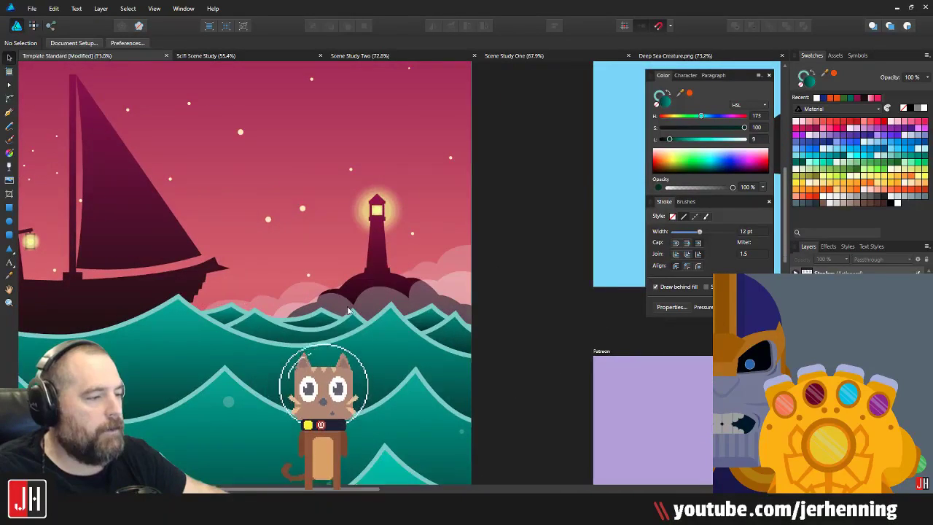
pyautogui.scroll(-3, 288, 285)
pyautogui.moveTo(289, 284); pyautogui.dragTo(532, 300)
pyautogui.scroll(6, 334, 303)
pyautogui.scroll(-5, 390, 306)
pyautogui.hscroll(3, 350, 328)
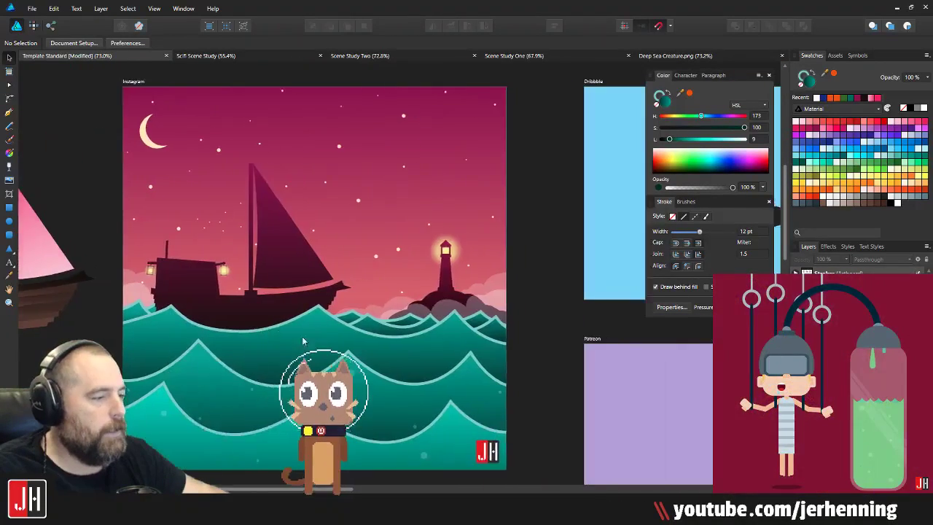
# Step: Inspect the large wave in front of the hull and the ship group to check how they fit together
pyautogui.scroll(3, 324, 358)
pyautogui.click(325, 310)
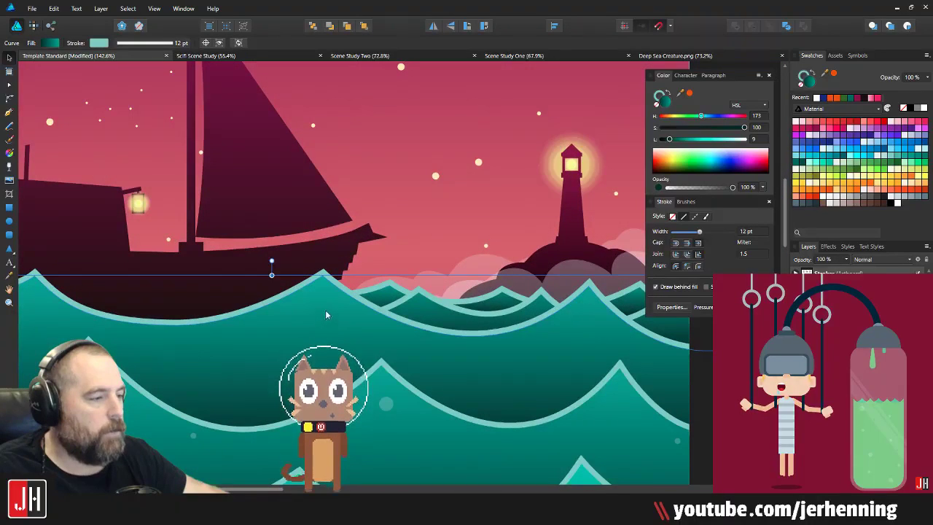
pyautogui.scroll(-4, 326, 318)
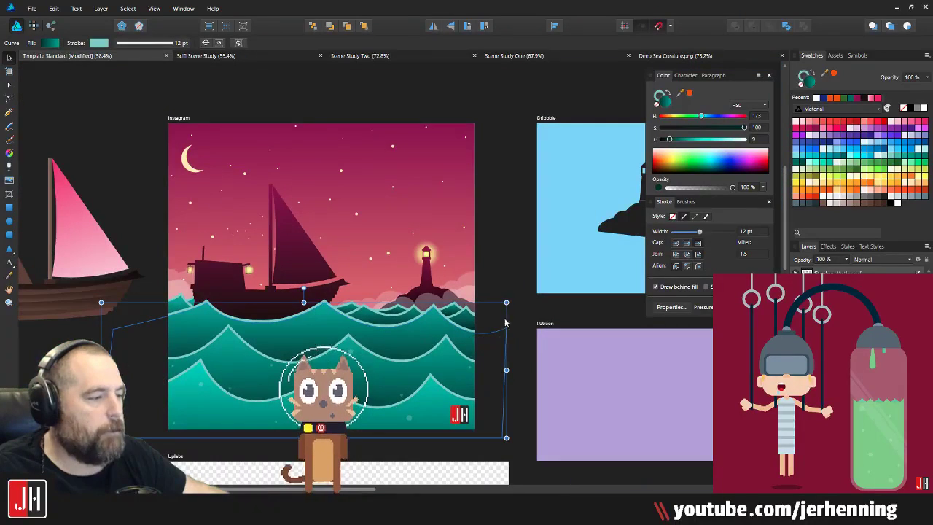
pyautogui.click(496, 277)
pyautogui.scroll(2, 381, 299)
pyautogui.scroll(-2, 380, 300)
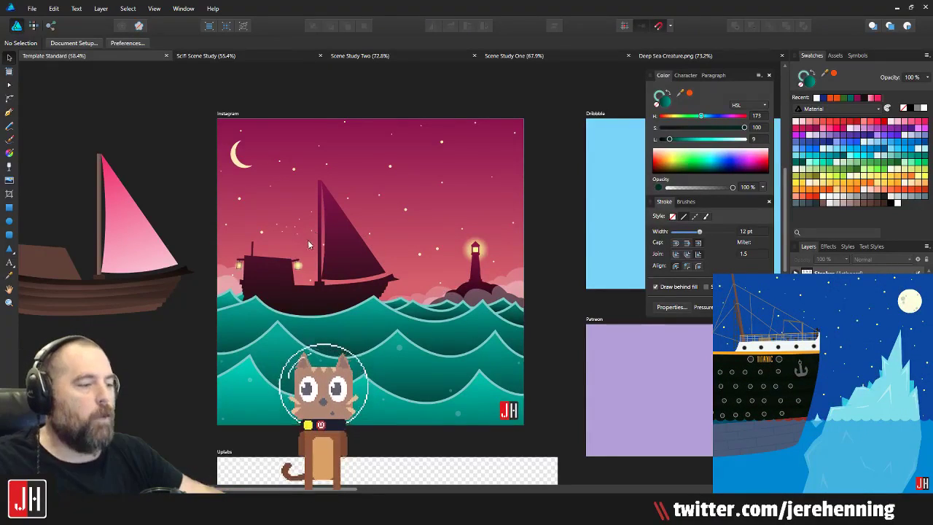
pyautogui.scroll(2, 314, 262)
pyautogui.click(340, 326)
pyautogui.scroll(2, 340, 326)
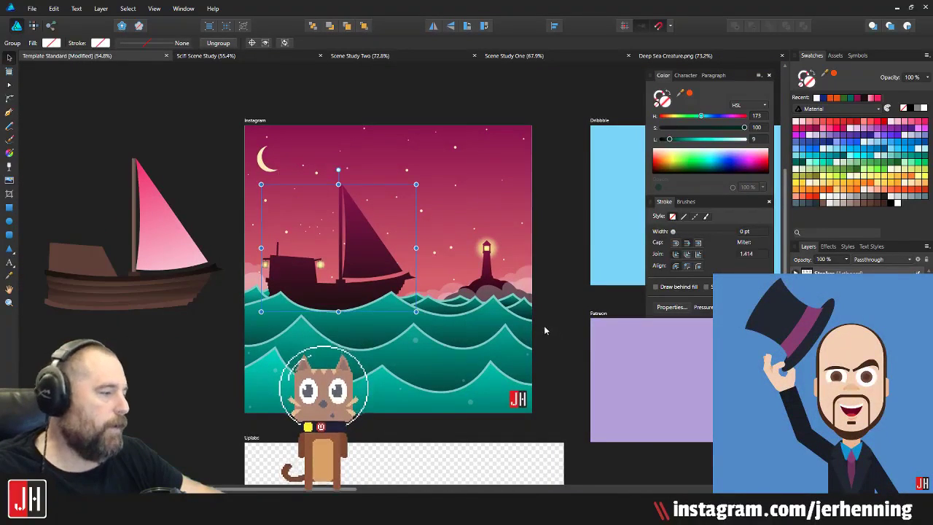
pyautogui.scroll(2, 217, 275)
pyautogui.scroll(-3, 443, 320)
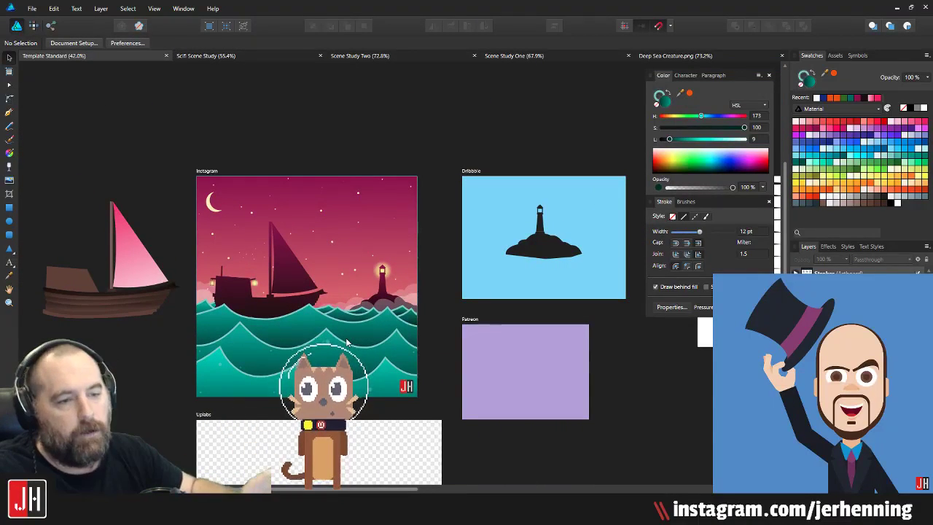
pyautogui.moveTo(269, 299); pyautogui.dragTo(407, 255)
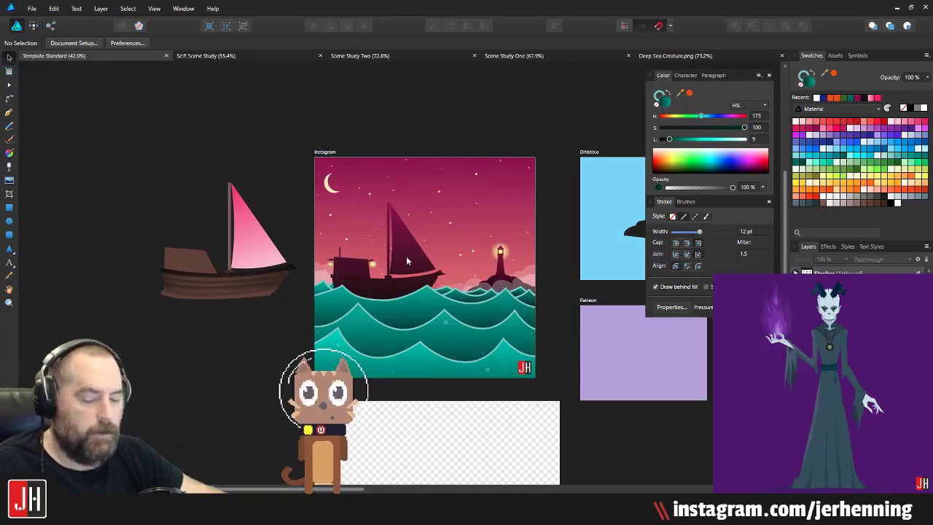
pyautogui.scroll(2, 406, 256)
pyautogui.moveTo(439, 186); pyautogui.dragTo(255, 228)
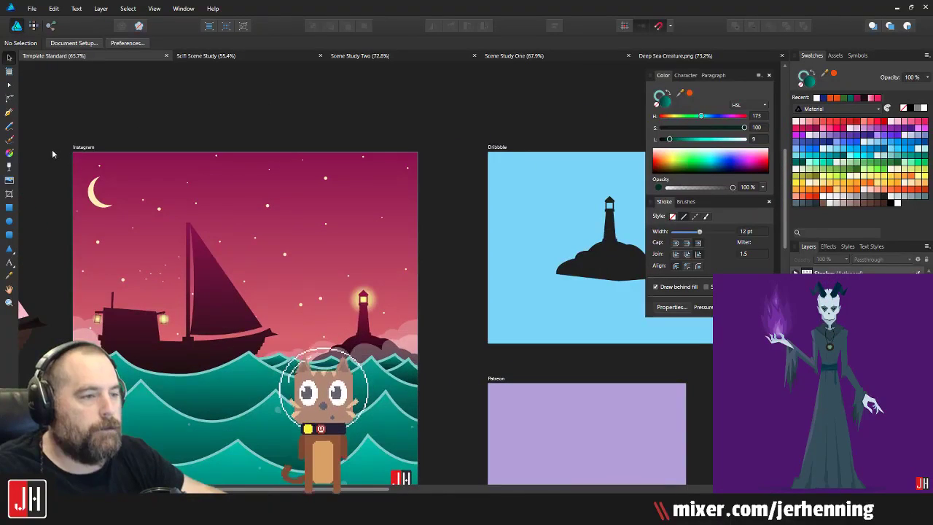
pyautogui.click(9, 112)
pyautogui.moveTo(224, 181); pyautogui.dragTo(315, 214)
pyautogui.press('v')
# Step: Try shifting the crescent moon slightly inward from the side edge of the Instagram artboard
pyautogui.scroll(3, 239, 251)
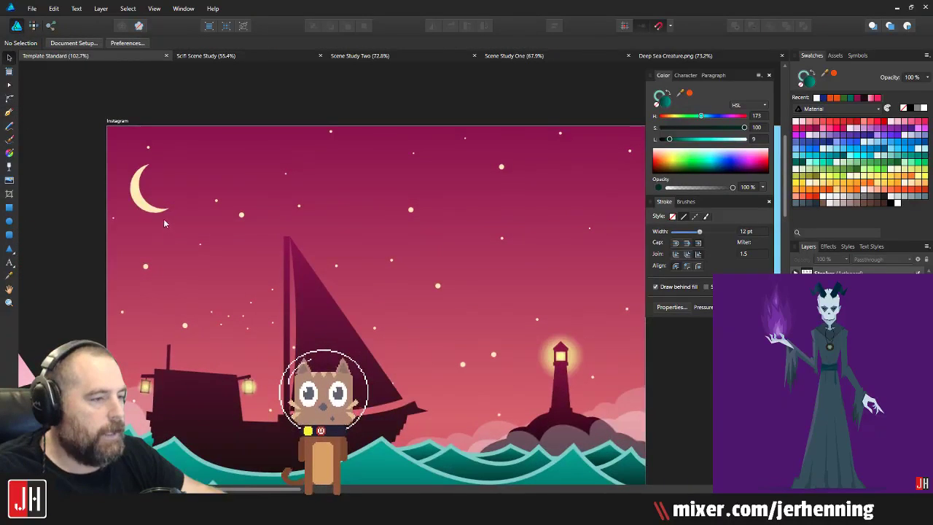
pyautogui.click(152, 191)
pyautogui.moveTo(146, 193); pyautogui.dragTo(169, 199)
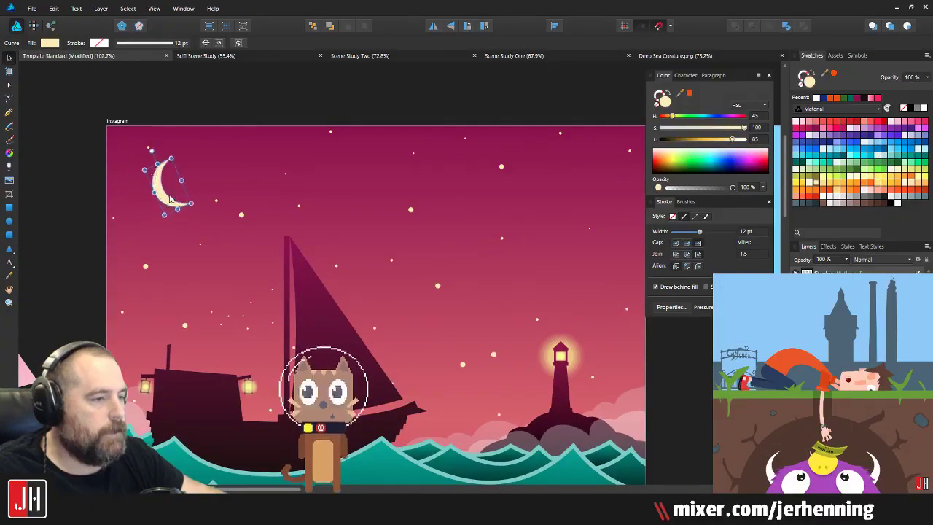
pyautogui.click(186, 105)
pyautogui.scroll(-2, 225, 189)
pyautogui.moveTo(388, 234); pyautogui.dragTo(313, 238)
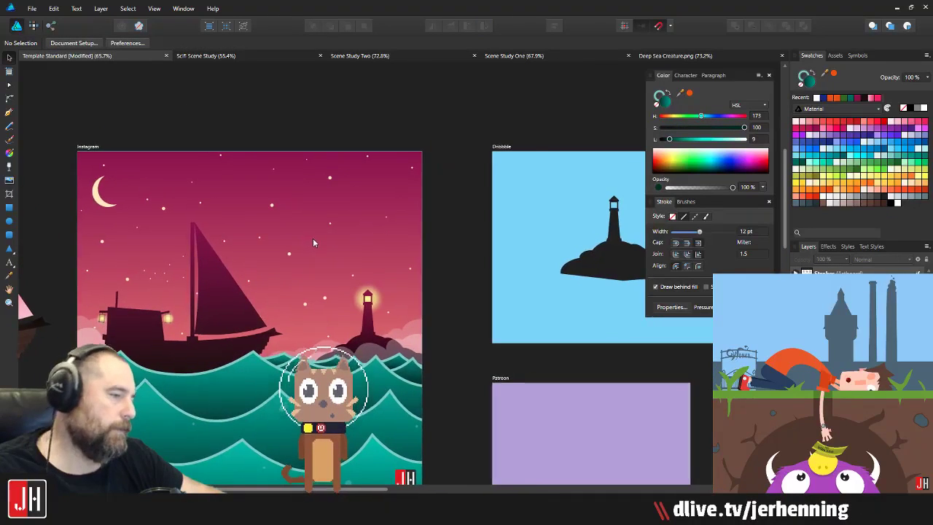
pyautogui.scroll(1, 313, 239)
pyautogui.press('p')
pyautogui.scroll(2, 368, 227)
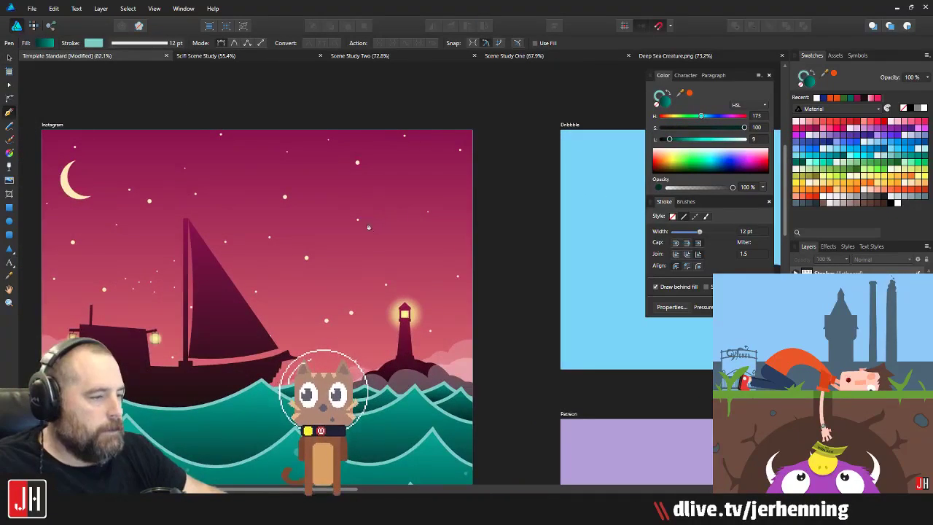
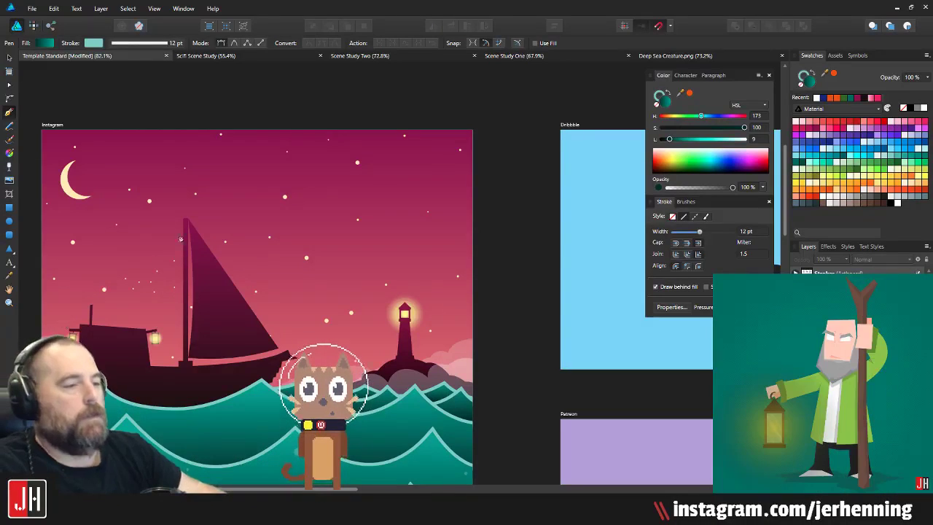
# Step: Delete the spare coloured sailboat group lying outside the Instagram artboard
pyautogui.scroll(-5, 351, 150)
pyautogui.press('v')
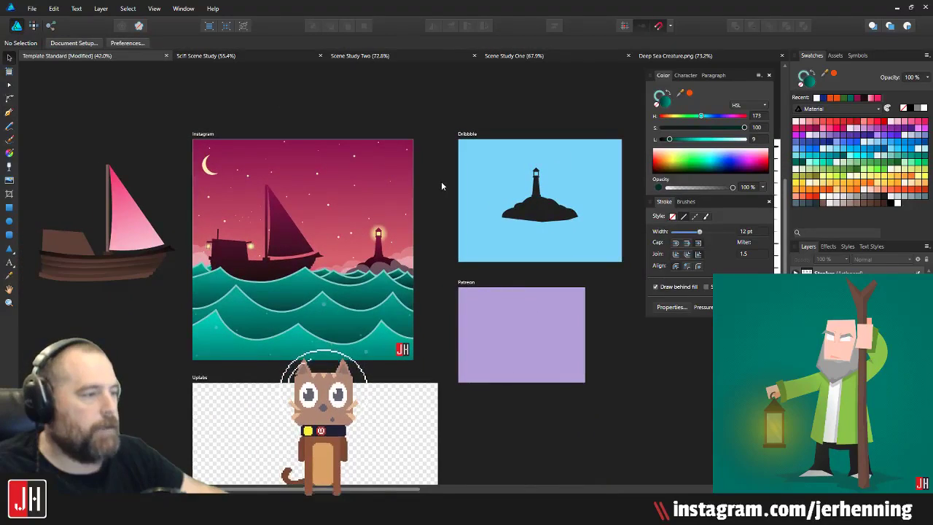
pyautogui.scroll(2, 319, 208)
pyautogui.click(162, 256)
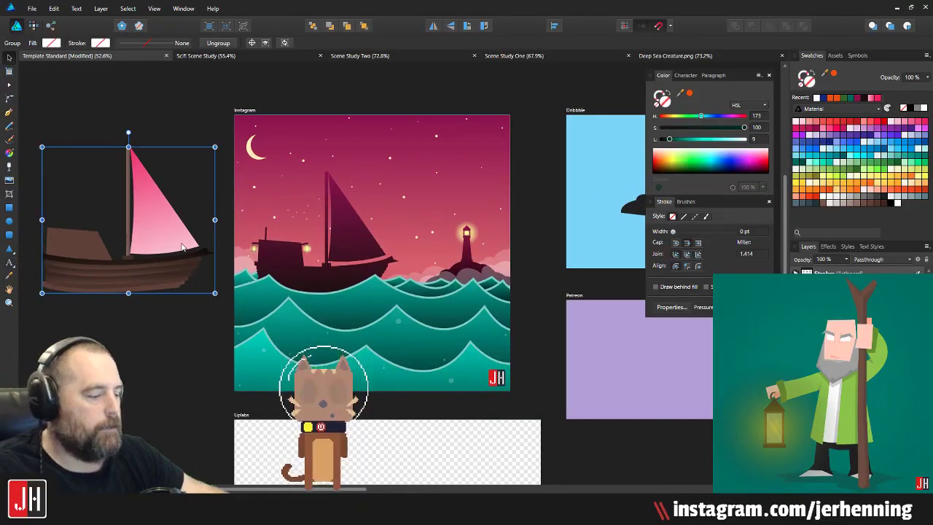
pyautogui.press('Delete')
pyautogui.hscroll(2, 232, 241)
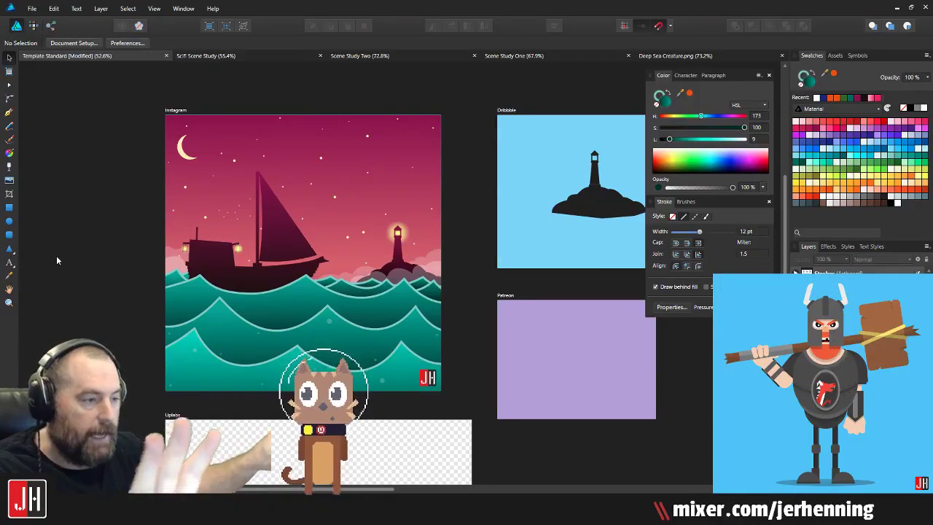
pyautogui.scroll(-2, 302, 266)
pyautogui.scroll(2, 303, 267)
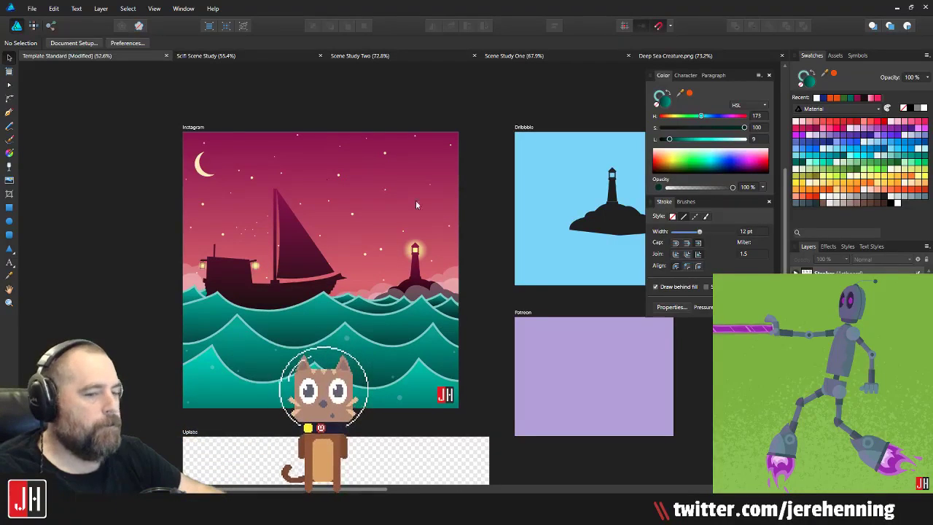
pyautogui.scroll(3, 273, 190)
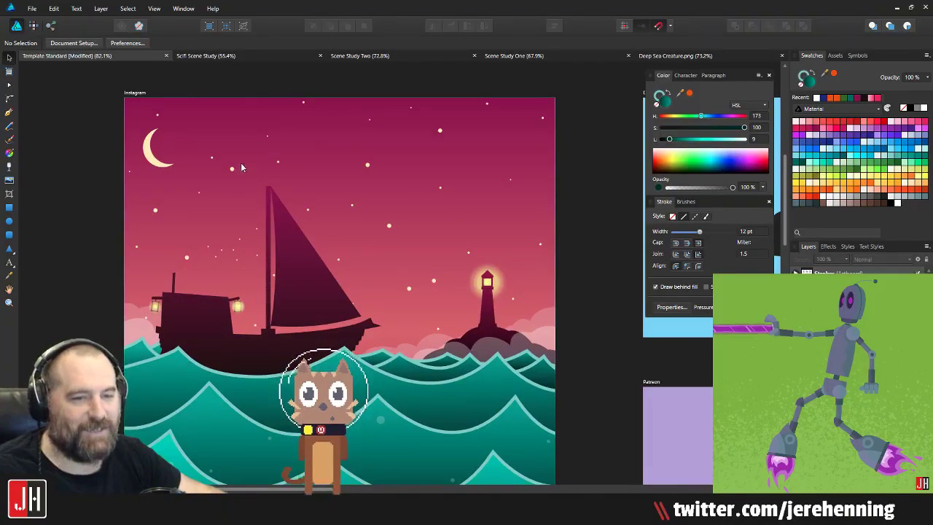
pyautogui.scroll(4, 358, 170)
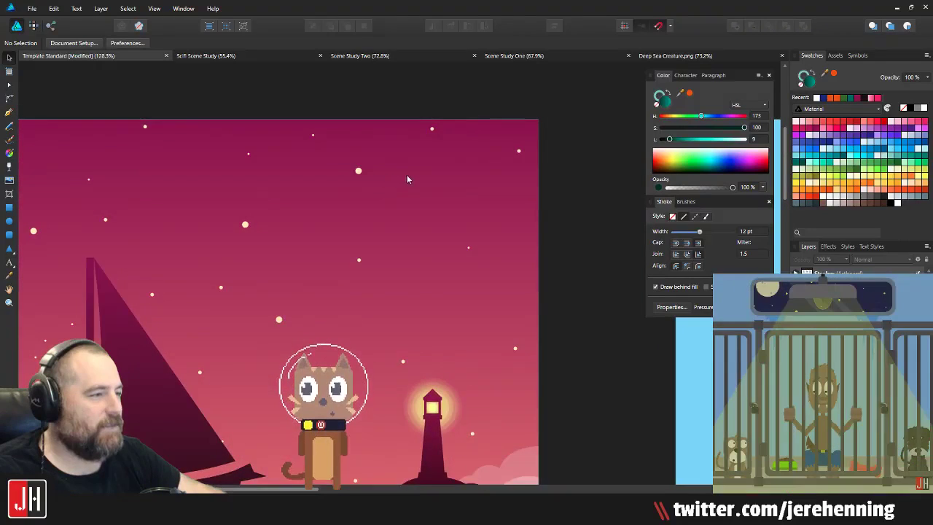
pyautogui.click(10, 222)
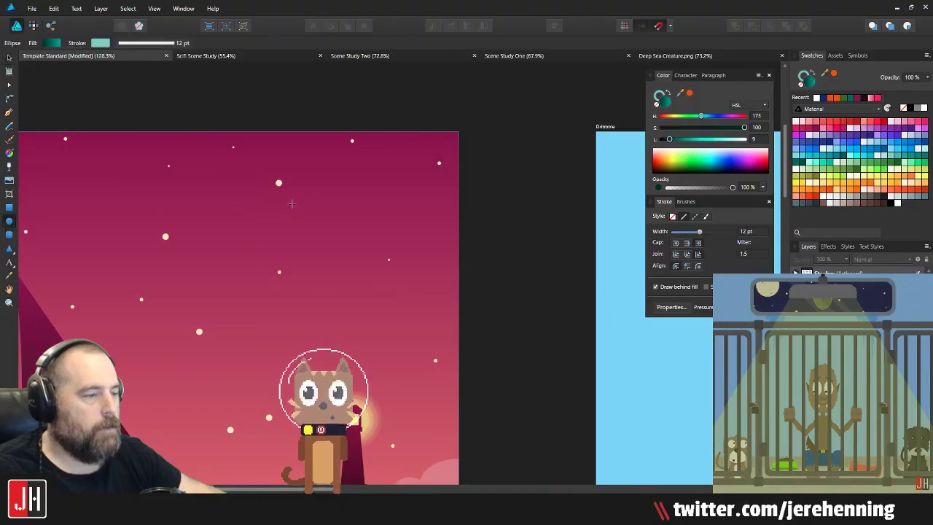
pyautogui.scroll(2, 219, 240)
pyautogui.scroll(-5, 336, 218)
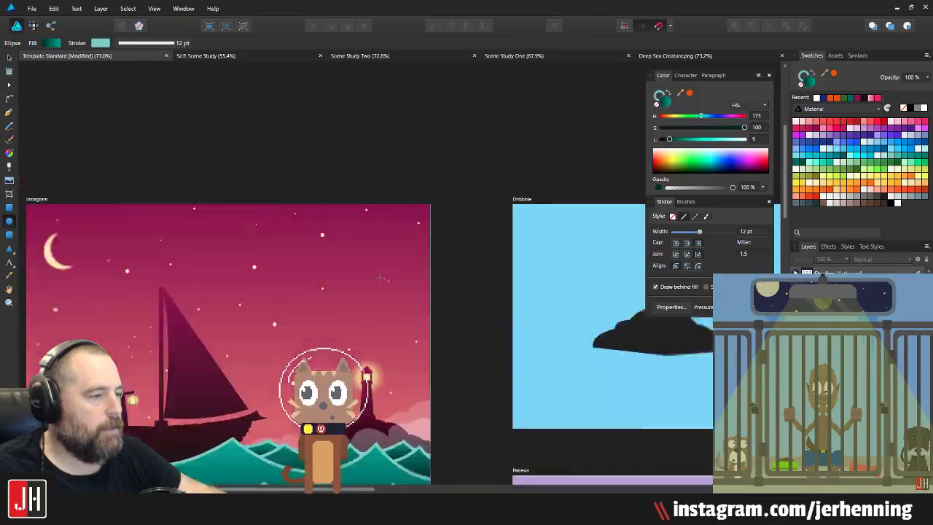
pyautogui.press('v')
# Step: Place a copy of the lighthouse's yellow glowing ellipse in the sky above the lighthouse
pyautogui.scroll(8, 355, 350)
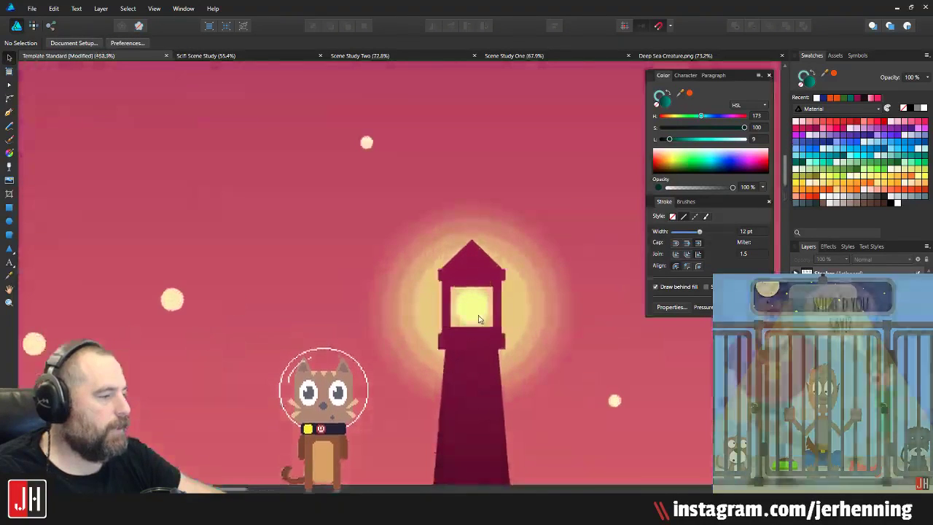
pyautogui.click(477, 309)
pyautogui.scroll(-8, 477, 305)
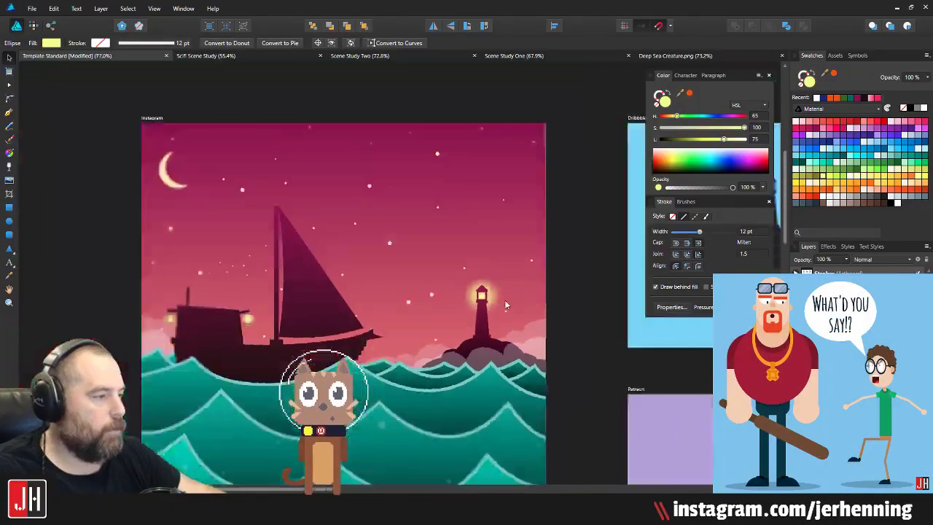
pyautogui.scroll(3, 482, 298)
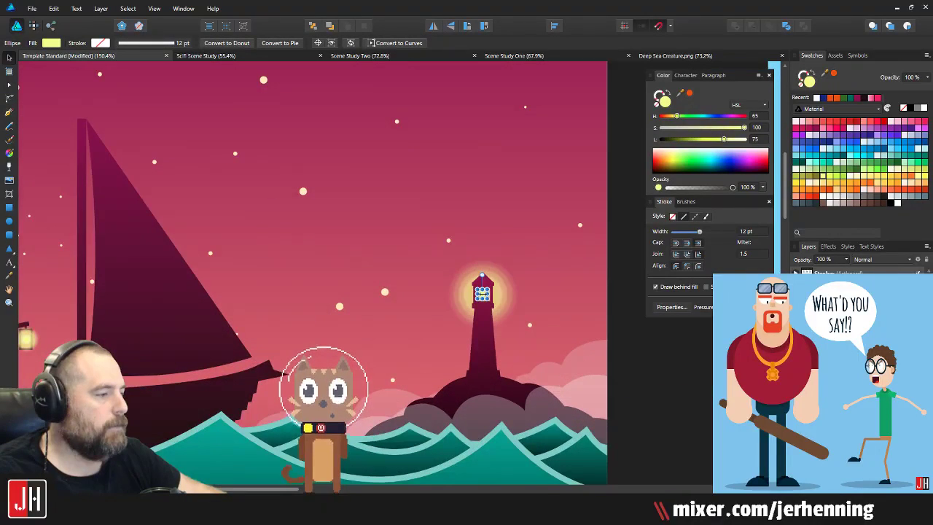
pyautogui.scroll(3, 482, 293)
pyautogui.scroll(-4, 481, 295)
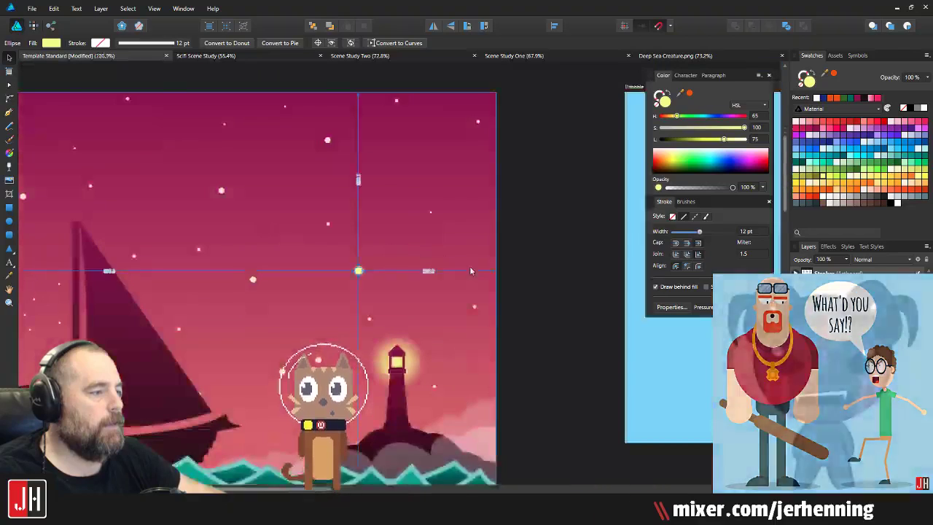
pyautogui.click(513, 274)
pyautogui.moveTo(514, 271); pyautogui.dragTo(440, 258)
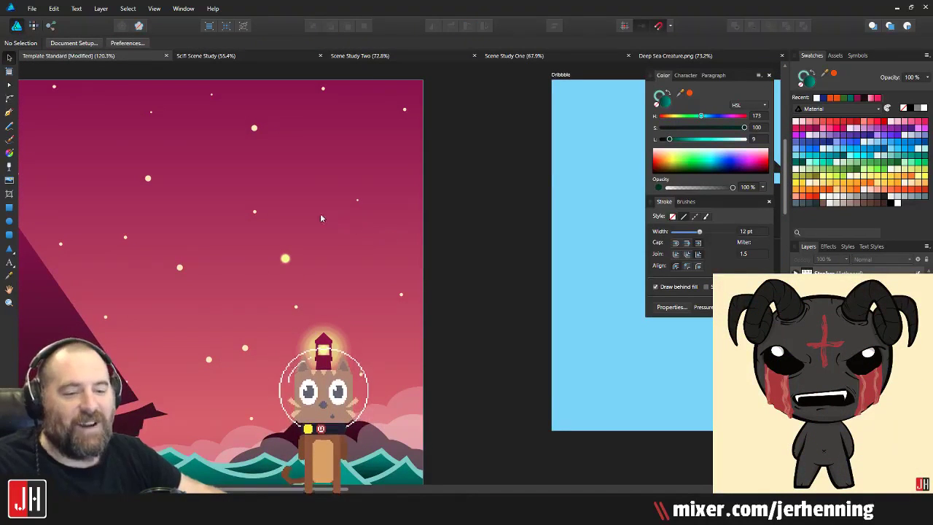
# Step: Move the yellow glowing ellipse up among the stars in the sky between the sail and the lighthouse
pyautogui.moveTo(285, 259); pyautogui.dragTo(381, 198)
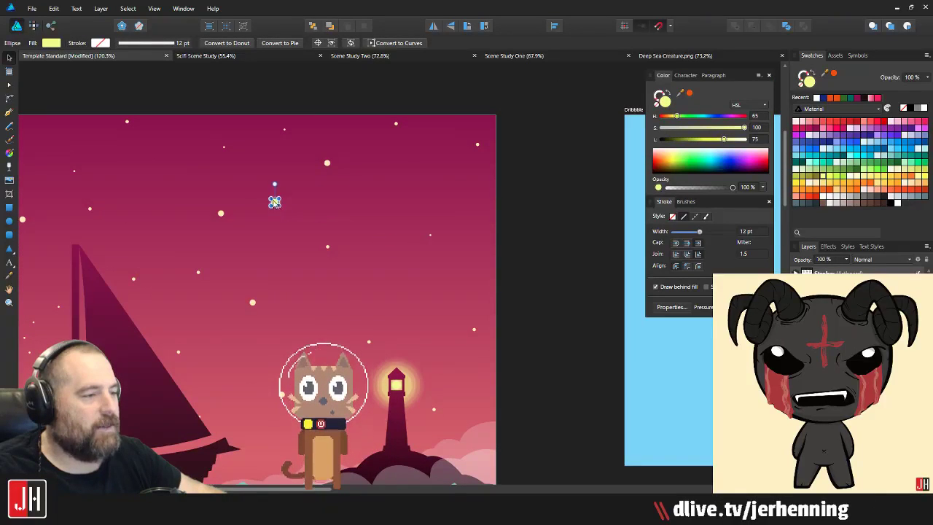
pyautogui.moveTo(274, 202); pyautogui.dragTo(255, 189)
pyautogui.moveTo(313, 194); pyautogui.dragTo(429, 199)
pyautogui.scroll(-4, 419, 200)
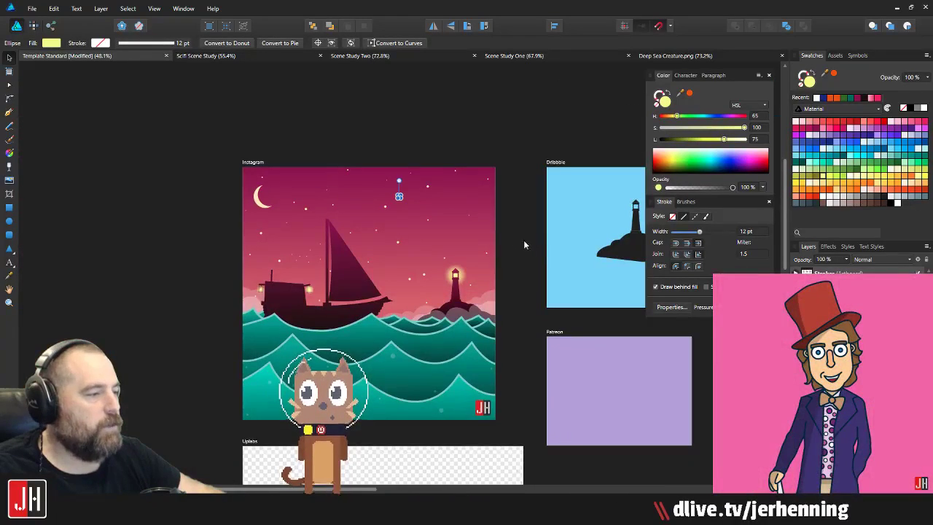
pyautogui.click(523, 245)
pyautogui.scroll(8, 409, 204)
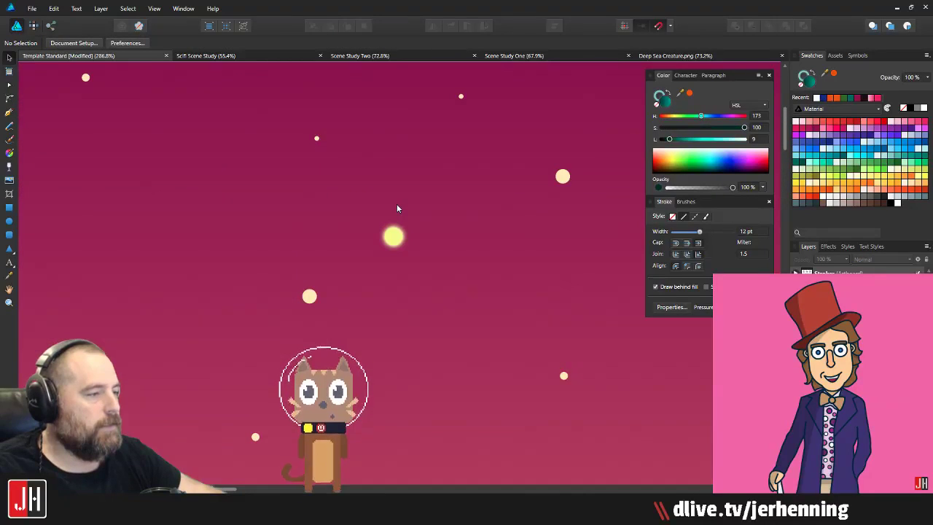
pyautogui.scroll(-10, 390, 212)
pyautogui.scroll(4, 393, 227)
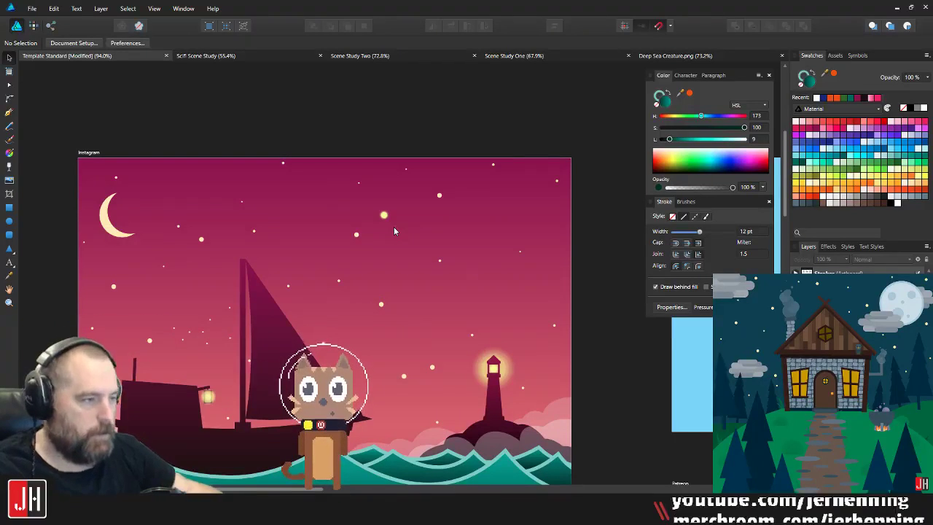
# Step: Draw a closed teardrop shape with the Pen tool, its pointed end just above the Instagram artboard and its round end near the glowing star
pyautogui.scroll(1, 388, 191)
pyautogui.moveTo(420, 187); pyautogui.dragTo(386, 198)
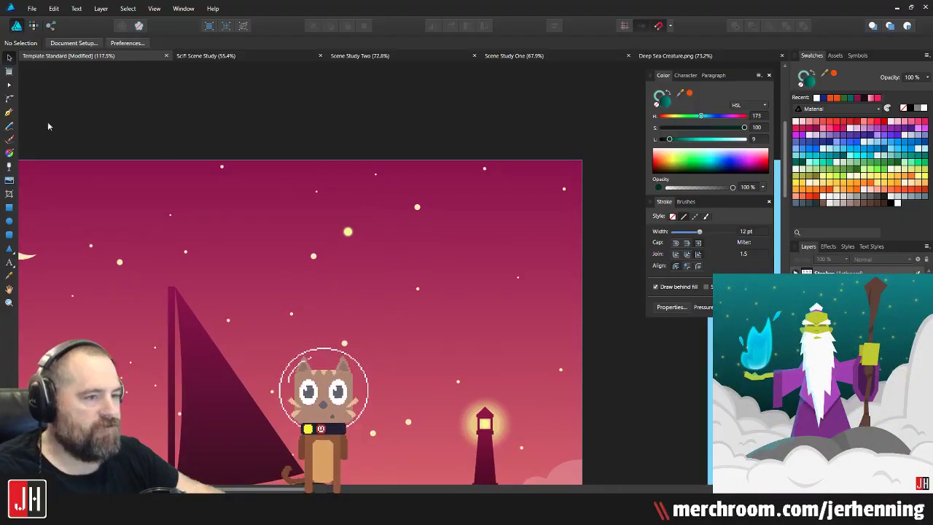
pyautogui.click(9, 112)
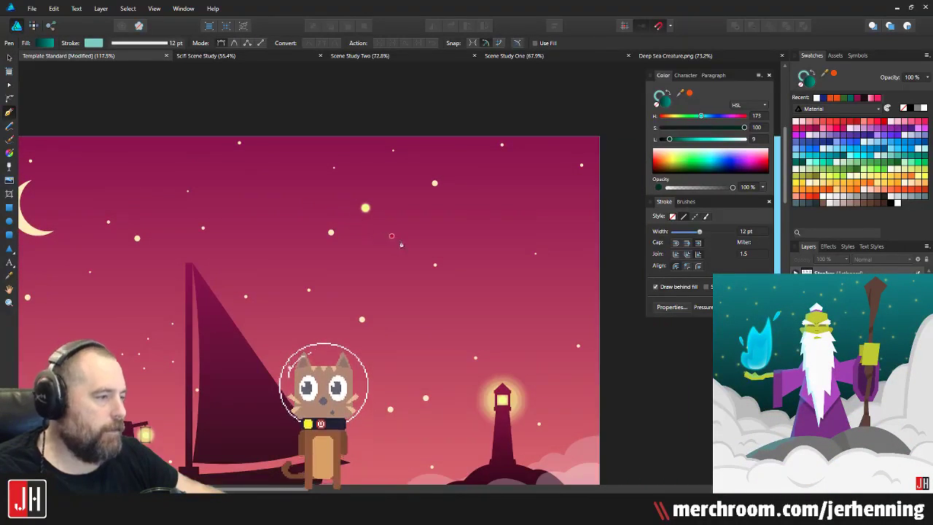
pyautogui.scroll(1, 223, 178)
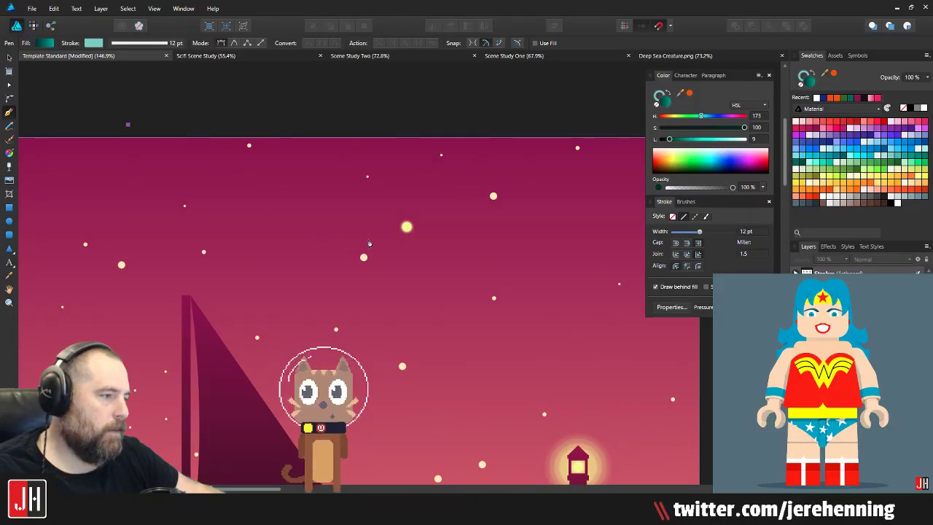
pyautogui.moveTo(367, 235)
pyautogui.mouseDown()
pyautogui.moveTo(412, 182)
pyautogui.moveTo(416, 164)
pyautogui.moveTo(399, 176)
pyautogui.mouseUp()
pyautogui.click(129, 125)
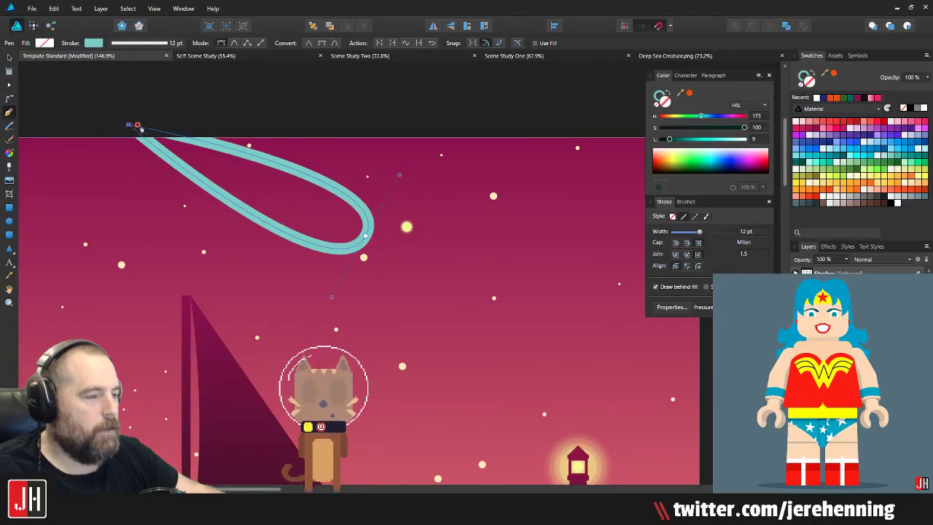
# Step: Remove the teardrop's stroke and fill the shape with the pale cream swatch
pyautogui.click(655, 106)
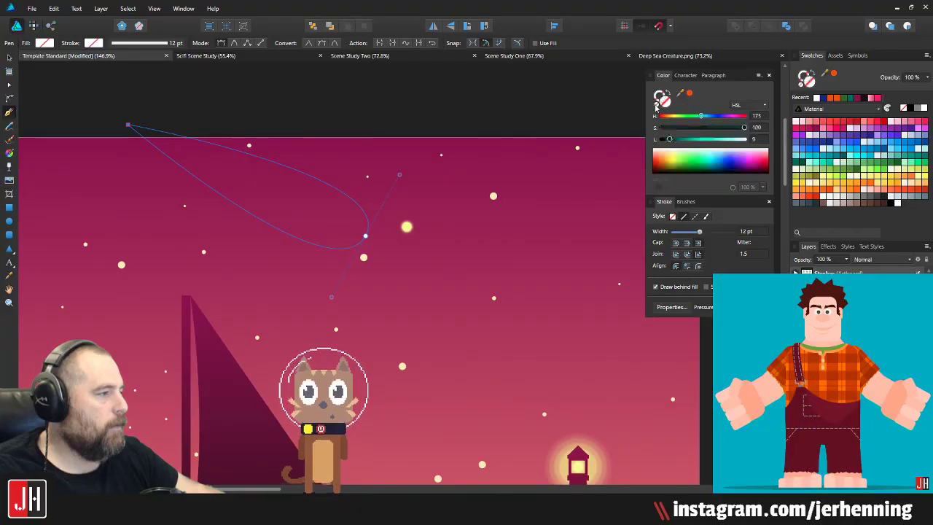
pyautogui.click(817, 188)
pyautogui.press('v')
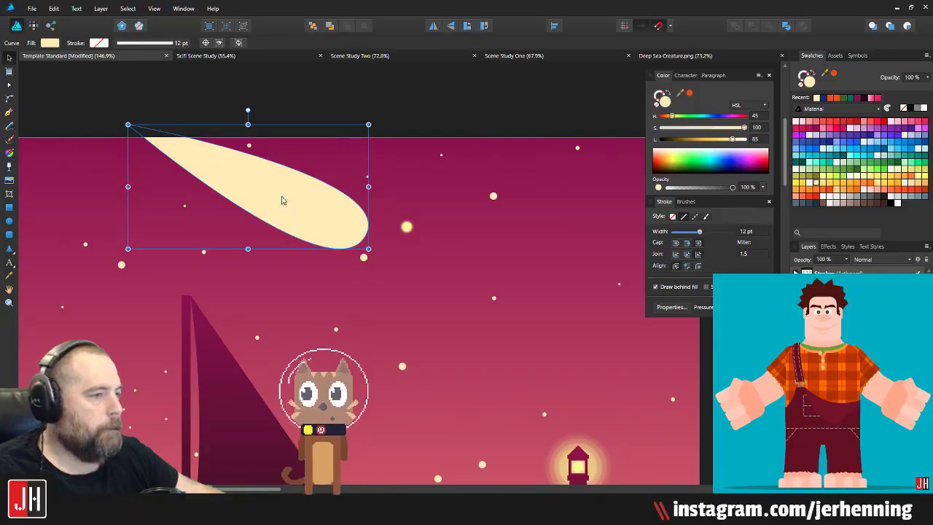
# Step: Shift the cream teardrop slightly away from the glowing star and scale it down a little
pyautogui.moveTo(283, 199)
pyautogui.mouseDown()
pyautogui.moveTo(265, 206)
pyautogui.moveTo(276, 204)
pyautogui.mouseUp()
pyautogui.moveTo(355, 130); pyautogui.dragTo(338, 139)
pyautogui.scroll(3, 268, 183)
pyautogui.scroll(-4, 270, 179)
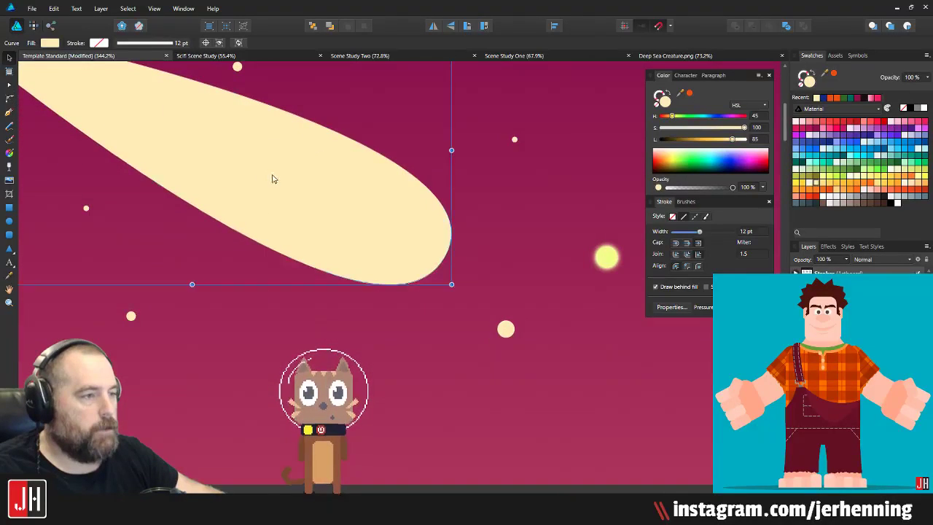
pyautogui.scroll(4, 321, 197)
# Step: Move the small star above the teardrop farther right along the artboard's upper edge
pyautogui.click(340, 157)
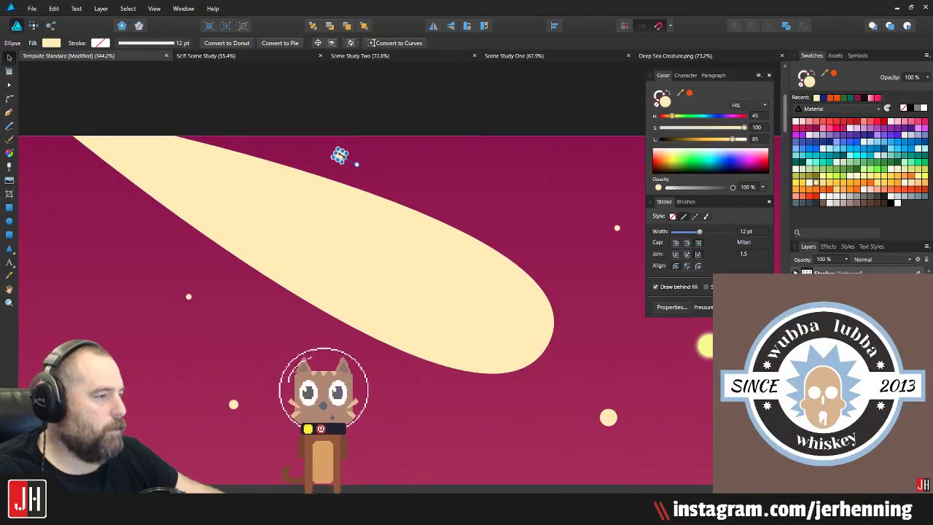
pyautogui.scroll(3, 341, 158)
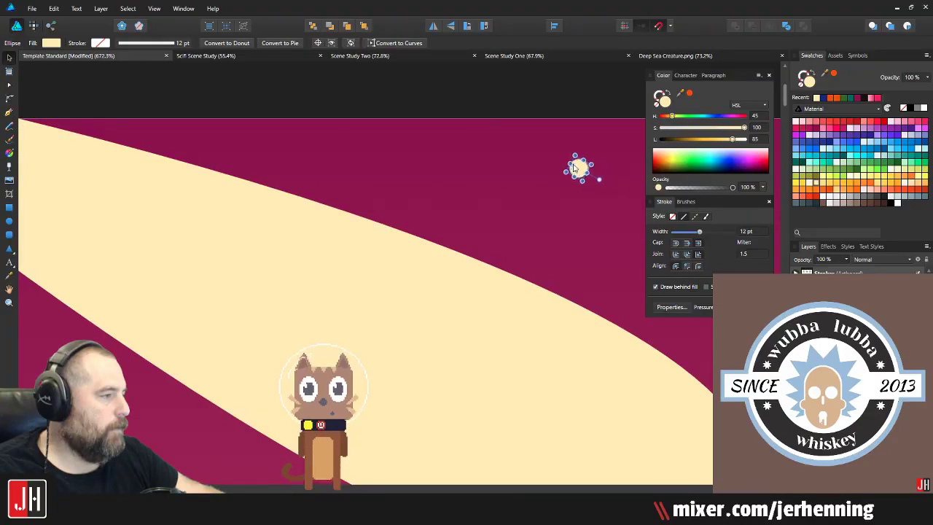
pyautogui.scroll(-5, 572, 170)
pyautogui.moveTo(567, 149); pyautogui.dragTo(269, 173)
pyautogui.scroll(3, 277, 212)
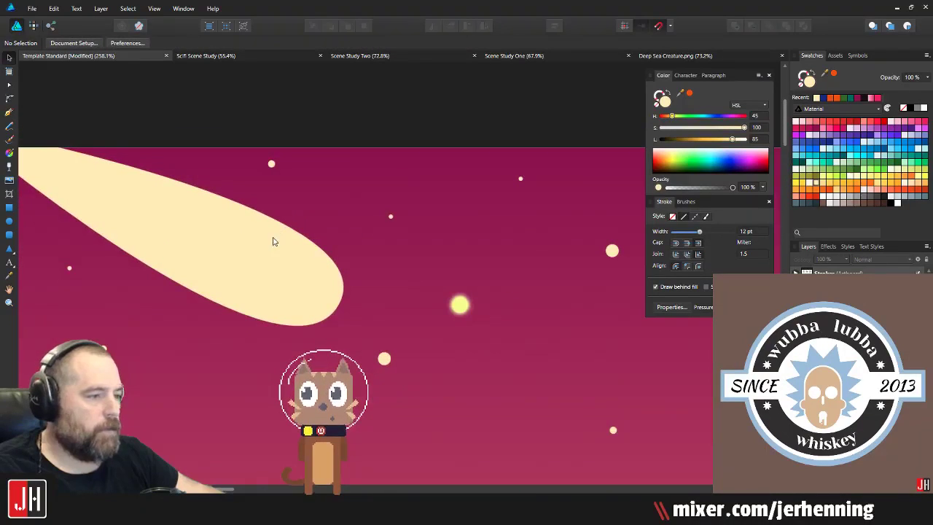
# Step: Scale the cream teardrop down further and move it to the upper-right part of the sky, with its tail at the artboard's top edge
pyautogui.click(273, 240)
pyautogui.moveTo(343, 125); pyautogui.dragTo(272, 161)
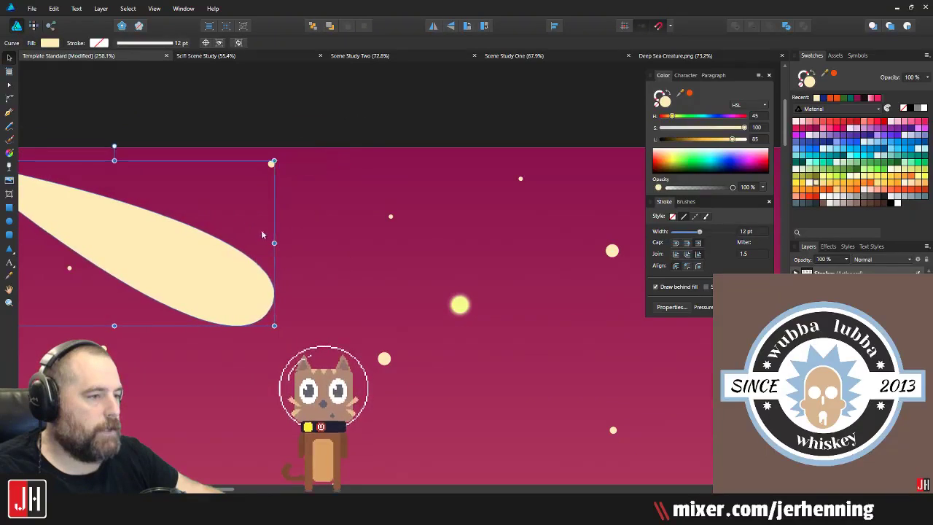
pyautogui.moveTo(256, 235); pyautogui.dragTo(287, 209)
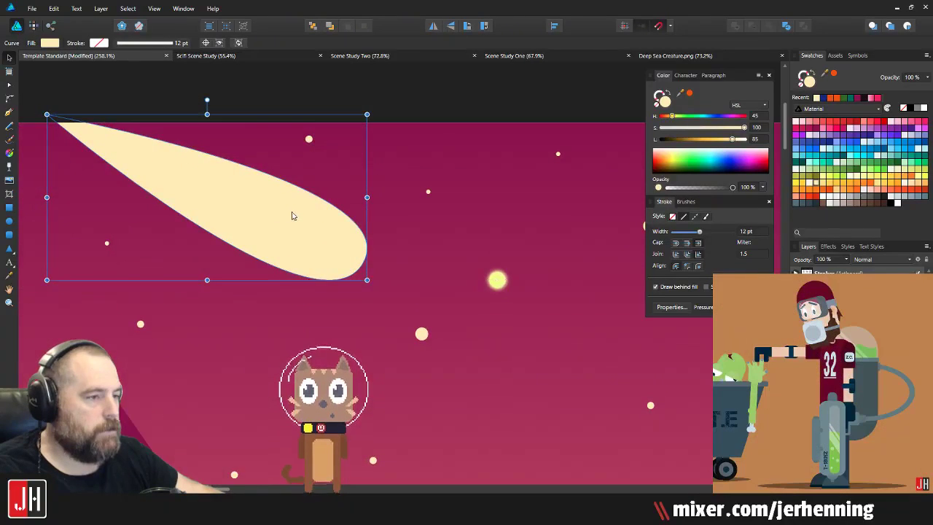
pyautogui.scroll(-5, 341, 217)
pyautogui.scroll(2, 335, 219)
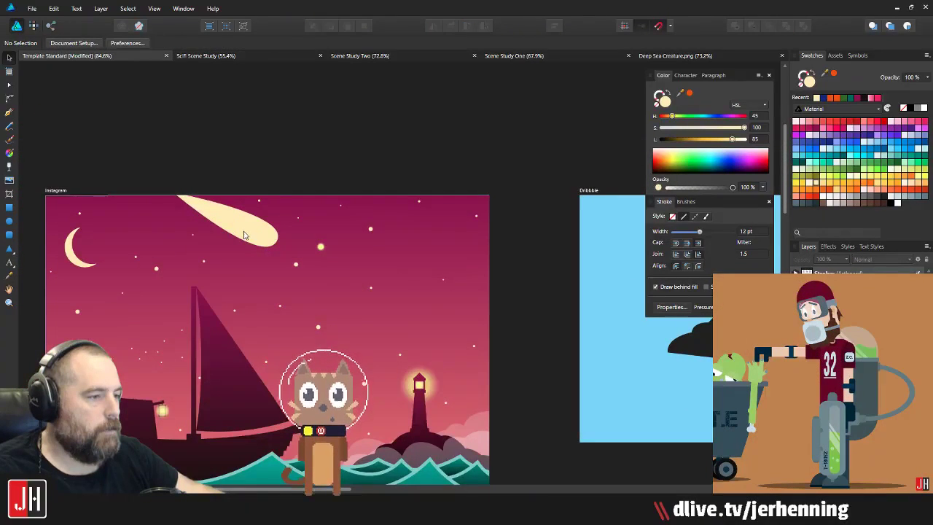
pyautogui.moveTo(239, 234); pyautogui.dragTo(408, 233)
# Step: Shift the small stars around the comet's tail farther left as a group, leaving the glowing star in place
pyautogui.scroll(3, 407, 233)
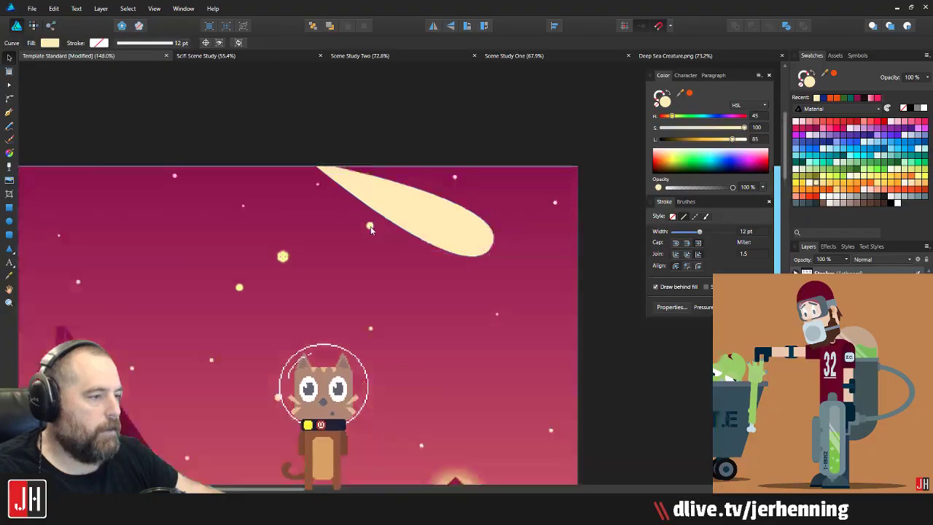
pyautogui.click(370, 226)
pyautogui.keyDown('shift'); pyautogui.click(317, 184); pyautogui.keyUp('shift')
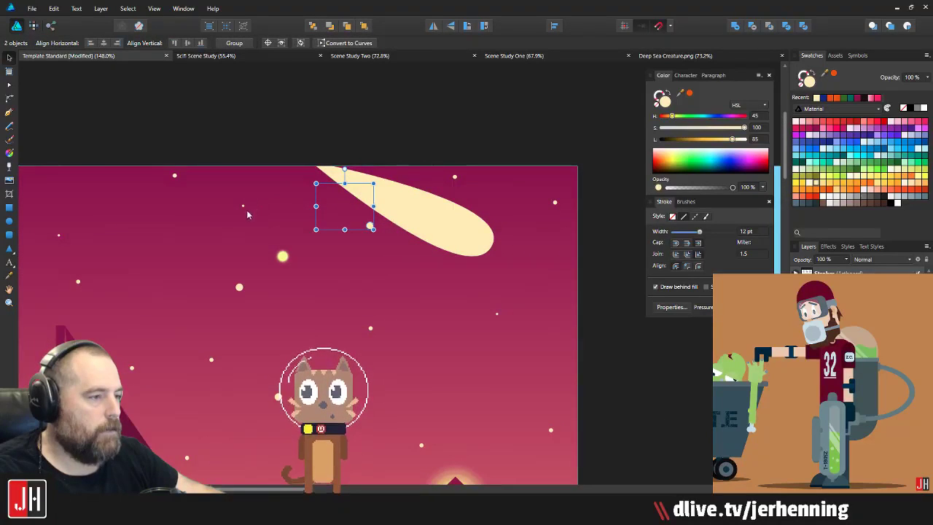
pyautogui.keyDown('shift'); pyautogui.click(243, 207); pyautogui.keyUp('shift')
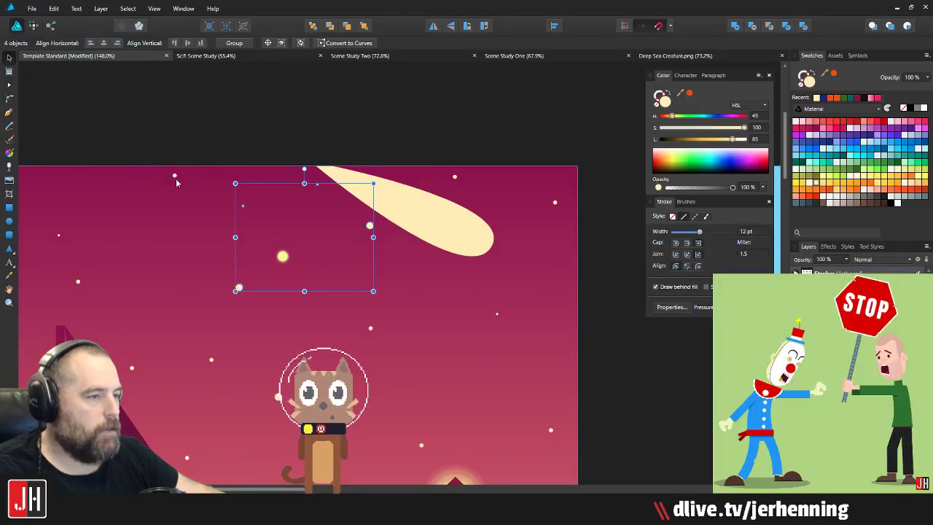
pyautogui.moveTo(234, 248); pyautogui.dragTo(178, 247)
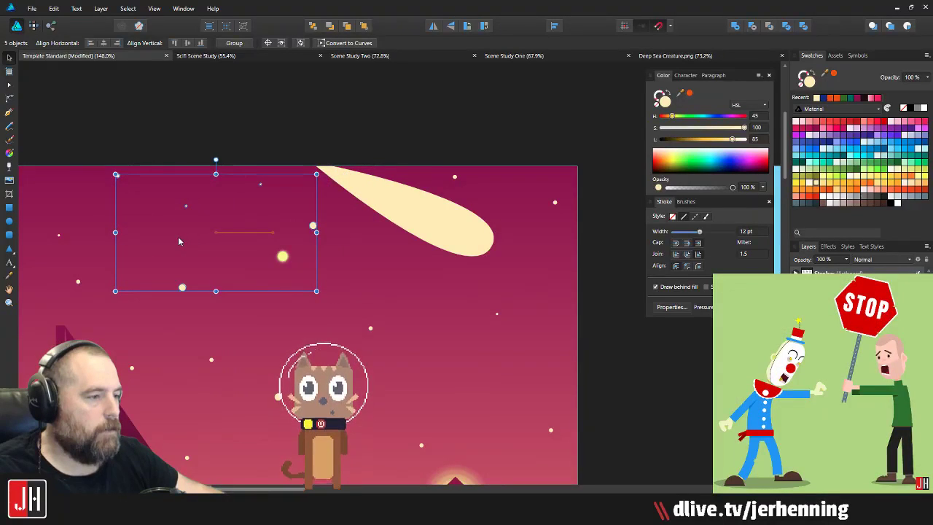
# Step: Move the cream comet left into the cleared sky and scale it down slightly, keeping its tail at the artboard's top edge
pyautogui.click(336, 150)
pyautogui.click(389, 216)
pyautogui.moveTo(389, 217); pyautogui.dragTo(352, 215)
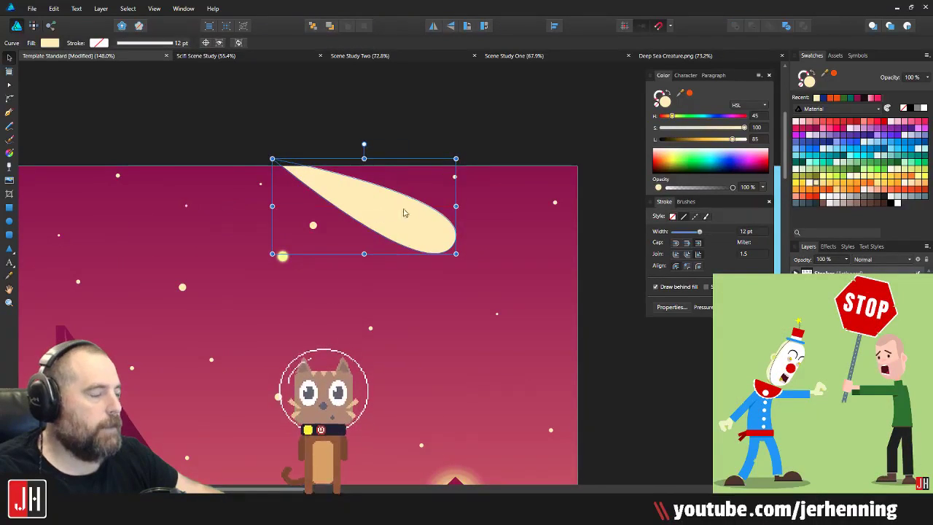
pyautogui.scroll(2, 440, 211)
pyautogui.moveTo(465, 129); pyautogui.dragTo(455, 134)
pyautogui.moveTo(364, 236); pyautogui.dragTo(377, 236)
pyautogui.click(409, 125)
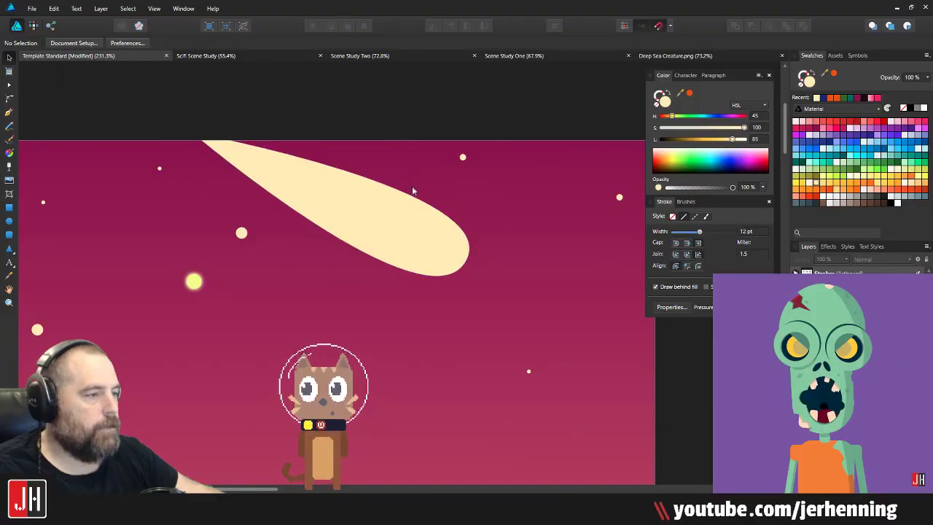
# Step: Move the glowing star onto the comet's rounded head and enlarge it to nearly fill that end
pyautogui.scroll(-7, 414, 191)
pyautogui.moveTo(414, 191); pyautogui.dragTo(385, 205)
pyautogui.scroll(5, 386, 213)
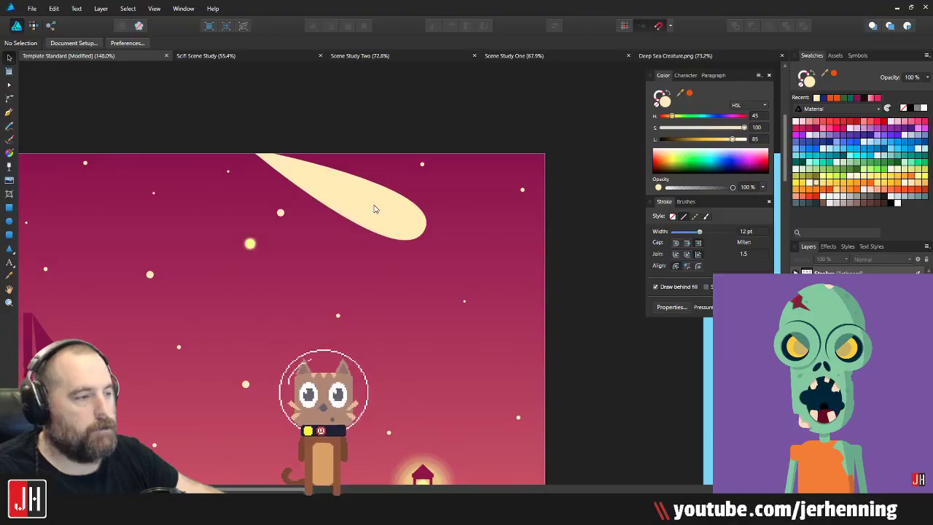
pyautogui.click(375, 206)
pyautogui.scroll(4, 268, 232)
pyautogui.click(230, 256)
pyautogui.moveTo(230, 256); pyautogui.dragTo(583, 171)
pyautogui.moveTo(557, 201)
pyautogui.mouseDown()
pyautogui.moveTo(539, 217)
pyautogui.moveTo(550, 215)
pyautogui.mouseUp()
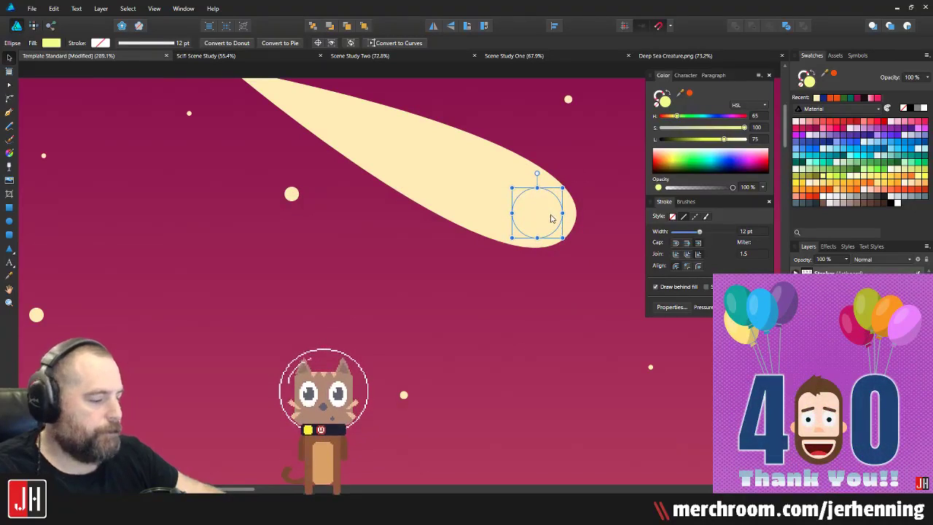
# Step: Bring the enlarged glowing star in front of the cream comet shape, placed inside its rounded head
pyautogui.click(565, 273)
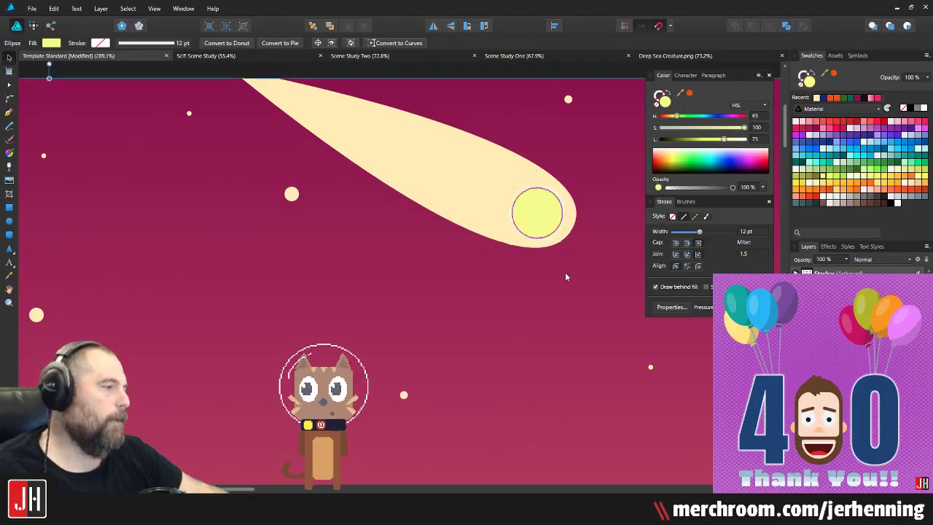
pyautogui.moveTo(465, 233); pyautogui.dragTo(418, 252)
pyautogui.scroll(3, 493, 234)
pyautogui.click(494, 236)
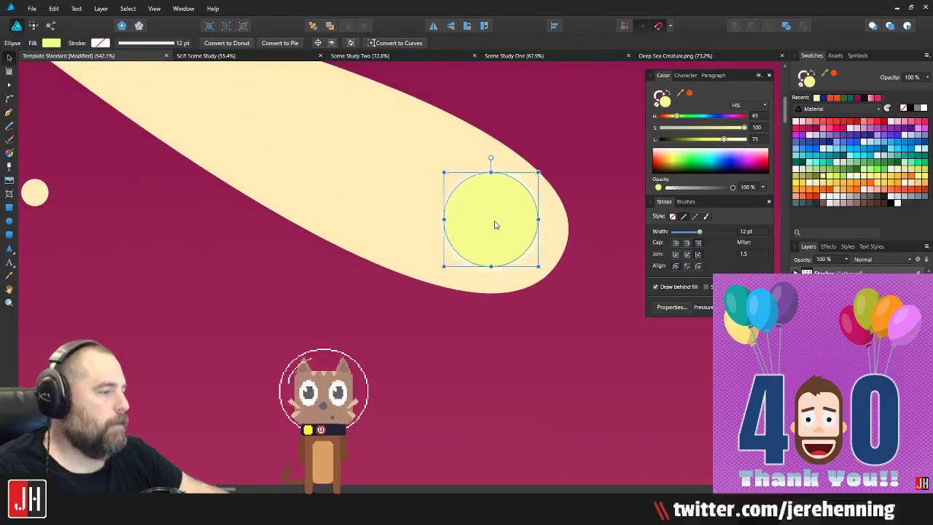
pyautogui.scroll(-6, 499, 227)
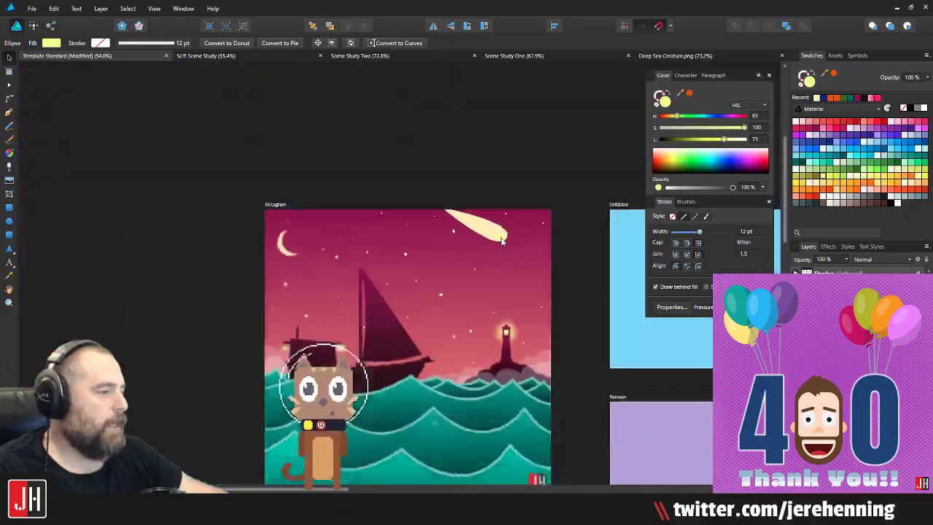
pyautogui.click(575, 258)
# Step: Pull the comet's lower edge slightly inward with the Node tool to slim the shape
pyautogui.scroll(5, 519, 241)
pyautogui.click(401, 147)
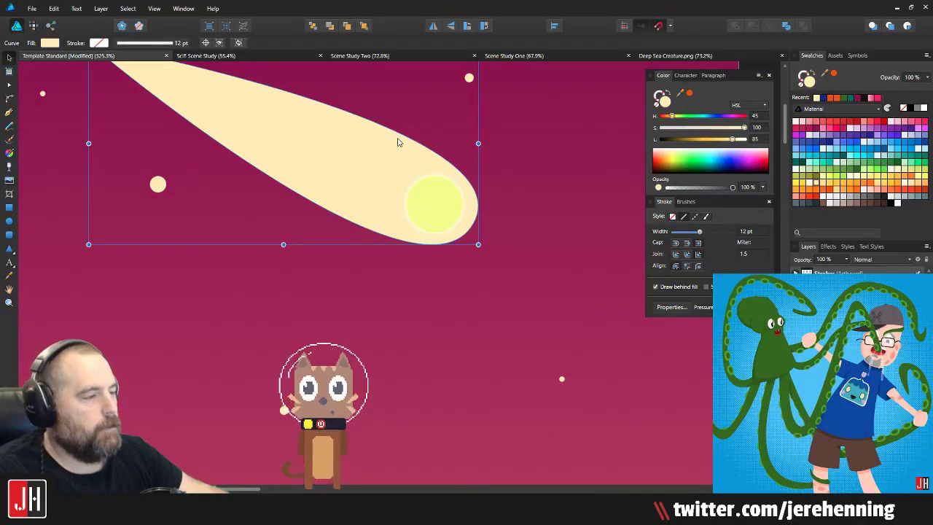
pyautogui.moveTo(417, 141); pyautogui.dragTo(451, 195)
pyautogui.press('a')
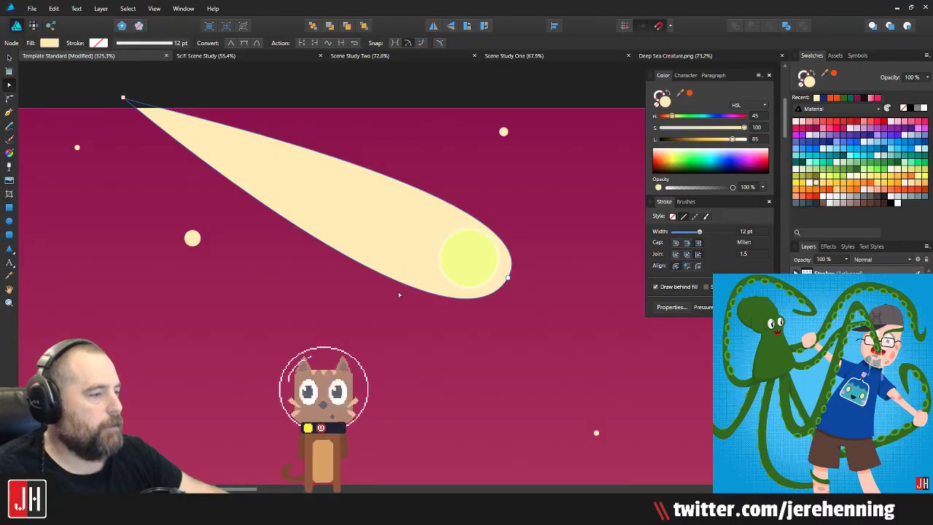
pyautogui.moveTo(405, 283); pyautogui.dragTo(406, 281)
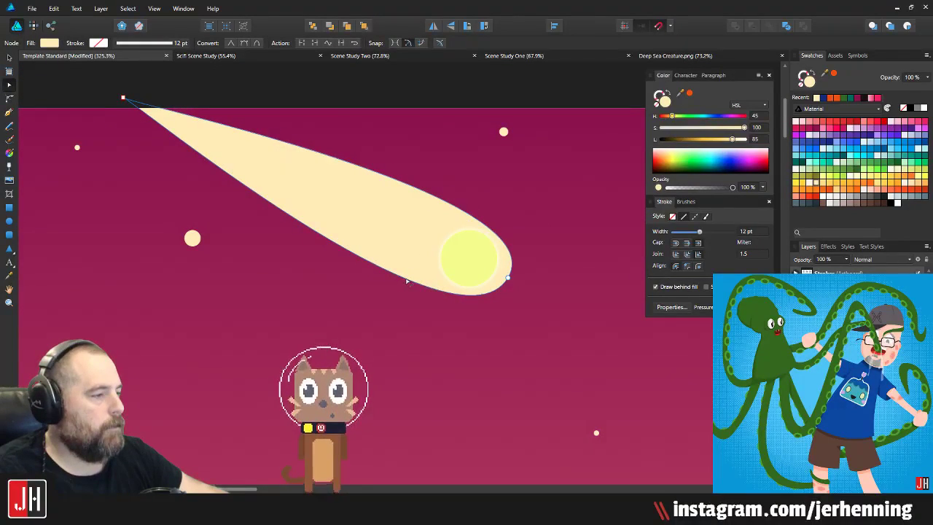
# Step: Shift the glowing star toward the comet's front and move the comet's rounded end node slightly outward around it
pyautogui.click(469, 263)
pyautogui.moveTo(471, 259); pyautogui.dragTo(478, 261)
pyautogui.click(503, 287)
pyautogui.press('a')
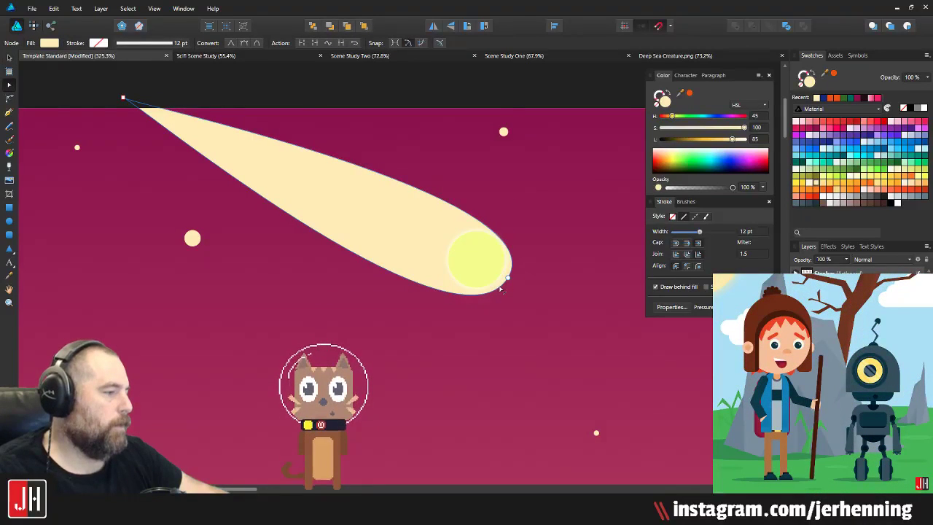
pyautogui.moveTo(511, 281); pyautogui.dragTo(512, 282)
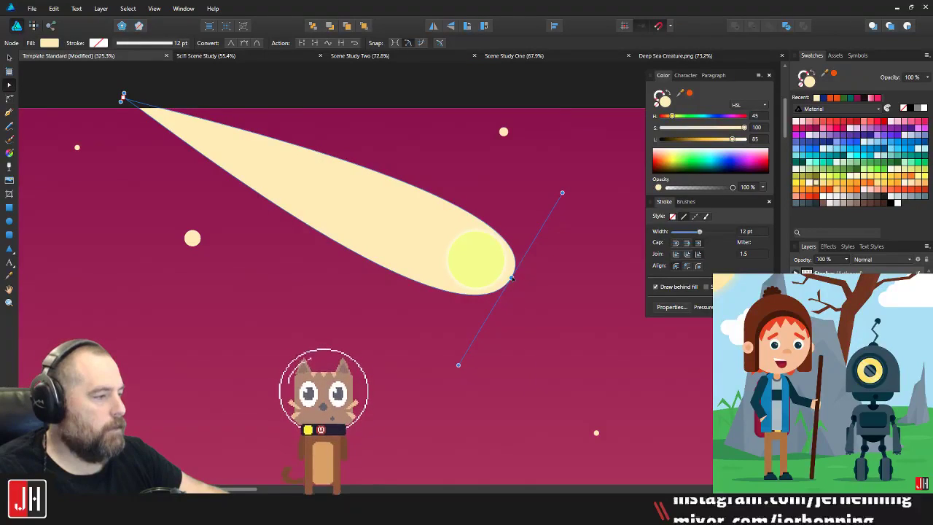
# Step: Scale the glowing star down slightly and nudge it into place within the comet's rounded end
pyautogui.press('v')
pyautogui.click(477, 257)
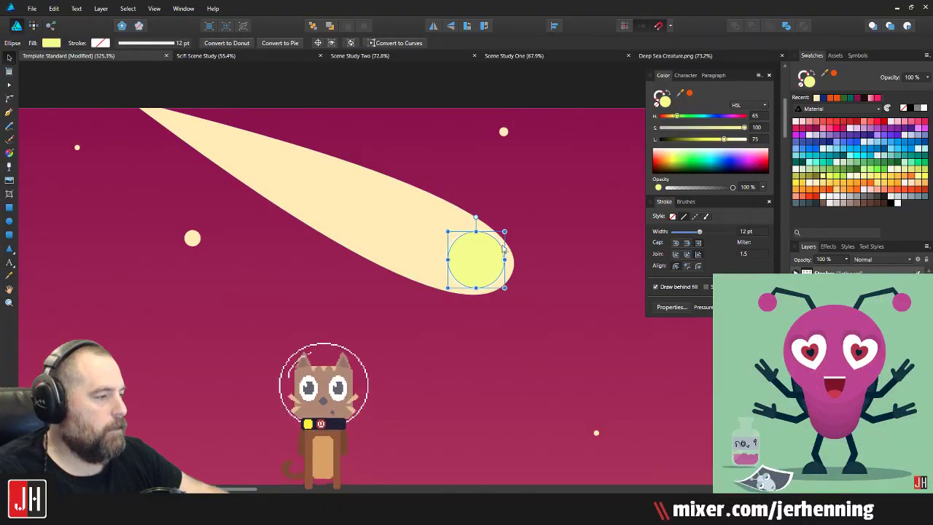
pyautogui.scroll(3, 491, 268)
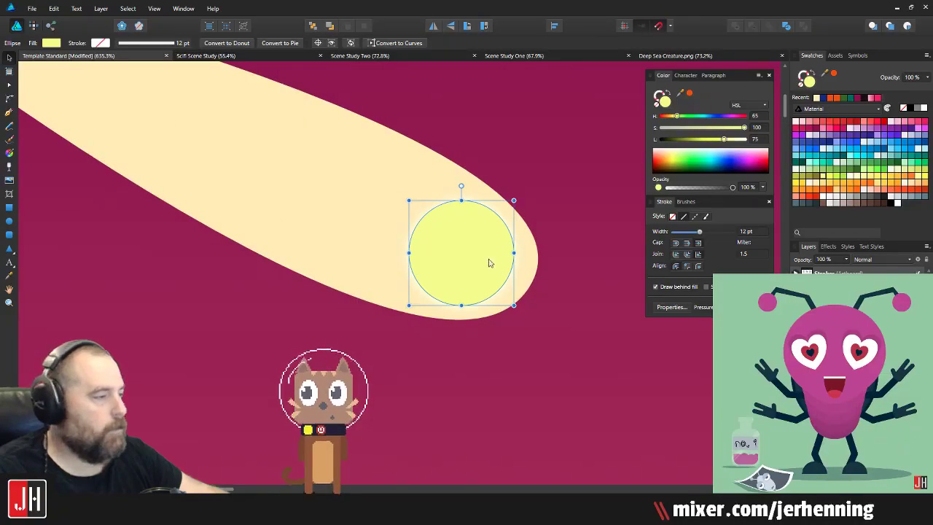
pyautogui.moveTo(490, 266); pyautogui.dragTo(485, 266)
pyautogui.scroll(-9, 485, 266)
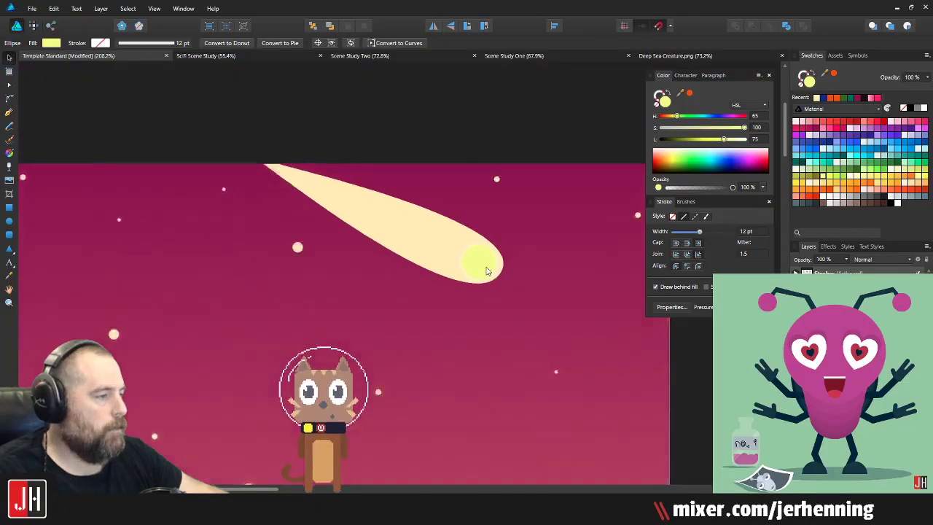
# Step: Set the cream comet shape's layer opacity to 40%
pyautogui.scroll(5, 464, 266)
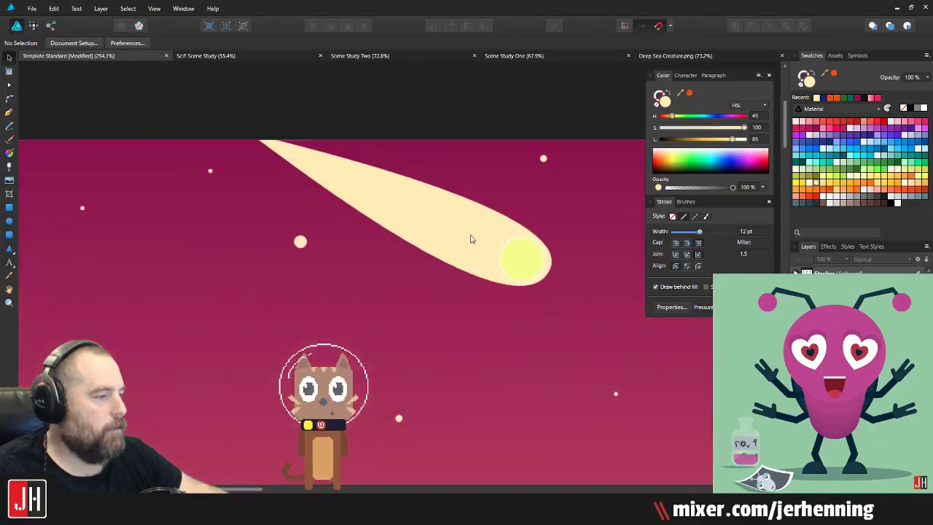
pyautogui.click(463, 229)
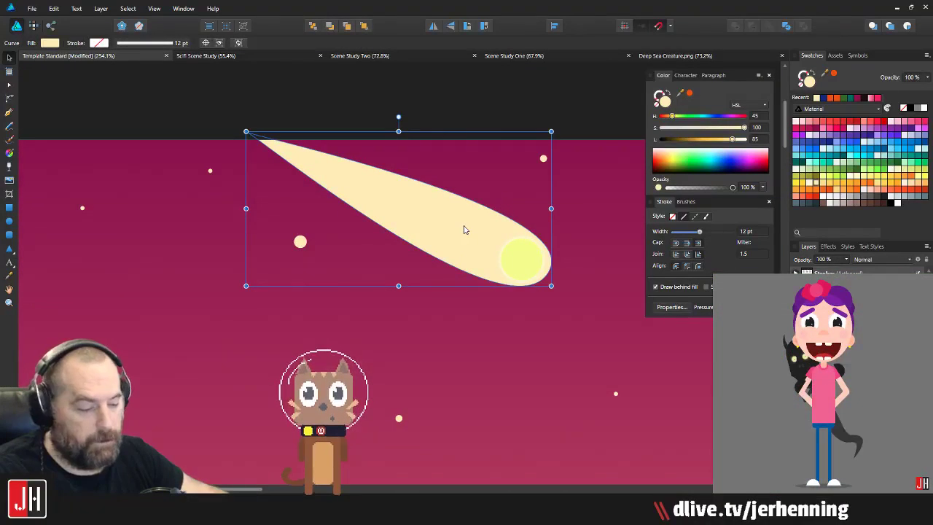
pyautogui.press('5')
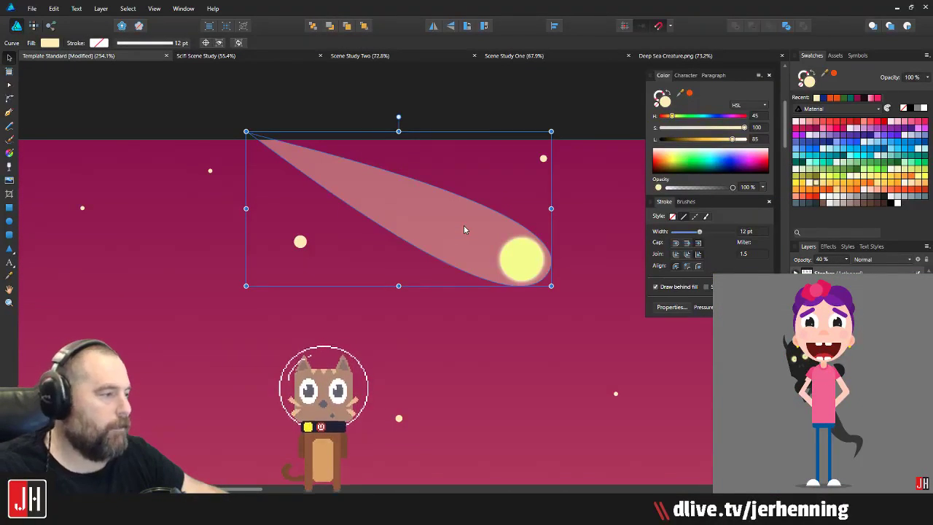
pyautogui.scroll(-5, 465, 226)
pyautogui.click(551, 262)
pyautogui.scroll(5, 485, 231)
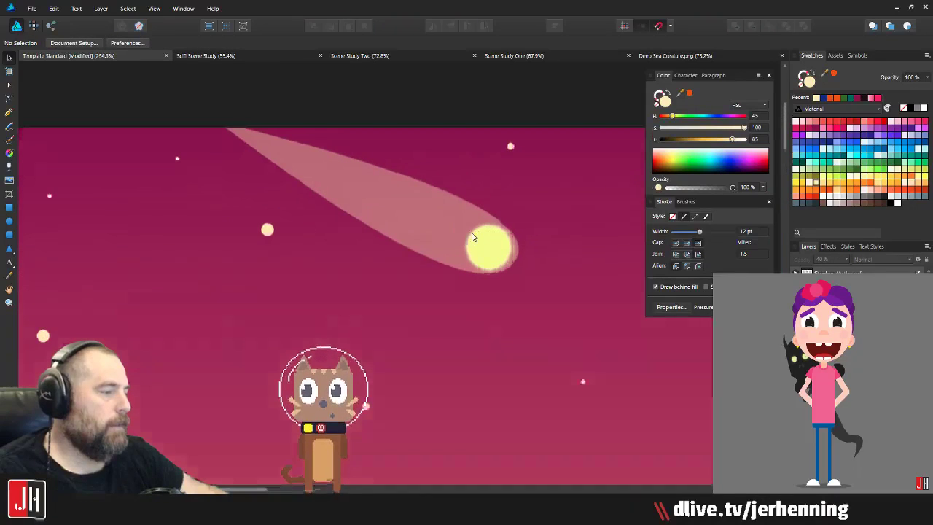
# Step: Try a linear gradient fill from the comet's head to its tail with yellow and orange tones, then undo it
pyautogui.click(393, 201)
pyautogui.press('g')
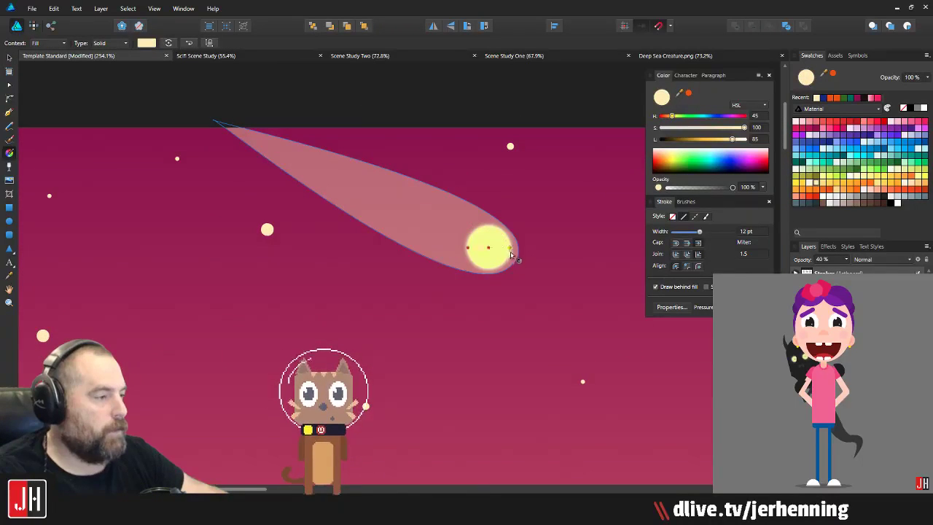
pyautogui.moveTo(500, 252)
pyautogui.mouseDown()
pyautogui.moveTo(467, 247)
pyautogui.moveTo(189, 112)
pyautogui.mouseUp()
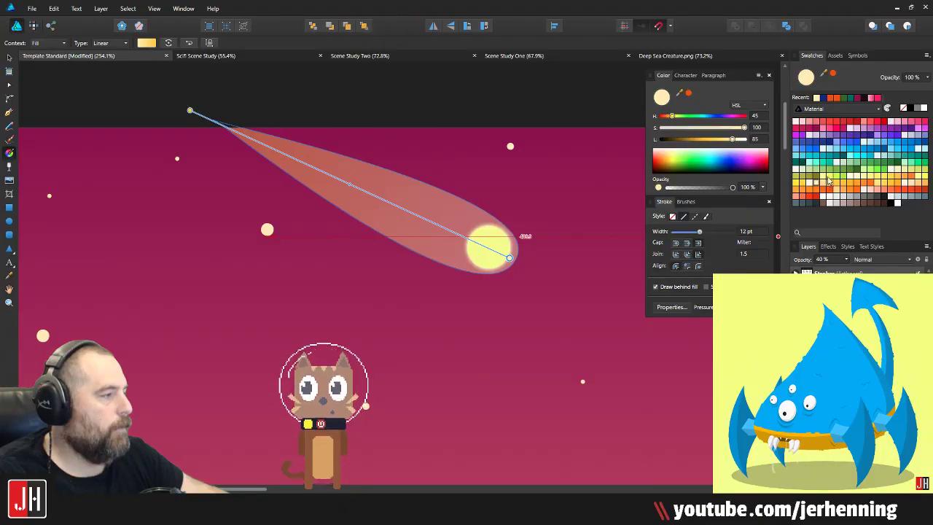
pyautogui.click(828, 180)
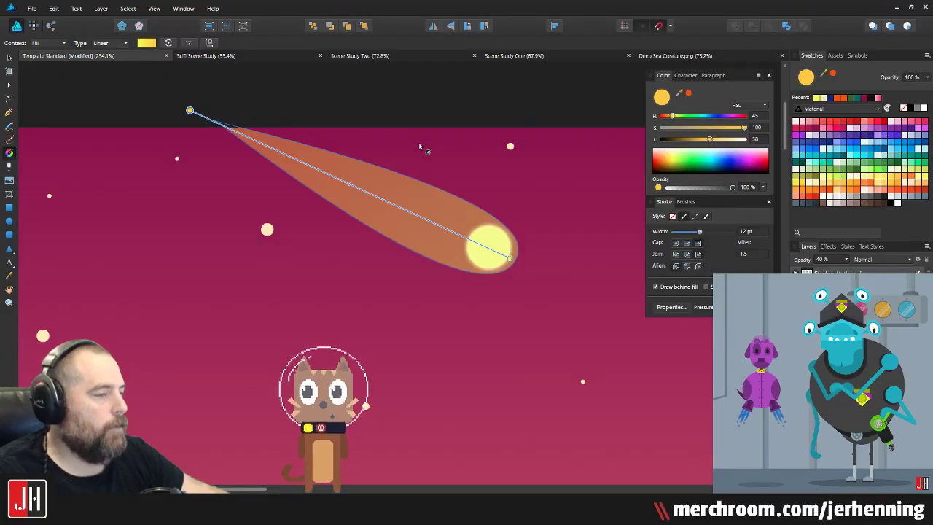
pyautogui.press('v')
pyautogui.hotkey('ctrl', 'z')
pyautogui.click(396, 187)
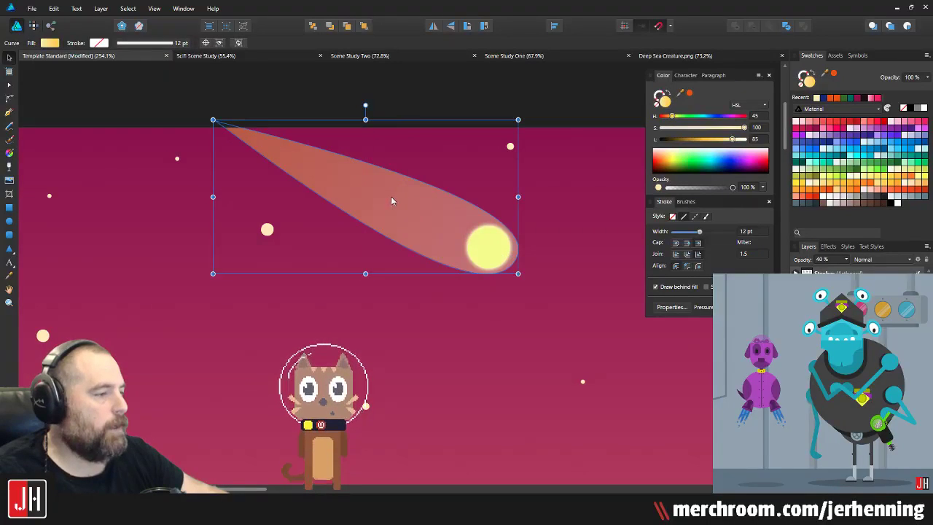
pyautogui.press('g')
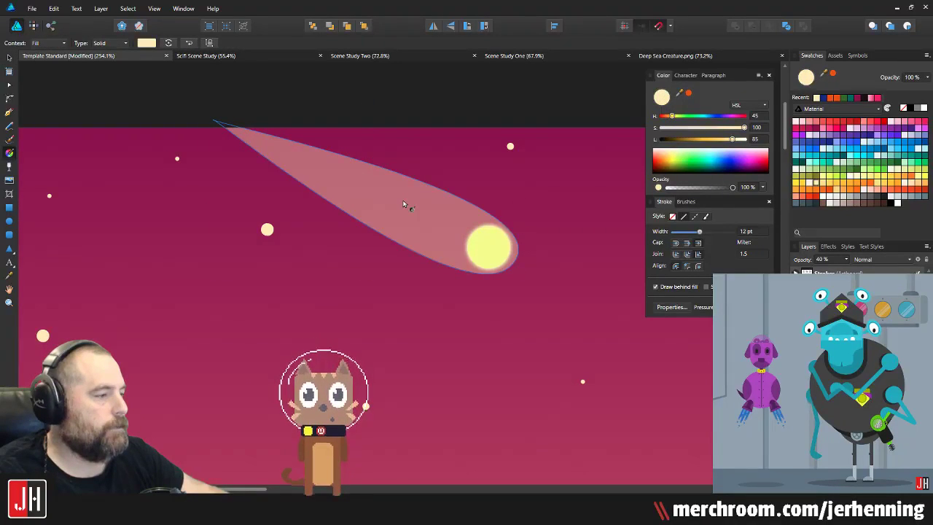
# Step: Apply a linear transparency gradient to the comet, solid at the glowing head and fading out toward the tail
pyautogui.press('v')
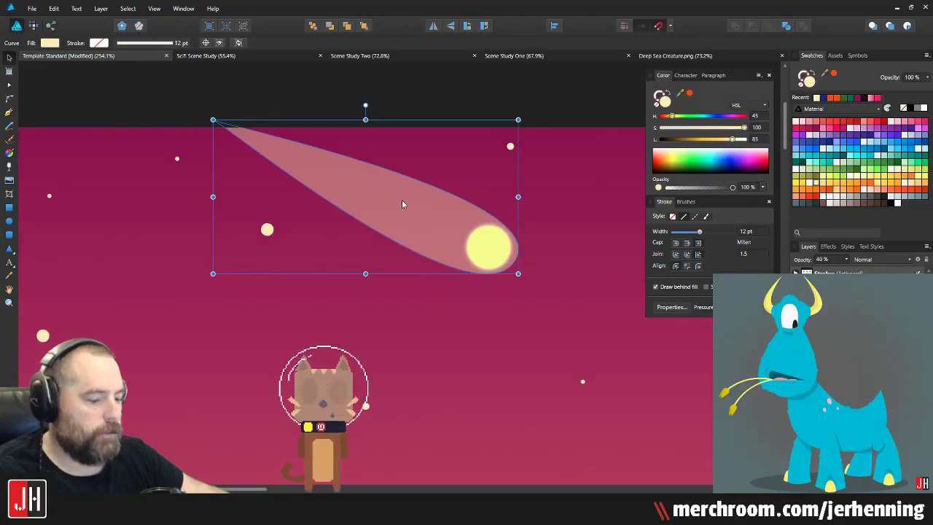
pyautogui.press('t')
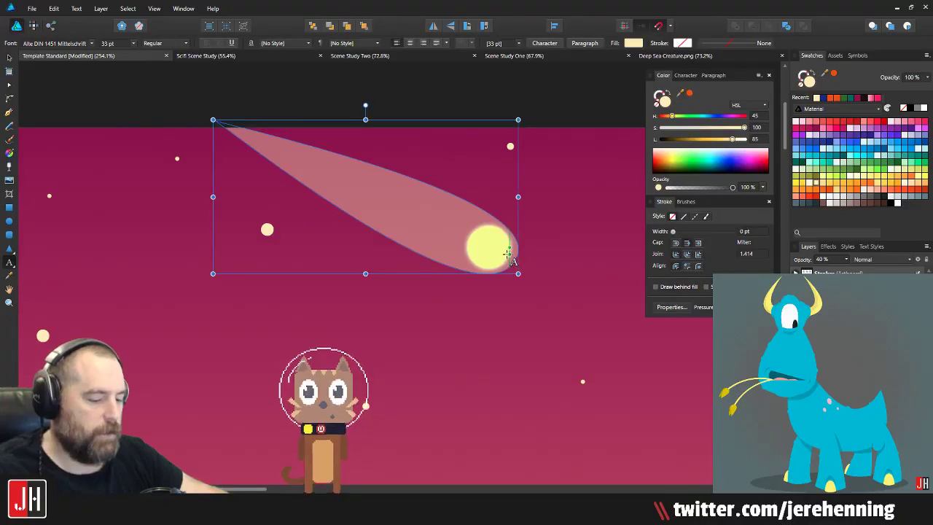
pyautogui.press('g')
pyautogui.moveTo(517, 261); pyautogui.dragTo(254, 137)
pyautogui.press('v')
pyautogui.click(396, 105)
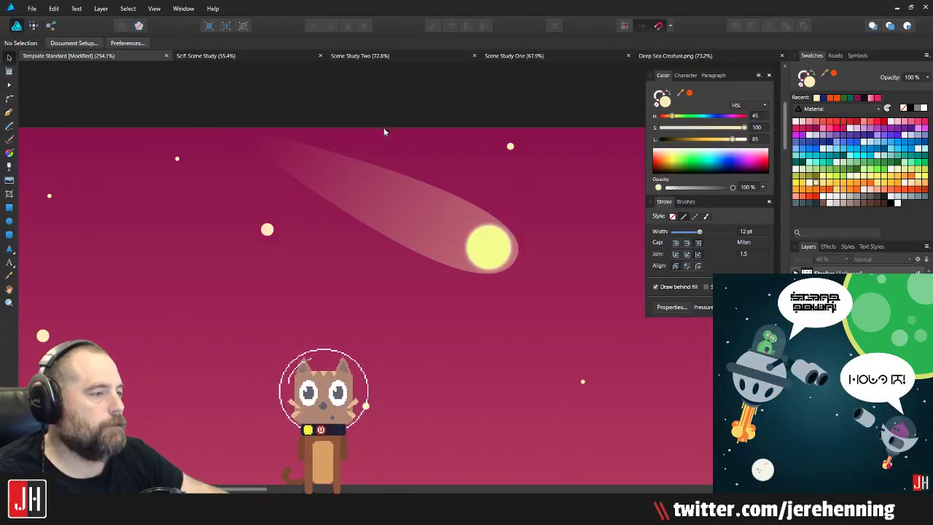
# Step: Scale the glowing star in the comet's head down slightly
pyautogui.scroll(-7, 387, 137)
pyautogui.moveTo(404, 143); pyautogui.dragTo(376, 181)
pyautogui.scroll(8, 378, 184)
pyautogui.click(372, 244)
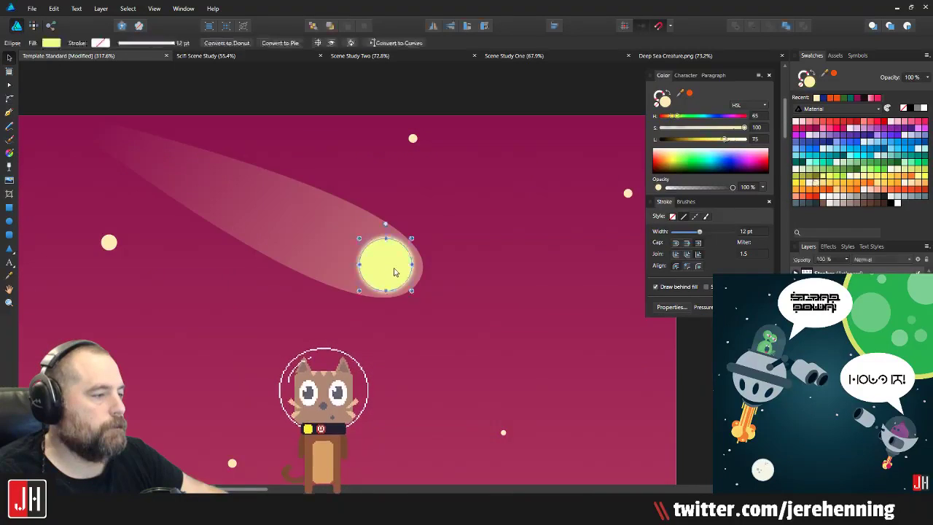
pyautogui.scroll(2, 409, 260)
pyautogui.moveTo(425, 214); pyautogui.dragTo(421, 217)
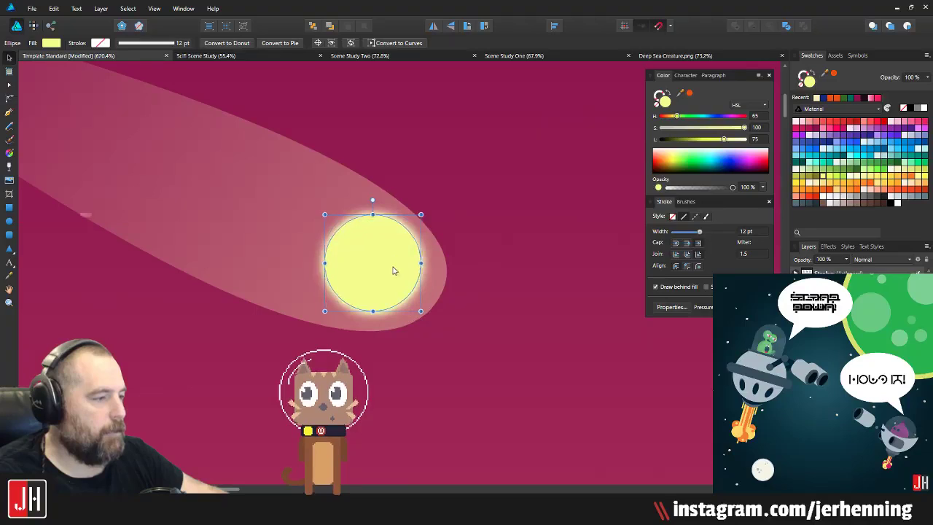
# Step: Move the comet's rounded end node closer to the star and lengthen its upper handle to even out the curve
pyautogui.click(439, 291)
pyautogui.press('a')
pyautogui.click(433, 296)
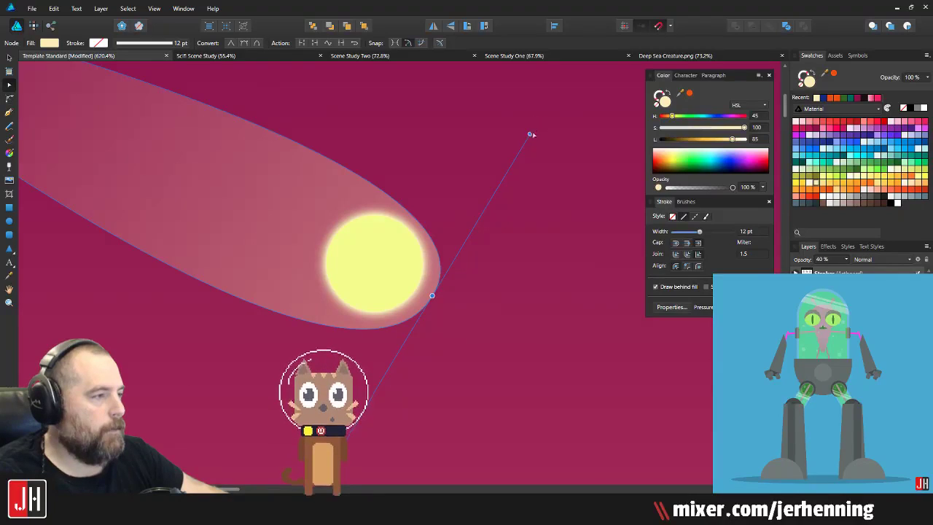
pyautogui.moveTo(530, 134); pyautogui.dragTo(532, 106)
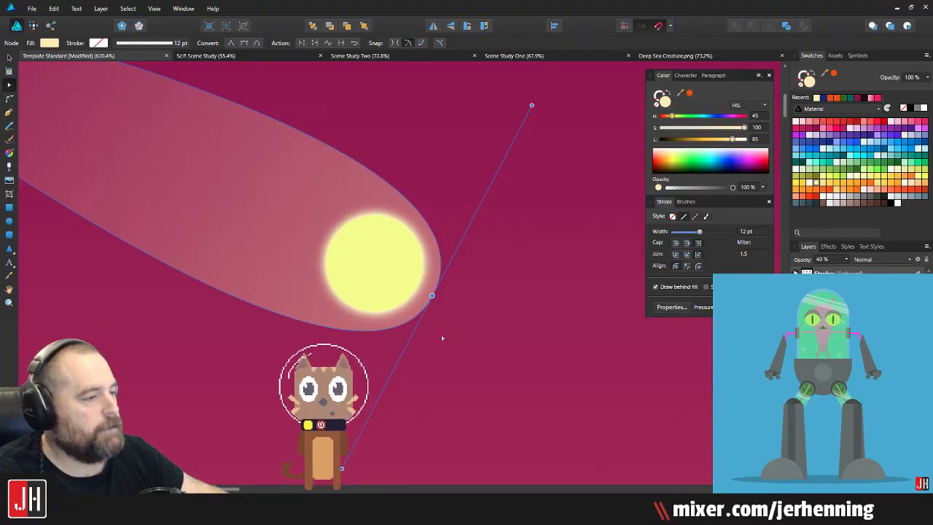
# Step: Adjust the lower handle of the comet's rounded end node slightly and reposition the glowing star inside the head
pyautogui.moveTo(441, 337); pyautogui.dragTo(473, 245)
pyautogui.moveTo(373, 377)
pyautogui.mouseDown()
pyautogui.moveTo(371, 388)
pyautogui.moveTo(363, 385)
pyautogui.mouseUp()
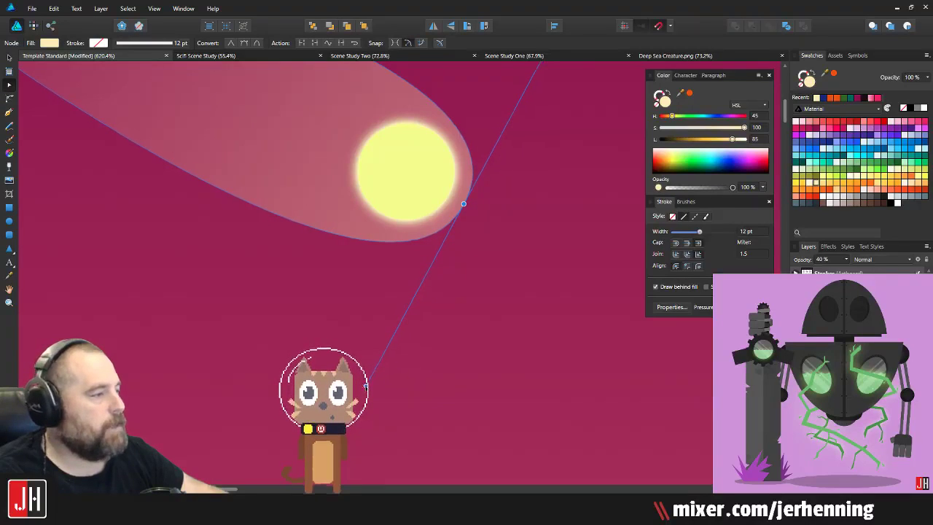
pyautogui.press('v')
pyautogui.click(419, 177)
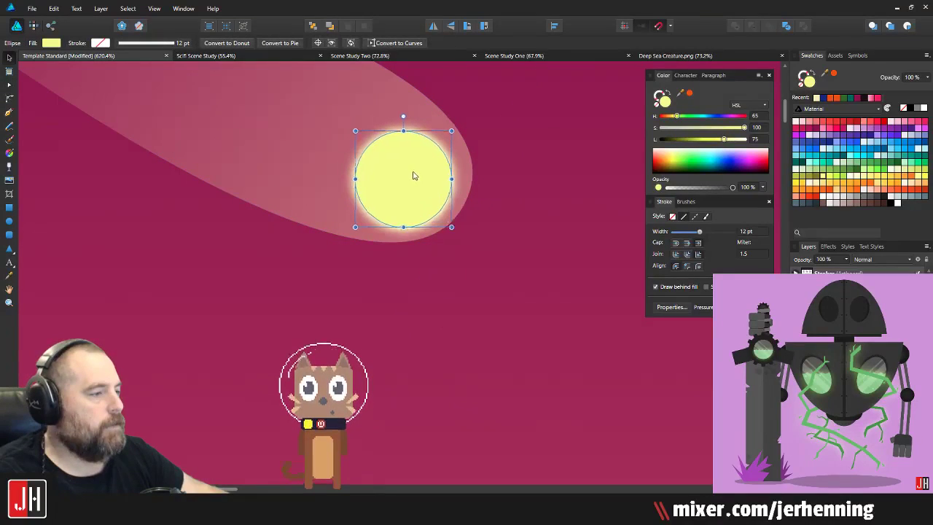
pyautogui.moveTo(416, 173); pyautogui.dragTo(417, 179)
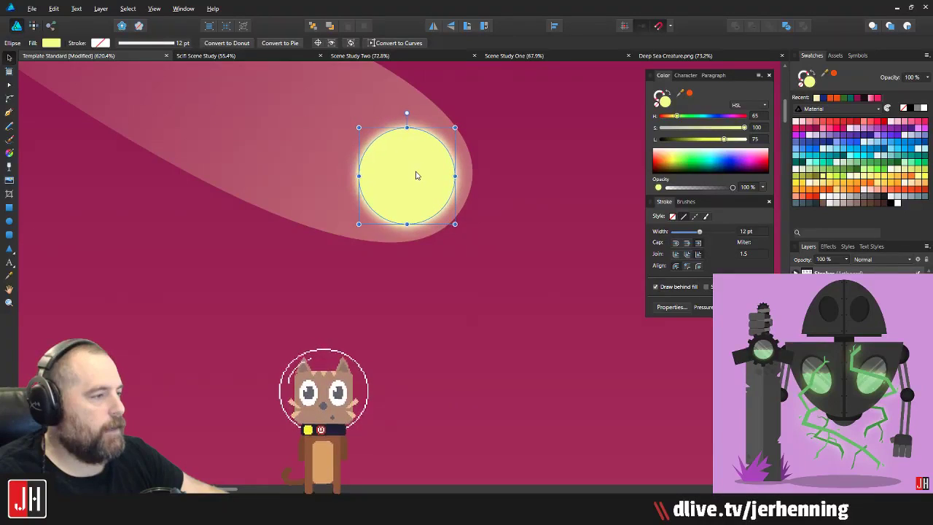
pyautogui.scroll(-8, 467, 157)
pyautogui.click(535, 188)
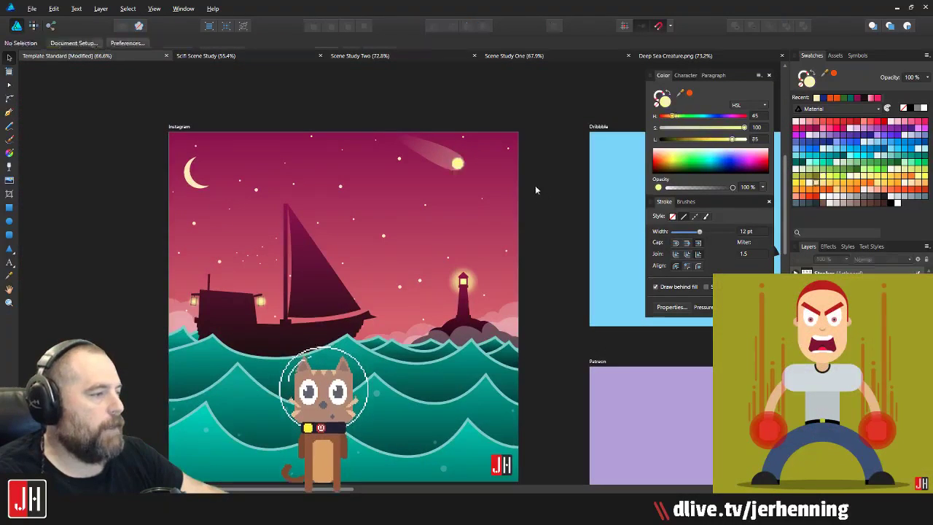
# Step: Shorten both handles of the comet's rounded end node to tighten the head around the star
pyautogui.moveTo(535, 188); pyautogui.dragTo(443, 211)
pyautogui.scroll(8, 358, 182)
pyautogui.click(357, 184)
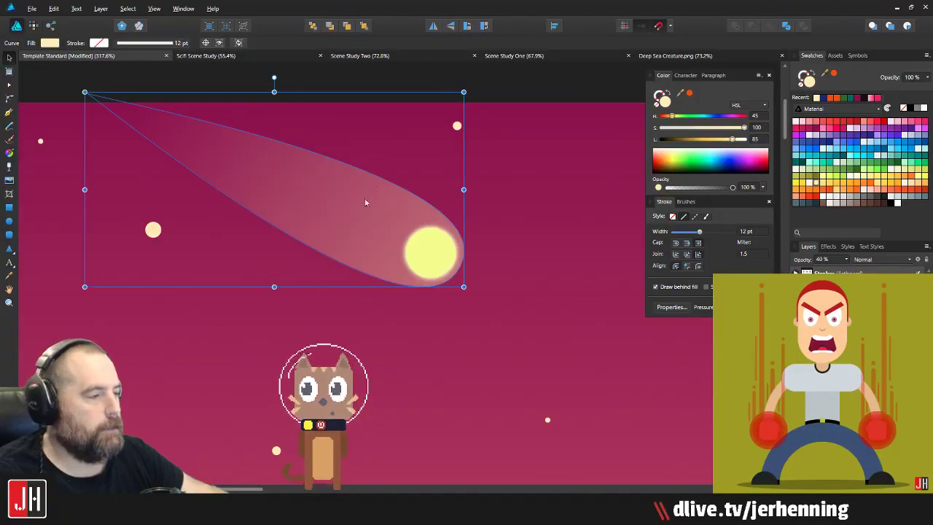
pyautogui.press('a')
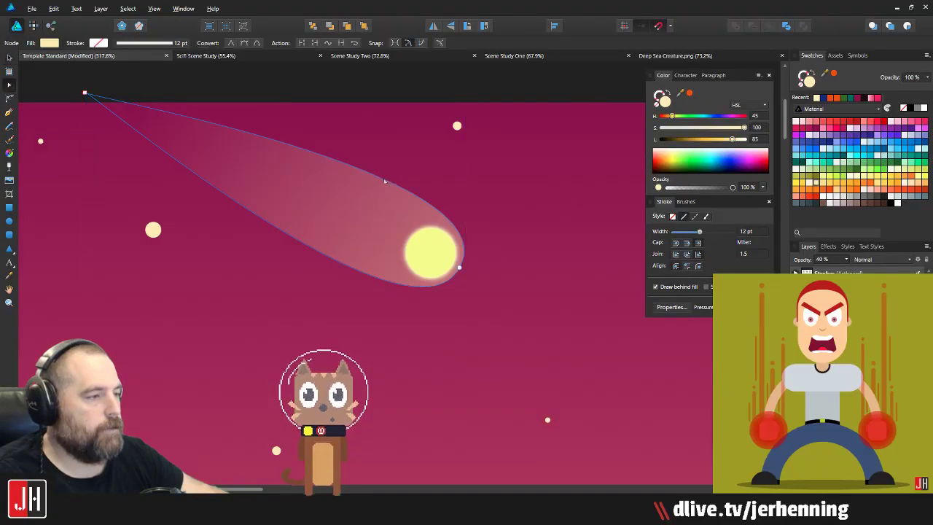
pyautogui.scroll(1, 387, 186)
pyautogui.click(476, 287)
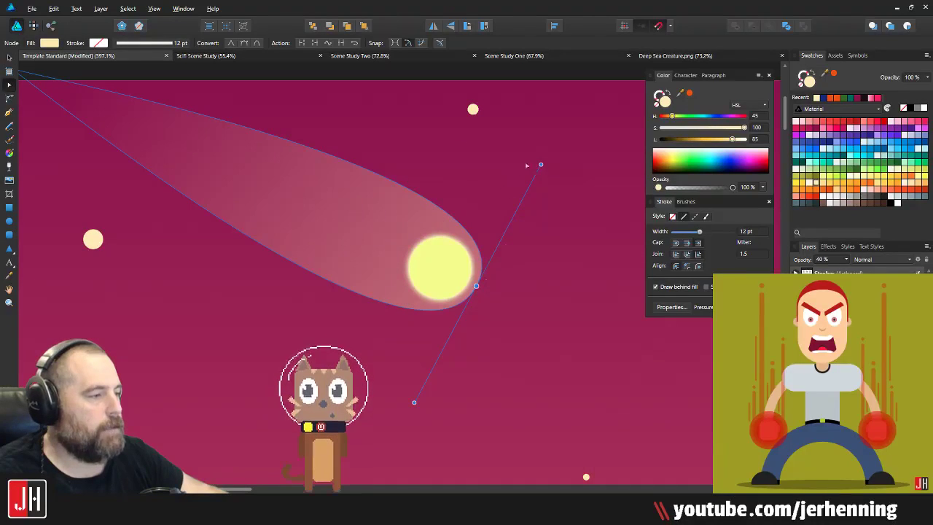
pyautogui.moveTo(540, 166); pyautogui.dragTo(531, 183)
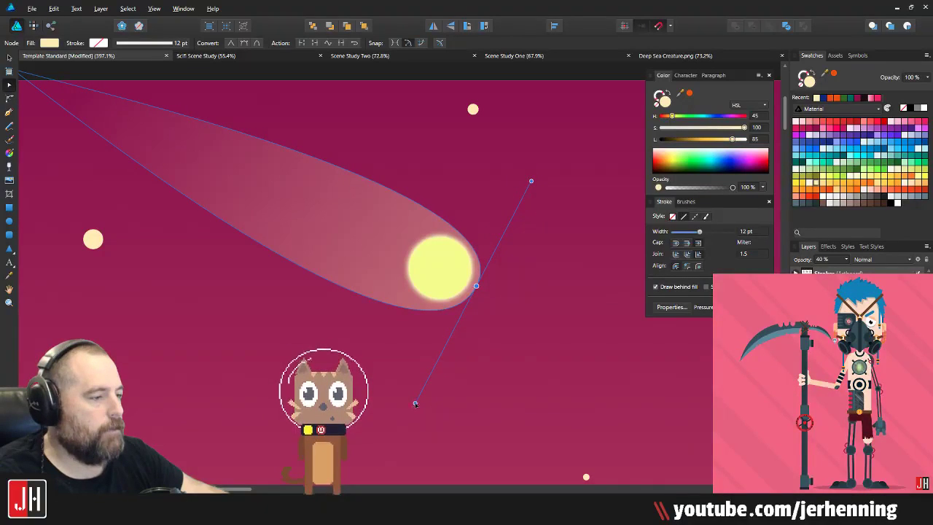
pyautogui.moveTo(415, 404); pyautogui.dragTo(424, 389)
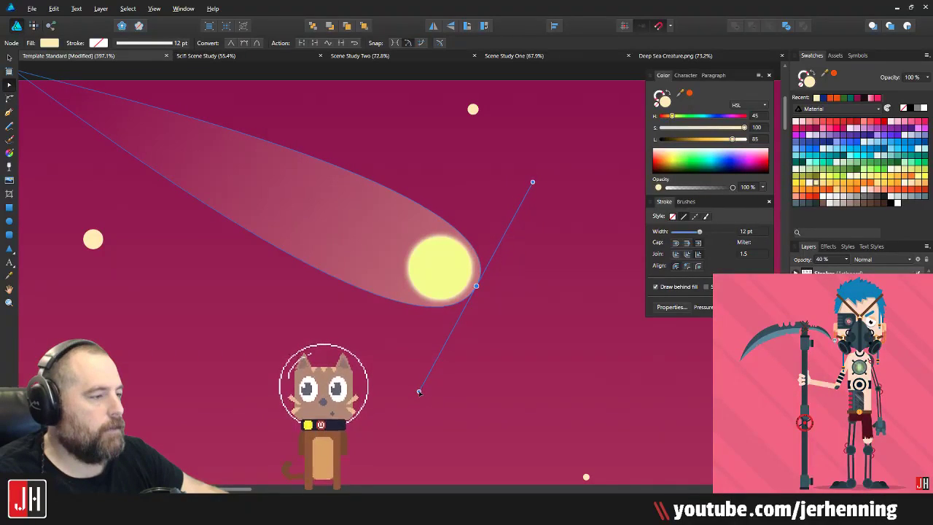
# Step: Move the glowing star slightly to fit it into the tip of the tightened comet head
pyautogui.press('v')
pyautogui.scroll(3, 451, 275)
pyautogui.moveTo(437, 261); pyautogui.dragTo(444, 267)
pyautogui.scroll(-8, 445, 271)
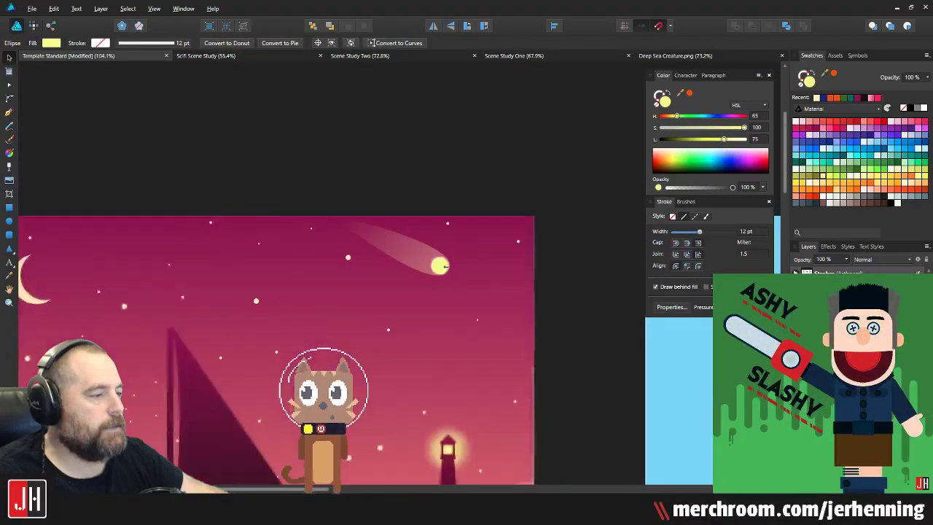
pyautogui.click(519, 283)
pyautogui.scroll(3, 434, 272)
pyautogui.scroll(2, 433, 271)
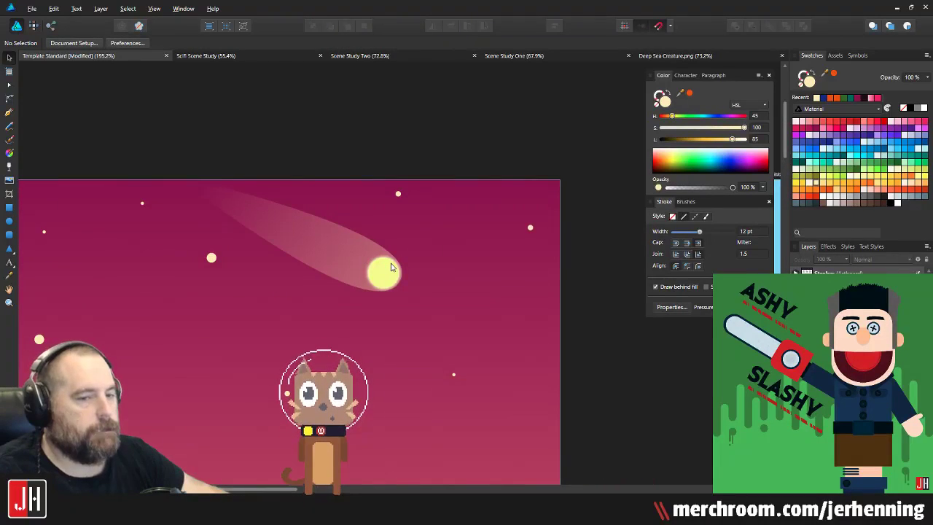
pyautogui.moveTo(379, 256); pyautogui.dragTo(422, 246)
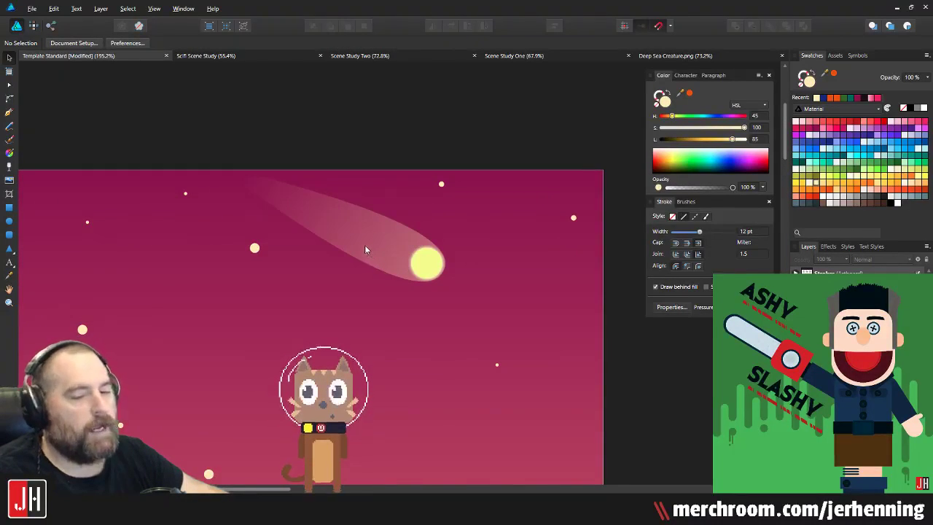
# Step: Duplicate the comet's tail shape, scale the copy down and place it inside the original around the star
pyautogui.scroll(2, 366, 249)
pyautogui.click(401, 242)
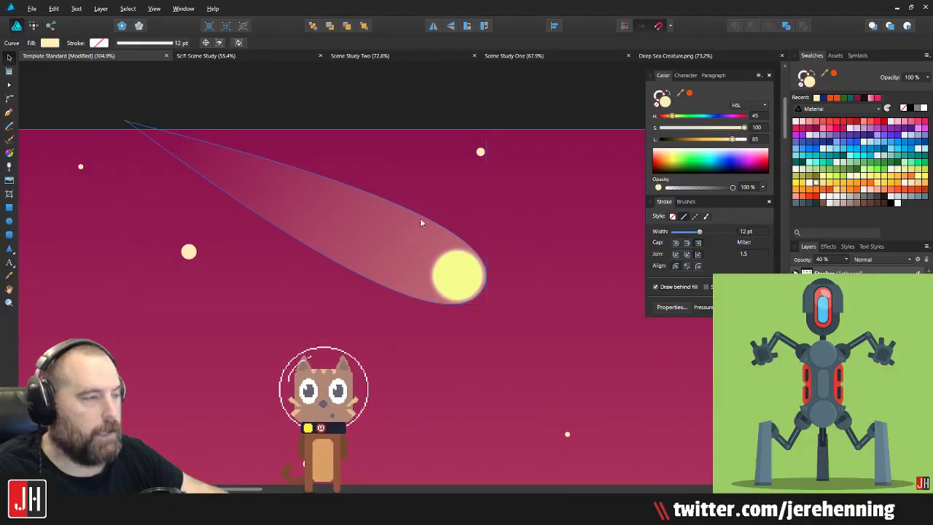
pyautogui.moveTo(488, 117); pyautogui.dragTo(435, 146)
pyautogui.scroll(2, 386, 250)
pyautogui.moveTo(385, 250); pyautogui.dragTo(470, 275)
pyautogui.scroll(-3, 464, 270)
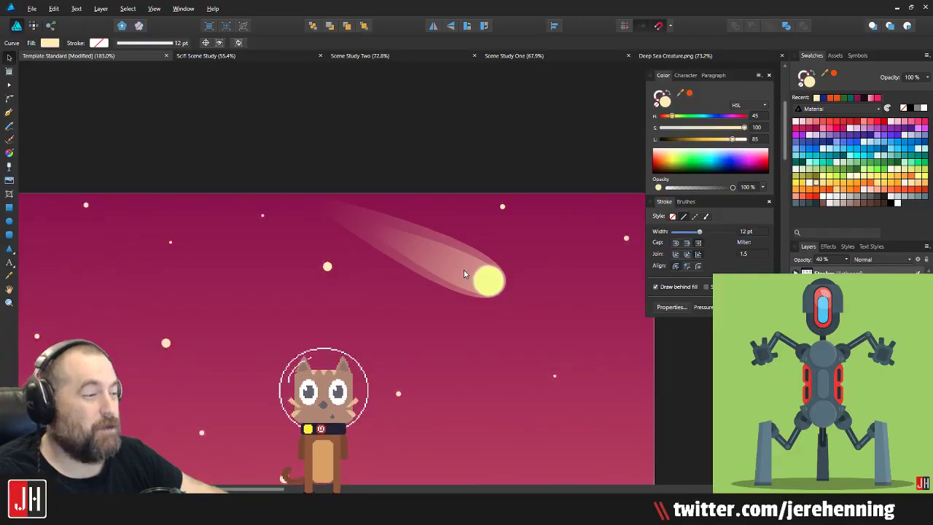
pyautogui.scroll(2, 463, 270)
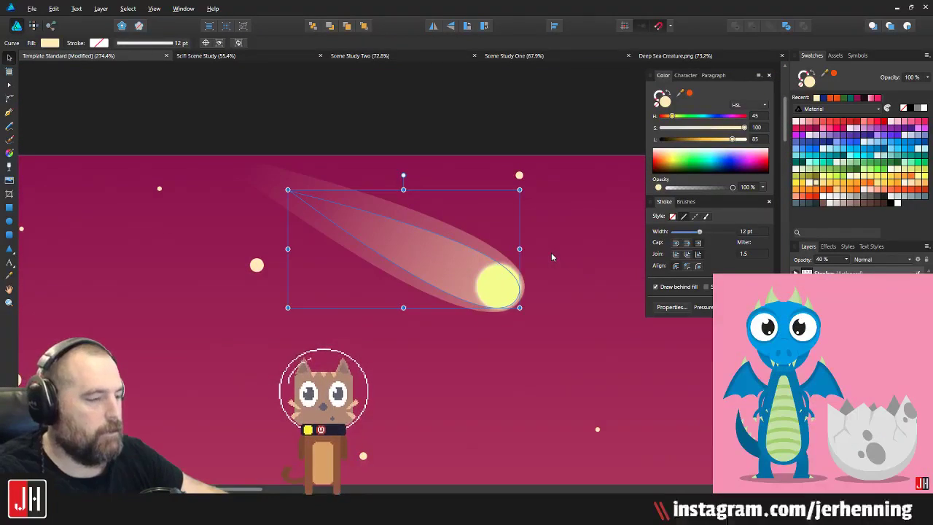
# Step: Set the inner tail copy's opacity to 100% and check the comet against the whole sky
pyautogui.press('0')
pyautogui.click(499, 125)
pyautogui.scroll(-5, 454, 218)
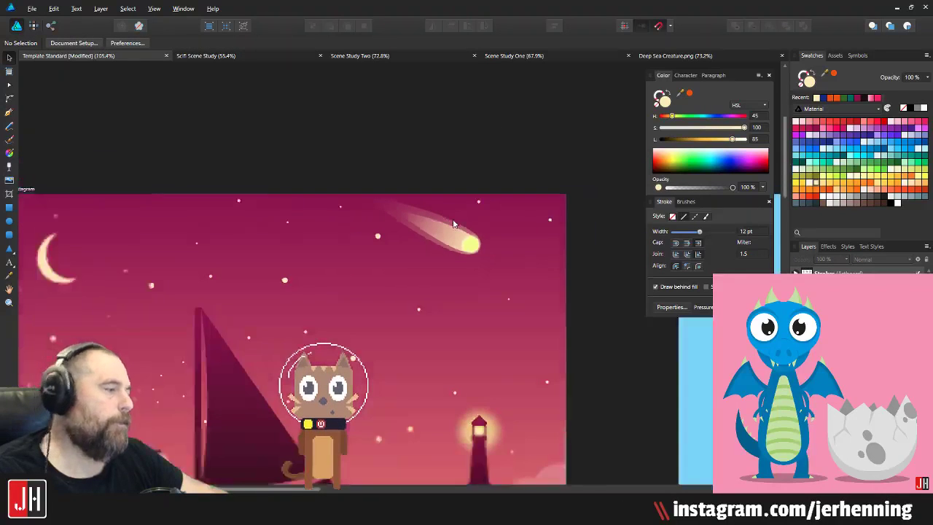
pyautogui.scroll(6, 468, 245)
pyautogui.scroll(-3, 409, 219)
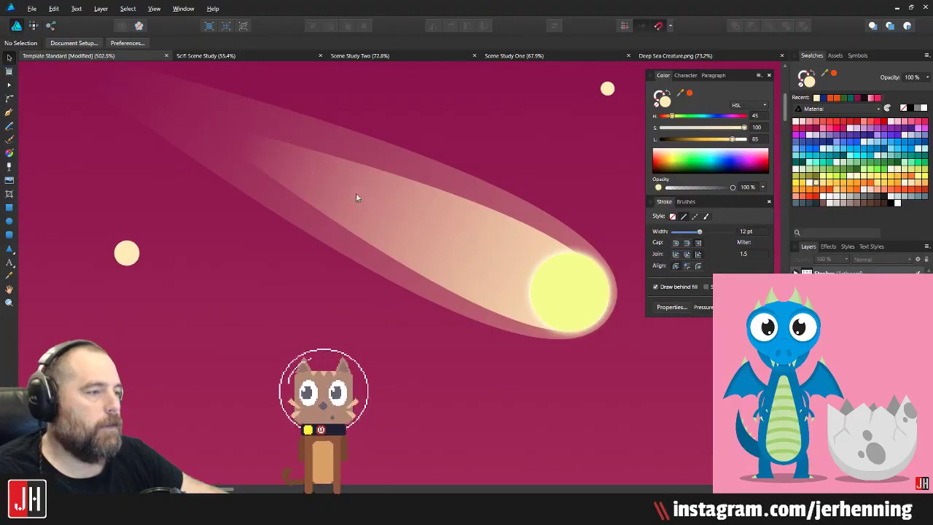
# Step: Move the transparent end of the inner tail's transparency gradient closer to the star so it fades out sooner
pyautogui.click(322, 176)
pyautogui.press('y')
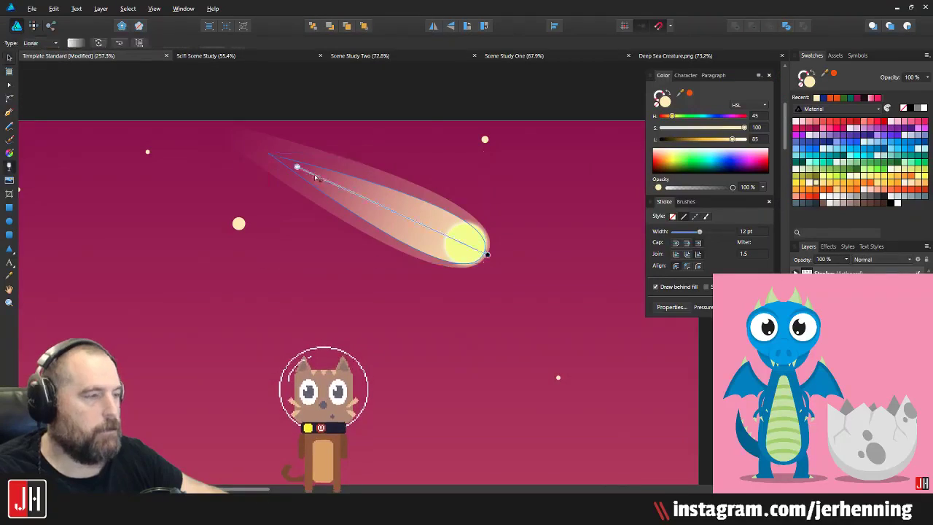
pyautogui.click(272, 155)
pyautogui.moveTo(271, 155); pyautogui.dragTo(321, 183)
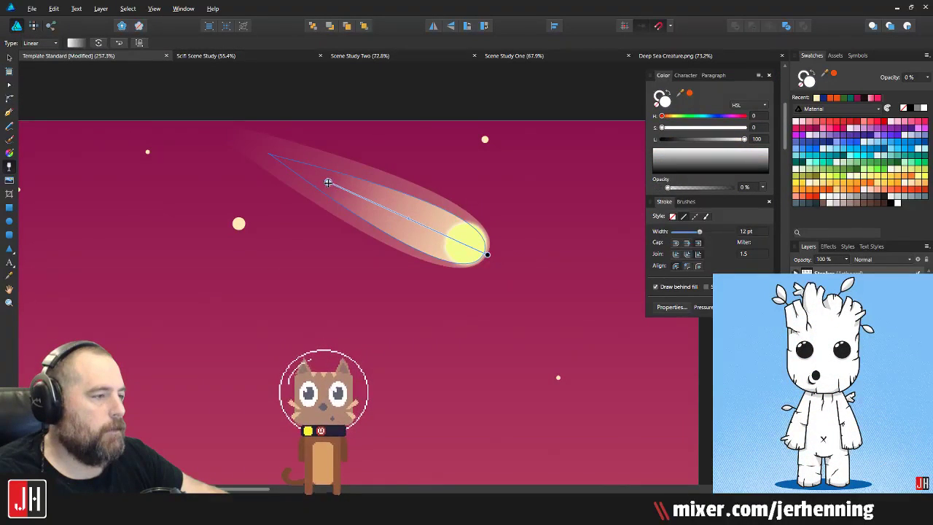
pyautogui.press('v')
pyautogui.click(439, 81)
pyautogui.scroll(-6, 417, 169)
pyautogui.scroll(5, 433, 180)
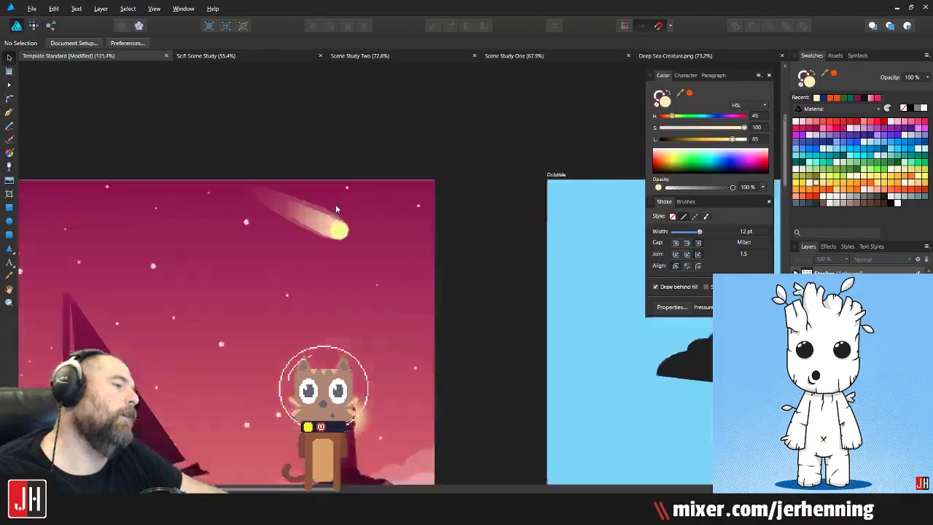
pyautogui.scroll(2, 408, 282)
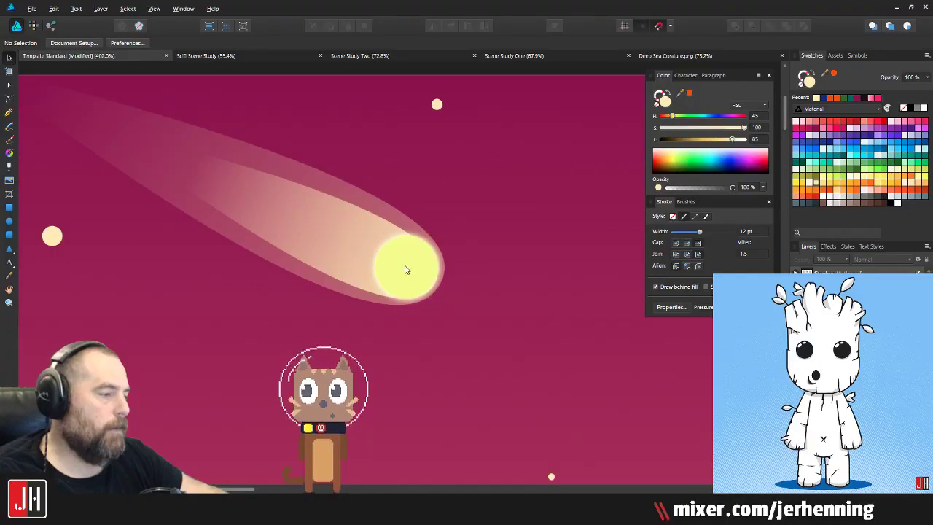
# Step: Try 60% opacity on the inner tail, settle on 50% and compare it with the outer tail
pyautogui.click(358, 232)
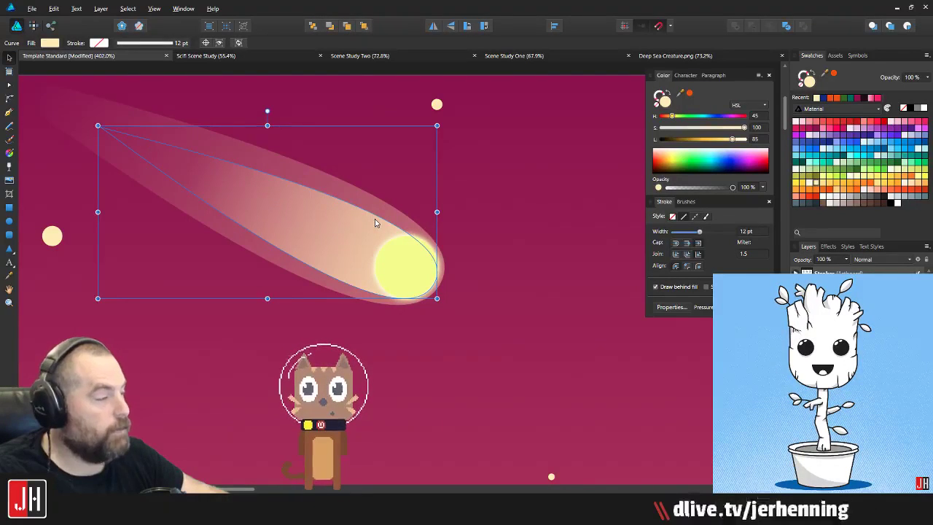
pyautogui.press('6')
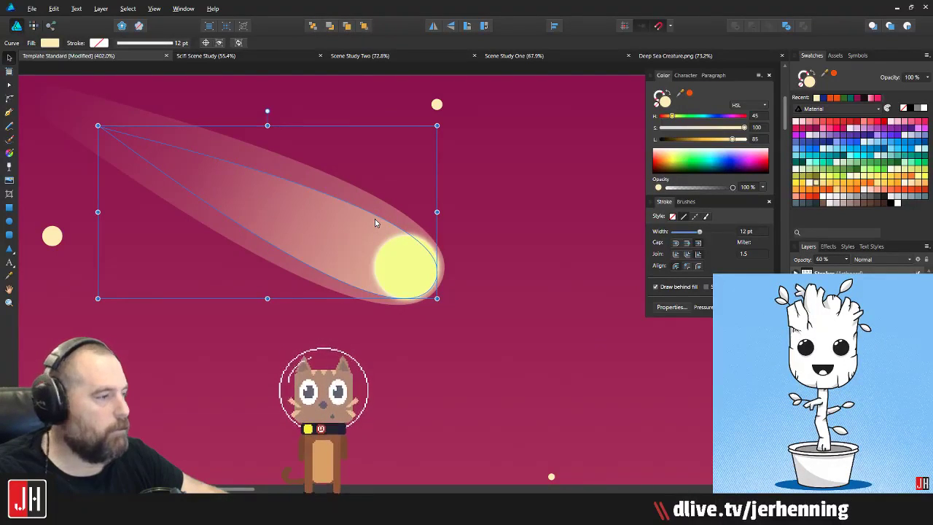
pyautogui.scroll(-7, 374, 222)
pyautogui.hotkey('ctrl', 'd')
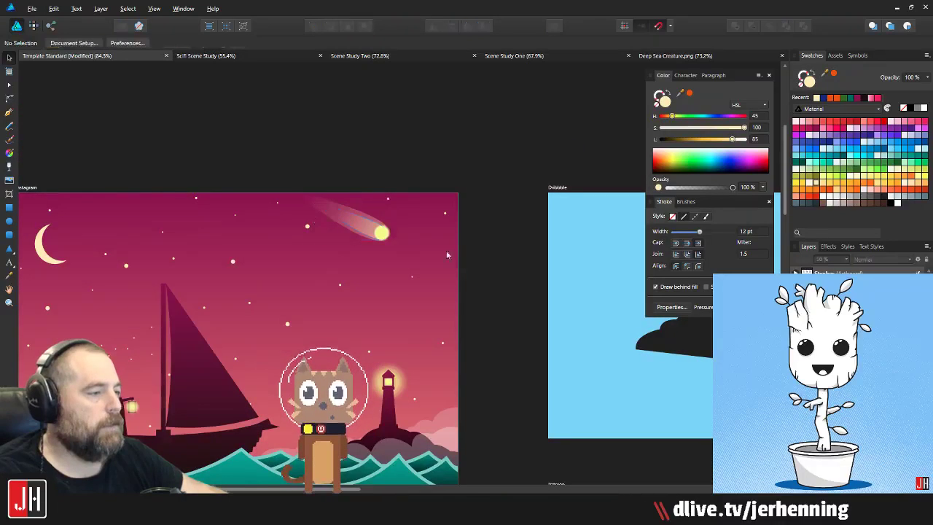
pyautogui.scroll(5, 354, 221)
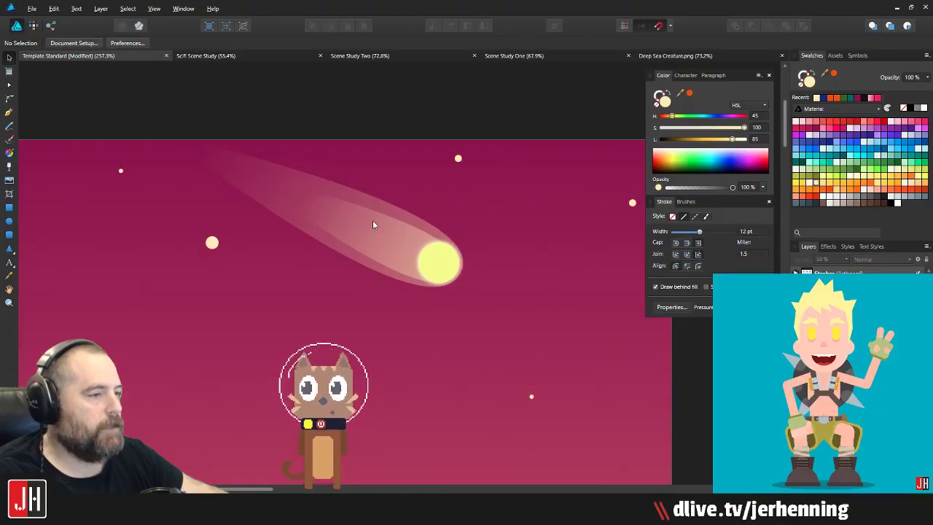
pyautogui.scroll(-3, 234, 180)
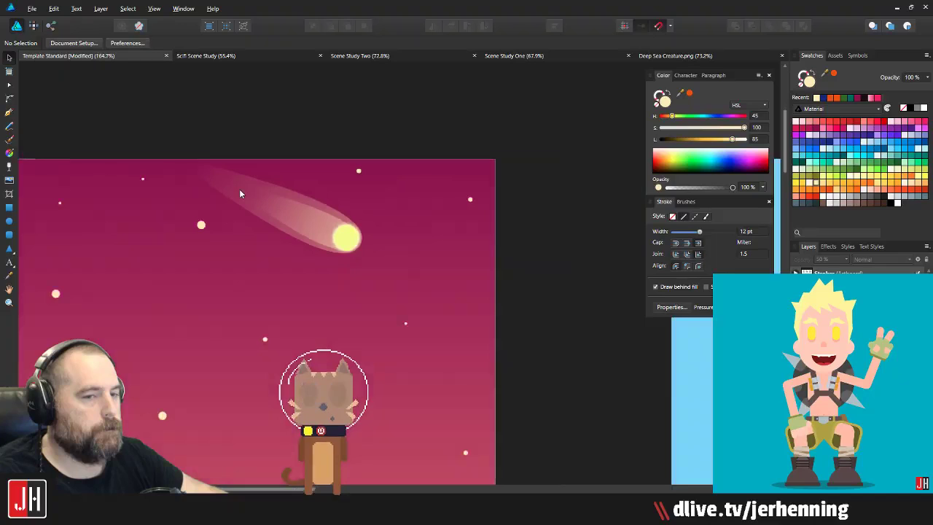
pyautogui.scroll(2, 311, 216)
# Step: Group both tail shapes with the star, scale the comet down slightly and move it up past the artboard's upper edge
pyautogui.click(323, 221)
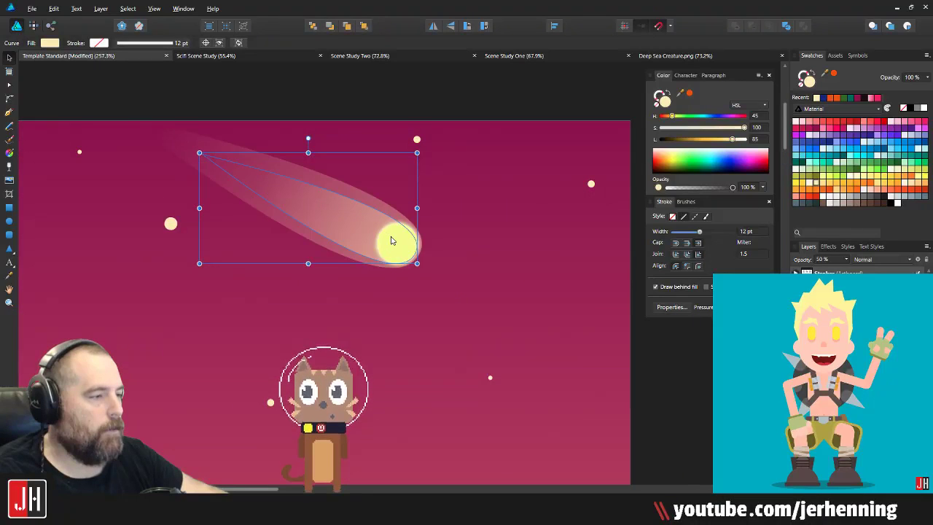
pyautogui.keyDown('shift'); pyautogui.click(375, 207); pyautogui.keyUp('shift')
pyautogui.hotkey('ctrl', 'g')
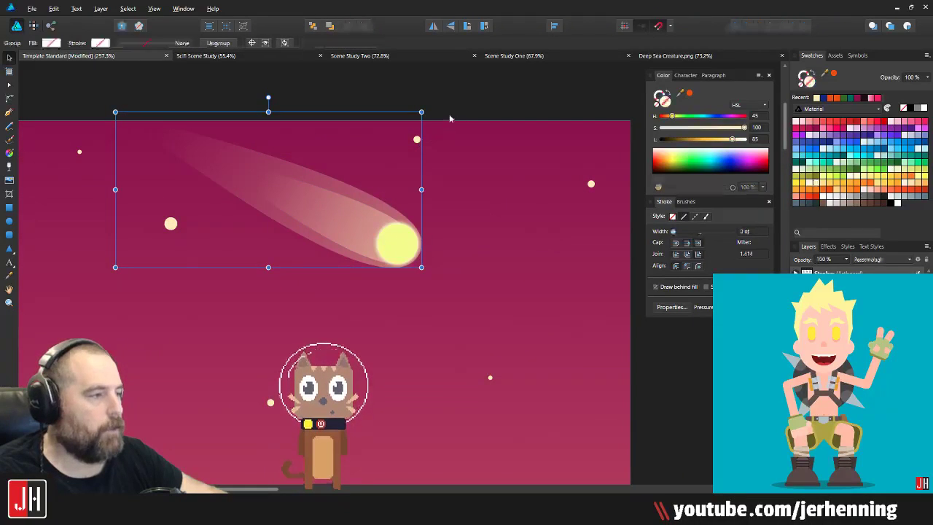
pyautogui.moveTo(421, 112); pyautogui.dragTo(382, 131)
pyautogui.moveTo(273, 216); pyautogui.dragTo(287, 172)
# Step: Apply a Gaussian Blur layer effect with a 1 px radius to the outer tail inside the comet group
pyautogui.doubleClick(328, 163)
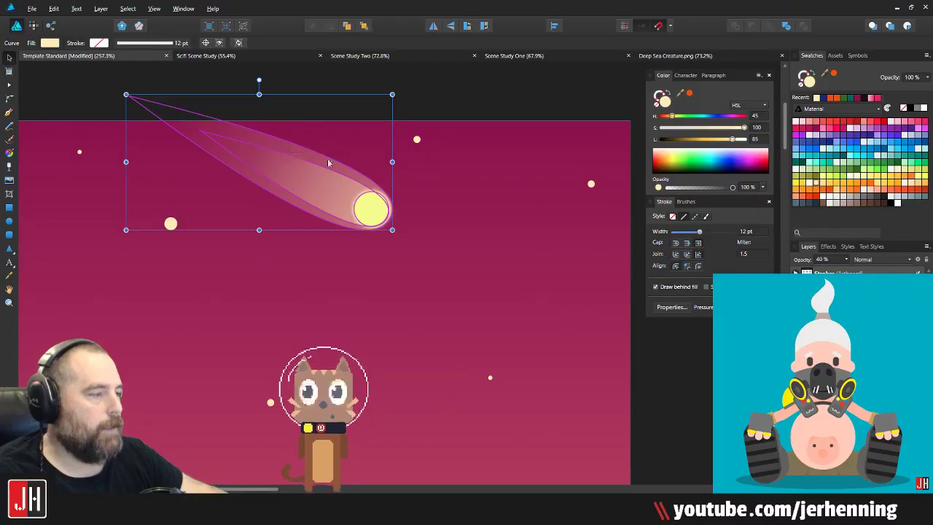
pyautogui.click(858, 428)
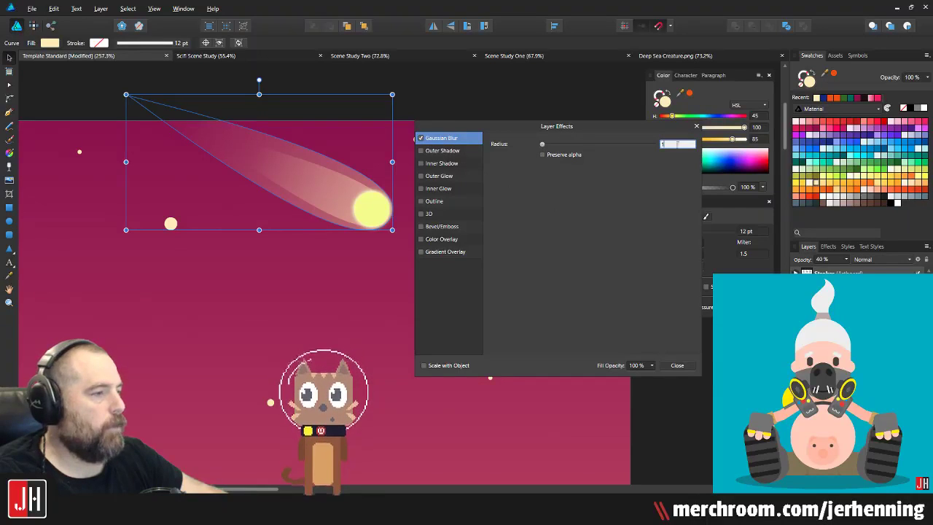
pyautogui.press('Return')
pyautogui.click(676, 365)
pyautogui.click(379, 224)
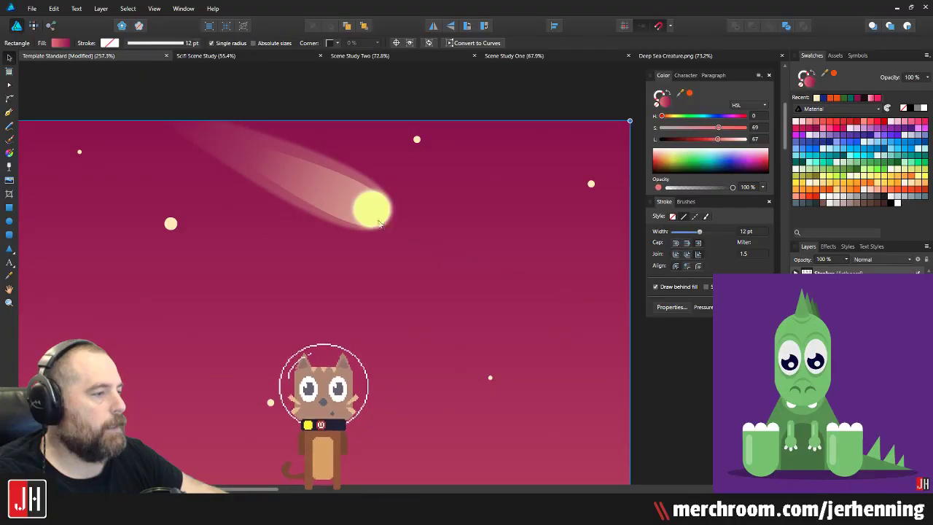
# Step: Apply a Gaussian Blur layer effect to the comet's inner tail and save the document
pyautogui.scroll(3, 324, 186)
pyautogui.click(317, 184)
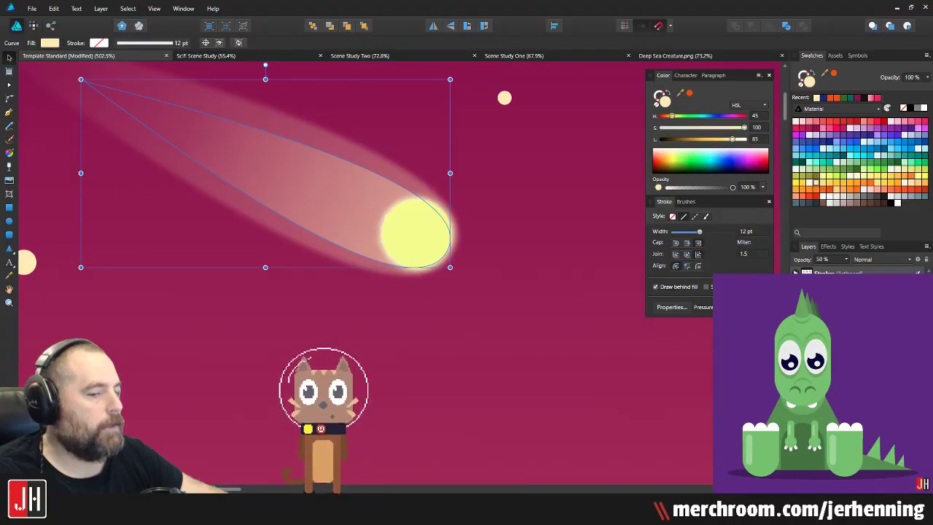
pyautogui.click(859, 427)
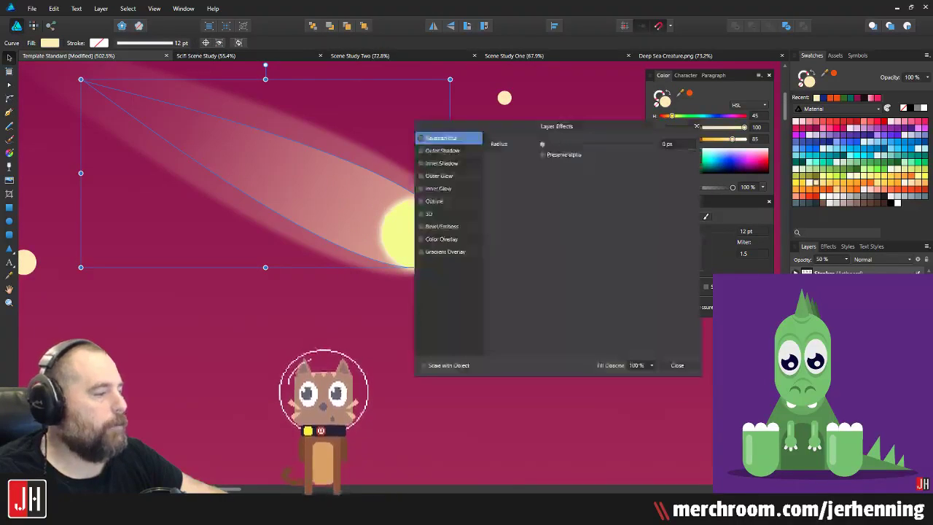
pyautogui.click(677, 365)
pyautogui.click(406, 258)
pyautogui.scroll(-5, 410, 251)
pyautogui.scroll(-3, 411, 251)
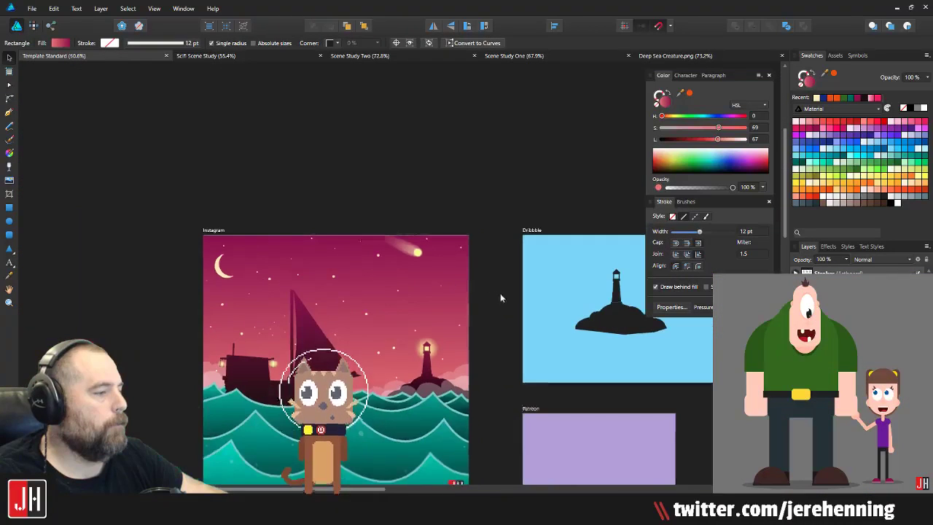
# Step: Try resizing the comet's round yellow head slightly
pyautogui.click(500, 293)
pyautogui.scroll(8, 426, 260)
pyautogui.click(427, 260)
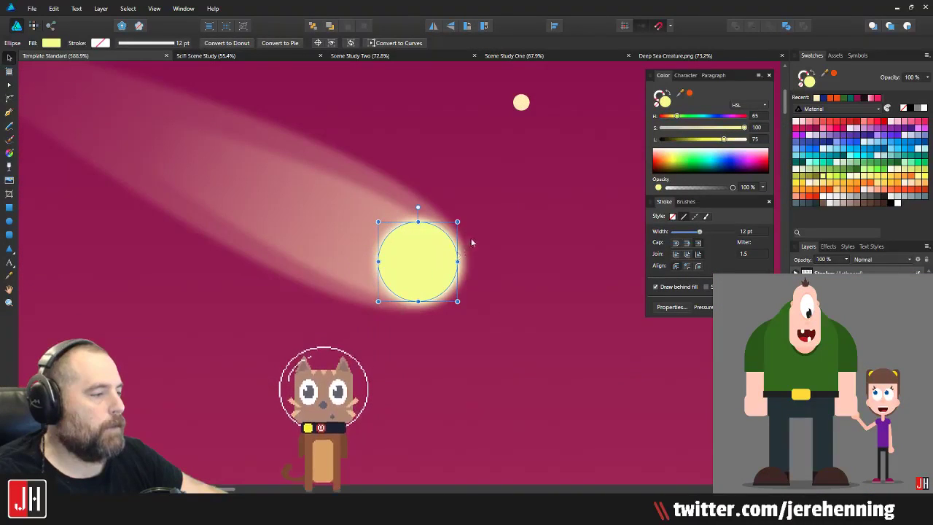
pyautogui.moveTo(457, 221); pyautogui.dragTo(455, 222)
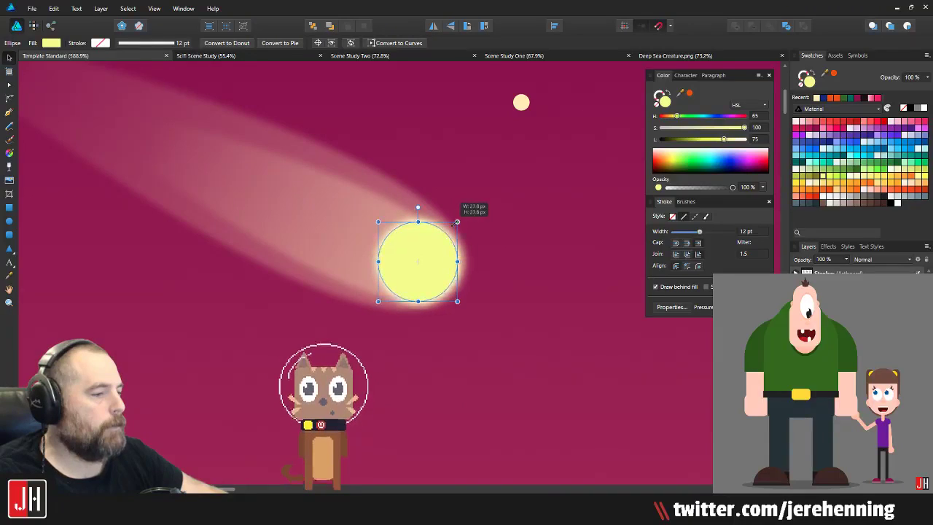
pyautogui.scroll(-5, 466, 233)
pyautogui.click(555, 270)
pyautogui.scroll(6, 462, 240)
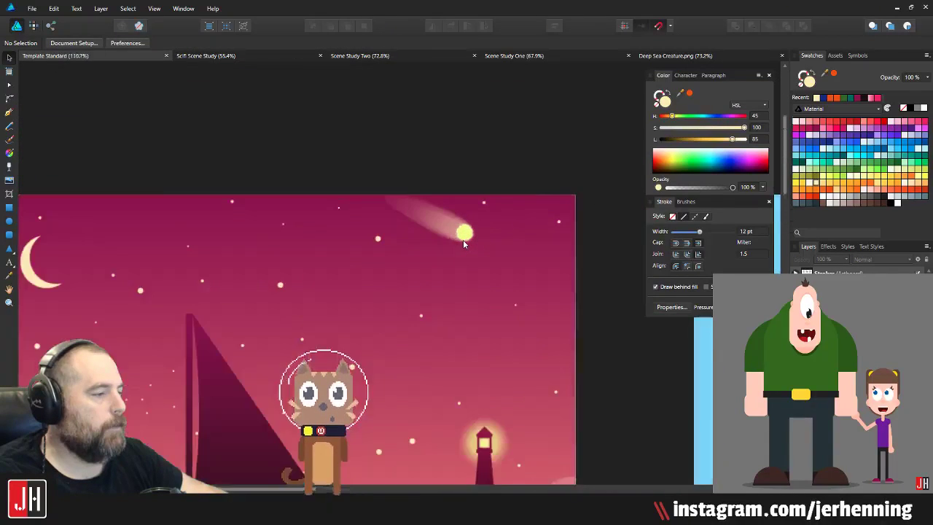
# Step: Scale the whole comet group down slightly and move it so its tail runs past the artboard's upper edge
pyautogui.click(418, 202)
pyautogui.scroll(-5, 469, 249)
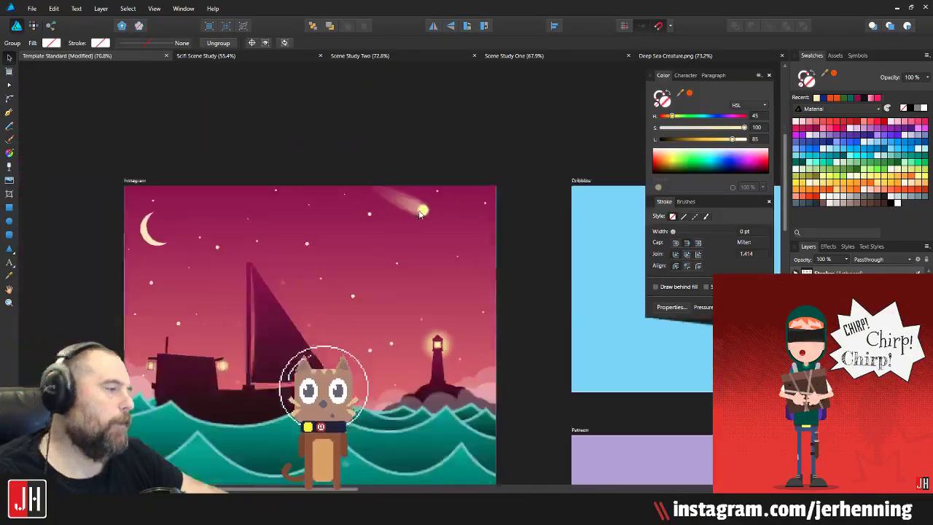
pyautogui.click(470, 248)
pyautogui.scroll(6, 447, 237)
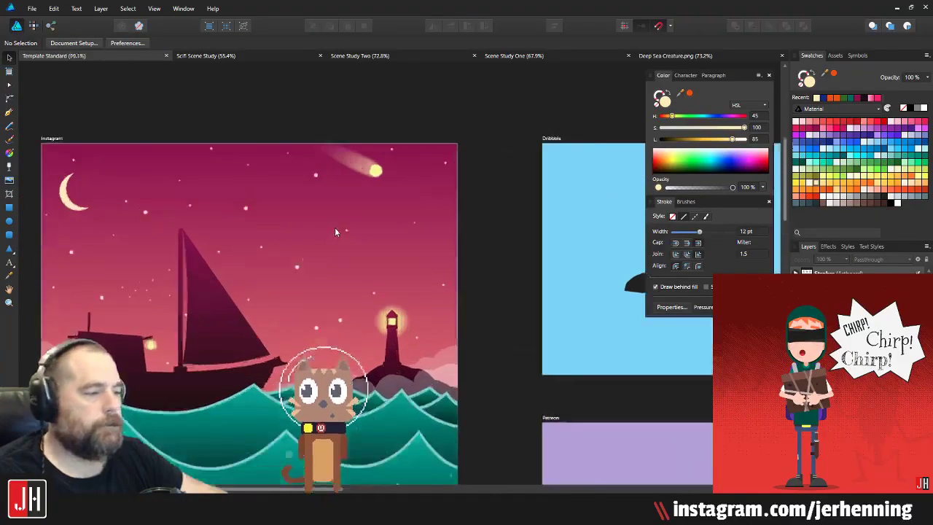
pyautogui.scroll(2, 365, 150)
pyautogui.click(335, 148)
pyautogui.scroll(4, 379, 117)
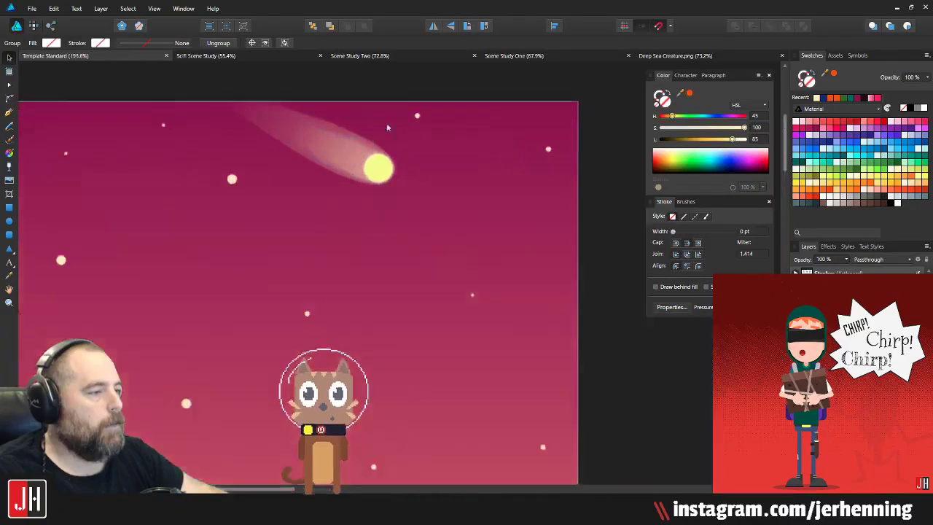
pyautogui.moveTo(395, 82); pyautogui.dragTo(360, 100)
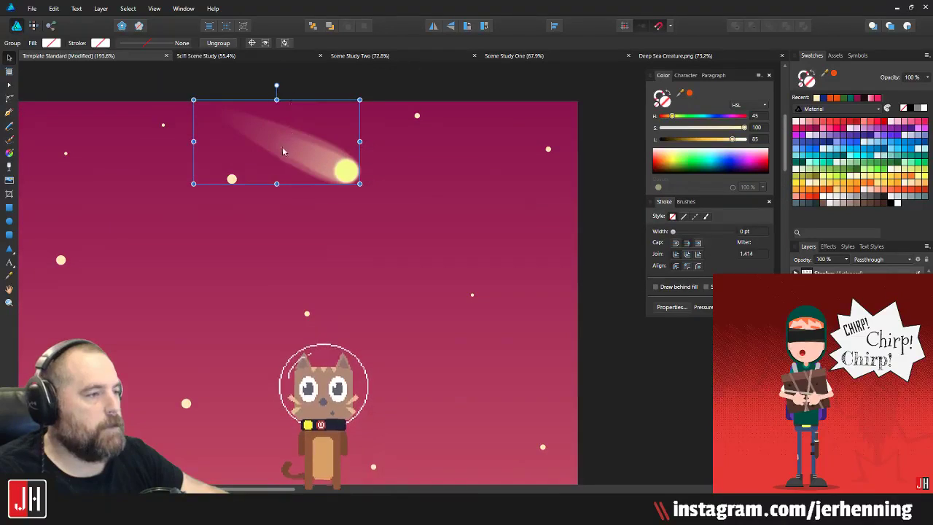
pyautogui.moveTo(286, 149); pyautogui.dragTo(323, 122)
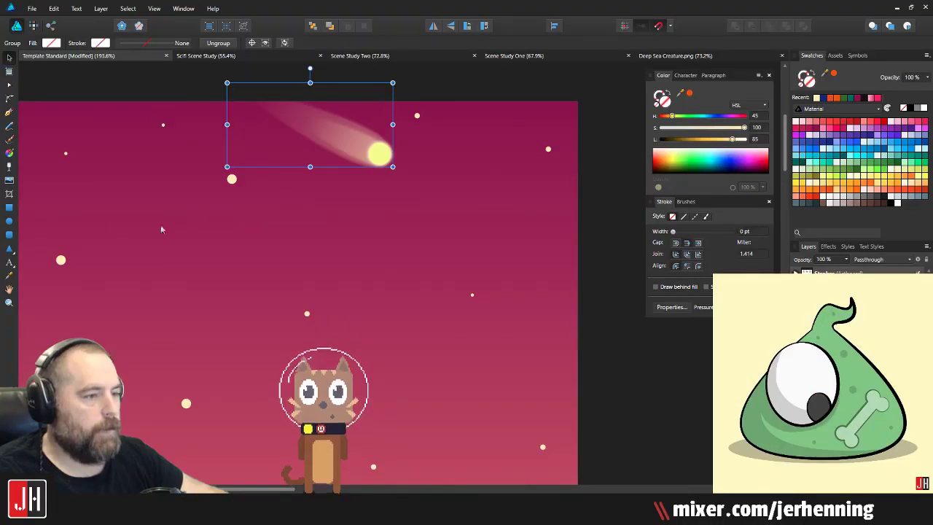
# Step: Place a small background star in the empty sky below and to the right of the comet, and save the document
pyautogui.click(232, 179)
pyautogui.doubleClick(232, 178)
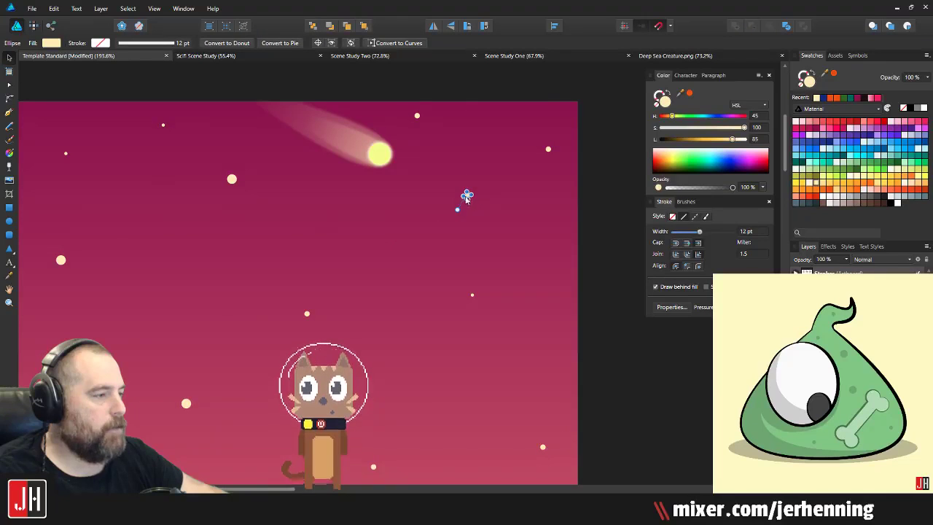
pyautogui.scroll(-4, 466, 198)
pyautogui.click(531, 245)
pyautogui.scroll(-3, 429, 261)
pyautogui.scroll(3, 368, 258)
pyautogui.hotkey('ctrl', 's')
# Step: Examine the comet's head and tail up close and judge how it sits in the full night scene
pyautogui.moveTo(306, 250); pyautogui.dragTo(333, 224)
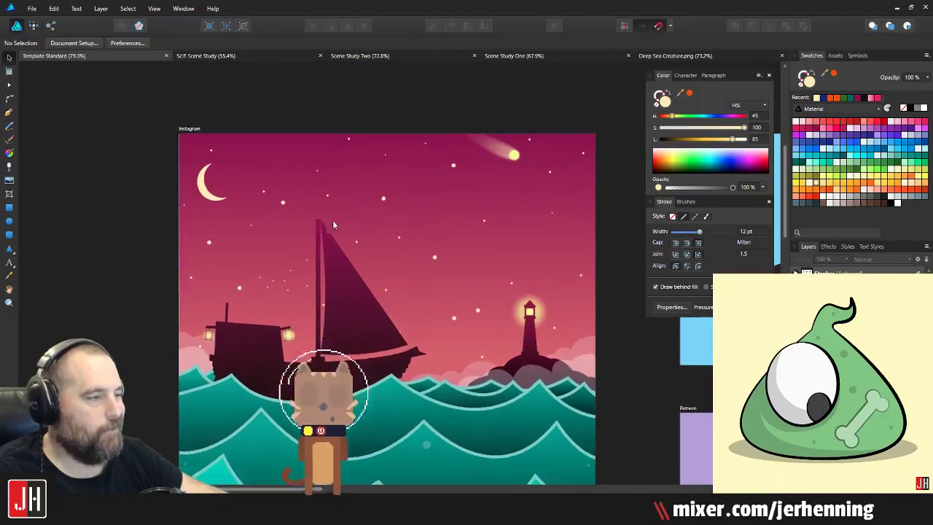
pyautogui.moveTo(421, 213); pyautogui.dragTo(369, 219)
pyautogui.moveTo(420, 197); pyautogui.dragTo(400, 208)
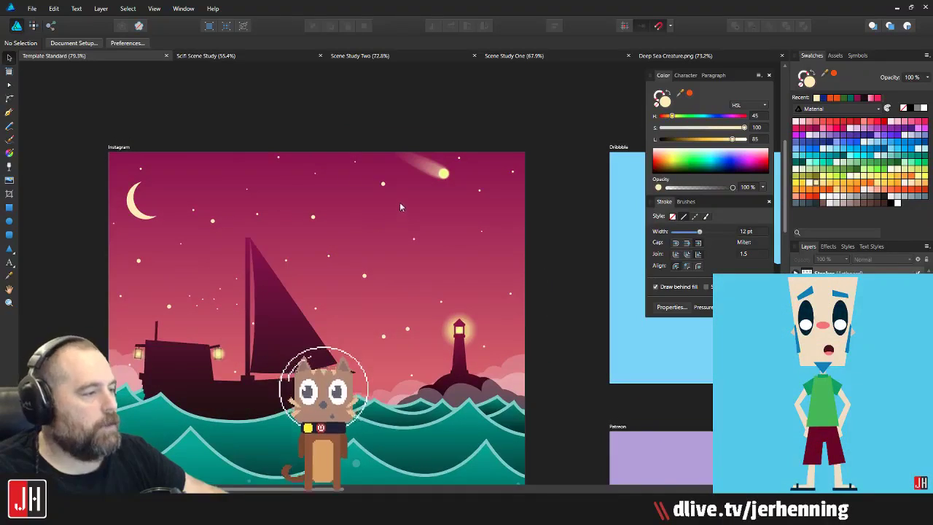
pyautogui.scroll(6, 437, 166)
pyautogui.click(438, 170)
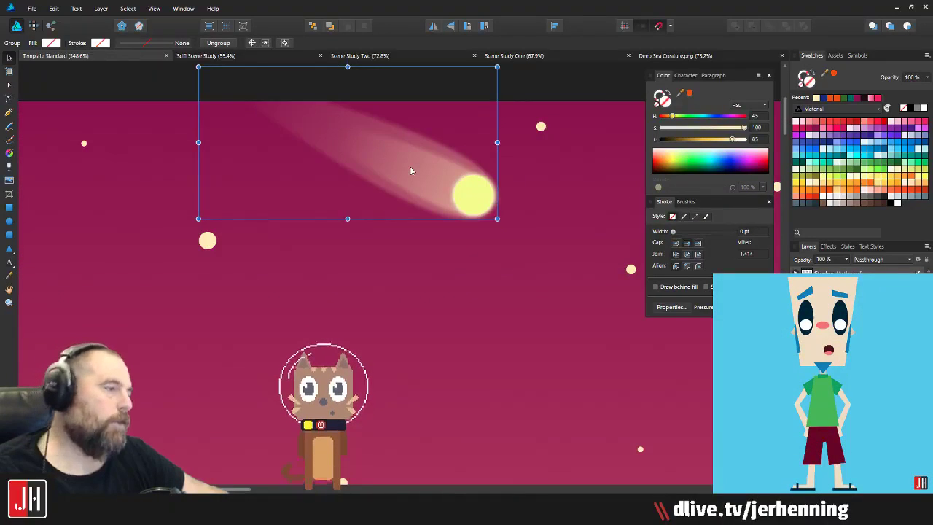
pyautogui.moveTo(410, 171); pyautogui.dragTo(387, 181)
pyautogui.scroll(5, 462, 215)
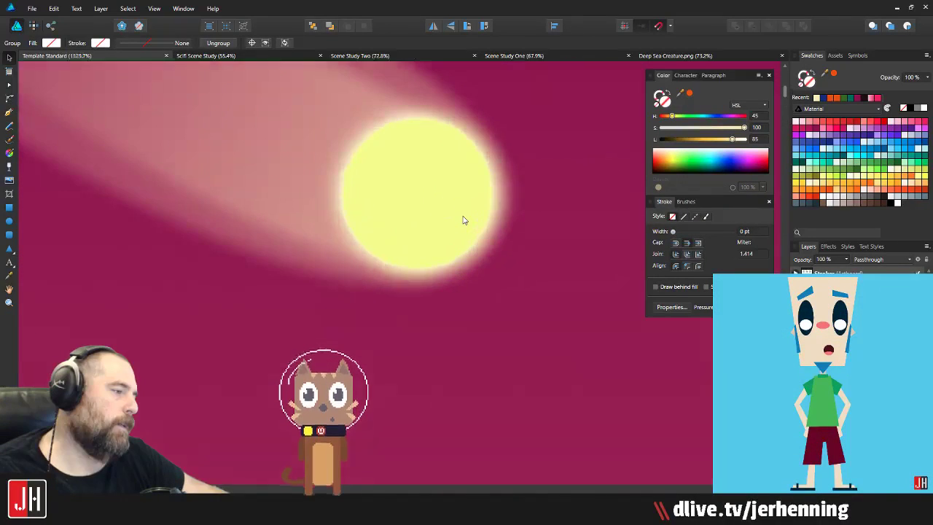
pyautogui.scroll(-10, 462, 219)
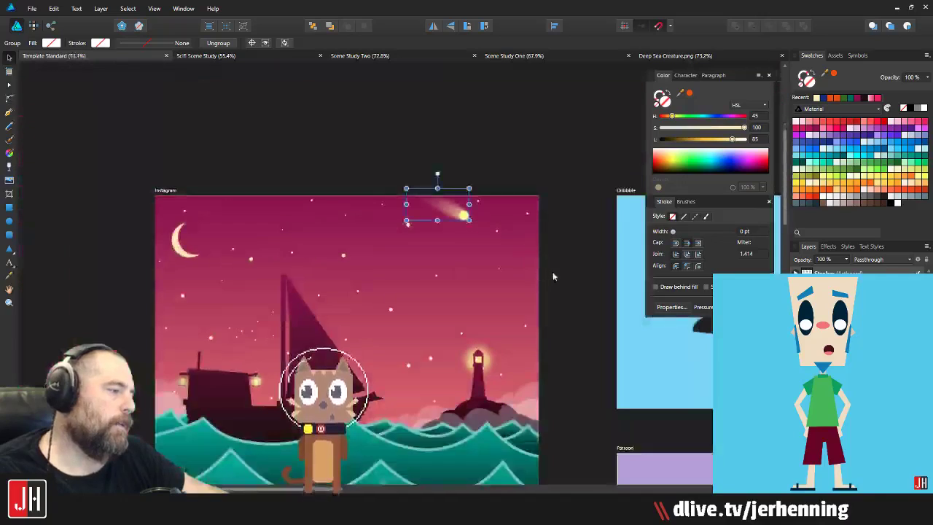
pyautogui.click(552, 272)
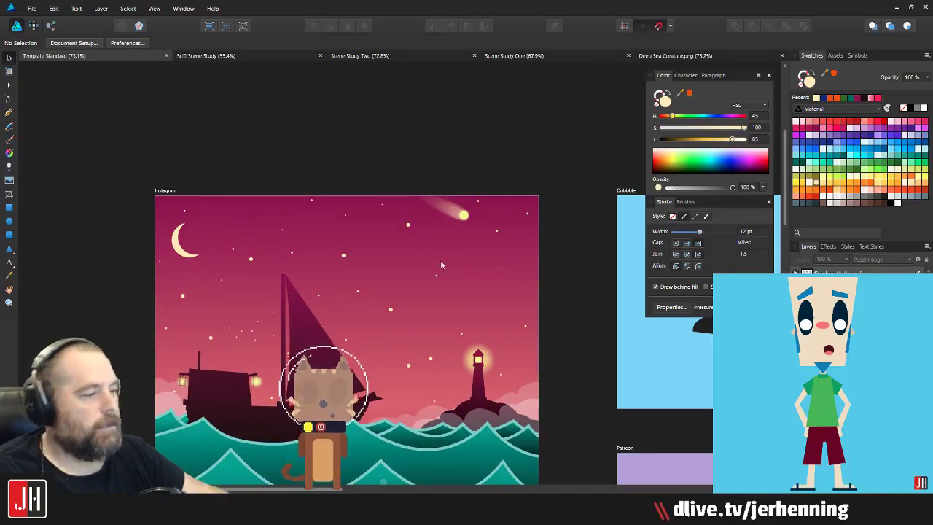
# Step: Scale the comet group down to a much smaller shooting star and move it to the sky above the mast
pyautogui.click(449, 212)
pyautogui.moveTo(449, 211); pyautogui.dragTo(345, 213)
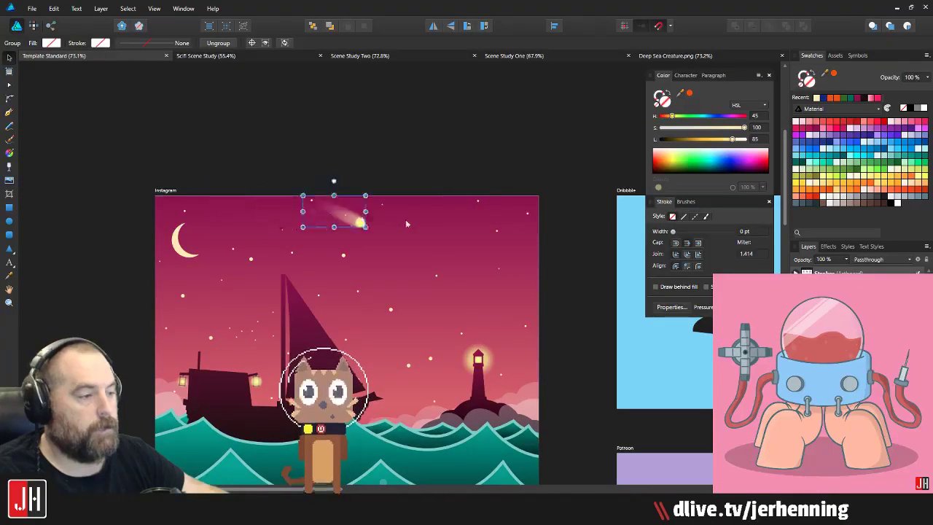
pyautogui.moveTo(407, 224); pyautogui.dragTo(363, 276)
pyautogui.click(571, 264)
pyautogui.scroll(3, 431, 259)
pyautogui.click(338, 253)
pyautogui.moveTo(390, 227); pyautogui.dragTo(216, 198)
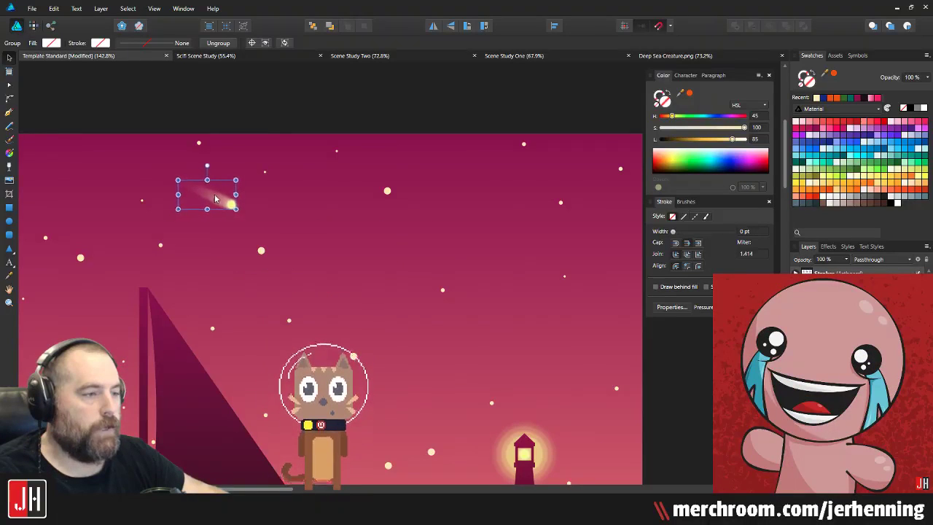
# Step: Reposition the small comet in the open sky between the mast and the lighthouse and check it in the full scene
pyautogui.click(285, 109)
pyautogui.scroll(-7, 257, 139)
pyautogui.scroll(7, 303, 190)
pyautogui.moveTo(257, 138); pyautogui.dragTo(386, 250)
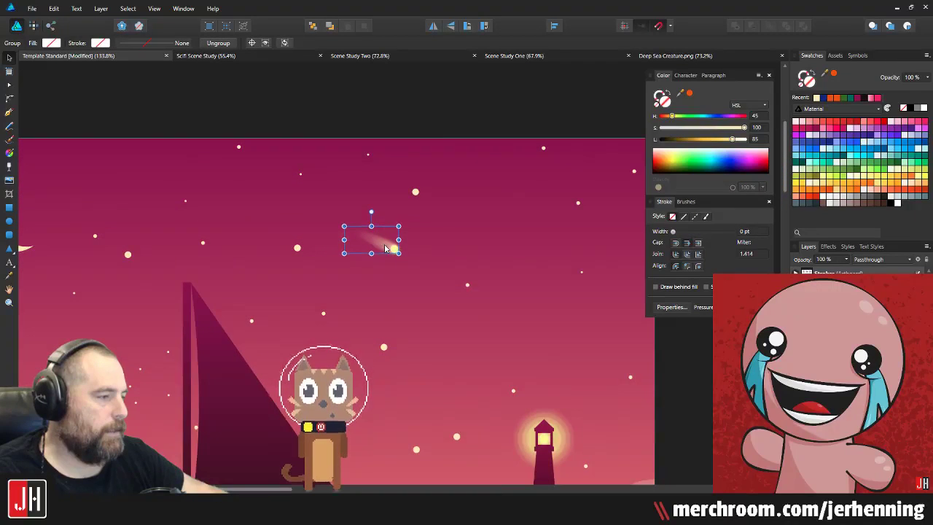
pyautogui.click(431, 136)
pyautogui.scroll(-6, 407, 173)
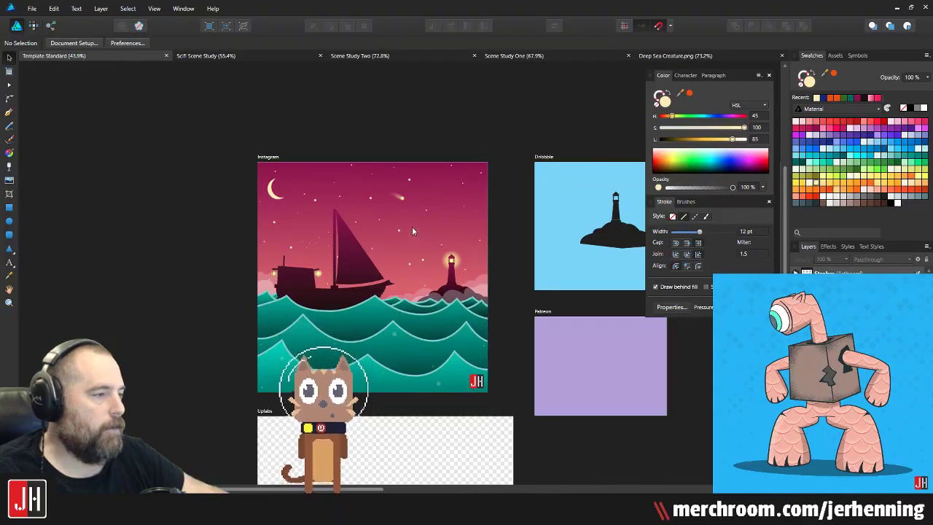
pyautogui.scroll(5, 394, 265)
pyautogui.moveTo(333, 237); pyautogui.dragTo(412, 234)
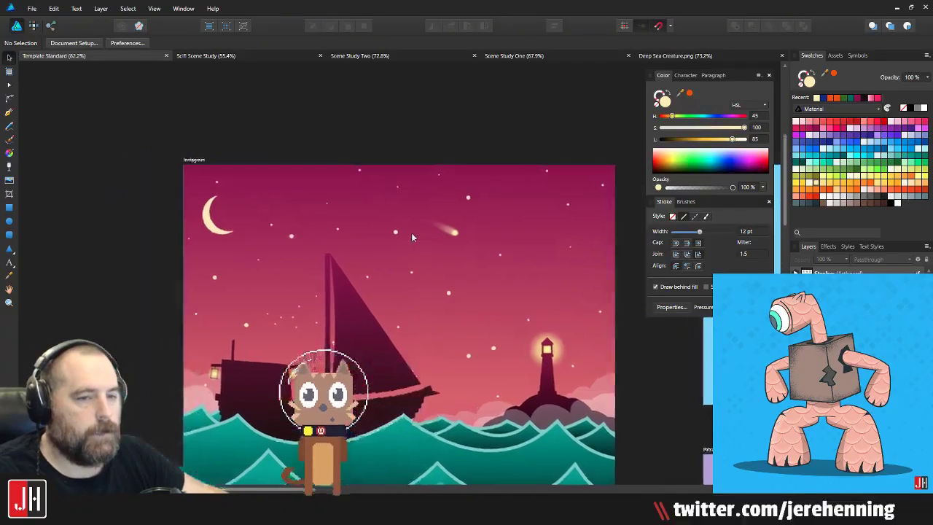
pyautogui.moveTo(436, 272); pyautogui.dragTo(358, 236)
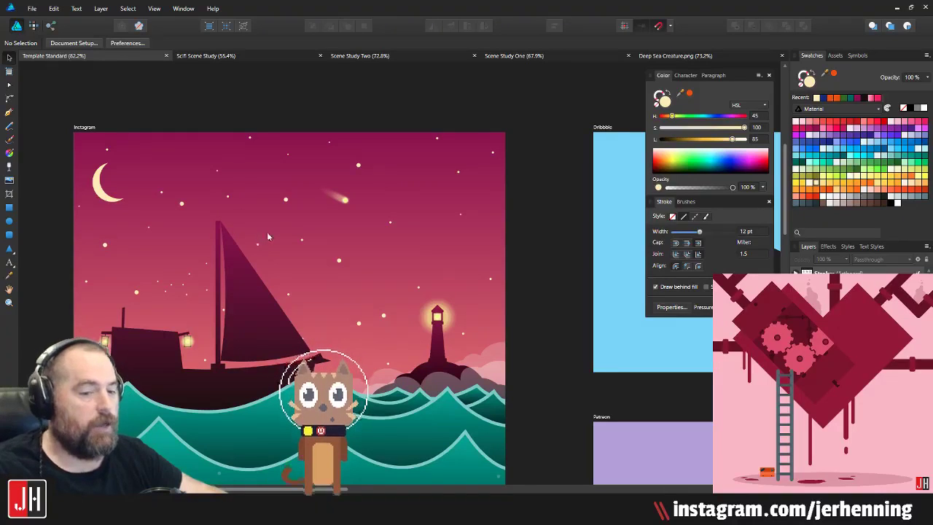
# Step: Draw a long, thin cream shape with the Tear tool beside the small comet and rotate it into a shallow downward-right slope
pyautogui.click(13, 250)
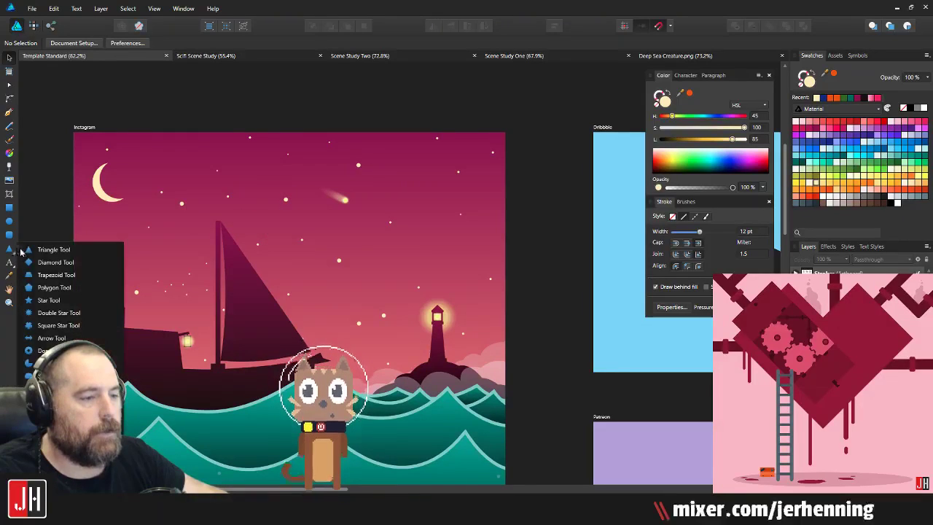
pyautogui.click(52, 451)
pyautogui.scroll(3, 367, 207)
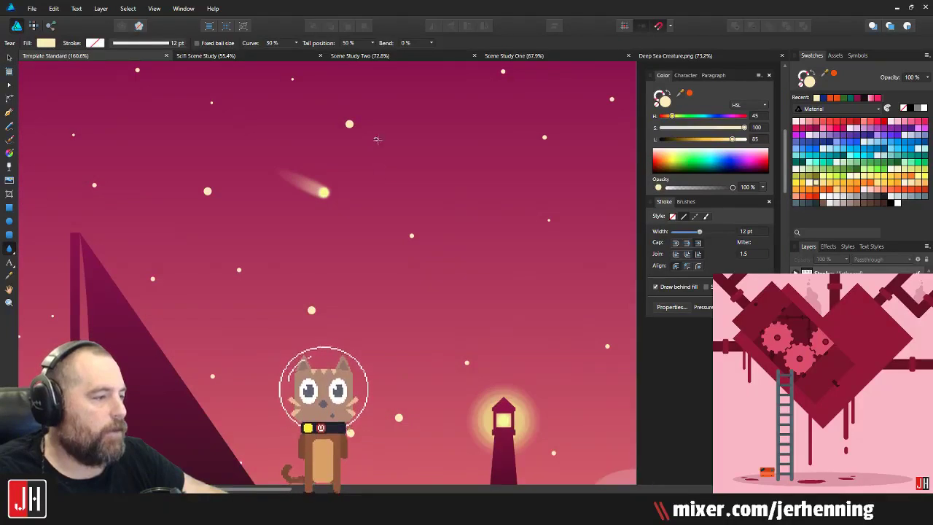
pyautogui.moveTo(376, 139); pyautogui.dragTo(387, 363)
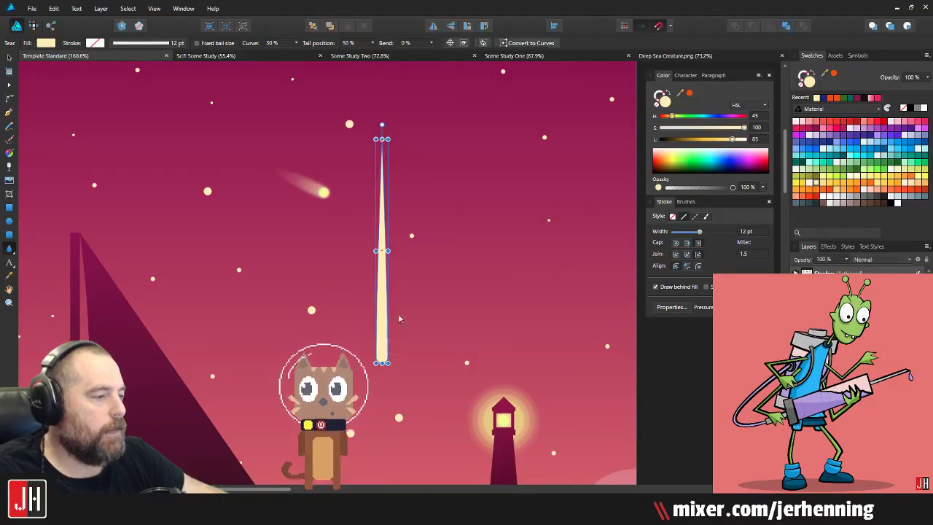
pyautogui.moveTo(382, 125); pyautogui.dragTo(208, 192)
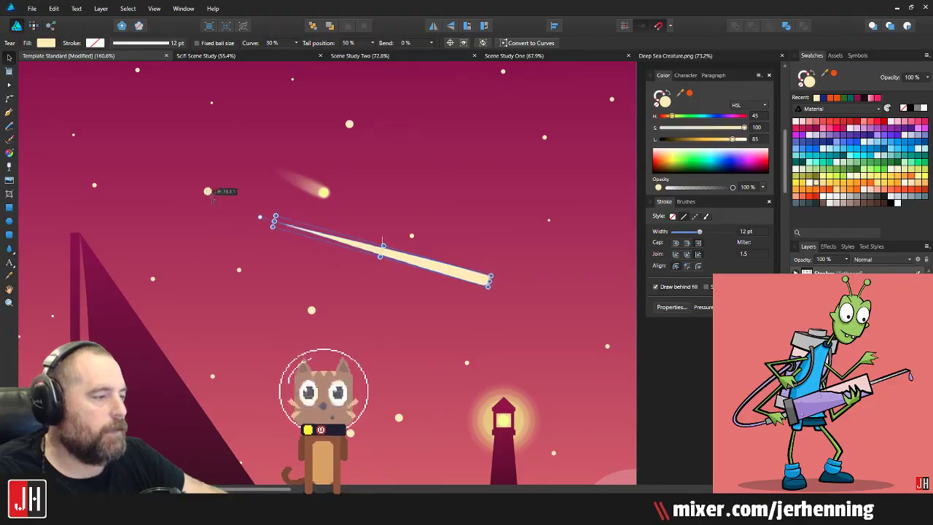
pyautogui.click(487, 260)
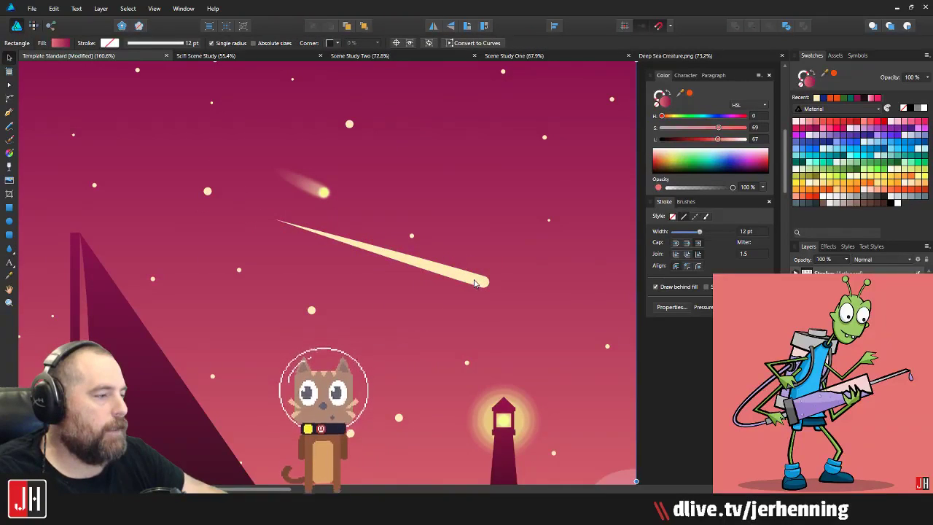
# Step: Move the tear-shaped streak into the upper sky between the moon and the small comet
pyautogui.click(474, 280)
pyautogui.scroll(4, 474, 279)
pyautogui.moveTo(472, 285); pyautogui.dragTo(444, 274)
pyautogui.scroll(-3, 489, 284)
pyautogui.click(330, 195)
pyautogui.scroll(-7, 343, 210)
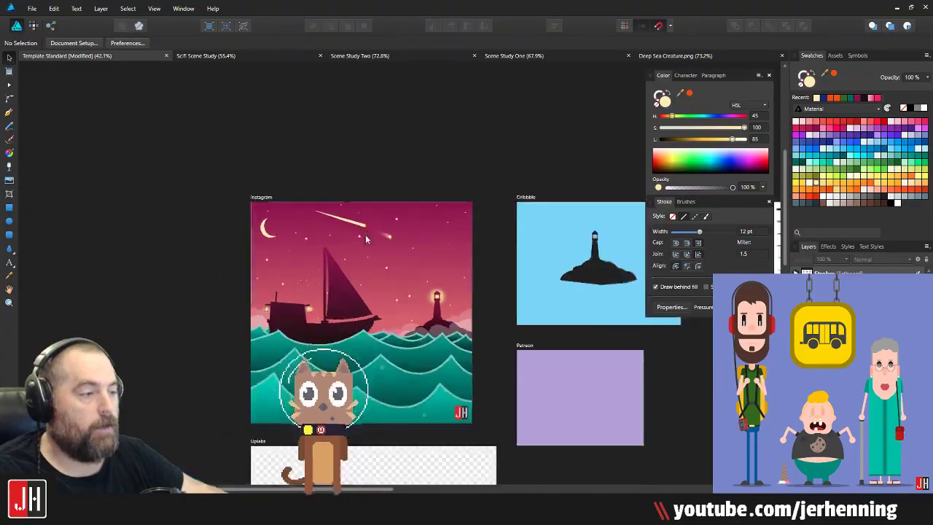
# Step: Move the small blurred comet off the artwork to the empty canvas above the Instagram artboard
pyautogui.scroll(5, 371, 231)
pyautogui.click(437, 248)
pyautogui.click(431, 248)
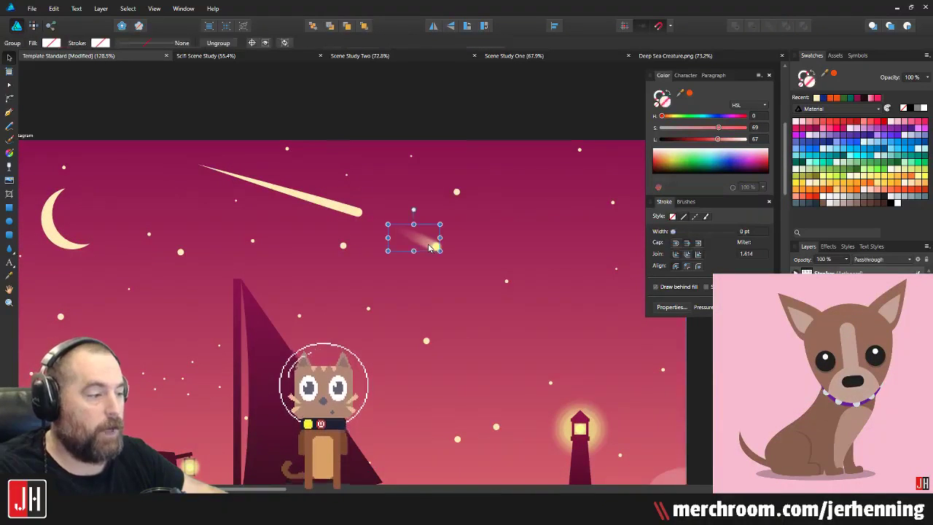
pyautogui.moveTo(417, 124); pyautogui.dragTo(432, 107)
pyautogui.click(414, 131)
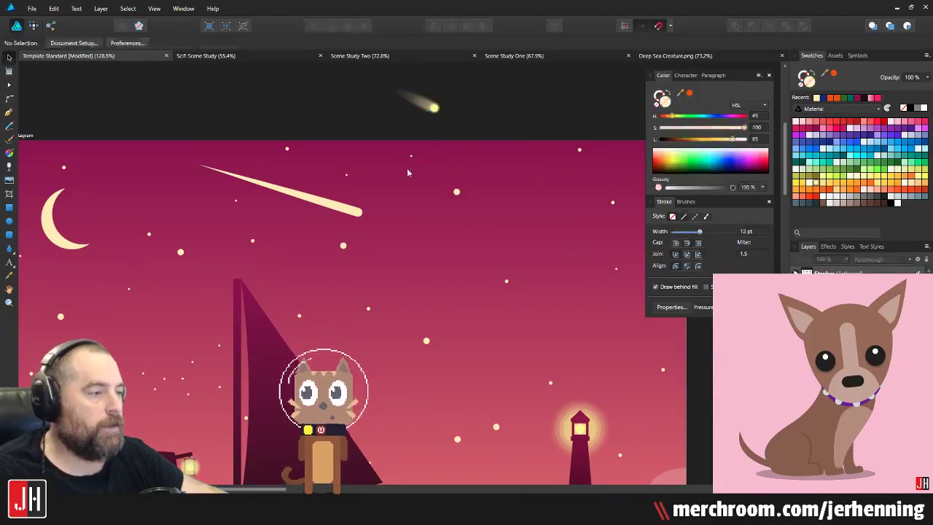
pyautogui.scroll(-4, 406, 172)
pyautogui.moveTo(406, 178); pyautogui.dragTo(367, 188)
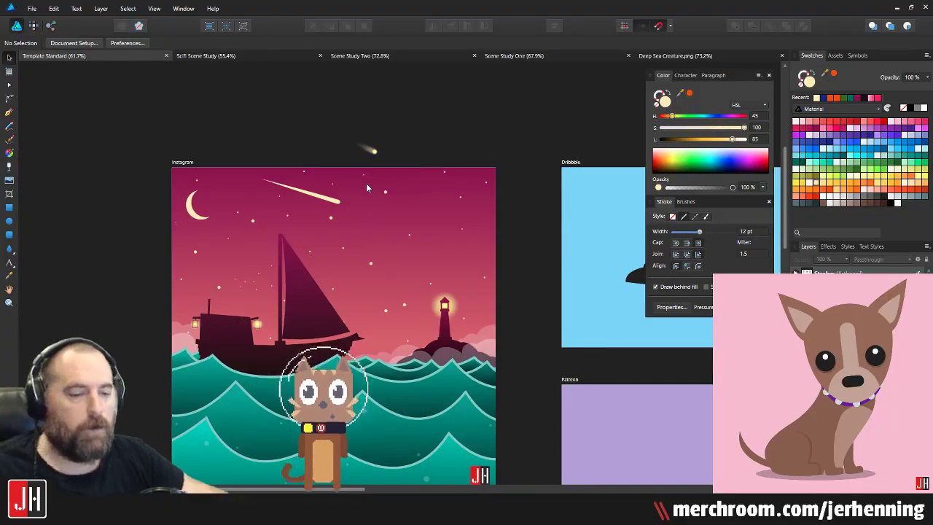
# Step: Shift the tear-shaped streak right, convert it to curves, pull its pointed tip inward to shorten it and adjust its position
pyautogui.scroll(5, 332, 199)
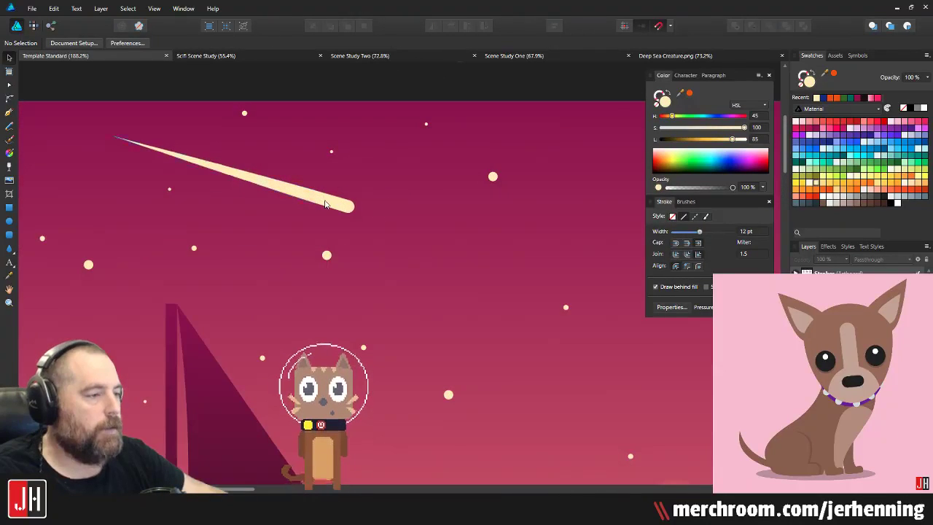
pyautogui.click(349, 205)
pyautogui.moveTo(140, 163); pyautogui.dragTo(230, 184)
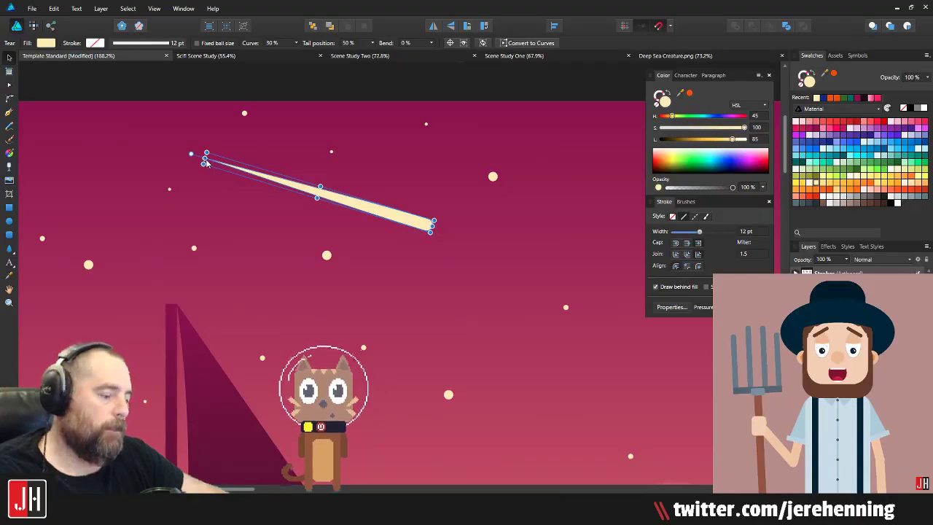
pyautogui.press('a')
pyautogui.scroll(2, 253, 171)
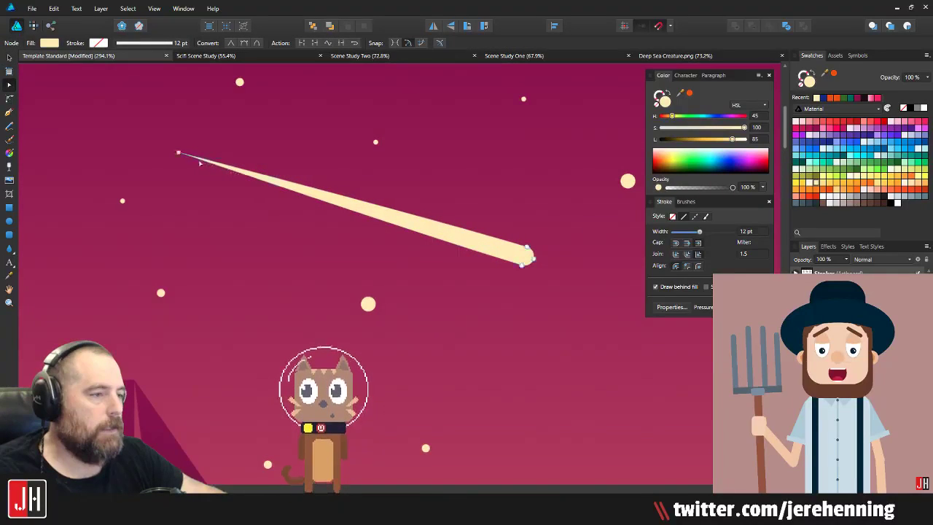
pyautogui.moveTo(179, 154); pyautogui.dragTo(286, 189)
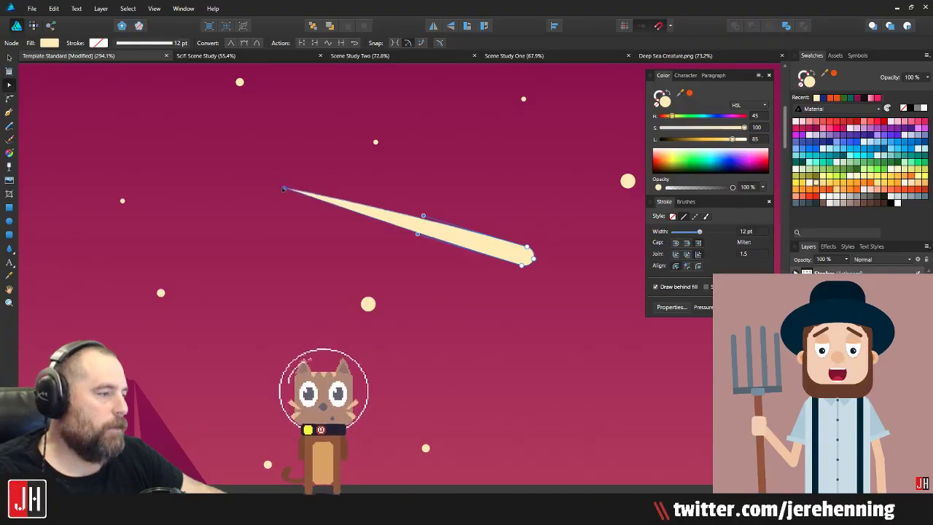
pyautogui.press('v')
pyautogui.moveTo(516, 252); pyautogui.dragTo(468, 248)
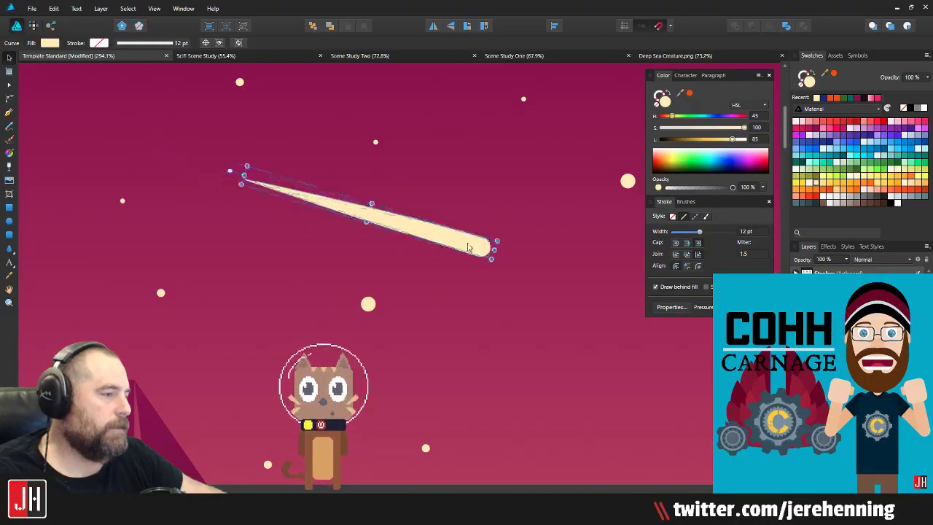
# Step: Add an outer glow to the tear-shaped streak in its pale cream color (HSL 45, 100, 85) with a moderately increased radius
pyautogui.scroll(-6, 496, 267)
pyautogui.click(560, 218)
pyautogui.scroll(4, 510, 240)
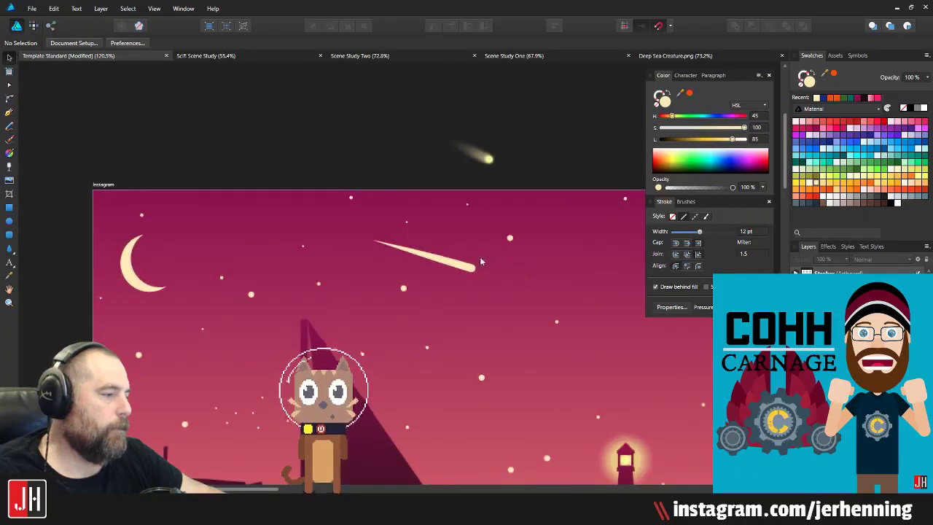
pyautogui.click(473, 265)
pyautogui.scroll(3, 478, 264)
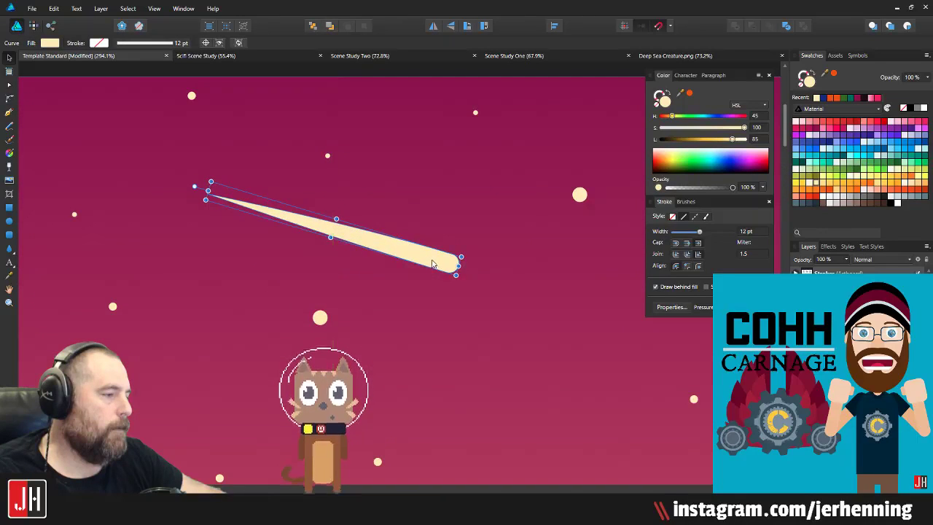
pyautogui.scroll(-5, 433, 264)
pyautogui.scroll(3, 438, 281)
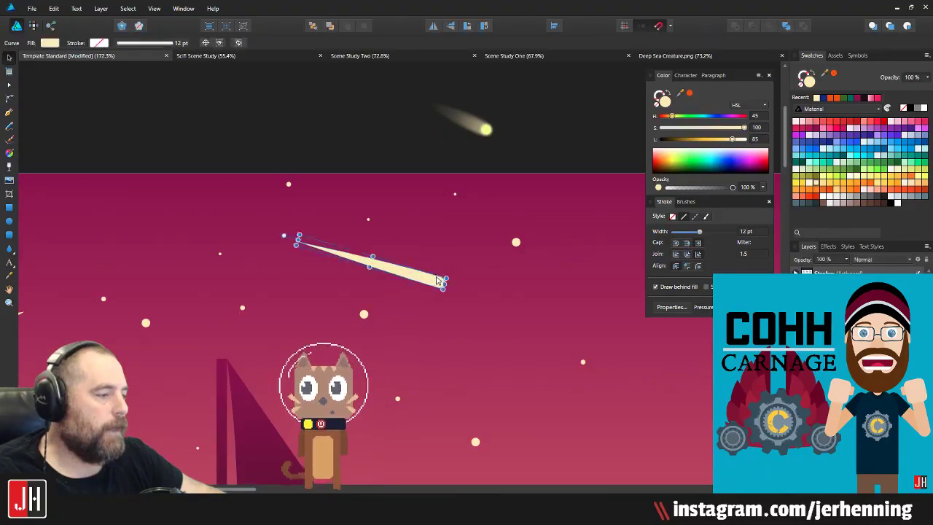
pyautogui.click(857, 432)
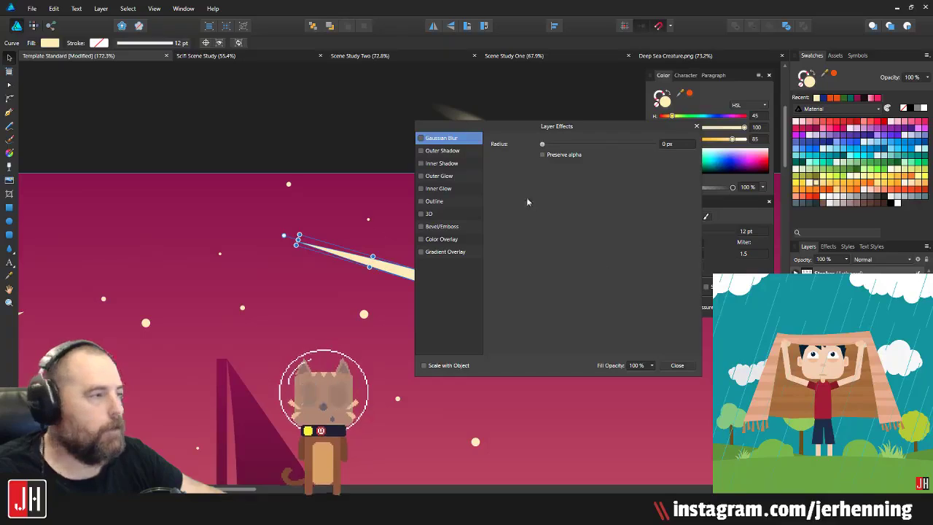
pyautogui.click(446, 177)
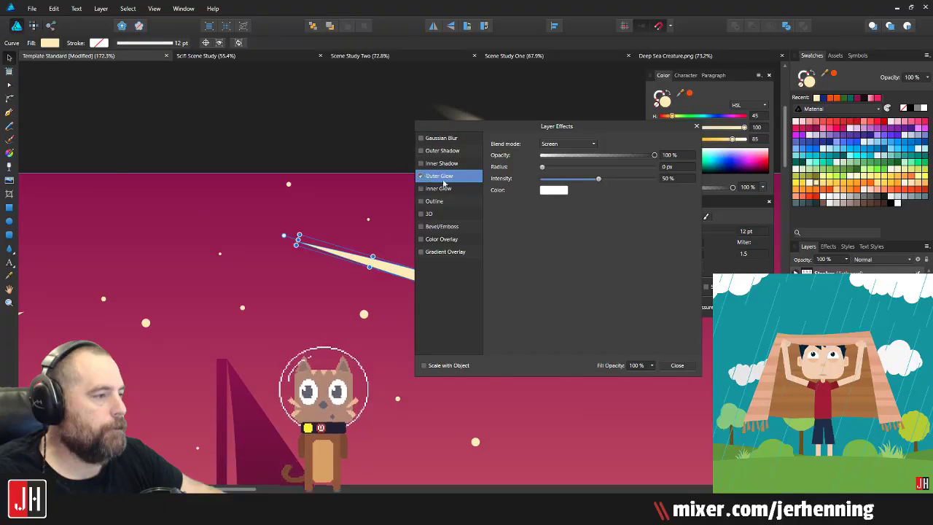
pyautogui.click(562, 191)
pyautogui.moveTo(598, 212); pyautogui.dragTo(397, 267)
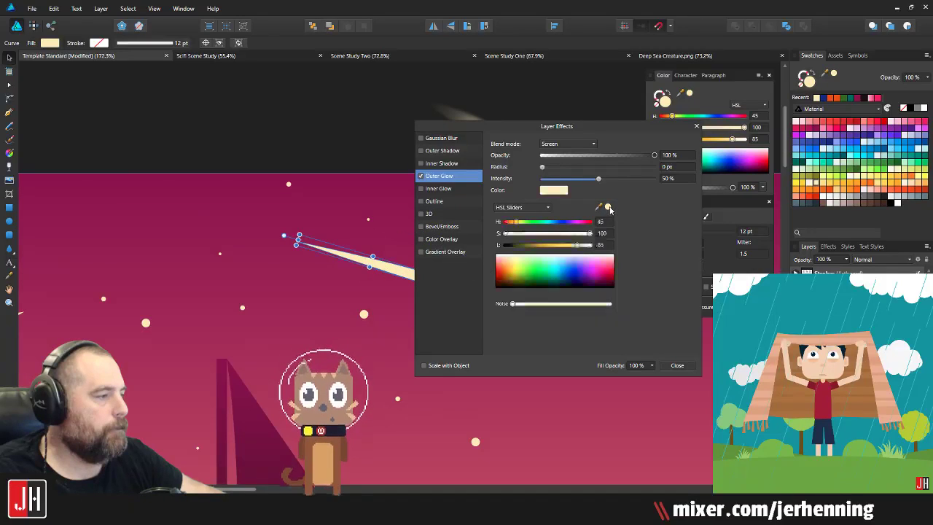
pyautogui.moveTo(542, 169); pyautogui.dragTo(584, 177)
pyautogui.click(678, 366)
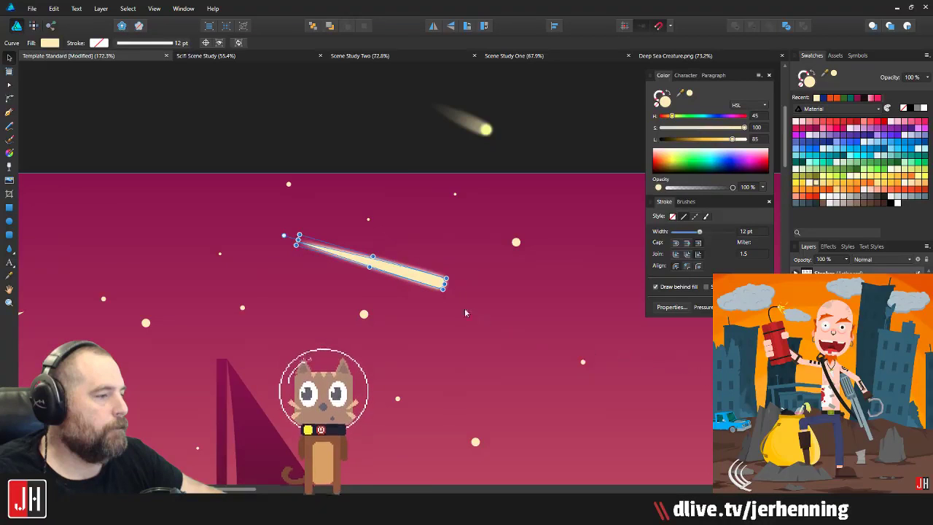
# Step: Nudge the glowing streak slightly downward in the sky and check its outline against the whole artboard
pyautogui.moveTo(435, 284); pyautogui.dragTo(435, 291)
pyautogui.click(392, 144)
pyautogui.scroll(-4, 405, 160)
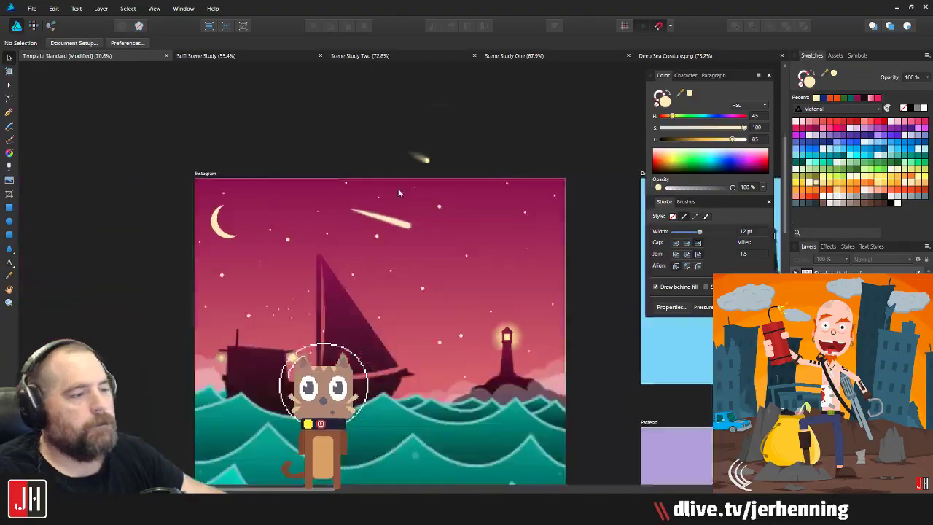
pyautogui.scroll(2, 384, 225)
pyautogui.click(384, 225)
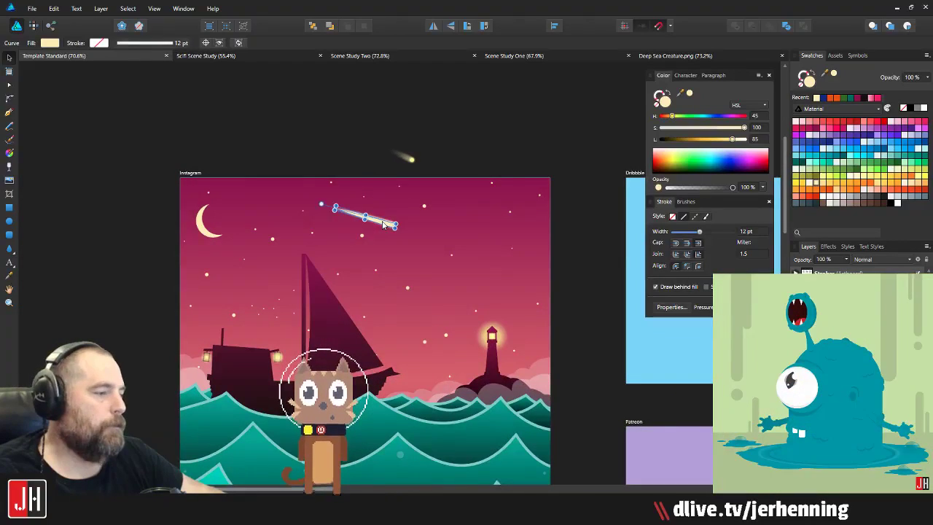
pyautogui.press('a')
pyautogui.scroll(4, 389, 219)
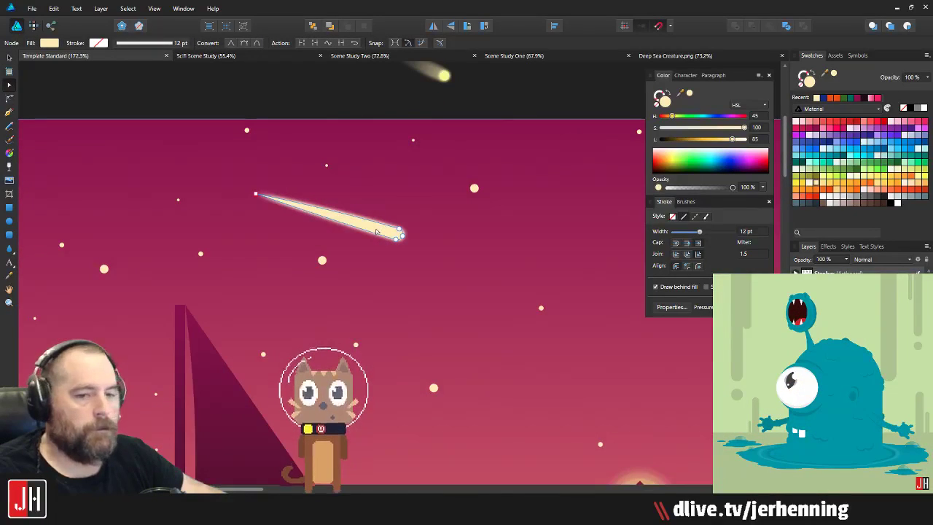
pyautogui.press('v')
pyautogui.scroll(-4, 383, 229)
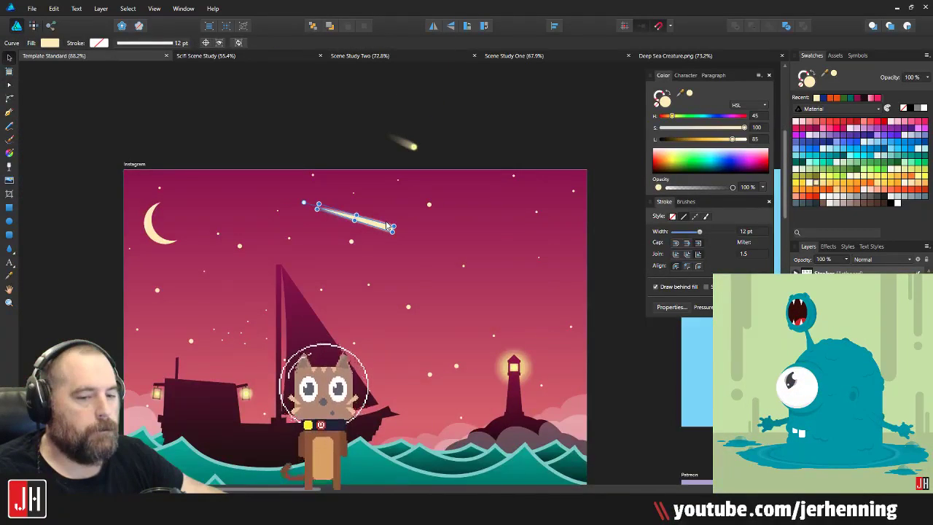
# Step: Pull the streak's pointed tip outward to lengthen its tail and shift the streak slightly right and down
pyautogui.press('a')
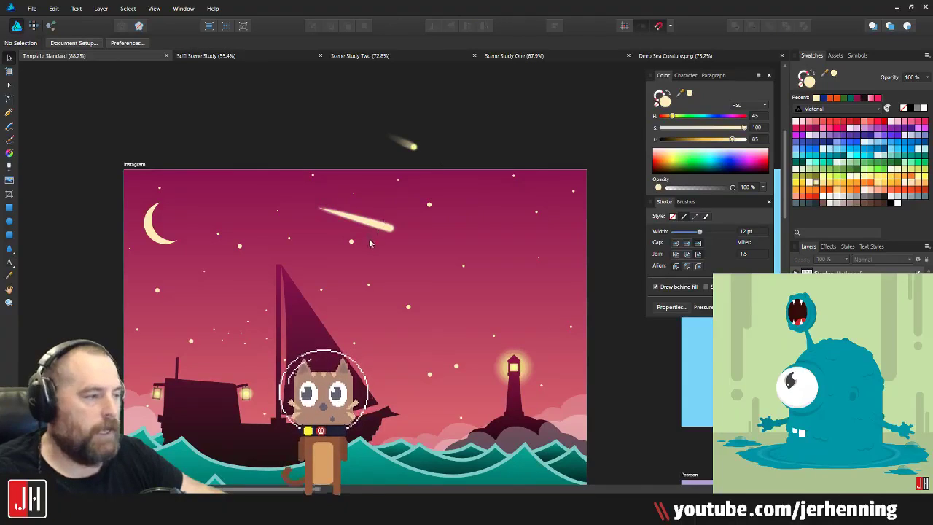
pyautogui.scroll(5, 350, 219)
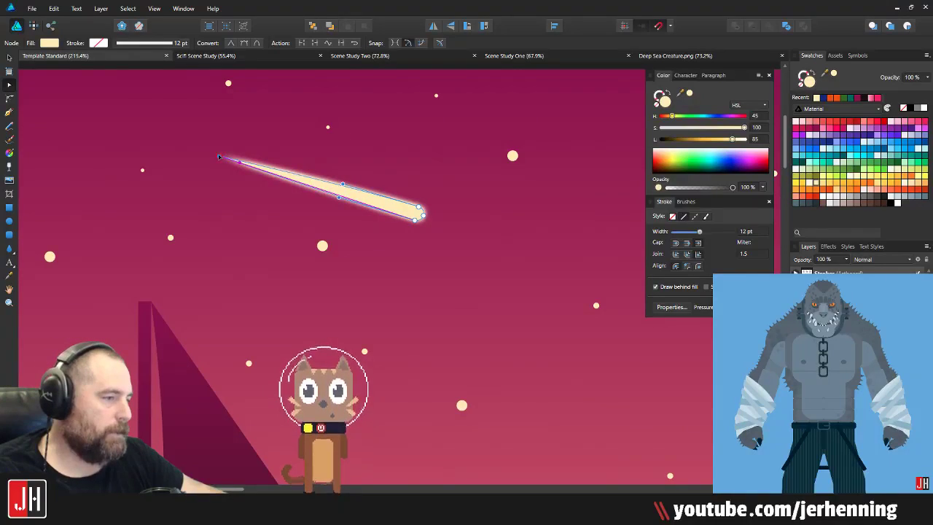
pyautogui.press('v')
pyautogui.moveTo(376, 205)
pyautogui.mouseDown()
pyautogui.moveTo(443, 210)
pyautogui.moveTo(439, 218)
pyautogui.mouseUp()
pyautogui.scroll(4, 446, 218)
pyautogui.scroll(-4, 390, 221)
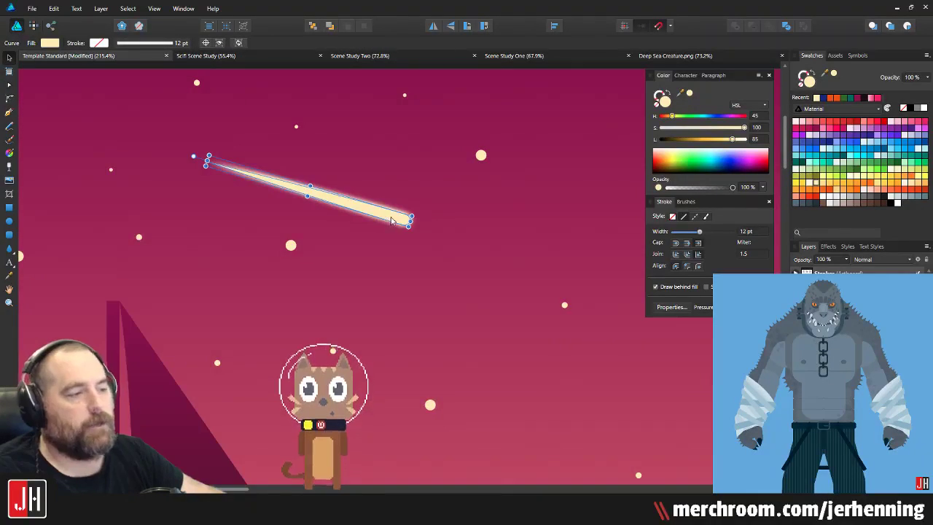
pyautogui.scroll(-8, 388, 222)
pyautogui.click(459, 172)
pyautogui.scroll(4, 410, 184)
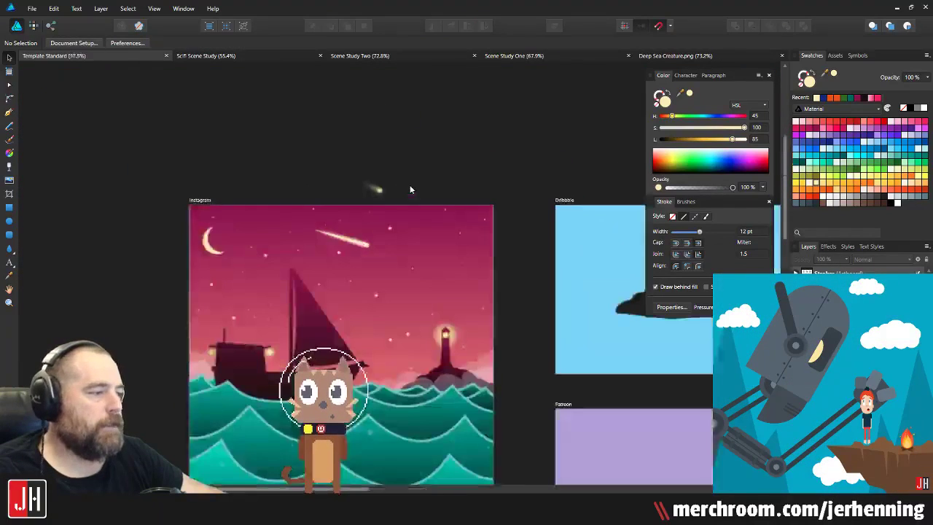
pyautogui.scroll(-1, 415, 194)
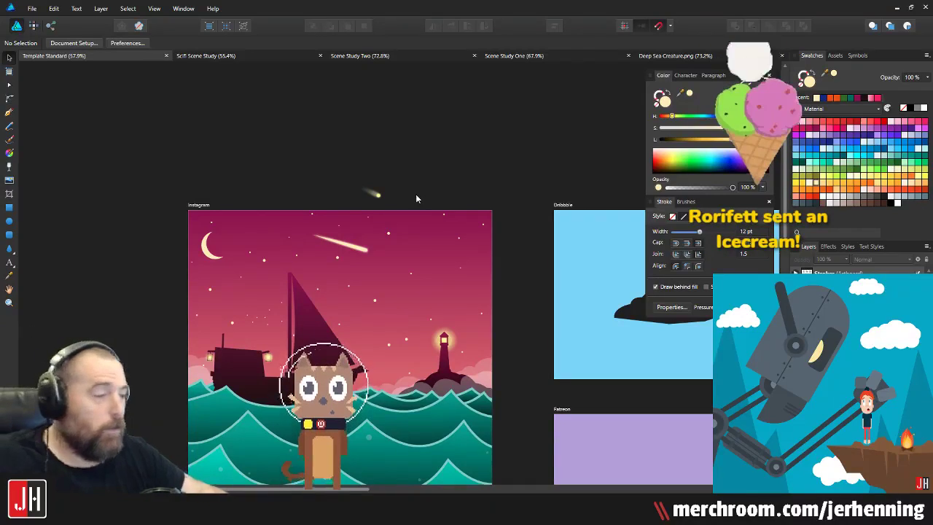
# Step: Shift the glowing streak a little further right in the upper sky and deselect it
pyautogui.moveTo(365, 255)
pyautogui.mouseDown()
pyautogui.moveTo(347, 229)
pyautogui.moveTo(440, 248)
pyautogui.moveTo(374, 226)
pyautogui.moveTo(483, 257)
pyautogui.mouseUp()
pyautogui.scroll(4, 348, 225)
pyautogui.click(312, 221)
pyautogui.scroll(-4, 483, 256)
pyautogui.click(531, 201)
pyautogui.moveTo(473, 202); pyautogui.dragTo(278, 165)
pyautogui.scroll(3, 327, 234)
pyautogui.moveTo(314, 248); pyautogui.dragTo(391, 236)
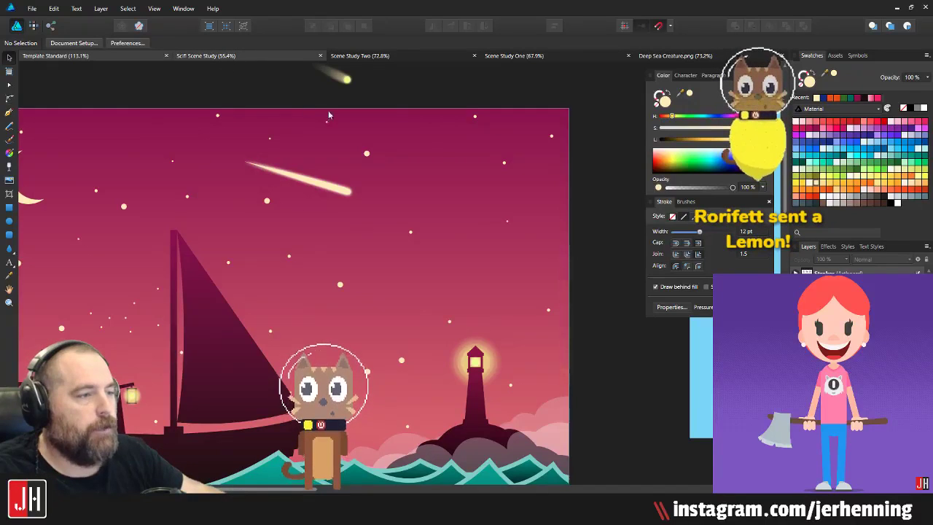
# Step: Examine the sky and sun in the Scifi Scene Study artwork, and return to the night sea illustration to inspect the ship
pyautogui.click(262, 56)
pyautogui.scroll(3, 309, 158)
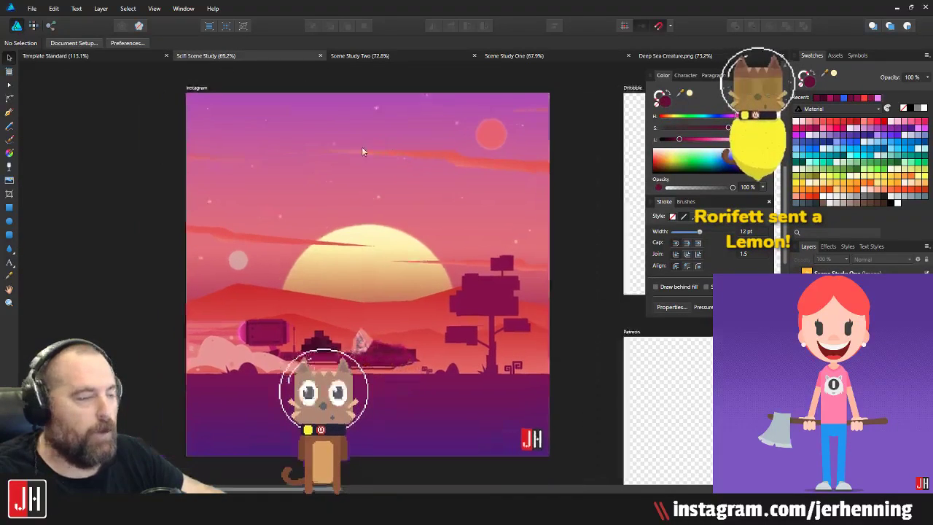
pyautogui.scroll(2, 335, 232)
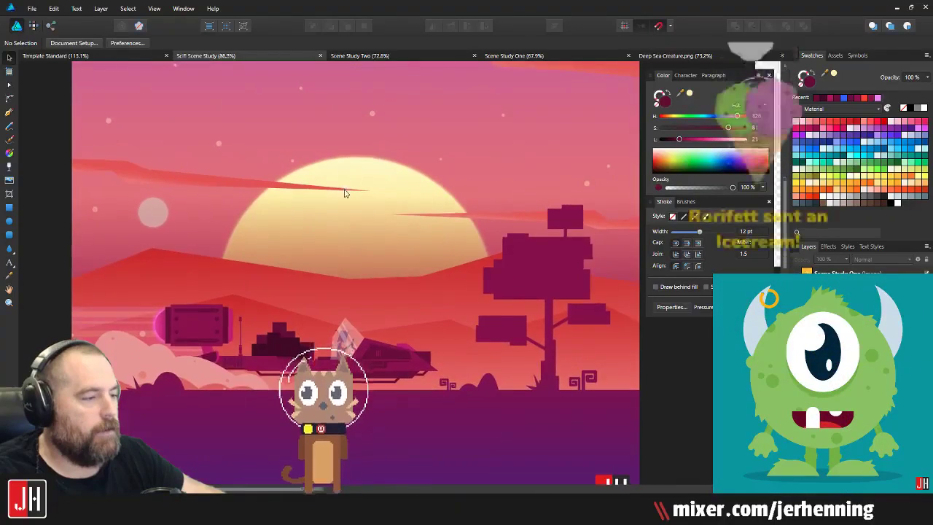
pyautogui.scroll(-2, 350, 210)
pyautogui.moveTo(356, 211); pyautogui.dragTo(373, 220)
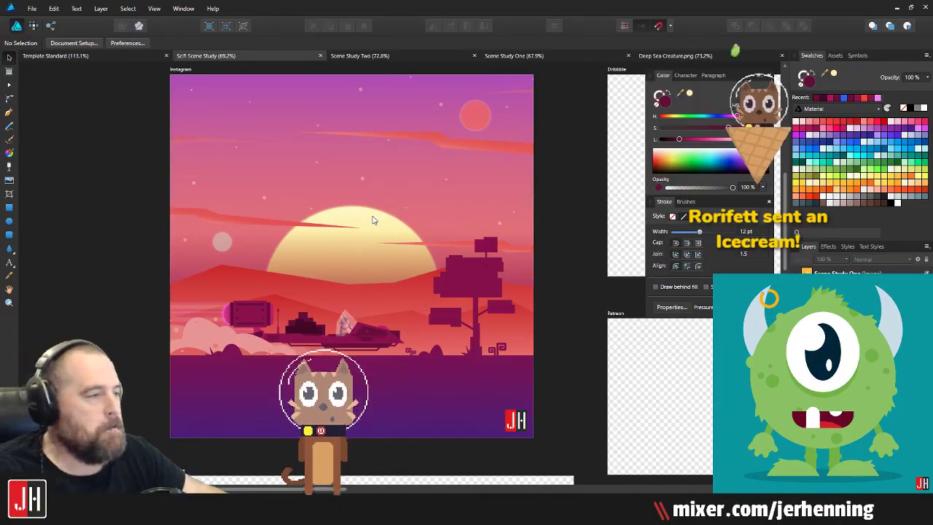
pyautogui.moveTo(425, 209); pyautogui.dragTo(427, 215)
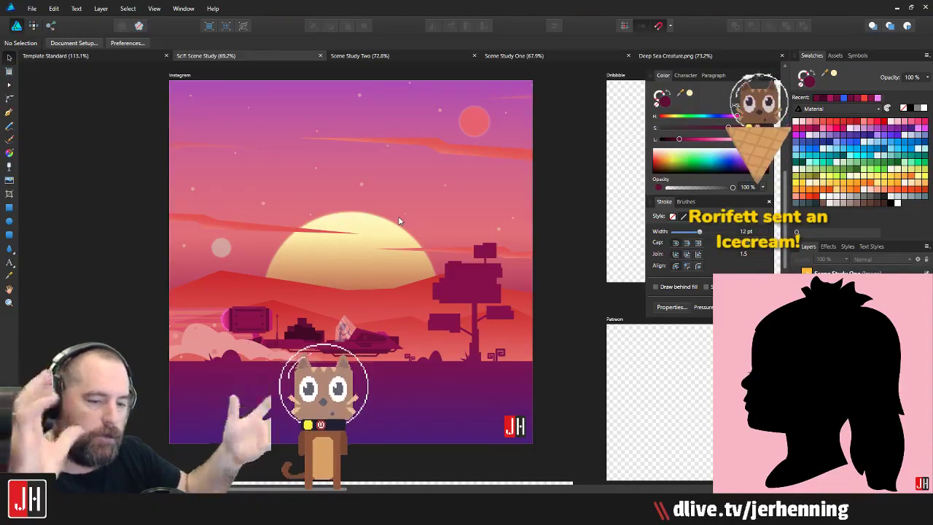
pyautogui.click(103, 56)
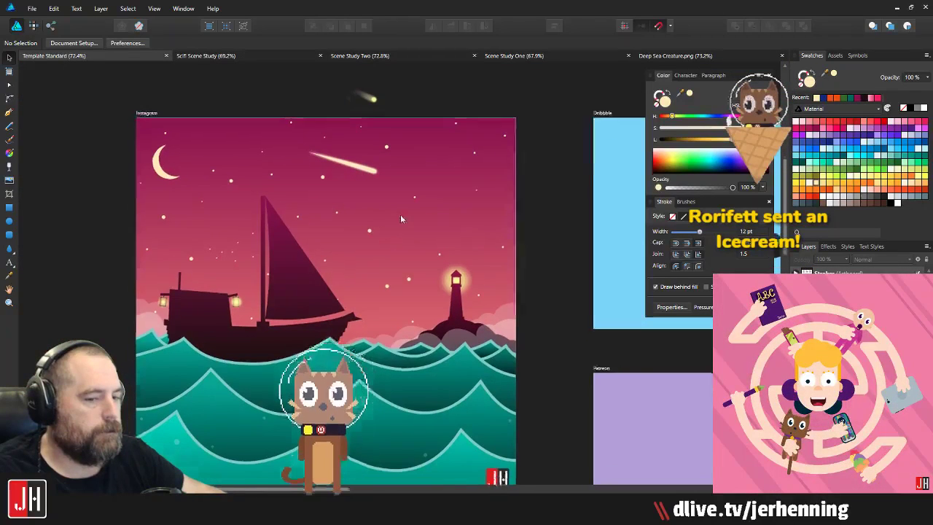
pyautogui.scroll(5, 400, 219)
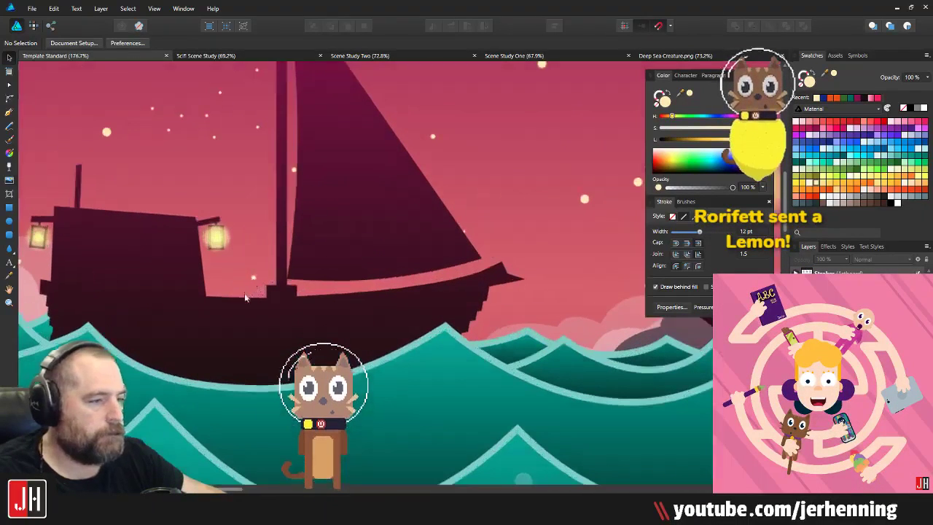
pyautogui.click(379, 188)
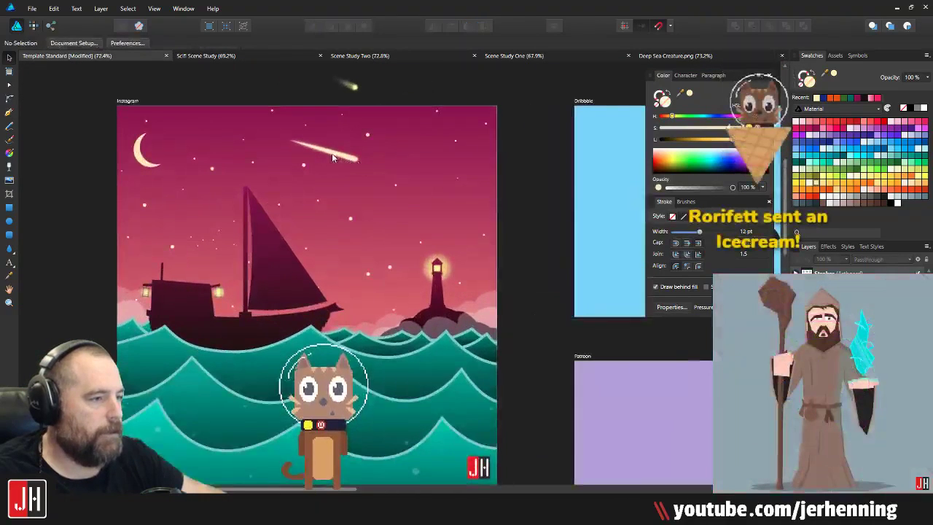
# Step: Move the streak into the sky above the lighthouse and shift the blurred comet further left above the Instagram artboard
pyautogui.scroll(2, 307, 219)
pyautogui.click(276, 128)
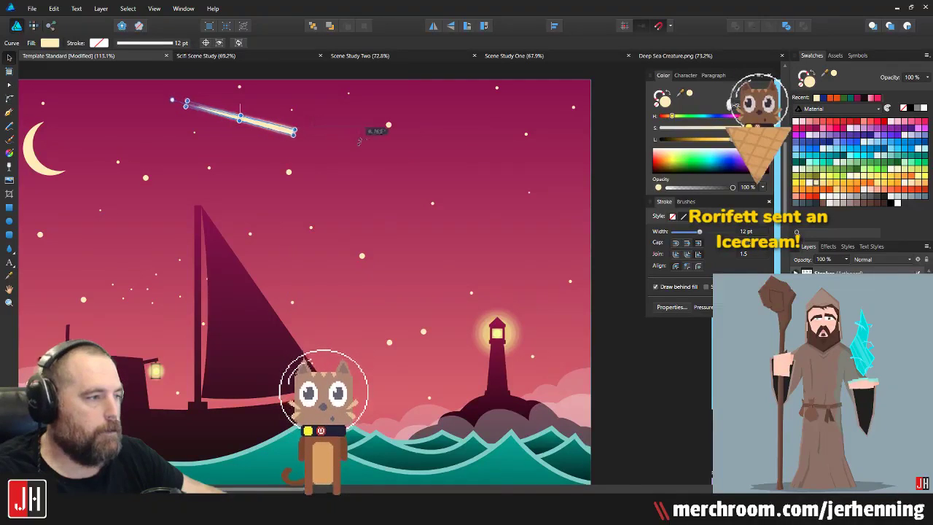
pyautogui.moveTo(281, 133); pyautogui.dragTo(483, 189)
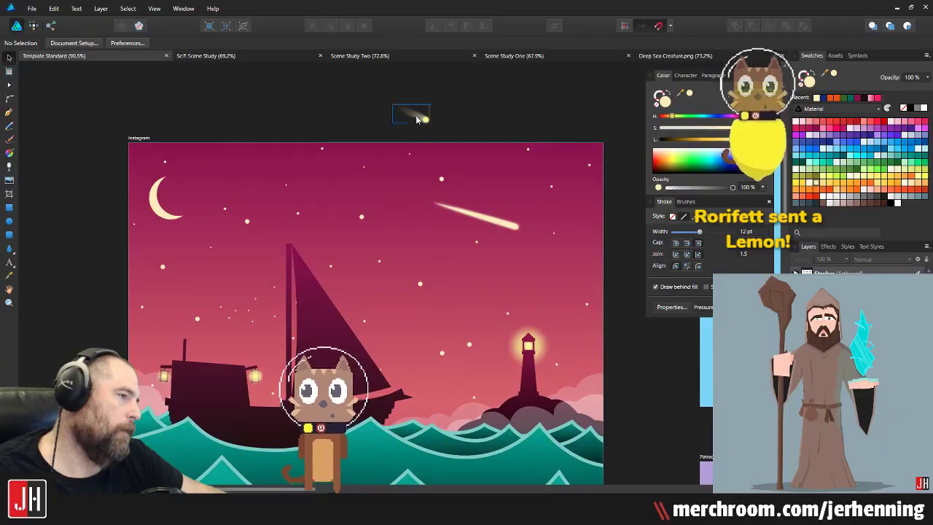
pyautogui.moveTo(416, 115); pyautogui.dragTo(336, 102)
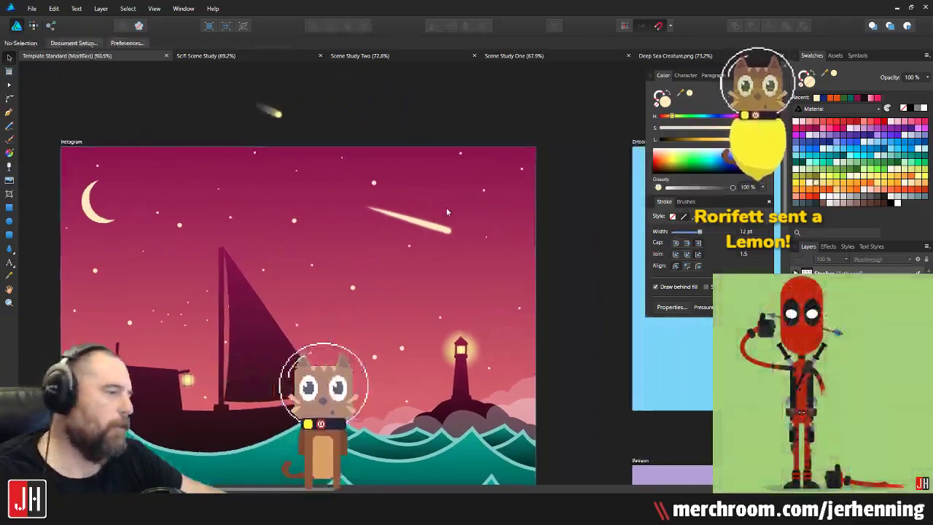
# Step: Rotate the streak into a steeper downward-right slope and move it back left toward the middle of the upper sky
pyautogui.scroll(3, 447, 211)
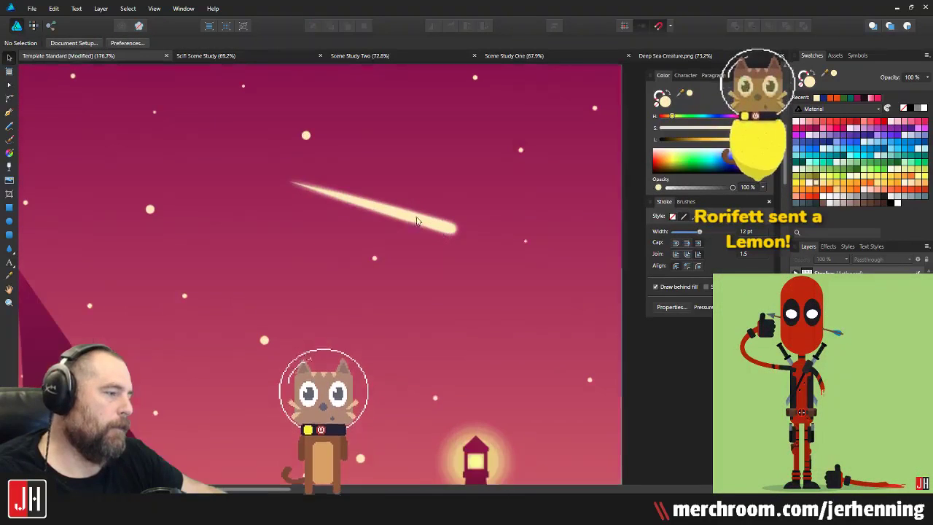
pyautogui.click(368, 202)
pyautogui.moveTo(275, 176)
pyautogui.mouseDown()
pyautogui.moveTo(272, 154)
pyautogui.moveTo(278, 166)
pyautogui.mouseUp()
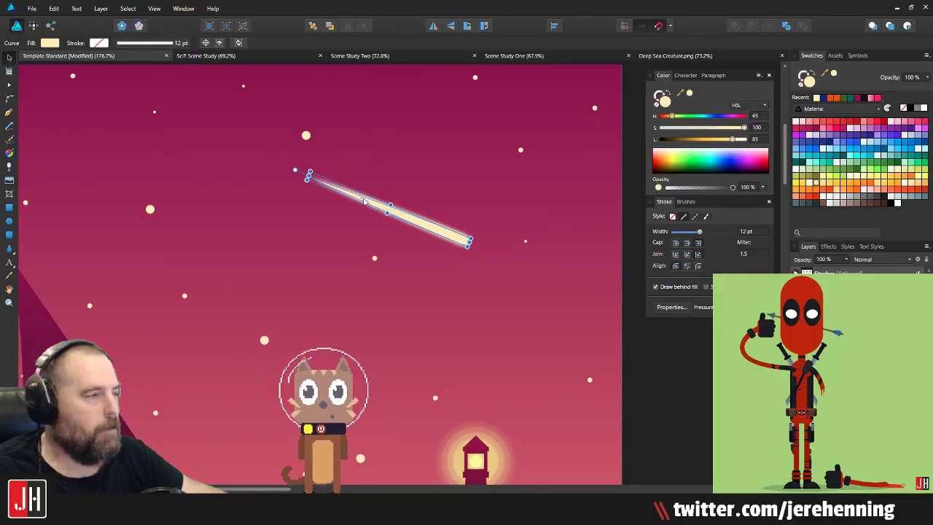
pyautogui.scroll(-3, 373, 204)
pyautogui.scroll(2, 292, 202)
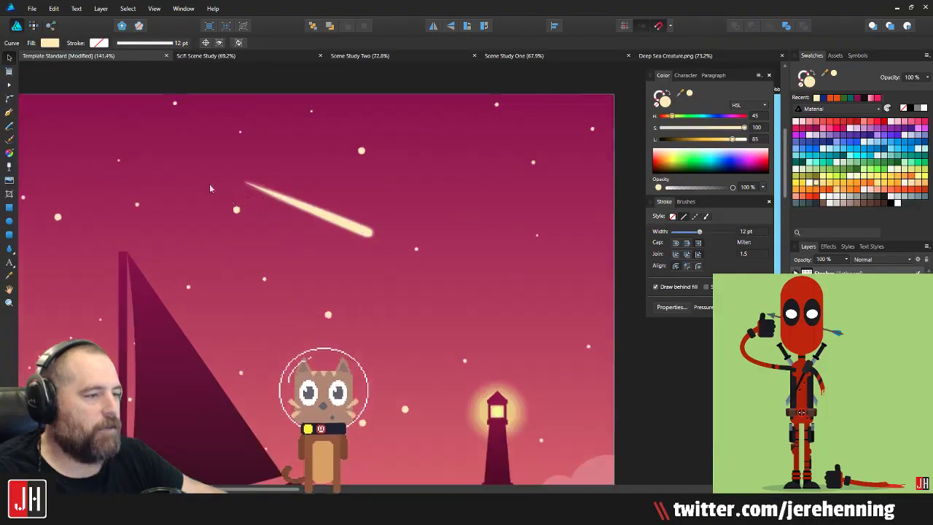
pyautogui.click(229, 175)
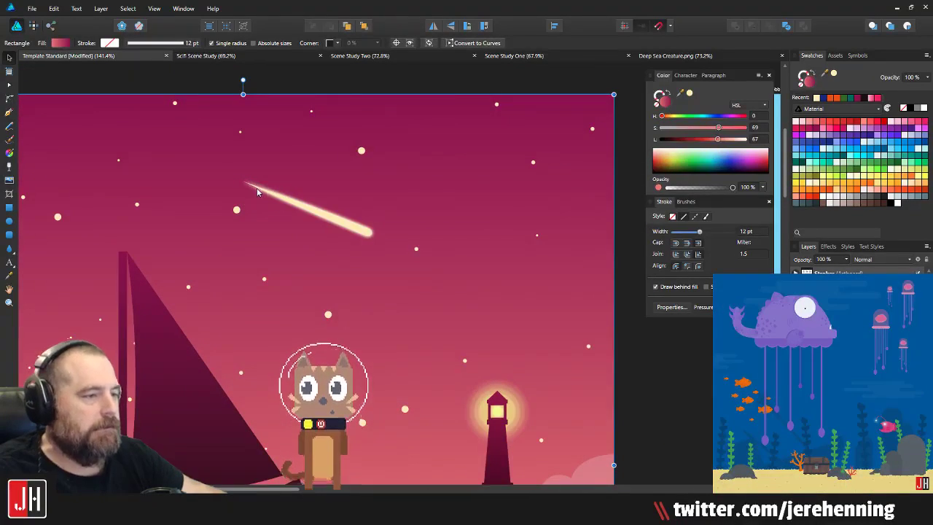
pyautogui.click(237, 179)
pyautogui.scroll(3, 310, 204)
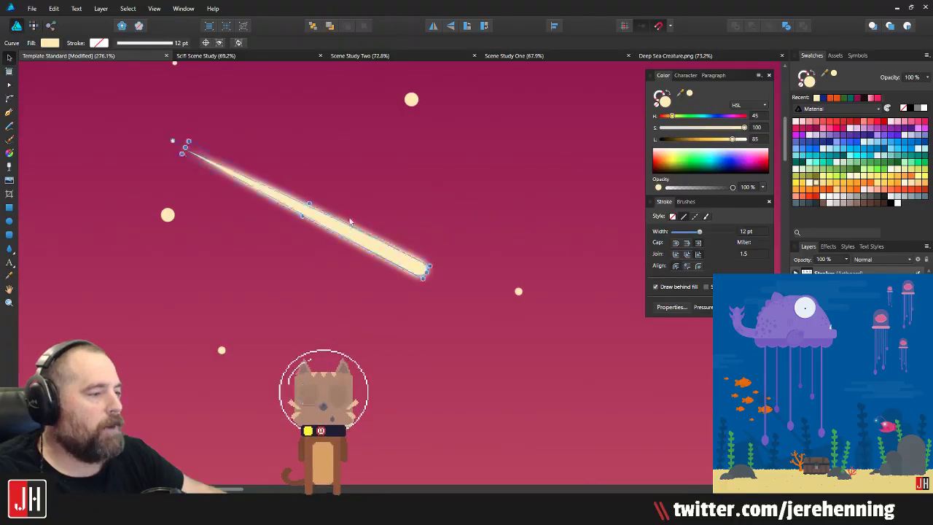
pyautogui.scroll(-4, 353, 200)
# Step: Check the Scifi Scene Study again and, back in the night sea artwork, set the glowing streak's opacity to 80%
pyautogui.click(259, 56)
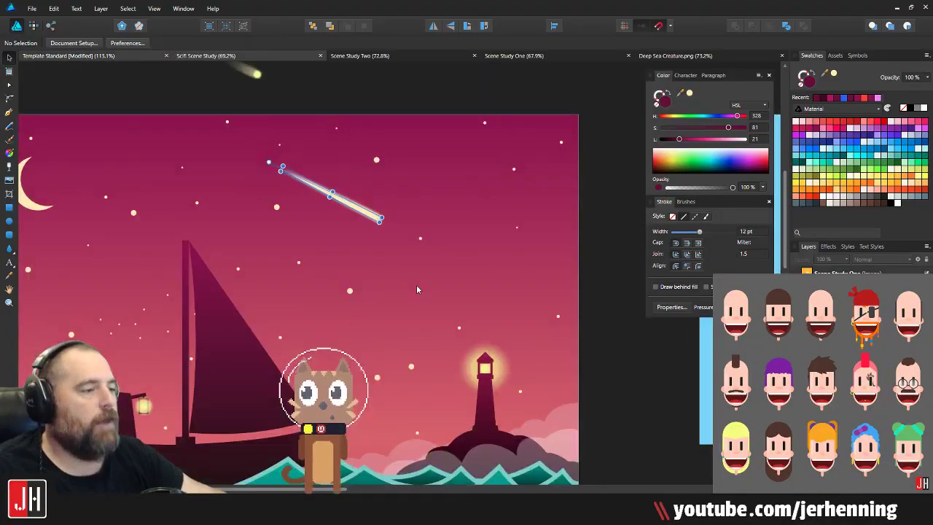
pyautogui.scroll(-3, 411, 282)
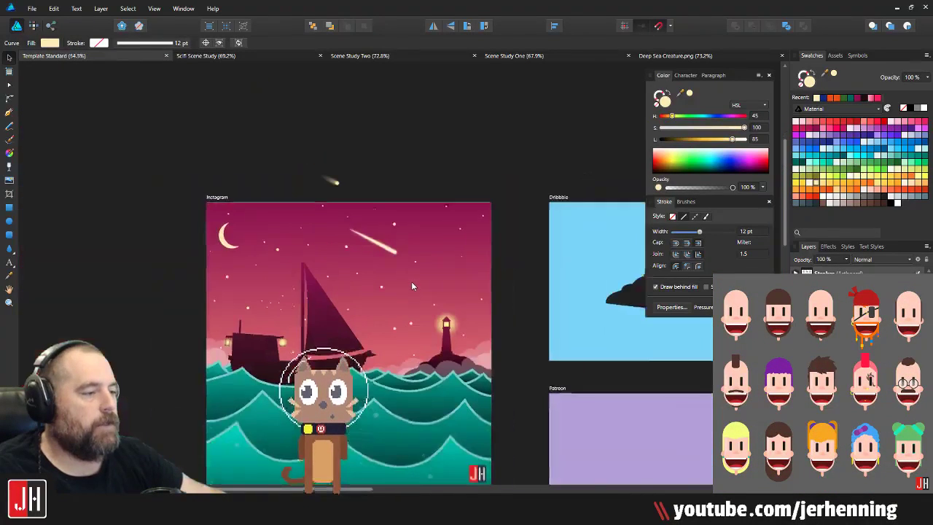
pyautogui.scroll(3, 409, 248)
pyautogui.moveTo(385, 203); pyautogui.dragTo(388, 203)
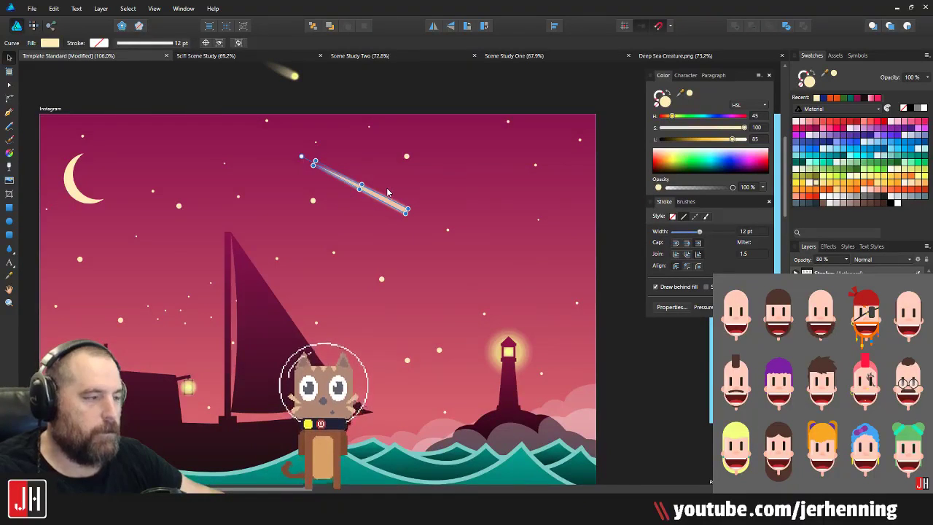
# Step: Lower the glowing streak's opacity to 60%, then deselect it and check it against the whole illustration
pyautogui.scroll(3, 388, 201)
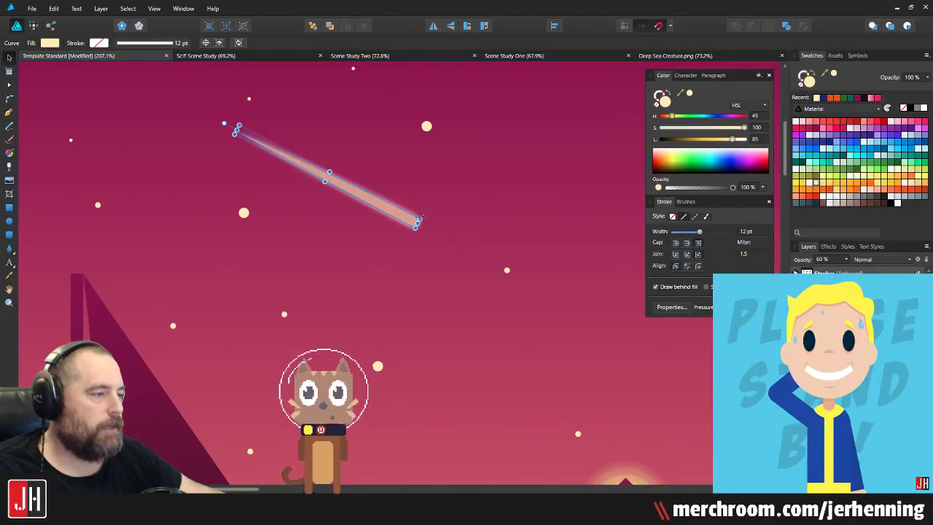
pyautogui.scroll(-6, 377, 206)
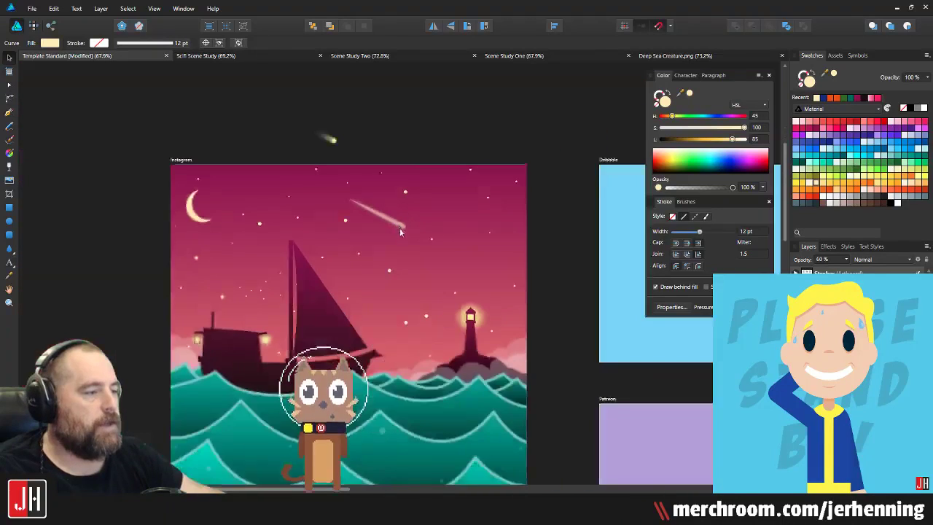
pyautogui.click(445, 176)
pyautogui.scroll(2, 406, 226)
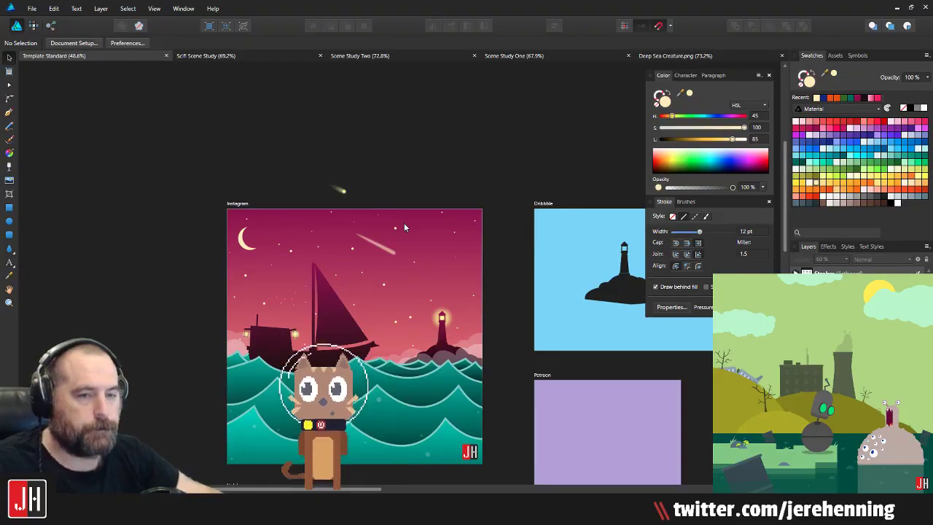
# Step: Shorten the streak slightly, shift it a little to the right in the upper sky, and save the document
pyautogui.scroll(4, 415, 260)
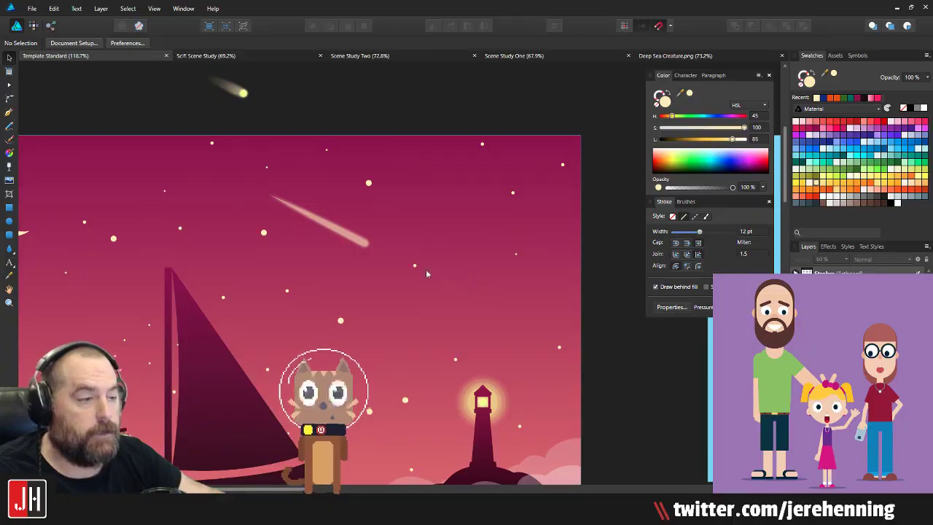
pyautogui.scroll(1, 379, 255)
pyautogui.click(308, 226)
pyautogui.moveTo(308, 226); pyautogui.dragTo(338, 247)
pyautogui.scroll(3, 317, 243)
pyautogui.scroll(-4, 345, 269)
pyautogui.click(384, 83)
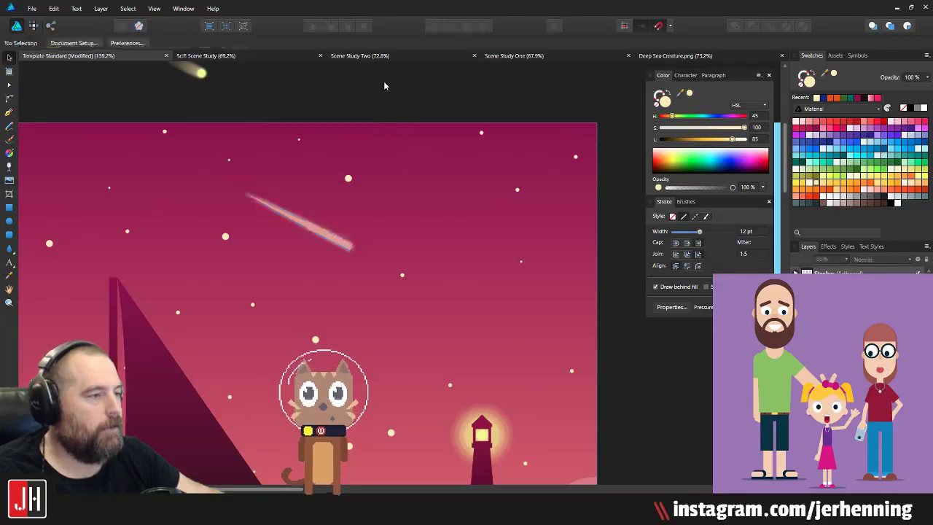
pyautogui.hotkey('ctrl', 's')
pyautogui.scroll(-4, 380, 119)
pyautogui.moveTo(380, 124); pyautogui.dragTo(375, 153)
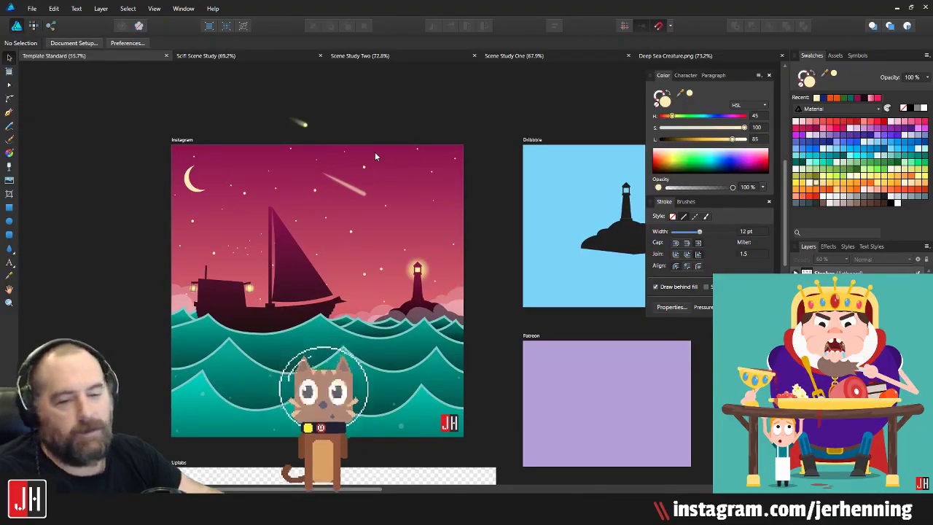
# Step: Scale the streak down a little further from its glowing head end and save the document
pyautogui.scroll(3, 344, 174)
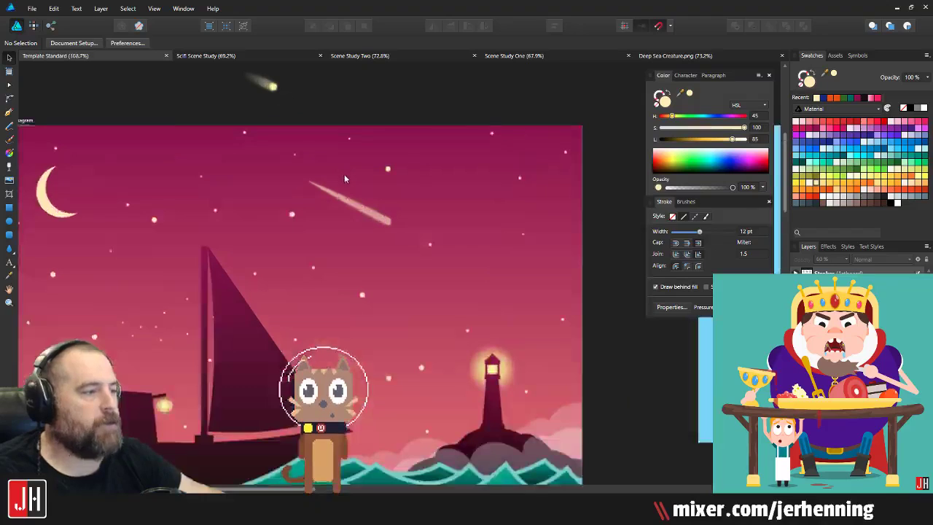
pyautogui.scroll(3, 370, 203)
pyautogui.click(398, 234)
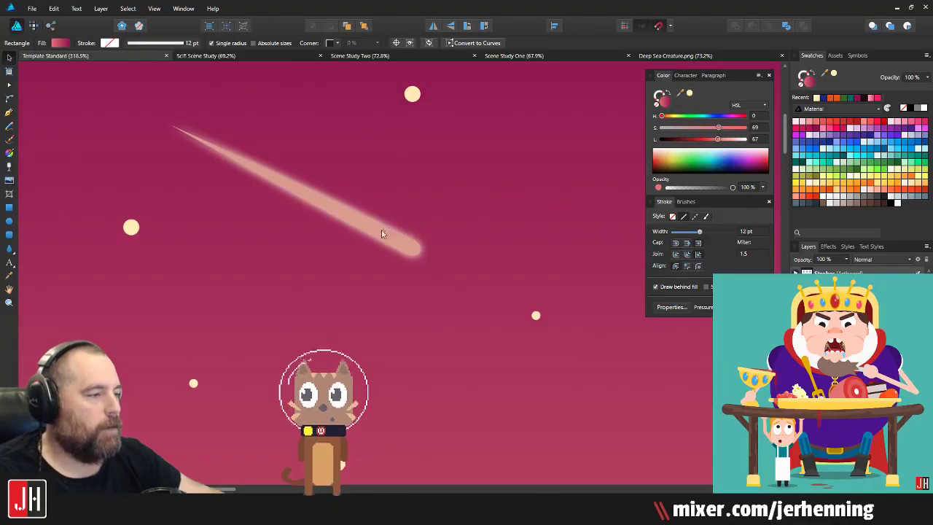
pyautogui.click(412, 231)
pyautogui.moveTo(423, 243); pyautogui.dragTo(393, 186)
pyautogui.scroll(-6, 377, 218)
pyautogui.click(412, 170)
pyautogui.hotkey('ctrl', 's')
pyautogui.scroll(2, 394, 181)
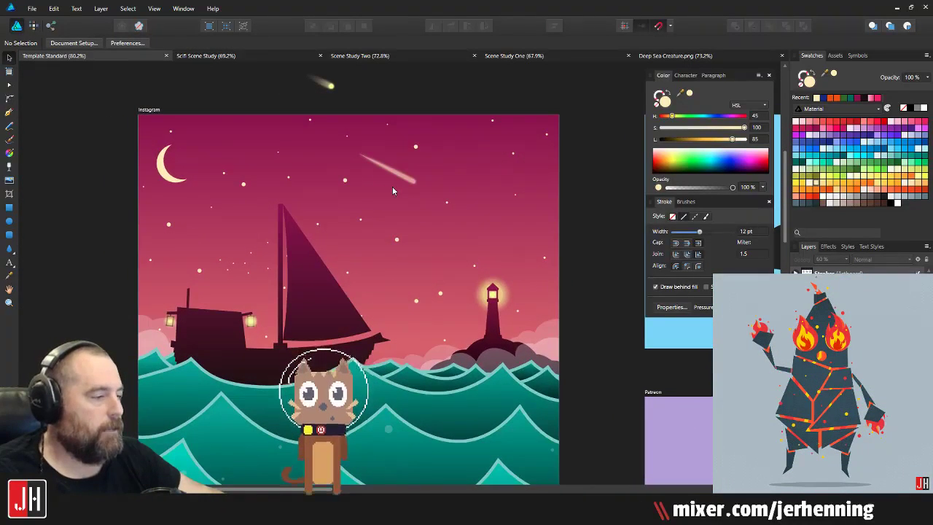
# Step: Nudge the ship group slightly to the right on the Instagram artboard and deselect it
pyautogui.scroll(-2, 392, 186)
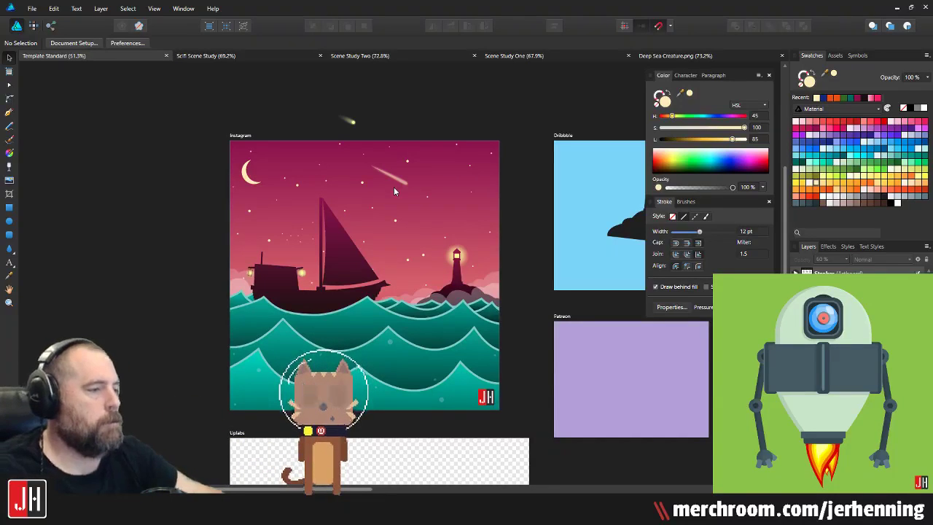
pyautogui.scroll(3, 362, 253)
pyautogui.moveTo(366, 253); pyautogui.dragTo(335, 290)
pyautogui.click(351, 272)
pyautogui.scroll(-4, 334, 284)
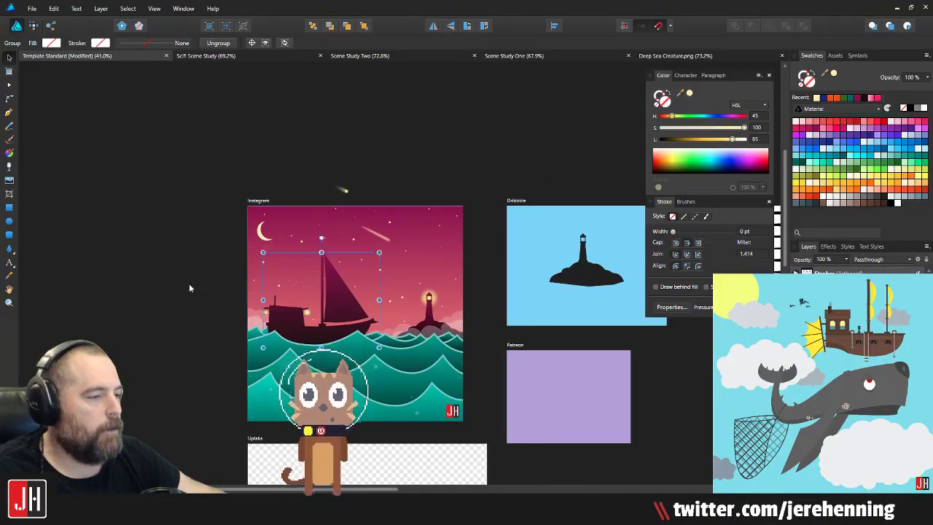
pyautogui.click(189, 283)
# Step: Reposition the streak slightly, rotate it to a steeper downward-right slope, and save the document
pyautogui.scroll(3, 384, 245)
pyautogui.scroll(3, 408, 208)
pyautogui.click(374, 191)
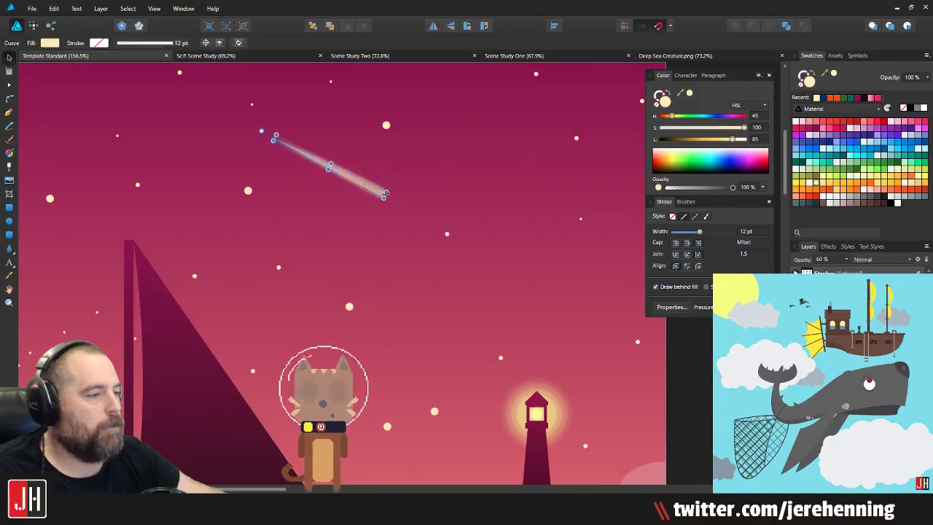
pyautogui.moveTo(370, 190); pyautogui.dragTo(390, 237)
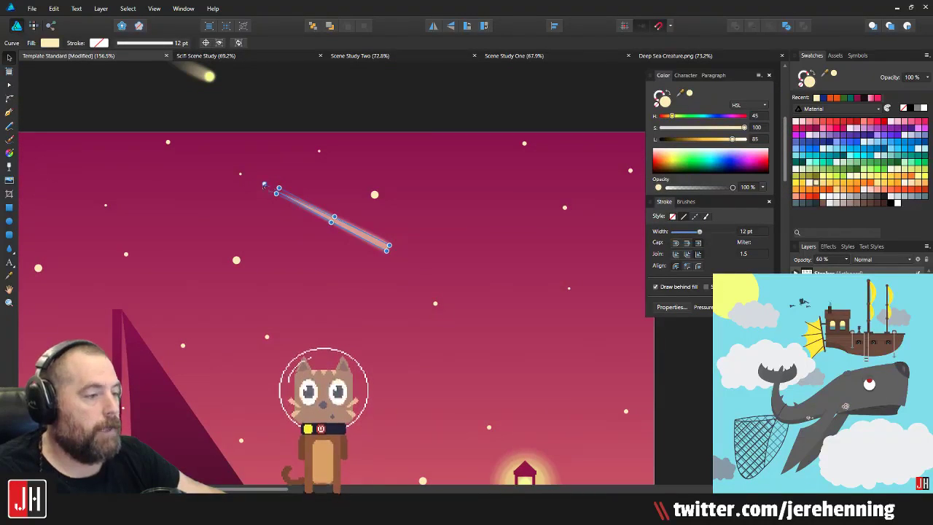
pyautogui.moveTo(266, 183); pyautogui.dragTo(268, 177)
pyautogui.hotkey('shift', 'Down')
pyautogui.hotkey('shift', 'Down')
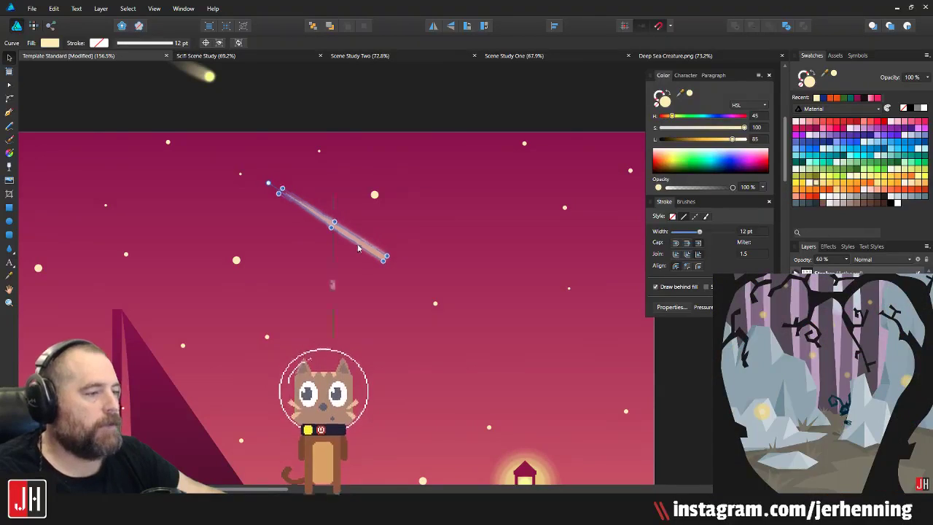
pyautogui.click(413, 118)
pyautogui.scroll(-5, 332, 185)
pyautogui.hotkey('ctrl', 's')
pyautogui.scroll(2, 356, 186)
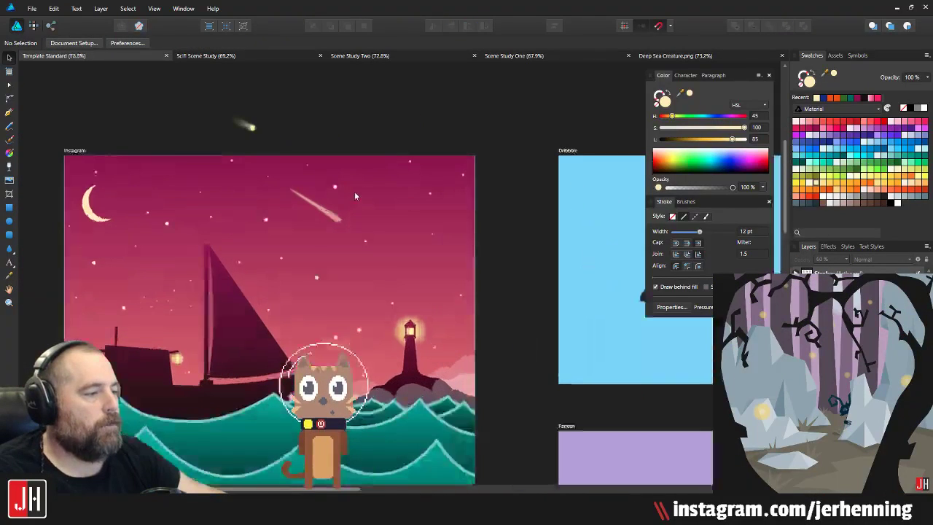
# Step: Duplicate the streak, scale the copy down to roughly half size, and place it to the right of the original
pyautogui.scroll(3, 357, 188)
pyautogui.click(348, 217)
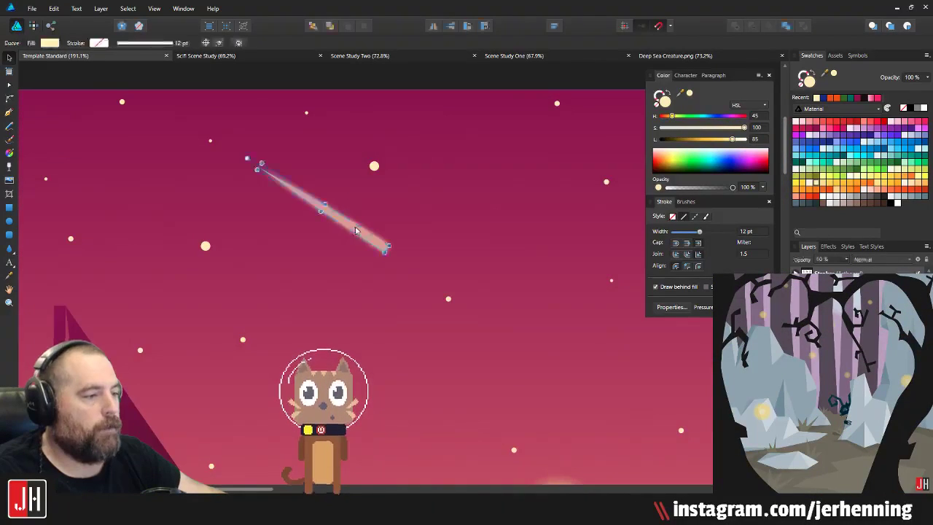
pyautogui.hotkey('ctrl', 'j')
pyautogui.moveTo(363, 231); pyautogui.dragTo(465, 253)
pyautogui.scroll(2, 405, 225)
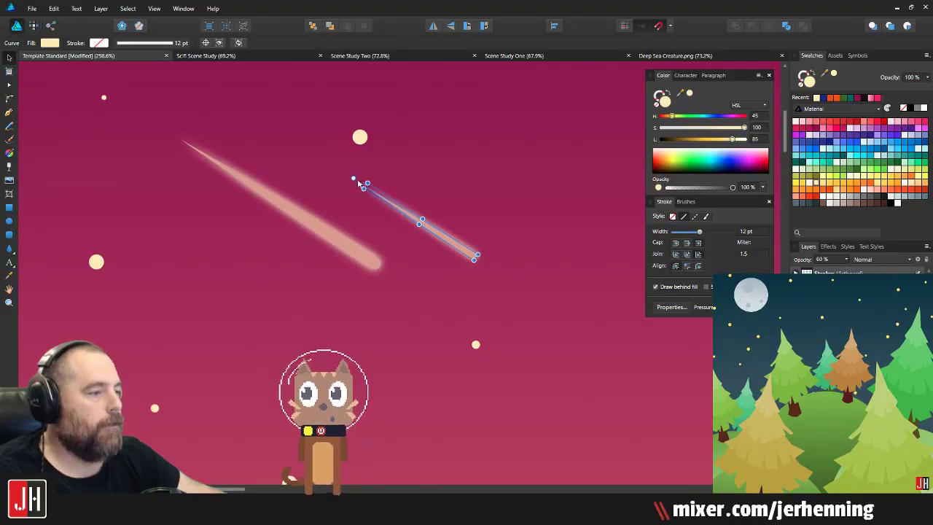
# Step: Fine-tune the small copy's rotation to follow the larger streak and scale it up slightly
pyautogui.moveTo(353, 178); pyautogui.dragTo(352, 180)
pyautogui.click(402, 220)
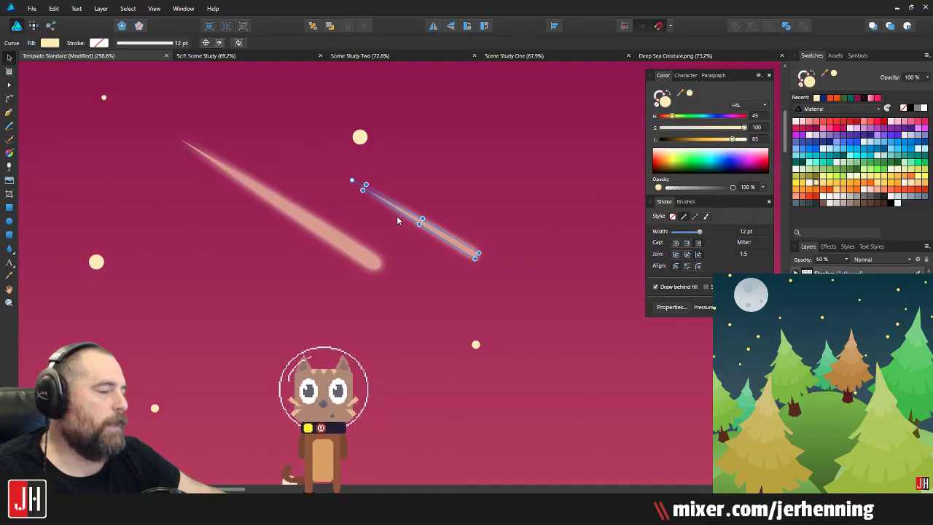
pyautogui.click(363, 184)
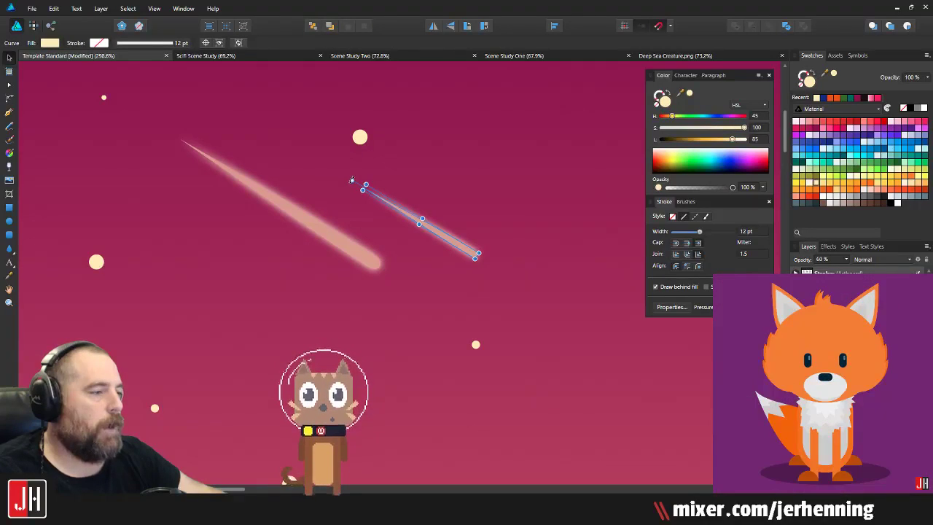
pyautogui.moveTo(355, 176); pyautogui.dragTo(353, 178)
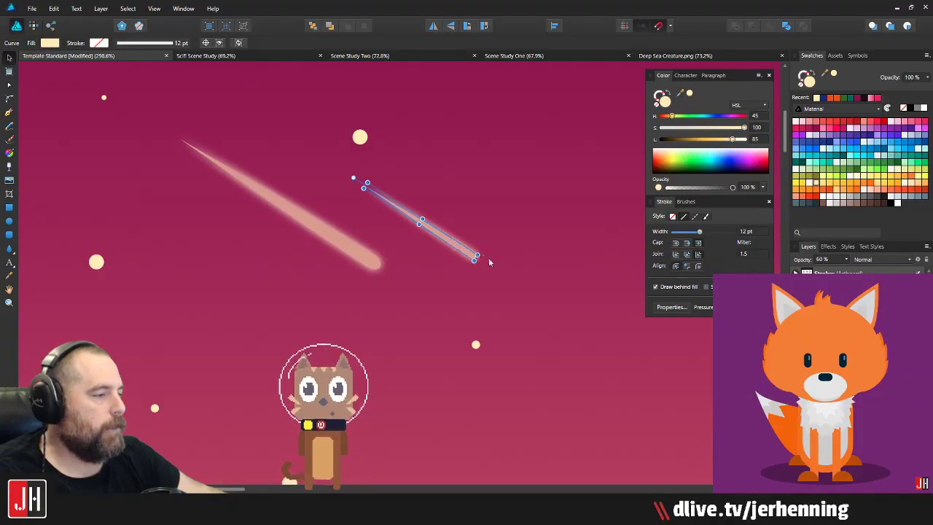
pyautogui.moveTo(478, 256)
pyautogui.mouseDown()
pyautogui.moveTo(516, 259)
pyautogui.moveTo(481, 246)
pyautogui.mouseUp()
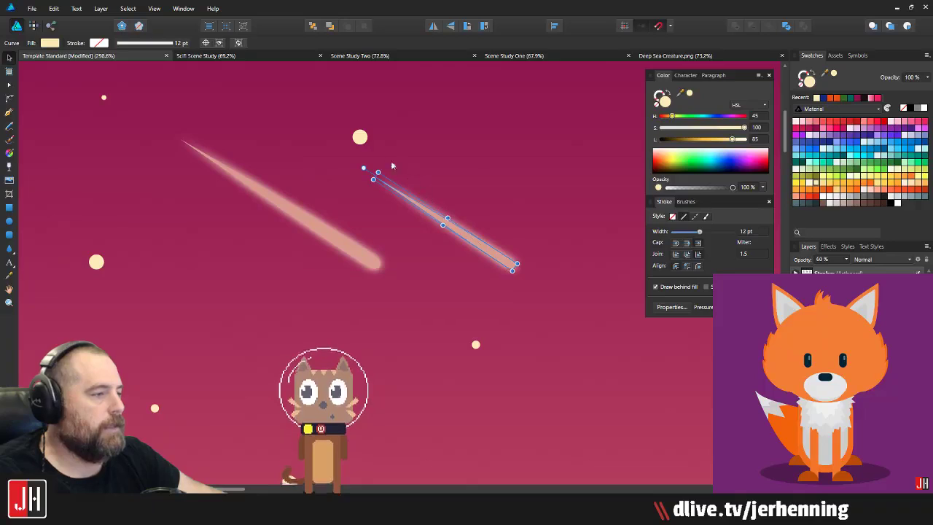
# Step: Move the large star above the smaller streak up and to the right, then deselect it
pyautogui.moveTo(360, 137); pyautogui.dragTo(427, 118)
pyautogui.scroll(-12, 414, 164)
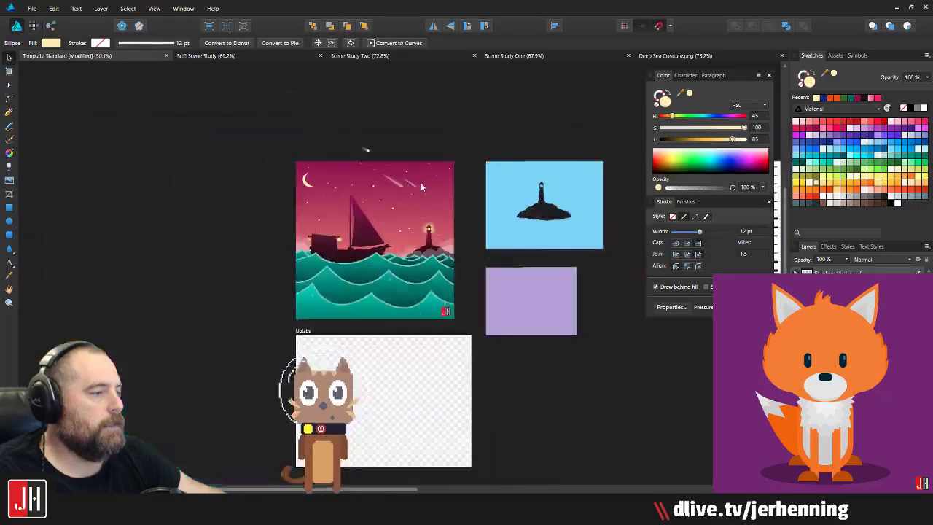
pyautogui.click(455, 199)
# Step: Nudge the smaller streak slightly closer to the larger one and deselect it
pyautogui.scroll(8, 418, 189)
pyautogui.scroll(6, 442, 195)
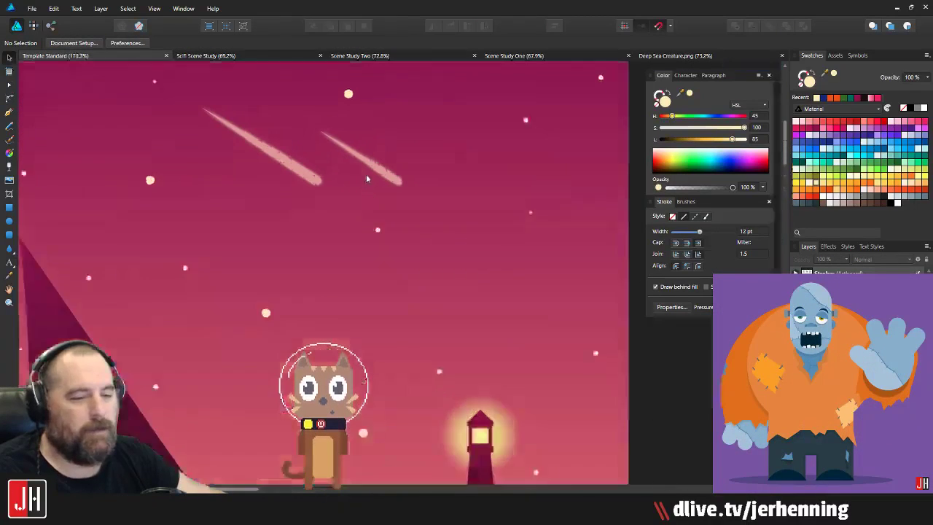
pyautogui.click(441, 216)
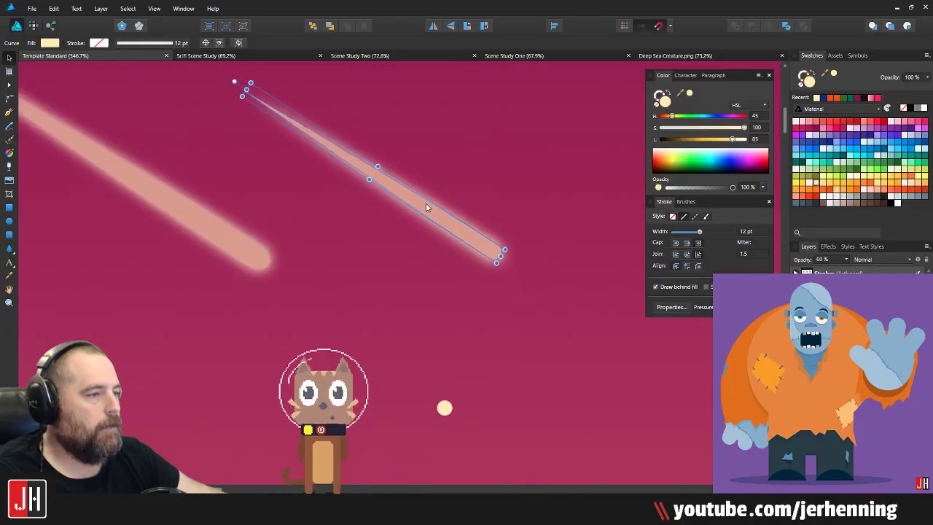
pyautogui.scroll(-6, 437, 222)
pyautogui.hotkey('ctrl', 'd')
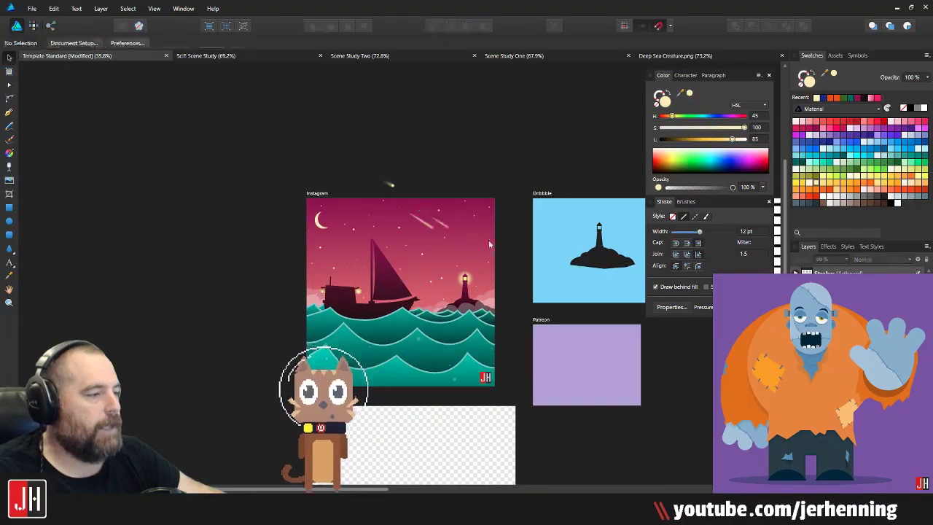
# Step: Enlarge the larger streak slightly about its centre and deselect it
pyautogui.scroll(8, 437, 222)
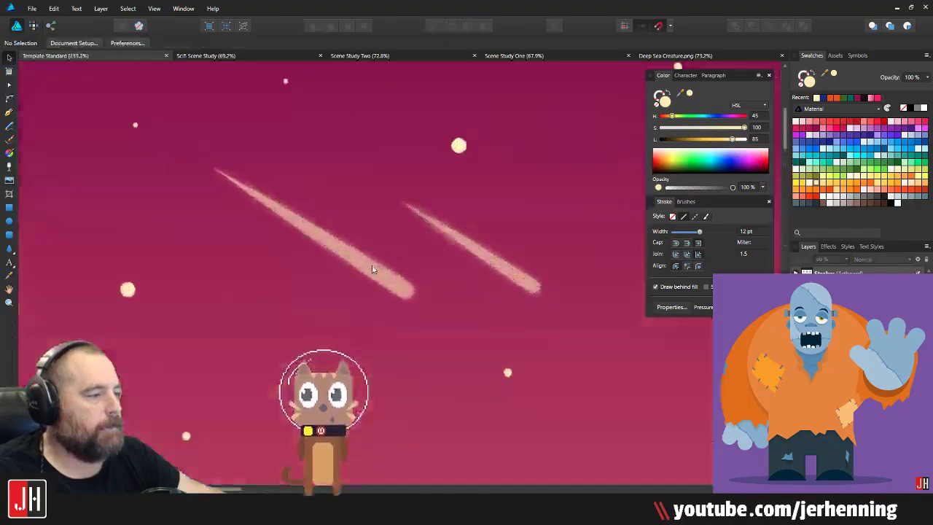
pyautogui.click(372, 269)
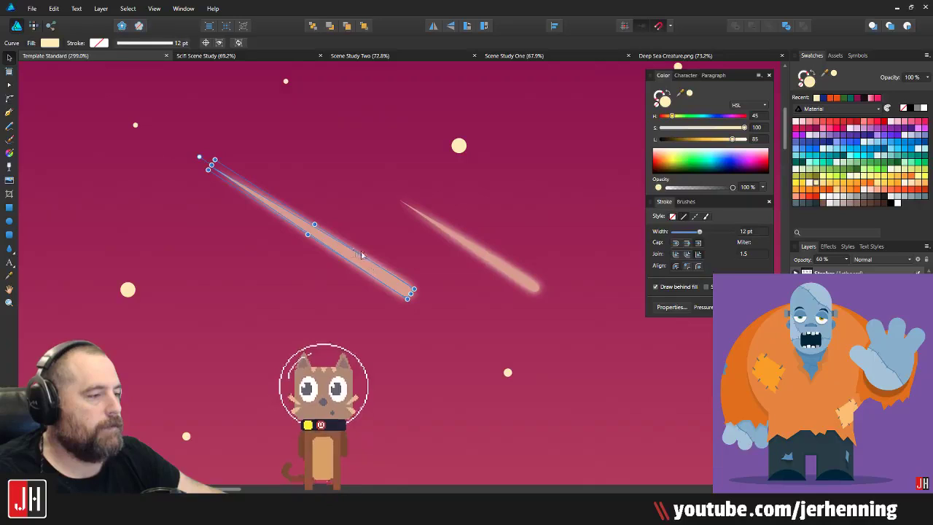
pyautogui.moveTo(408, 292)
pyautogui.mouseDown()
pyautogui.moveTo(468, 286)
pyautogui.moveTo(411, 296)
pyautogui.mouseUp()
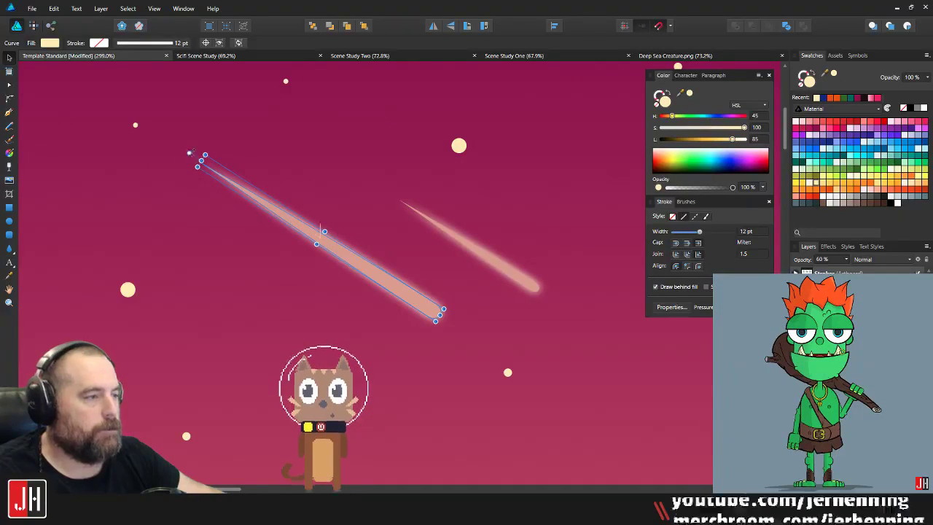
pyautogui.scroll(-10, 366, 232)
pyautogui.click(475, 257)
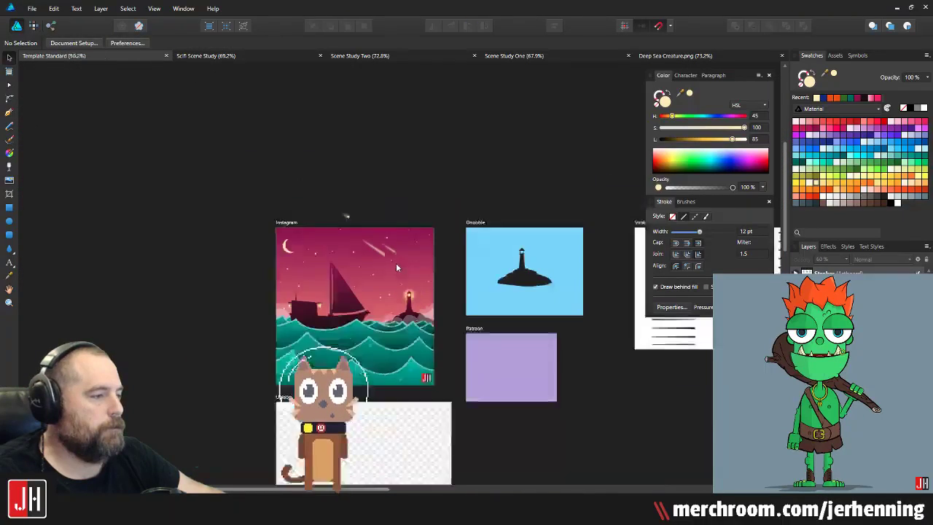
# Step: Rotate the smaller streak to a slightly steeper slope and compare both streaks in the full scene
pyautogui.scroll(-2, 396, 262)
pyautogui.scroll(6, 338, 242)
pyautogui.scroll(1, 370, 241)
pyautogui.click(374, 239)
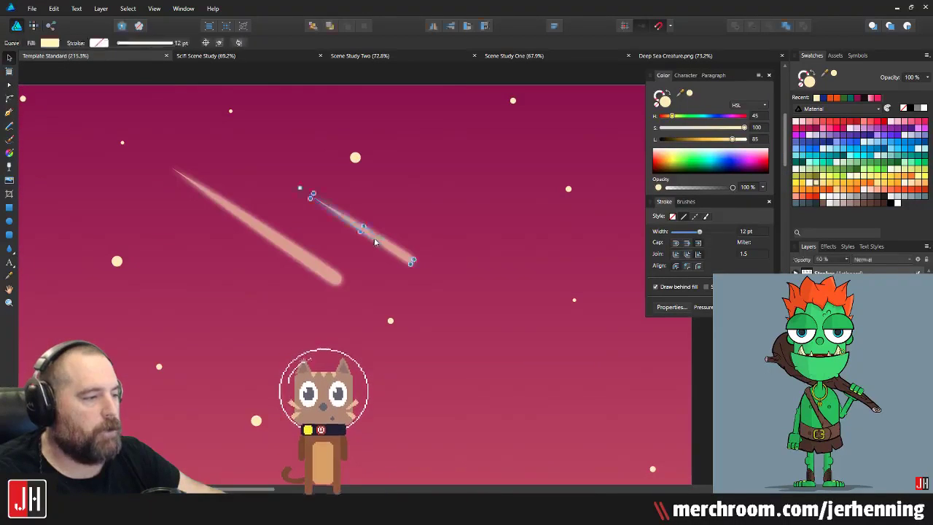
pyautogui.moveTo(299, 188); pyautogui.dragTo(300, 186)
pyautogui.scroll(-6, 315, 199)
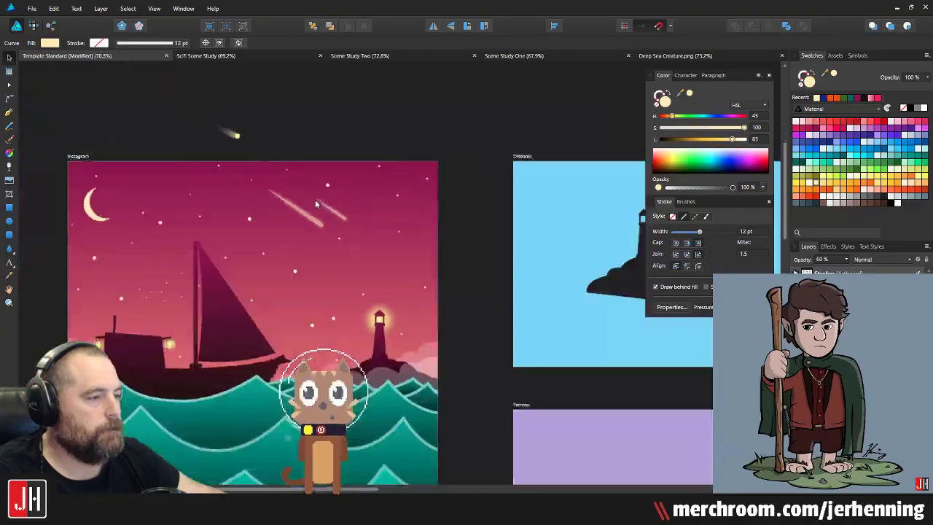
# Step: Move the smaller streak down and to the right, farther away from the larger streak
pyautogui.scroll(6, 344, 218)
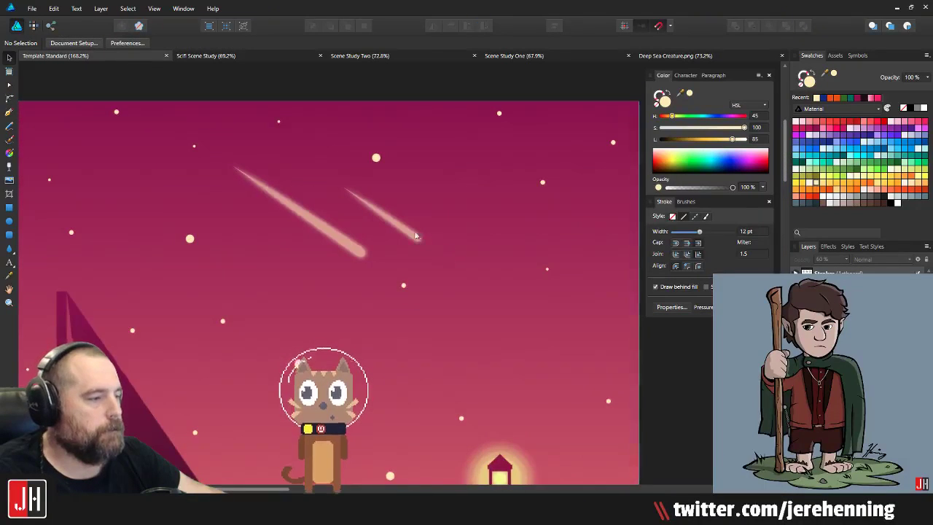
pyautogui.click(416, 233)
pyautogui.moveTo(416, 233); pyautogui.dragTo(438, 253)
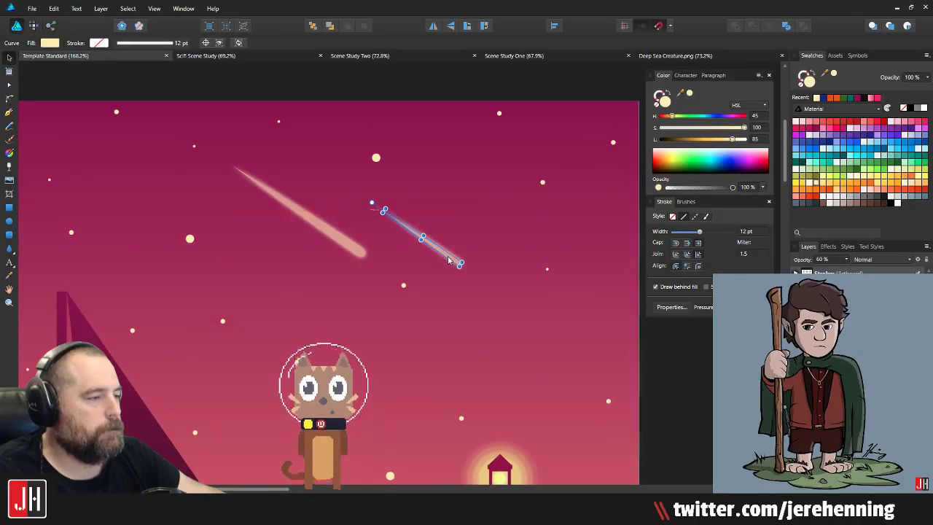
pyautogui.scroll(-4, 432, 257)
pyautogui.scroll(5, 455, 281)
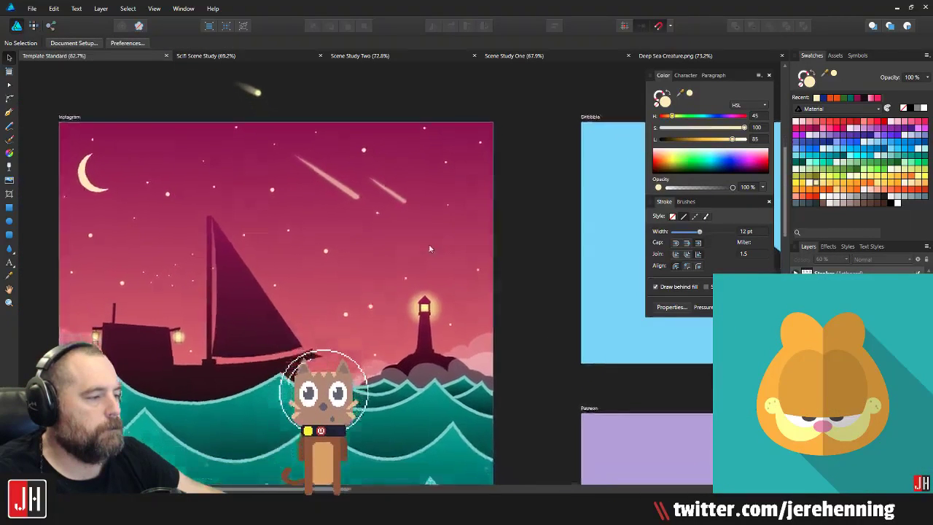
pyautogui.scroll(1, 368, 173)
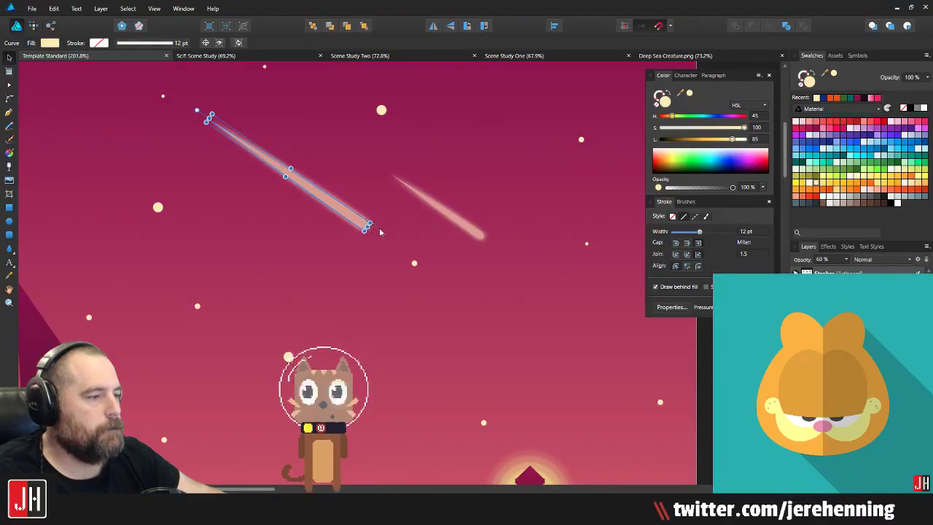
# Step: Move the larger streak slightly closer to the smaller one, deselect it and save the document
pyautogui.moveTo(348, 226); pyautogui.dragTo(367, 229)
pyautogui.scroll(-5, 363, 231)
pyautogui.click(443, 258)
pyautogui.hotkey('ctrl', 's')
# Step: Examine the placement of both shooting stars within the full night scene
pyautogui.scroll(-2, 398, 258)
pyautogui.scroll(2, 366, 231)
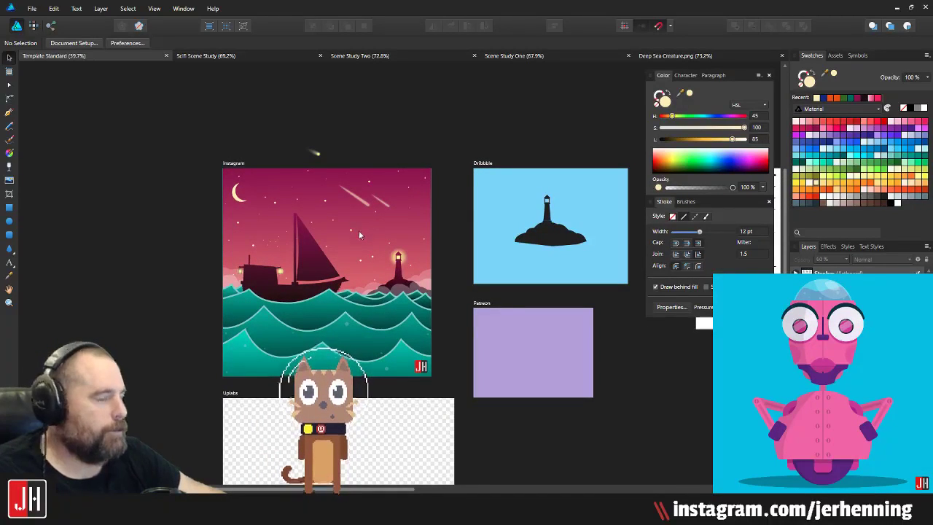
pyautogui.scroll(1, 357, 248)
pyautogui.scroll(2, 356, 269)
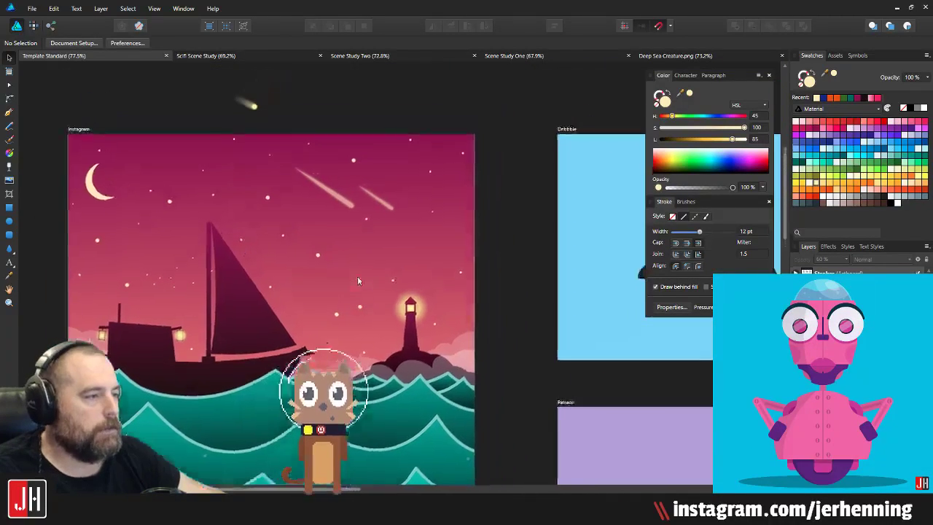
pyautogui.moveTo(358, 277); pyautogui.dragTo(382, 265)
pyautogui.moveTo(339, 235); pyautogui.dragTo(374, 267)
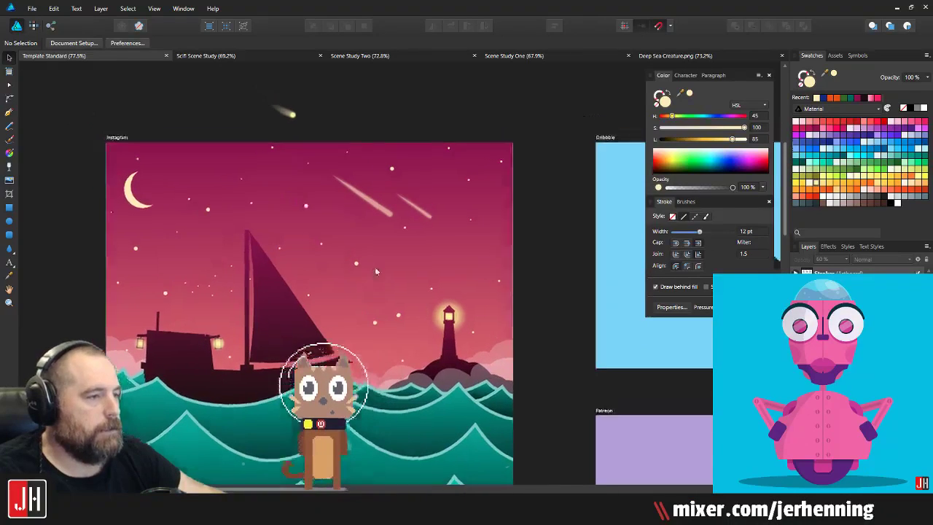
pyautogui.scroll(2, 361, 266)
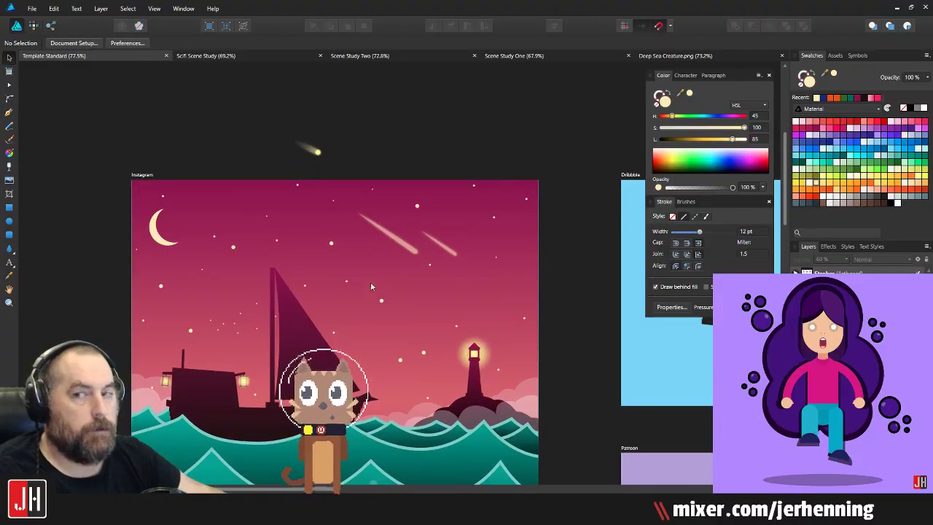
pyautogui.hscroll(2, 306, 263)
# Step: Draw a long, thin, angular cloud outline with the Pen tool above the lighthouse, extending past the artboard's right edge
pyautogui.click(9, 111)
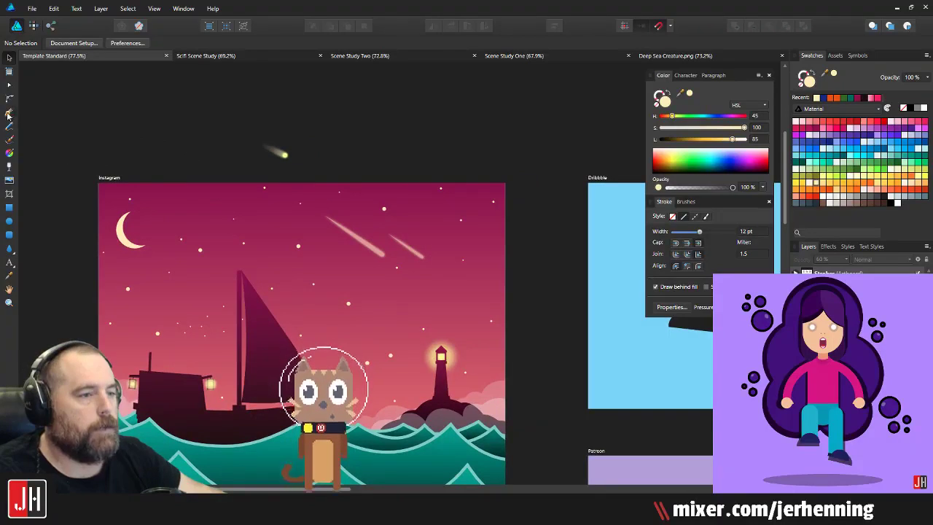
pyautogui.hscroll(3, 352, 252)
pyautogui.scroll(-1, 353, 252)
pyautogui.scroll(1, 352, 252)
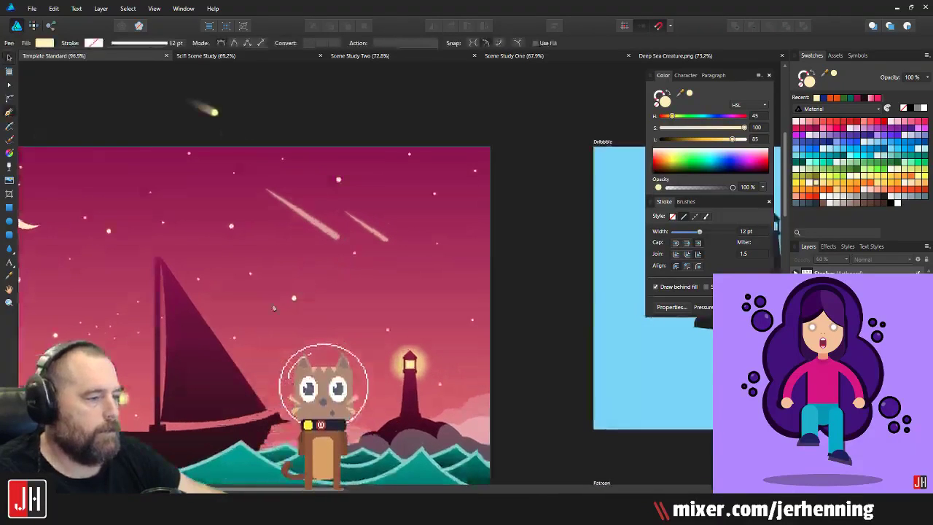
pyautogui.click(230, 315)
pyautogui.click(365, 299)
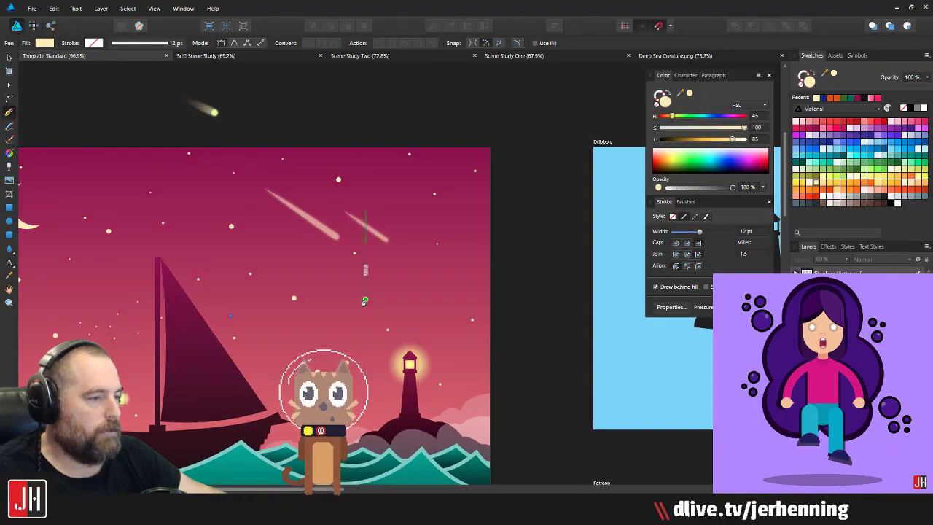
pyautogui.click(441, 295)
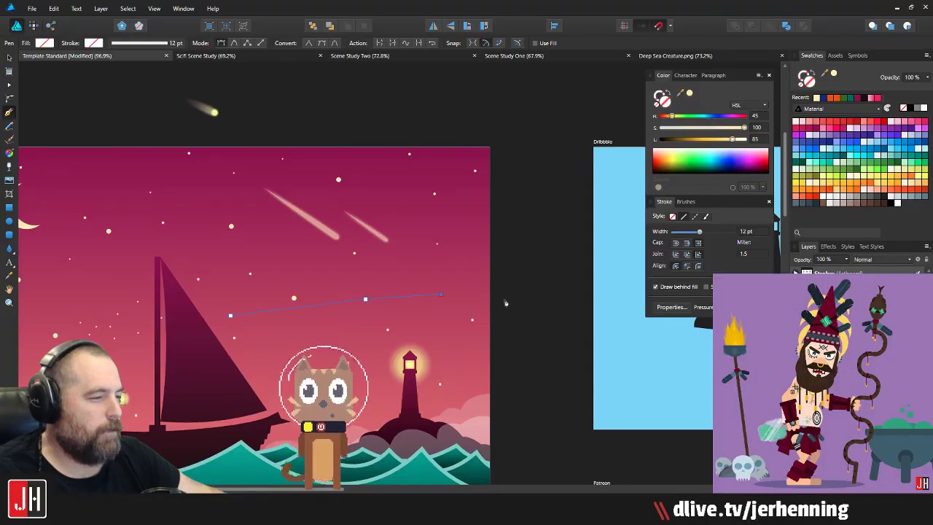
pyautogui.click(540, 308)
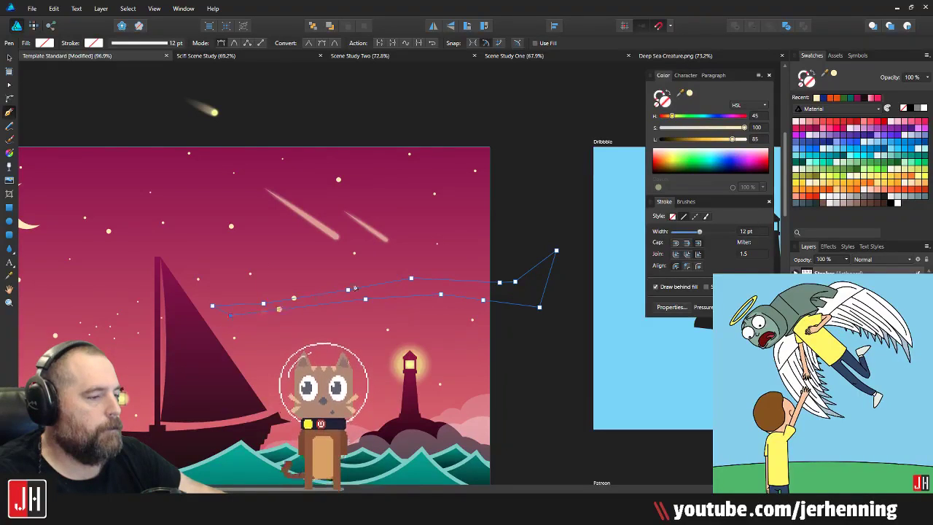
# Step: Fill the cloud shape with near-white, set its opacity to 10% and deselect it
pyautogui.click(824, 197)
pyautogui.press('1')
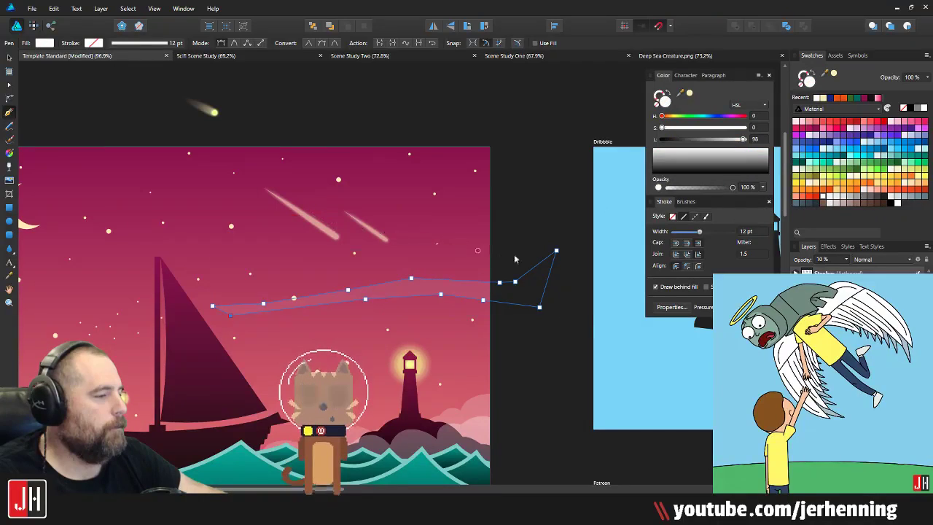
pyautogui.press('v')
pyautogui.click(493, 229)
pyautogui.scroll(-3, 383, 282)
pyautogui.scroll(3, 400, 284)
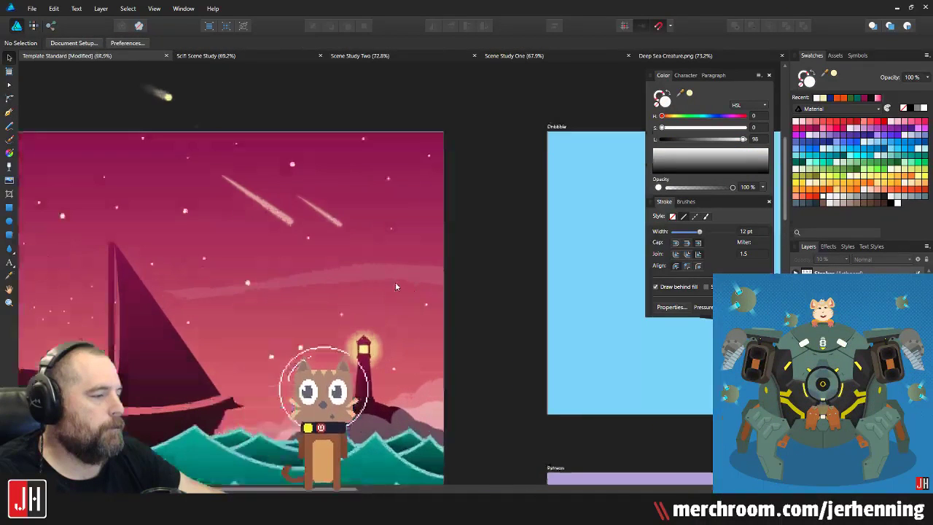
# Step: Move the translucent cloud band slightly to the right and deselect it
pyautogui.click(371, 283)
pyautogui.moveTo(371, 283); pyautogui.dragTo(398, 288)
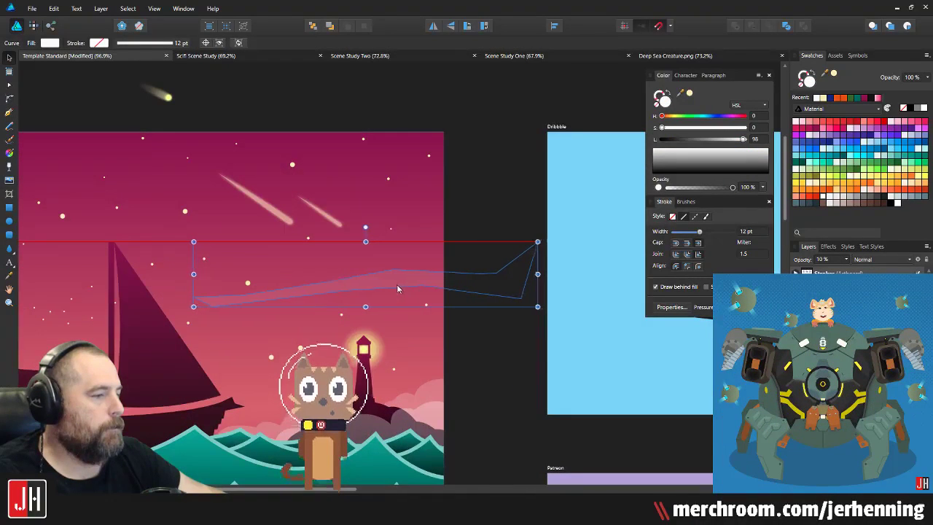
pyautogui.press('Escape')
pyautogui.scroll(-4, 450, 242)
pyautogui.scroll(4, 433, 246)
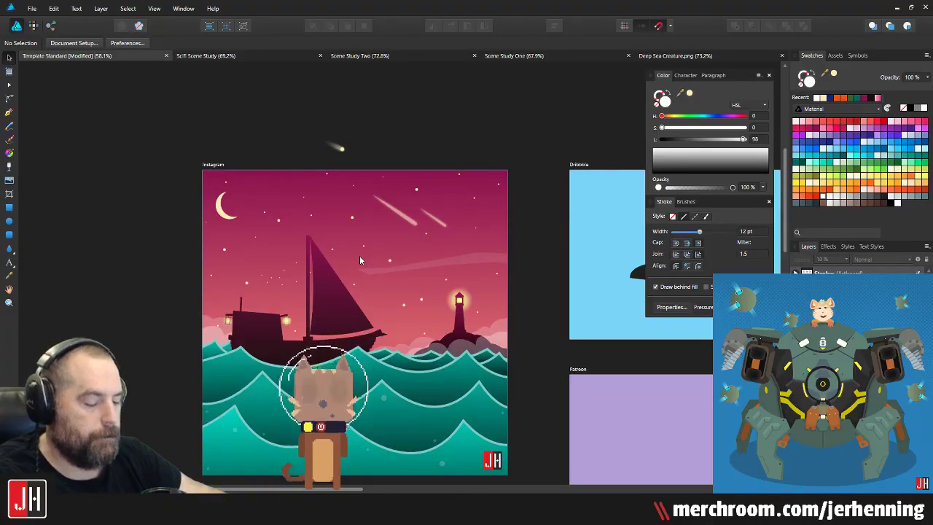
# Step: Draw a second thin, wavy cloud band below the crescent moon, filled near-white at 10% opacity
pyautogui.press('p')
pyautogui.scroll(2, 251, 218)
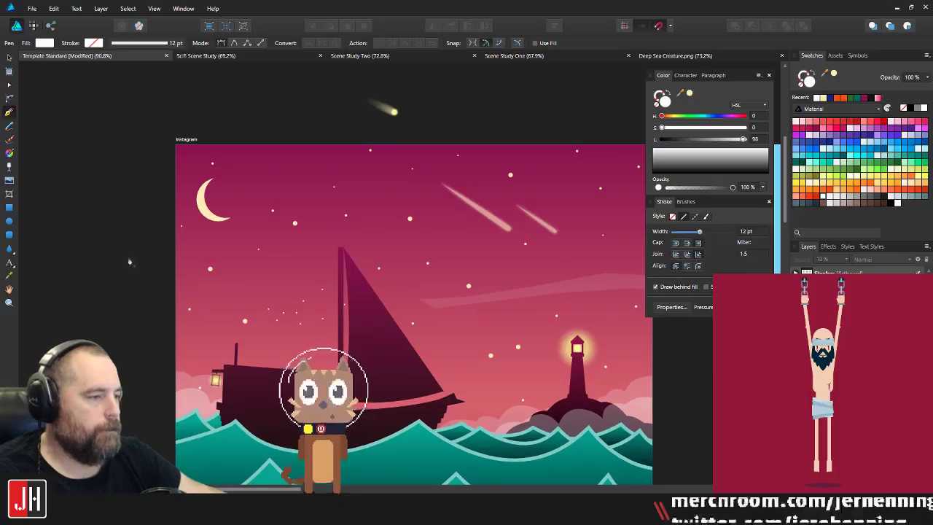
pyautogui.scroll(1, 203, 256)
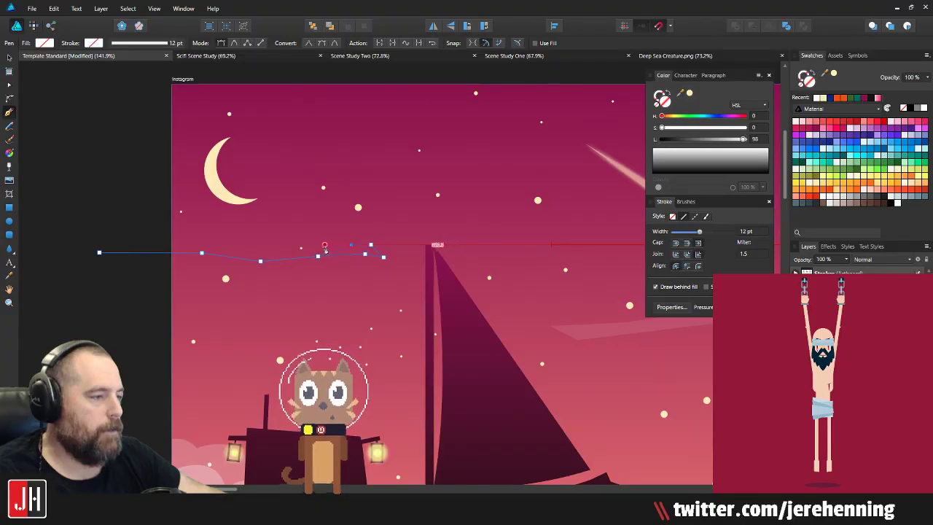
pyautogui.click(317, 246)
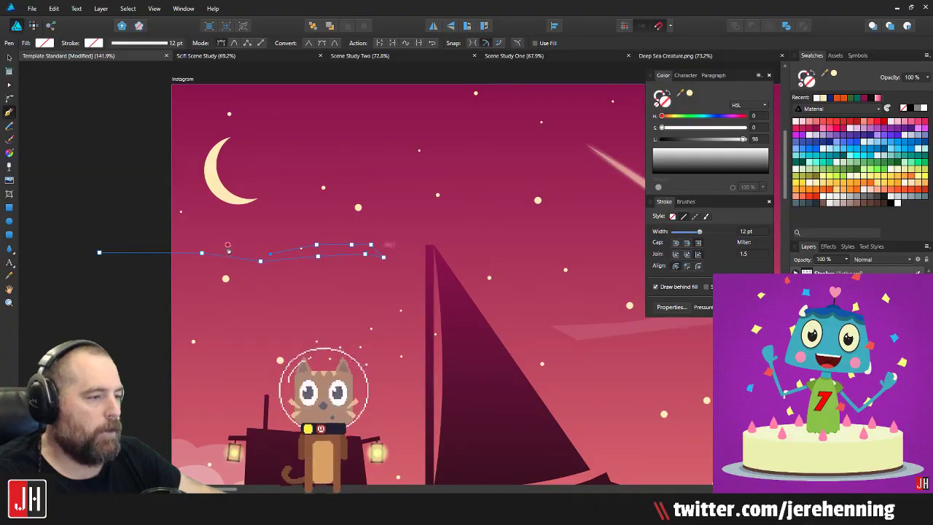
pyautogui.click(127, 245)
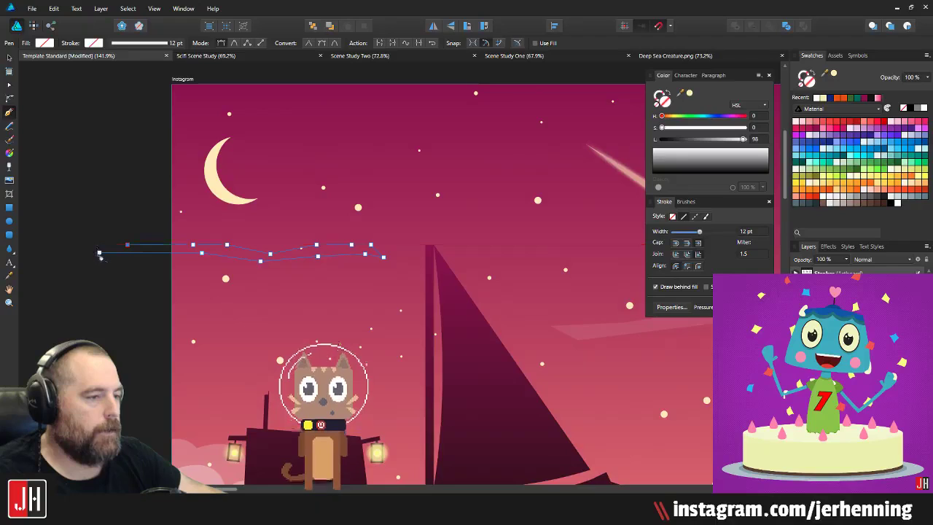
pyautogui.click(823, 197)
pyautogui.press('1')
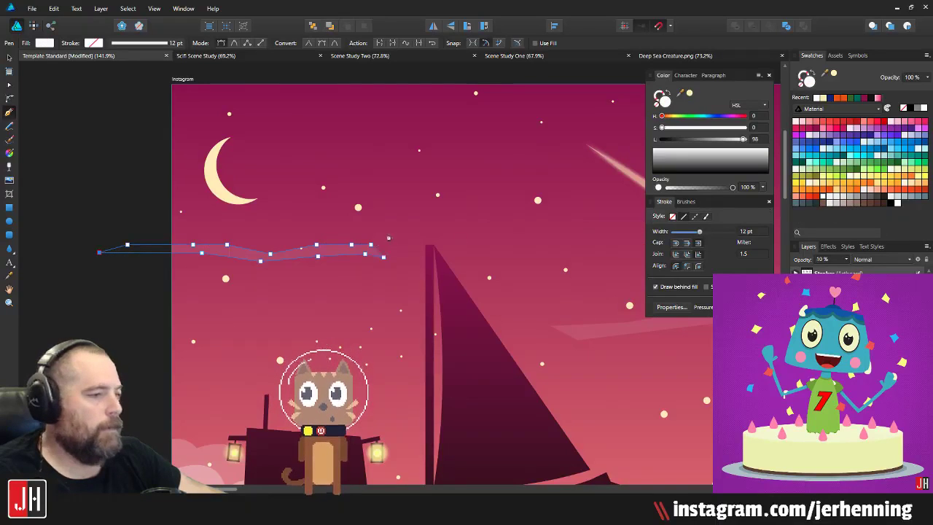
pyautogui.press('v')
pyautogui.click(131, 178)
# Step: Reshape the second cloud band by shifting nodes along its upper edge to soften the dip, and deselect it
pyautogui.scroll(2, 275, 246)
pyautogui.press('a')
pyautogui.click(372, 257)
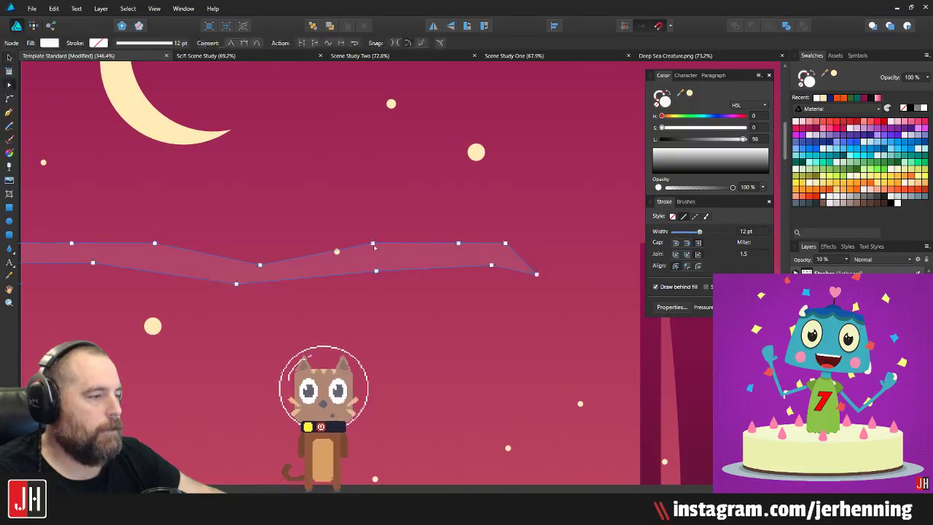
pyautogui.scroll(2, 365, 252)
pyautogui.moveTo(367, 254); pyautogui.dragTo(349, 258)
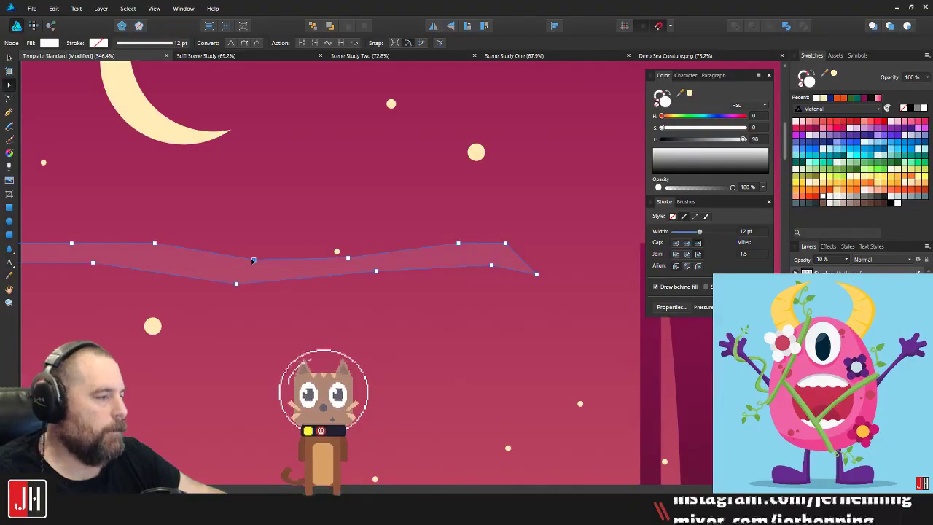
pyautogui.press('v')
pyautogui.scroll(-10, 300, 251)
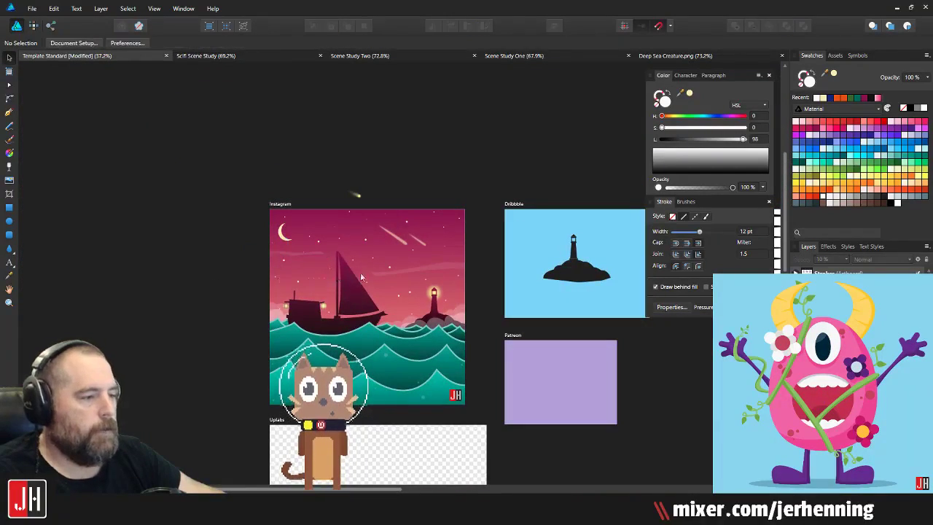
# Step: Delete both translucent cloud bands from the sky
pyautogui.scroll(3, 363, 275)
pyautogui.keyDown('shift'); pyautogui.click(157, 227); pyautogui.keyUp('shift')
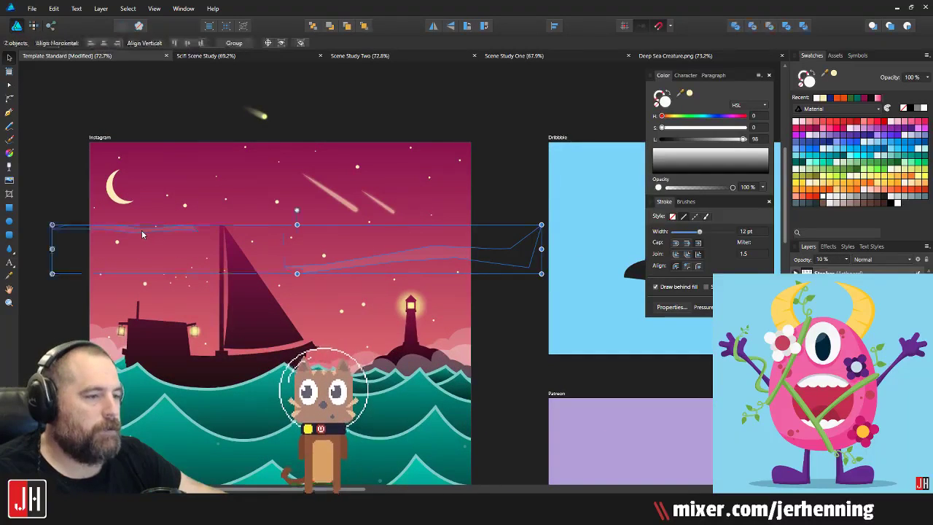
pyautogui.press('Delete')
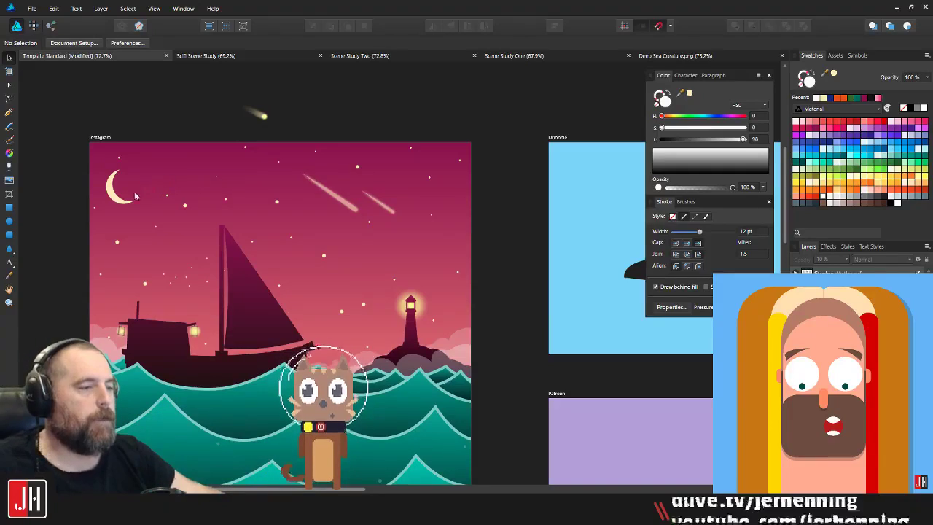
# Step: Delete the crescent moon from the sky
pyautogui.click(112, 203)
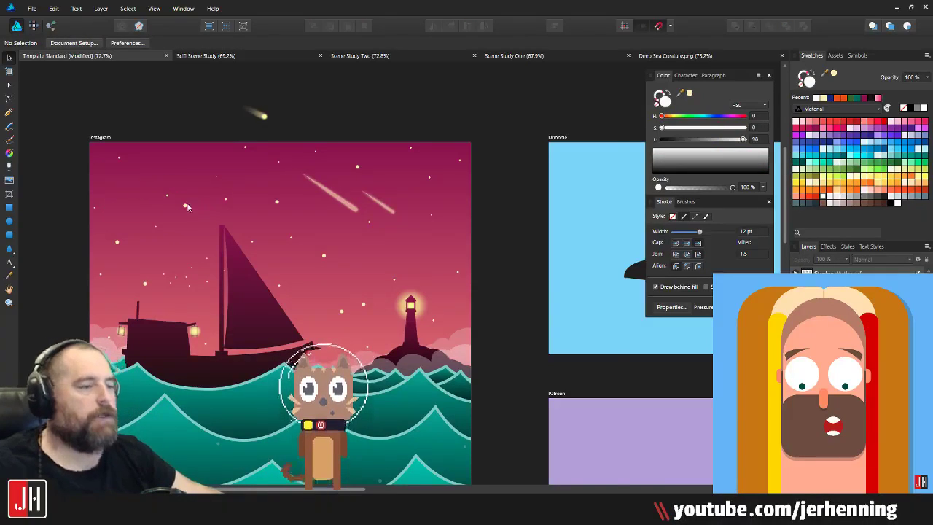
pyautogui.moveTo(108, 191); pyautogui.dragTo(183, 211)
# Step: Draw a circle in the upper-left part of the sky and fill it with the pale yellow sampled from a star
pyautogui.scroll(3, 183, 212)
pyautogui.click(9, 221)
pyautogui.scroll(1, 194, 191)
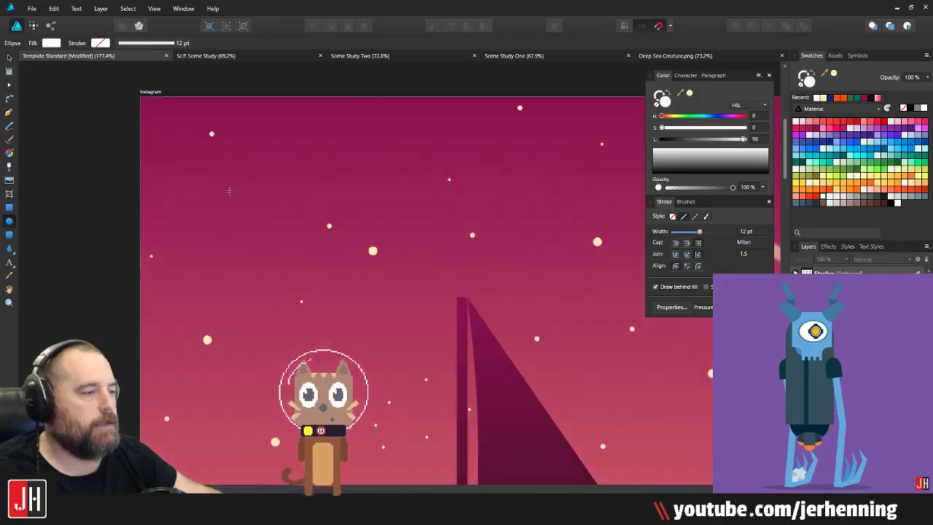
pyautogui.moveTo(191, 159)
pyautogui.mouseDown()
pyautogui.moveTo(325, 292)
pyautogui.moveTo(302, 286)
pyautogui.moveTo(312, 267)
pyautogui.mouseUp()
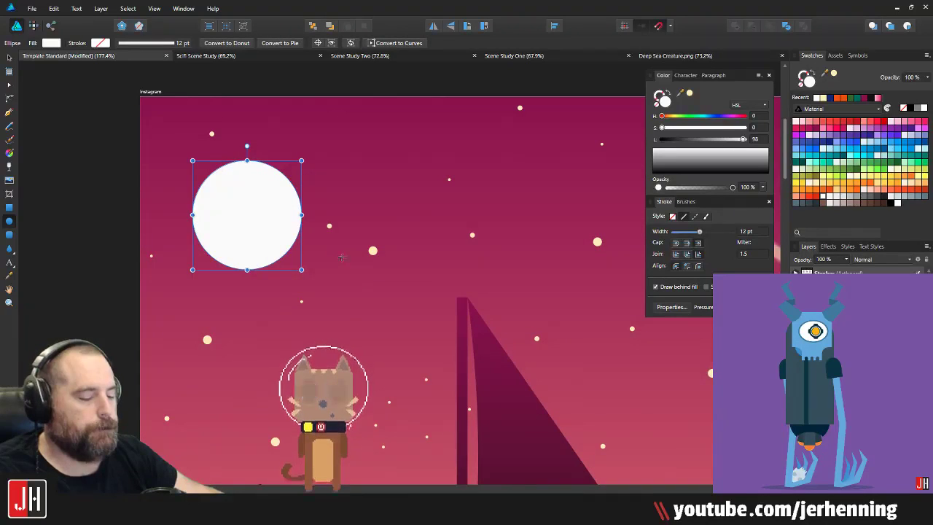
pyautogui.press('i')
pyautogui.click(373, 250)
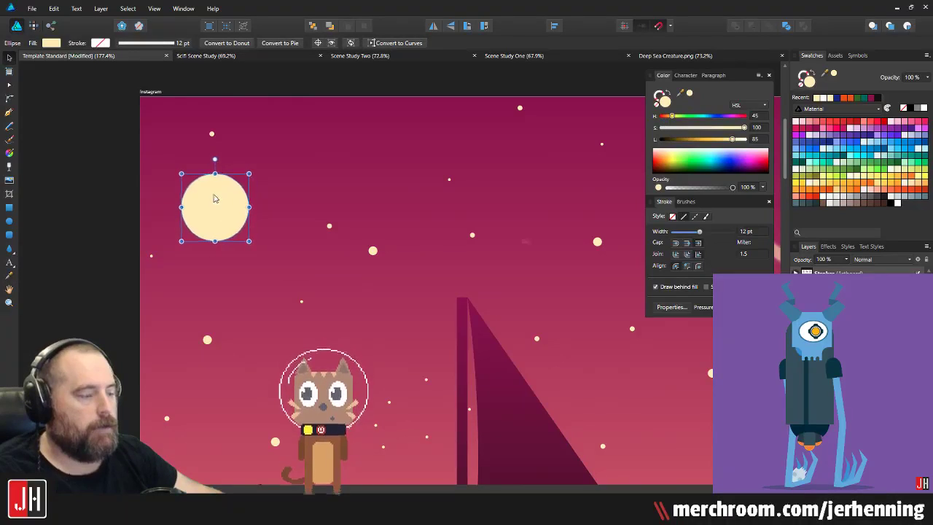
# Step: Place a smaller pale yellow circle overlapping the upper-right edge of the large moon circle
pyautogui.scroll(2, 224, 199)
pyautogui.moveTo(223, 199); pyautogui.dragTo(249, 178)
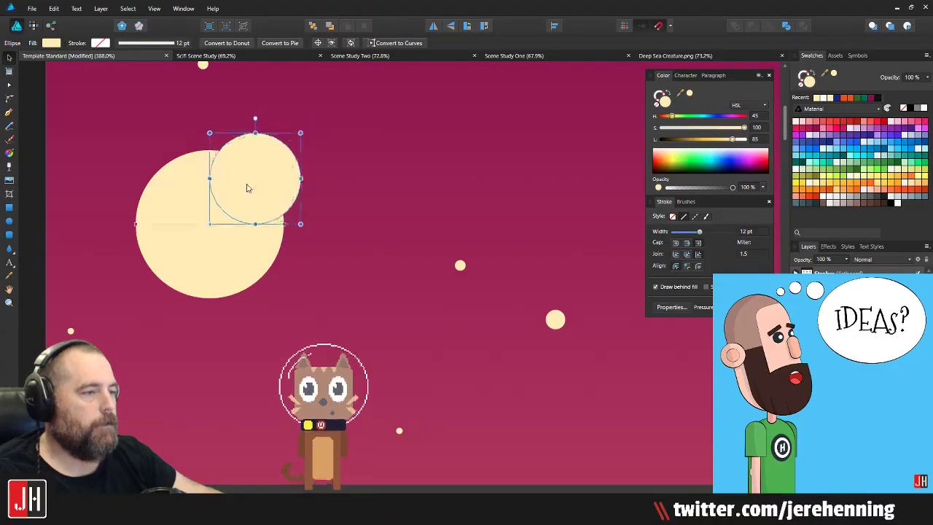
pyautogui.click(167, 218)
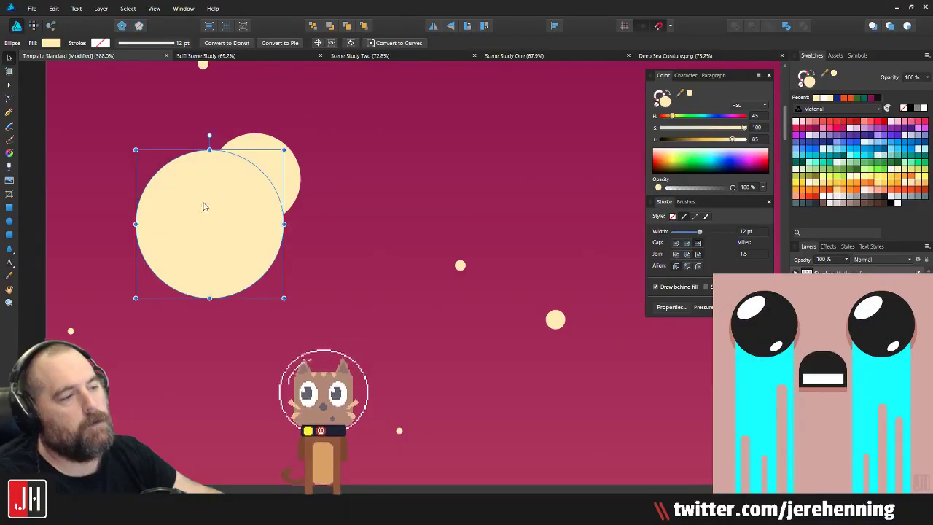
pyautogui.click(290, 178)
pyautogui.moveTo(298, 197); pyautogui.dragTo(310, 269)
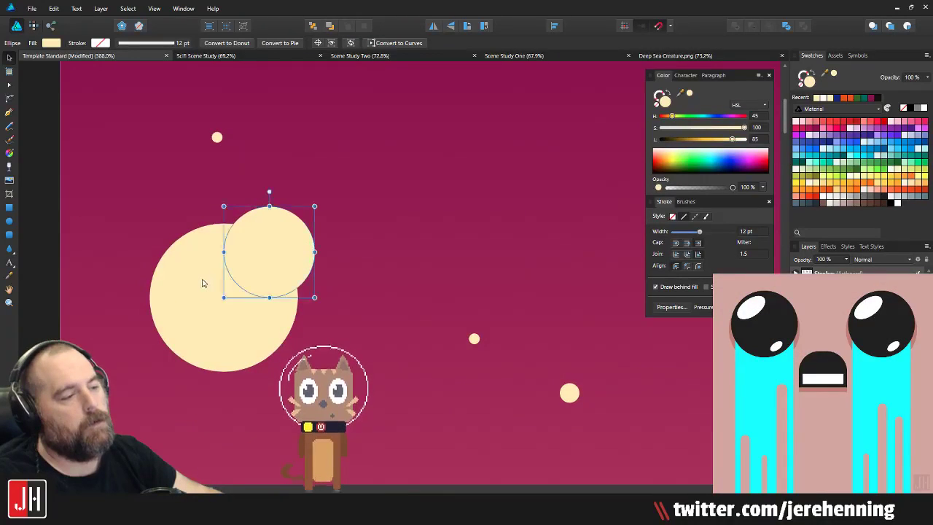
pyautogui.click(203, 281)
# Step: Copy the lighthouse's glowing yellow light and place the copy in the sky beside the moon circles
pyautogui.scroll(-8, 221, 284)
pyautogui.keyDown('ctrl'); pyautogui.scroll(-2, 295, 286); pyautogui.keyUp('ctrl')
pyautogui.keyDown('ctrl'); pyautogui.scroll(2, 306, 303); pyautogui.keyUp('ctrl')
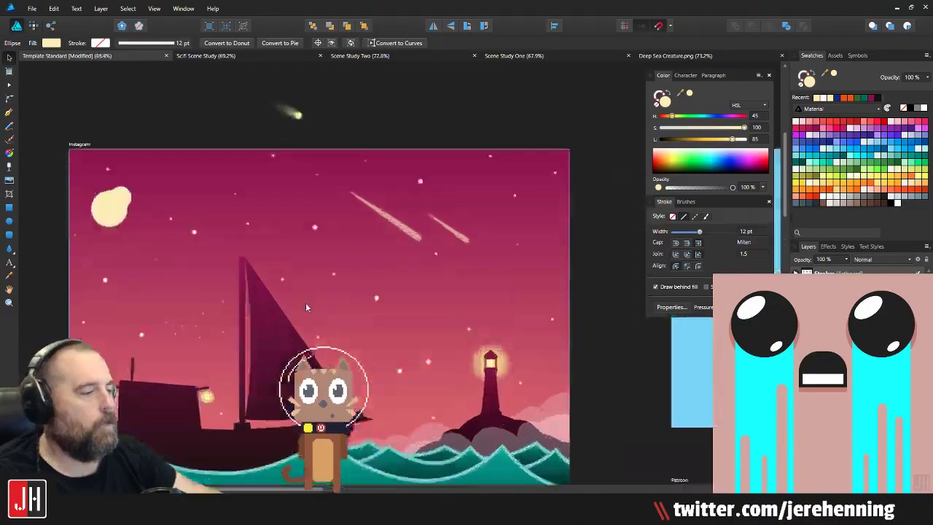
pyautogui.keyDown('ctrl'); pyautogui.scroll(5, 488, 364); pyautogui.keyUp('ctrl')
pyautogui.keyDown('ctrl'); pyautogui.scroll(-7, 511, 349); pyautogui.keyUp('ctrl')
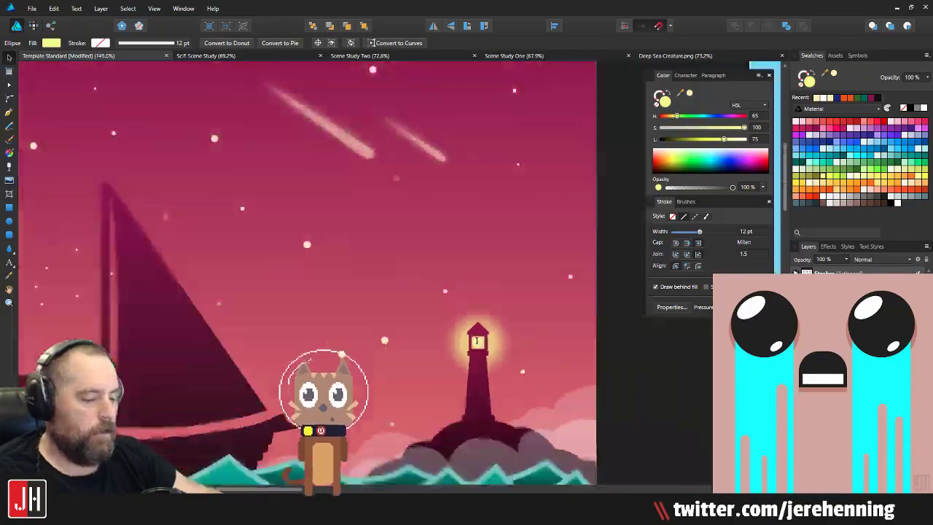
pyautogui.keyDown('ctrl'); pyautogui.scroll(2, 486, 348); pyautogui.keyUp('ctrl')
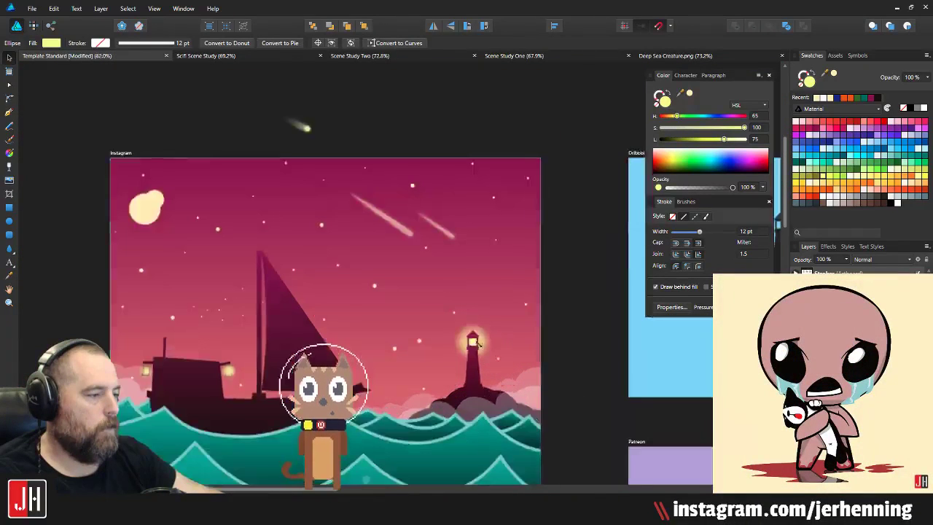
pyautogui.keyDown('ctrl'); pyautogui.scroll(3, 164, 191); pyautogui.keyUp('ctrl')
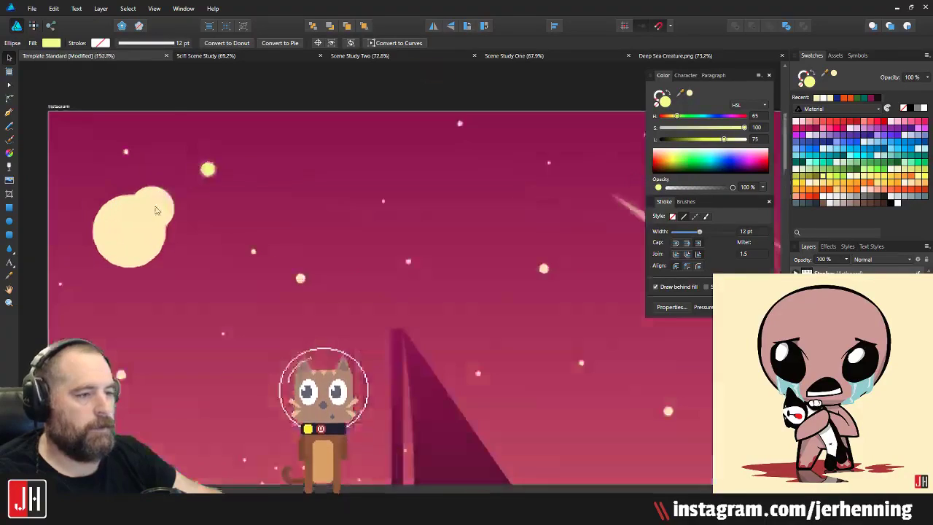
# Step: Delete the two overlapping pale yellow moon circles
pyautogui.click(138, 219)
pyautogui.press('v')
pyautogui.press('Delete')
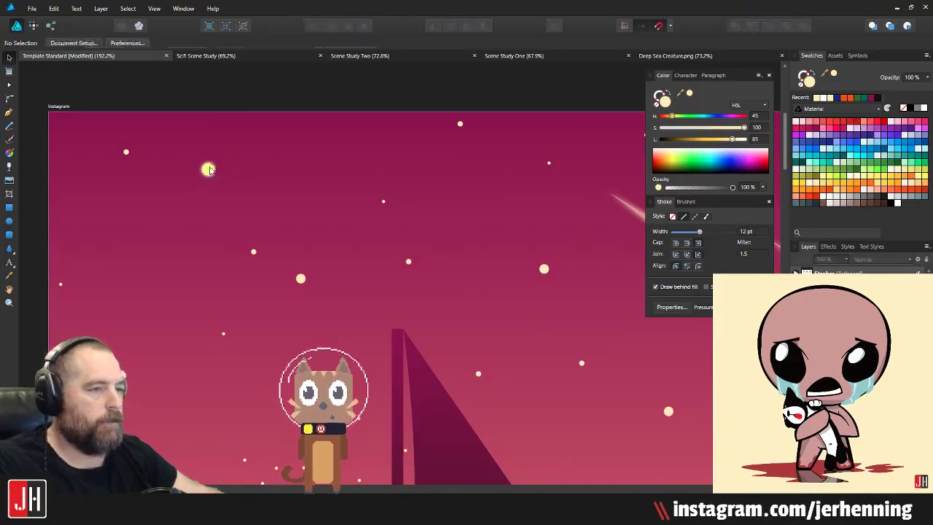
# Step: Enlarge the copied glowing yellow circle into a large moon and position it in the upper-left part of the sky
pyautogui.press('m')
pyautogui.moveTo(132, 223); pyautogui.dragTo(223, 133)
pyautogui.moveTo(184, 193)
pyautogui.mouseDown()
pyautogui.moveTo(143, 256)
pyautogui.moveTo(158, 245)
pyautogui.moveTo(149, 249)
pyautogui.mouseUp()
pyautogui.scroll(3, 117, 250)
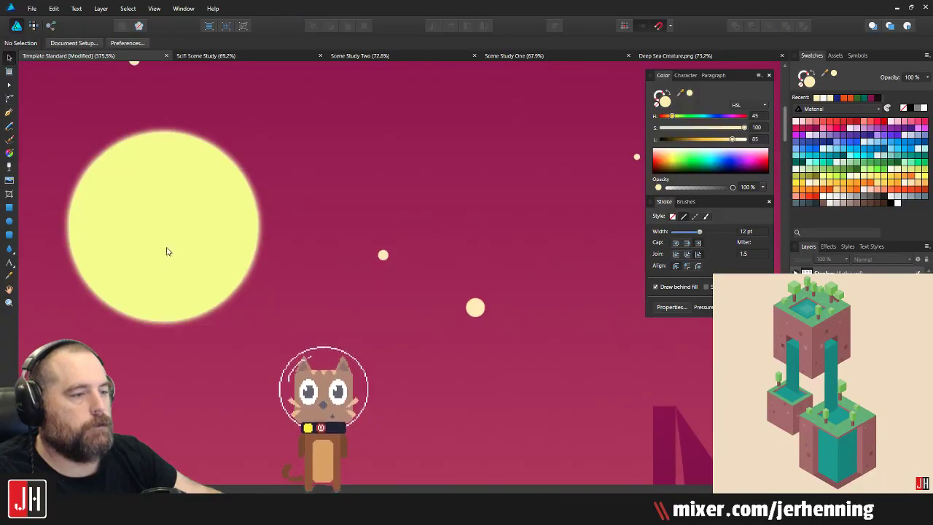
pyautogui.scroll(2, 175, 277)
# Step: Duplicate the yellow moon, shrink the copy and place it over the moon's upper-right edge
pyautogui.moveTo(208, 253); pyautogui.dragTo(237, 227)
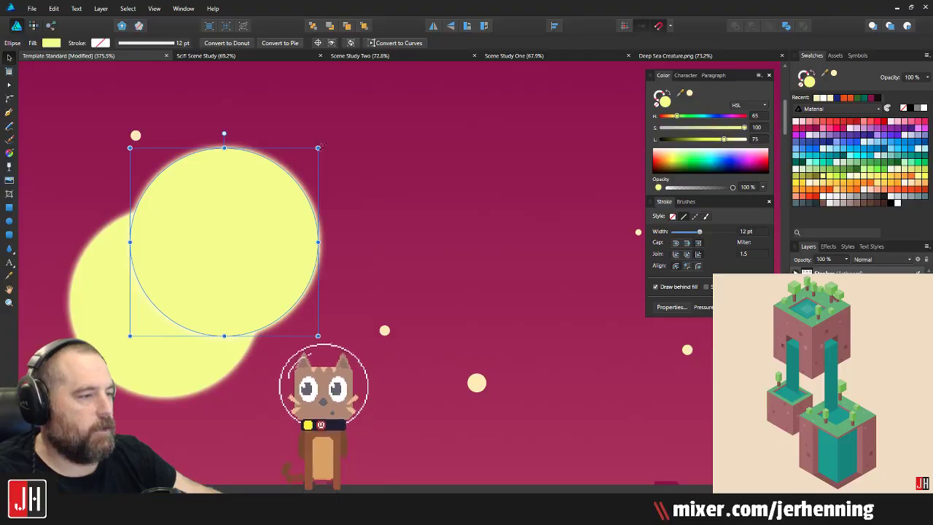
pyautogui.moveTo(321, 148); pyautogui.dragTo(279, 191)
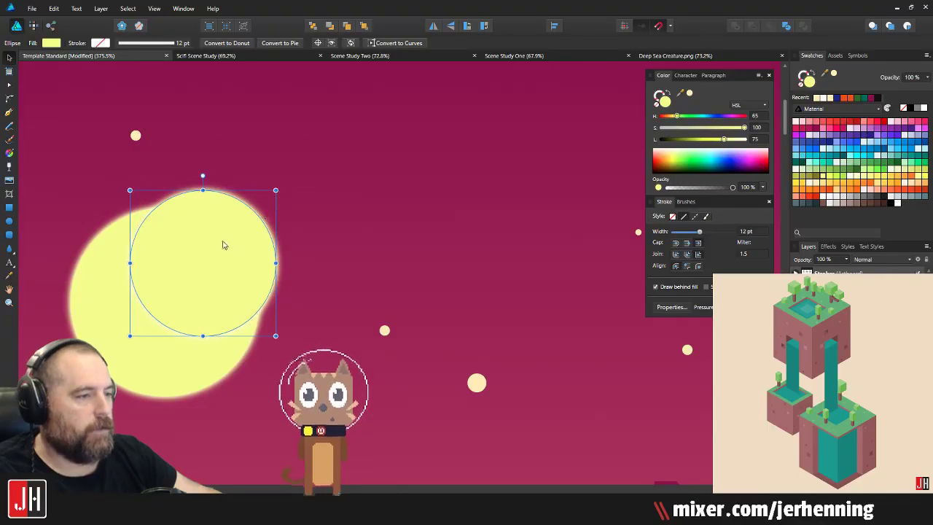
pyautogui.moveTo(223, 246); pyautogui.dragTo(240, 229)
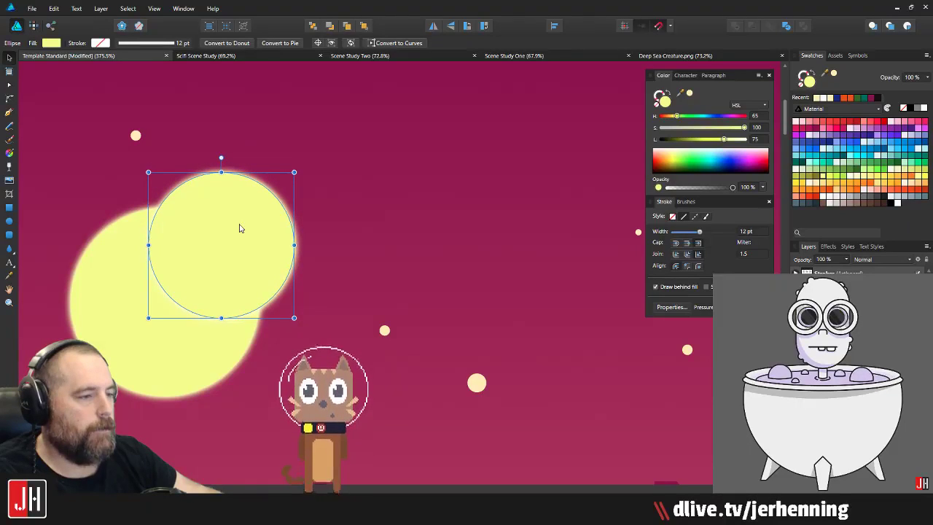
# Step: Subtract the large moon's shape from the smaller circle to leave a crescent along its upper-right edge
pyautogui.click(119, 288)
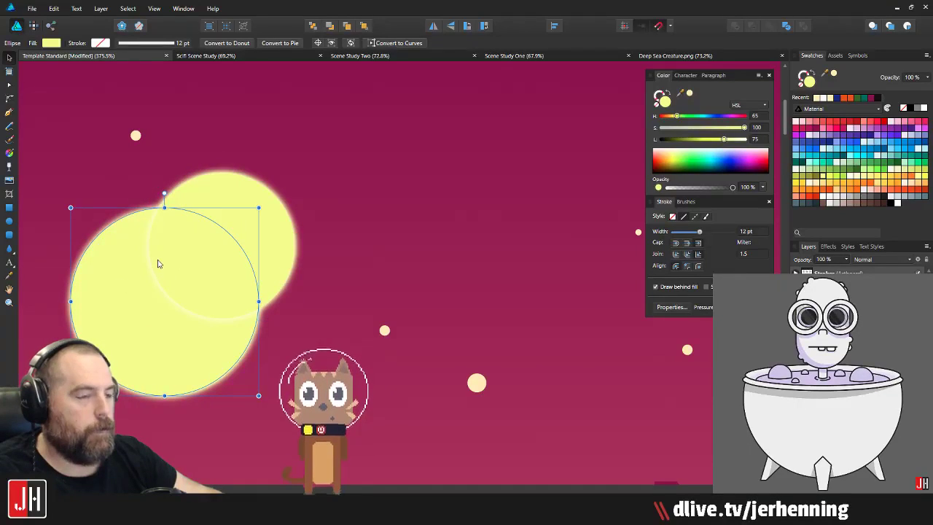
pyautogui.click(198, 250)
pyautogui.click(231, 200)
pyautogui.hotkey('ctrl', 'z')
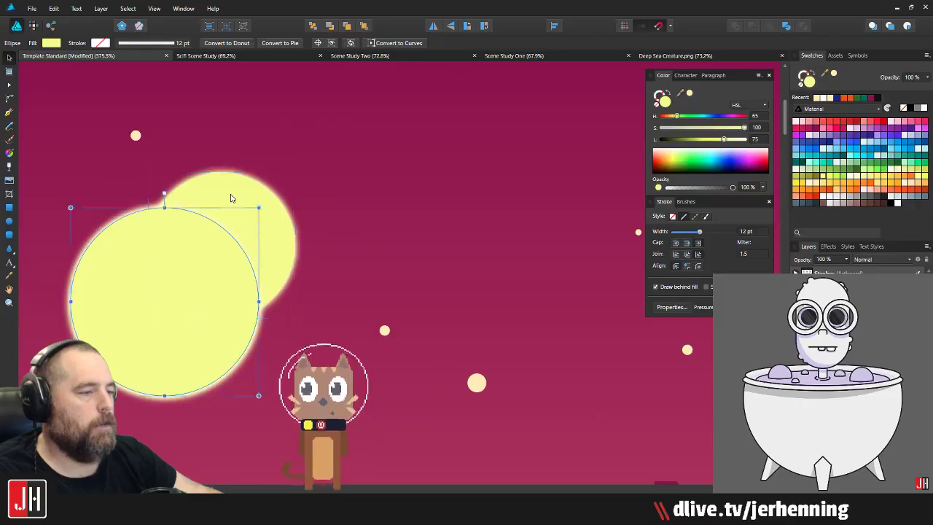
pyautogui.keyDown('shift'); pyautogui.click(230, 198); pyautogui.keyUp('shift')
pyautogui.click(753, 26)
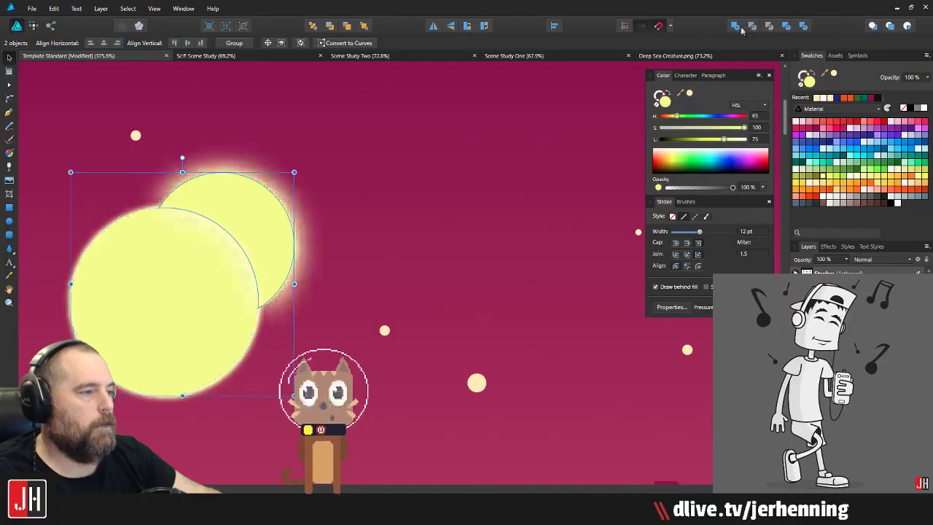
# Step: Shrink the glowing crescent slightly and move it just clear of the large moon's upper-right edge
pyautogui.moveTo(294, 172); pyautogui.dragTo(285, 181)
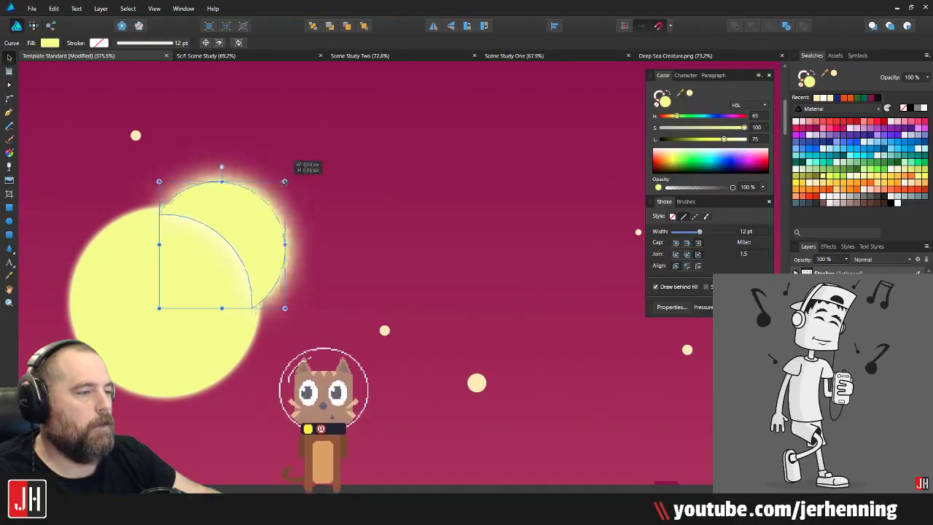
pyautogui.moveTo(268, 228); pyautogui.dragTo(277, 220)
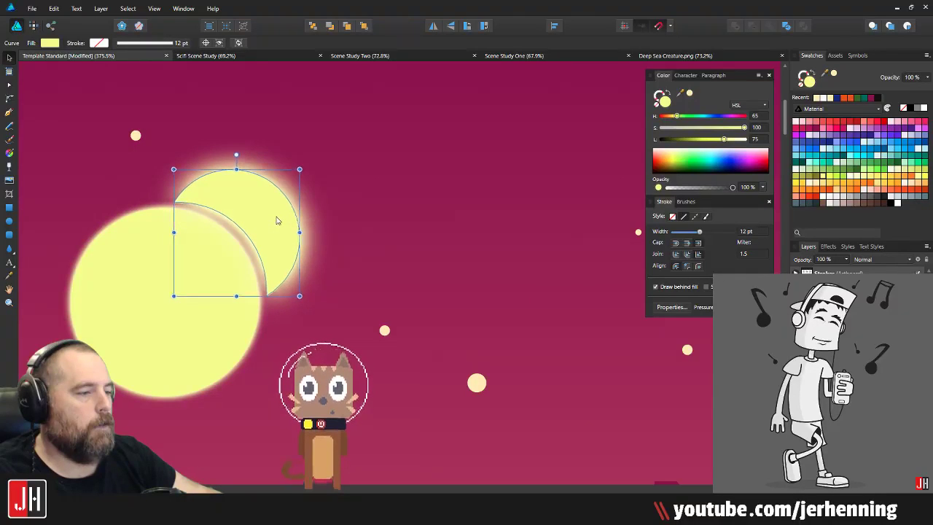
pyautogui.scroll(-7, 275, 251)
pyautogui.click(292, 219)
pyautogui.scroll(5, 272, 278)
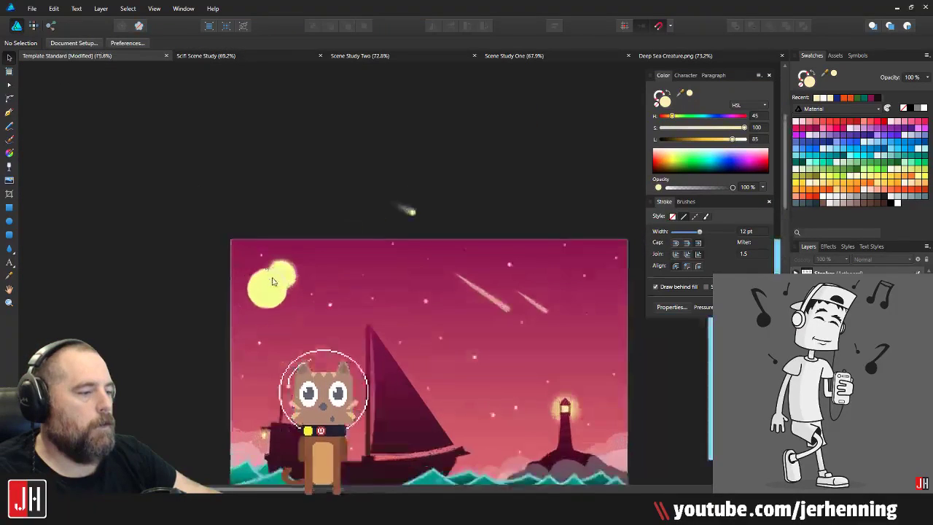
pyautogui.scroll(2, 284, 283)
pyautogui.scroll(3, 245, 234)
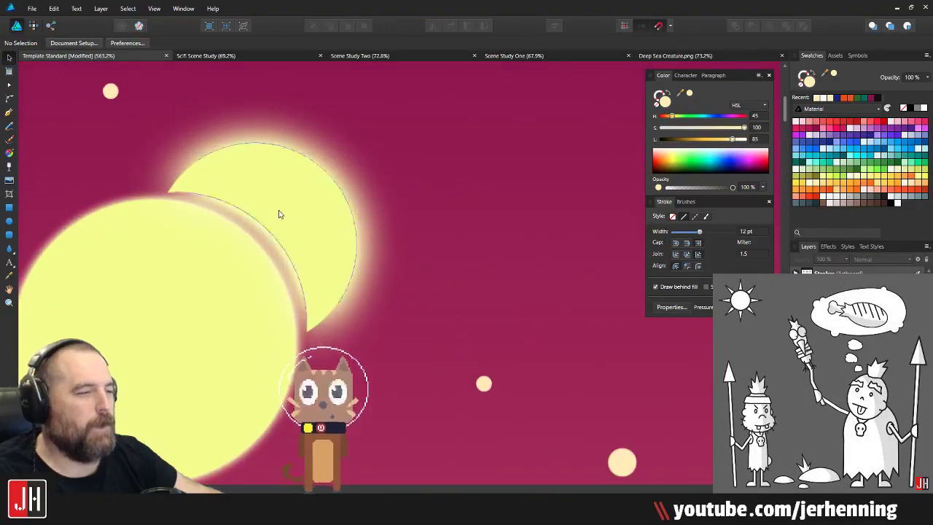
# Step: Delete the glowing crescent beside the large moon
pyautogui.click(312, 194)
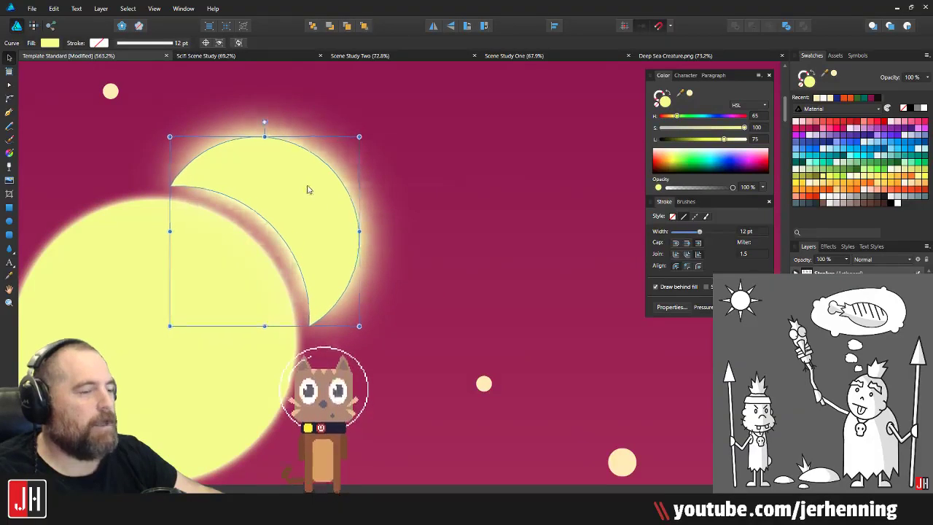
pyautogui.scroll(-6, 305, 219)
pyautogui.scroll(3, 322, 210)
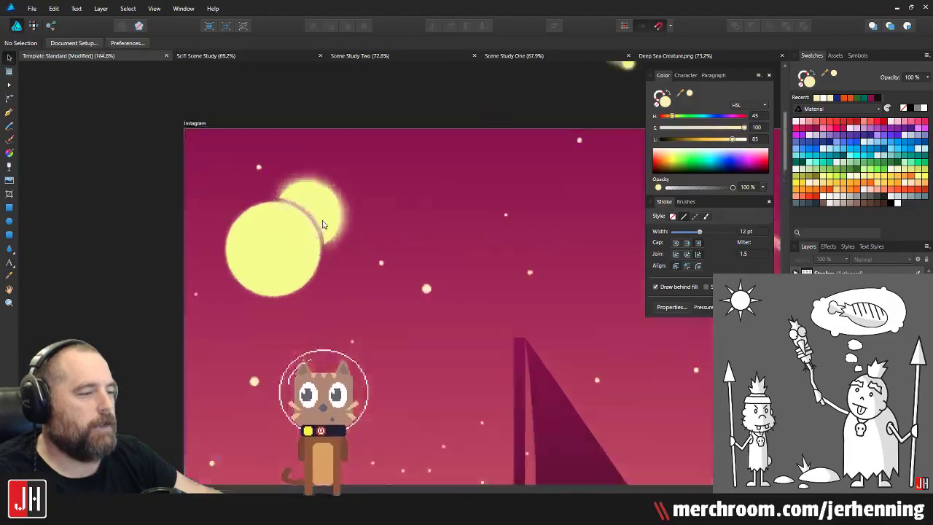
pyautogui.press('Delete')
pyautogui.moveTo(310, 205); pyautogui.dragTo(293, 219)
pyautogui.scroll(3, 293, 222)
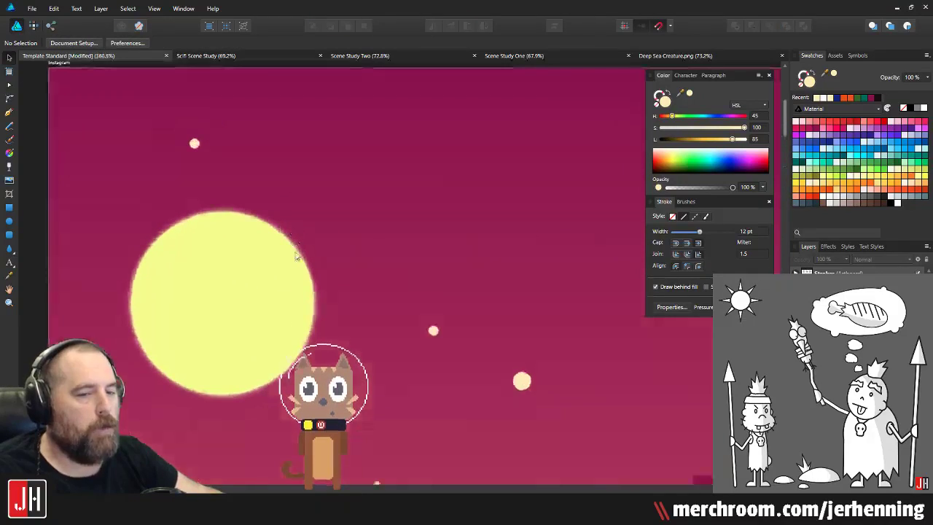
# Step: Duplicate the large moon, shrink the copy and place it over the moon's lower-right edge
pyautogui.click(236, 279)
pyautogui.keyDown('ctrl'); pyautogui.moveTo(236, 279); pyautogui.dragTo(360, 220); pyautogui.keyUp('ctrl')
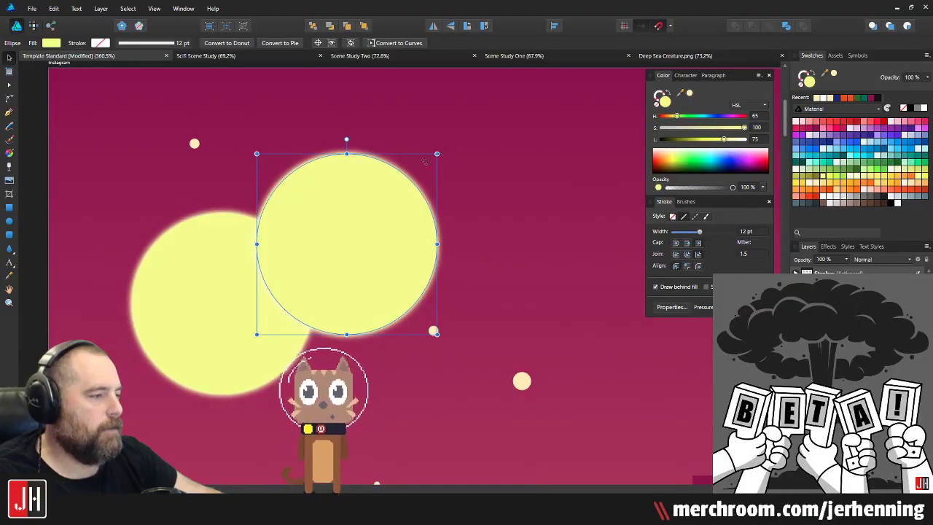
pyautogui.moveTo(436, 154); pyautogui.dragTo(387, 203)
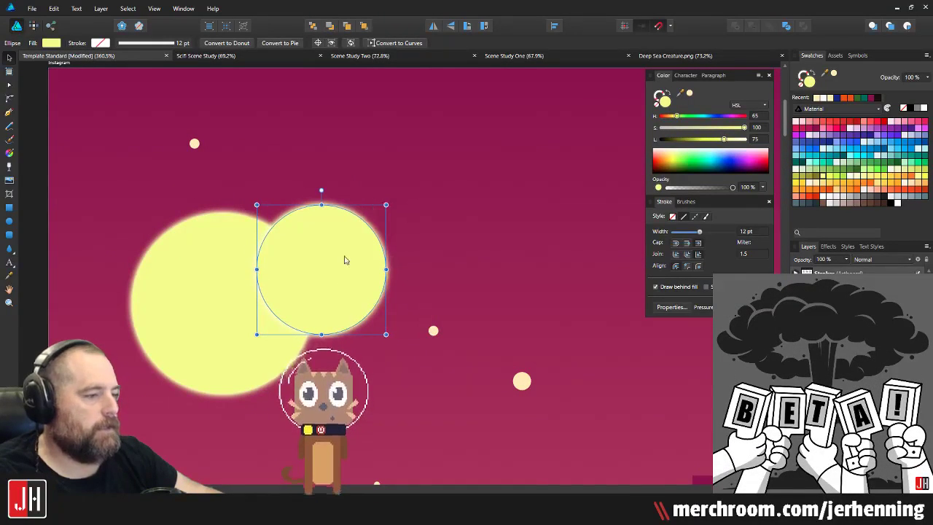
pyautogui.moveTo(345, 260); pyautogui.dragTo(347, 358)
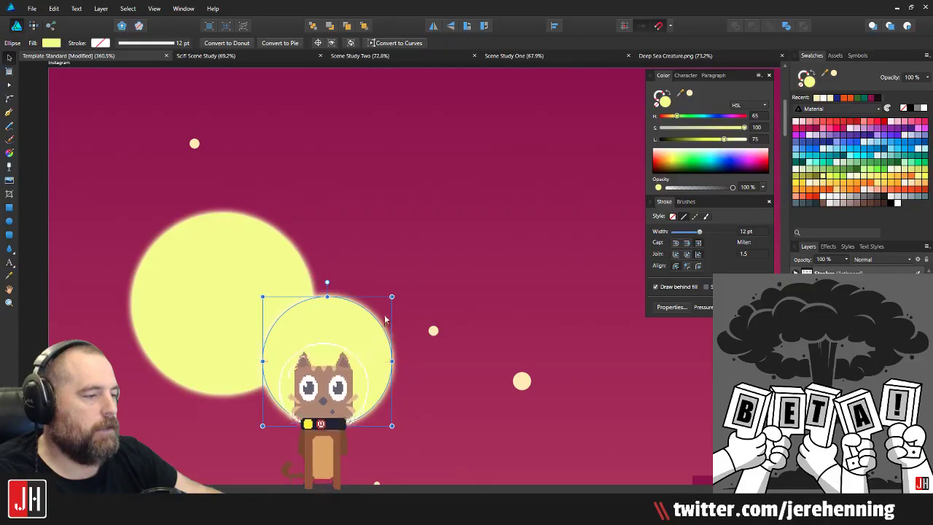
pyautogui.moveTo(392, 297); pyautogui.dragTo(374, 314)
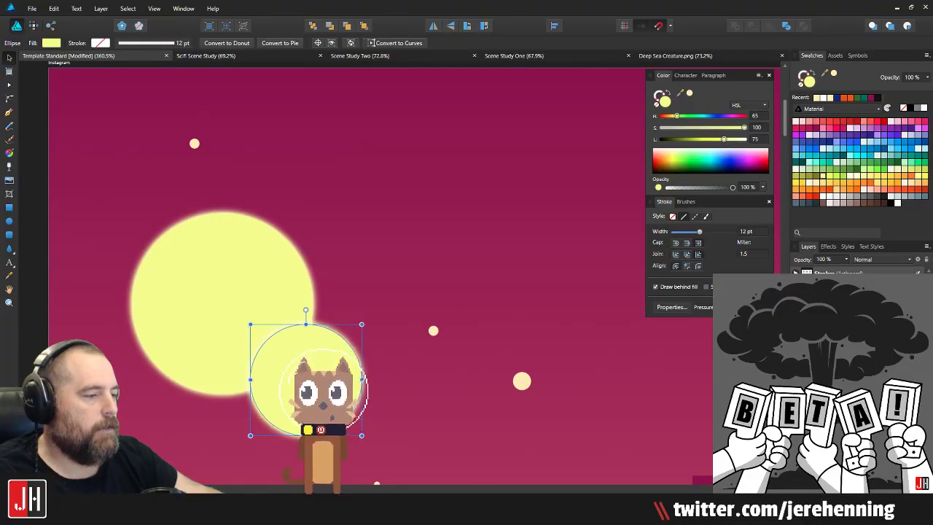
# Step: Recolour the small overlapping circle with a darker yellow-green swatch, H 64, S 60, L 50
pyautogui.click(831, 180)
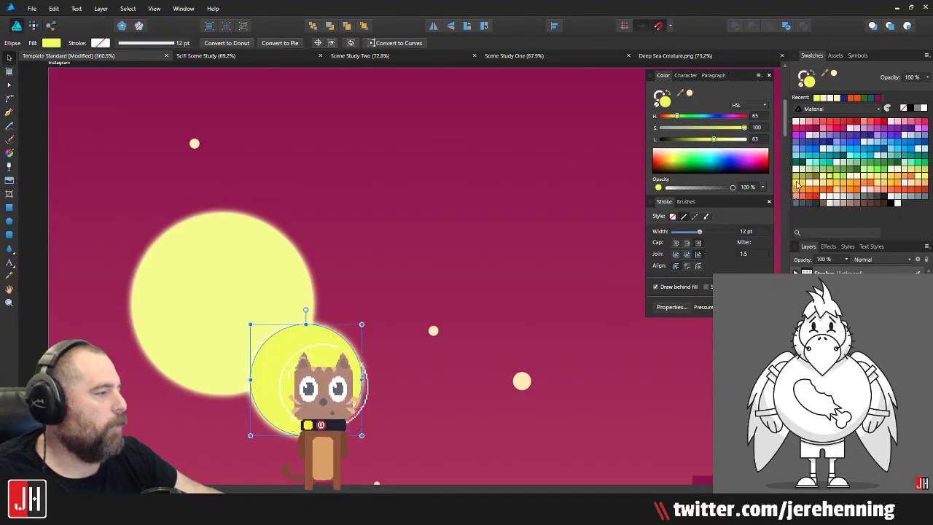
pyautogui.click(429, 200)
pyautogui.scroll(-8, 319, 273)
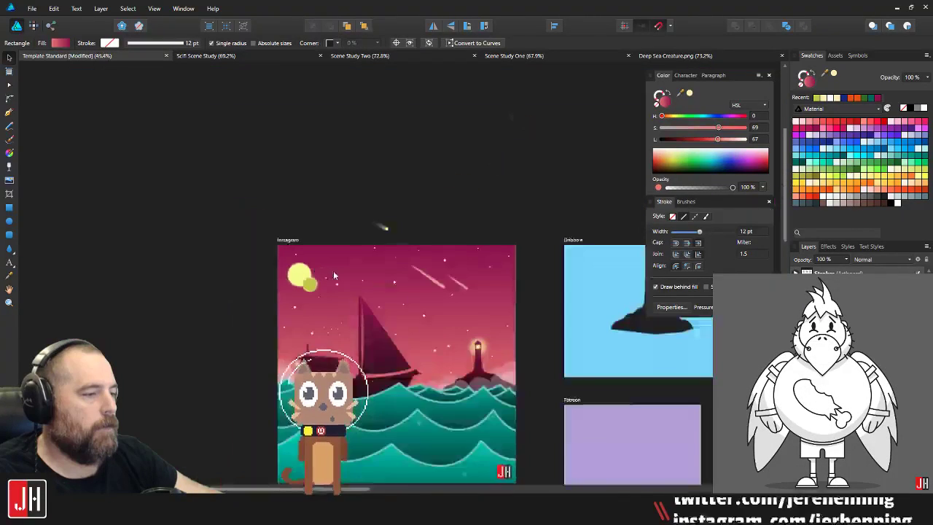
pyautogui.scroll(6, 334, 273)
# Step: Scale the two moon circles down together and reposition them in the upper-left corner of the sky
pyautogui.click(202, 207)
pyautogui.keyDown('shift'); pyautogui.click(237, 255); pyautogui.keyUp('shift')
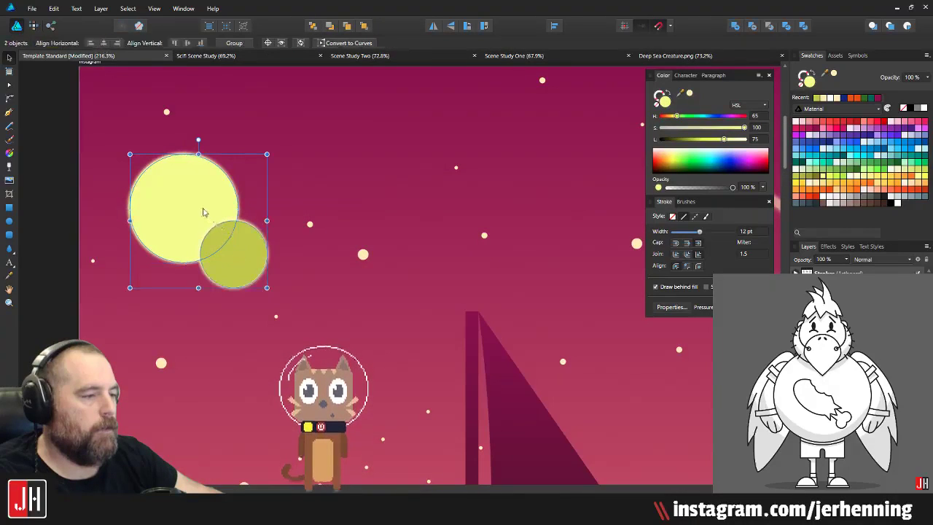
pyautogui.moveTo(204, 210); pyautogui.dragTo(213, 196)
pyautogui.moveTo(275, 138); pyautogui.dragTo(246, 167)
pyautogui.moveTo(193, 195)
pyautogui.mouseDown()
pyautogui.moveTo(183, 176)
pyautogui.moveTo(194, 191)
pyautogui.mouseUp()
pyautogui.click(36, 151)
pyautogui.moveTo(102, 157); pyautogui.dragTo(244, 184)
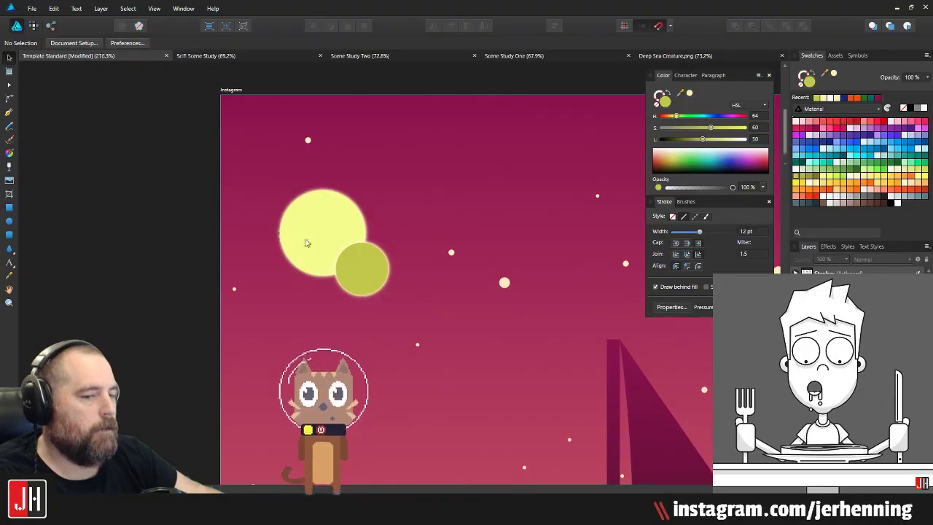
# Step: Delete the small yellow-green circle overlapping the moon
pyautogui.scroll(3, 308, 241)
pyautogui.click(407, 275)
pyautogui.press('Delete')
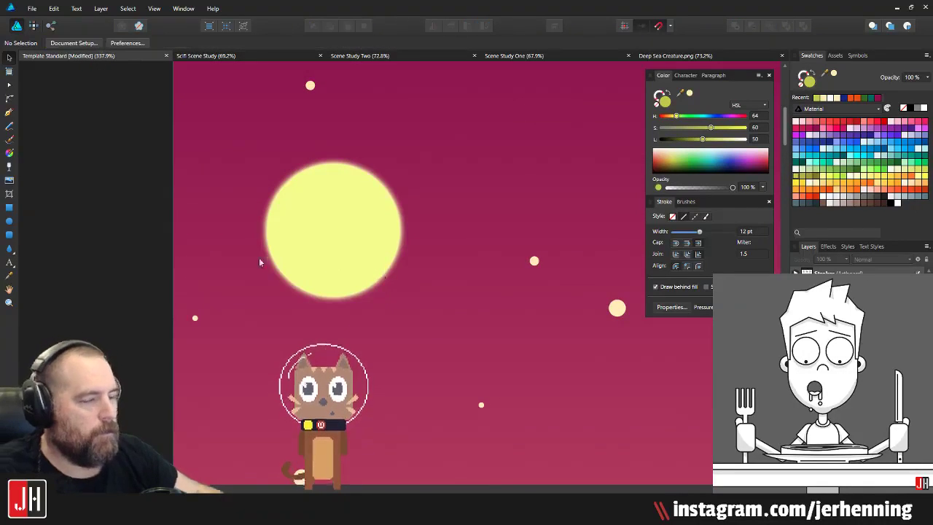
# Step: Delete the leftover glowing comet above the Instagram artboard
pyautogui.scroll(-6, 277, 261)
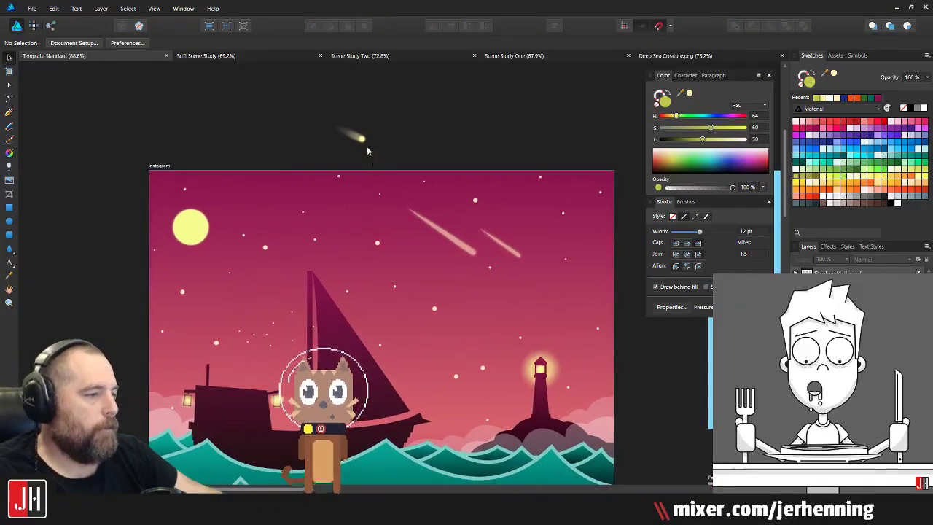
pyautogui.click(354, 136)
pyautogui.press('Delete')
pyautogui.scroll(7, 294, 187)
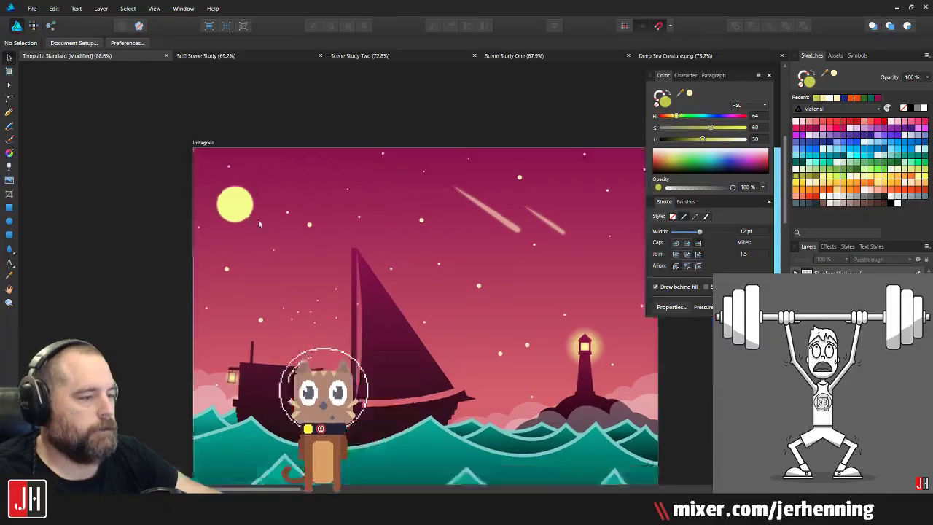
# Step: Place a smaller copy of the yellow moon in the sky to the right of the shooting stars
pyautogui.scroll(3, 283, 247)
pyautogui.hscroll(-3, 283, 248)
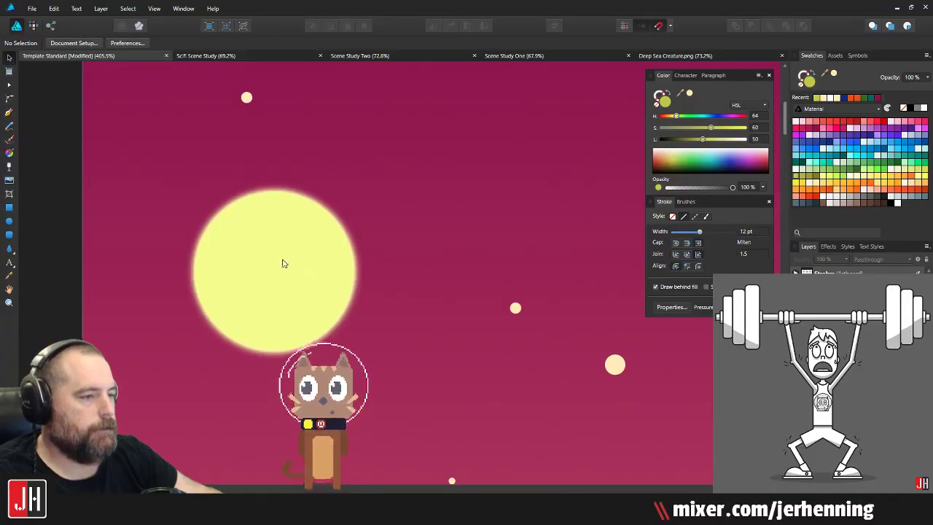
pyautogui.click(287, 243)
pyautogui.scroll(-5, 286, 252)
pyautogui.moveTo(295, 258); pyautogui.dragTo(388, 309)
pyautogui.scroll(3, 388, 309)
pyautogui.moveTo(414, 267); pyautogui.dragTo(559, 219)
pyautogui.scroll(-2, 371, 298)
pyautogui.hotkey('ctrl', 'd')
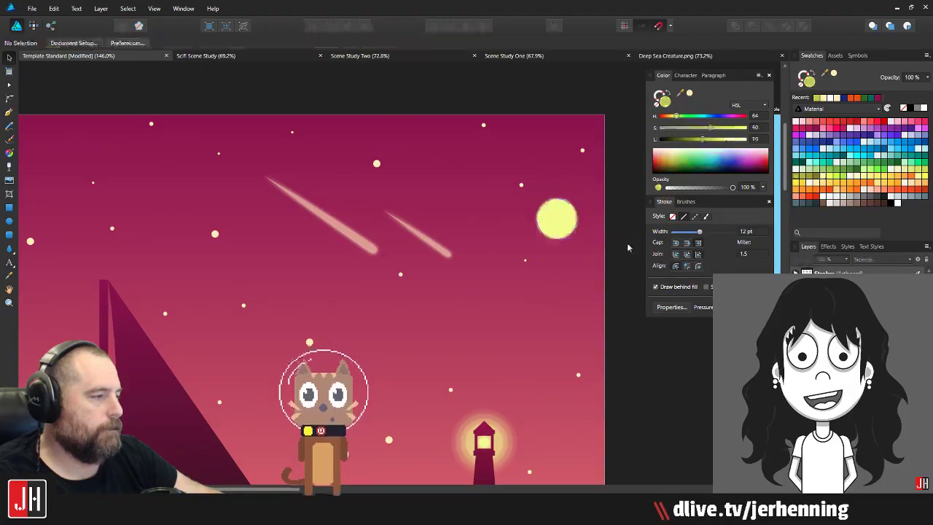
# Step: Recolour the small moon beside the shooting stars pale green, H 88, S 50, L 76
pyautogui.scroll(-4, 506, 330)
pyautogui.scroll(-2, 506, 330)
pyautogui.scroll(6, 460, 347)
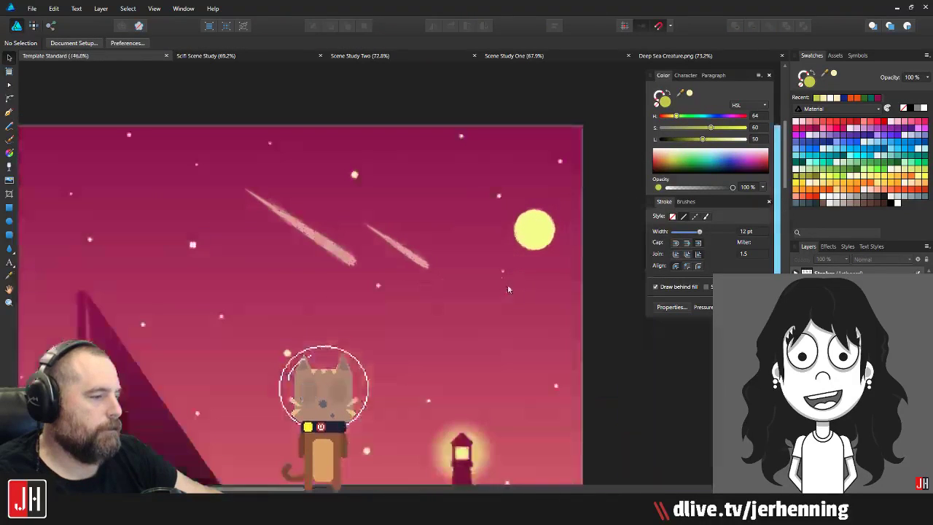
pyautogui.click(542, 243)
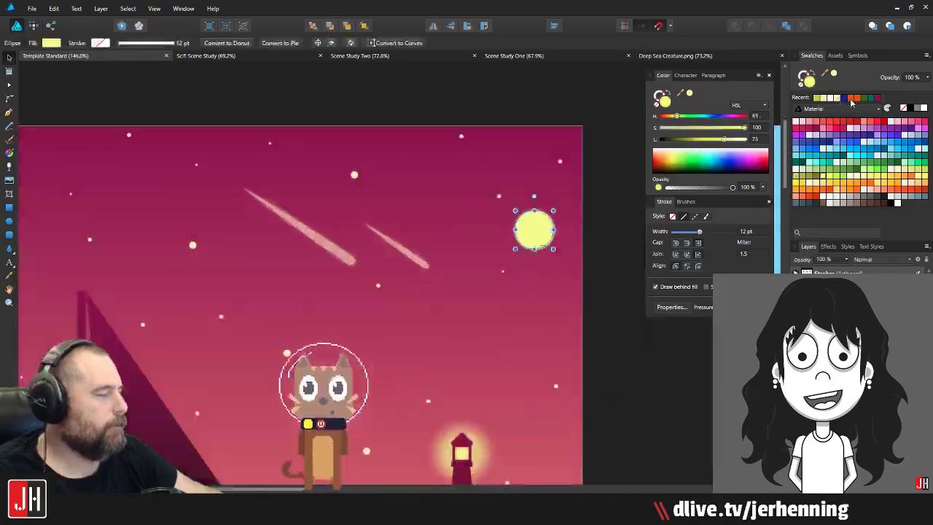
pyautogui.click(810, 168)
pyautogui.hotkey('ctrl', 'd')
pyautogui.scroll(-3, 447, 249)
pyautogui.scroll(-2, 446, 254)
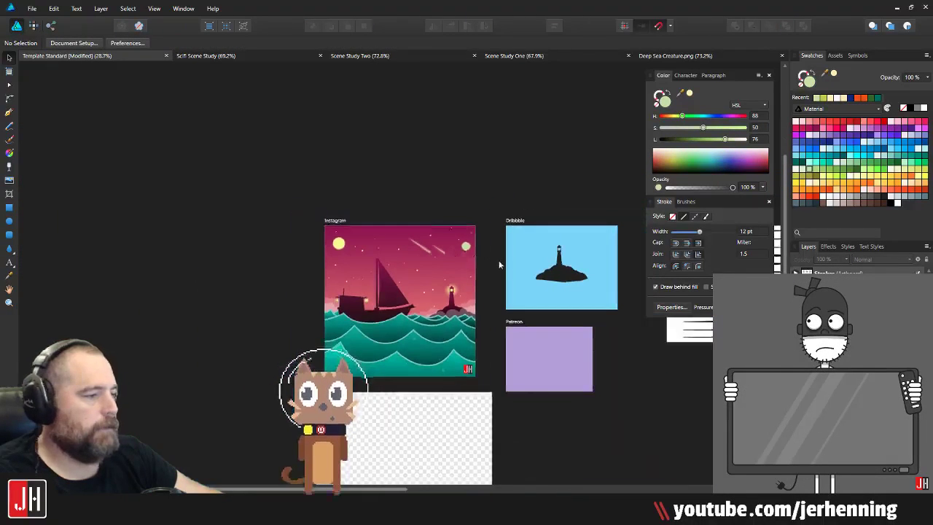
# Step: Delete the small pale green moon beside the shooting stars
pyautogui.scroll(4, 460, 262)
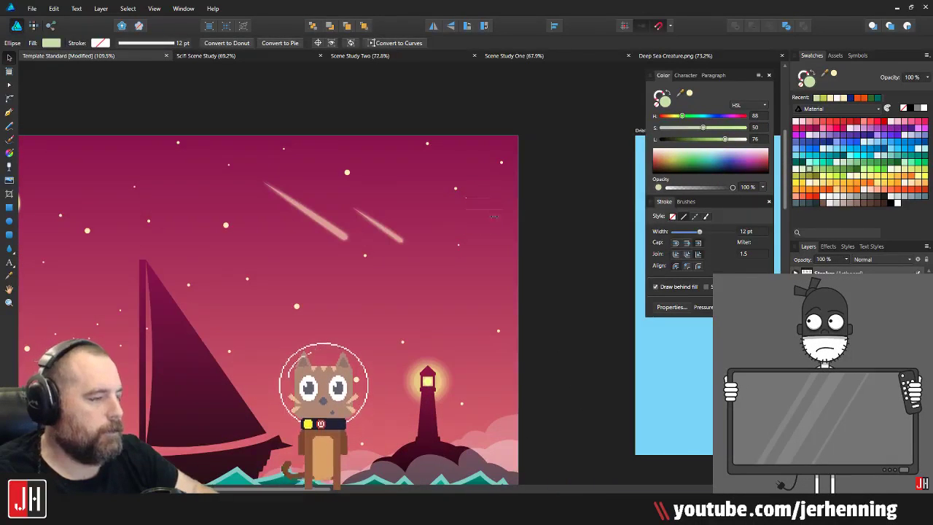
pyautogui.scroll(-3, 239, 208)
# Step: Enlarge the yellow moon slightly and shift it a little lower in the sky
pyautogui.scroll(9, 207, 207)
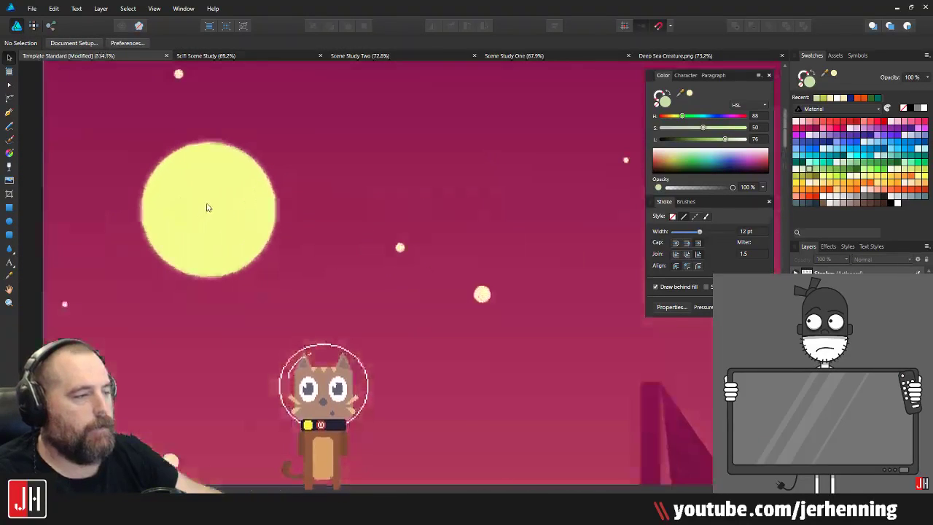
pyautogui.moveTo(207, 207); pyautogui.dragTo(236, 287)
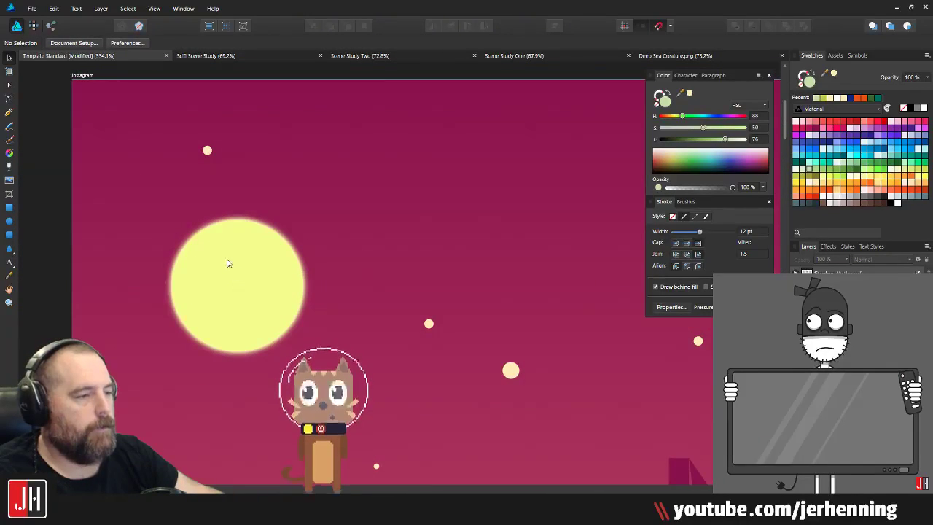
pyautogui.scroll(-5, 218, 240)
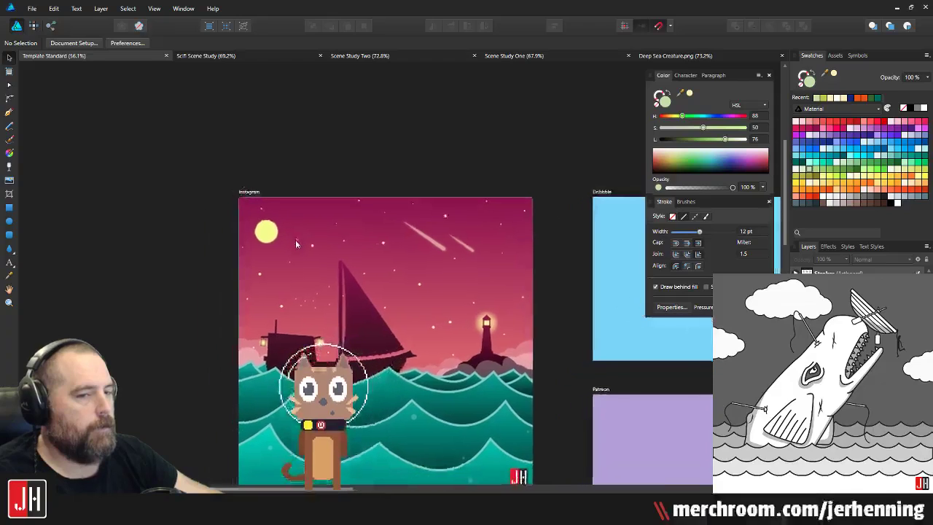
pyautogui.scroll(3, 283, 233)
pyautogui.click(254, 185)
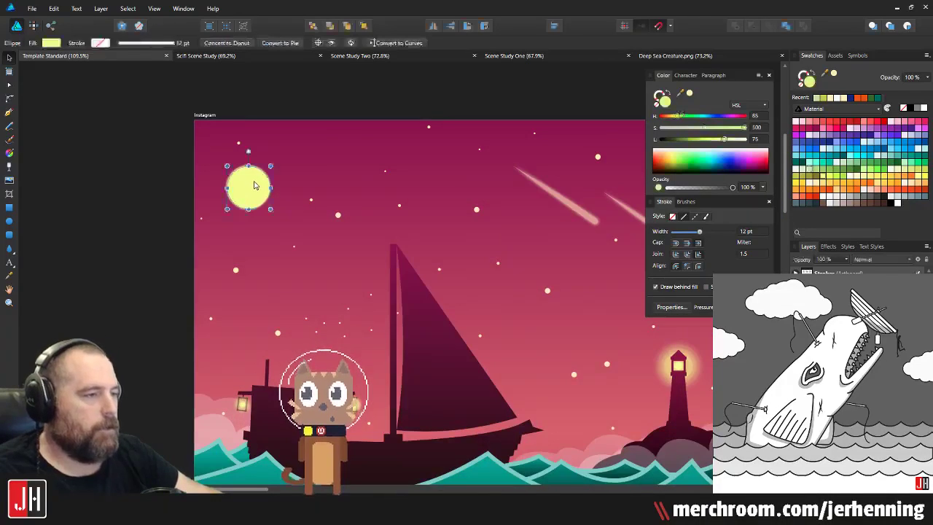
pyautogui.scroll(2, 273, 170)
pyautogui.moveTo(289, 147); pyautogui.dragTo(310, 127)
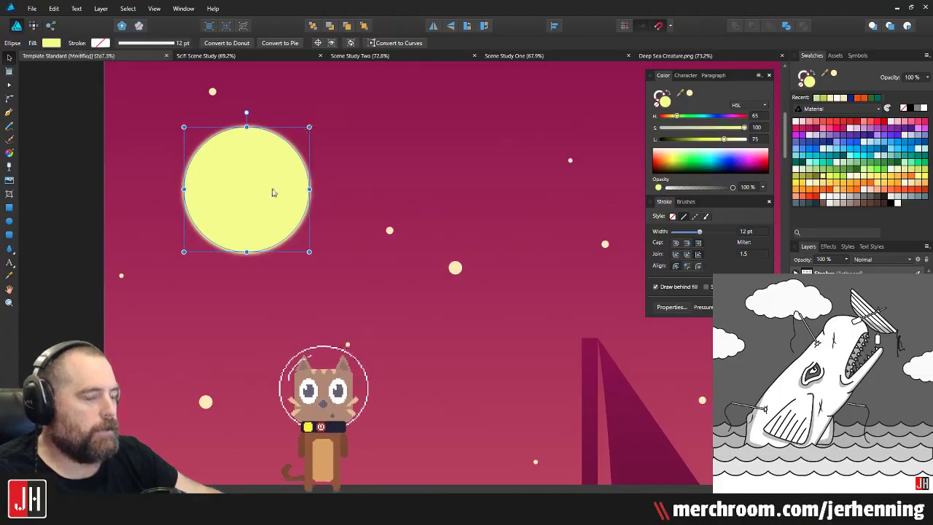
pyautogui.moveTo(273, 192); pyautogui.dragTo(273, 215)
# Step: Save the document with the resized moon and deselect everything
pyautogui.scroll(-4, 274, 224)
pyautogui.scroll(-4, 274, 227)
pyautogui.hotkey('ctrl', 's')
pyautogui.click(228, 254)
pyautogui.moveTo(323, 273); pyautogui.dragTo(262, 269)
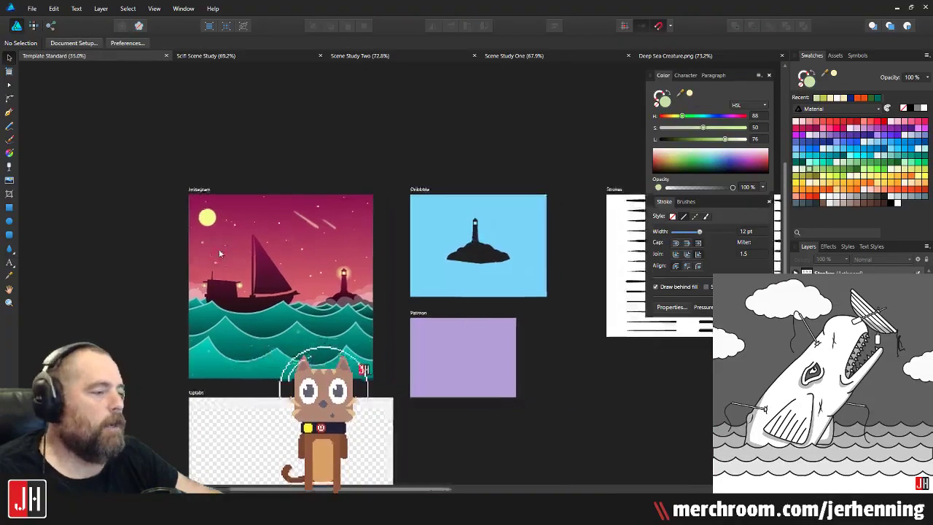
pyautogui.scroll(3, 263, 268)
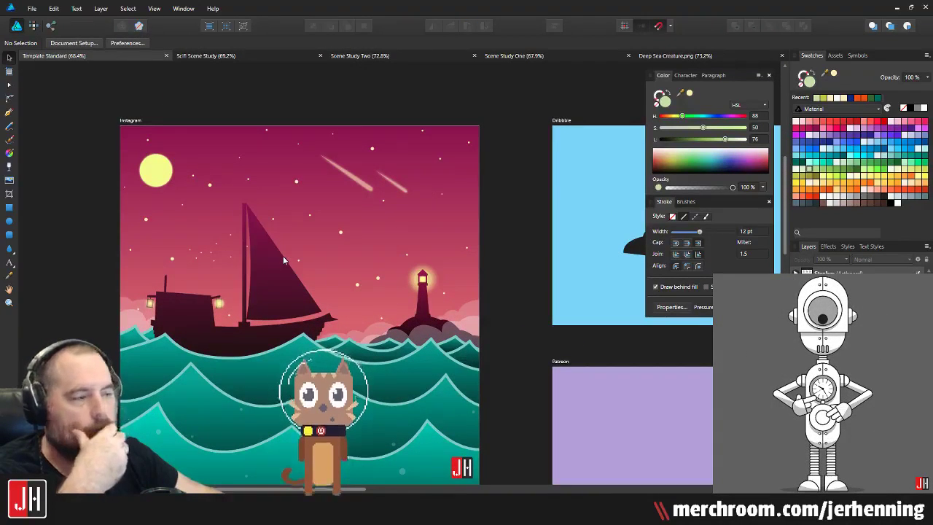
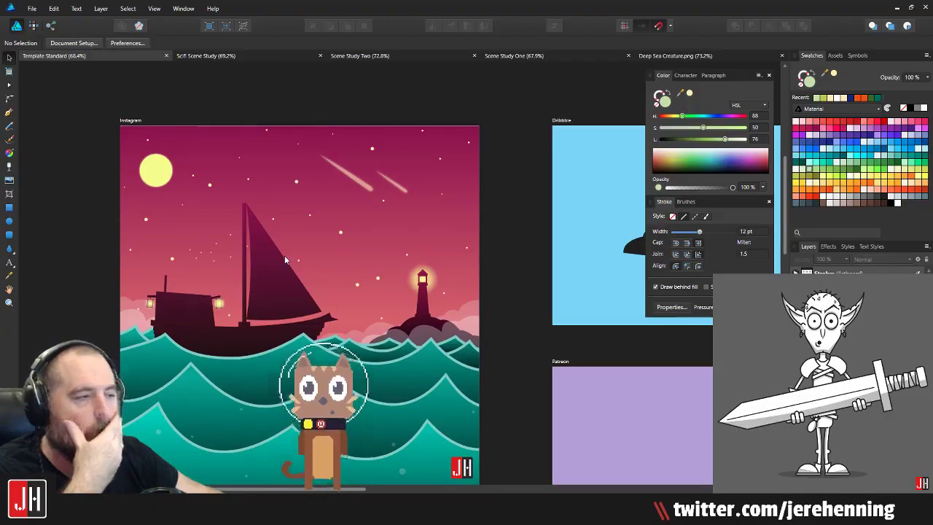
# Step: Place a much larger copy of the yellow moon on the horizon behind the lighthouse, comparing it with the other scene studies
pyautogui.click(155, 173)
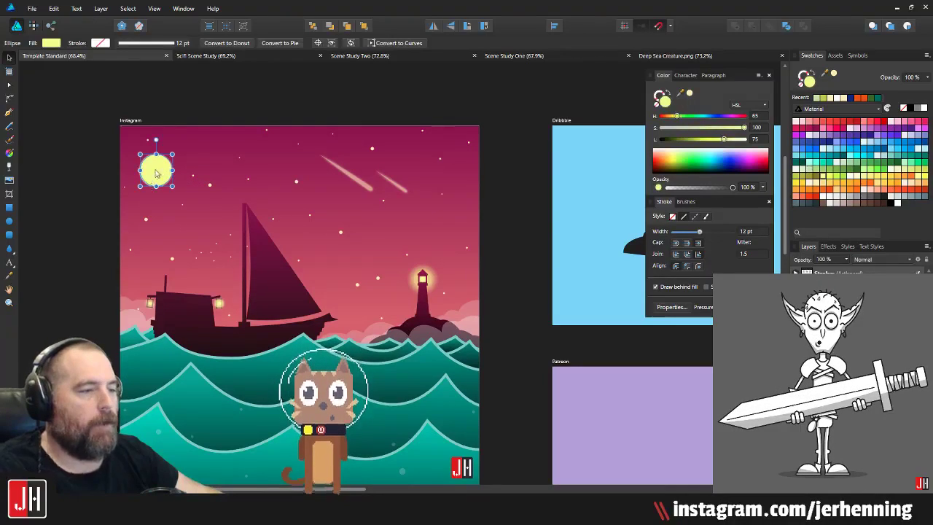
pyautogui.moveTo(450, 297); pyautogui.dragTo(574, 172)
pyautogui.moveTo(480, 285); pyautogui.dragTo(444, 391)
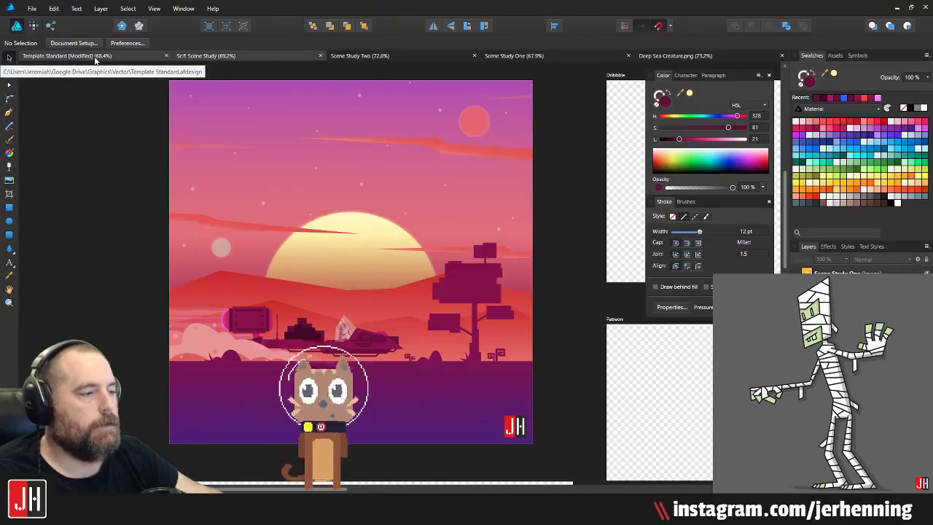
pyautogui.click(95, 57)
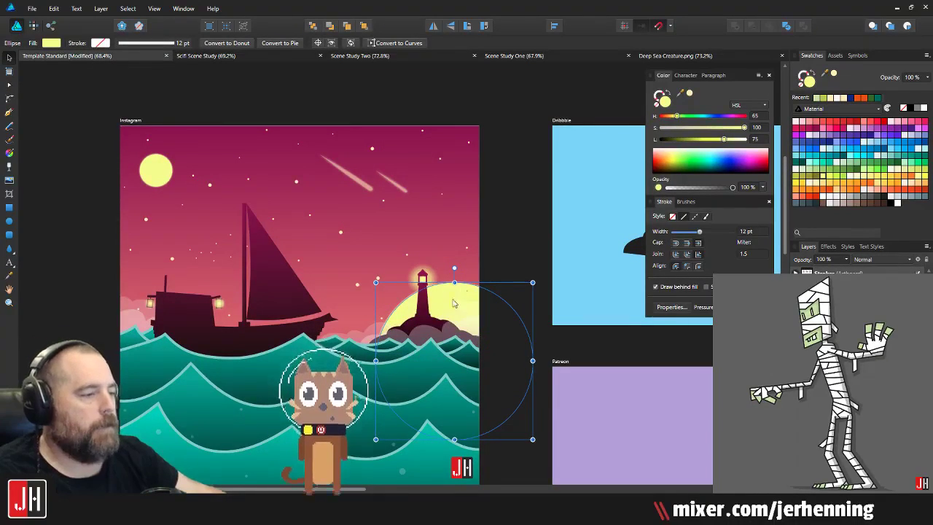
# Step: Scale the large horizon moon down slightly and try it between the lighthouse and the boat's bow
pyautogui.moveTo(453, 302); pyautogui.dragTo(365, 300)
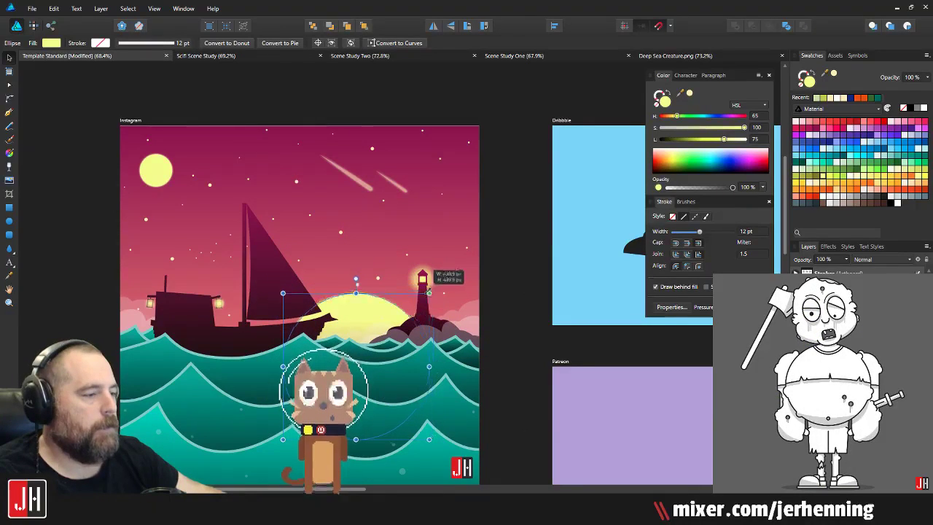
pyautogui.moveTo(369, 314); pyautogui.dragTo(391, 348)
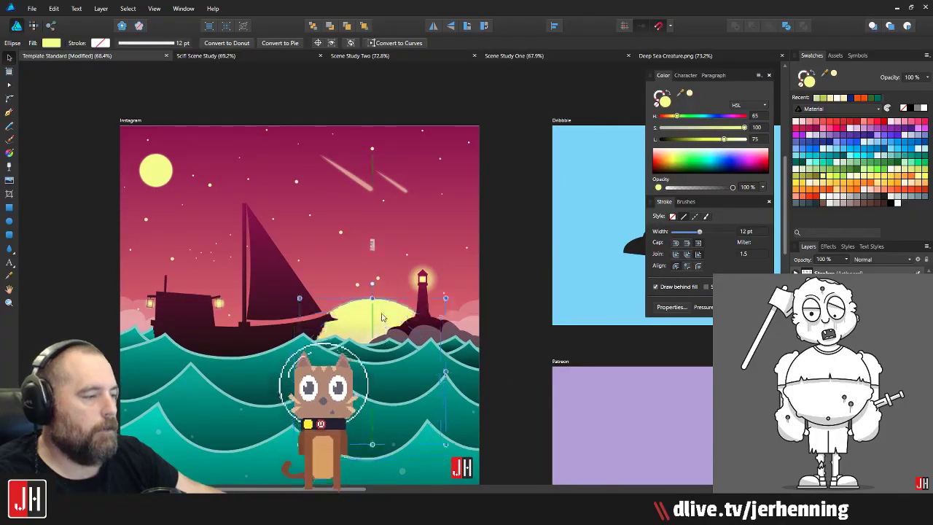
pyautogui.scroll(5, 382, 317)
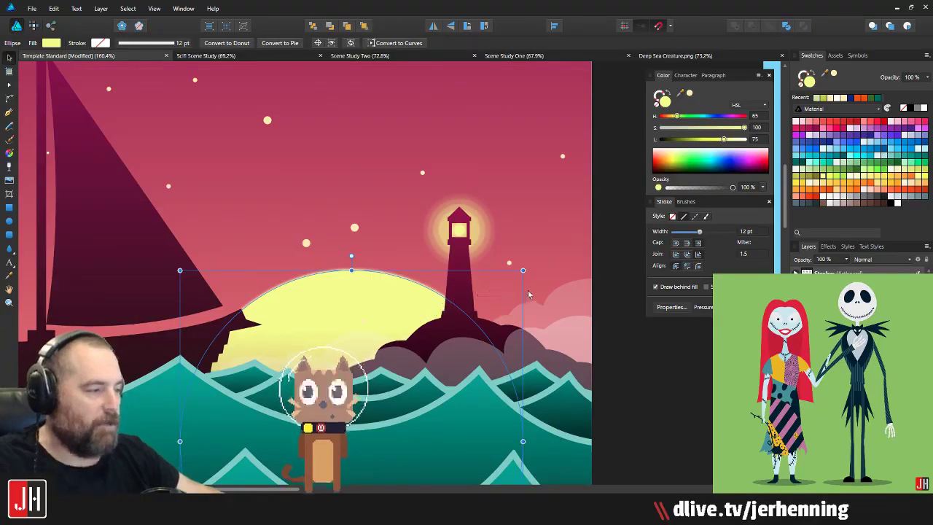
pyautogui.moveTo(331, 314); pyautogui.dragTo(244, 309)
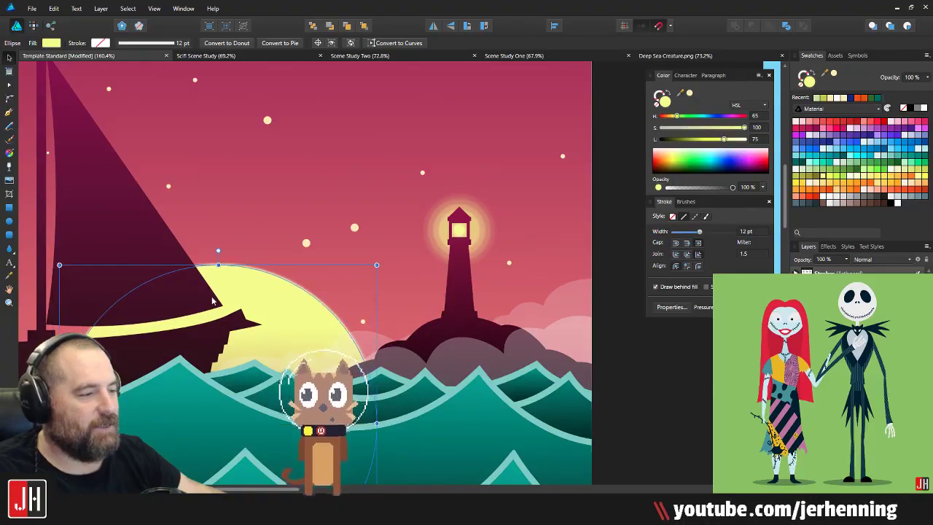
# Step: Try the large moon behind the boat's cabin and behind its sail, and delete it
pyautogui.scroll(-4, 244, 309)
pyautogui.moveTo(387, 299); pyautogui.dragTo(149, 287)
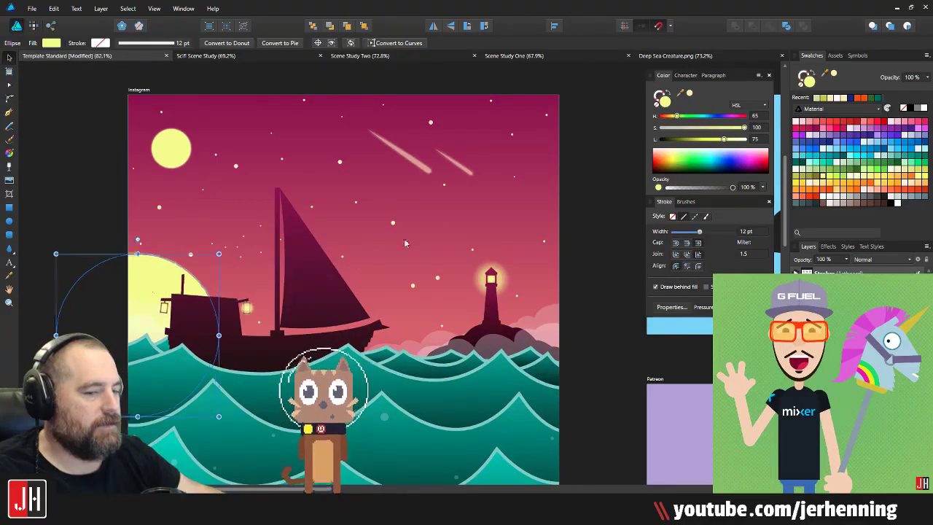
pyautogui.moveTo(405, 244); pyautogui.dragTo(353, 326)
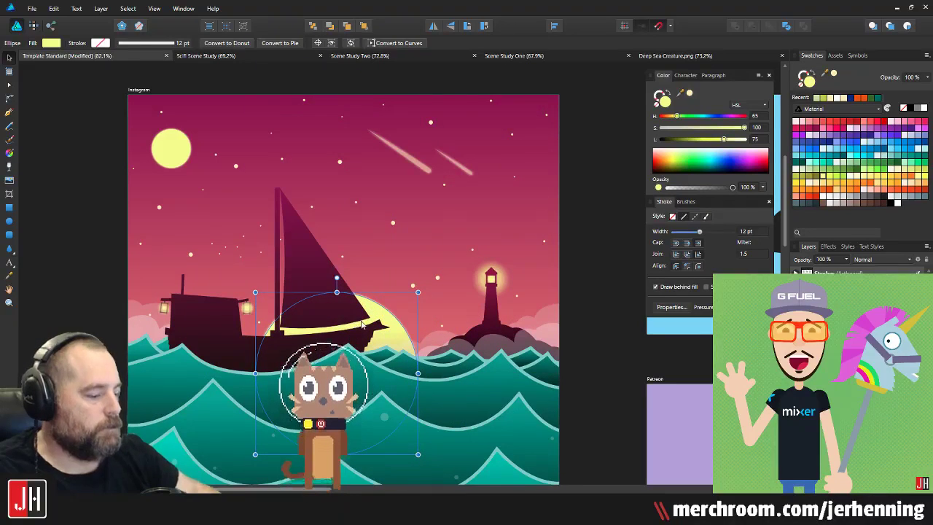
pyautogui.press('Delete')
# Step: Move the sailing boat group slightly left, closer to the artboard's edge
pyautogui.moveTo(242, 346); pyautogui.dragTo(179, 360)
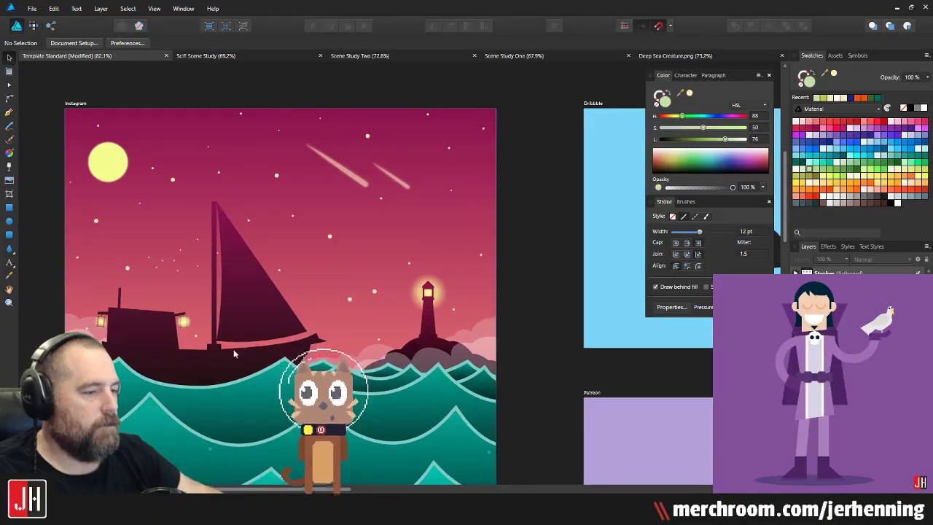
pyautogui.click(248, 319)
pyautogui.moveTo(248, 319); pyautogui.dragTo(227, 319)
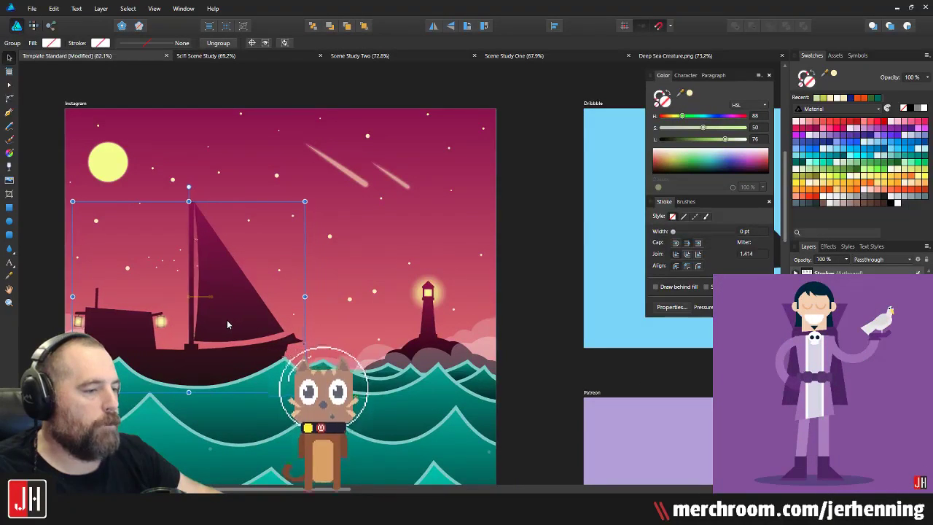
pyautogui.click(513, 302)
pyautogui.moveTo(327, 276); pyautogui.dragTo(281, 277)
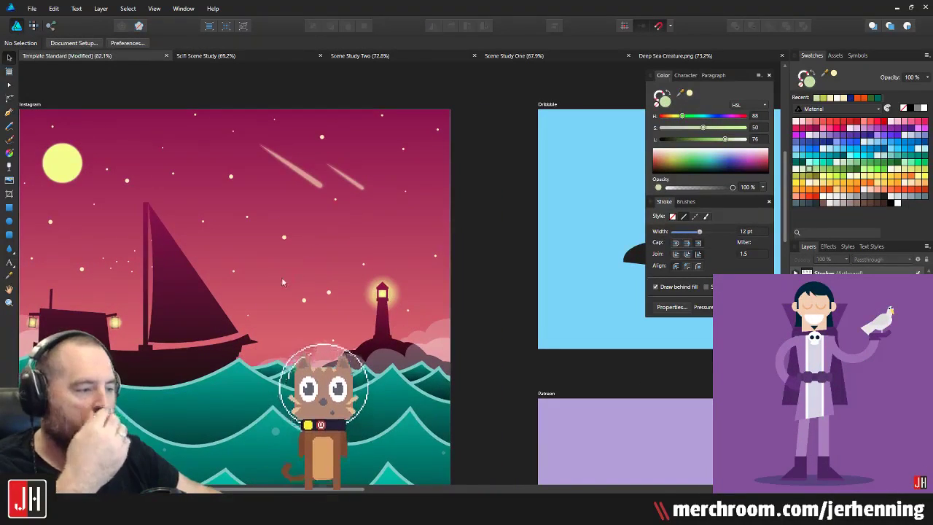
# Step: Draw a closed, flat-topped cliff outline around the lighthouse with the Pen tool, its base reaching below the wave crests
pyautogui.click(9, 112)
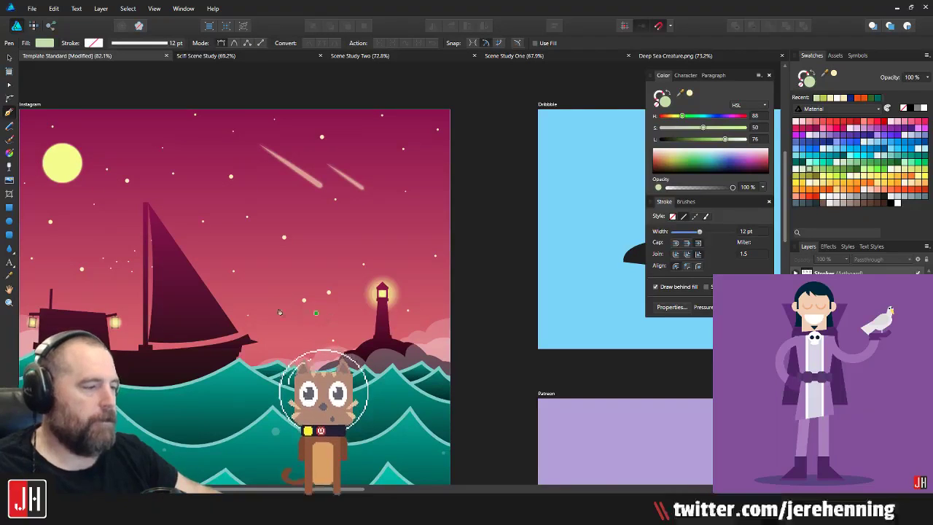
pyautogui.scroll(2, 269, 320)
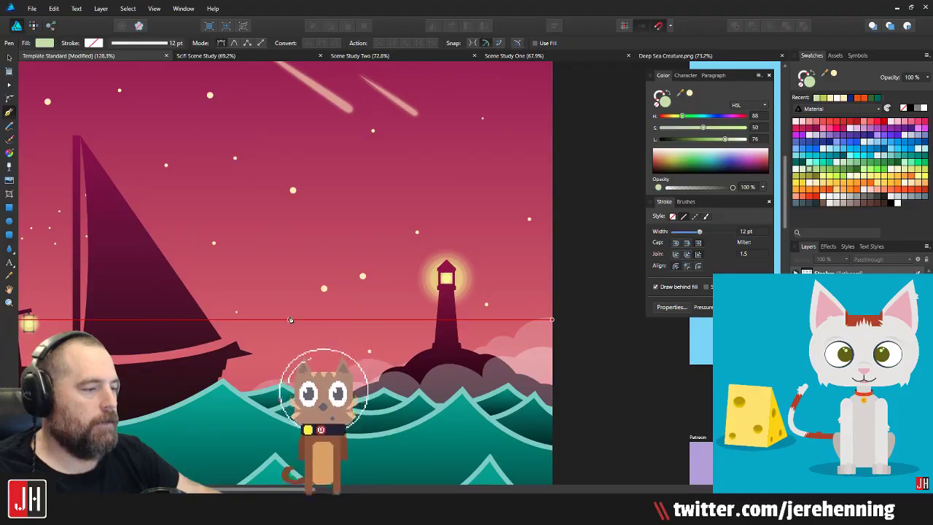
pyautogui.moveTo(290, 320); pyautogui.dragTo(287, 363)
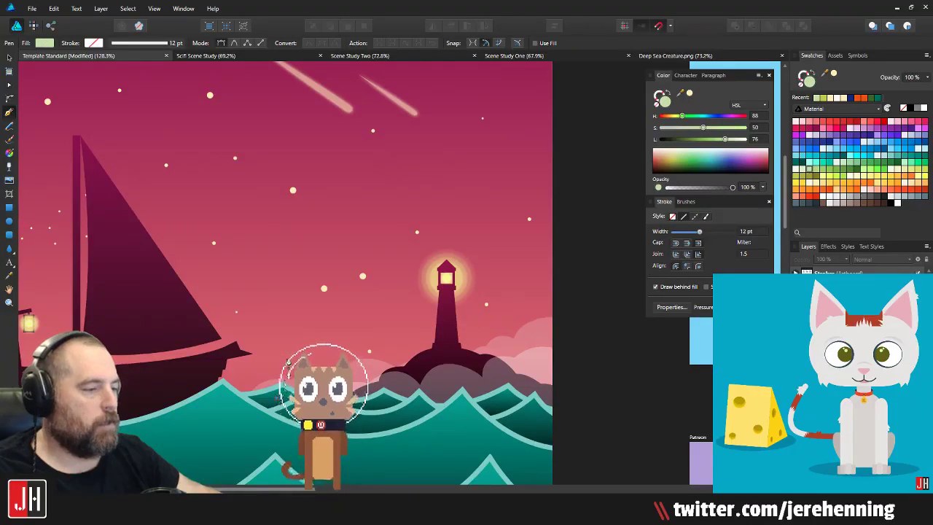
pyautogui.click(287, 354)
pyautogui.moveTo(296, 339); pyautogui.dragTo(296, 326)
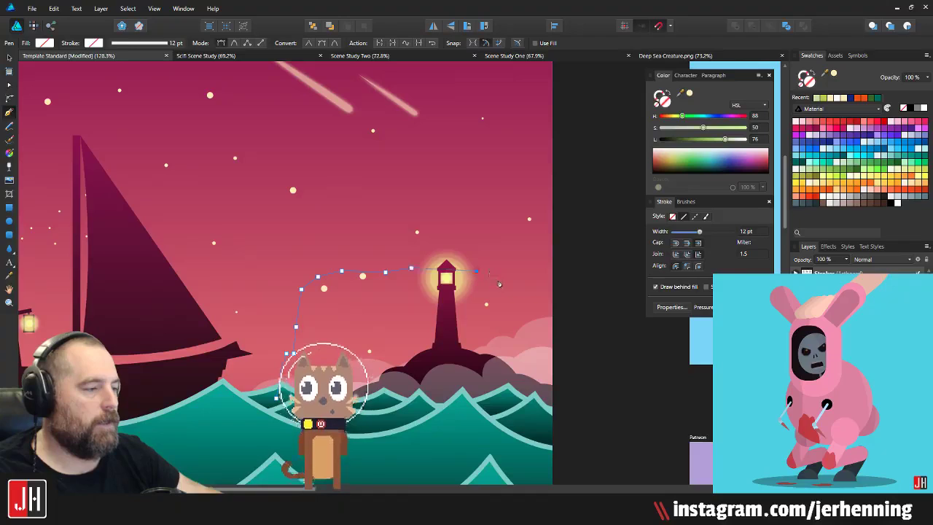
pyautogui.click(530, 326)
pyautogui.click(529, 342)
pyautogui.click(537, 380)
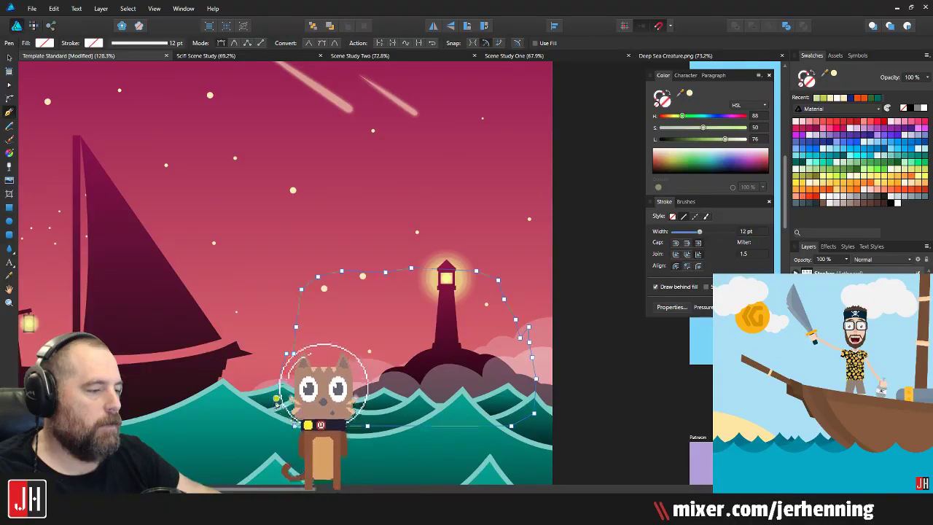
# Step: Fill the cliff shape with orange, H 26, S 100, L 50, and stack it behind the lighthouse, clouds and waves
pyautogui.click(871, 183)
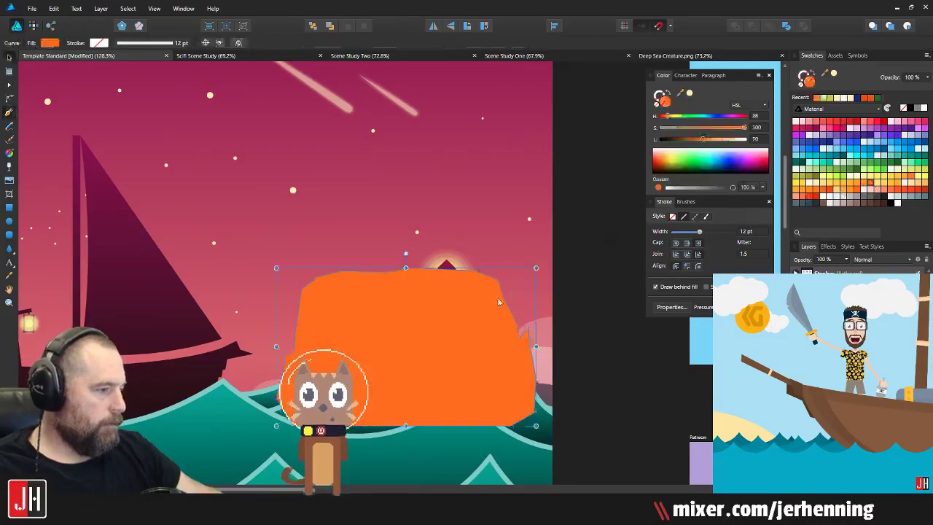
pyautogui.hotkey('ctrl', 'shift', '[')
pyautogui.hotkey('ctrl', ']')
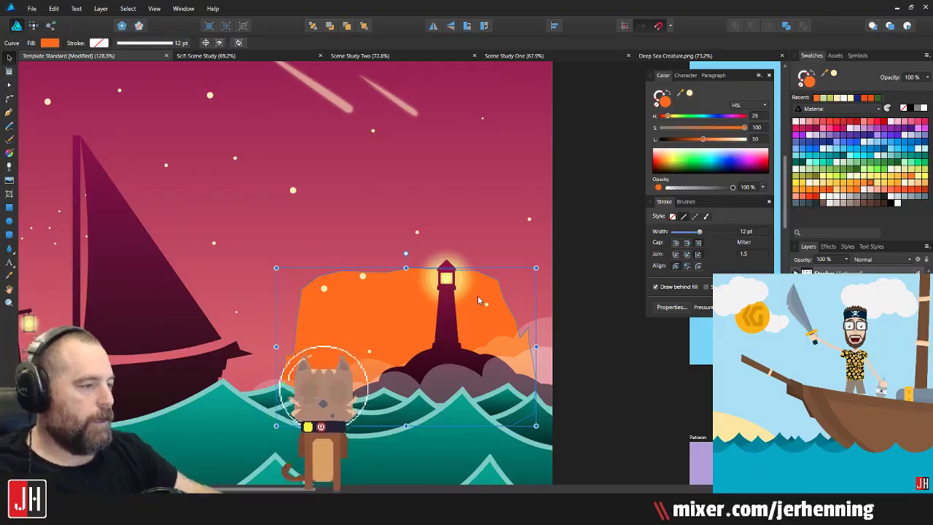
# Step: Apply the lighthouse's dark maroon gradient style to the cliff and shift the cliff left, keeping the lighthouse in place
pyautogui.click(444, 334)
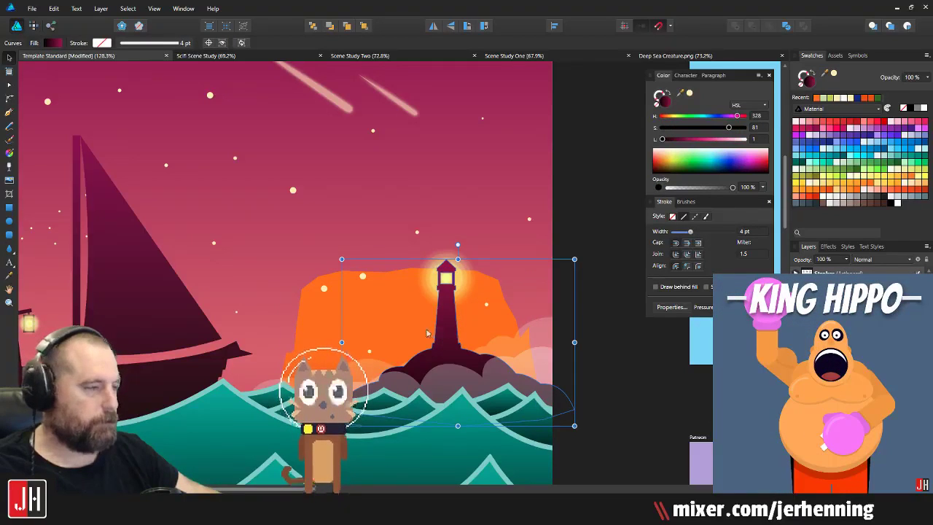
pyautogui.click(374, 304)
pyautogui.hotkey('ctrl', 'shift', 'v')
pyautogui.moveTo(374, 304); pyautogui.dragTo(346, 299)
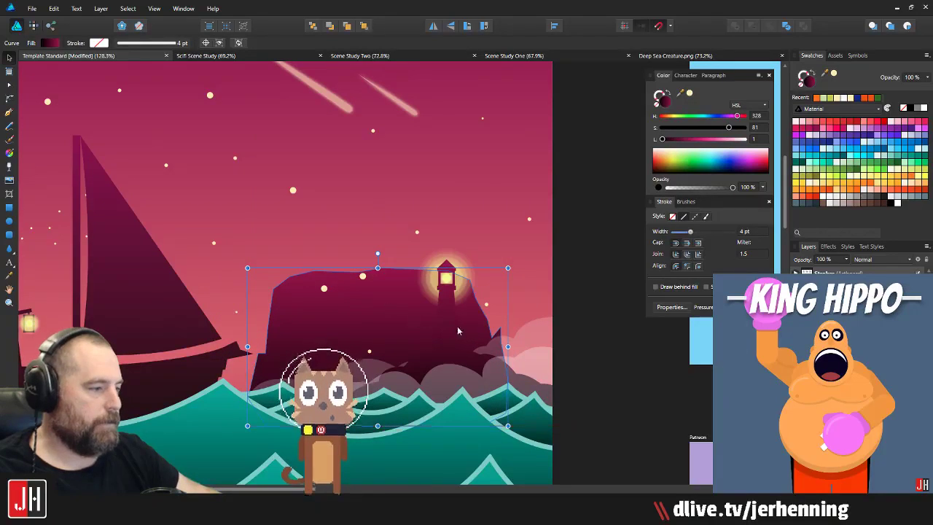
pyautogui.moveTo(448, 325); pyautogui.dragTo(456, 323)
pyautogui.hotkey('ctrl', 'z')
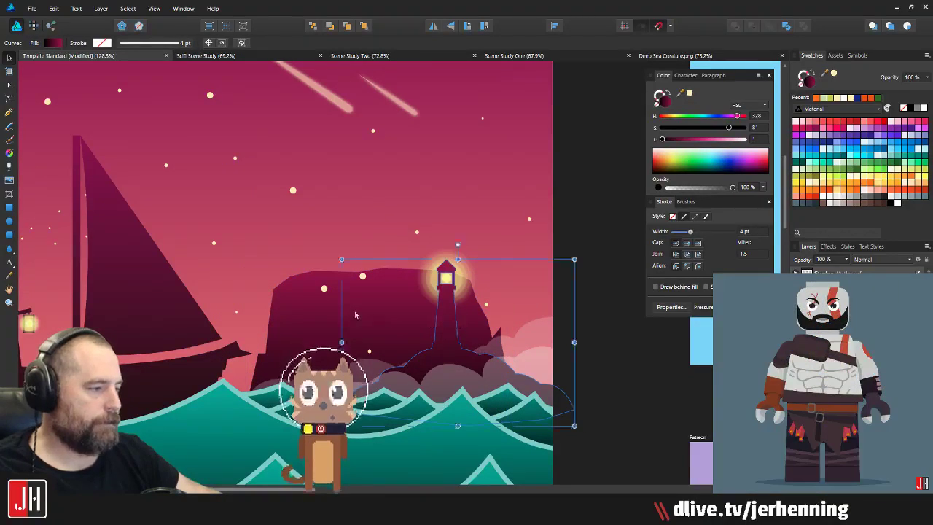
# Step: Adjust the cliff's linear gradient to run from above its flat top down to the wave crests
pyautogui.click(357, 315)
pyautogui.press('g')
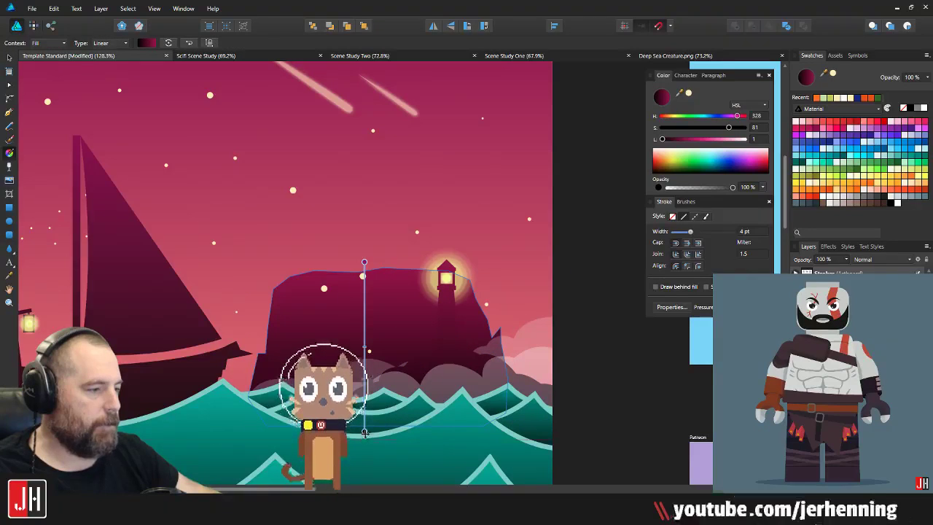
pyautogui.moveTo(366, 392); pyautogui.dragTo(370, 386)
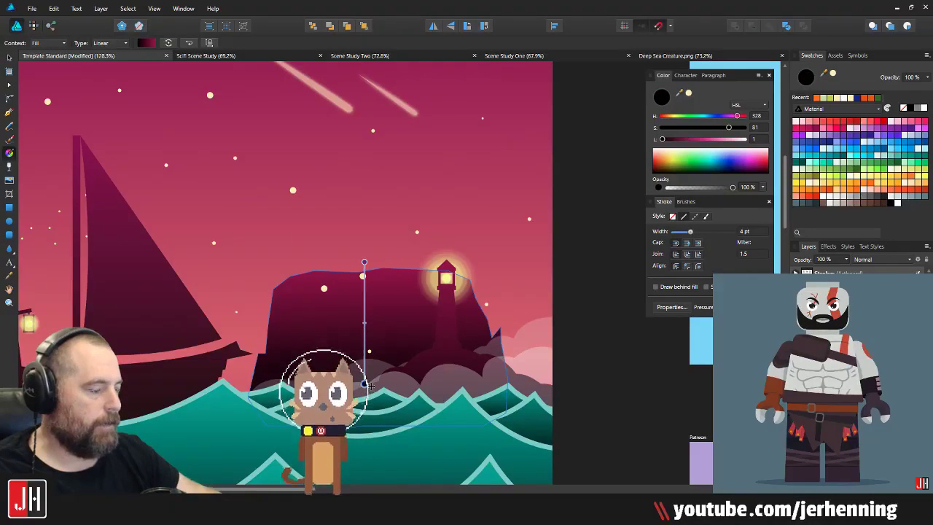
pyautogui.moveTo(364, 262); pyautogui.dragTo(364, 223)
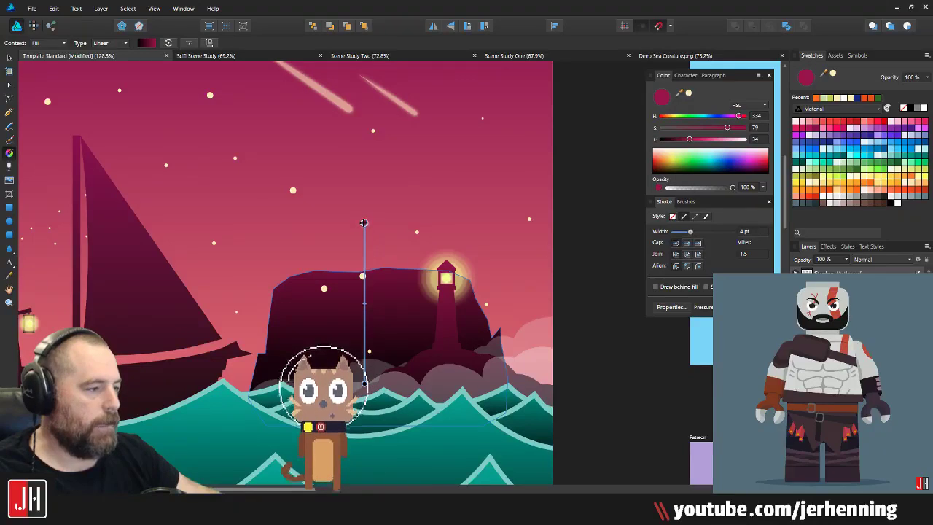
pyautogui.press('v')
pyautogui.click(591, 269)
# Step: Scale the cliff behind the lighthouse down slightly, keeping its base tucked below the wave crests
pyautogui.scroll(-6, 514, 323)
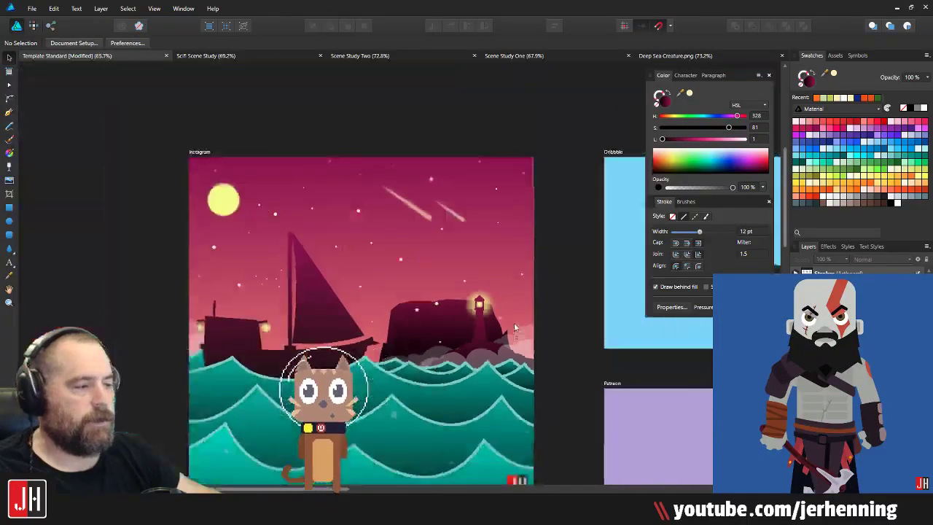
pyautogui.moveTo(514, 323); pyautogui.dragTo(458, 327)
pyautogui.scroll(5, 425, 335)
pyautogui.click(376, 317)
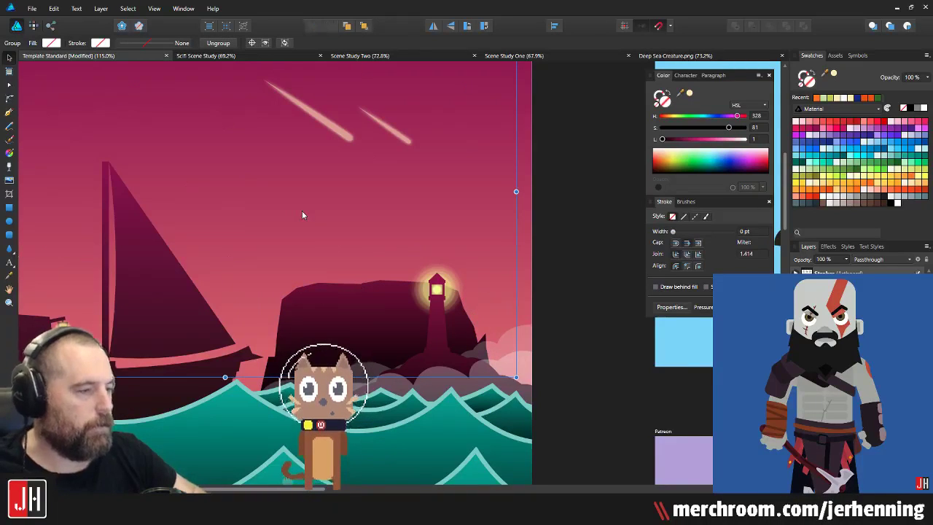
pyautogui.scroll(-2, 404, 226)
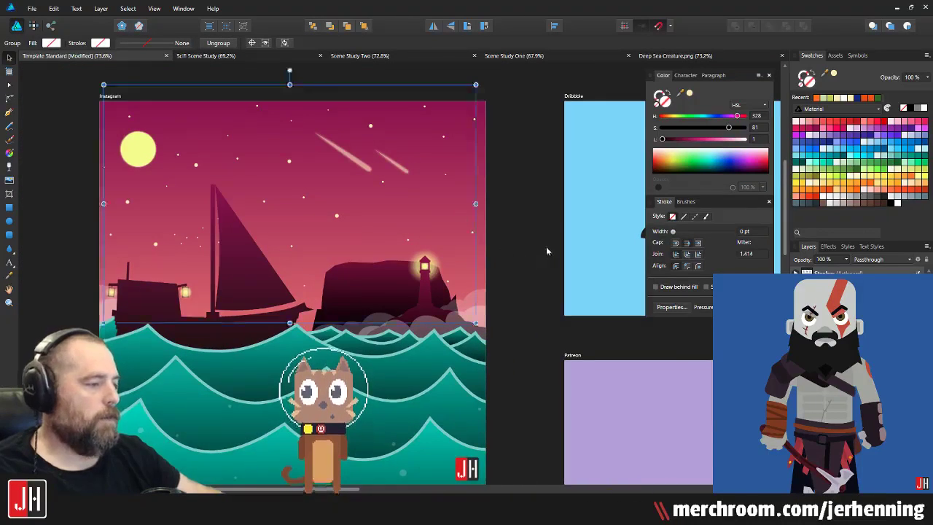
pyautogui.click(544, 247)
pyautogui.moveTo(500, 252); pyautogui.dragTo(436, 277)
pyautogui.scroll(3, 368, 341)
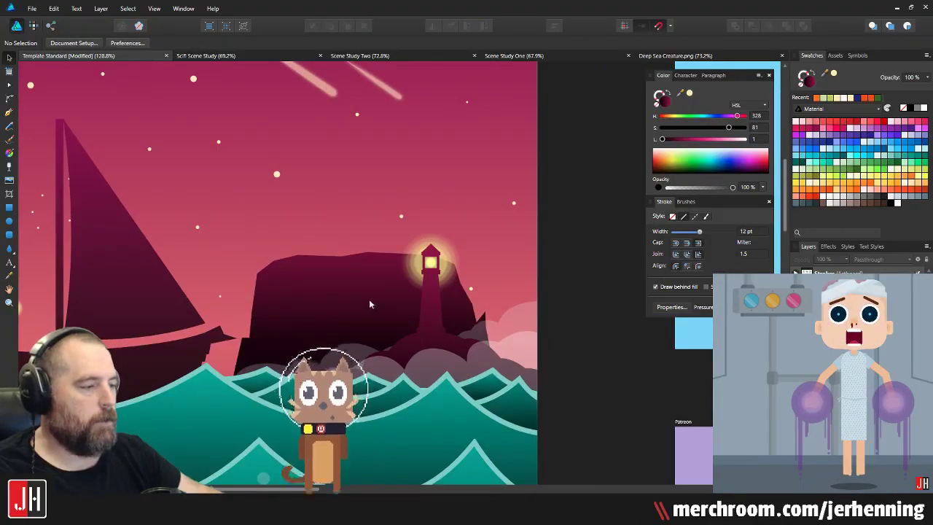
pyautogui.click(369, 299)
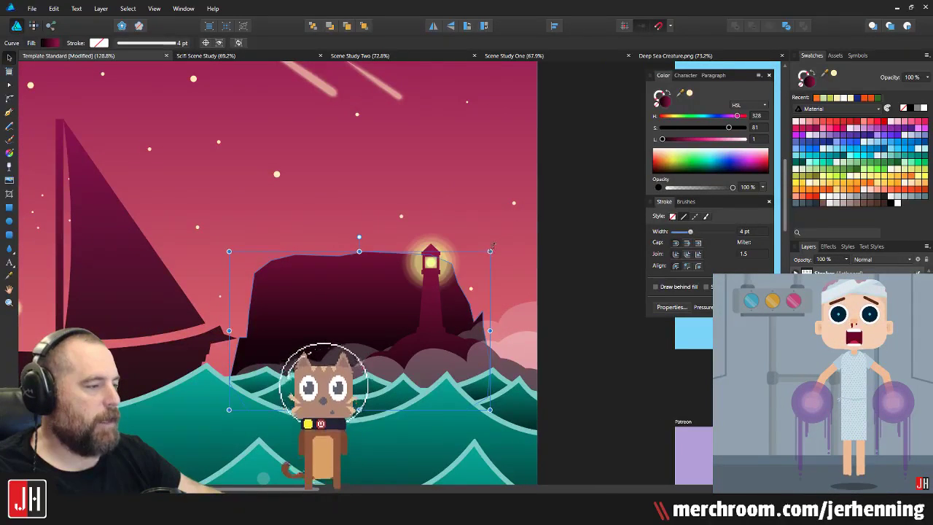
pyautogui.moveTo(489, 250)
pyautogui.mouseDown()
pyautogui.moveTo(499, 232)
pyautogui.moveTo(486, 254)
pyautogui.mouseUp()
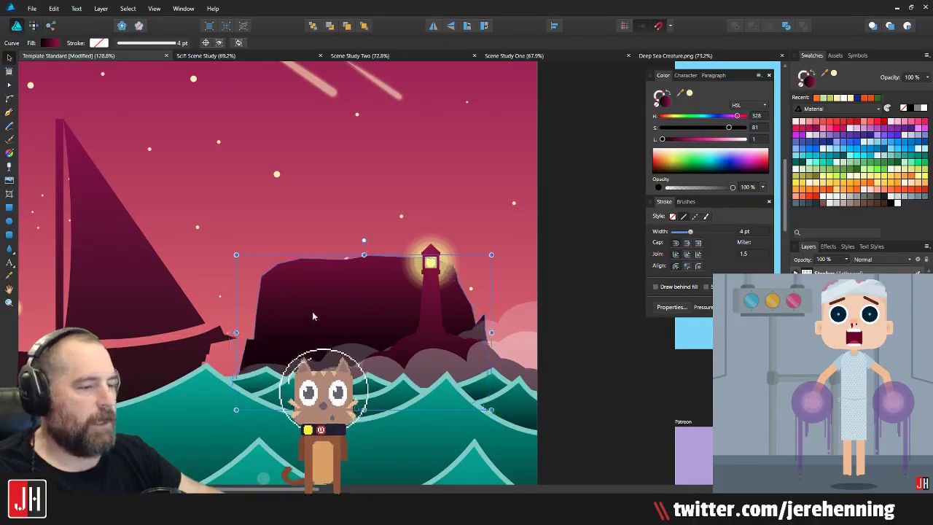
pyautogui.click(558, 267)
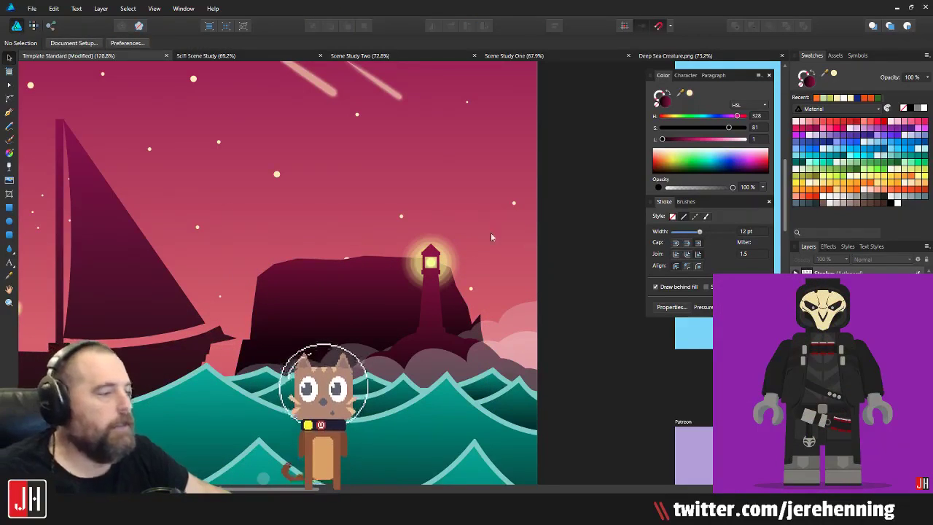
# Step: Delete the dark flat-topped cliff behind the lighthouse
pyautogui.moveTo(413, 188); pyautogui.dragTo(403, 207)
pyautogui.scroll(2, 346, 237)
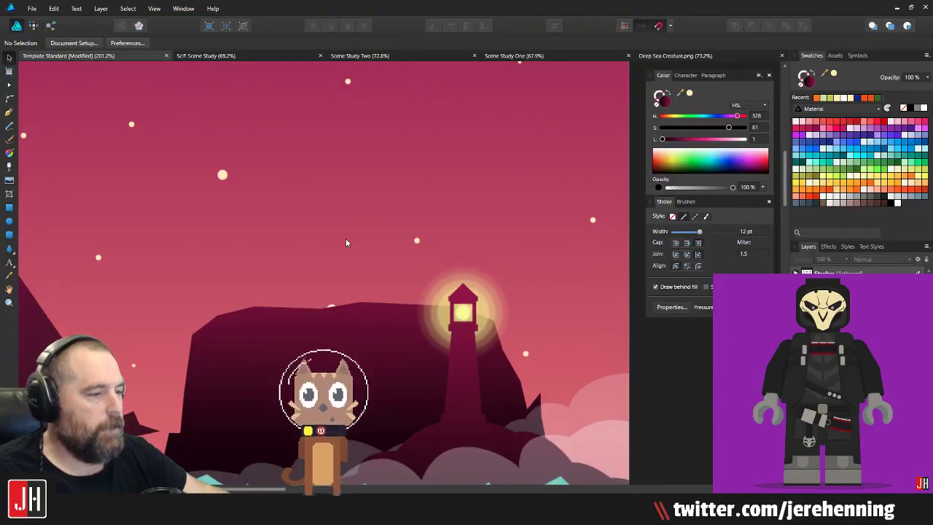
pyautogui.scroll(-4, 345, 241)
pyautogui.moveTo(334, 260); pyautogui.dragTo(394, 239)
pyautogui.scroll(-2, 394, 235)
pyautogui.scroll(2, 413, 212)
pyautogui.click(347, 266)
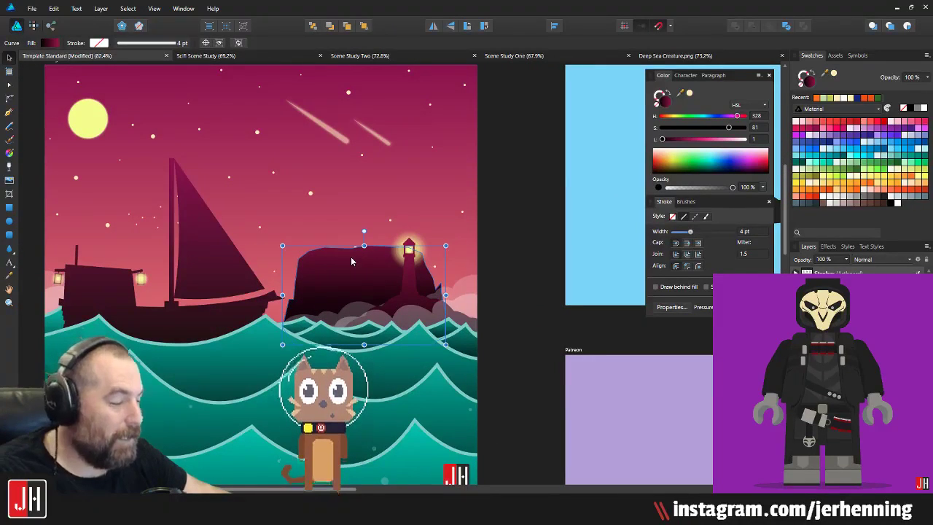
pyautogui.press('Delete')
# Step: Review the Instagram artboard's composition of boat, lighthouse, sky and waves, both as a whole and close up
pyautogui.hscroll(-2, 415, 210)
pyautogui.scroll(-2, 397, 232)
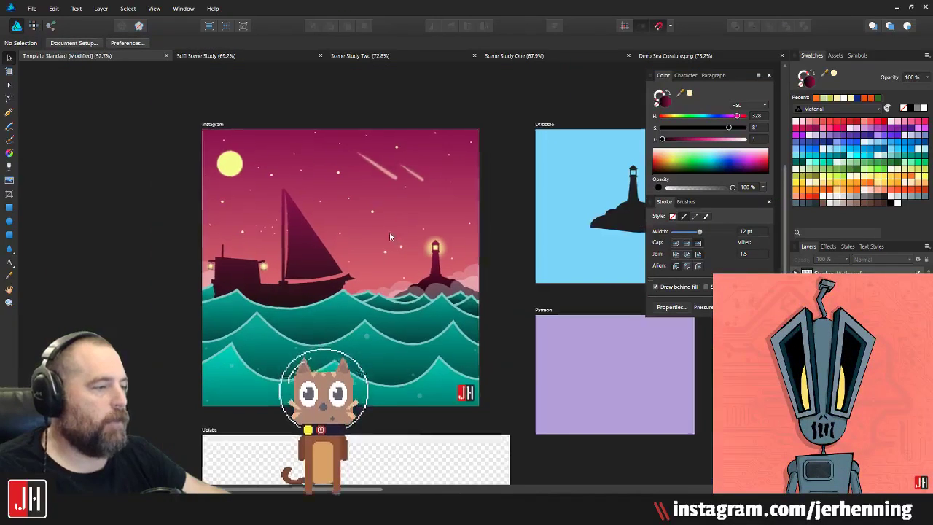
pyautogui.scroll(2, 365, 218)
pyautogui.moveTo(364, 198); pyautogui.dragTo(353, 221)
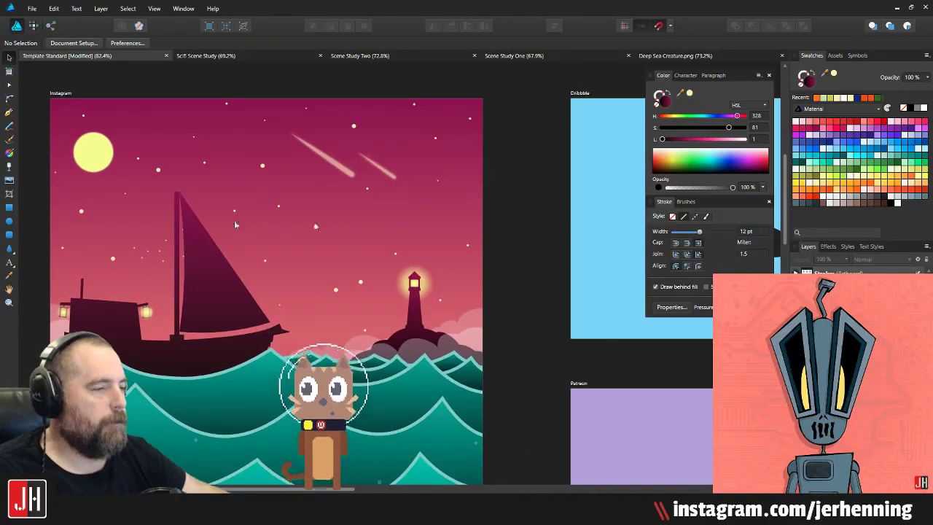
pyautogui.moveTo(287, 293); pyautogui.dragTo(353, 262)
pyautogui.scroll(-3, 352, 267)
pyautogui.scroll(3, 365, 299)
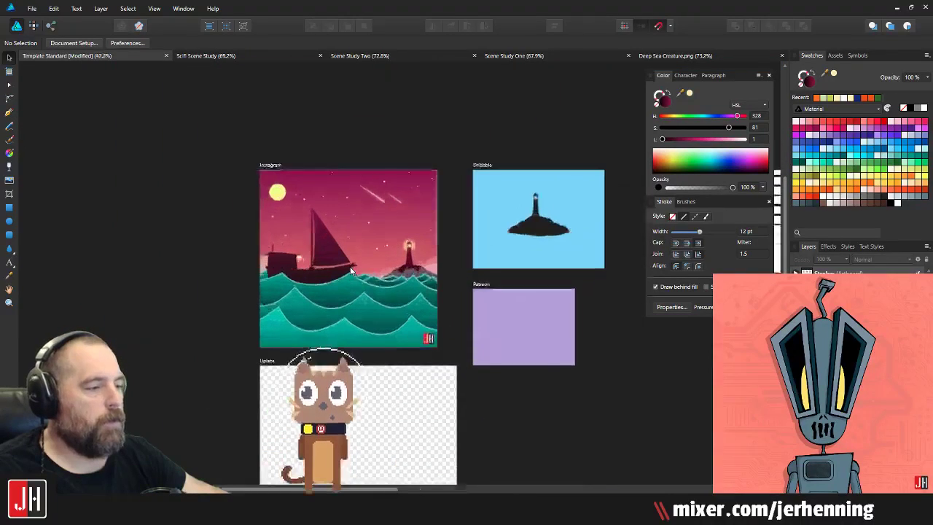
pyautogui.scroll(2, 364, 303)
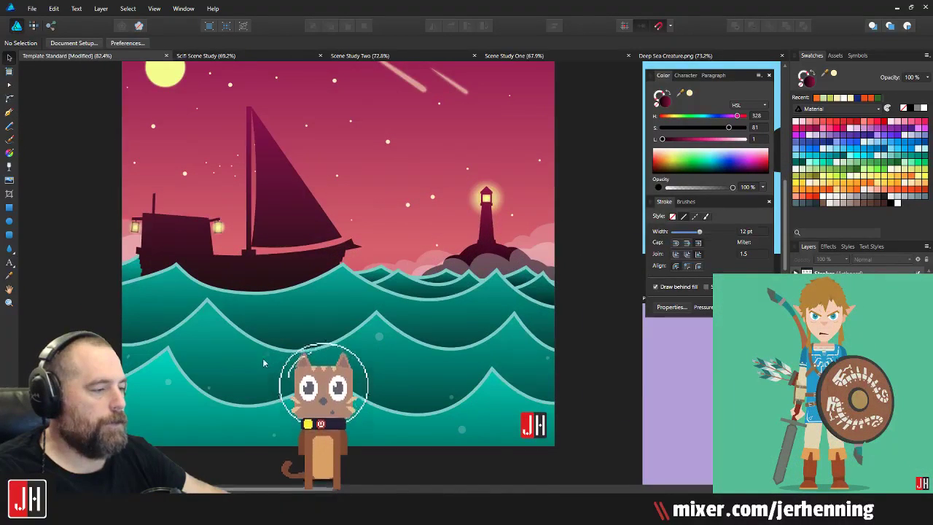
# Step: Copy the translucent bubble group from the middle wave into the wave directly beneath the boat
pyautogui.click(377, 342)
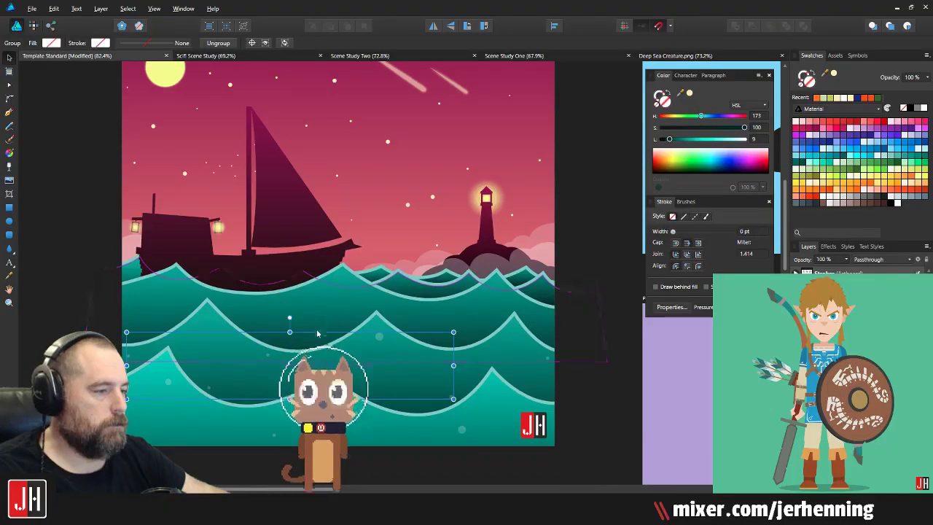
pyautogui.click(295, 276)
pyautogui.moveTo(295, 275)
pyautogui.mouseDown()
pyautogui.moveTo(334, 293)
pyautogui.moveTo(296, 287)
pyautogui.mouseUp()
pyautogui.moveTo(305, 300); pyautogui.dragTo(565, 347)
pyautogui.hotkey('ctrl', 'z')
pyautogui.hotkey('ctrl', 'z')
pyautogui.doubleClick(327, 312)
pyautogui.scroll(-4, 540, 344)
pyautogui.click(557, 299)
pyautogui.scroll(2, 557, 299)
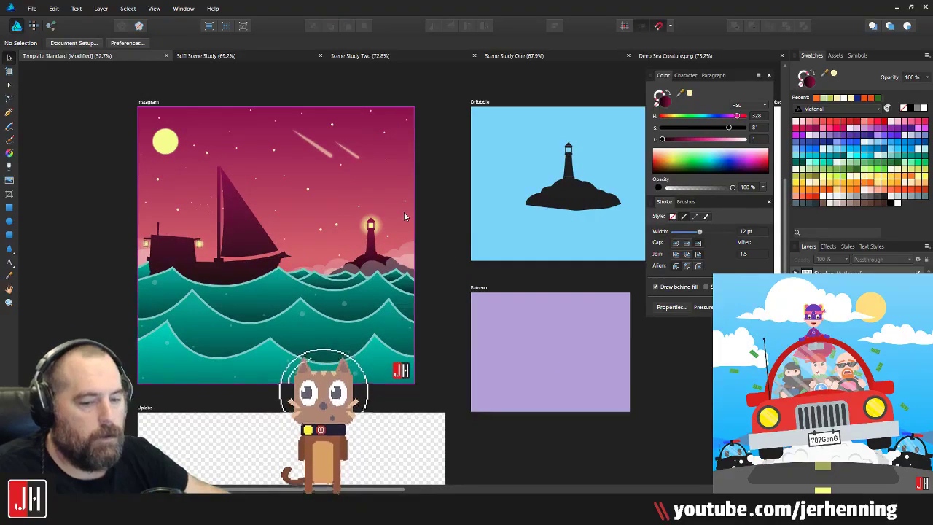
# Step: Place another copy of the bubble group on the smaller wave behind, between the boat and the lighthouse
pyautogui.scroll(2, 386, 227)
pyautogui.click(423, 361)
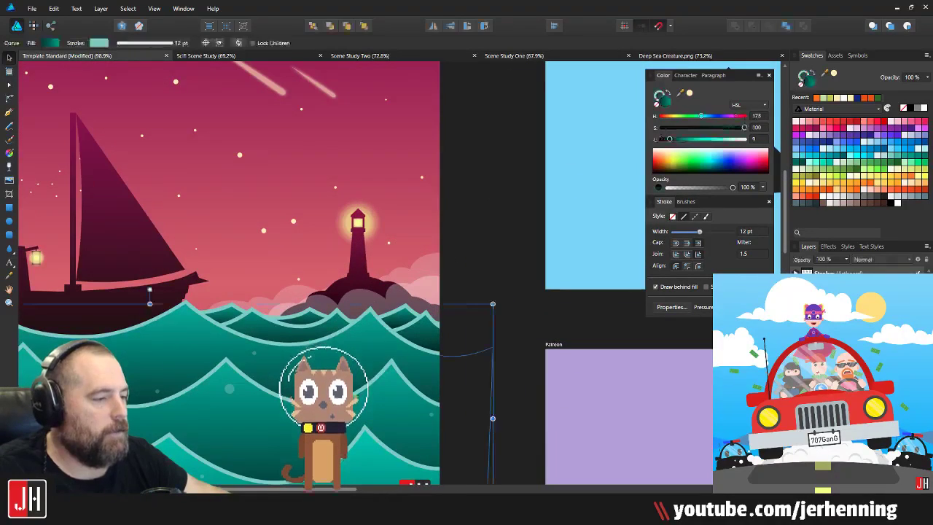
pyautogui.click(432, 414)
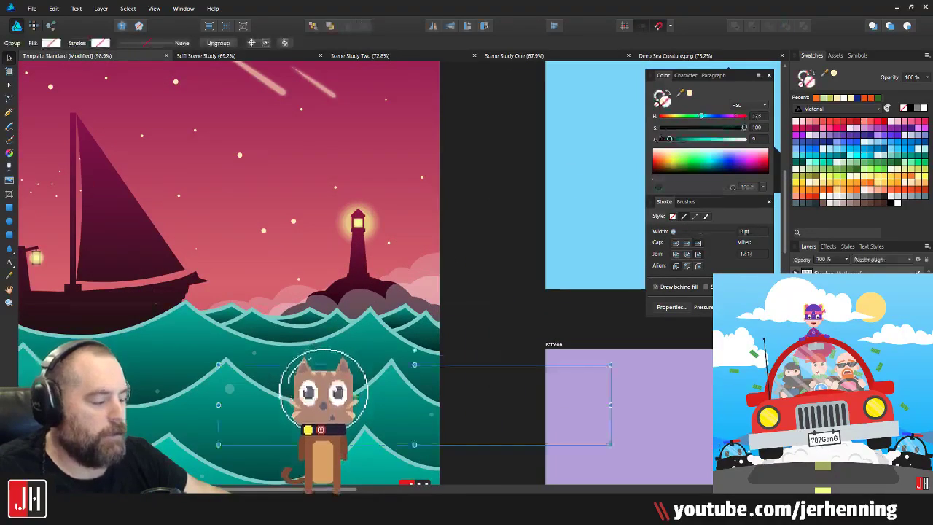
pyautogui.scroll(3, 275, 331)
pyautogui.click(275, 334)
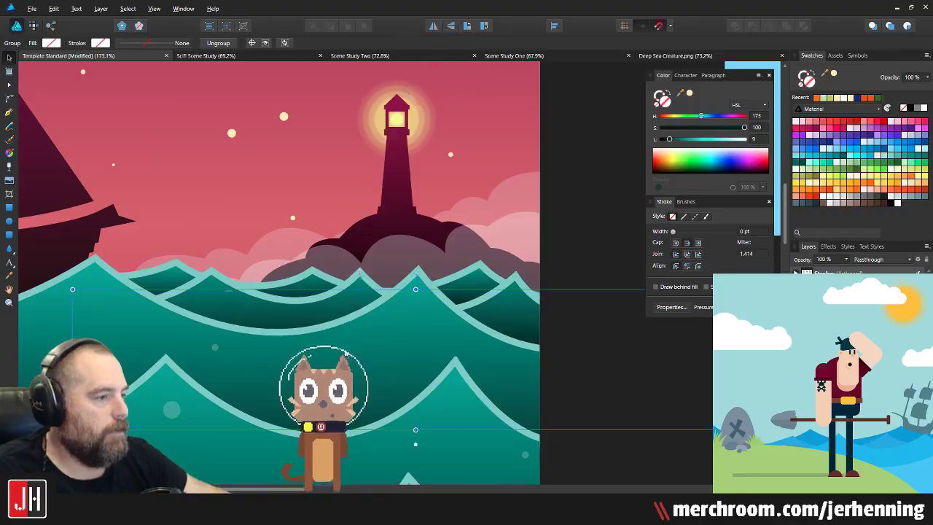
pyautogui.moveTo(290, 344); pyautogui.dragTo(160, 291)
pyautogui.scroll(-7, 175, 302)
pyautogui.click(273, 327)
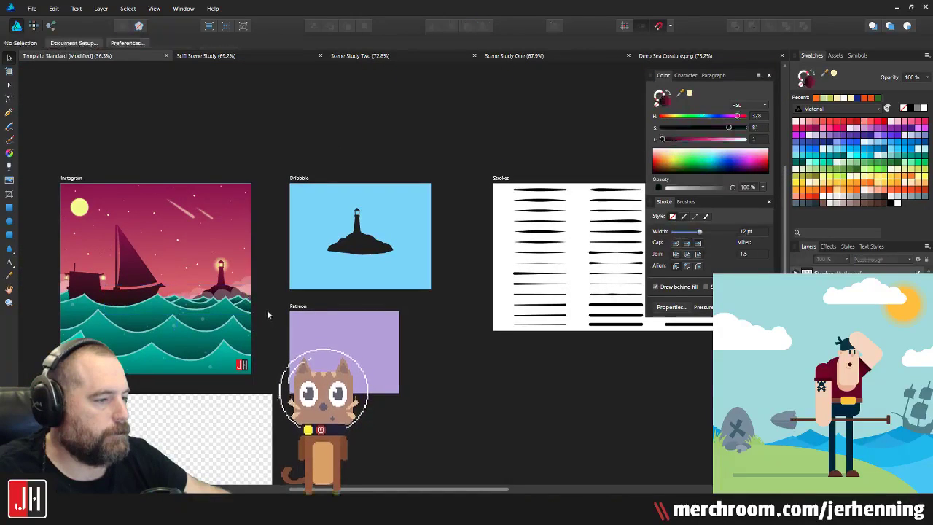
# Step: Add a copy of the bubble group to the farthest wave in front of the lighthouse and save the document
pyautogui.scroll(5, 176, 318)
pyautogui.scroll(3, 291, 296)
pyautogui.click(72, 216)
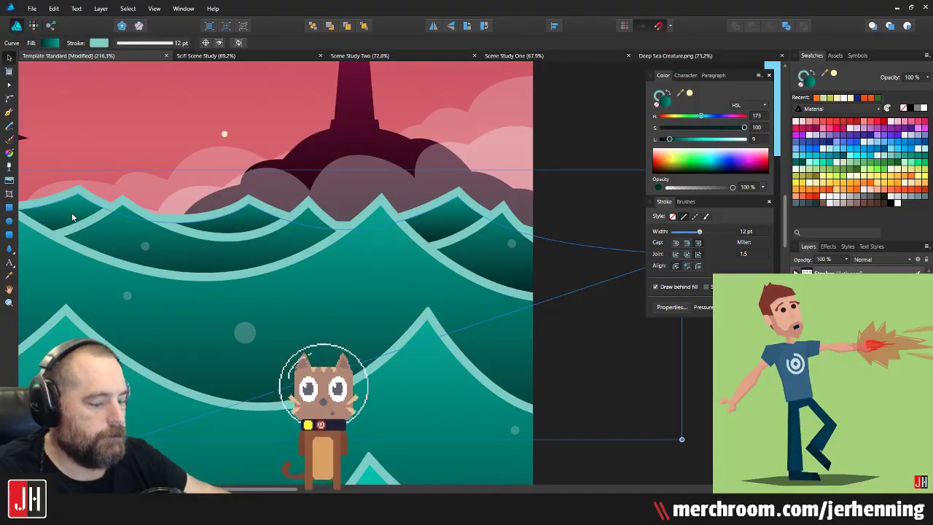
pyautogui.moveTo(439, 408); pyautogui.dragTo(11, 146)
pyautogui.hscroll(-3, 367, 189)
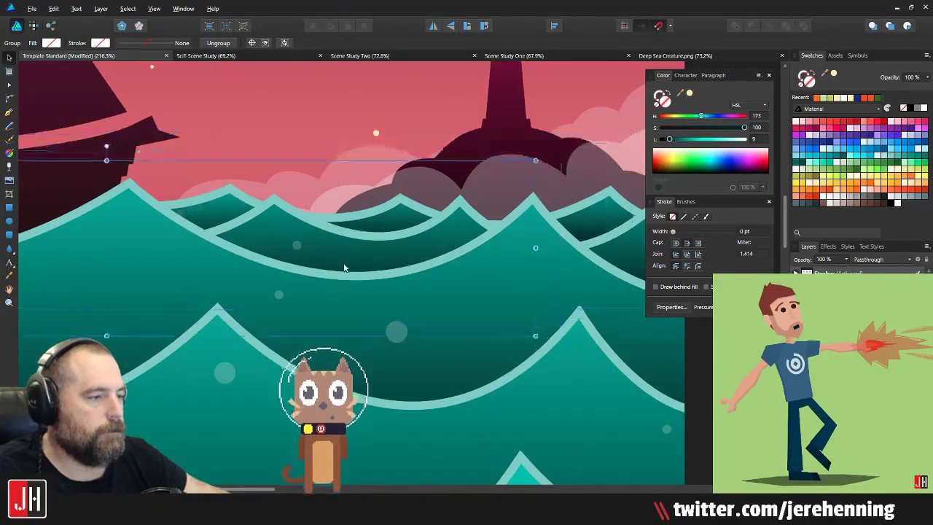
pyautogui.scroll(-8, 416, 261)
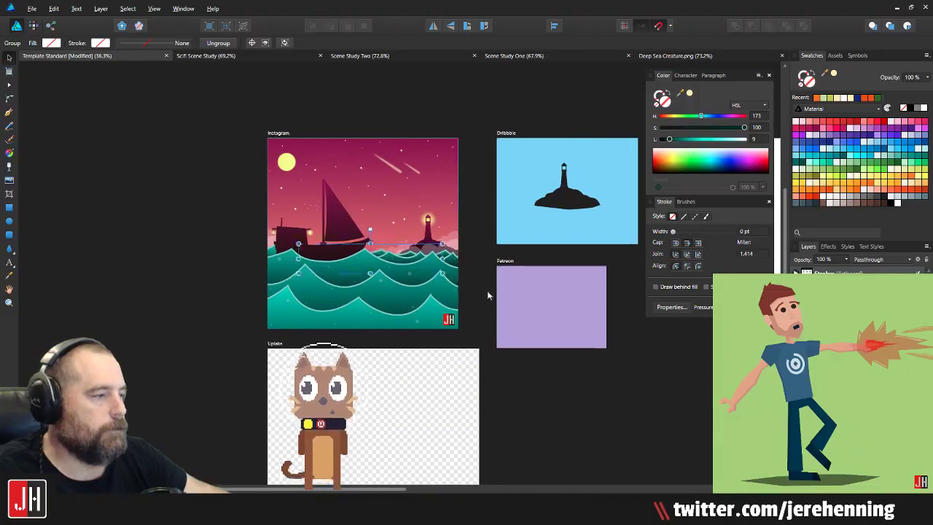
pyautogui.click(489, 293)
pyautogui.scroll(3, 357, 253)
pyautogui.scroll(-3, 438, 253)
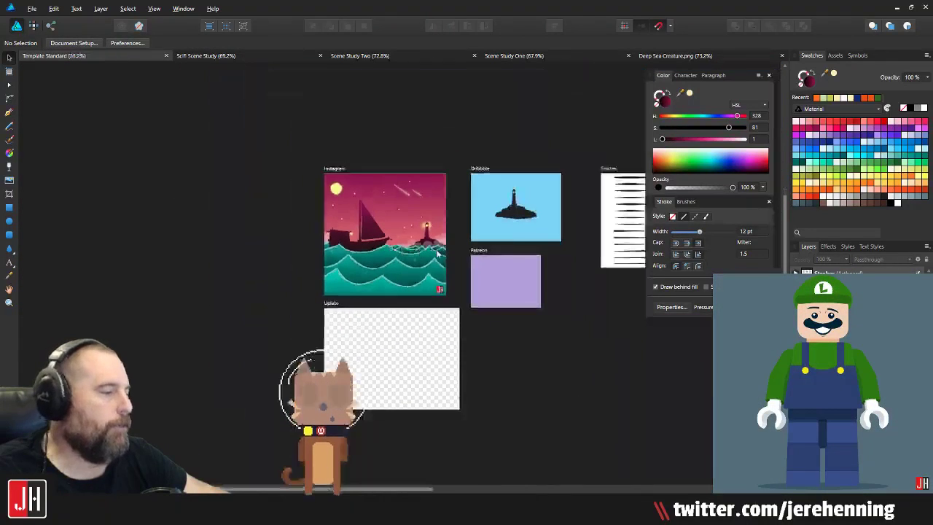
# Step: Reshape the left crest of the wave beneath the boat by adjusting the curve handle on its peak node
pyautogui.moveTo(442, 154); pyautogui.dragTo(394, 178)
pyautogui.scroll(3, 362, 254)
pyautogui.moveTo(136, 301); pyautogui.dragTo(175, 313)
pyautogui.scroll(4, 175, 313)
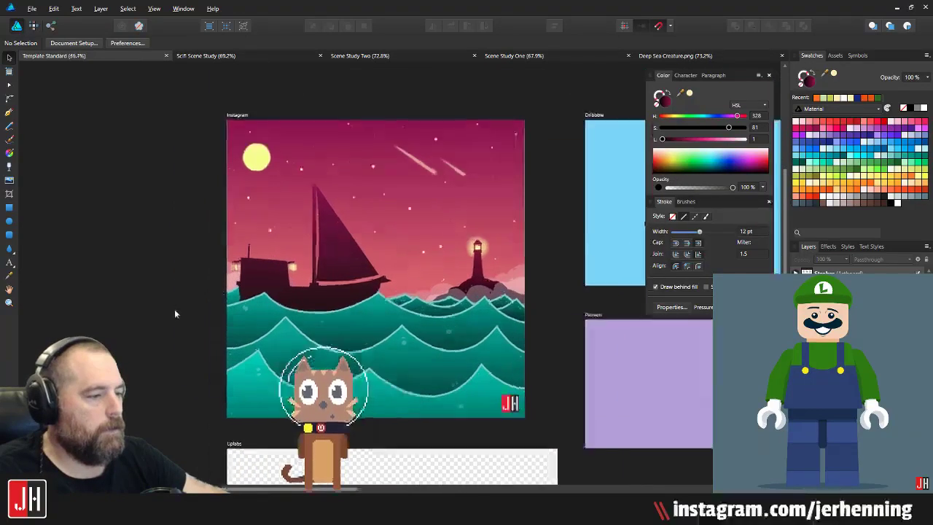
pyautogui.click(284, 283)
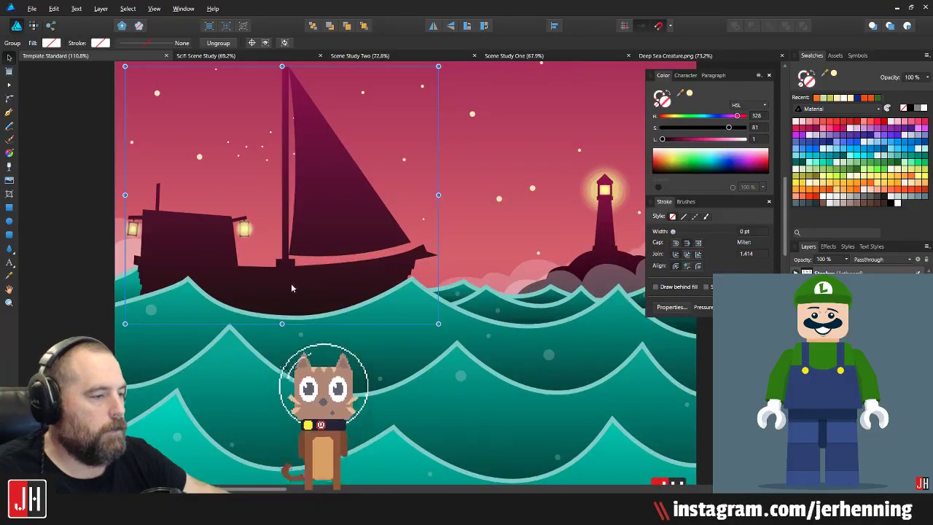
pyautogui.scroll(2, 284, 283)
pyautogui.scroll(4, 132, 292)
pyautogui.moveTo(133, 292); pyautogui.dragTo(196, 286)
pyautogui.doubleClick(204, 277)
pyautogui.press('a')
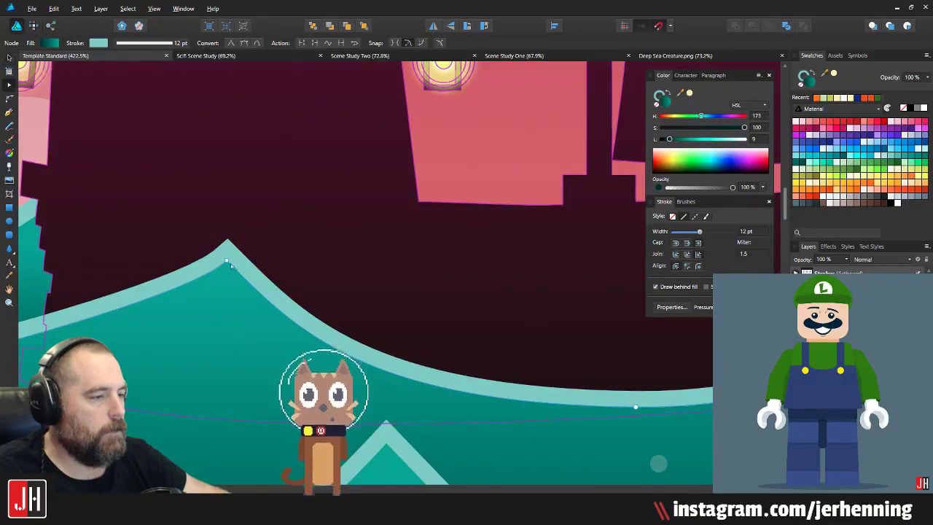
pyautogui.click(226, 261)
pyautogui.moveTo(161, 323); pyautogui.dragTo(137, 319)
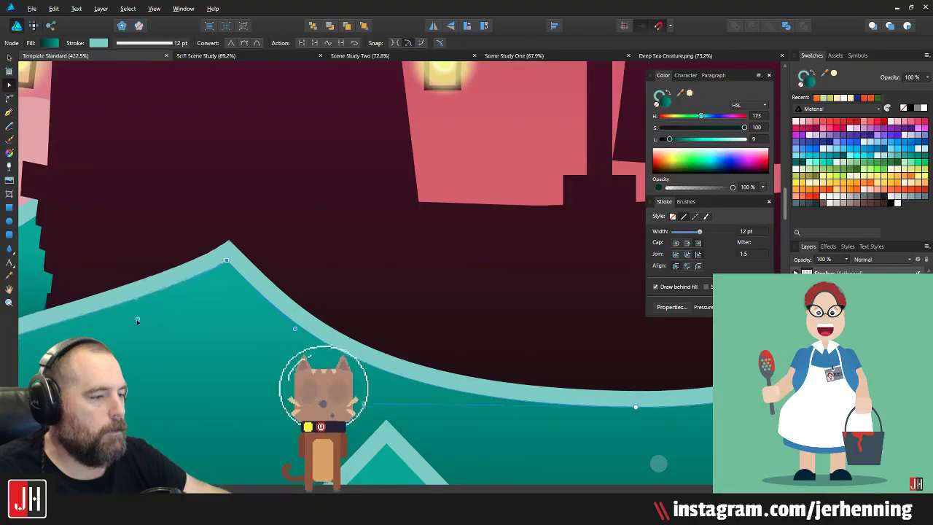
pyautogui.press('v')
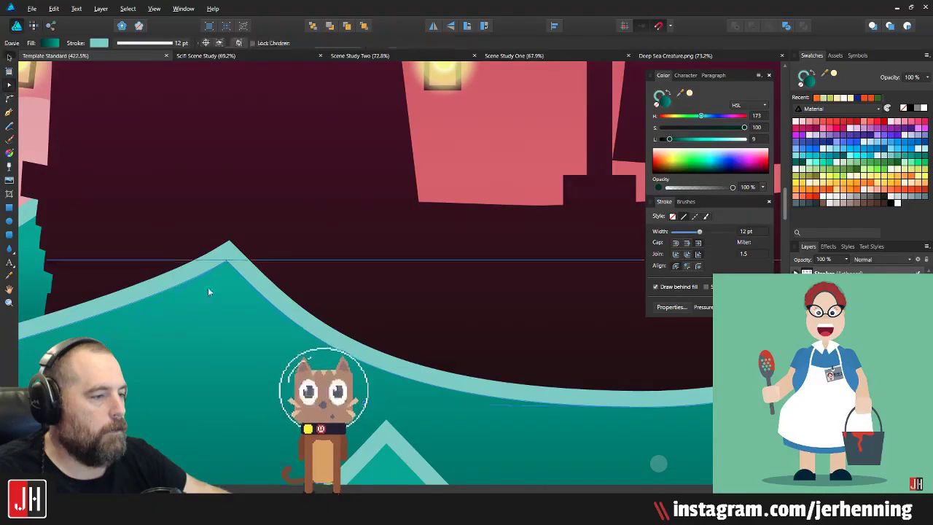
# Step: Inspect the reshaped wave and the area around the boat's bow and lighthouse within the full artboard
pyautogui.scroll(-7, 259, 252)
pyautogui.click(157, 300)
pyautogui.moveTo(349, 253); pyautogui.dragTo(240, 257)
pyautogui.scroll(3, 242, 256)
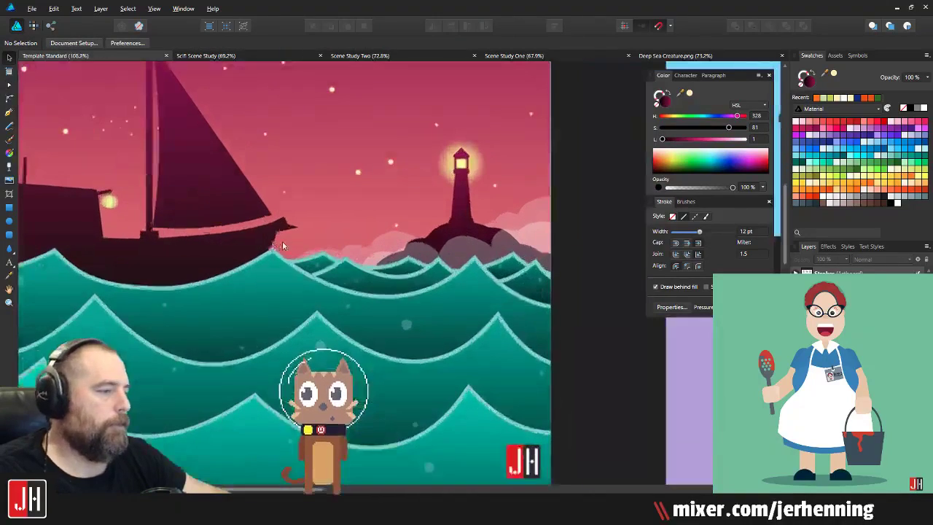
pyautogui.moveTo(304, 236); pyautogui.dragTo(258, 259)
pyautogui.moveTo(318, 218); pyautogui.dragTo(286, 283)
pyautogui.scroll(-3, 285, 281)
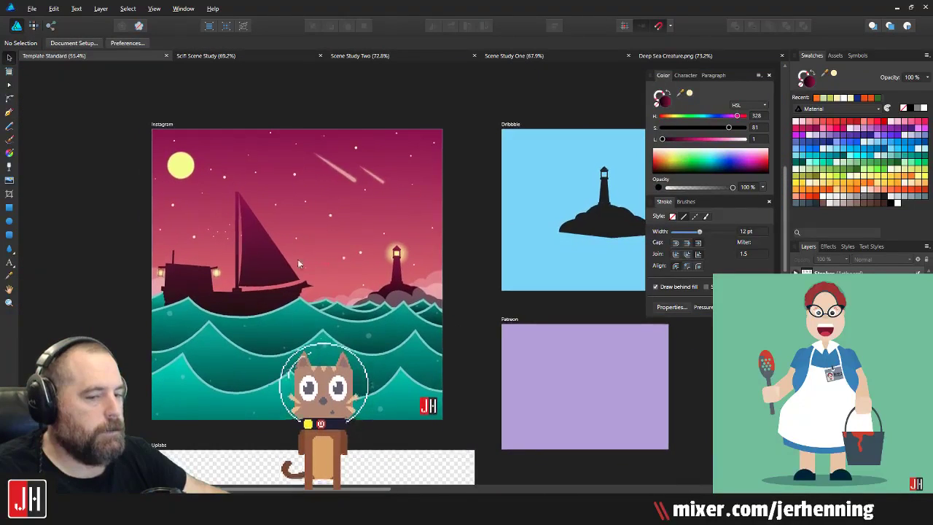
# Step: Scale the sailboat group down slightly and save the document
pyautogui.scroll(2, 299, 266)
pyautogui.click(302, 280)
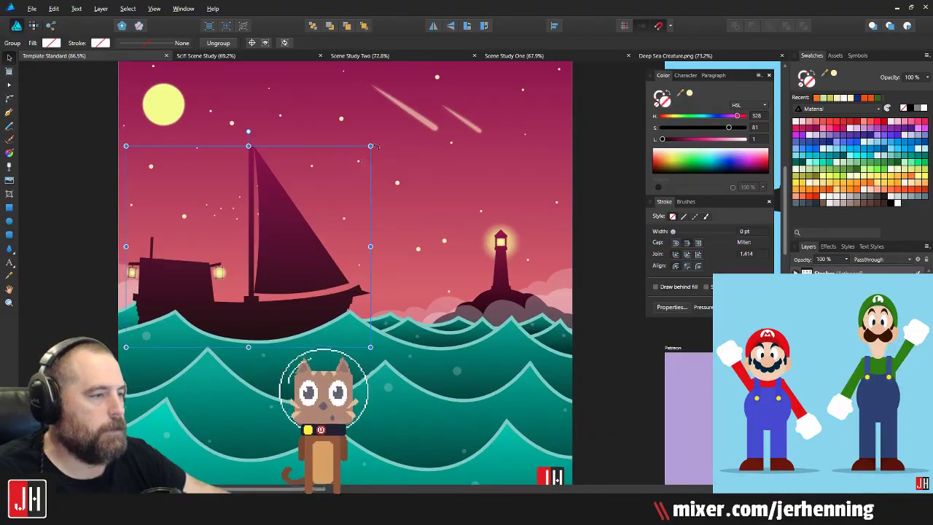
pyautogui.moveTo(370, 146); pyautogui.dragTo(359, 156)
pyautogui.scroll(4, 248, 264)
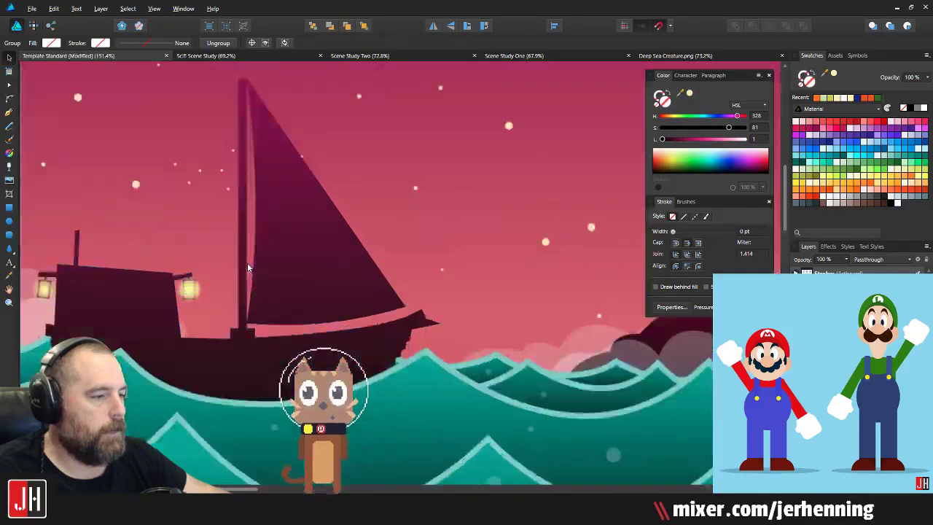
pyautogui.scroll(-7, 249, 271)
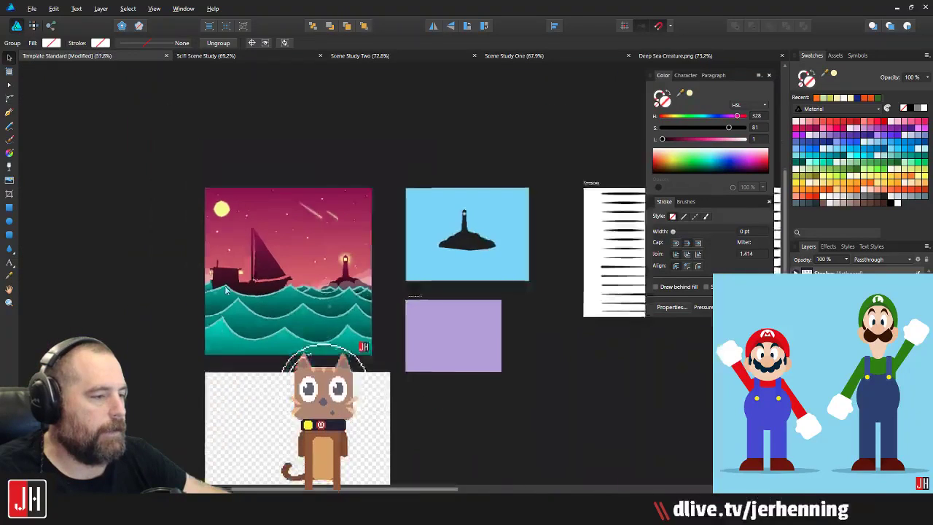
pyautogui.click(314, 166)
pyautogui.hotkey('ctrl', 's')
# Step: Move the two shooting stars together slightly to the left in the sky and save the document
pyautogui.scroll(2, 312, 233)
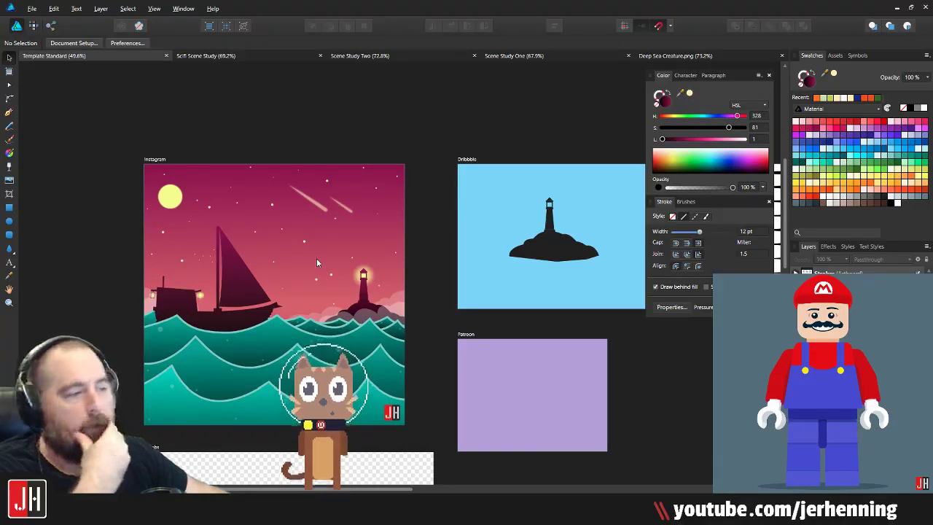
pyautogui.click(307, 199)
pyautogui.scroll(3, 306, 199)
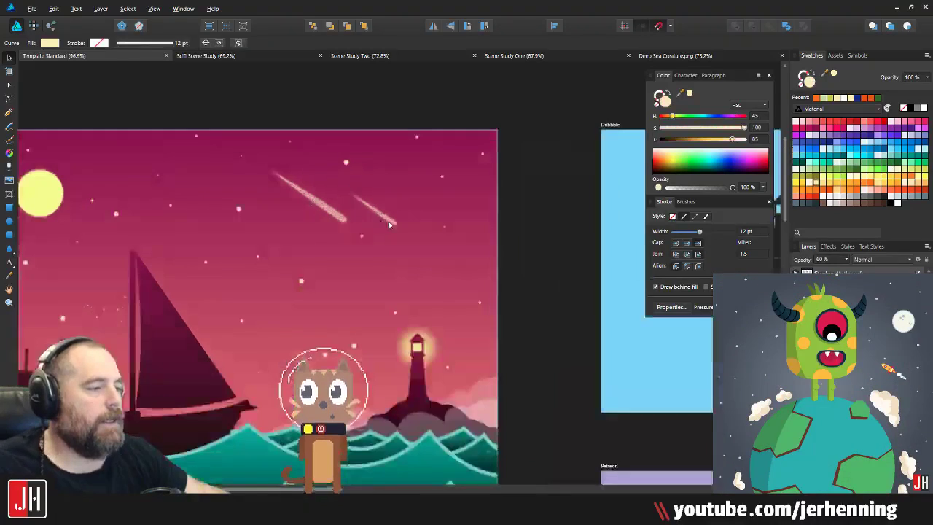
pyautogui.click(394, 221)
pyautogui.click(388, 218)
pyautogui.keyDown('shift'); pyautogui.click(342, 224); pyautogui.keyUp('shift')
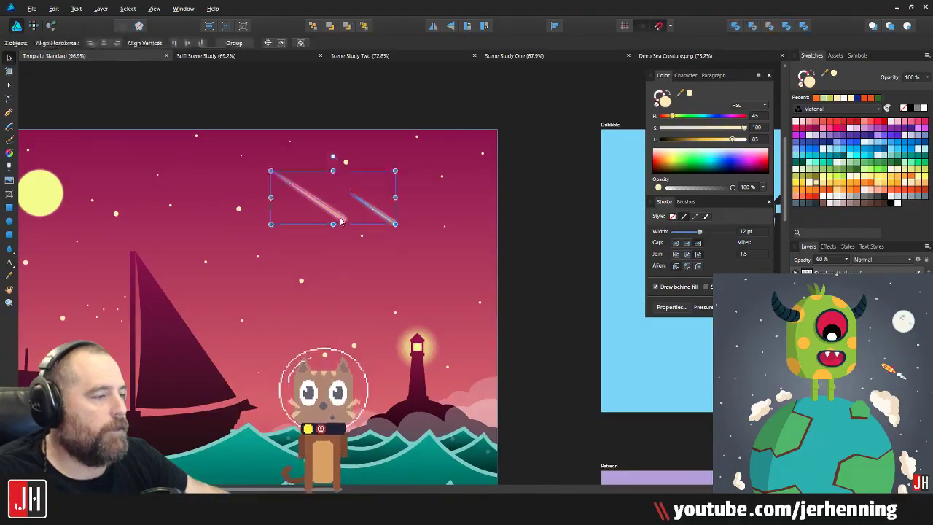
pyautogui.moveTo(342, 224); pyautogui.dragTo(305, 224)
pyautogui.click(513, 293)
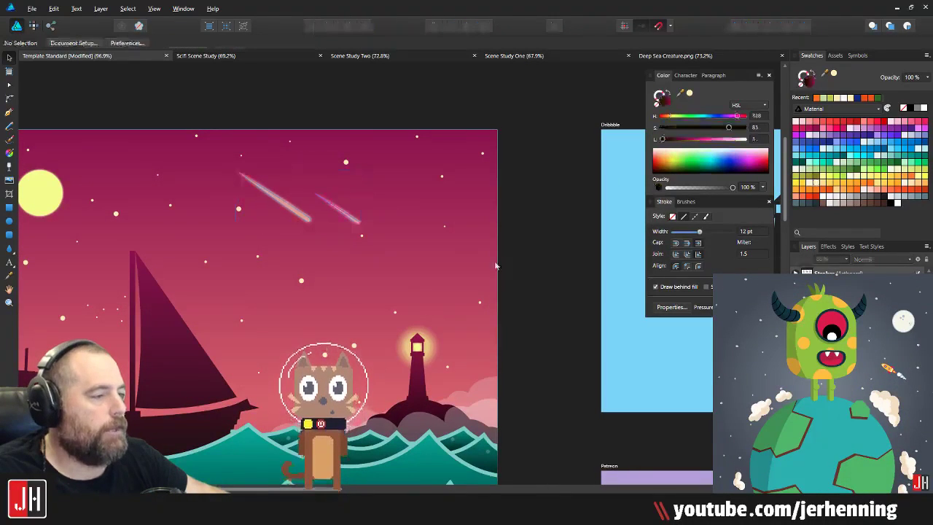
pyautogui.hotkey('ctrl', 's')
pyautogui.scroll(-6, 358, 258)
pyautogui.scroll(1, 407, 263)
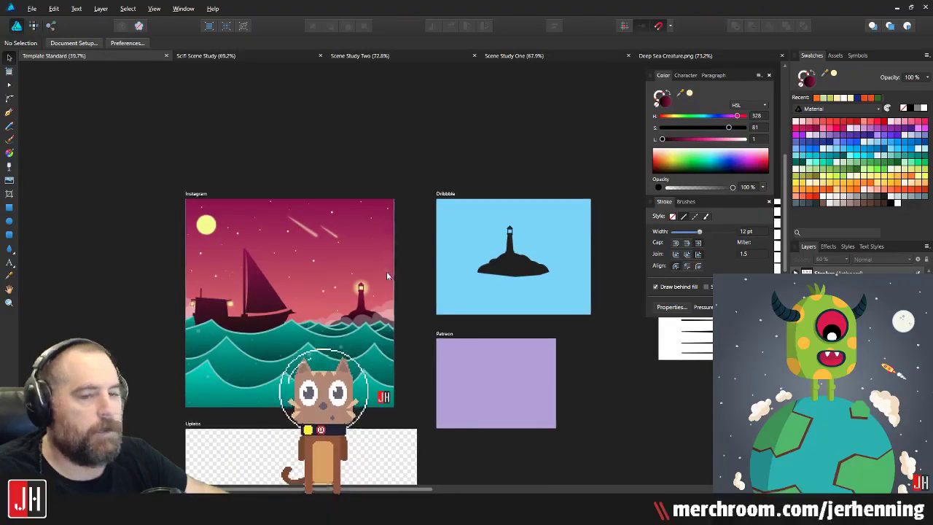
# Step: Draw a closed cloud outline with a flat base across the lighthouse lamp using the Pen tool
pyautogui.scroll(6, 372, 288)
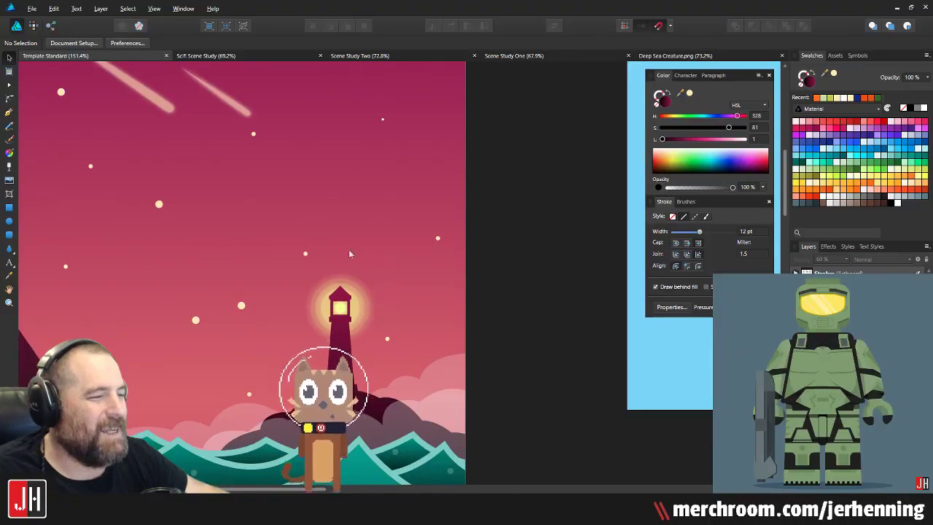
pyautogui.scroll(-5, 291, 313)
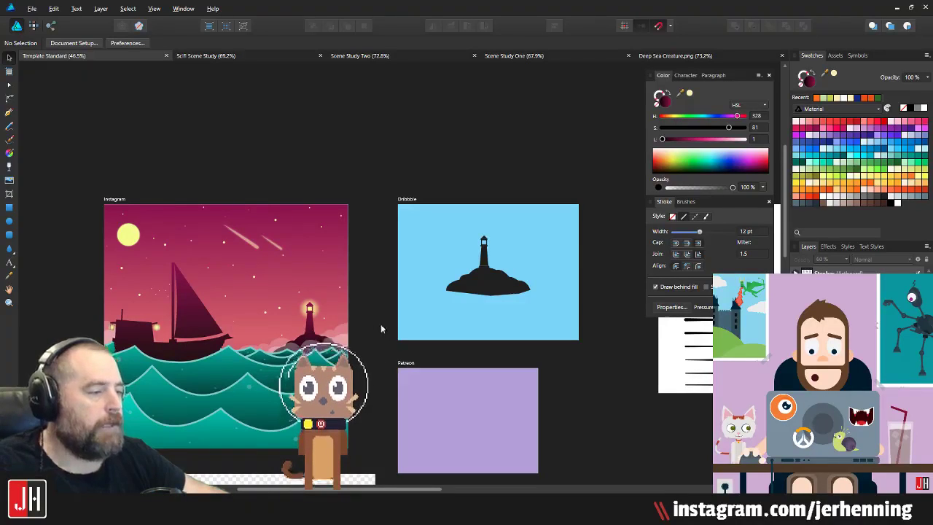
pyautogui.scroll(5, 339, 329)
pyautogui.moveTo(350, 355); pyautogui.dragTo(398, 344)
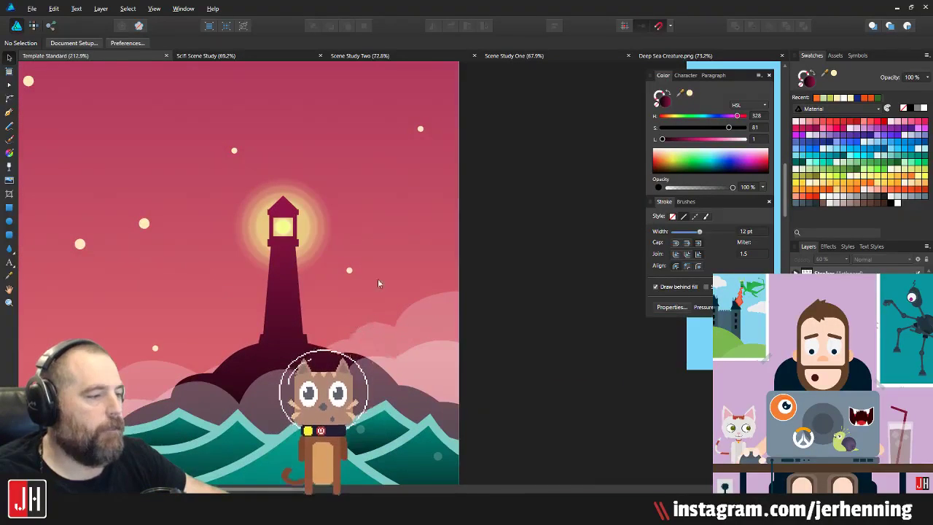
pyautogui.moveTo(377, 279); pyautogui.dragTo(407, 306)
pyautogui.click(9, 113)
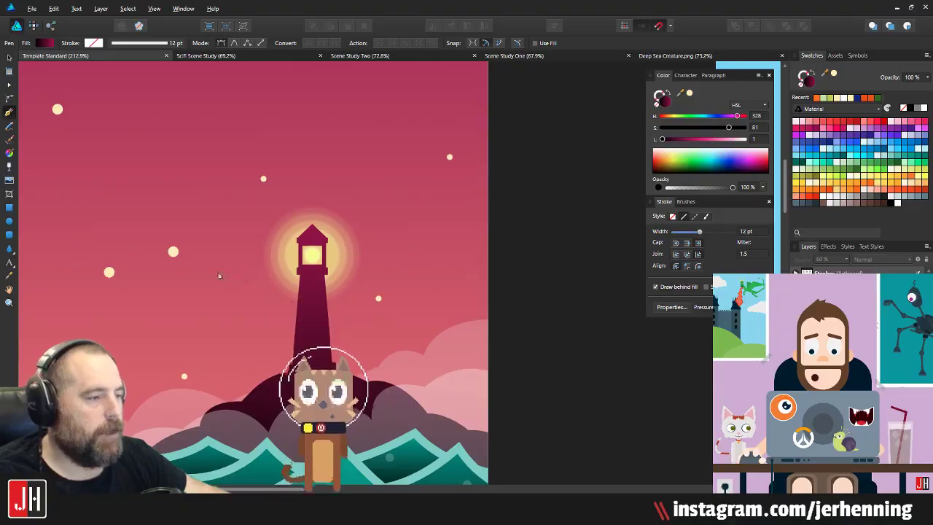
pyautogui.click(465, 272)
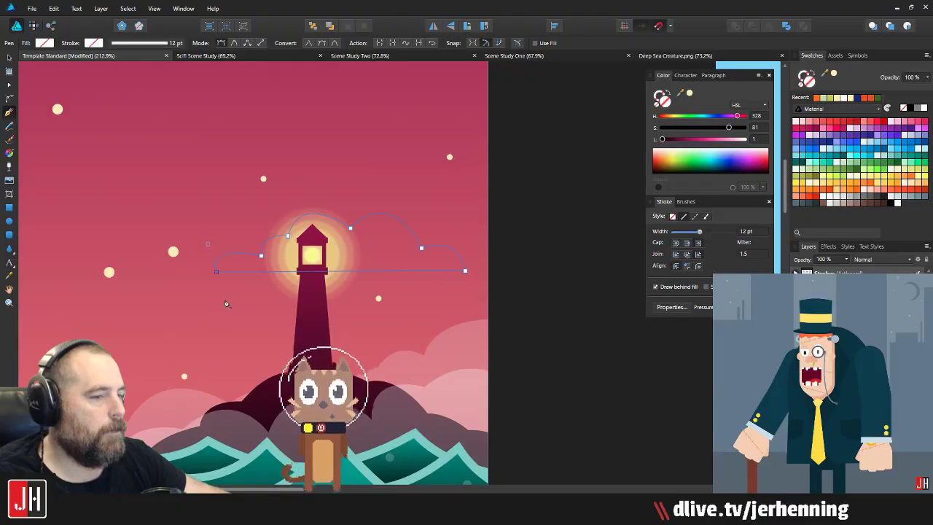
# Step: Fill the new cloud with near-white and set its opacity to 20%
pyautogui.click(823, 202)
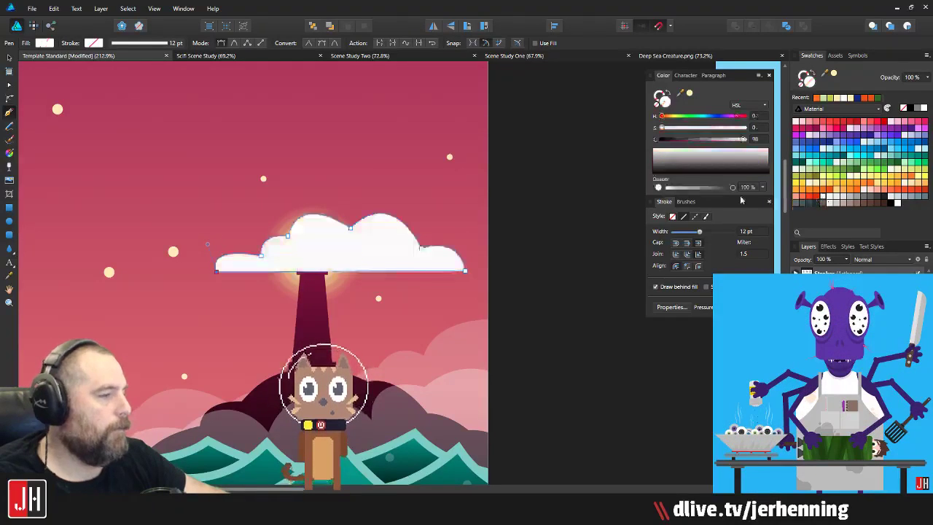
pyautogui.press('2')
pyautogui.press('v')
pyautogui.click(556, 269)
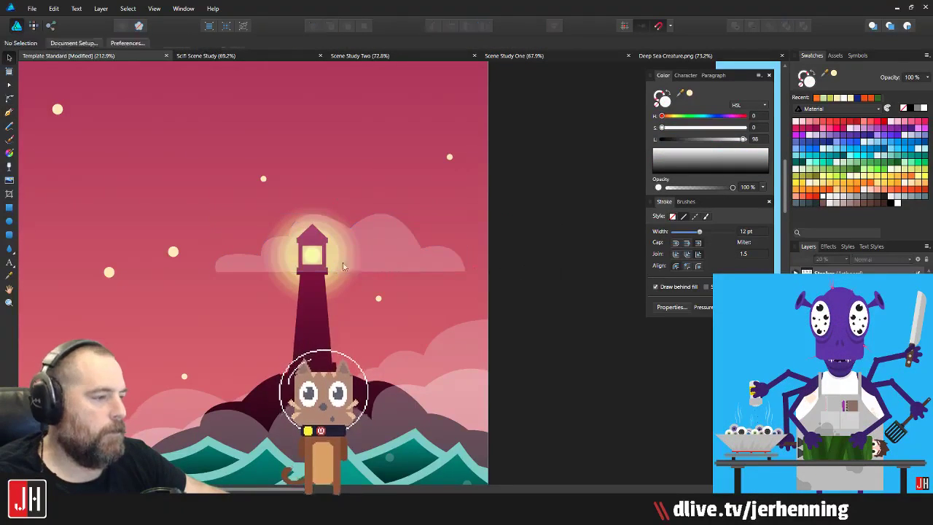
# Step: Reposition the translucent cloud around the lighthouse lamp
pyautogui.click(345, 261)
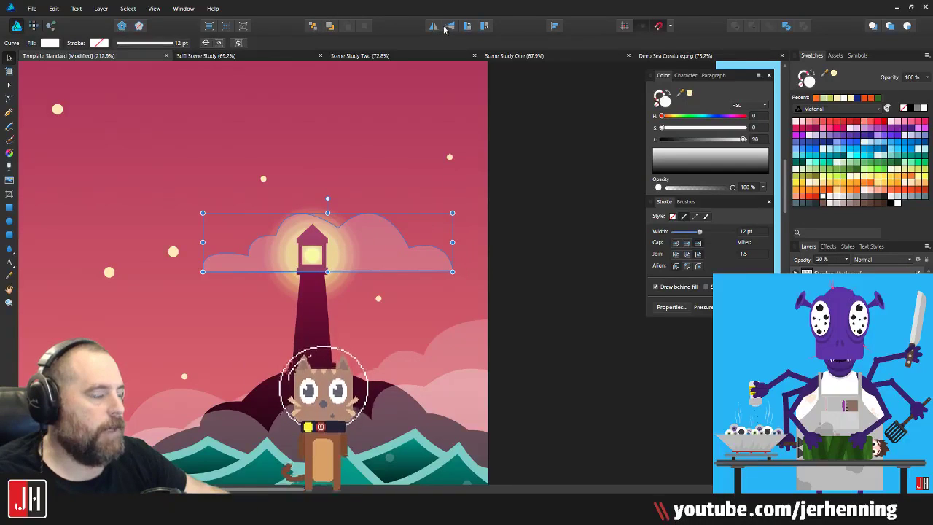
pyautogui.moveTo(370, 269)
pyautogui.mouseDown()
pyautogui.moveTo(395, 285)
pyautogui.moveTo(398, 267)
pyautogui.moveTo(370, 261)
pyautogui.mouseUp()
pyautogui.click(538, 255)
pyautogui.scroll(-3, 496, 271)
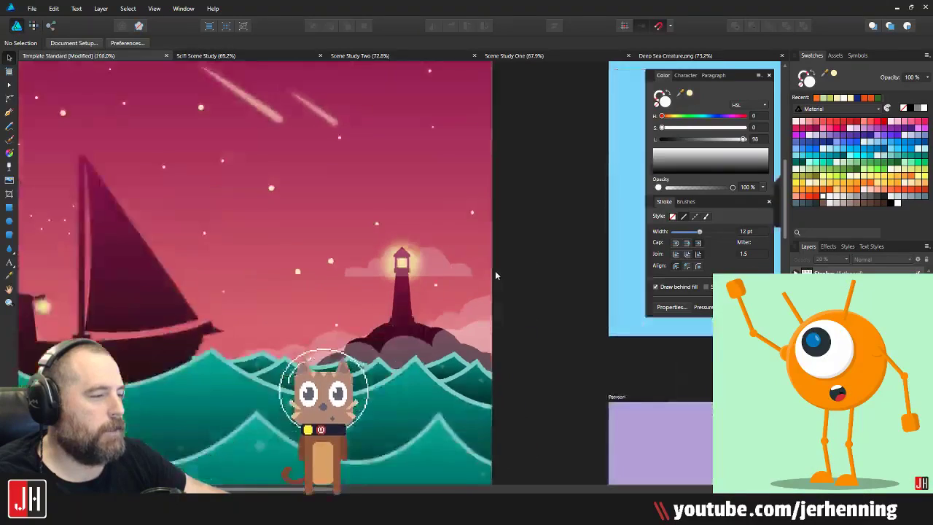
pyautogui.scroll(-3, 495, 276)
pyautogui.scroll(4, 416, 269)
pyautogui.click(408, 267)
pyautogui.scroll(2, 385, 262)
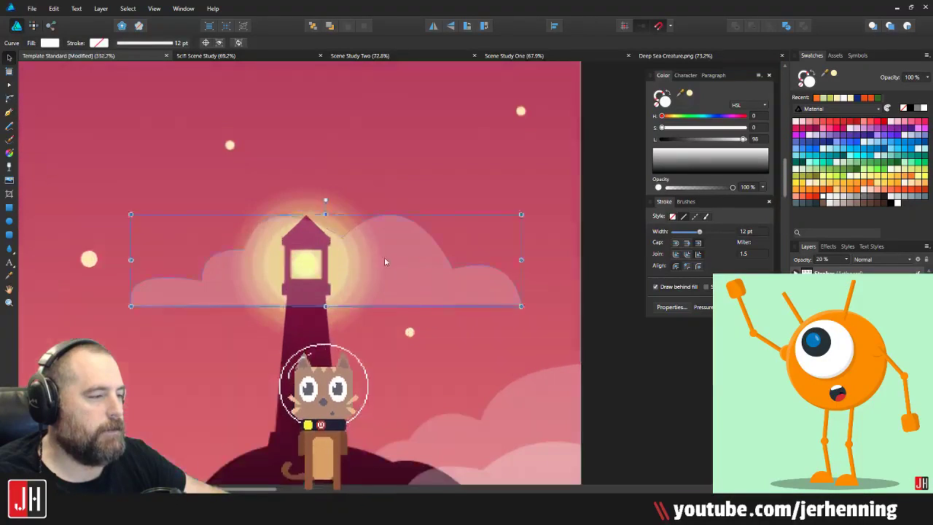
pyautogui.moveTo(385, 262); pyautogui.dragTo(414, 253)
# Step: Delete the translucent cloud in front of the lighthouse and save the document
pyautogui.scroll(-4, 493, 271)
pyautogui.press('Delete')
pyautogui.scroll(-3, 470, 237)
pyautogui.scroll(-3, 470, 237)
pyautogui.hotkey('ctrl', 's')
pyautogui.scroll(3, 391, 256)
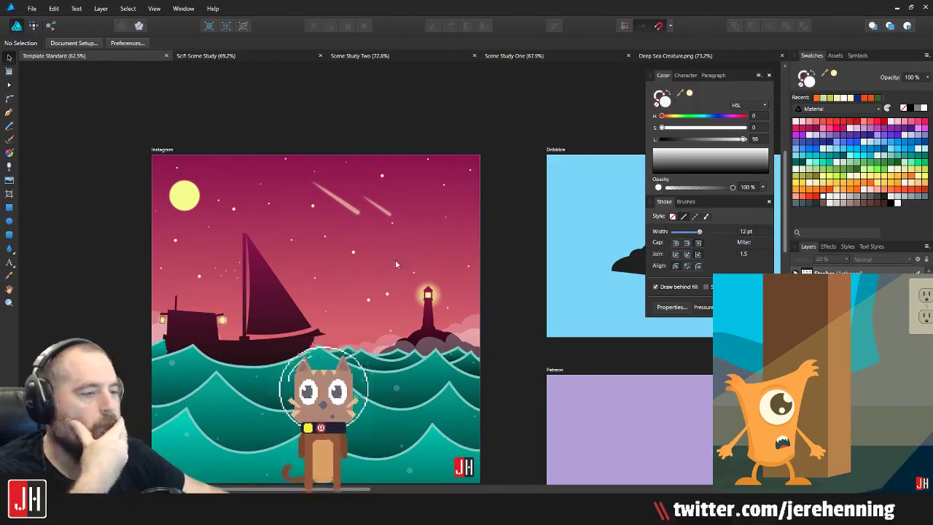
pyautogui.scroll(-2, 395, 260)
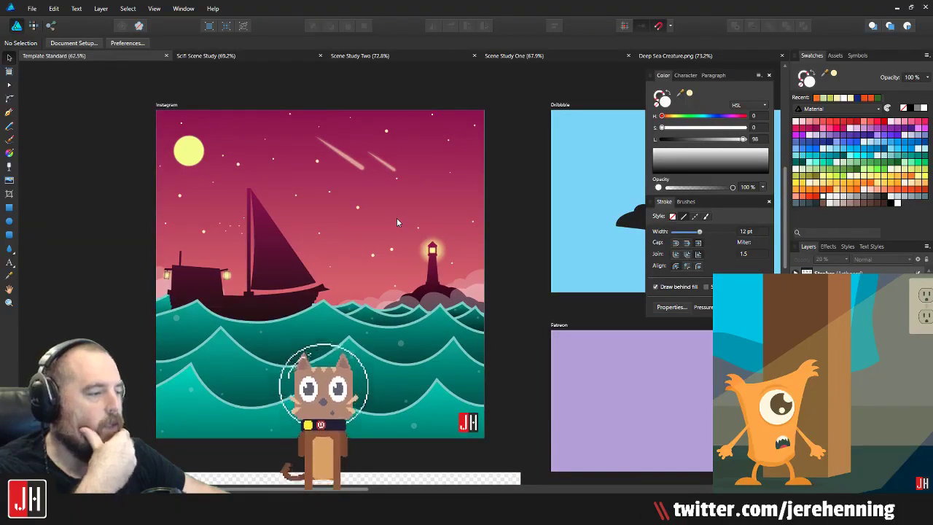
pyautogui.moveTo(401, 210); pyautogui.dragTo(363, 243)
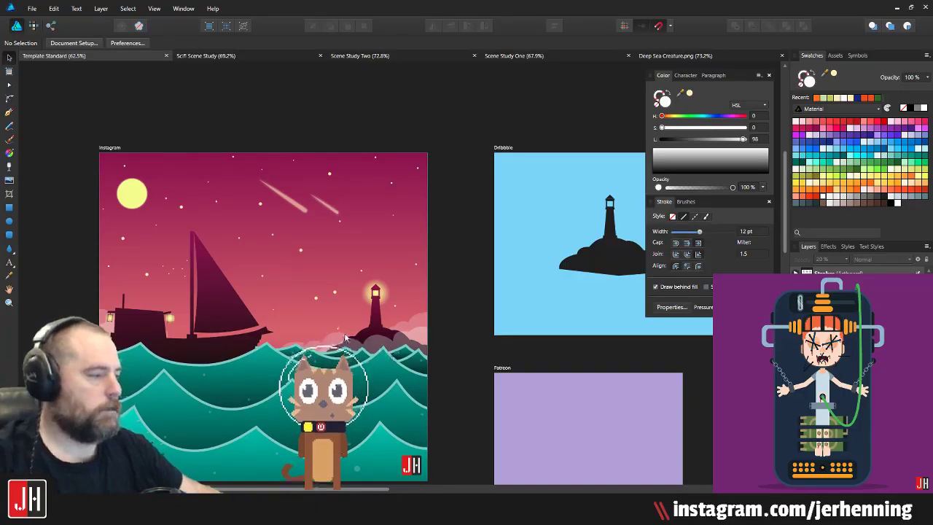
# Step: Draw a closed, slightly curved band with the Pen tool, sloping across the sky from the moon side down to the lighthouse
pyautogui.scroll(2, 303, 298)
pyautogui.scroll(1, 326, 232)
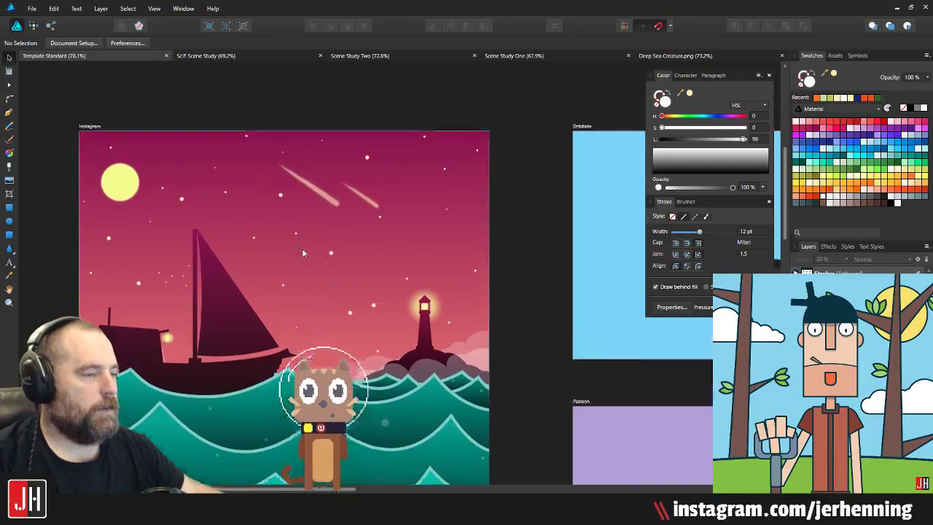
pyautogui.click(11, 113)
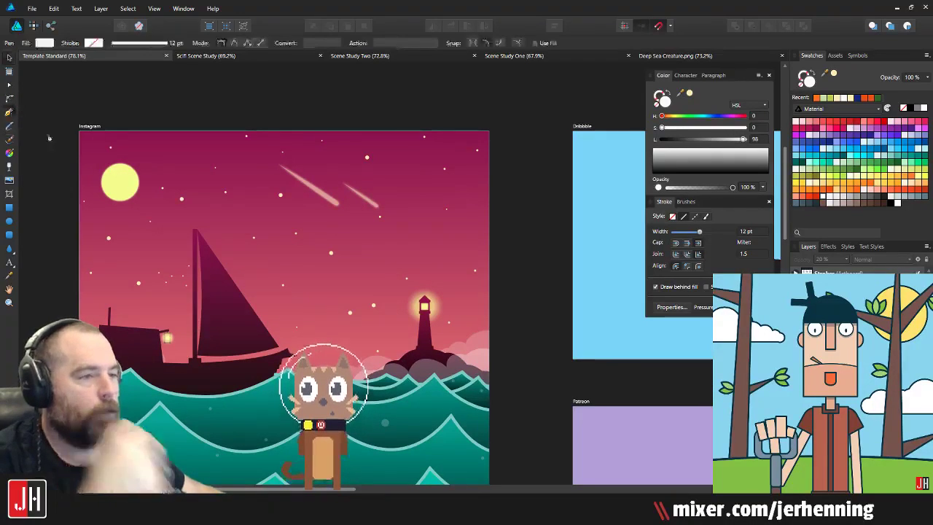
pyautogui.scroll(5, 354, 267)
pyautogui.scroll(-5, 354, 267)
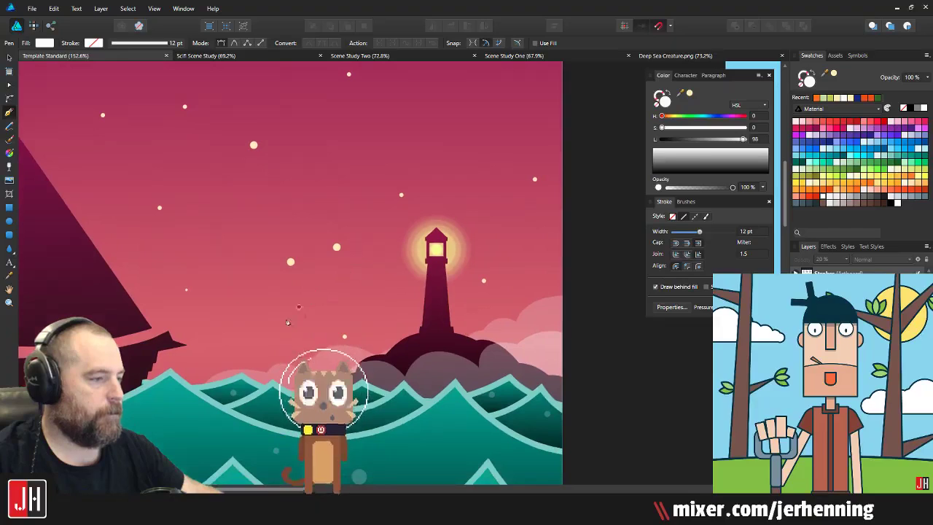
pyautogui.scroll(6, 437, 281)
pyautogui.scroll(-6, 439, 282)
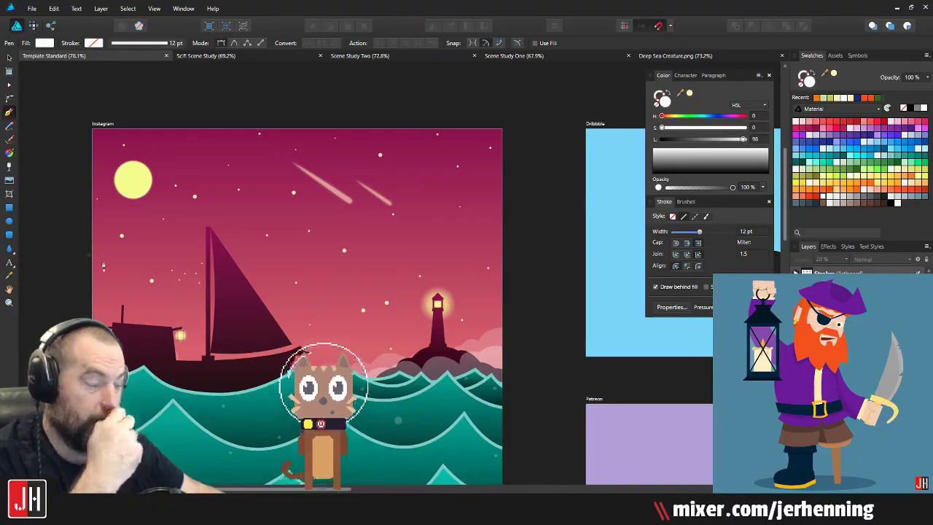
pyautogui.moveTo(540, 329); pyautogui.dragTo(643, 365)
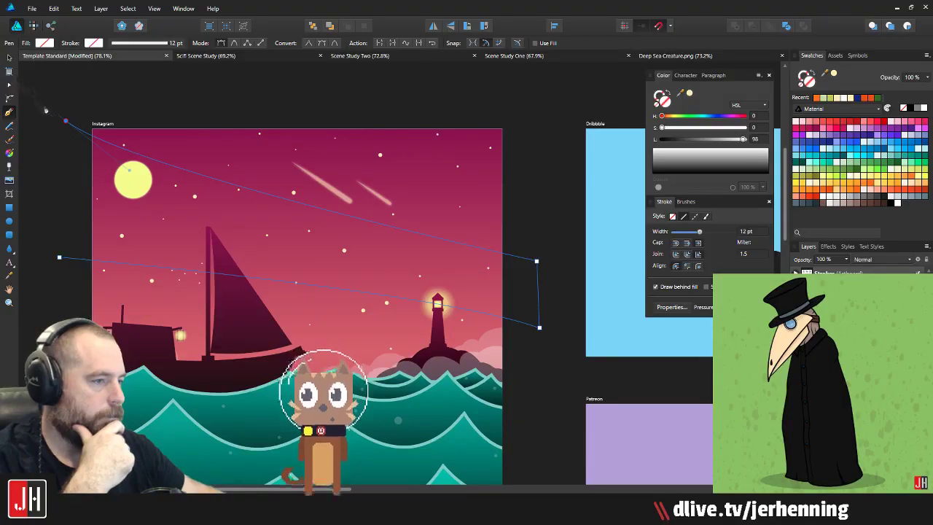
pyautogui.click(65, 121)
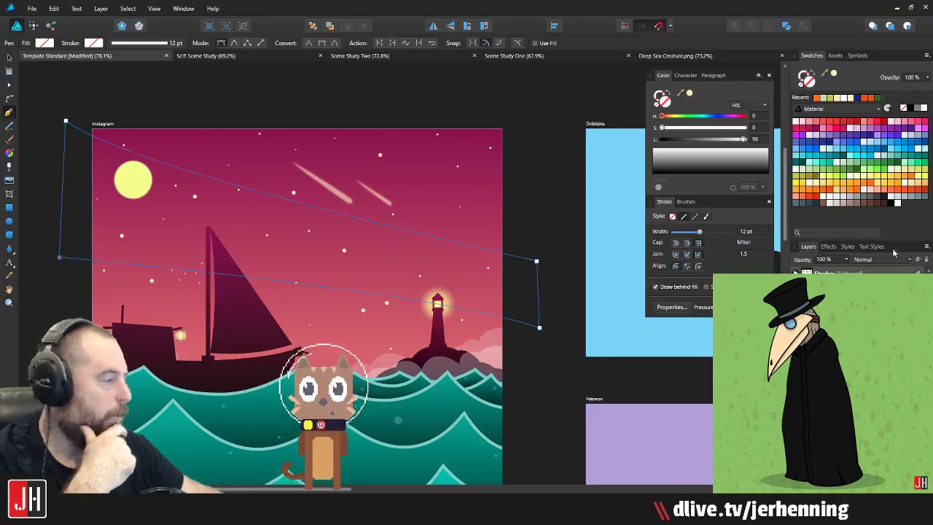
# Step: Fill the sky band with near-white and set its opacity to 10%
pyautogui.click(822, 198)
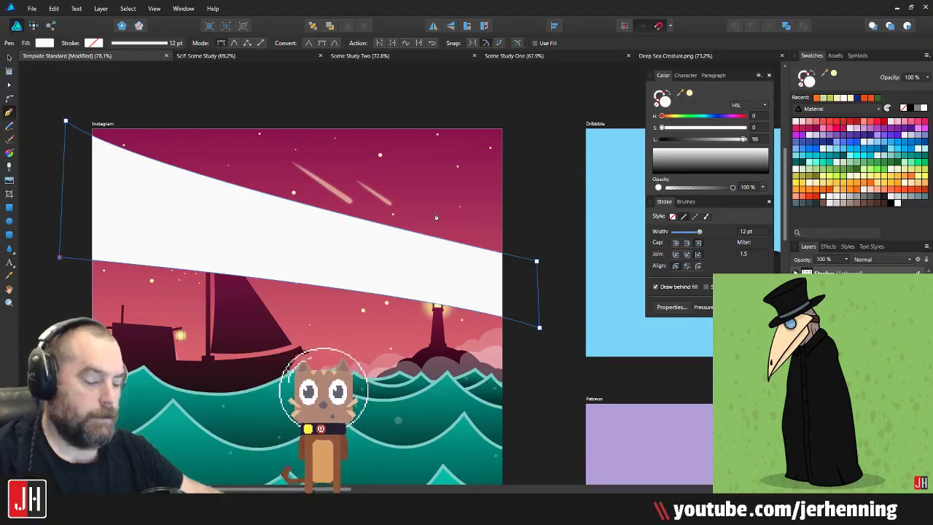
pyautogui.press('1')
pyautogui.press('v')
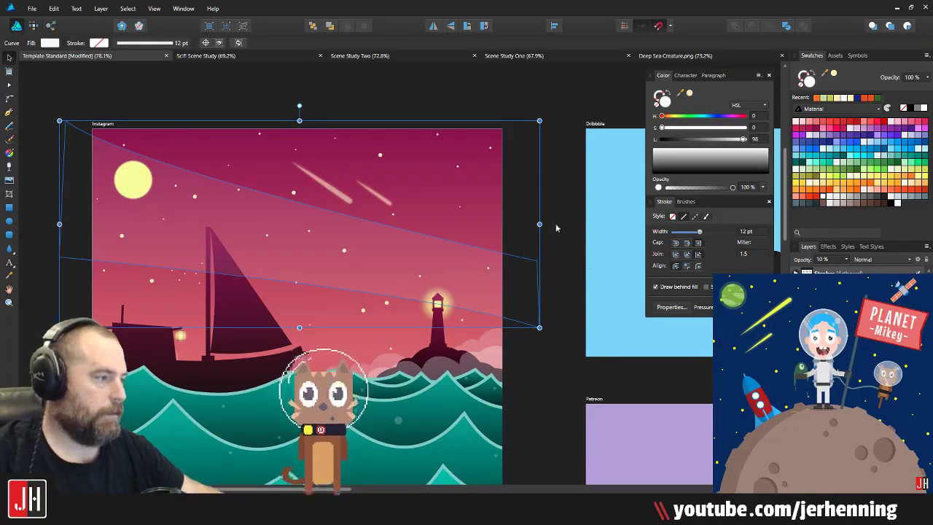
pyautogui.click(556, 226)
# Step: Raise the translucent sky band slightly and narrow it by lowering its upper nodes and lifting its lower right node
pyautogui.click(354, 244)
pyautogui.moveTo(354, 244); pyautogui.dragTo(353, 235)
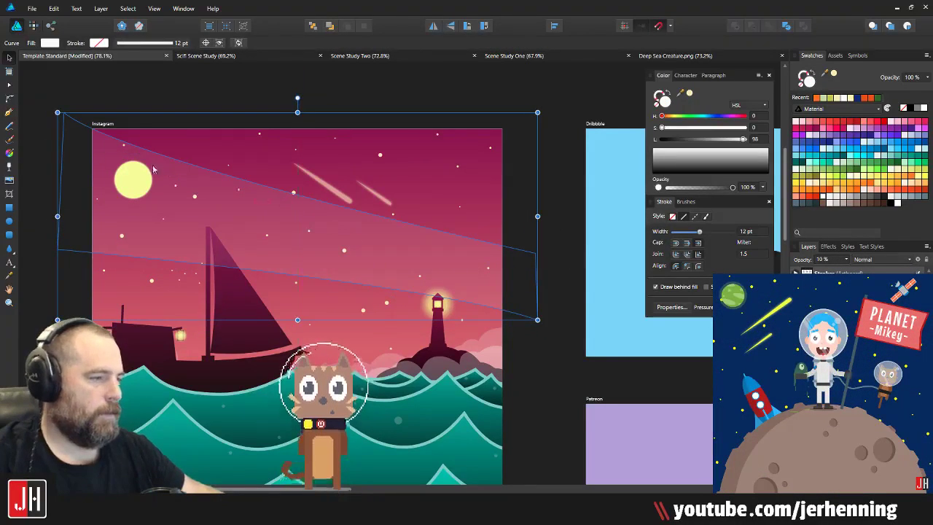
pyautogui.press('a')
pyautogui.moveTo(64, 113); pyautogui.dragTo(64, 161)
pyautogui.moveTo(531, 264); pyautogui.dragTo(527, 267)
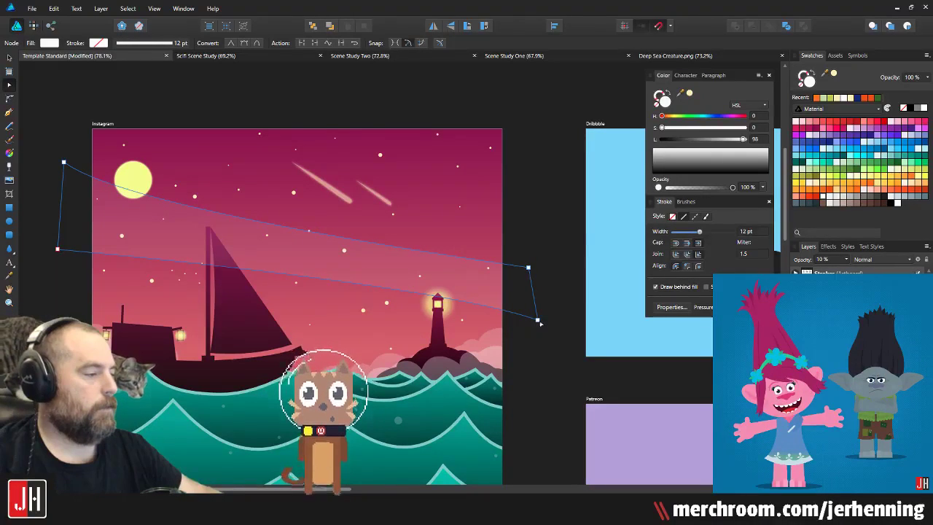
pyautogui.moveTo(537, 319); pyautogui.dragTo(536, 312)
pyautogui.press('v')
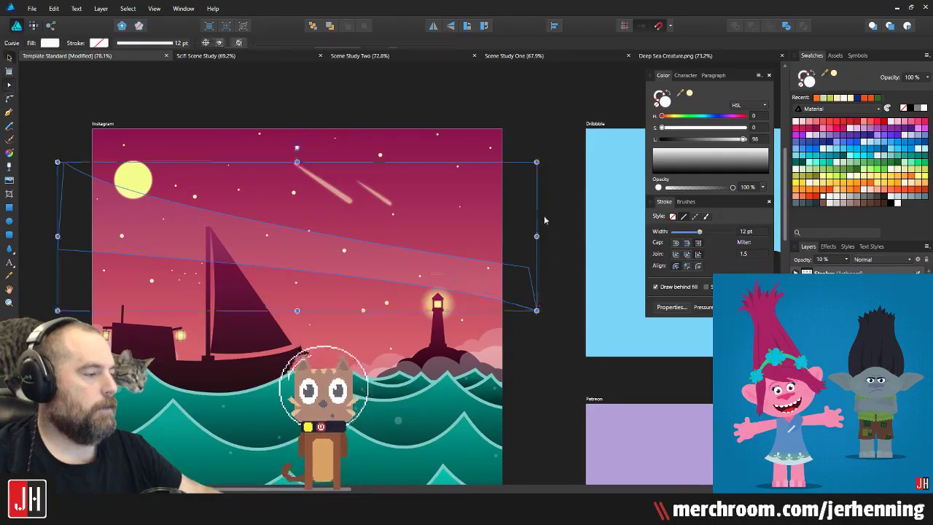
pyautogui.click(545, 218)
# Step: Try the sky without the translucent band by deleting it, and restore the band
pyautogui.click(361, 256)
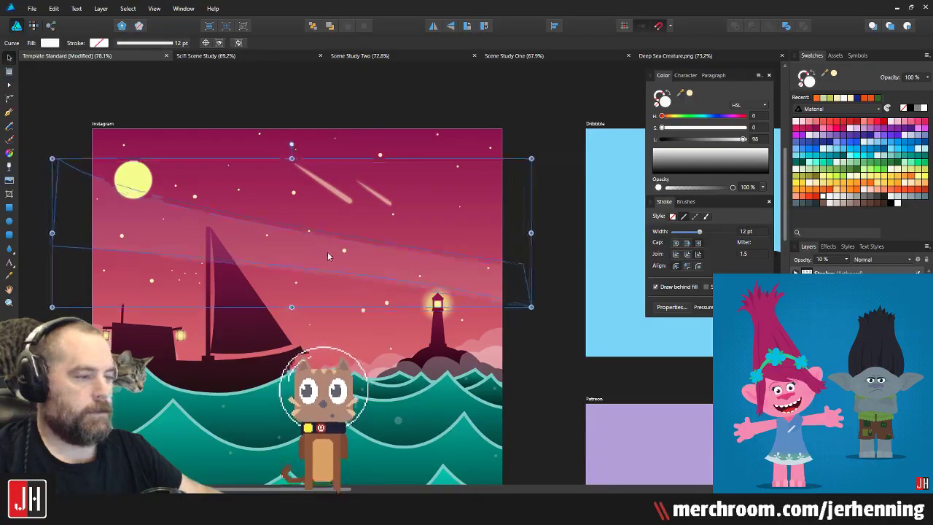
pyautogui.press('Delete')
pyautogui.click(345, 251)
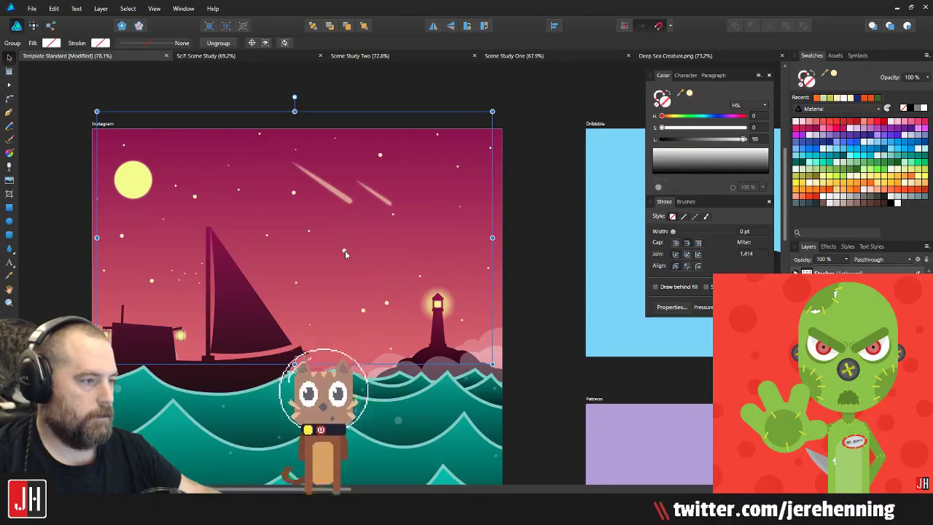
pyautogui.hotkey('ctrl', 'z')
pyautogui.moveTo(351, 255); pyautogui.dragTo(359, 269)
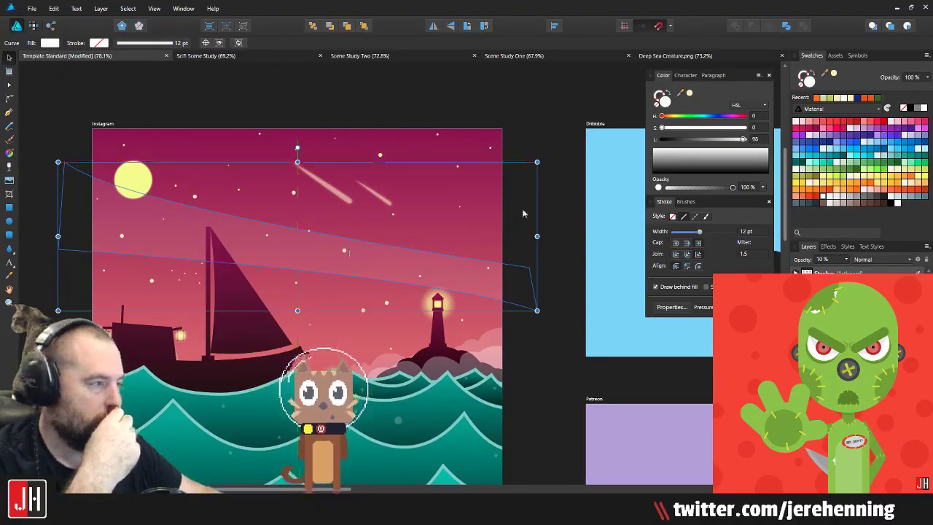
pyautogui.click(553, 143)
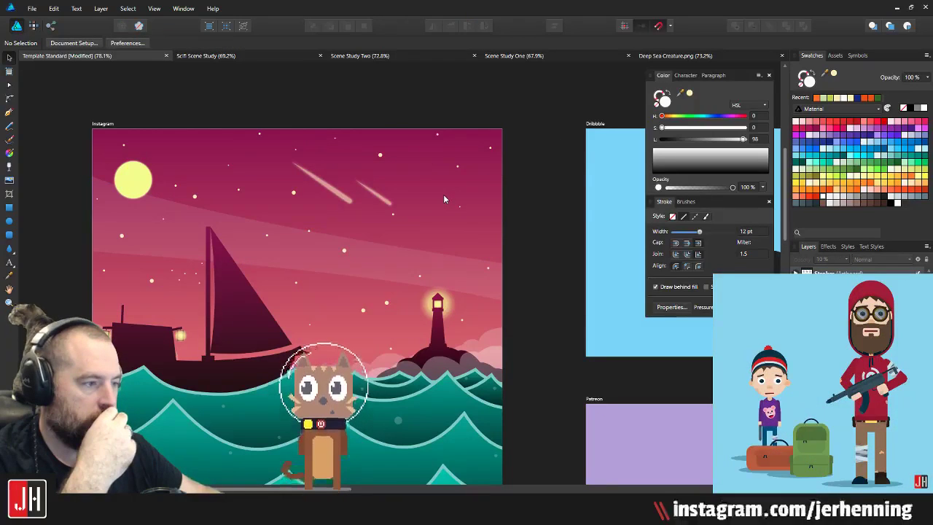
# Step: Narrow the translucent sky band by lowering its upper node on the moon side and its upper node on the lighthouse side
pyautogui.click(348, 261)
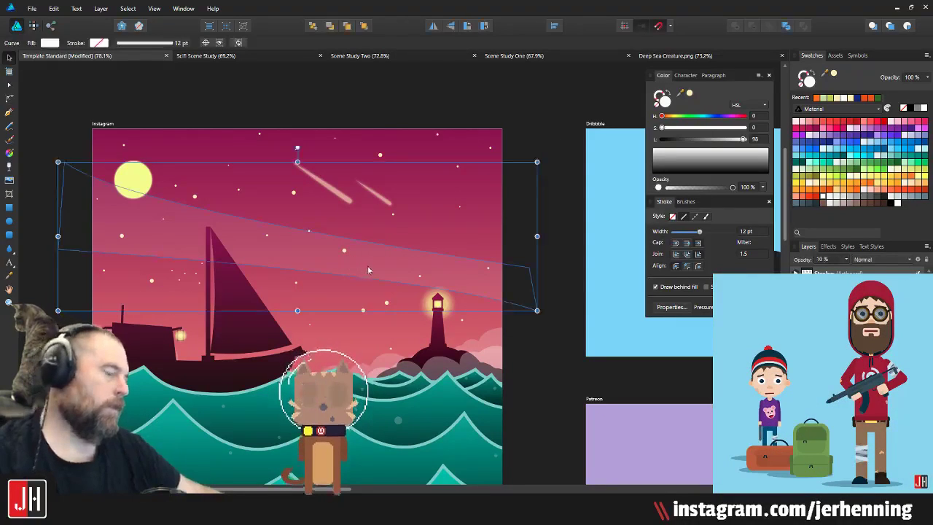
pyautogui.press('a')
pyautogui.moveTo(64, 162); pyautogui.dragTo(61, 179)
pyautogui.moveTo(529, 267); pyautogui.dragTo(538, 281)
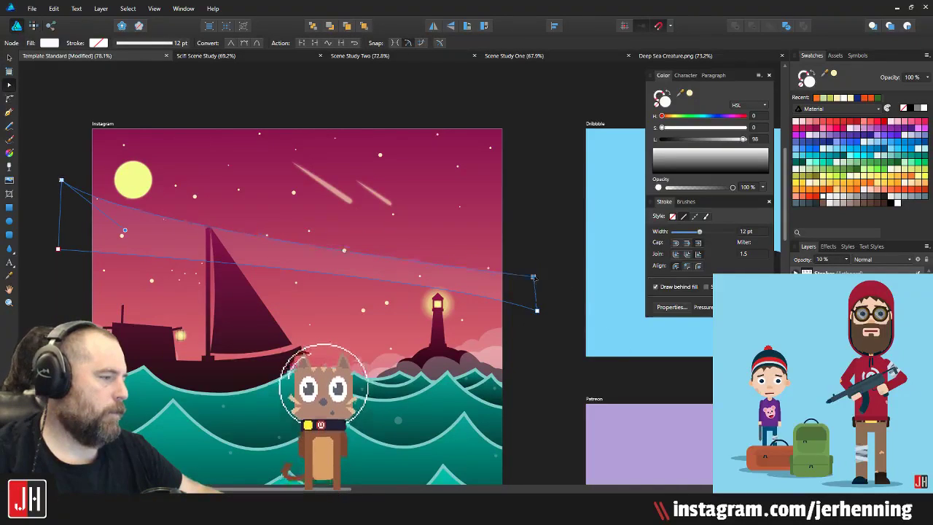
pyautogui.press('v')
pyautogui.click(540, 239)
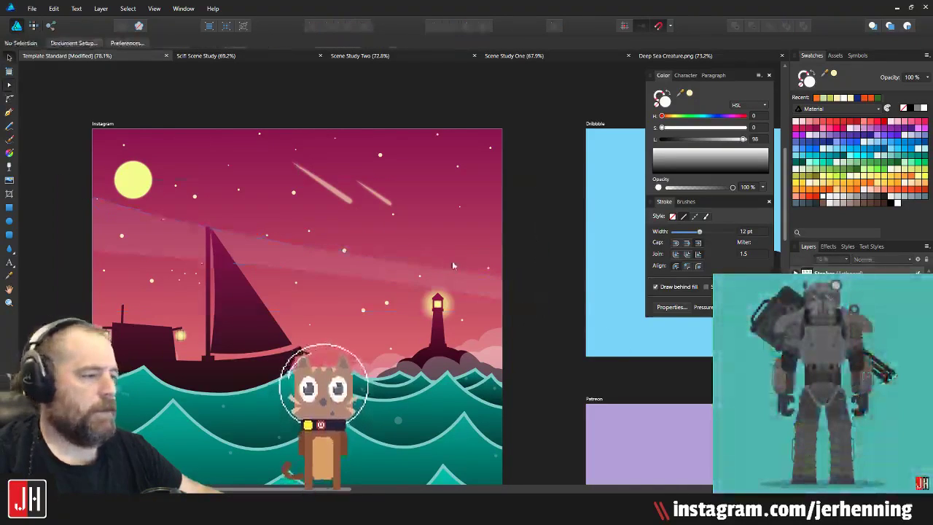
# Step: Duplicate the translucent band and place the copy across the upper sky above the shooting stars
pyautogui.click(381, 272)
pyautogui.scroll(2, 347, 256)
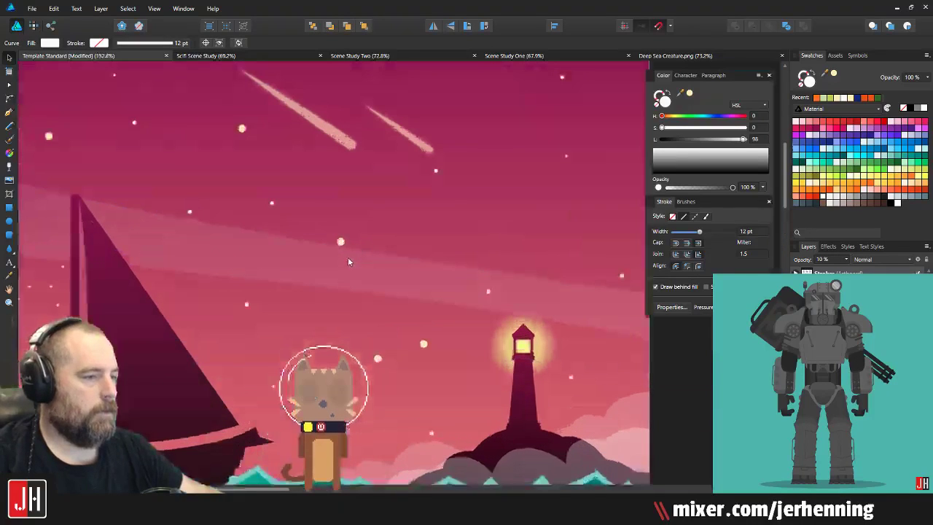
pyautogui.scroll(-3, 348, 257)
pyautogui.hotkey('ctrl', 'd')
pyautogui.scroll(3, 304, 256)
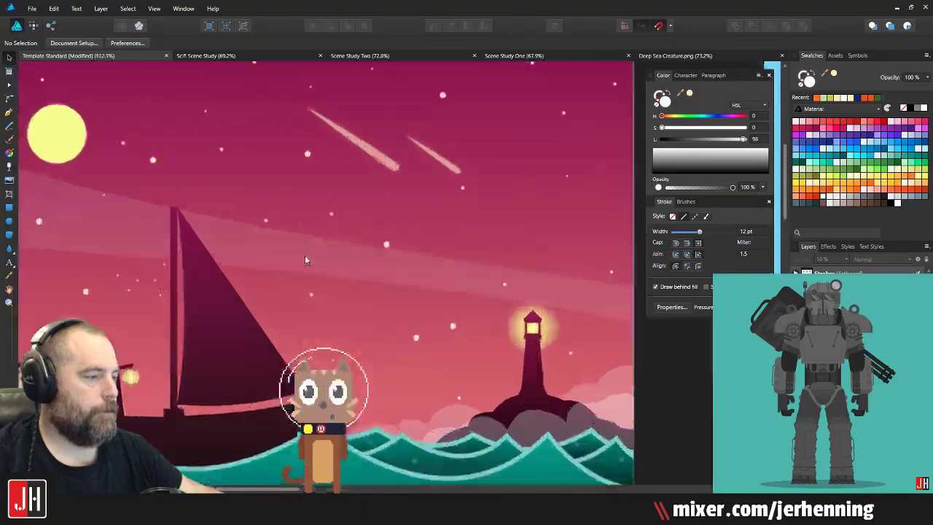
pyautogui.moveTo(325, 253); pyautogui.dragTo(374, 190)
pyautogui.scroll(-3, 326, 256)
pyautogui.click(429, 129)
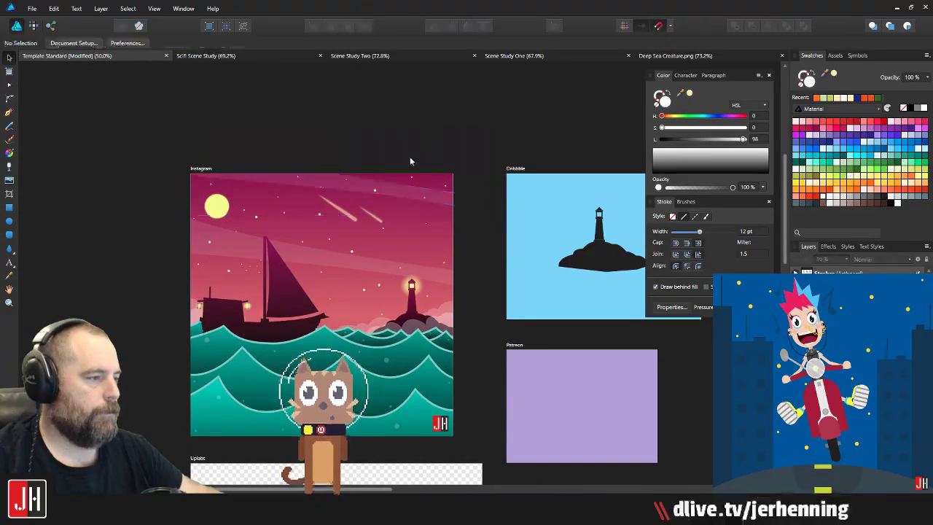
pyautogui.scroll(2, 406, 200)
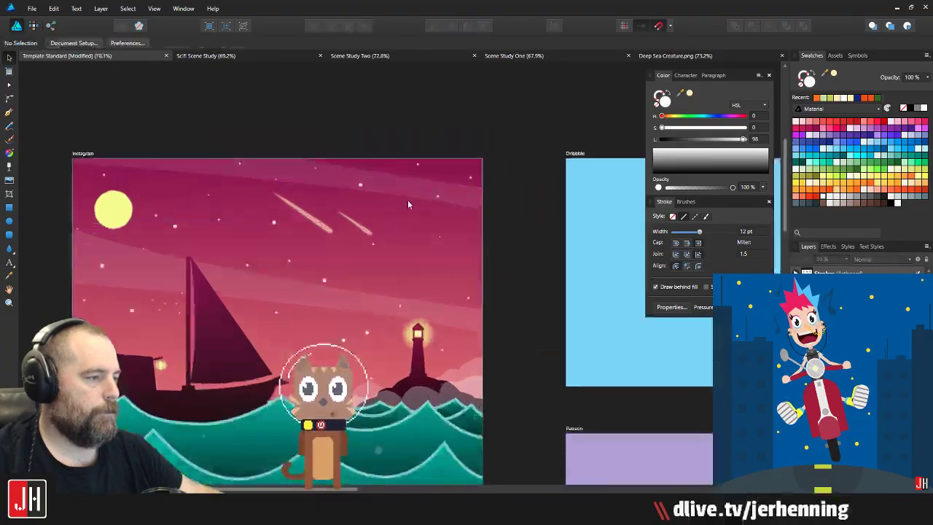
# Step: Try the sky without either translucent band by deleting both, and restore them
pyautogui.click(325, 289)
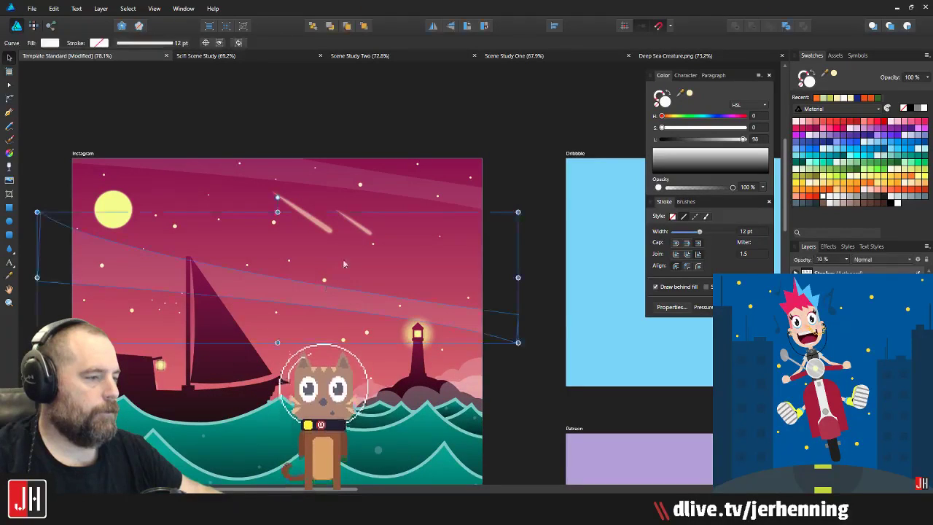
pyautogui.keyDown('shift'); pyautogui.click(387, 187); pyautogui.keyUp('shift')
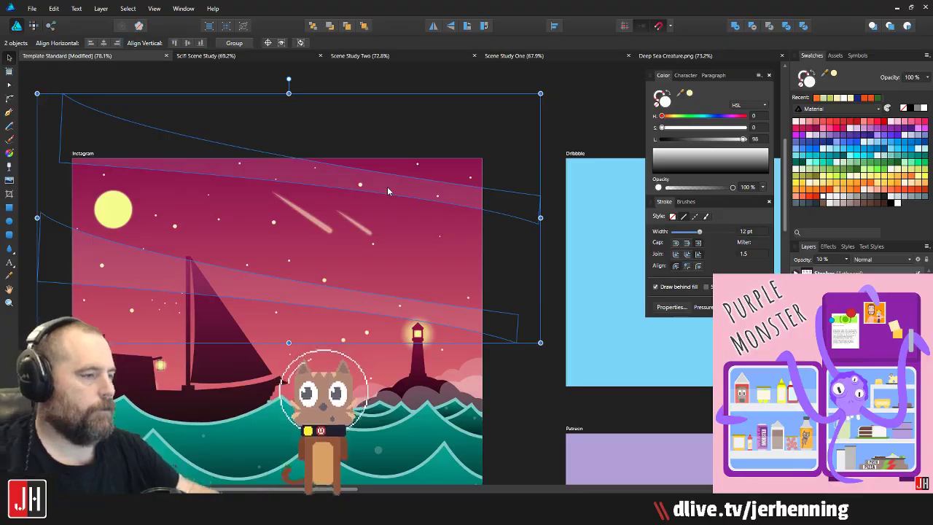
pyautogui.click(509, 155)
pyautogui.scroll(-3, 484, 174)
pyautogui.moveTo(479, 173); pyautogui.dragTo(425, 199)
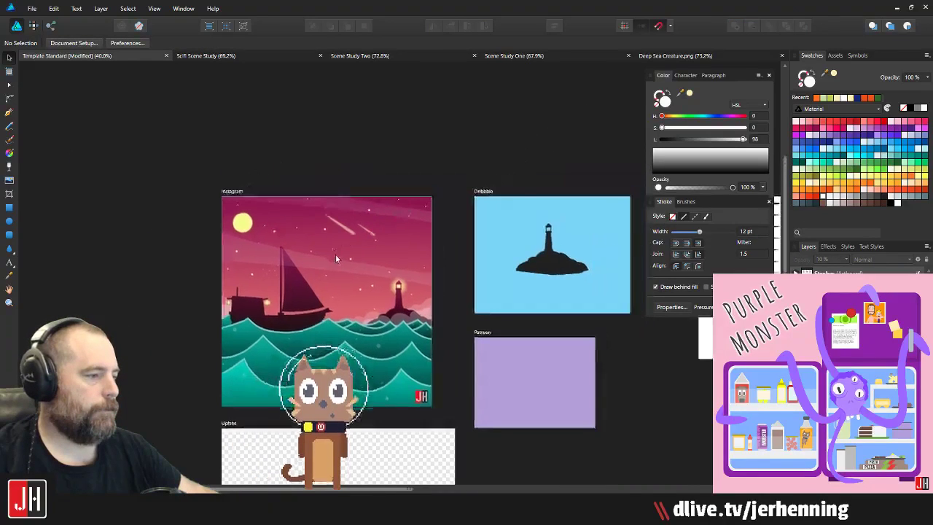
pyautogui.scroll(4, 337, 256)
pyautogui.click(341, 270)
pyautogui.keyDown('shift'); pyautogui.click(415, 142); pyautogui.keyUp('shift')
pyautogui.press('Delete')
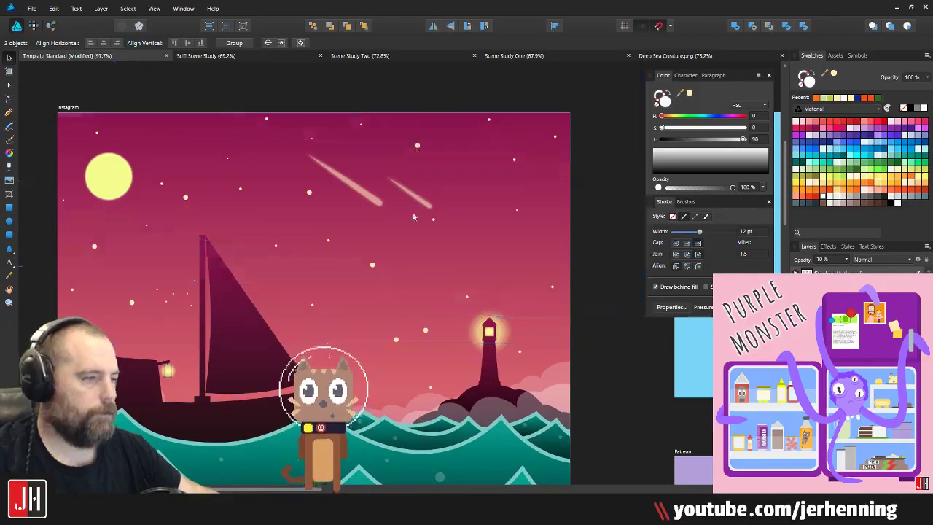
pyautogui.click(374, 267)
pyautogui.hotkey('ctrl', 'z')
# Step: Slim the lower sky band further by lowering its upper edge nodes at both ends
pyautogui.scroll(-4, 398, 267)
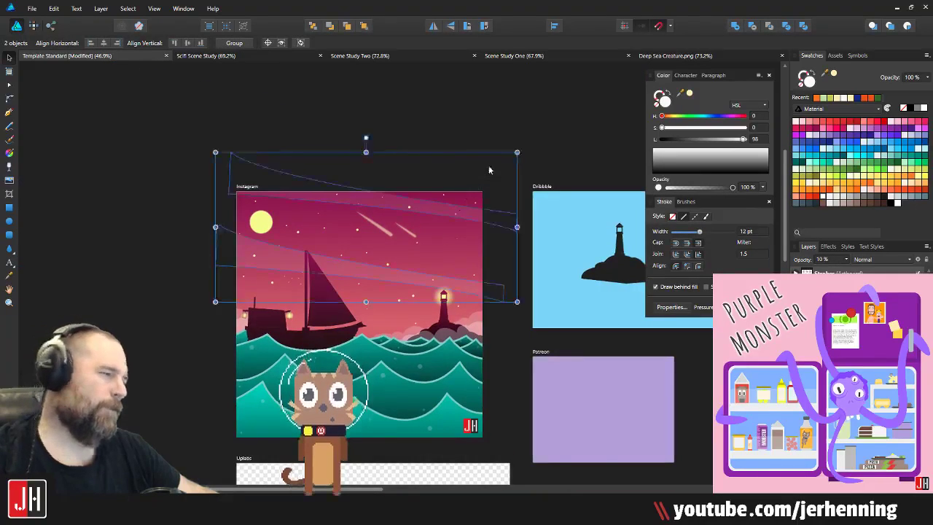
pyautogui.click(489, 166)
pyautogui.scroll(3, 430, 247)
pyautogui.click(315, 290)
pyautogui.press('a')
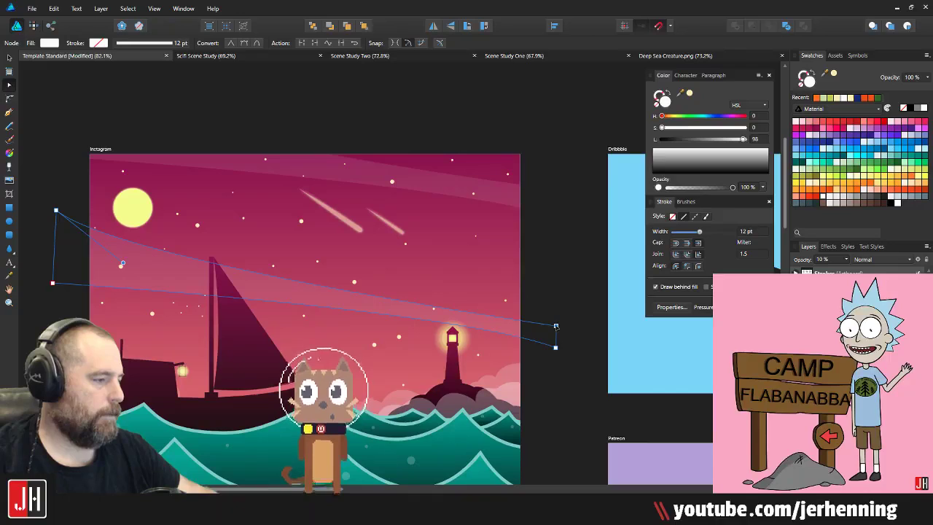
pyautogui.click(541, 271)
pyautogui.click(541, 271)
pyautogui.click(153, 283)
pyautogui.press('a')
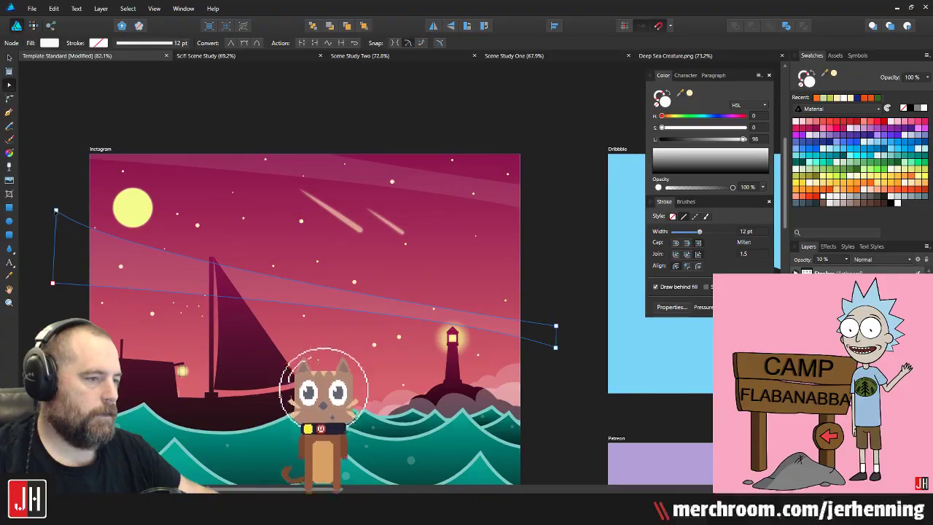
pyautogui.click(149, 280)
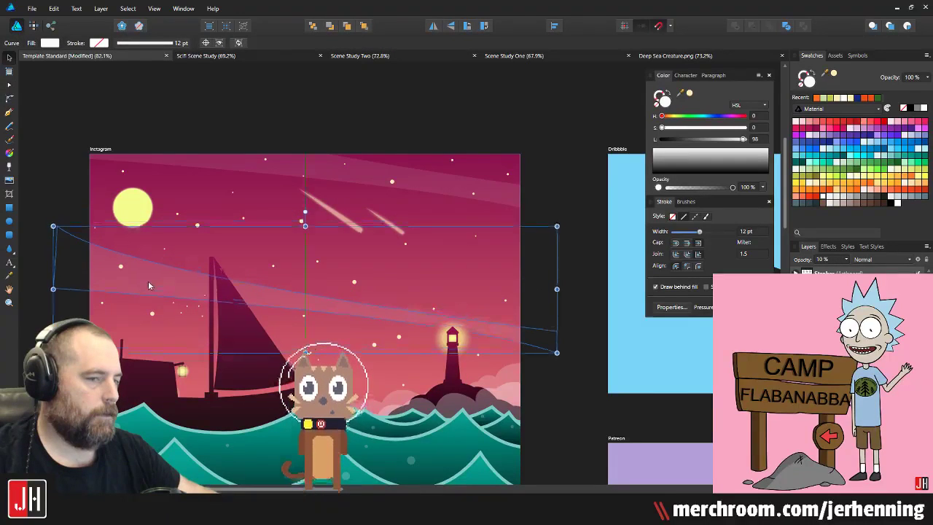
# Step: Delete the duplicate translucent band across the upper sky
pyautogui.scroll(-2, 162, 287)
pyautogui.moveTo(235, 283); pyautogui.dragTo(262, 265)
pyautogui.scroll(2, 262, 265)
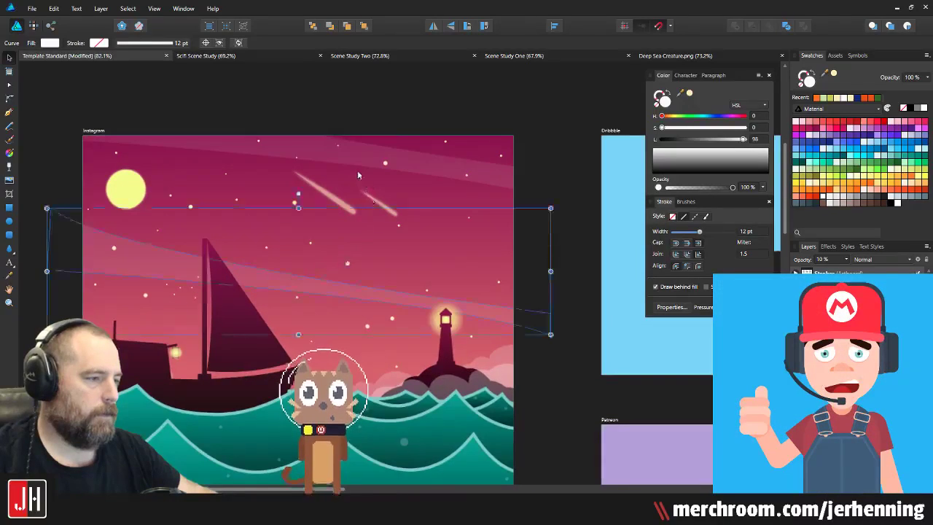
pyautogui.click(337, 157)
pyautogui.press('Delete')
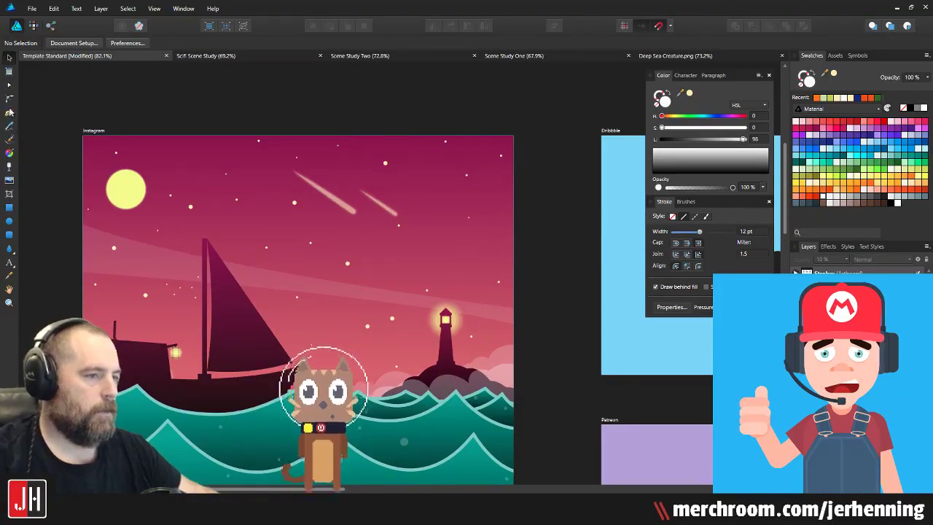
# Step: Draw a thin, closed, sloping band with the Pen tool just above the existing sky band, spanning the full artboard width
pyautogui.click(8, 112)
pyautogui.scroll(2, 86, 248)
pyautogui.scroll(1, 93, 250)
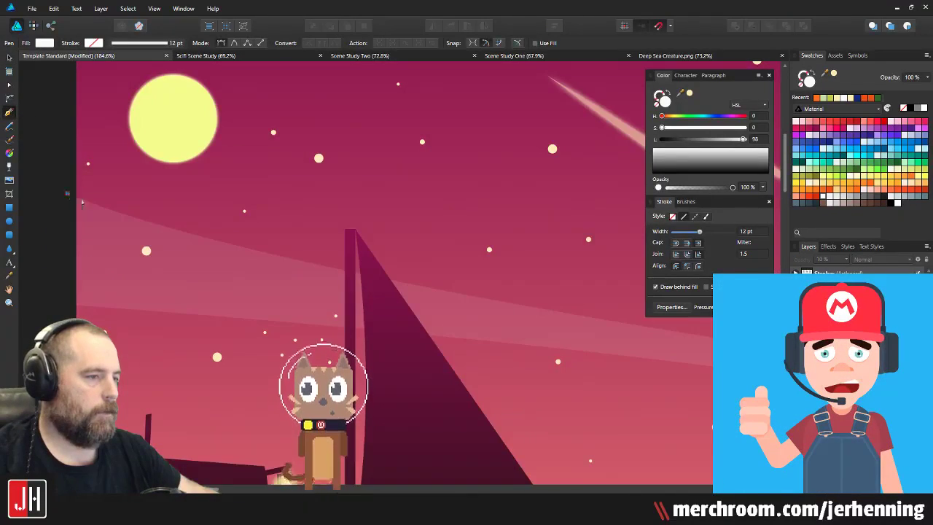
pyautogui.scroll(-2, 169, 249)
pyautogui.moveTo(228, 252); pyautogui.dragTo(156, 262)
pyautogui.click(45, 227)
pyautogui.moveTo(564, 323); pyautogui.dragTo(697, 337)
pyautogui.click(566, 323)
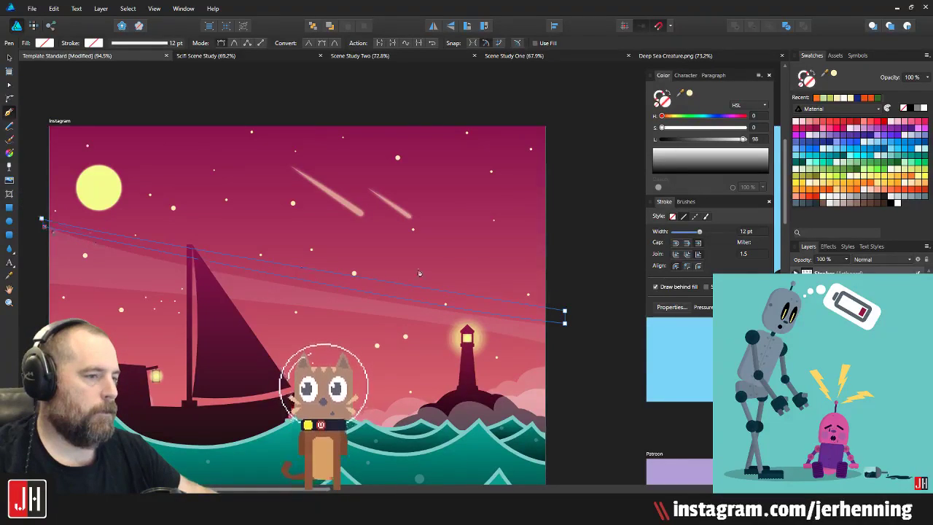
# Step: Fill the thin new band with near-white and set its opacity to 10%
pyautogui.click(823, 198)
pyautogui.press('v')
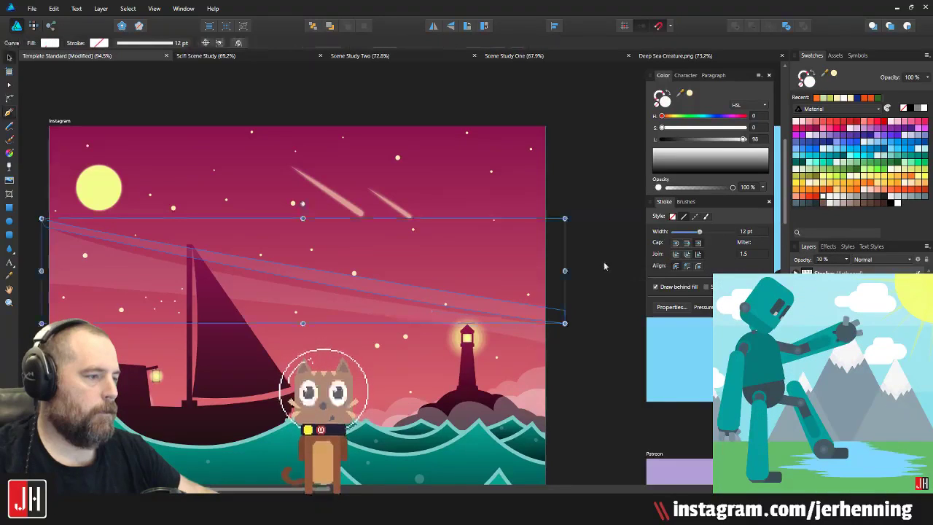
pyautogui.click(601, 260)
pyautogui.scroll(-6, 404, 282)
pyautogui.scroll(3, 393, 293)
pyautogui.scroll(2, 393, 295)
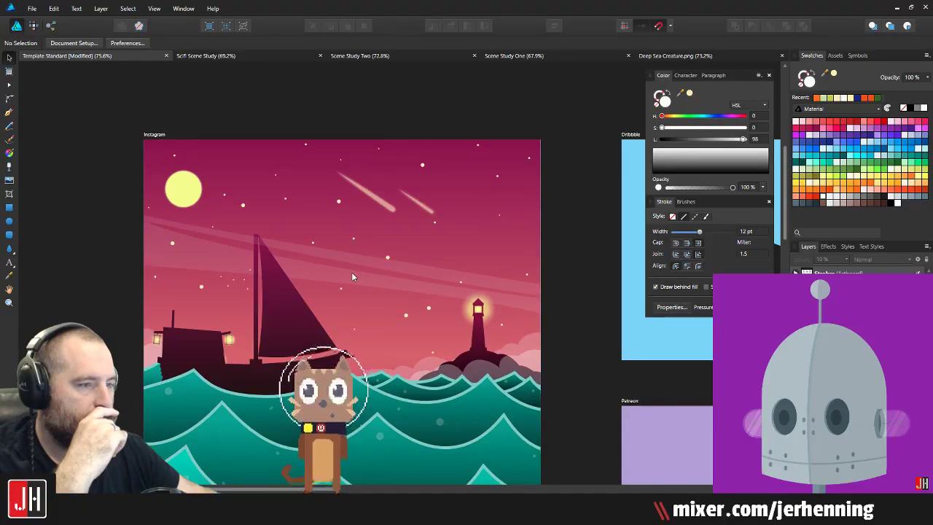
# Step: Delete both translucent bands from the sky and save the document
pyautogui.click(352, 273)
pyautogui.keyDown('shift'); pyautogui.click(363, 263); pyautogui.keyUp('shift')
pyautogui.press('Delete')
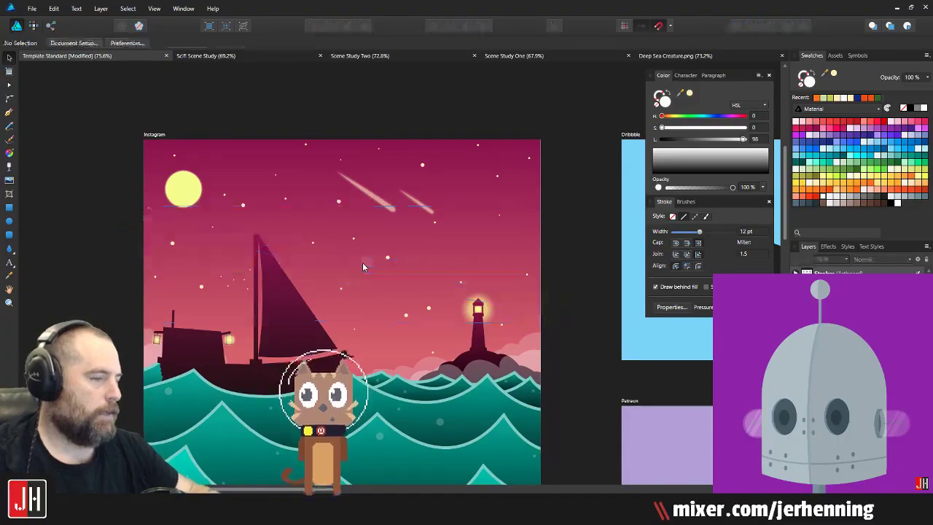
pyautogui.hotkey('ctrl', 's')
pyautogui.scroll(-4, 339, 272)
pyautogui.scroll(2, 338, 267)
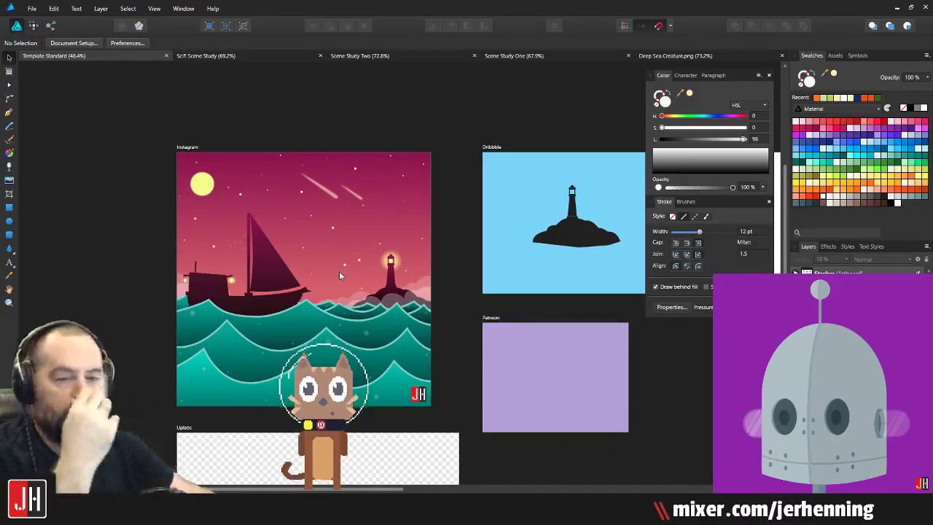